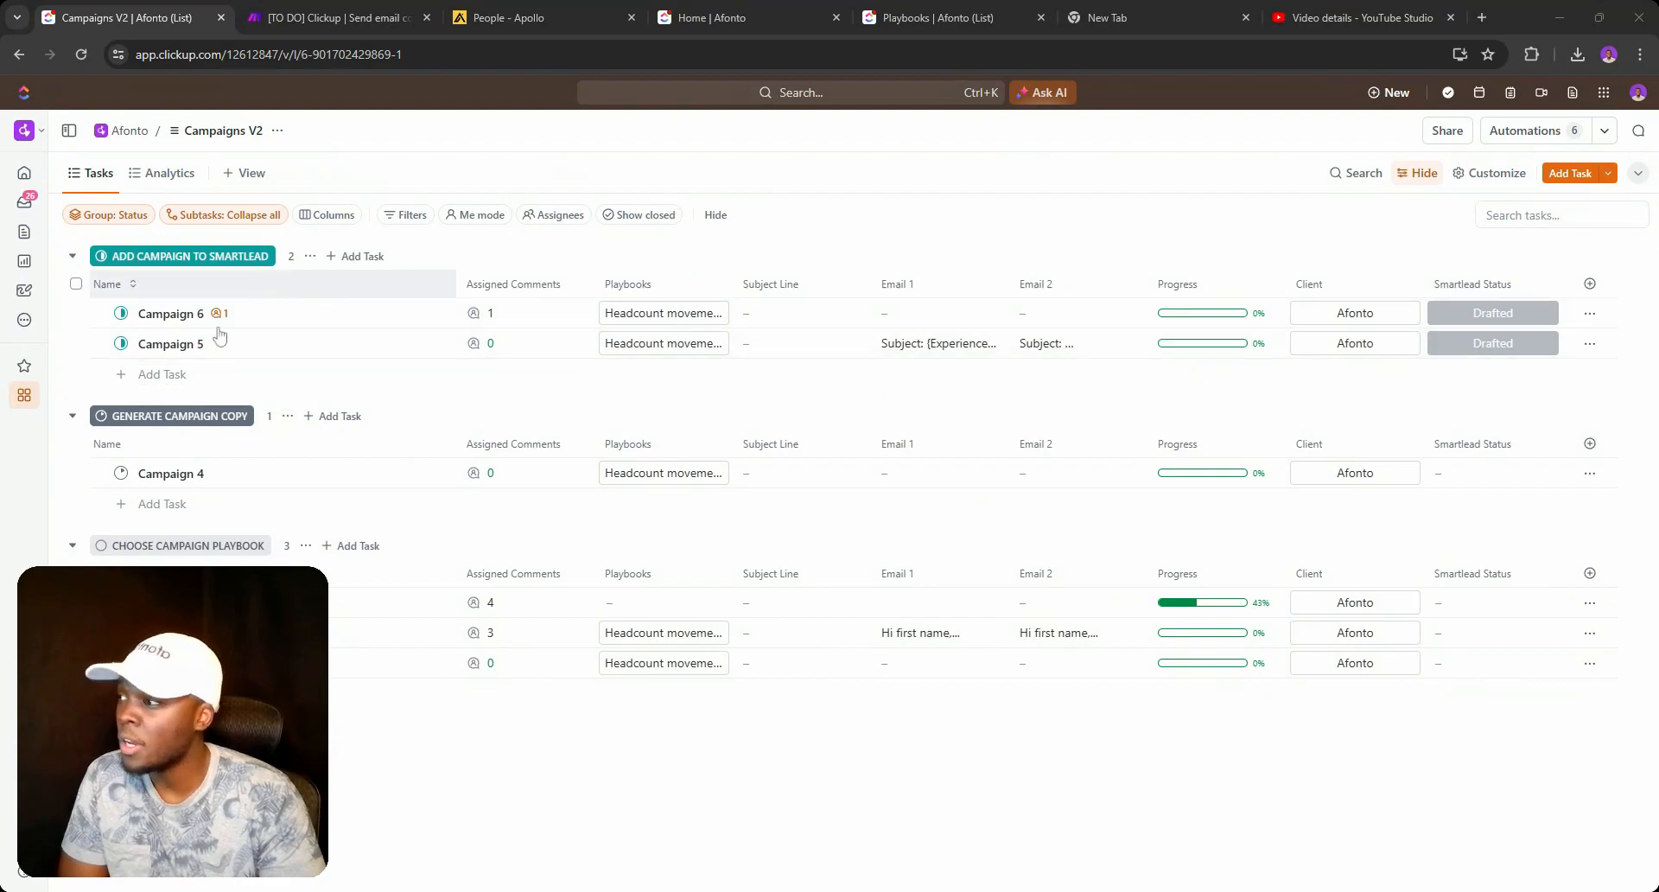
Open the Campaign 6 task from the Campaigns V2 list and show its available statuses.
click(121, 313)
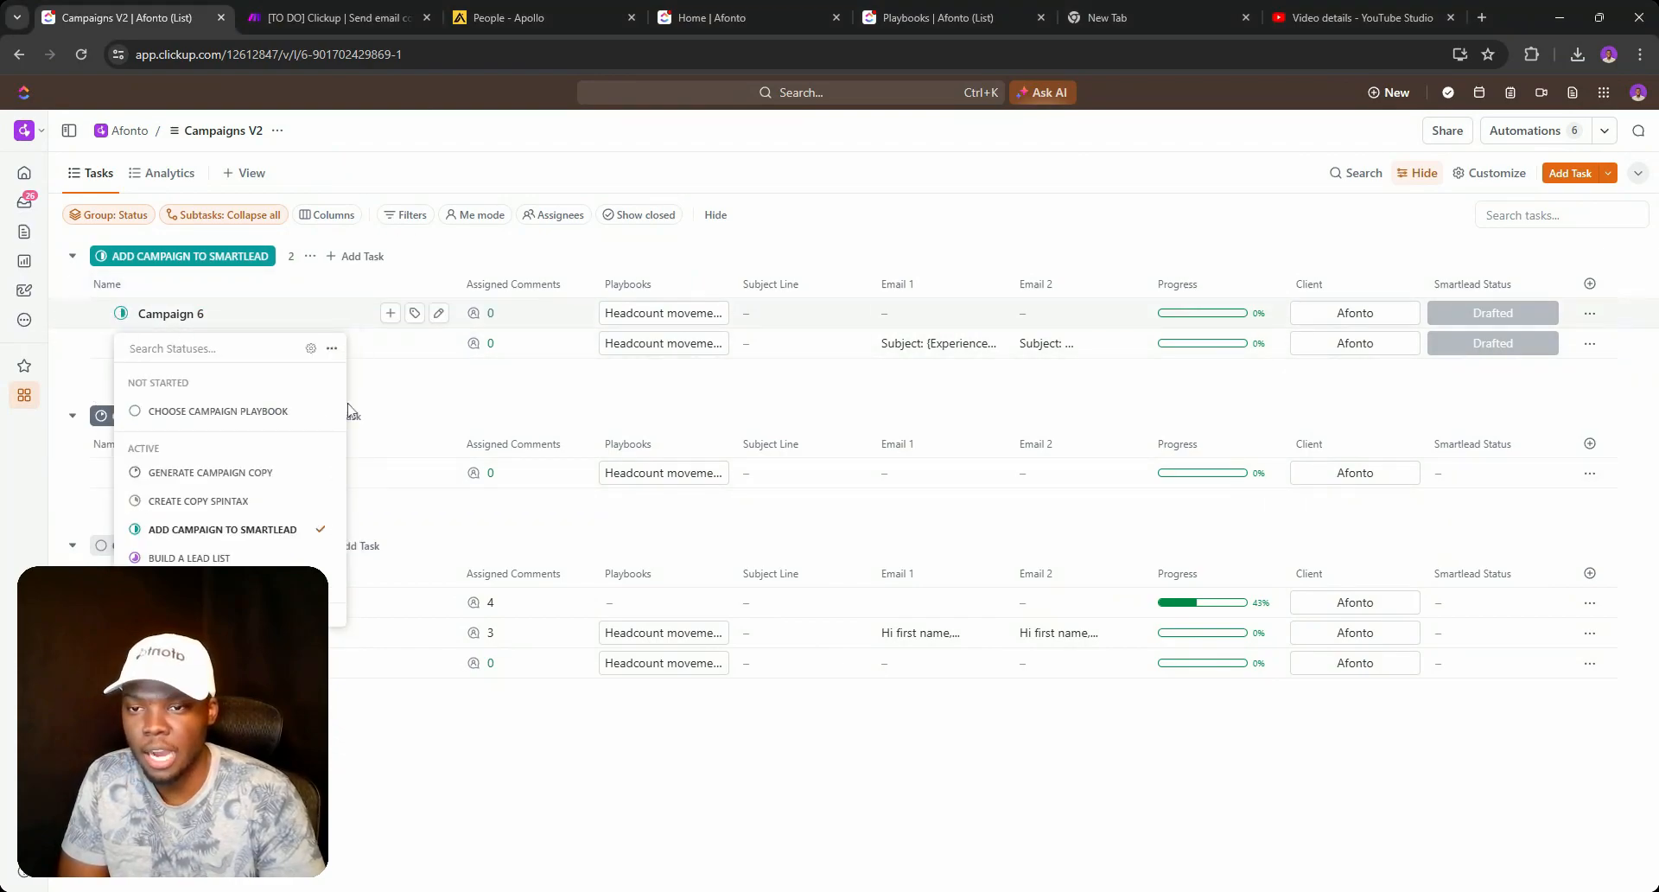
click(182, 325)
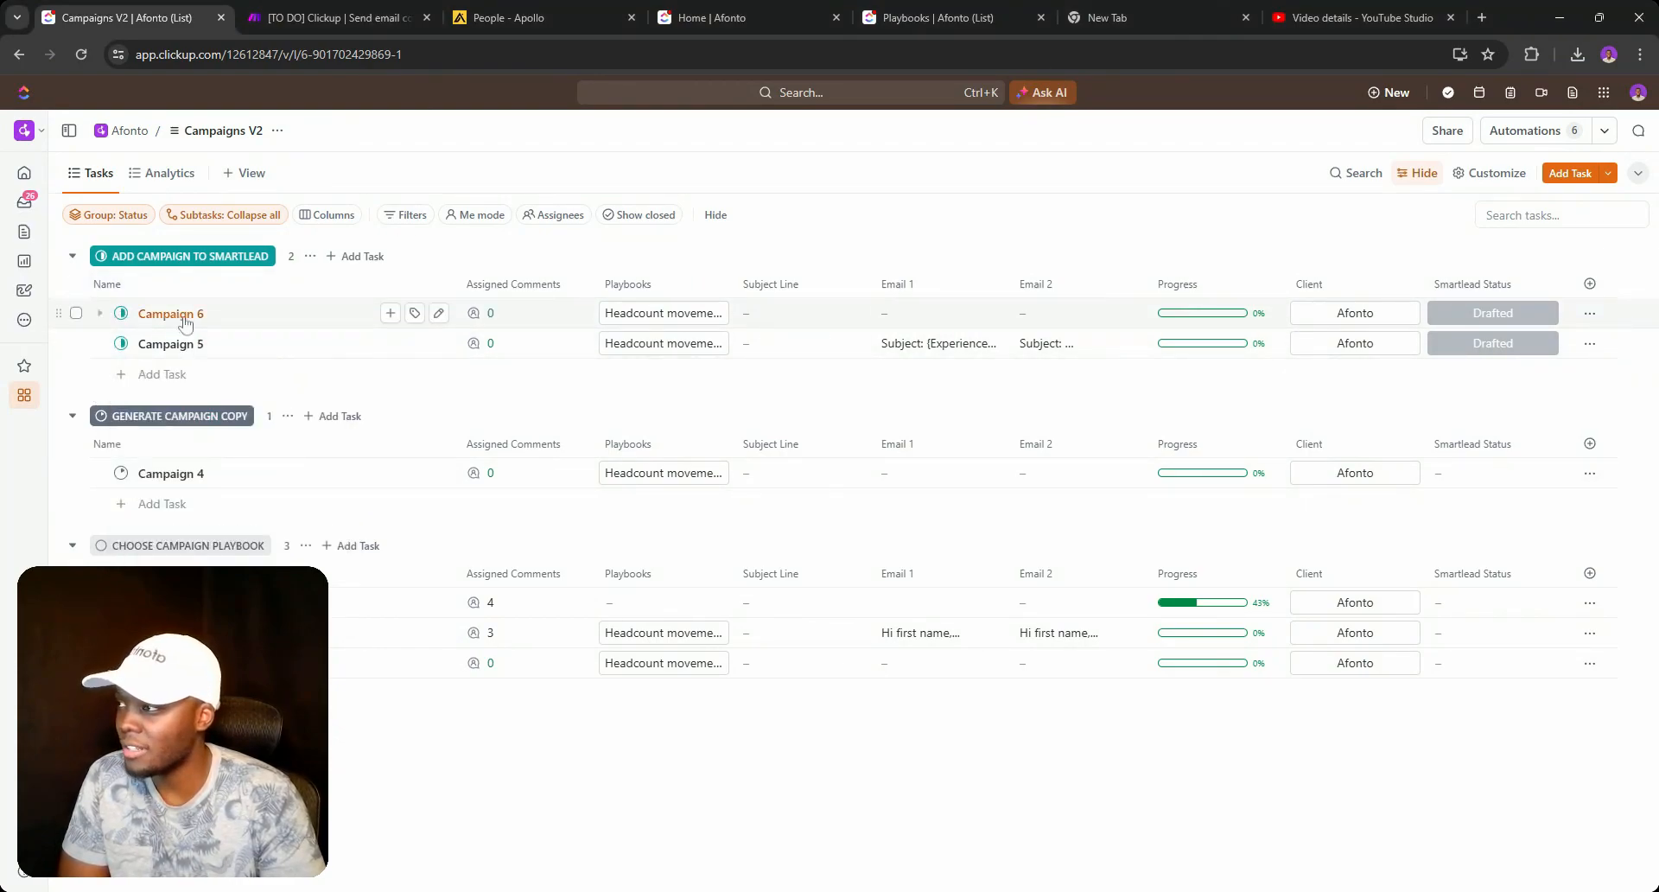
click(425, 324)
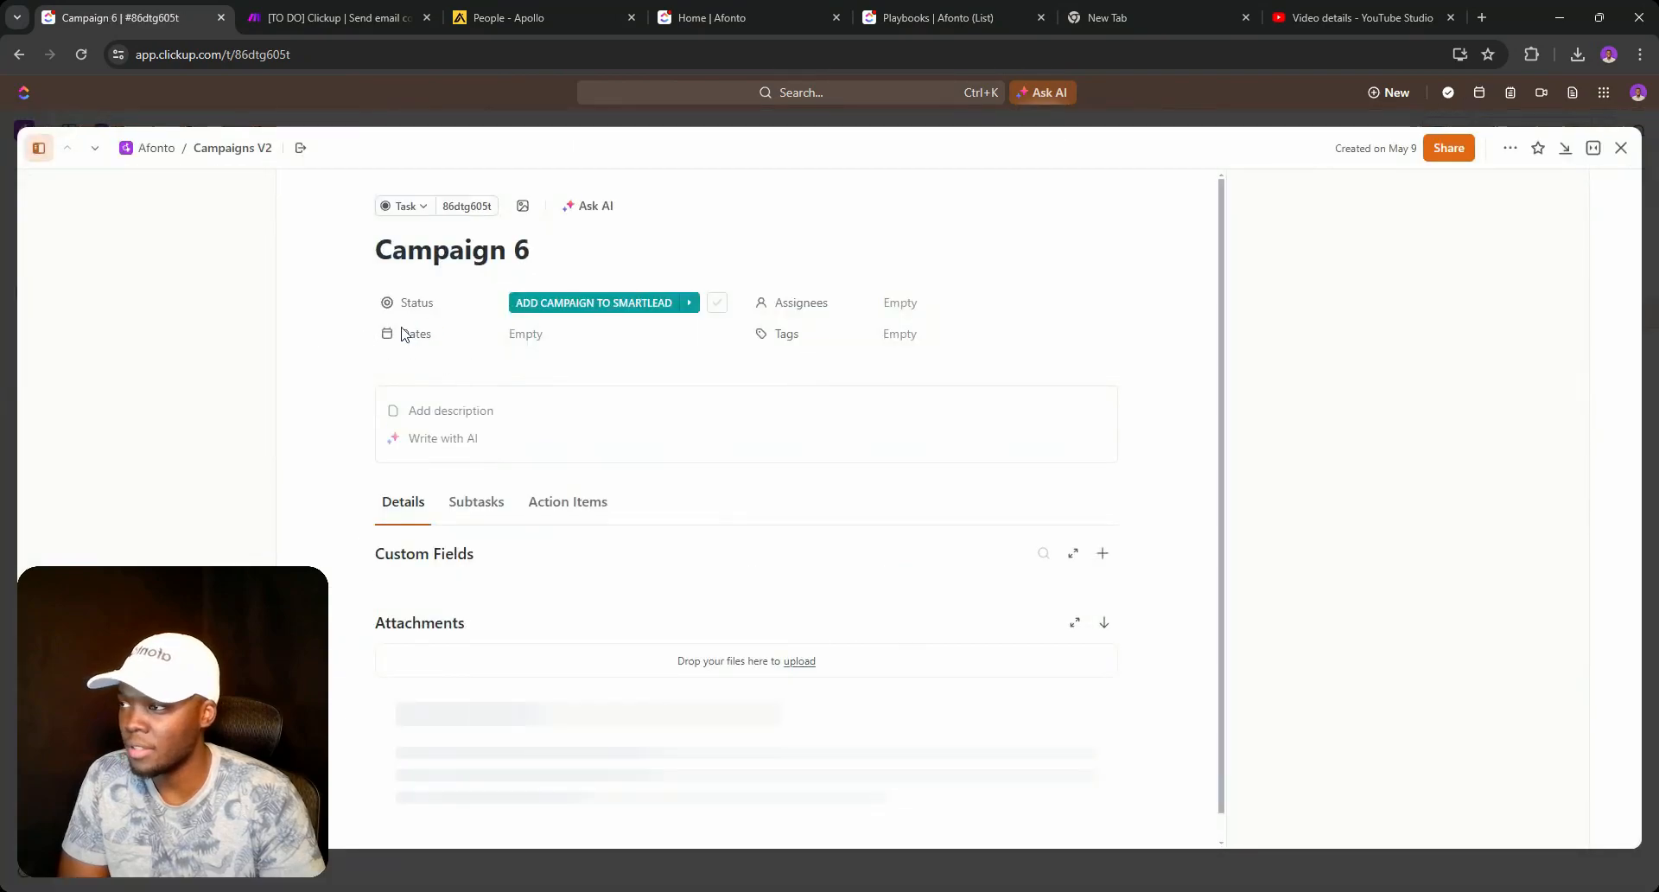
click(553, 307)
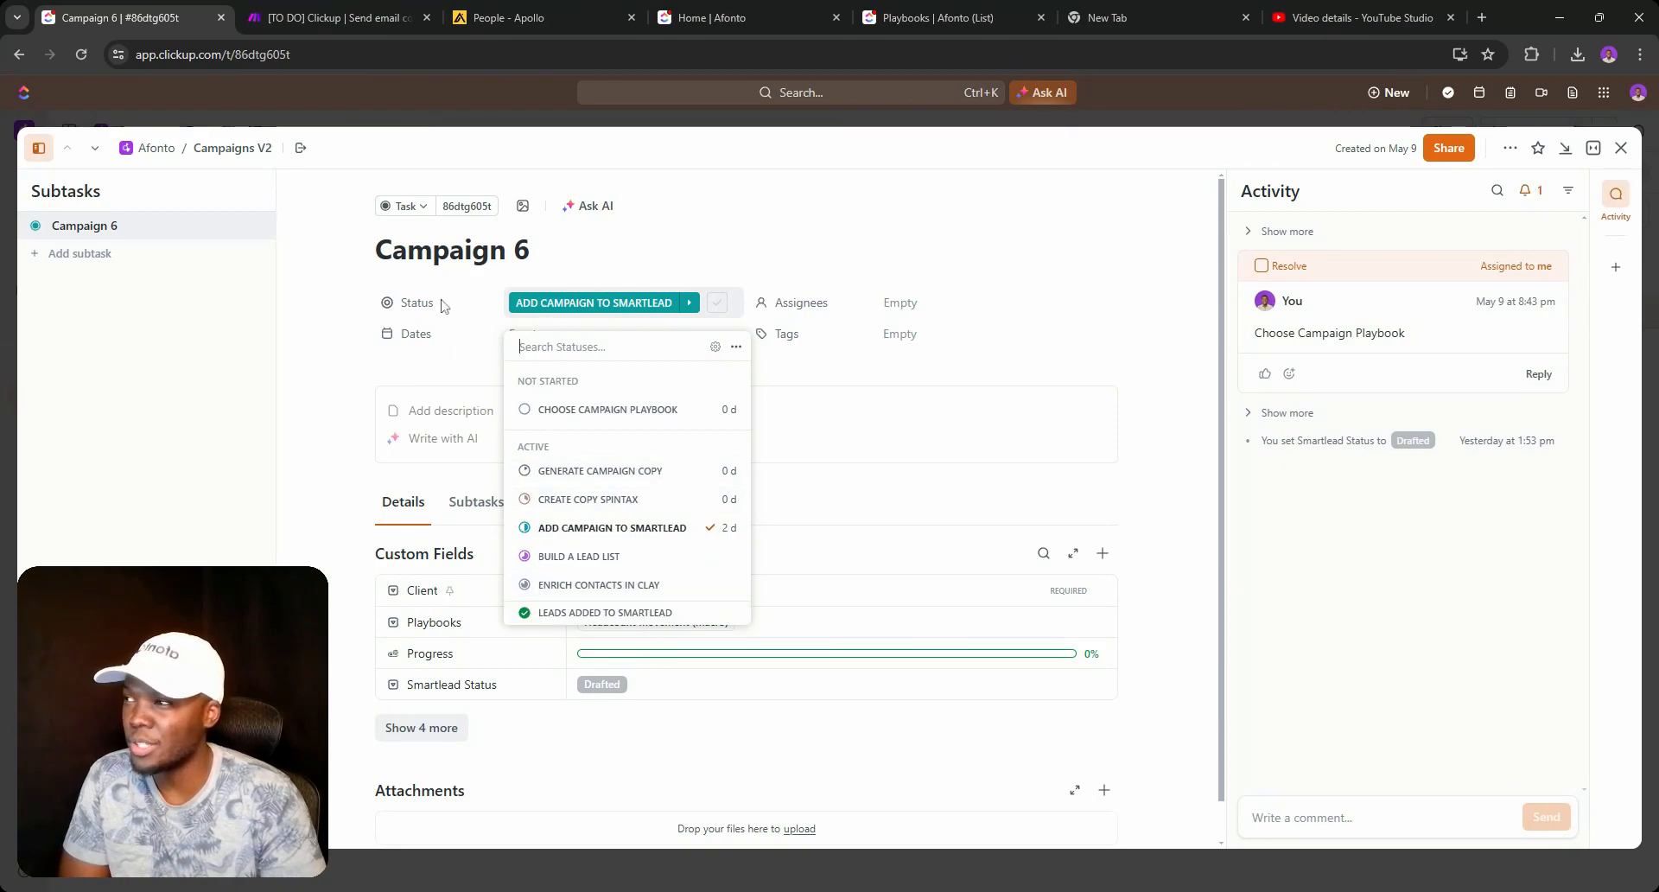
Switch to Make and look over the modules of the "Send email copy to Smartlead" scenario from the webhook to the final ClickUp module.
click(344, 9)
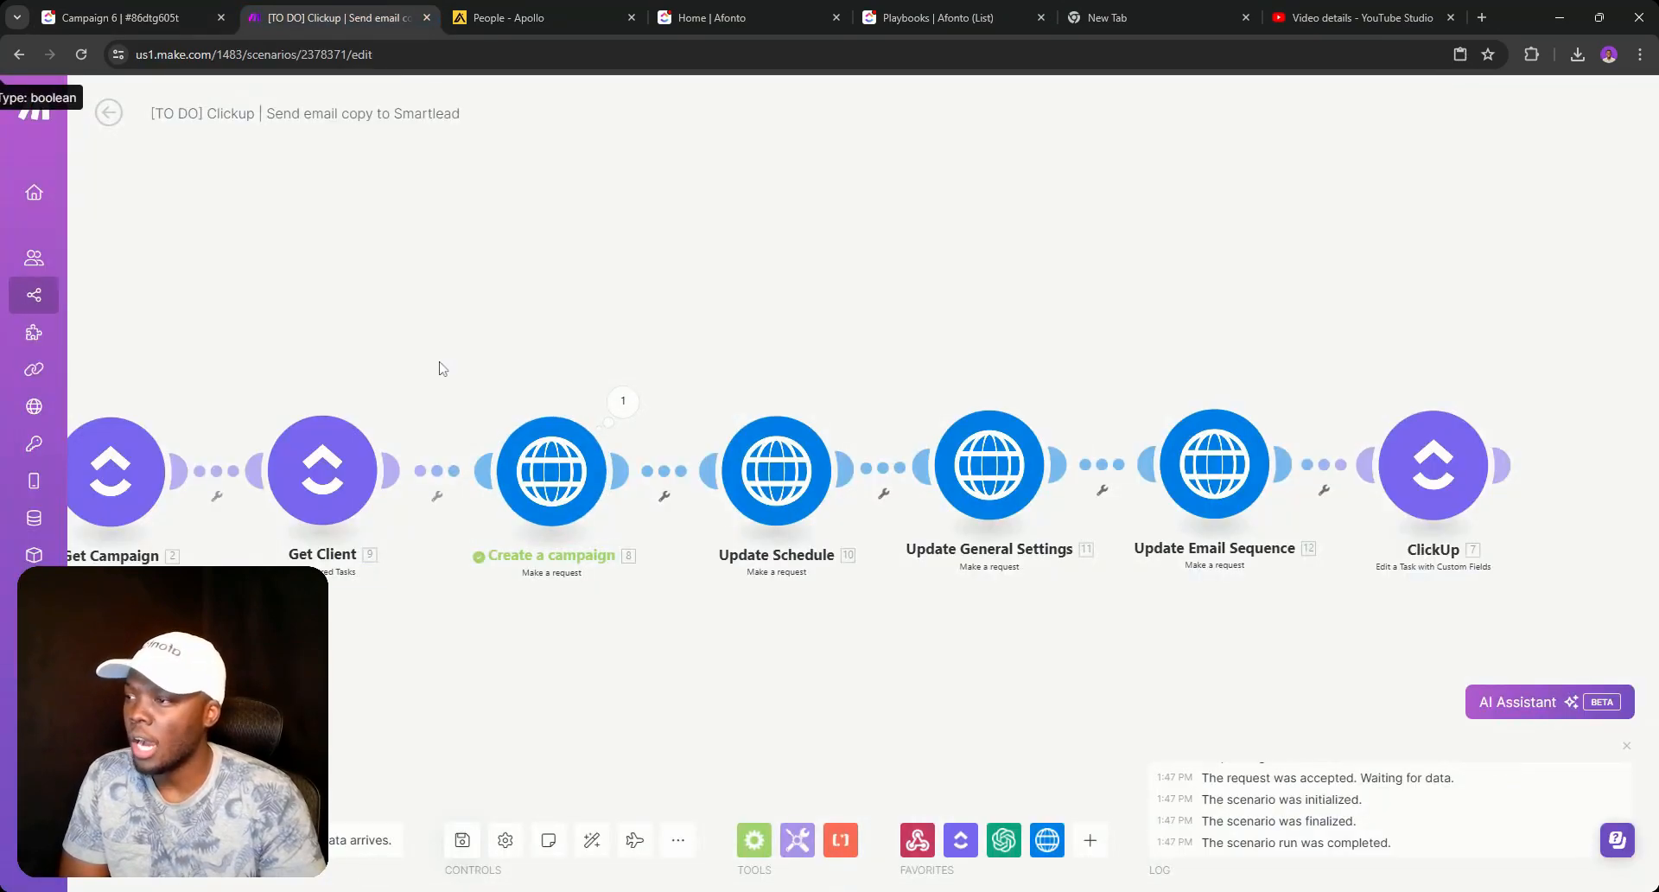
drag(437, 364, 623, 345)
drag(473, 337, 589, 321)
scroll(648, 546, down, 1)
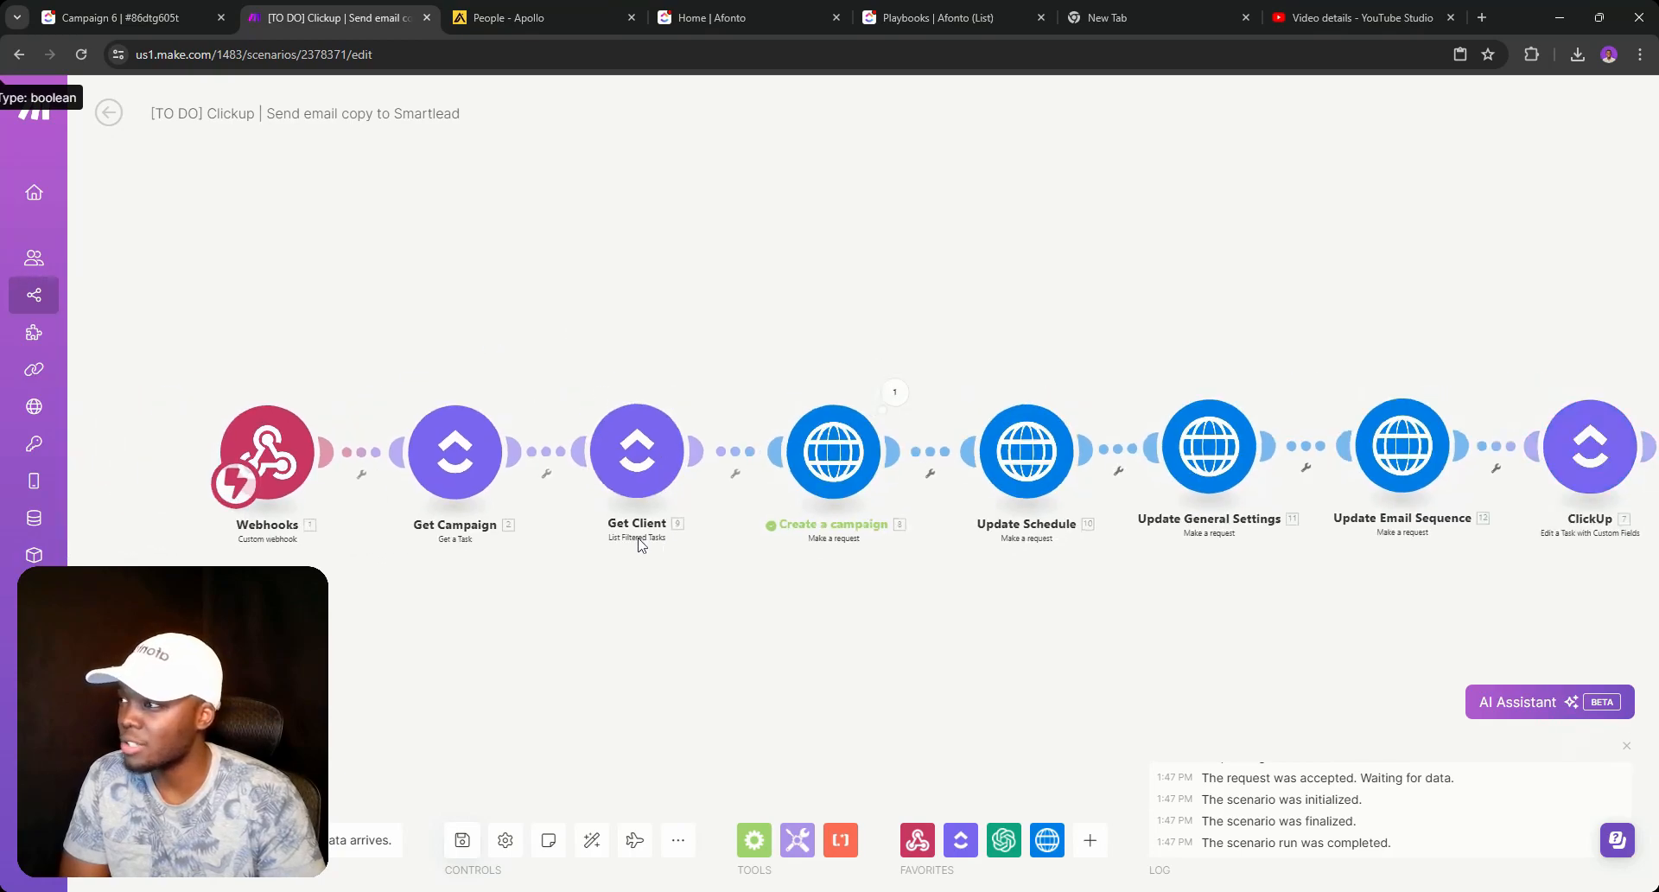
drag(673, 569, 513, 578)
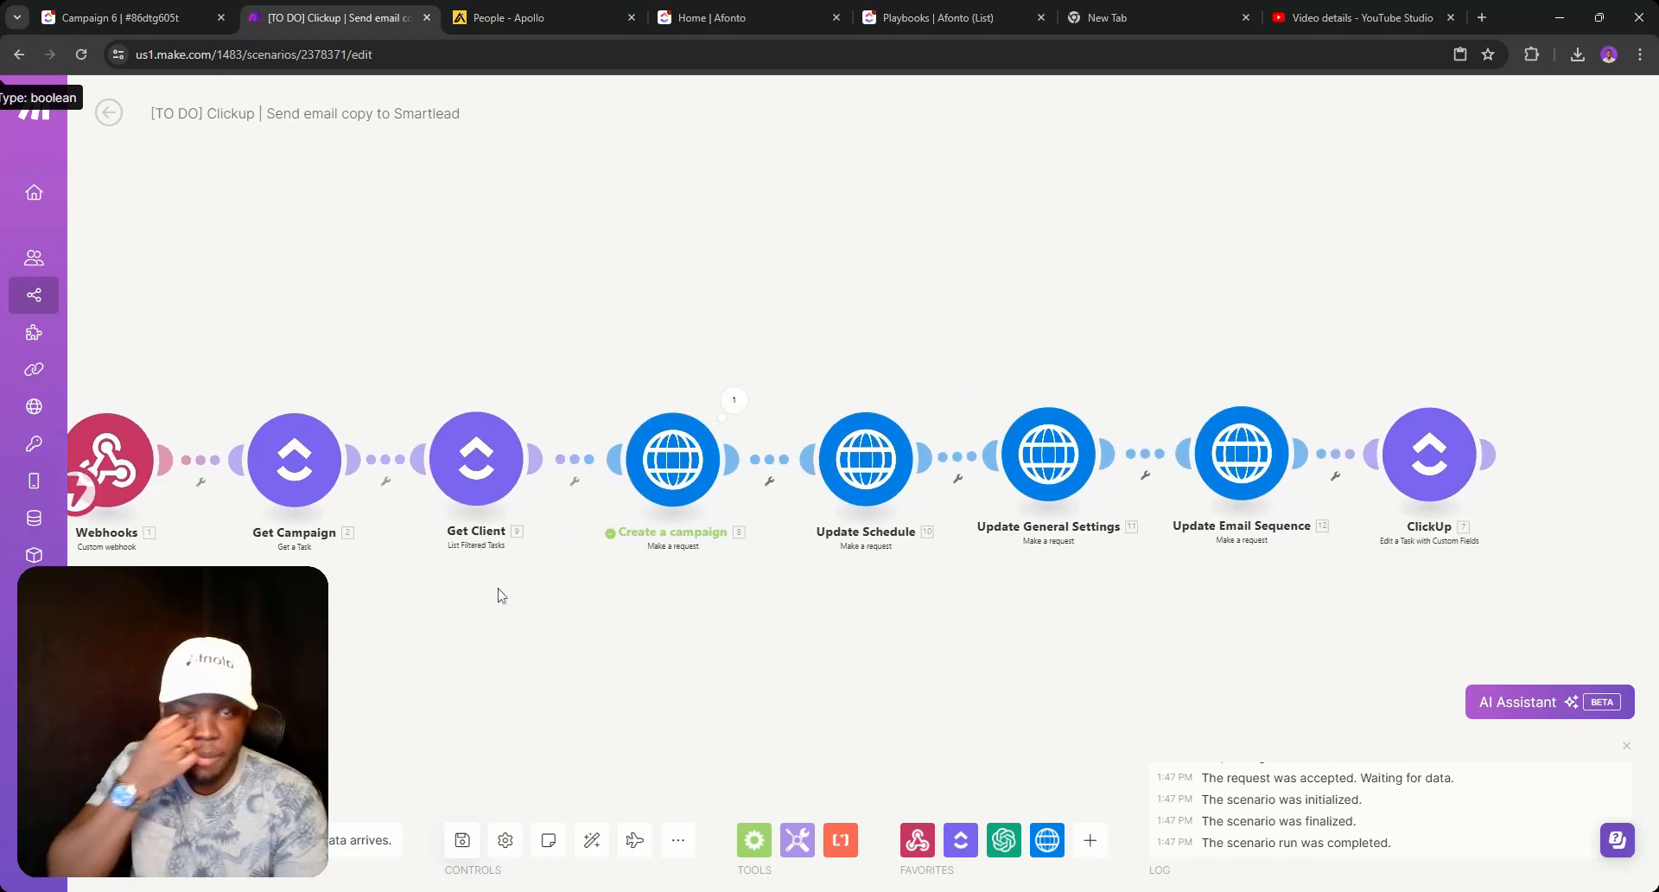
Return to ClickUp, review the workflow stages in Campaign 6's status options, and close the task.
click(86, 24)
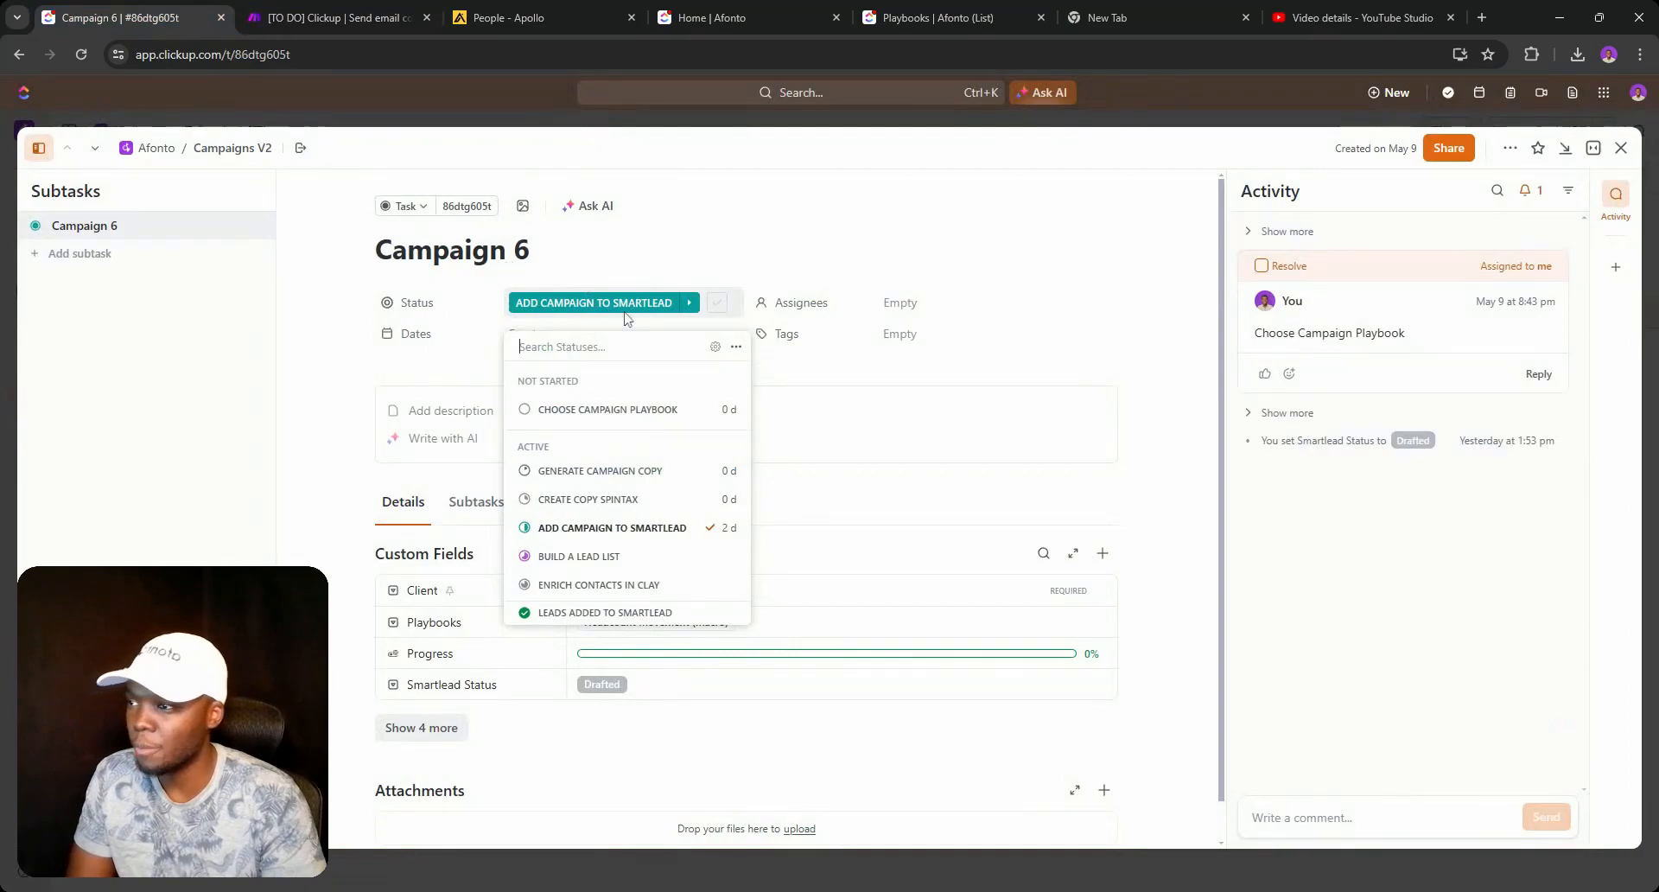
click(1155, 435)
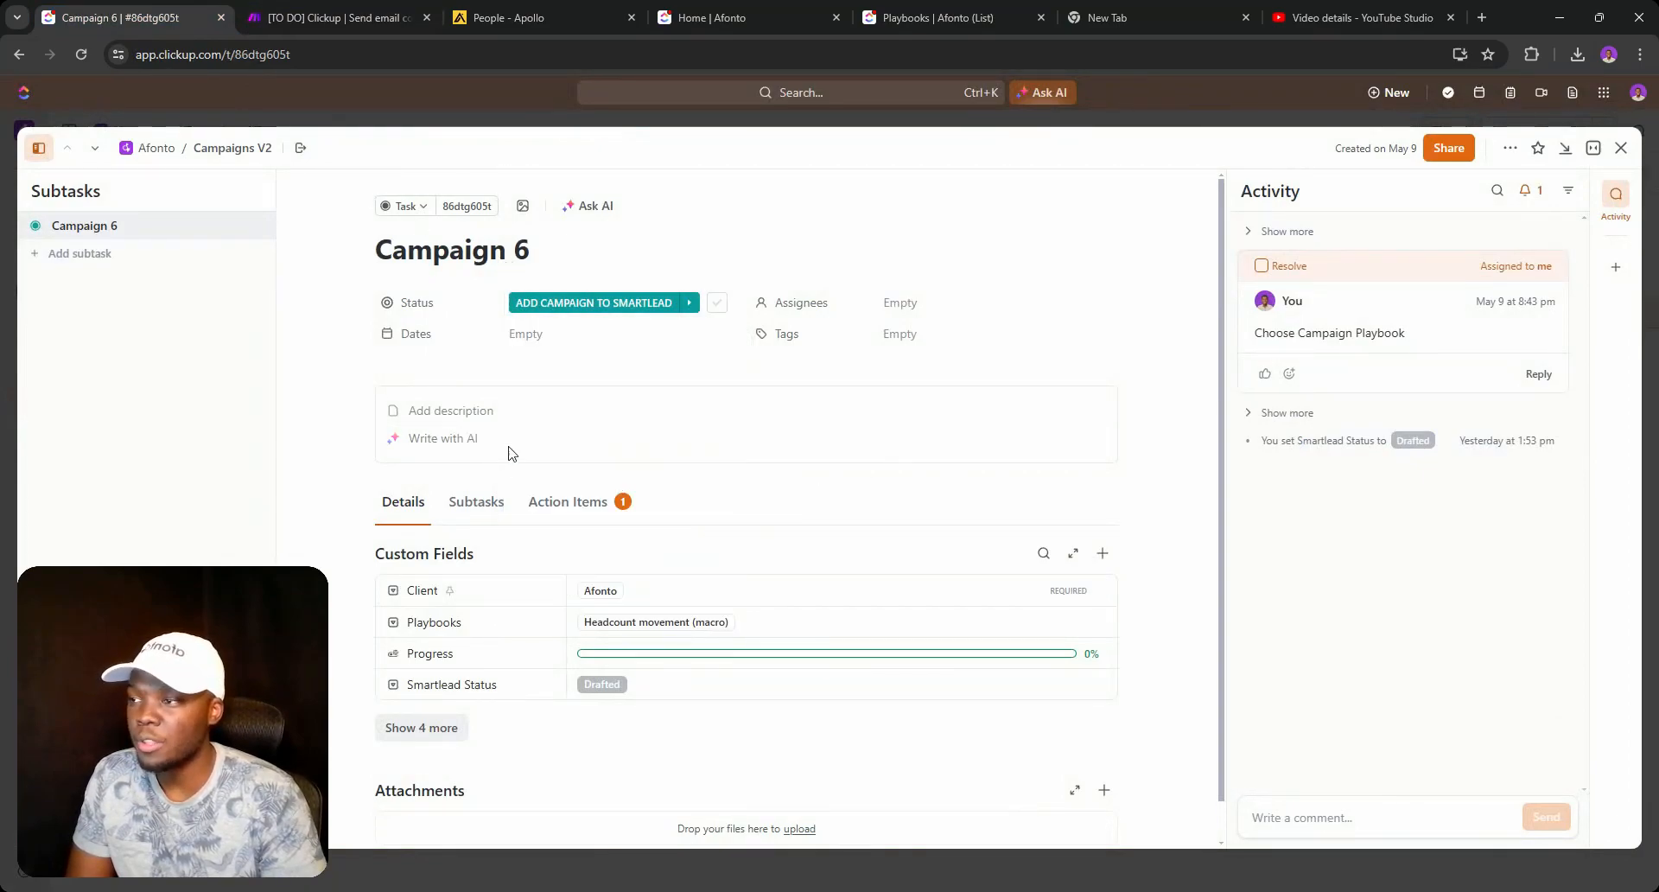
click(622, 303)
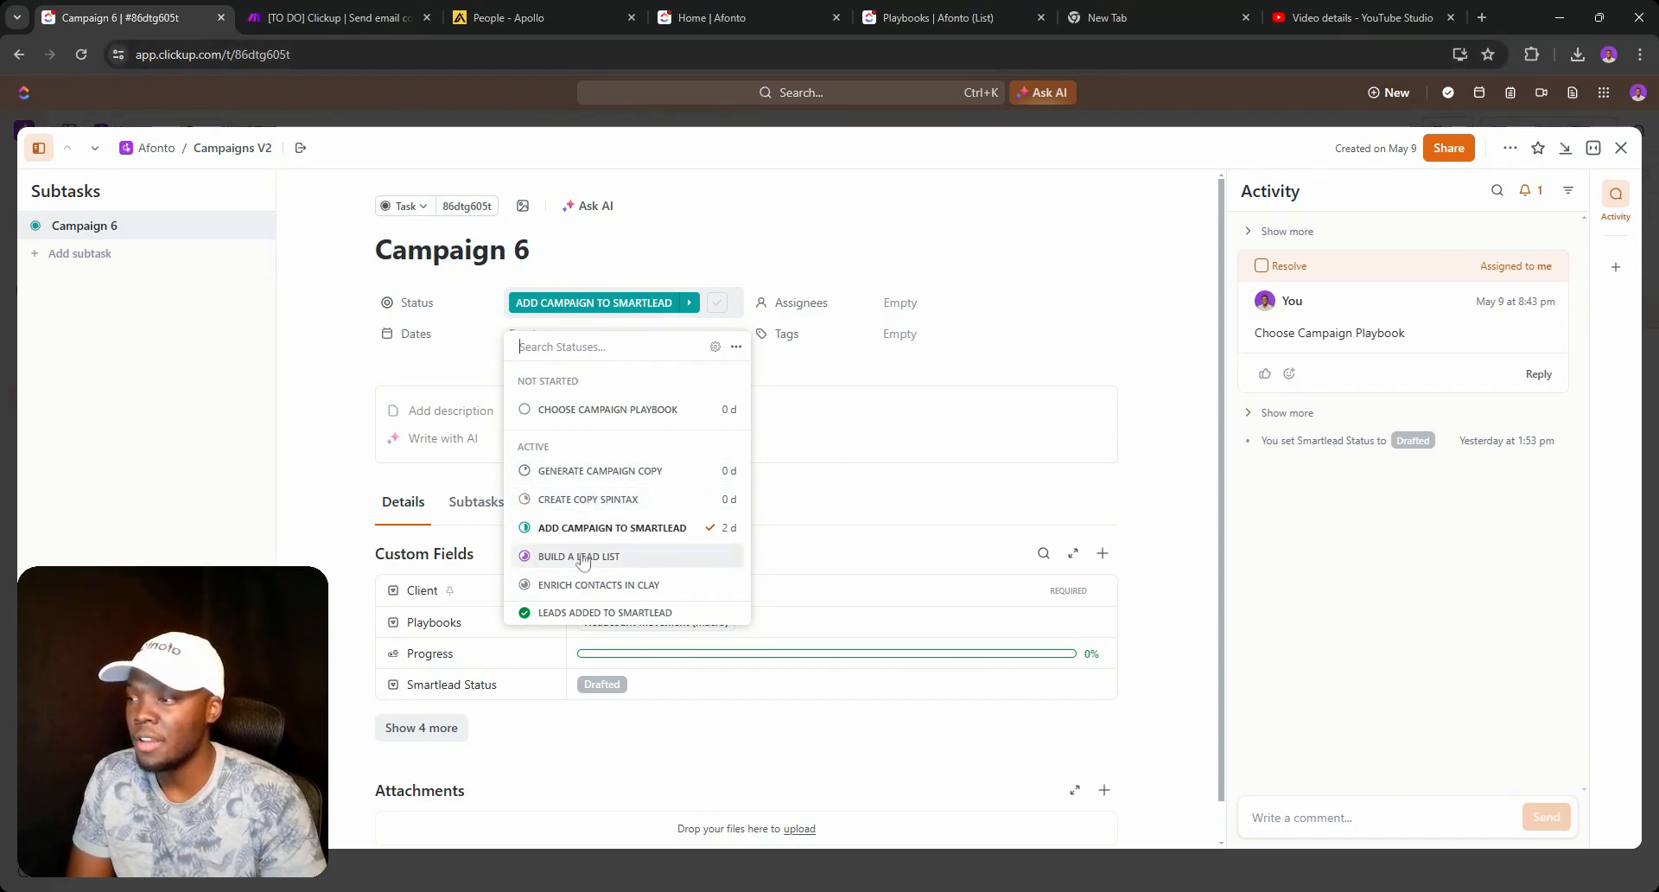
click(335, 10)
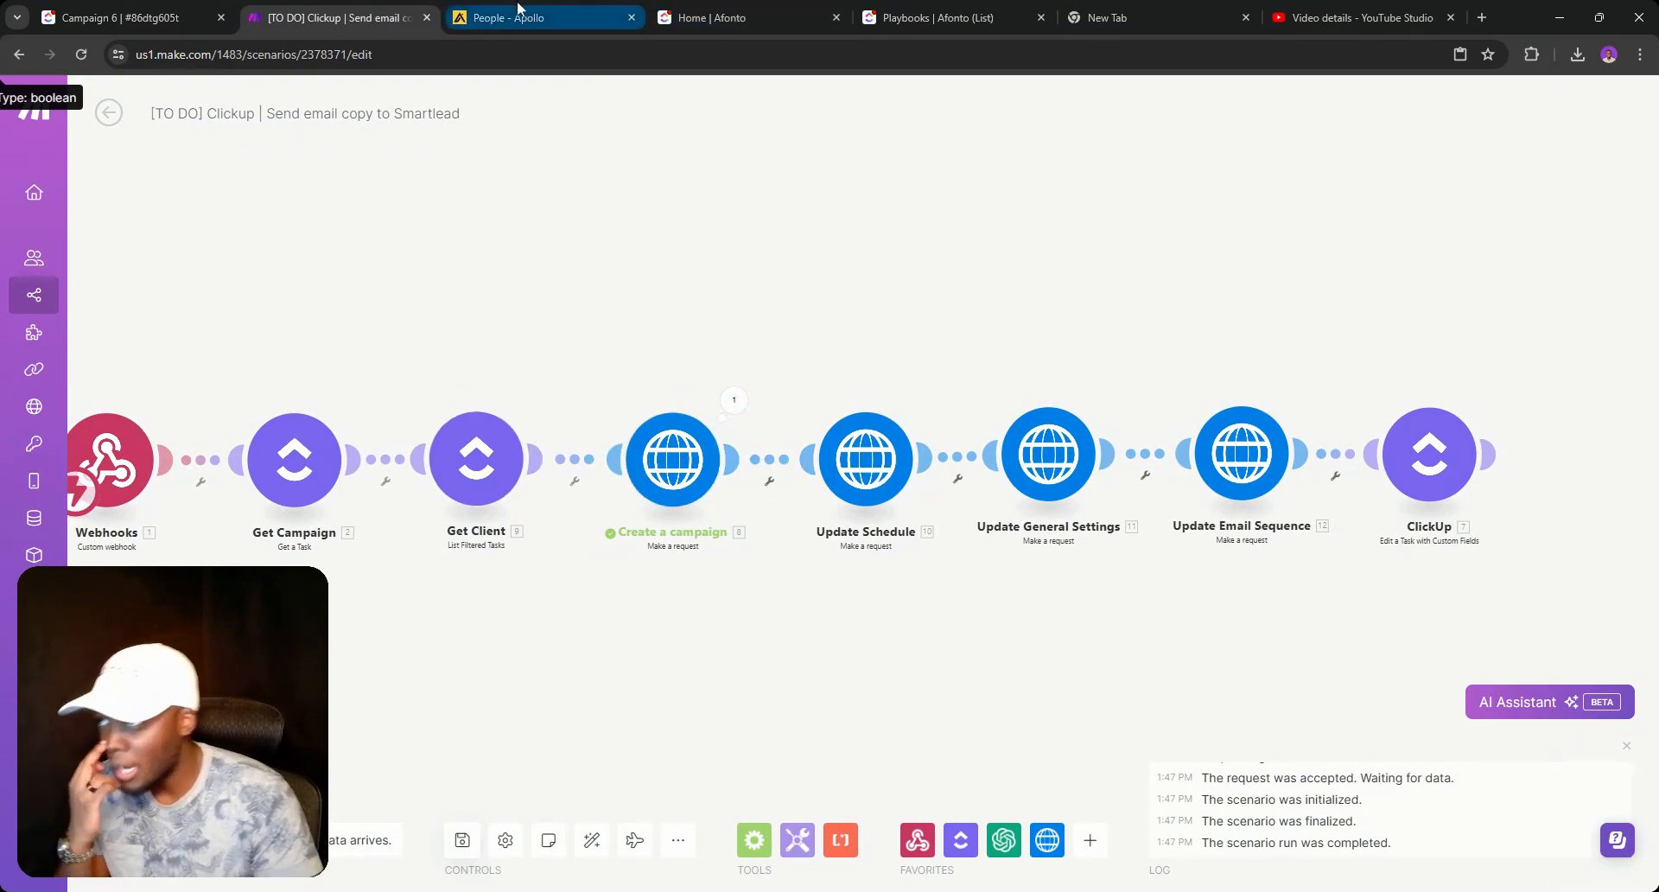
click(165, 12)
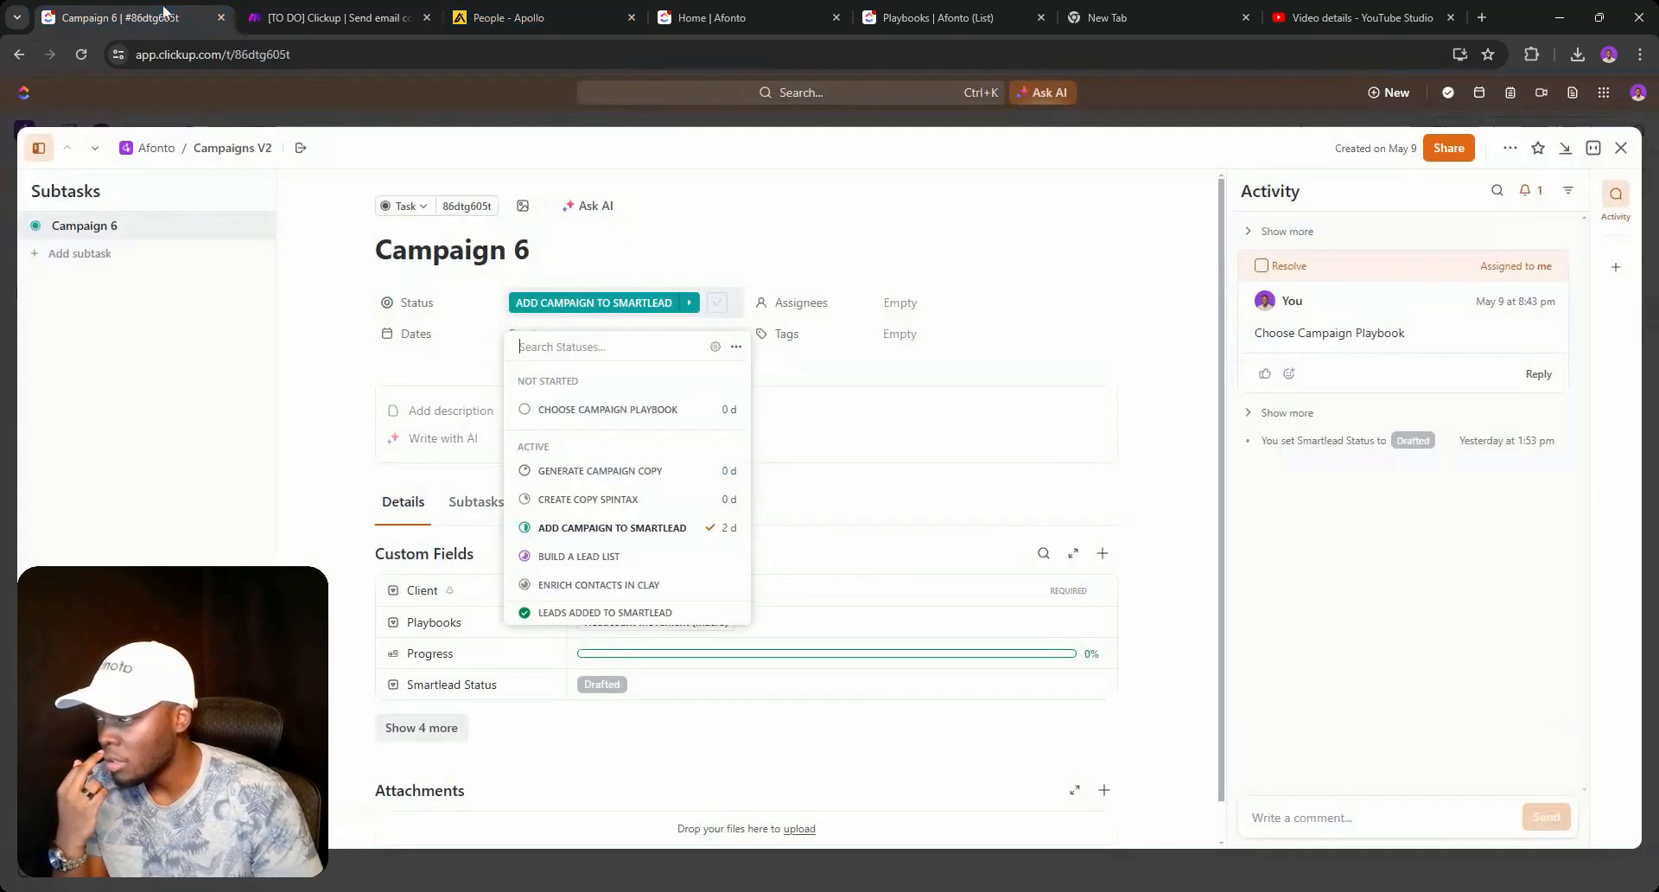
click(1621, 151)
click(1621, 151)
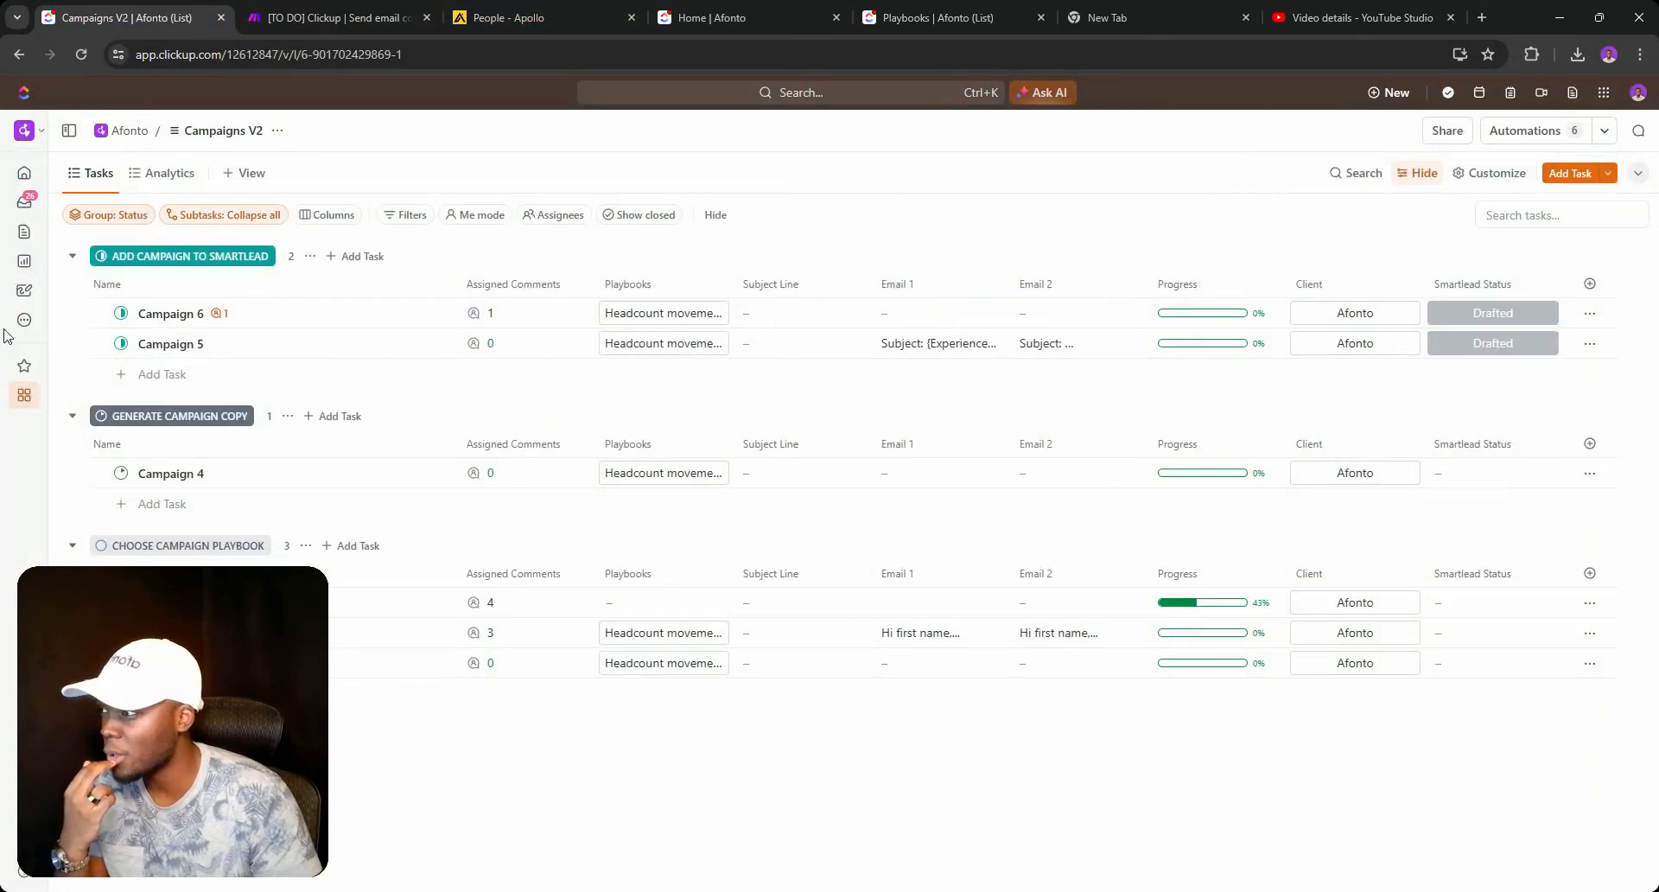
Add a task named "Apollo Sequence" to the Playbooks list and copy its name.
drag(933, 18, 328, 17)
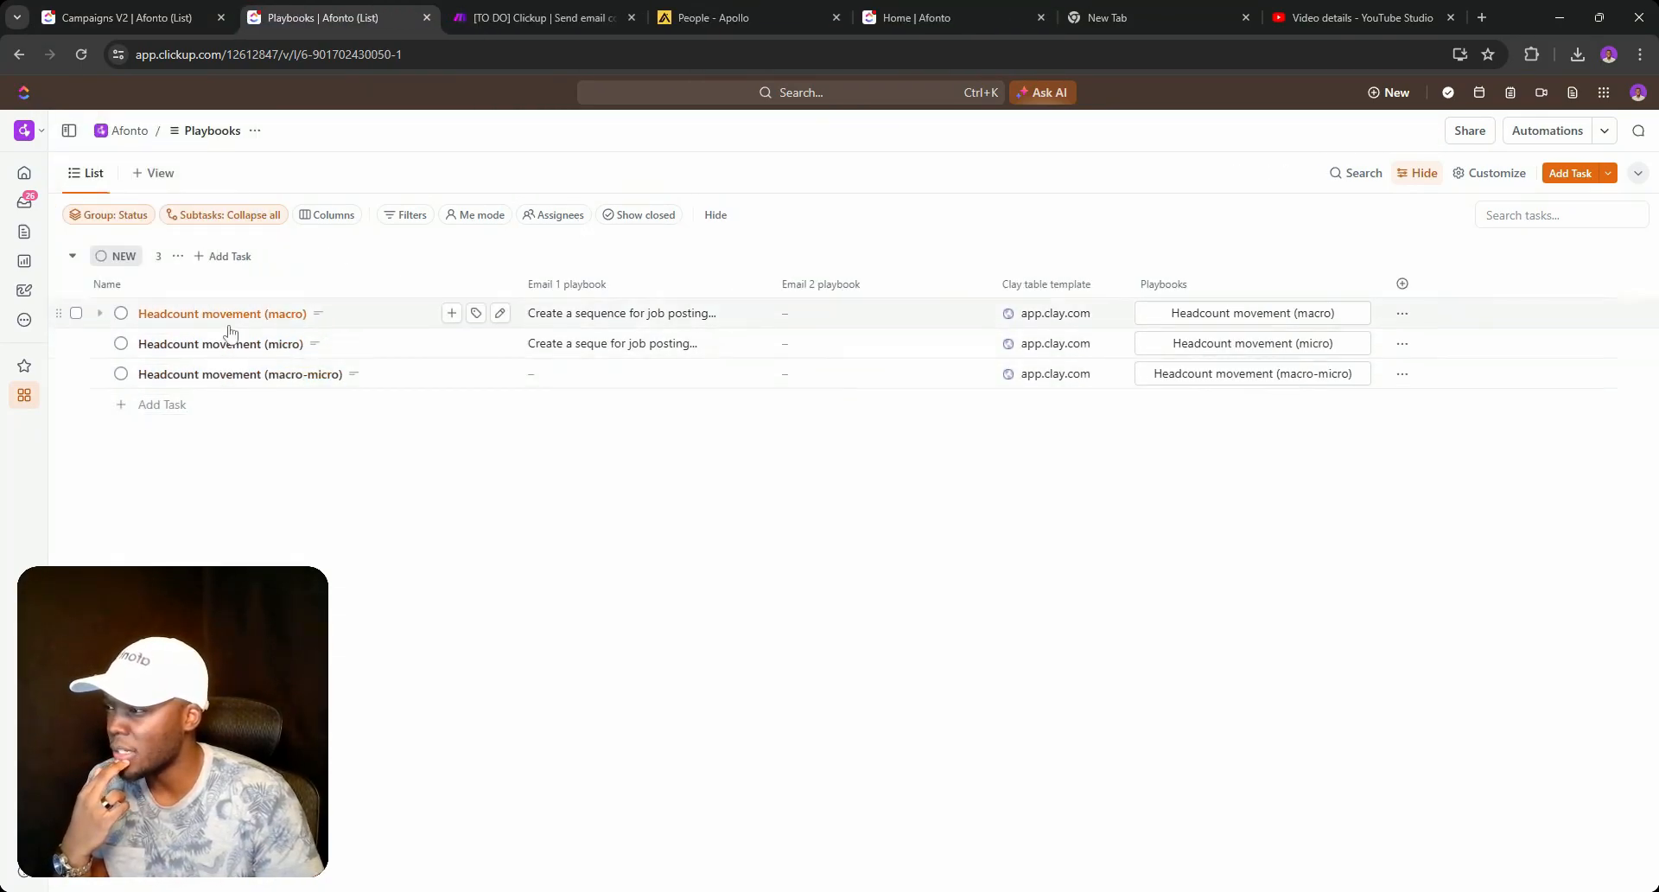
click(170, 406)
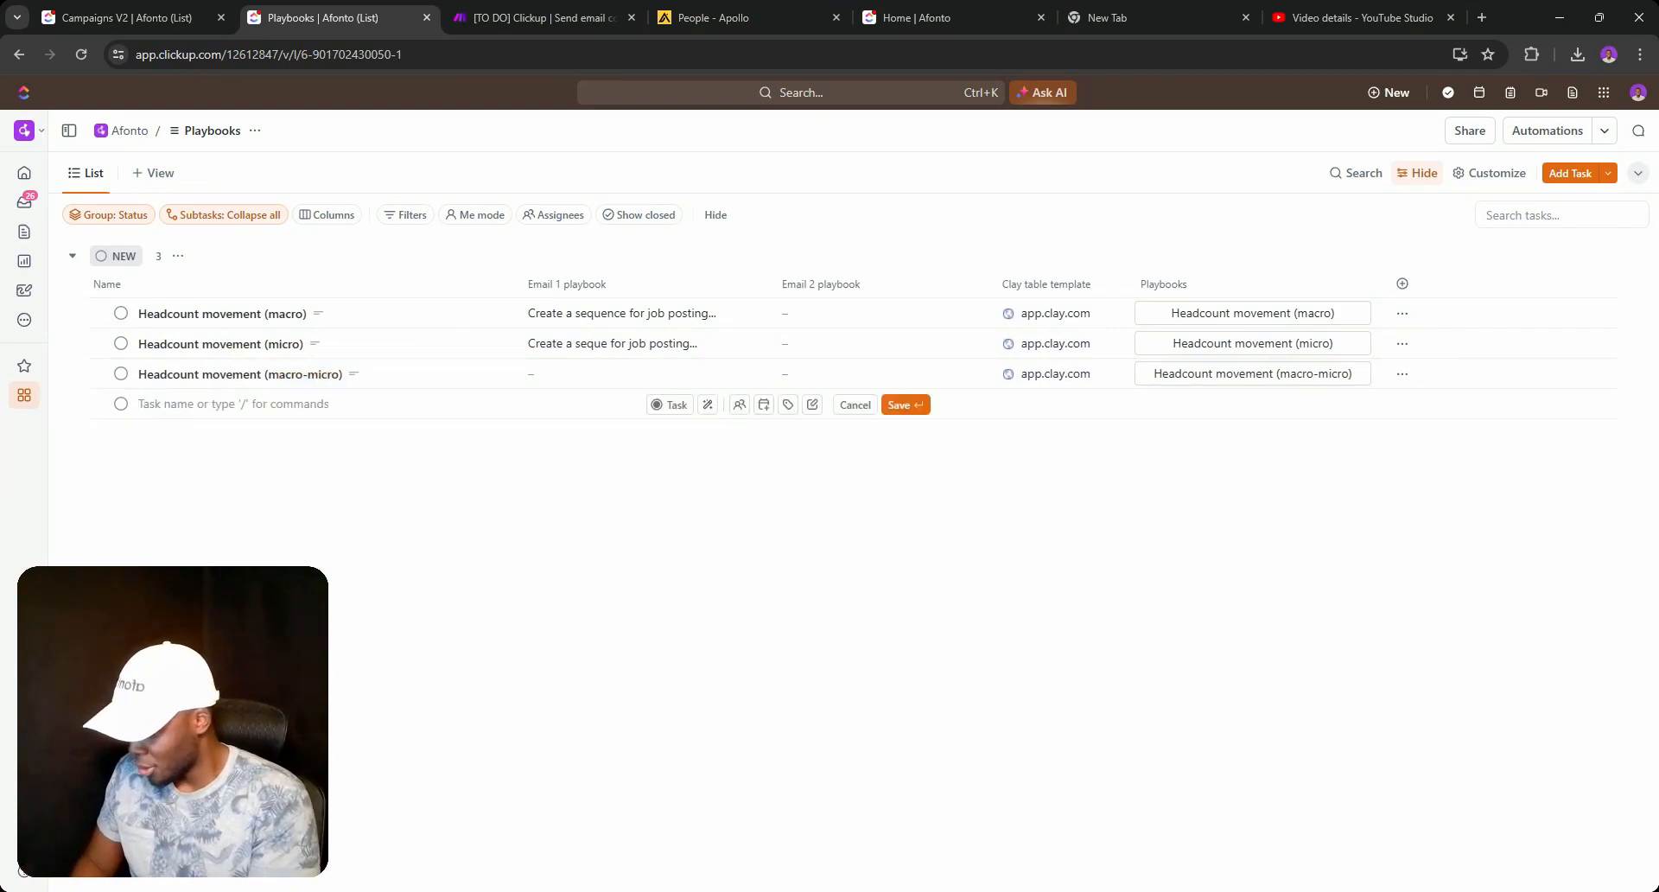
text(Apollo Sequence)
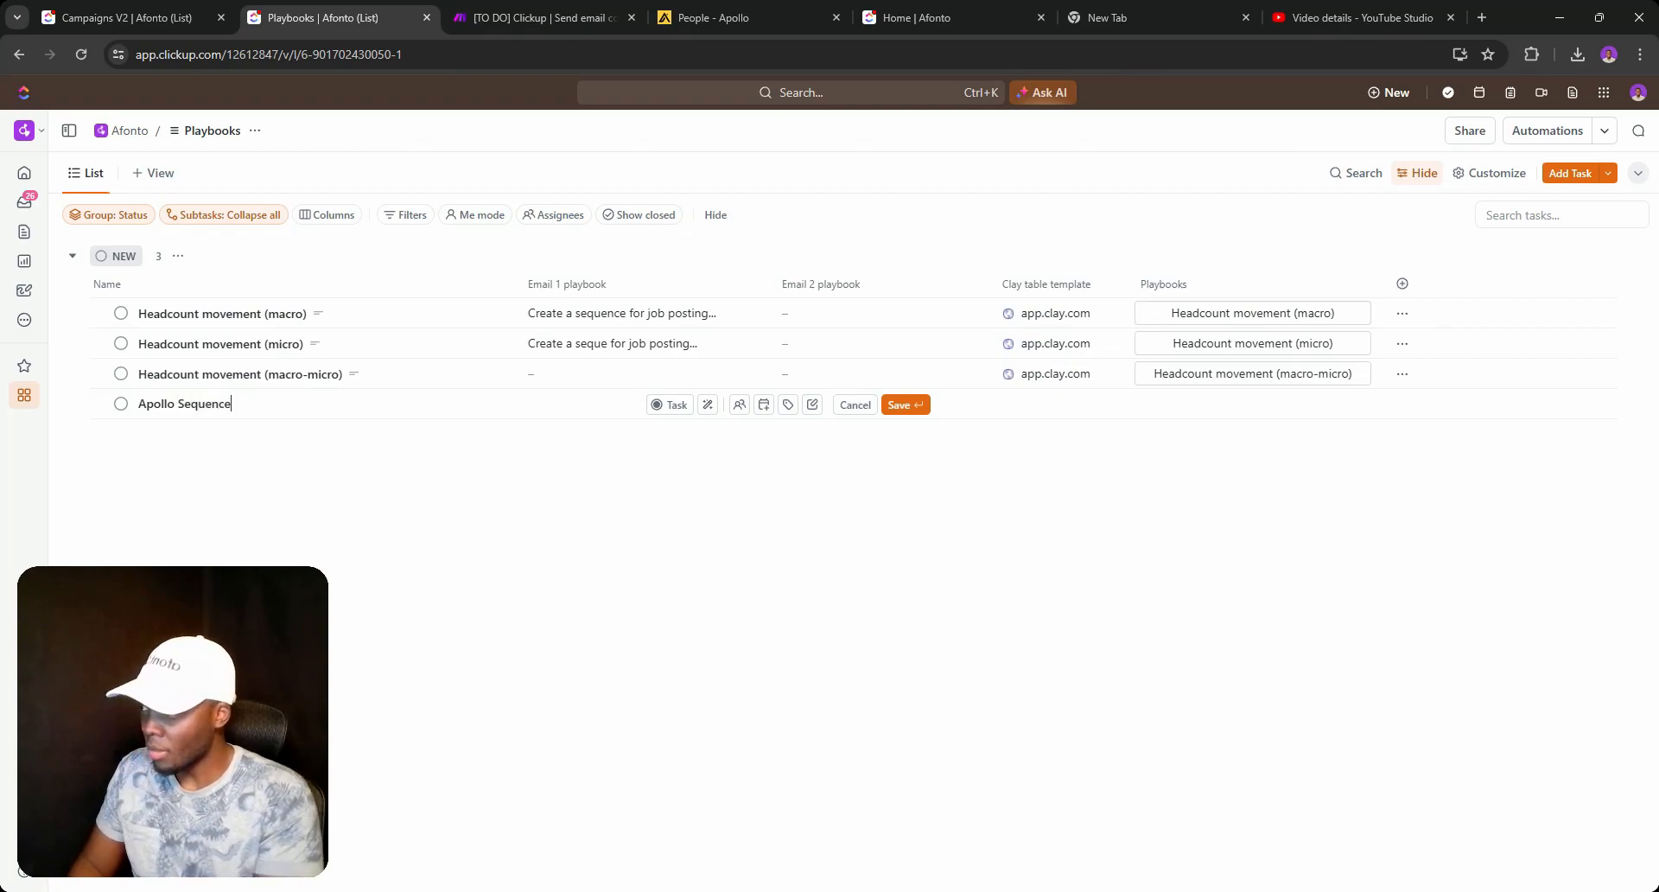
key(Return)
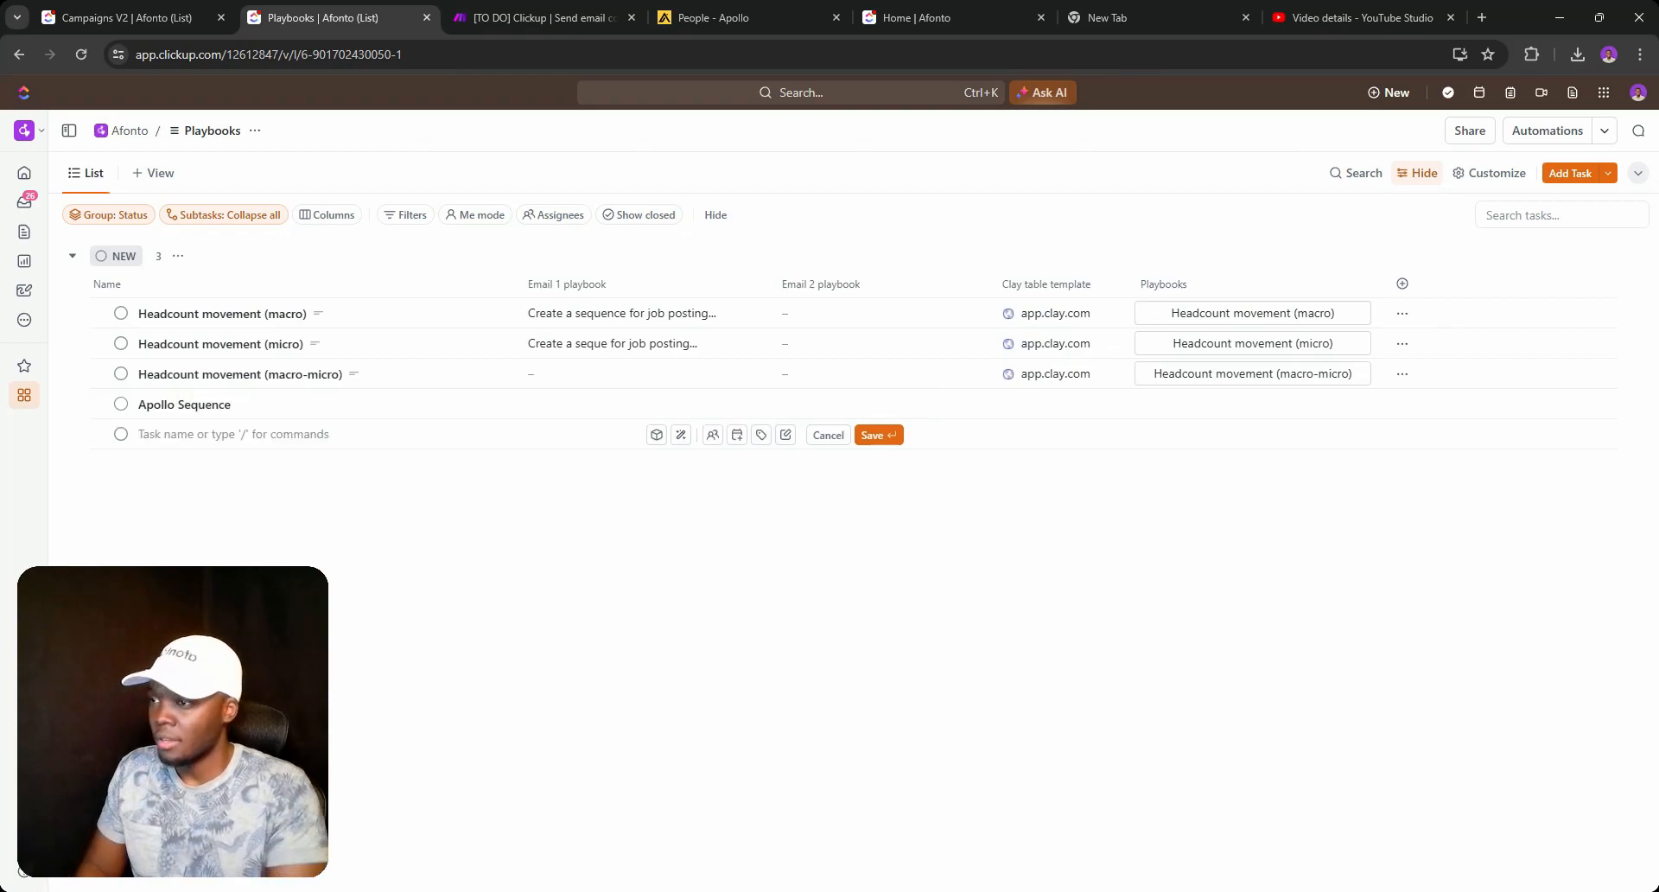
click(499, 403)
key(ctrl+c)
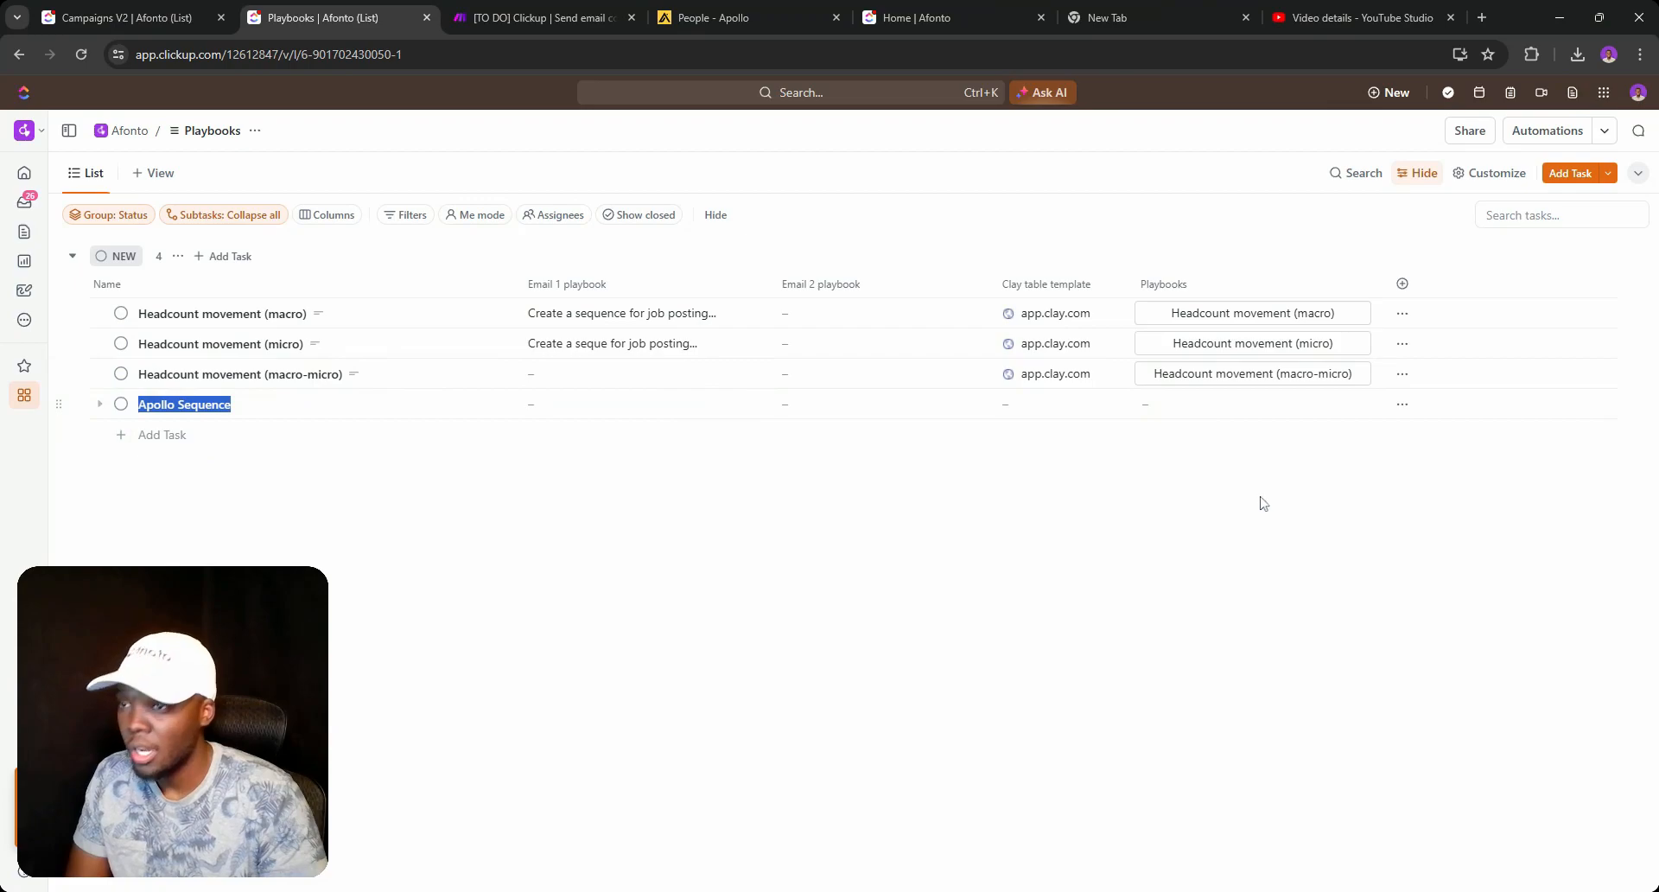
Shorten the Playbooks field's existing options to "Headcount (macro)", "Headcount (micro)" and "Headcount (macro-micro)".
click(1248, 406)
click(1219, 644)
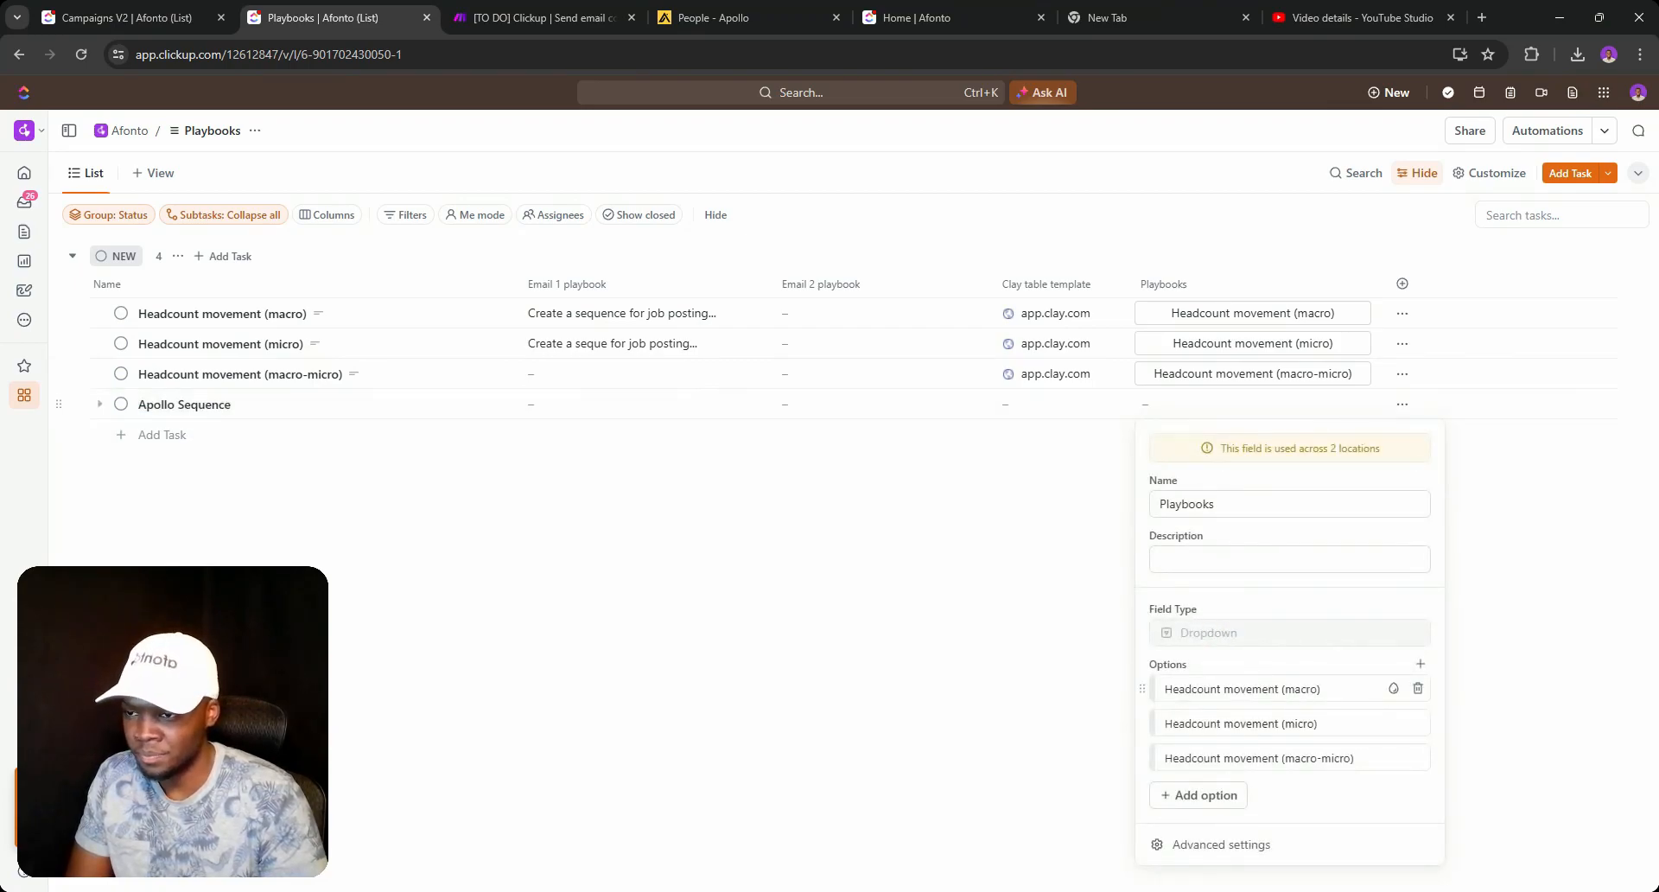
double_click(1250, 689)
key(BackSpace)
double_click(1251, 723)
key(BackSpace)
double_click(1250, 758)
key(BackSpace)
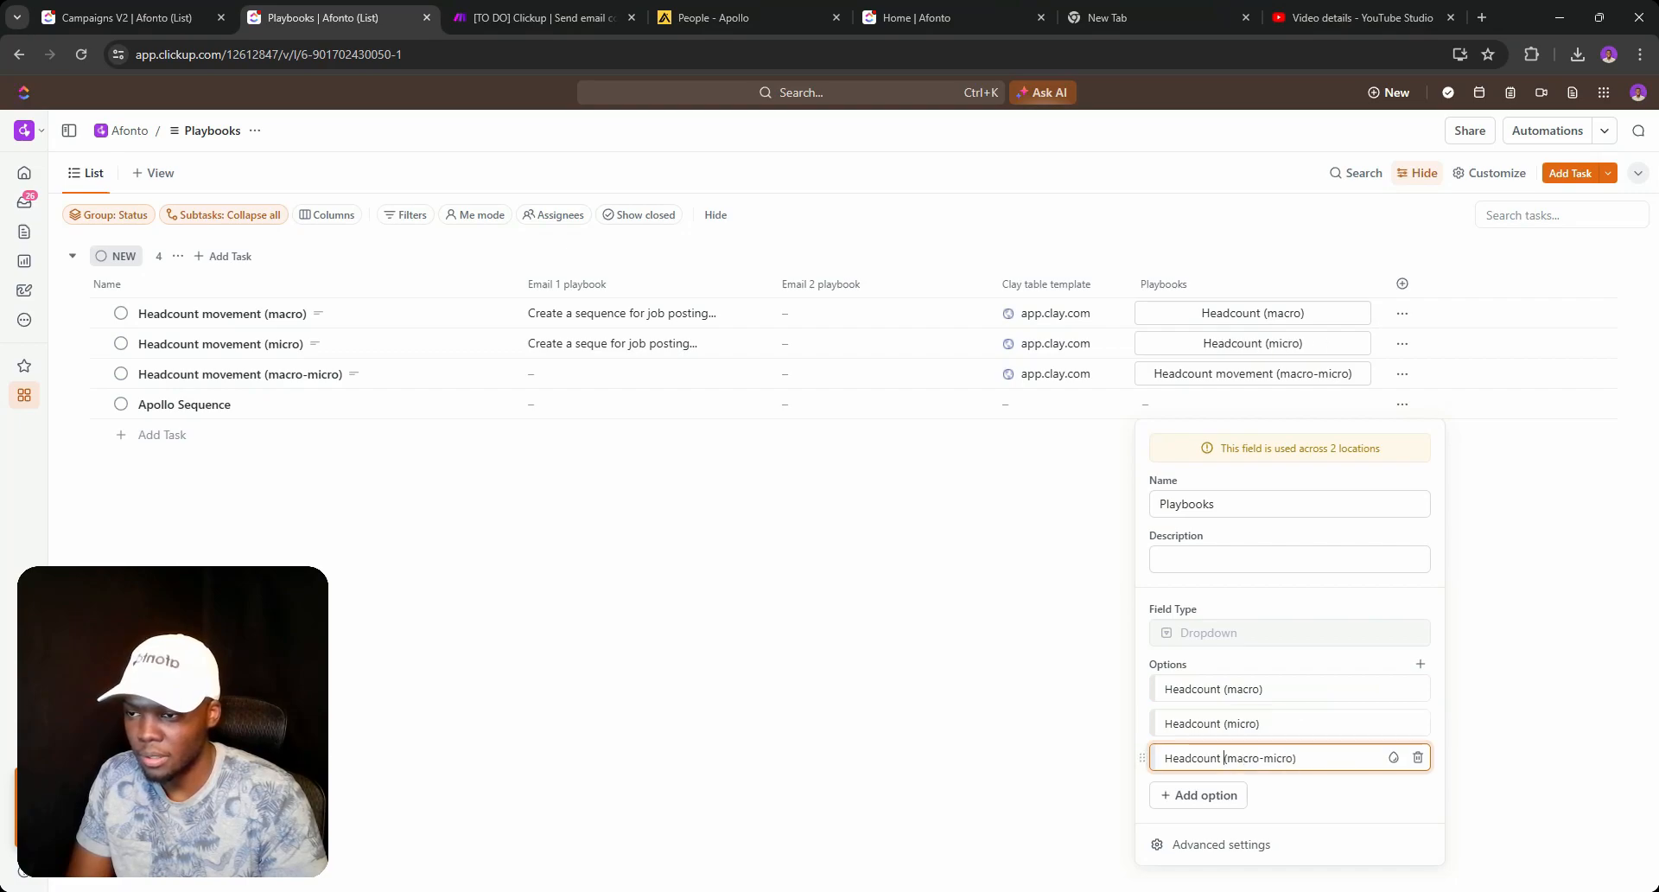
Add an "Apollo Sequence" option to the Playbooks field and assign it to the Apollo Sequence task.
click(1231, 796)
key(ctrl+v)
key(Return)
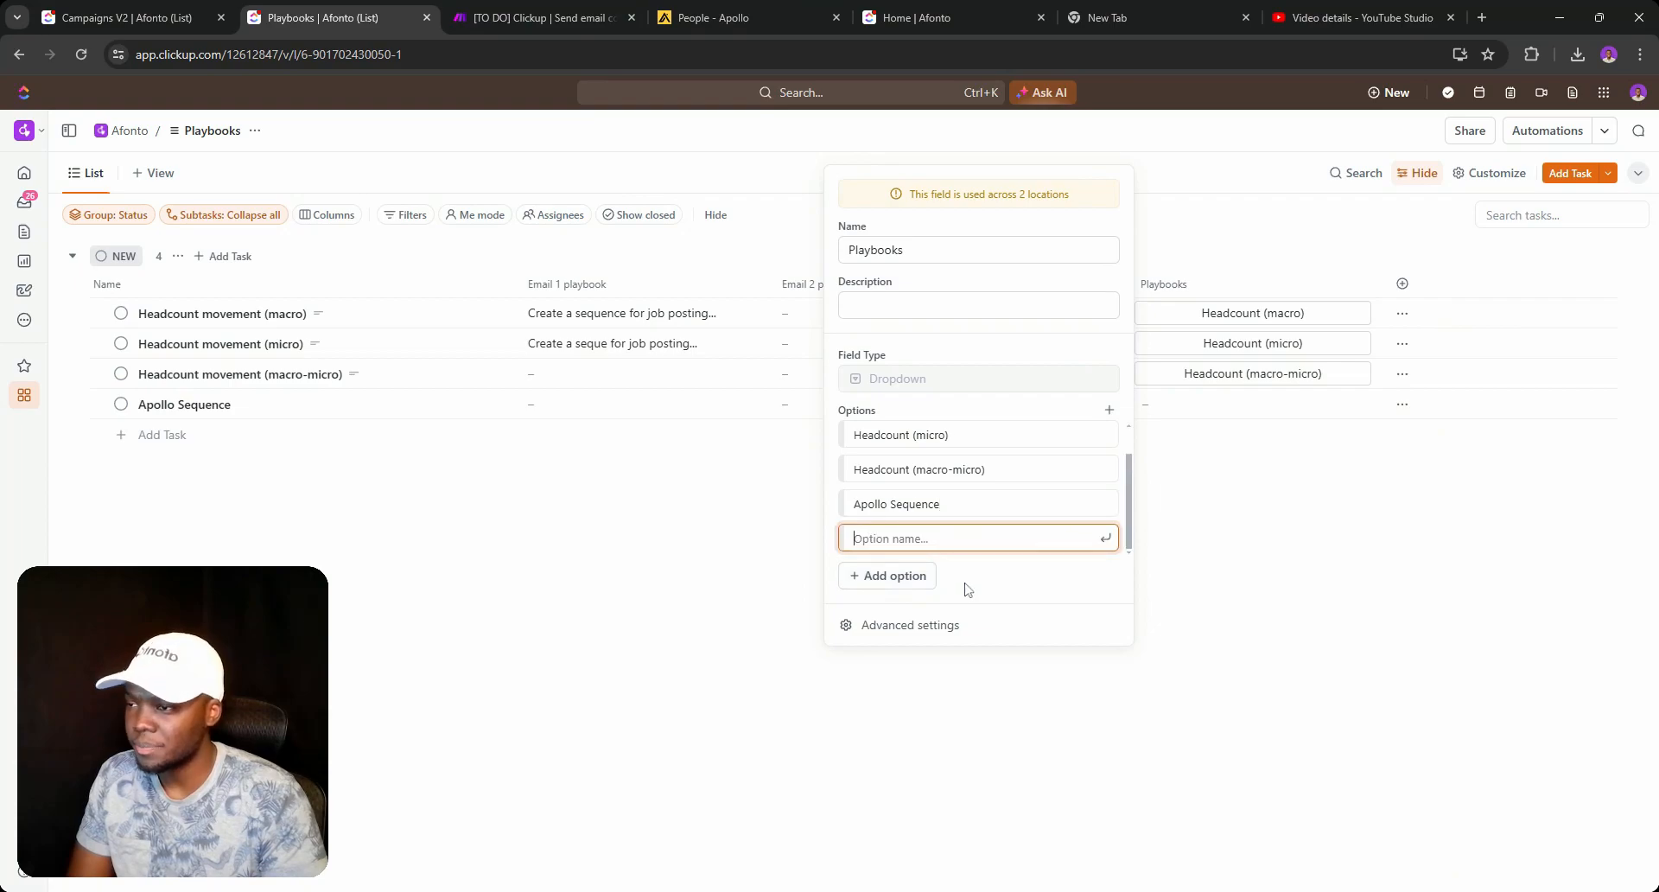
click(1197, 498)
click(1252, 403)
click(1206, 646)
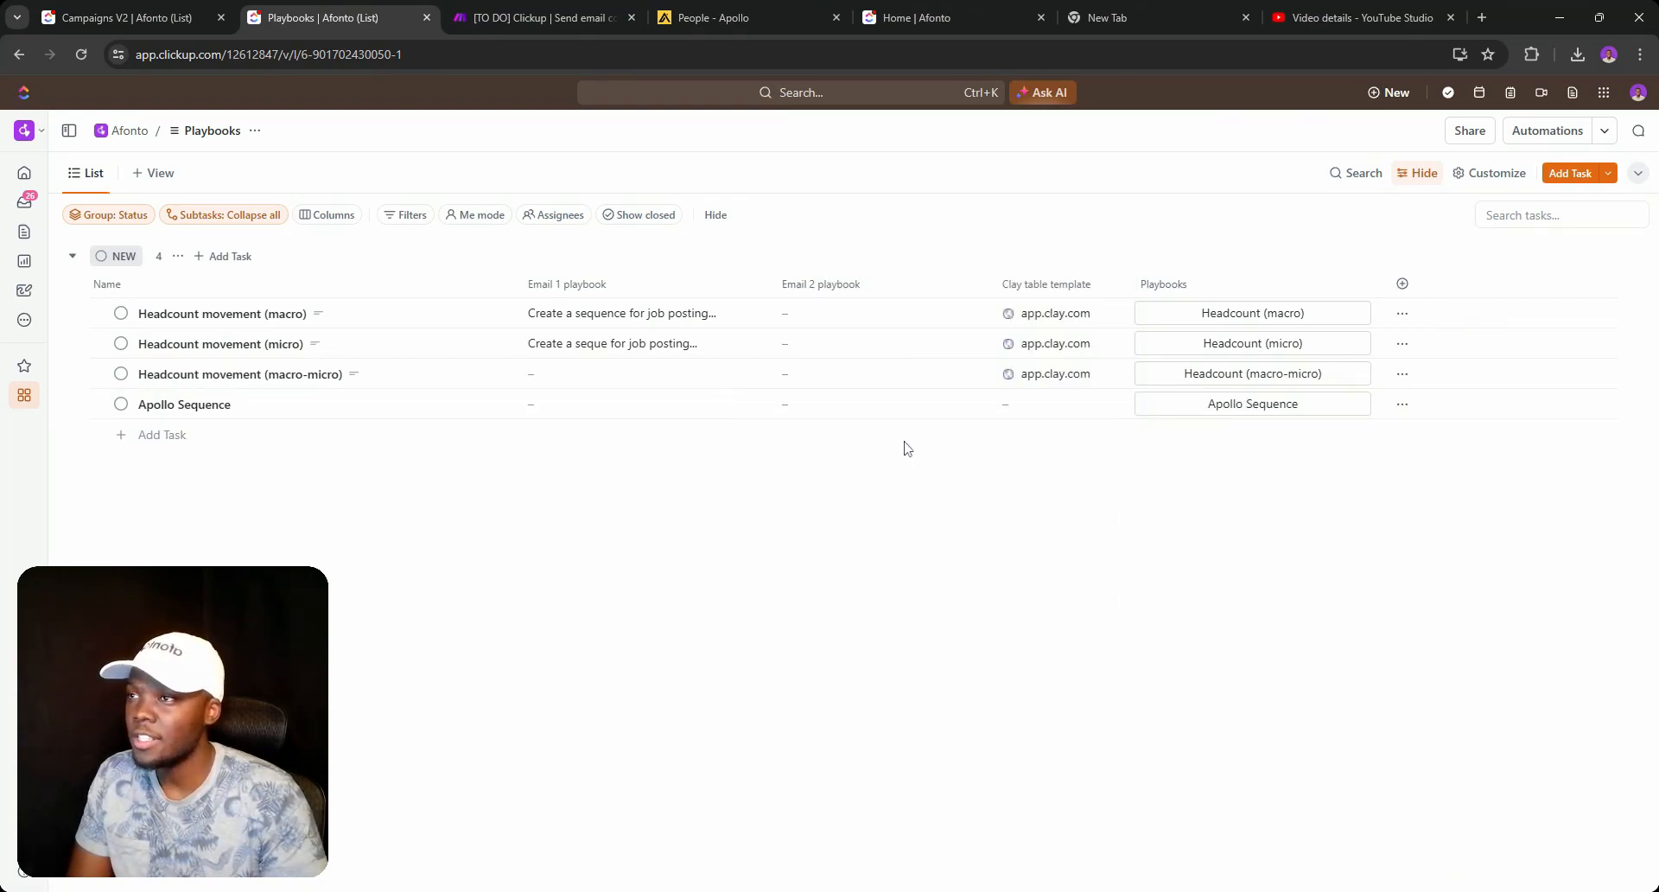
Switch to Apollo and create a new AI-assisted sequence.
click(717, 17)
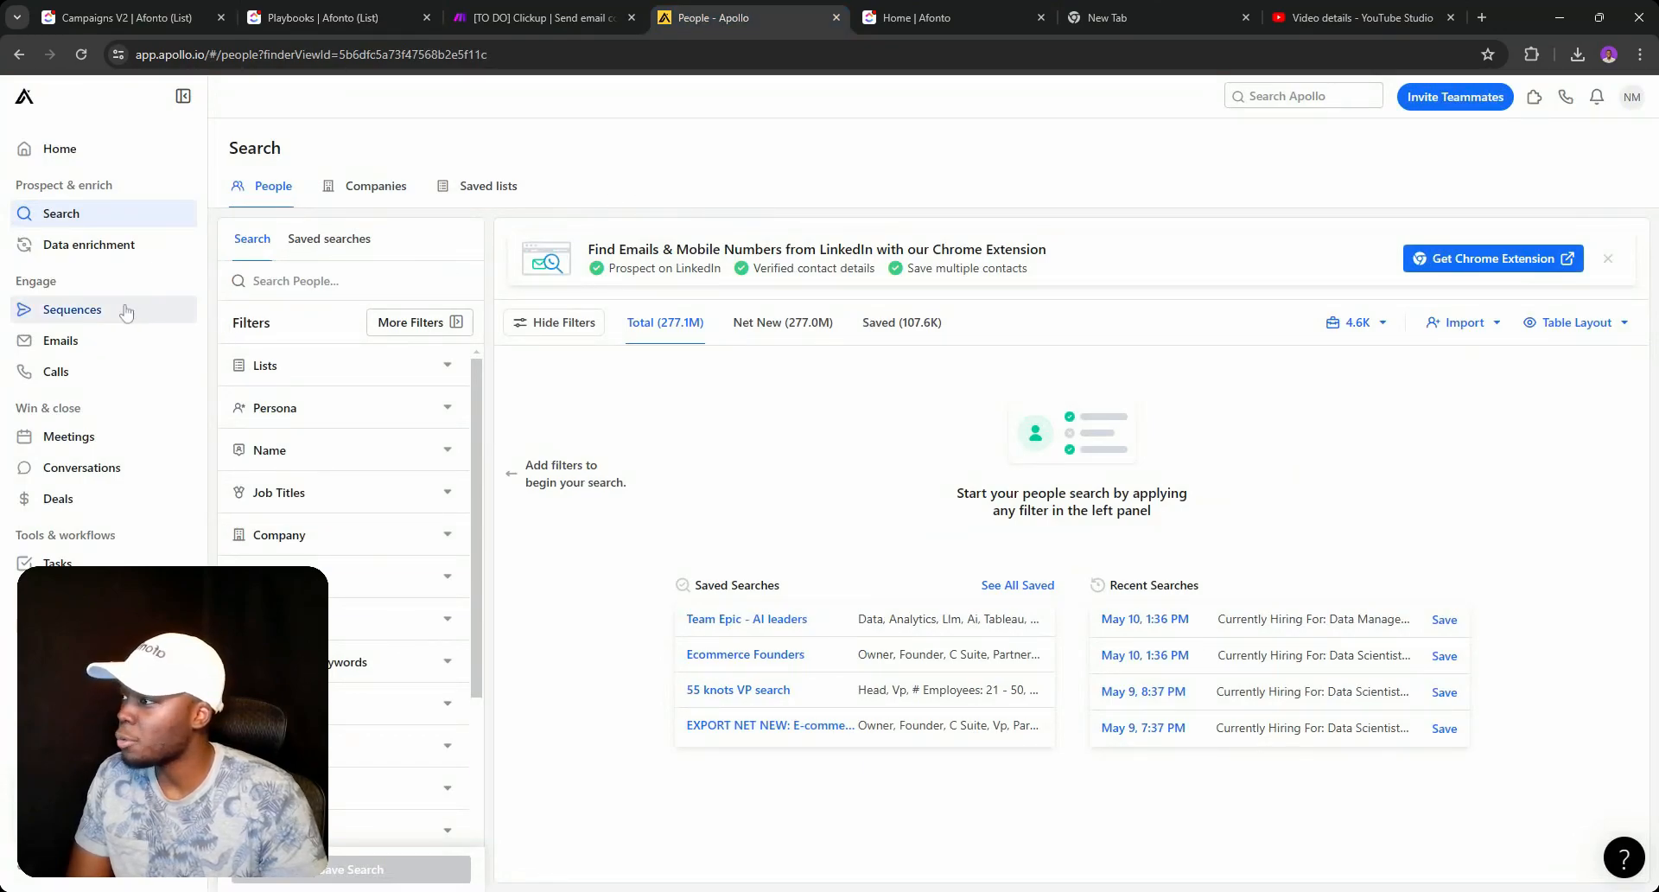
click(73, 310)
click(1518, 302)
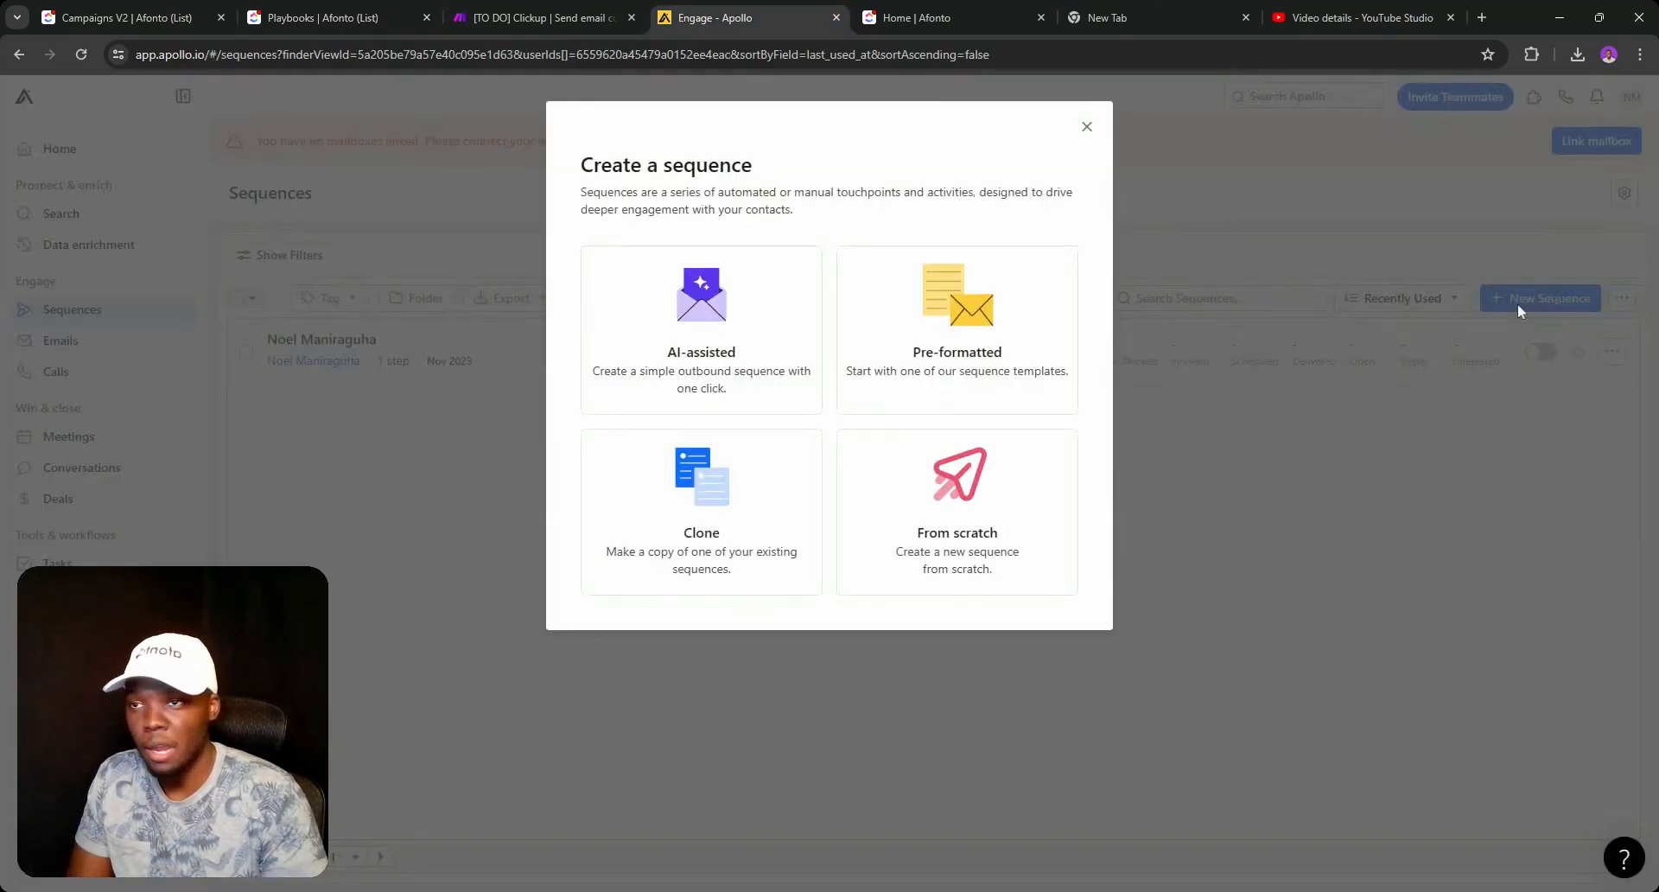
click(701, 333)
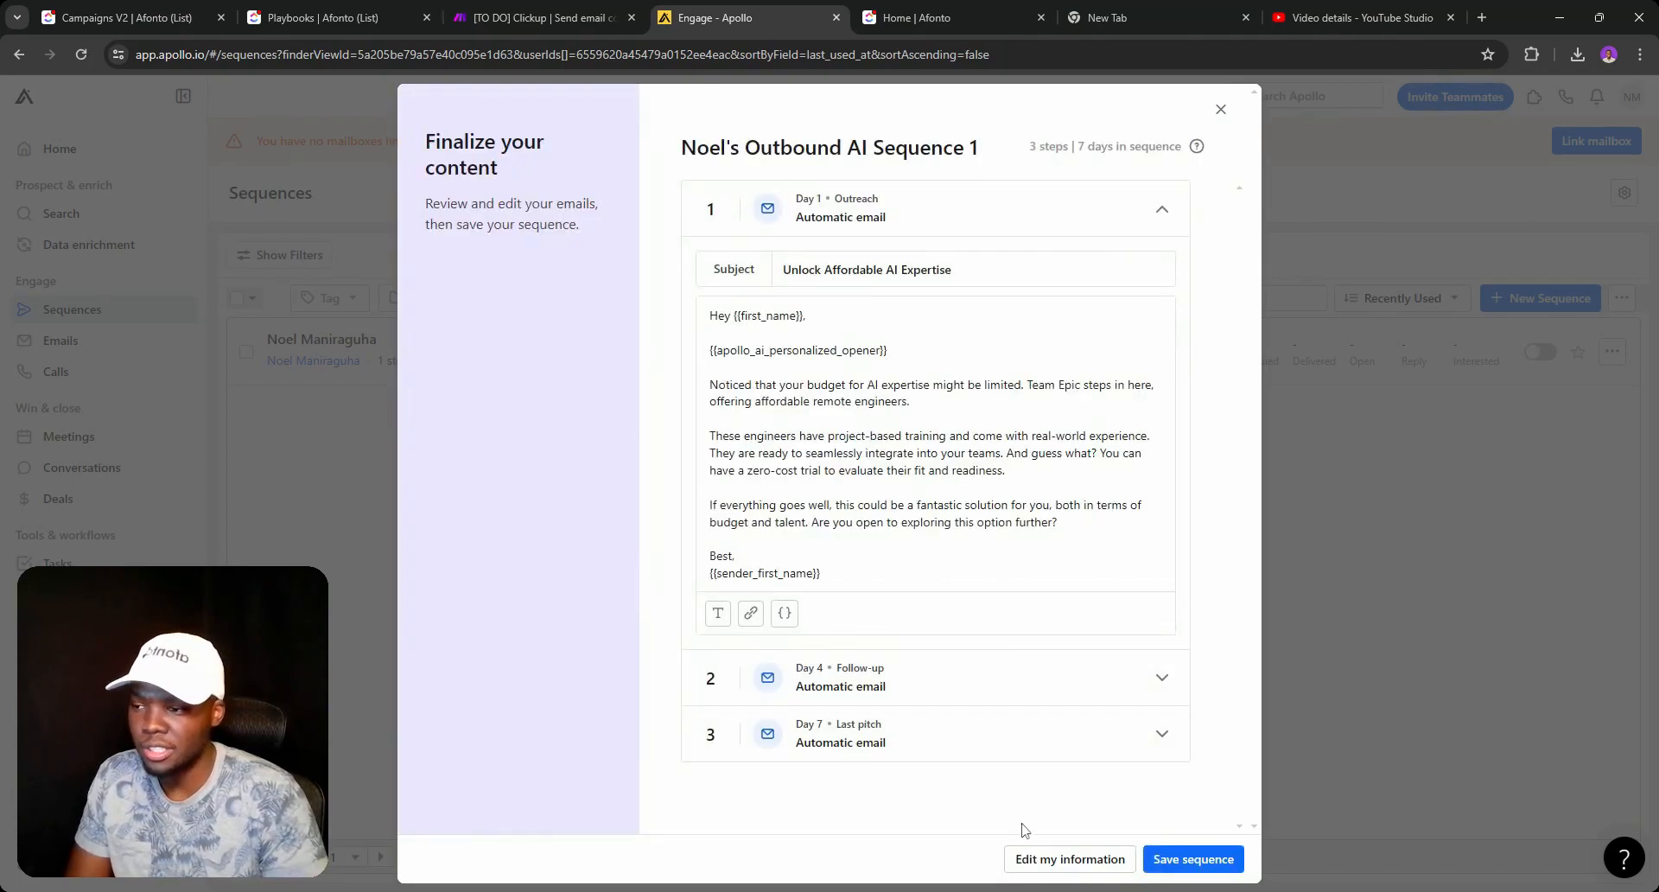
Open the company information behind the AI sequence and examine the customer pain points.
click(1024, 858)
click(704, 362)
drag(703, 362, 910, 399)
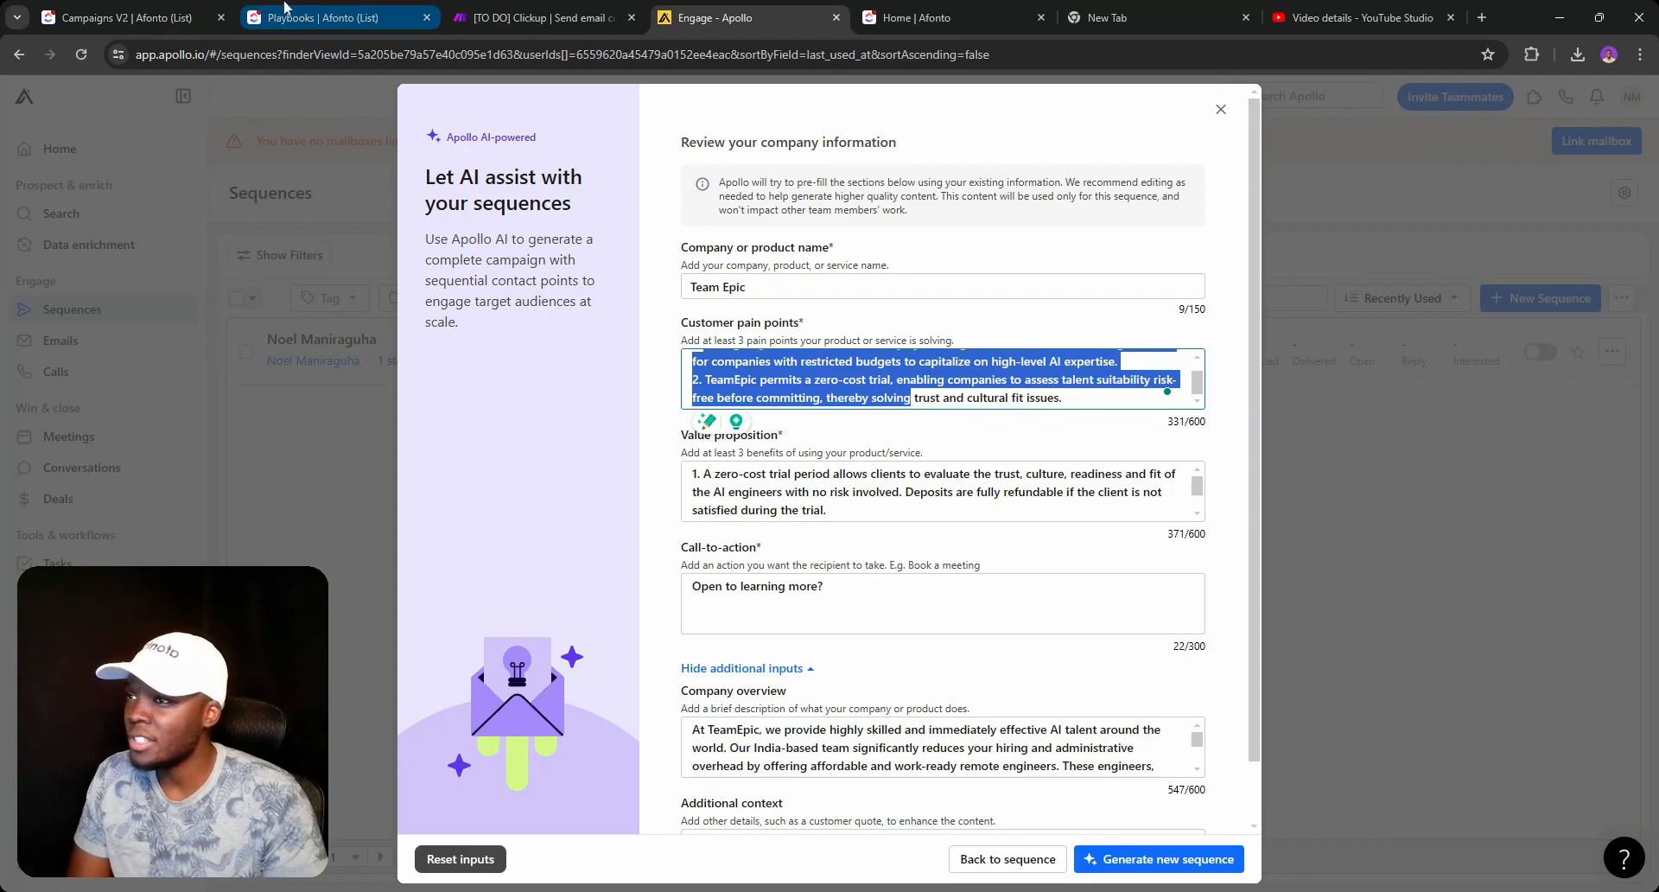
Switch to ClickUp, open the active client's record, and review its value prop, company overview and customer pain points.
click(981, 12)
click(108, 245)
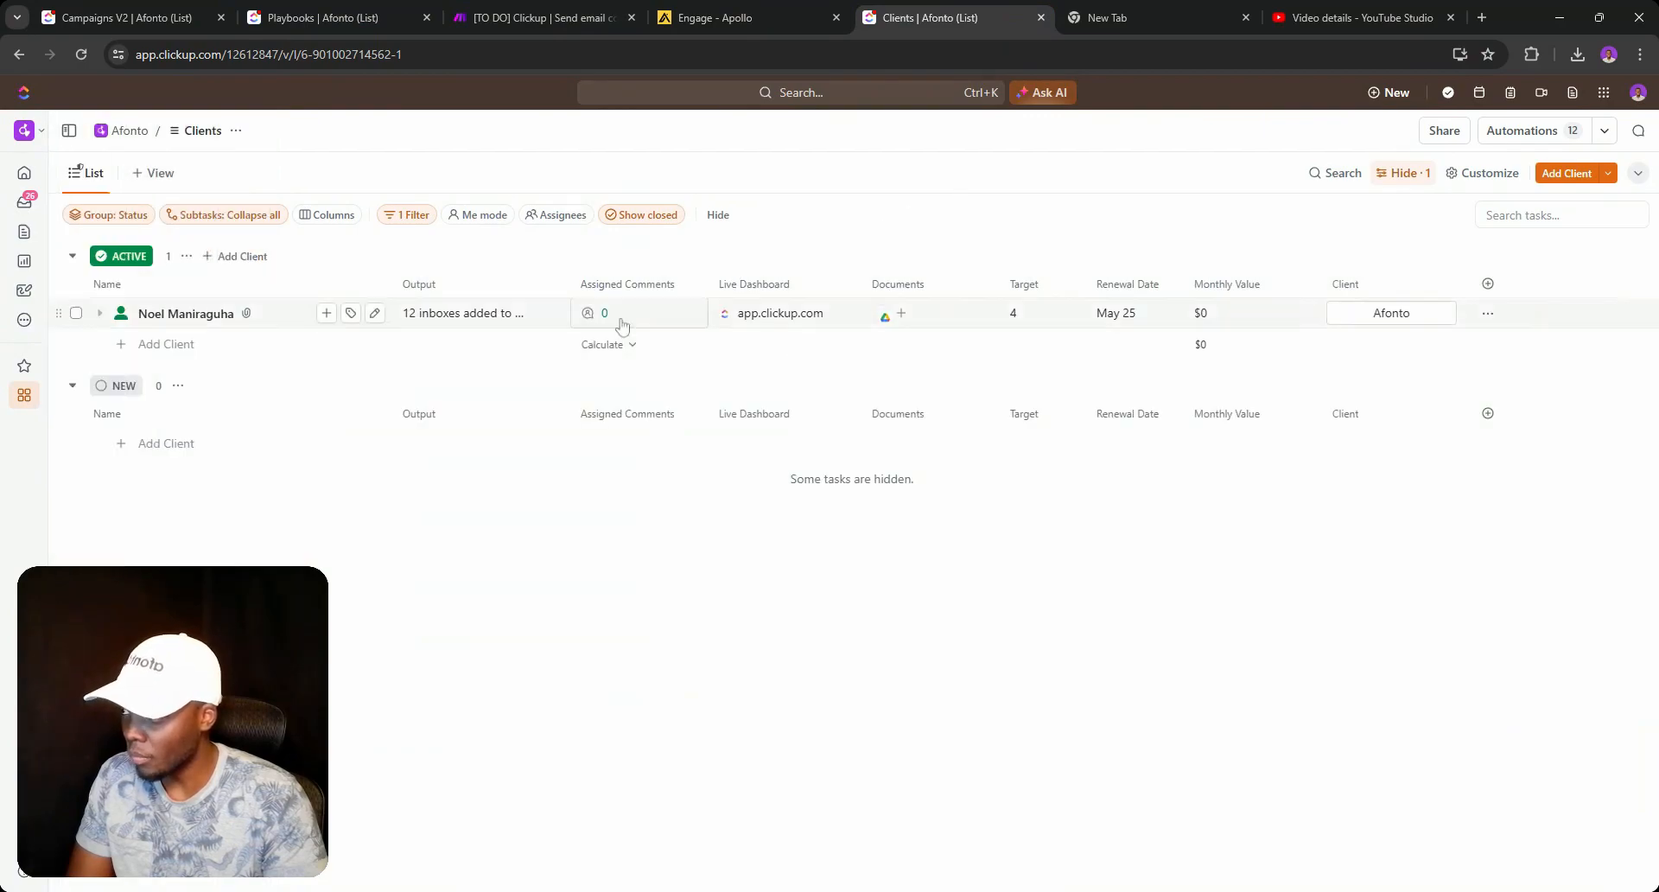
click(200, 314)
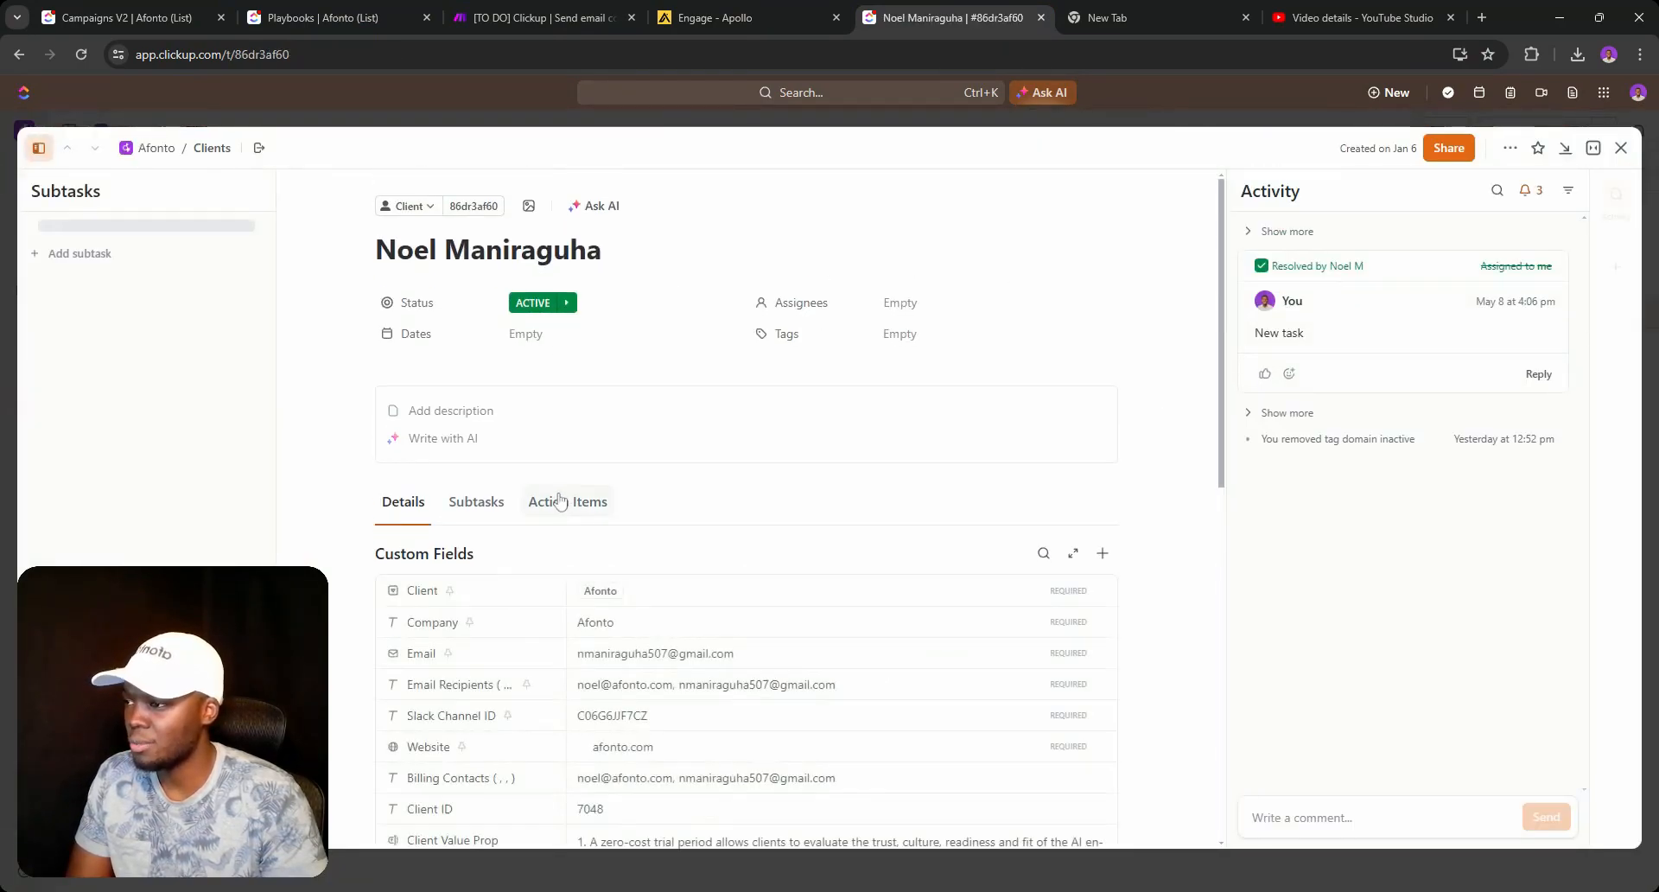
scroll(570, 510, down, 3)
scroll(591, 596, down, 4)
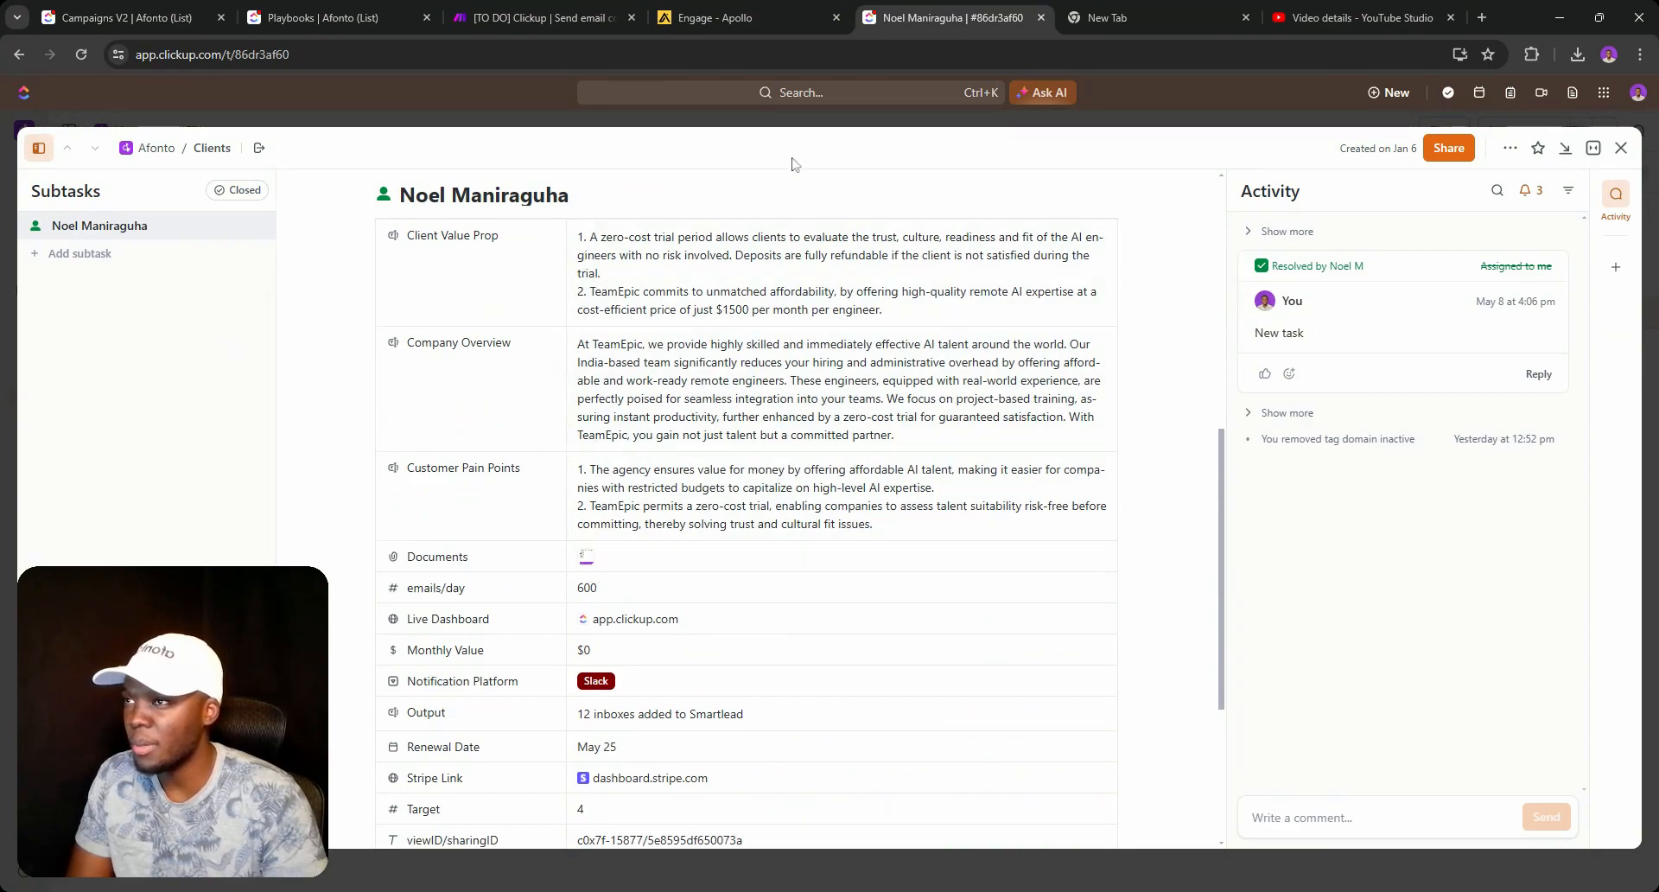
Return to Apollo and review the pain points, value proposition and company overview in the sequence's company information.
click(731, 10)
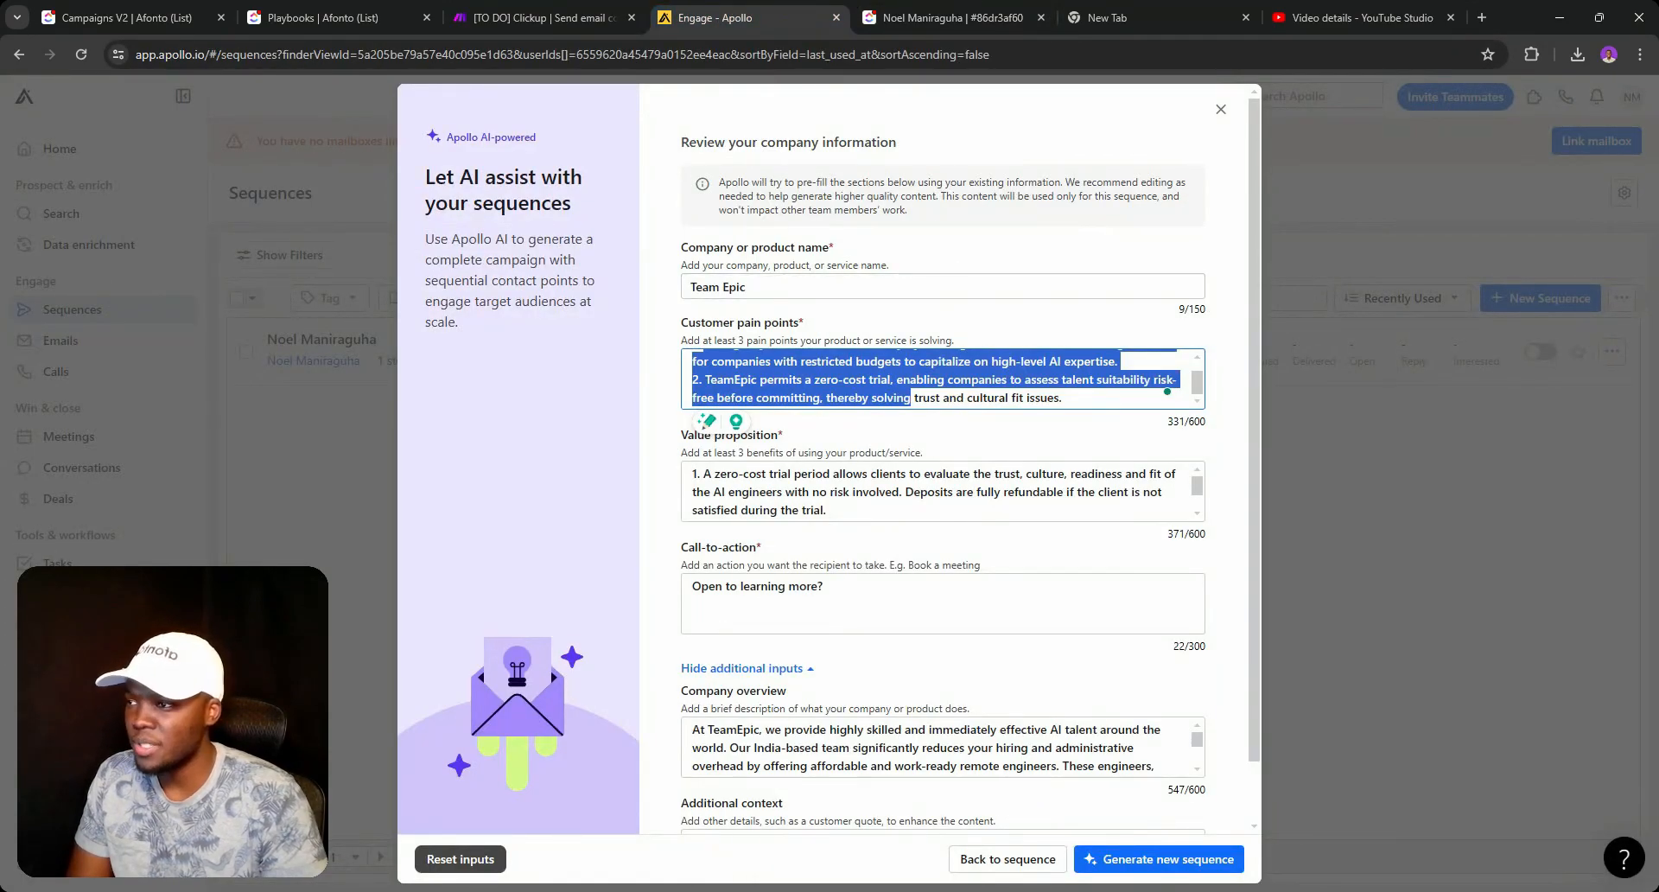
scroll(910, 397, up, 1)
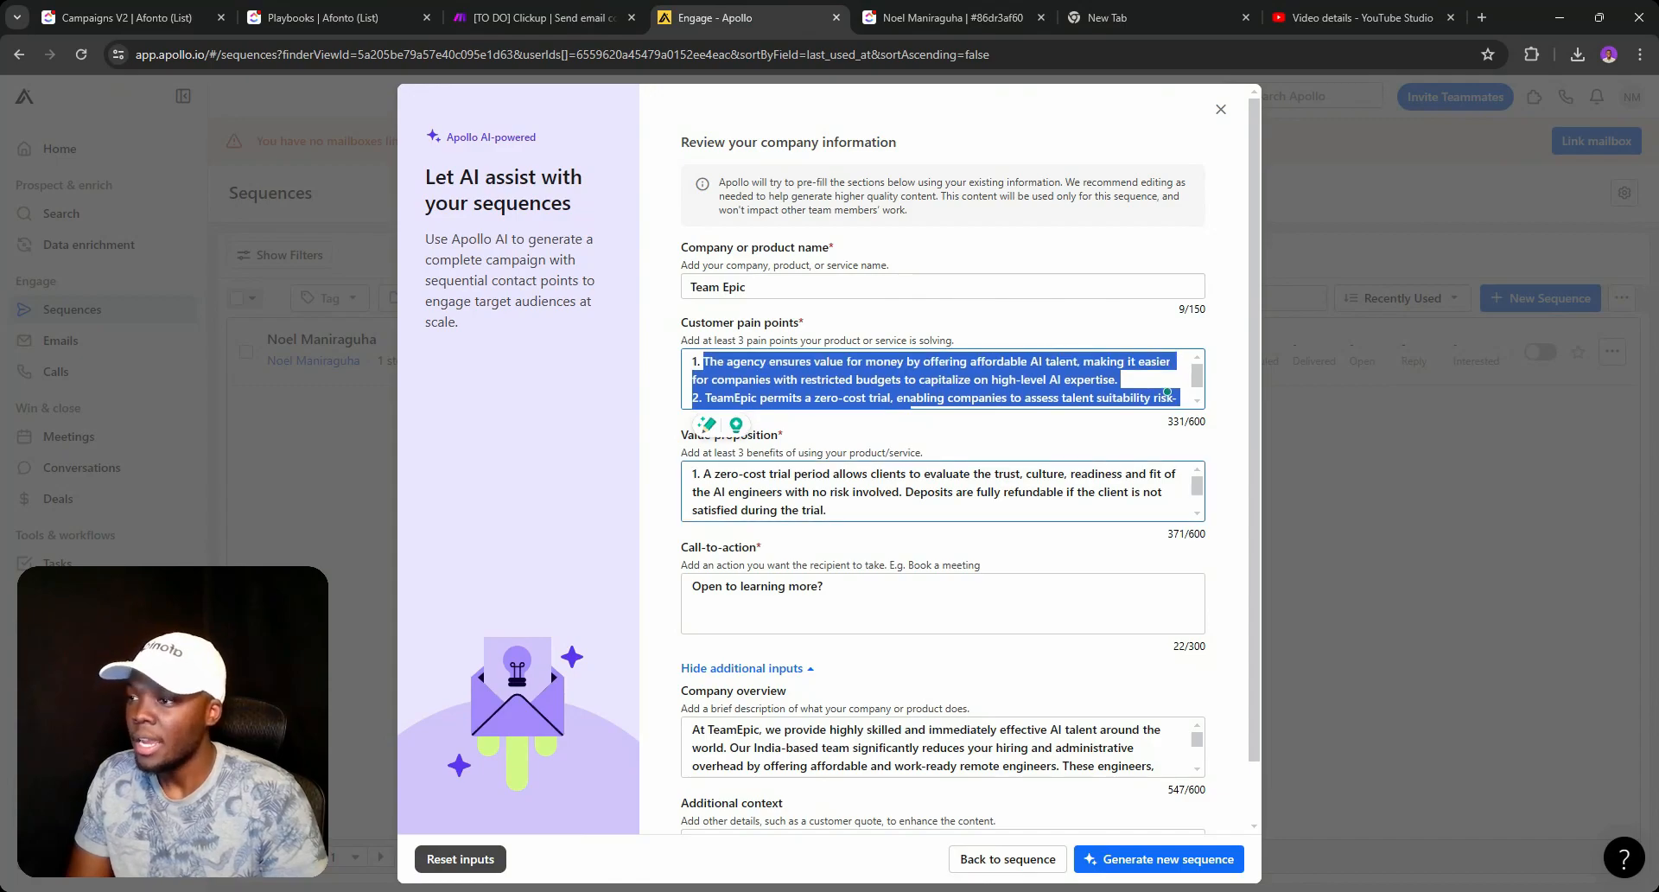
click(914, 490)
scroll(914, 490, down, 1)
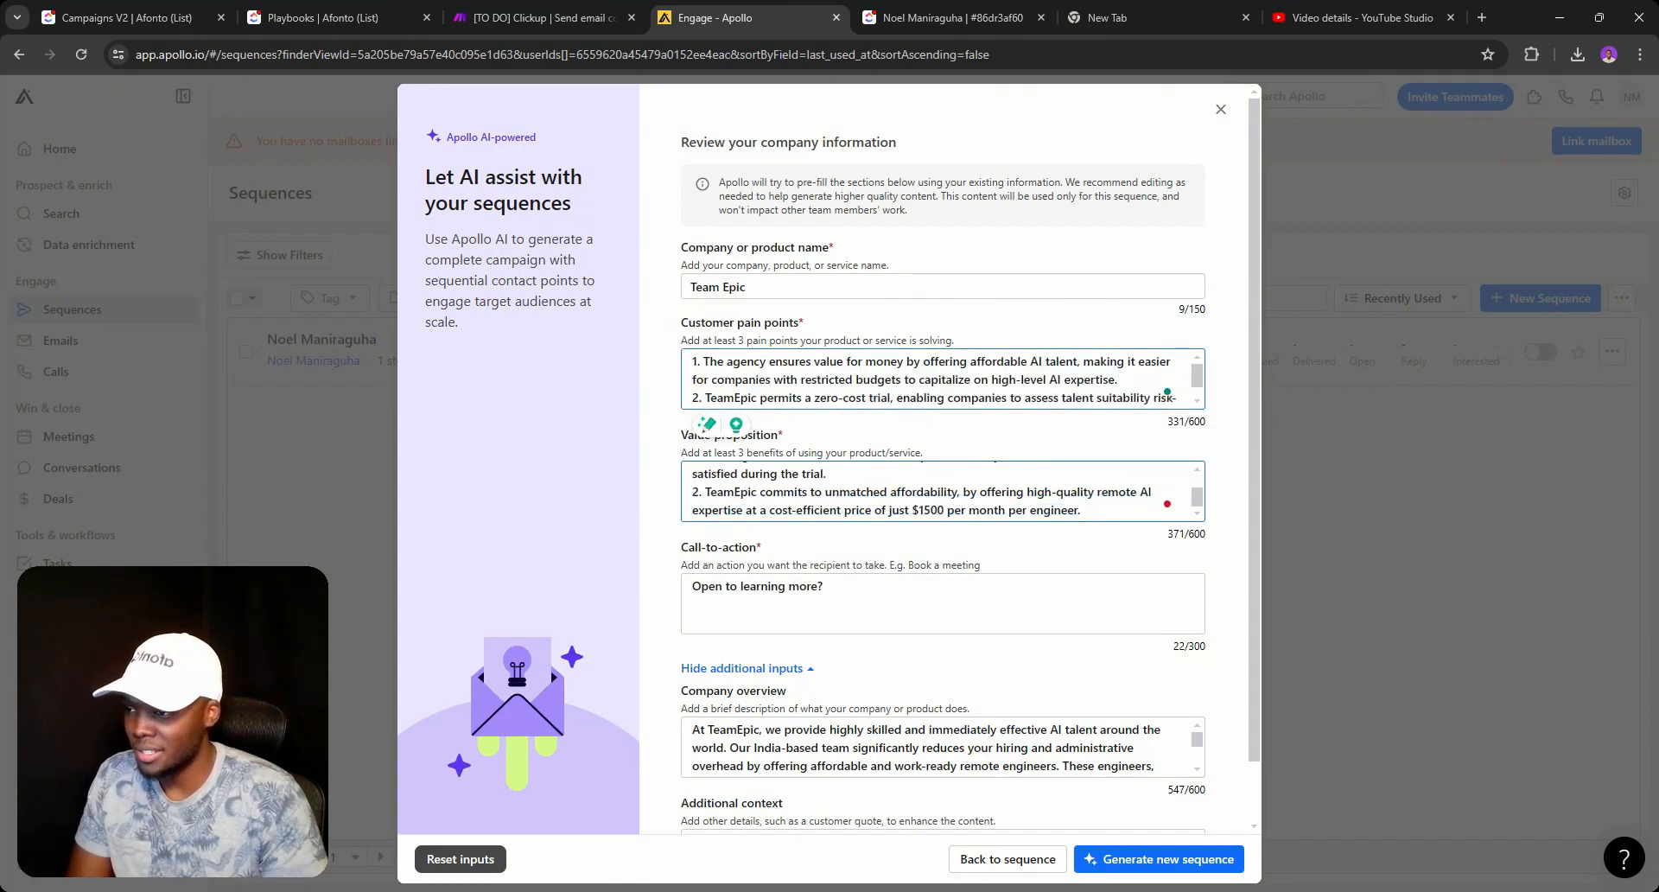
scroll(941, 466, down, 1)
click(770, 682)
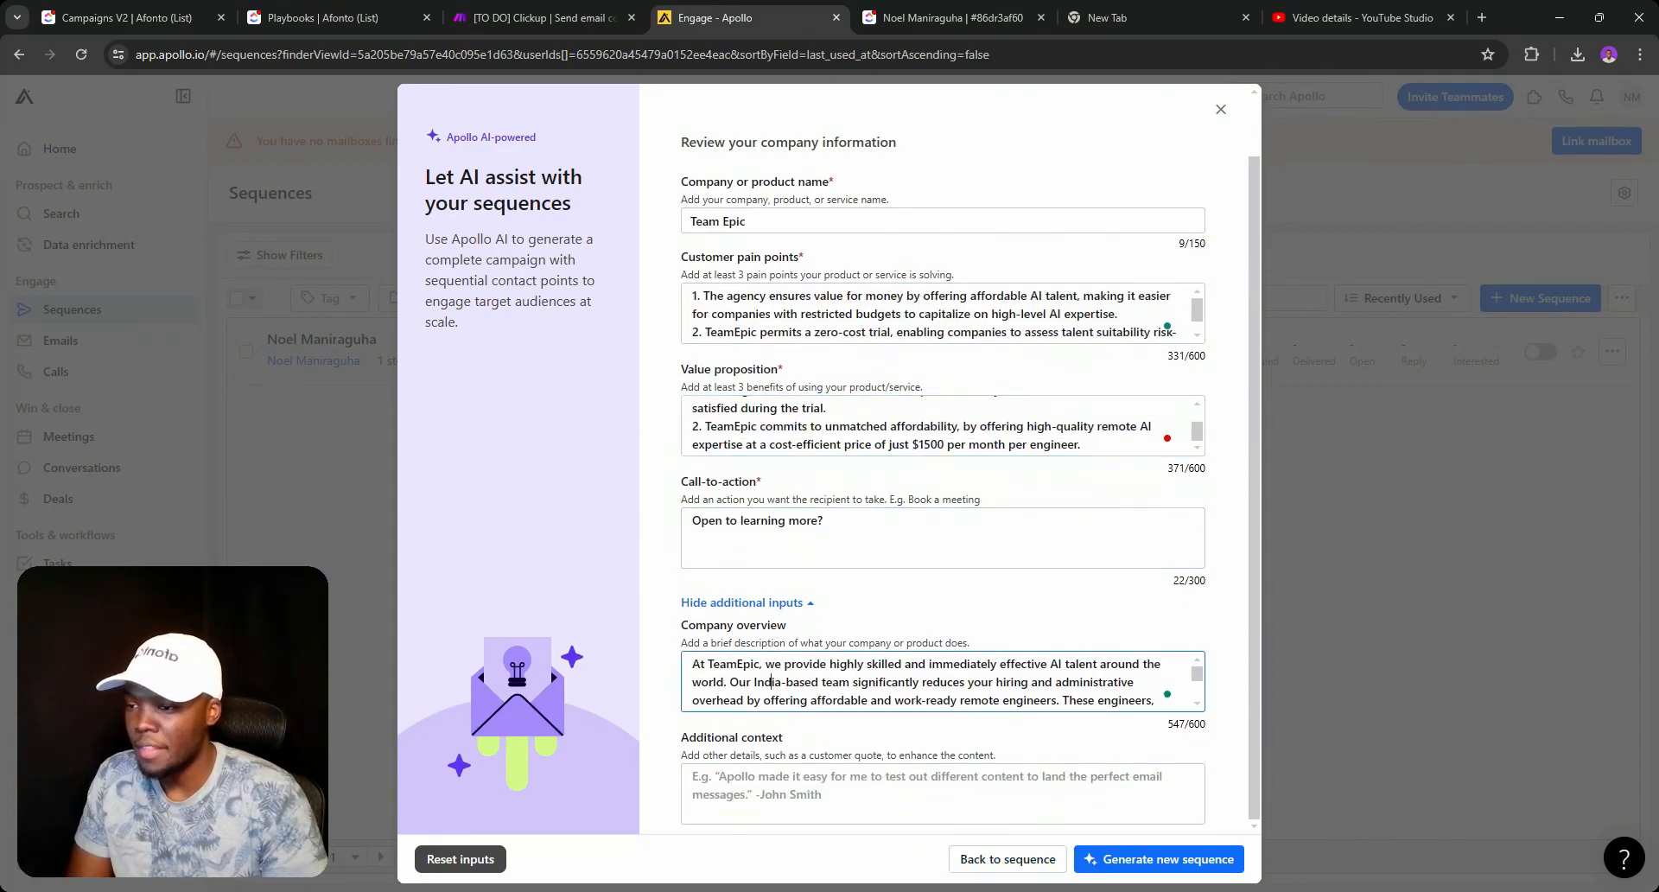
Generate a new sequence from the company information and expand the Day 4 follow-up email.
click(1126, 873)
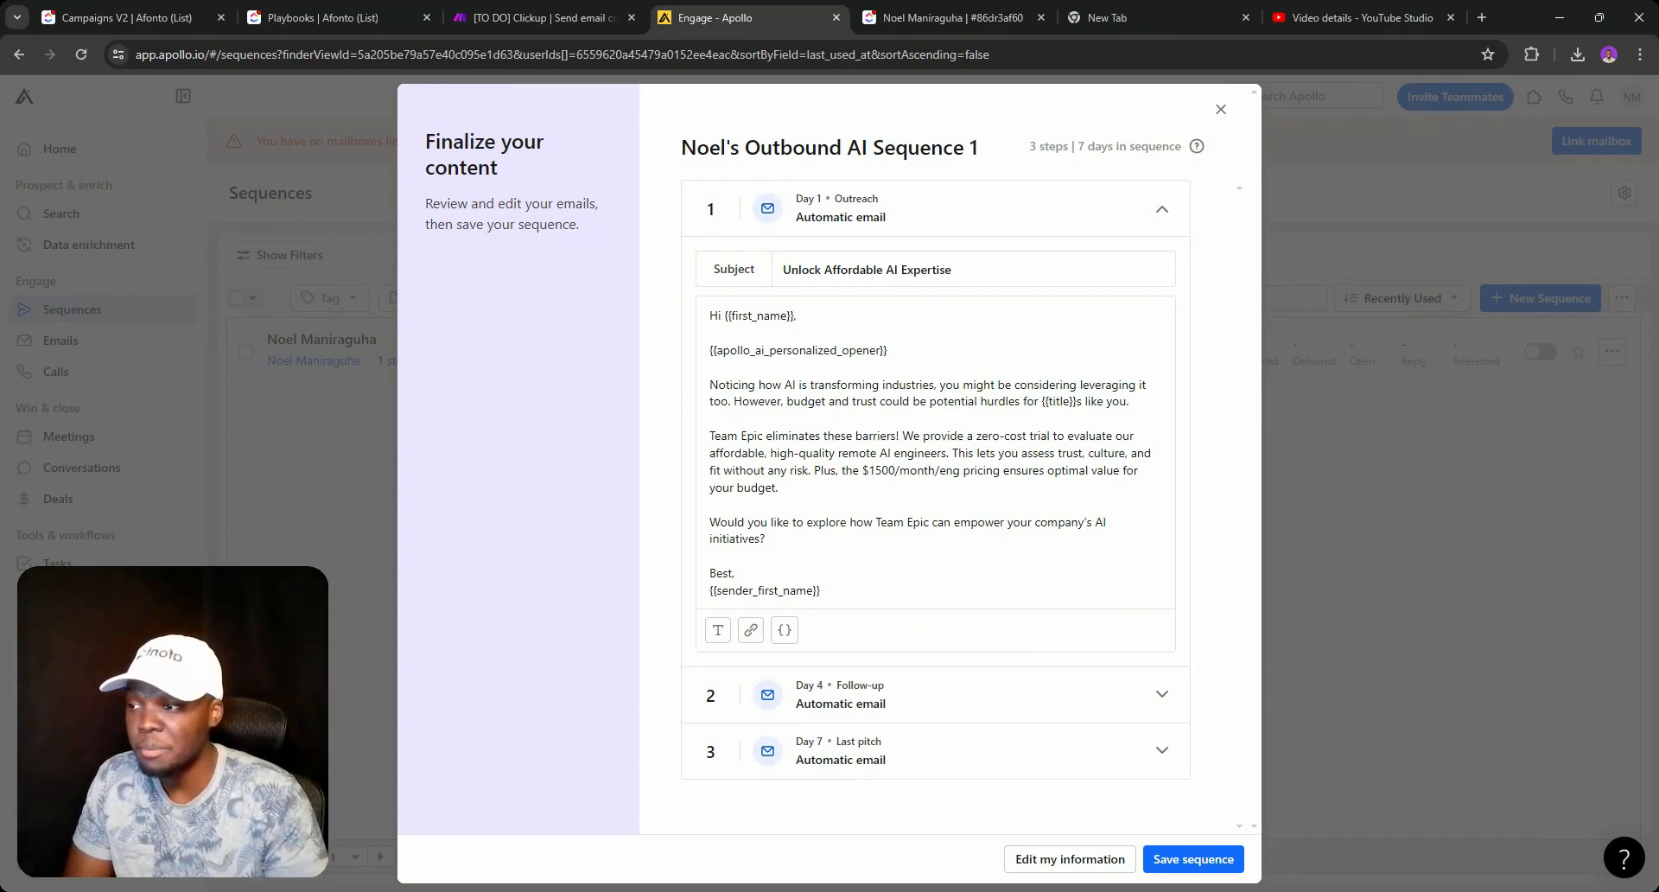
click(973, 698)
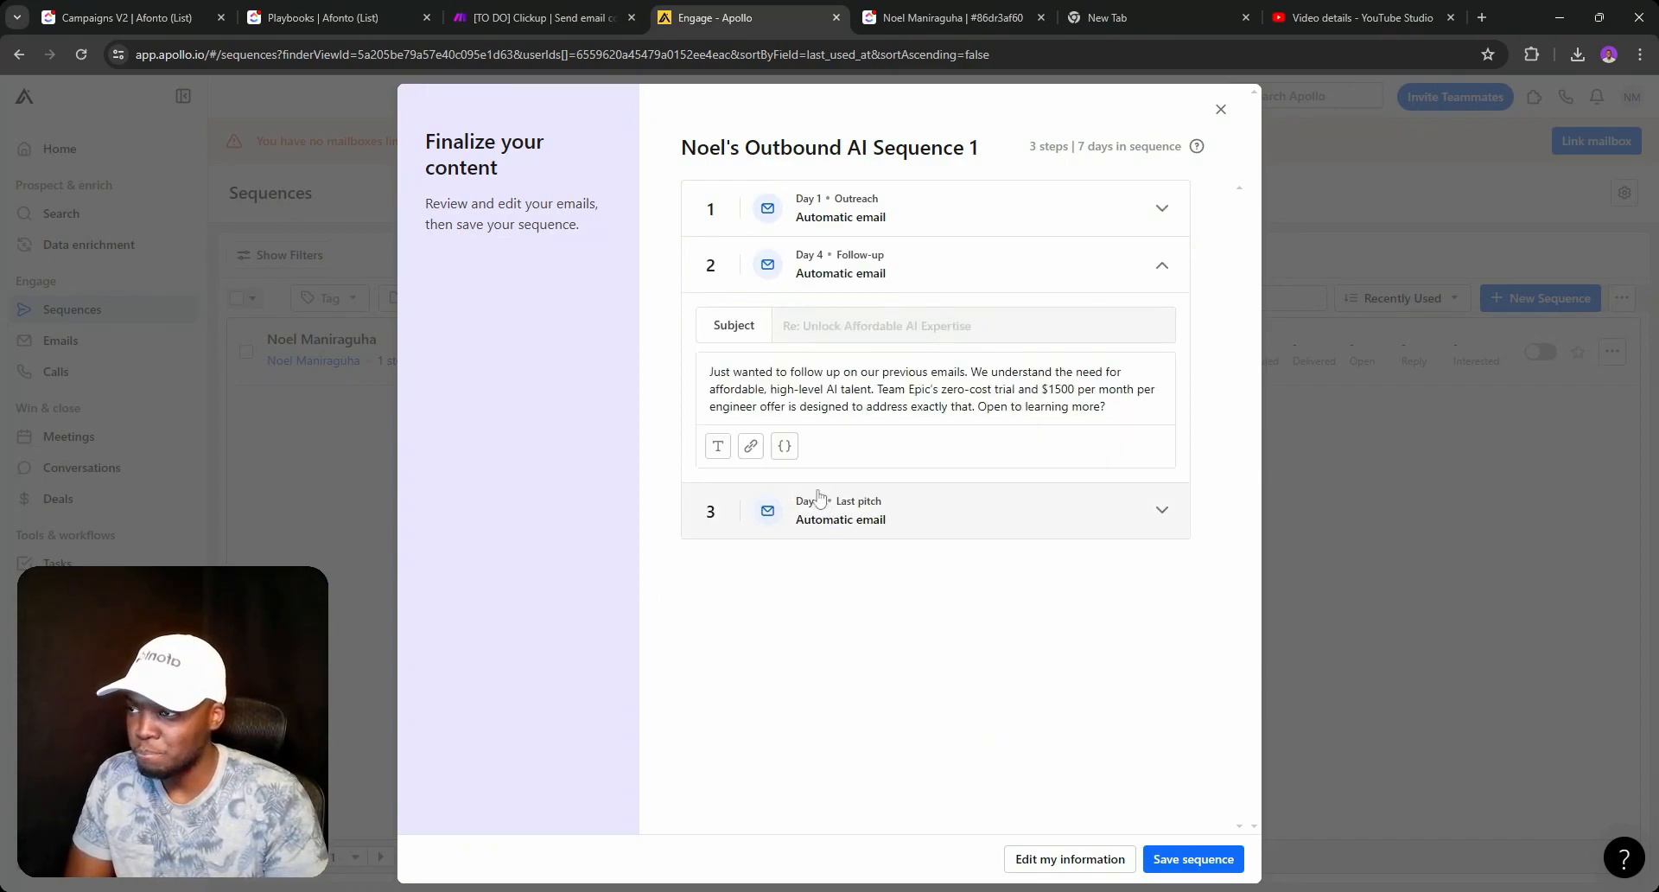
Review the Day 1 outreach, Day 4 follow-up and Day 7 last pitch emails of the generated sequence.
click(911, 224)
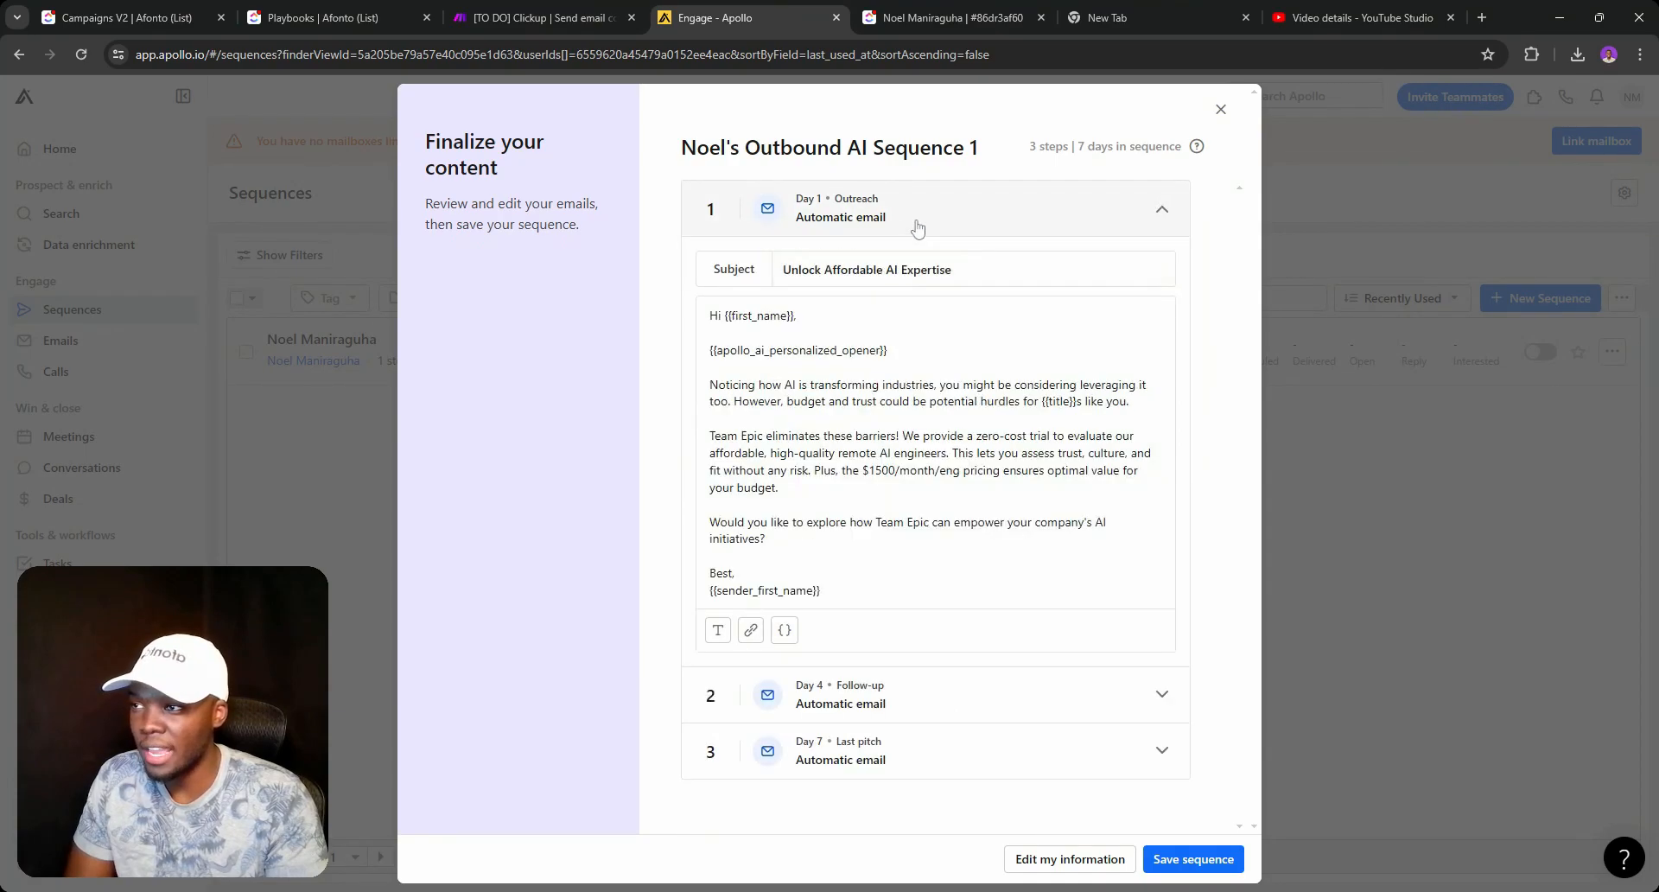
click(898, 684)
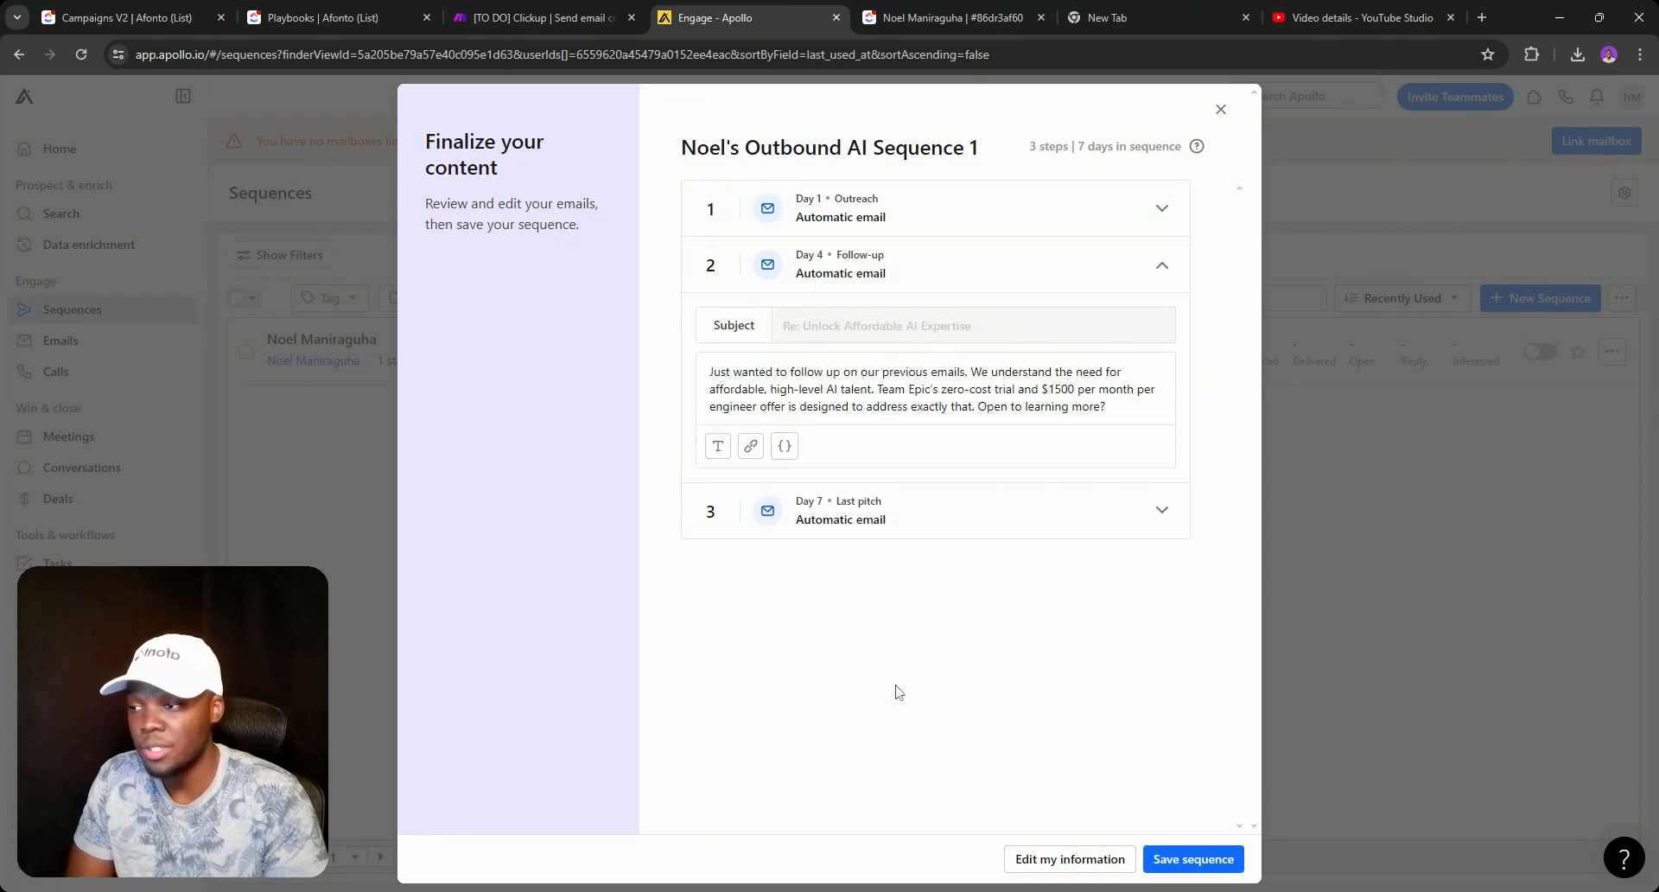
click(890, 507)
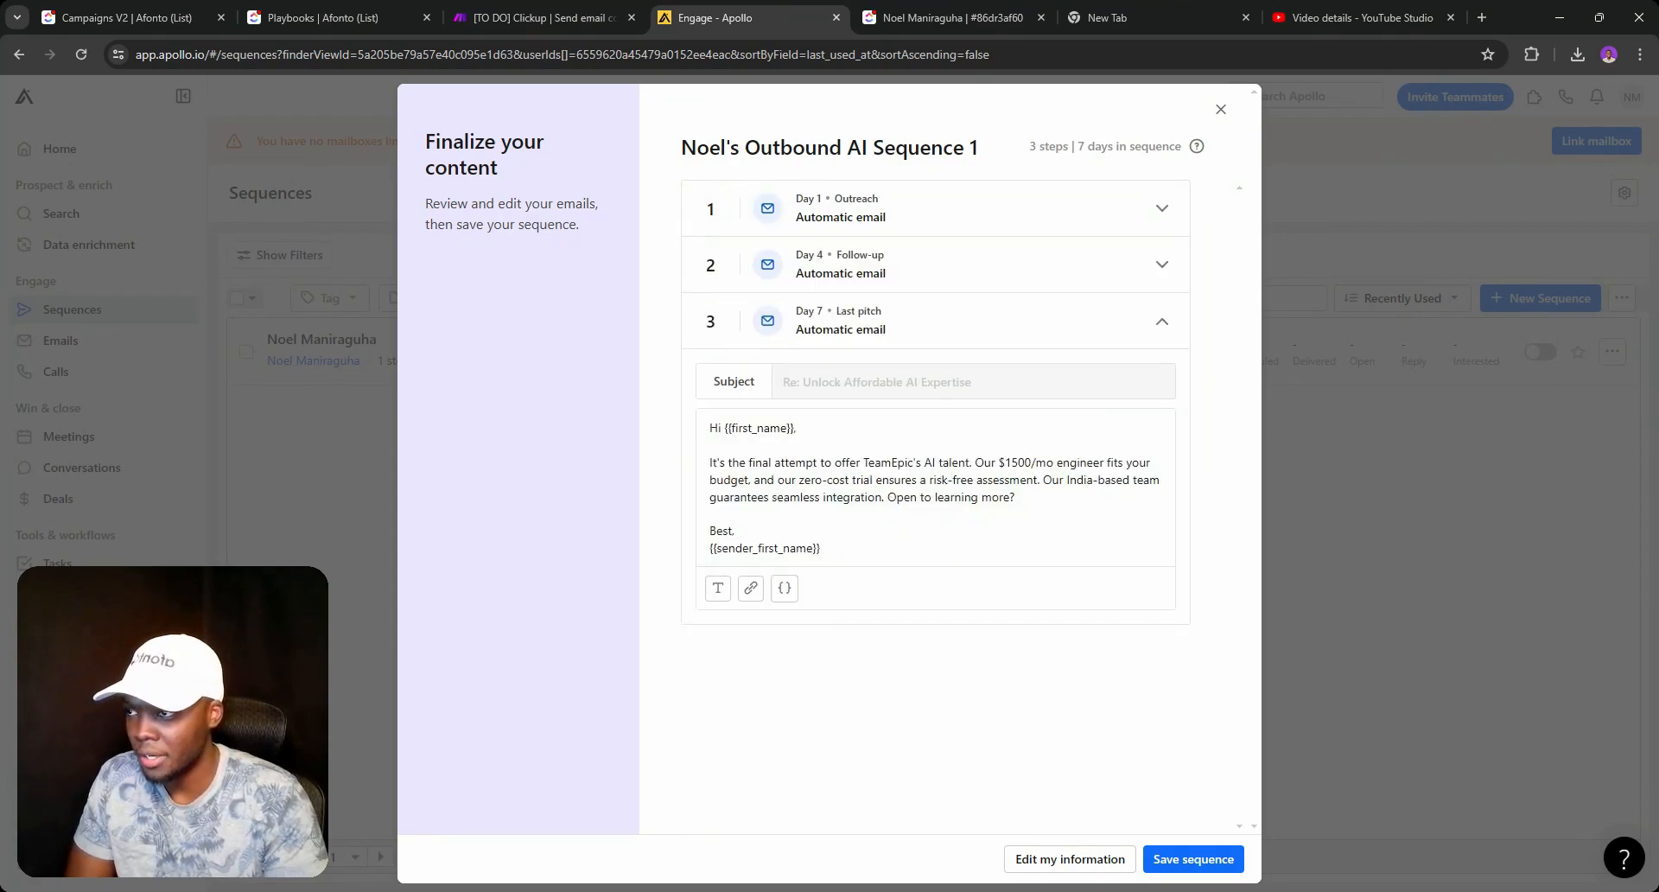
click(764, 222)
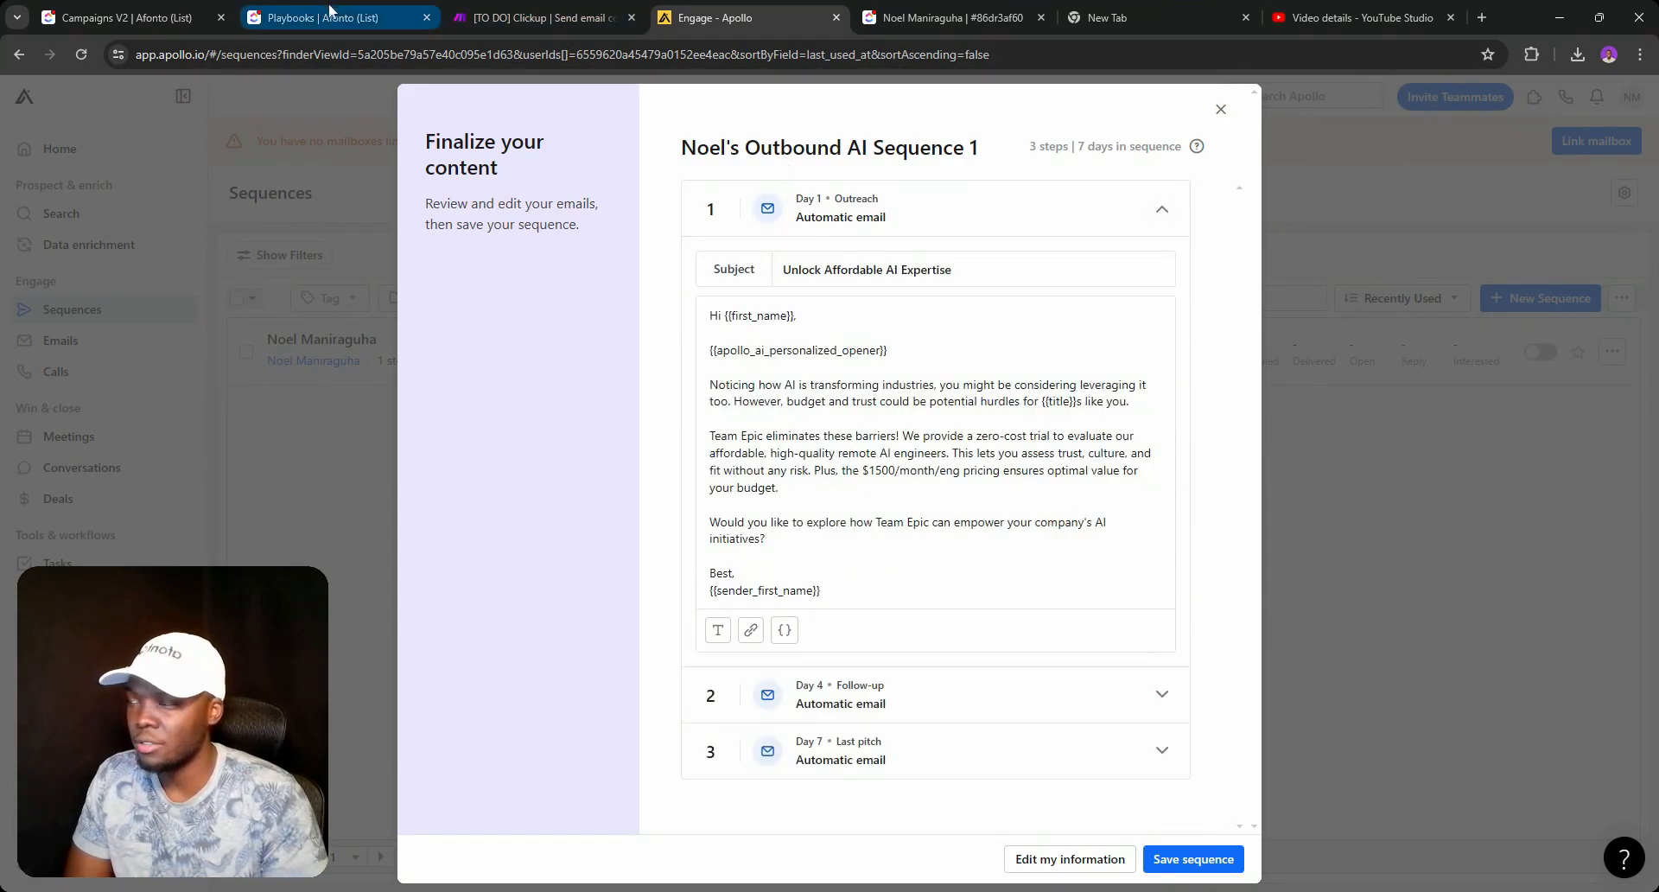
Open the Clay workspace in the blank browser tab and check the Campaigns V2 and Playbooks lists in ClickUp.
click(331, 13)
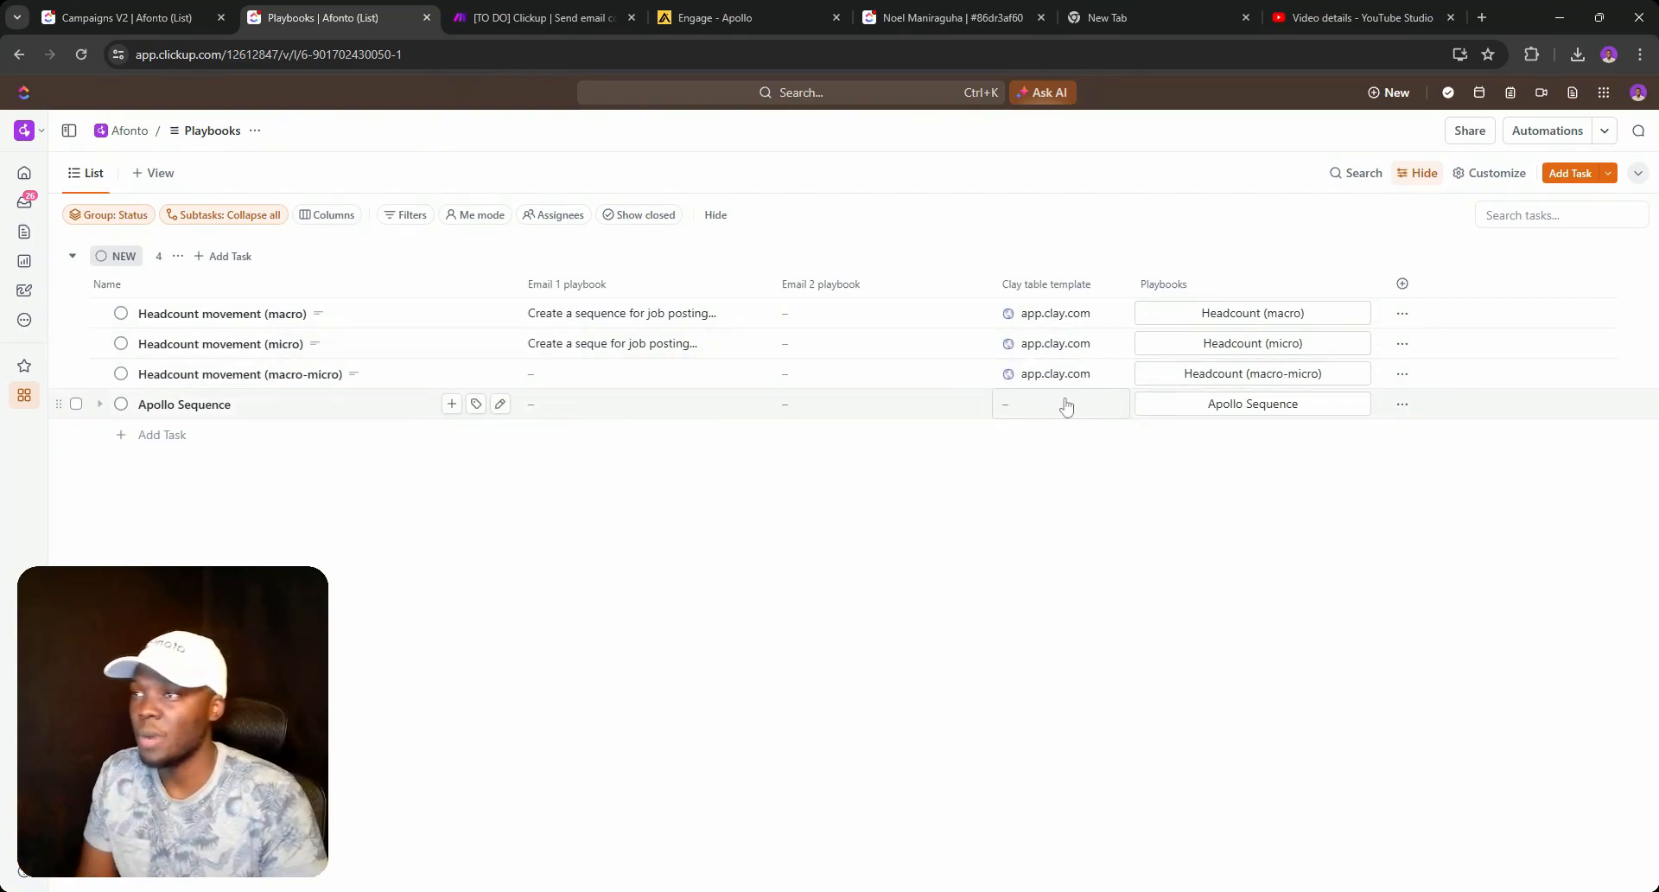
click(1127, 18)
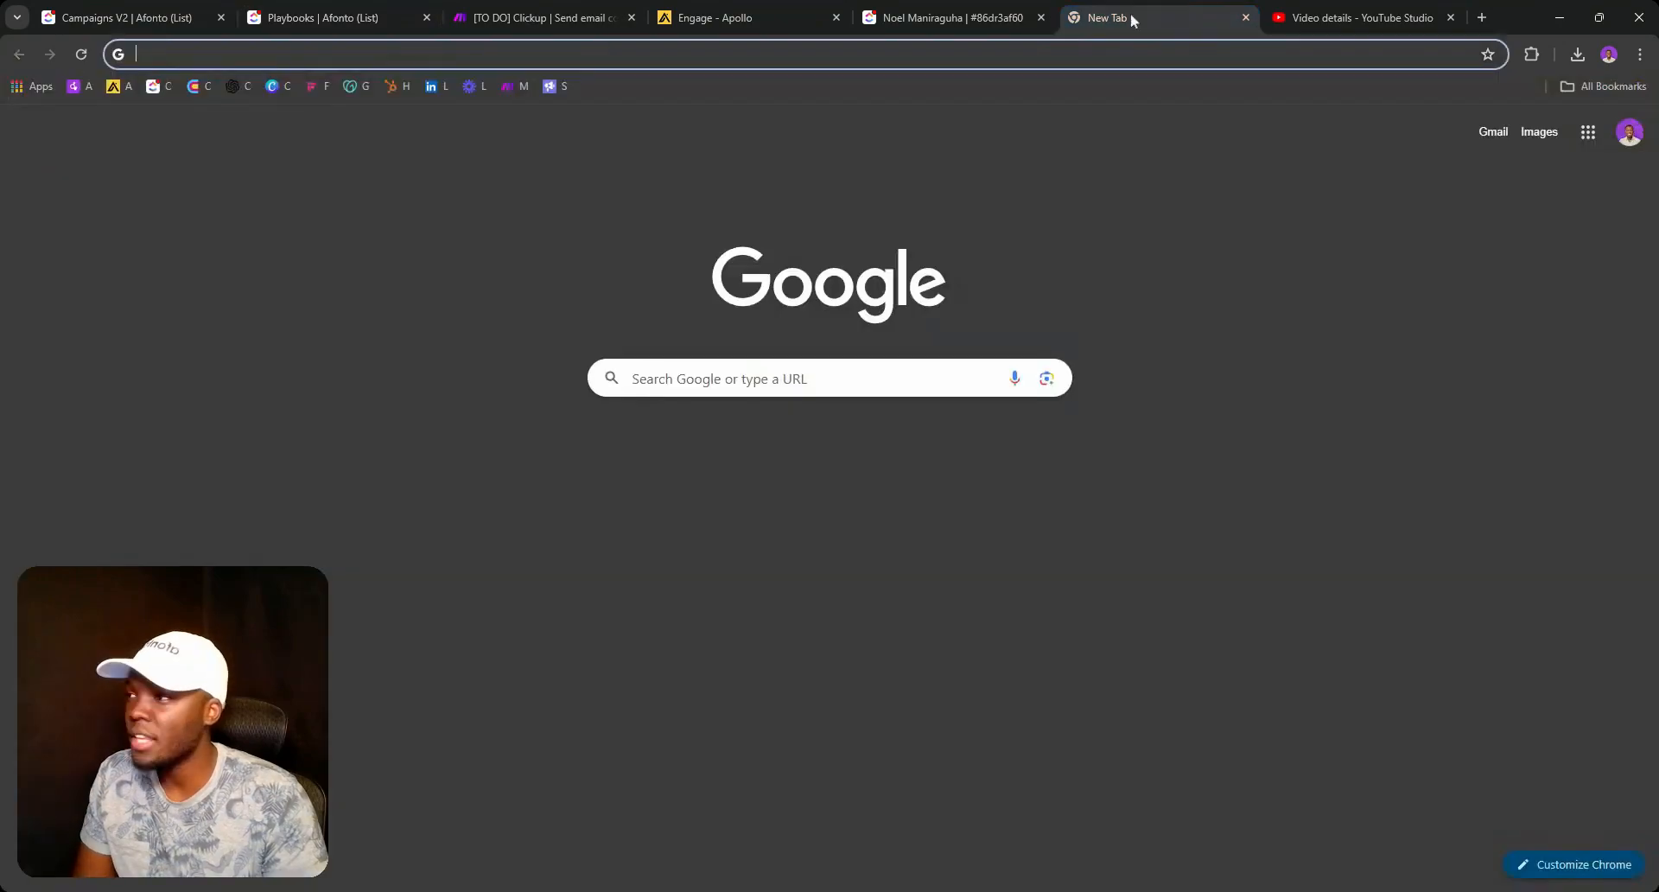
click(192, 86)
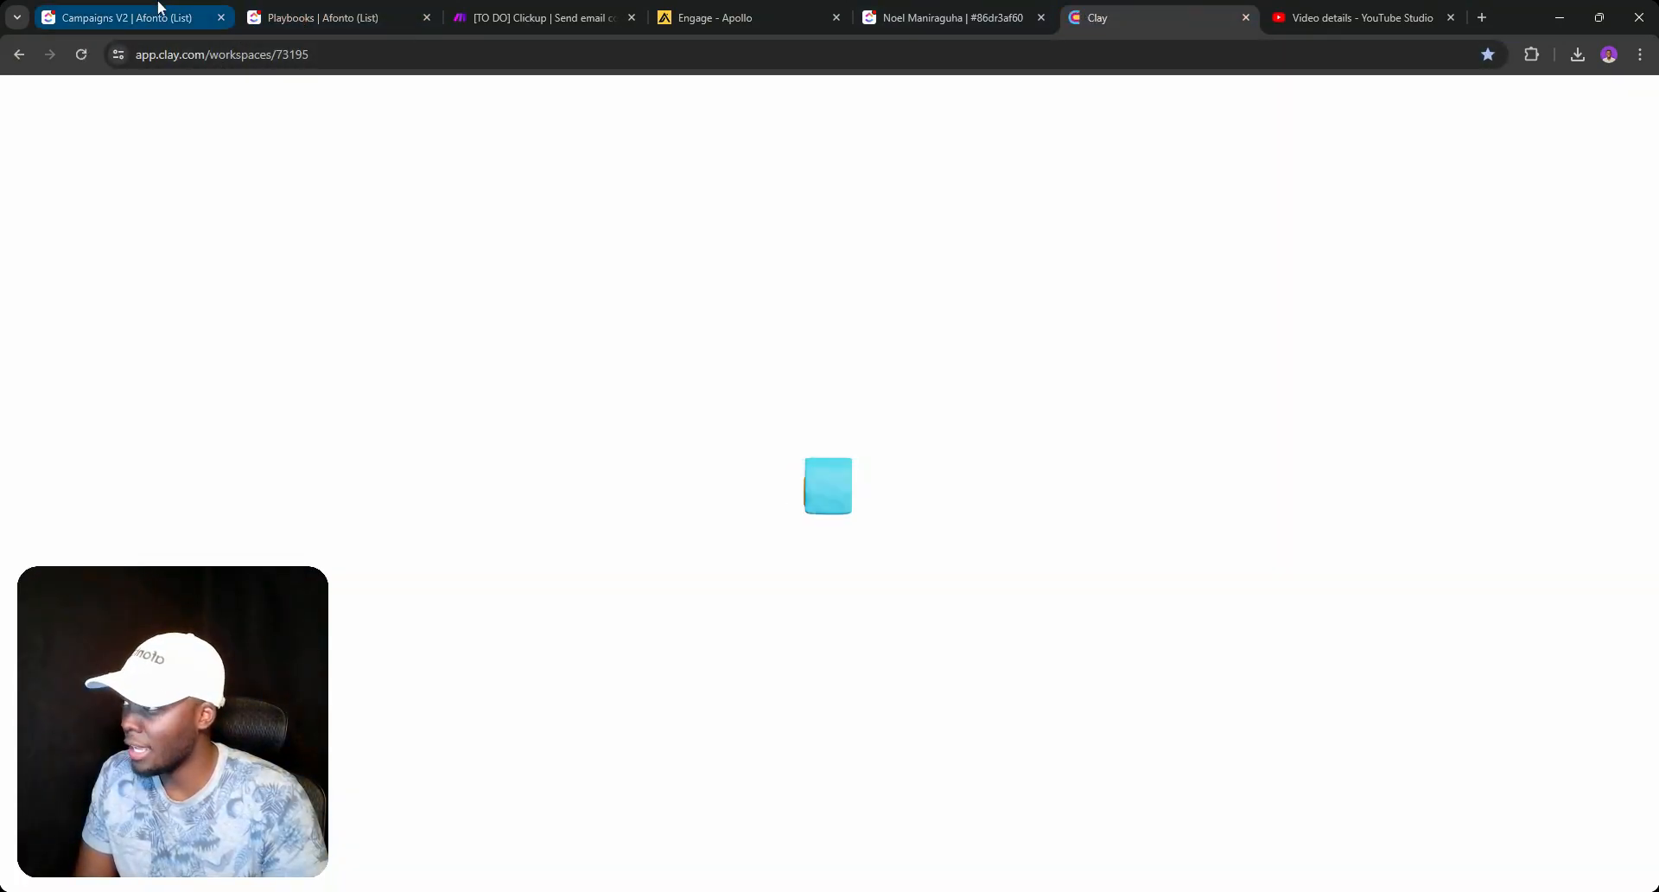
click(156, 16)
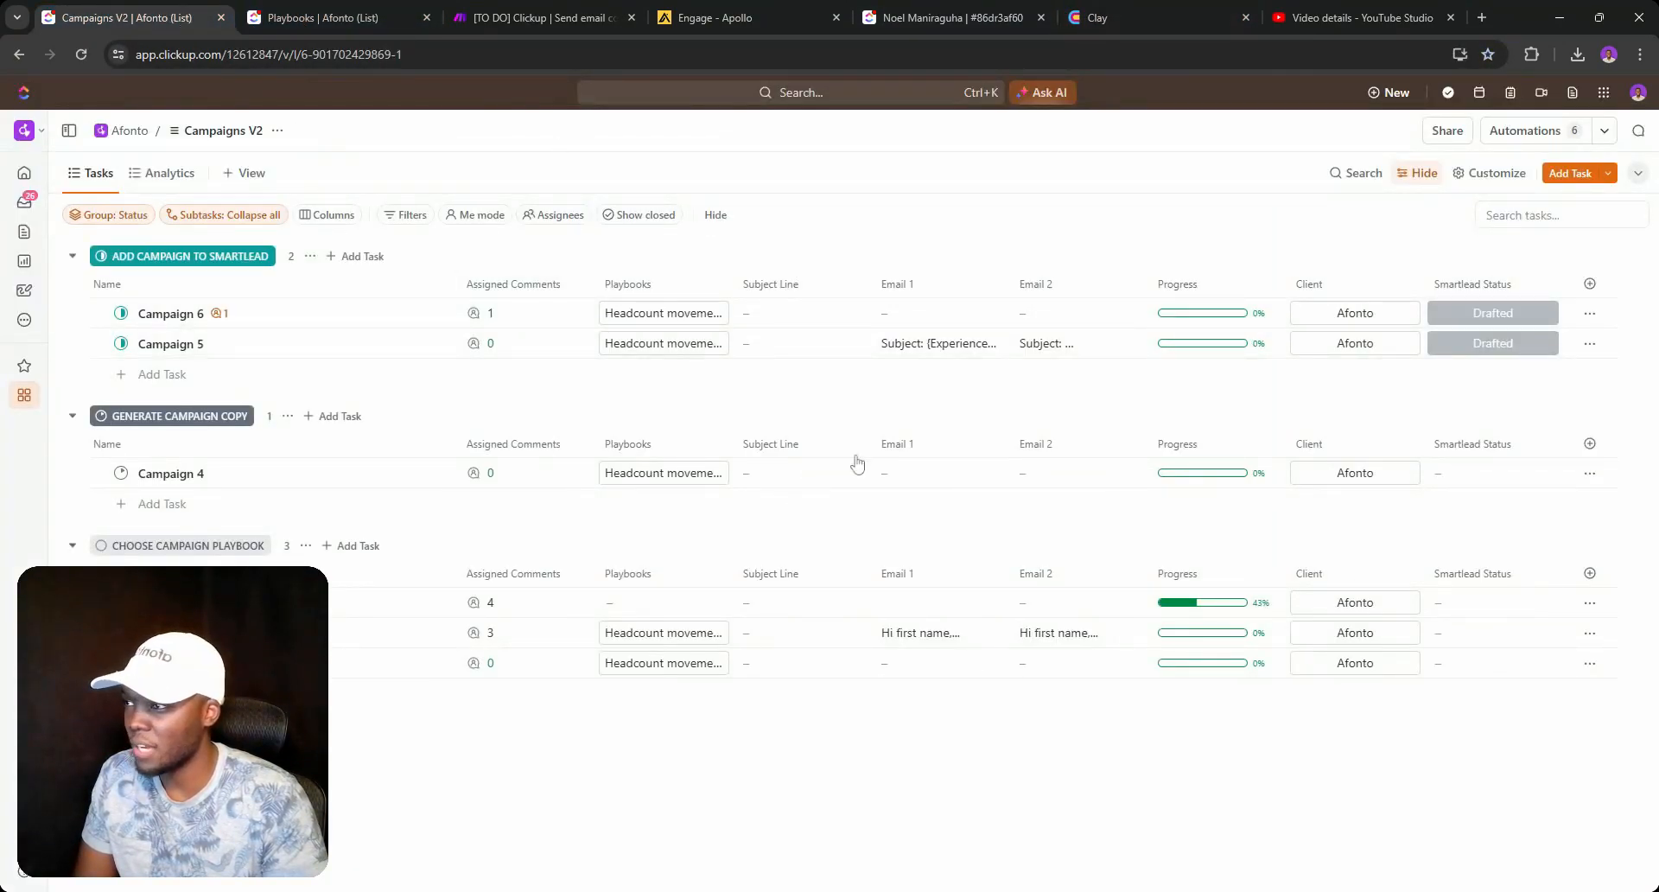
click(322, 17)
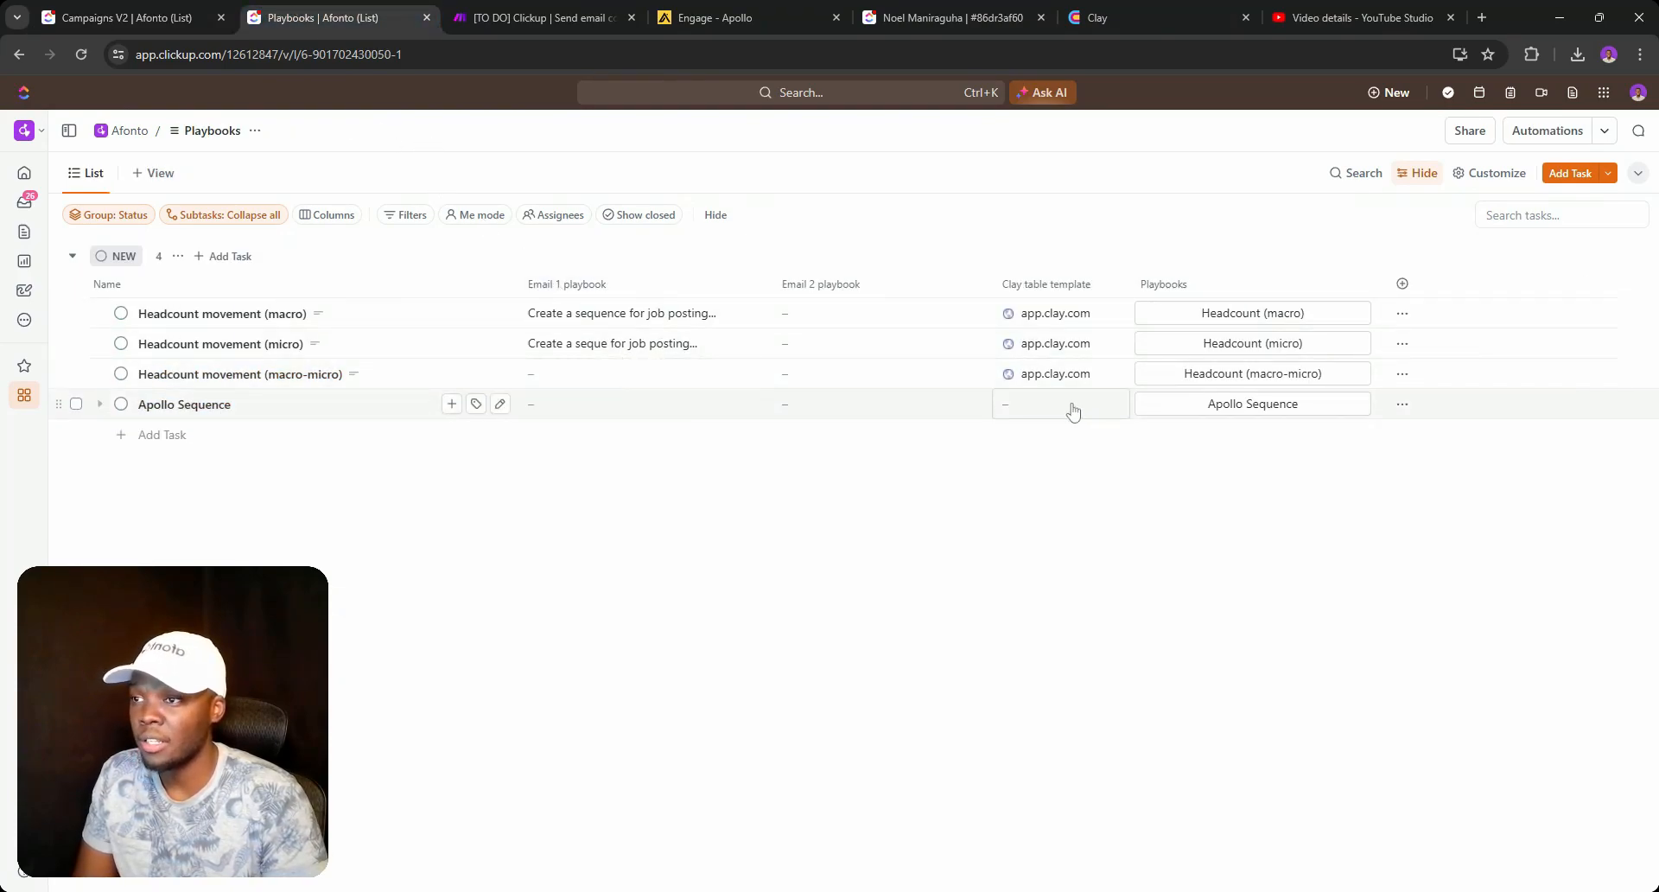
In Clay, duplicate the Headcount movement (macro-micro) table in the Campaign Playbooks templates folder, and return to ClickUp's Playbooks list.
click(1115, 17)
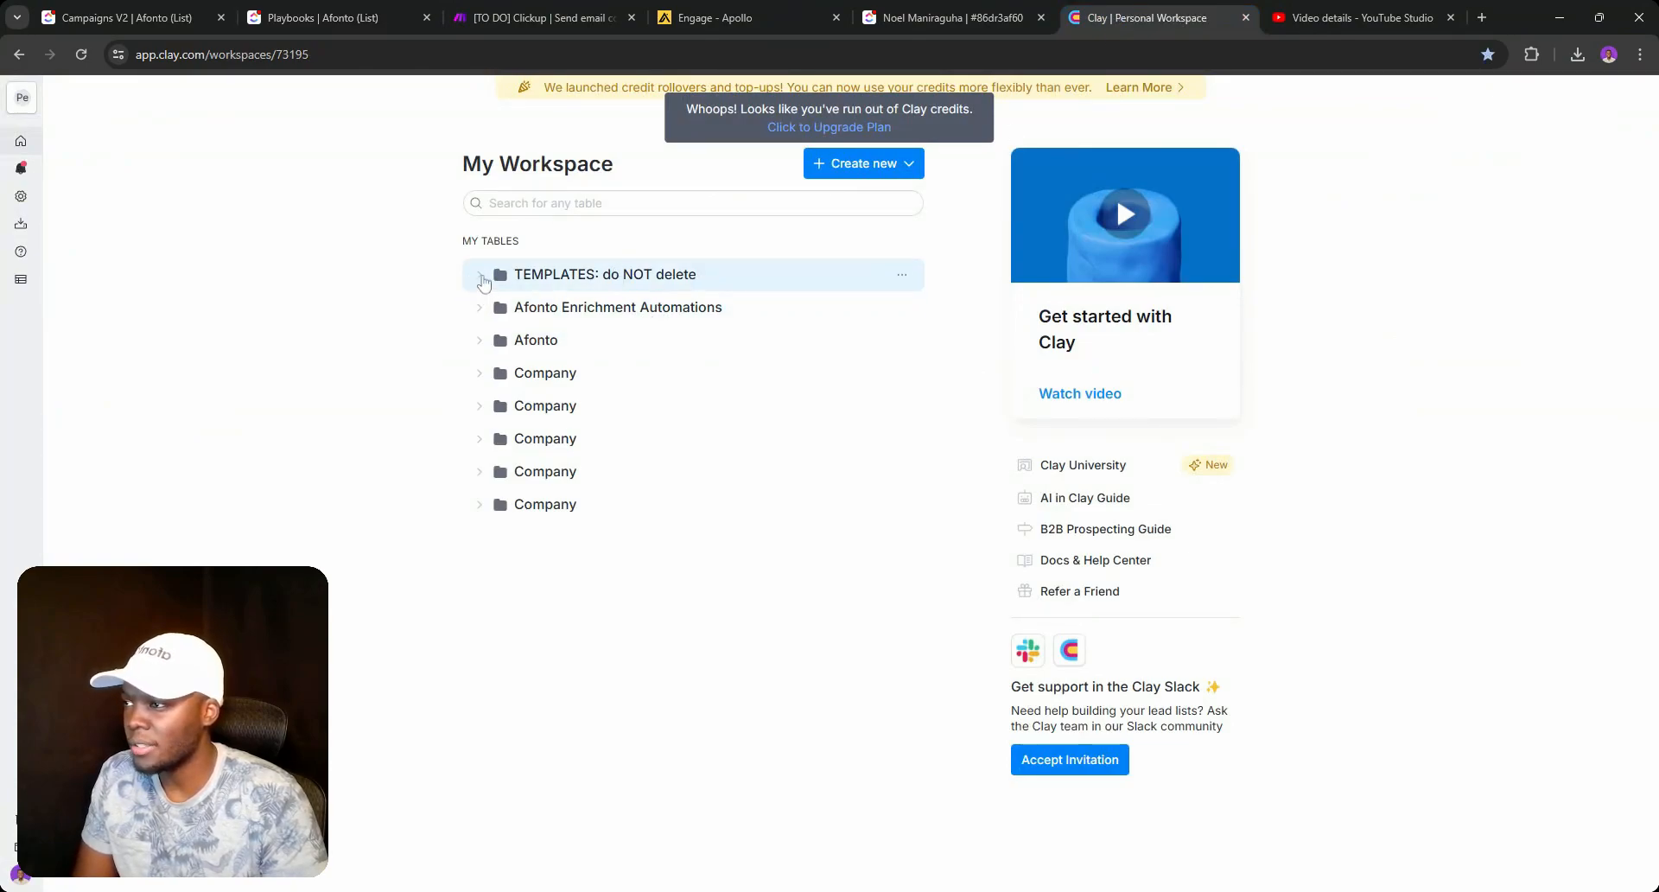
click(480, 275)
click(494, 341)
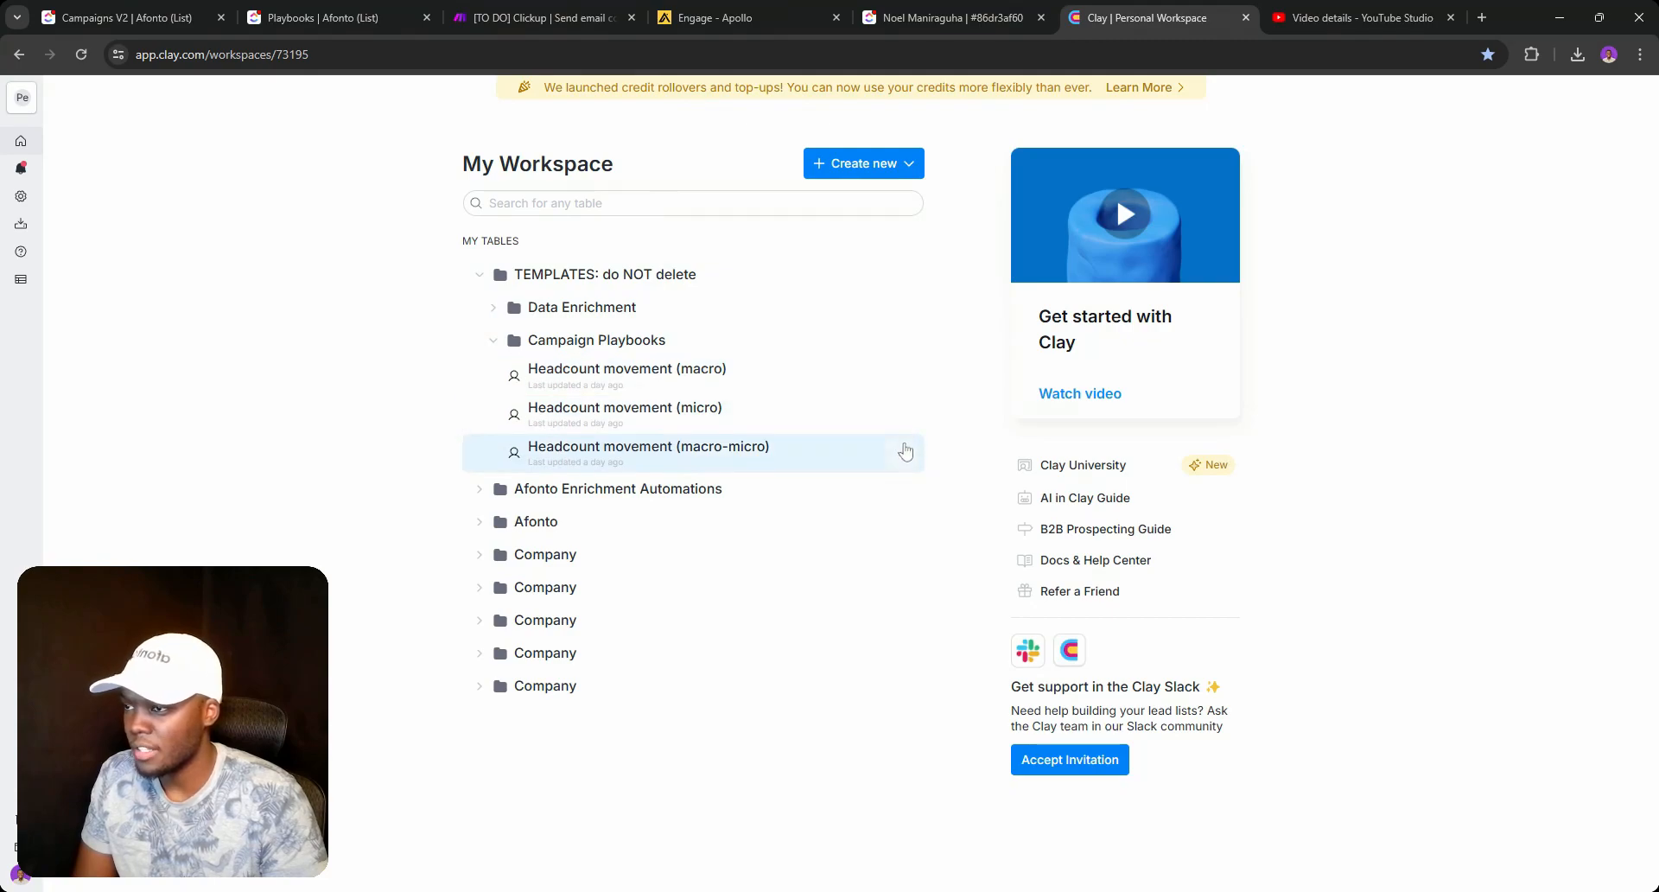
click(905, 451)
click(905, 485)
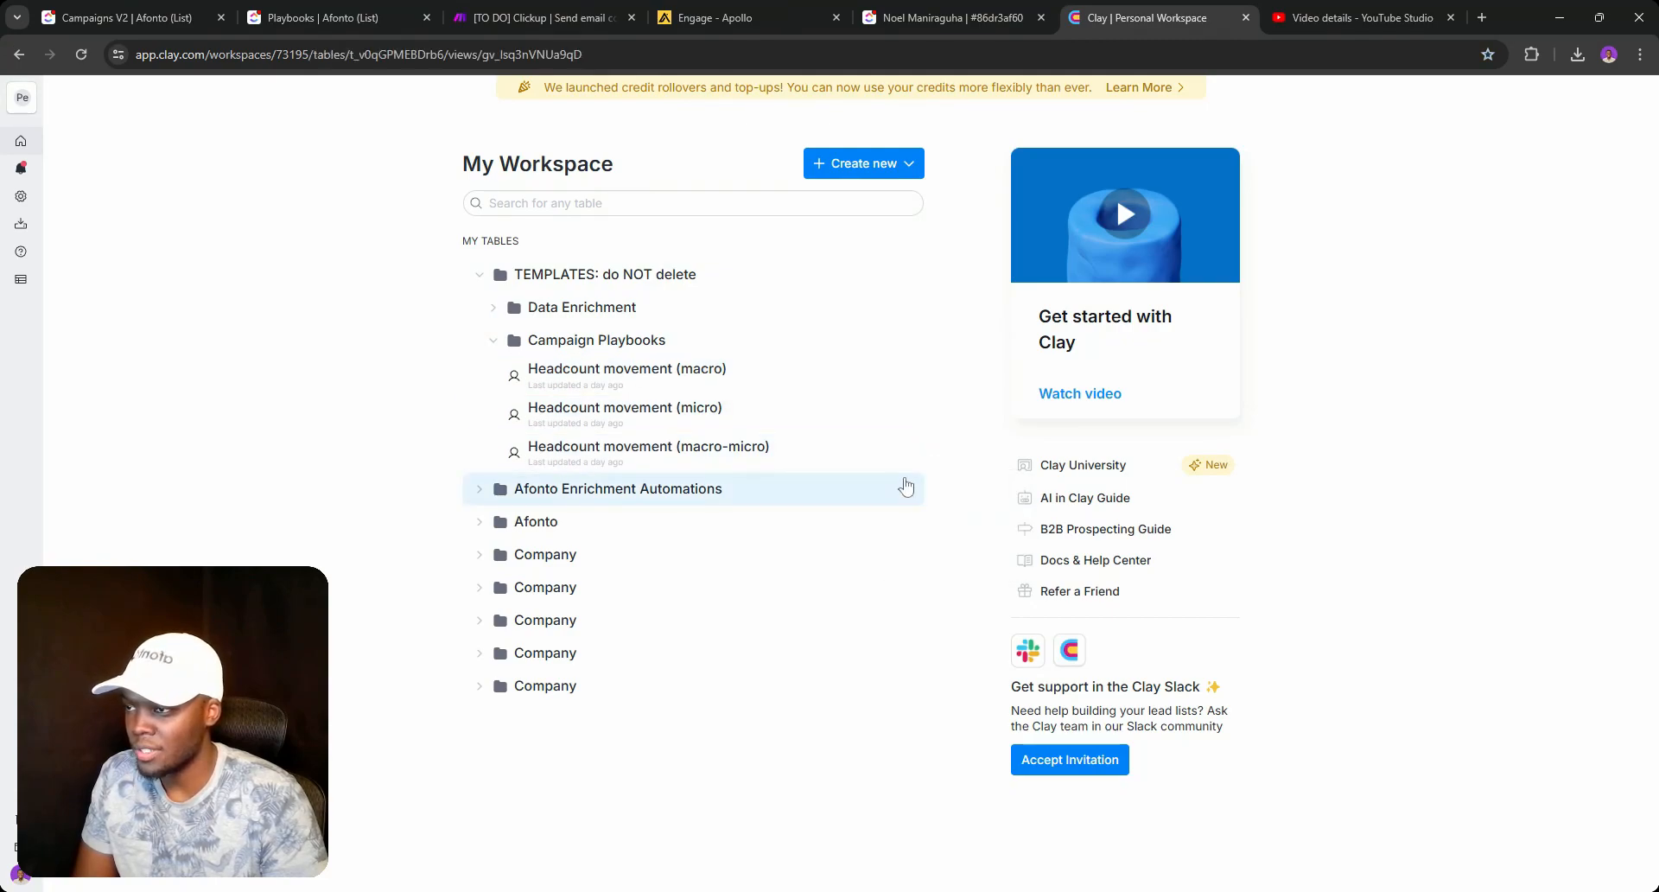
click(315, 19)
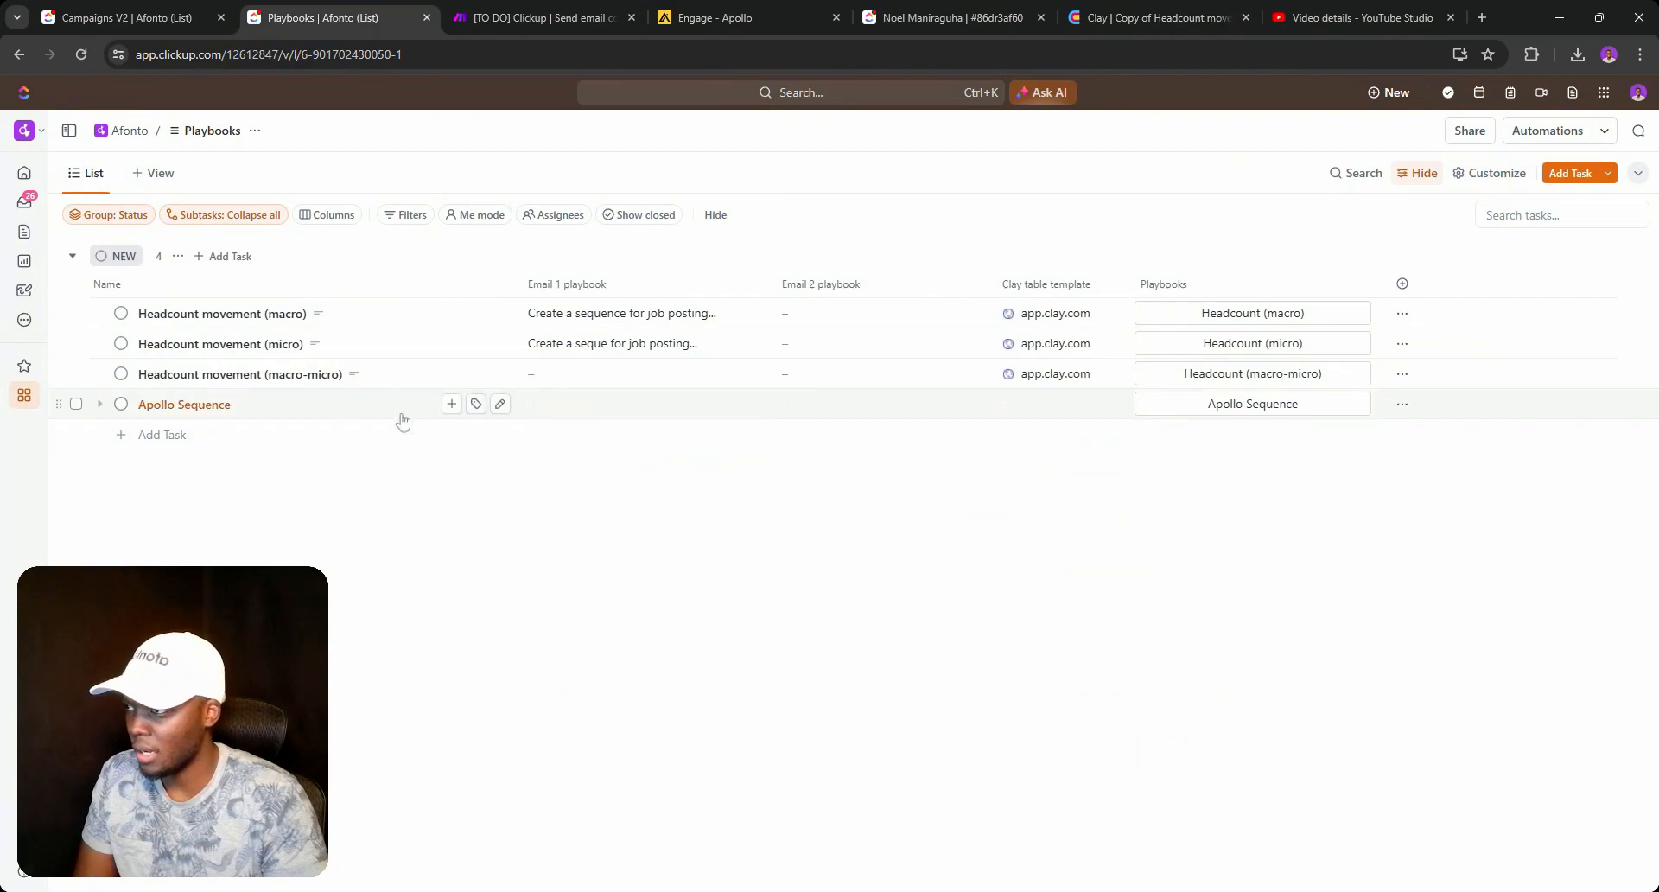
click(500, 403)
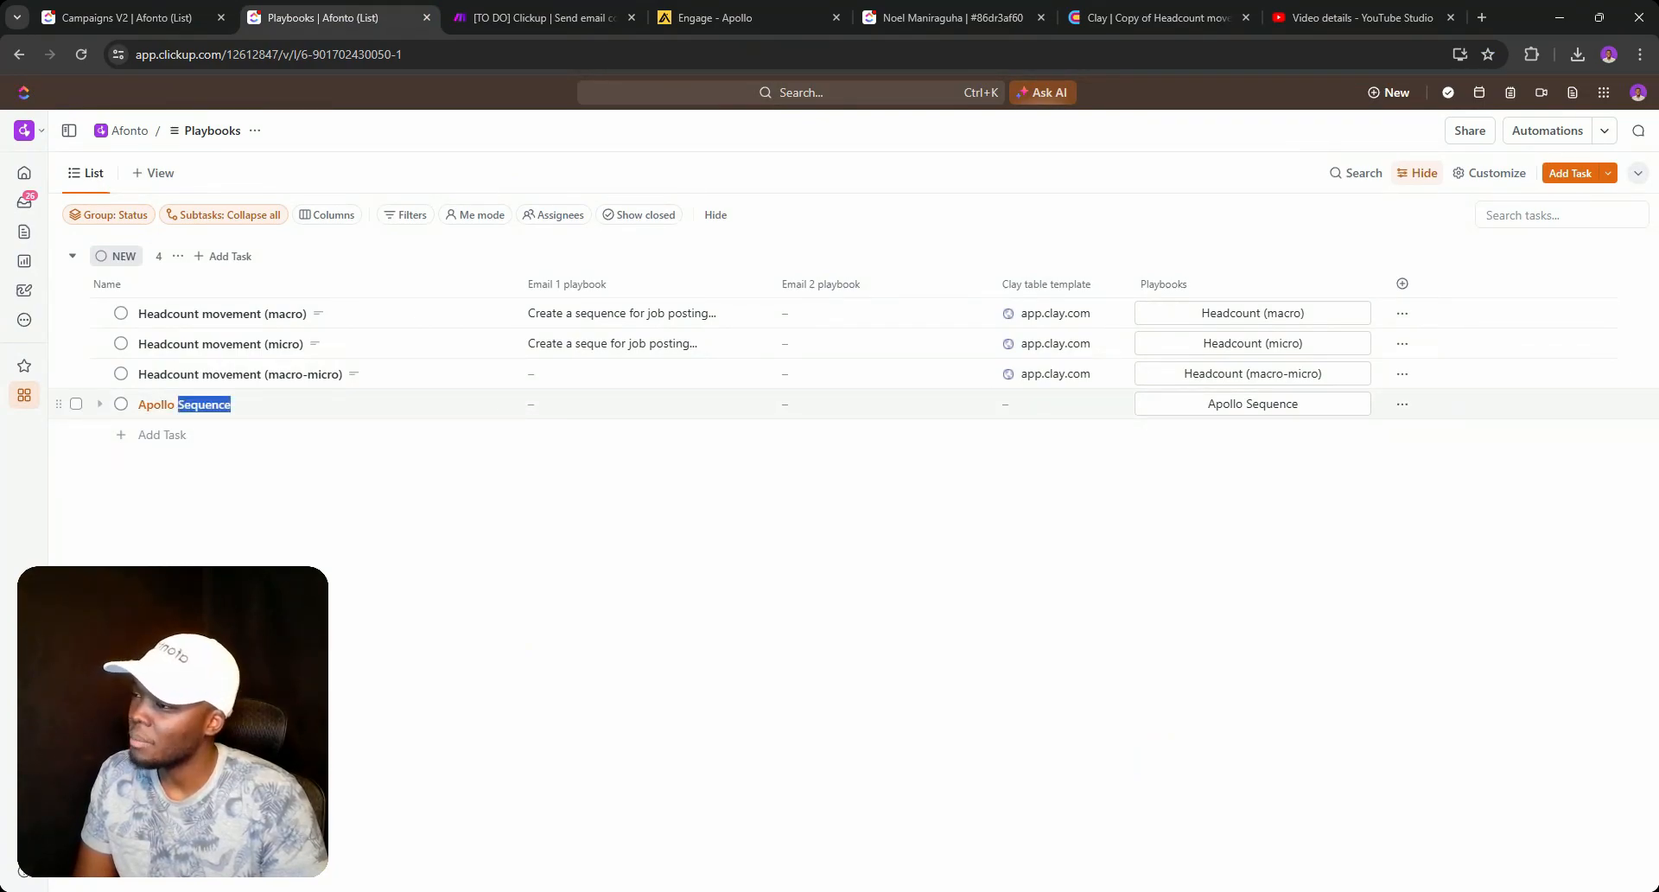
click(121, 312)
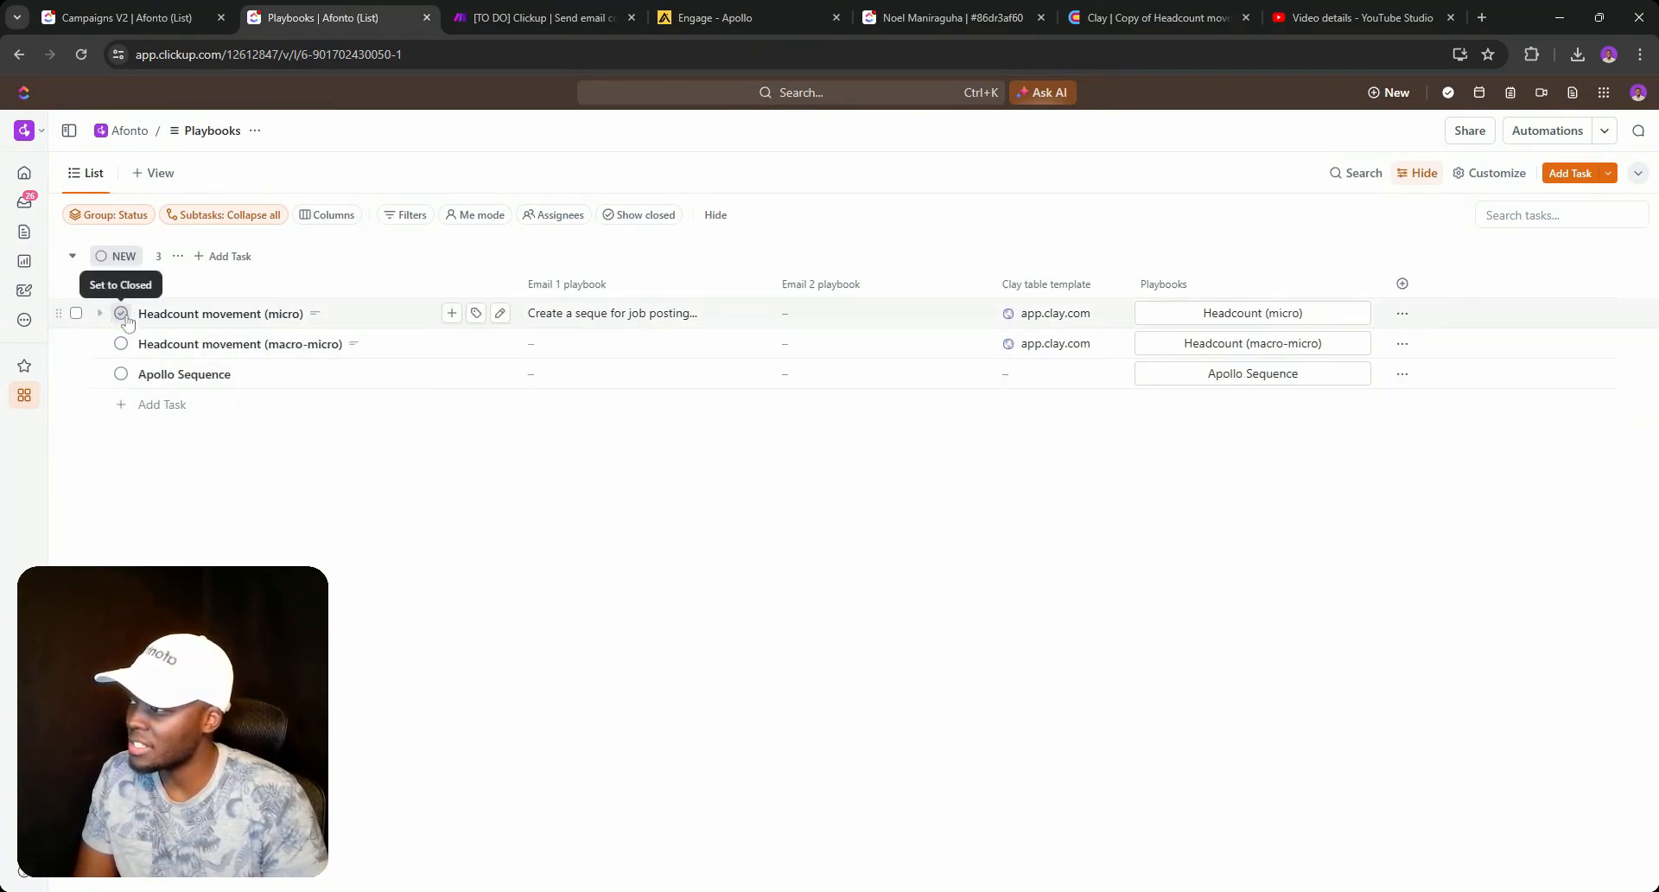
click(173, 817)
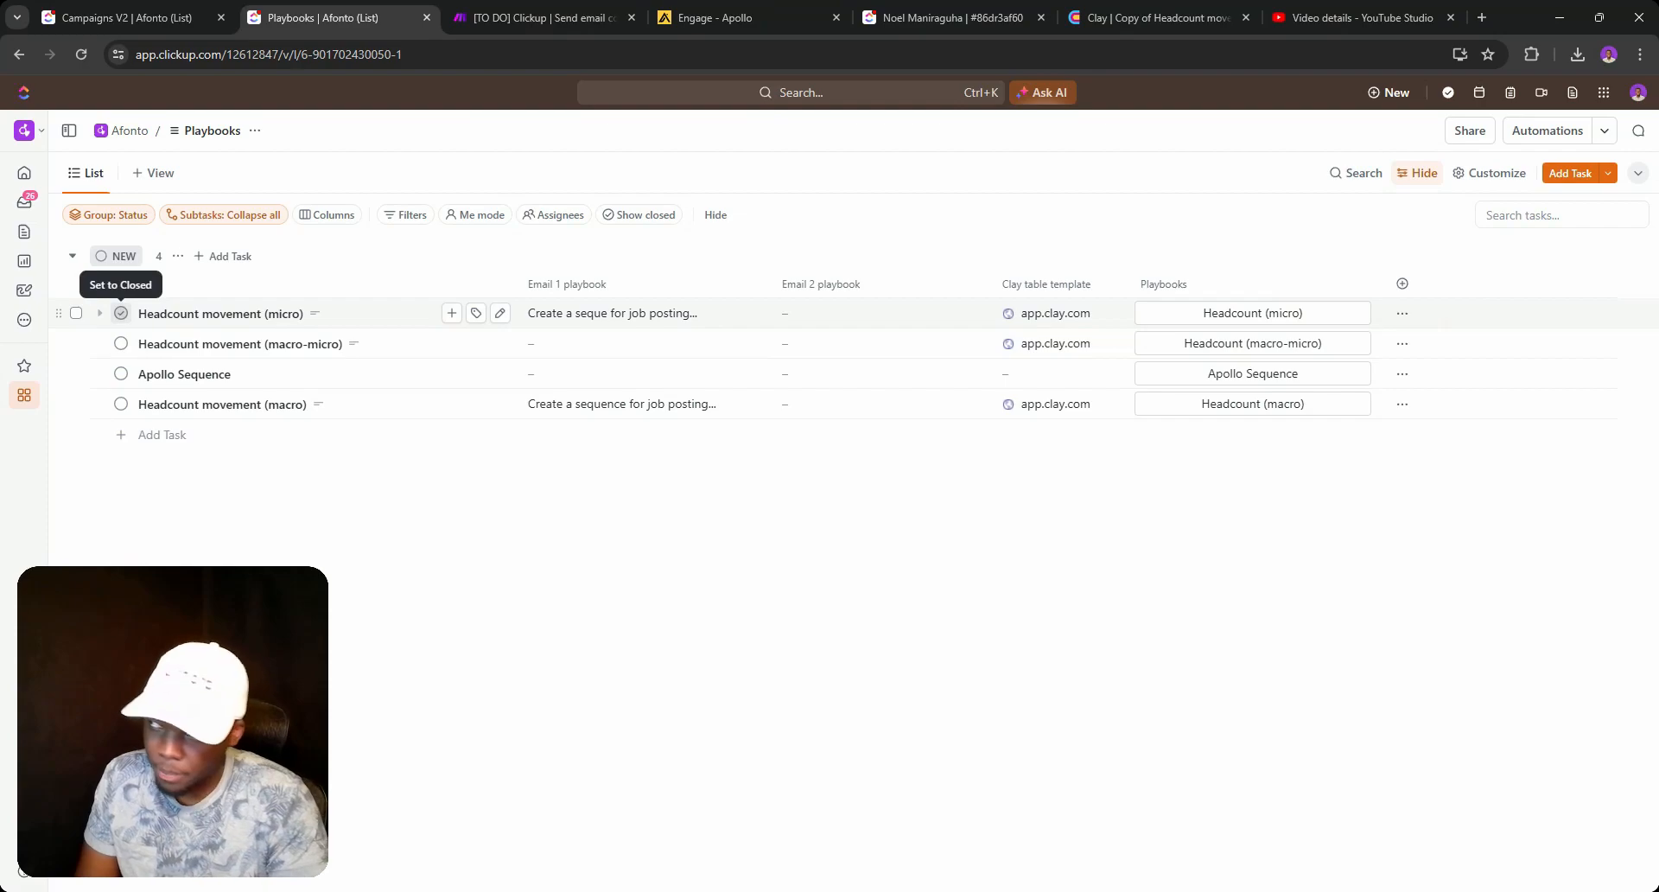
click(125, 259)
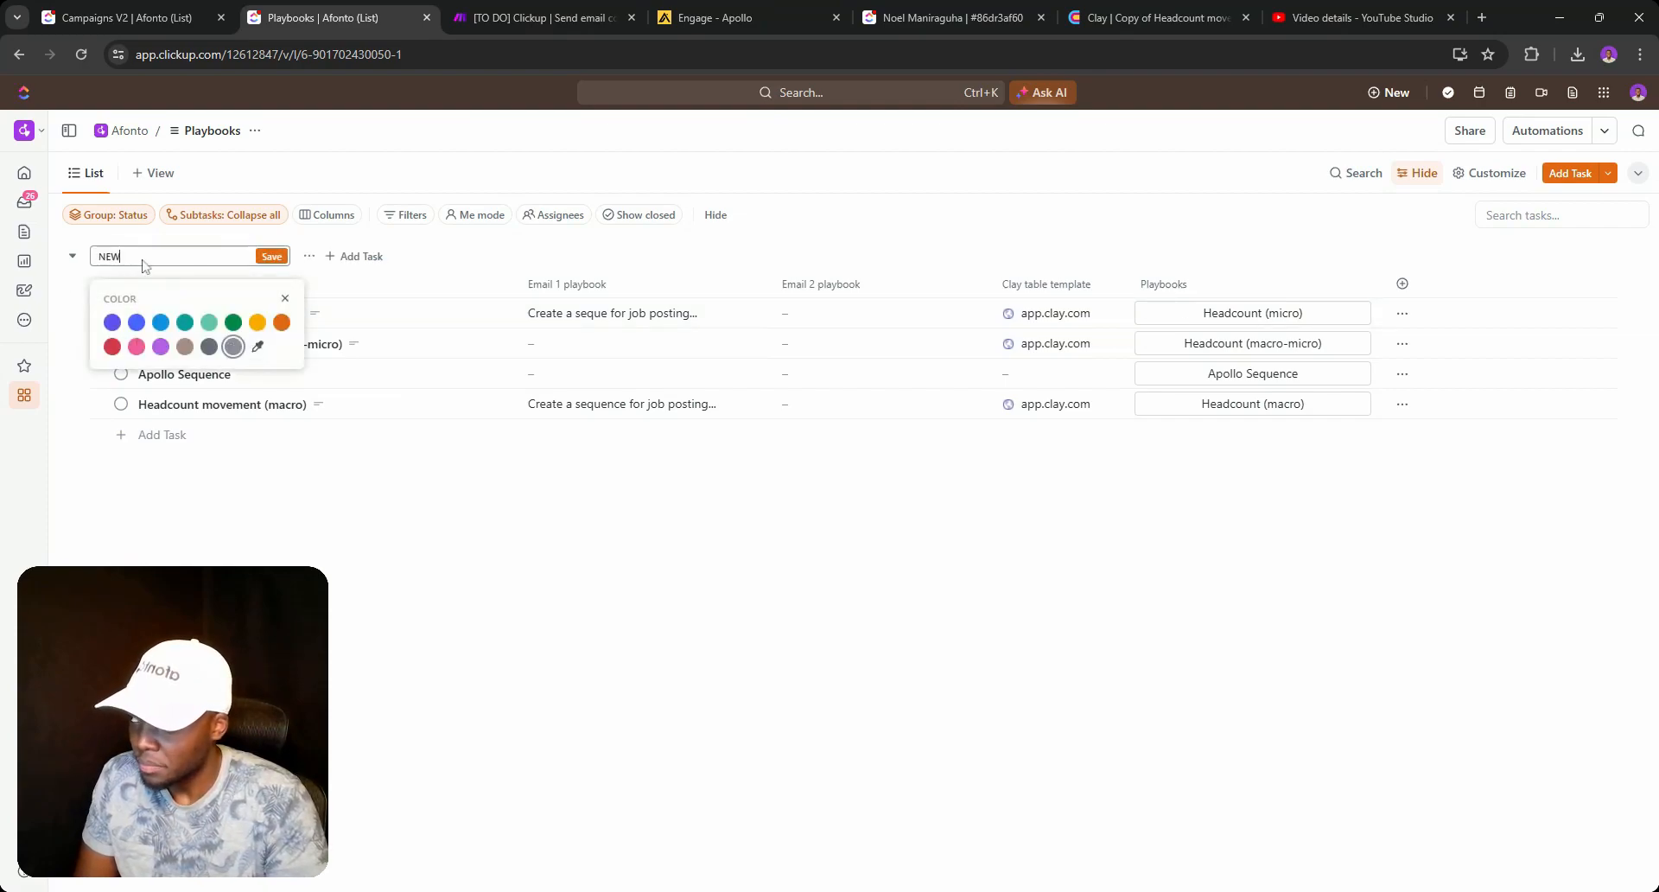
click(255, 257)
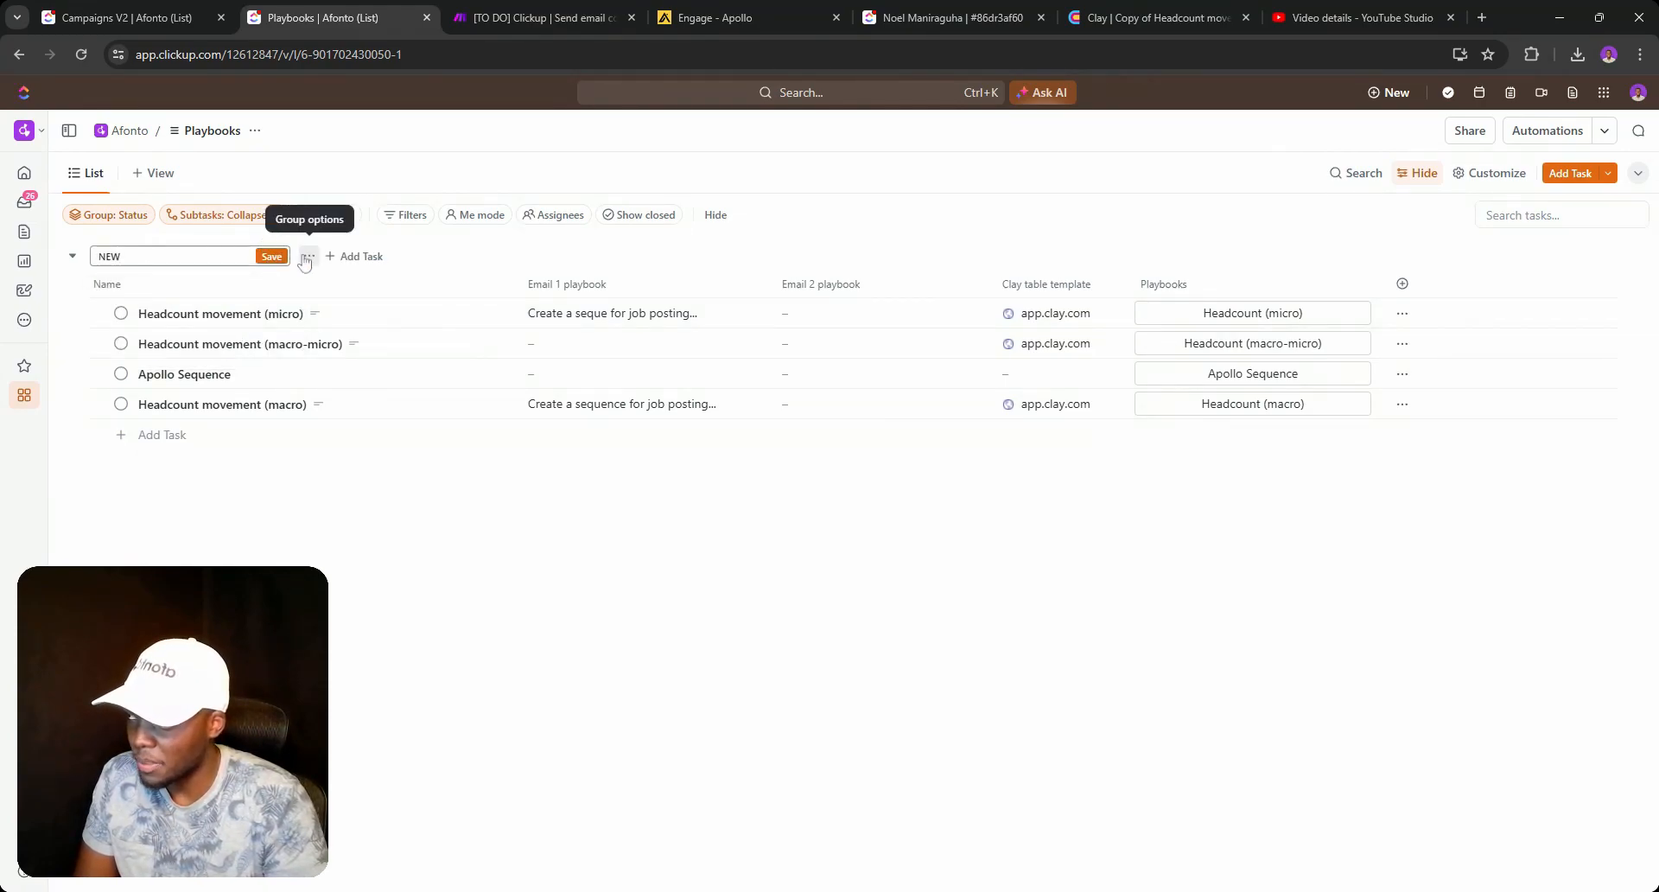
click(309, 256)
click(246, 363)
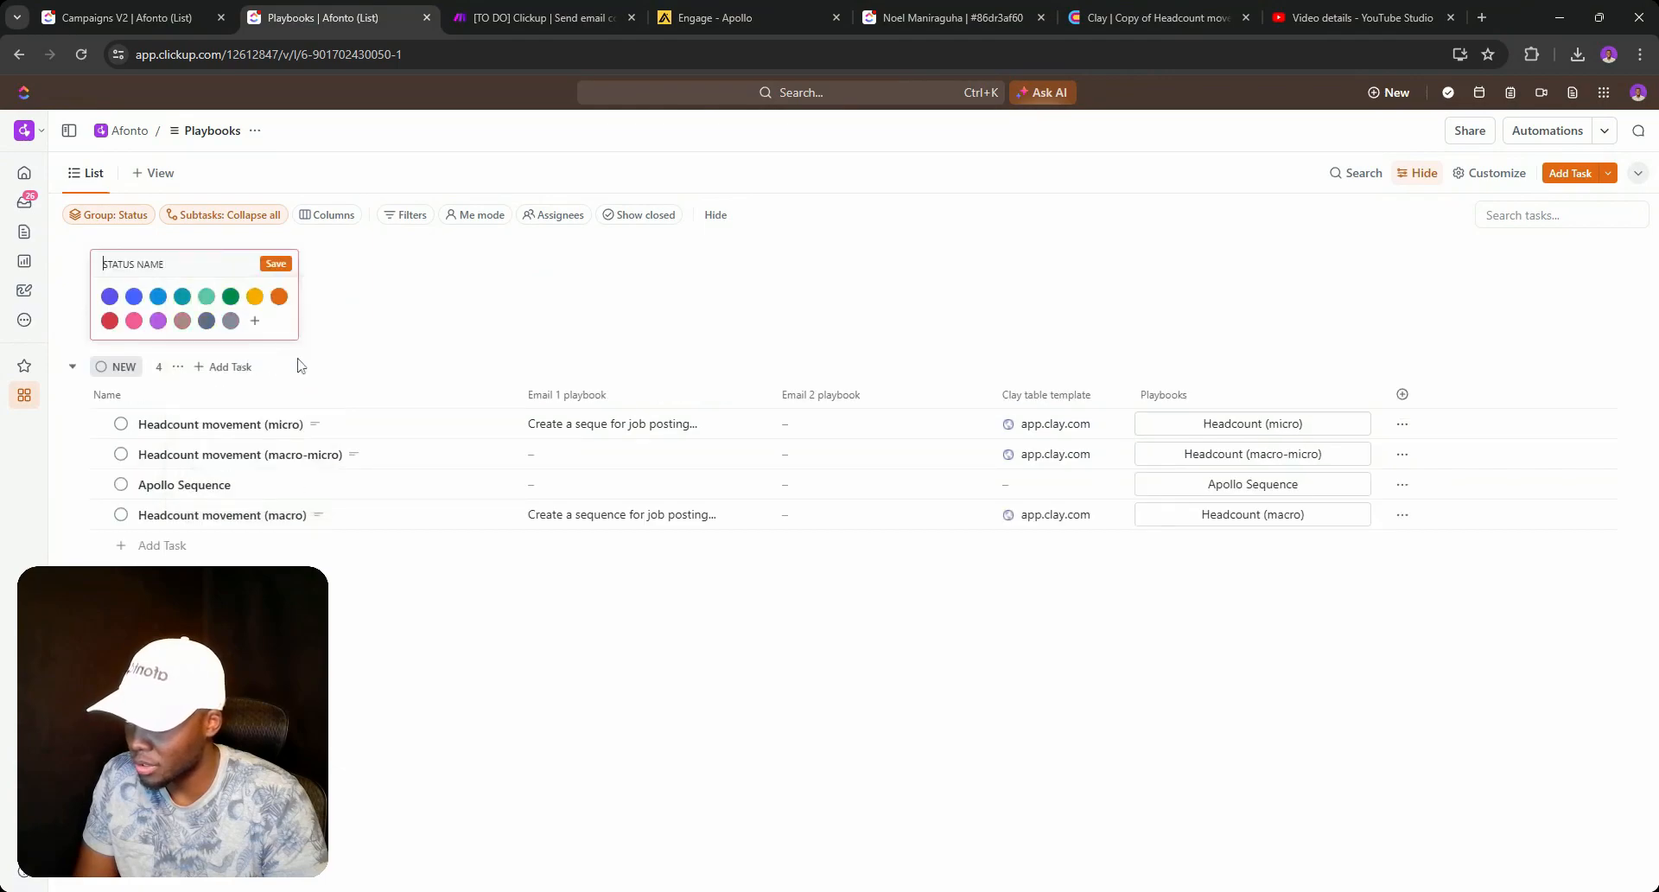
Edit the Playbooks list's statuses to use custom statuses, and name the not-started status NEW.
click(179, 368)
click(222, 381)
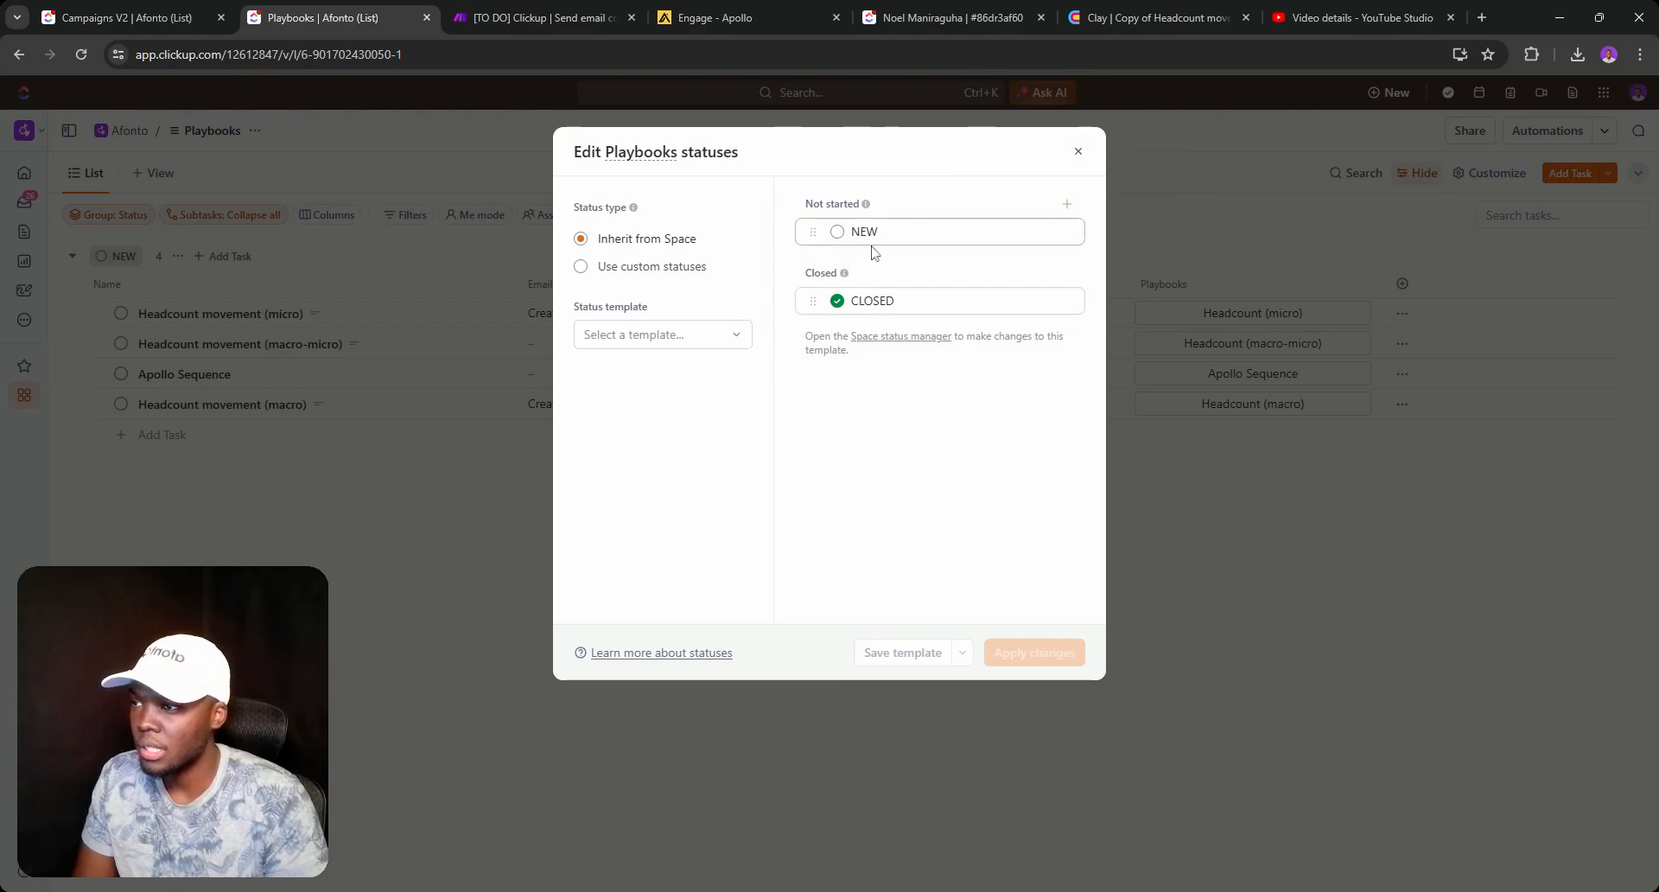
click(696, 273)
click(868, 231)
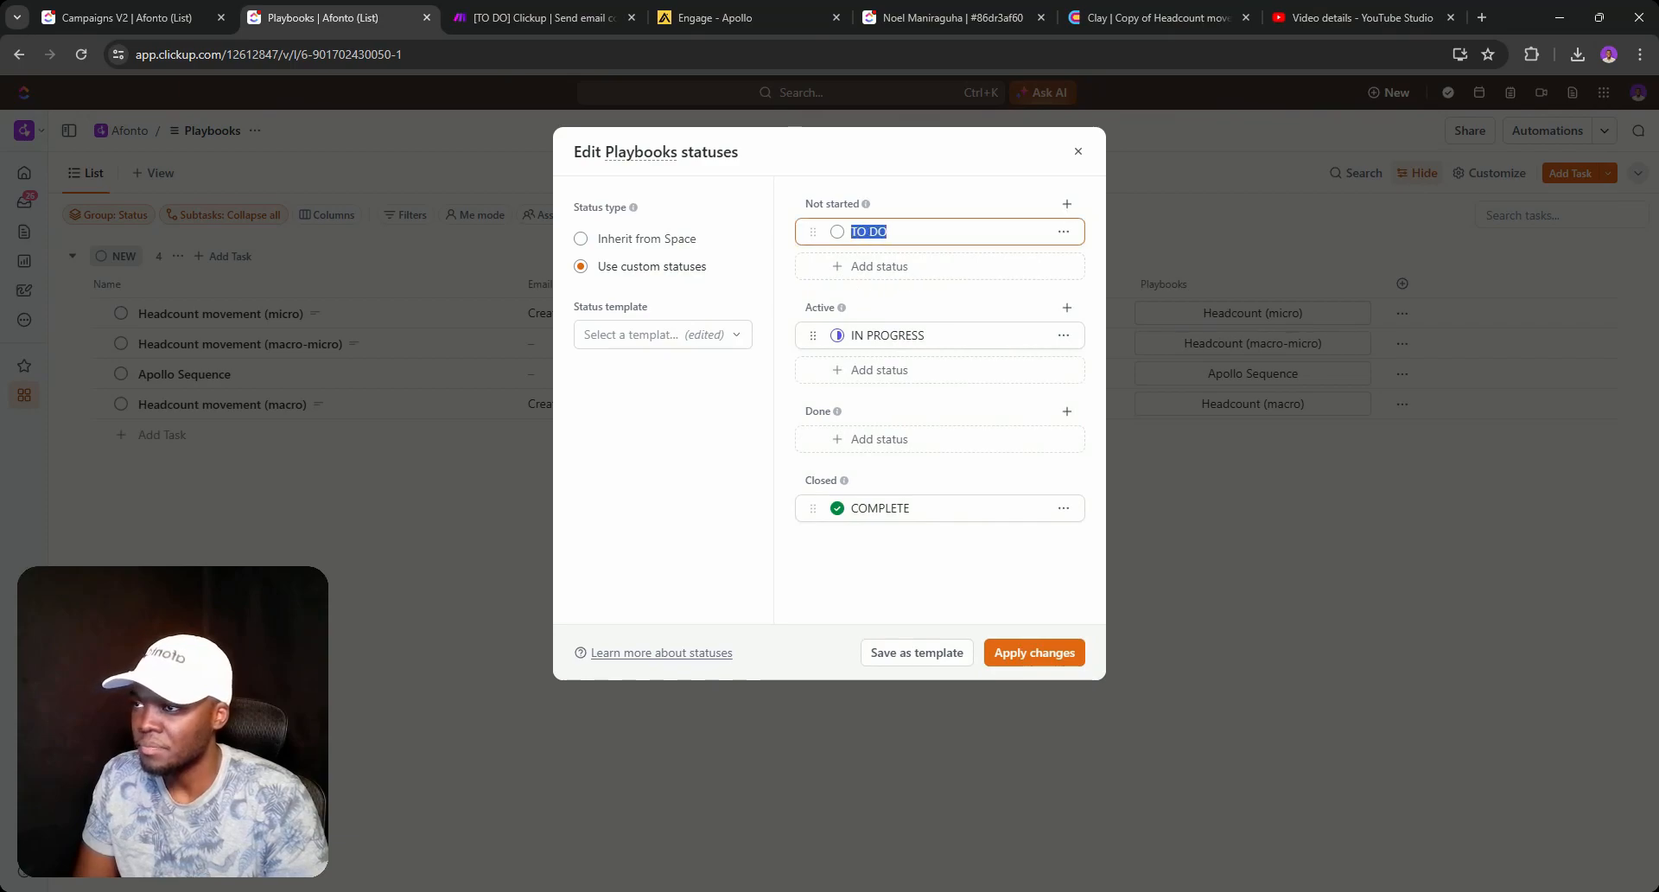
text(NEW)
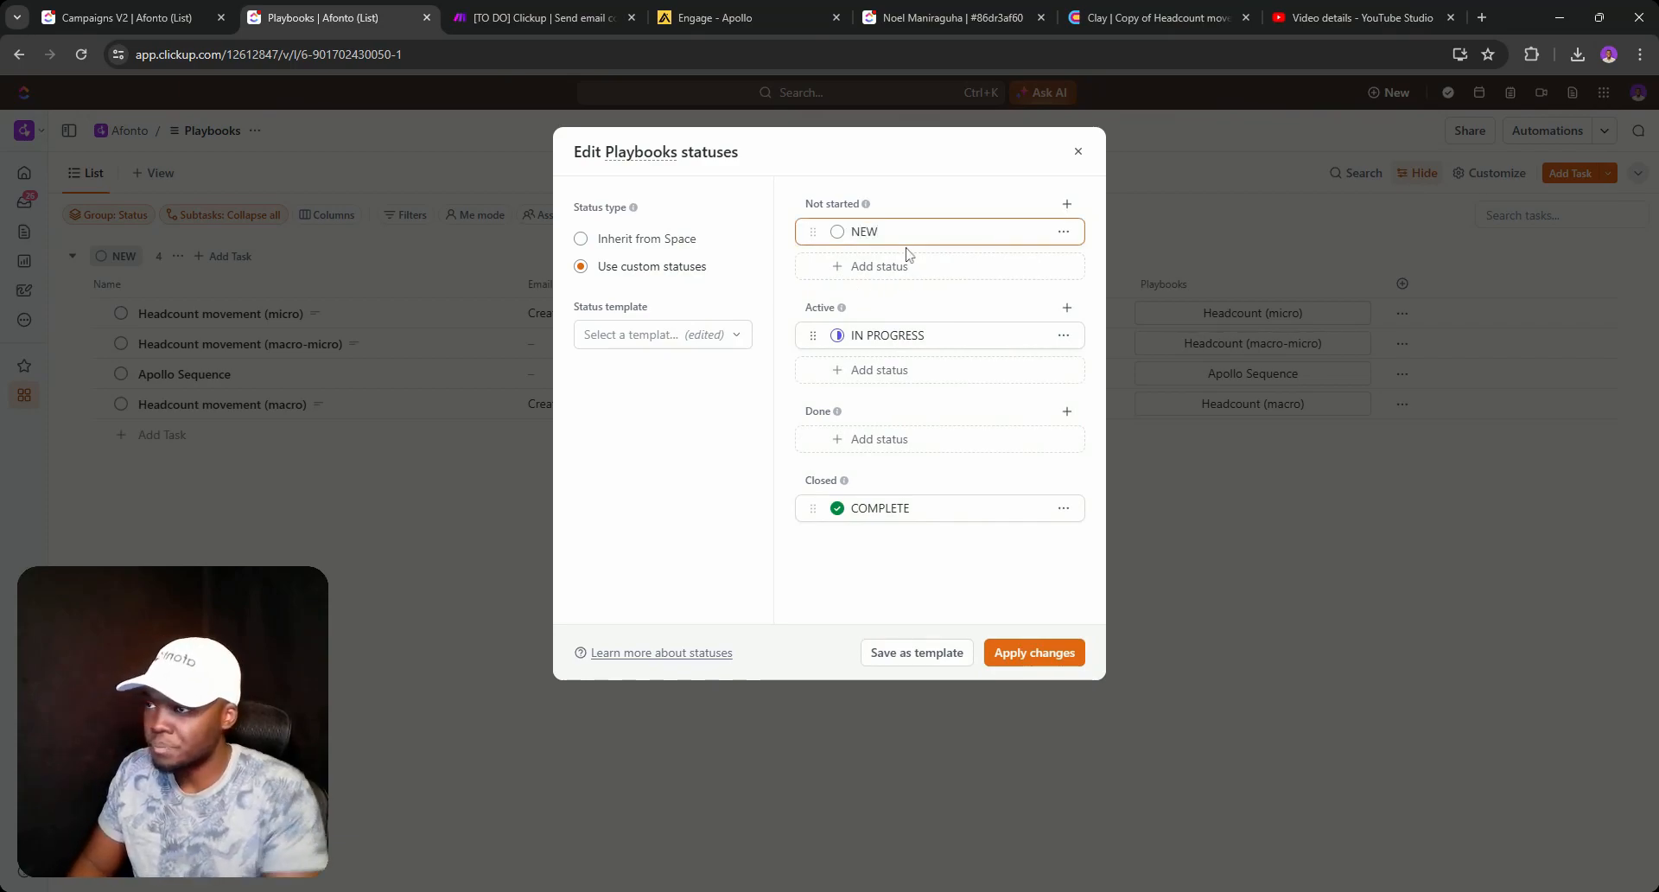
Rename the active status to CLAY TABLE CREATED and the closed status to ACTIVE, and apply the changes.
double_click(899, 335)
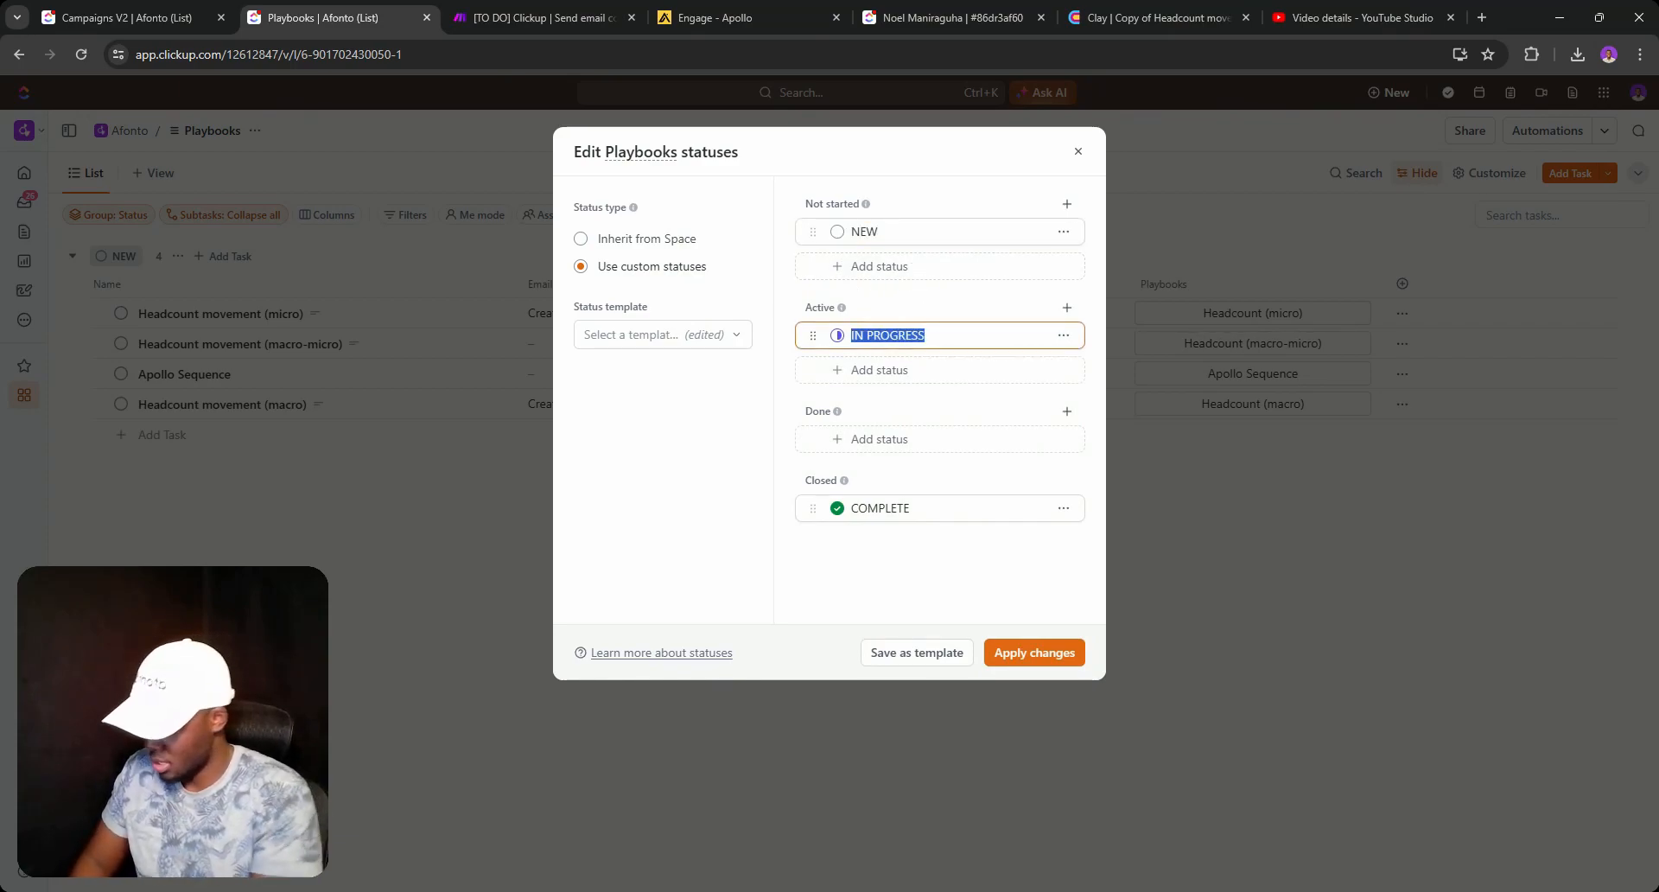
text(CLAY TABLE CREATED)
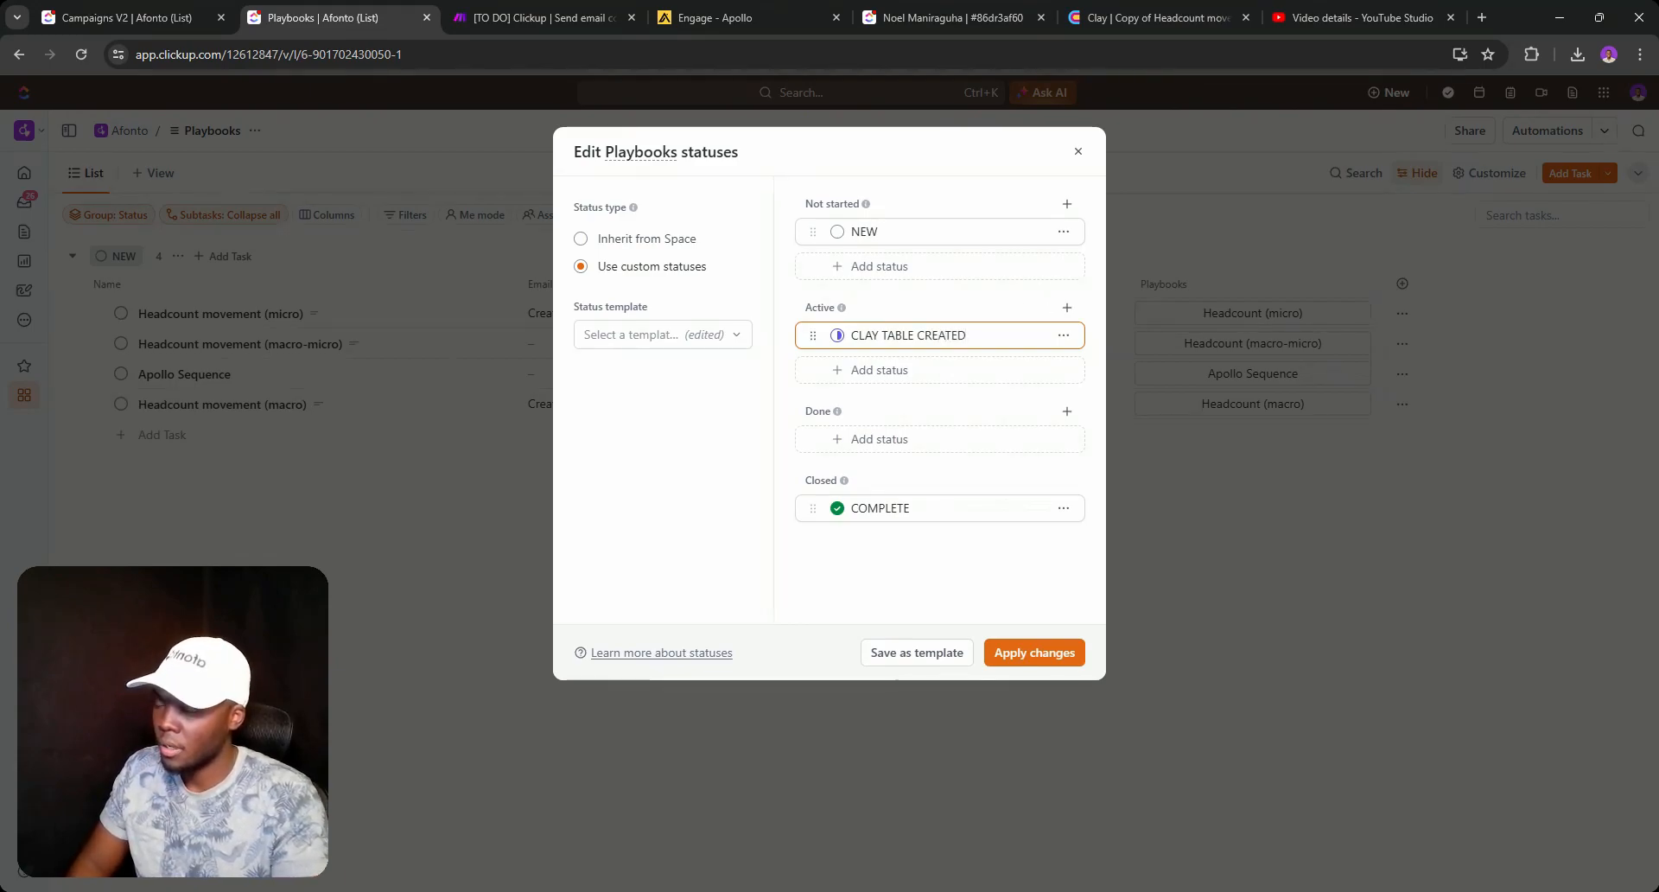
click(985, 508)
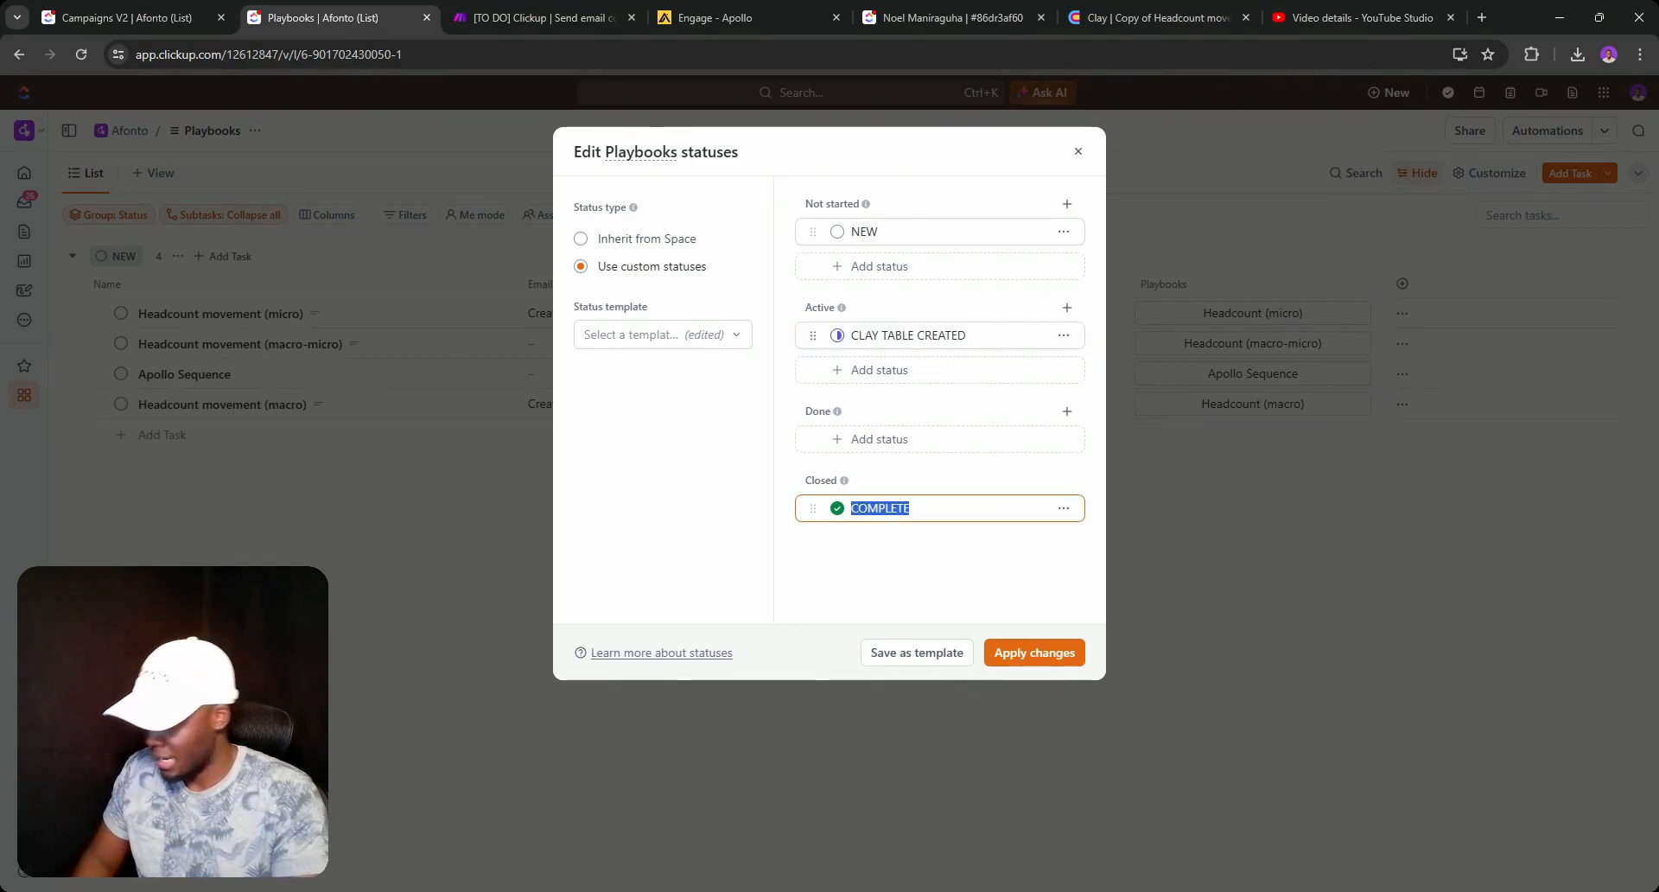
text(ACTIVE)
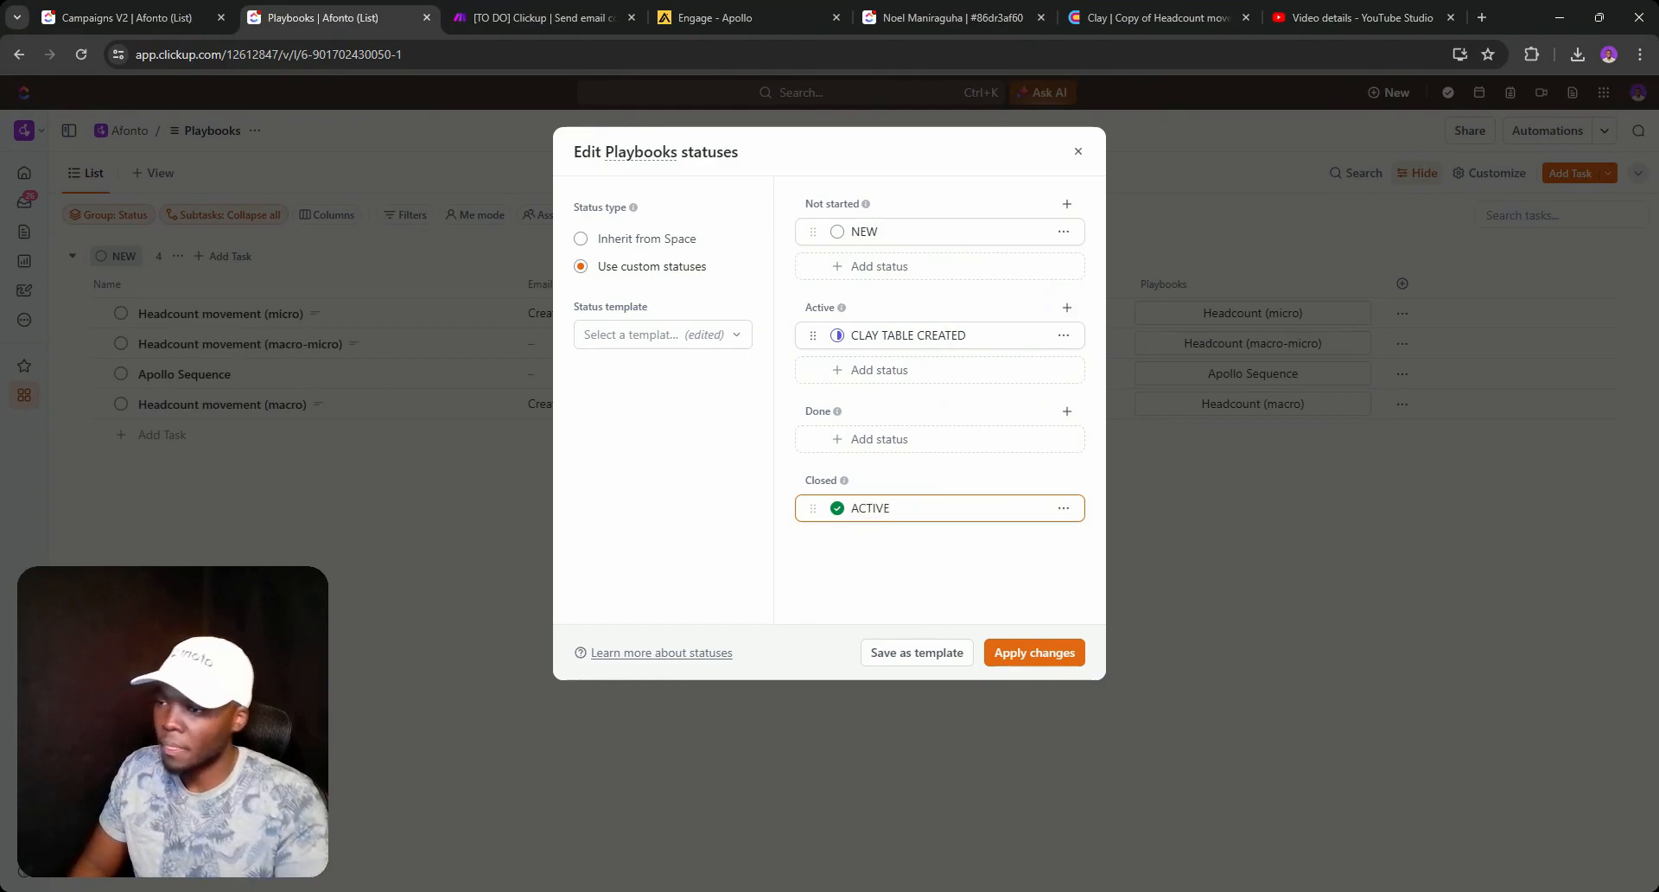
click(1011, 655)
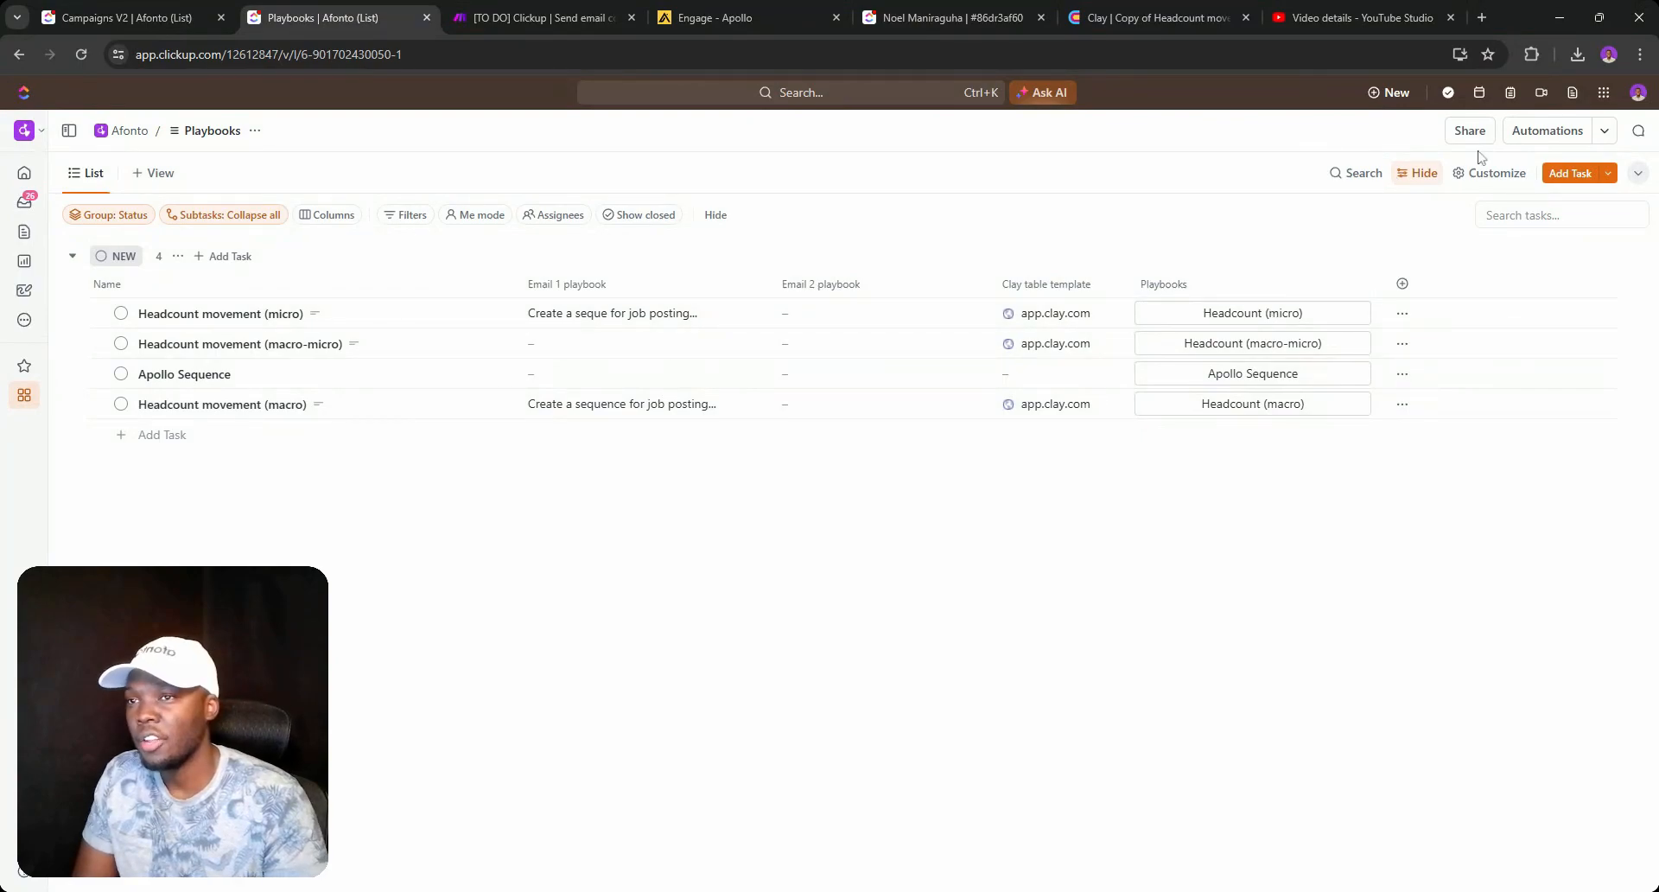
Start a new automation for the Playbooks list with the trigger Task or subtask created.
click(1538, 131)
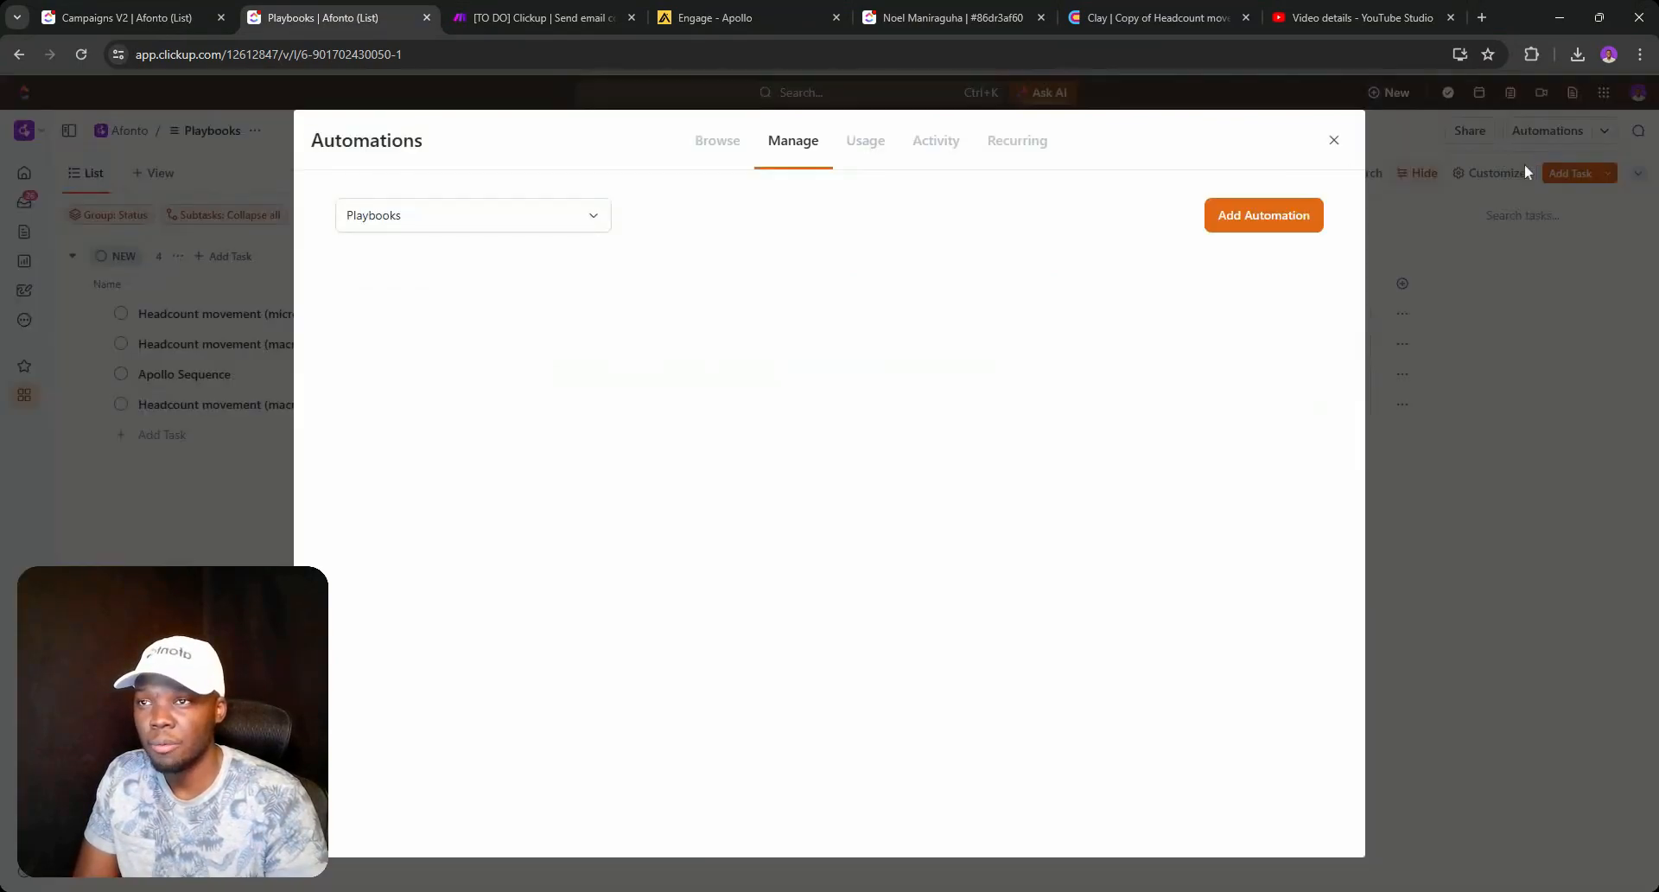
click(1223, 223)
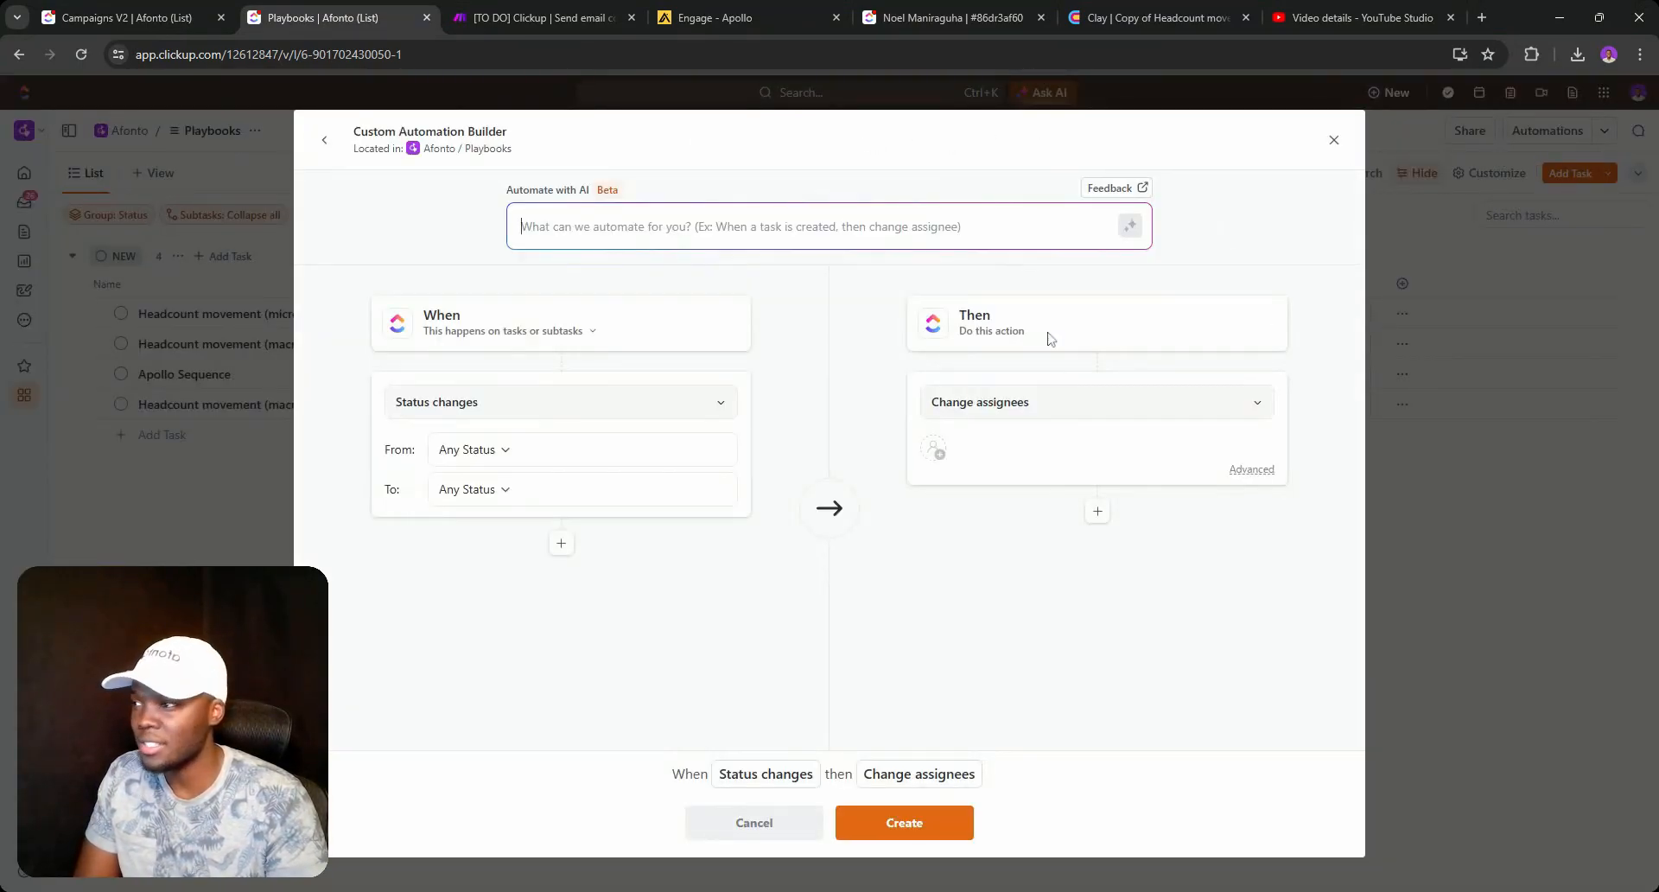
click(510, 413)
text(creat)
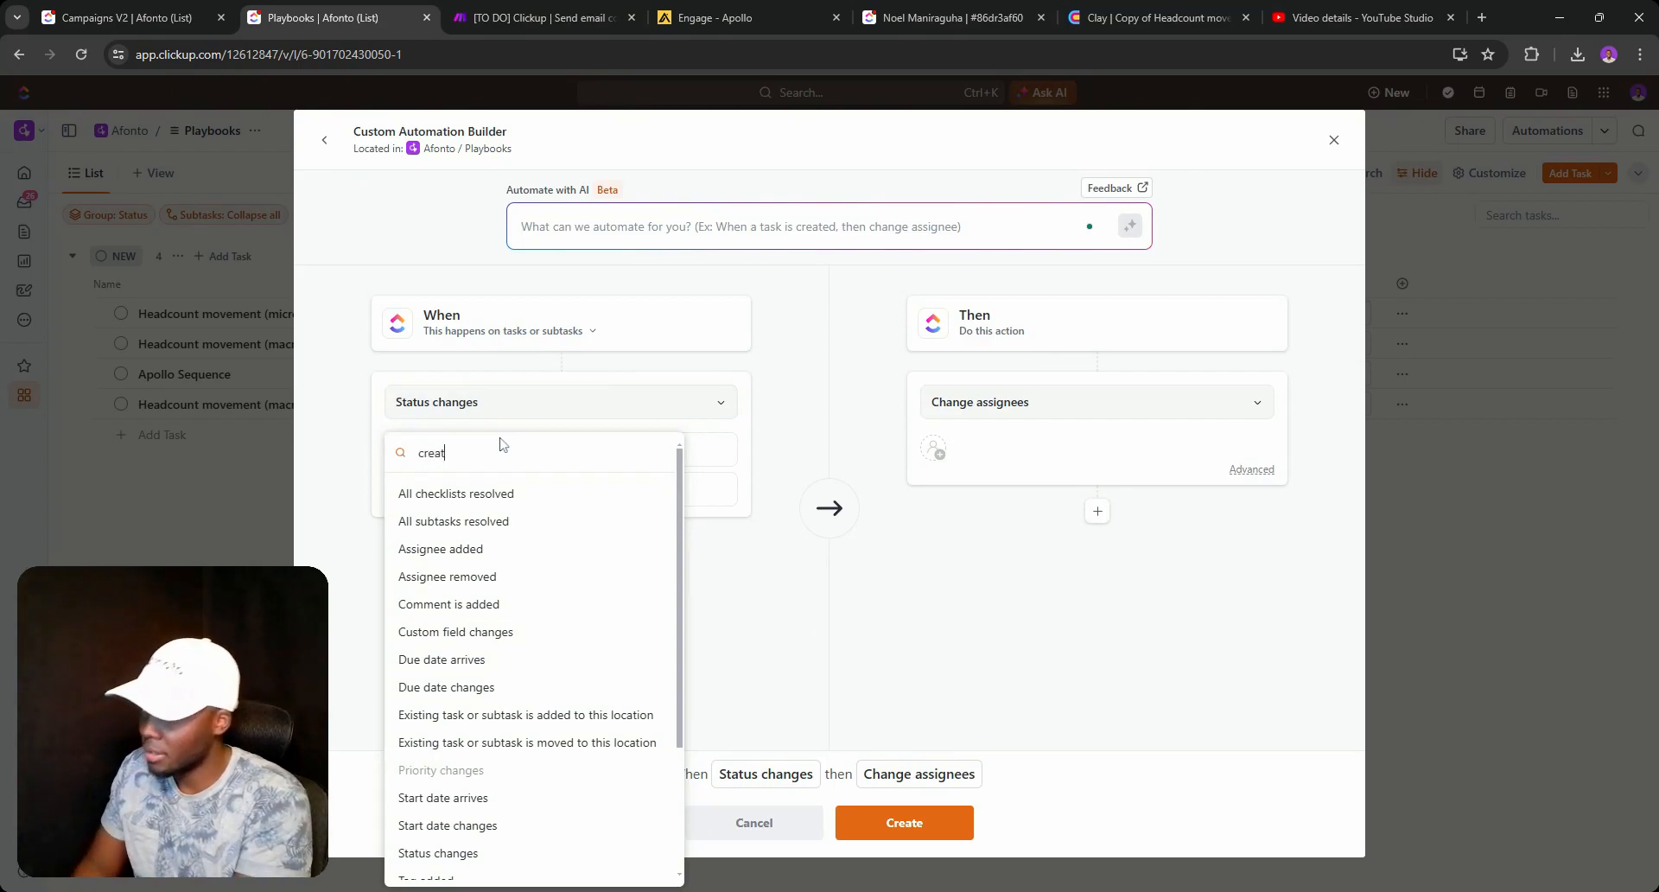
text(e)
click(493, 488)
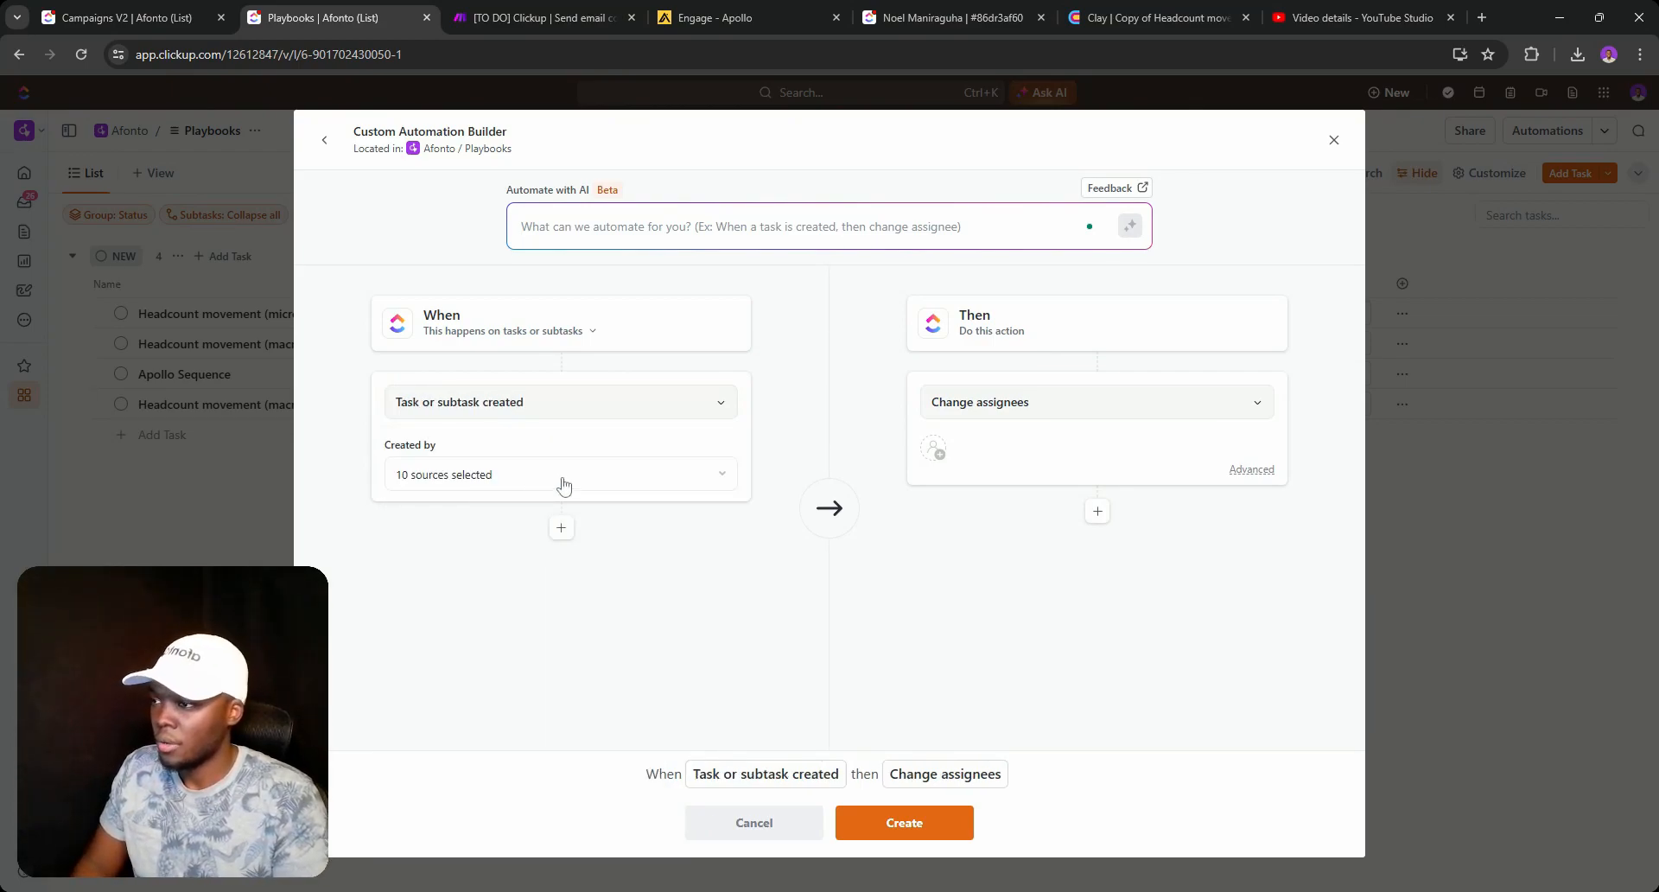
Set the automation's action to add the comment "Create a clay table" and assign the comment to a team member.
click(955, 413)
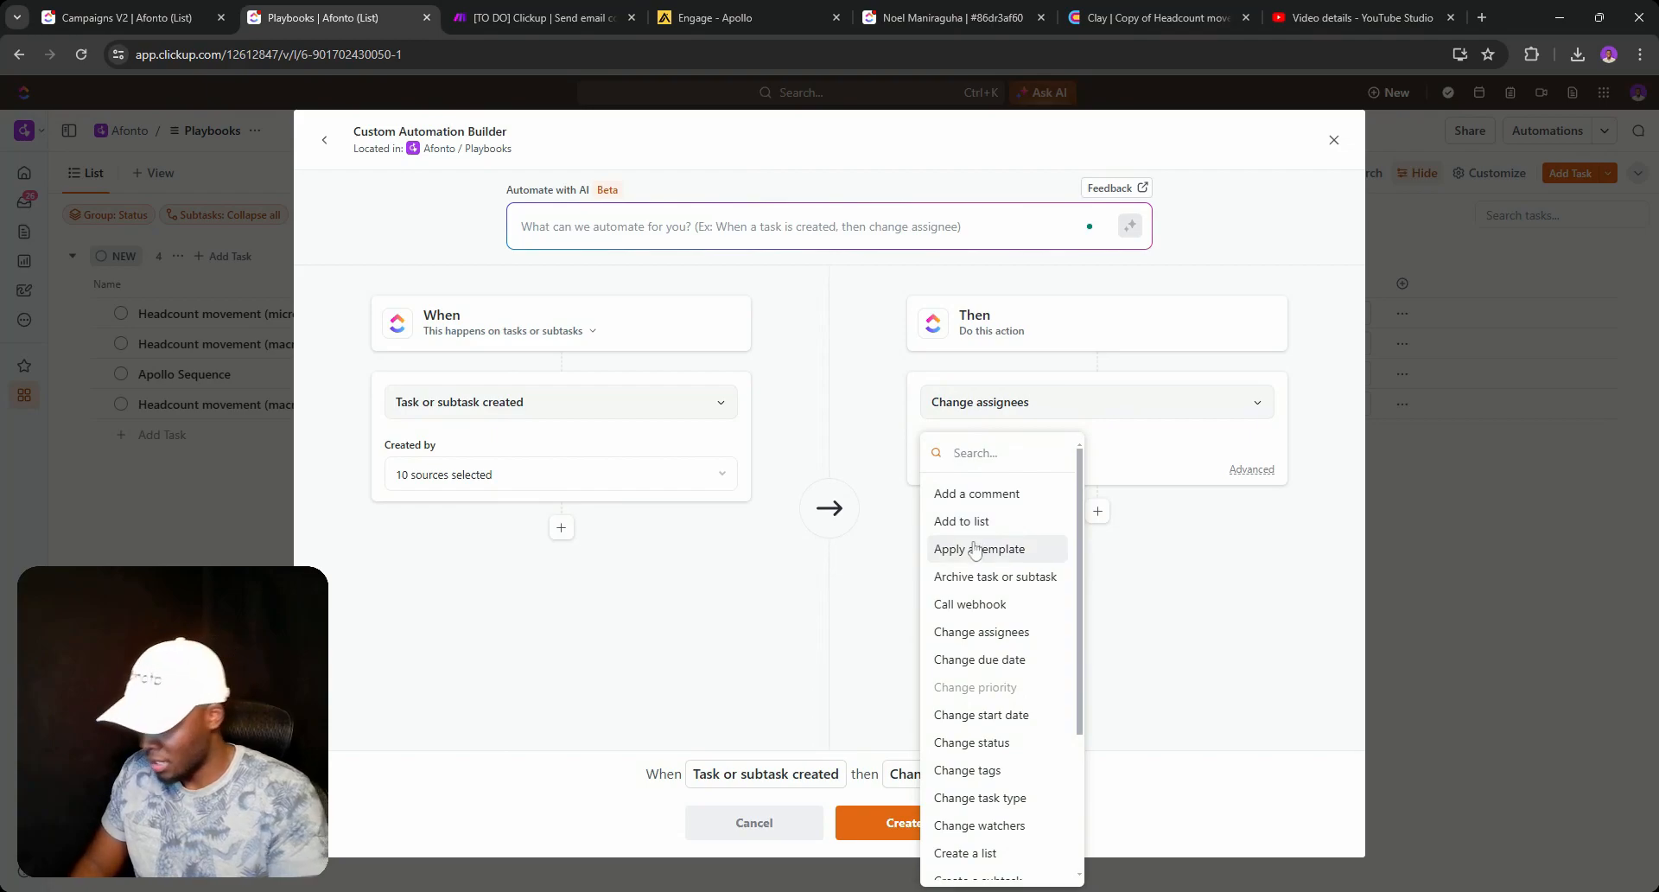
click(976, 494)
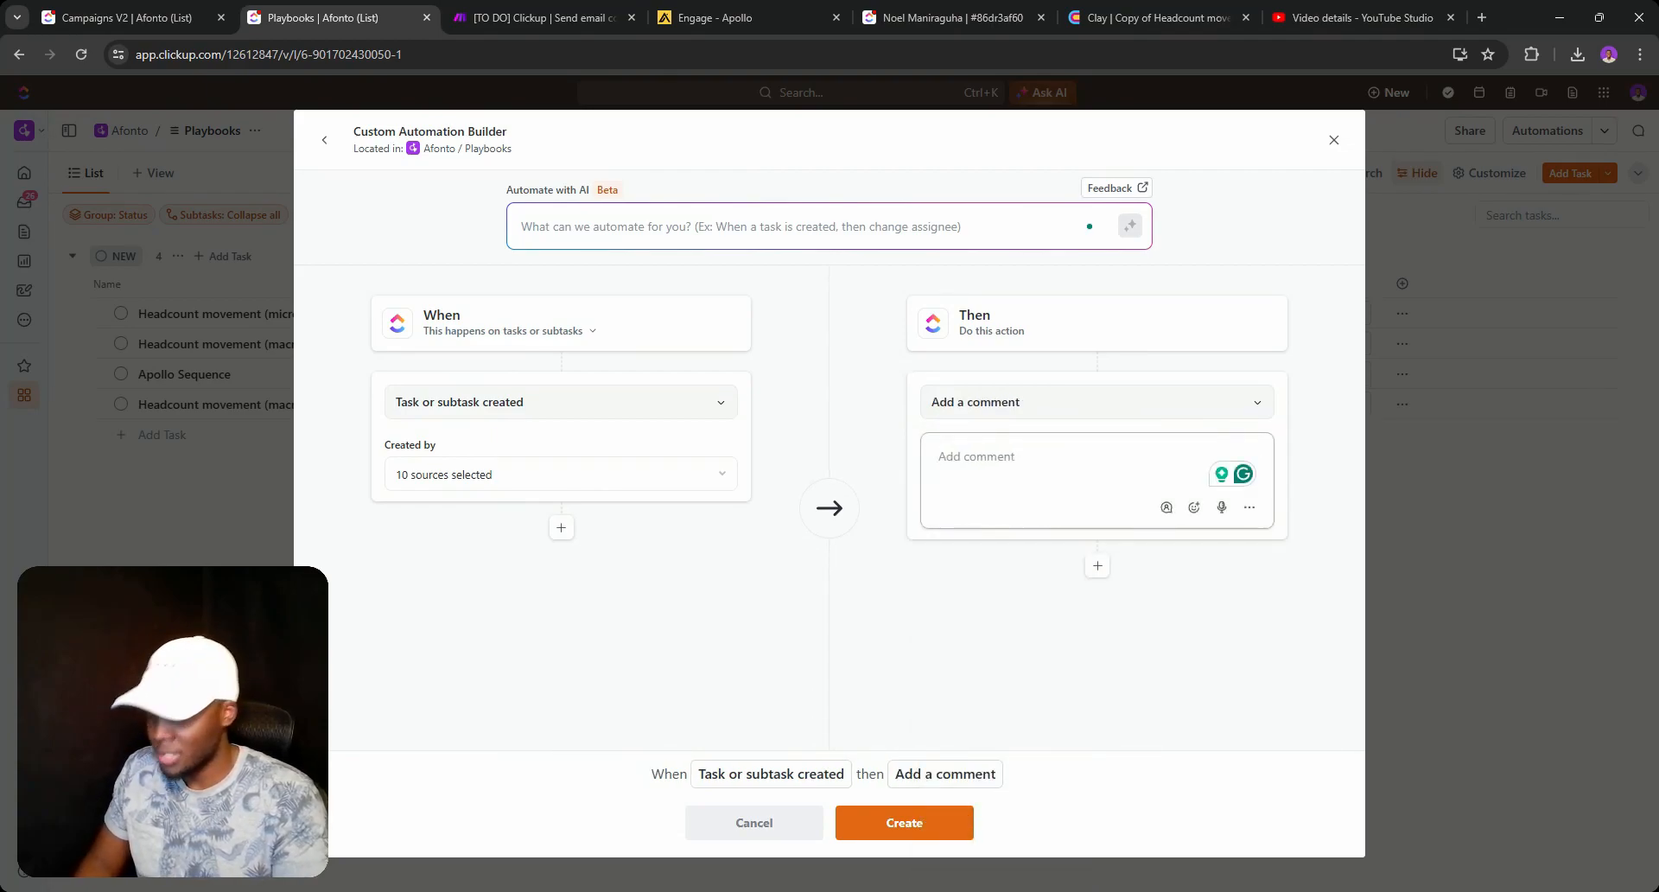
text(Create a clay table)
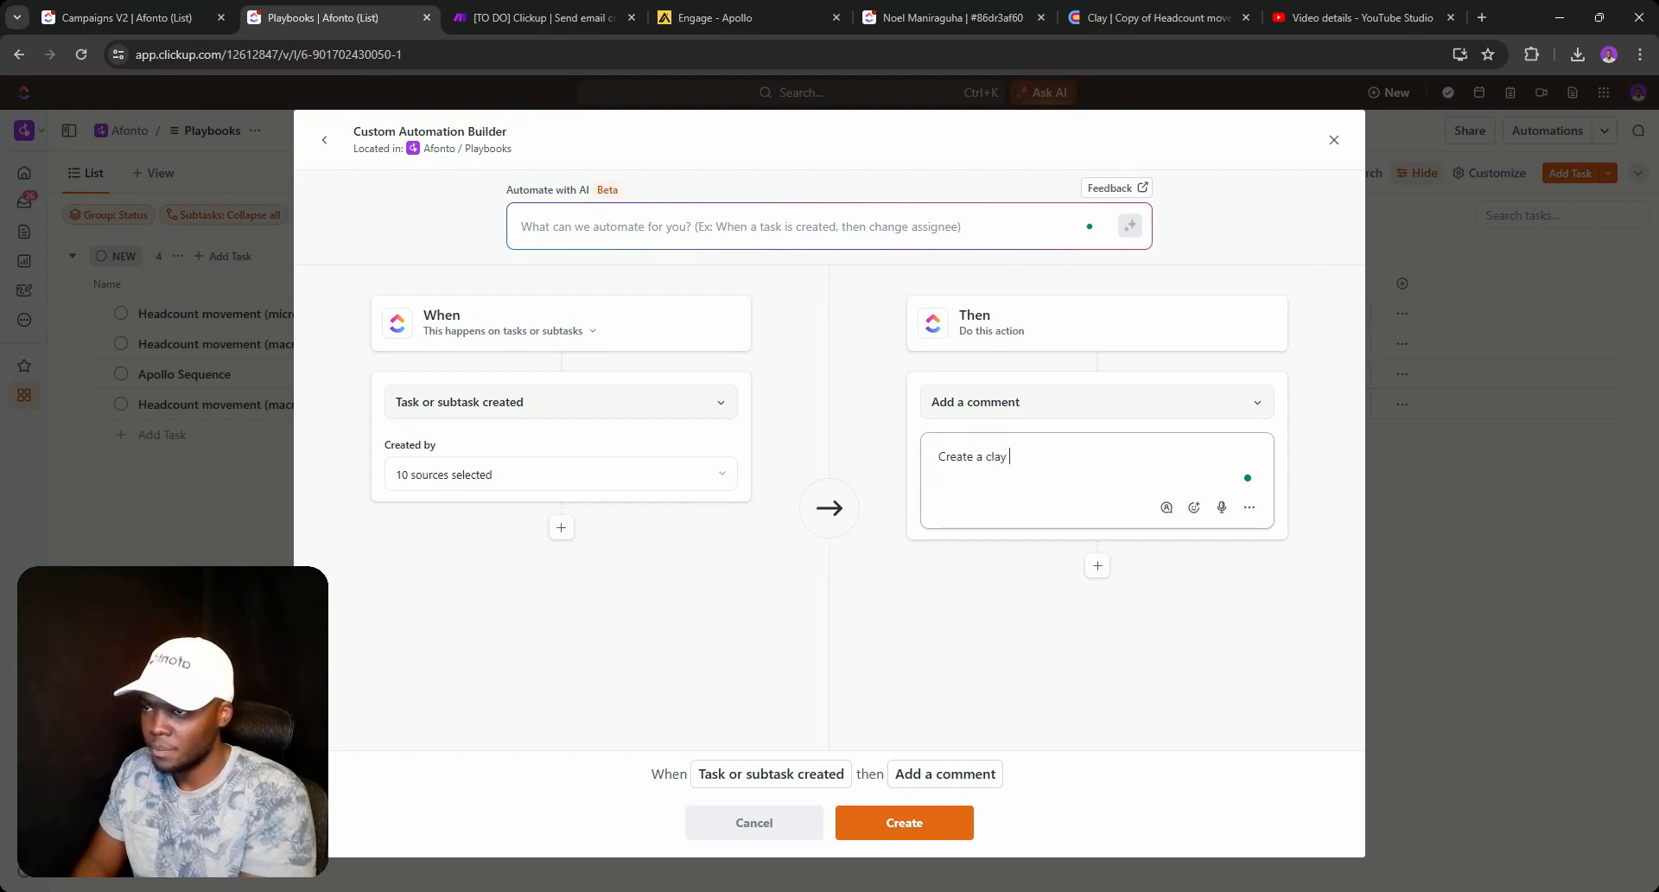
click(1166, 507)
click(1191, 596)
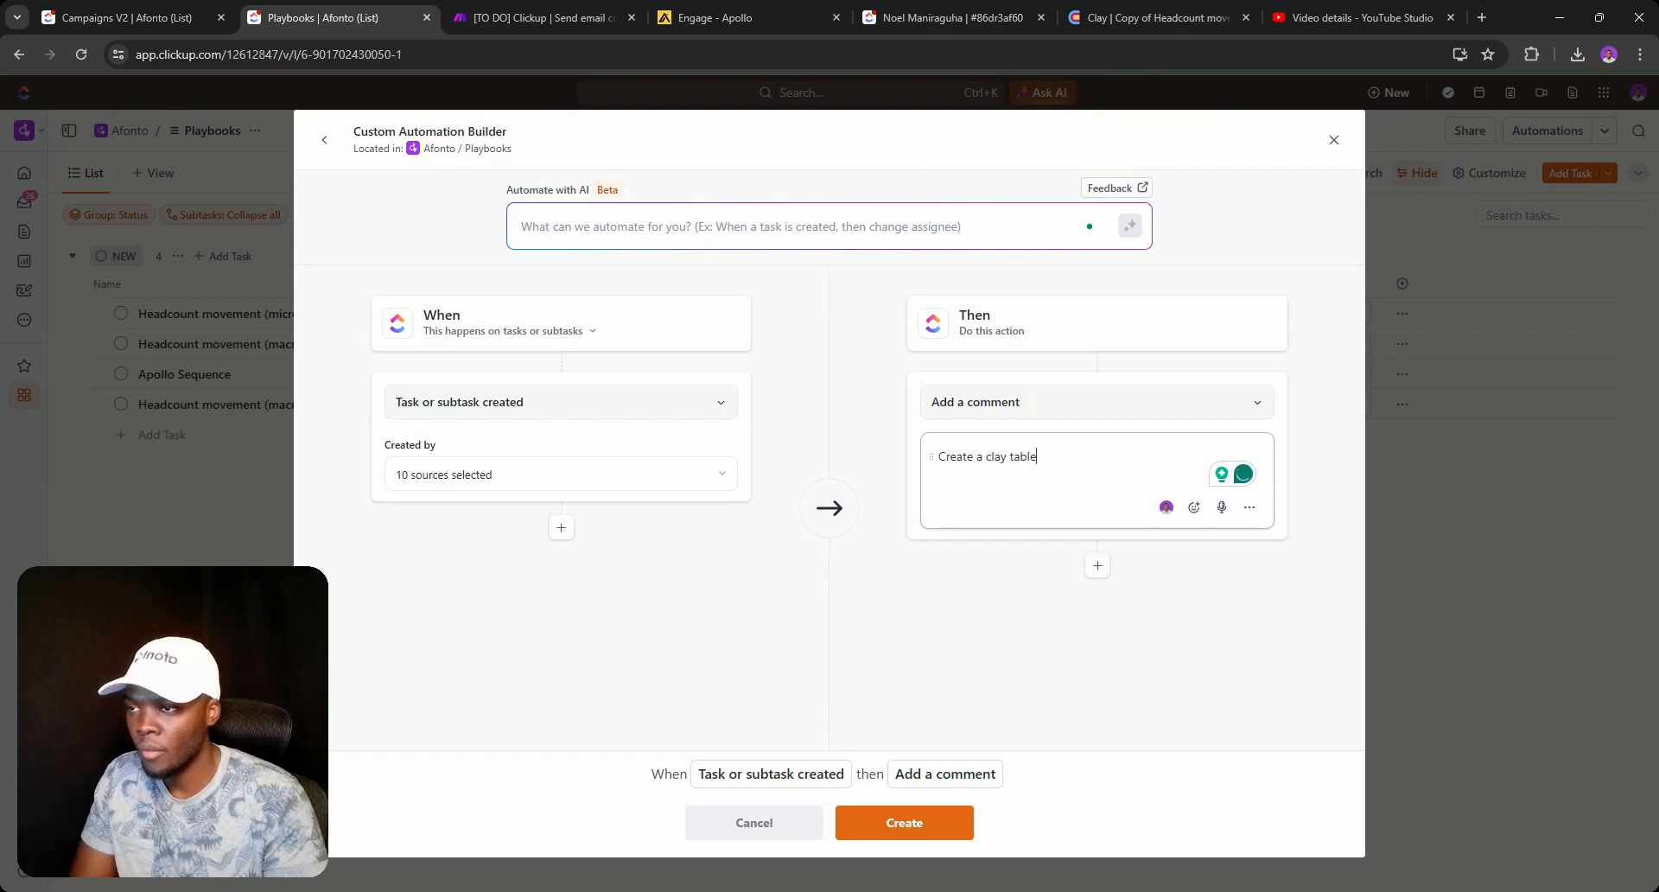
Complete the comment as "Create a clay table for this playbook", create the automation, and close the automation builder.
text(for this playbook)
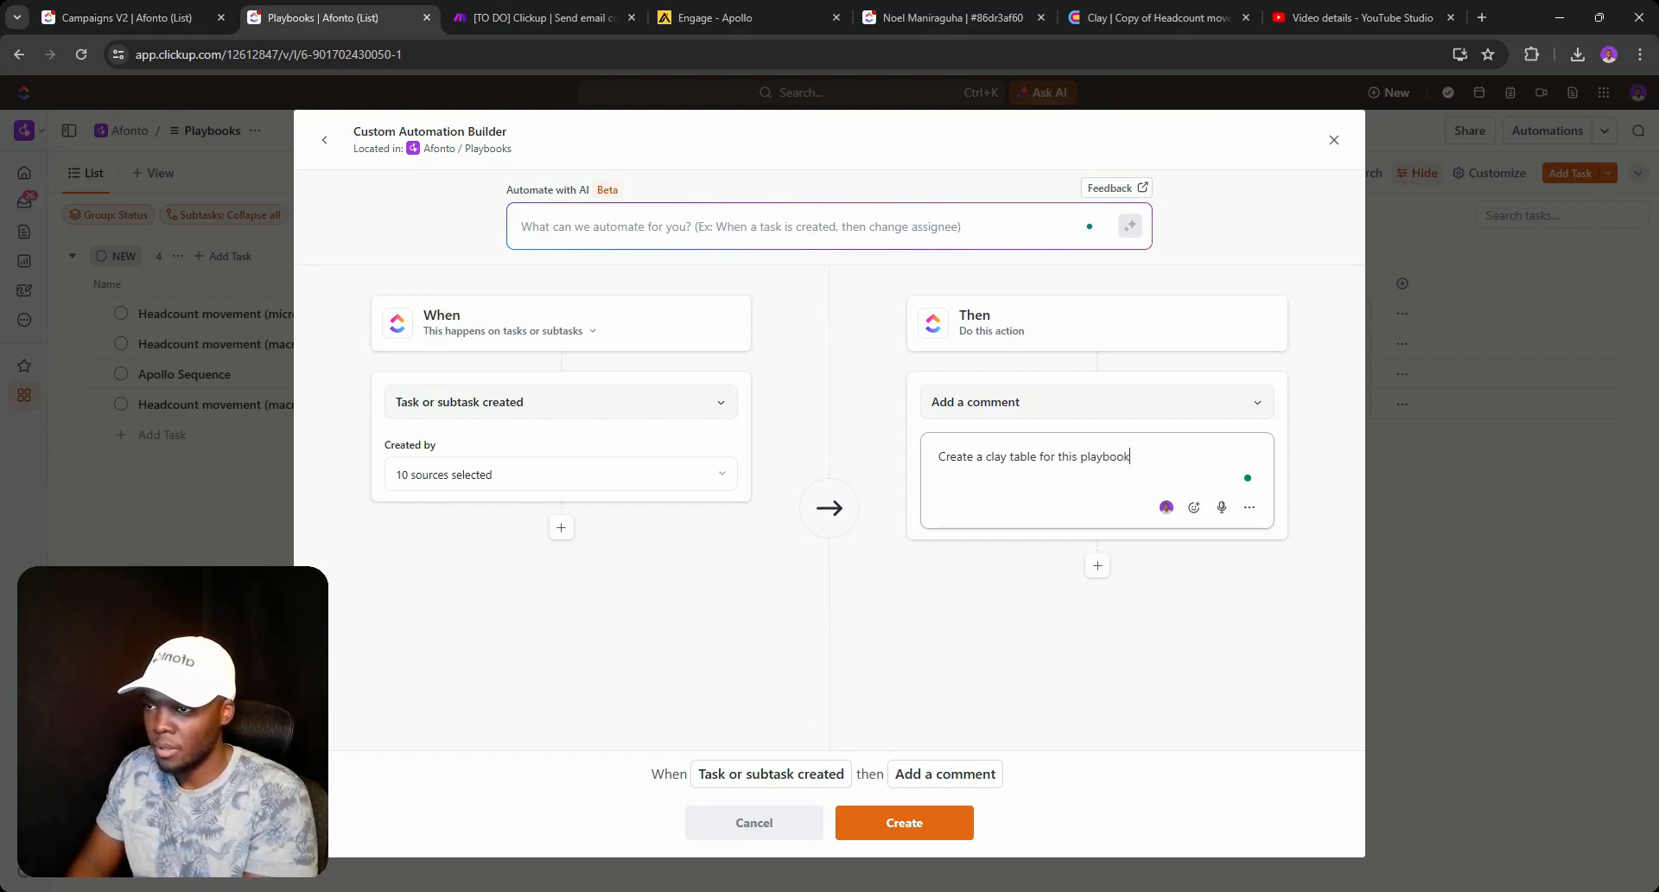
click(916, 816)
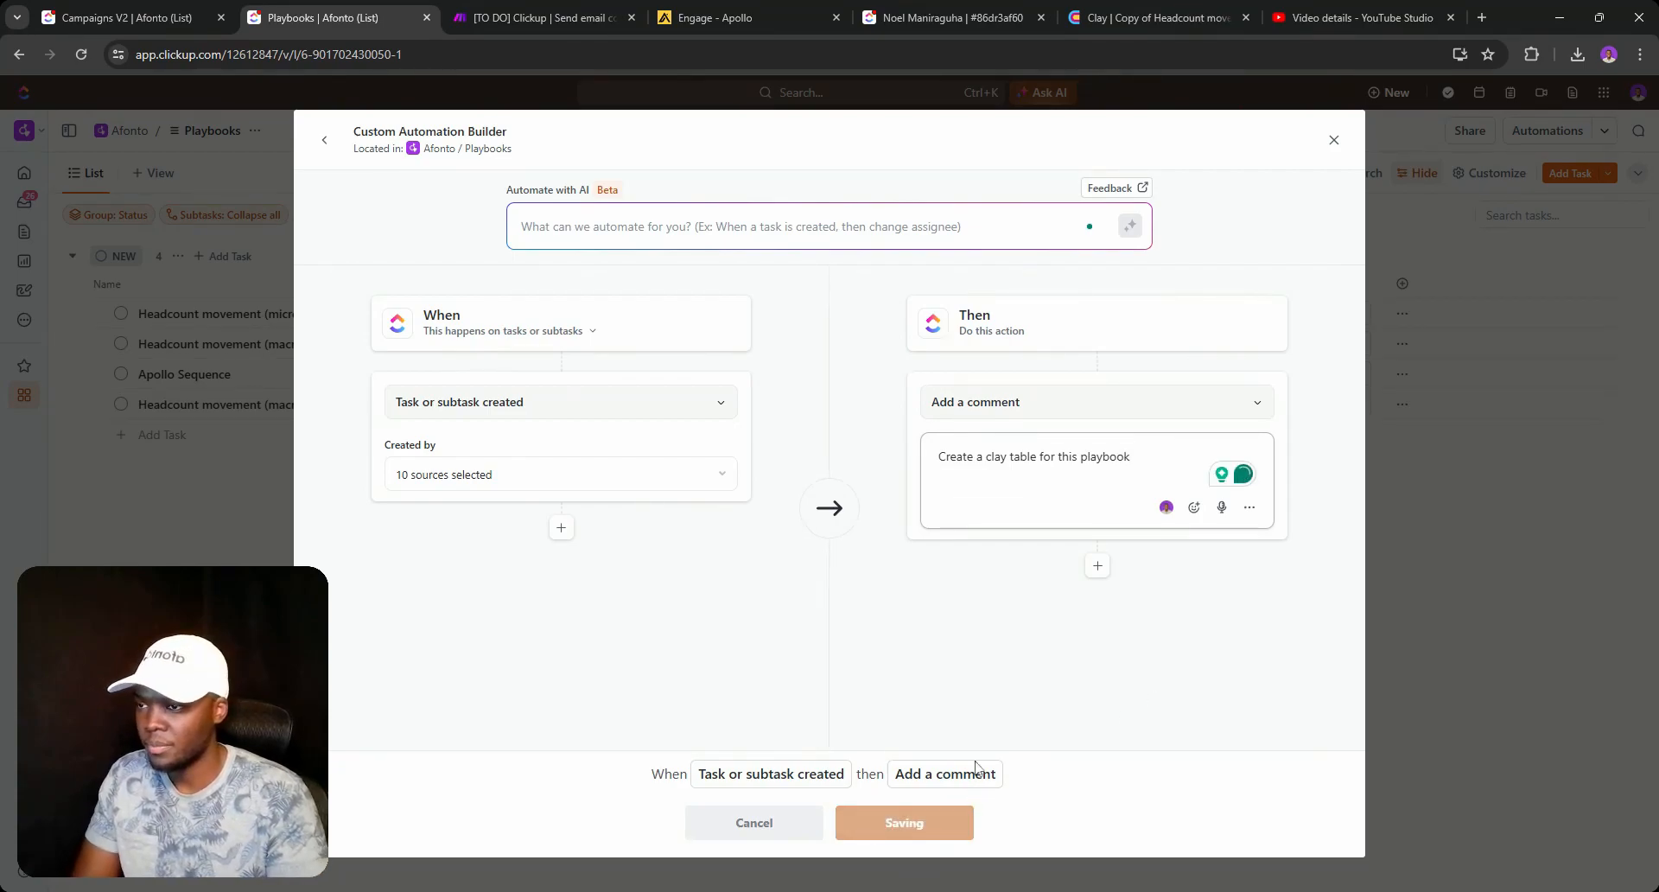
click(1333, 139)
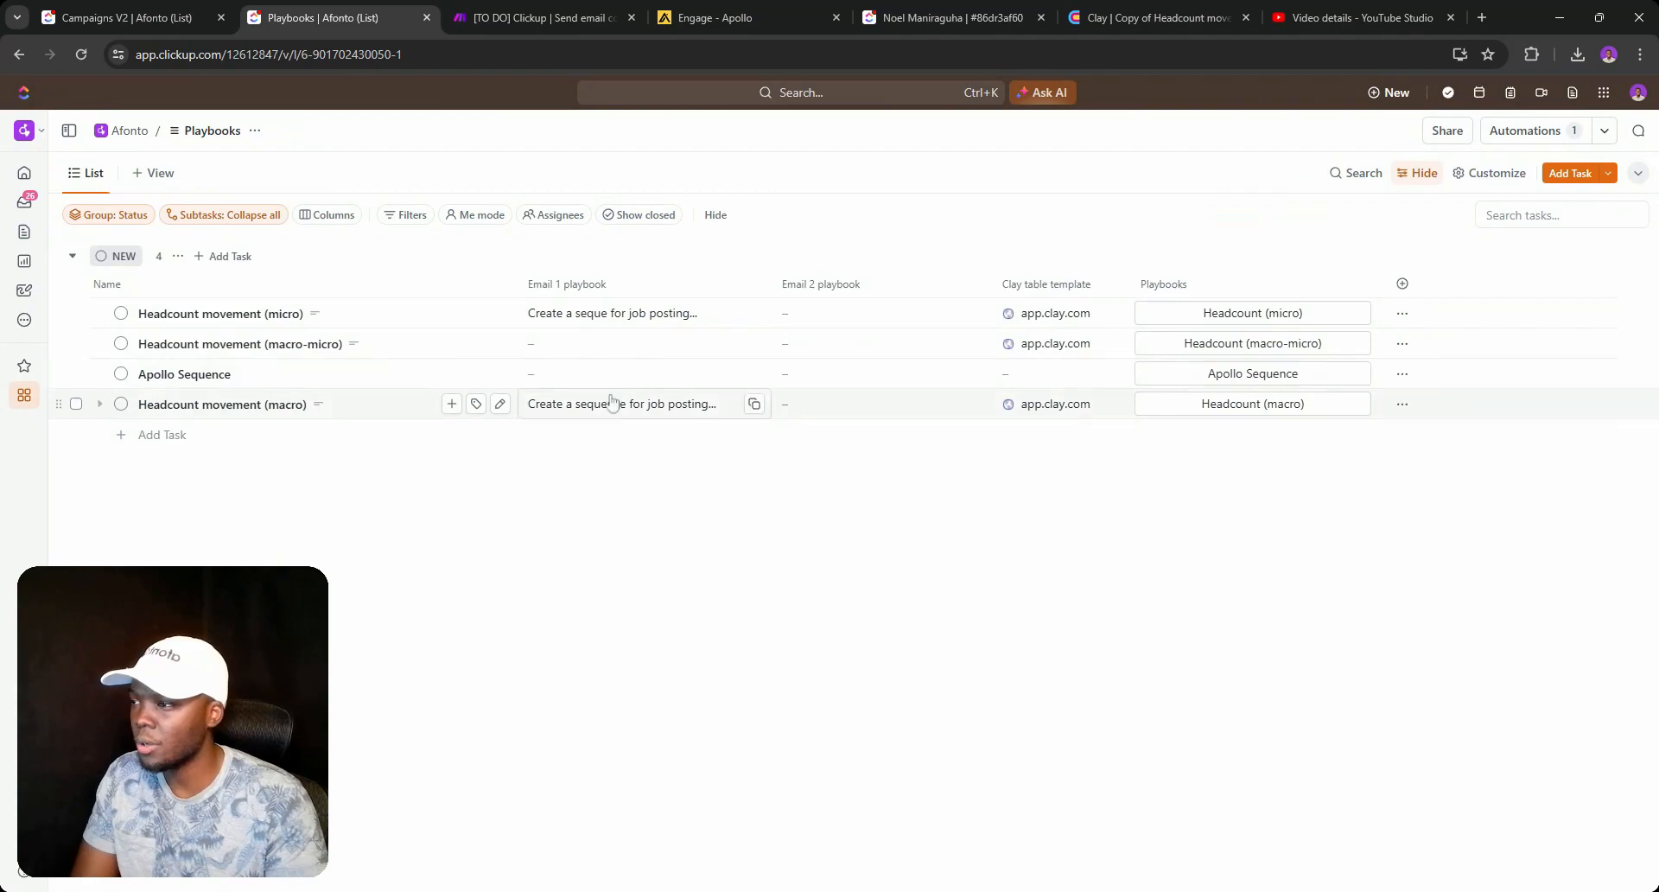
Add a test task named "f" to the NEW group of the Playbooks list.
click(154, 441)
text(f)
click(901, 434)
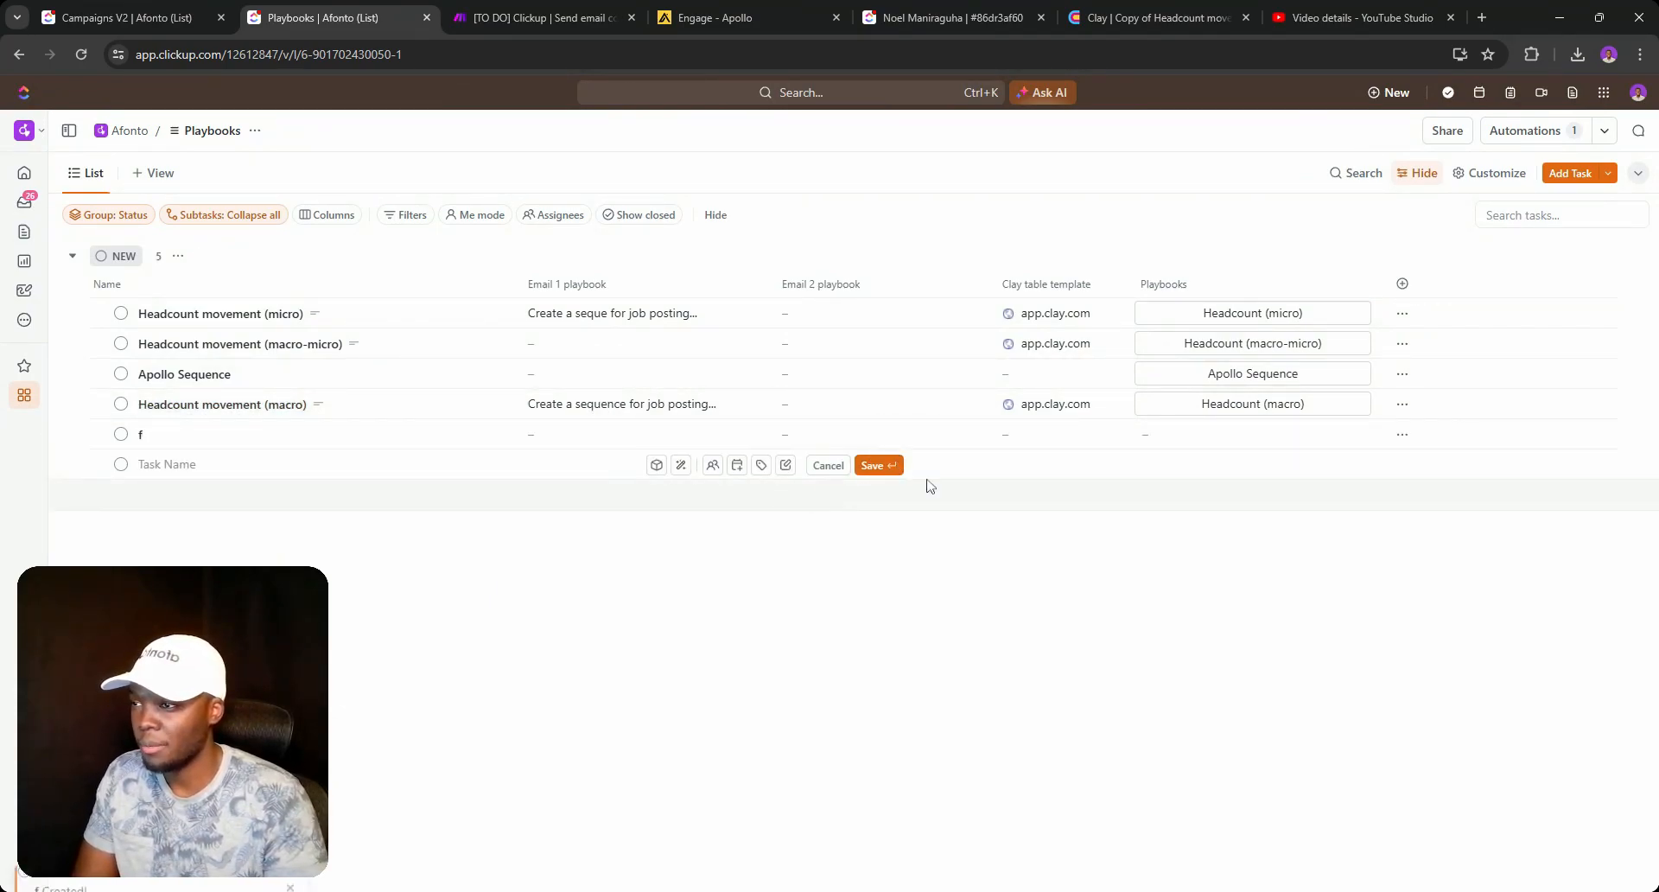
Show the Assigned Comments field as a column in the Playbooks list and check the comment assigned on task f.
click(1402, 283)
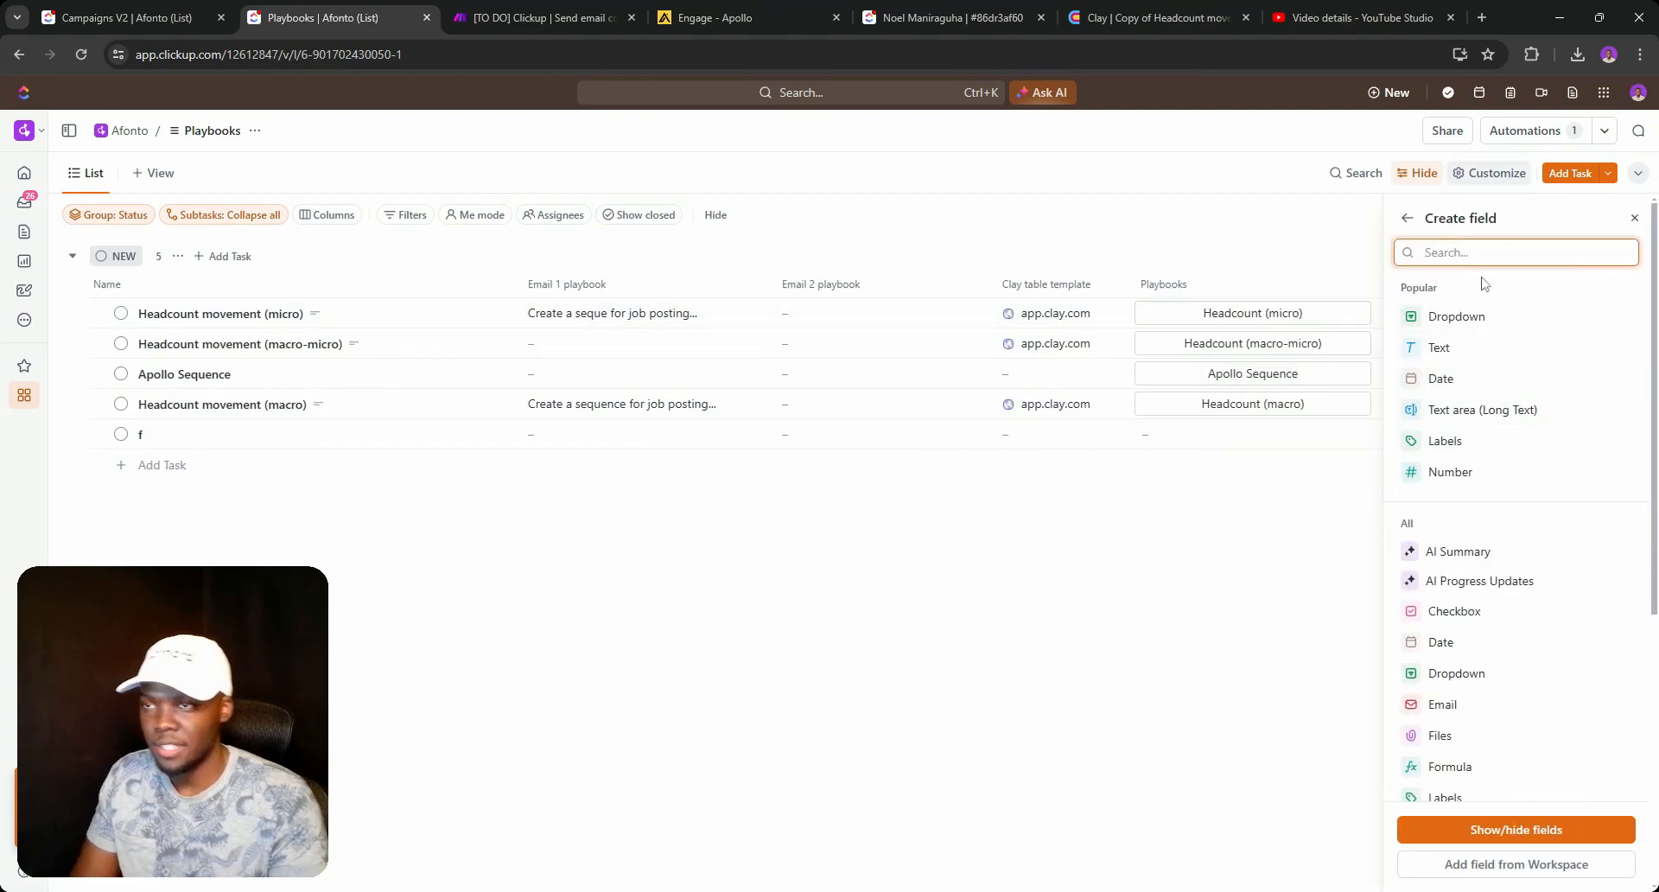
text(assi)
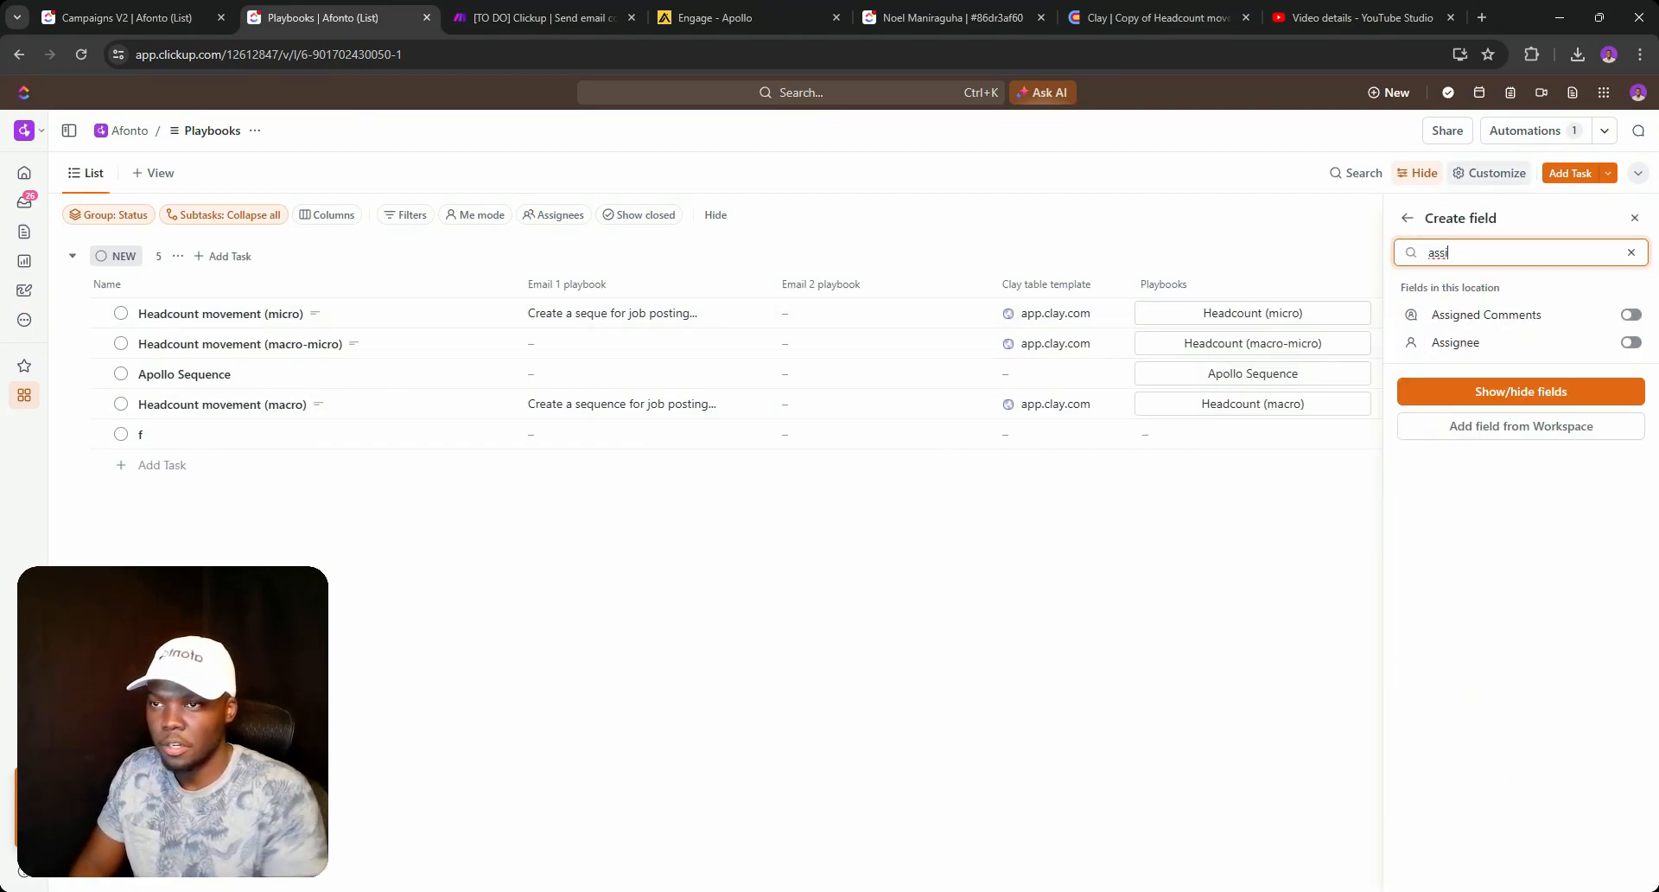
click(1630, 314)
click(851, 609)
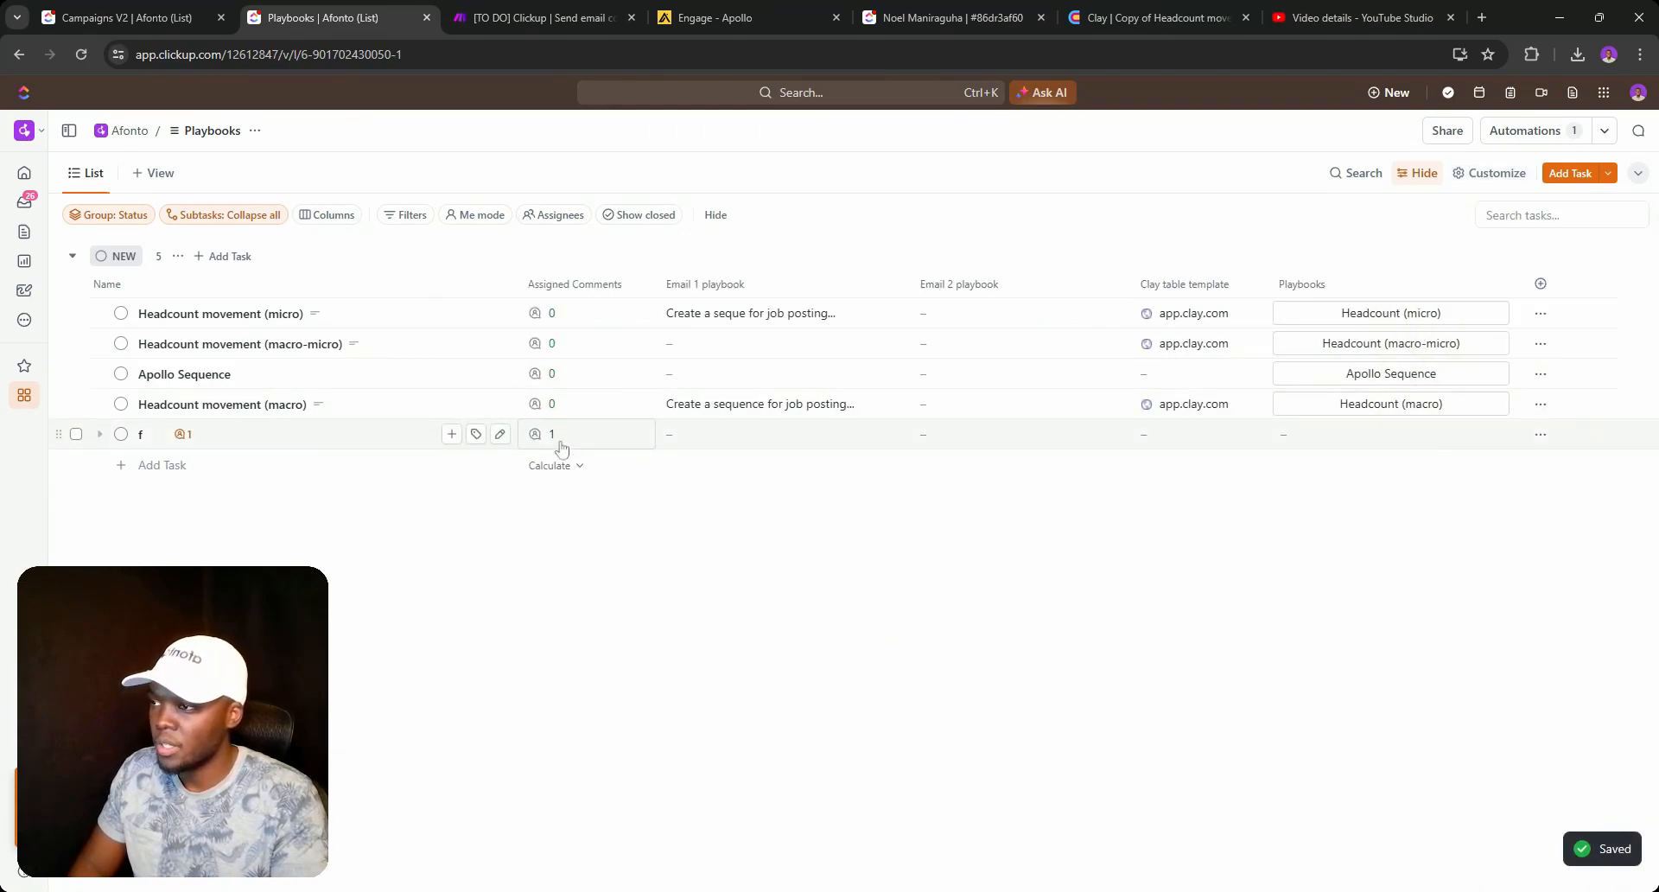
click(558, 442)
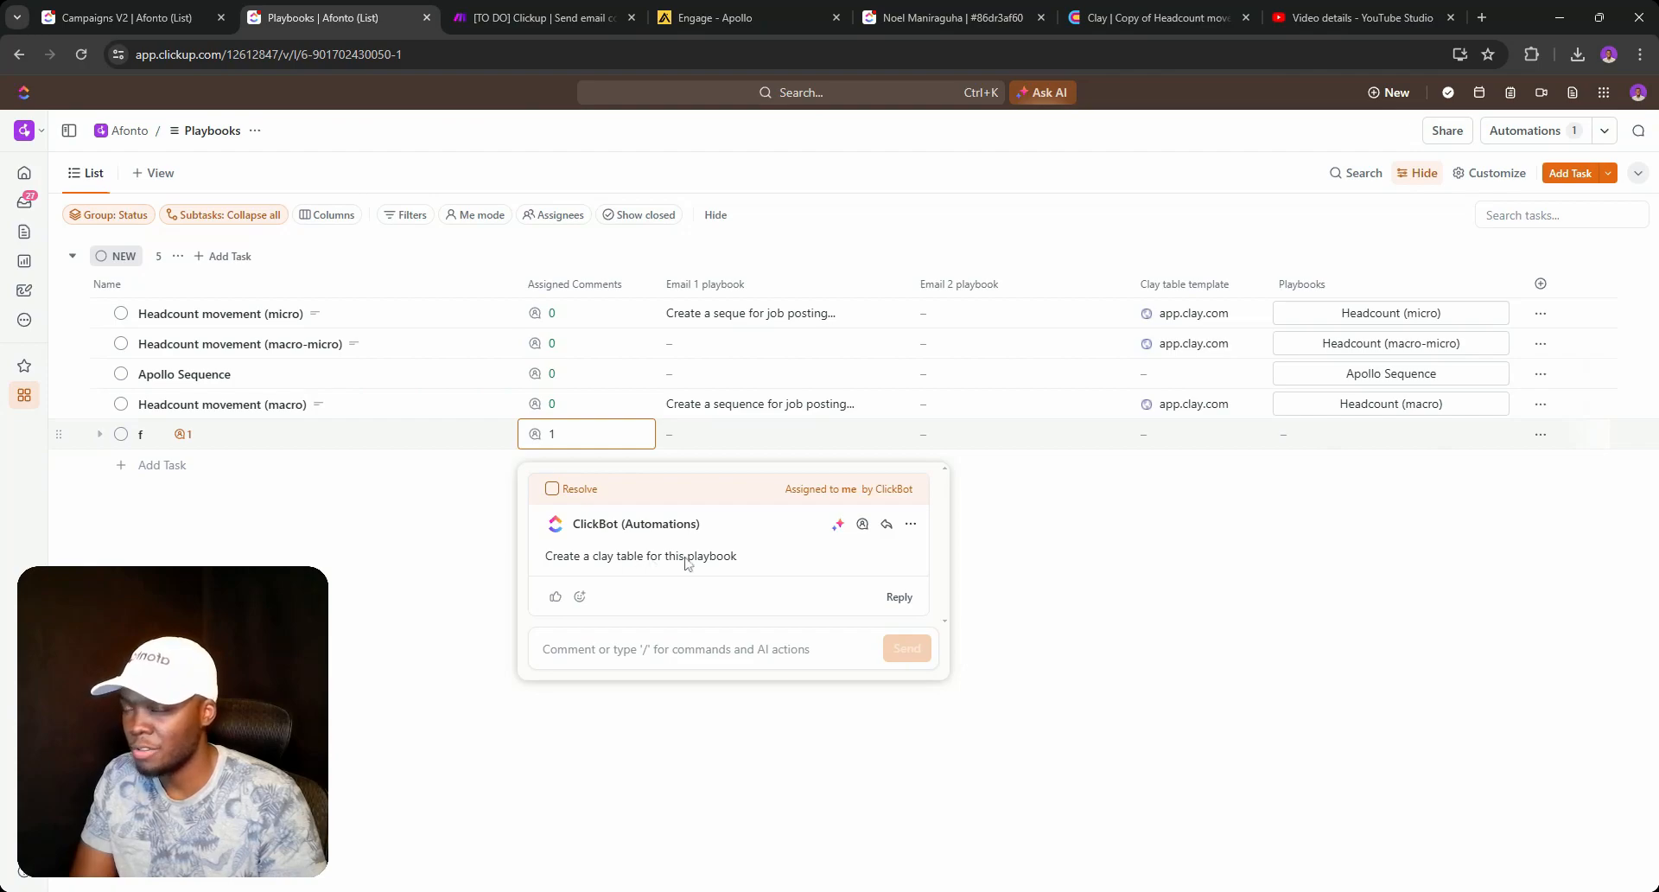
click(1426, 542)
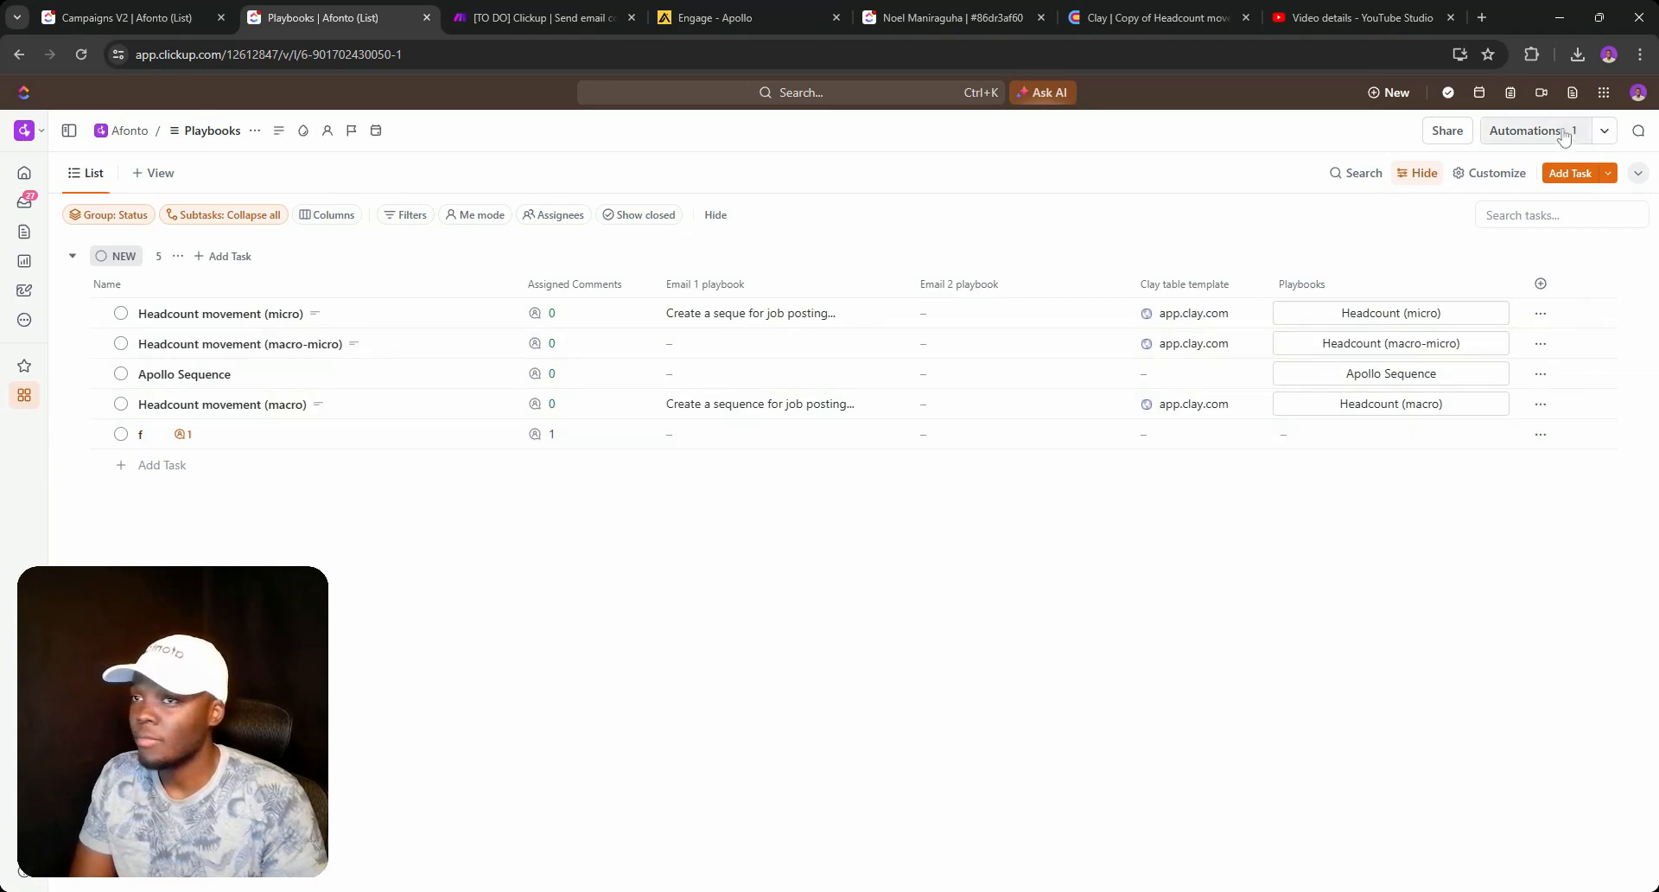
Start another Playbooks automation triggered when the status changes from NEW to CLAY TABLE CREATED.
click(1520, 130)
click(1233, 227)
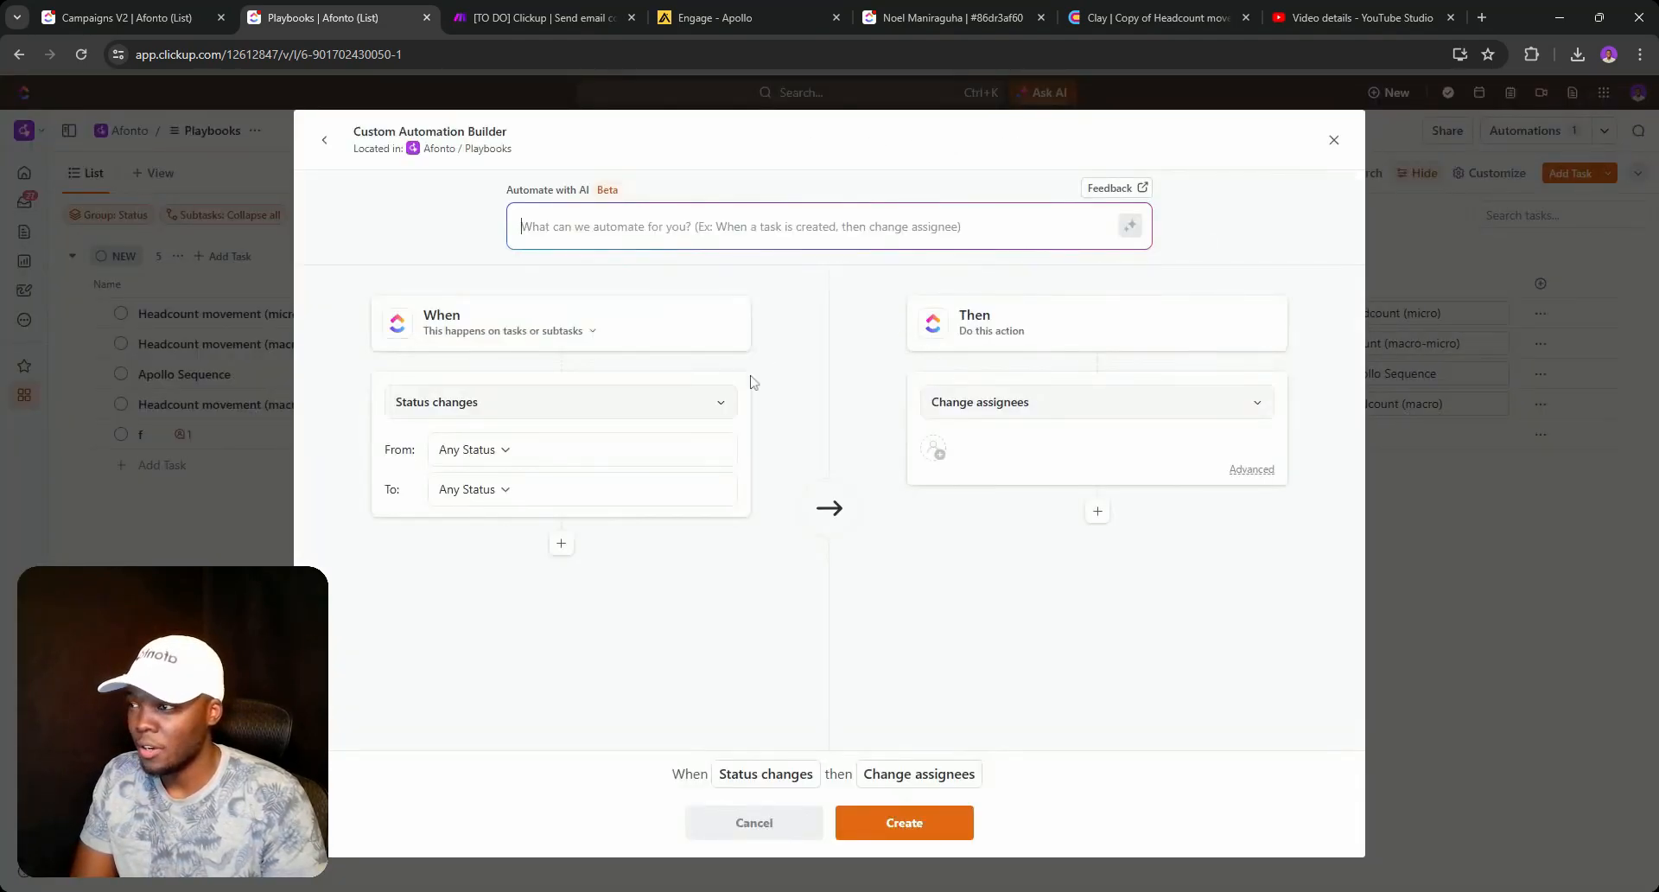
click(608, 408)
click(624, 371)
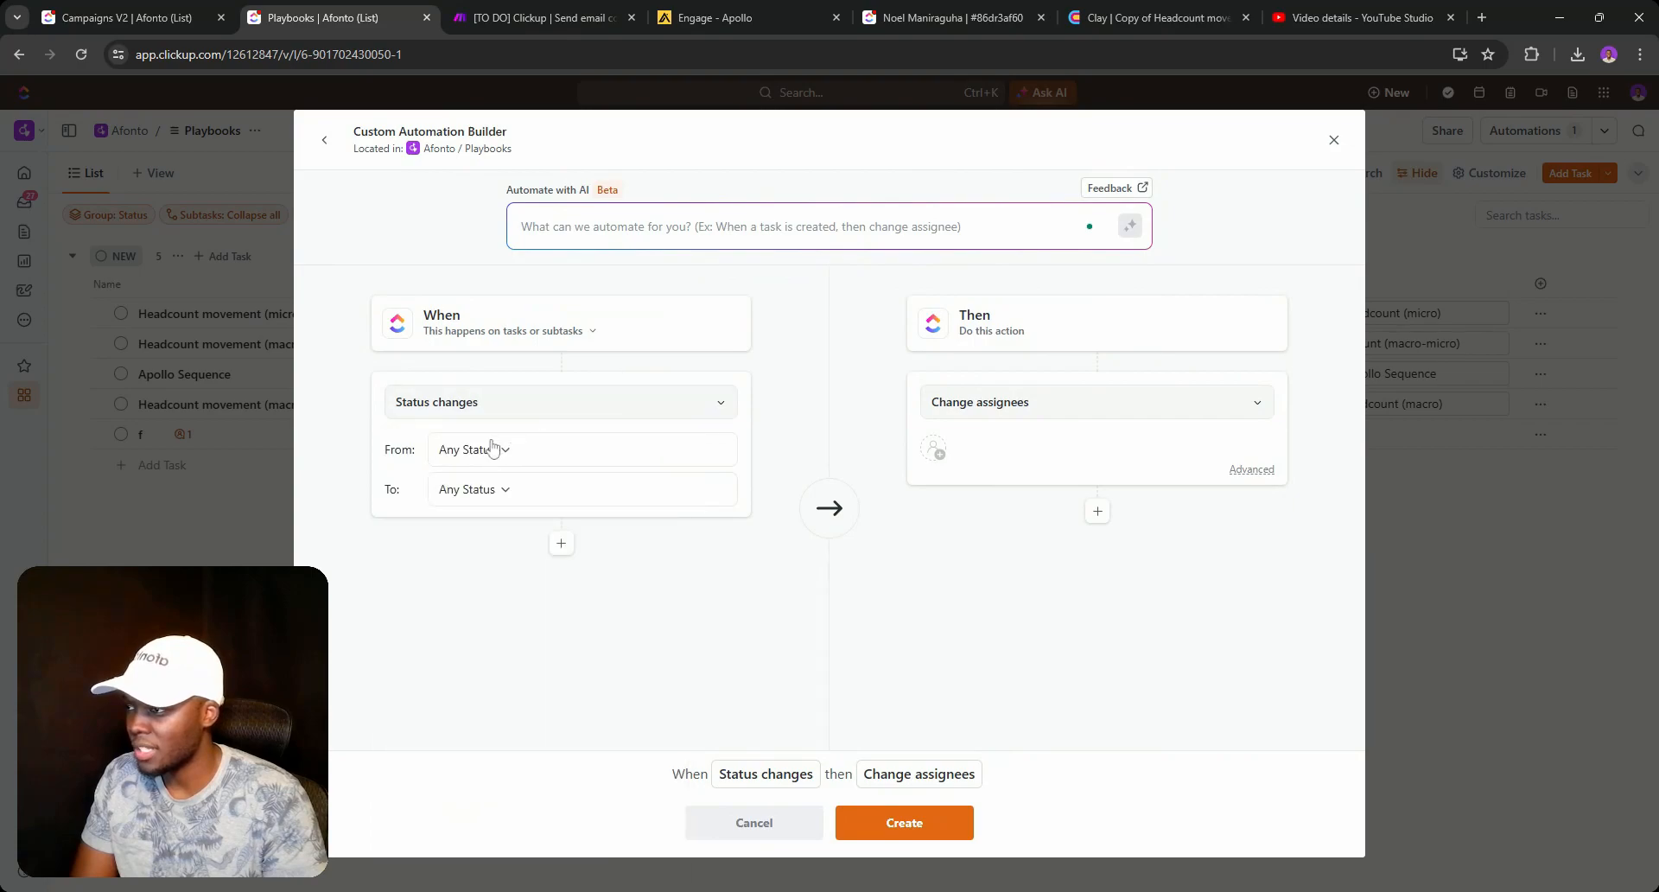
click(490, 454)
click(649, 365)
click(468, 491)
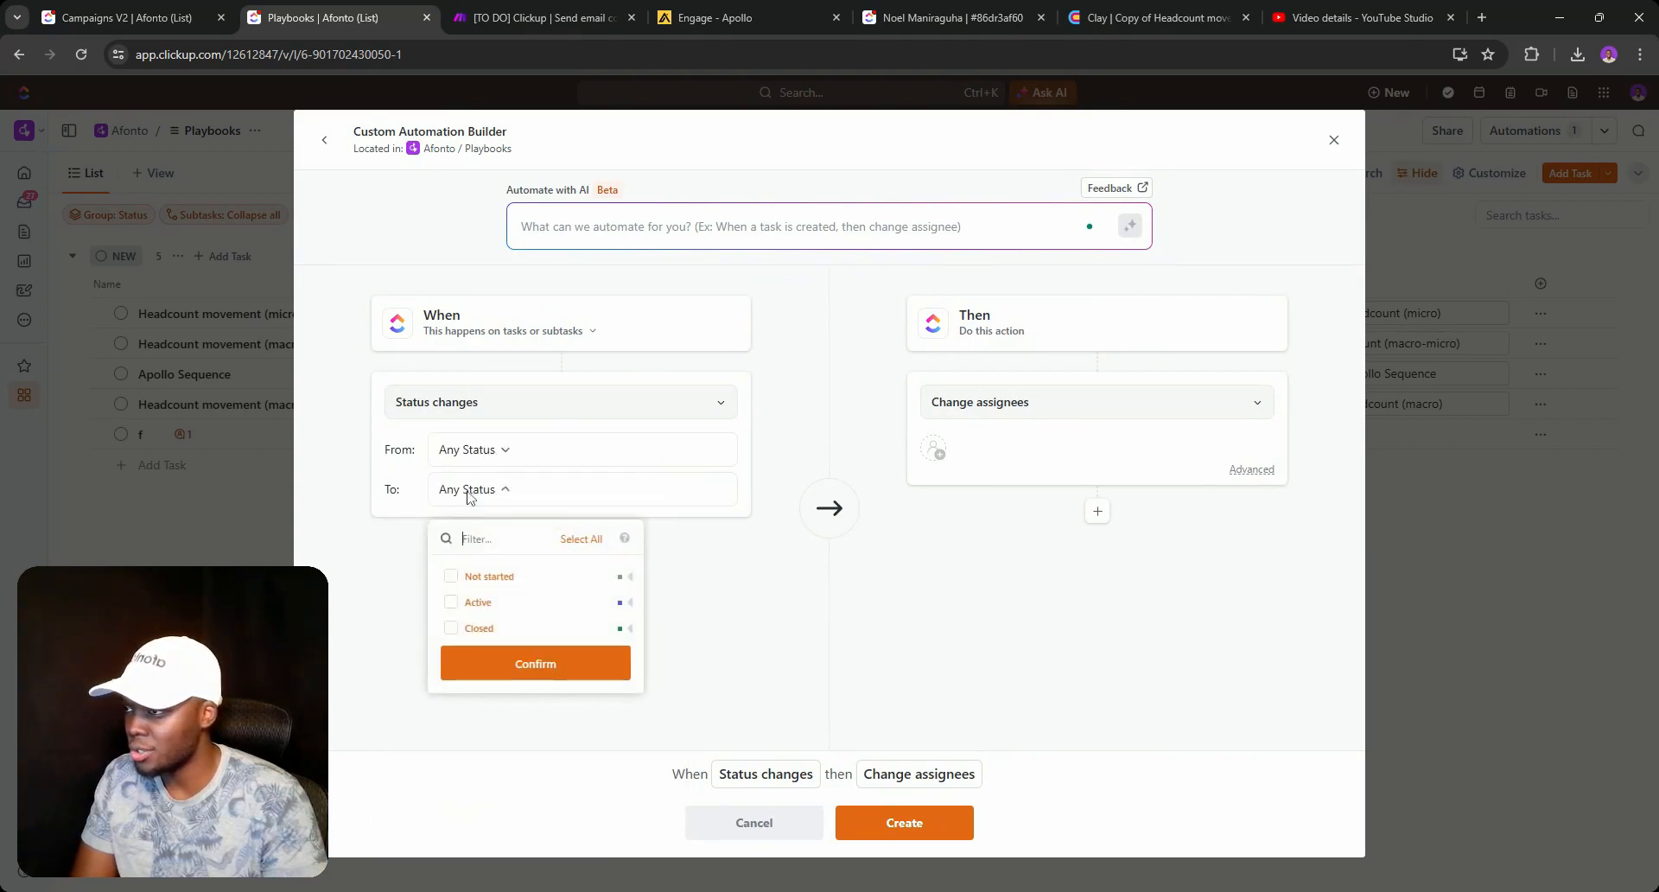
click(497, 449)
click(497, 449)
click(451, 542)
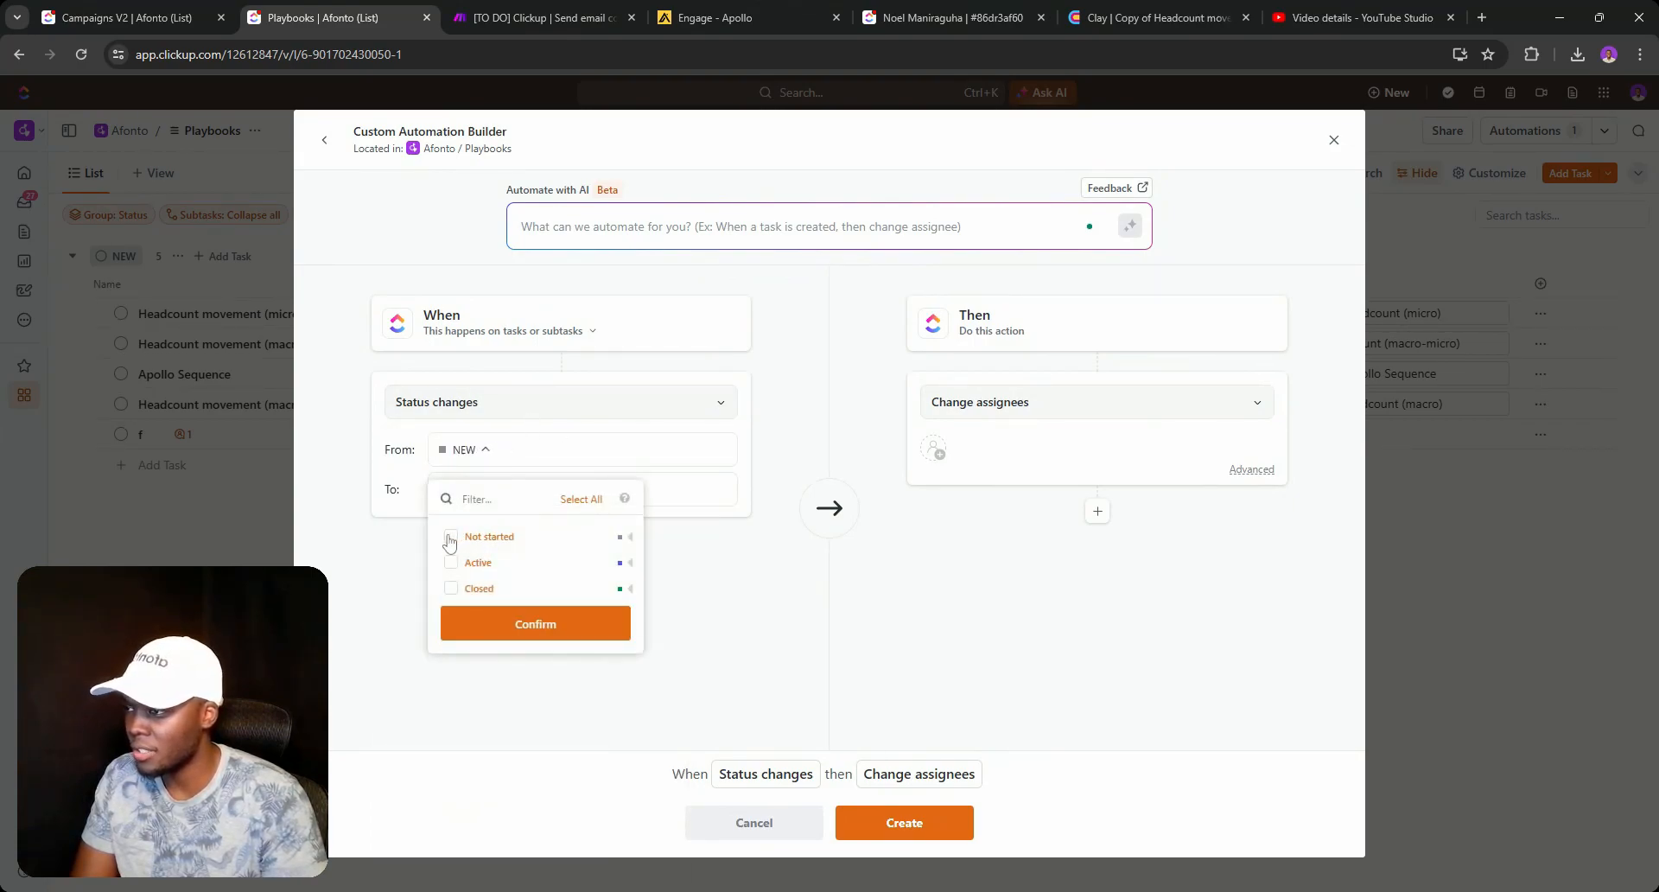
click(628, 438)
click(504, 489)
click(450, 603)
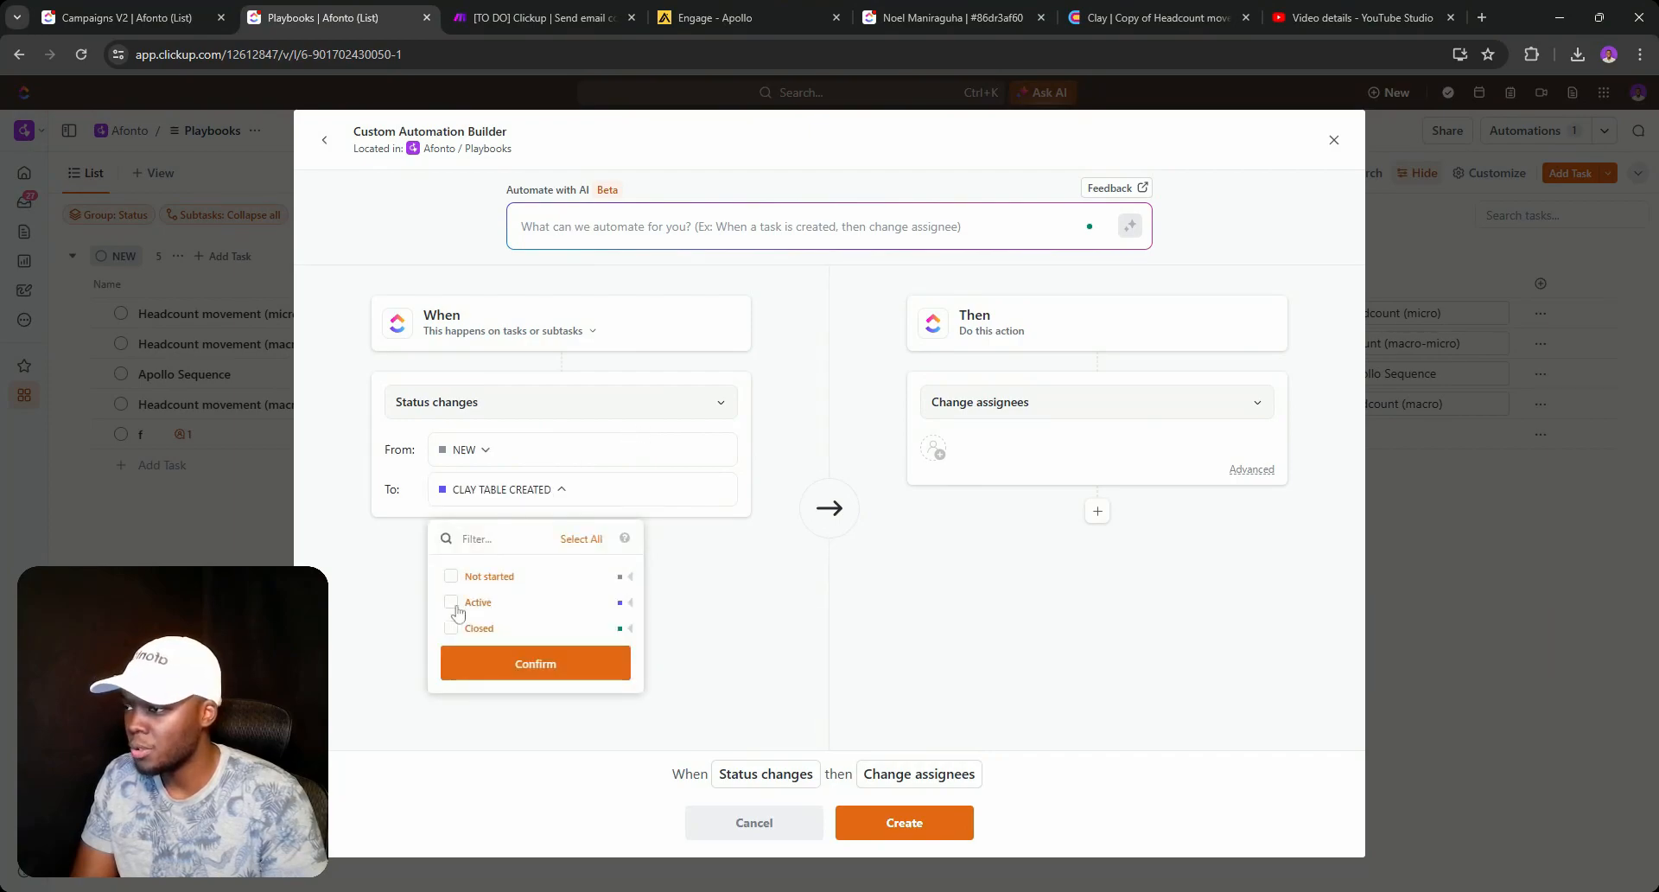
click(812, 531)
Add a custom field condition requiring that Clay table template is not set.
click(561, 540)
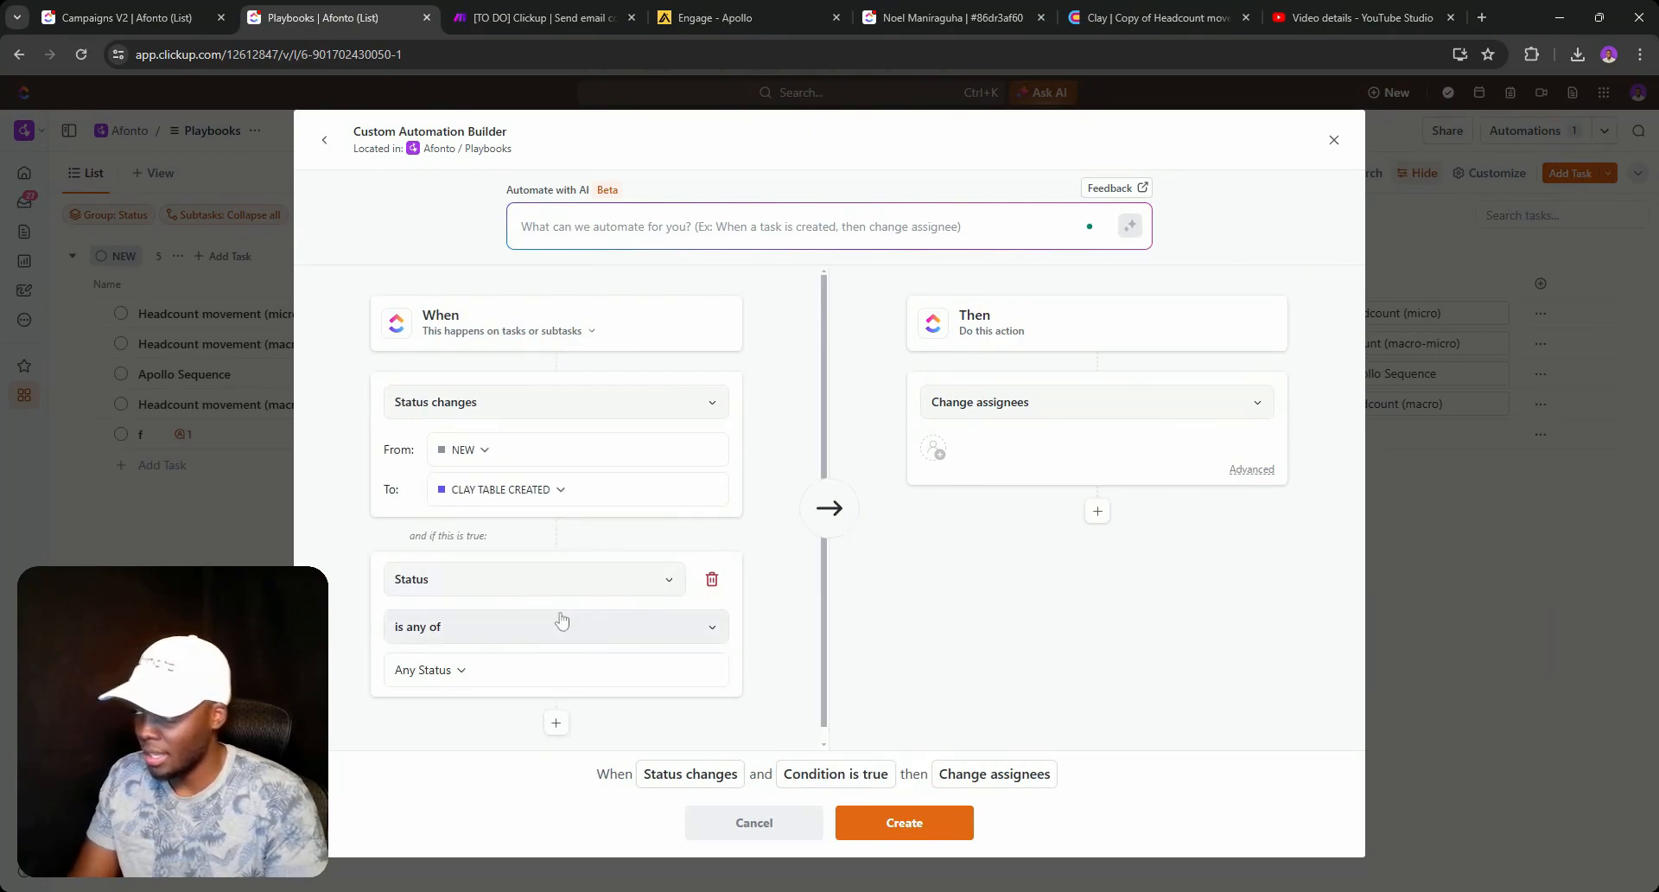
click(499, 601)
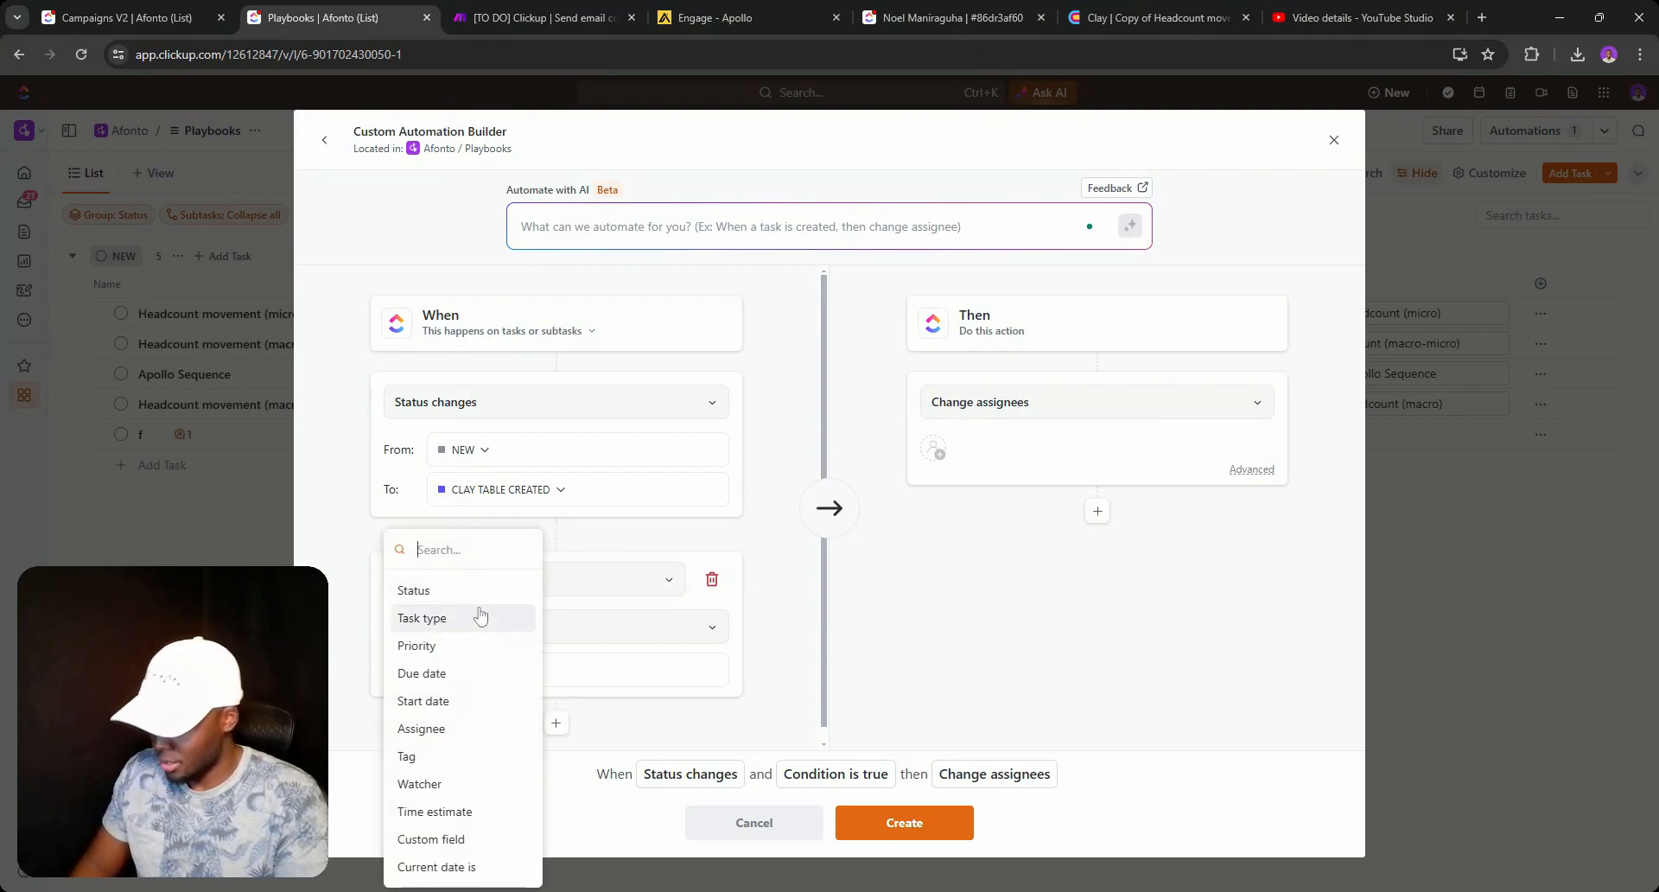
text(clay)
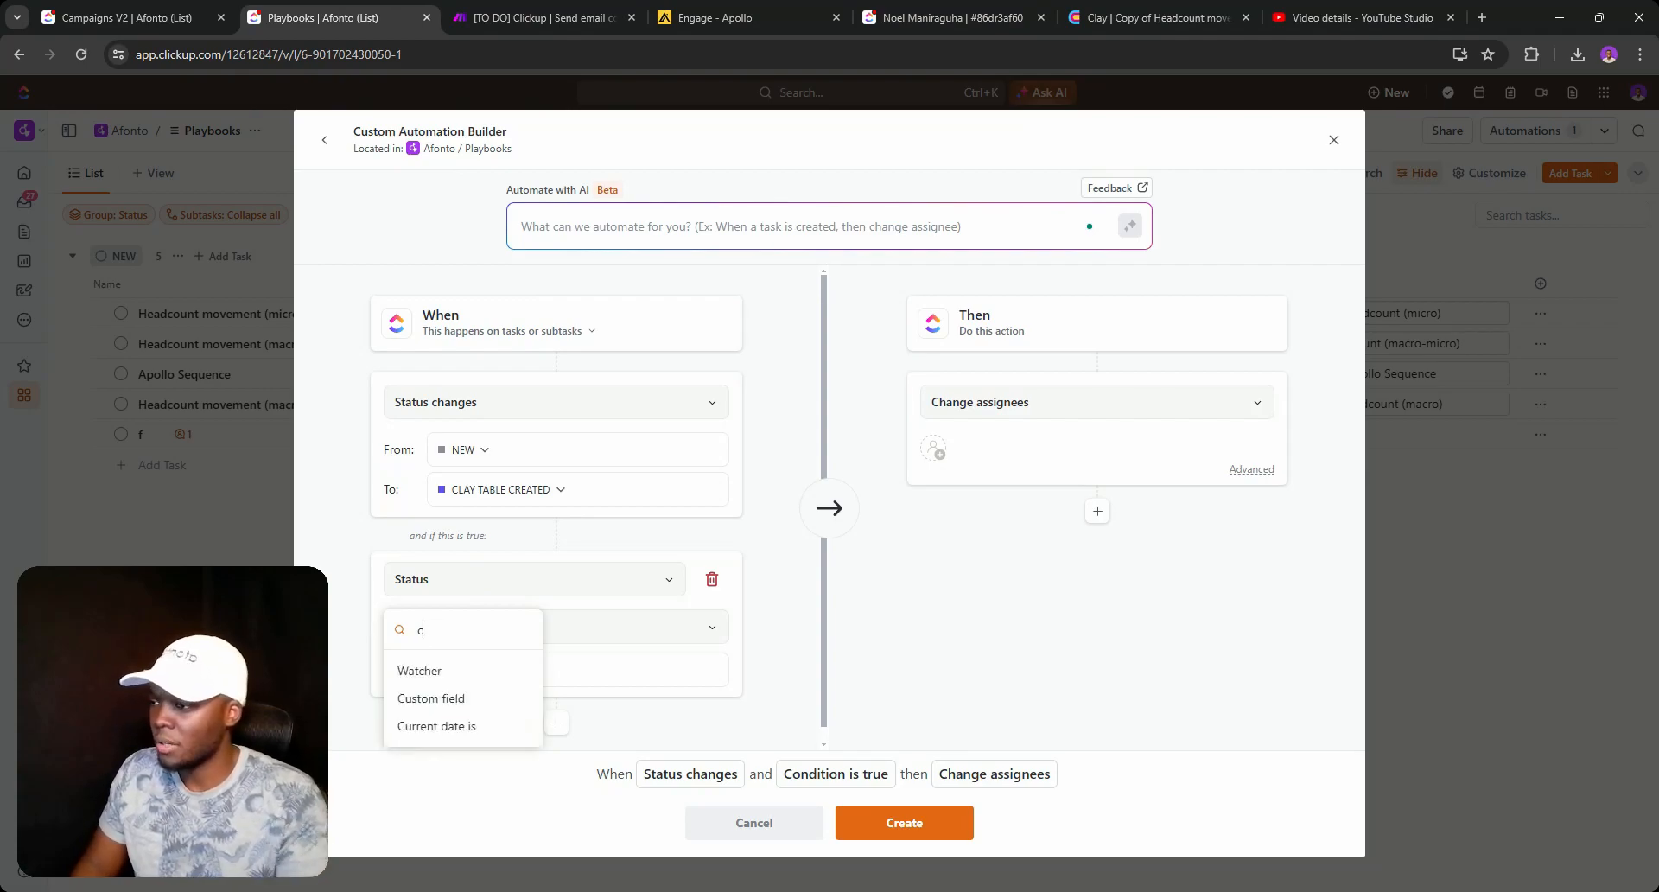
click(424, 696)
scroll(444, 656, down, 2)
click(466, 537)
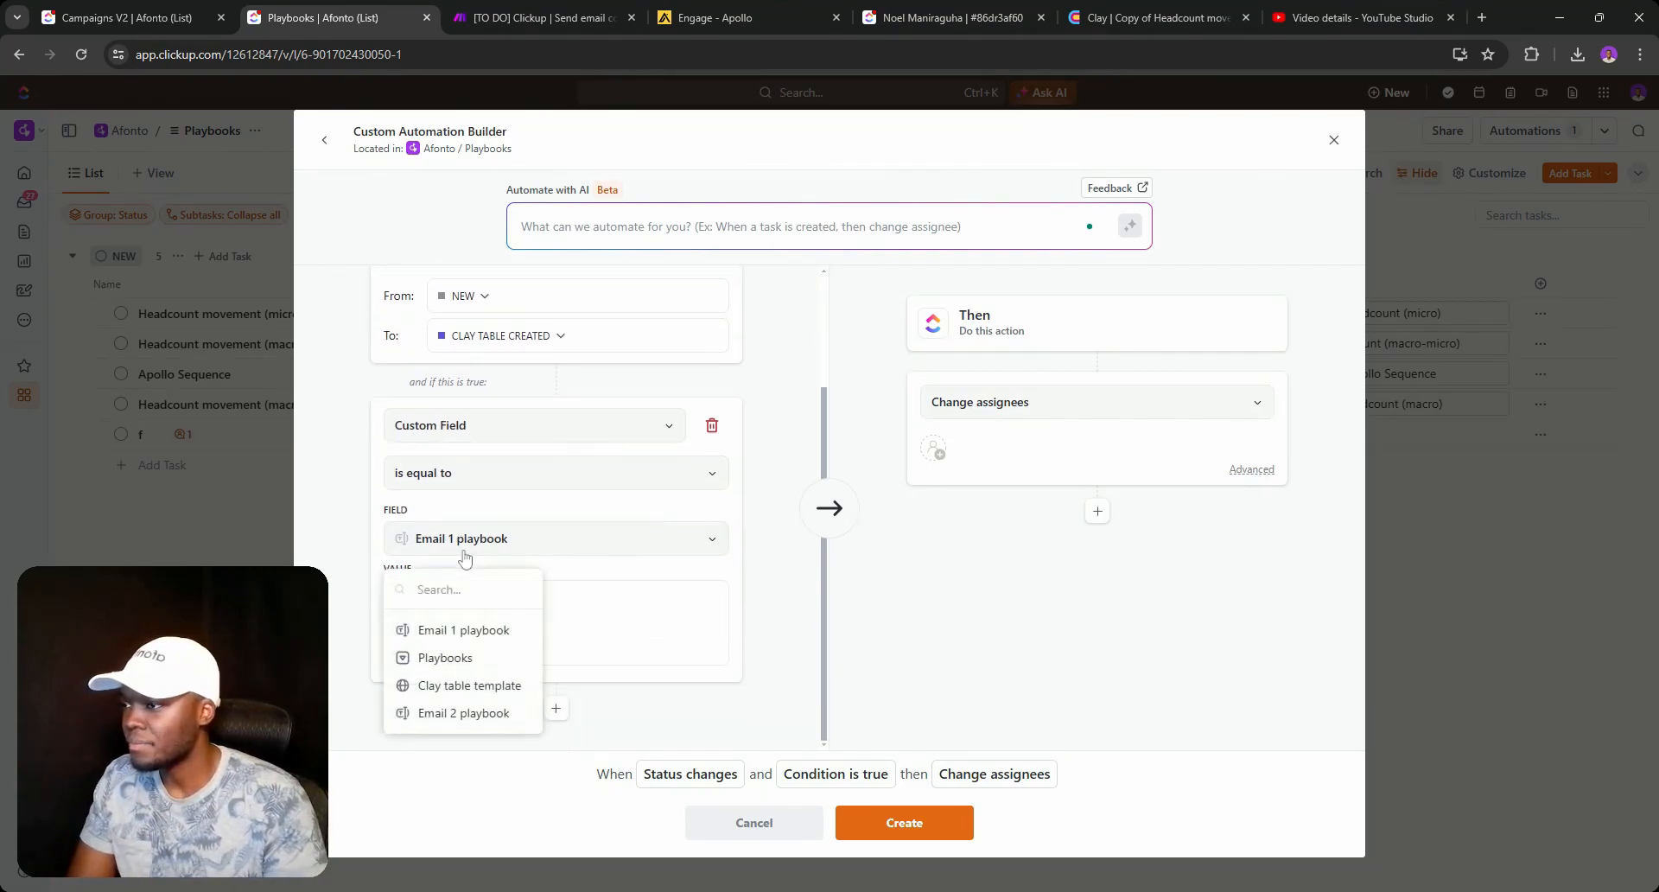
click(448, 698)
click(481, 530)
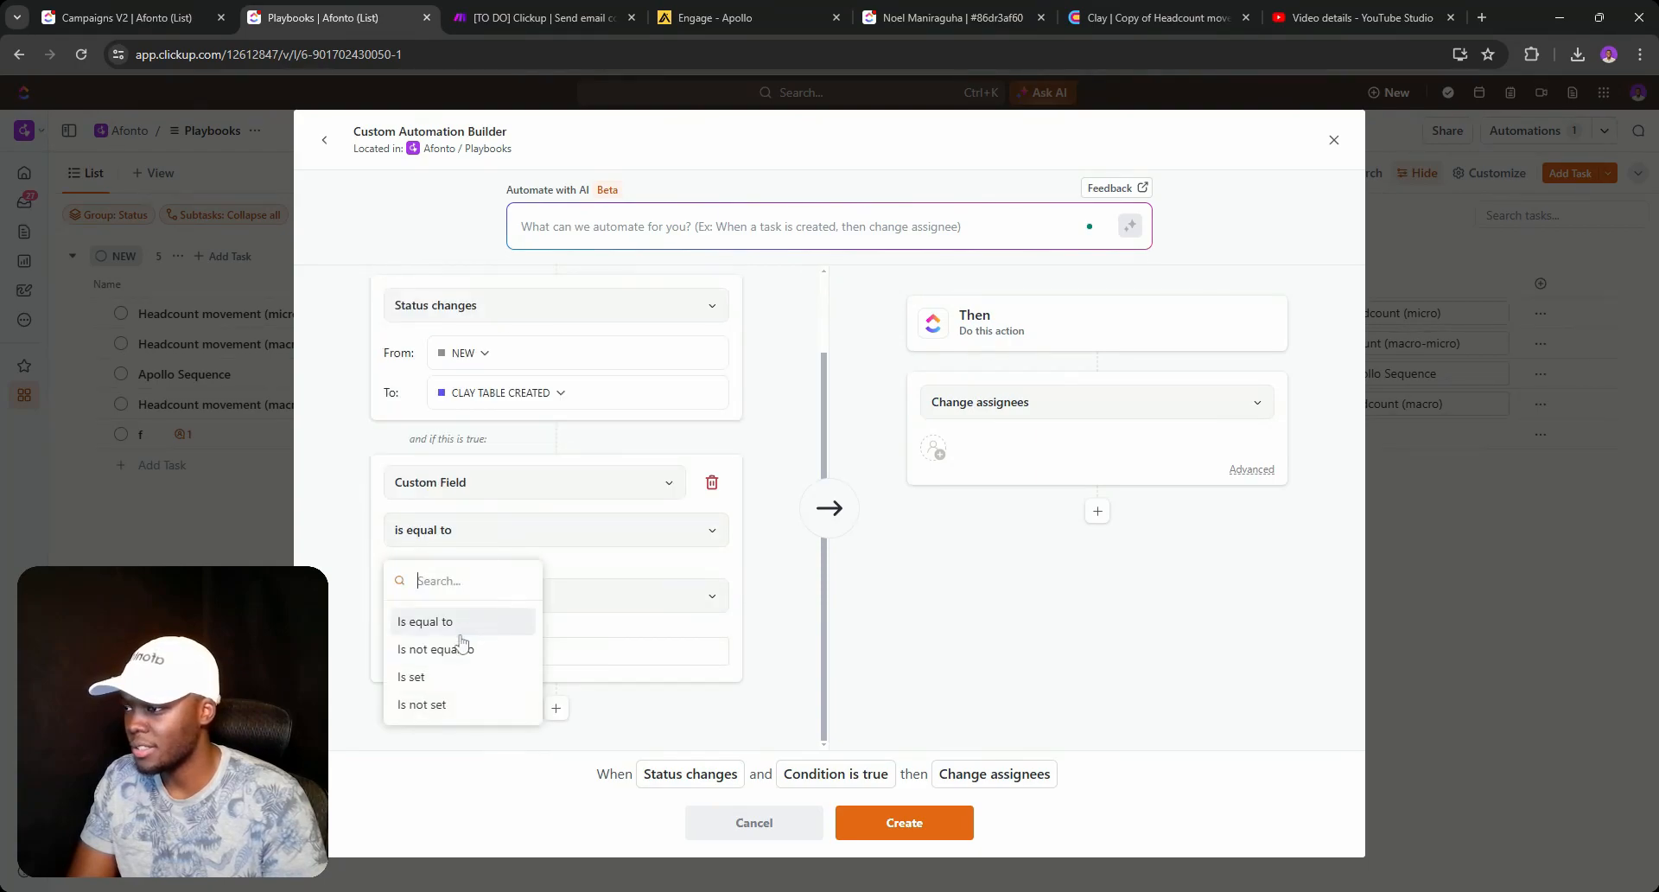
click(456, 705)
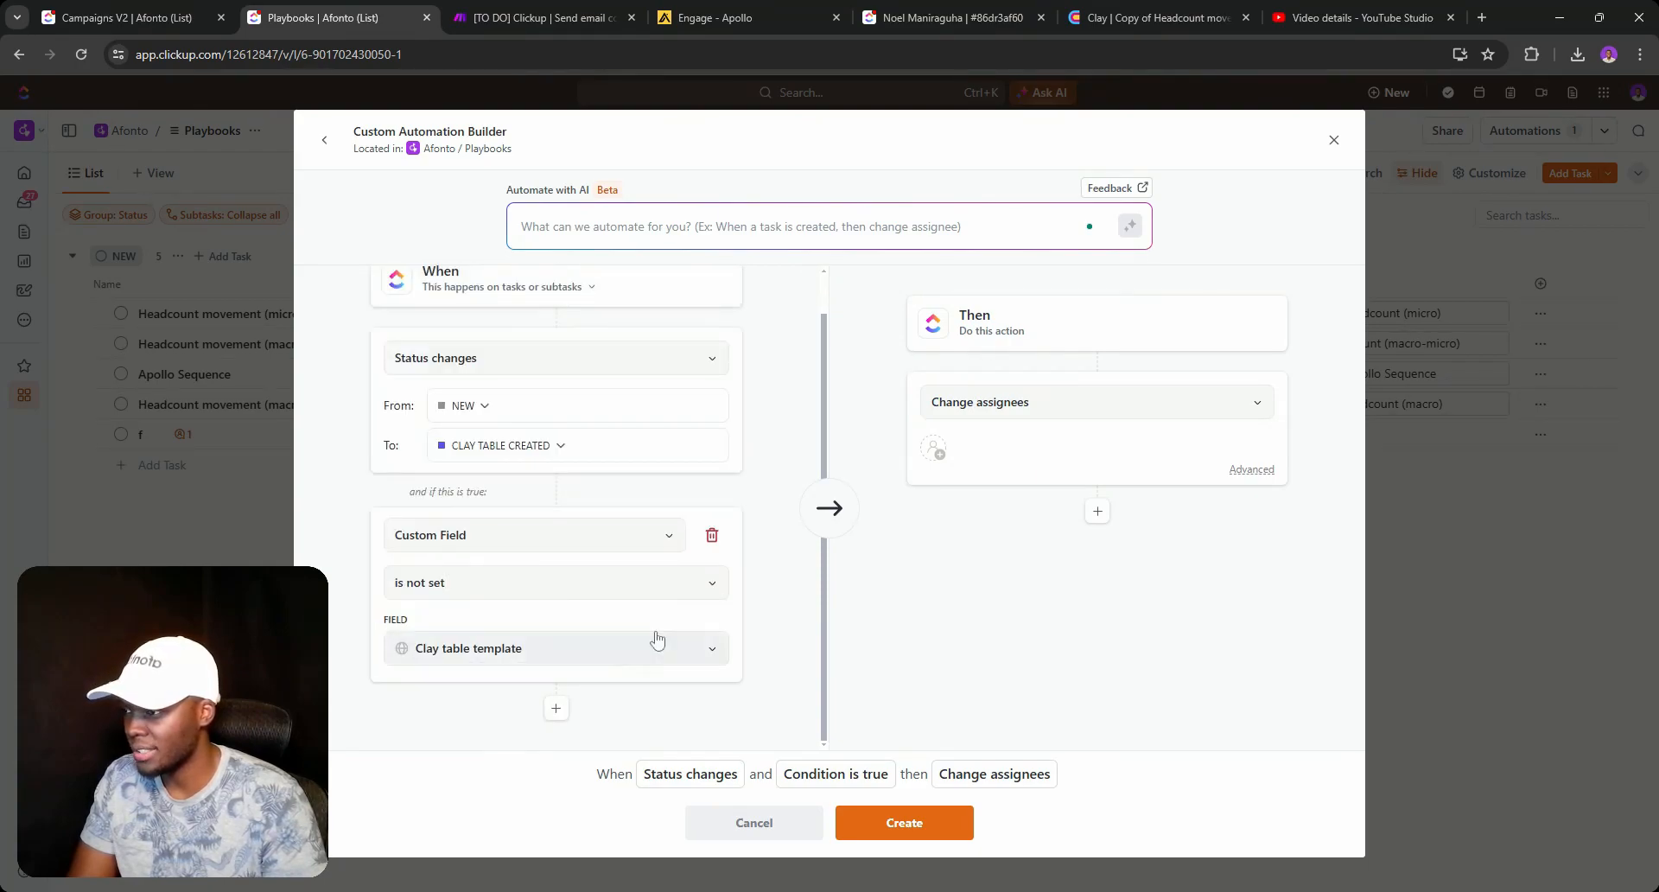
Add a second custom field condition requiring that Playbooks is set.
click(555, 708)
click(484, 567)
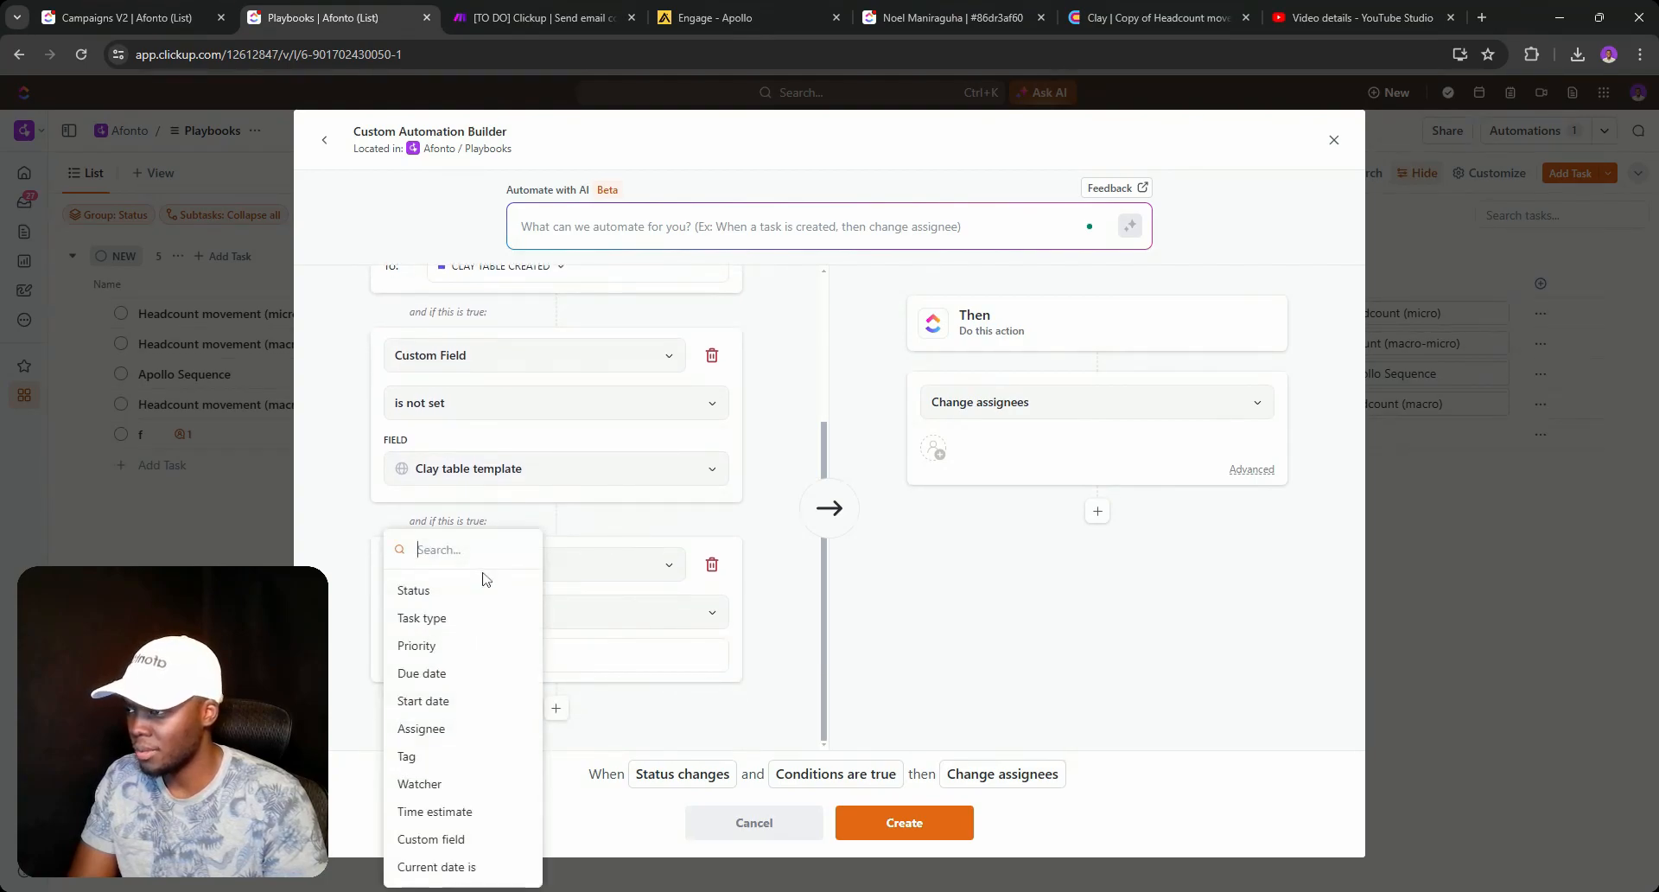
text(custom)
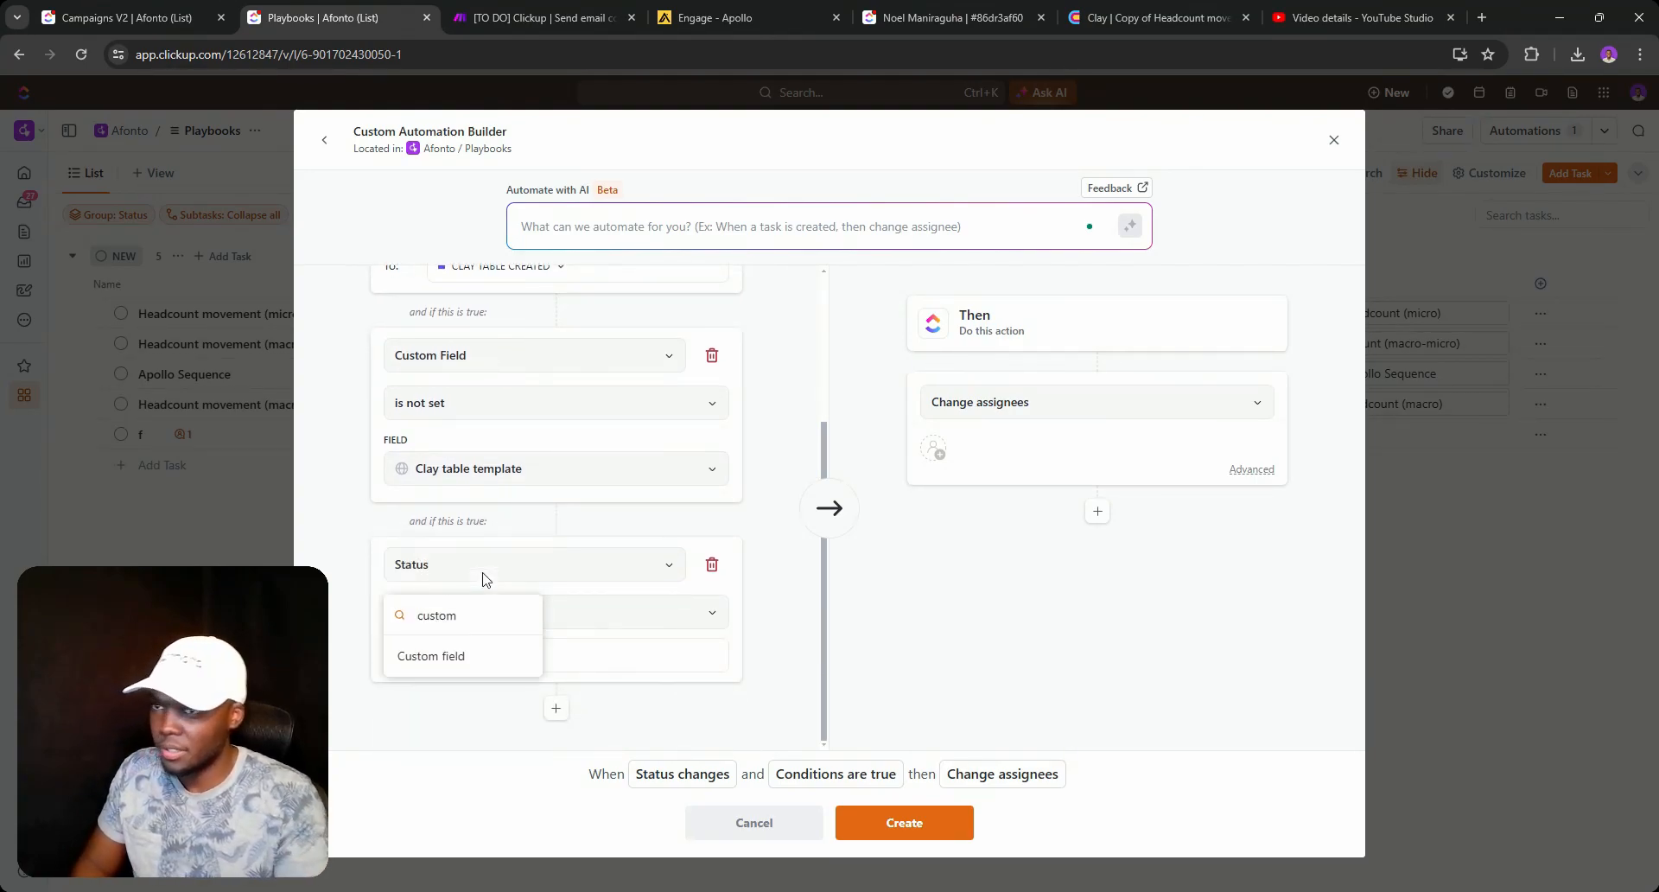
click(491, 659)
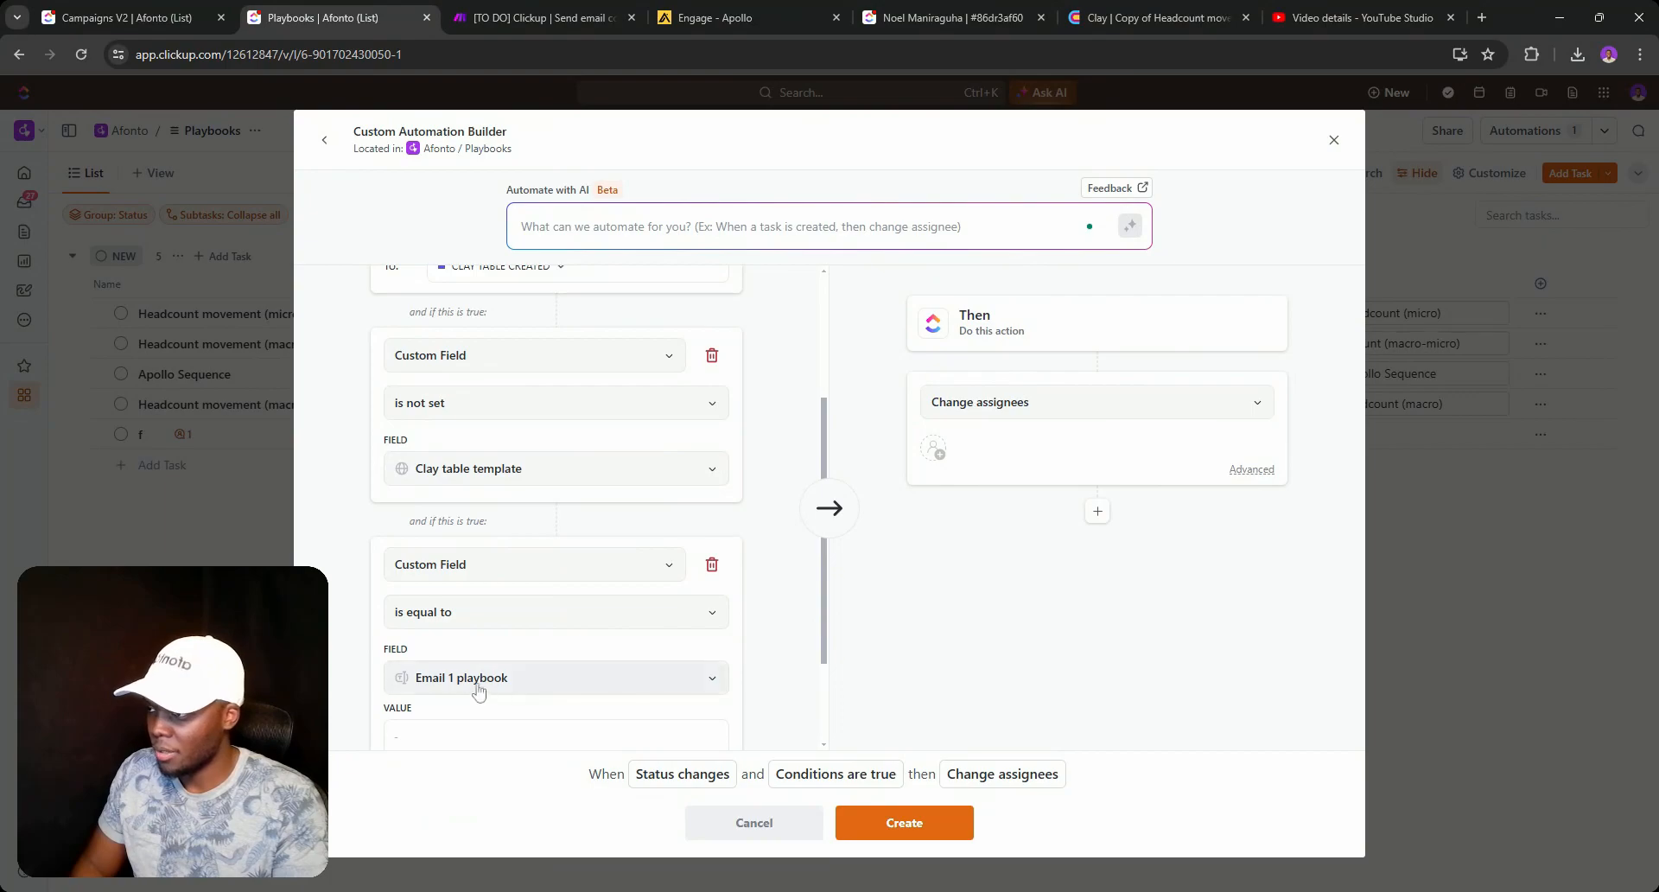
click(476, 683)
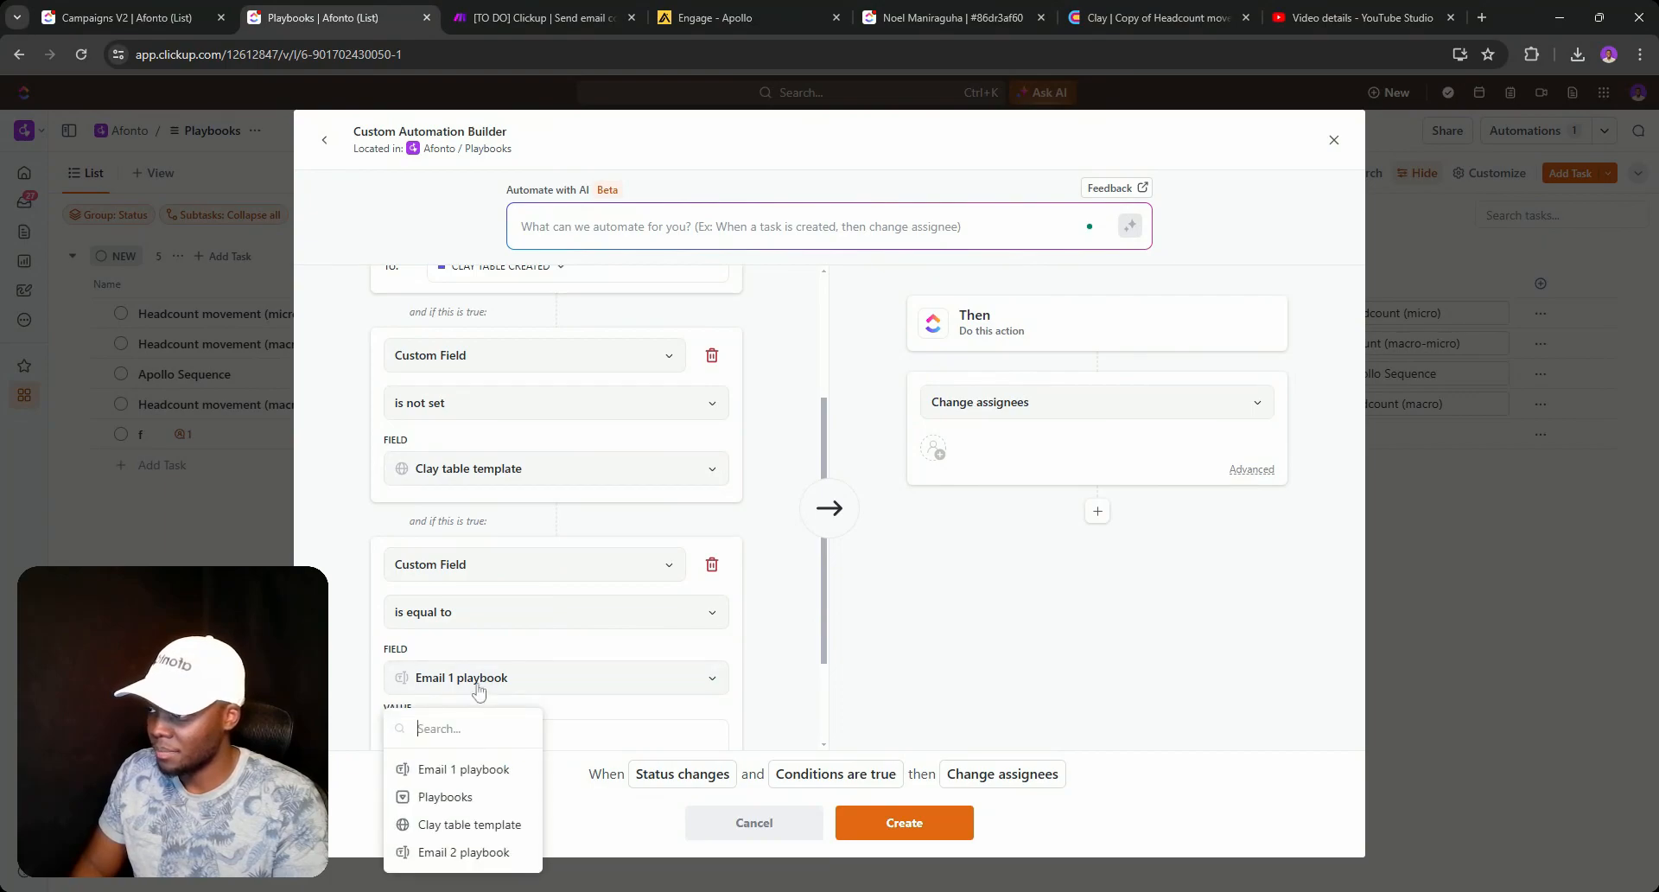
click(478, 803)
click(471, 613)
click(430, 761)
Set the automation's action to change the status to NEW.
click(1019, 410)
text(stat)
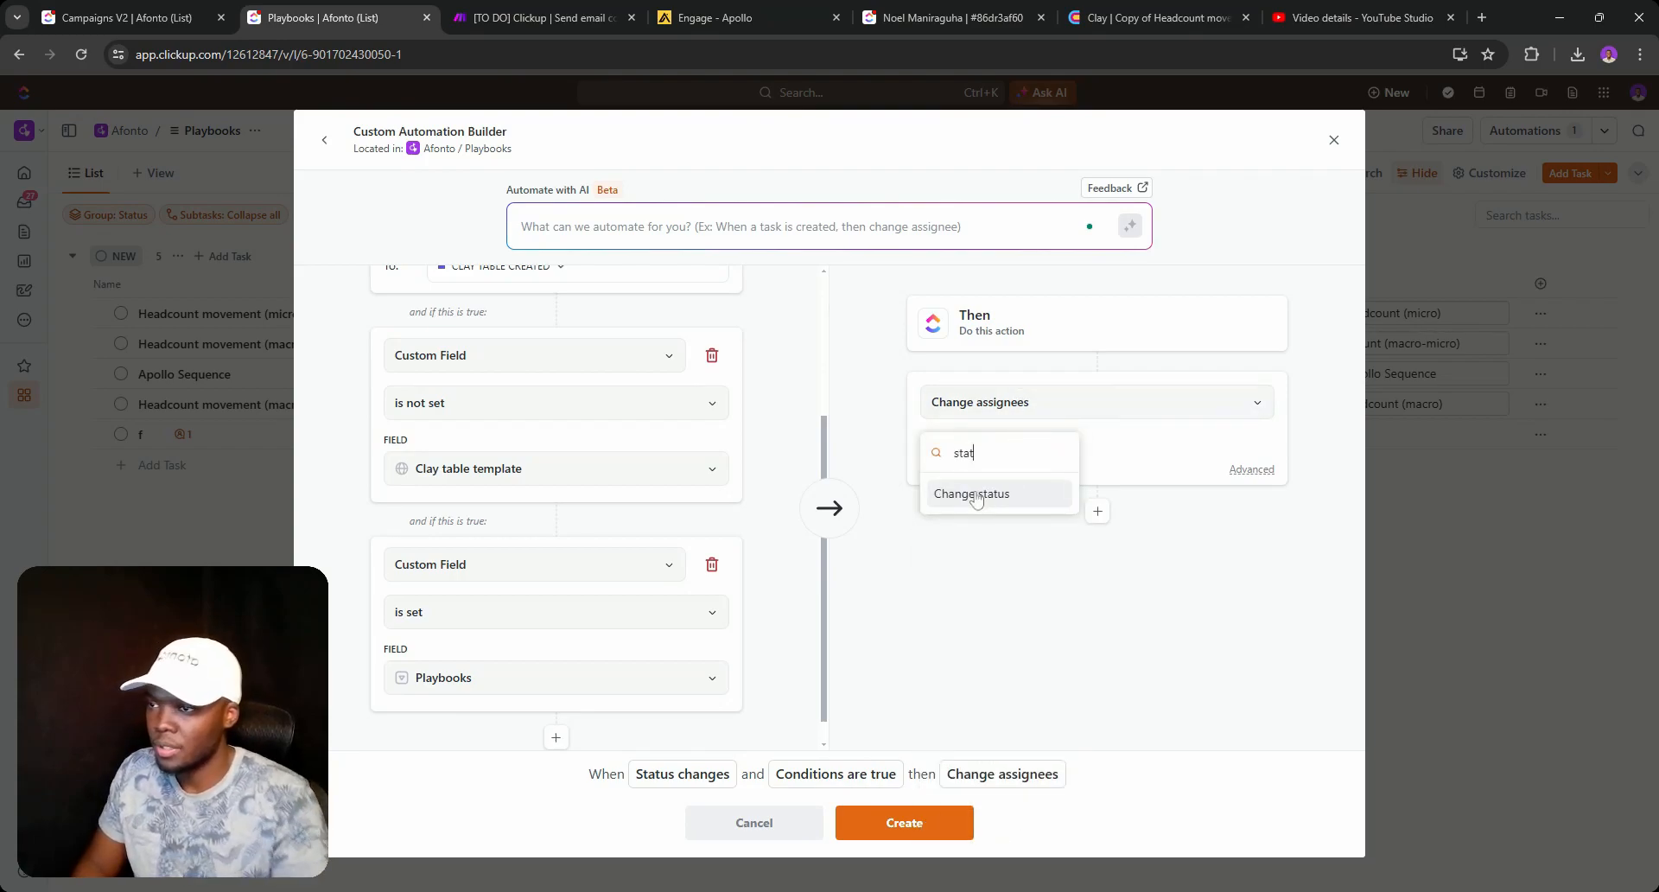
click(975, 494)
click(979, 478)
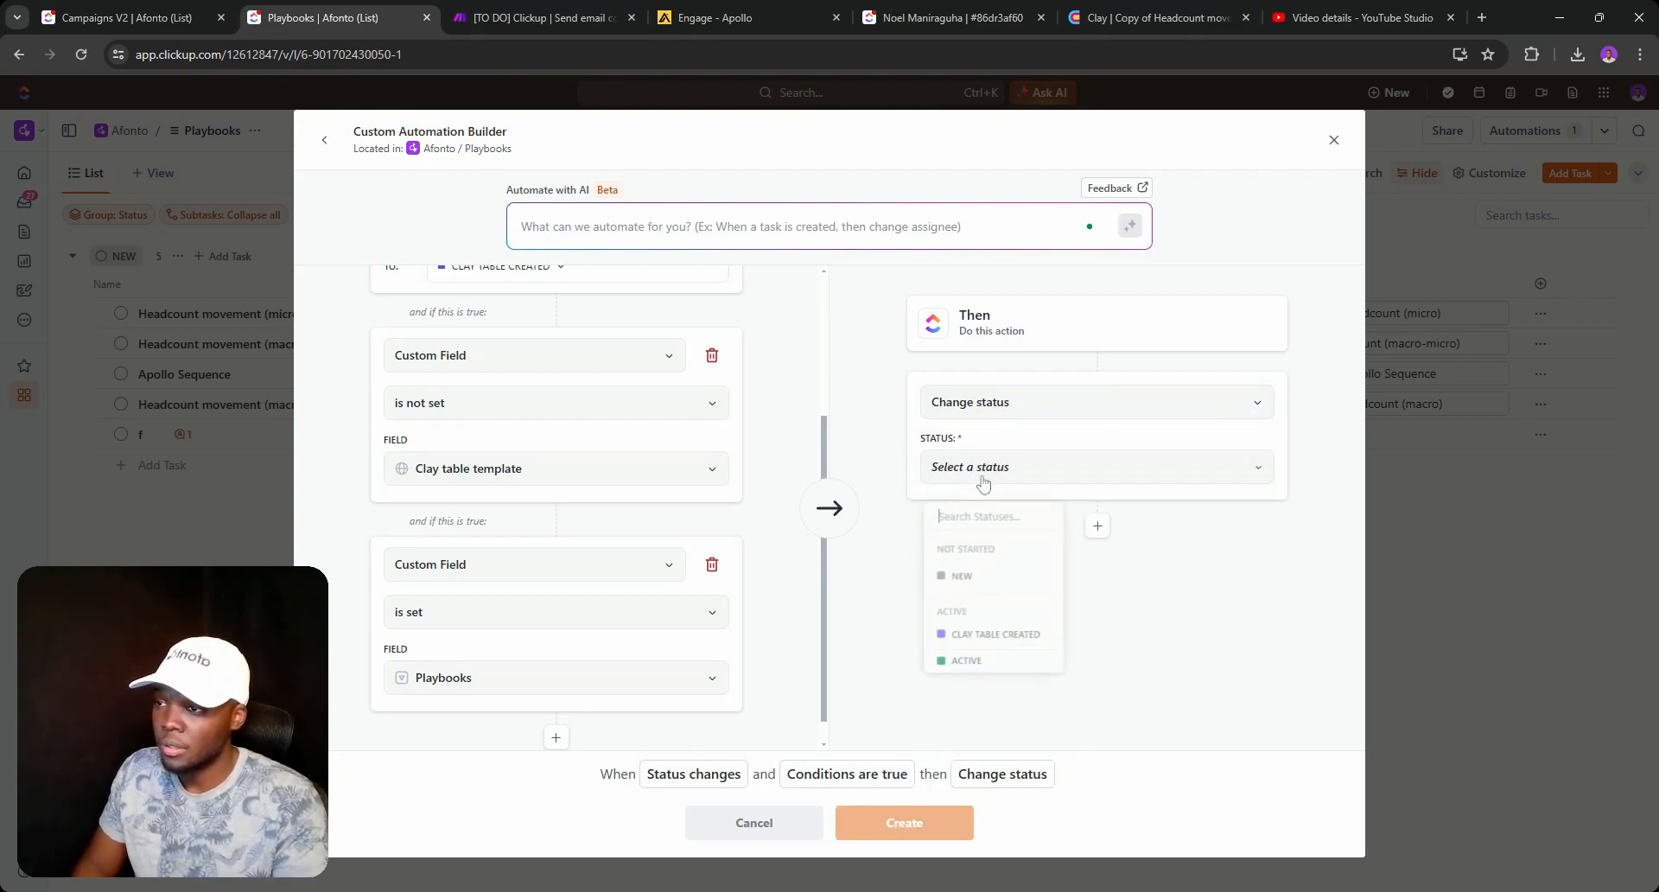
click(986, 577)
Add an assigned comment action saying the Clay table template and Playbook fields must be set, then create the automation and close the automations window.
click(1097, 525)
click(1080, 562)
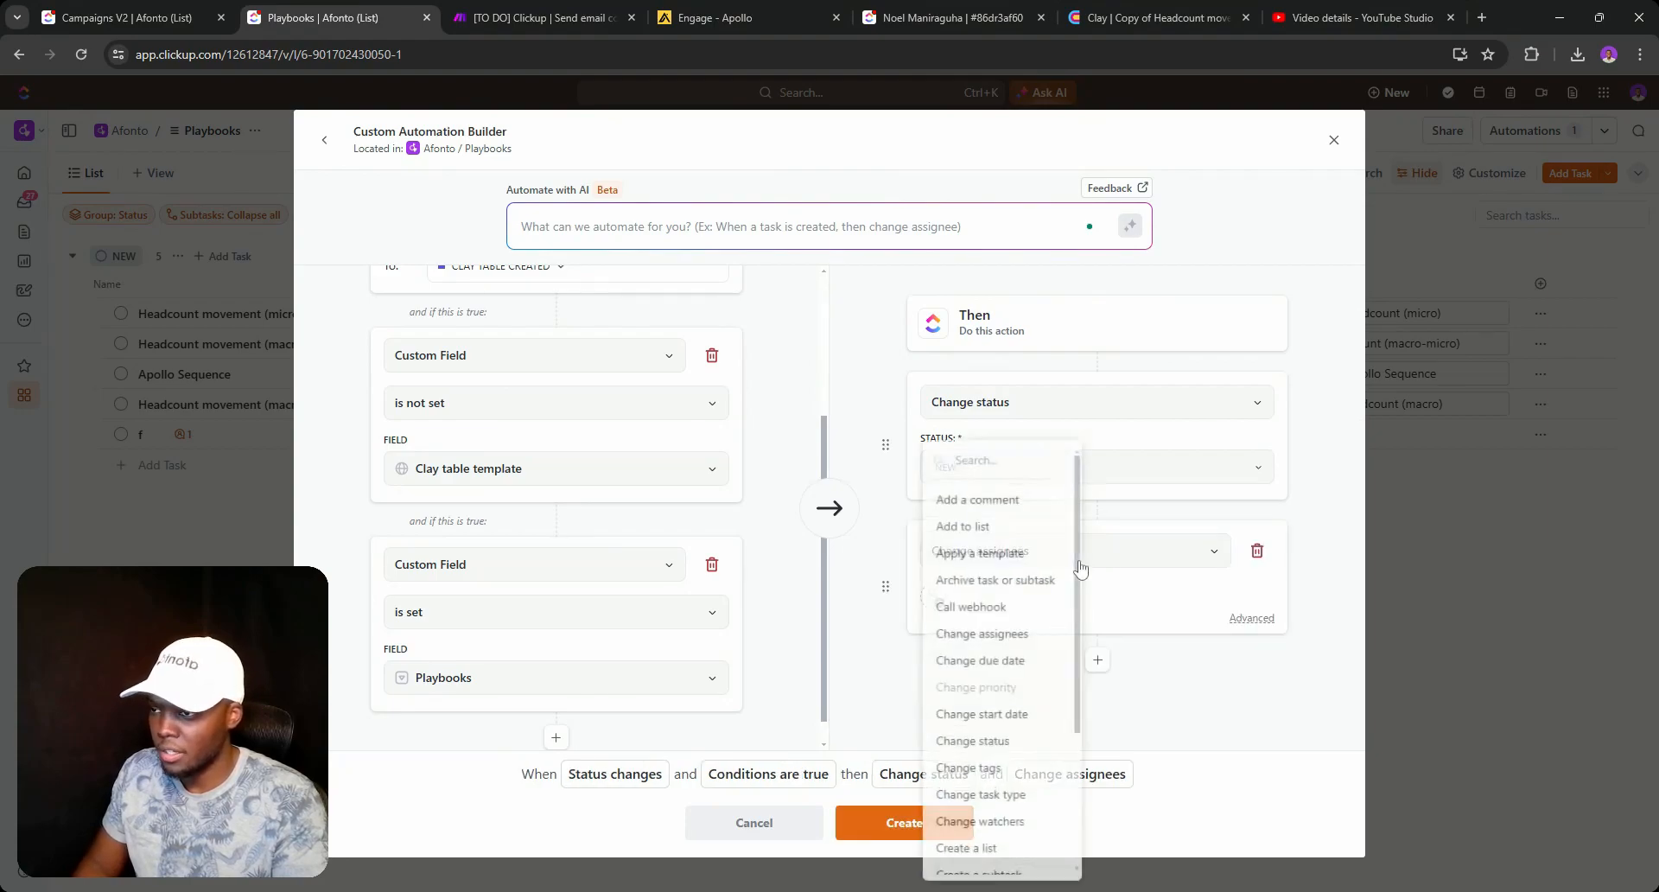
click(1017, 506)
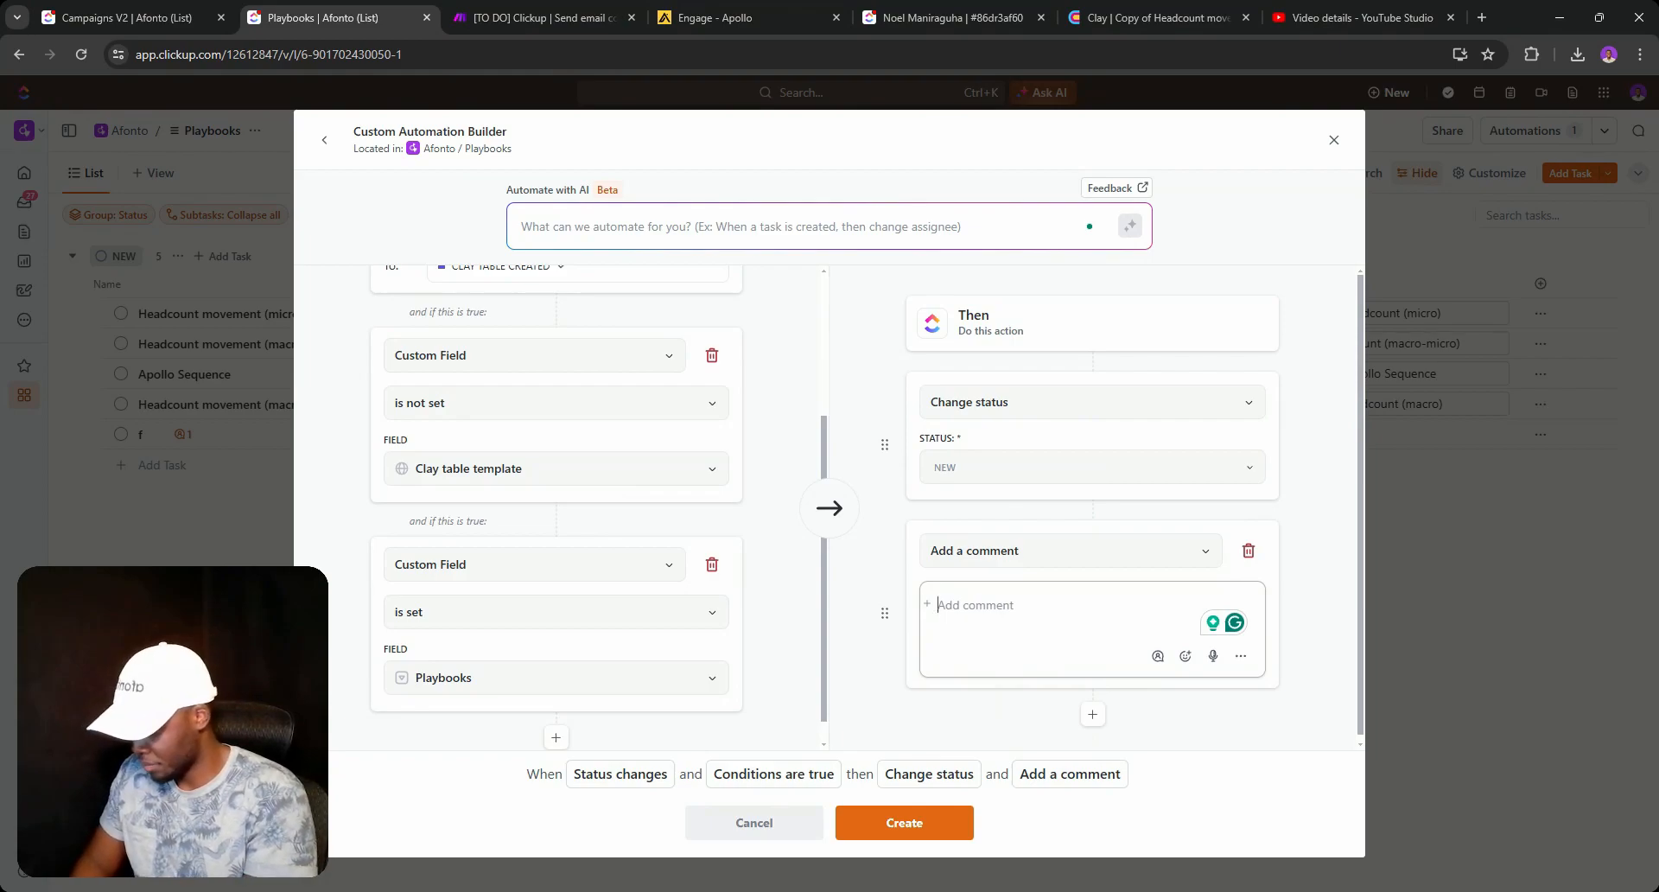
text(clay)
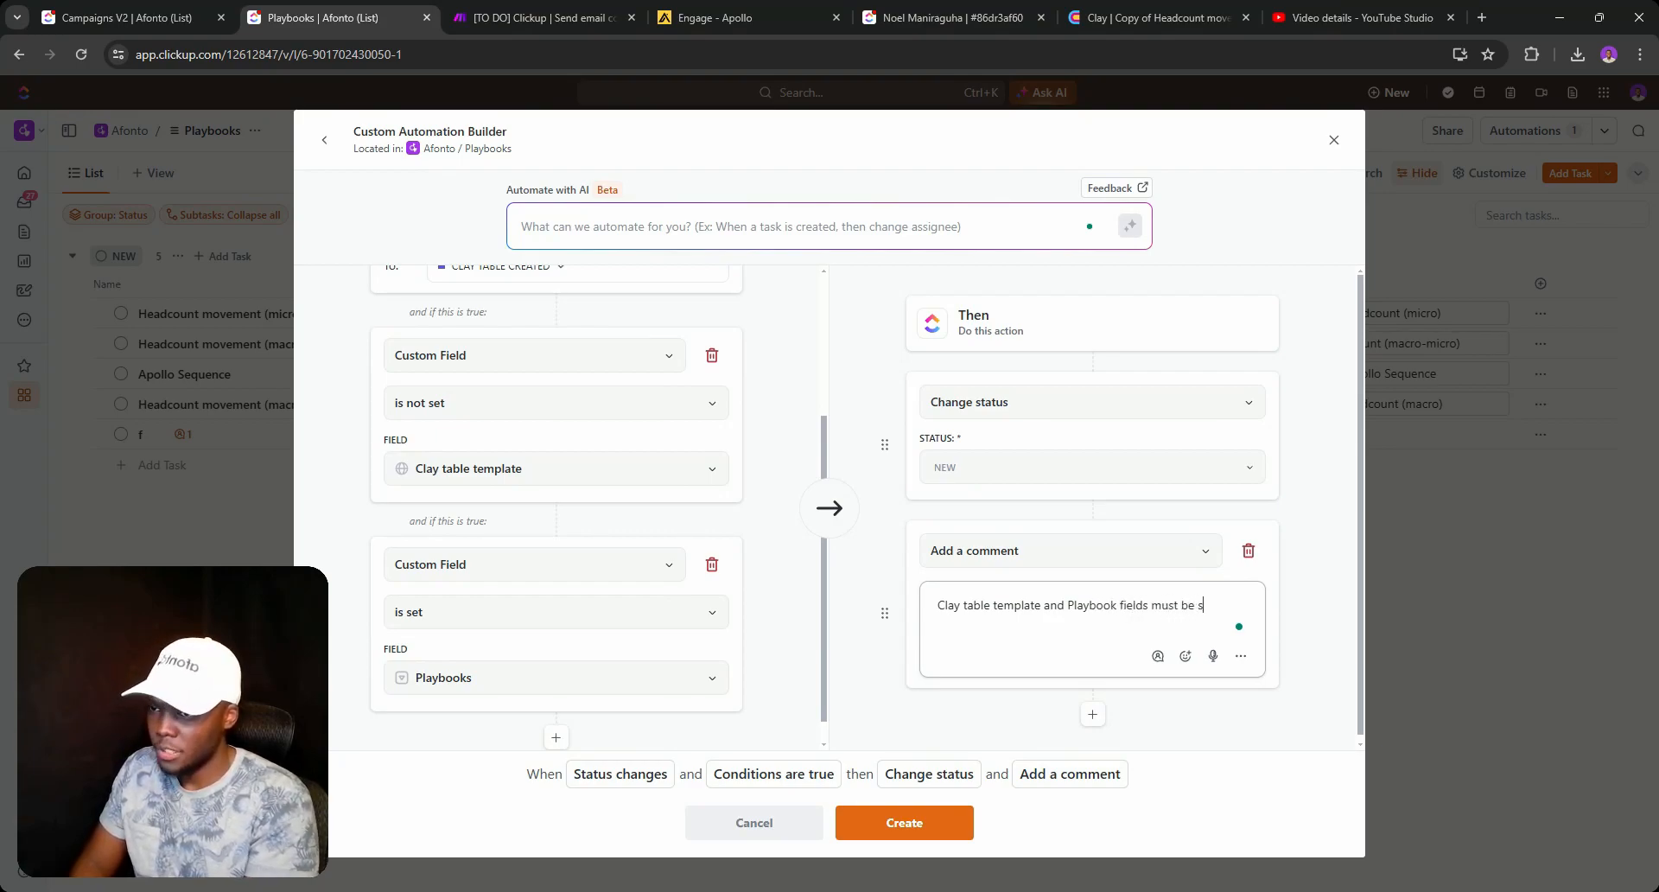
click(1157, 656)
click(1173, 651)
click(922, 816)
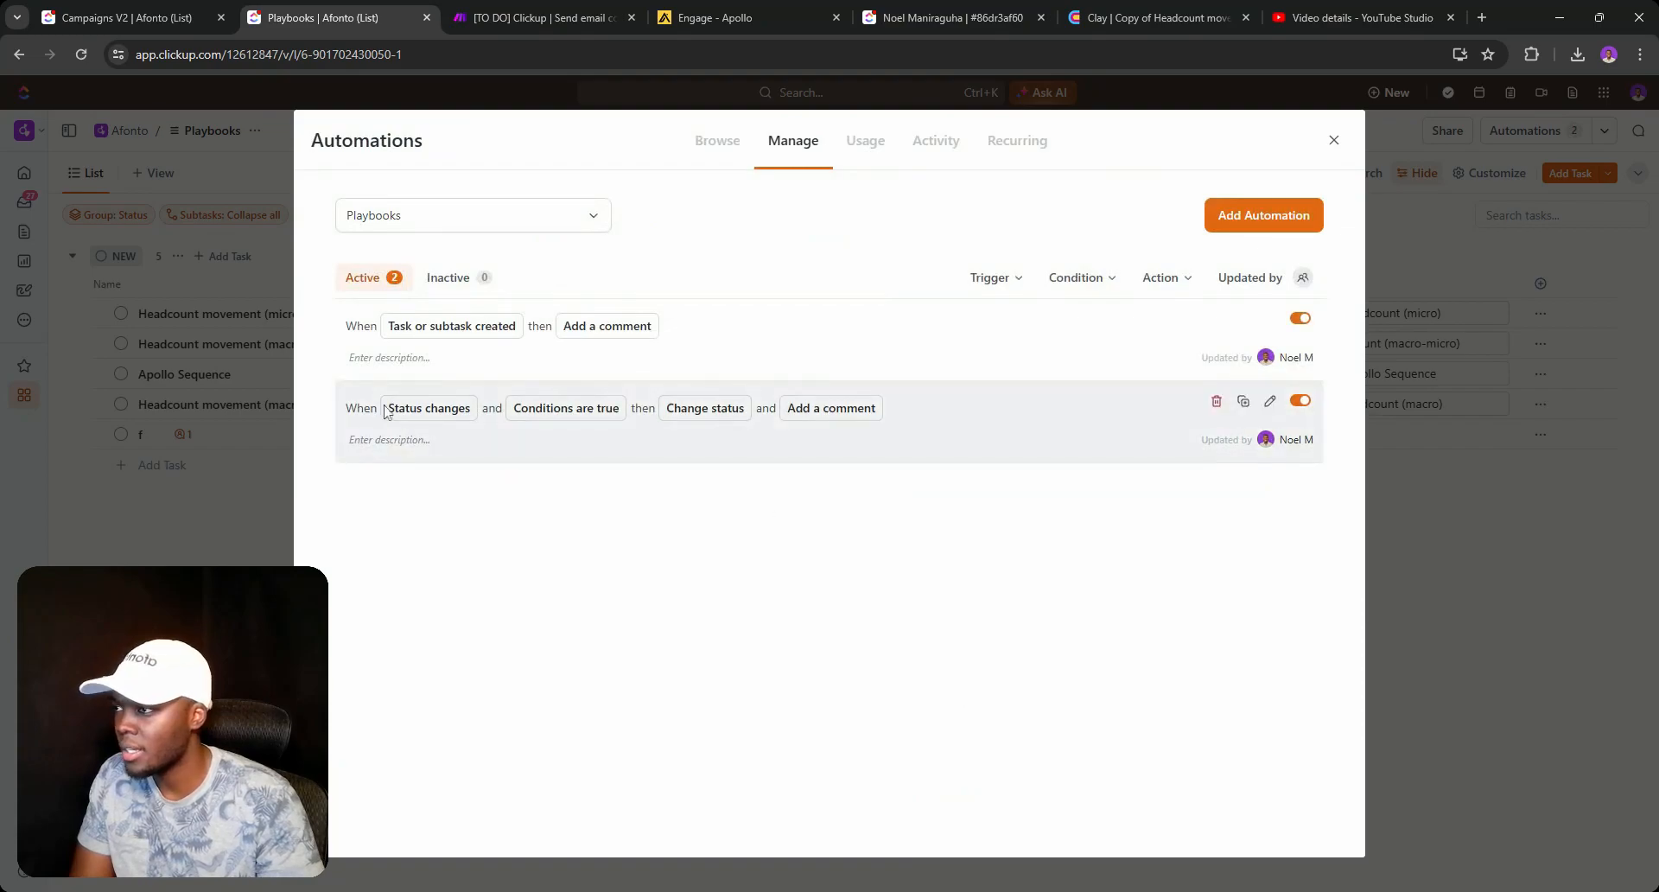
click(1333, 140)
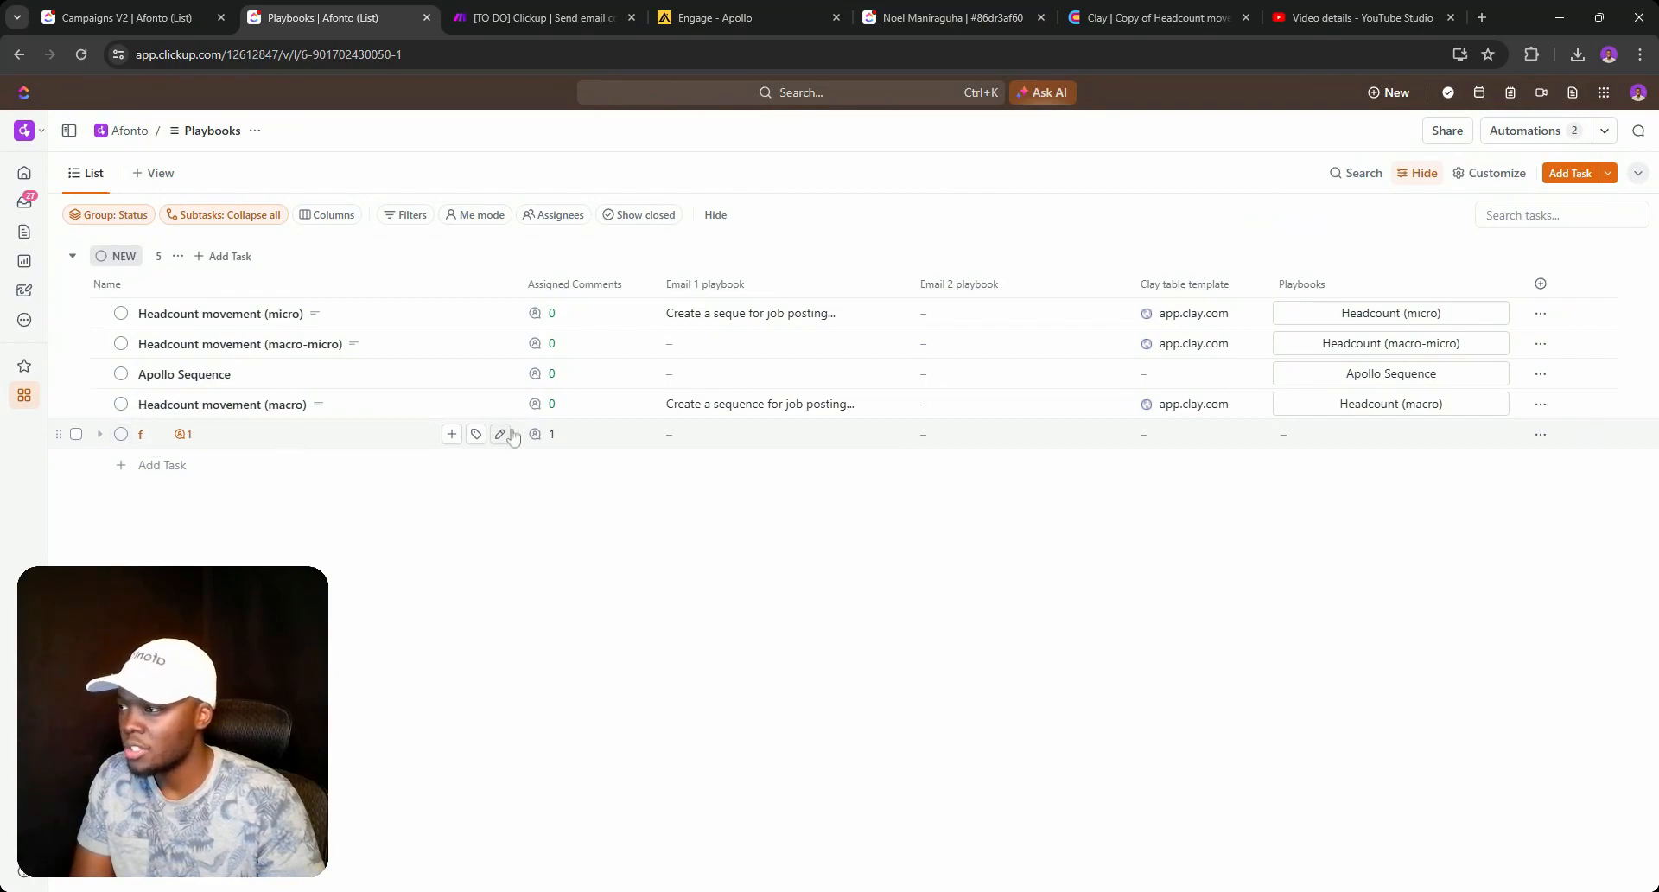
Resolve the assigned comment on task f and change the task's status to CLAY TABLE CREATED to test the automation.
click(551, 433)
click(552, 488)
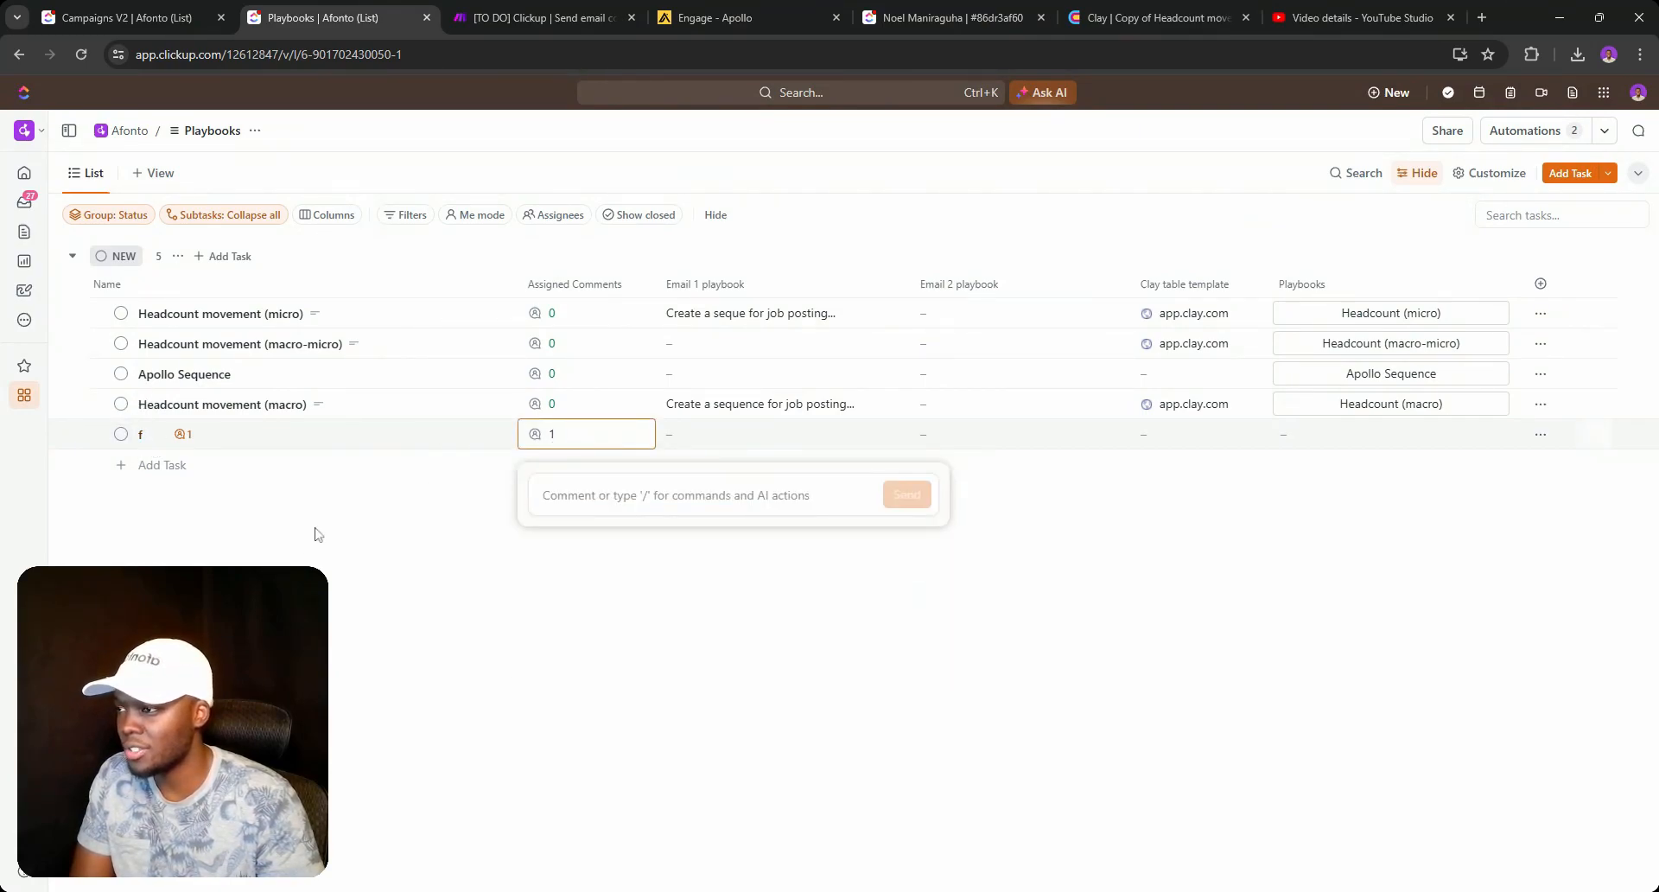
click(121, 434)
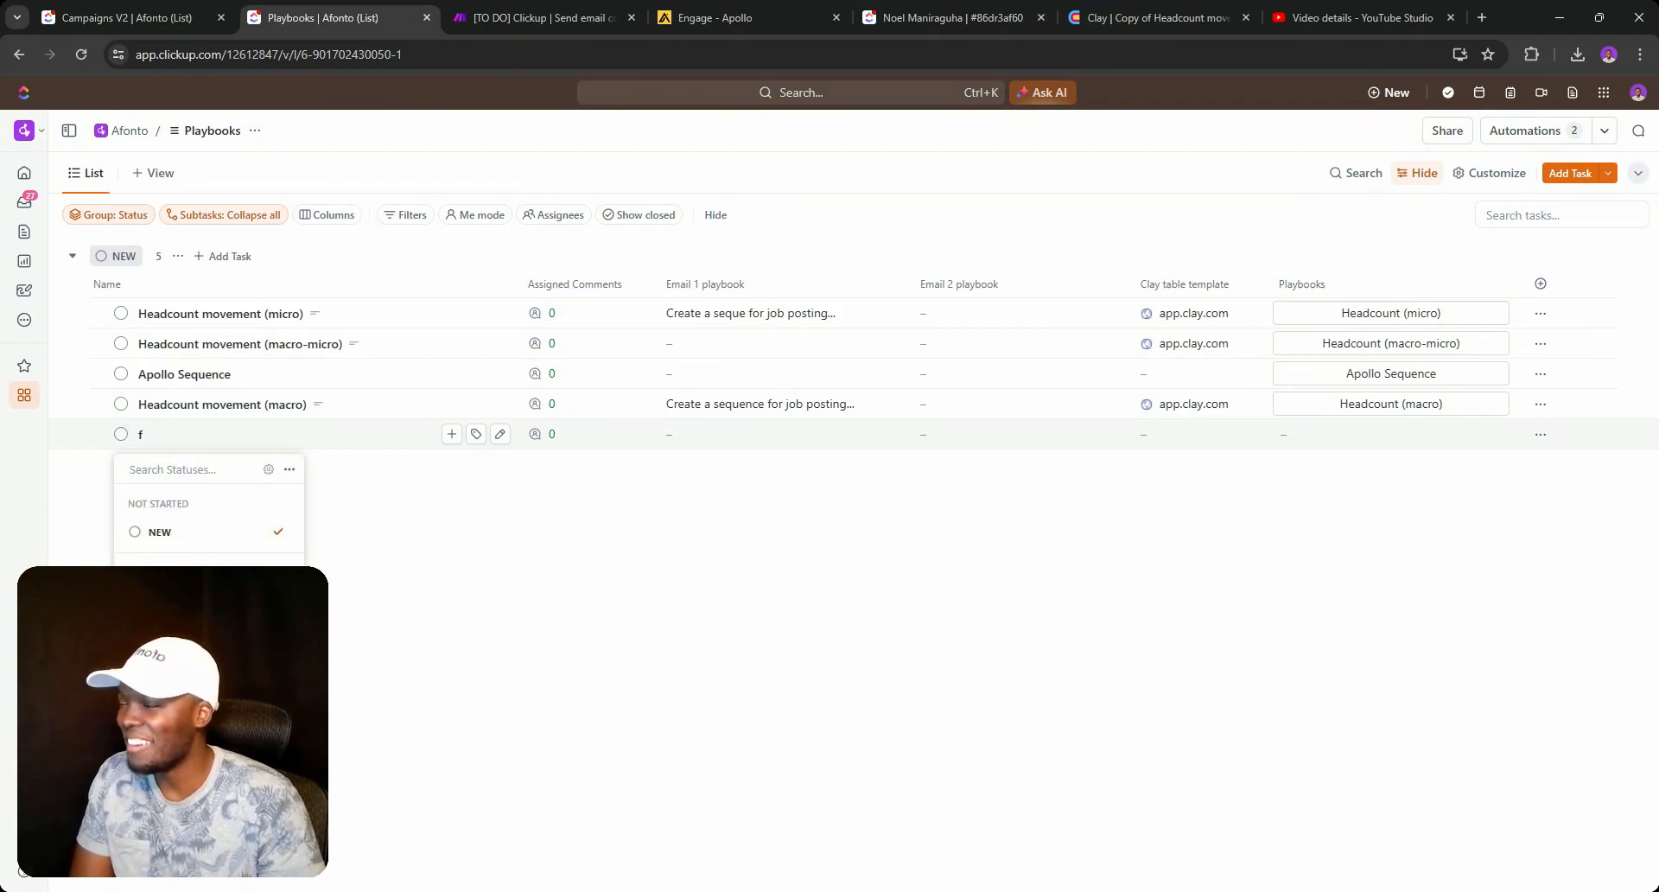
click(168, 591)
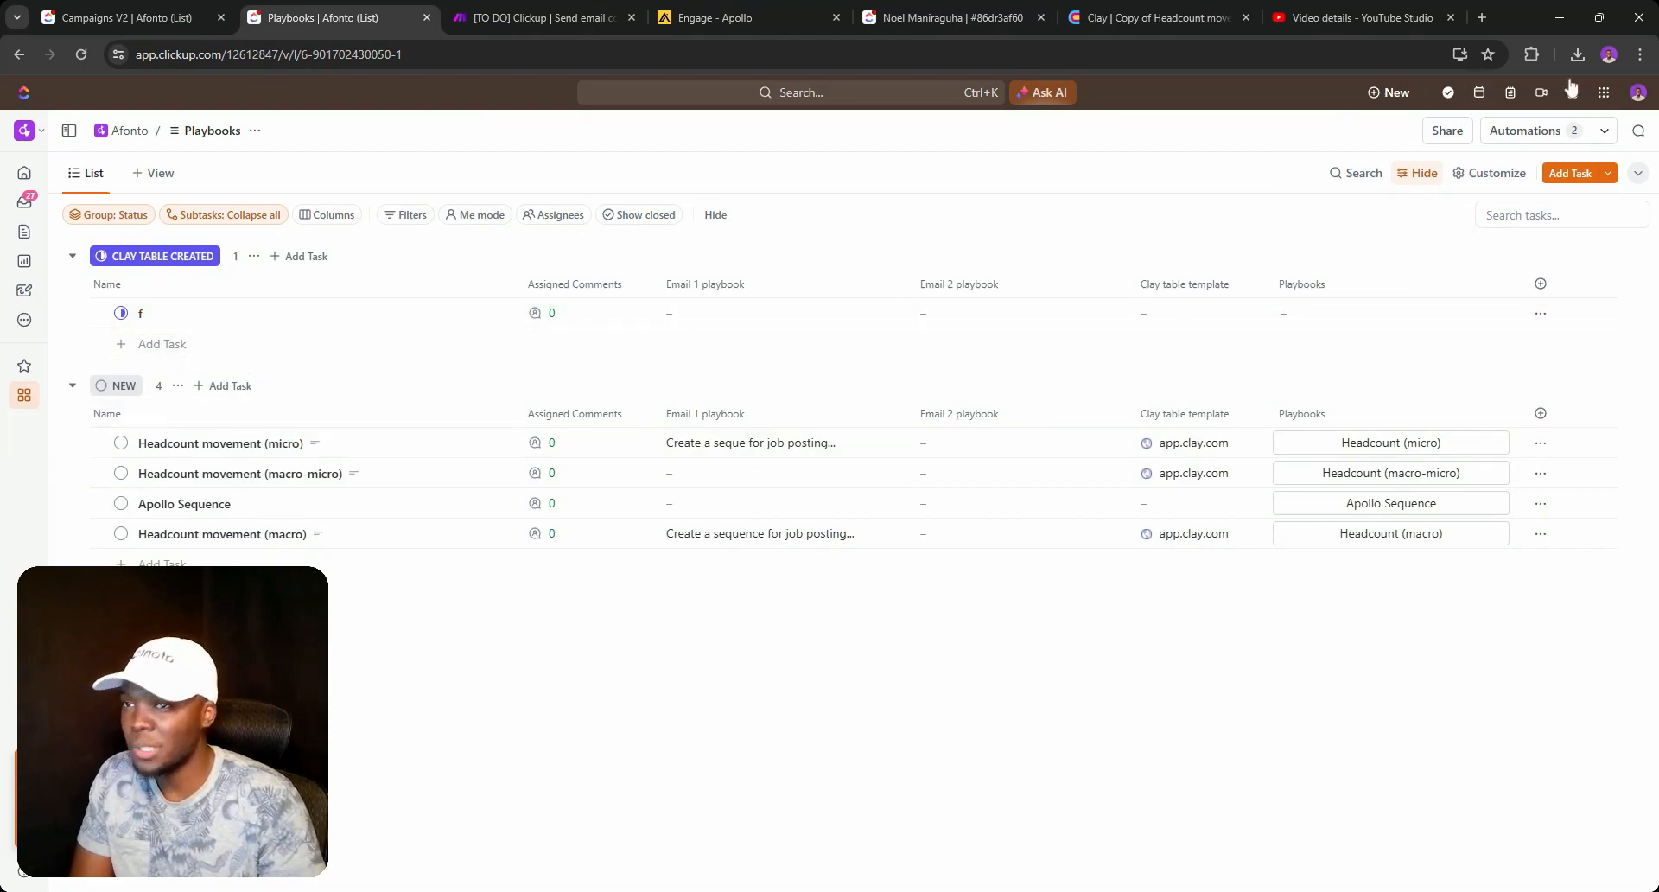
Review the Playbooks automations list and task f's status and activity history.
click(1514, 134)
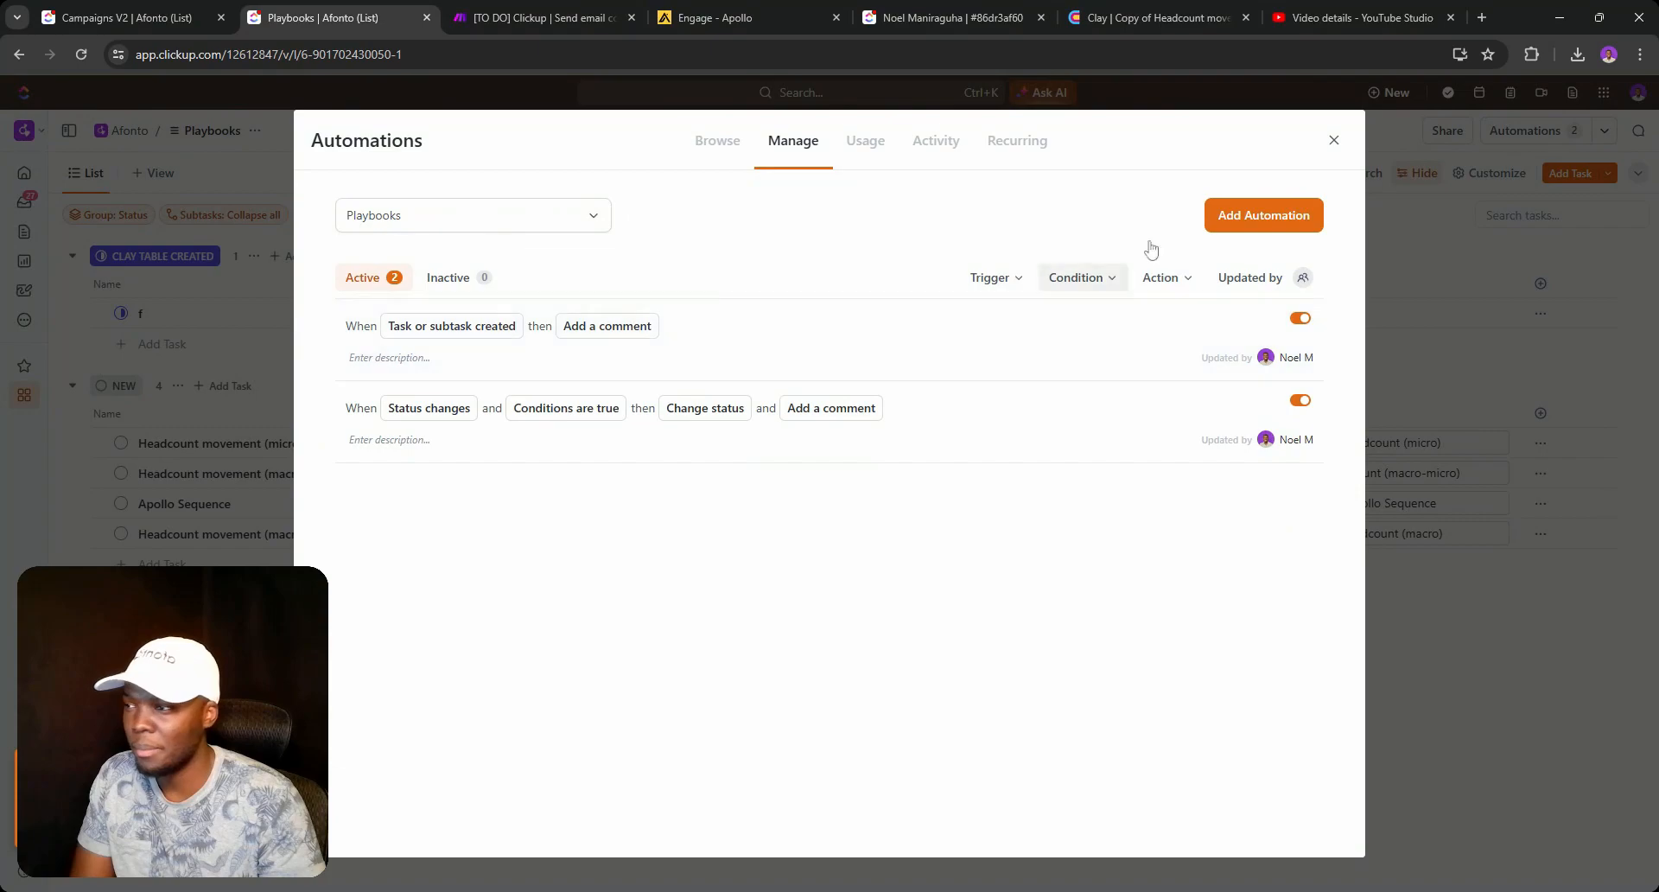
click(1334, 140)
click(146, 320)
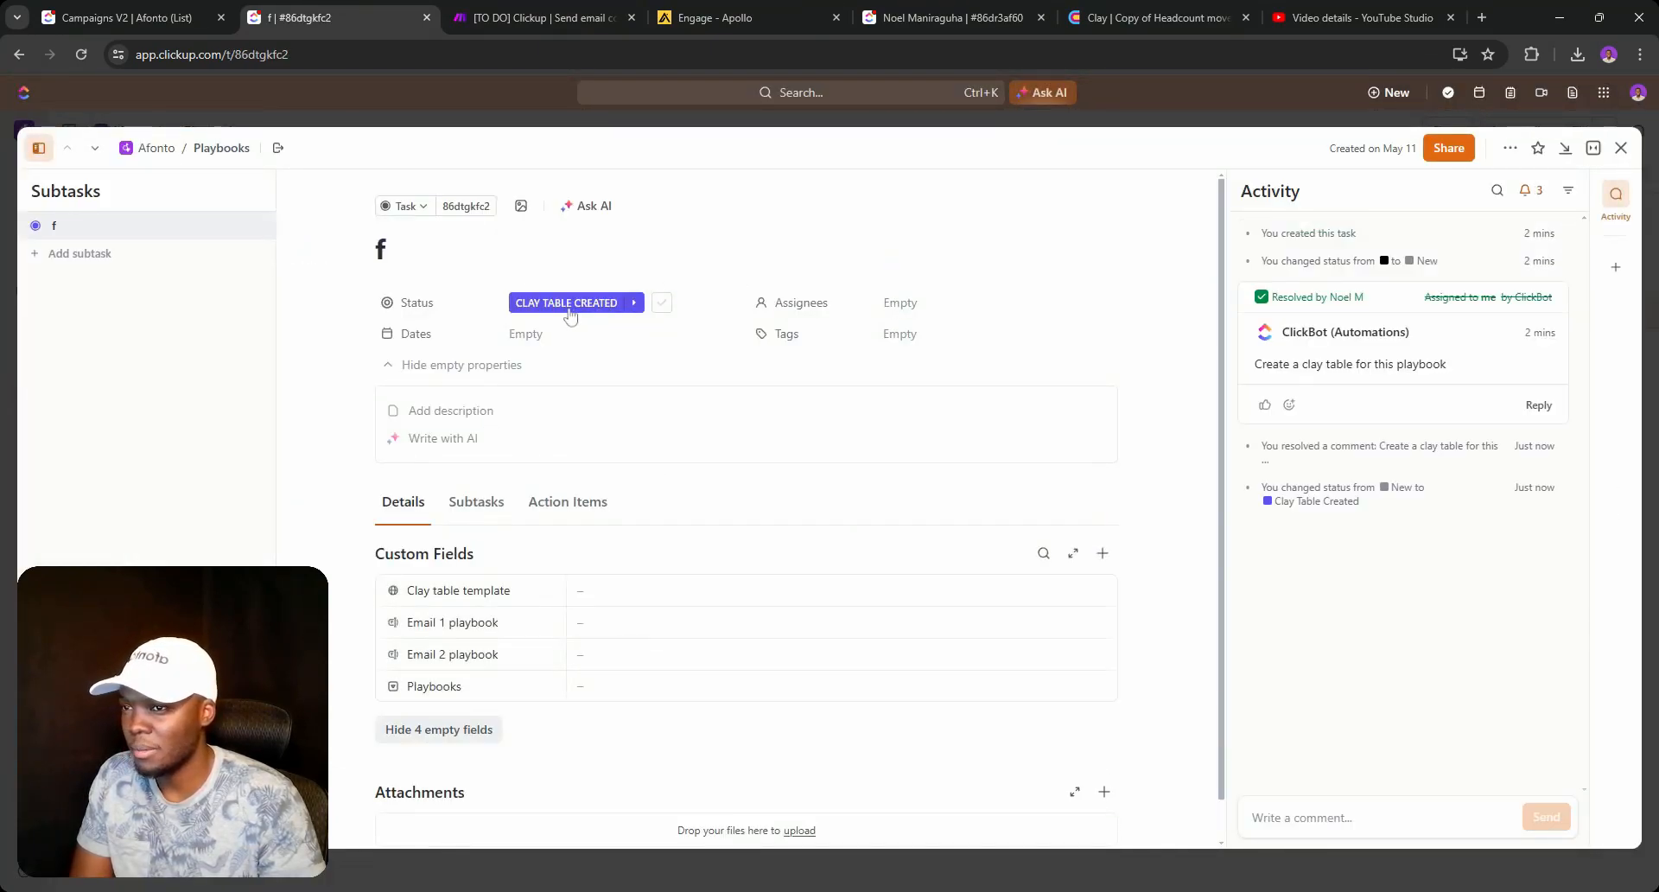
click(1621, 147)
Edit the status-change automation so its second custom field condition requires that Playbooks is not set.
click(1555, 129)
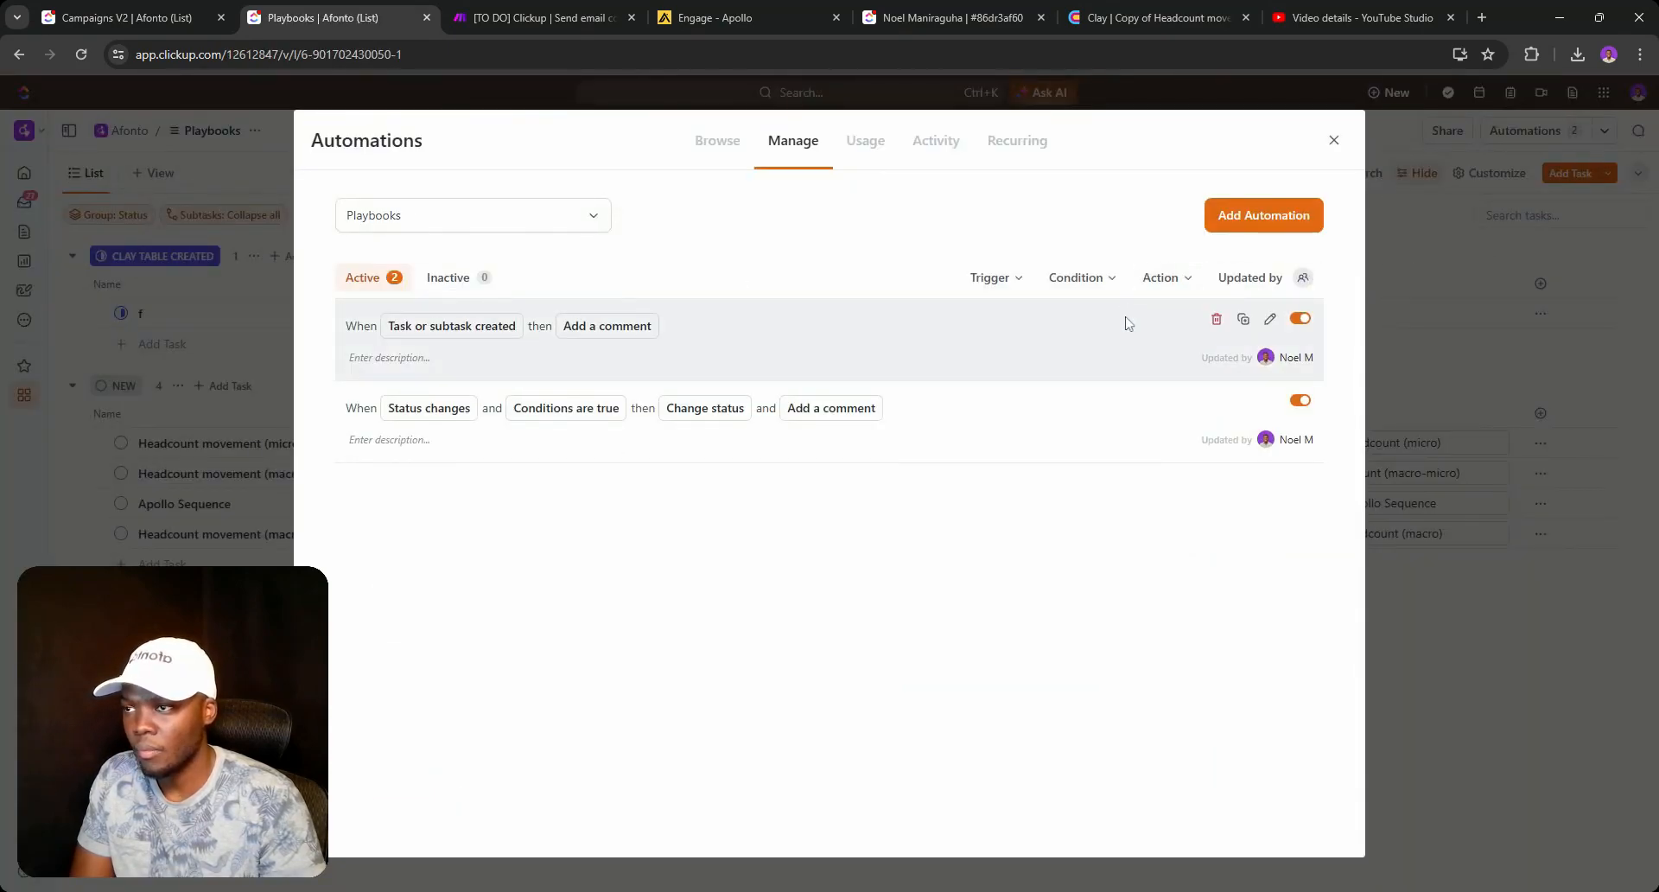
click(1269, 400)
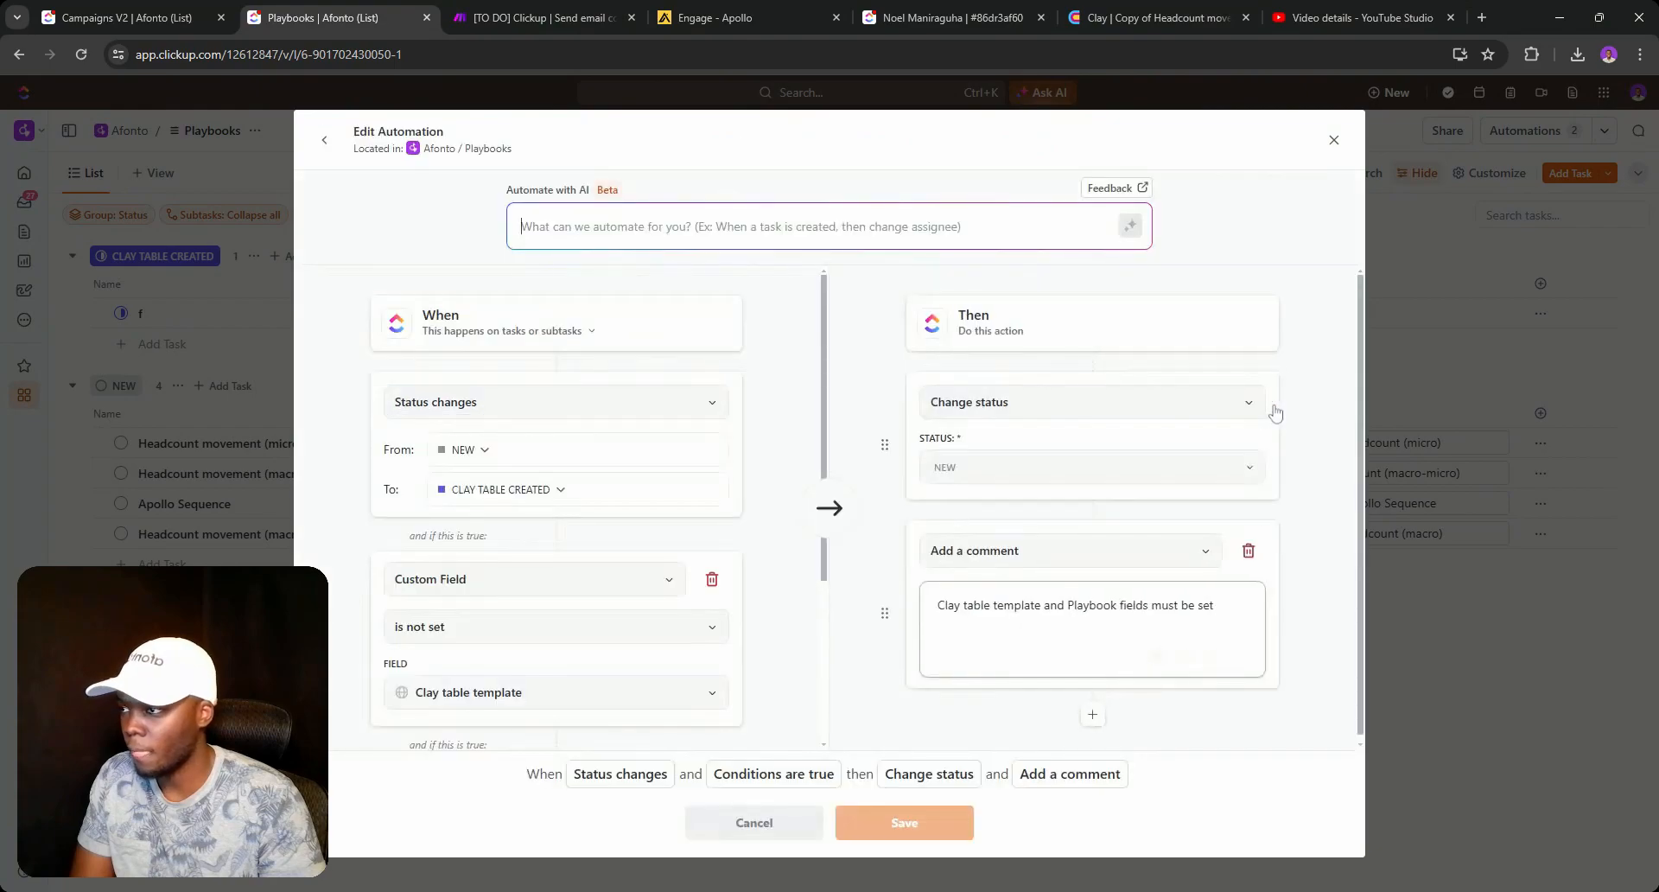
scroll(489, 405, down, 3)
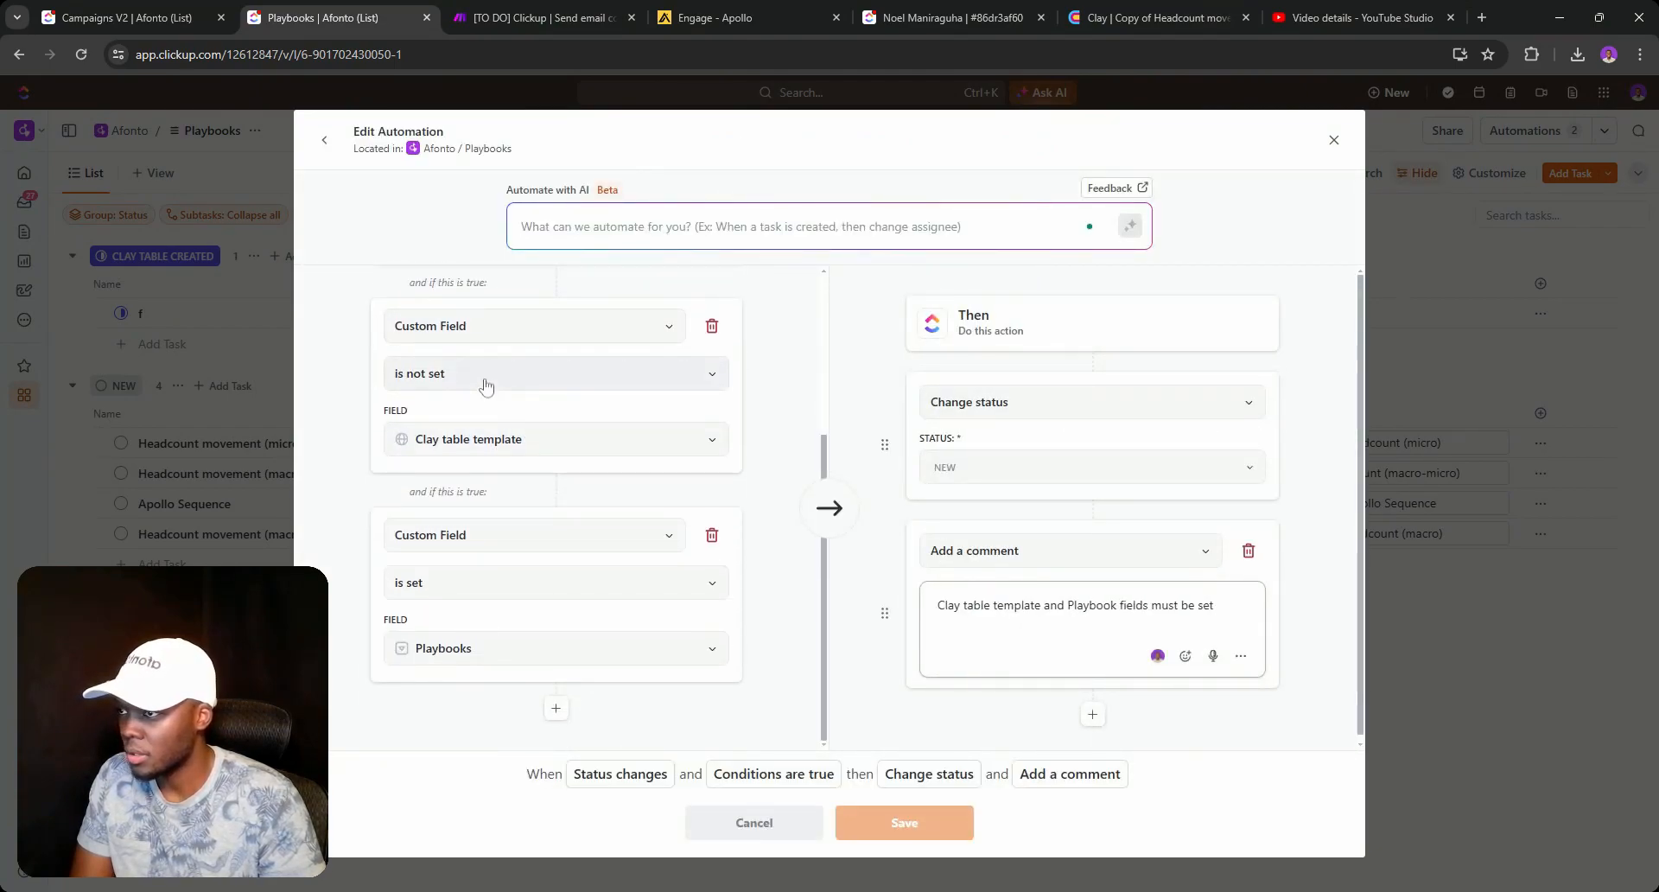
click(480, 596)
click(419, 758)
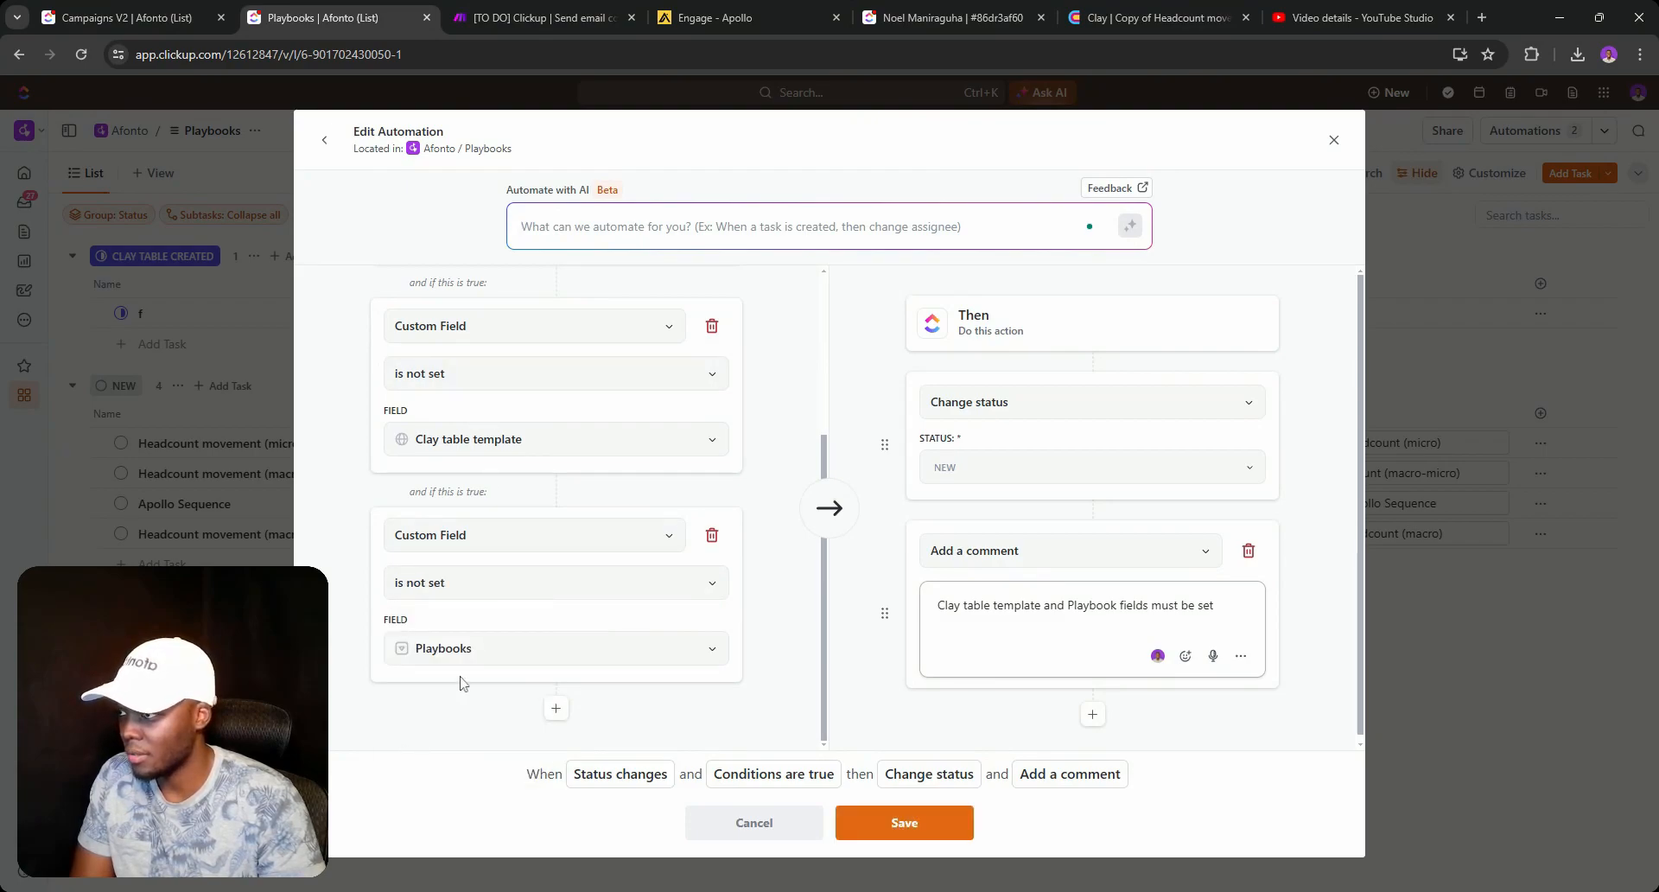
Add the Closed statuses to the trigger's target statuses alongside CLAY TABLE CREATED and save the automation.
scroll(509, 563, up, 2)
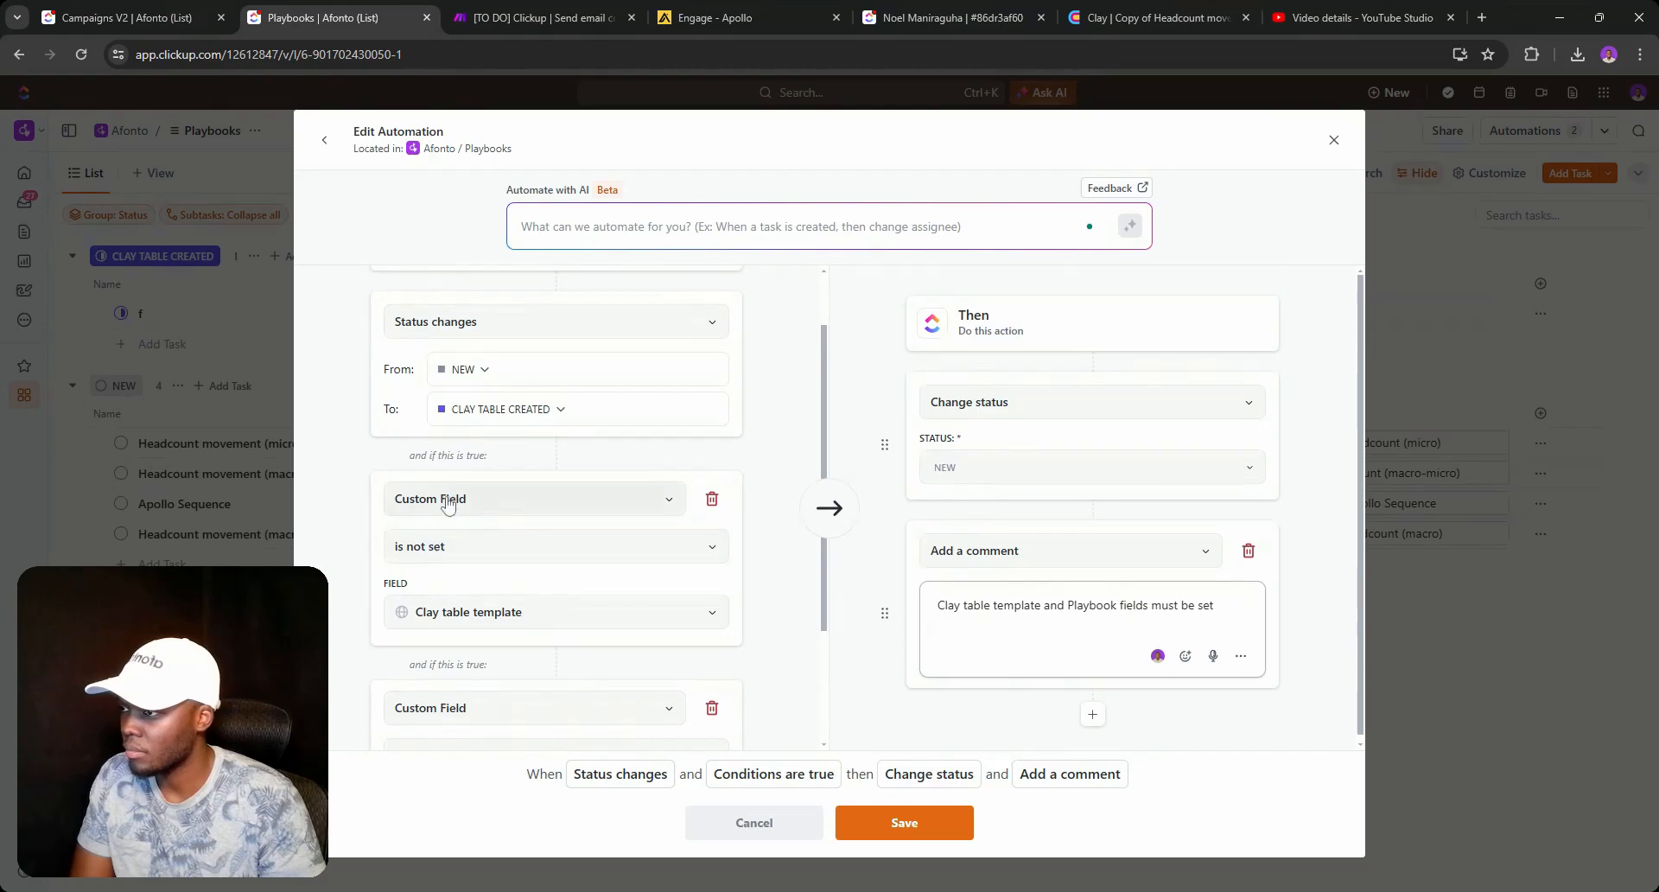
scroll(479, 509, down, 2)
scroll(476, 514, up, 3)
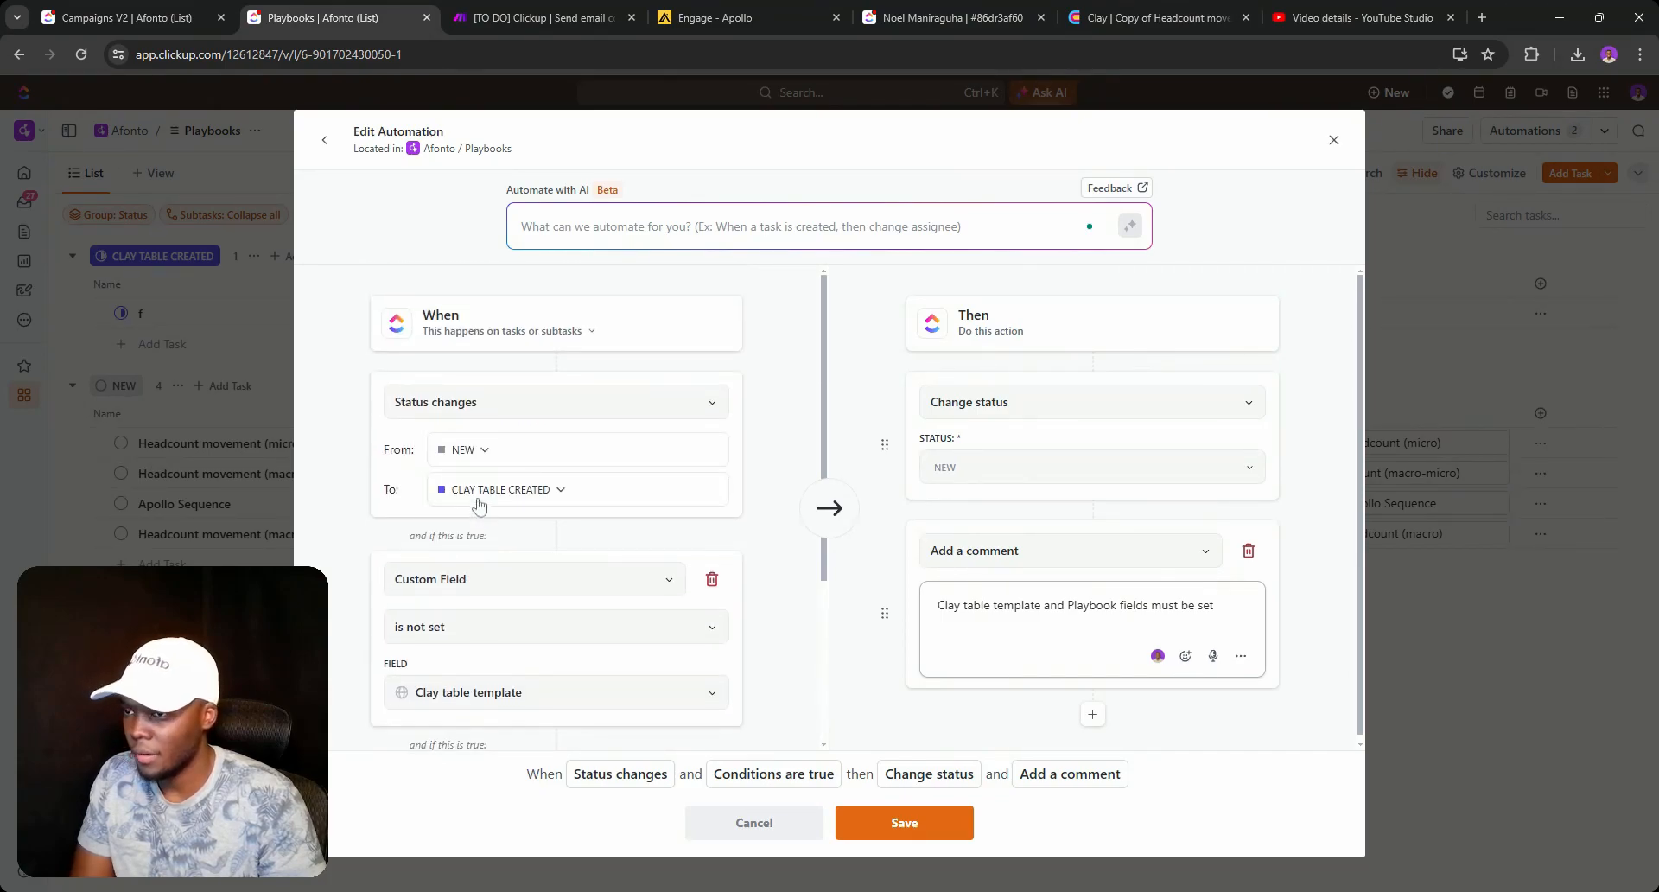
click(485, 488)
click(464, 627)
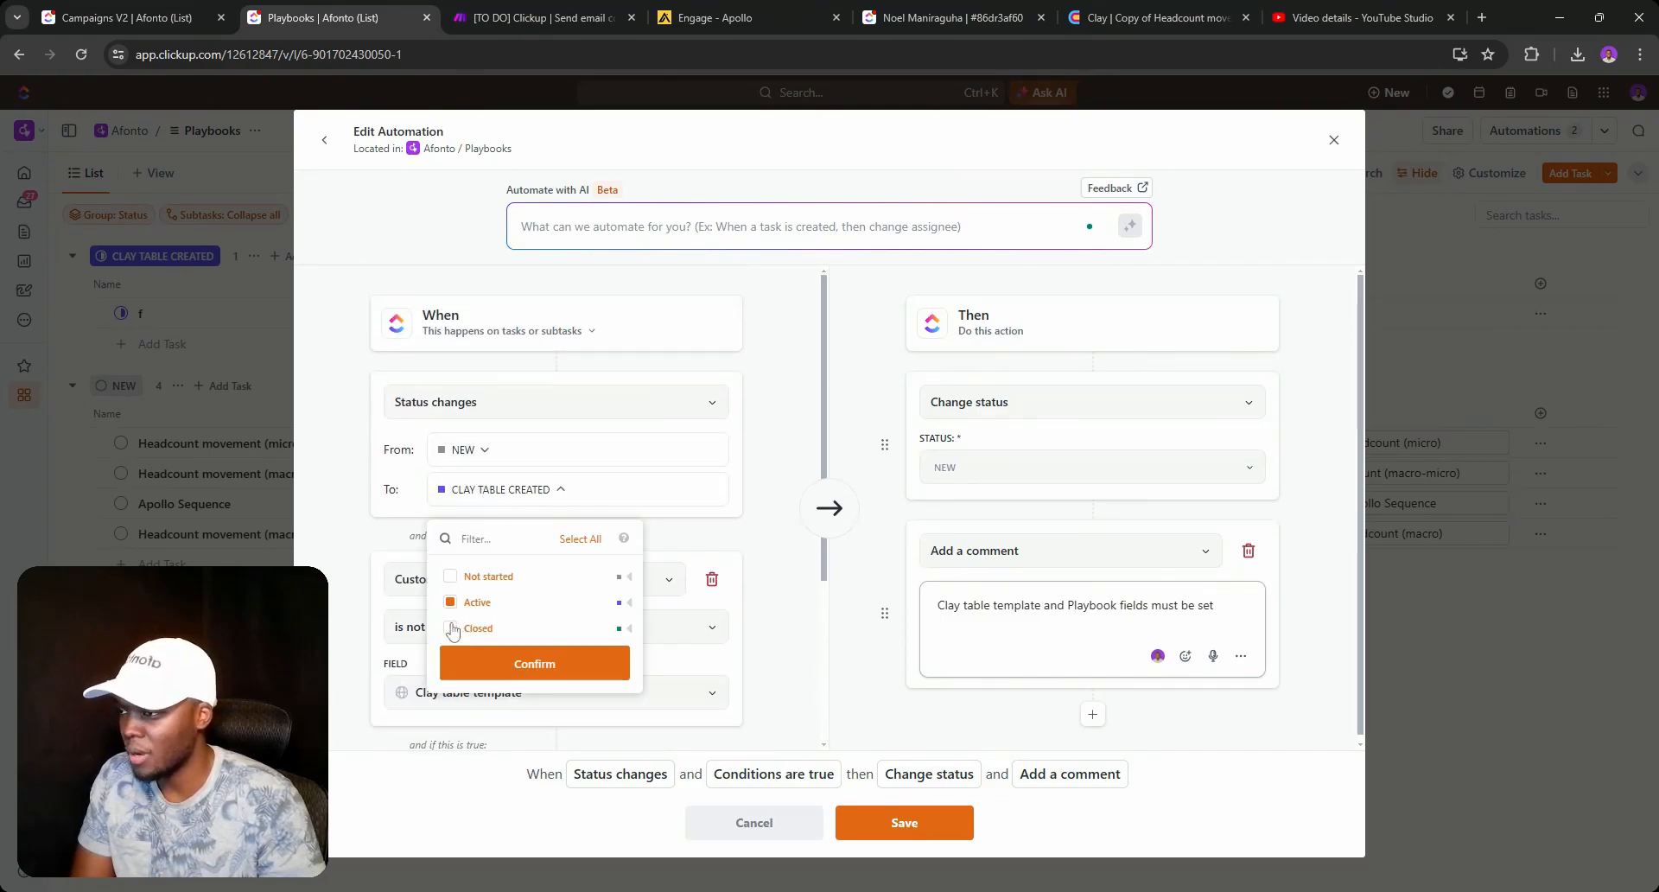
click(467, 660)
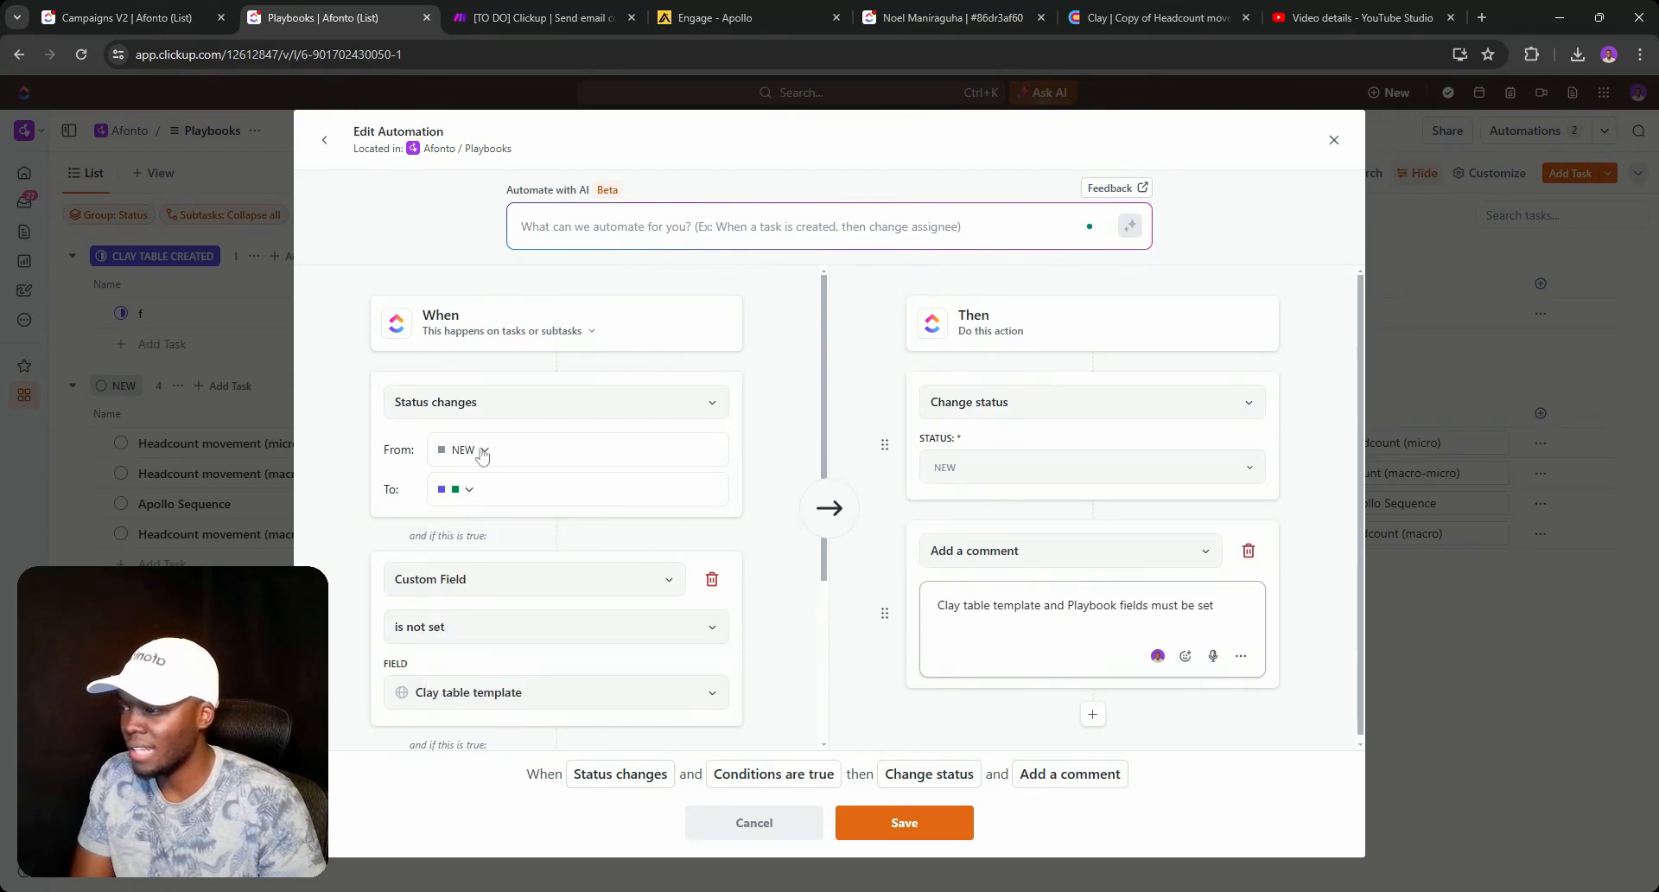
click(891, 832)
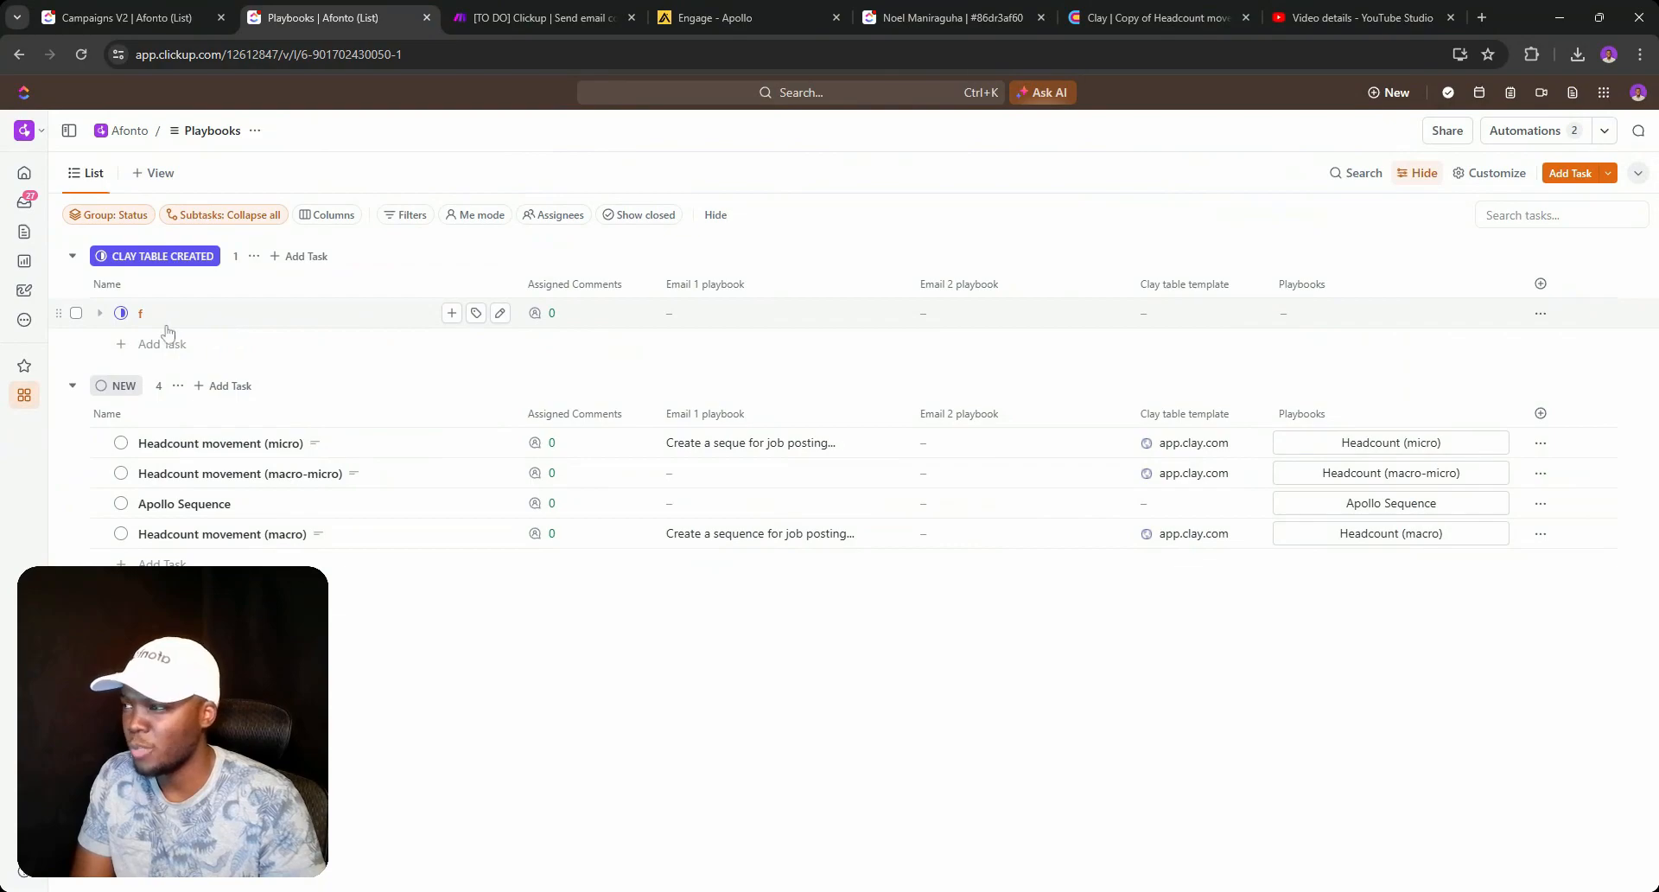
Retest the automation by setting task f to NEW and then to ACTIVE, and check the task's activity.
click(120, 313)
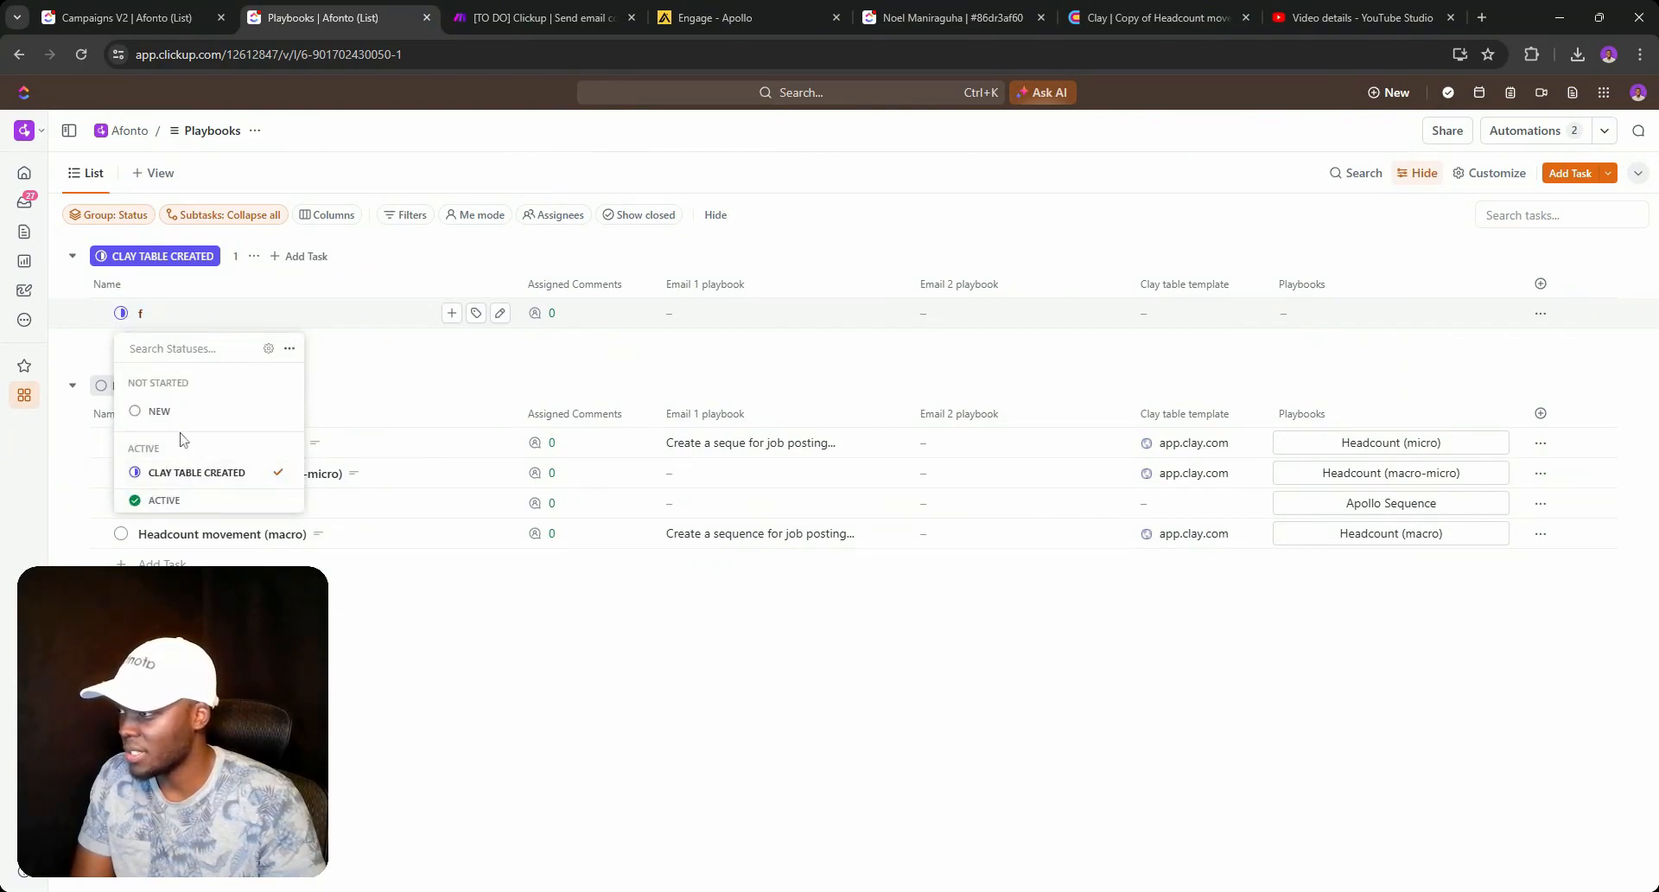
click(138, 407)
click(121, 434)
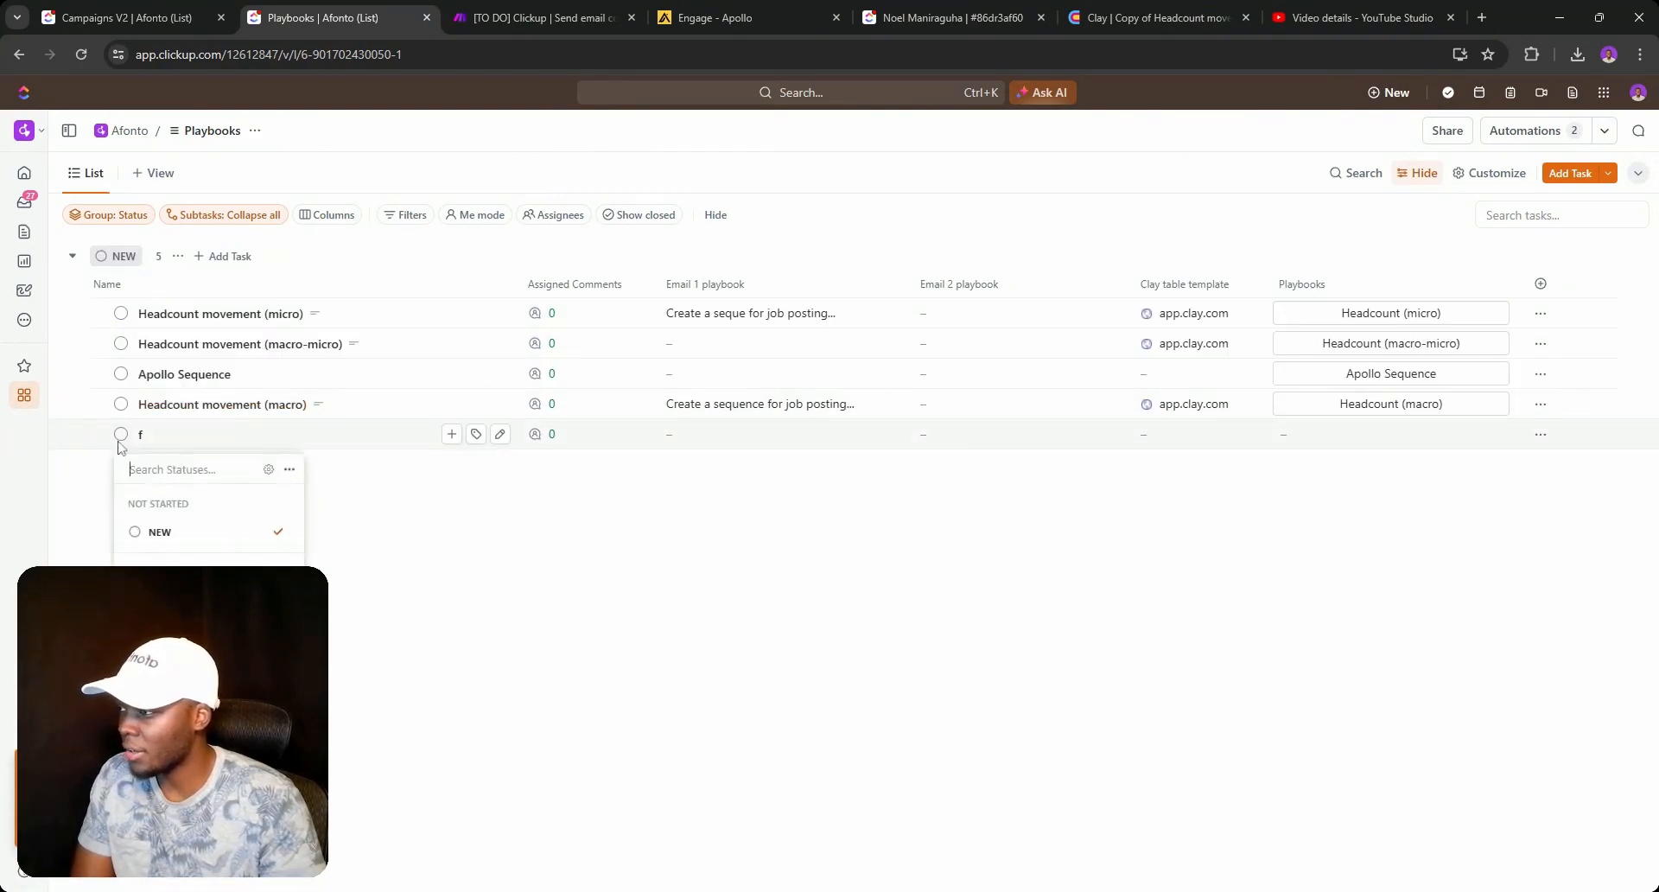
click(172, 671)
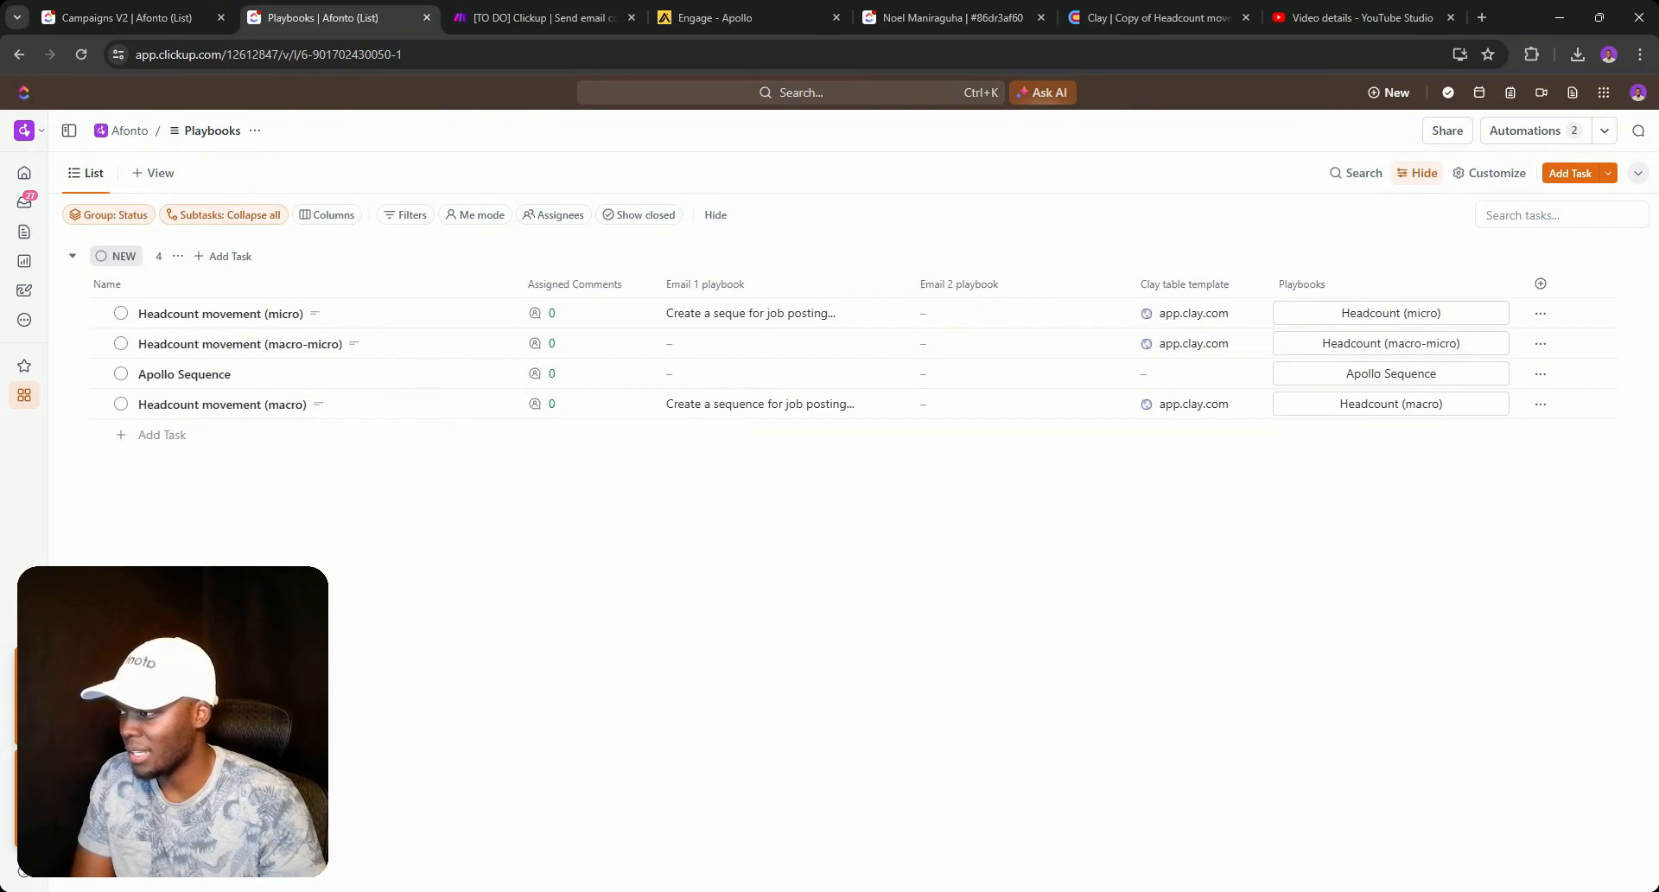
click(121, 777)
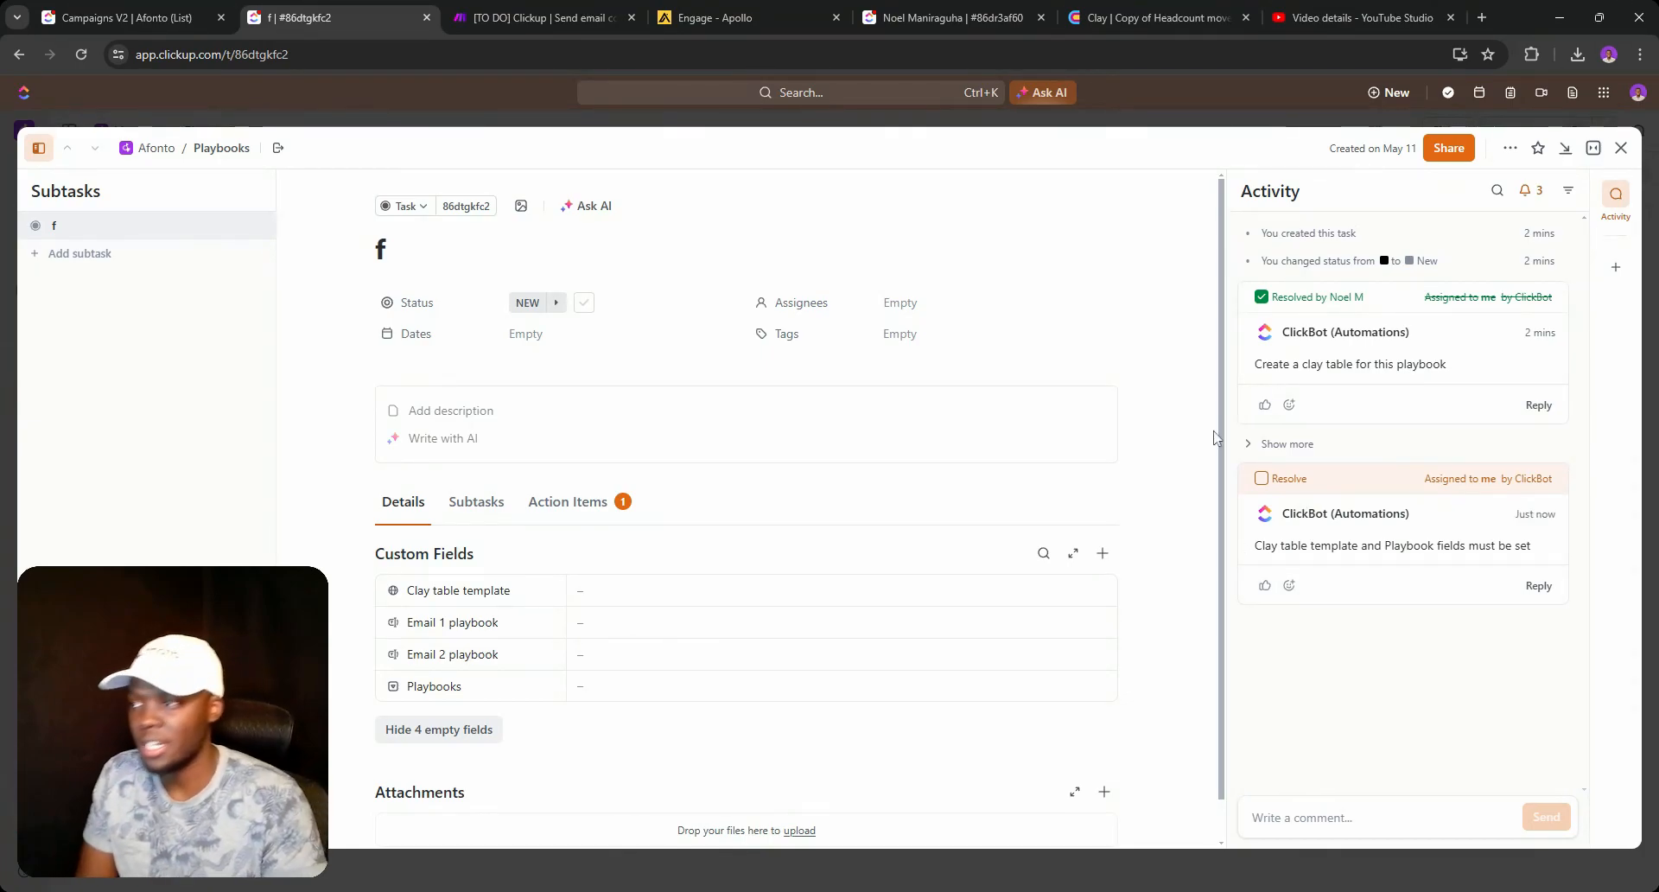
click(1621, 149)
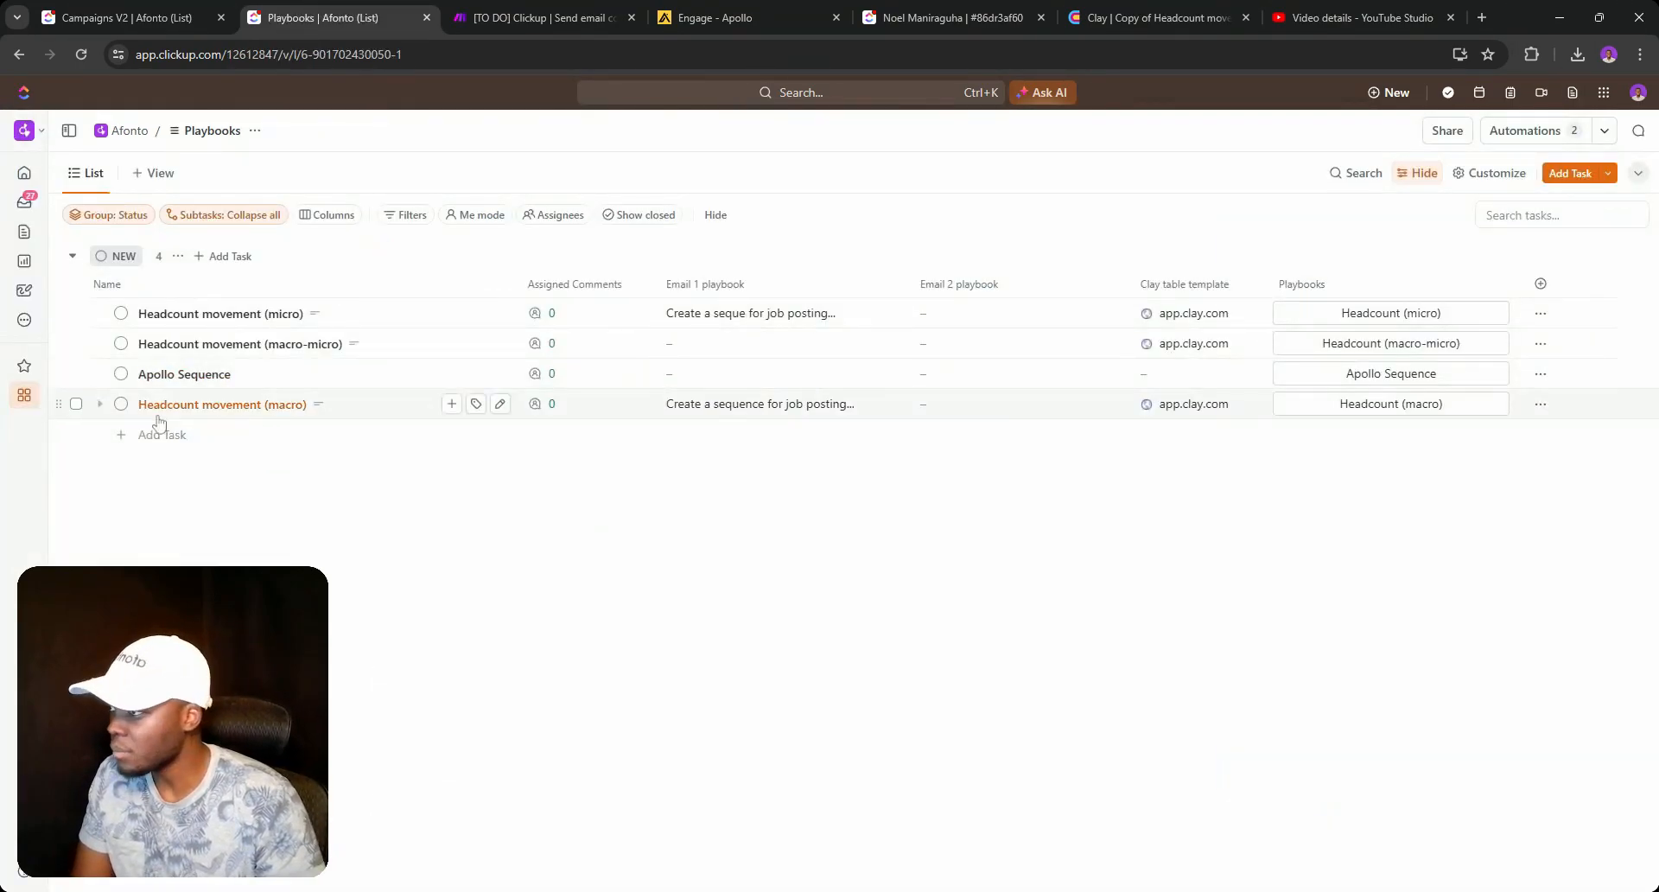
Reload the Playbooks list and delete the test task f.
click(81, 54)
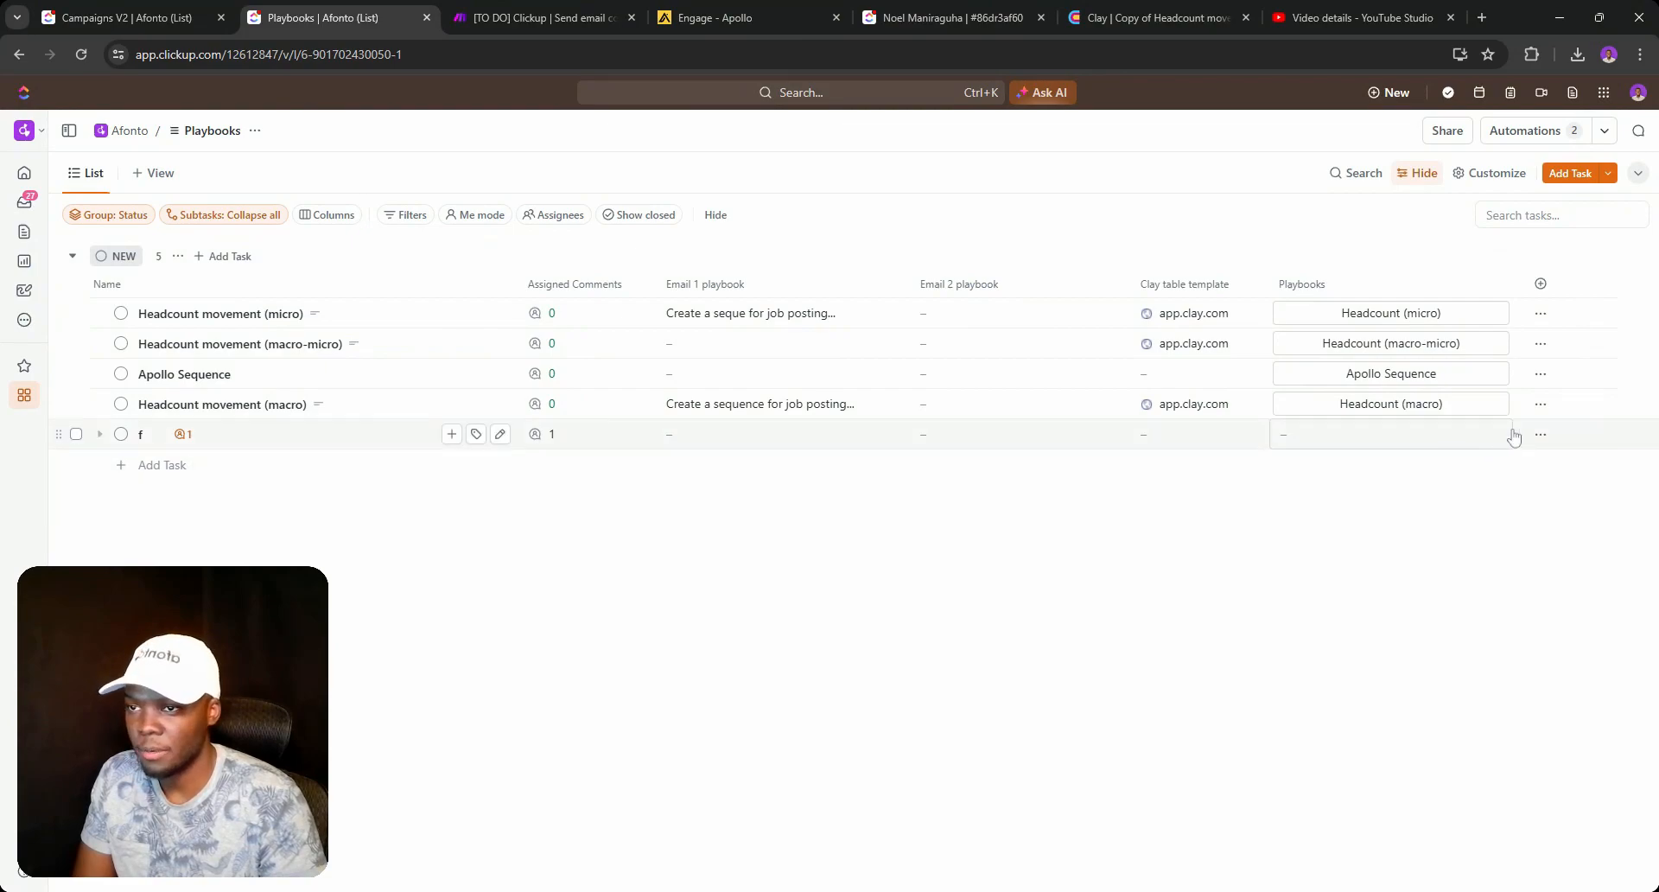
click(1541, 434)
click(1482, 823)
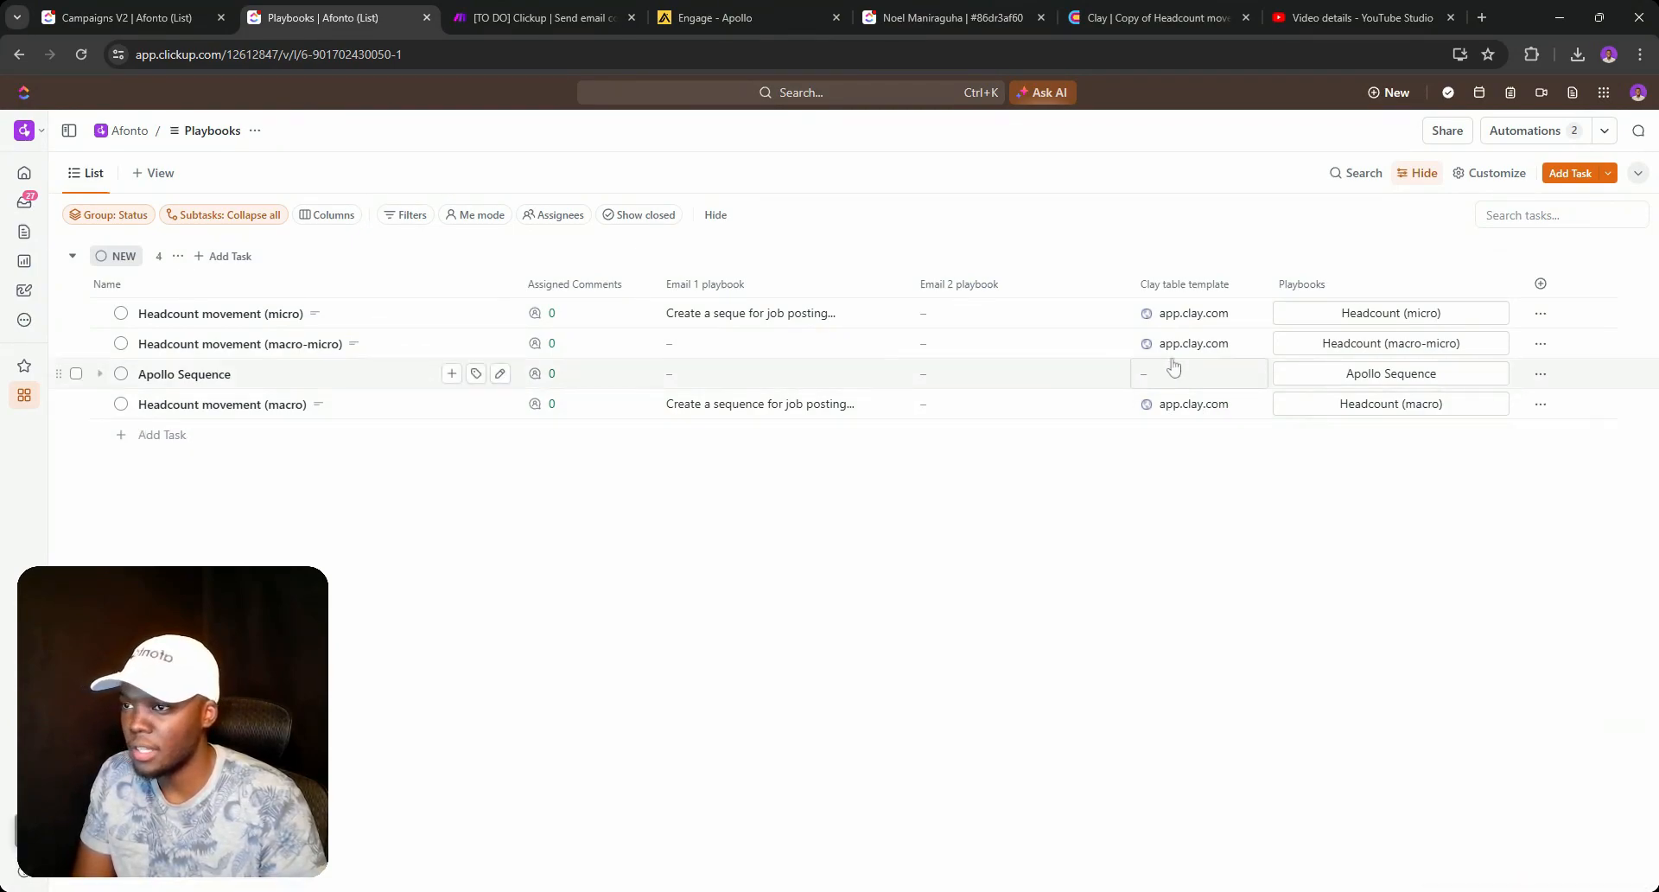
Switch to Clay and rename the copied Headcount movement table as Apollo Sequence.
click(1156, 8)
click(458, 105)
double_click(450, 105)
key(ctrl+a)
text(Ap;l)
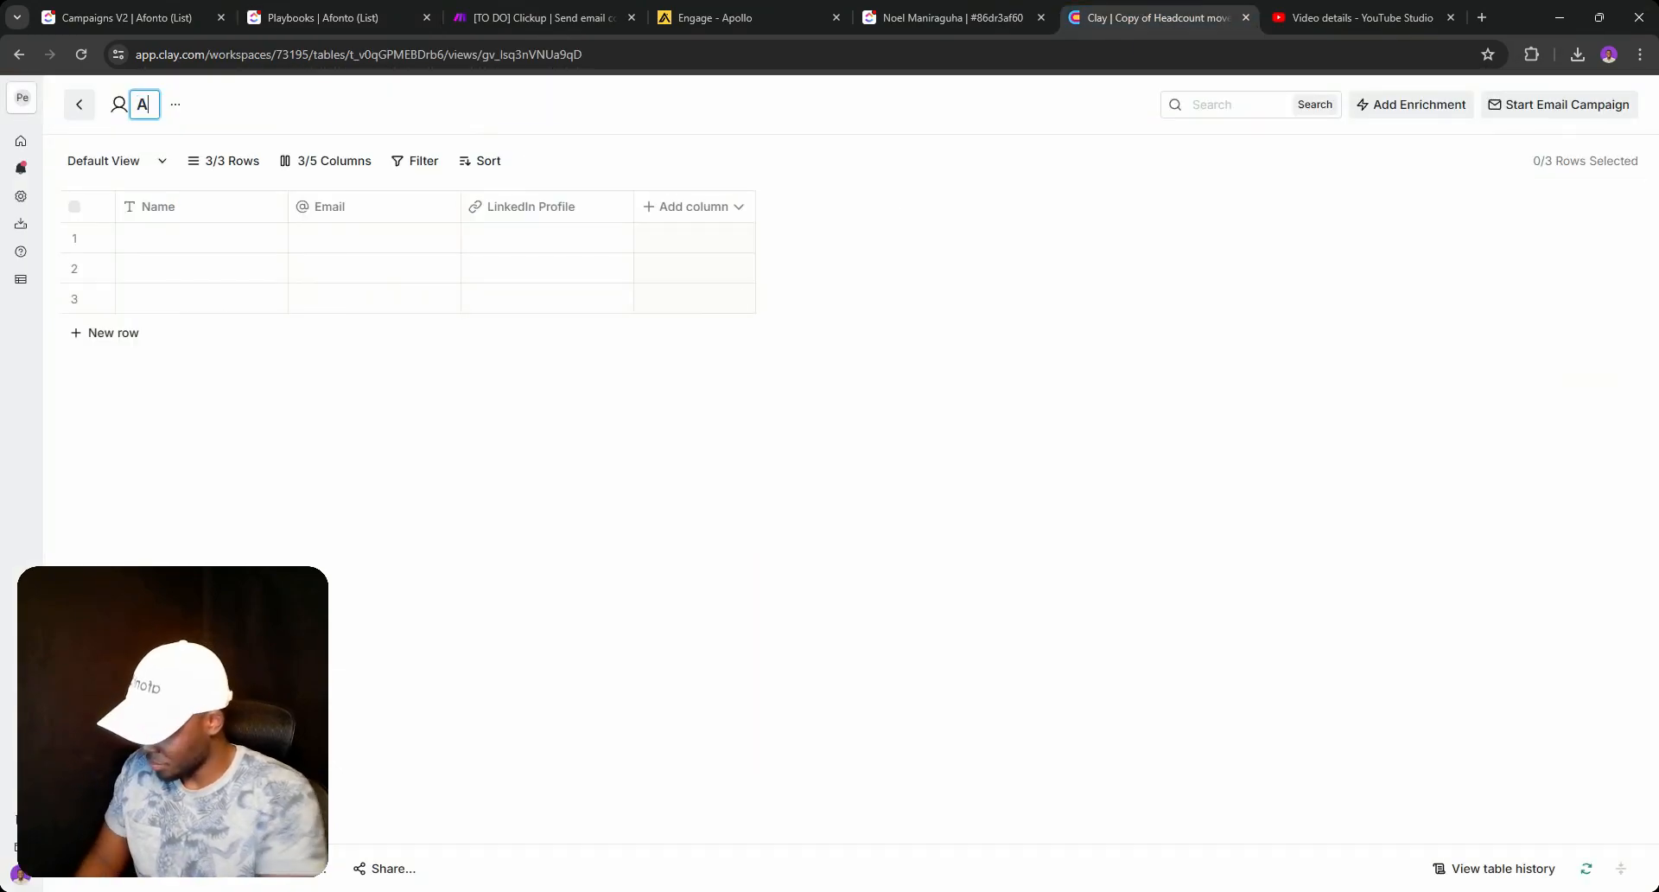
key(BackSpace)
key(BackSpace)
text(o)
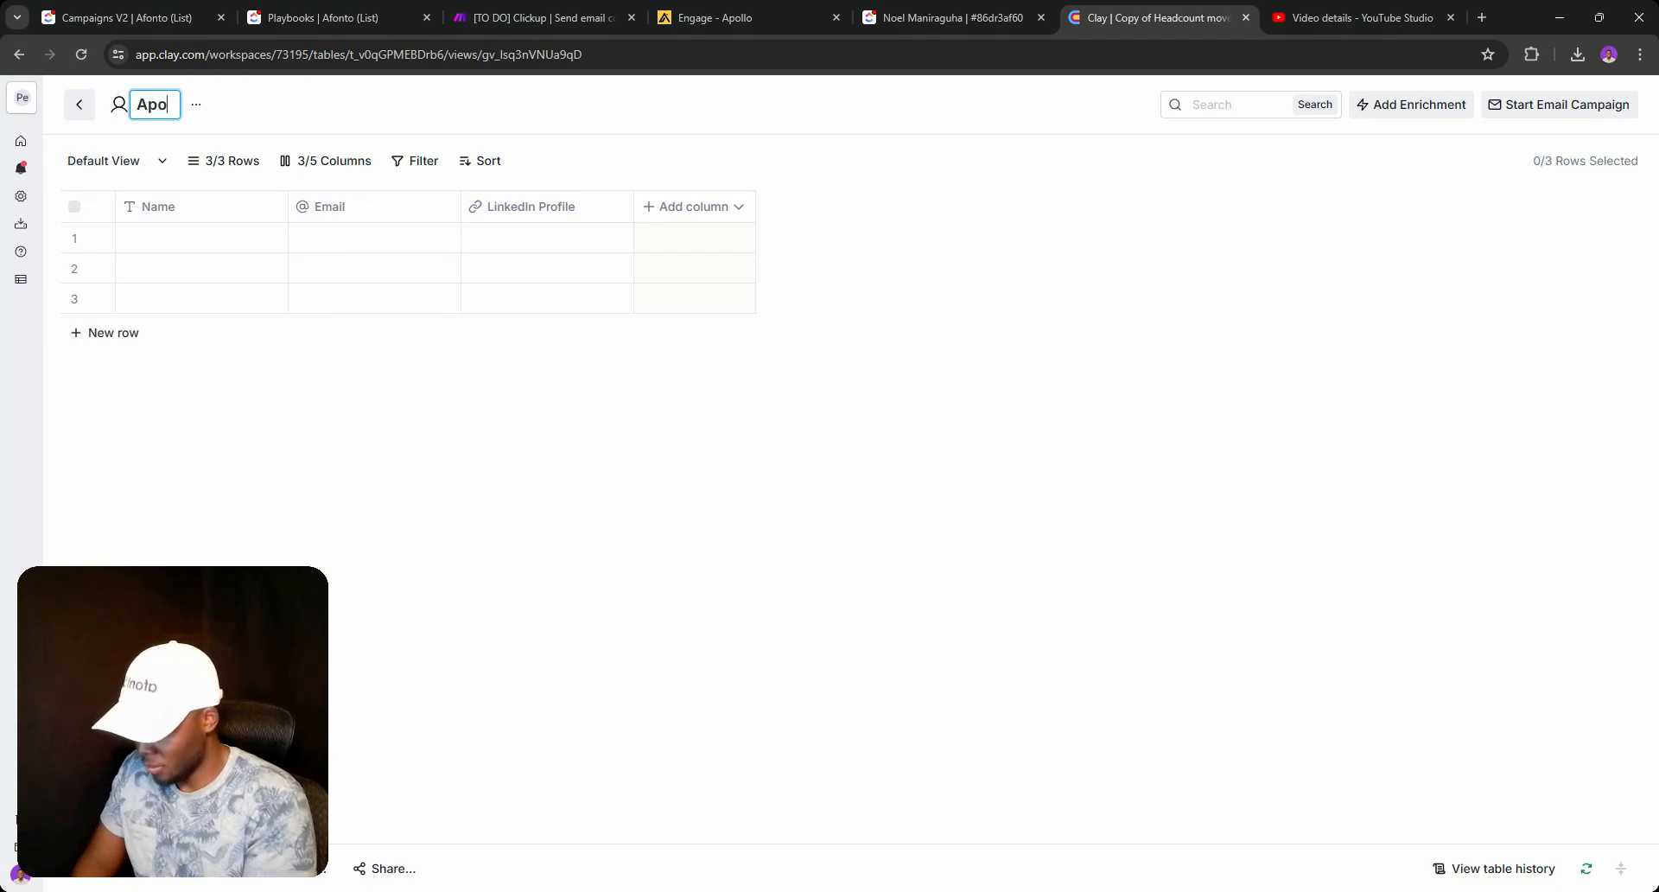
text(llo Sequence)
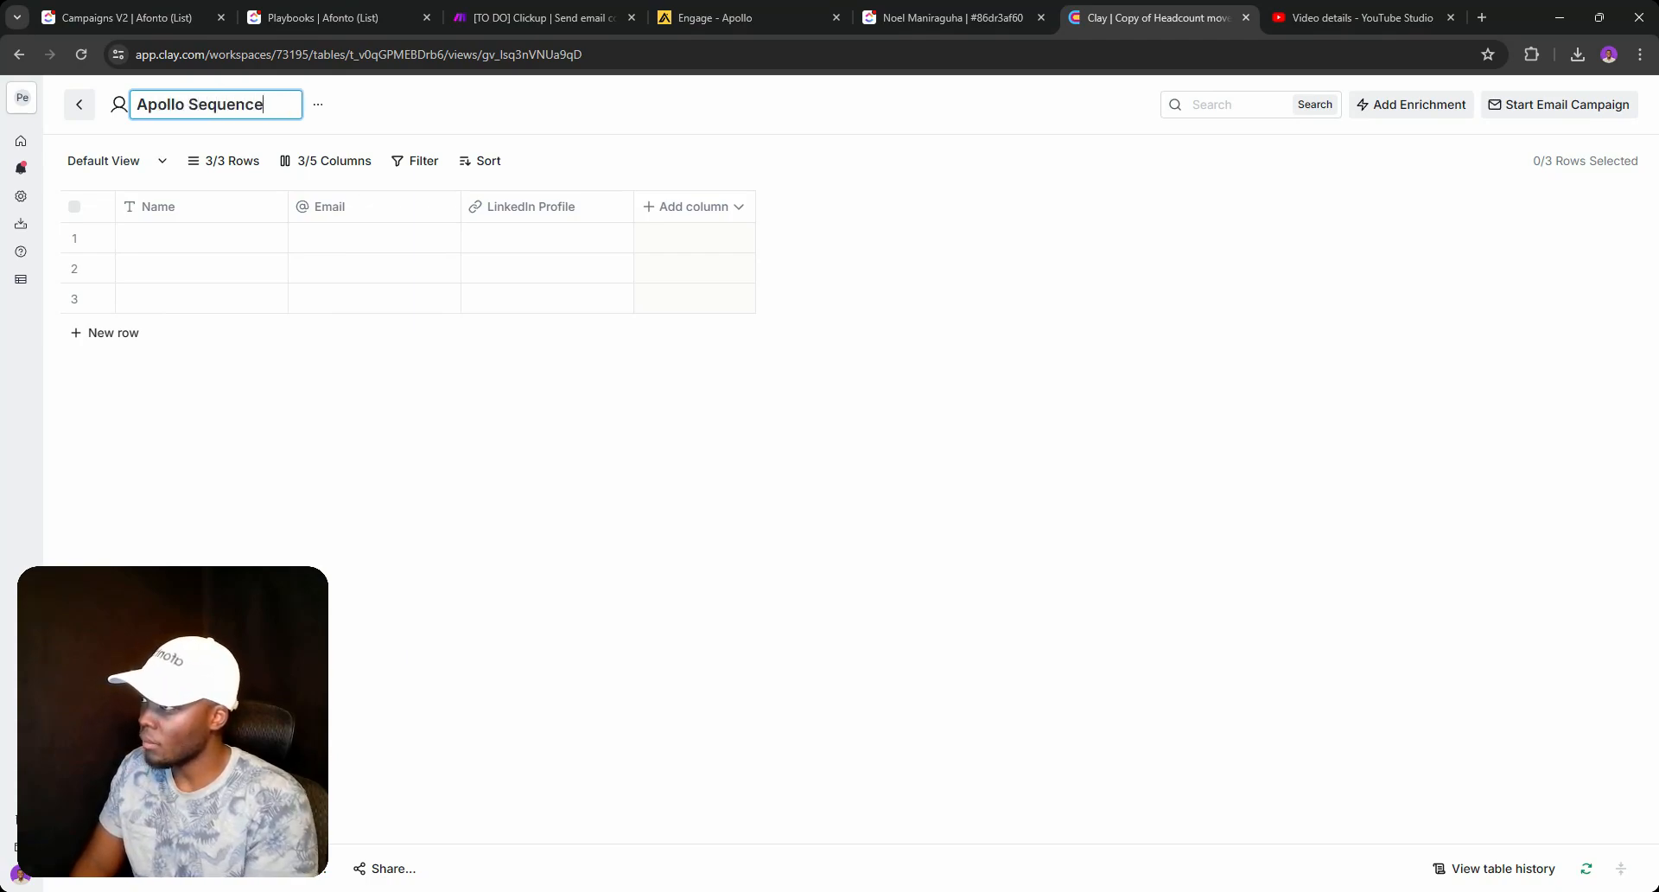
key(Return)
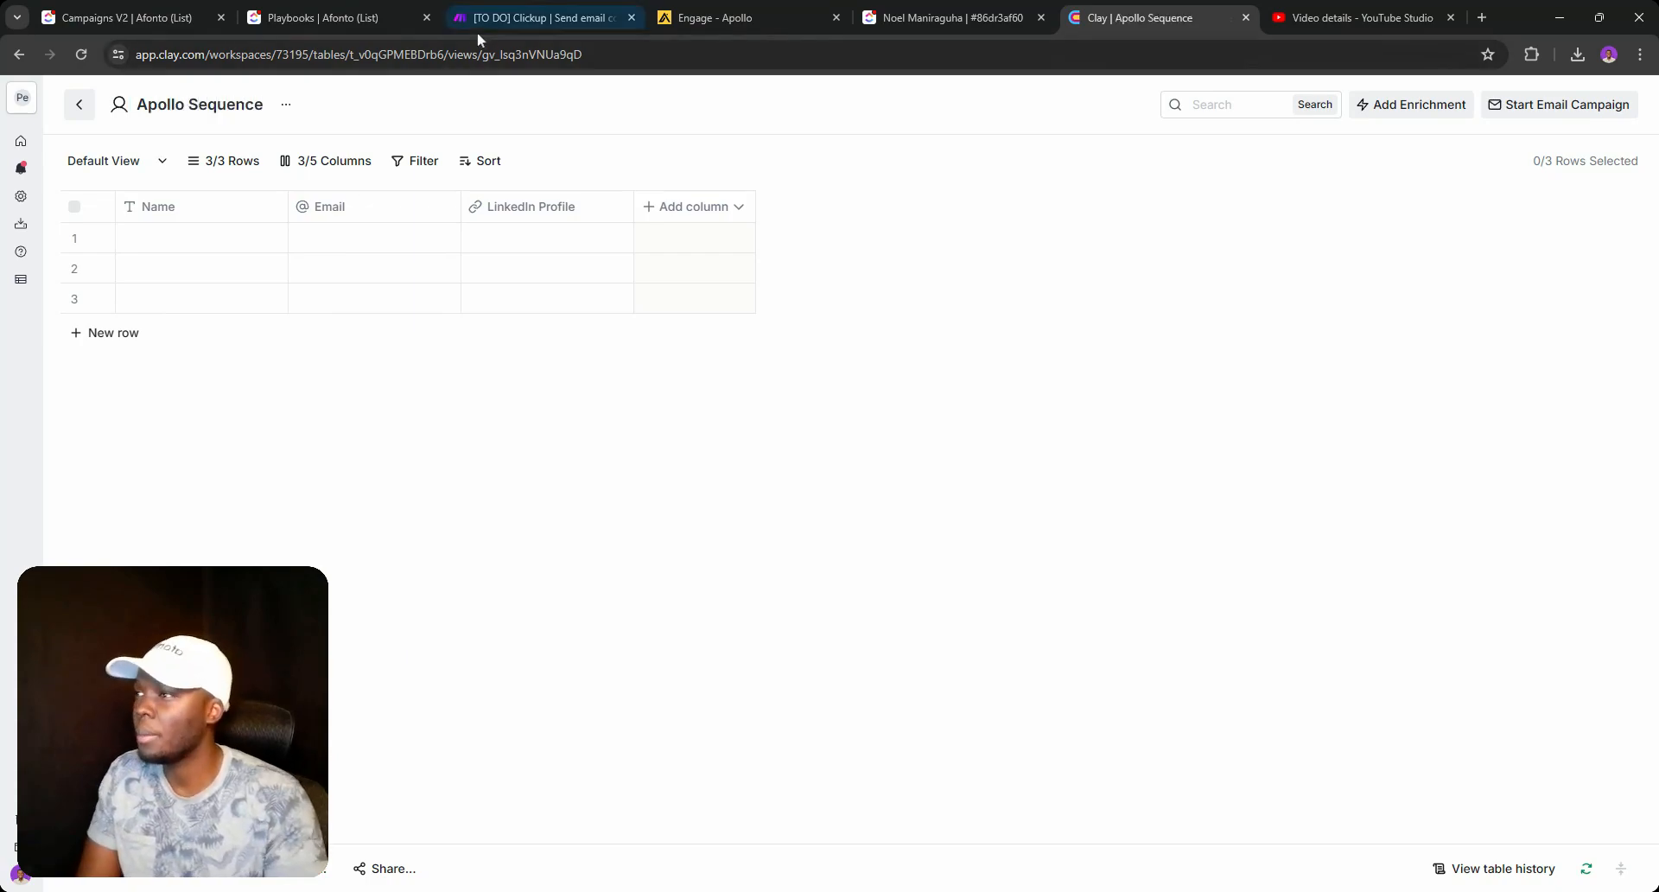
Copy the Clay table's URL into the Clay table template field of the Apollo Sequence task in ClickUp.
click(460, 53)
click(322, 19)
click(1178, 391)
key(ctrl+v)
key(Return)
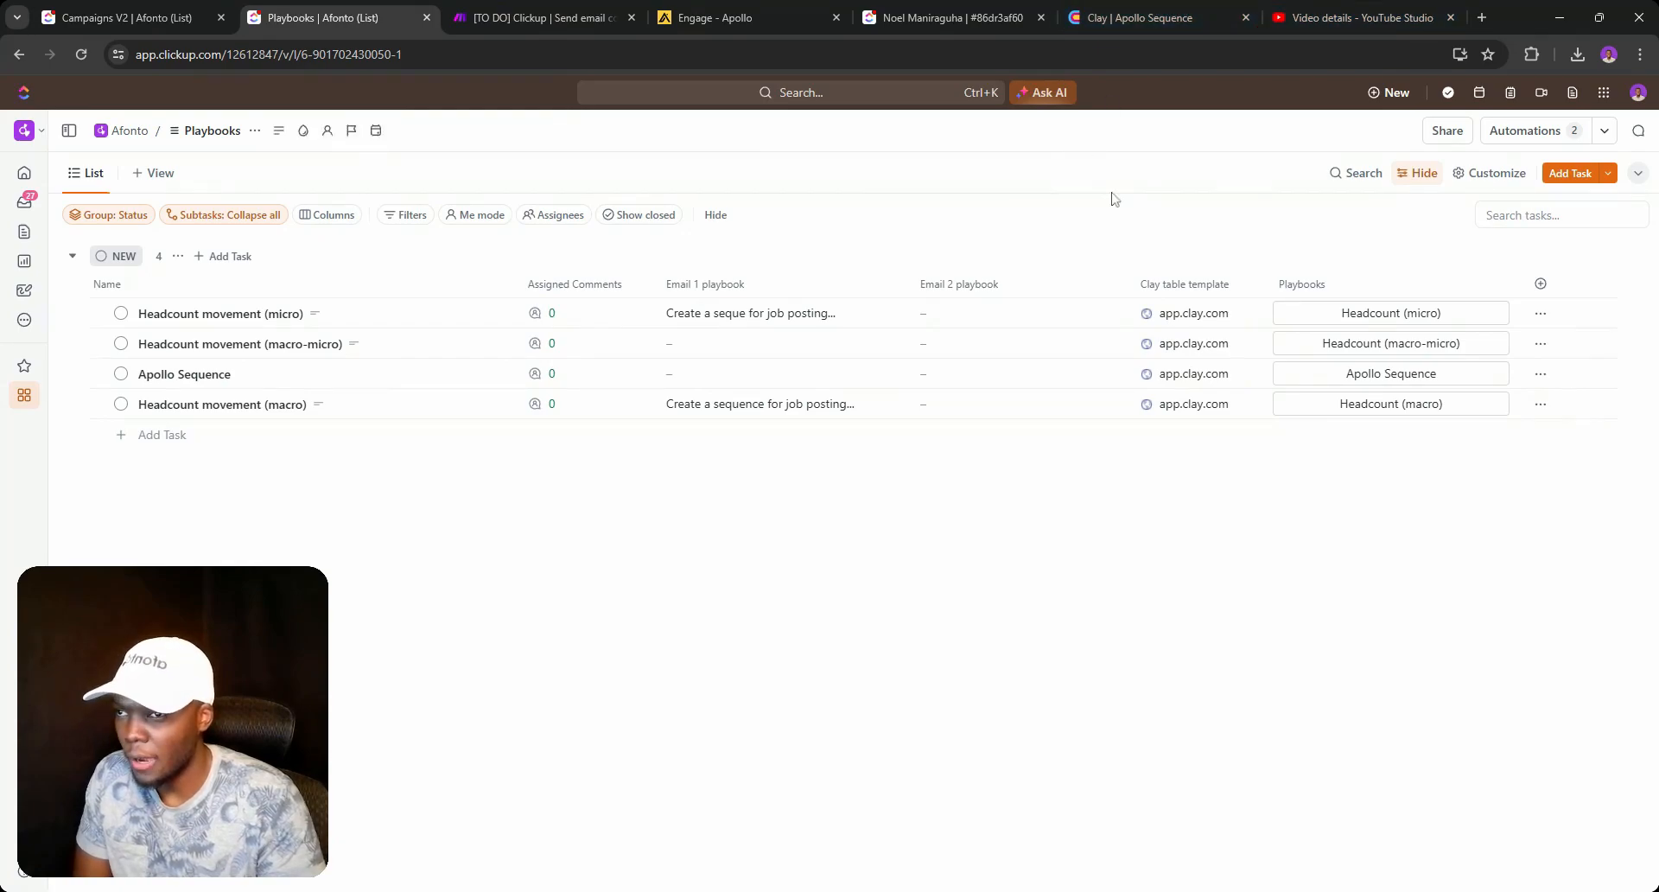
In the Clay table, search the enrichments for SM and open the Smartlead Add Lead to Campaign setup.
click(1102, 24)
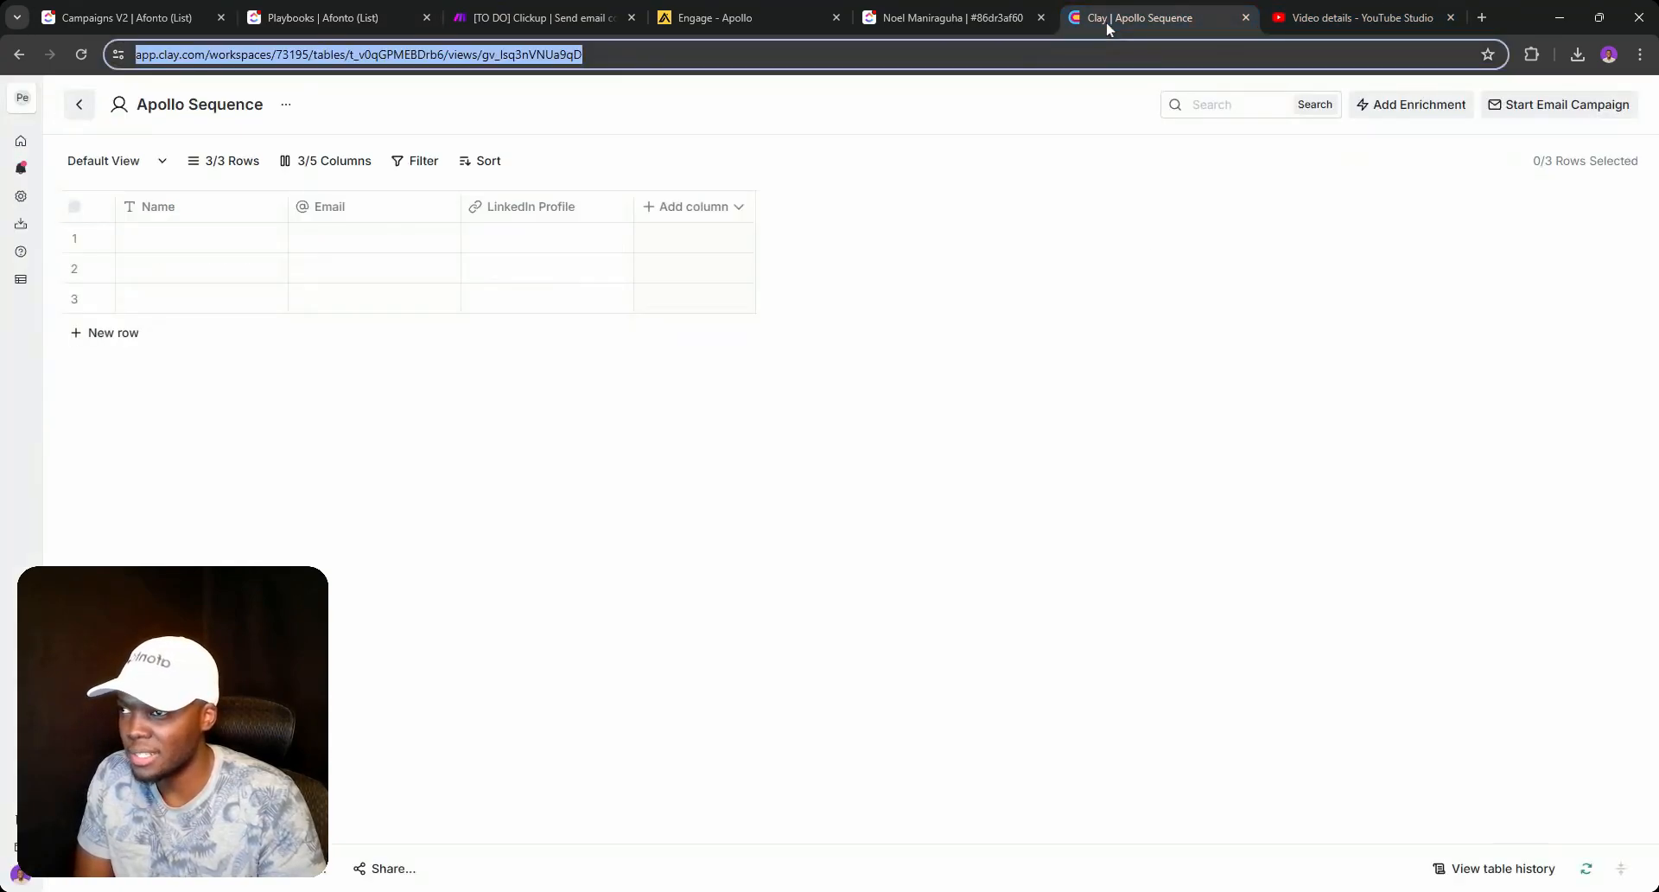
click(651, 216)
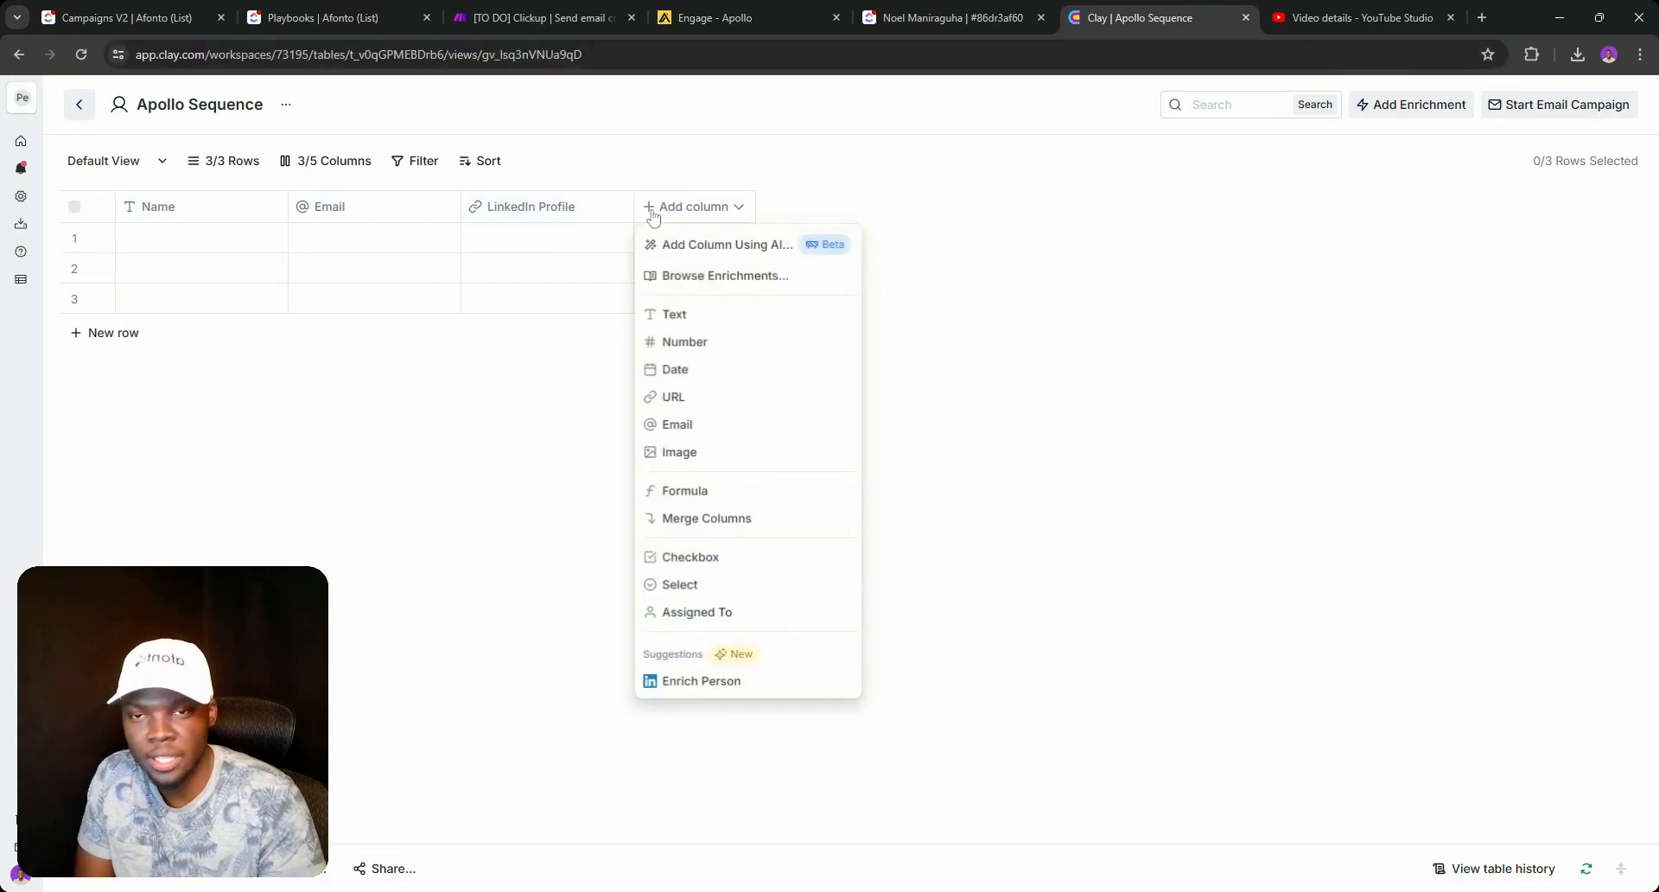
click(682, 277)
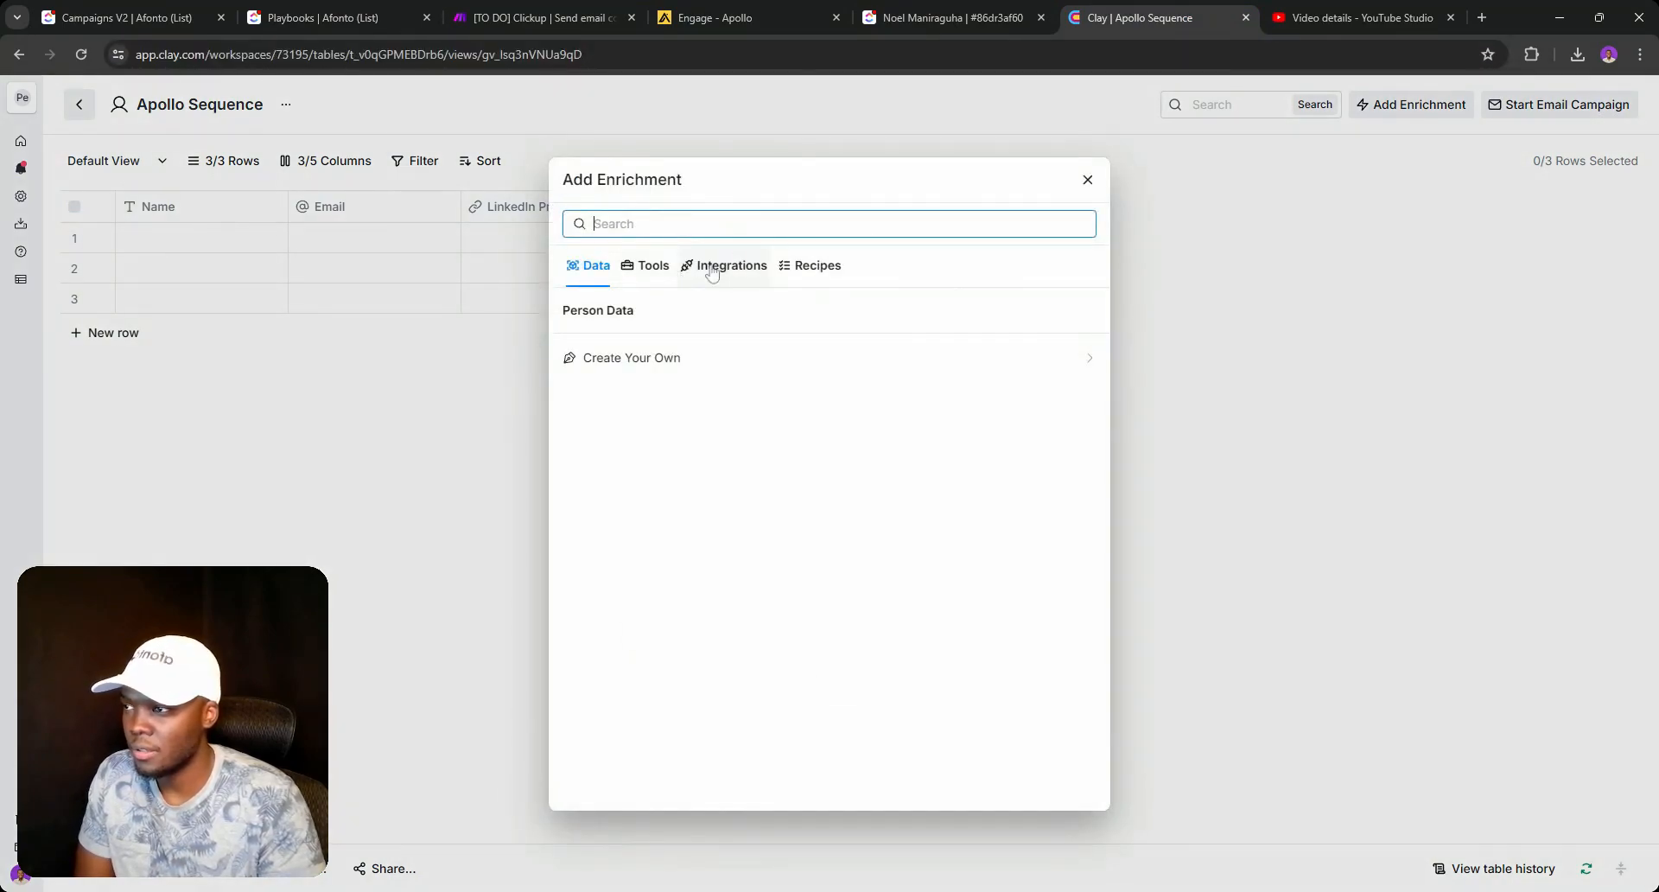
click(666, 267)
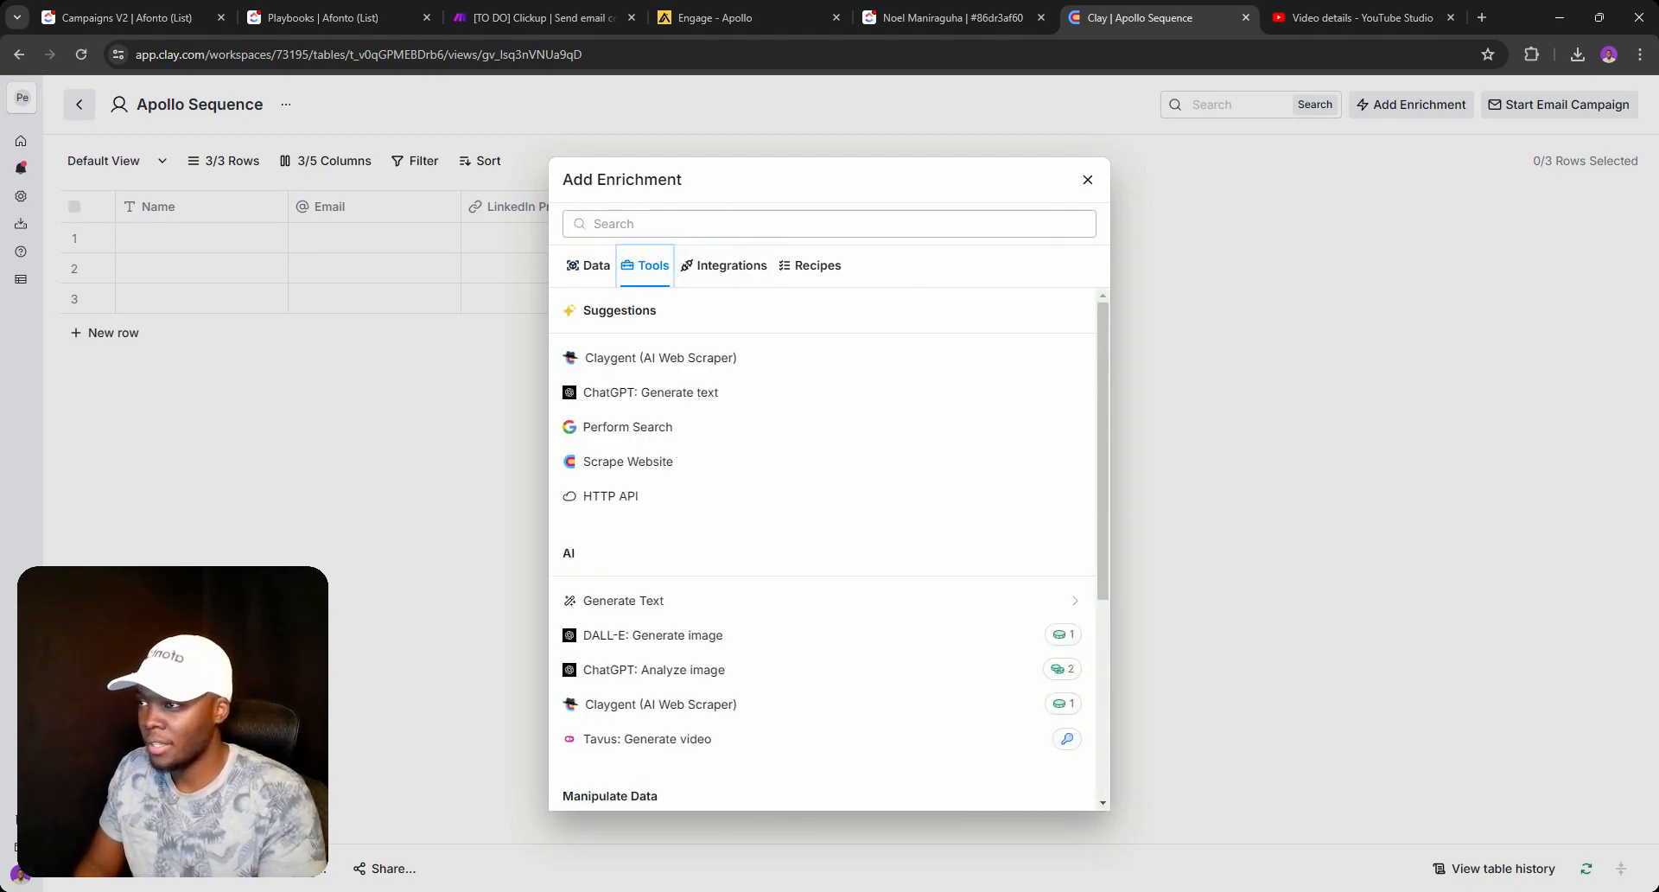
click(683, 224)
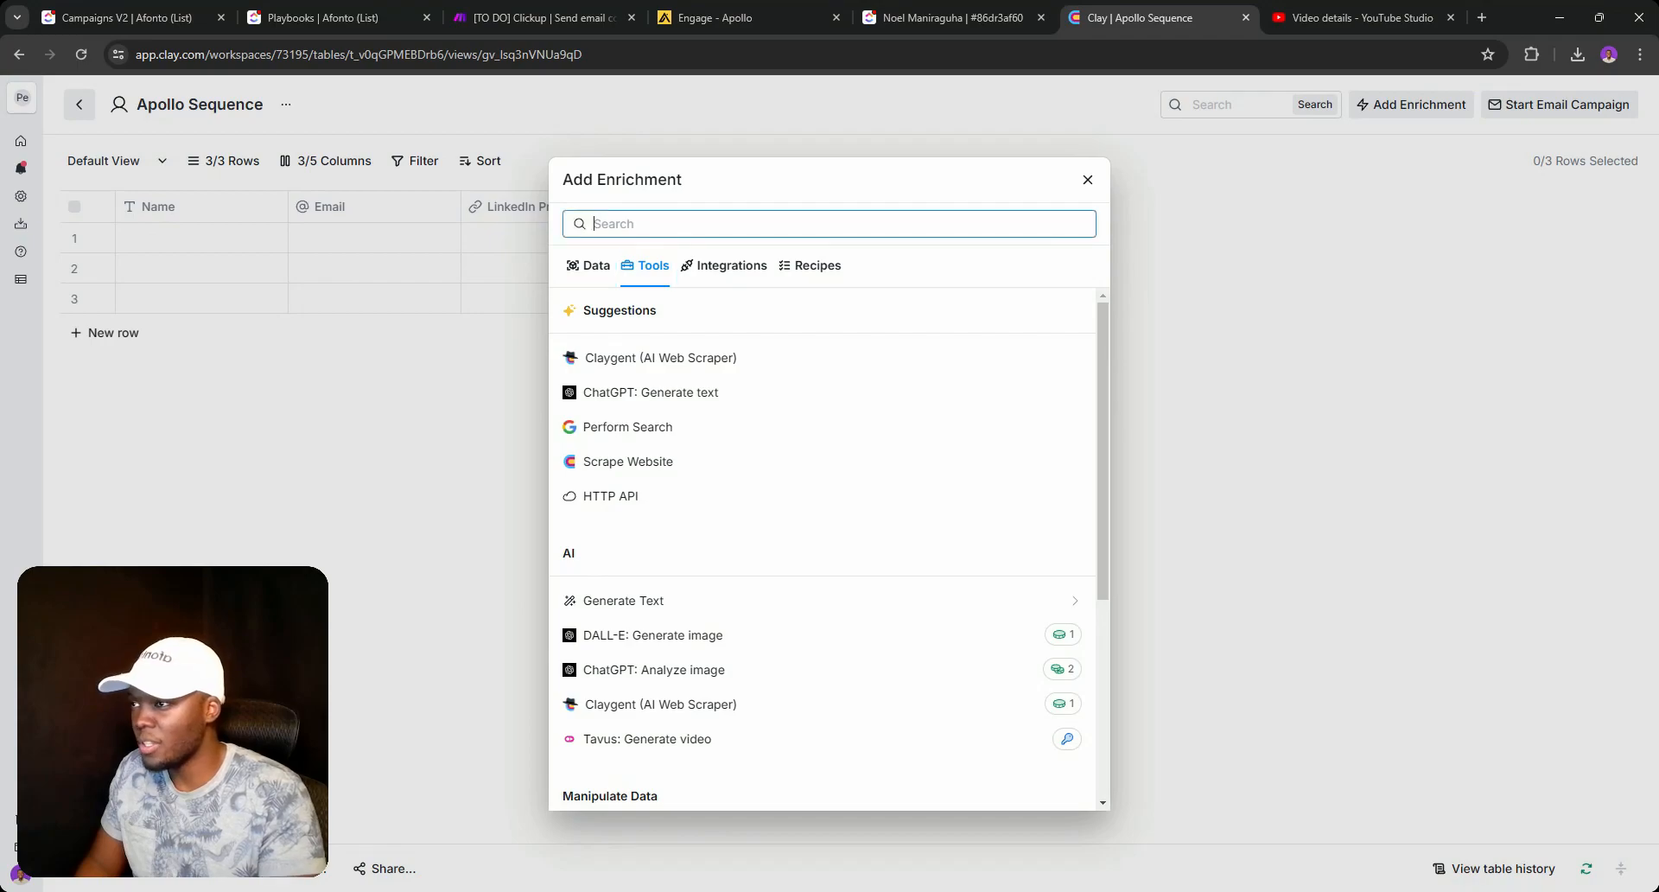
text(SMa)
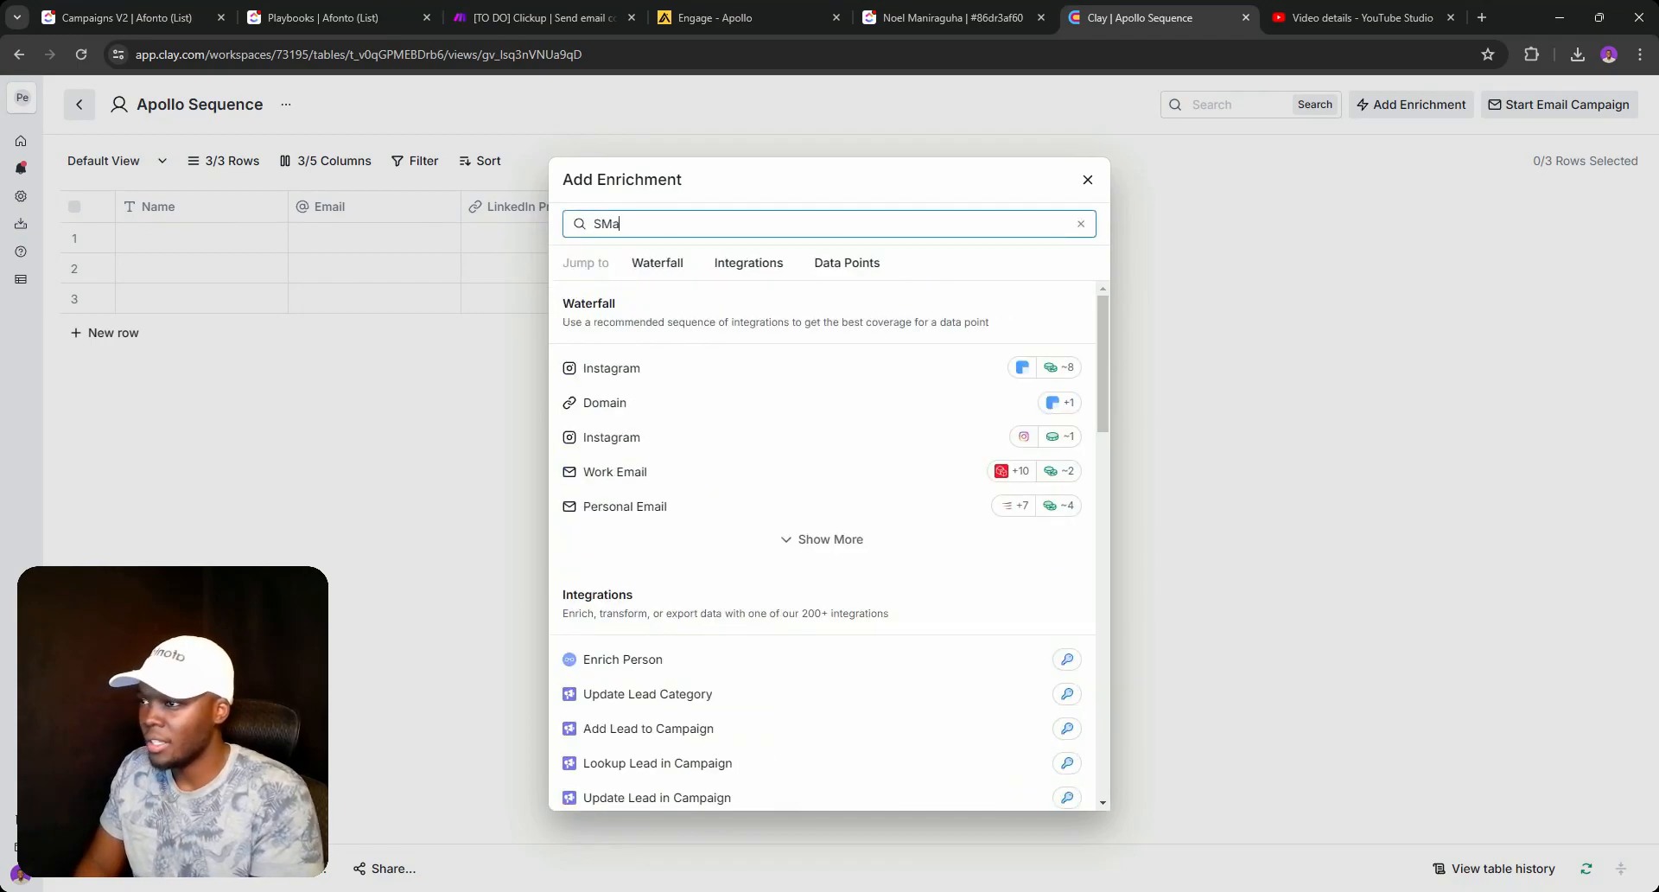
key(BackSpace)
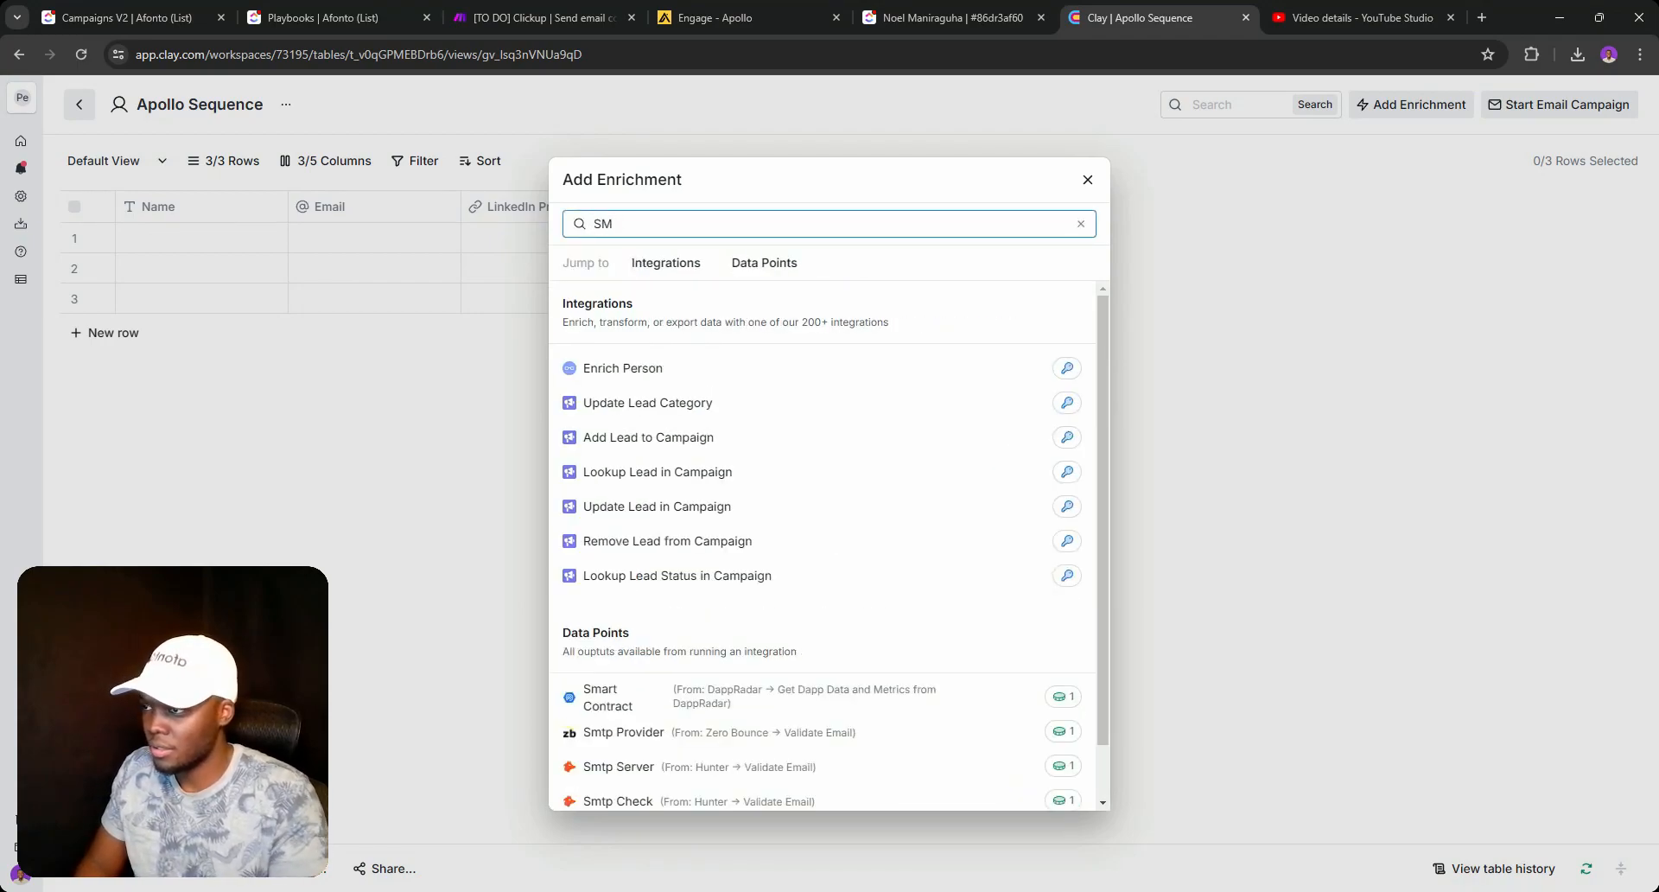
click(628, 437)
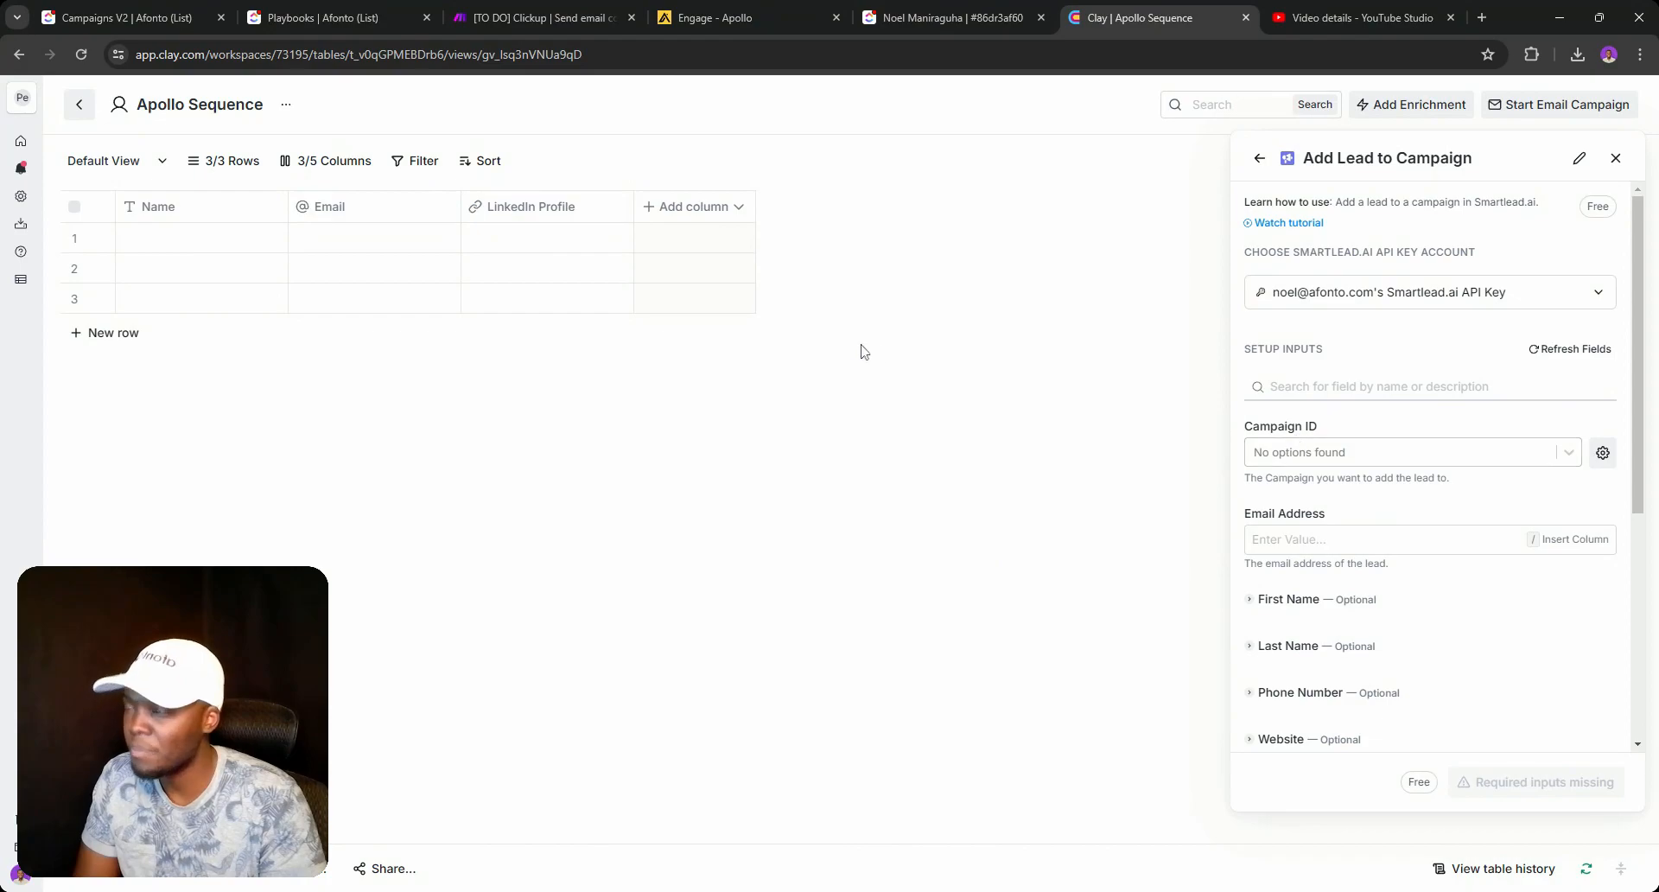
Review the Campaigns V2 list in ClickUp and the first_name and apollo_ai_personalized_opener variables in Apollo's Day 1 email.
click(227, 18)
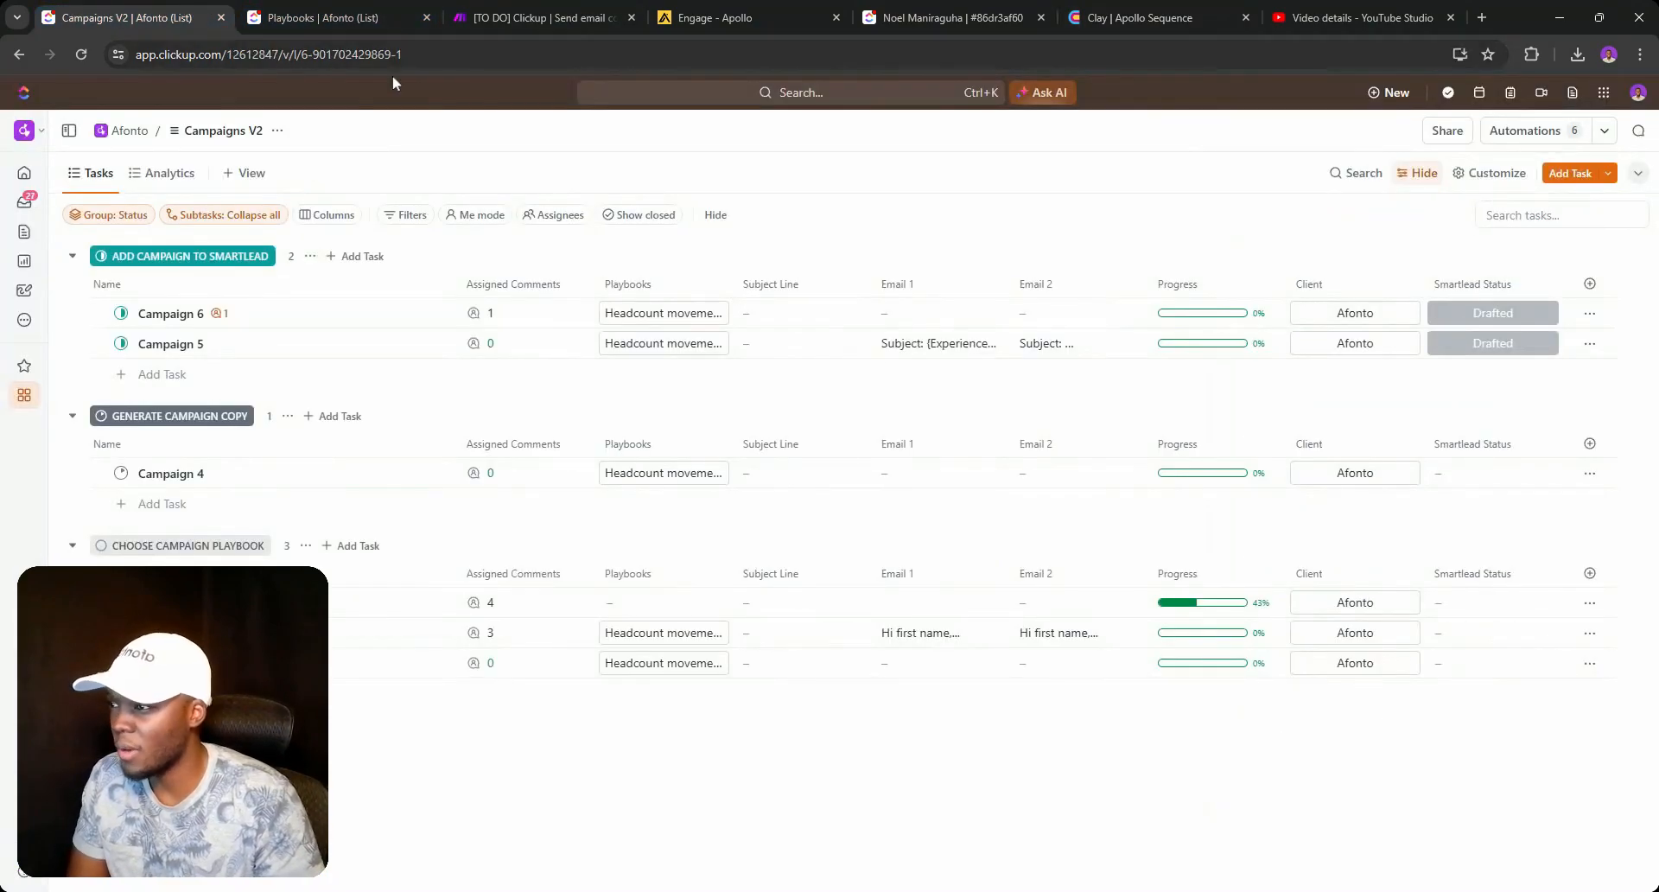
click(661, 18)
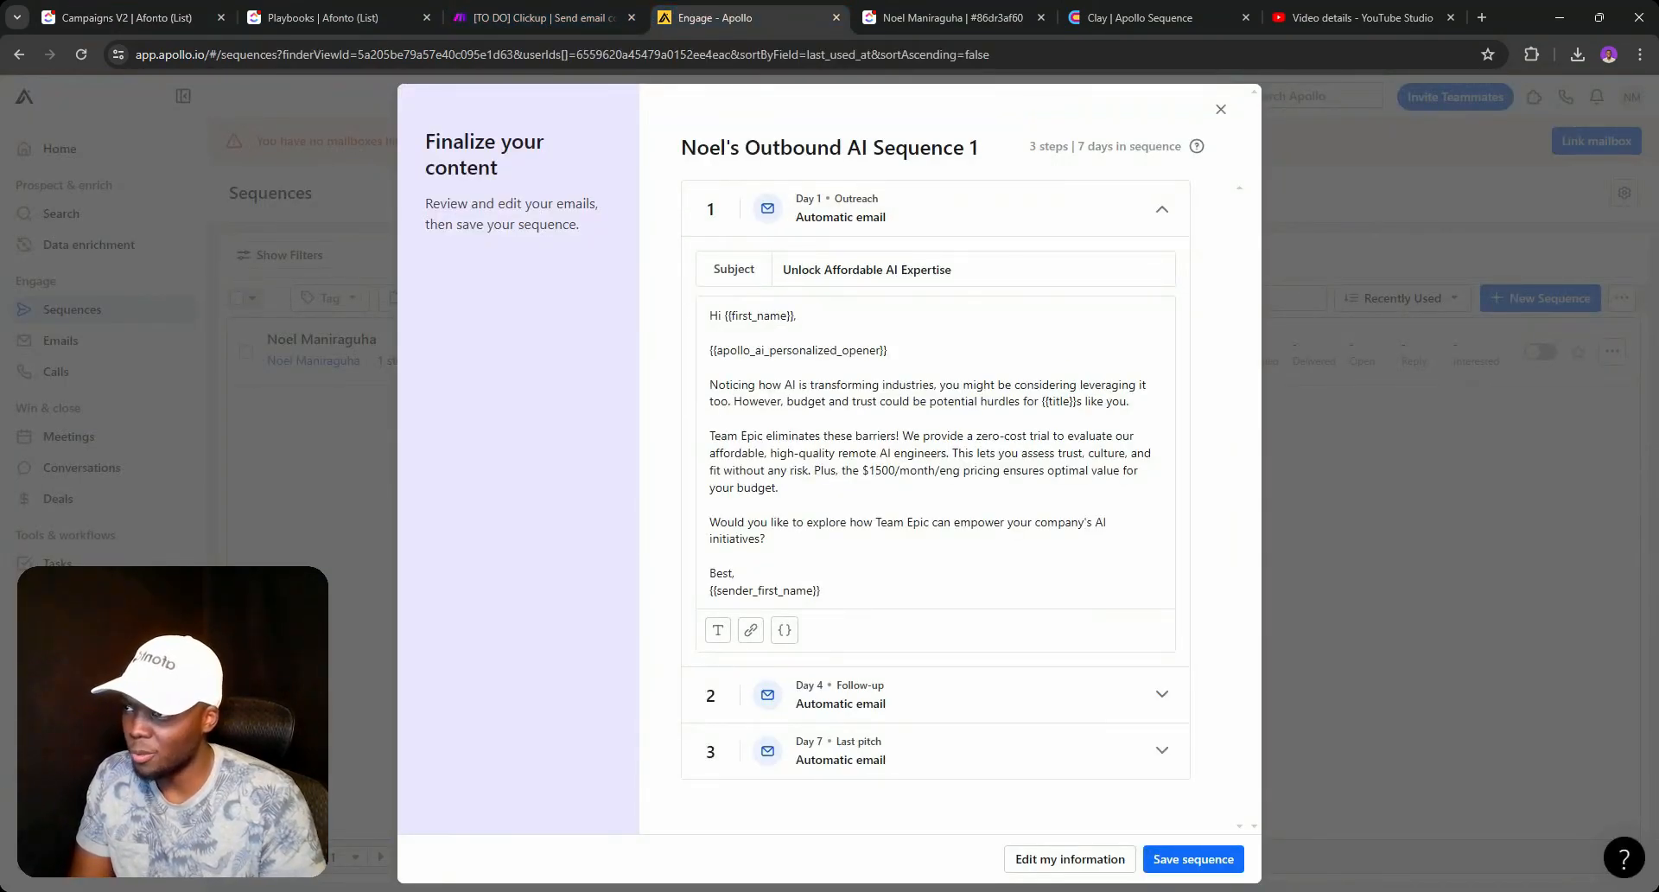
drag(709, 315, 795, 315)
click(846, 350)
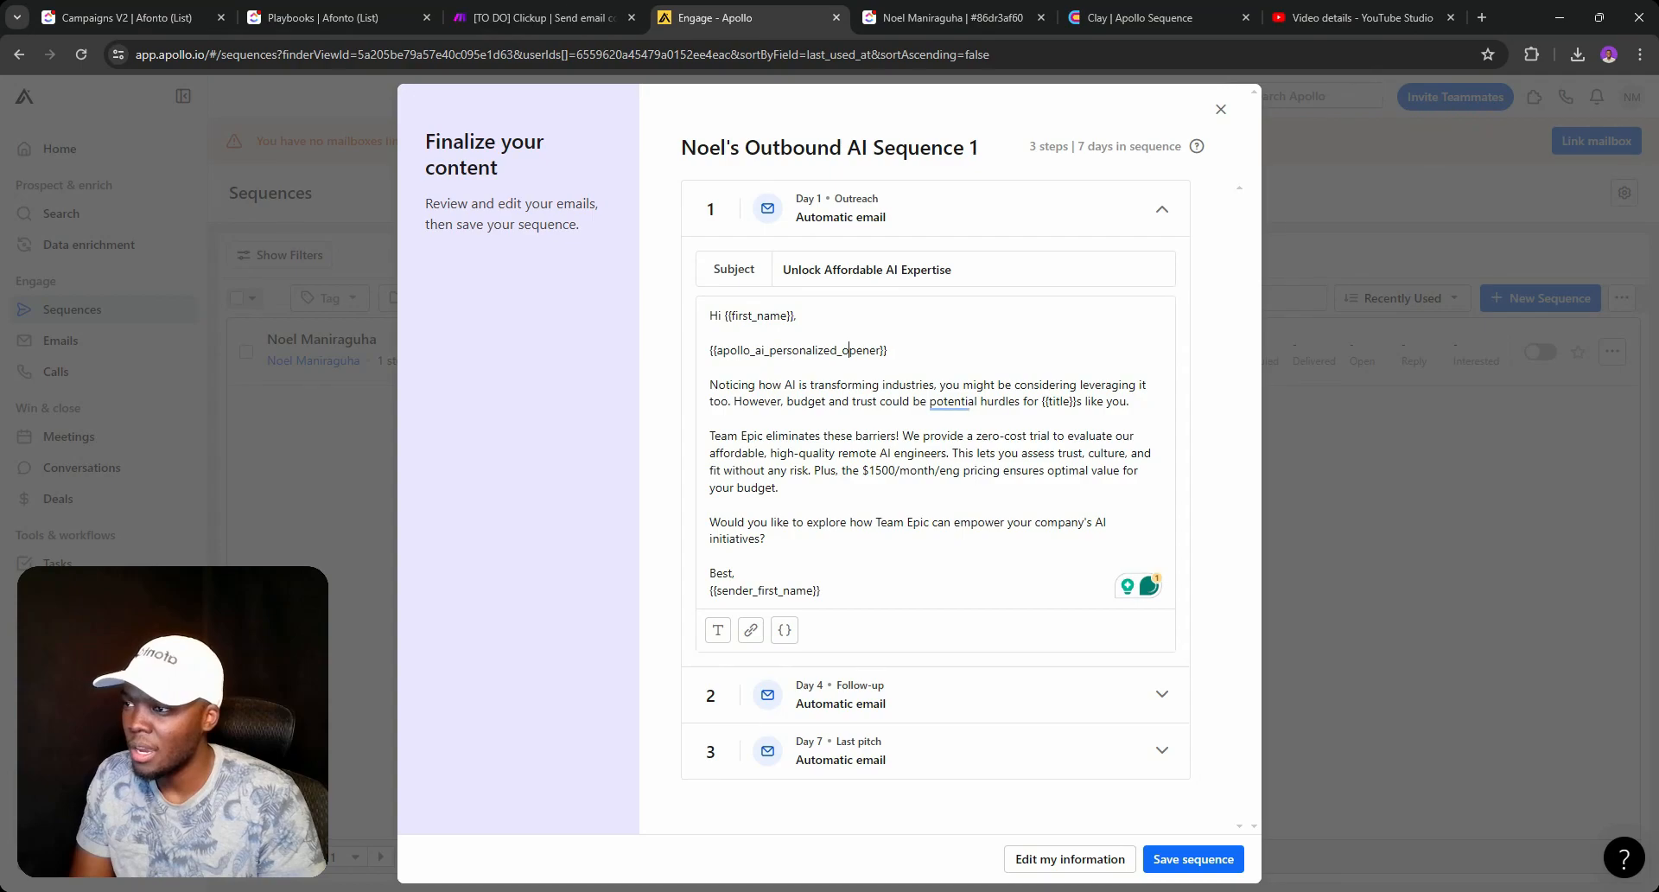
triple_click(847, 350)
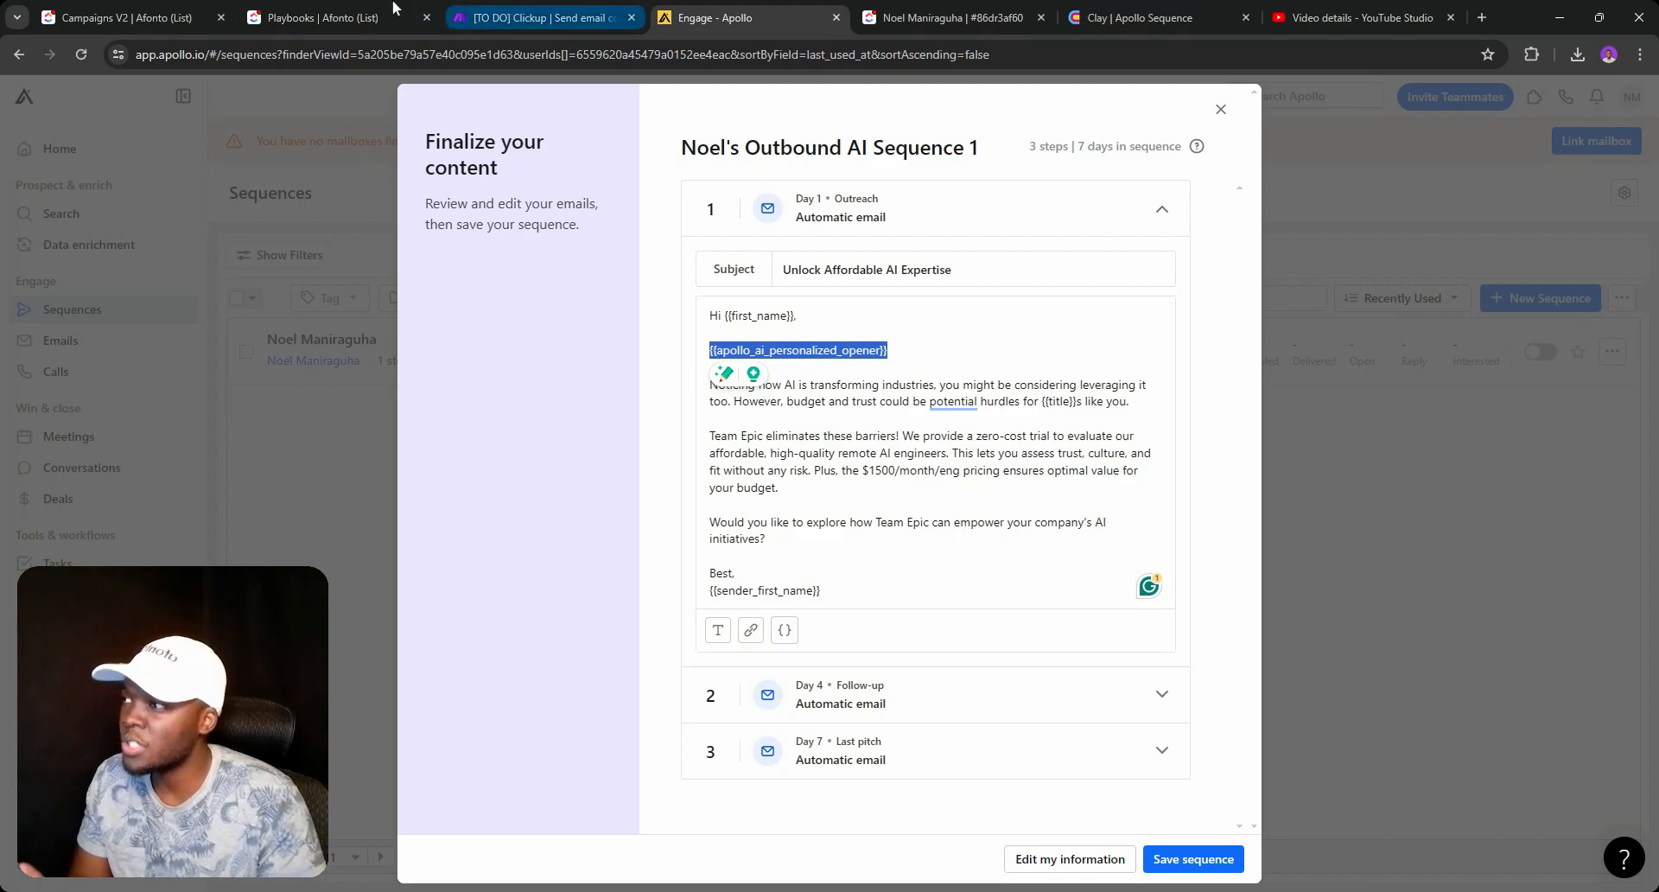
Compare Campaign 4's Email 1 field in ClickUp's Campaigns V2 list with the variables in Apollo's Day 1 email.
click(161, 10)
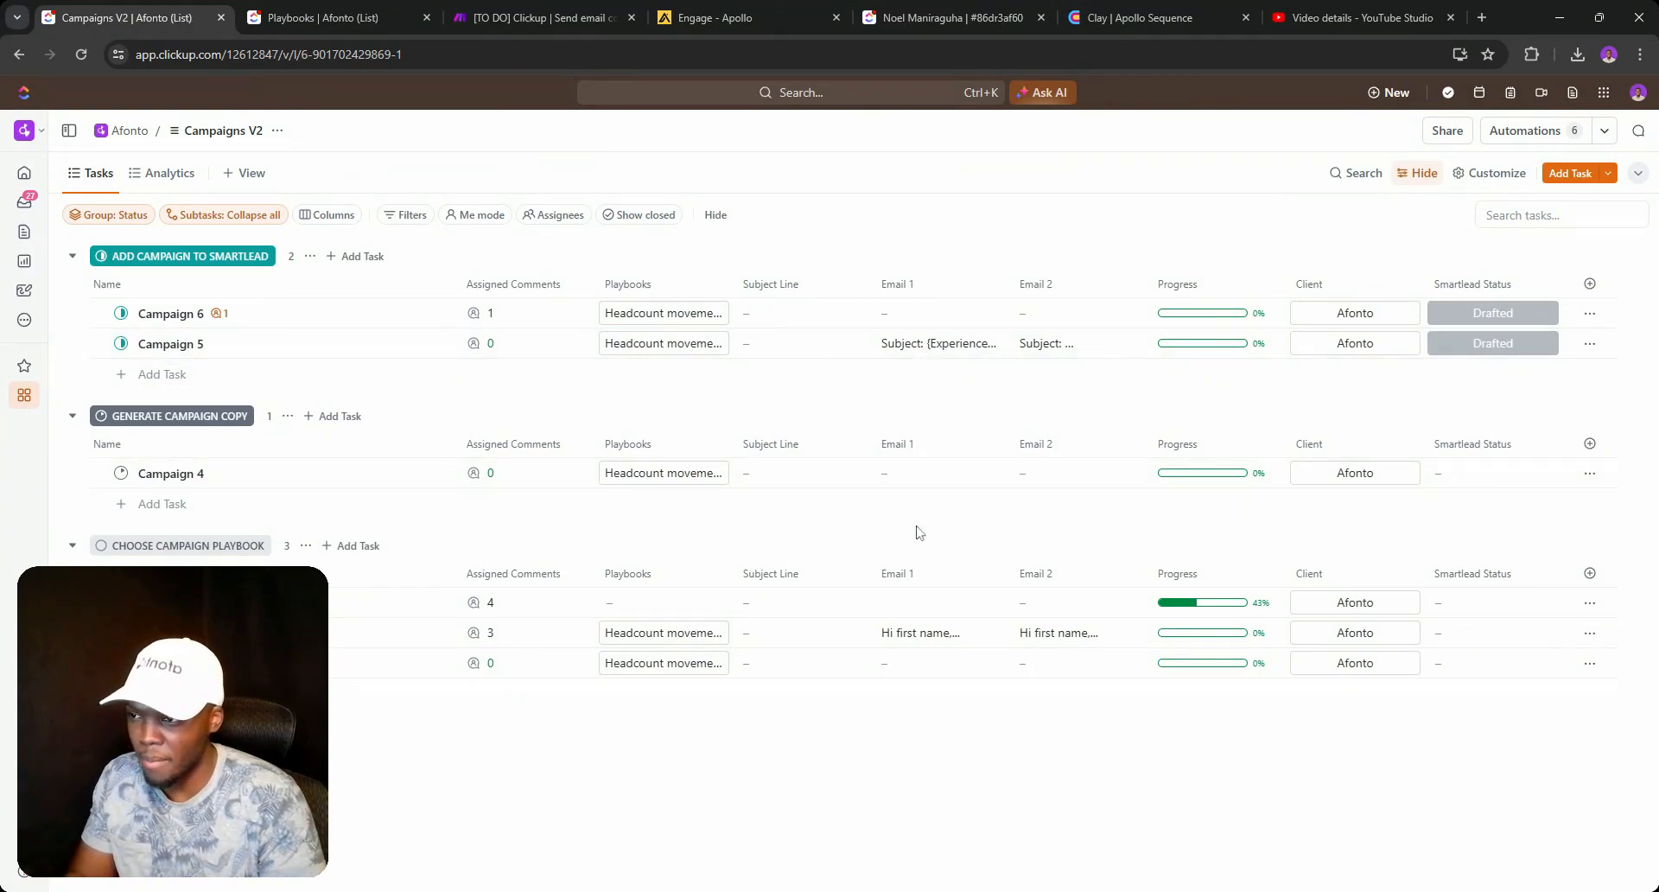
click(915, 471)
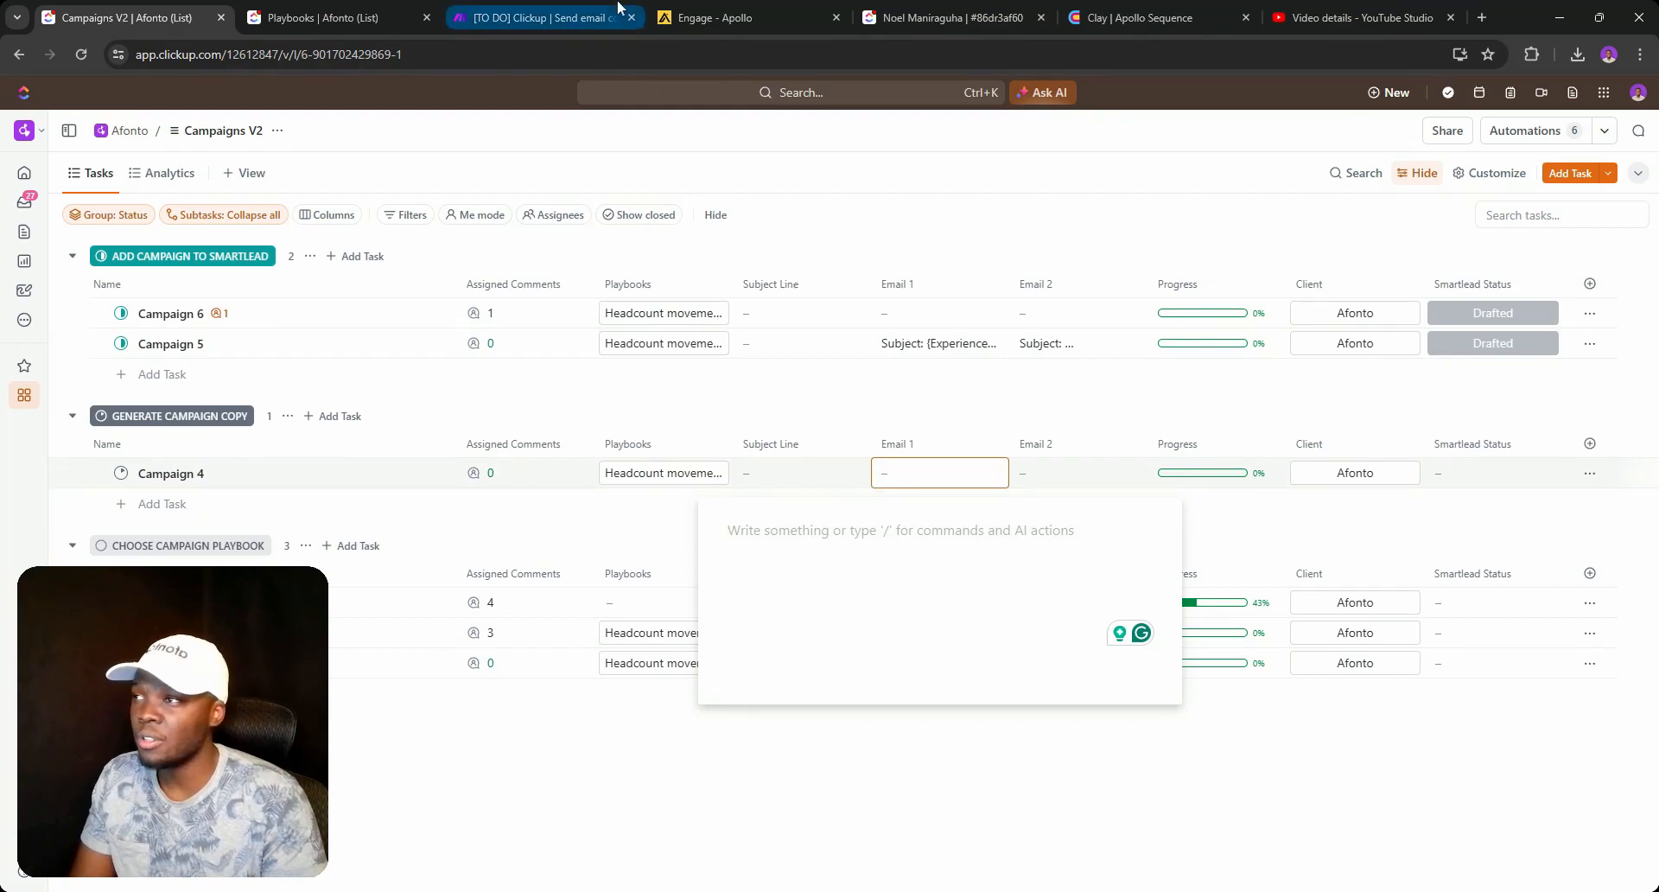
click(717, 10)
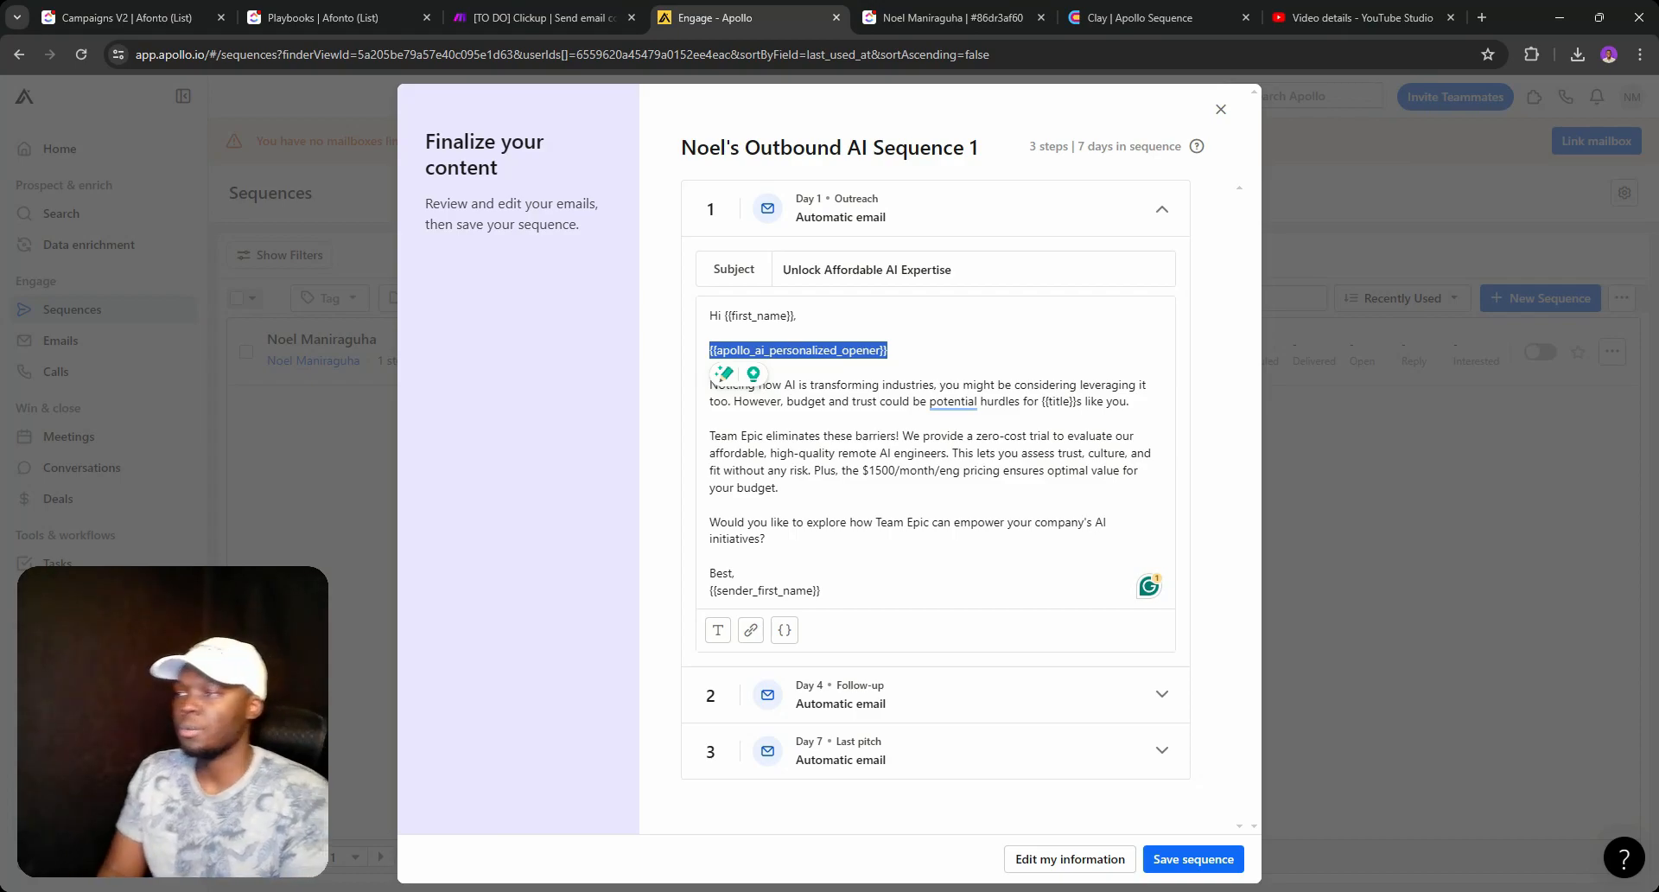
click(712, 333)
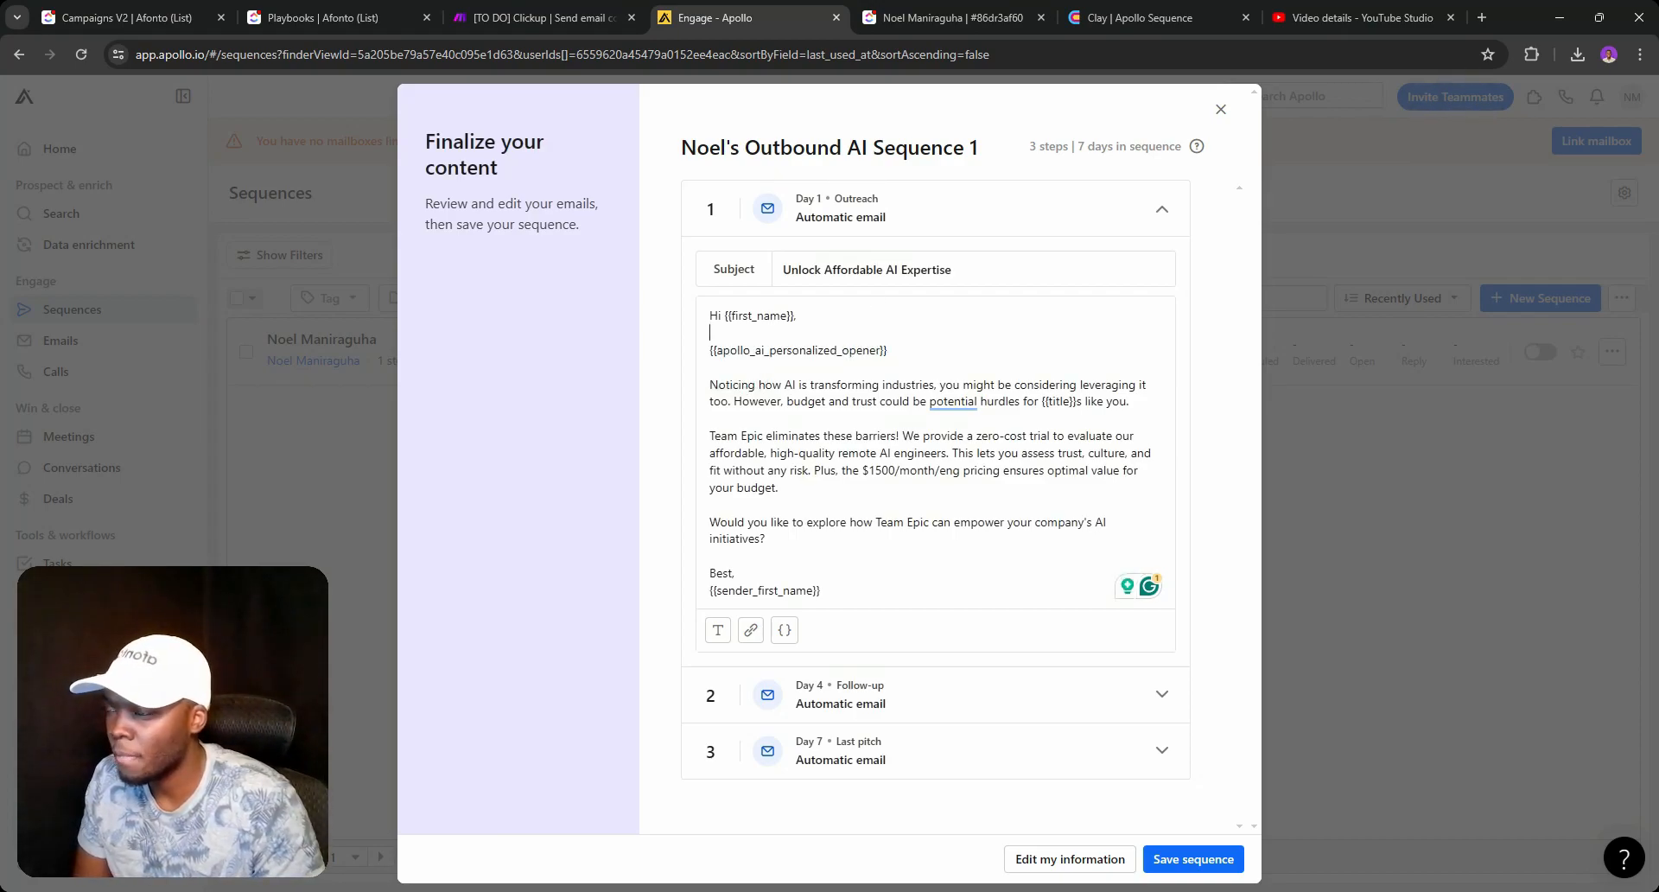
double_click(764, 350)
click(737, 316)
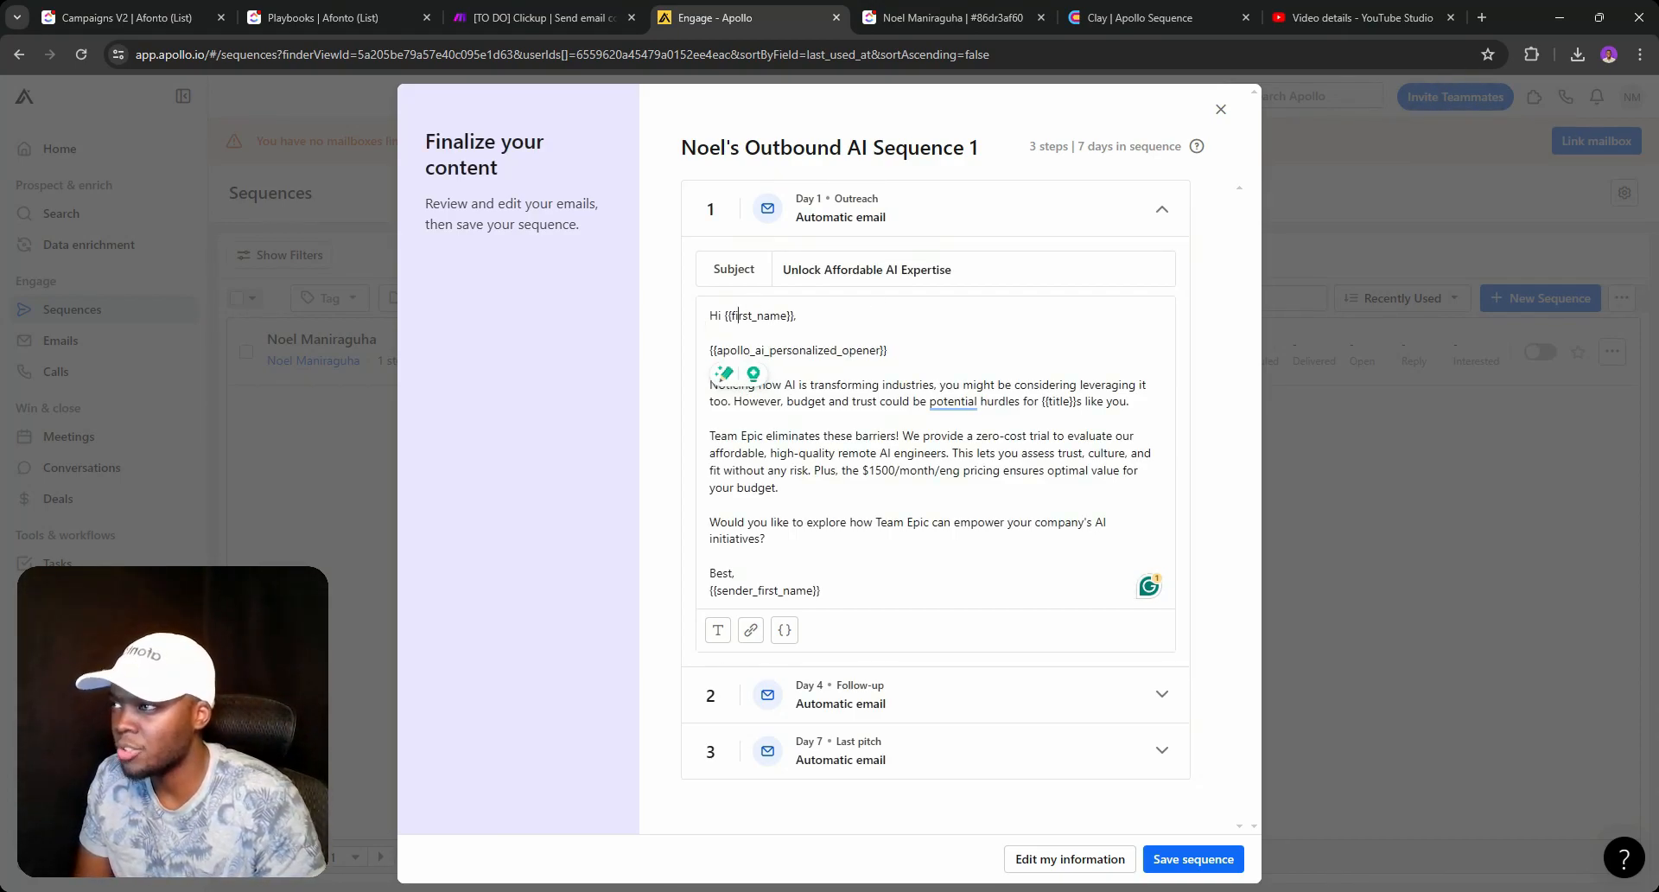
Return to ClickUp's Playbooks list and open the Email 1 playbook field of the Apollo Sequence task.
click(282, 19)
click(491, 17)
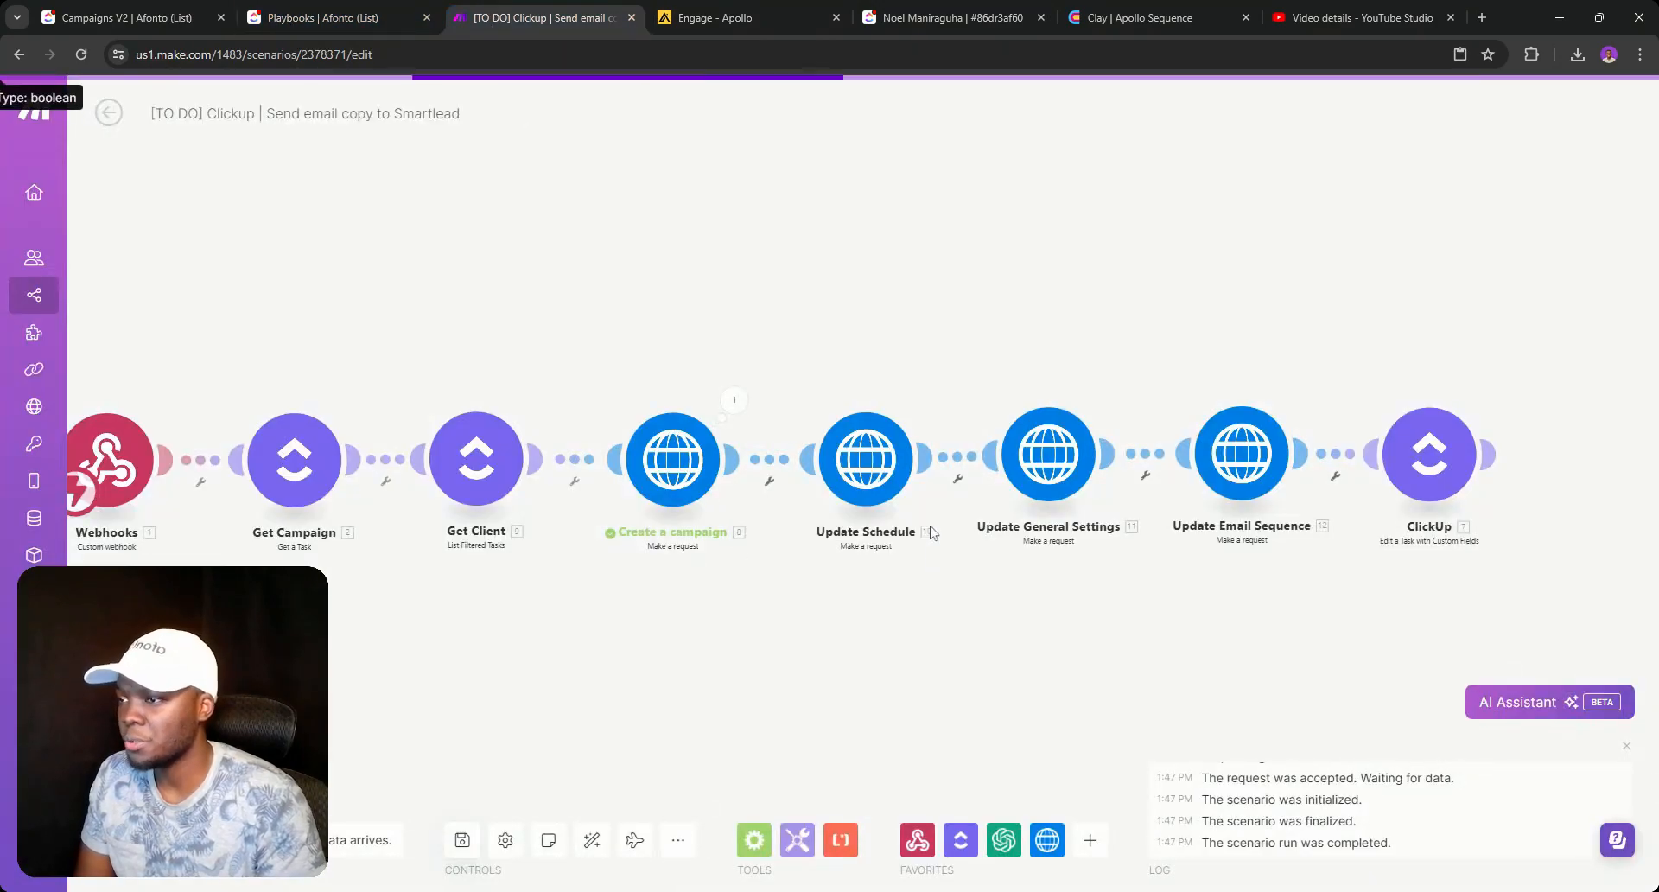
click(327, 9)
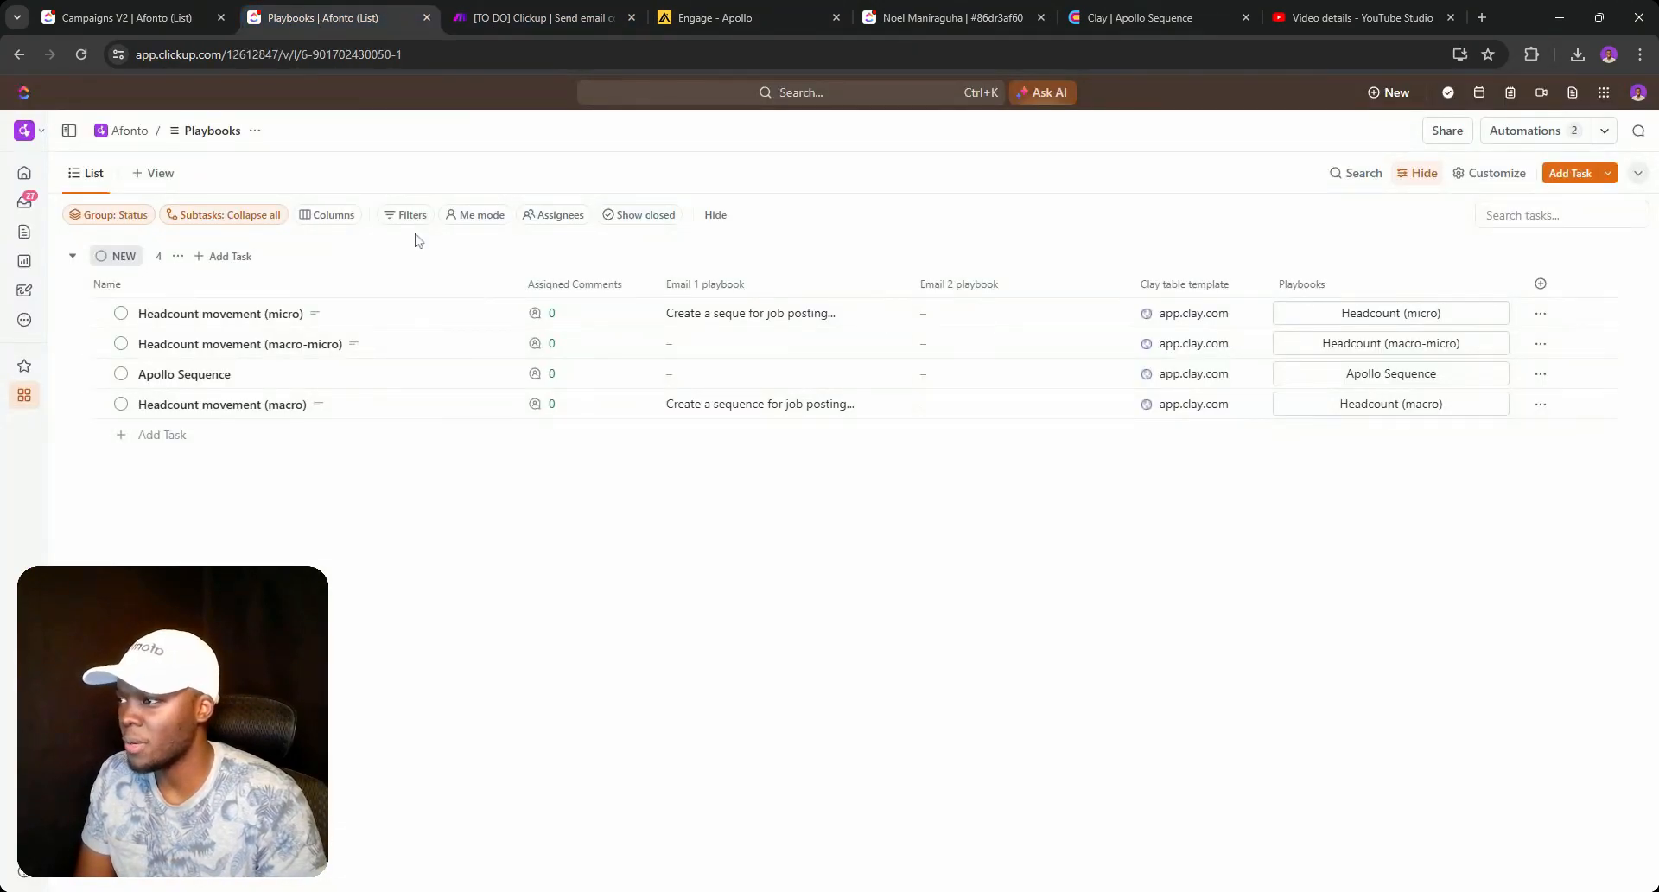
click(706, 9)
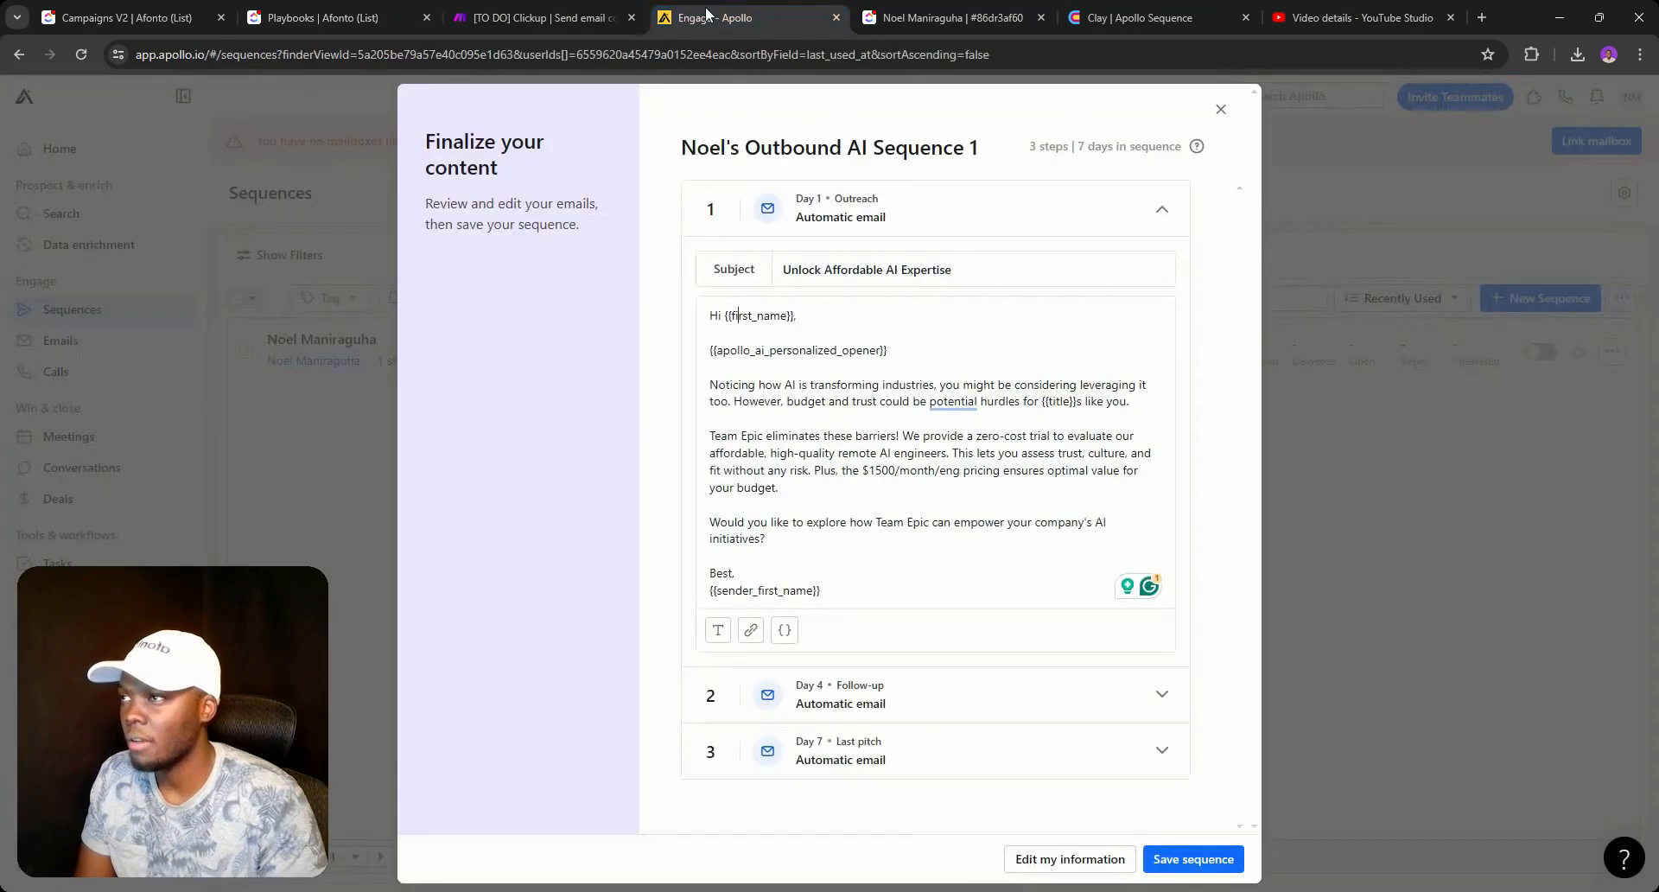
click(341, 12)
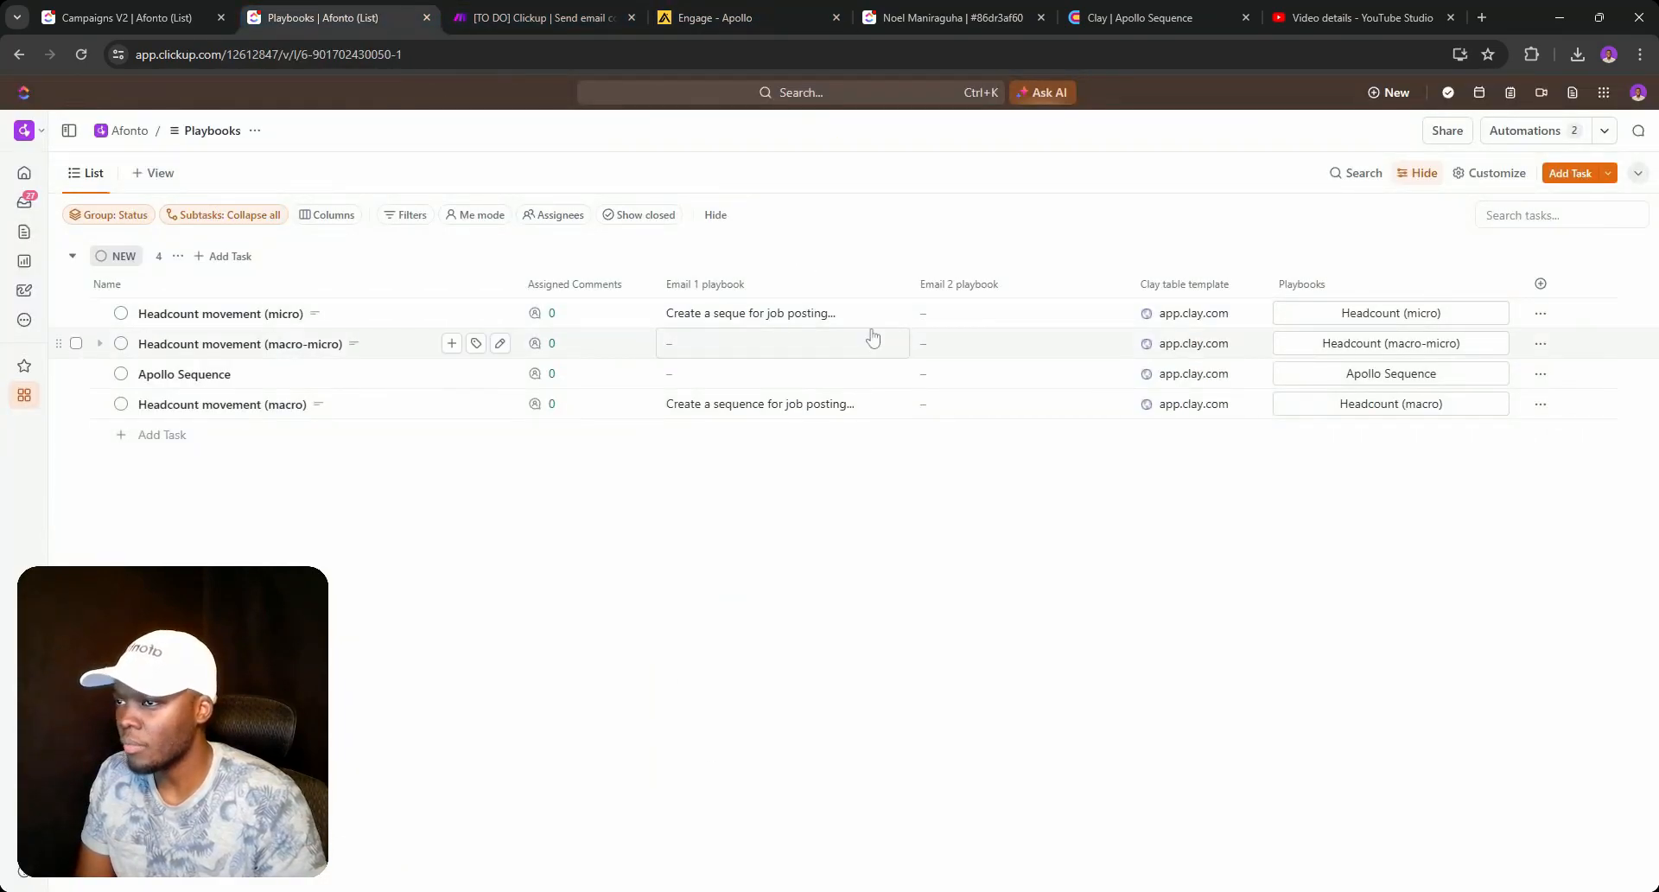
click(744, 377)
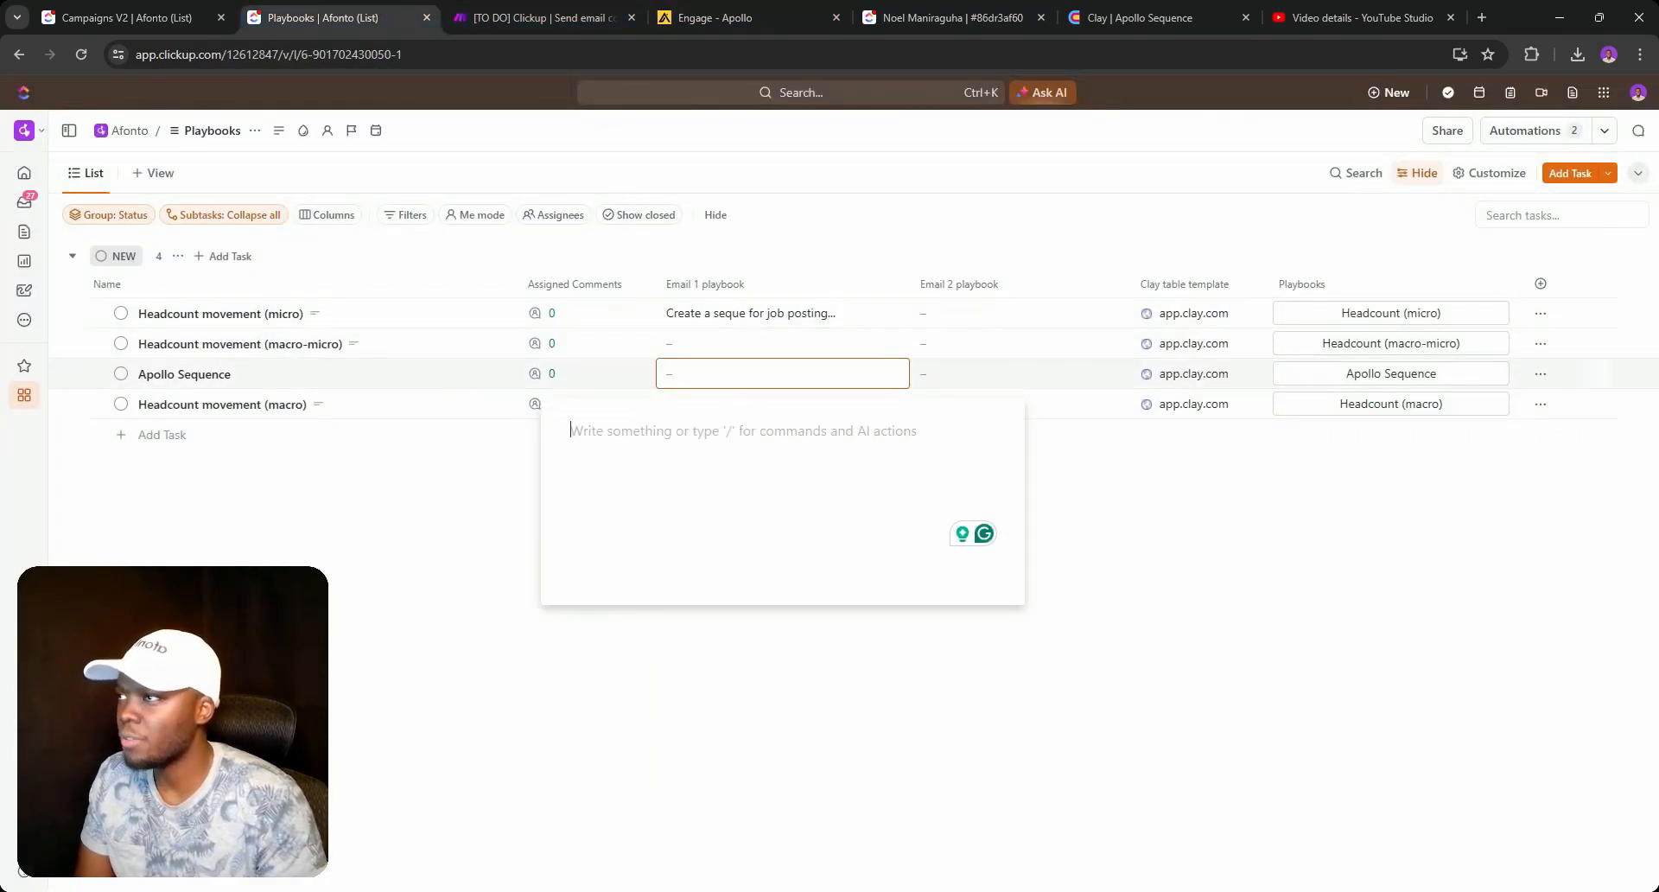
In Make, find the campaign scenarios and open Clickup | Generate Campaign Copy.
click(468, 10)
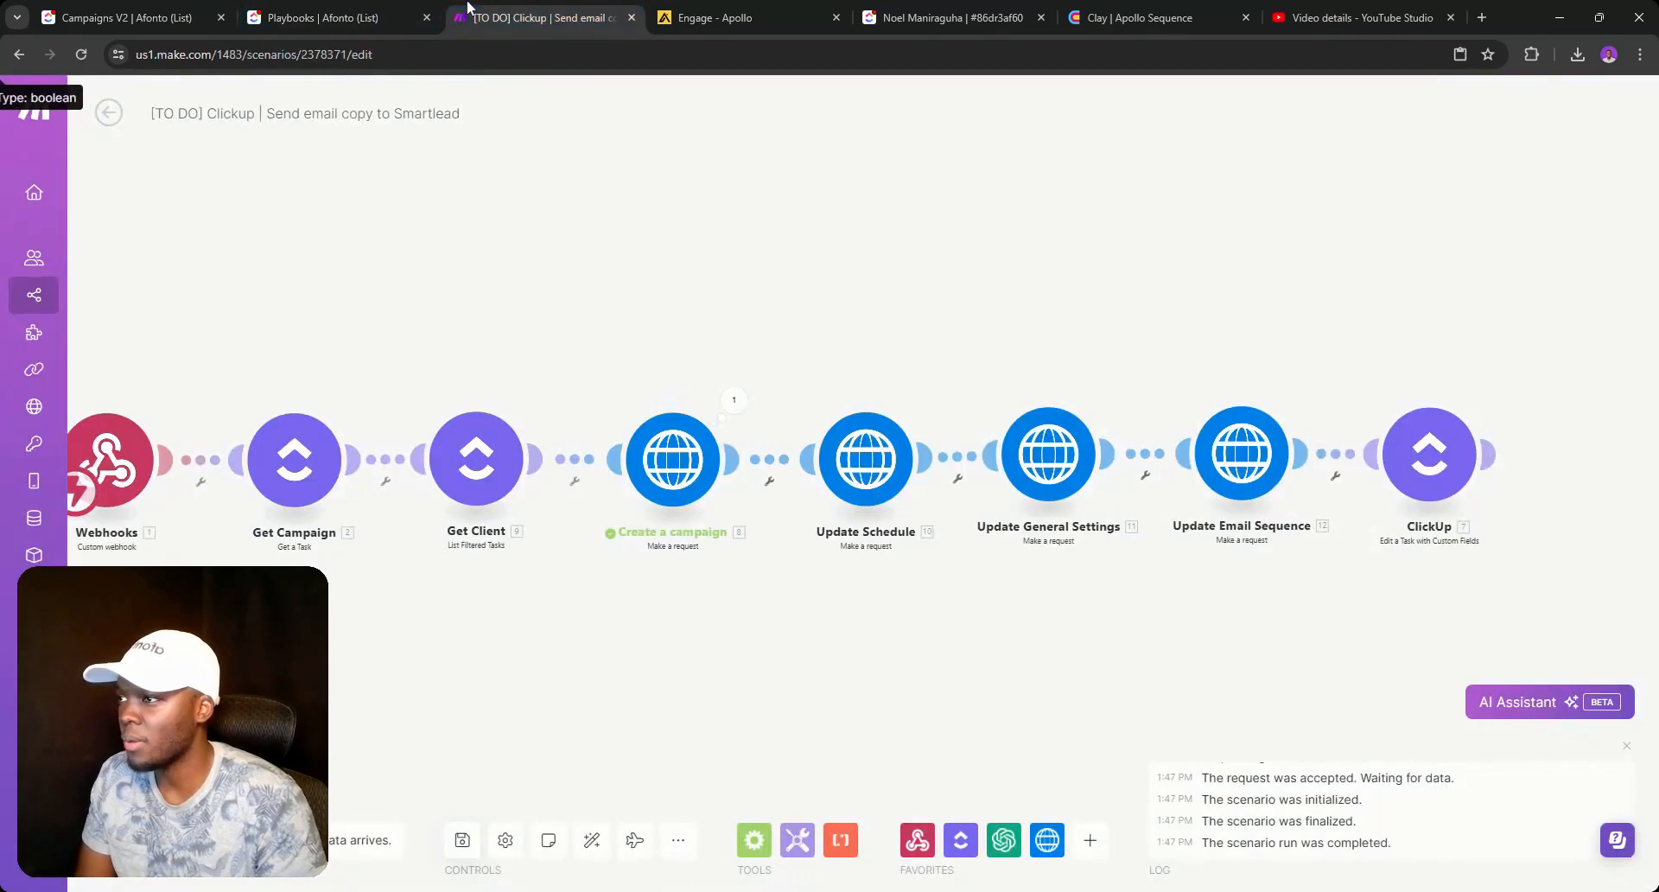
key(alt+d)
key(alt+Return)
click(486, 7)
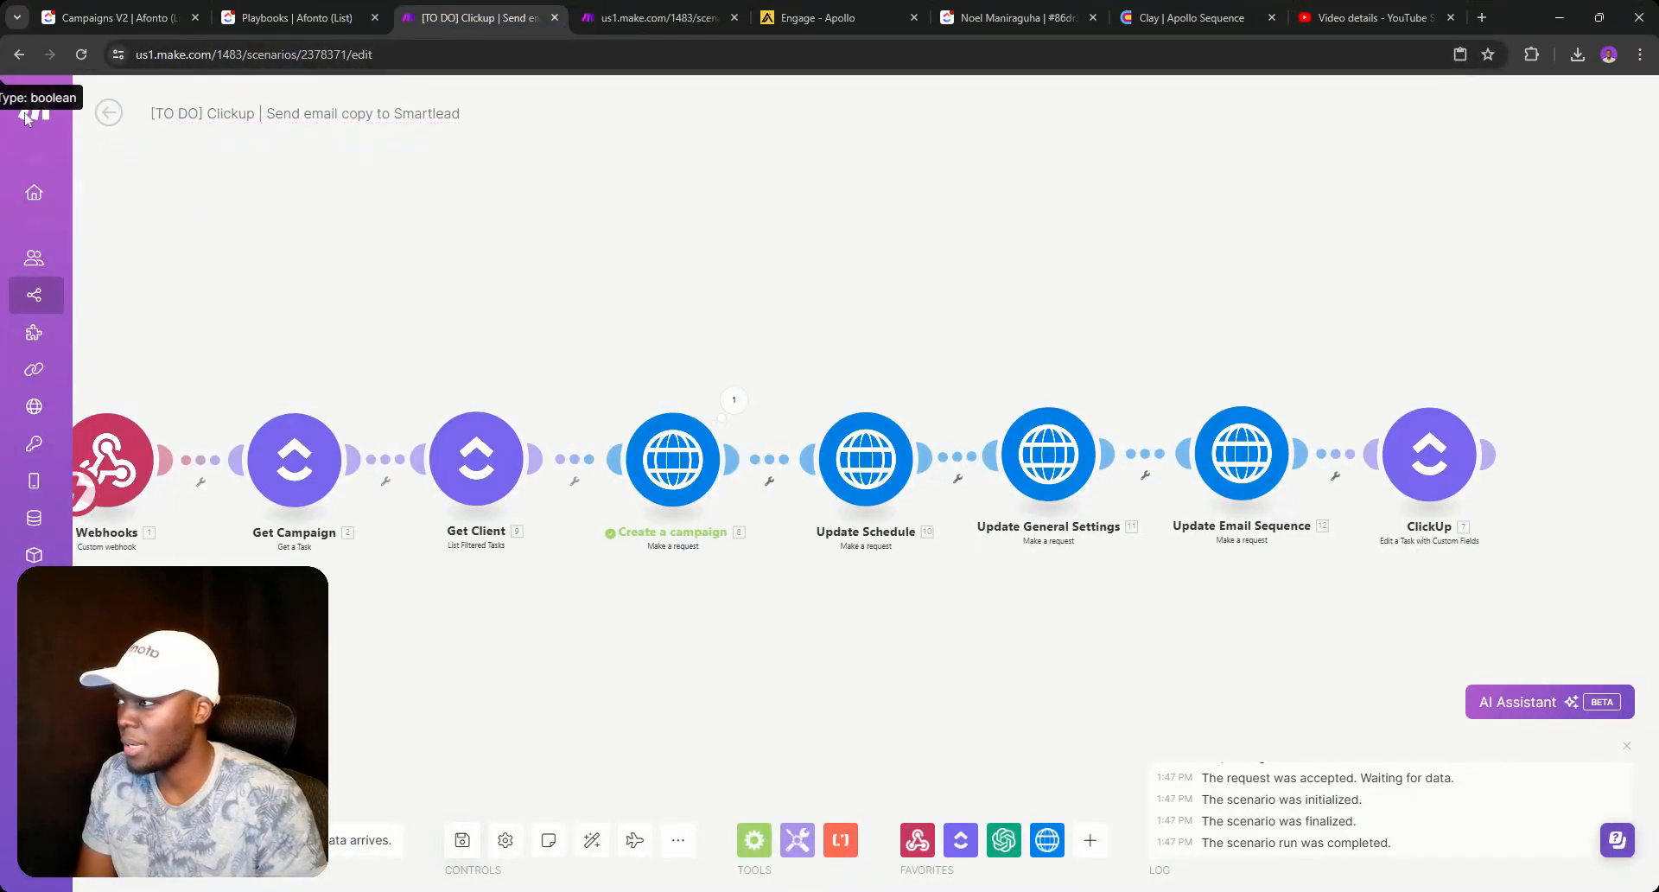
click(115, 119)
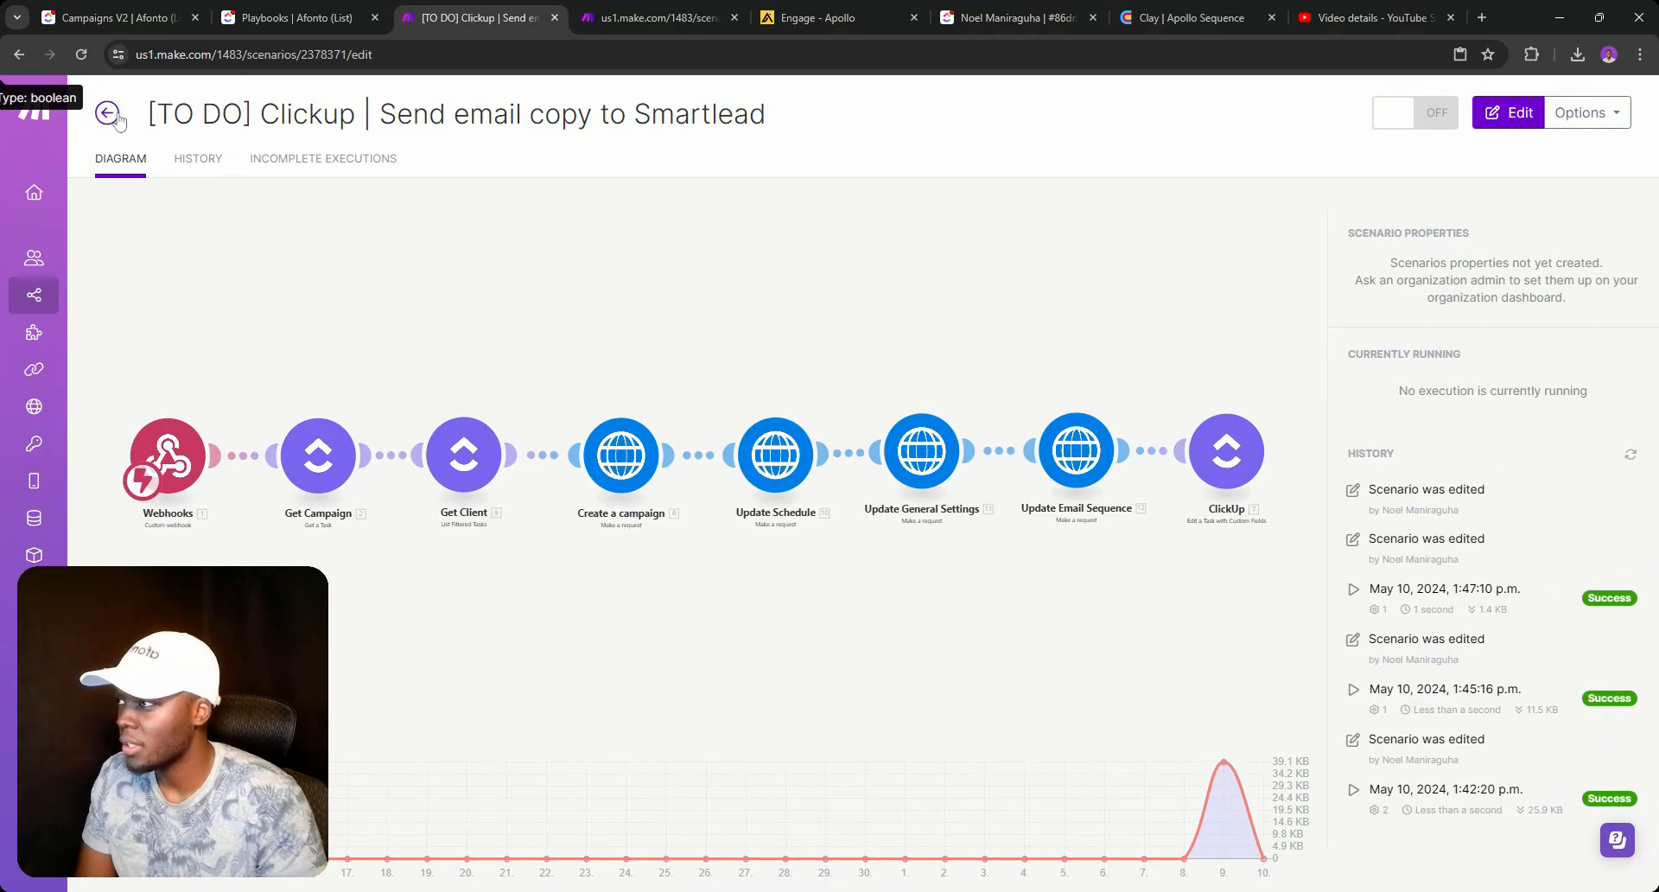
click(204, 116)
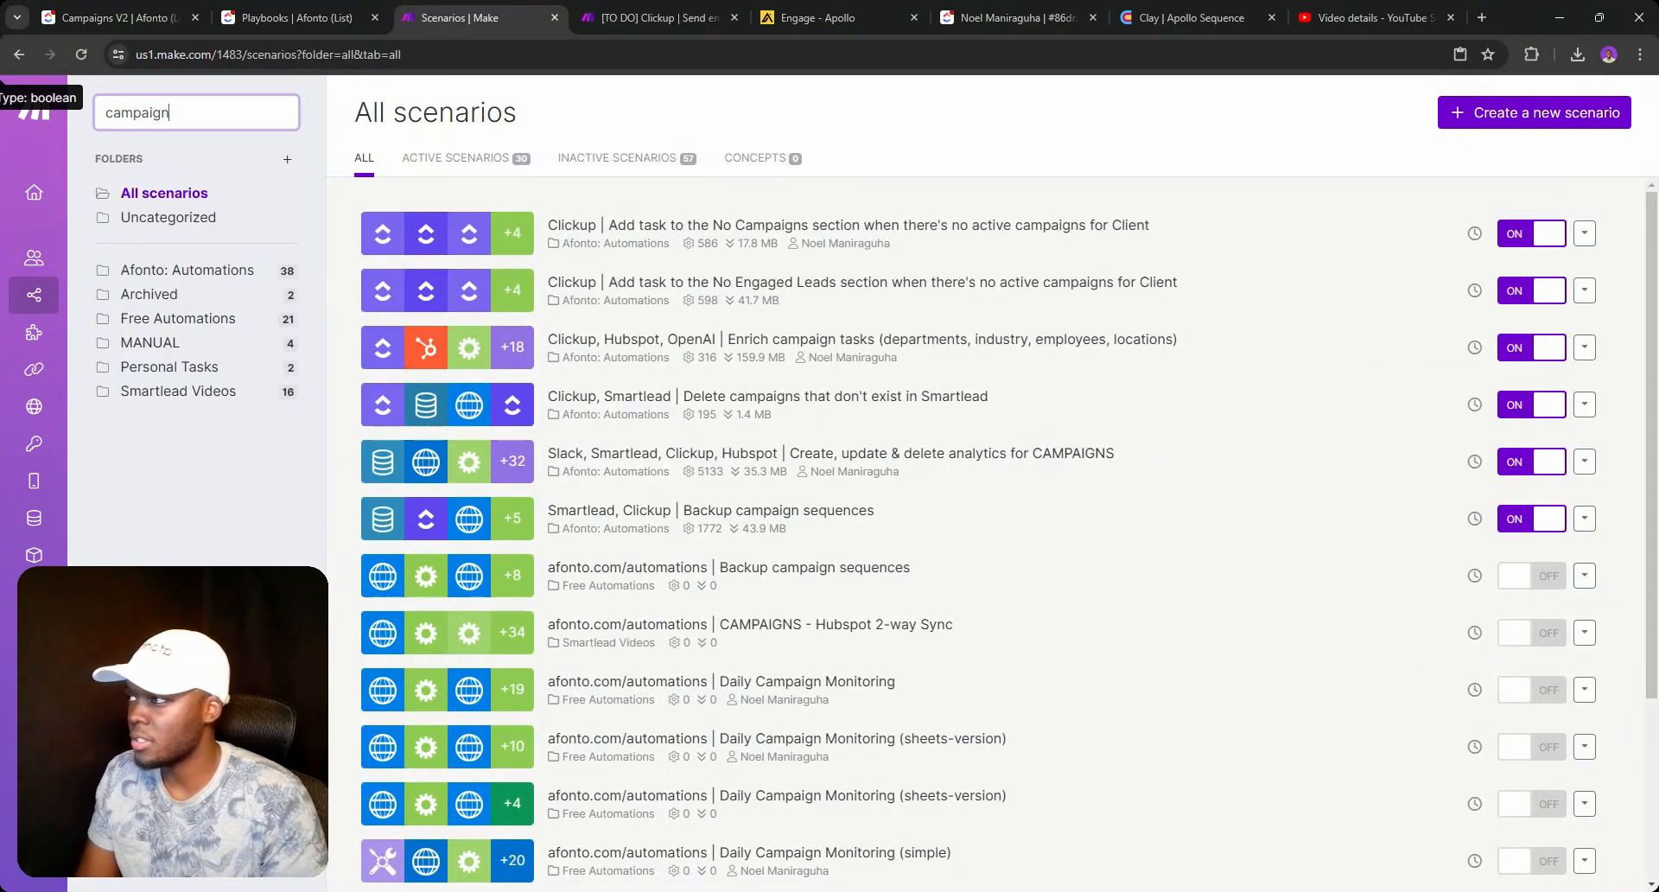
key(ctrl+a)
key(Right)
scroll(1045, 463, down, 3)
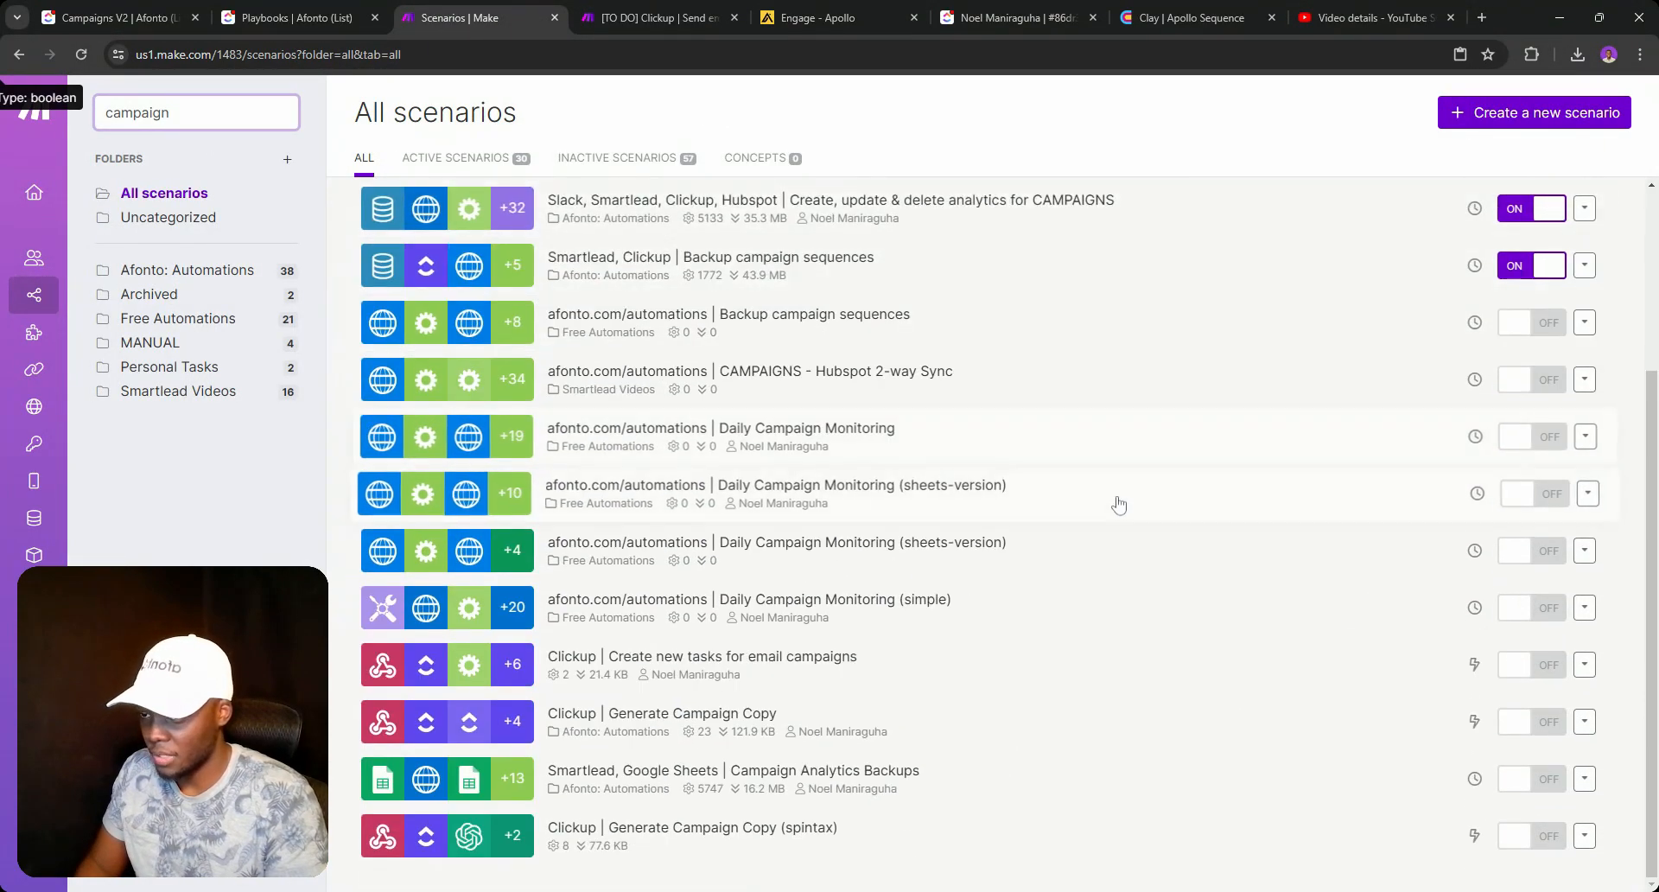
click(745, 716)
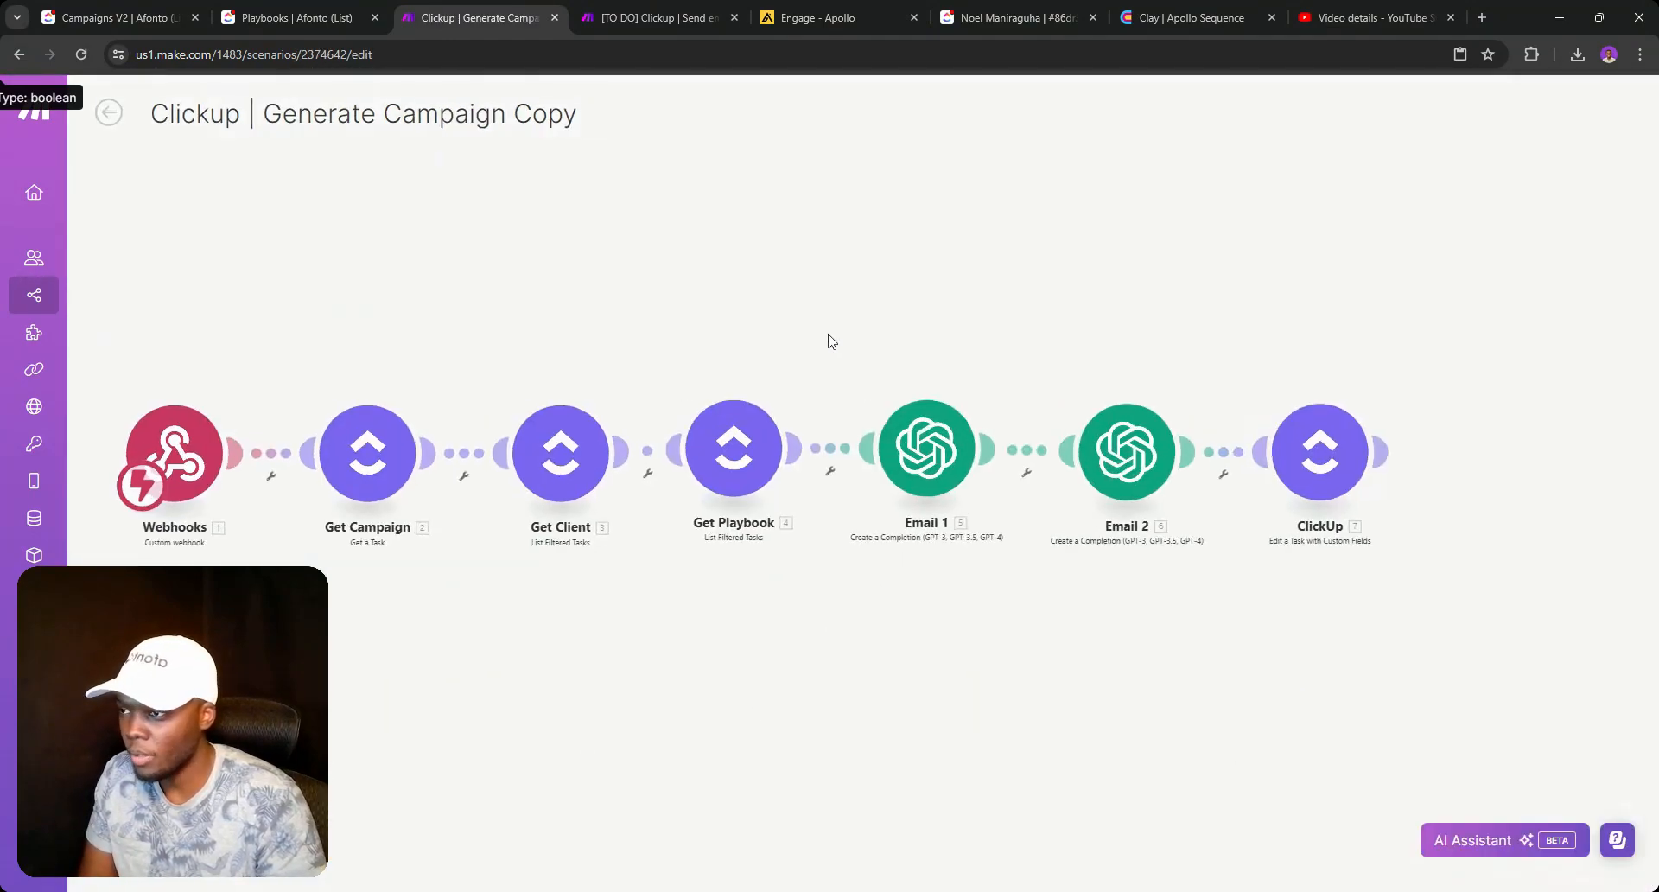
Examine the Email 1 OpenAI module's prompt and its link to the Email 1 playbook field in ClickUp.
click(1056, 445)
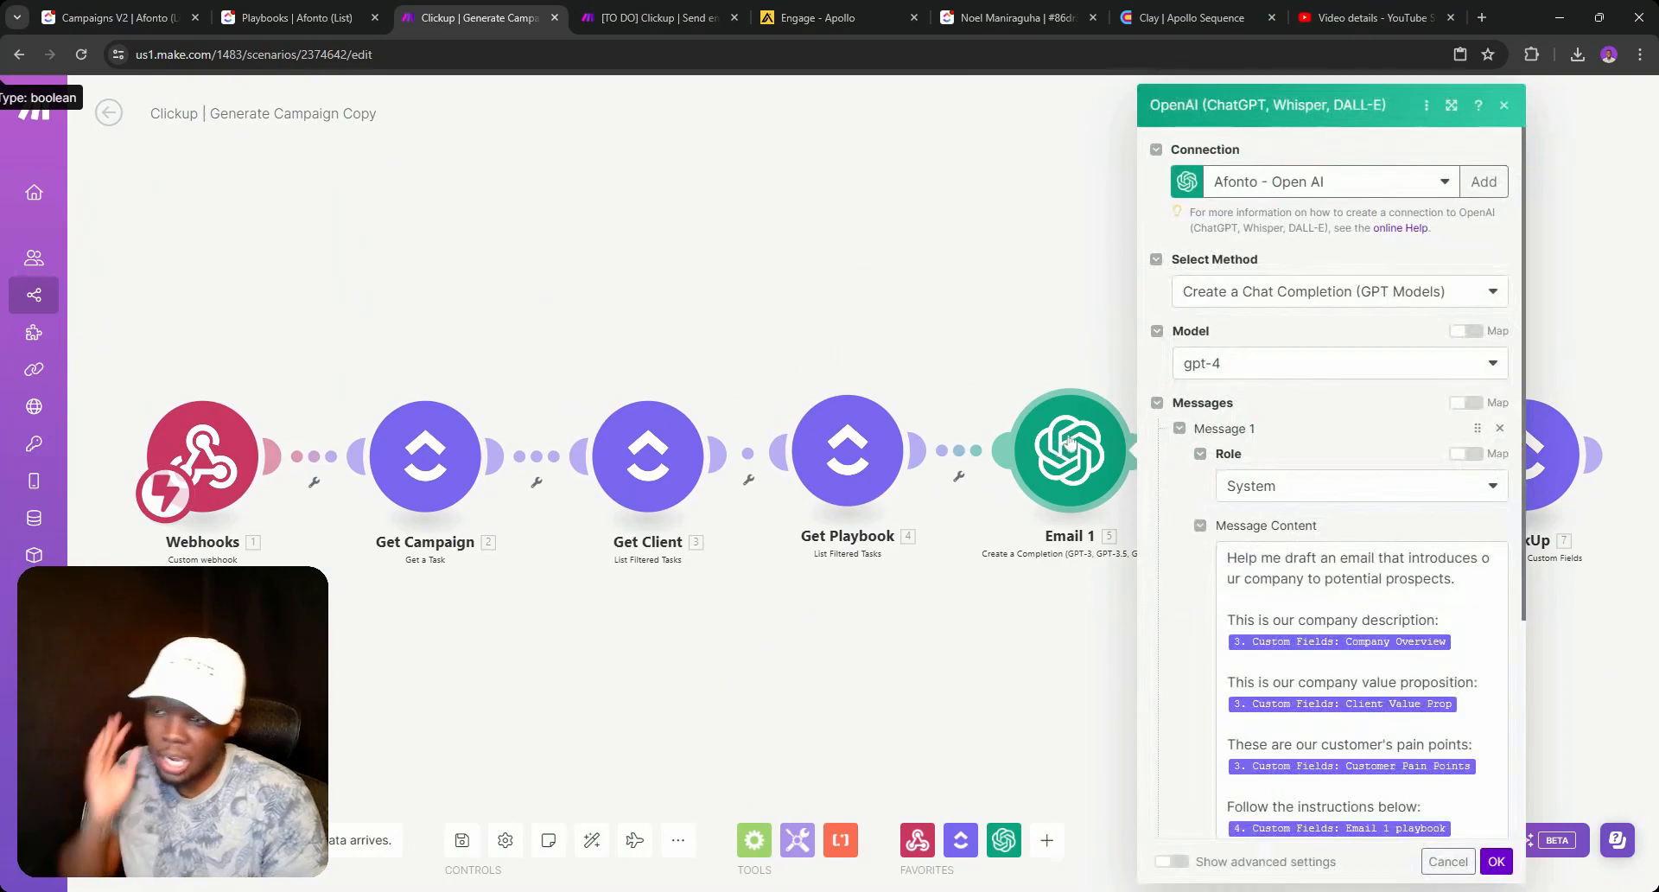
scroll(1193, 439, down, 2)
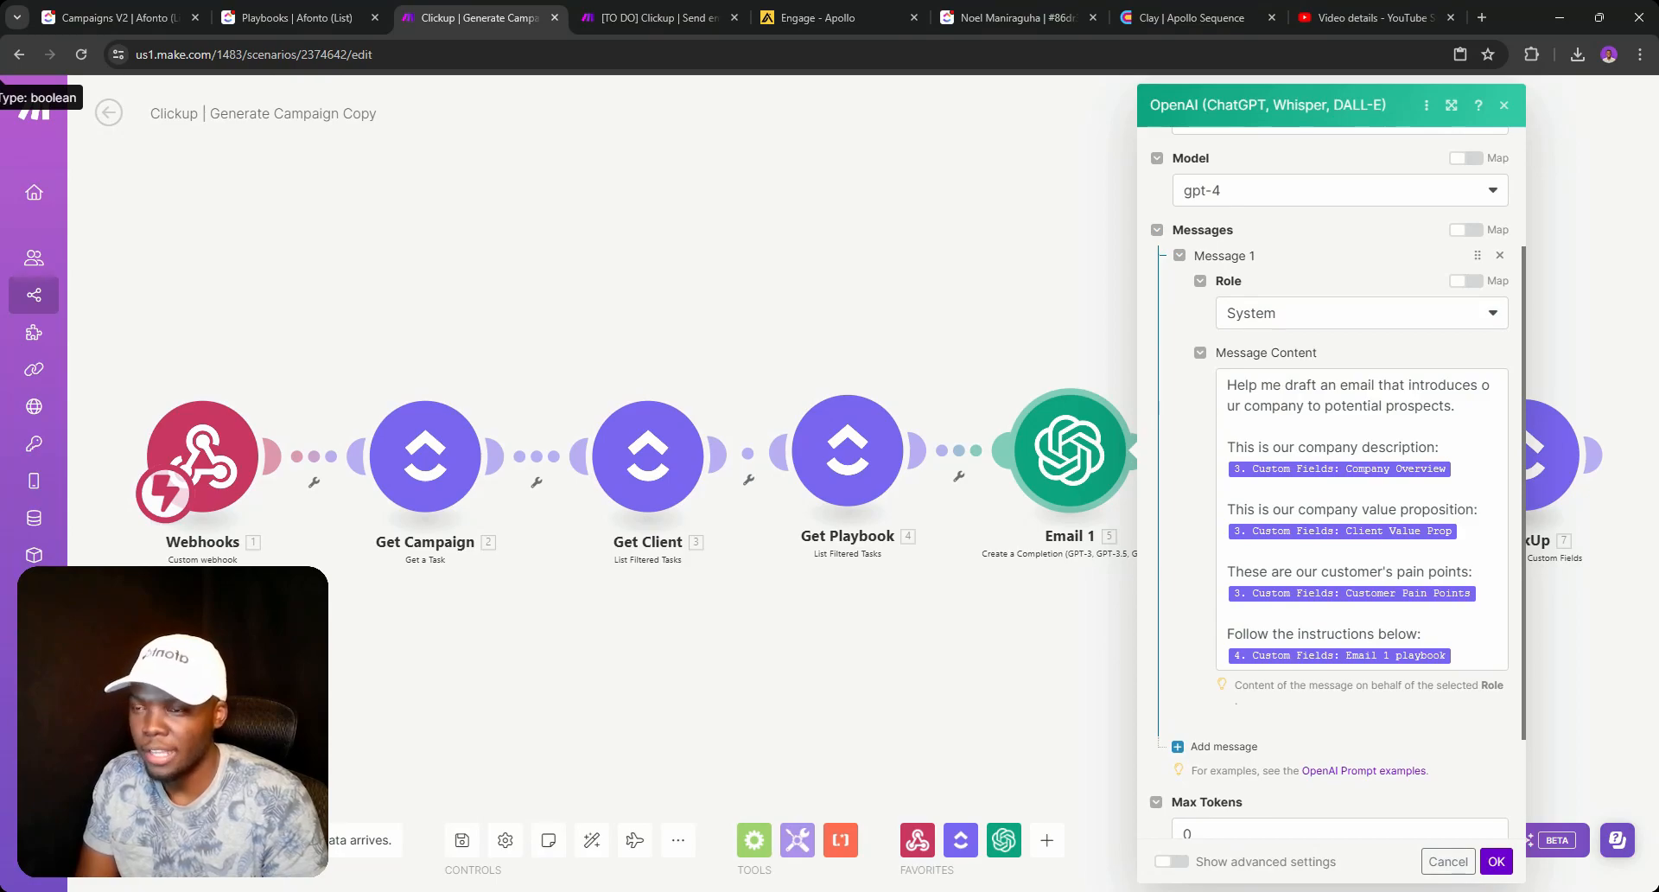
click(298, 17)
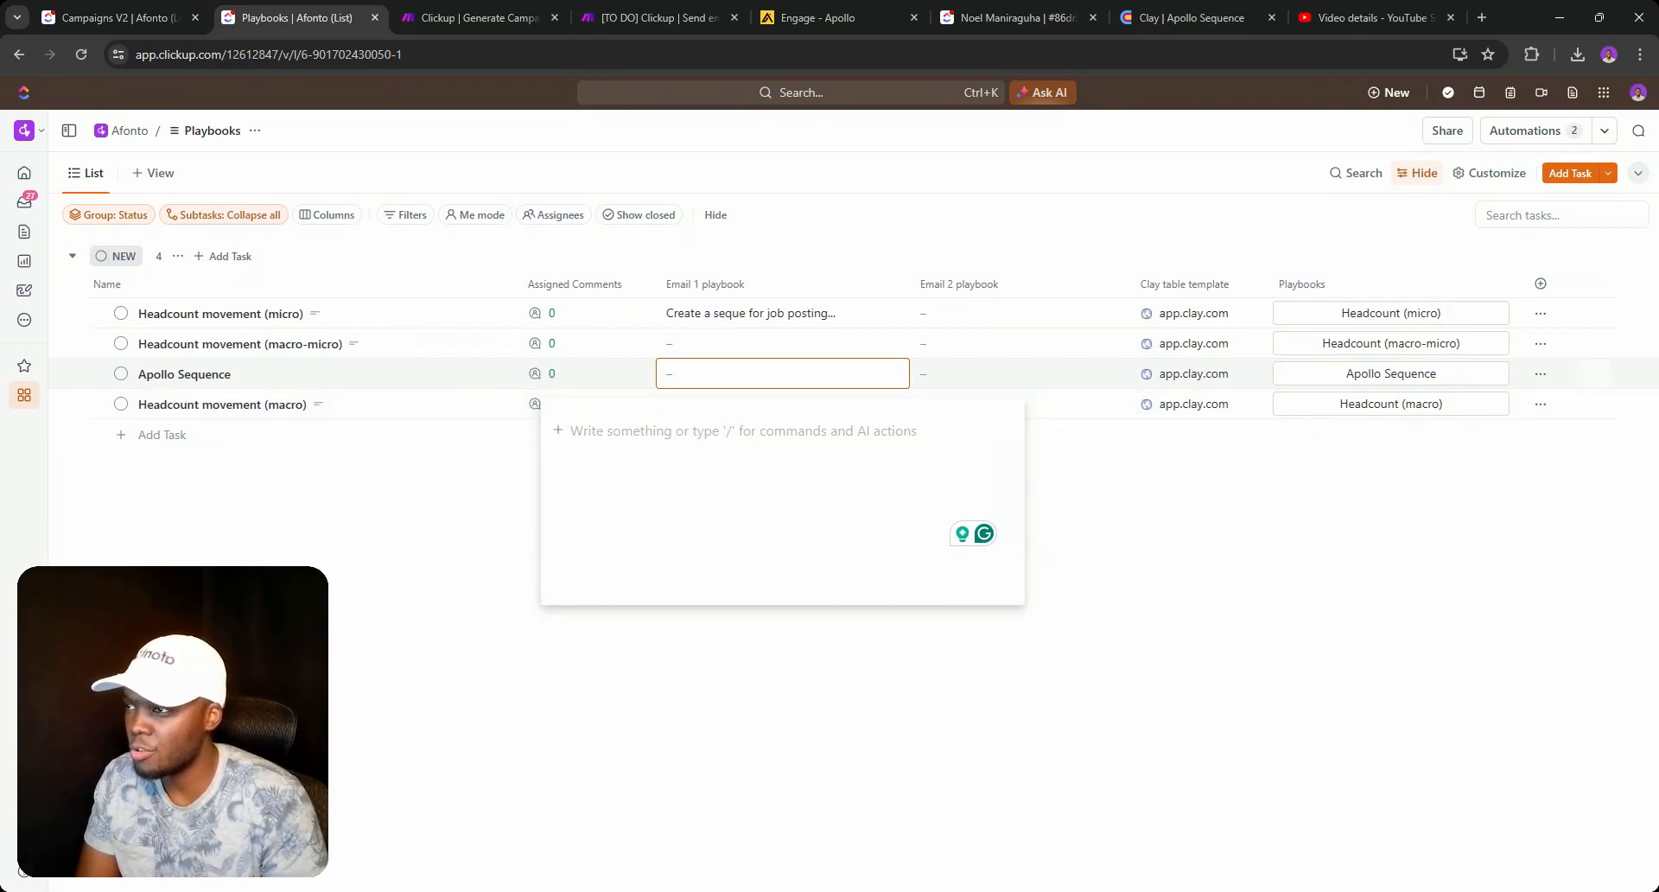
click(479, 17)
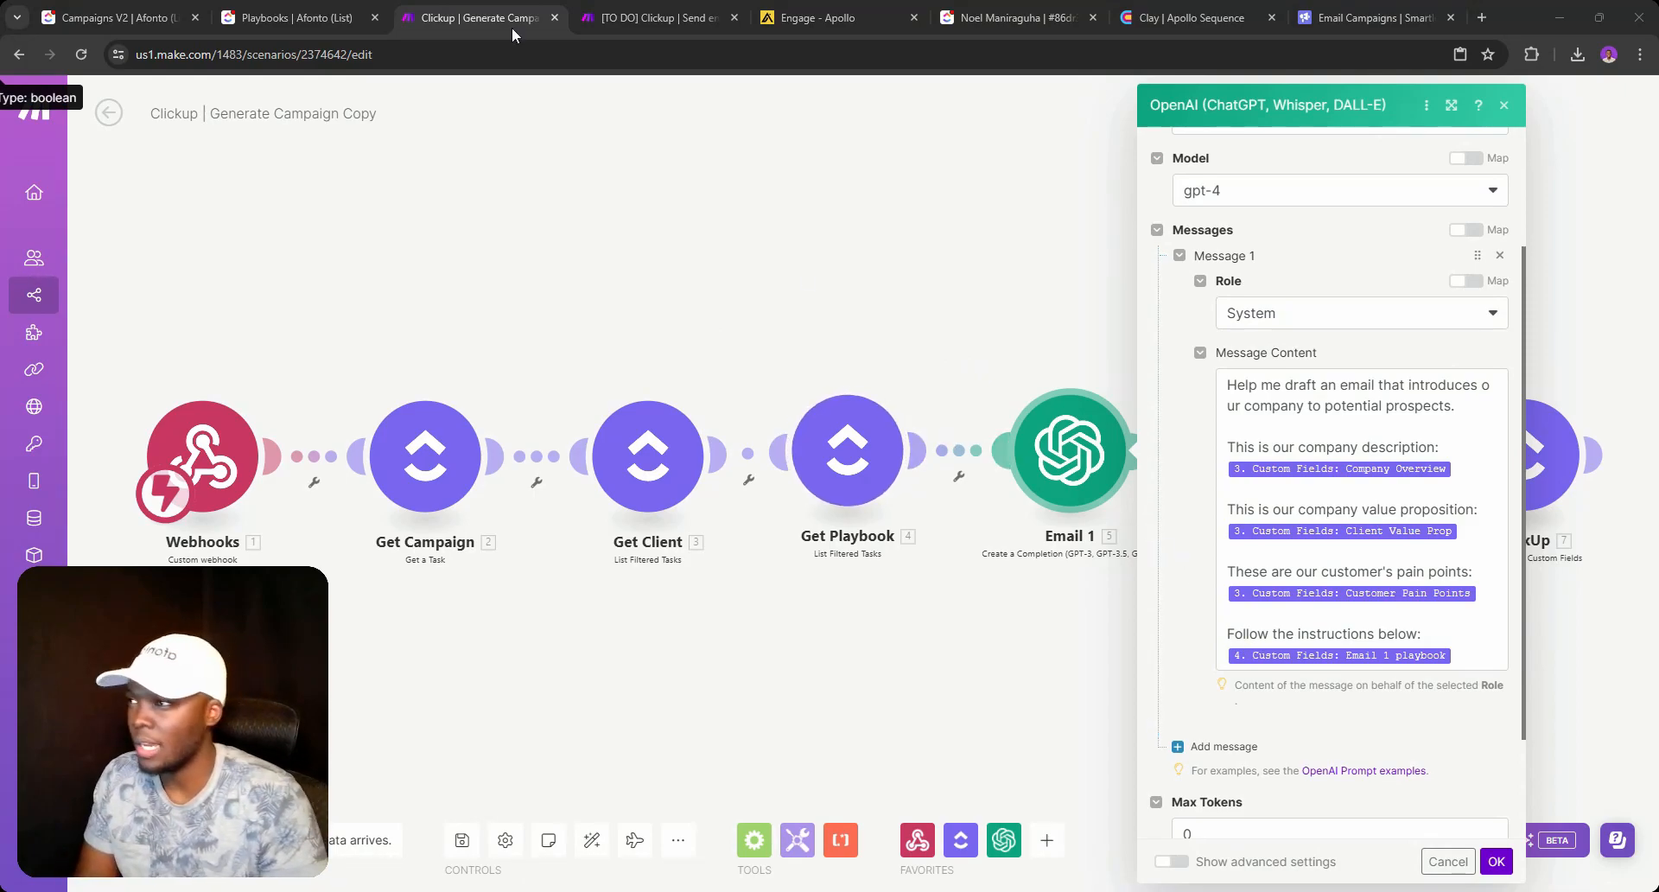
In ClickUp, start drafting the Apollo Sequence task's Email 1 playbook instruction with "Create an email that".
click(357, 9)
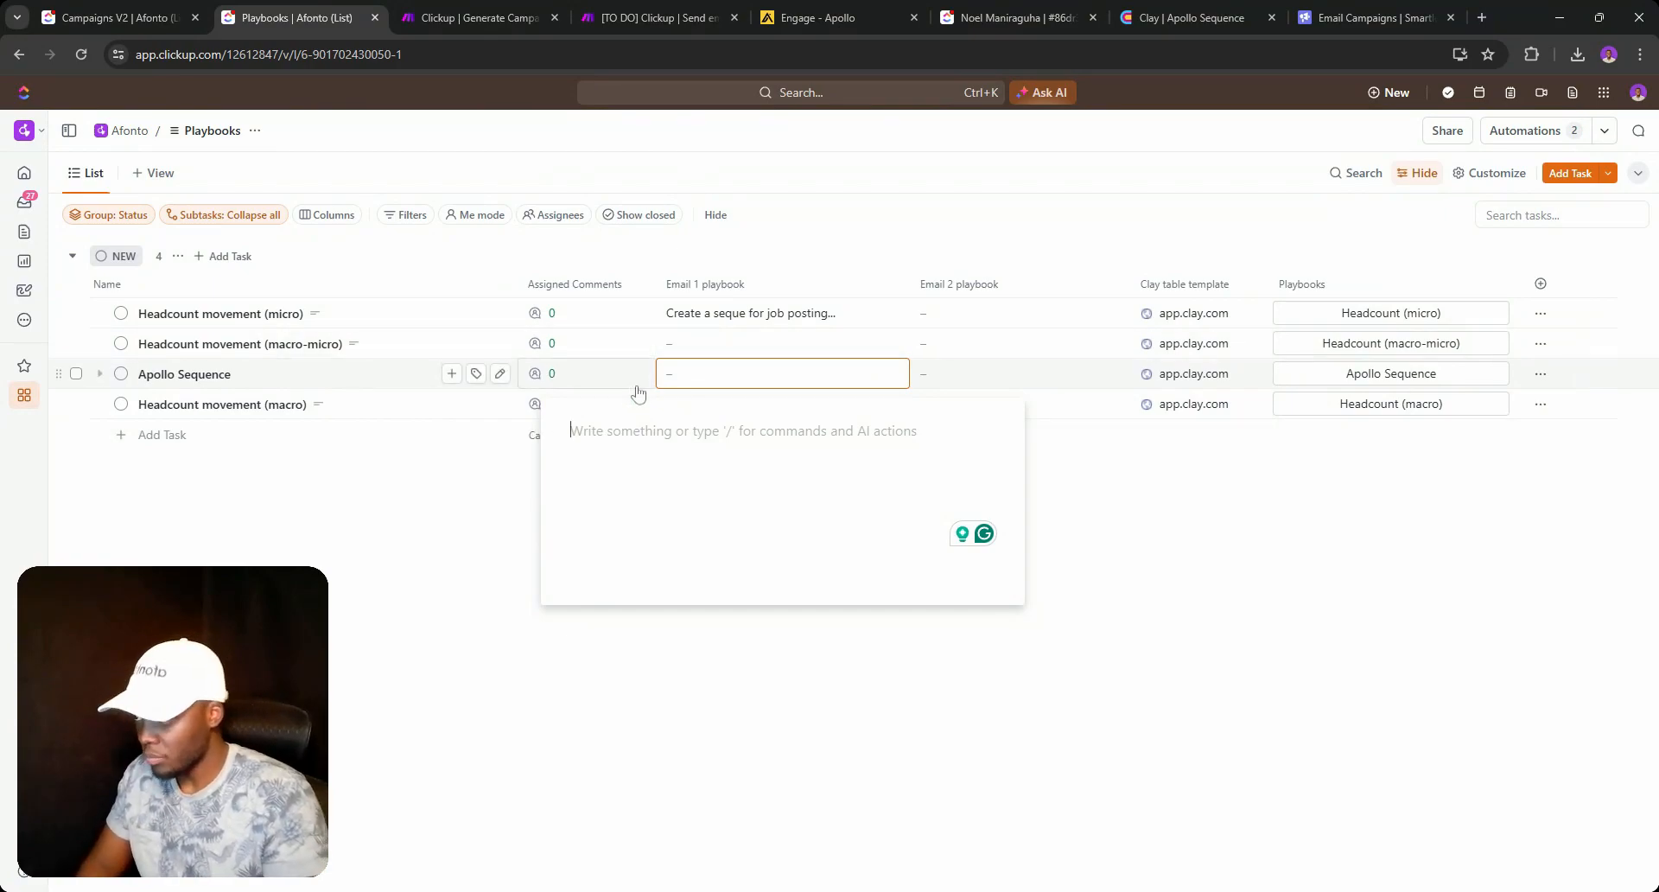
text(created)
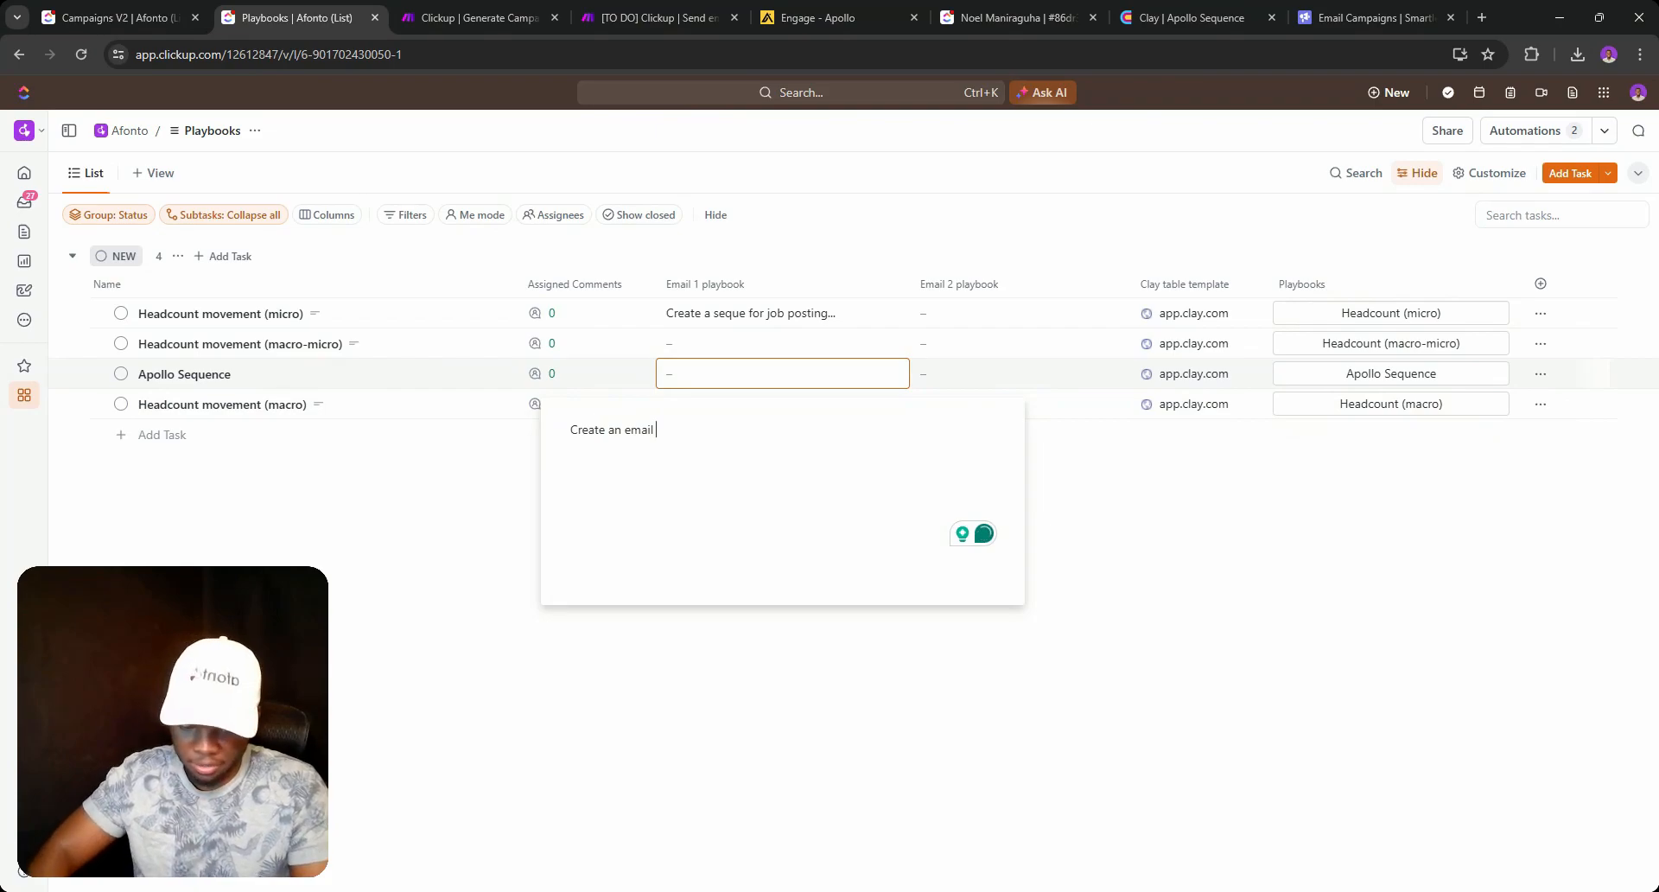
key(Escape)
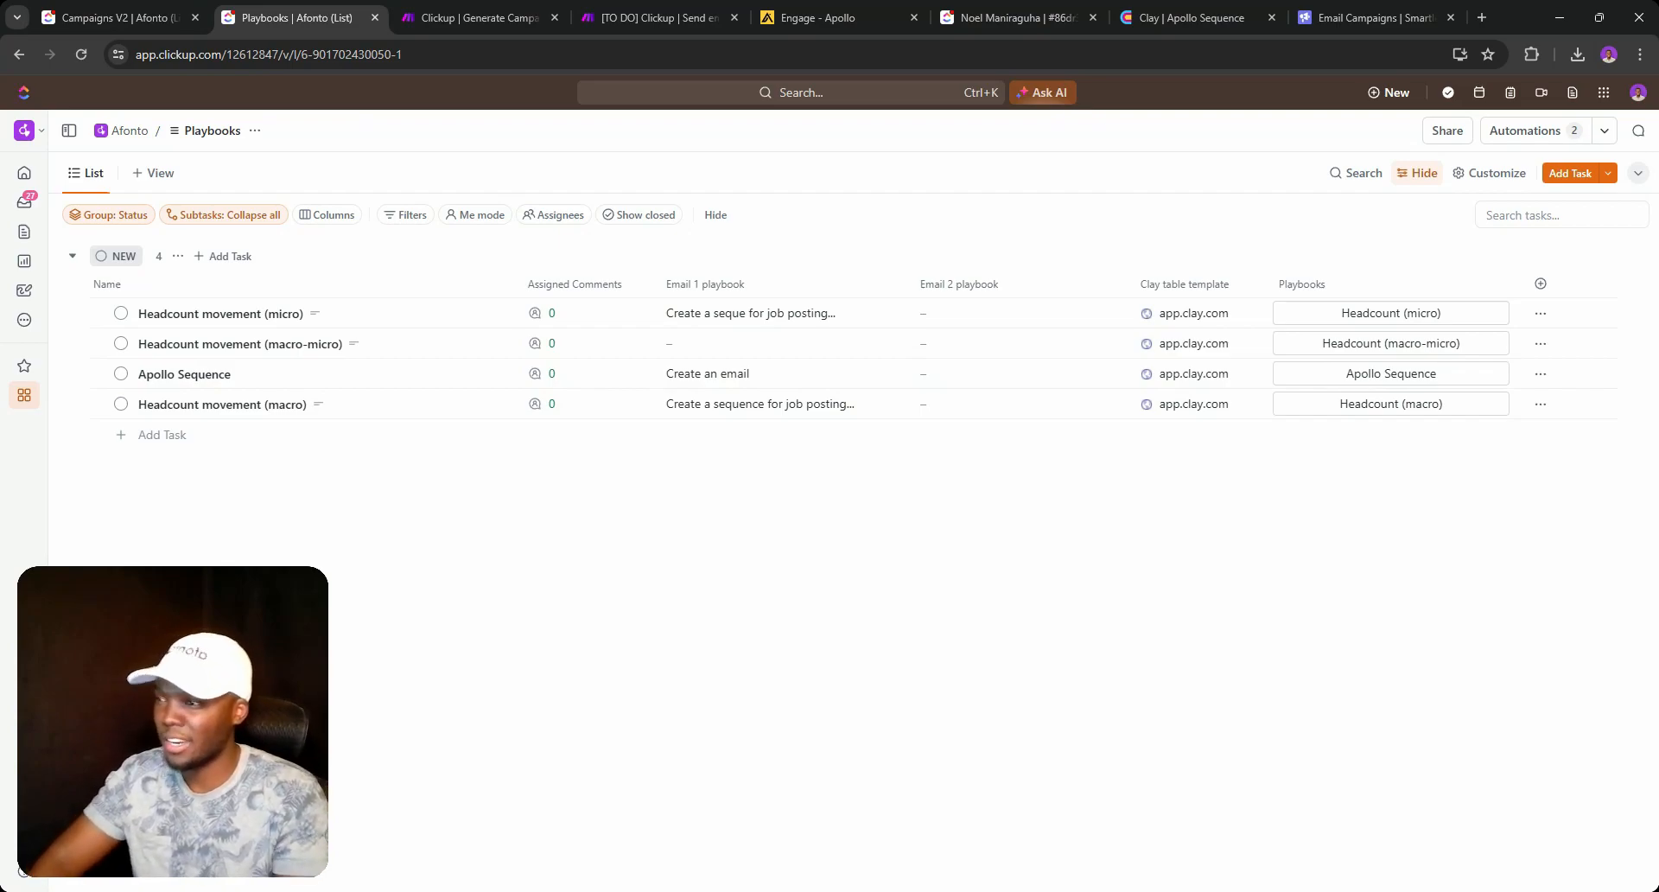
click(782, 372)
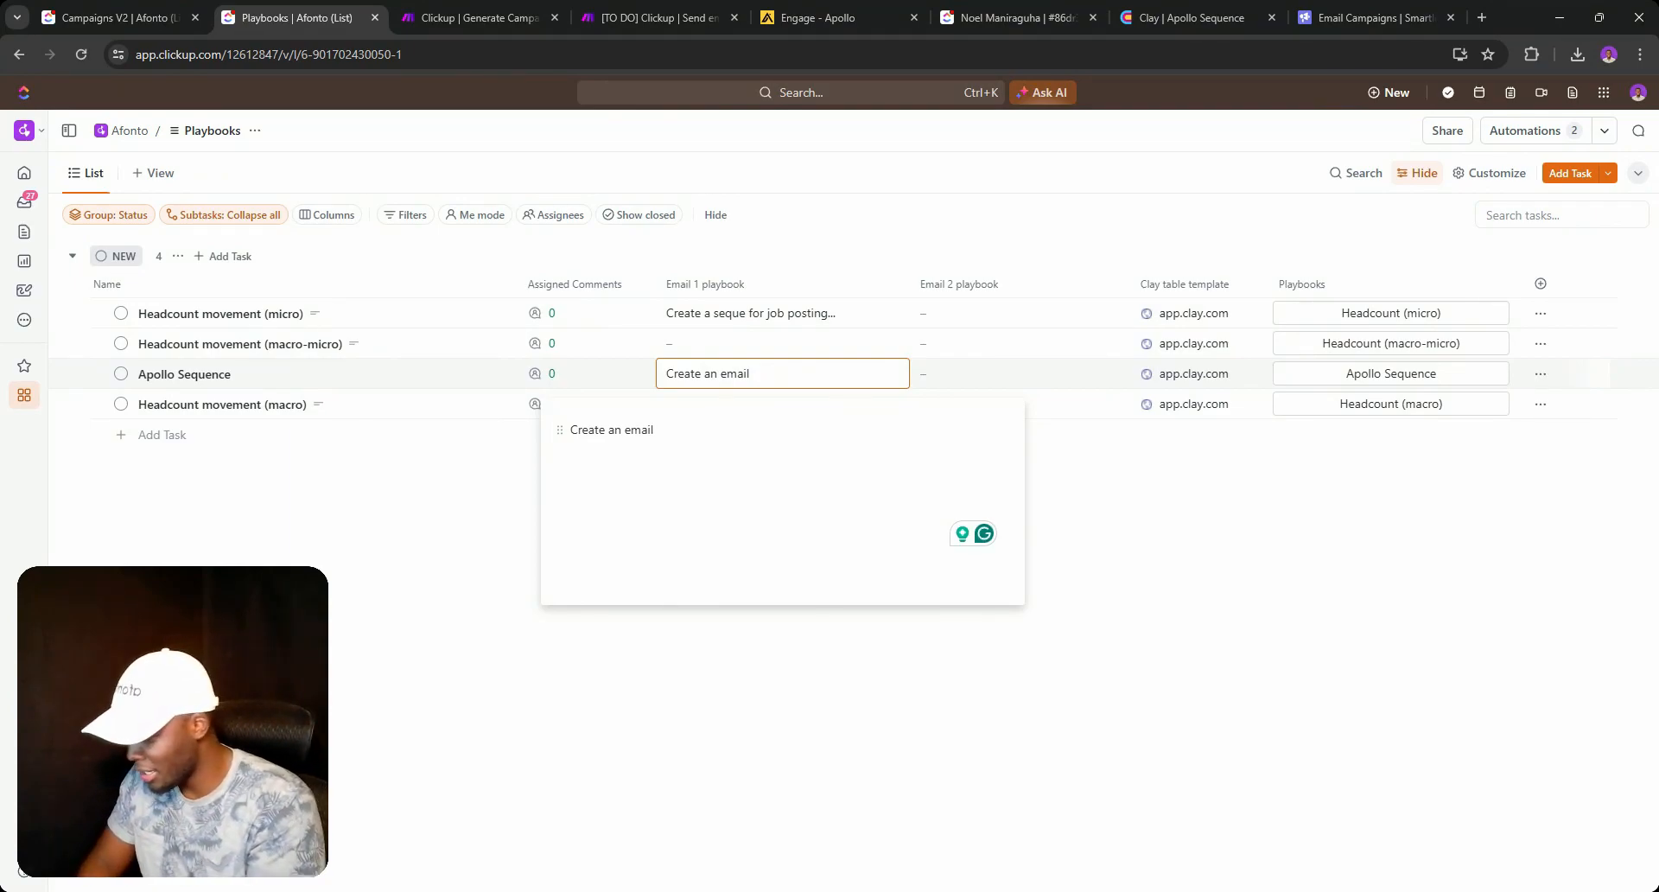
text(that lo)
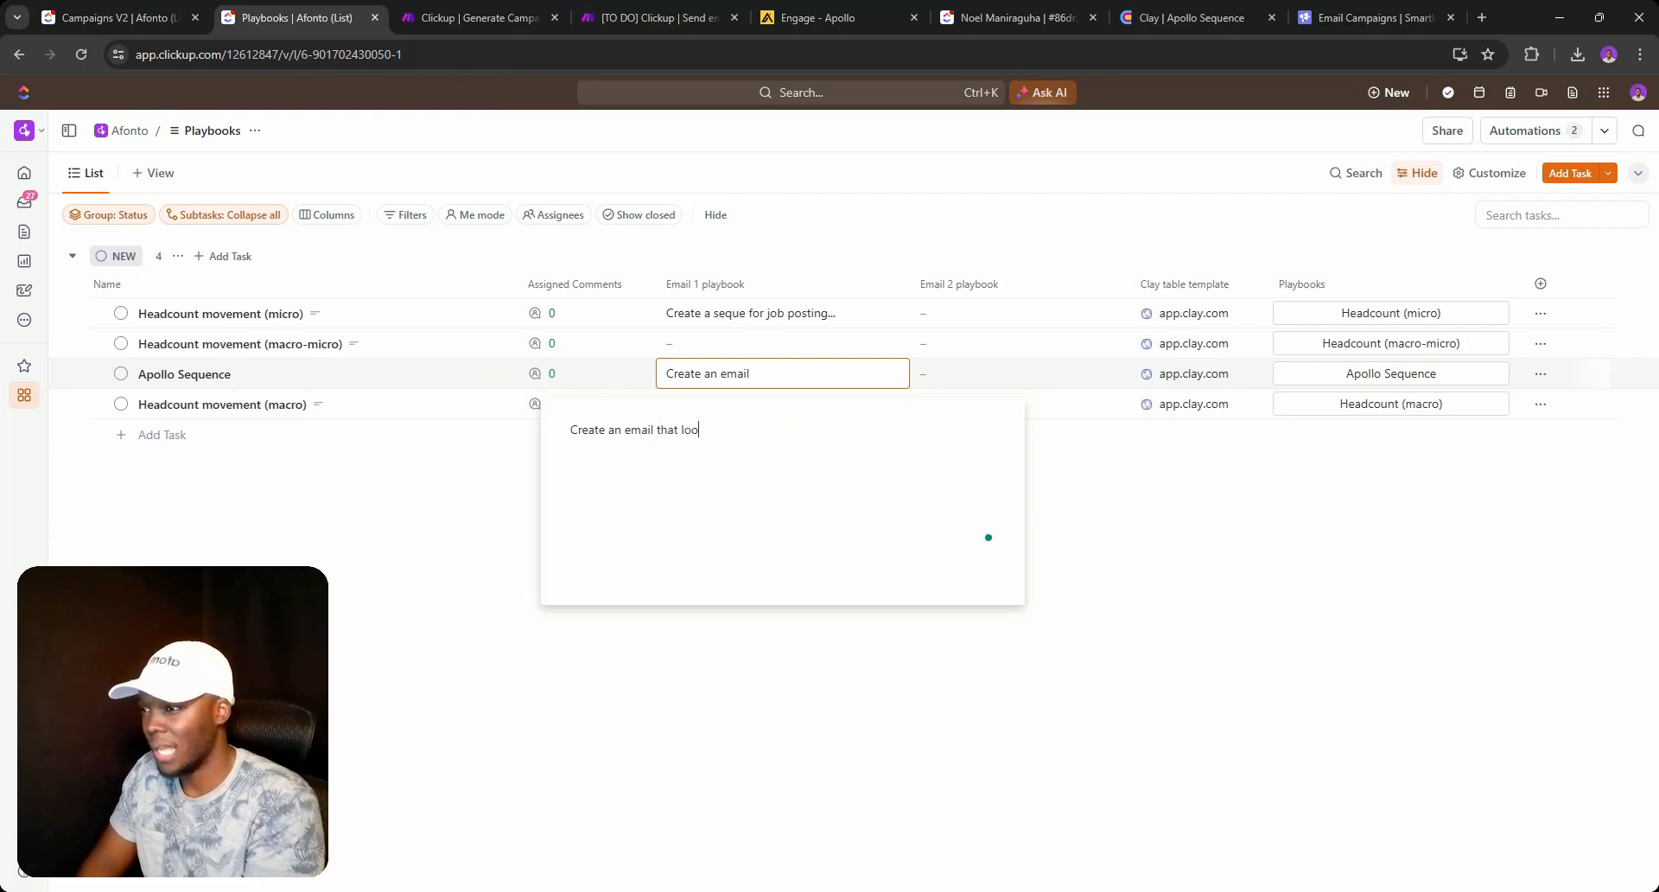
key(BackSpace)
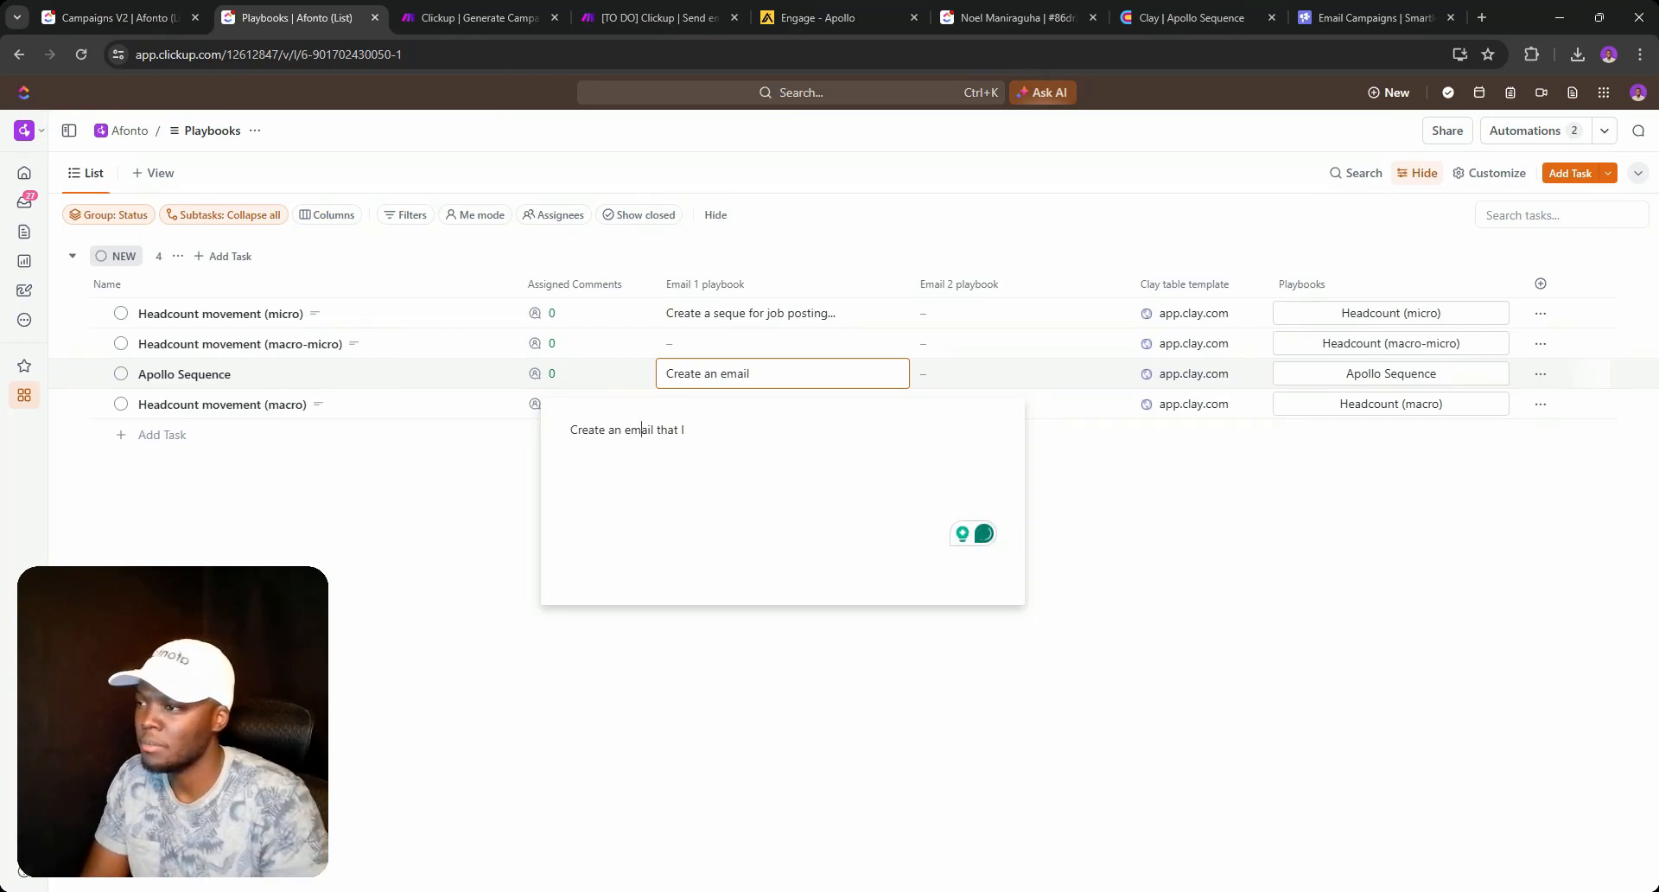
key(Return)
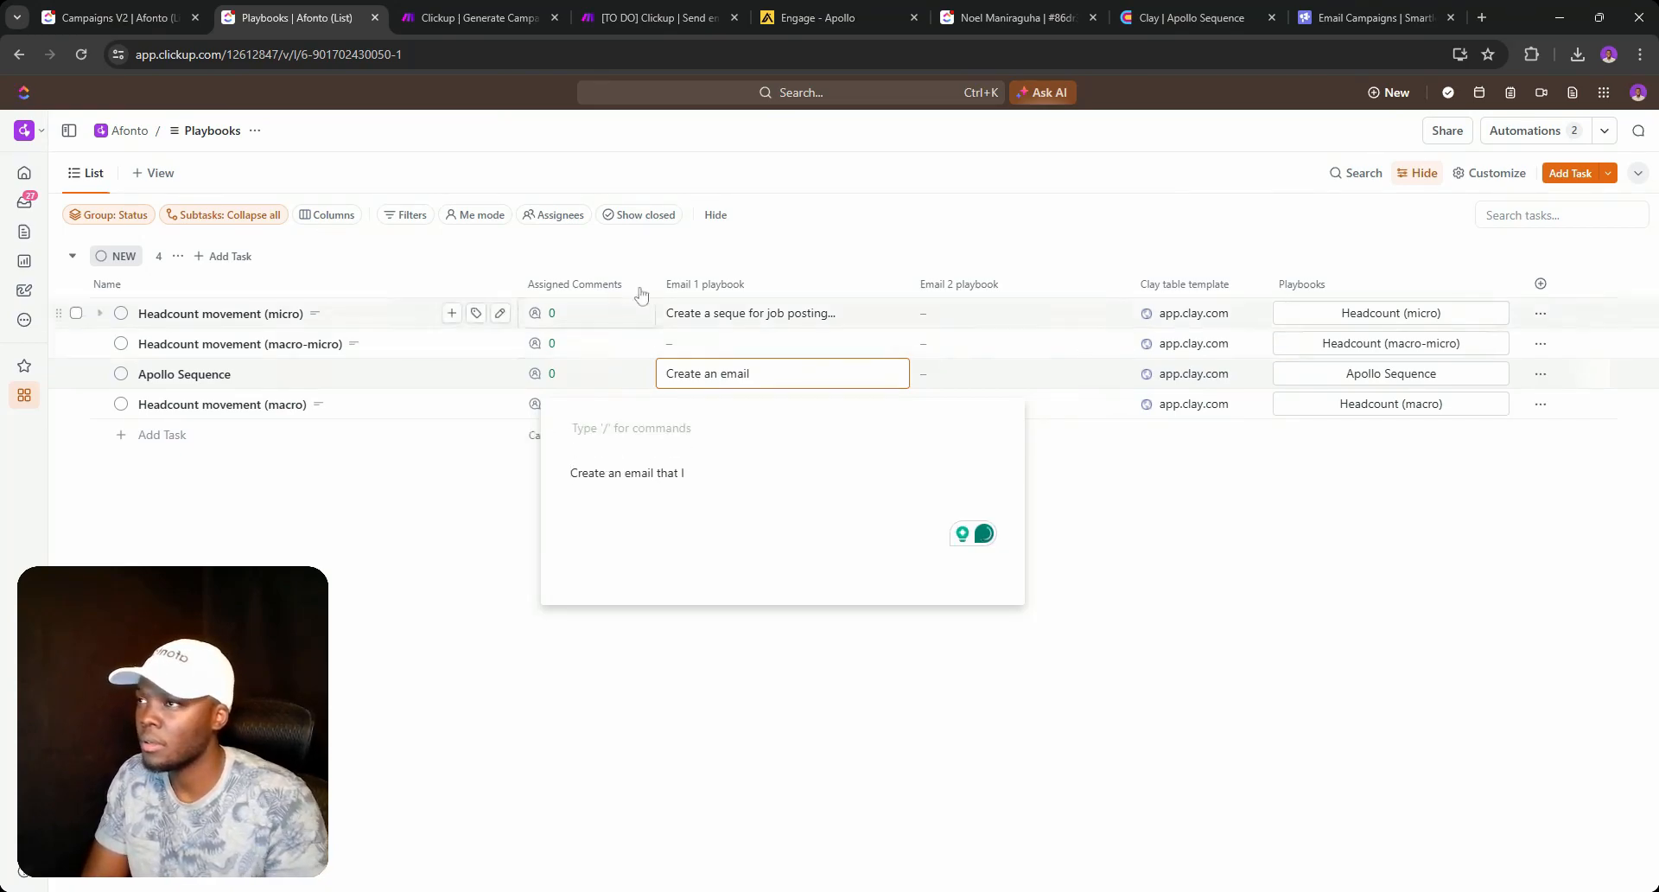
Check Apollo's Day 1 email, then remove the blank line and retype "Create" in the Email 1 playbook draft.
click(822, 22)
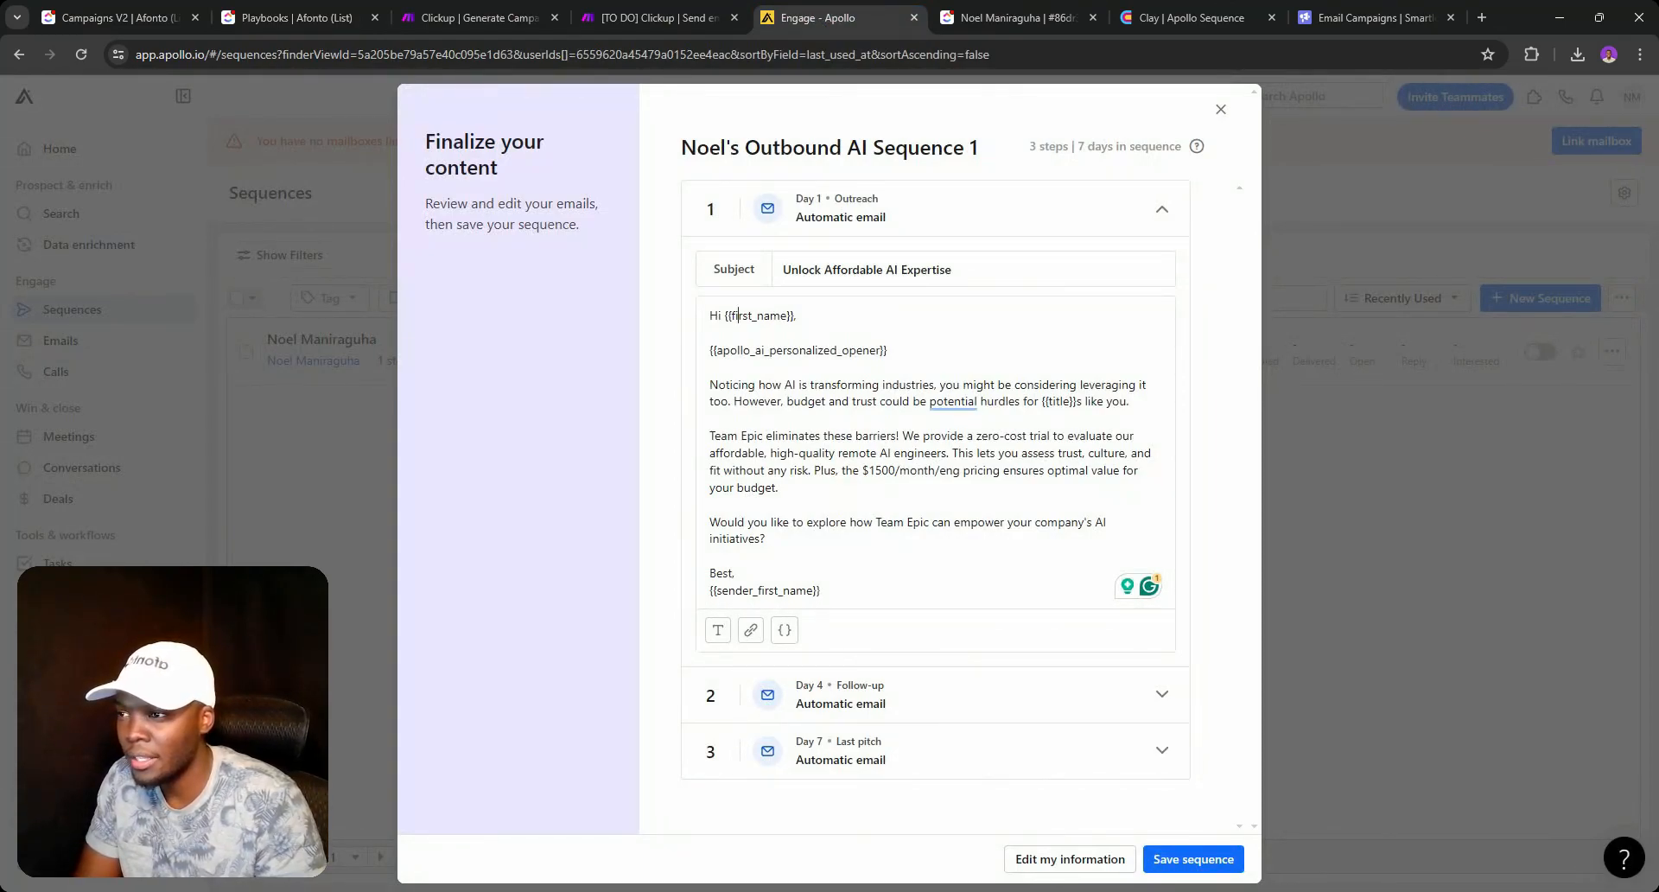
click(328, 17)
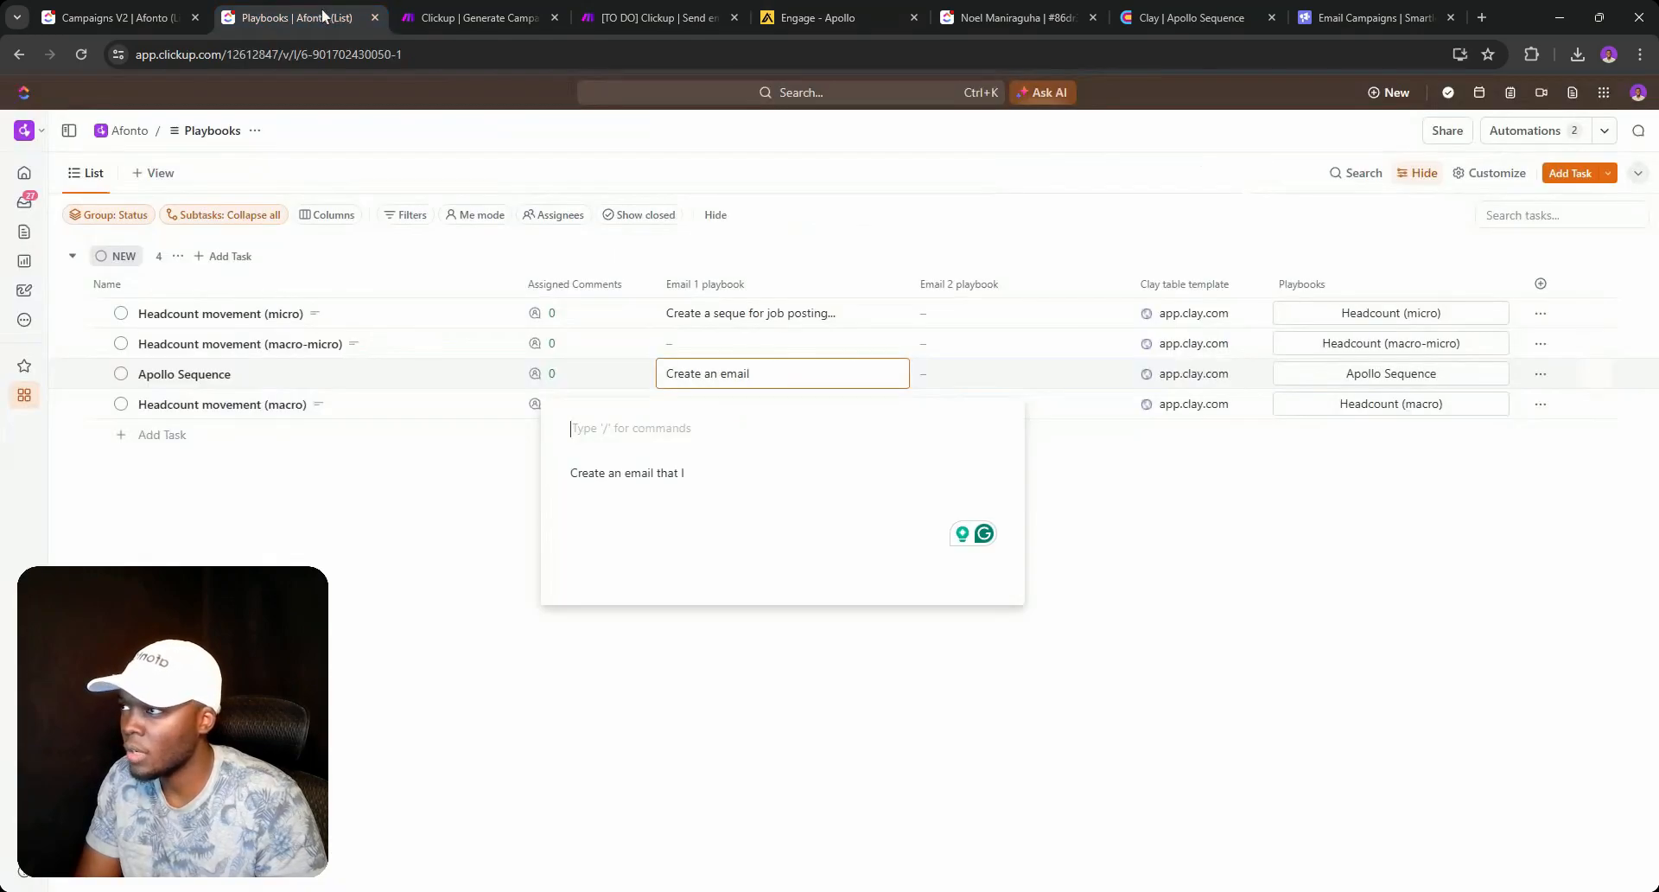
double_click(572, 474)
key(BackSpace)
key(BackSpace)
key(BackSpace)
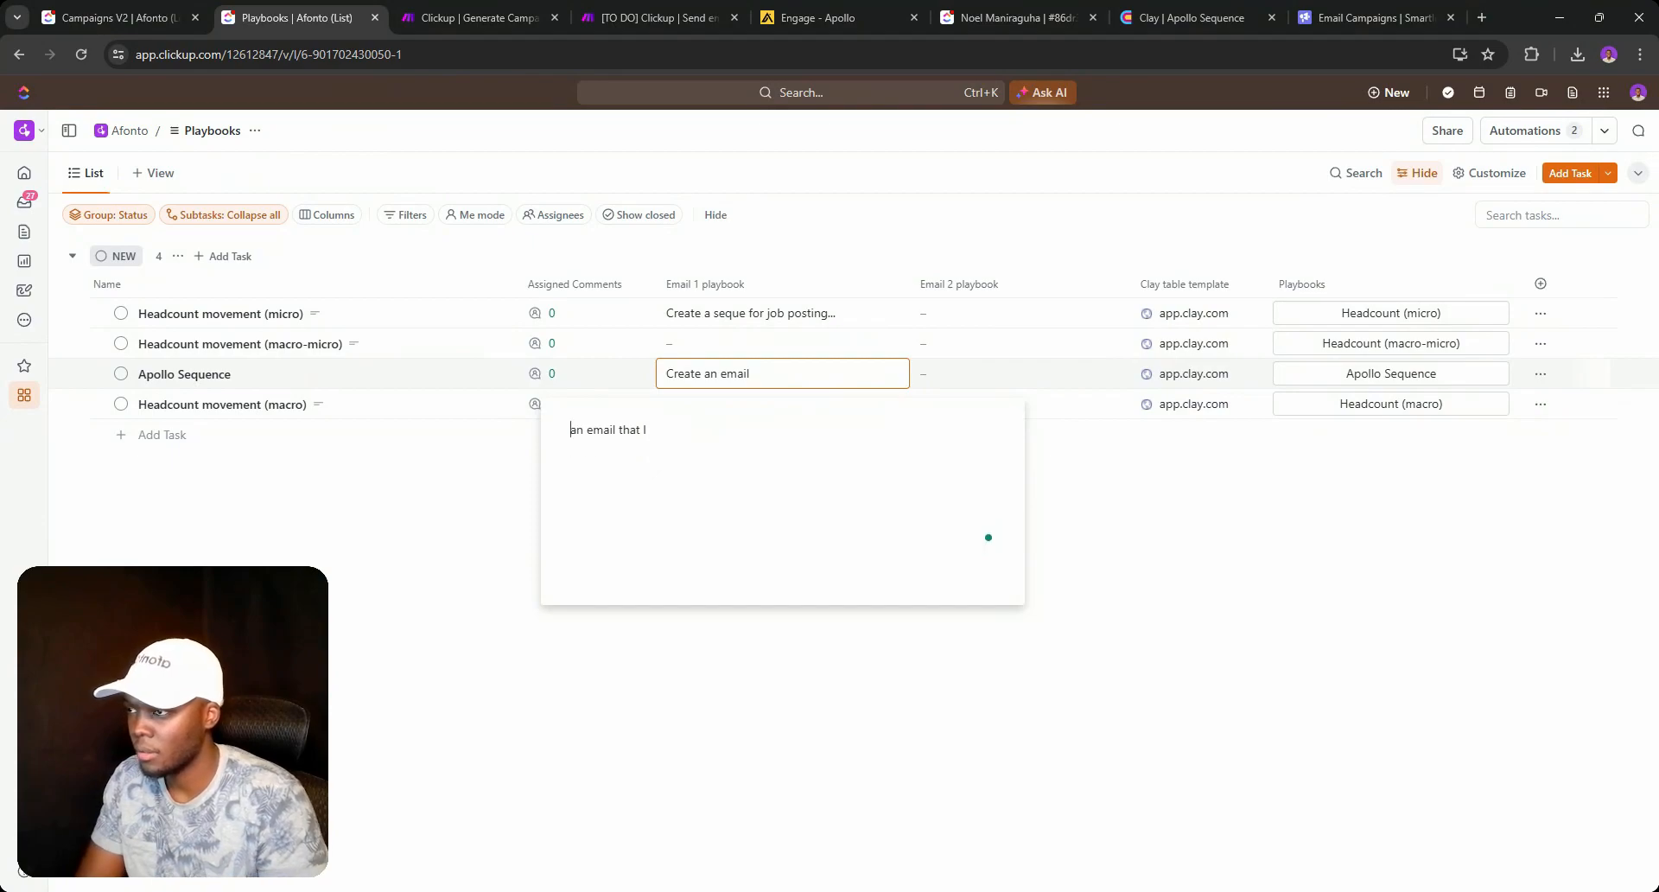
text(Create )
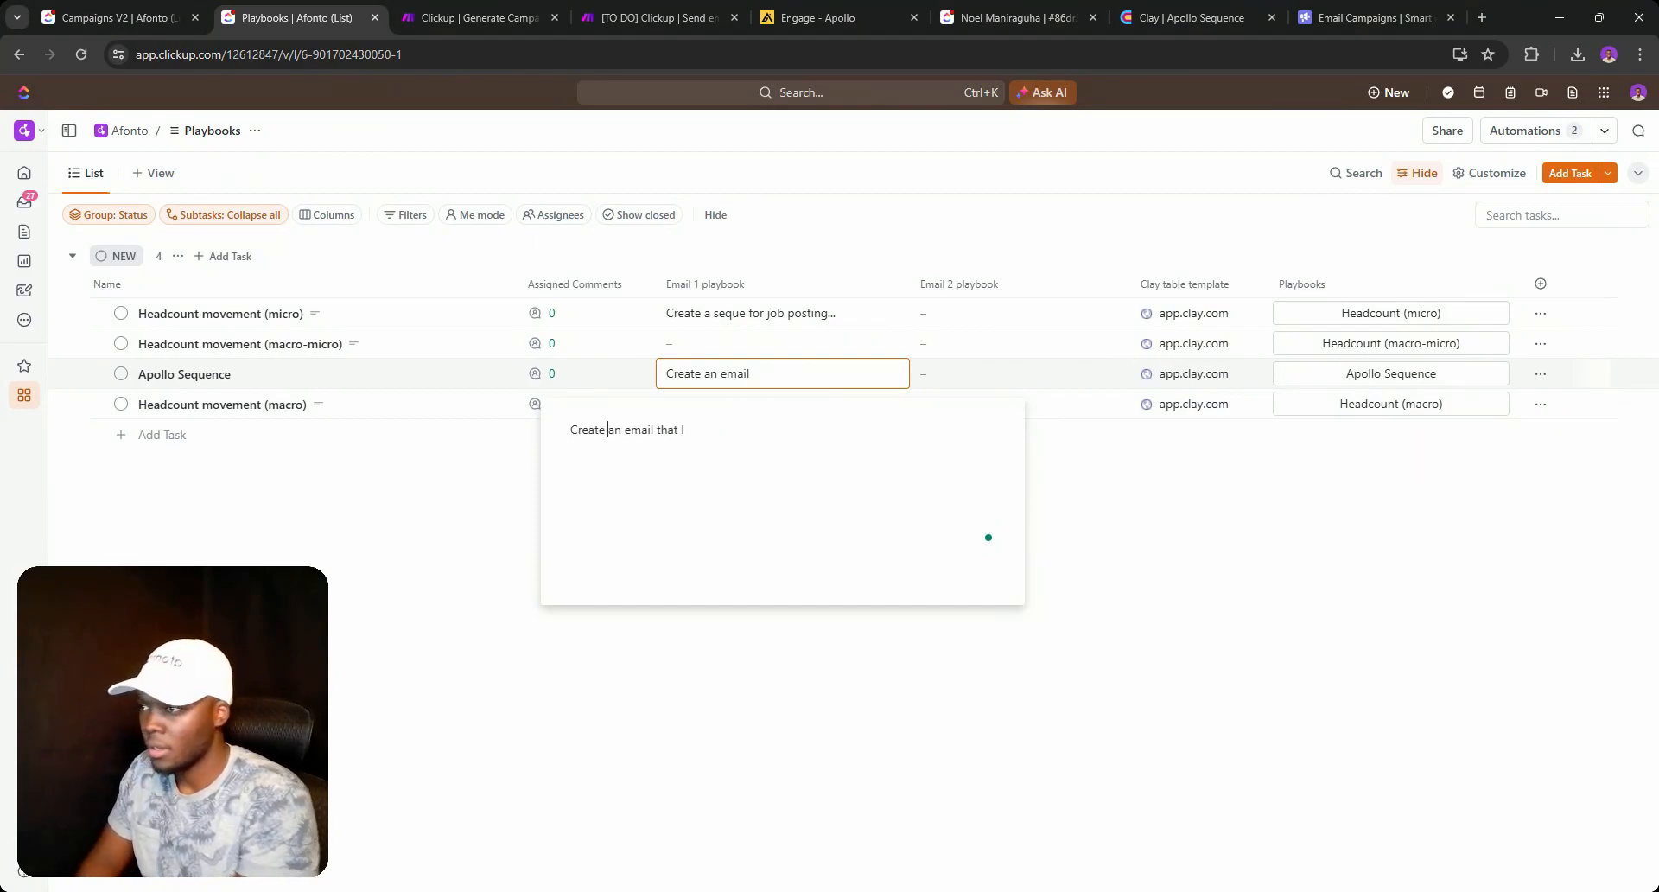
text(a)
key(BackSpace)
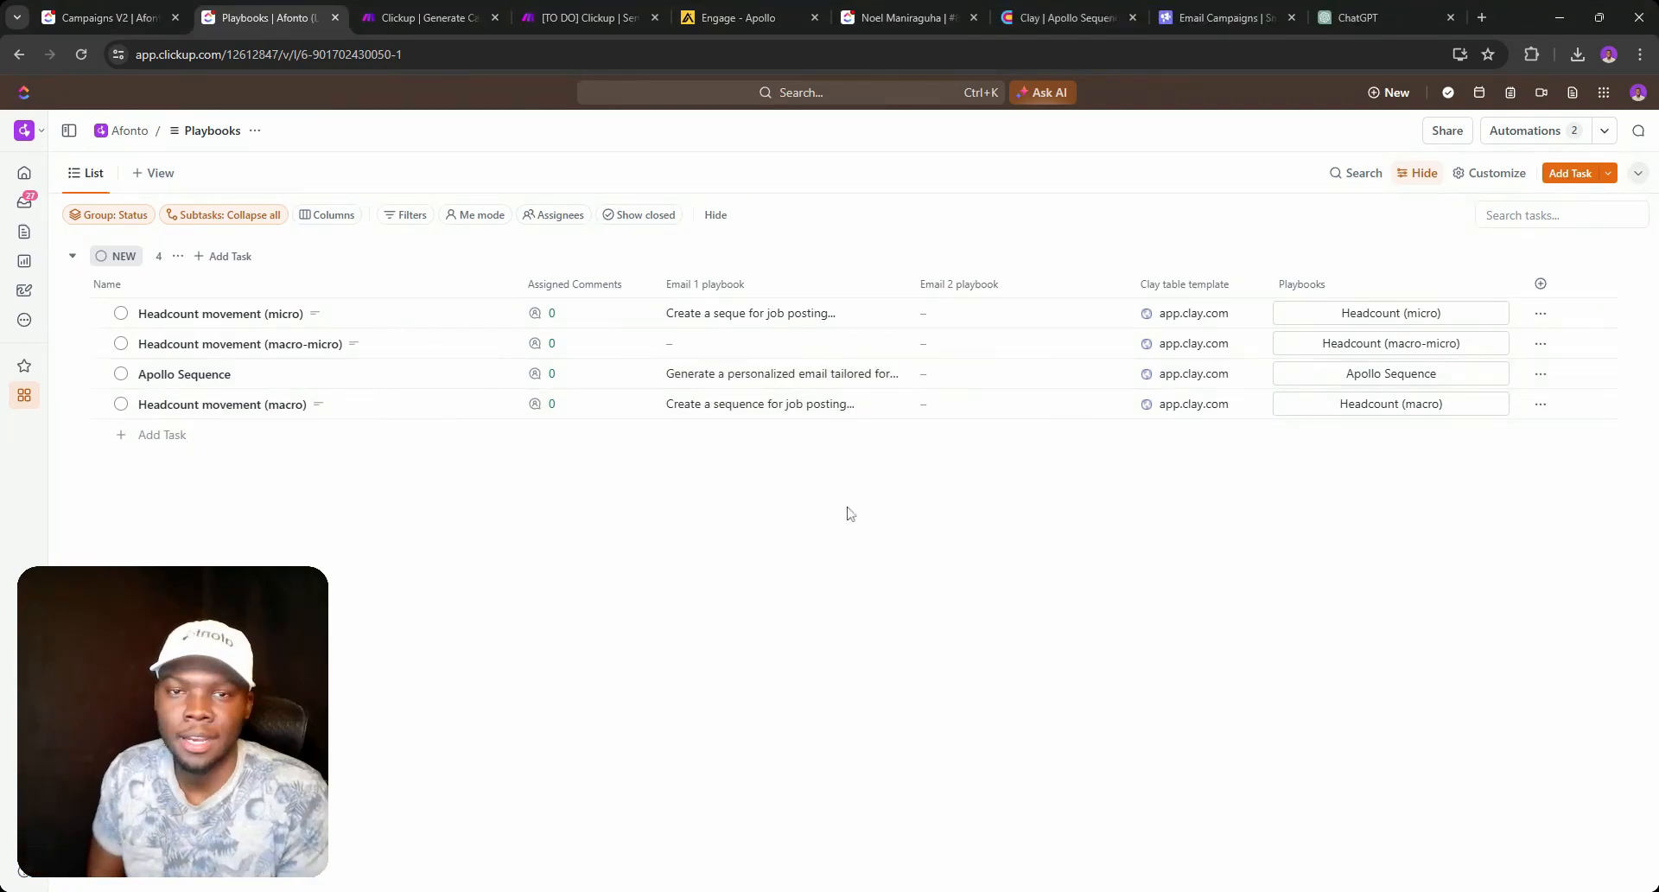
Review the Apollo Sequence task's Email 1 playbook instructions and the sample email ChatGPT wrote from them.
click(695, 380)
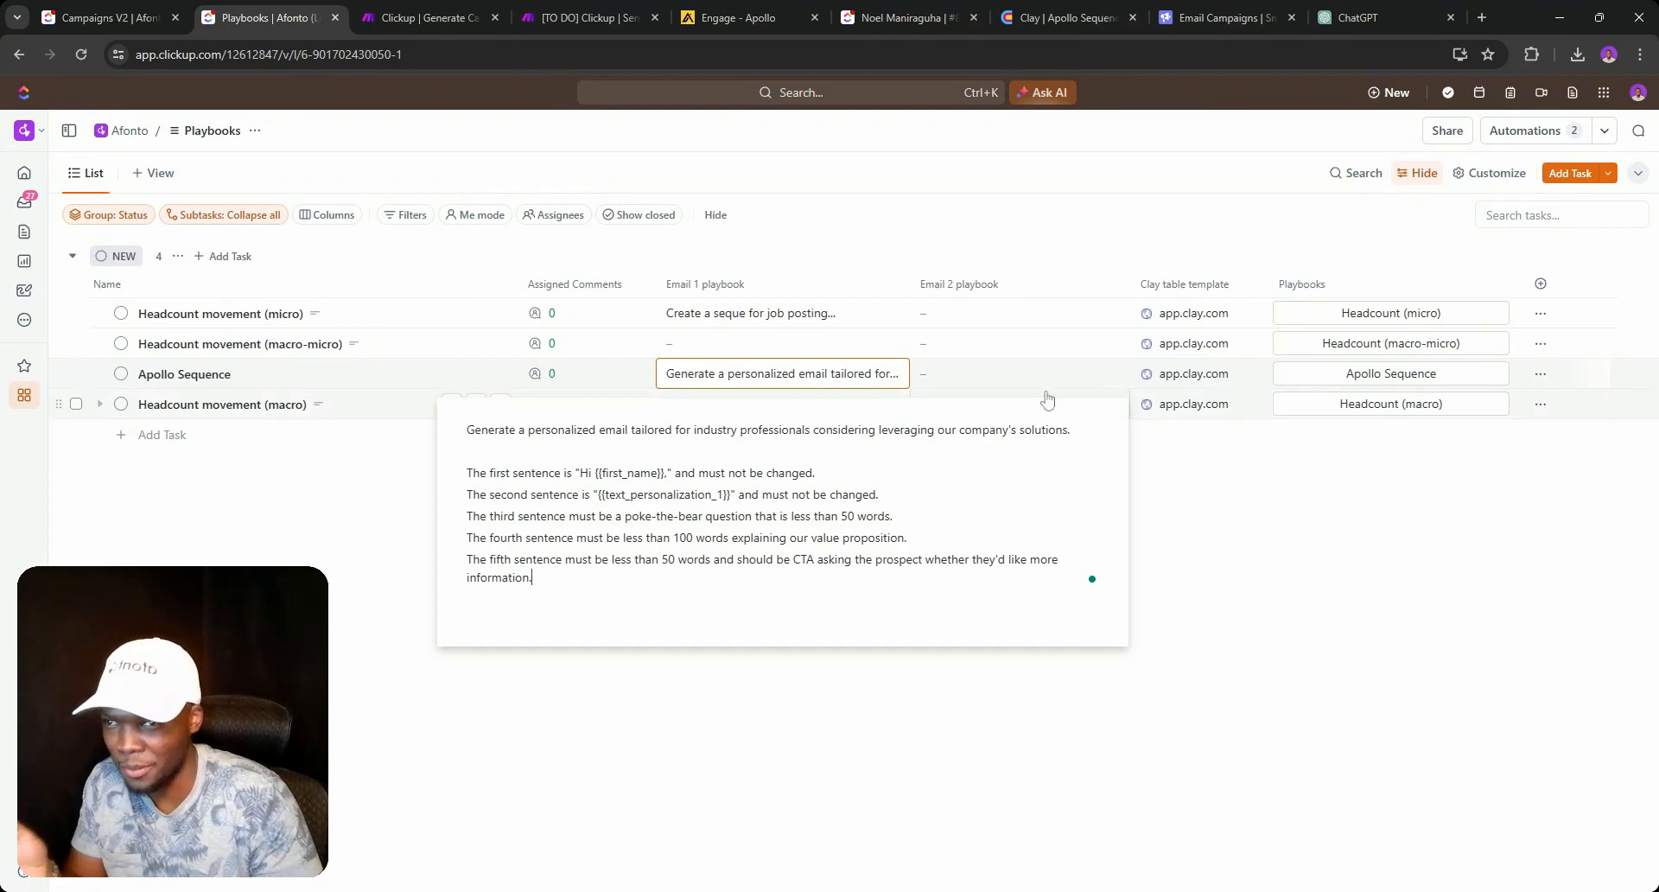
click(1340, 7)
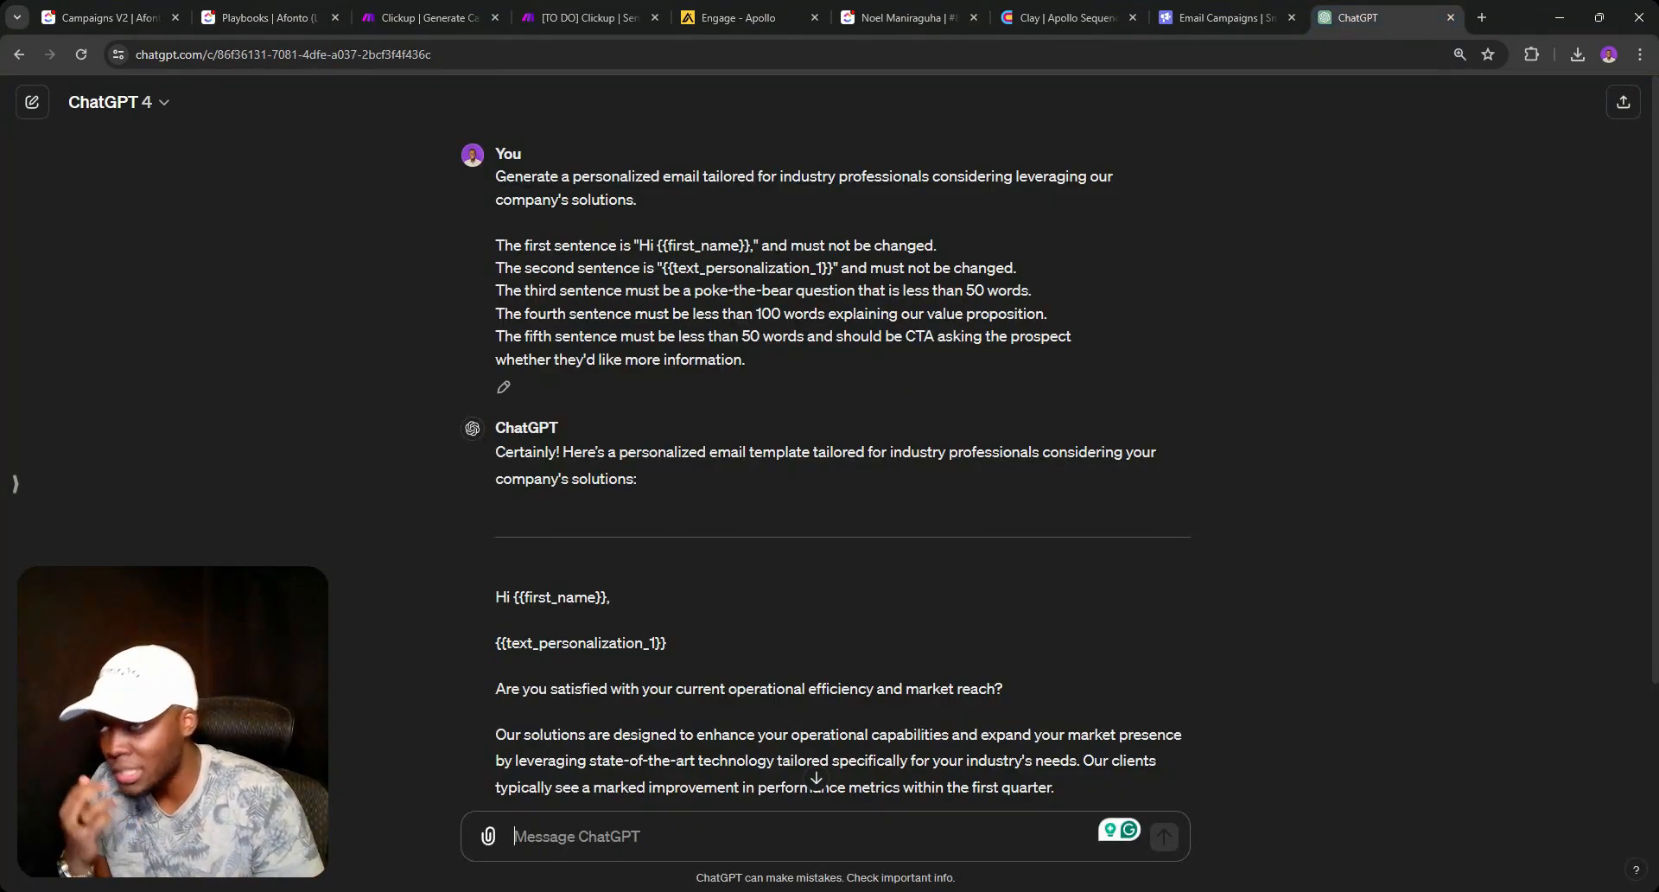
scroll(572, 226, down, 2)
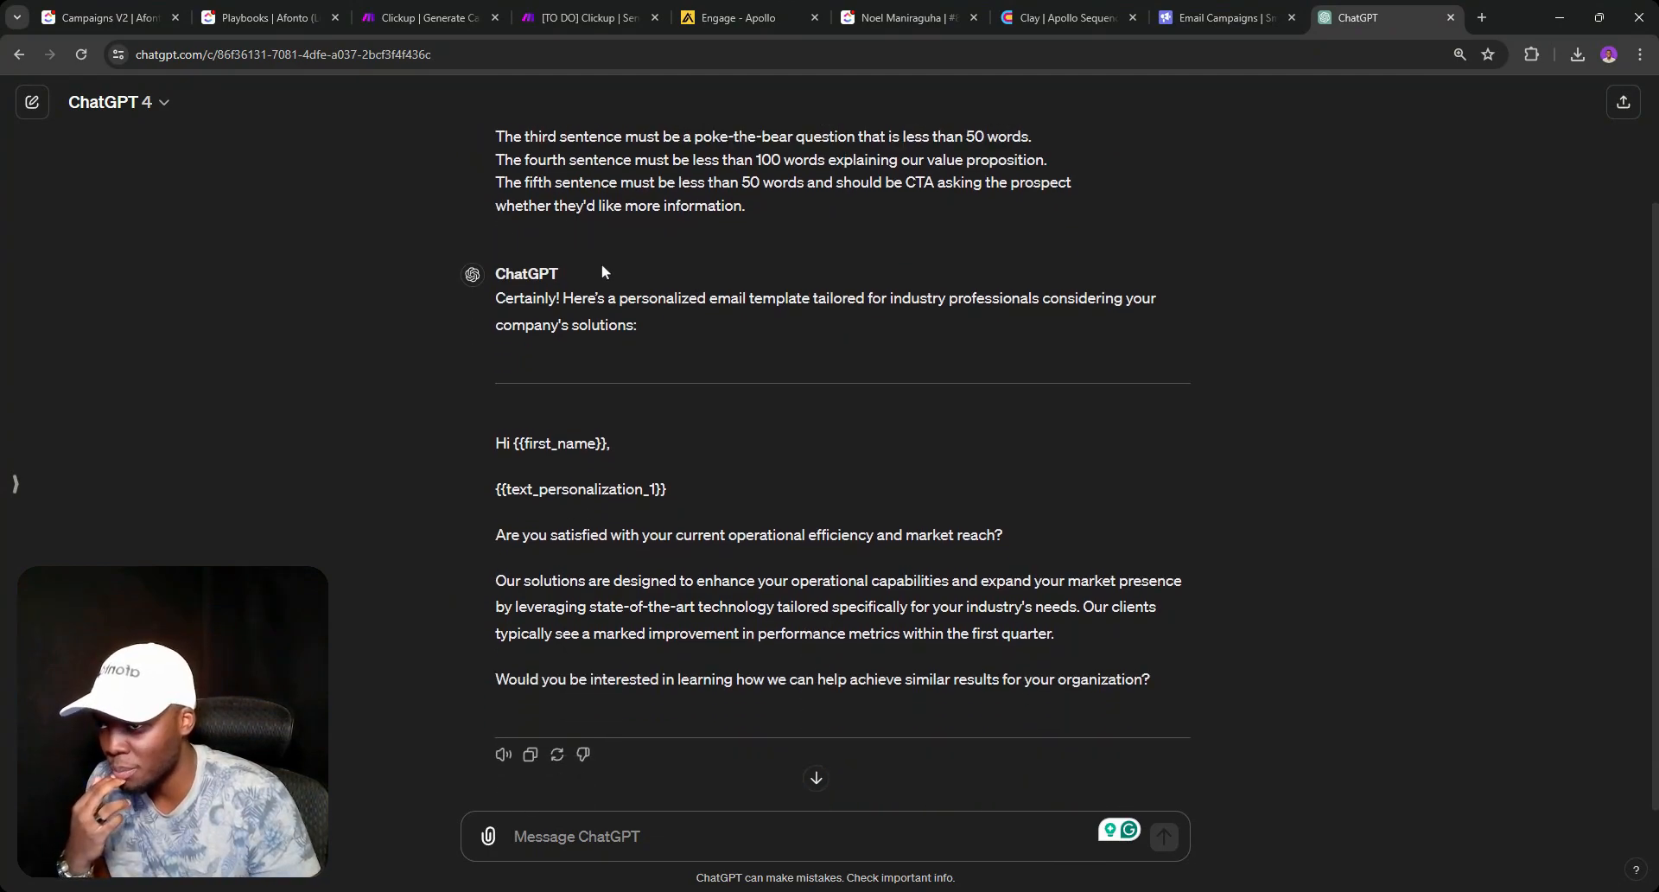
scroll(602, 271, up, 2)
scroll(605, 345, down, 1)
scroll(631, 510, down, 1)
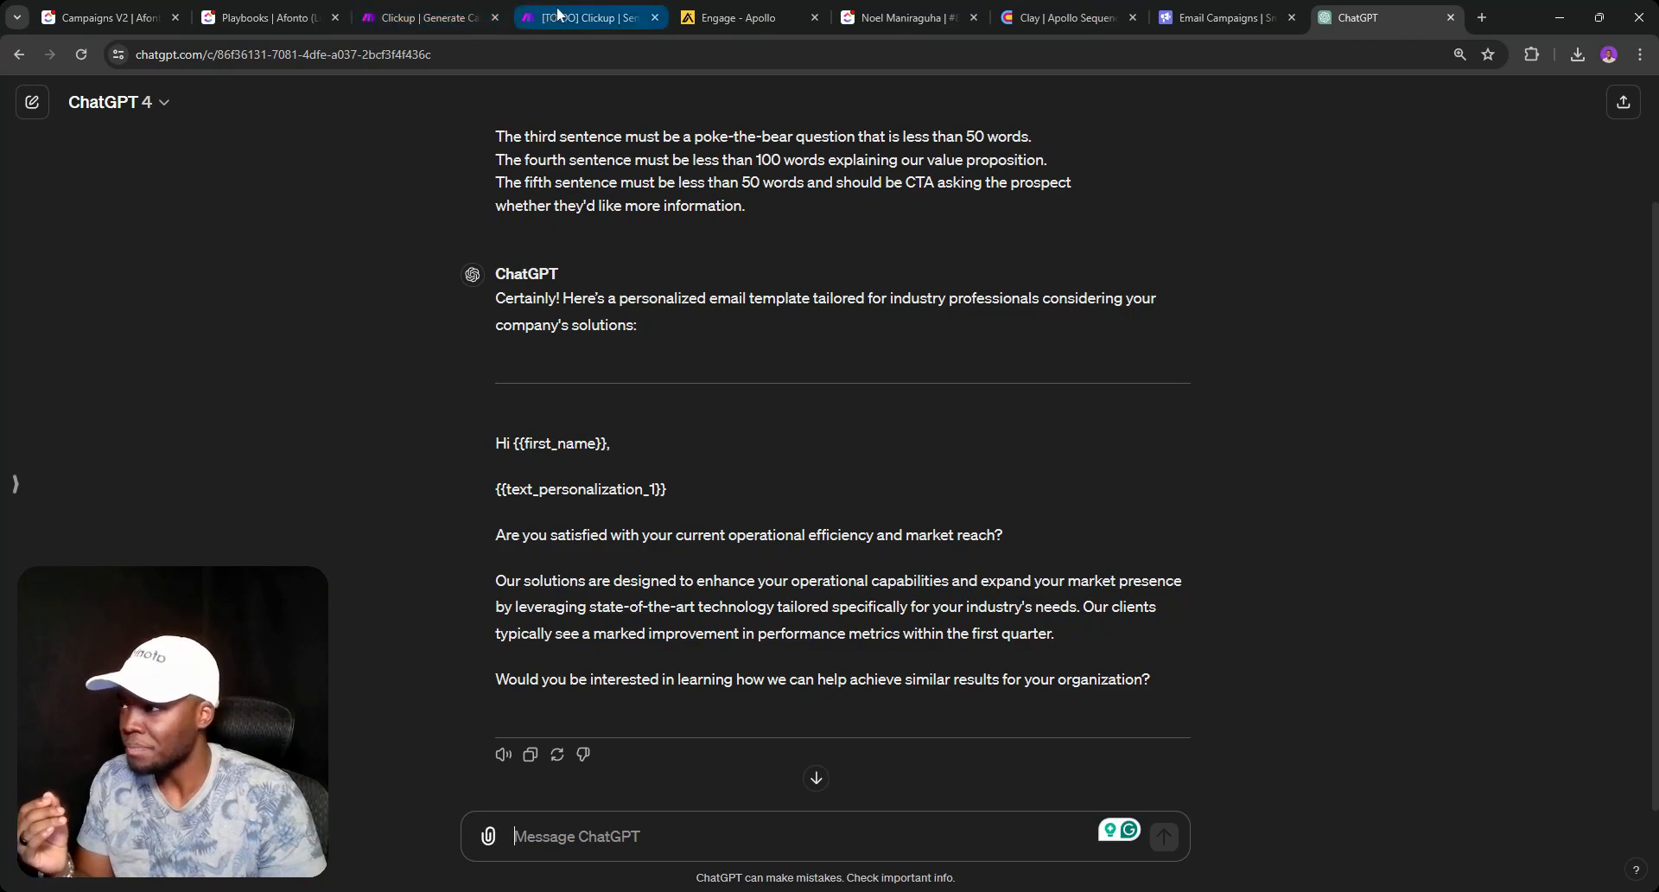
In Make, start a single-module run of the Email 1 OpenAI module and supply the copied playbook instructions as its Email 1 playbook input.
click(424, 15)
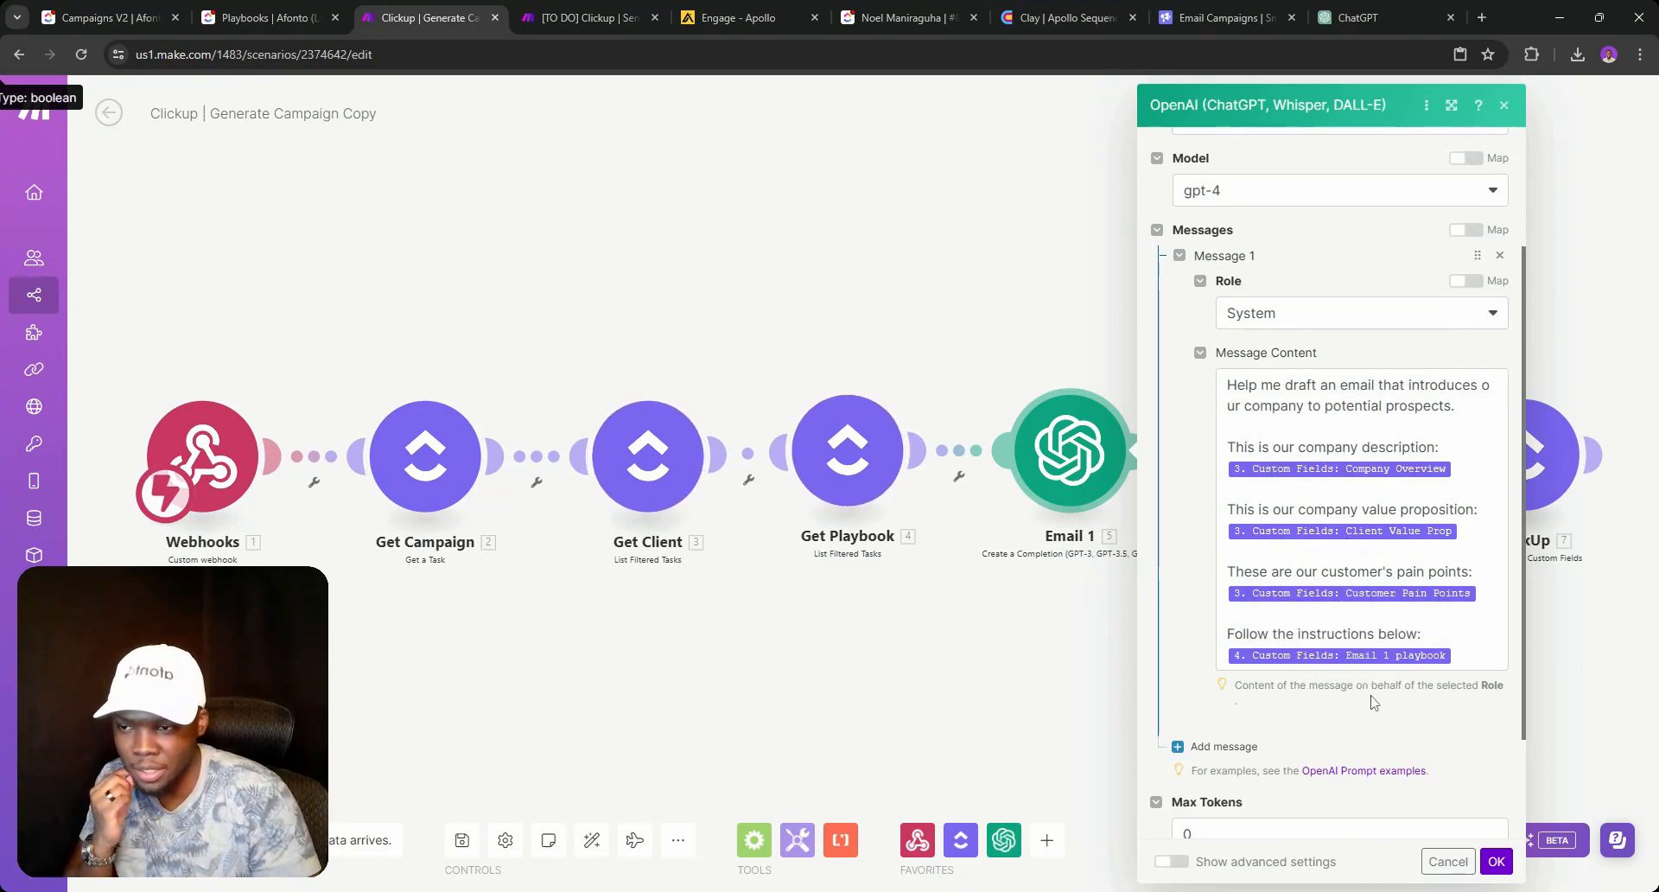
click(1036, 667)
right_click(1067, 471)
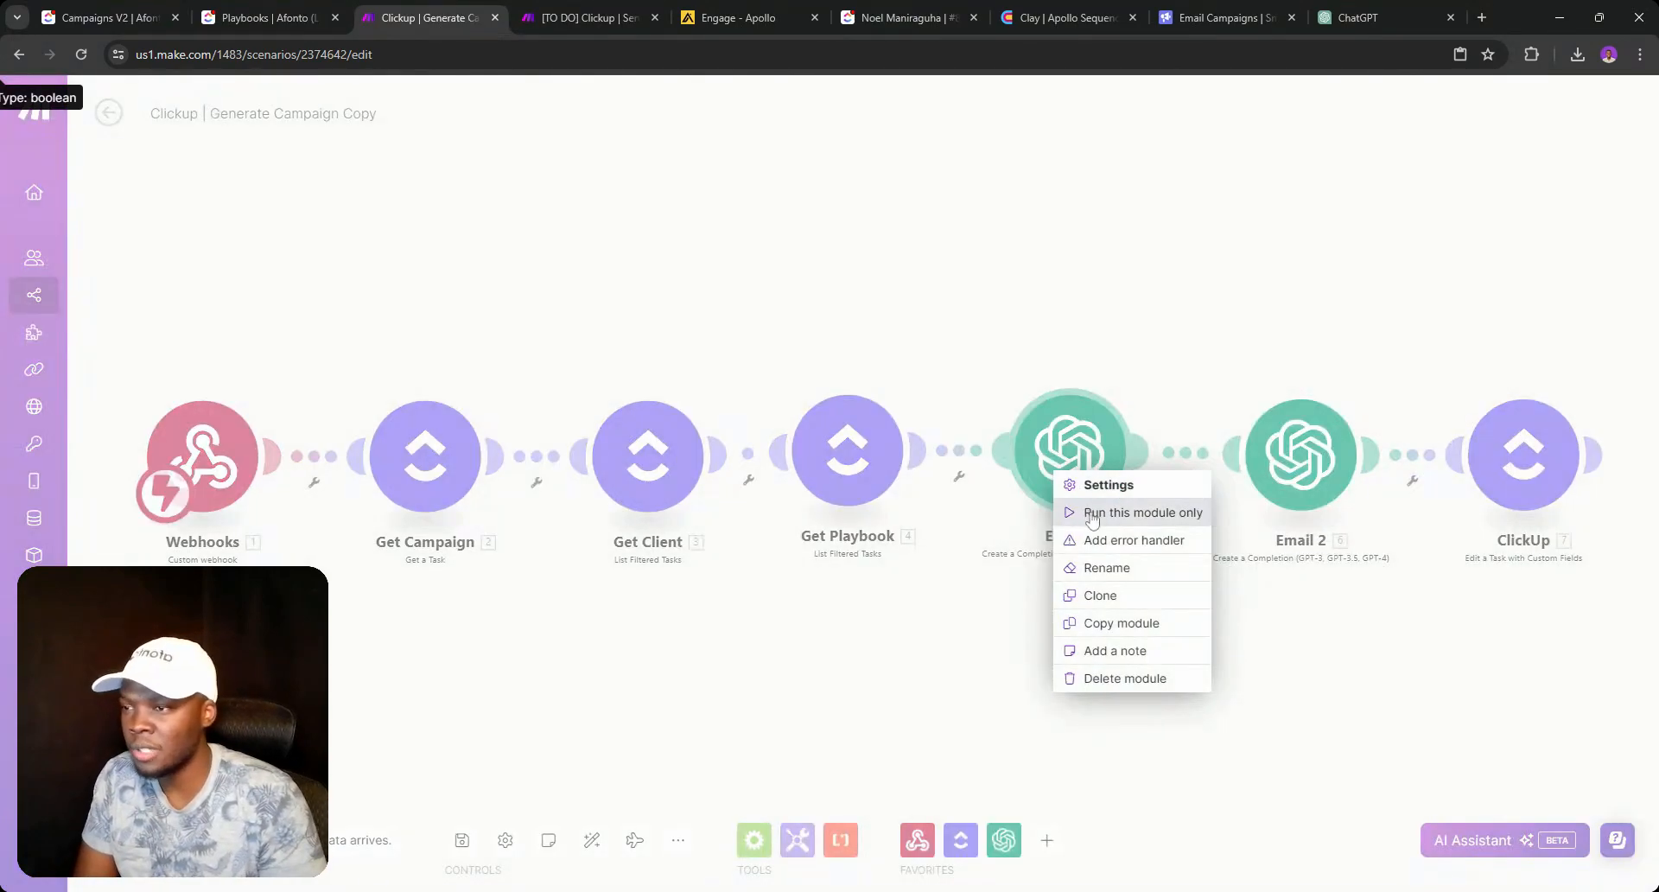
click(1123, 510)
click(1275, 714)
key(ctrl+v)
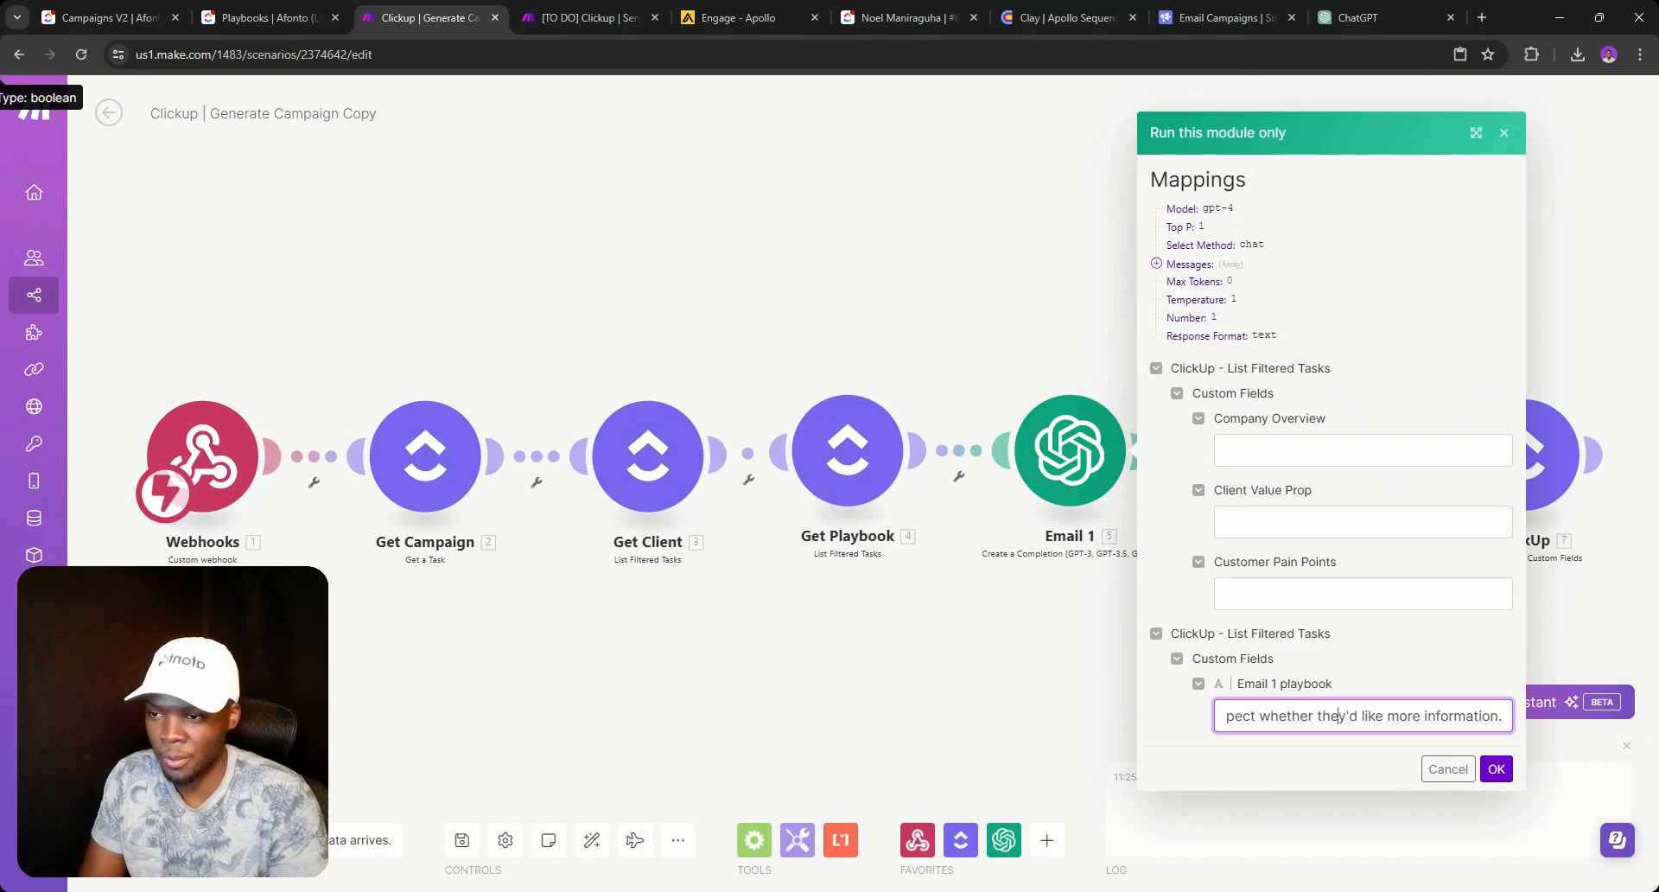
Read back through the pasted Email 1 playbook input, checking the fifth-sentence CTA instruction.
key(Left)
key(Left)
key(Left)
key(Left)
key(Left)
key(Left)
key(Left)
key(Left)
key(Left)
key(Left)
key(Left)
key(Left)
key(Left)
key(Left)
key(Left)
key(Left)
key(Left)
key(Left)
key(Left)
key(Left)
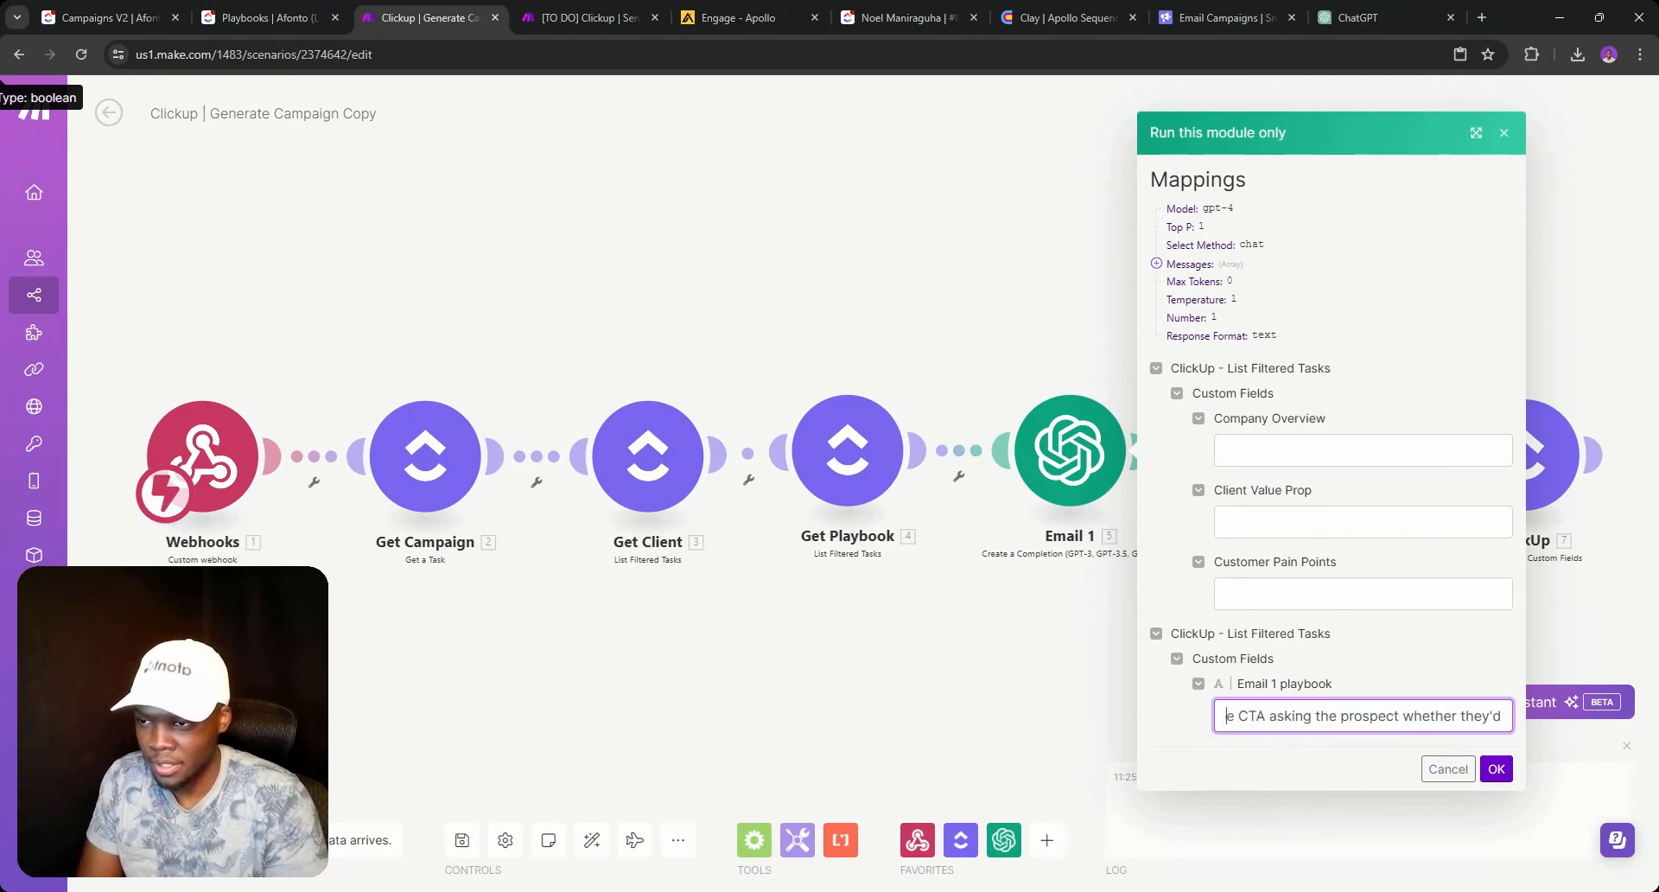
key(Left)
key(Left)
key(Left)
key(Left)
key(Left)
key(Left)
key(Left)
key(Left)
key(Left)
key(Left)
key(Left)
key(Left)
key(Left)
key(Left)
key(Left)
key(Left)
key(Left)
key(Left)
key(Left)
key(Left)
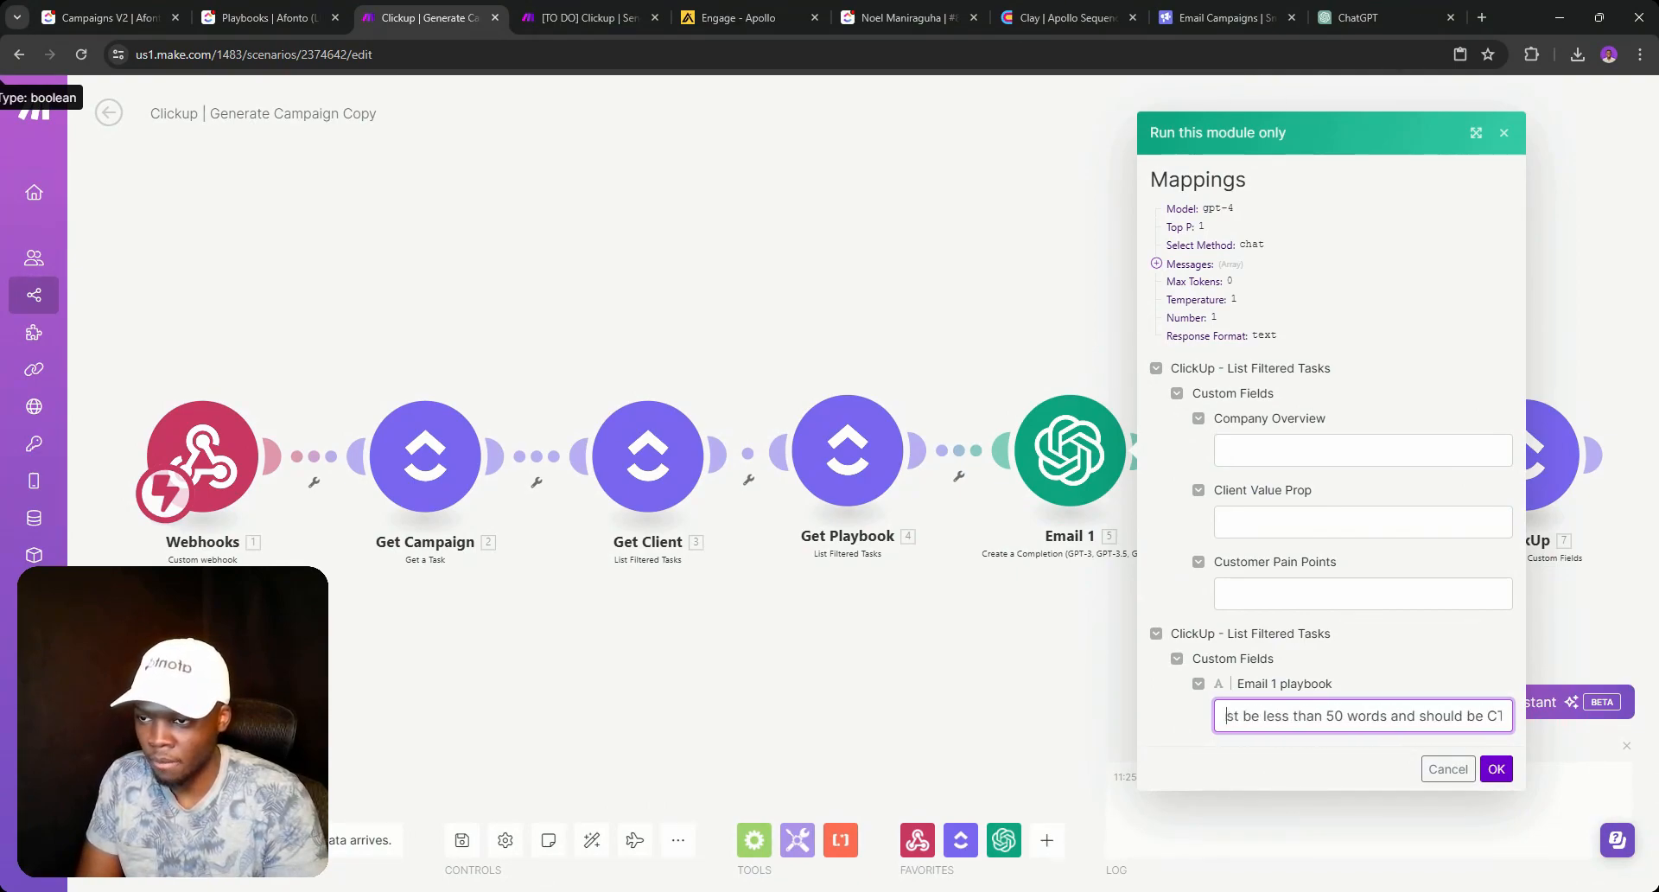
click(1343, 634)
Copy the Customer Pain Points text from the client's ClickUp task into the Customer Pain Points input of the Email 1 module run in Make.
click(1345, 595)
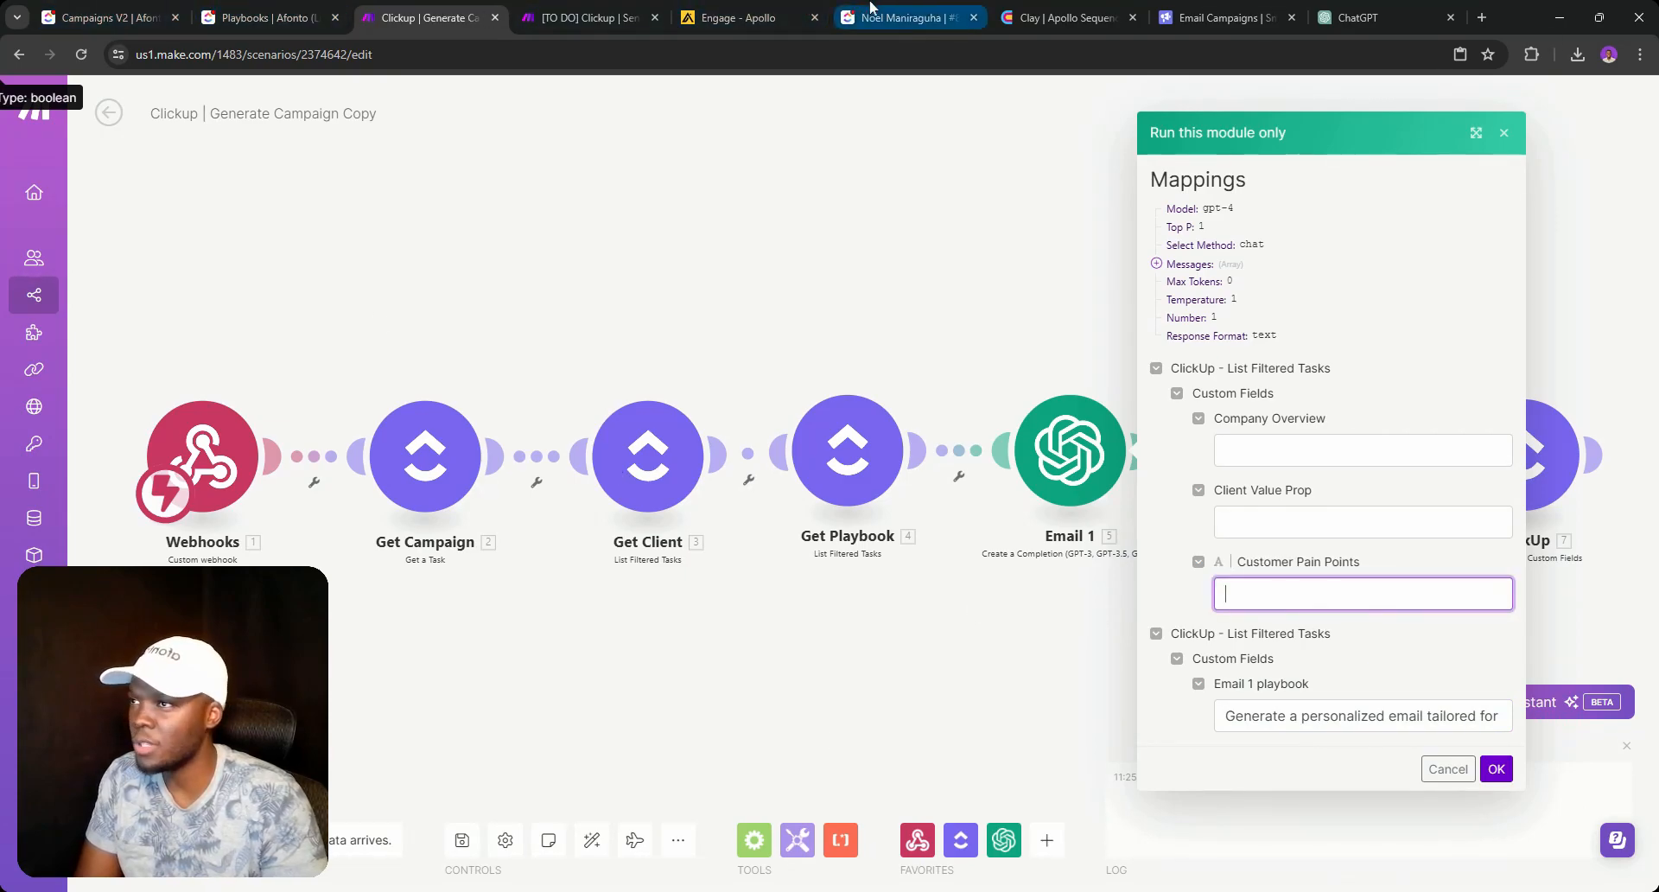
click(873, 13)
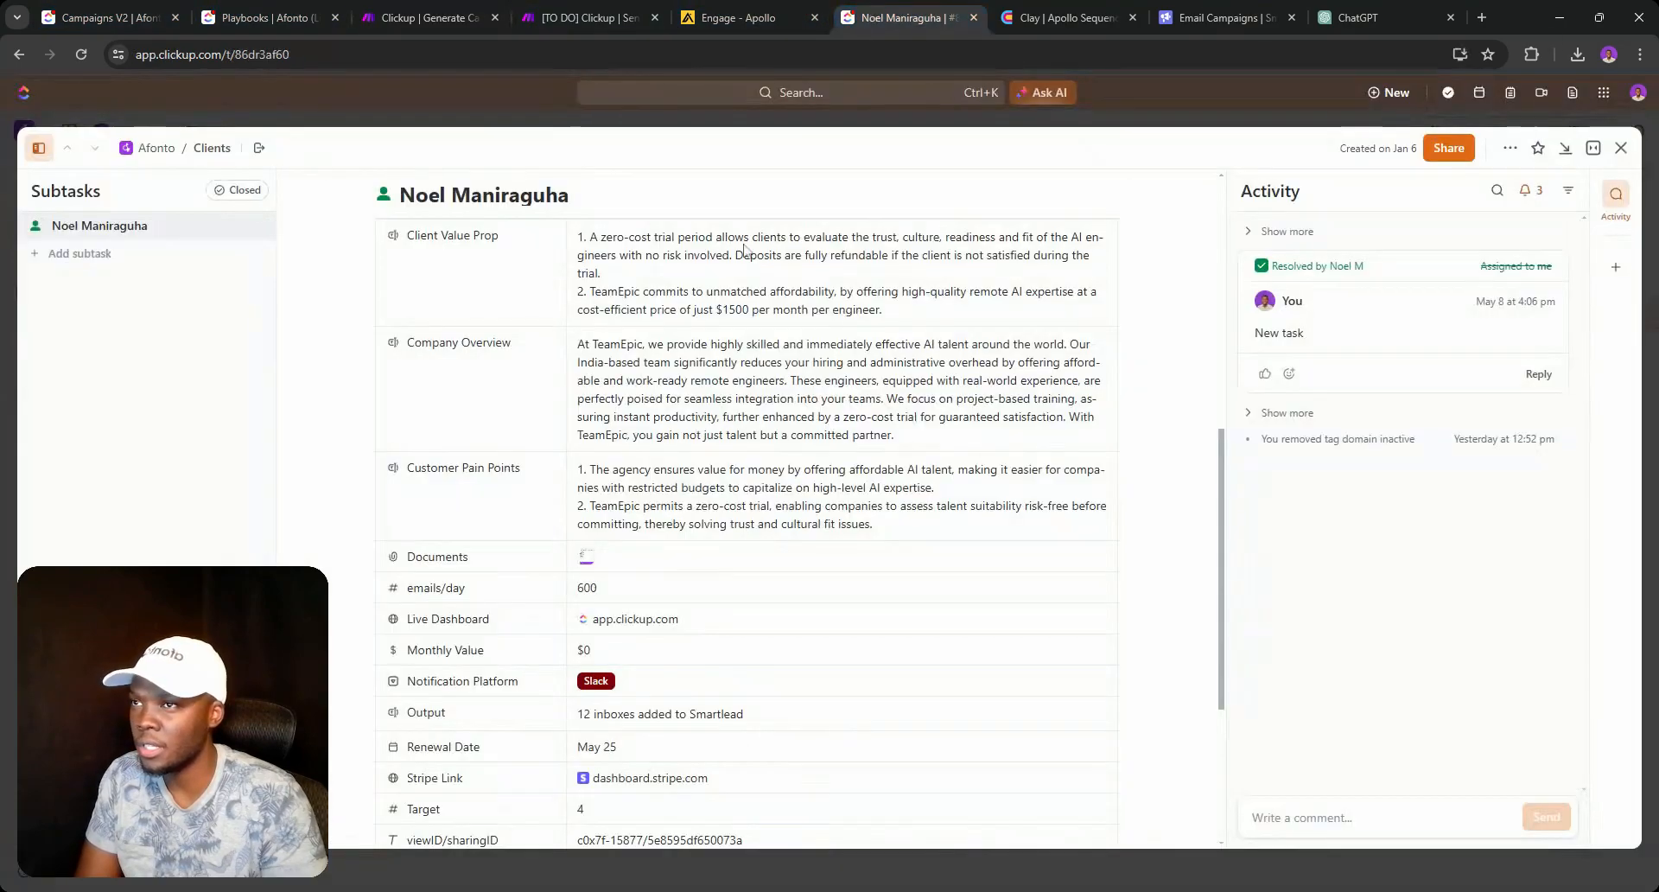
click(628, 491)
drag(857, 639, 598, 574)
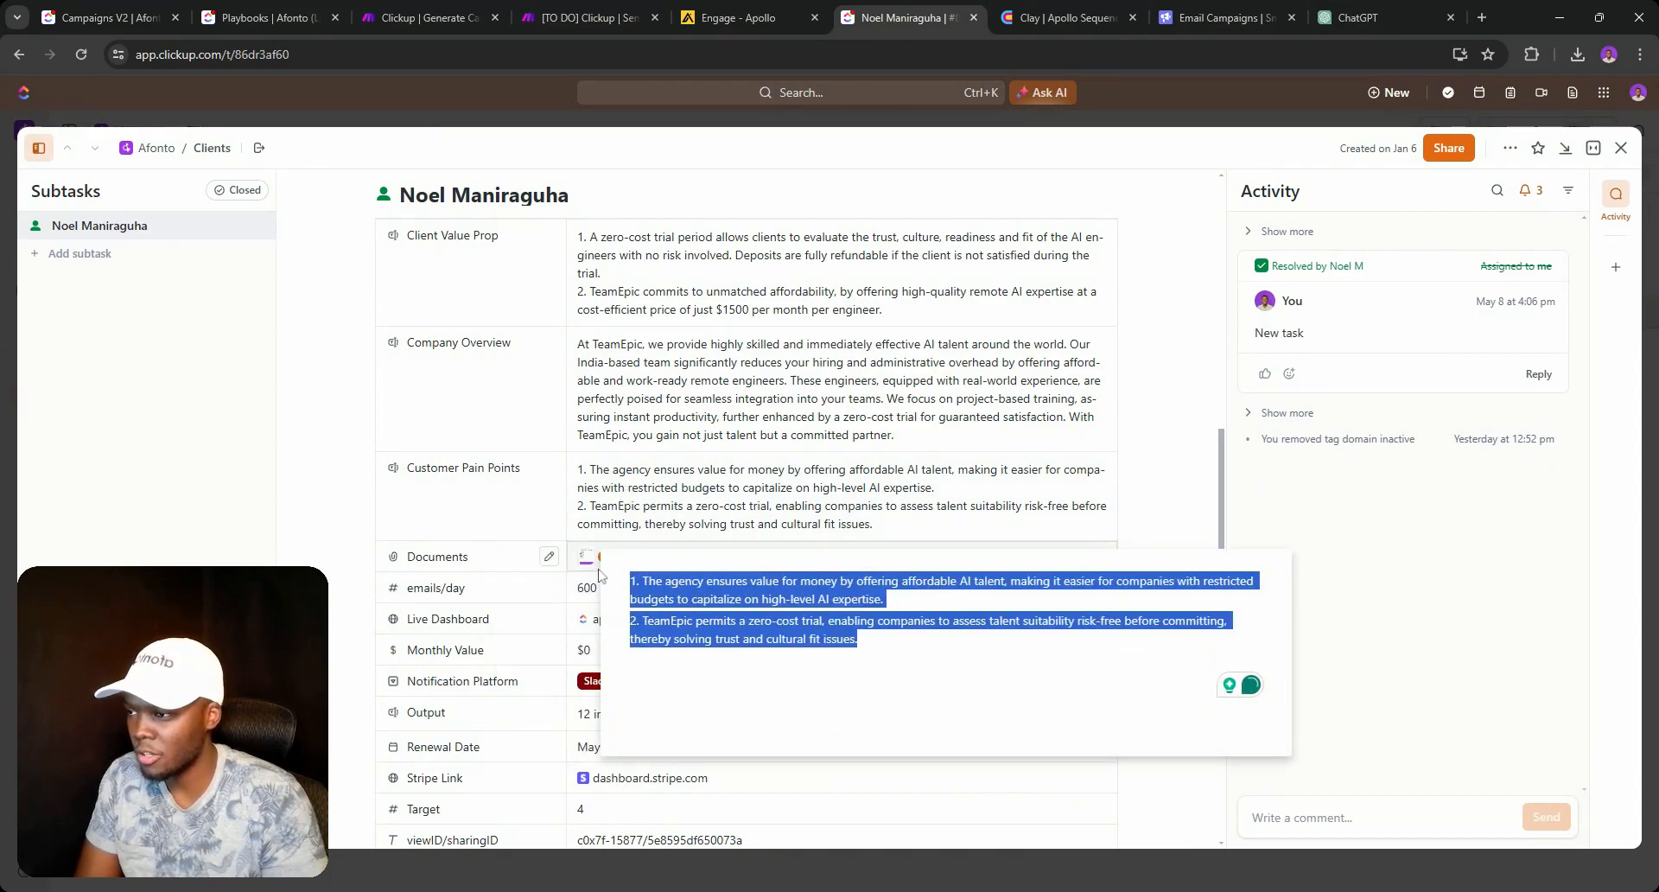
click(812, 508)
drag(754, 640, 522, 578)
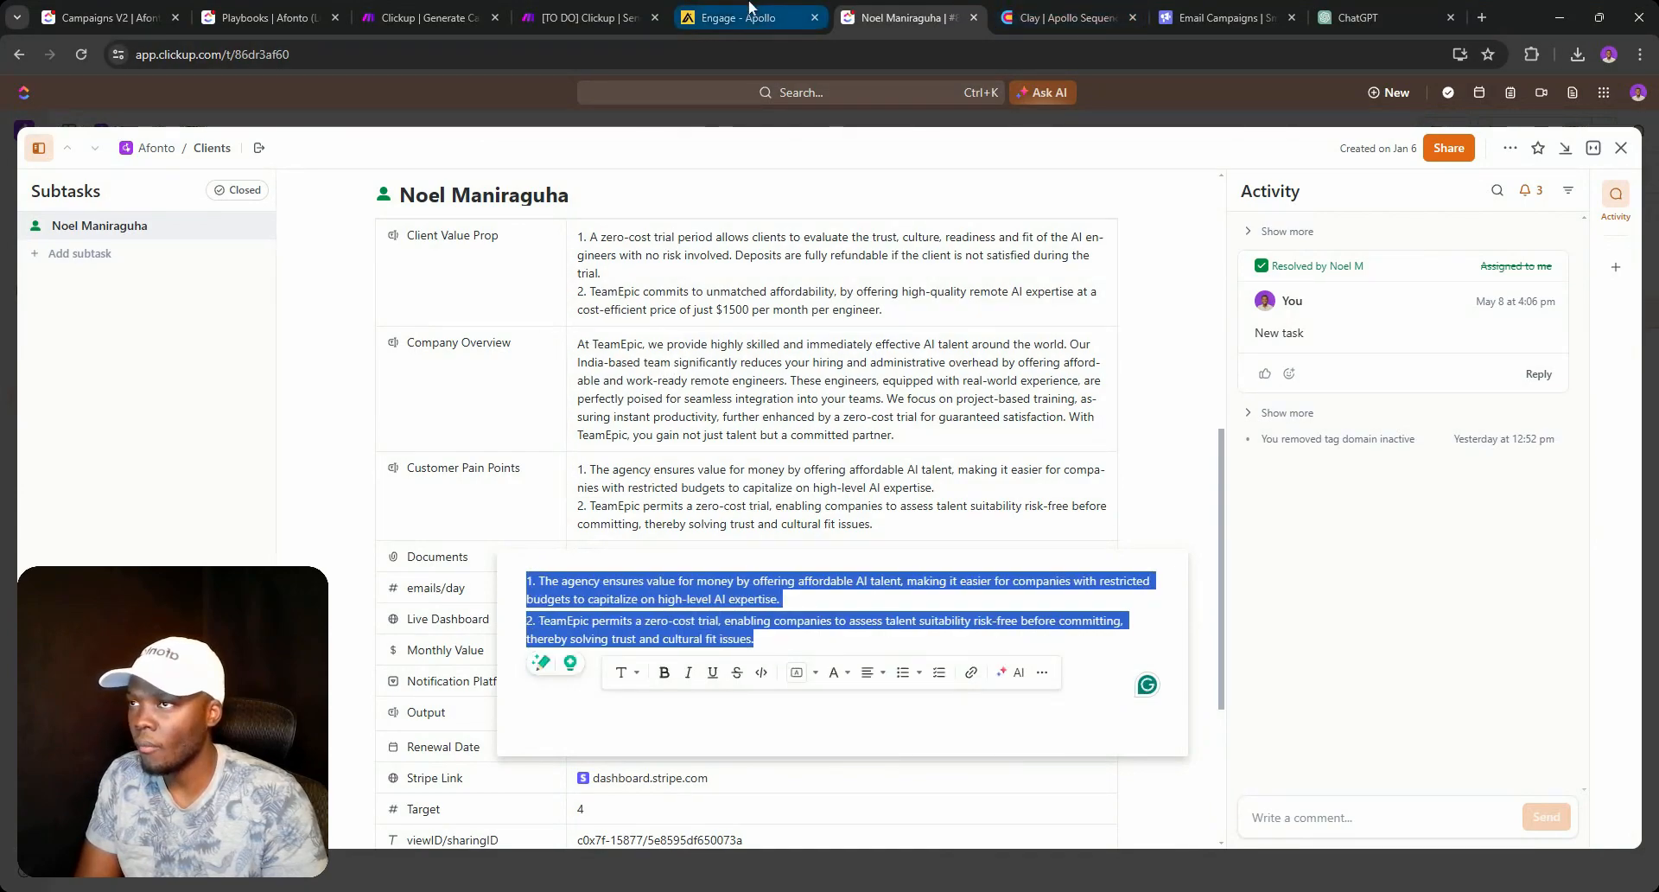
click(607, 11)
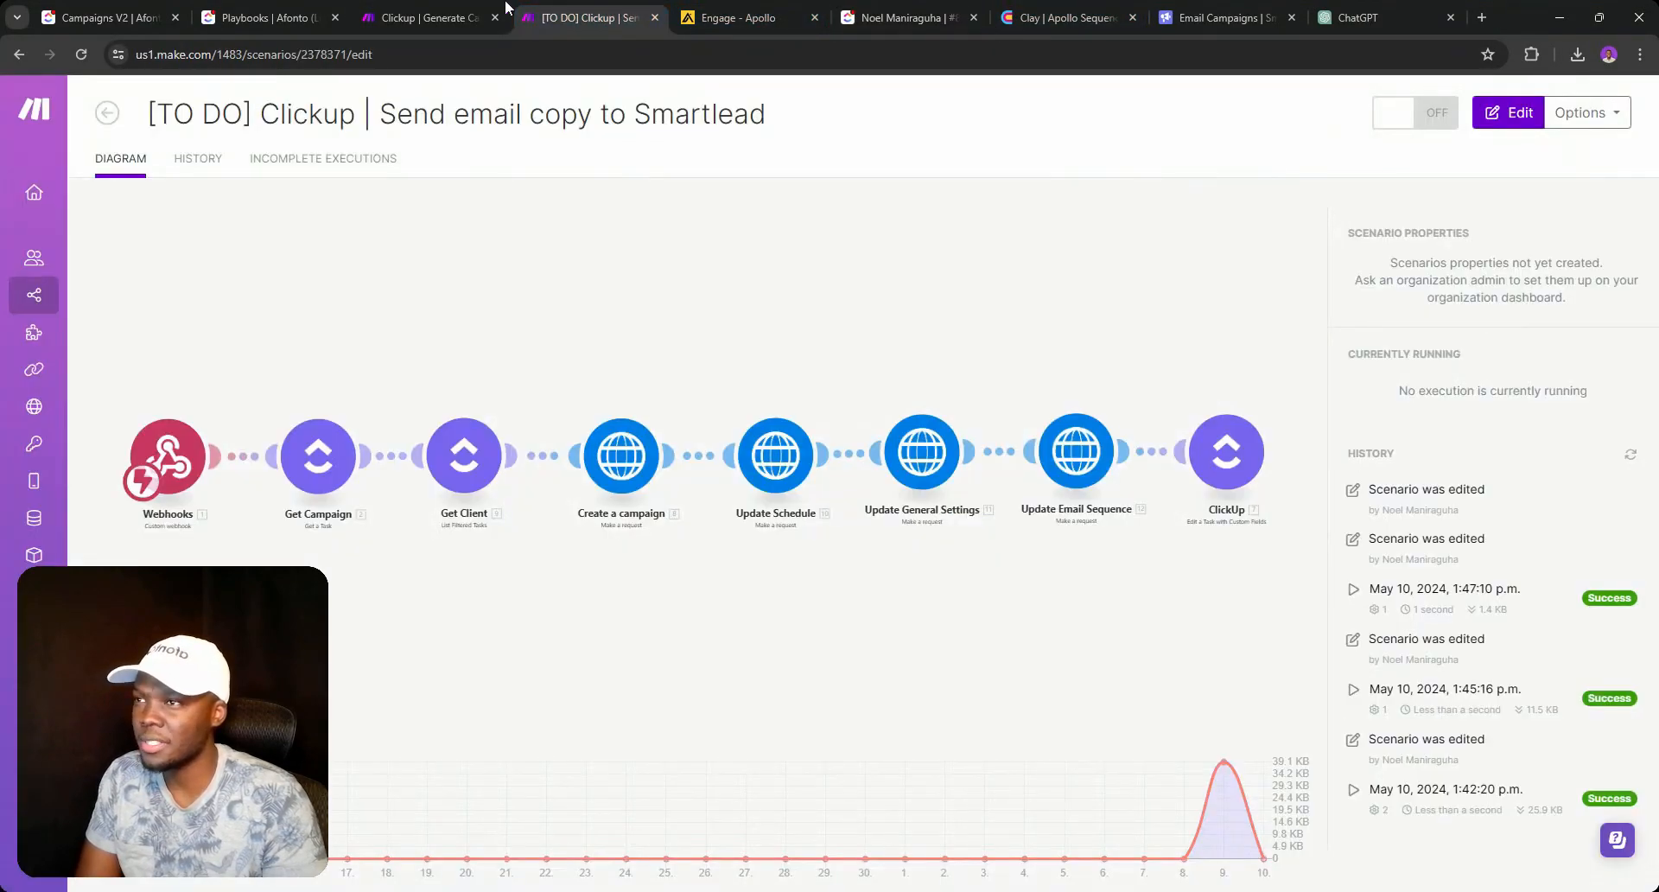
click(424, 17)
click(1212, 601)
key(ctrl+v)
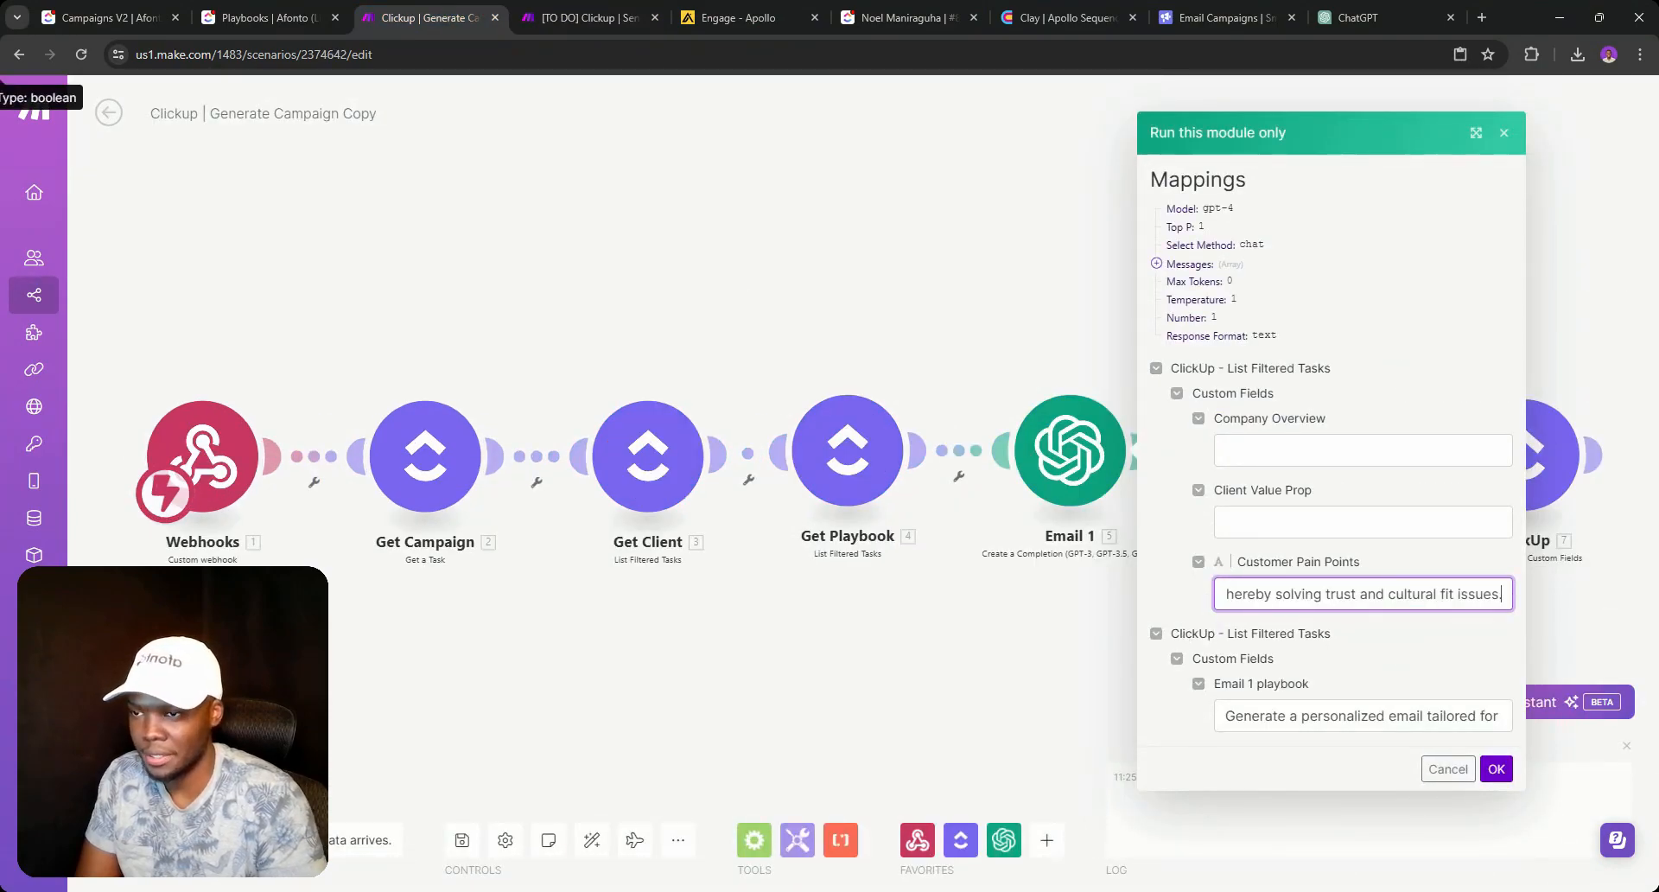
click(1363, 521)
click(693, 11)
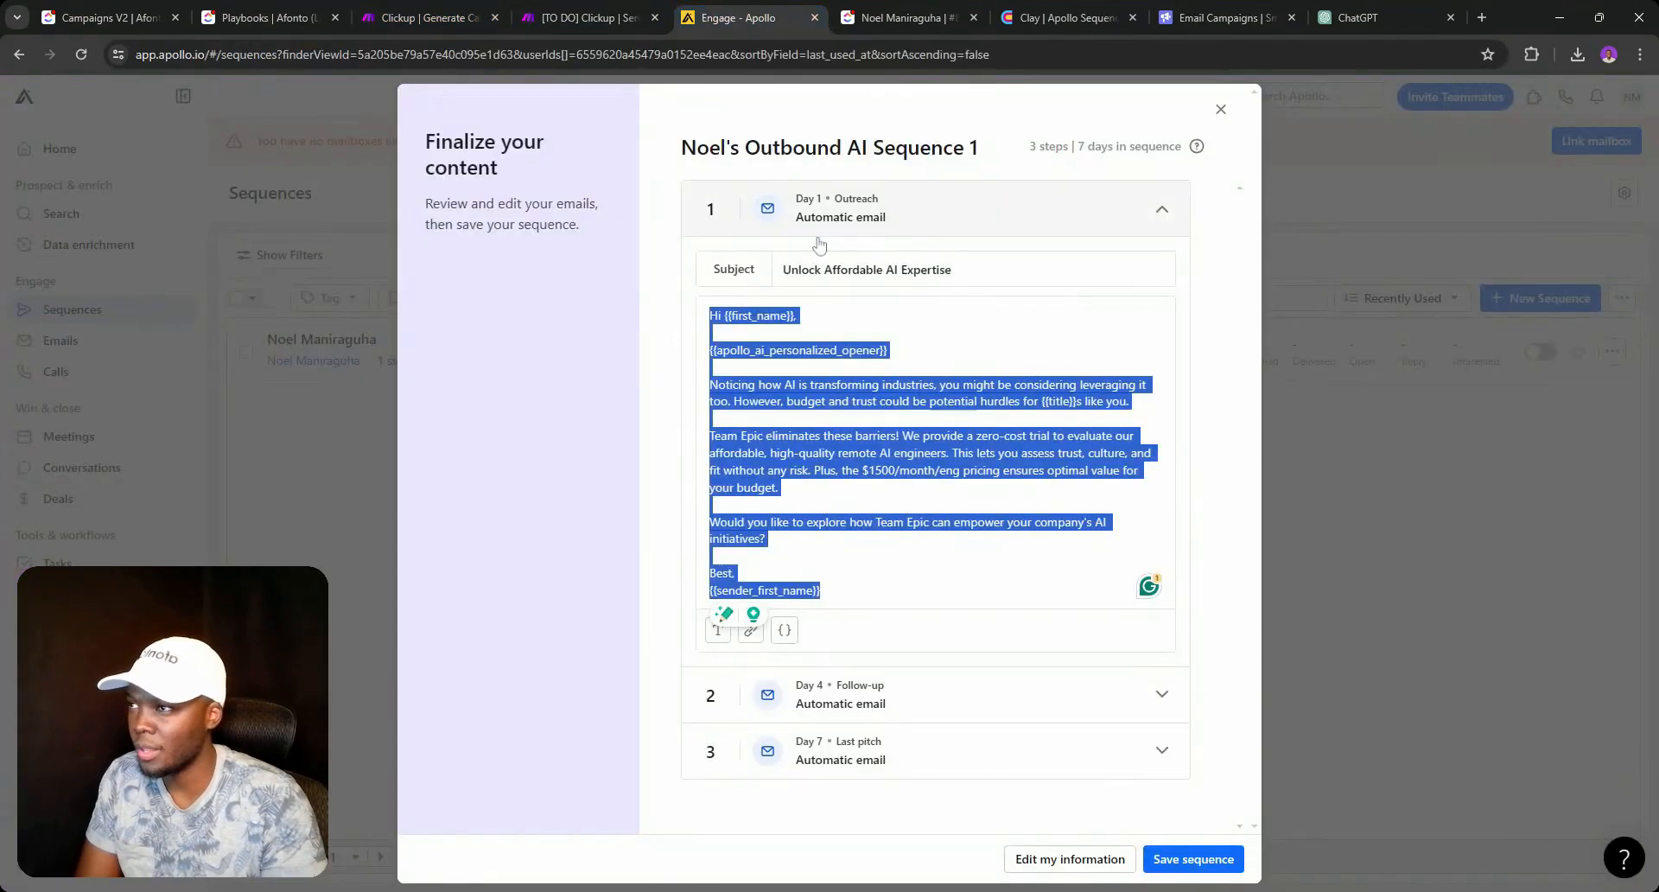
click(792, 385)
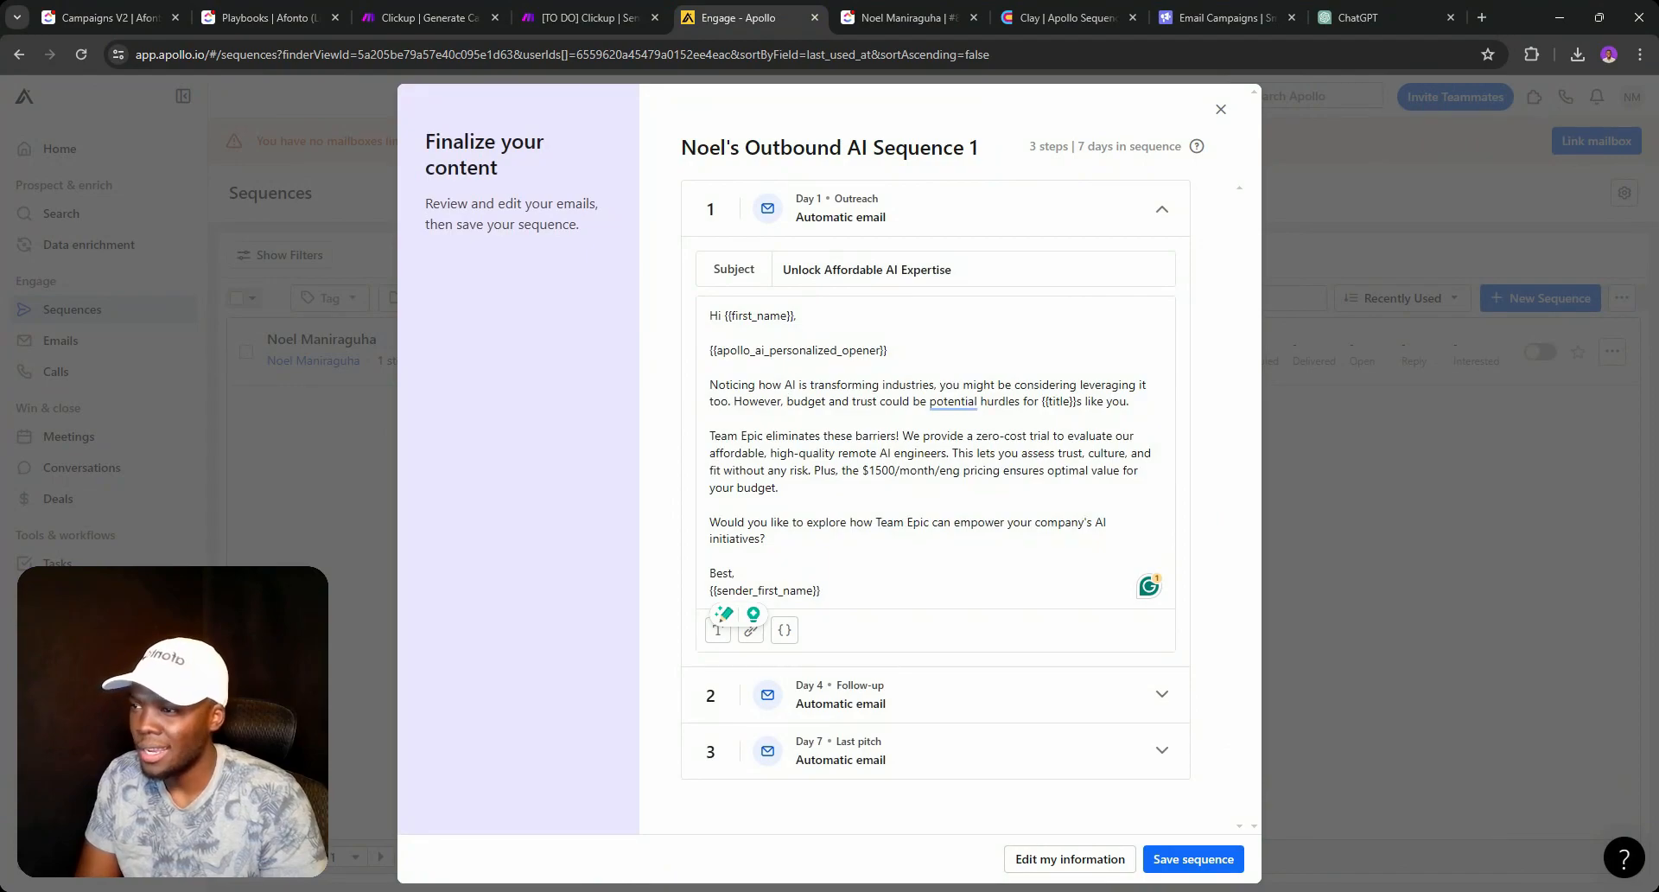
click(268, 18)
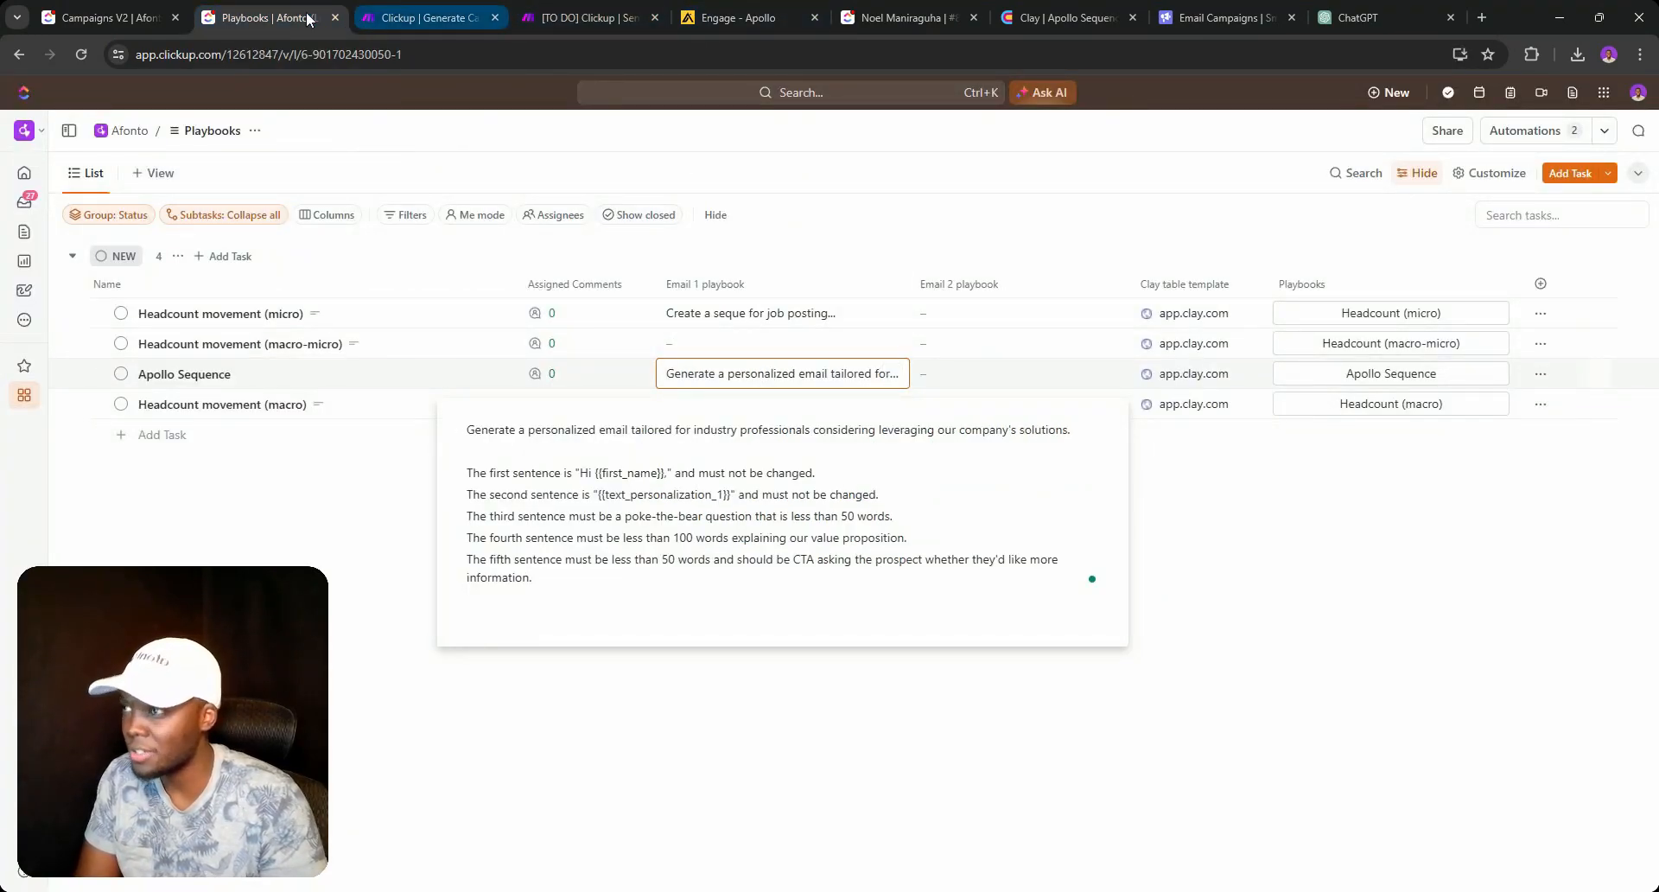
Copy the Company Overview text from the client's ClickUp task into the Client Value Prop and Company Overview inputs of the Make module run.
click(912, 19)
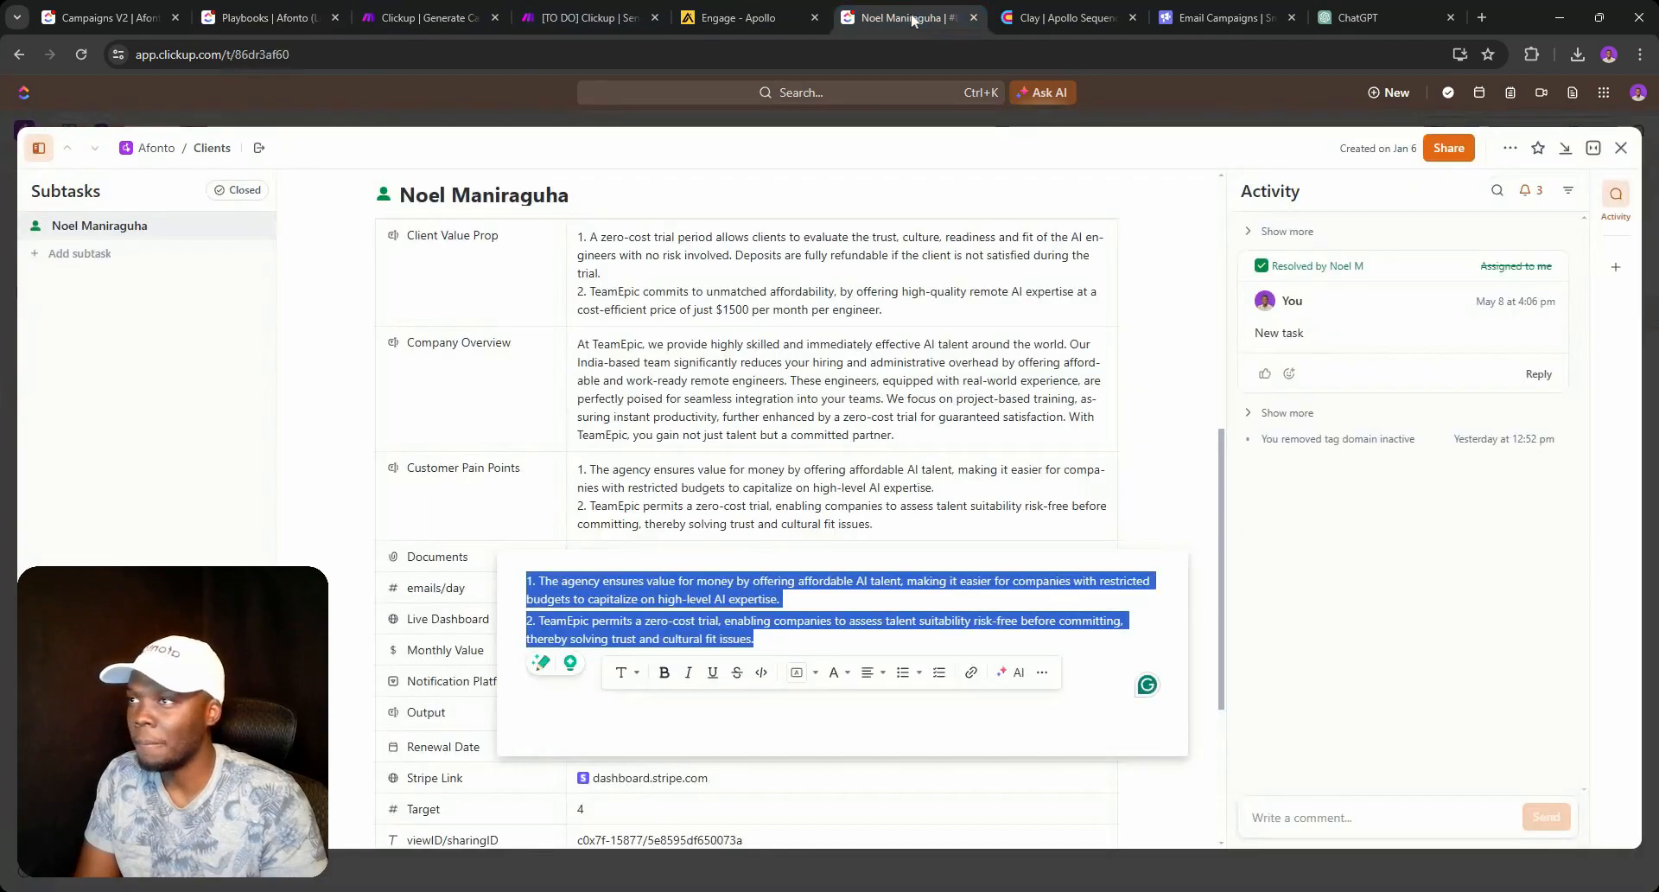
click(707, 413)
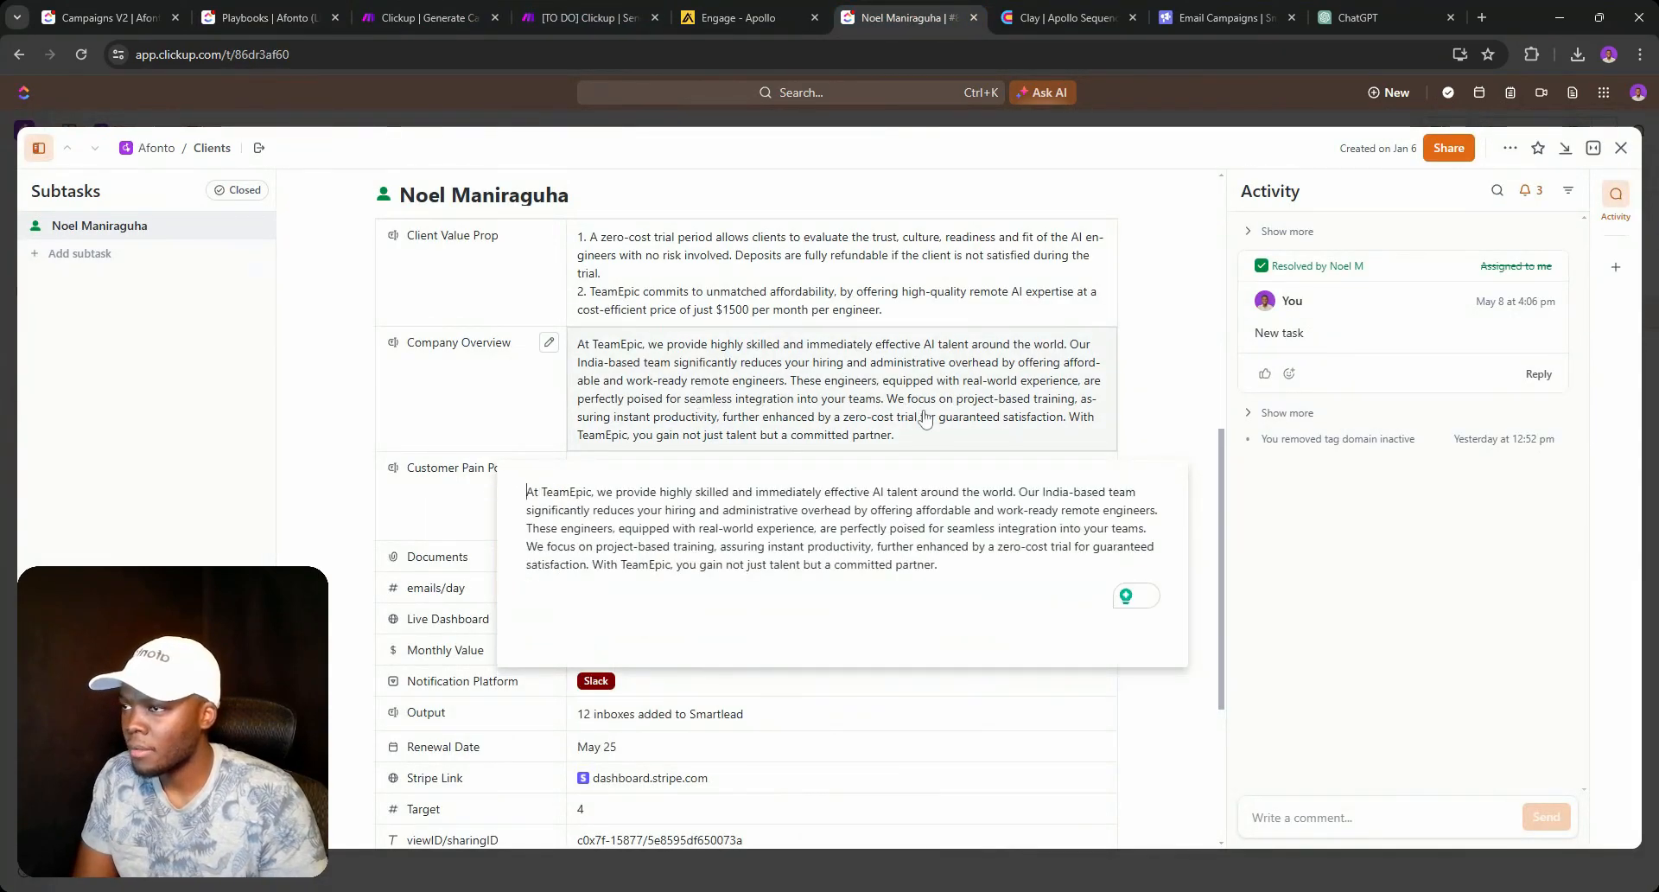
click(1396, 5)
click(268, 18)
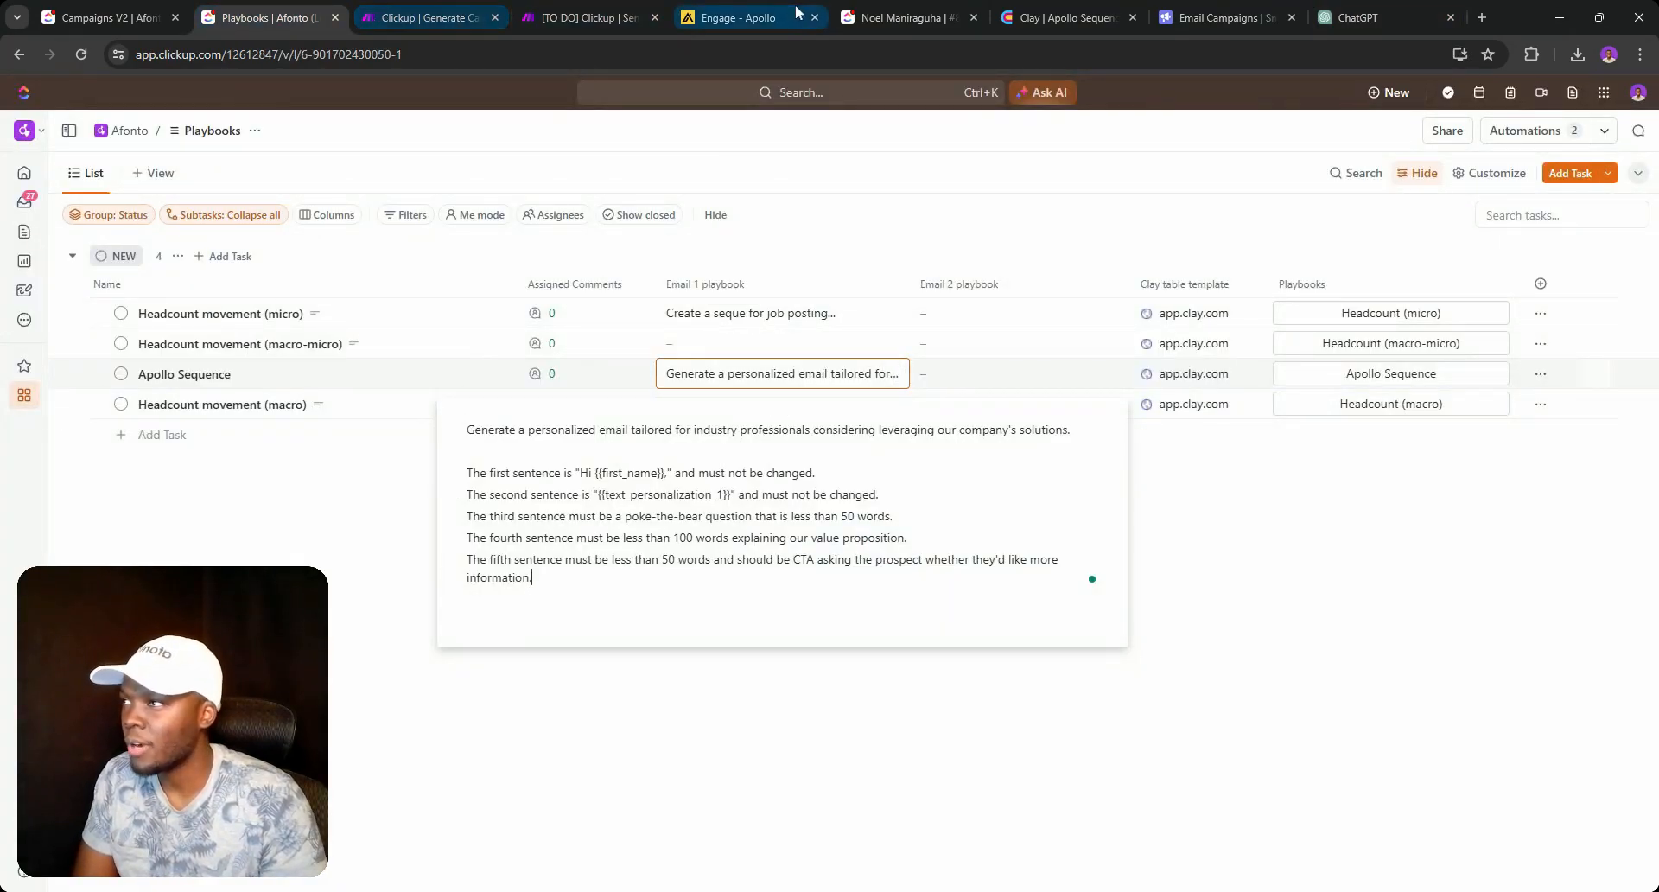
click(977, 7)
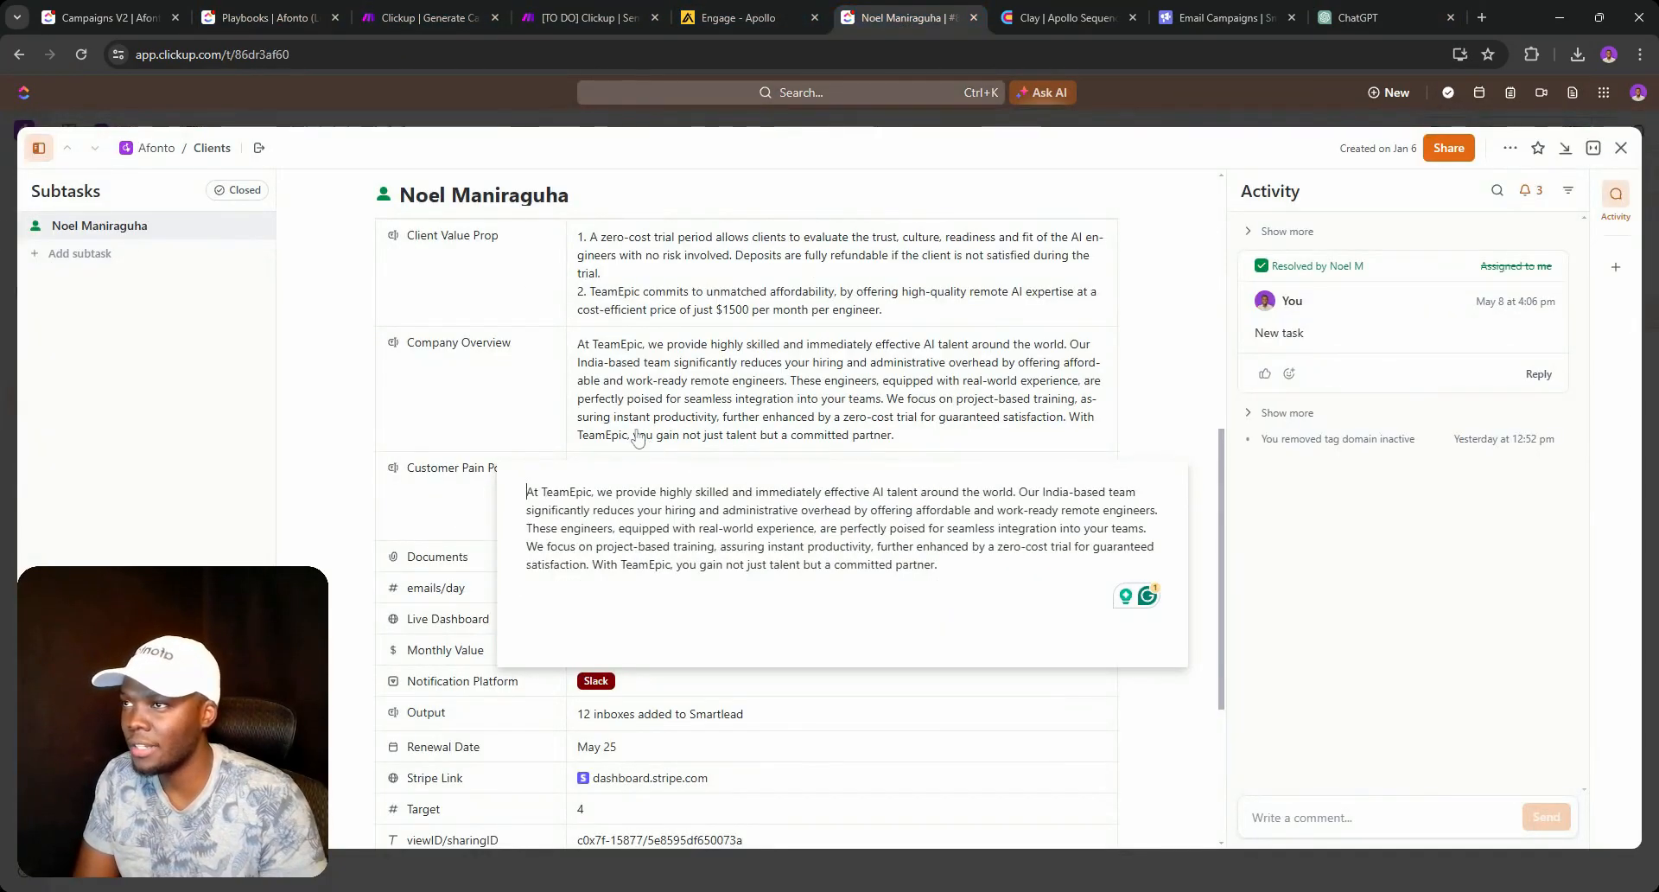
drag(938, 565, 523, 491)
key(ctrl+c)
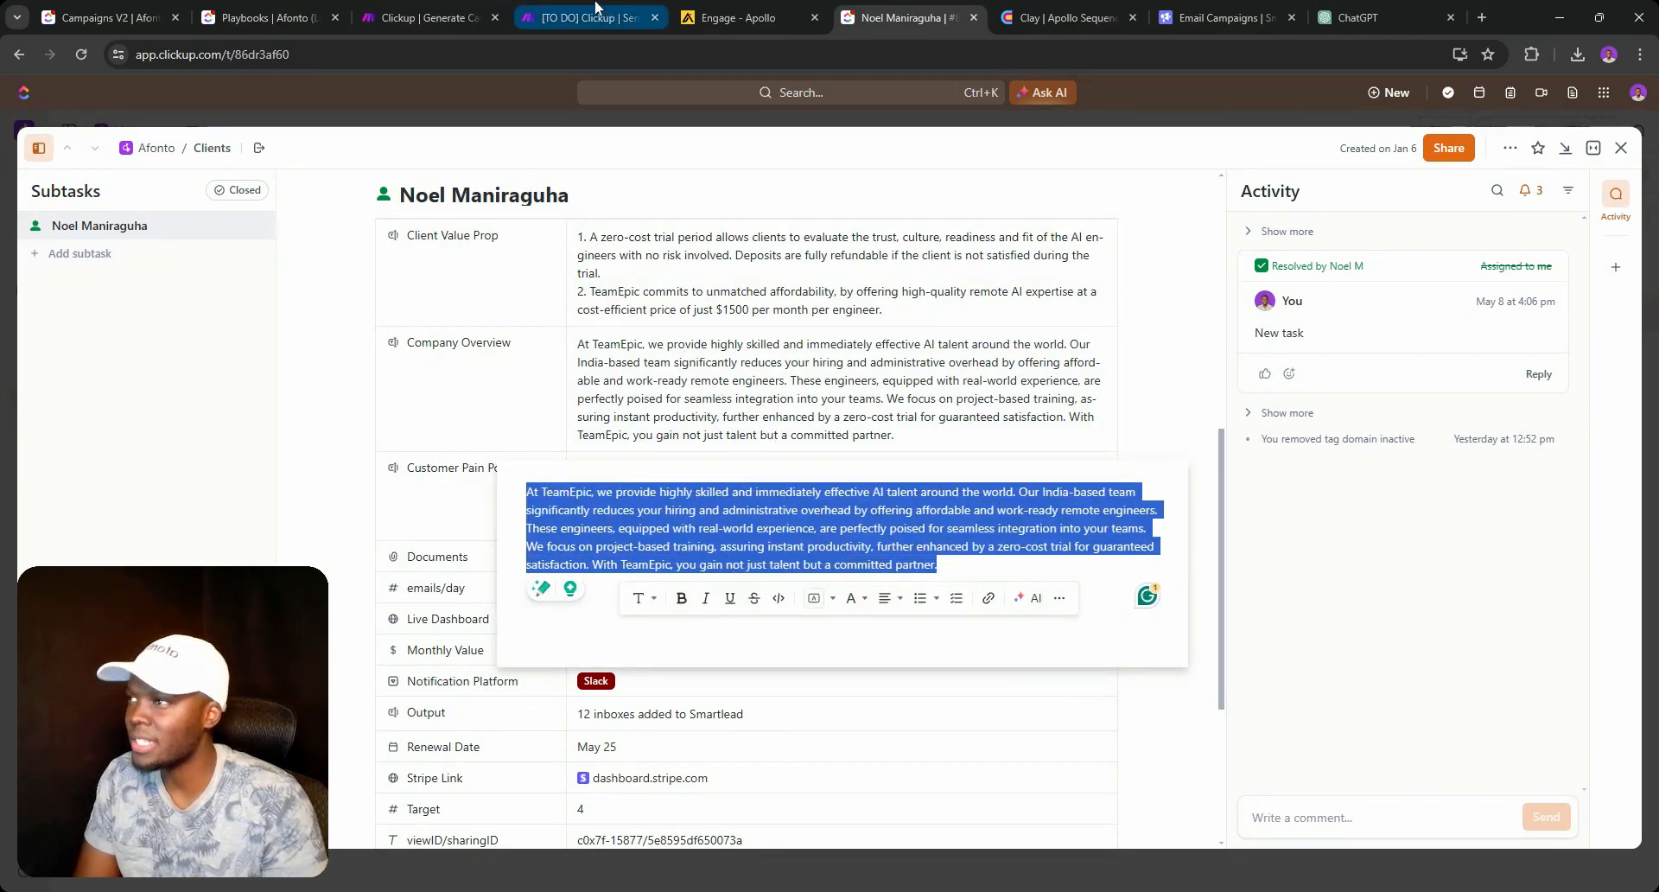
click(432, 10)
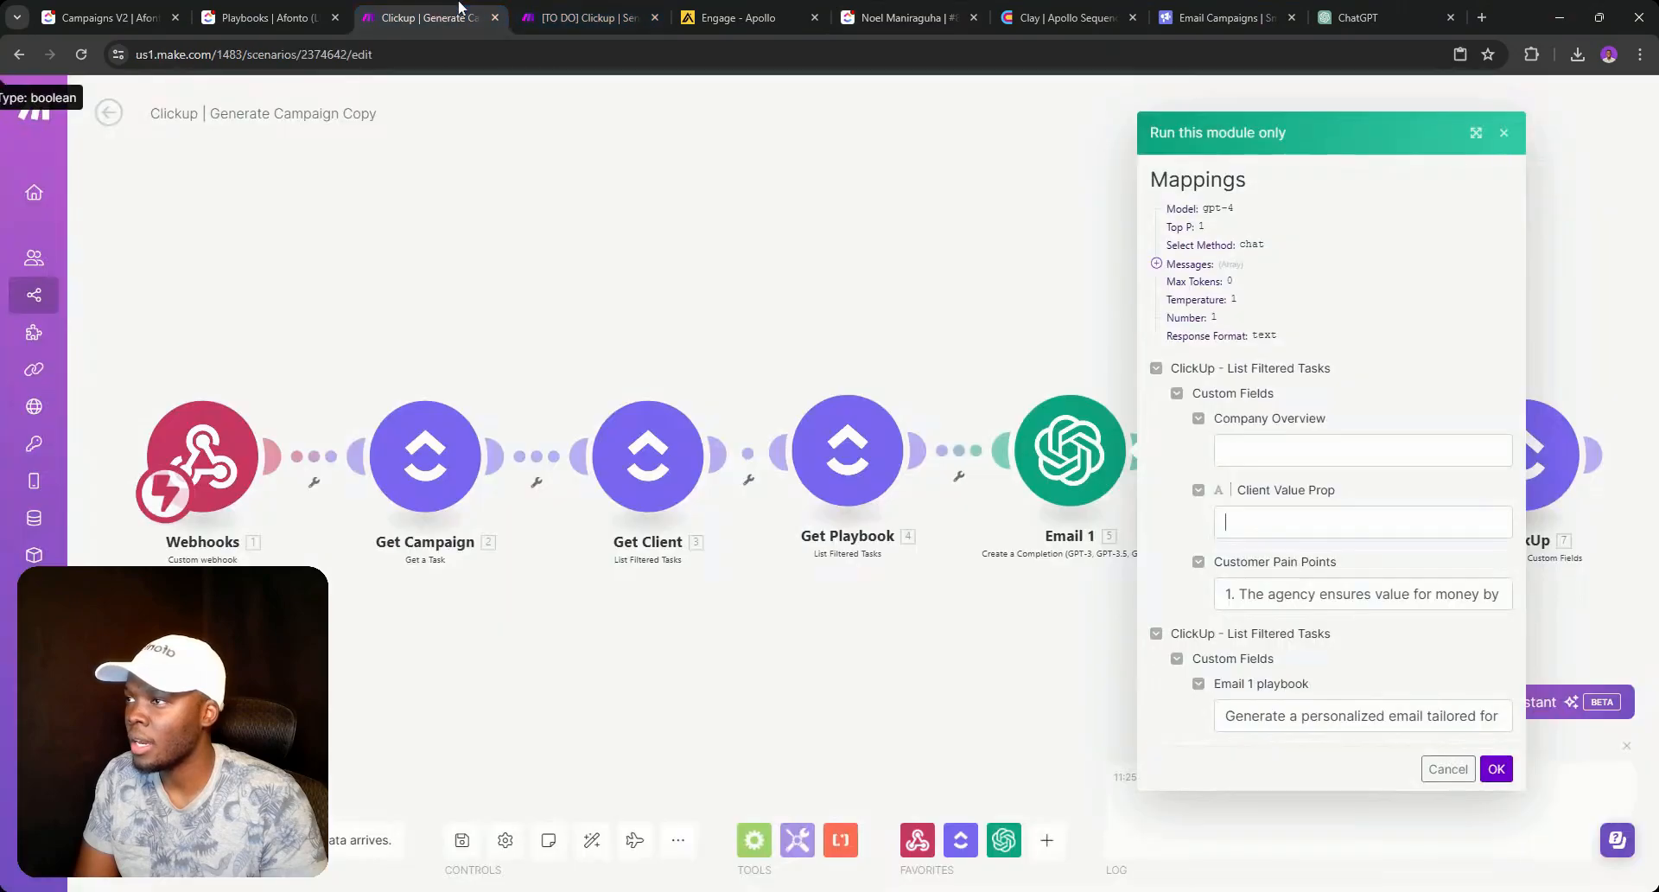
key(ctrl+v)
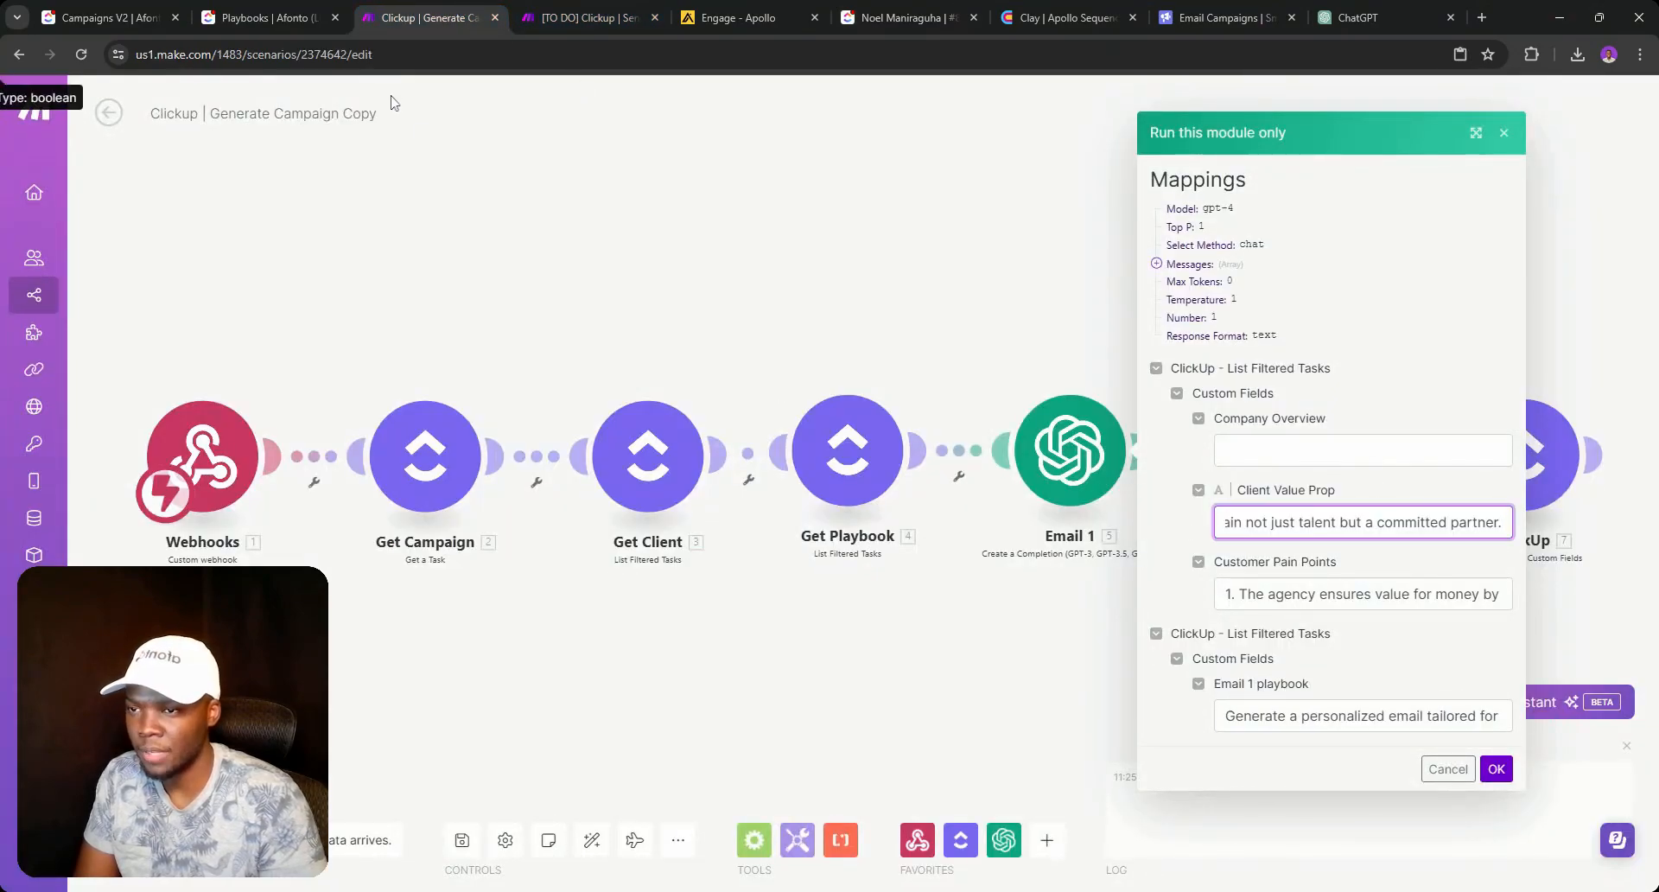
click(855, 12)
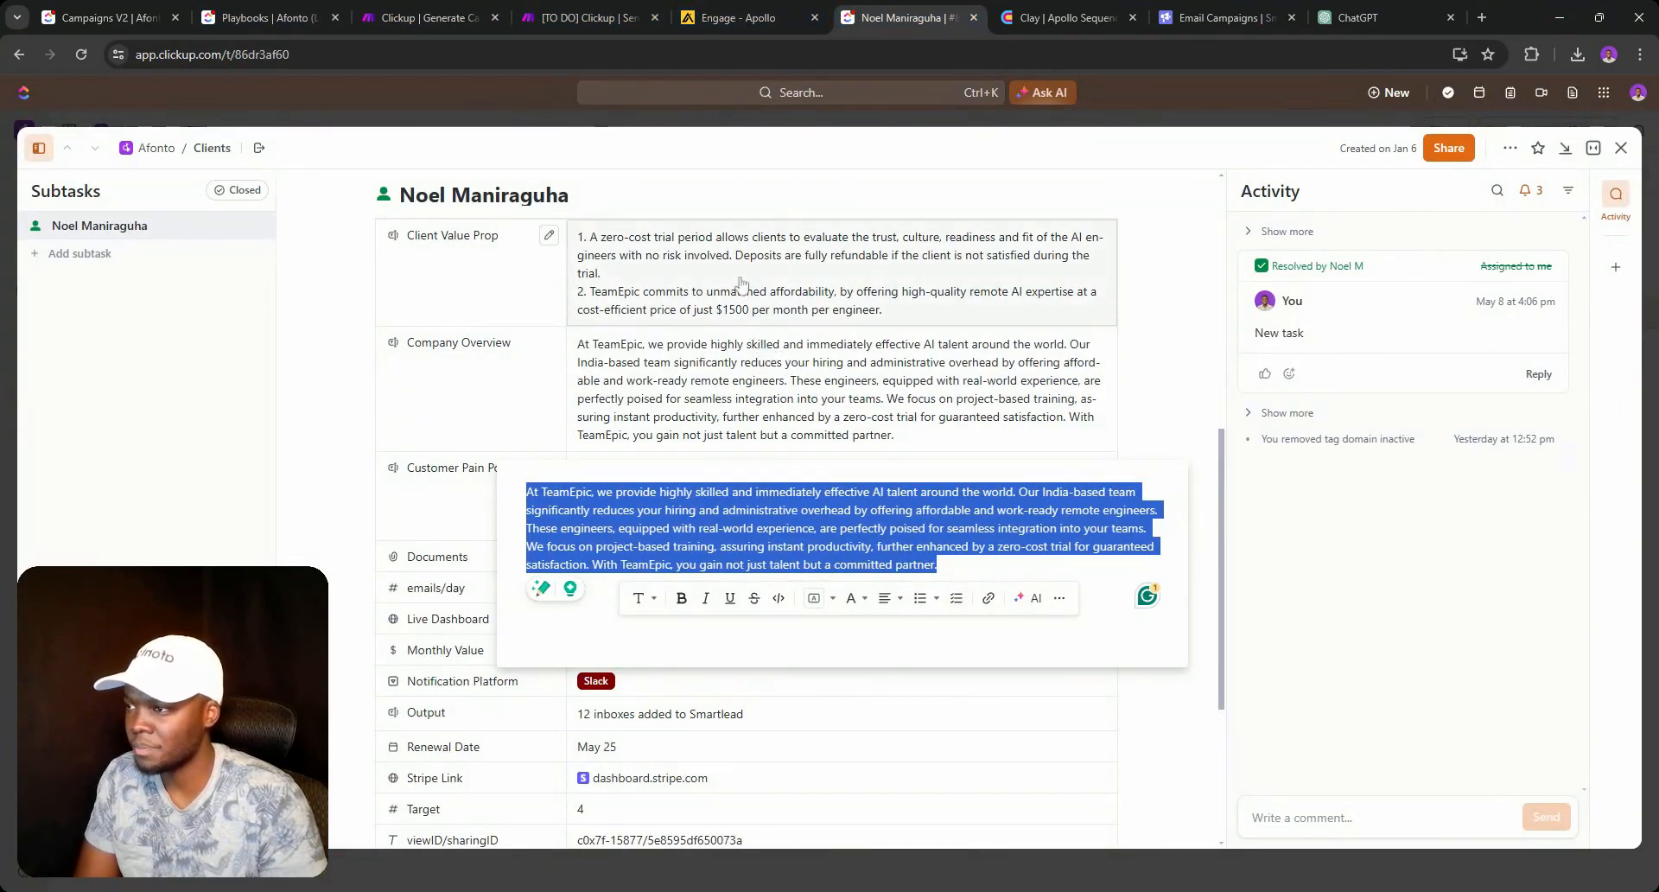
click(399, 10)
key(ctrl+v)
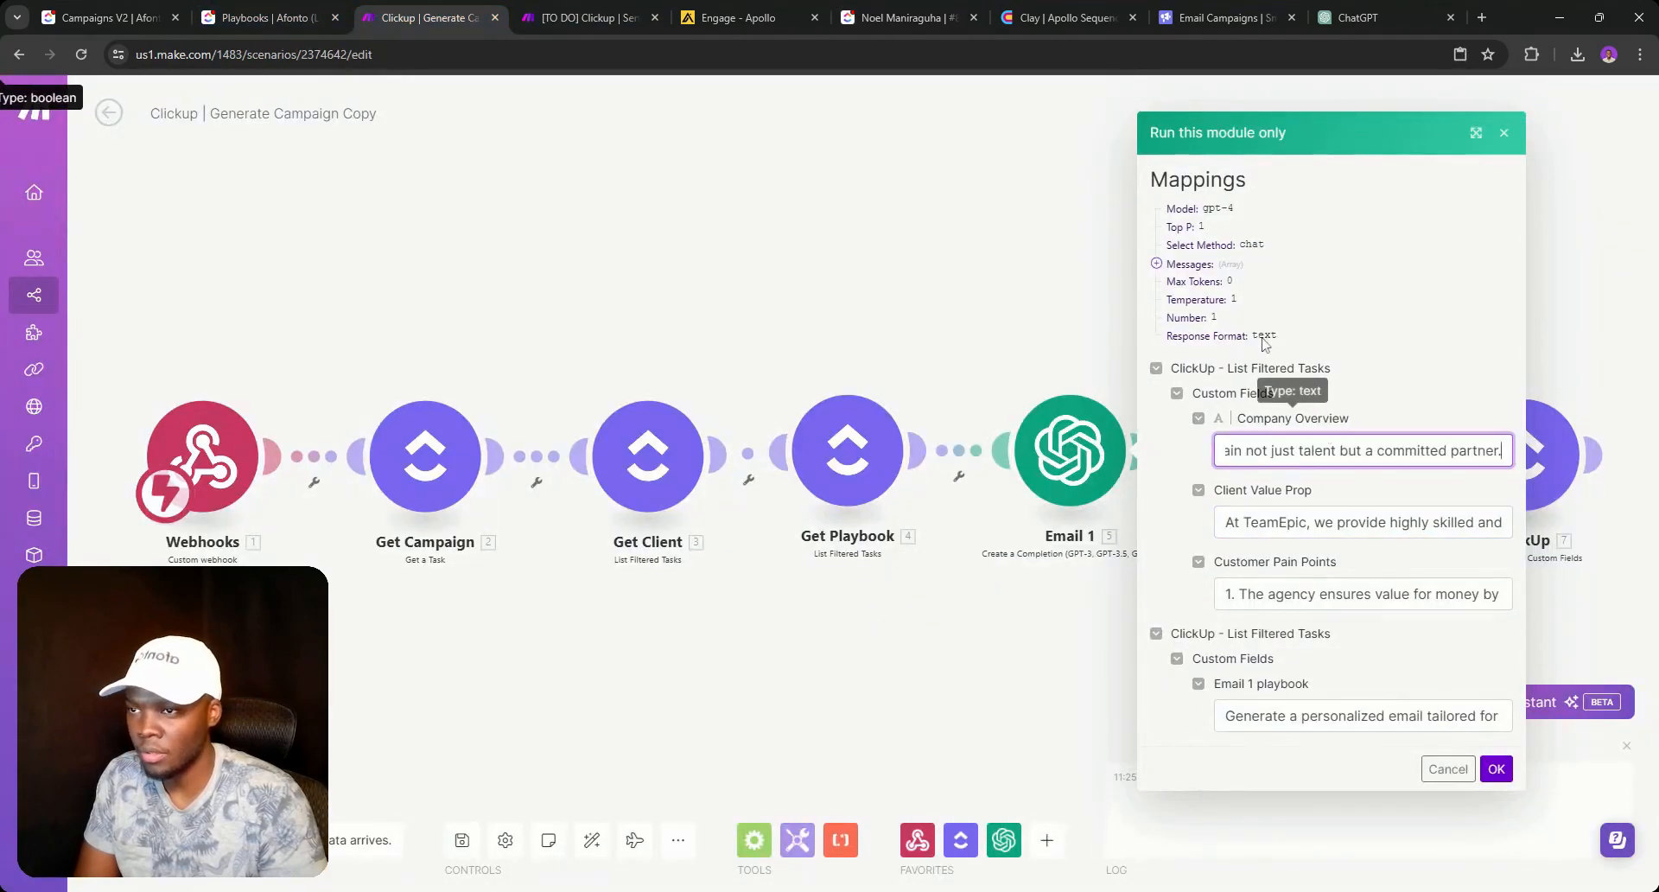
Replace the Client Value Prop input in Make with the client's value proposition text from ClickUp, and run the Email 1 module.
click(903, 18)
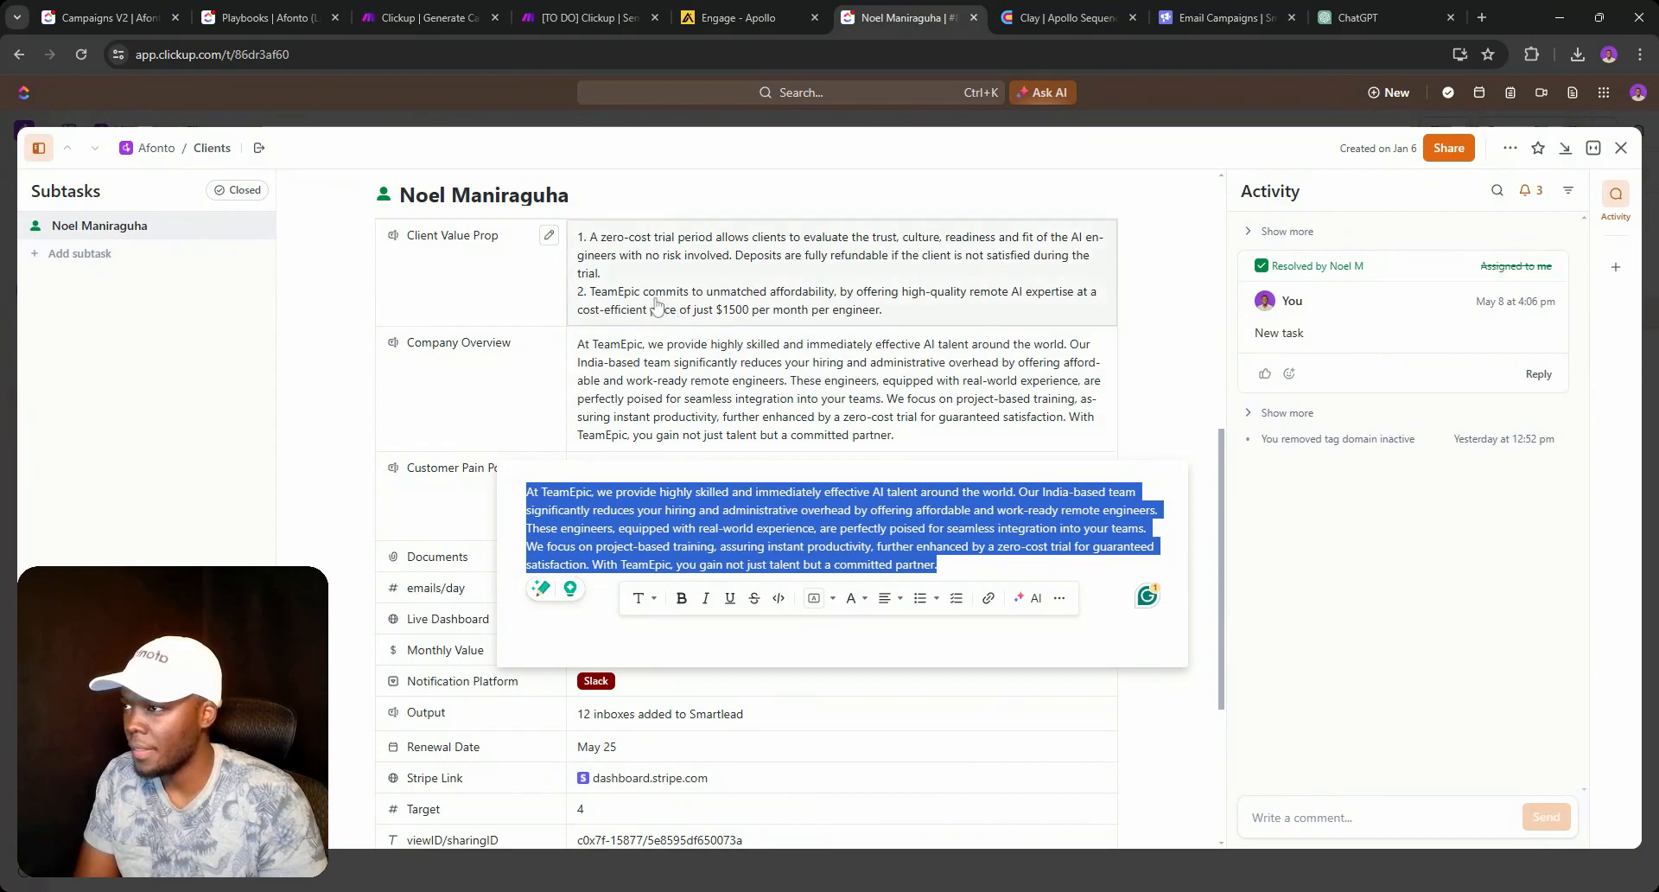
click(458, 17)
click(904, 12)
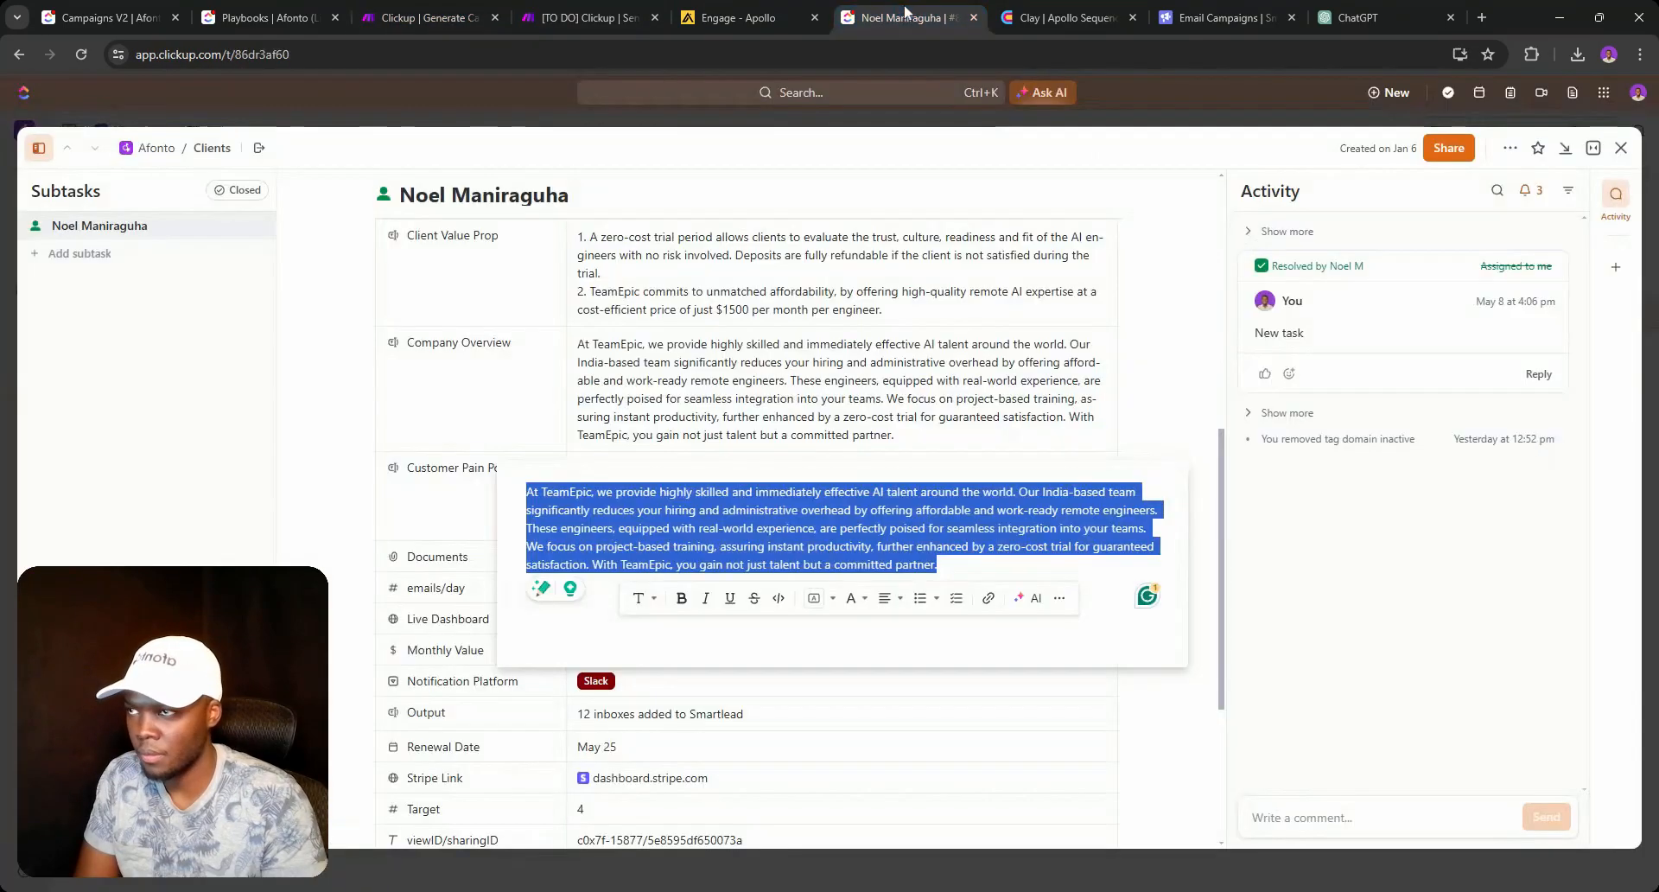
click(752, 279)
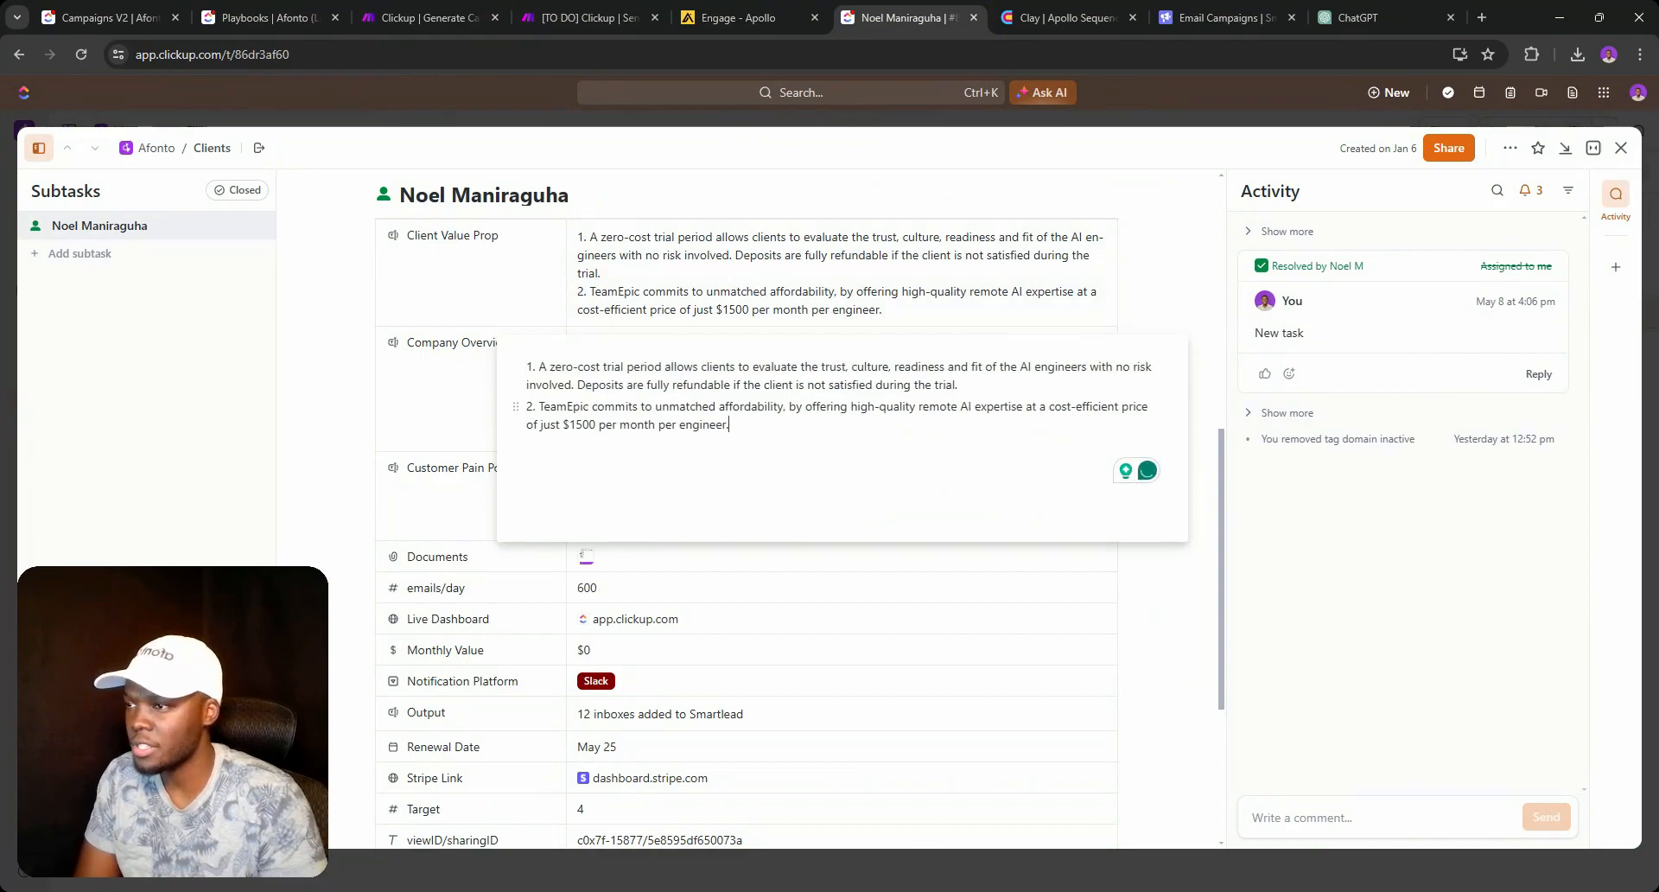
key(ctrl+a)
click(411, 7)
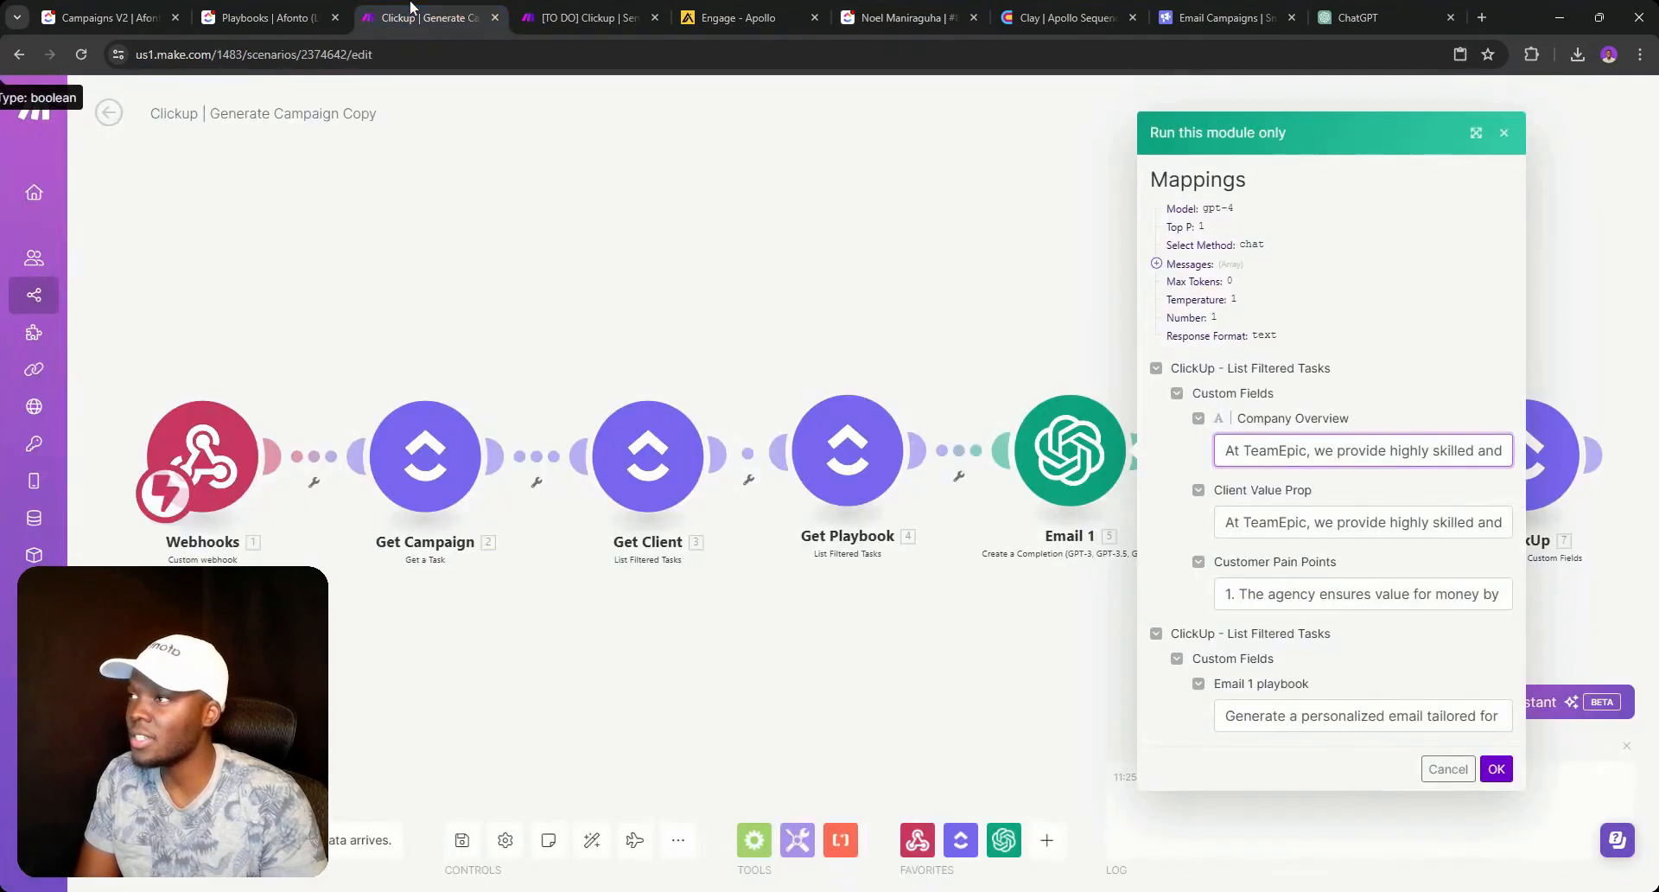
double_click(1259, 522)
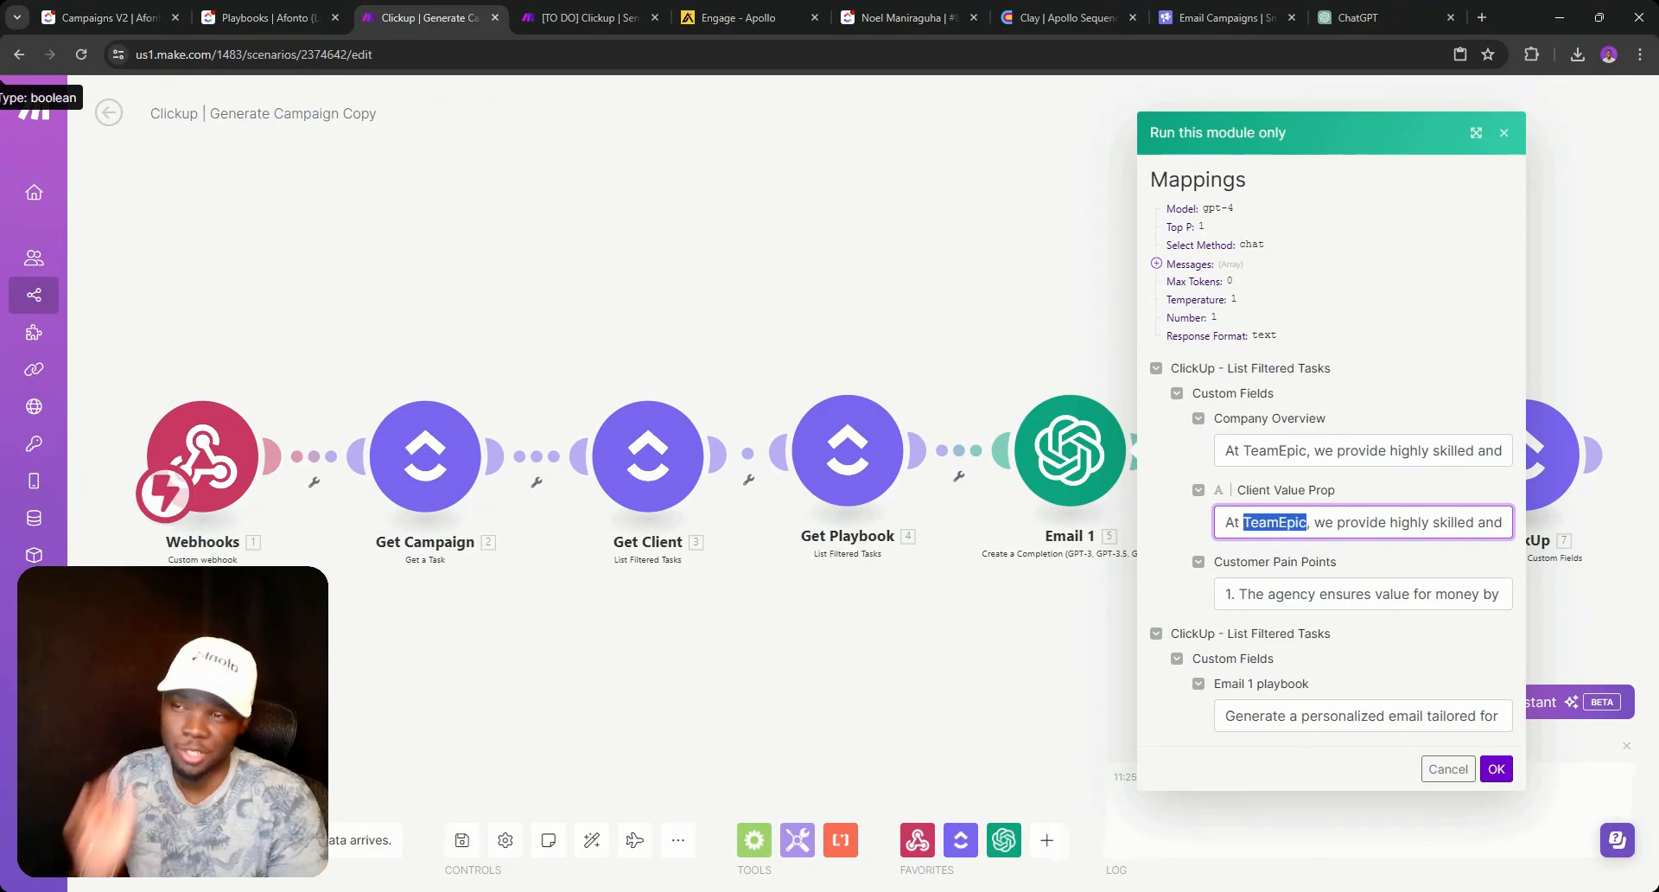
triple_click(1260, 522)
key(ctrl+v)
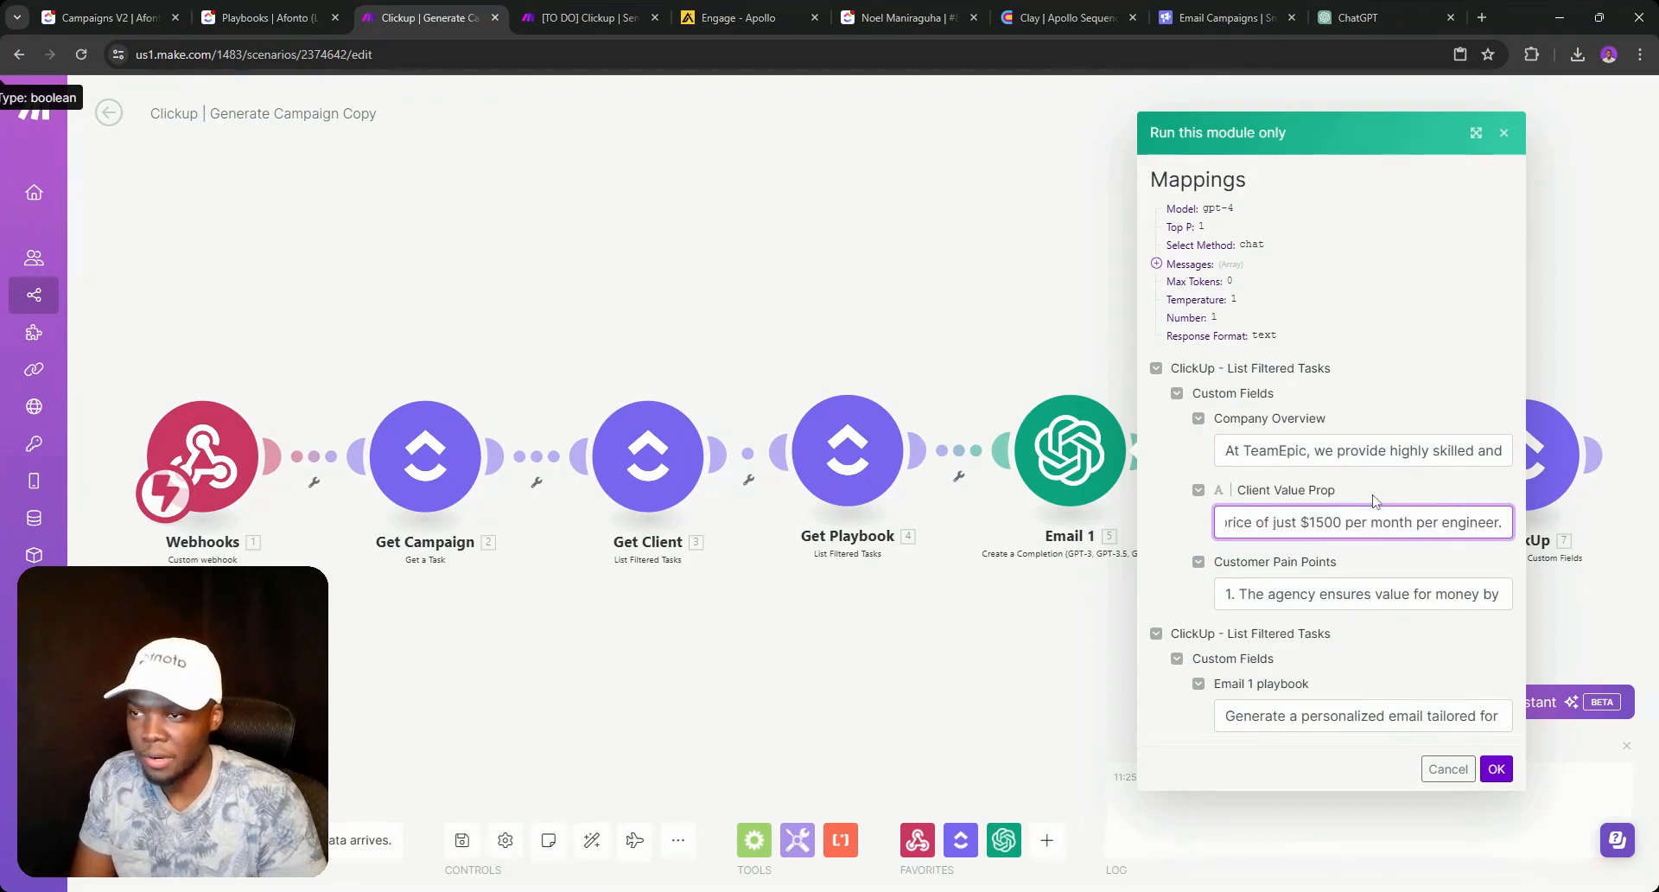
click(1495, 768)
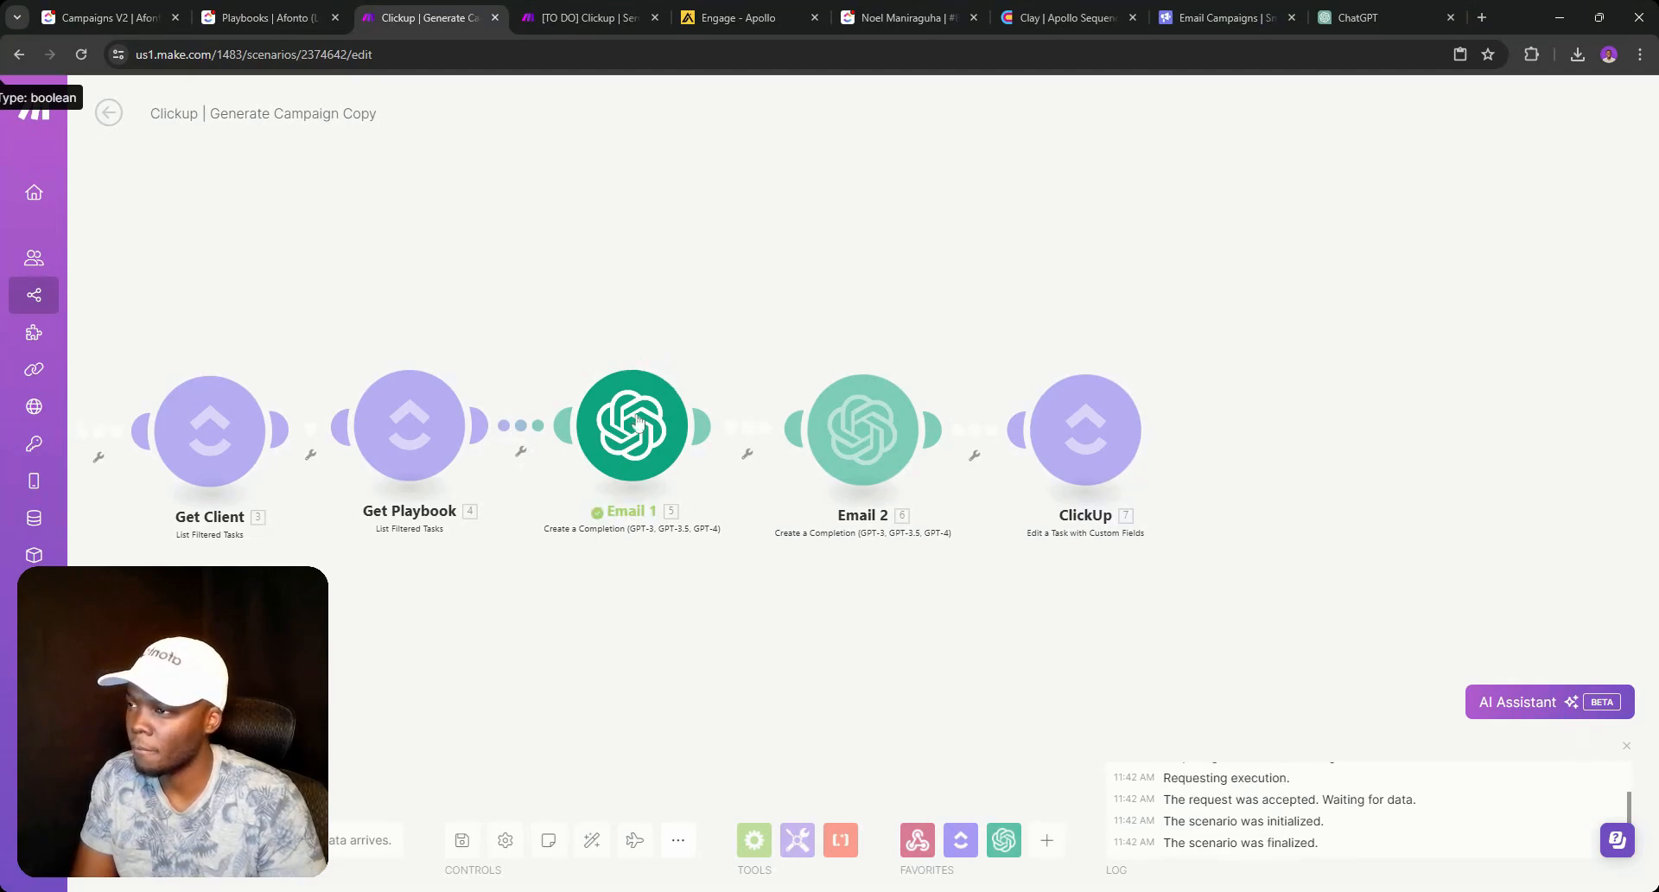
Review the Email 1 module's prompt and its advanced settings, from temperature and Top P through response format.
click(616, 431)
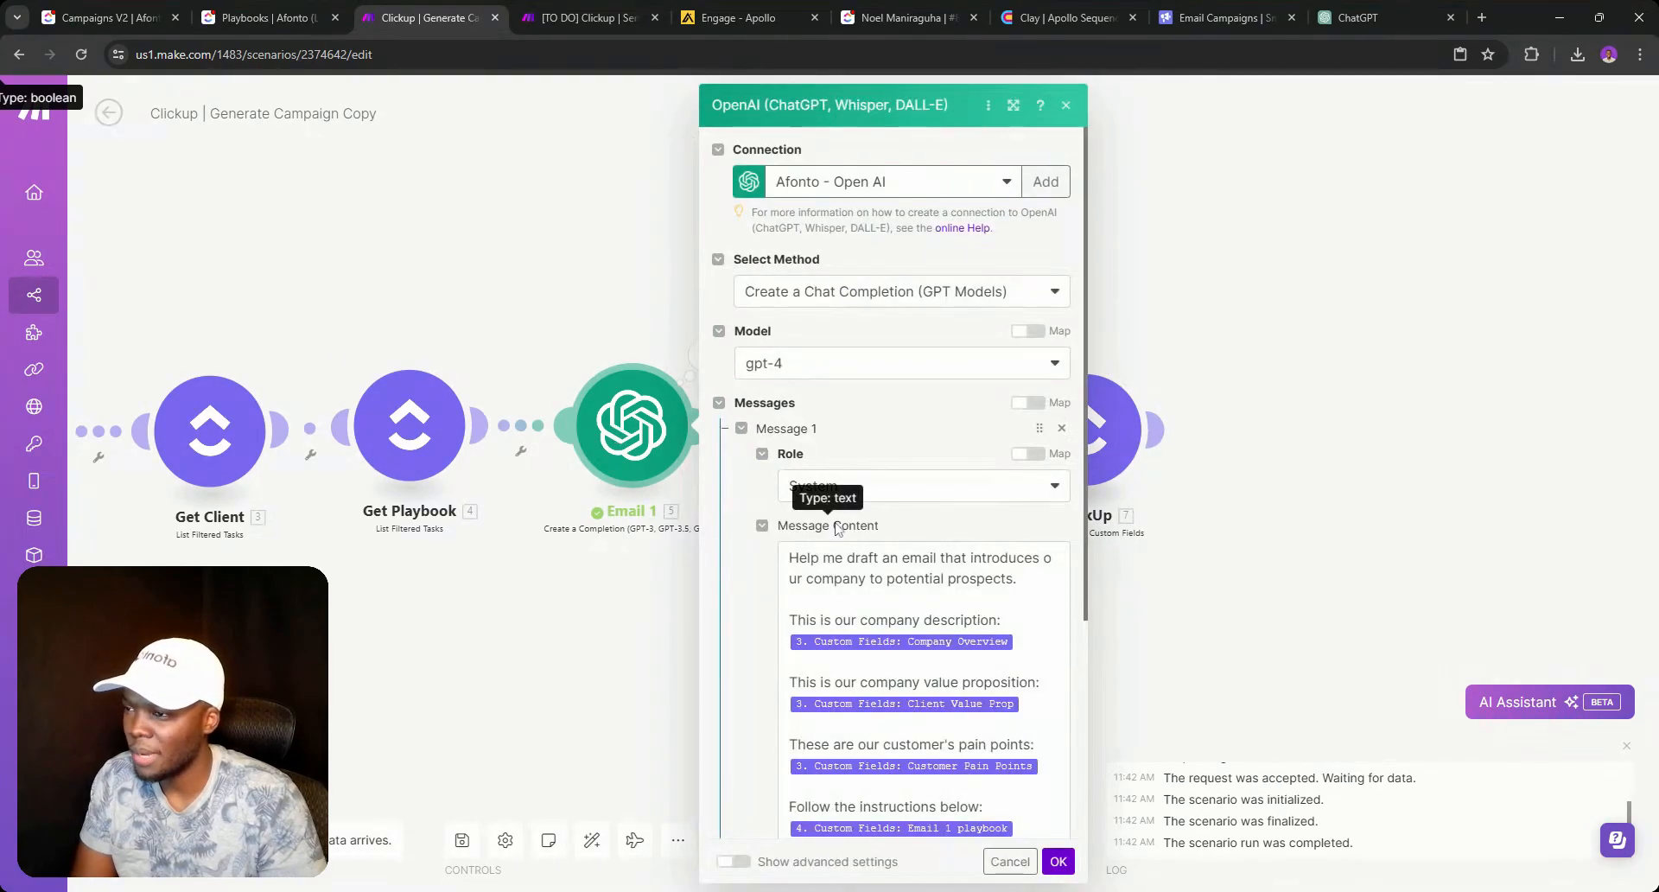
scroll(777, 657, down, 4)
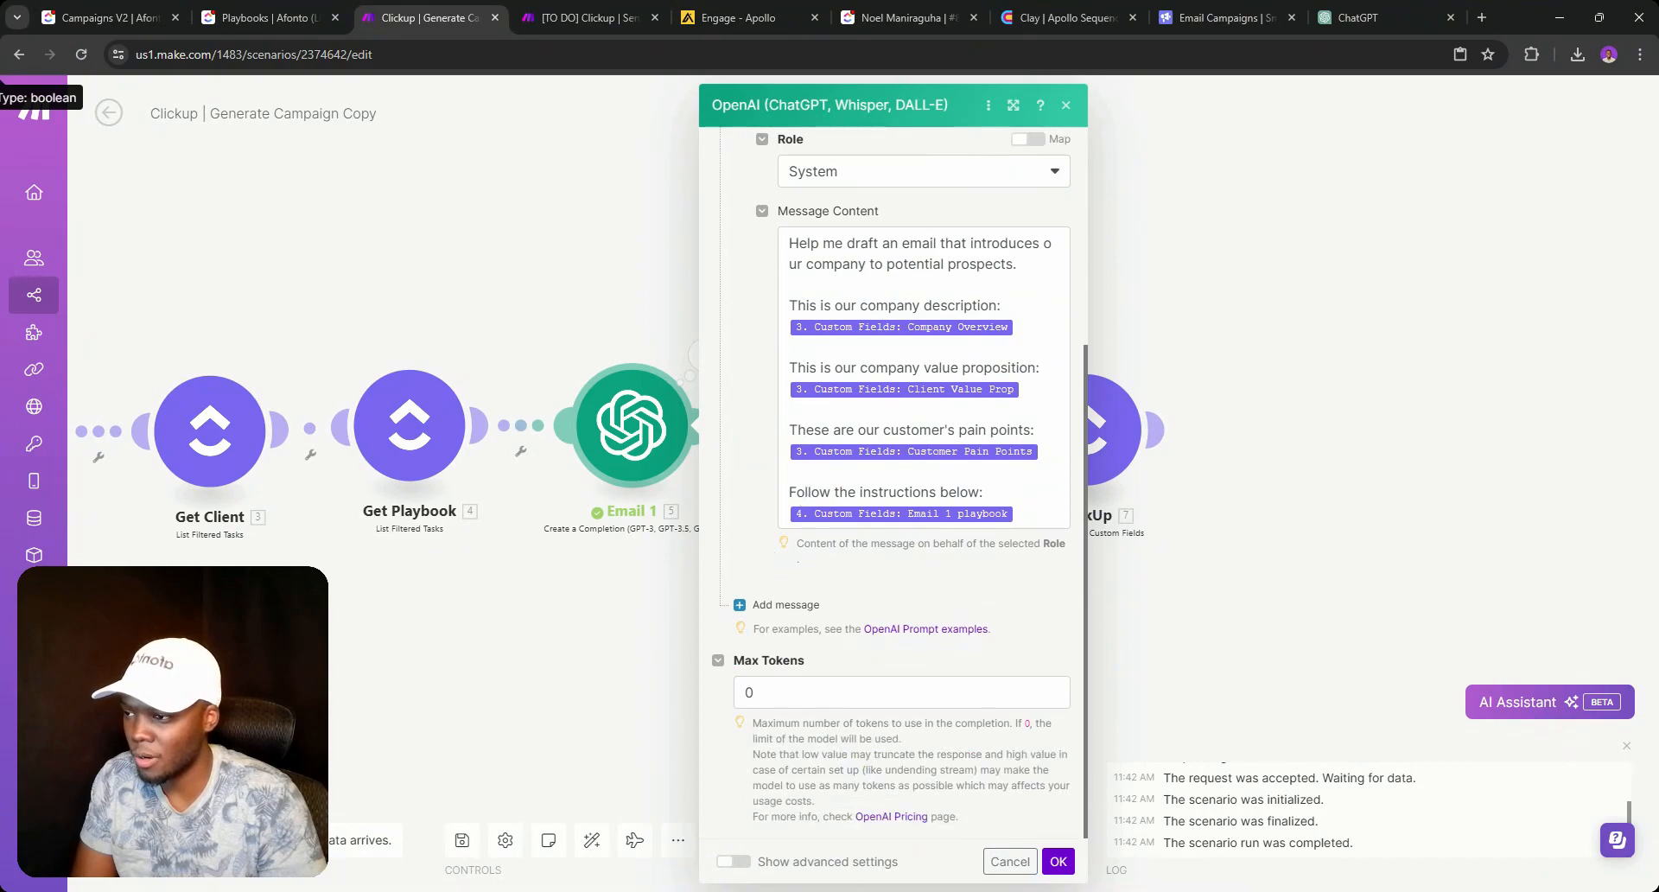
click(733, 861)
scroll(732, 855, down, 6)
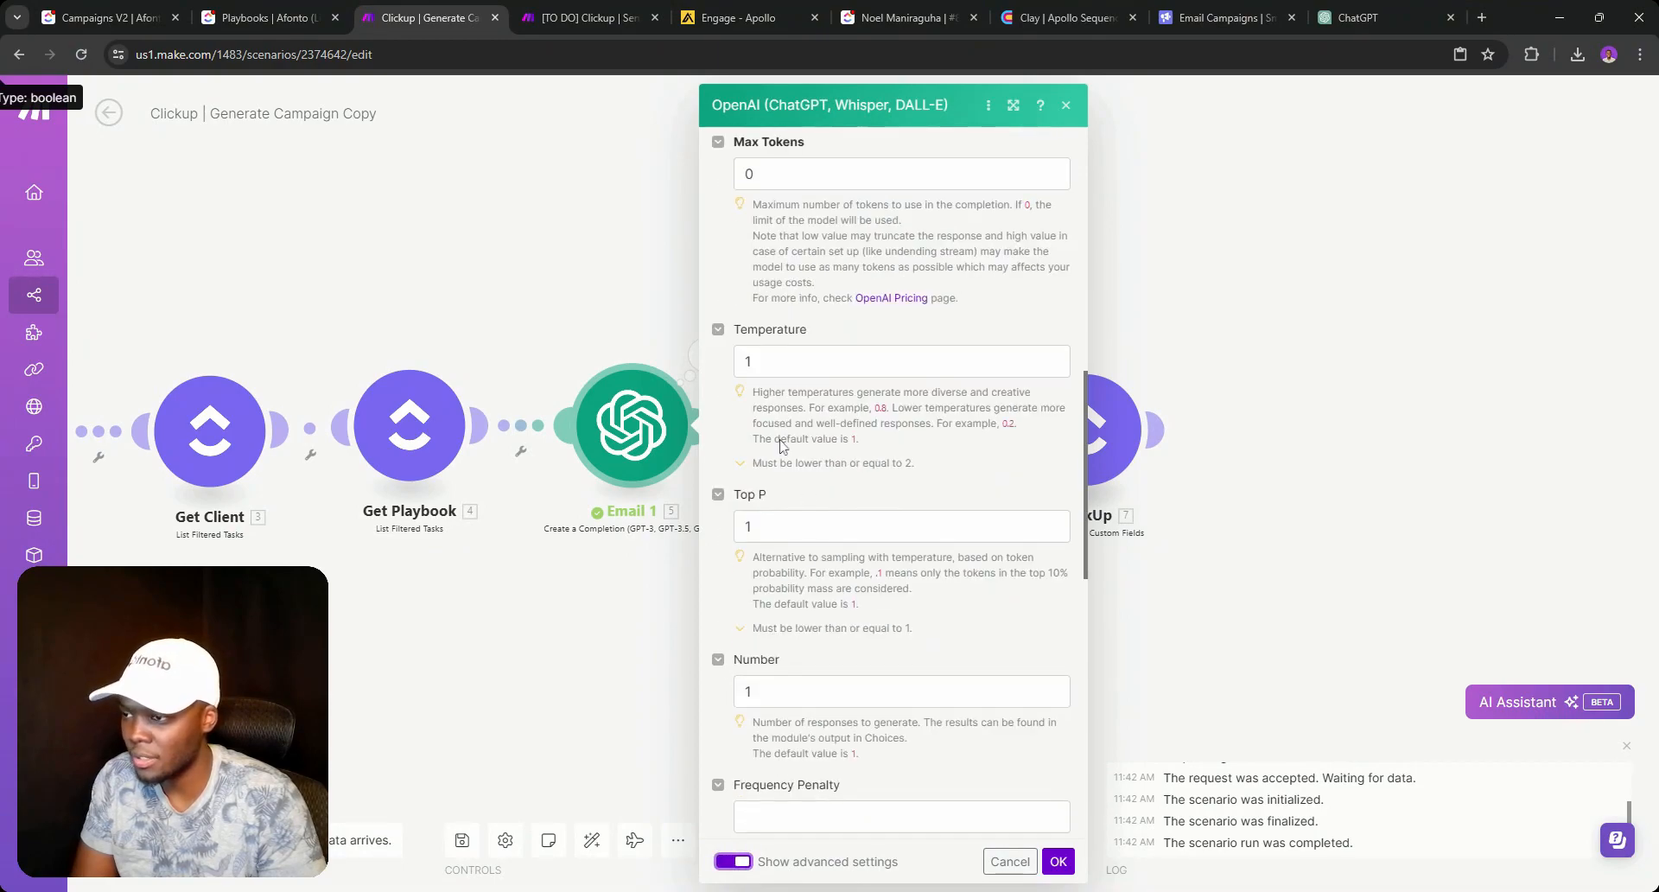
scroll(890, 484, down, 5)
scroll(802, 501, down, 5)
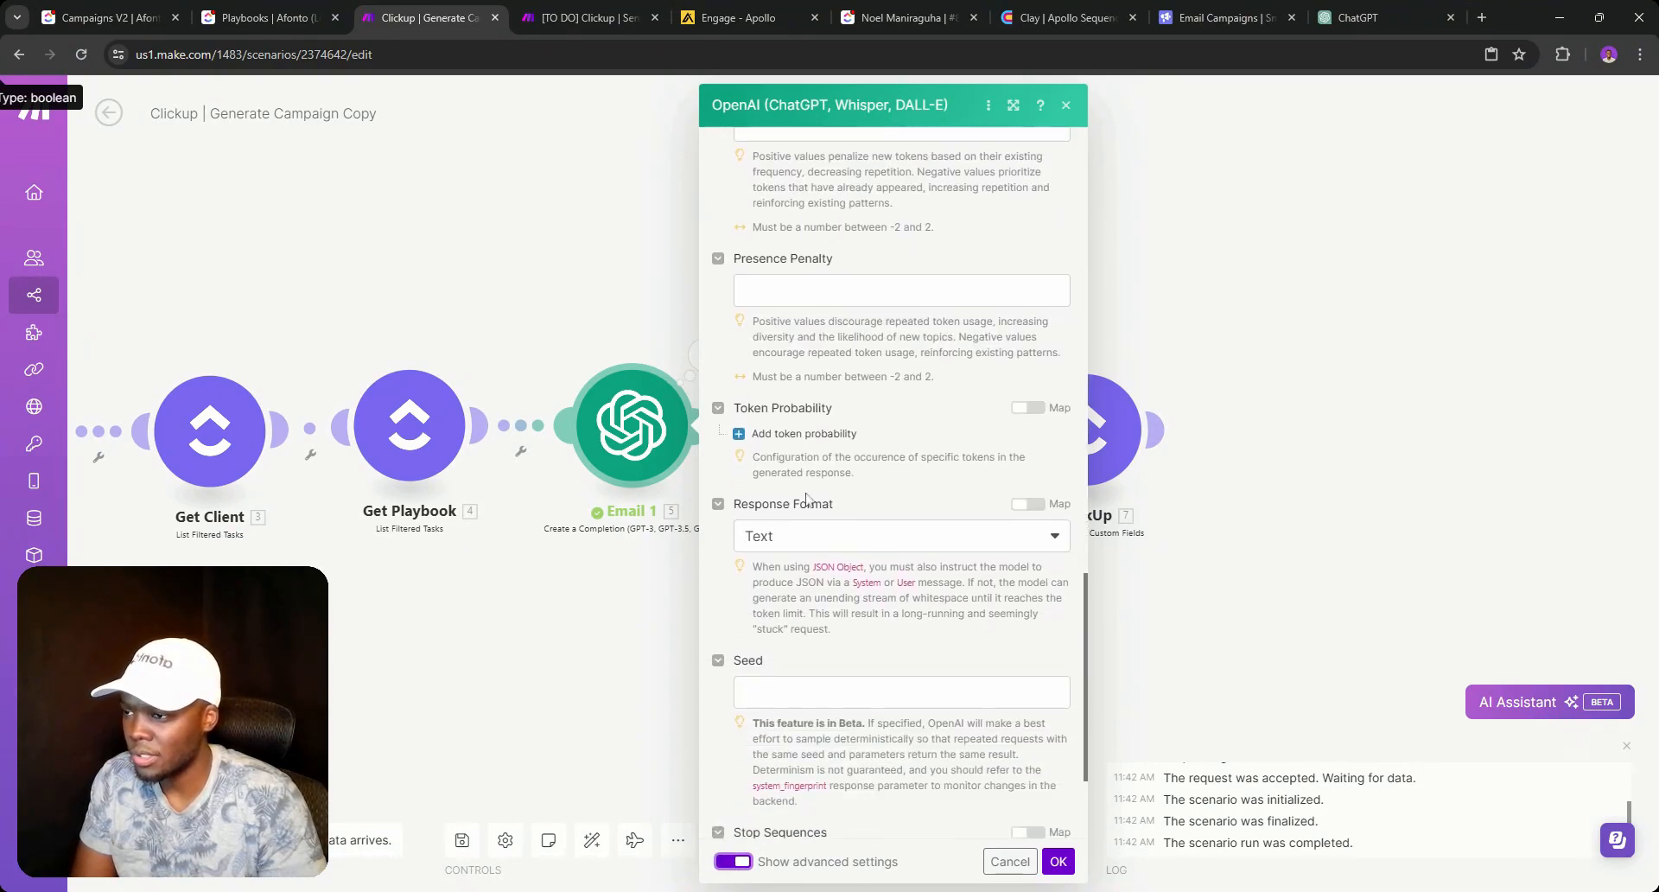
click(620, 581)
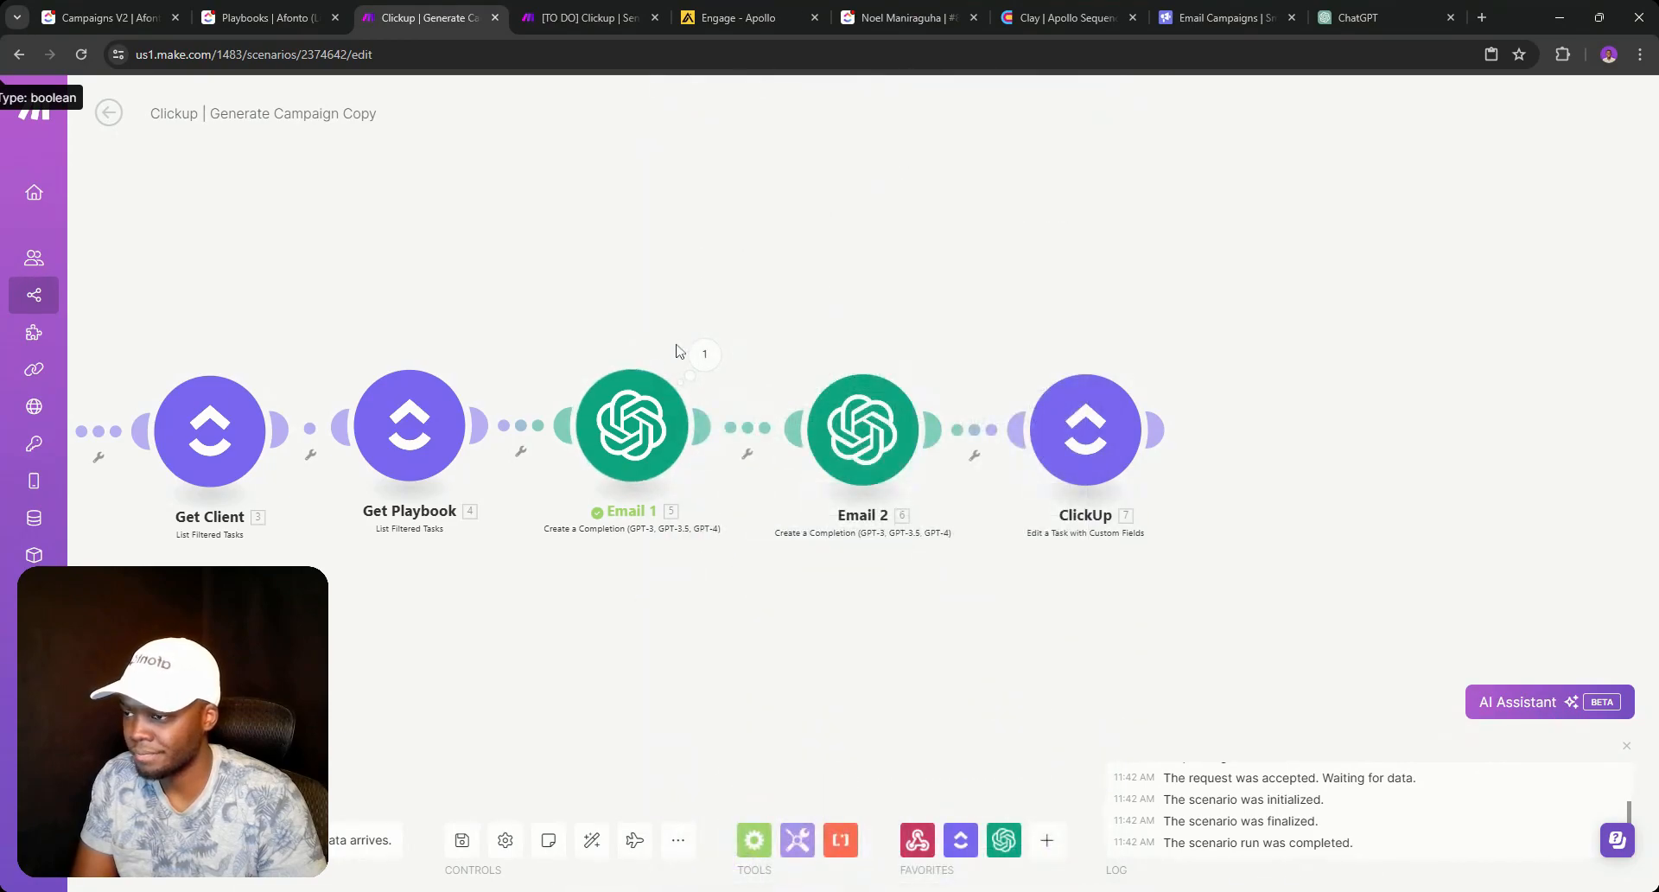
Inspect the Email 1 run output, expanding the first choice's message content and reading the generated opening question and value proposition.
click(705, 354)
click(796, 515)
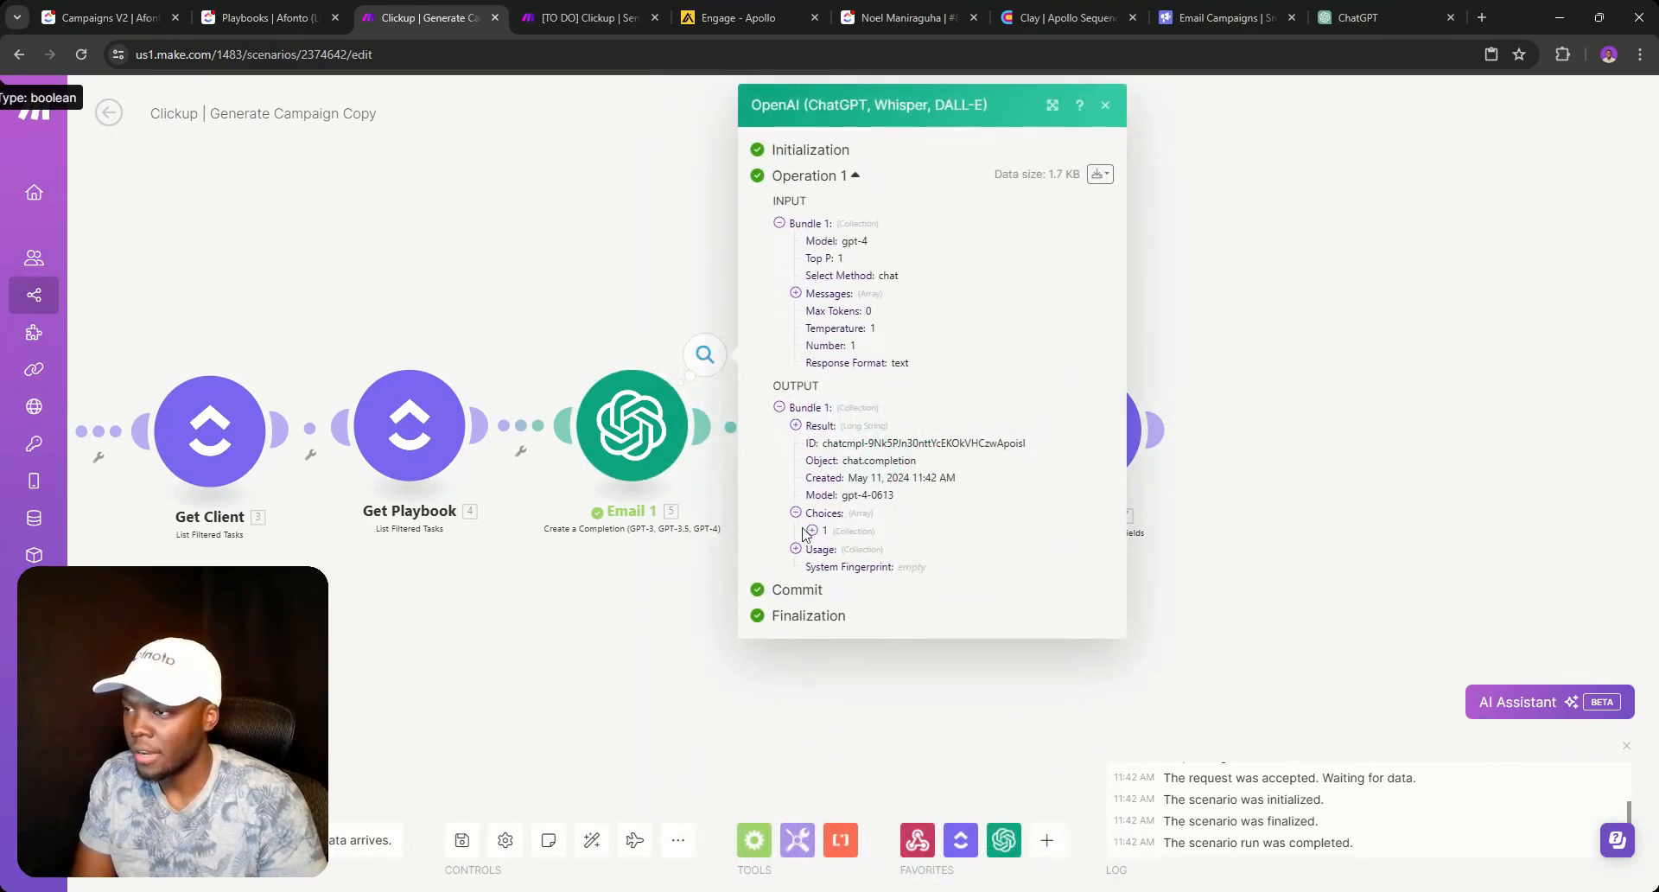
click(812, 531)
click(827, 566)
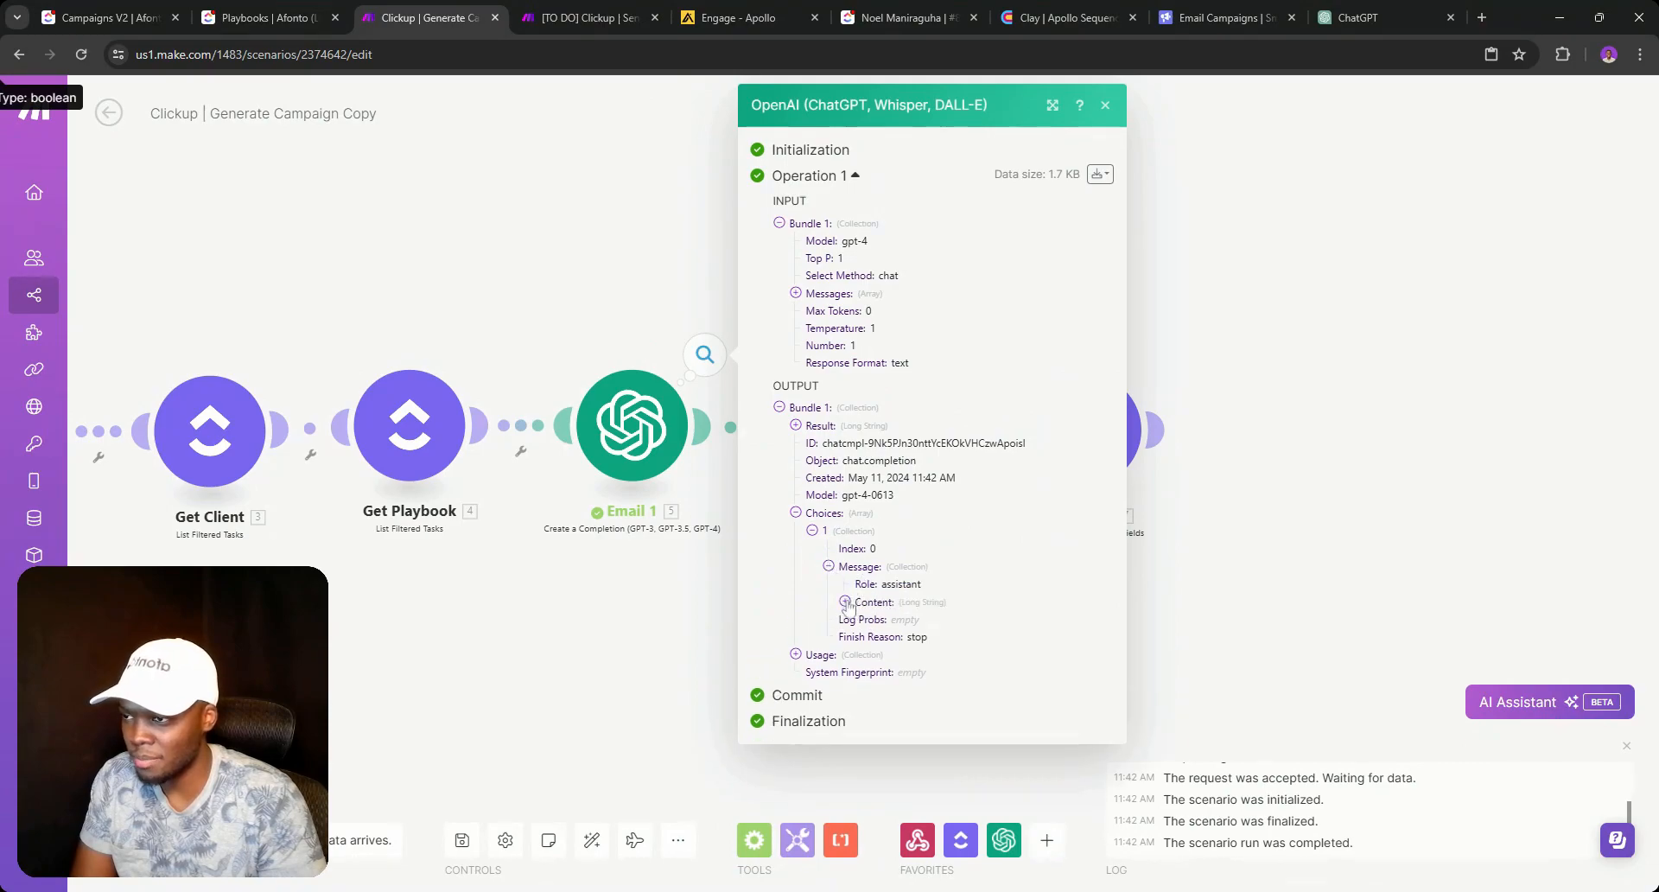
click(845, 603)
scroll(847, 604, down, 3)
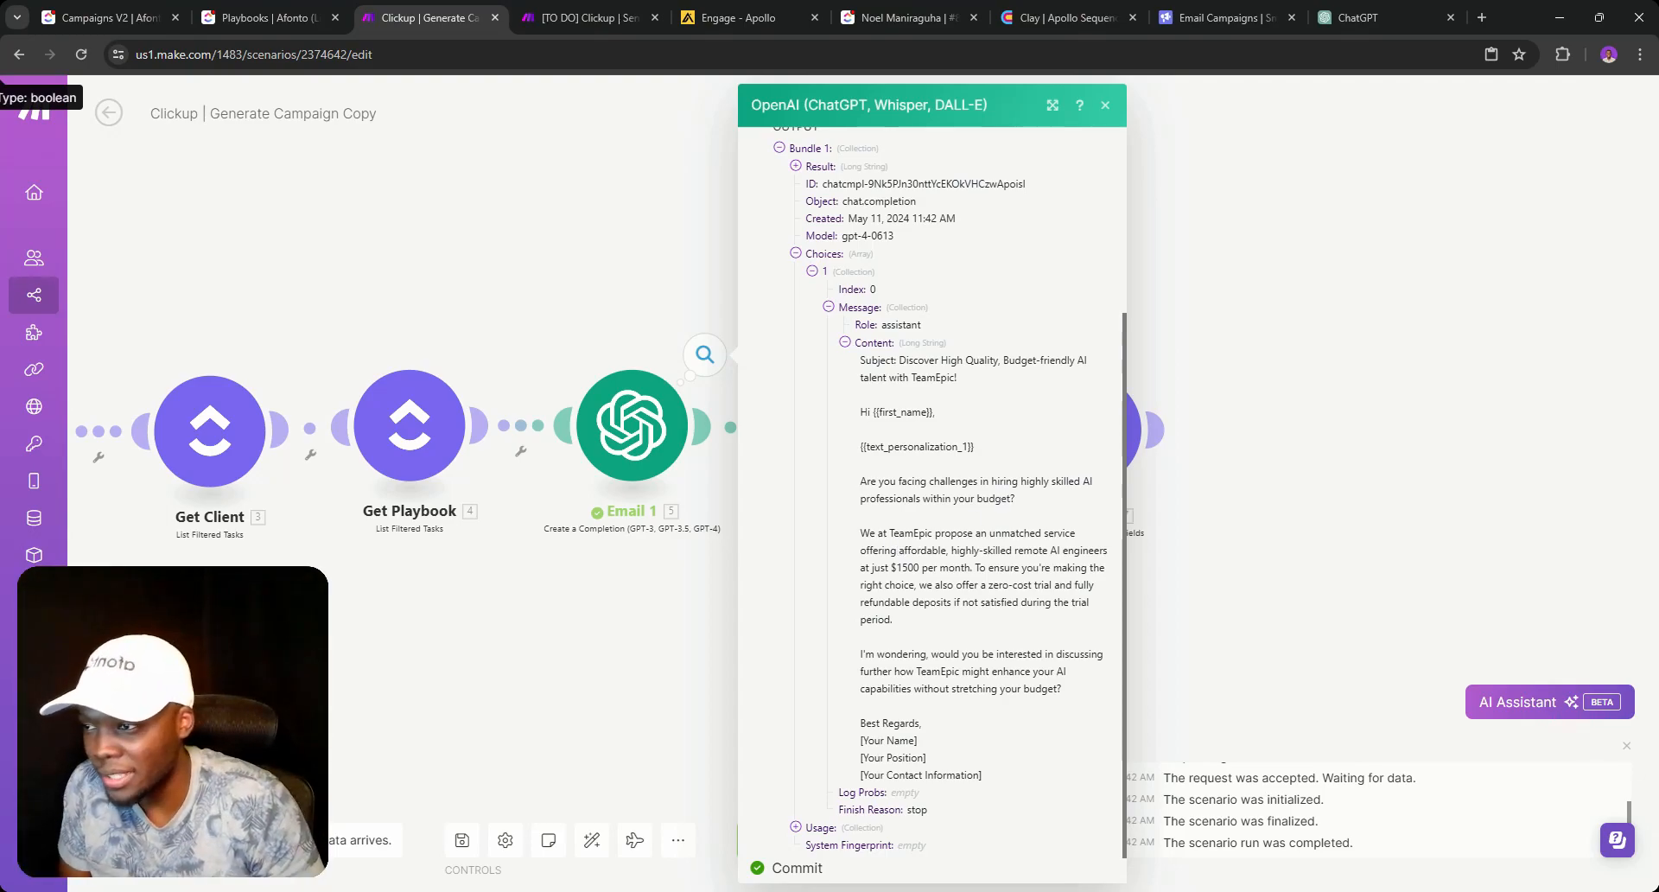
double_click(911, 533)
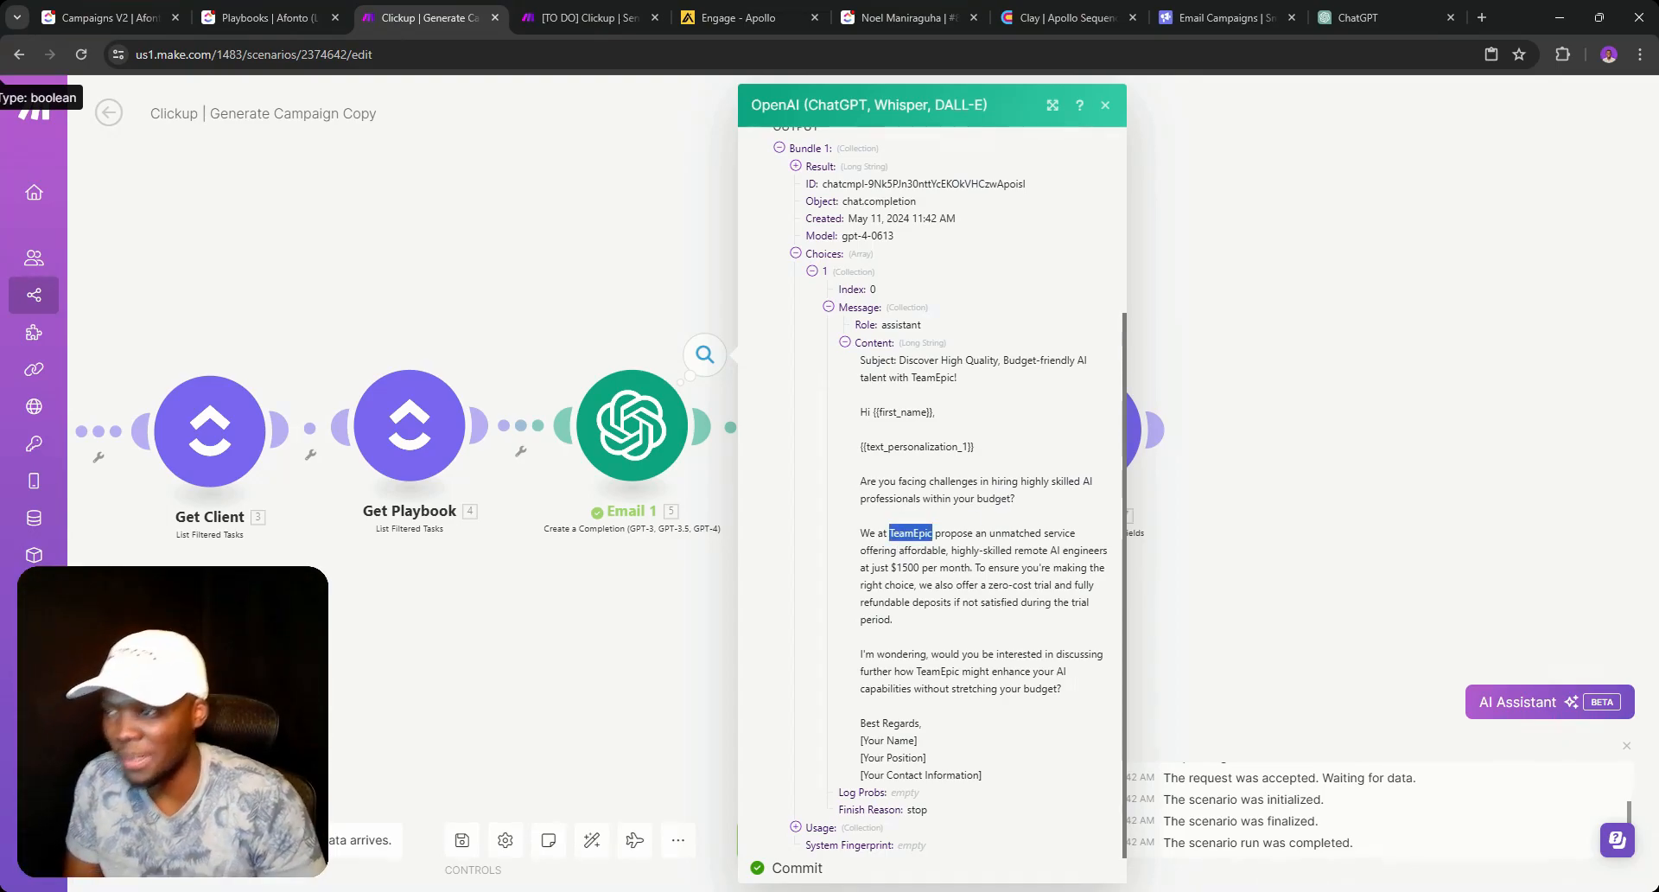
double_click(953, 481)
click(954, 480)
double_click(954, 480)
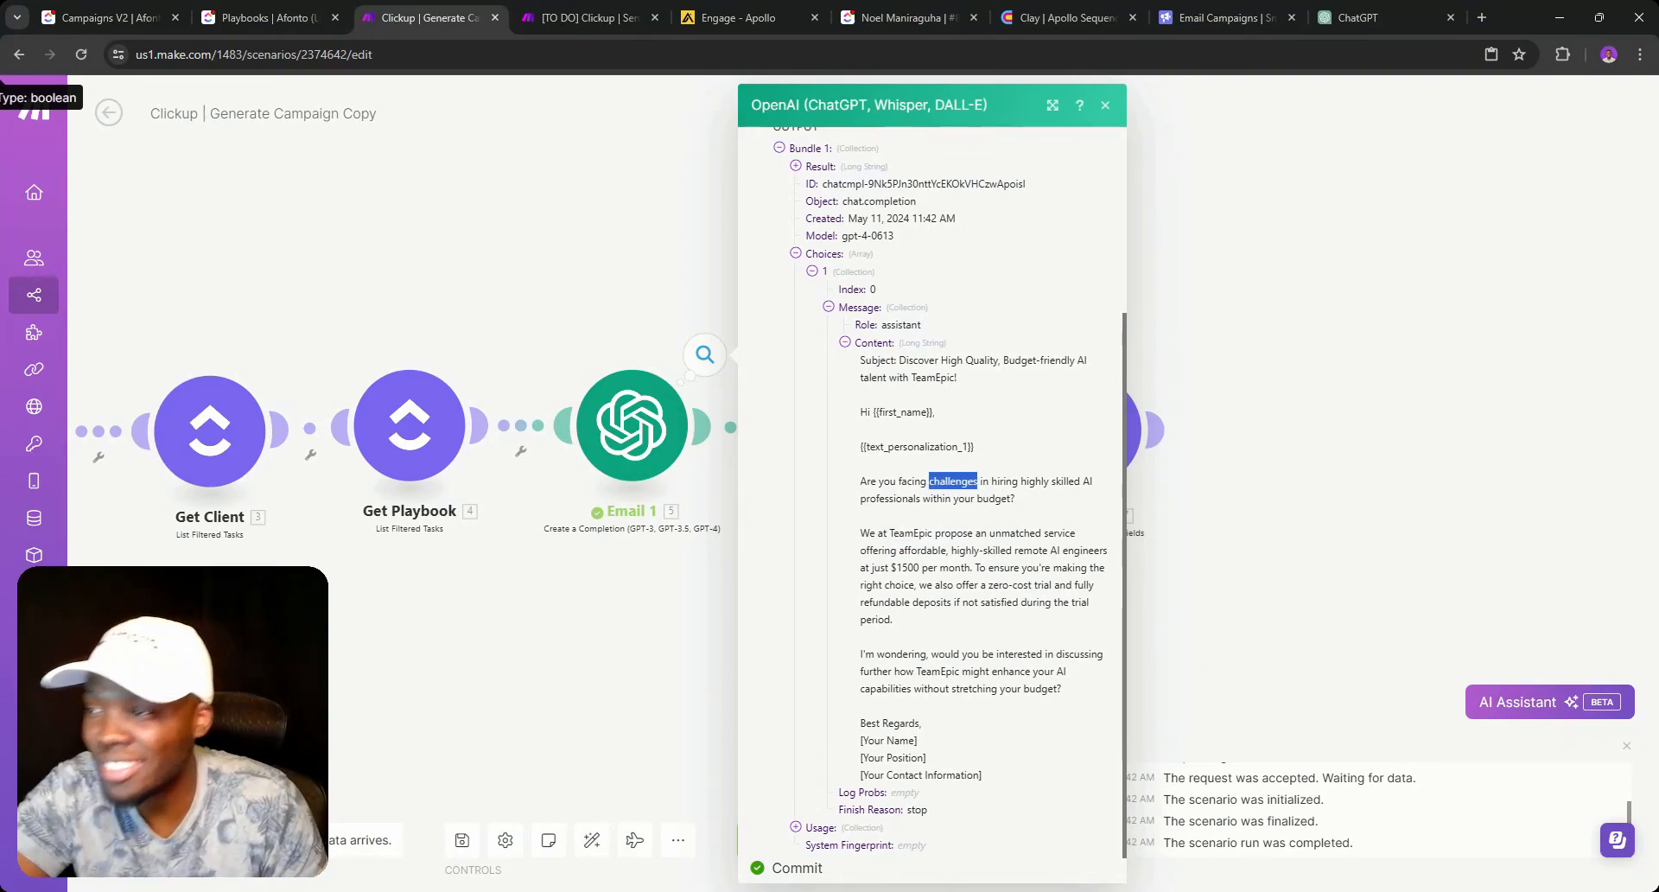
triple_click(954, 480)
Compare the Make output with the earlier ChatGPT draft and the client's value prop, overview and pain points in ClickUp.
click(1368, 17)
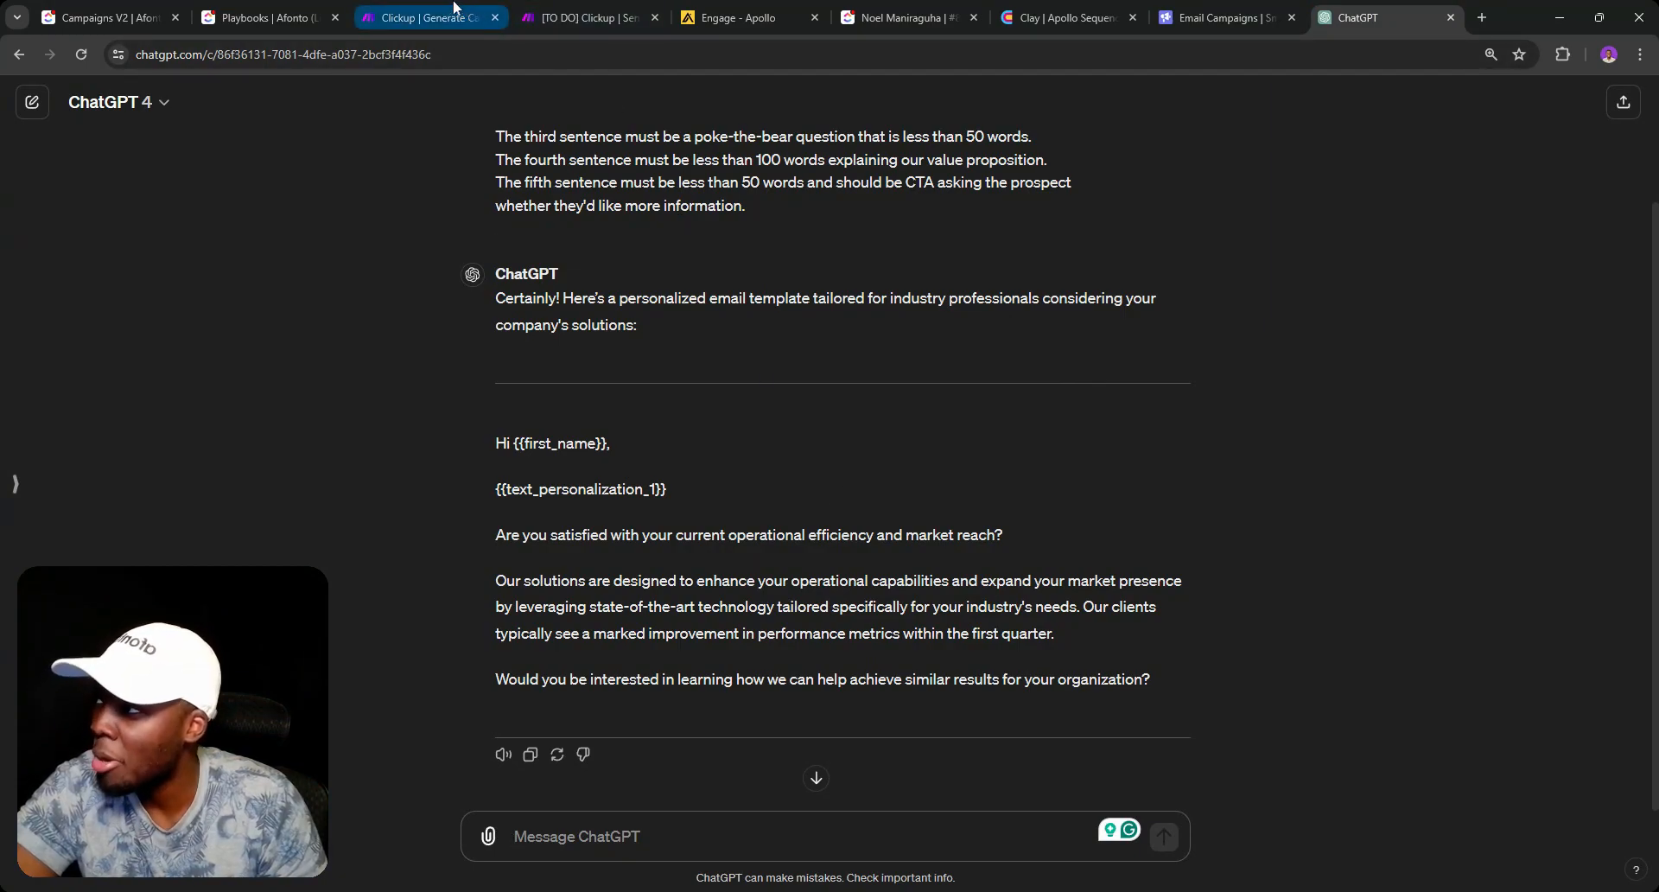
click(907, 17)
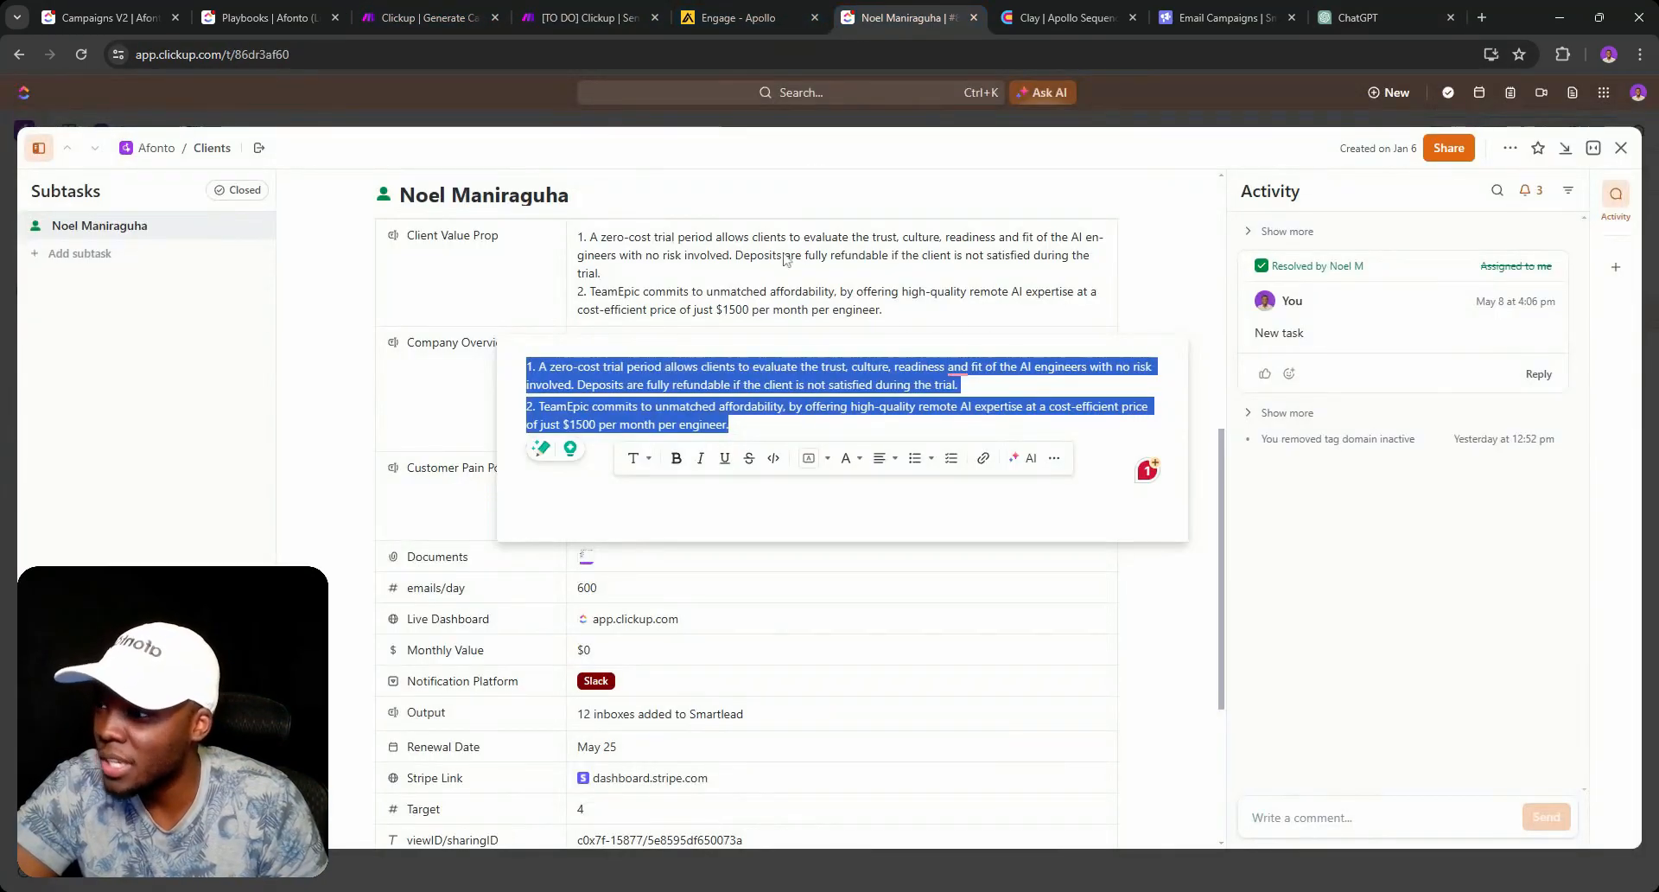
click(1152, 282)
scroll(1105, 346, up, 1)
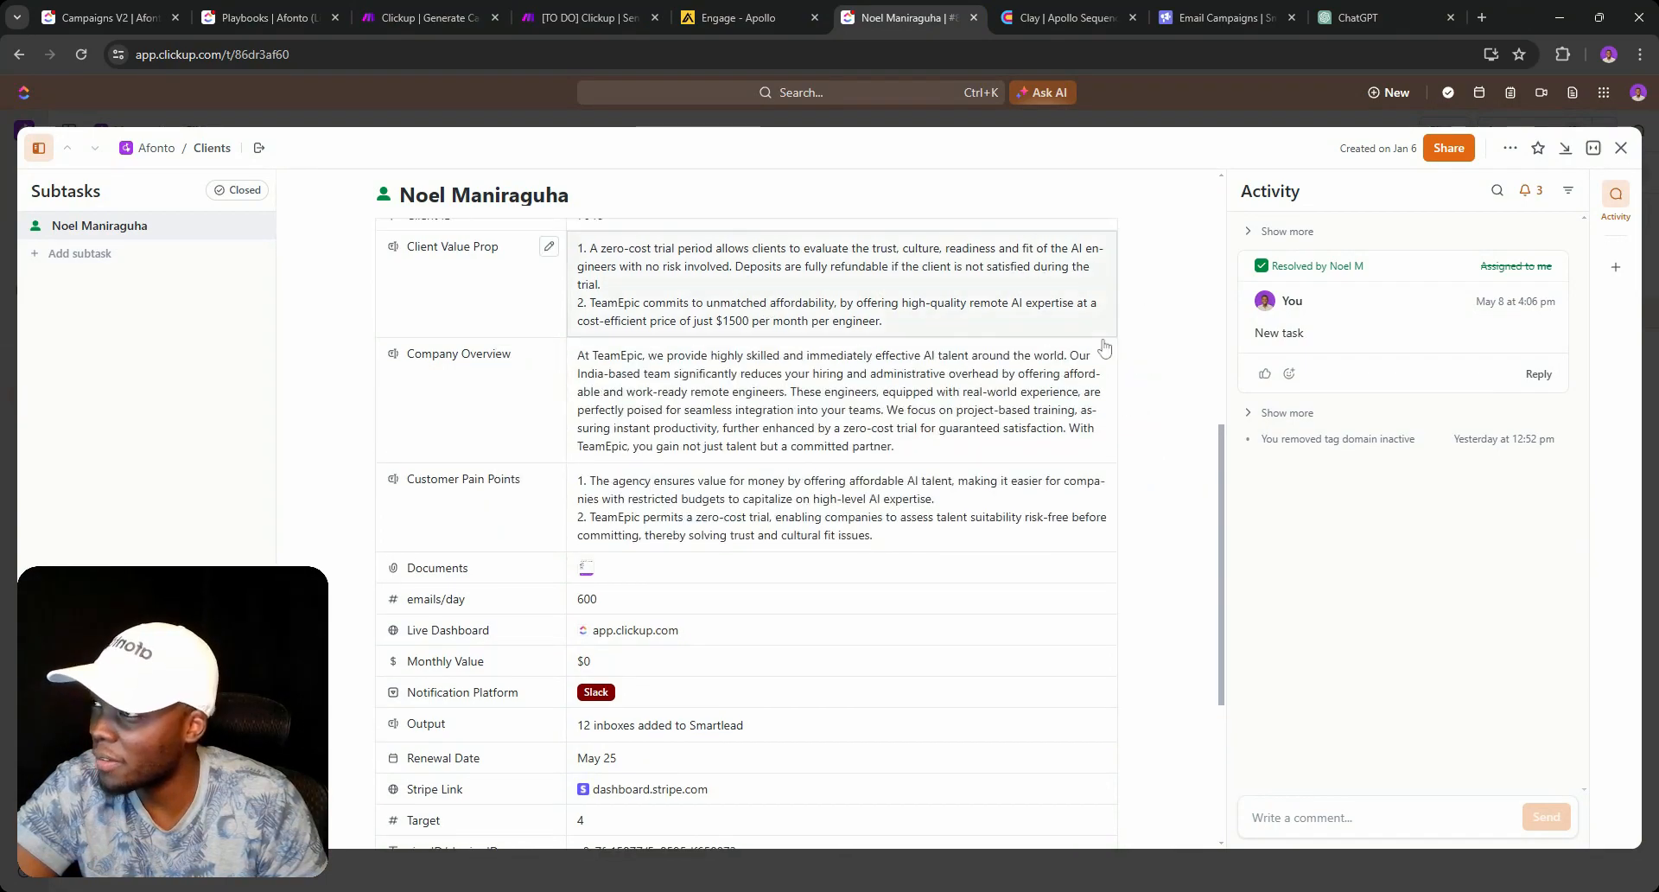
scroll(1105, 346, up, 2)
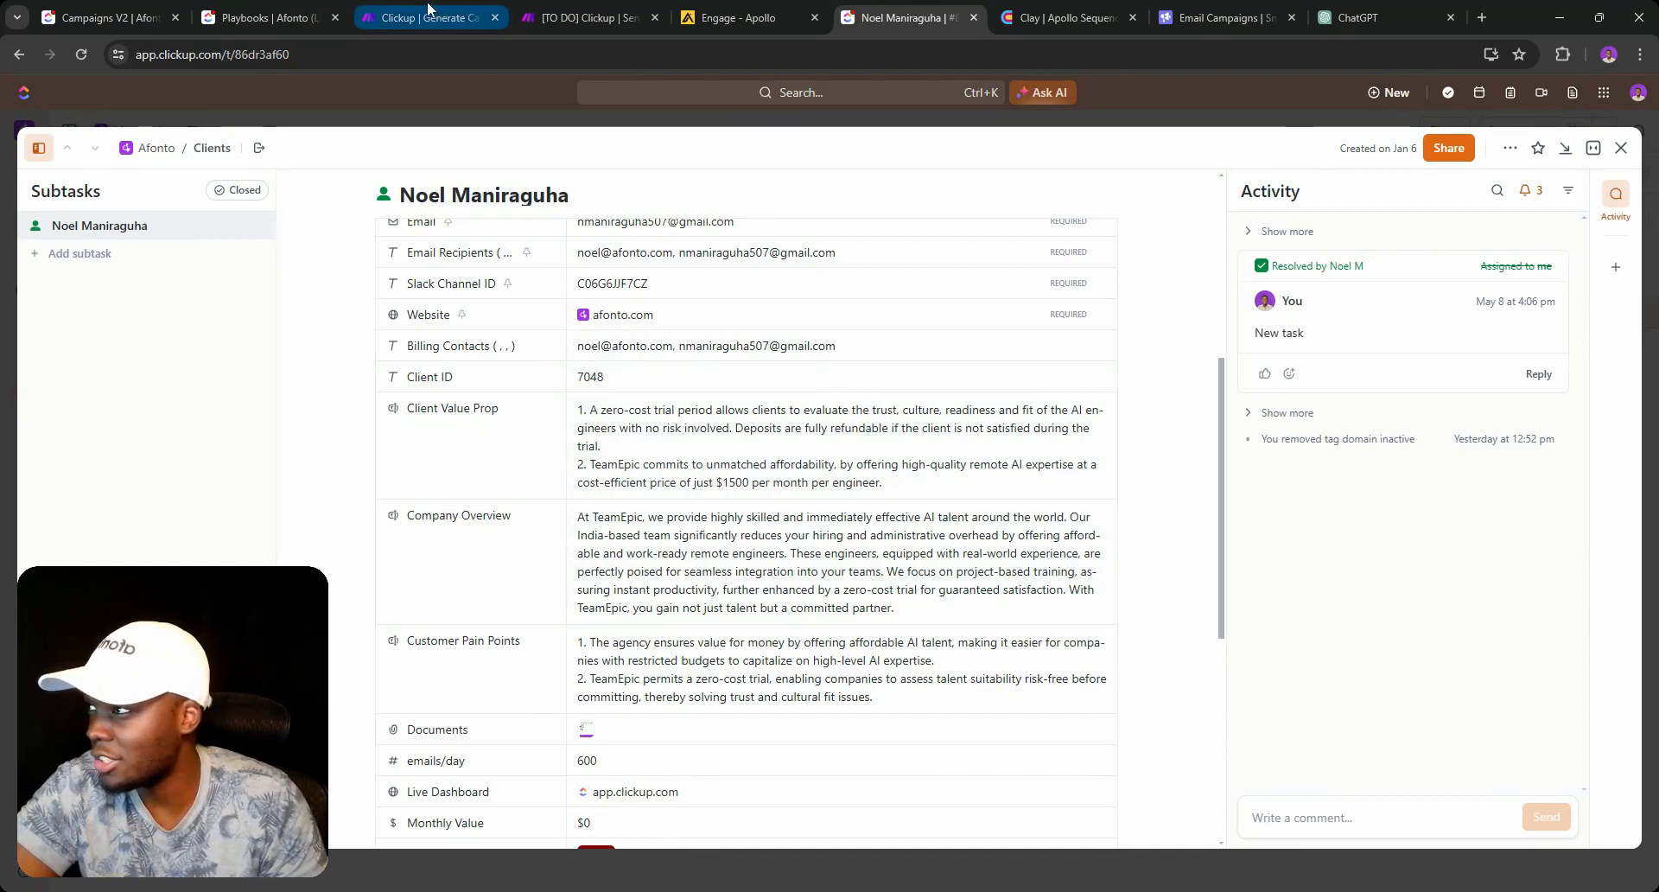
click(505, 12)
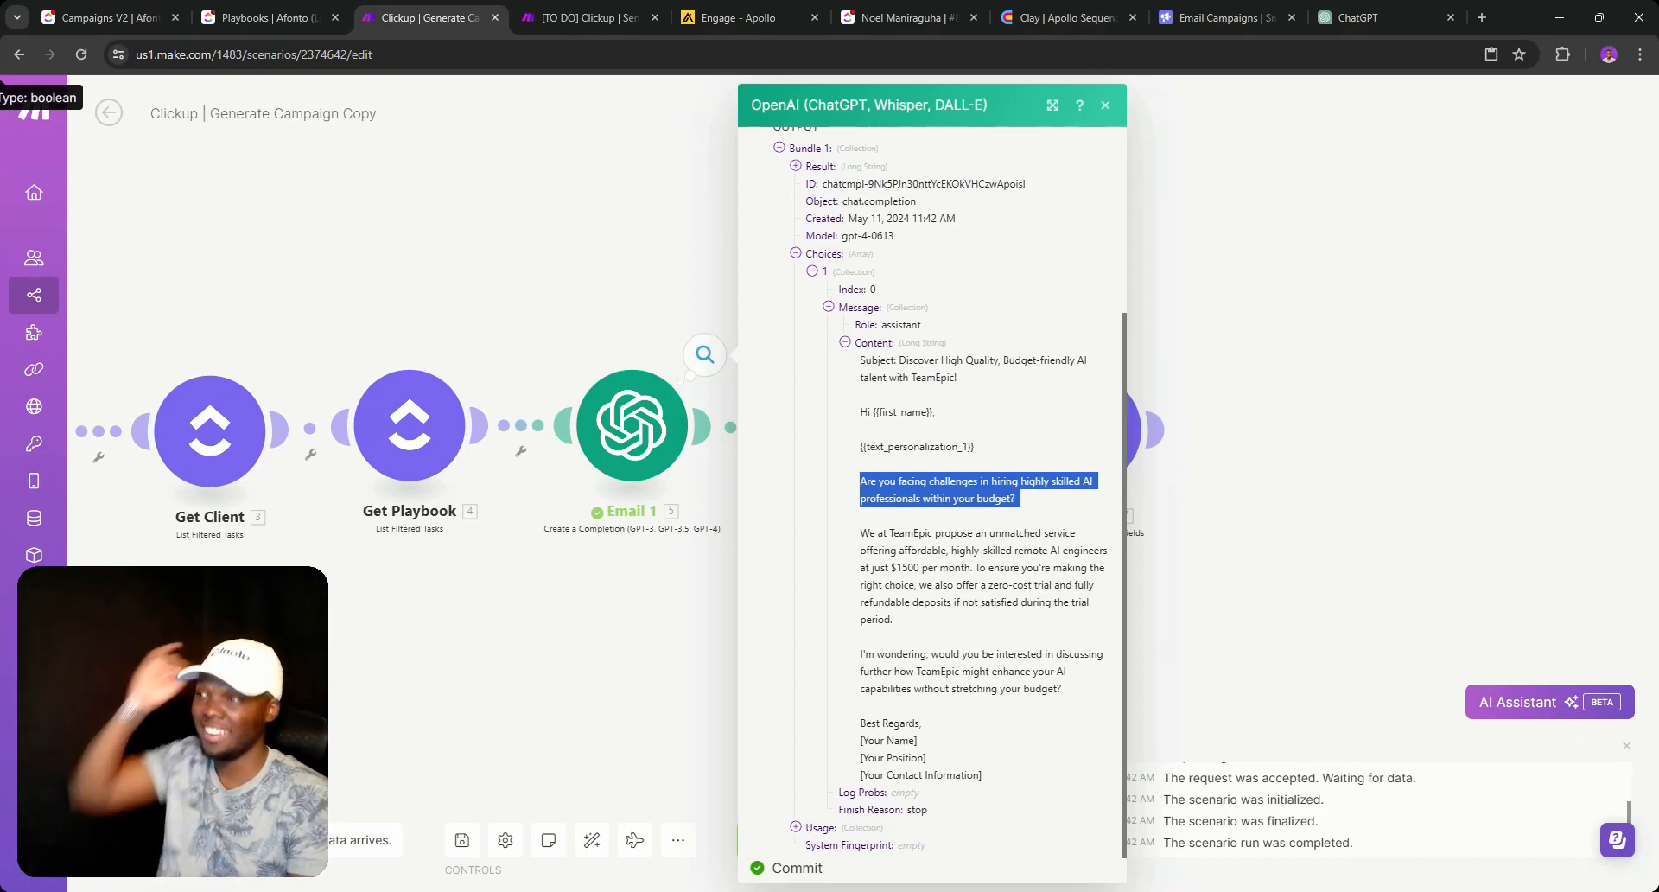
Add a List view named "Testing Space" to the ClickUp Playbooks list, and return to the original List view.
click(274, 28)
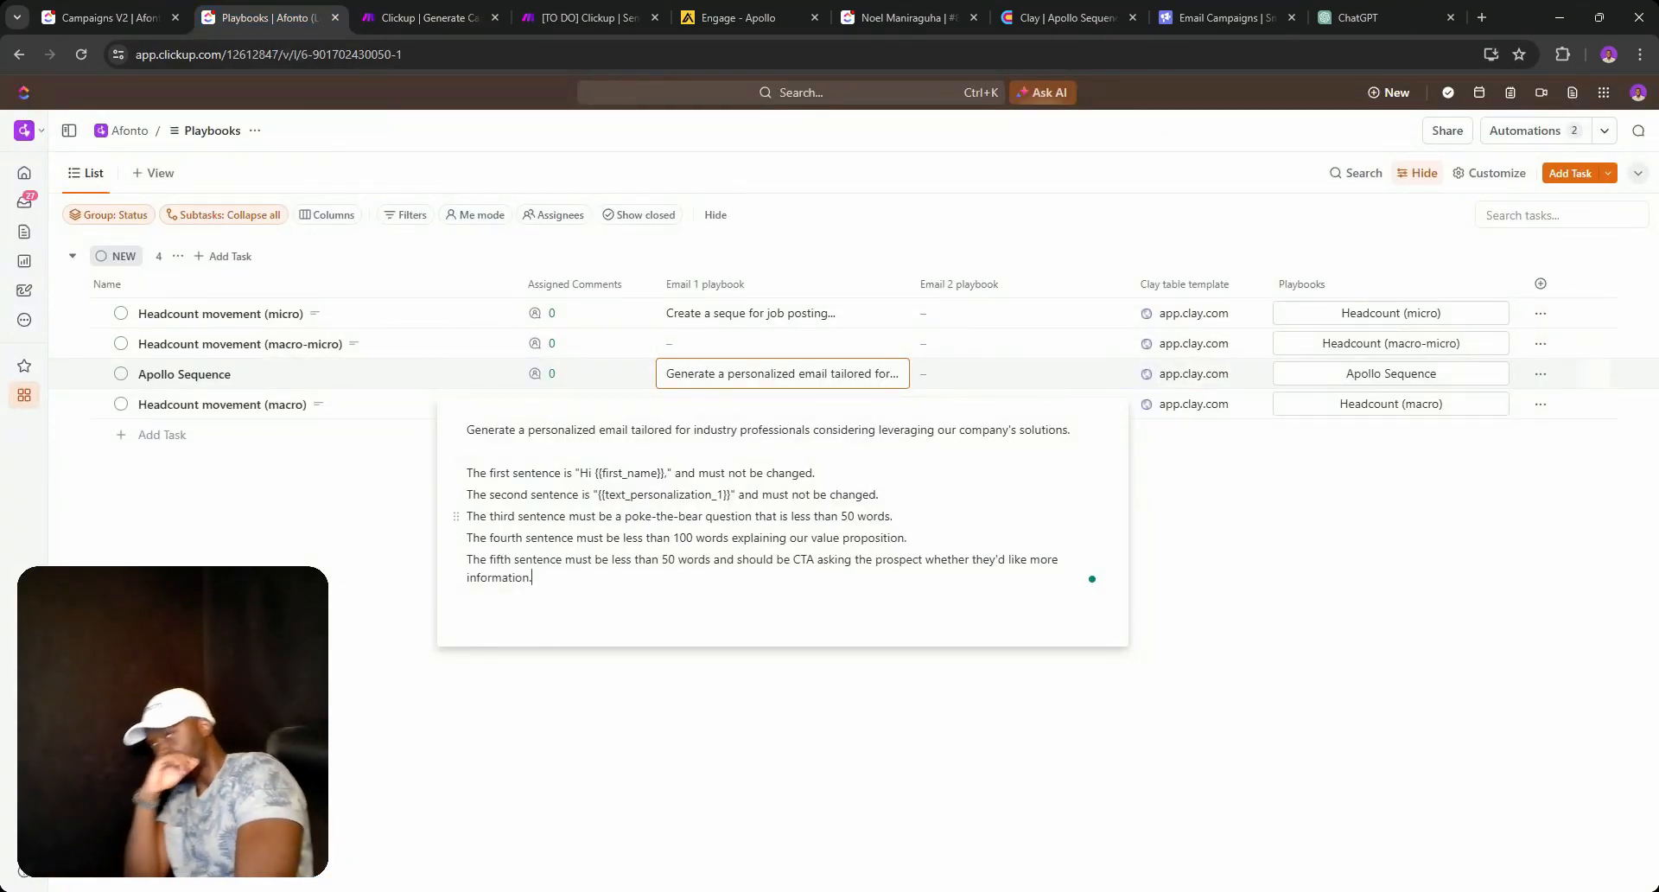
click(1290, 525)
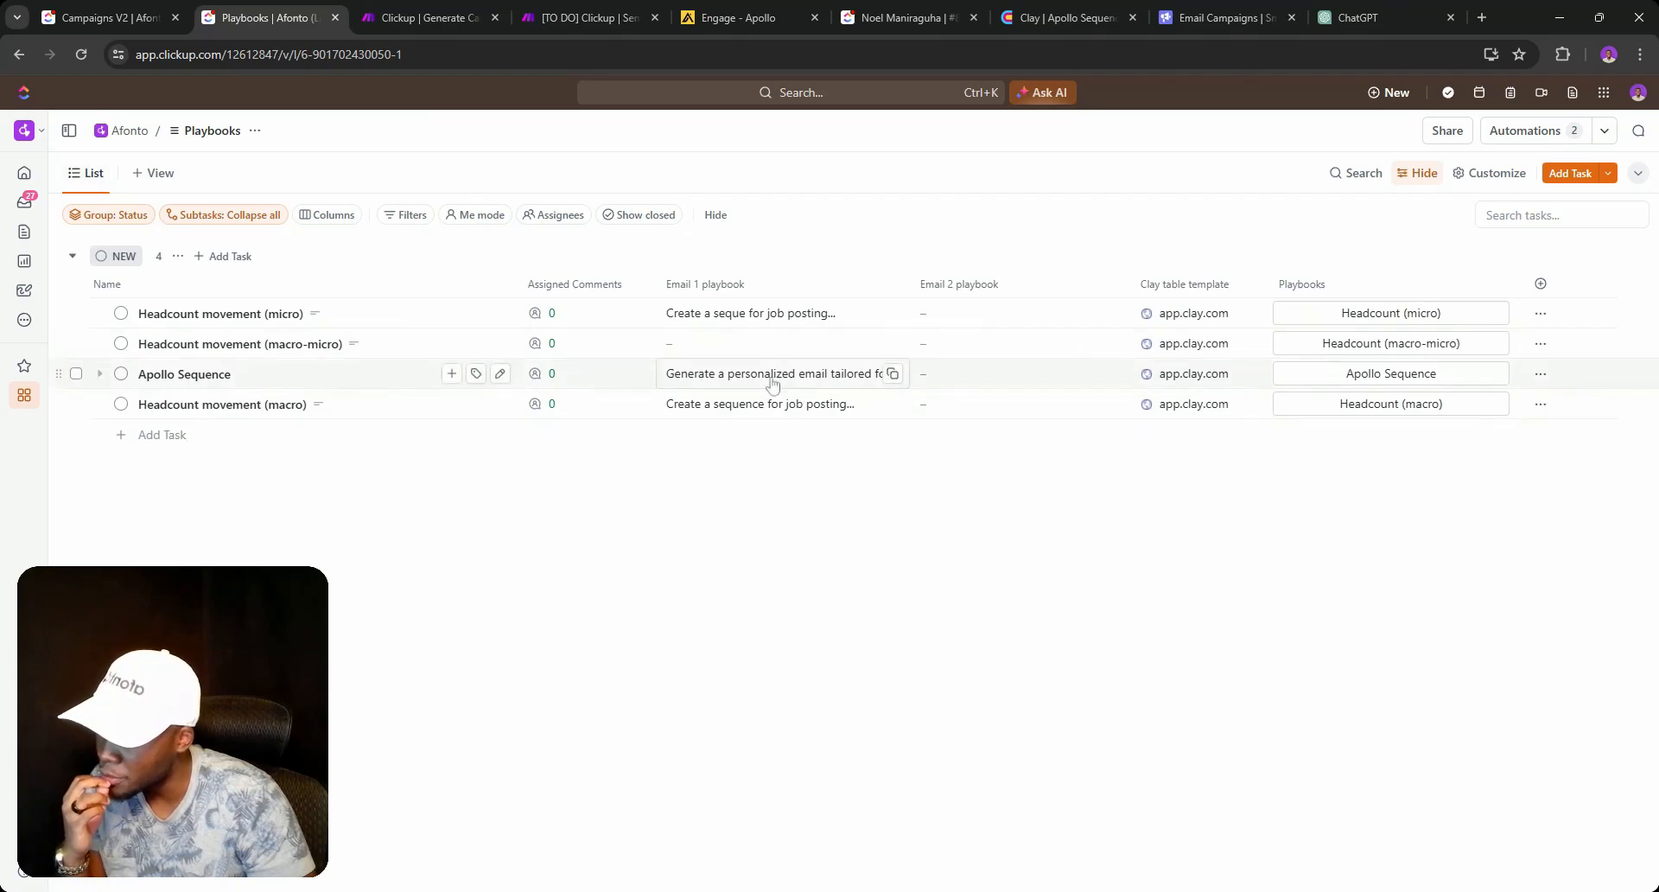
click(155, 174)
click(183, 252)
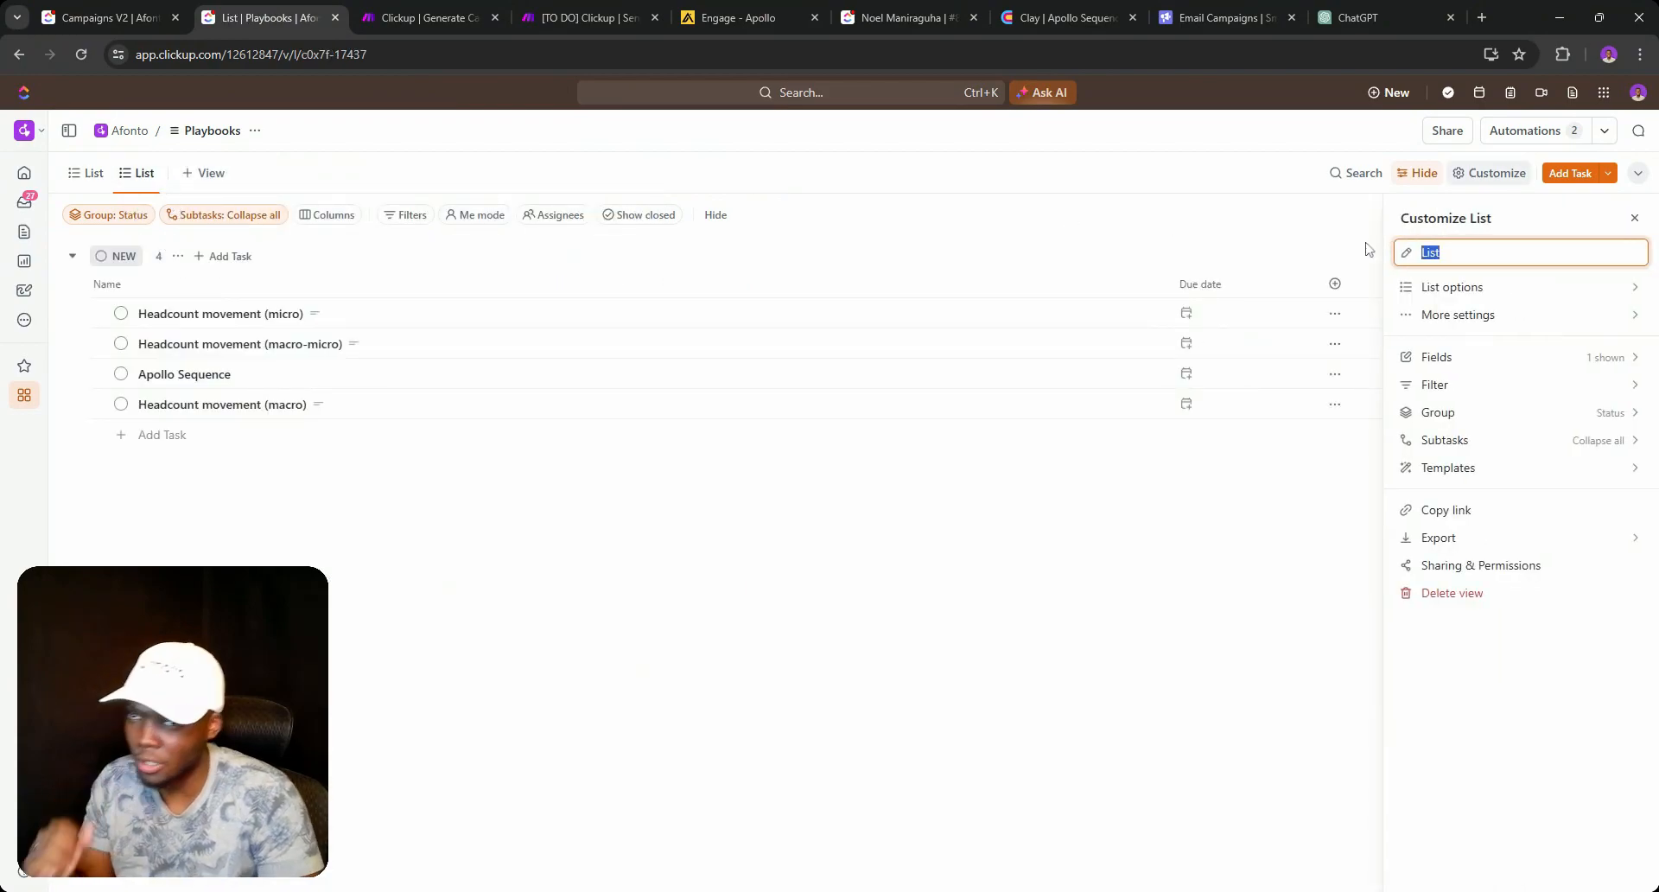
text(Testing)
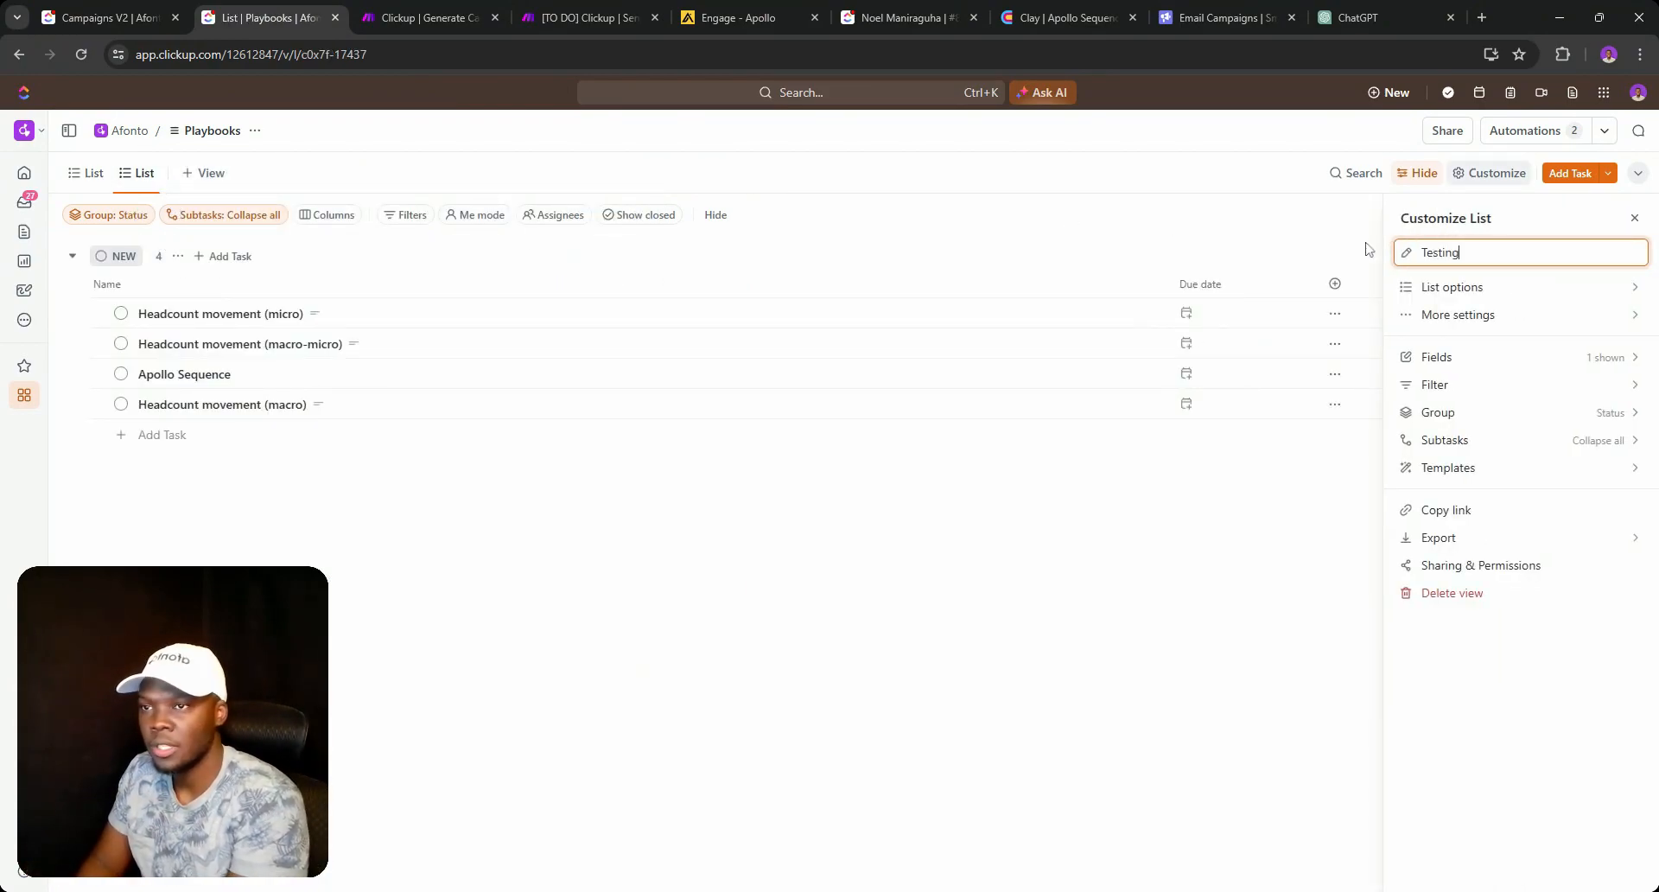
text( Space)
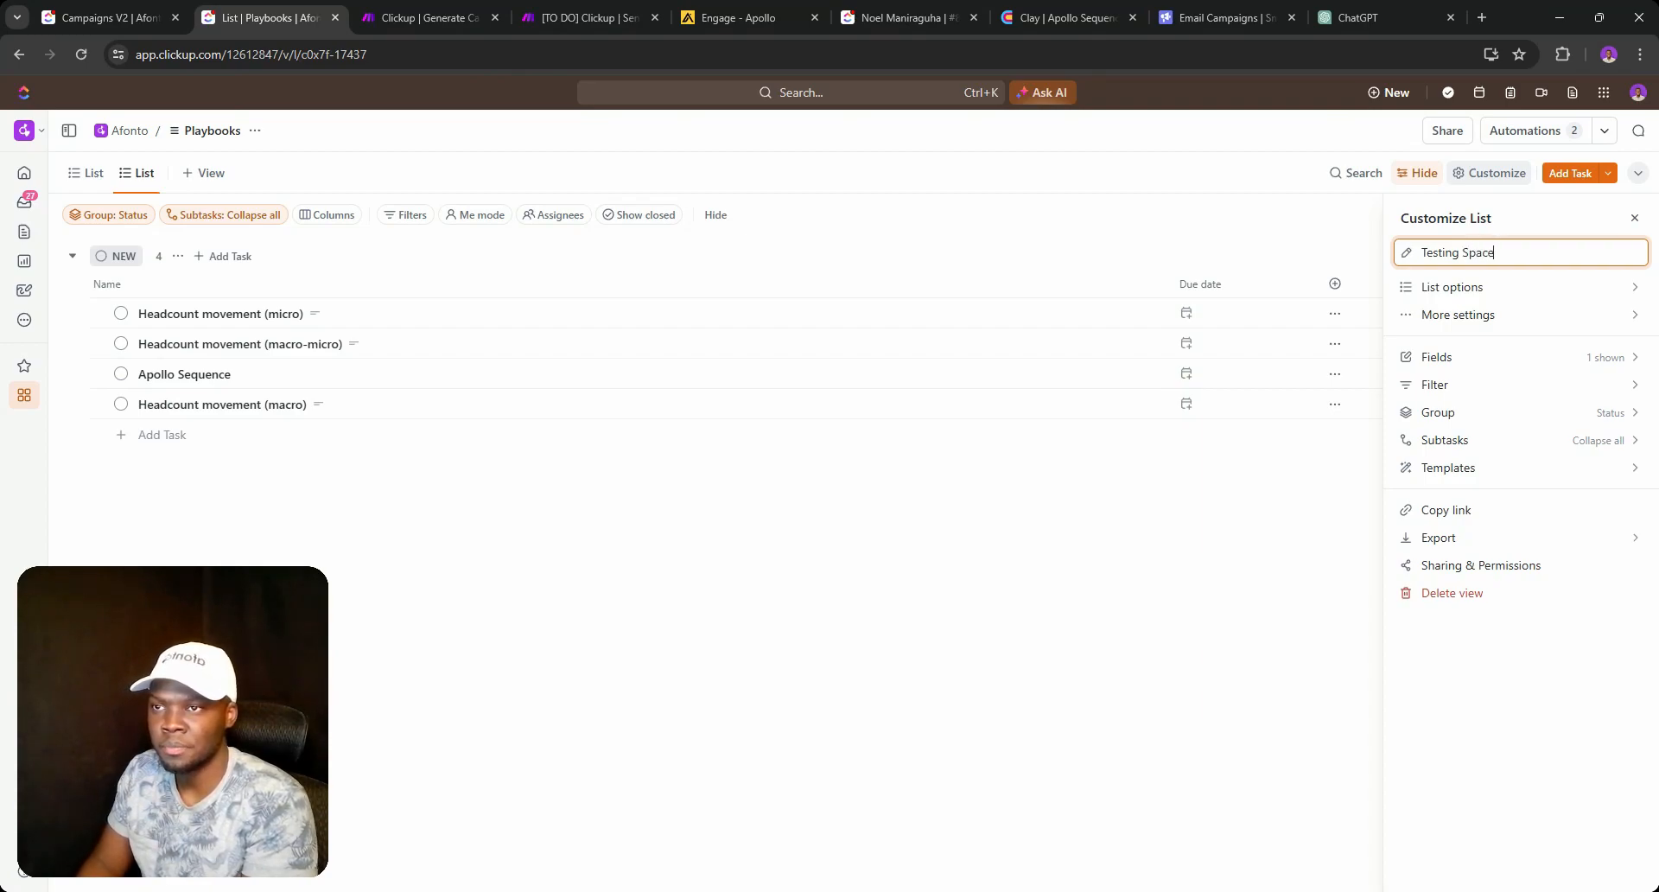
key(Return)
click(759, 534)
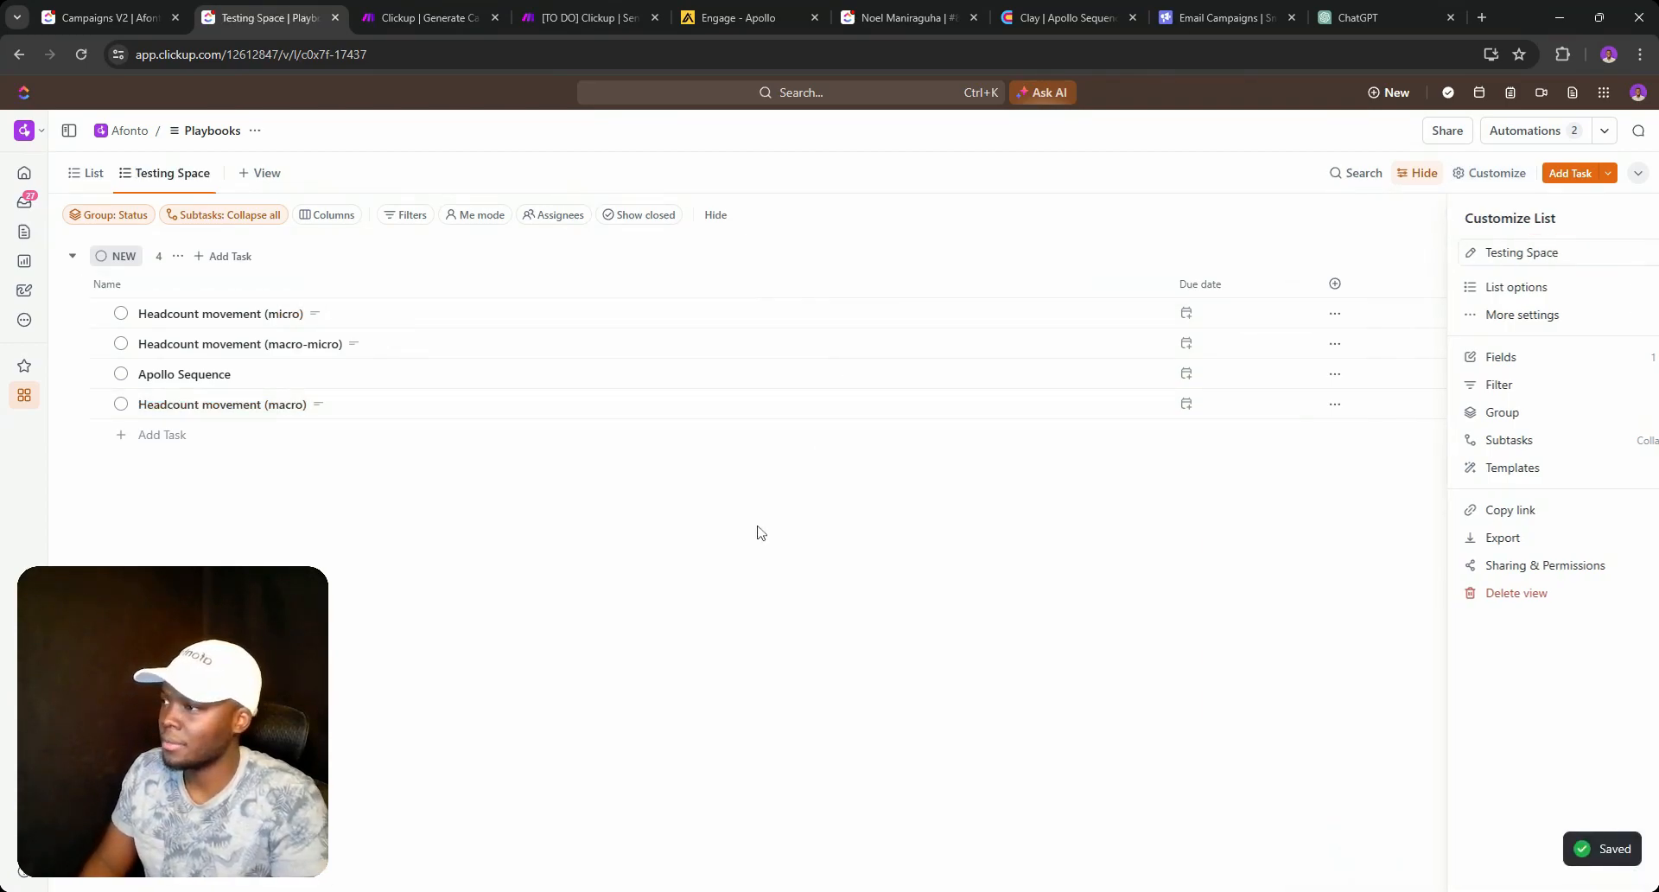
click(87, 173)
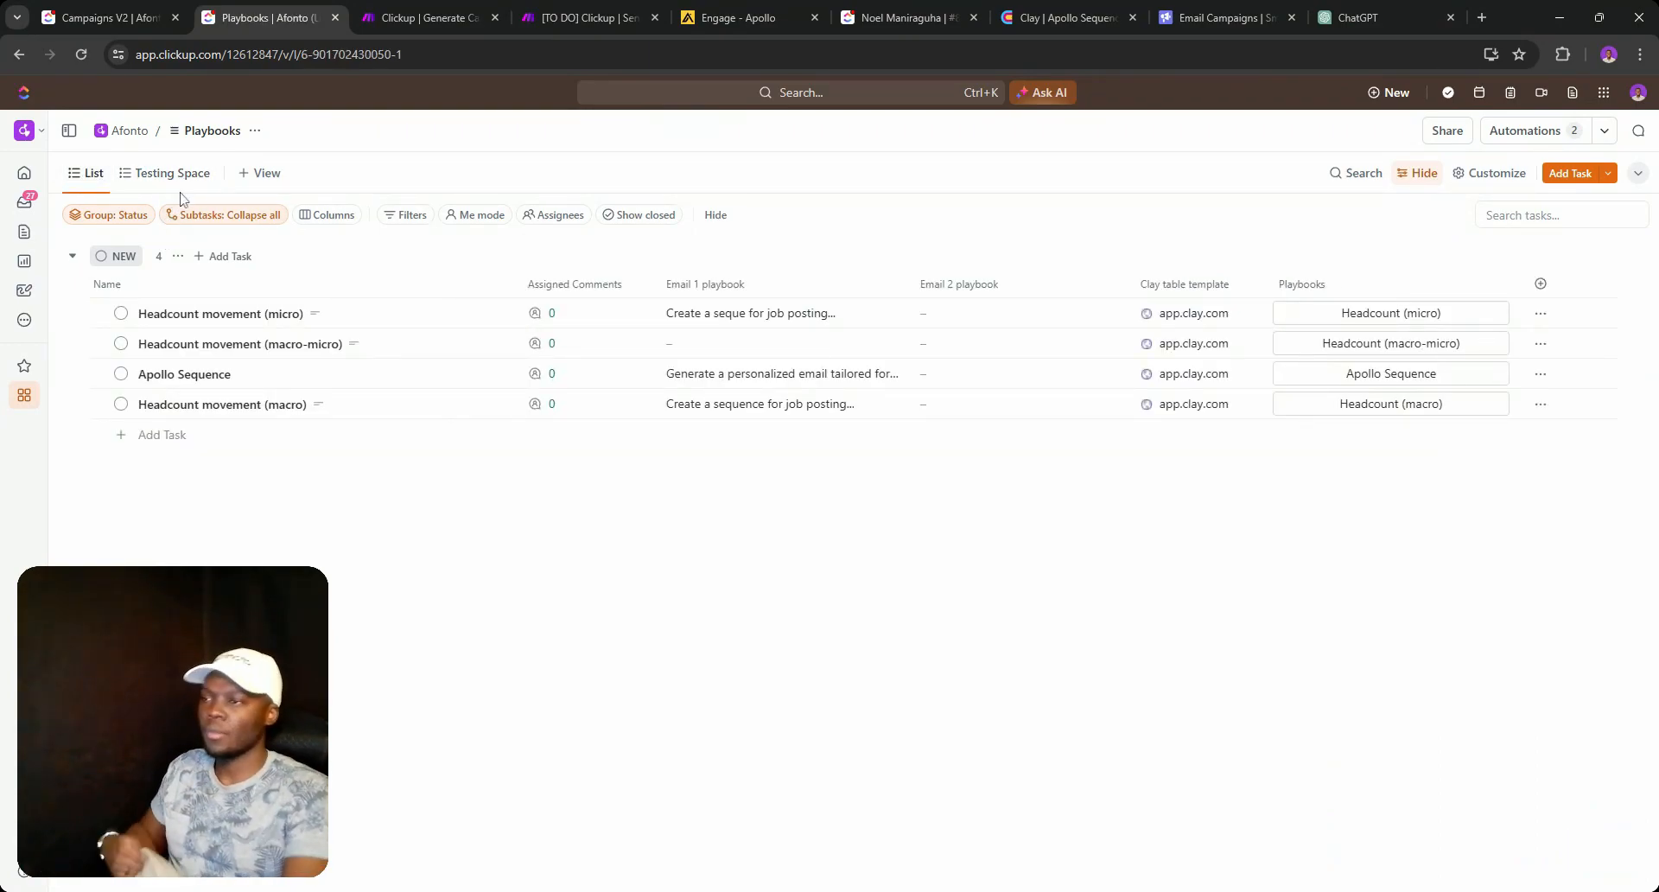
In Make, add "Do not include a subject line or an email signature." after the first sentence of the Email 1 prompt.
click(423, 17)
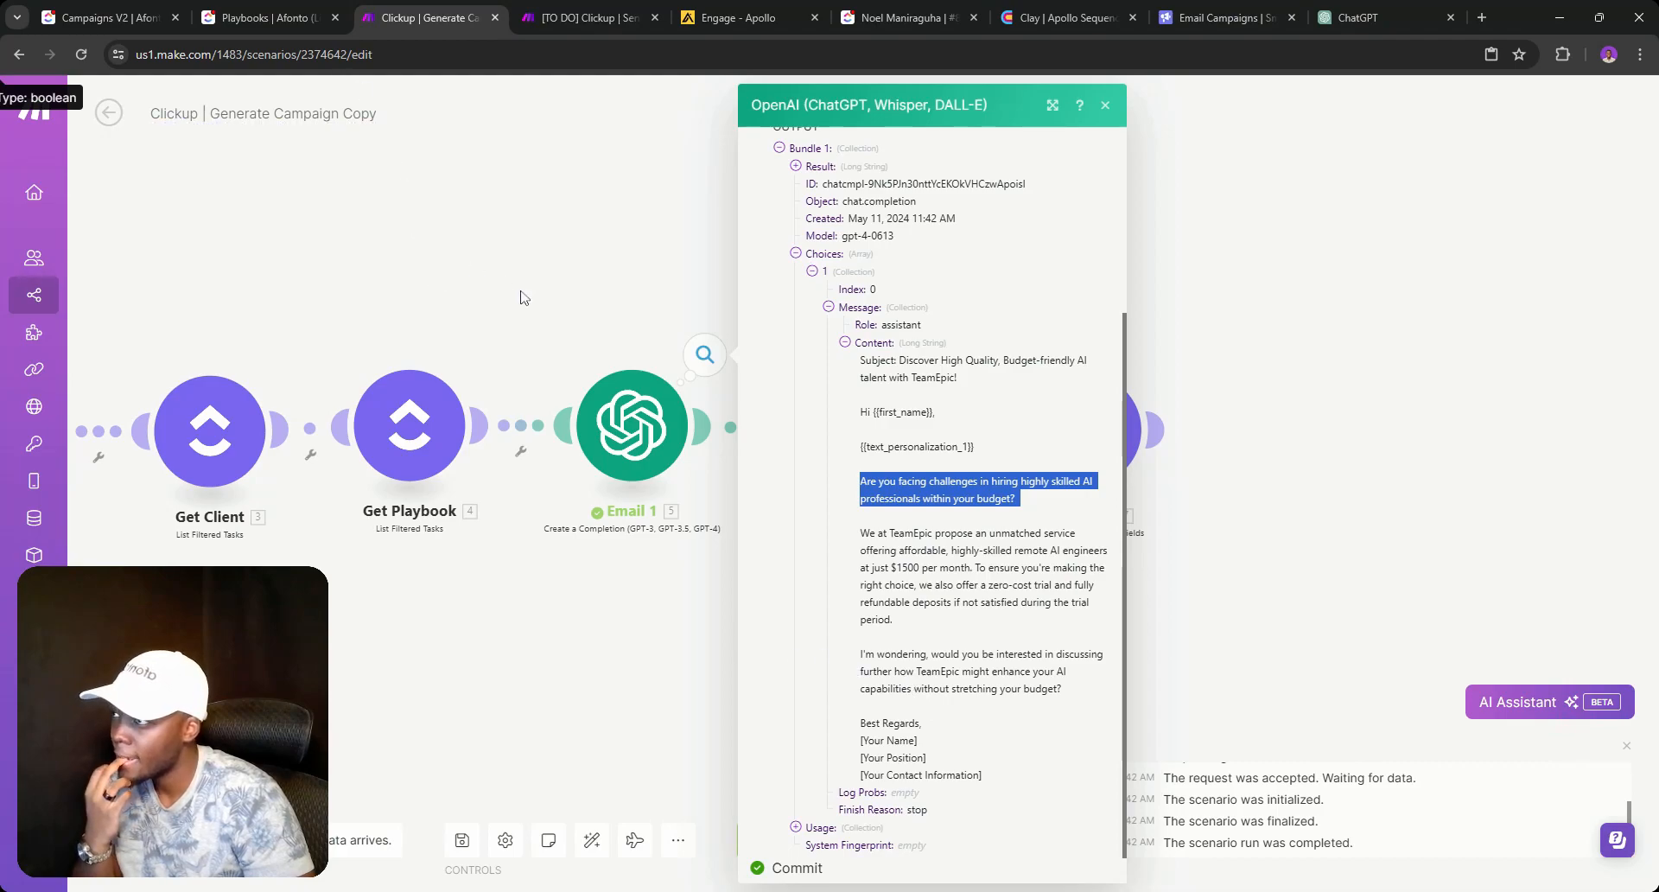
click(615, 444)
scroll(834, 529, down, 2)
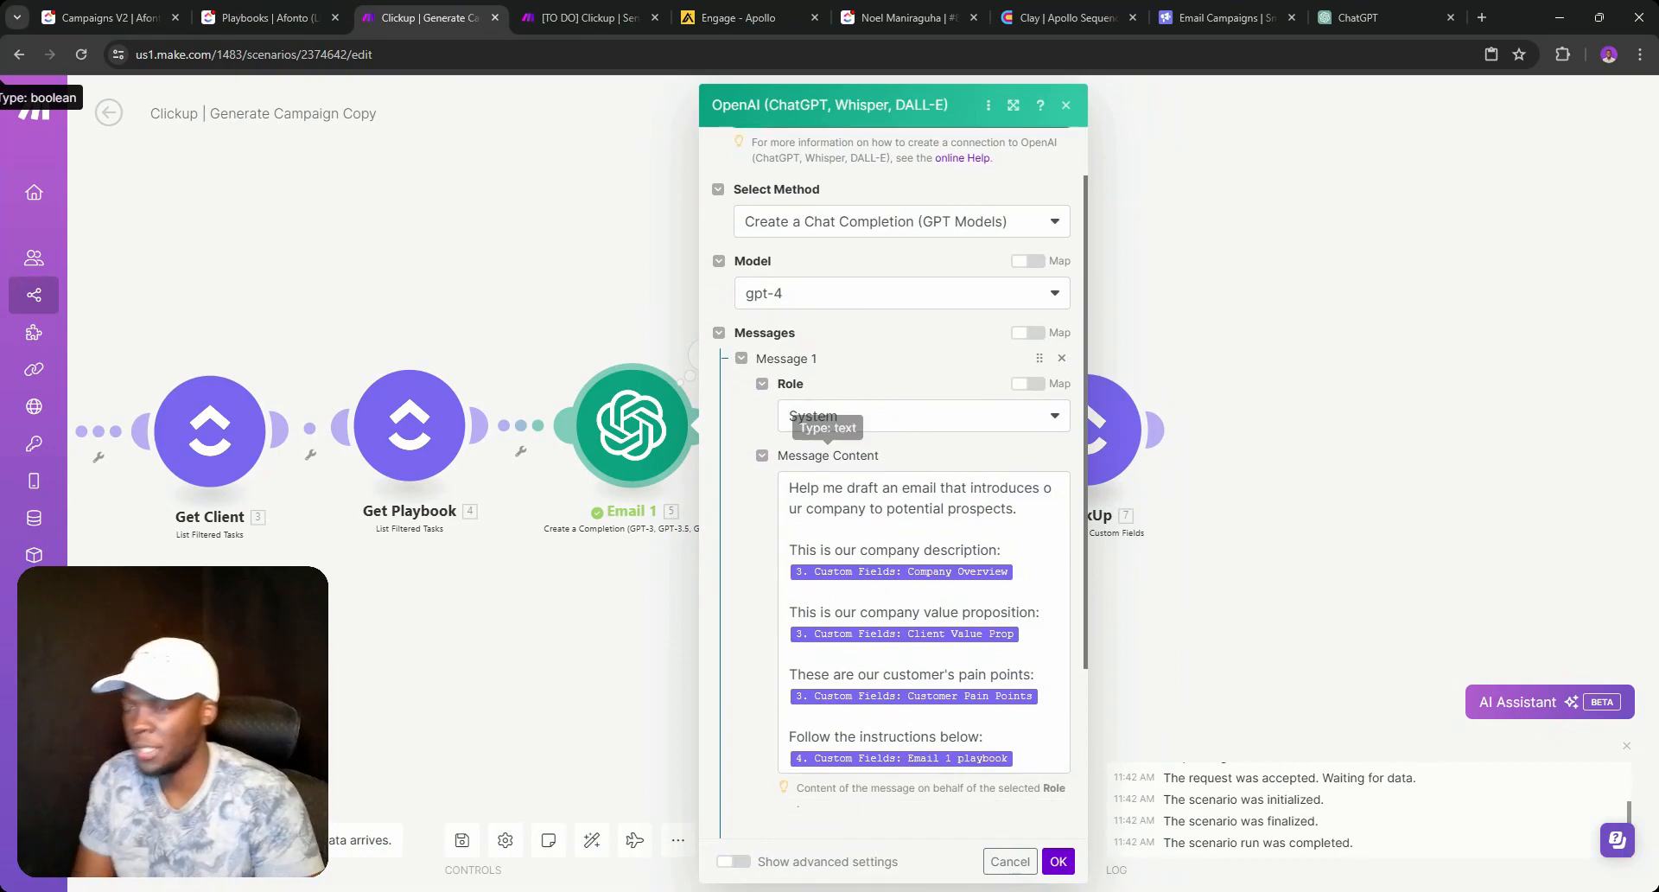
click(898, 551)
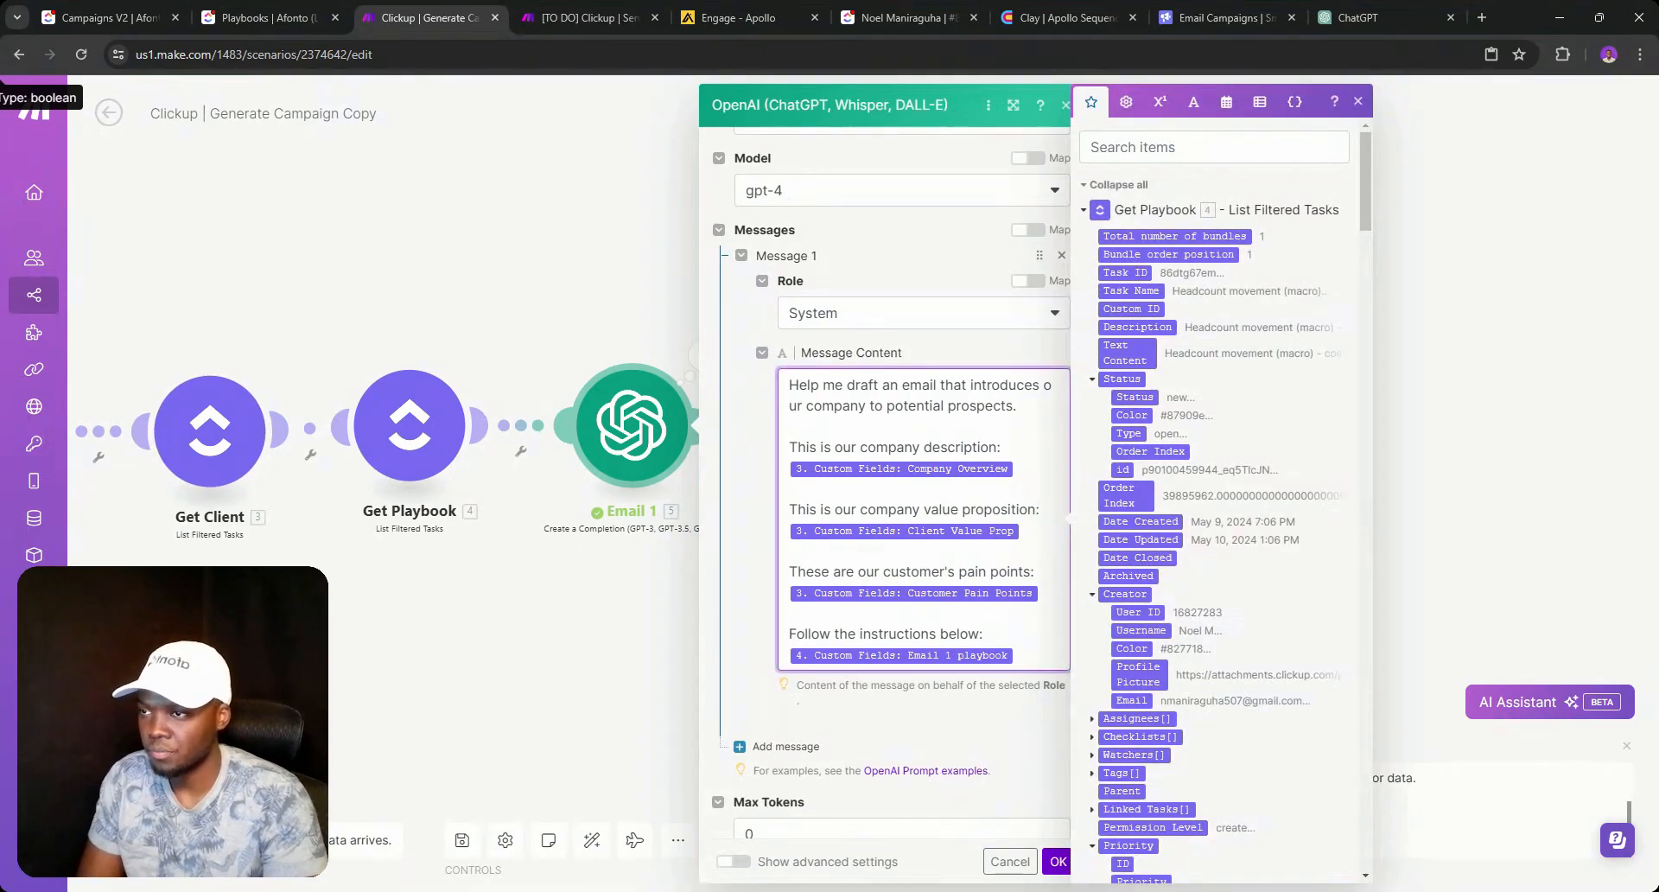
text(Do not )
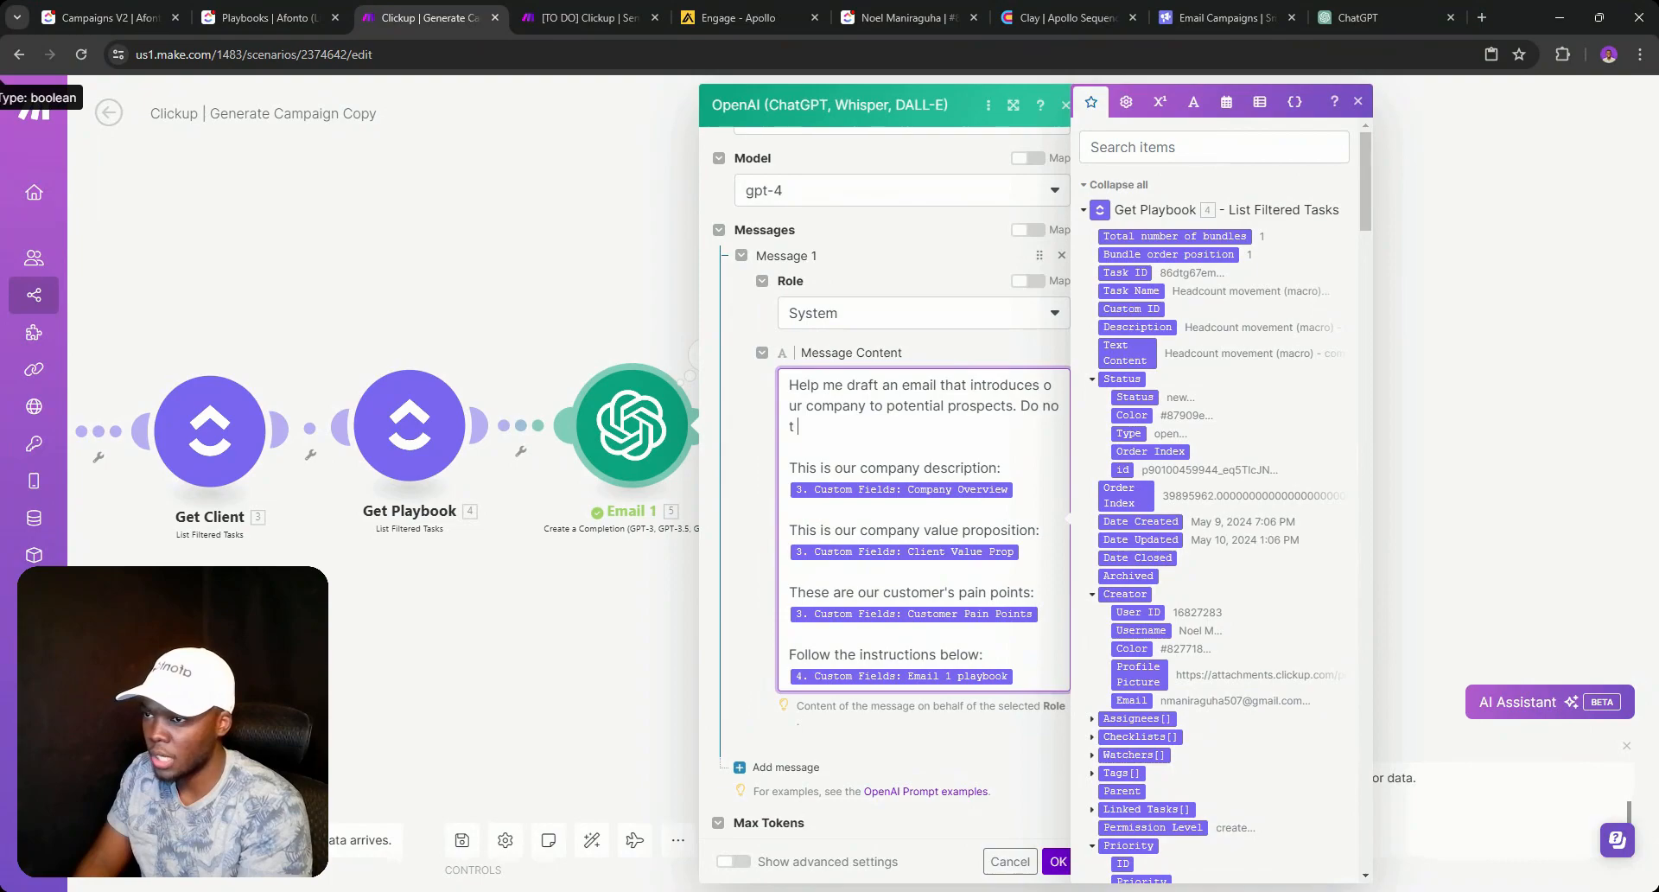
text(includ)
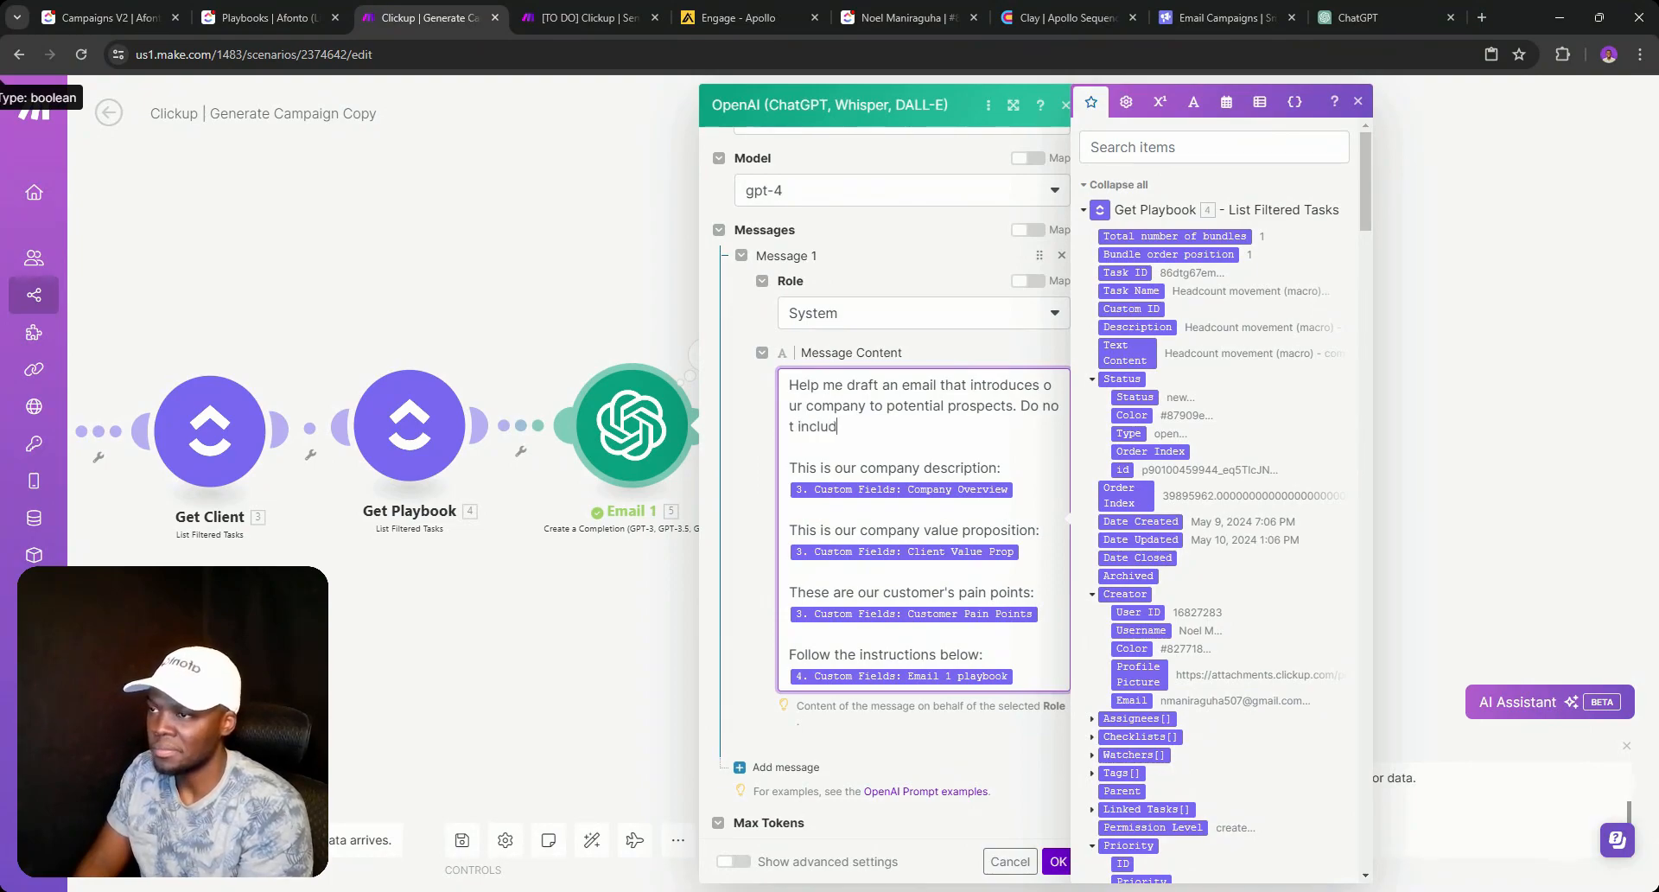
text(e a sub)
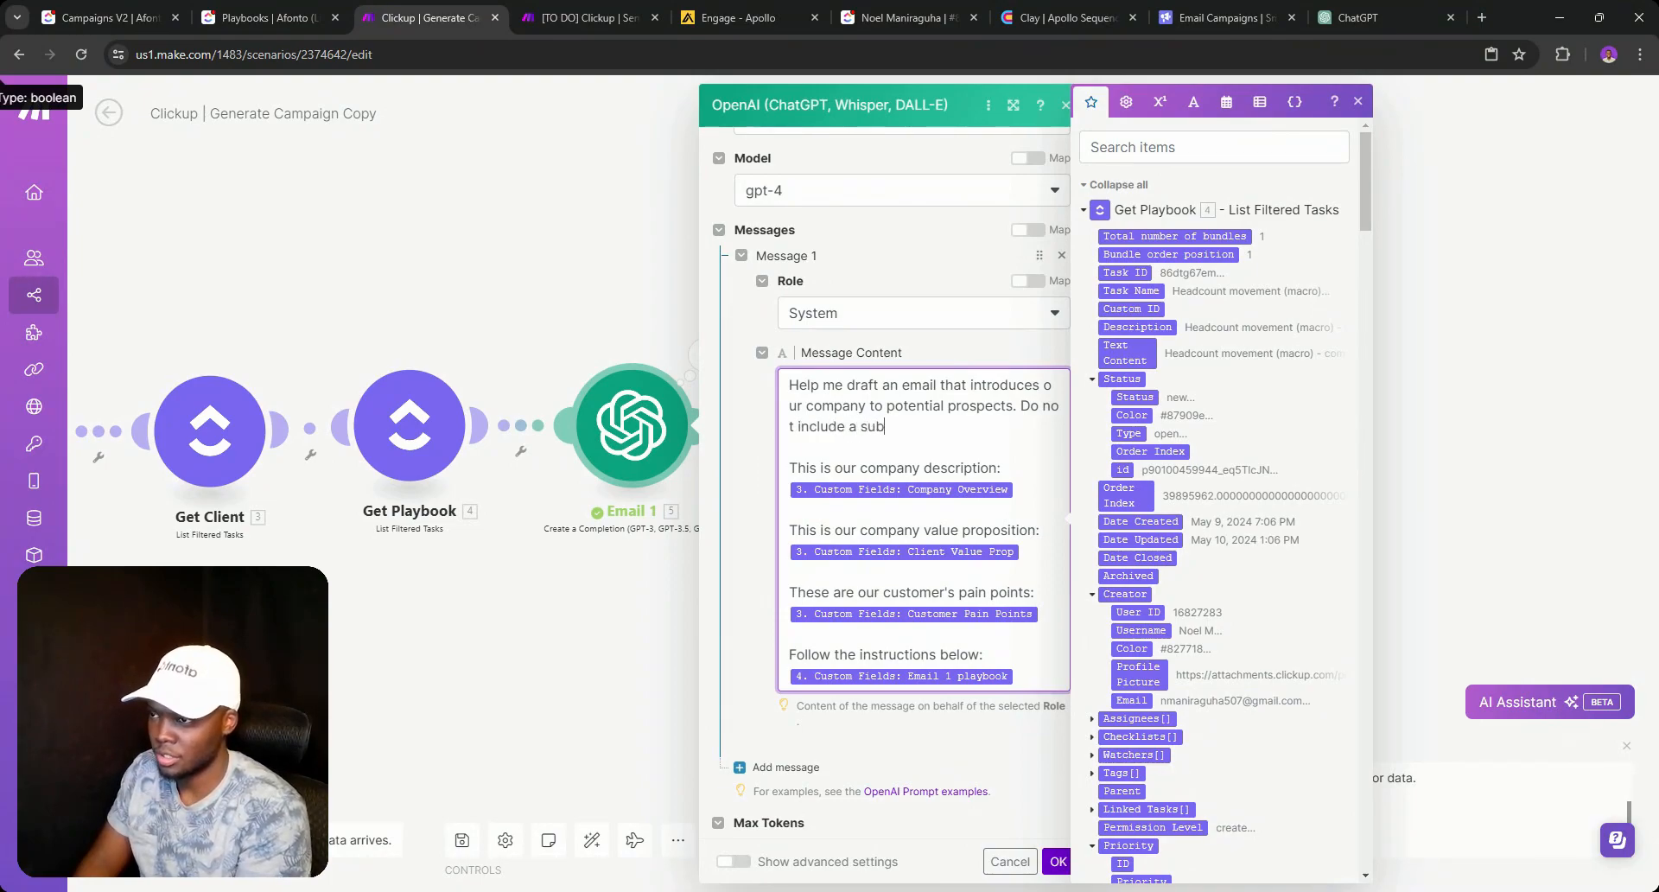
text(ject line or a s)
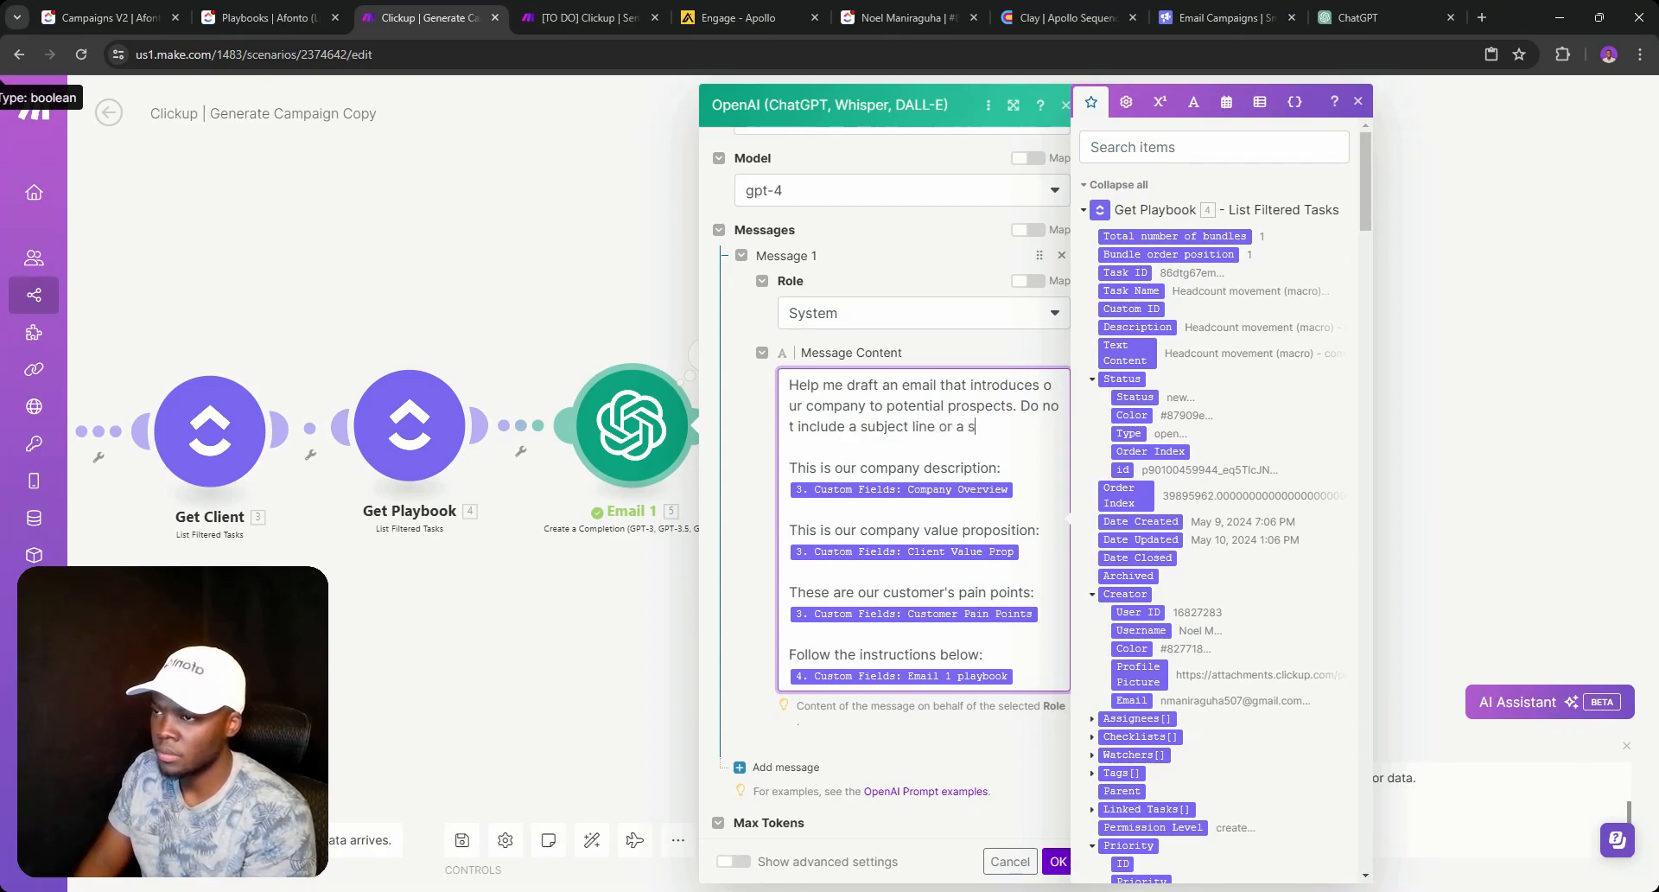
key(BackSpace)
key(BackSpace)
text(n email signature.)
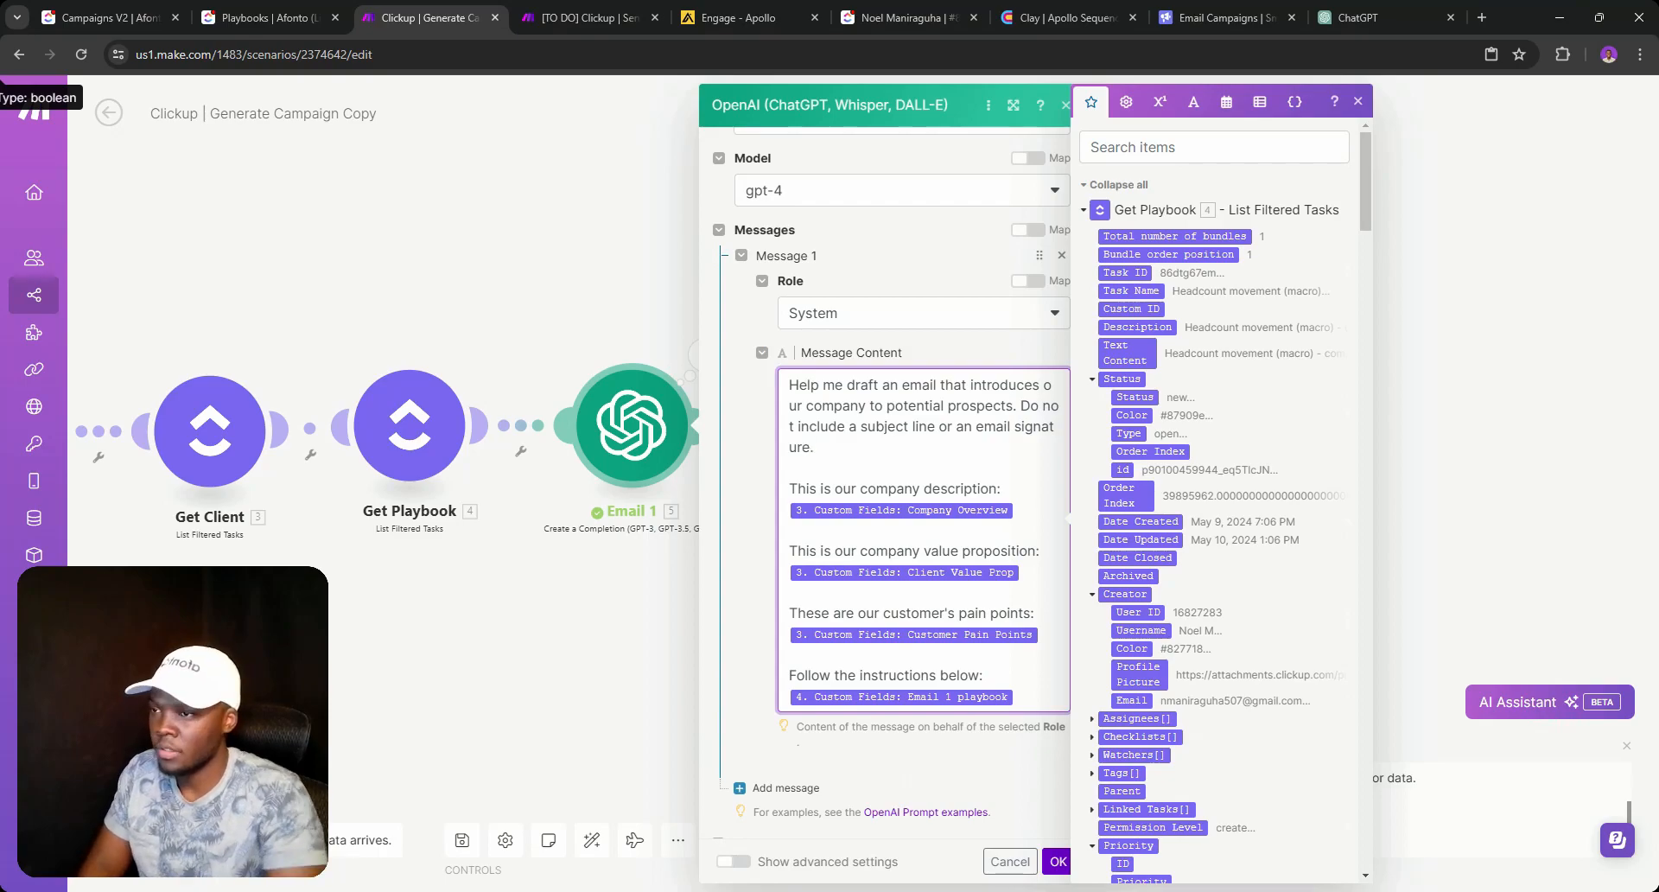
Copy the subject line and signature instruction from Email 1 to the end of the Email 2 prompt's first sentence, saving both modules.
mouse_move(1020, 406)
mouse_down()
mouse_move(1032, 426)
mouse_move(814, 447)
mouse_up()
key(ctrl+c)
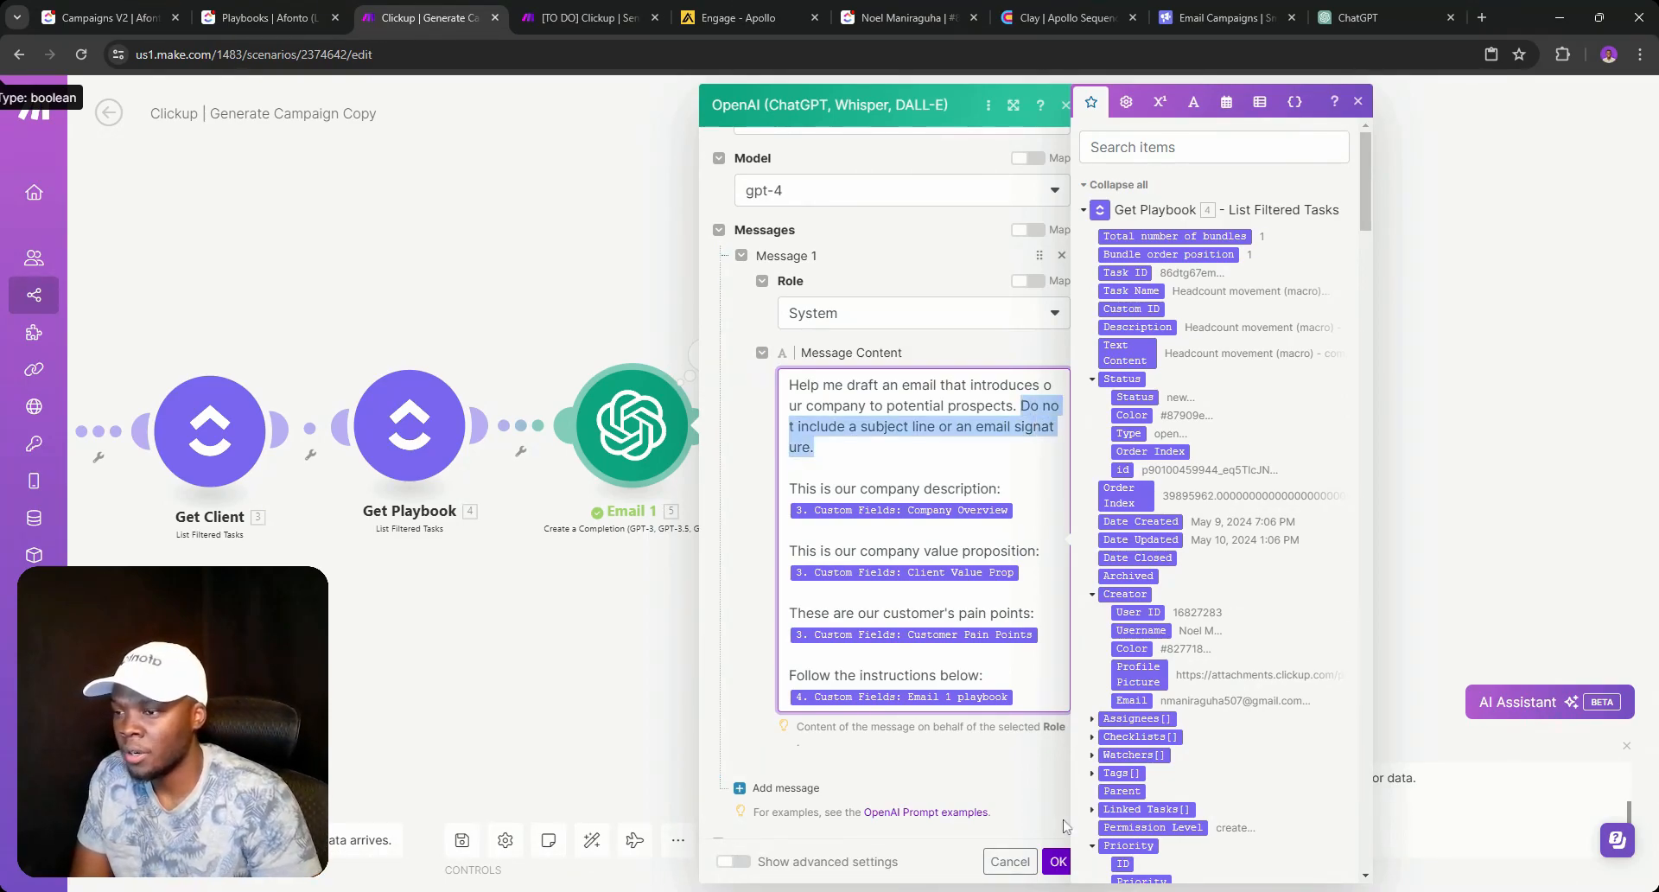
click(1054, 860)
click(833, 465)
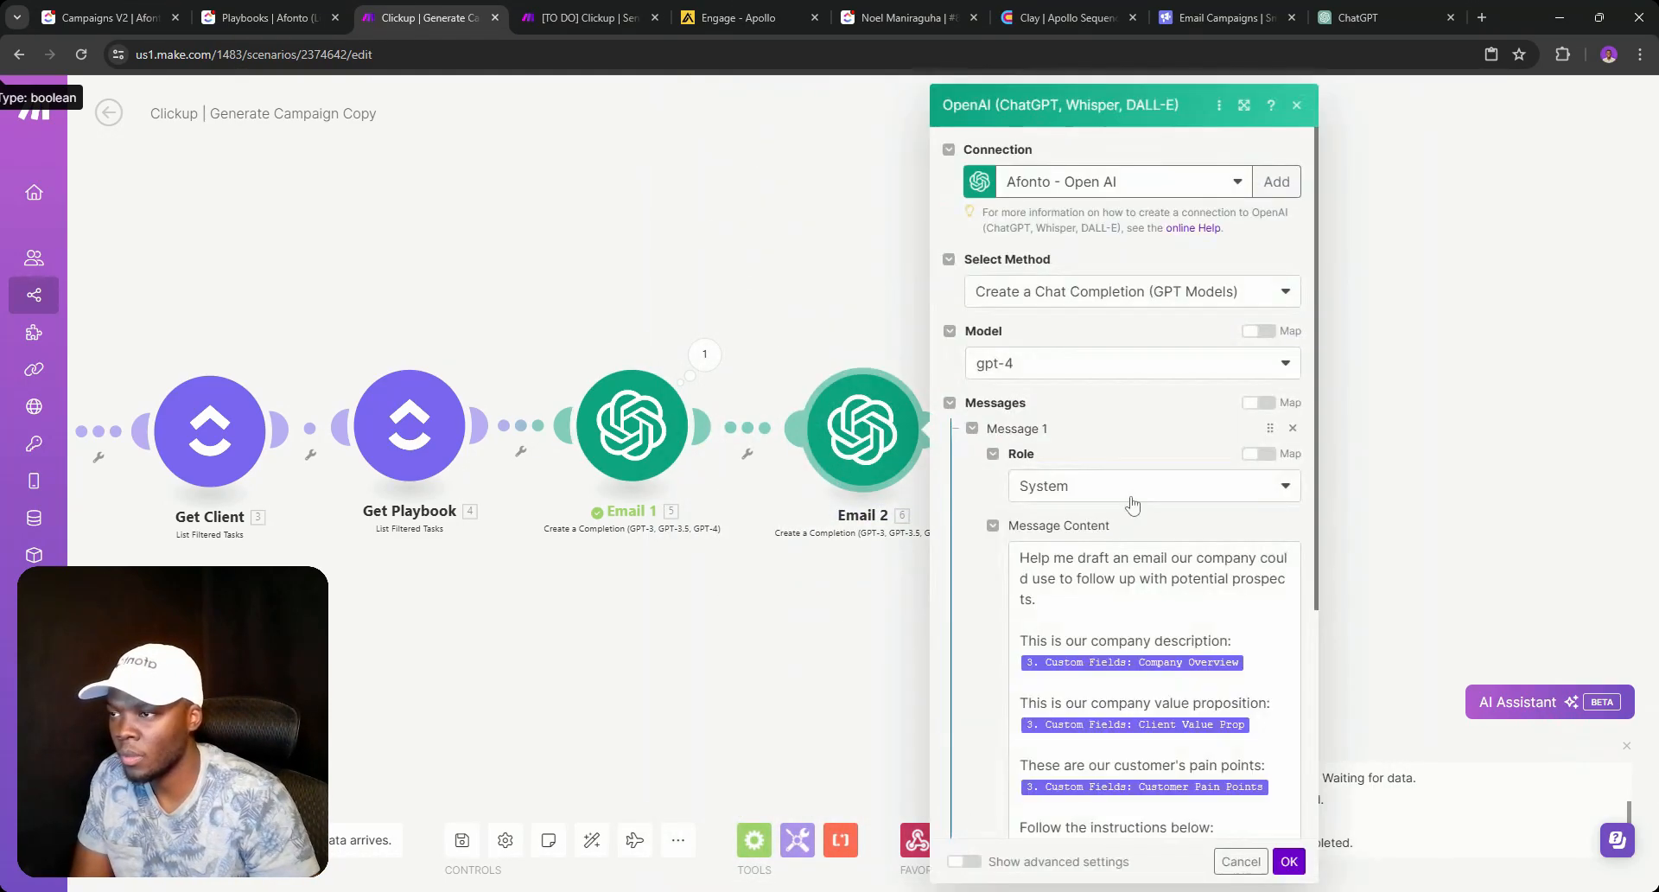
click(1034, 599)
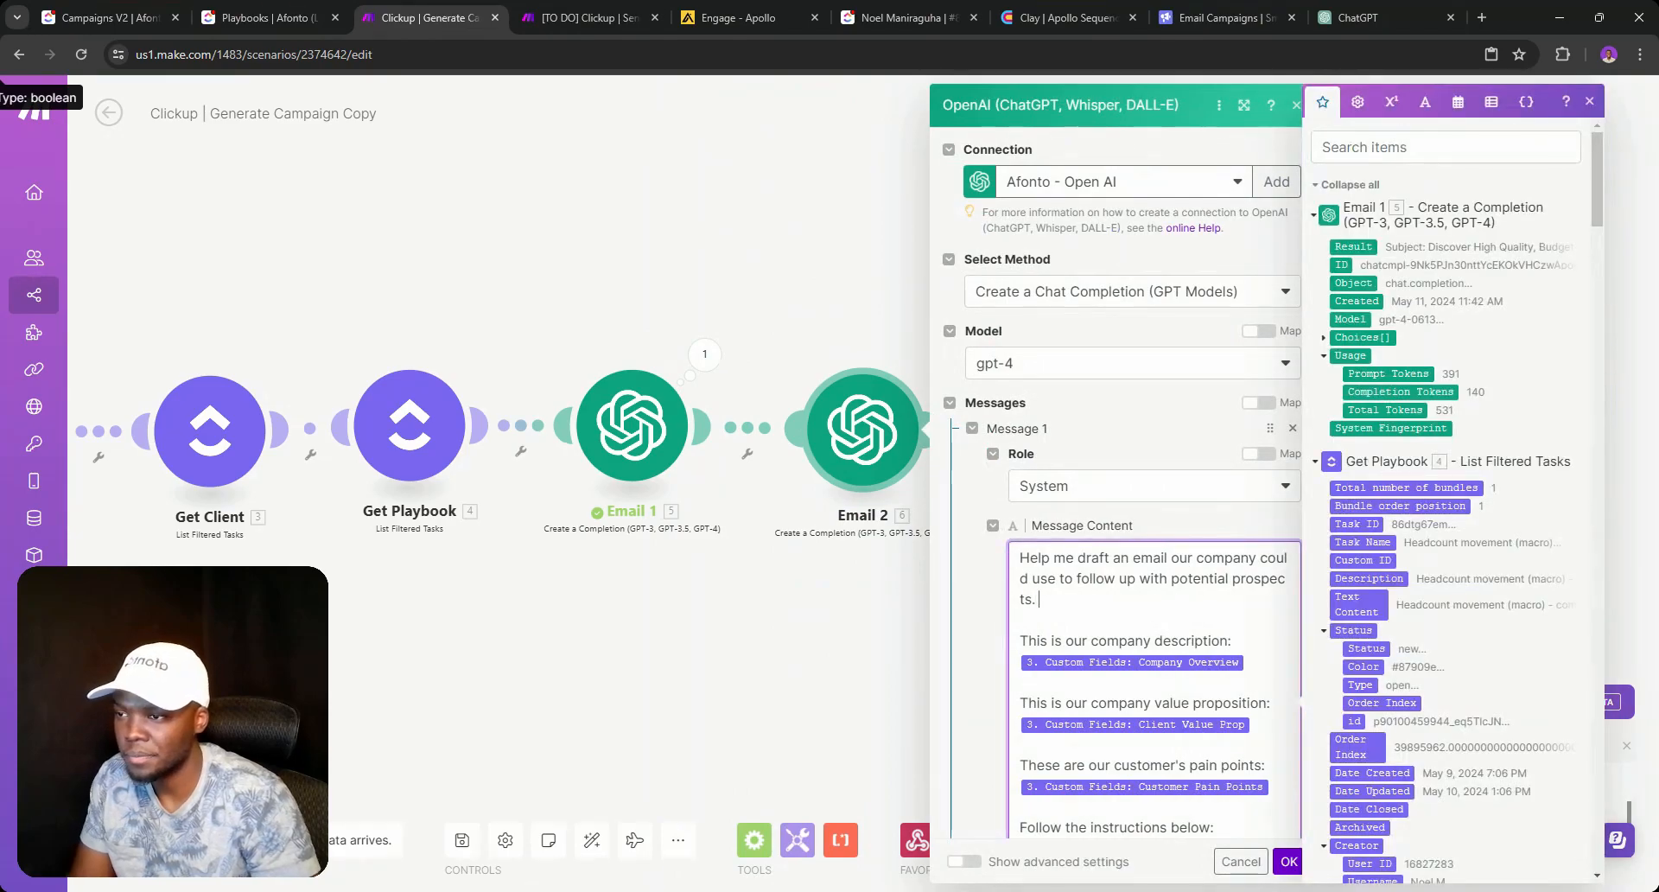
key(ctrl+v)
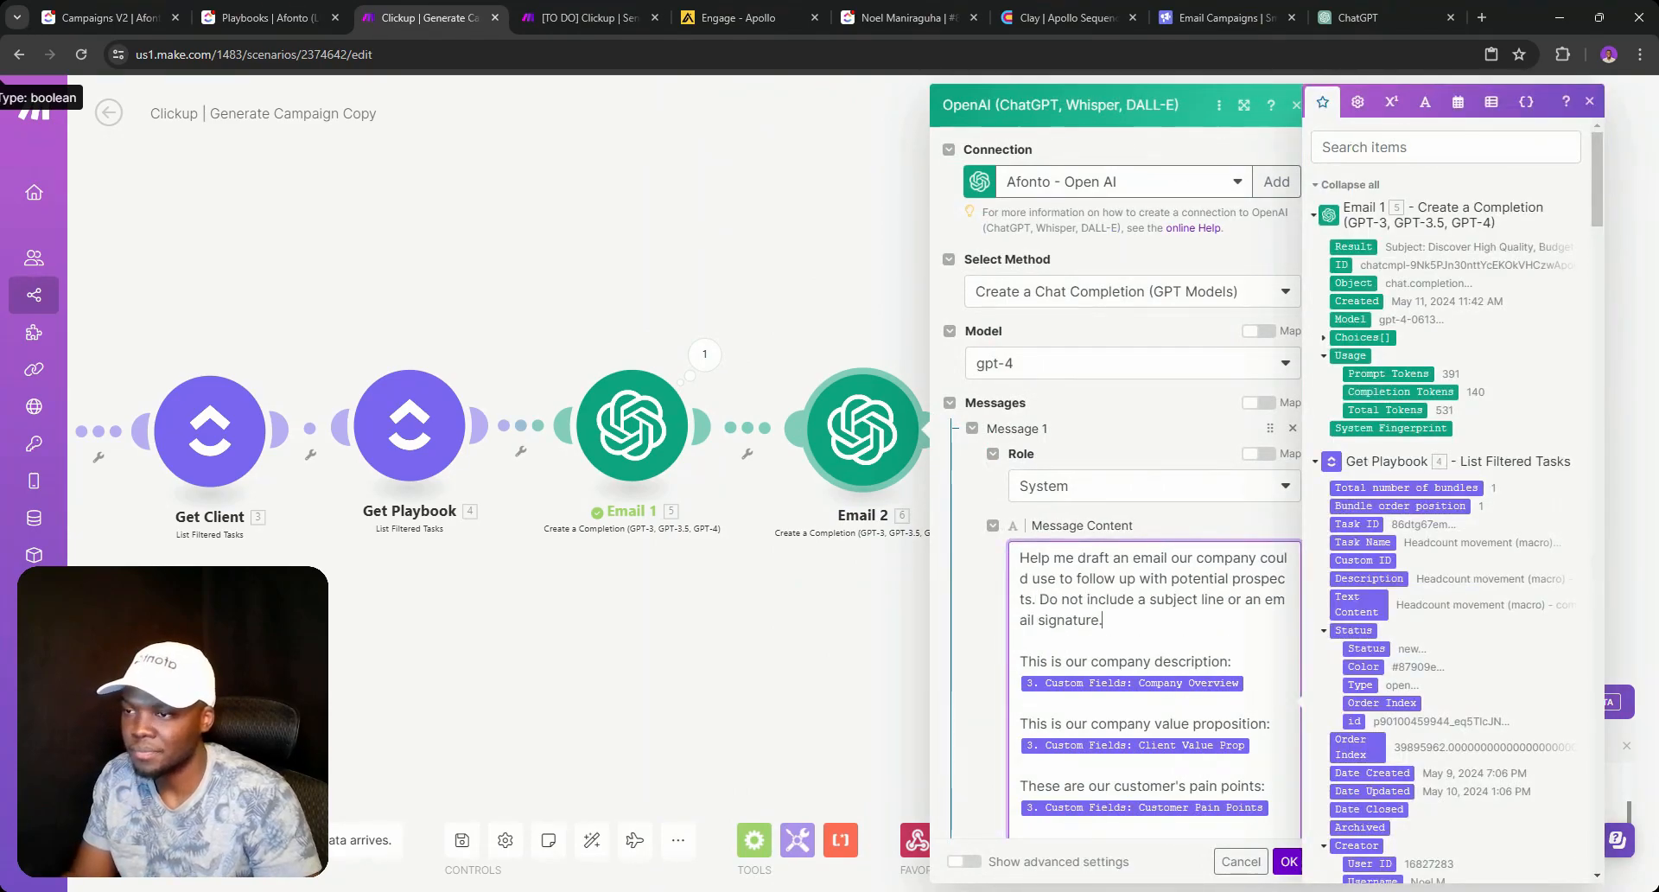
click(1287, 863)
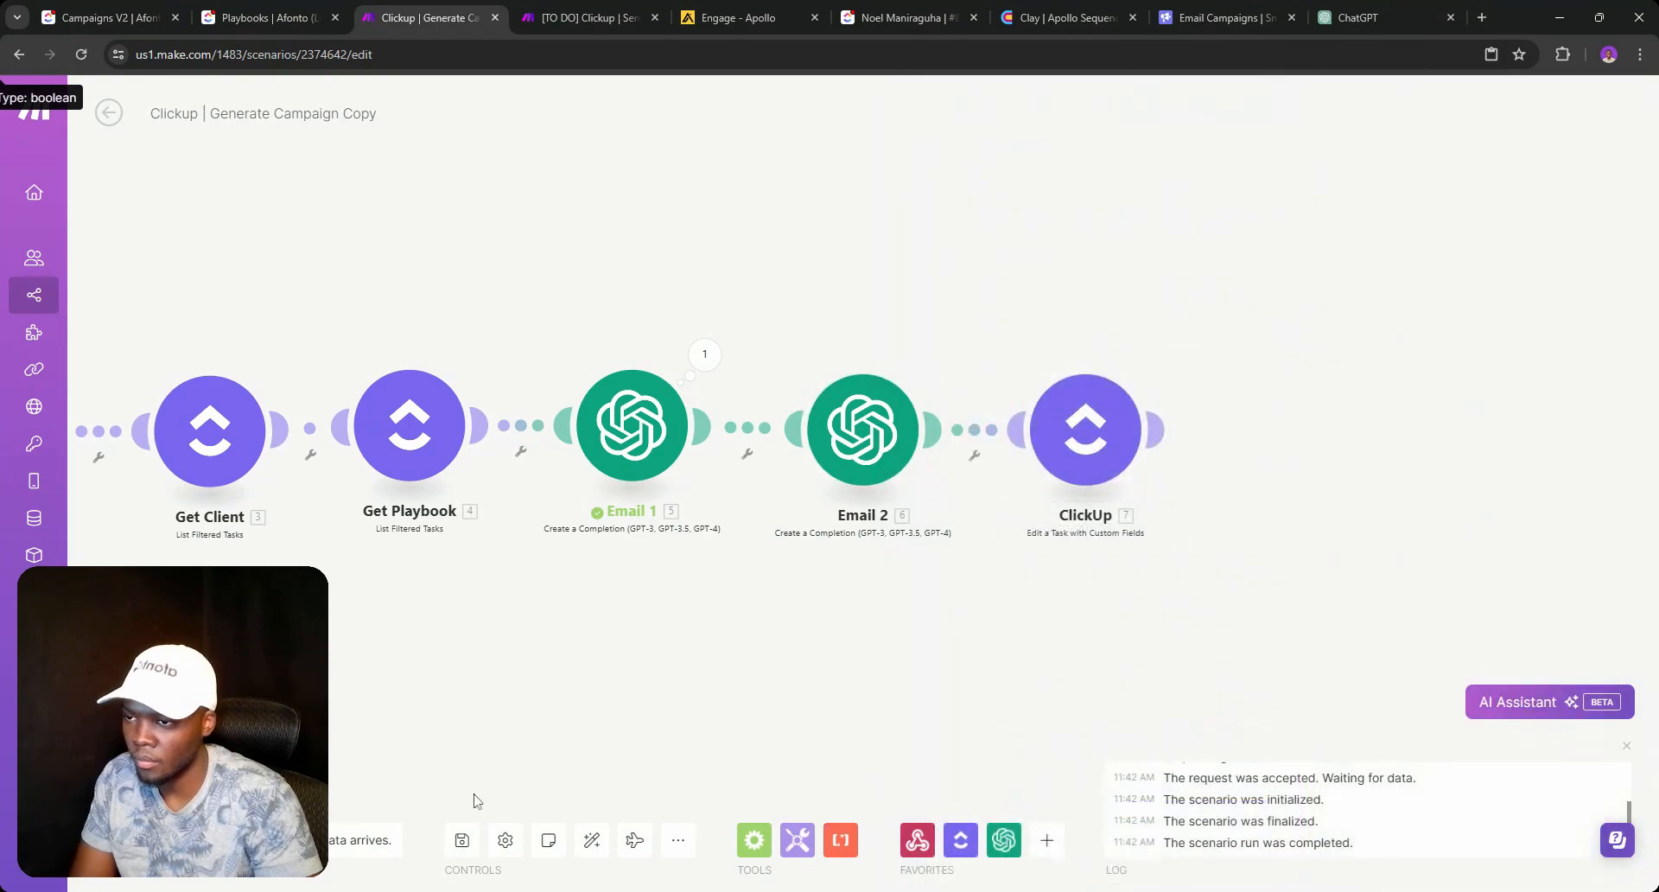
Save the scenario and expand the message content in the Email 1 module's last run output to read the generated email.
click(462, 840)
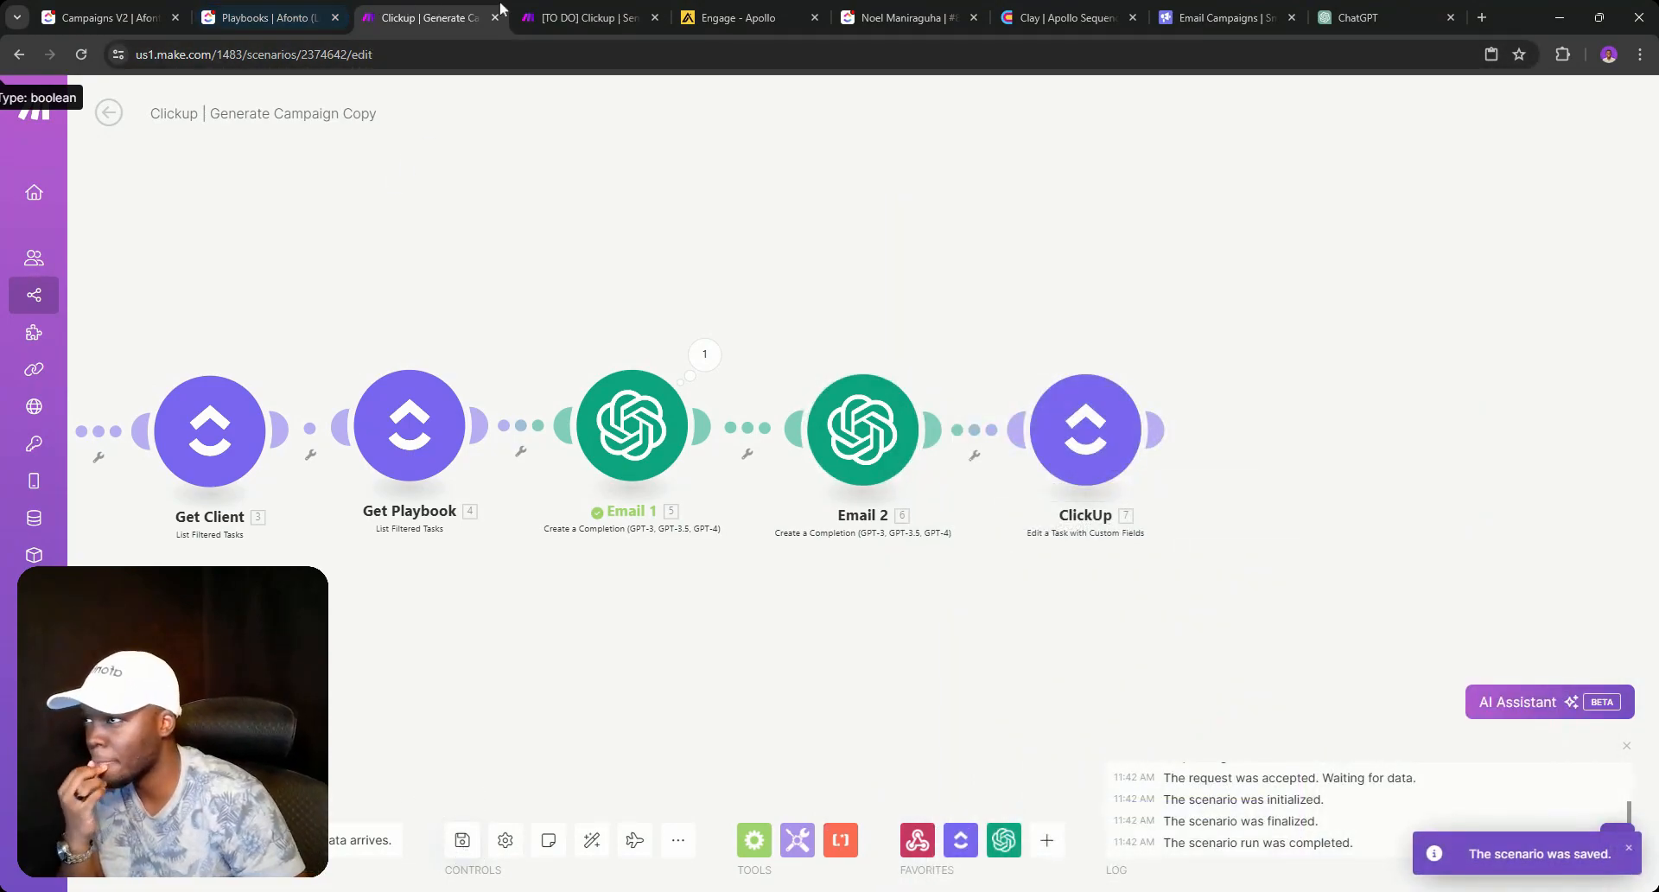
click(704, 353)
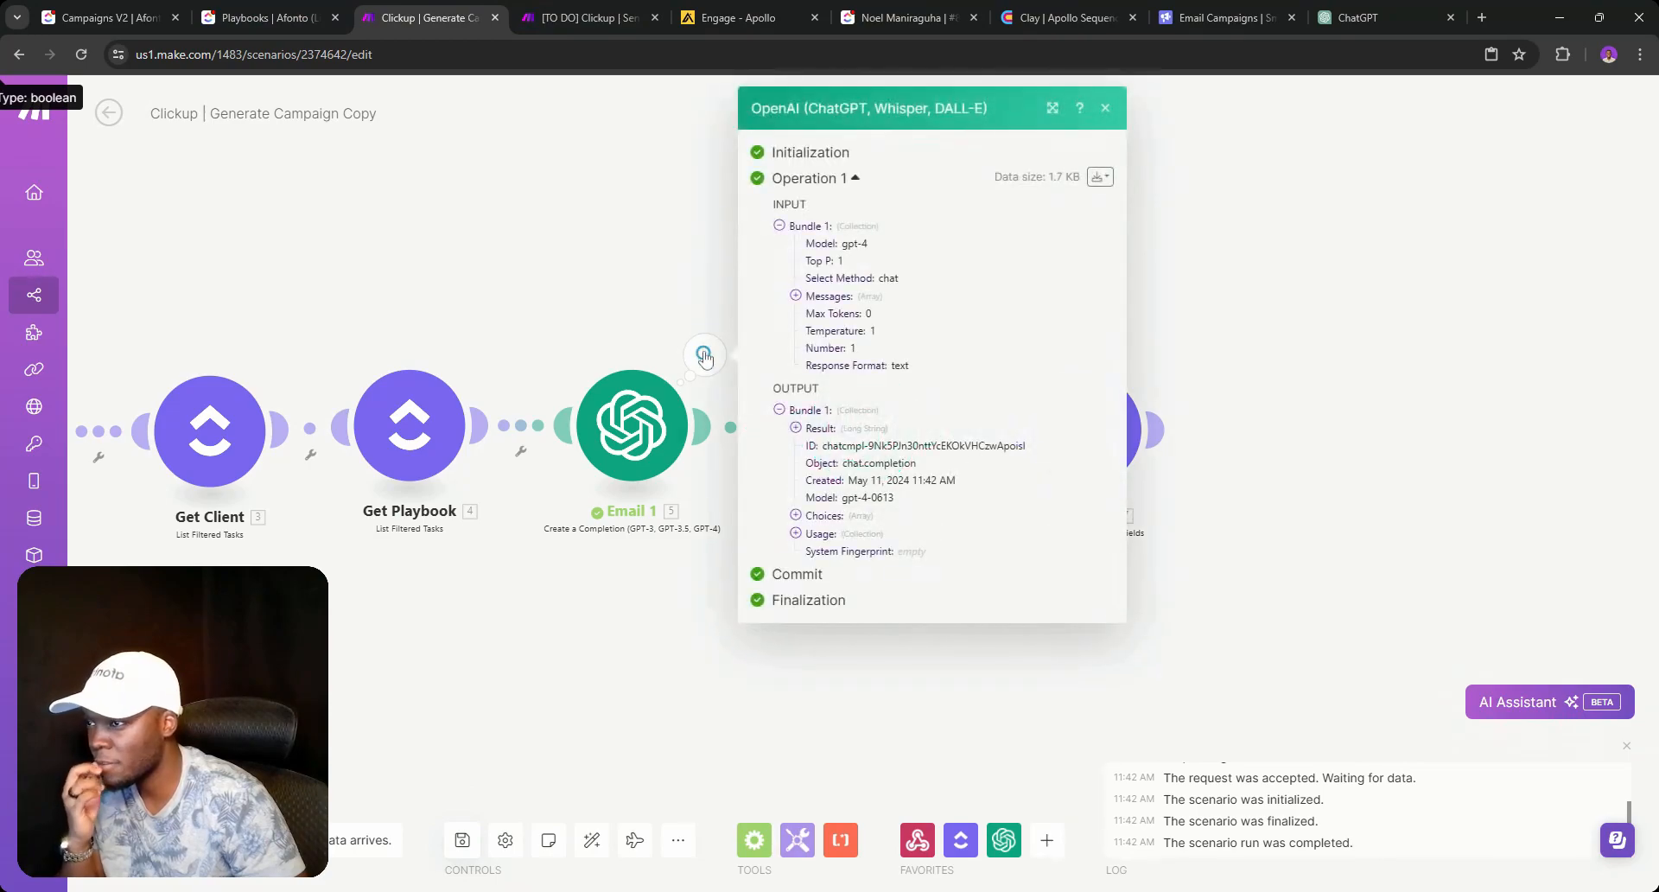
click(795, 513)
click(812, 531)
click(827, 566)
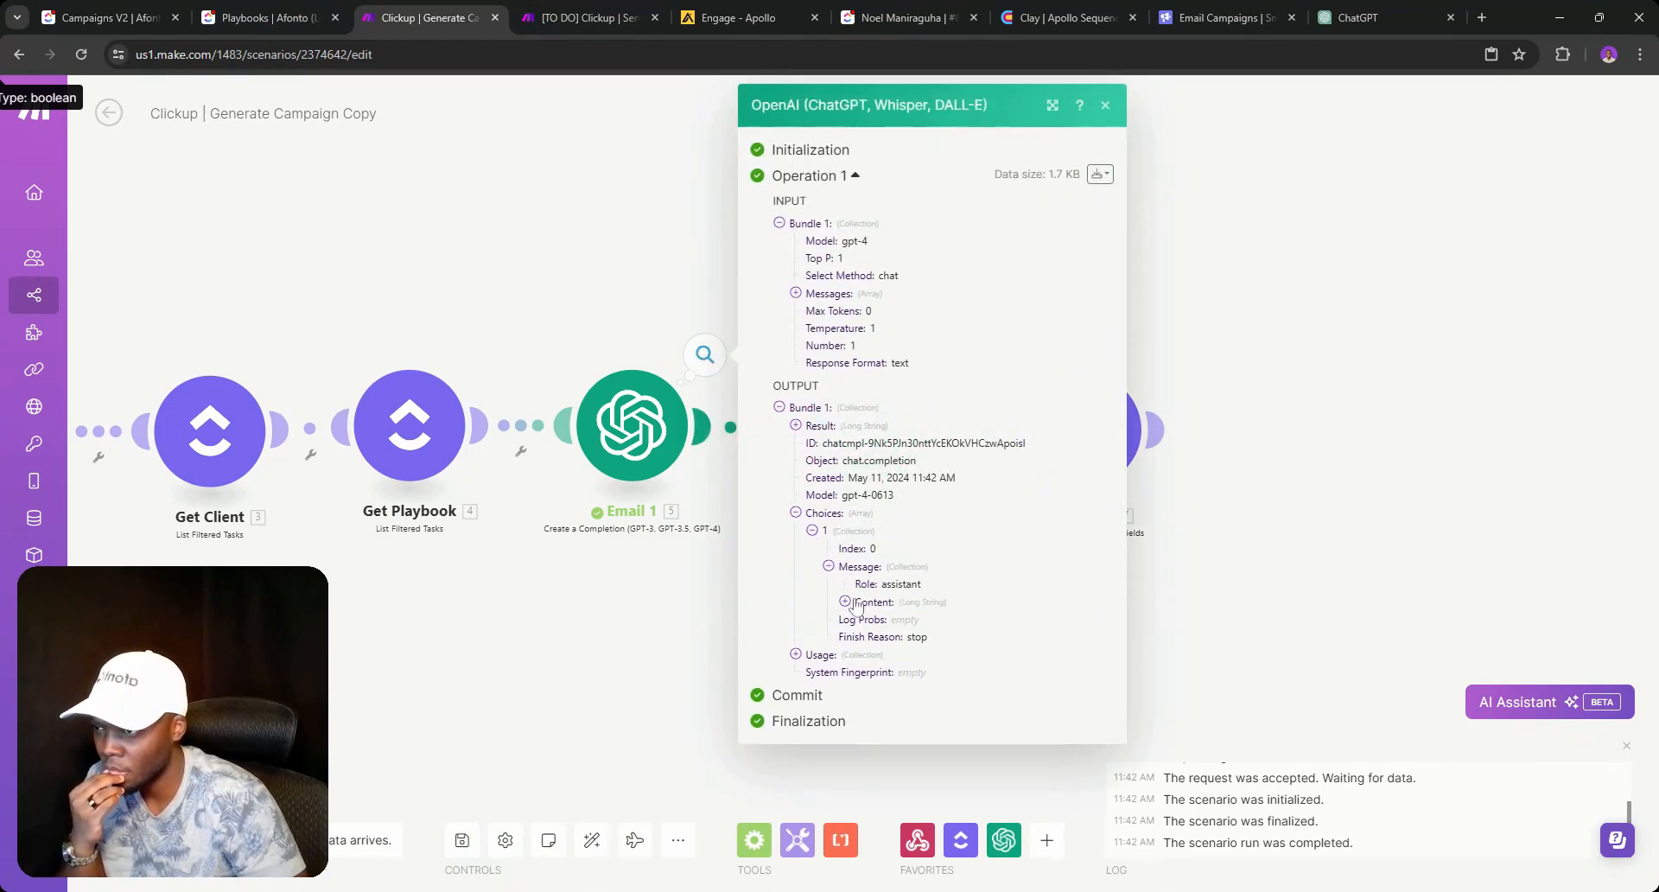
click(845, 602)
scroll(856, 609, down, 3)
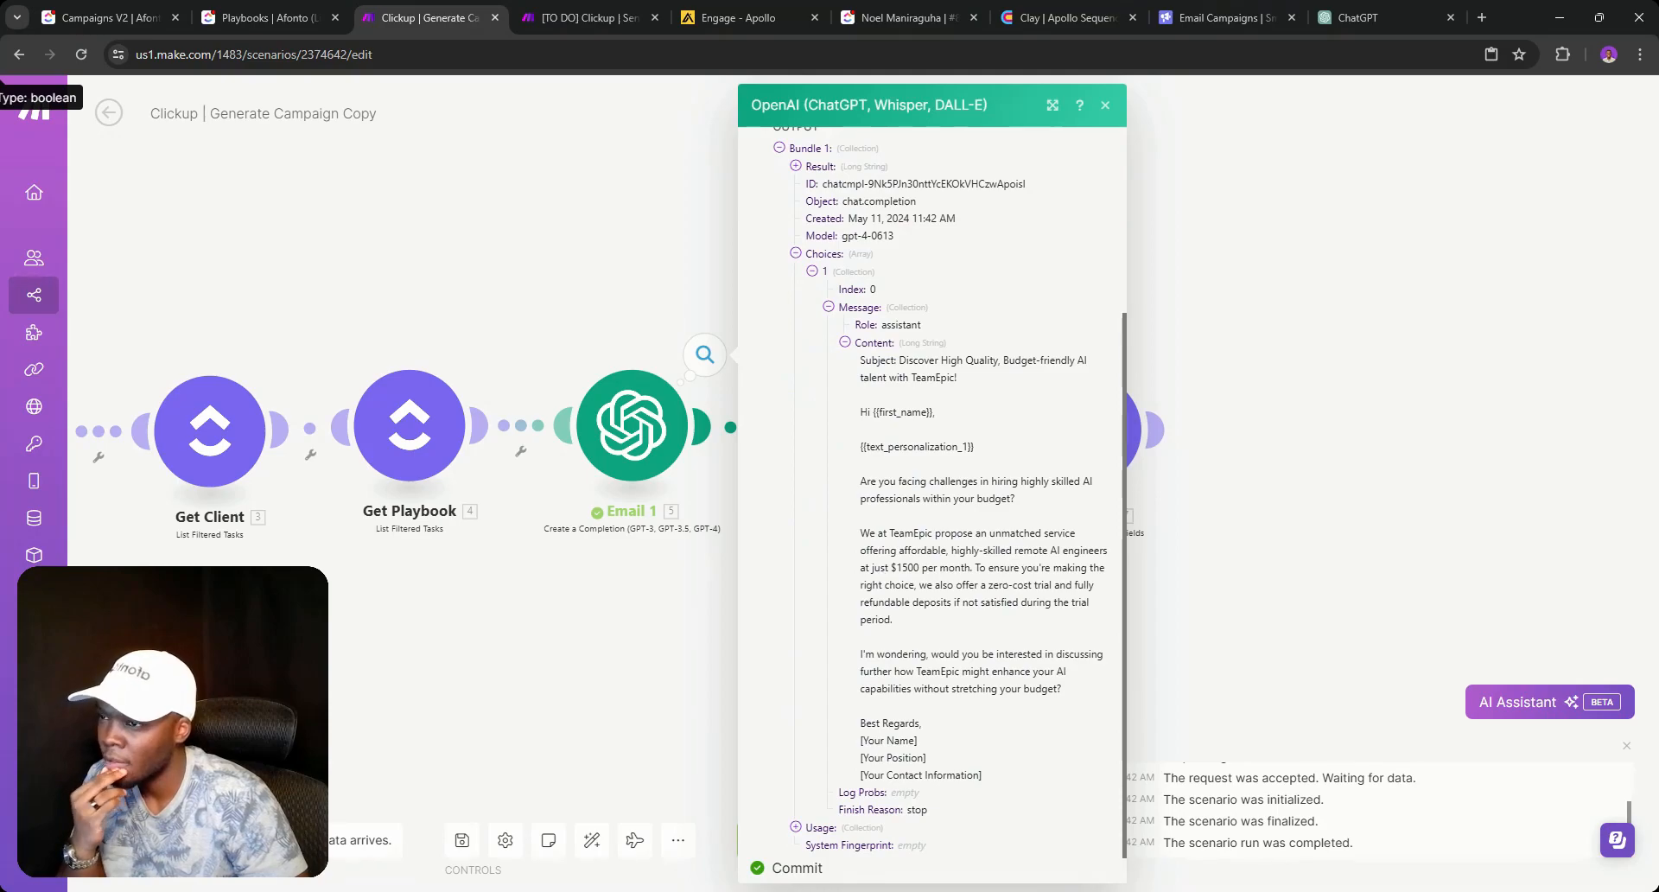
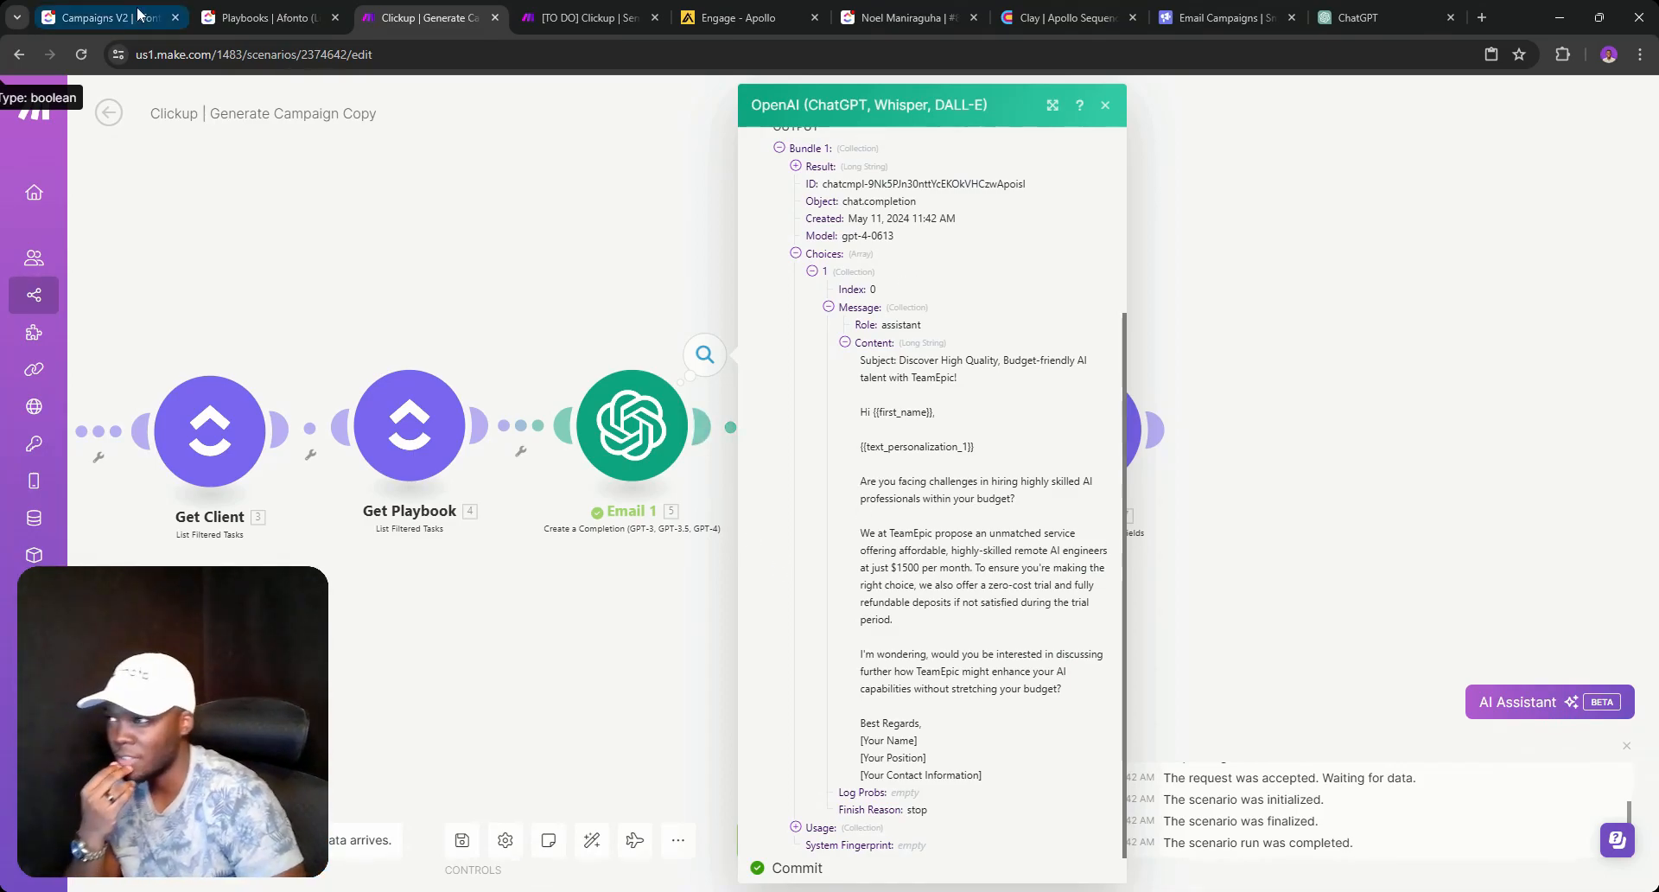
In the ClickUp Playbooks list, set the fourth sentence's limit to 80 words in the Apollo Sequence Email 1 playbook.
click(259, 18)
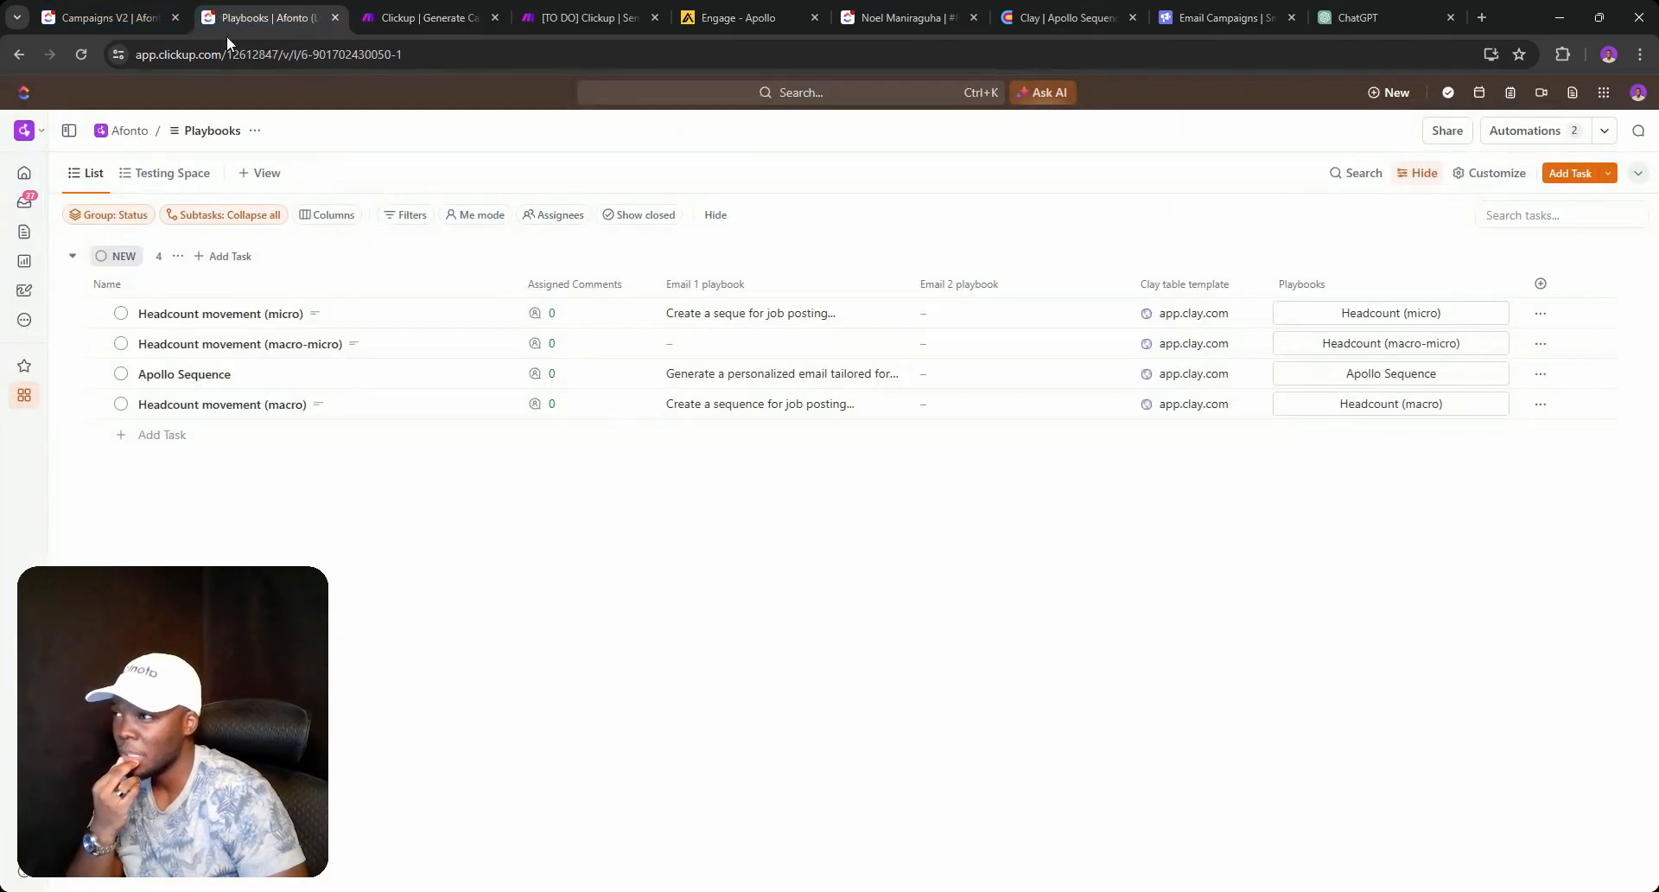
click(722, 374)
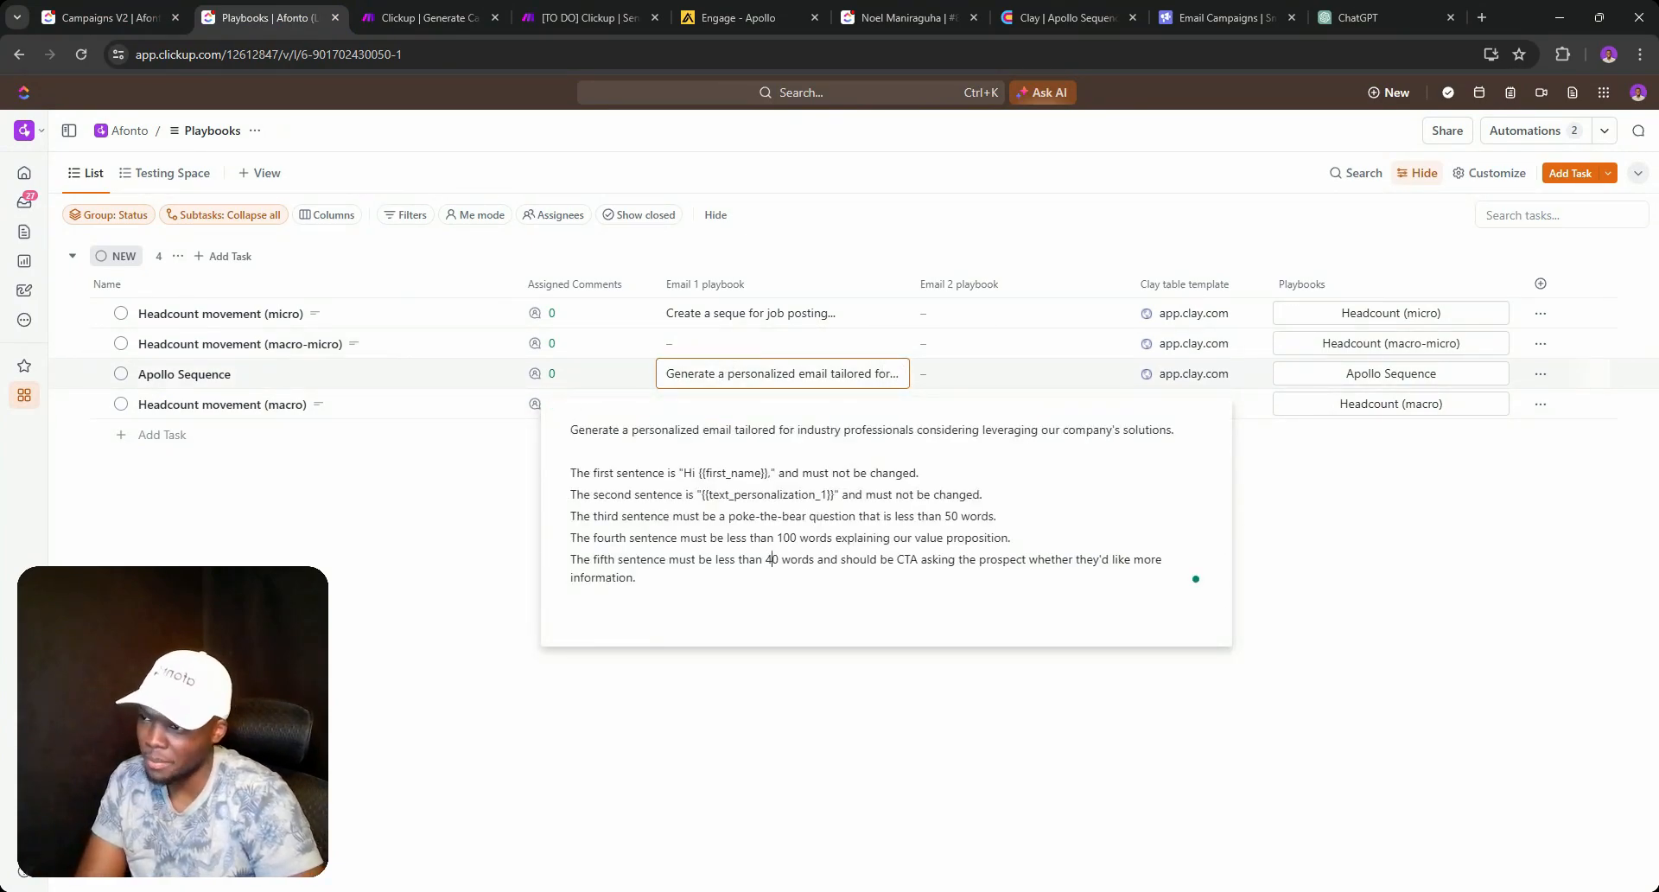
key(BackSpace)
key(BackSpace)
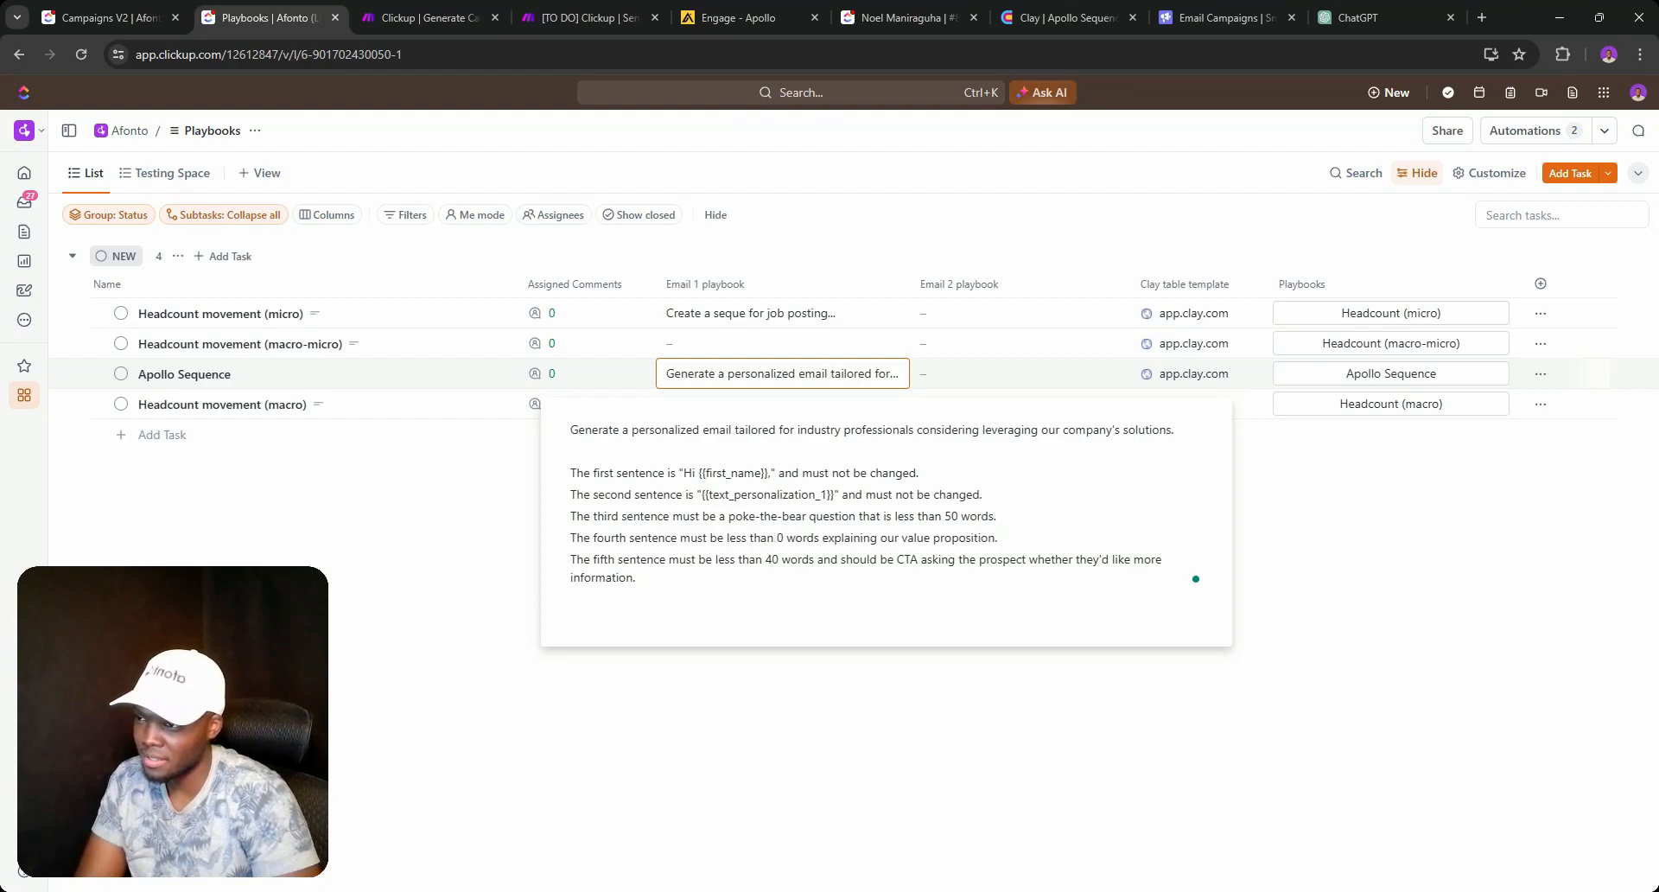
text(8)
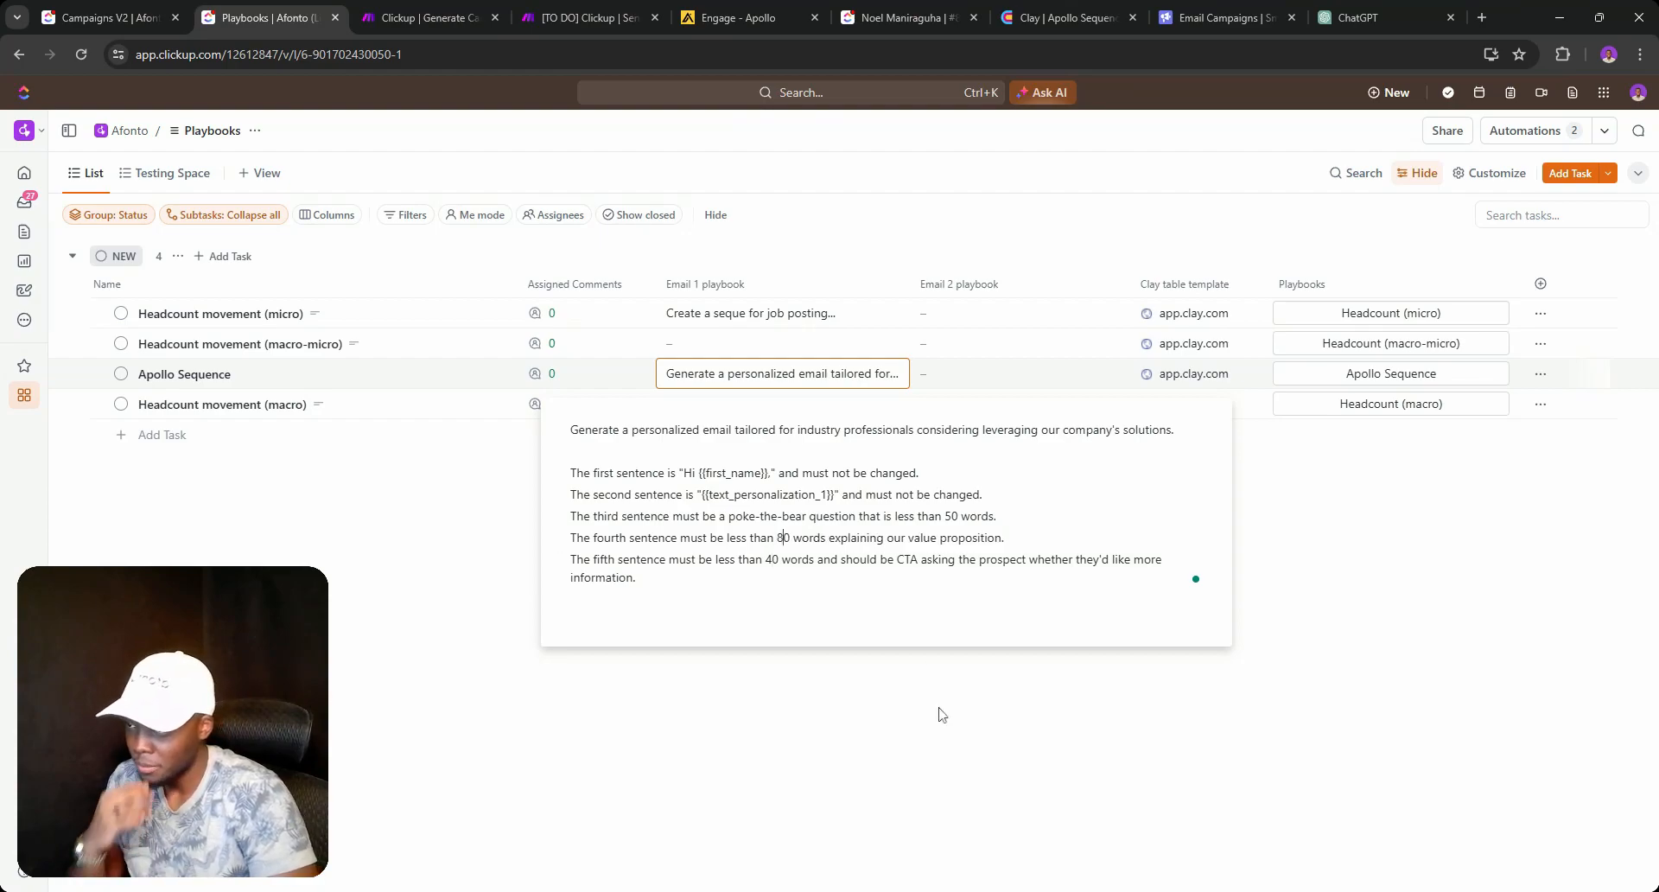
click(942, 713)
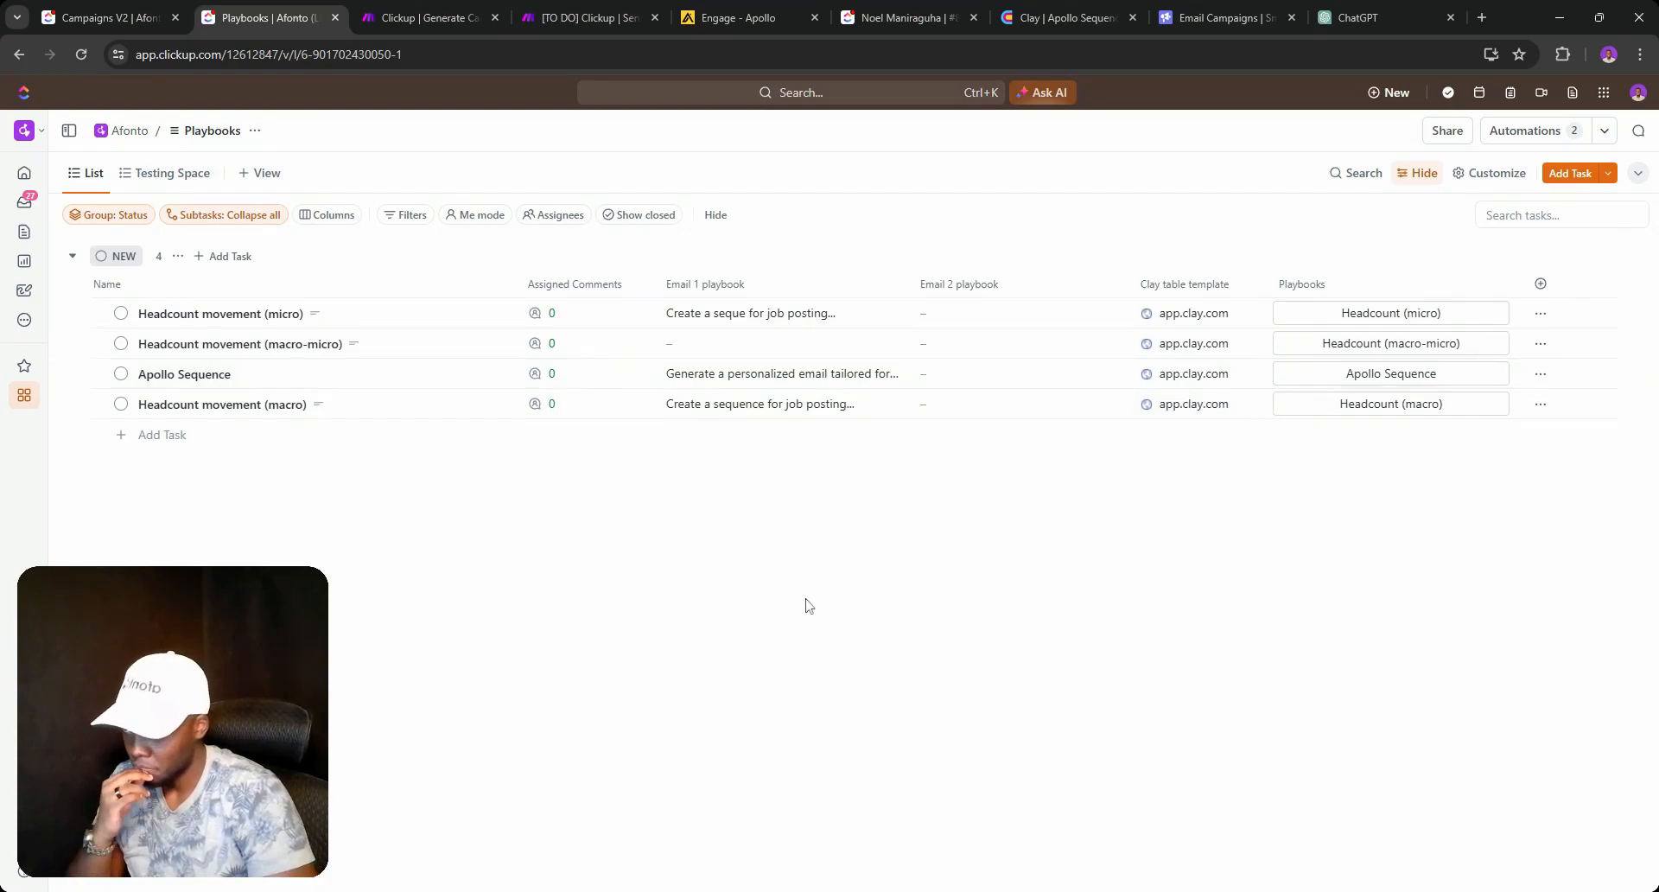
In Make, run only the Email 1 module with TeamEpic's overview, value prop, pain points and the revised Email 1 playbook prompt.
click(438, 11)
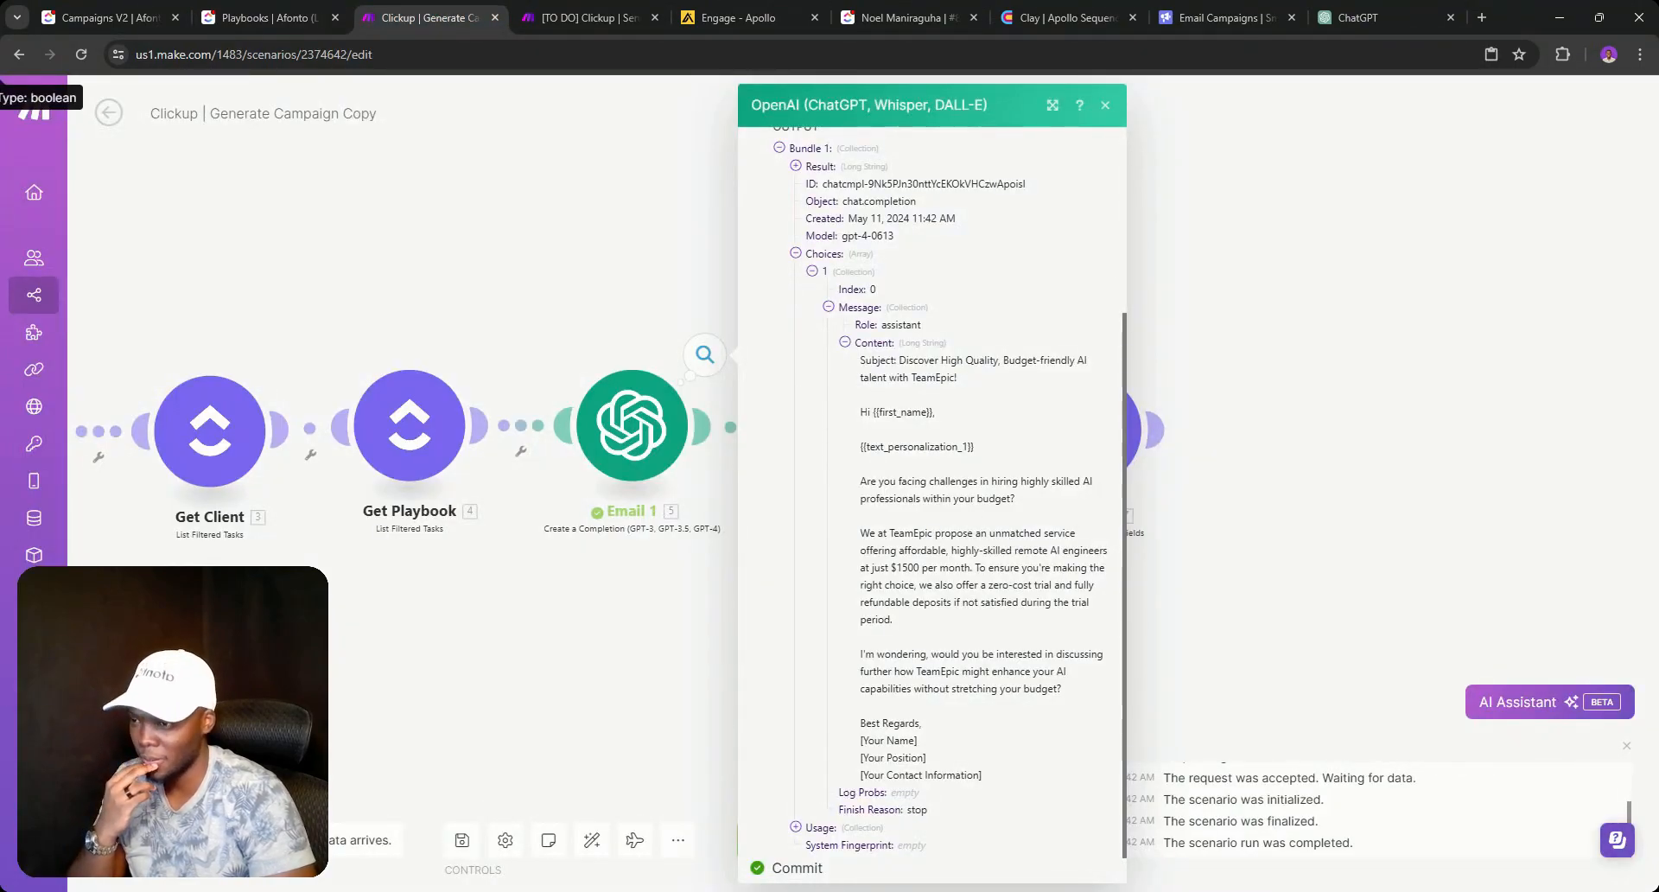
click(687, 547)
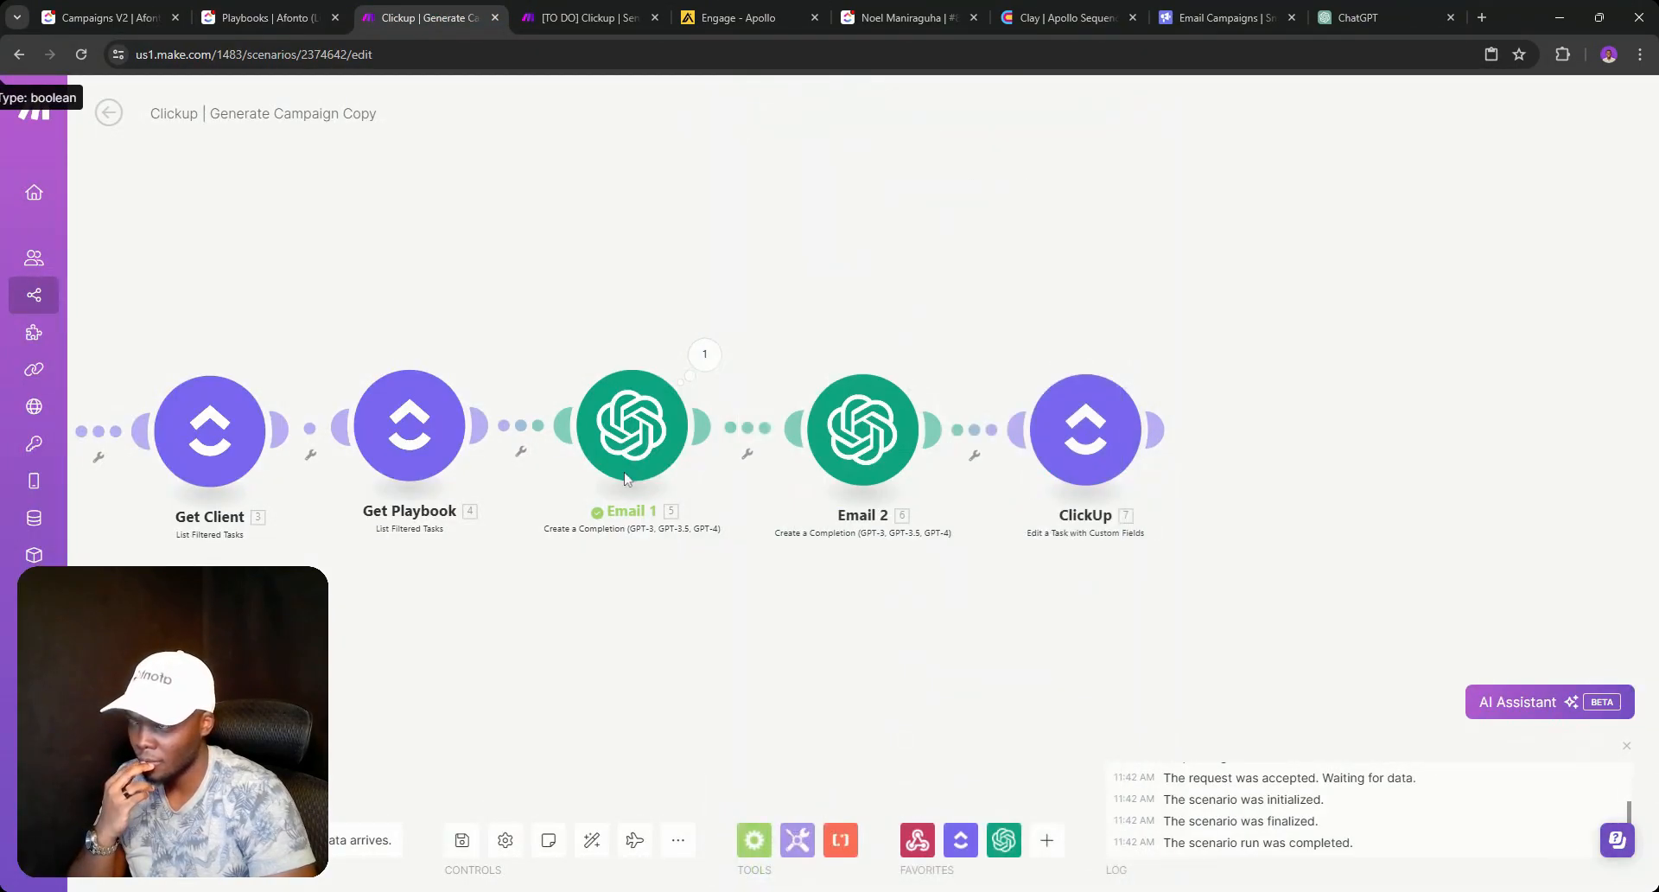
right_click(627, 445)
click(646, 488)
click(308, 10)
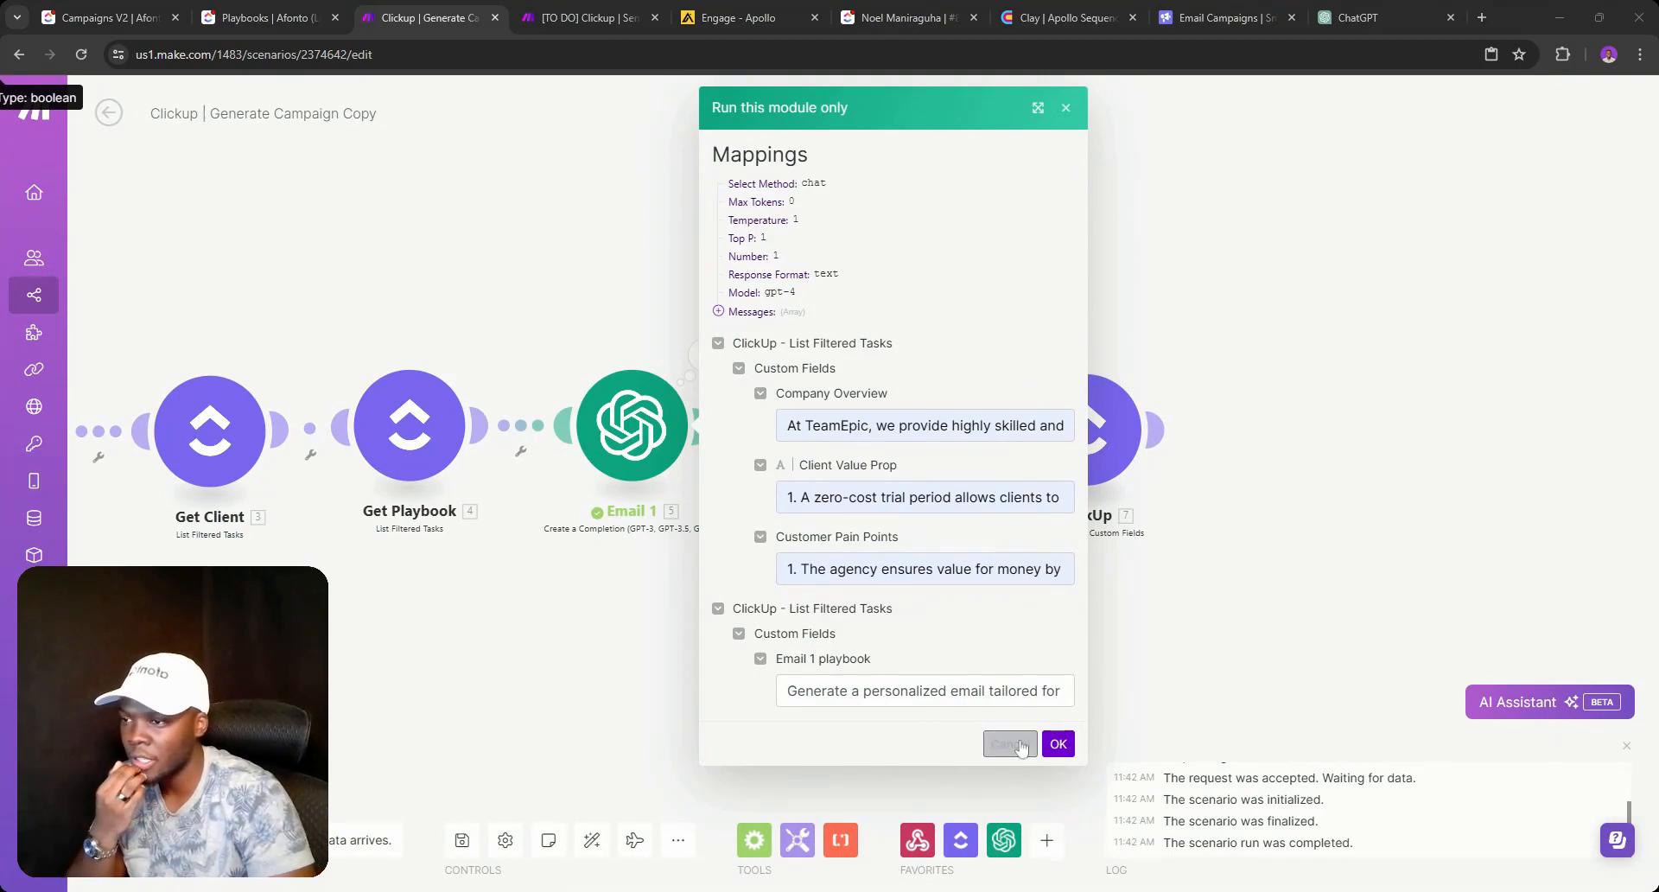
click(1058, 745)
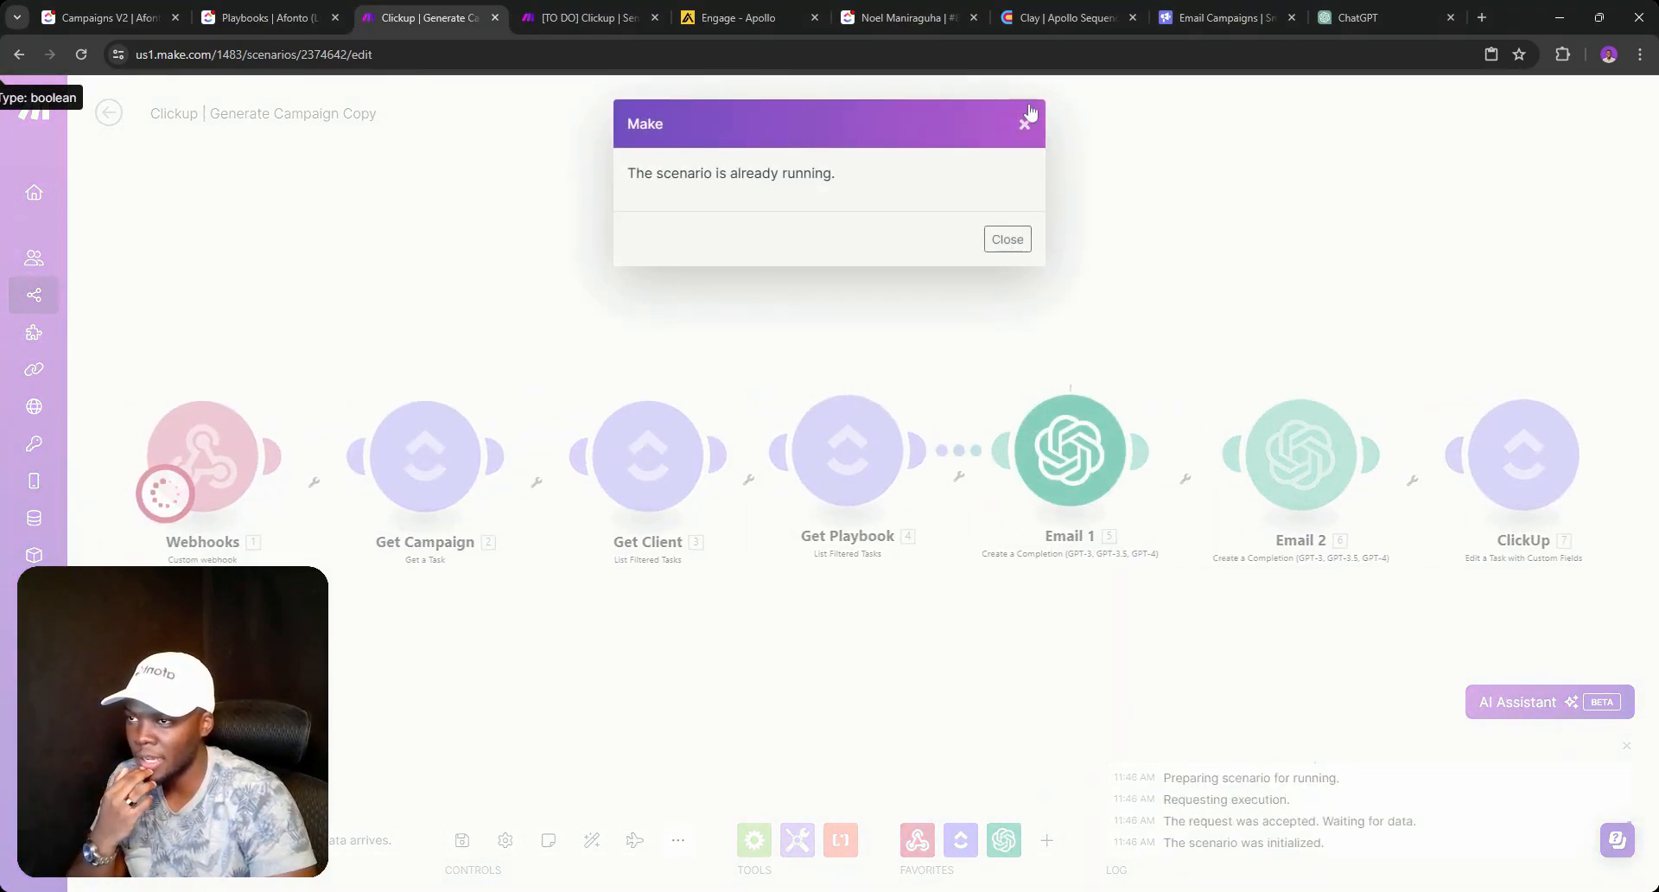
click(1027, 123)
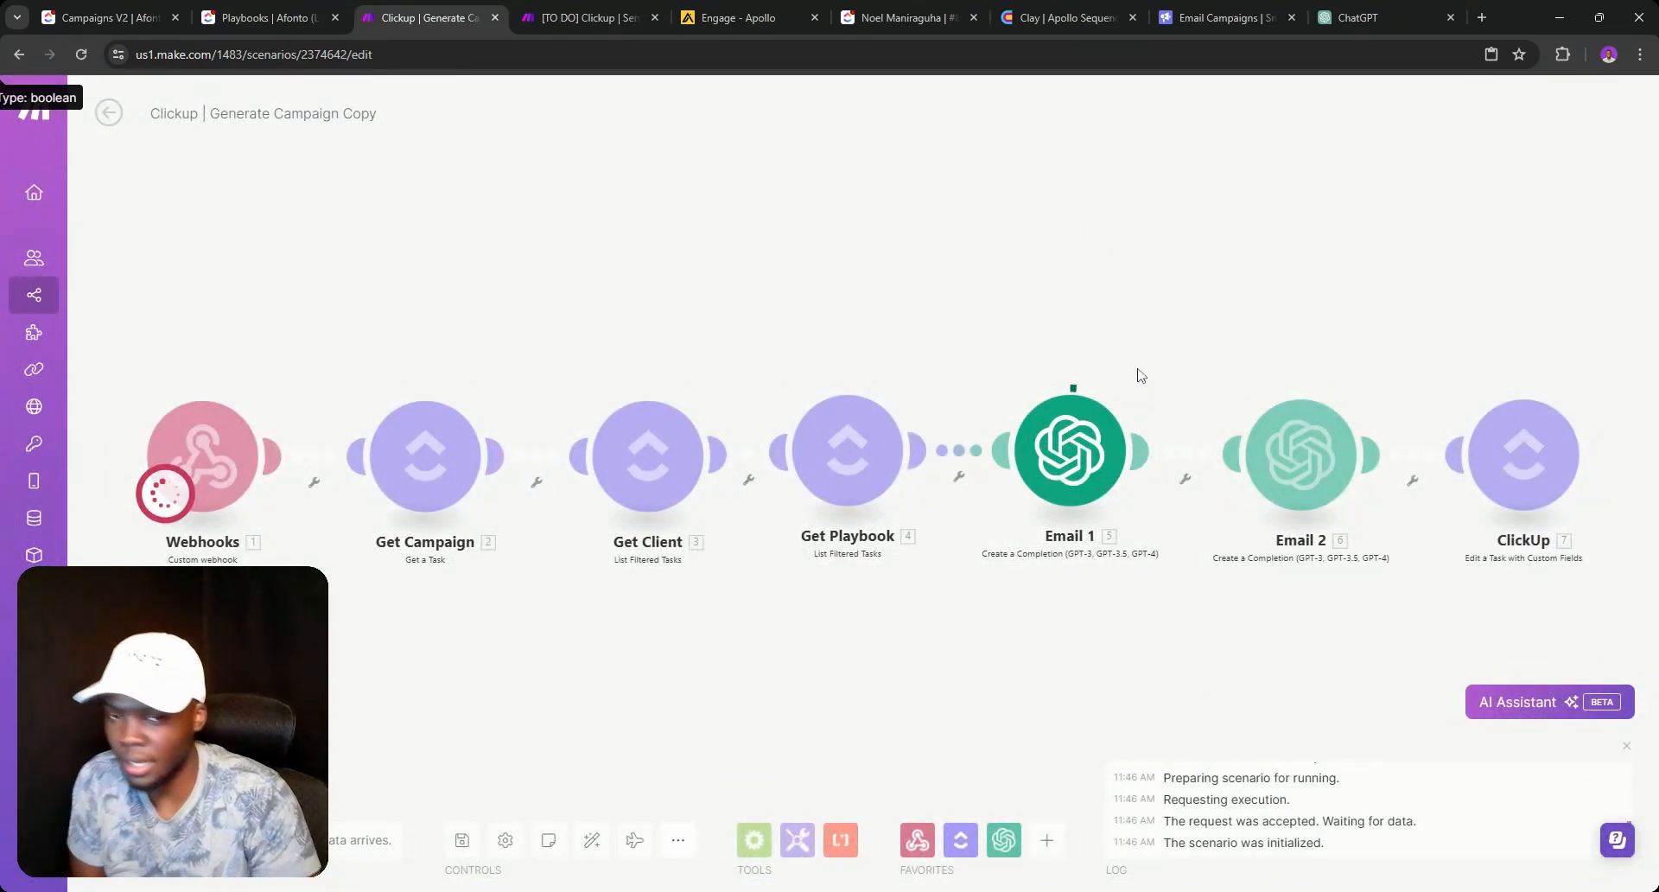
Review the Email 1 module's new output alongside its prompt settings, checking the wording and paragraph layout.
drag(1044, 326, 857, 294)
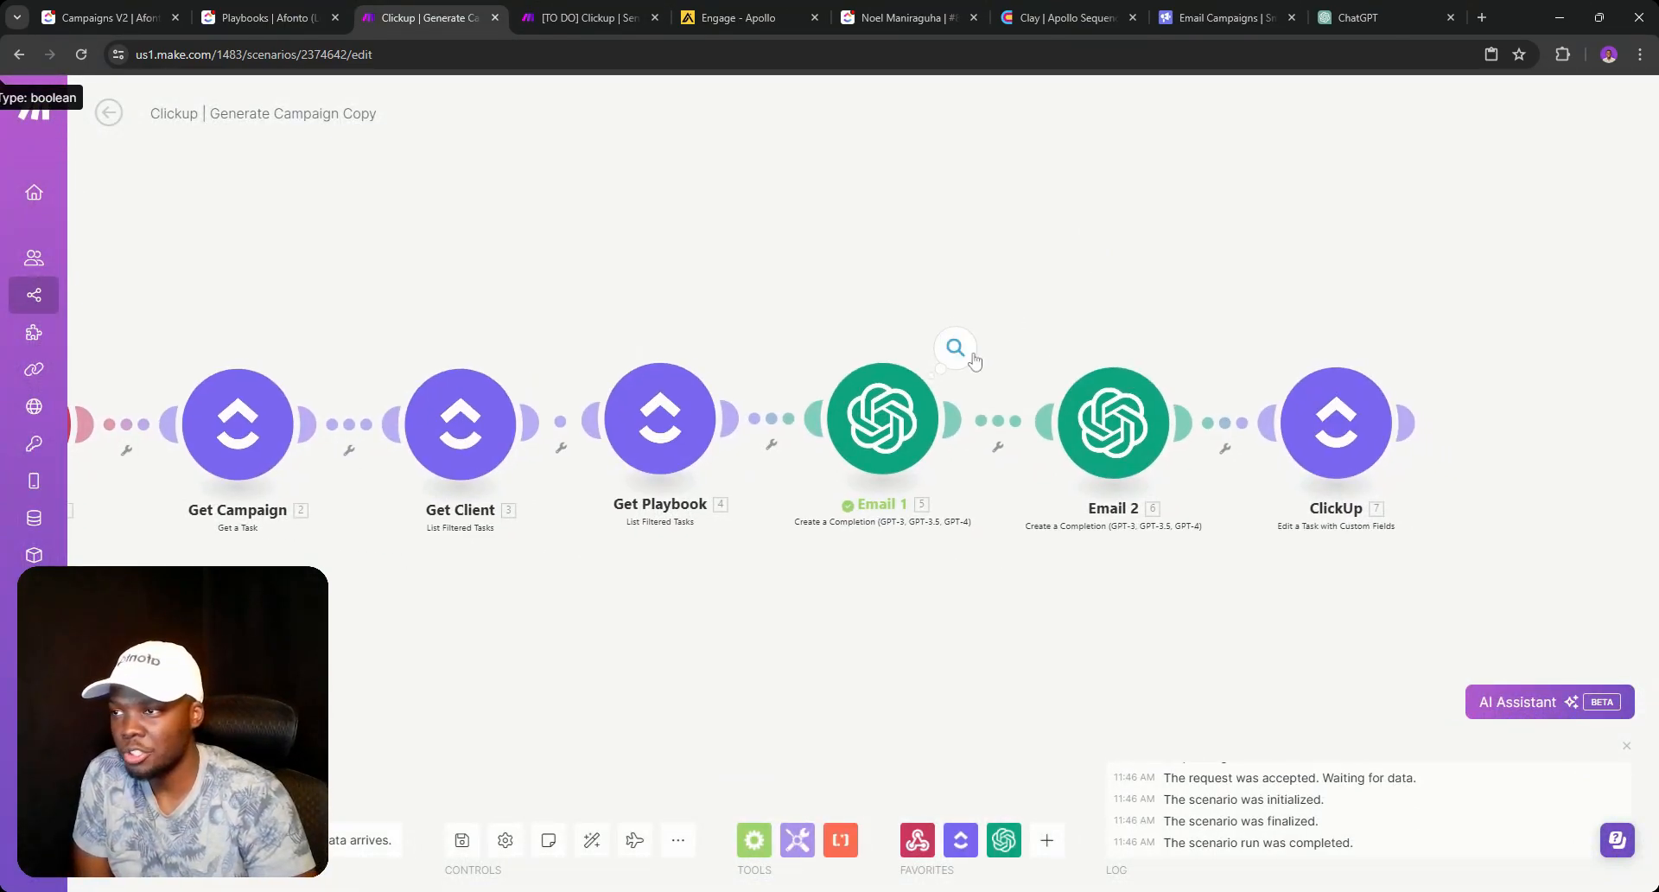
click(972, 354)
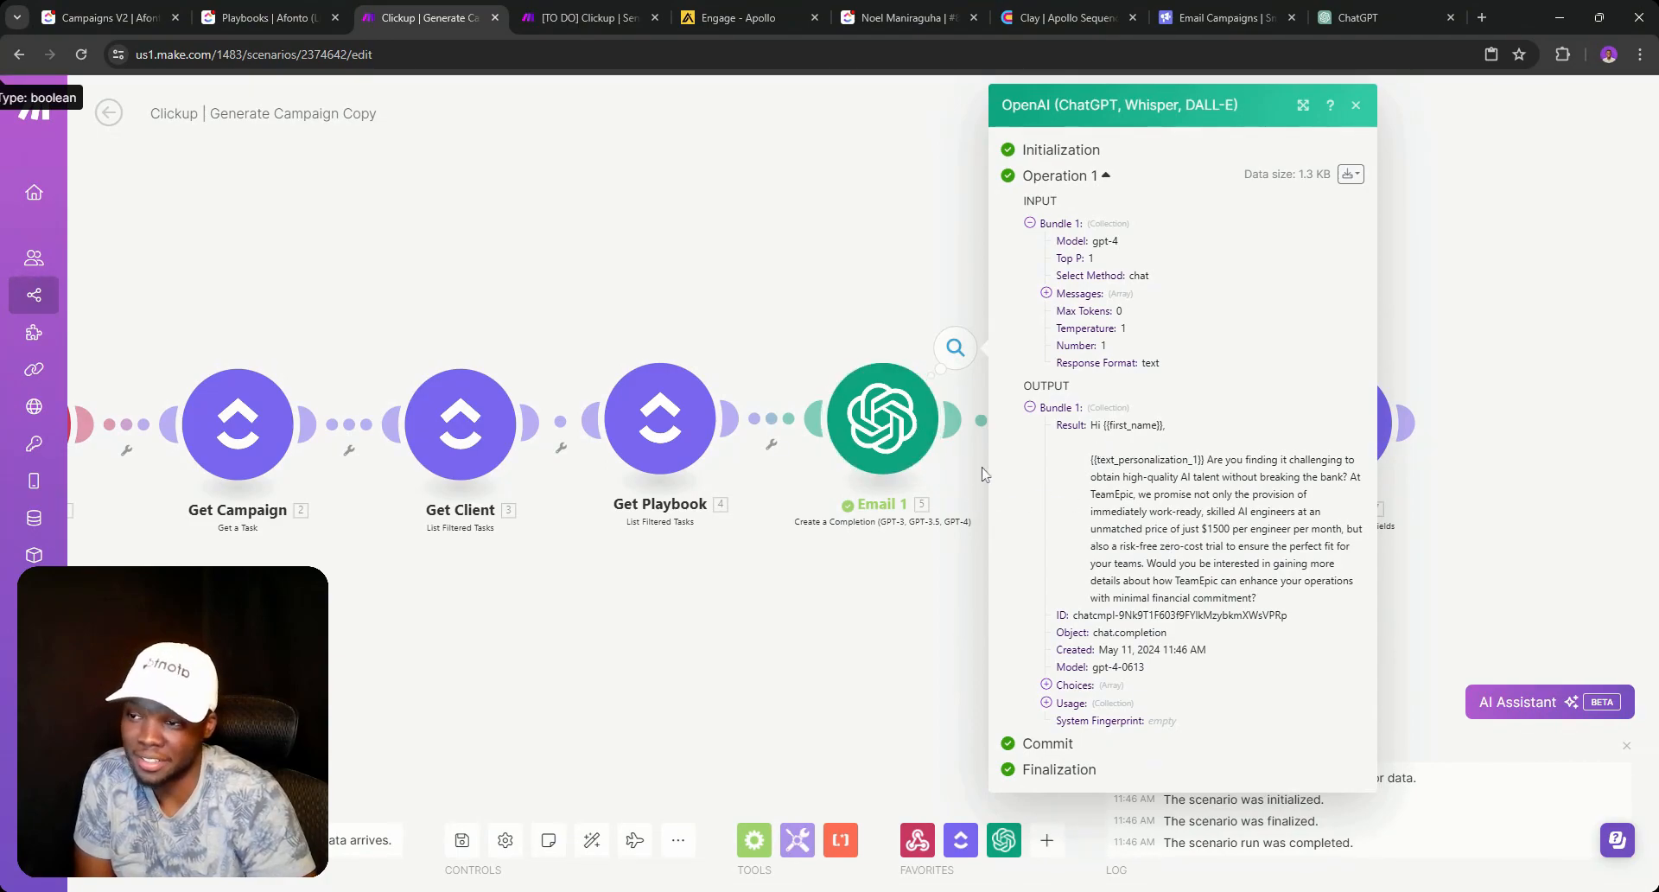
click(881, 419)
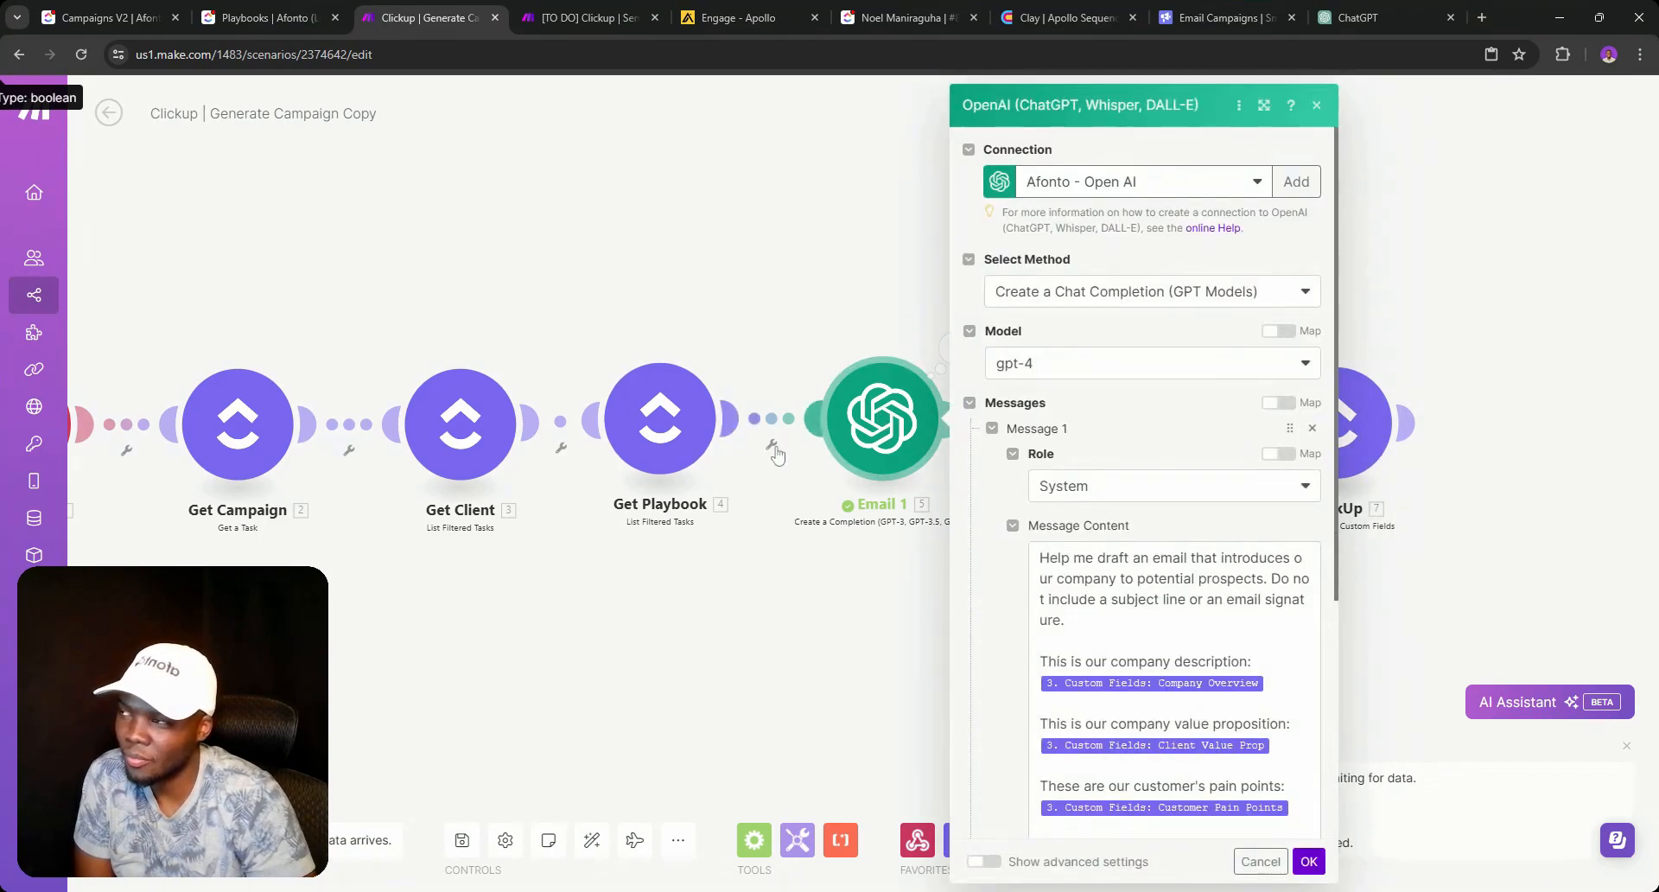
click(870, 316)
click(952, 350)
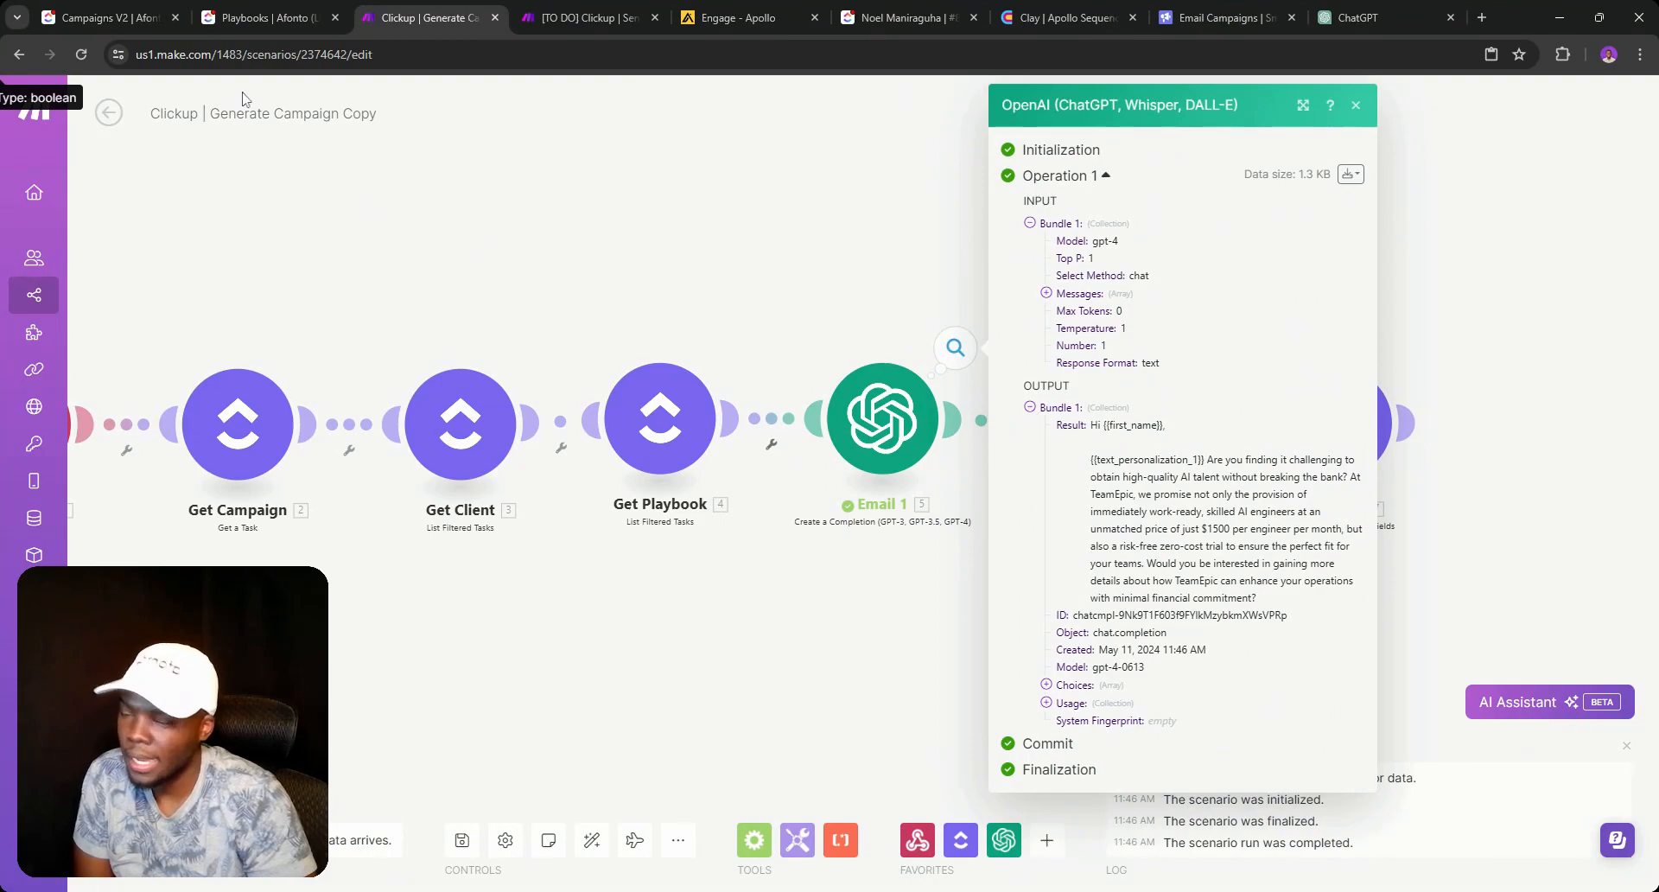
click(324, 210)
click(281, 11)
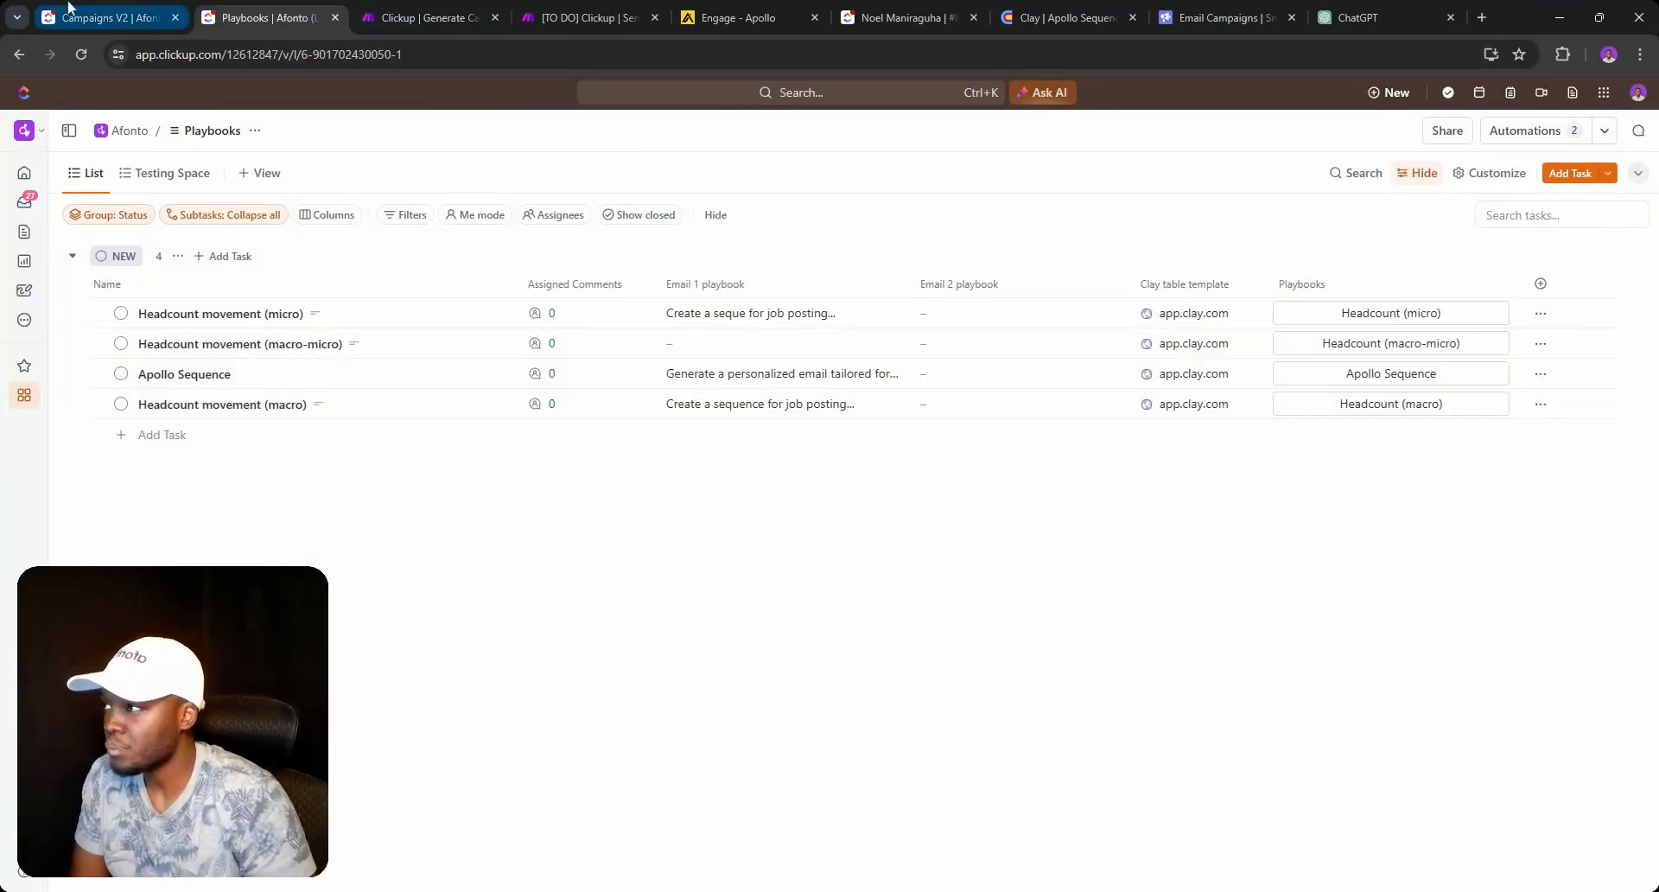
click(557, 10)
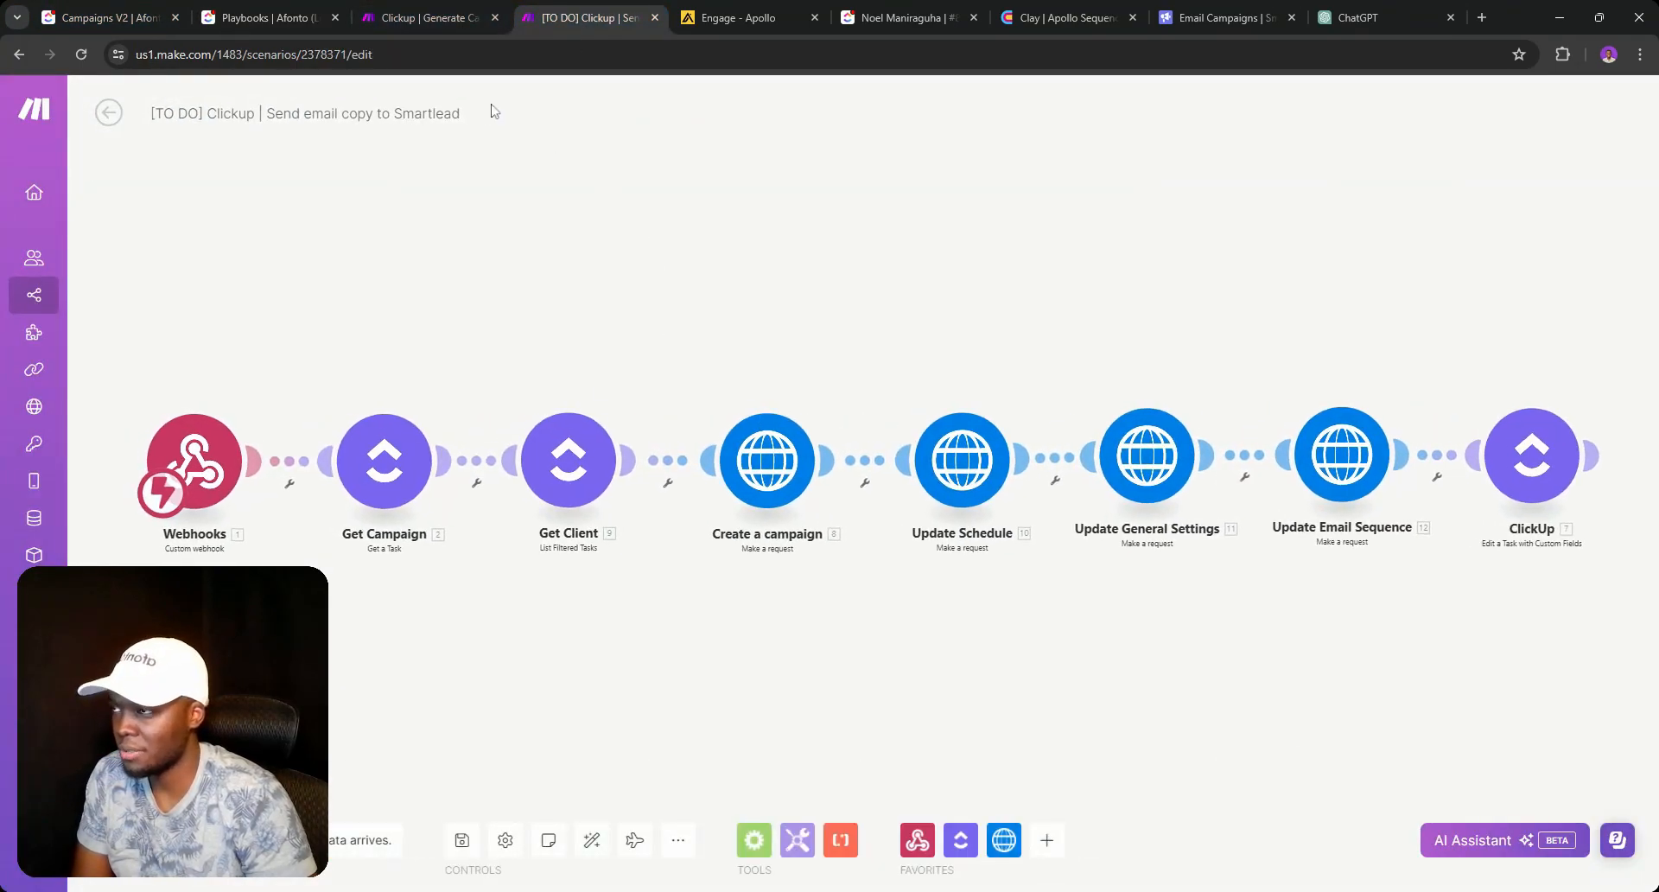
click(446, 17)
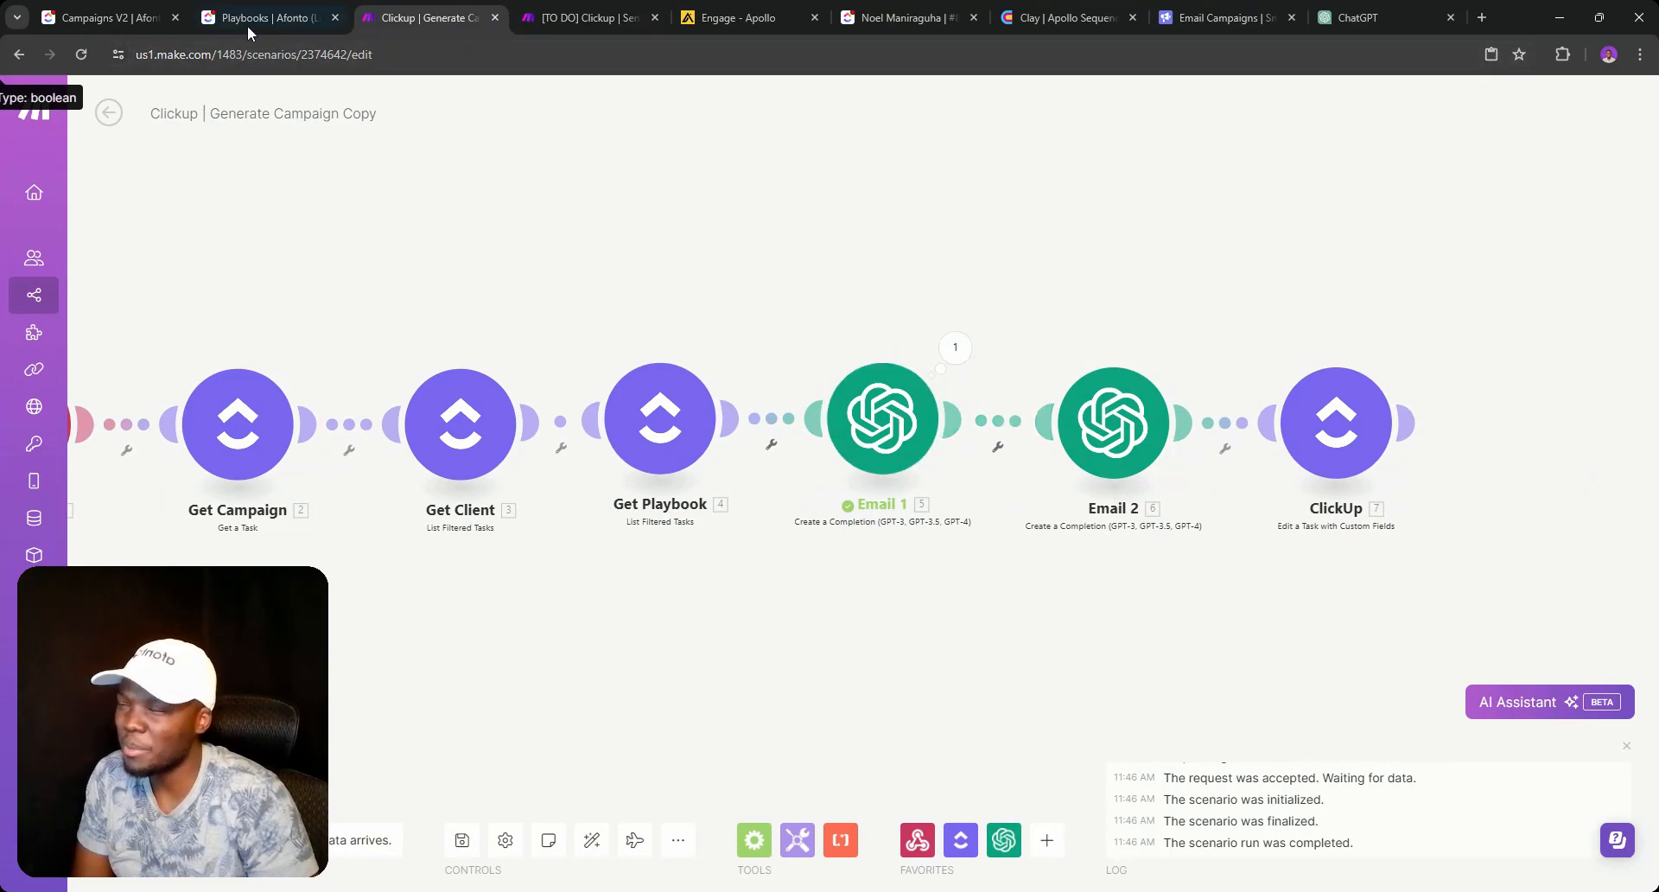
click(135, 22)
In ClickUp, add "Each sentence must be paragraph separated" at the end of the Apollo Sequence Email 1 playbook and copy the whole prompt.
click(259, 12)
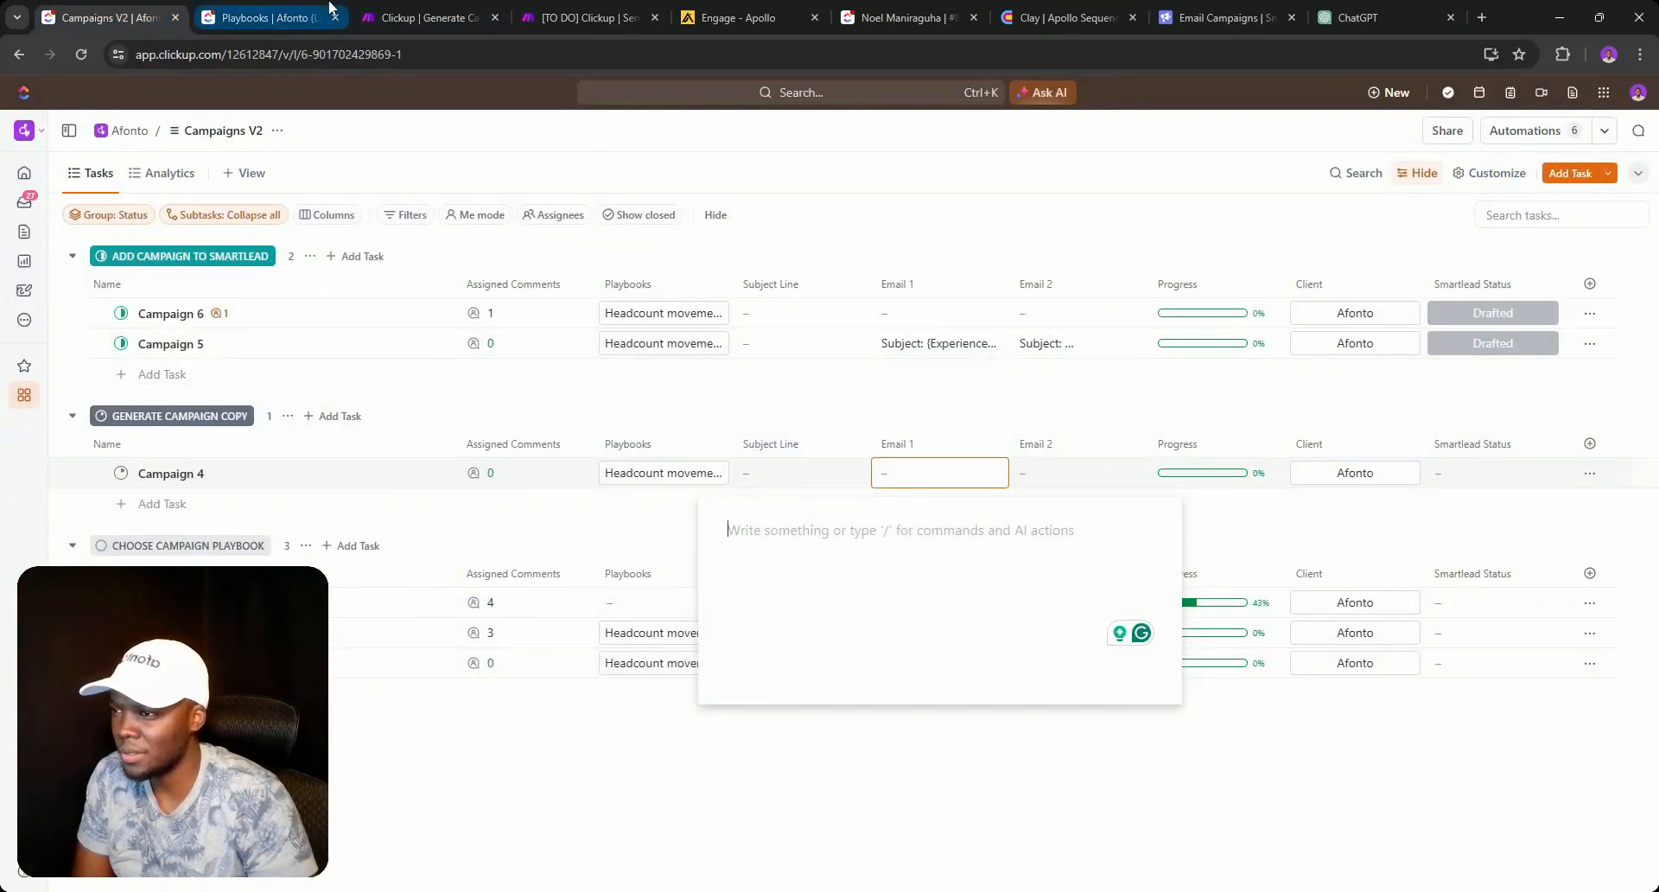
click(748, 380)
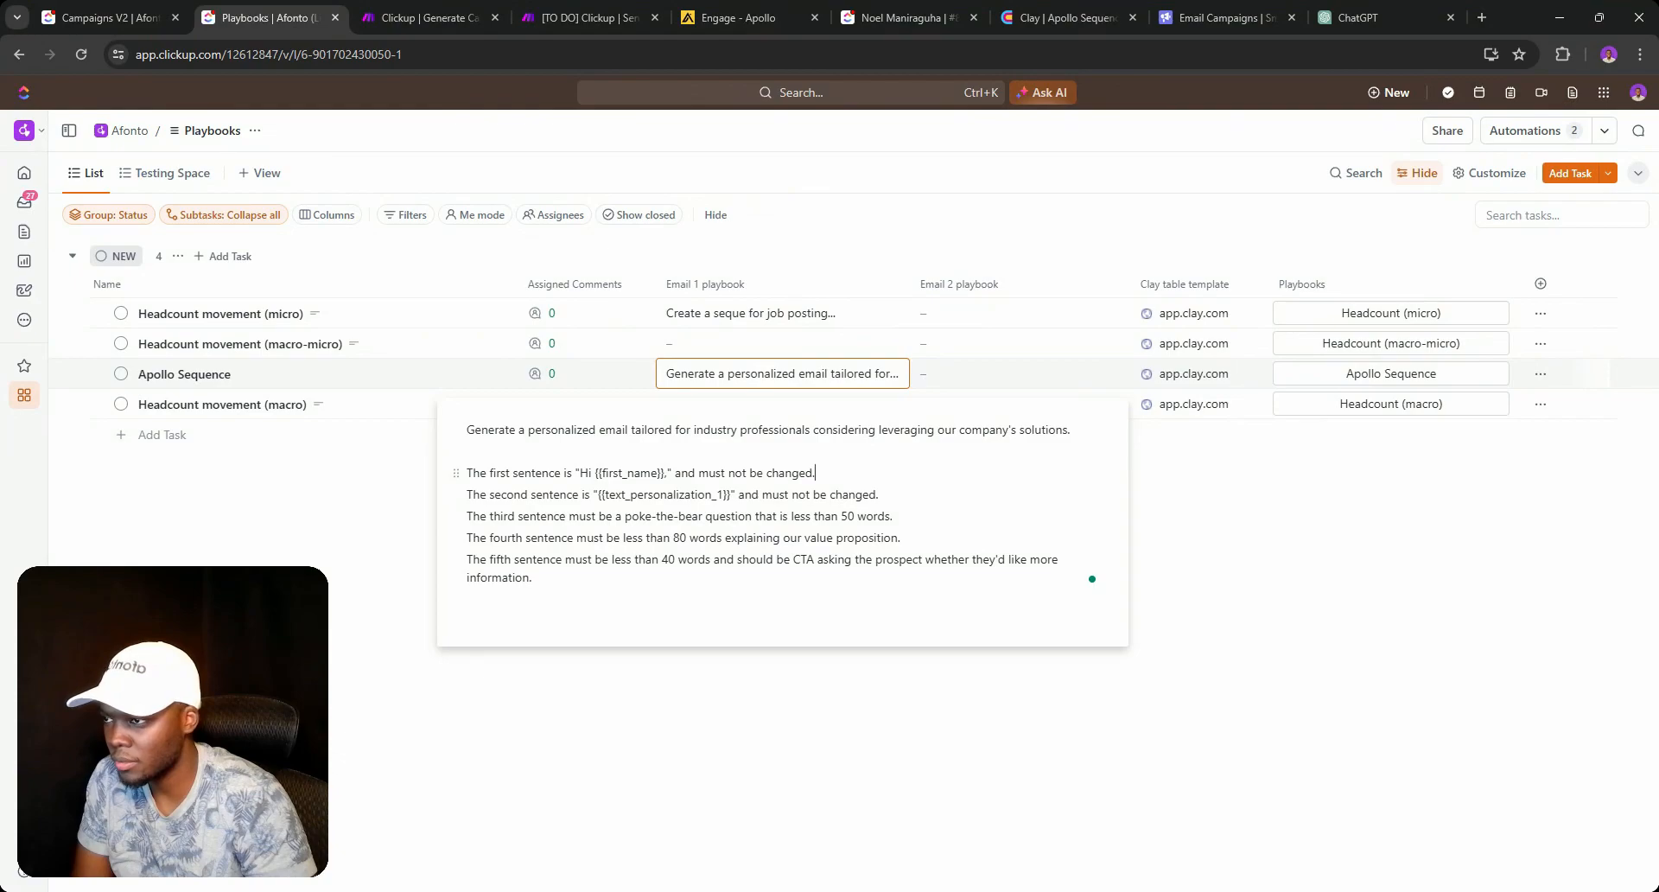
key(Return)
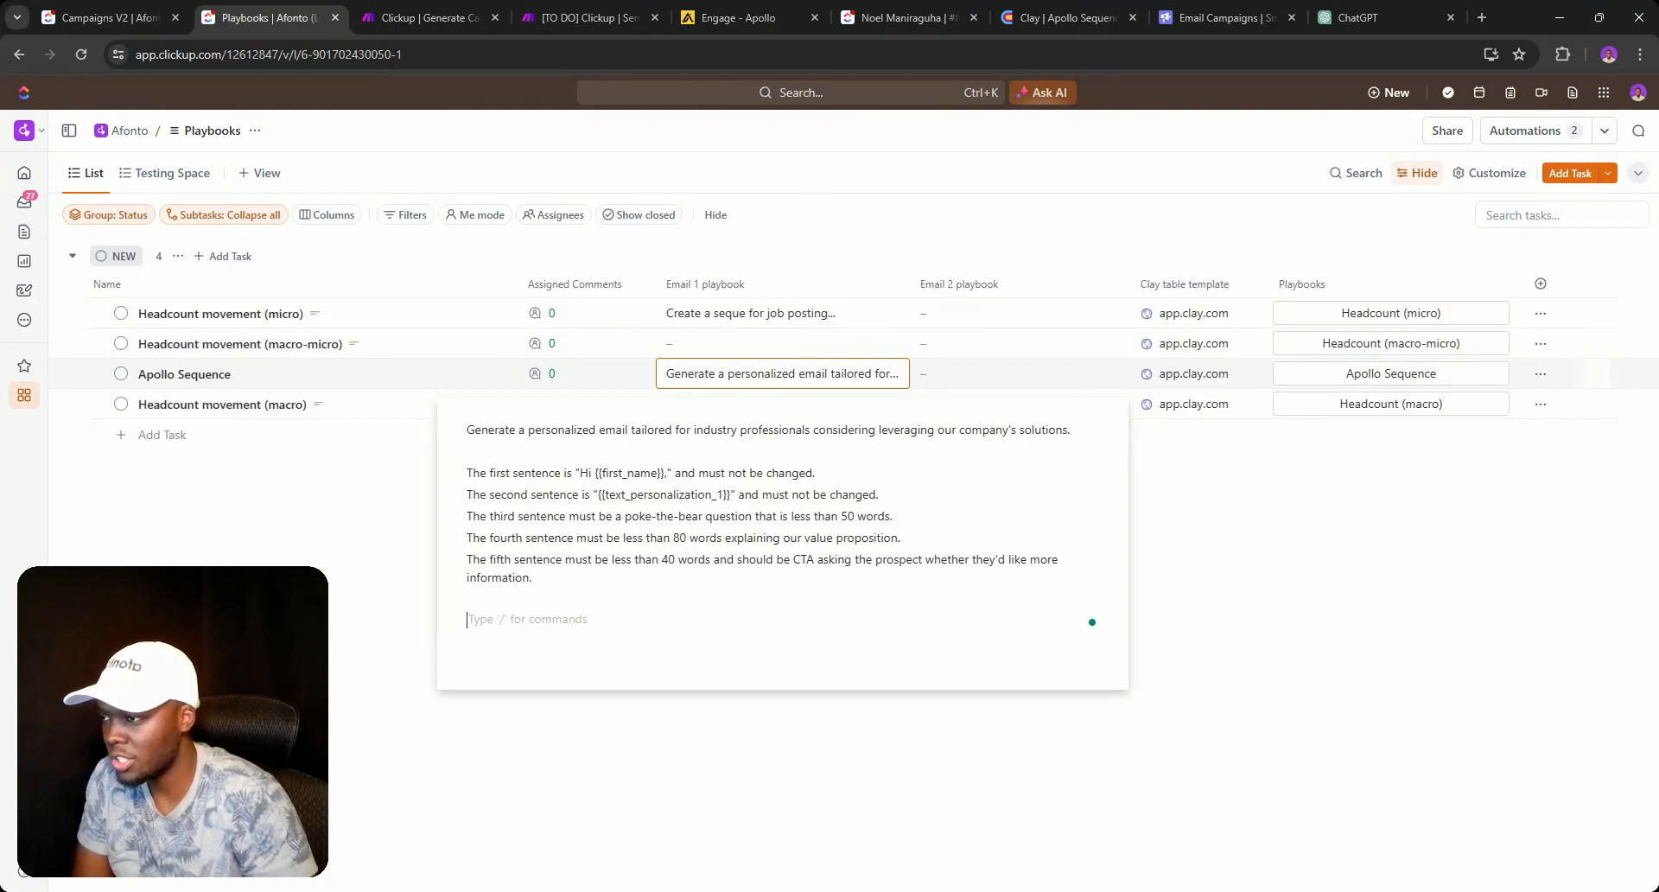
text(Each sentence must be paragr)
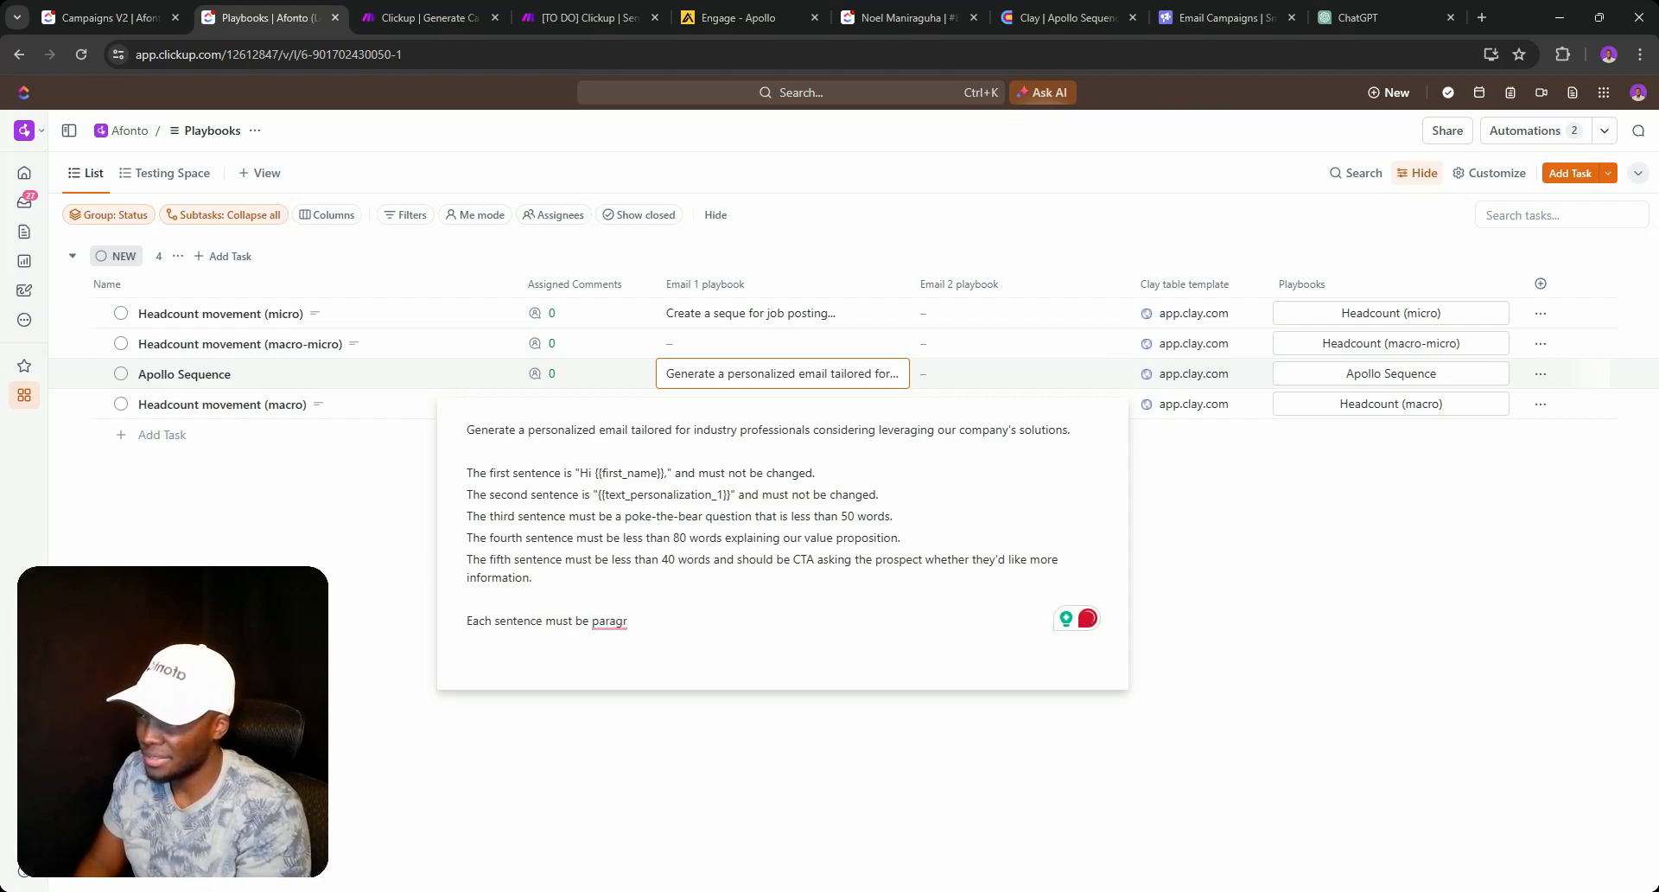
double_click(612, 621)
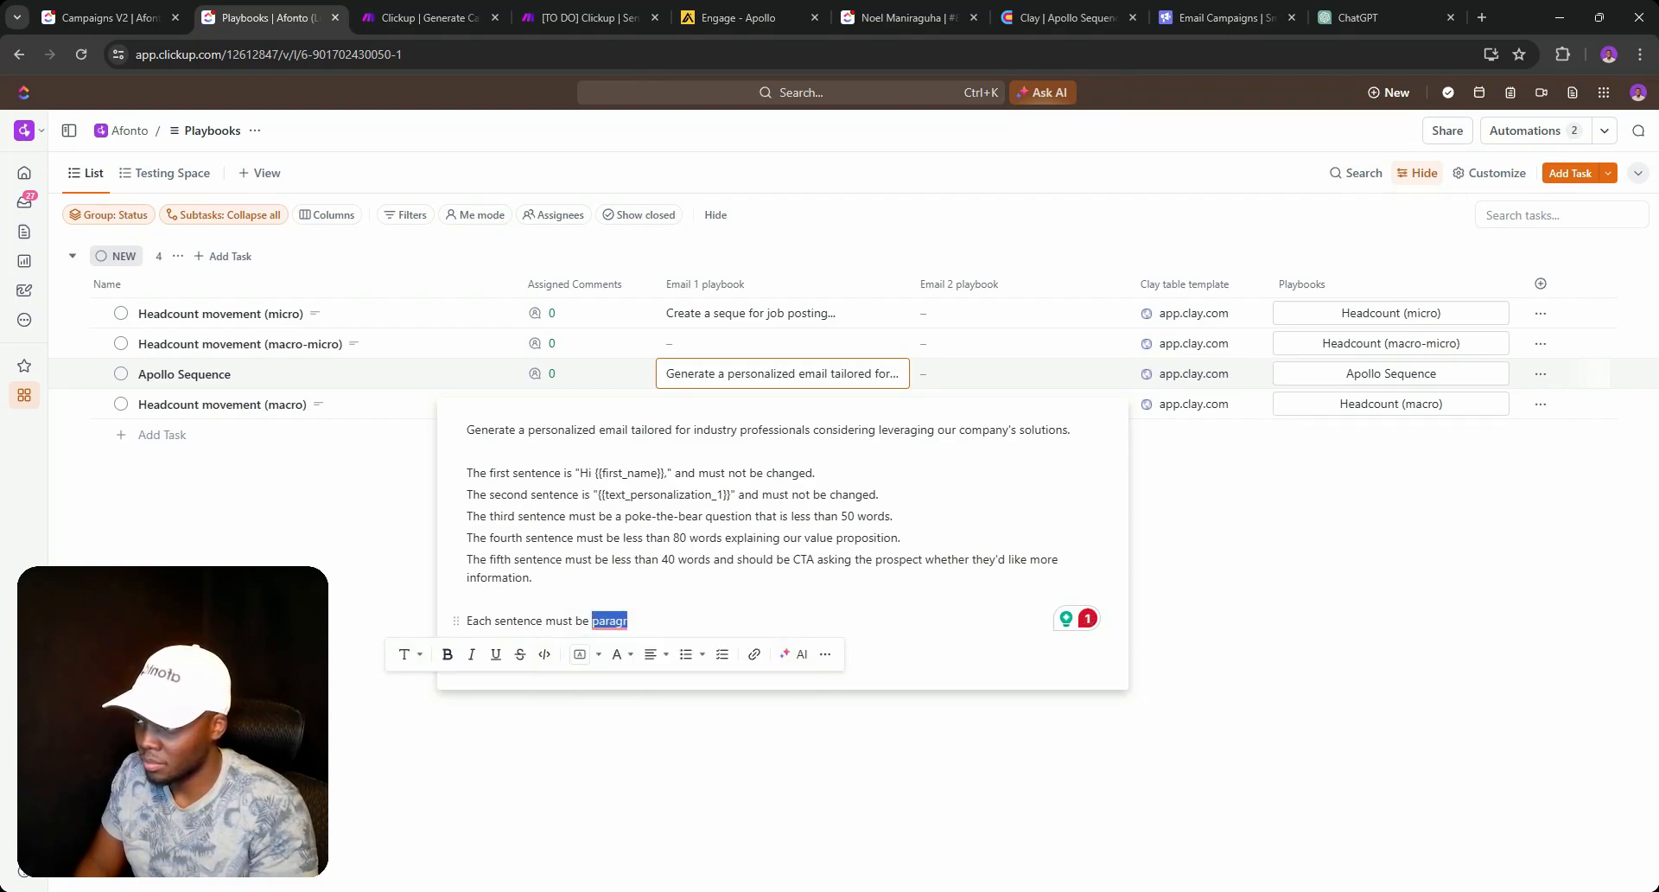
click(620, 622)
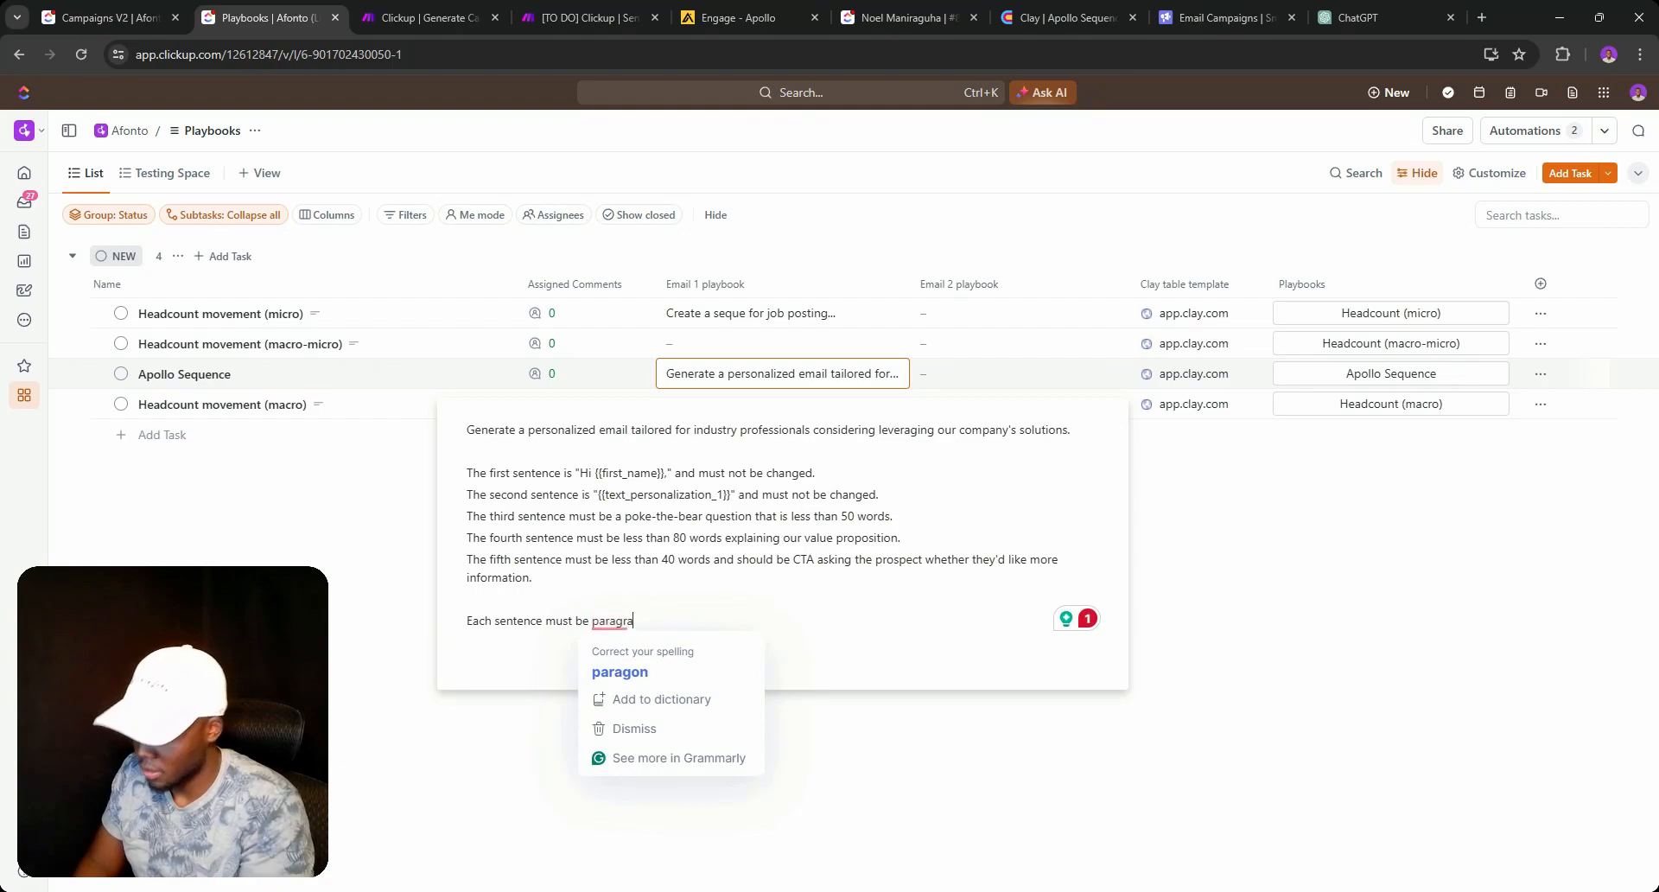
text(aph separated)
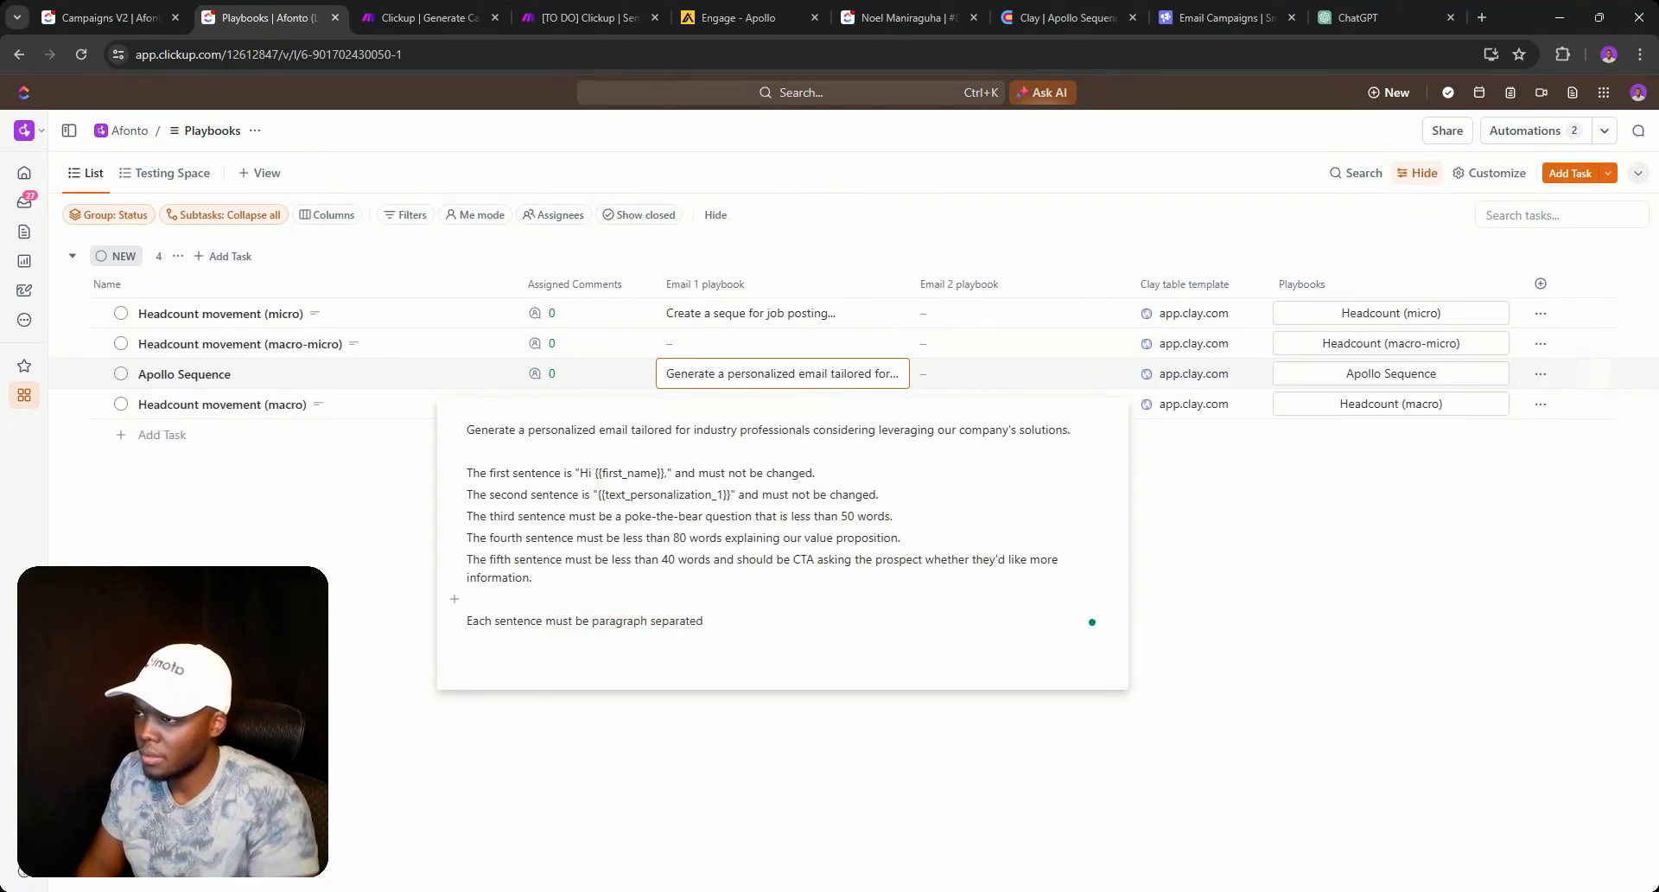
drag(707, 621, 411, 408)
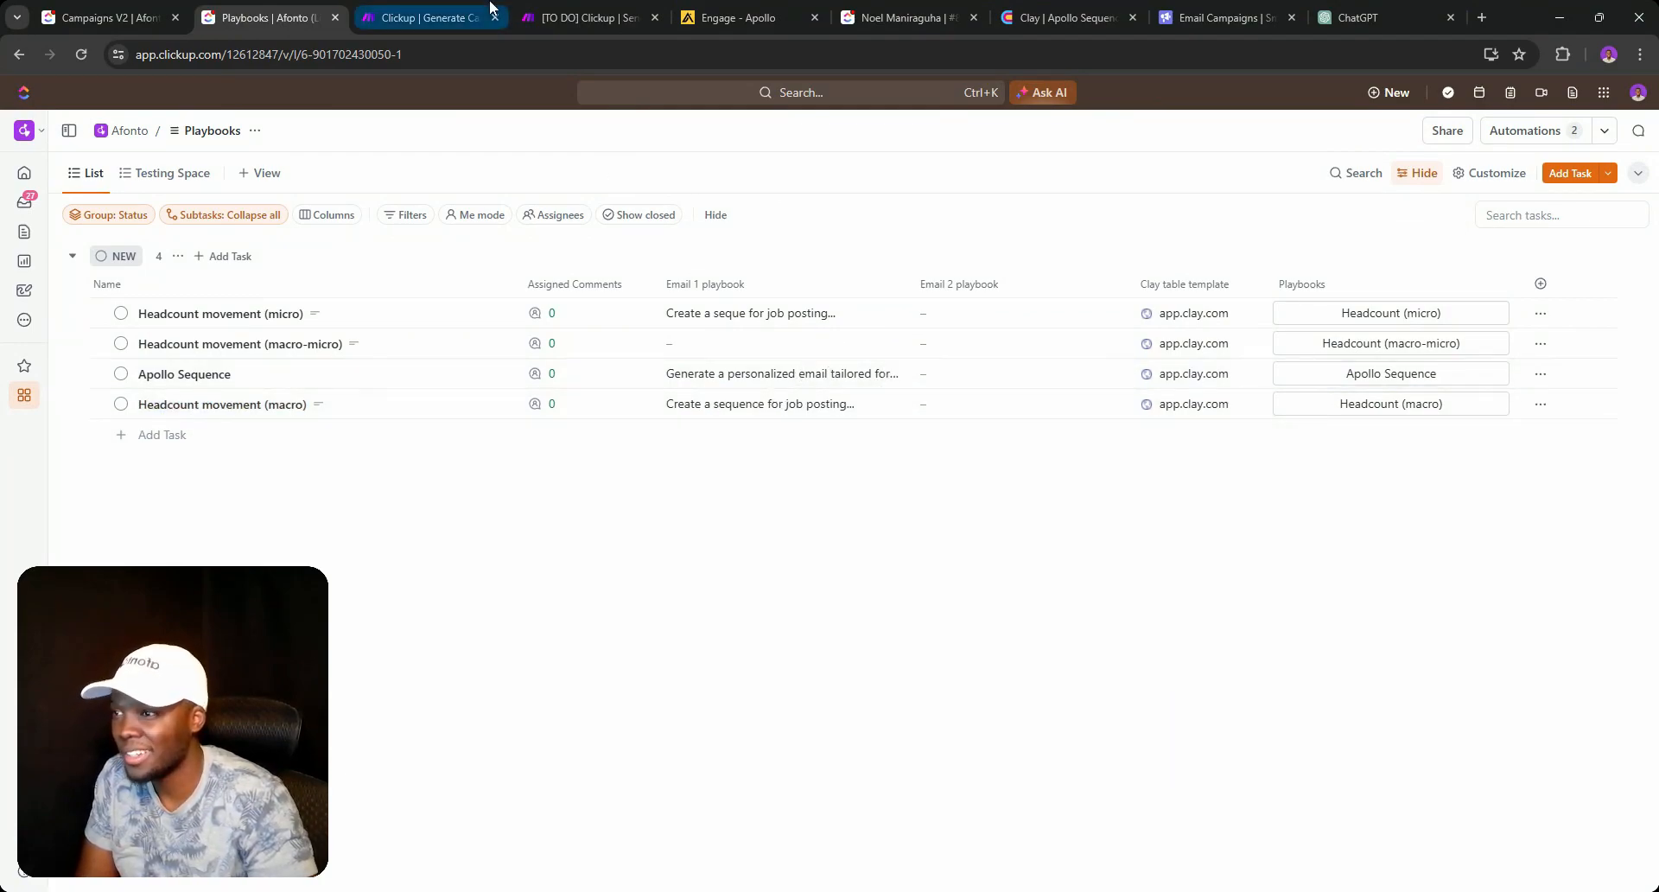
In Make, set up a run of only the Email 1 module and paste the copied prompt as its Email 1 playbook value.
click(428, 17)
click(876, 380)
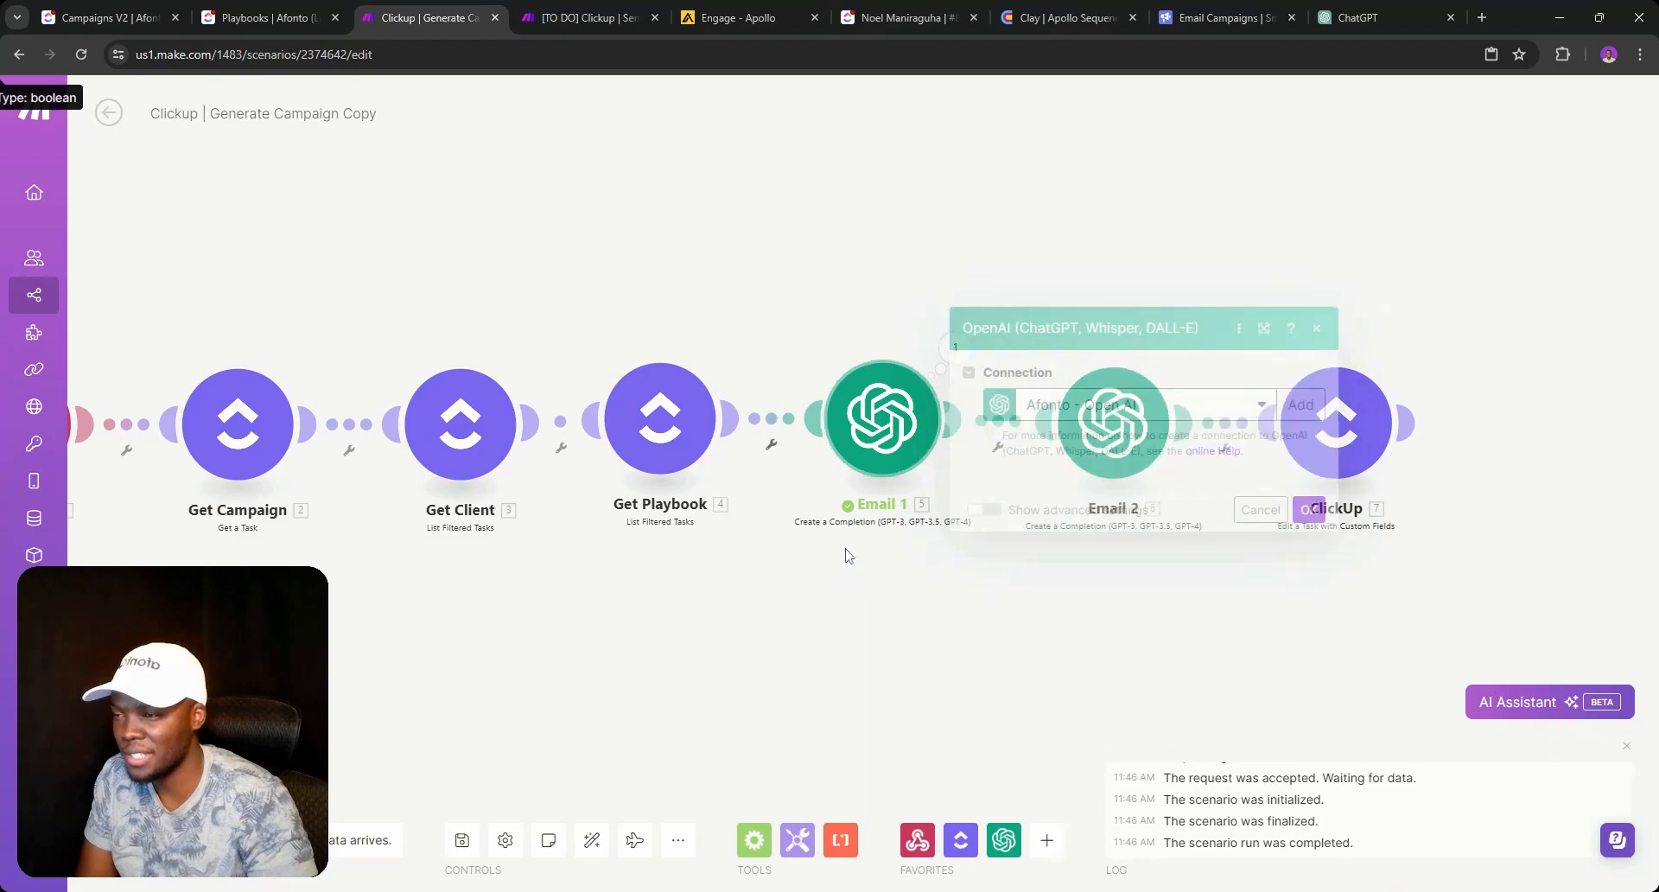
right_click(879, 448)
click(942, 489)
click(1174, 688)
key(ctrl+v)
Fill the pain points, value prop and company overview with TeamEpic's earlier entries, run the Email 1 module and review its output.
click(1175, 567)
click(1175, 604)
click(1175, 495)
click(1153, 531)
click(1166, 428)
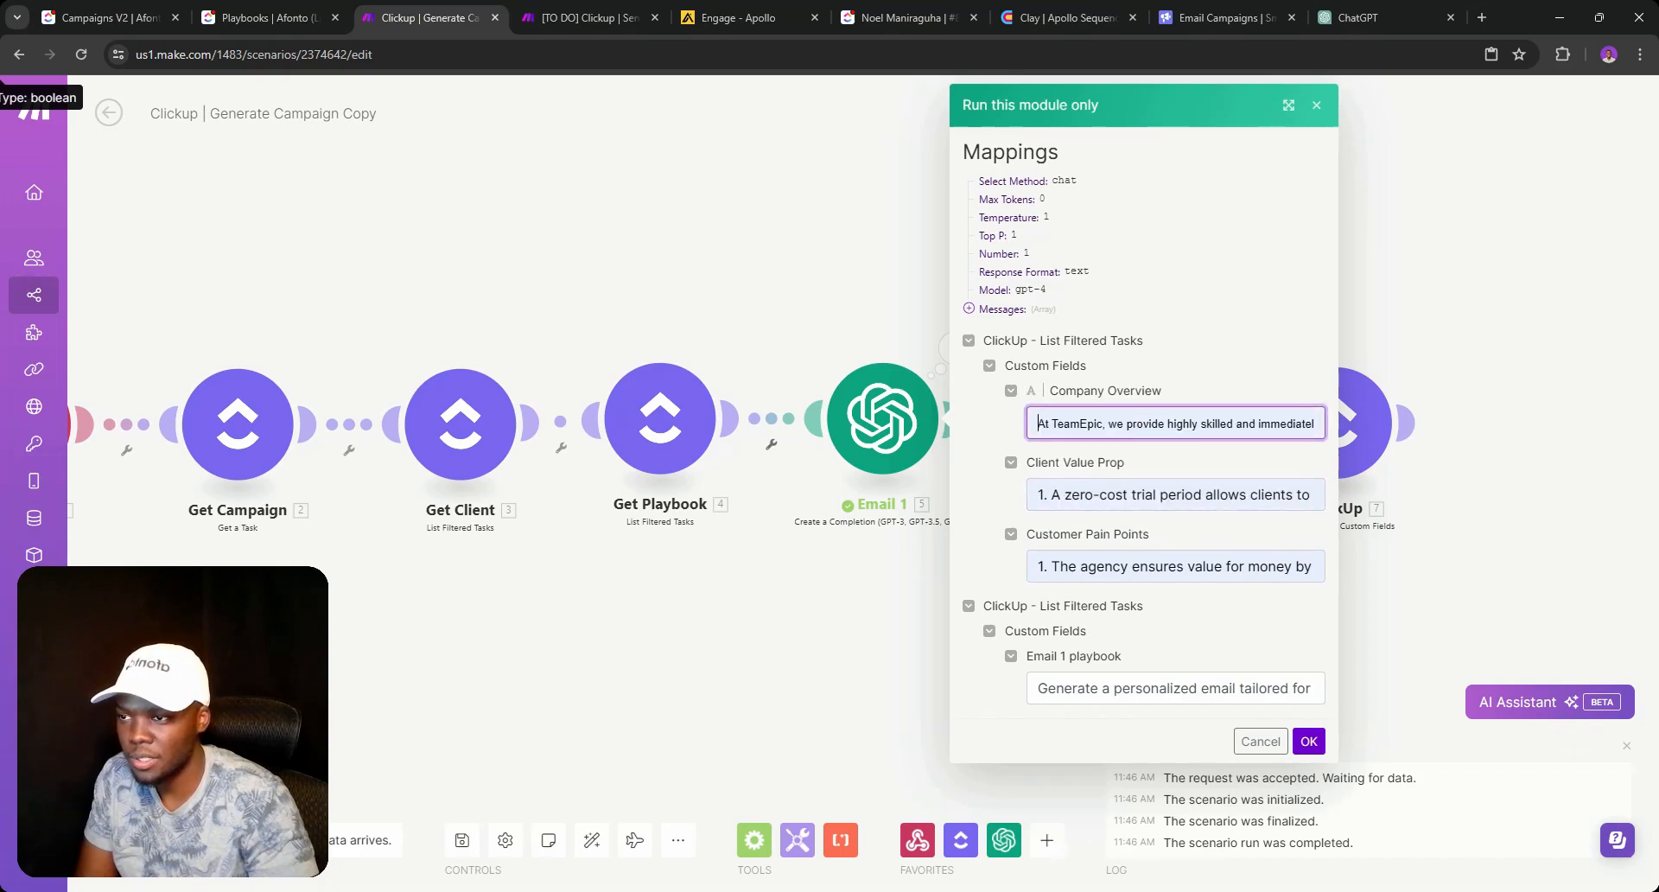
click(1308, 740)
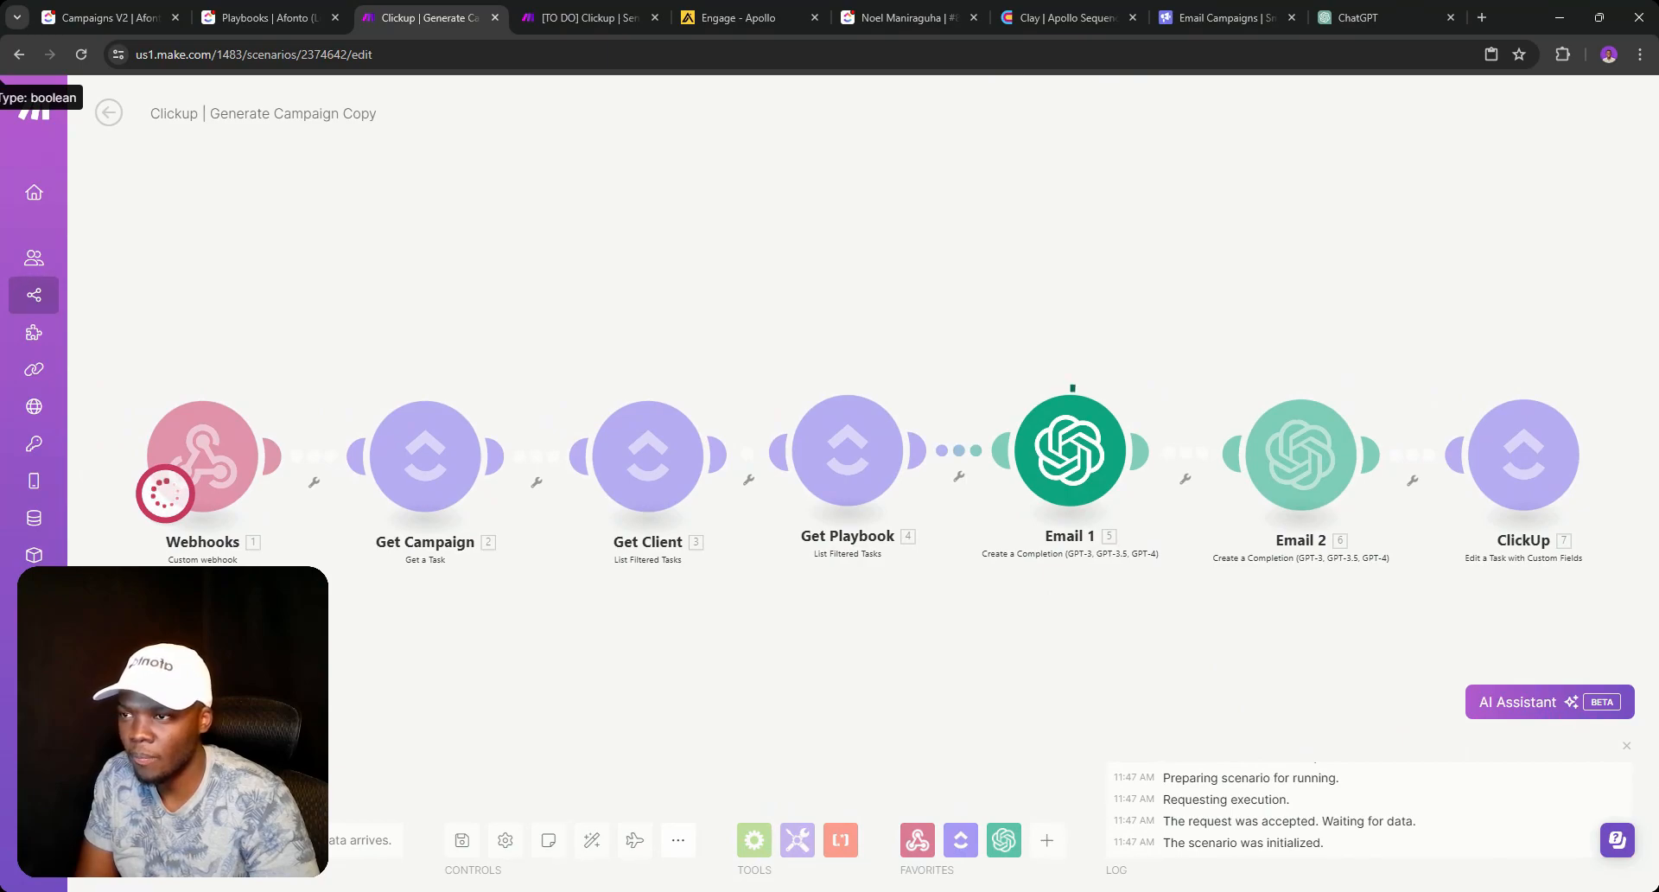
click(1142, 380)
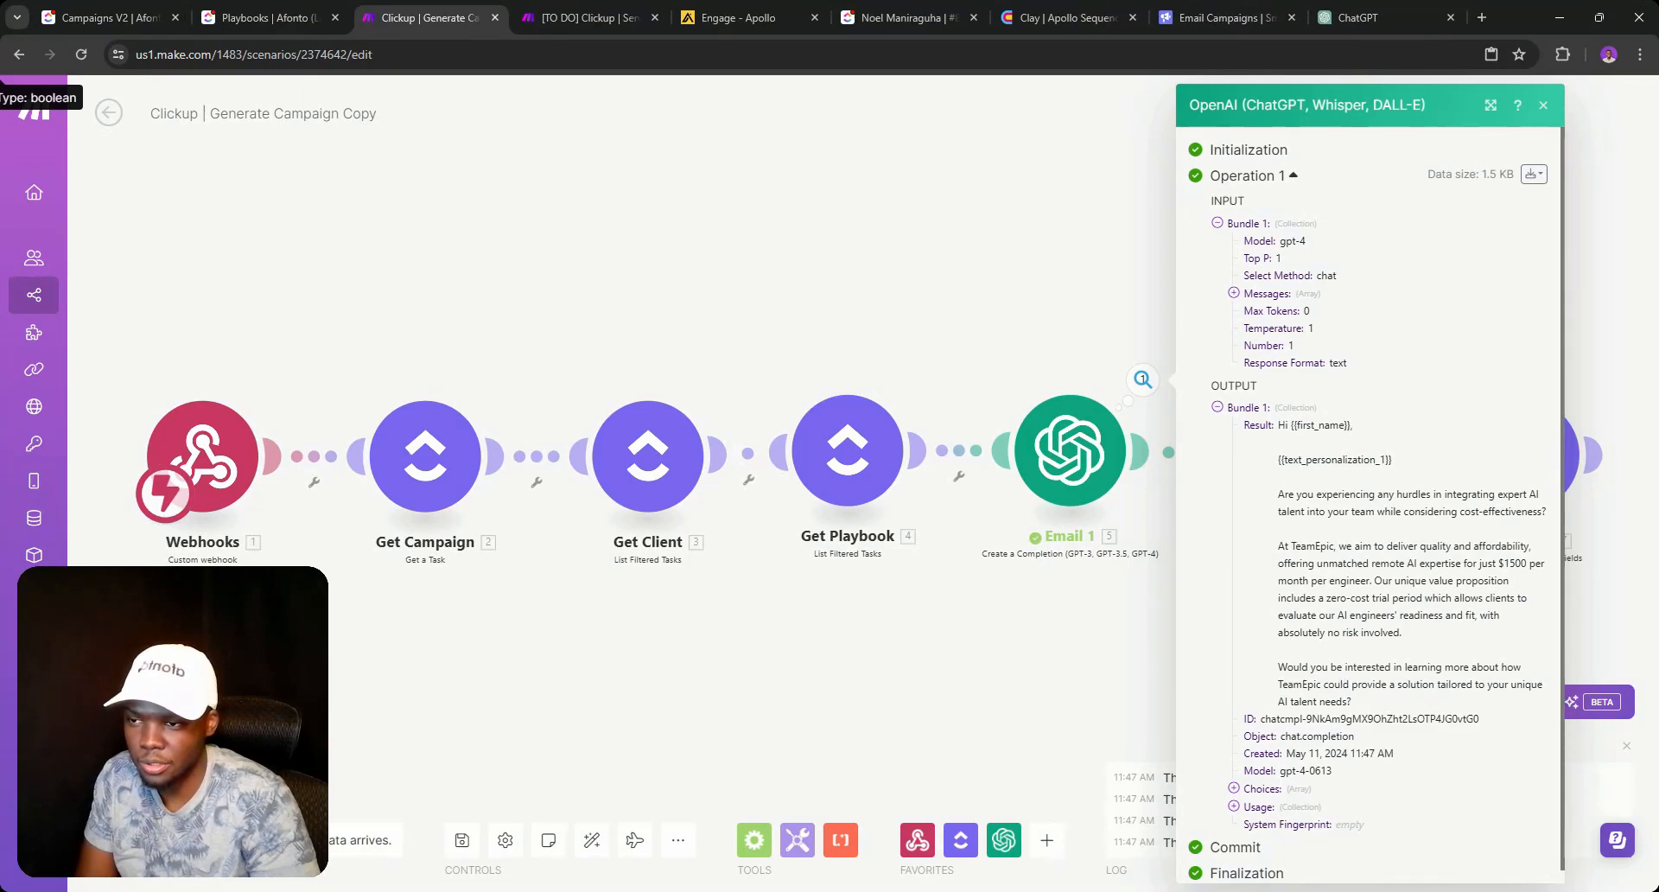
click(598, 563)
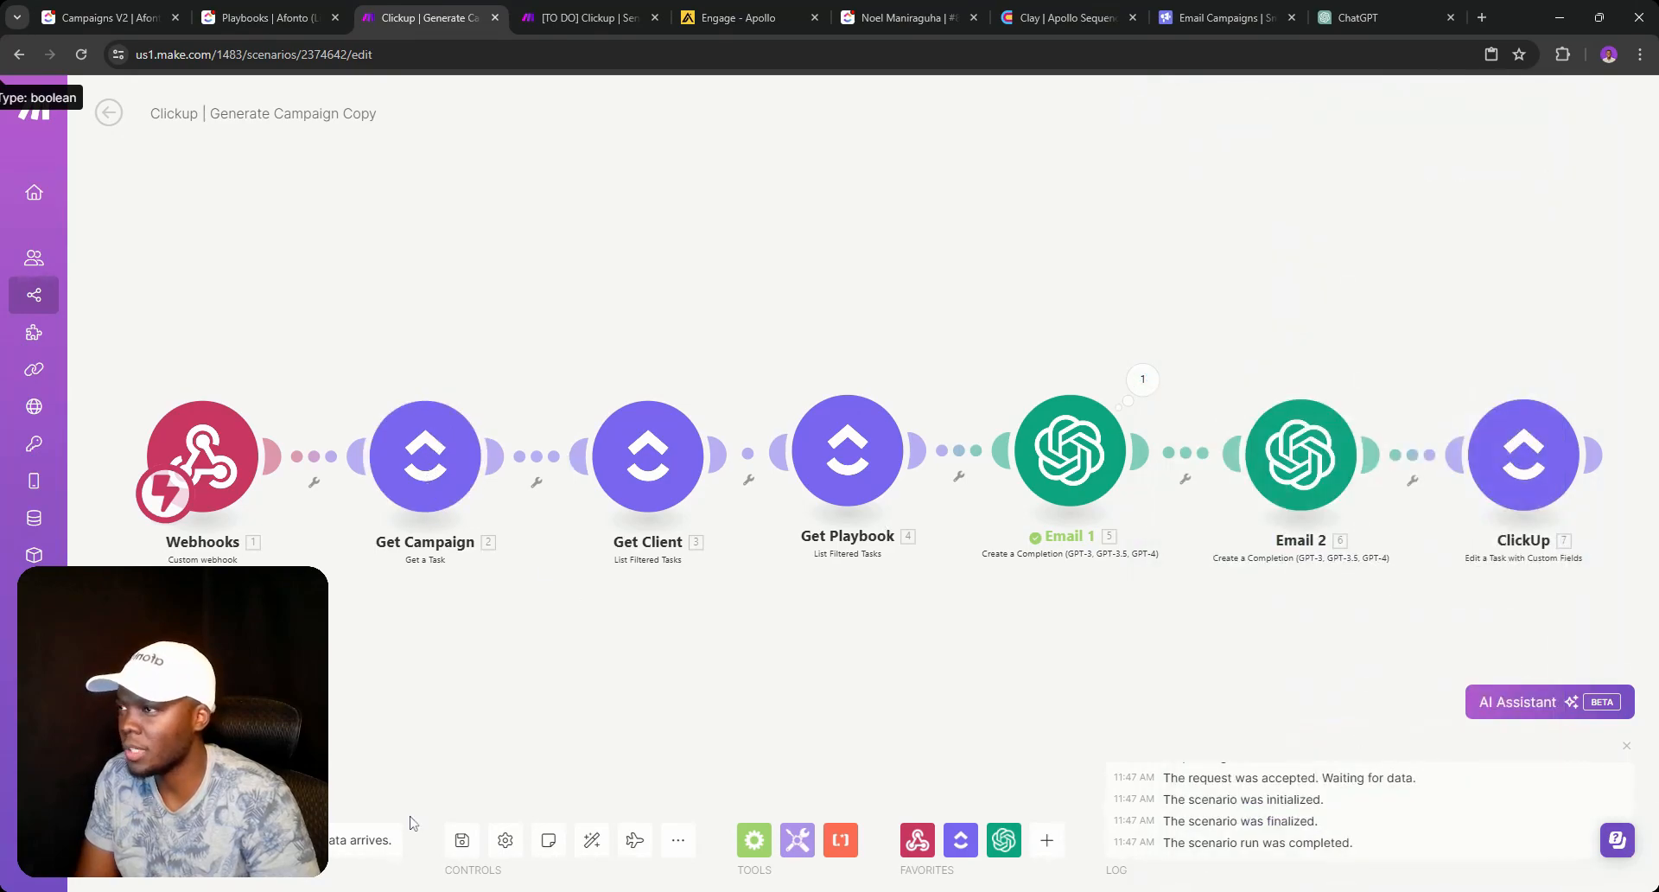
Save the Make scenario and open the Day 4 follow-up email of the outbound AI sequence in Apollo for reference.
click(462, 840)
drag(1008, 600, 764, 574)
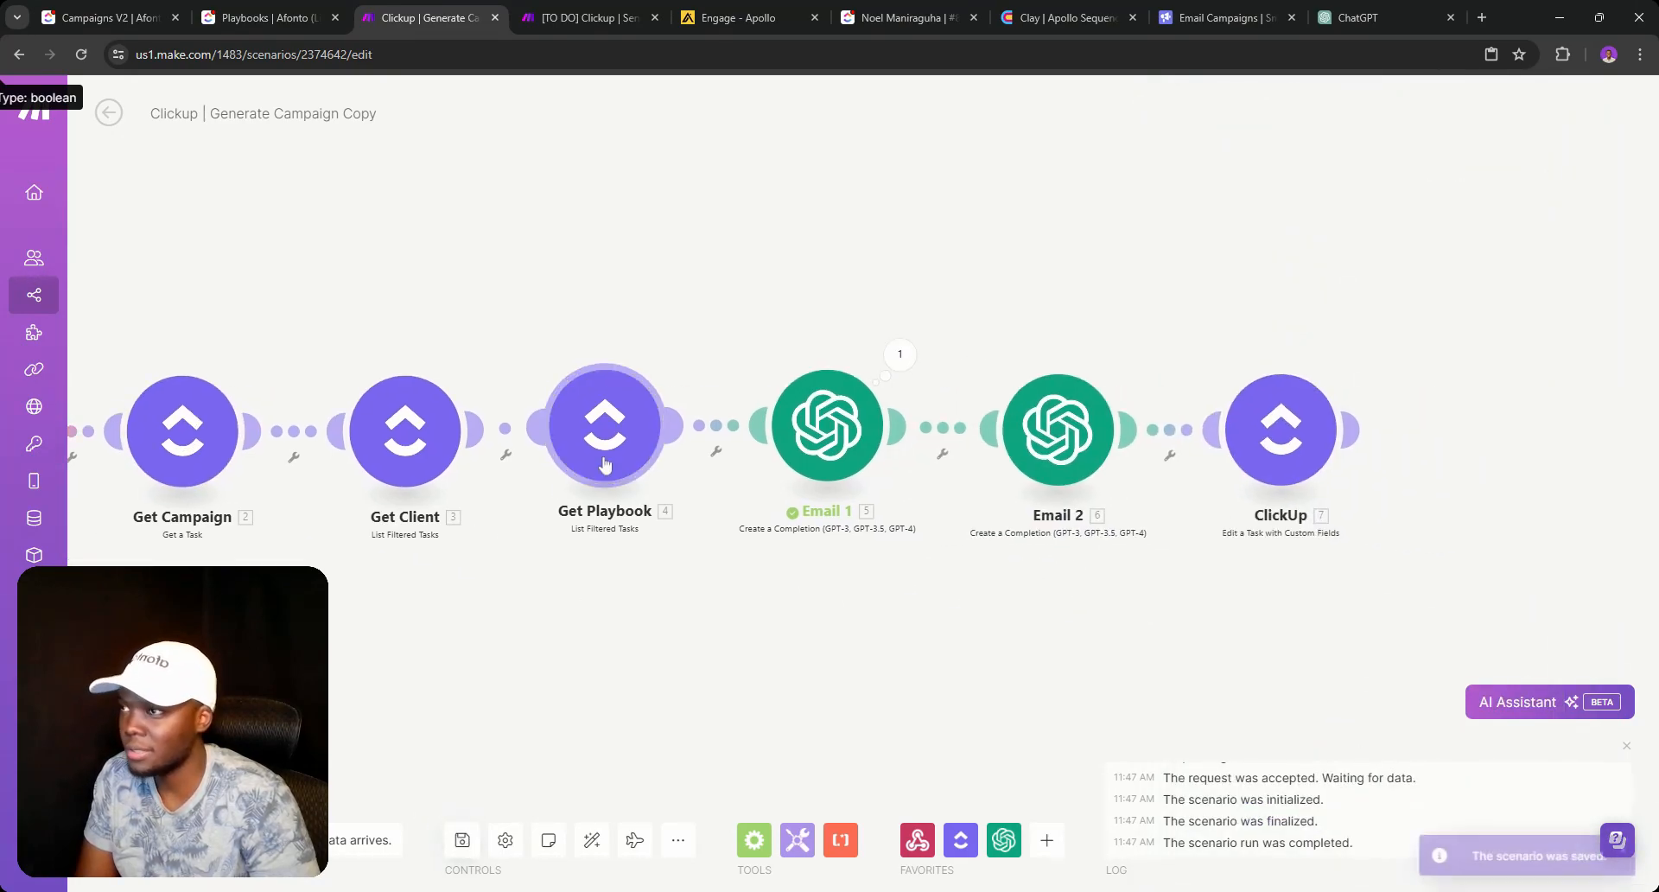
click(263, 17)
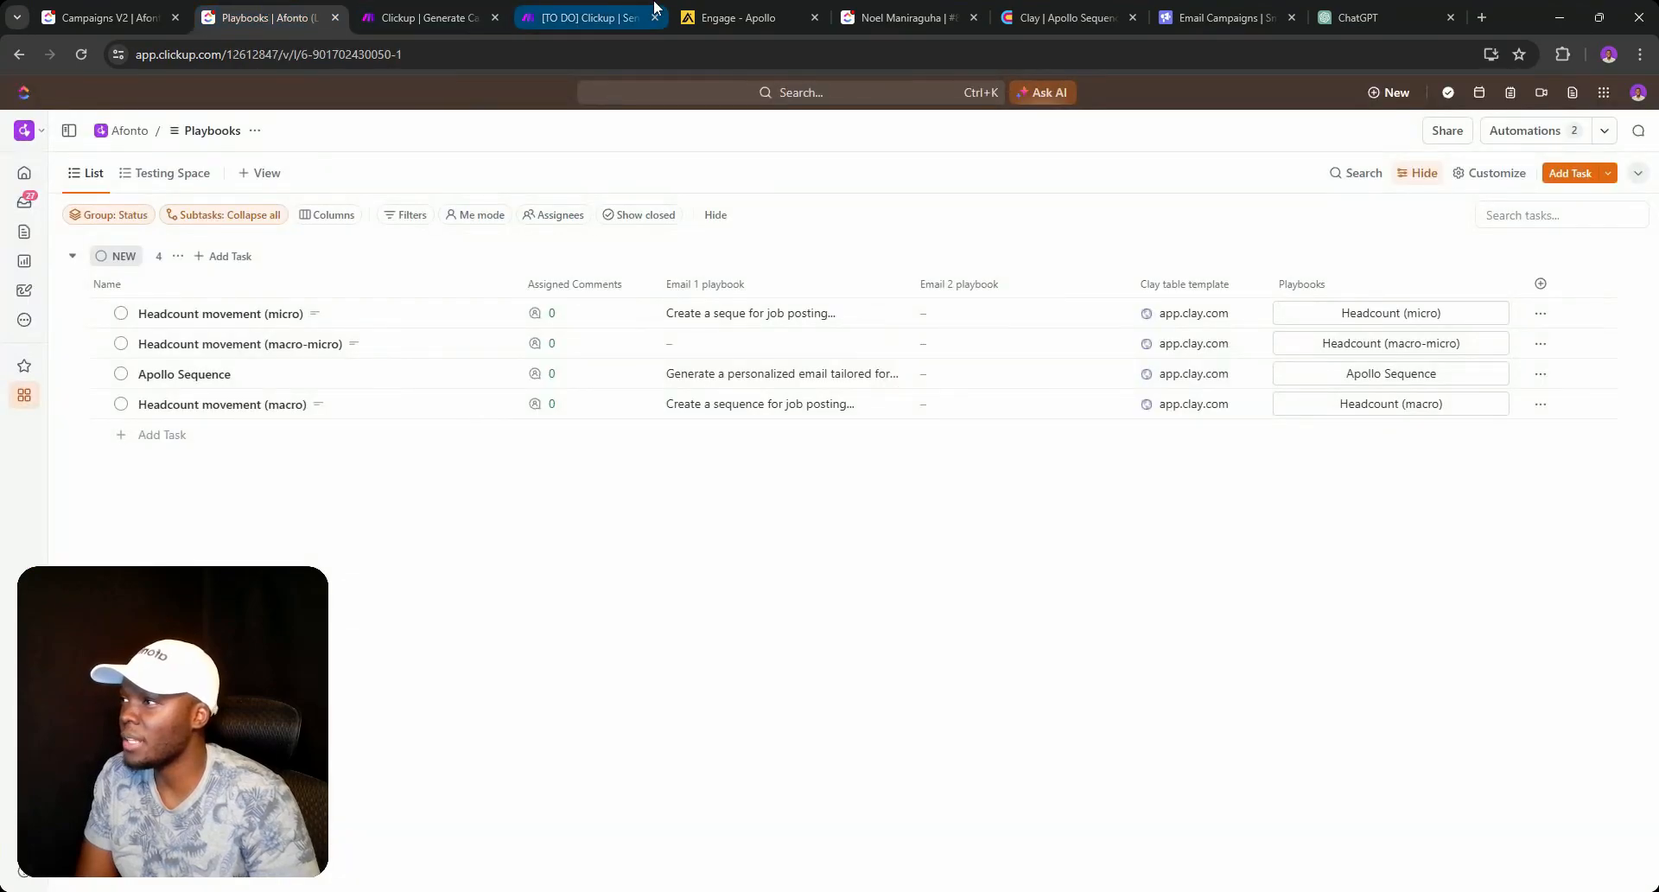
click(715, 9)
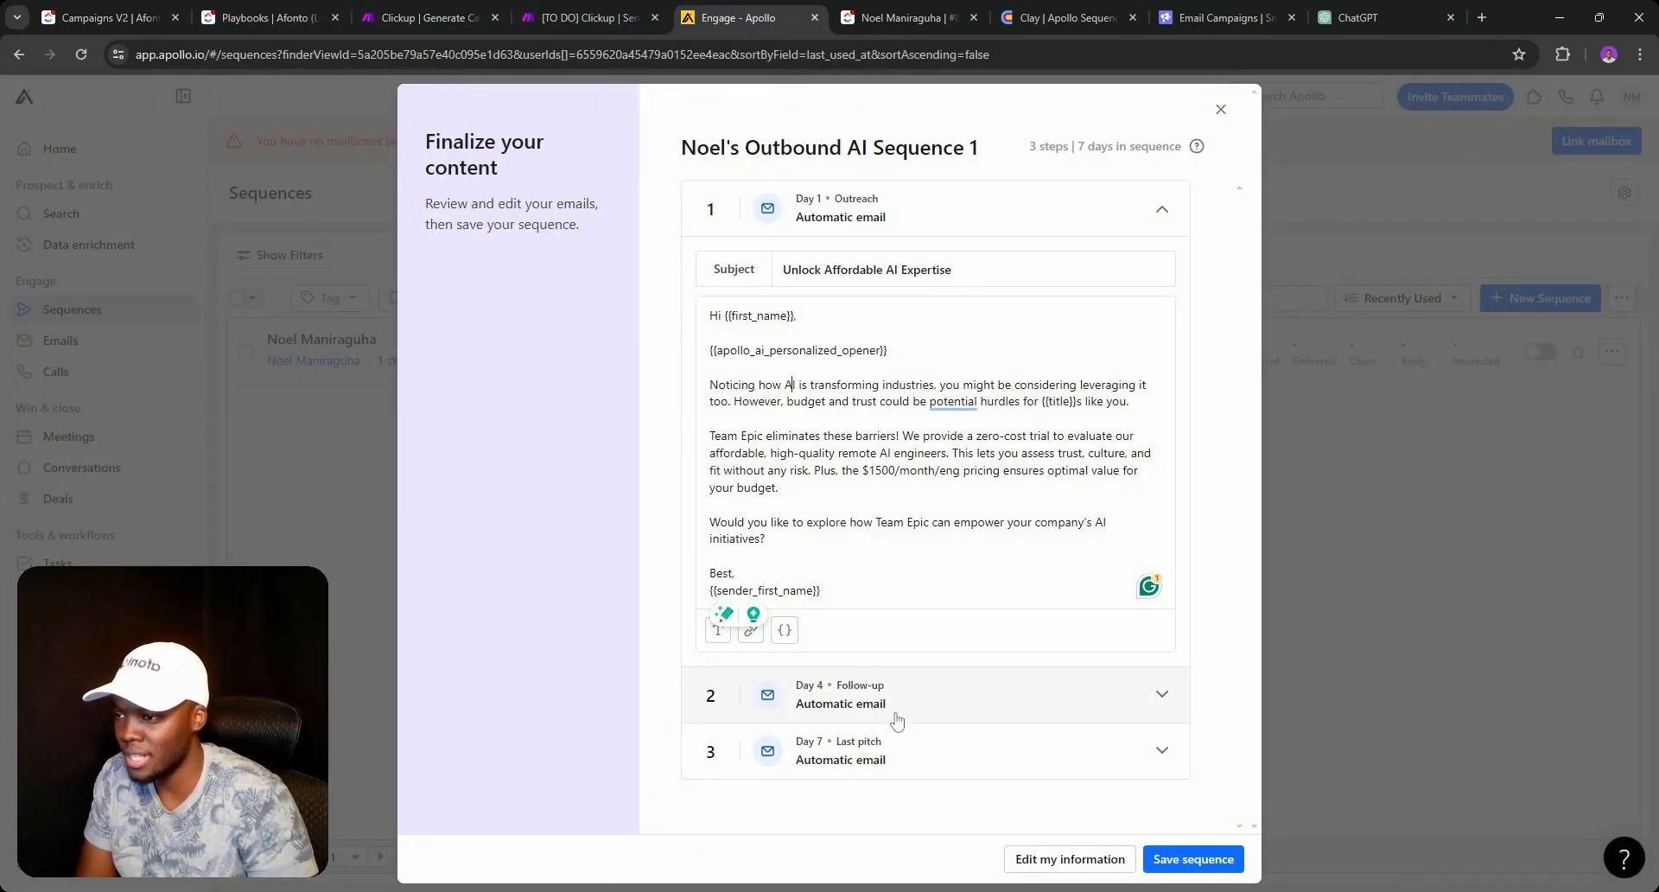
click(890, 715)
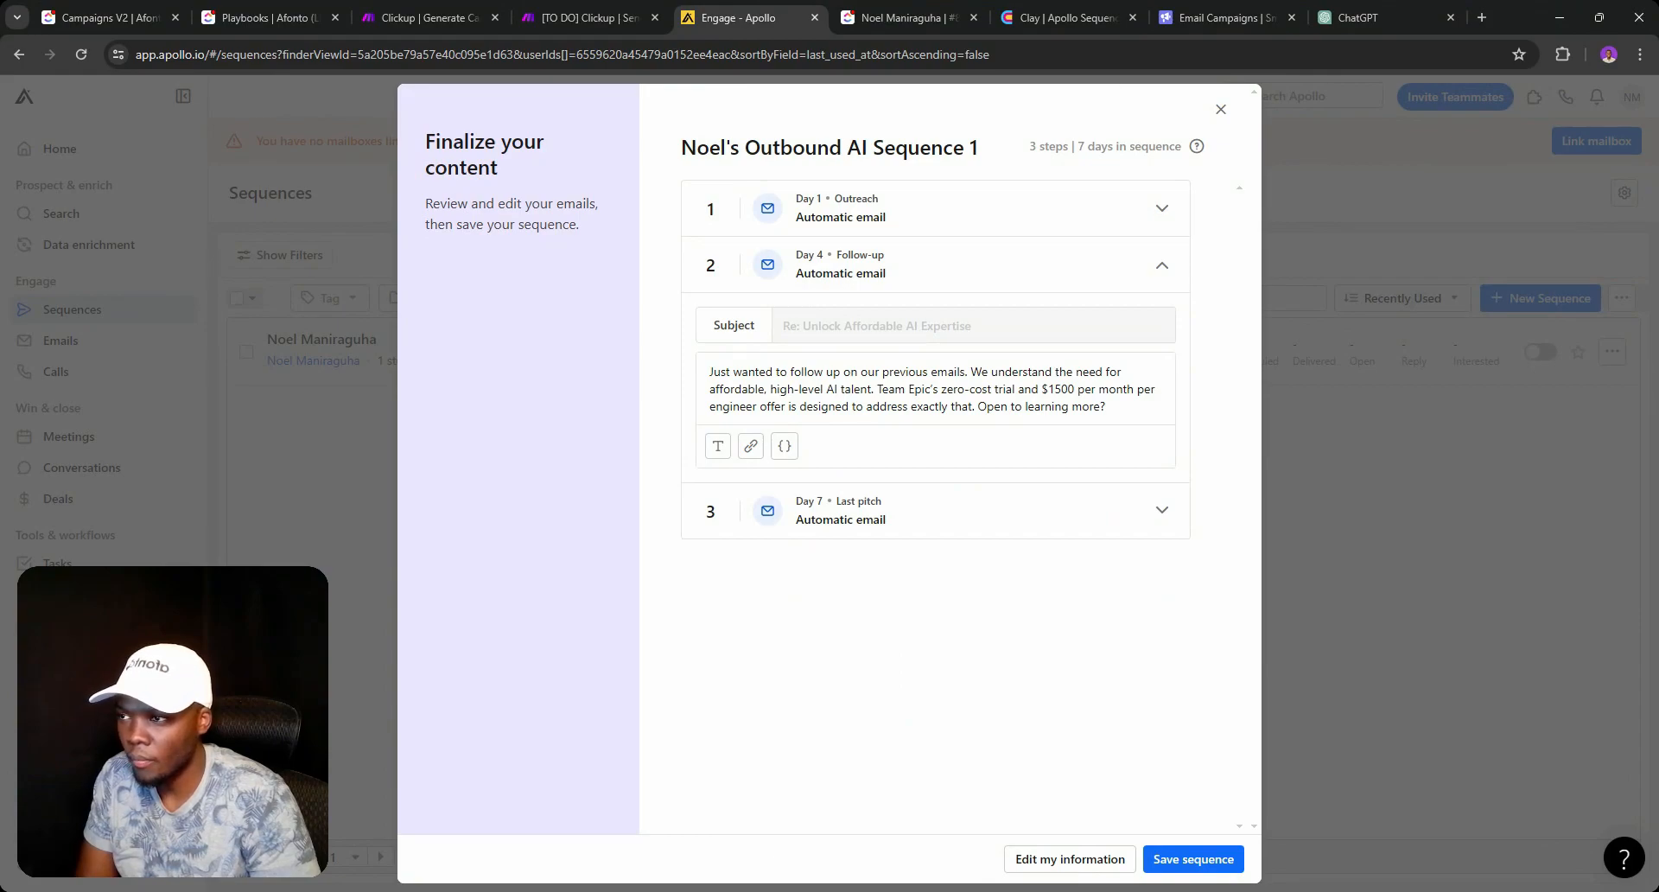
In ClickUp, set Apollo Sequence's Email 2 playbook to "Create a followup message less than 200 words that triggers FOMO" and copy it.
click(264, 17)
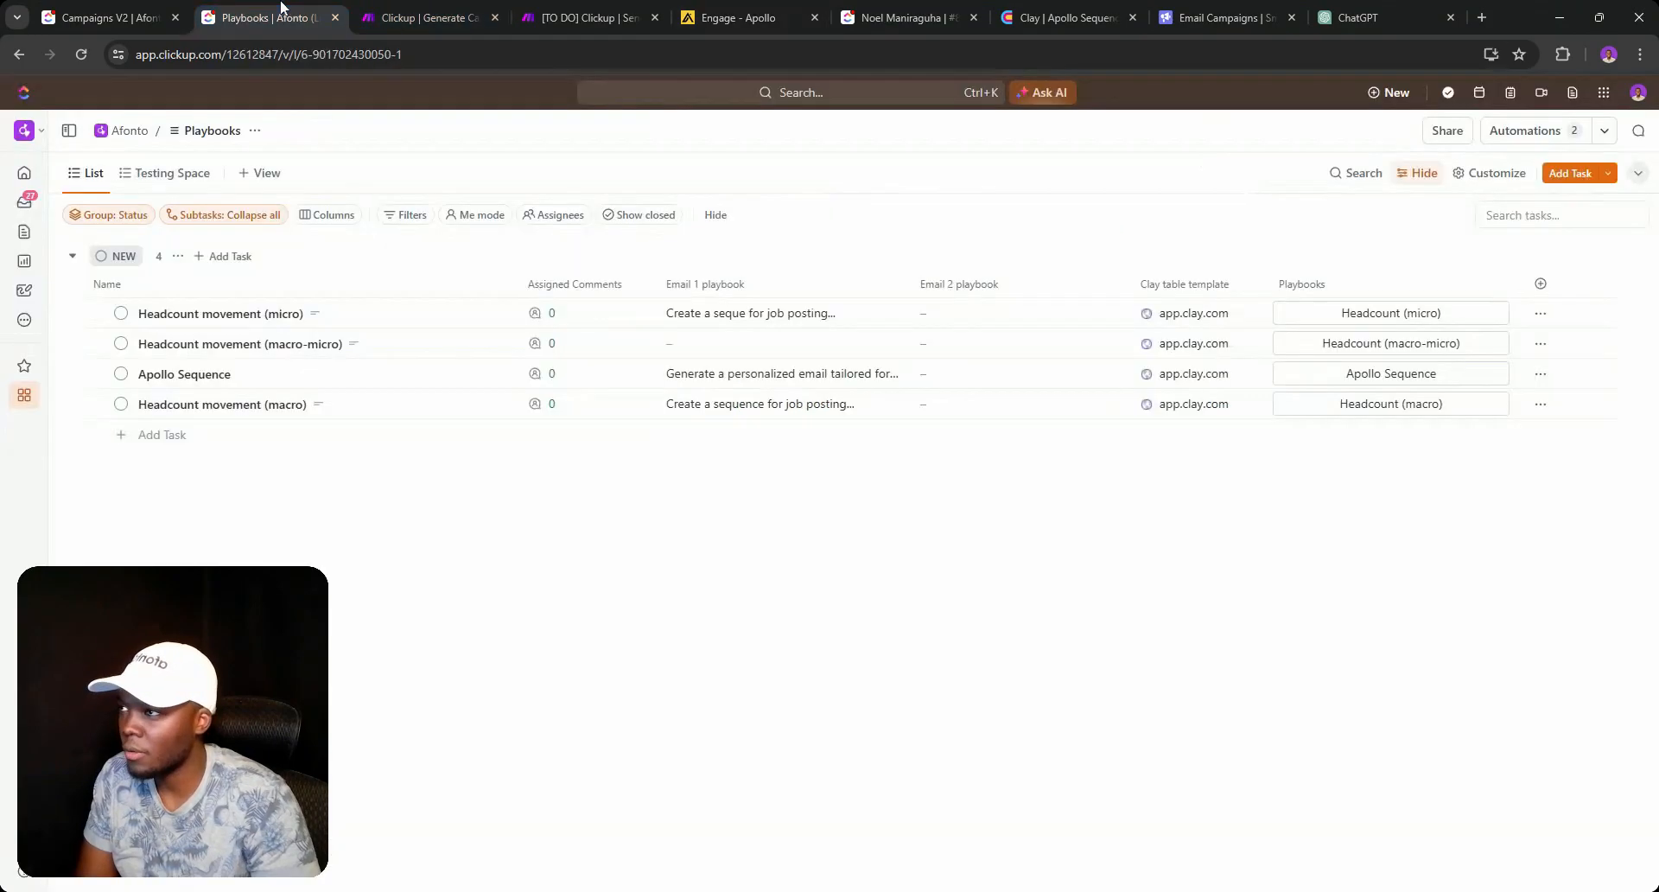
click(948, 382)
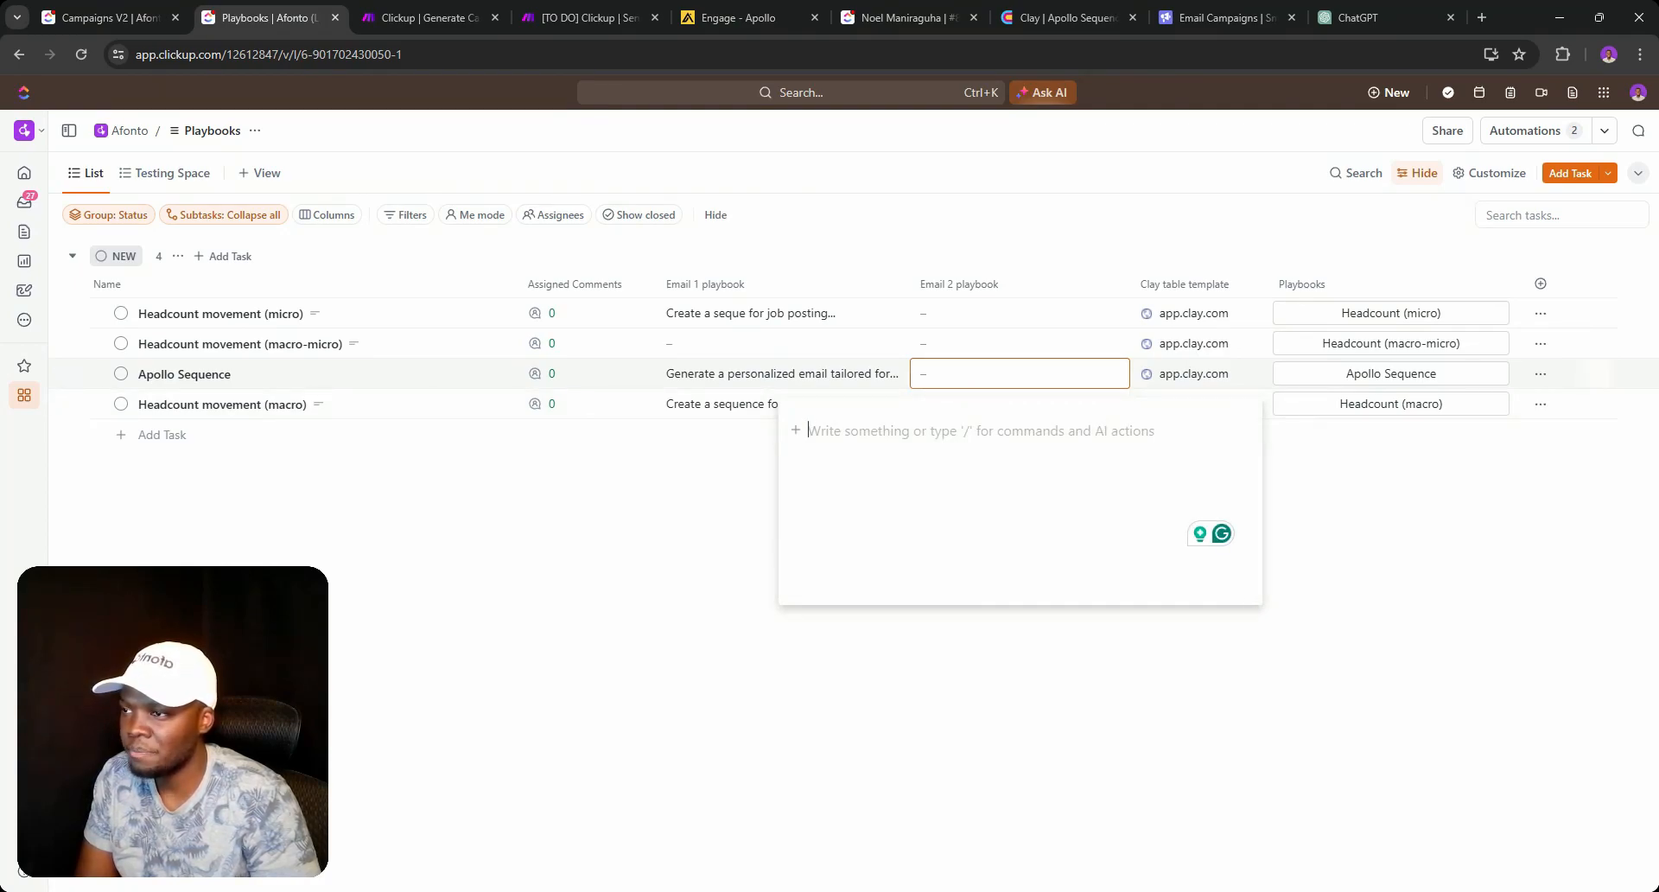
text(Cre)
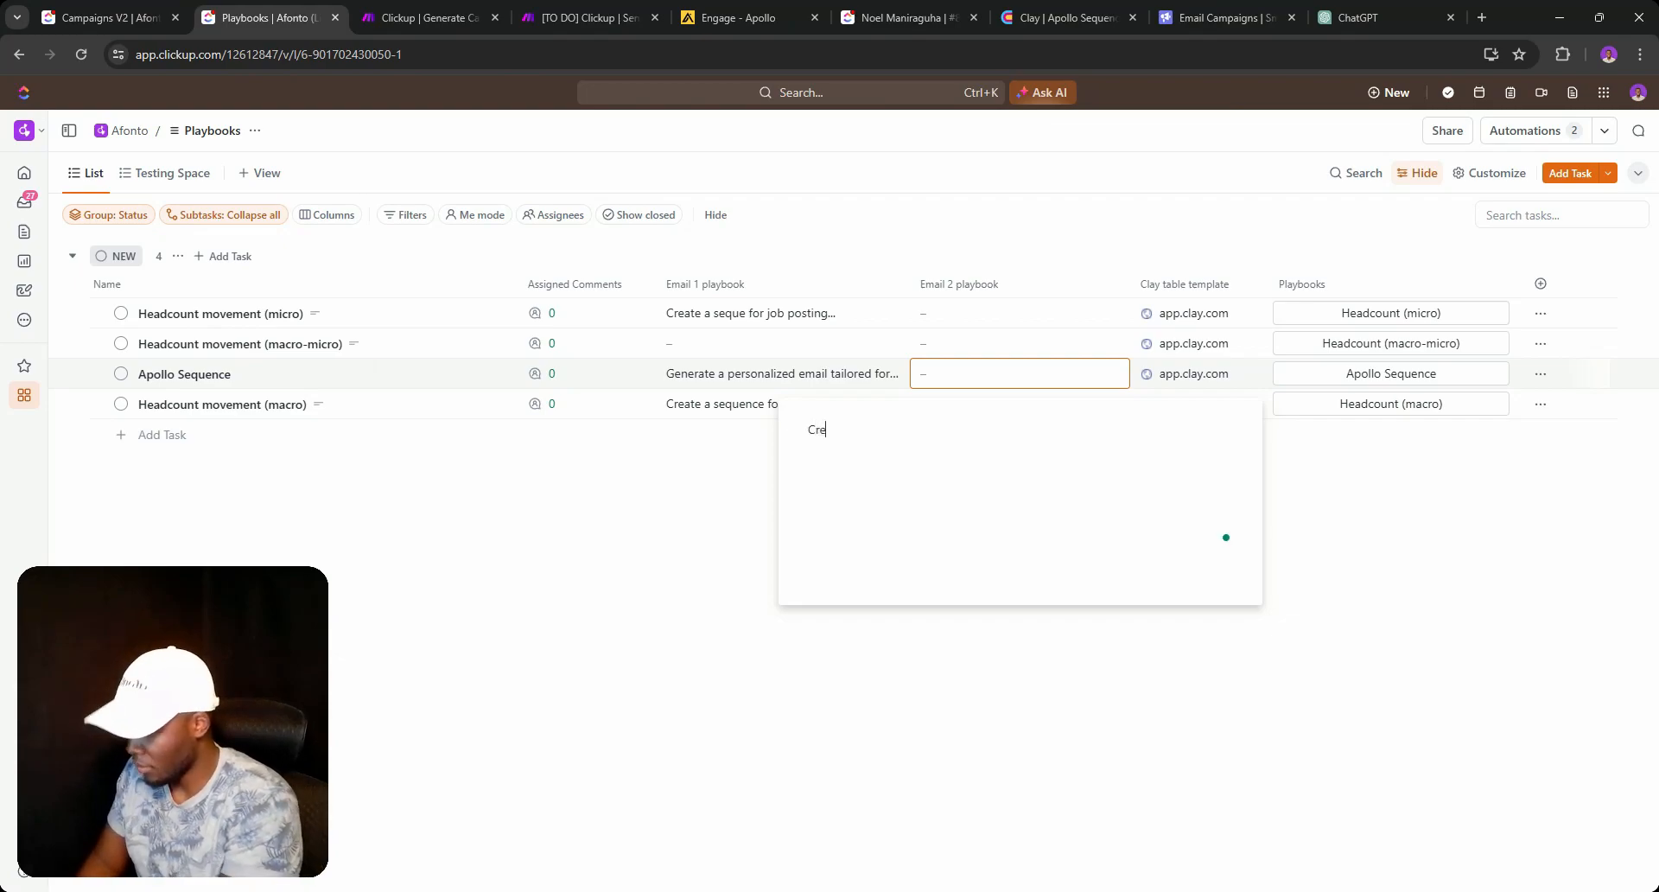
text(ate a simp)
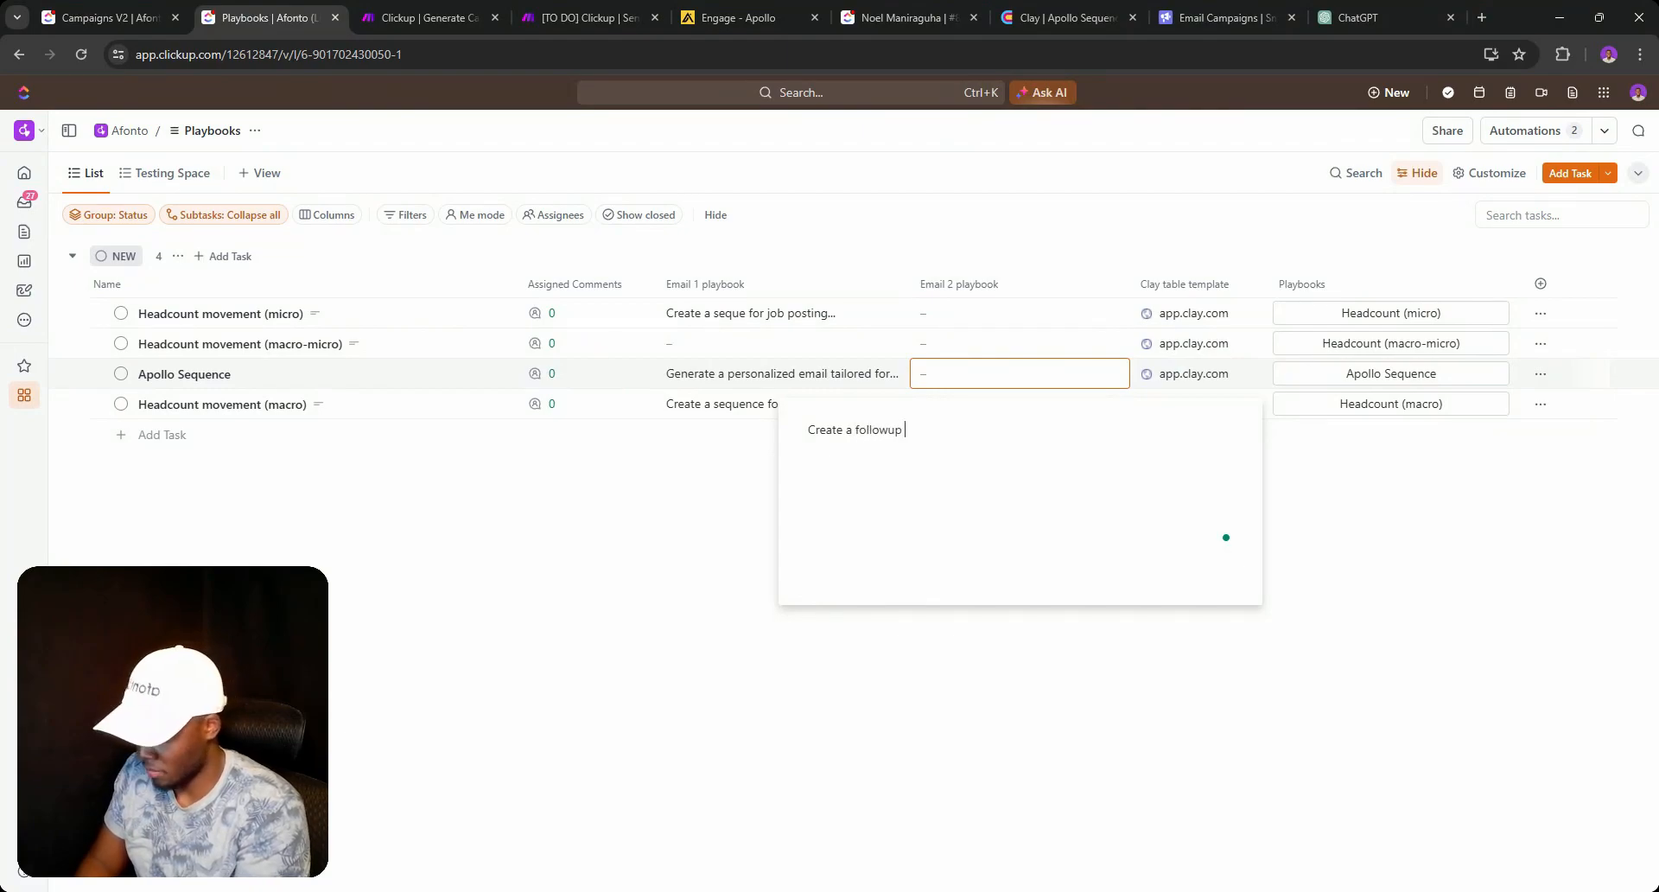
text(ssage less than 200 wor)
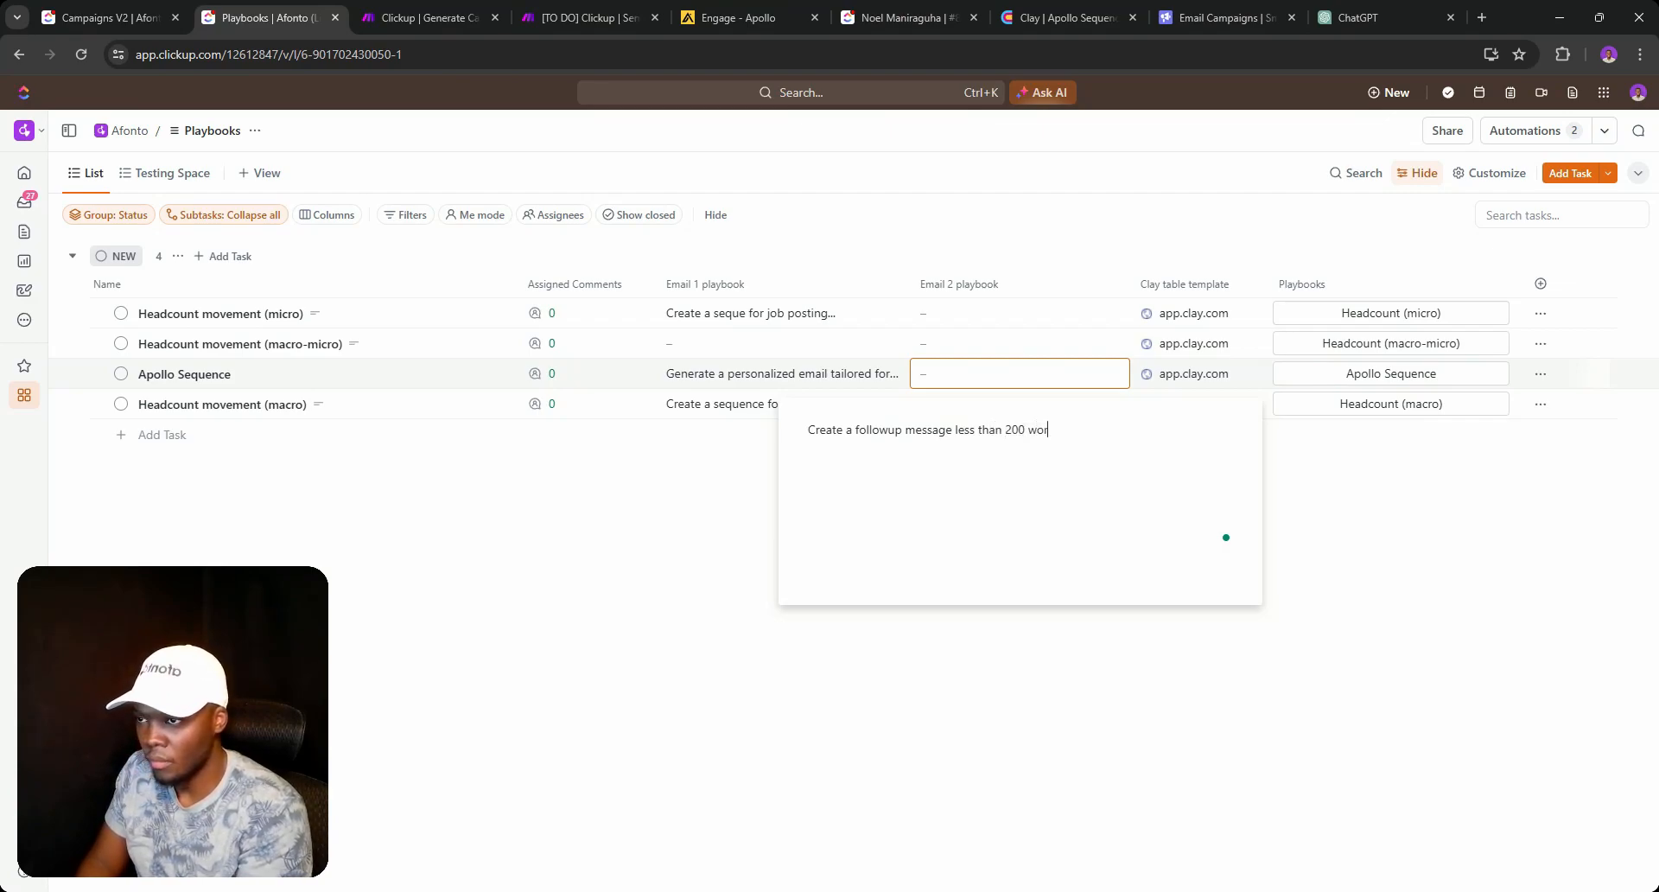
text(ds that)
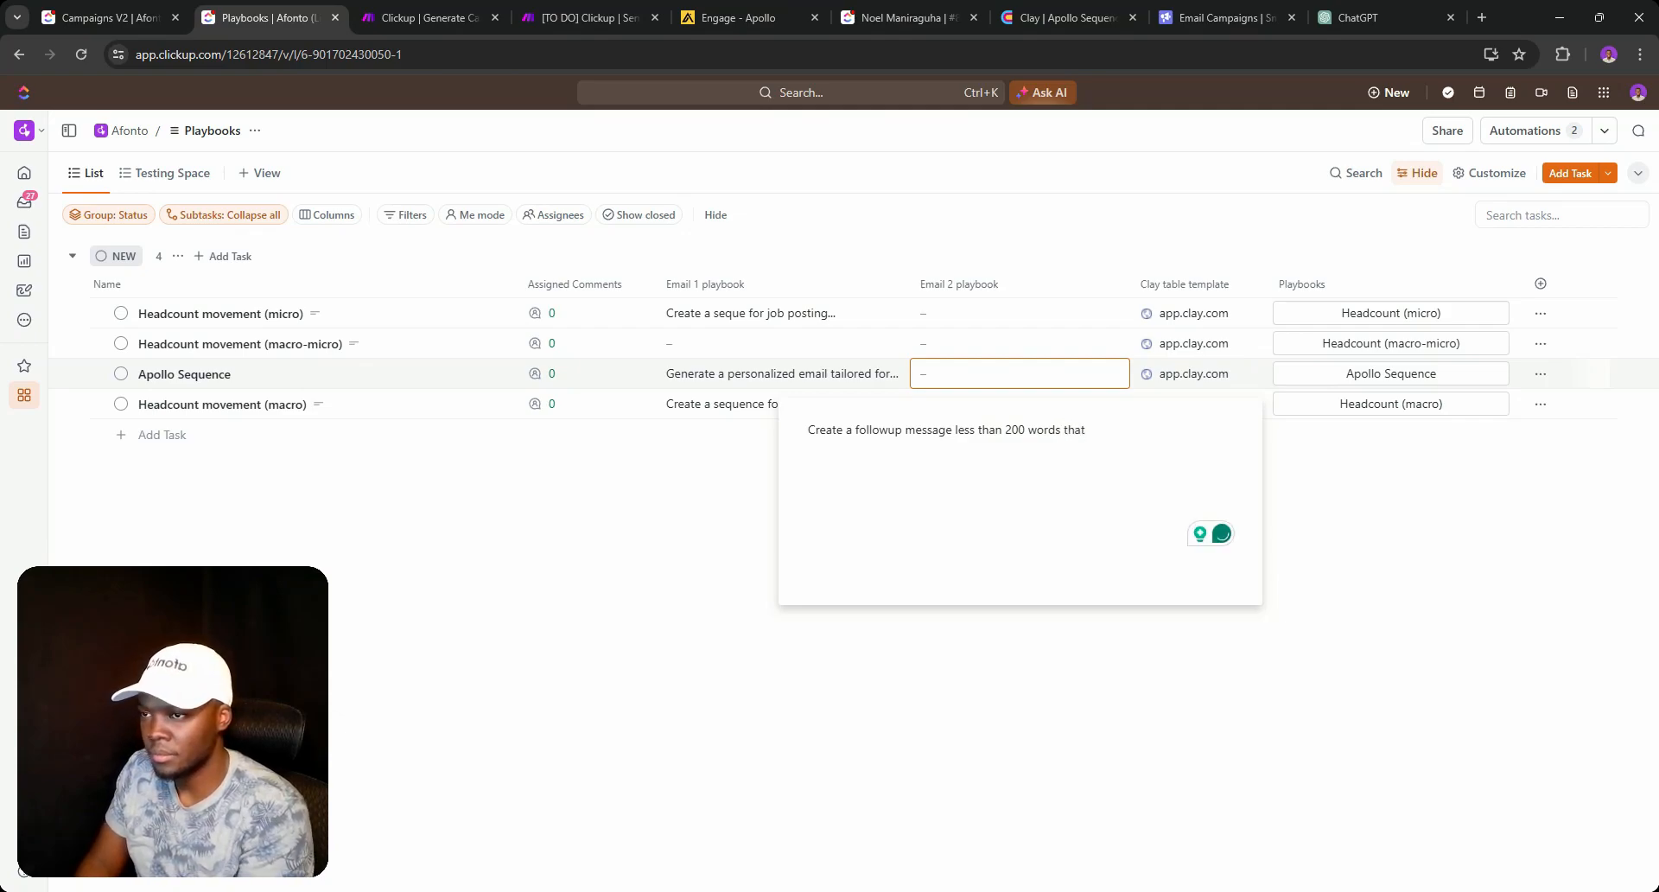
text( trigge)
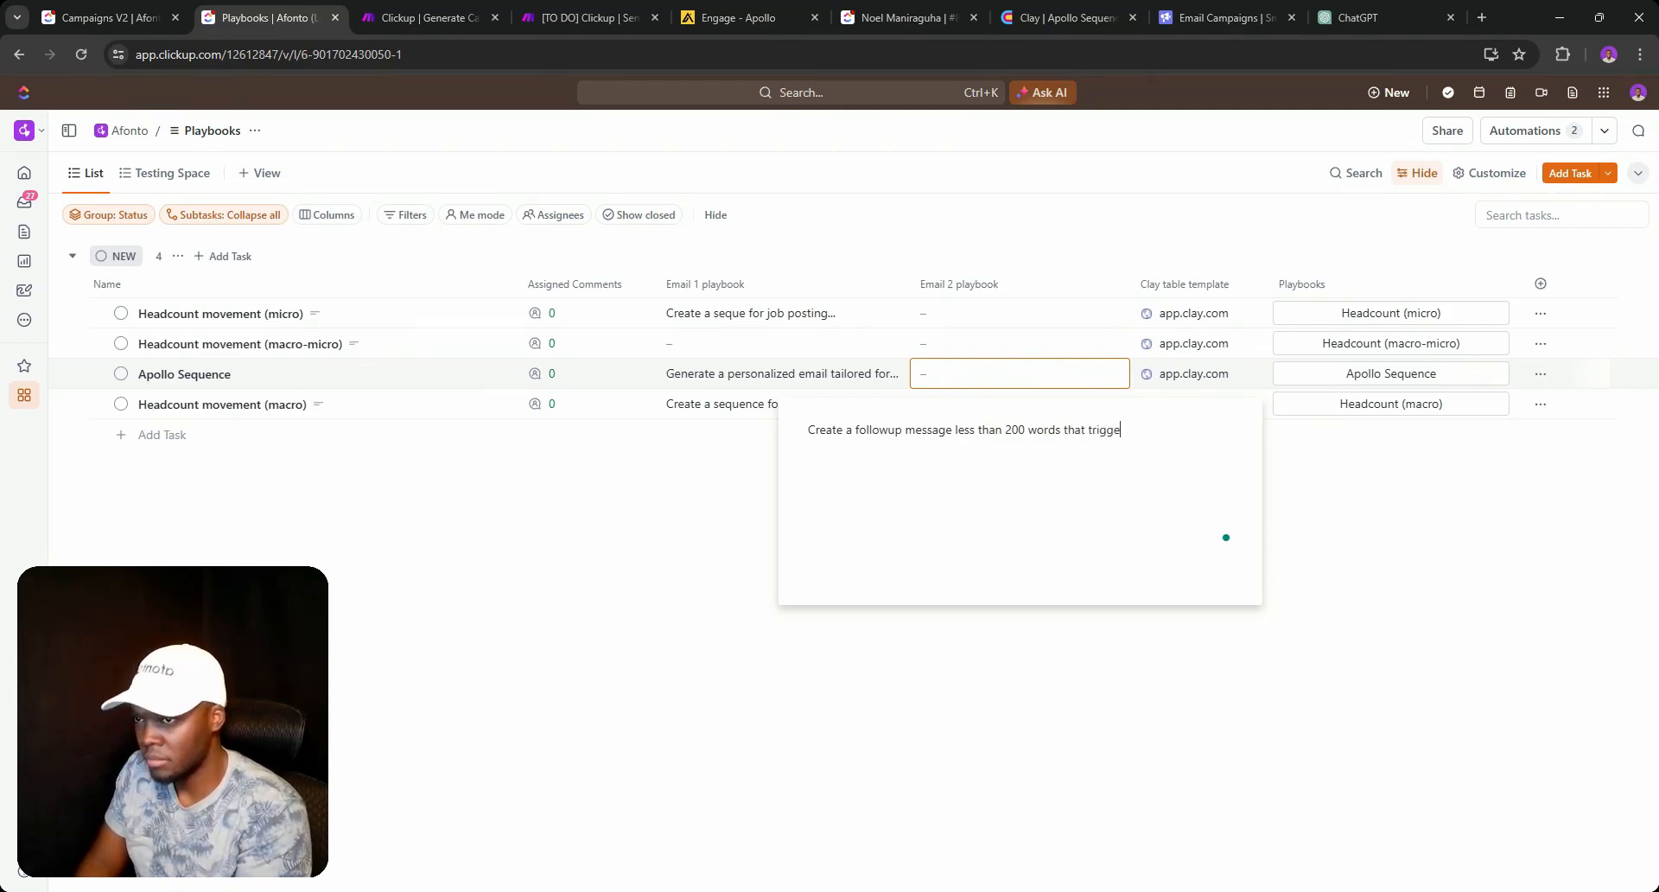
text(rs FOMO)
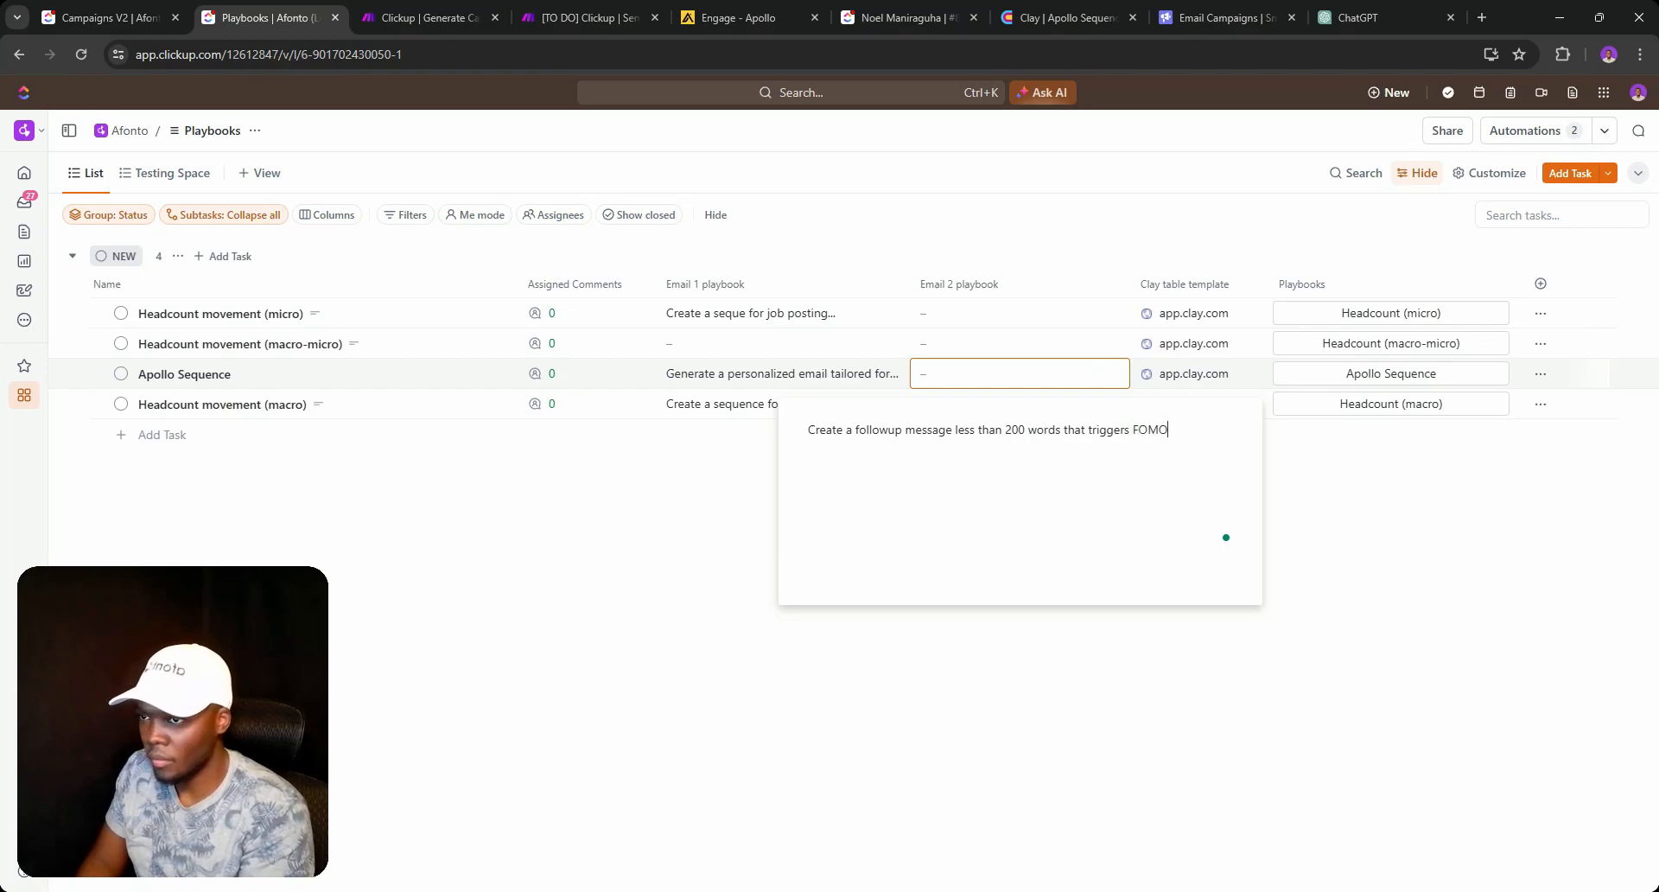
key(ctrl+a)
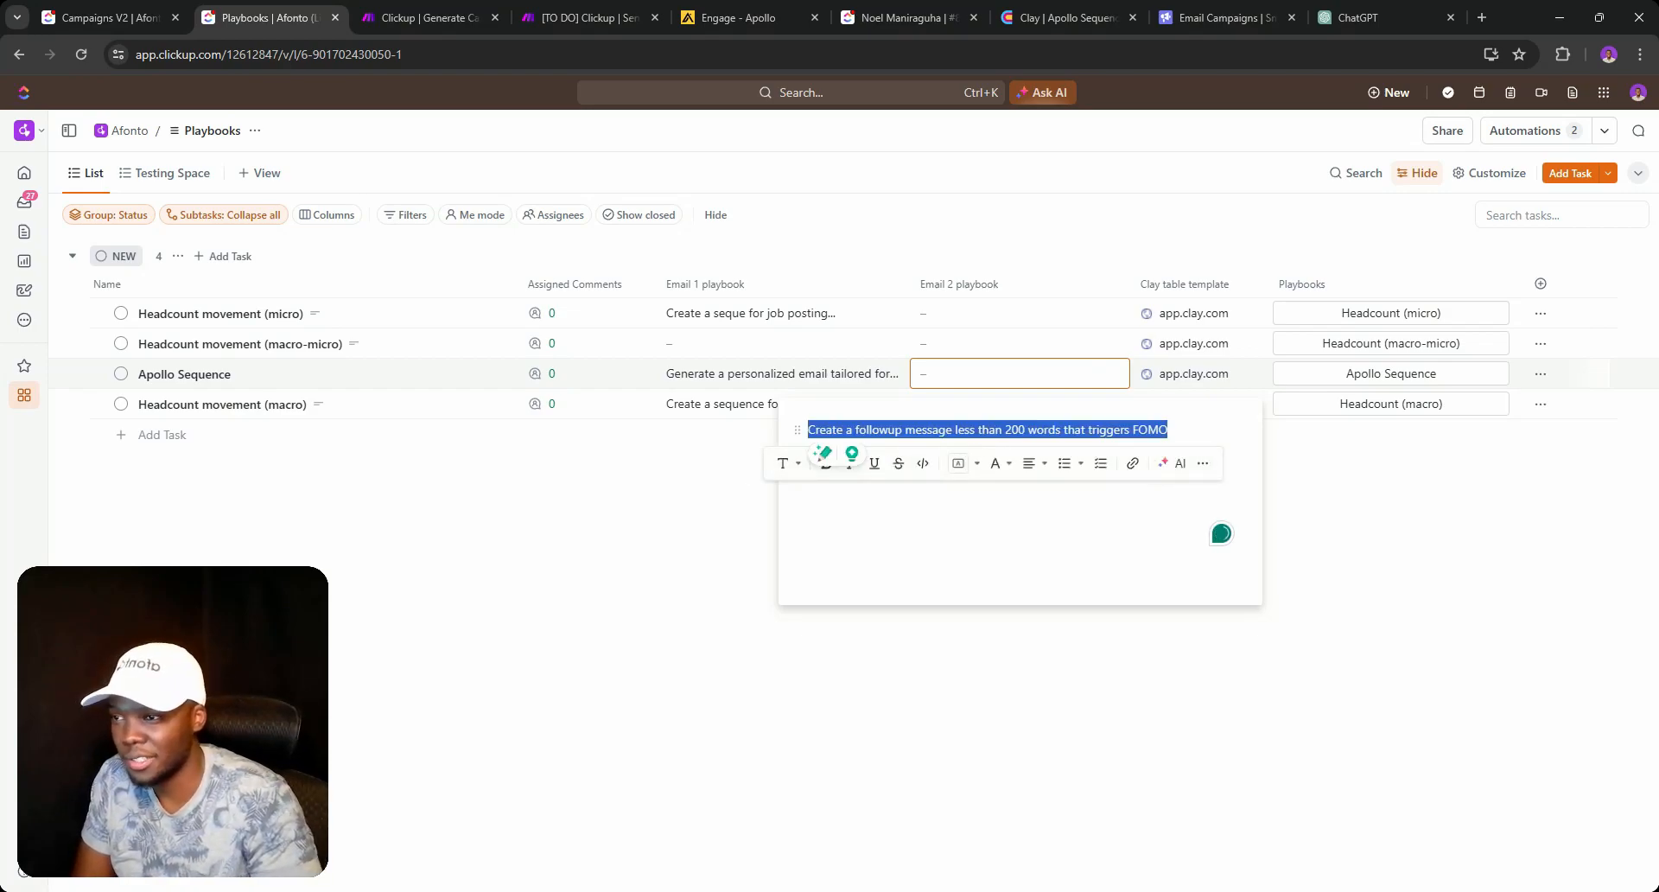
click(1365, 546)
In Make, run only the Email 2 module with TeamEpic's company overview, value prop and pain points, using the copied prompt as Email Copy Prompt.
click(436, 11)
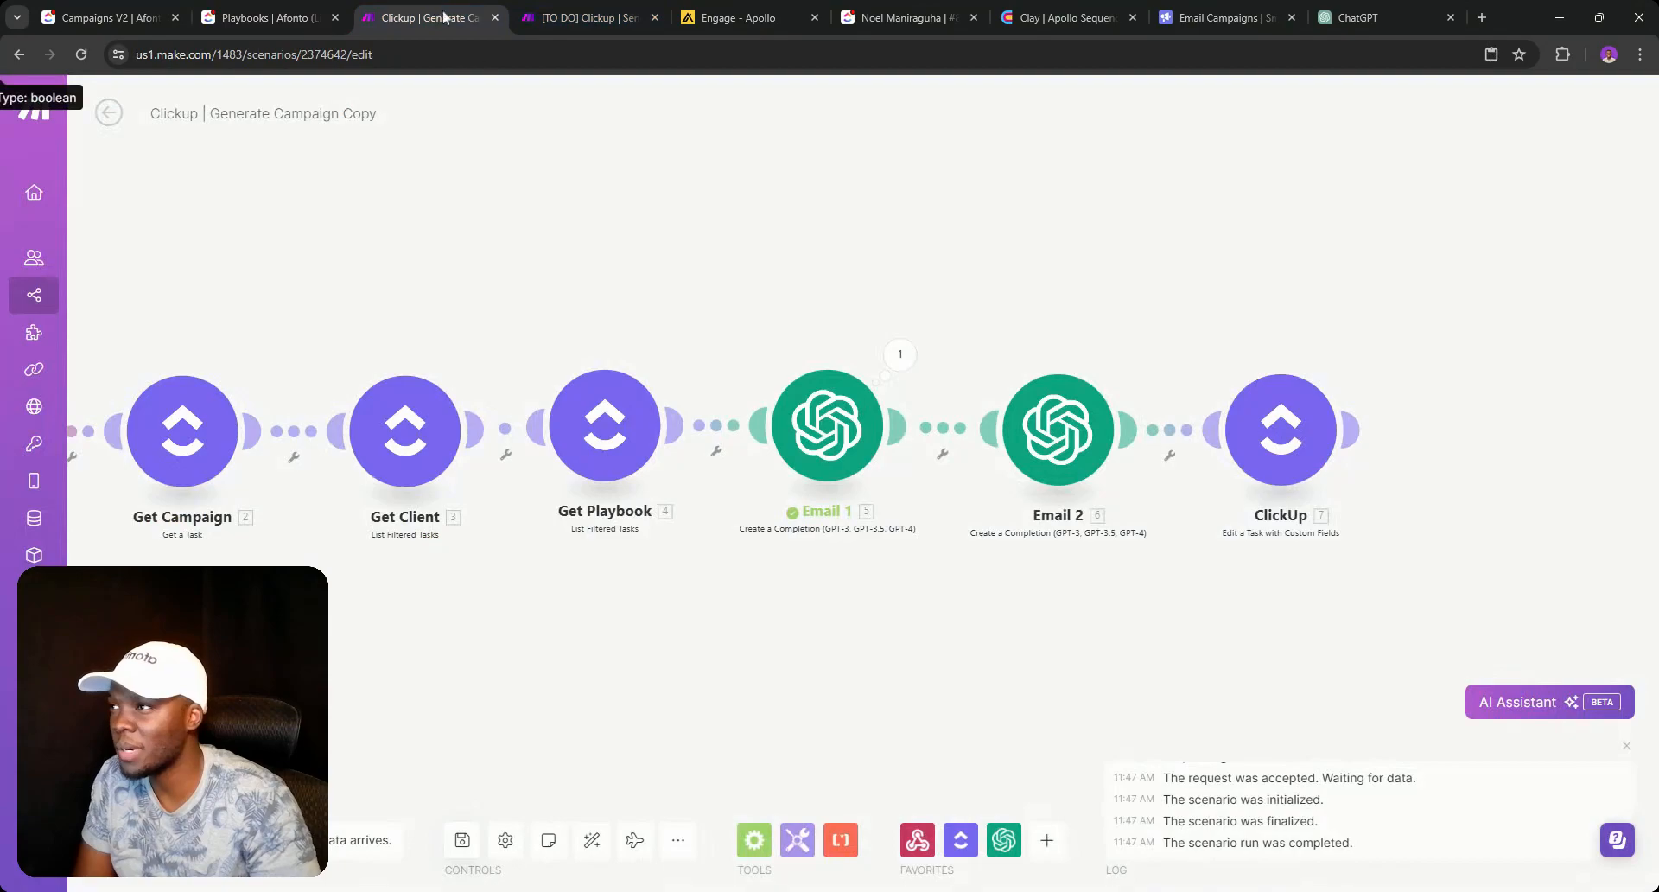
right_click(1061, 429)
click(1140, 474)
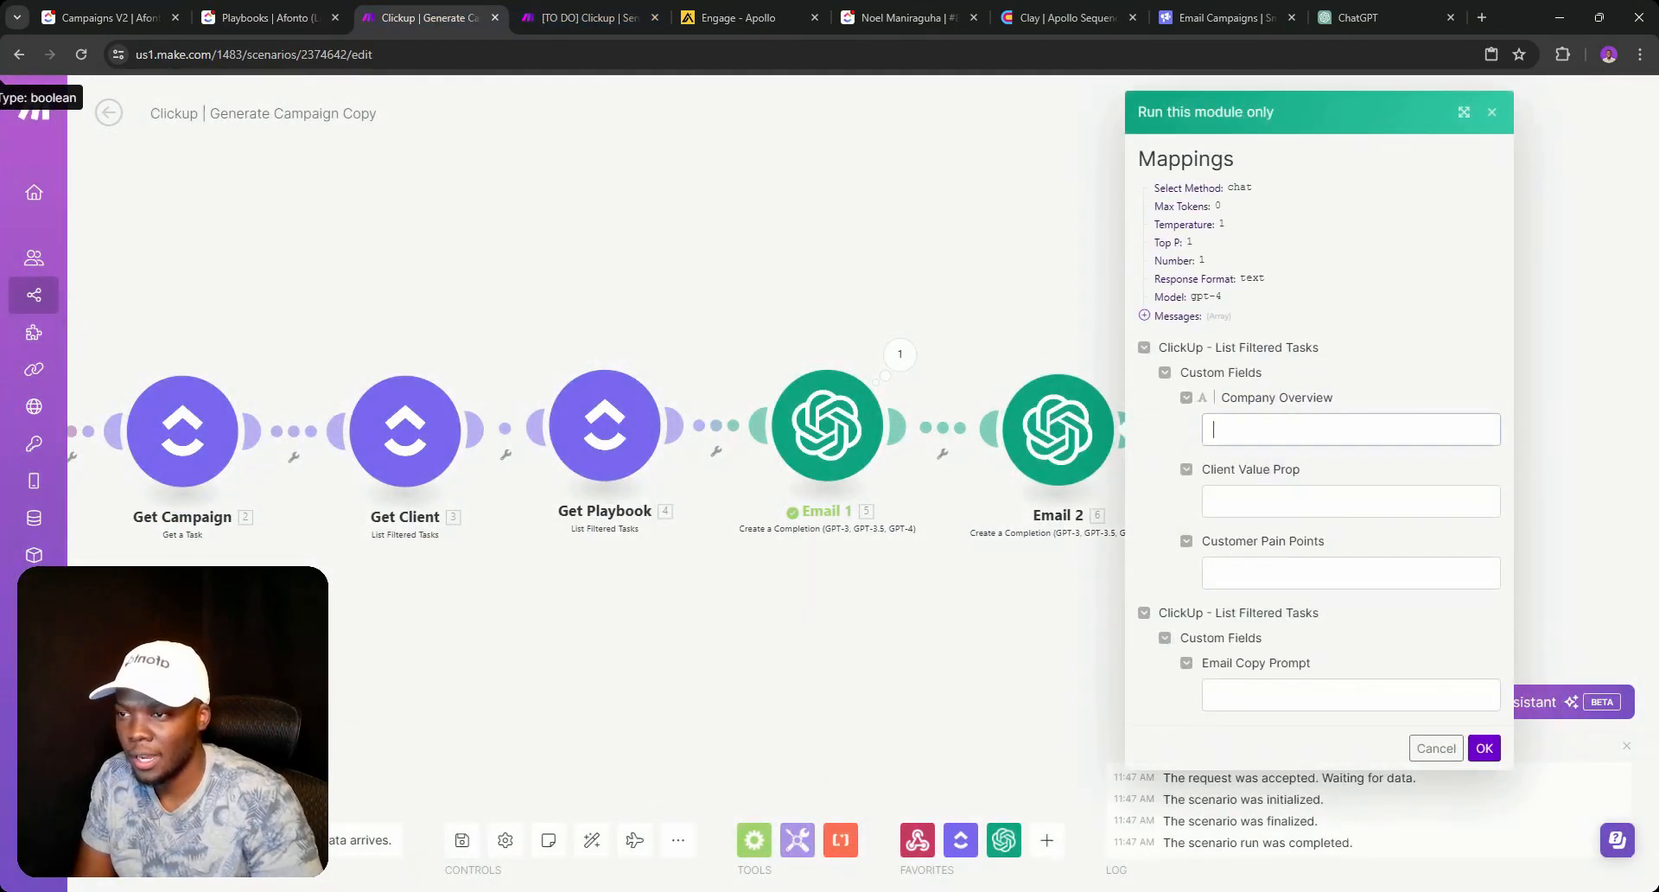
key(ctrl+v)
key(Tab)
key(ctrl+v)
key(Tab)
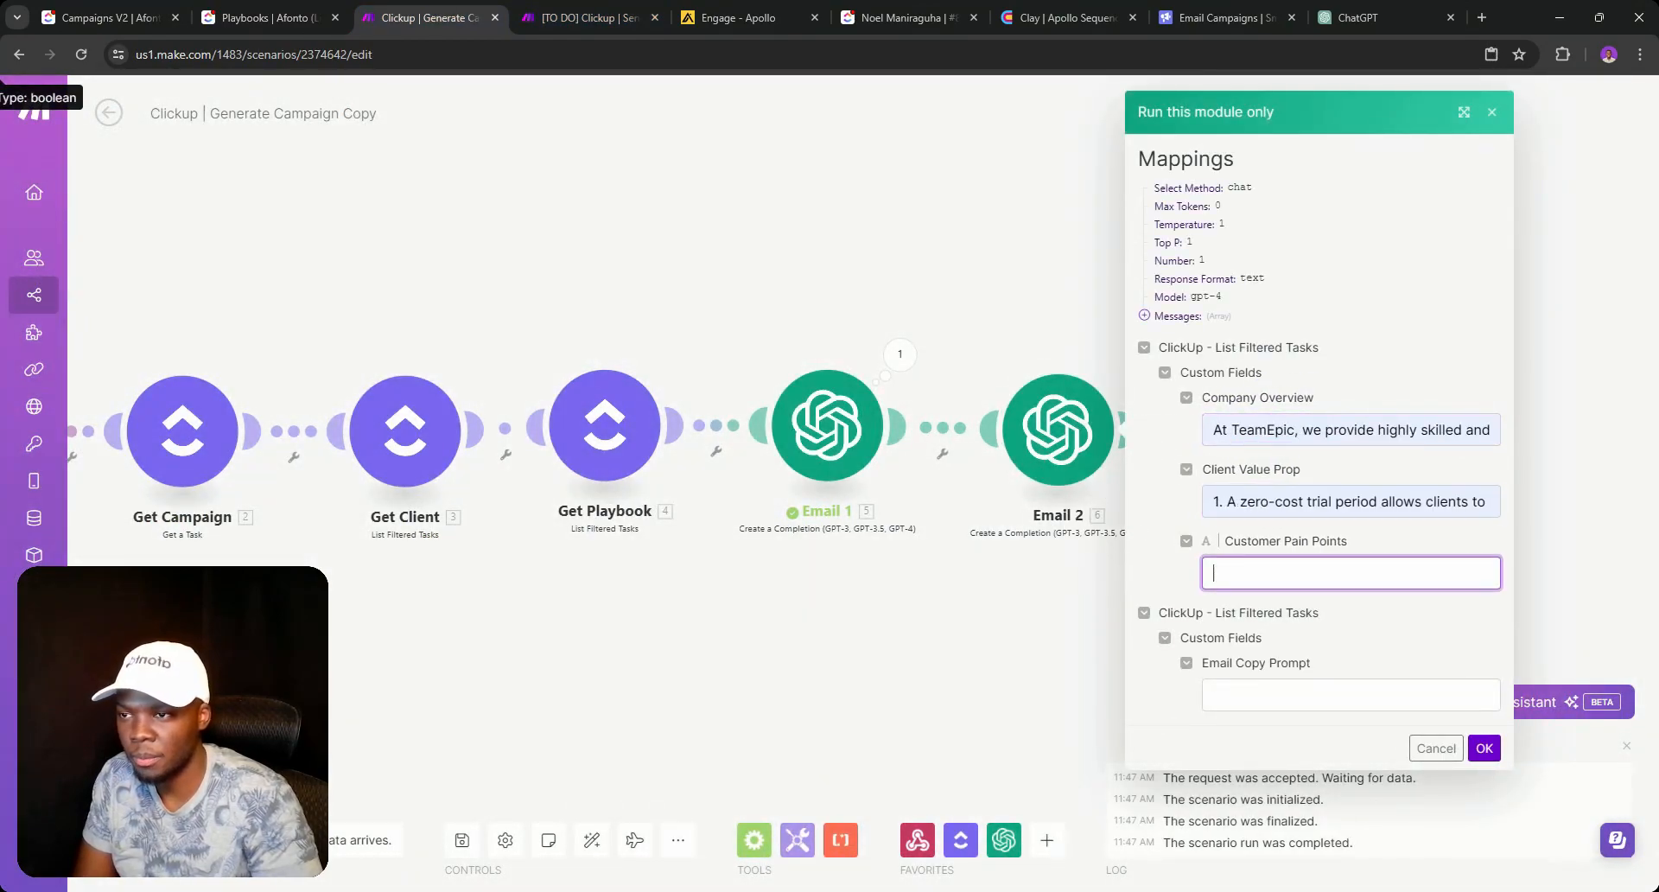
key(ctrl+v)
key(Tab)
key(ctrl+v)
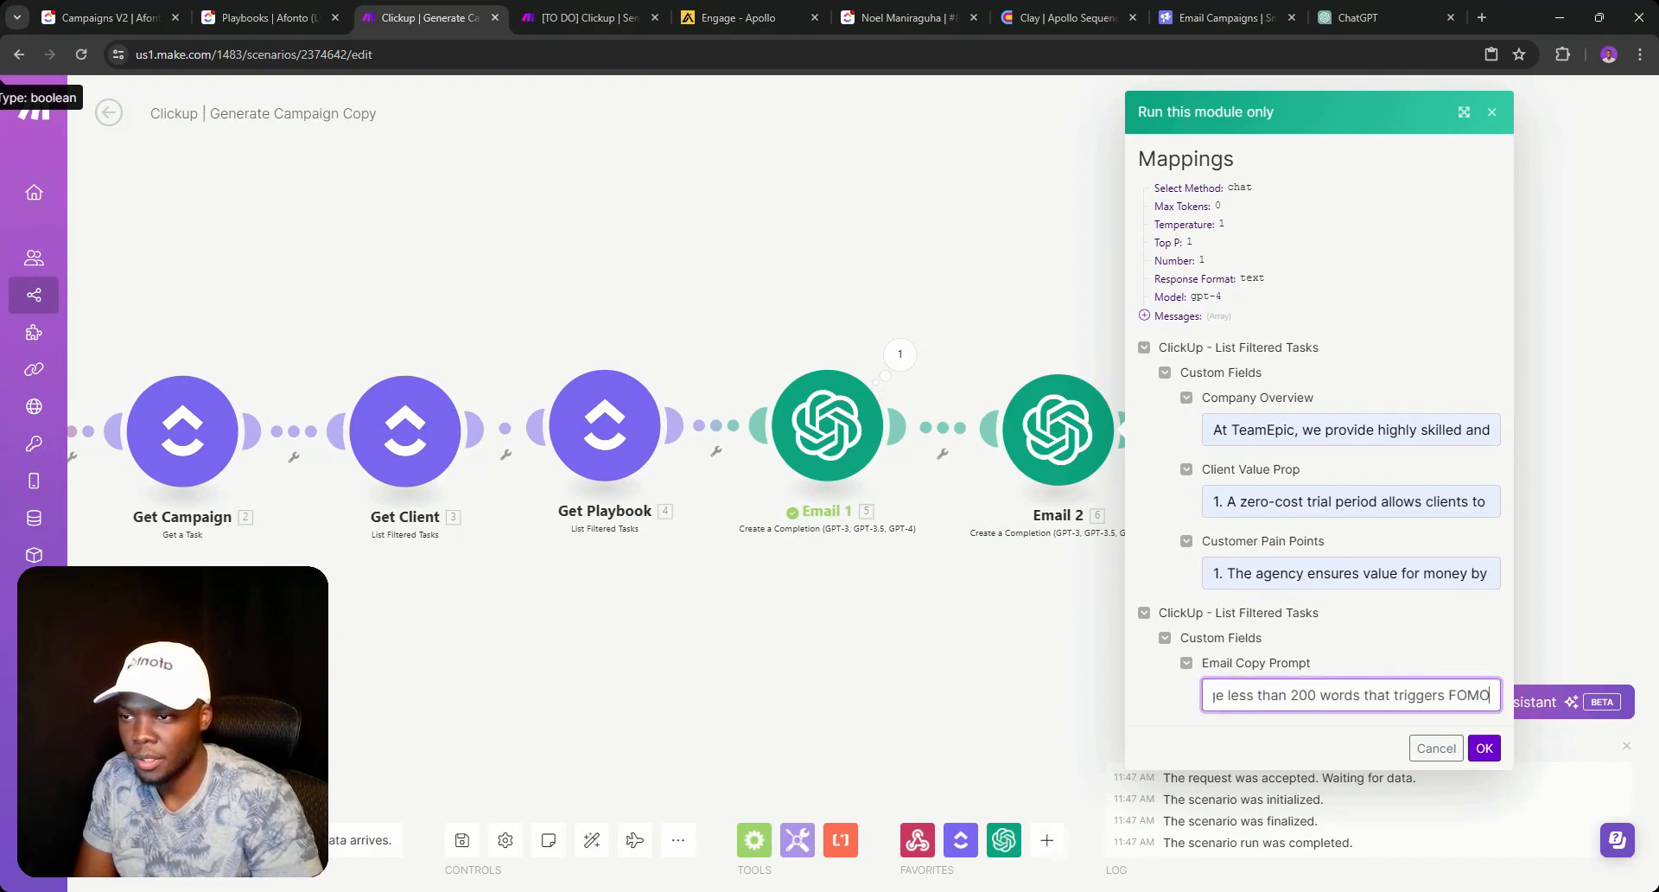
click(1485, 748)
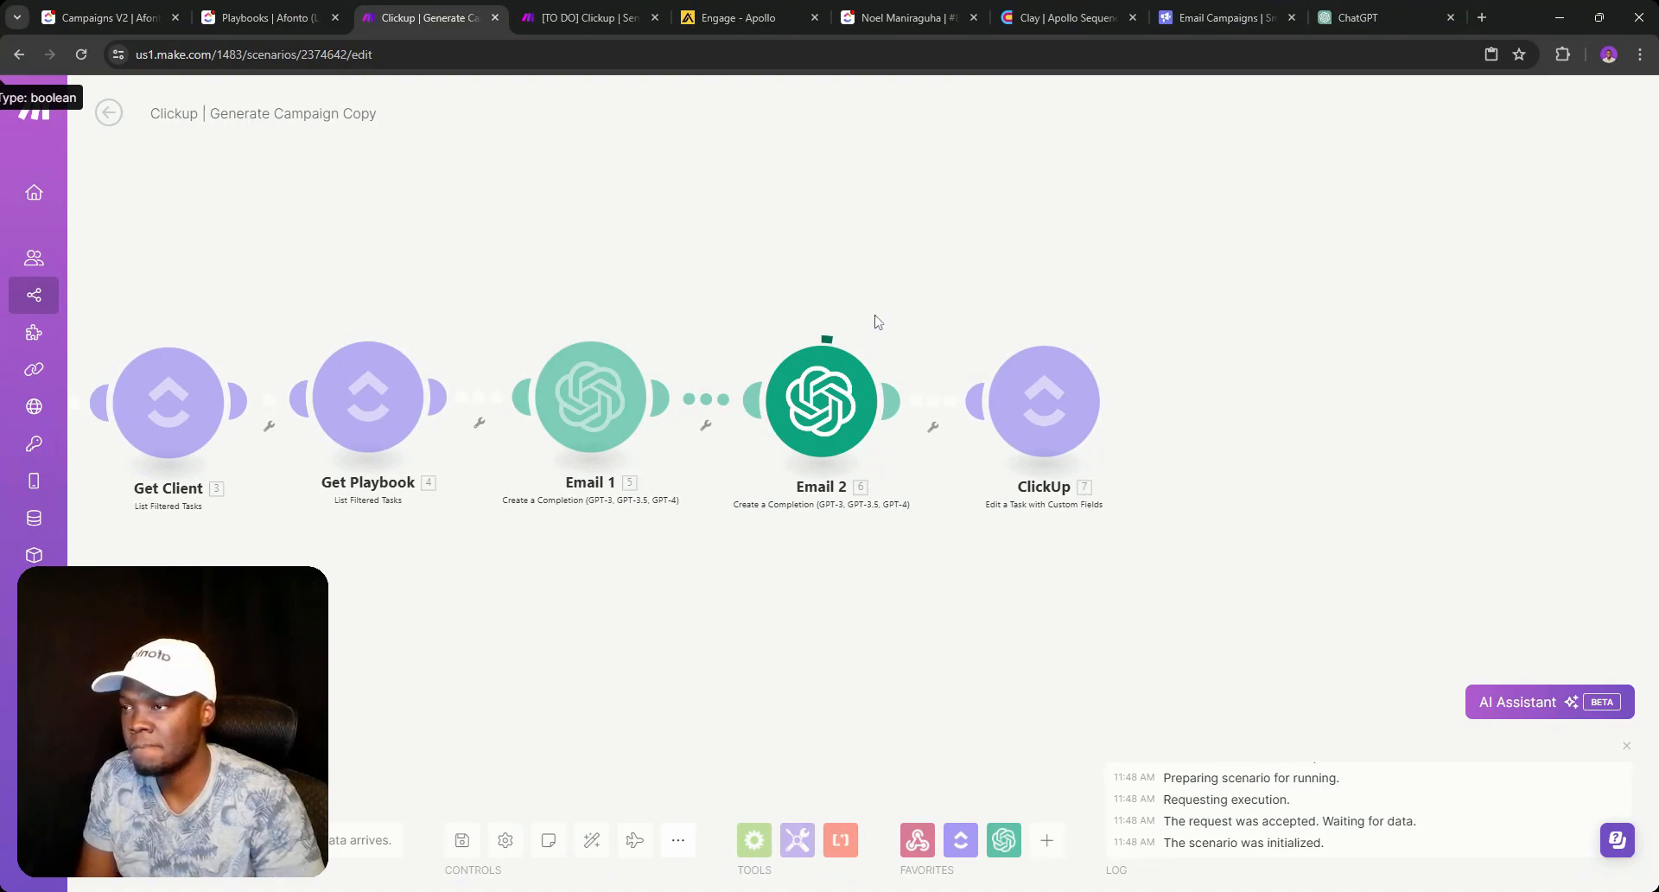
Expand the Email 2 output's first choice down to its message content and read the generated follow-up email.
click(892, 330)
click(1020, 513)
click(1008, 530)
click(1024, 566)
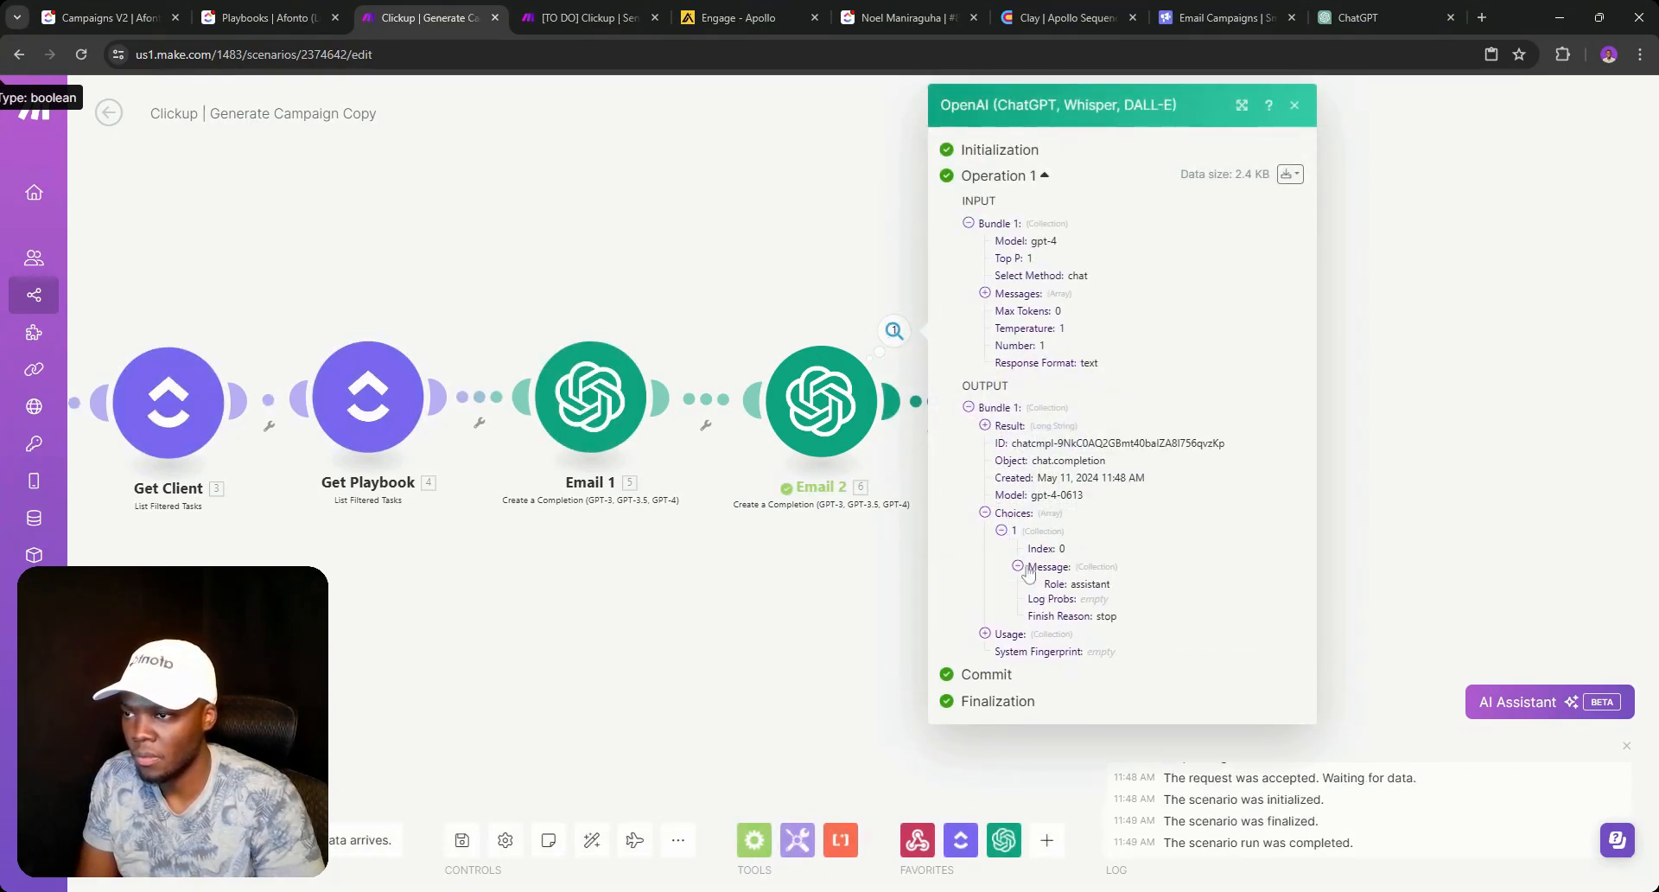
click(1034, 602)
scroll(1122, 549, down, 3)
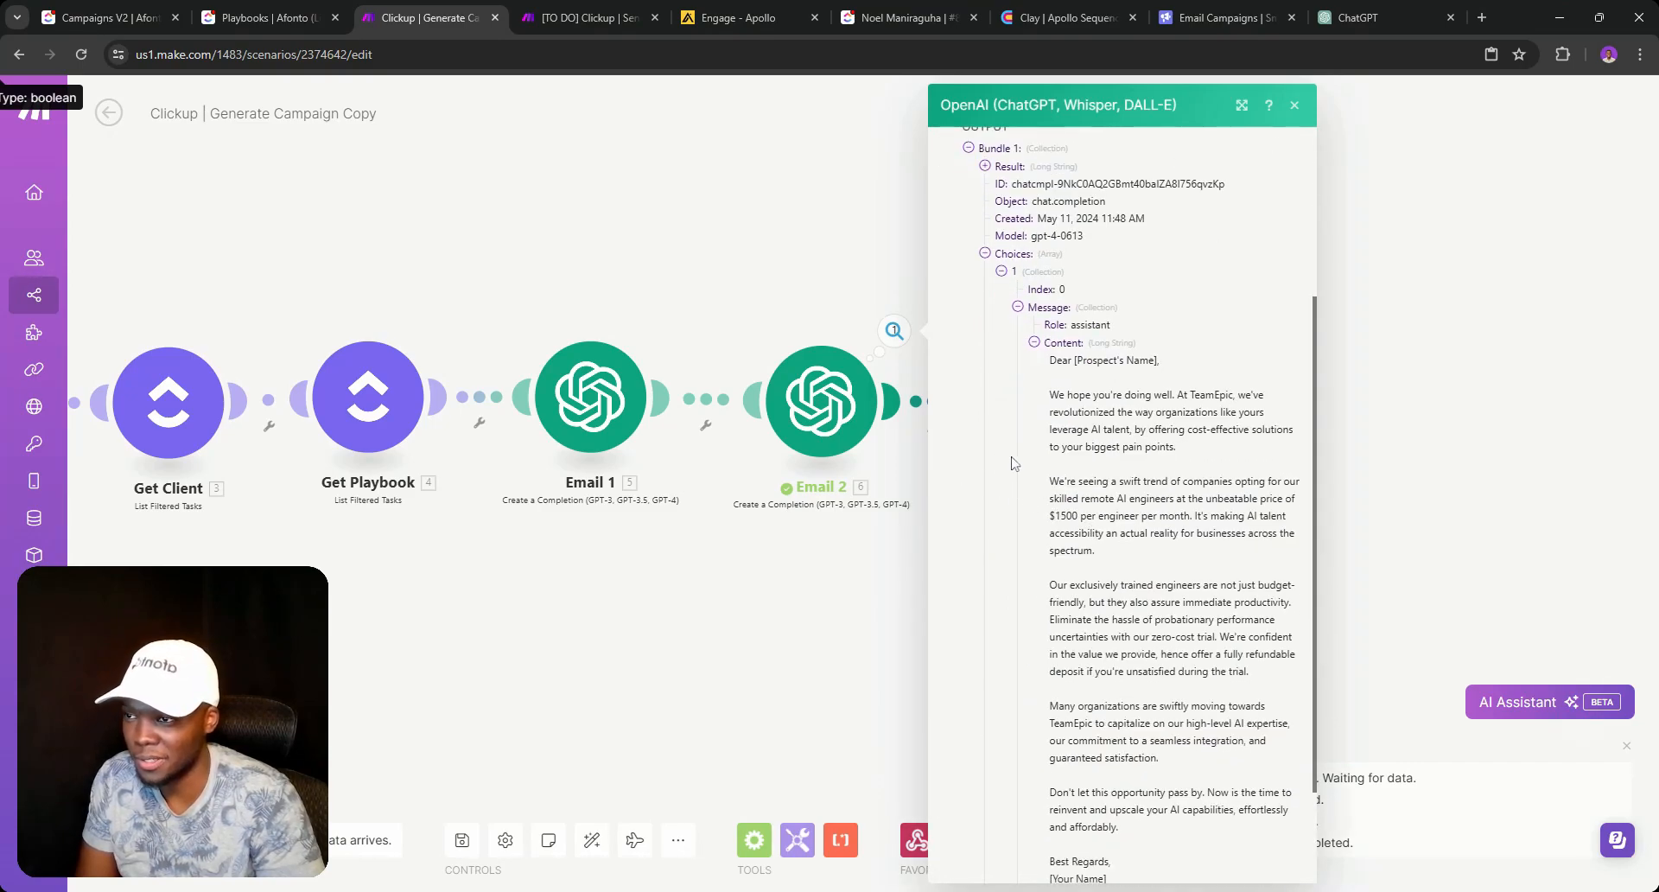
Expand the Email 2 input message and compare the full prompt sent to the model with the generated email.
scroll(1047, 483, up, 3)
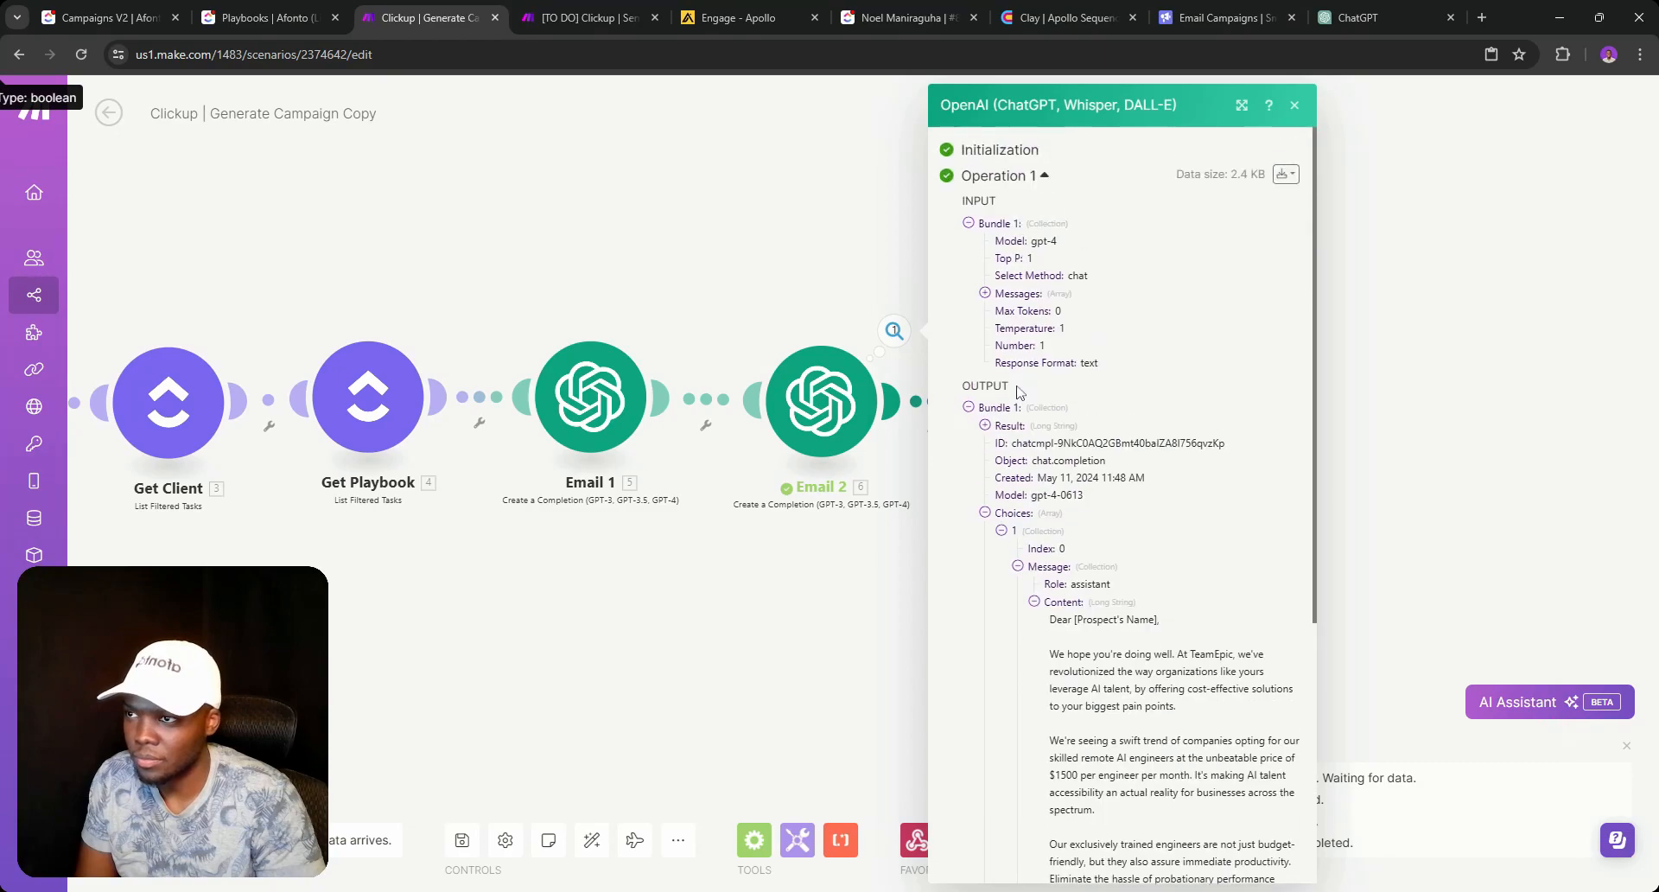
click(984, 293)
click(1001, 310)
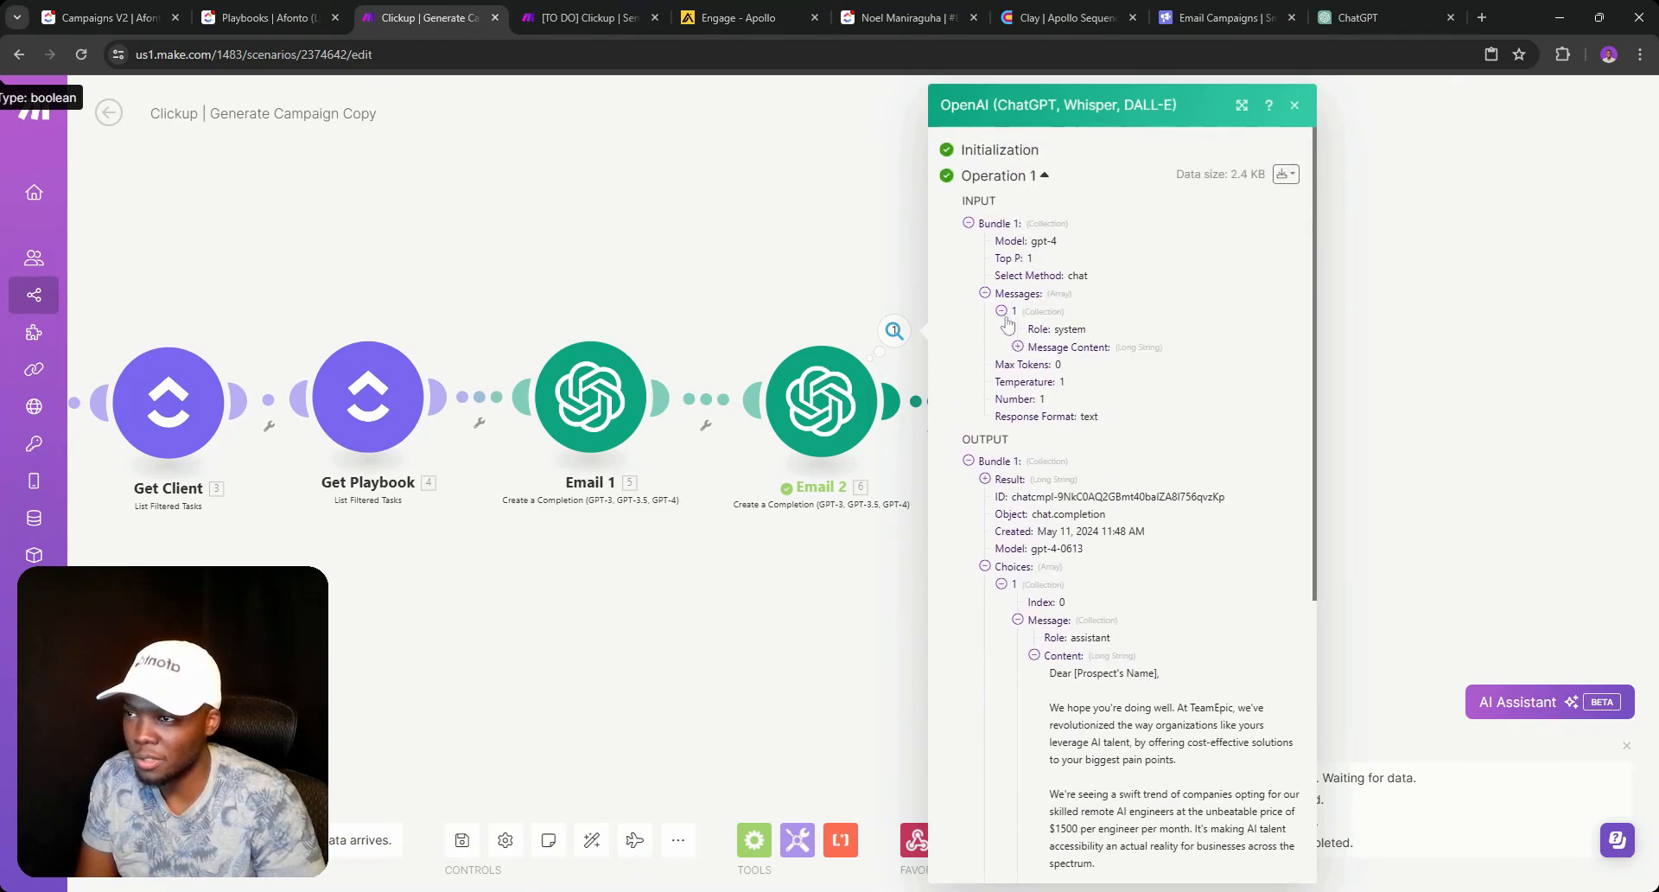
click(1017, 347)
scroll(1070, 384, down, 4)
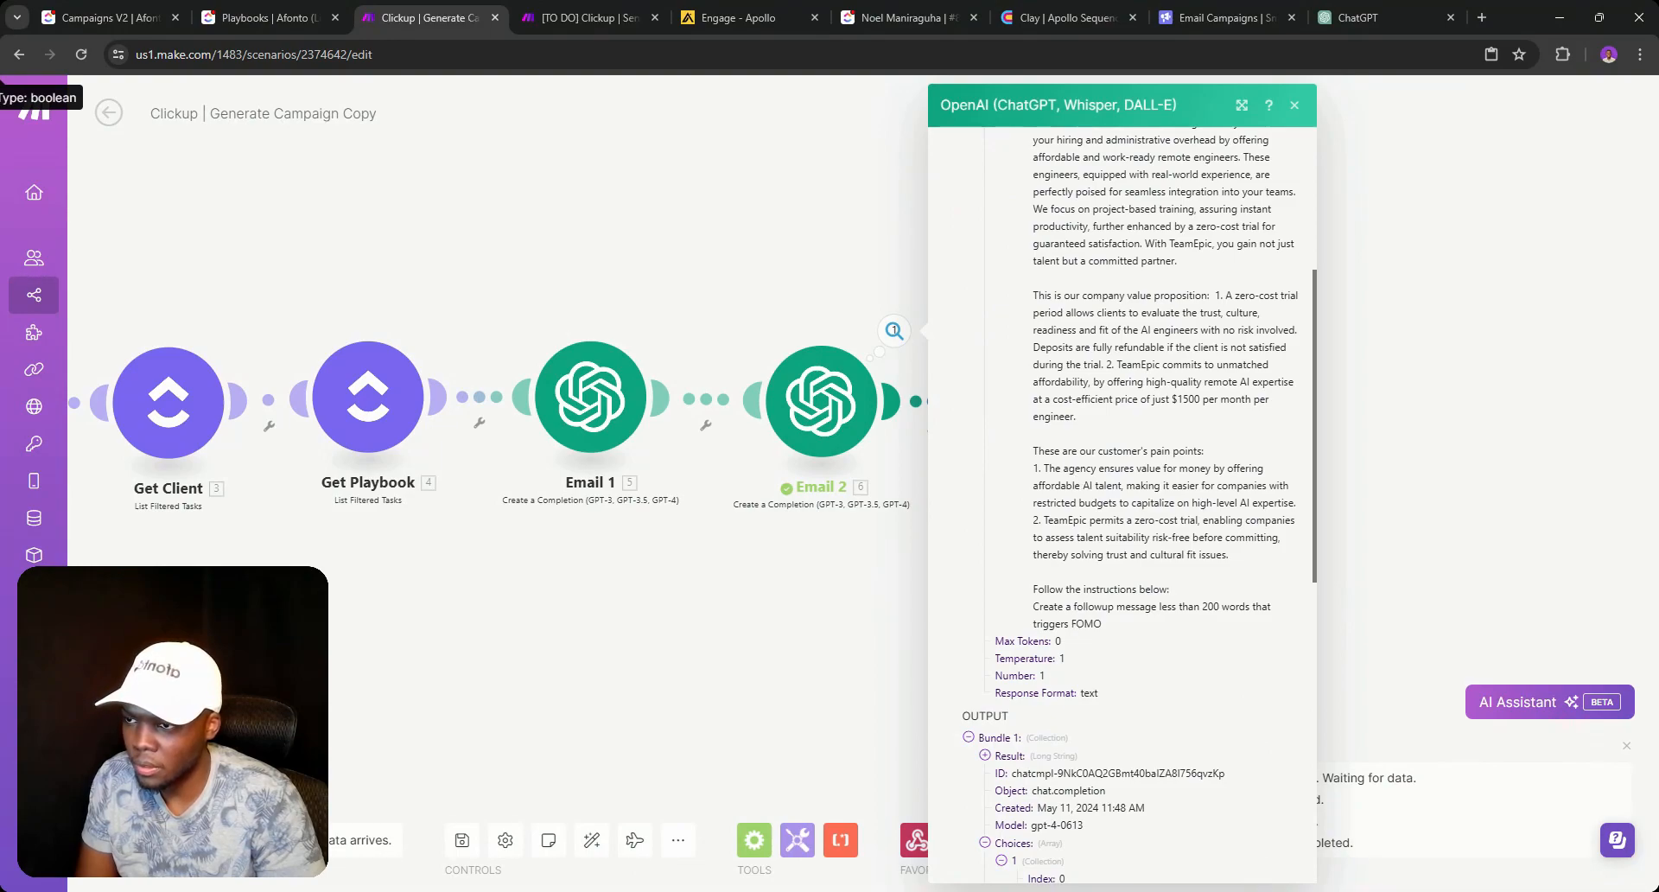
scroll(1121, 501, up, 3)
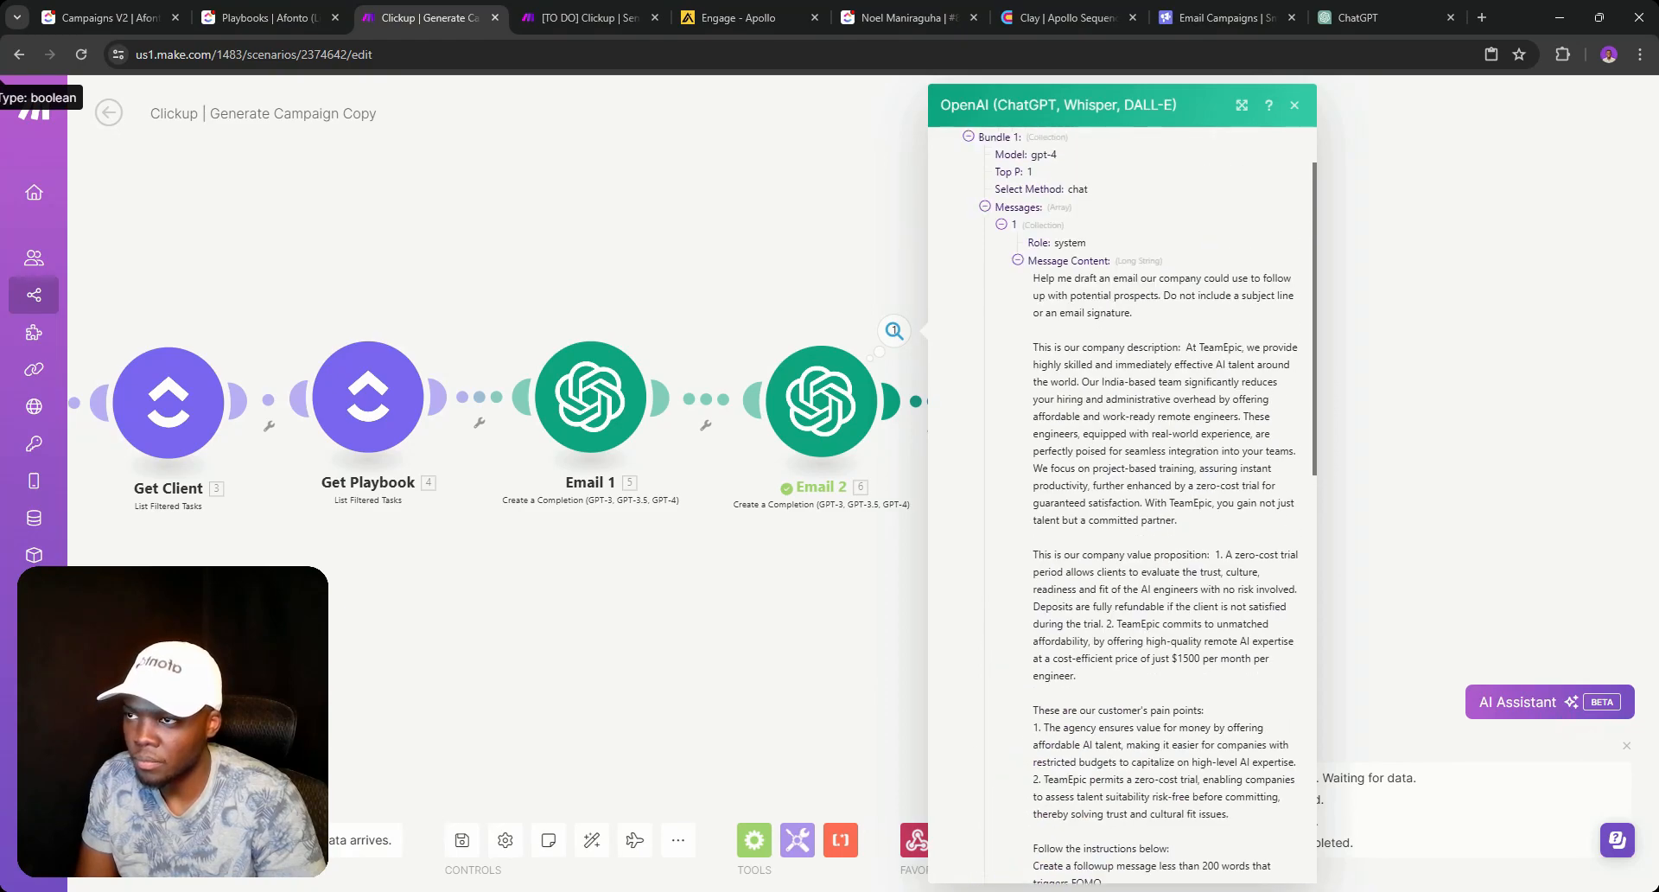
scroll(1078, 469, down, 5)
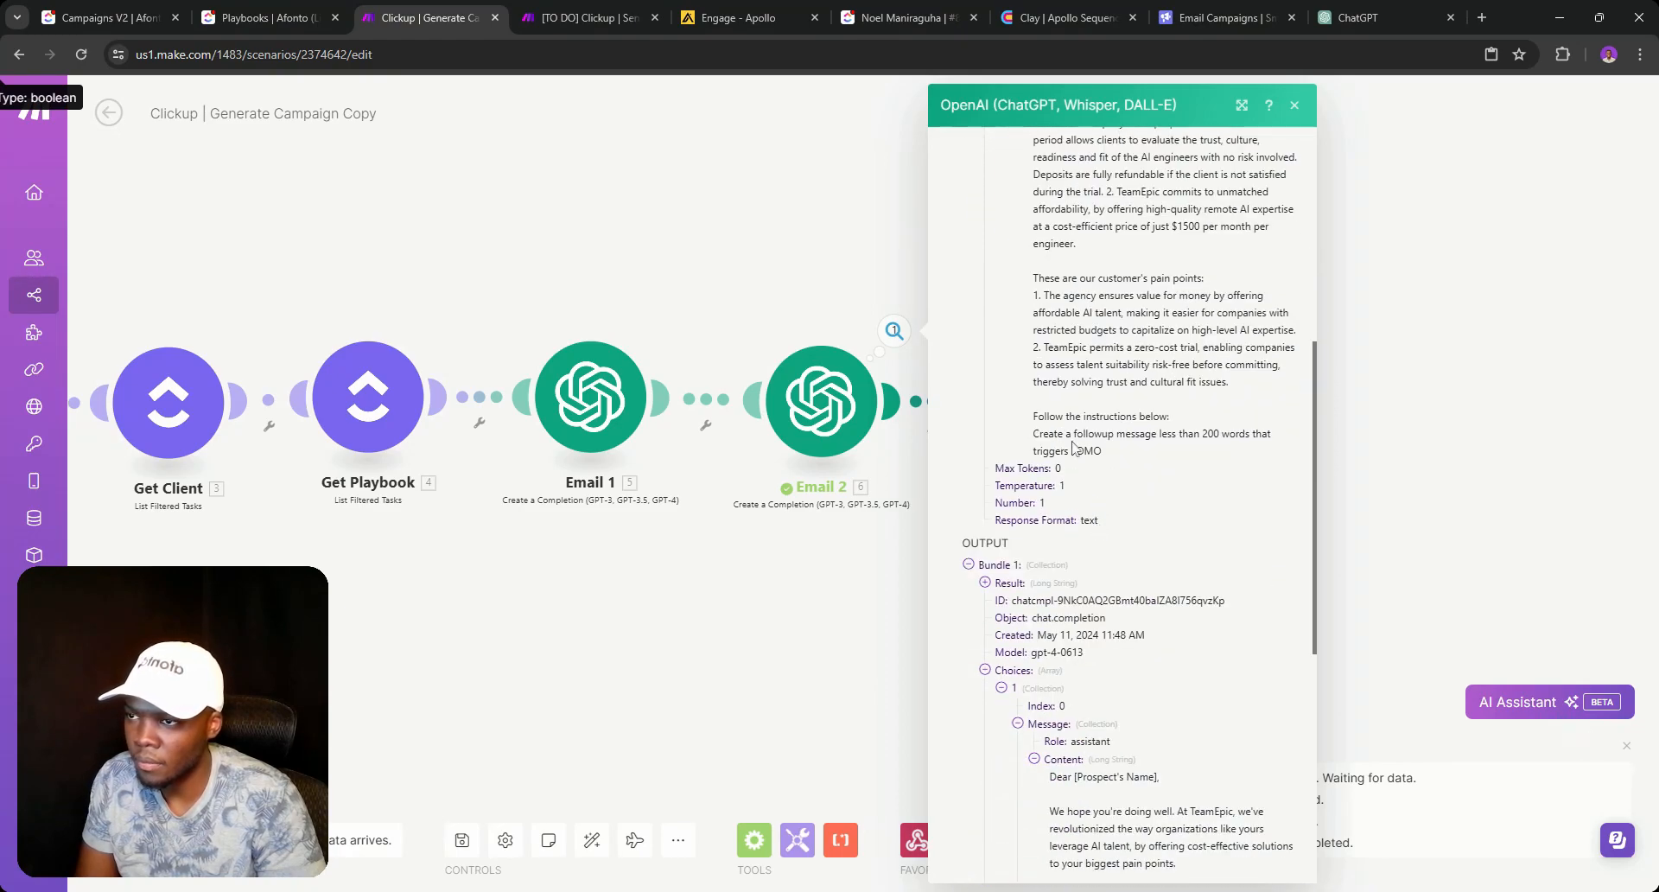
scroll(1091, 473, down, 3)
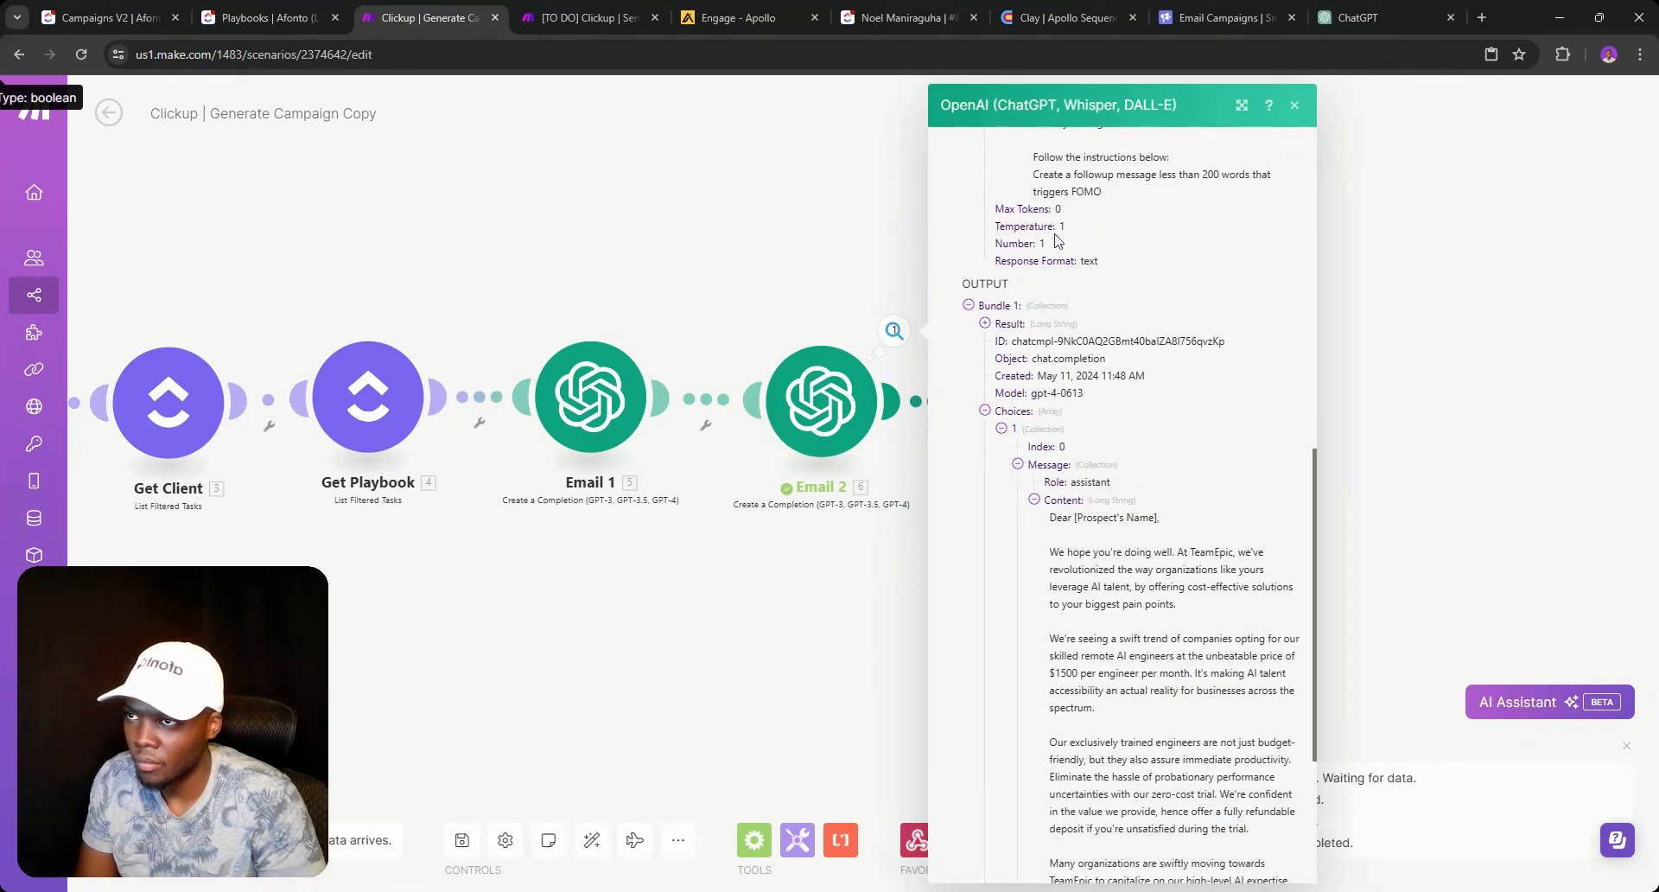
scroll(1041, 324, up, 3)
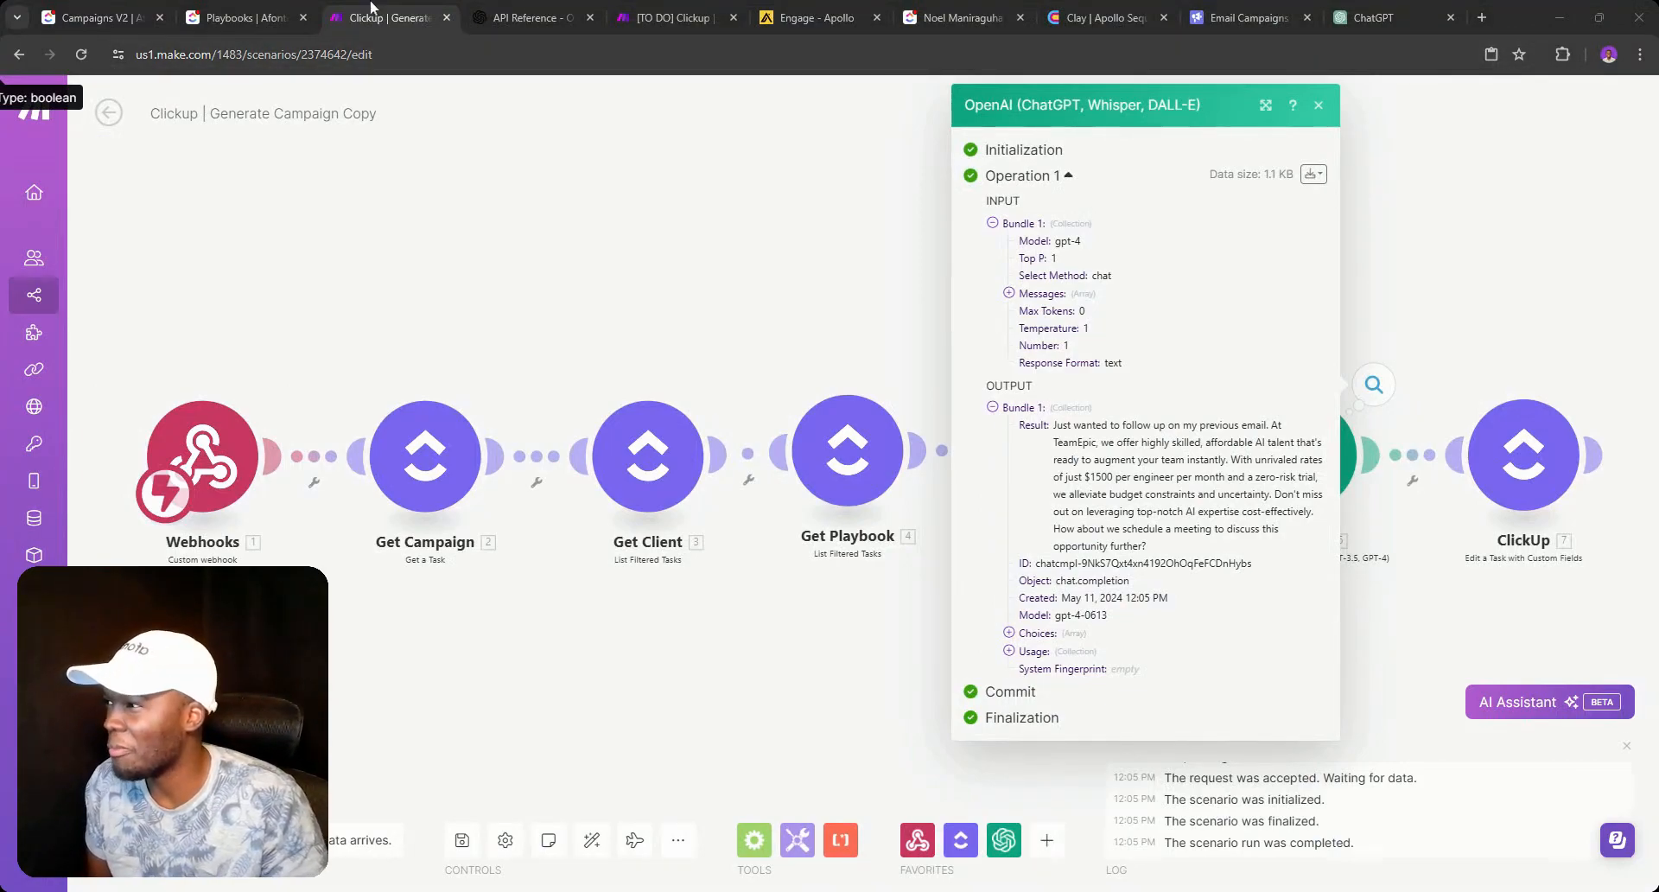
Review Apollo Sequence's Email 2 playbook in ClickUp and compare it with the Email 2 output in Make.
click(259, 17)
click(968, 380)
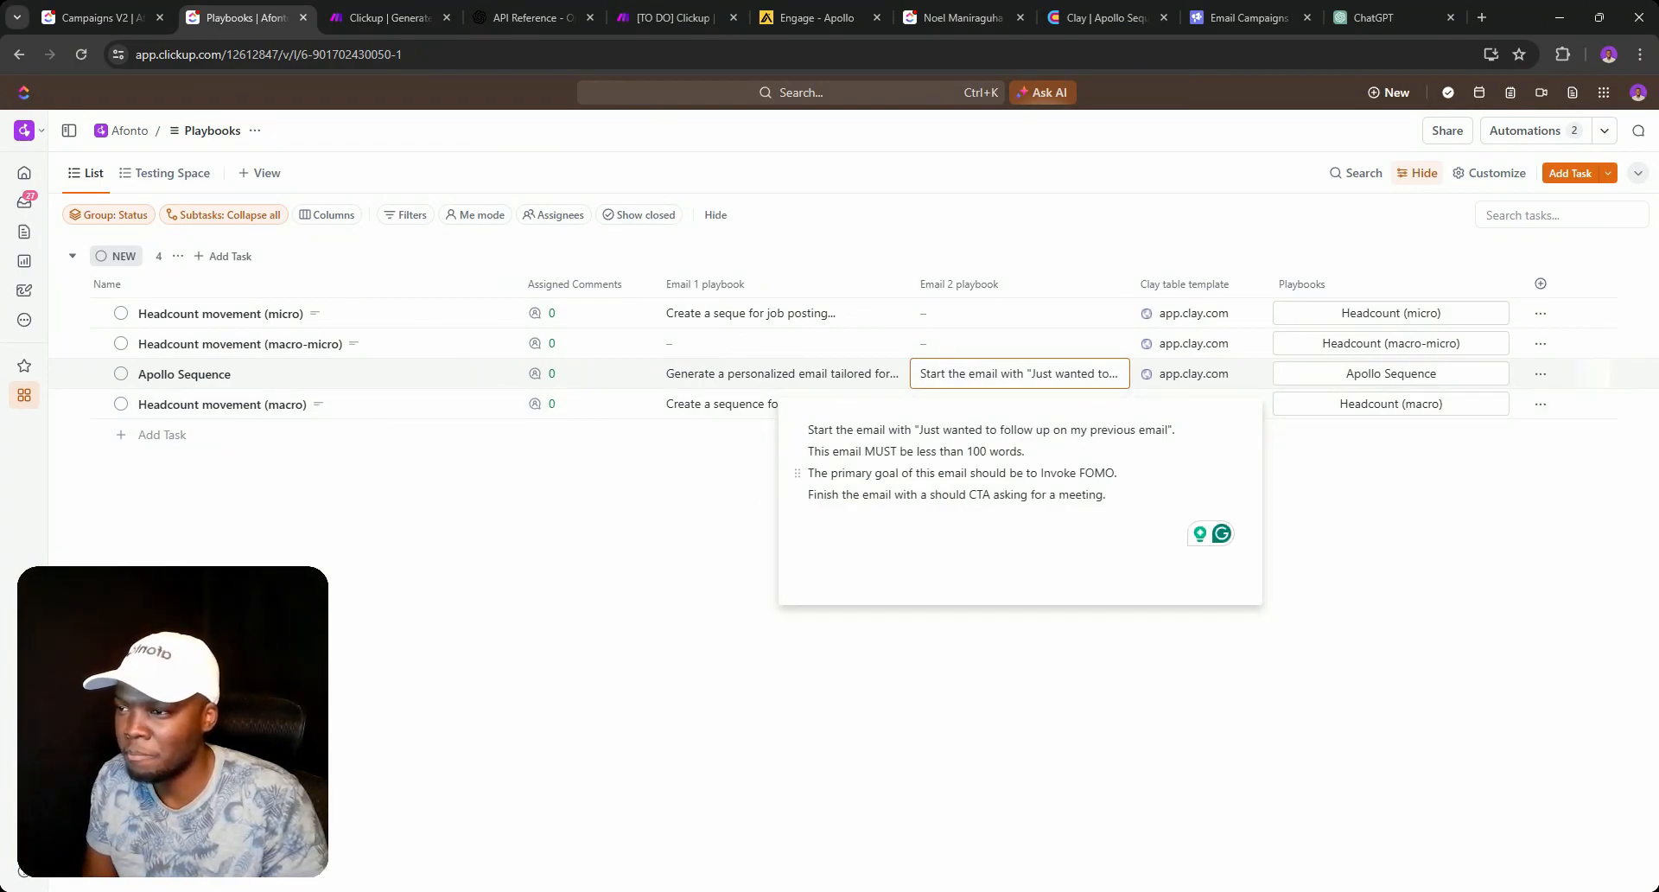
click(388, 17)
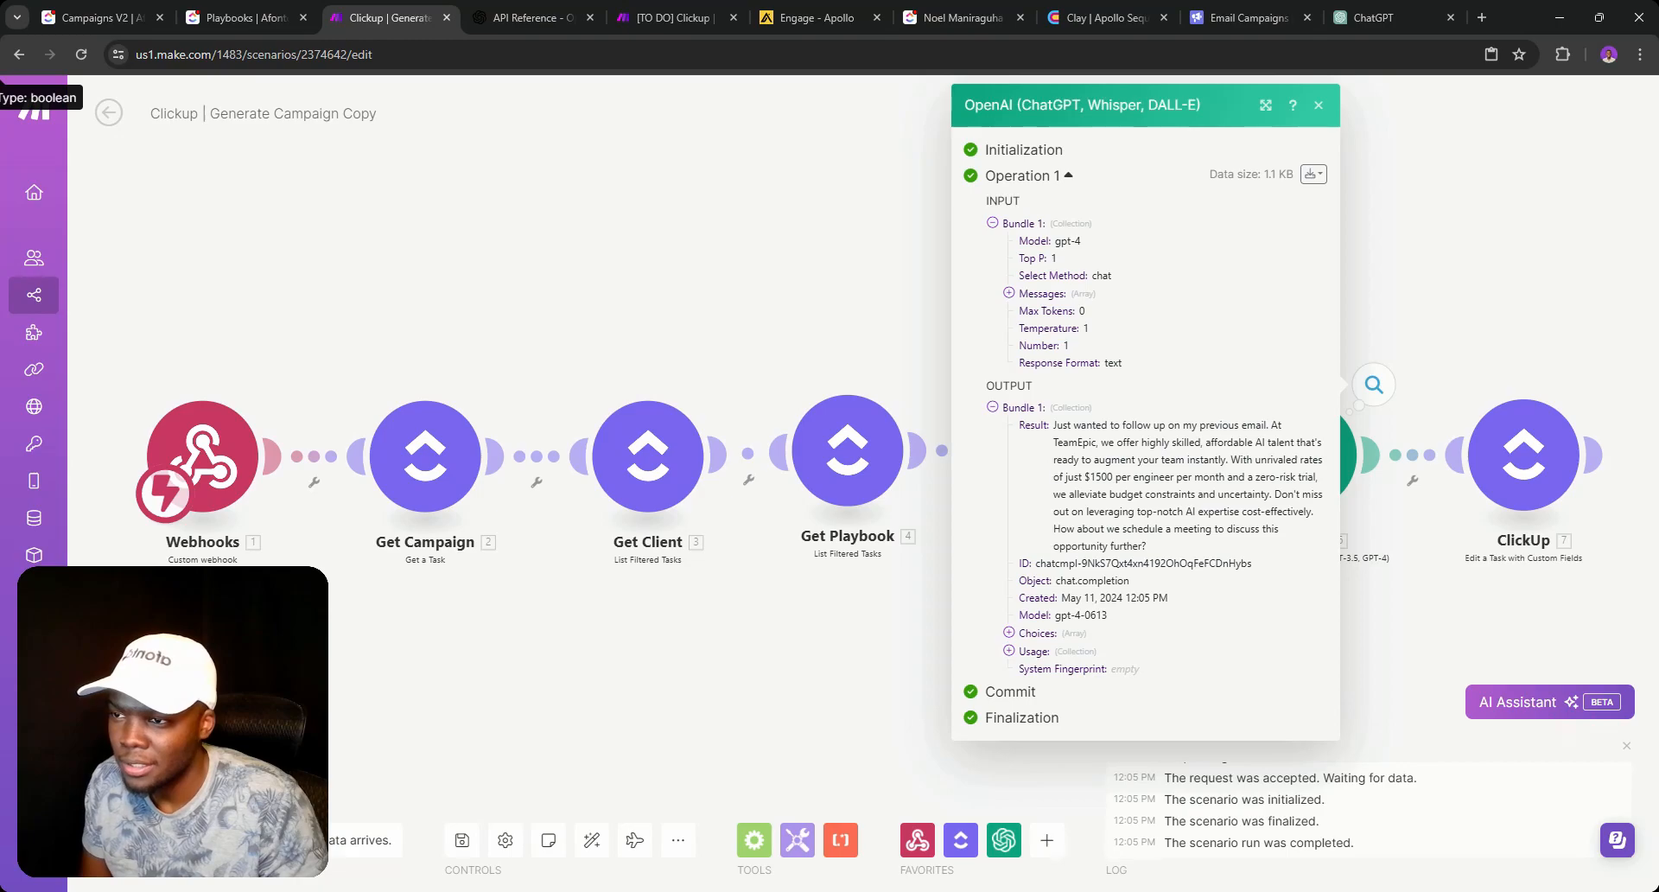
In ClickUp, lower the word limit in Apollo Sequence's Email 2 playbook and select the whole prompt for copying.
click(235, 12)
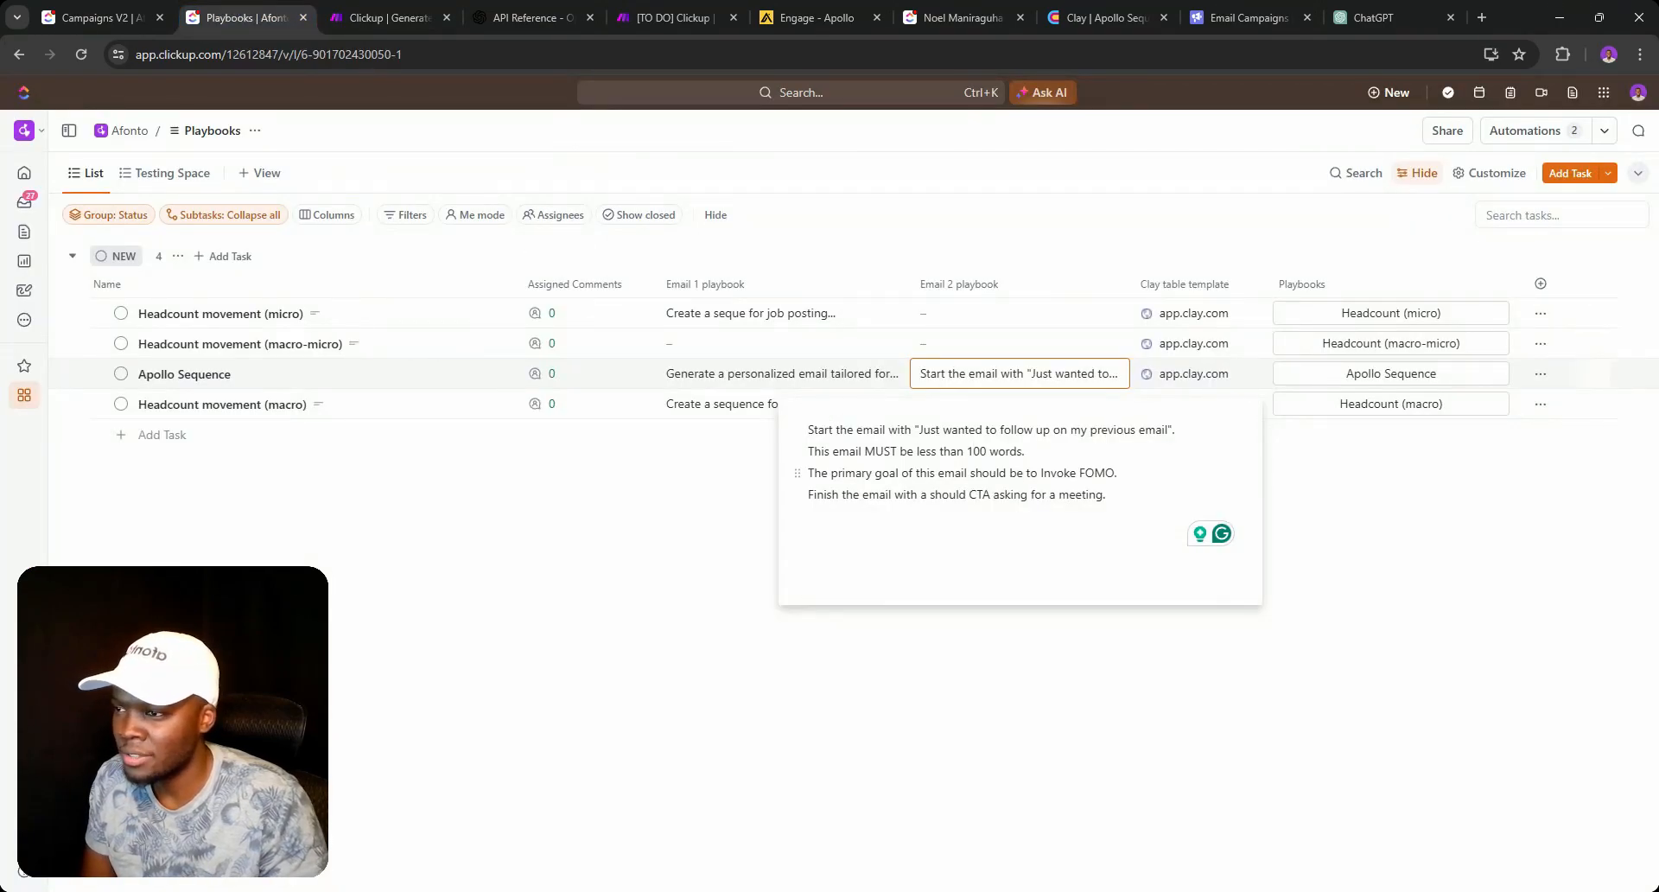
key(BackSpace)
key(BackSpace)
text(8)
drag(1115, 497, 806, 429)
In Make, rerun only the Email 2 module with TeamEpic's overview, value prop and pain points, pasting the revised prompt as the Email 1 playbook value.
click(390, 12)
click(888, 317)
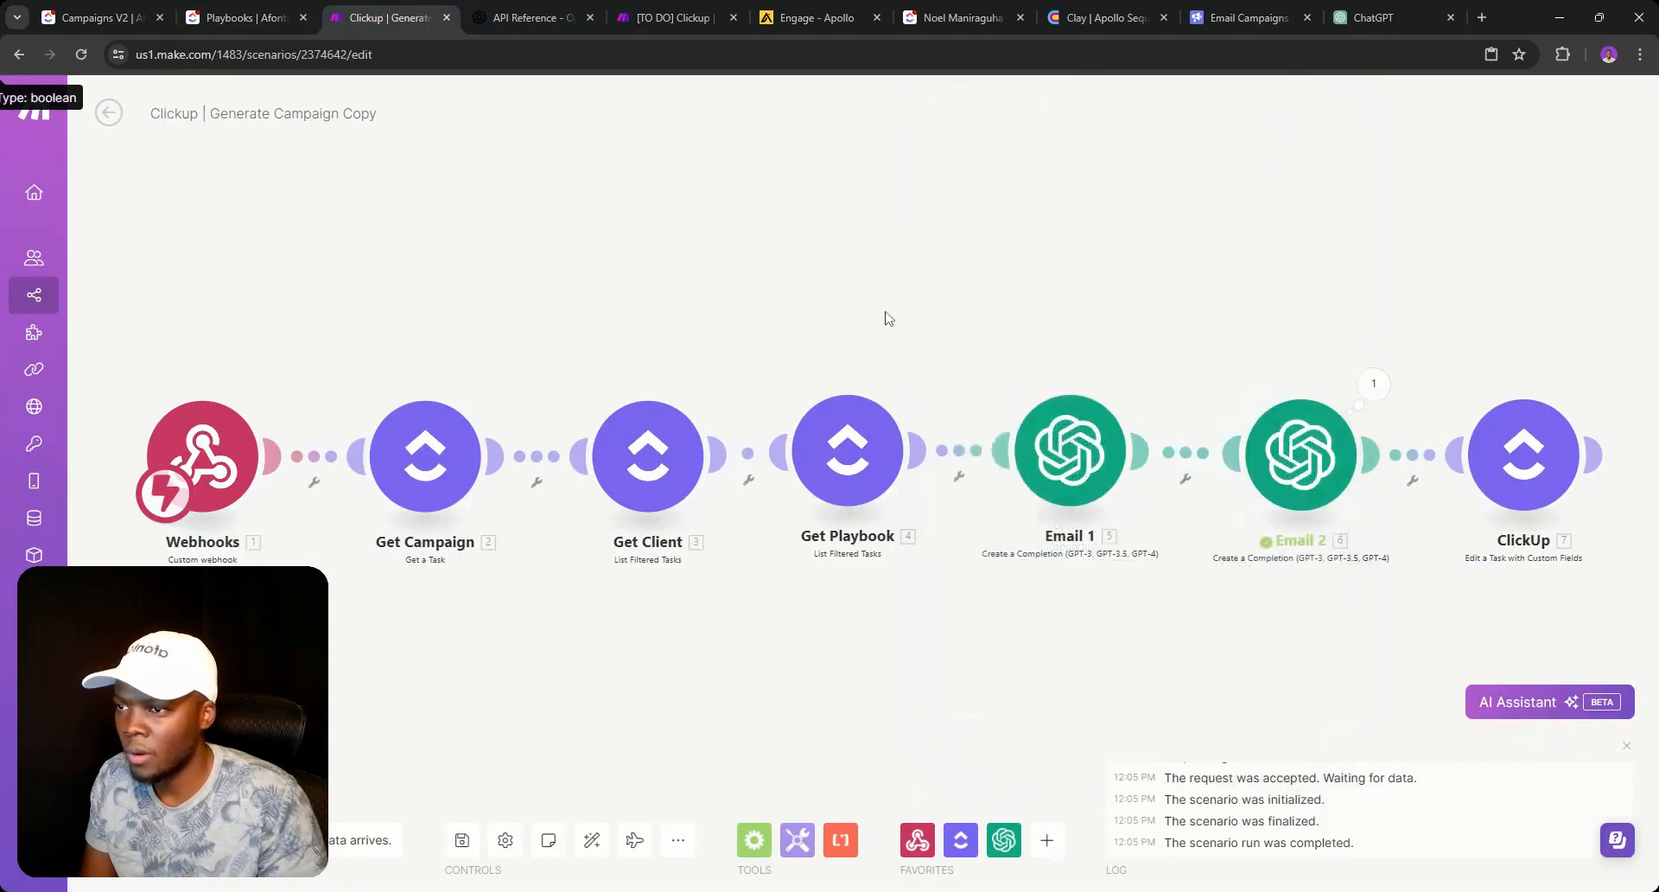
right_click(1315, 454)
click(1373, 492)
click(1094, 469)
key(ctrl+v)
key(Tab)
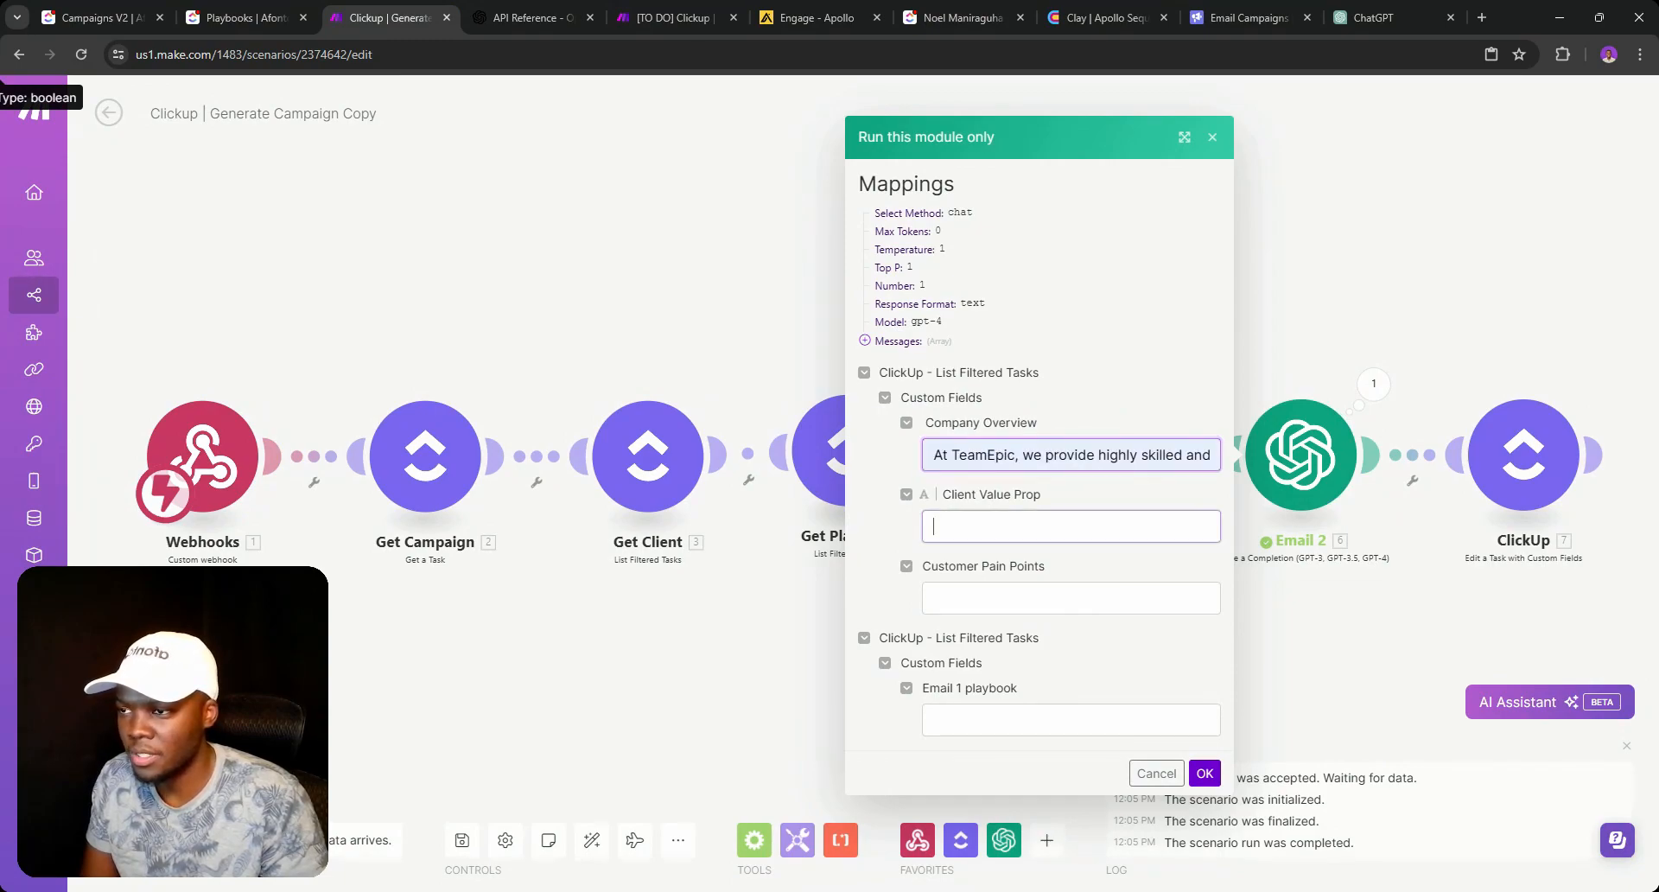
key(ctrl+v)
key(Tab)
key(ctrl+v)
key(Tab)
key(ctrl+v)
click(1205, 775)
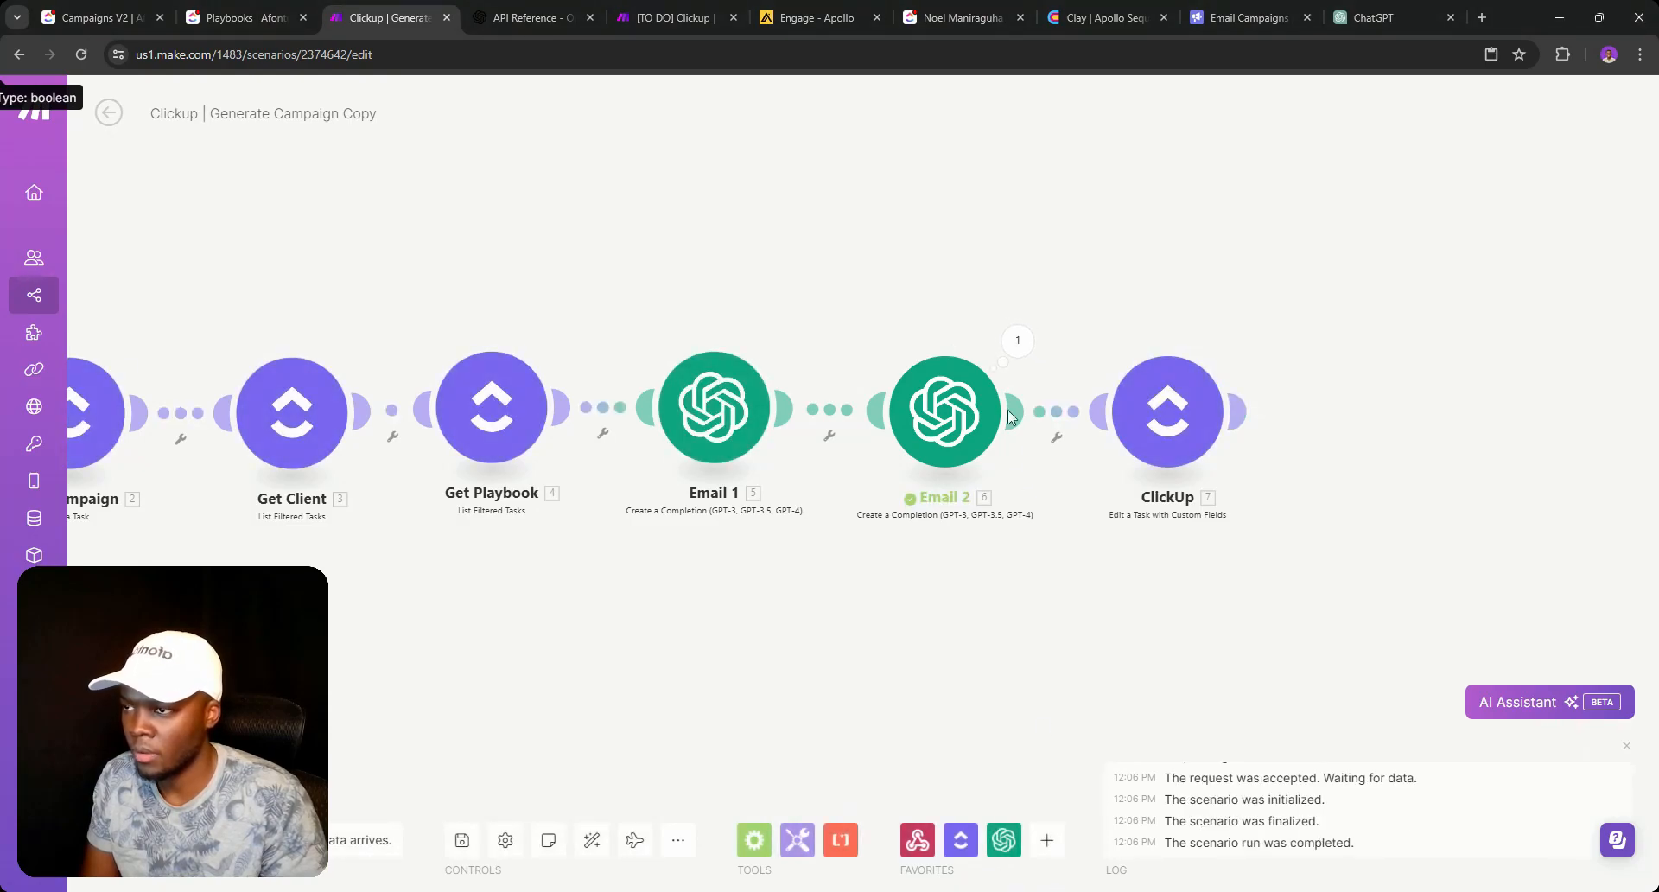
Read the new Email 2 result and compare it with the Day 4 follow-up email in Apollo.
click(1017, 340)
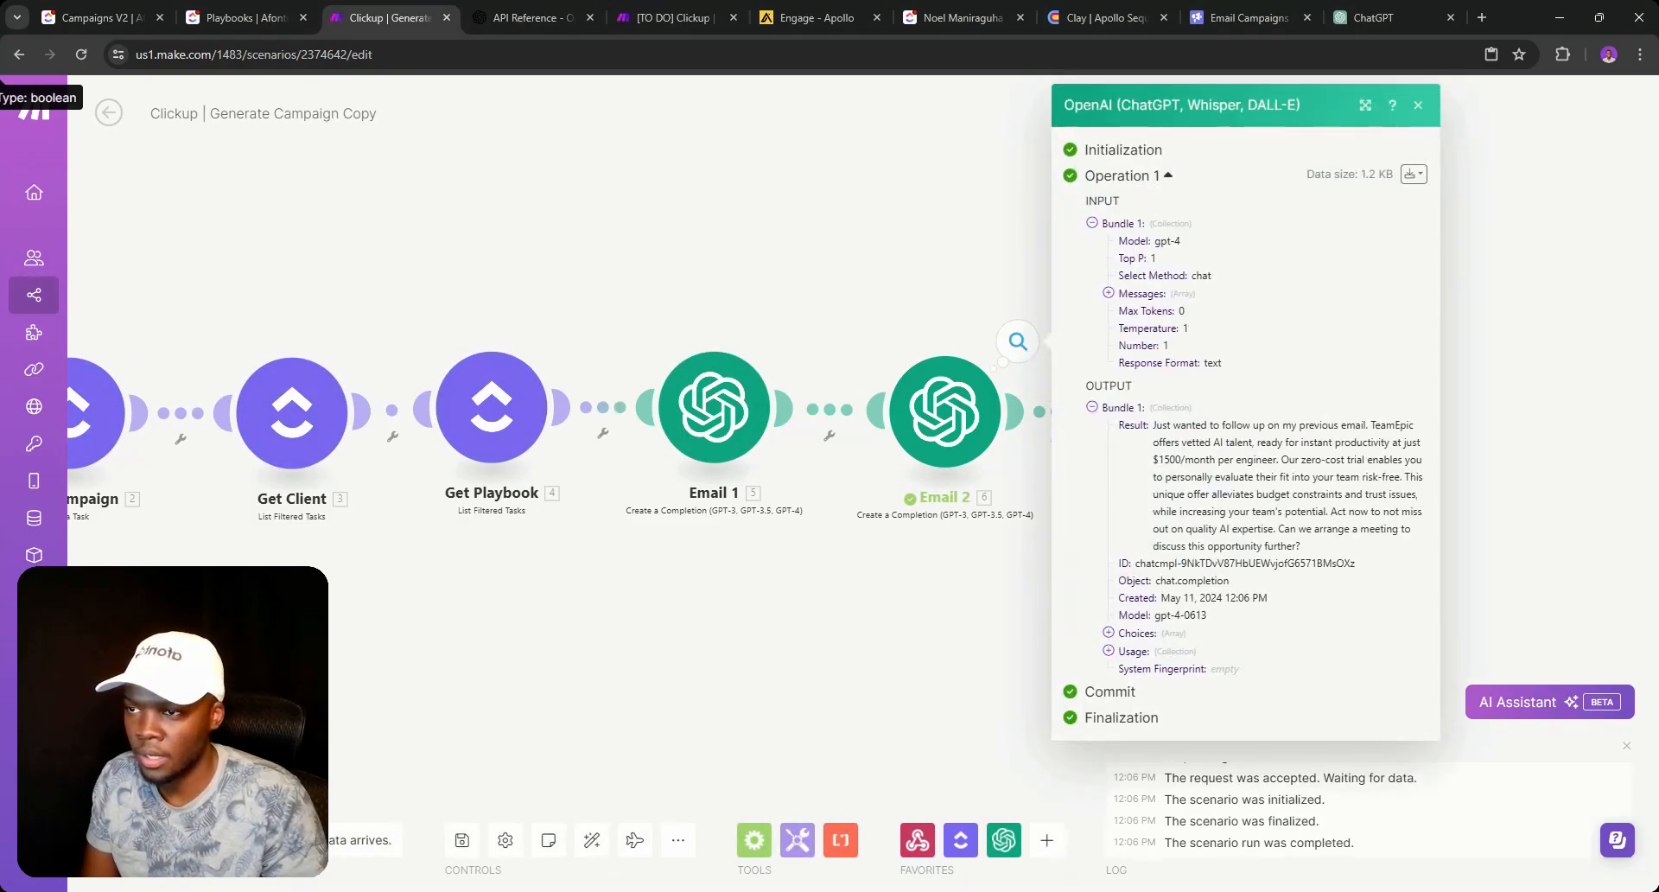
drag(1155, 424, 1344, 528)
click(1317, 545)
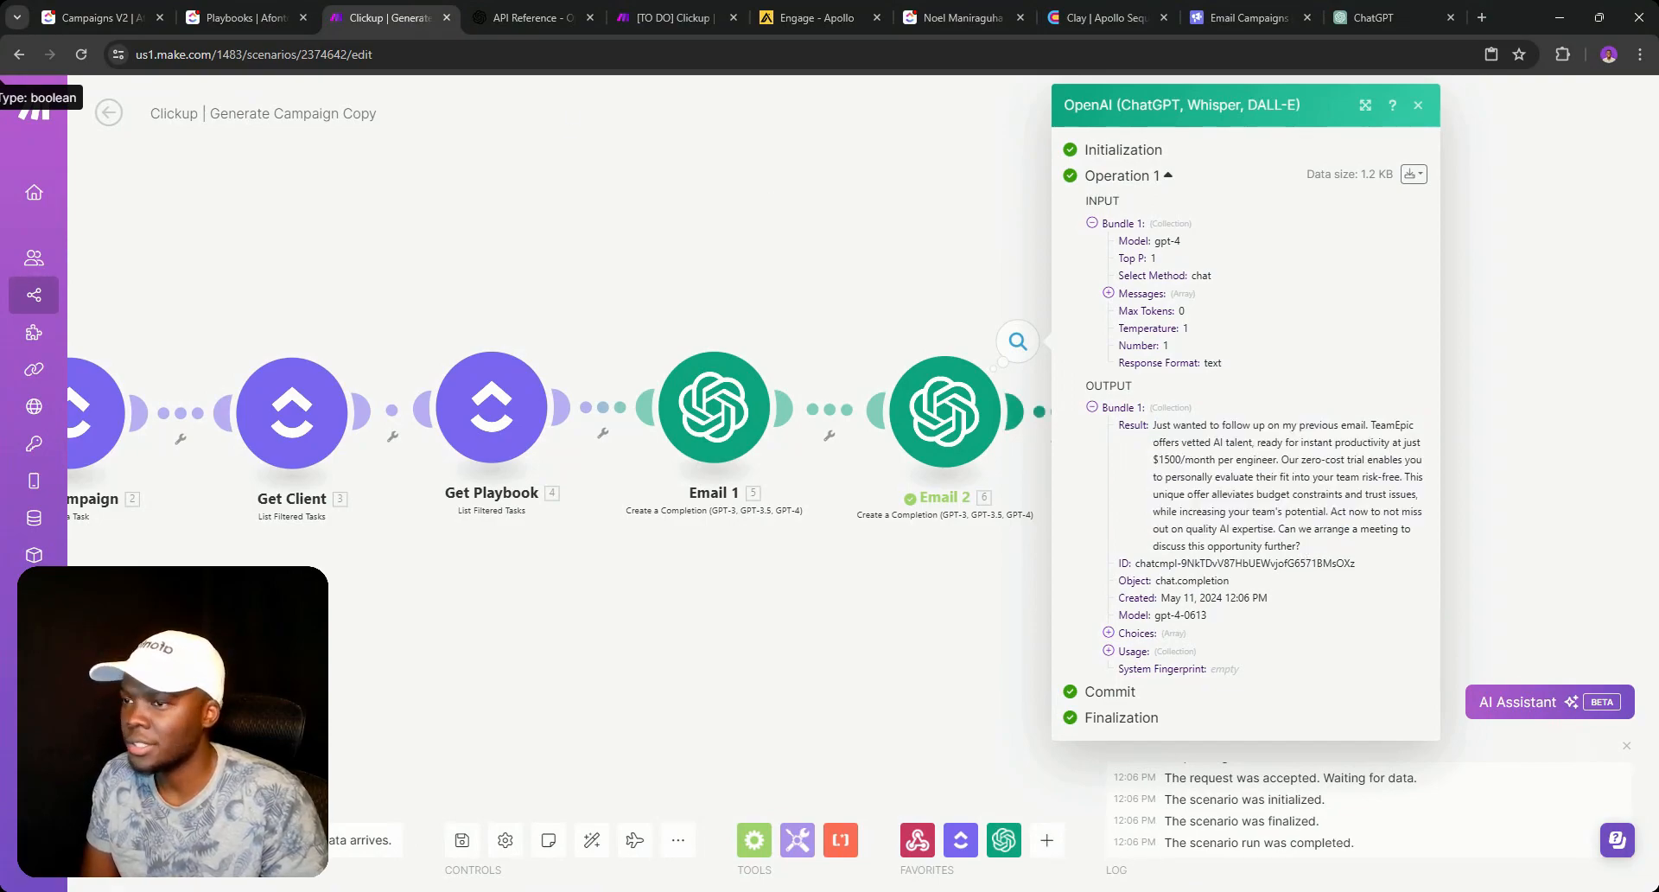
click(795, 16)
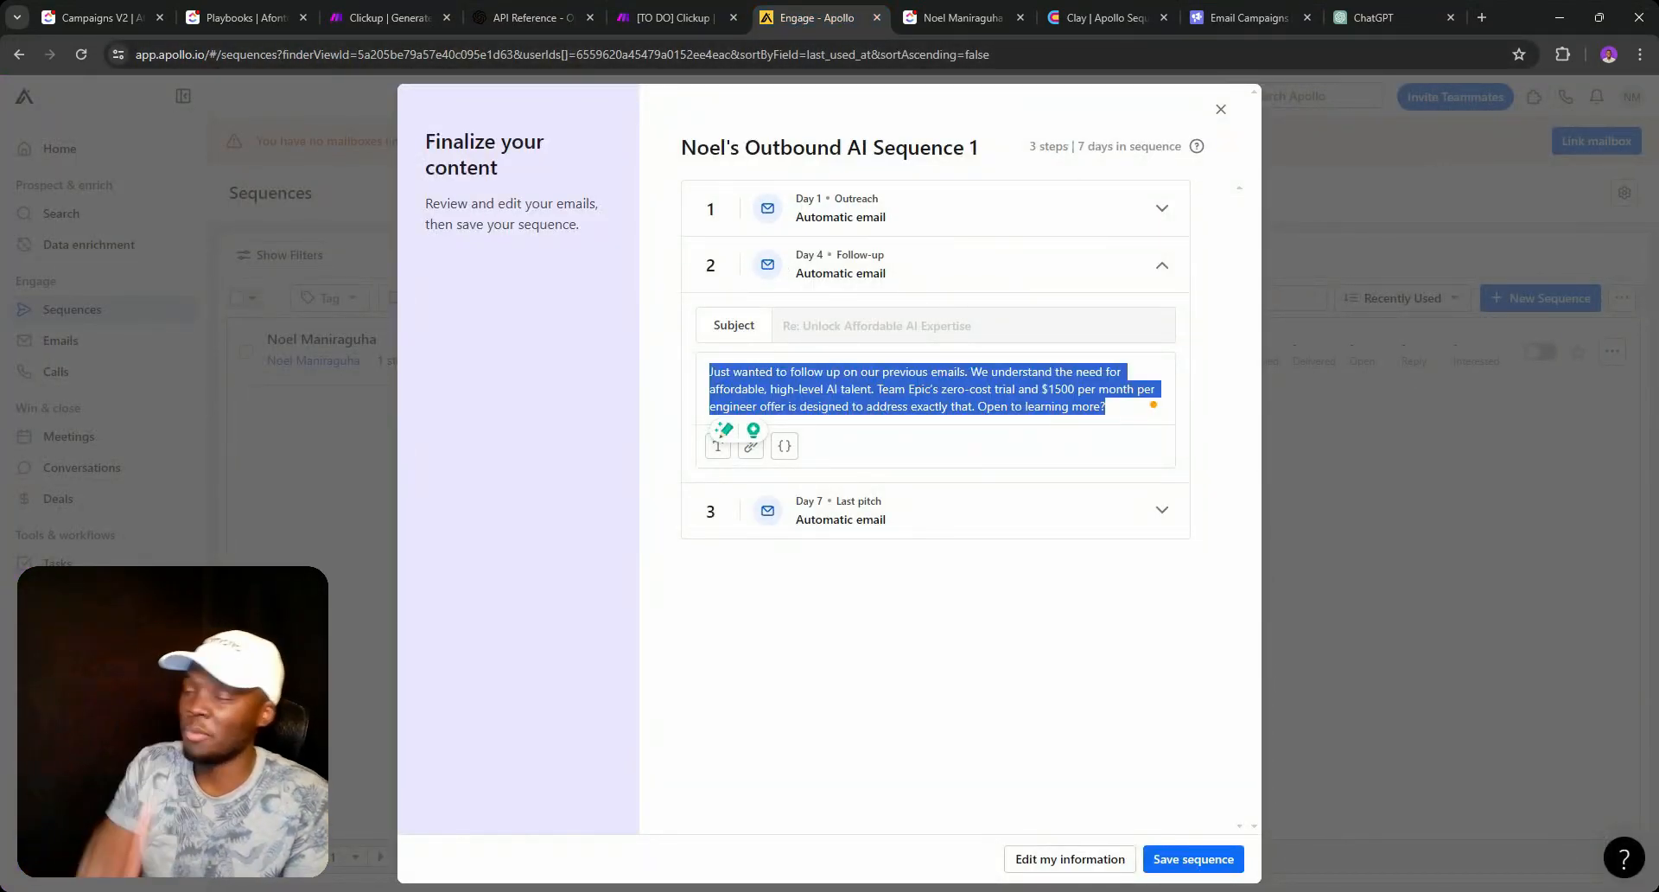
Switch to ChatGPT and start a new conversation.
click(1389, 11)
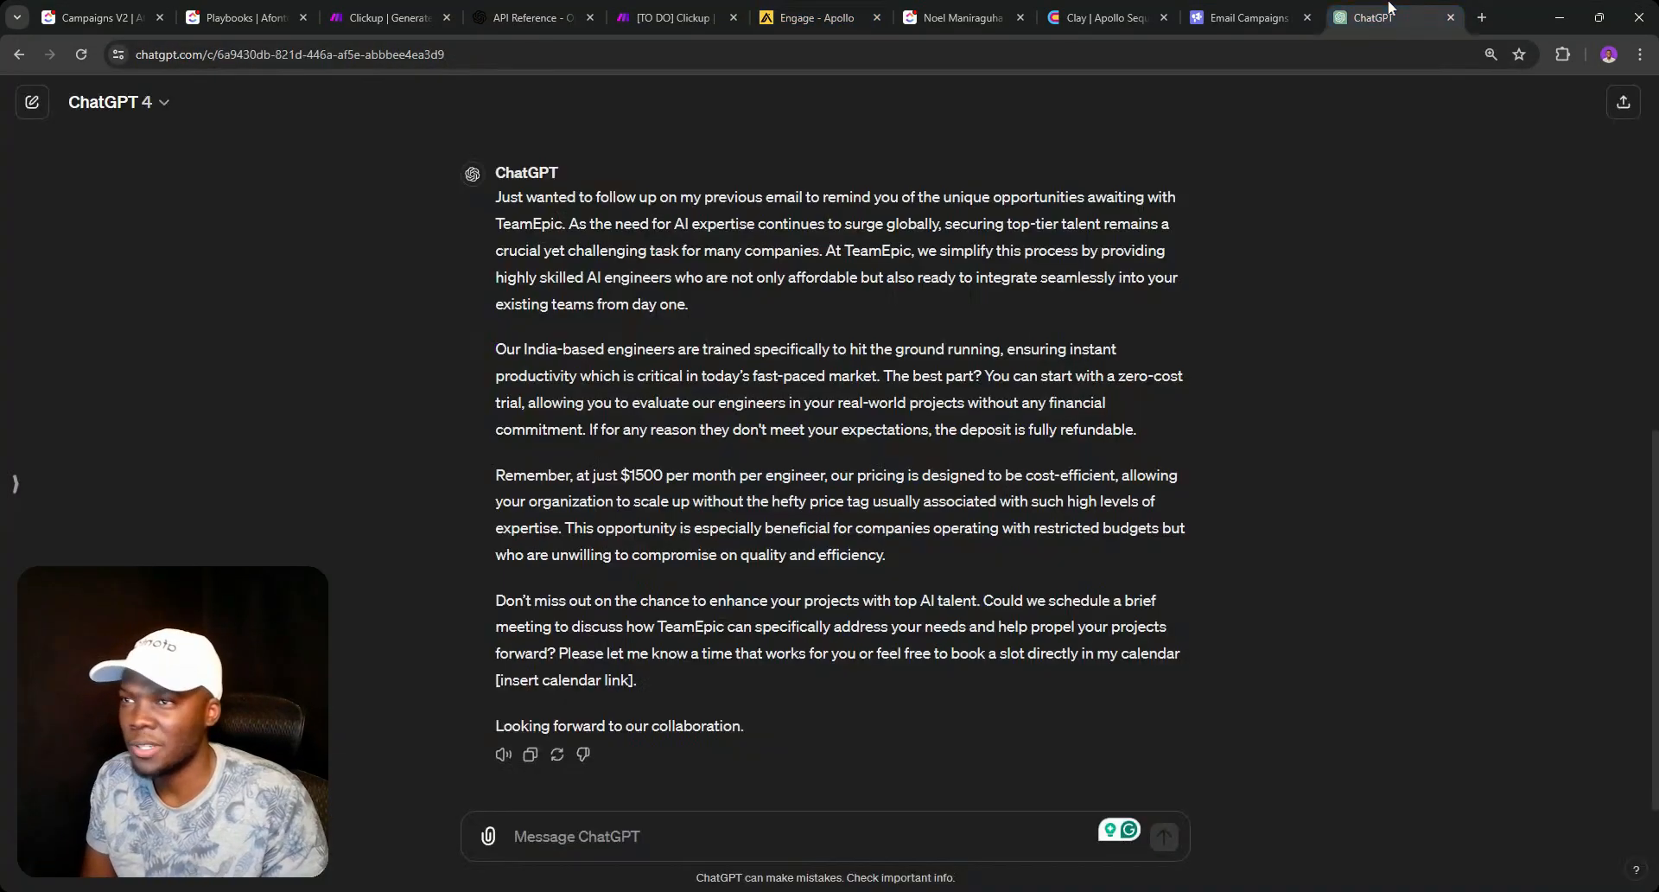
click(32, 102)
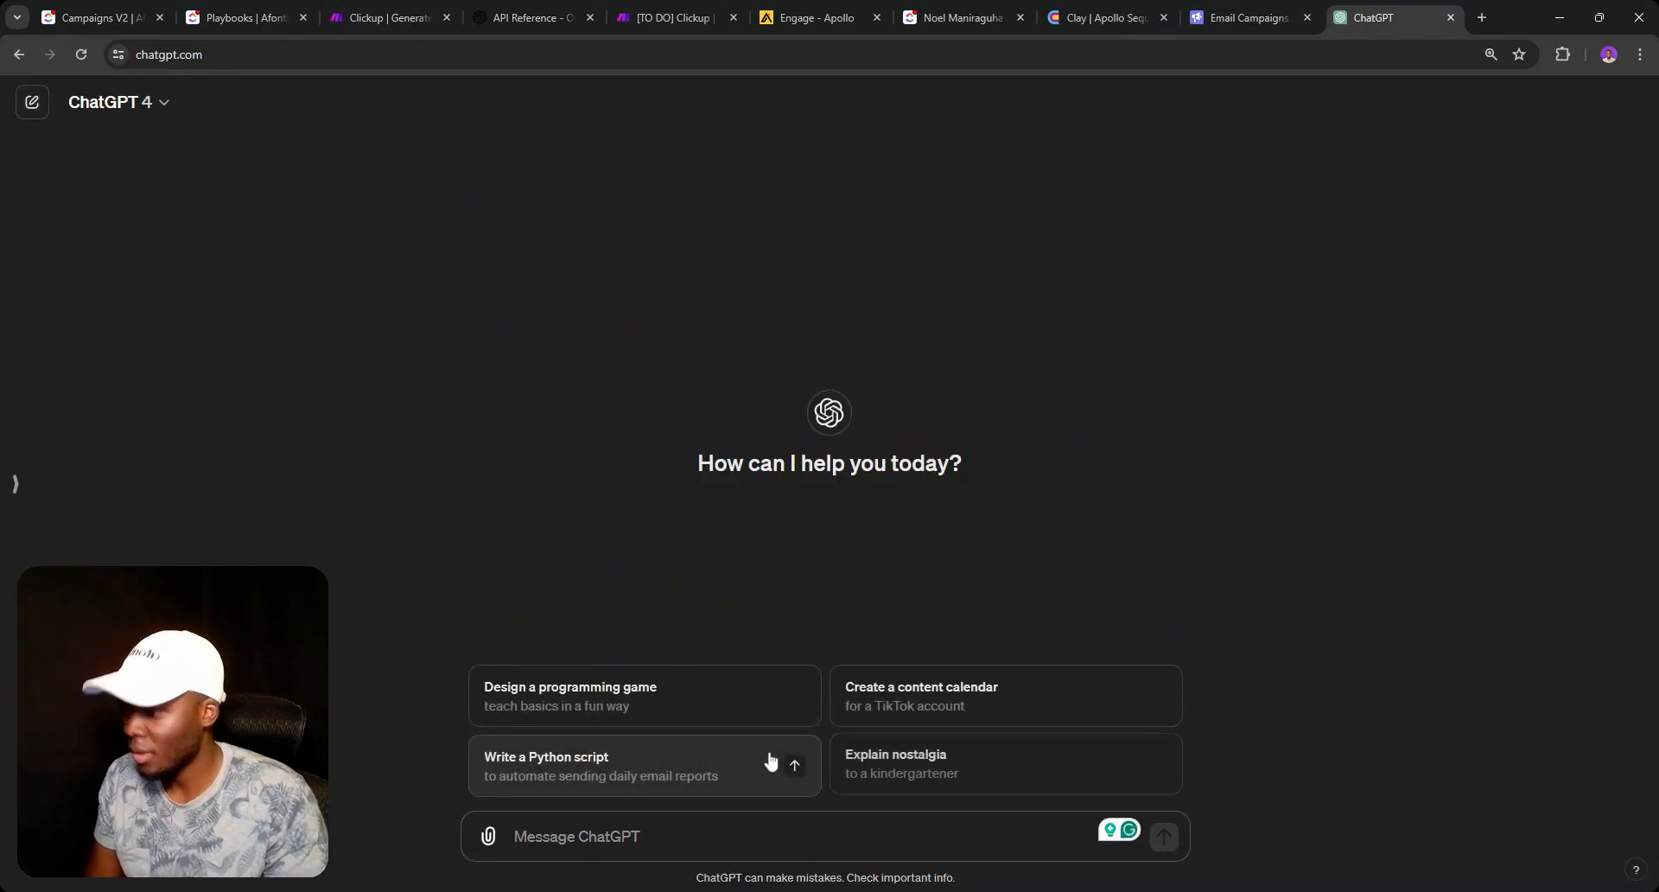
Ask ChatGPT "How many words is this?" followed by the follow-up email beginning "Just wanted to follow up on our previous emails".
text(How many words is this)
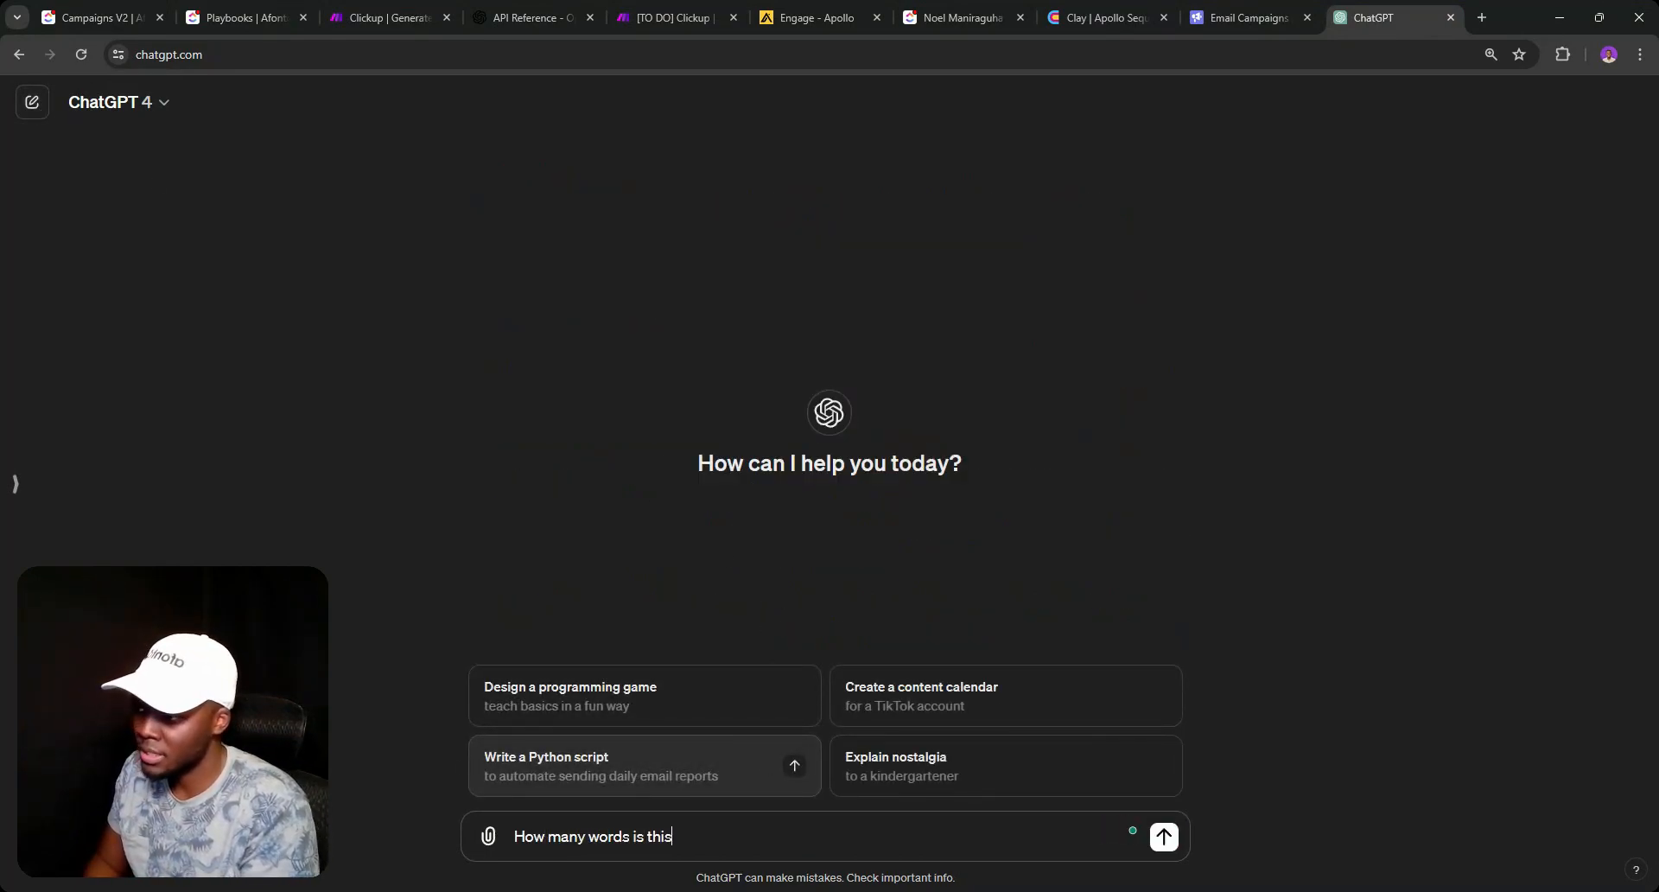
text(?)
text(Just wanted to follow up on our previous emails. We understand the need for affordable, high-level AI talent. Team Epic’s zero-cost trial and $1500 per month per engineer offer is designed to address exactly that. Open to learning more?)
key(Return)
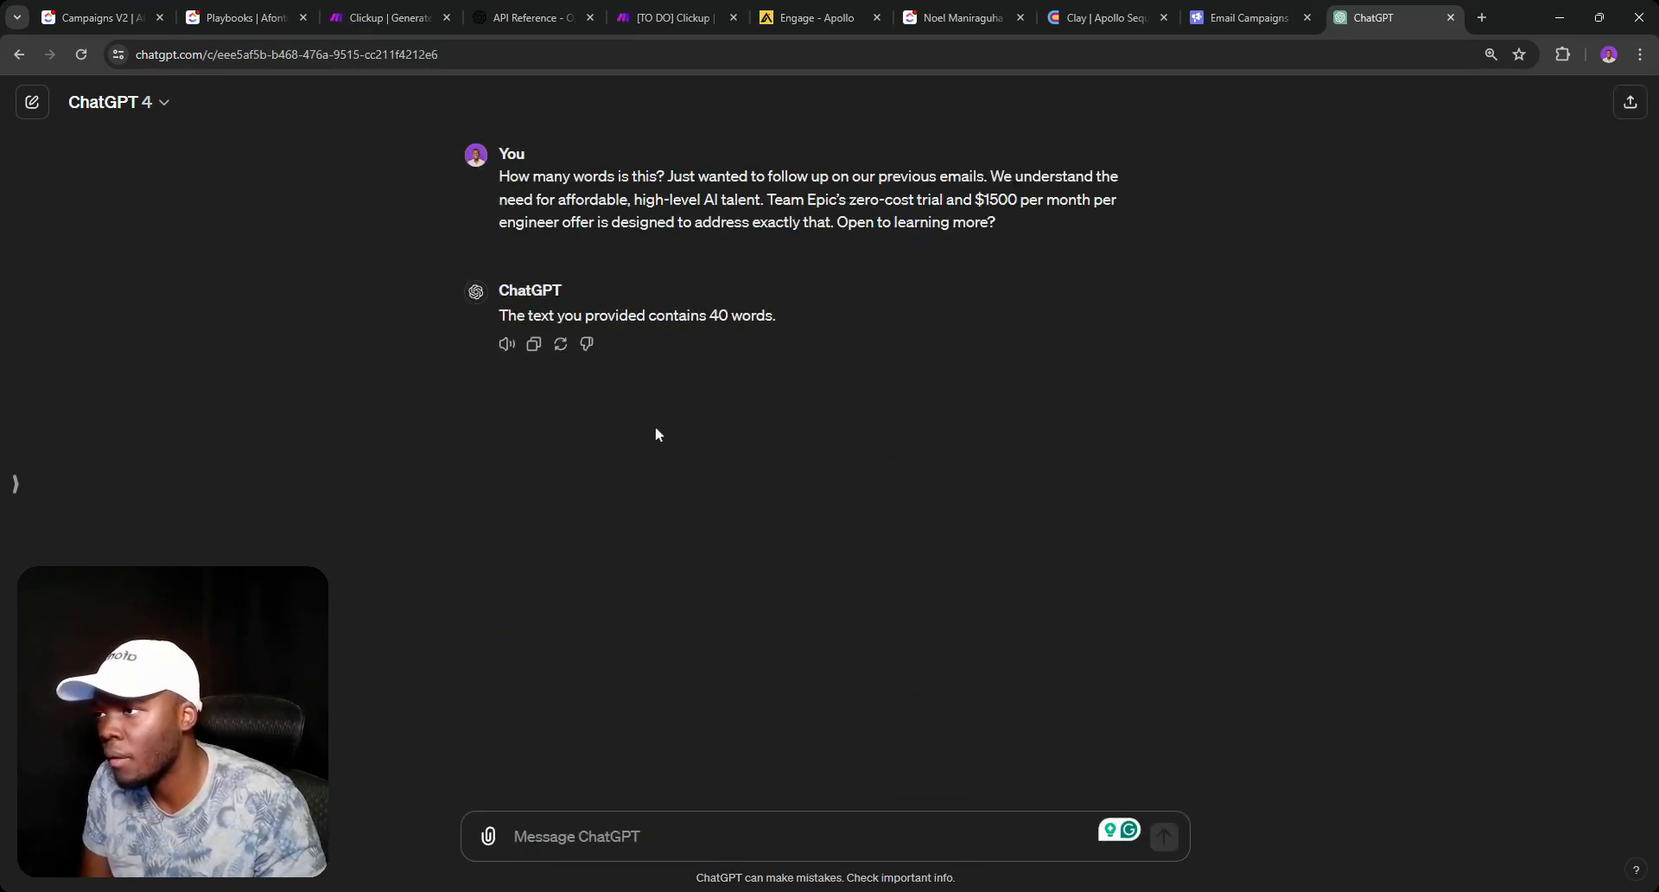
In ClickUp's Playbooks list, set the word limit in the Apollo Sequence's Email 2 playbook to less than 40 words.
click(97, 18)
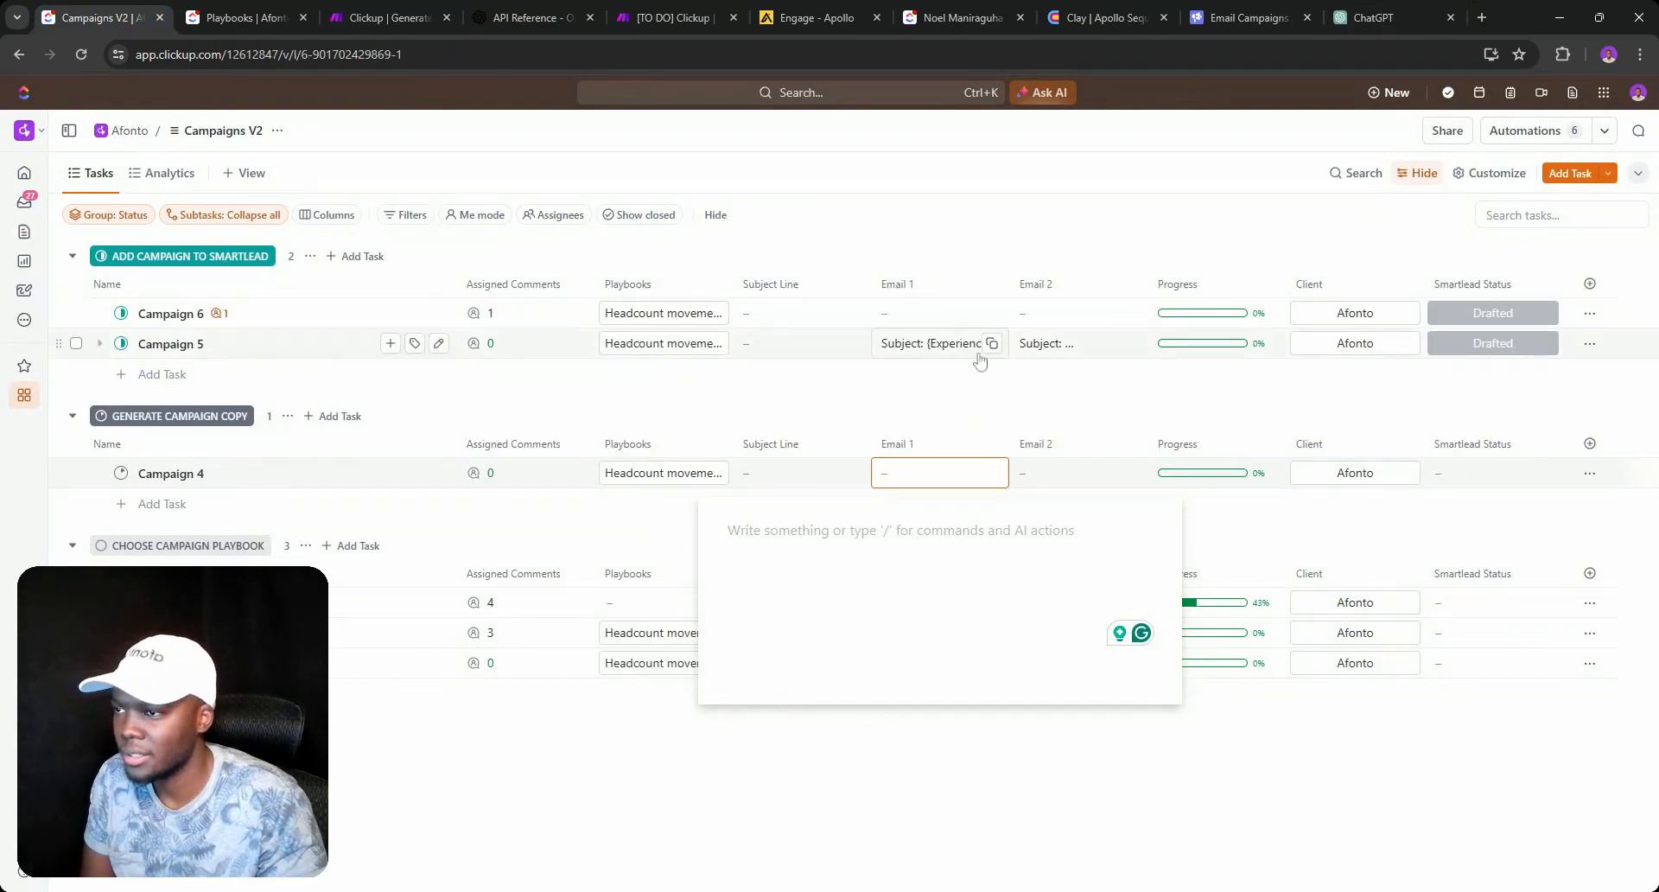
click(294, 12)
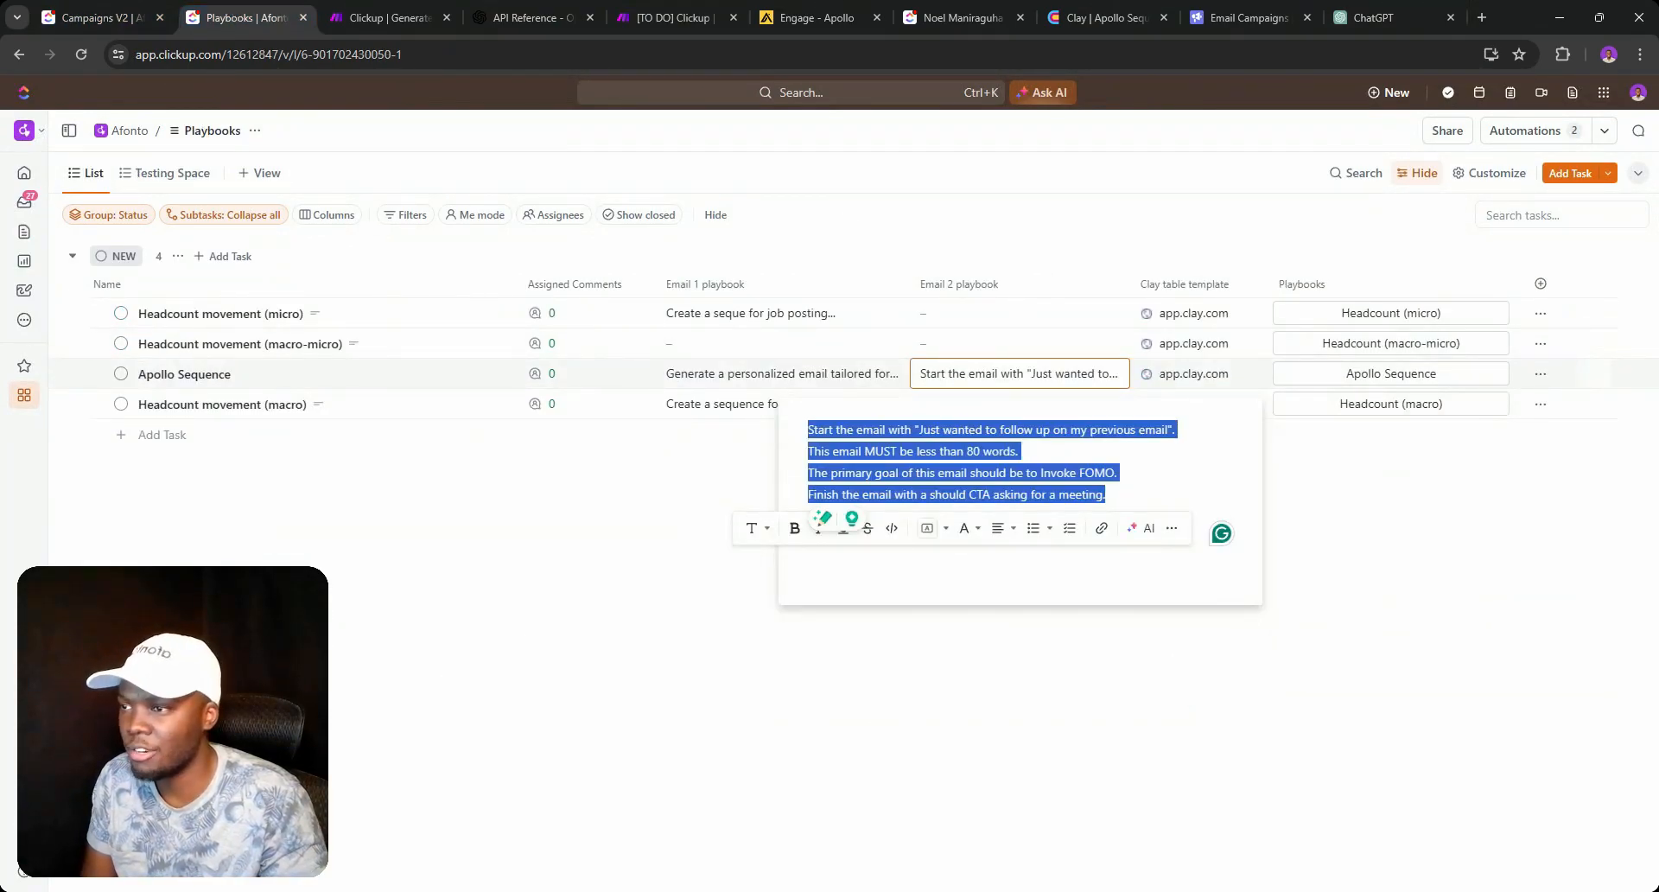
click(979, 451)
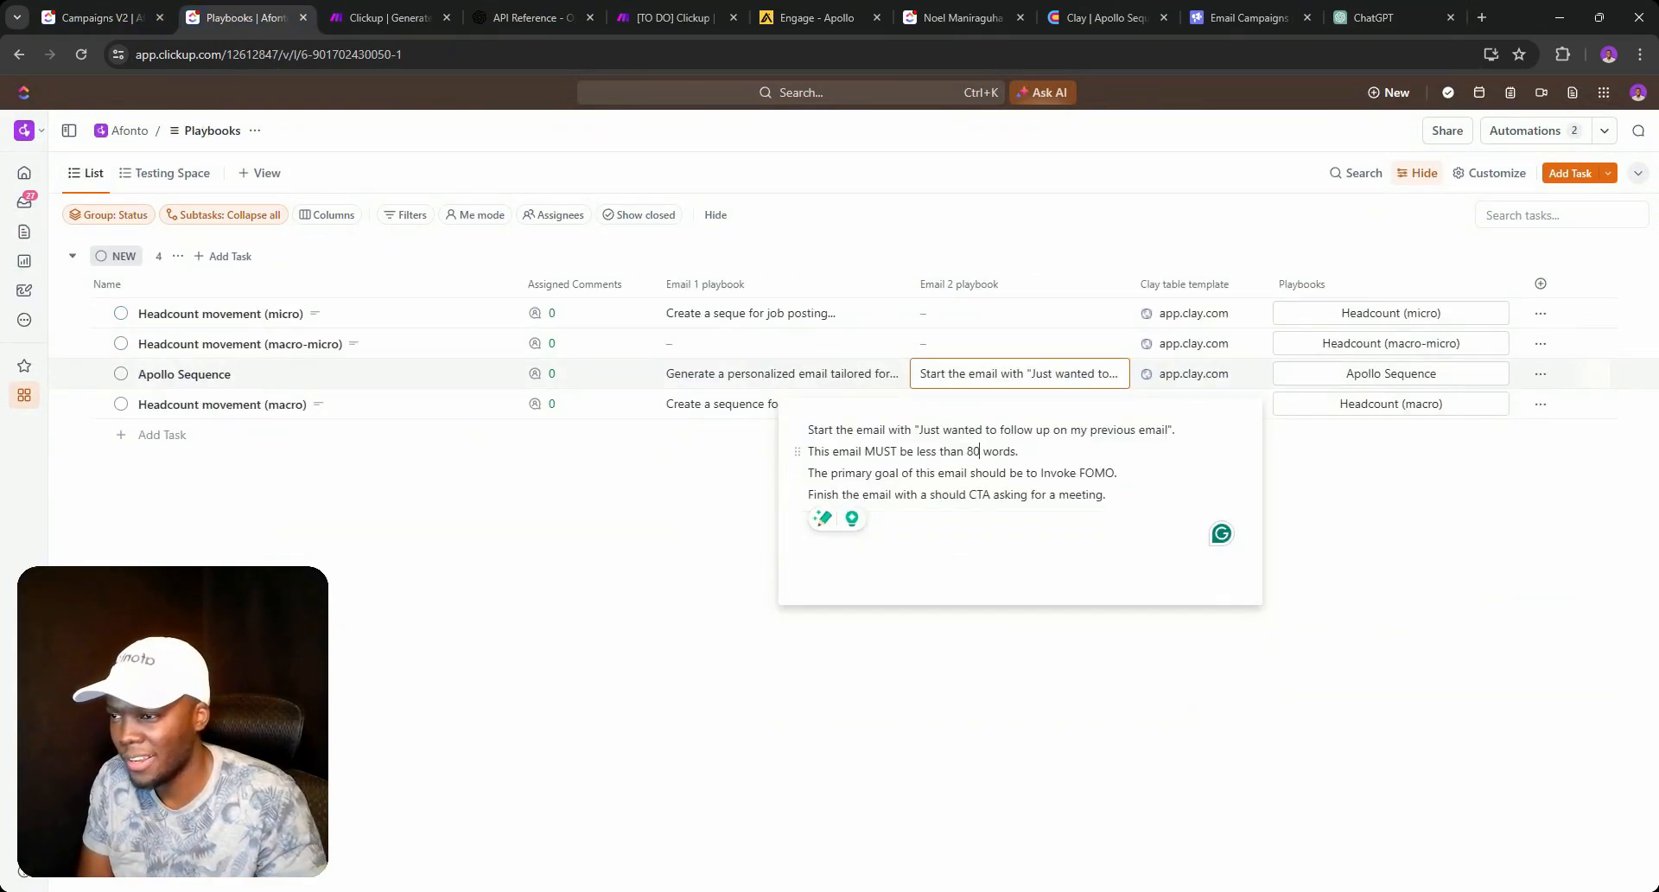
key(BackSpace)
text(4)
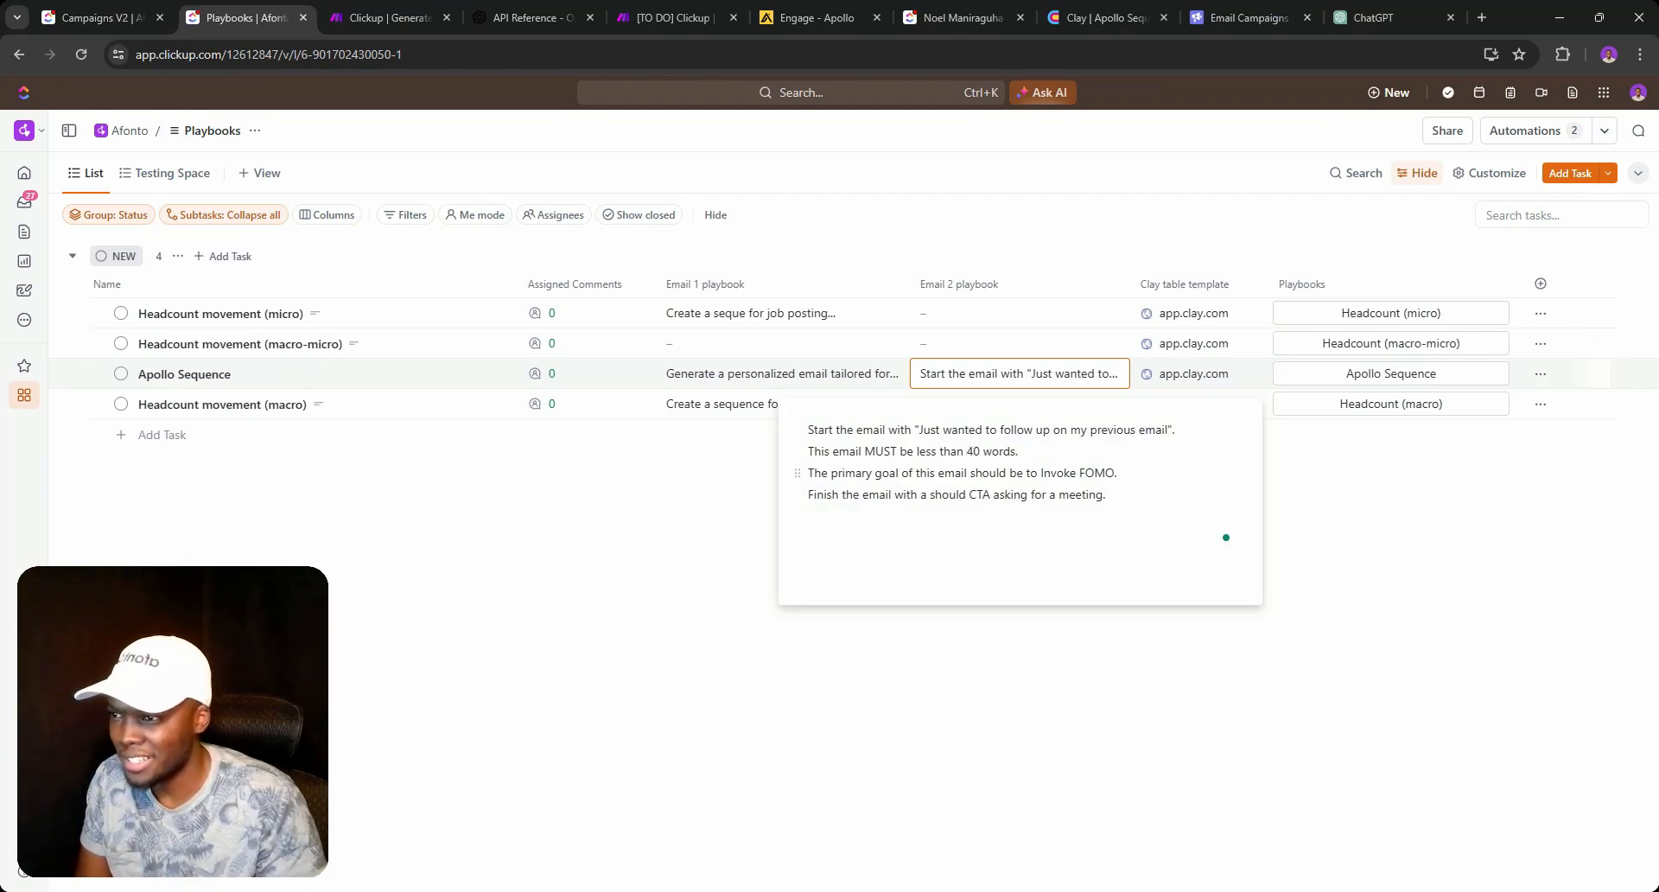
Copy the full Email 2 playbook text and start a single-module run of Email 2 in the Make scenario.
drag(1108, 495, 806, 429)
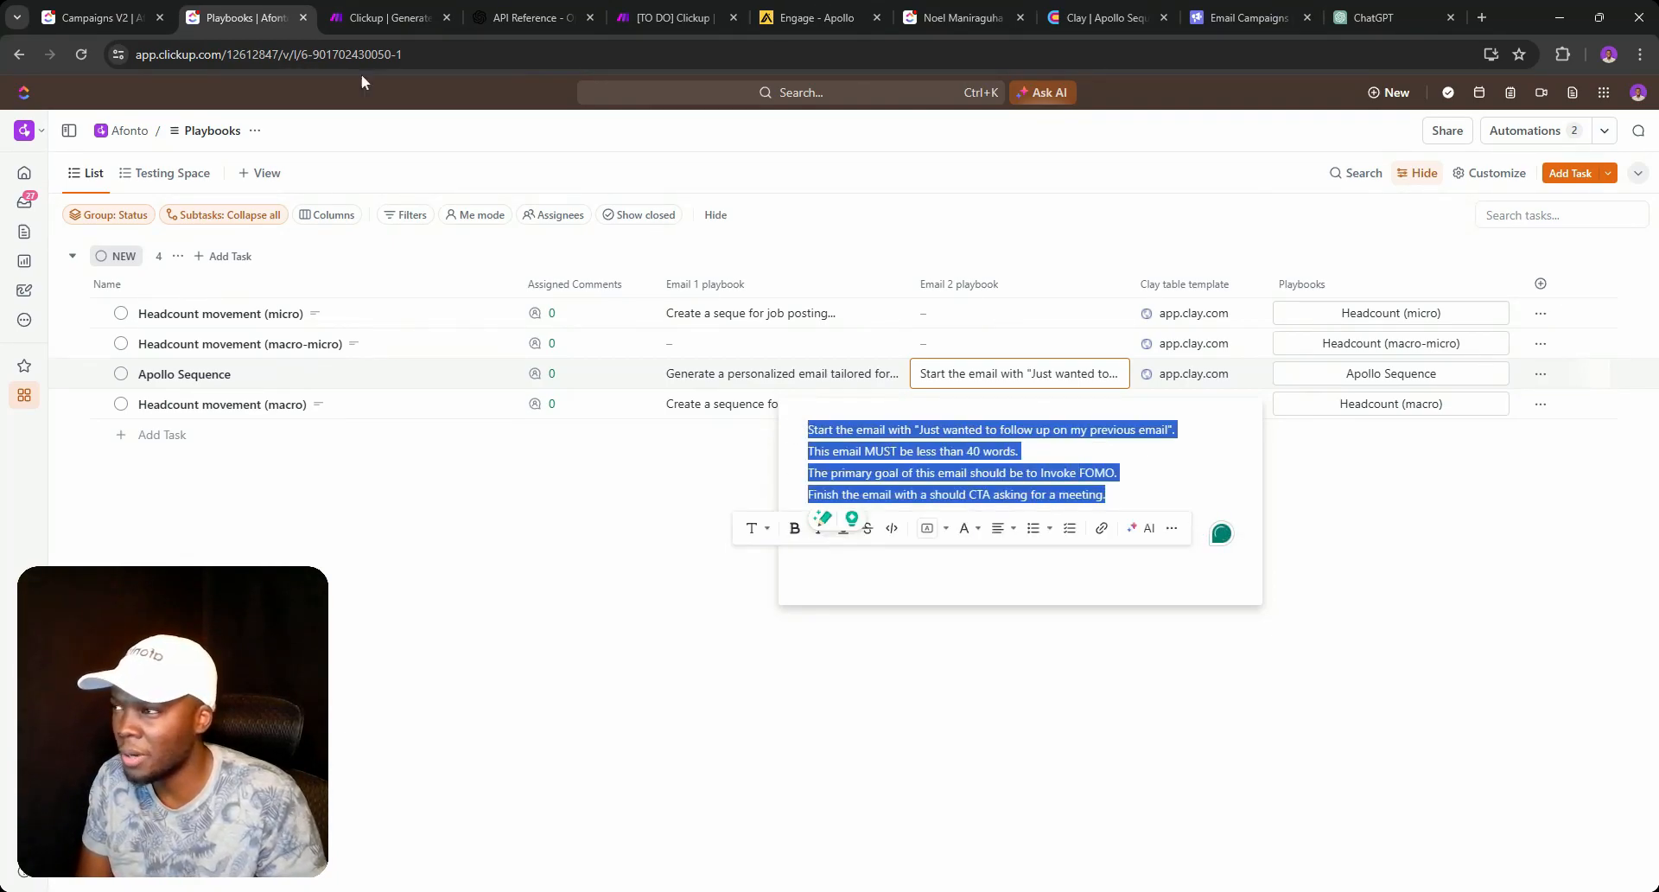
click(389, 17)
click(954, 294)
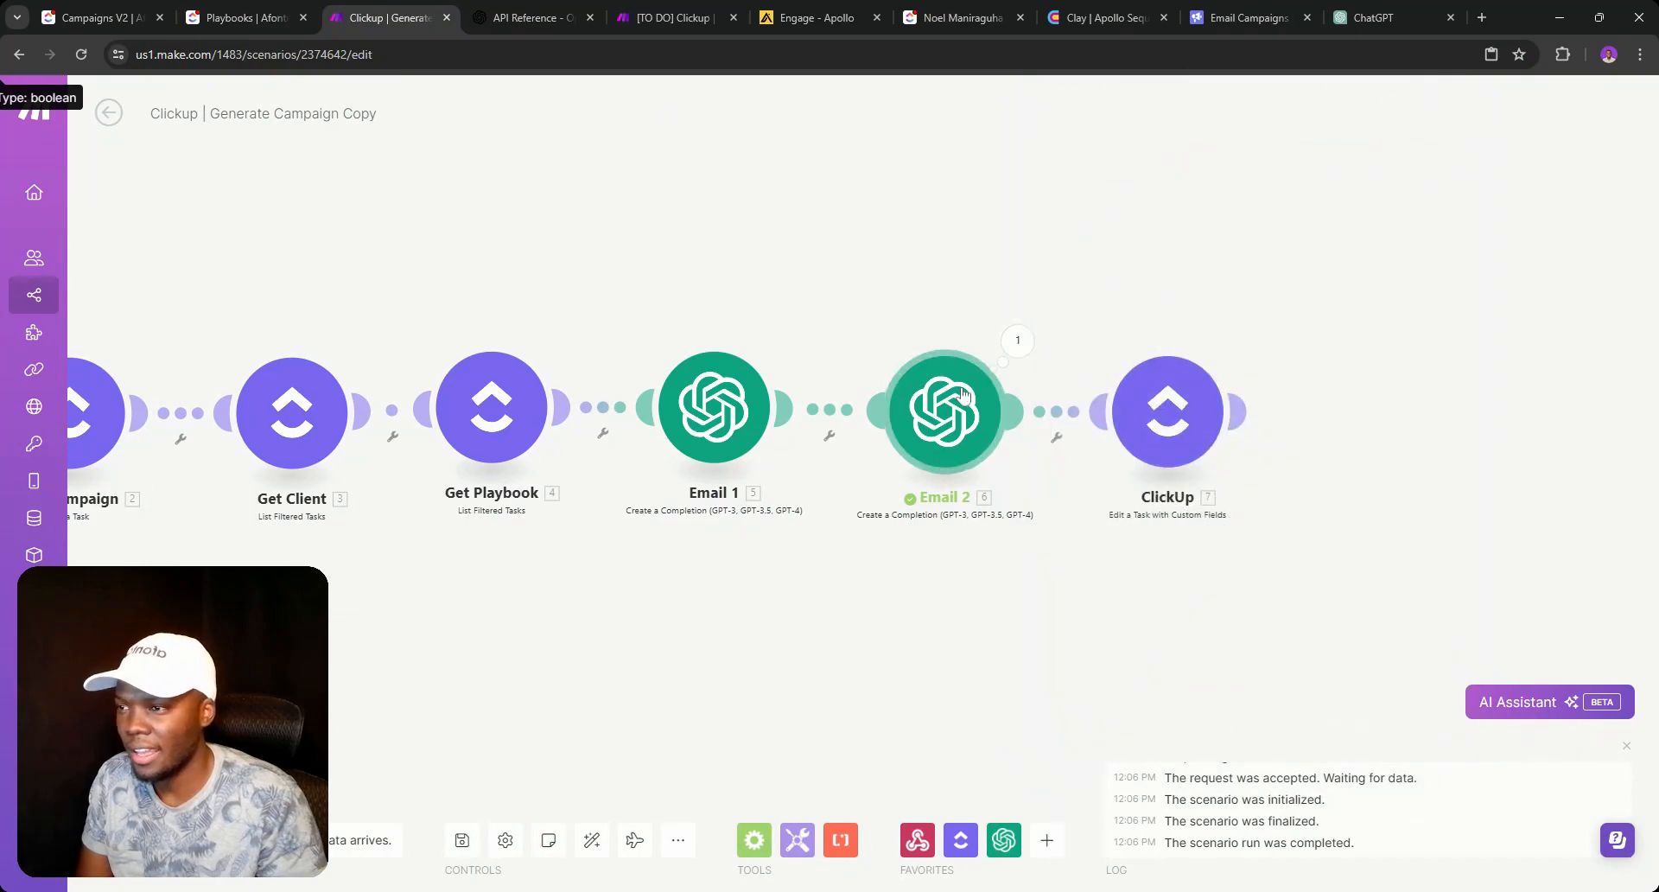
right_click(959, 397)
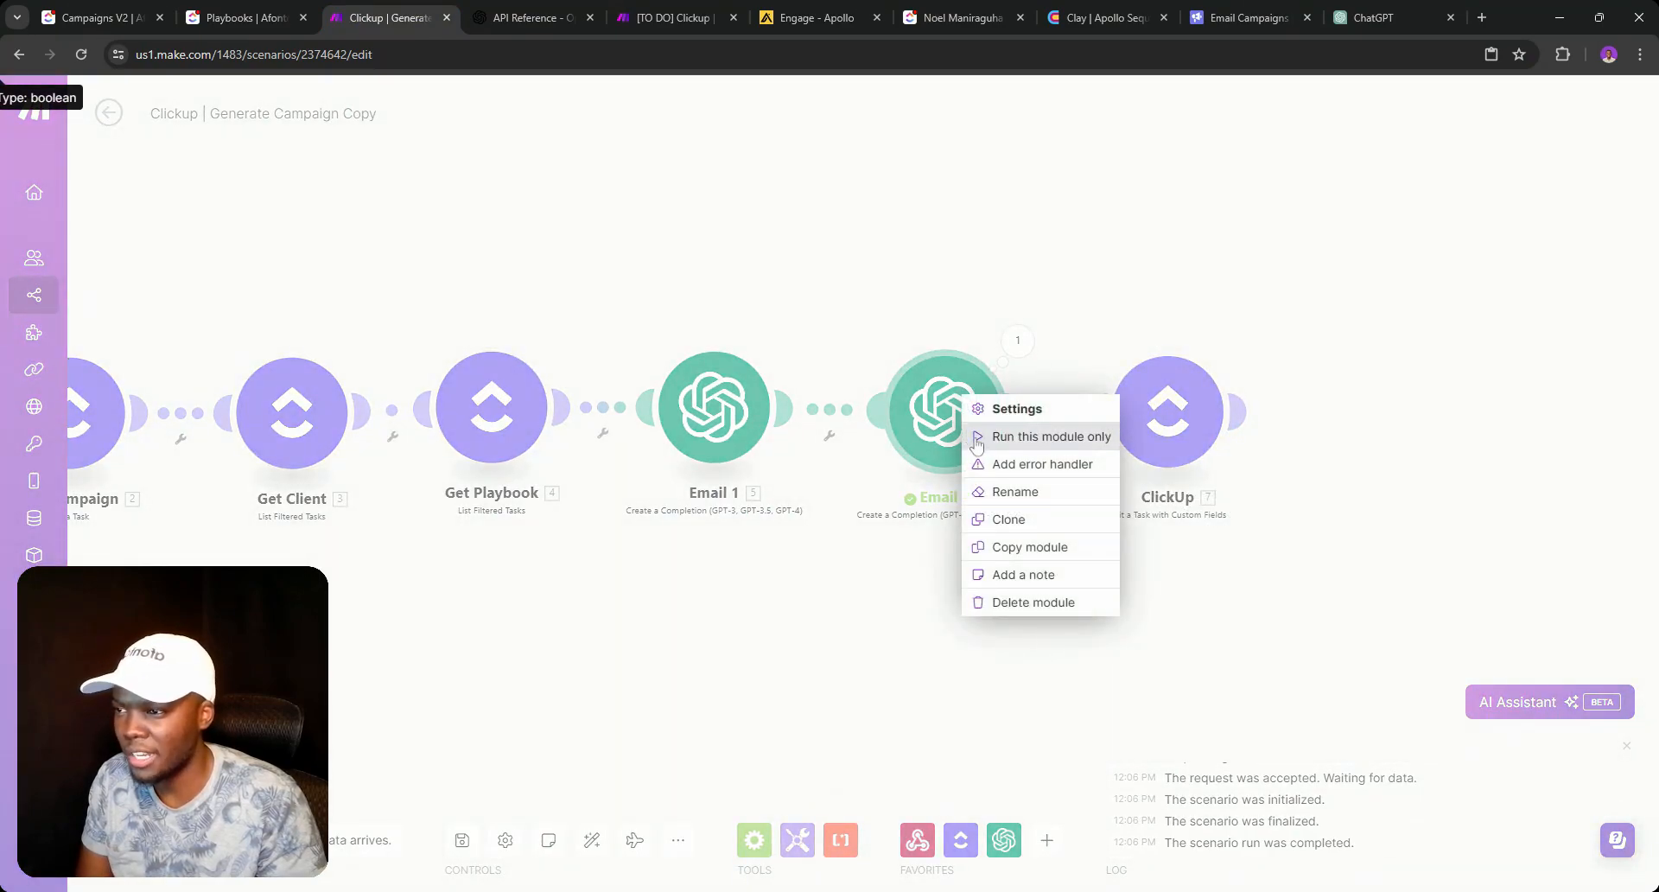
click(974, 446)
Fill the test run's Company Overview, Client Value Prop and Customer Pain Points with the previously copied TeamEpic texts.
click(1123, 422)
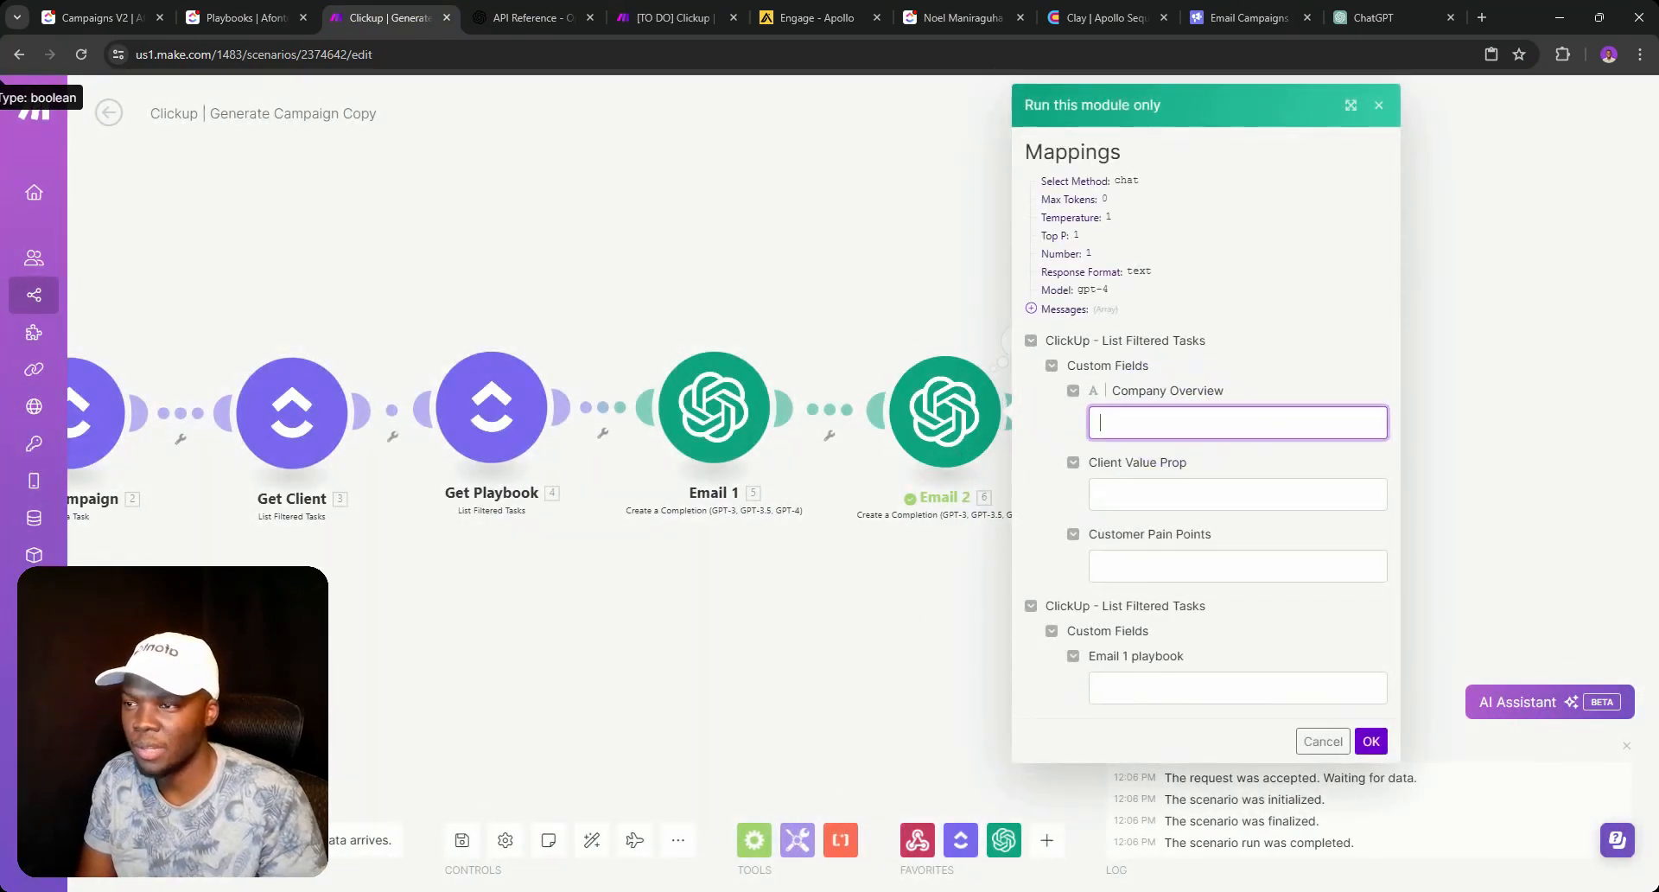
key(ctrl+v)
click(1175, 495)
key(ctrl+v)
click(1227, 565)
key(ctrl+v)
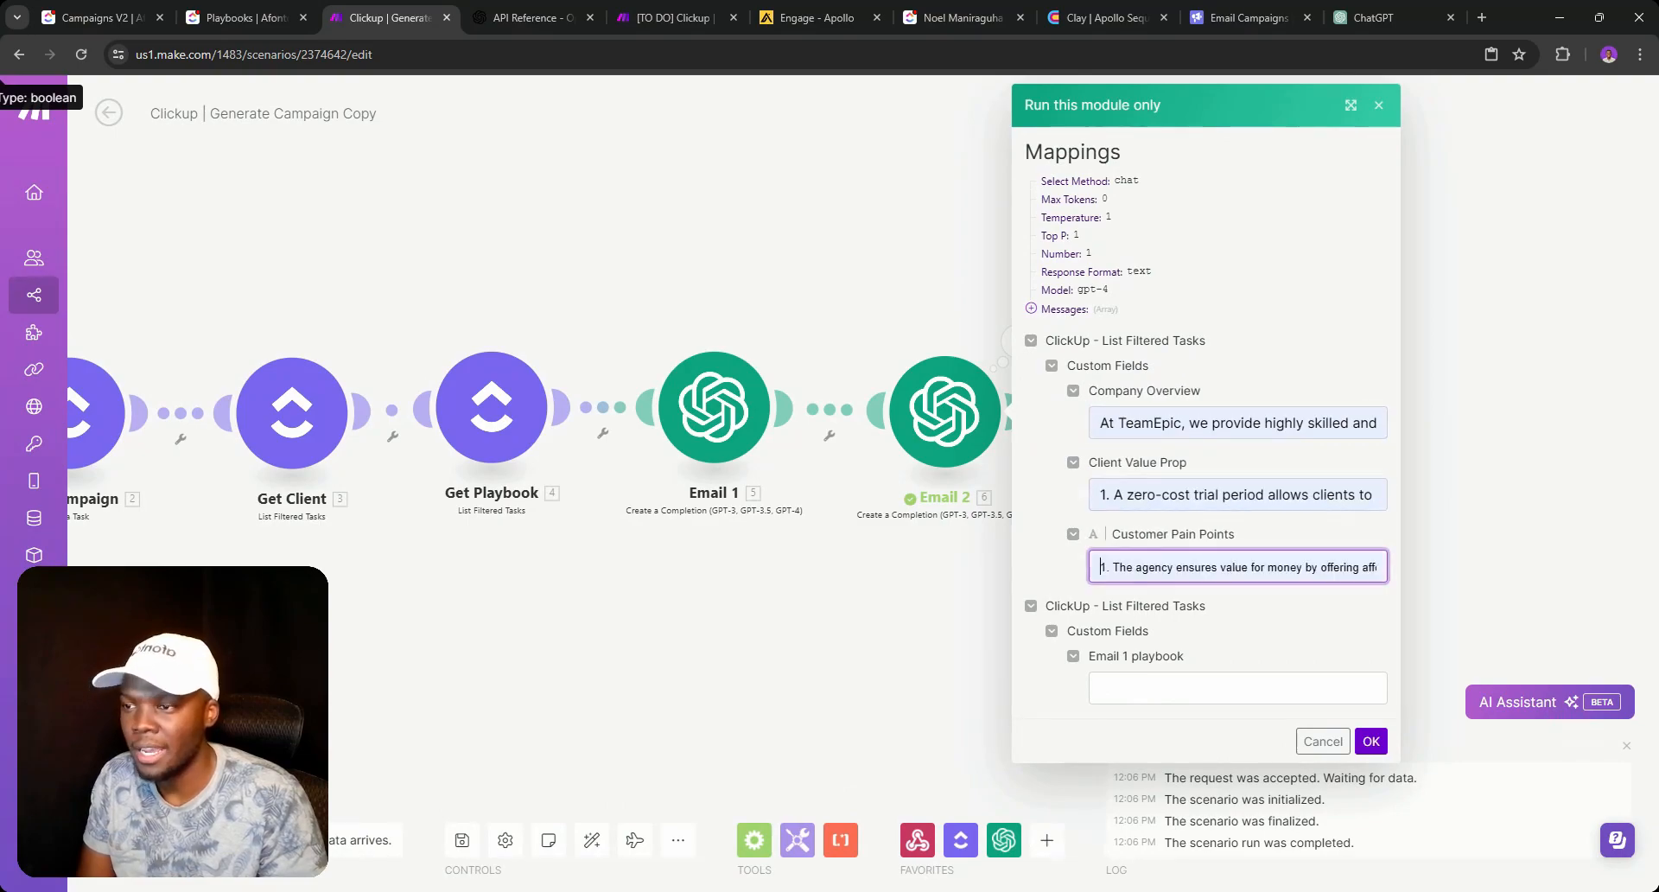
Paste the copied playbook instructions as the Email 1 playbook value and run the Email 2 module.
click(1237, 688)
key(ctrl+v)
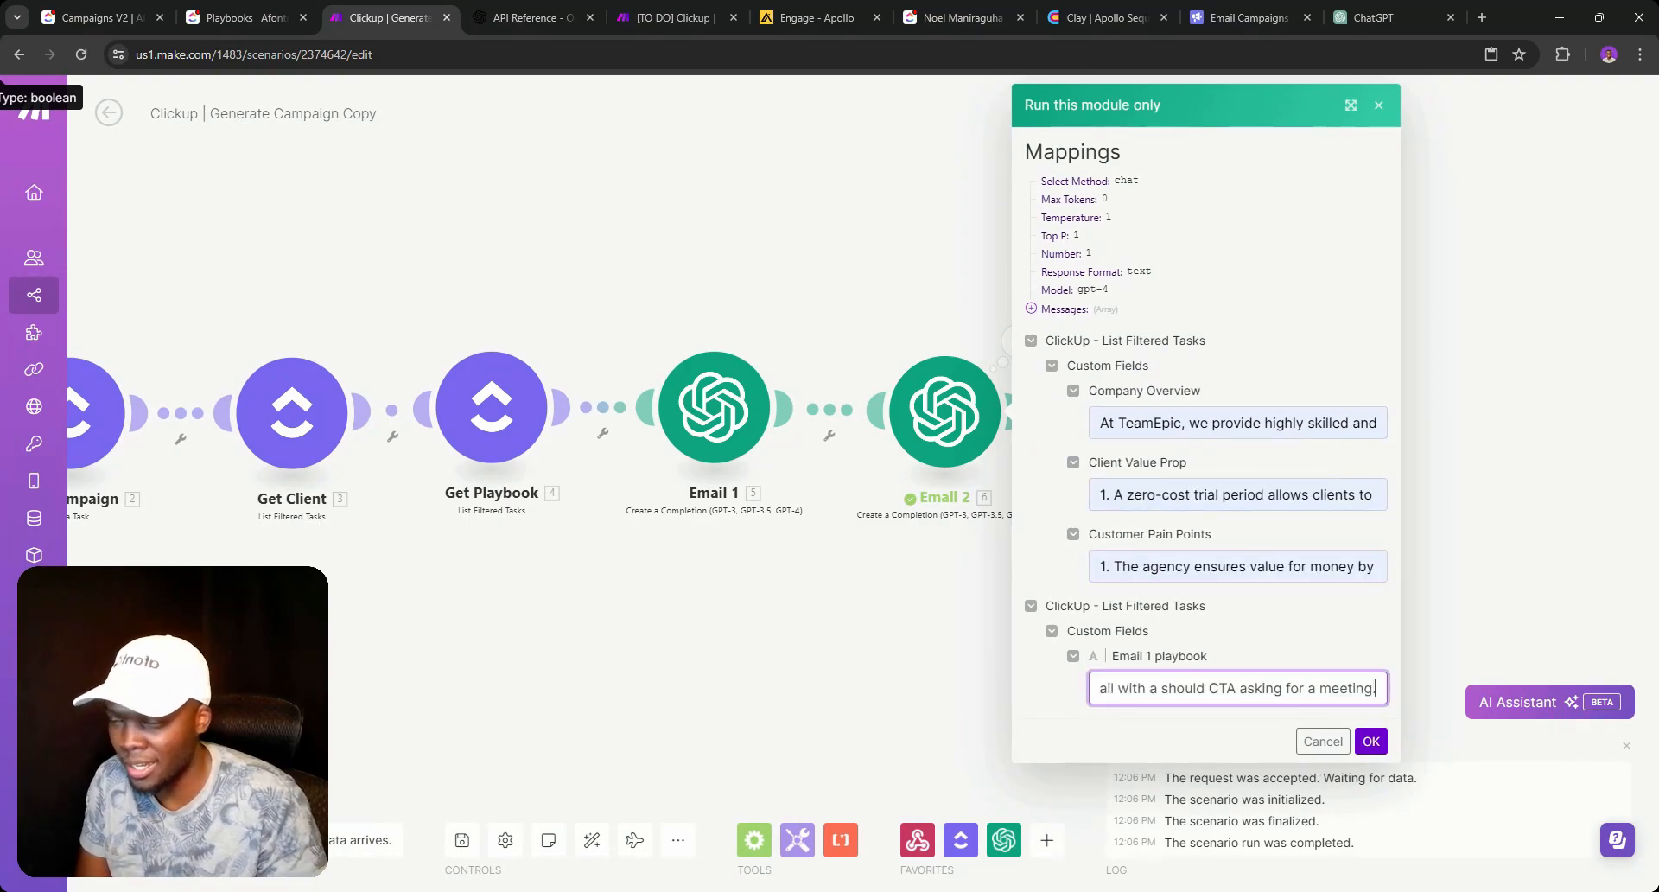
click(1371, 740)
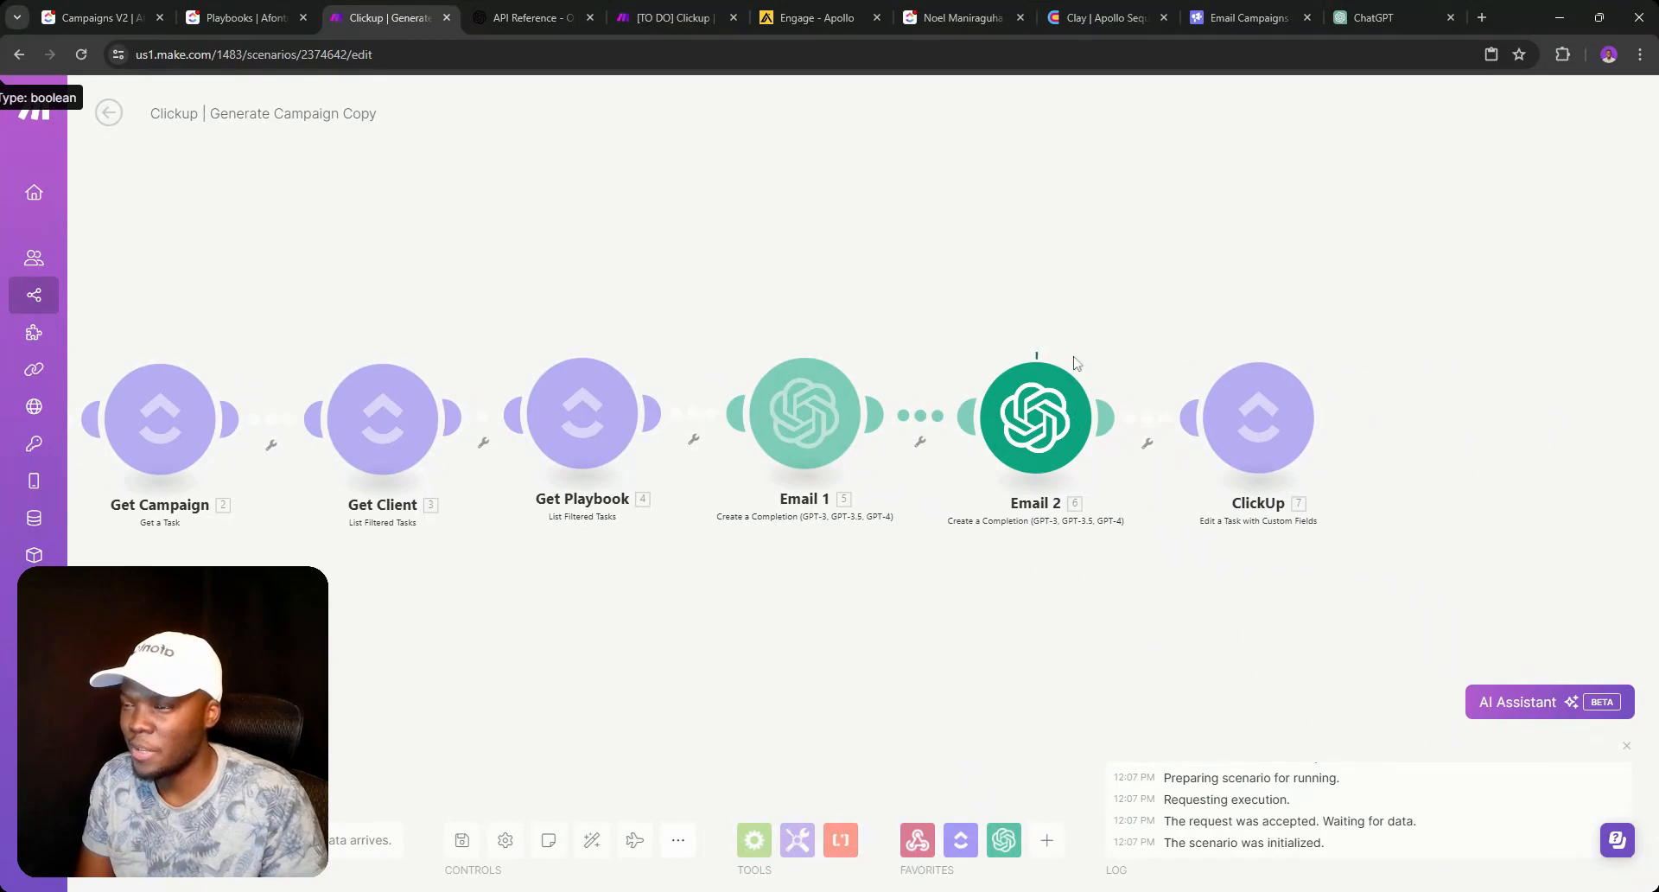
Examine the Email 2 module's generated result and compare it with the Apollo Sequence's Email 2 playbook instructions in ClickUp.
click(1106, 346)
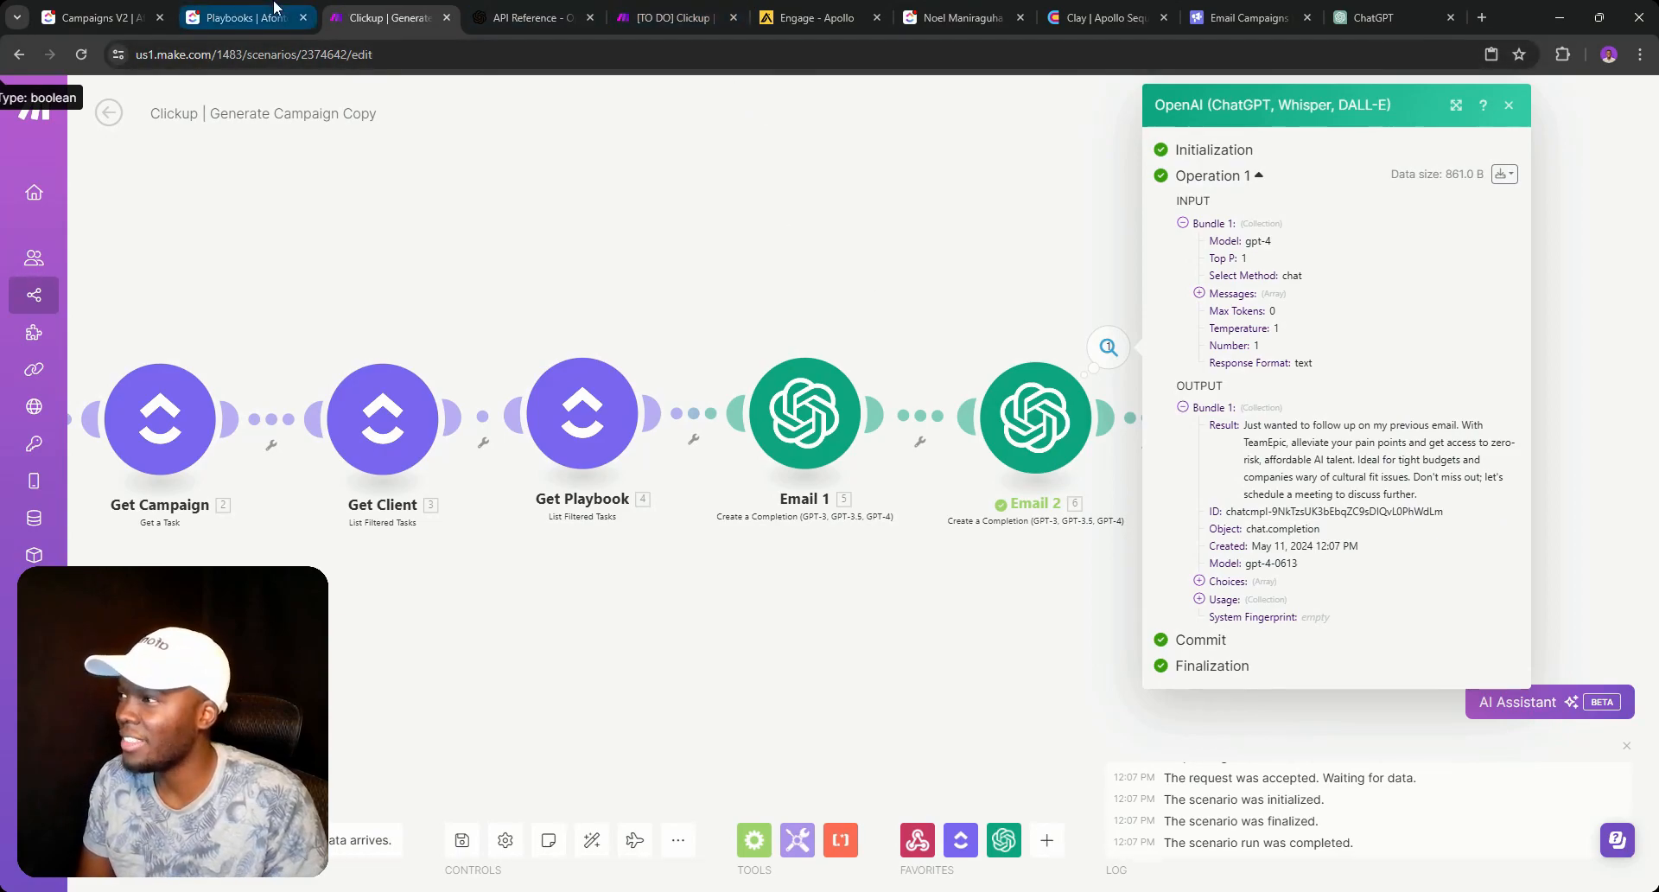
click(246, 17)
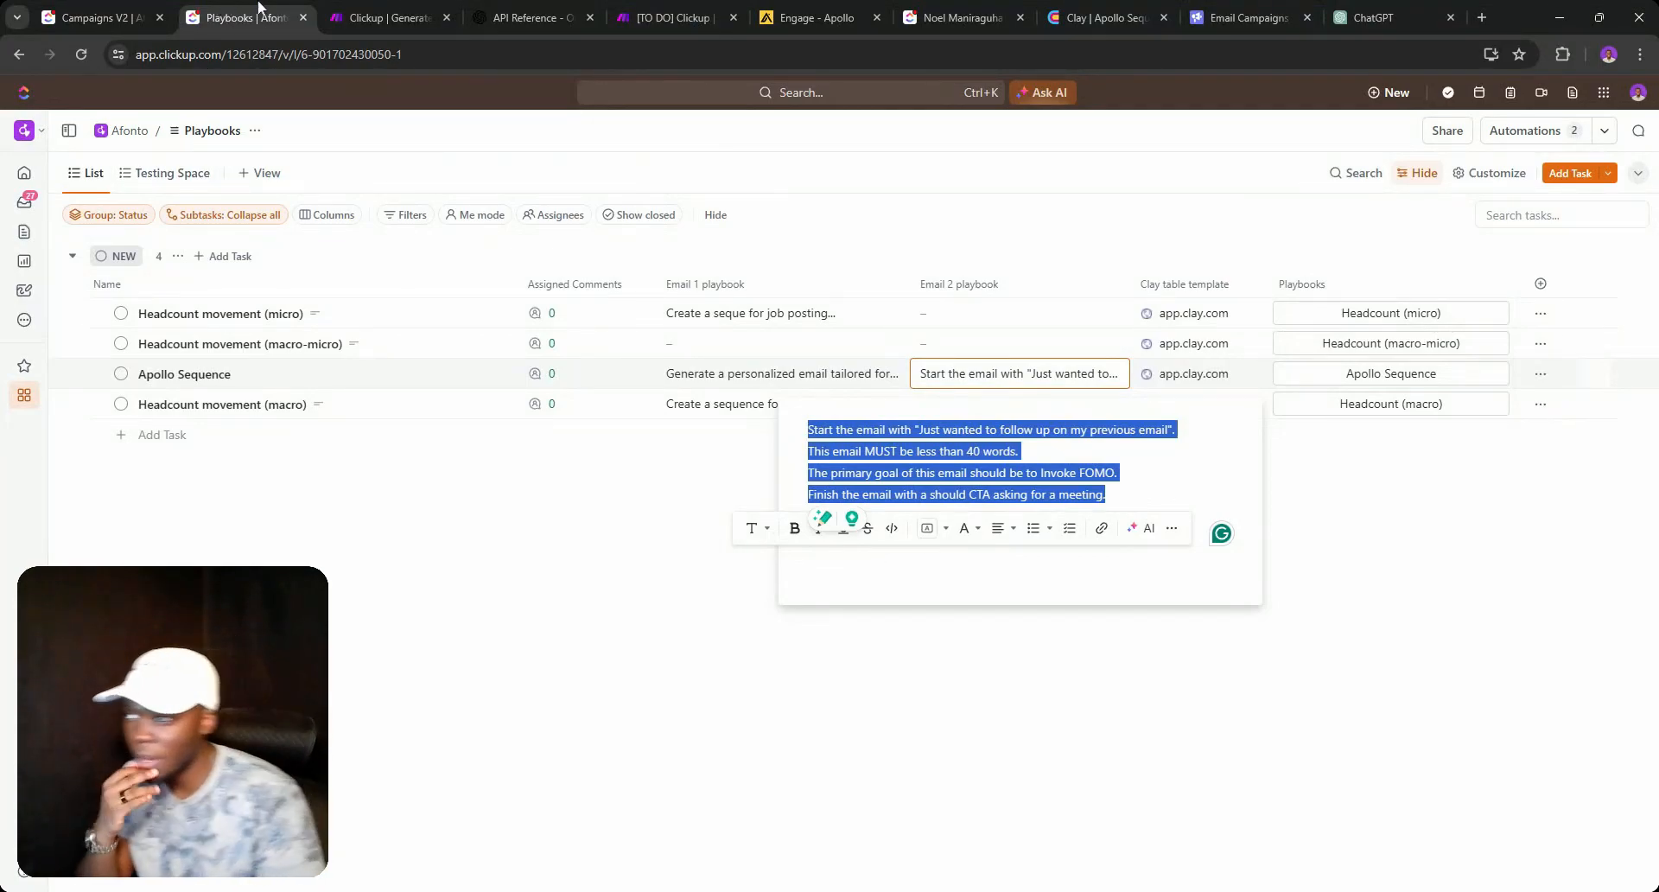
click(391, 10)
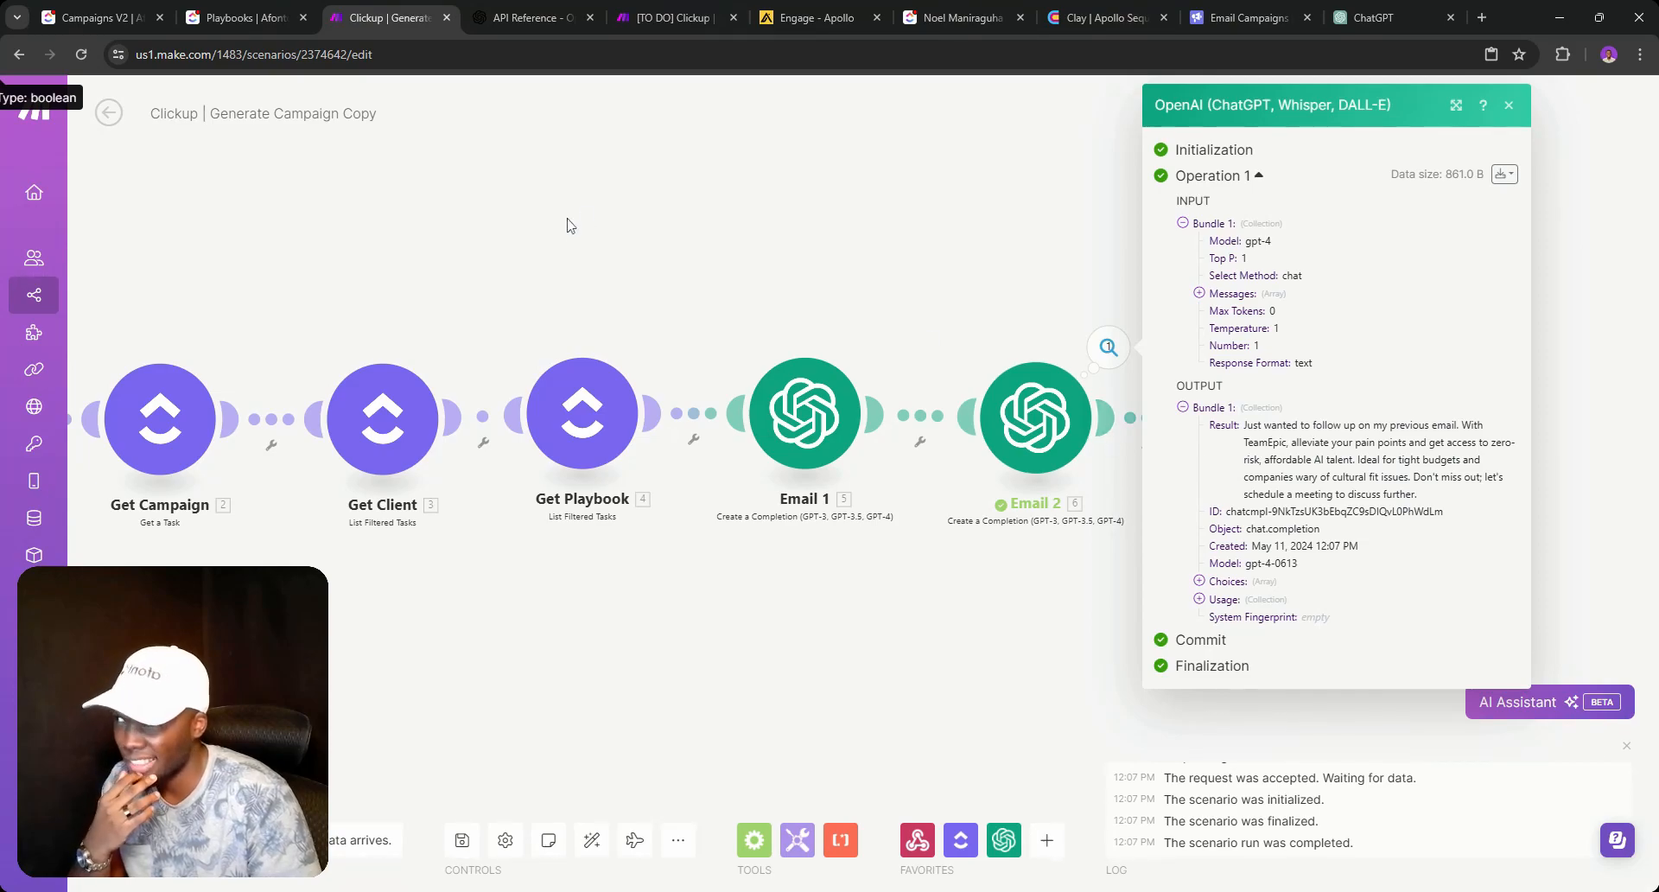
click(246, 17)
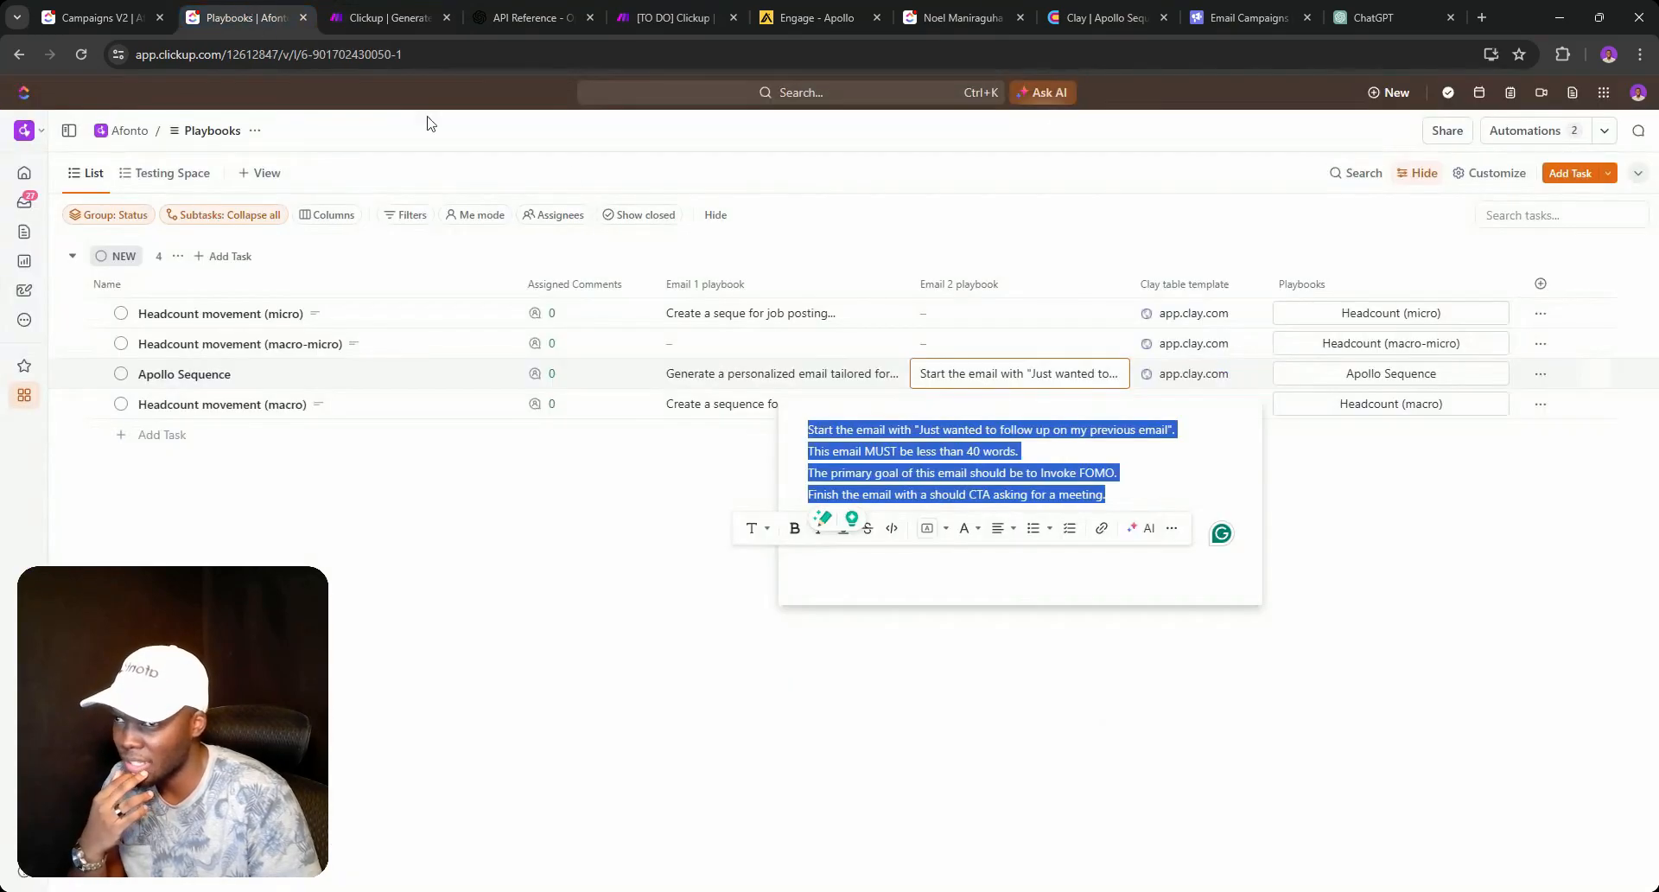
click(1093, 231)
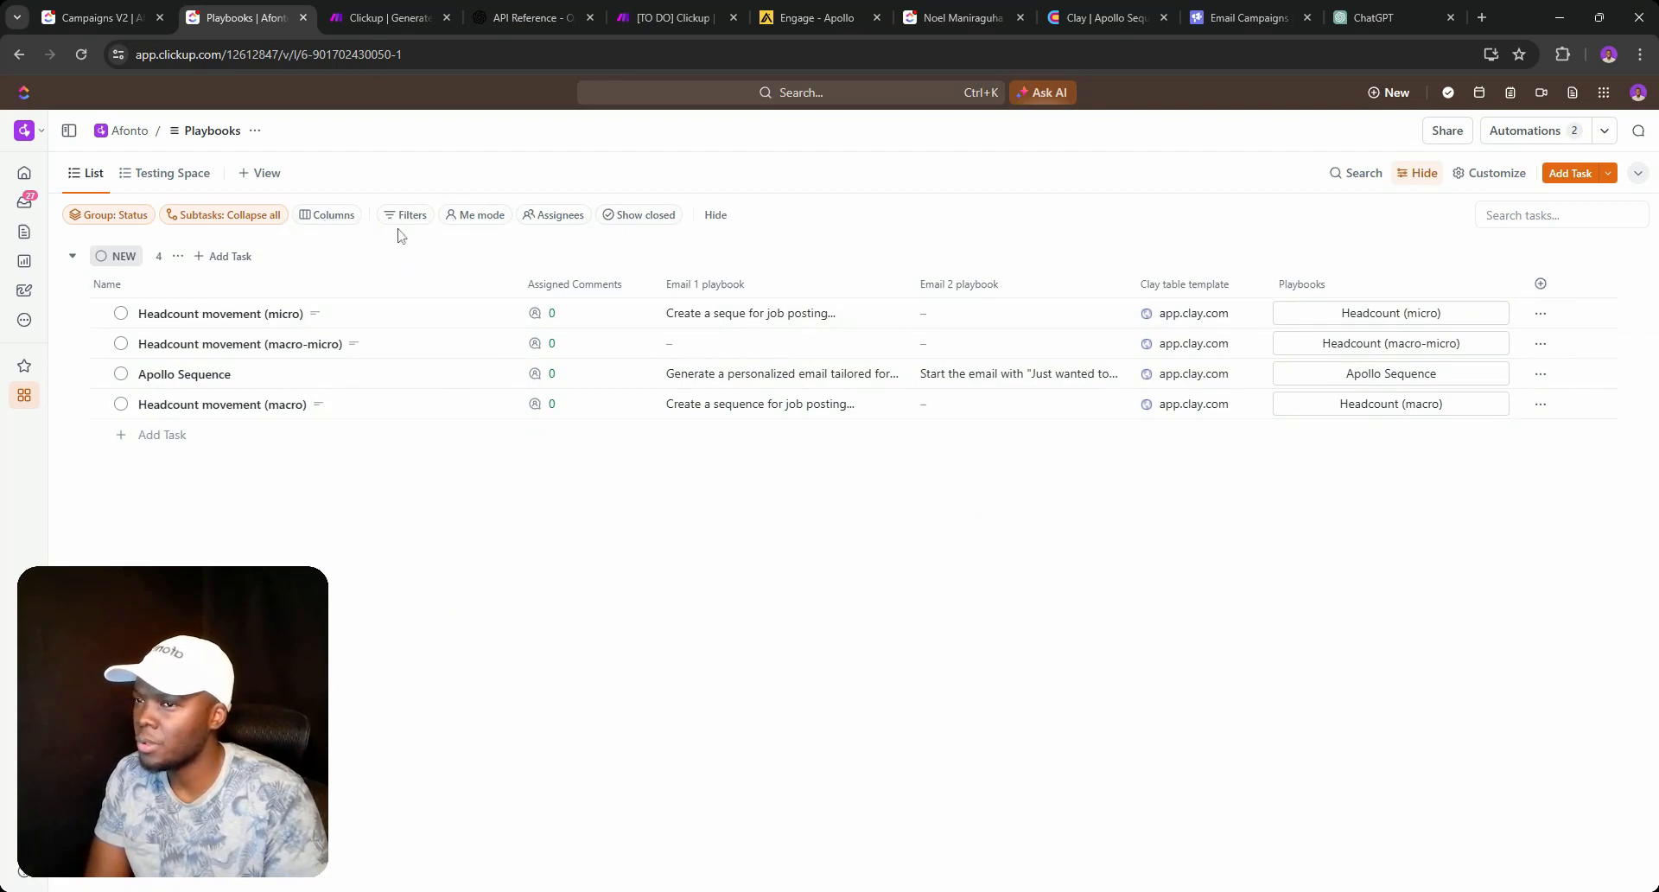
Check the playbook options available for Campaign 4 in the Campaigns V2 list without changing the selection.
click(1541, 284)
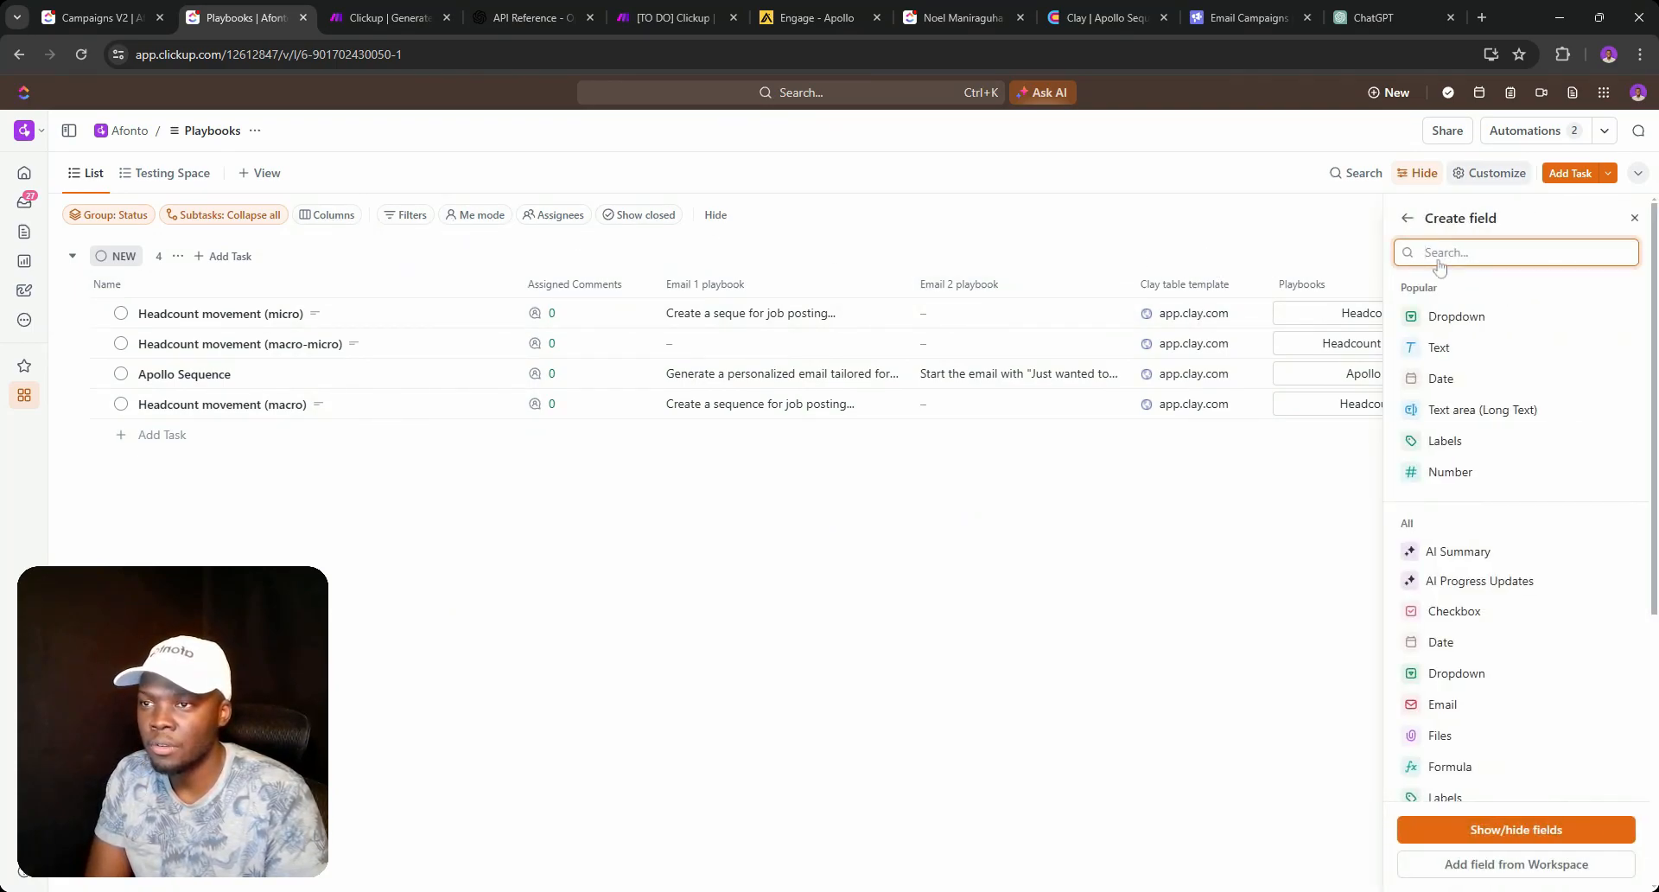
click(121, 18)
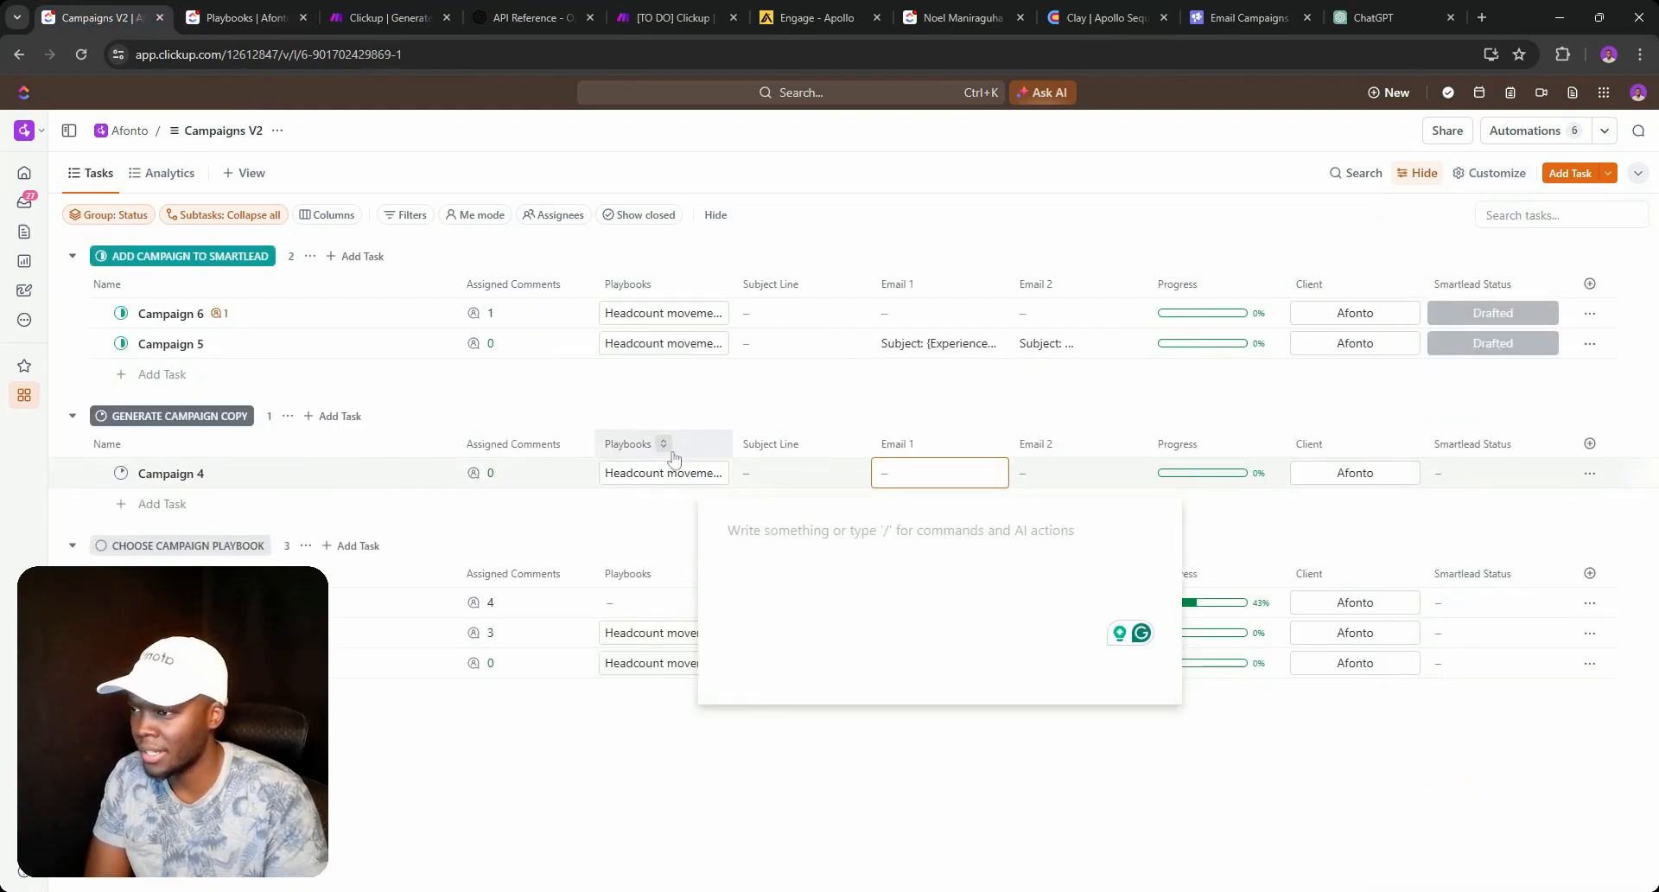
click(735, 414)
click(685, 473)
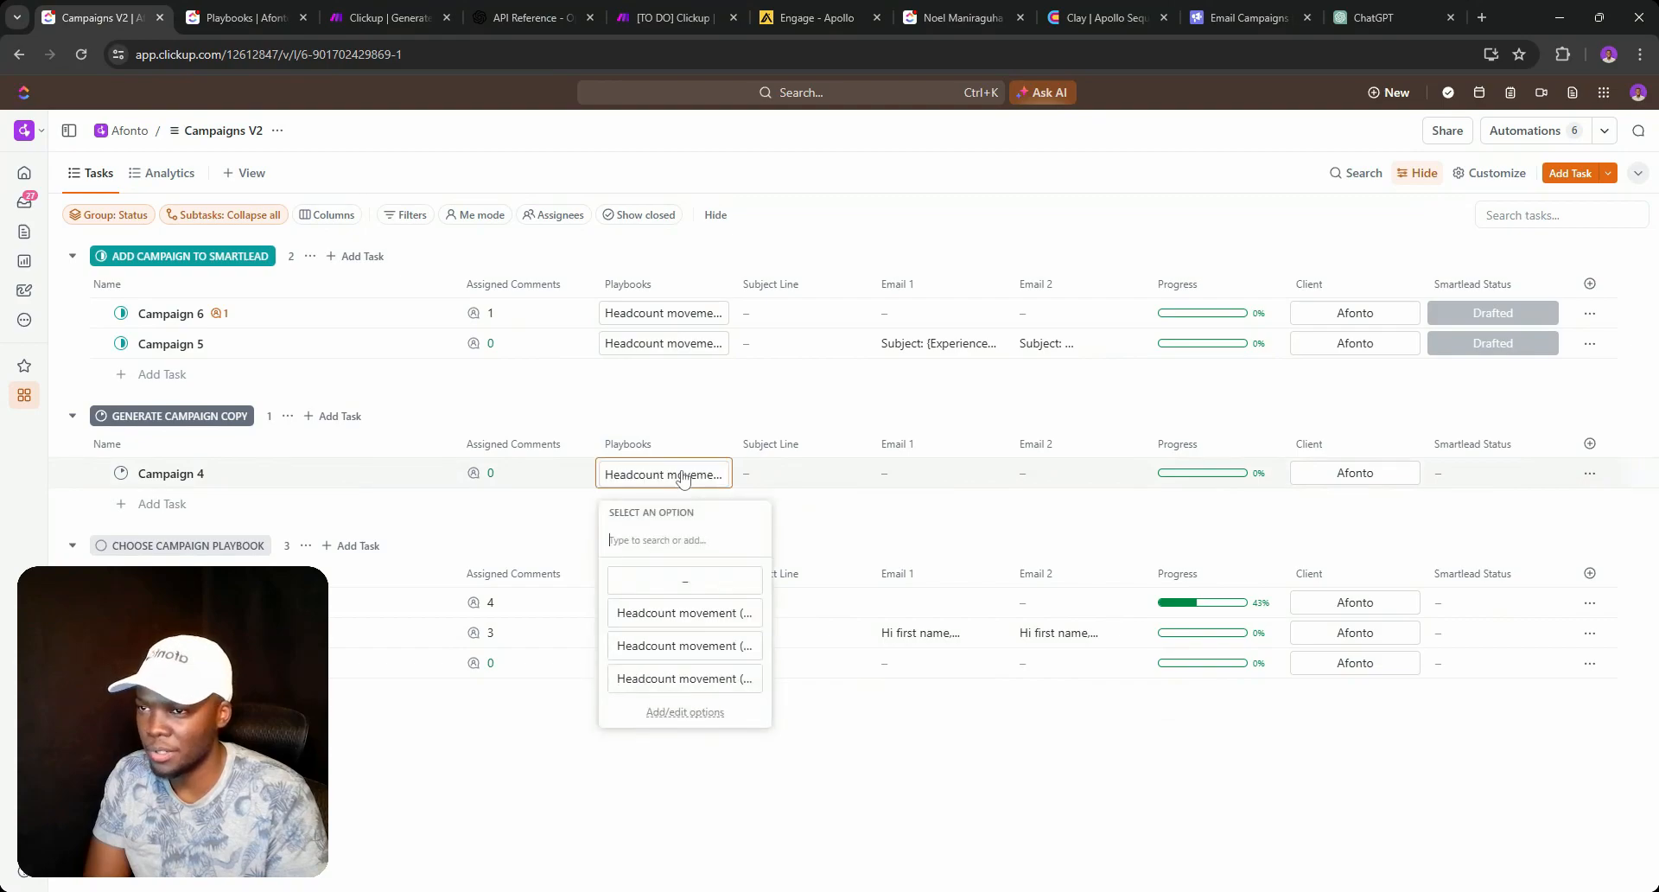
click(706, 407)
Review the shown and hidden fields of the Campaigns V2 list, leaving their visibility as it is.
click(326, 214)
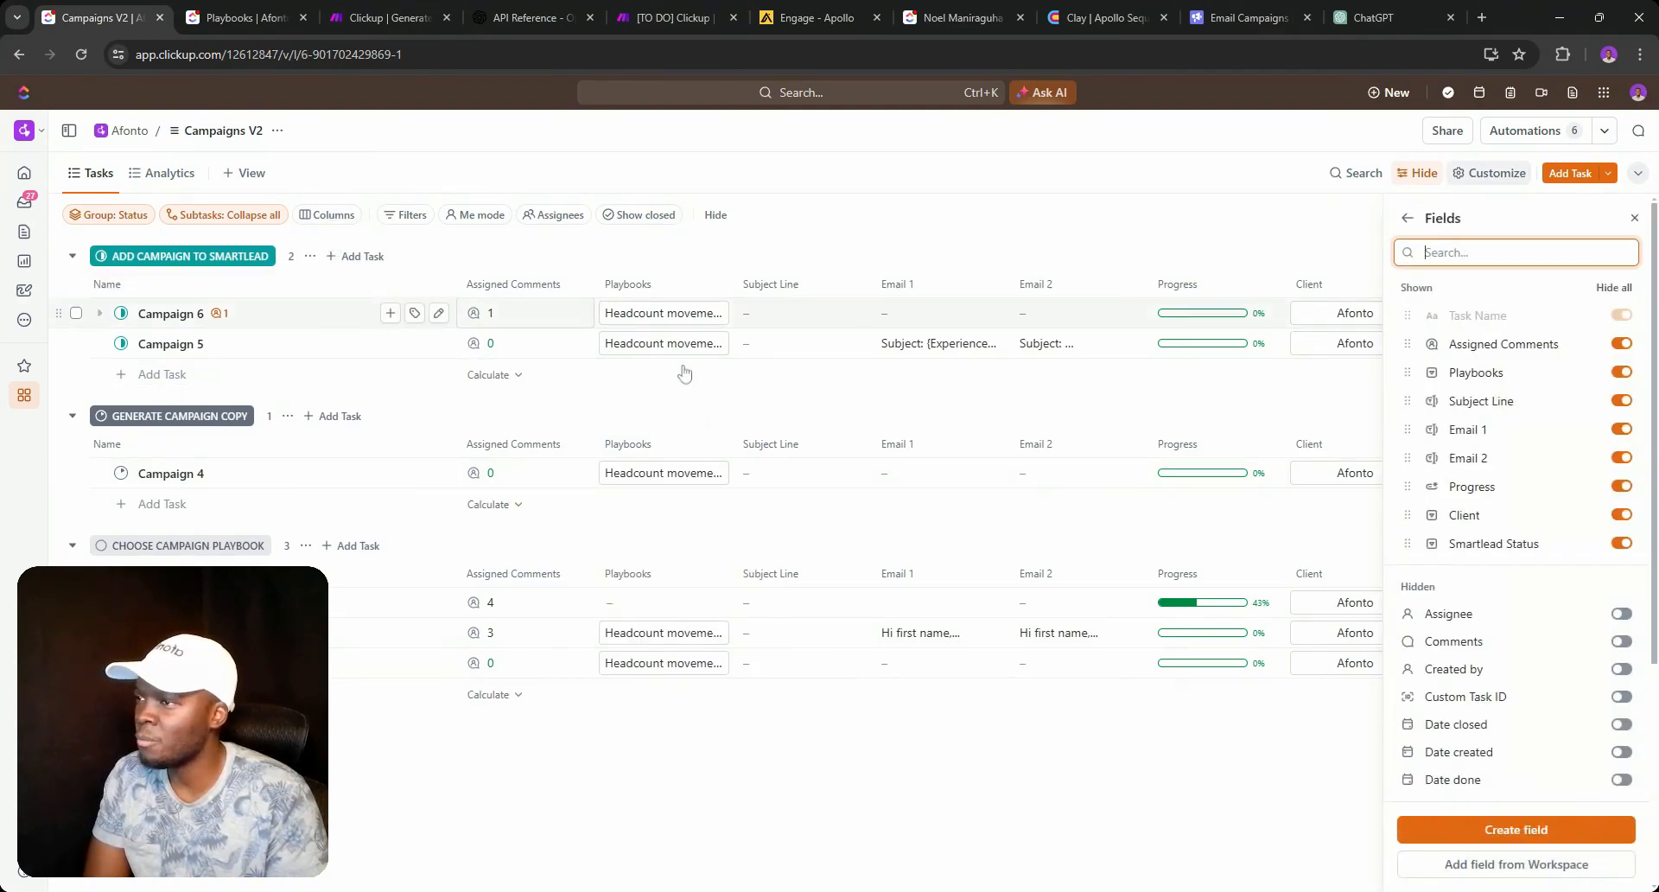
scroll(1529, 466, down, 5)
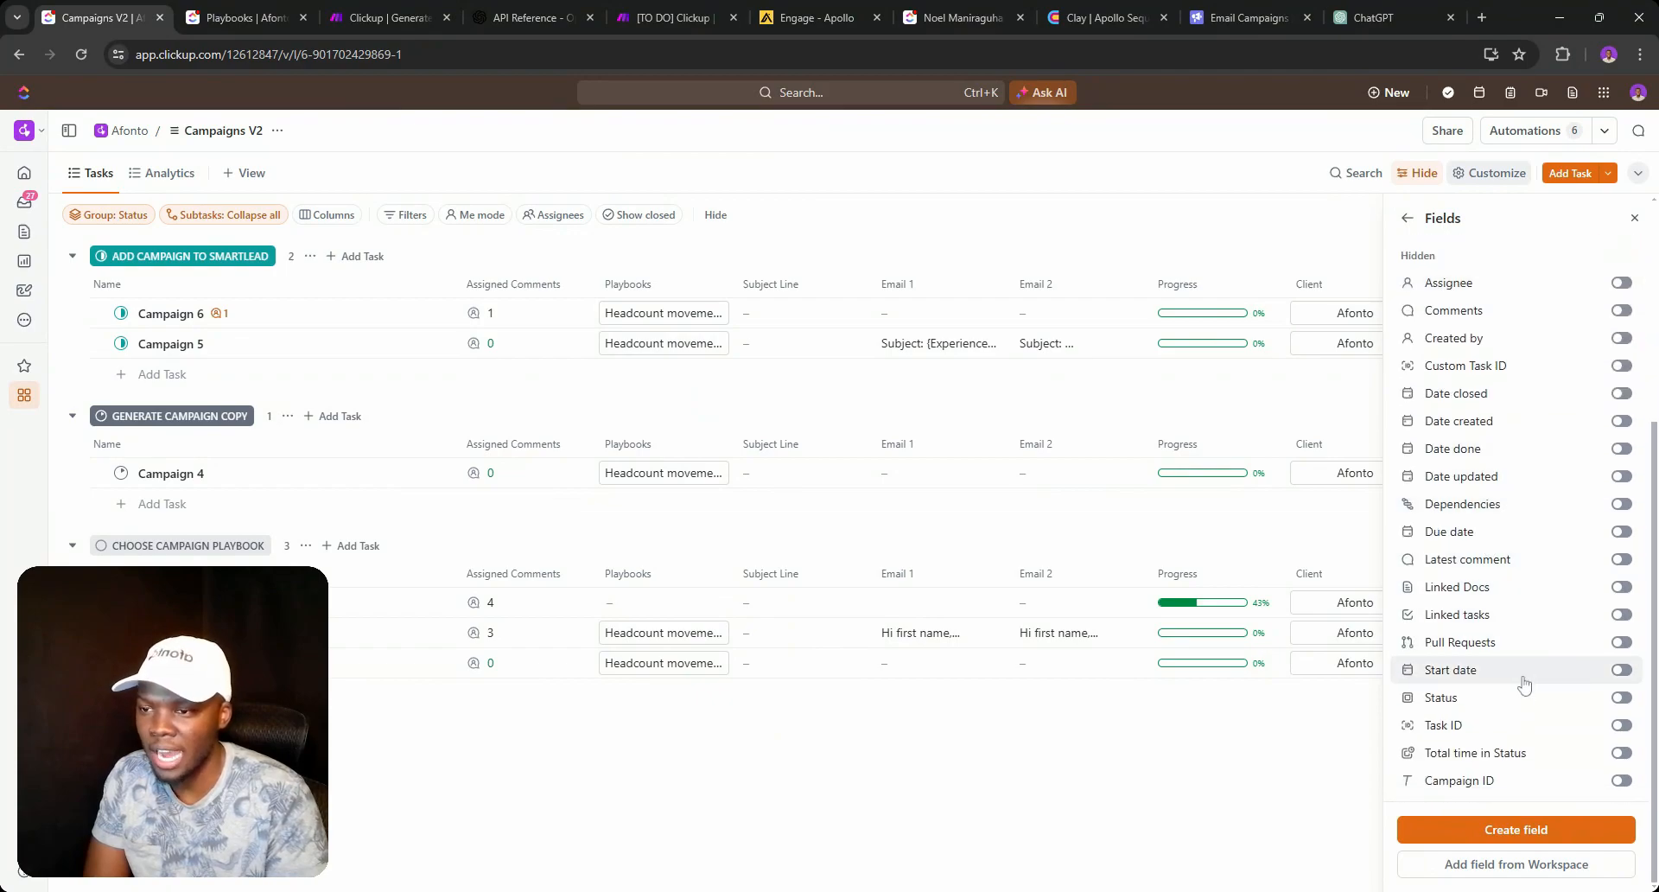
scroll(1523, 684, up, 5)
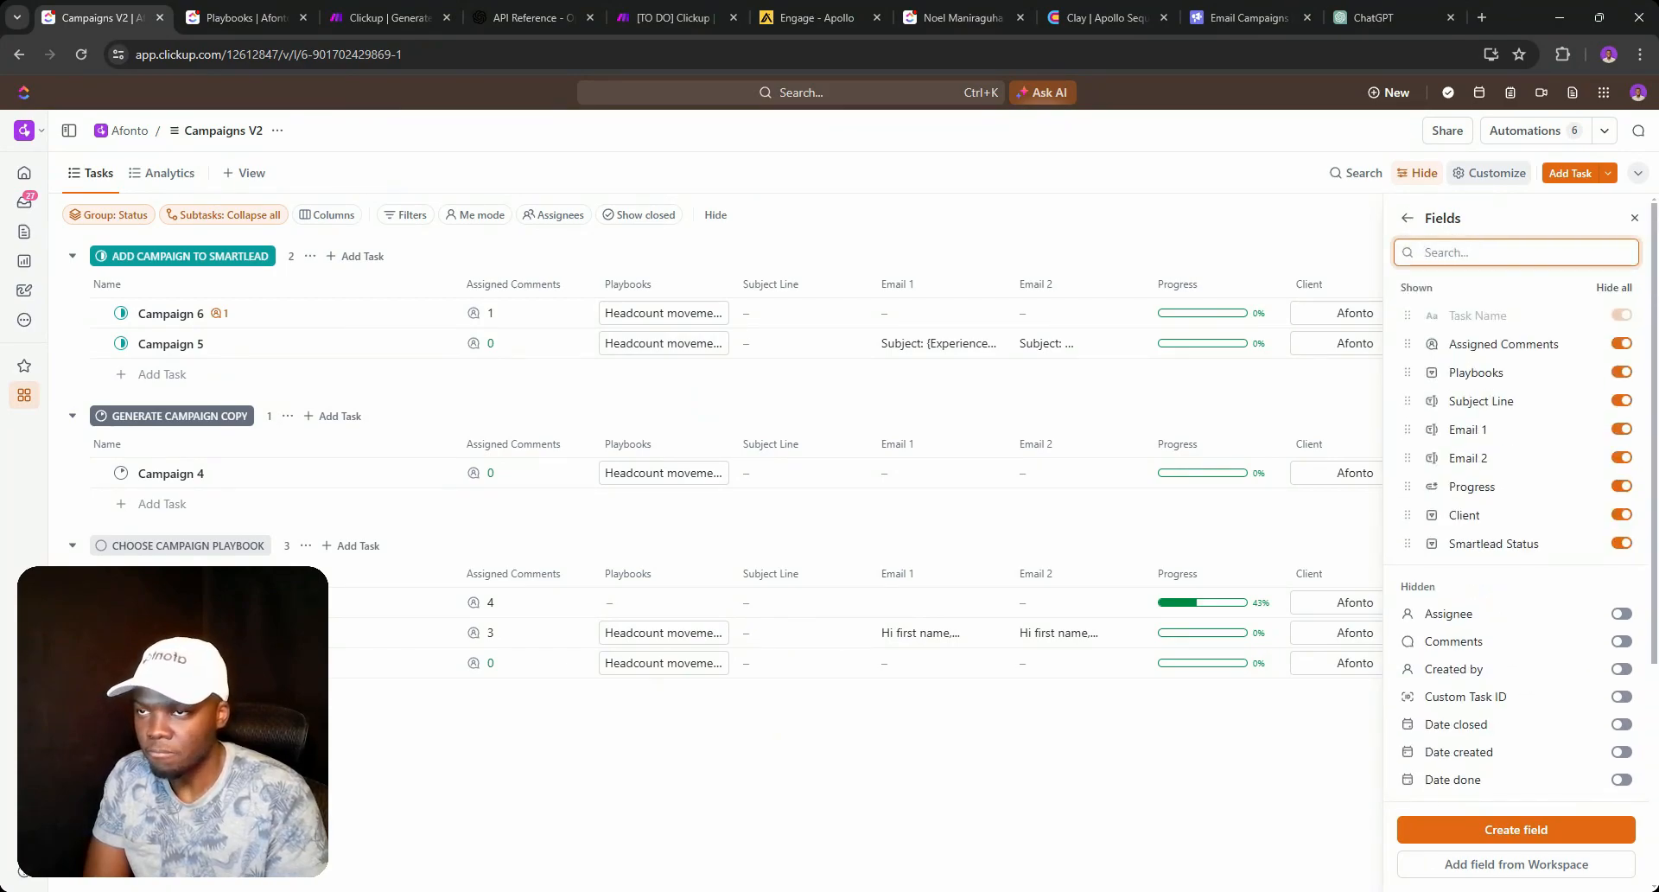
click(1408, 217)
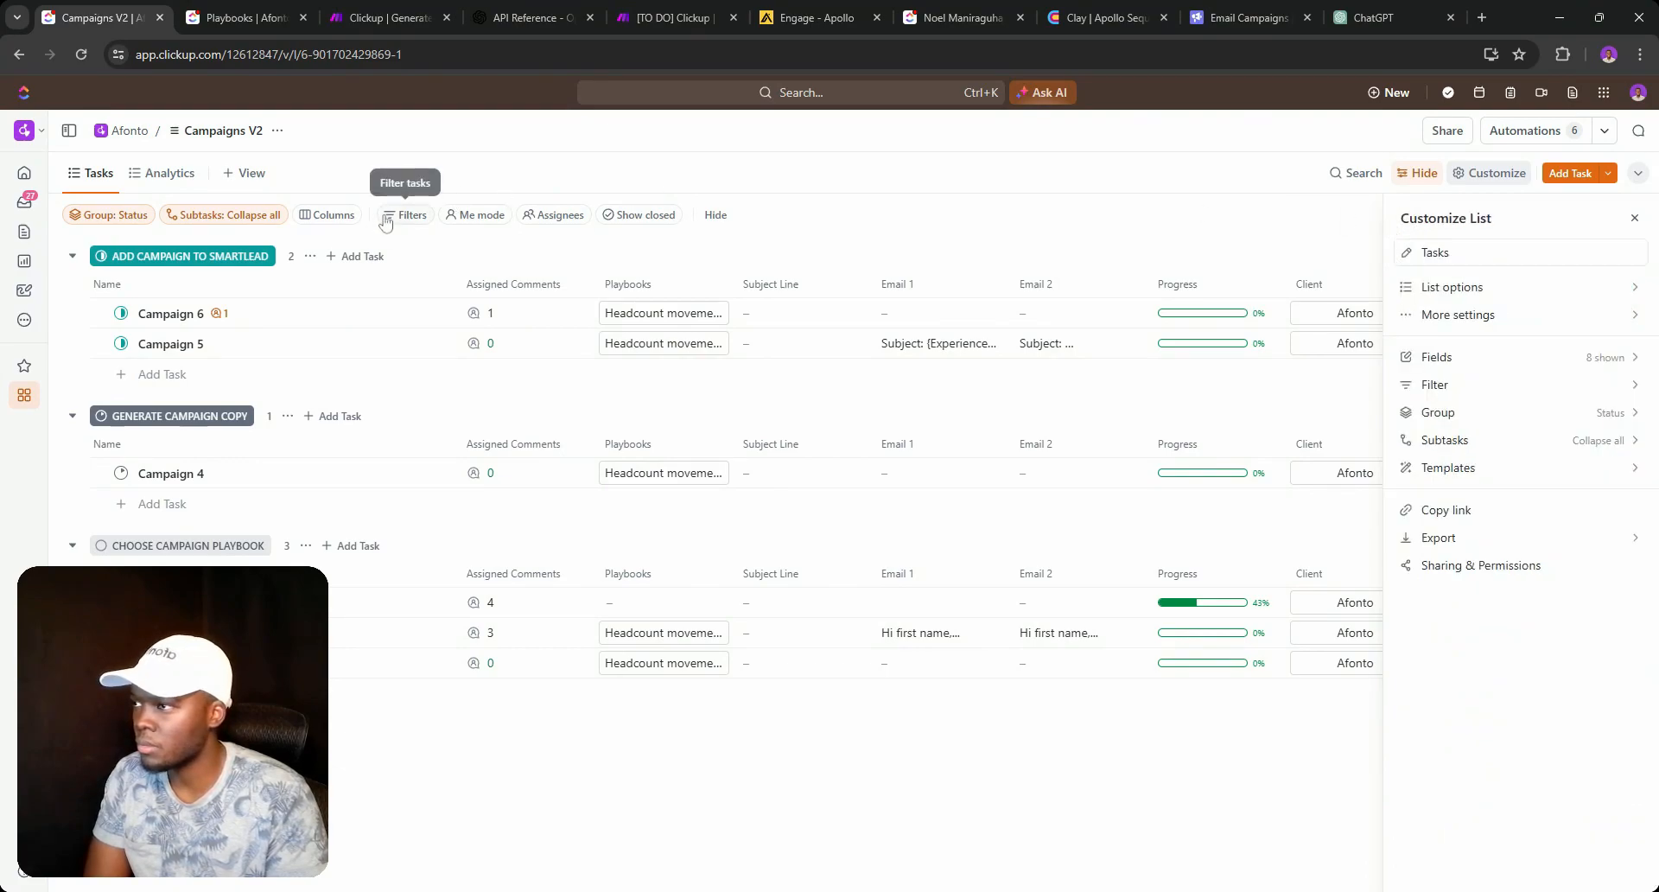
click(1016, 228)
Start adding a field to the Campaigns V2 list and search the existing fields for "Post".
click(1592, 283)
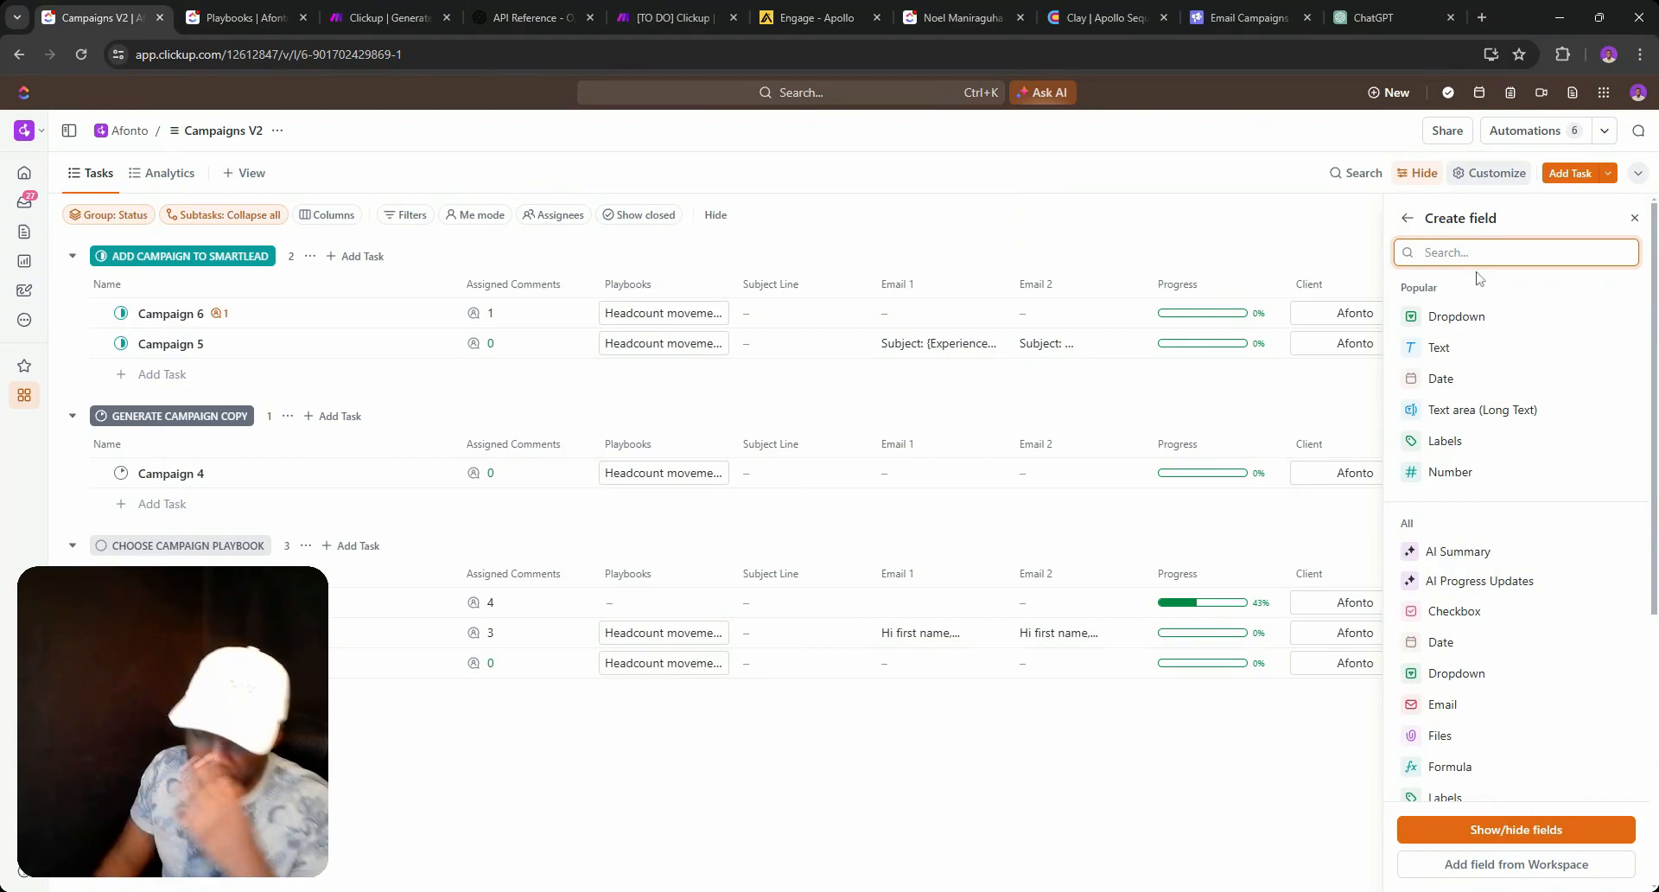
text(PO)
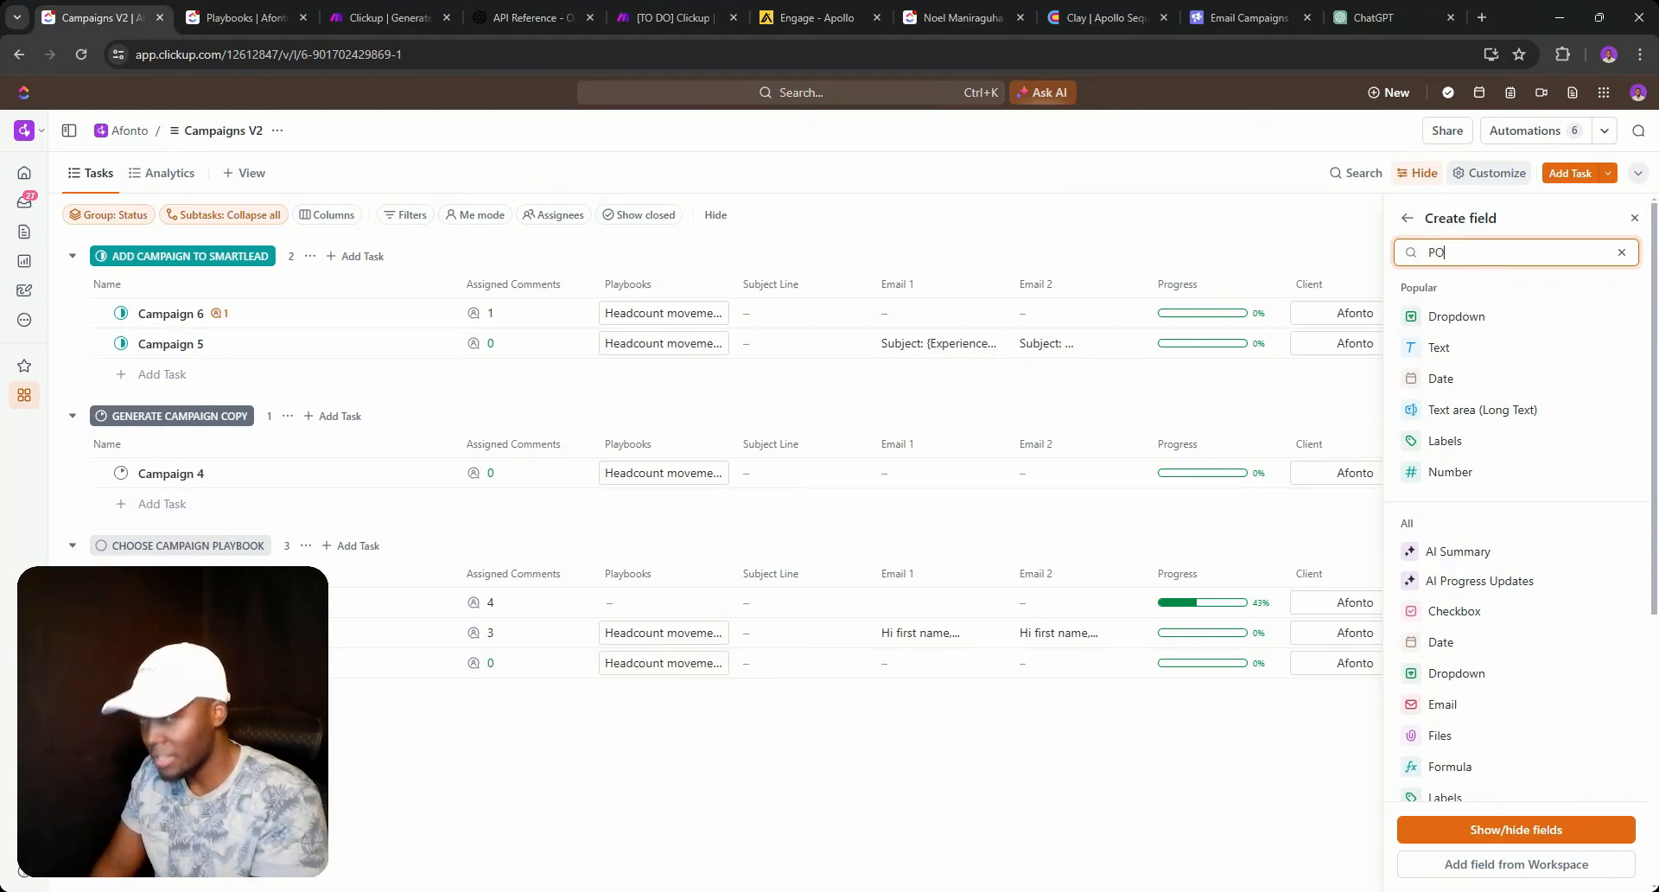
text(si)
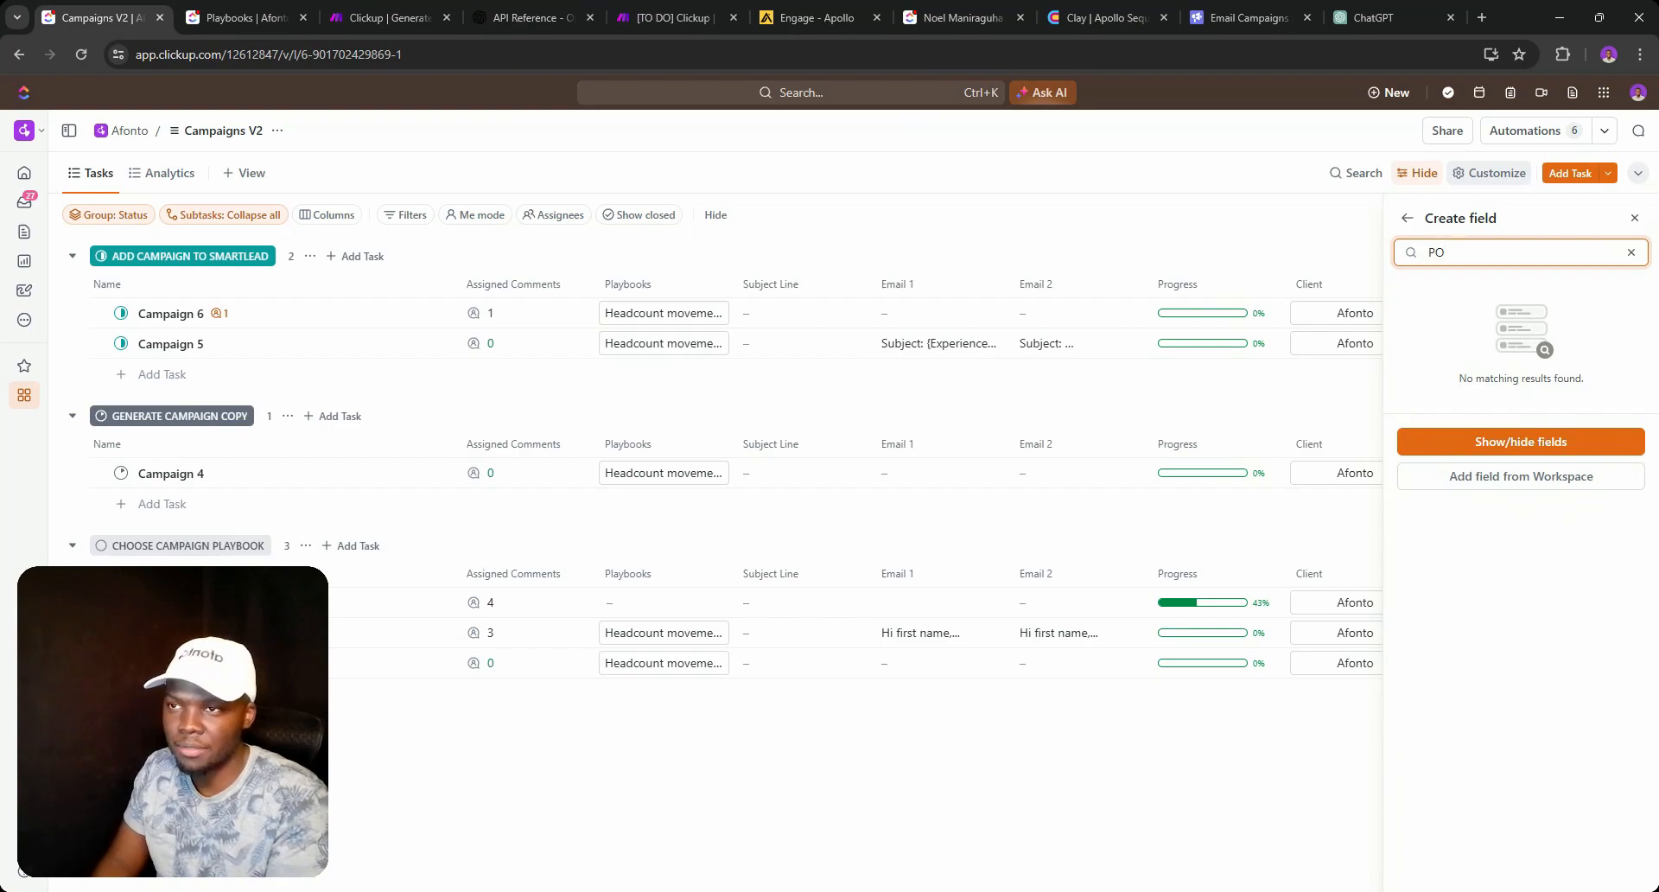
key(BackSpace)
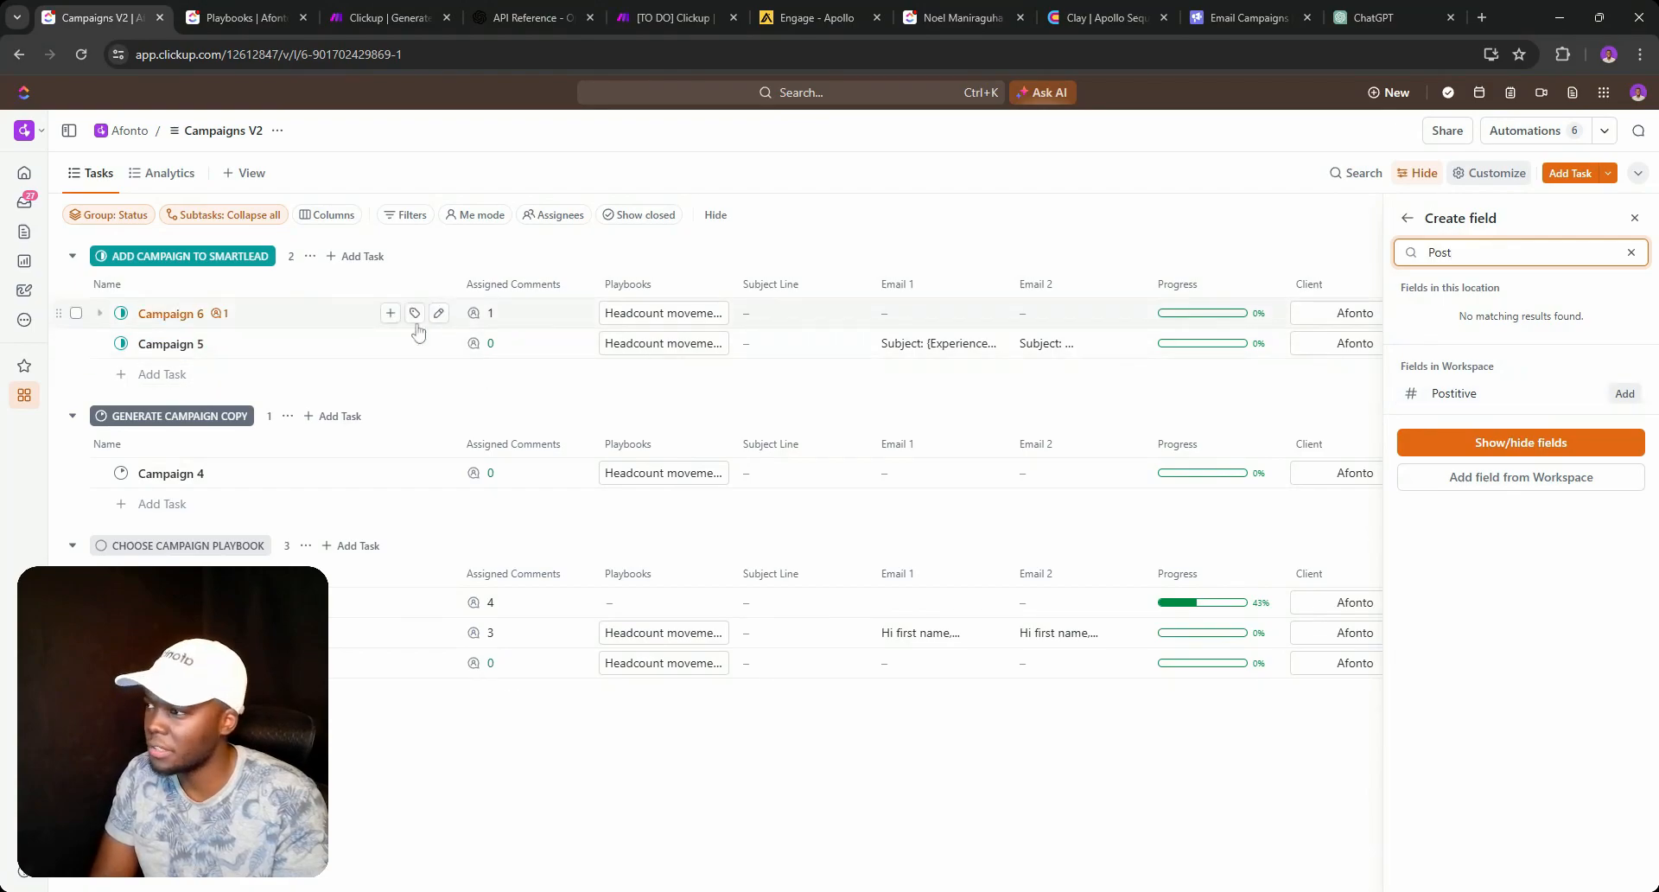
Duplicate the Campaigns V2 browser tab and open the Afonto space's Campaigns list in it to examine its campaign metrics.
right_click(113, 16)
click(213, 139)
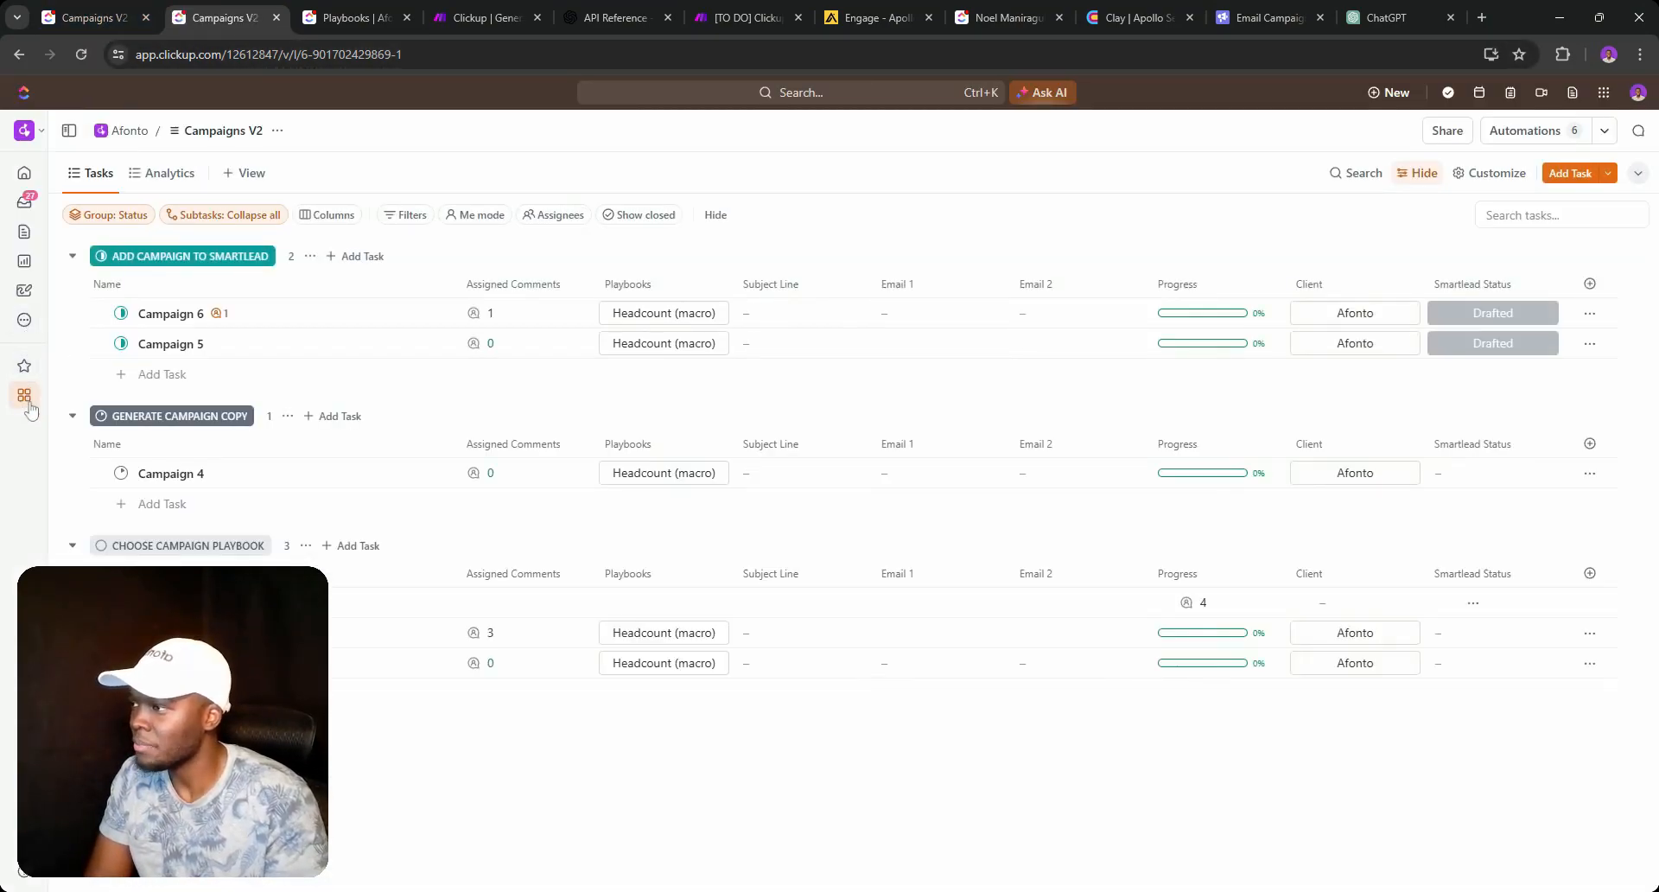
mouse_move(25, 395)
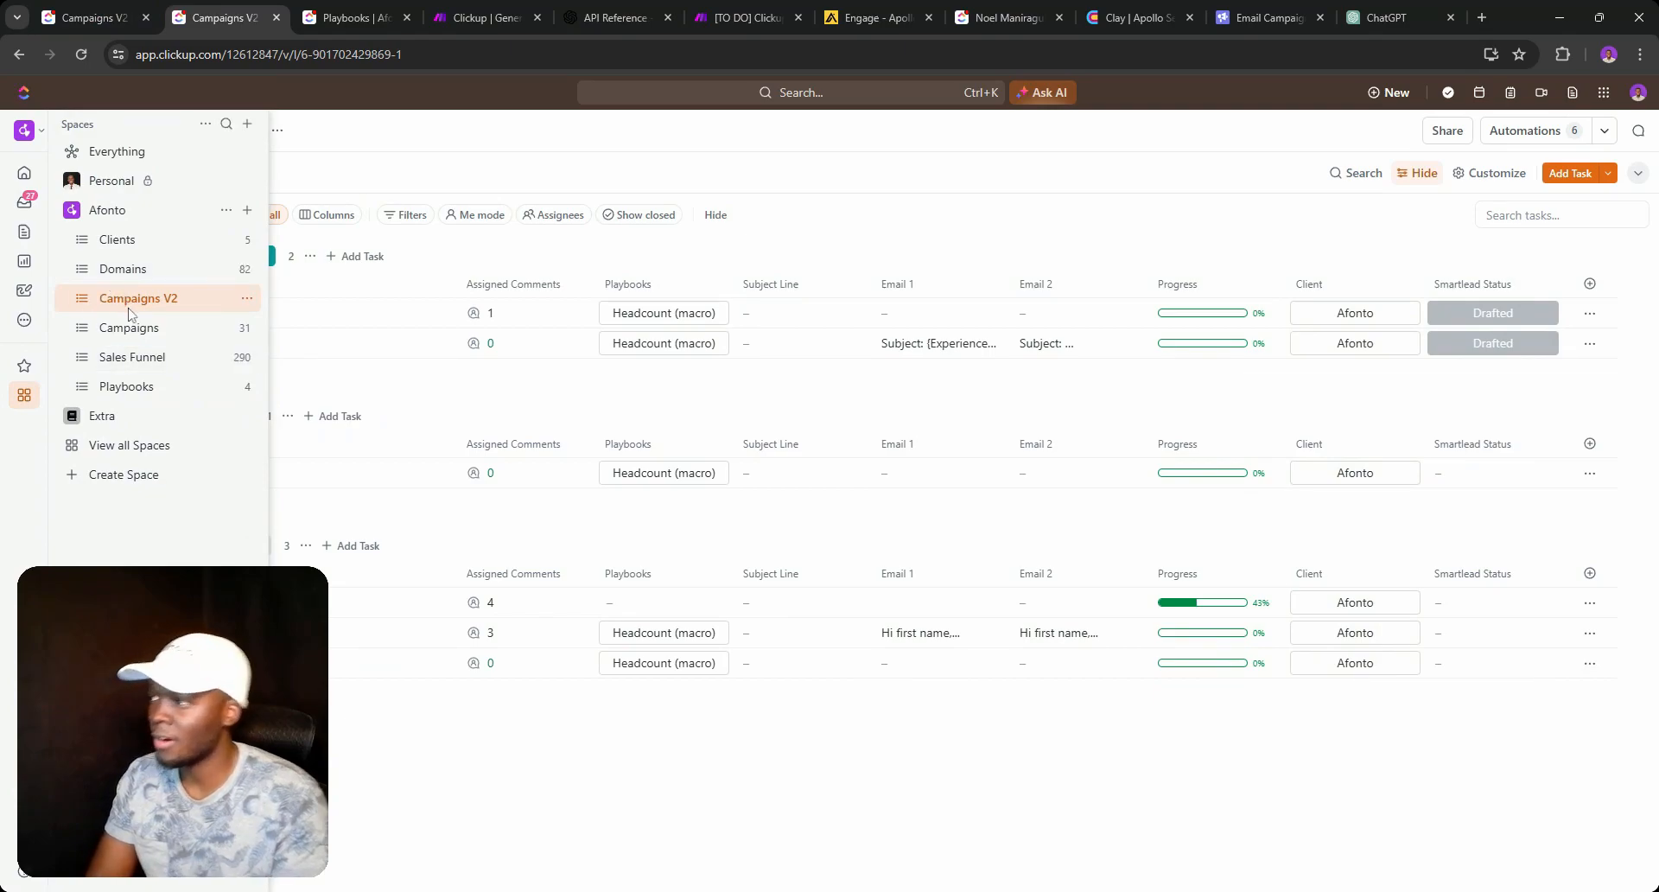
click(121, 331)
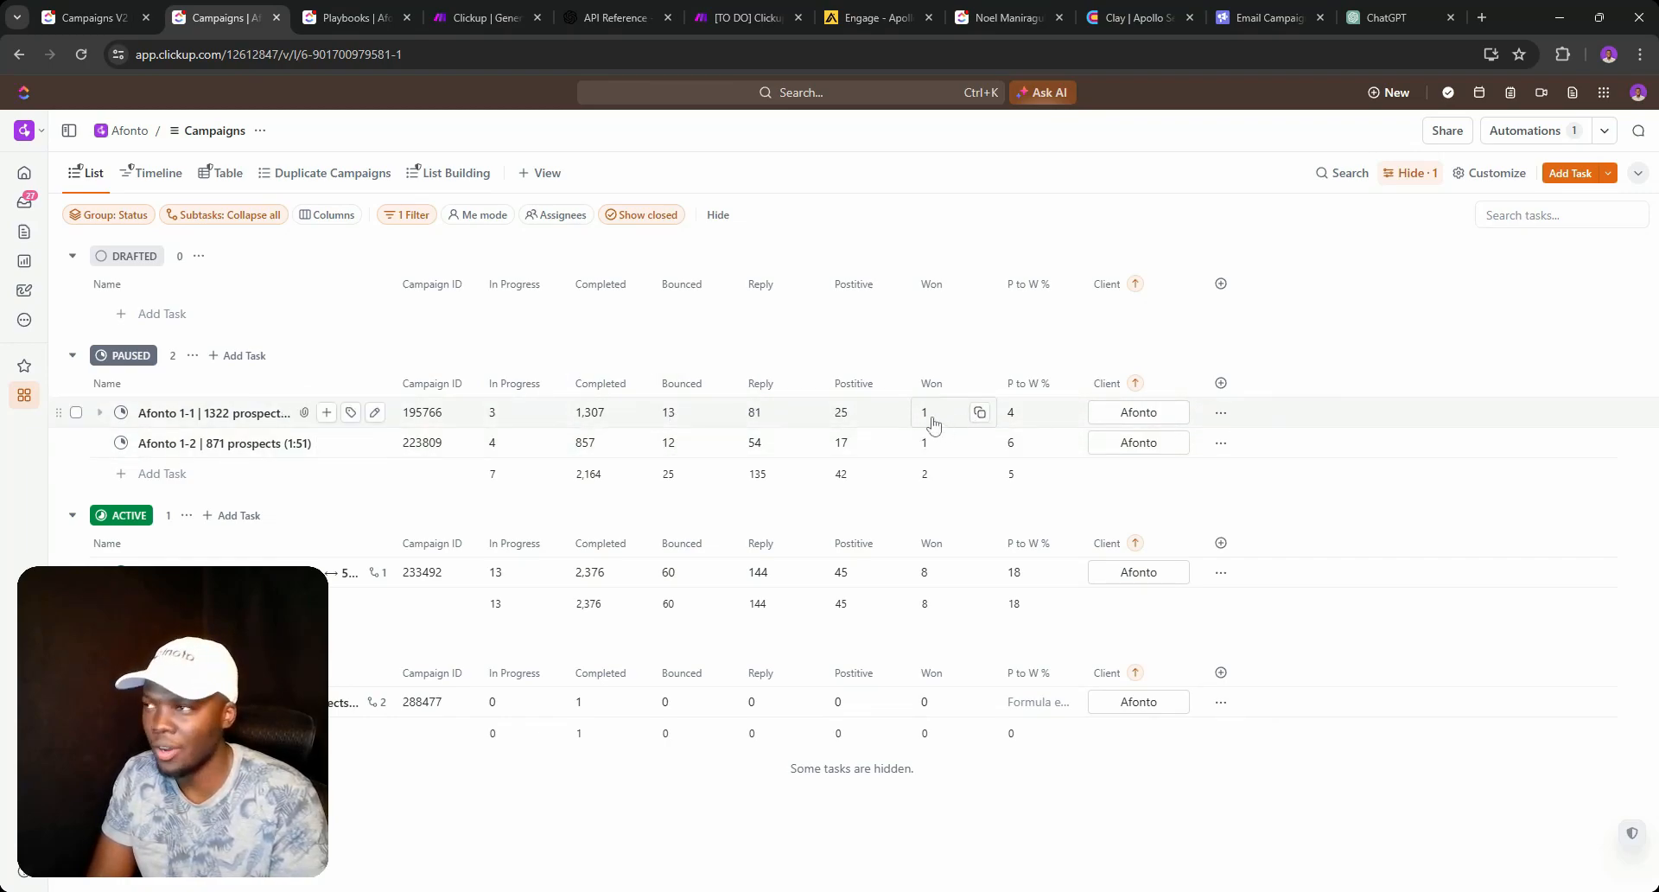
Revisit the Campaigns V2 list, return to the Playbooks list and close its field creation without adding a field.
click(91, 17)
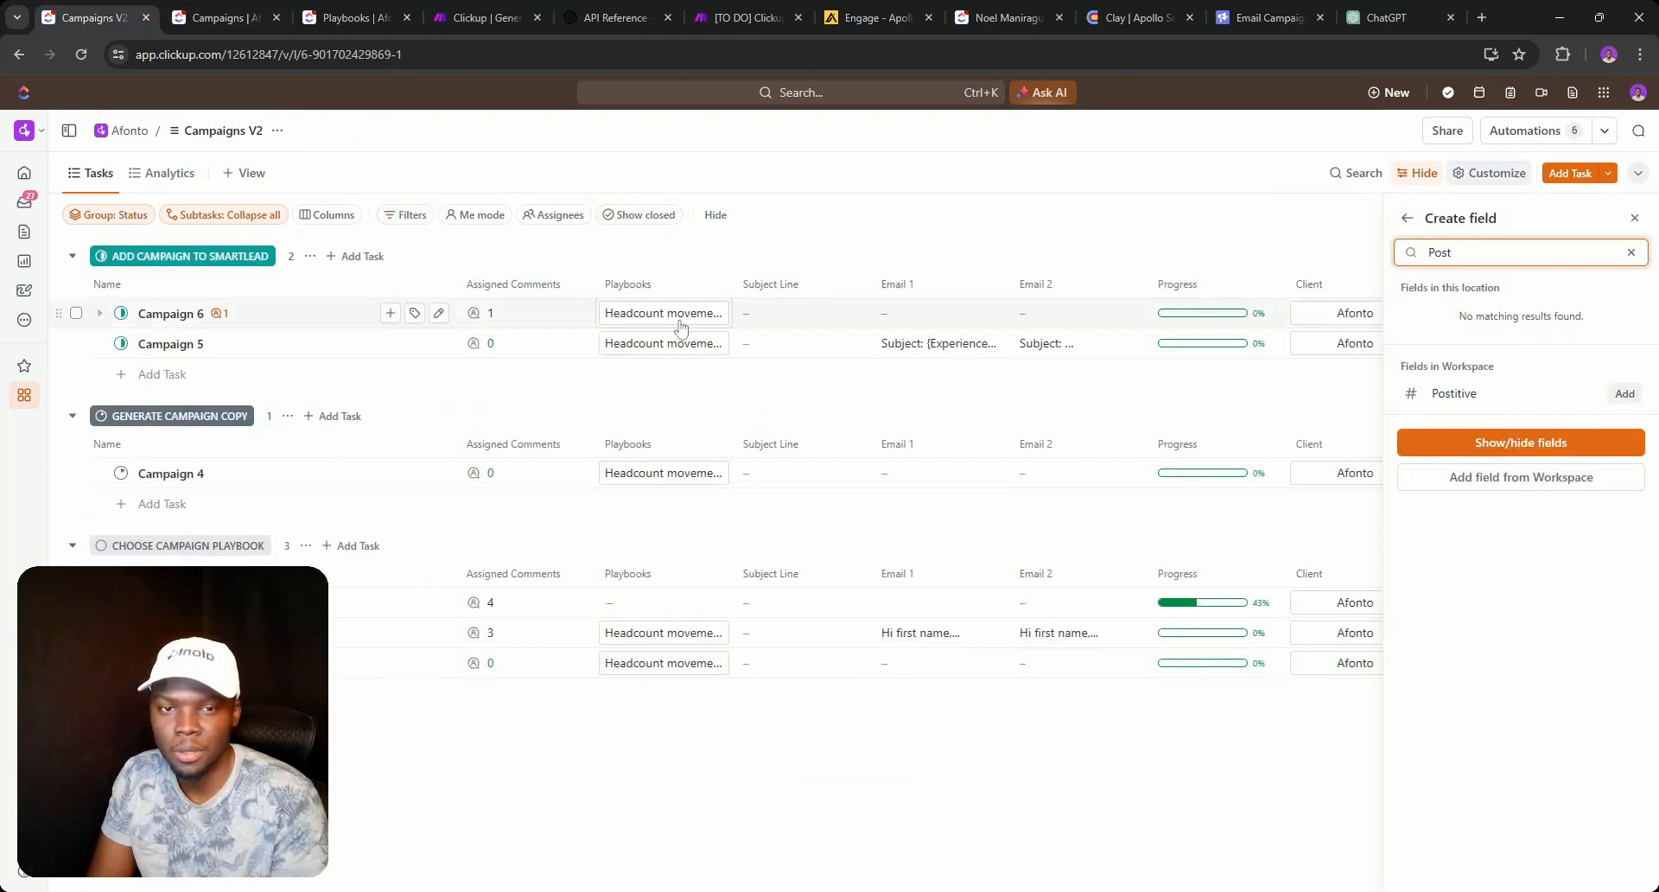
click(326, 8)
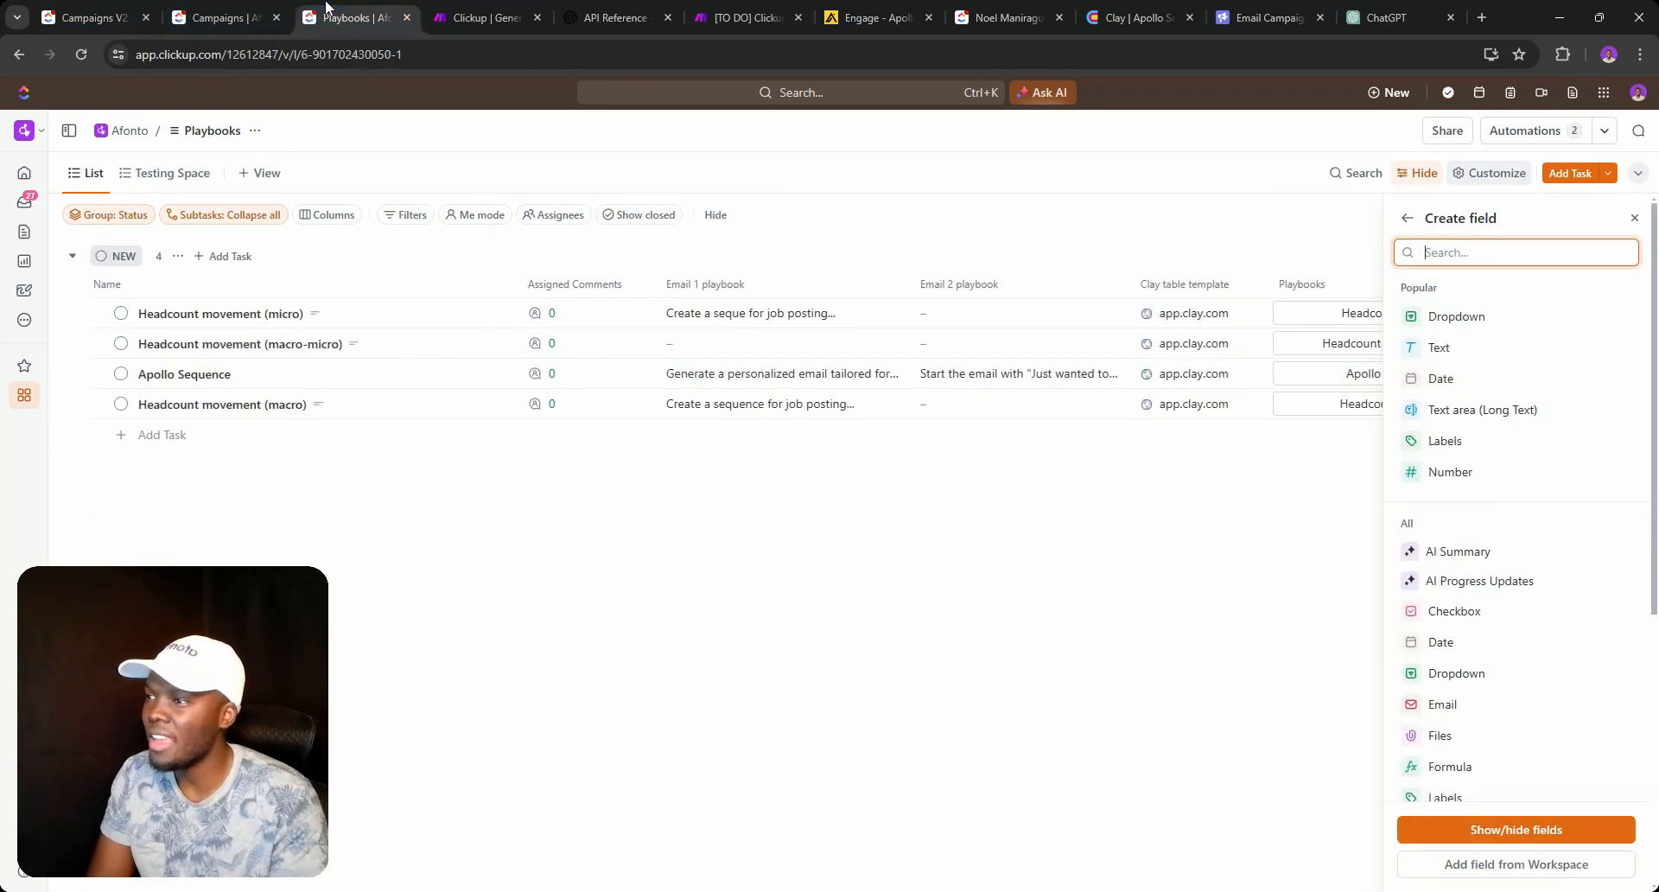
click(820, 232)
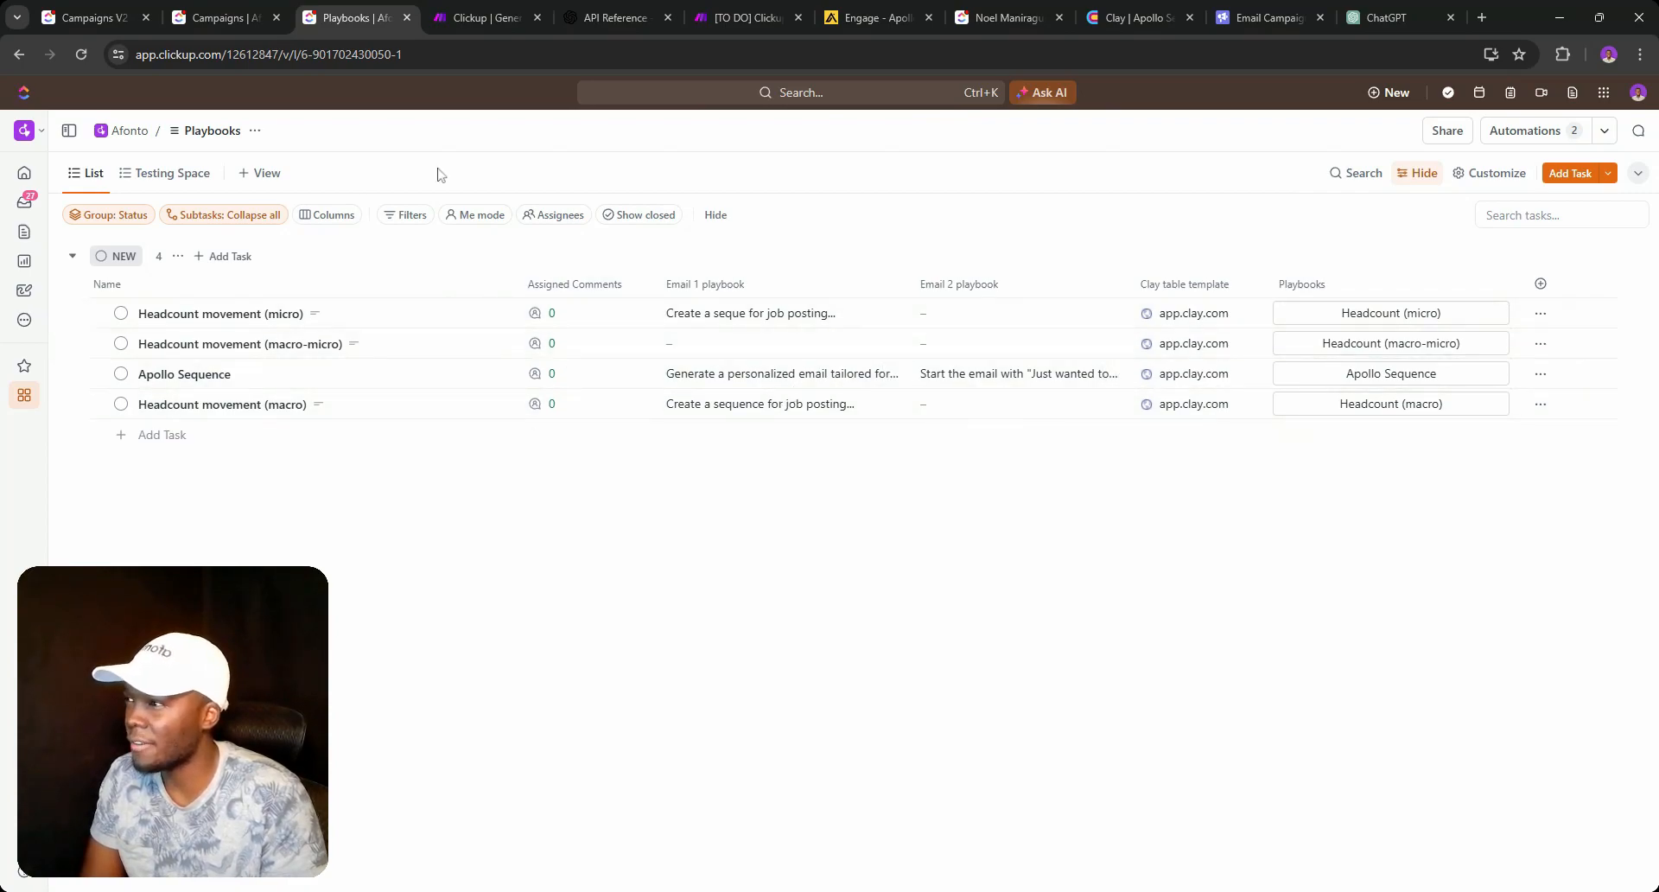
Look over the Generate Campaign Copy and Send email copy to Smartlead scenarios in Make, closing the open Email 2 output.
click(492, 9)
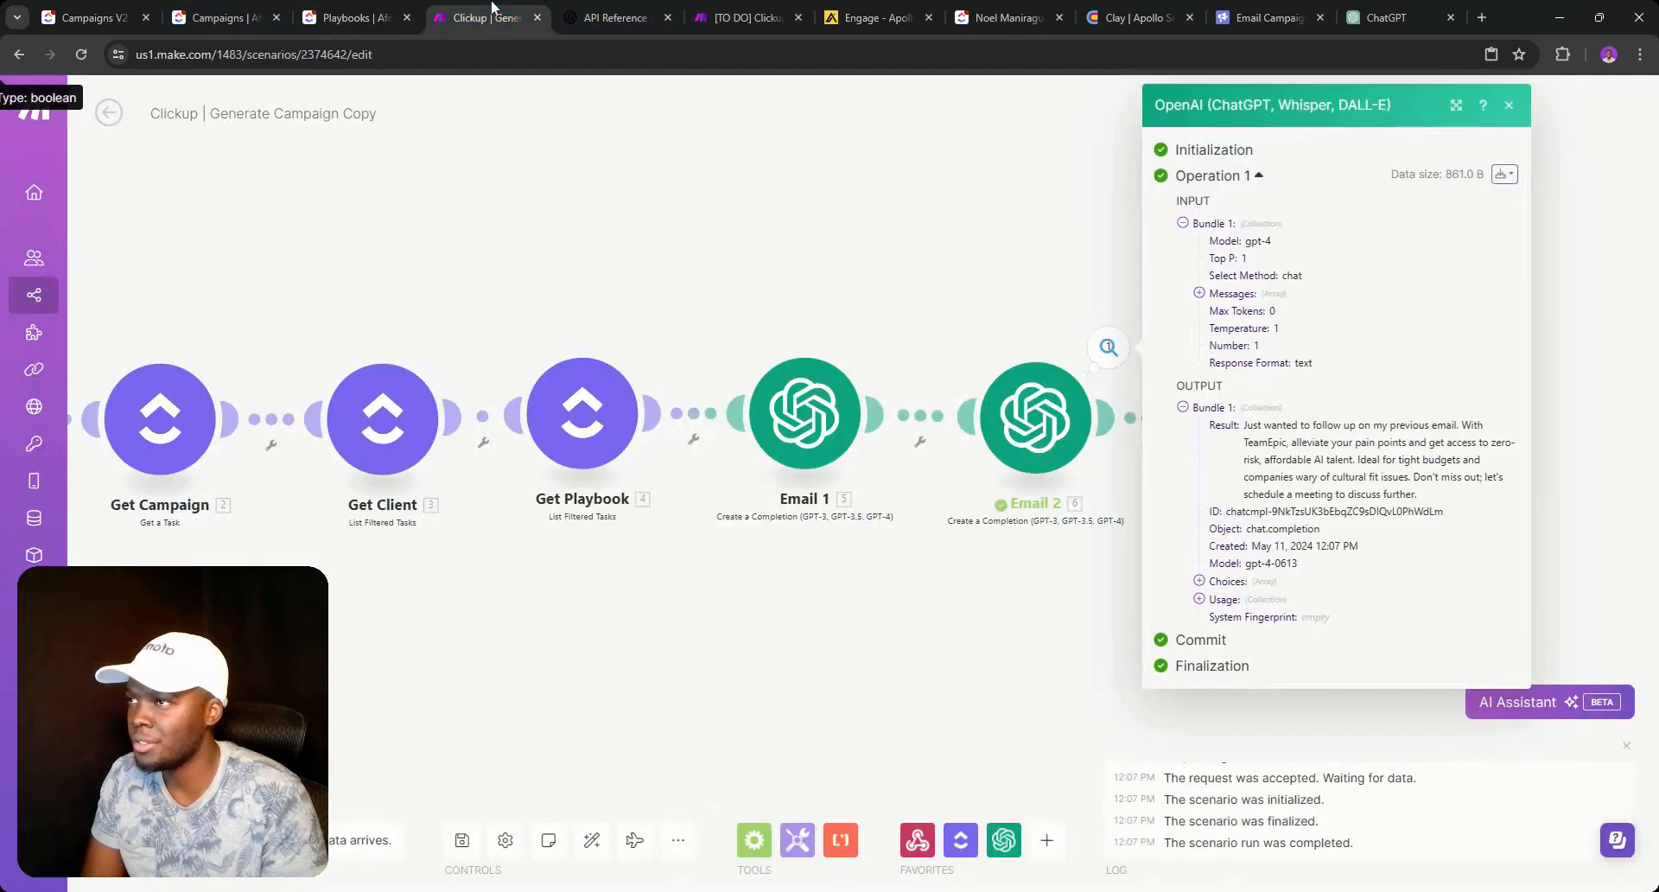
click(773, 216)
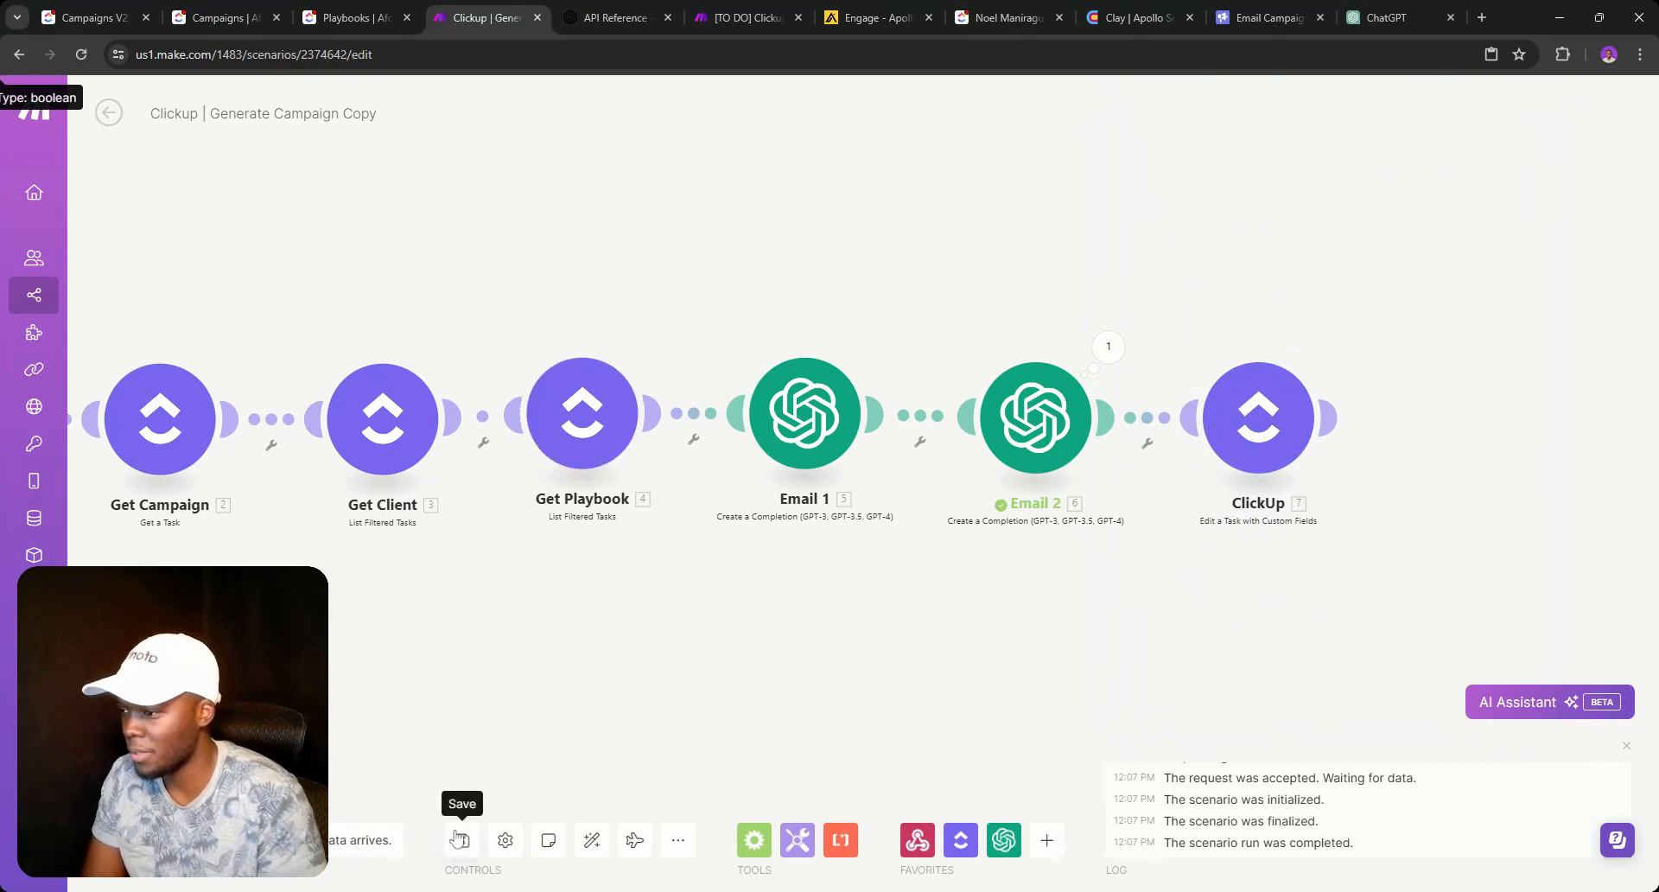
click(710, 10)
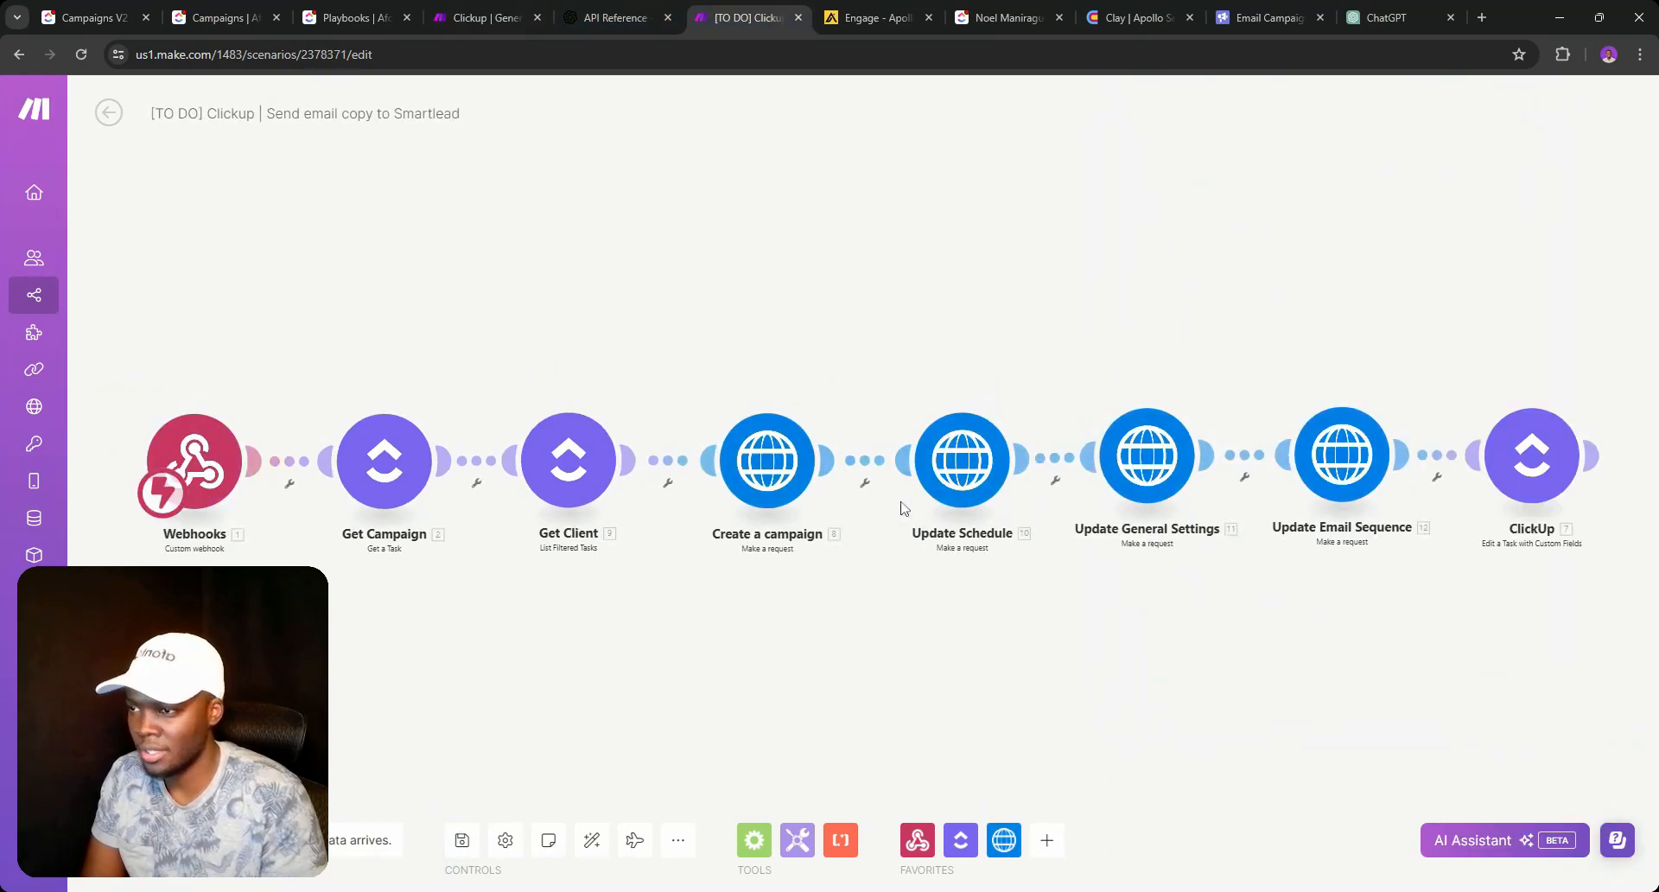
click(345, 17)
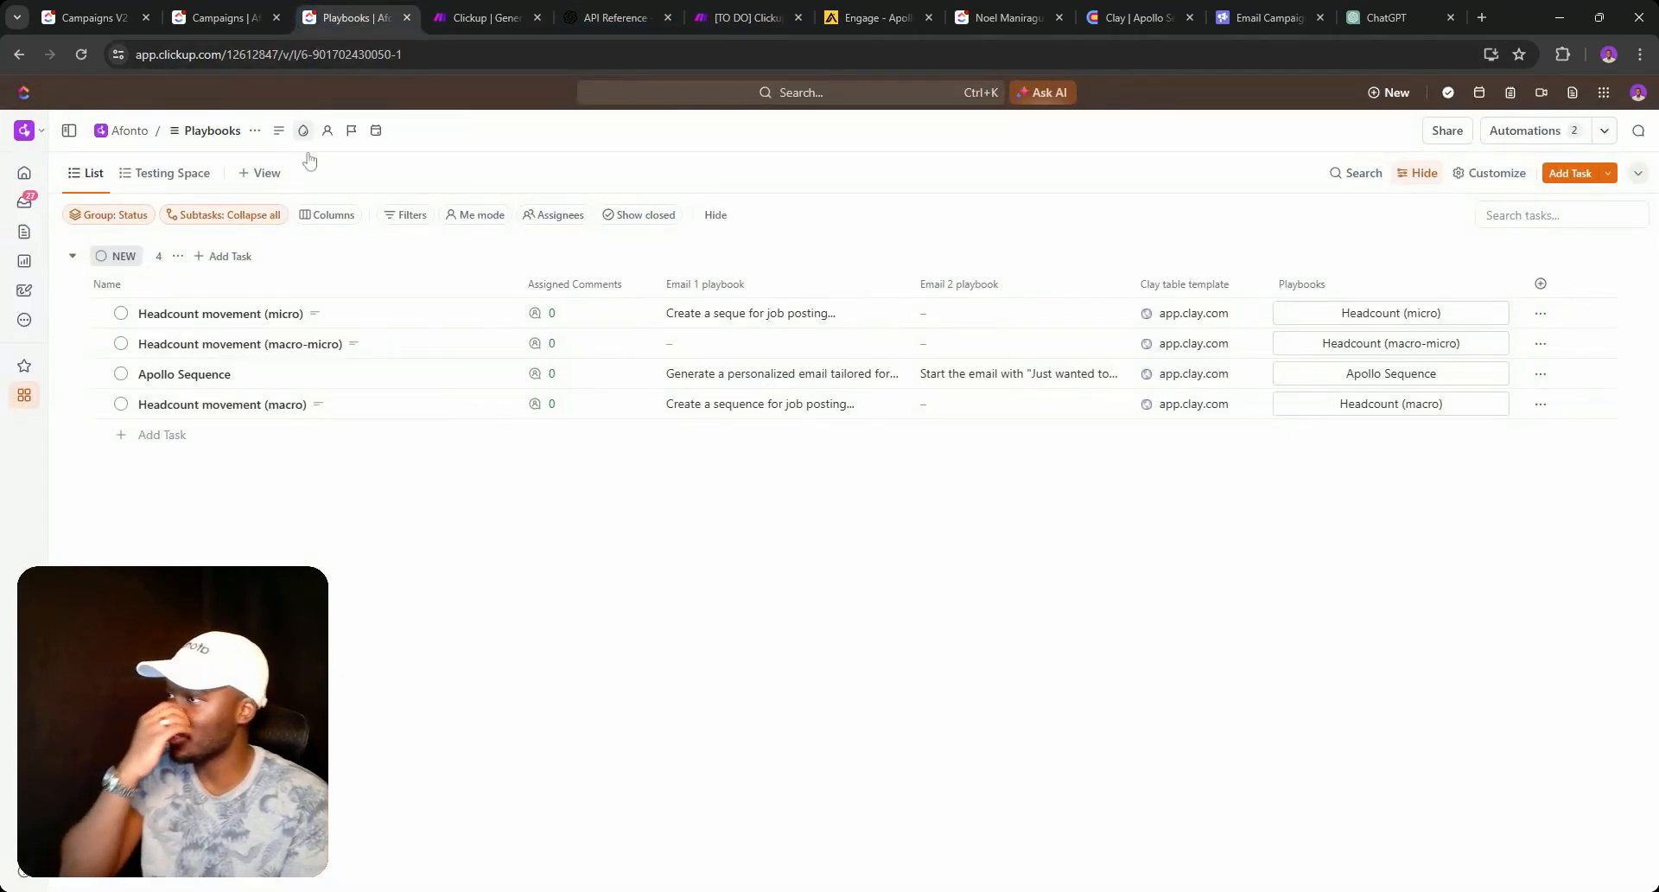
Delete Campaign 4, Campaign 5 and Campaign 6 from the Campaigns V2 list in ClickUp.
click(91, 17)
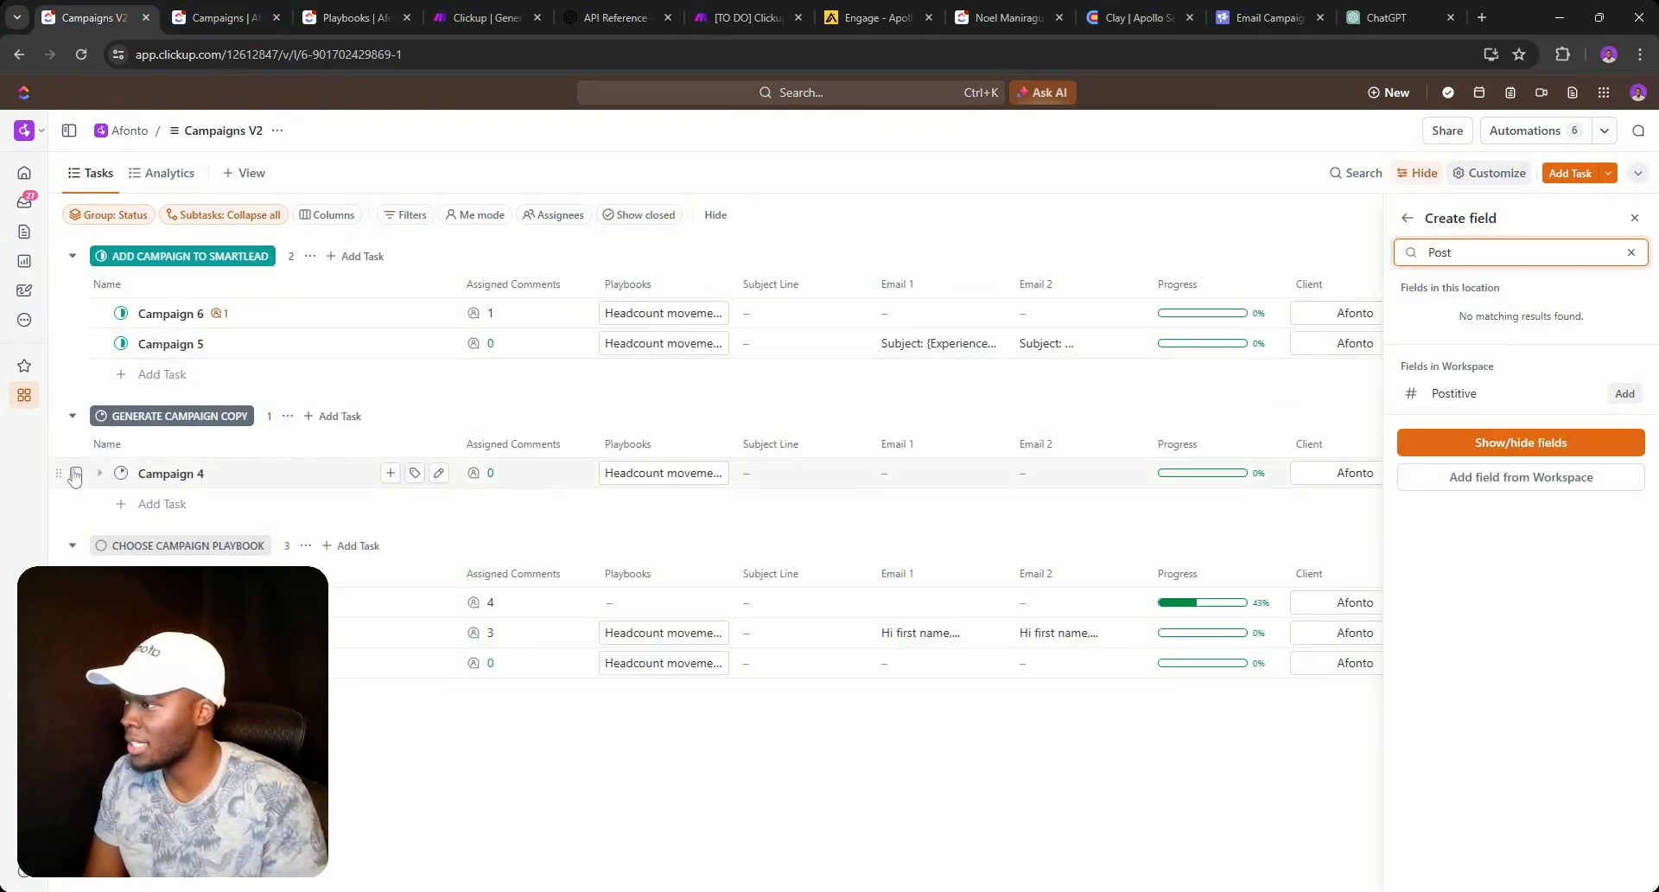
click(75, 473)
shift+click(76, 312)
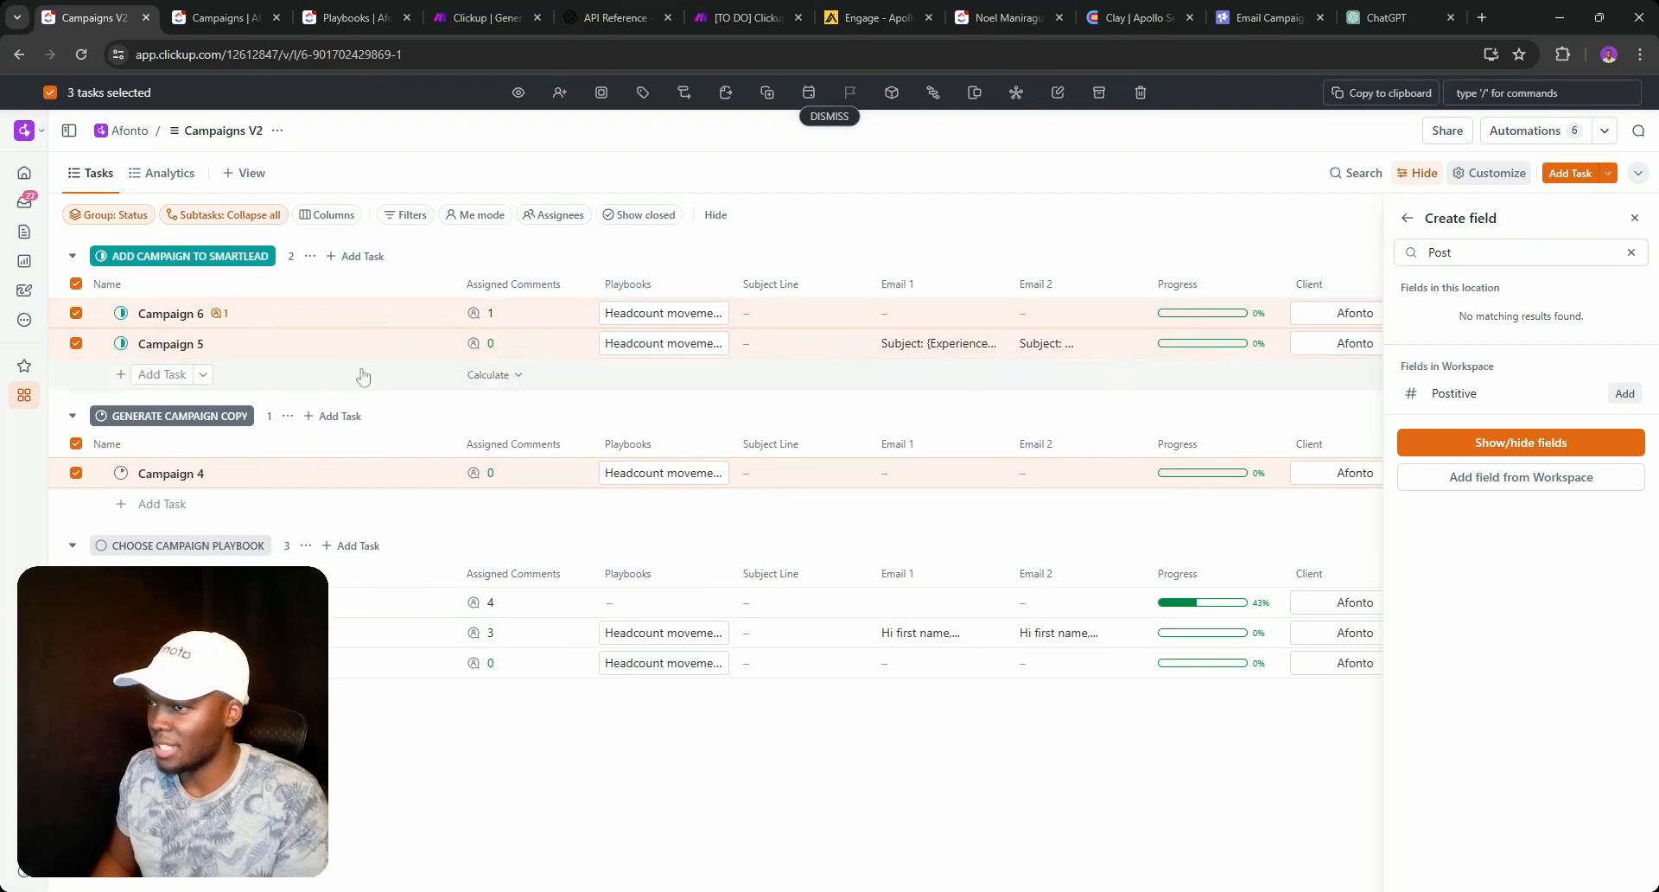
click(1141, 92)
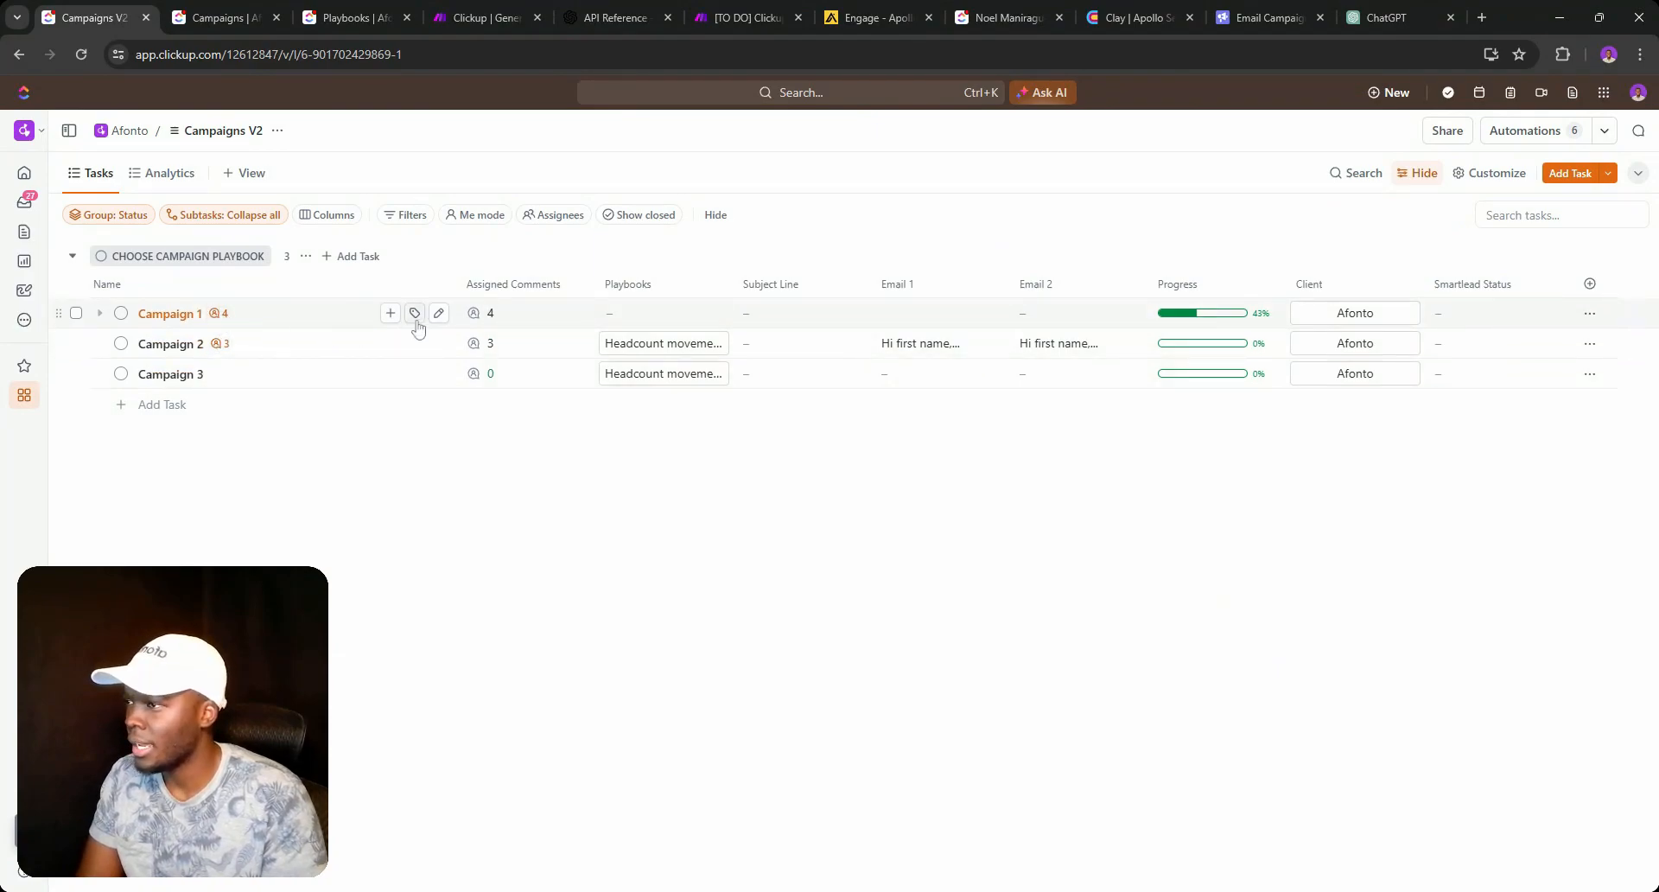
click(485, 316)
click(362, 605)
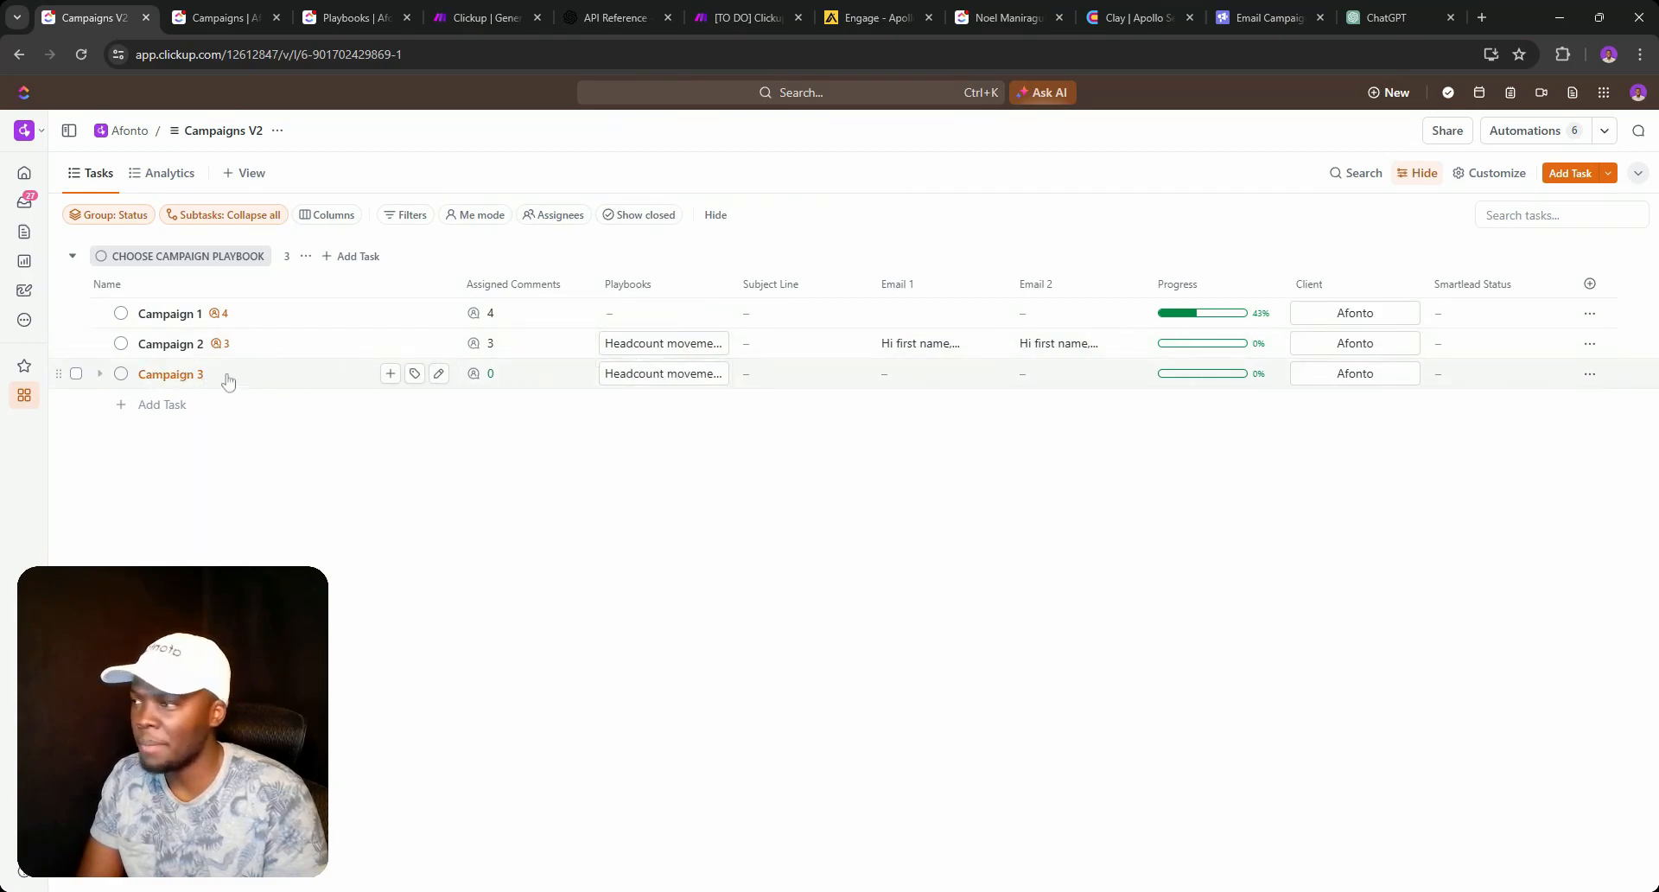
Reload the Campaigns V2 list to refresh its playbook options and set Campaign 3's playbook to Apollo Sequence.
click(635, 374)
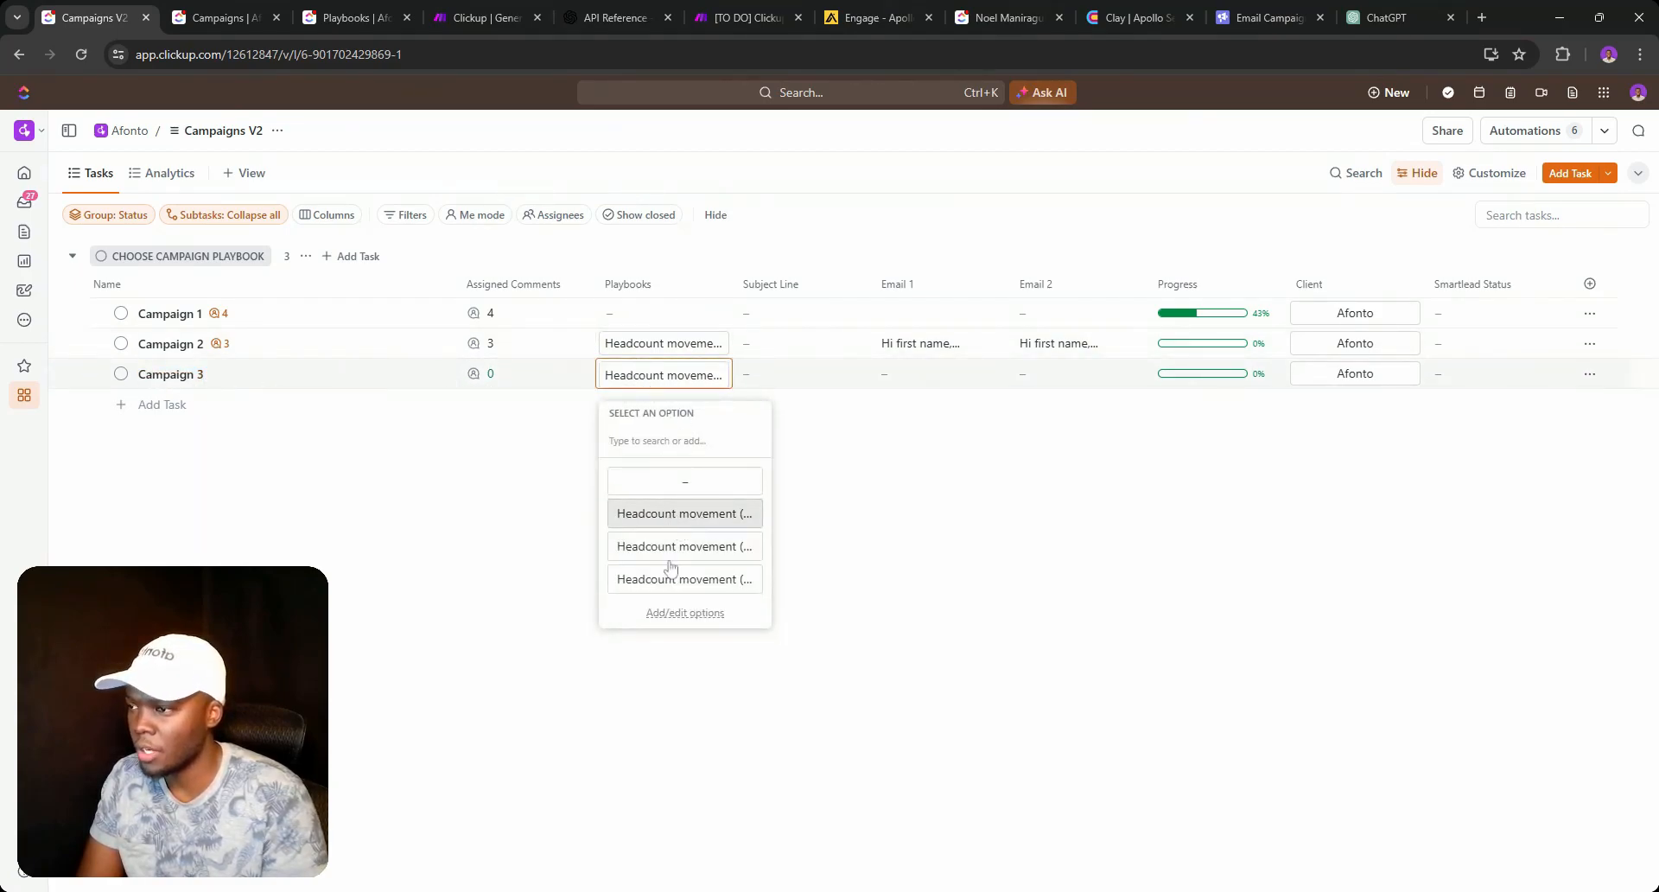
click(381, 494)
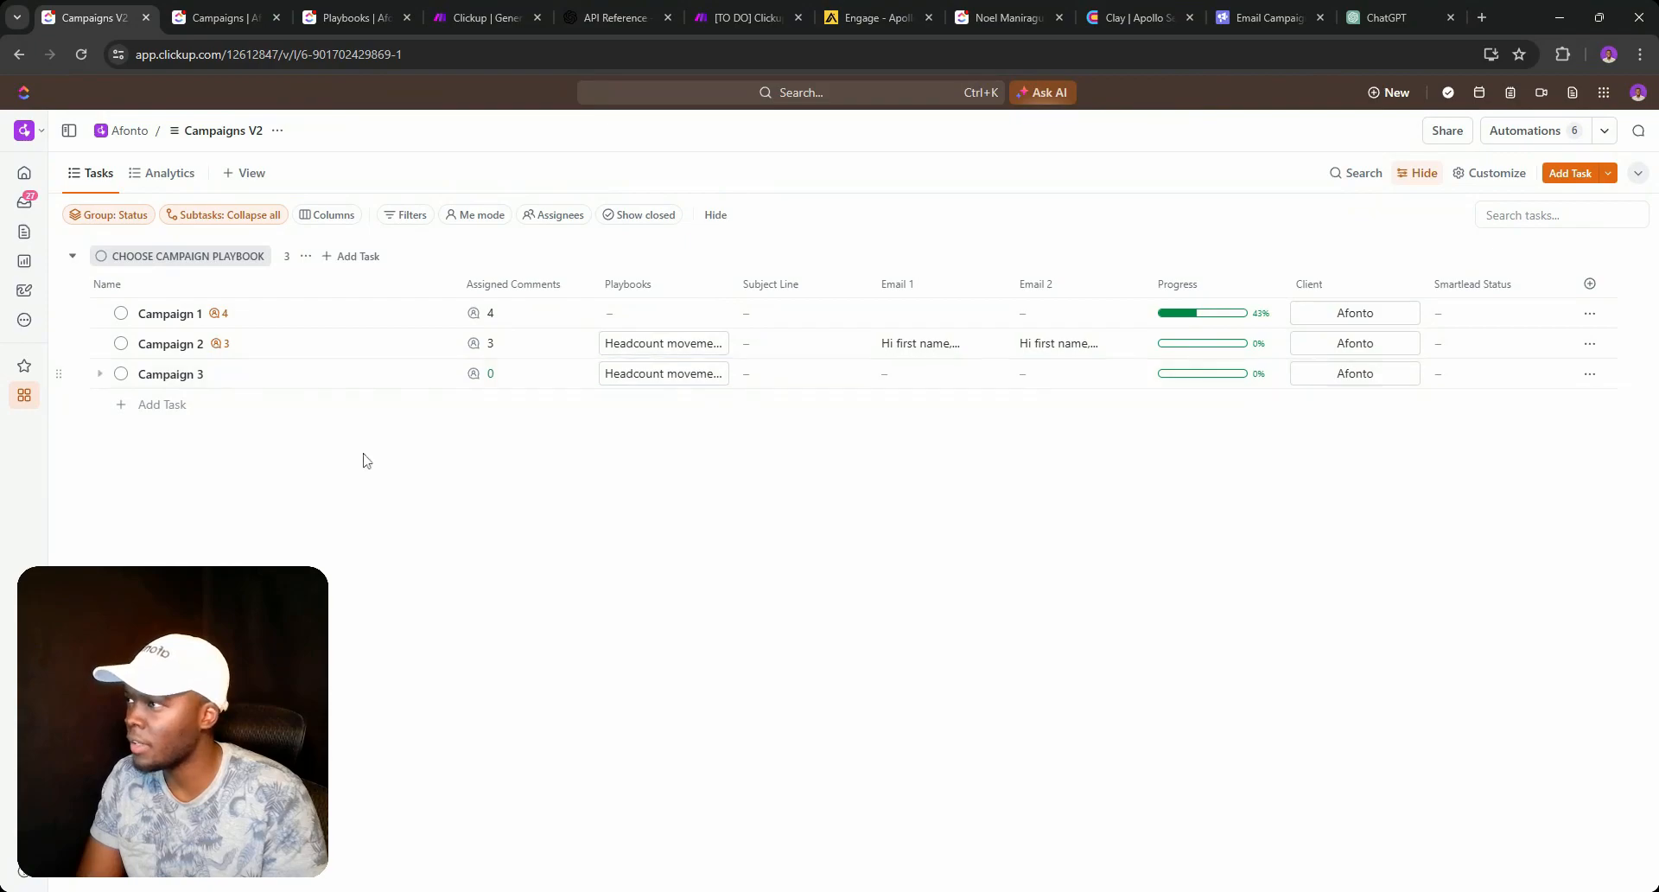
click(92, 68)
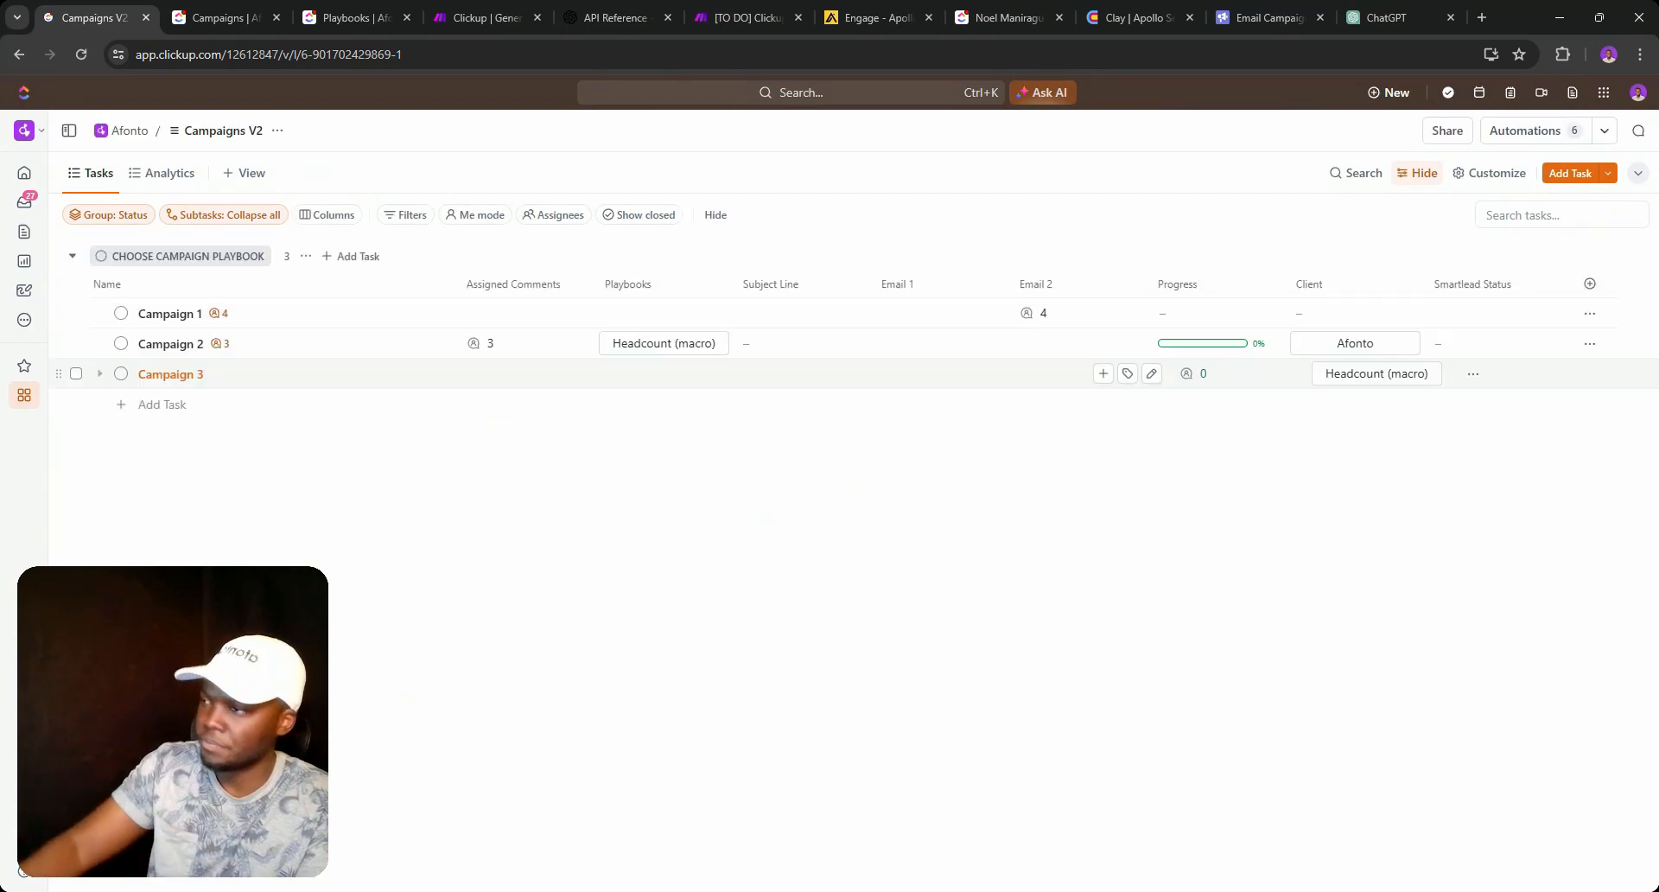
click(682, 378)
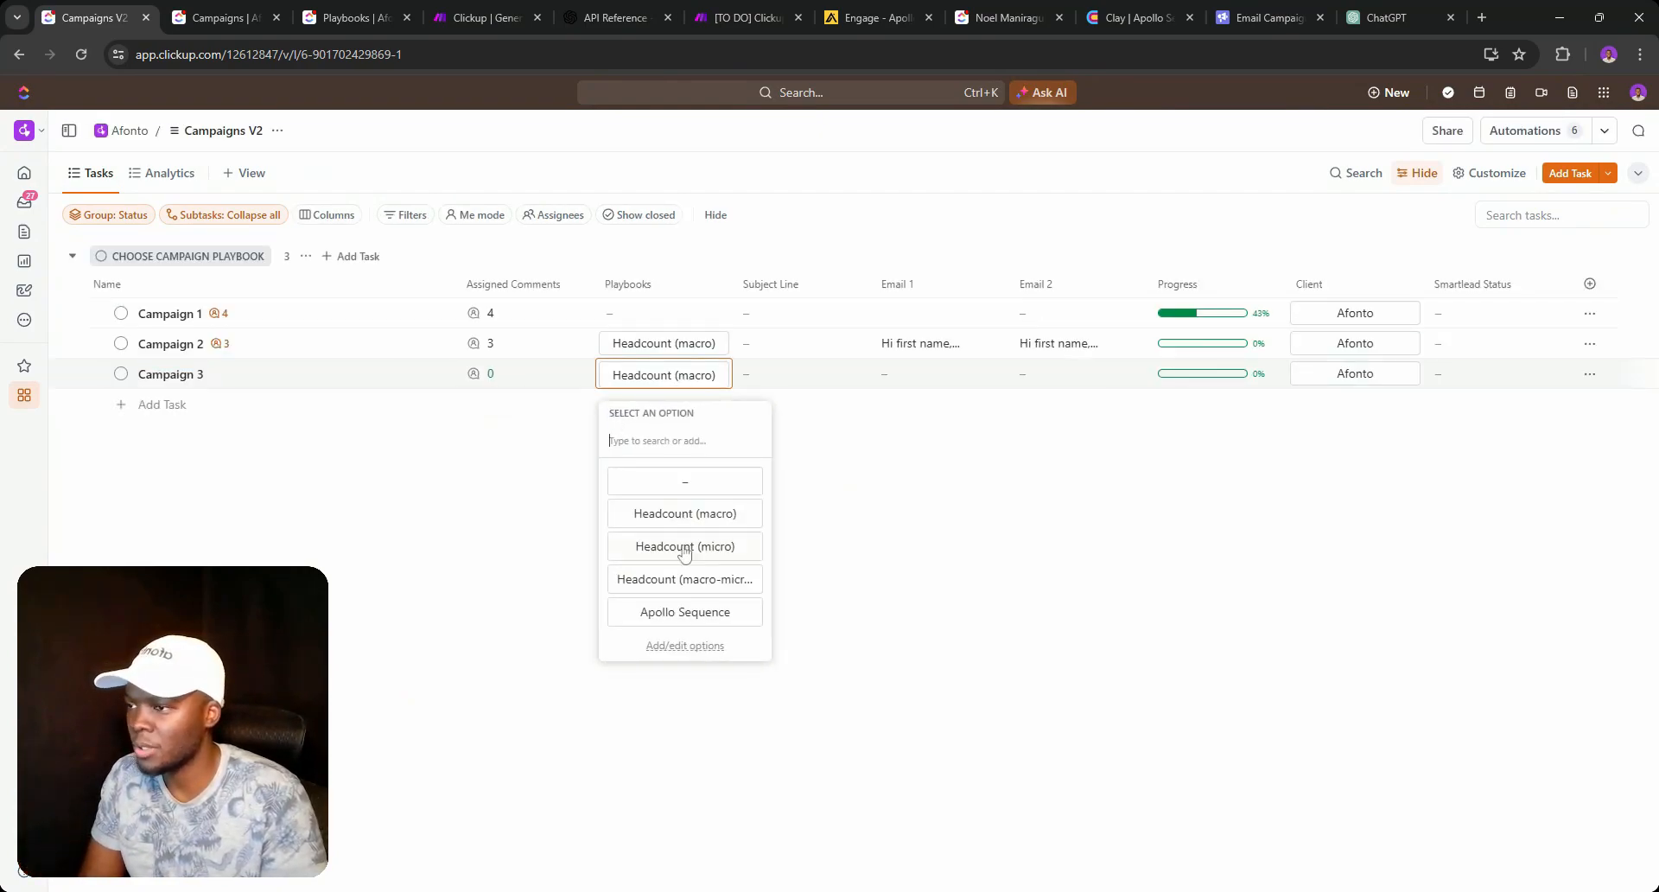
click(686, 612)
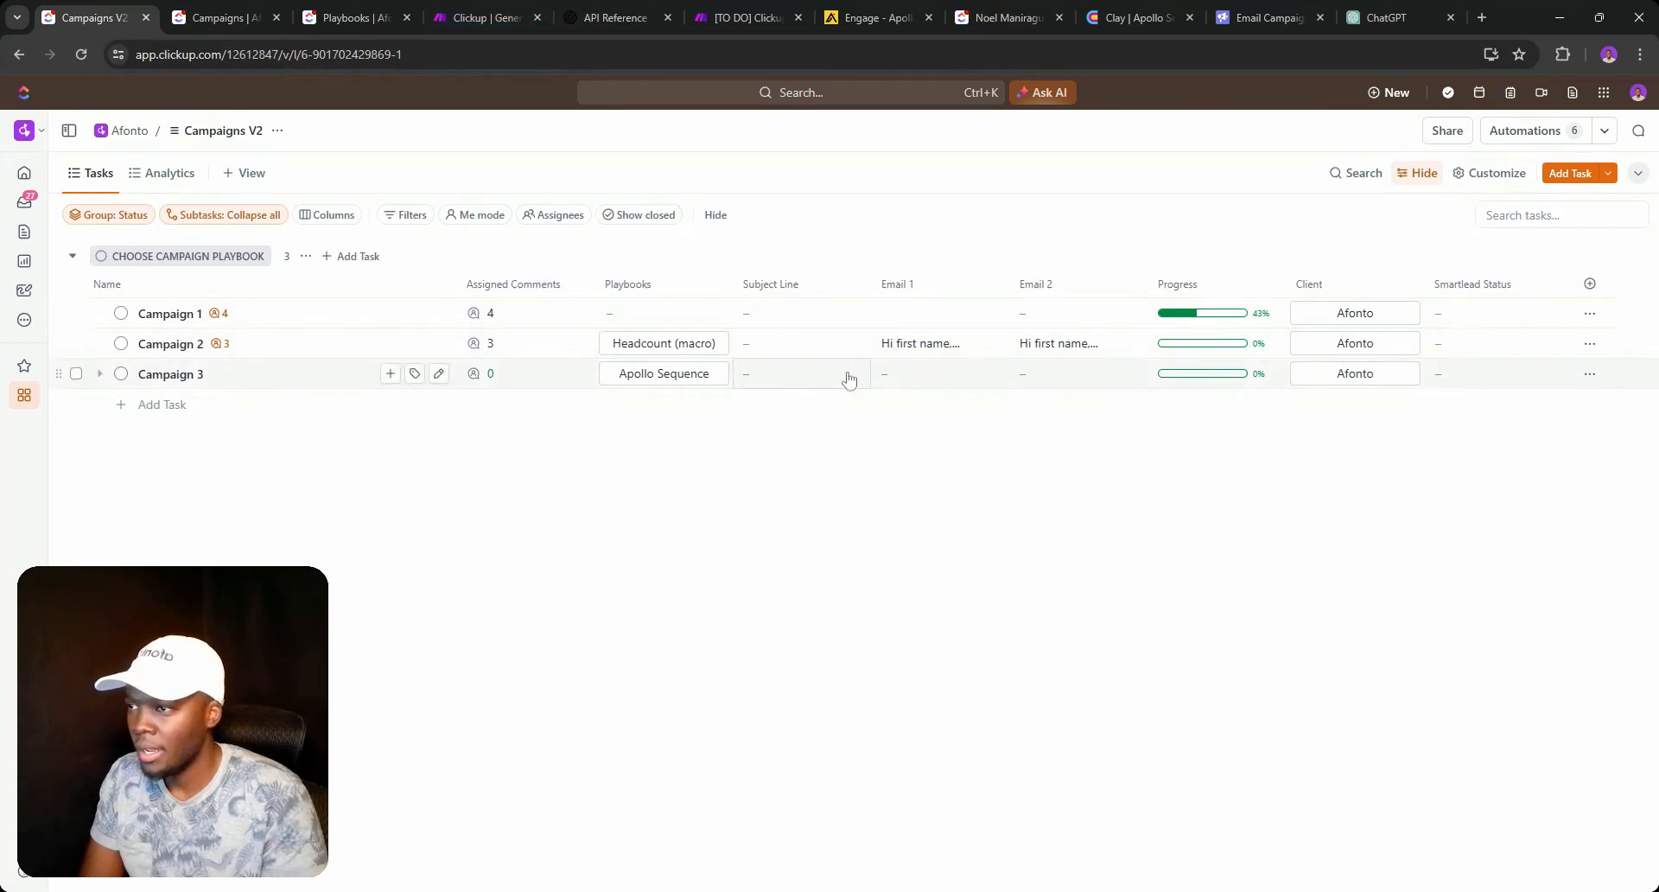
Hide the Smartlead Status column and set Campaign 3's status to Generate Campaign Copy.
click(1462, 287)
click(1494, 489)
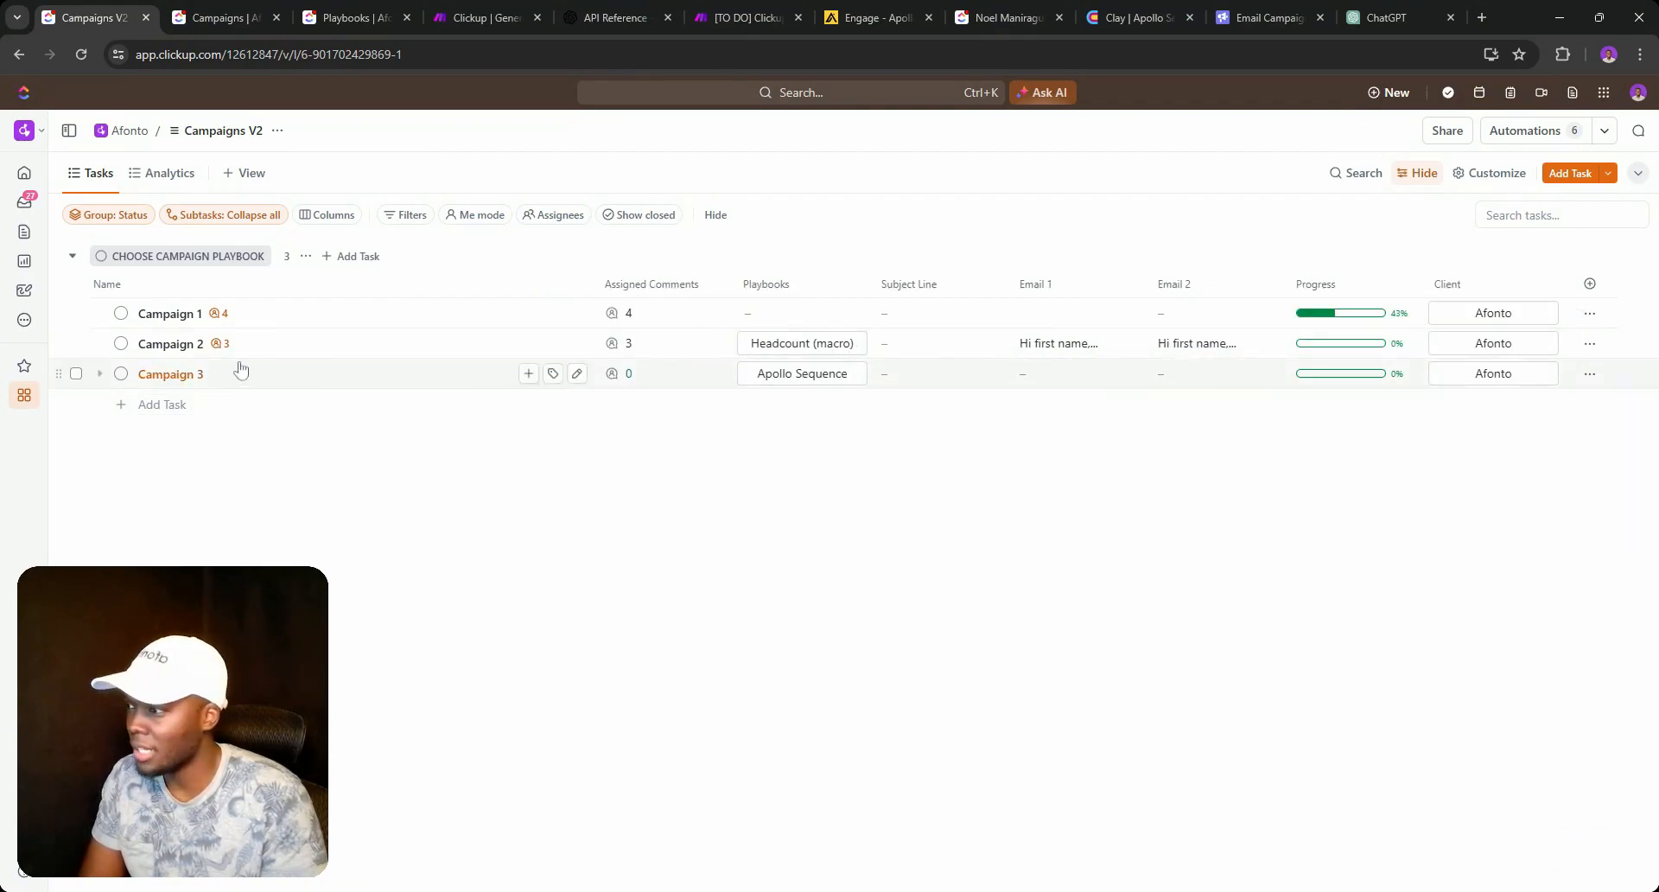
click(120, 377)
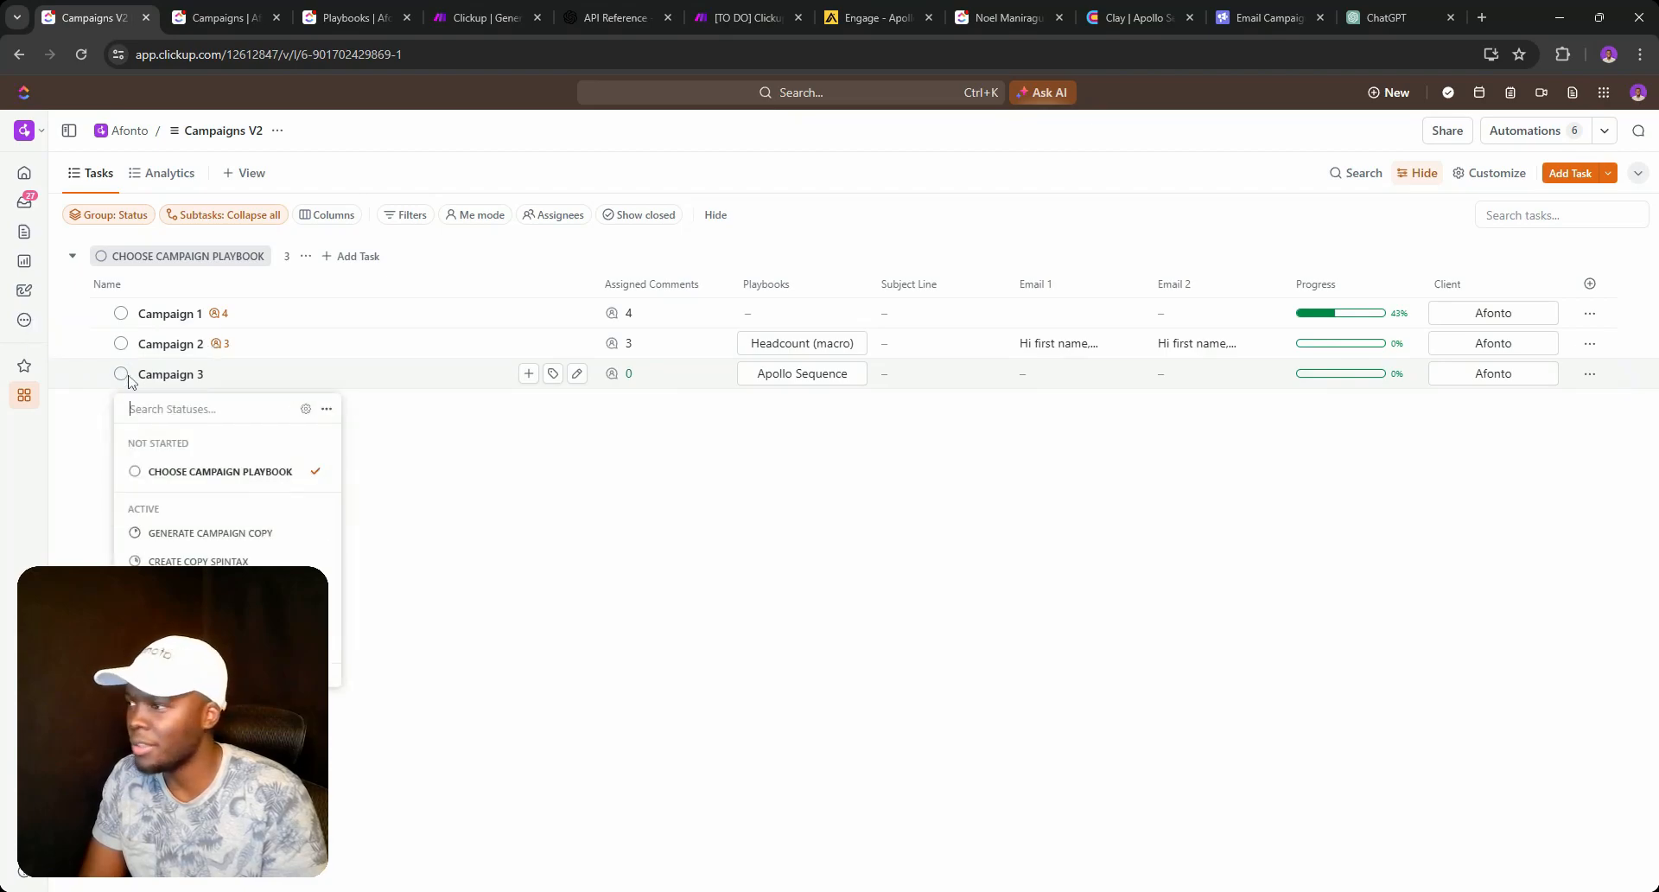
click(221, 533)
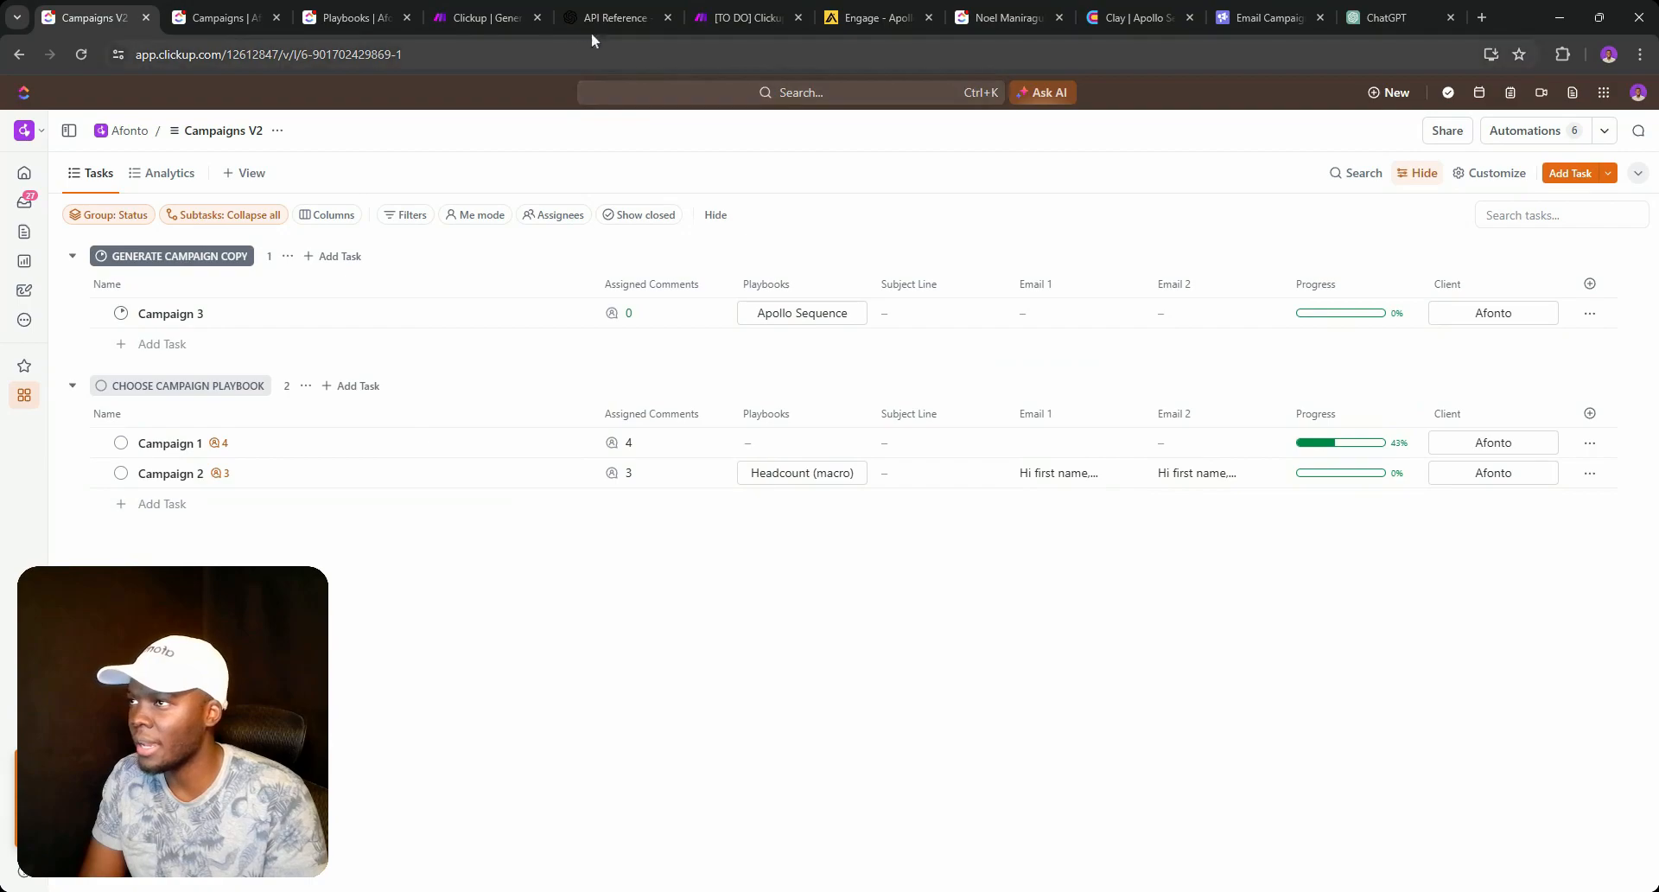
Save the Generate Campaign Copy scenario in Make and run it once with the existing webhook data.
click(489, 13)
click(463, 839)
click(143, 839)
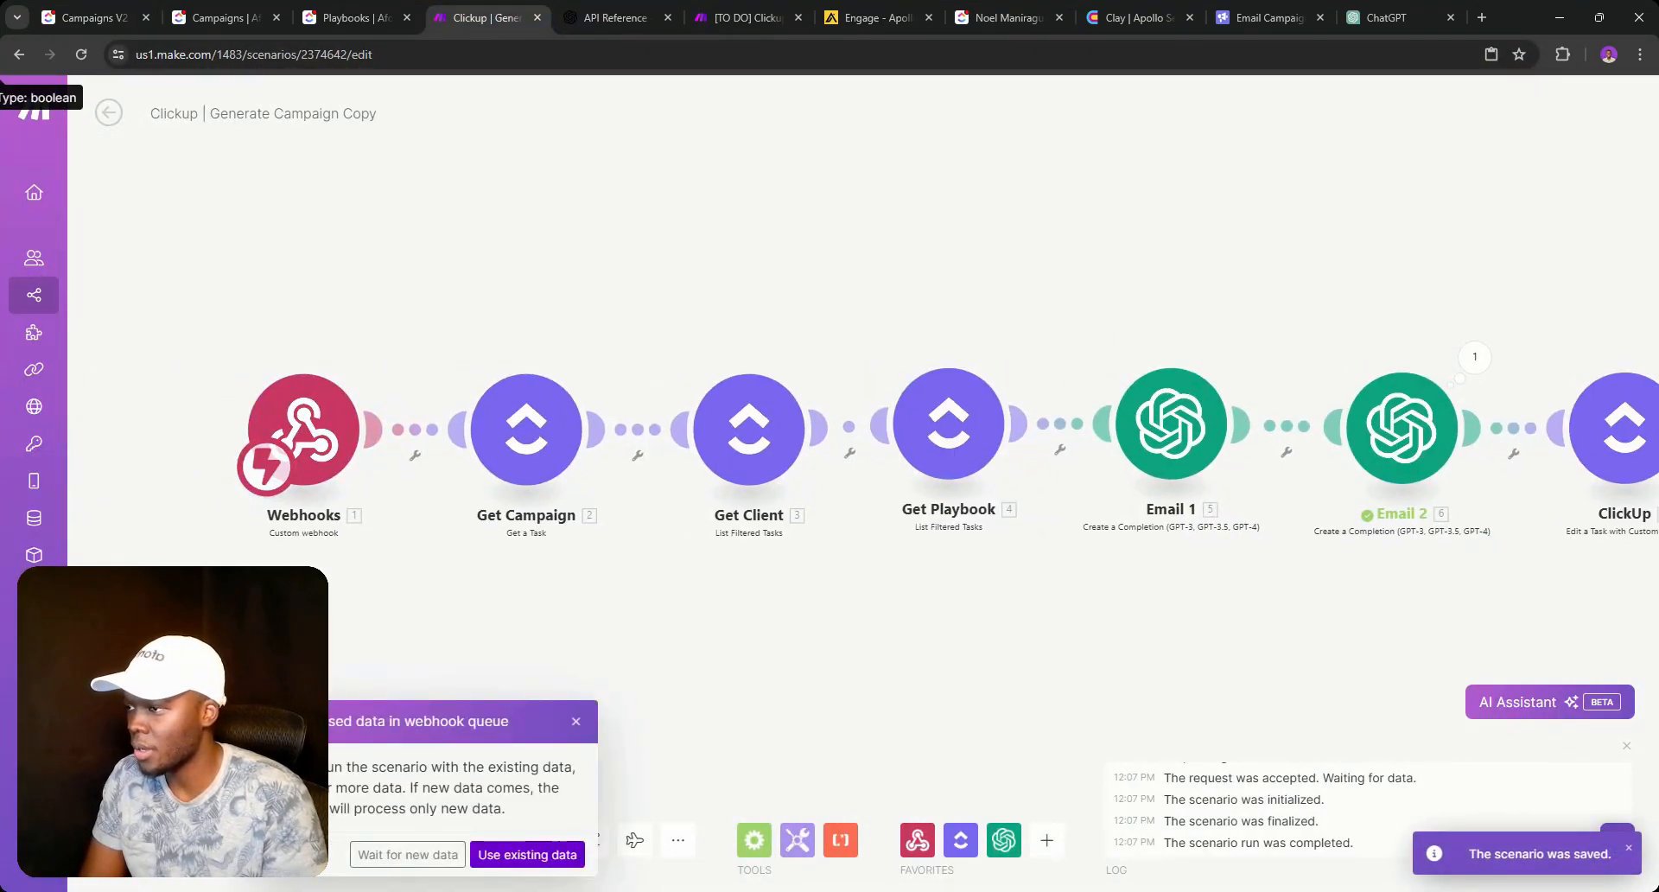
click(561, 859)
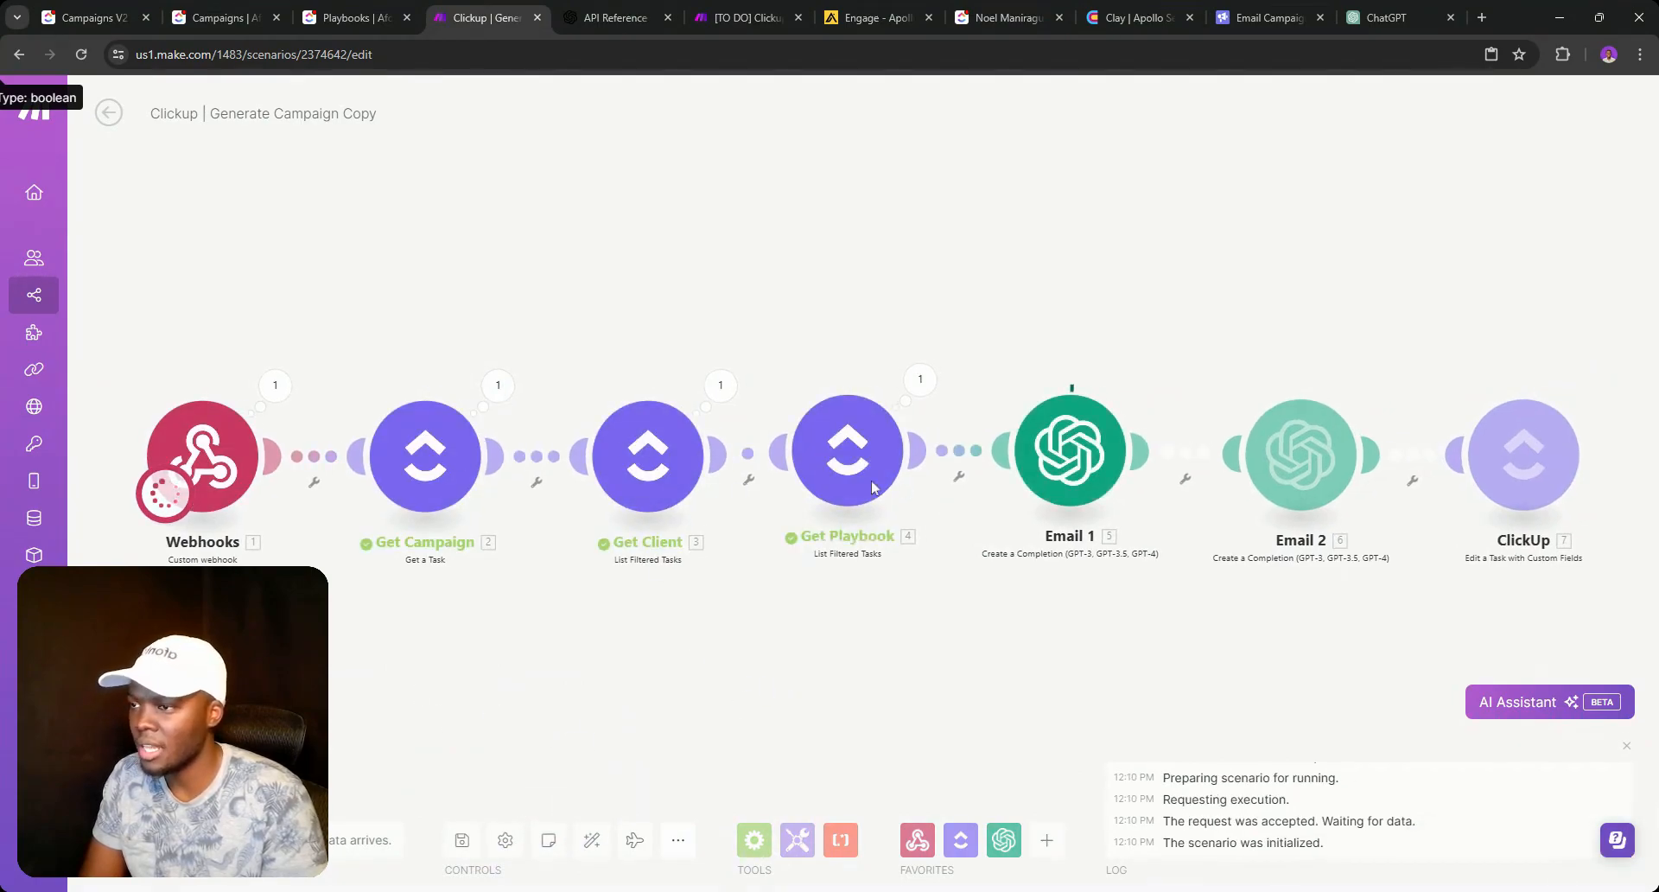
drag(917, 621, 672, 620)
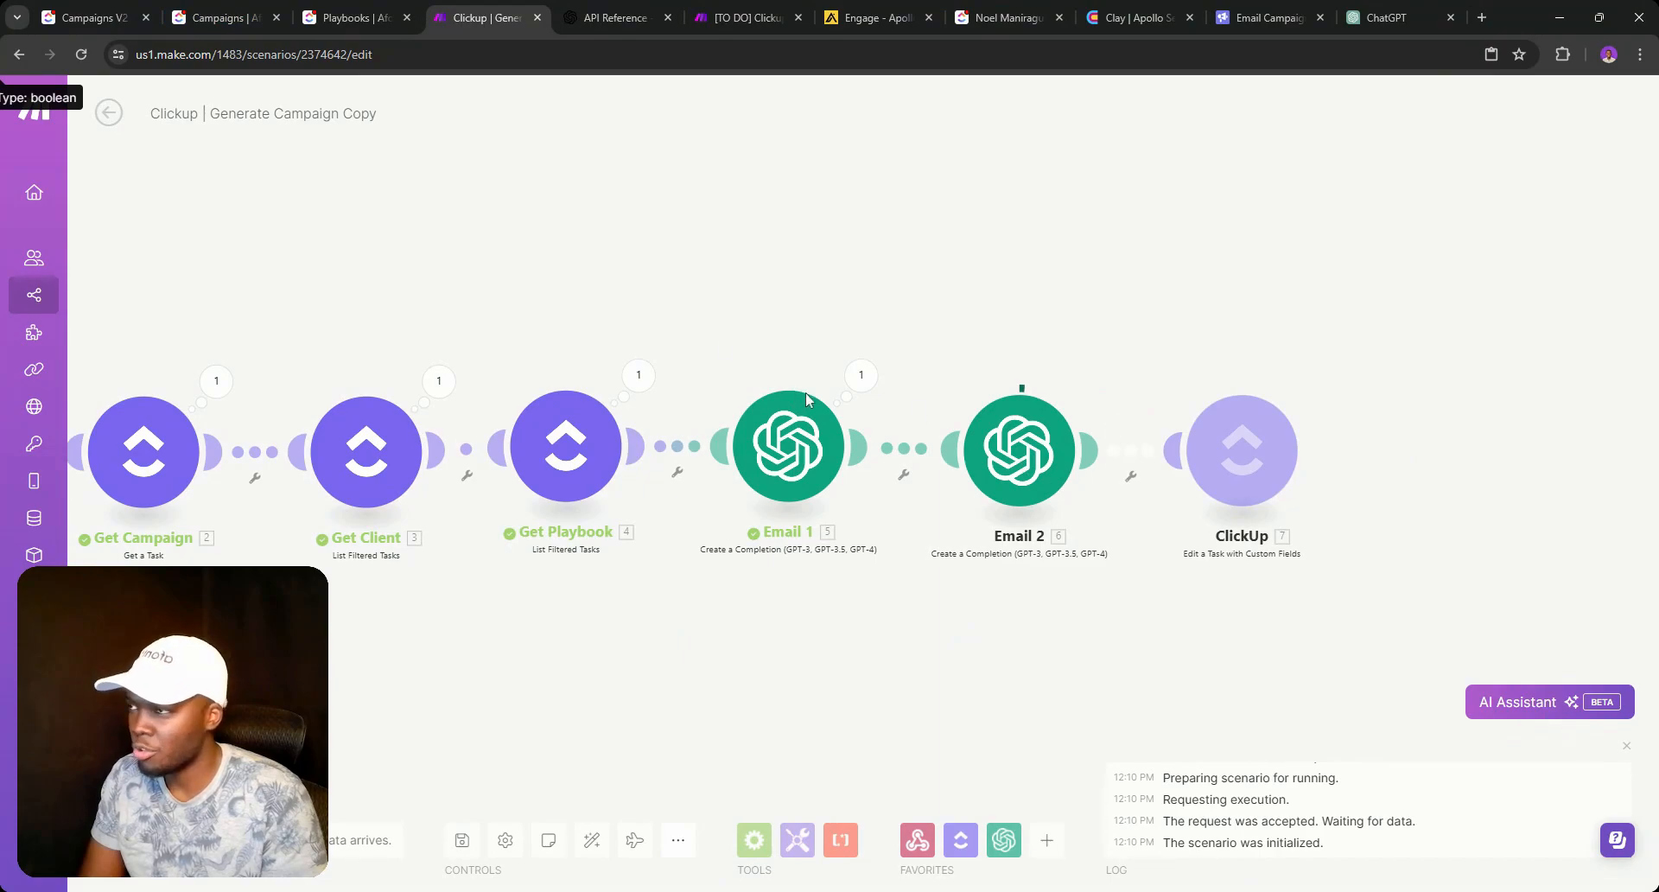
Return to the Campaigns V2 list in ClickUp and compare the generated Email 1 and Email 2 copy of Campaign 3.
click(328, 12)
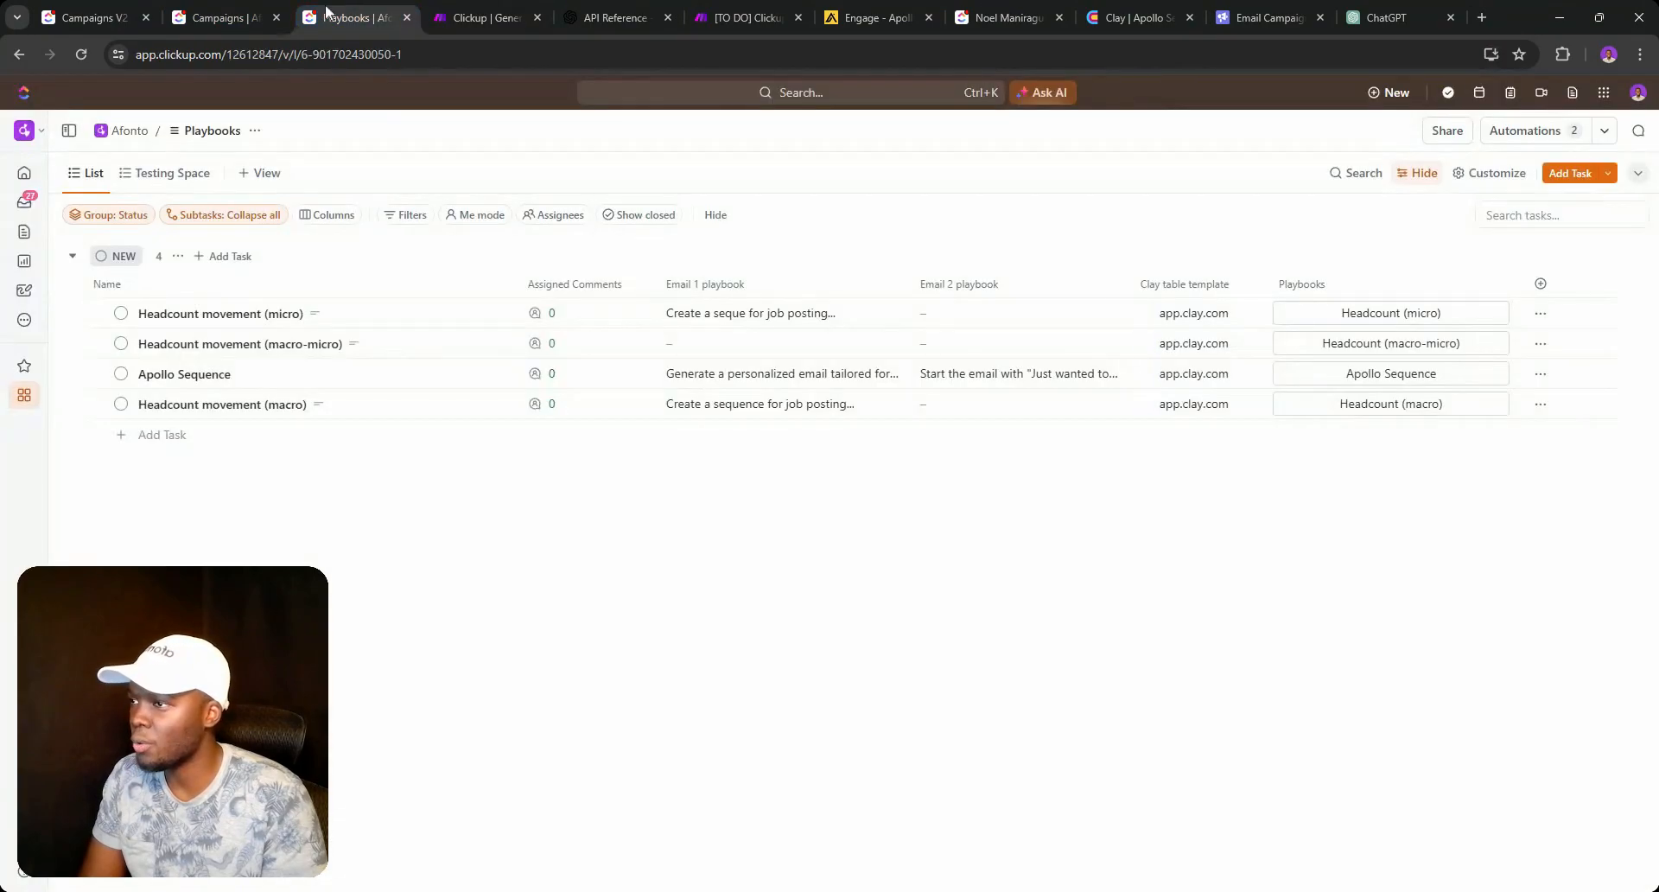
click(220, 17)
click(93, 18)
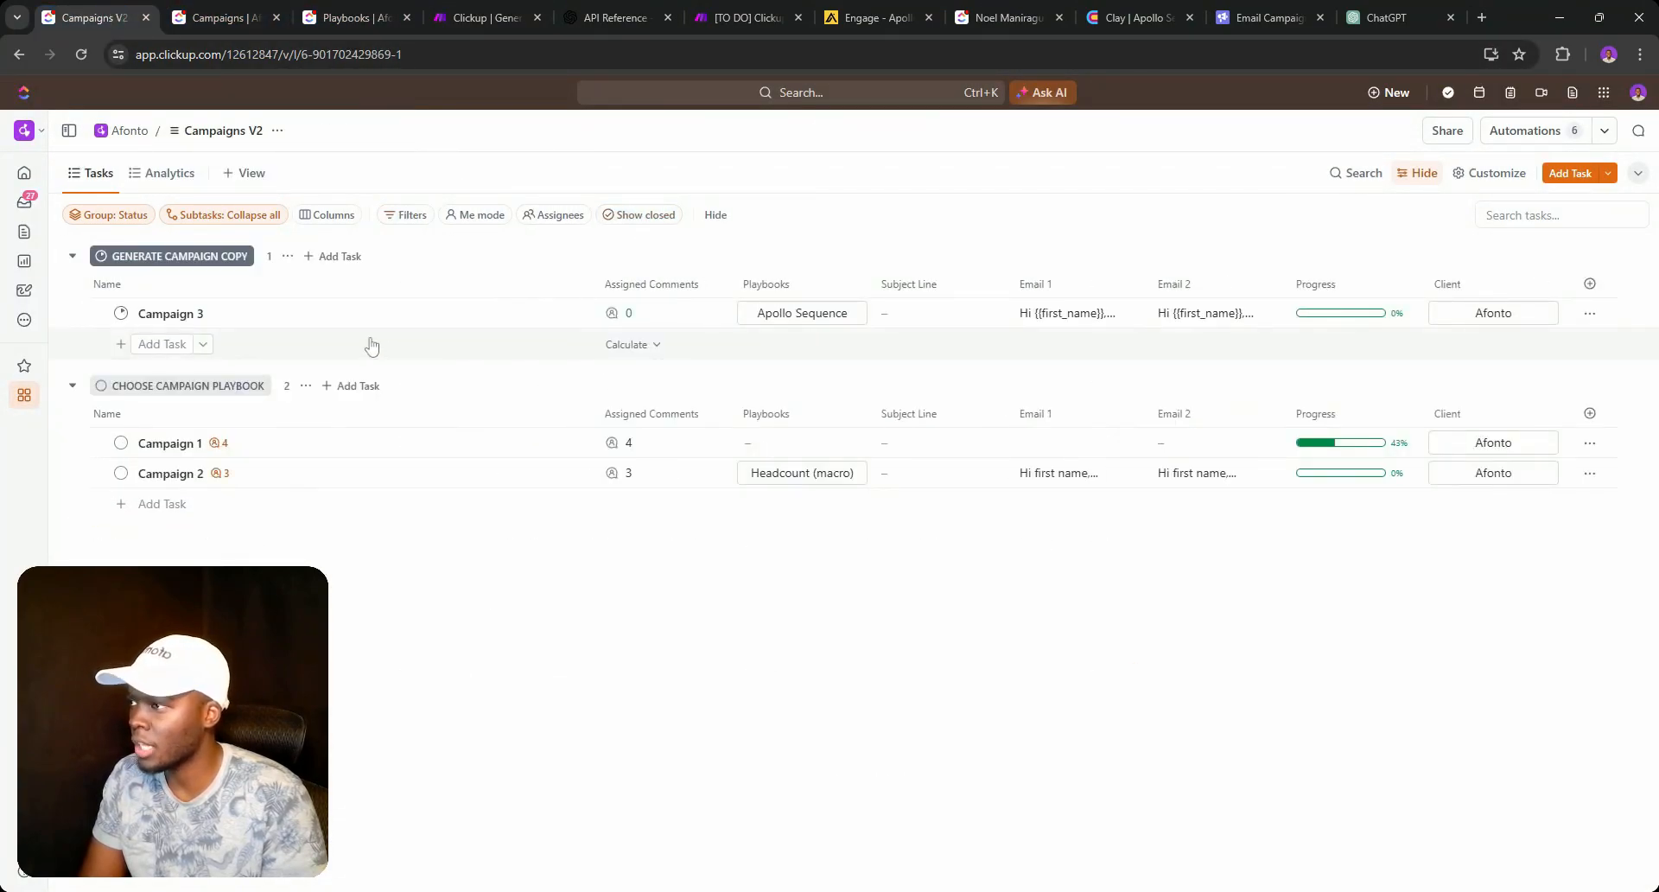
click(1064, 313)
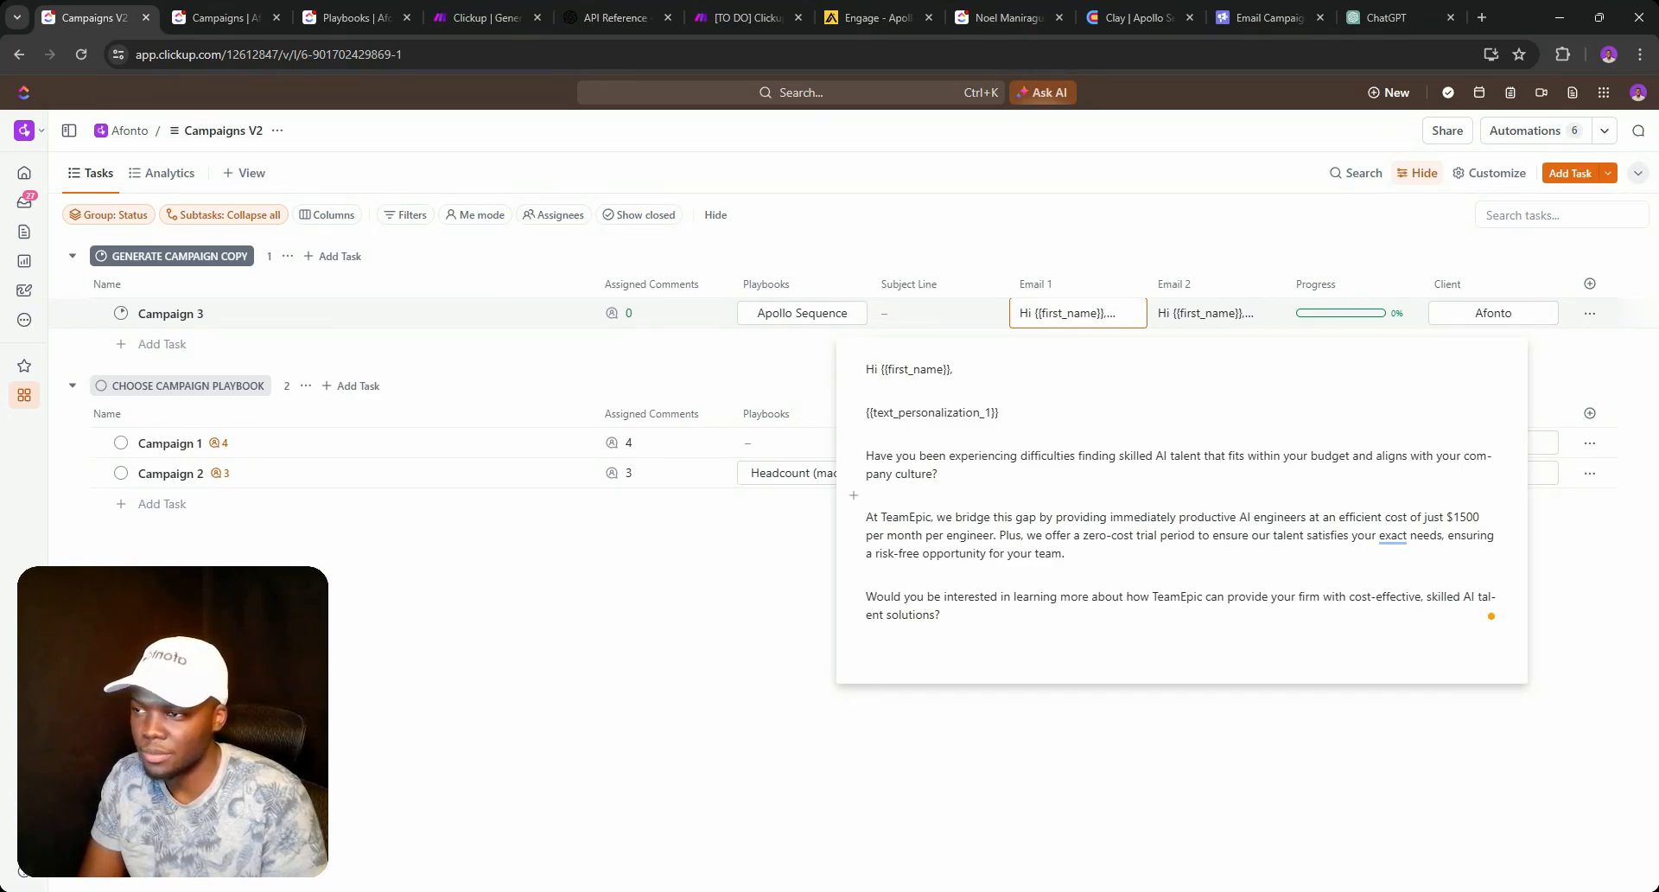
click(1182, 316)
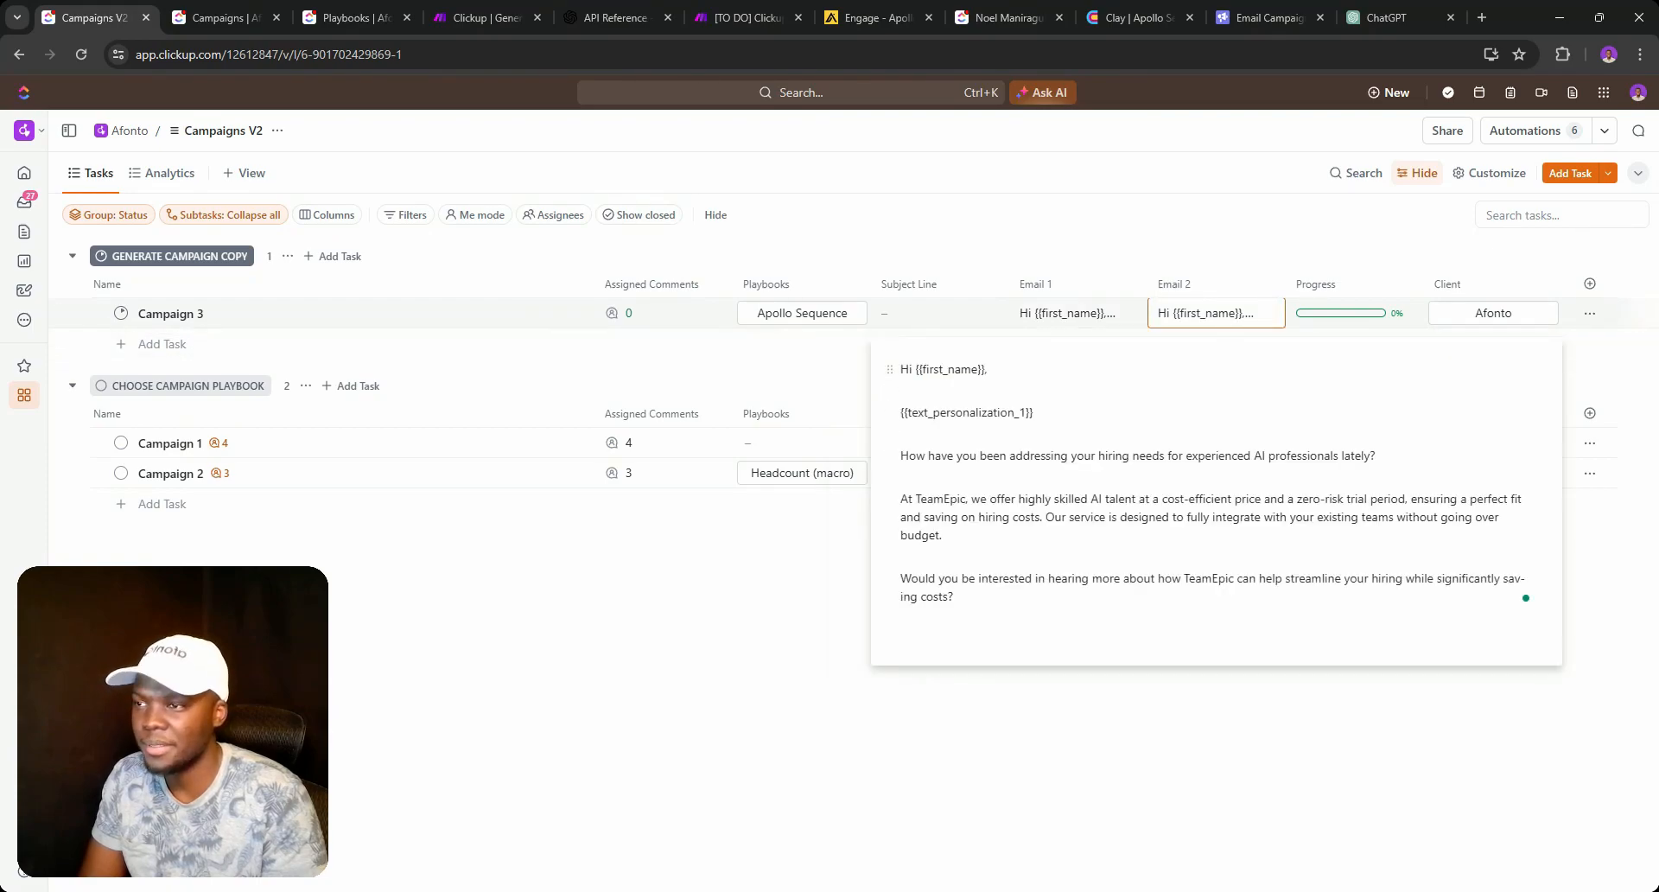
click(1082, 318)
click(1214, 317)
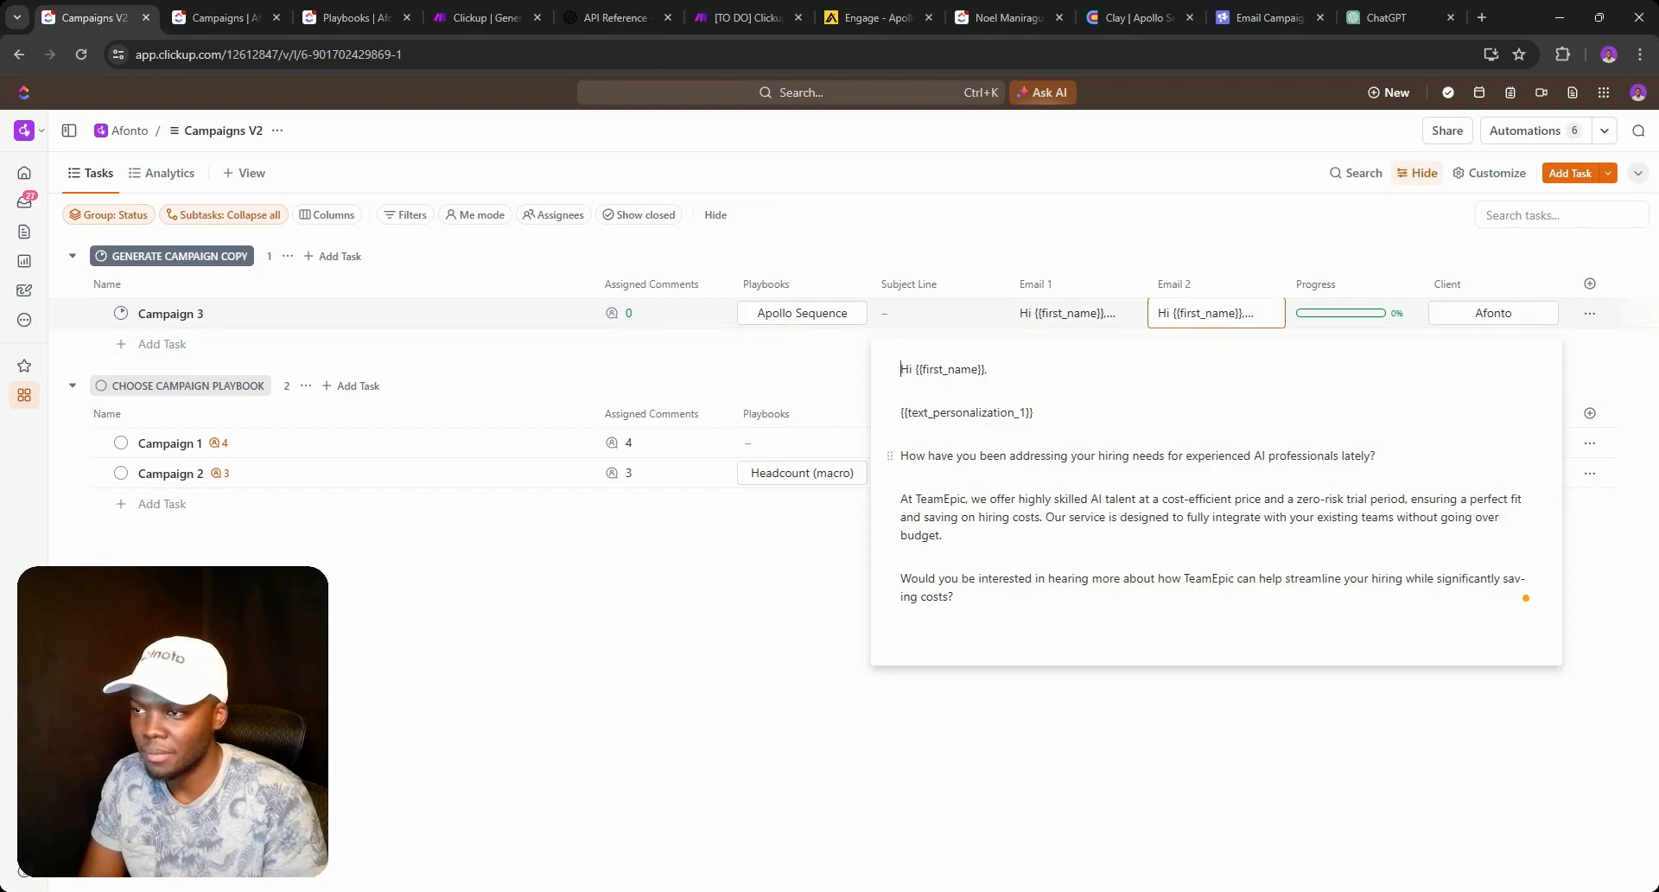
Replace the Email 1 playbook variable with Email 2 playbook in the Email 2 module's prompt in Make and save the scenario.
click(466, 17)
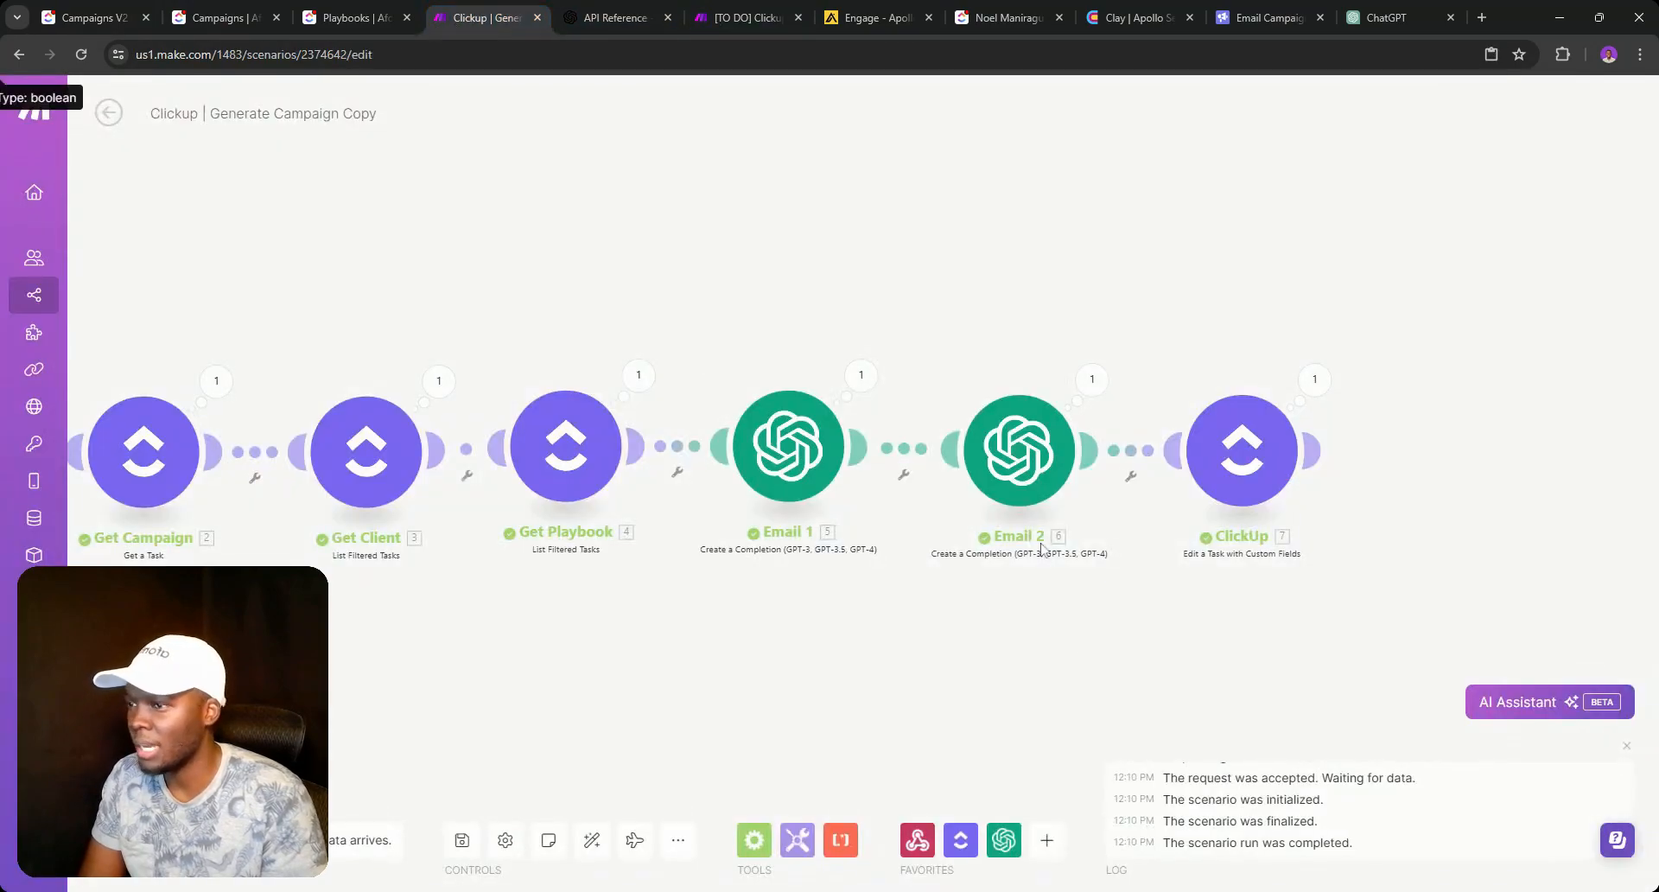
click(1046, 501)
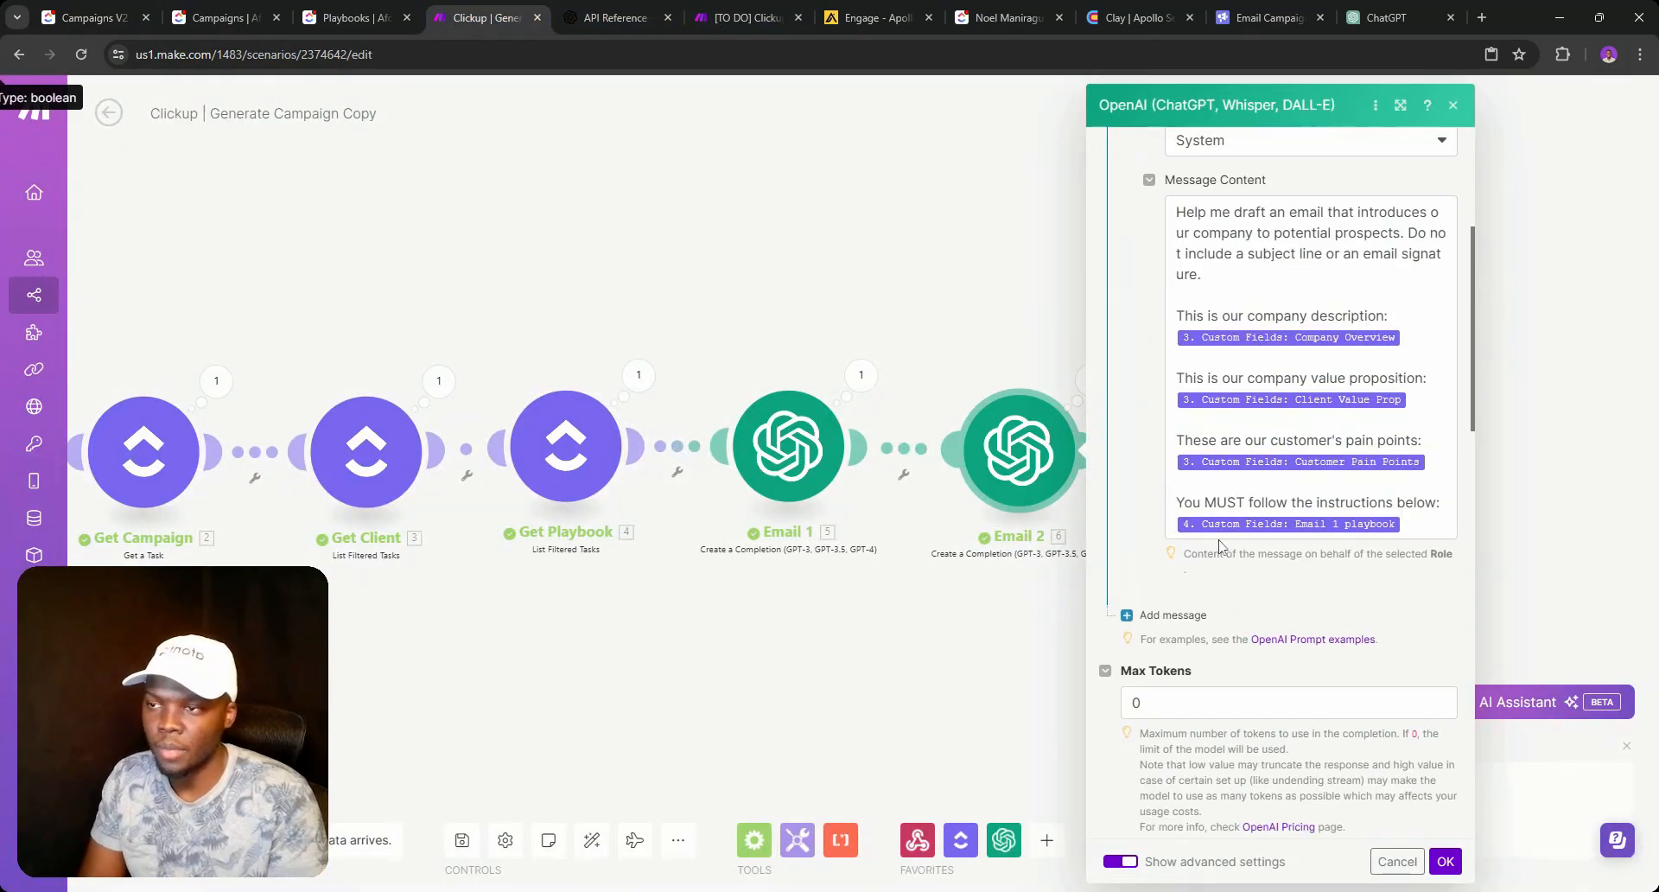
click(1363, 524)
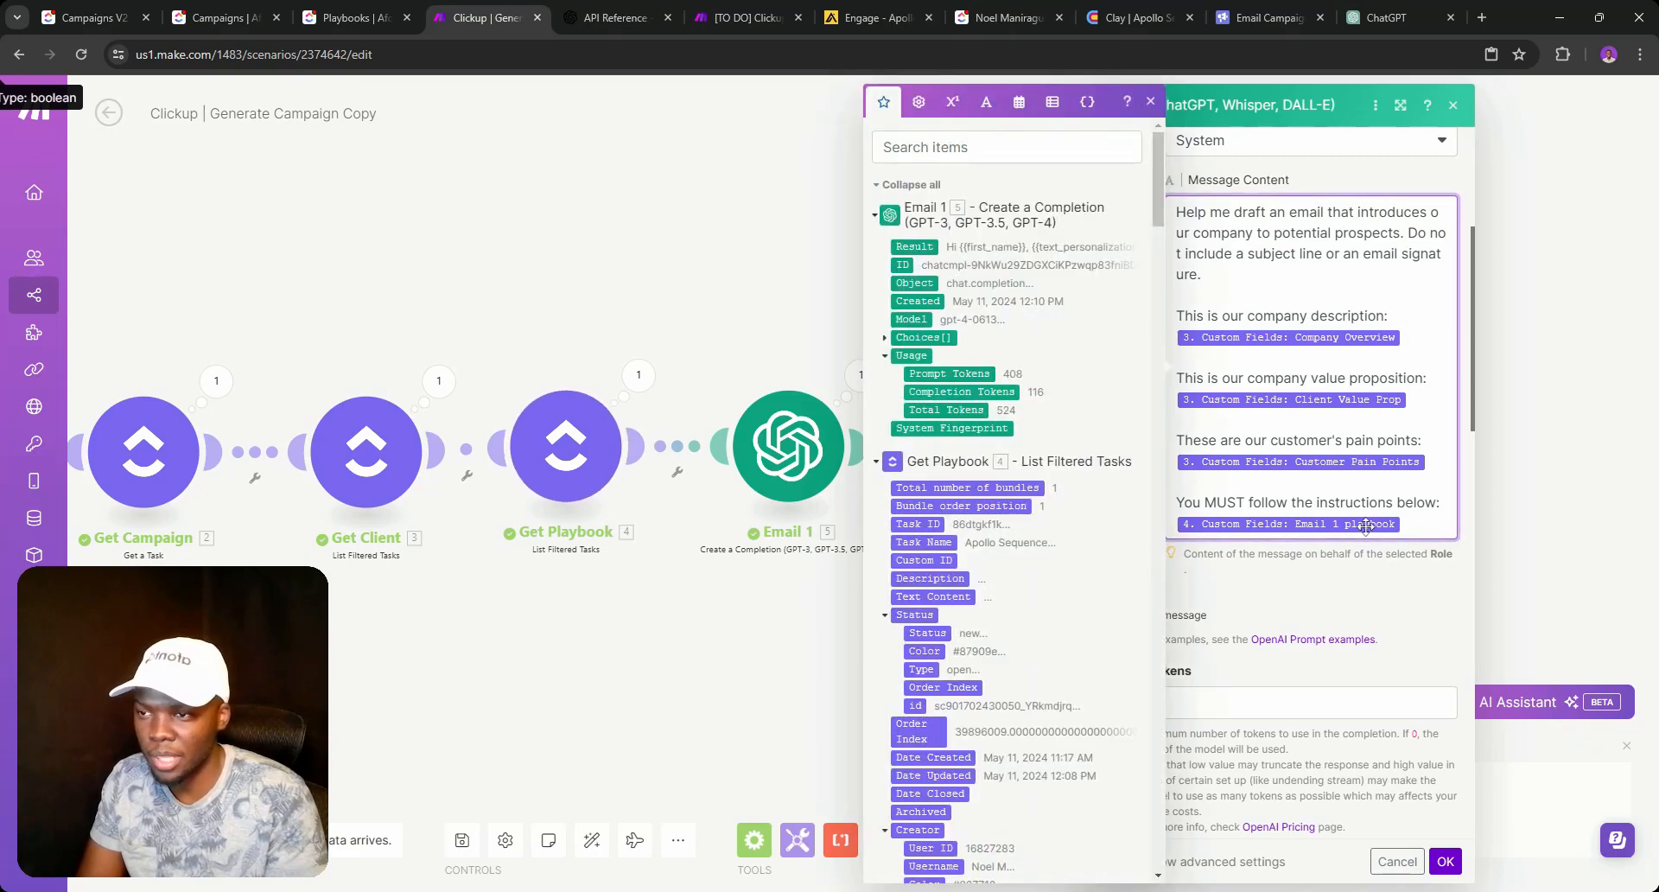
scroll(920, 623, down, 10)
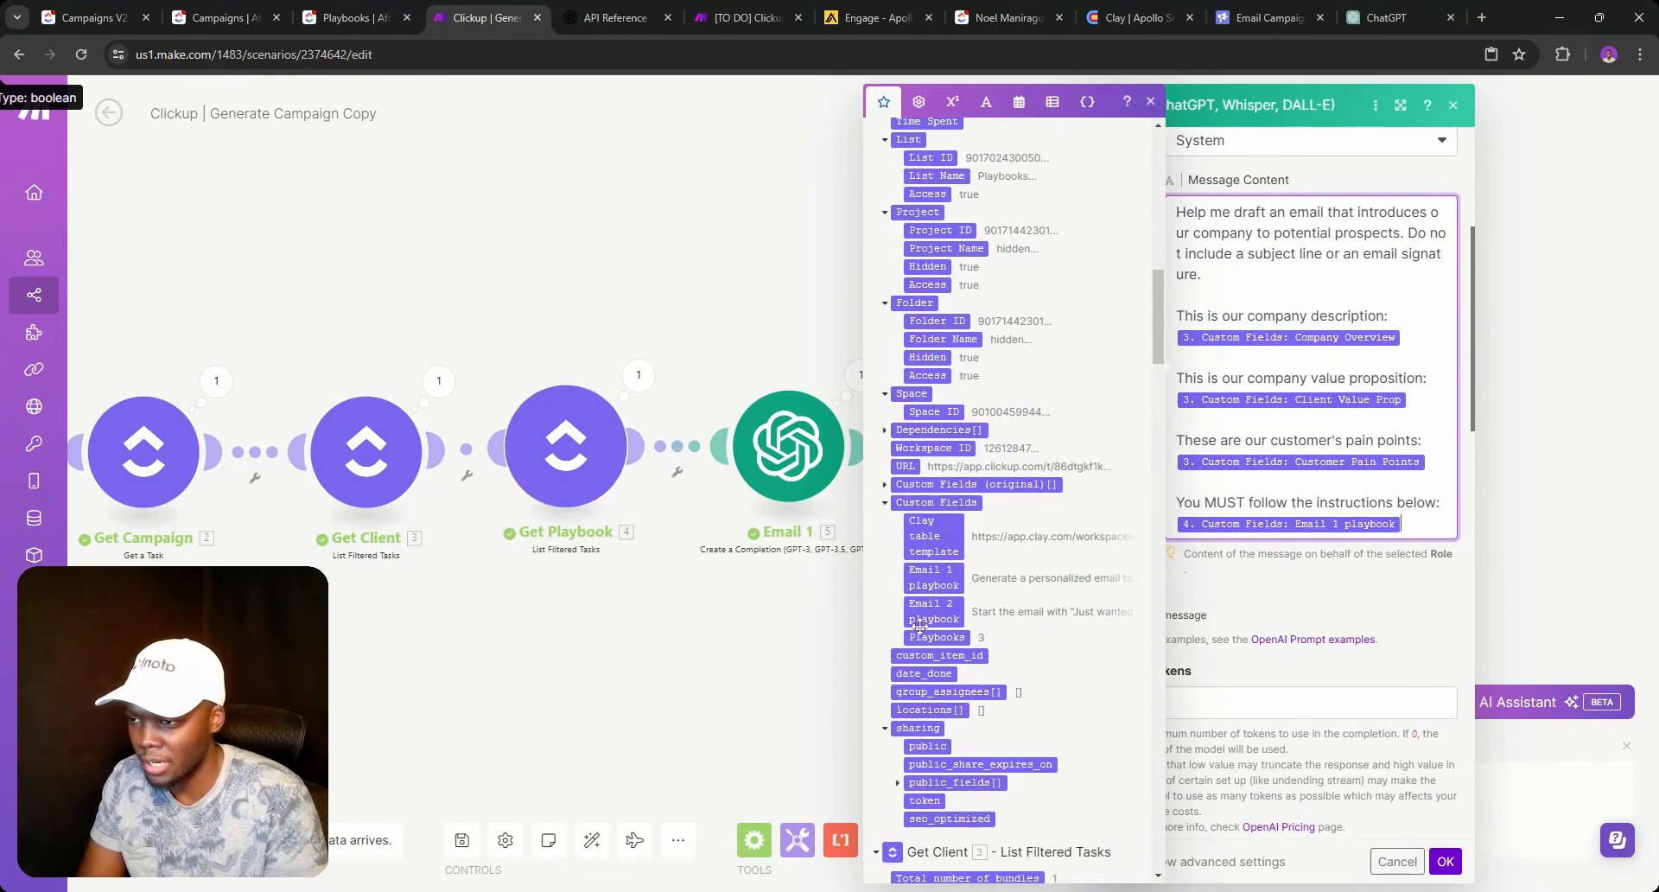
key(BackSpace)
click(933, 612)
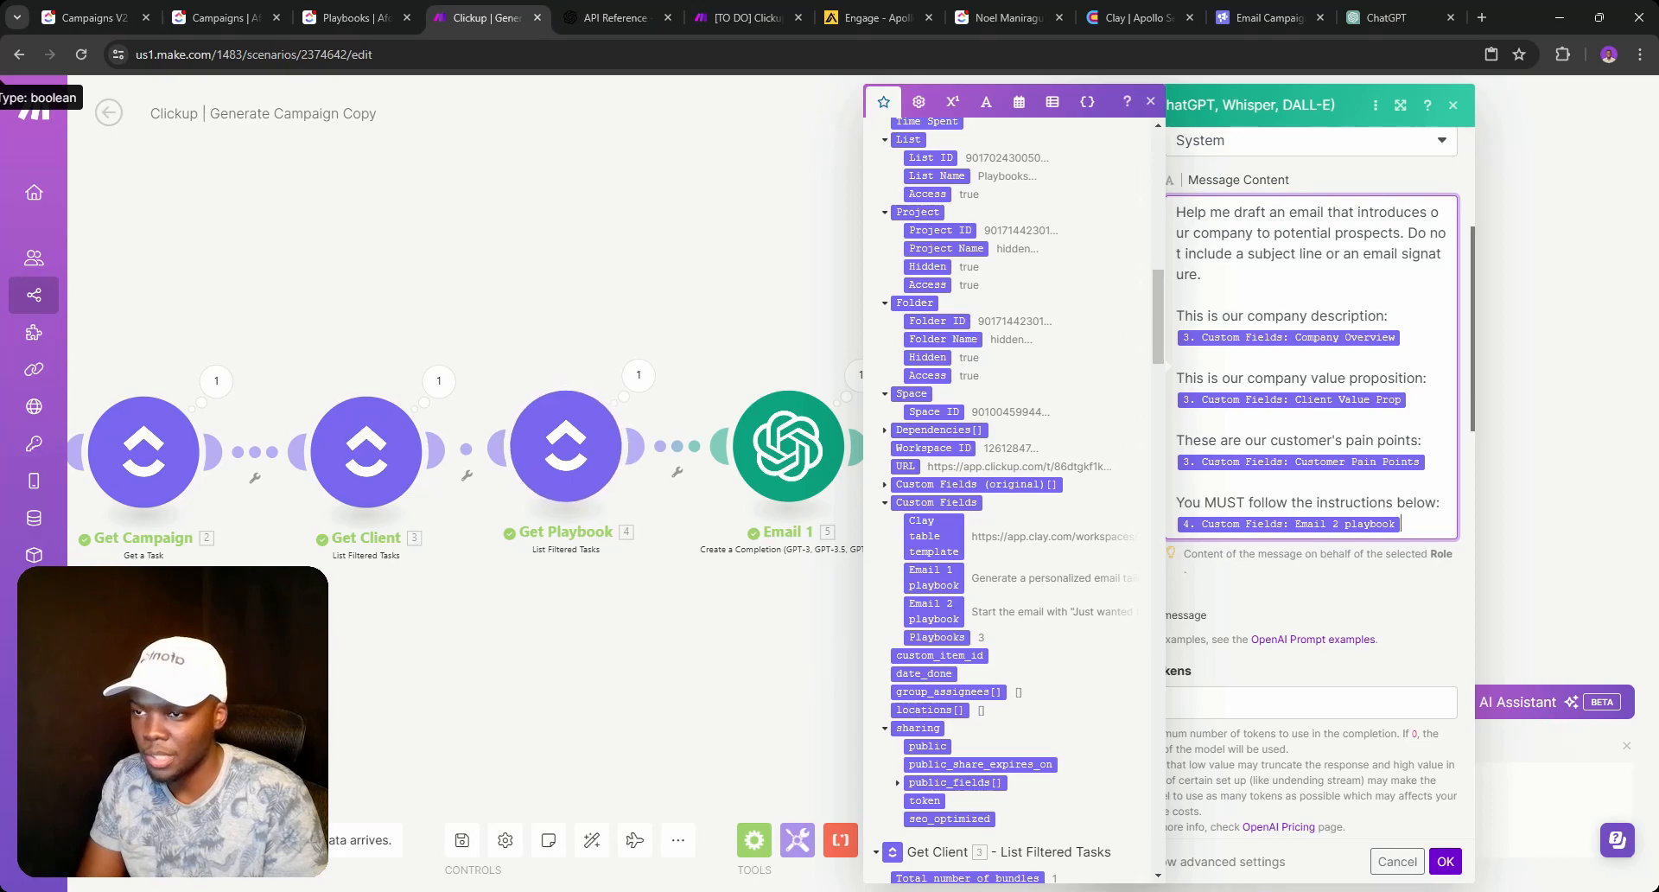
click(1445, 861)
click(462, 840)
Retrigger Campaign 3 in ClickUp by setting its status to Choose Campaign Playbook and back to Generate Campaign Copy.
click(138, 14)
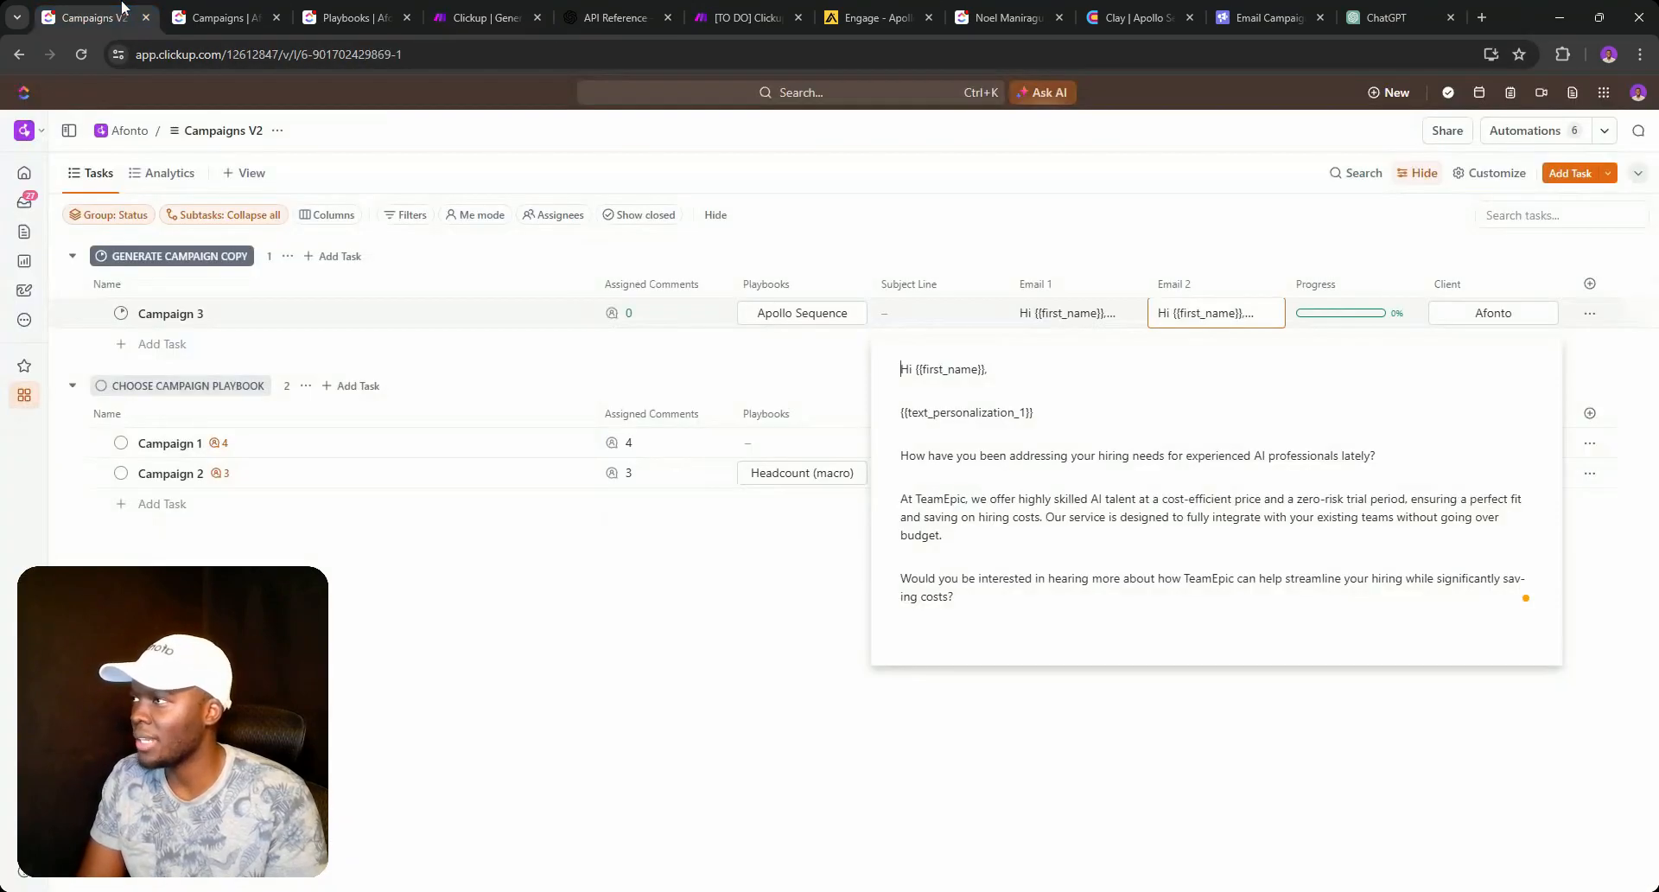
click(121, 315)
click(145, 409)
click(121, 373)
click(175, 533)
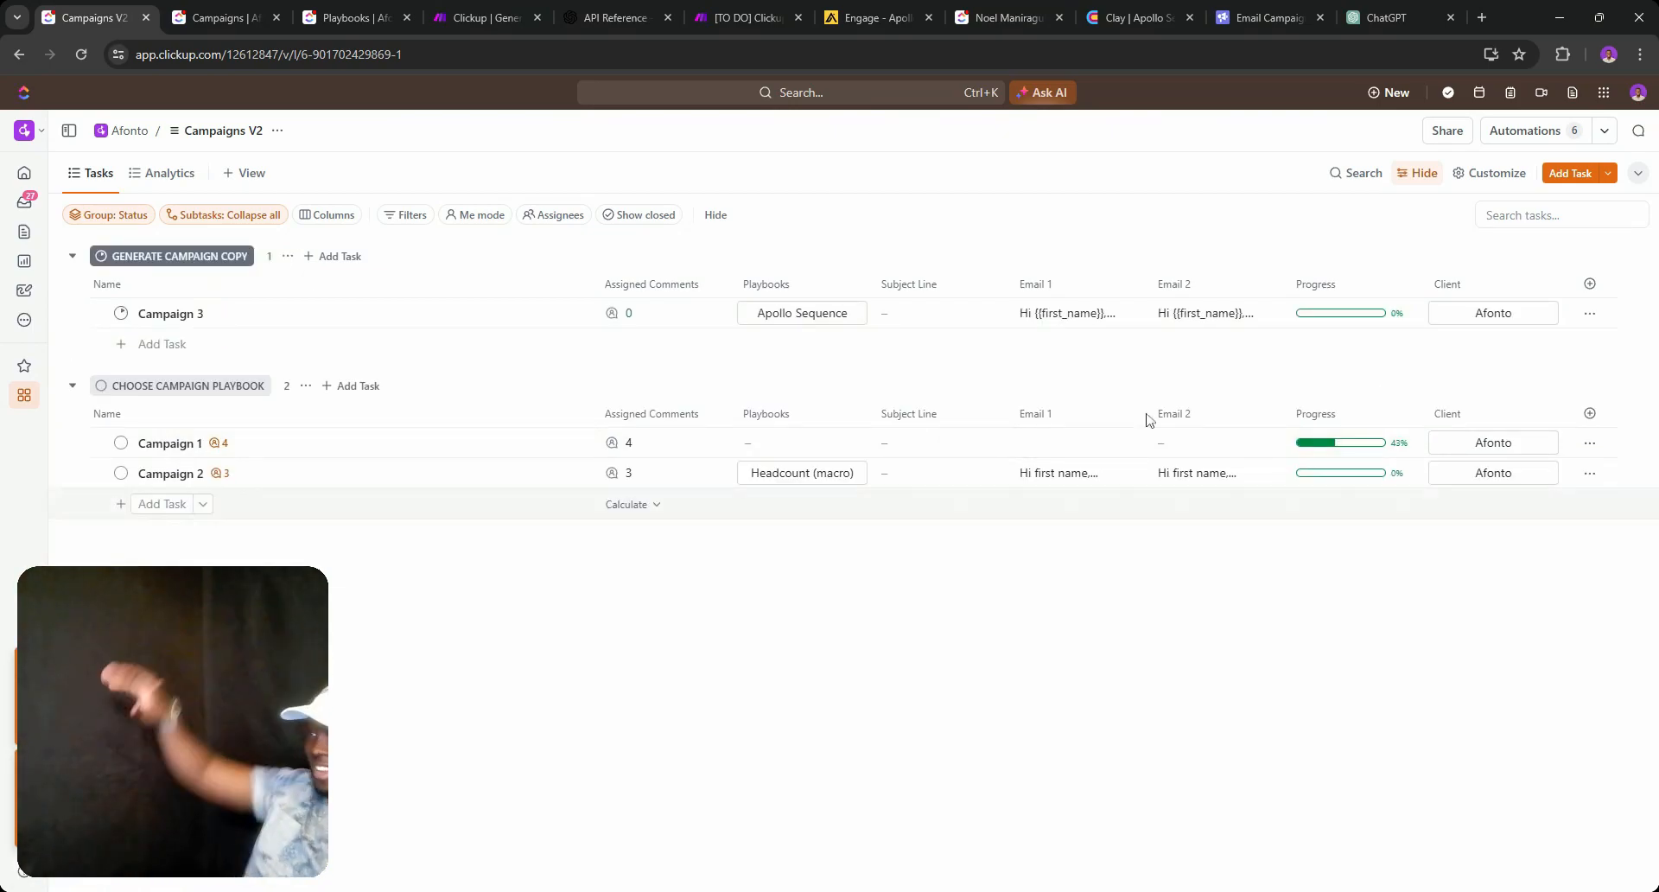
Check the scenario run in Make and review Campaign 3's email copy in Campaigns V2 alongside the Apollo Sequence playbook.
click(488, 17)
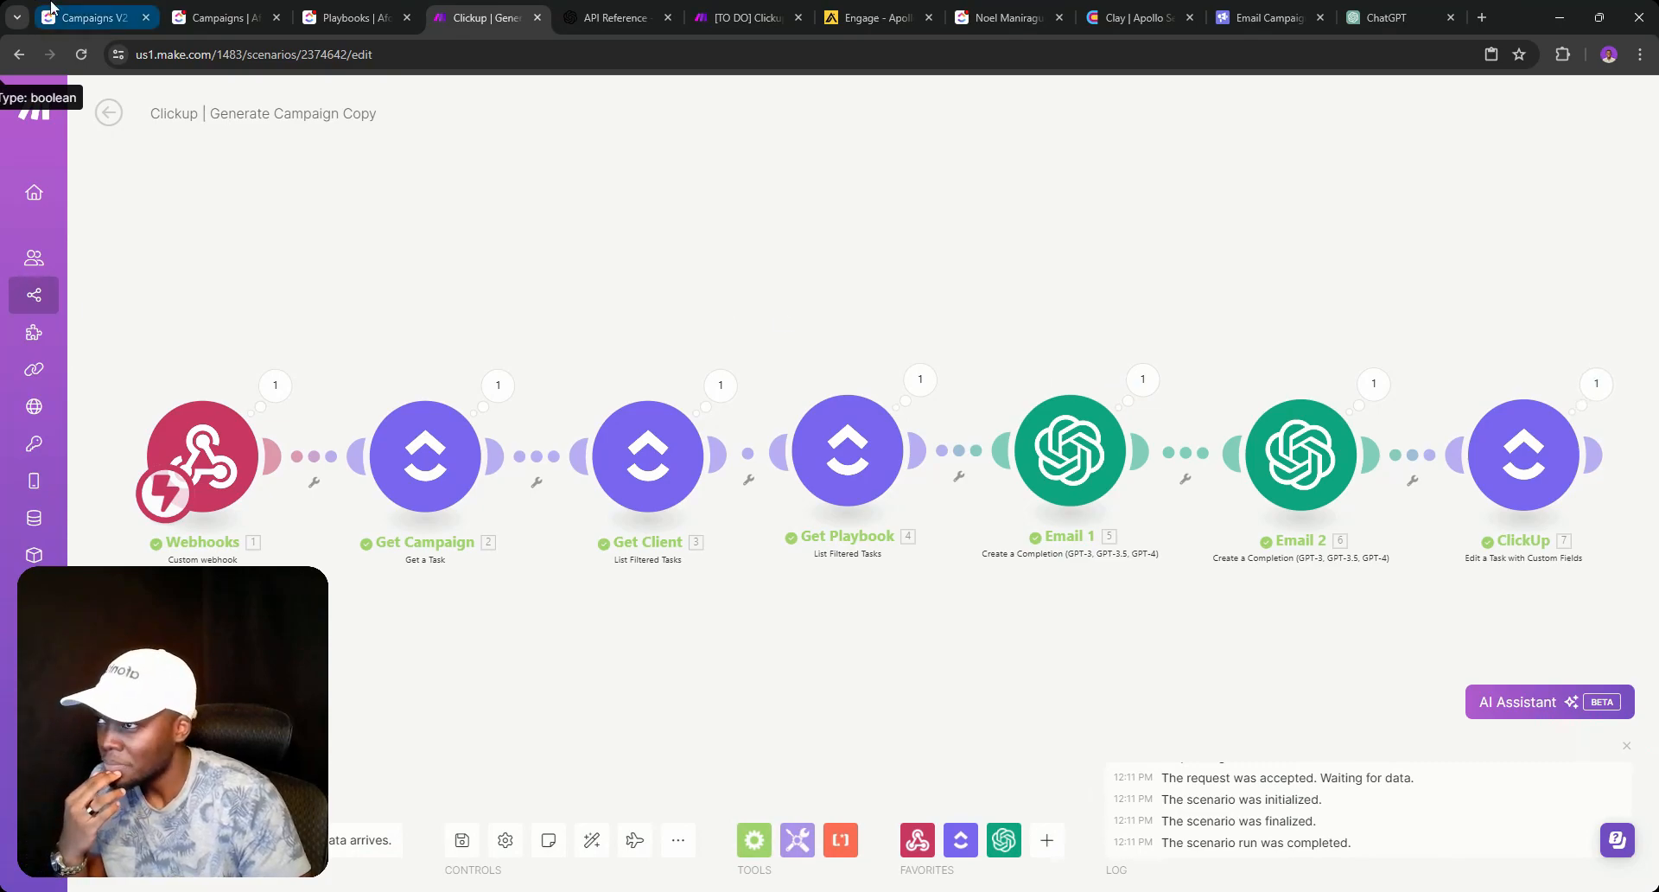
click(95, 17)
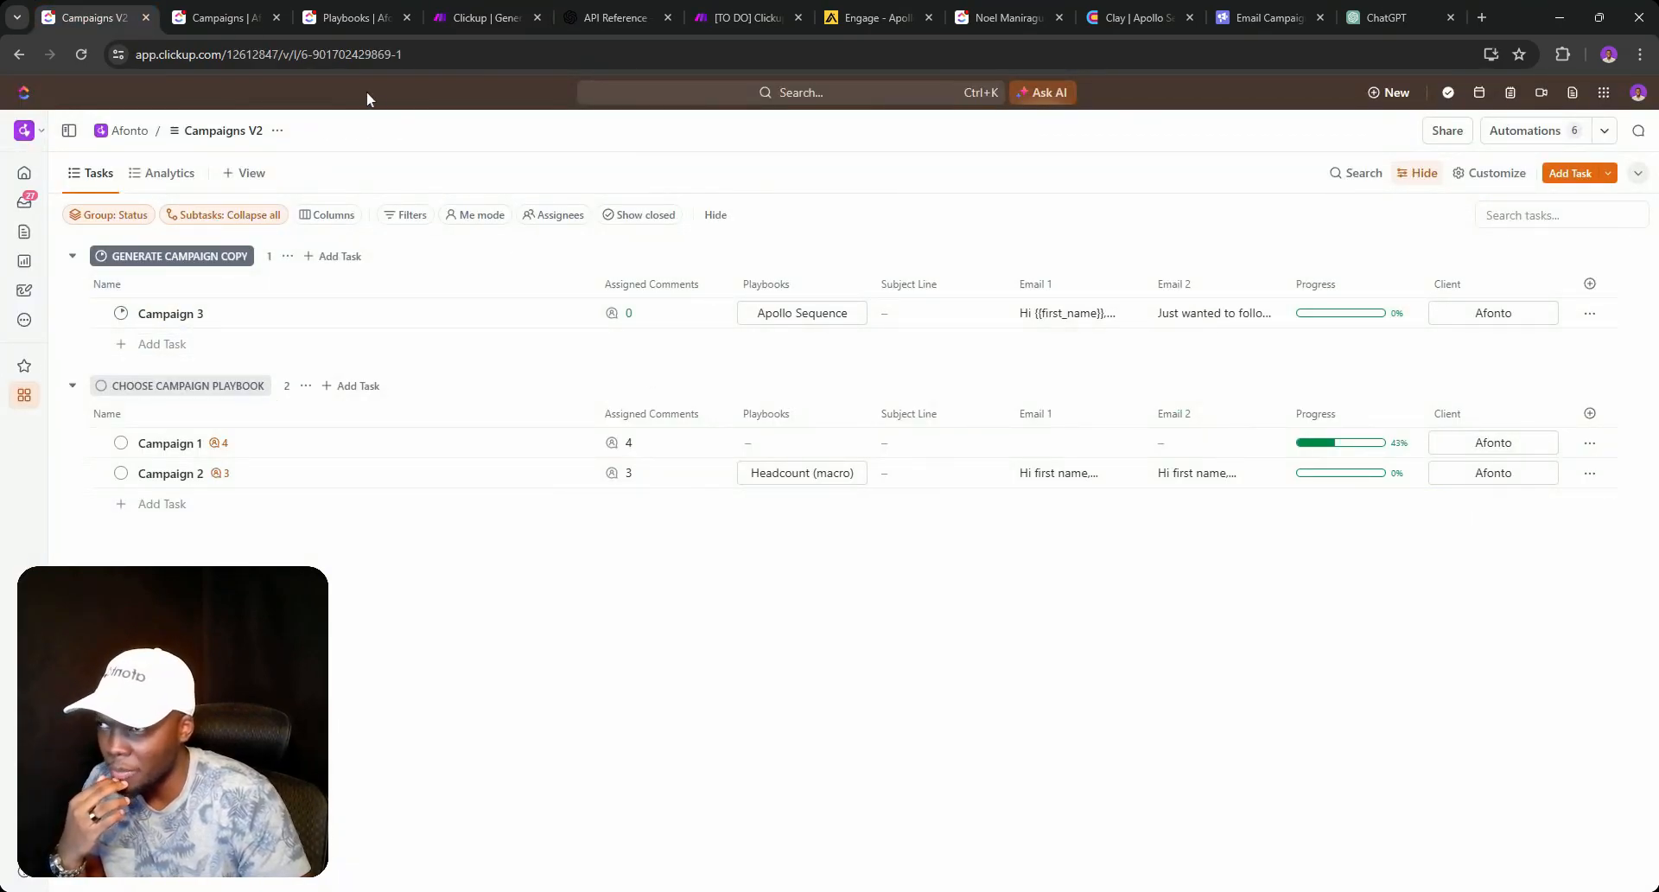
click(354, 17)
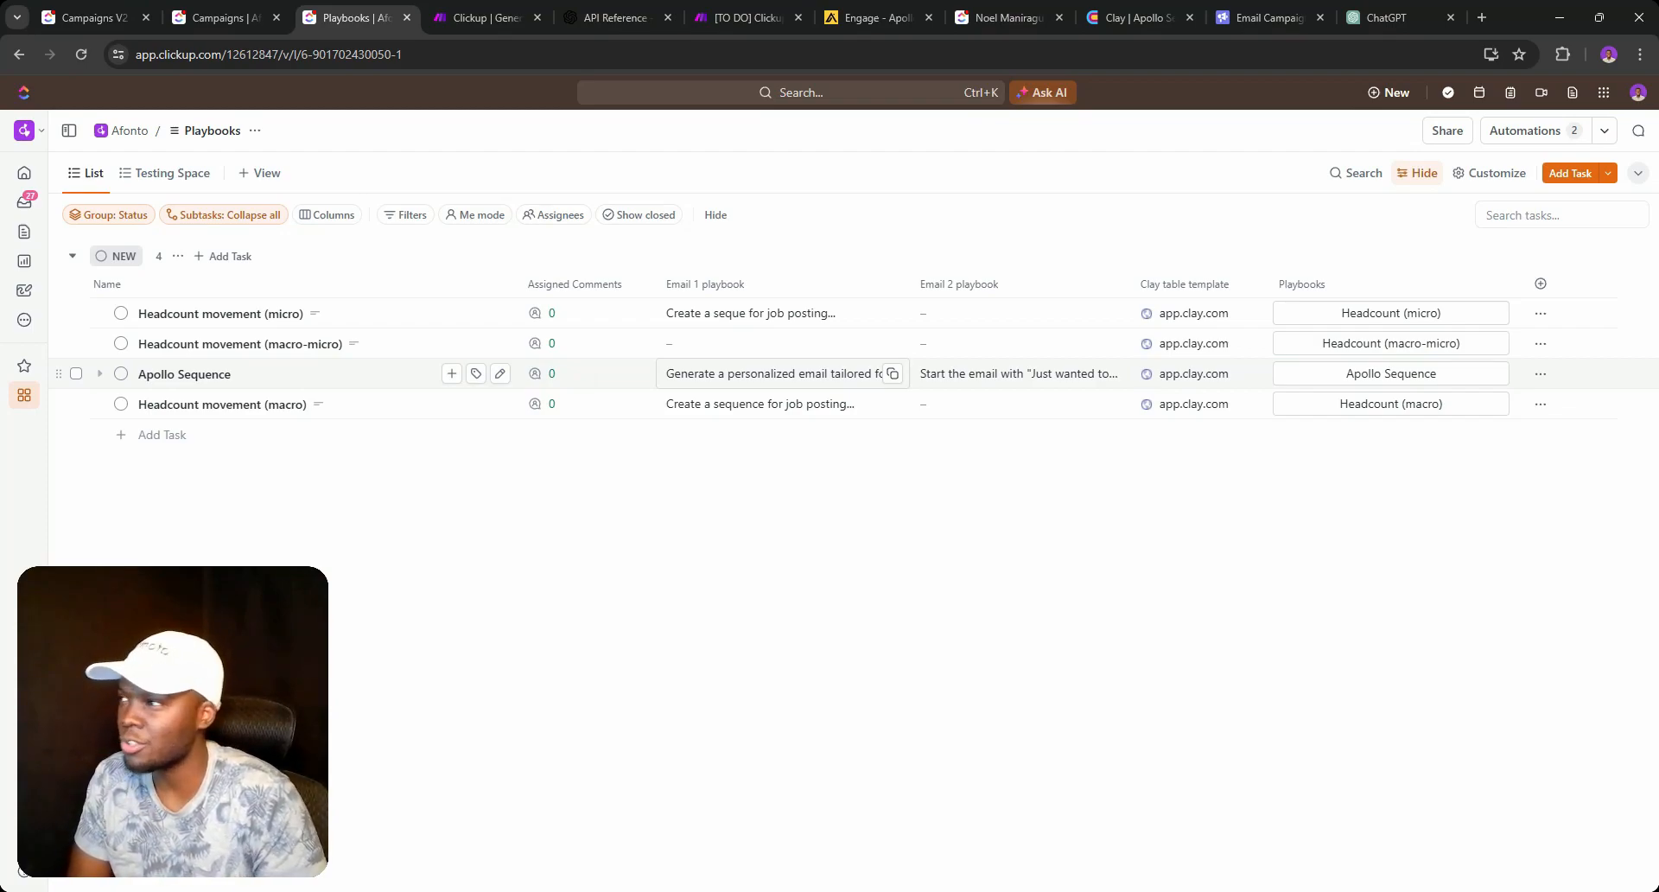
click(90, 17)
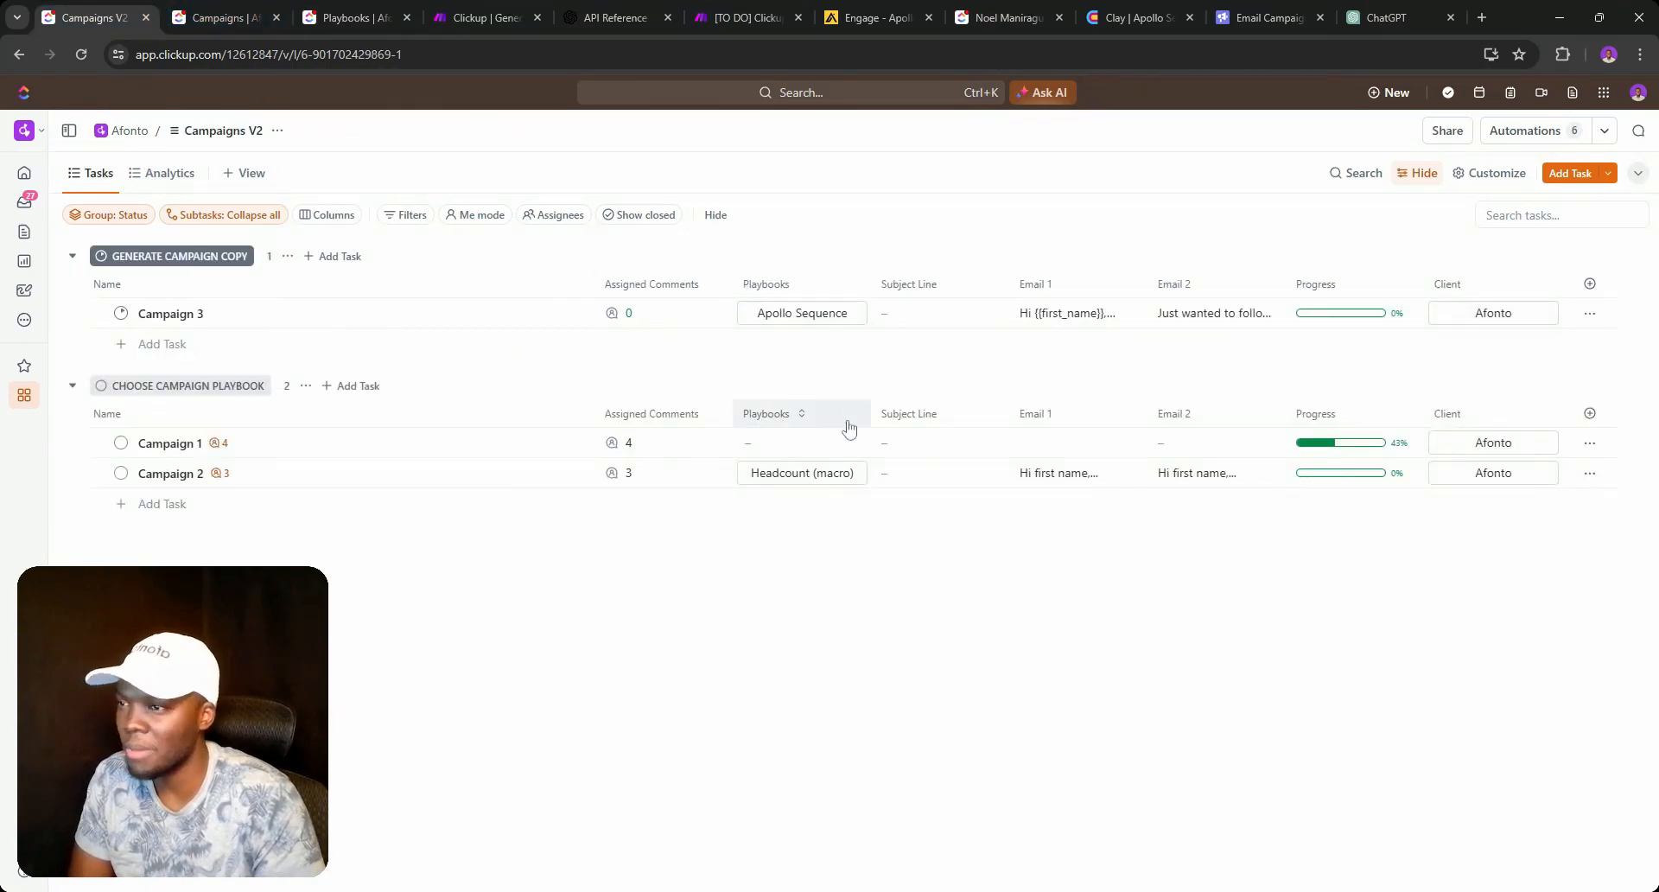
Compare Campaign 3's Email 1 and Email 2 copy with the outreach and follow-up emails in the Apollo sequence.
click(1037, 325)
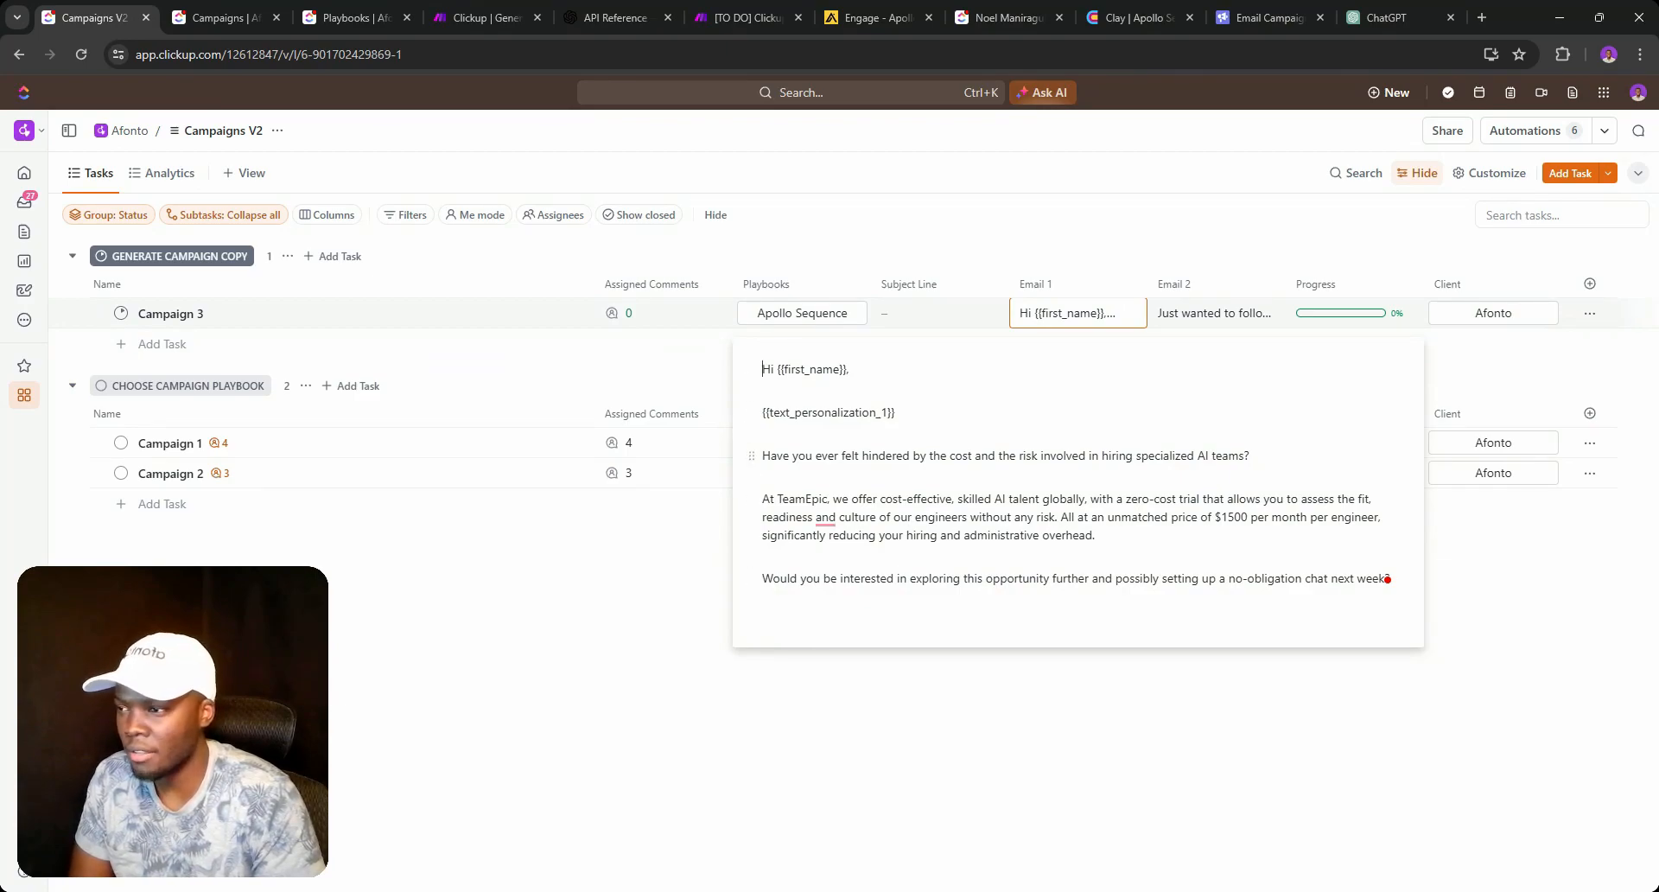
click(1218, 320)
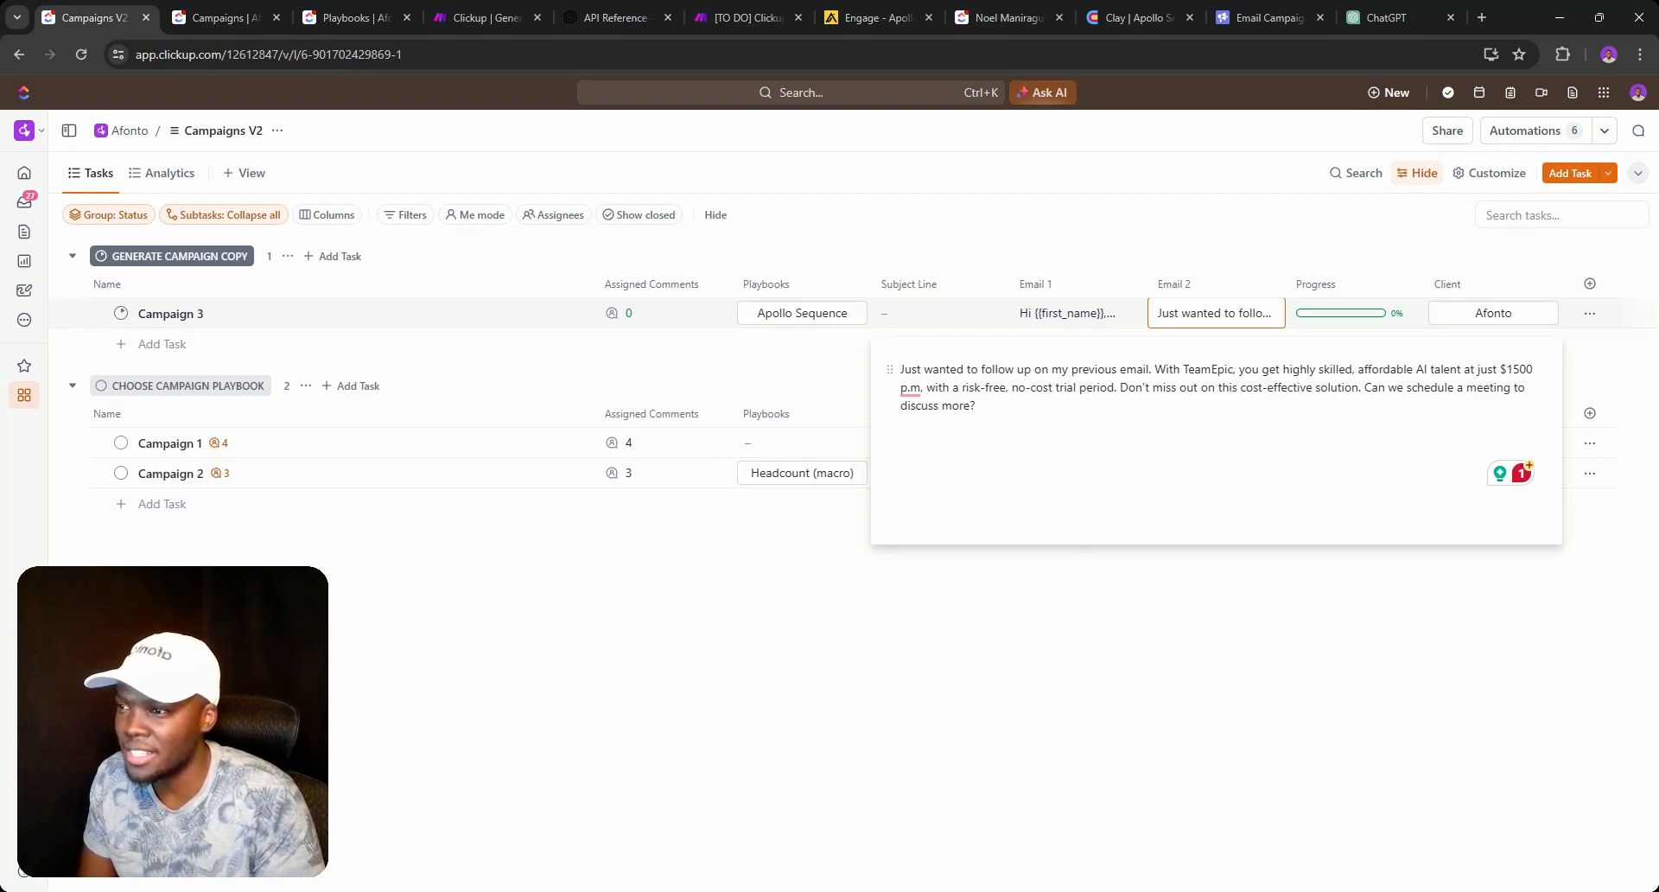
click(879, 17)
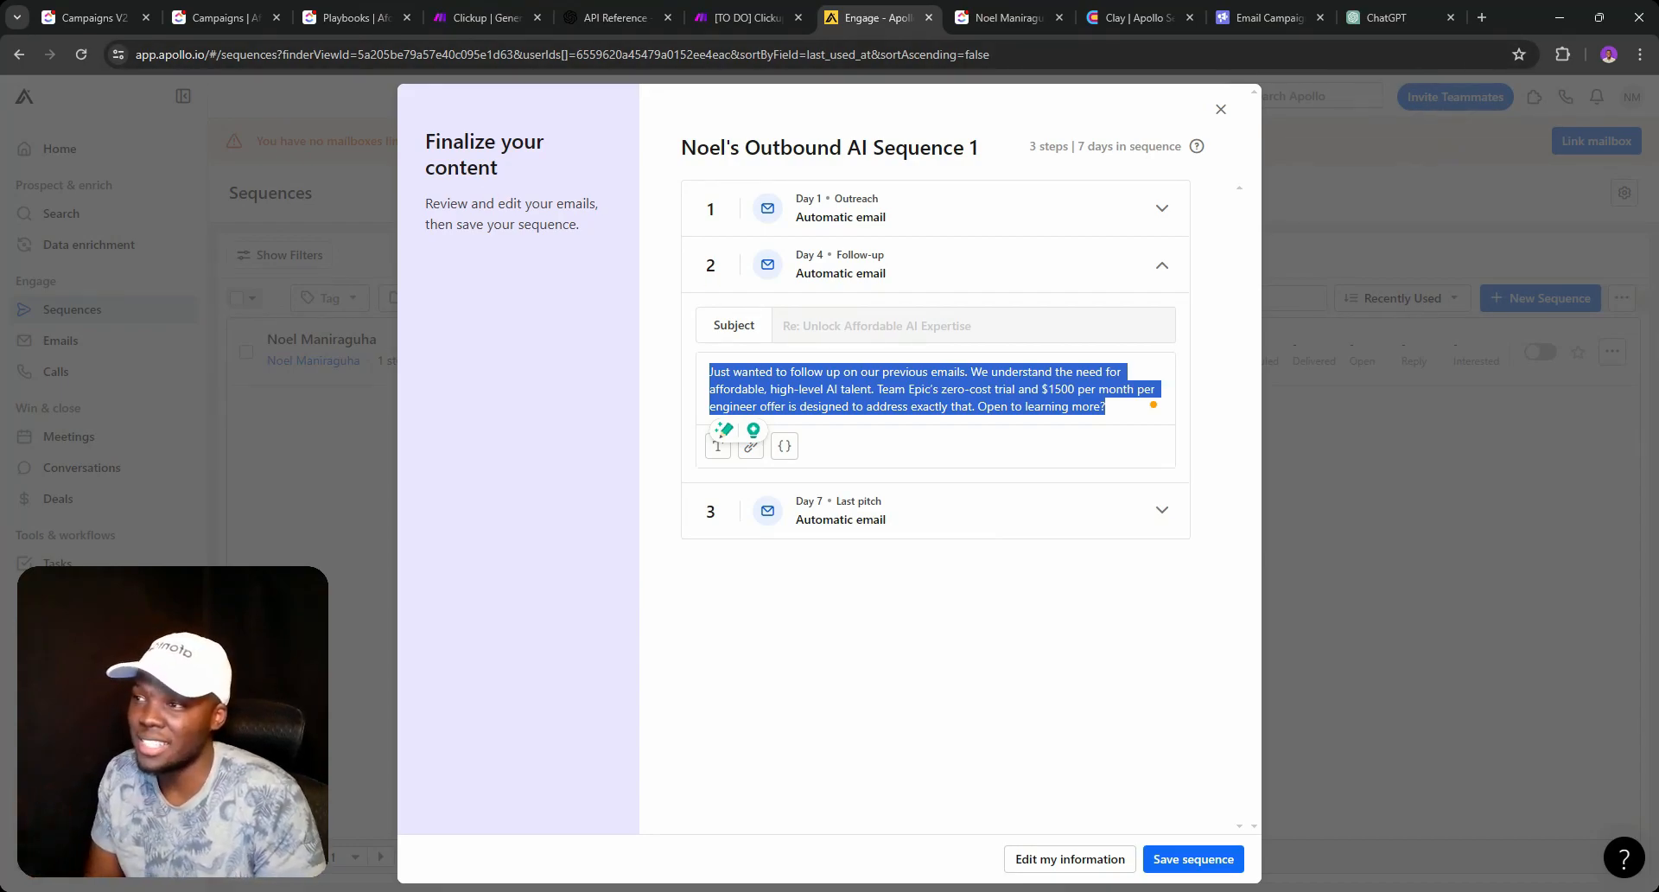
click(808, 213)
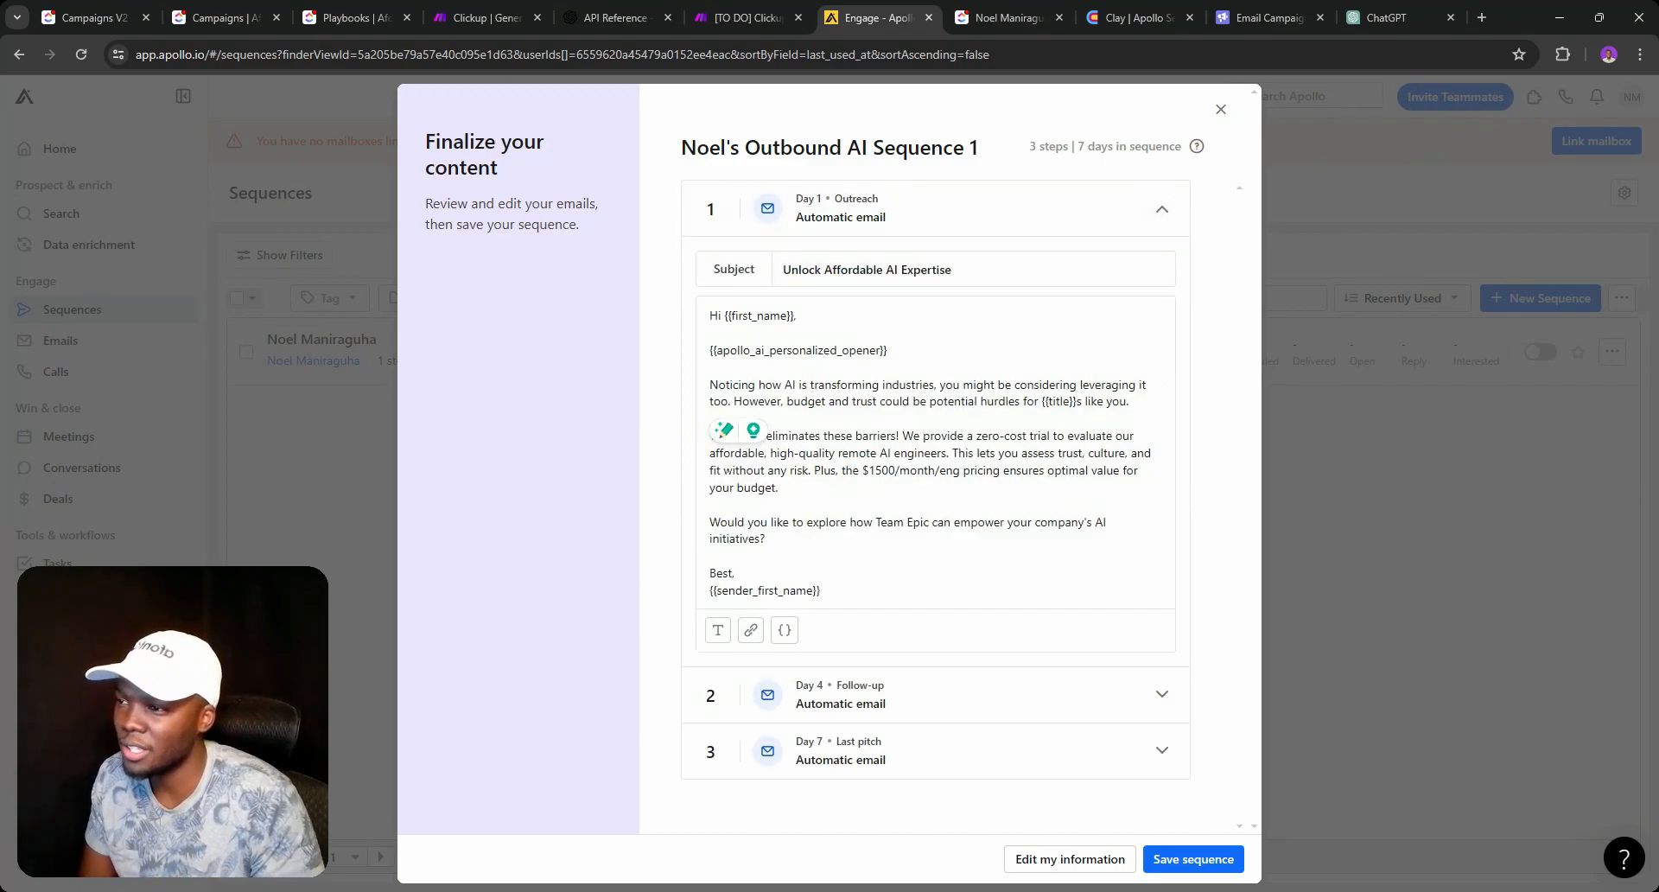
click(992, 689)
click(95, 17)
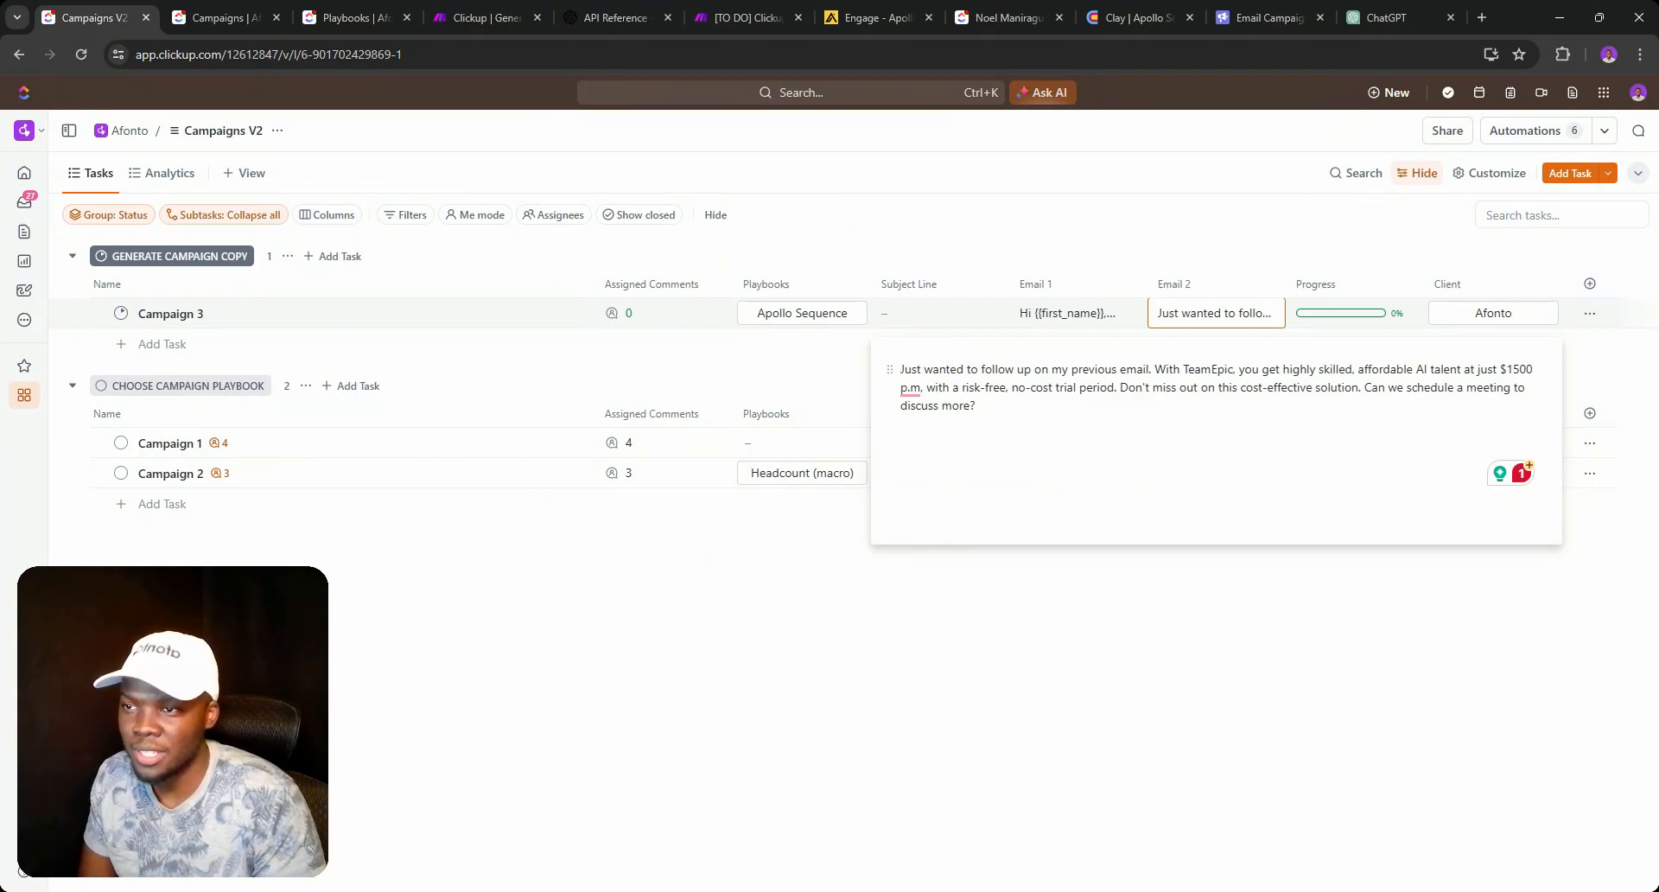
Review the Apollo Sequence's Email 2 playbook in ClickUp against the Day 4 follow-up email in Apollo.
click(354, 17)
mouse_move(995, 380)
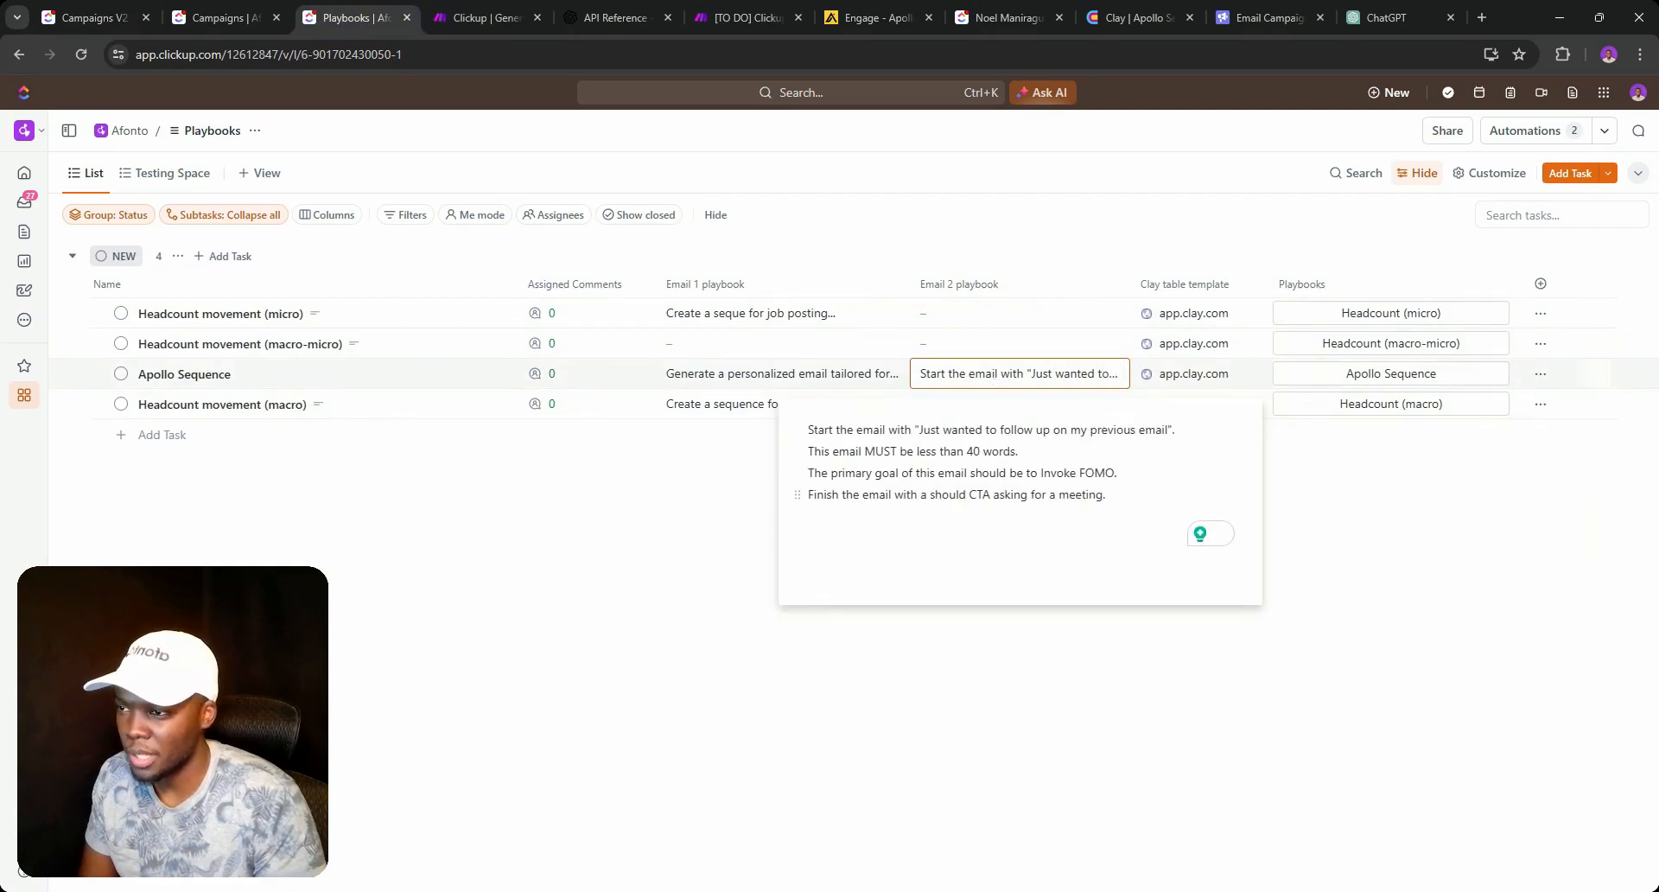
click(868, 17)
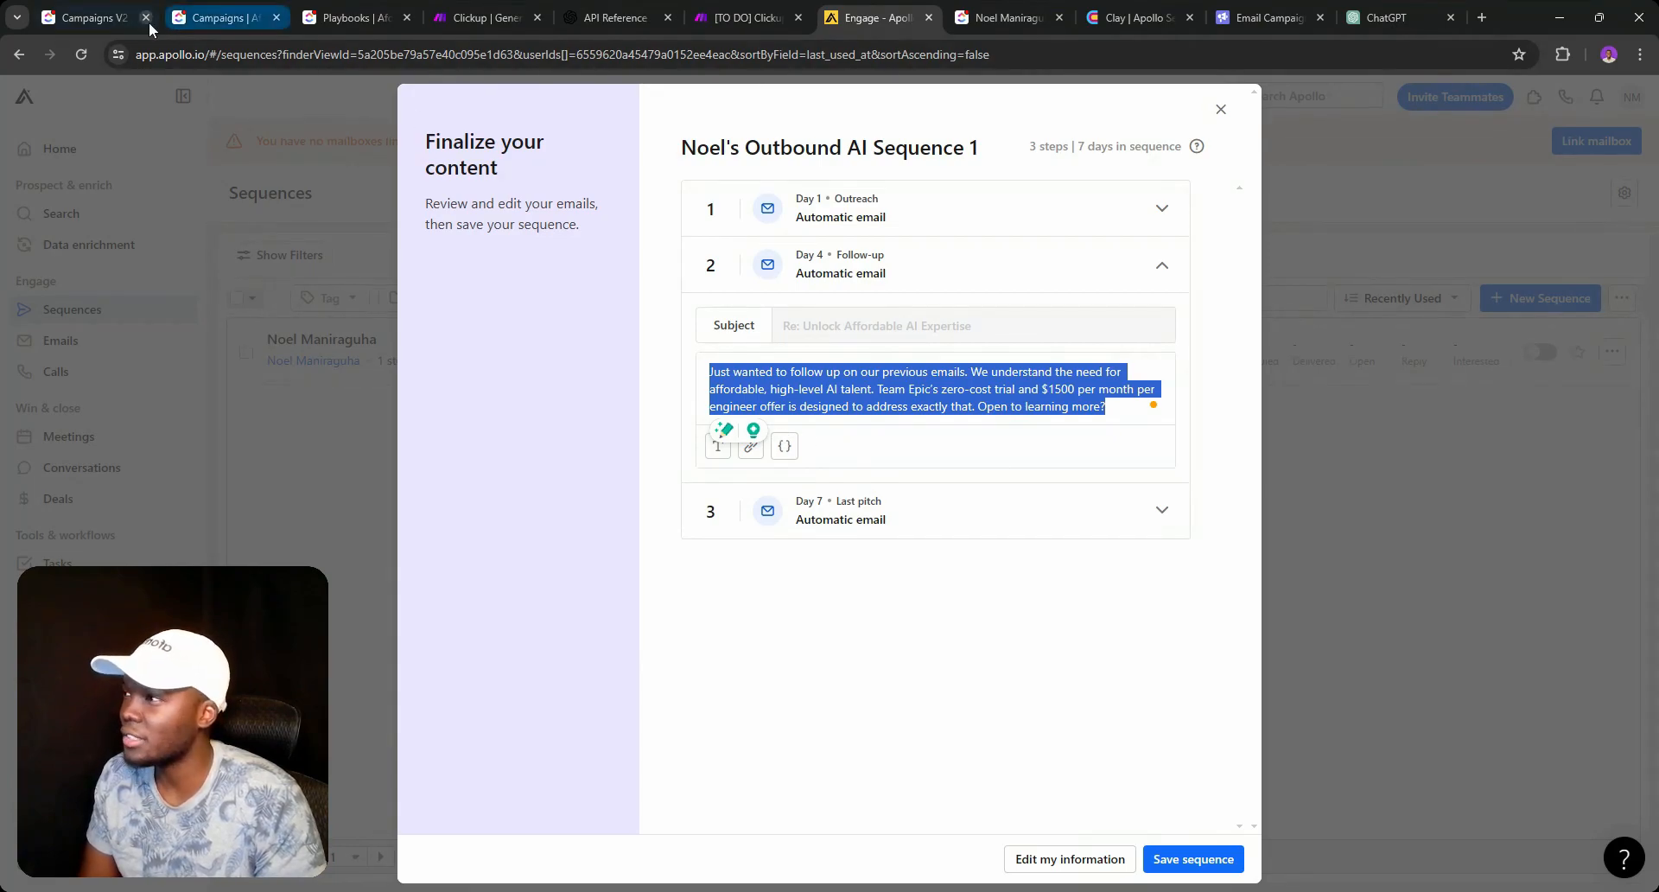
click(86, 17)
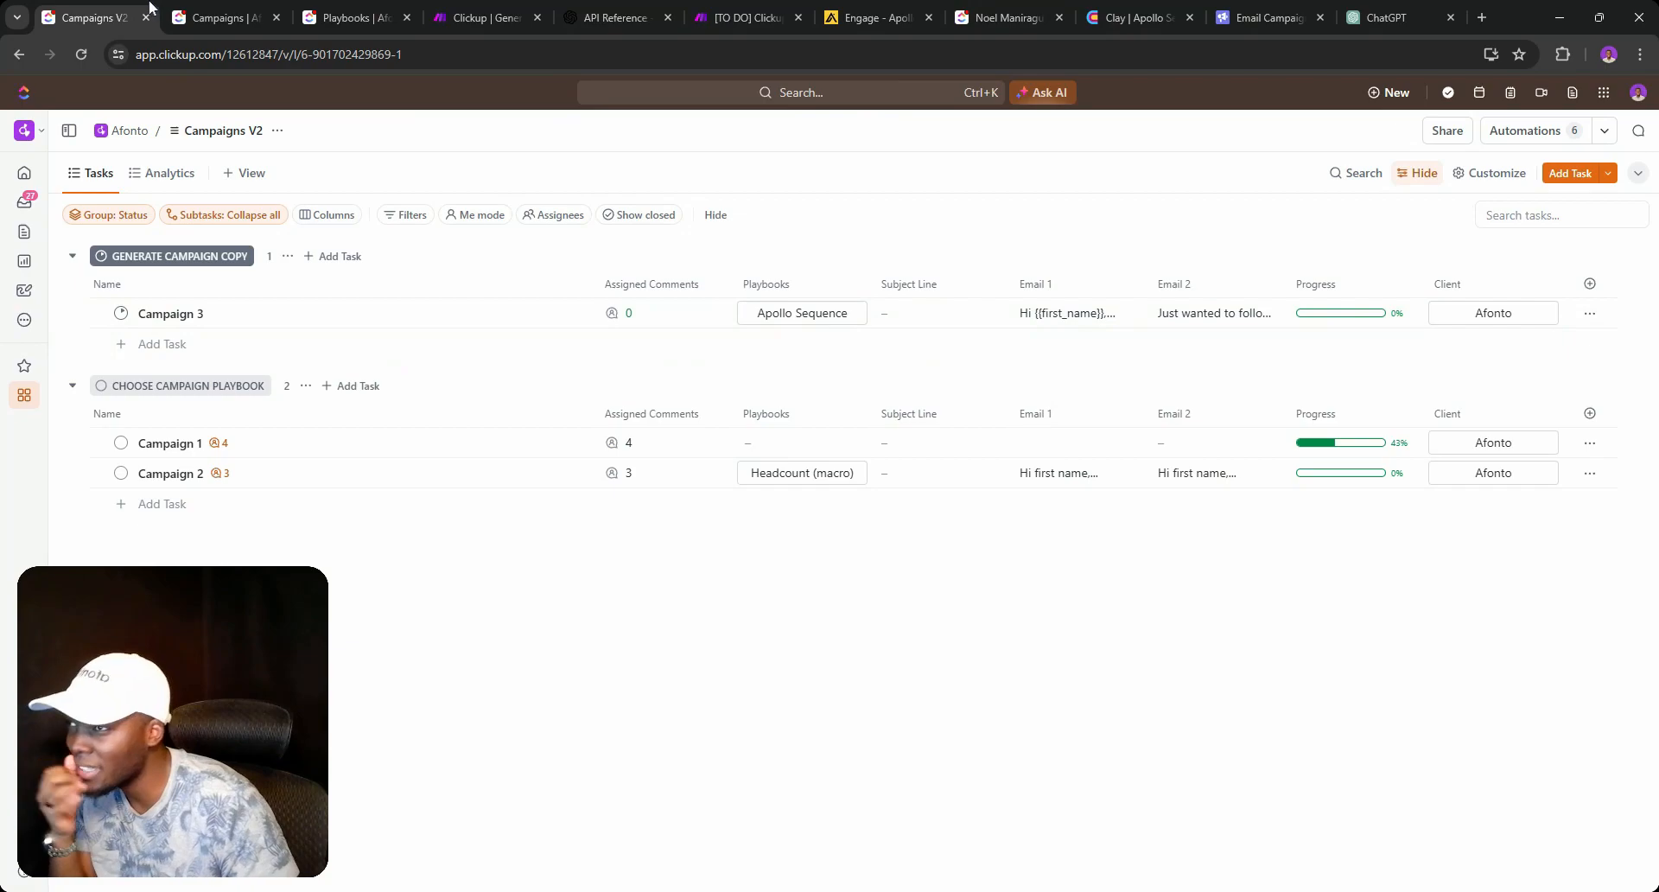
click(352, 16)
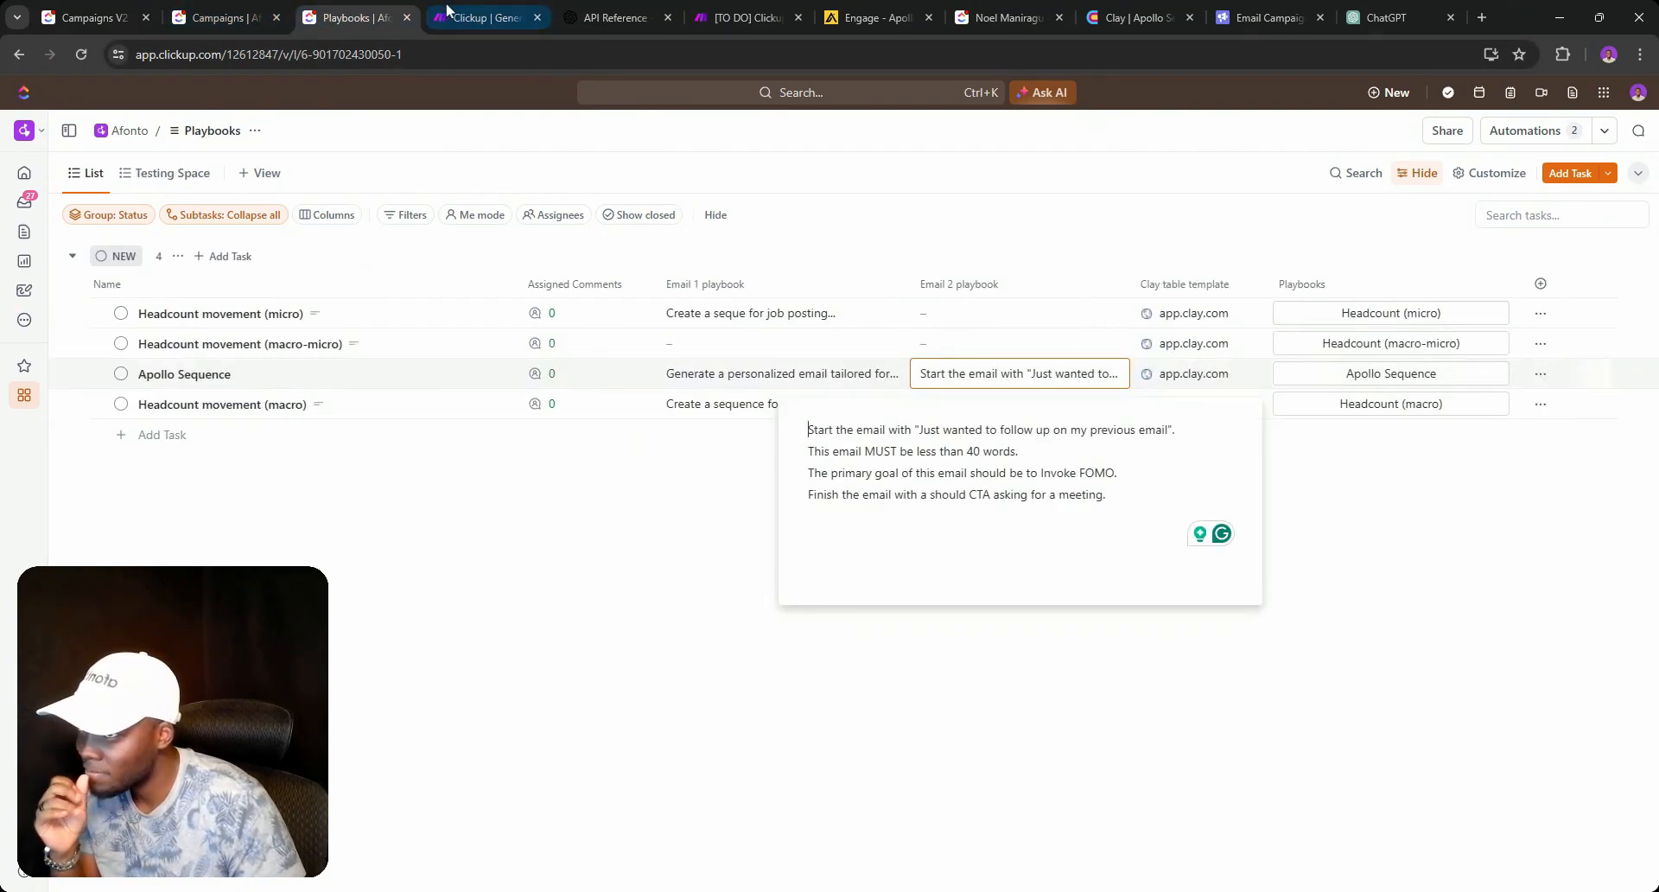
In the Make scenario, clone the Email 1 OpenAI module and place the copy between Get Playbook and Email 1.
click(436, 16)
right_click(971, 449)
click(1079, 561)
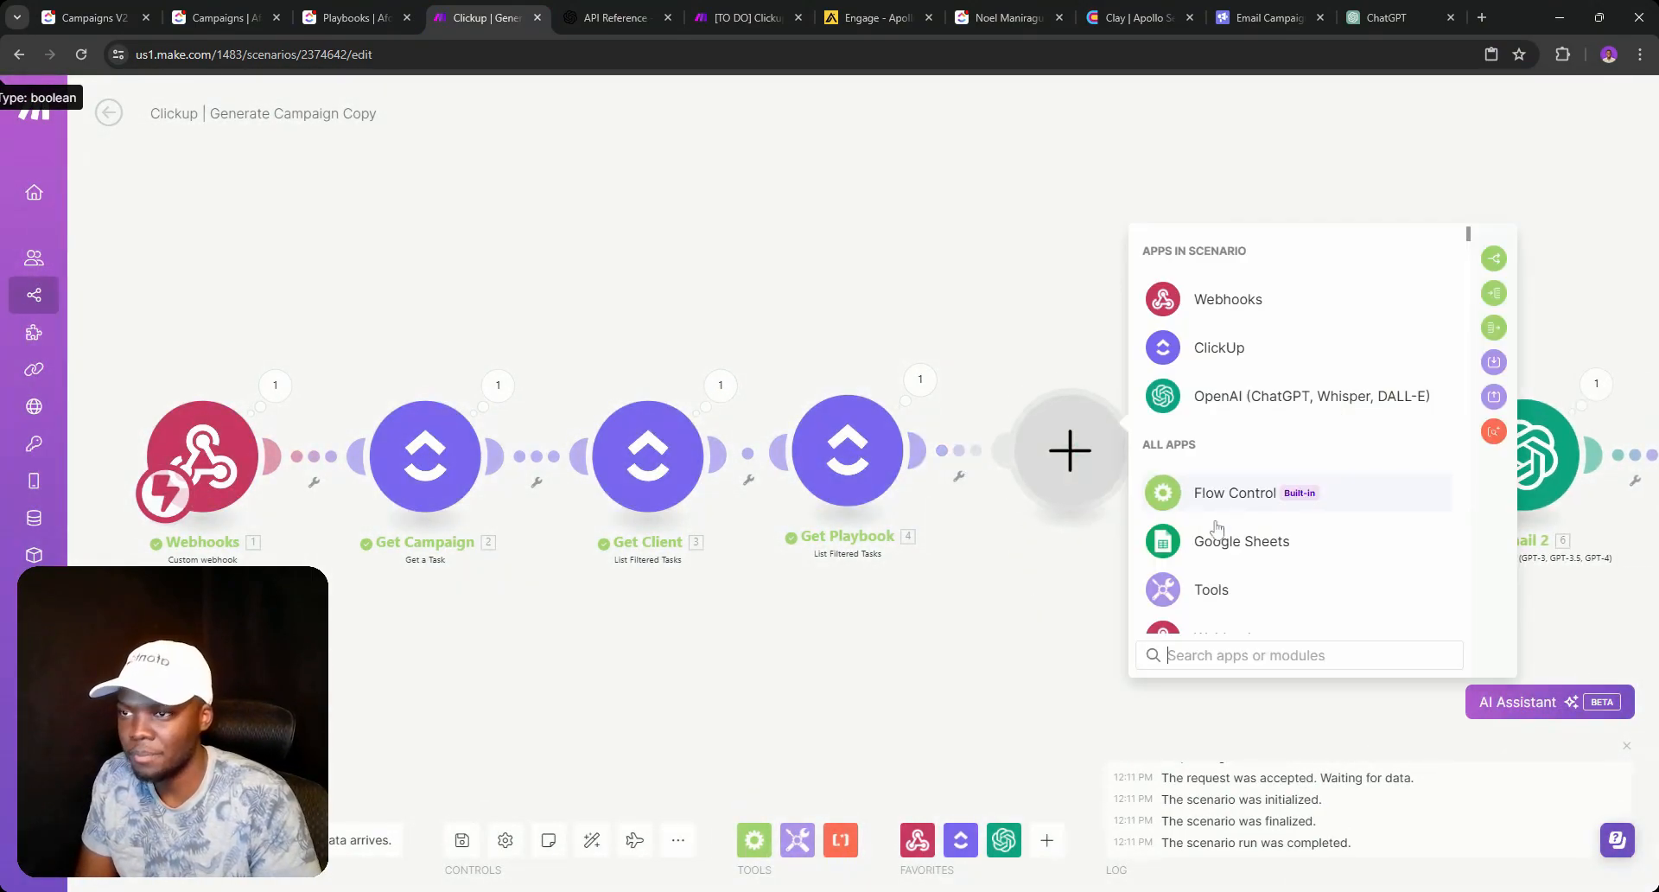
click(1071, 600)
right_click(1283, 486)
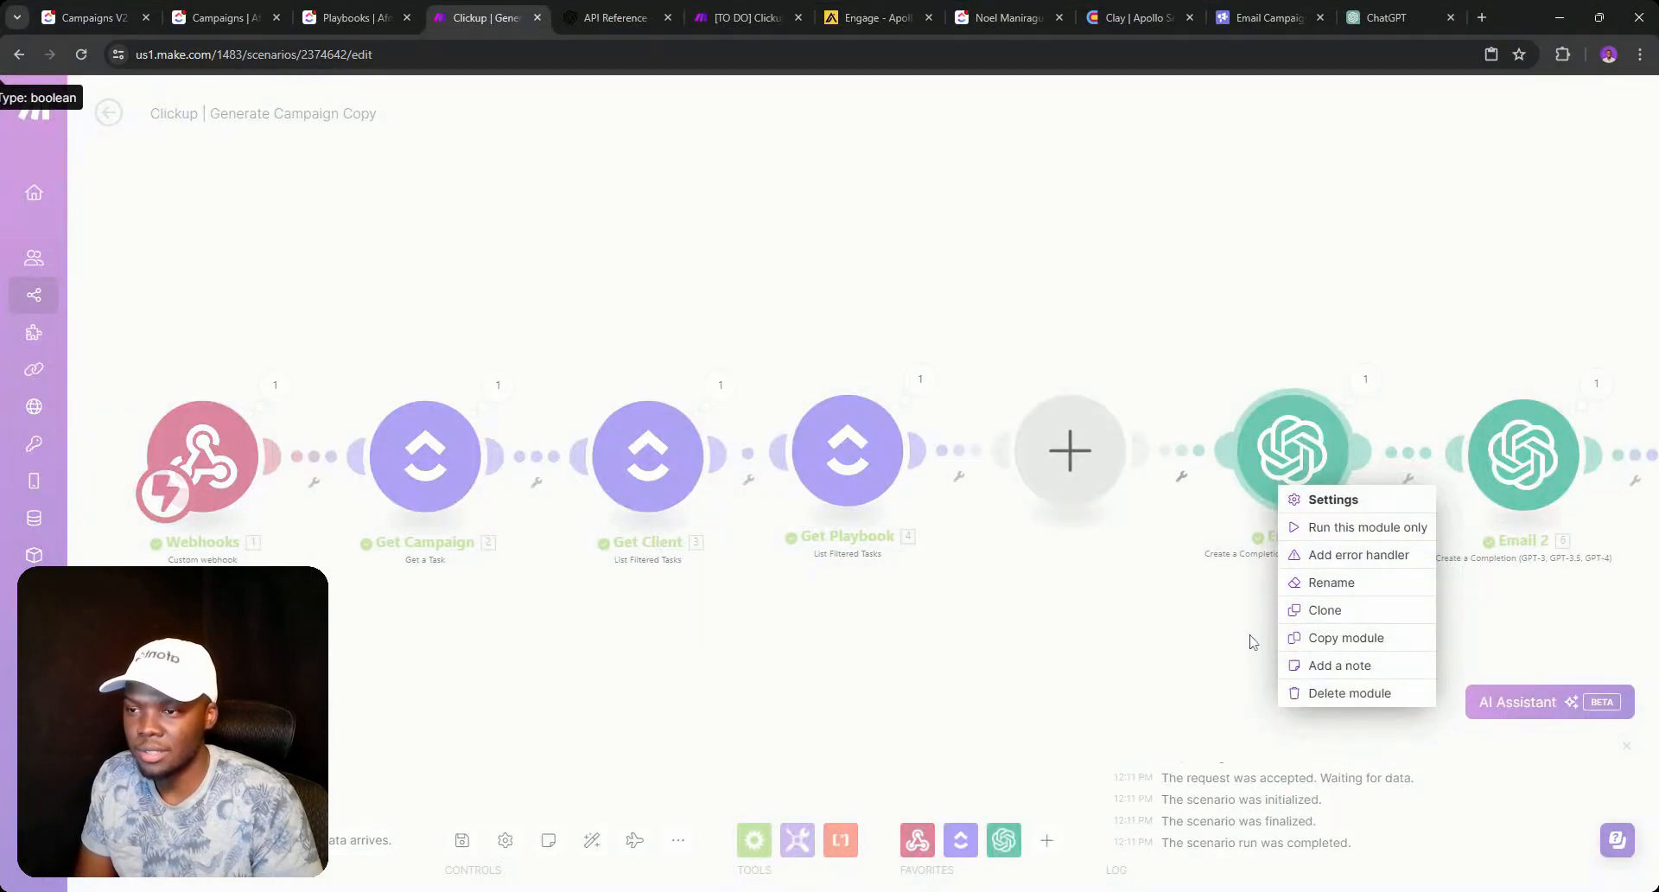
click(1326, 611)
click(1040, 488)
right_click(1074, 471)
click(1105, 509)
drag(1073, 472, 1068, 473)
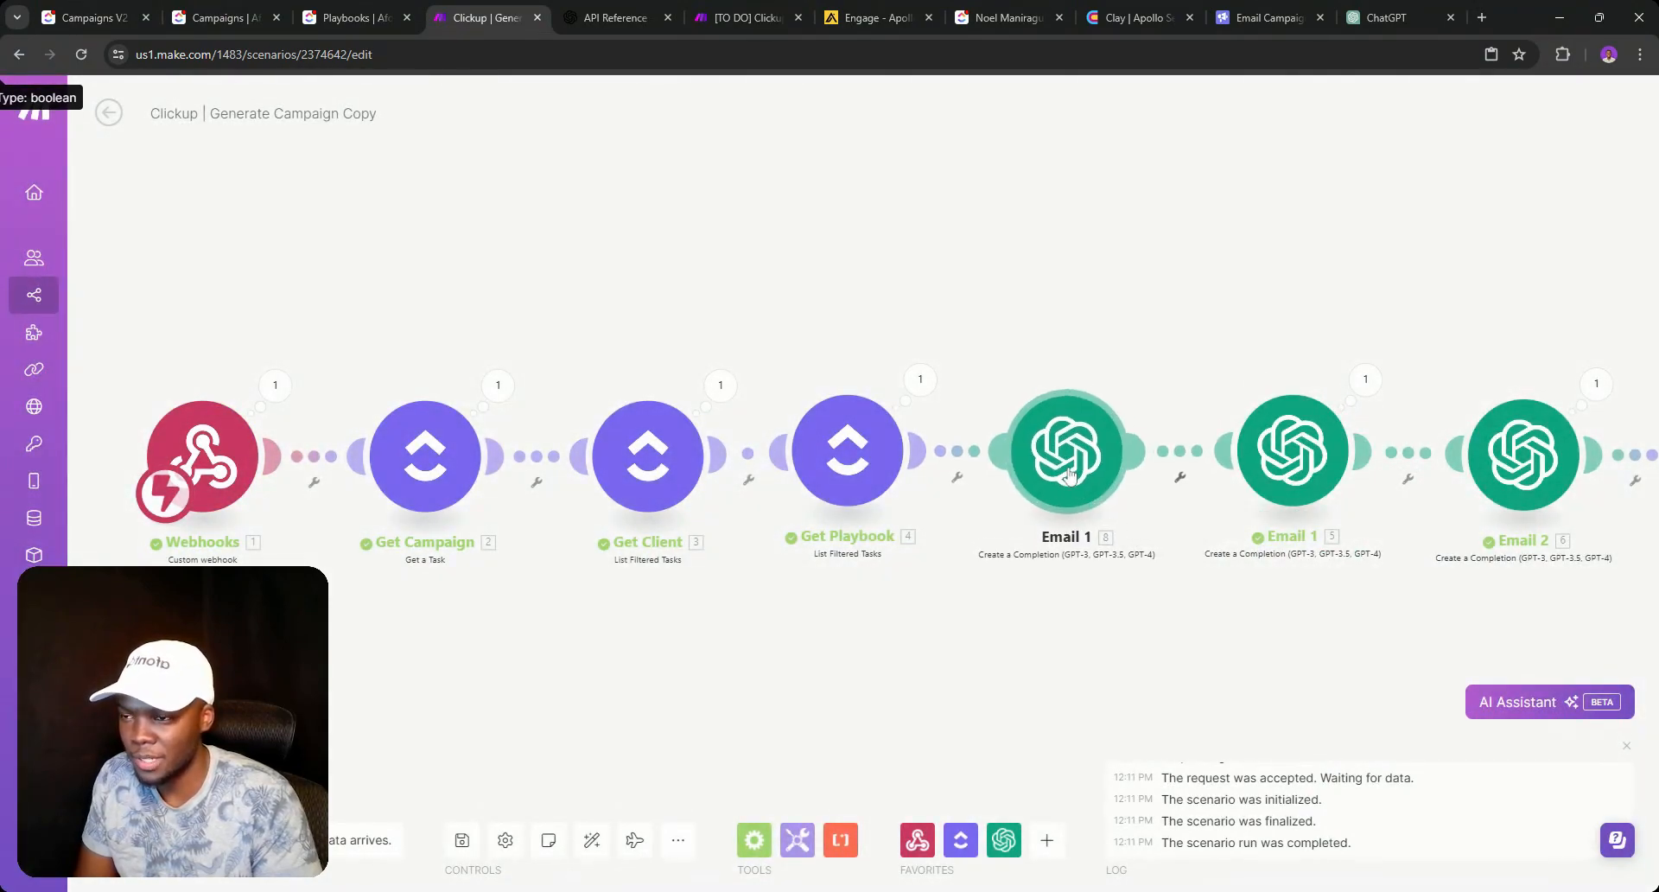
click(1070, 475)
click(1012, 563)
Rename the cloned OpenAI module after Get Playbook to "Subject Line".
right_click(1047, 466)
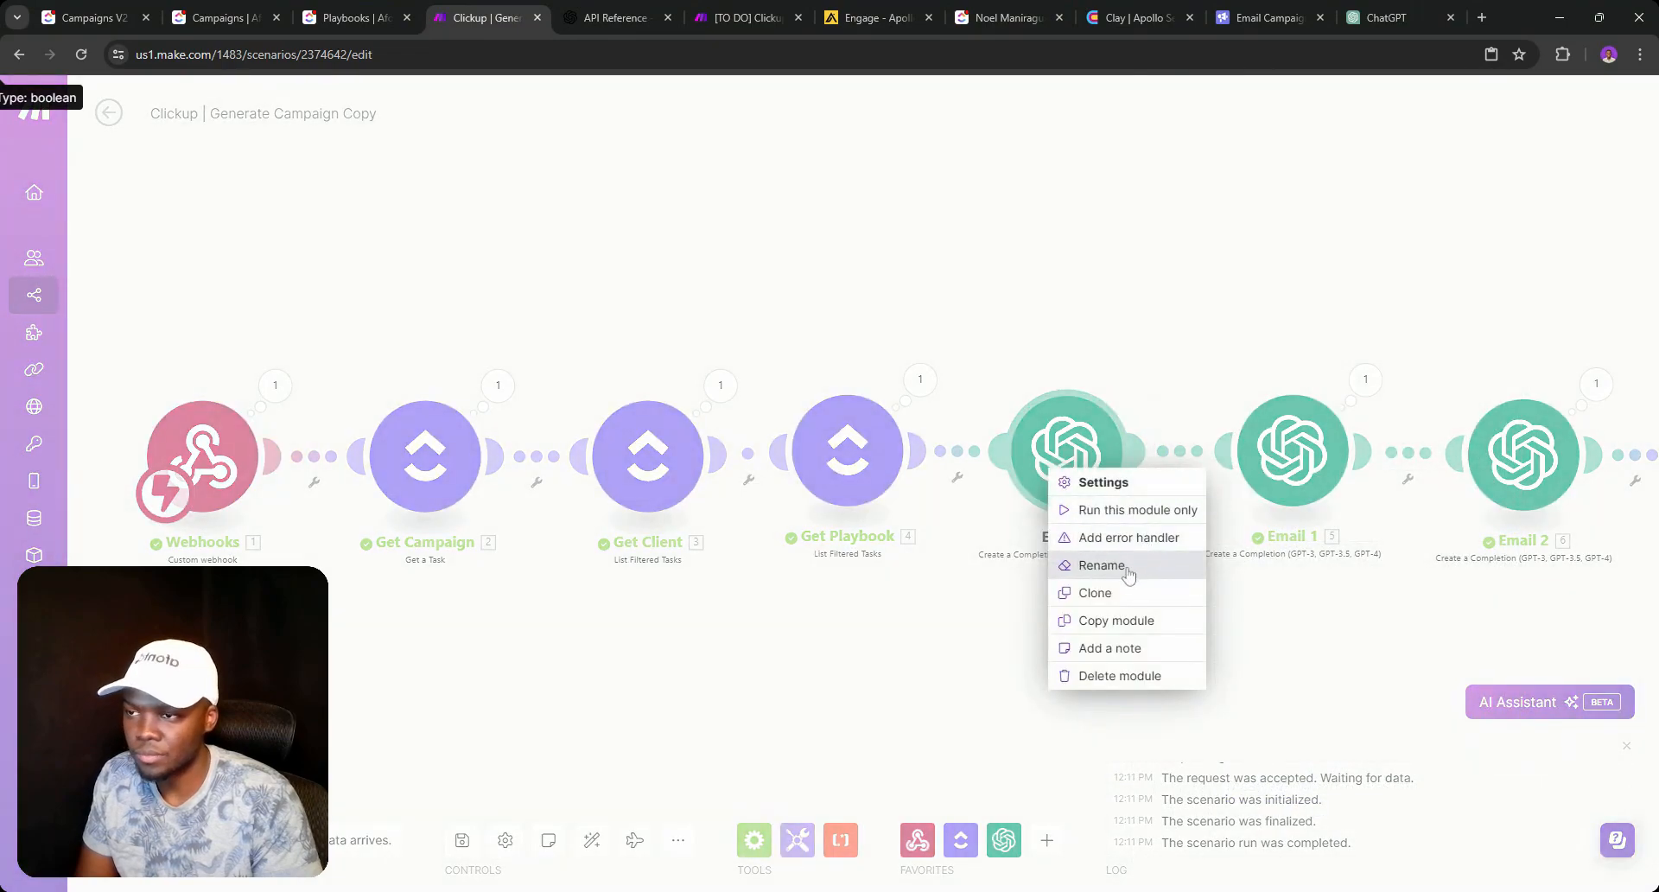
click(1128, 571)
key(ctrl+shift+Left)
key(ctrl+shift+Left)
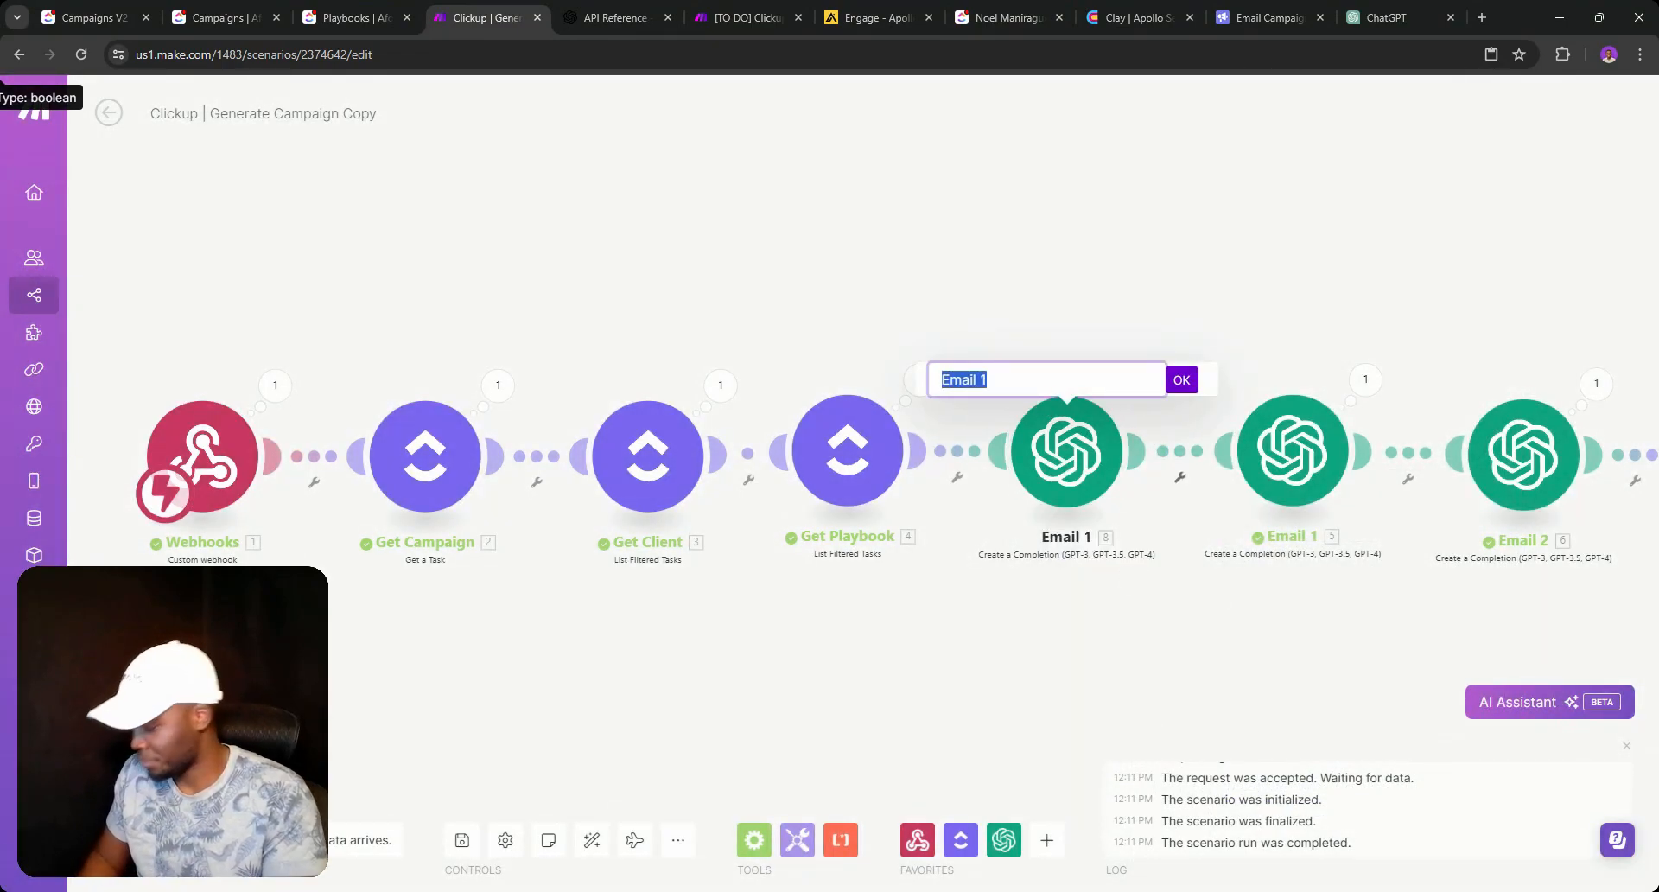
text(Subject Line)
key(Return)
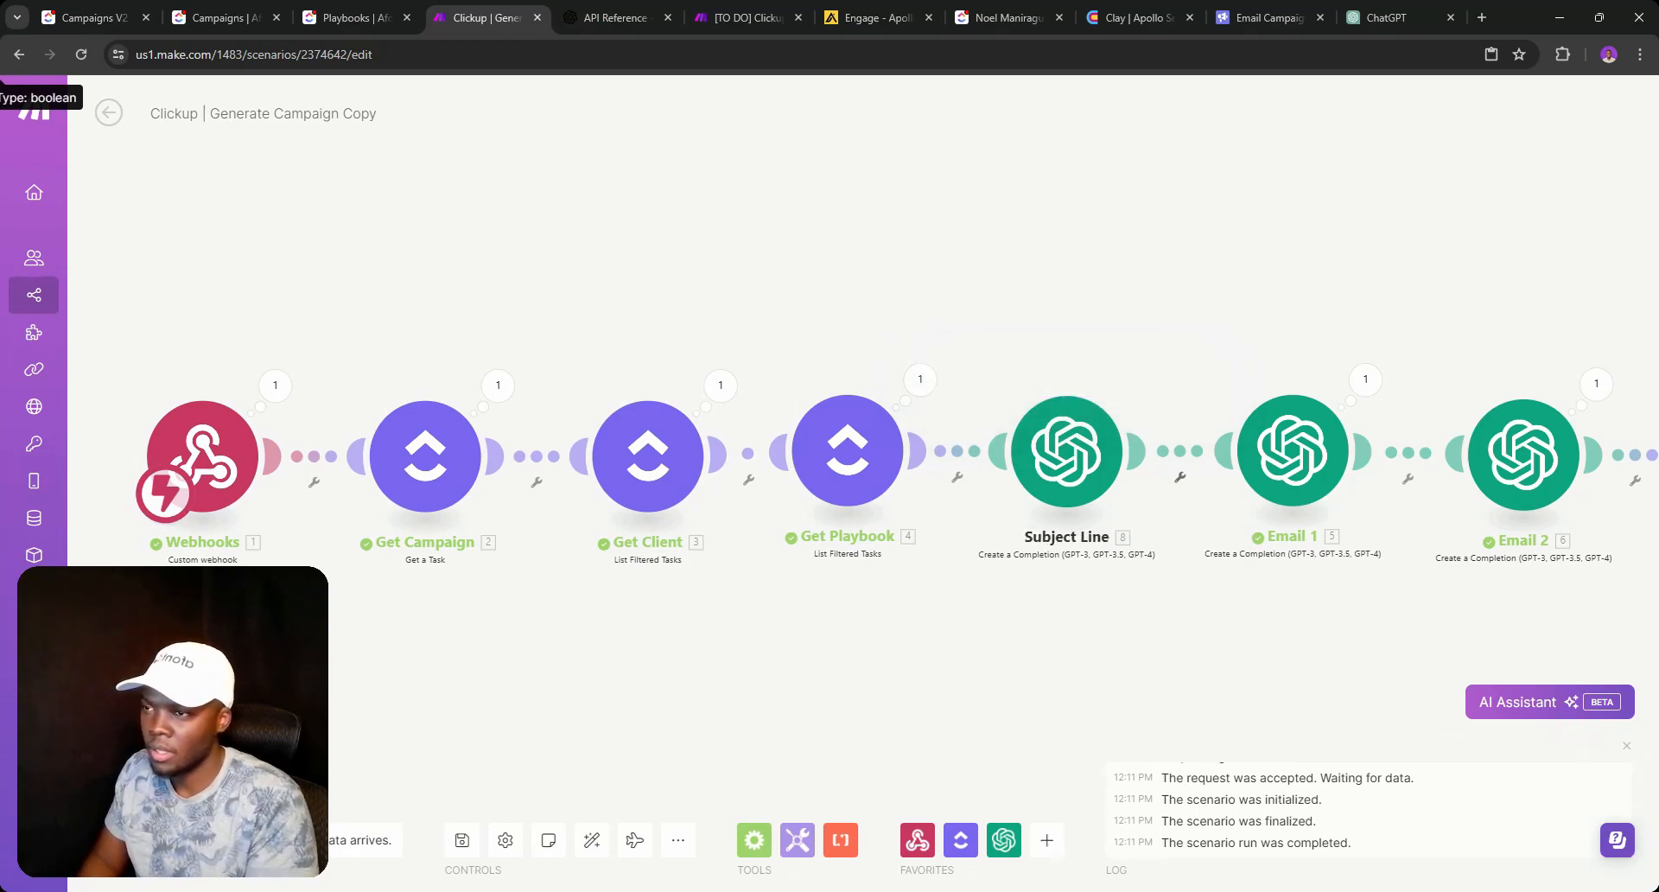
Replace the opening instruction in the Subject Line module's system message with "Generate 3 subject lines each less than 4 words.".
click(1070, 432)
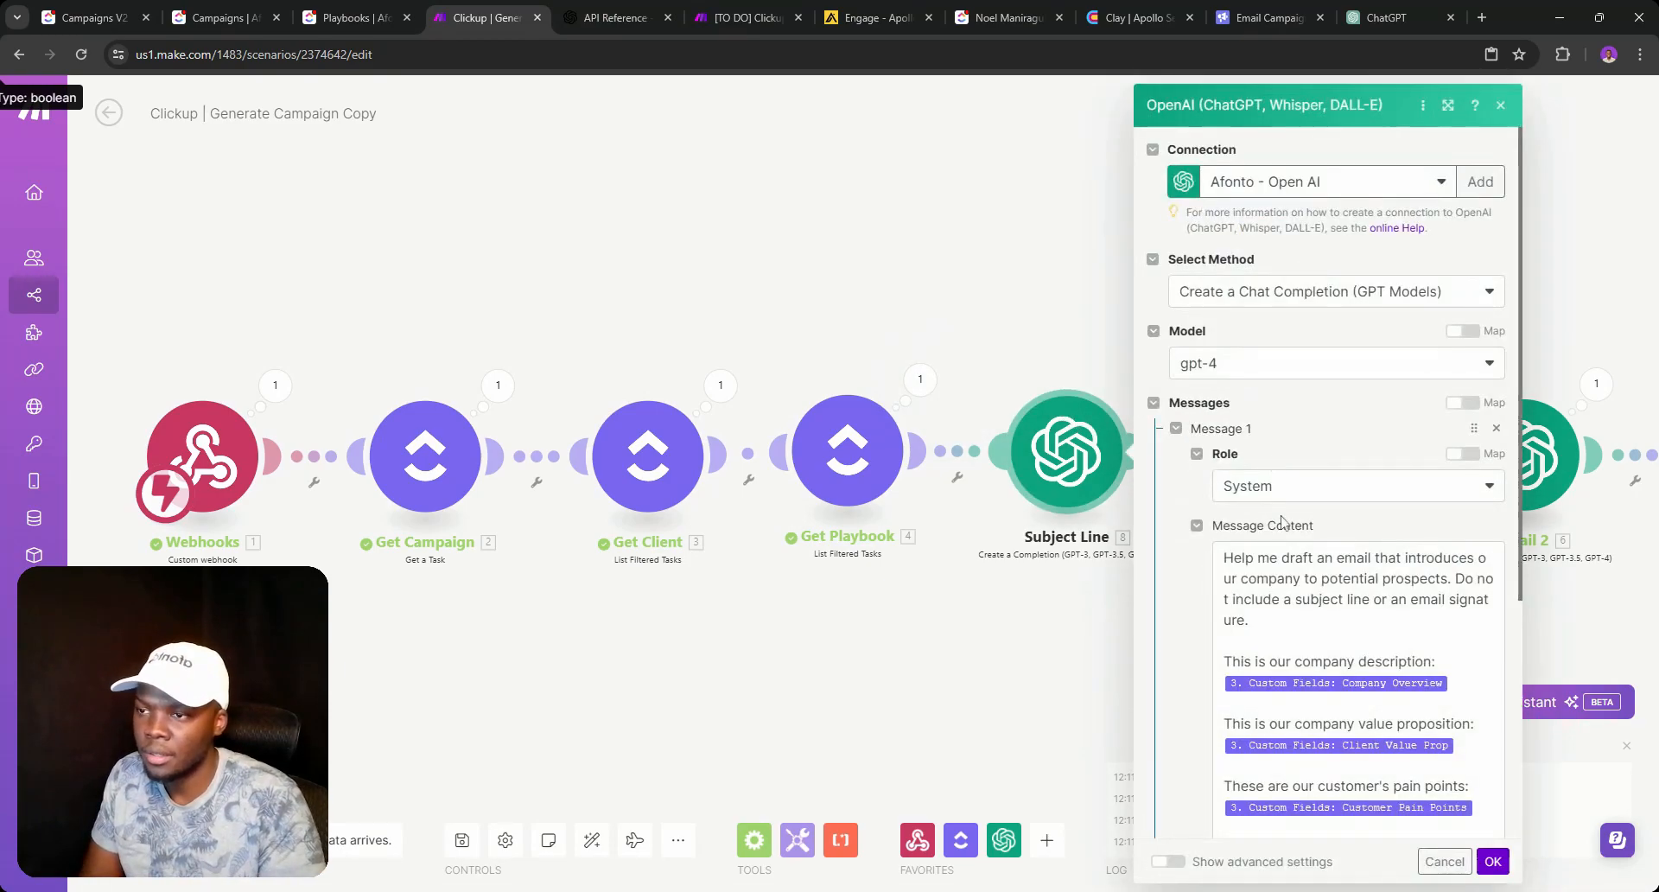
double_click(1279, 579)
triple_click(1279, 579)
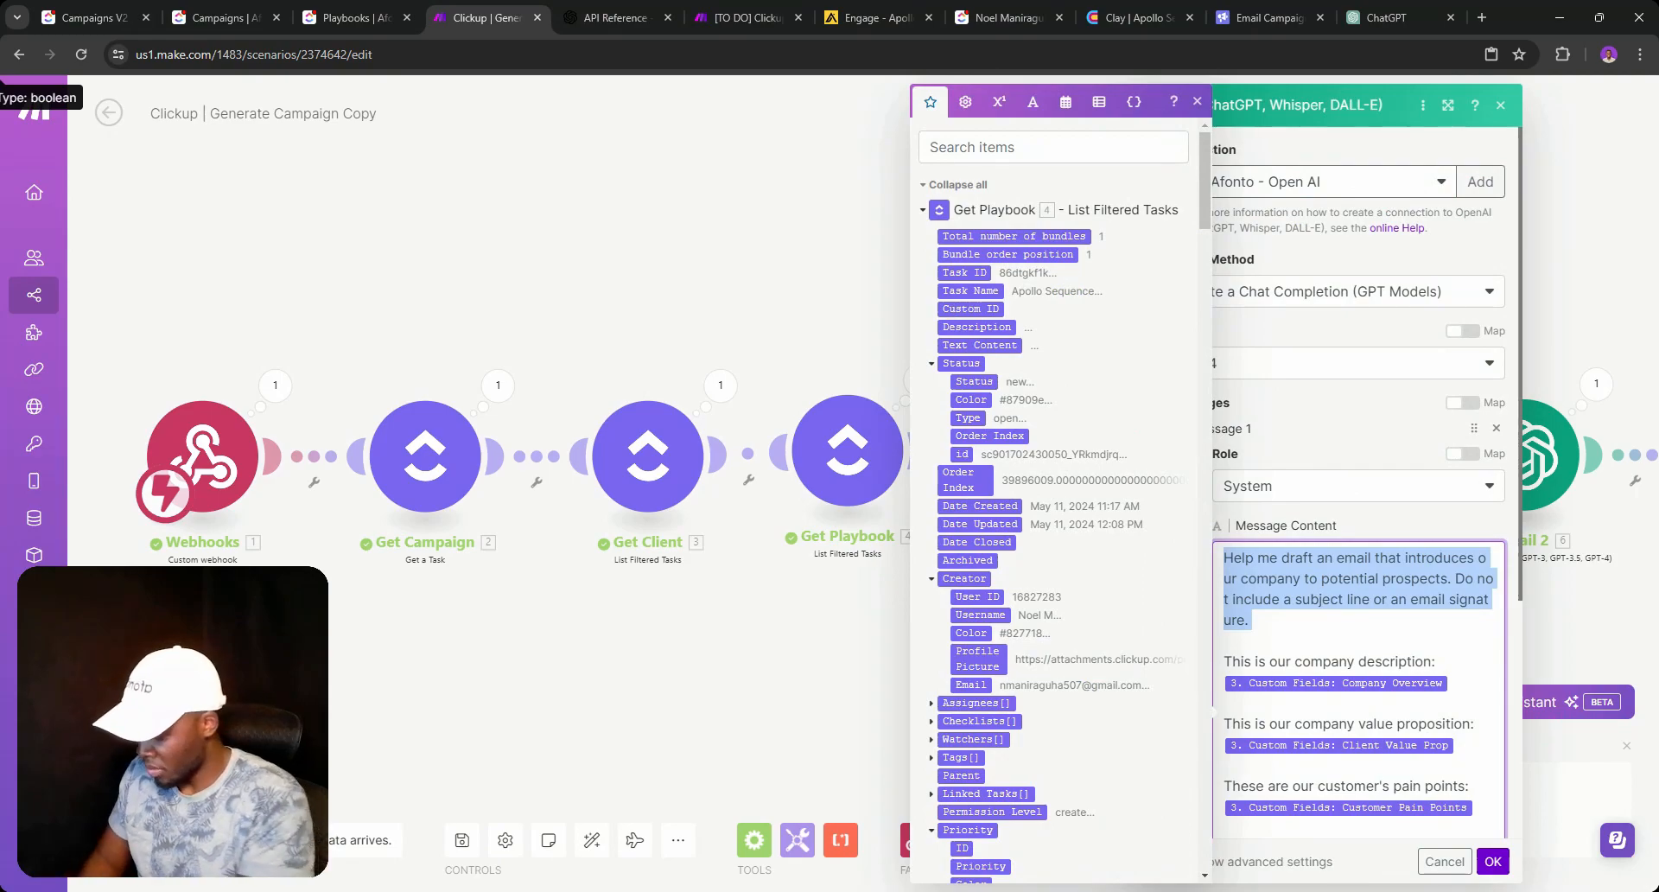
text(Generate)
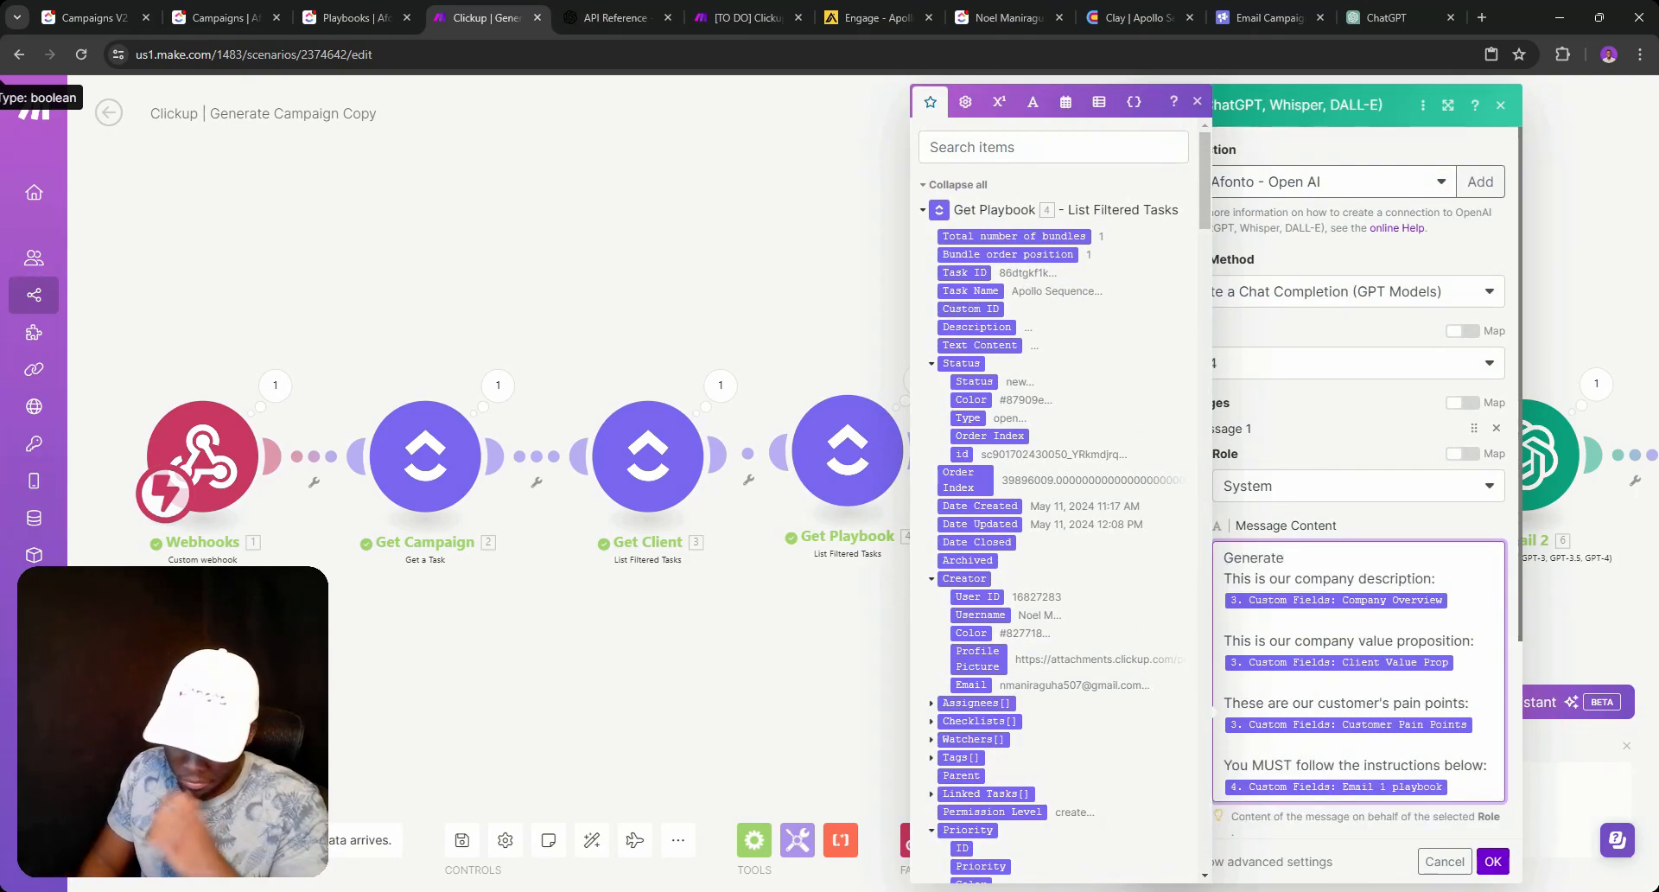
text(  This)
key(Return)
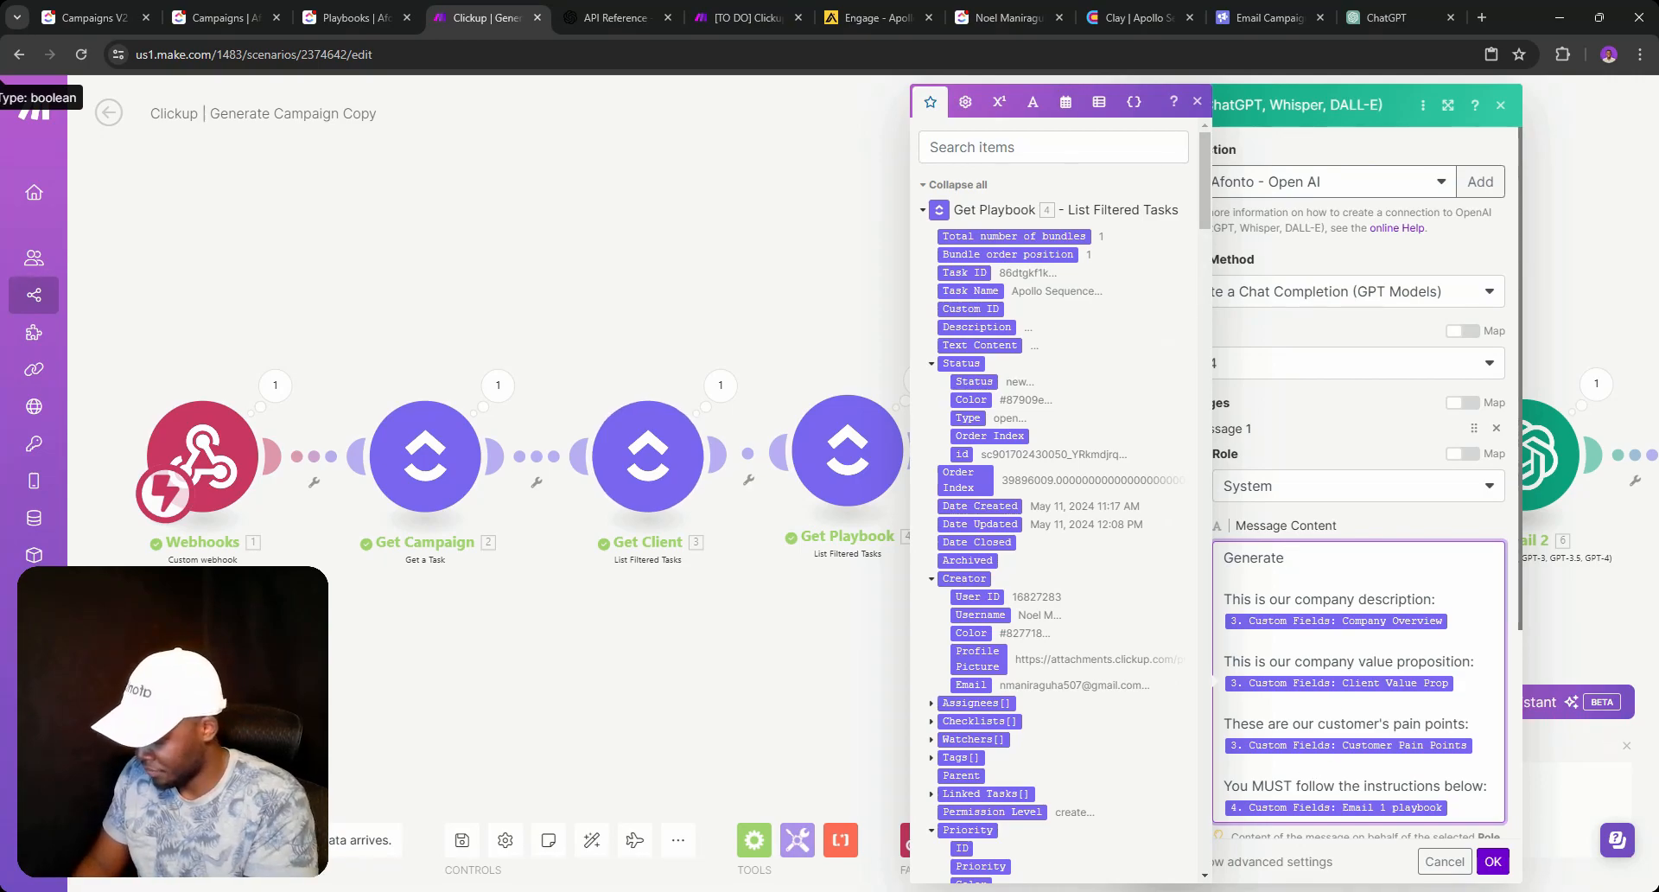
text(subje)
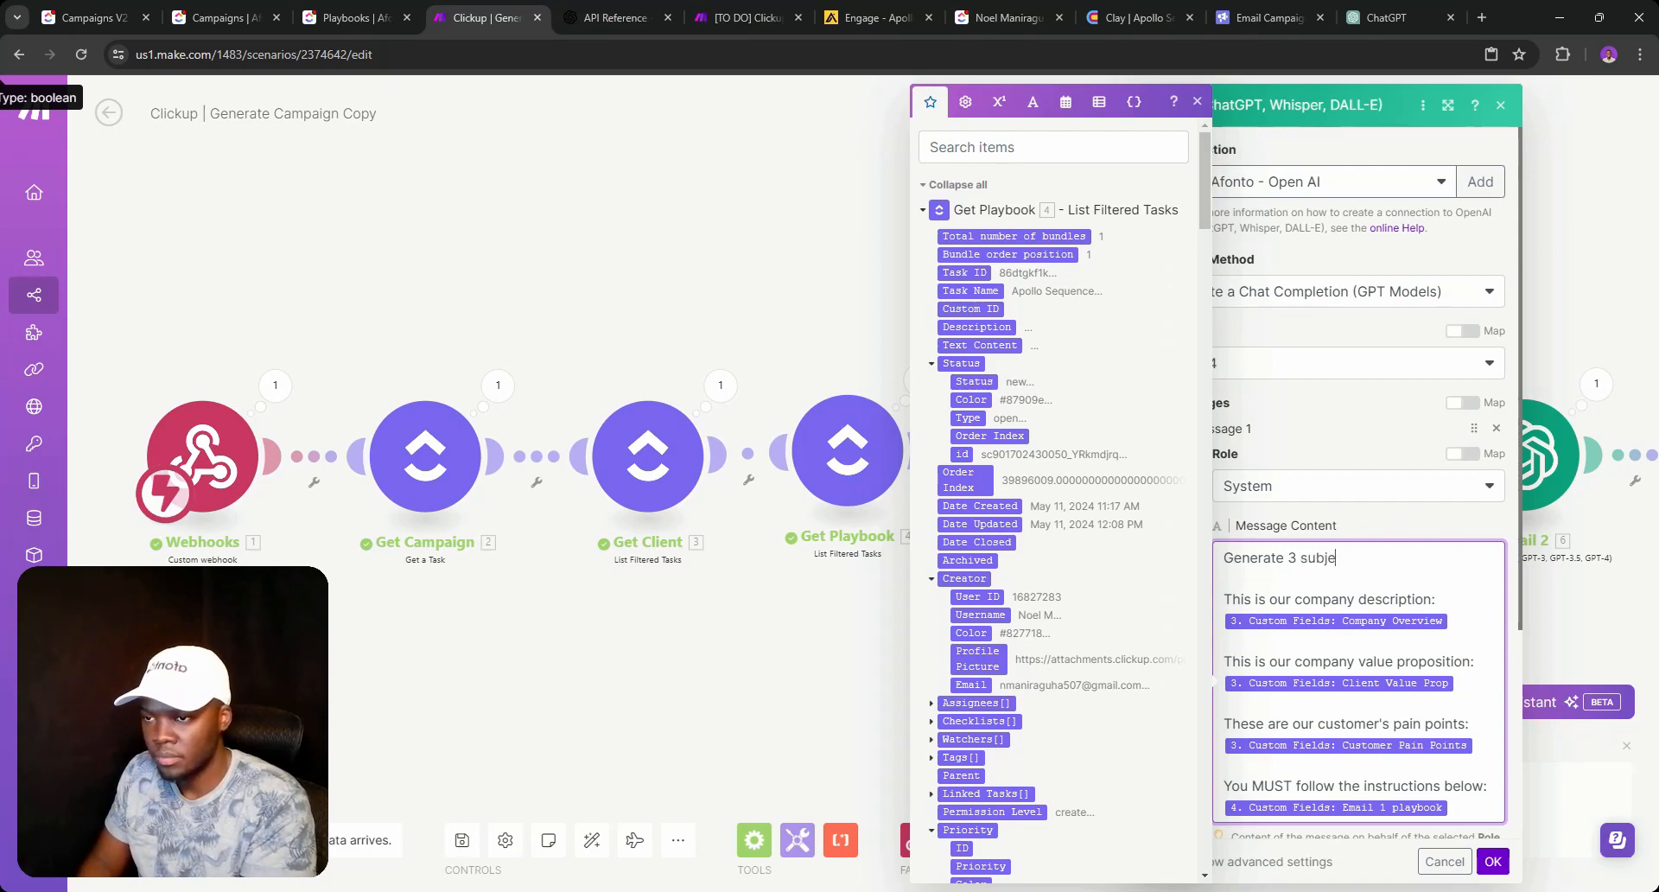
text(ct lines each )
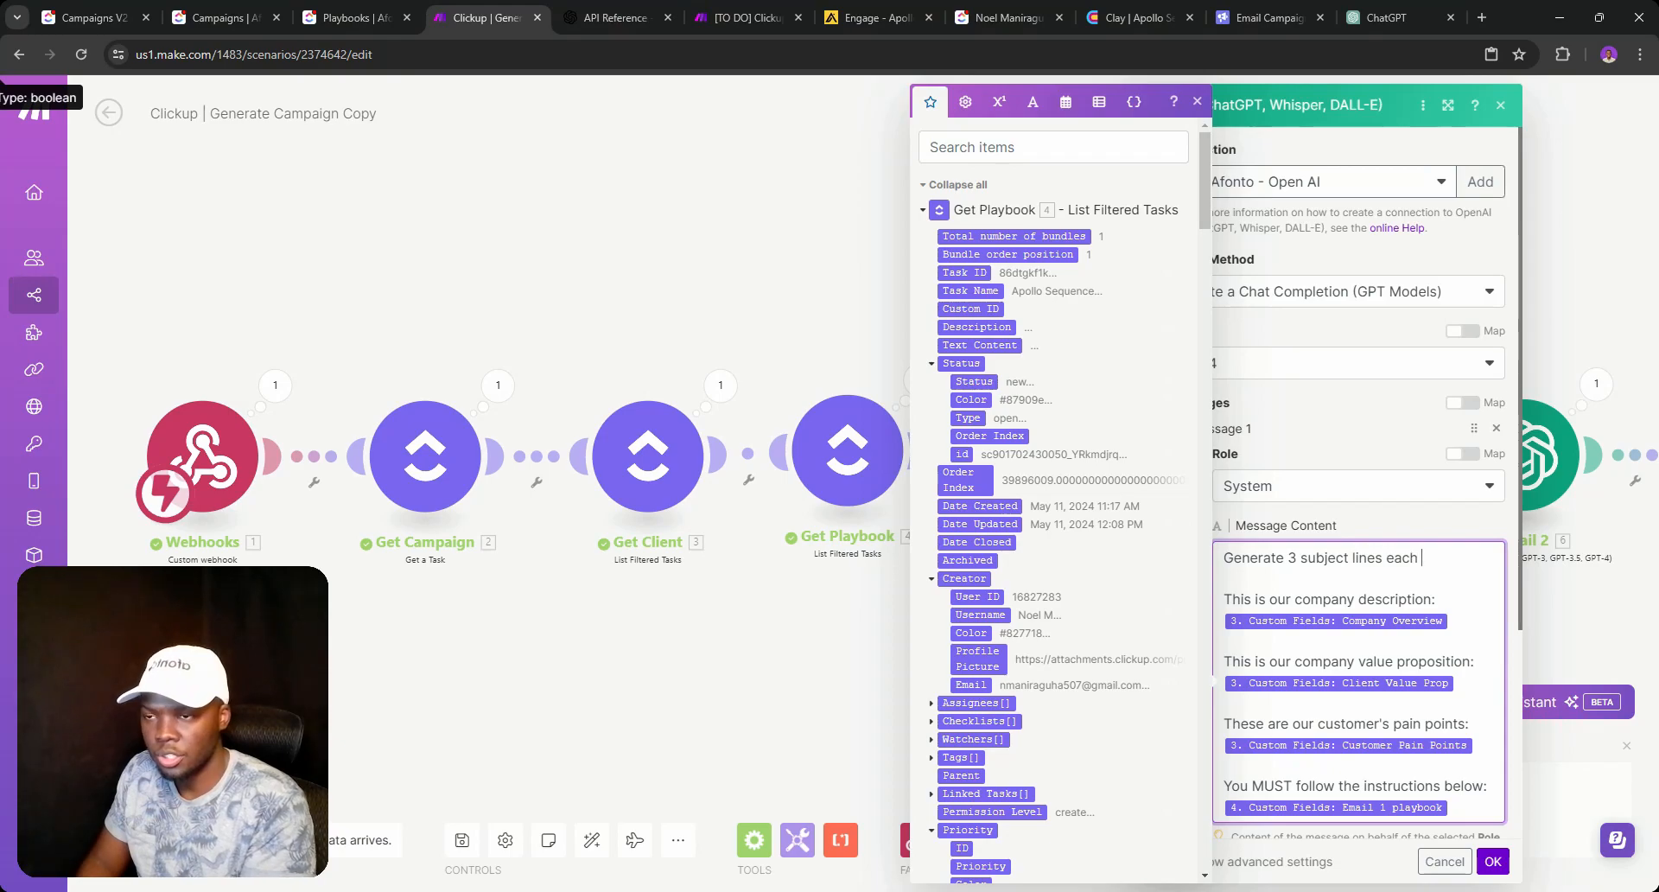
text(less than)
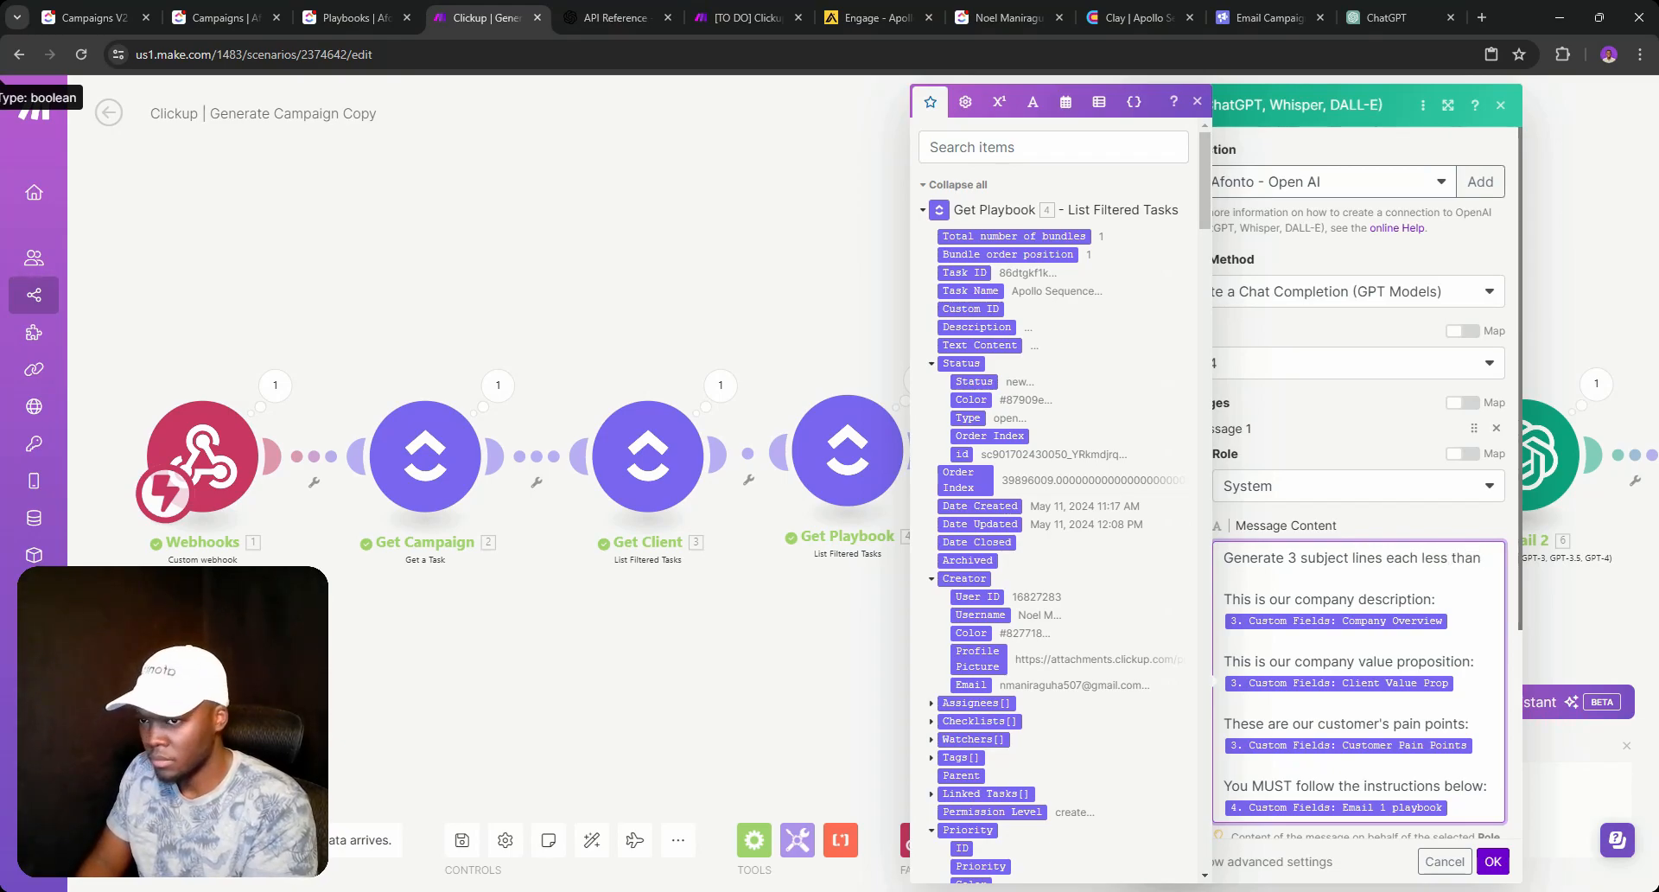
text( 4 )
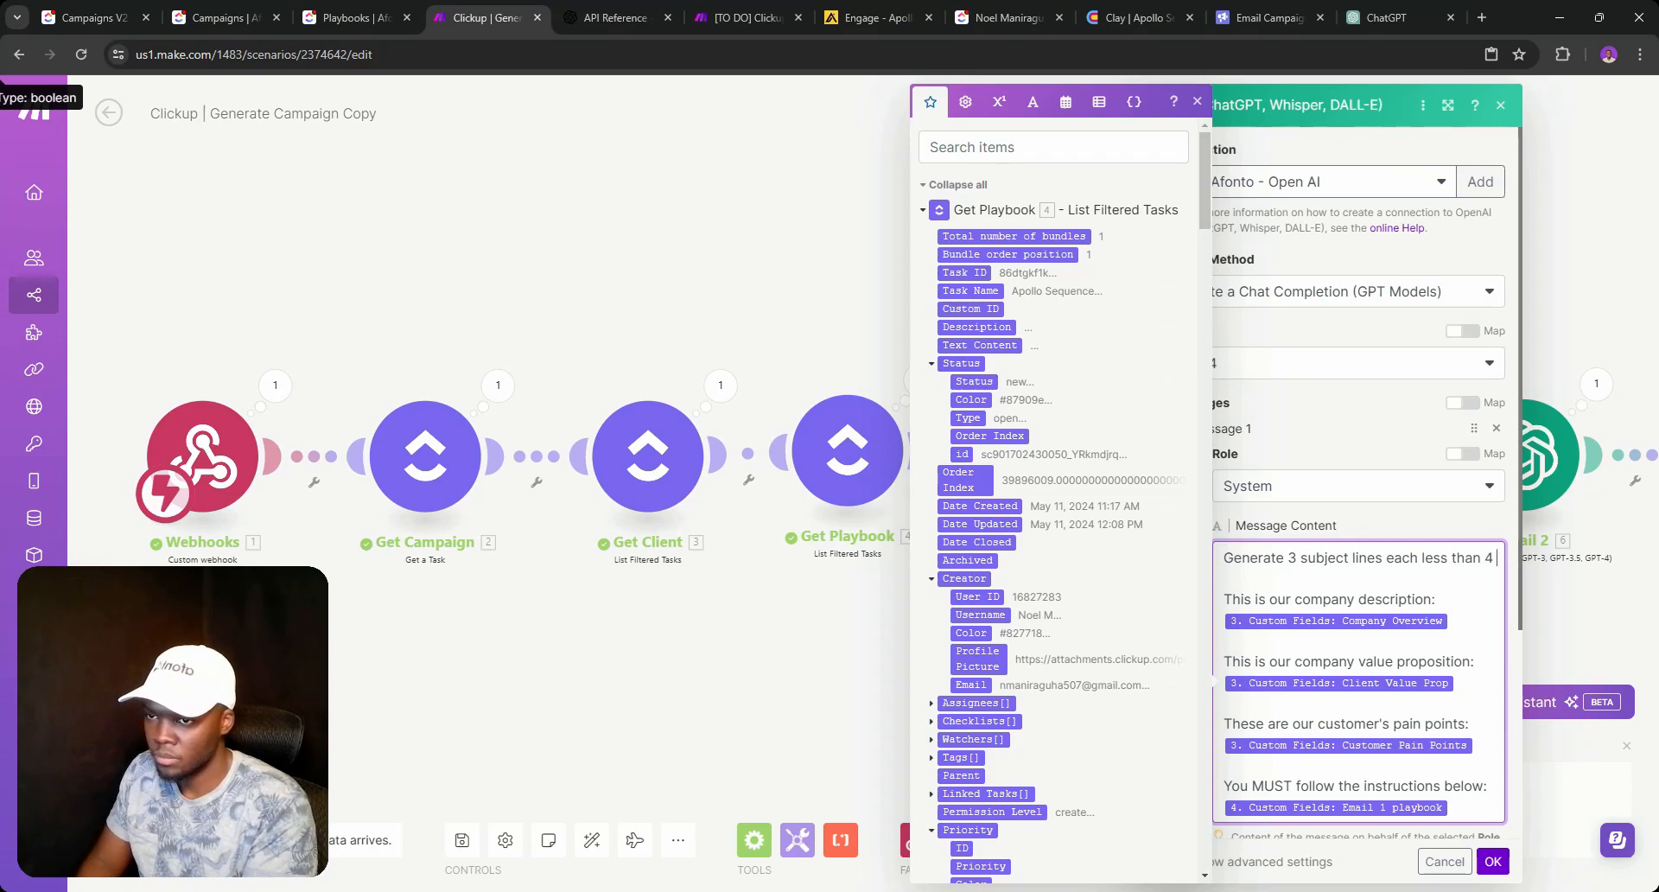
text(words)
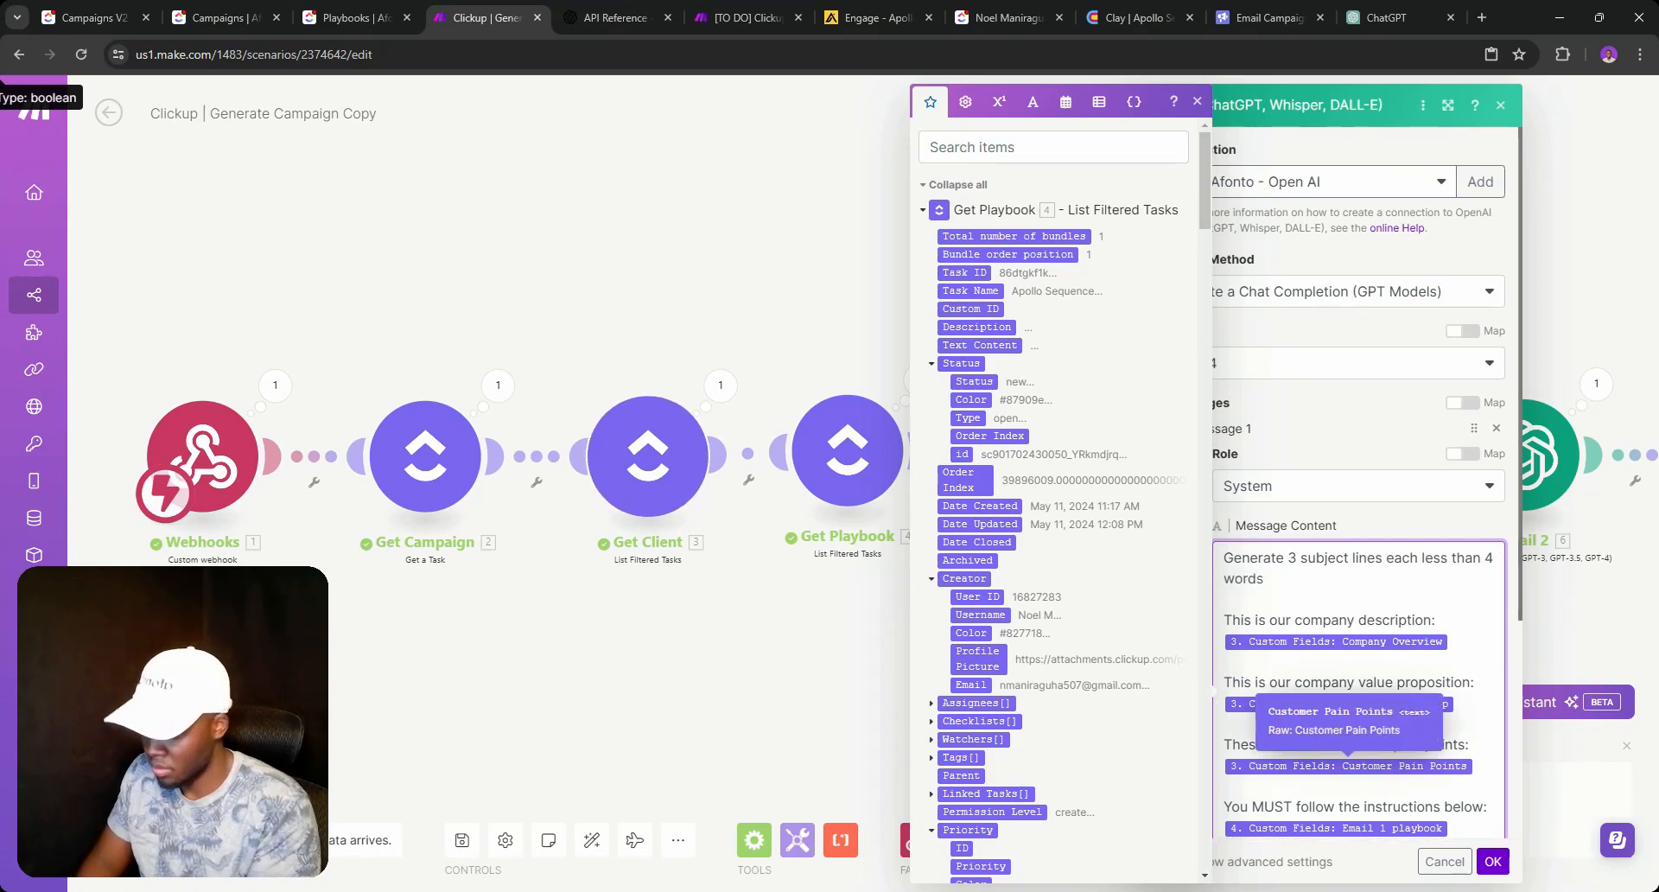
text(.)
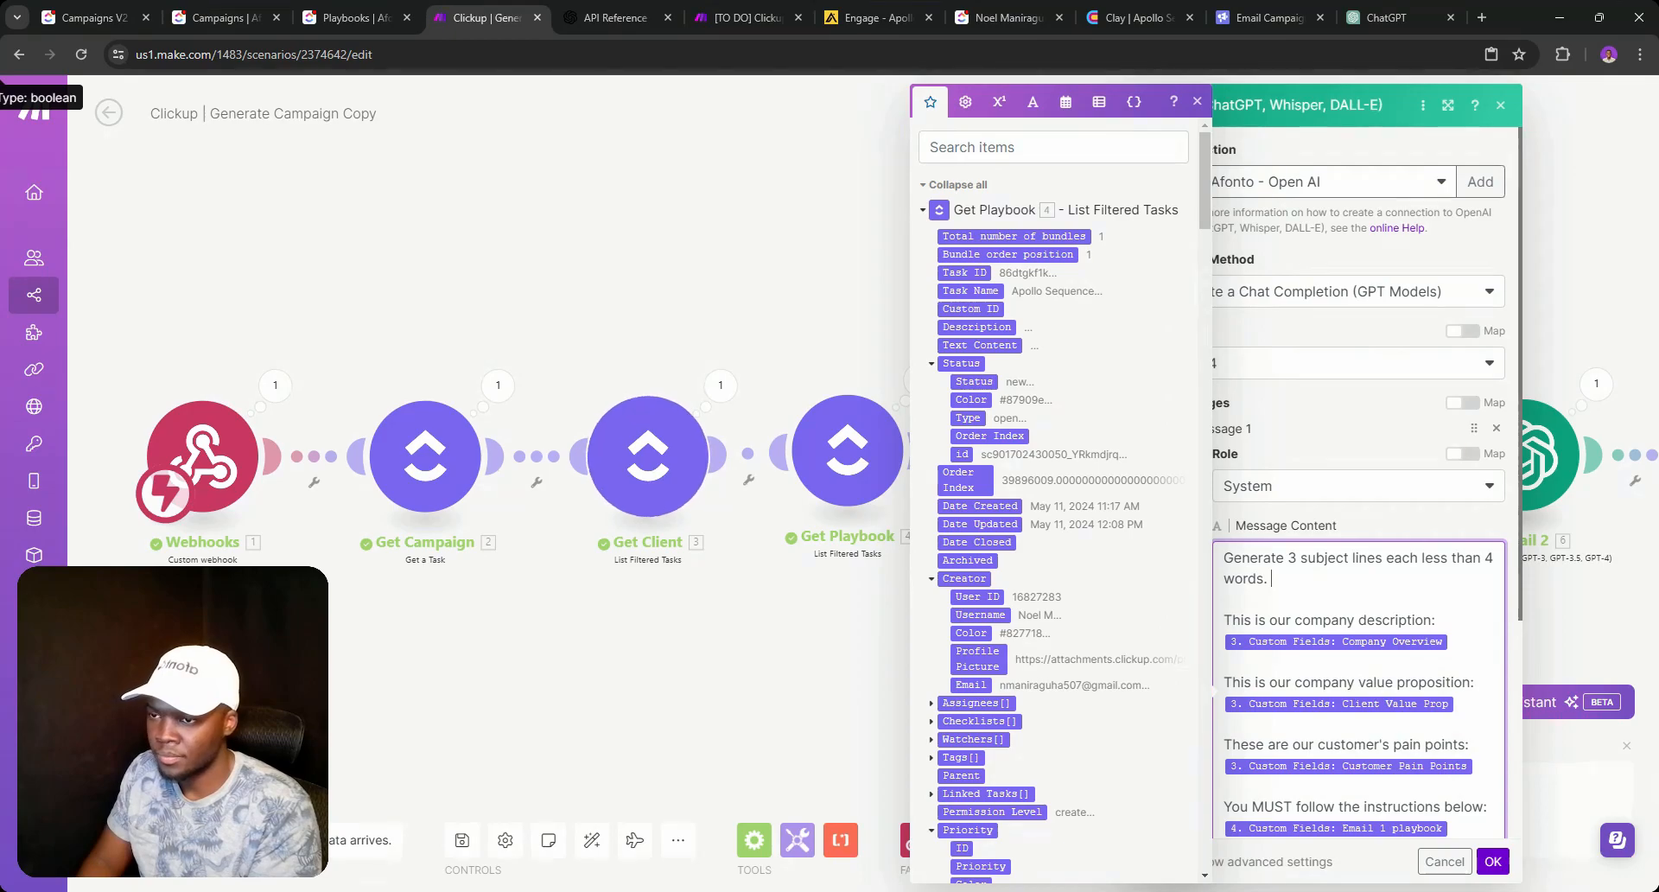
Add the sentence "Make sure that they are relevant to the email below." to the Subject Line prompt's opening instruction.
text( and)
key(BackSpace)
key(BackSpace)
text(Make t)
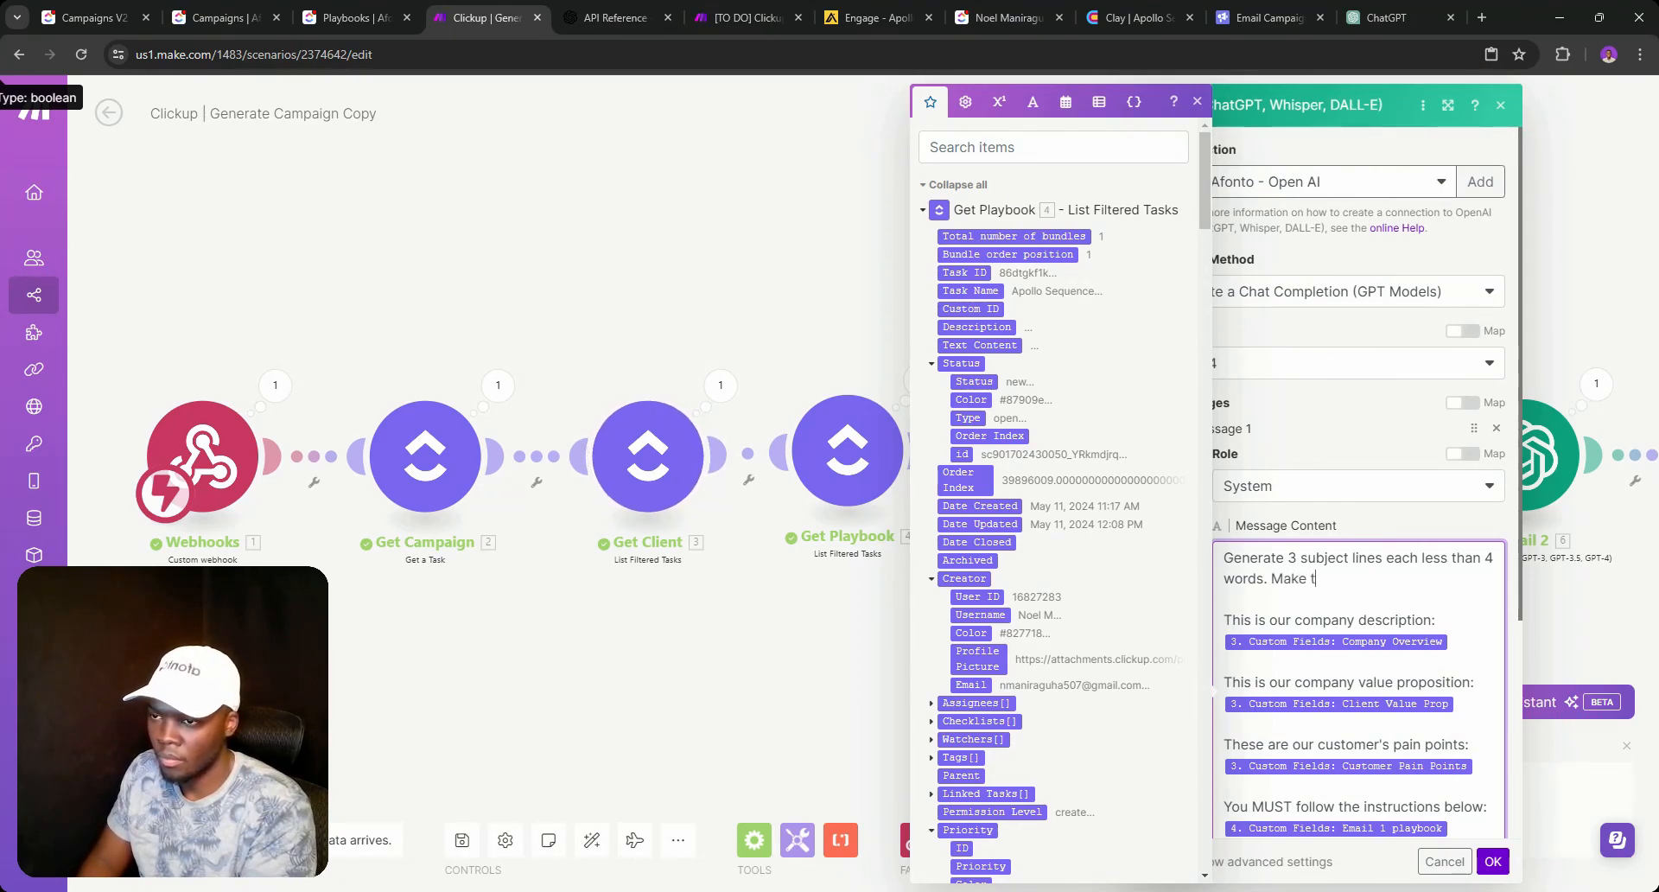
key(BackSpace)
text(sure that they are re)
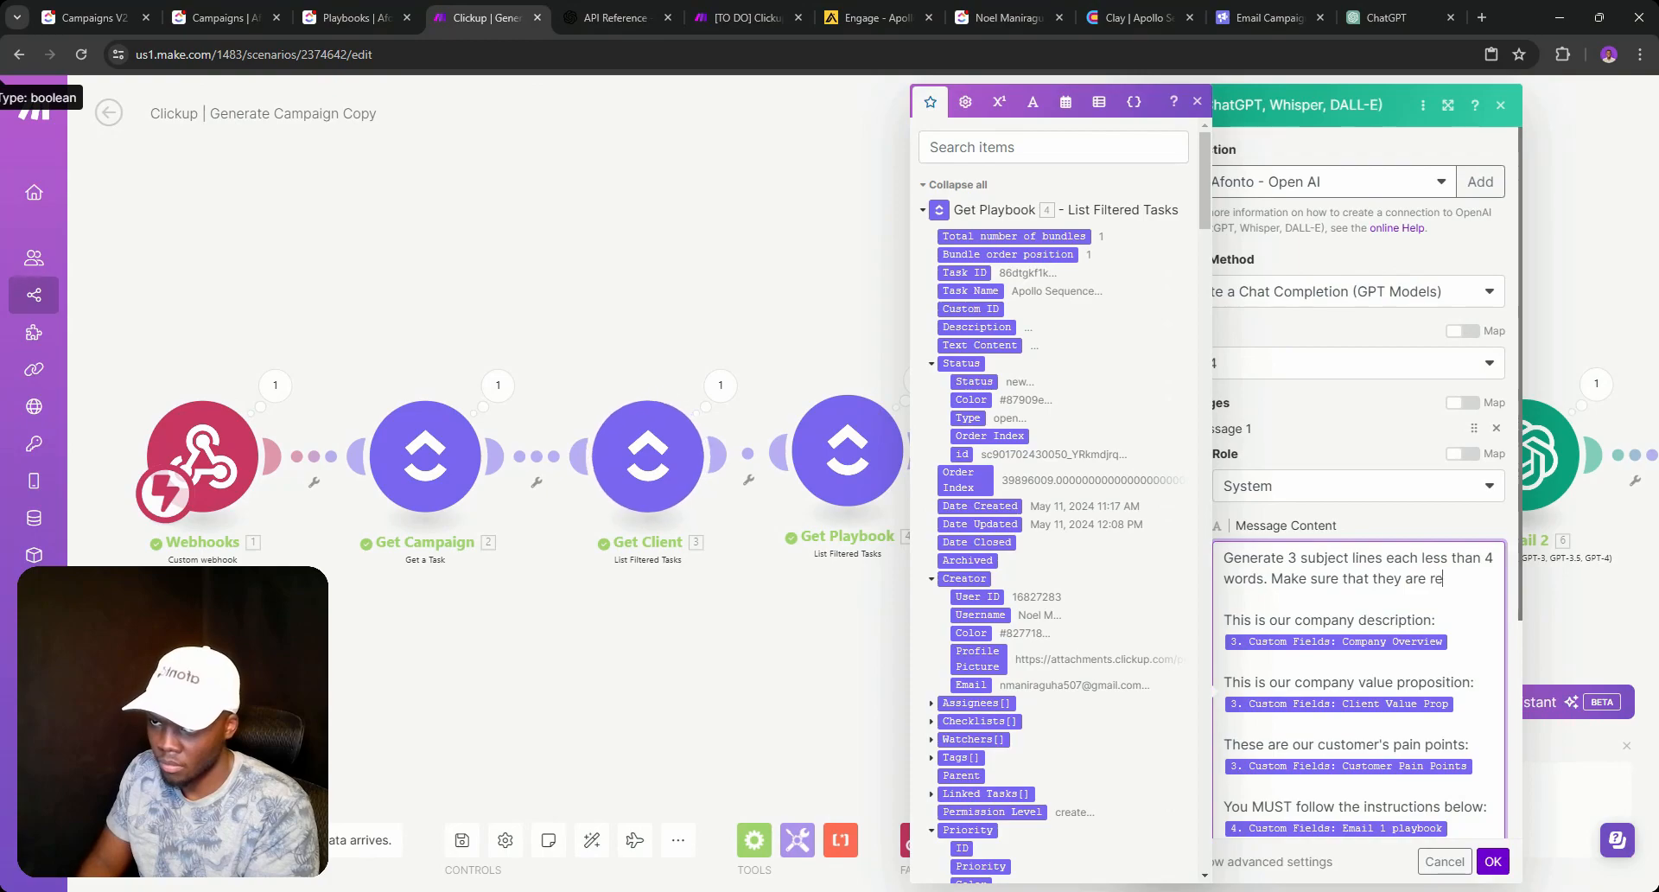
text(le)
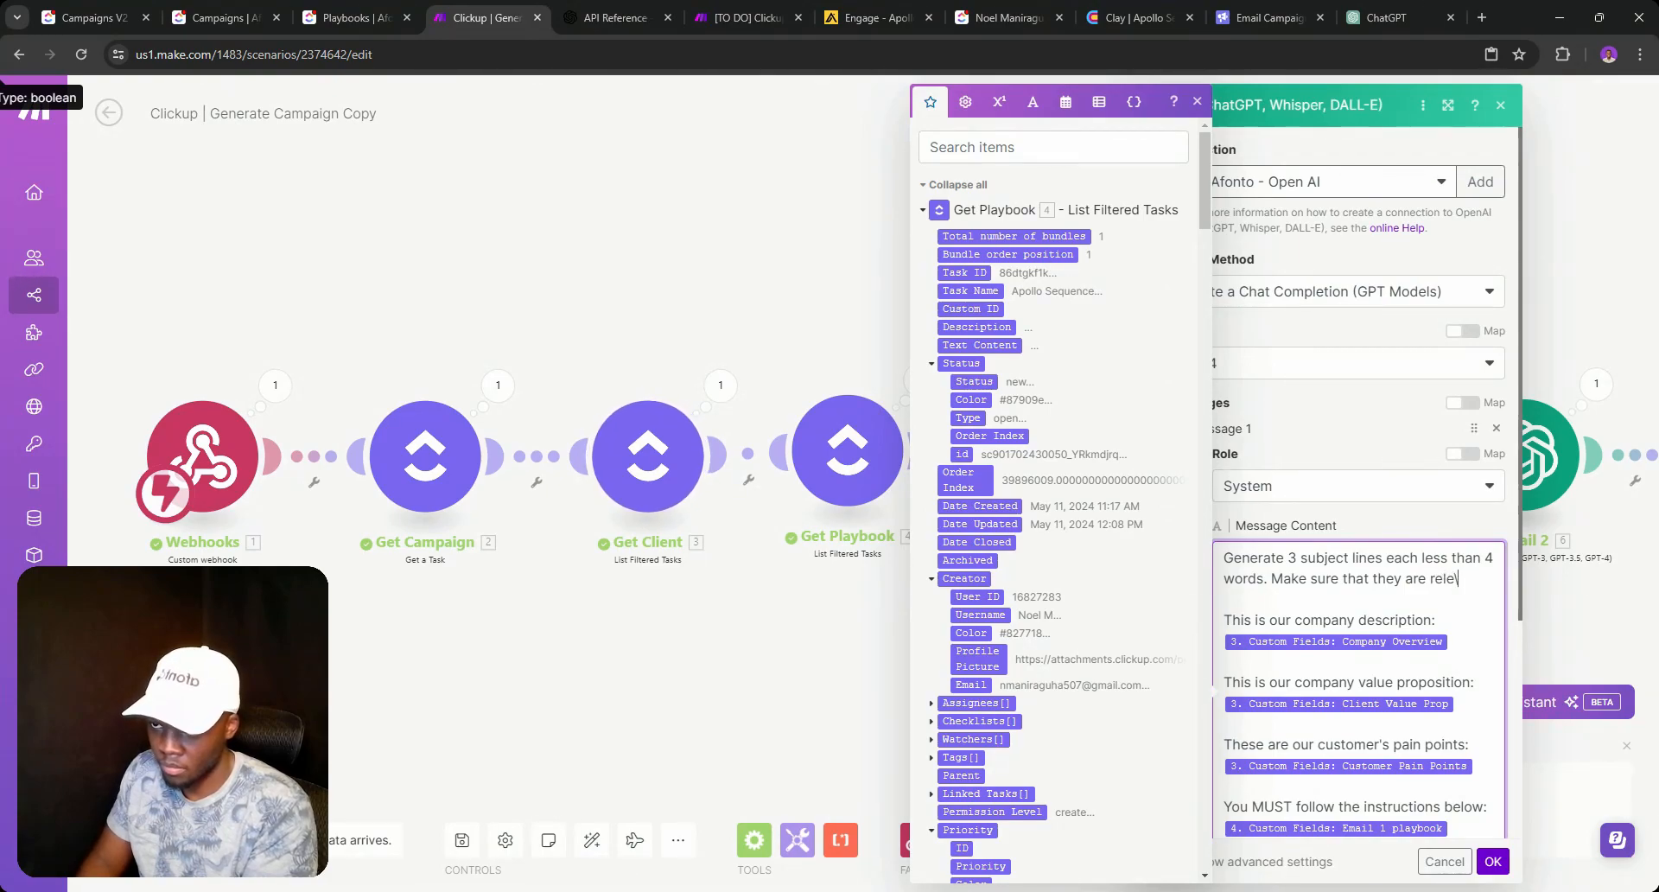
text(vant to the)
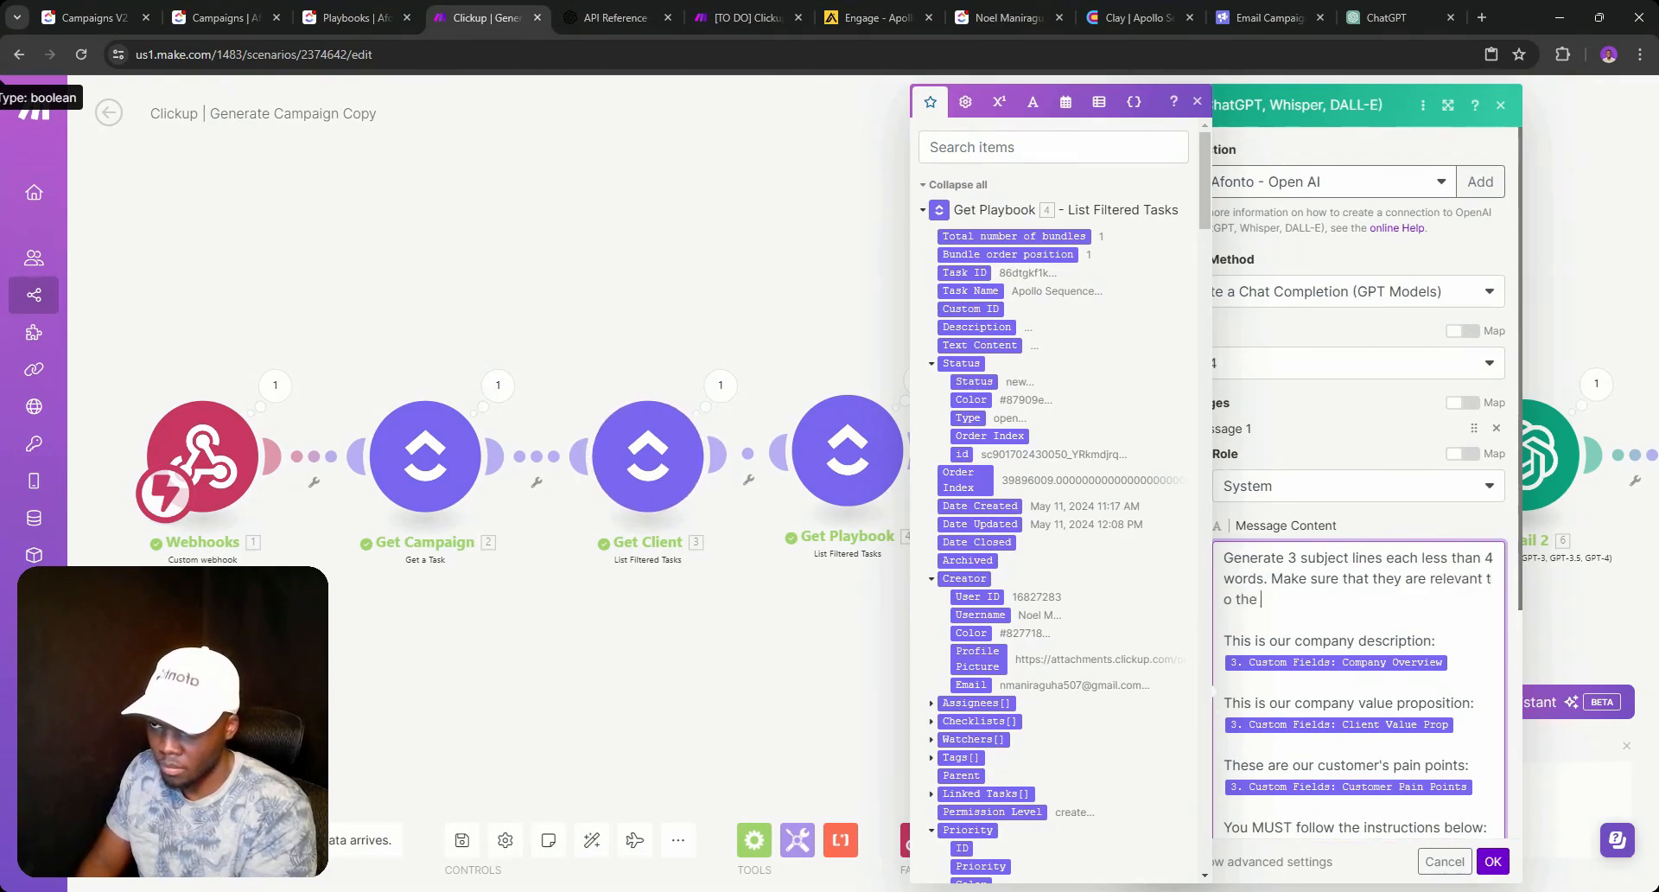
text( email)
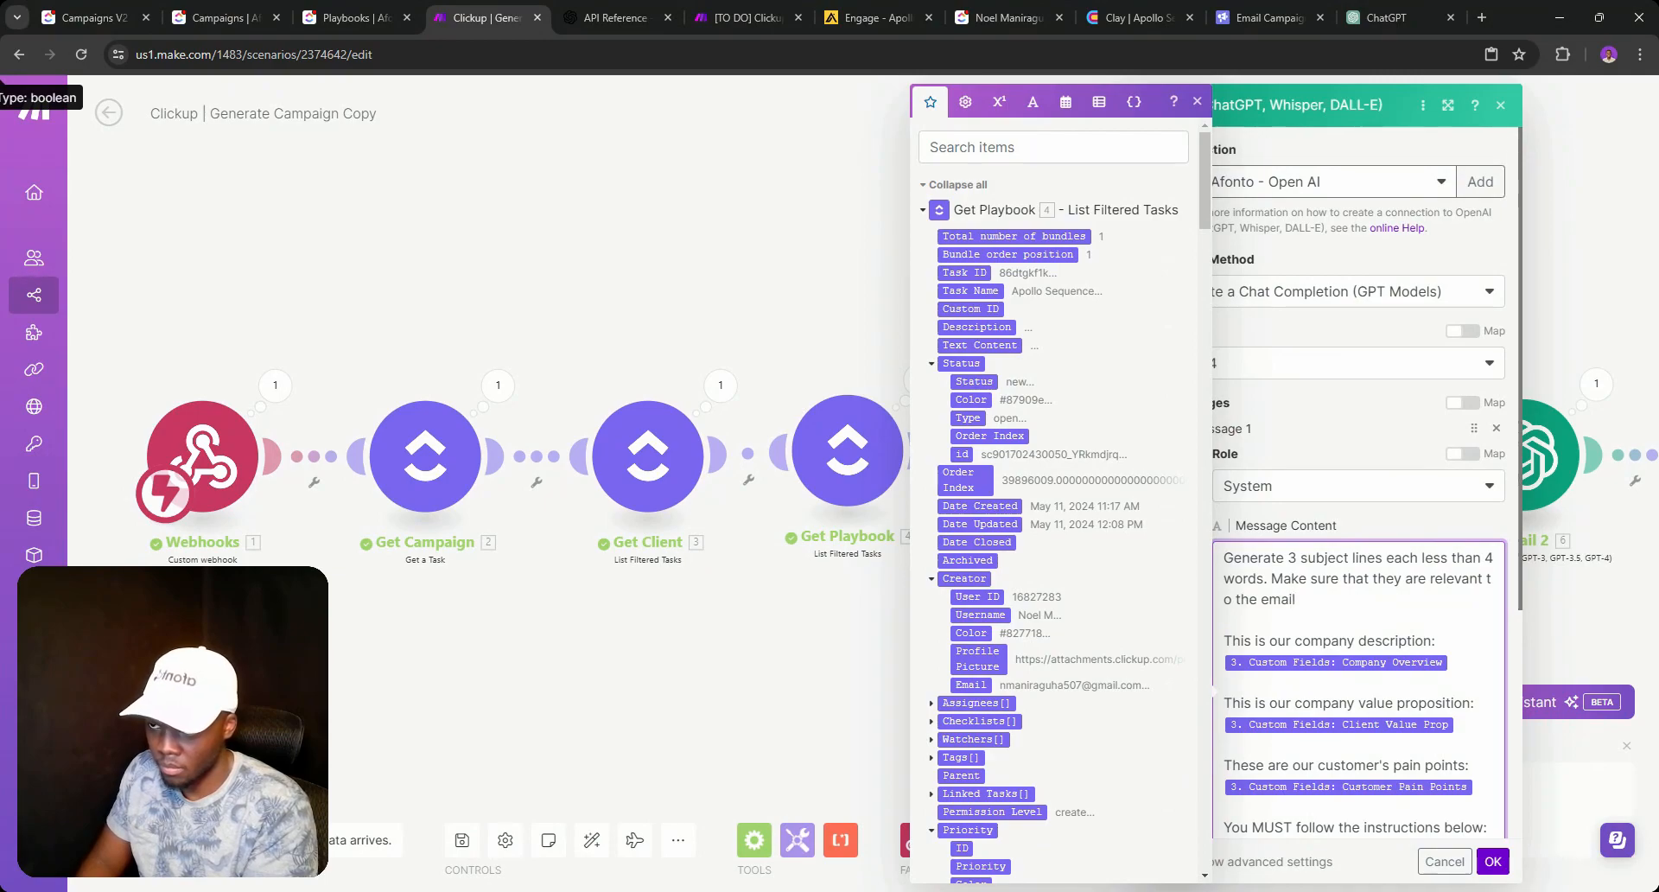
text( ema)
key(BackSpace)
key(BackSpace)
key(BackSpace)
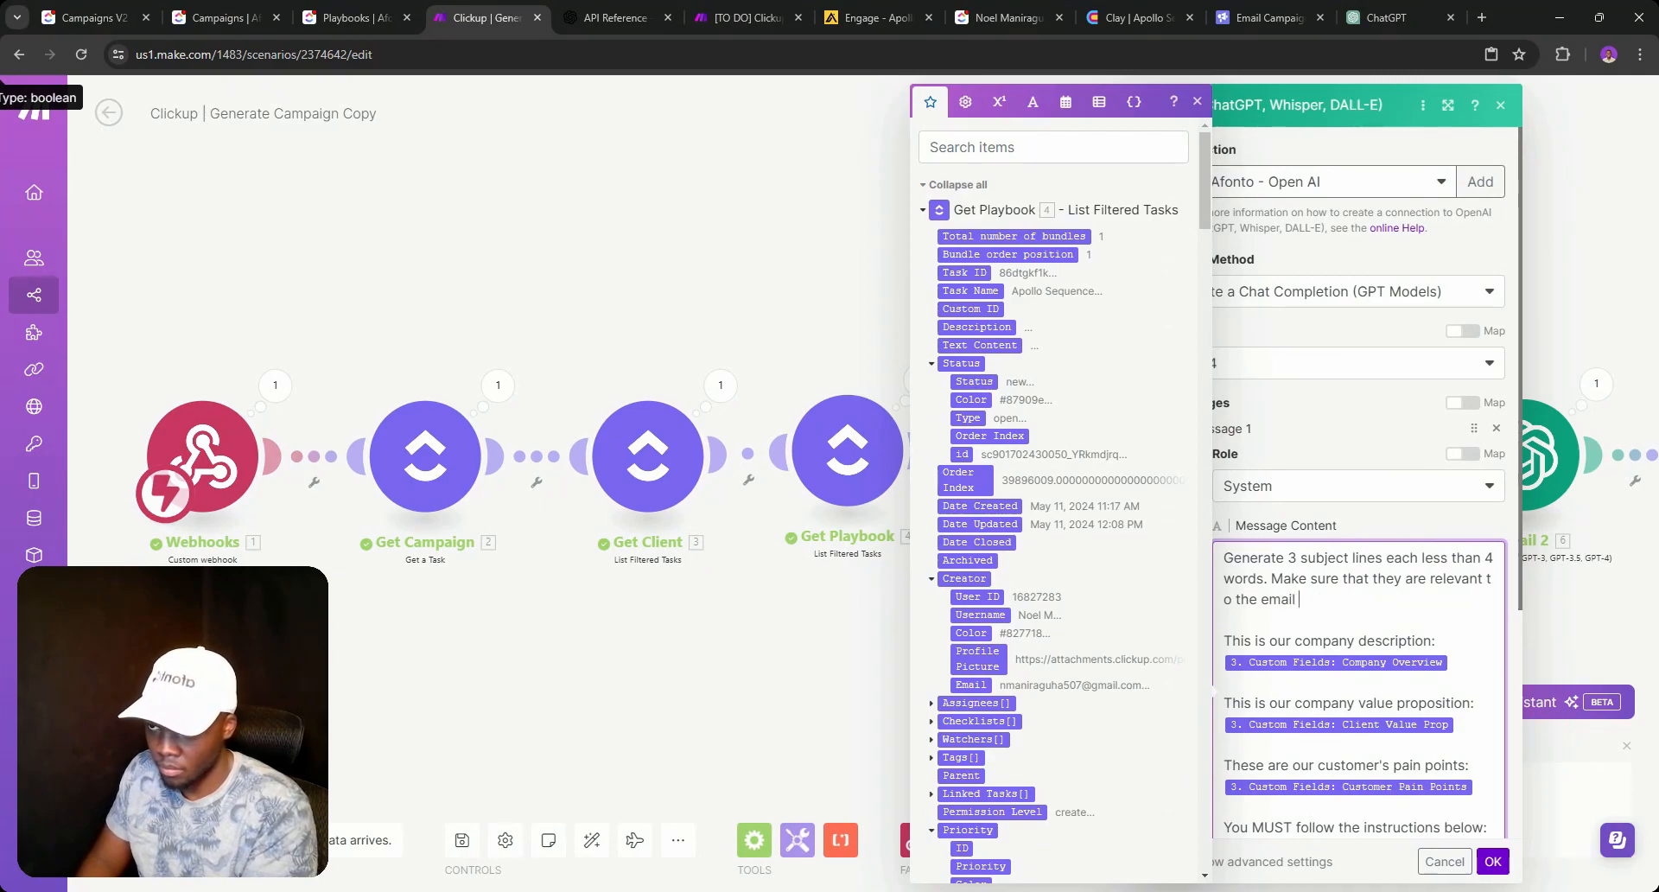
text(below)
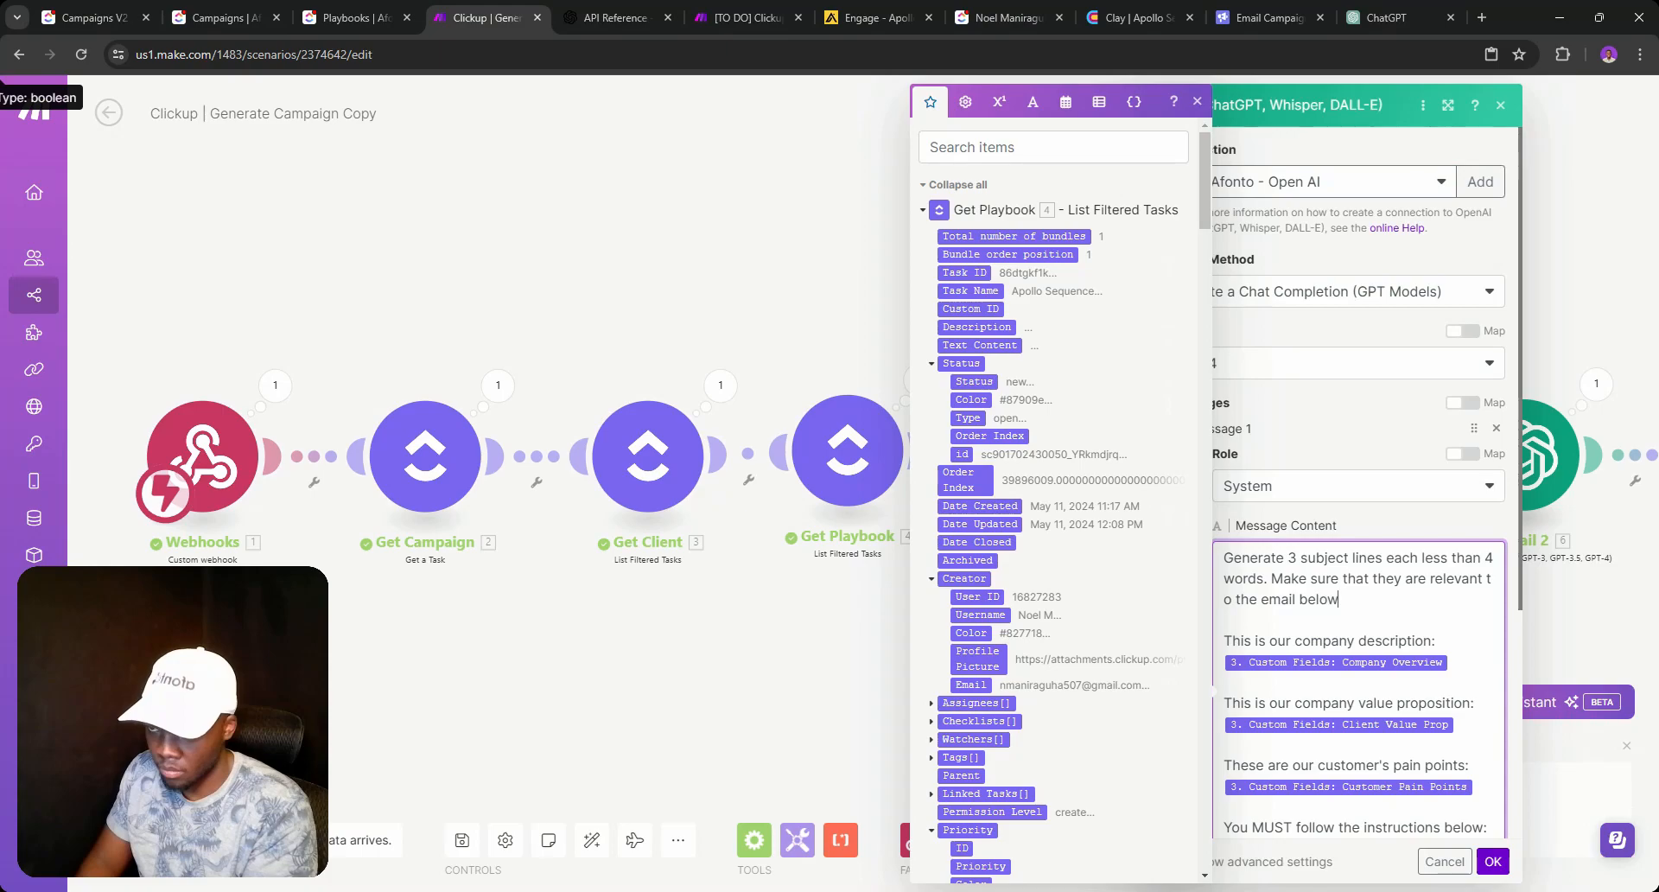
text(.)
Add the paragraph "Those 3 subject lines should be outputed together in Spintax format." below the Subject Line prompt's opening instruction.
key(Return)
key(Return)
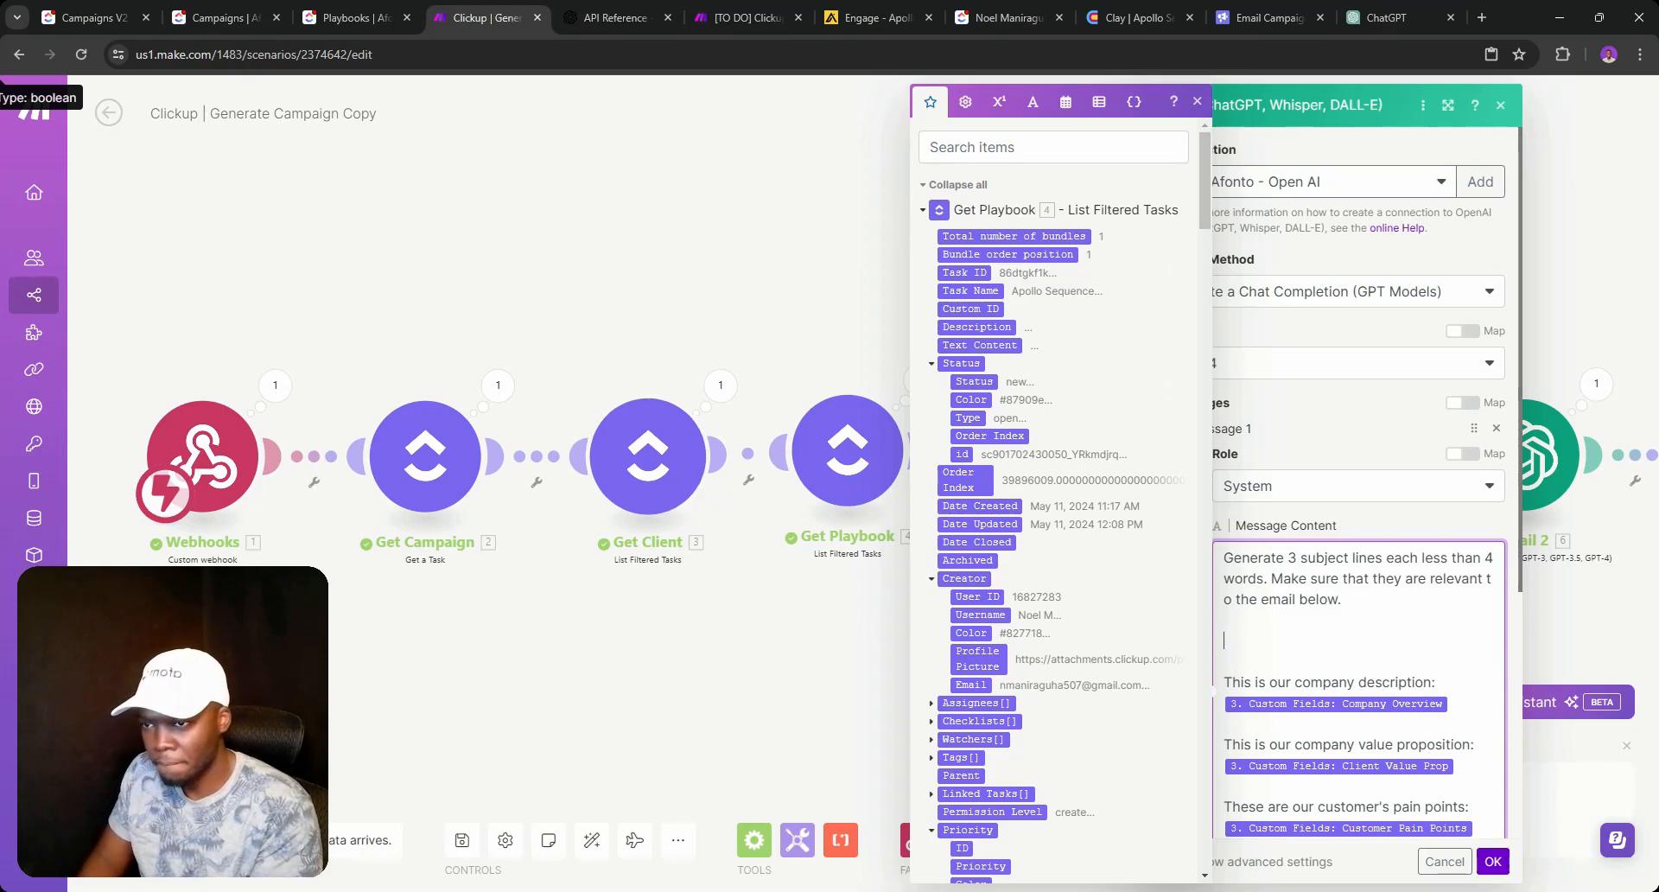
text(Th)
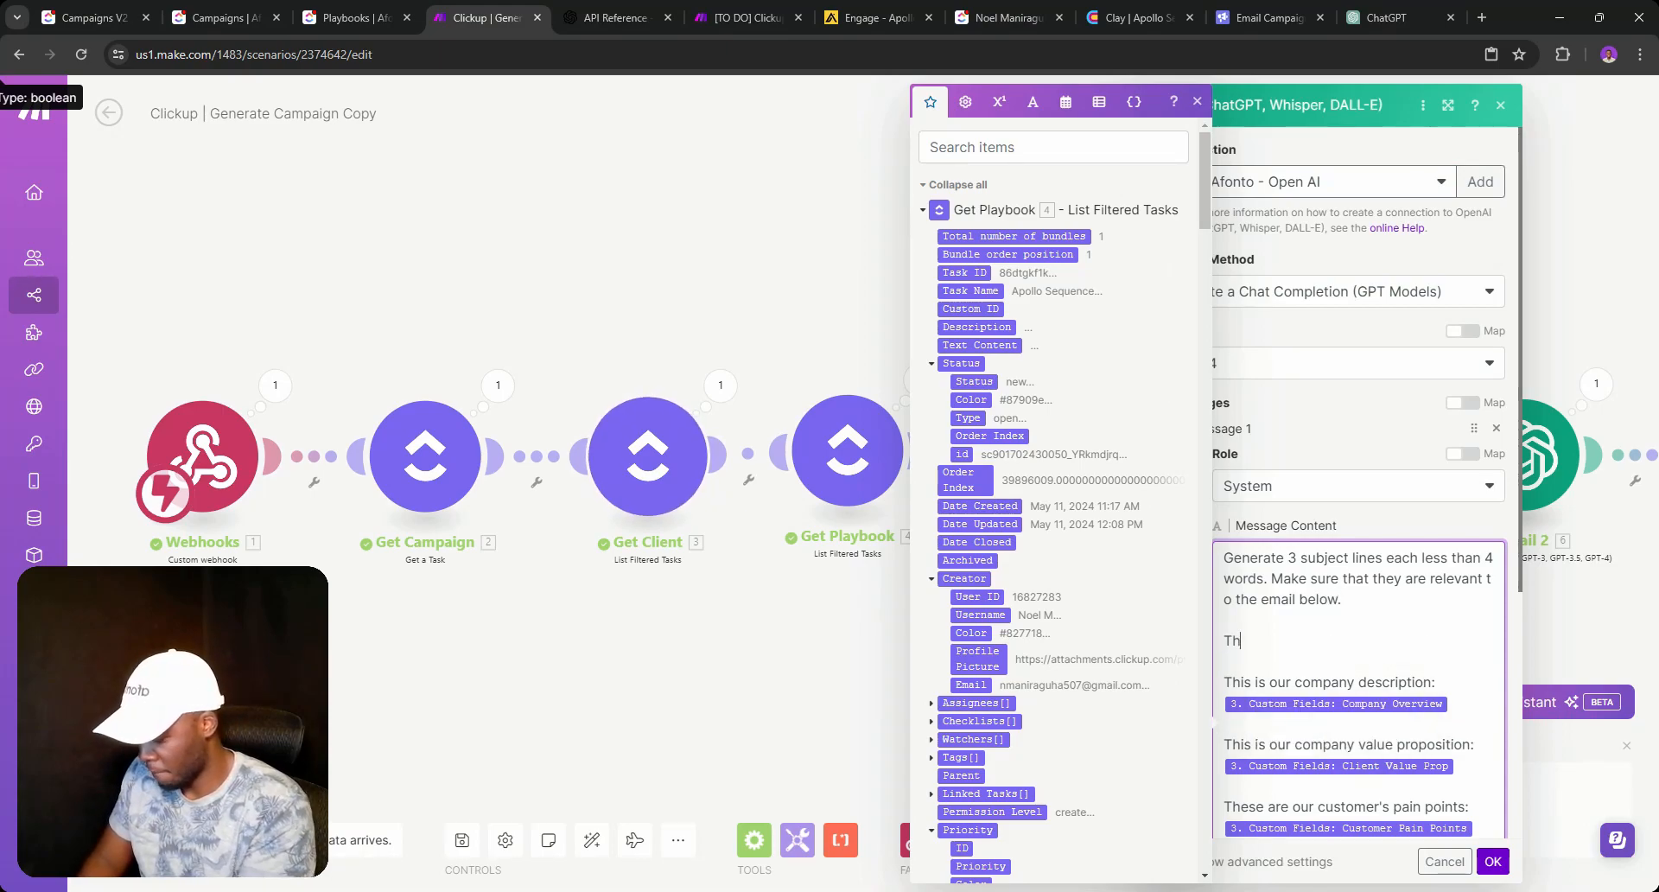
text(ose)
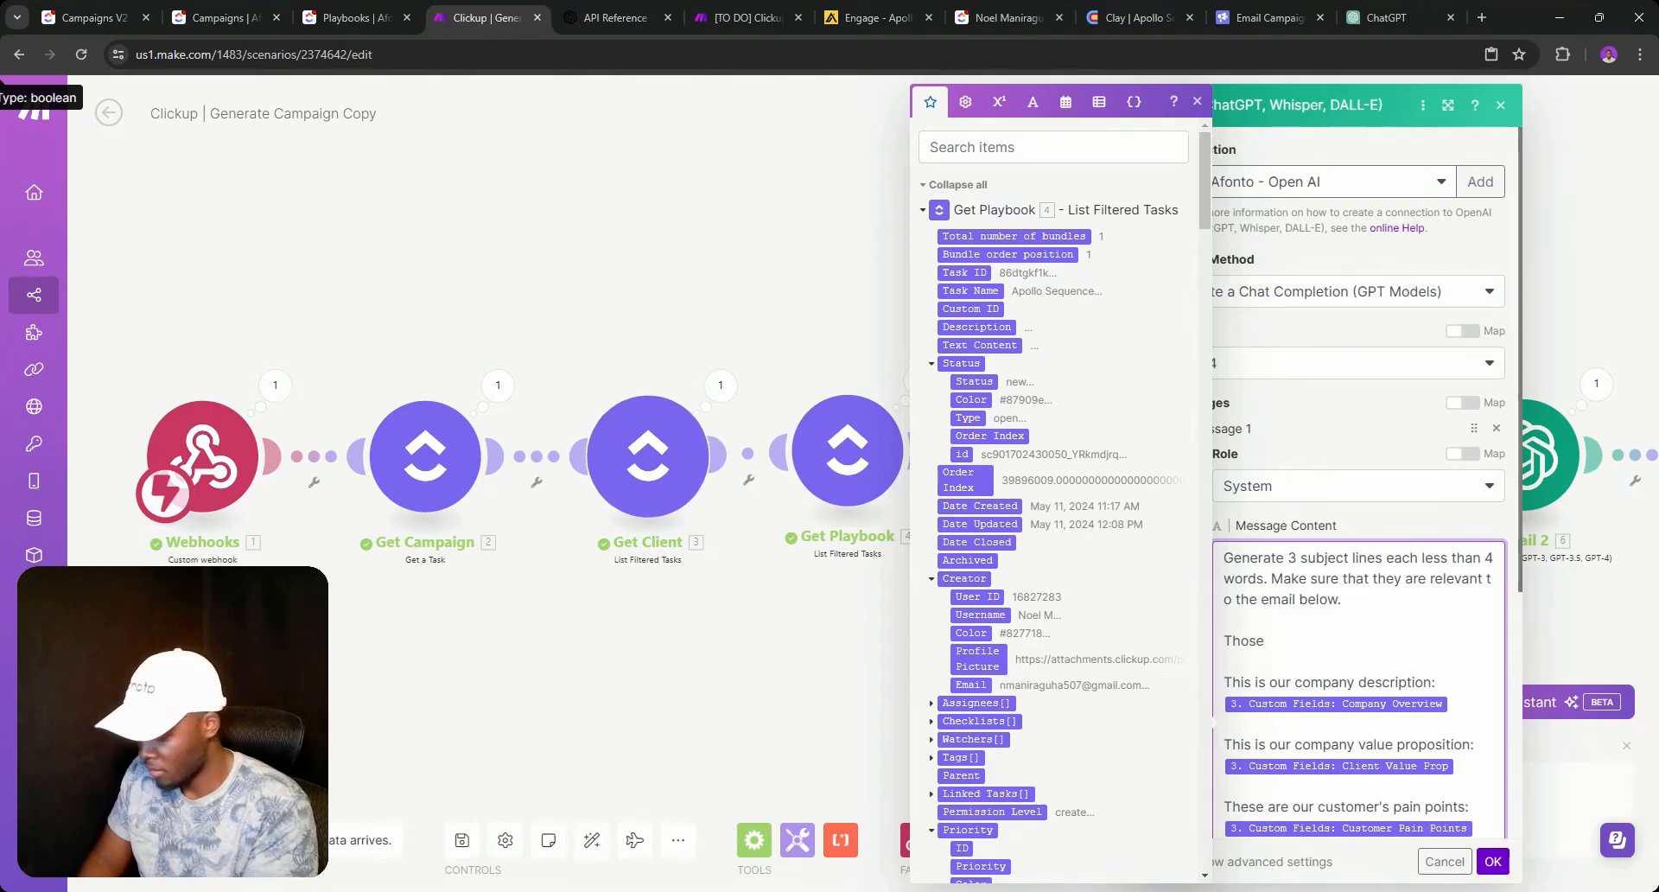
text( 3 subject lik)
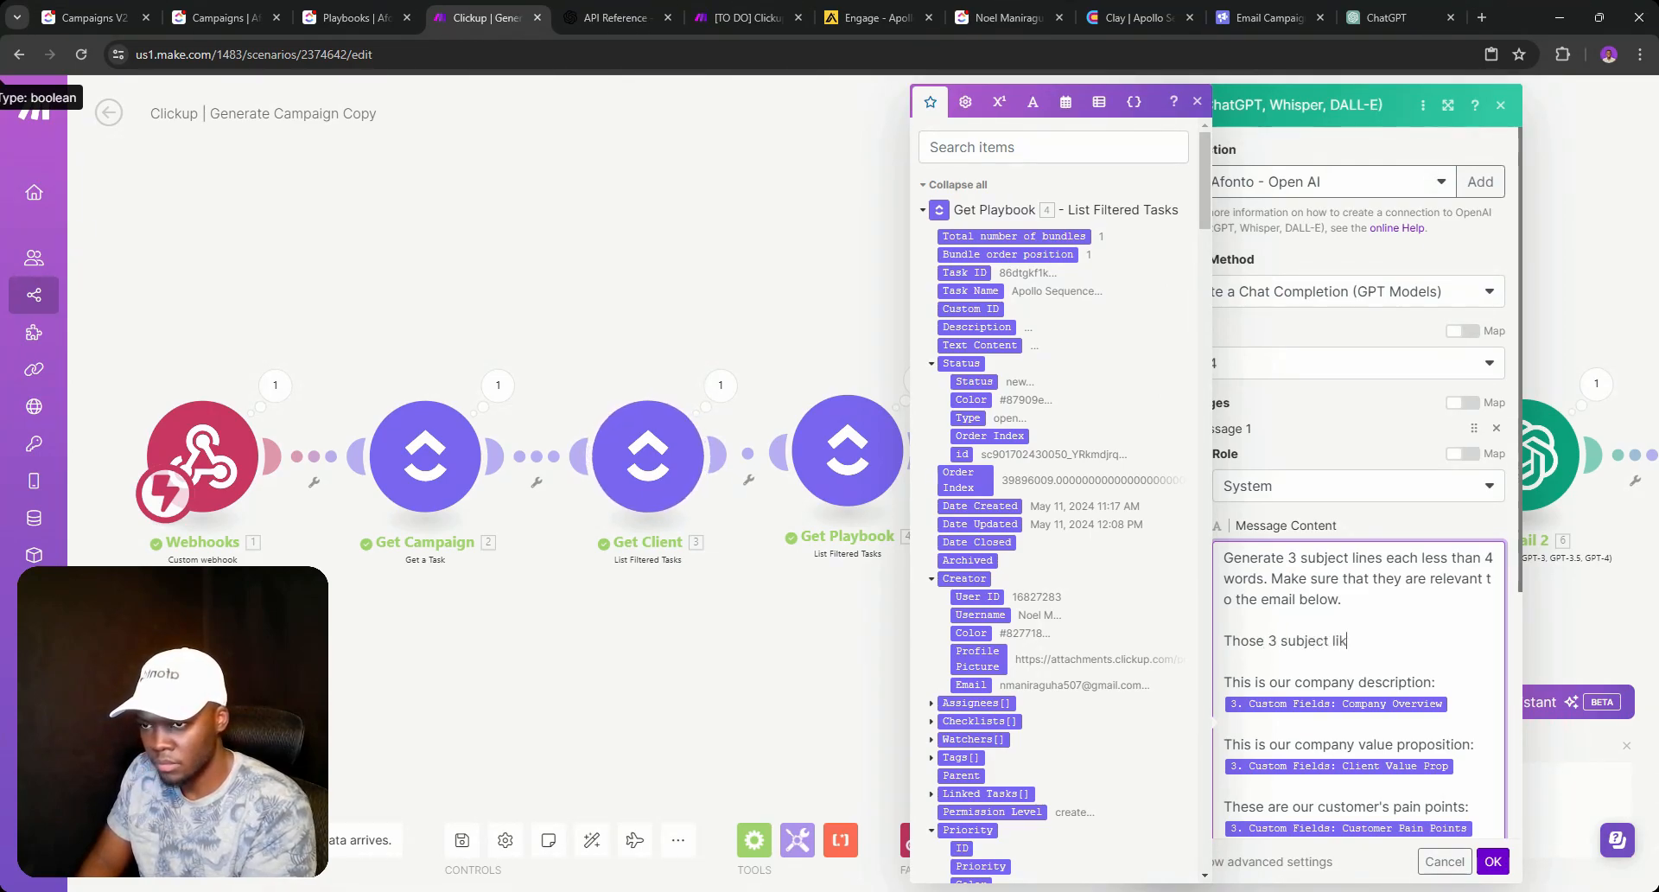
key(BackSpace)
text(ne)
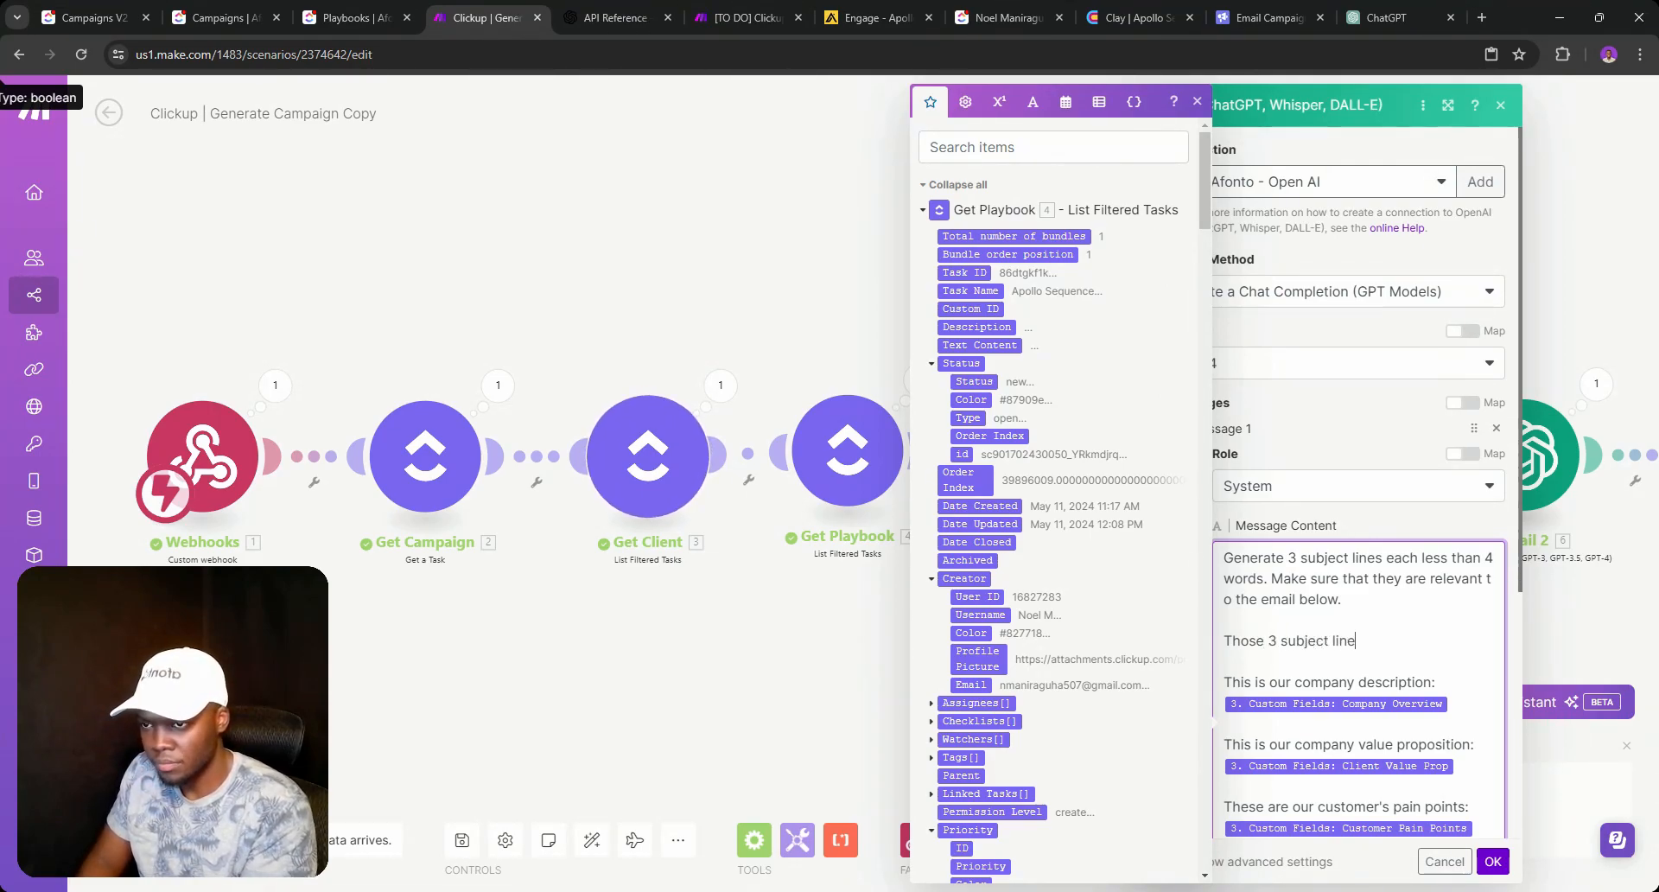
text(s should)
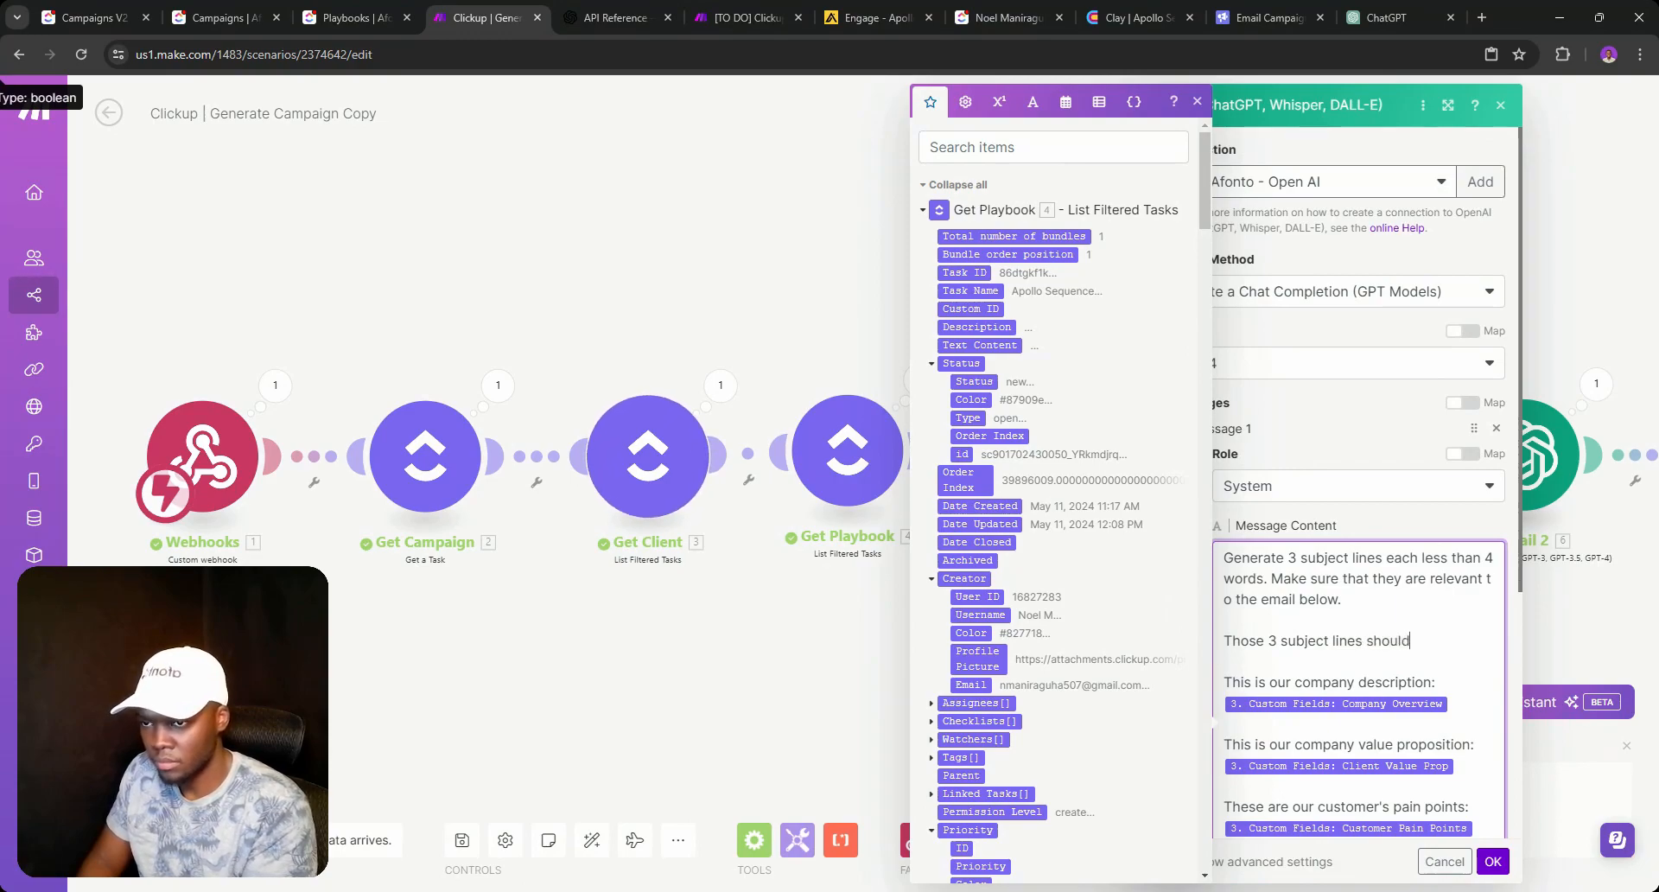
text( be outpt)
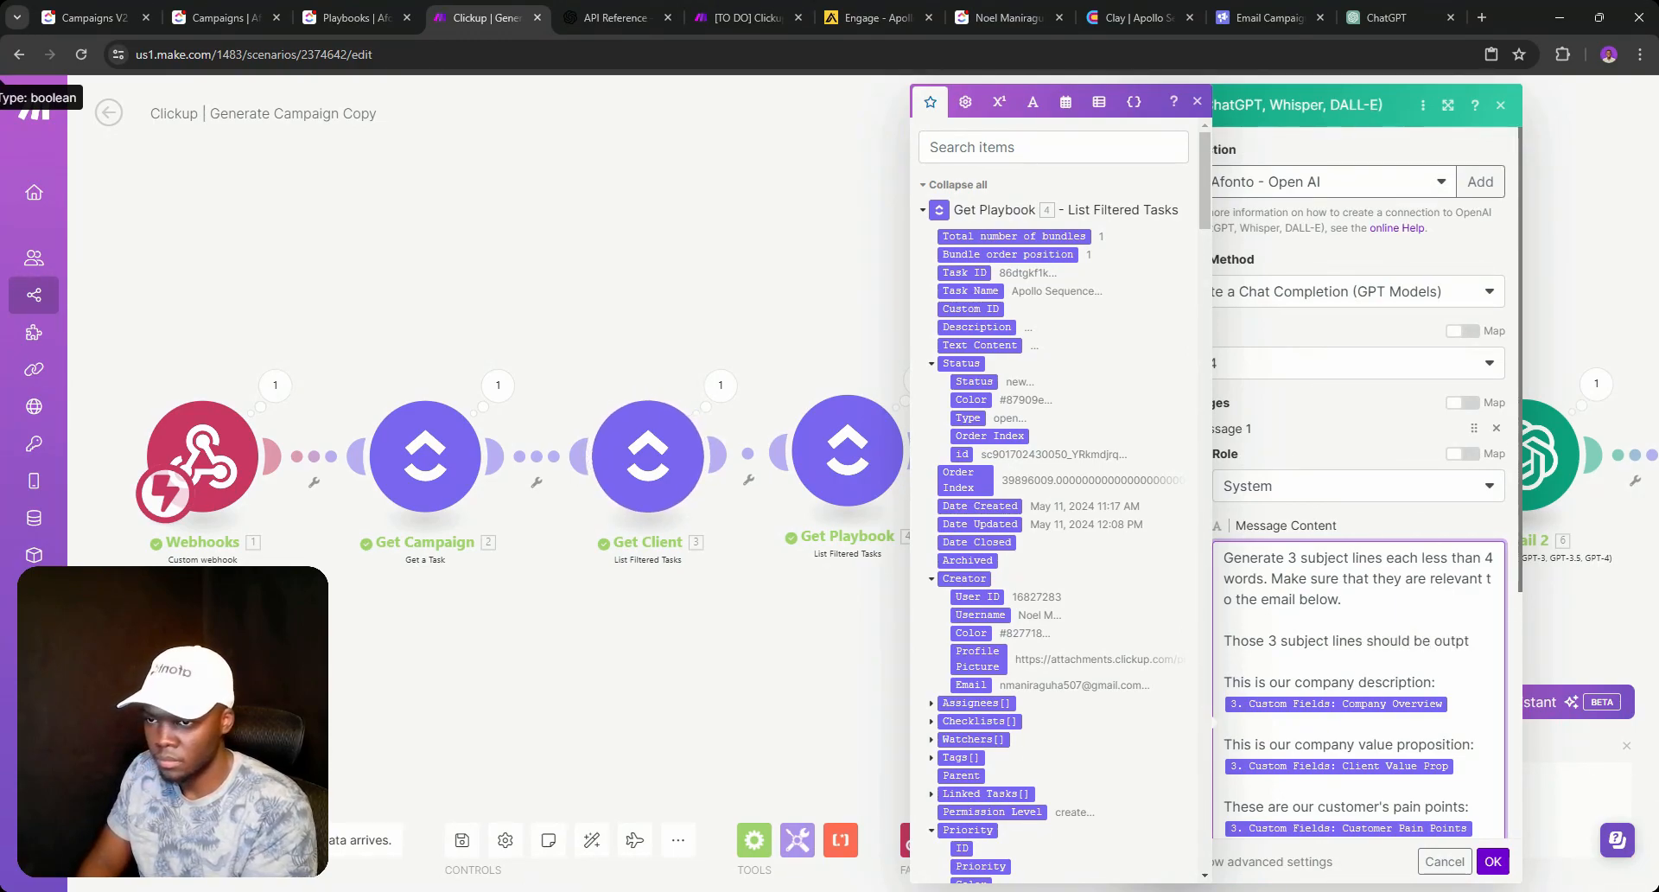
key(BackSpace)
text(uted)
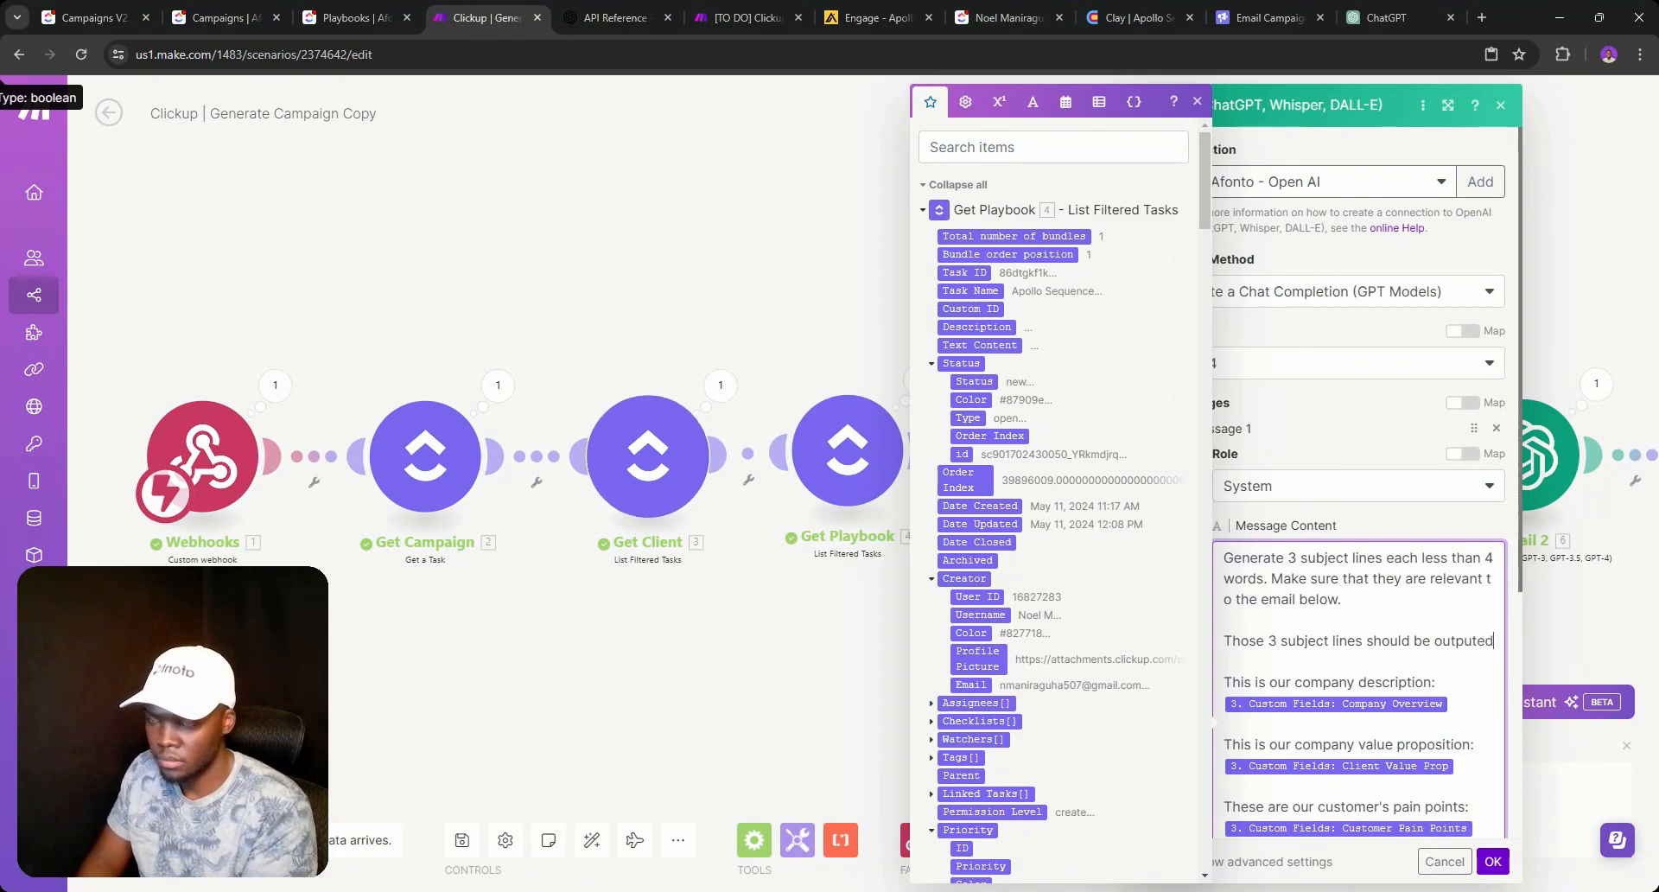
text( to get)
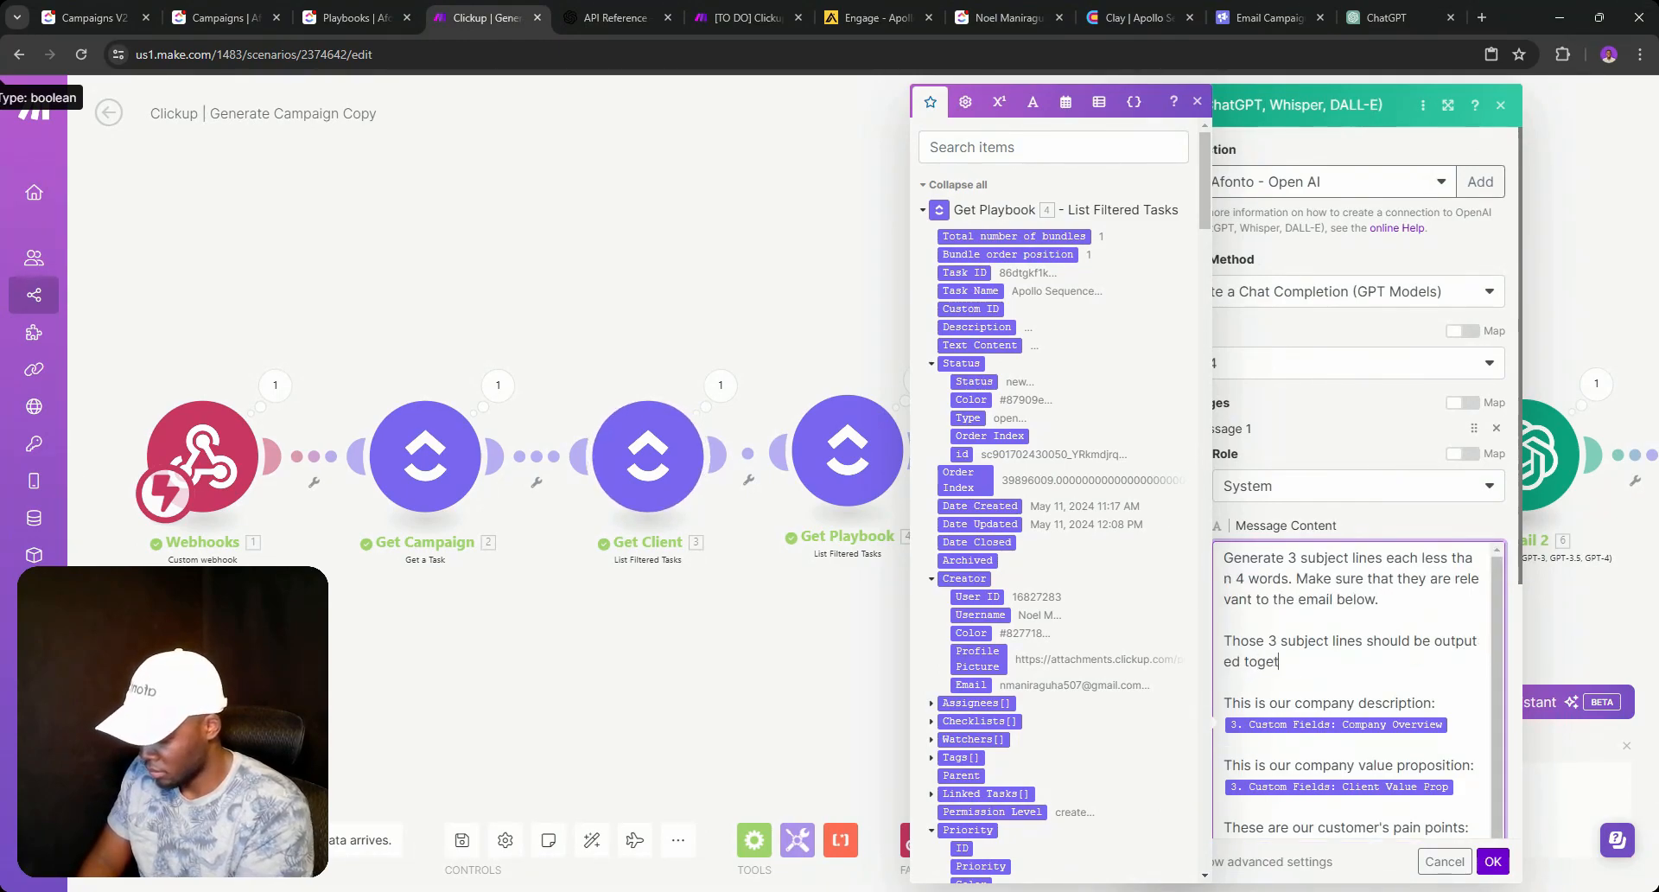
text(her in Spintax format.)
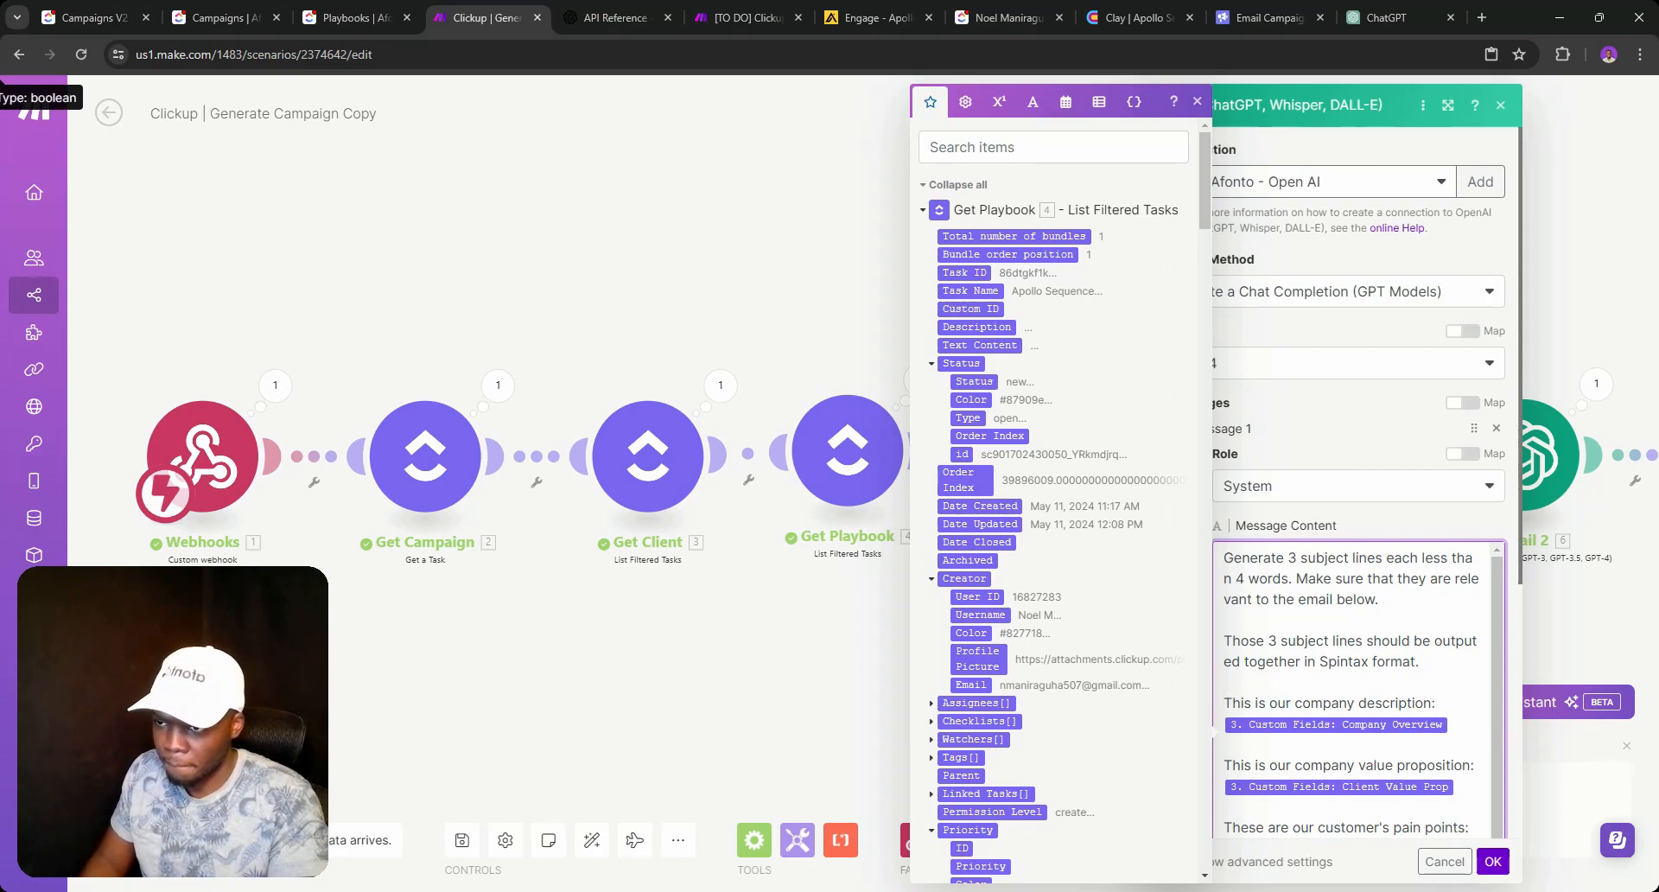
Replace the prompt's "This is our company description:" label with "This is the email that we're sending:".
key(BackSpace)
key(BackSpace)
key(BackSpace)
key(BackSpace)
key(BackSpace)
key(BackSpace)
key(BackSpace)
key(BackSpace)
key(BackSpace)
key(BackSpace)
key(BackSpace)
key(BackSpace)
key(BackSpace)
key(BackSpace)
key(BackSpace)
key(BackSpace)
key(BackSpace)
key(BackSpace)
key(BackSpace)
key(BackSpace)
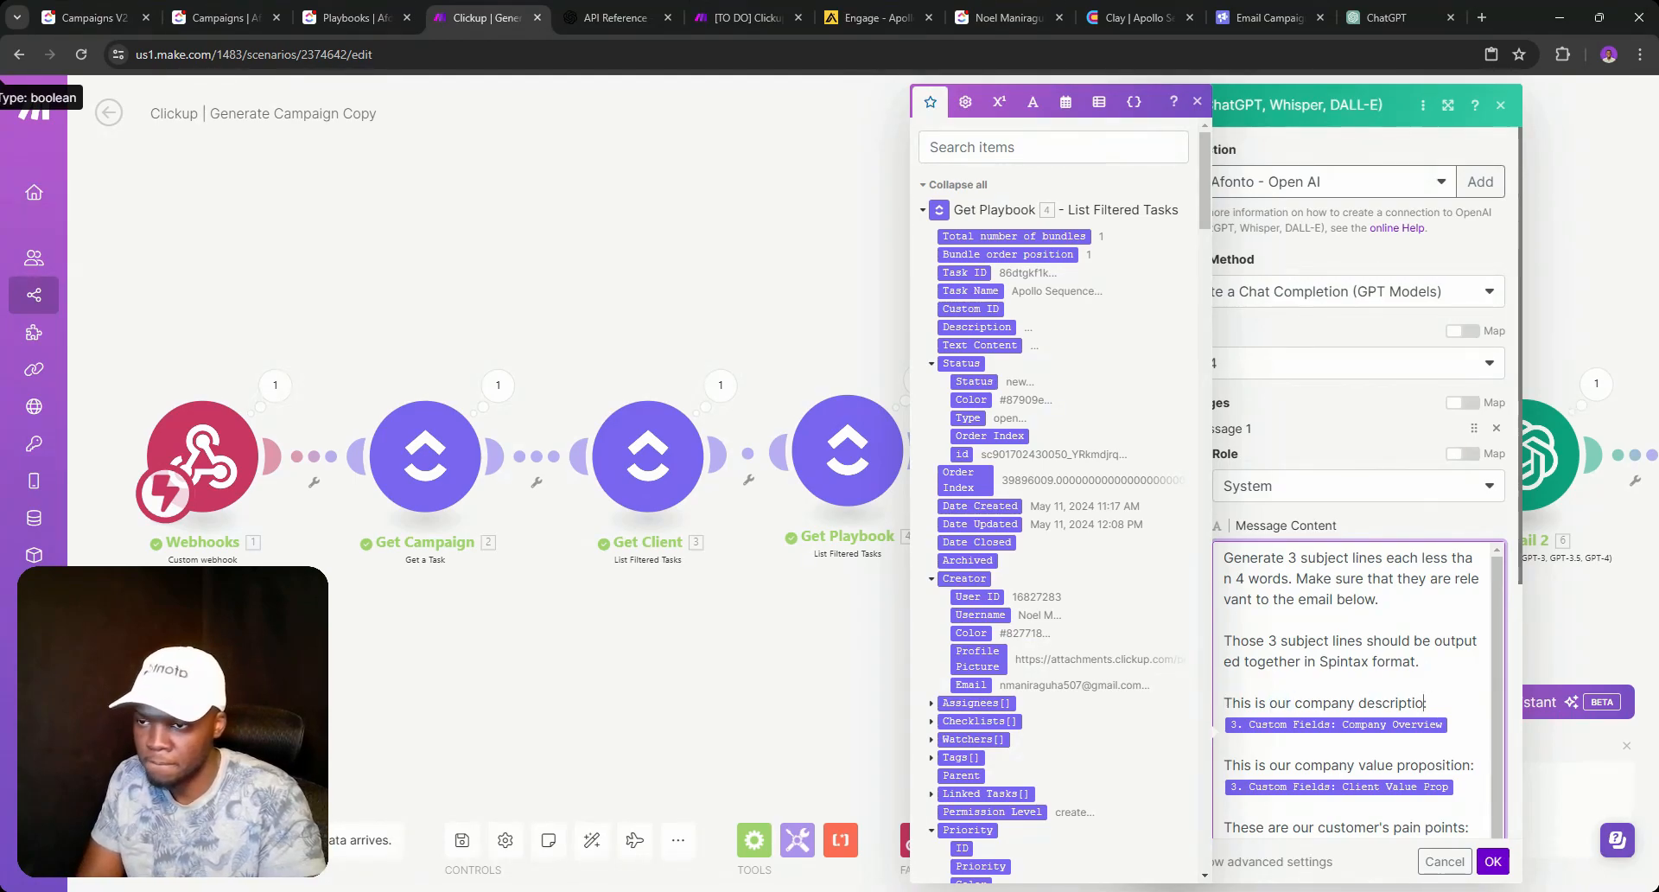
text(the email tha)
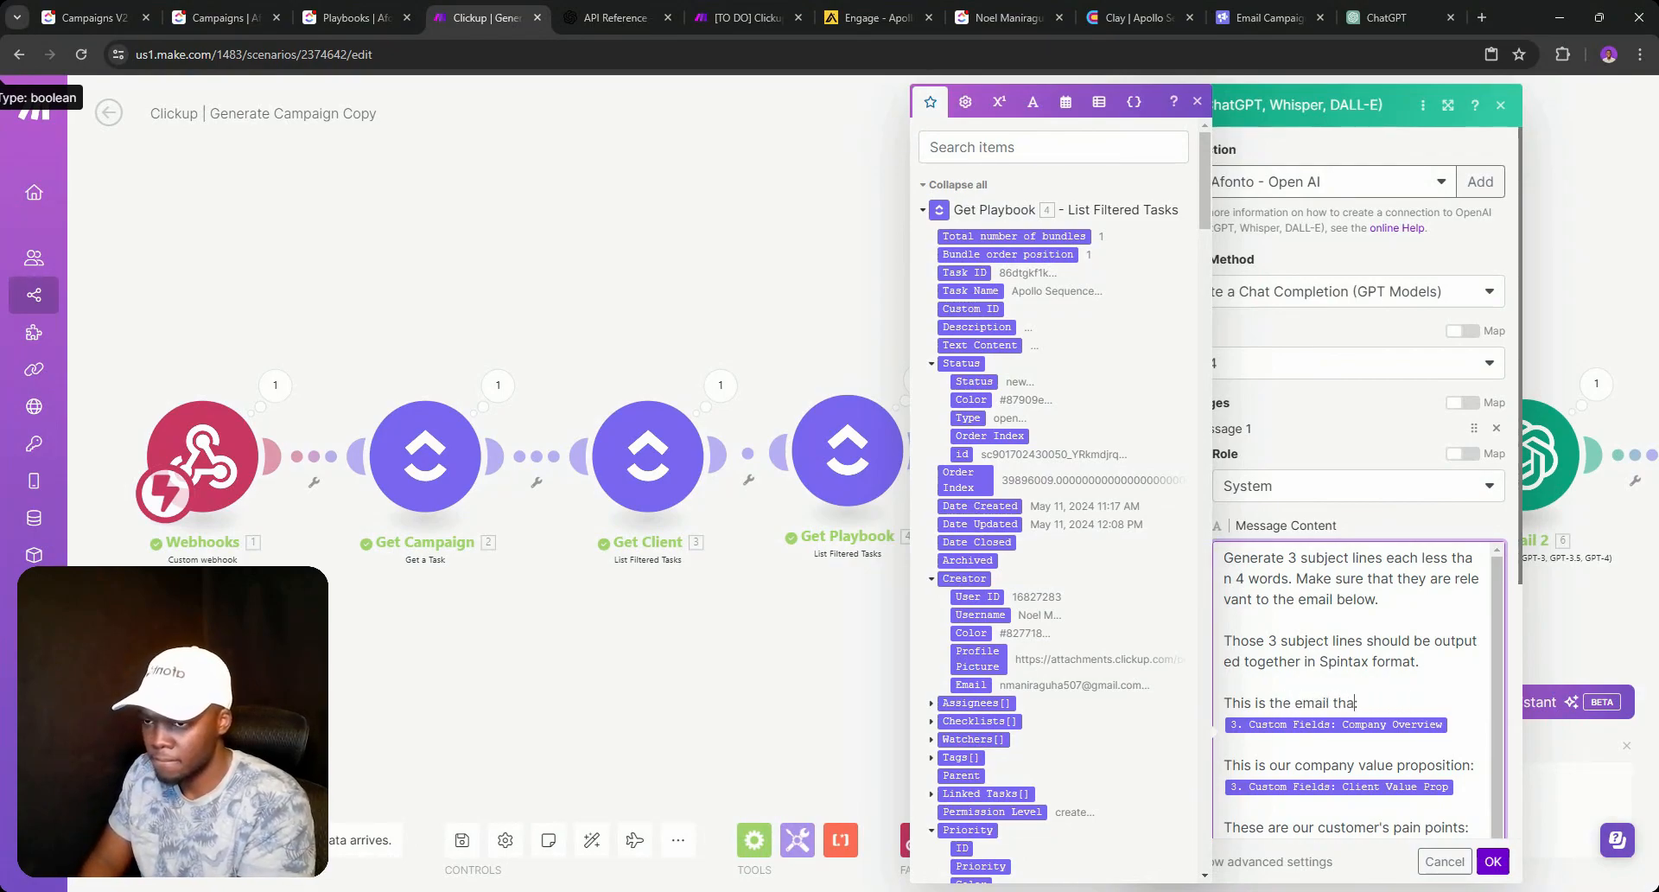
text(t we)
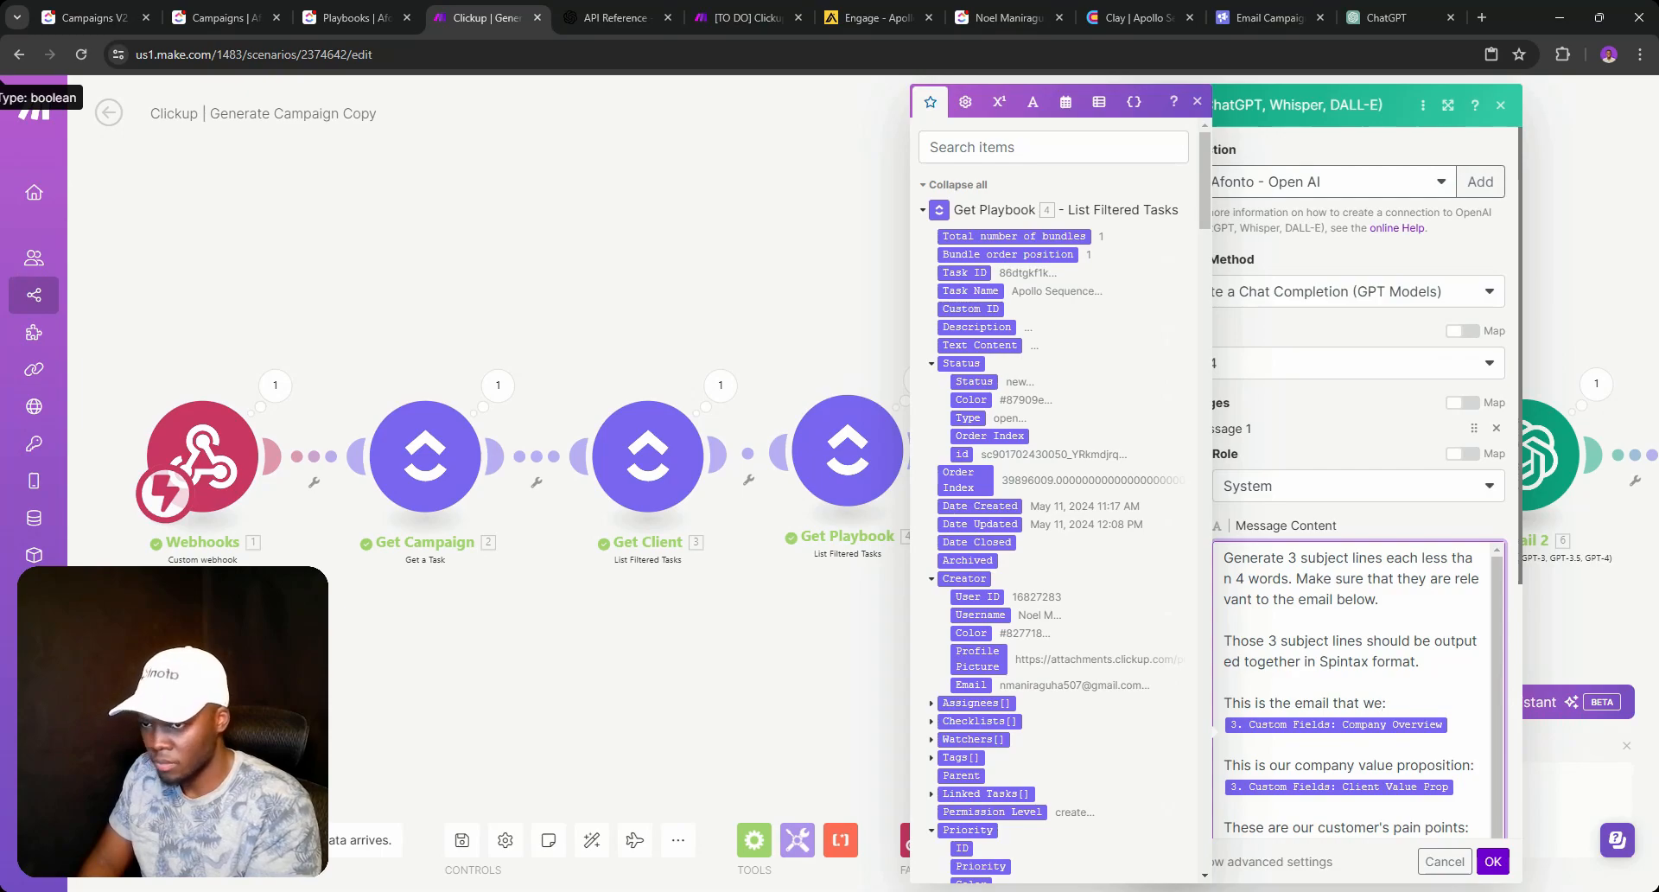
text(re)
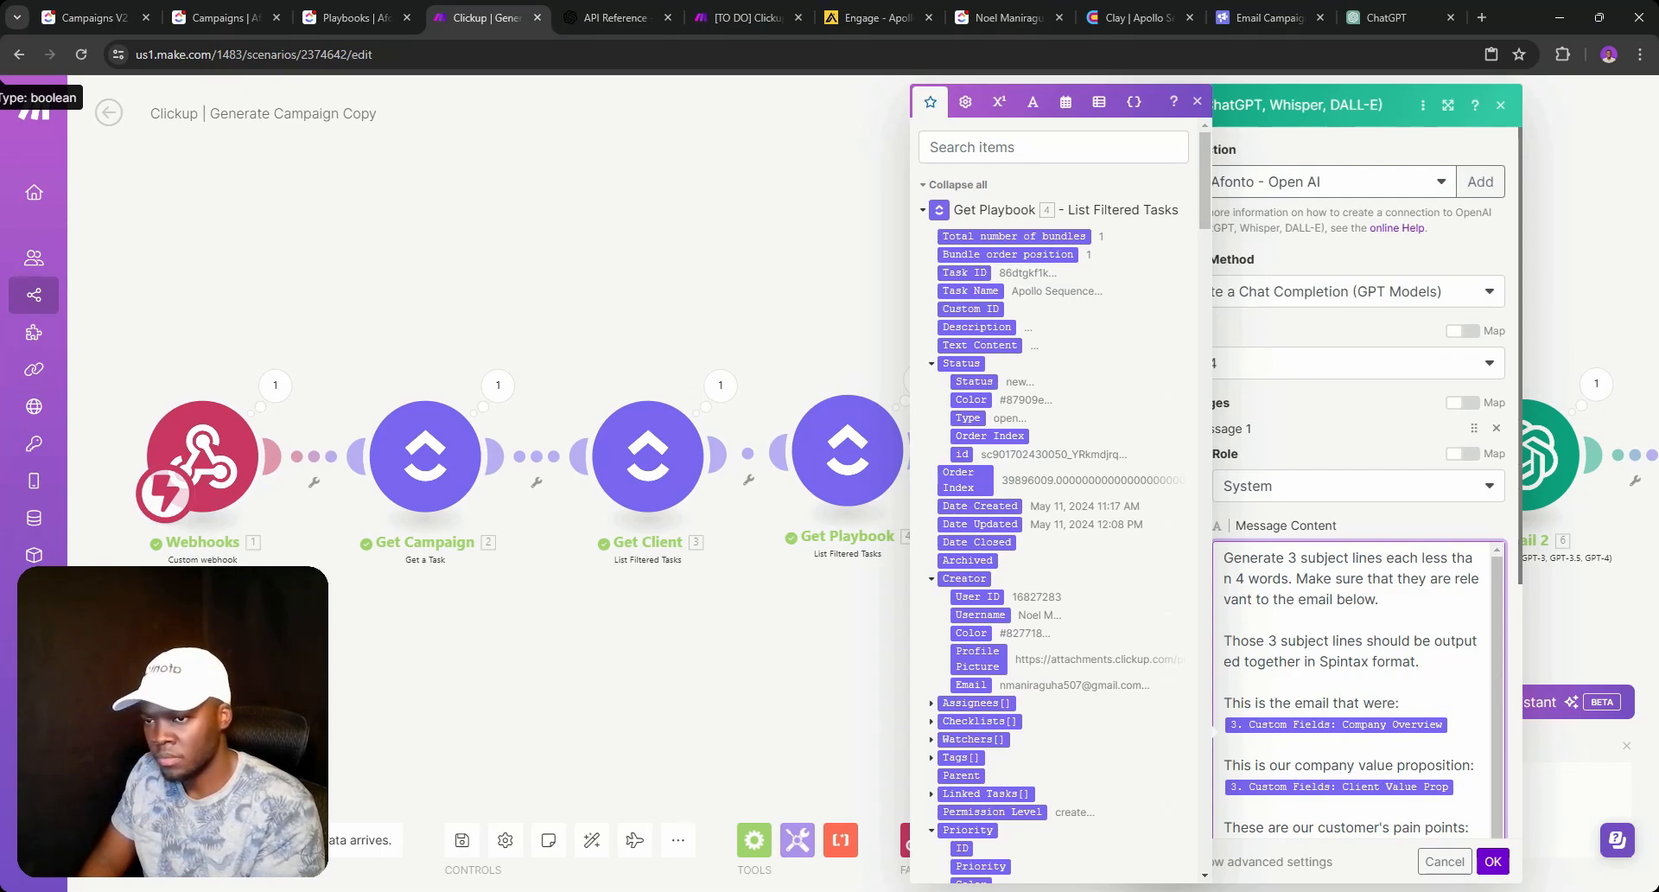
key(BackSpace)
key(BackSpace)
text('re sending)
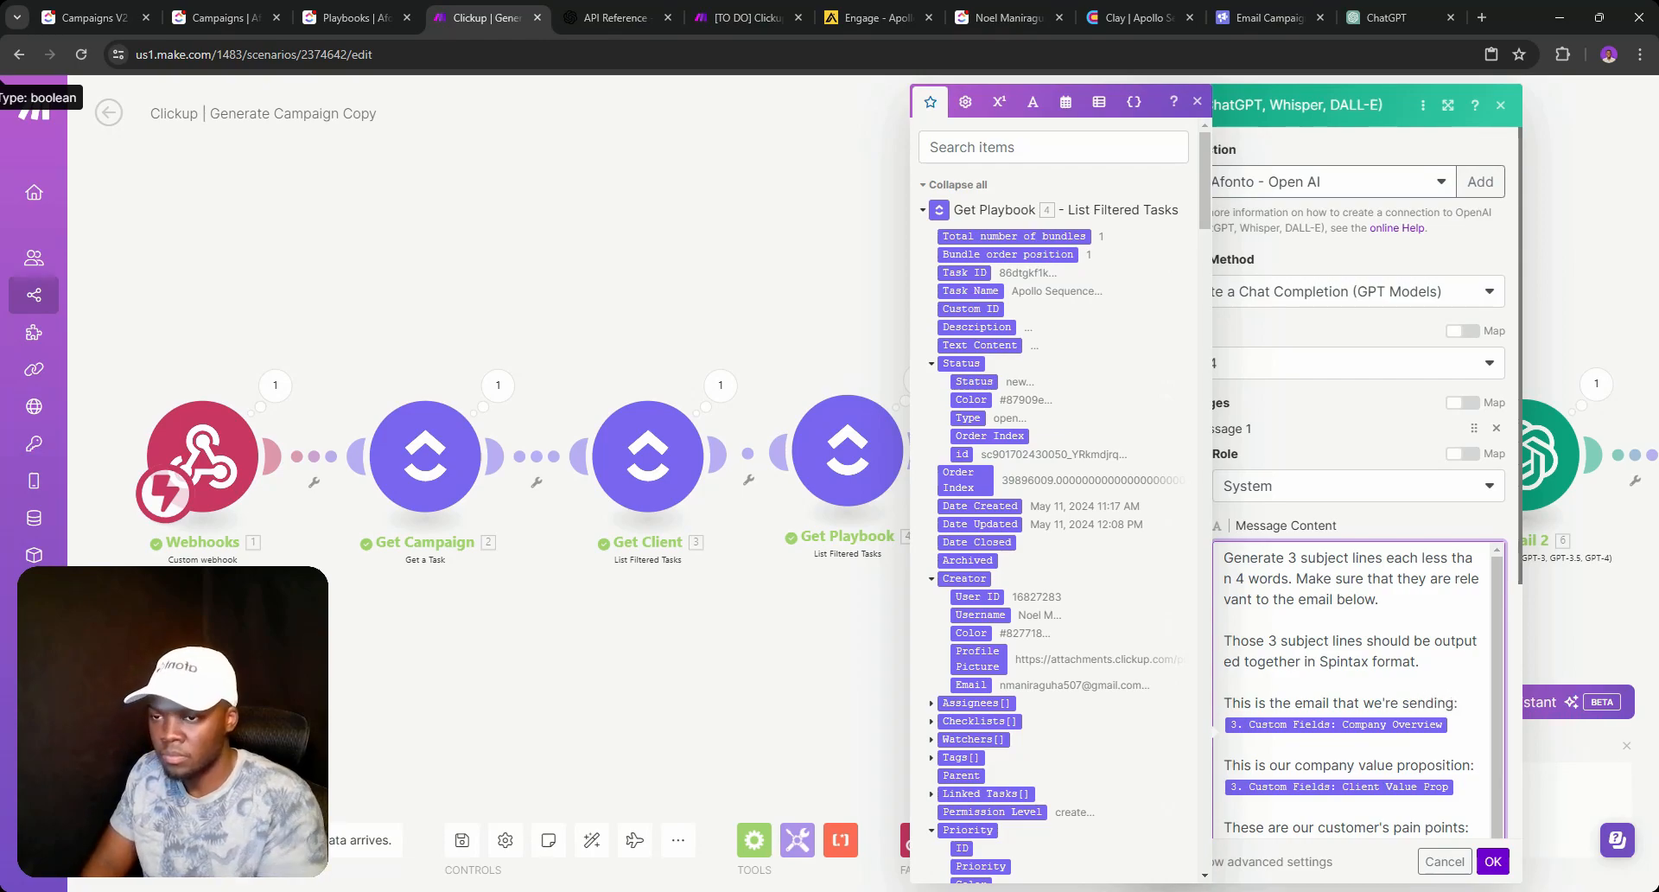
Delete the company overview, value proposition, pain points and Email 1 playbook instructions from the Subject Line prompt and save the module.
scroll(1455, 702, down, 1)
drag(1225, 698, 1473, 831)
key(BackSpace)
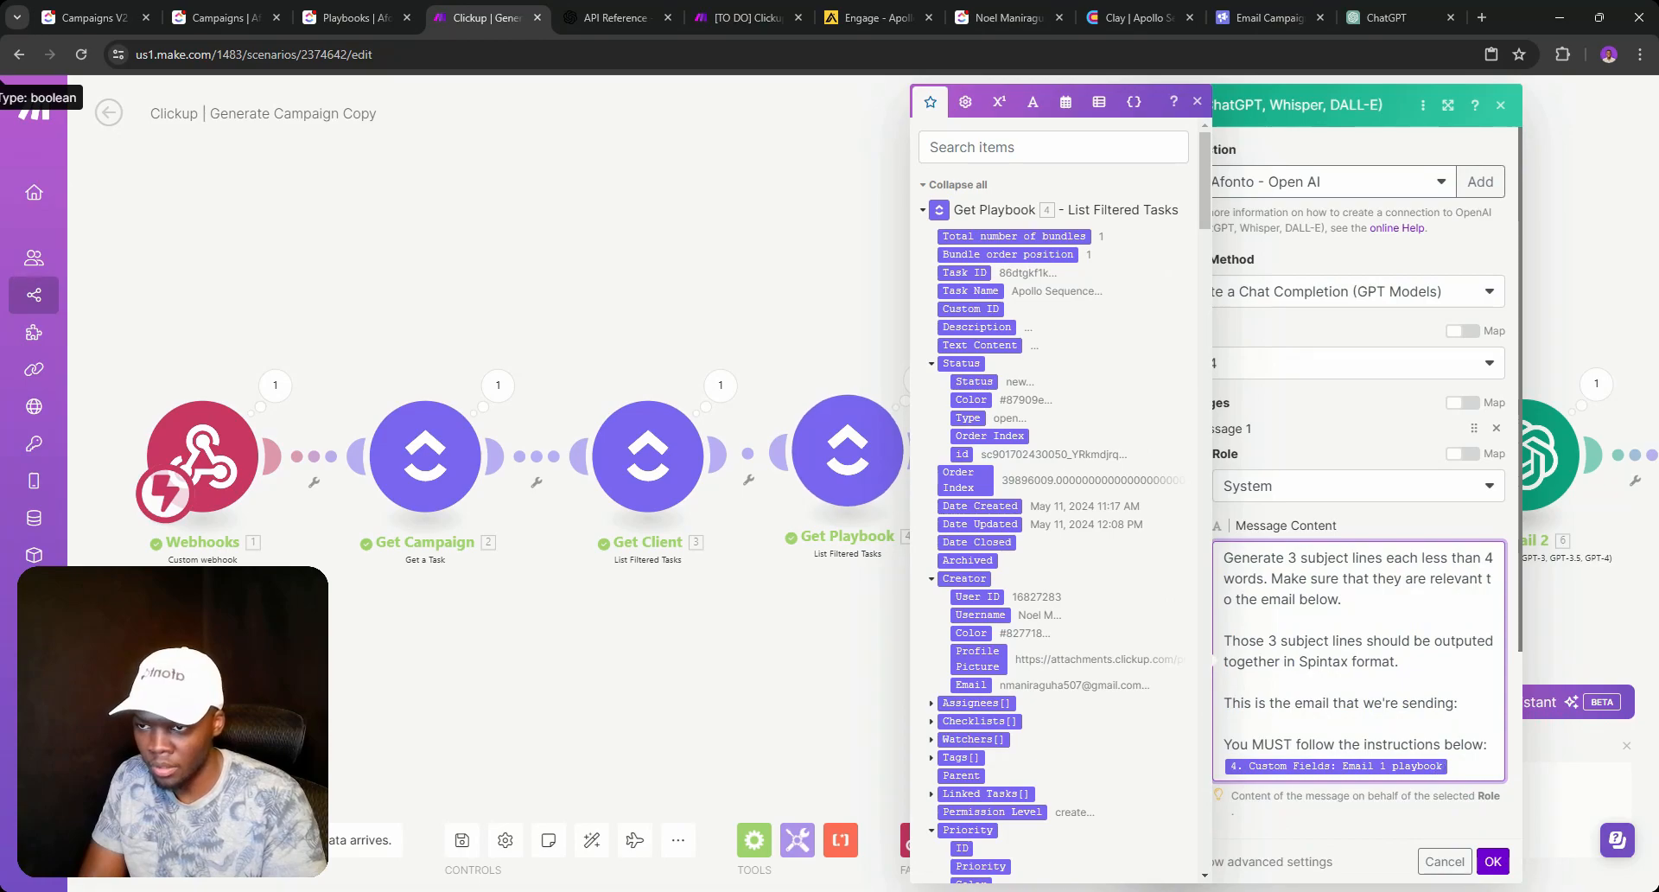
drag(1225, 724, 1452, 766)
key(BackSpace)
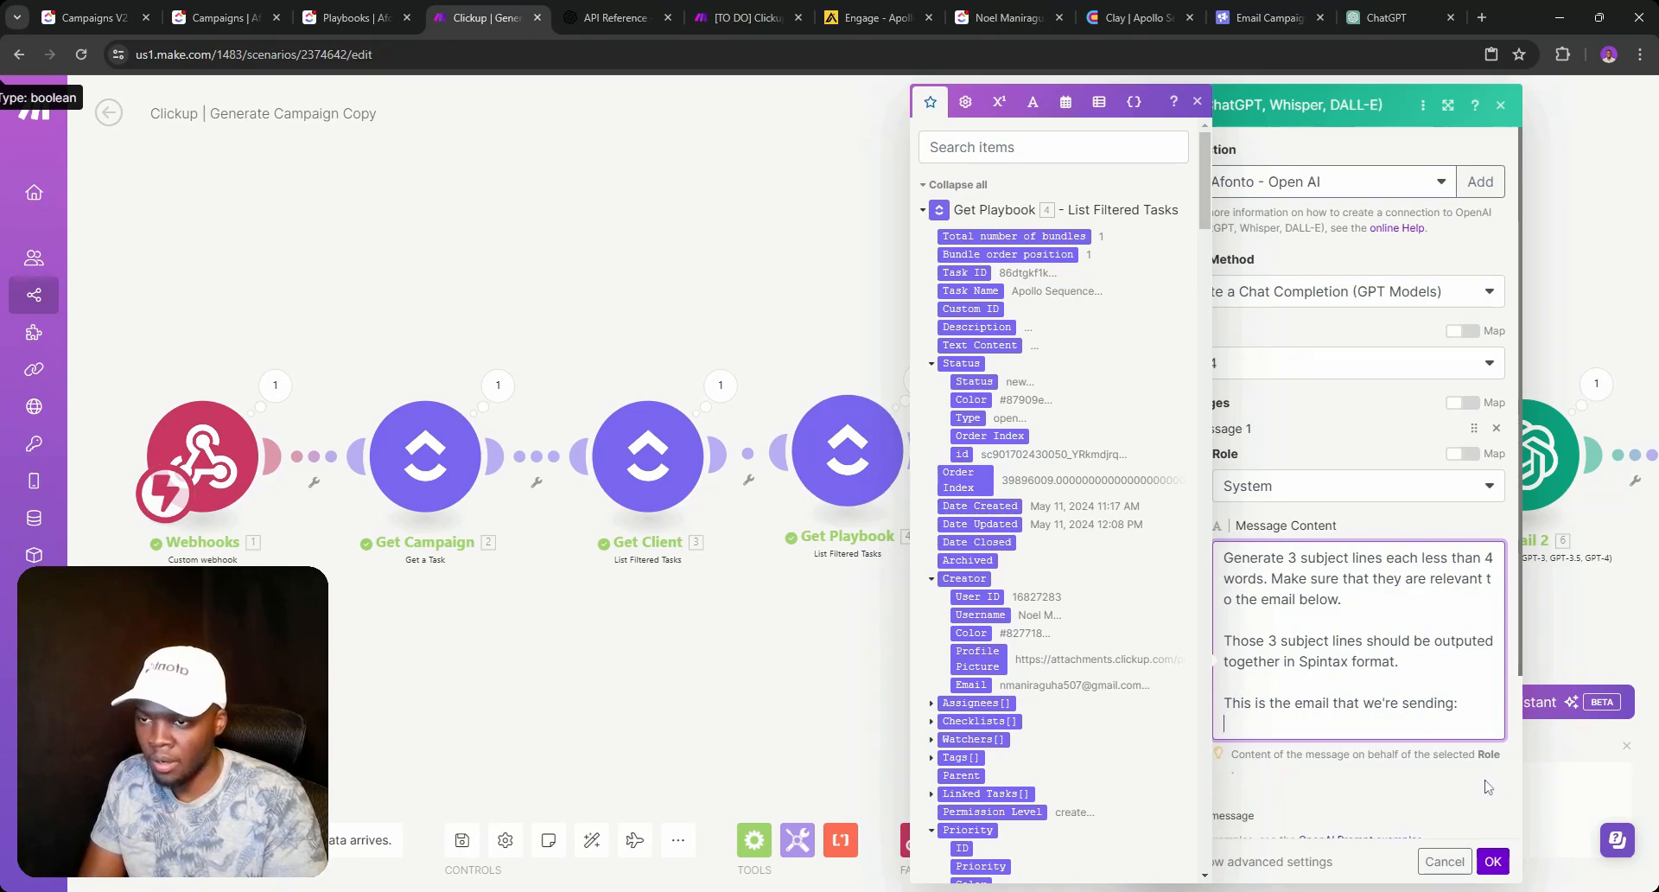
click(1492, 860)
Unlink the Subject Line module from Get Playbook and Email 1 and move it below the module chain.
scroll(864, 639, down, 3)
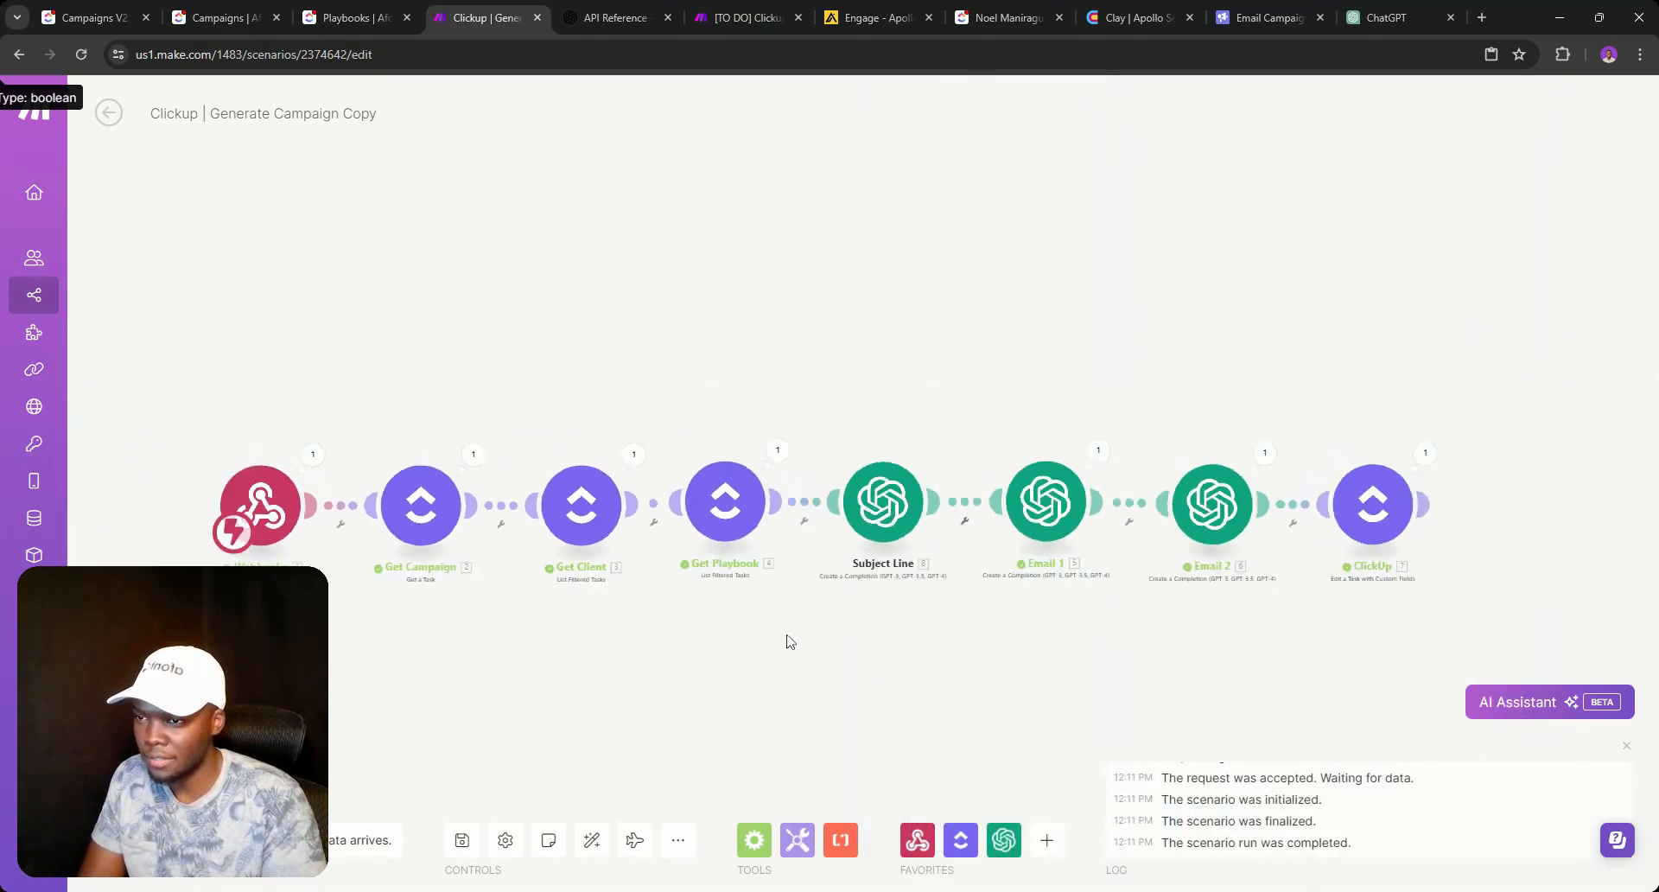
right_click(851, 557)
click(816, 553)
click(816, 553)
click(836, 593)
click(898, 553)
click(917, 594)
drag(850, 553, 1087, 734)
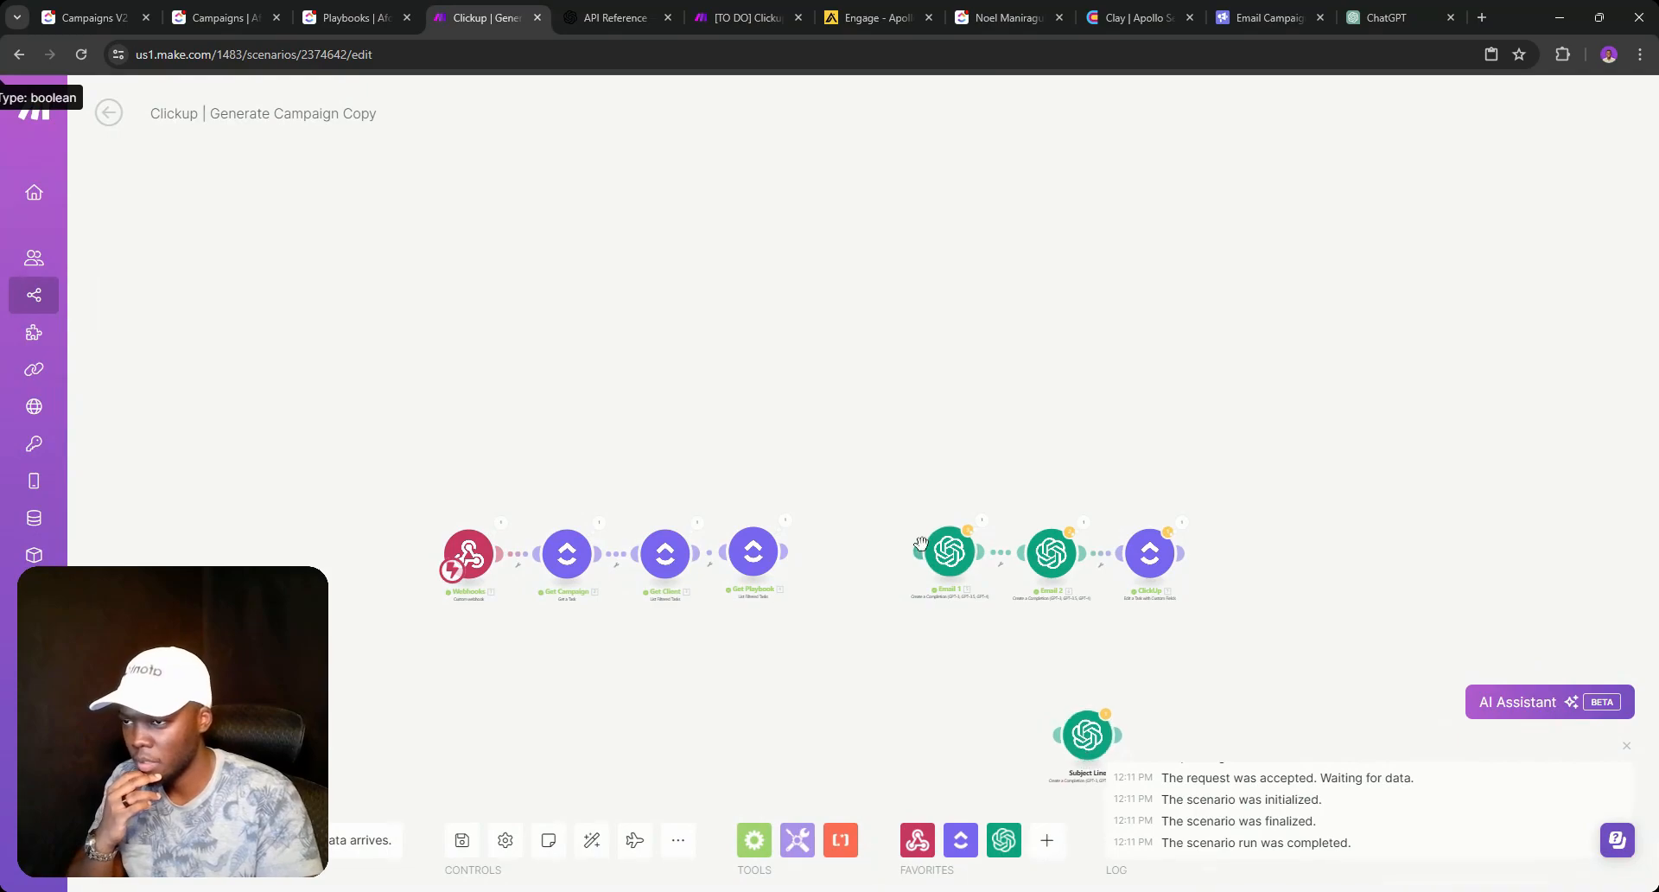
Reconnect Email 1 directly to Get Playbook and place the Subject Line module between Email 2 and the final ClickUp module.
drag(927, 555, 825, 562)
click(827, 557)
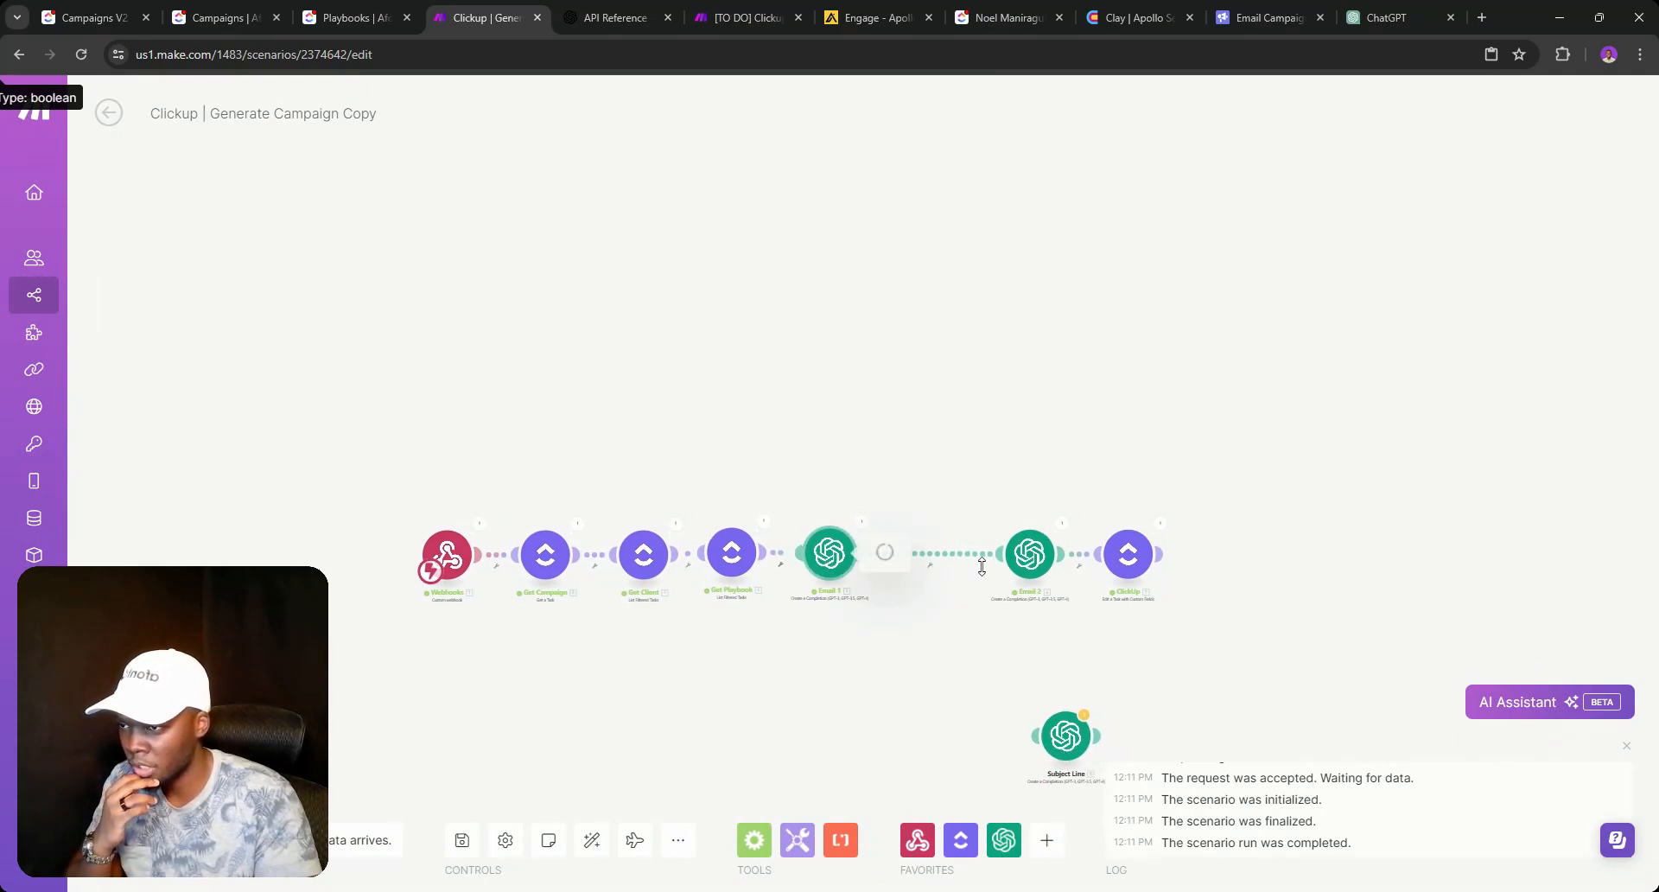
click(869, 618)
drag(1030, 566, 929, 566)
drag(1065, 735, 1027, 560)
Insert Email 1's message content from Choices under "This is the email that we're sending:" in the Subject Line prompt and save.
click(1025, 557)
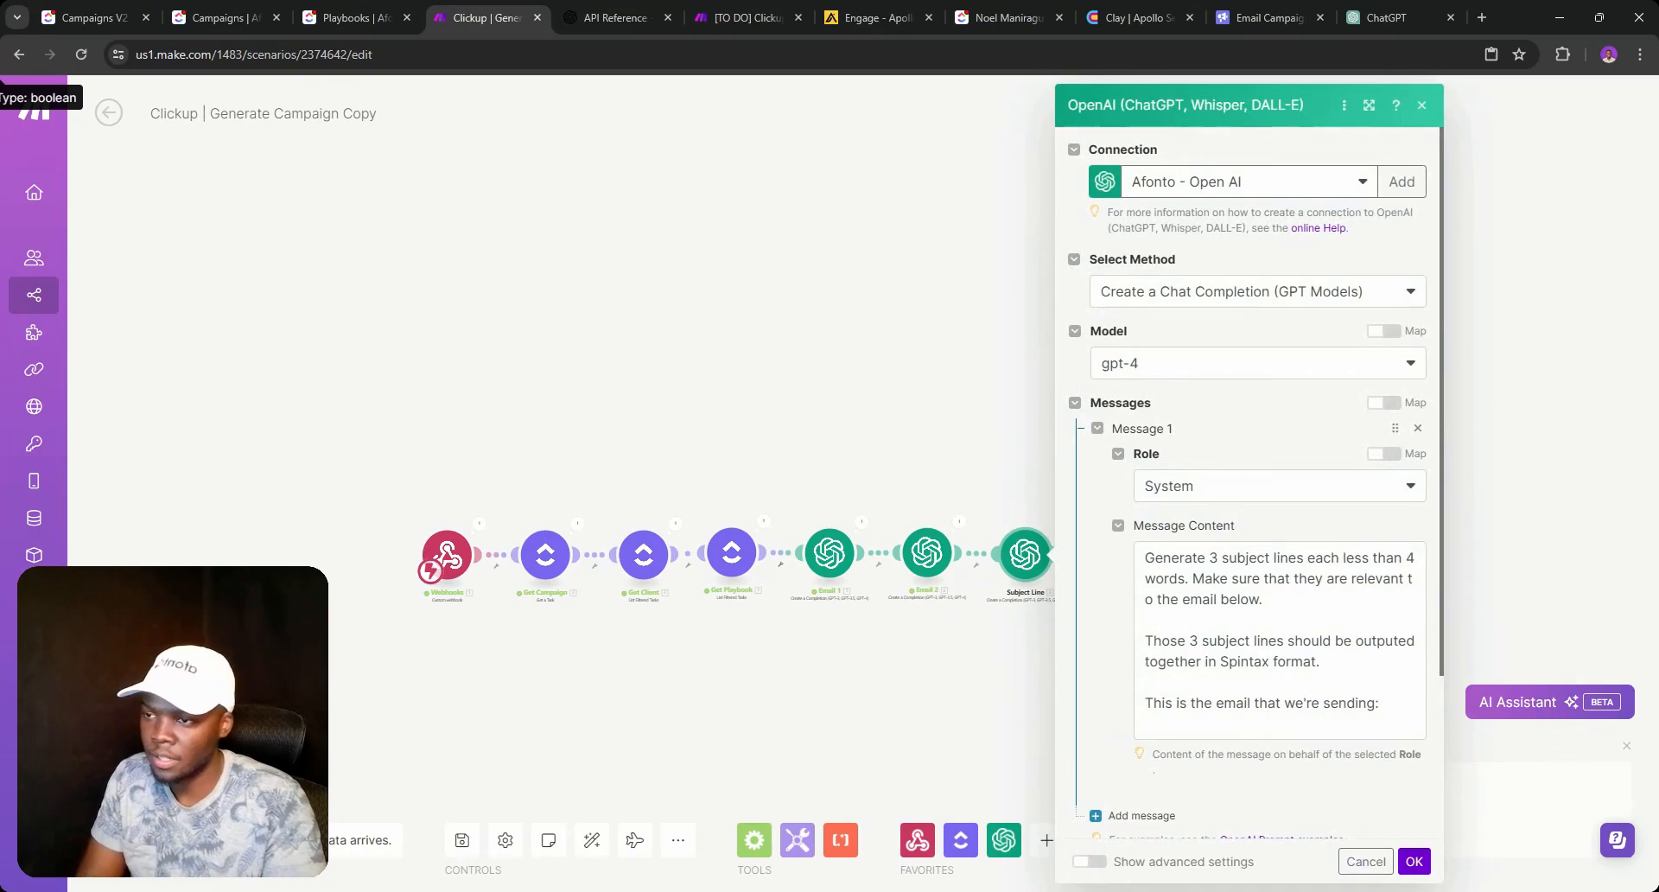
click(1210, 723)
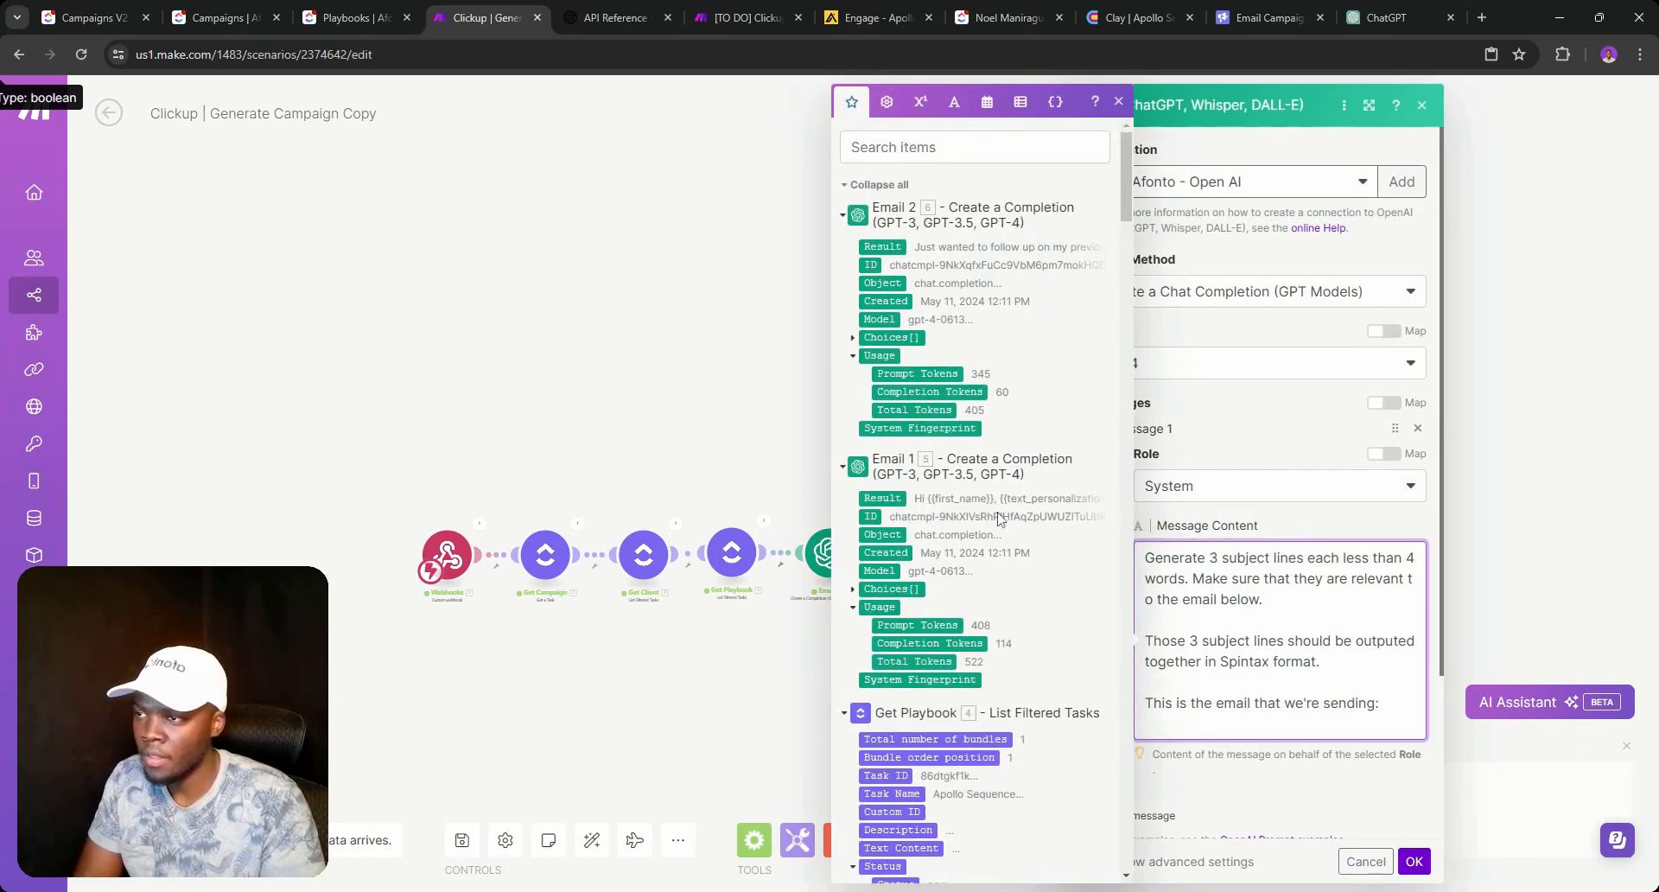
click(854, 589)
click(866, 679)
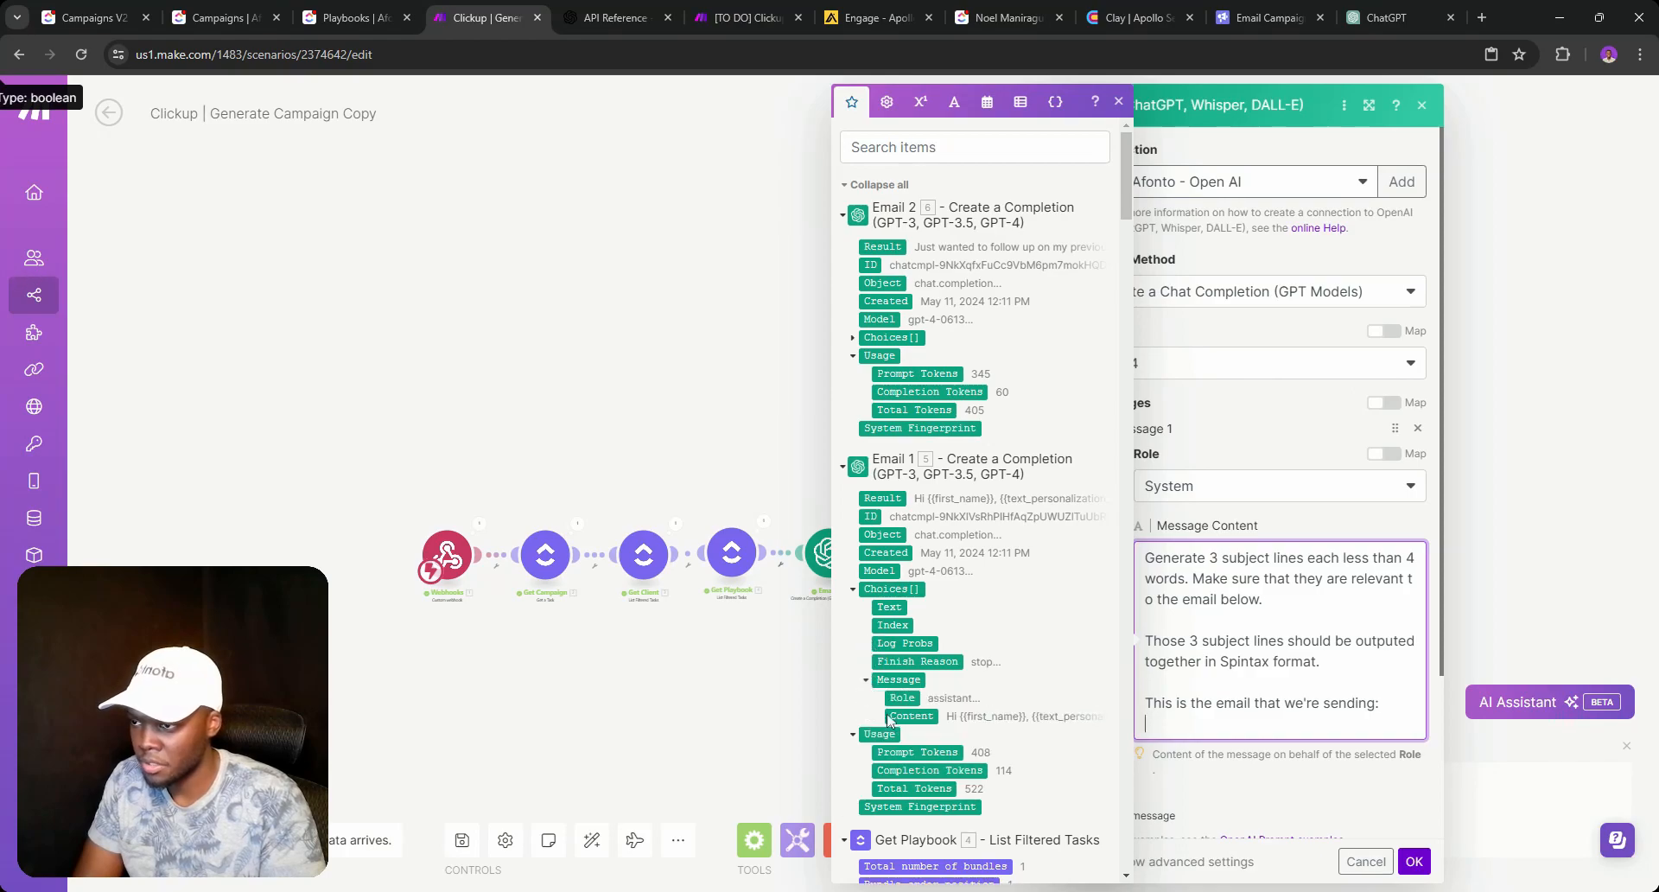
click(912, 715)
click(1414, 861)
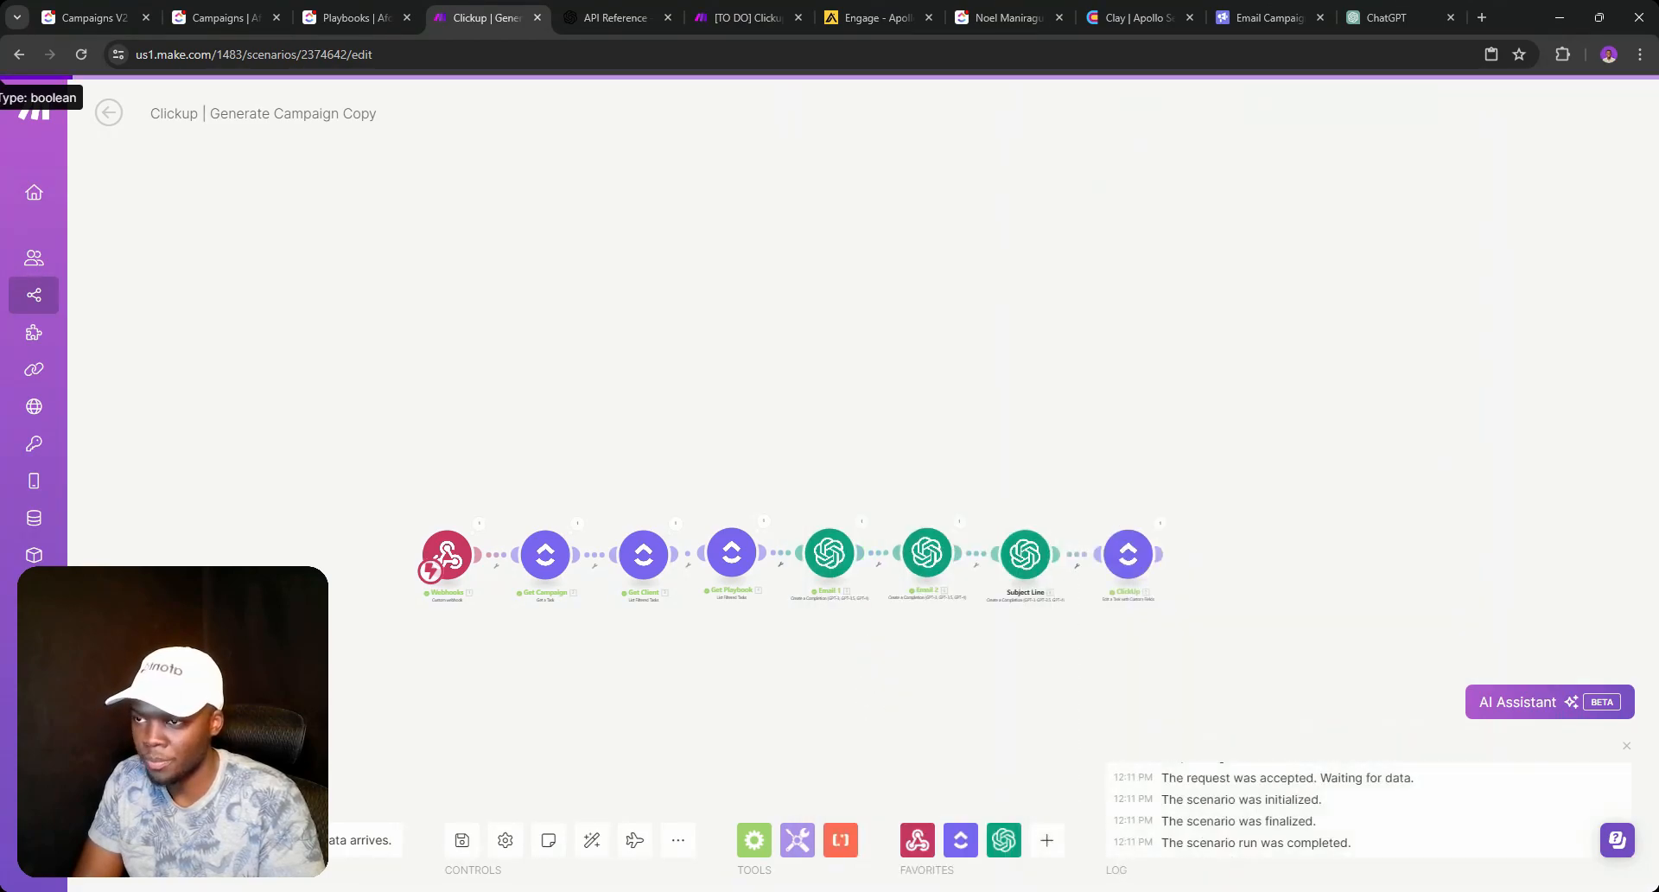
Run only the Subject Line module with one Choices item whose message content is "ghf".
right_click(1025, 557)
click(1104, 607)
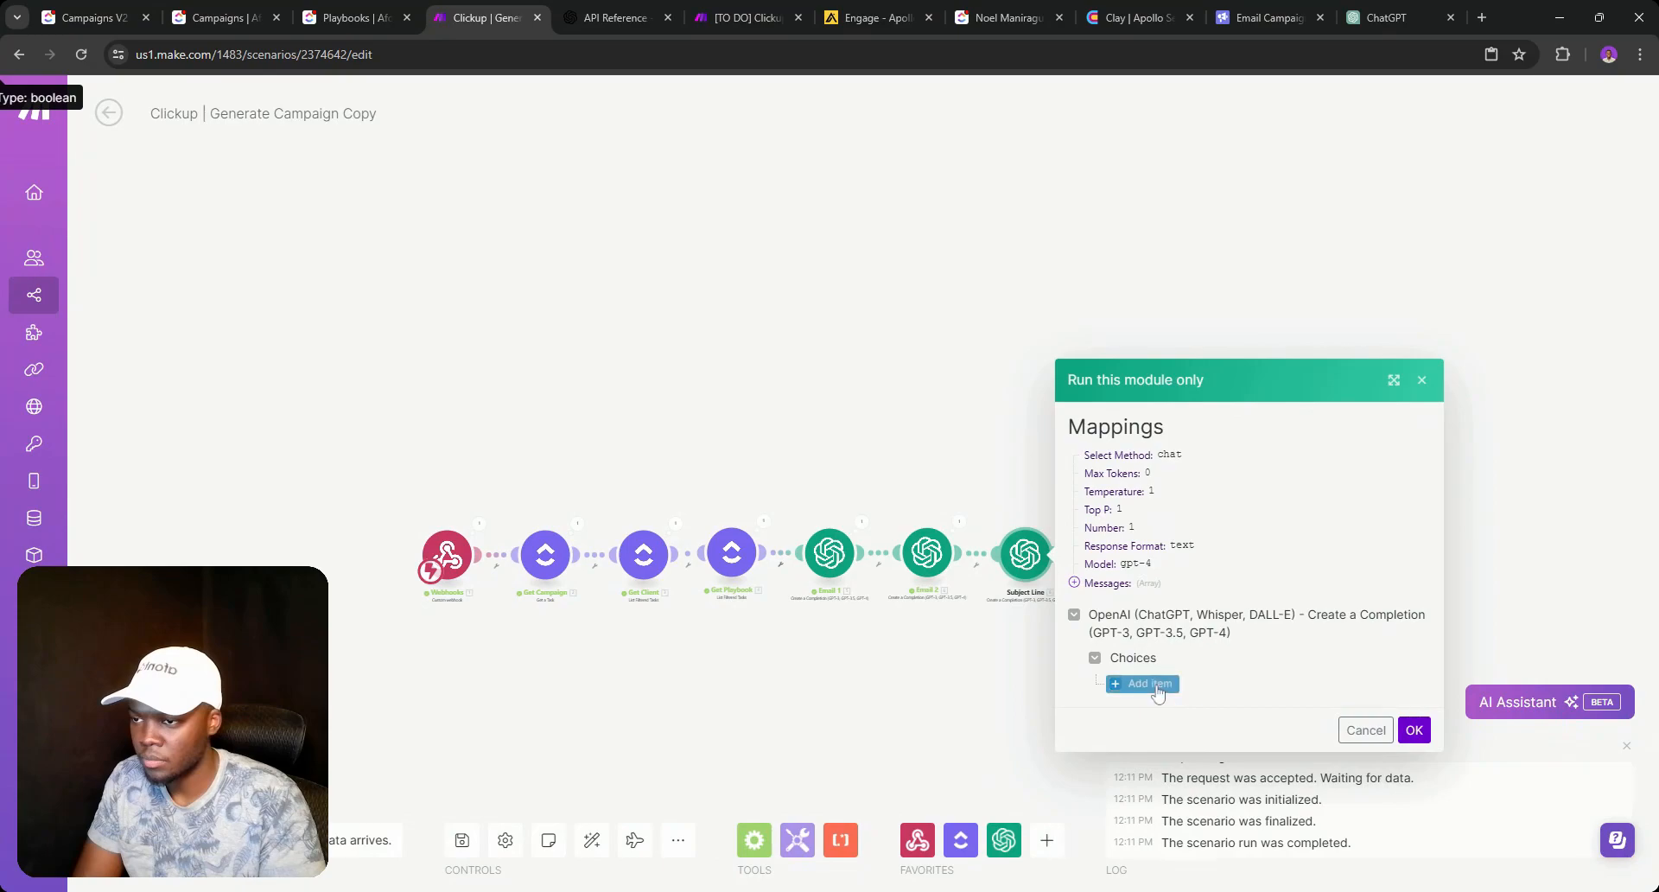
click(1134, 682)
scroll(1186, 596, down, 1)
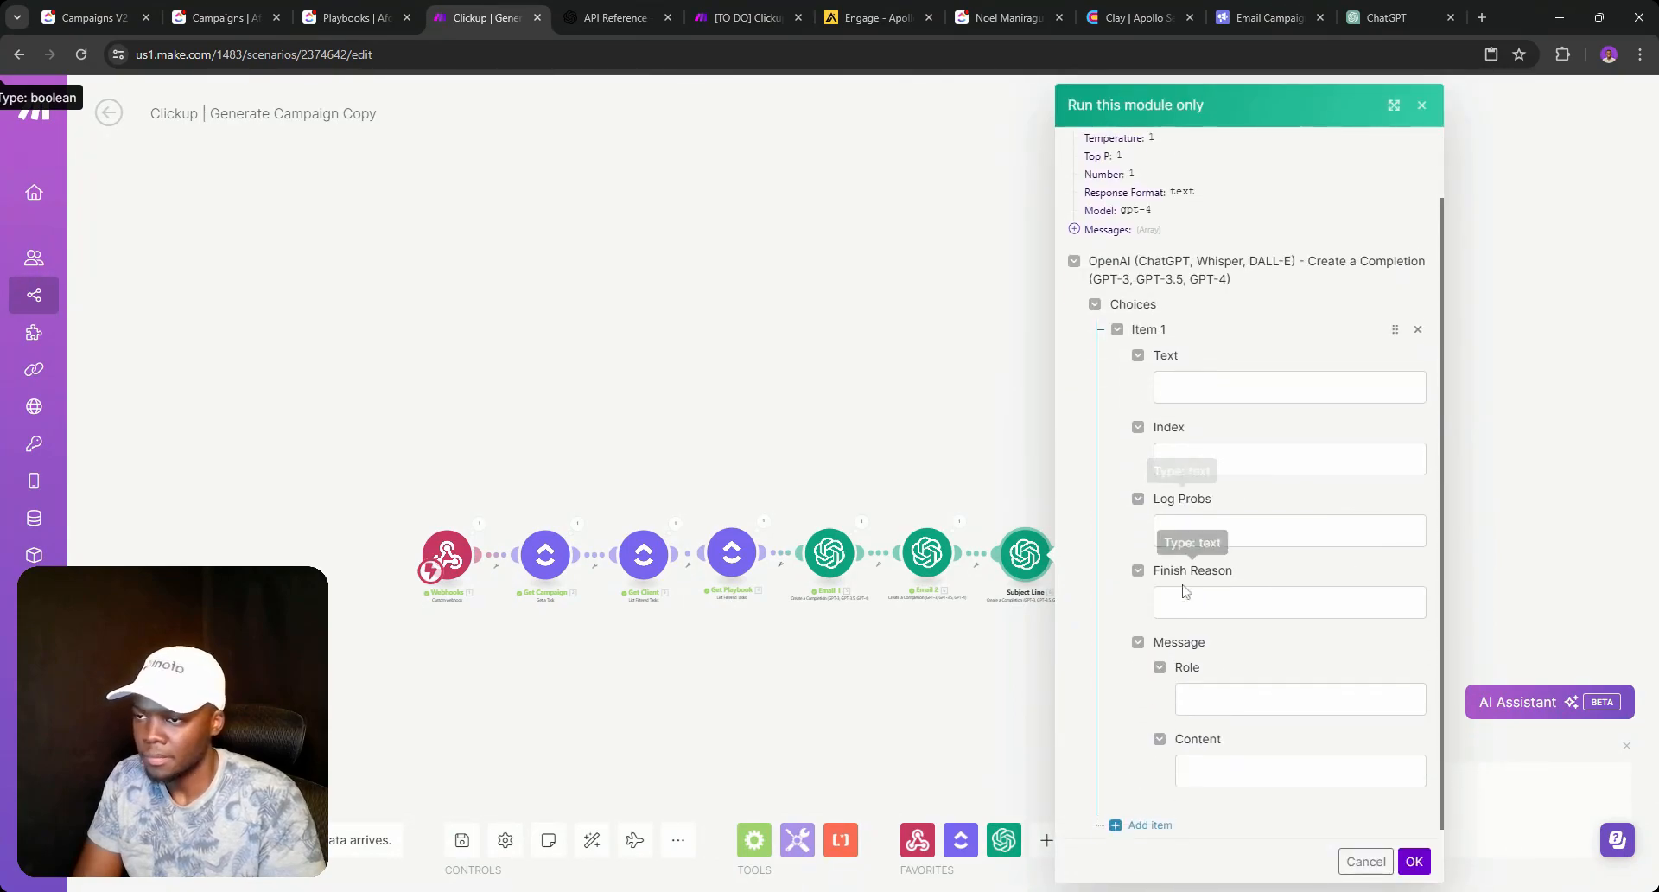
click(1234, 760)
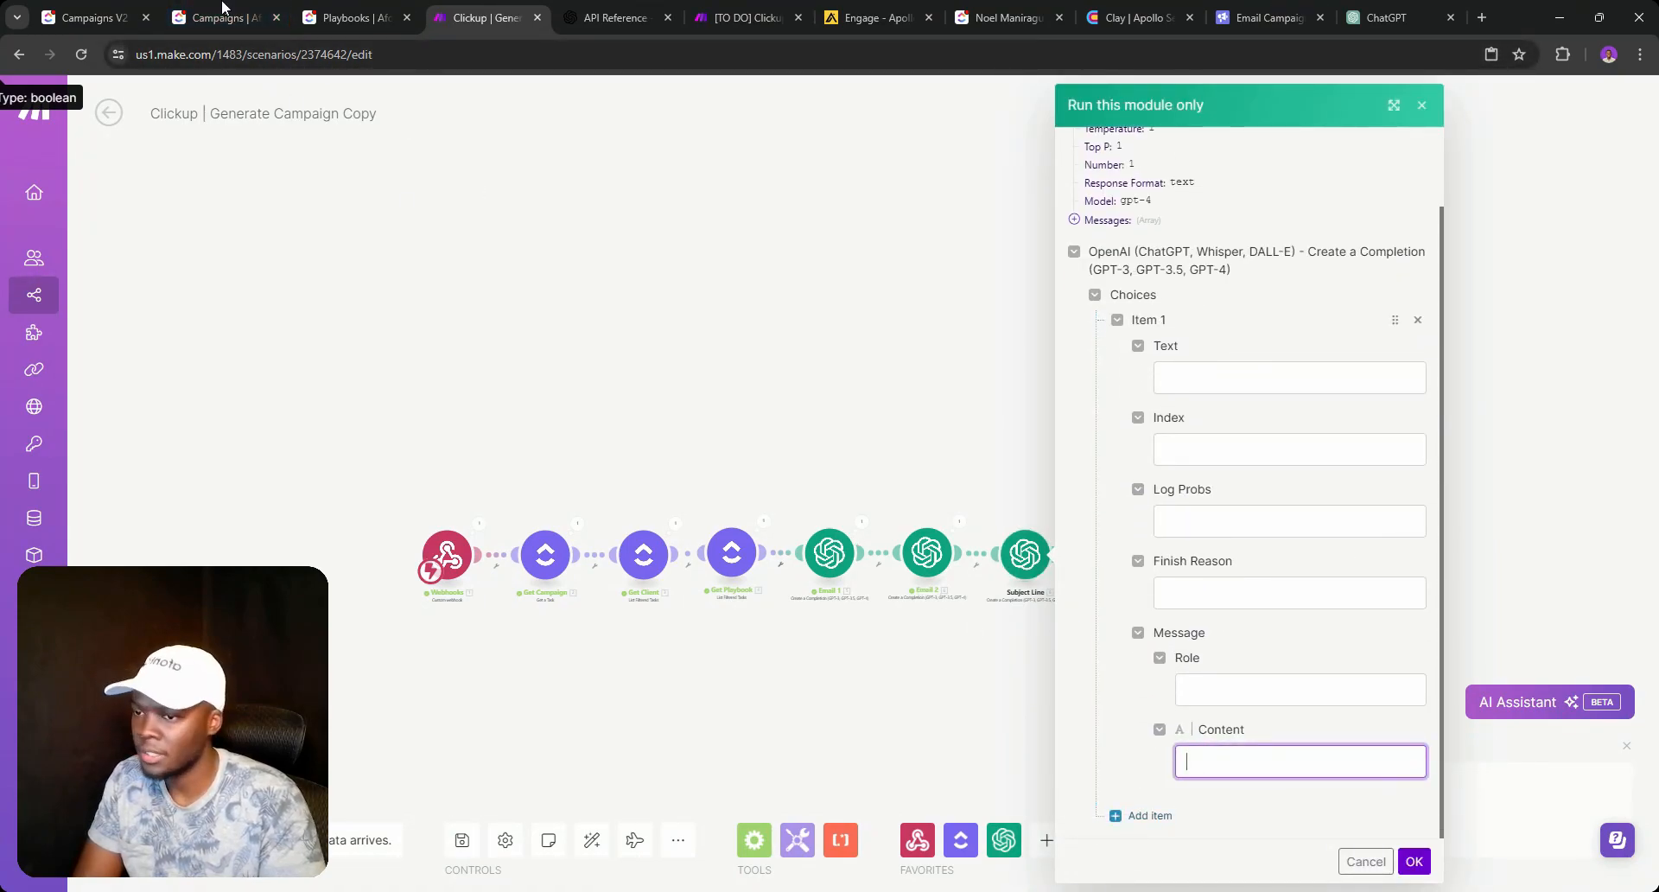
text(ghf)
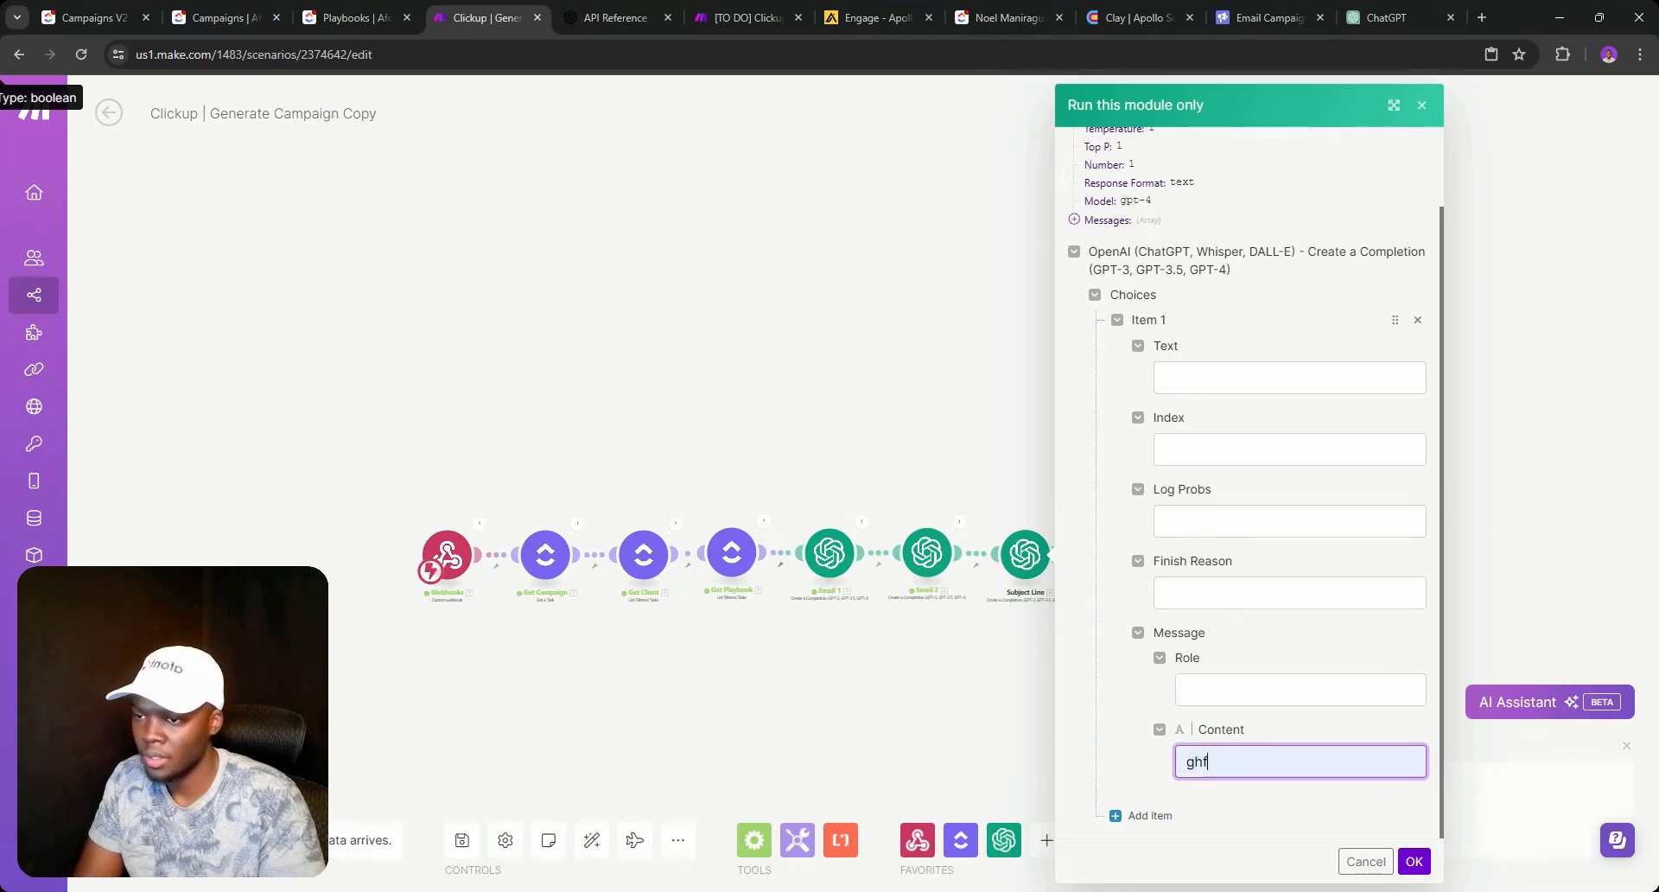
click(1413, 861)
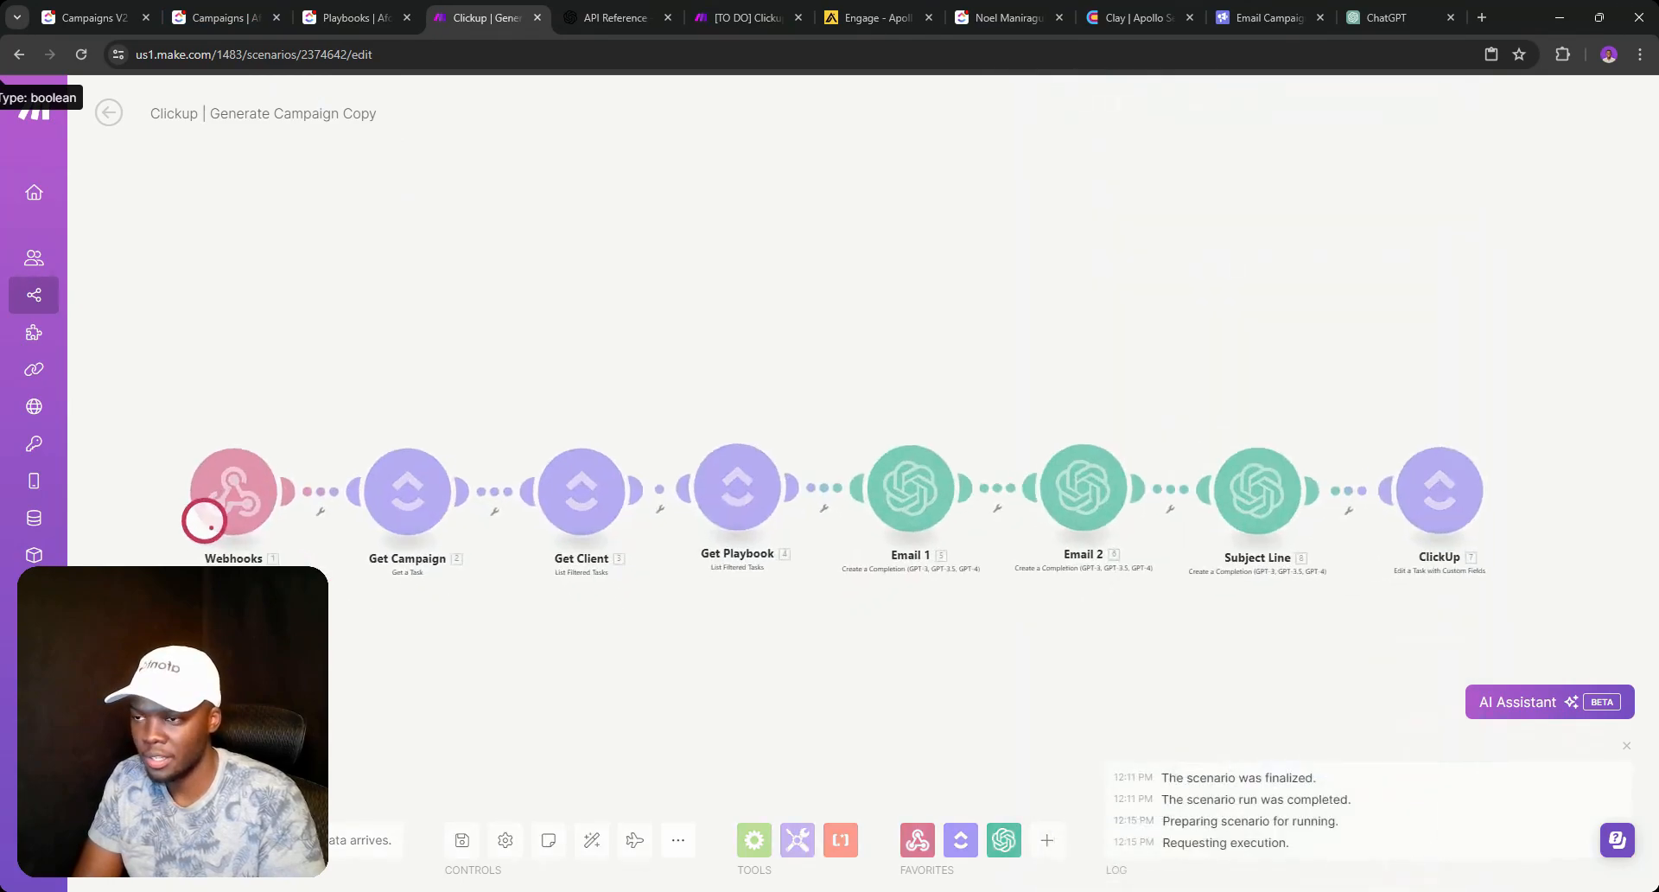
Examine the message content in the Subject Line module's run output.
click(759, 386)
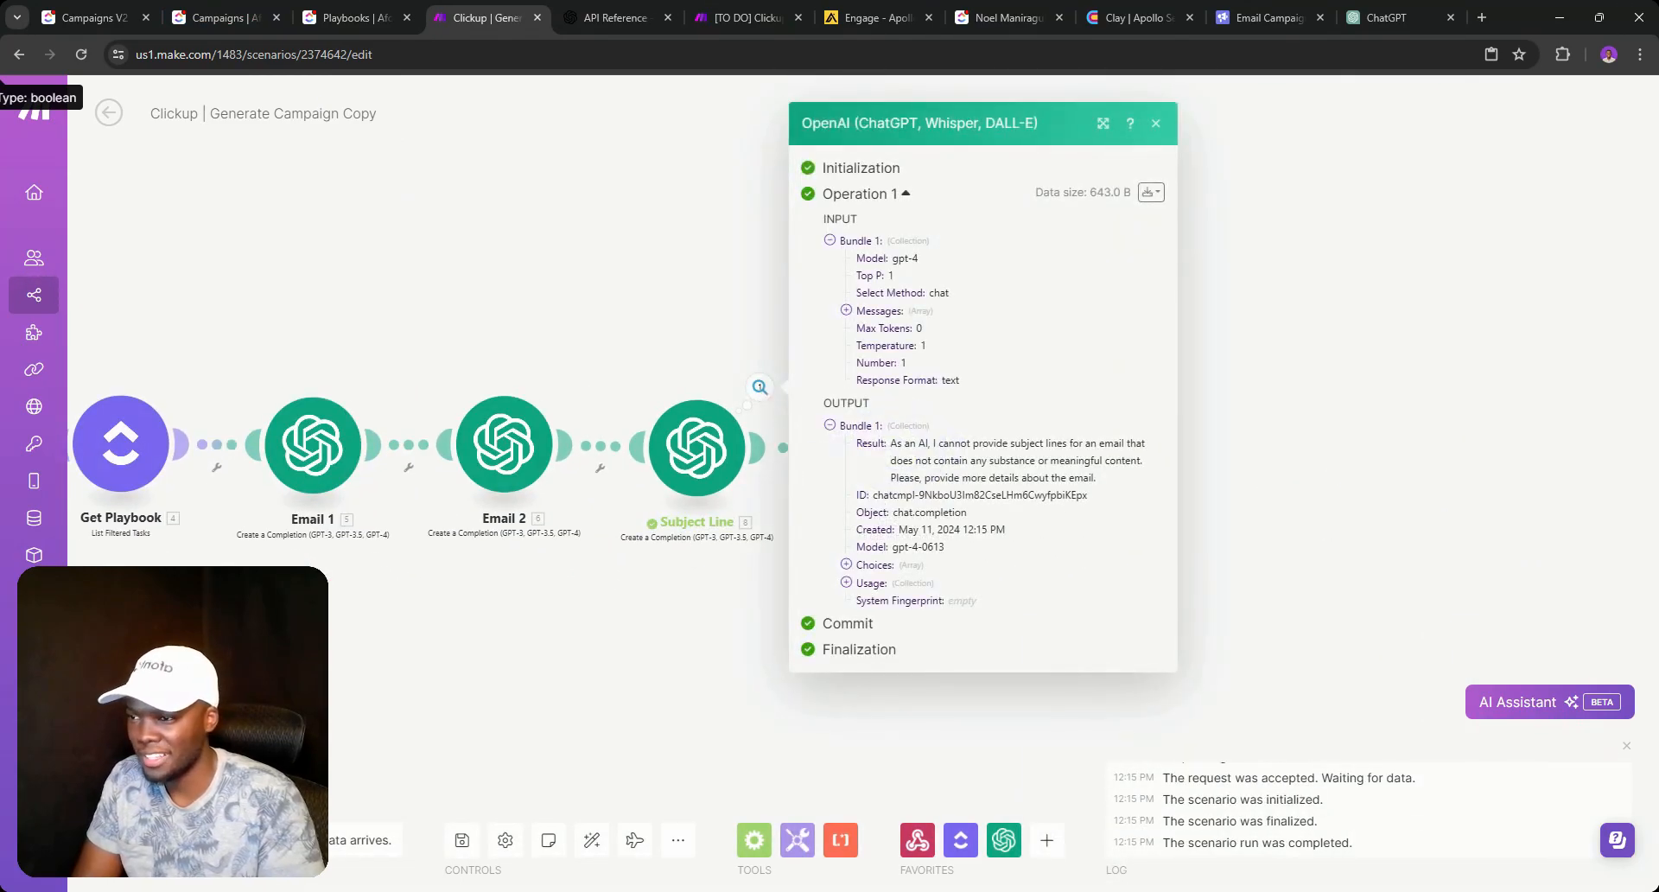
click(848, 564)
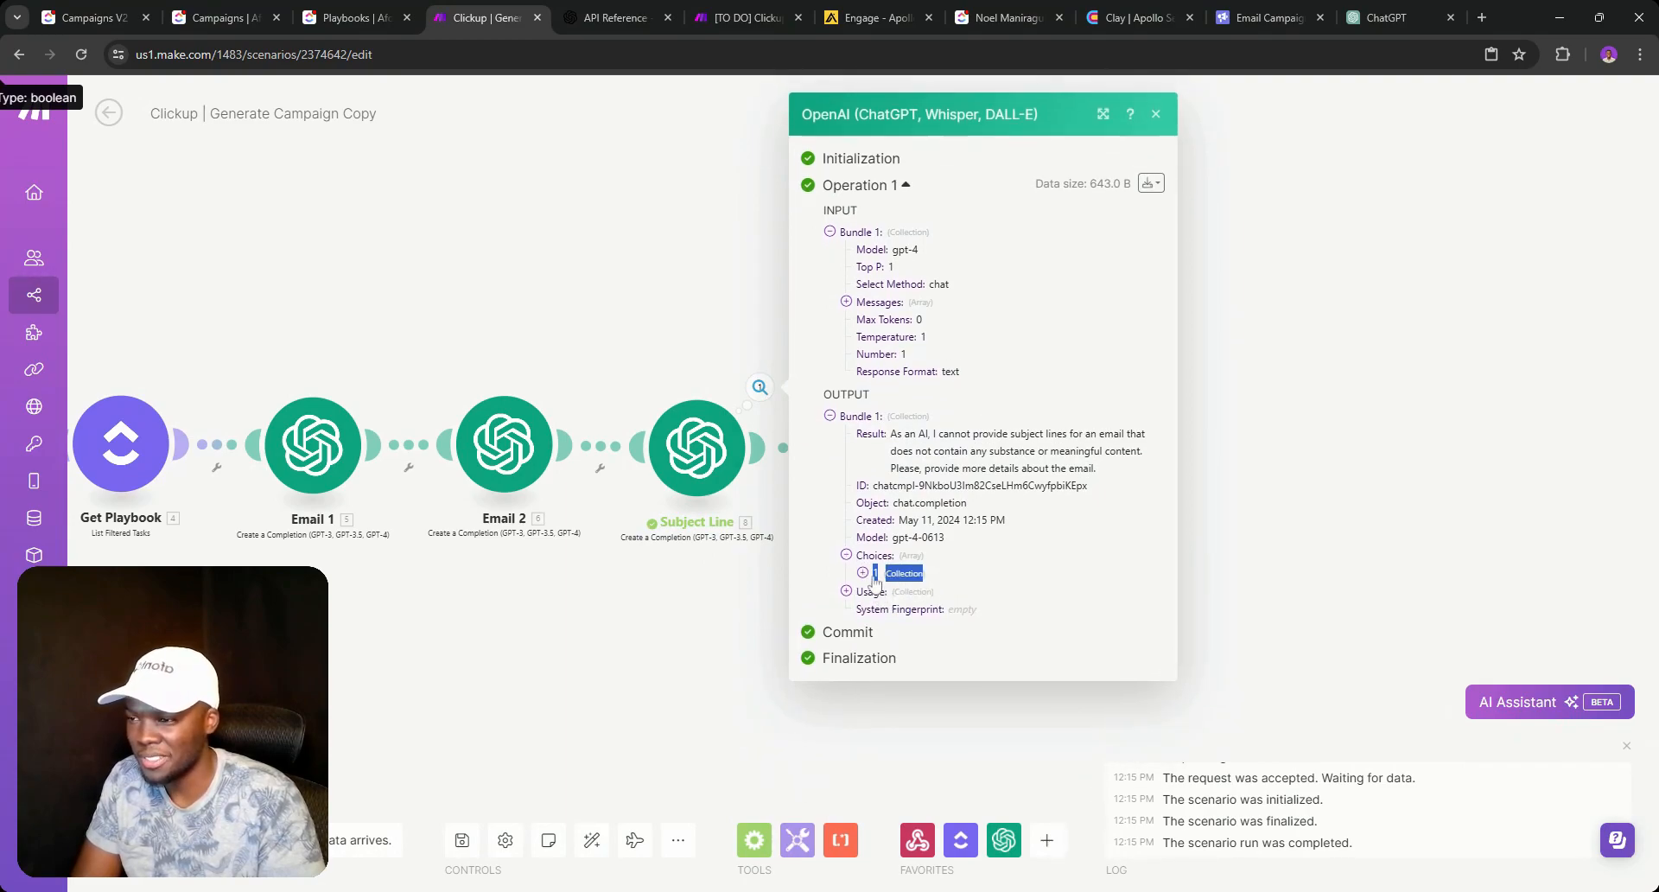
click(862, 564)
click(879, 600)
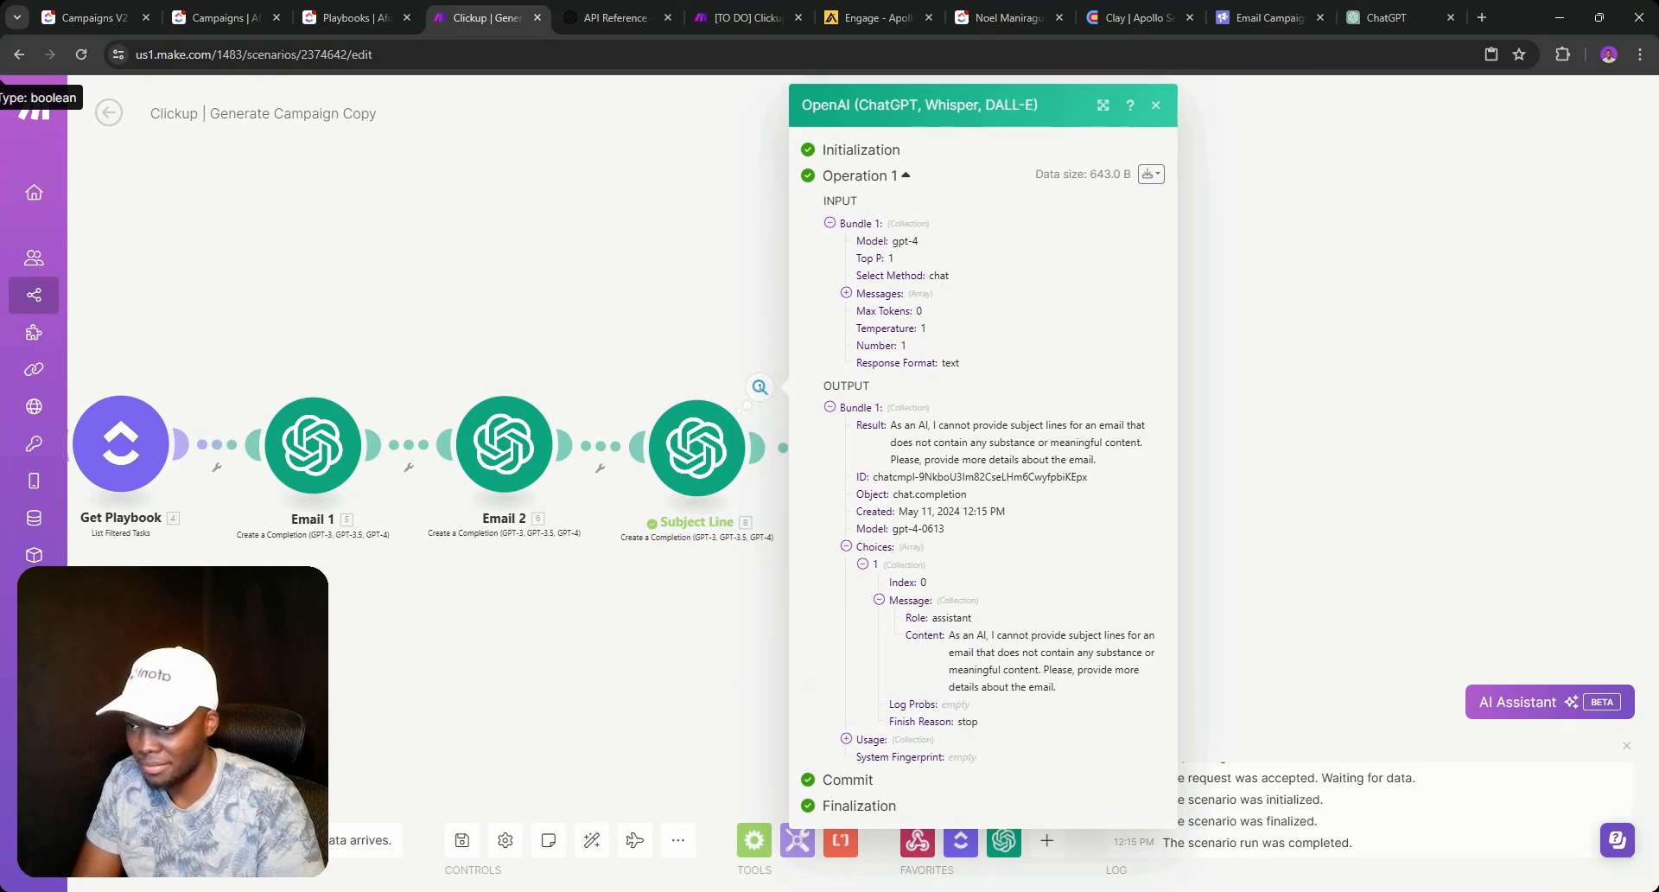
click(666, 568)
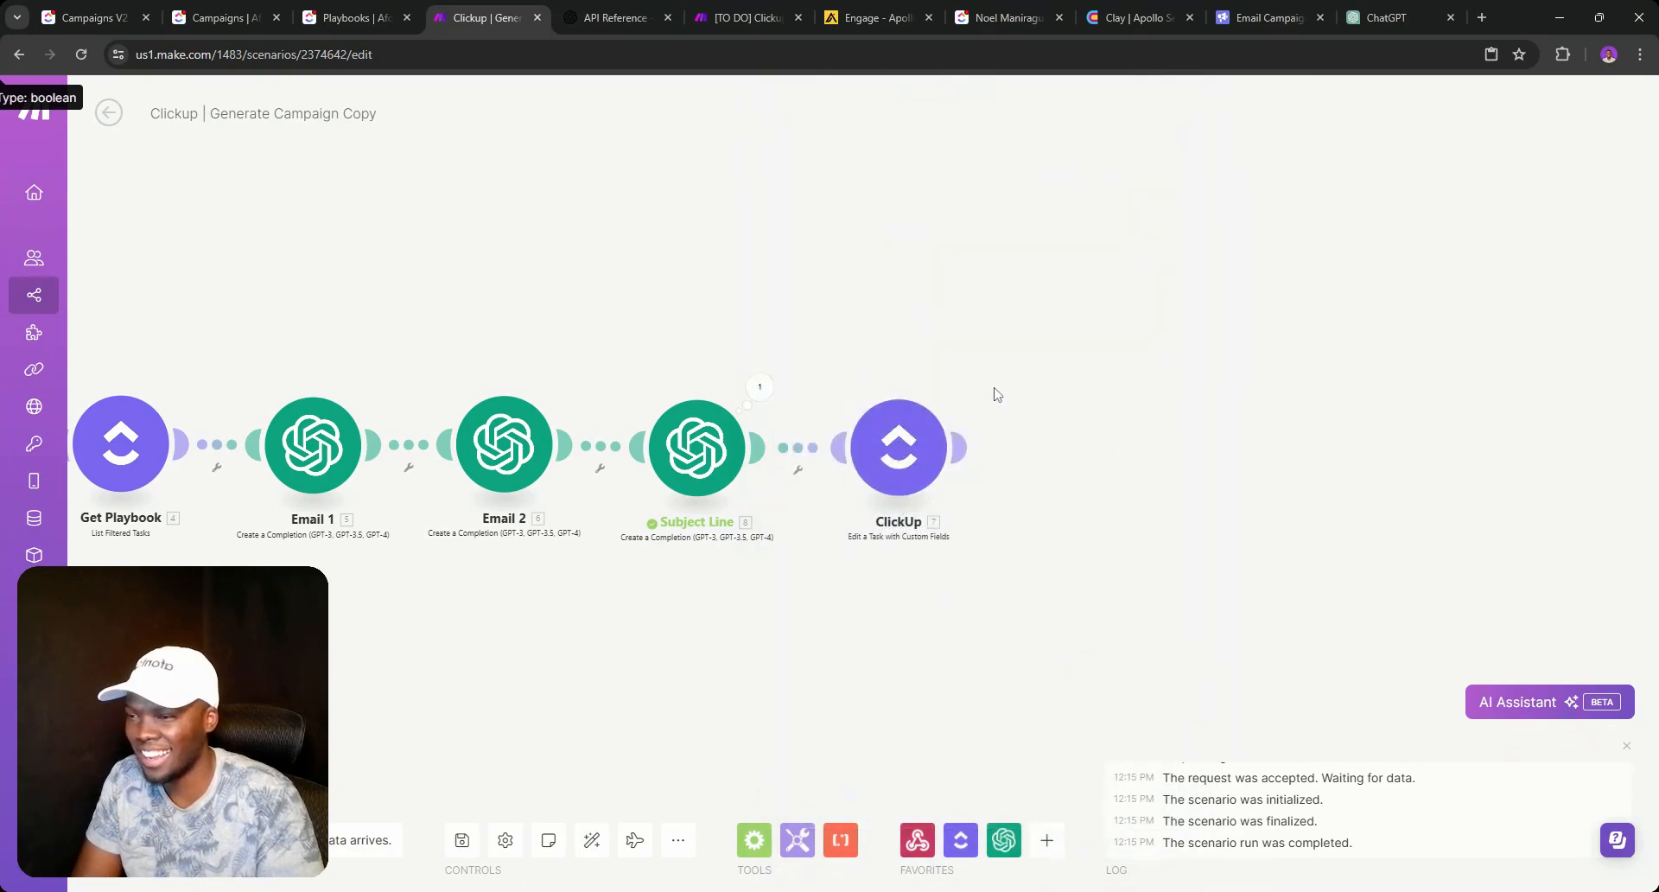
Map the Subject Line module's Choices message content to the final ClickUp module's Subject Line custom field and save the scenario.
click(903, 445)
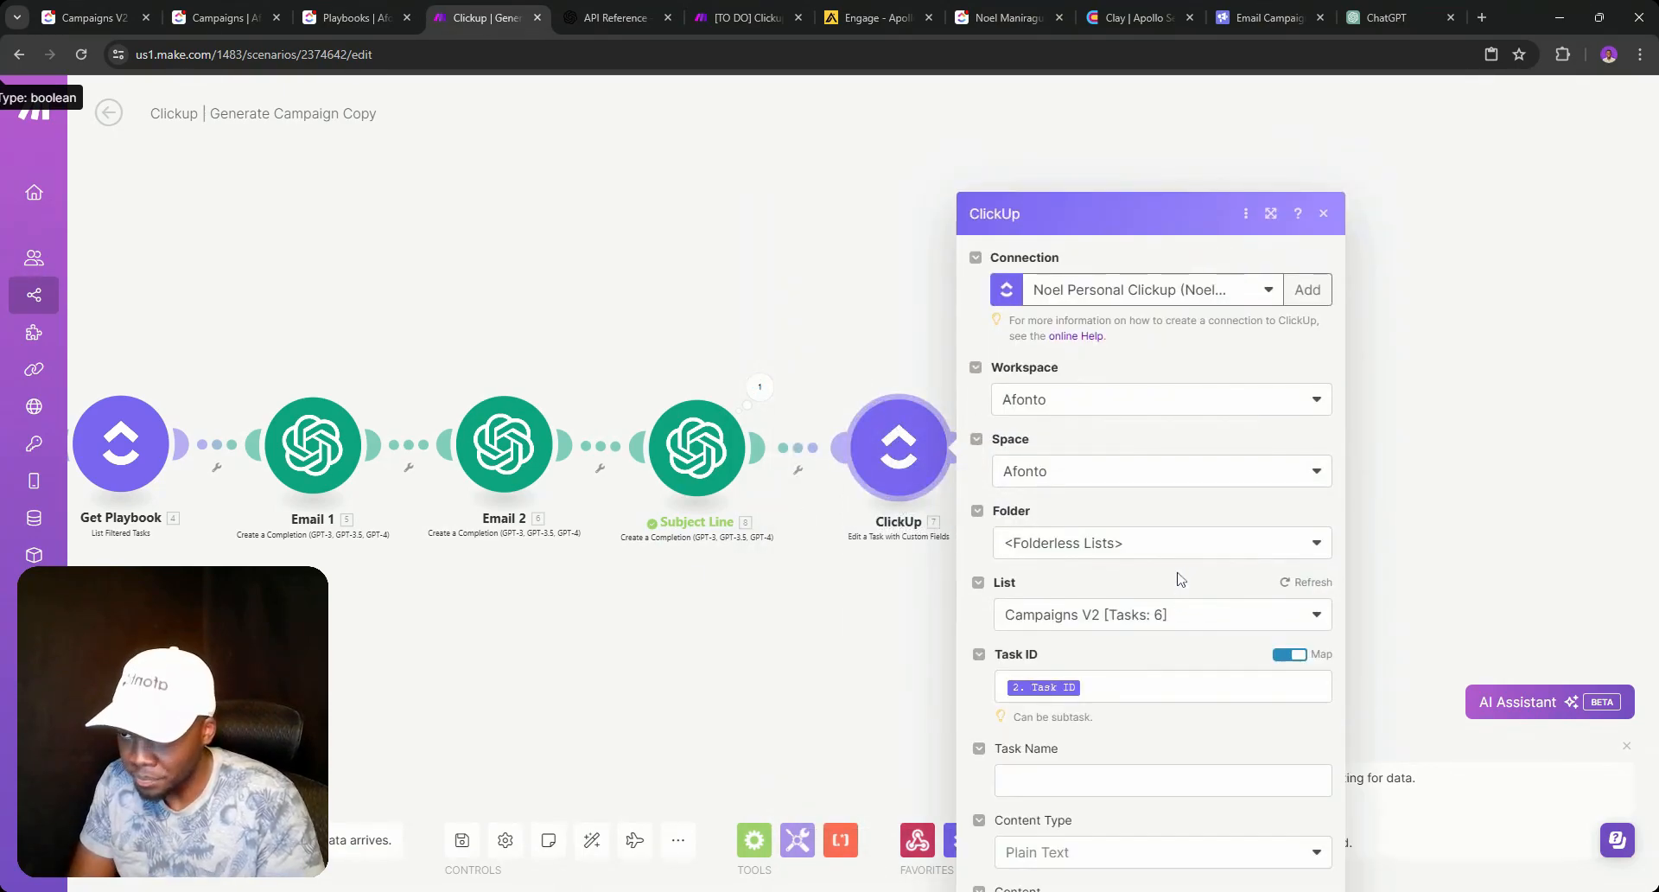
scroll(1179, 580, down, 10)
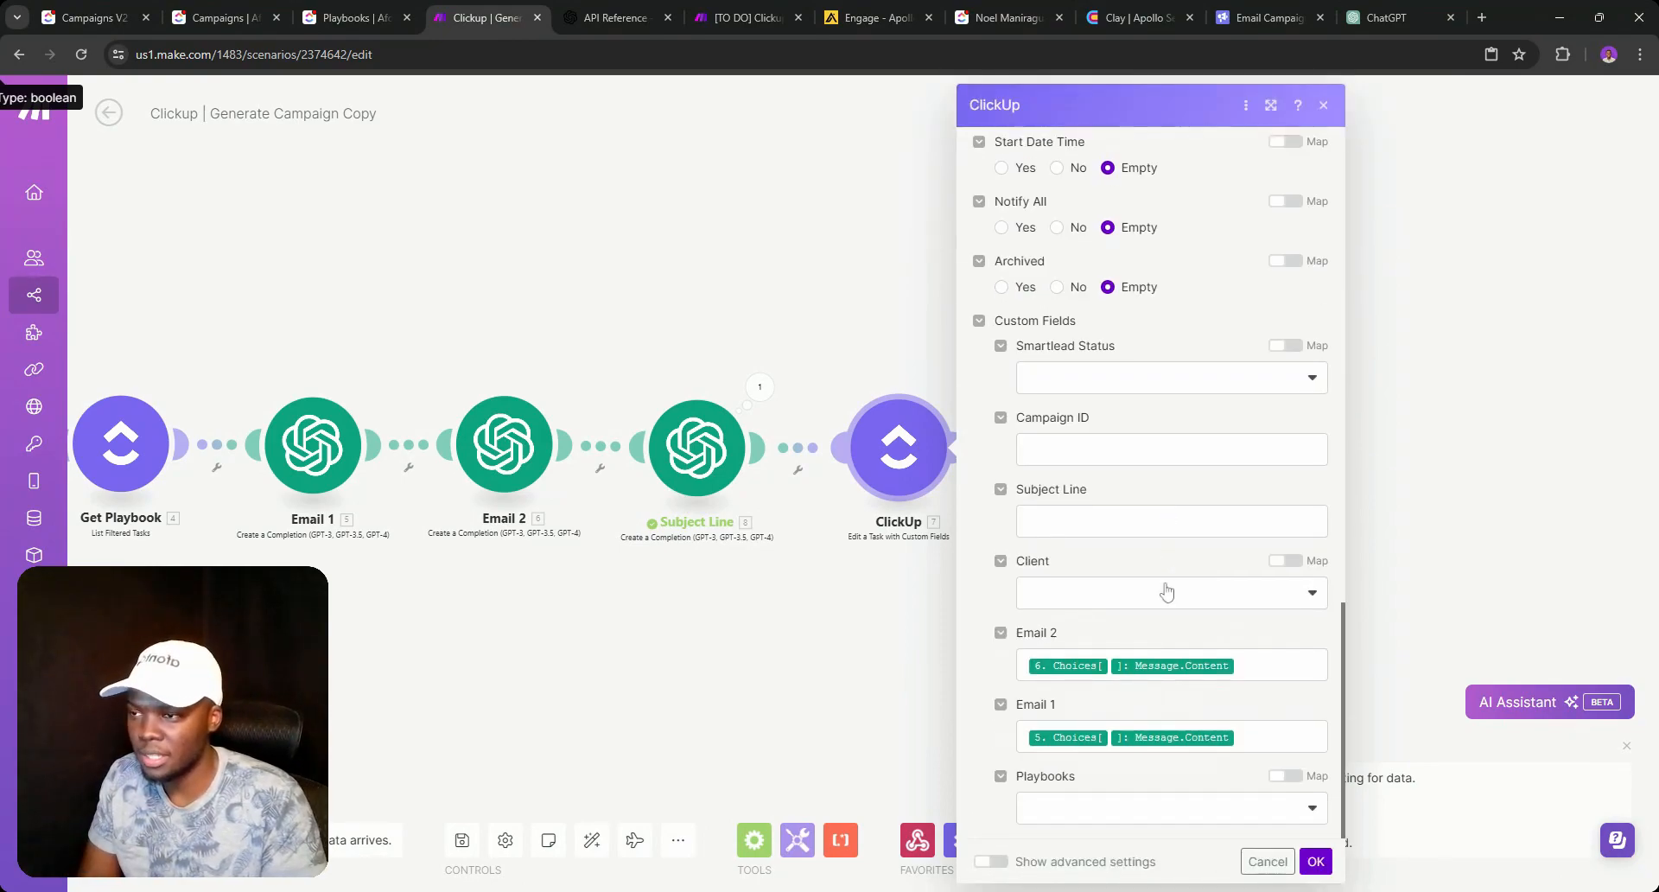
click(1158, 521)
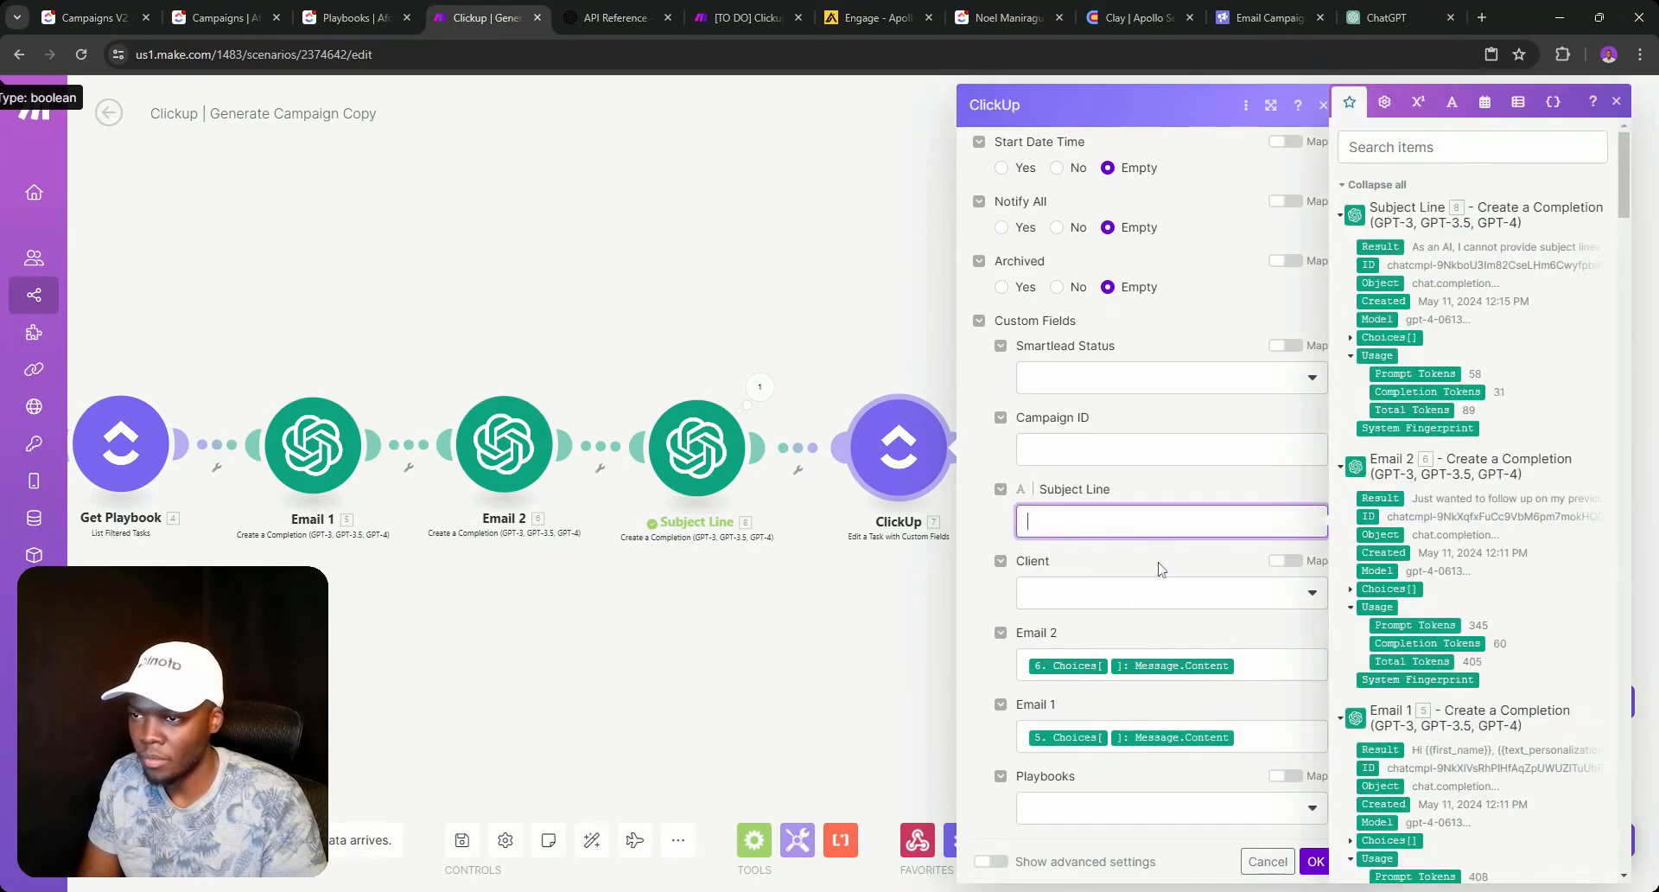
click(1361, 339)
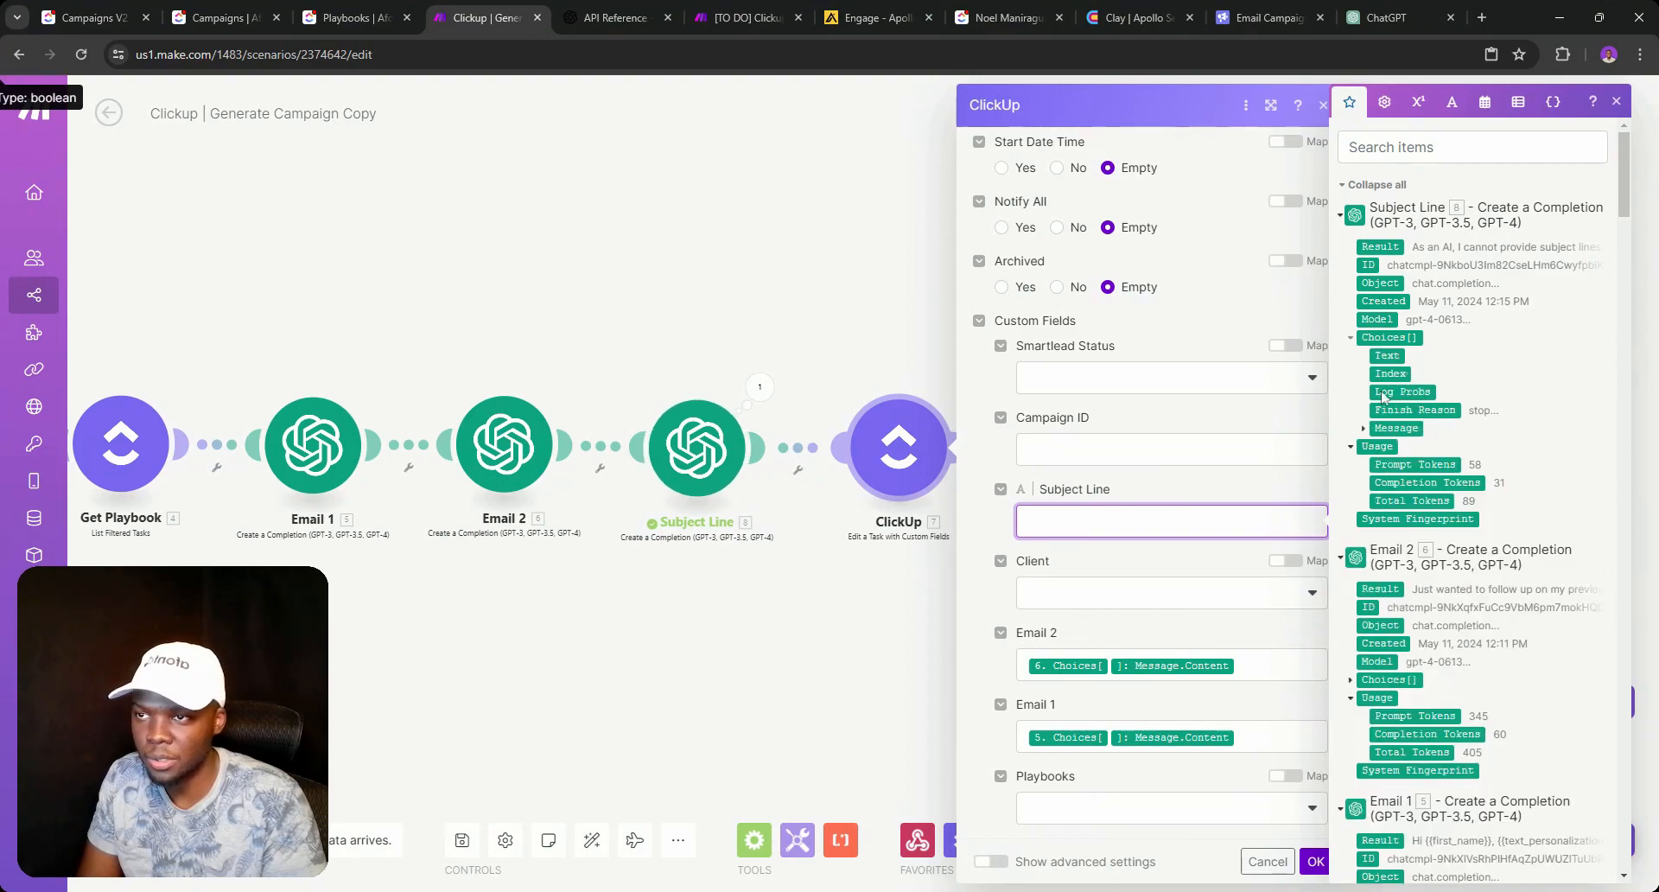
click(1370, 428)
click(1400, 463)
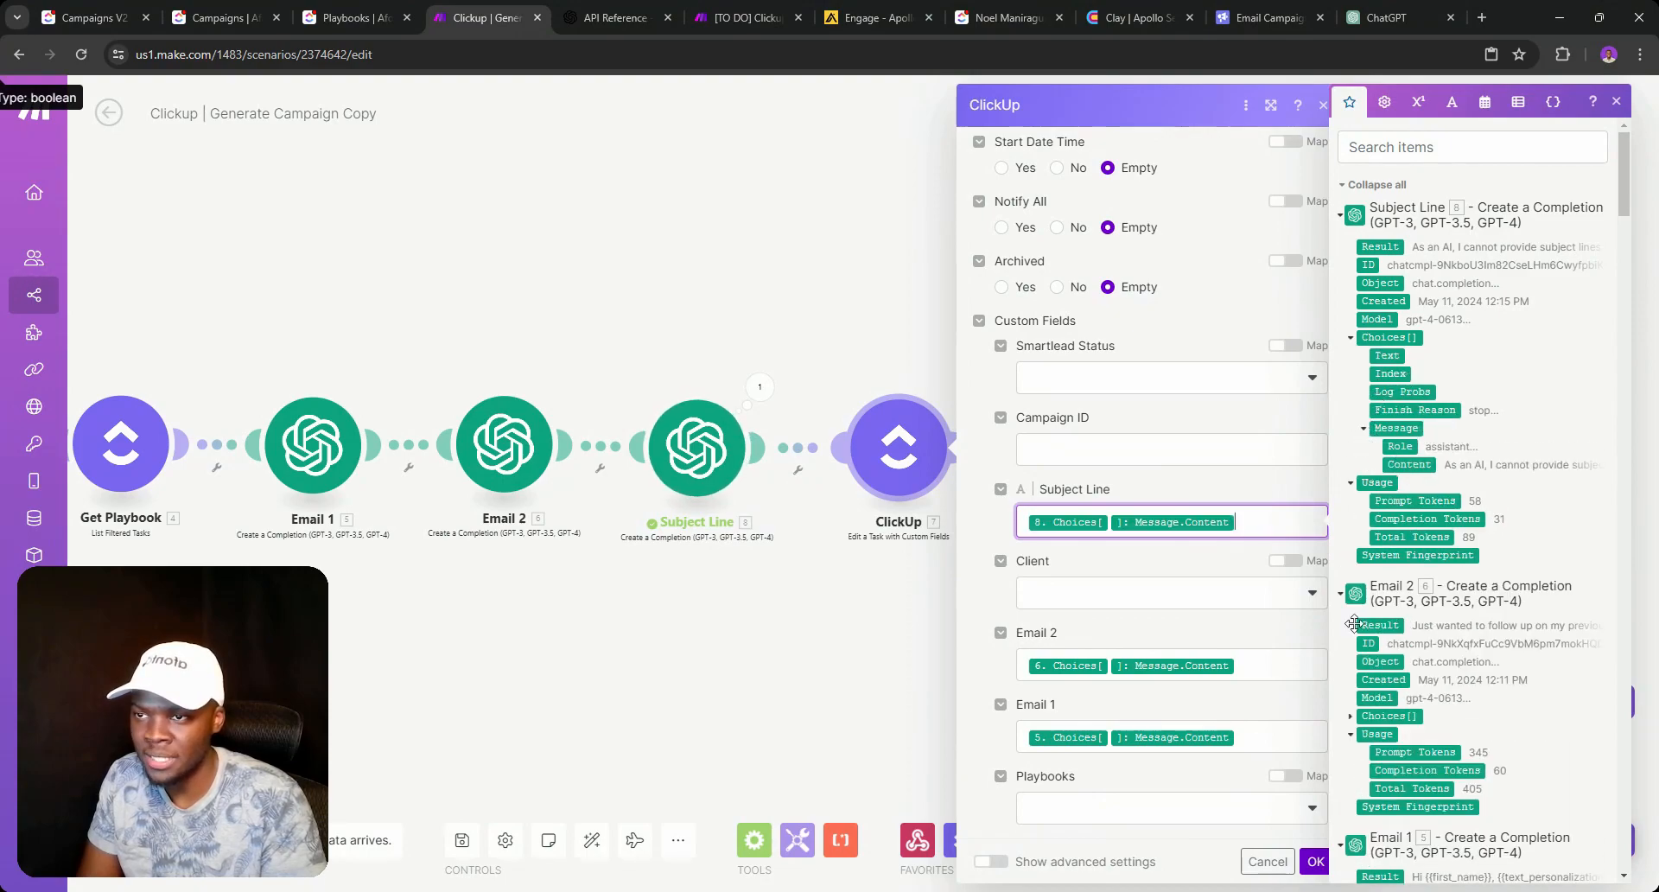
click(1315, 860)
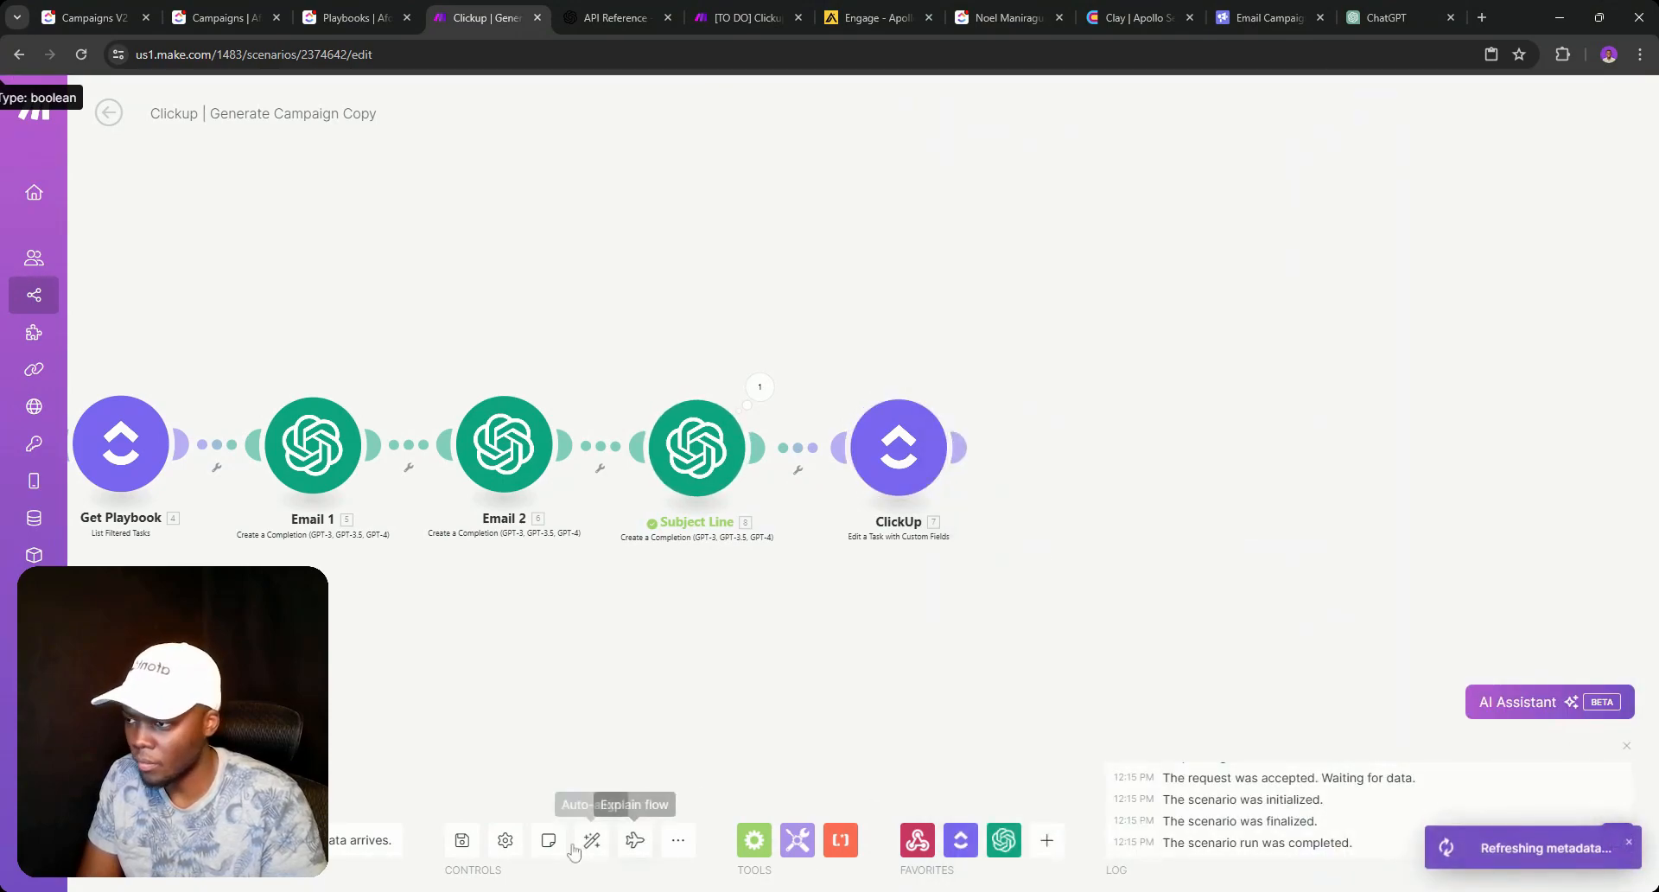
click(463, 840)
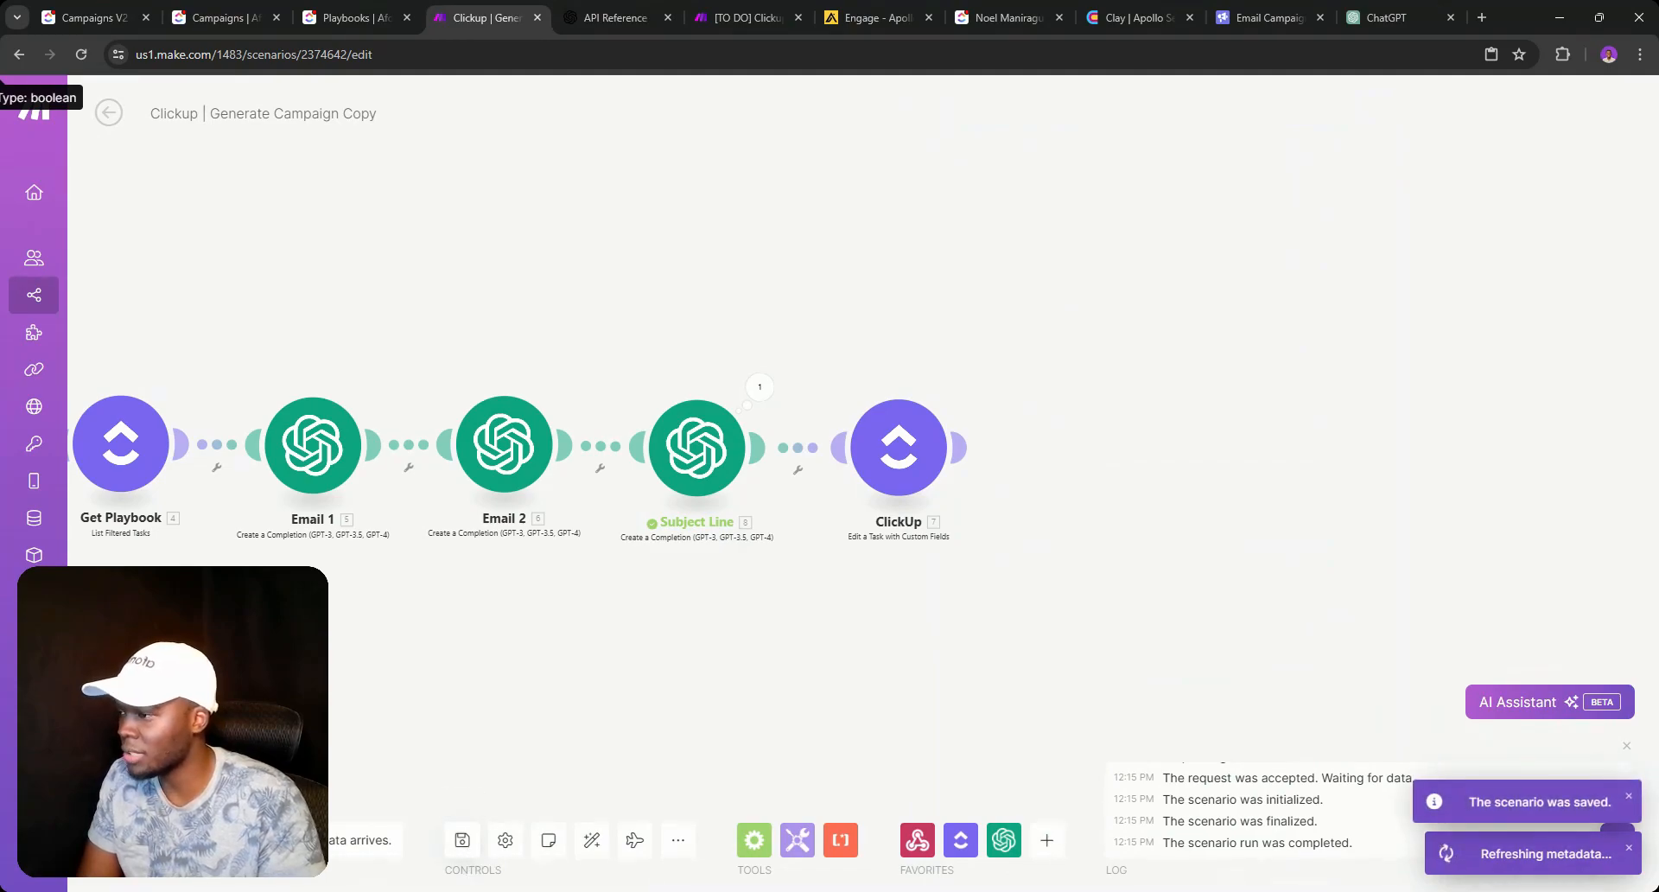
In ClickUp's Campaigns V2, move Campaign 3 to Choose Campaign Playbook and back to Generate Campaign Copy, and check the scenario run in Make.
click(255, 17)
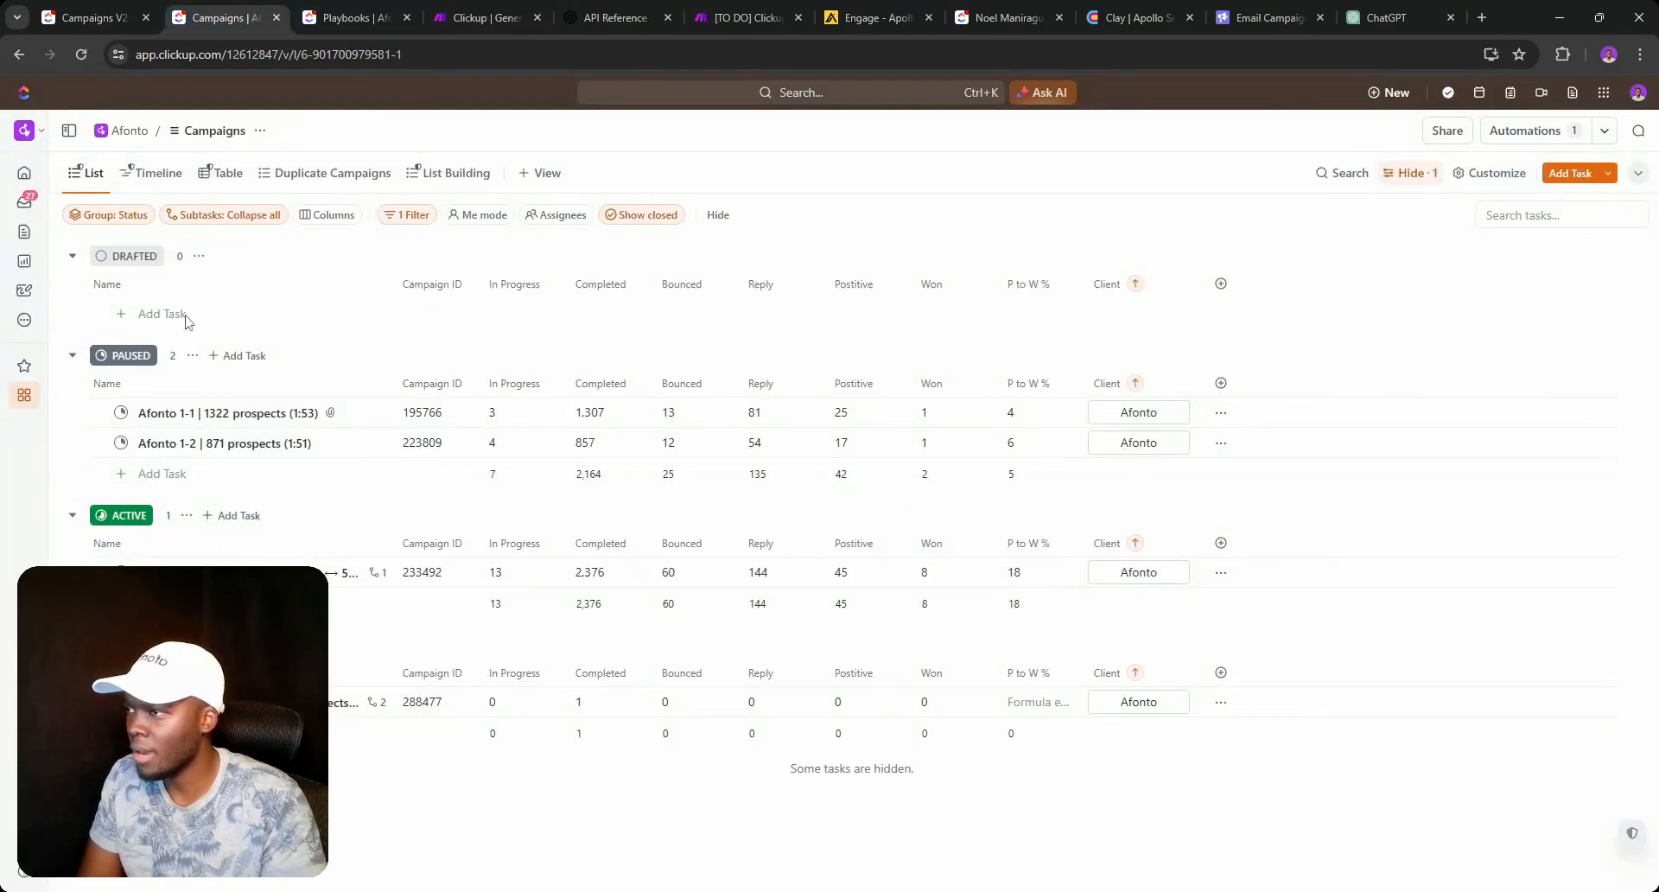
click(354, 17)
click(91, 17)
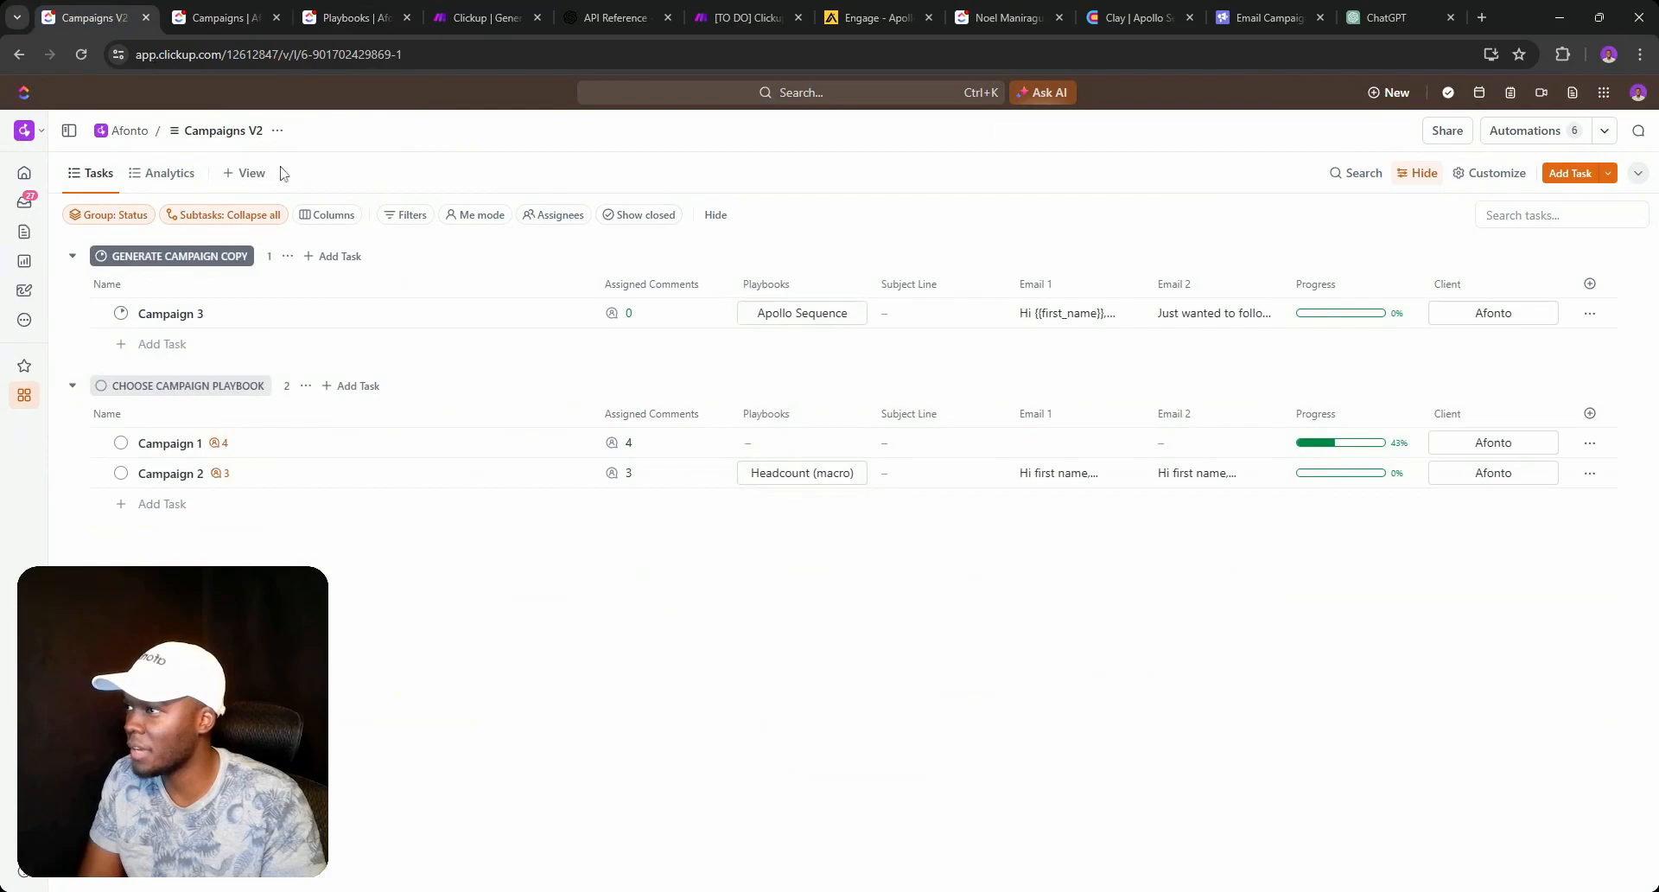
click(123, 314)
click(214, 416)
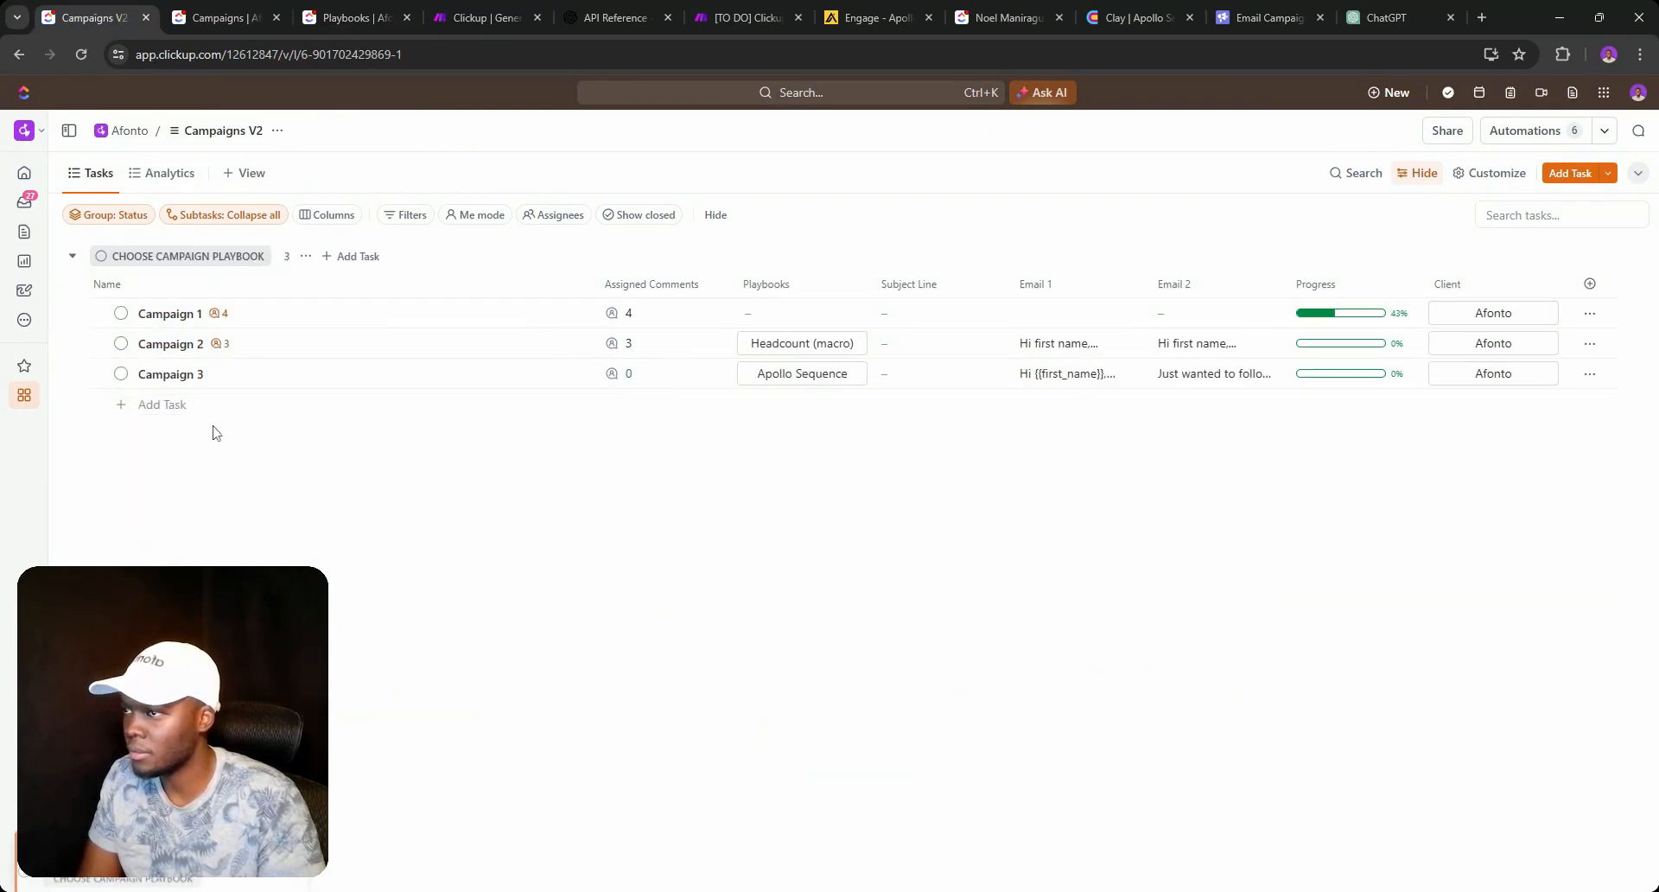
click(122, 373)
click(171, 534)
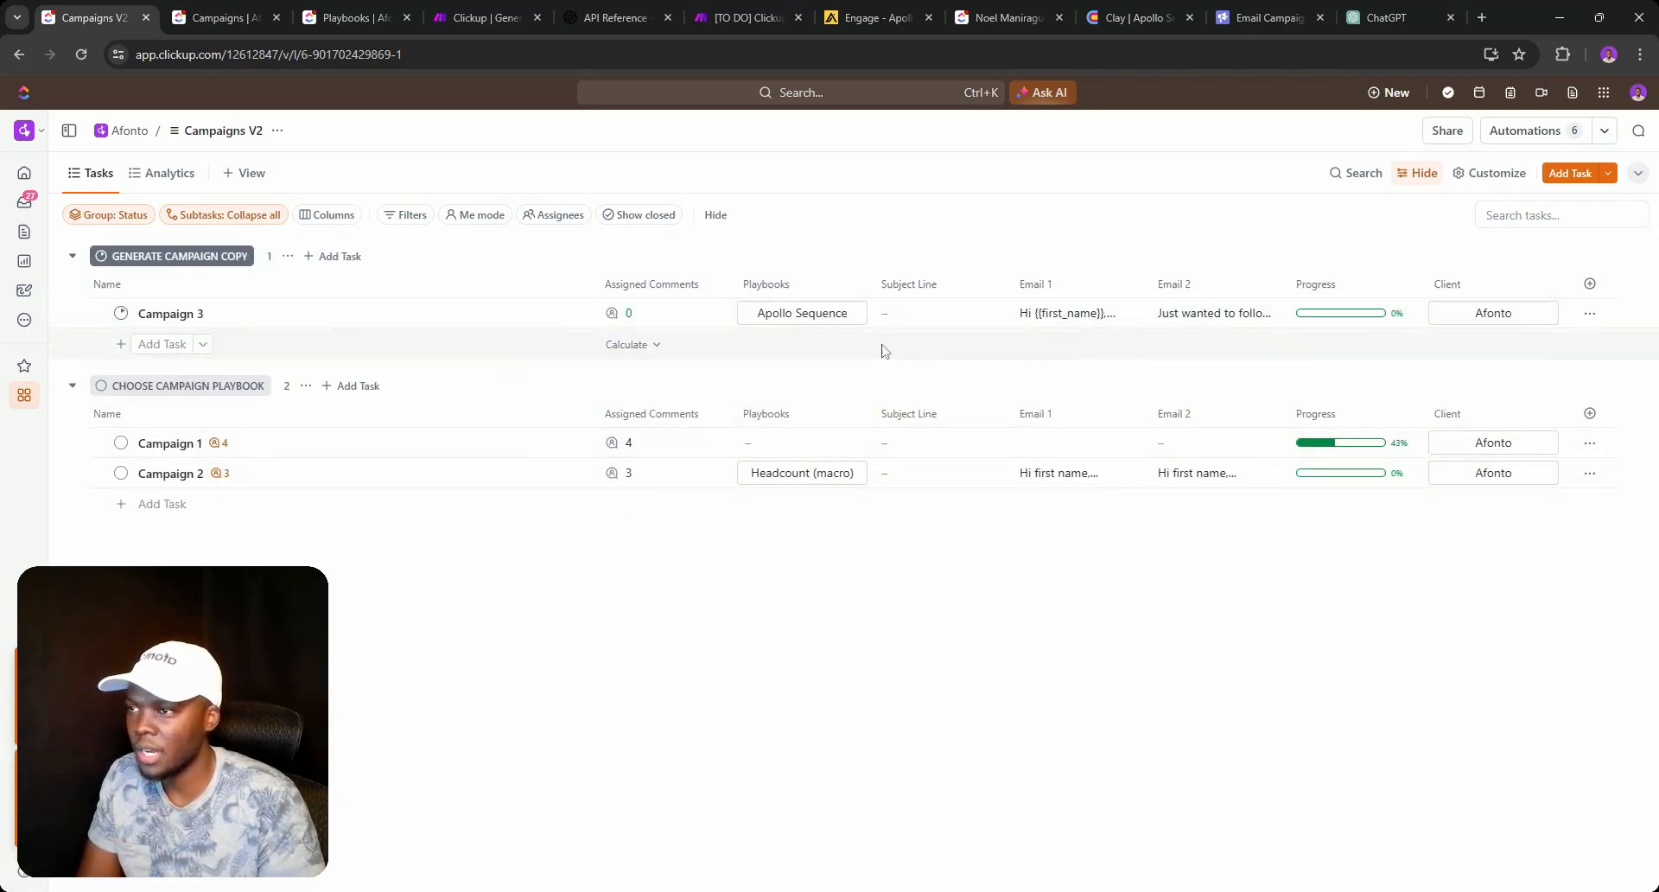
click(506, 10)
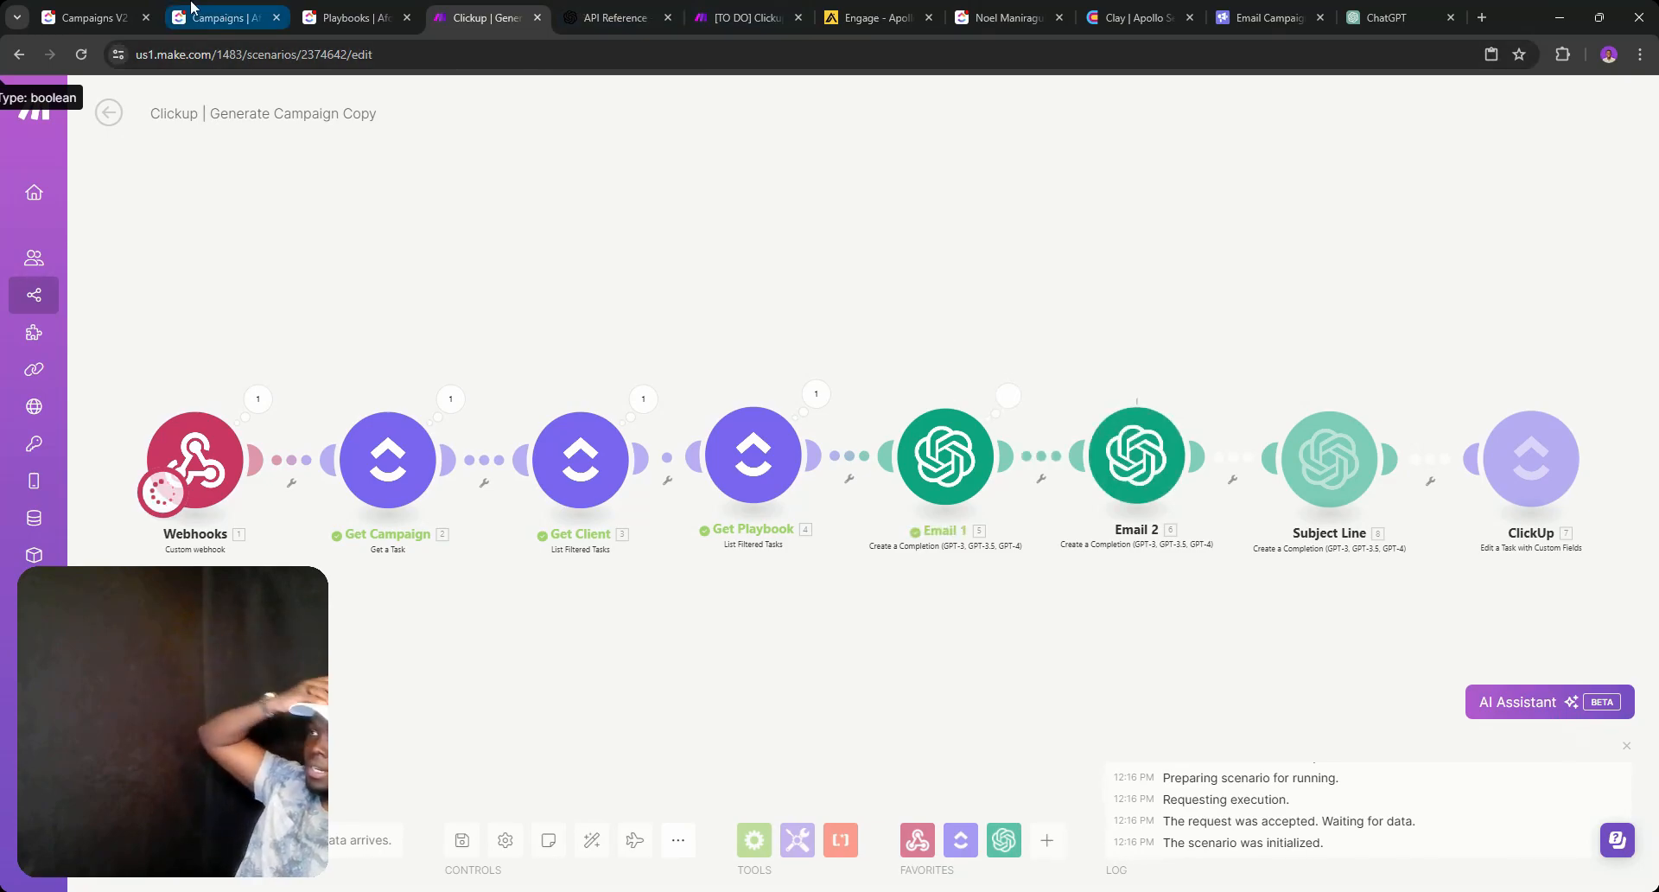
Switch back to Campaigns V2 in ClickUp and copy the text "Modify Campaign Copy" from Campaign 1's assigned comments.
click(129, 11)
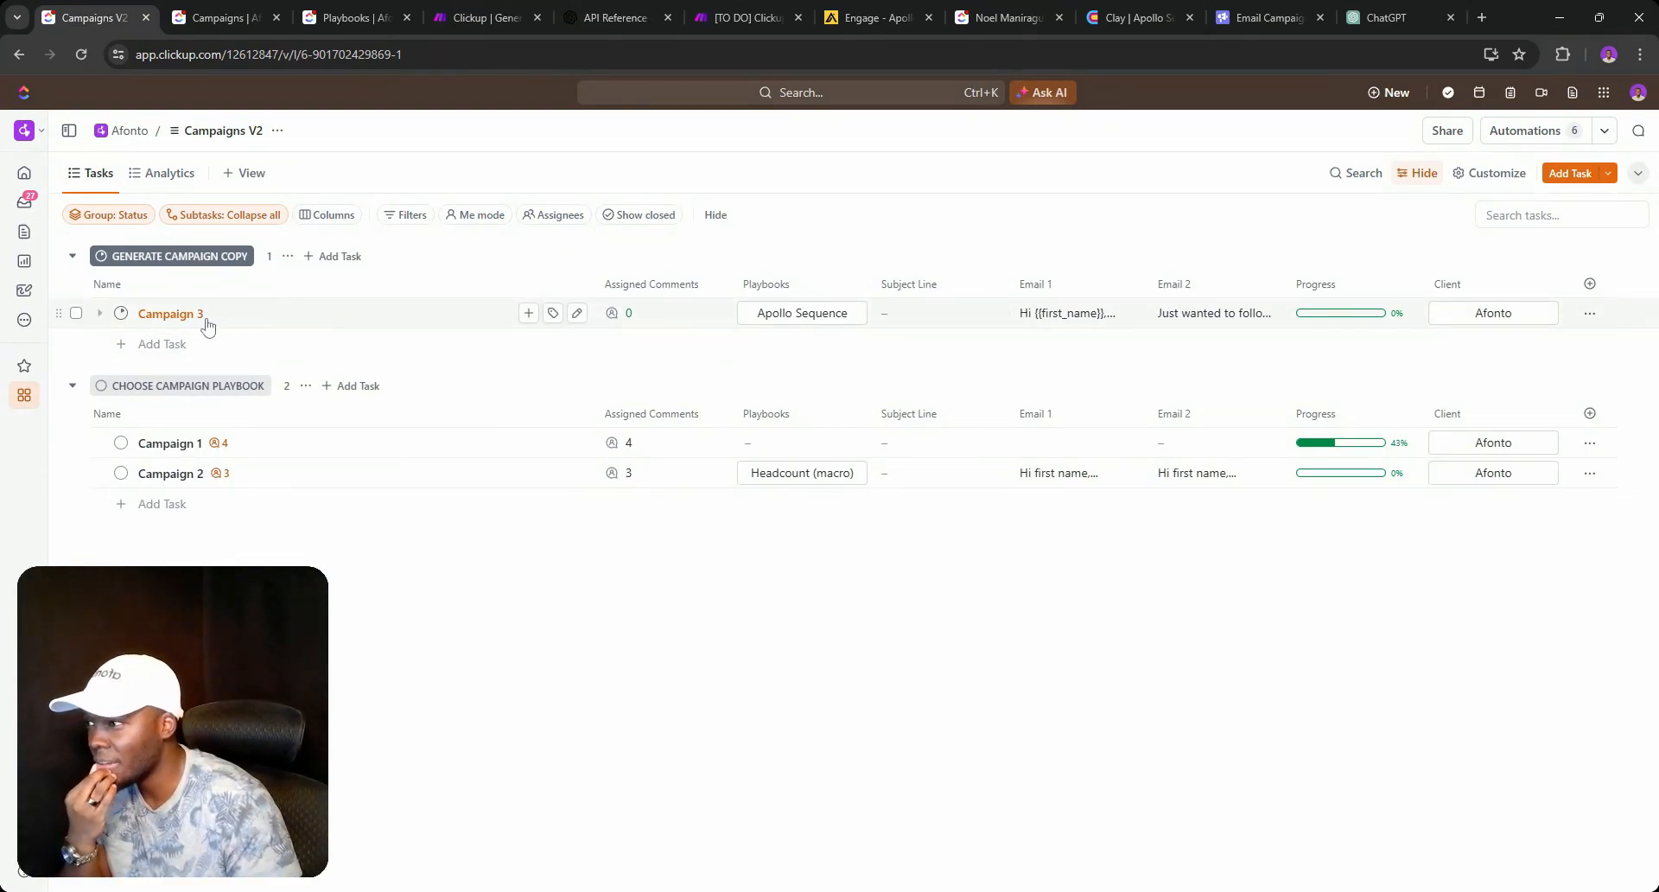
click(619, 313)
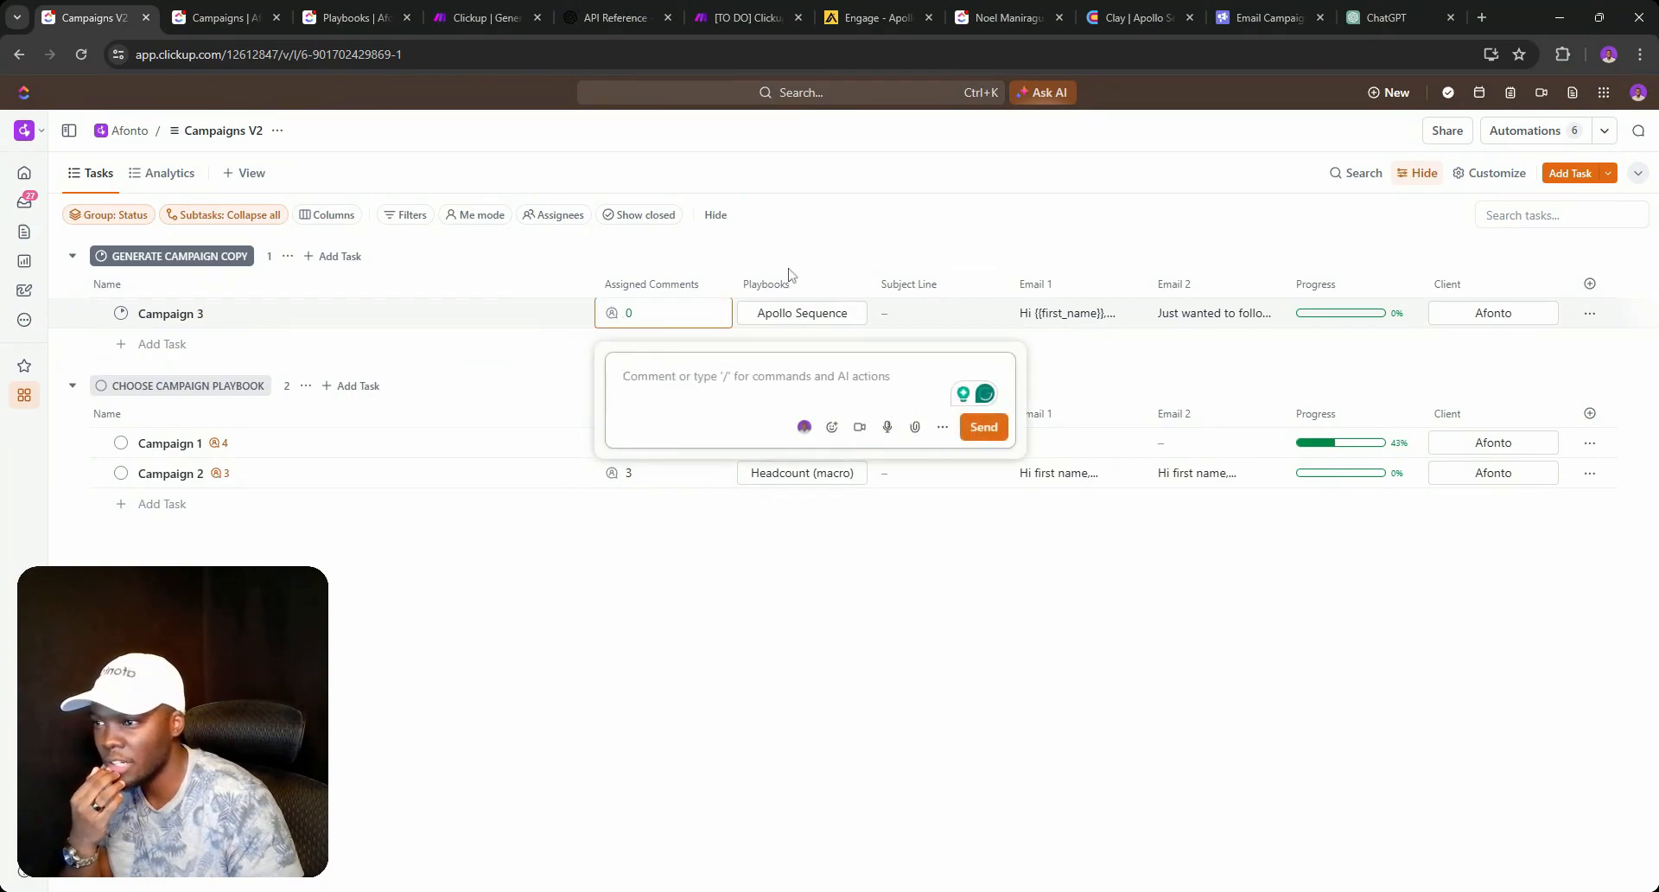
click(641, 446)
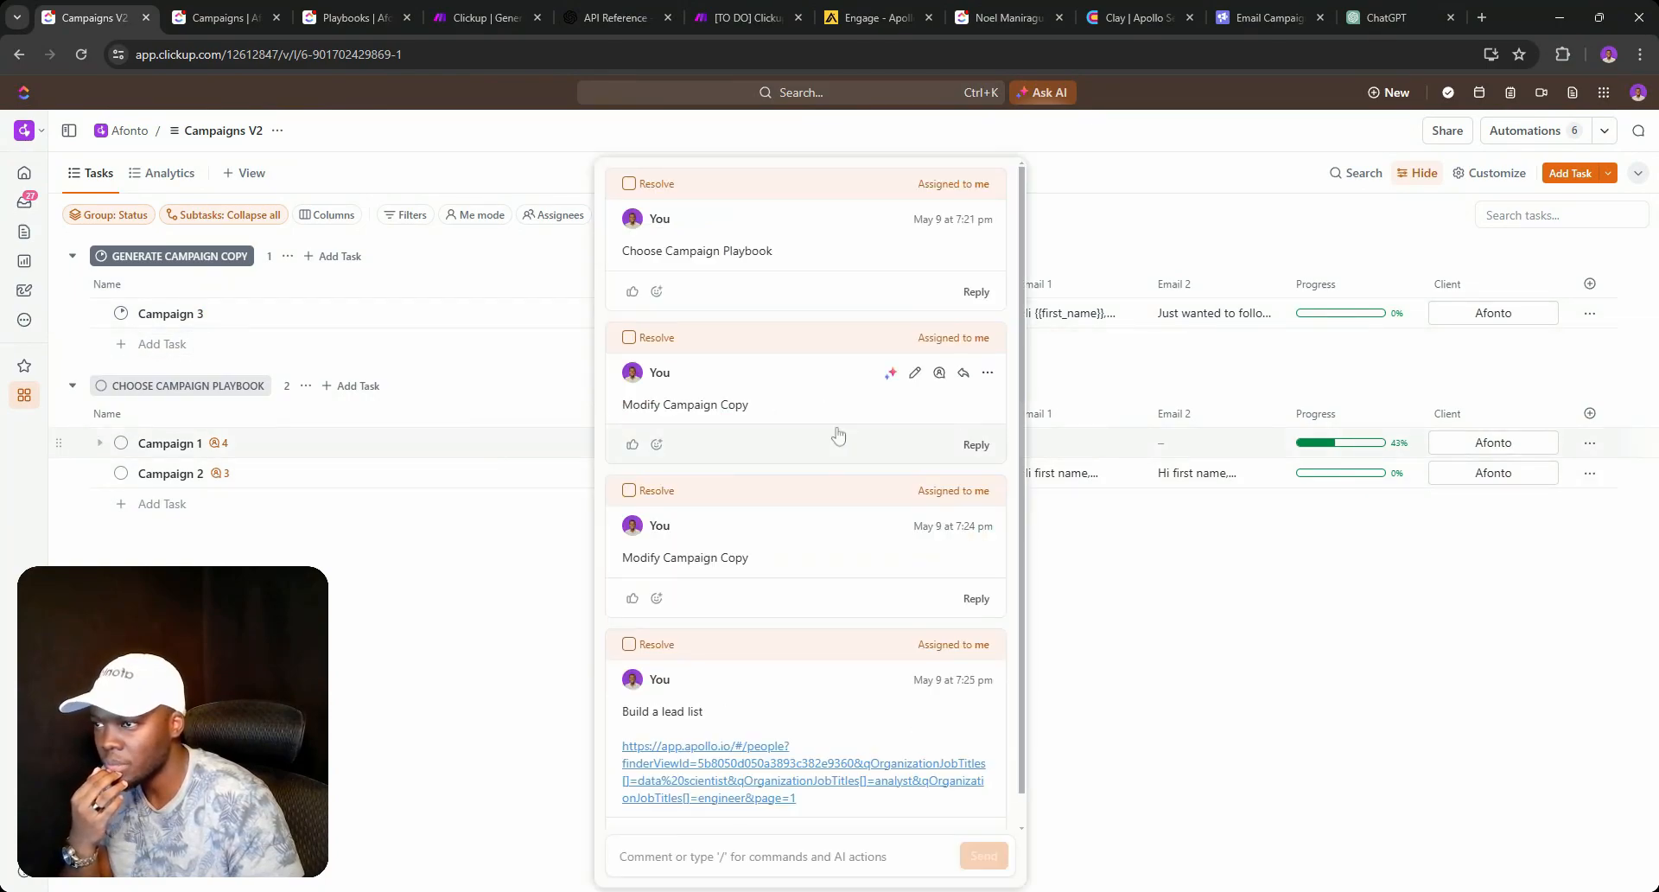
triple_click(708, 408)
key(ctrl+c)
click(1128, 233)
Add an "Add a comment" action to the automation triggered by the change from Choose Campaign Playbook to Generate Campaign Copy.
click(1525, 131)
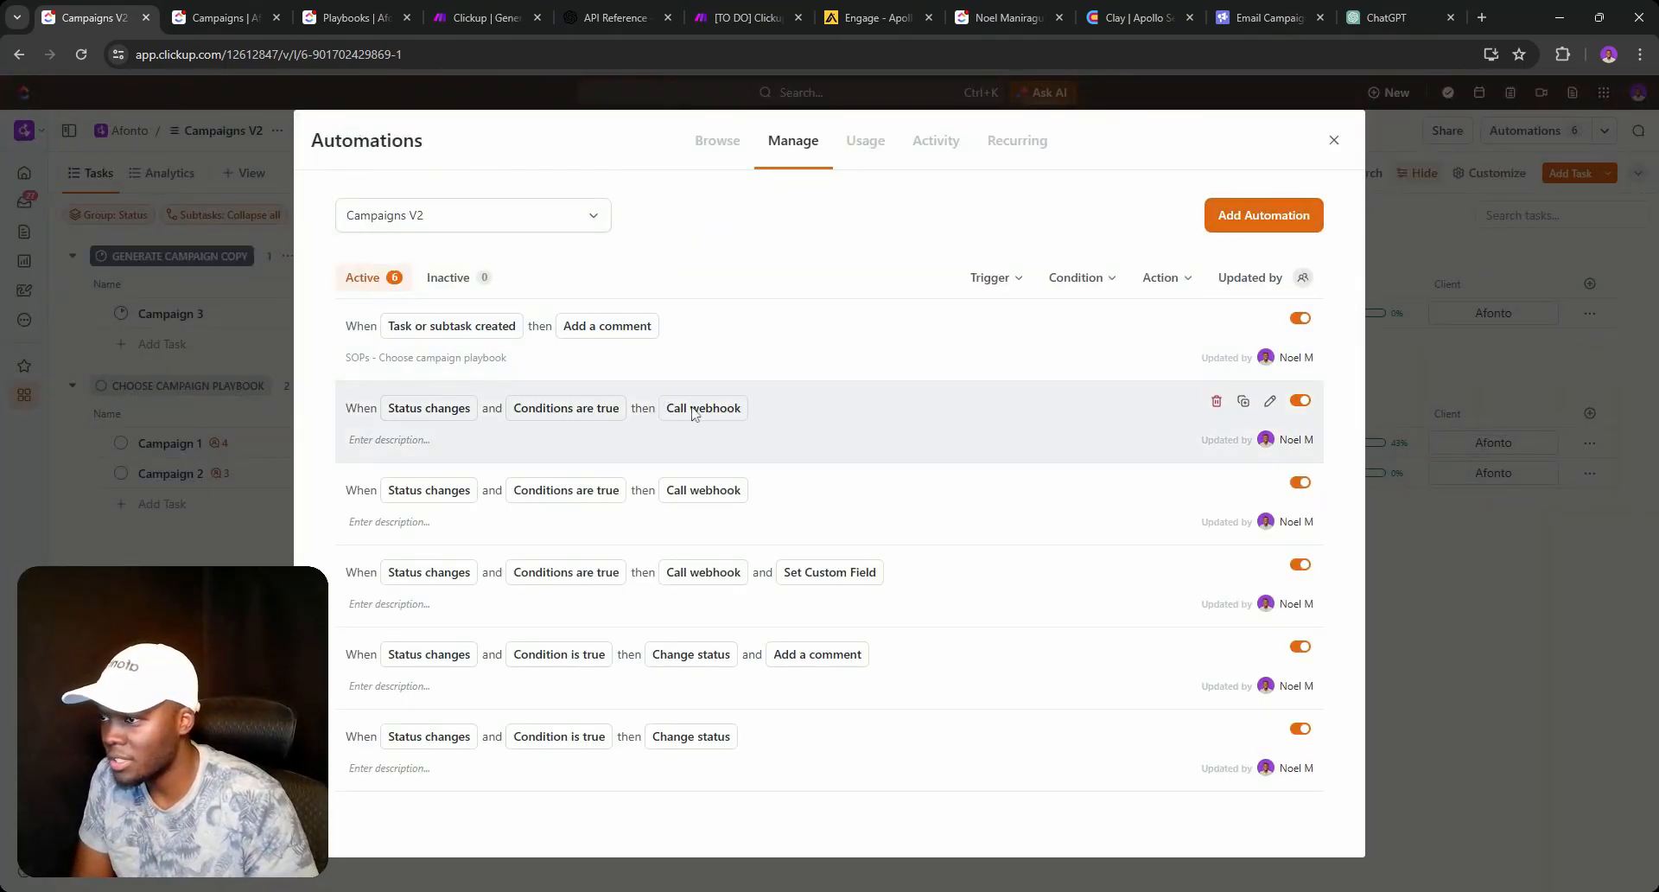
click(1269, 401)
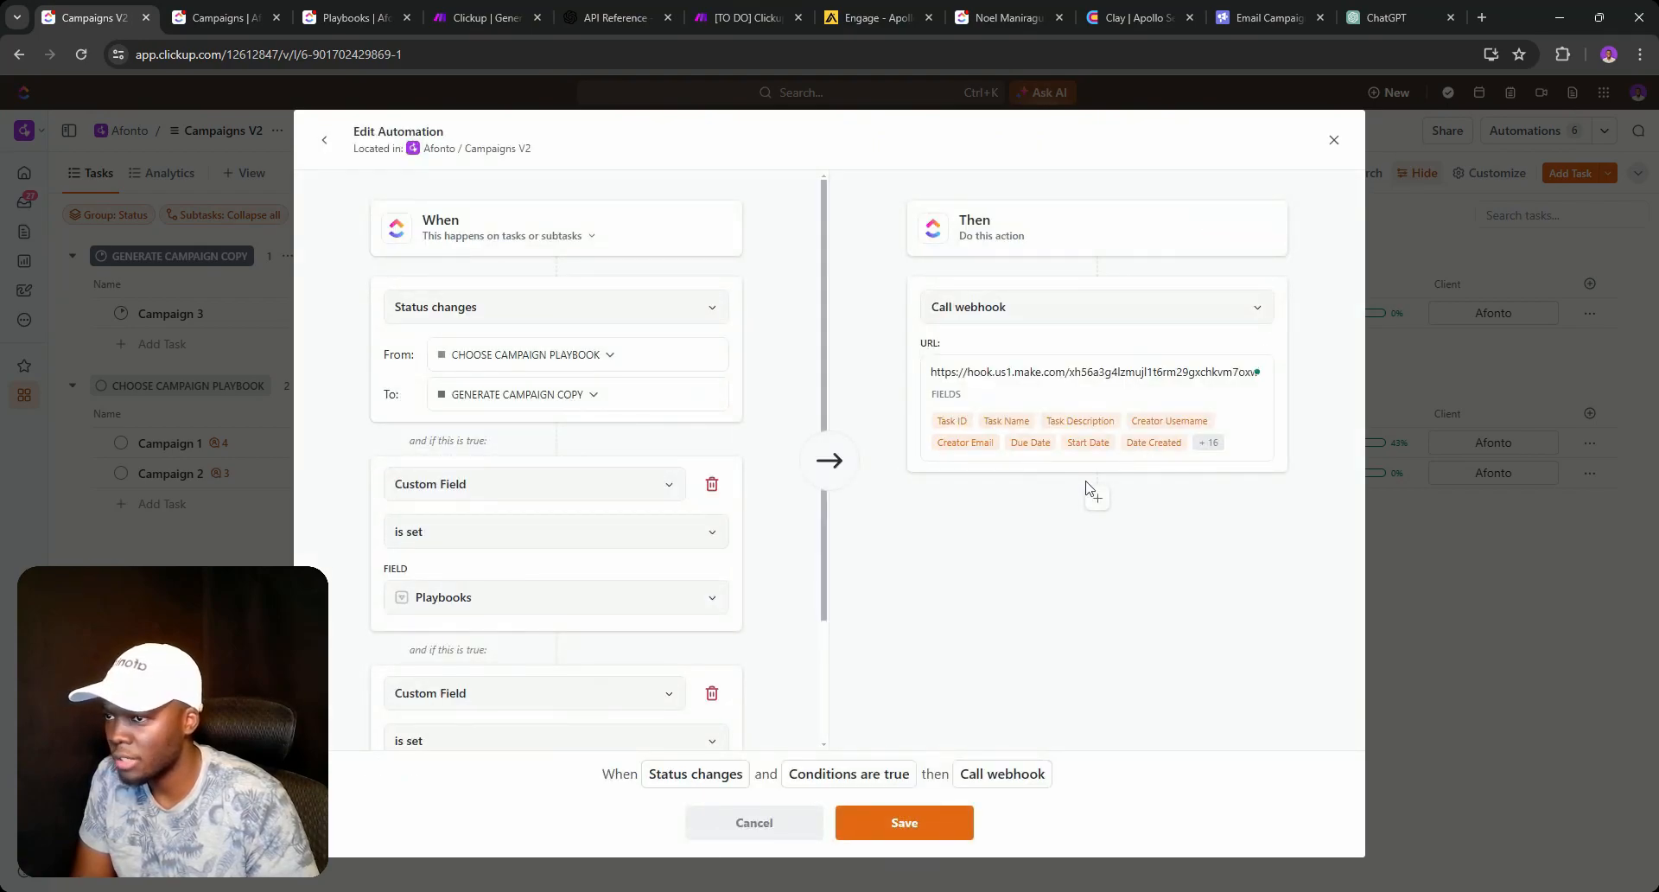
click(1093, 494)
click(1040, 533)
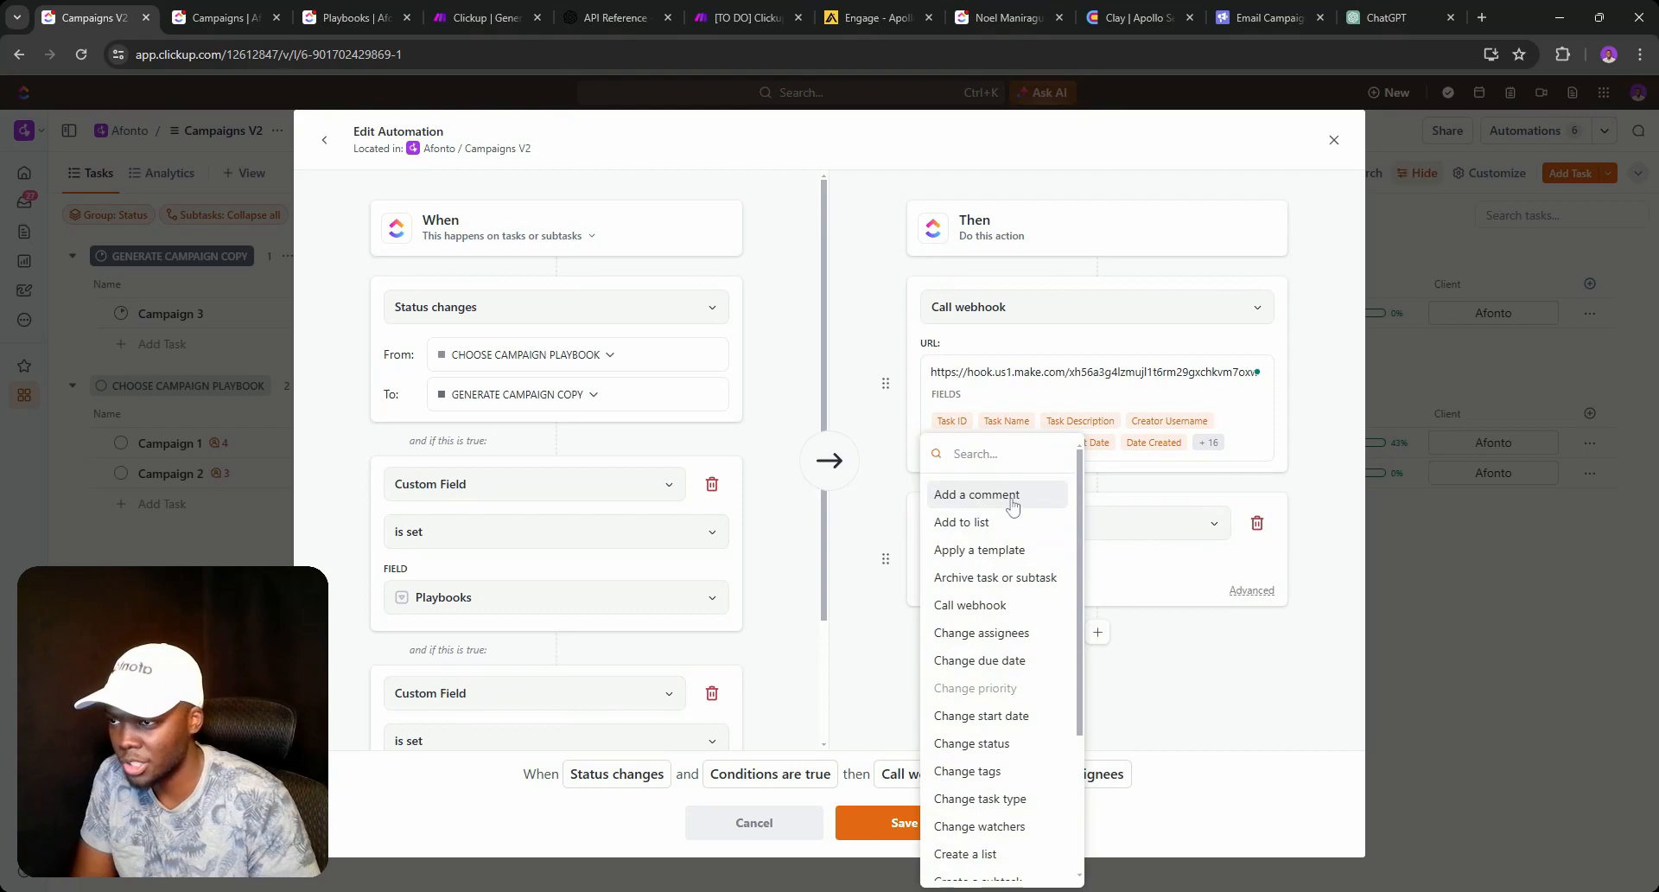
click(1024, 510)
click(1010, 529)
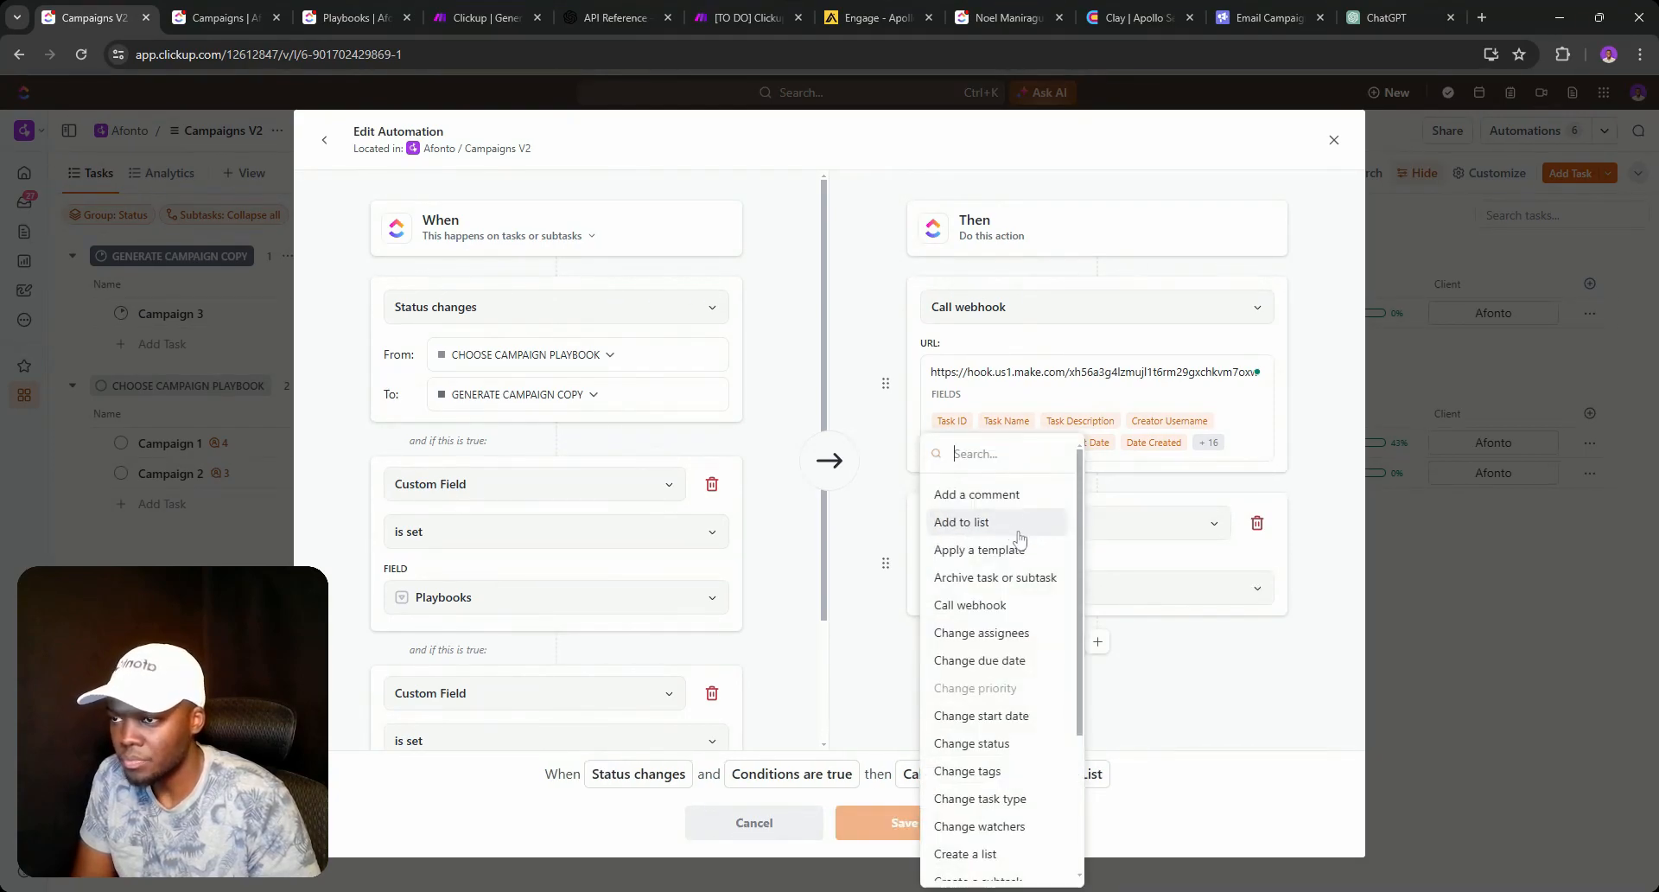
click(1017, 492)
Paste "Modify Campaign Copy" as the comment, assign it to yourself, and save the automation.
key(ctrl+v)
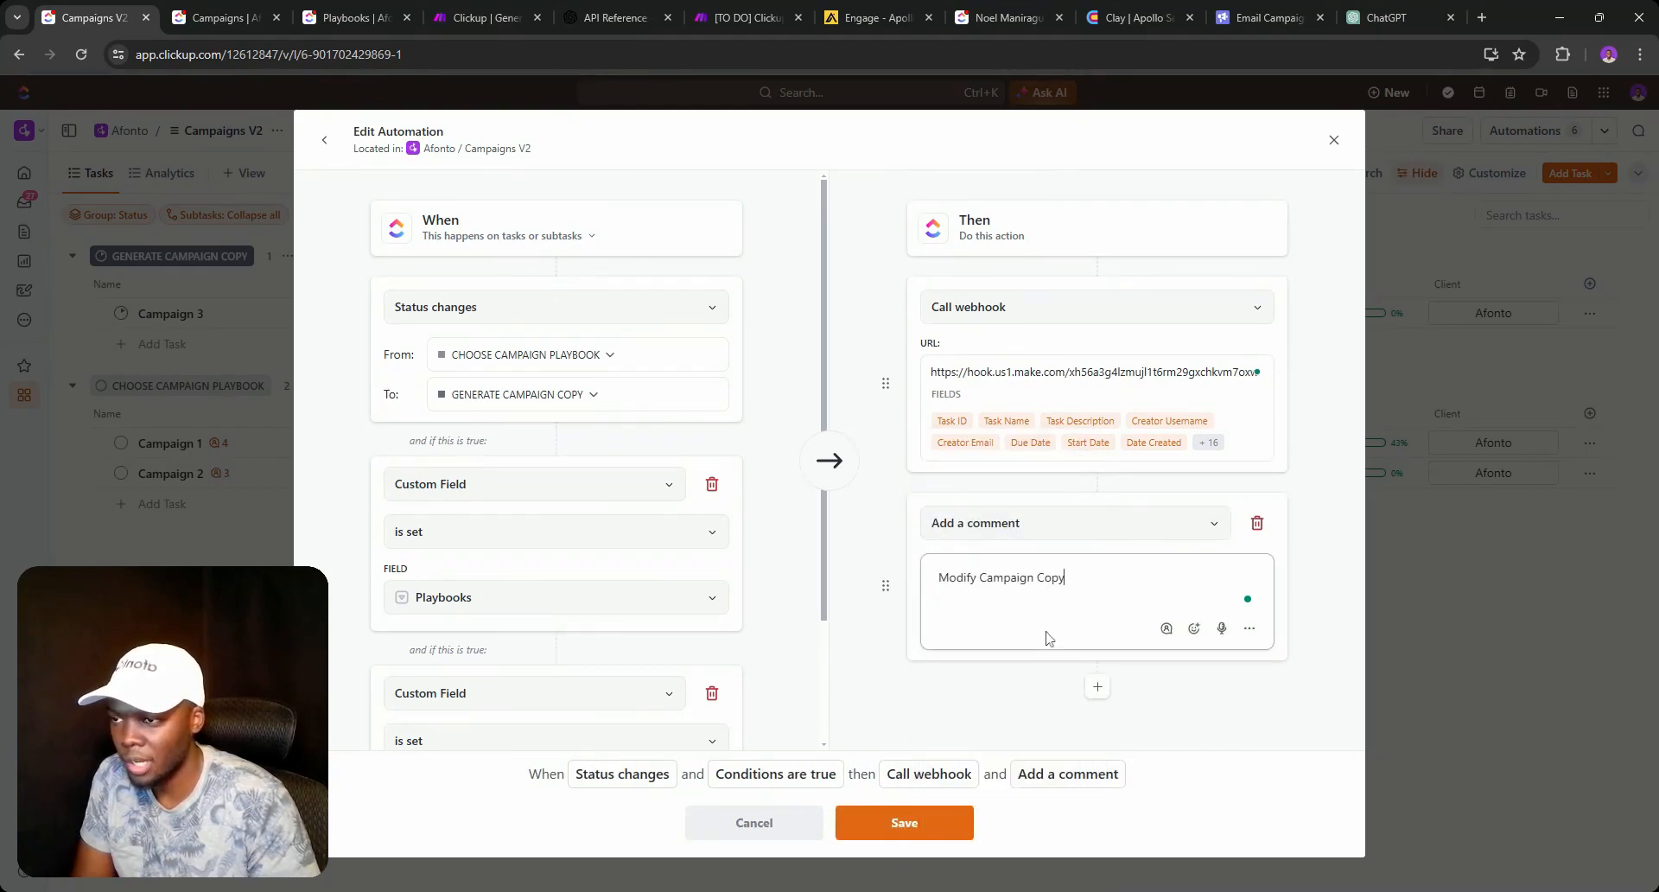
click(1179, 631)
click(1204, 660)
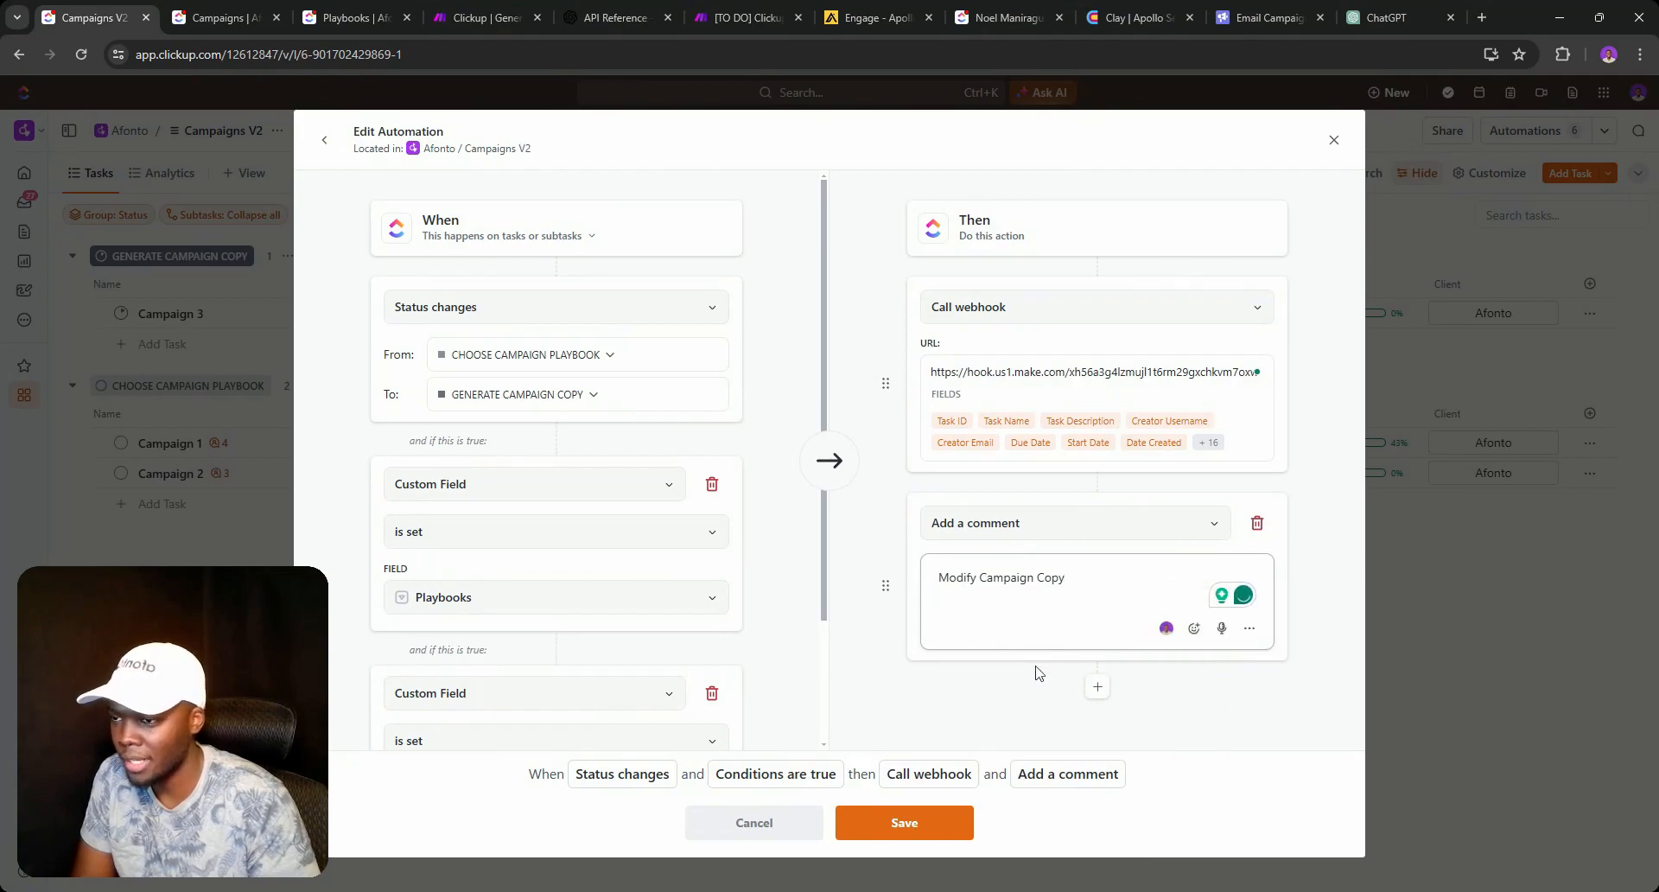
scroll(778, 691, down, 2)
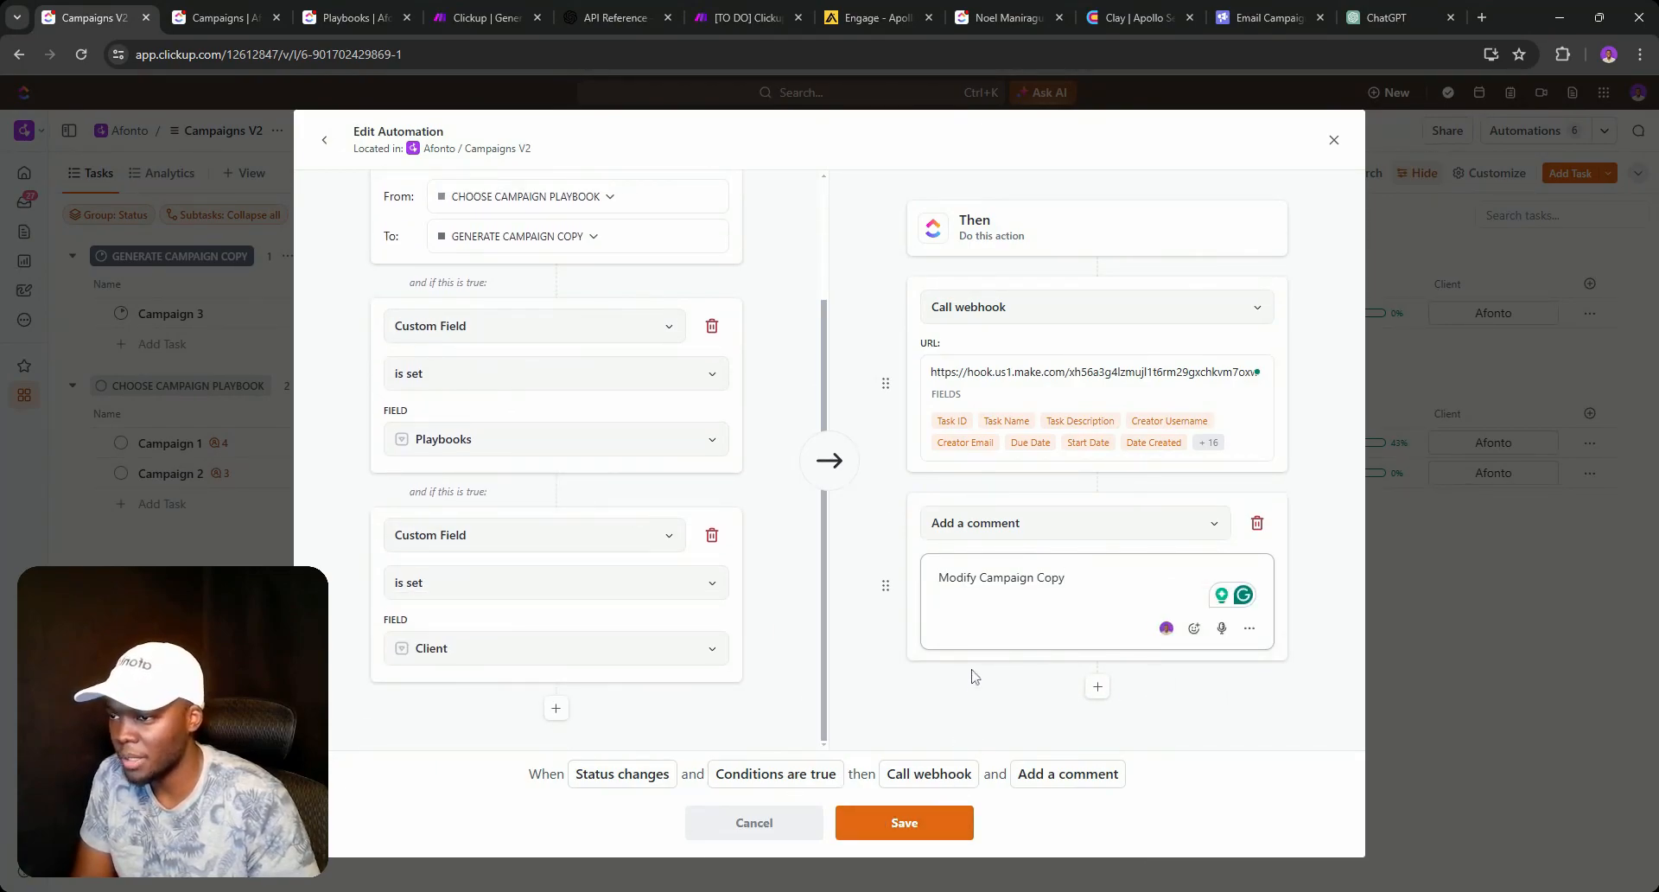
click(946, 821)
Describe the edited automation as "SOPs - Generate campaign copy" and close the automations window.
click(404, 442)
text(SOPs - Generate campaign copu)
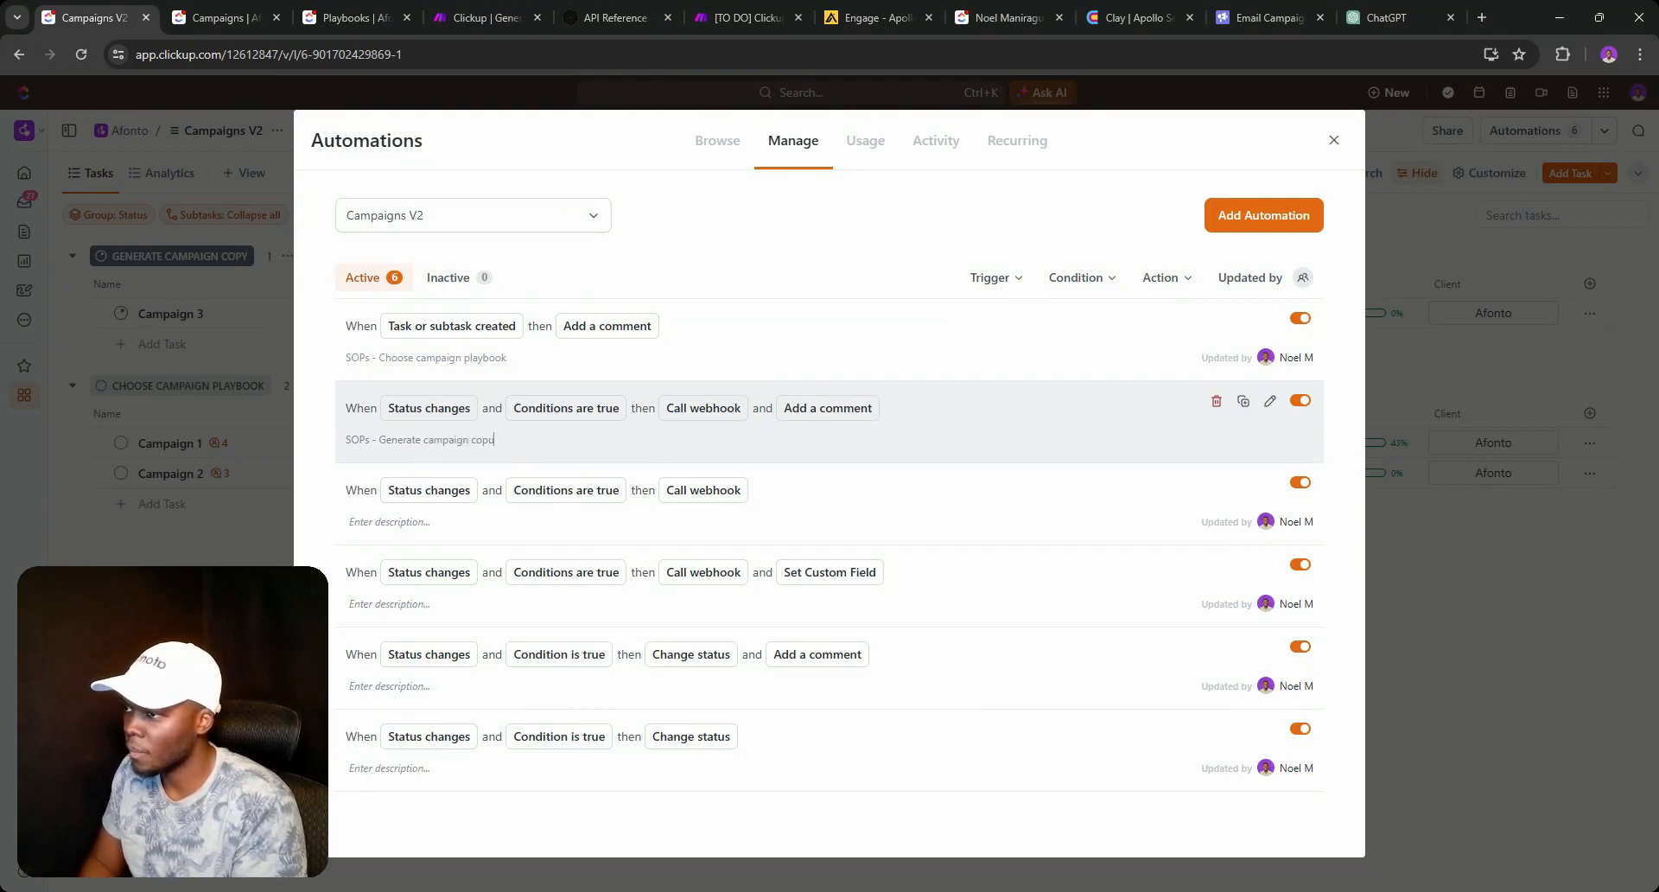
key(Return)
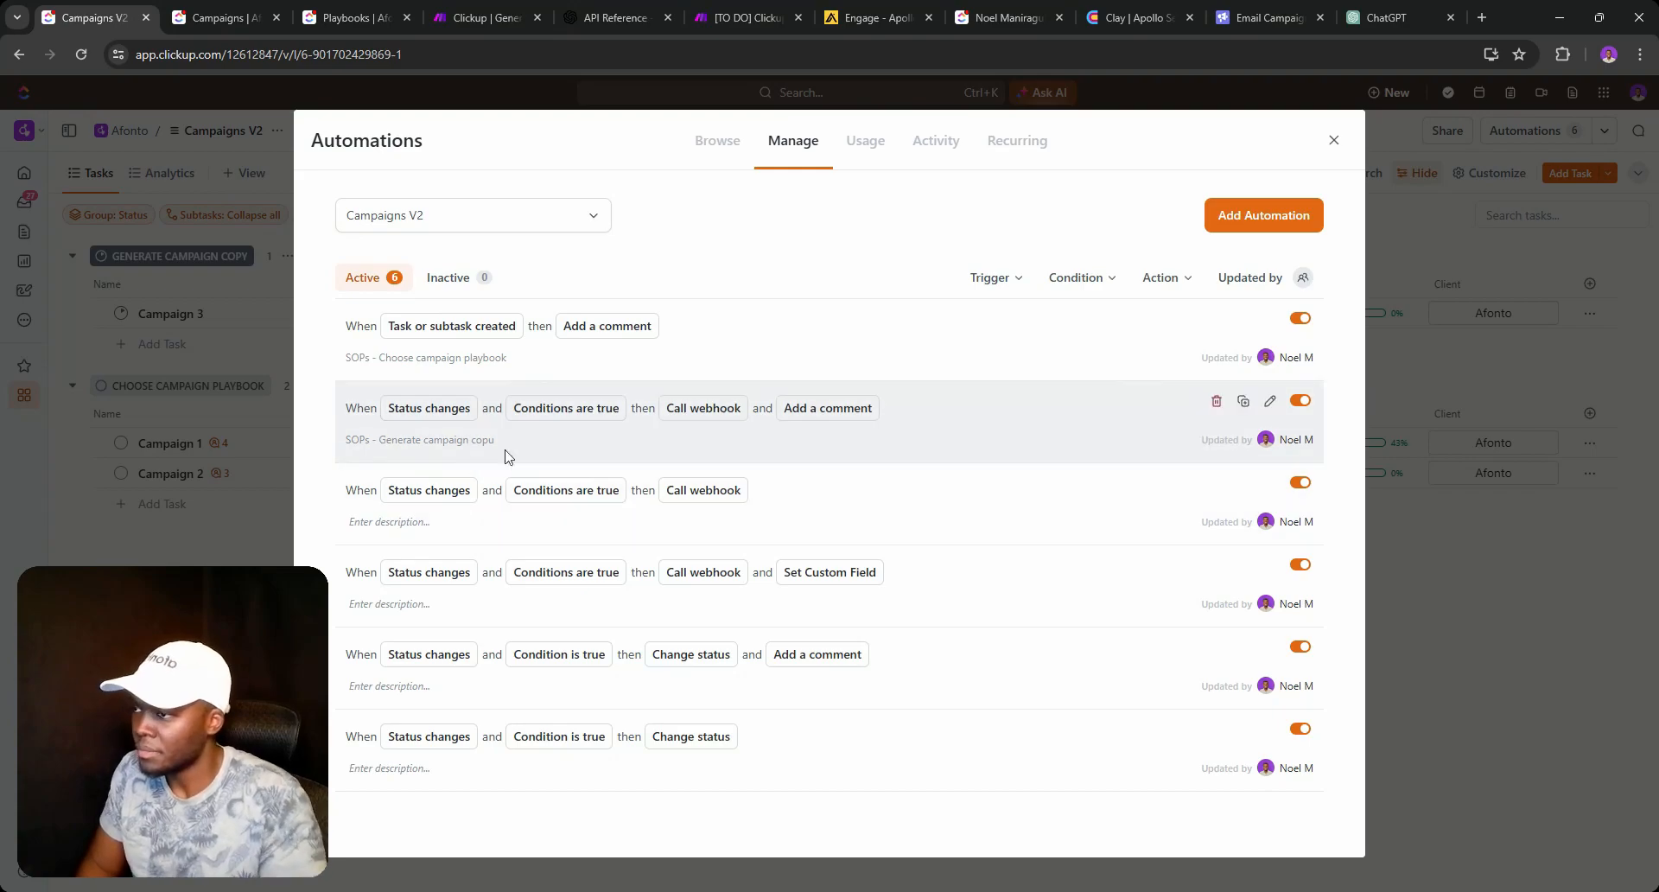
text(u)
key(Return)
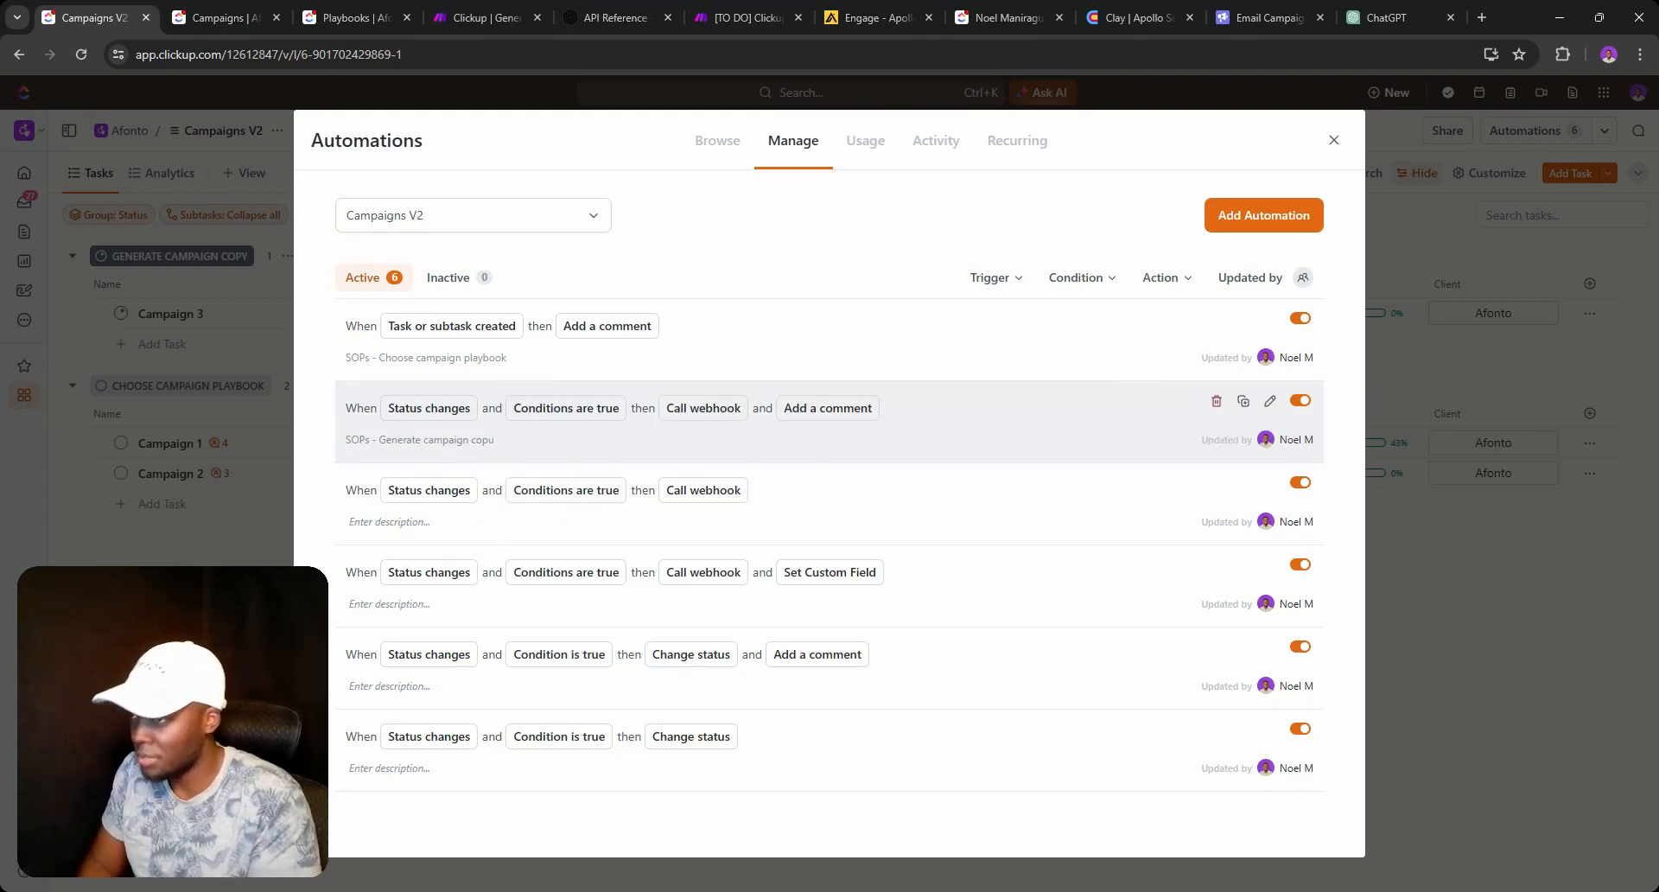
click(1334, 140)
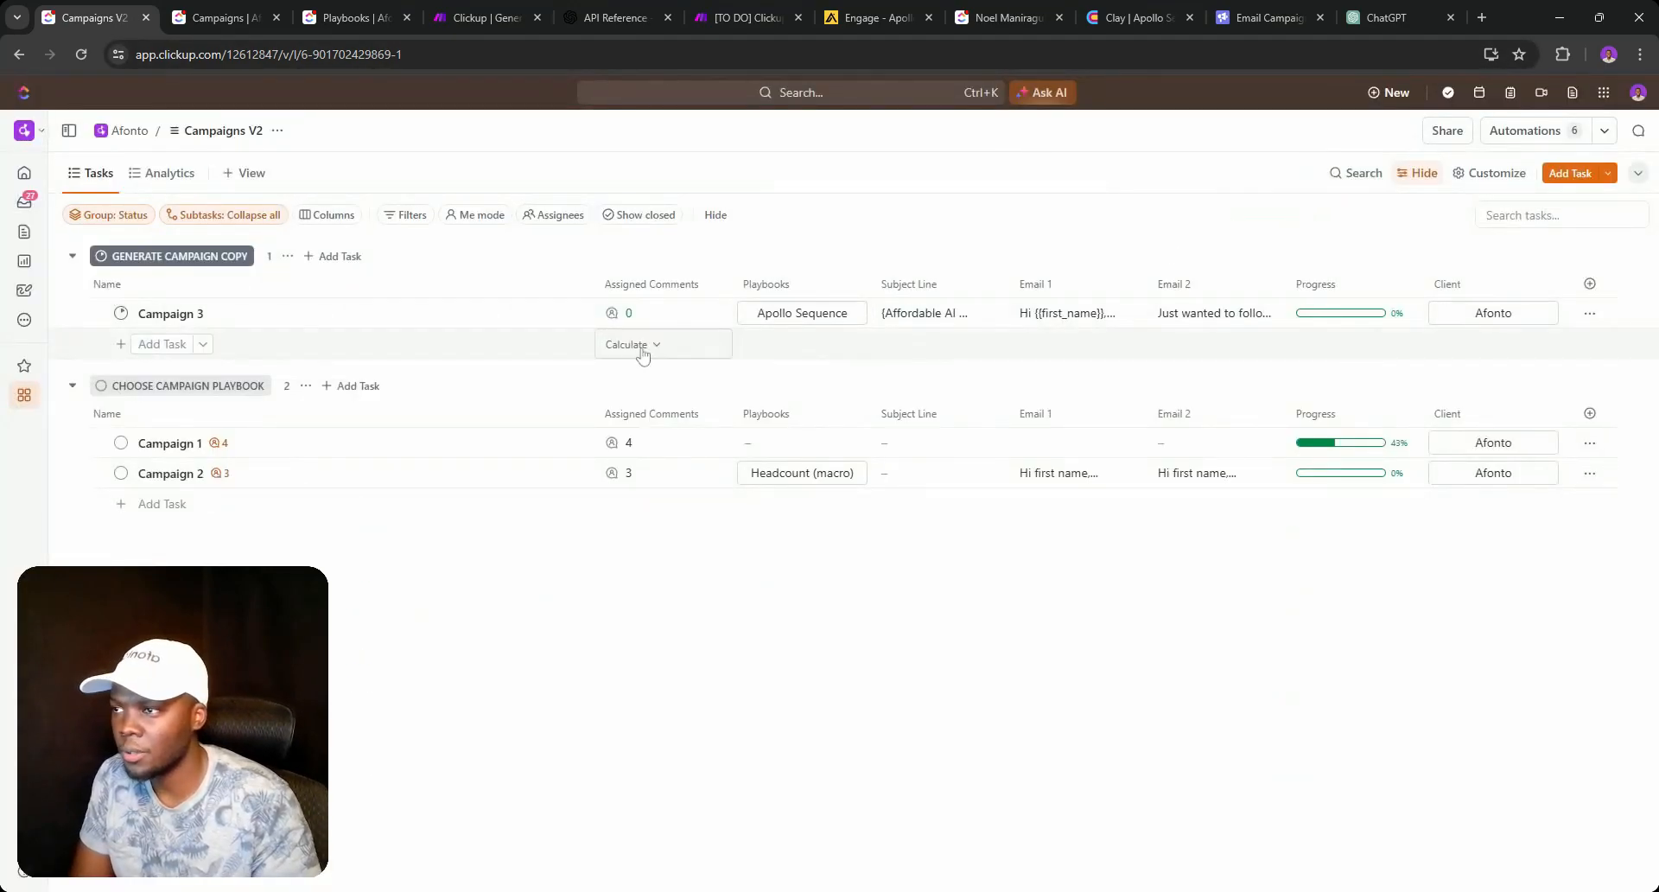
Check Campaign 3's generated subject line and post the comment "Modify Campaign Copy" on that task, assigned to yourself.
click(917, 320)
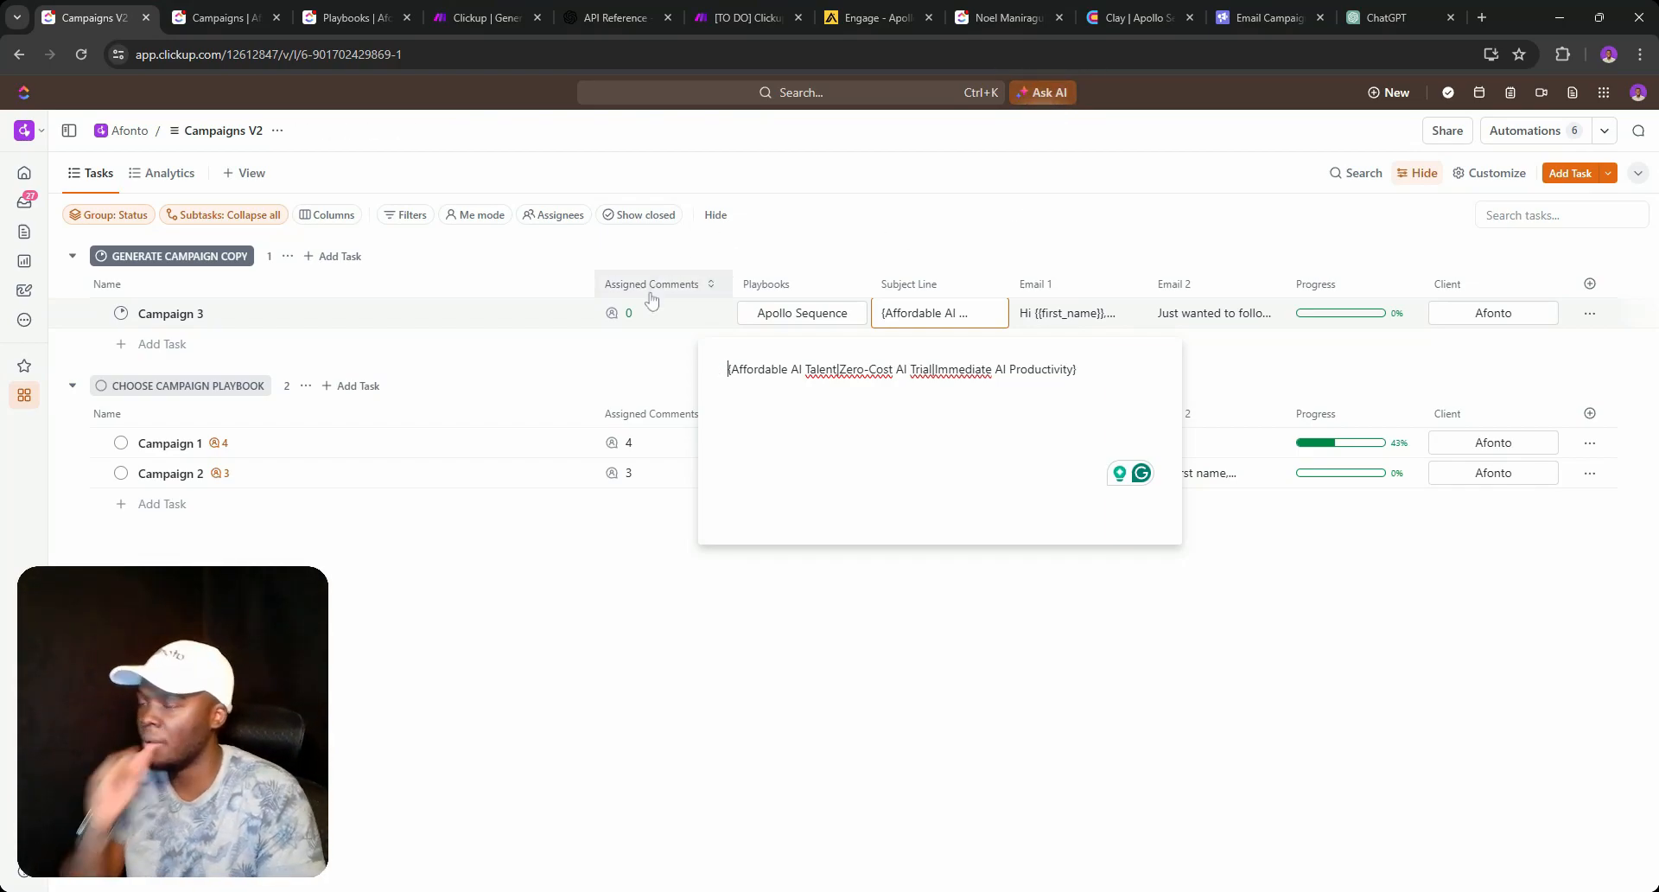
click(637, 313)
key(ctrl+v)
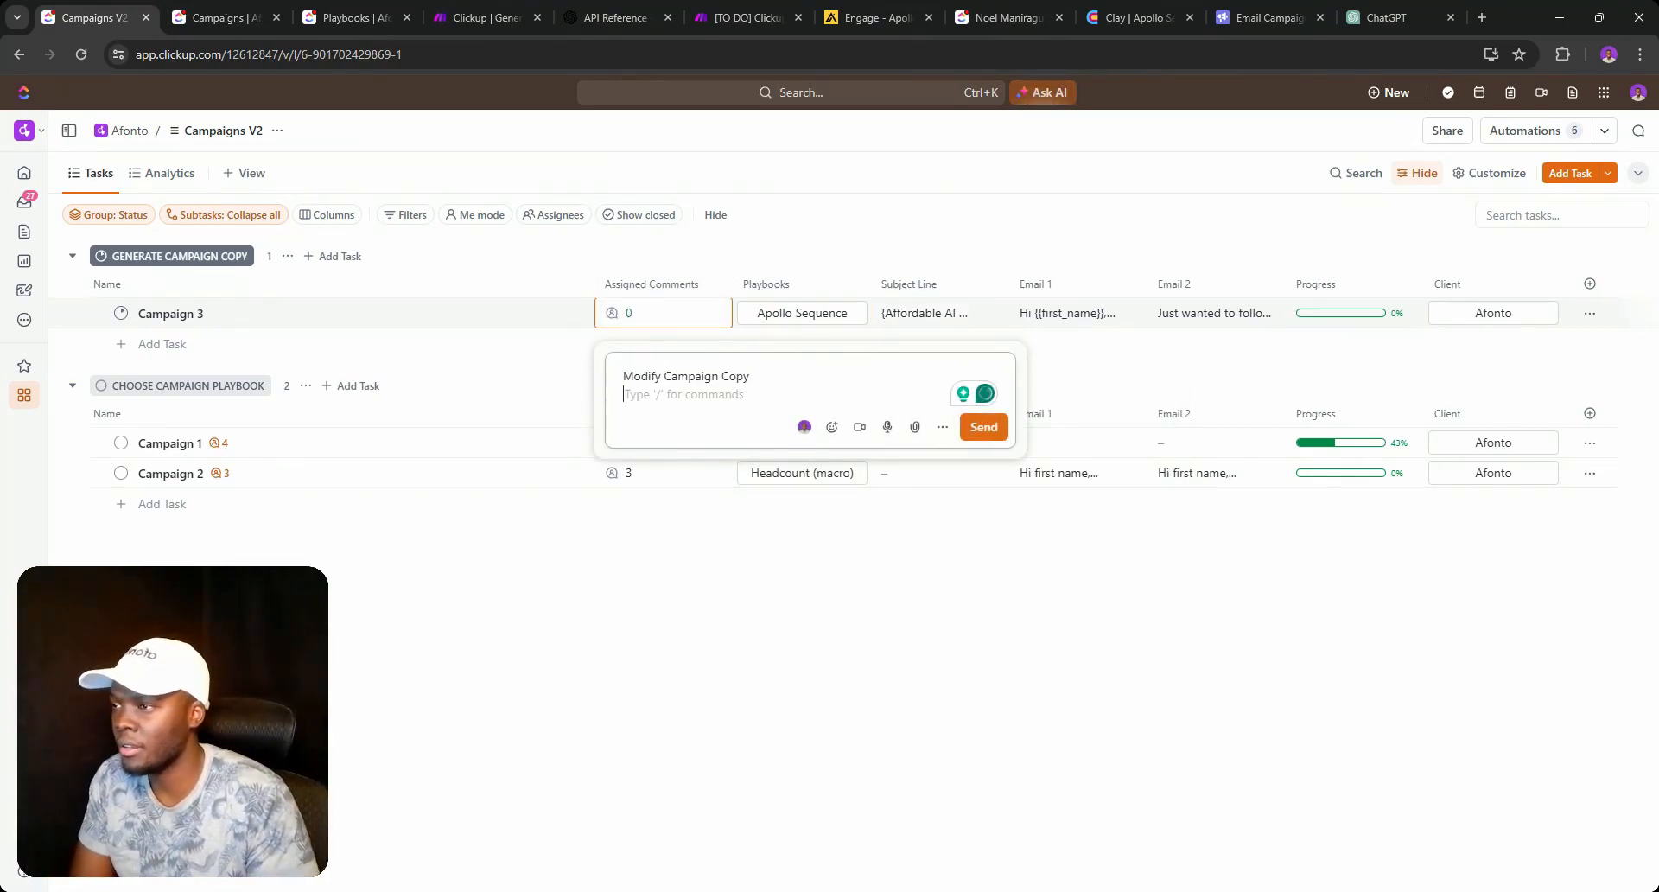
click(983, 427)
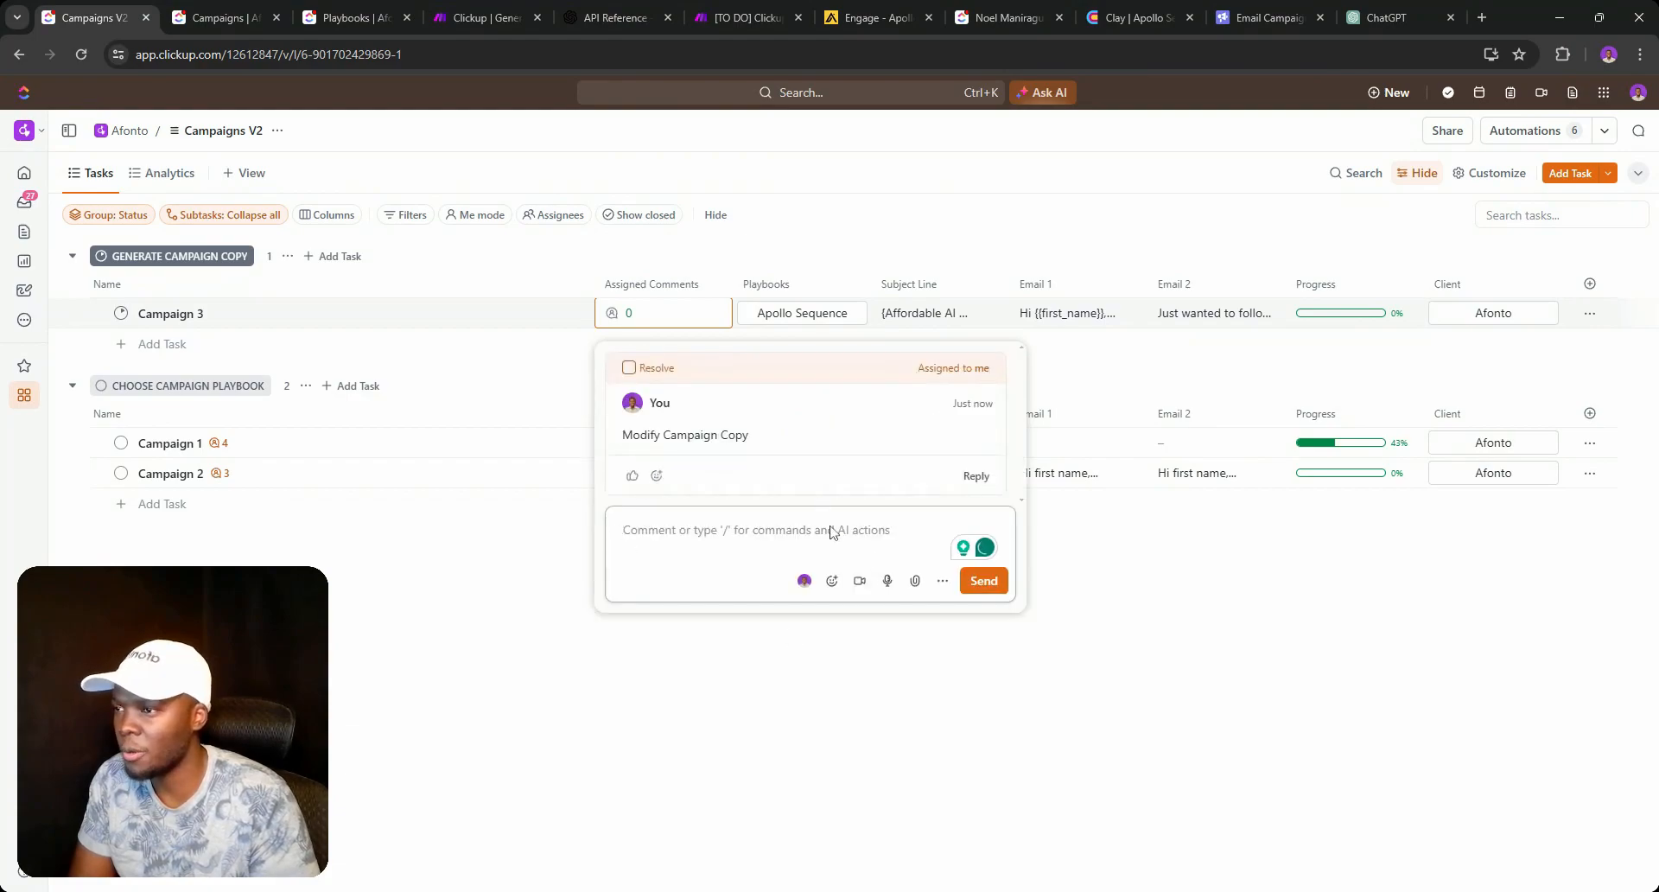
click(1118, 706)
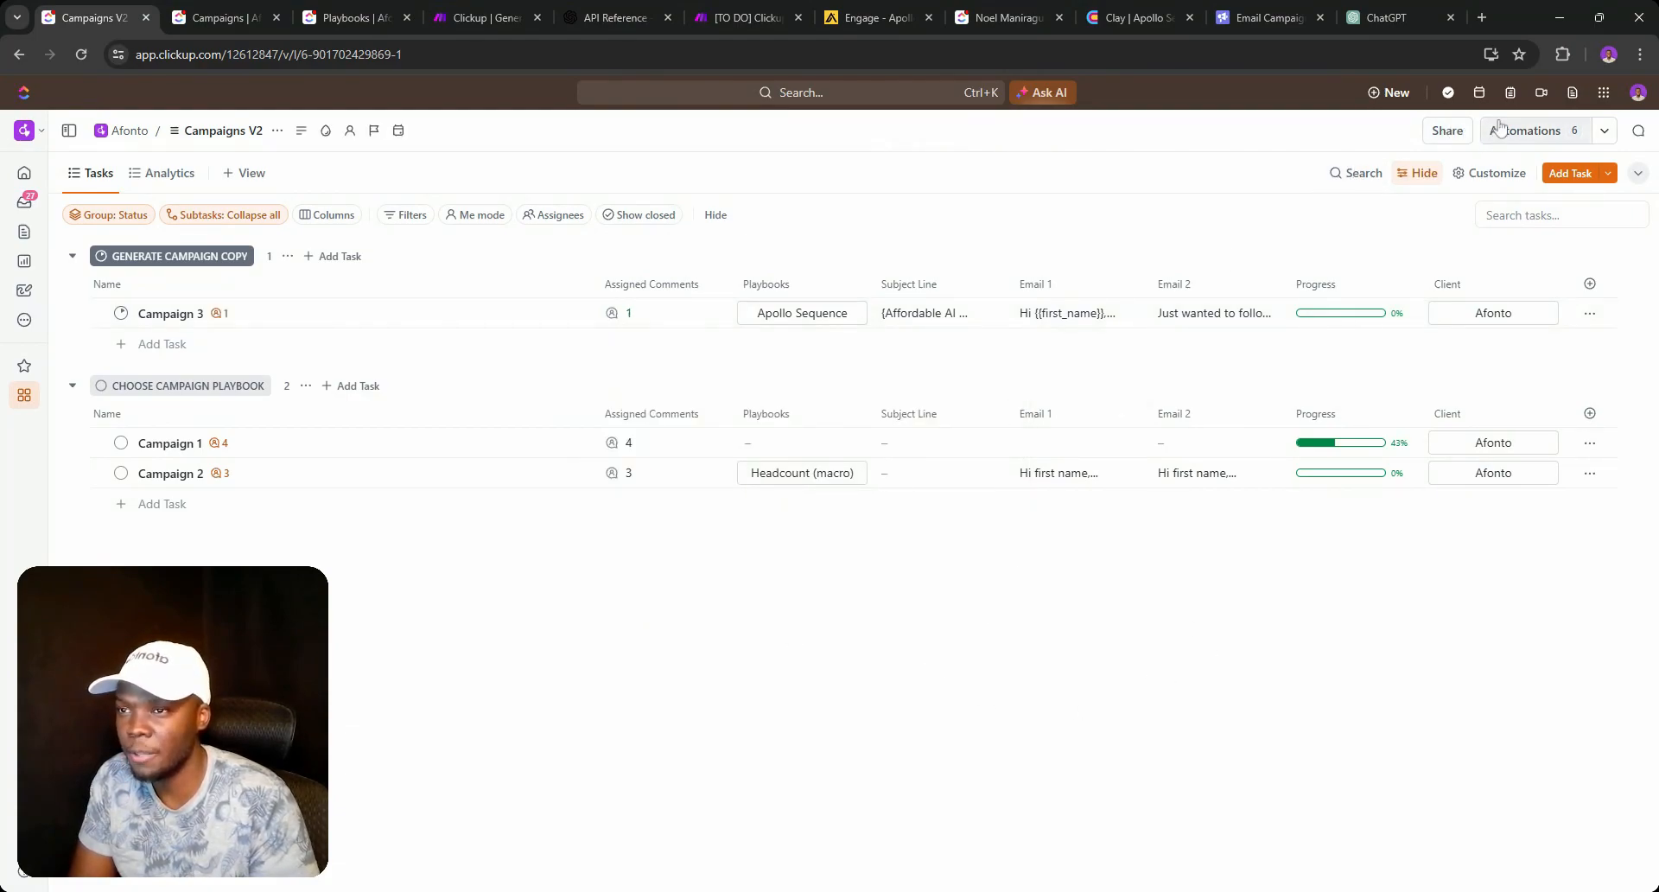
Review the assigned comments on Campaign 3 and Campaign 1 and the automation that adds a comment when a task is created.
click(639, 313)
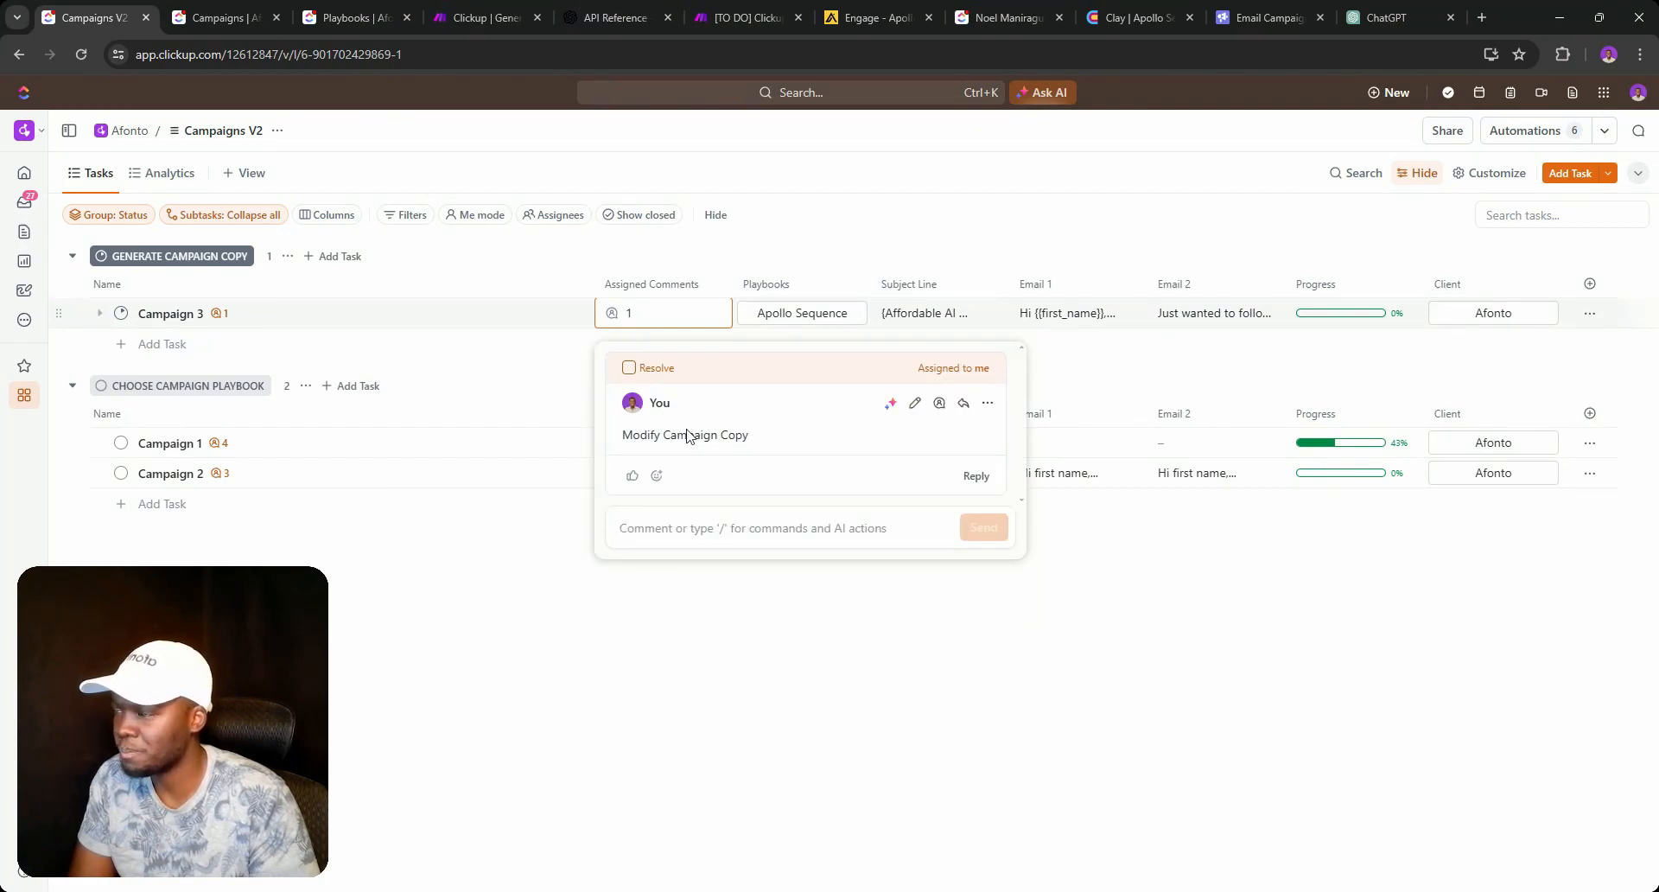
click(559, 603)
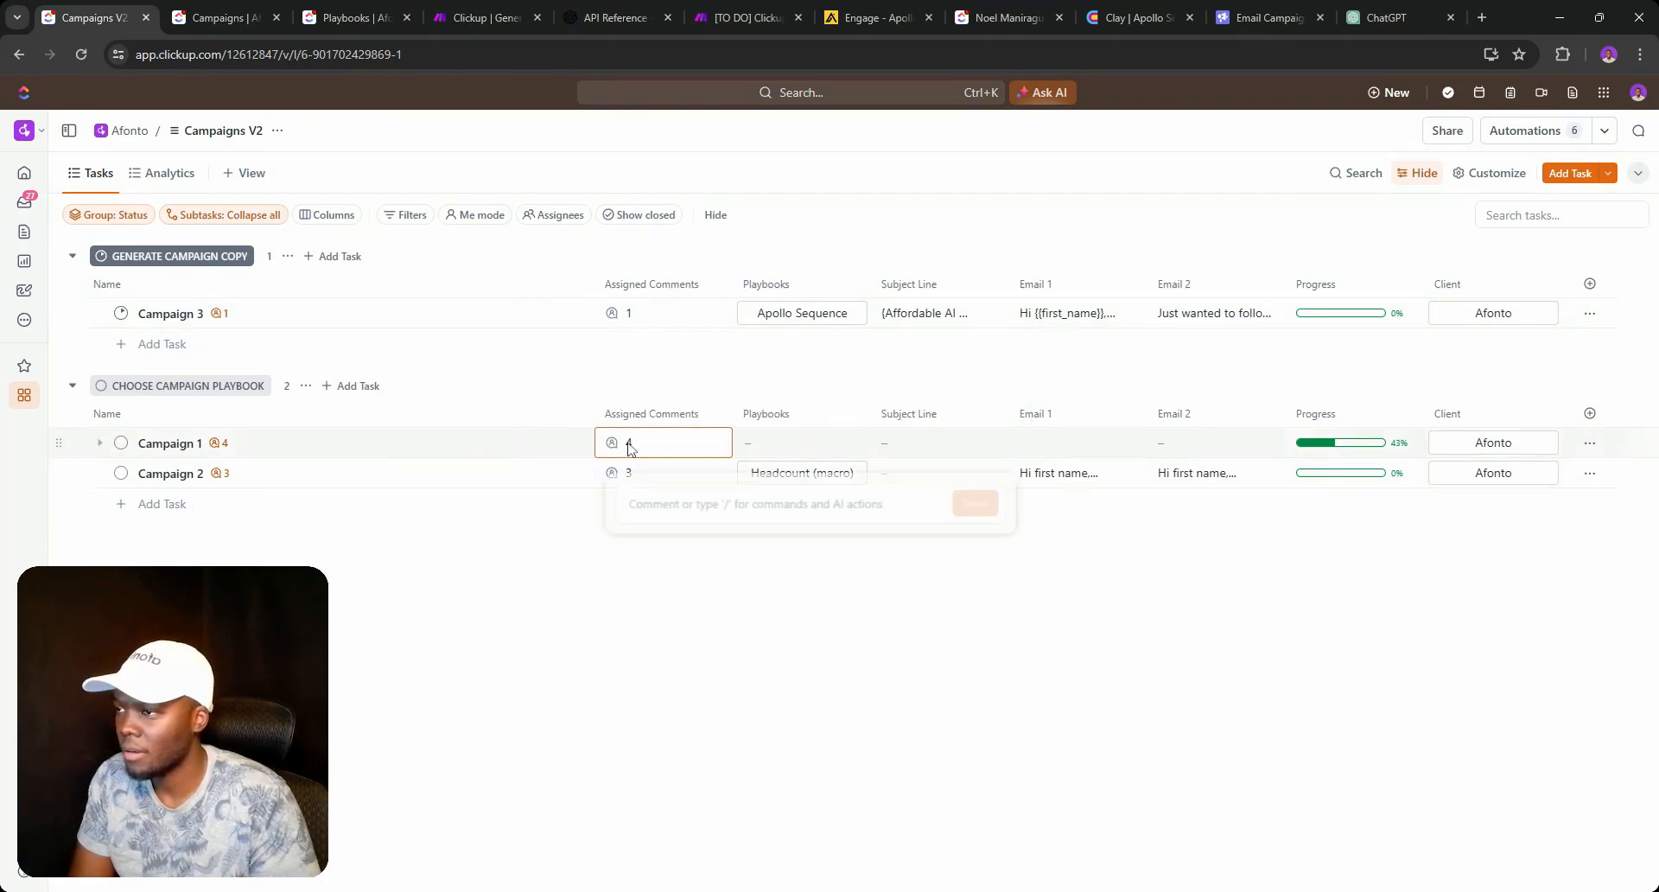
click(628, 443)
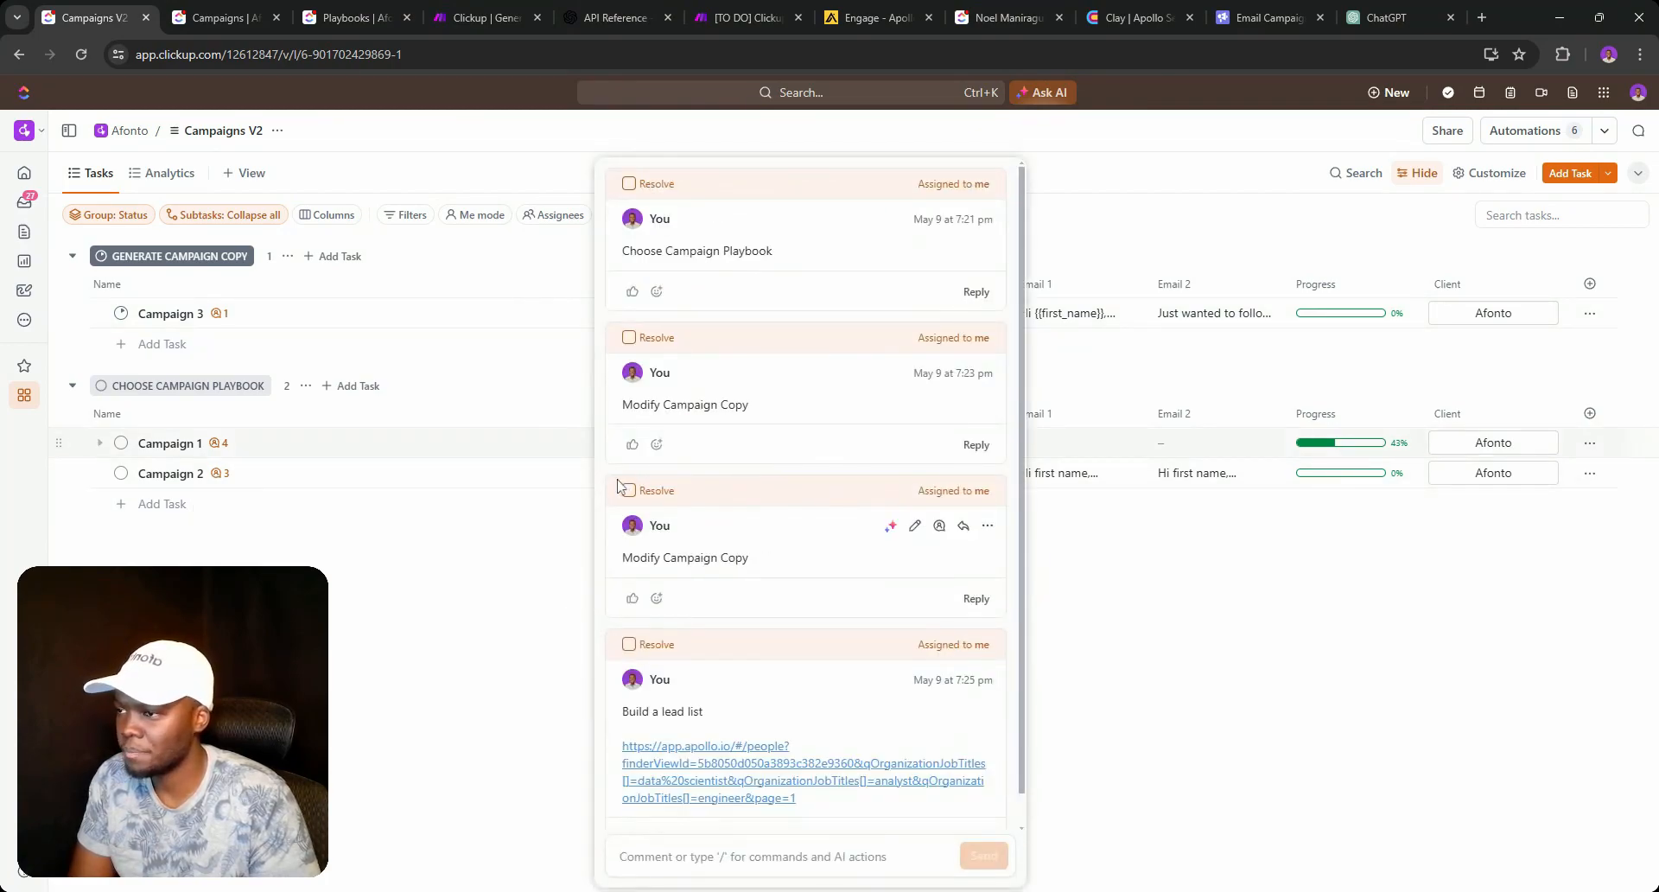
click(1526, 135)
click(1525, 135)
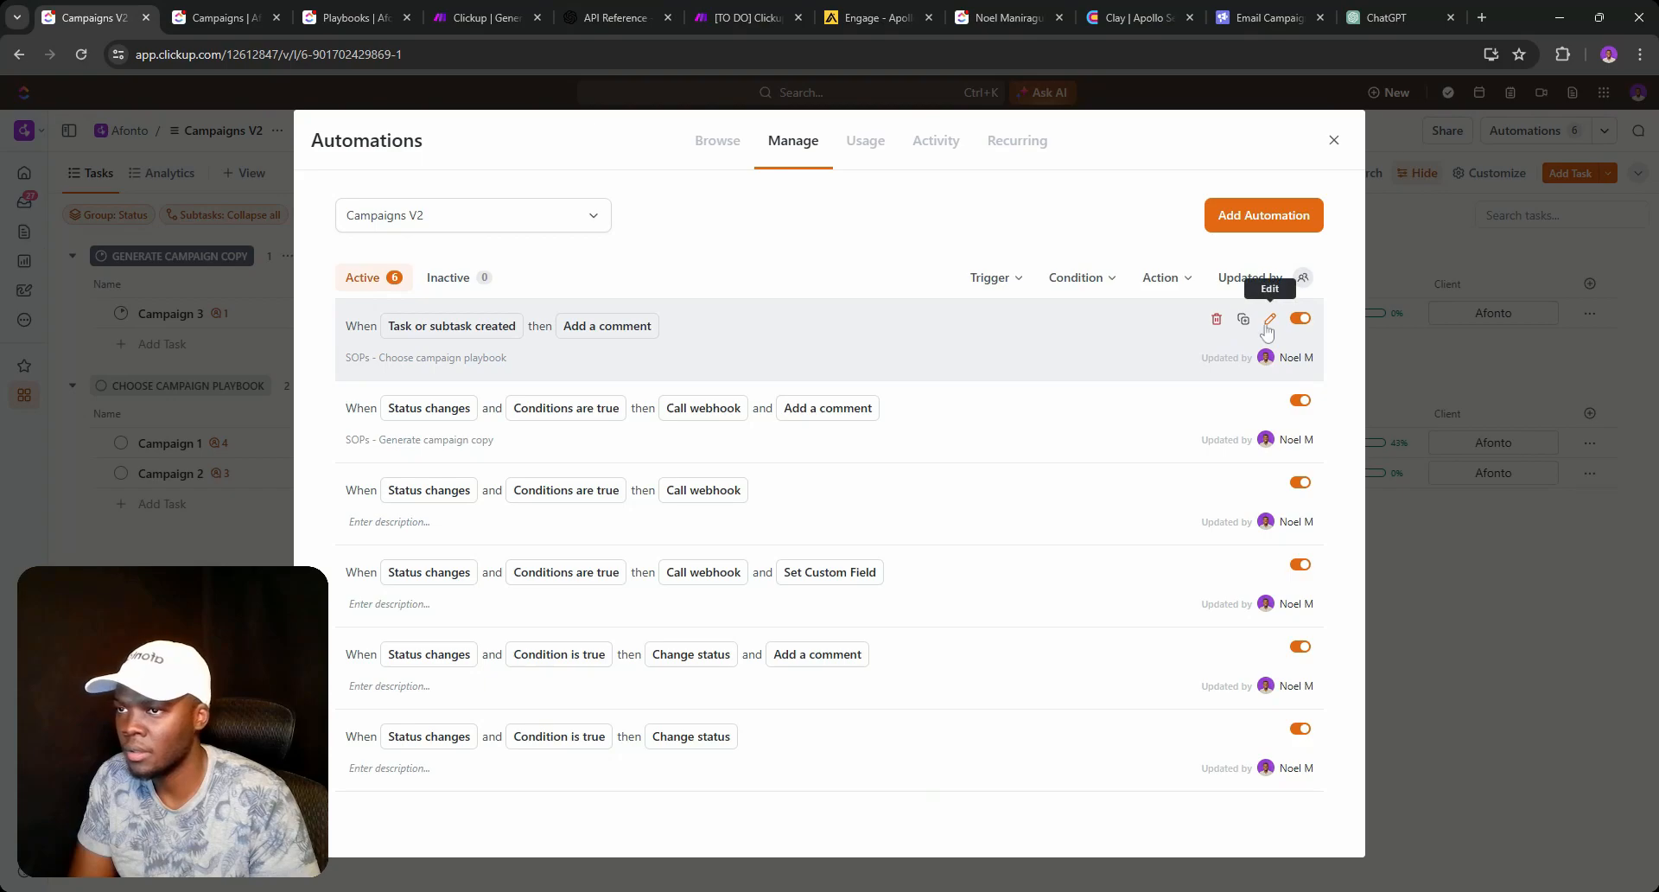
click(1268, 321)
click(1333, 139)
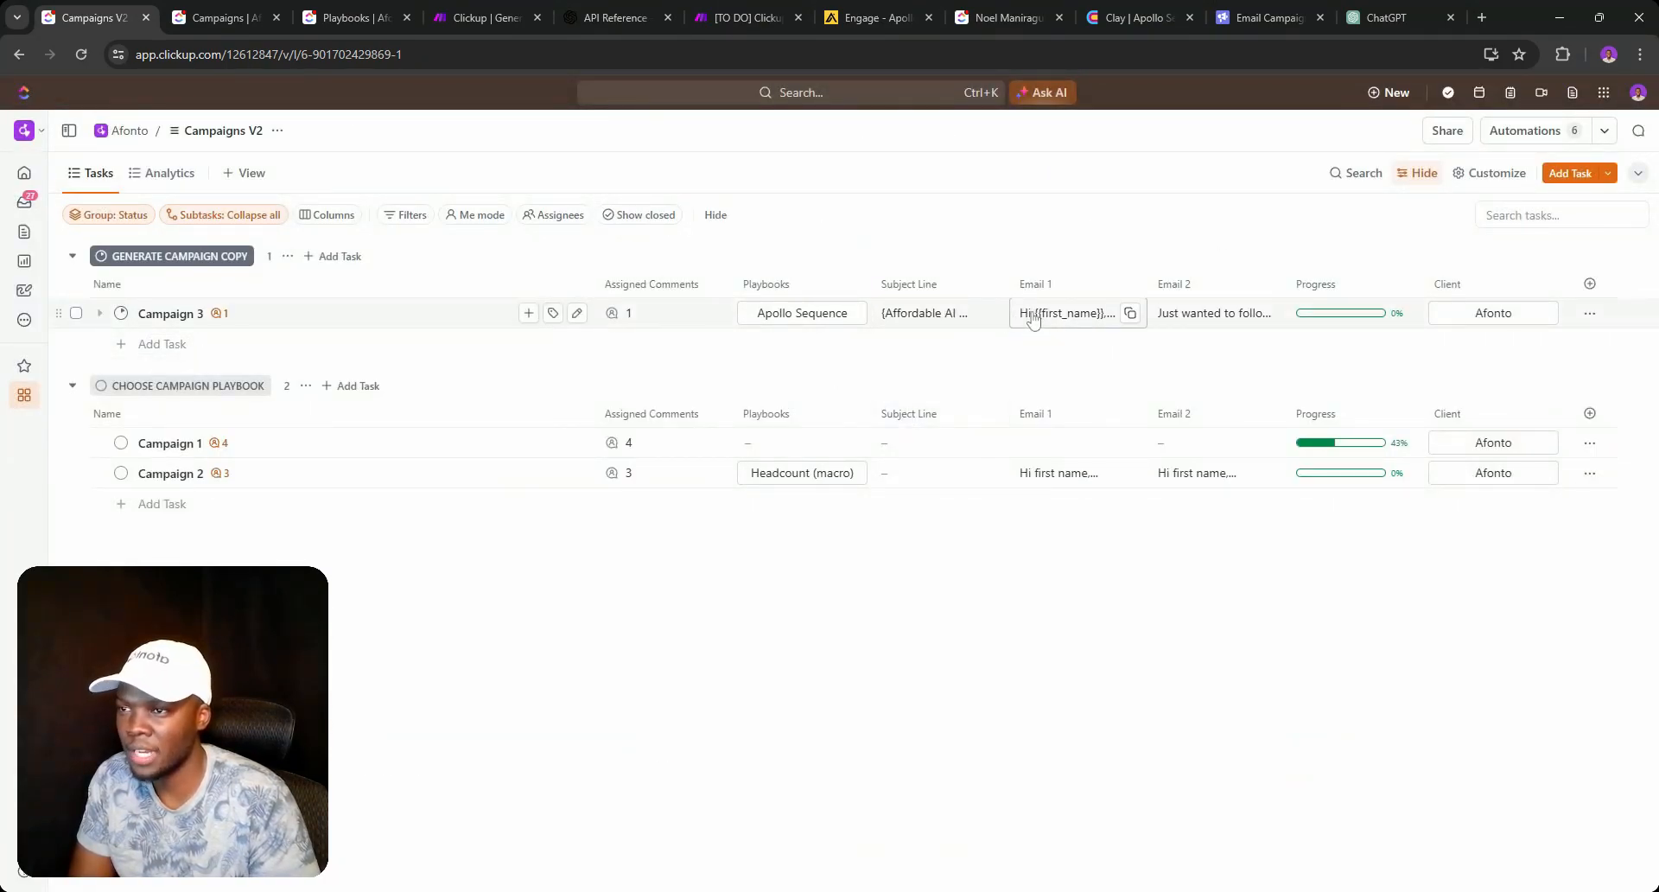
Review Campaign 3's Email 2 copy and set the task's status to Create Copy Spintax.
click(1193, 320)
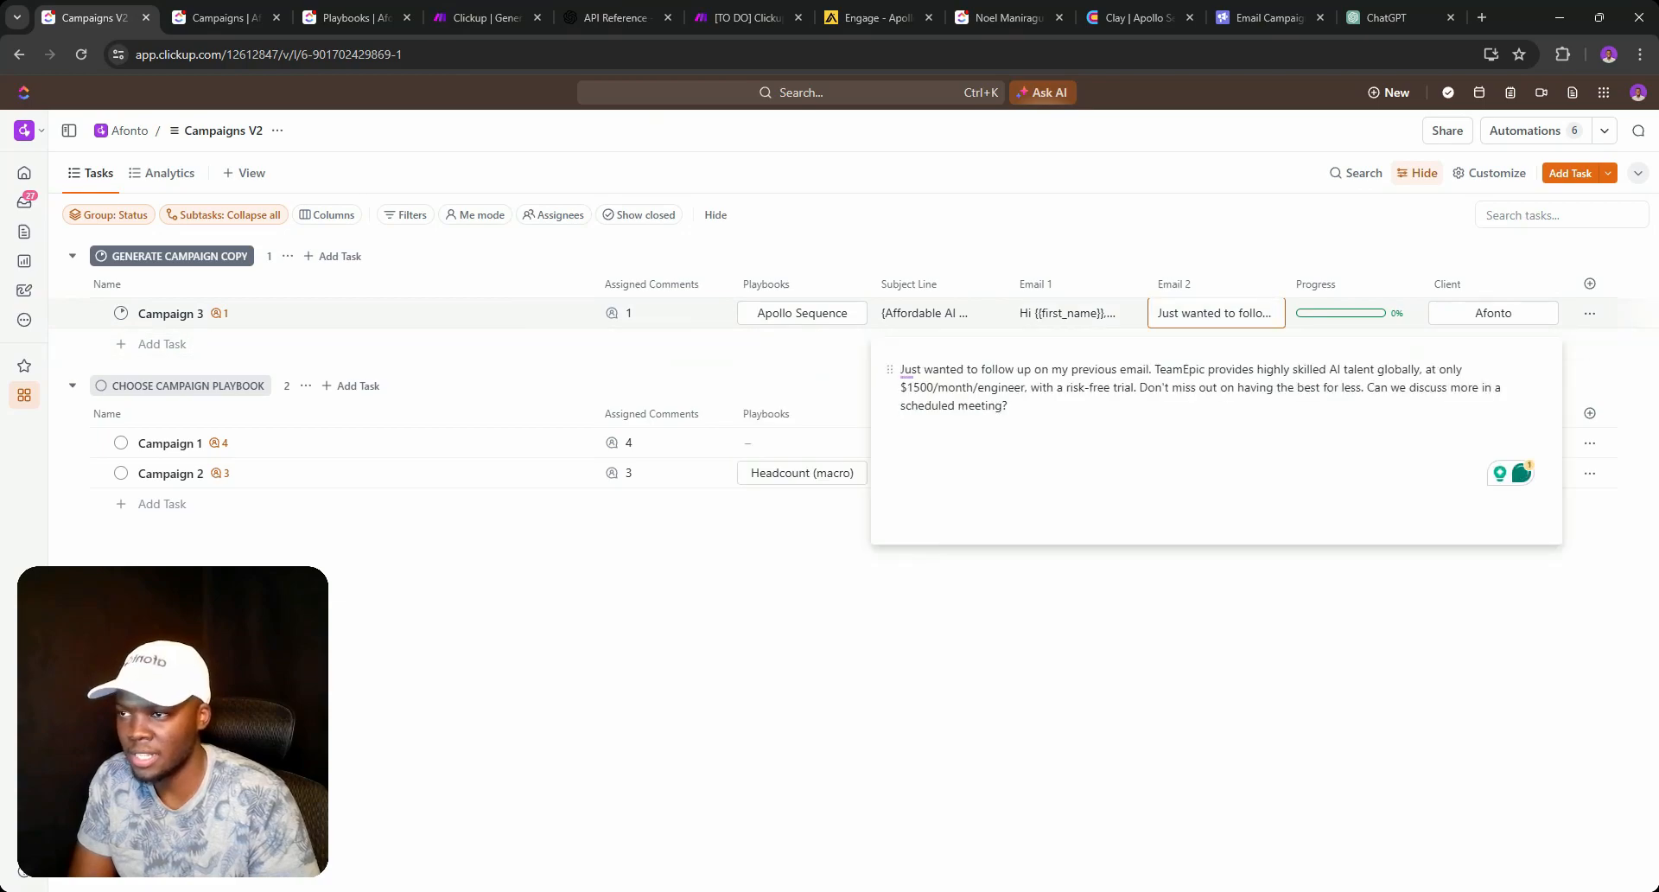
click(800, 375)
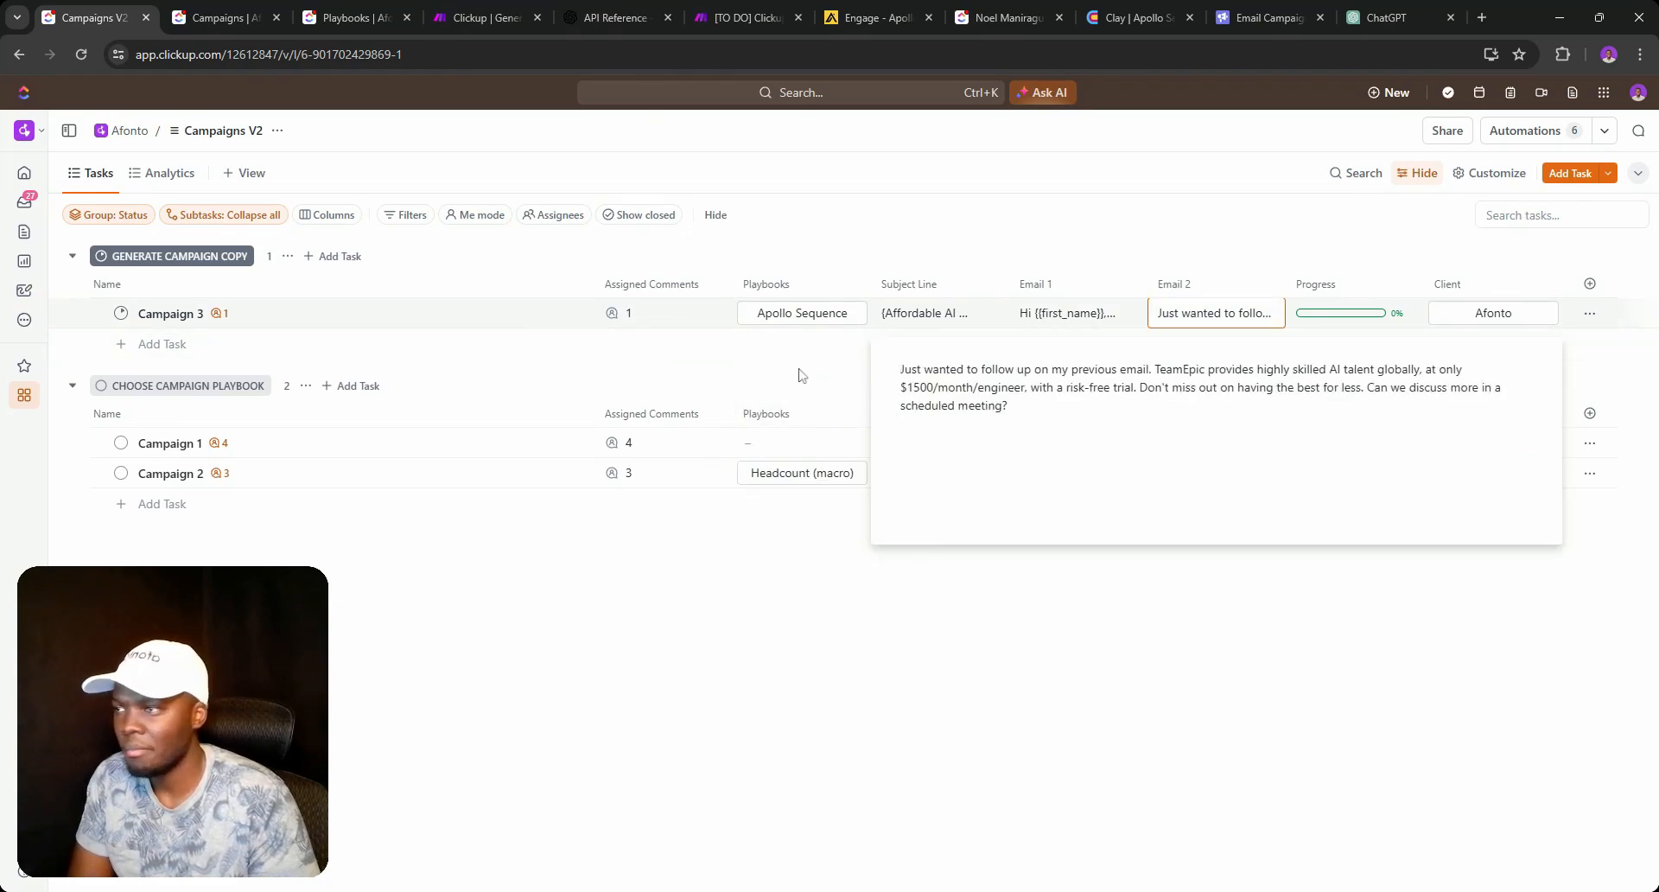
click(122, 314)
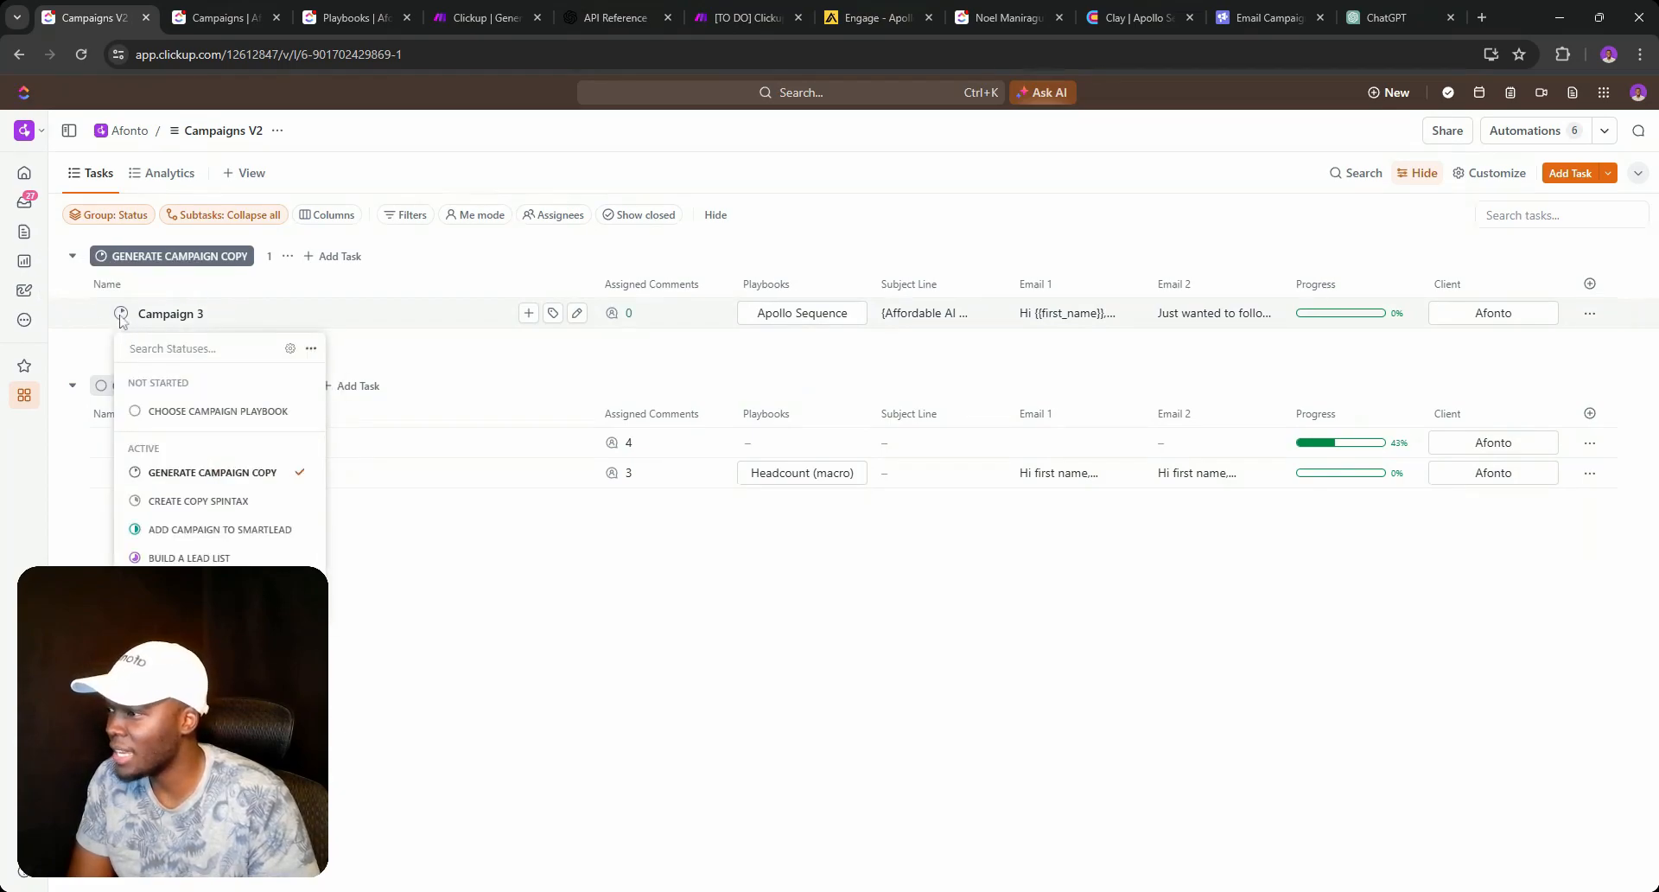
click(198, 500)
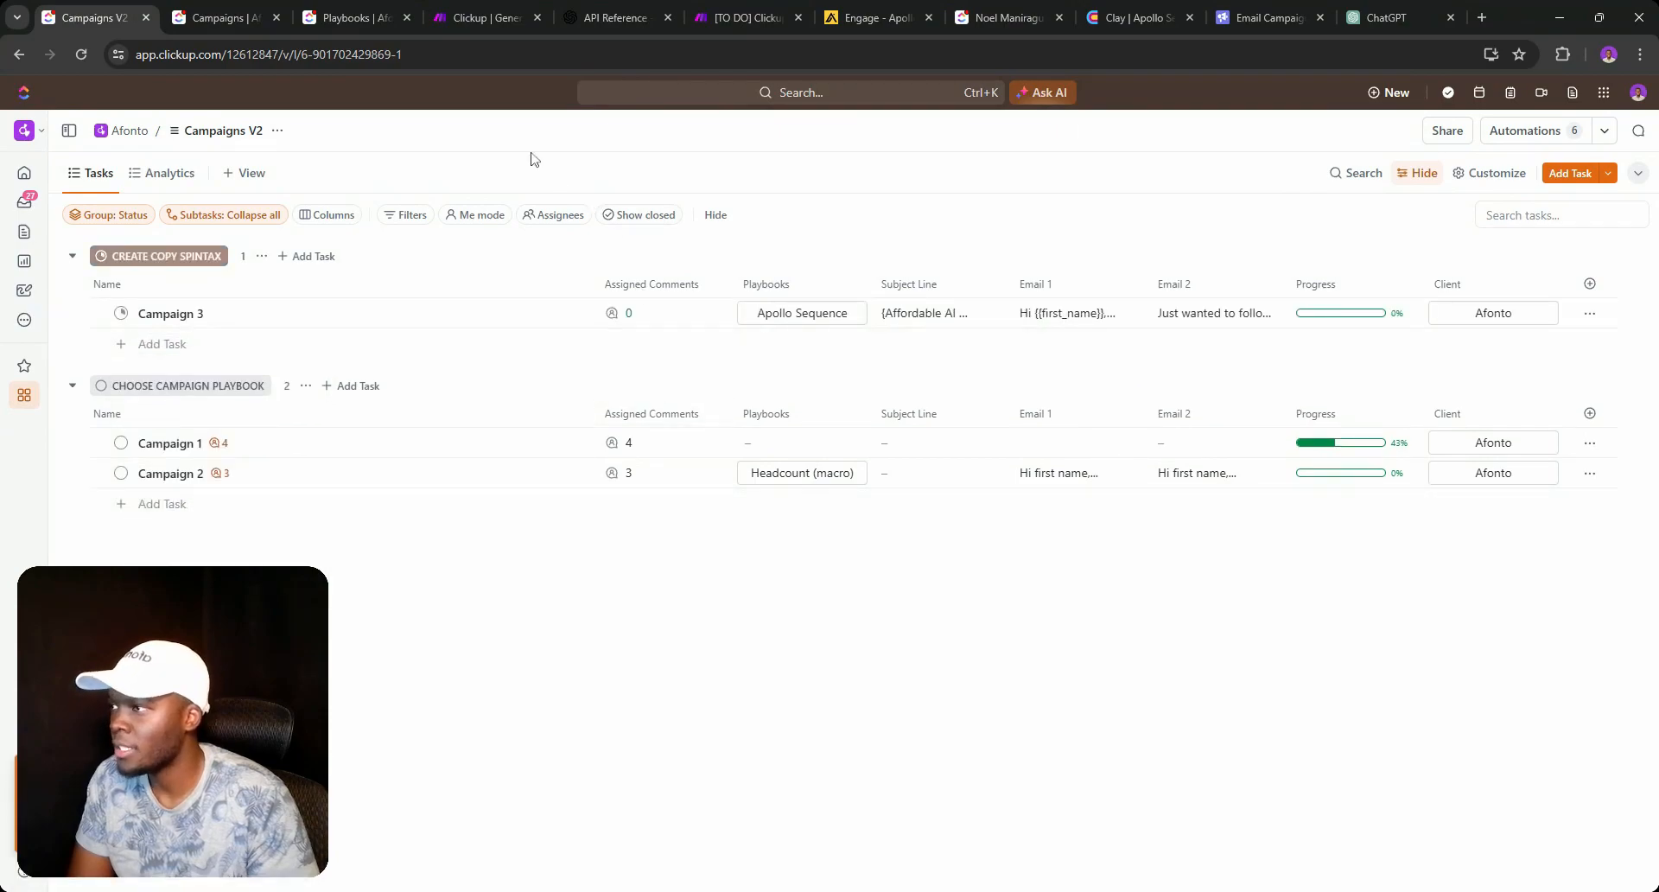
Switch to Make, save the "Clickup | Generate Campaign Copy" scenario, and return to the scenario list.
click(486, 18)
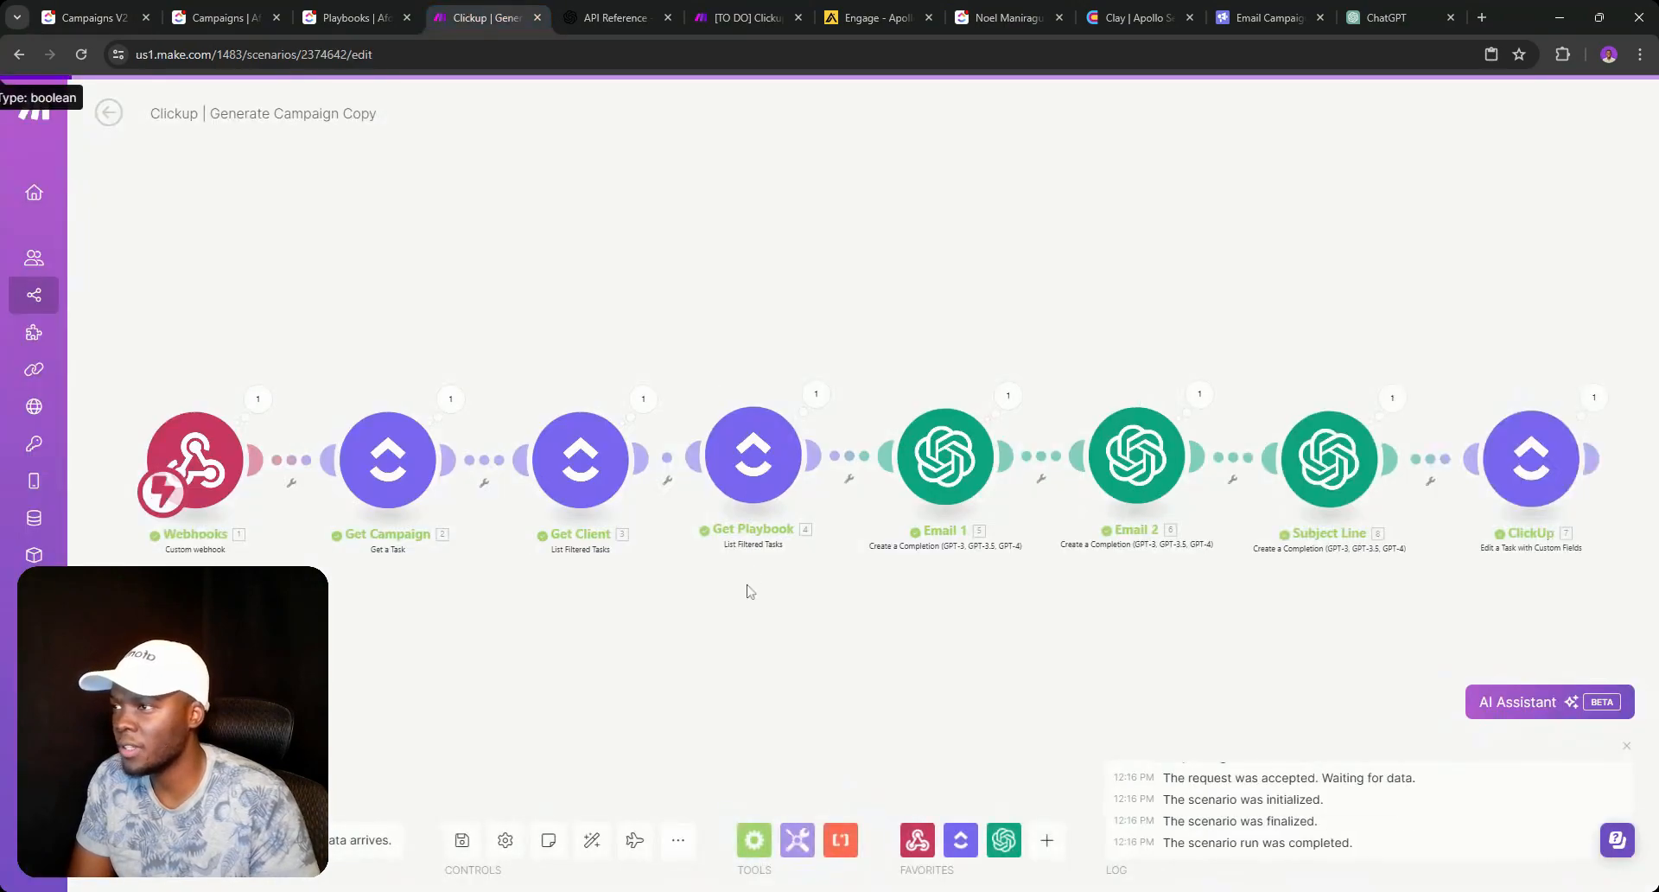
click(463, 839)
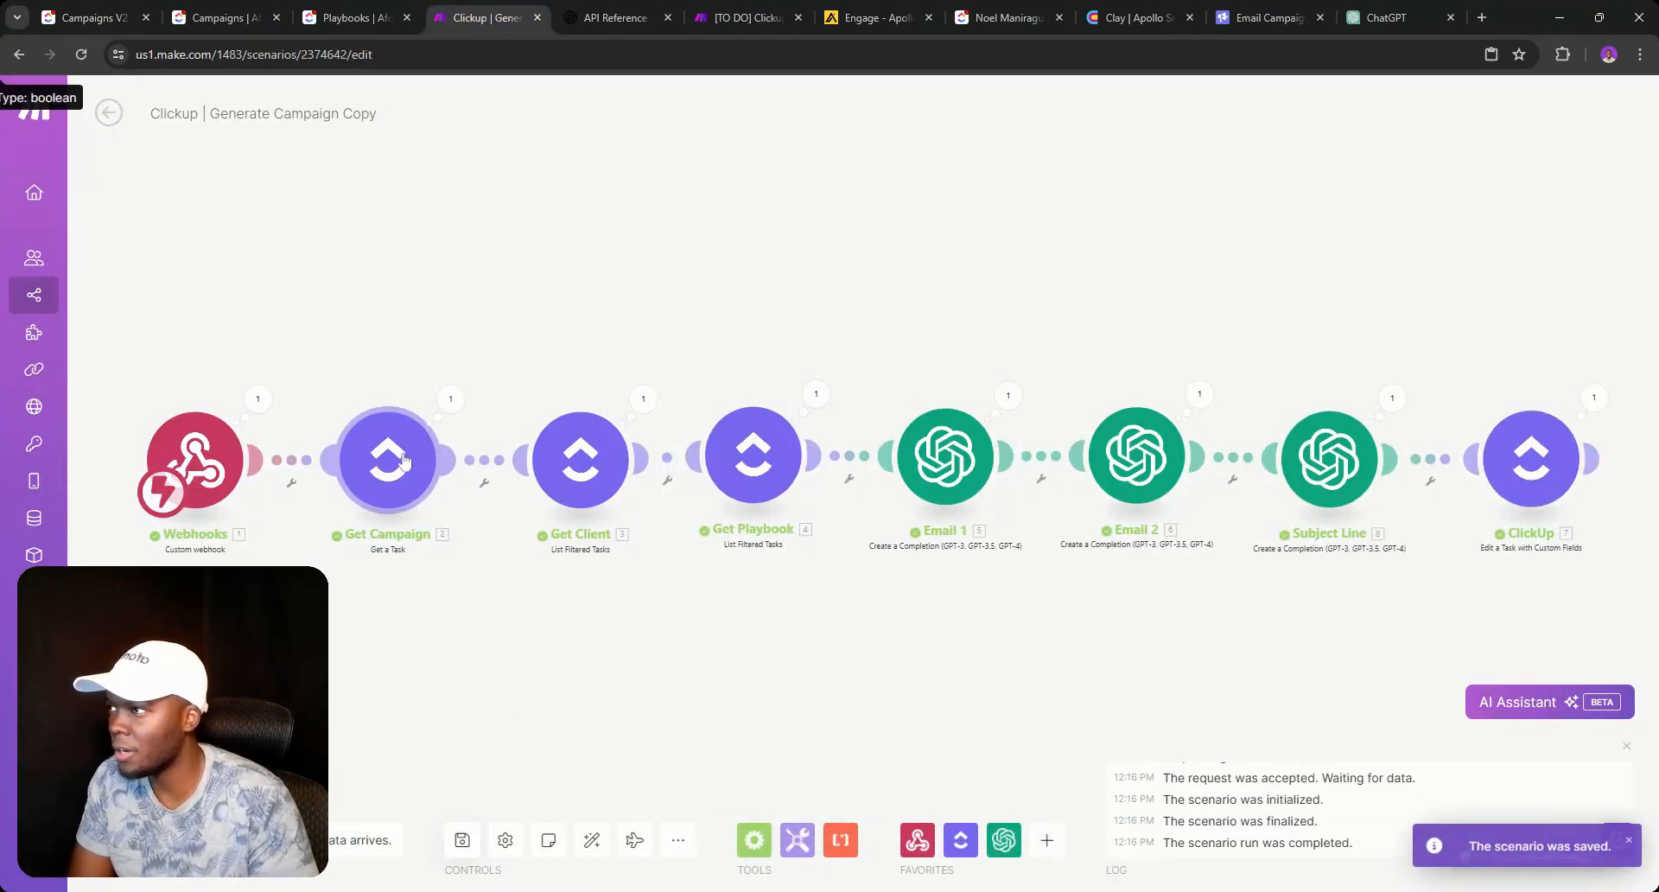
click(108, 113)
Search scenarios for "campaign spin", open "Clickup | Generate Campaign Copy (spintax)", and run it once with the existing webhook data.
click(108, 113)
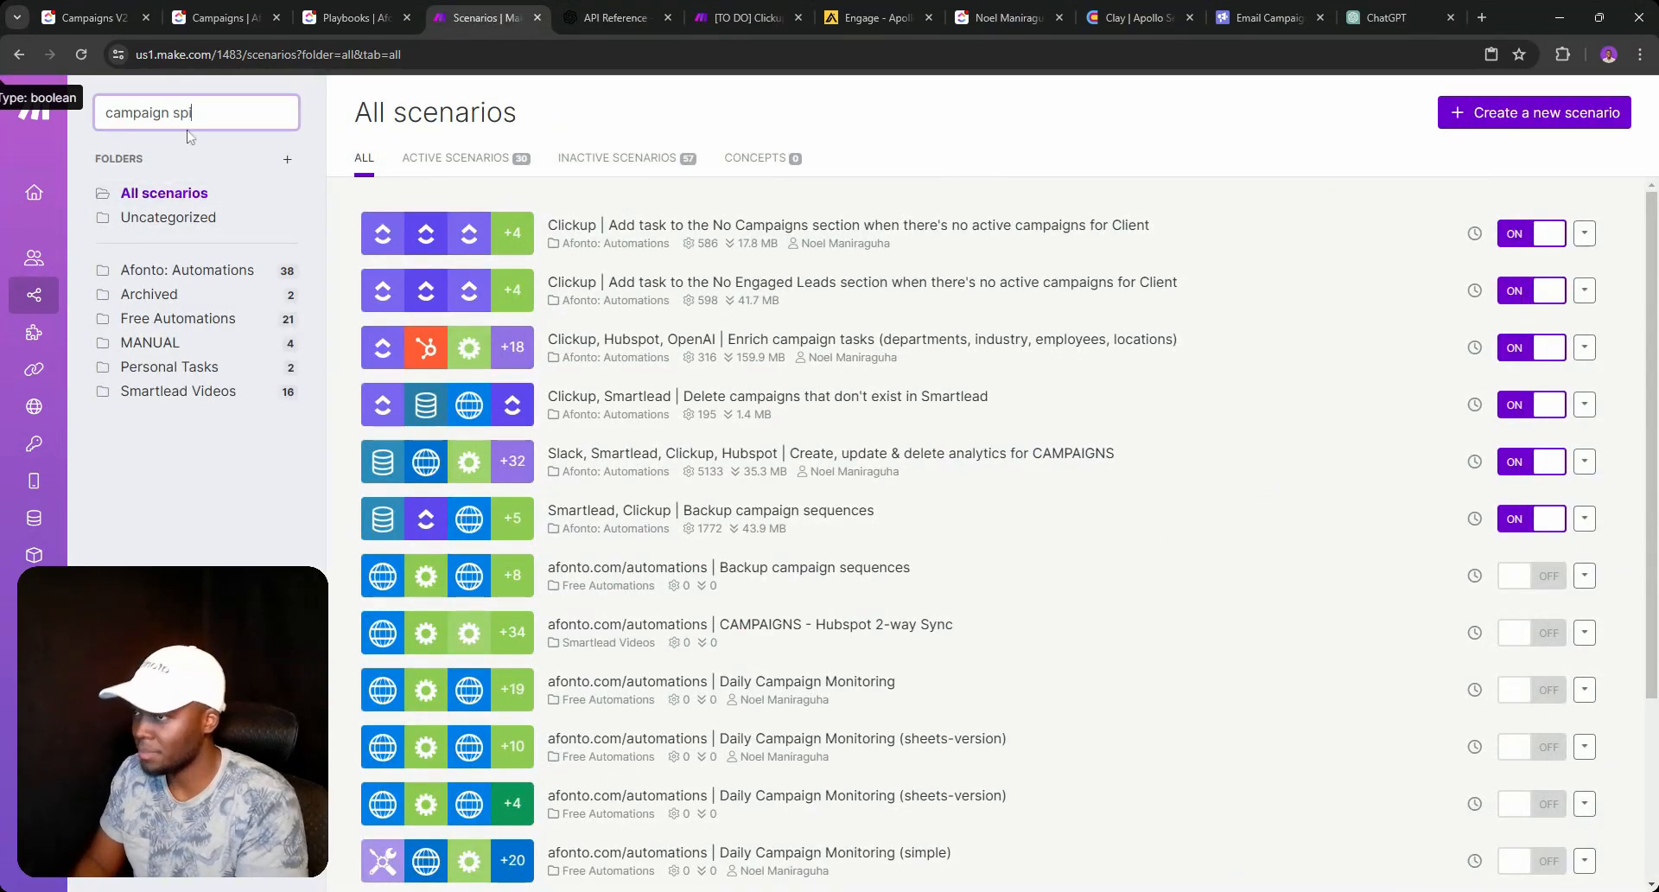
text(n)
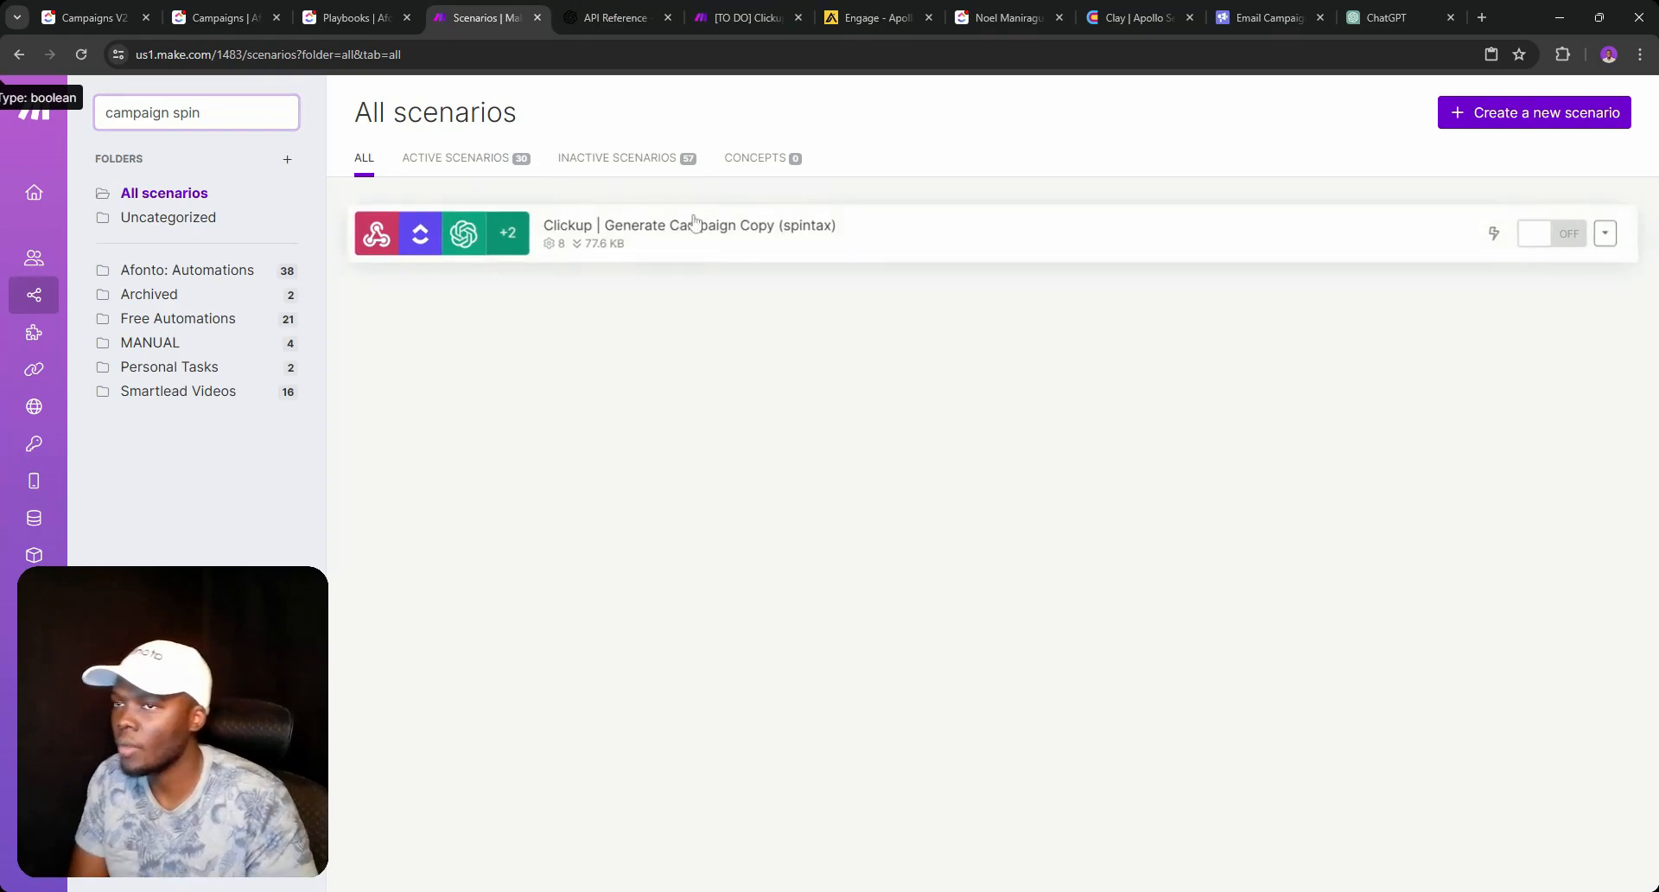
click(607, 225)
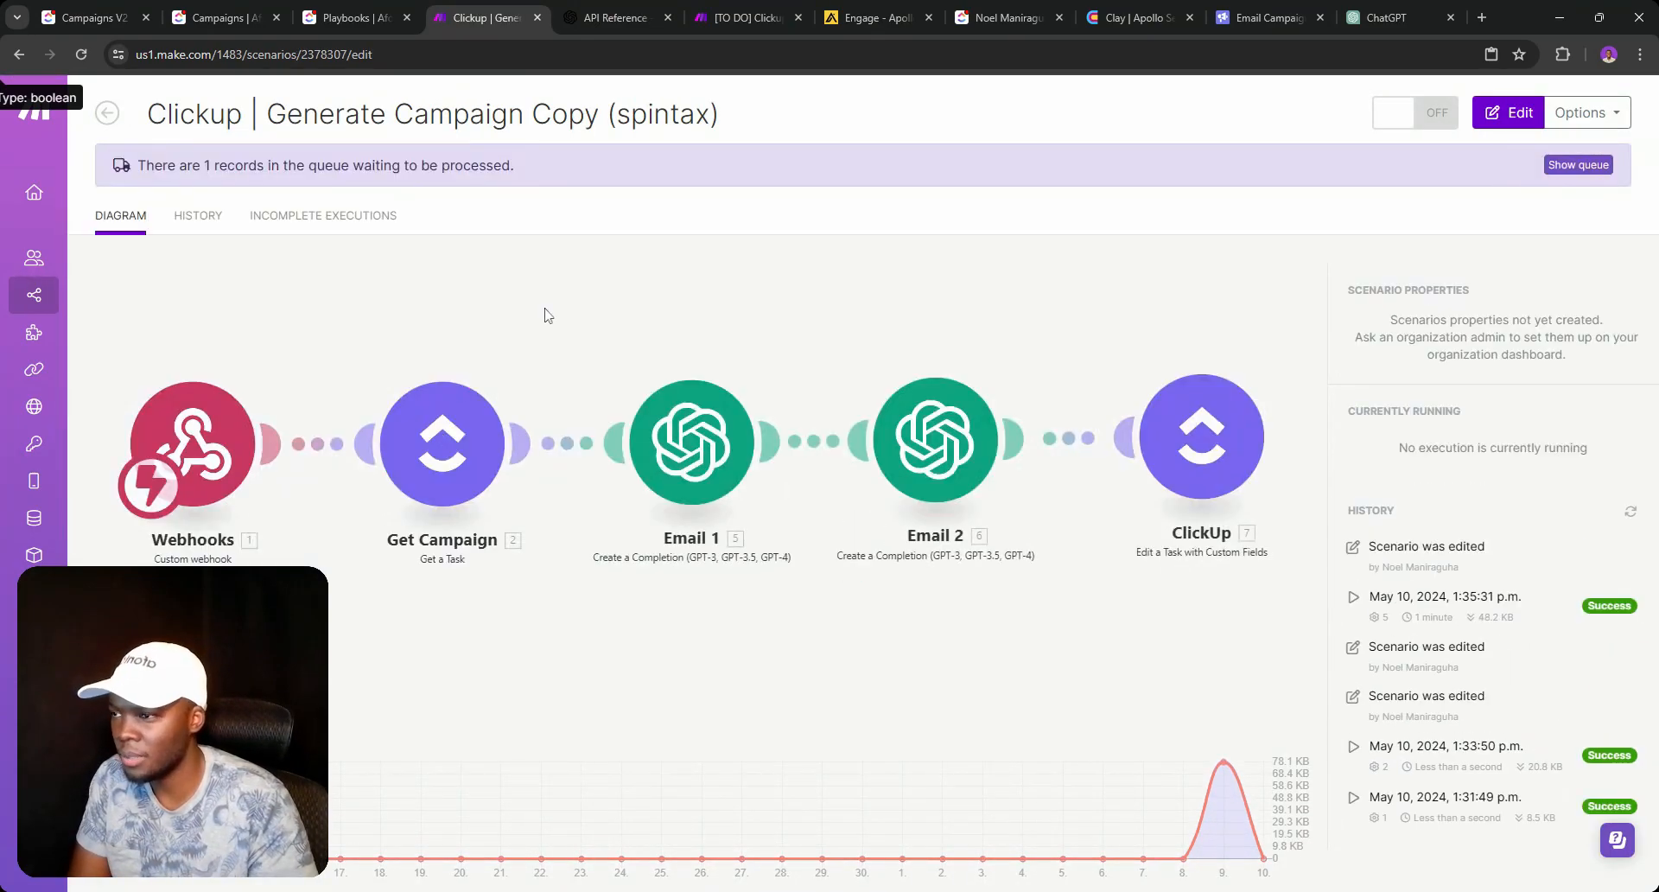
click(138, 839)
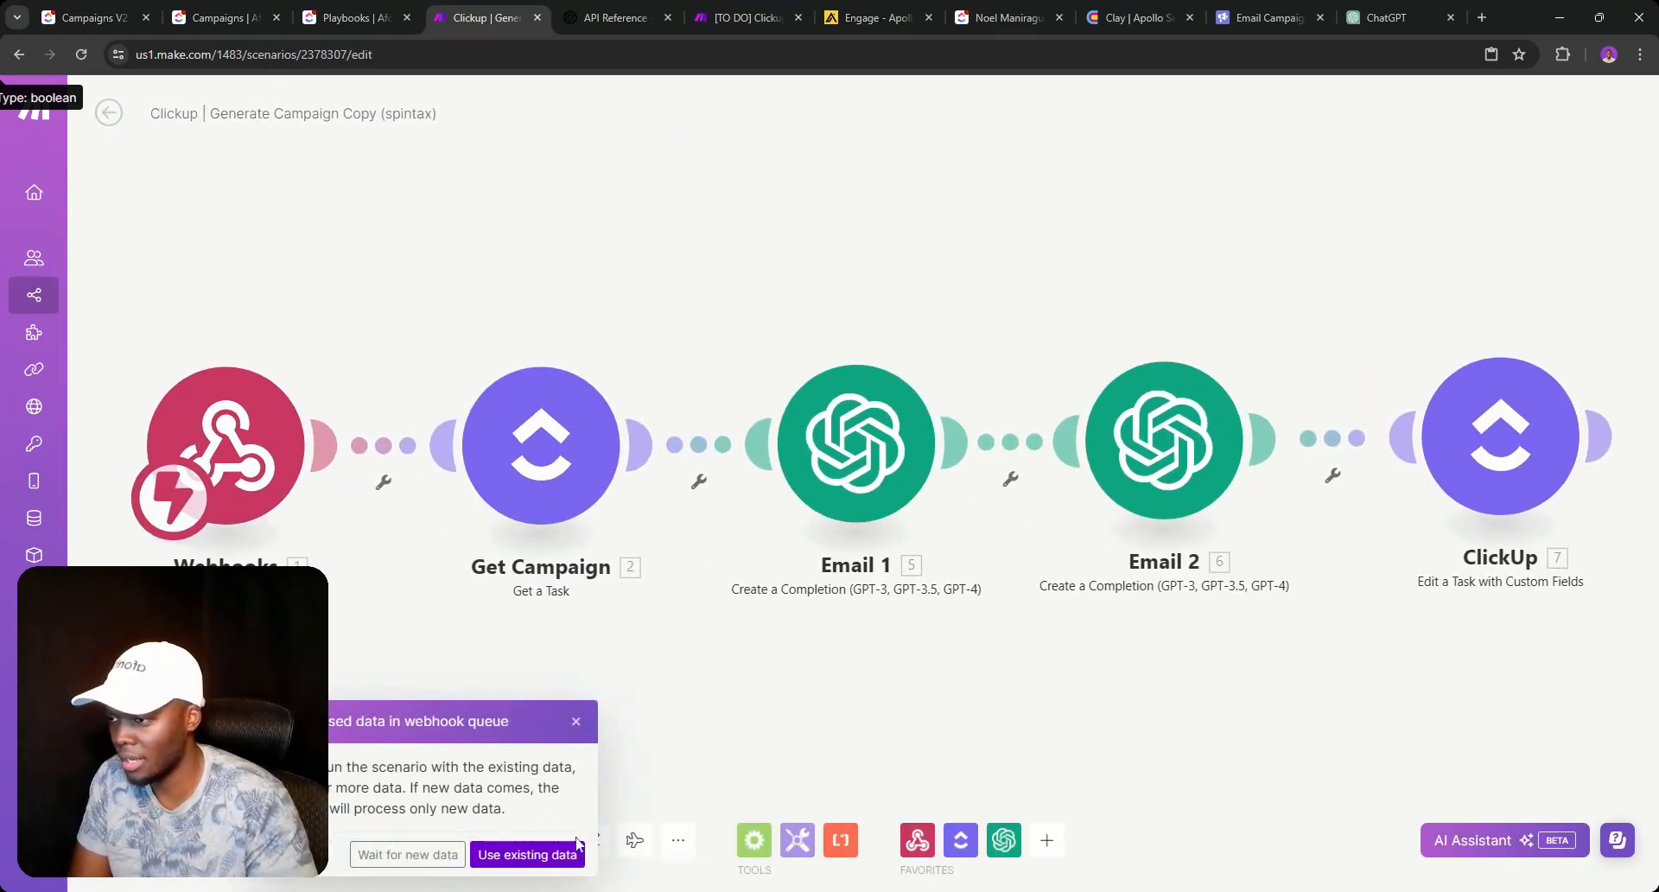
click(530, 854)
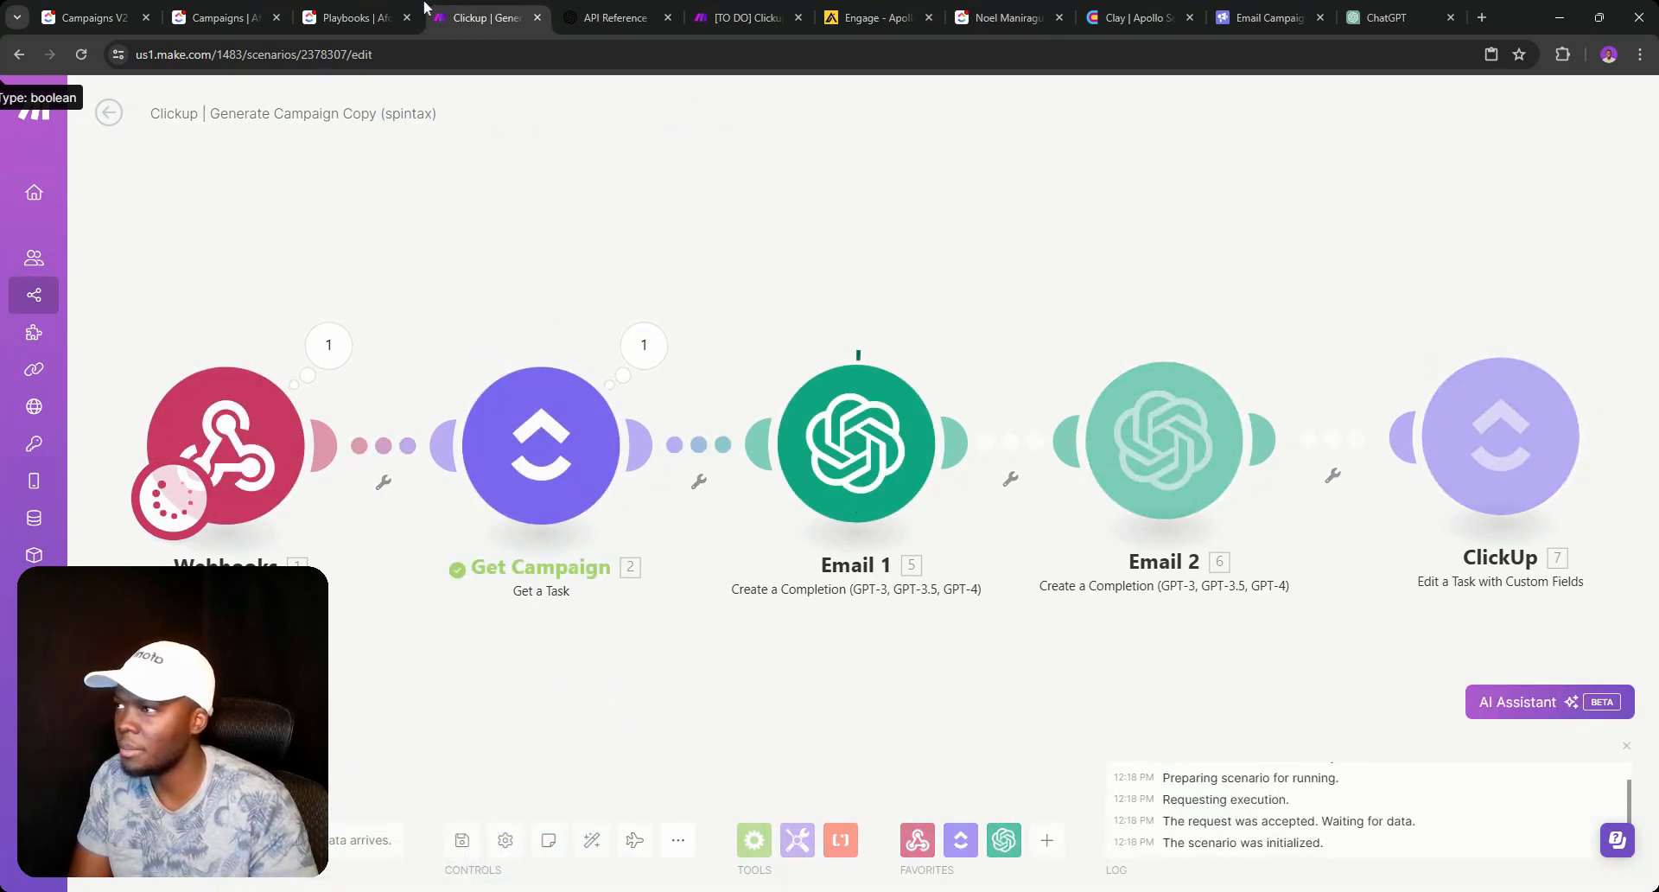
Follow the spintax scenario's run in Make and examine the email copy it writes to Campaign 3 in ClickUp.
click(90, 17)
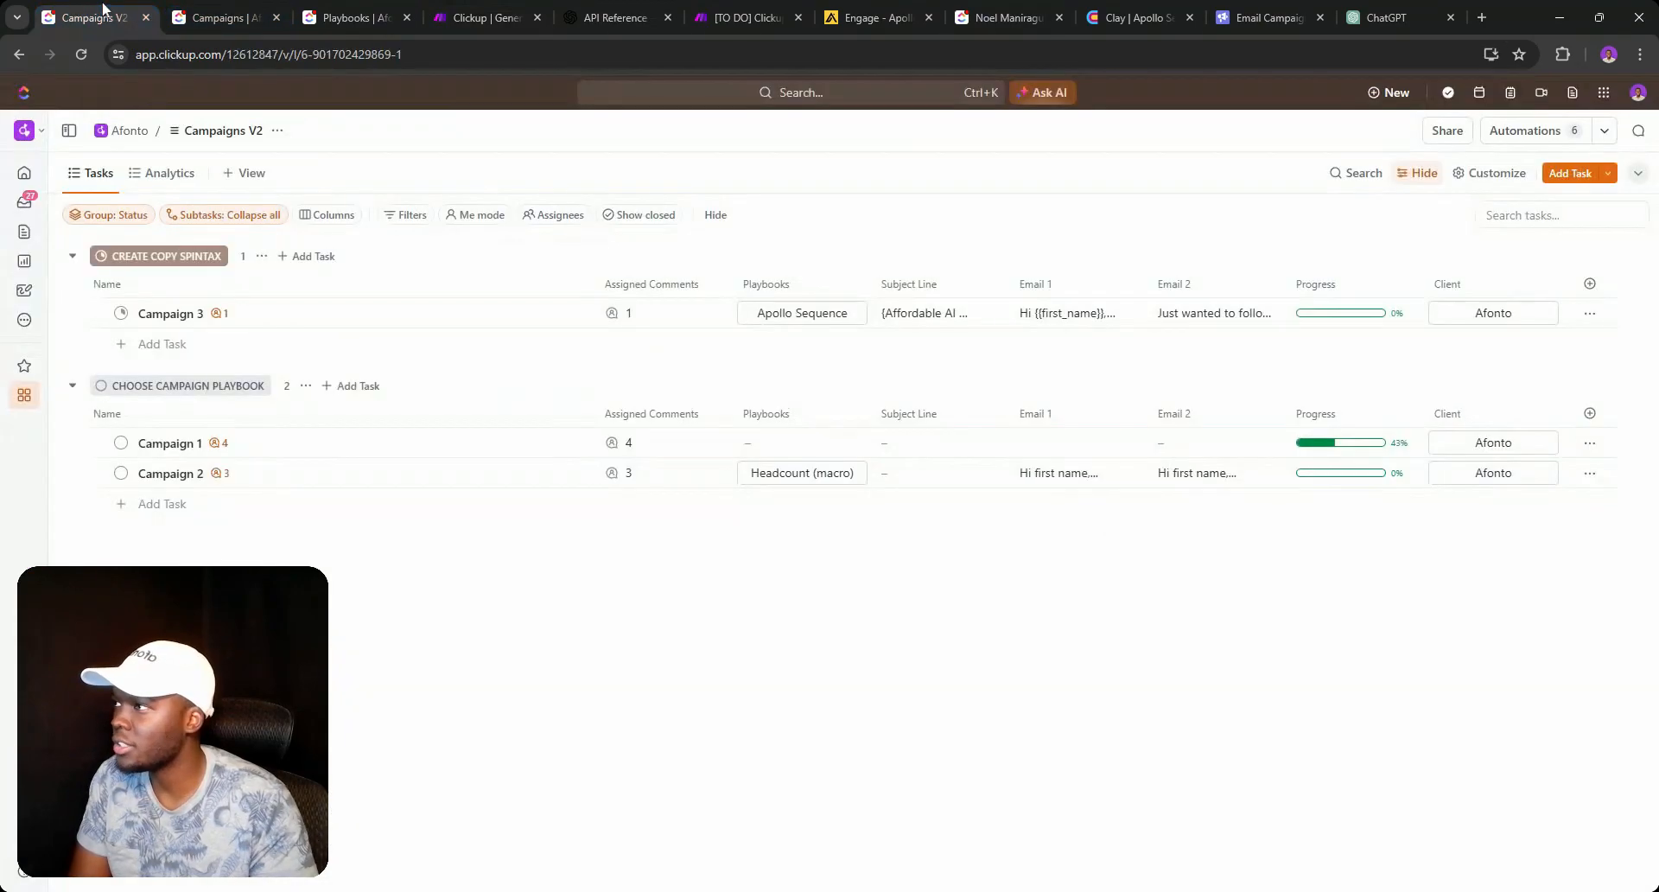
click(1062, 320)
click(1214, 313)
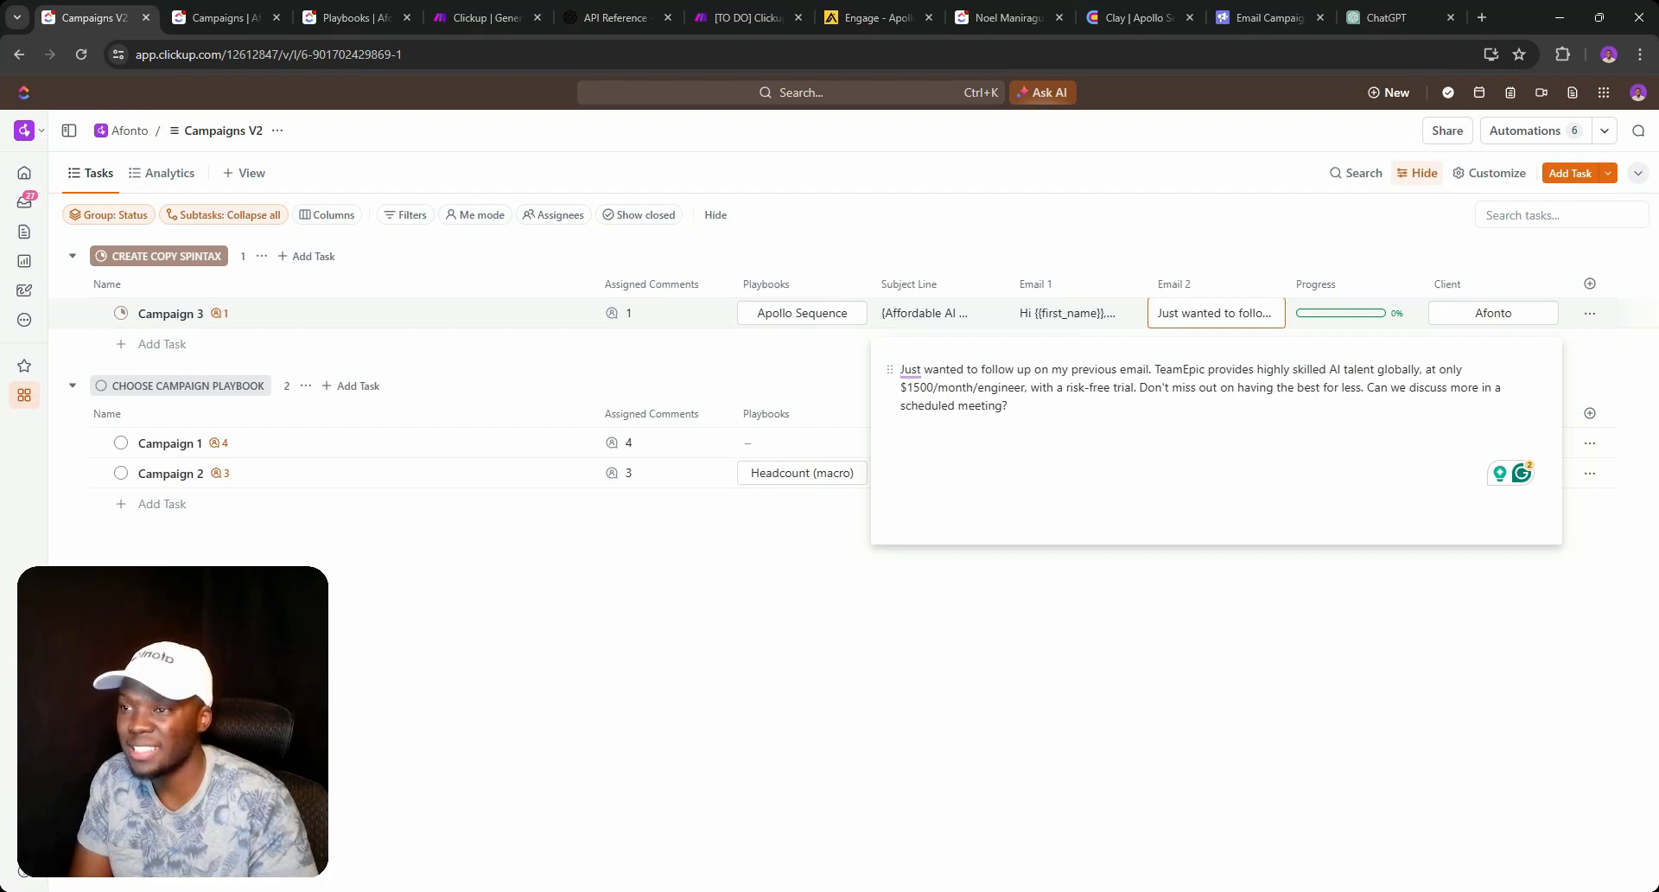
click(496, 8)
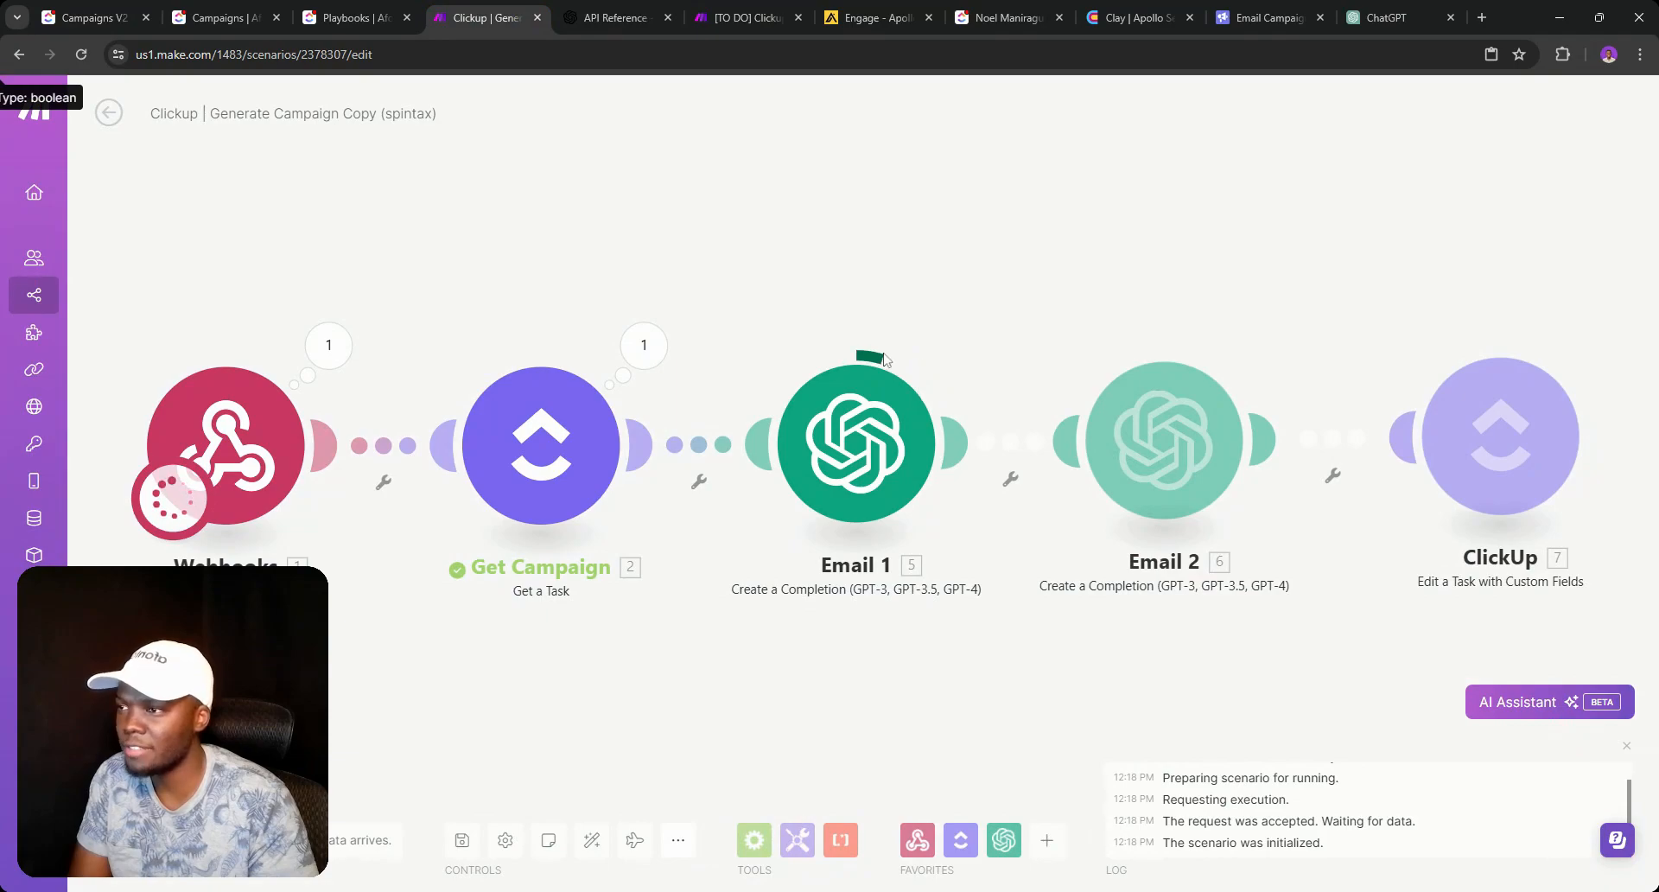
click(95, 17)
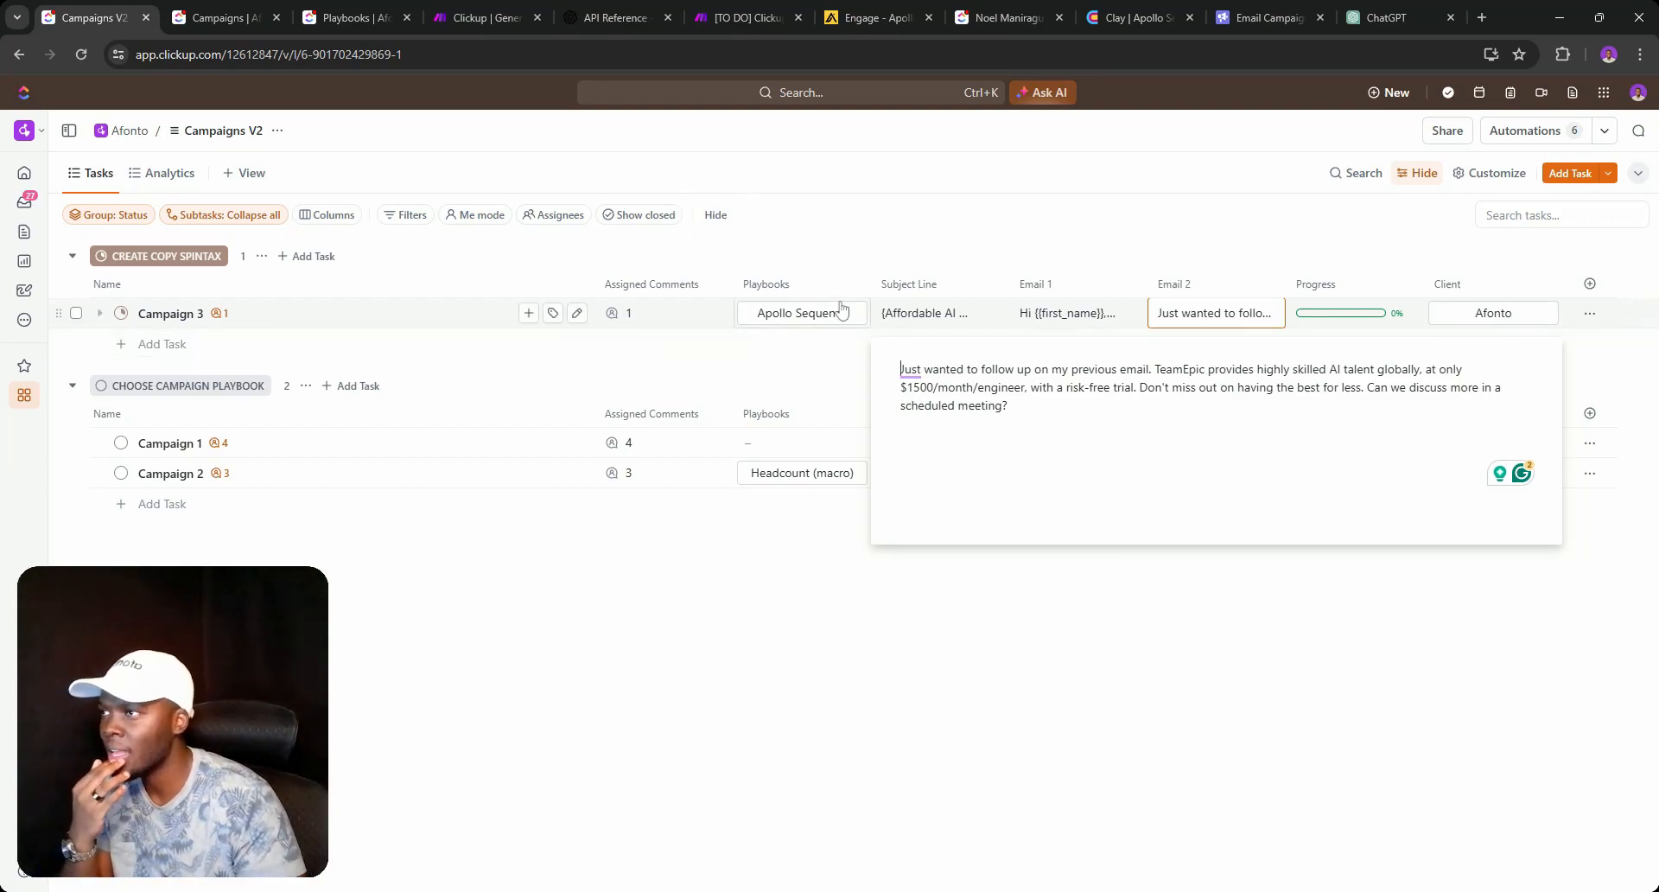
click(478, 24)
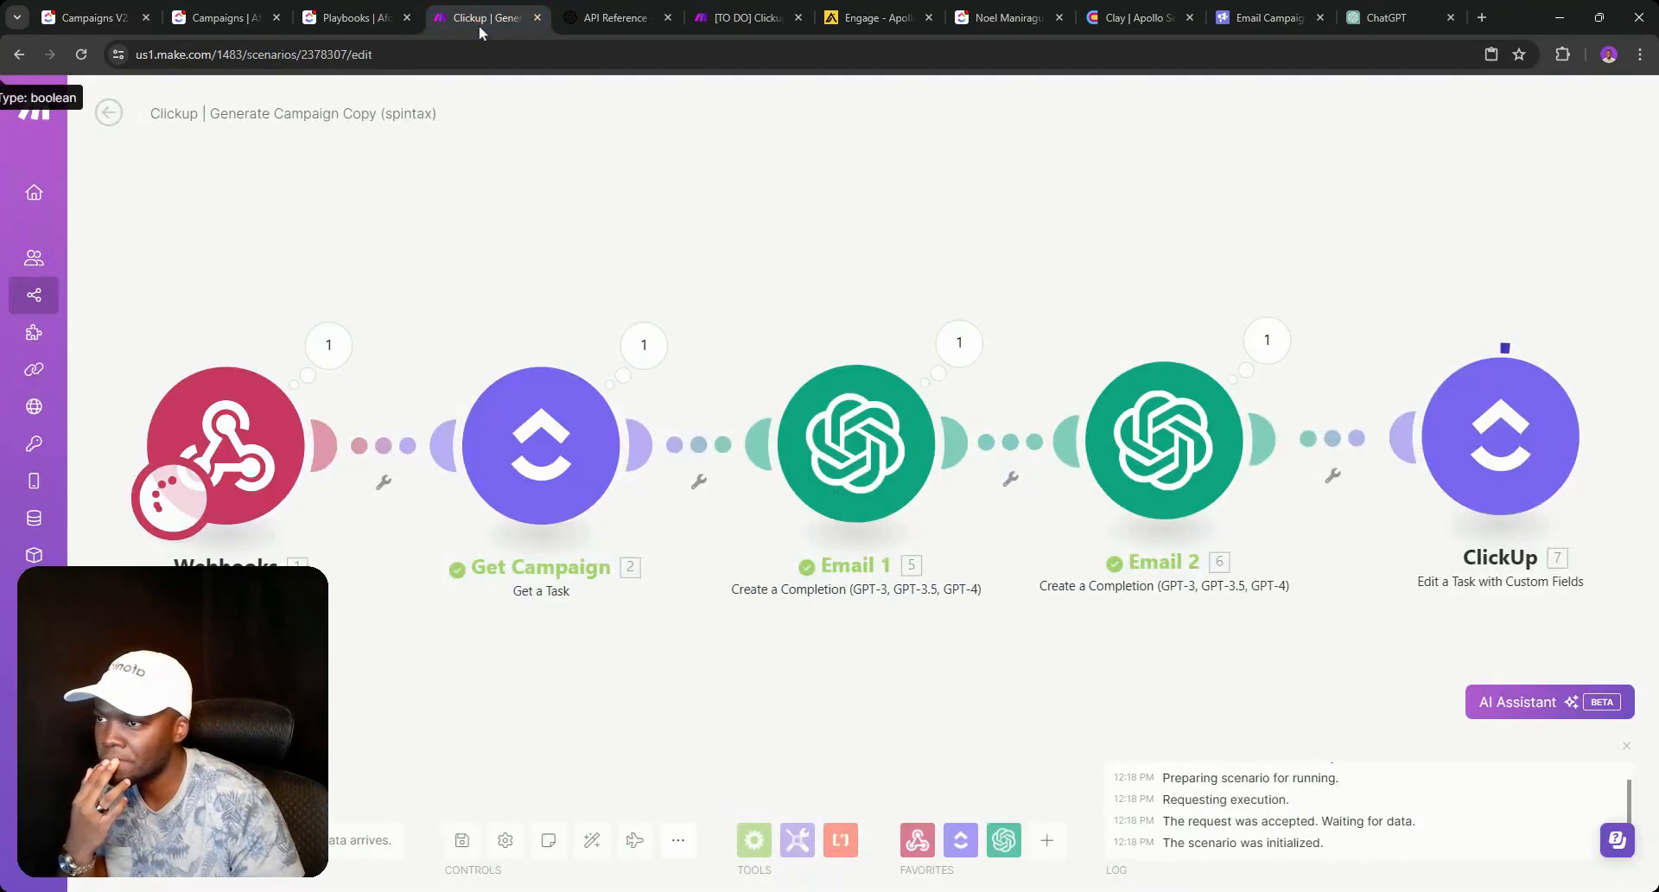
click(76, 11)
click(1177, 243)
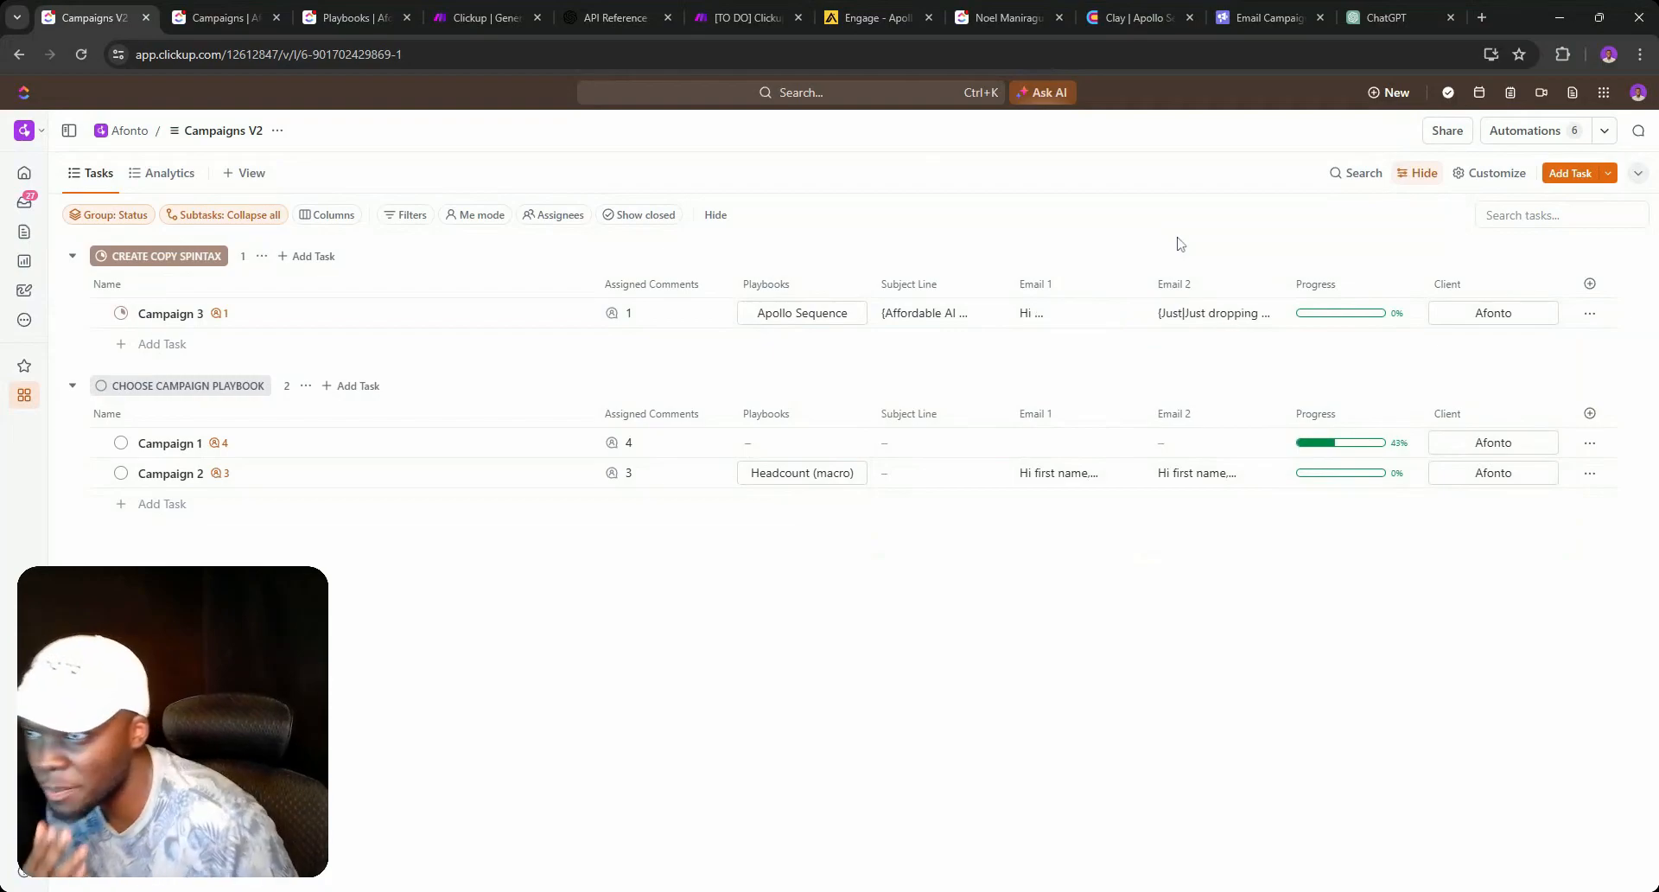
click(1202, 321)
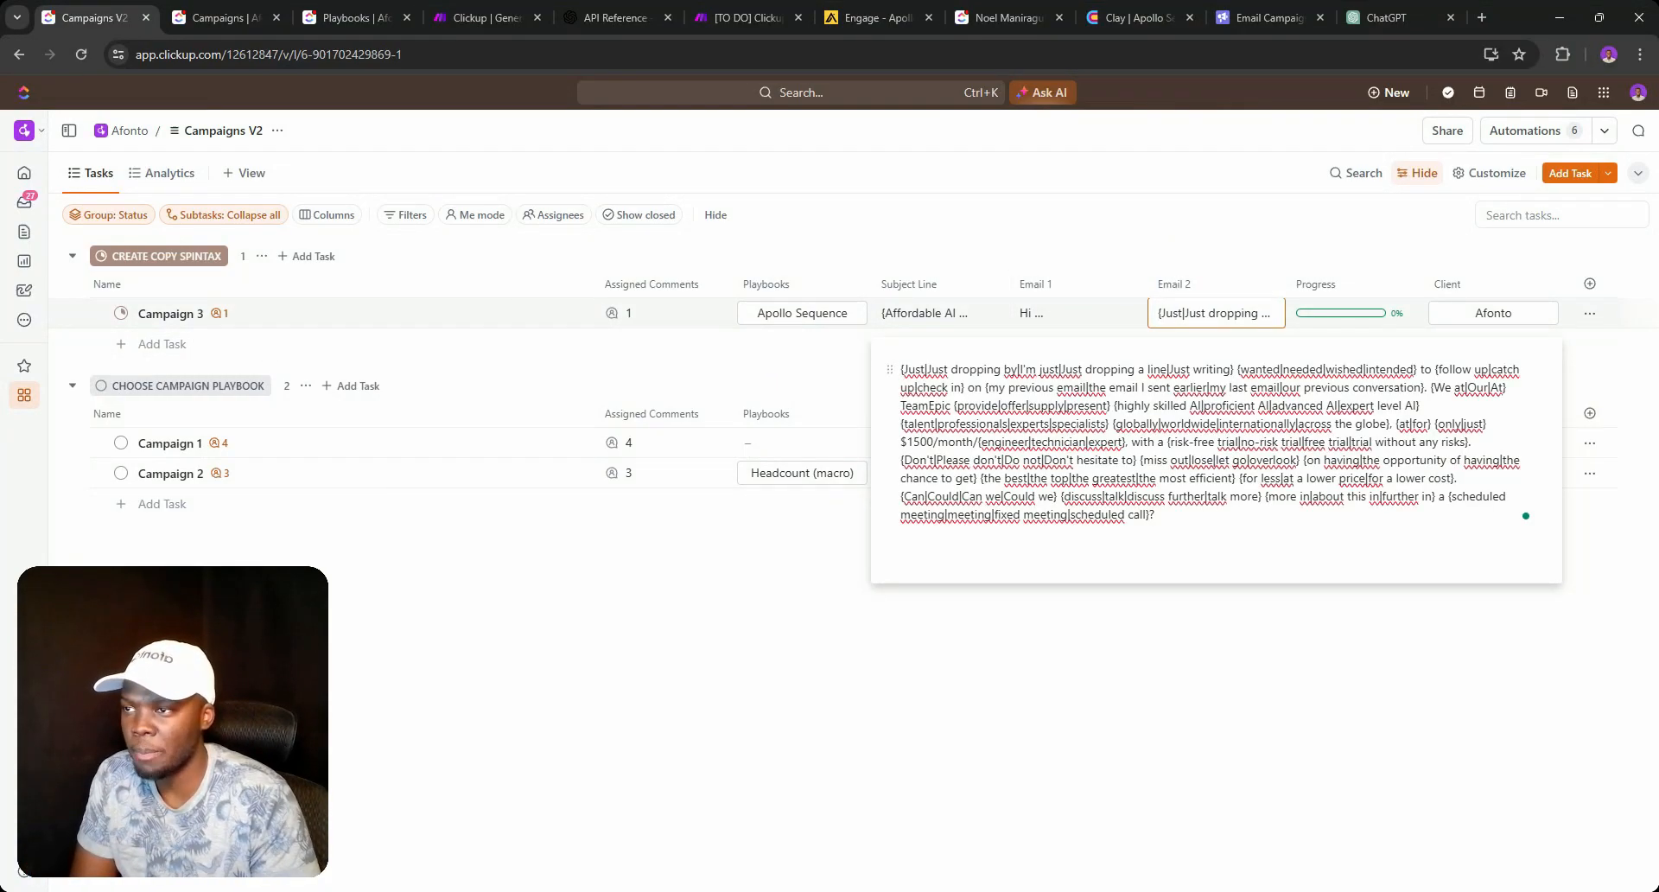
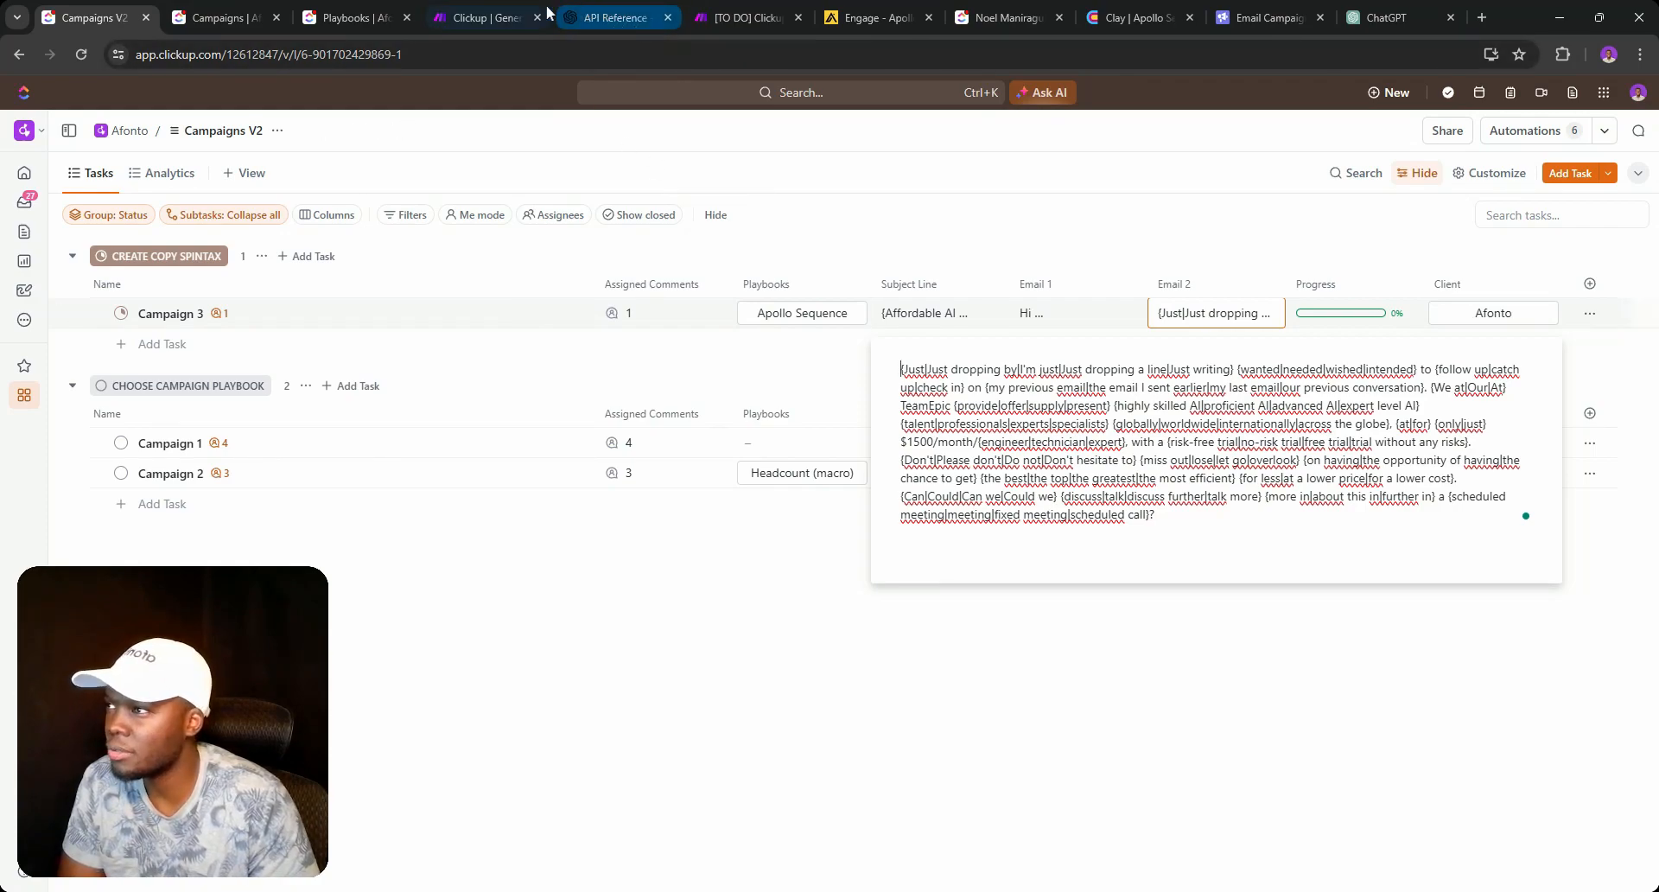
In the spintax scenario's Email 2 module, append "Avoid creating more than 3 spintax variables per word." to the message content.
click(505, 12)
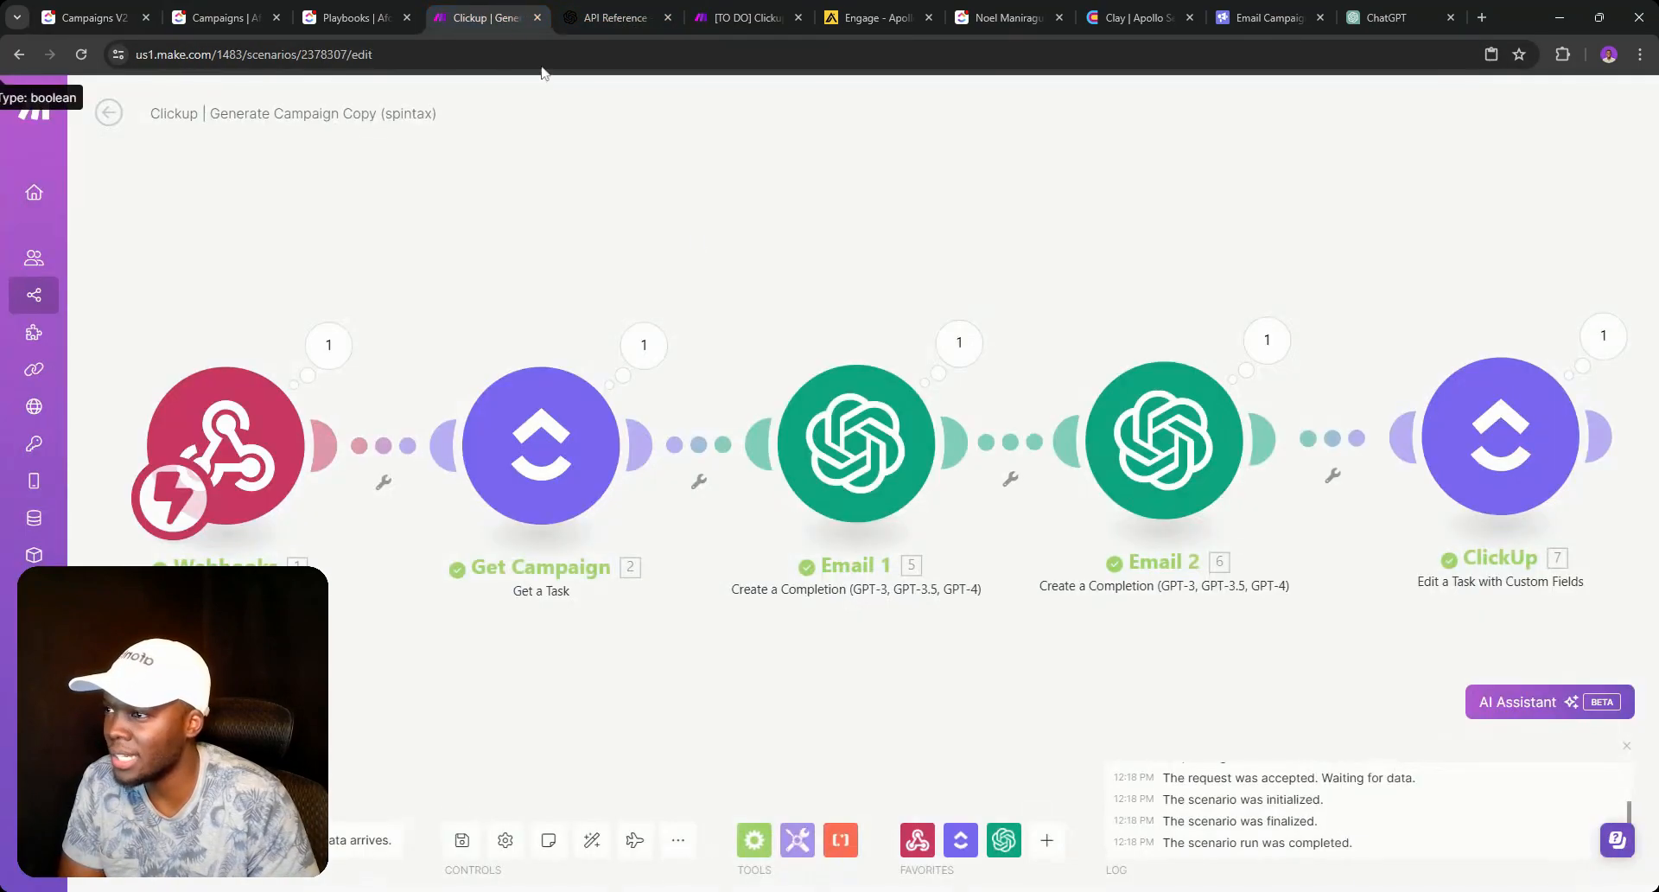
click(1095, 417)
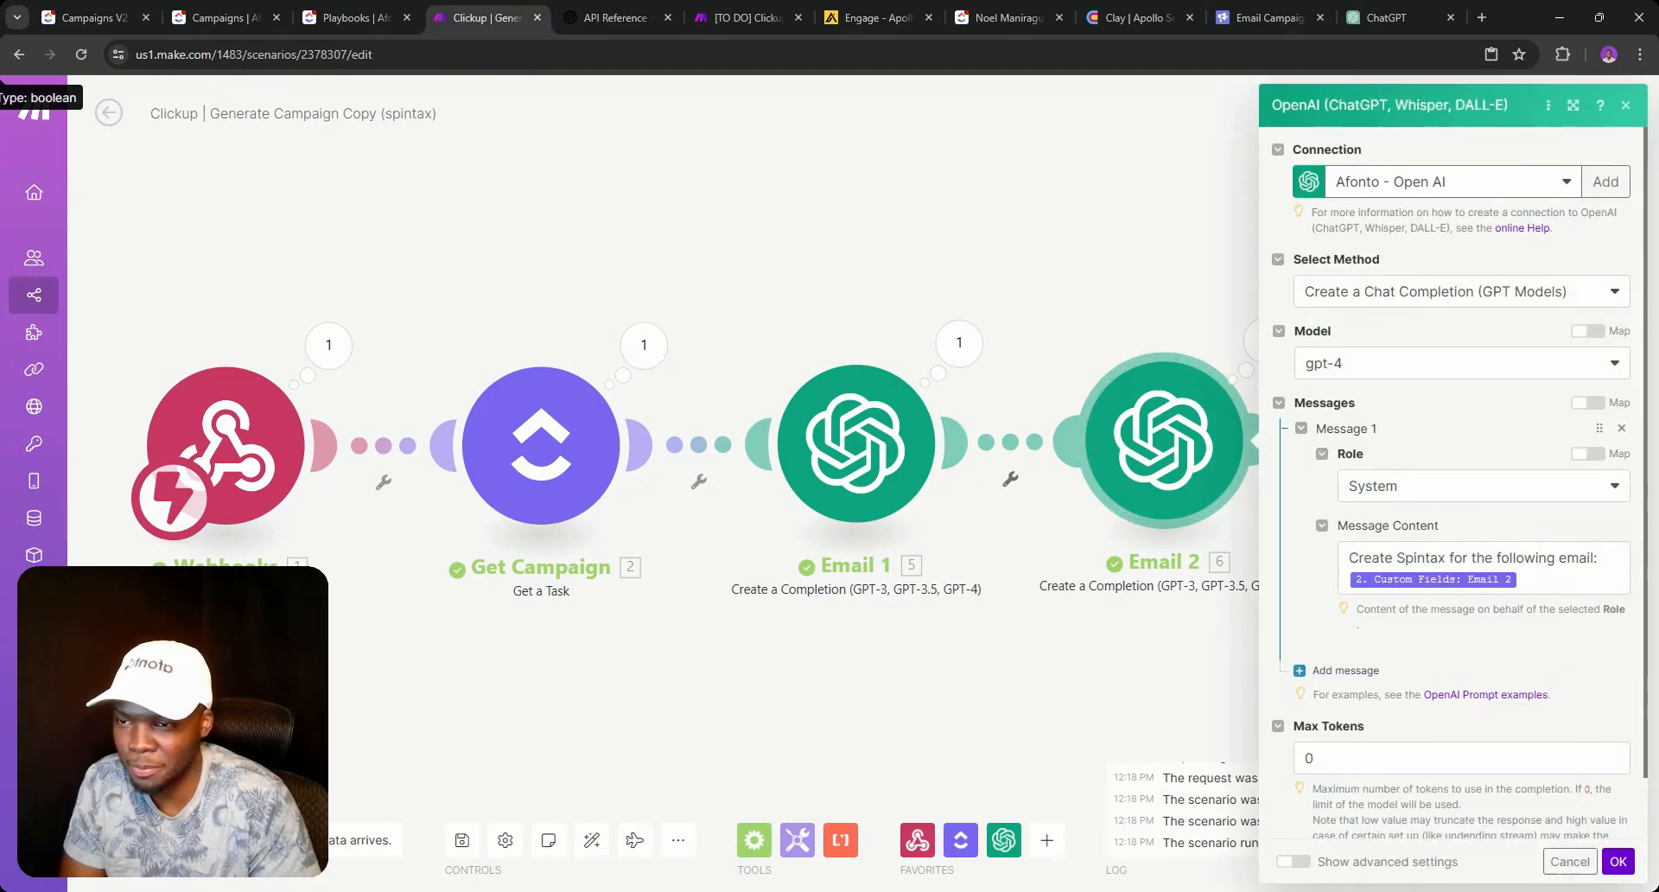
click(1565, 557)
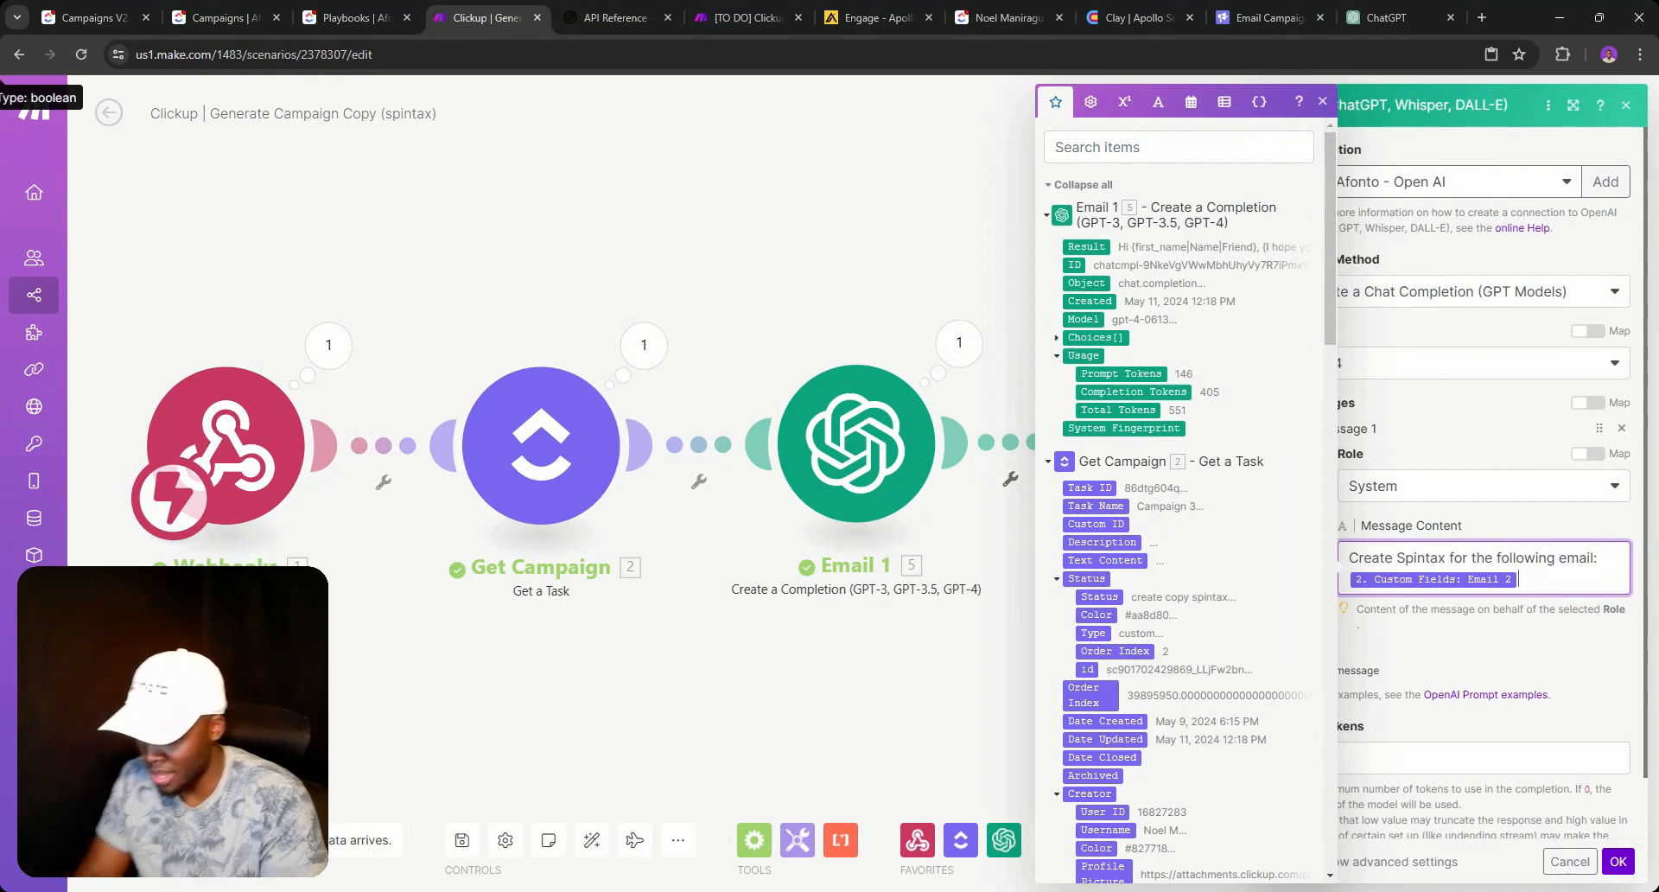
key(Return)
key(Return)
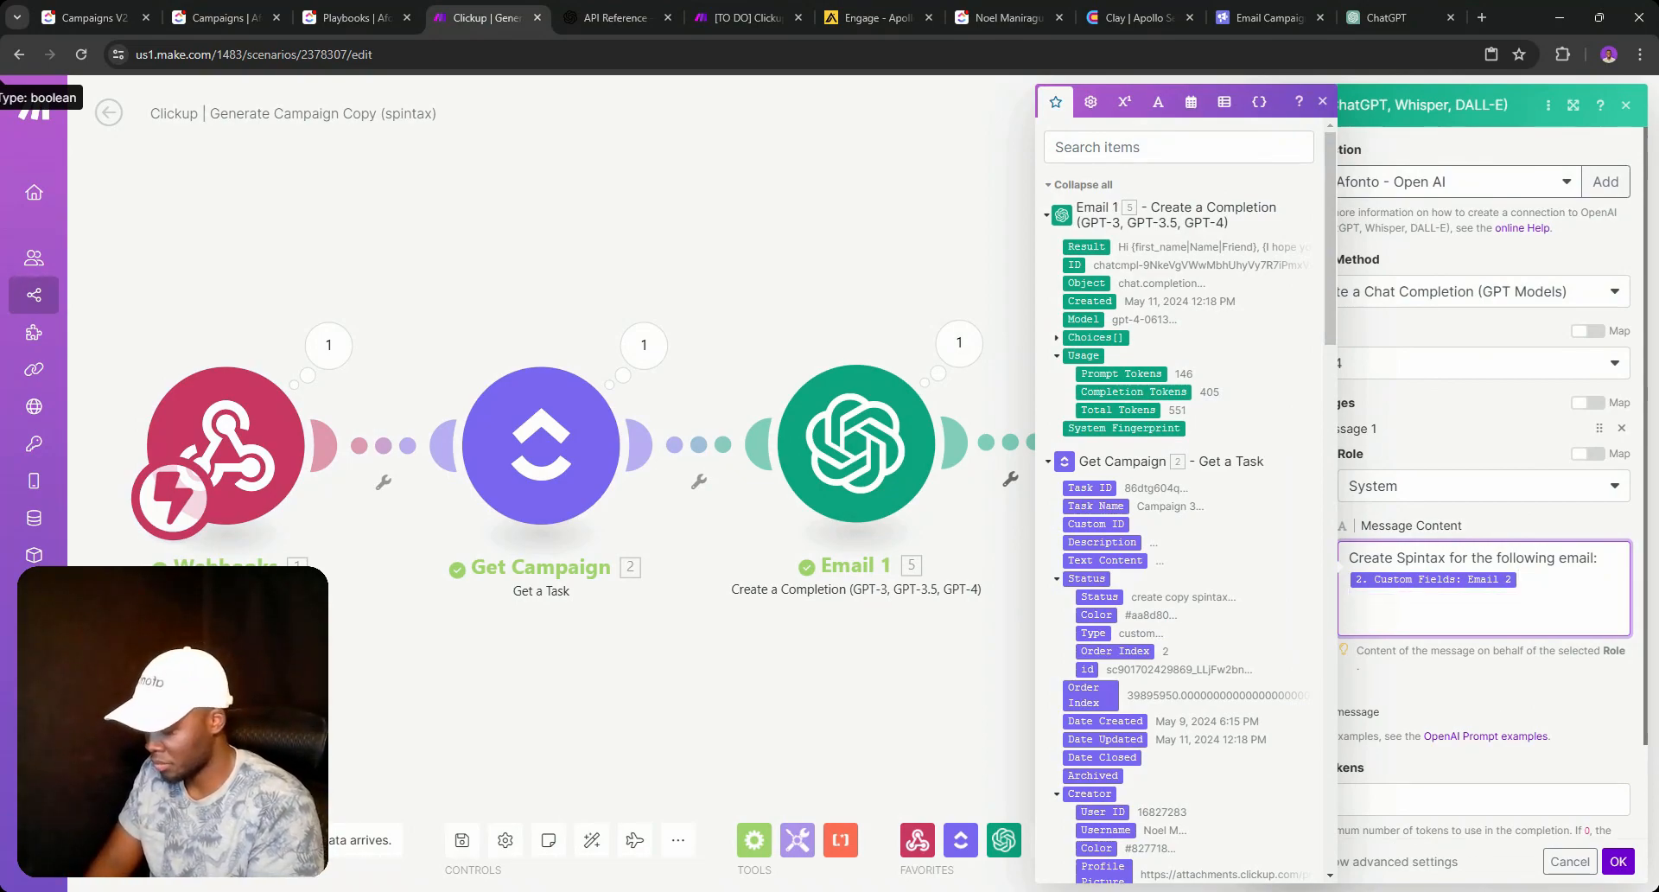
text(Avoid )
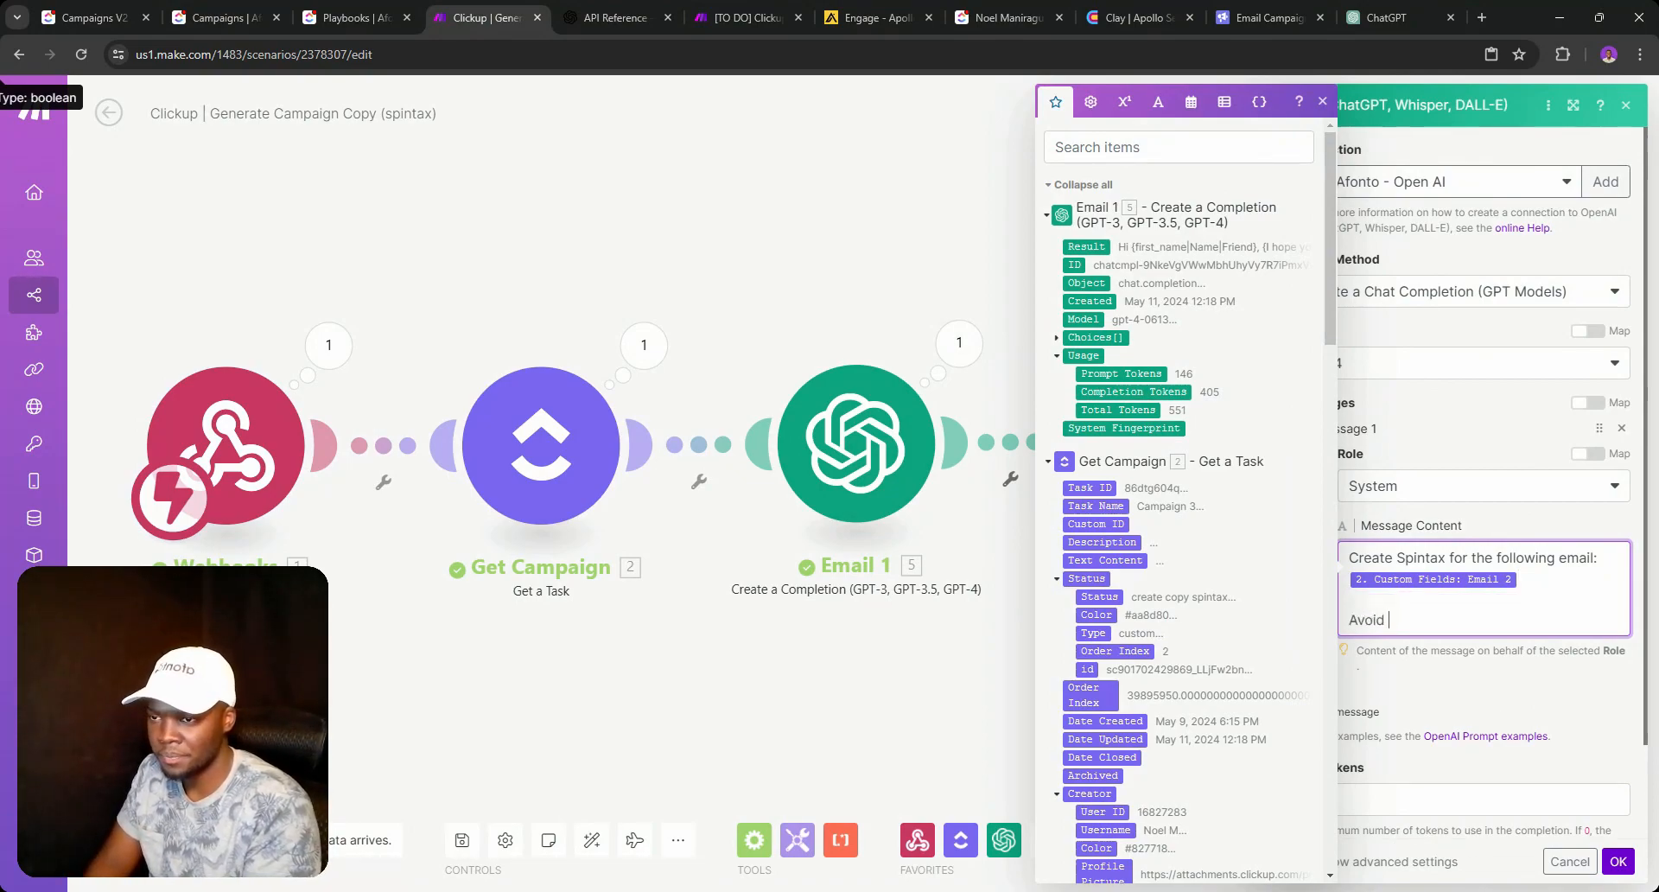
text(creating)
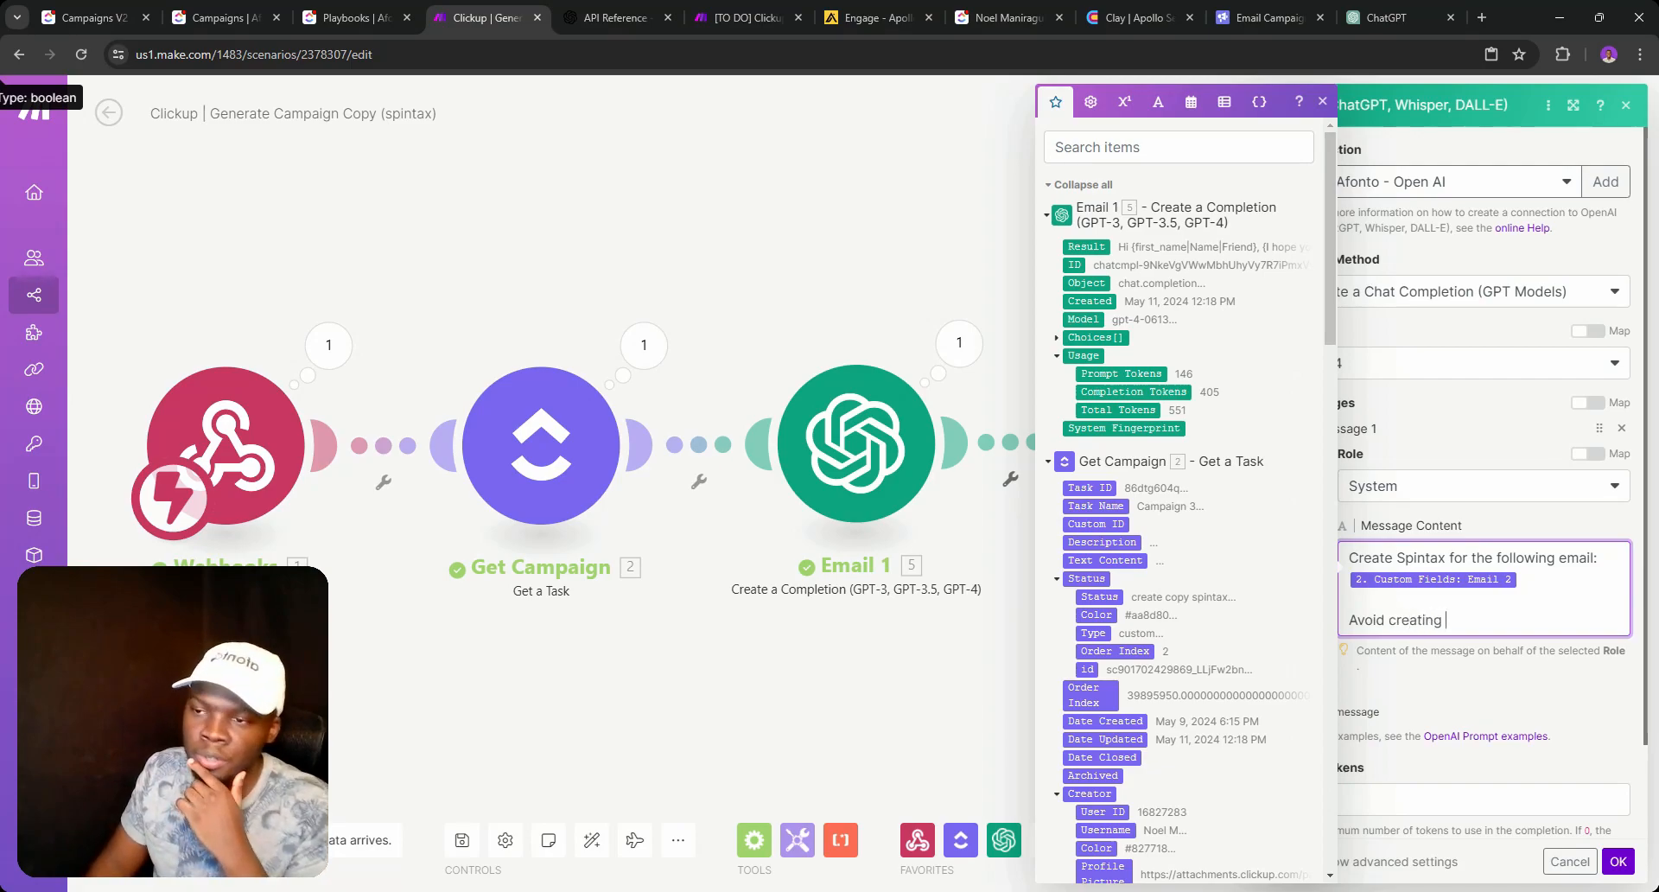
text( more that)
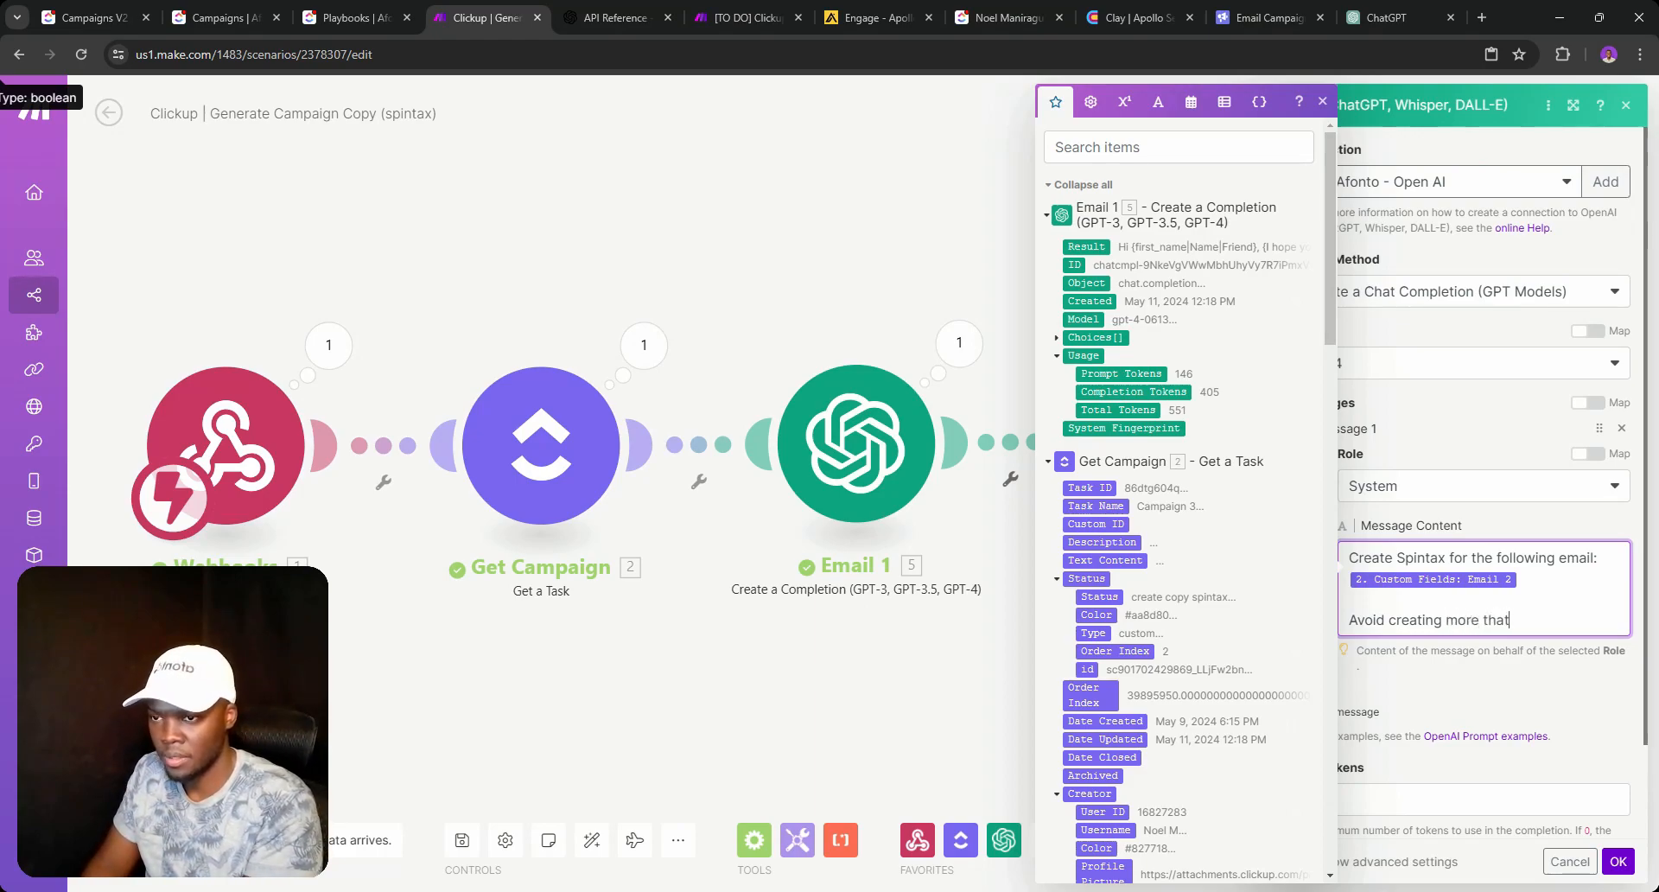
key(BackSpace)
text(n 3 varia)
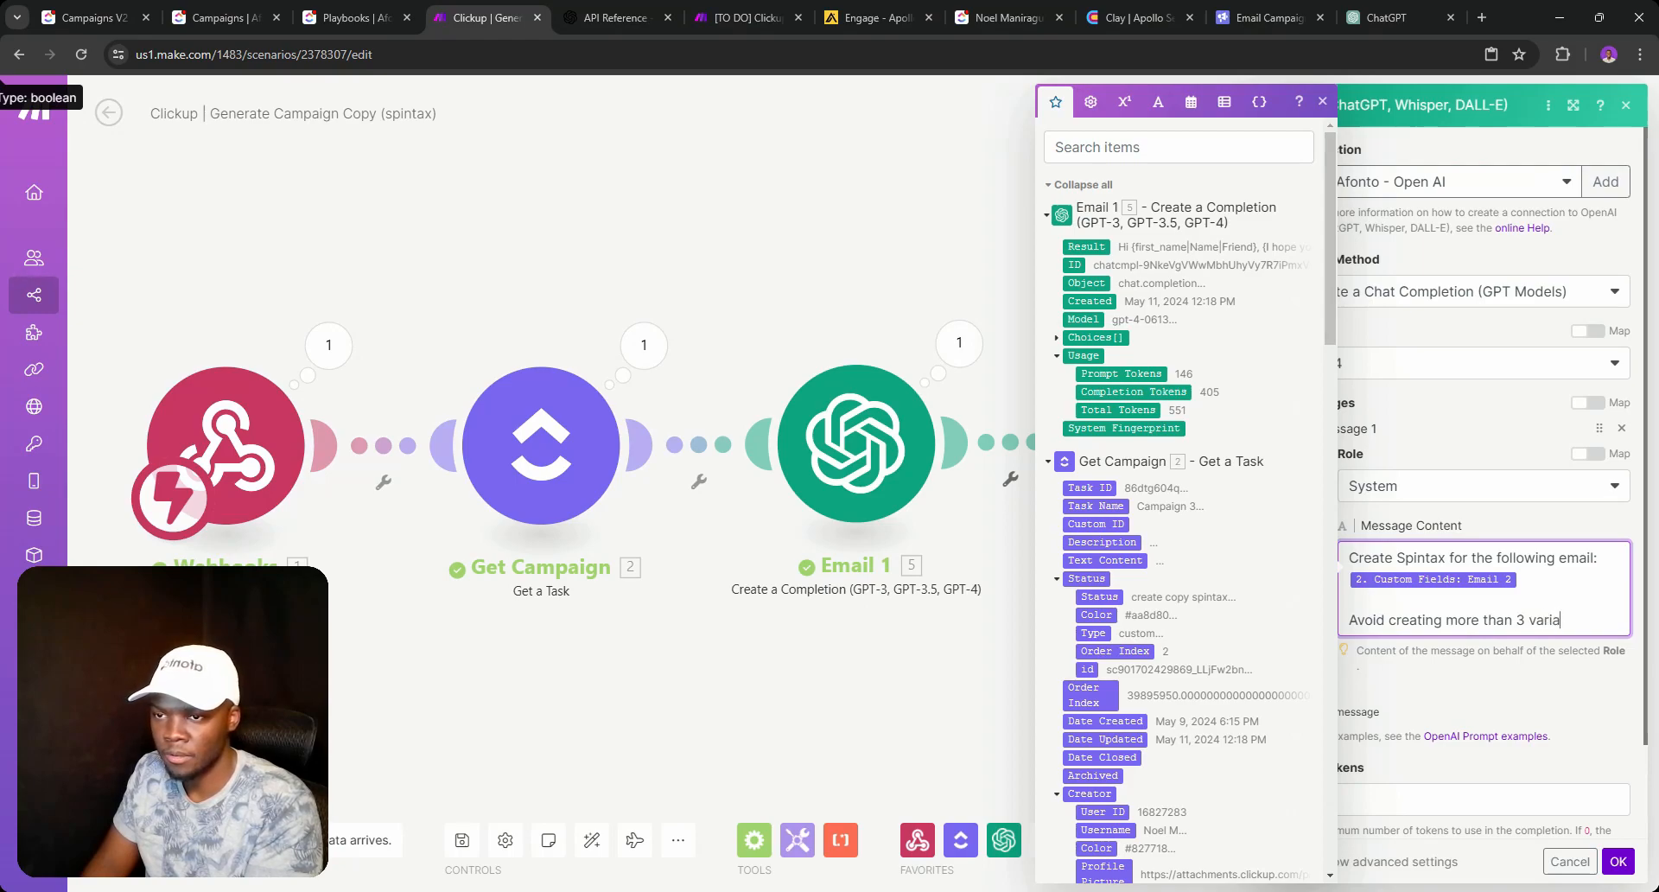
key(BackSpace)
key(BackSpace)
key(BackSpace)
key(BackSpace)
key(BackSpace)
text(spin)
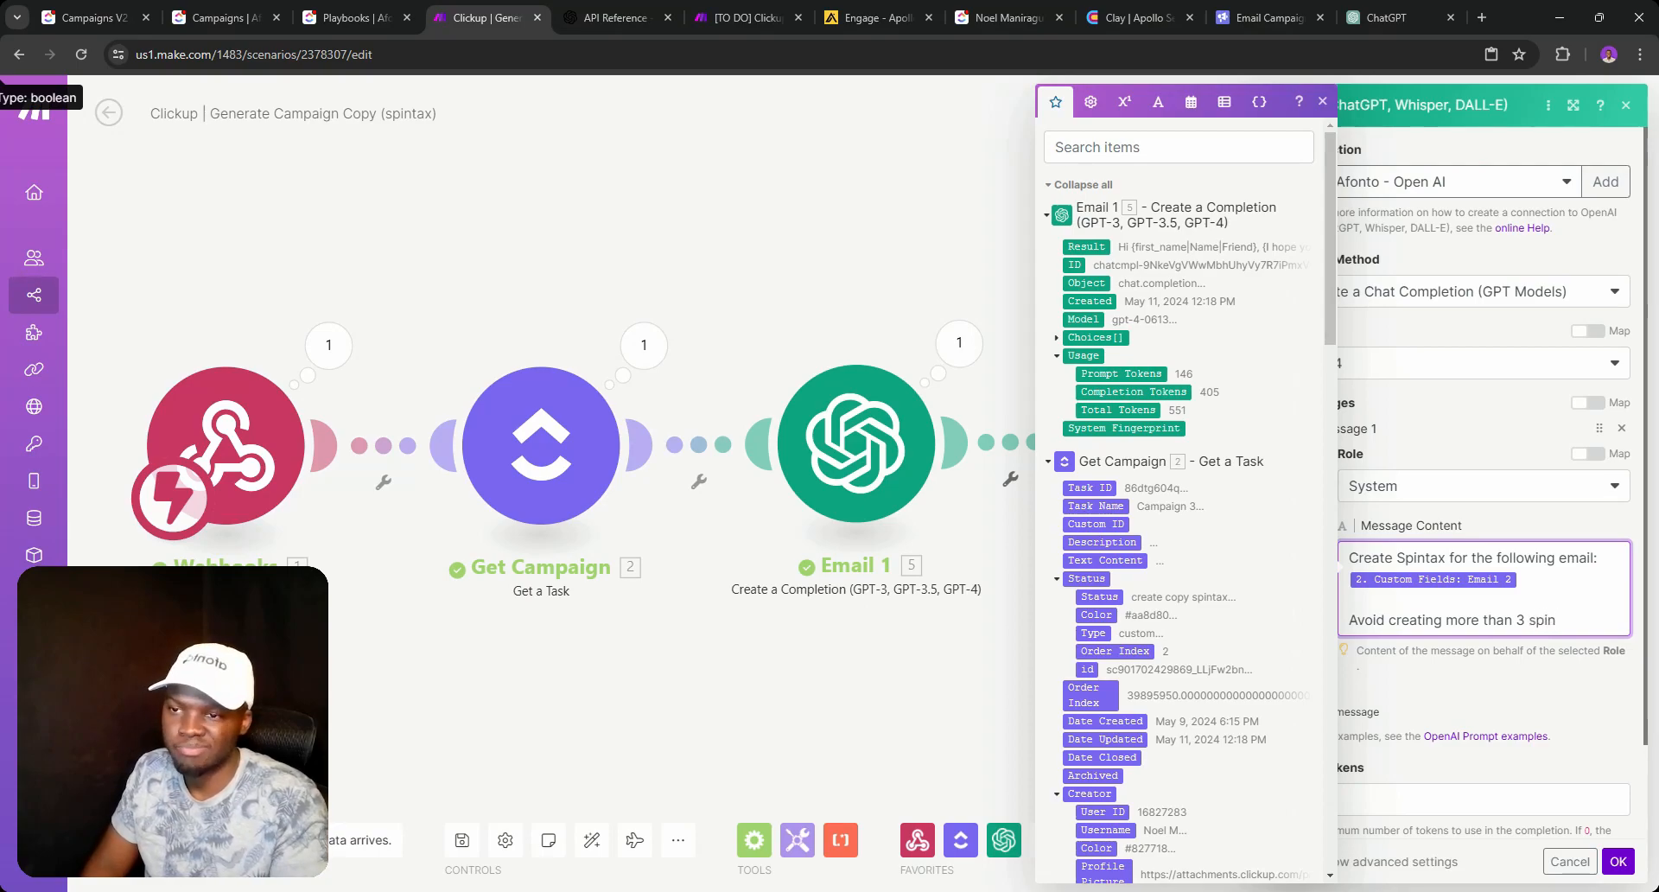
text(ta)
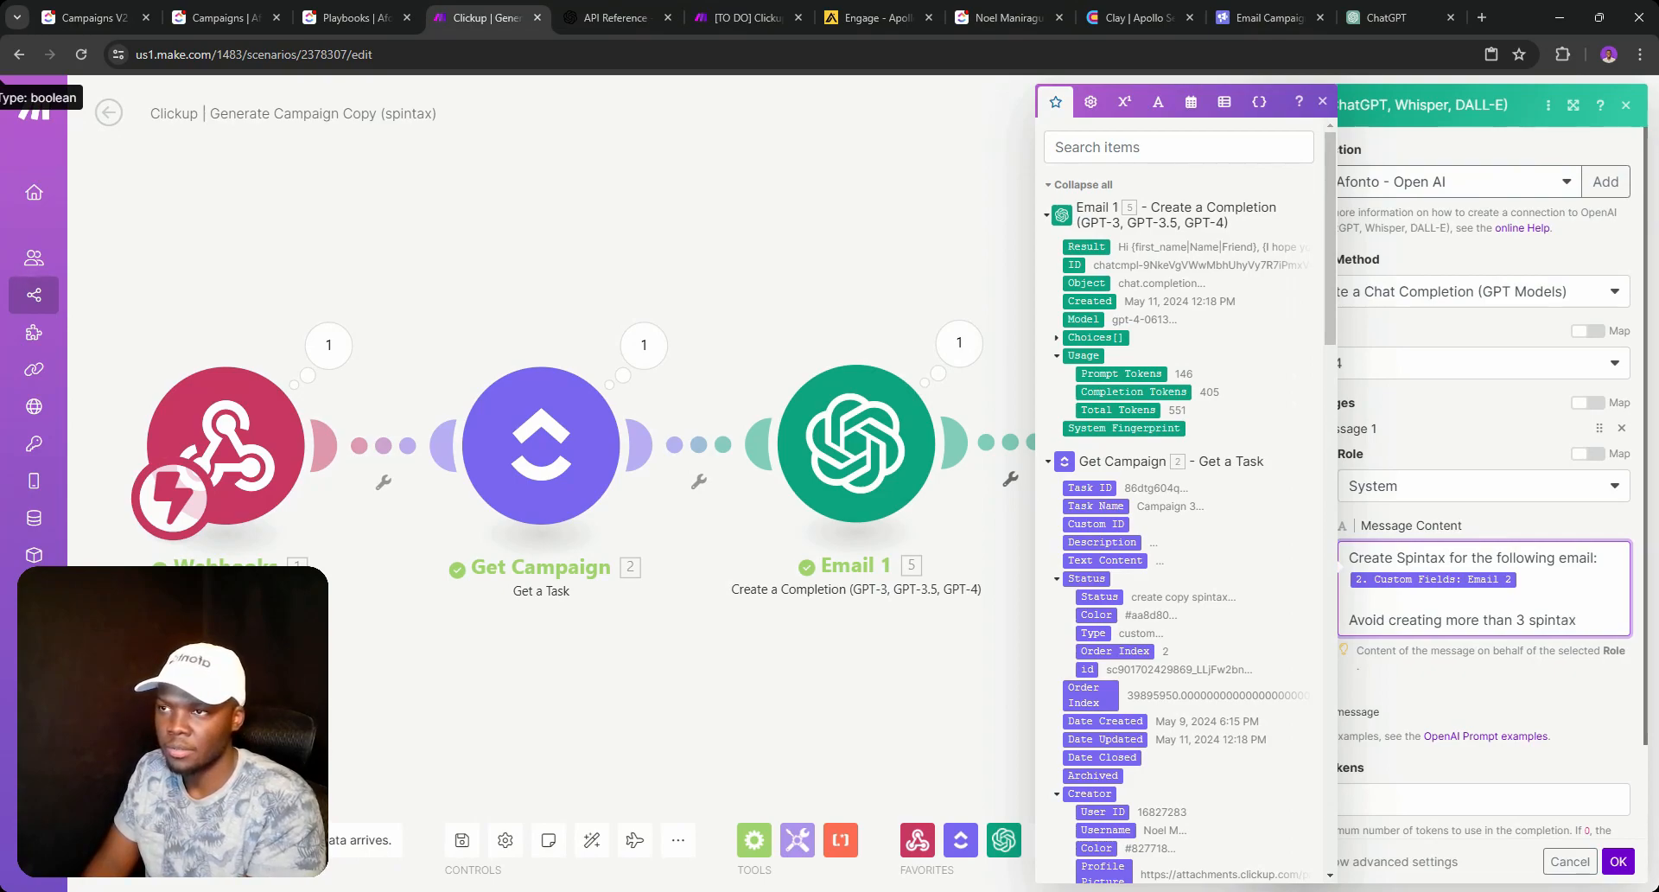
text(x variable)
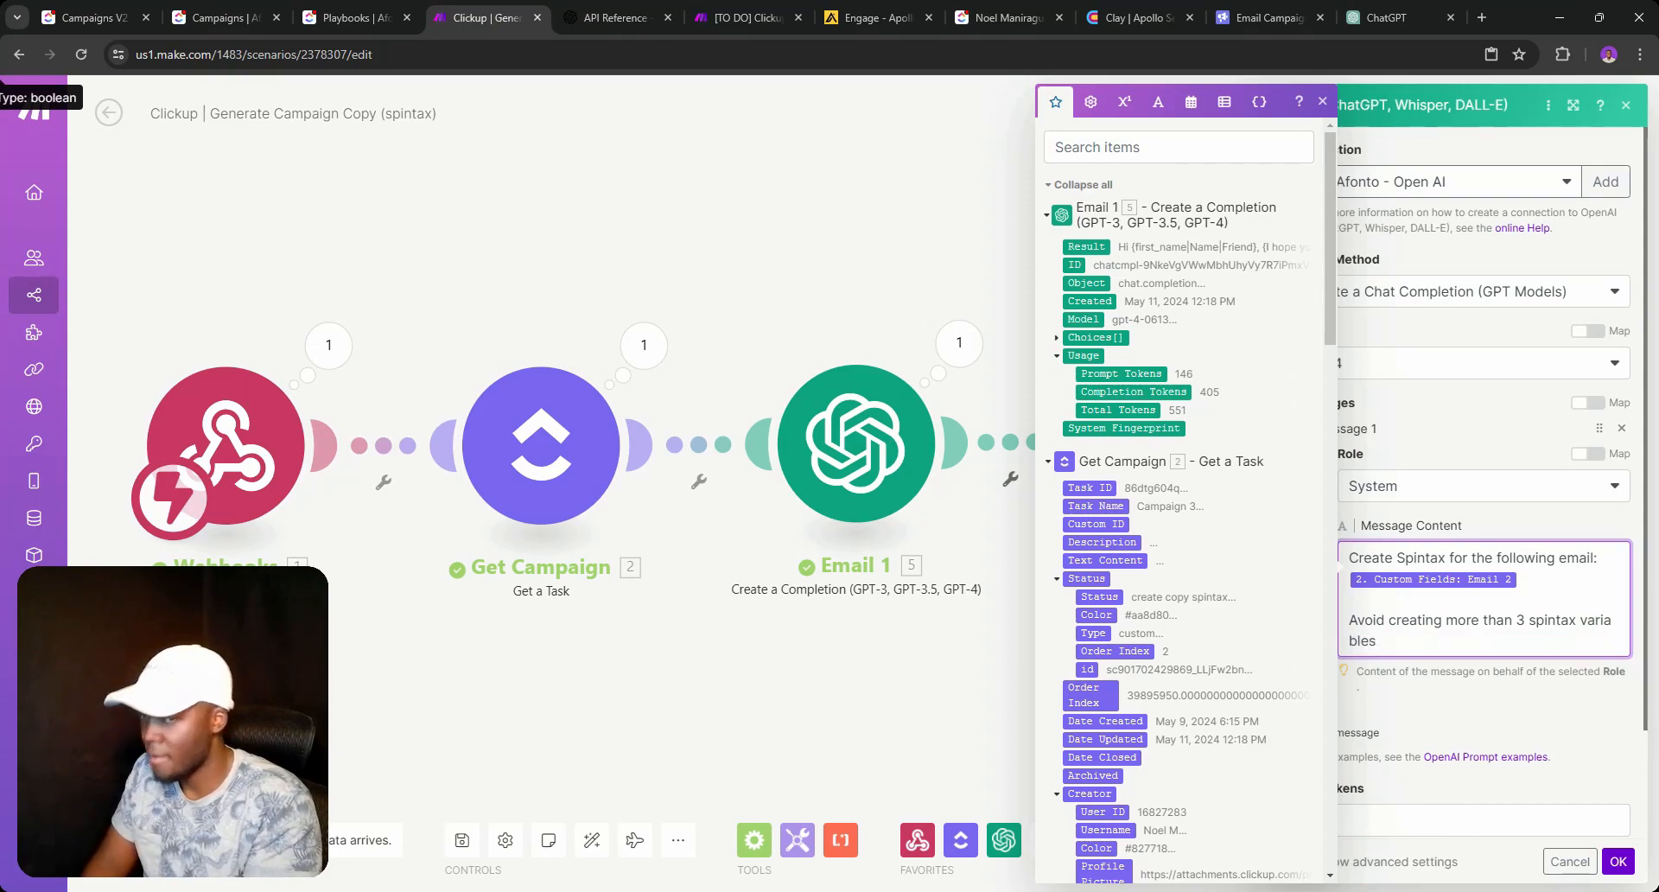
text(in)
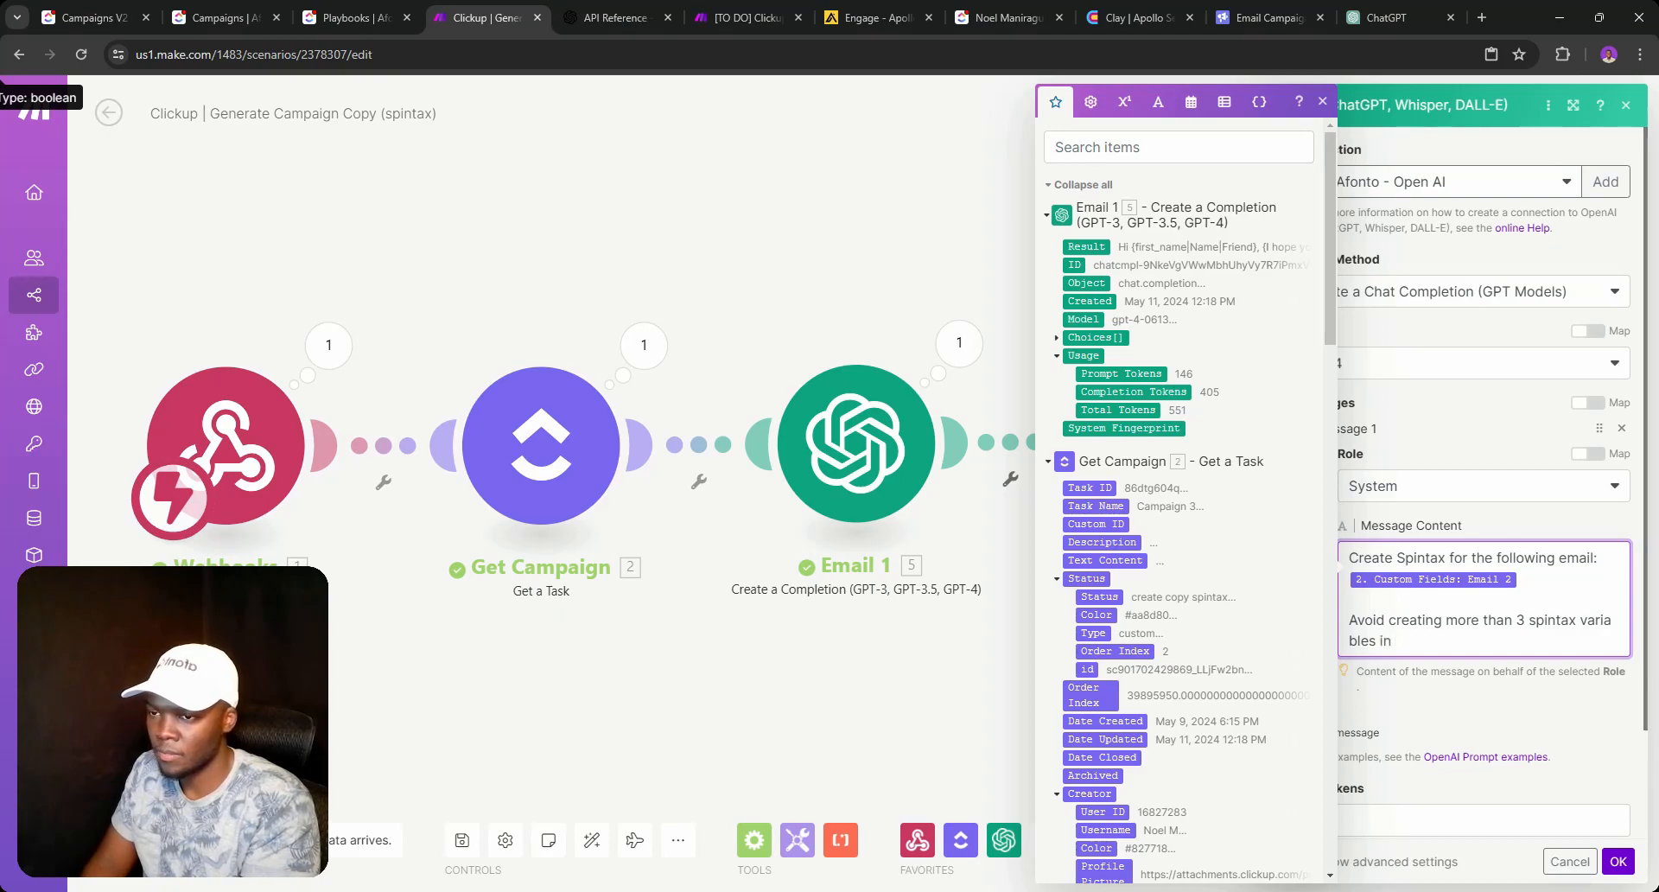
key(BackSpace)
key(BackSpace)
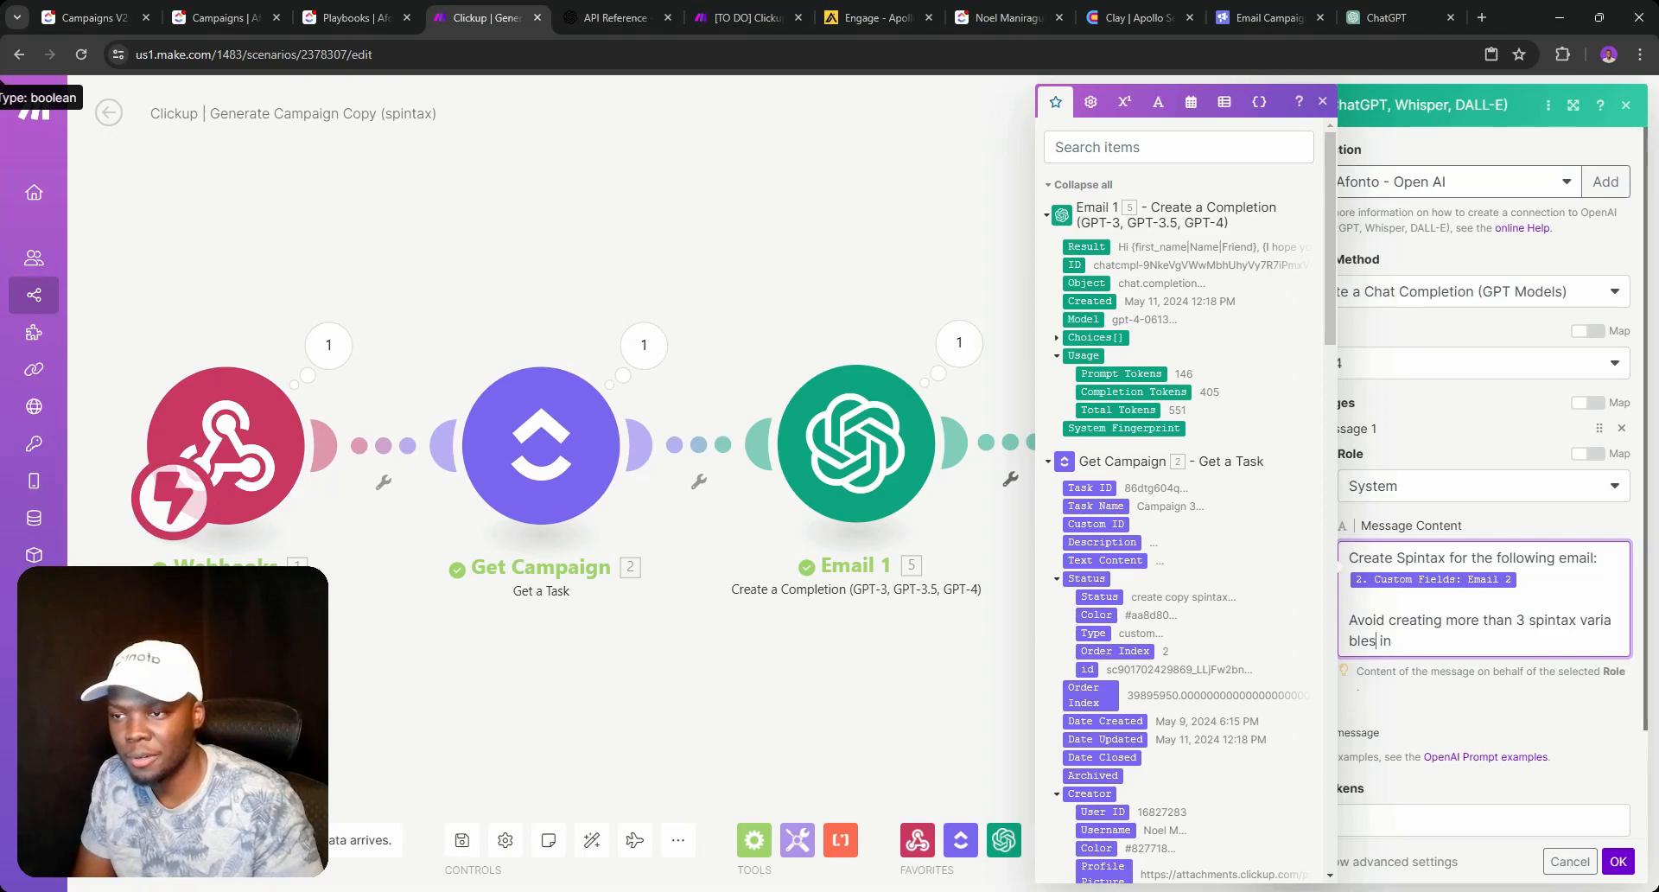
double_click(1383, 640)
text(per )
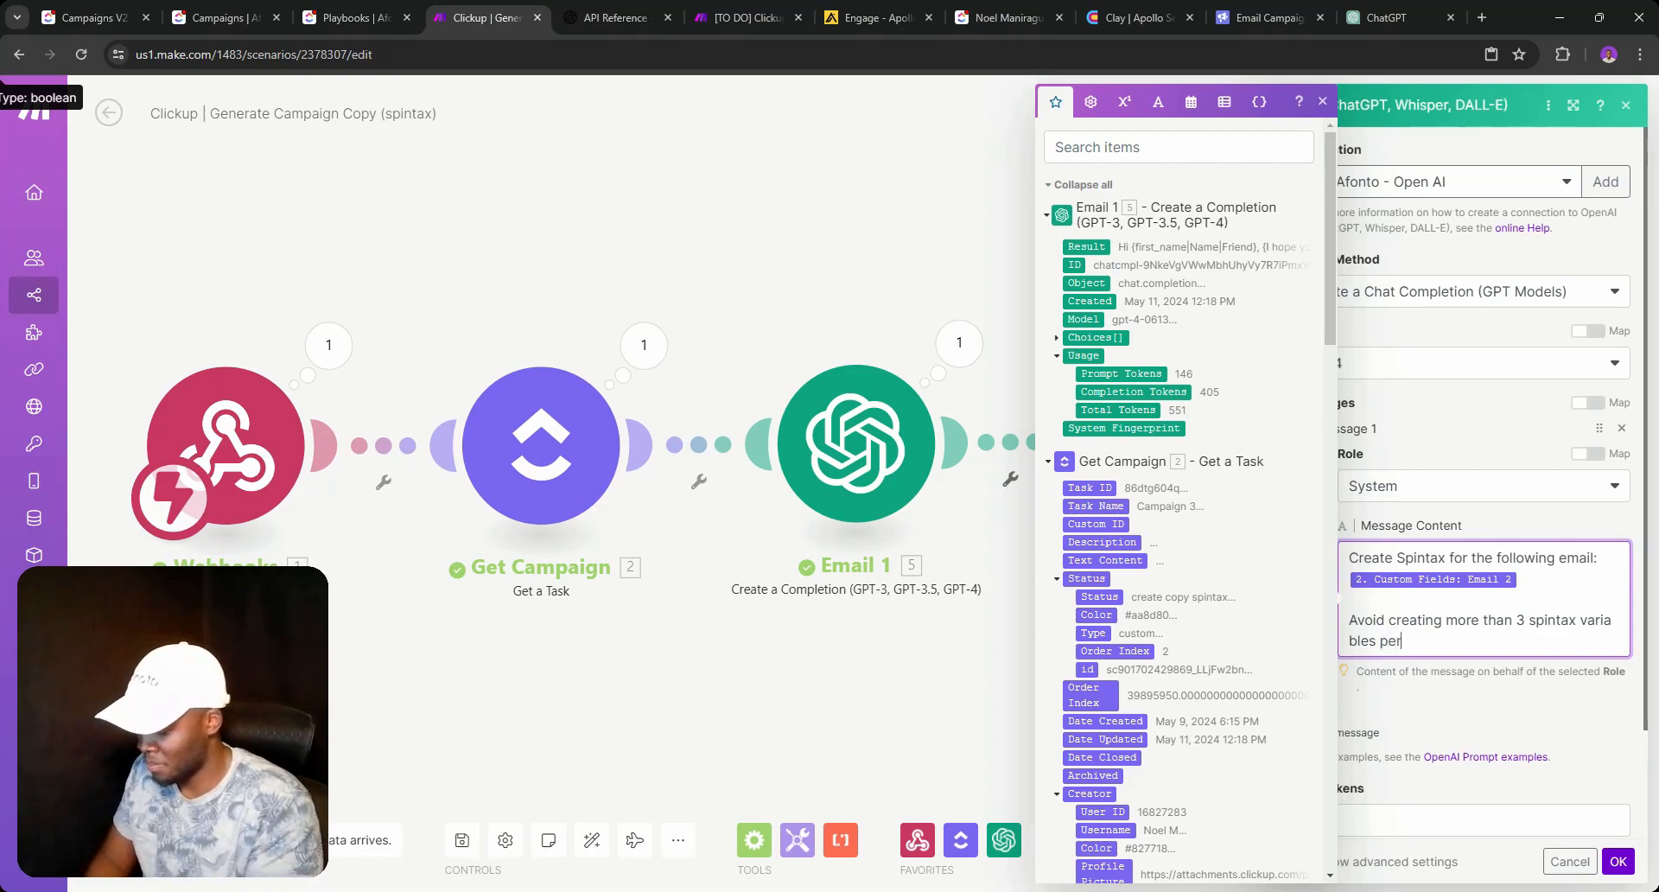
text(word)
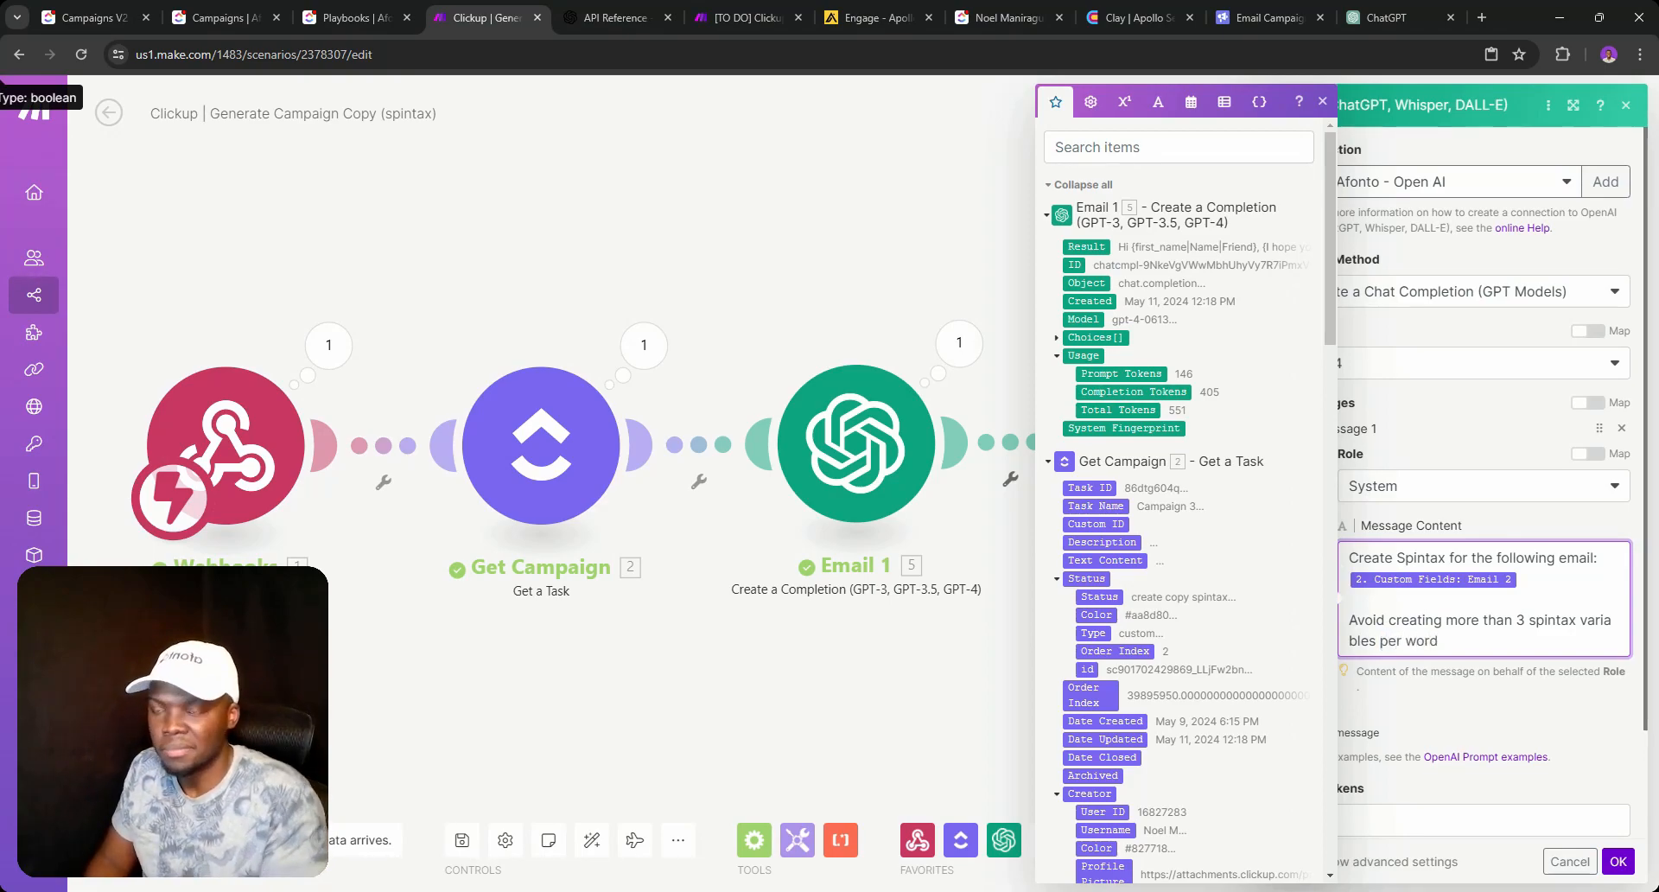
Copy the line "Avoid creating more than 3 spintax variables per word." into the Email 1 module's message content and save the scenario.
key(ctrl+shift+Up)
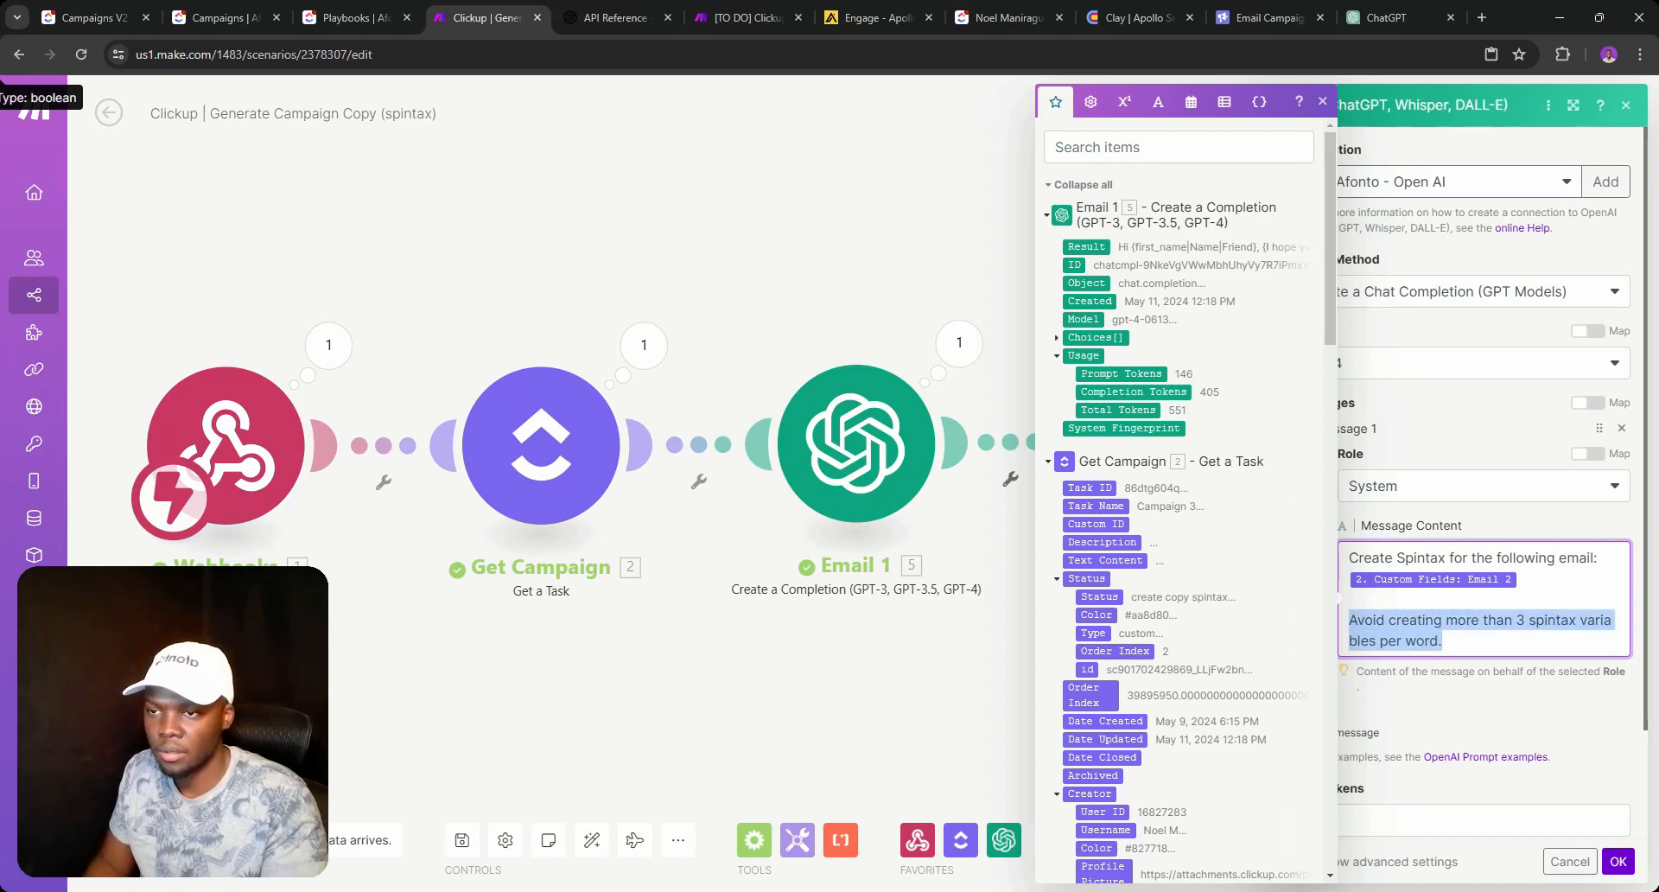
click(1441, 620)
key(ctrl+shift+Up)
key(ctrl+c)
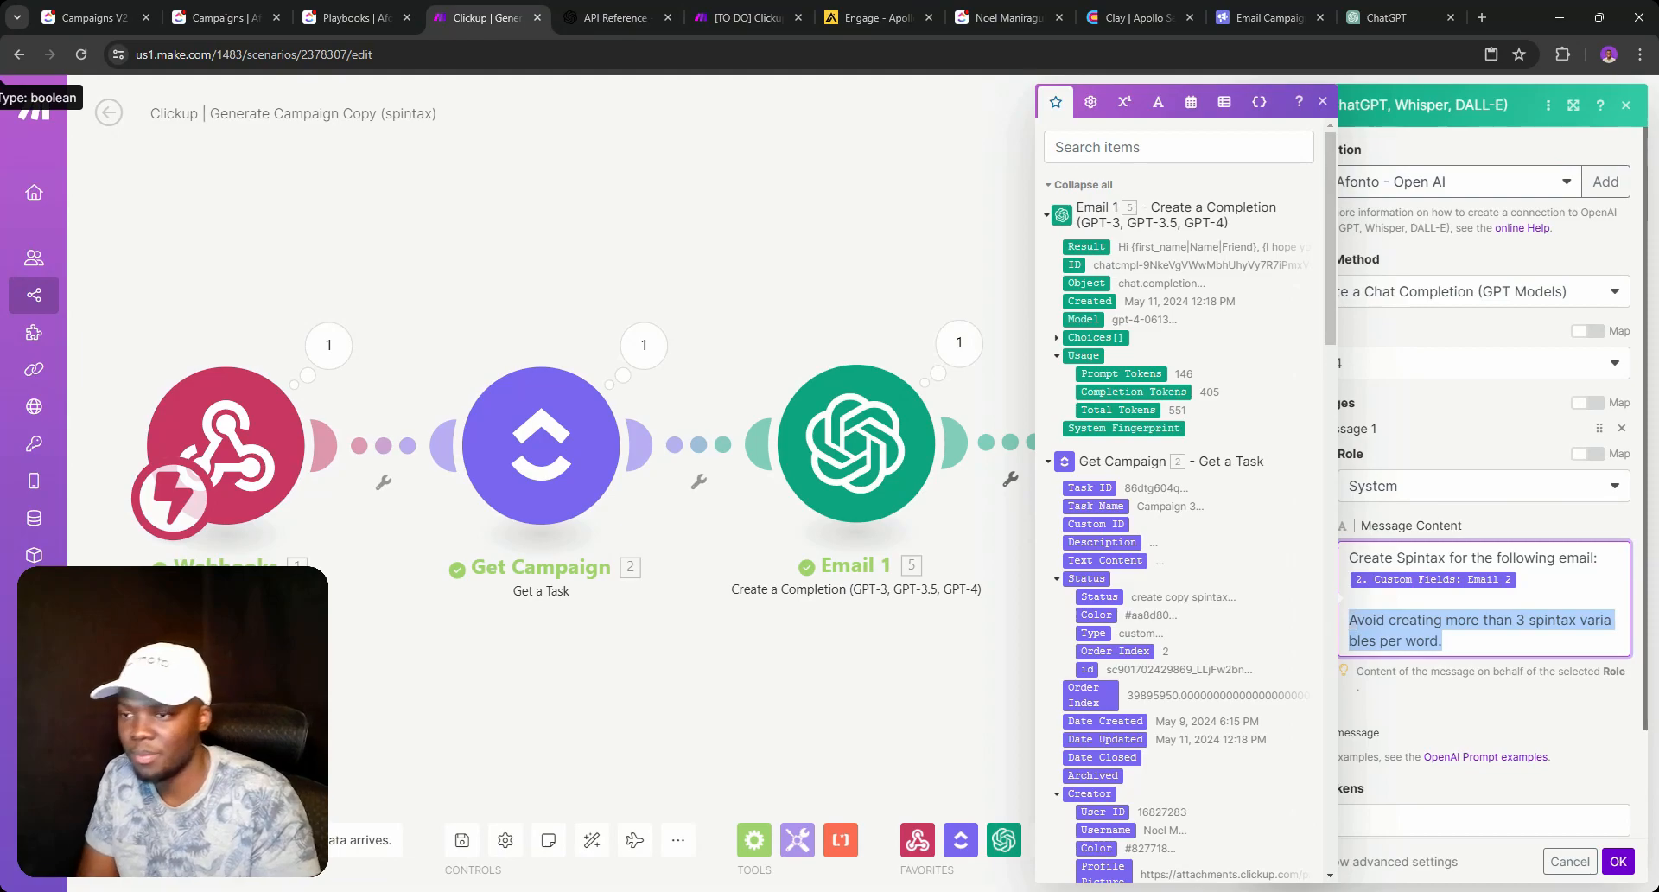
click(1618, 861)
click(921, 497)
scroll(1055, 464, down, 1)
click(1212, 513)
key(ctrl+v)
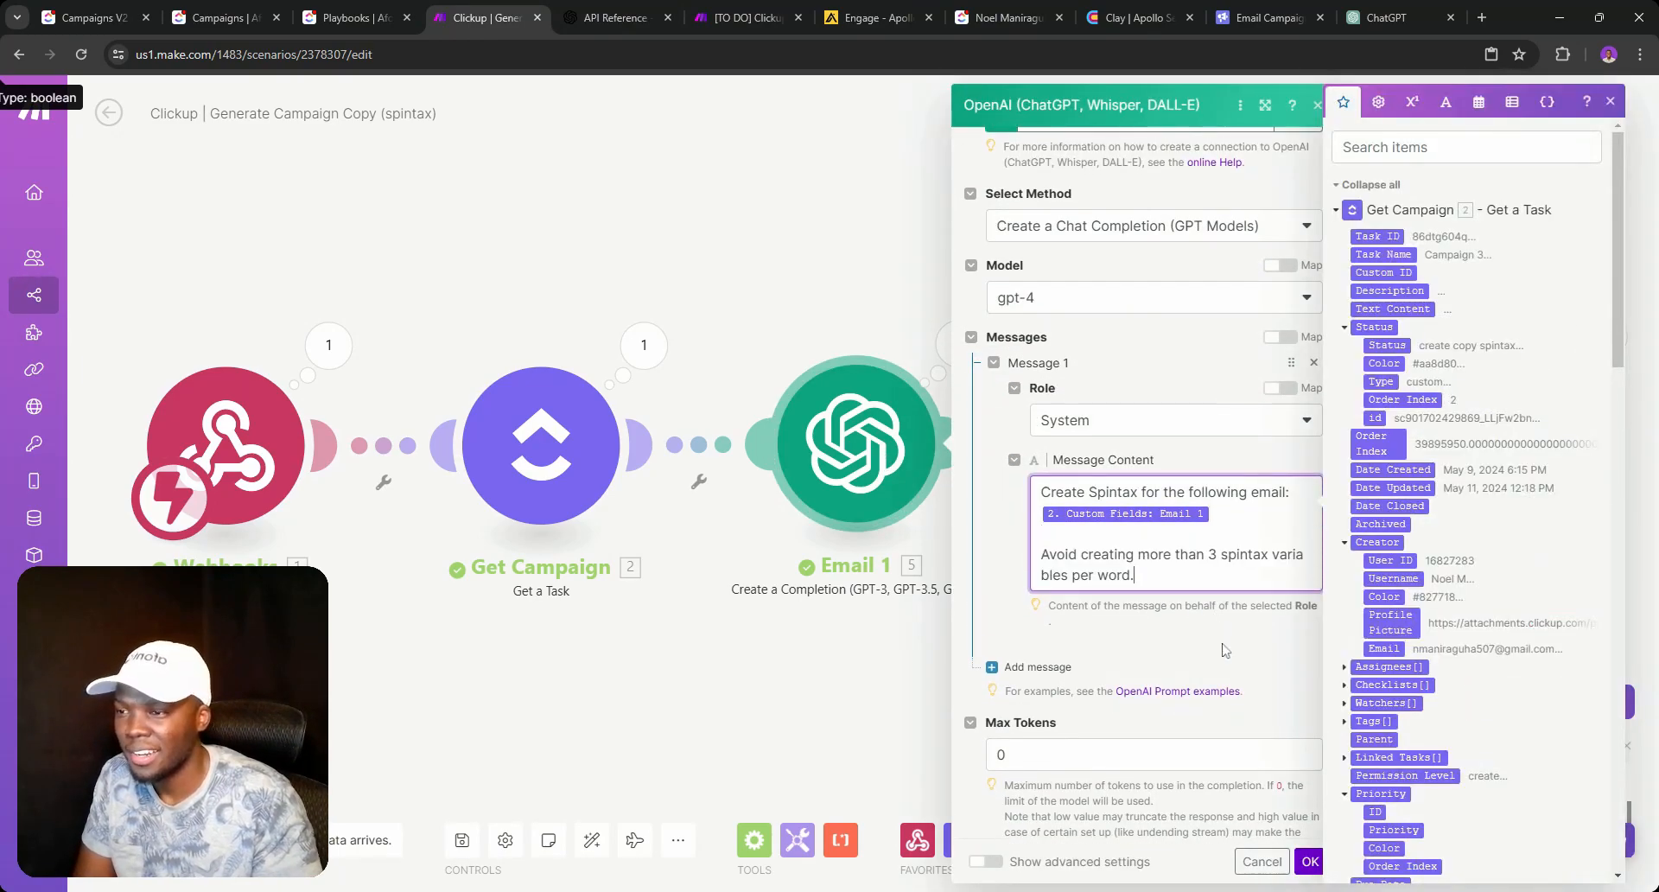
click(1309, 861)
click(461, 839)
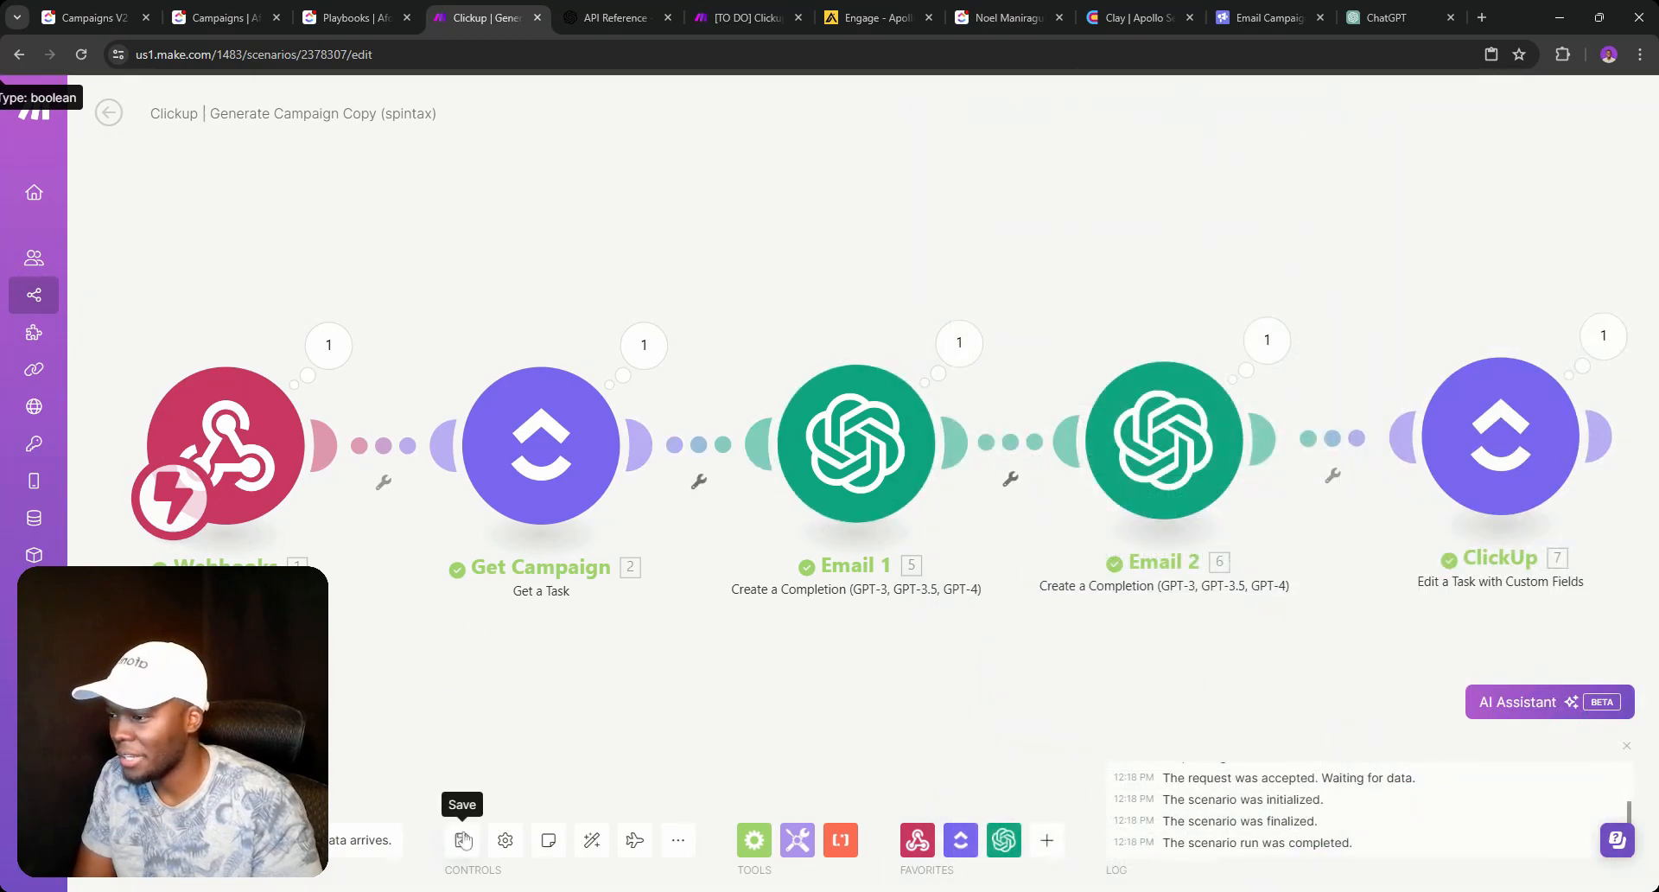
In ClickUp, set Campaign 3's status to Generate Campaign Copy, then return it to Create Copy Spintax to retrigger the spintax scenario.
click(123, 10)
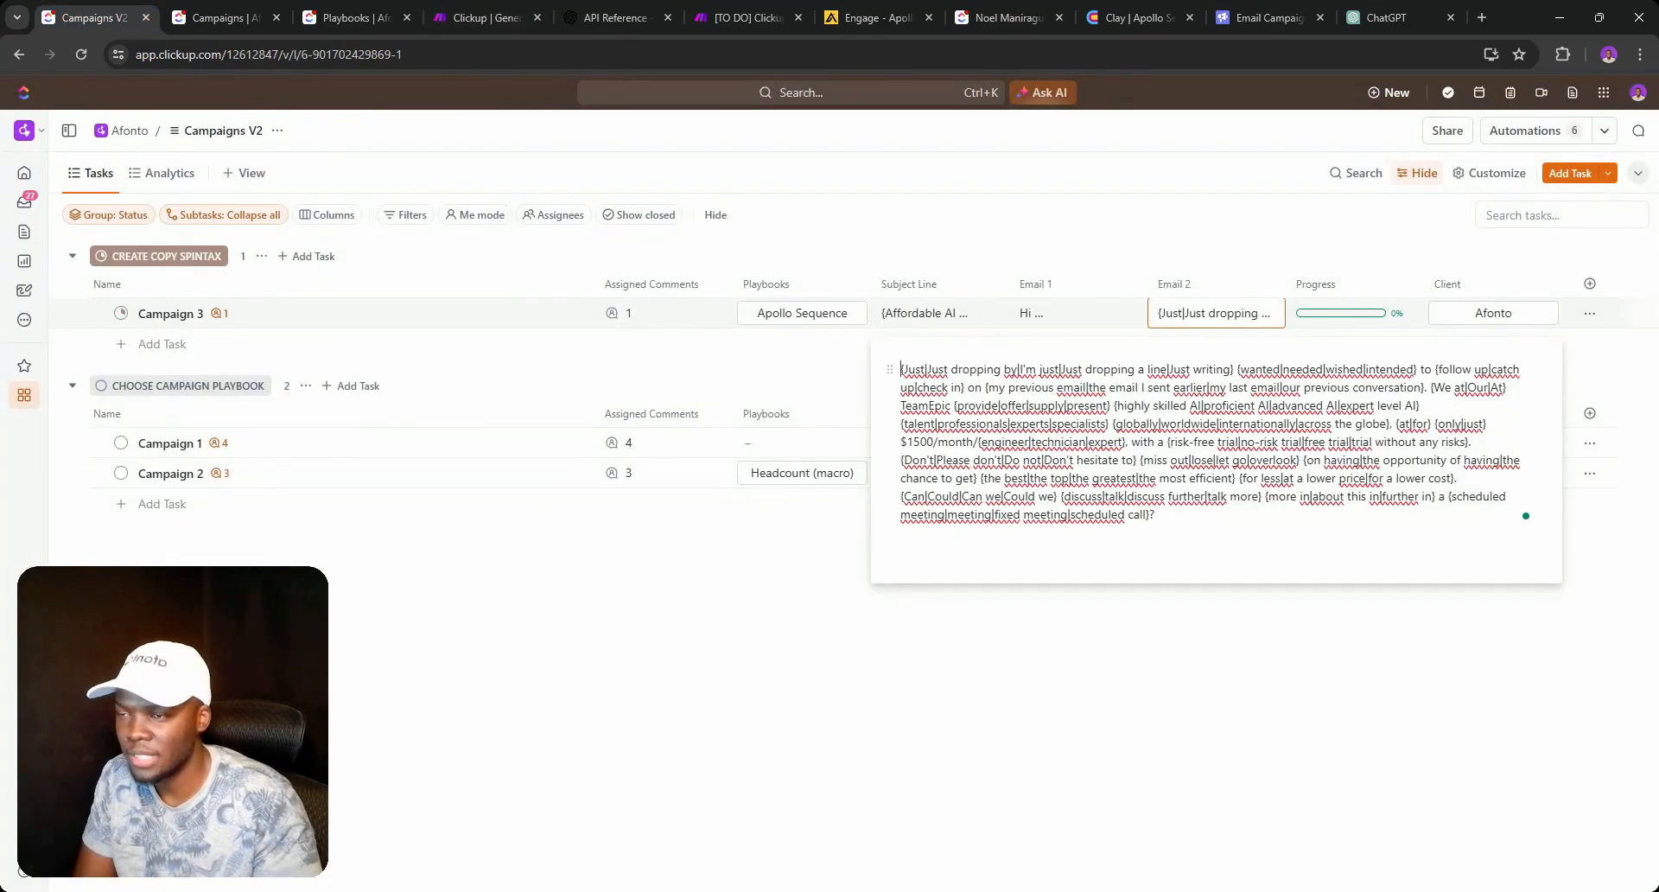
click(121, 313)
click(198, 472)
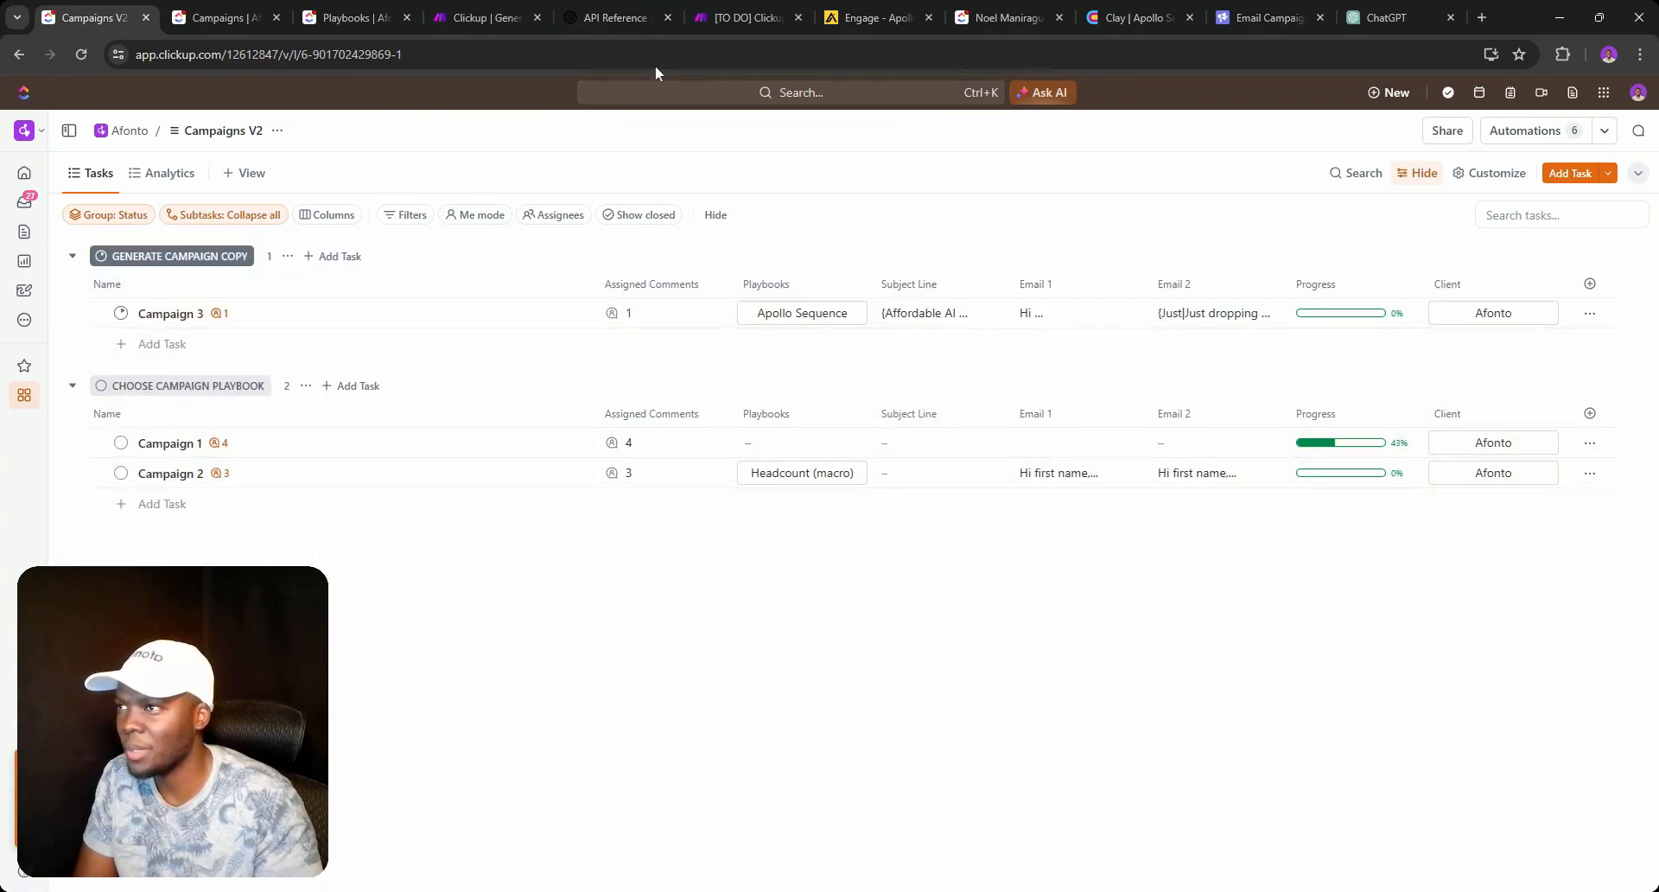
click(748, 17)
click(488, 17)
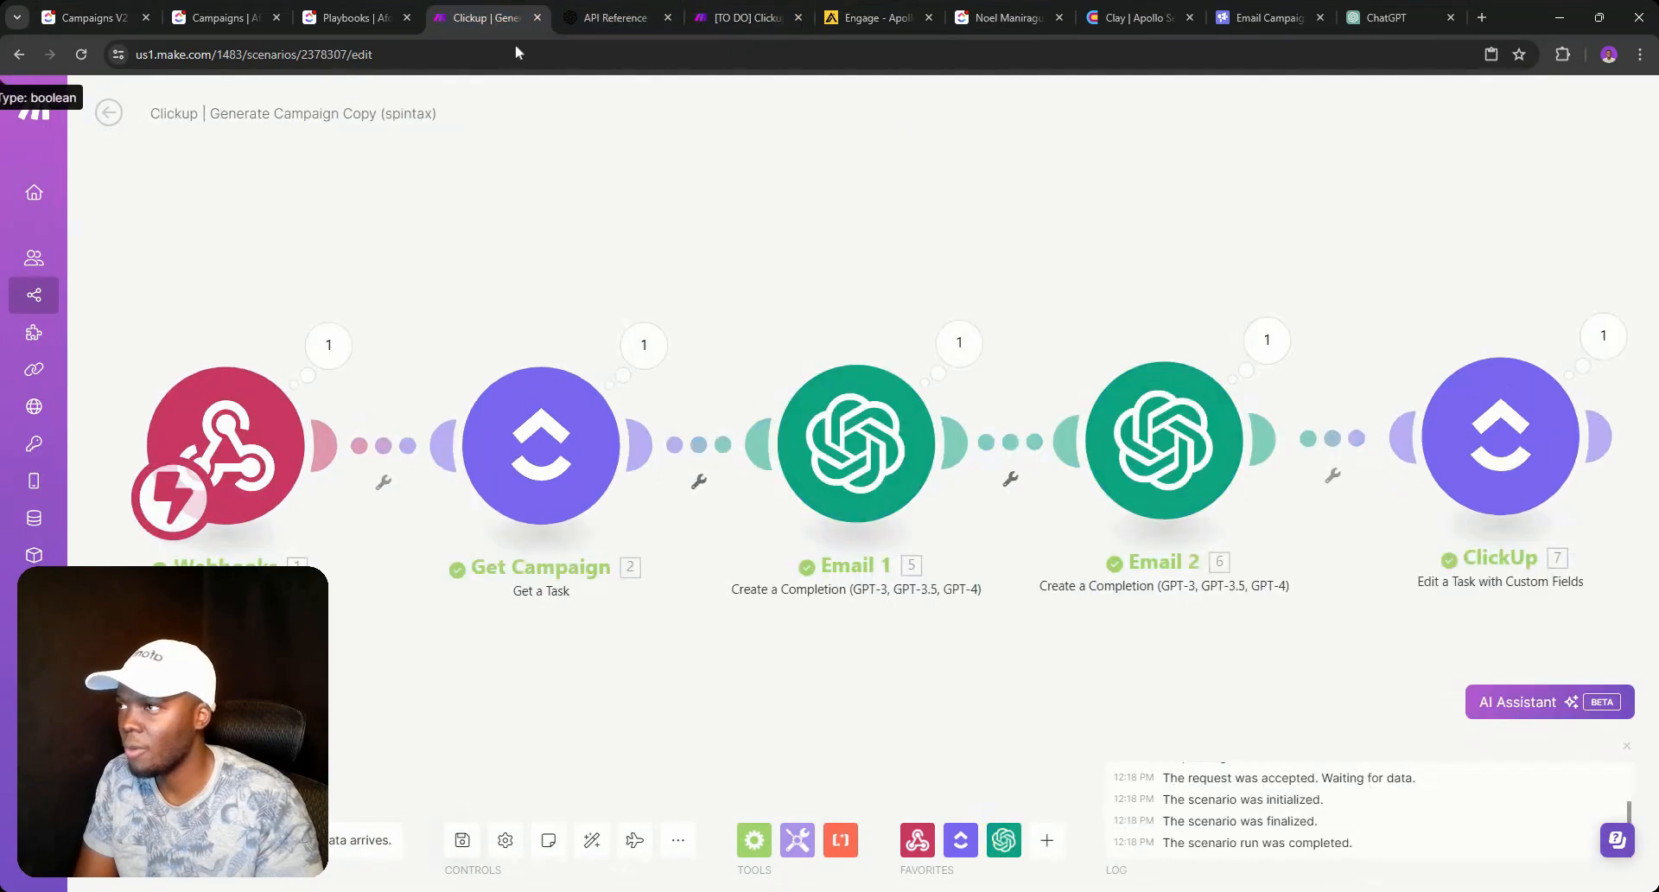
click(91, 17)
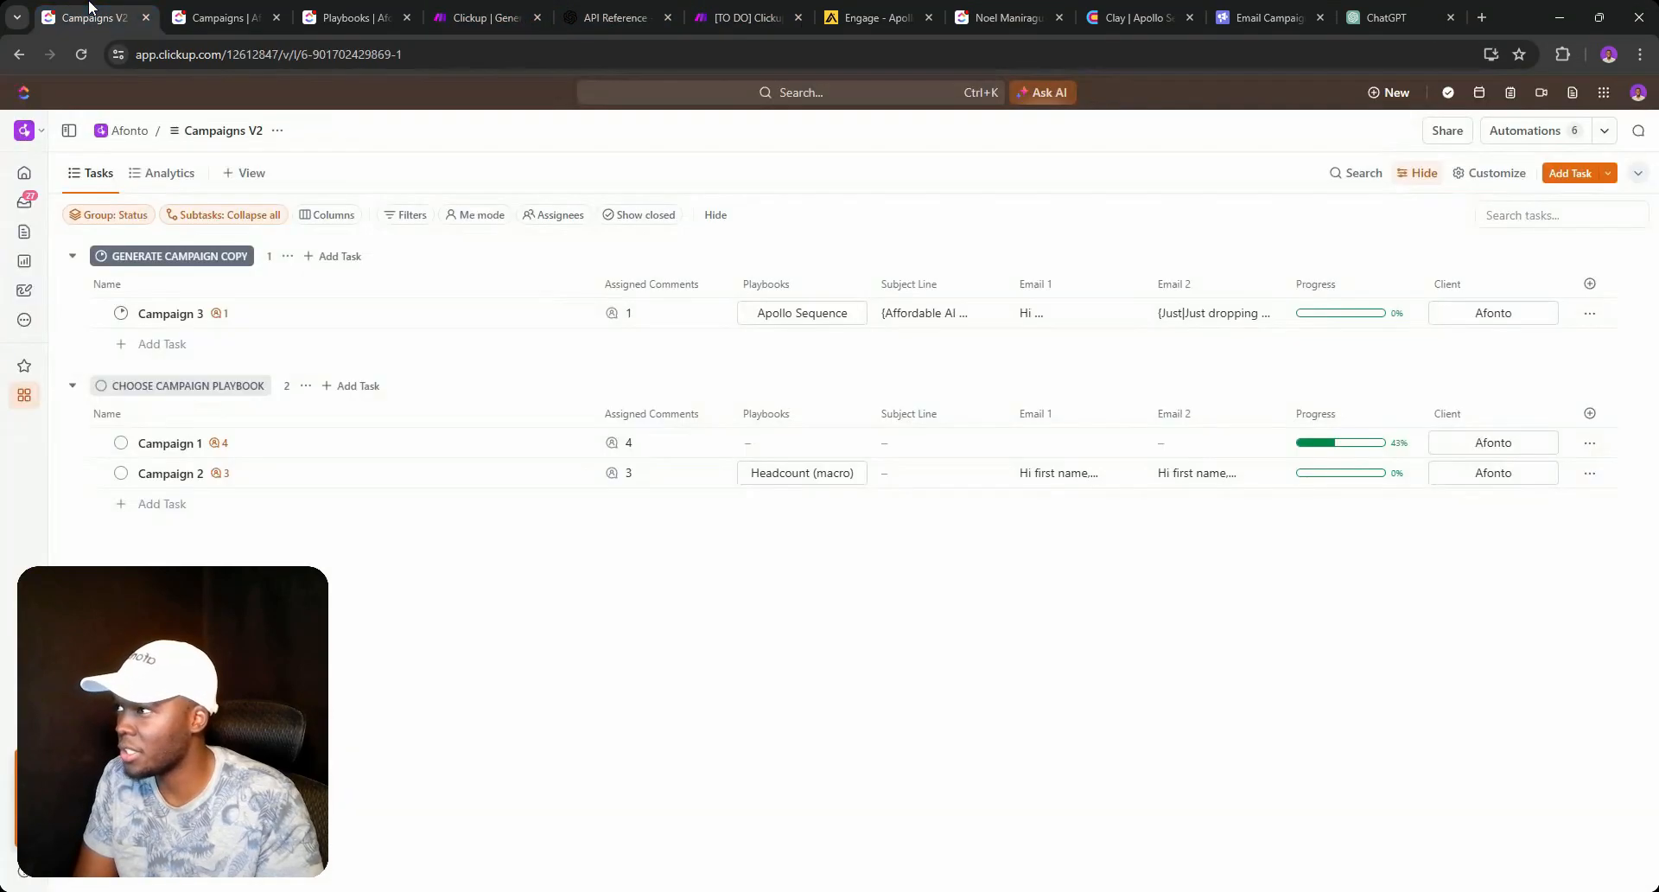
click(121, 313)
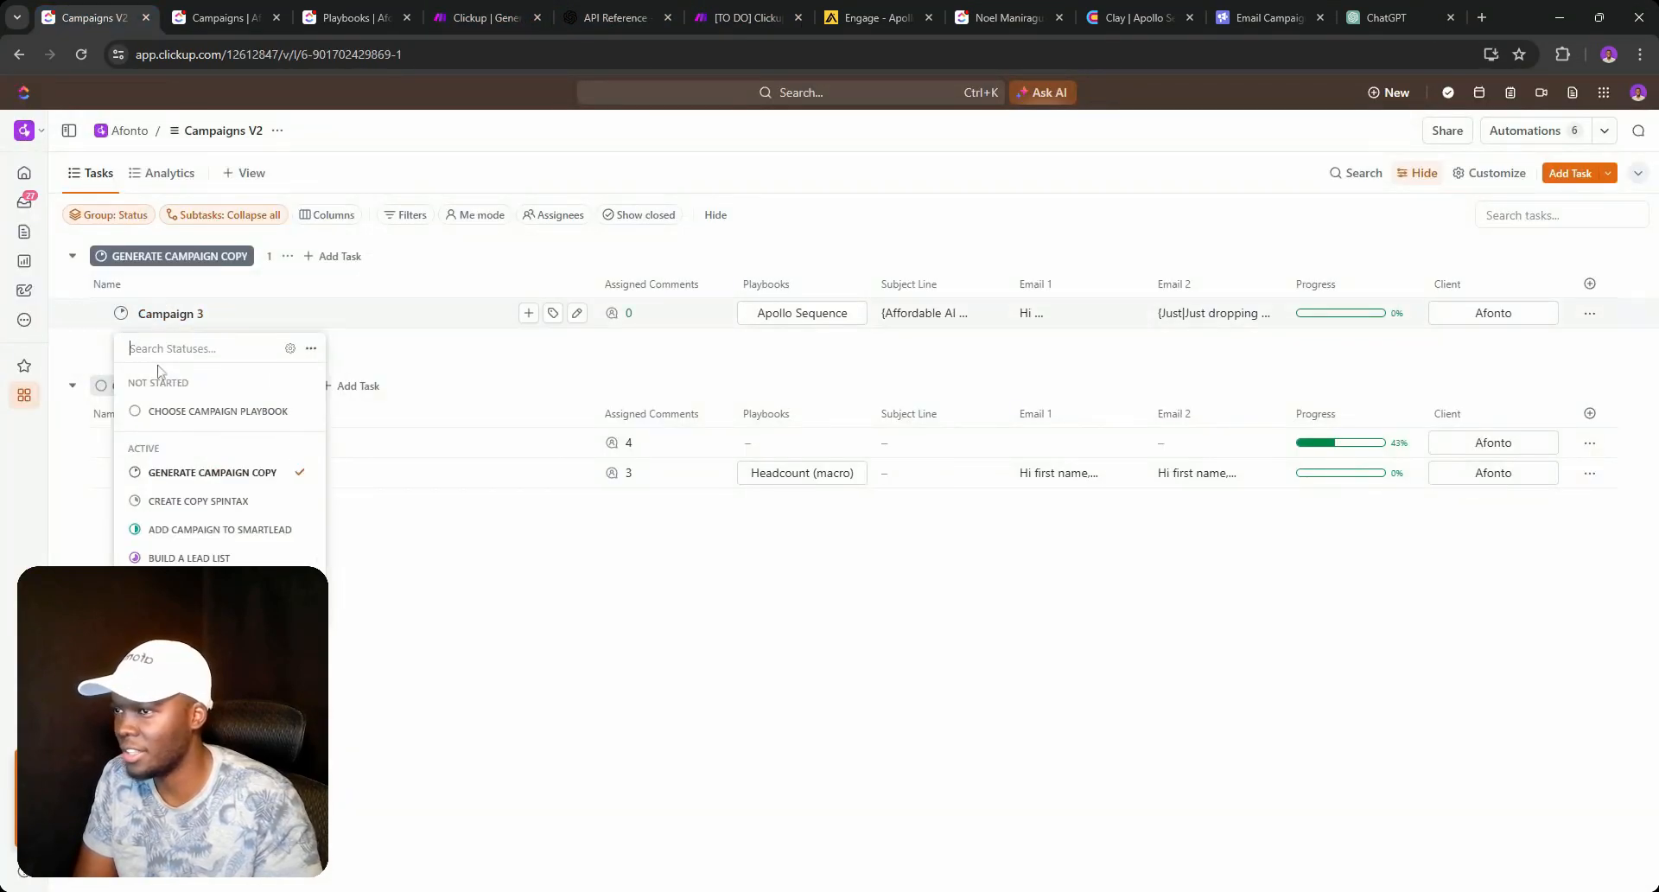
click(222, 501)
click(1047, 466)
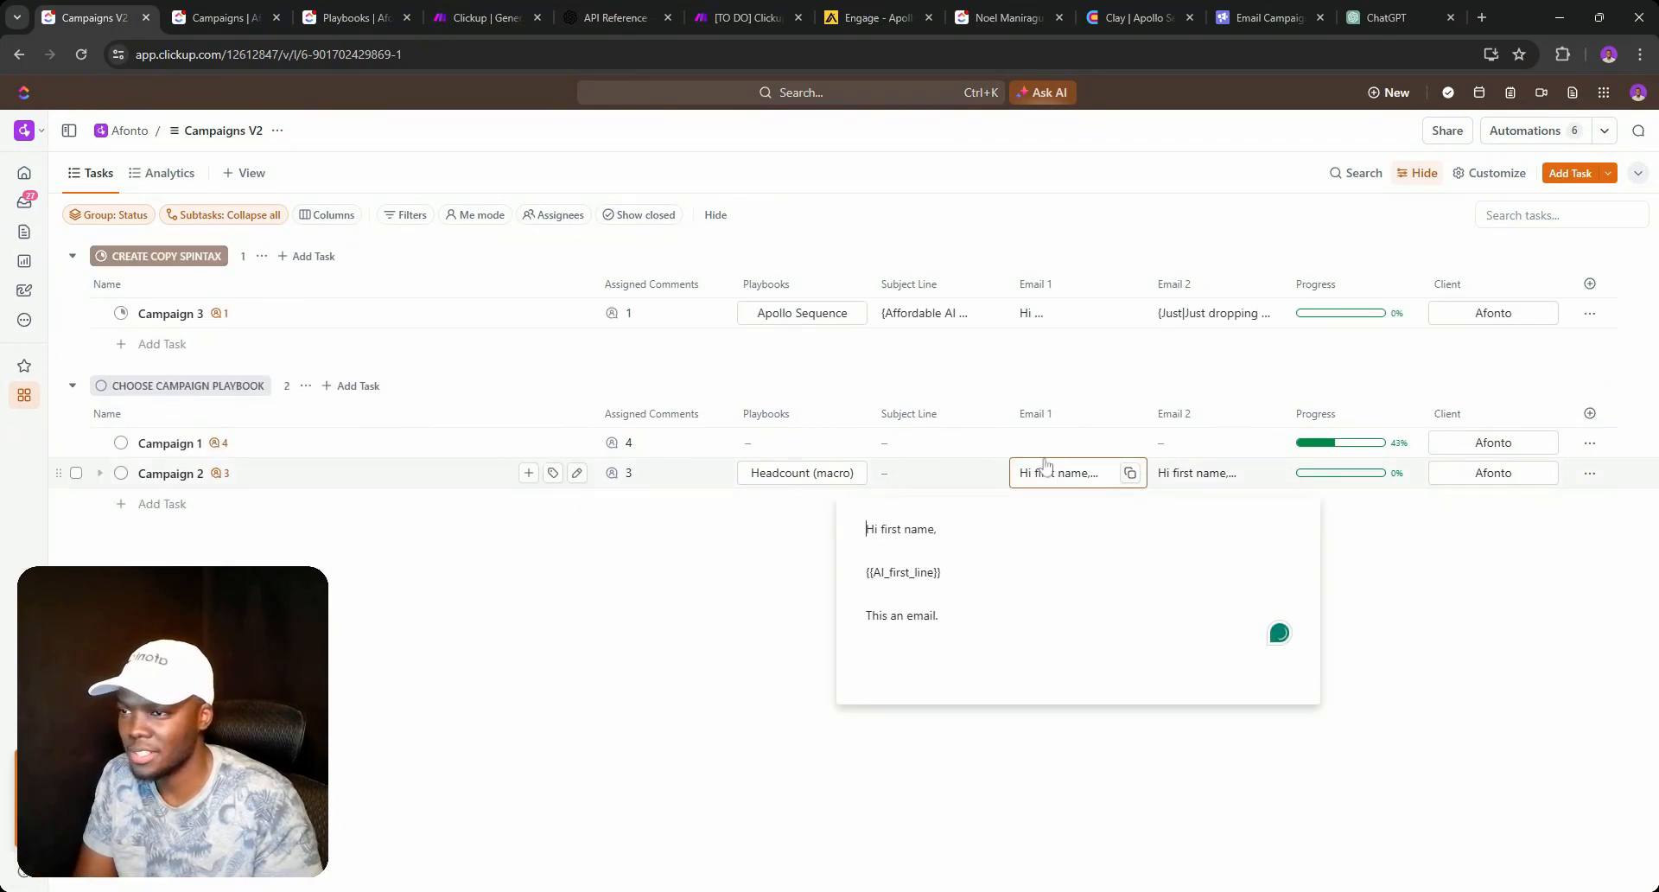
Duplicate the Make tab, search the scenarios for "copy", and open "Clickup | Generate Campaign Copy".
click(485, 17)
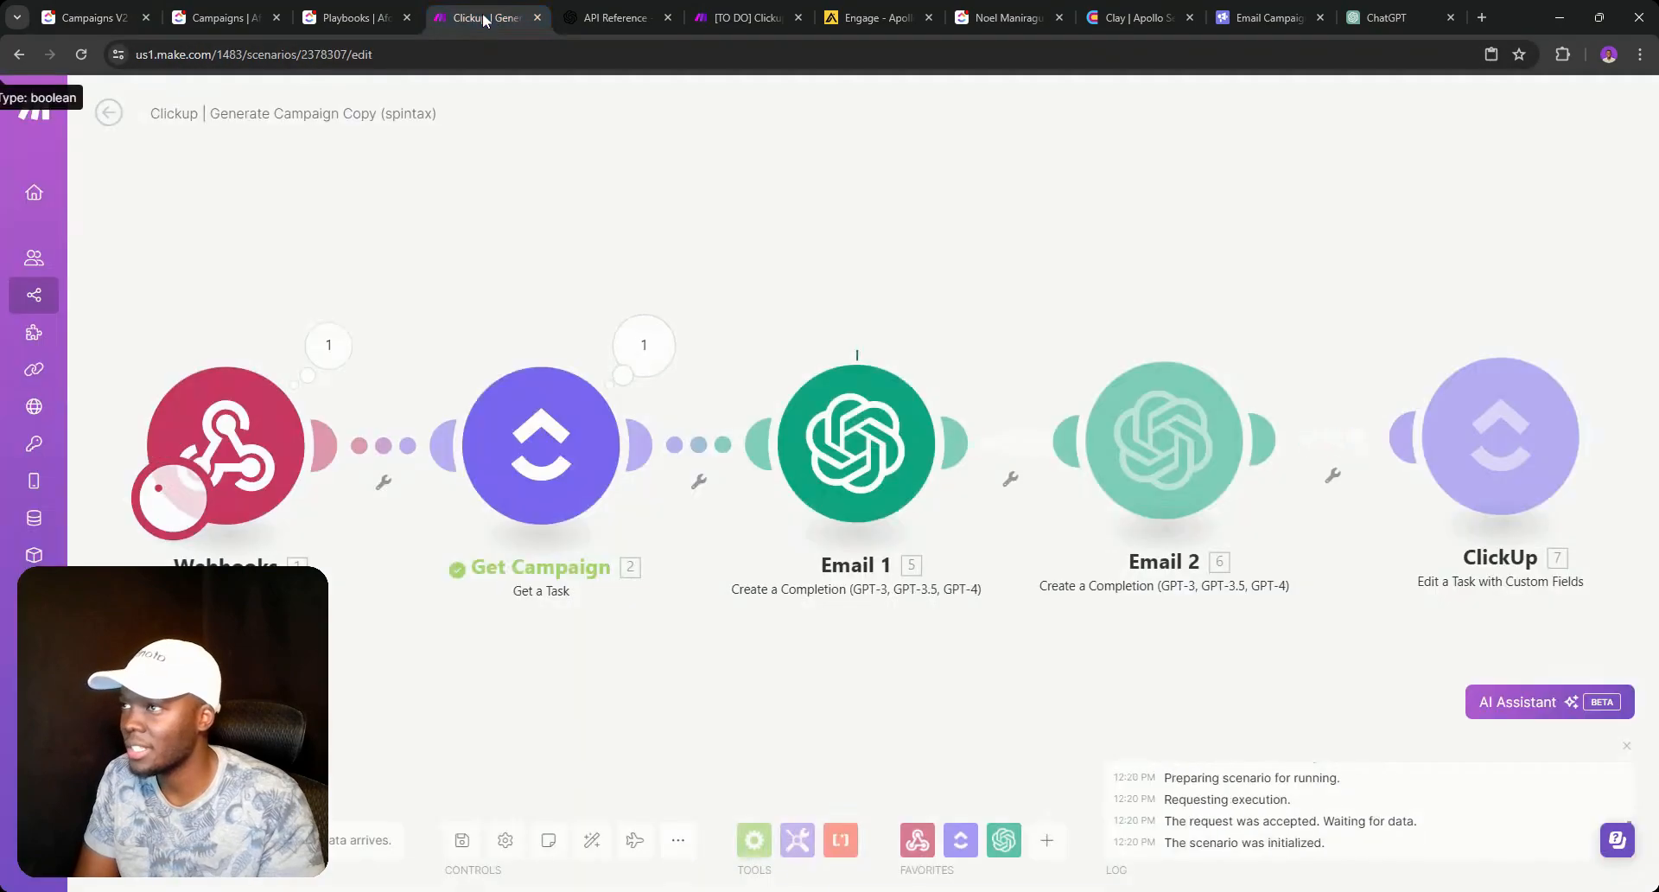
right_click(486, 19)
click(561, 130)
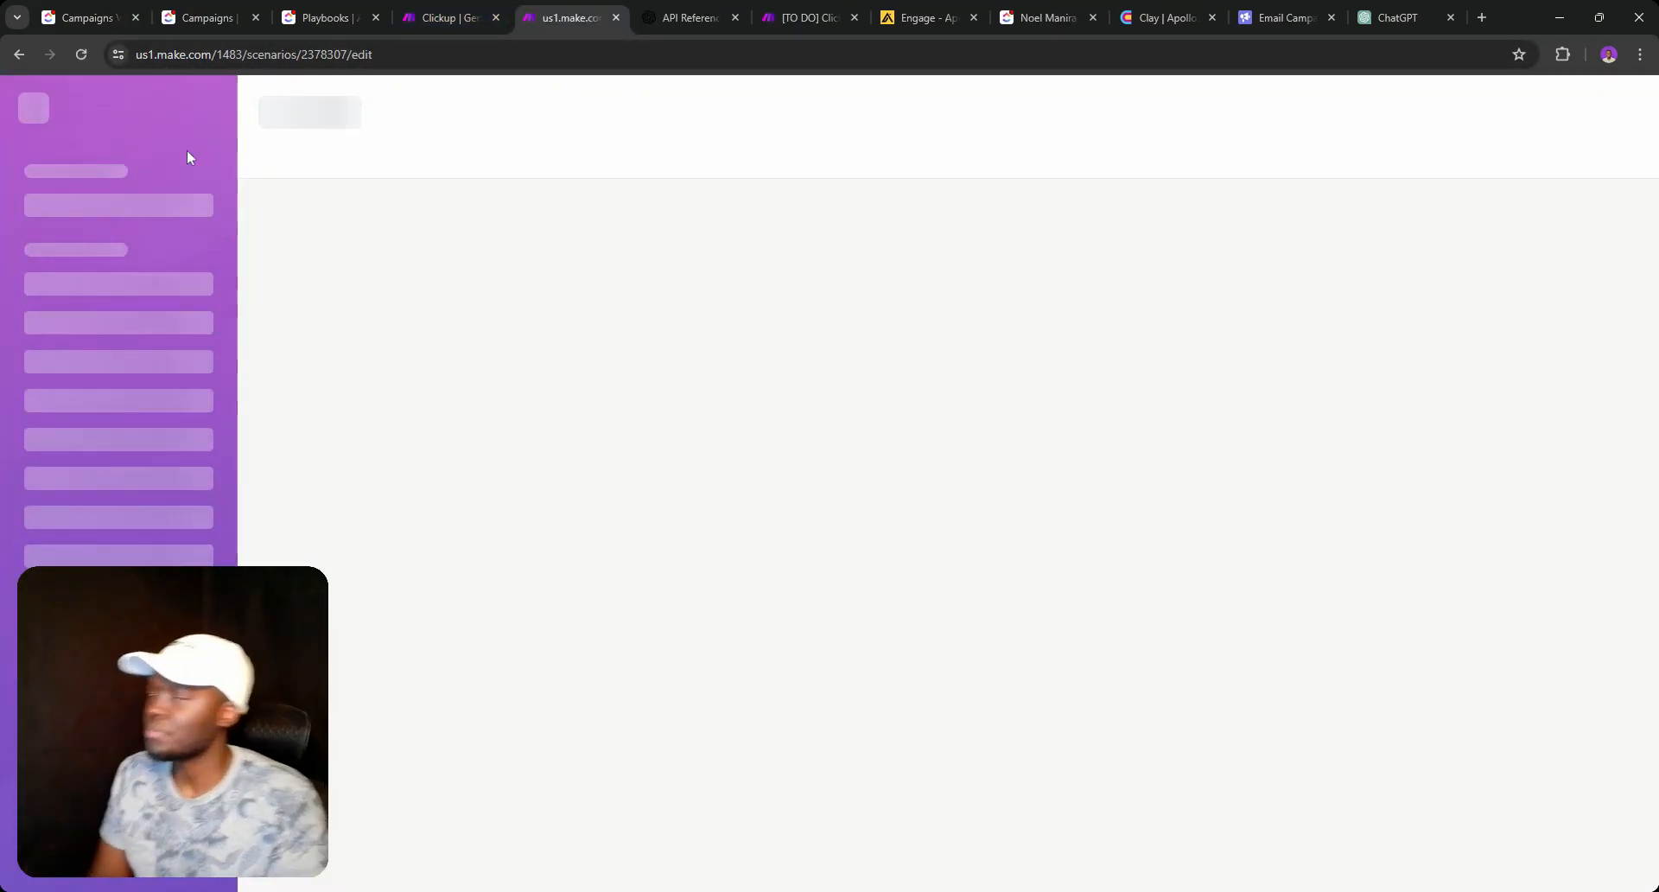
click(52, 295)
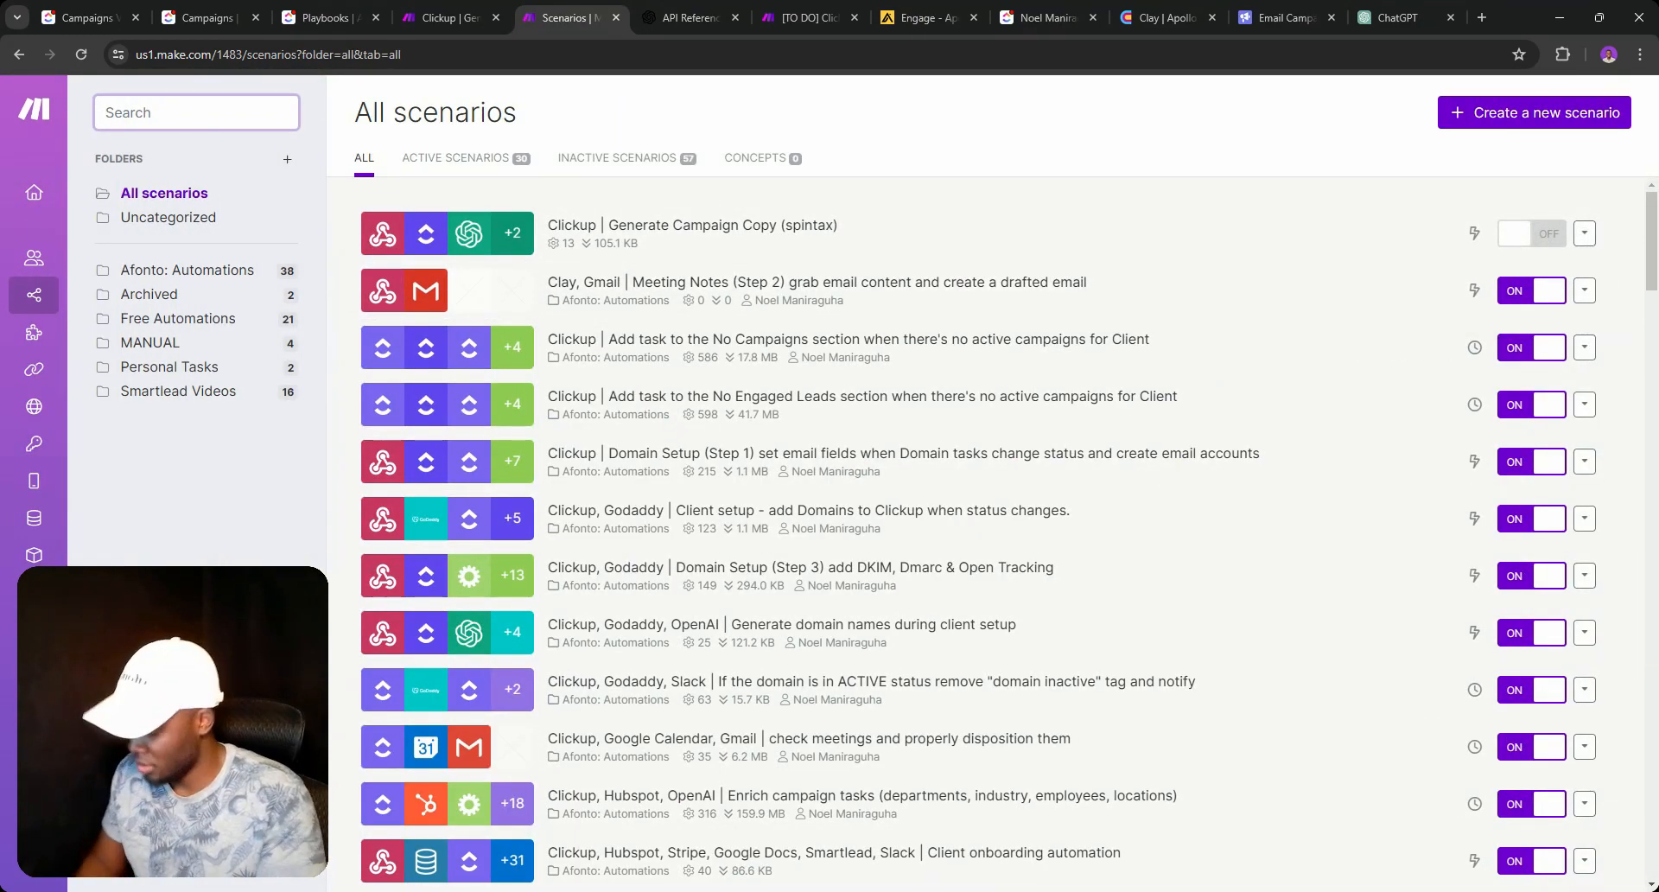
text(copy)
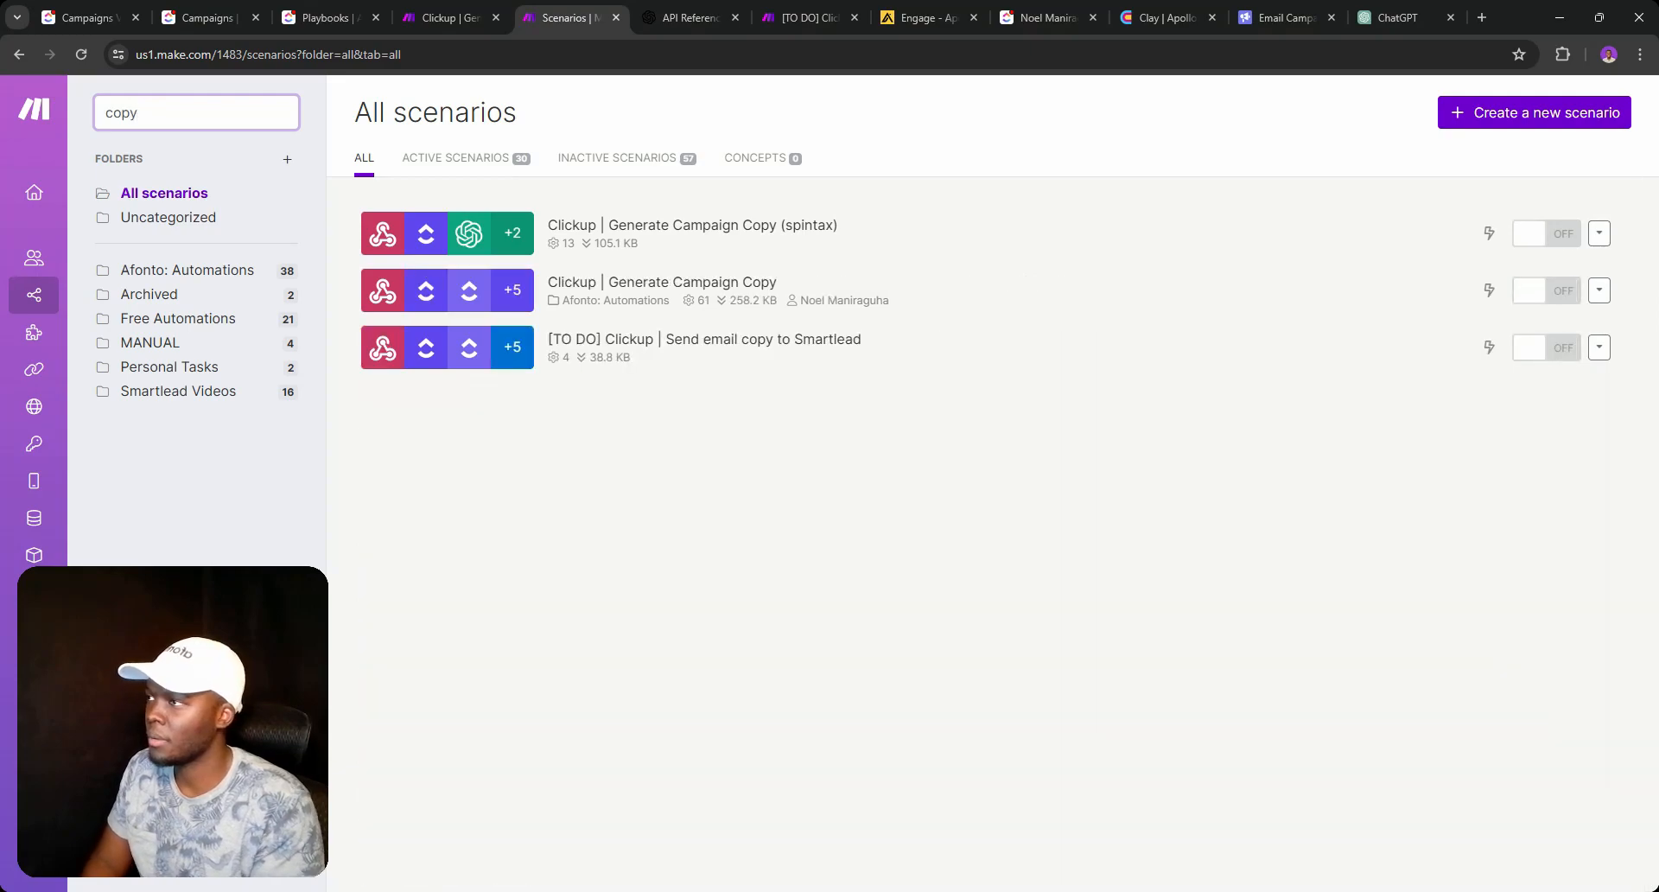
click(592, 285)
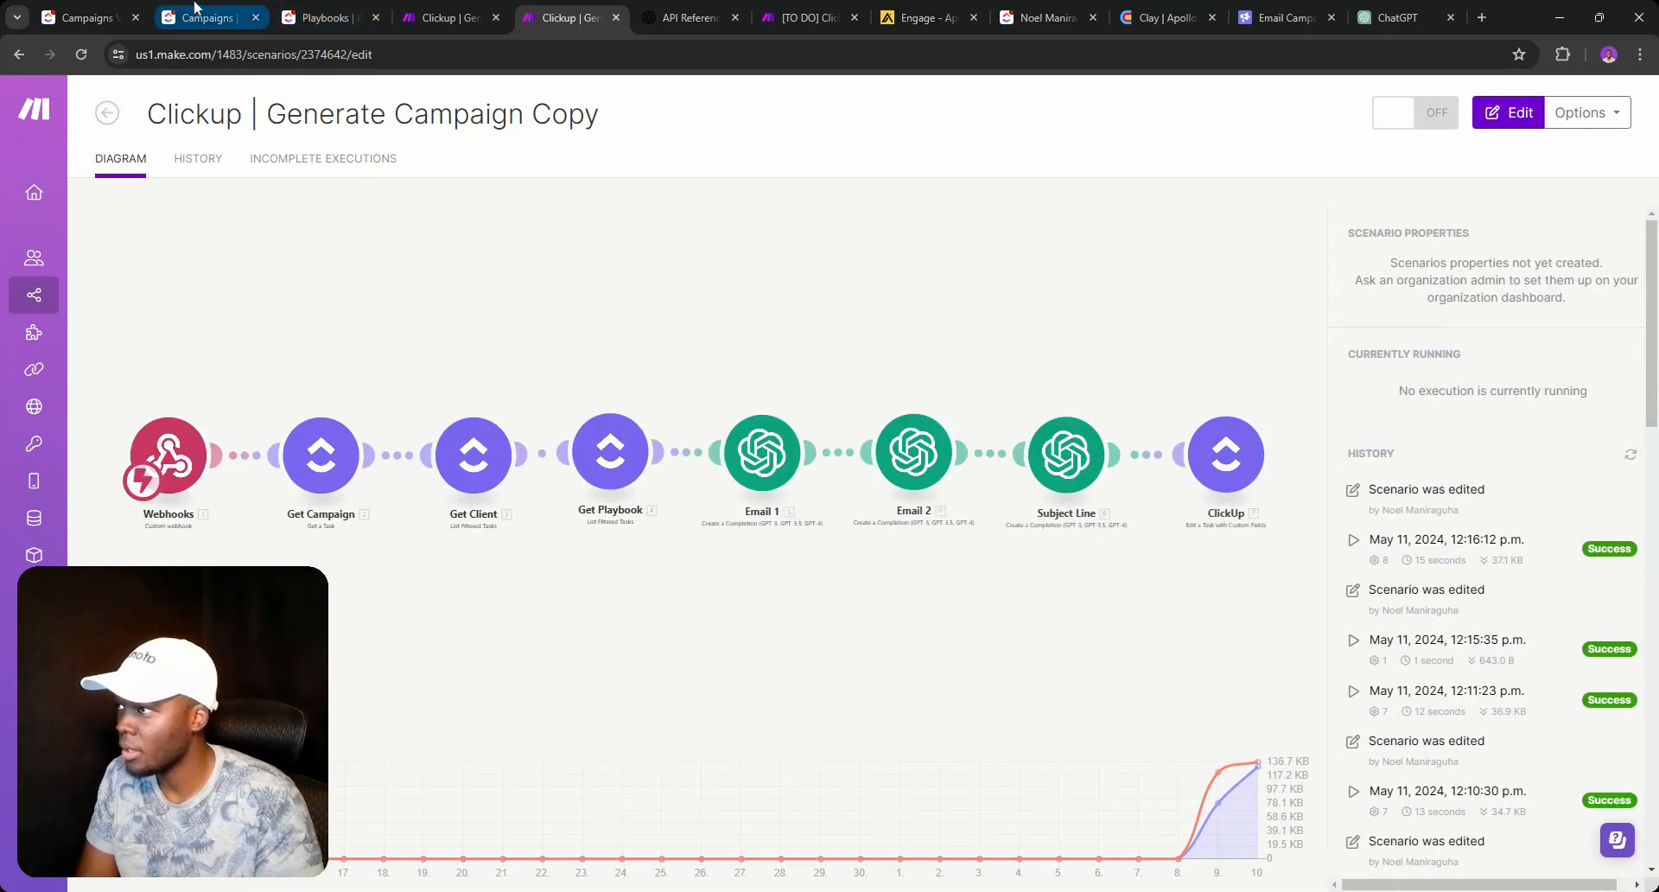
In the spintax scenario's current run, expand the Email 1 module's output and examine the generated message content.
click(458, 19)
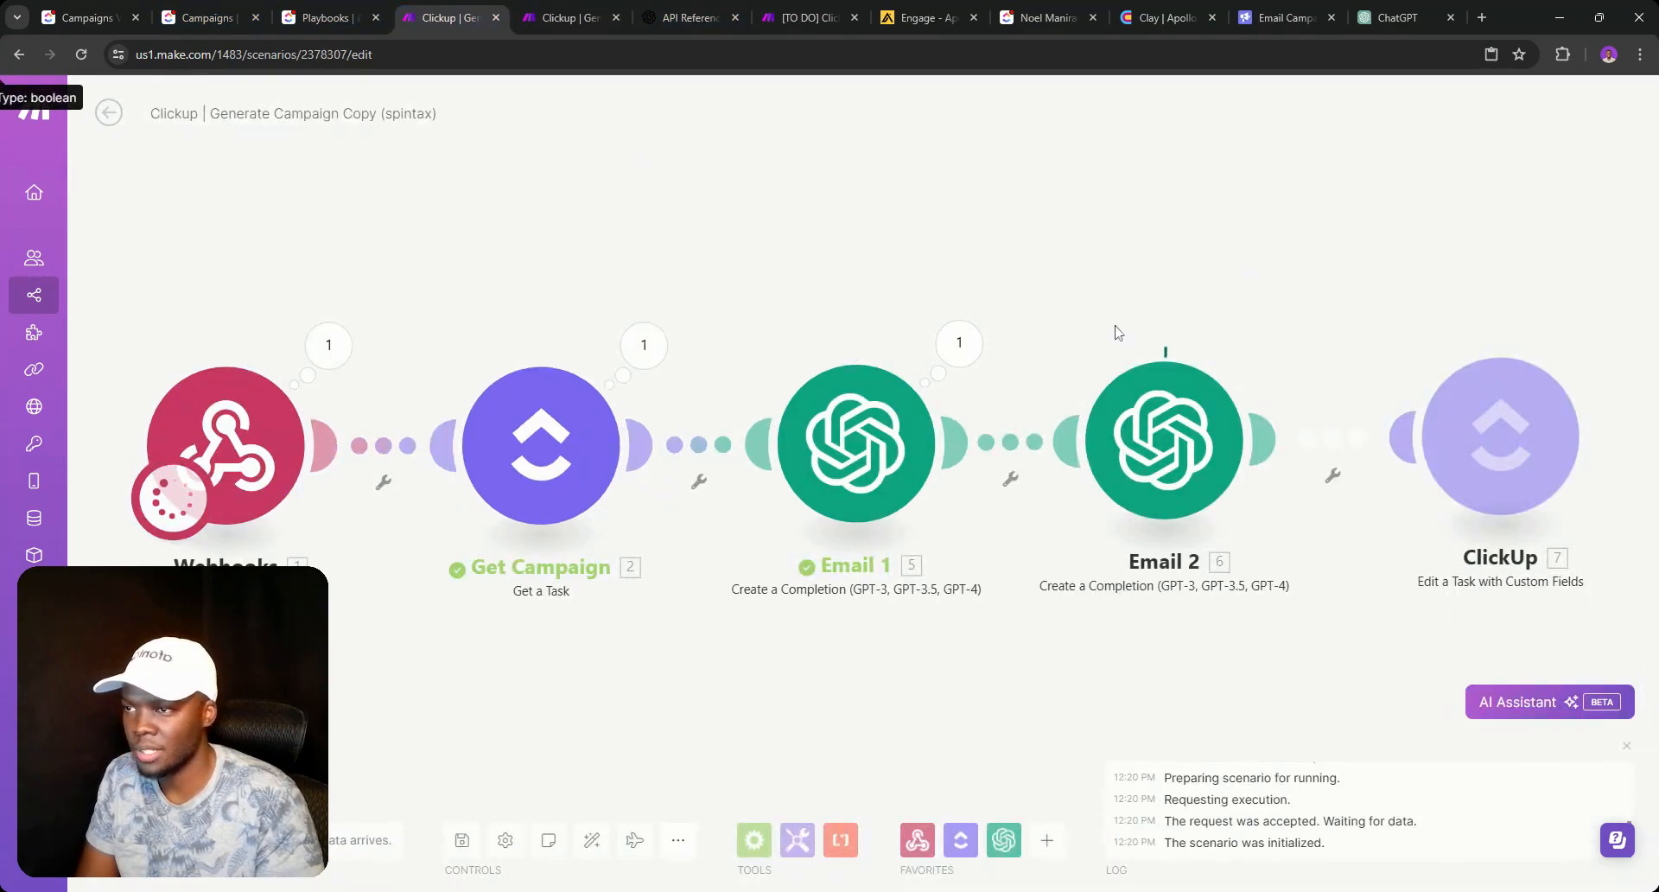
click(959, 344)
click(1064, 530)
click(1064, 514)
click(1080, 531)
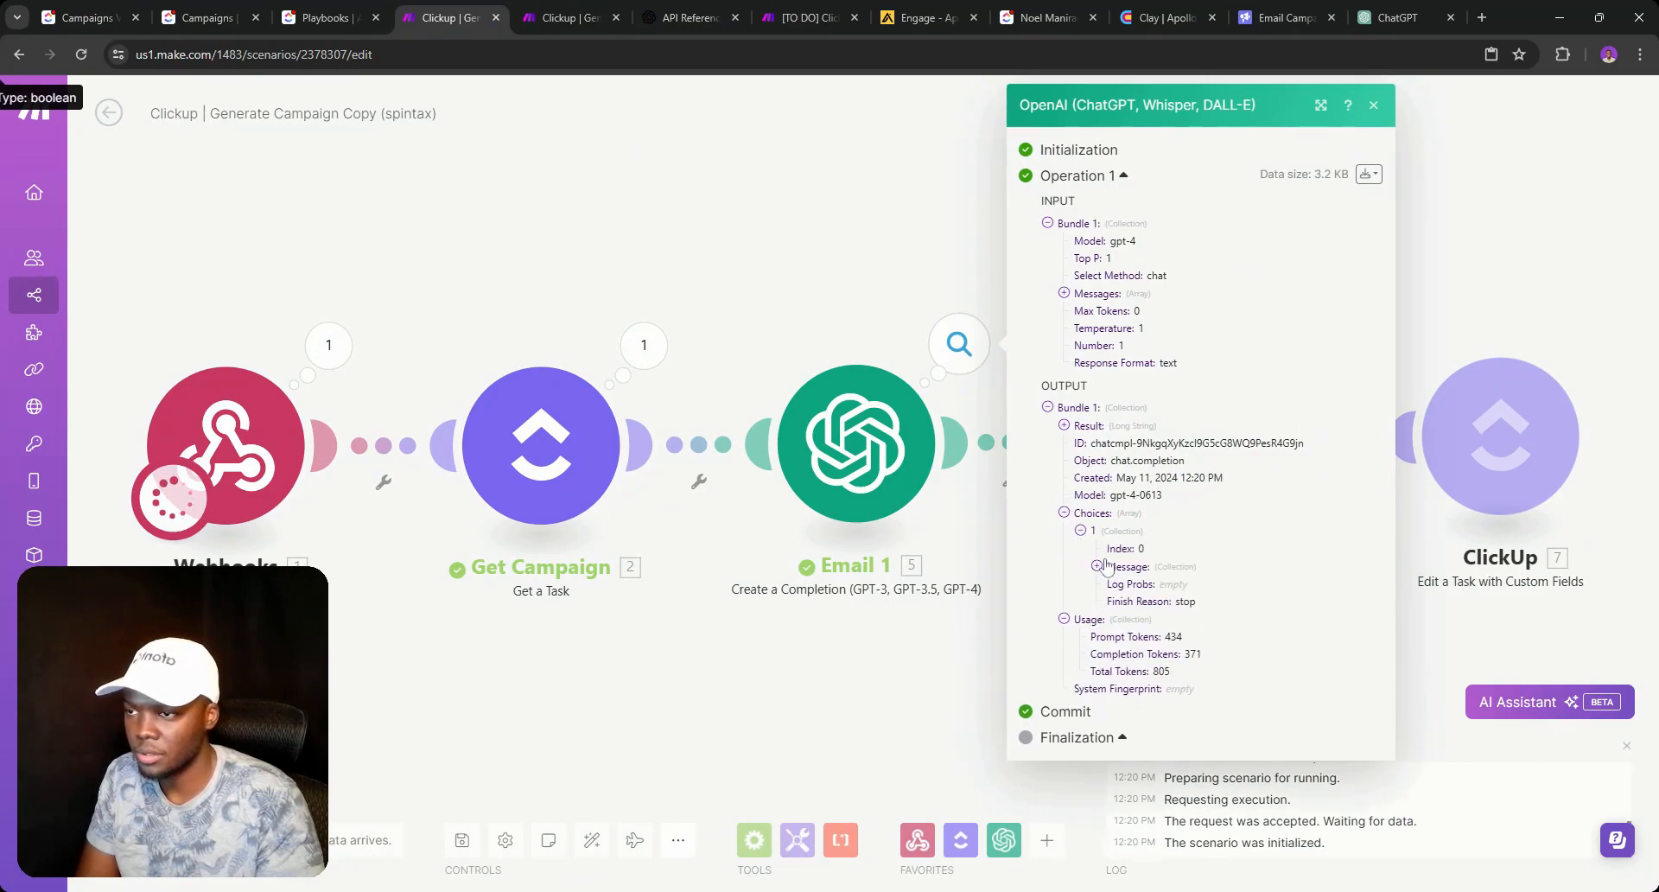
click(1096, 565)
click(1114, 602)
scroll(1123, 605, down, 4)
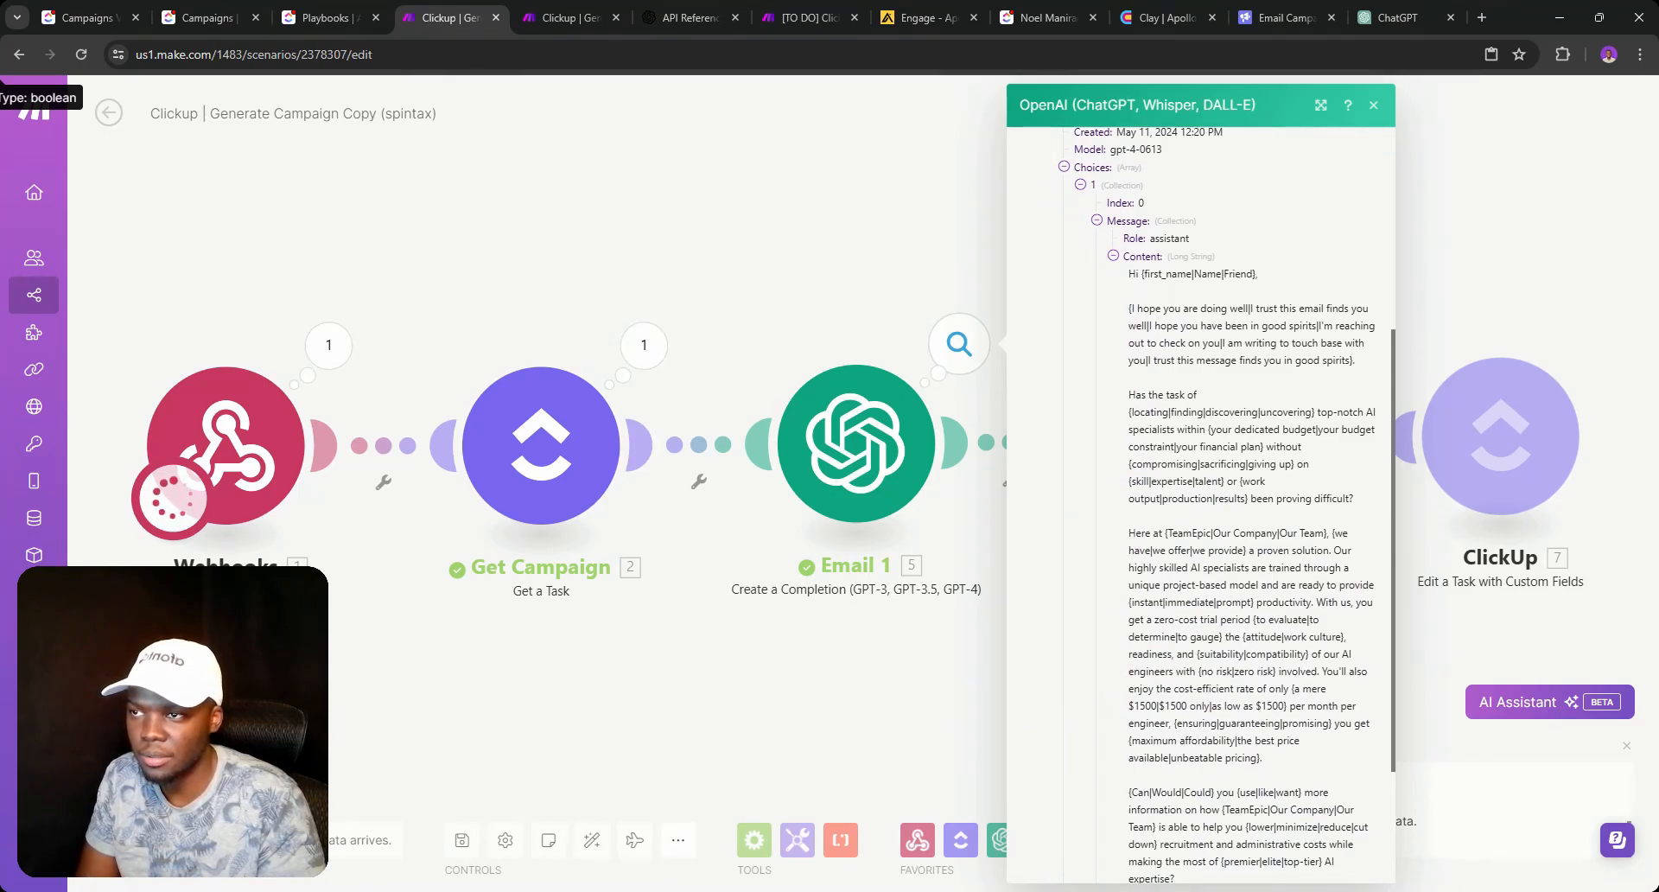
click(793, 326)
Switch to ClickUp and examine the spintax in Campaign 3's Email 1 and Email 2 fields.
click(101, 15)
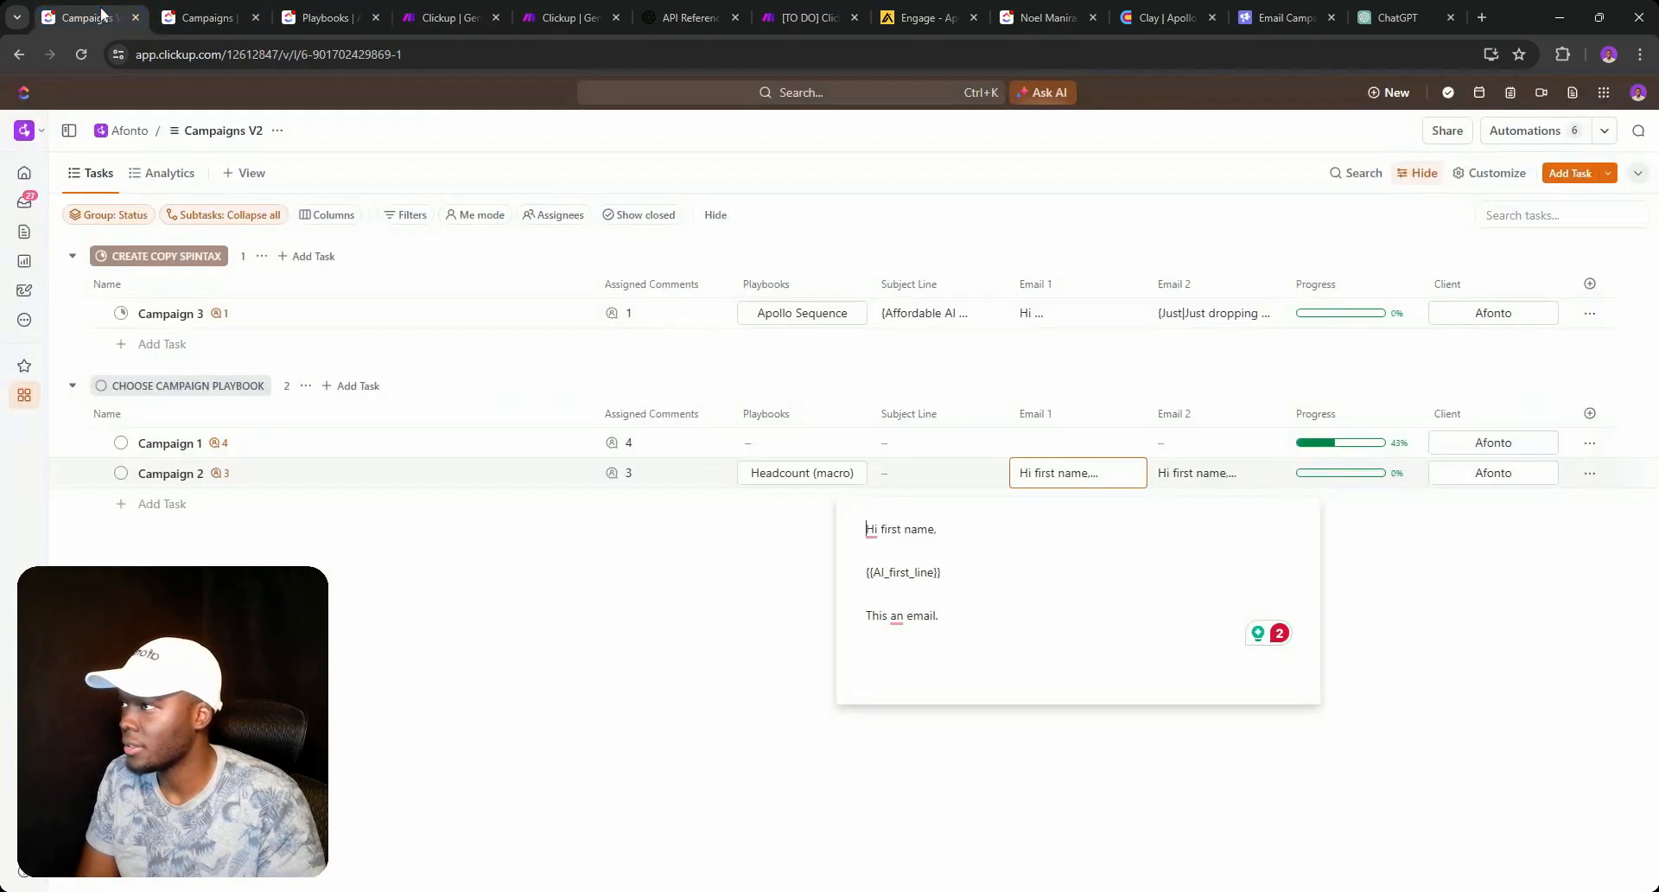
click(1043, 313)
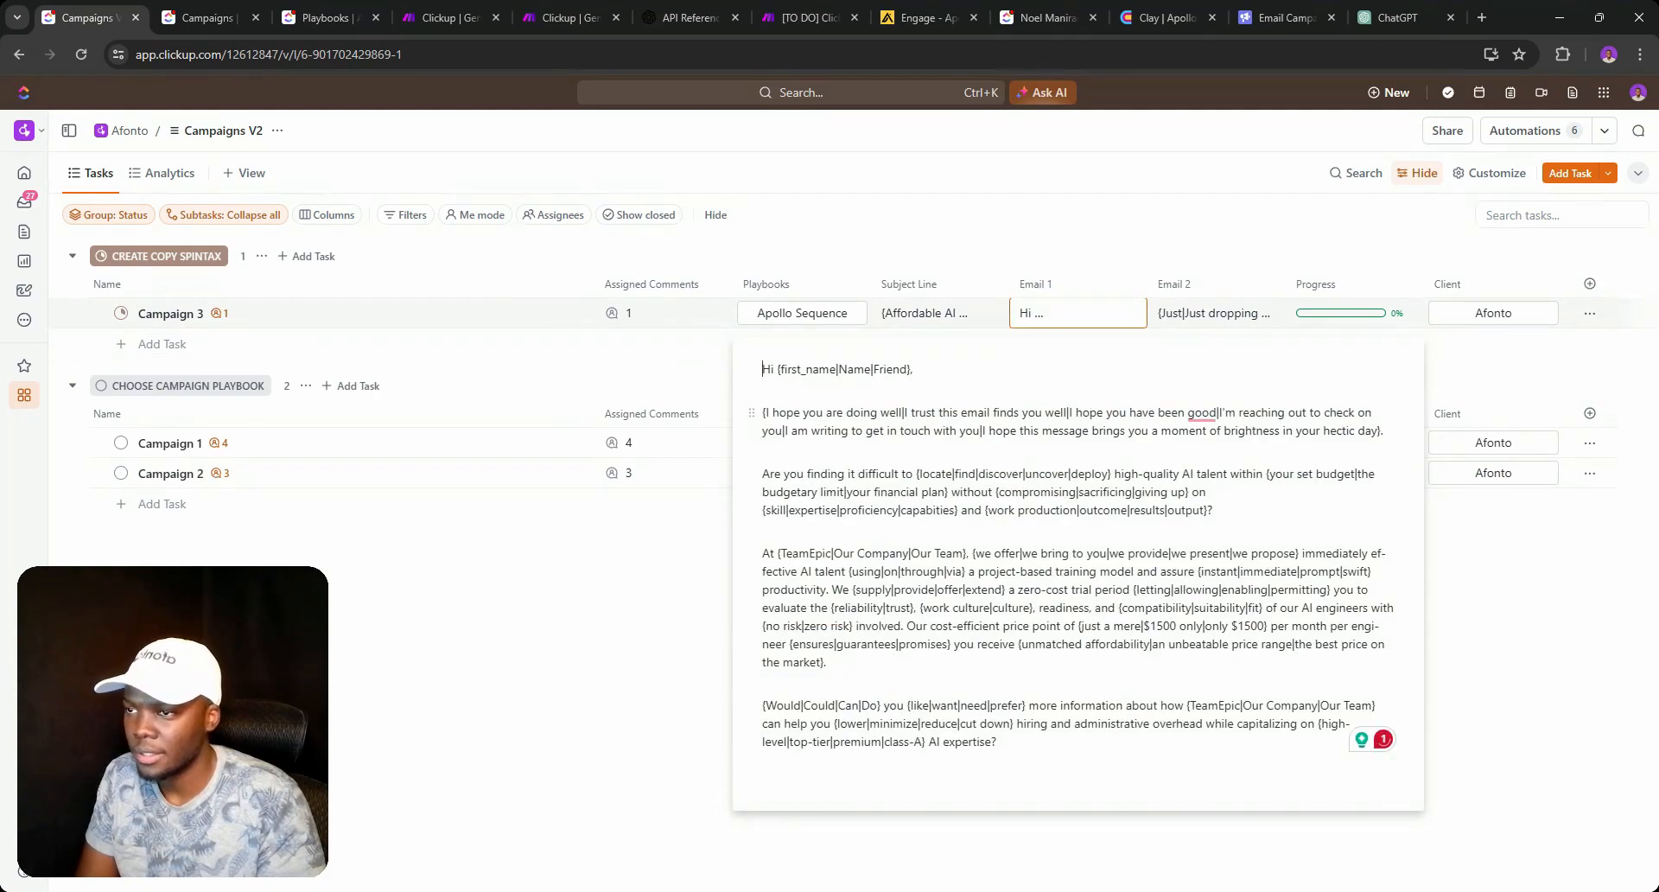
click(1193, 317)
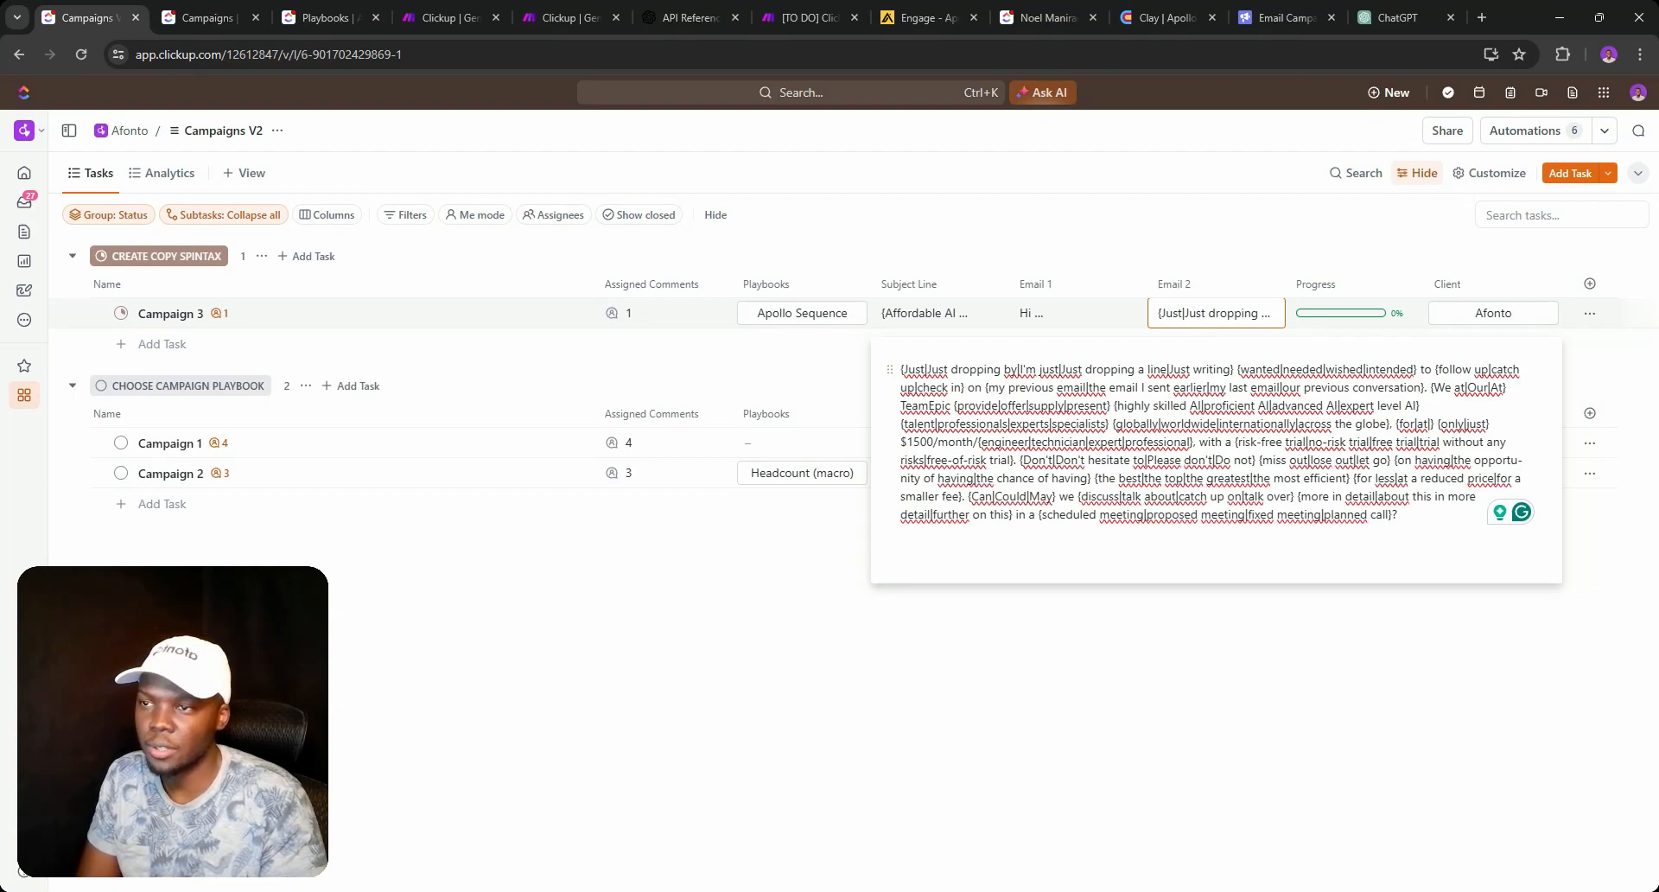
drag(1234, 369, 900, 369)
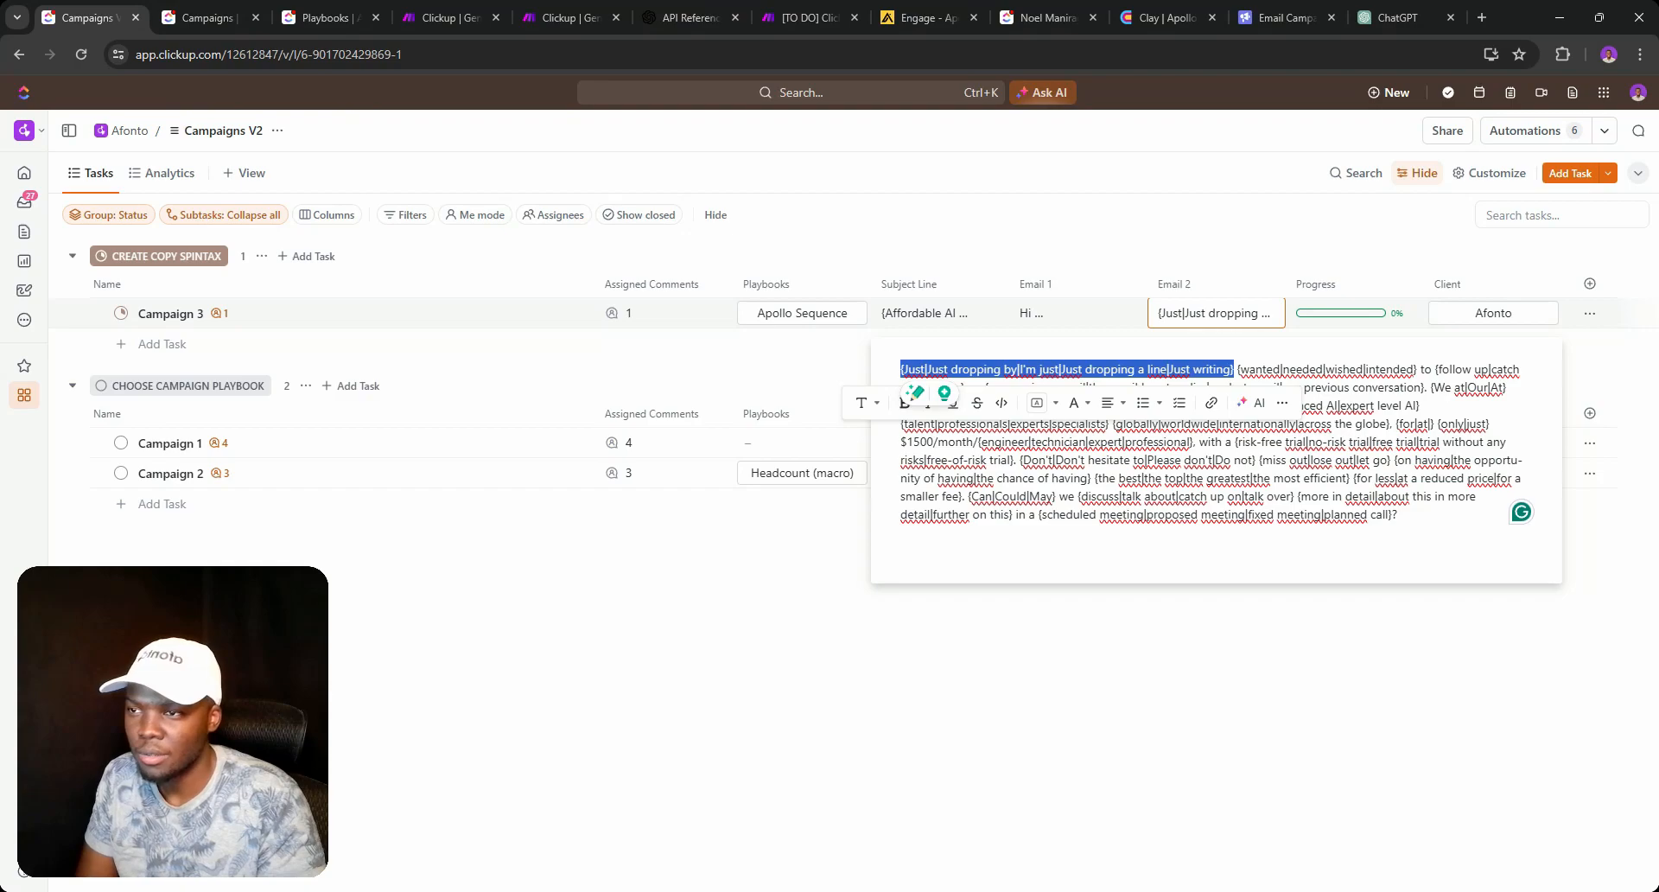
click(1325, 369)
click(757, 367)
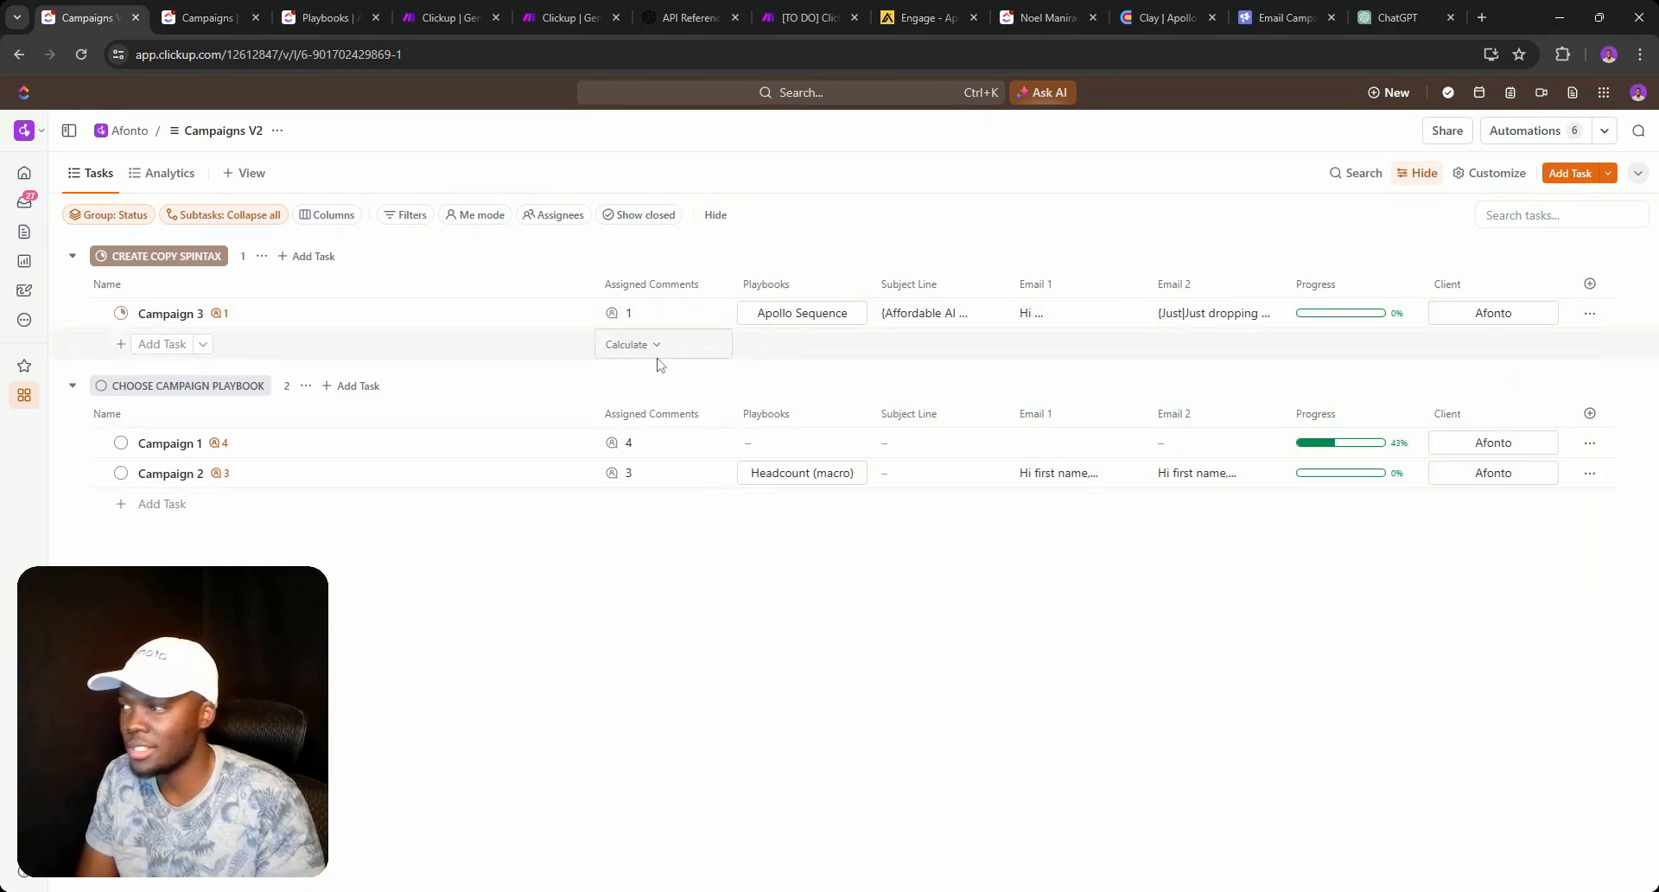
Copy the "Modify Campaign Copy" text from Campaign 3's assigned comment and open the Campaigns V2 automations.
click(627, 314)
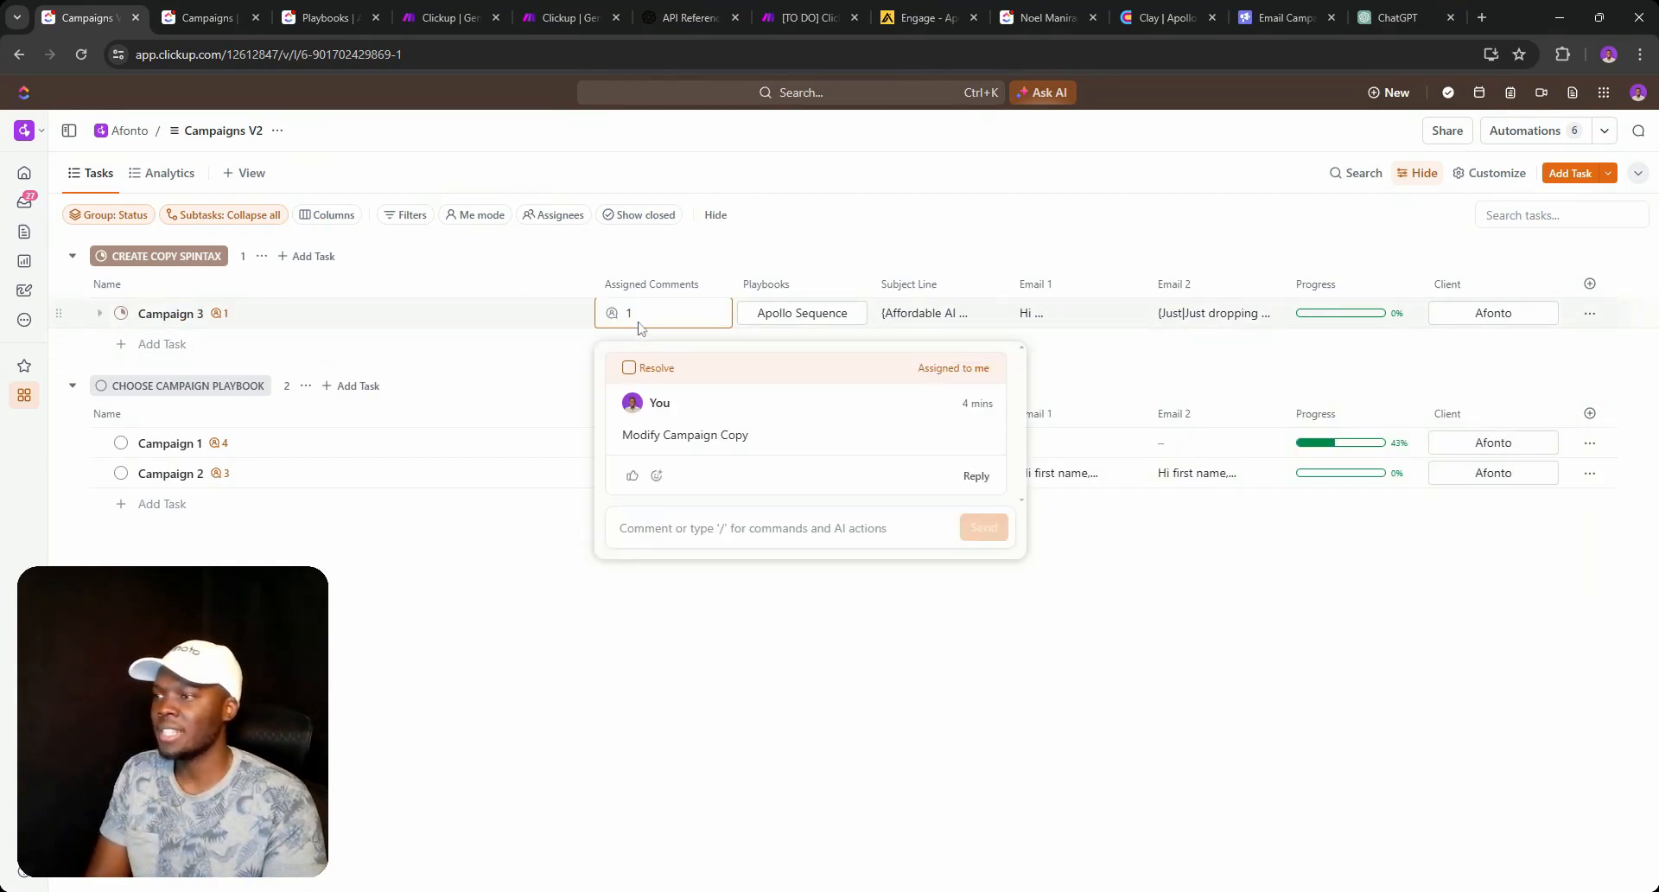
triple_click(669, 439)
key(ctrl+c)
click(1547, 142)
click(1547, 141)
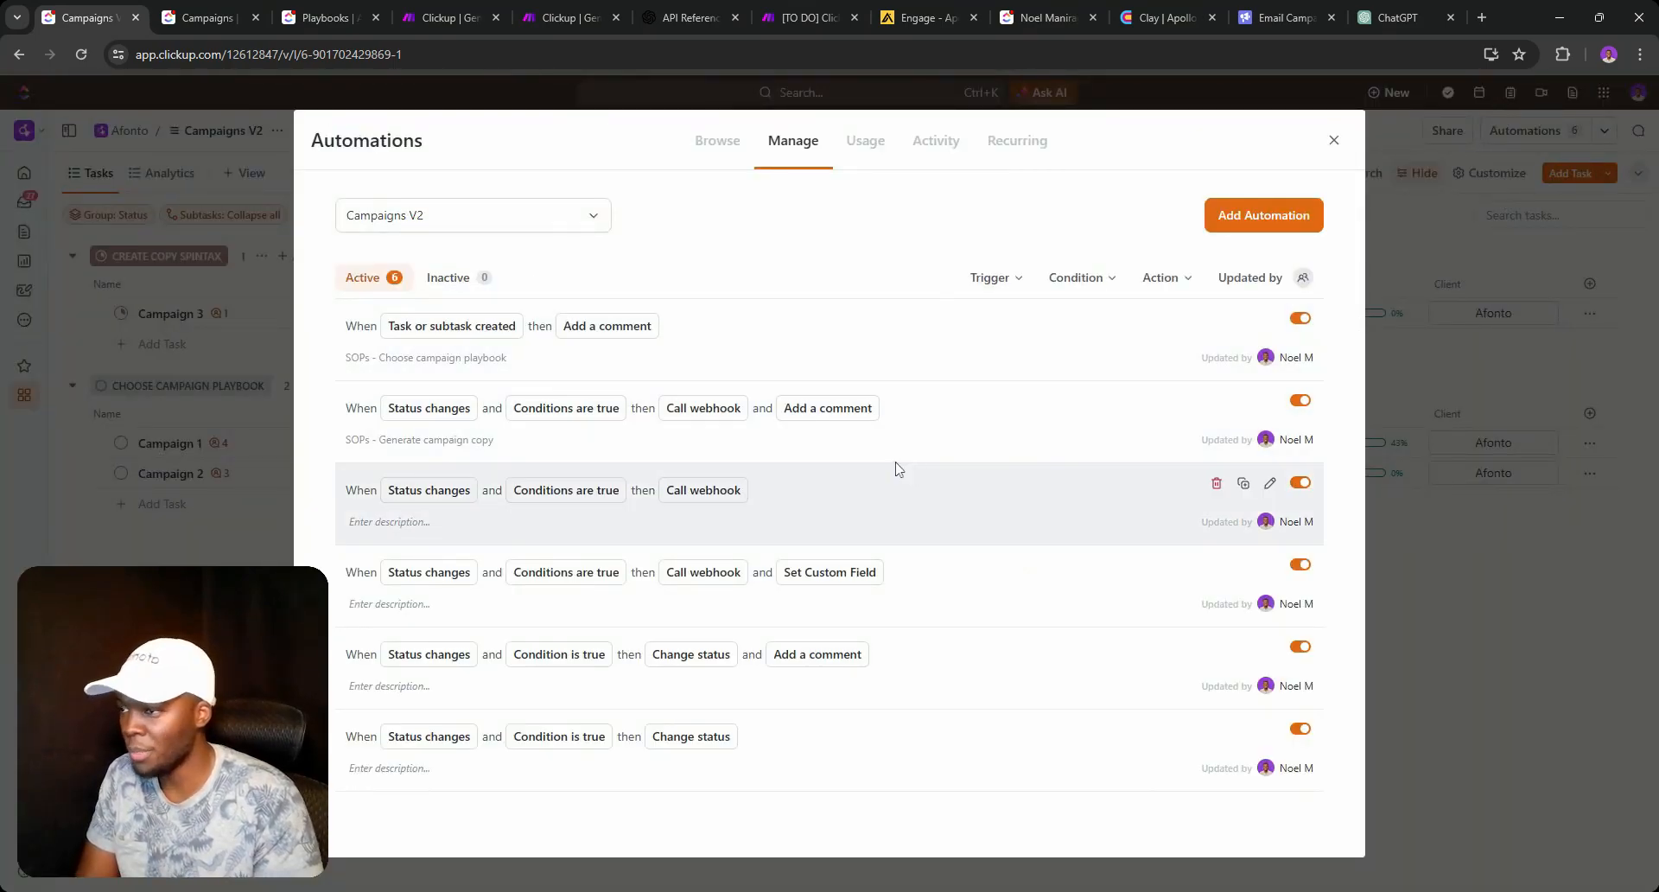
Add an assigned comment action reading "Modify Campaign Copy" to the Generate Campaign Copy to Create Copy Spintax automation, and save it.
click(1270, 483)
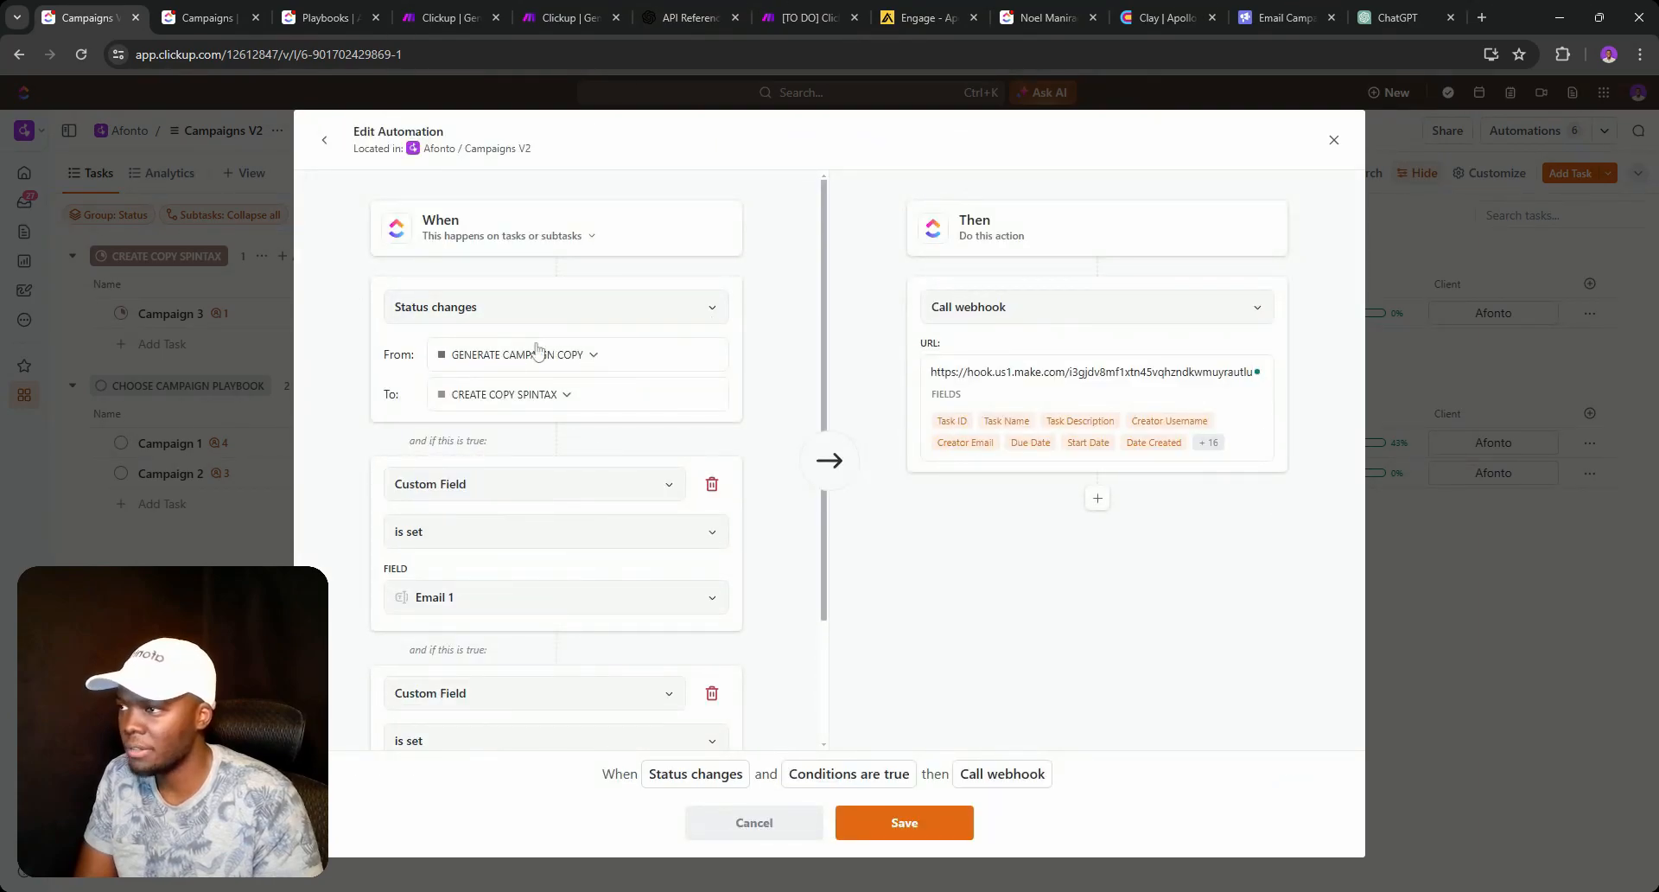
click(1095, 499)
click(997, 539)
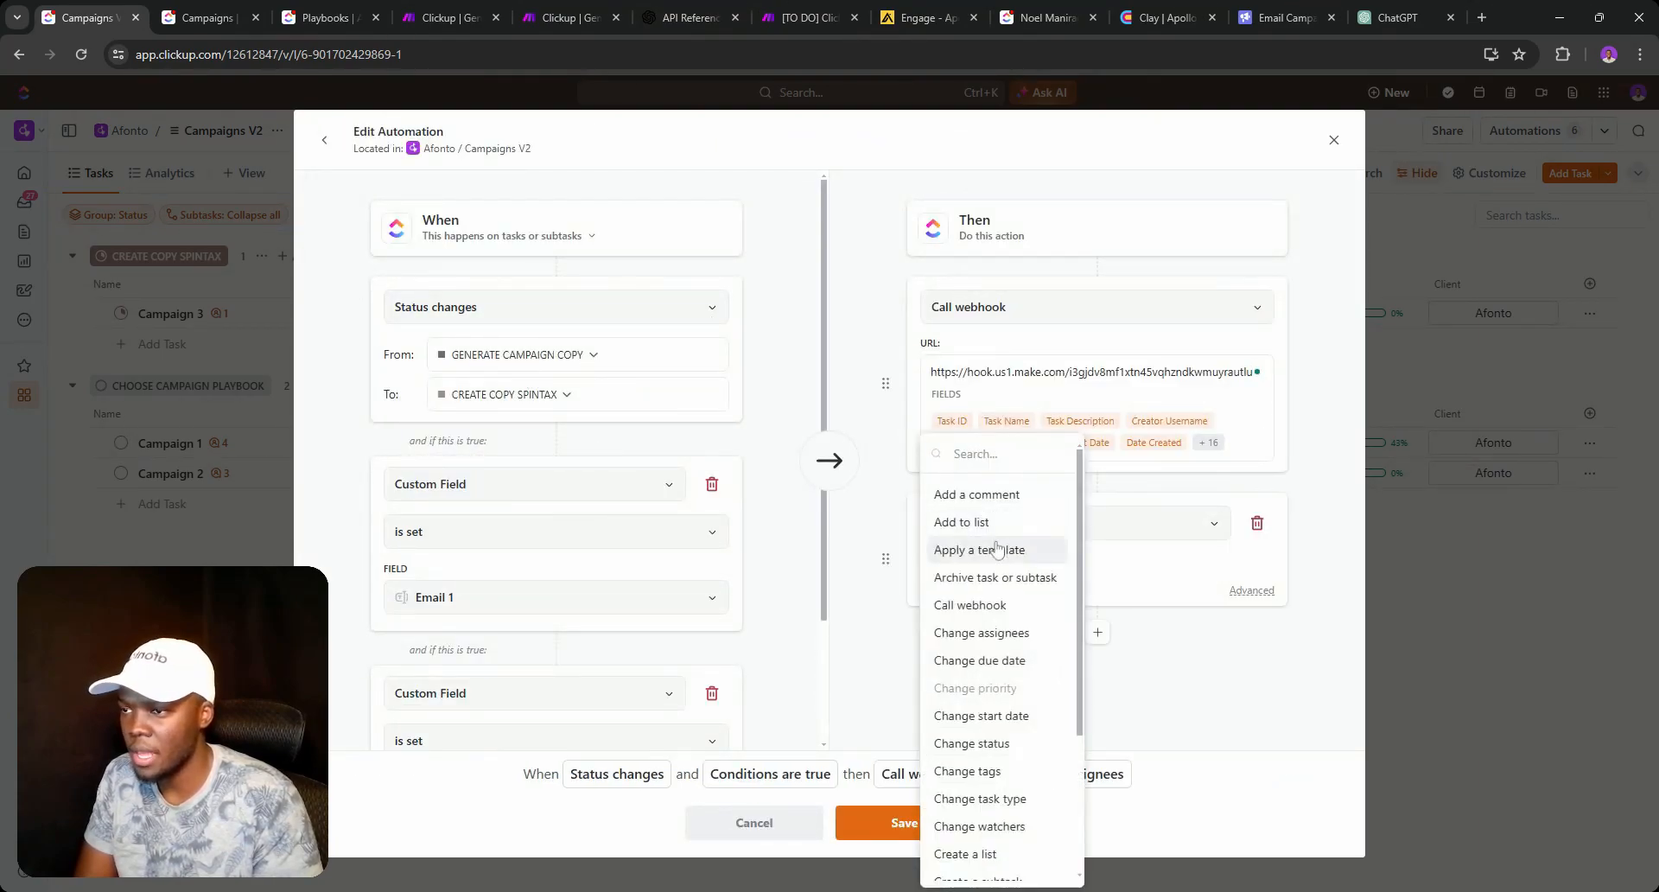
click(976, 492)
key(ctrl+v)
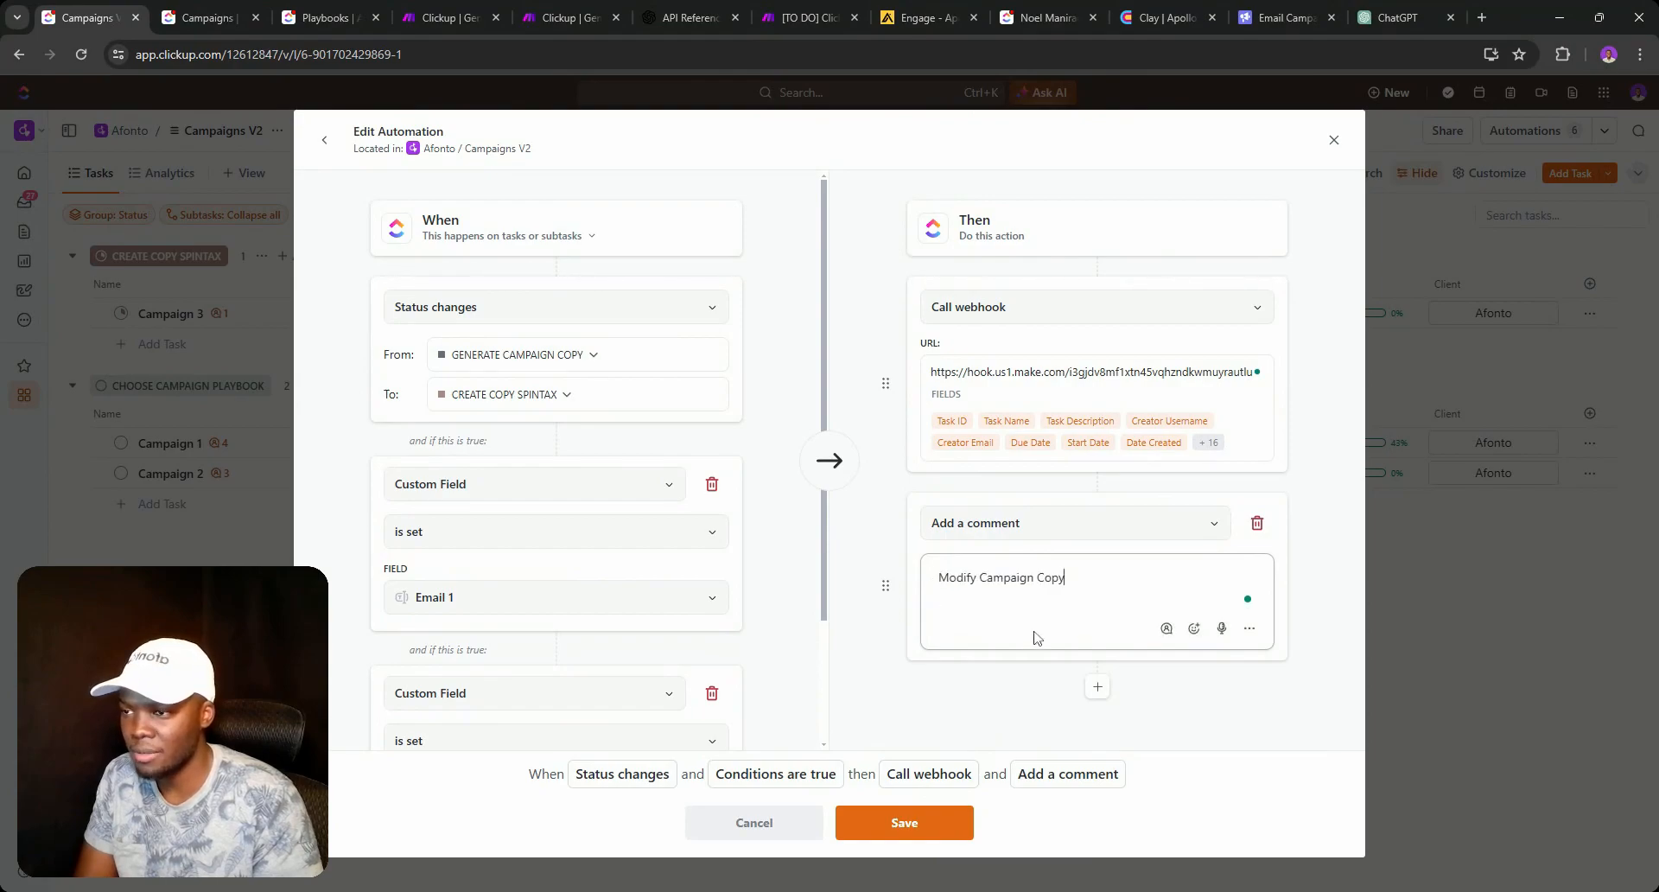
click(1165, 628)
click(1185, 653)
click(939, 816)
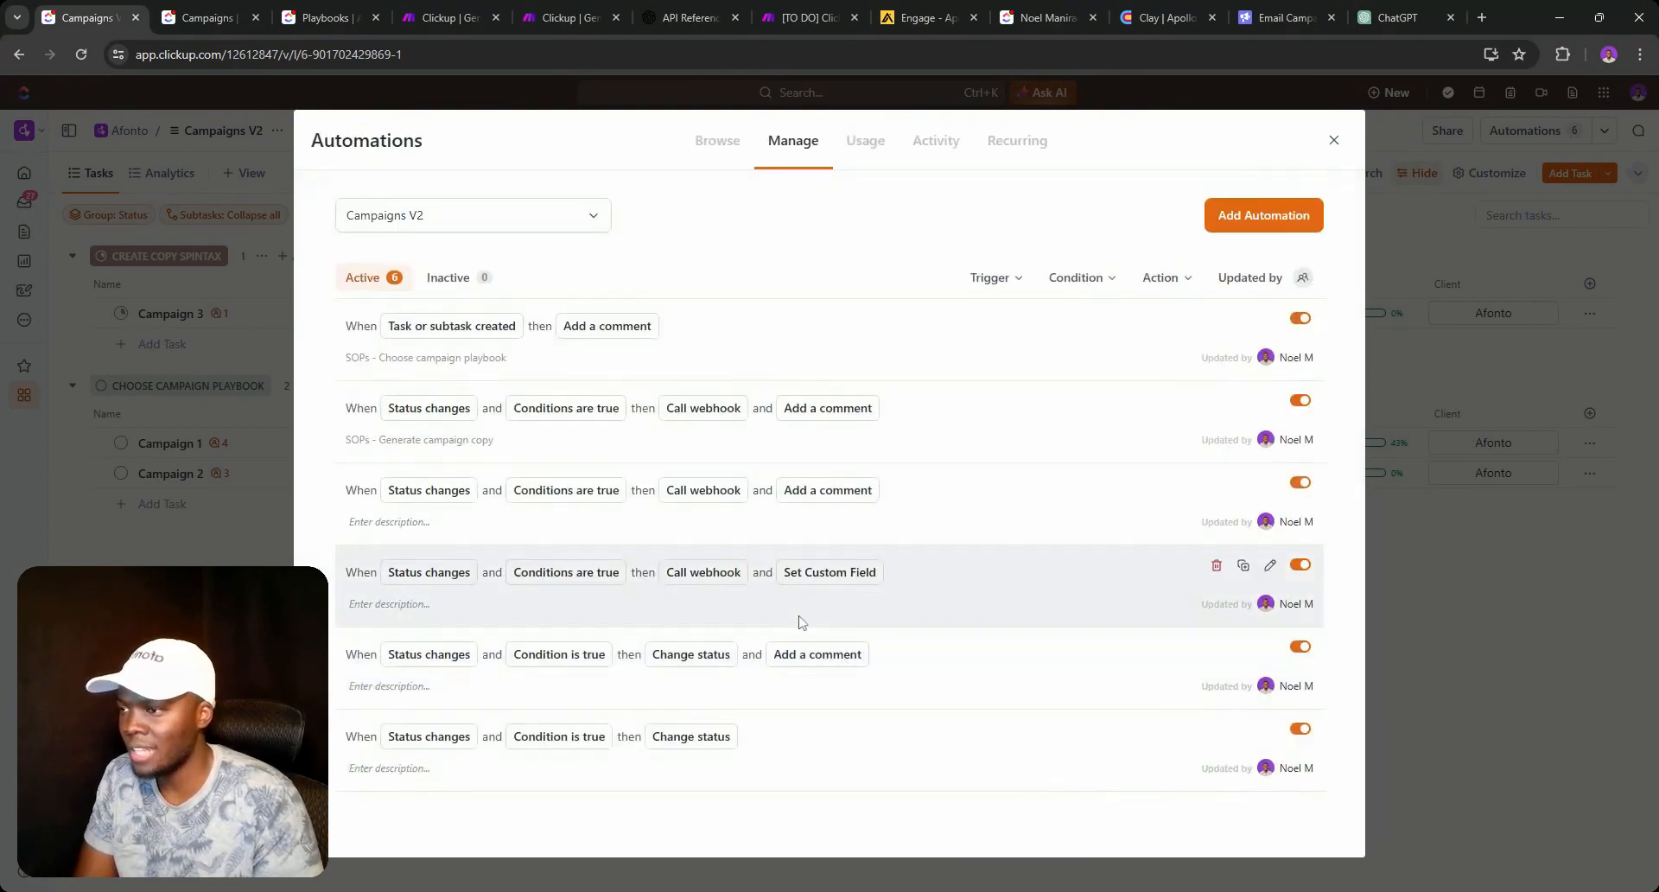
triple_click(464, 440)
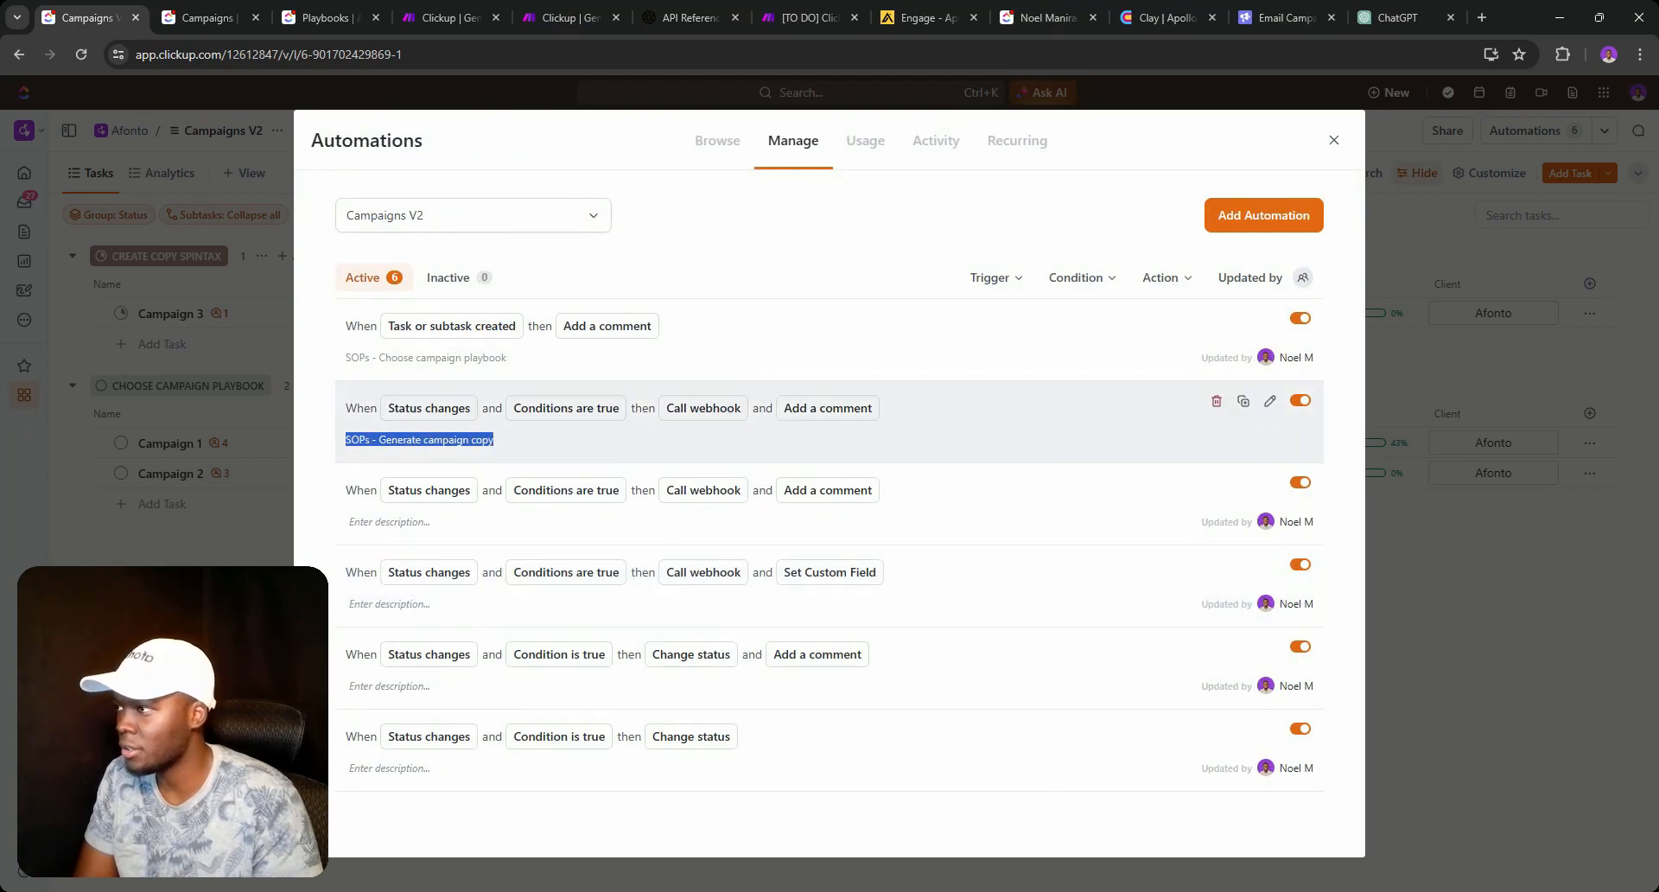
key(ctrl+c)
click(406, 525)
key(ctrl+v)
double_click(411, 521)
text(Create)
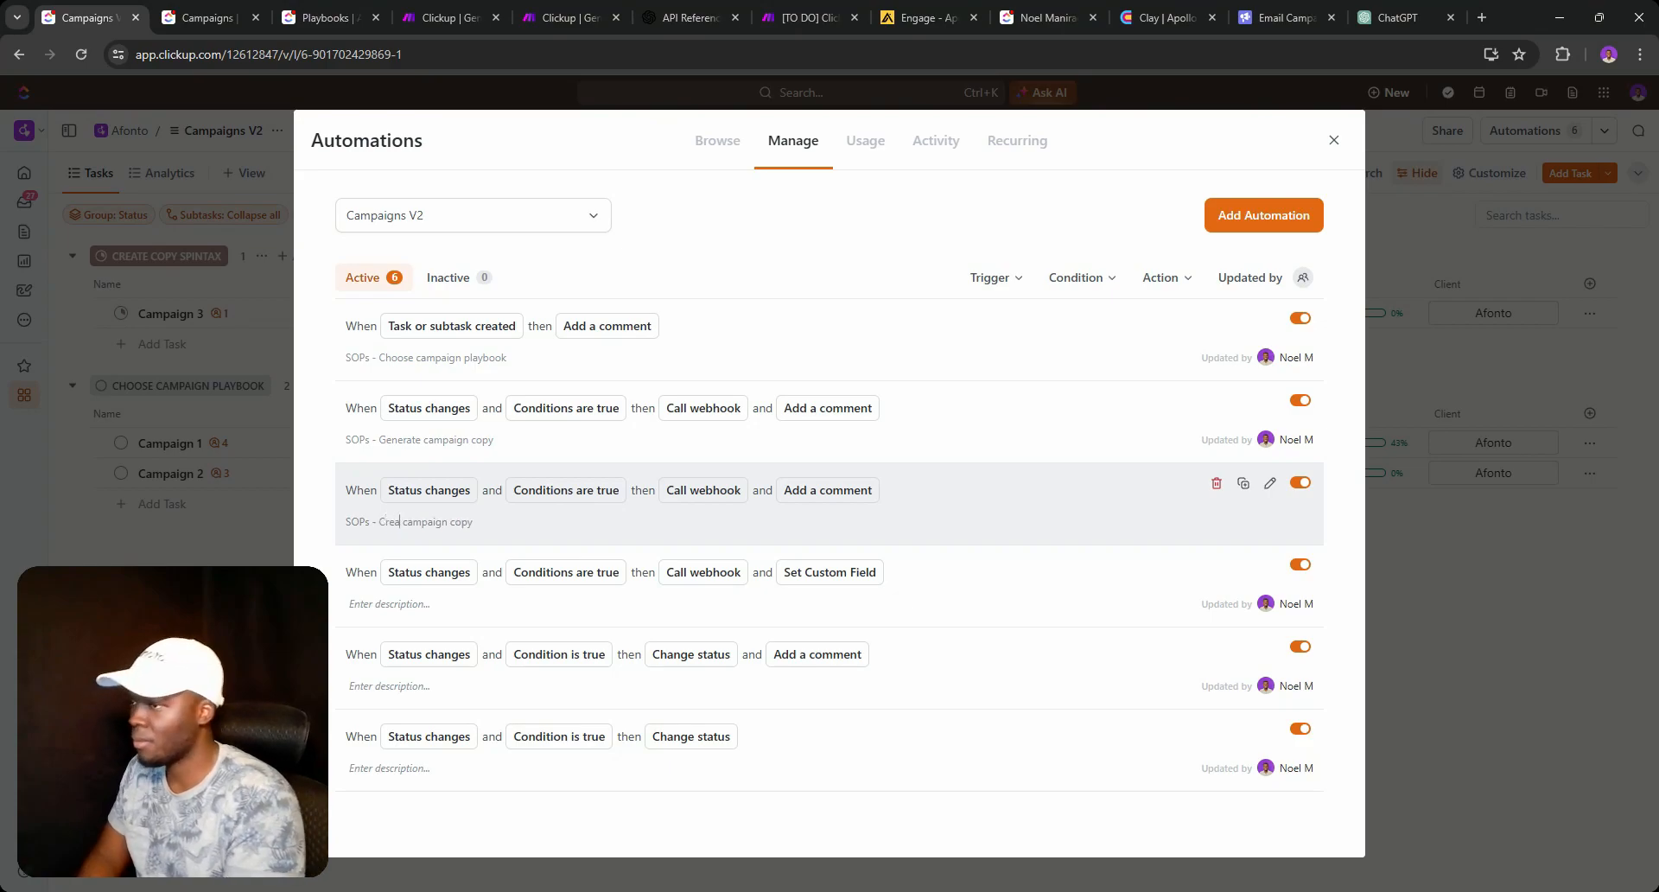
text( copy spintax)
triple_click(531, 521)
triple_click(531, 521)
click(531, 521)
double_click(531, 521)
key(BackSpace)
key(BackSpace)
key(BackSpace)
key(BackSpace)
key(BackSpace)
key(BackSpace)
key(BackSpace)
key(BackSpace)
key(BackSpace)
key(BackSpace)
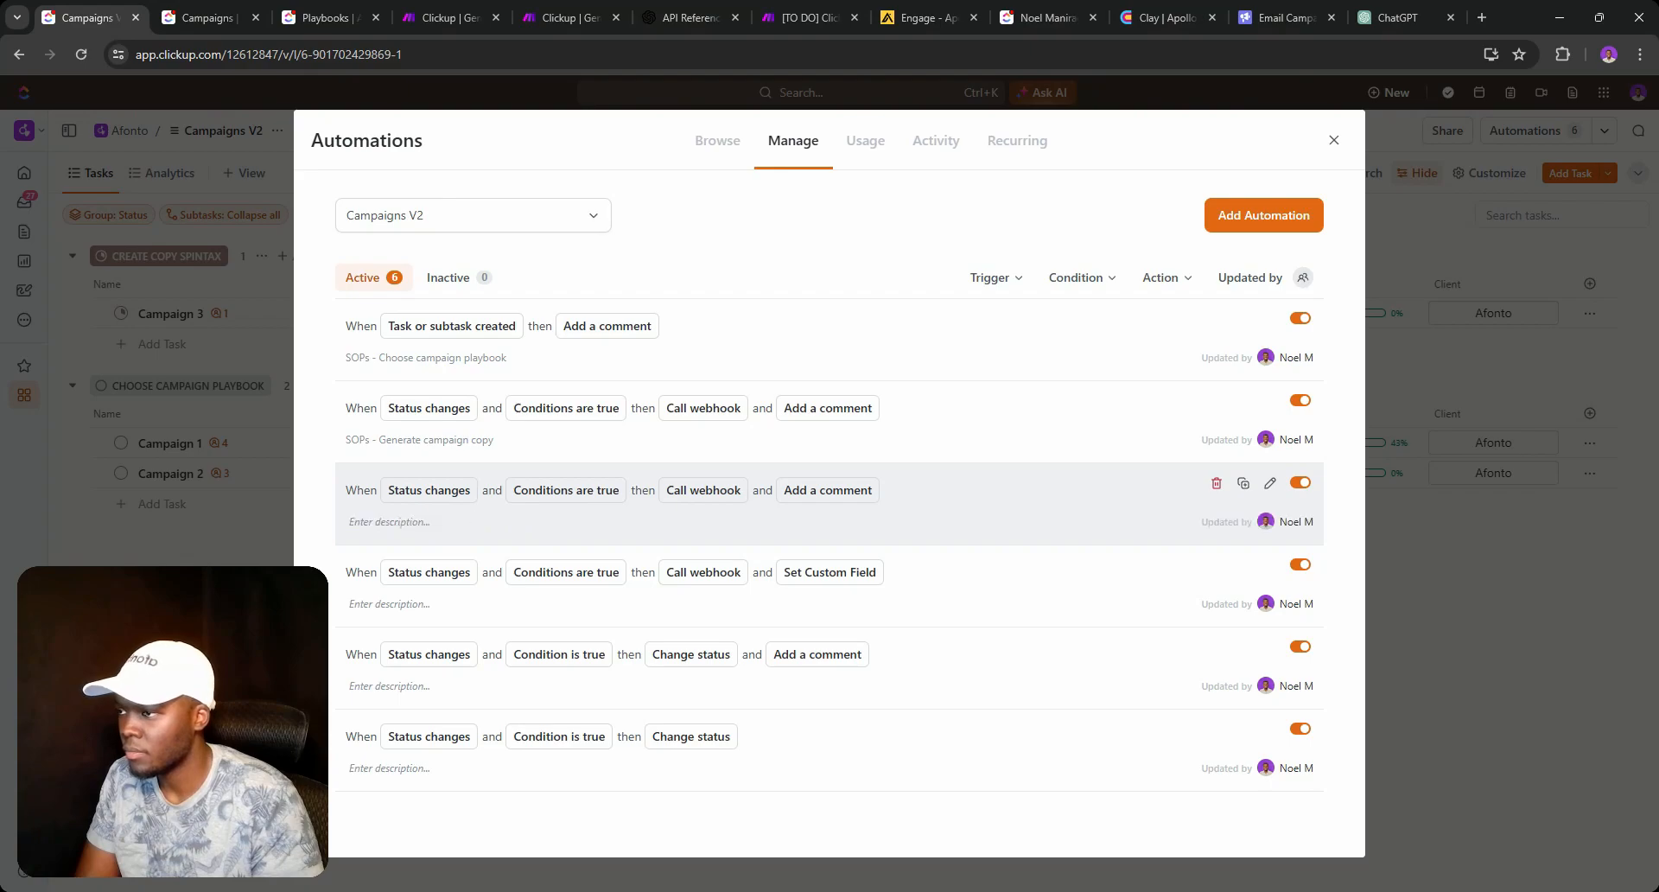
Close the automations and review Campaign 3's status options and assigned comment.
click(1333, 140)
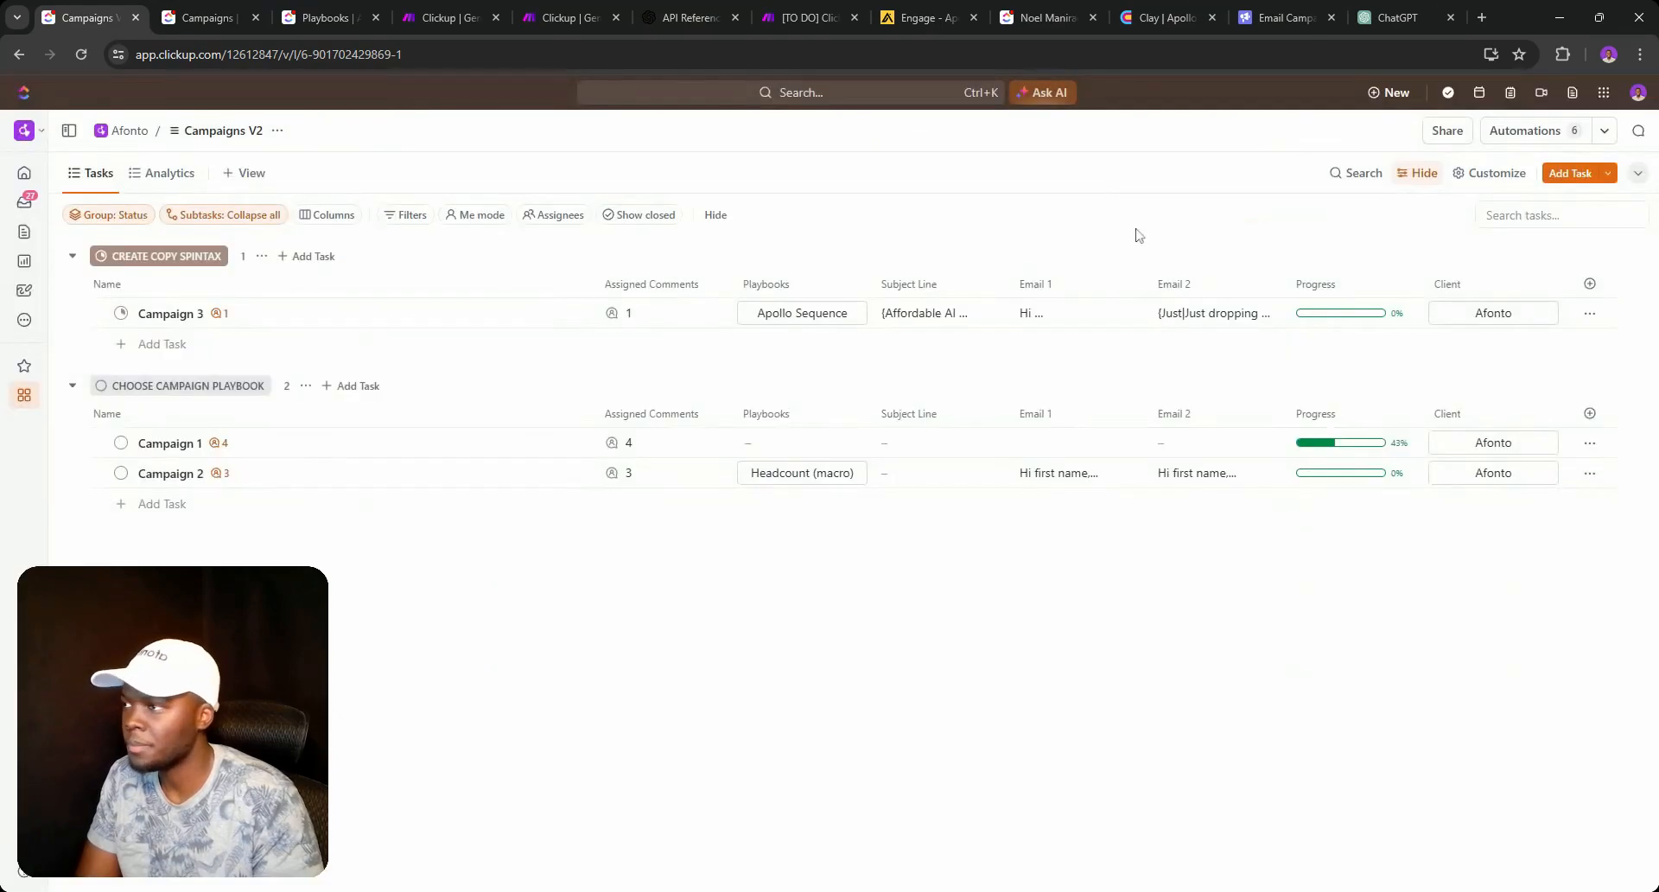
click(121, 321)
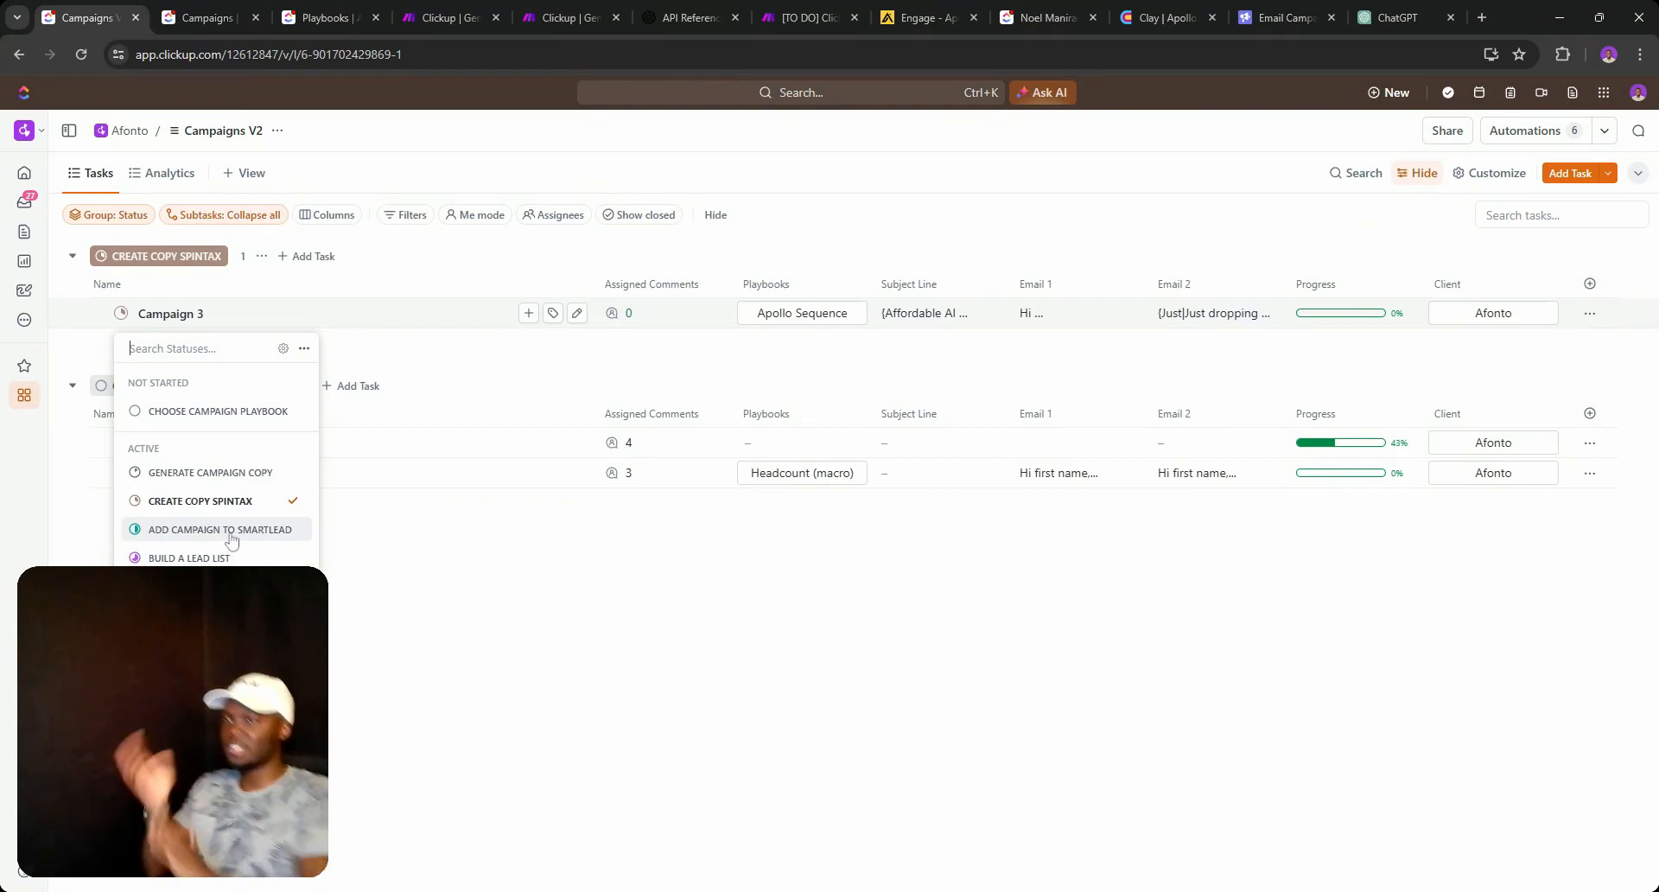
click(650, 318)
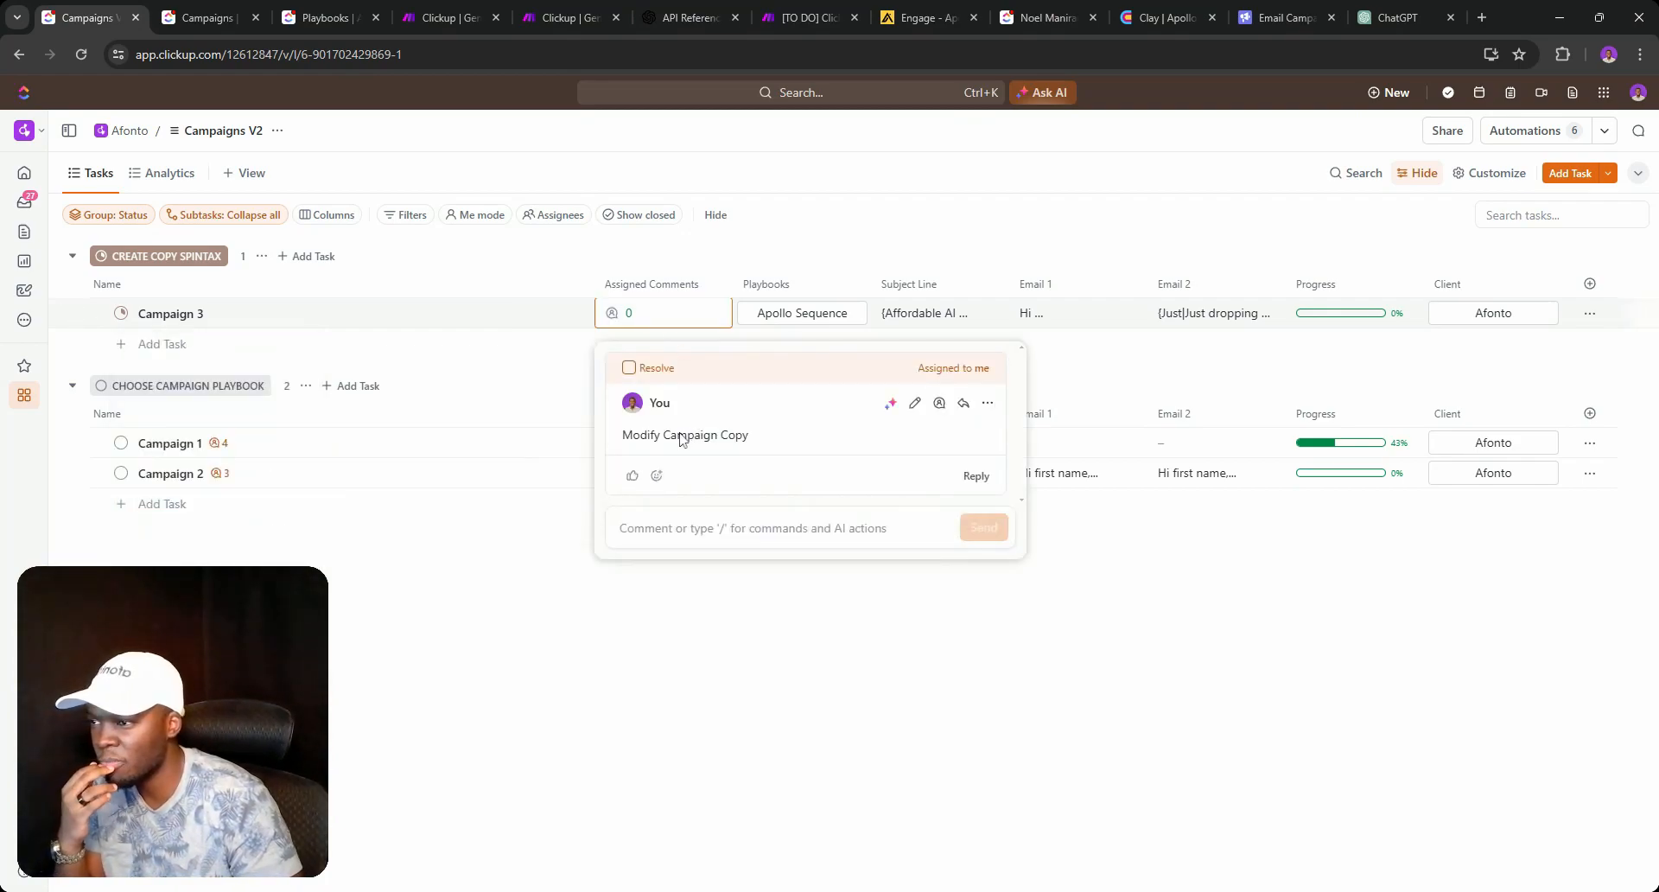
Review Campaign 3's assigned comment and Email 2 spintax, and set its status to Add Campaign to Smartlead.
triple_click(686, 436)
click(1177, 319)
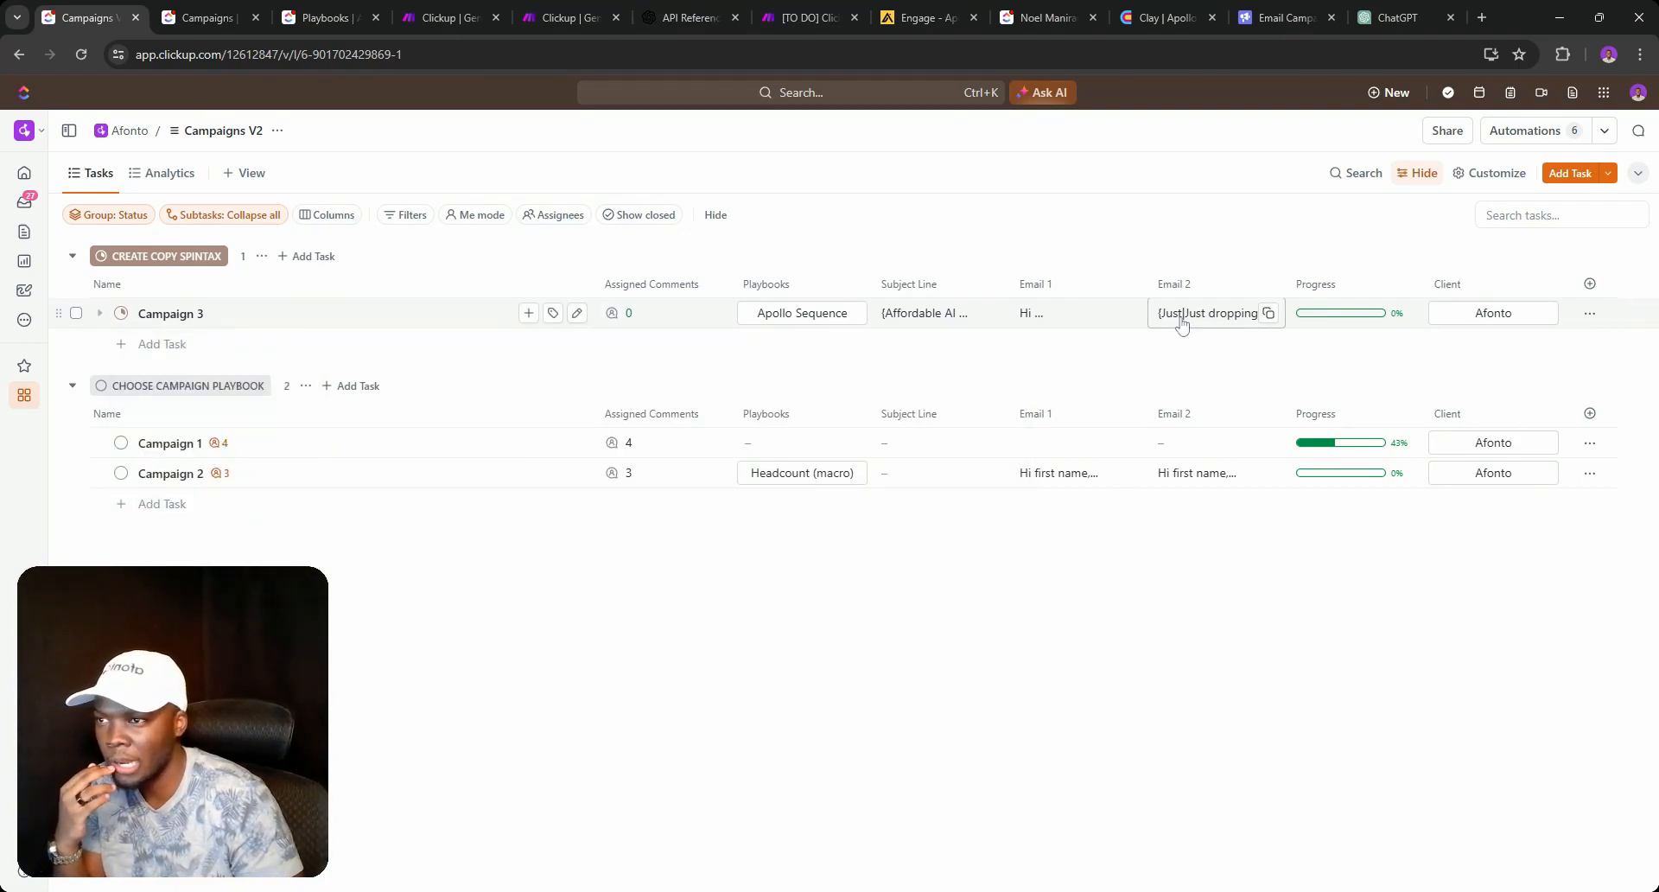
click(1180, 320)
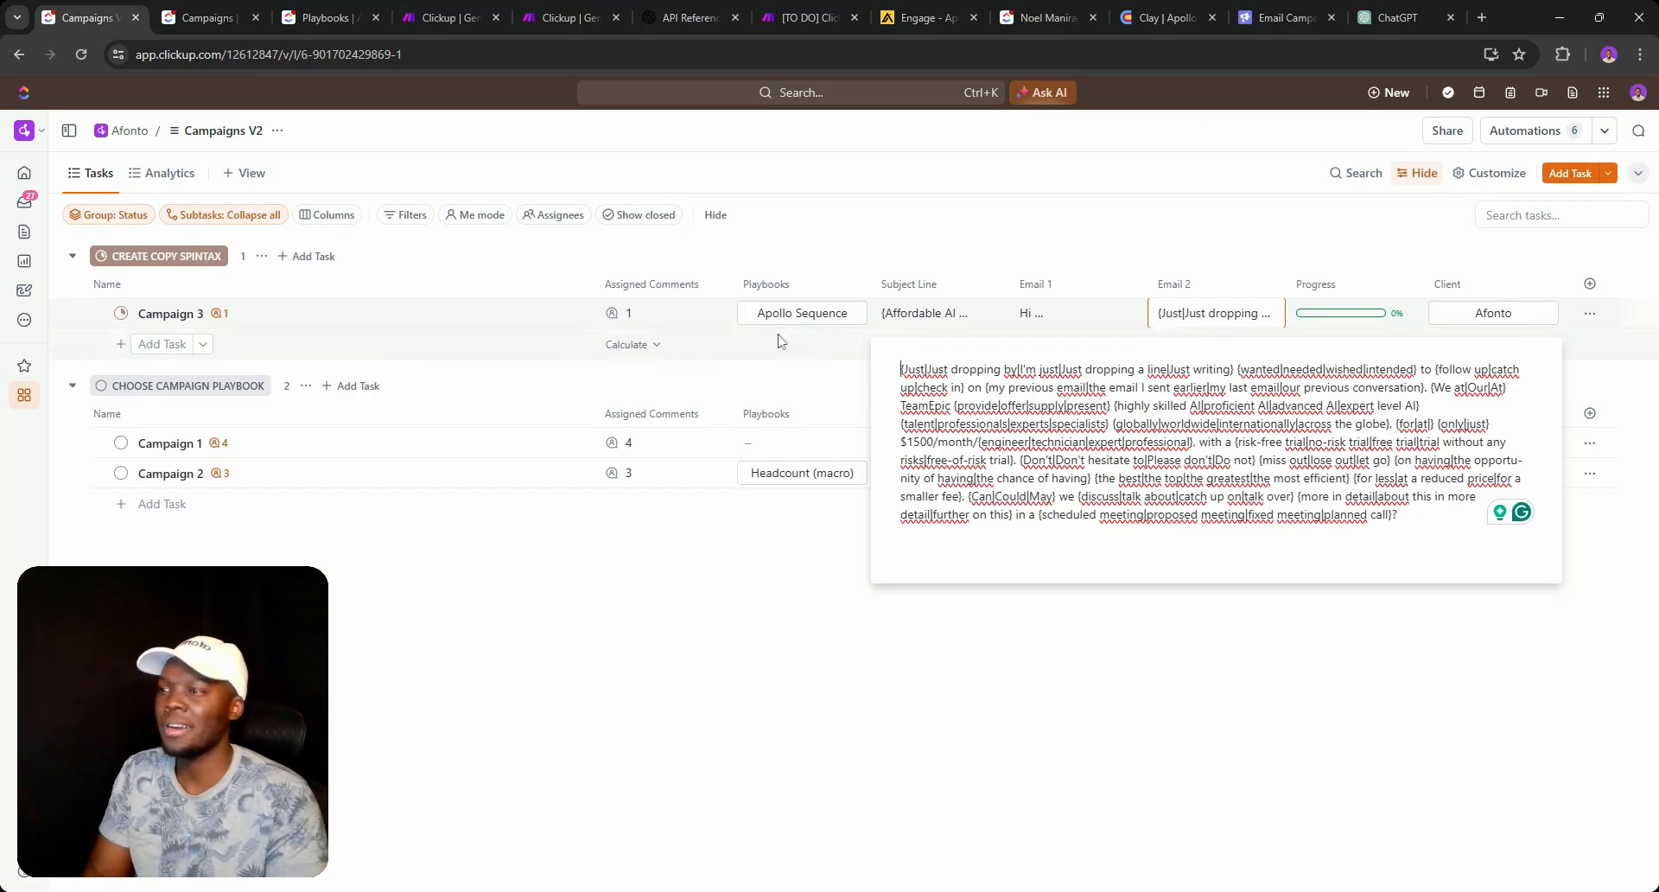
click(631, 246)
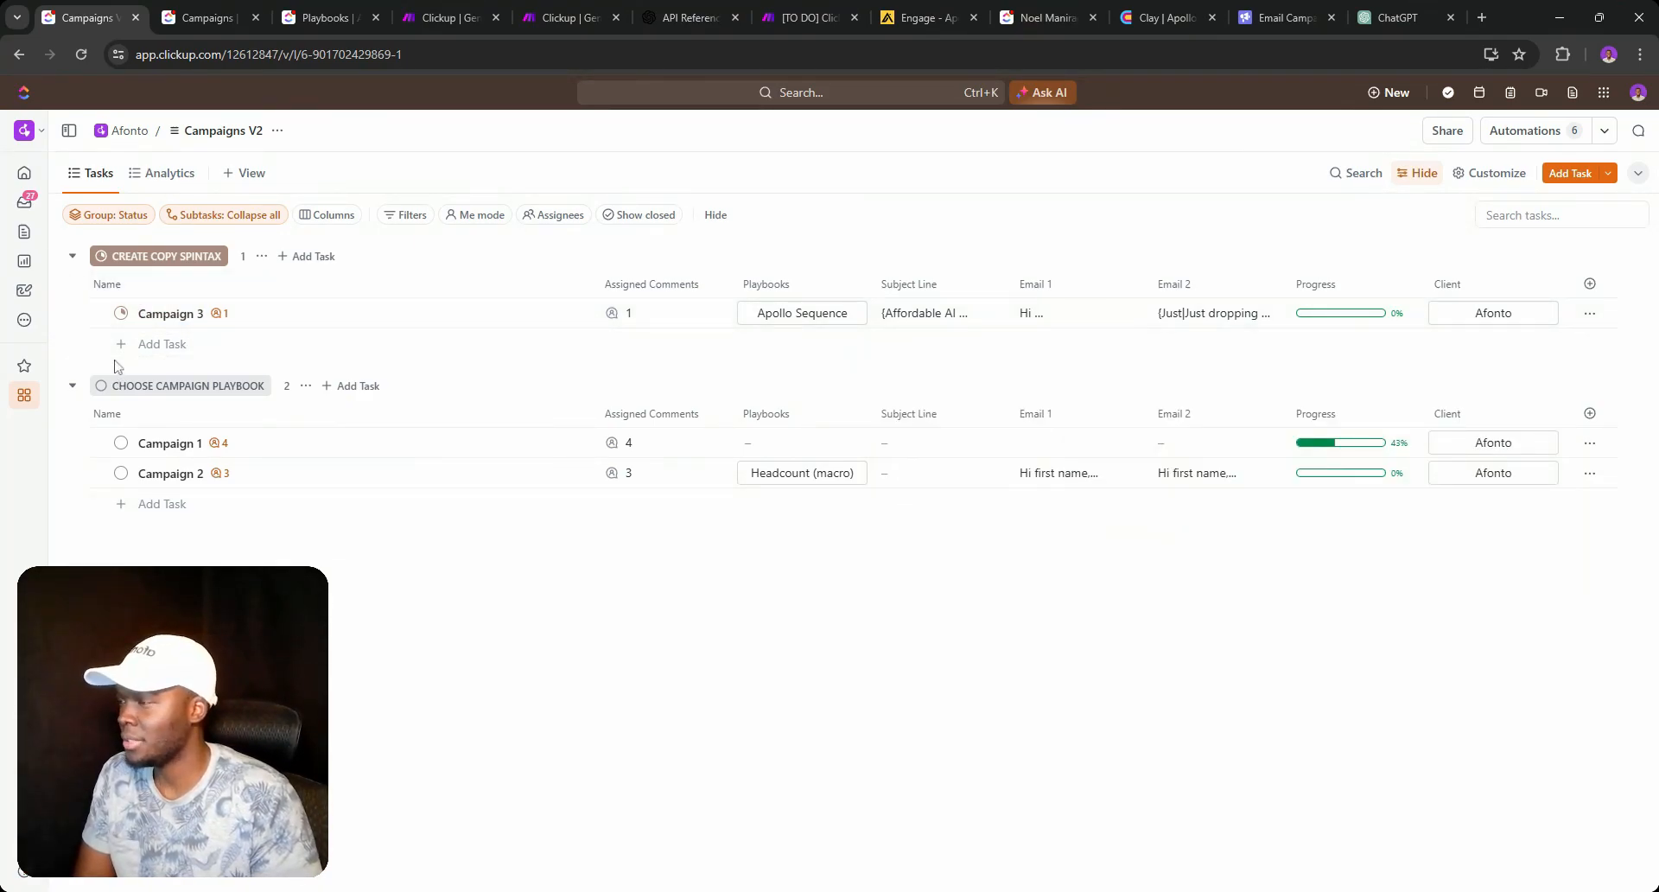
click(121, 313)
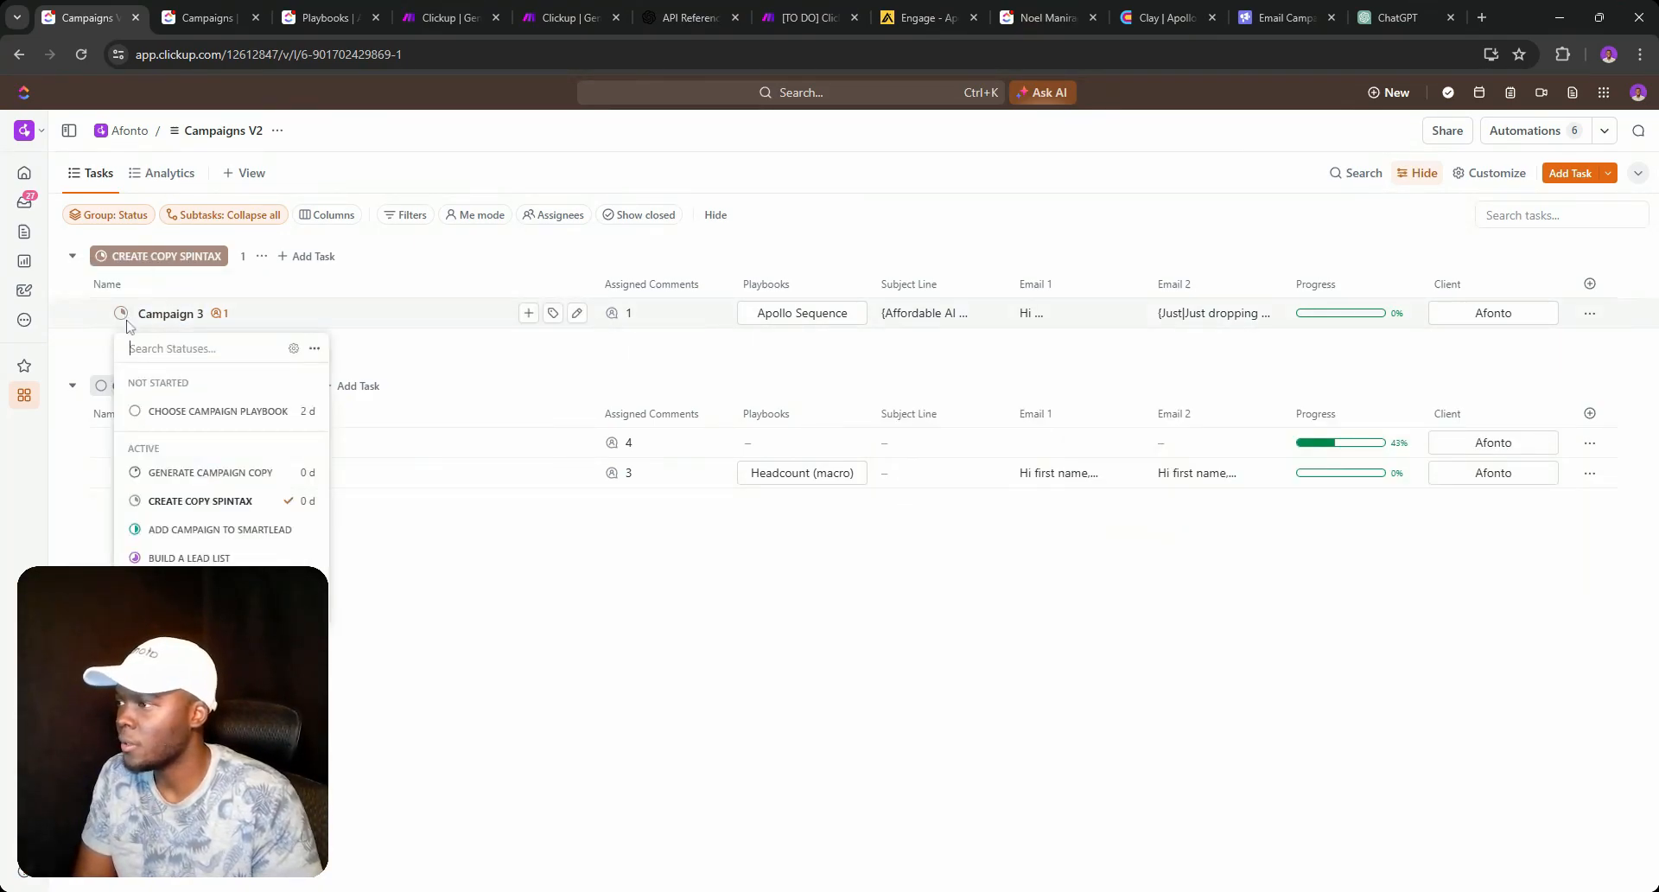
click(216, 529)
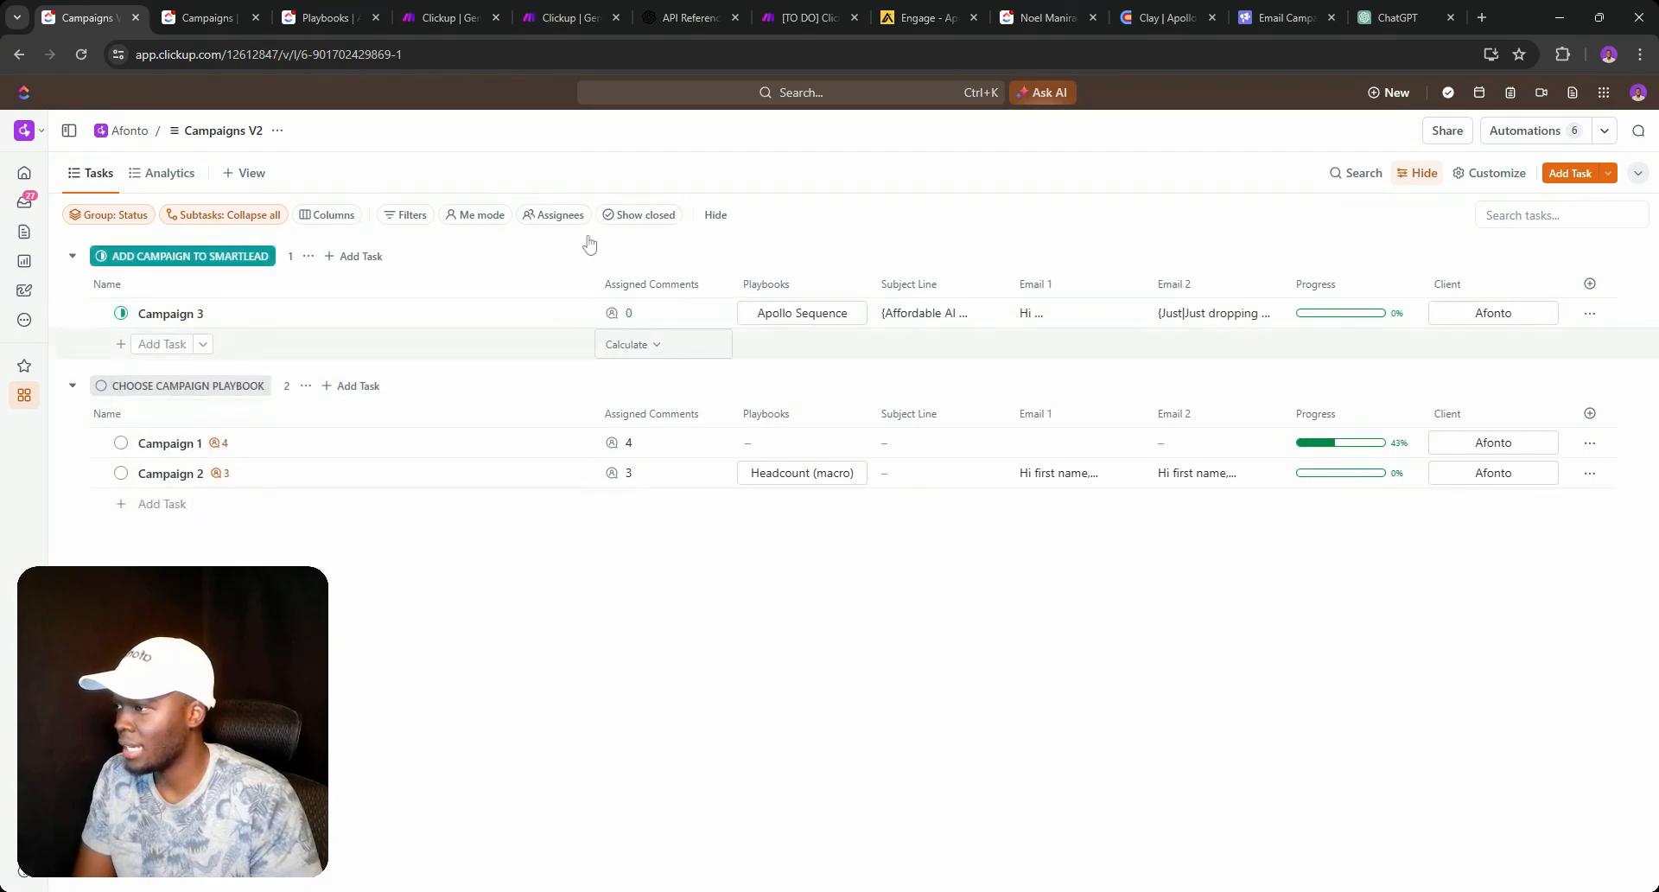
Switch to the "Send email copy to Smartlead" scenario in Make and examine the Create a campaign and Update Schedule requests.
click(808, 17)
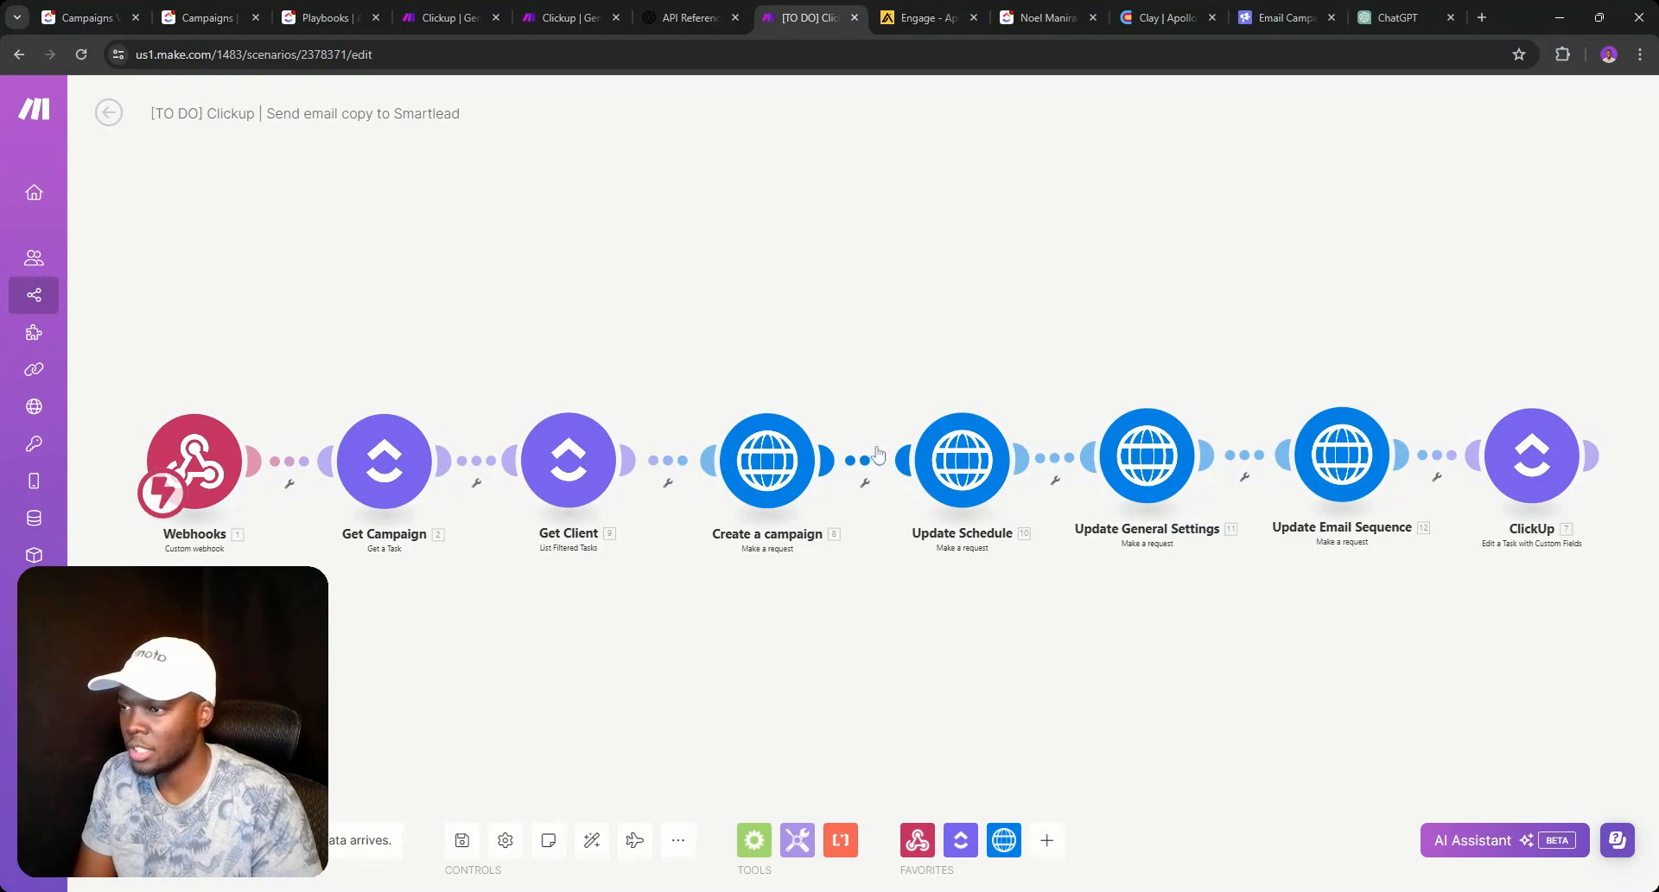
click(782, 467)
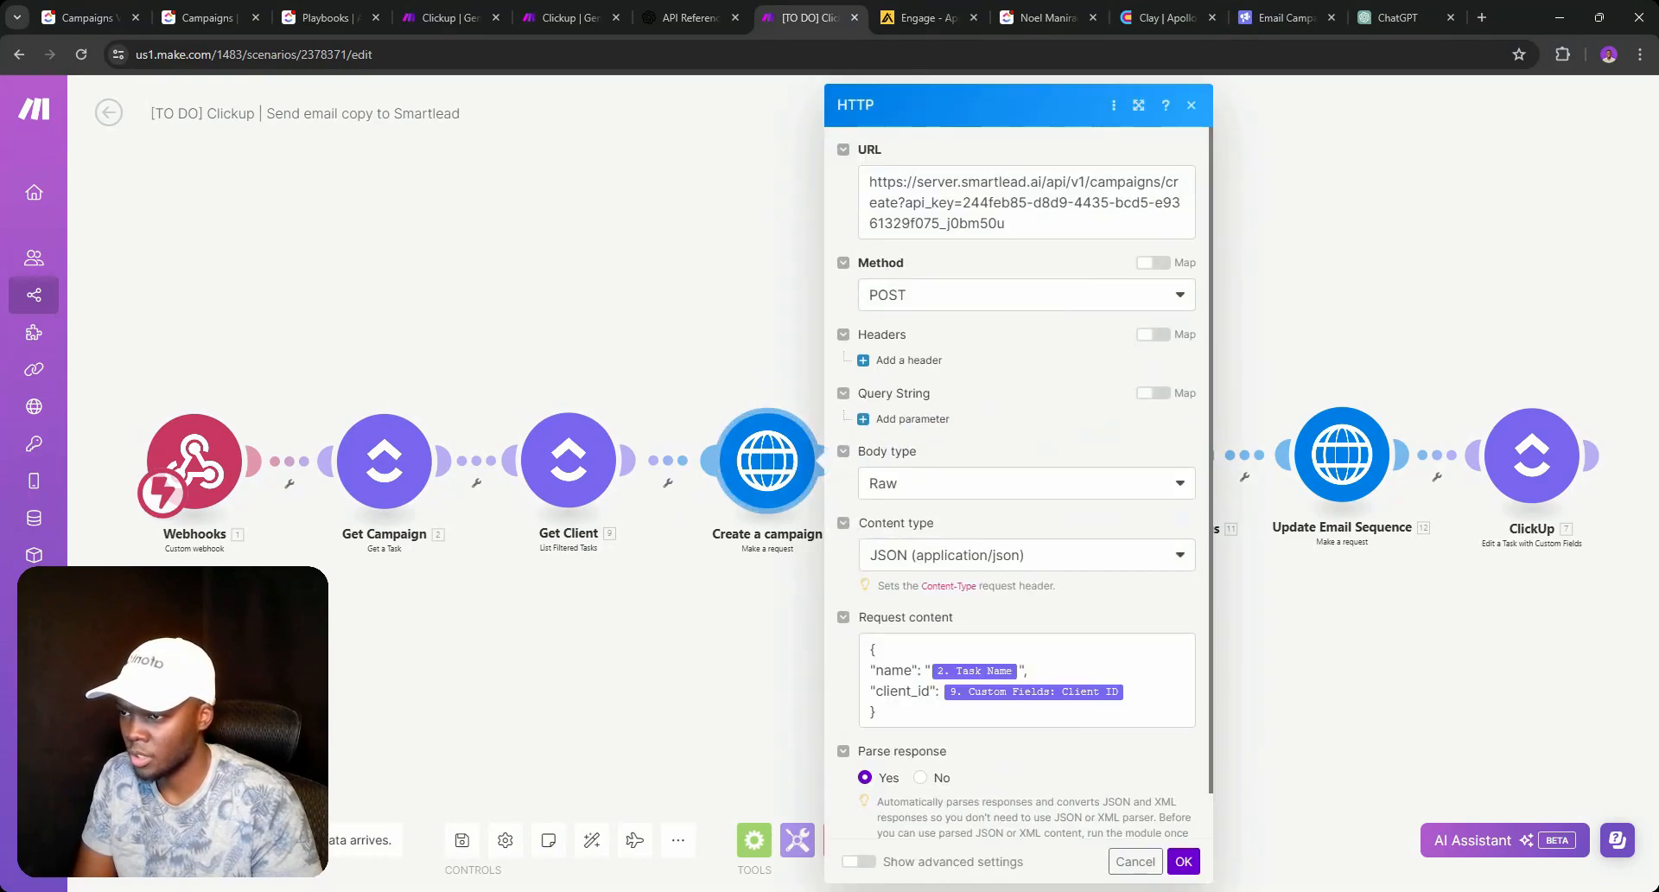
scroll(931, 590, down, 1)
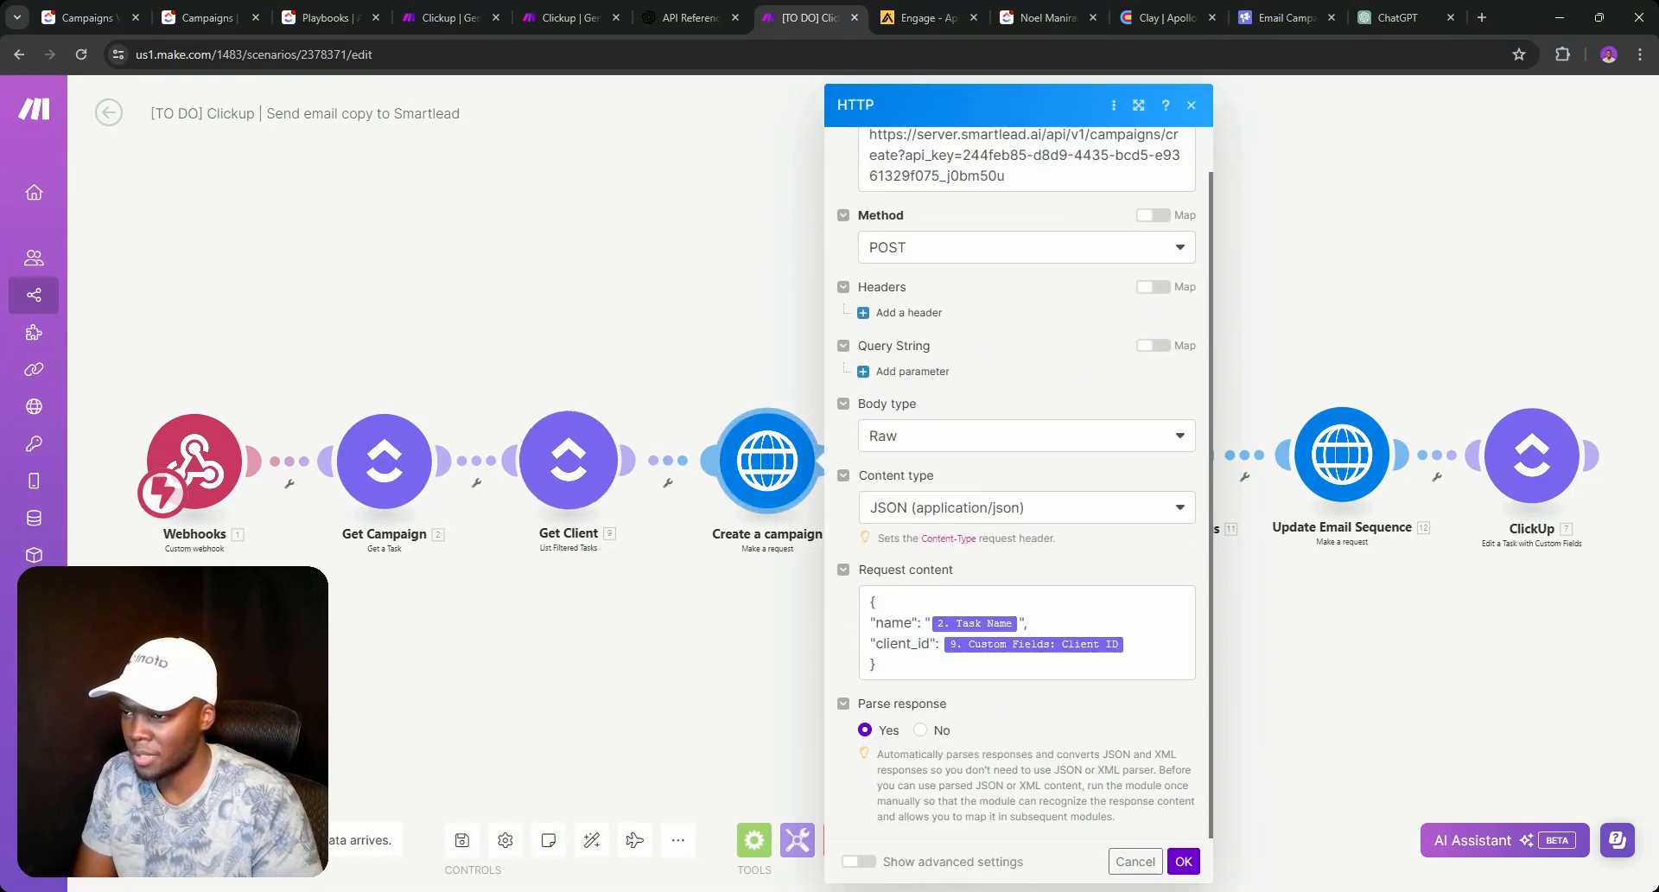
click(748, 636)
click(782, 488)
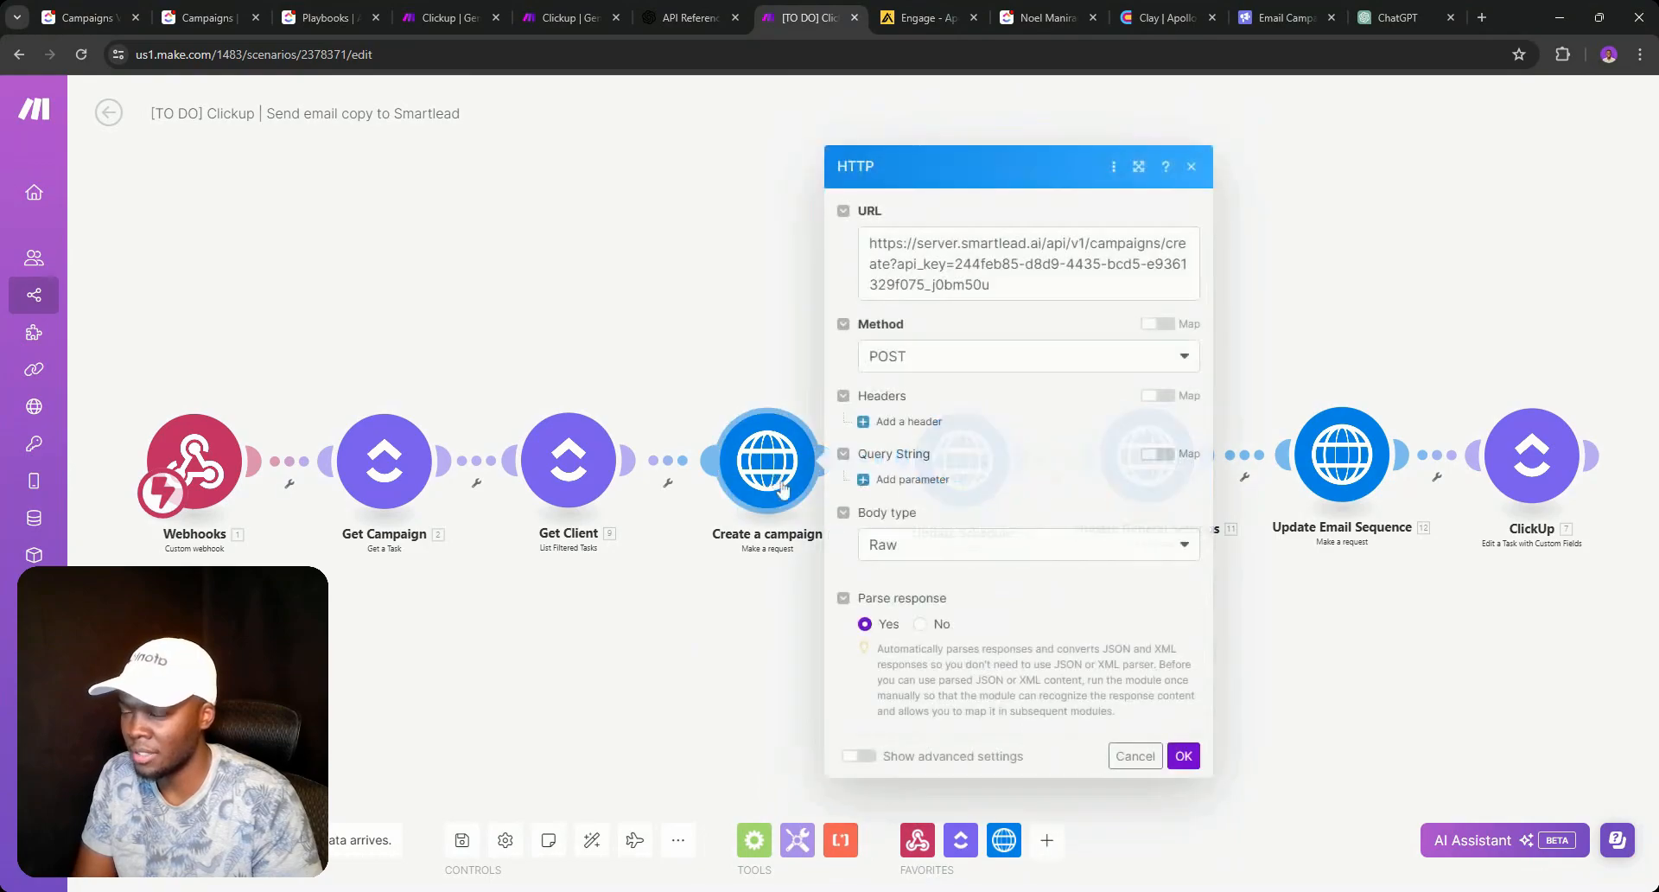
click(662, 594)
click(936, 503)
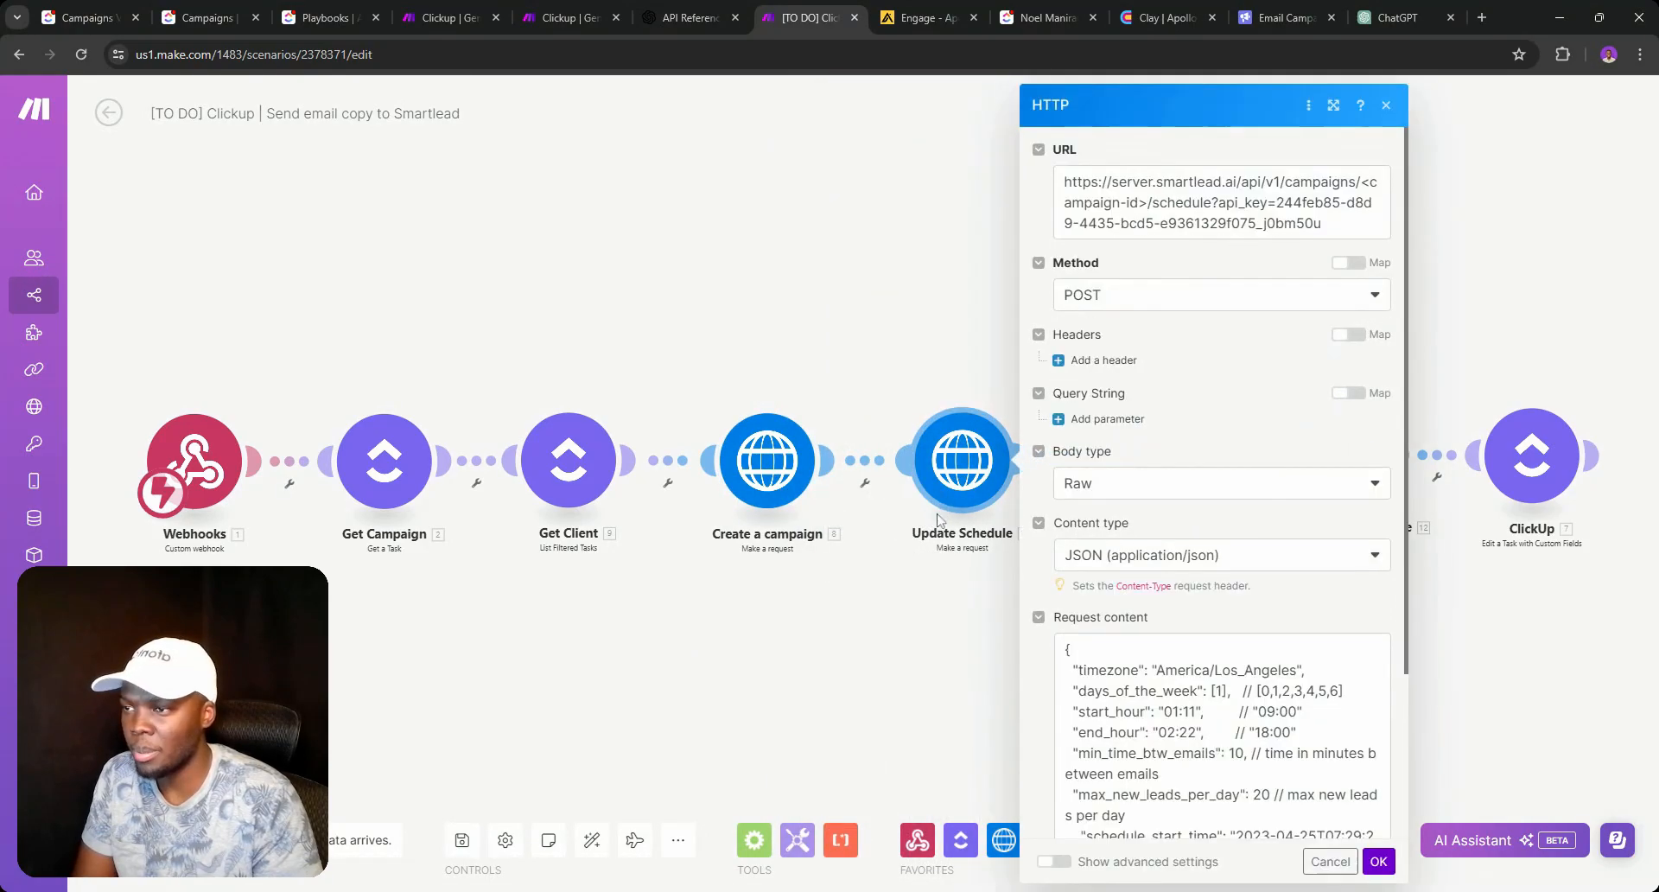
scroll(1213, 403, down, 3)
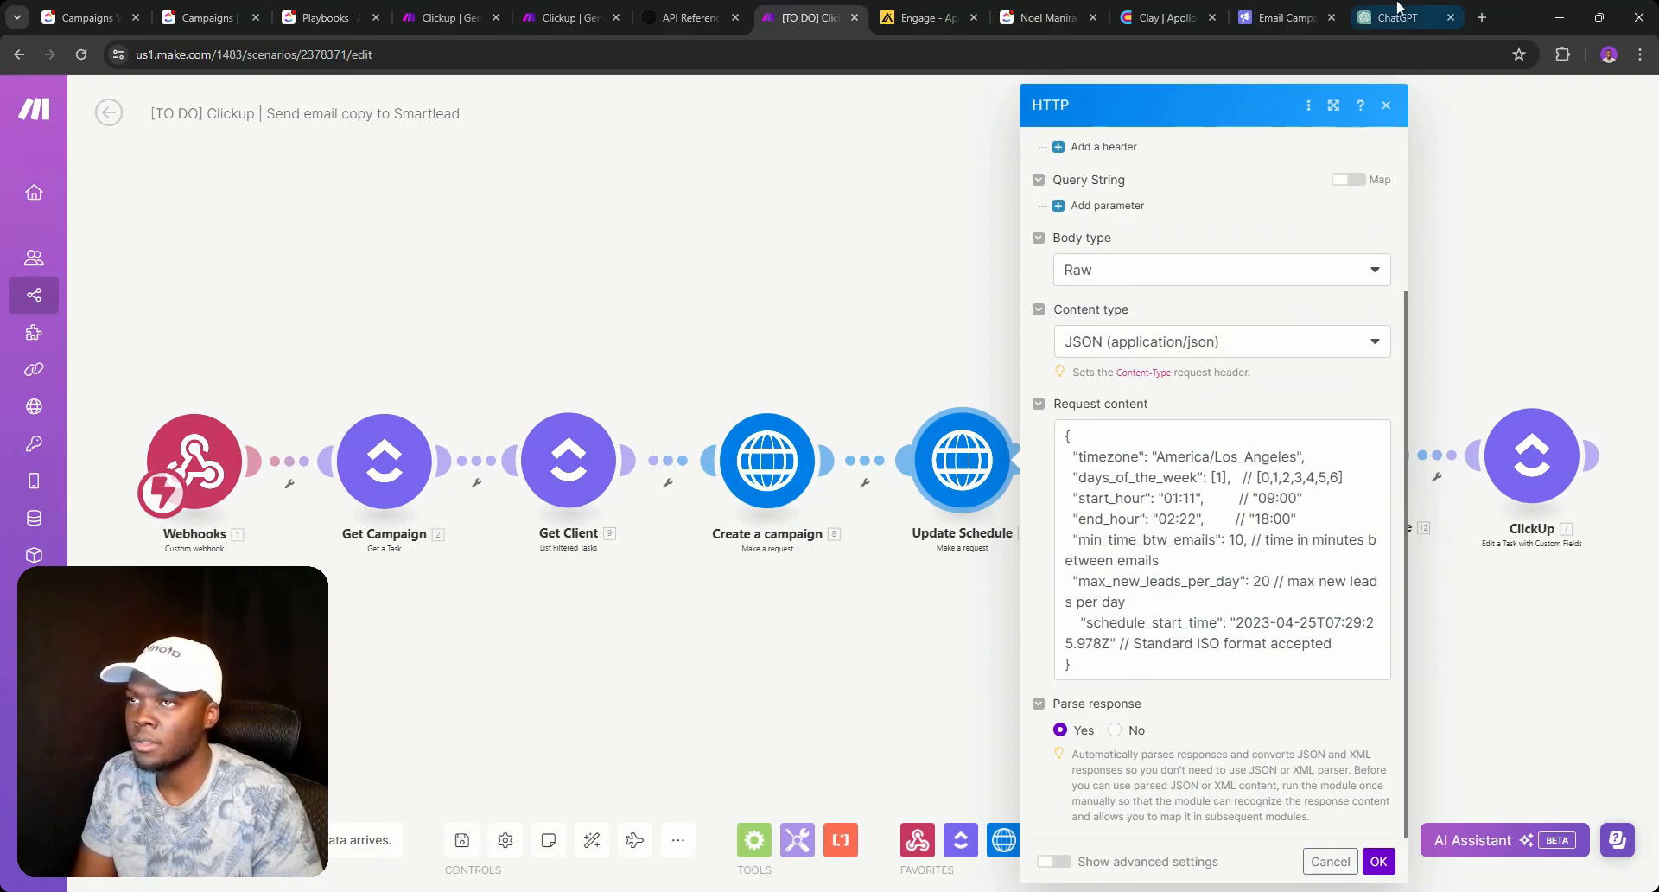
Switch to Smartlead, open Test Campaign for editing, and advance through its setup to the campaign schedule settings.
click(1286, 17)
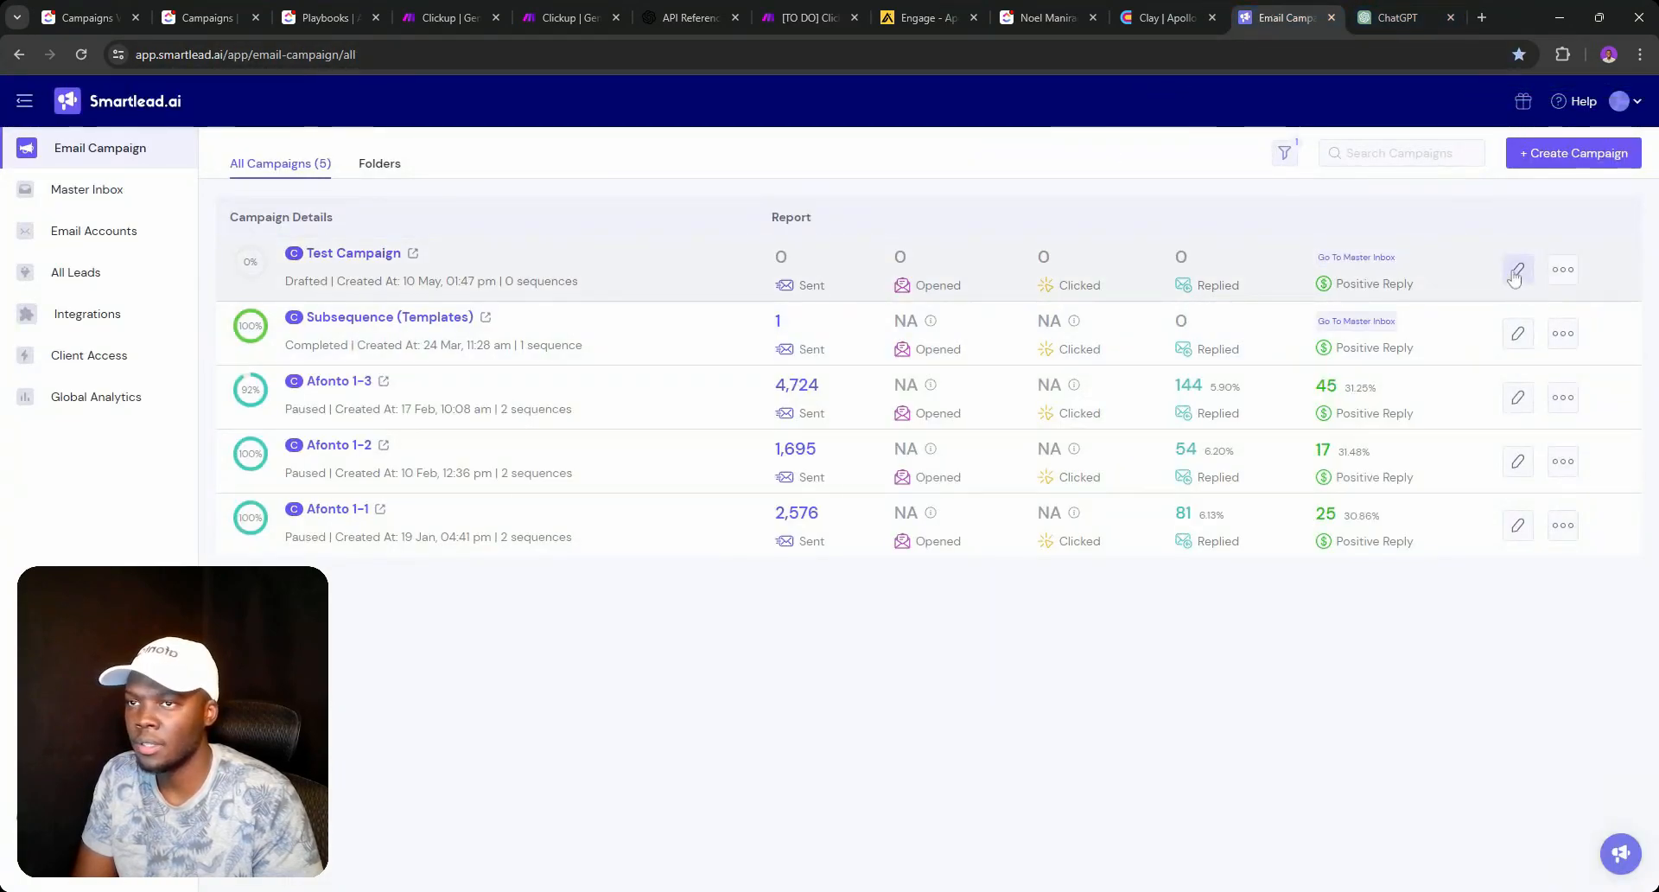
click(1517, 268)
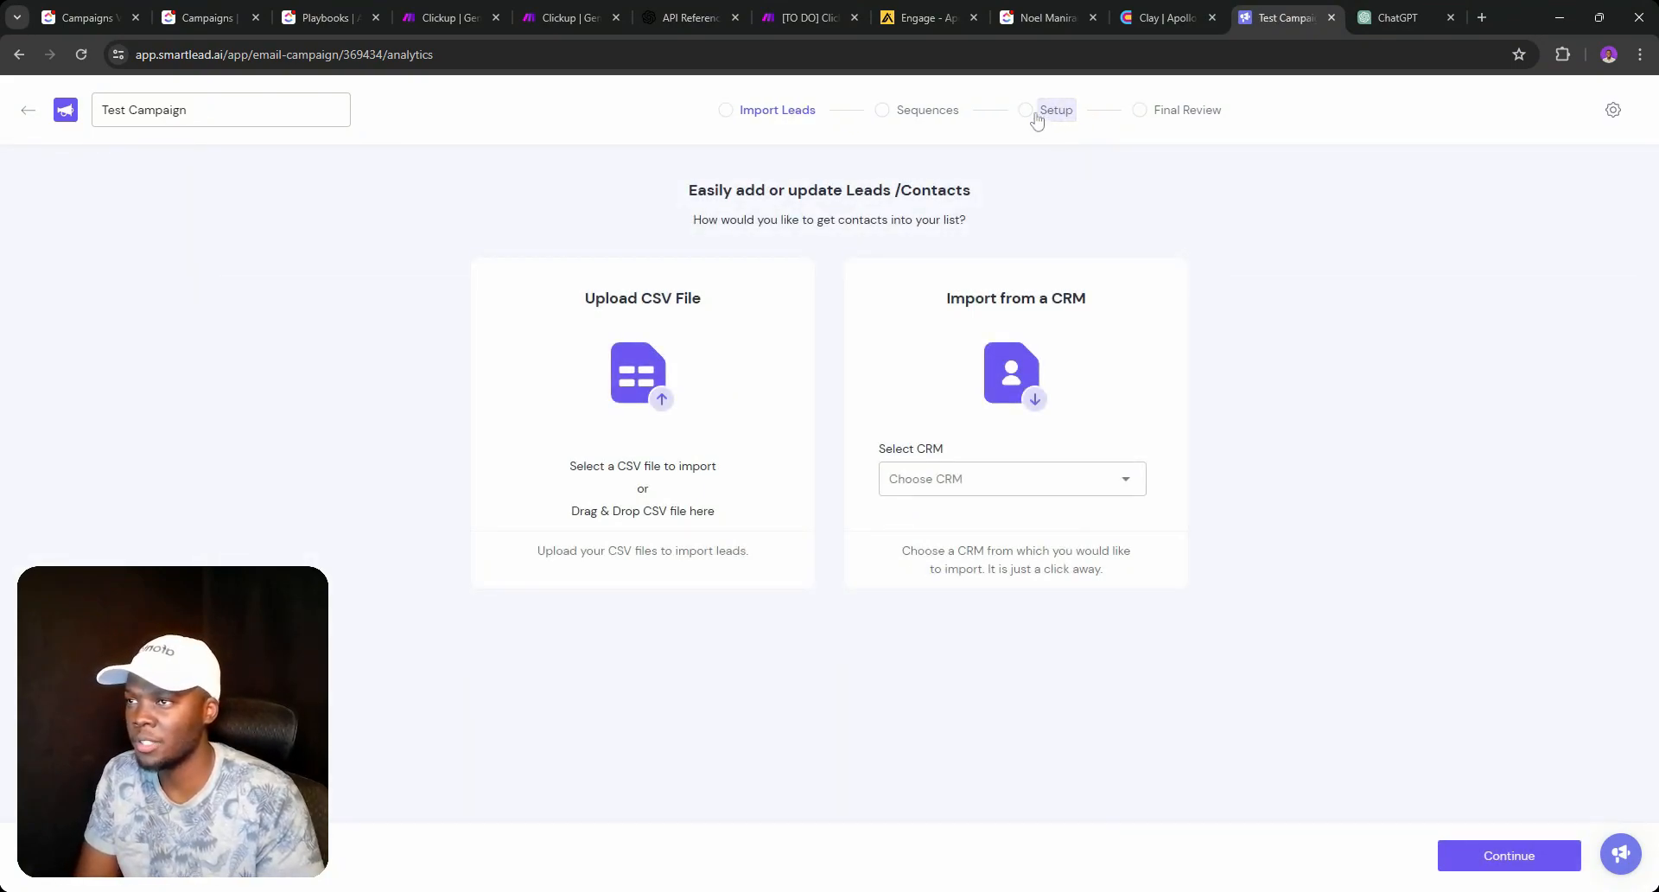
click(909, 118)
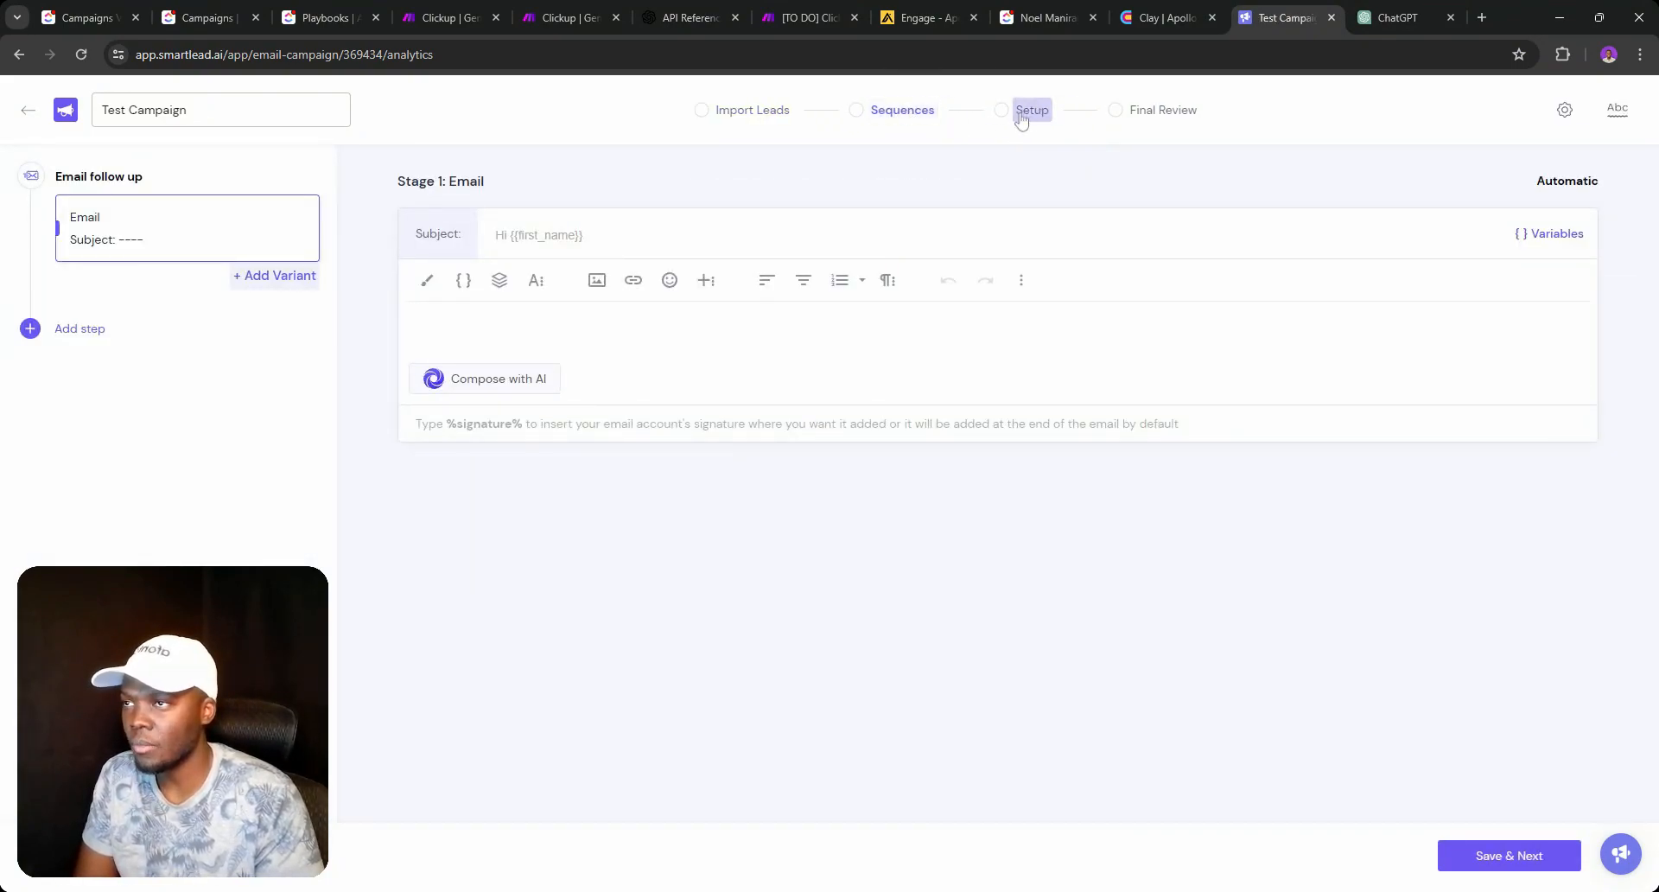
click(1535, 858)
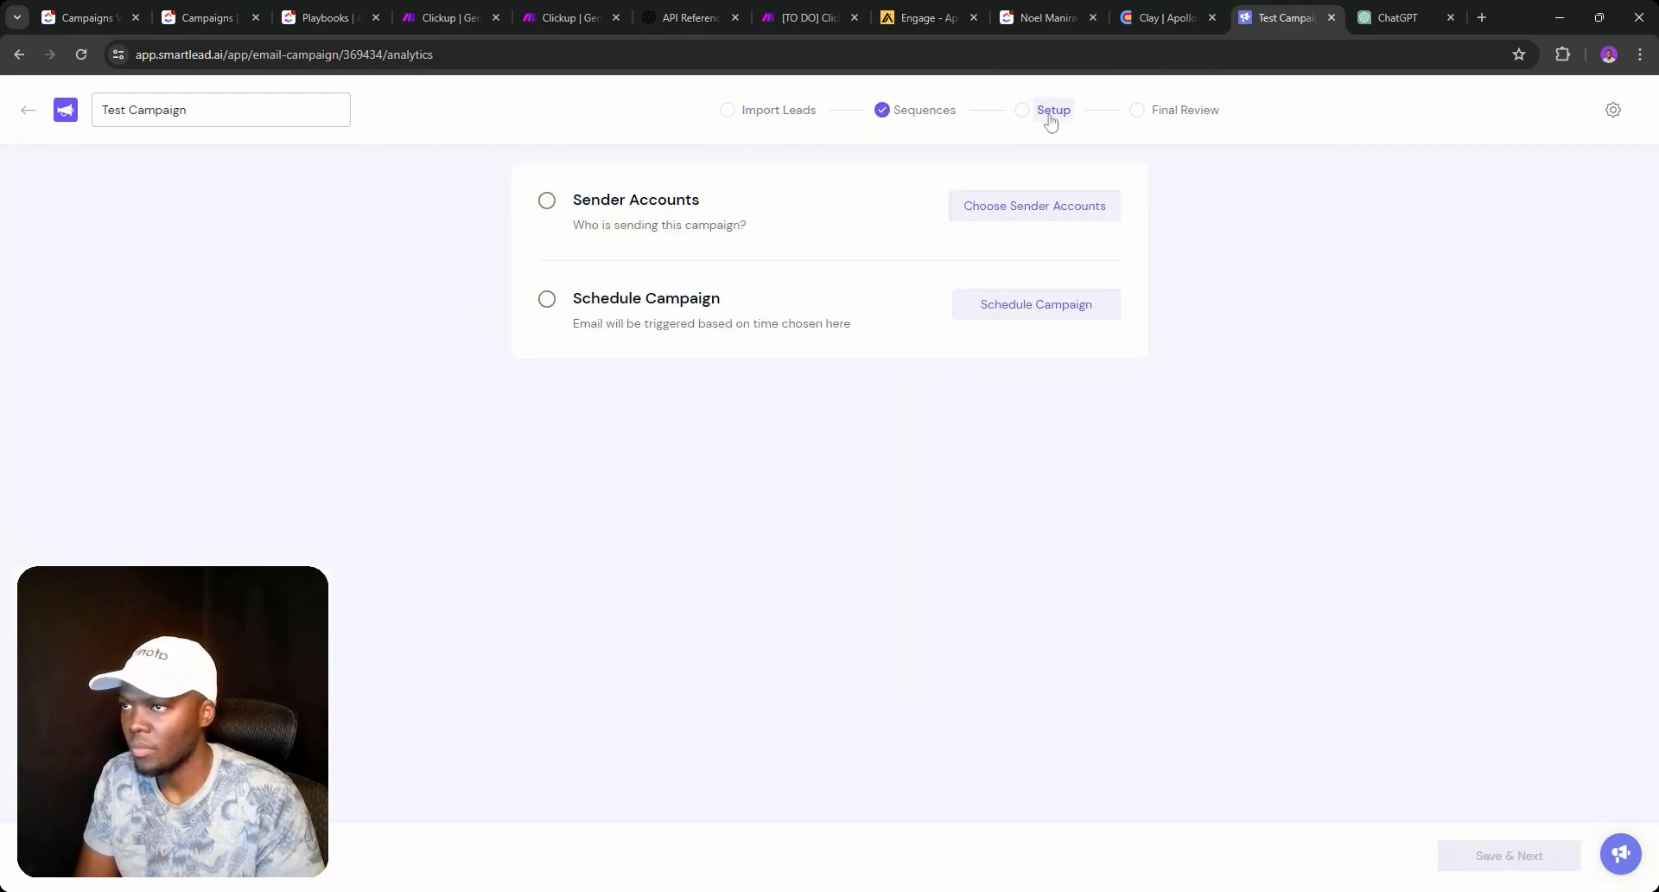
click(1016, 309)
Choose the America/Winnipeg(UTC-06:00) time zone in the schedule settings and copy its name as plain text.
click(1016, 268)
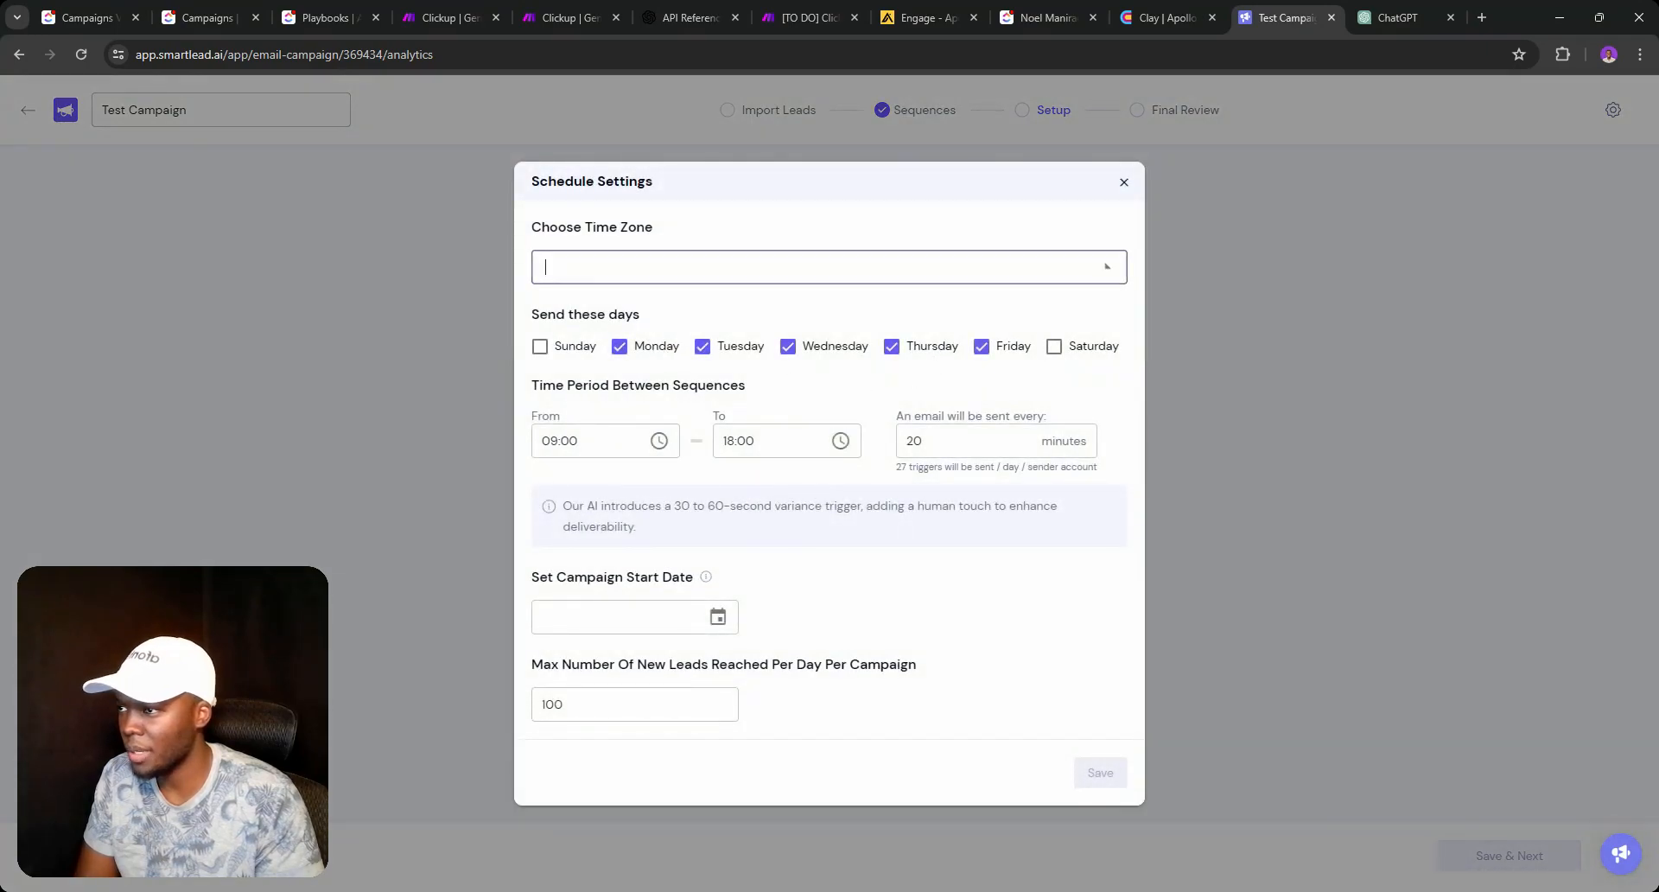
text(winni)
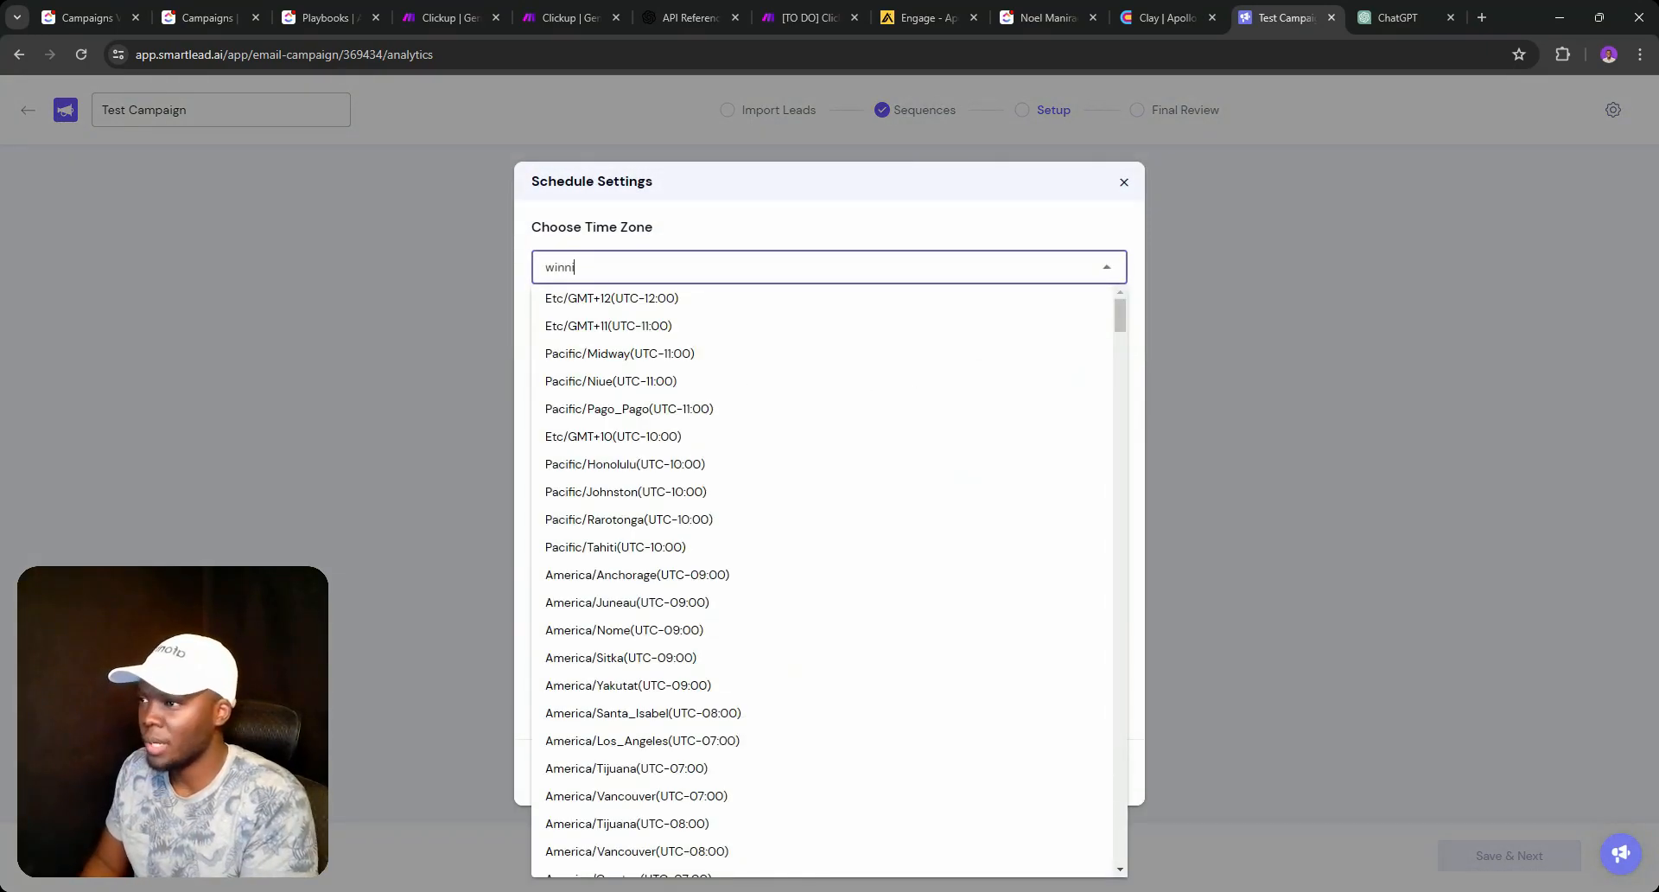
text(pe)
click(648, 298)
click(648, 267)
click(719, 267)
click(719, 267)
click(720, 267)
click(720, 267)
drag(718, 267, 541, 267)
click(734, 267)
click(734, 267)
click(734, 267)
click(735, 267)
click(734, 267)
click(734, 267)
click(734, 267)
click(735, 267)
double_click(566, 267)
click(734, 267)
key(ctrl+l)
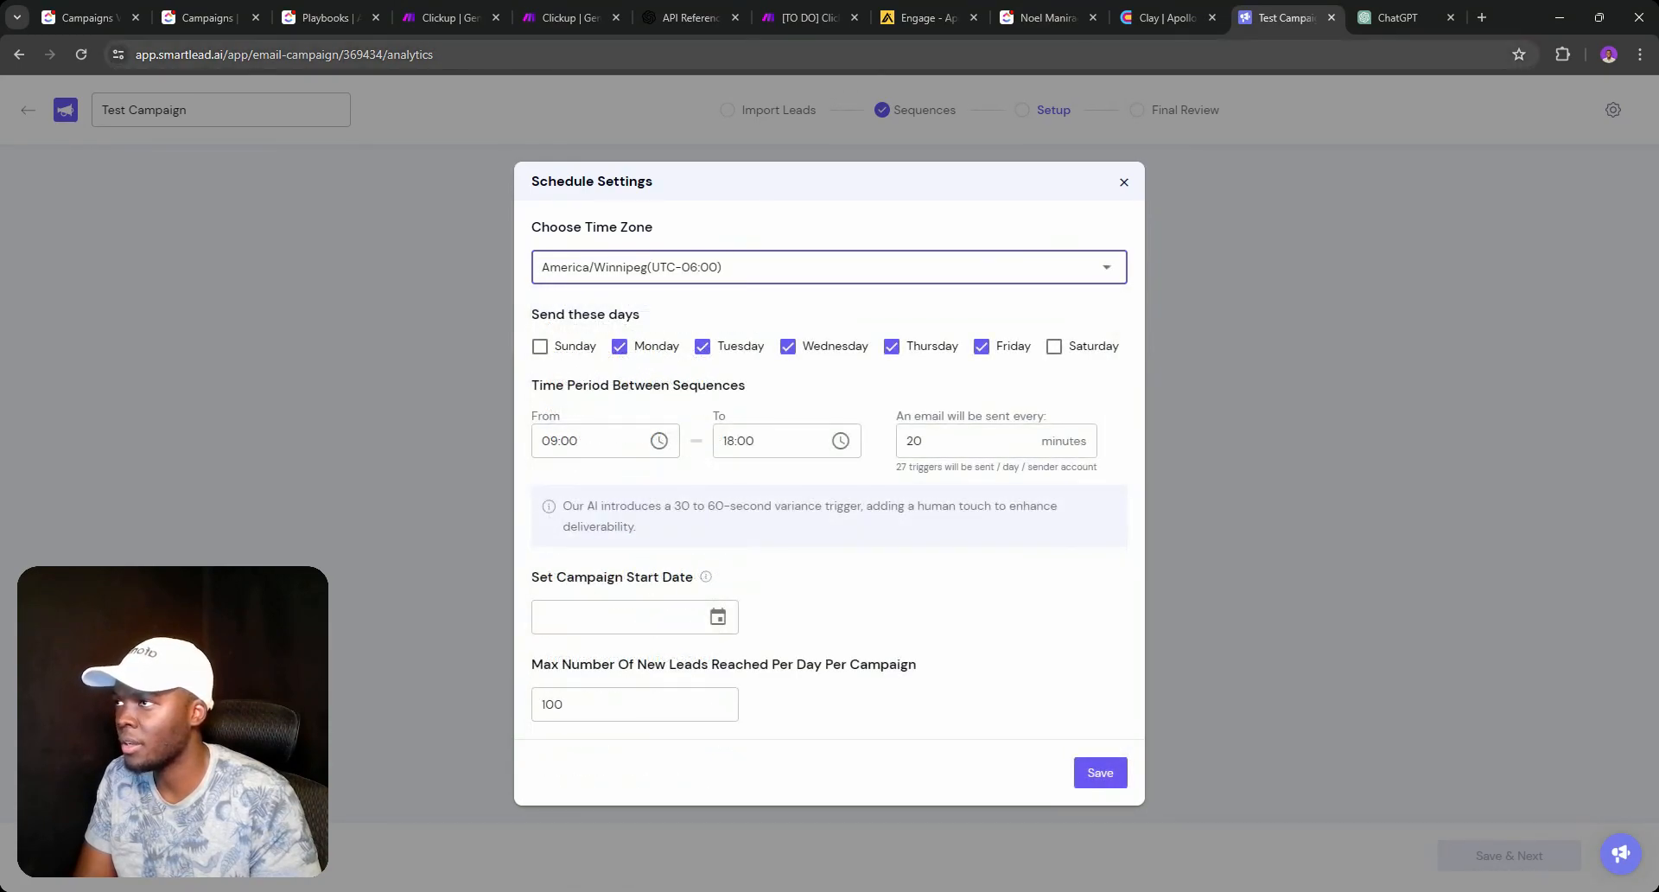
text(America/Winnipeg(UTC-06:00))
click(1294, 344)
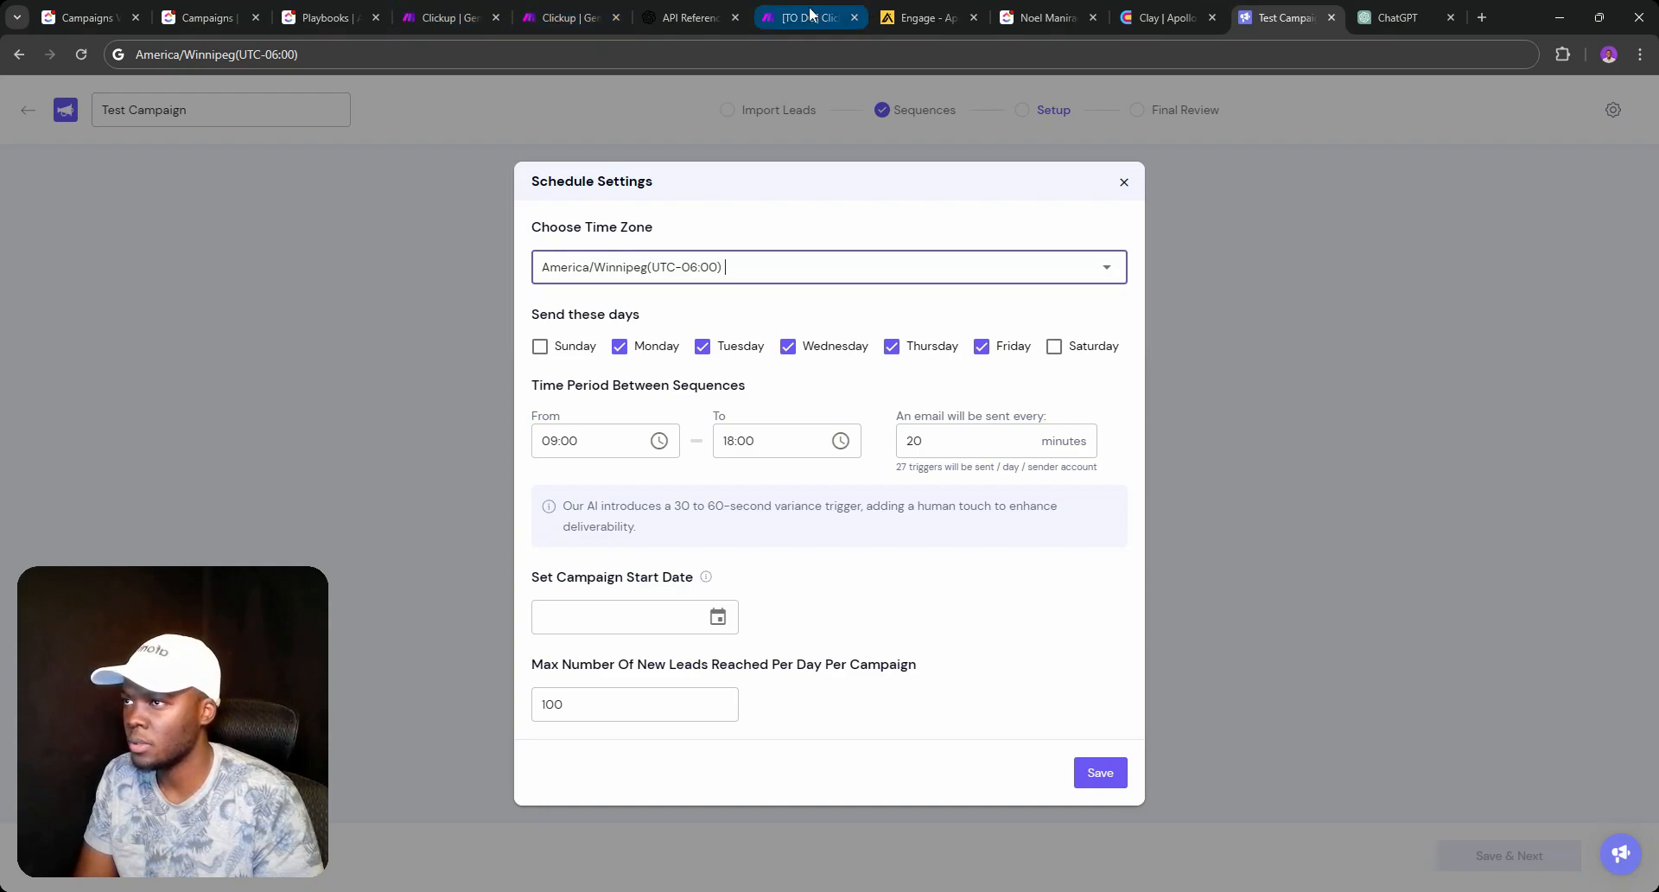
Switch back to the Smartlead scenario in Make and set the Update Schedule request's timezone to "America/Winnipeg".
click(551, 7)
click(480, 12)
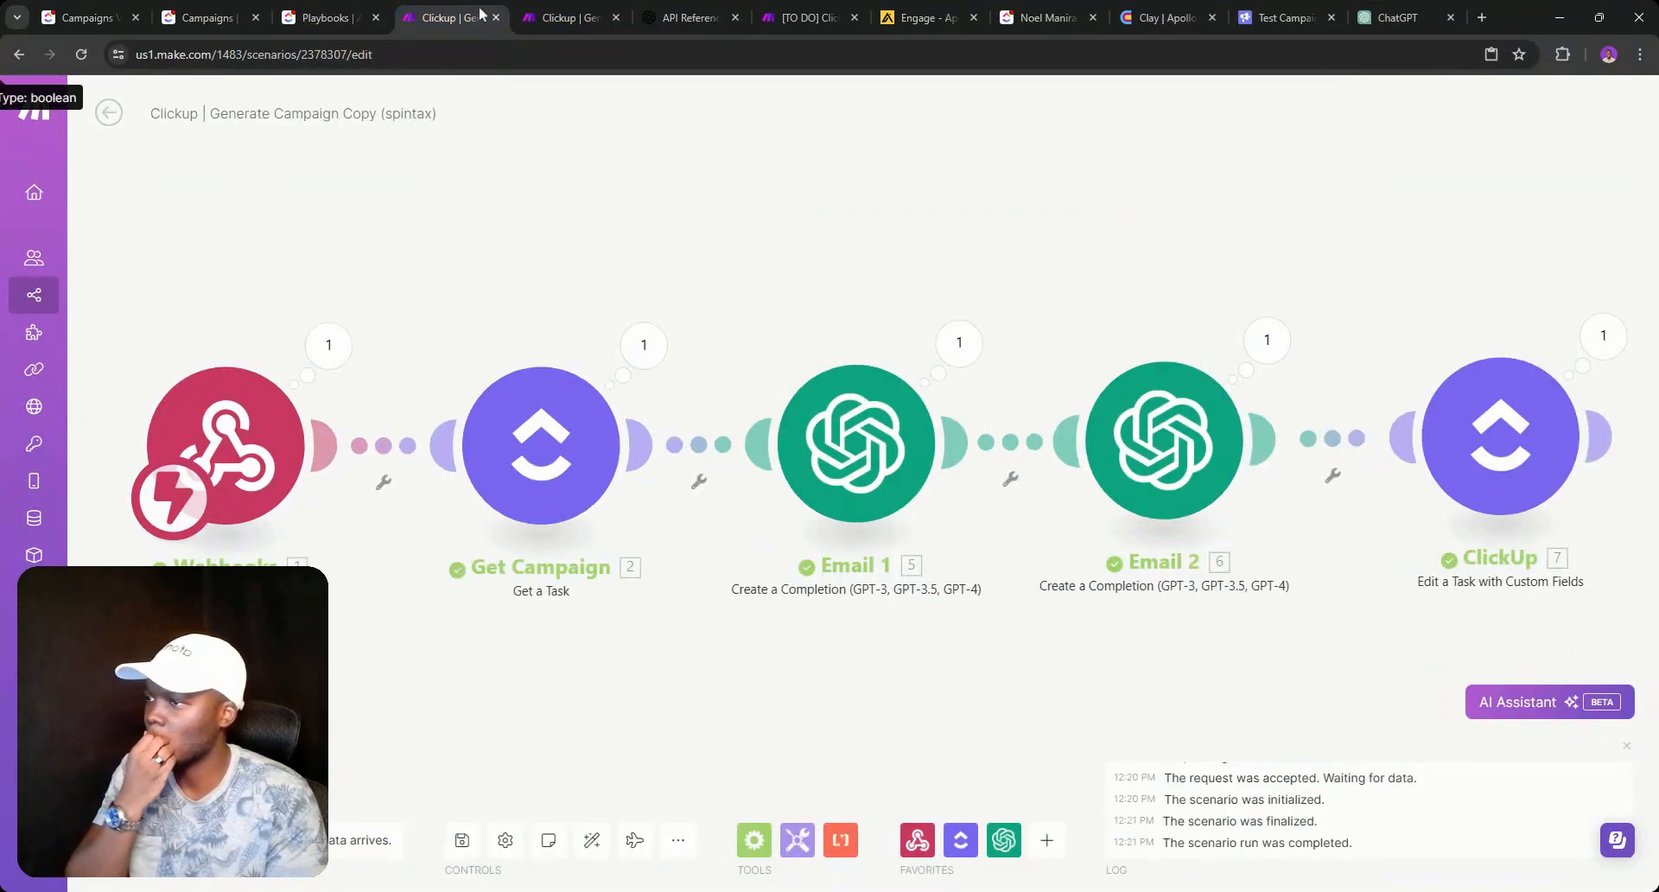
click(812, 20)
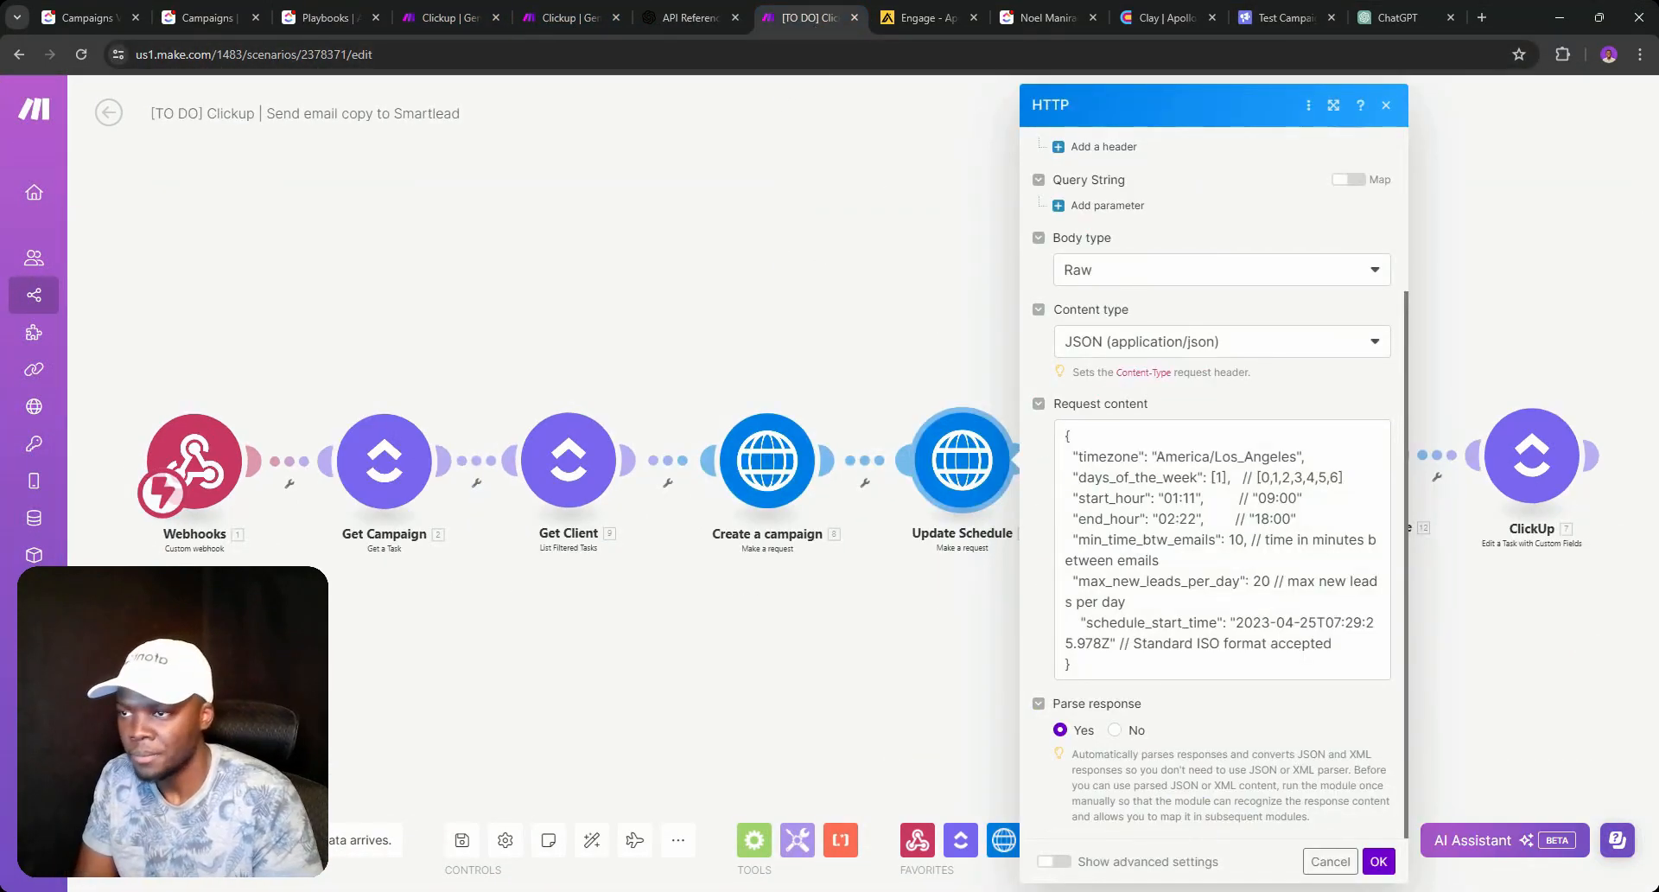
click(1295, 457)
key(BackSpace)
key(BackSpace)
key(BackSpace)
key(BackSpace)
key(BackSpace)
key(BackSpace)
key(BackSpace)
key(BackSpace)
key(BackSpace)
key(BackSpace)
key(BackSpace)
key(BackSpace)
key(BackSpace)
key(BackSpace)
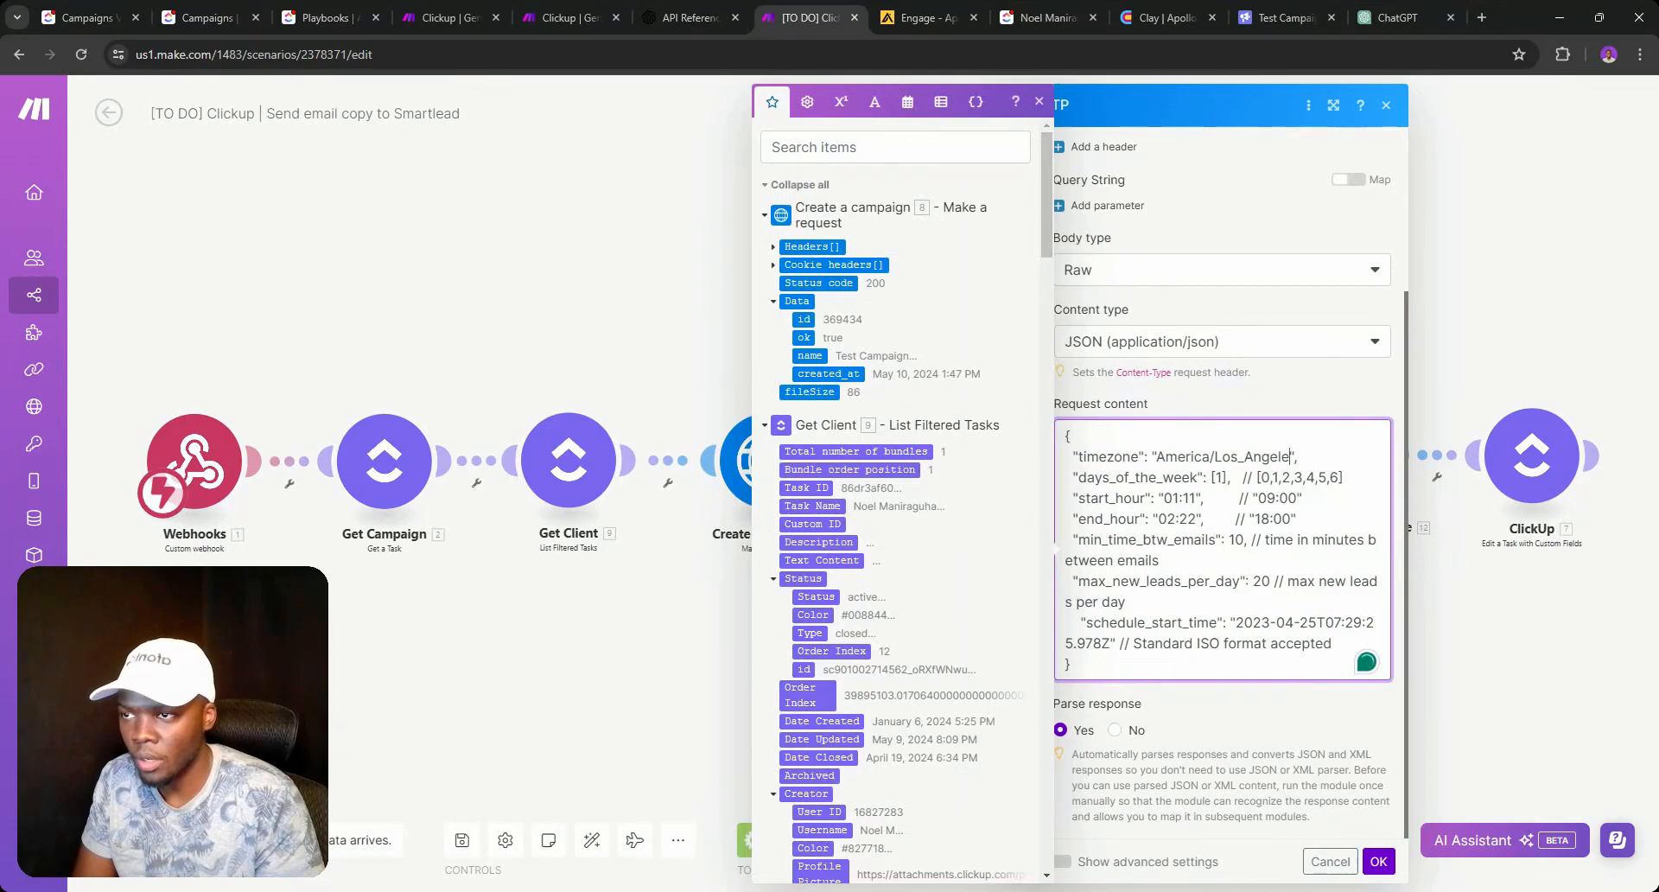
key(BackSpace)
key(BackSpace)
key(BackSpace)
key(BackSpace)
key(BackSpace)
text(America/Winnipeg(UTC-06:00))
key(BackSpace)
key(BackSpace)
key(BackSpace)
key(BackSpace)
key(BackSpace)
key(BackSpace)
key(BackSpace)
key(BackSpace)
key(BackSpace)
key(BackSpace)
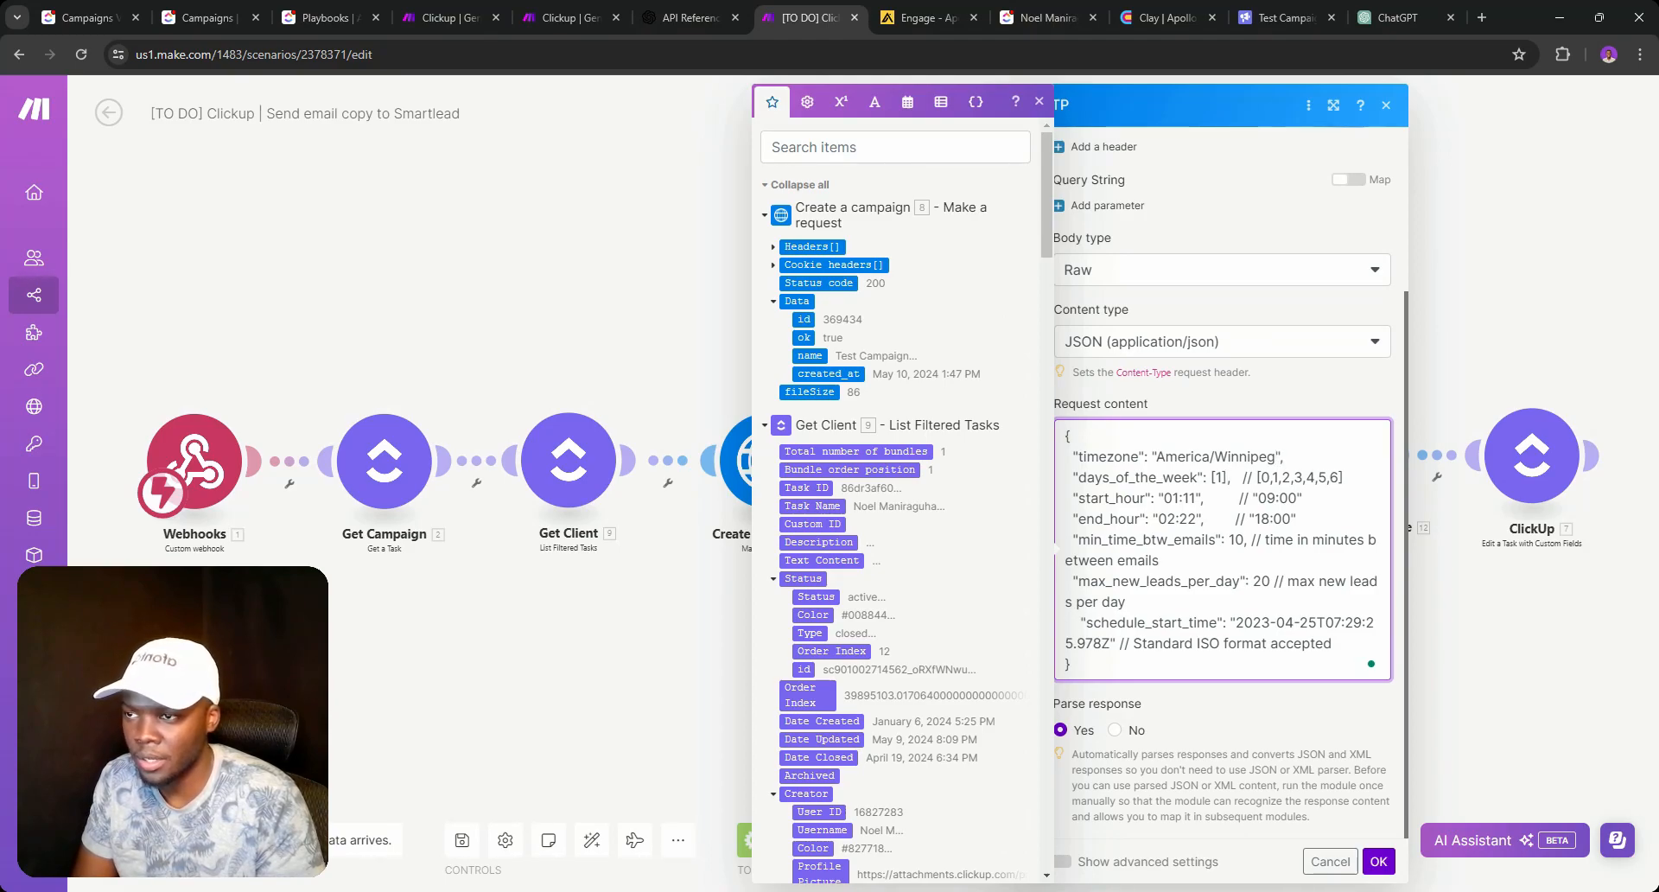
Set days_of_the_week to [1,2,3,4,5] in the request content and delete the comment at the end of that line.
drag(1344, 477, 1256, 477)
key(ctrl+c)
click(1223, 477)
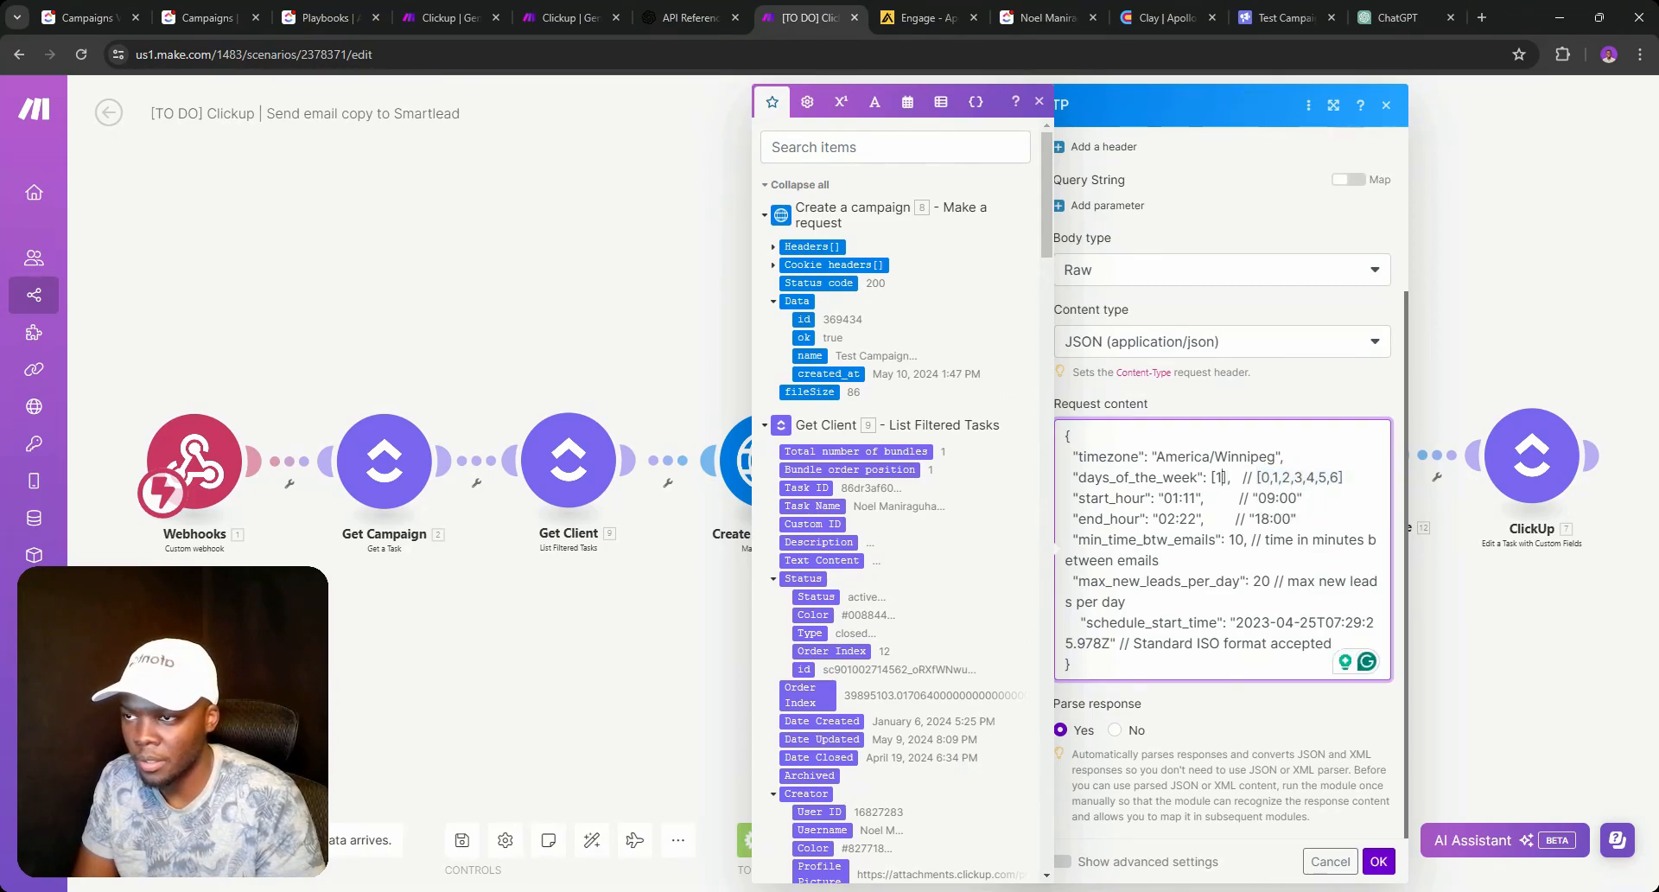
key(BackSpace)
key(BackSpace)
key(BackSpace)
key(ctrl+v)
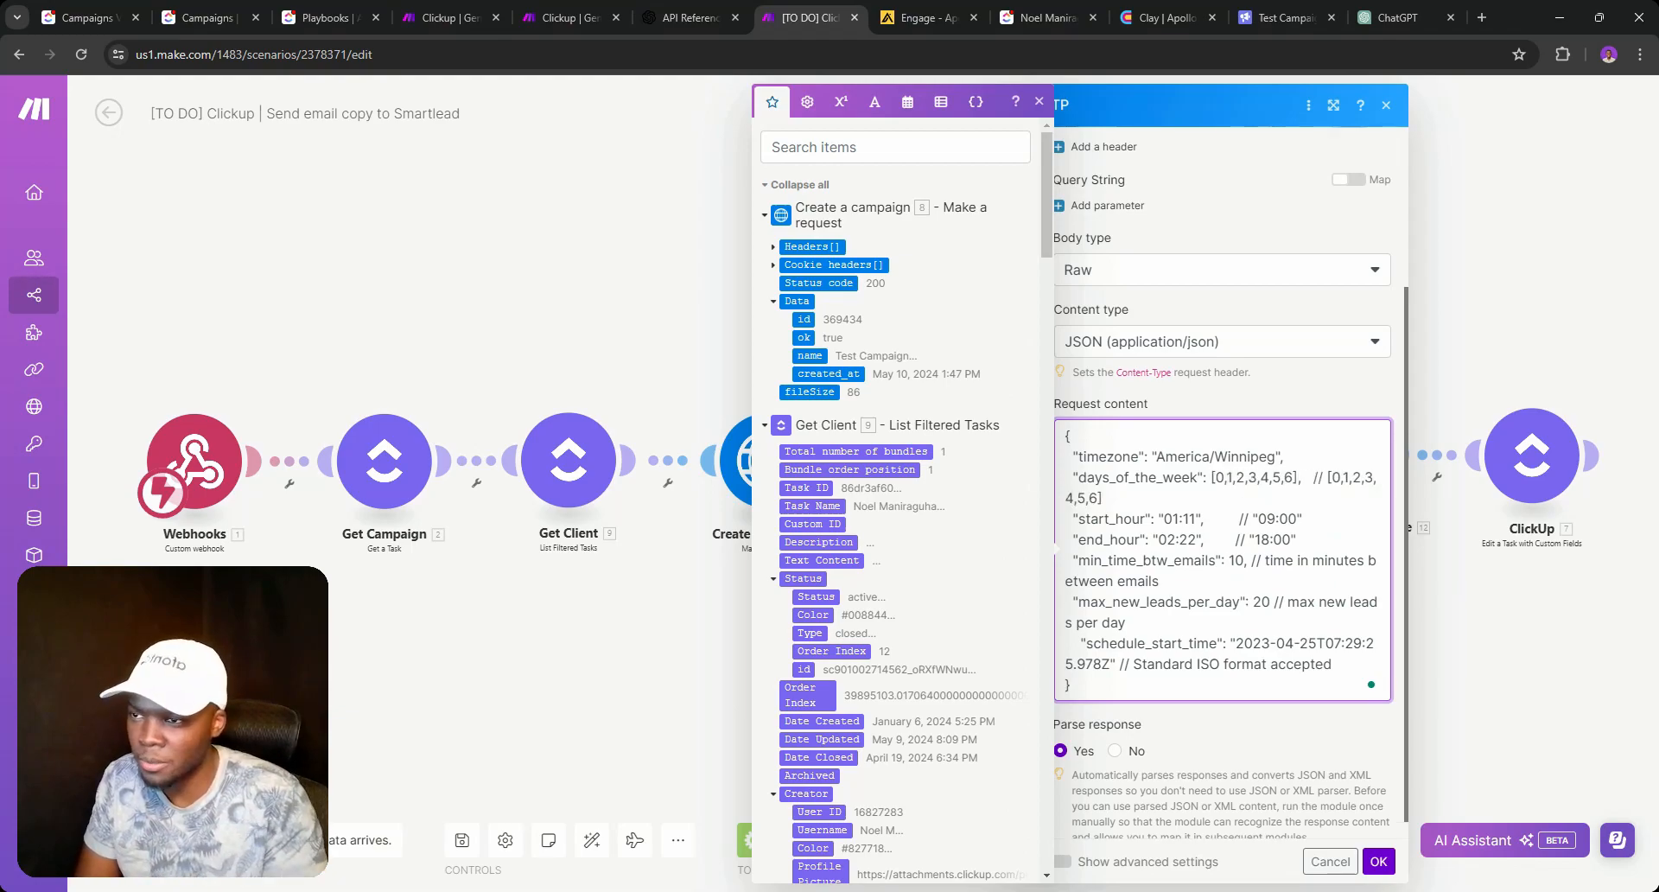
key(BackSpace)
key(BackSpace)
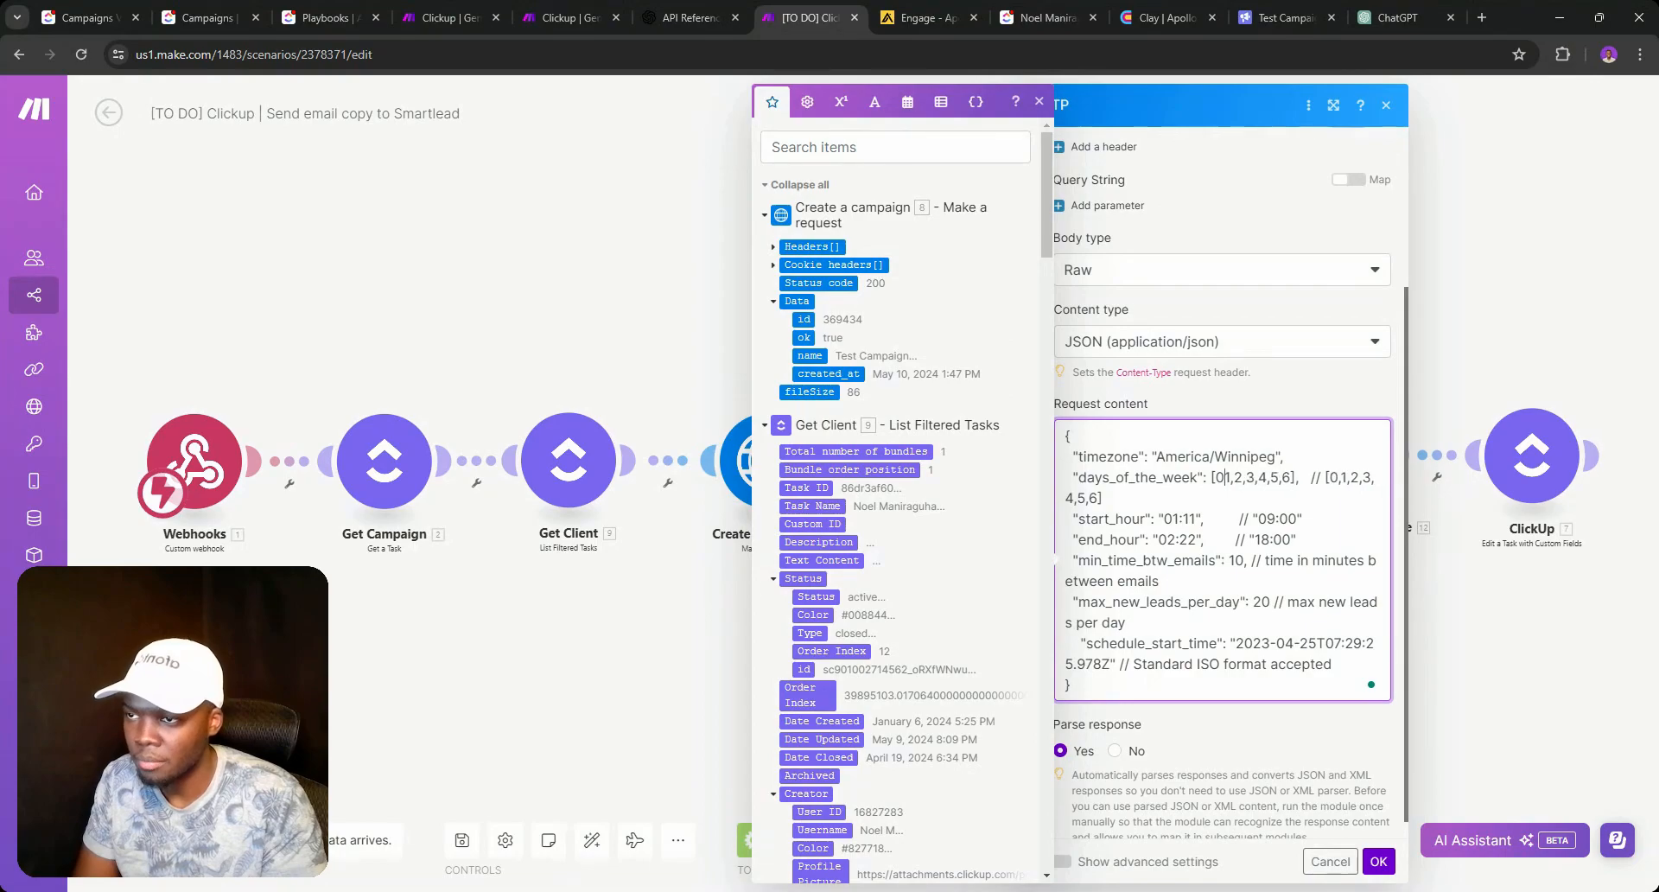
key(BackSpace)
key(BackSpace)
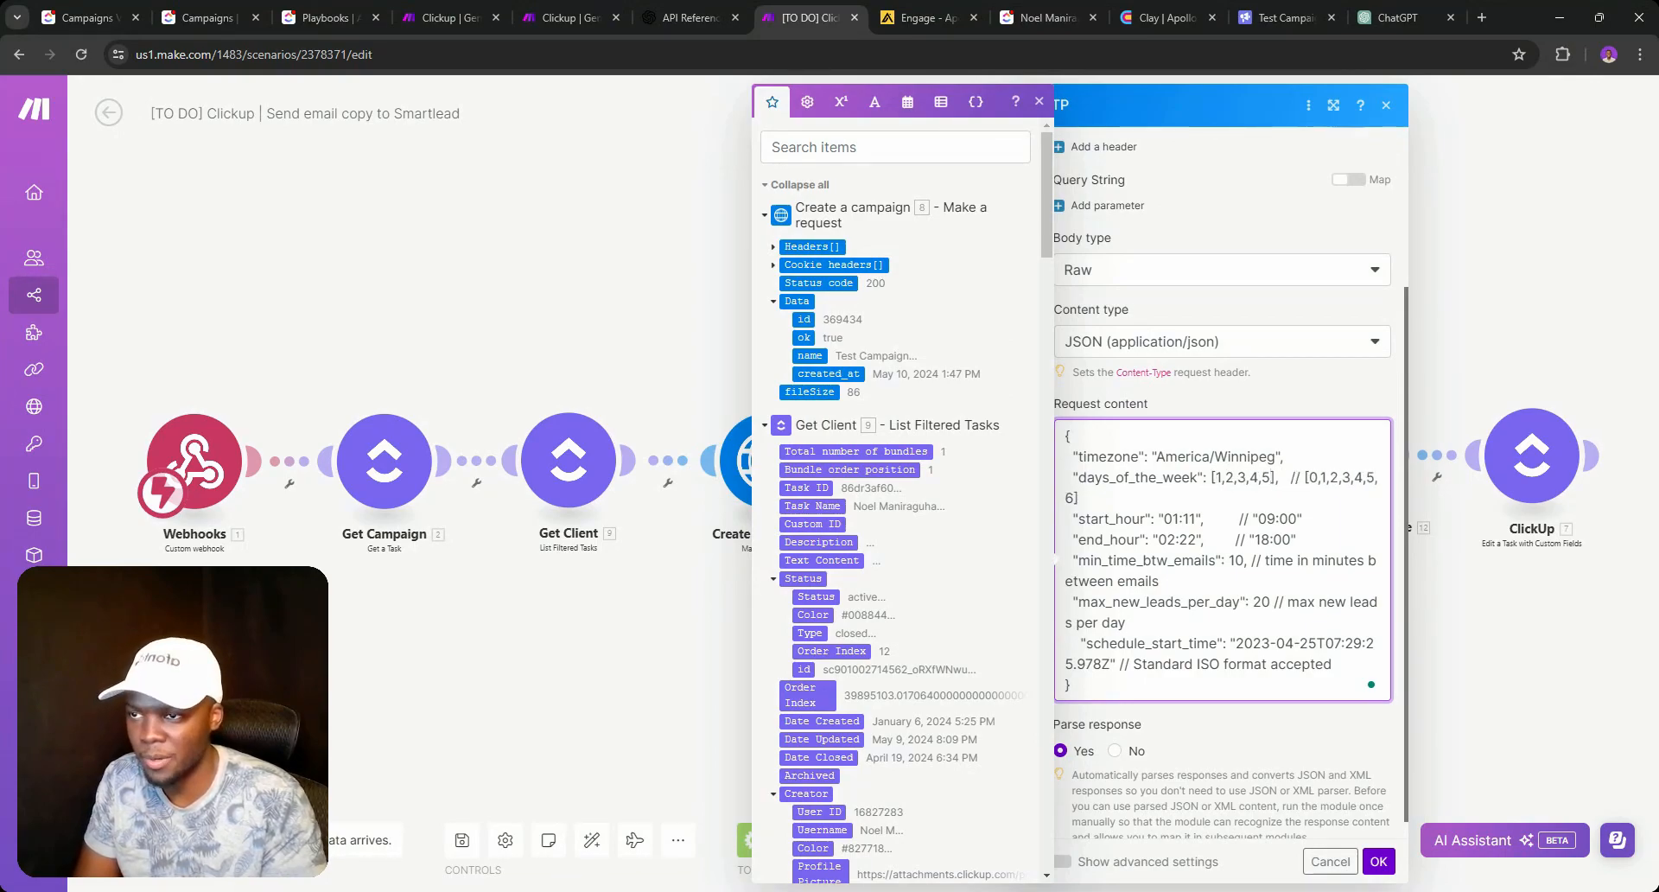
key(shift+End)
key(BackSpace)
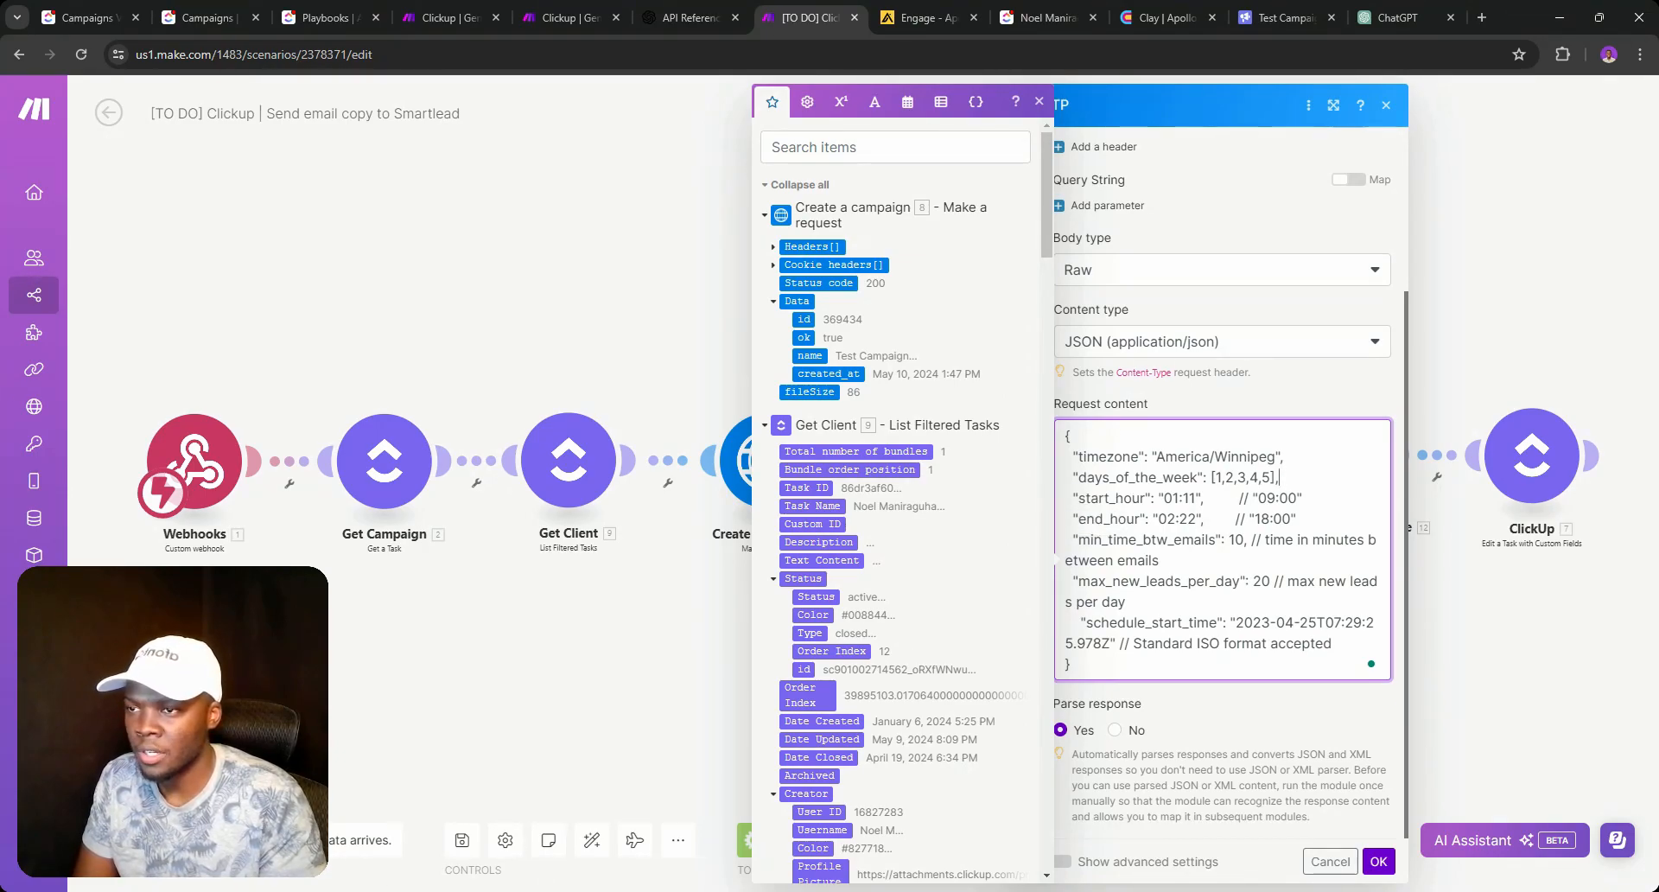
Set start_hour to "08:00" in the request content and delete the "09:00" comment after it.
key(BackSpace)
text(7)
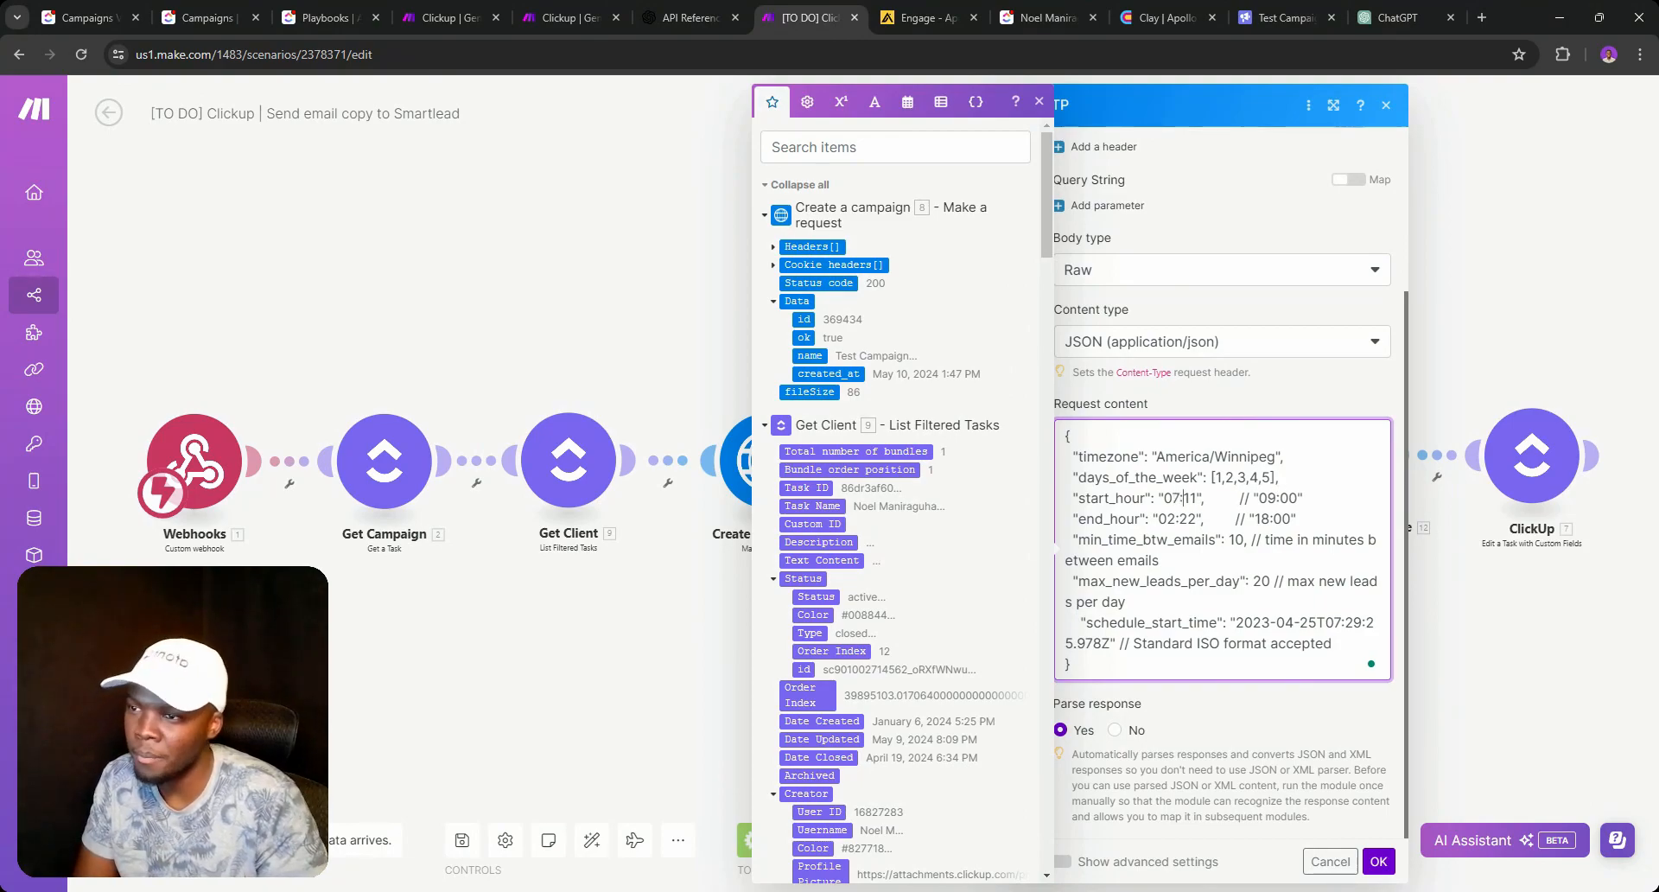
key(BackSpace)
key(BackSpace)
text(00)
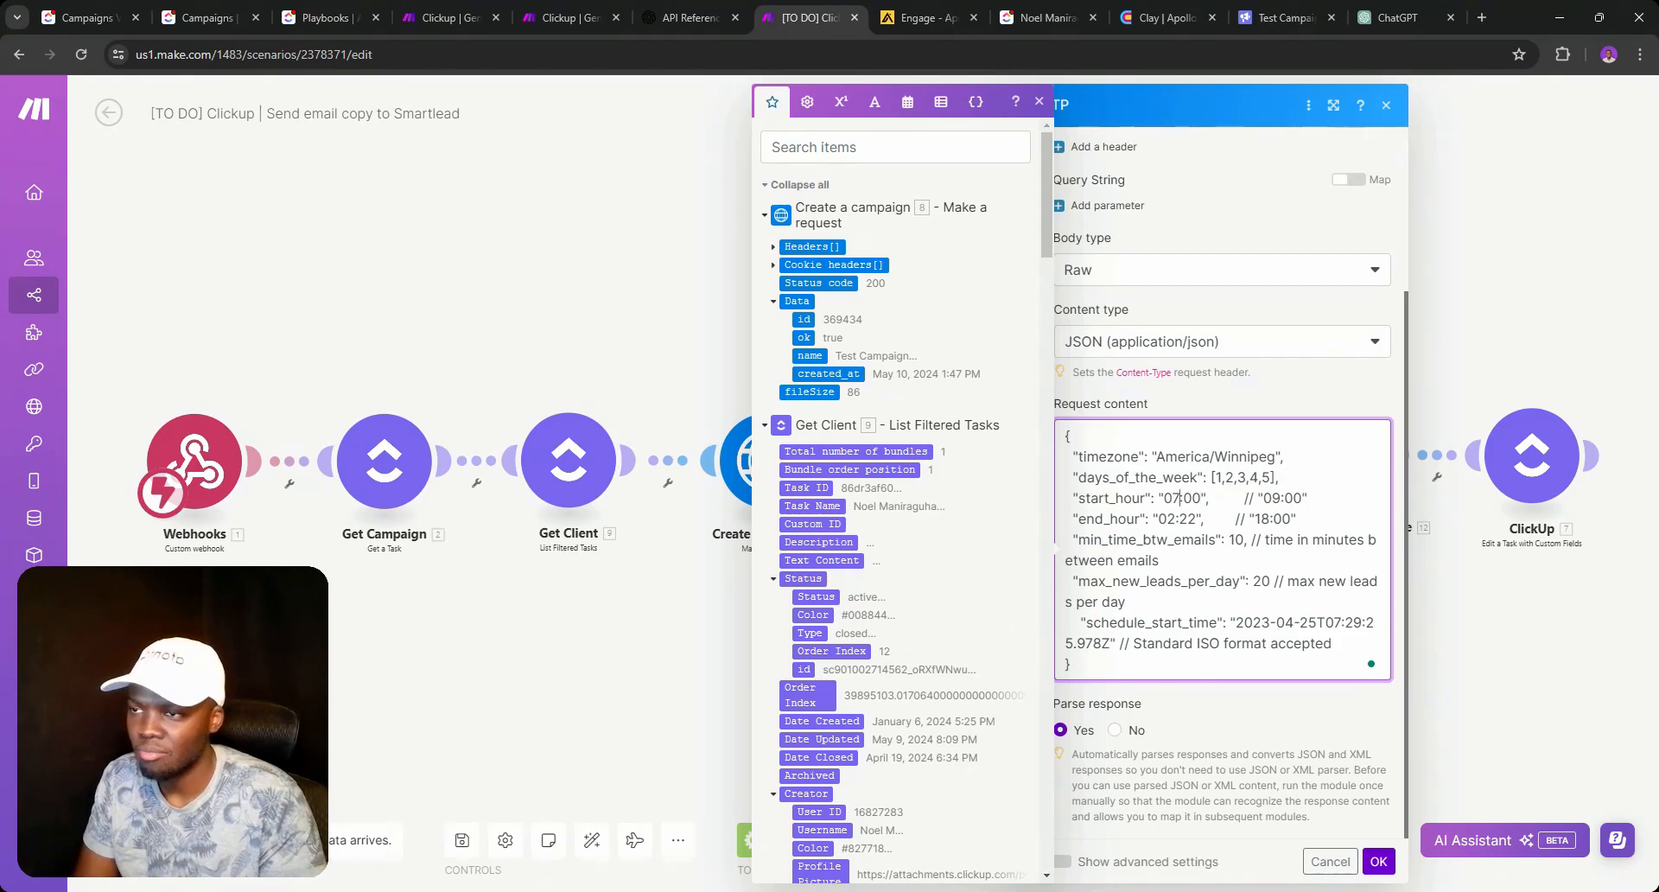
key(BackSpace)
text(8)
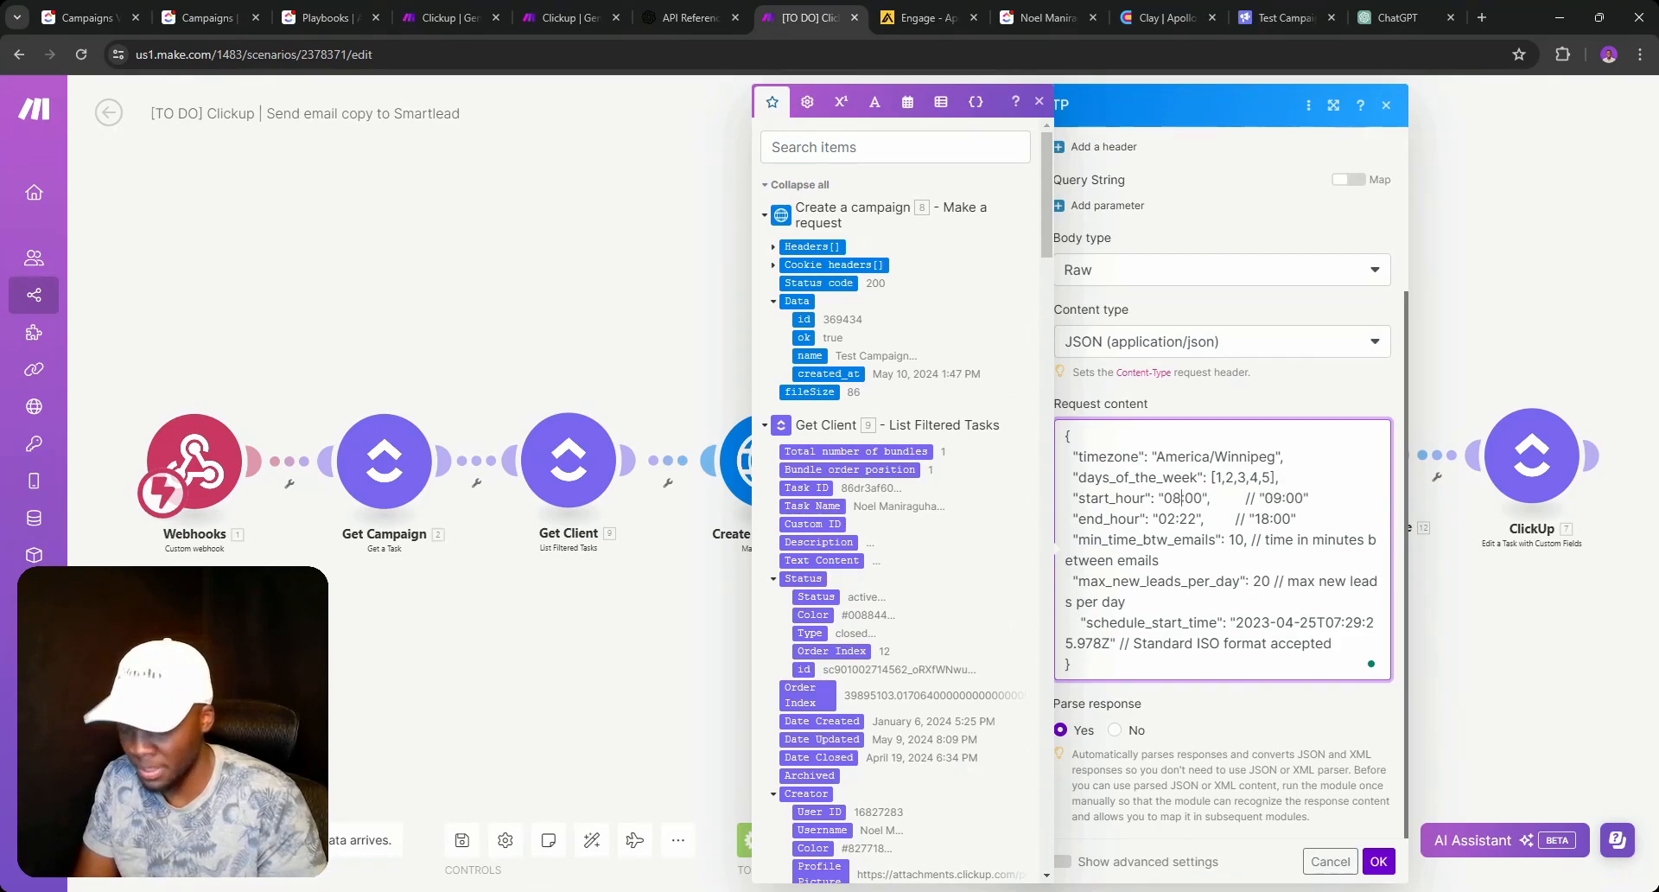
drag(1212, 498, 1310, 498)
key(BackSpace)
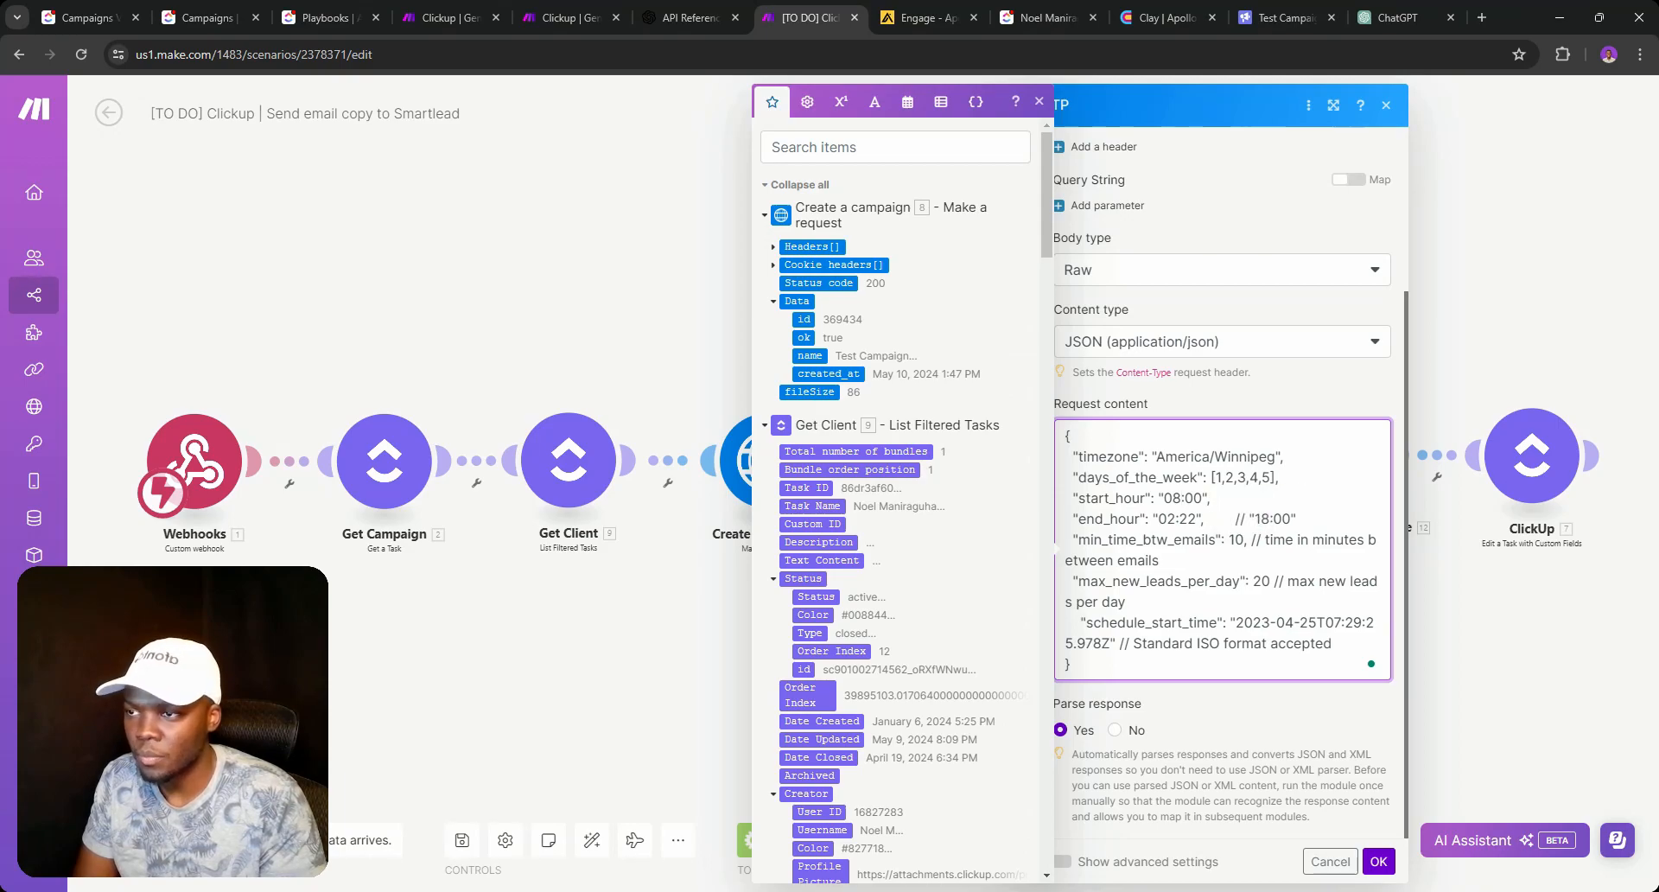
Set end_hour to "18:00" in the request content and delete the trailing comment on that line.
key(BackSpace)
key(BackSpace)
text(18)
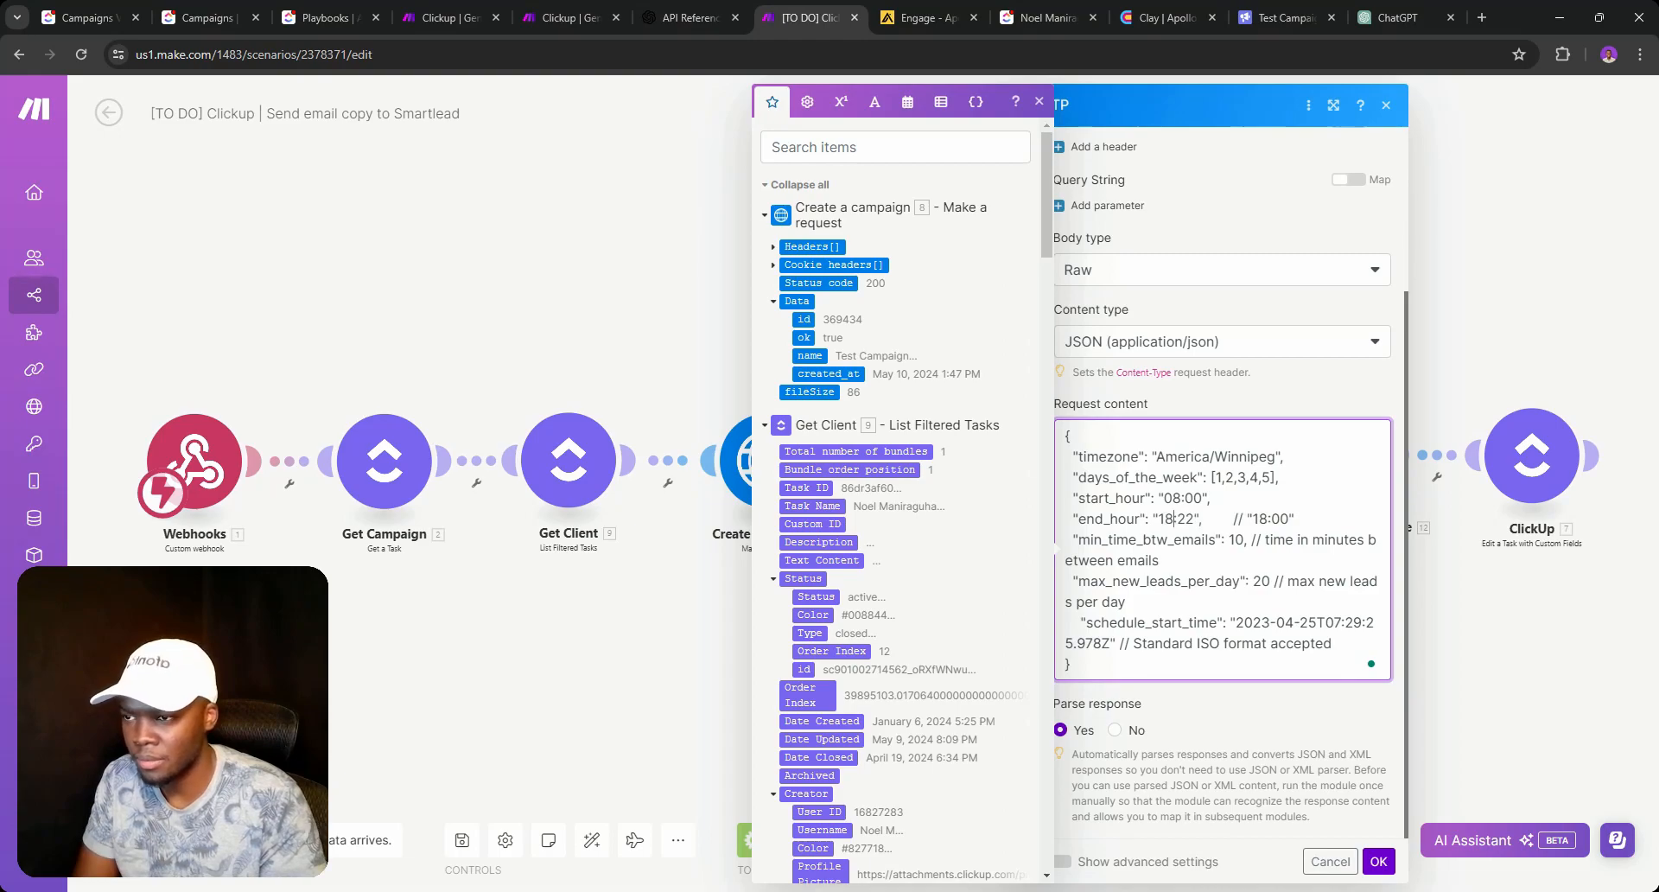
key(BackSpace)
key(BackSpace)
text(00)
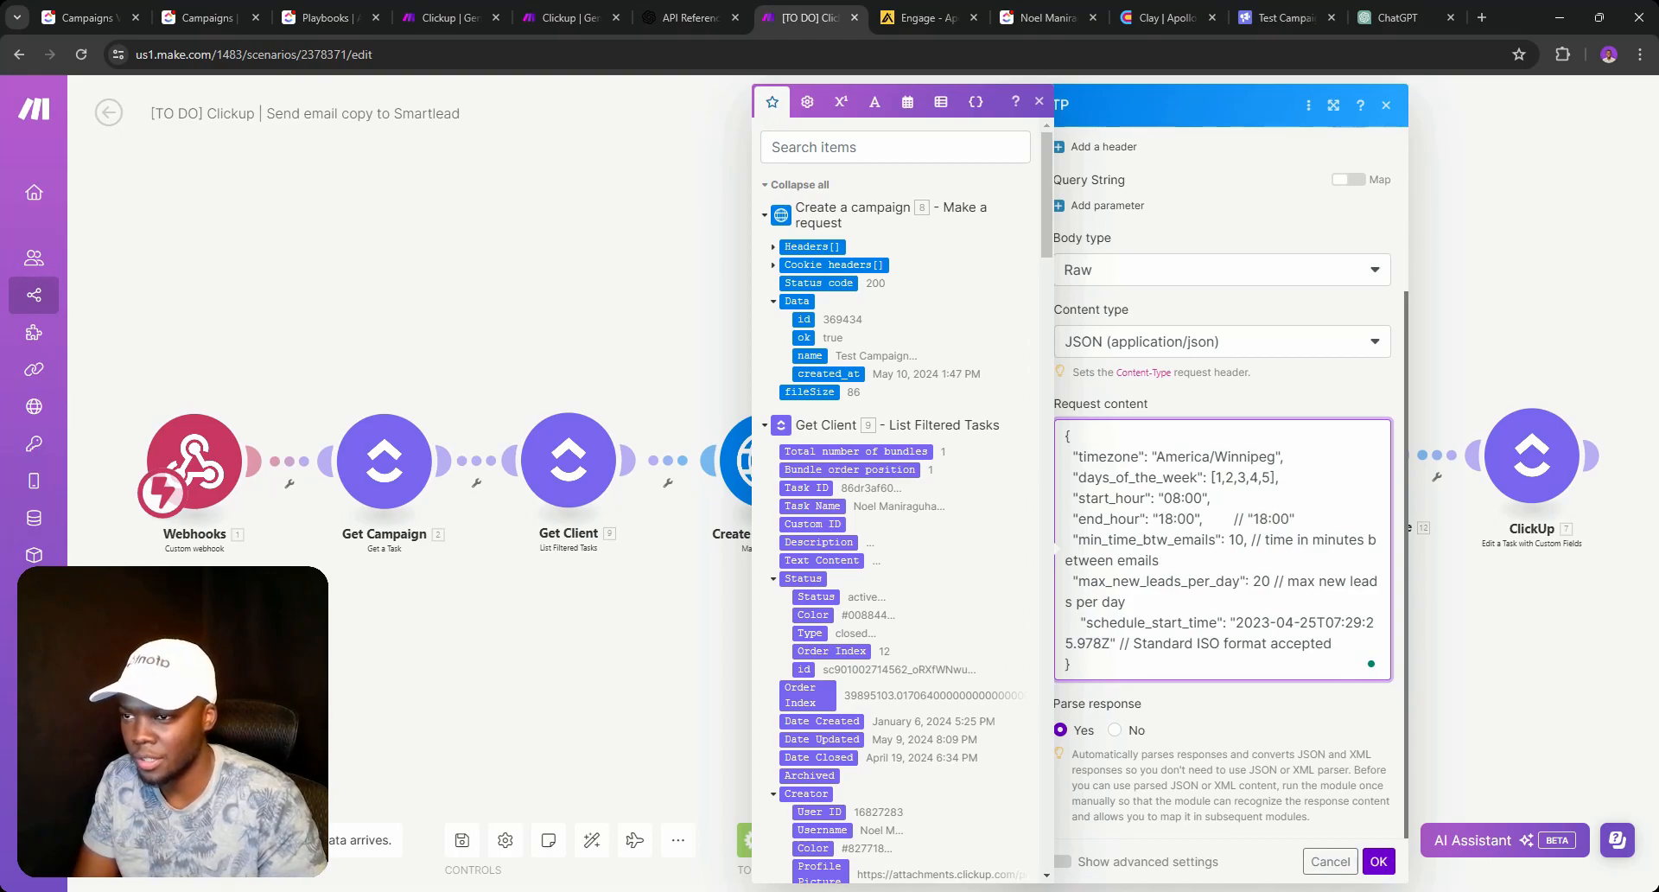
drag(1296, 518, 1205, 519)
key(BackSpace)
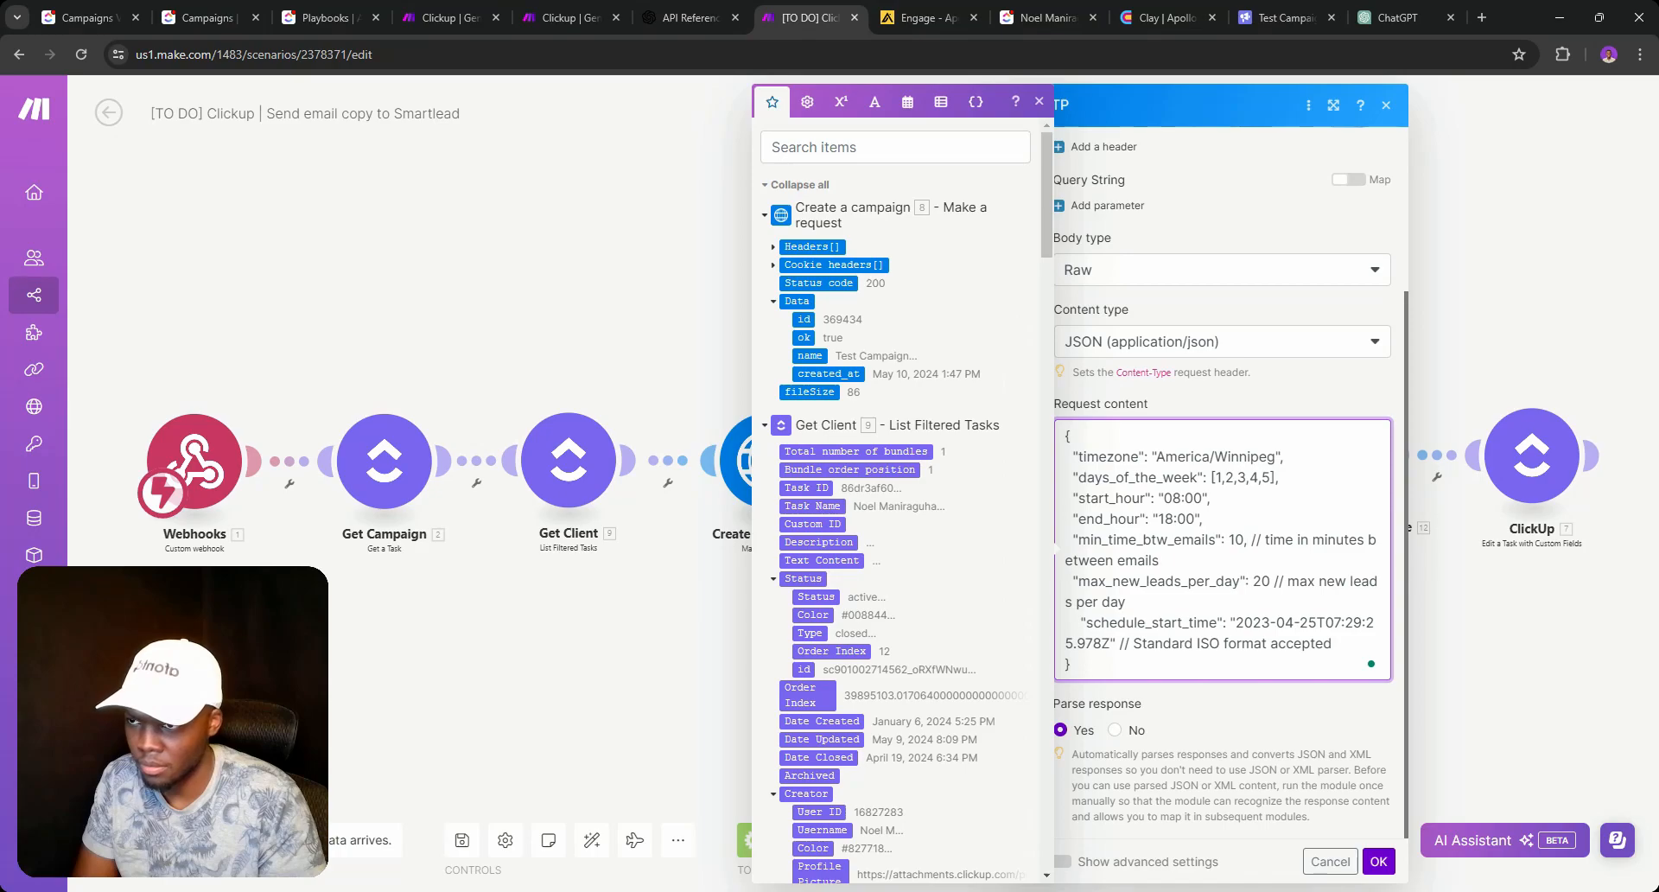
Check the sending interval in Smartlead's schedule settings, then set min_time_btw_emails to 20 in the Make request content and delete its comment.
click(1252, 16)
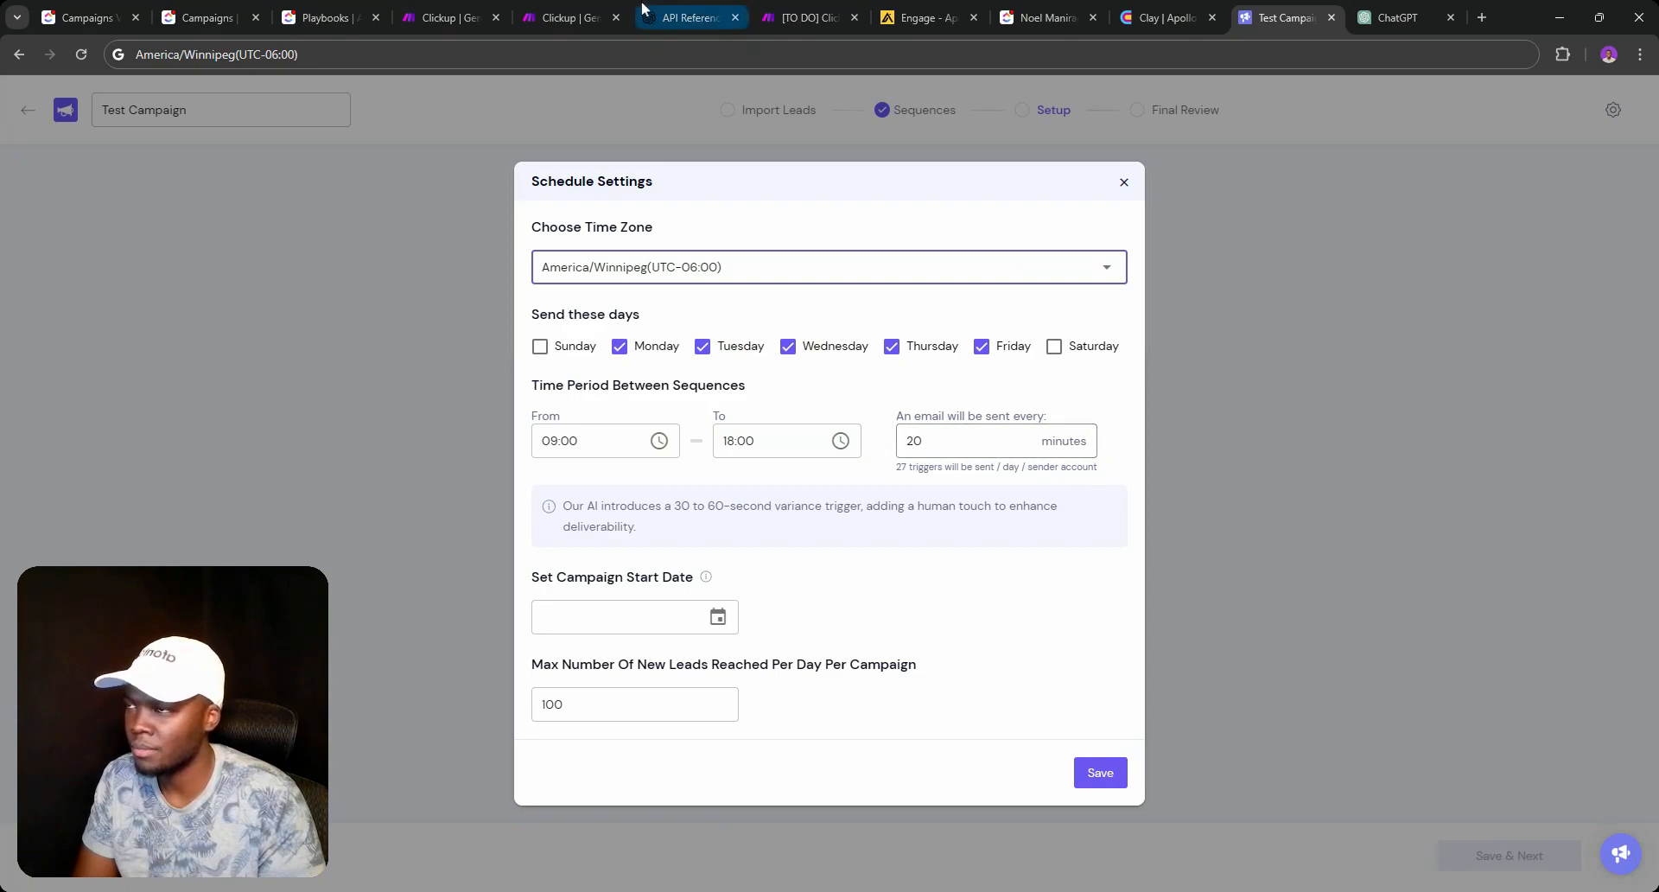
click(441, 13)
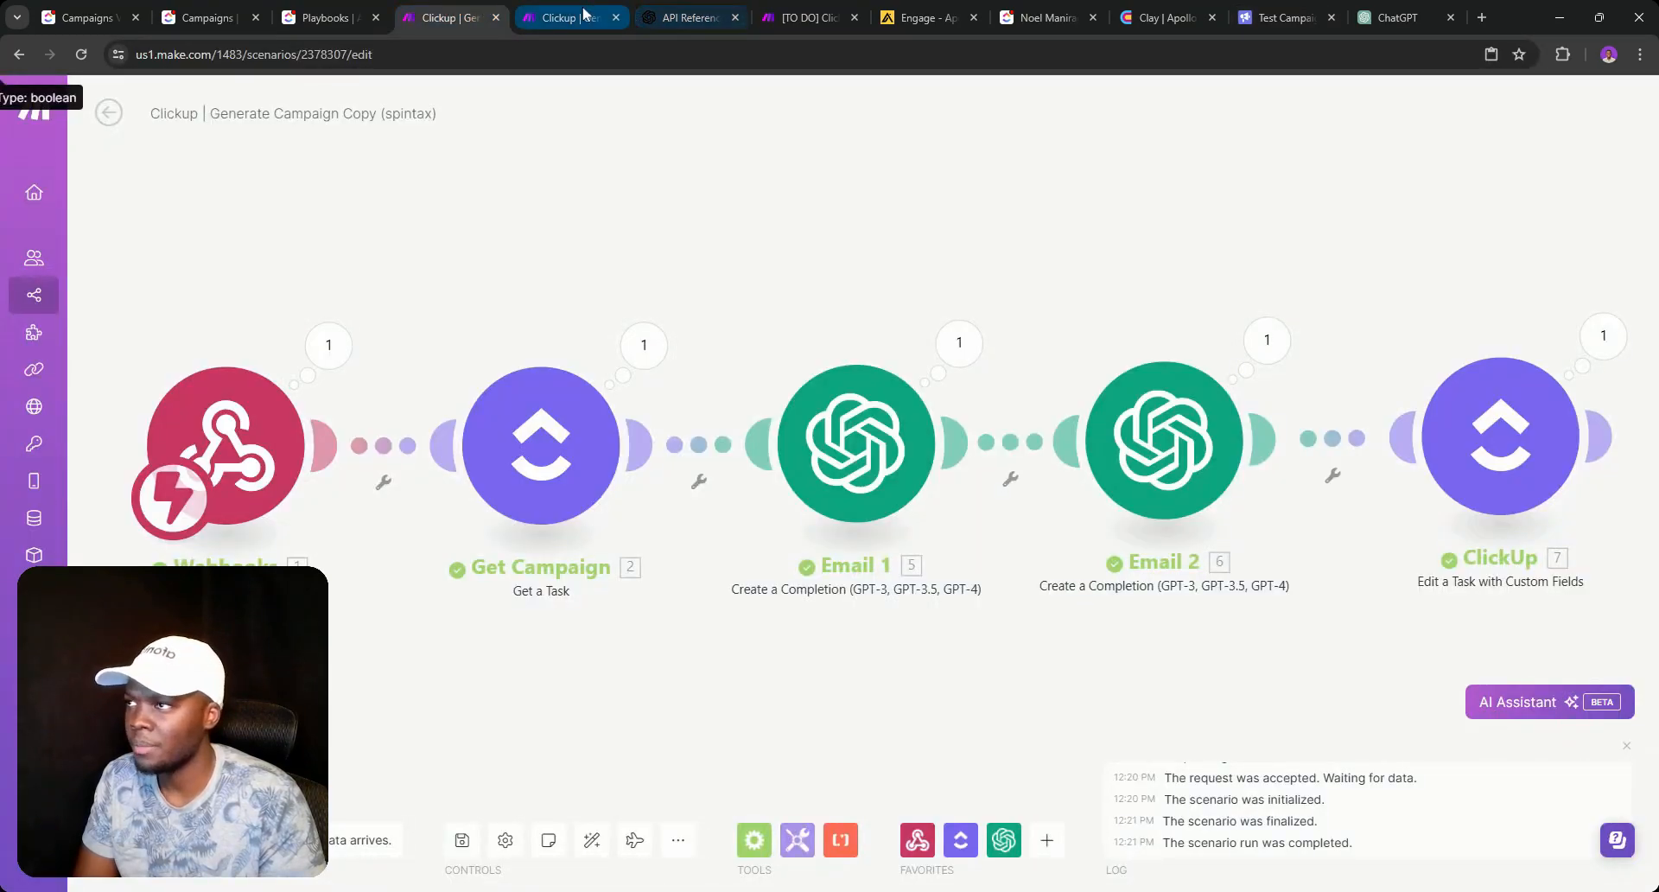
click(765, 10)
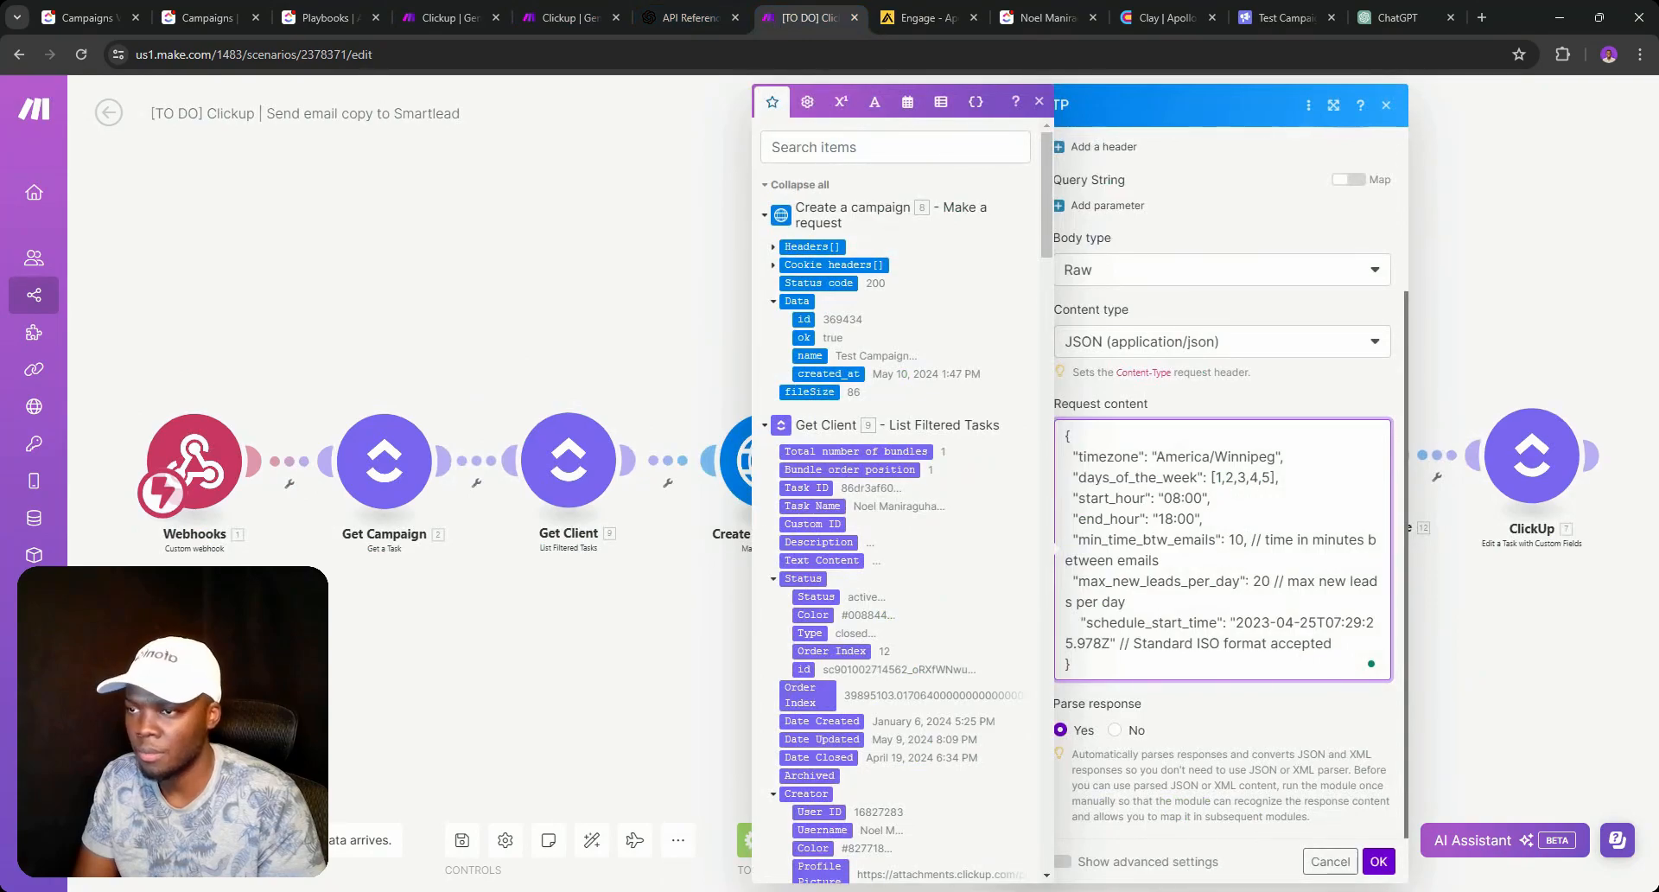
key(BackSpace)
text(2)
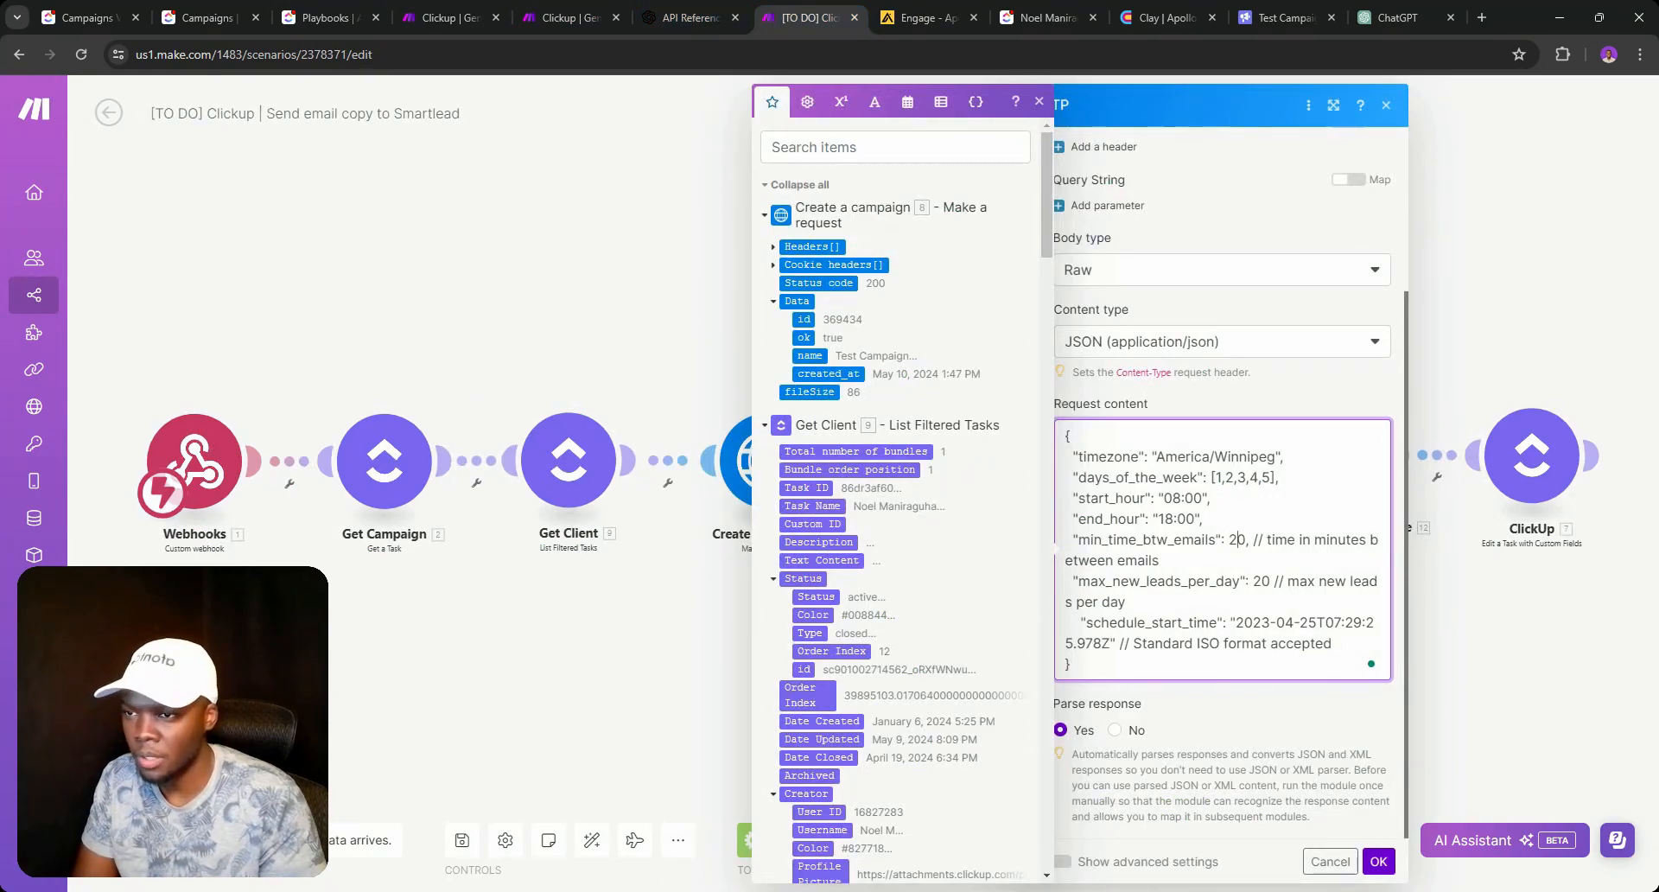
key(shift+End)
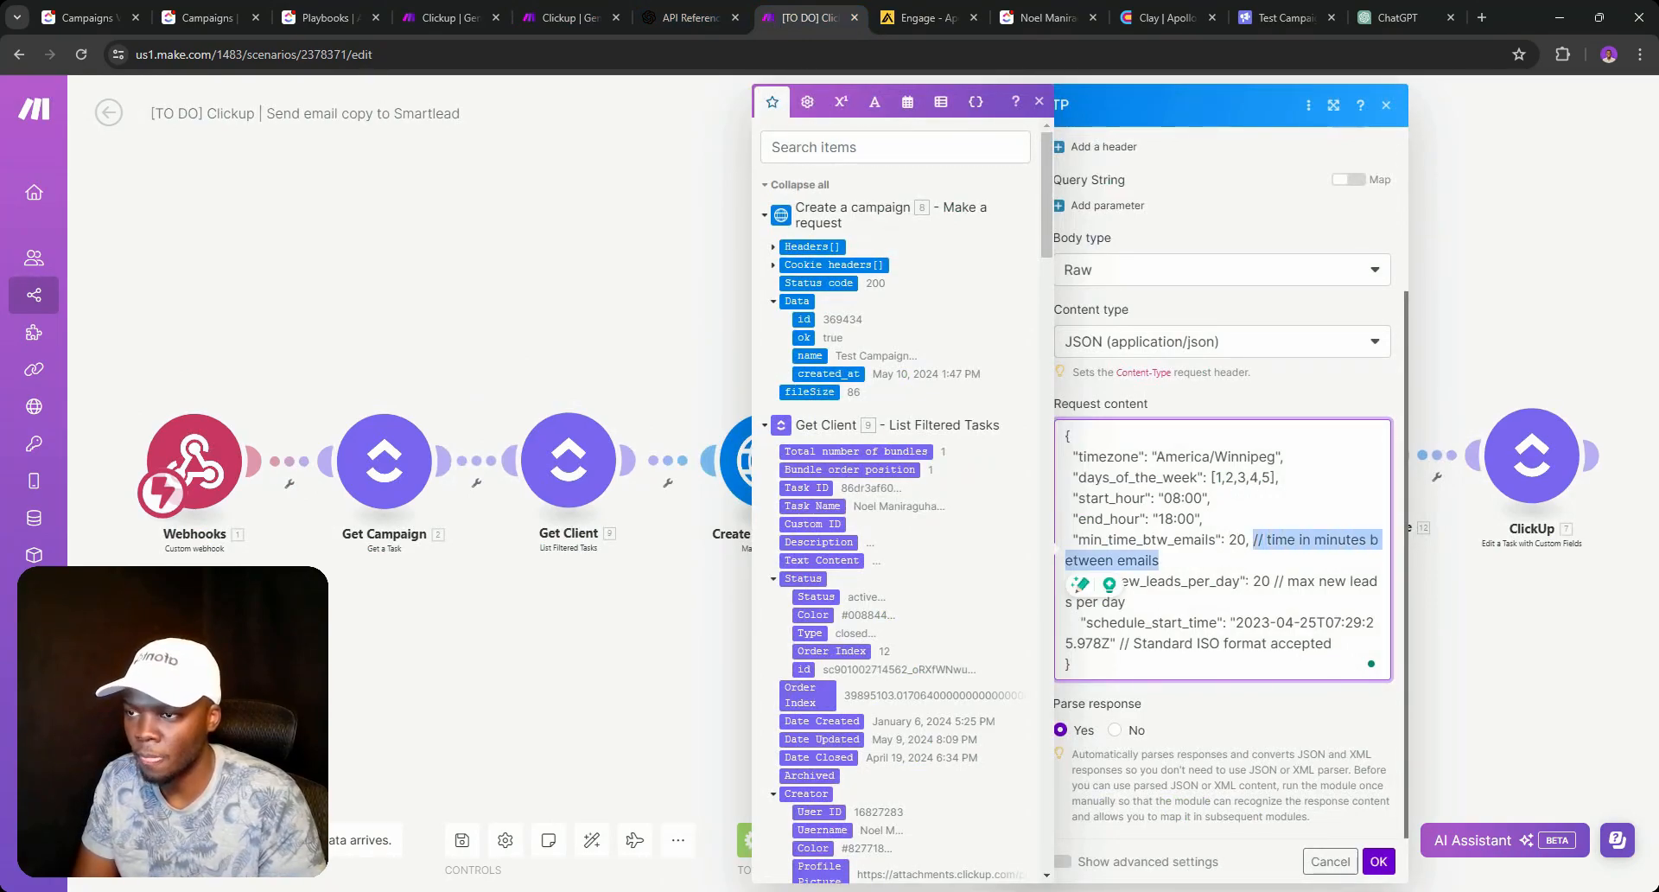
key(BackSpace)
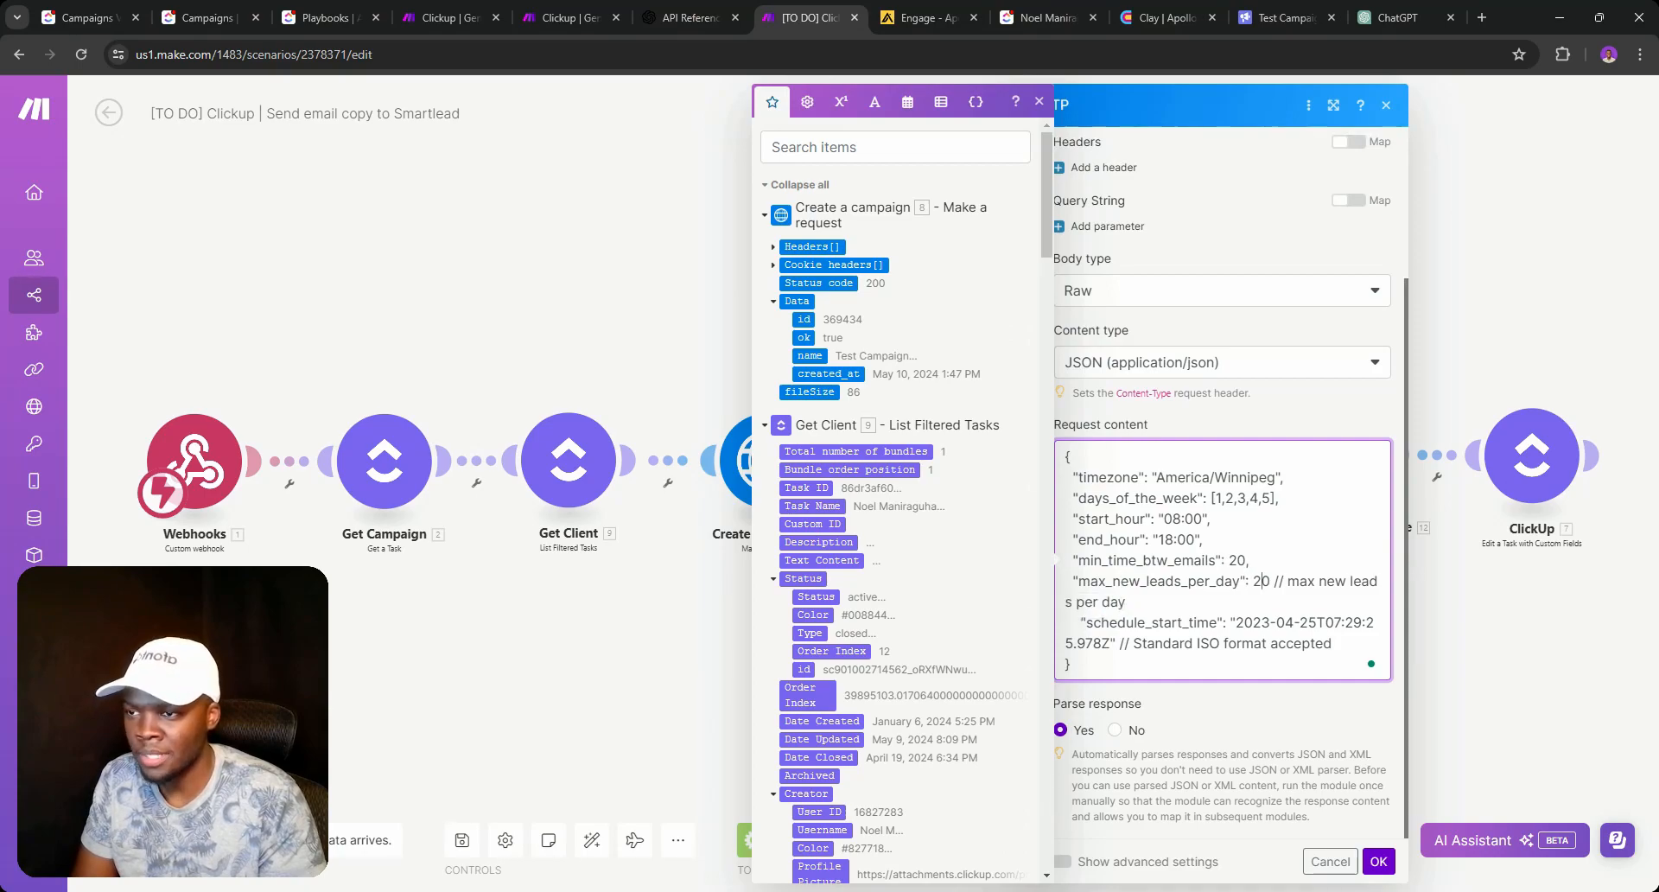
Set max_new_leads_per_day to 300 in the request content and delete the comment after it.
key(BackSpace)
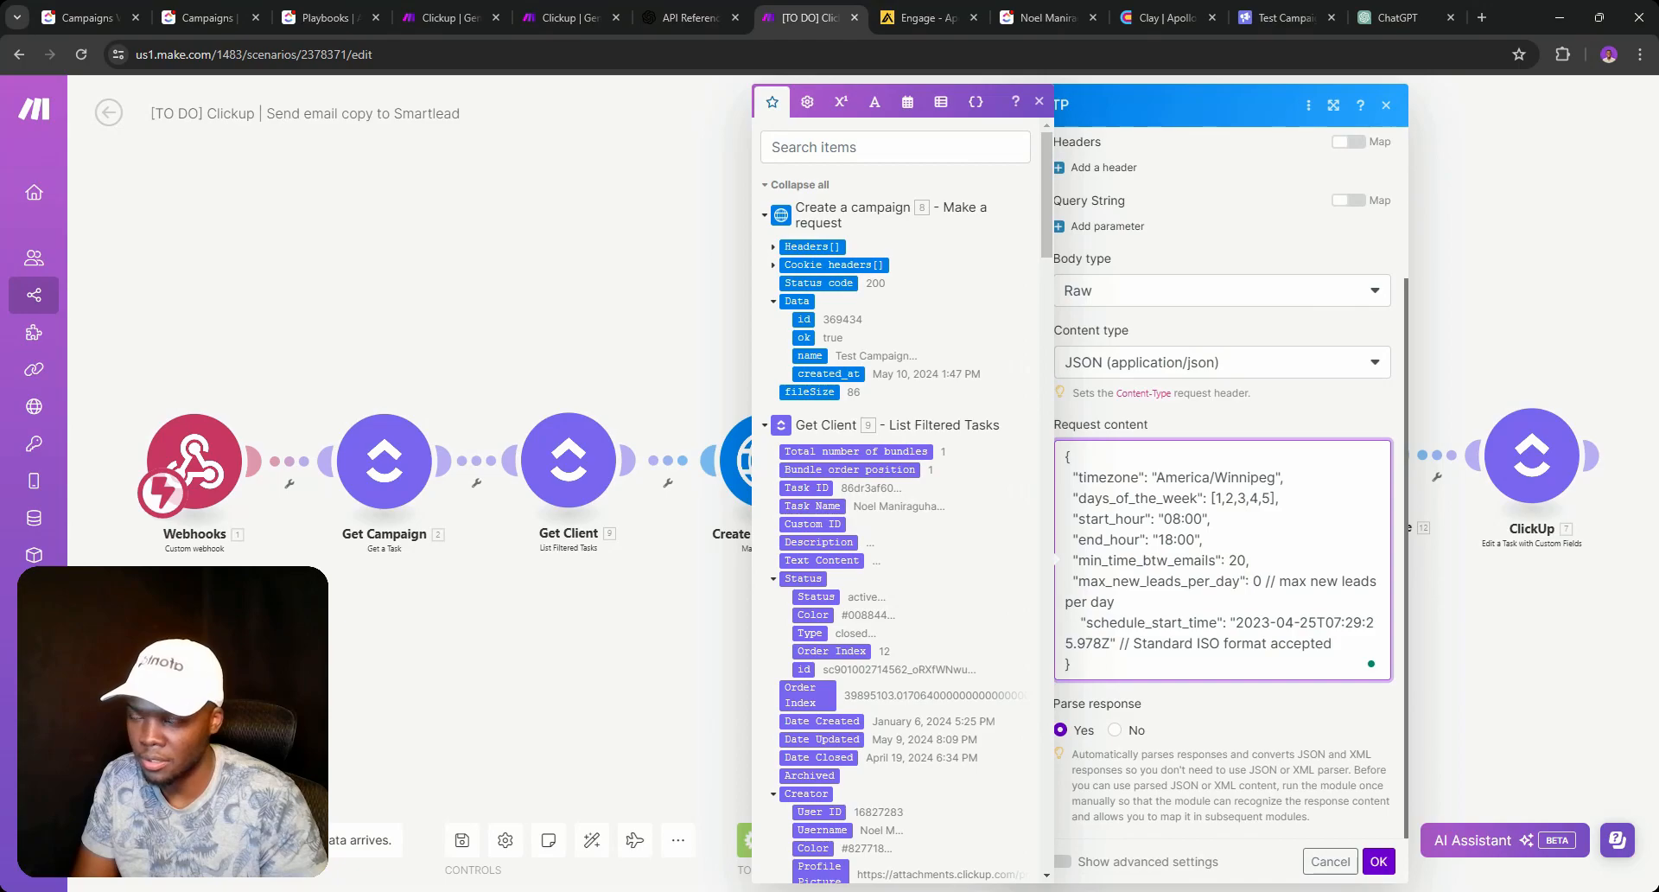
text(30)
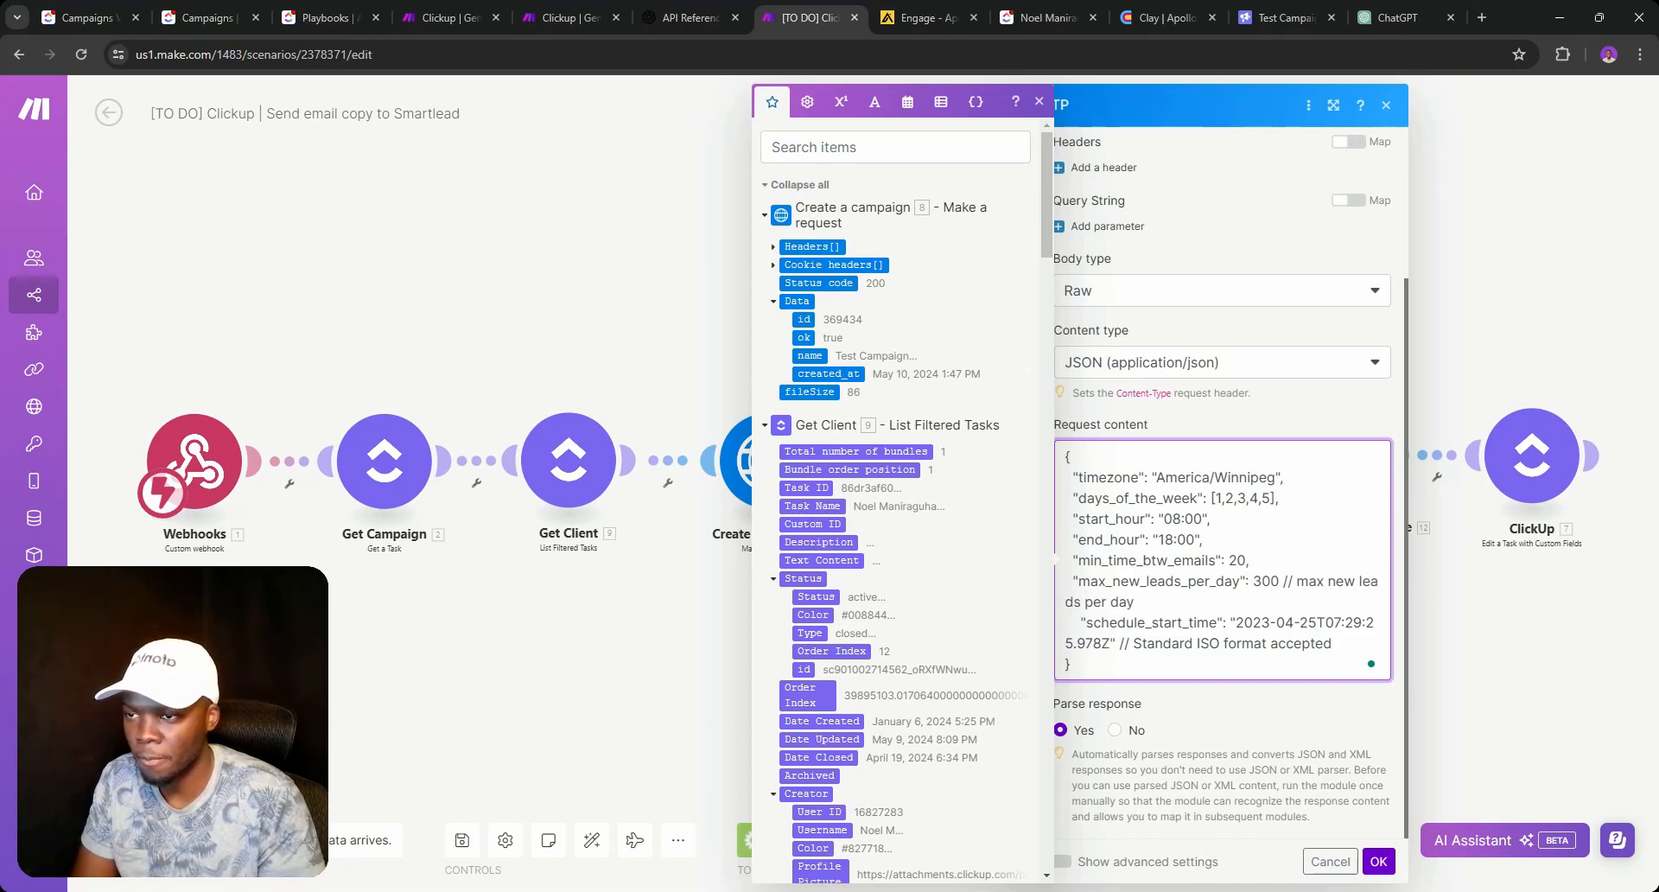
key(shift+End)
key(BackSpace)
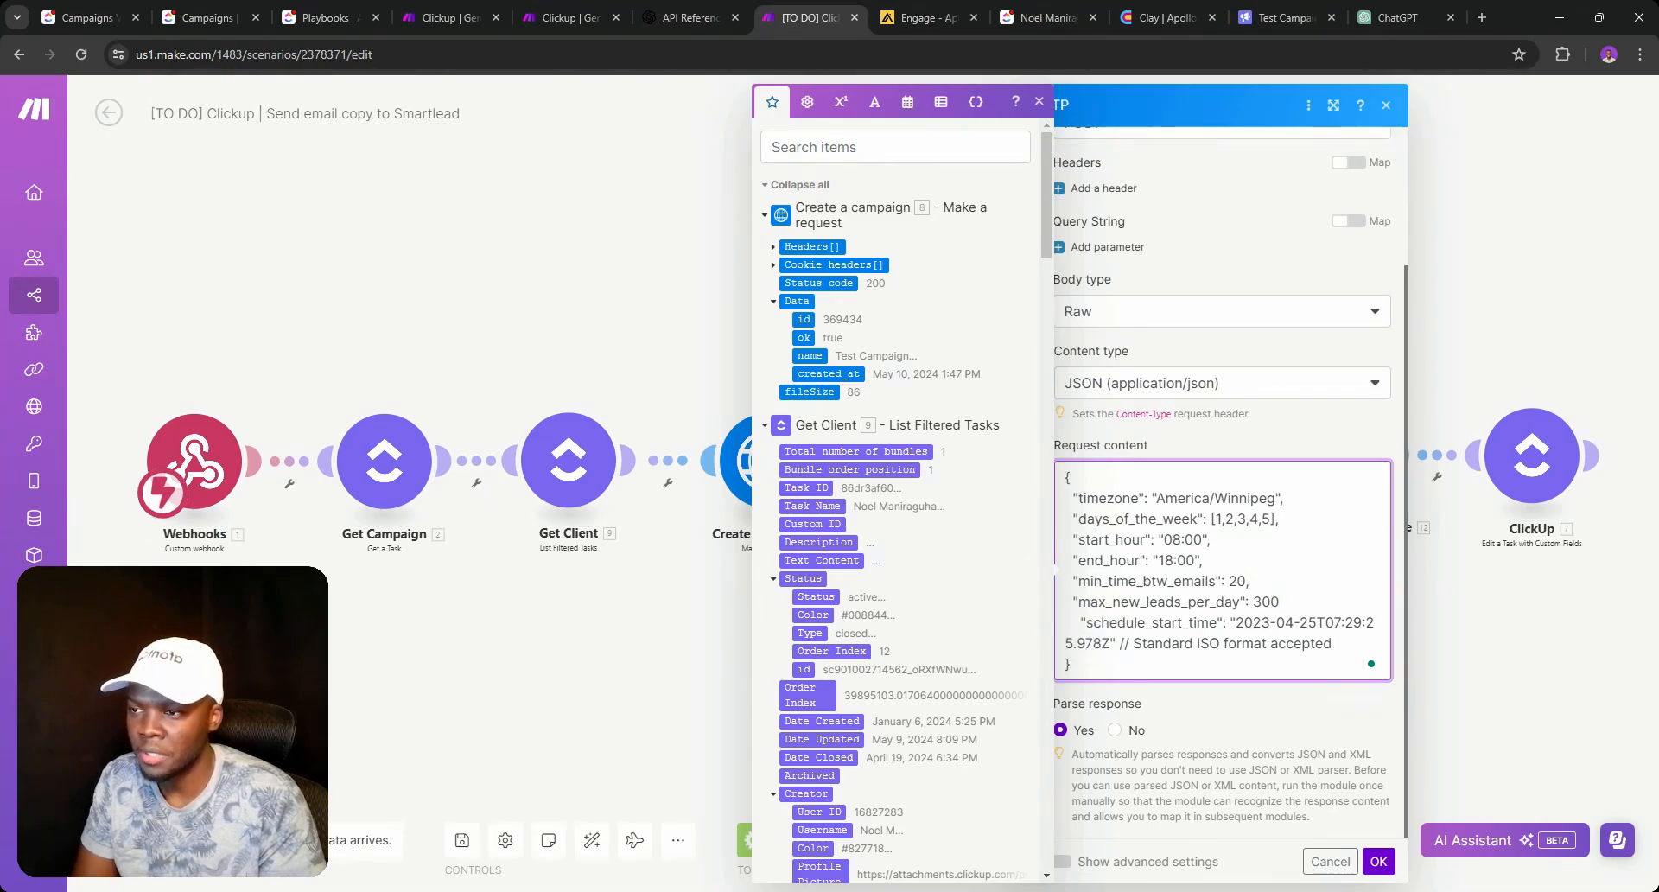
key(BackSpace)
key(BackSpace)
key(BackSpace)
key(BackSpace)
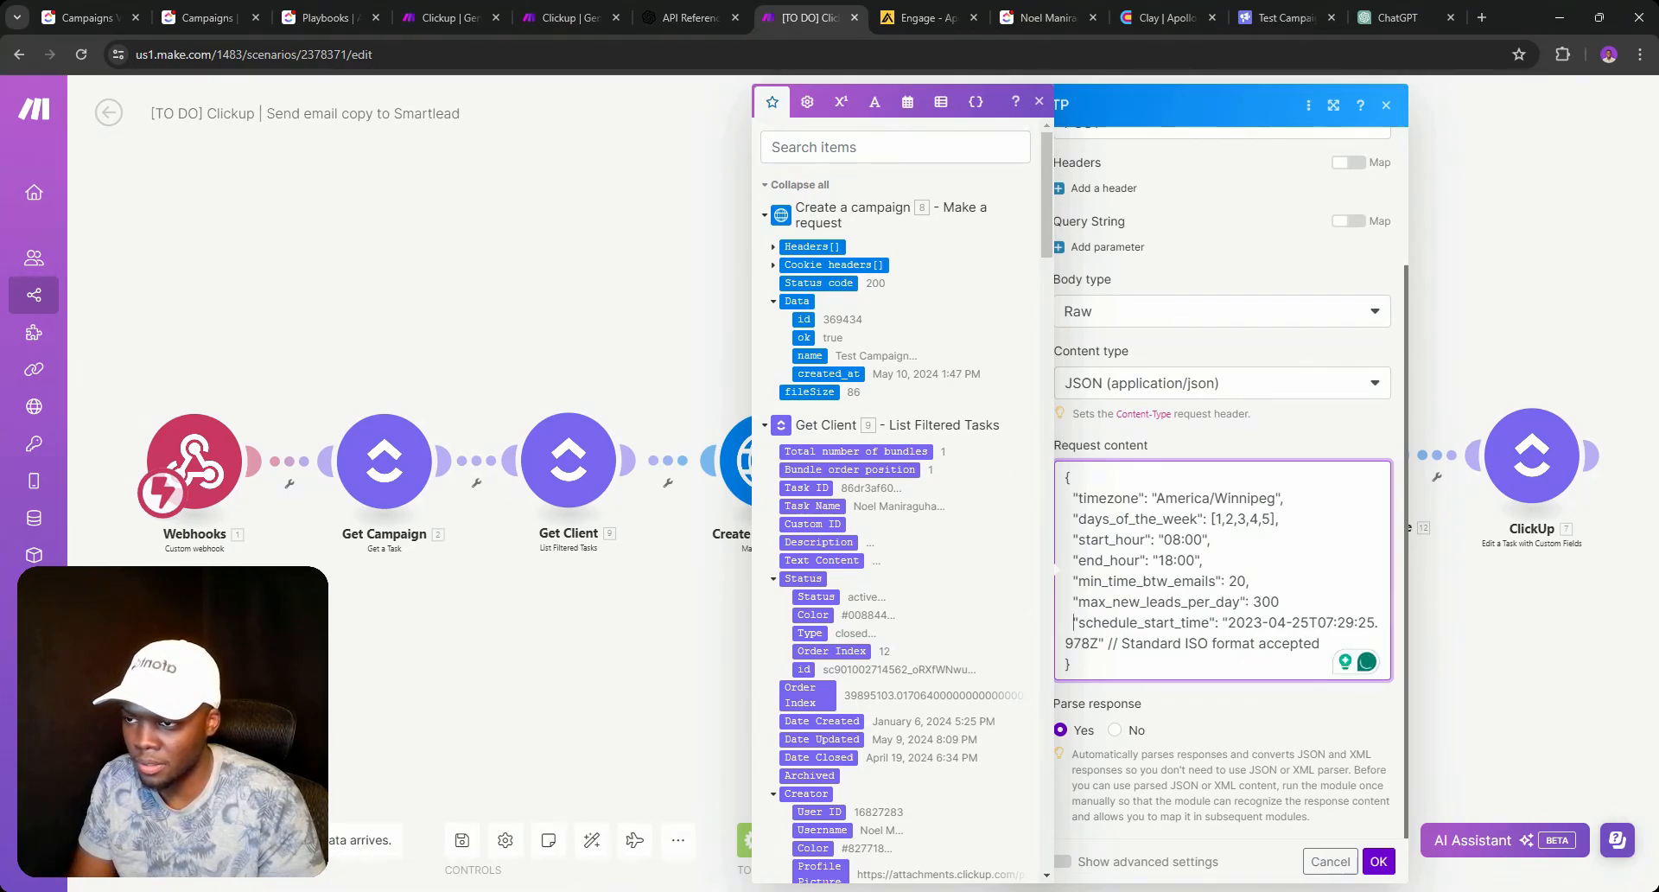
drag(1227, 622, 1098, 643)
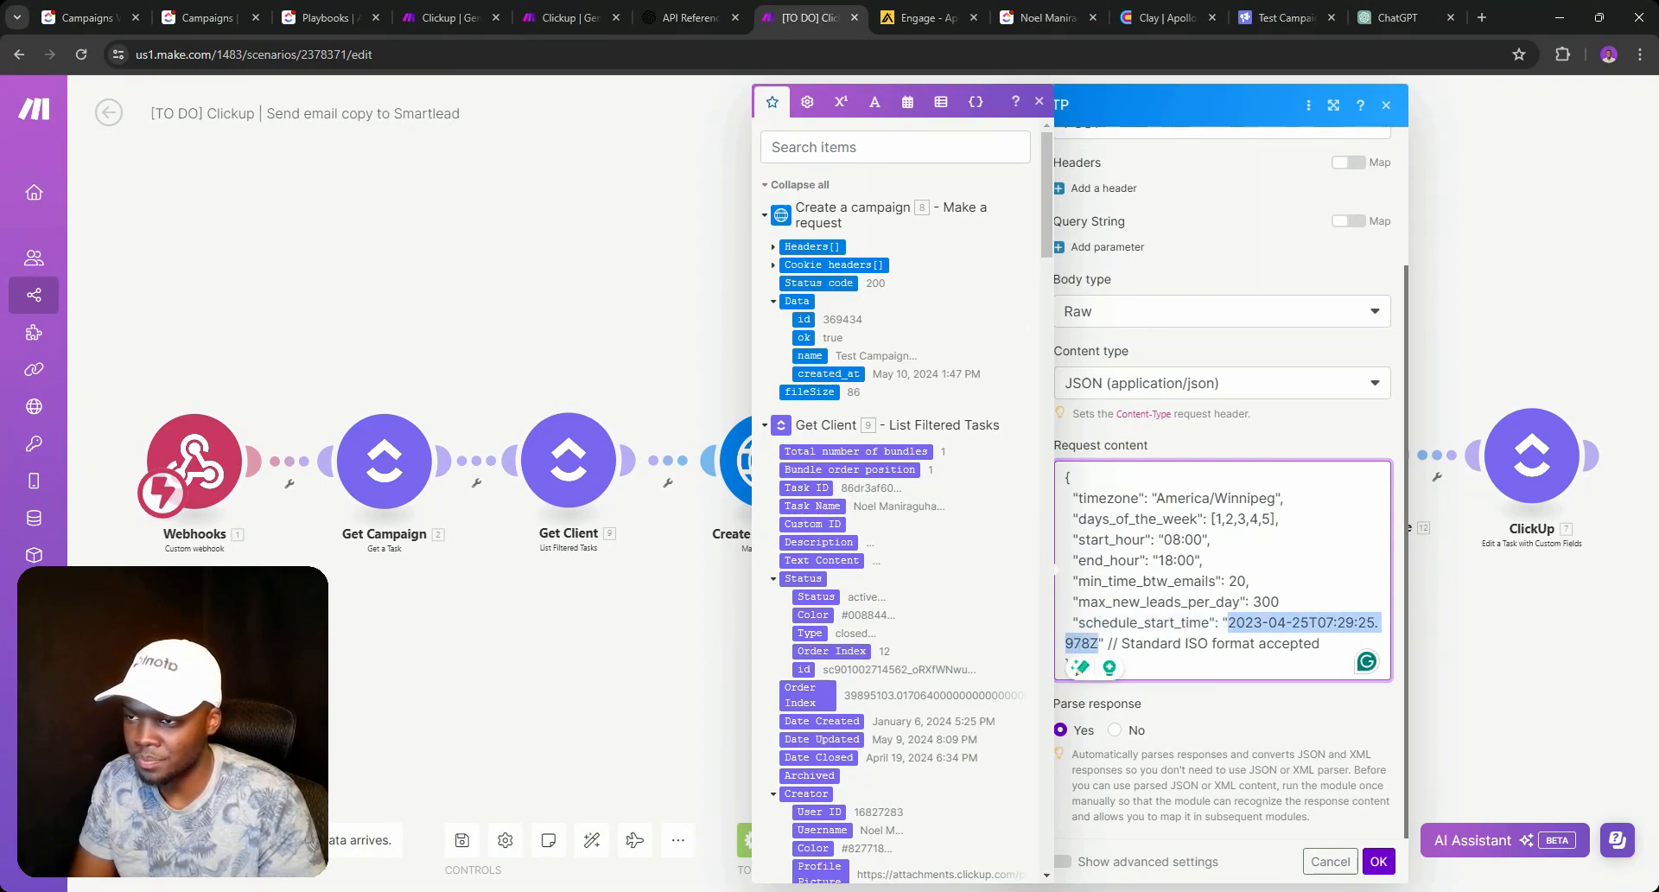
click(1219, 622)
drag(1320, 642, 1065, 623)
key(BackSpace)
key(BackSpace)
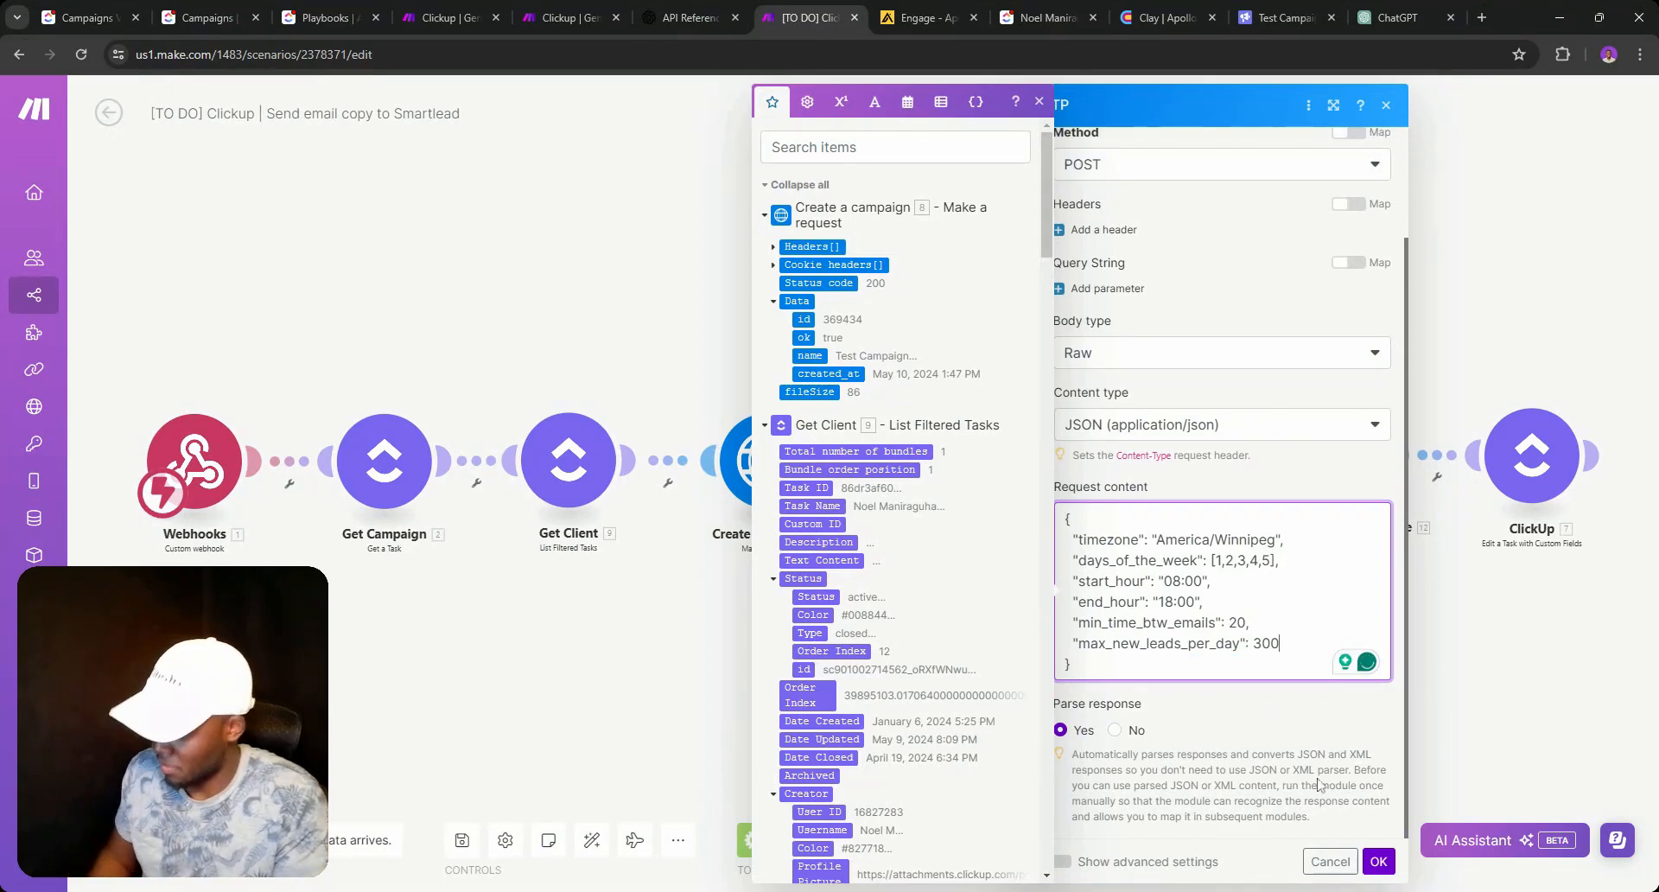
key(ctrl+z)
key(ctrl+z)
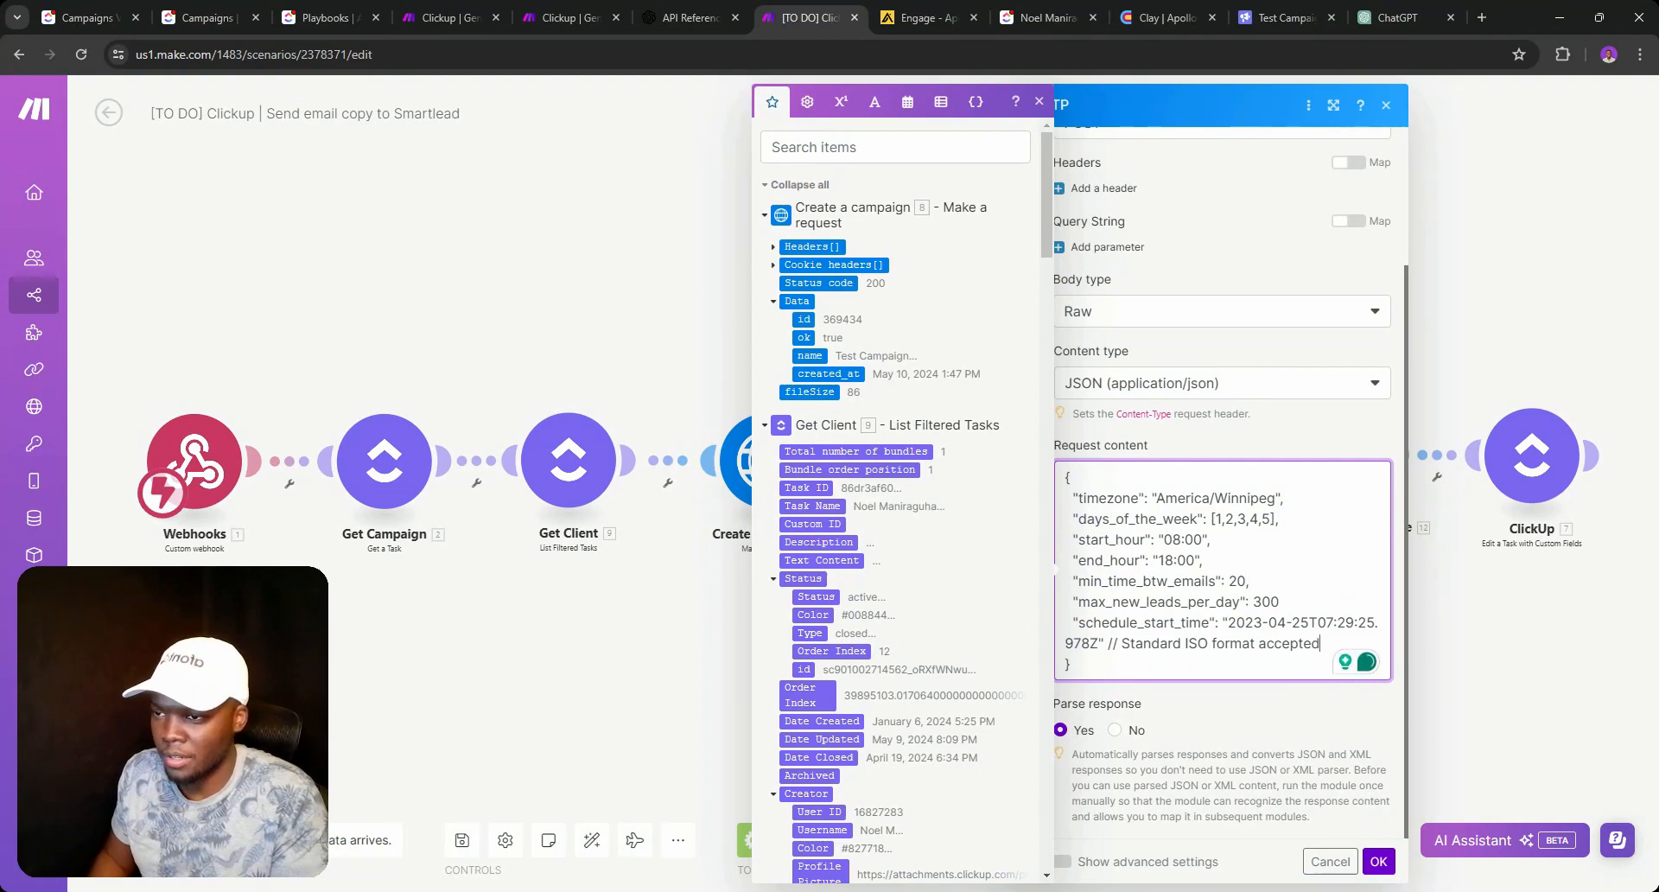
Delete the schedule_start_time entry with its comment from the request content, accept the Update Schedule settings and save the scenario.
drag(1320, 644, 1066, 623)
key(BackSpace)
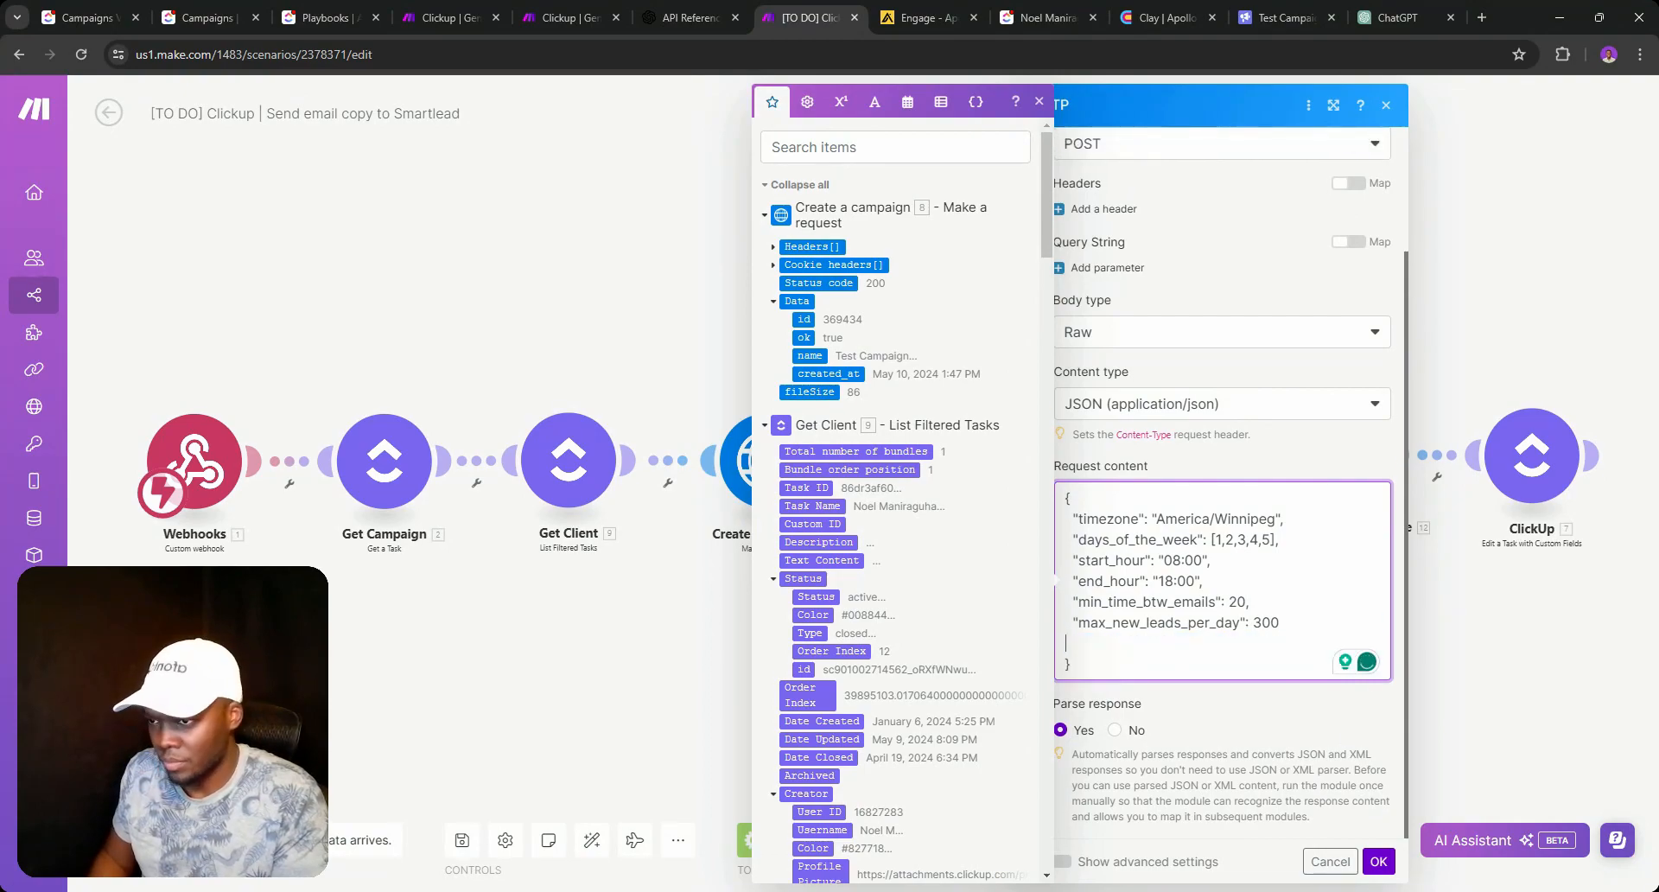
click(1378, 861)
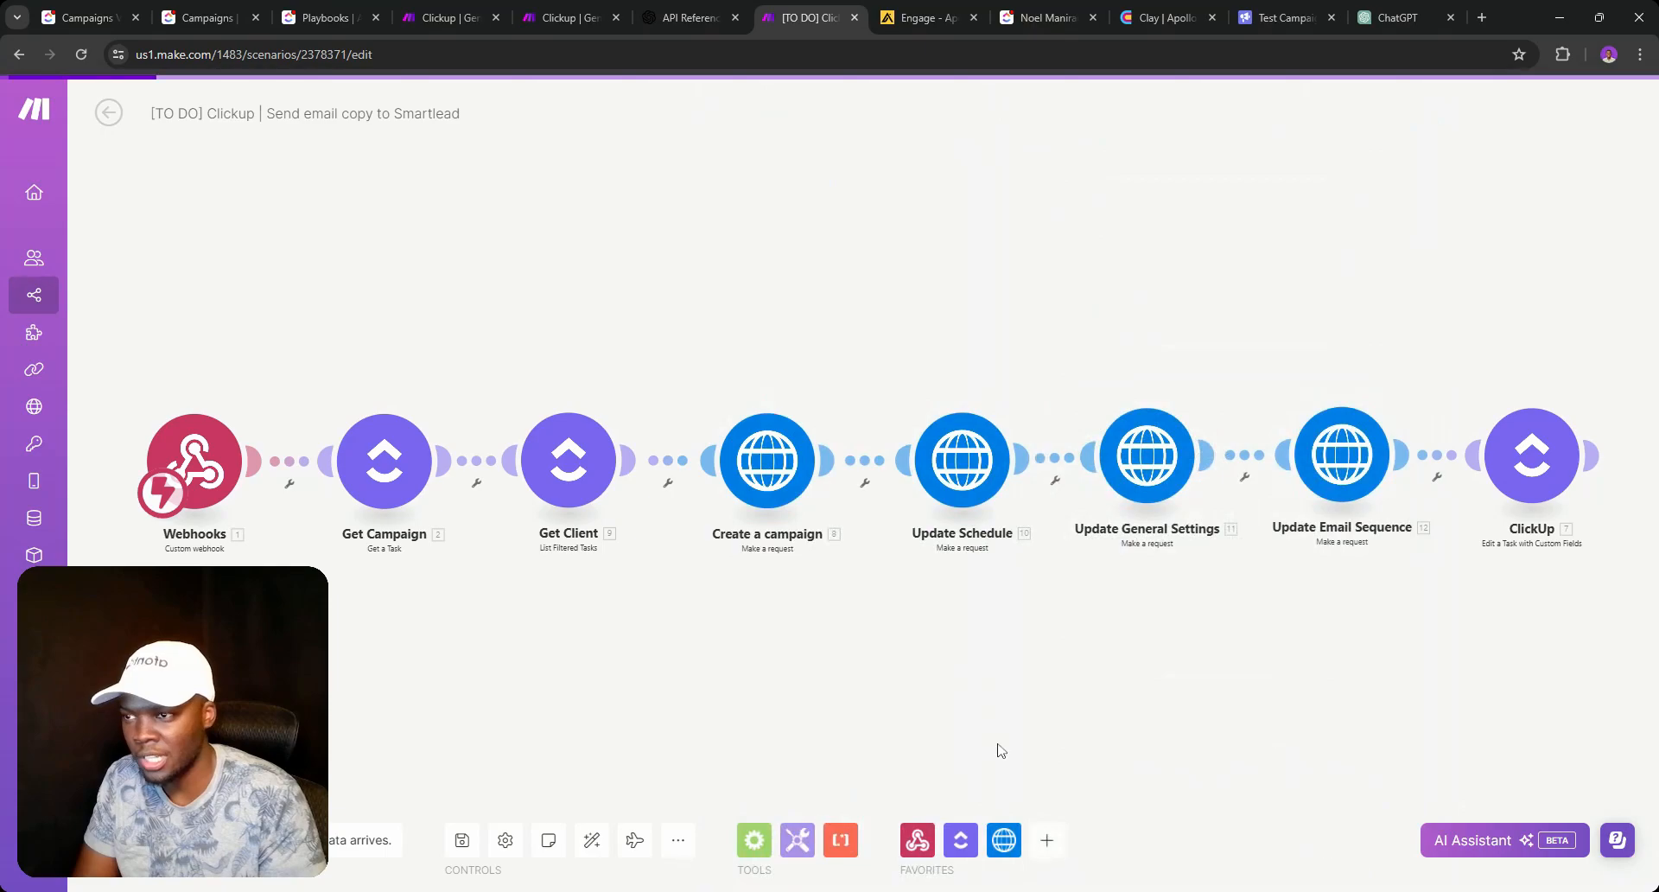
click(463, 840)
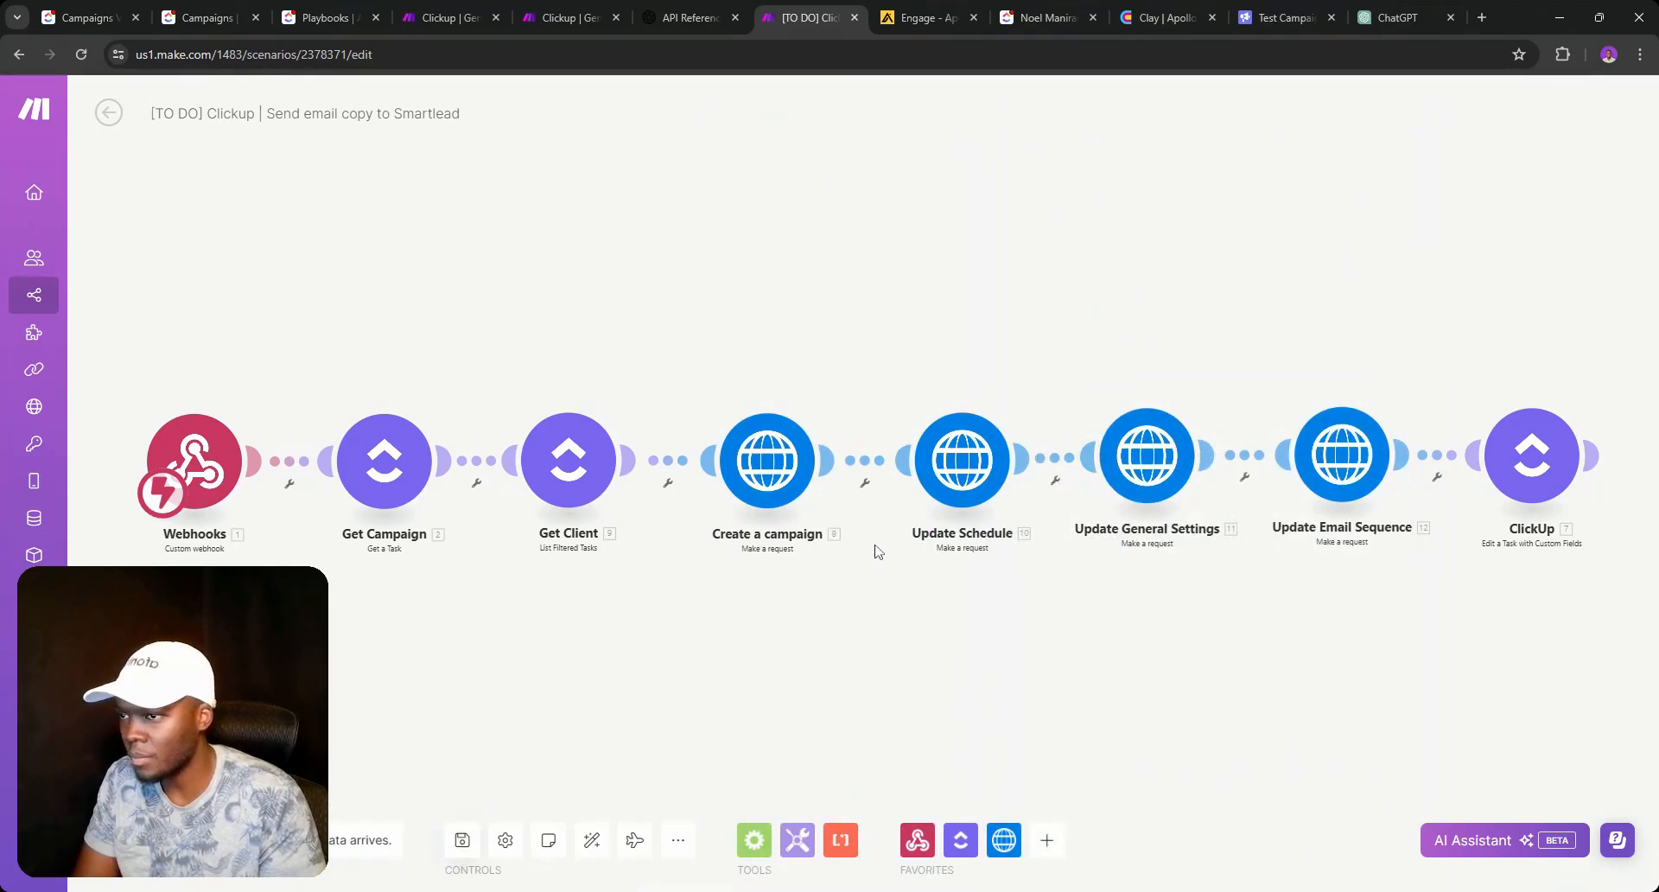
Replace the <campaign-id> placeholder in the Update Schedule URL with the data id from Create a campaign and accept the settings.
click(967, 480)
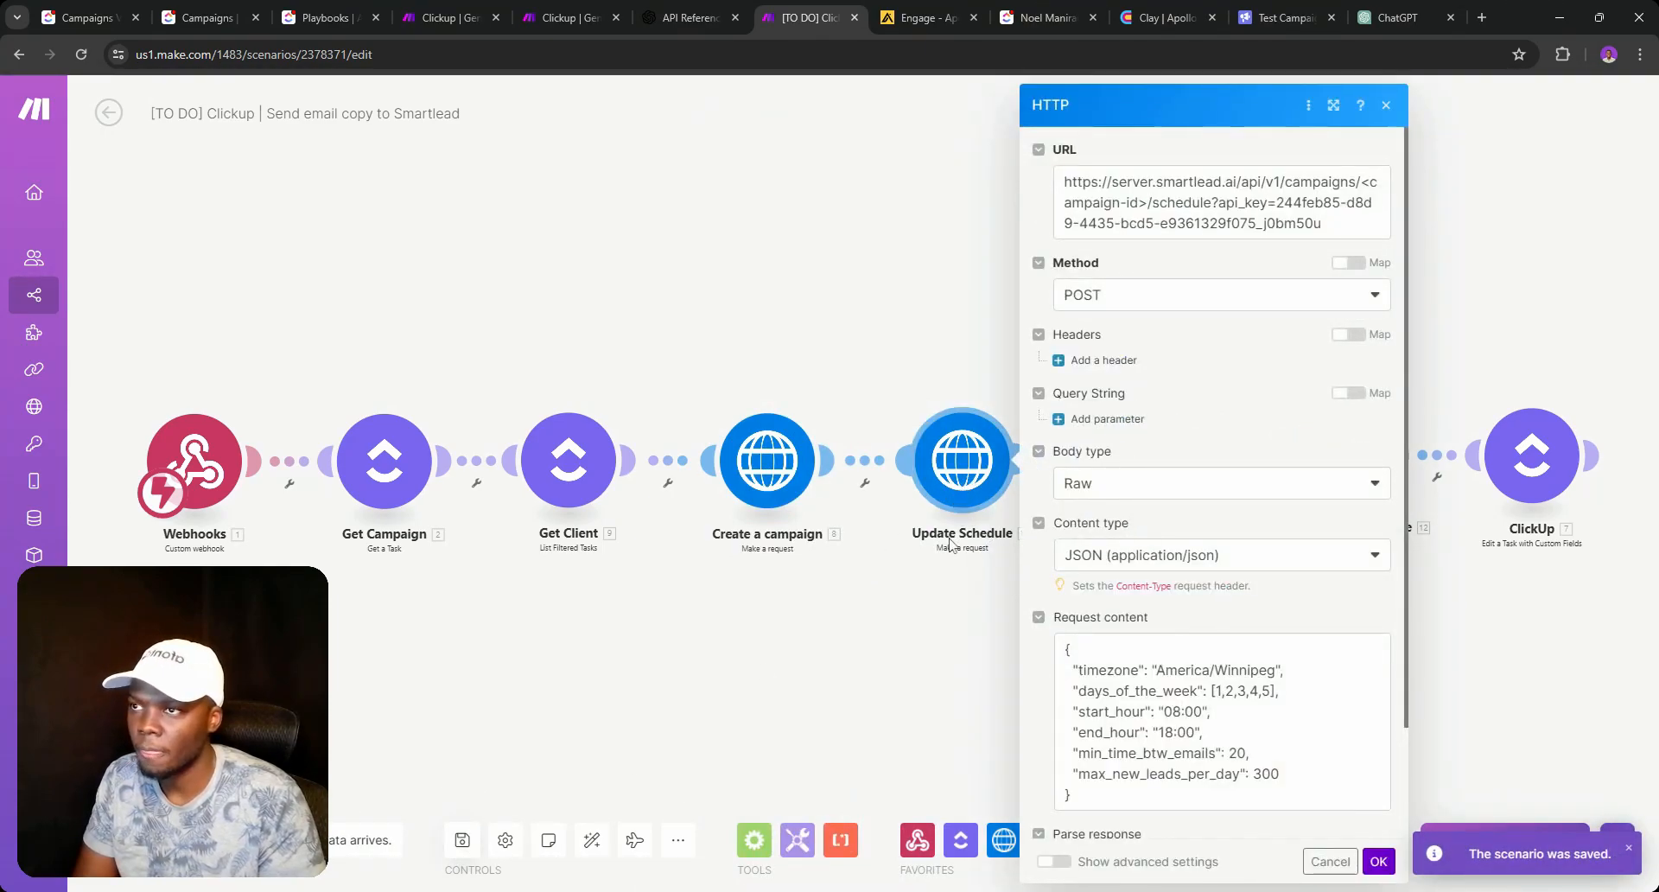
drag(1147, 204, 1361, 184)
key(BackSpace)
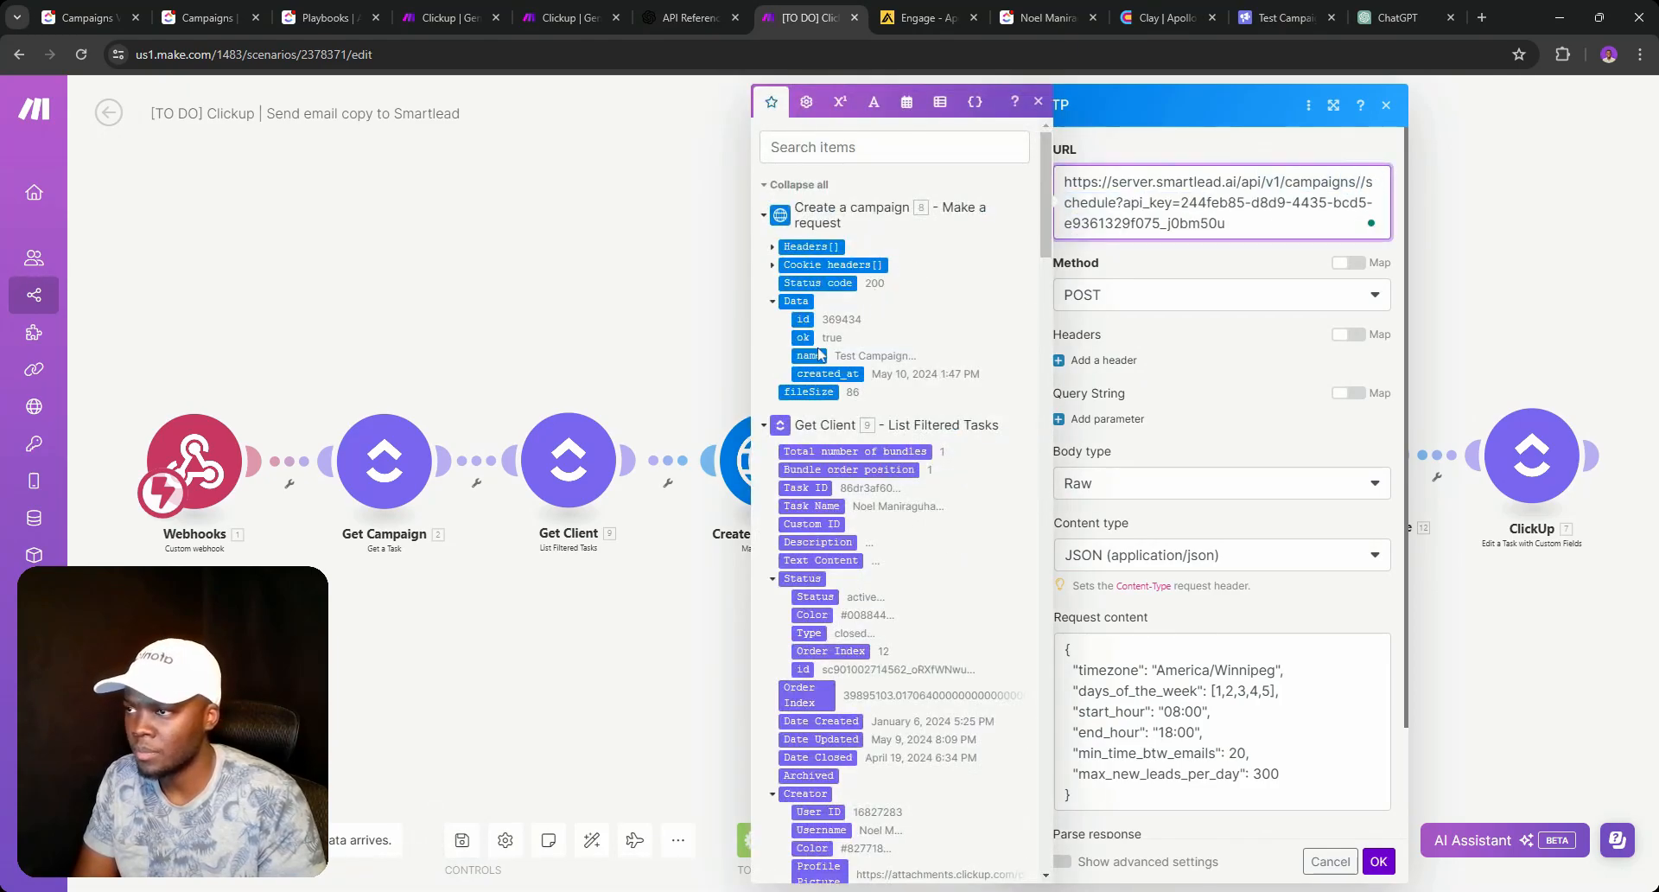
click(802, 318)
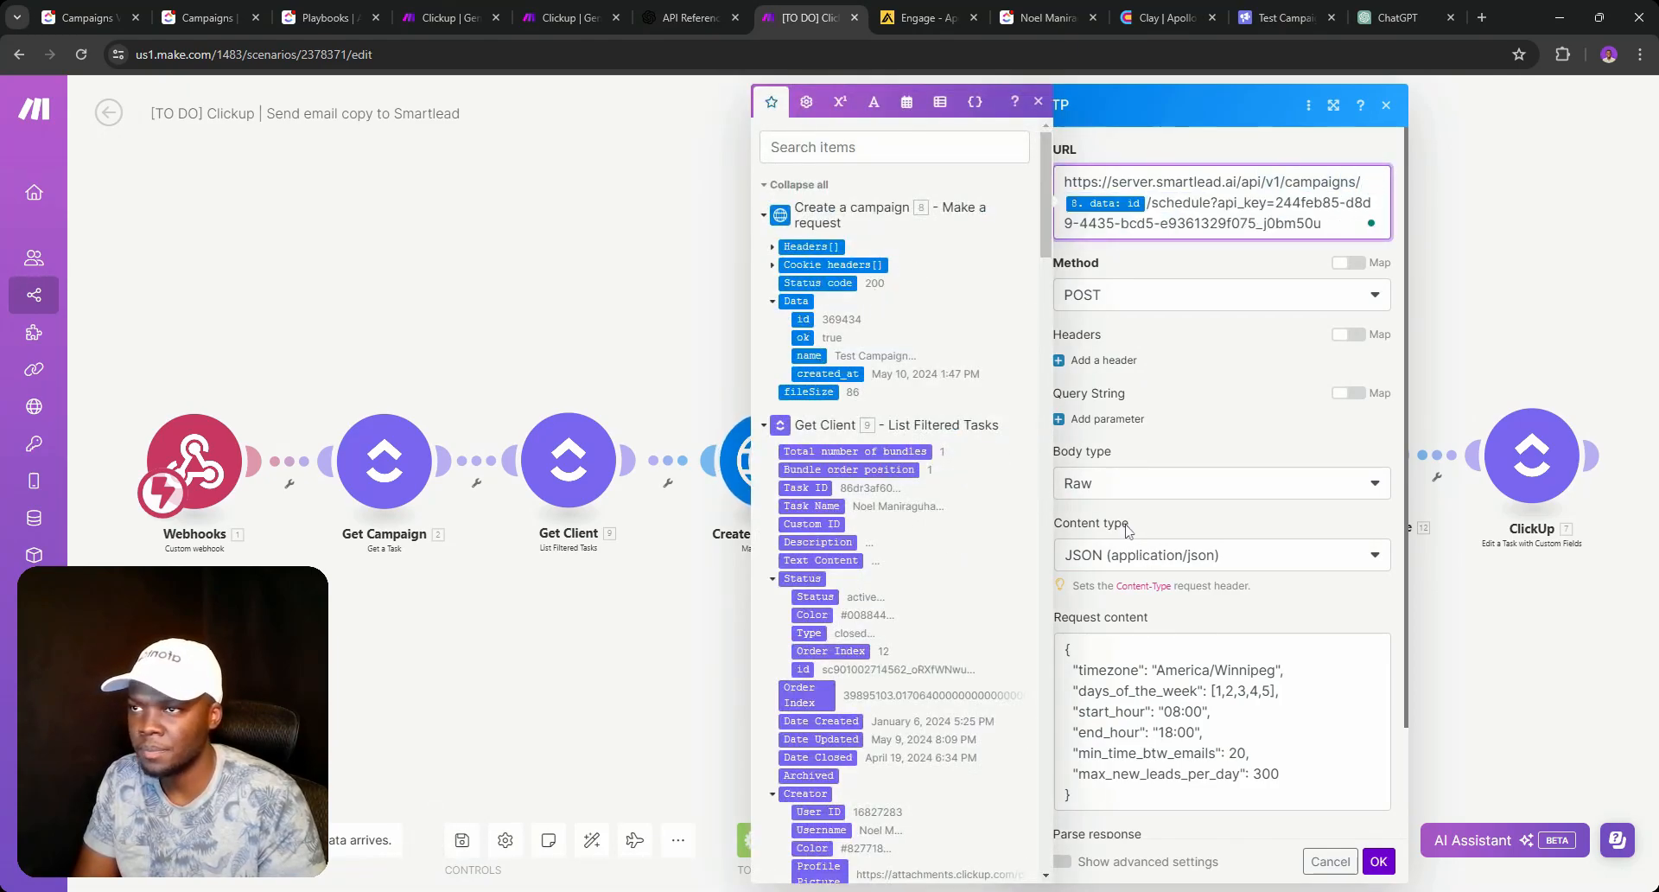
scroll(1363, 863, down, 2)
click(1378, 861)
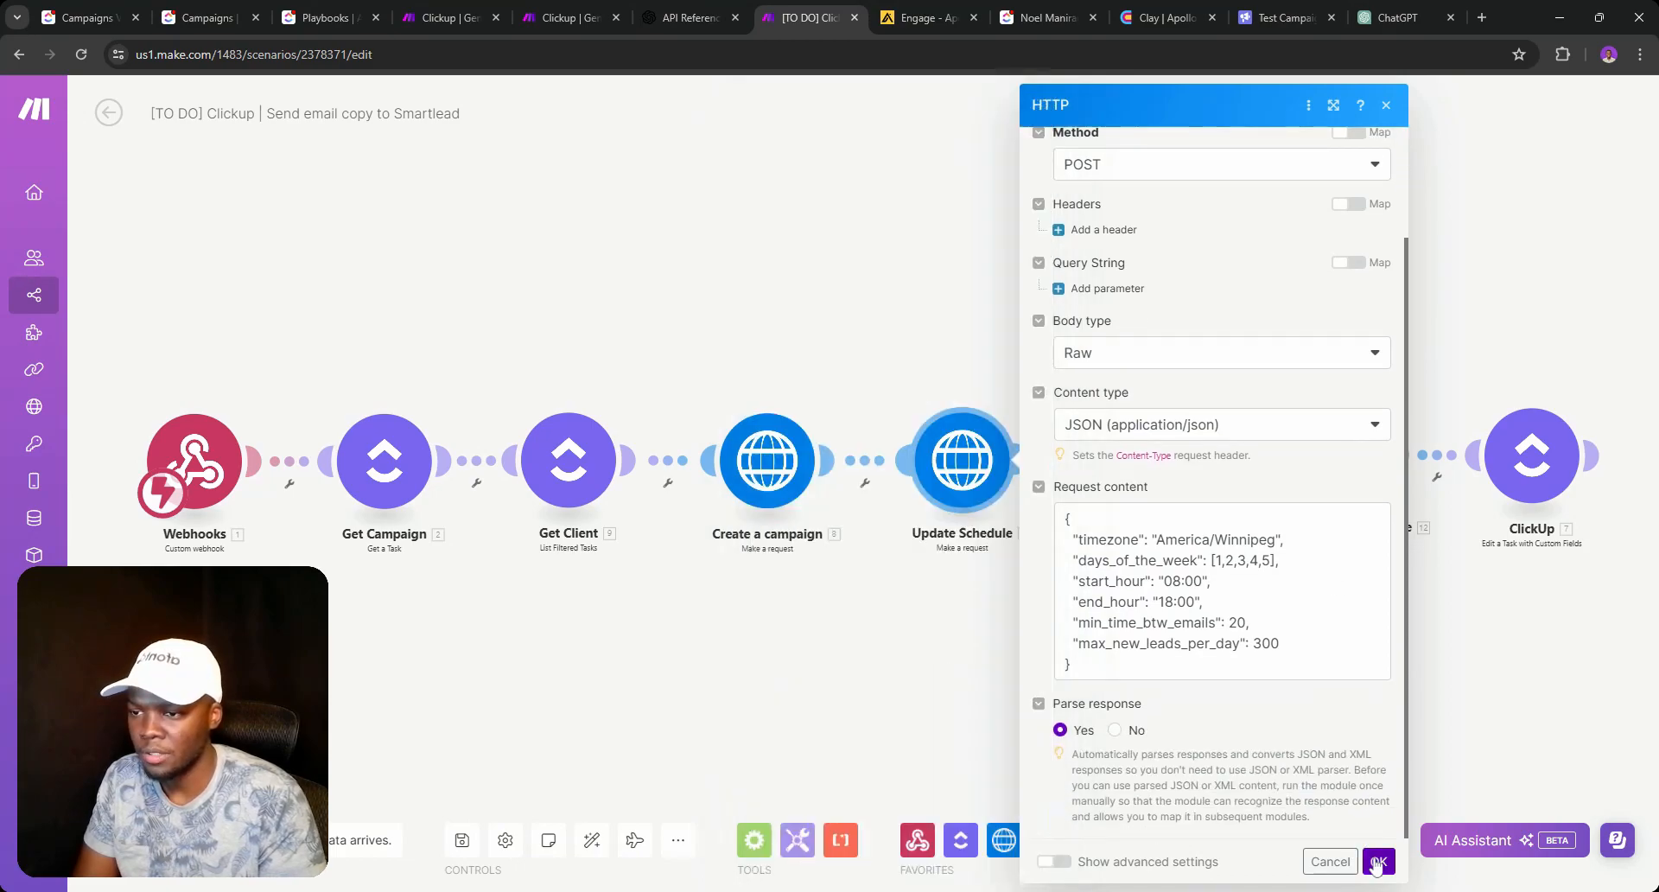
Compare the URL and request content of the Update General Settings module with those of the Update Schedule module.
drag(1111, 555, 866, 568)
click(910, 490)
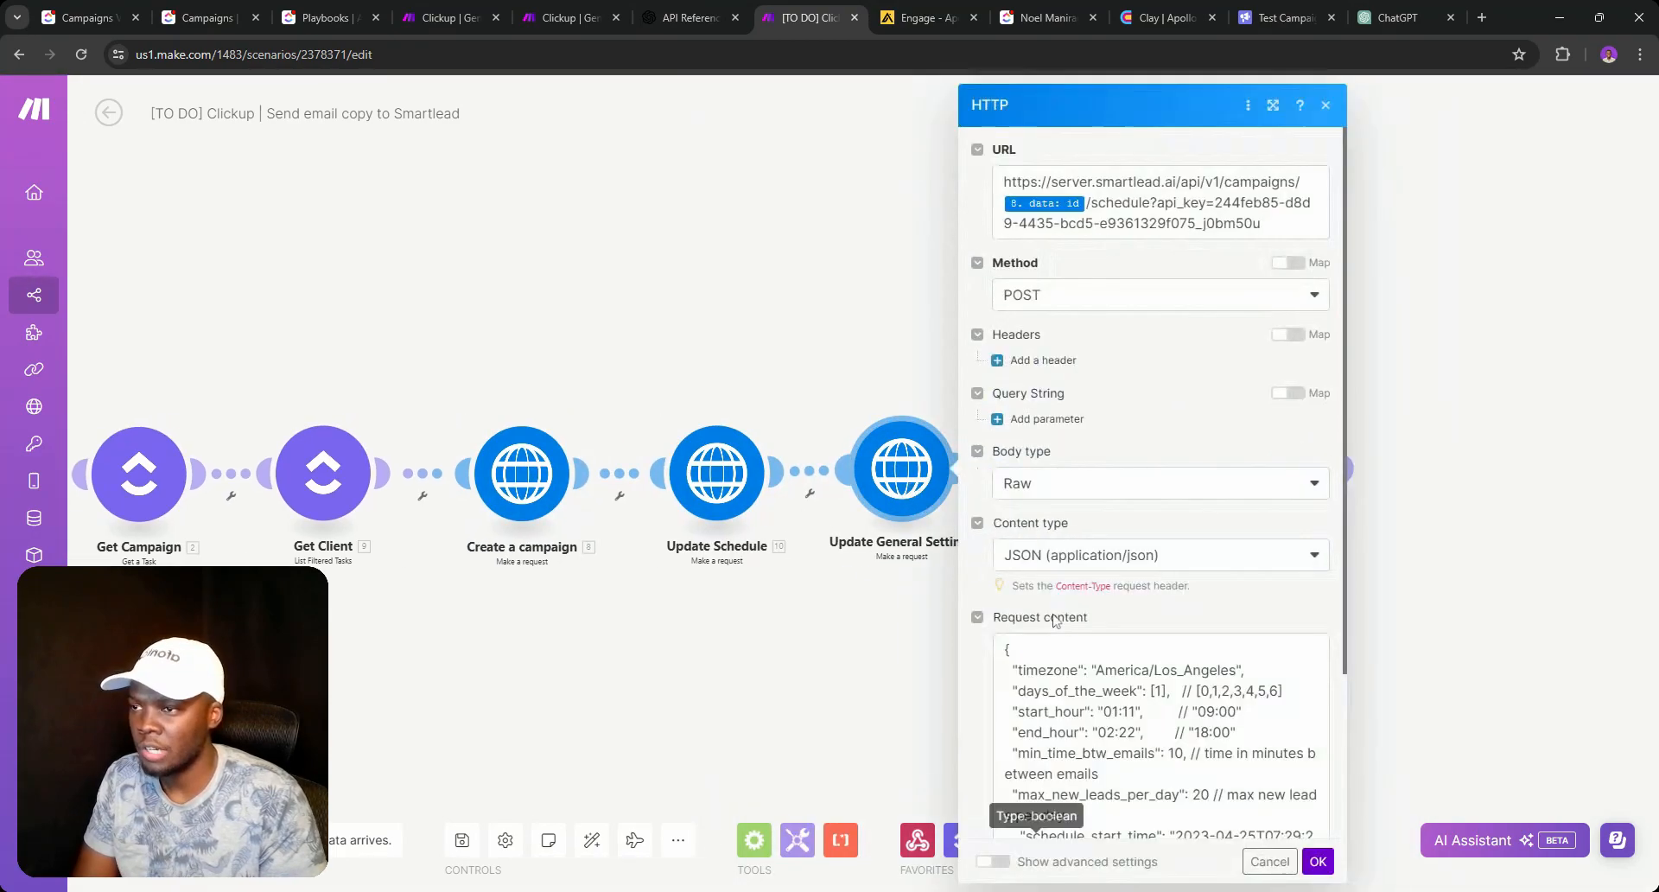
scroll(1073, 492, down, 2)
click(723, 486)
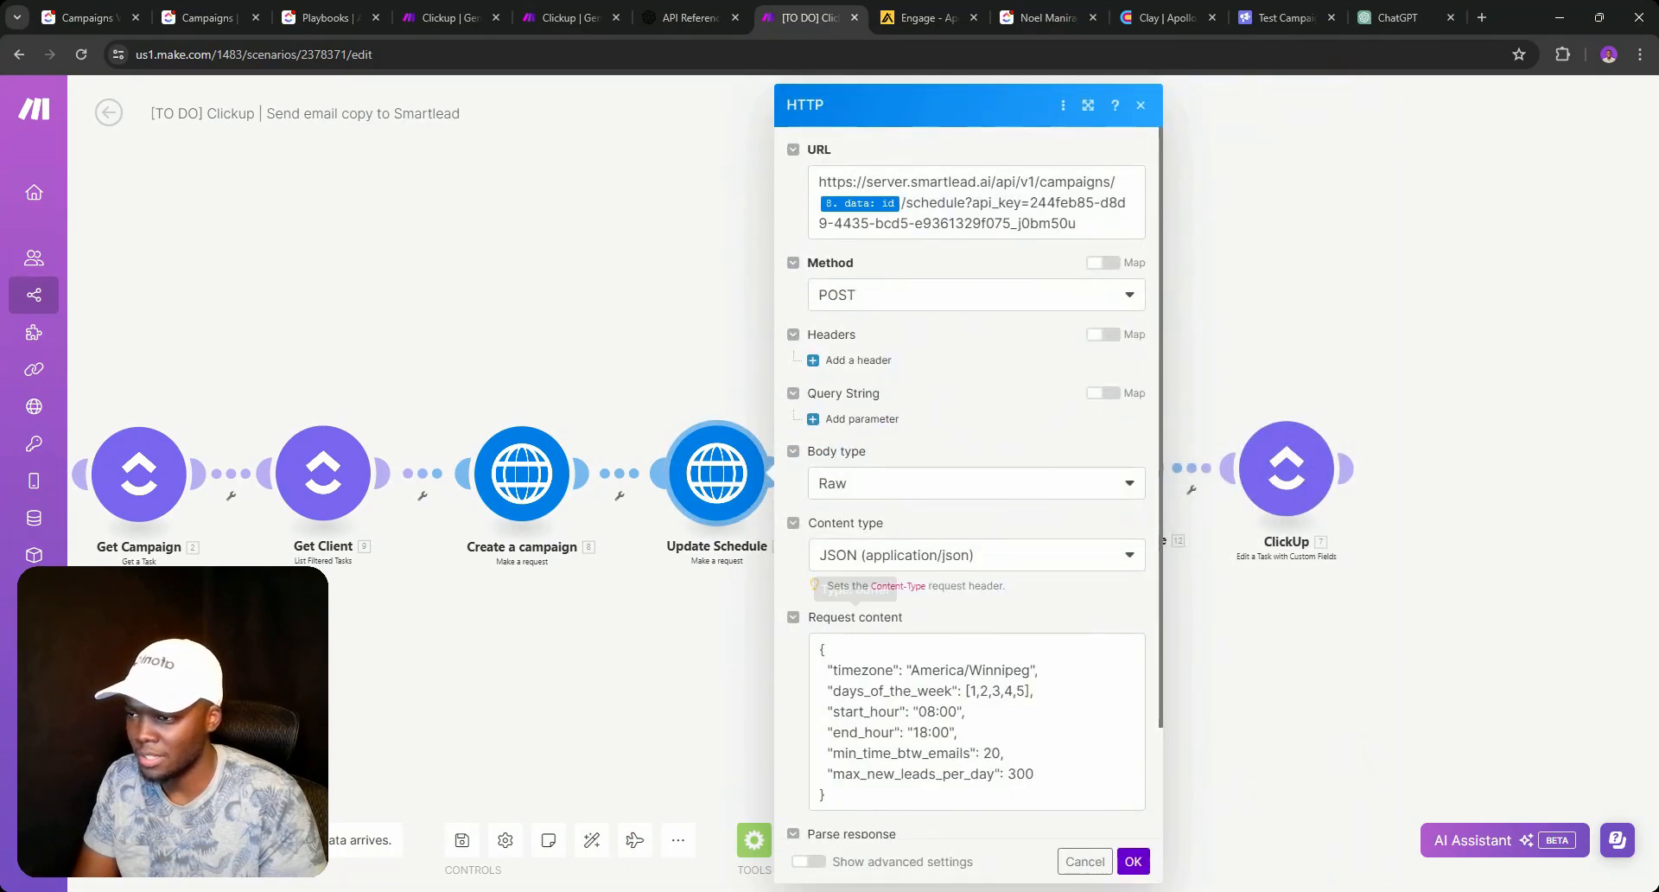
click(721, 661)
click(902, 468)
scroll(1121, 600, down, 3)
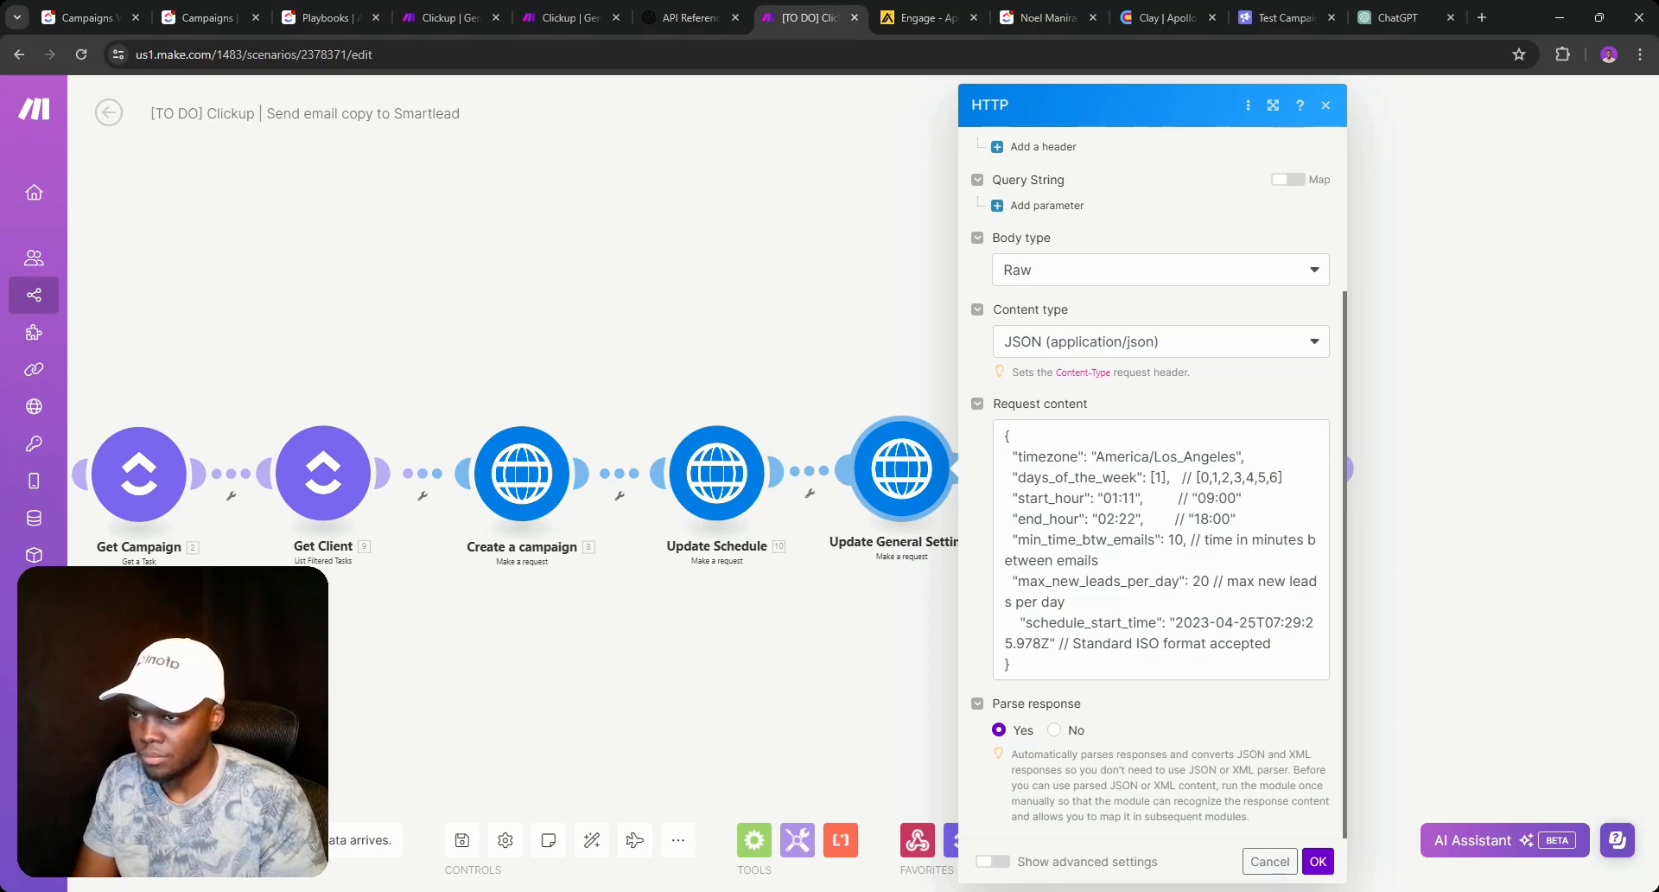
click(724, 485)
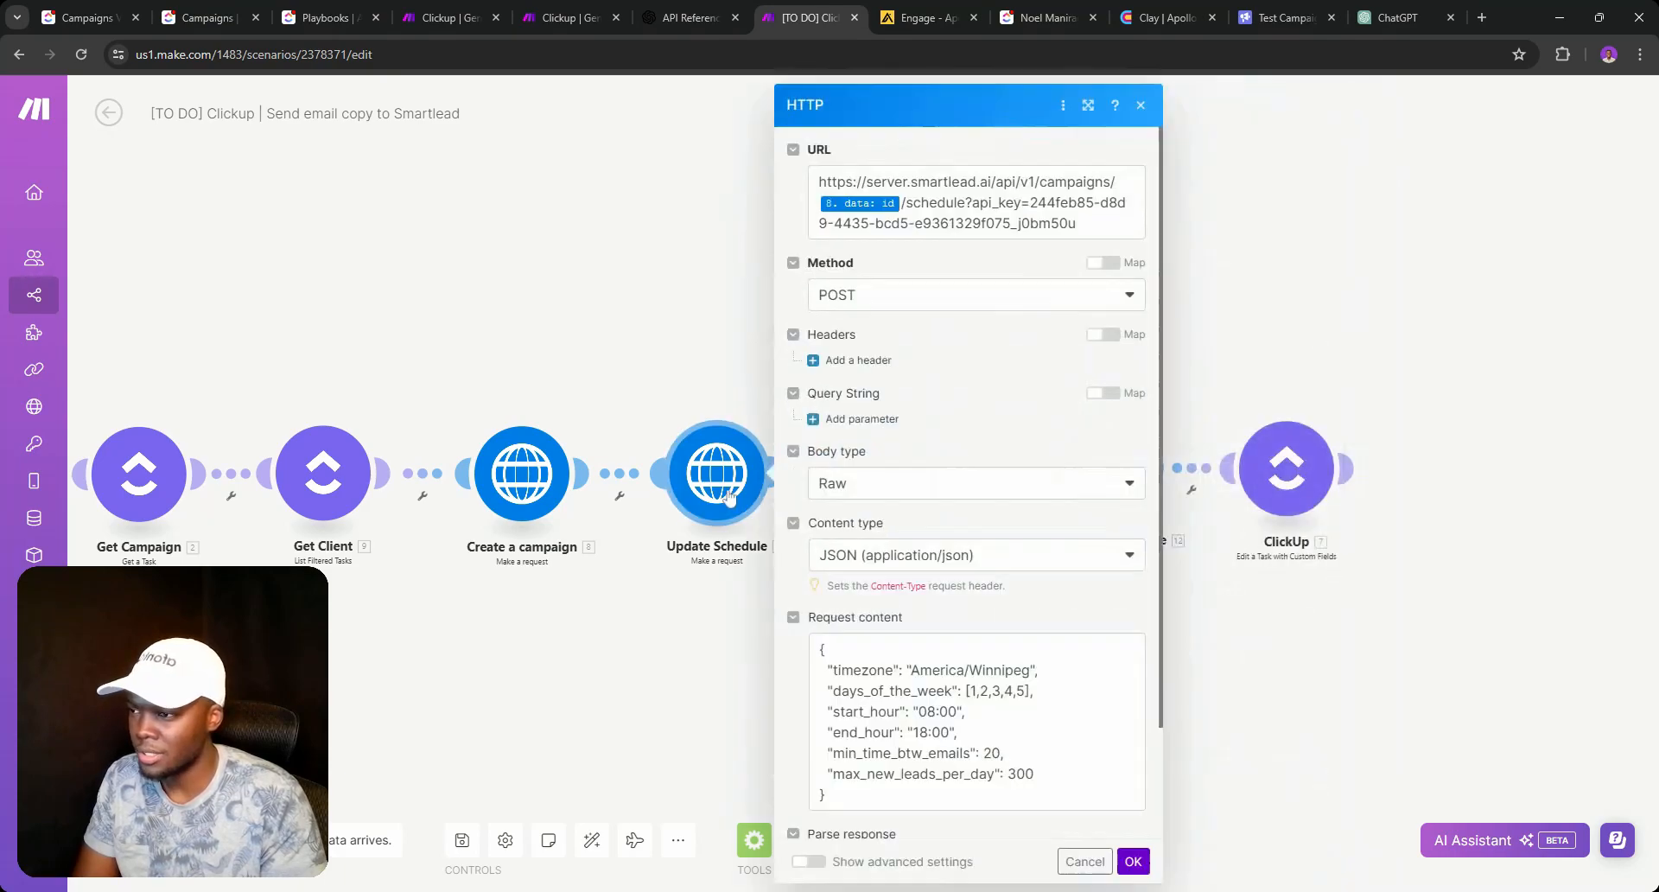
click(603, 608)
click(902, 469)
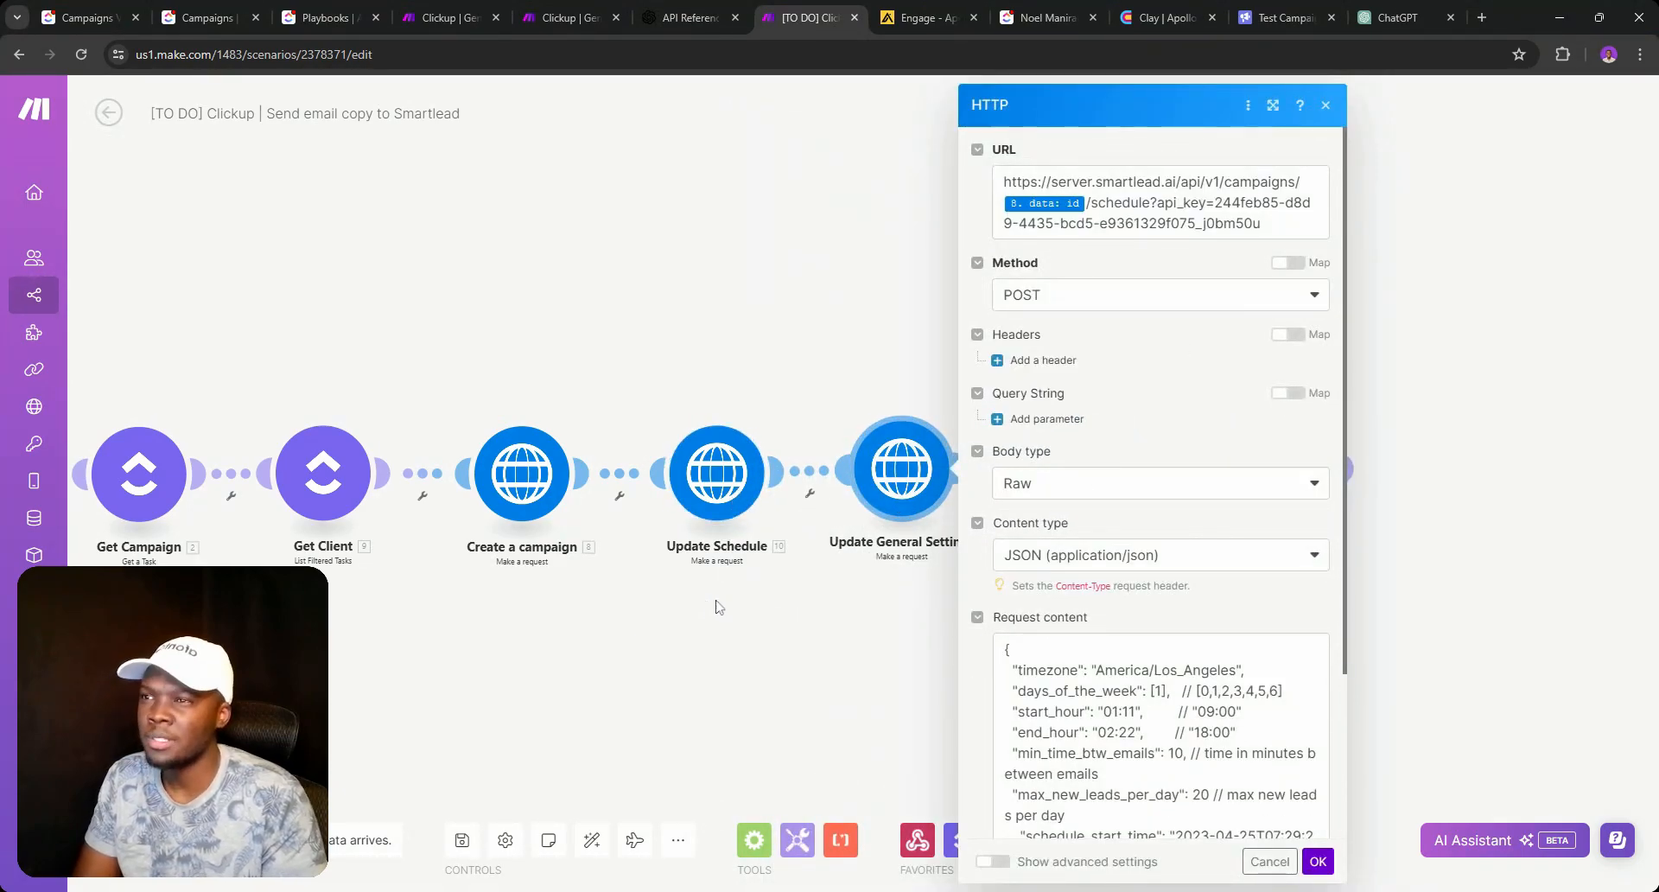
click(763, 577)
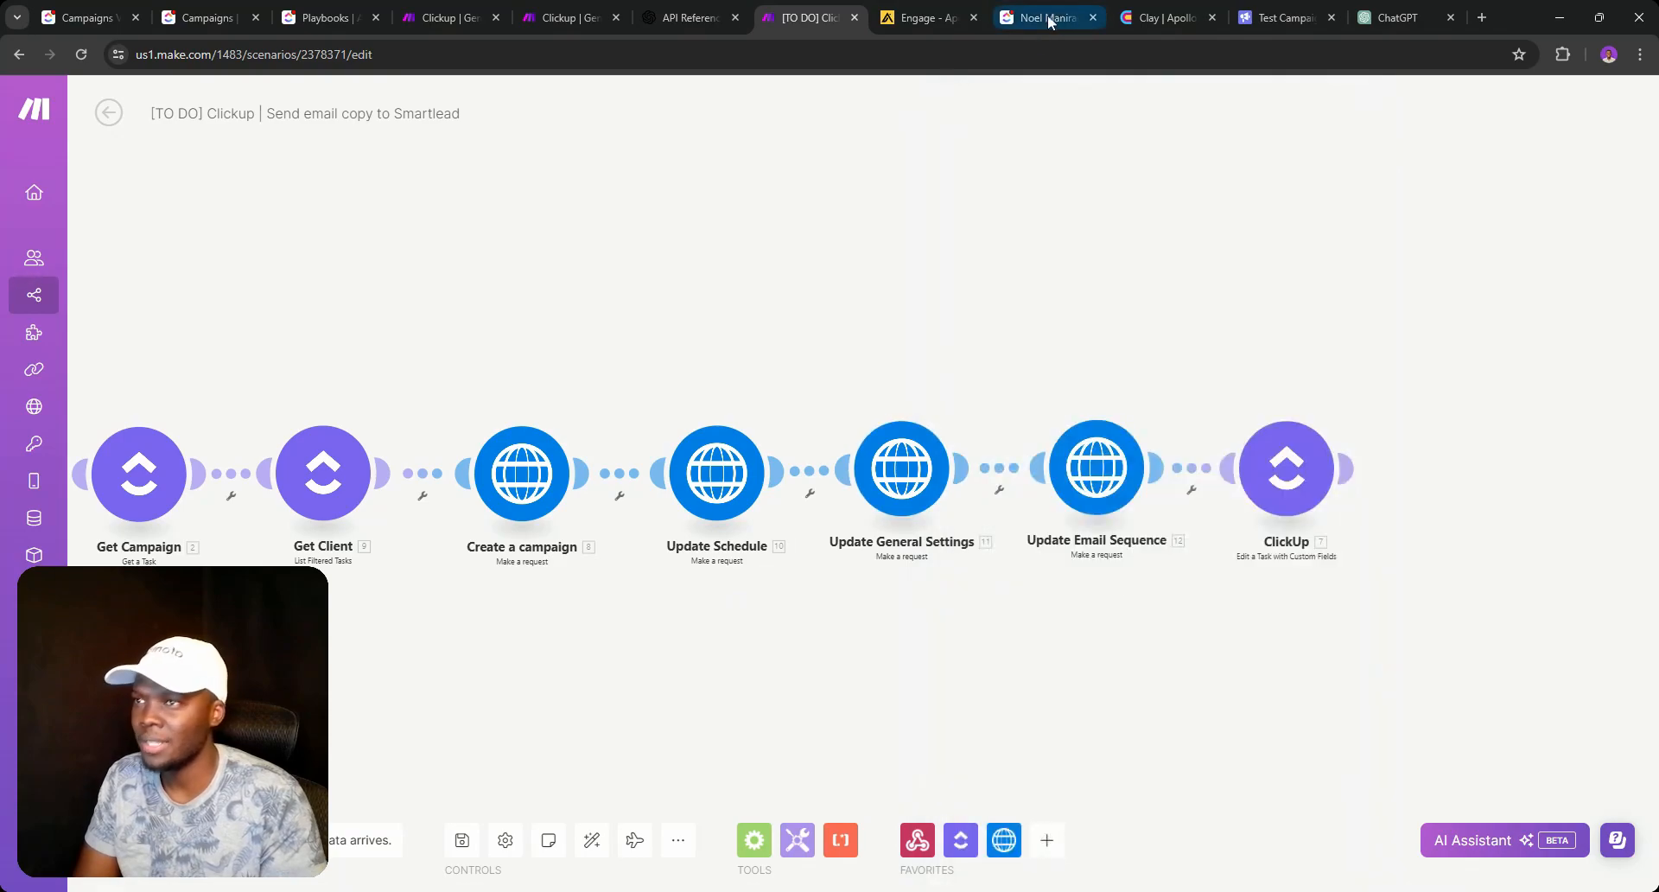
Open the api.smartlead.ai reference in a new browser tab and copy the sample JSON body of Update Campaign General Settings.
click(1480, 17)
text(api)
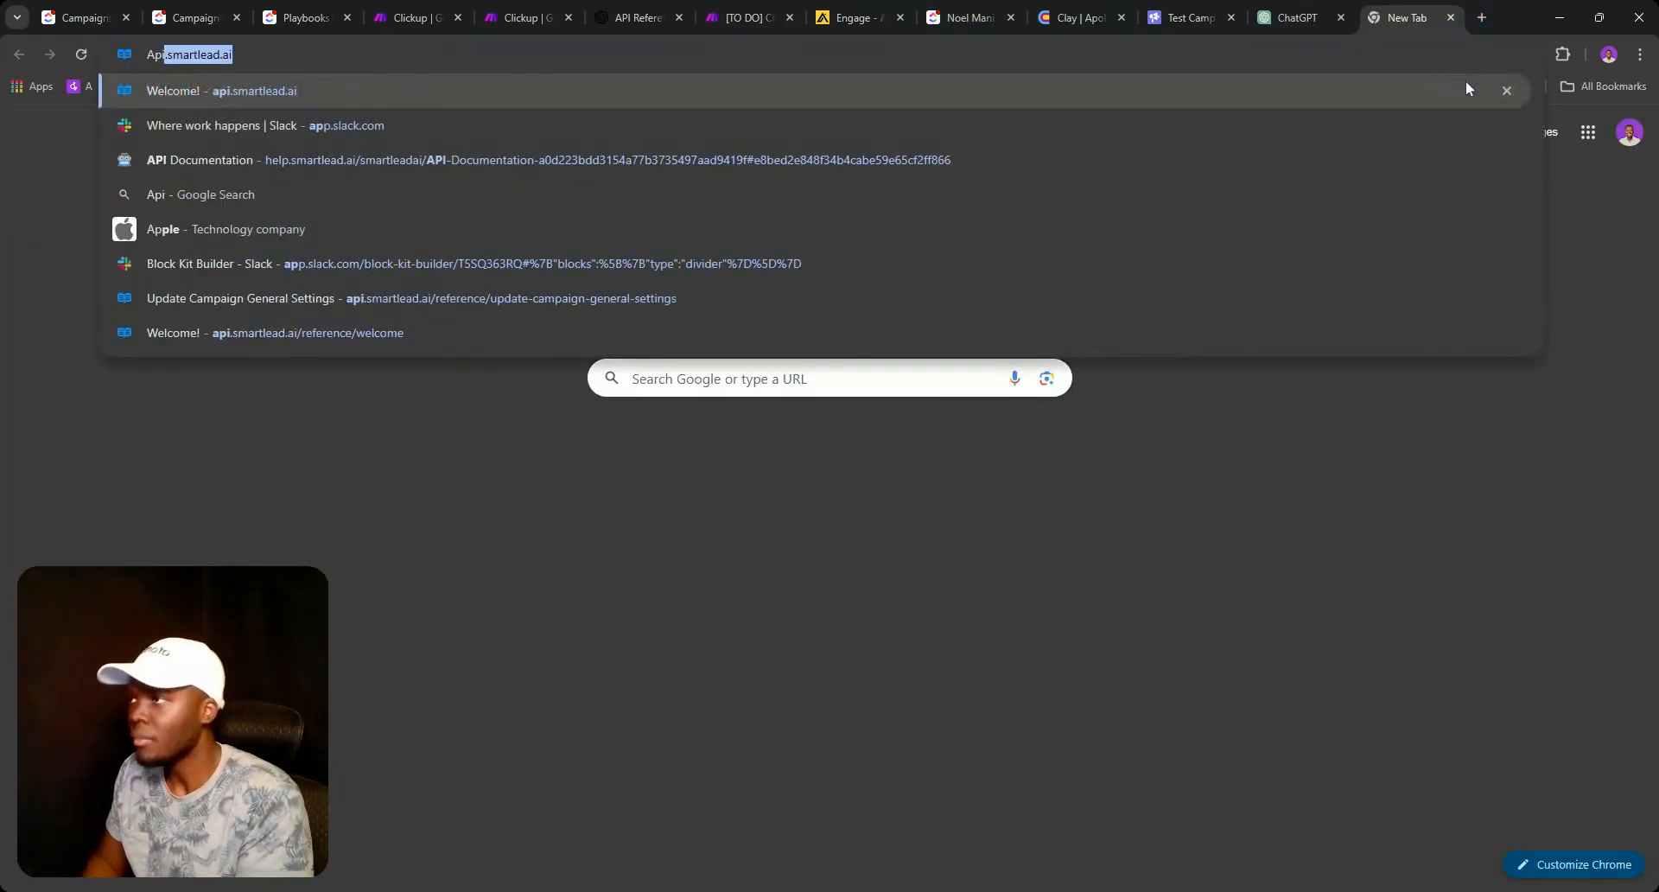
key(Return)
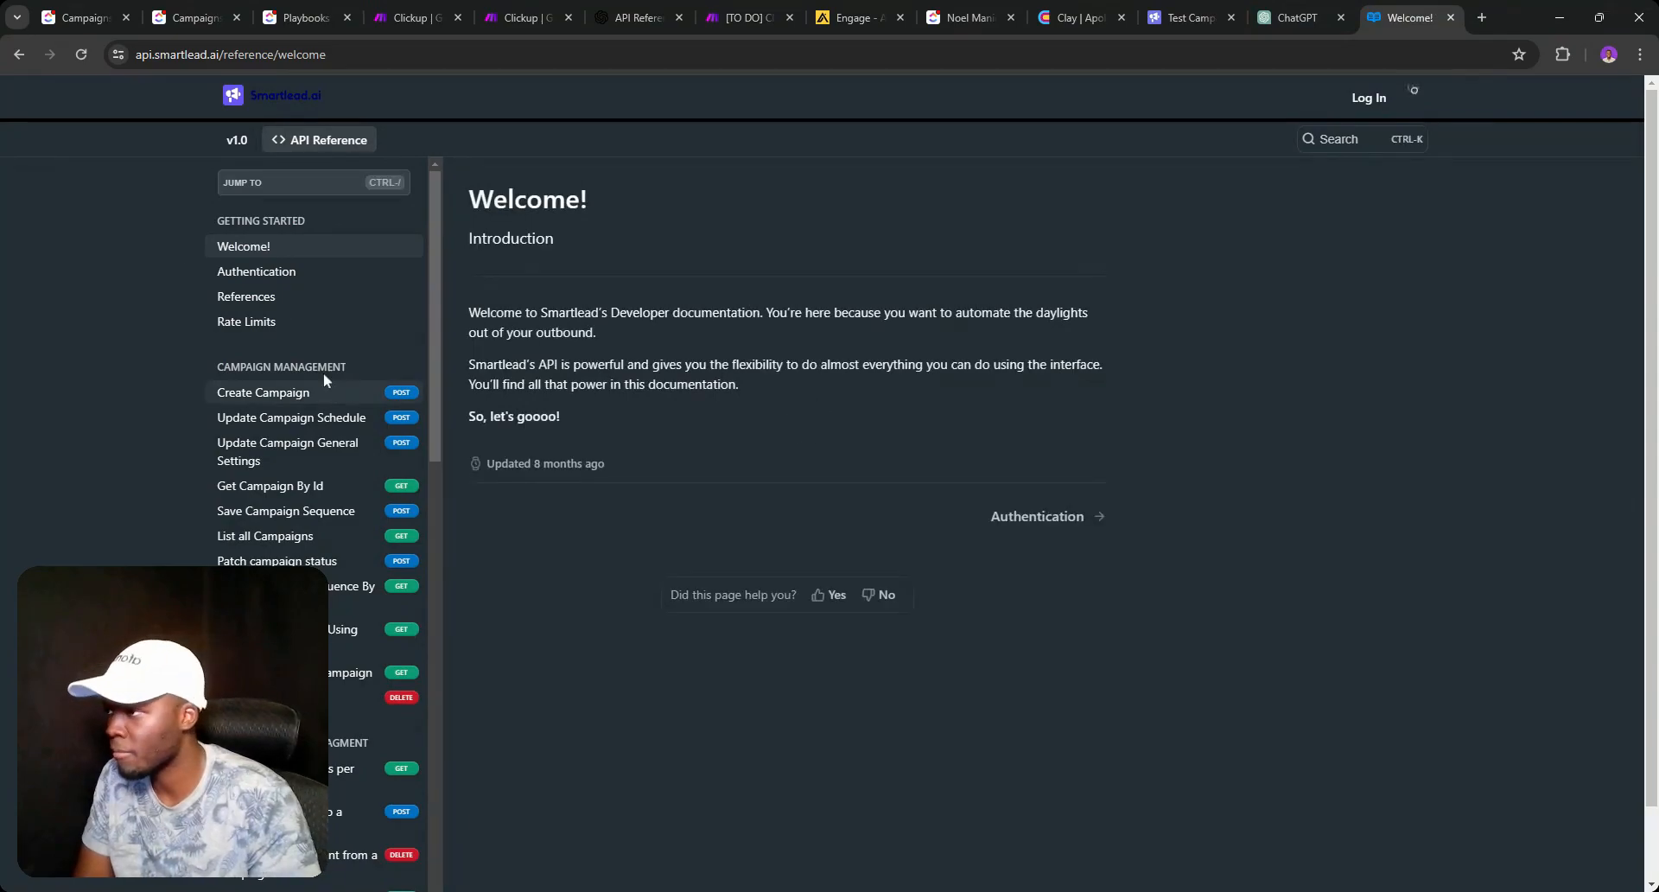
scroll(323, 371, down, 1)
click(313, 337)
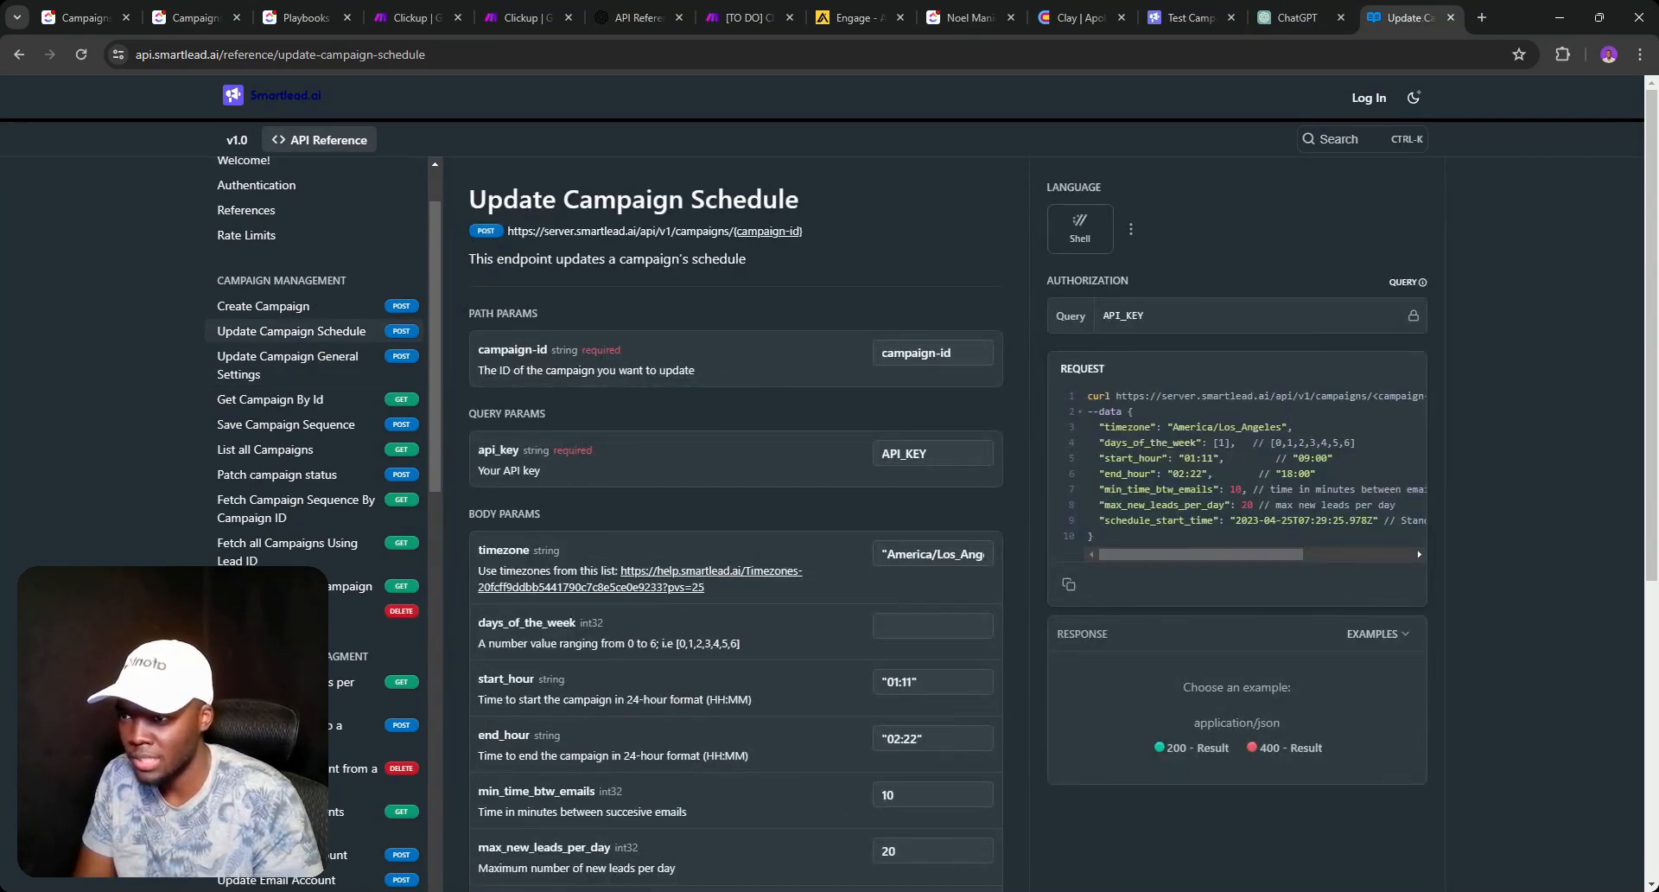
click(336, 370)
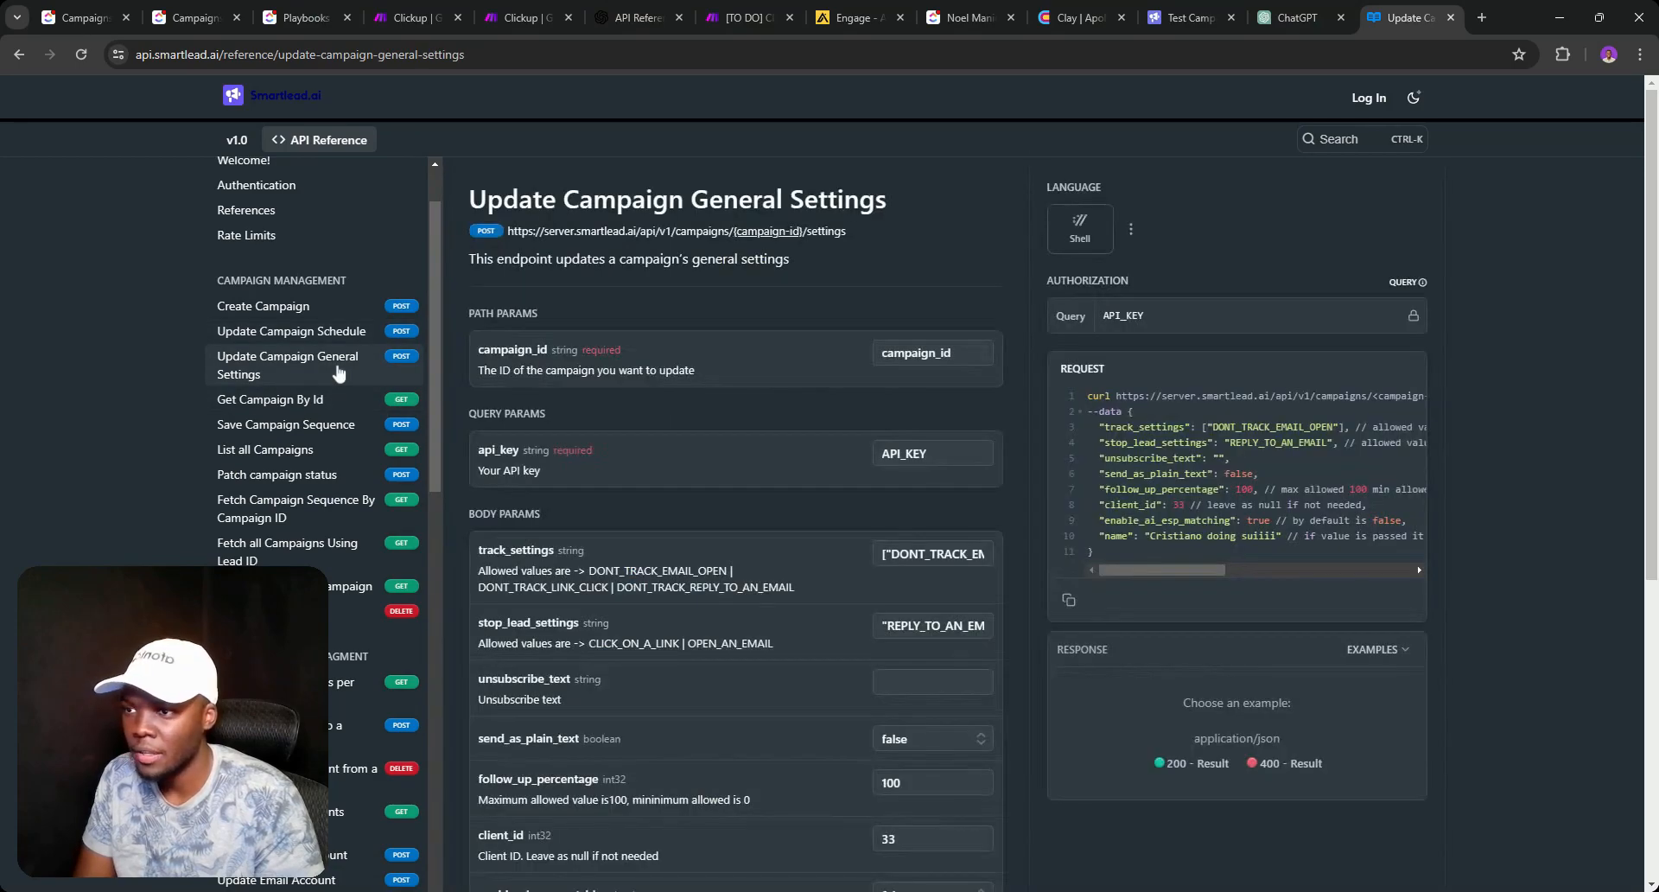
drag(1128, 412, 1094, 552)
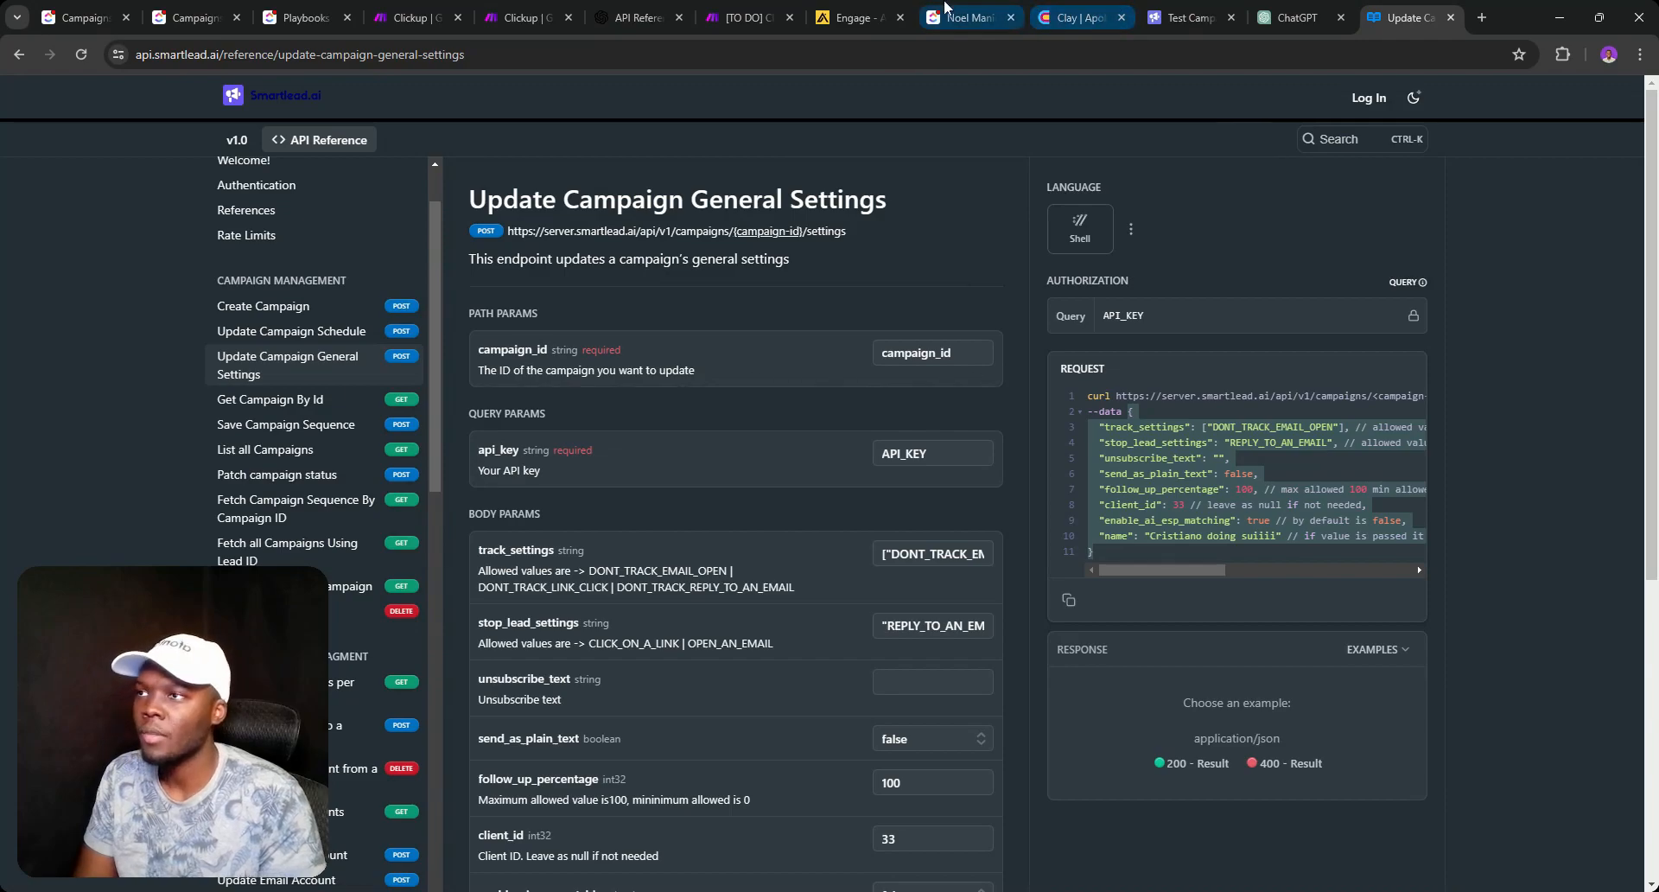
Back in the Make scenario, replace the entire request content of the Update General Settings module with the copied JSON body.
click(743, 17)
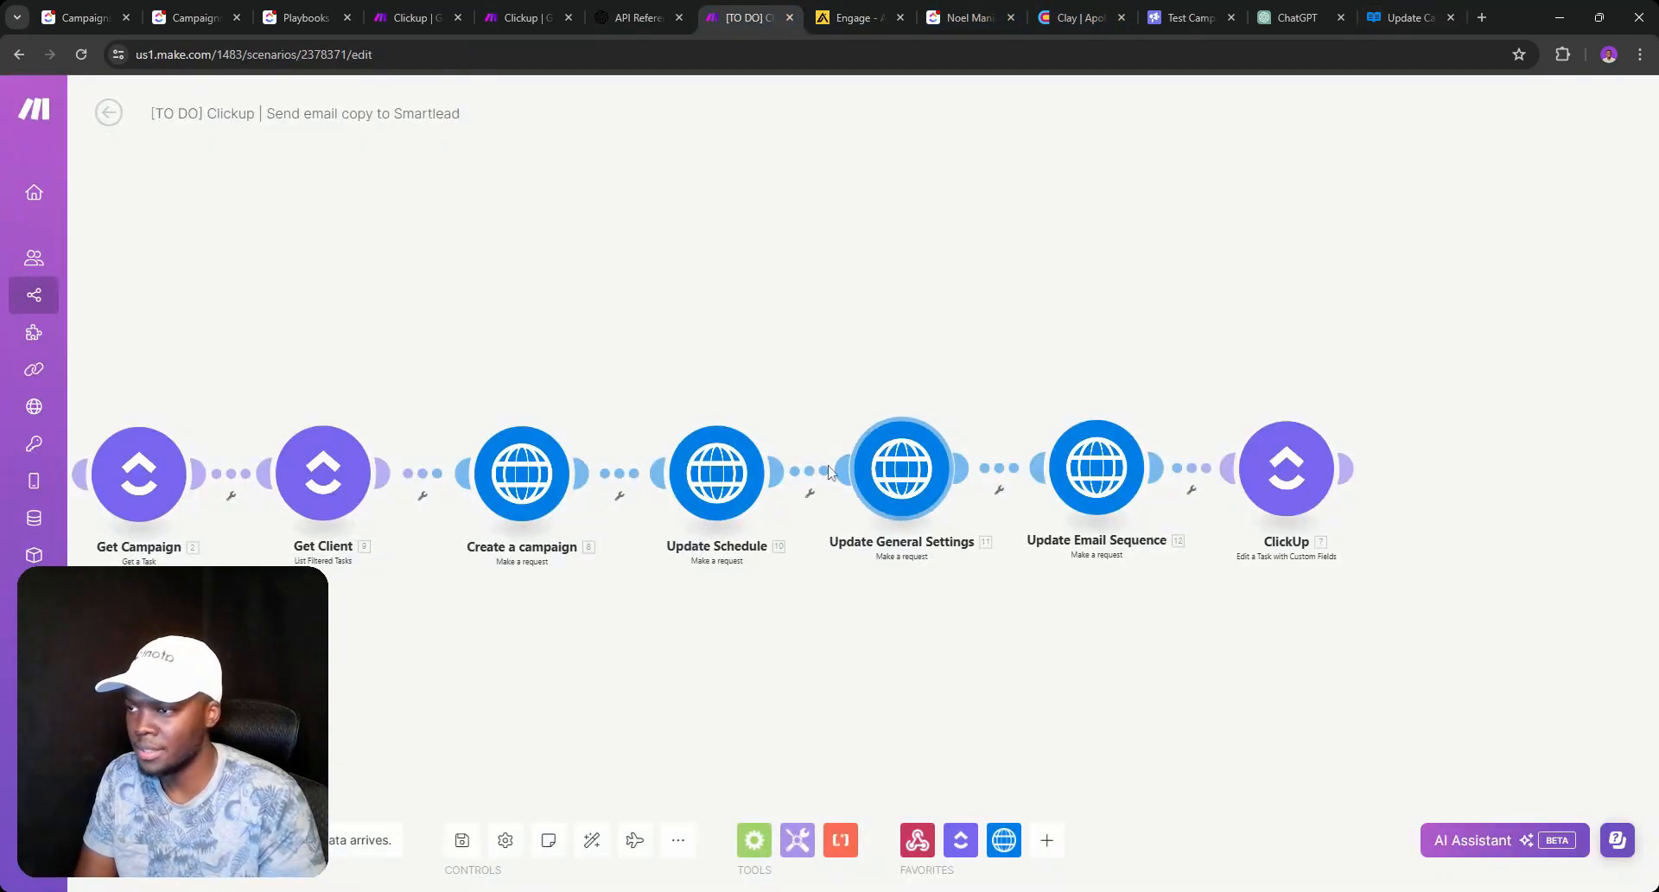
click(887, 478)
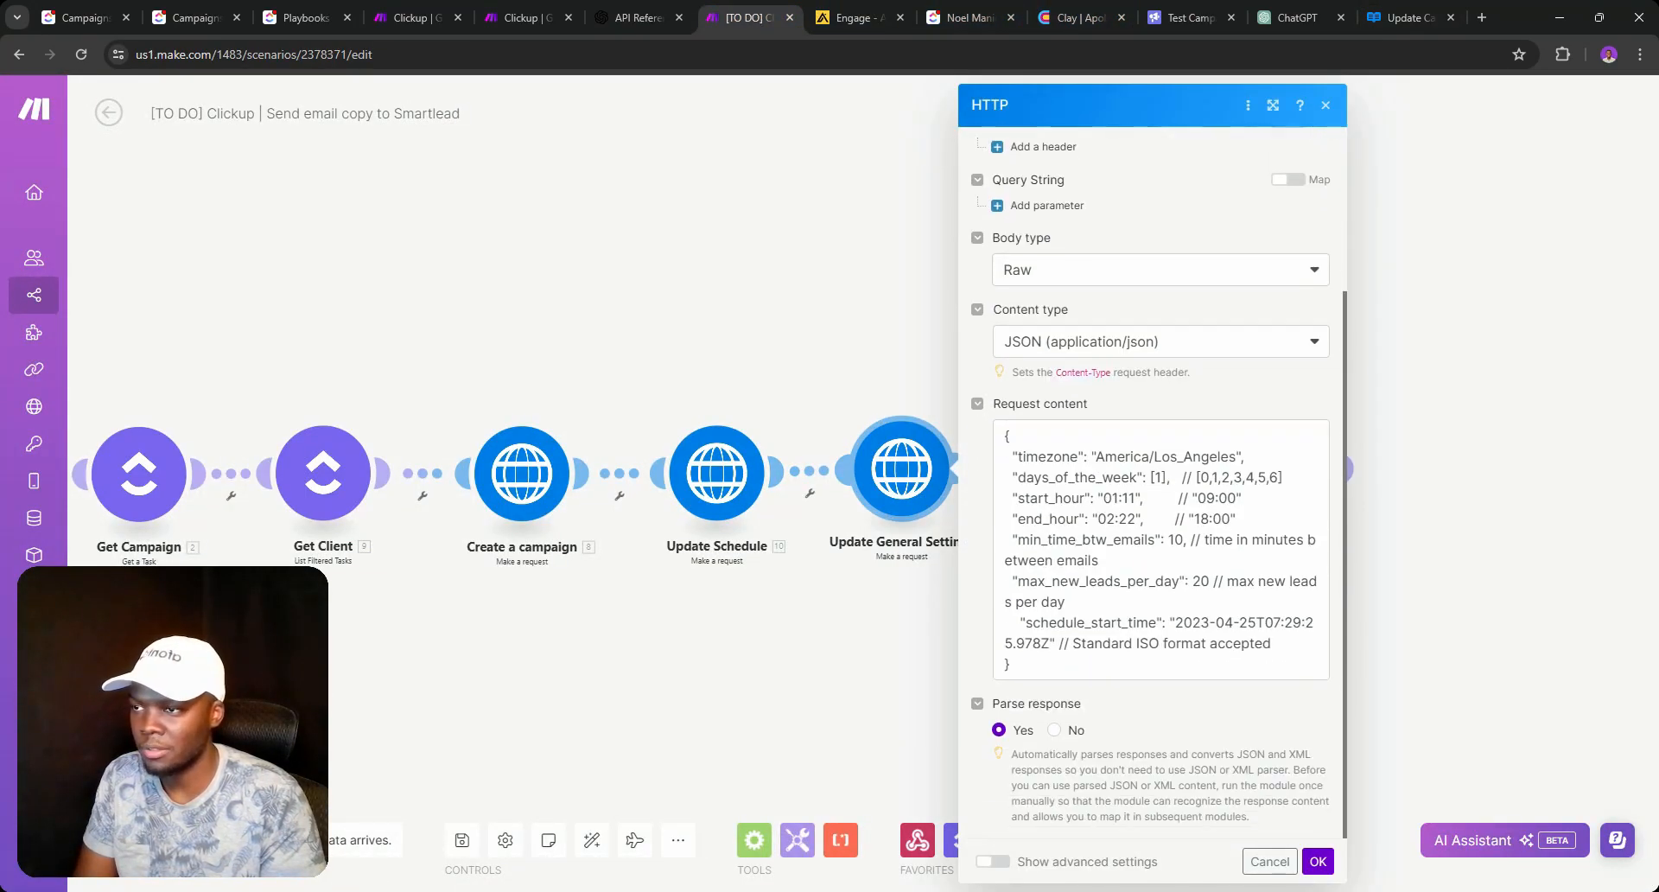
drag(1009, 436, 1045, 682)
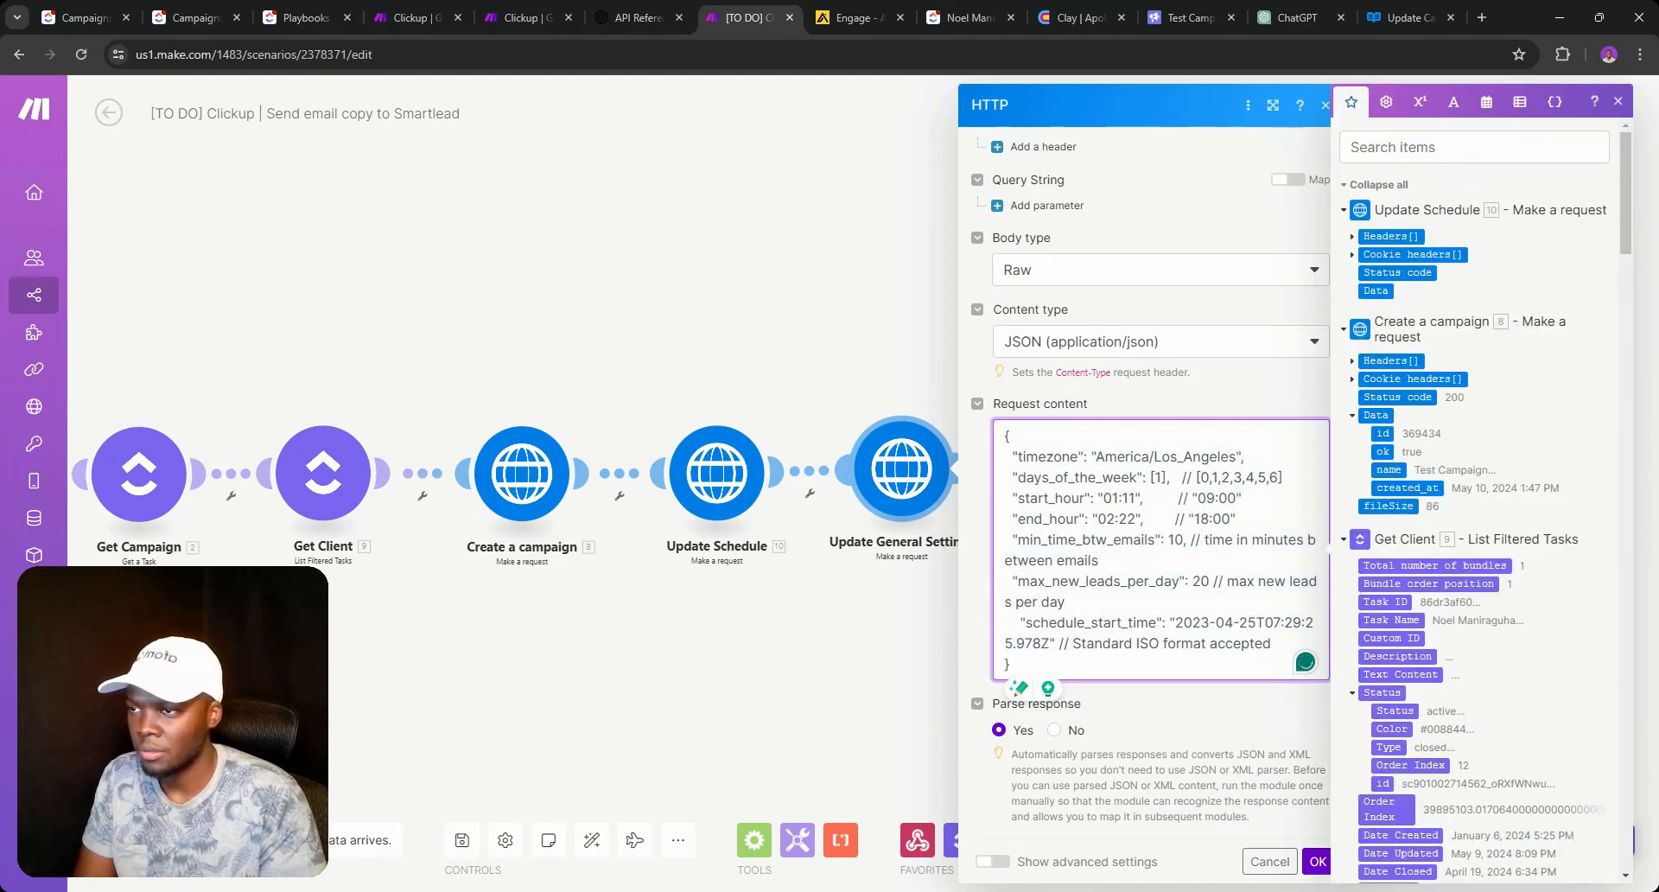
key(ctrl+a)
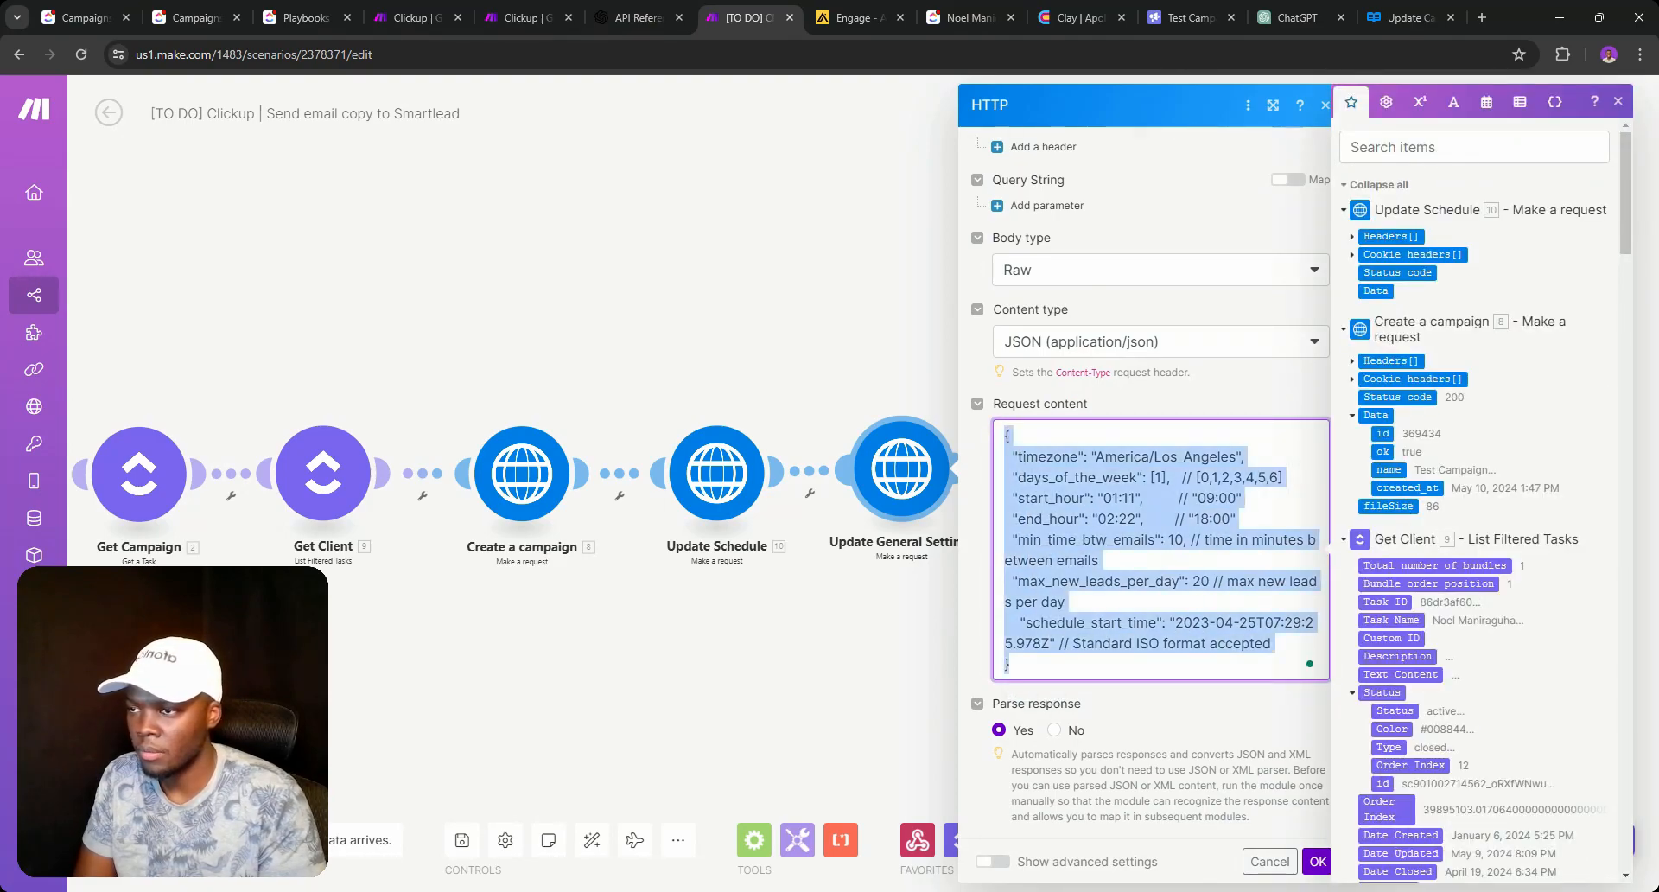
key(ctrl+v)
scroll(1157, 610, up, 1)
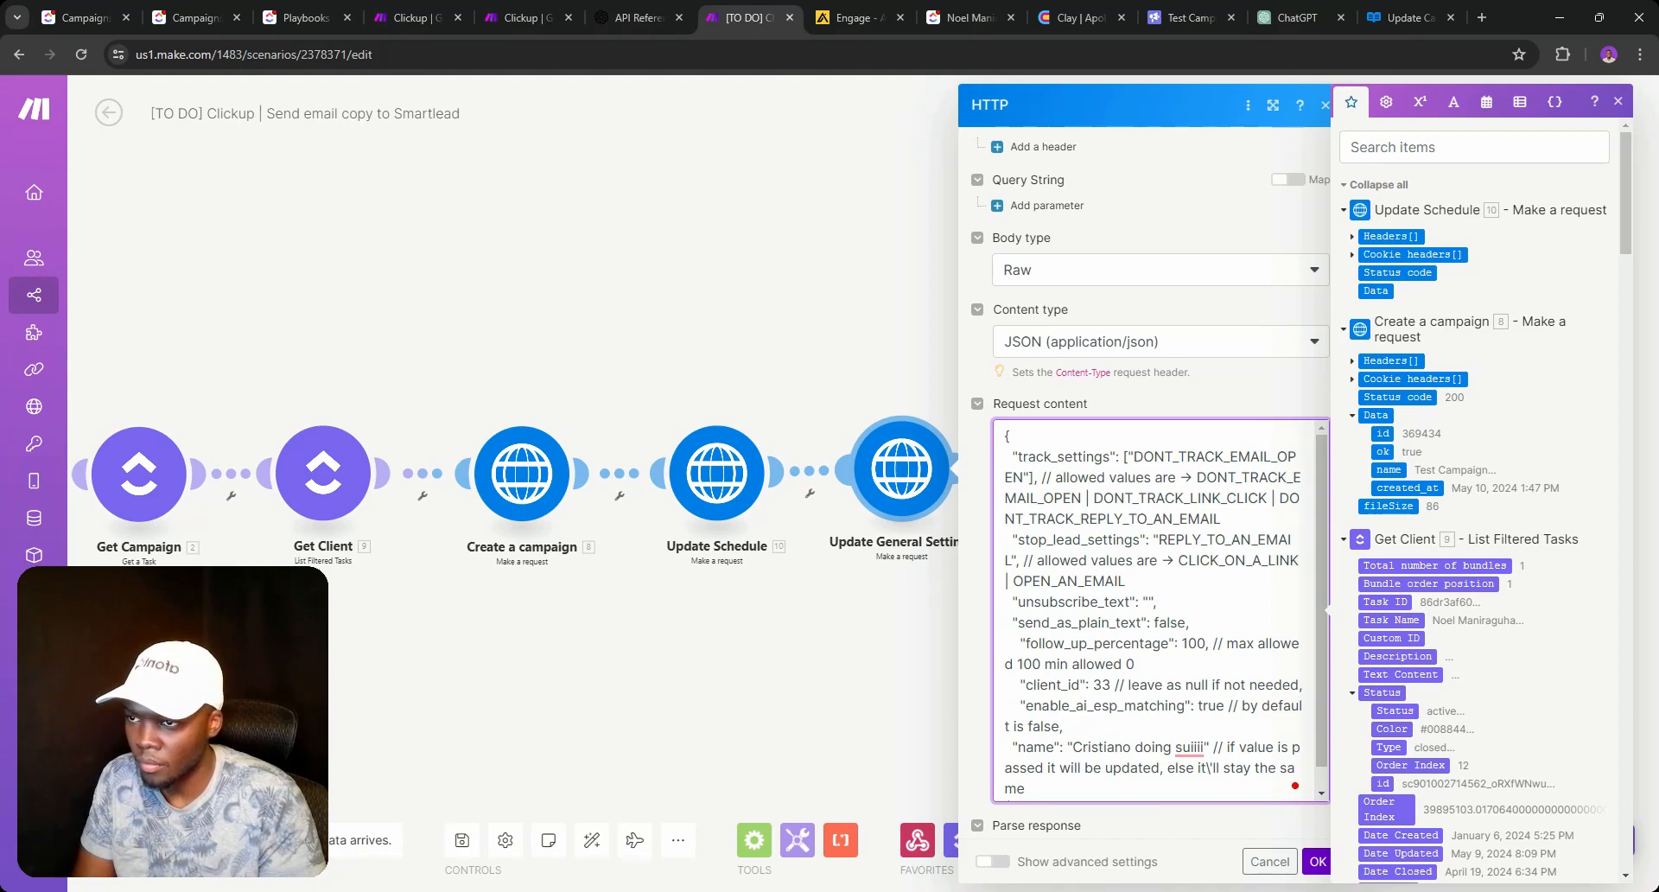
Examine the allowed track_settings values in the request content and return to the Update Campaign General Settings reference.
drag(1155, 477, 1154, 498)
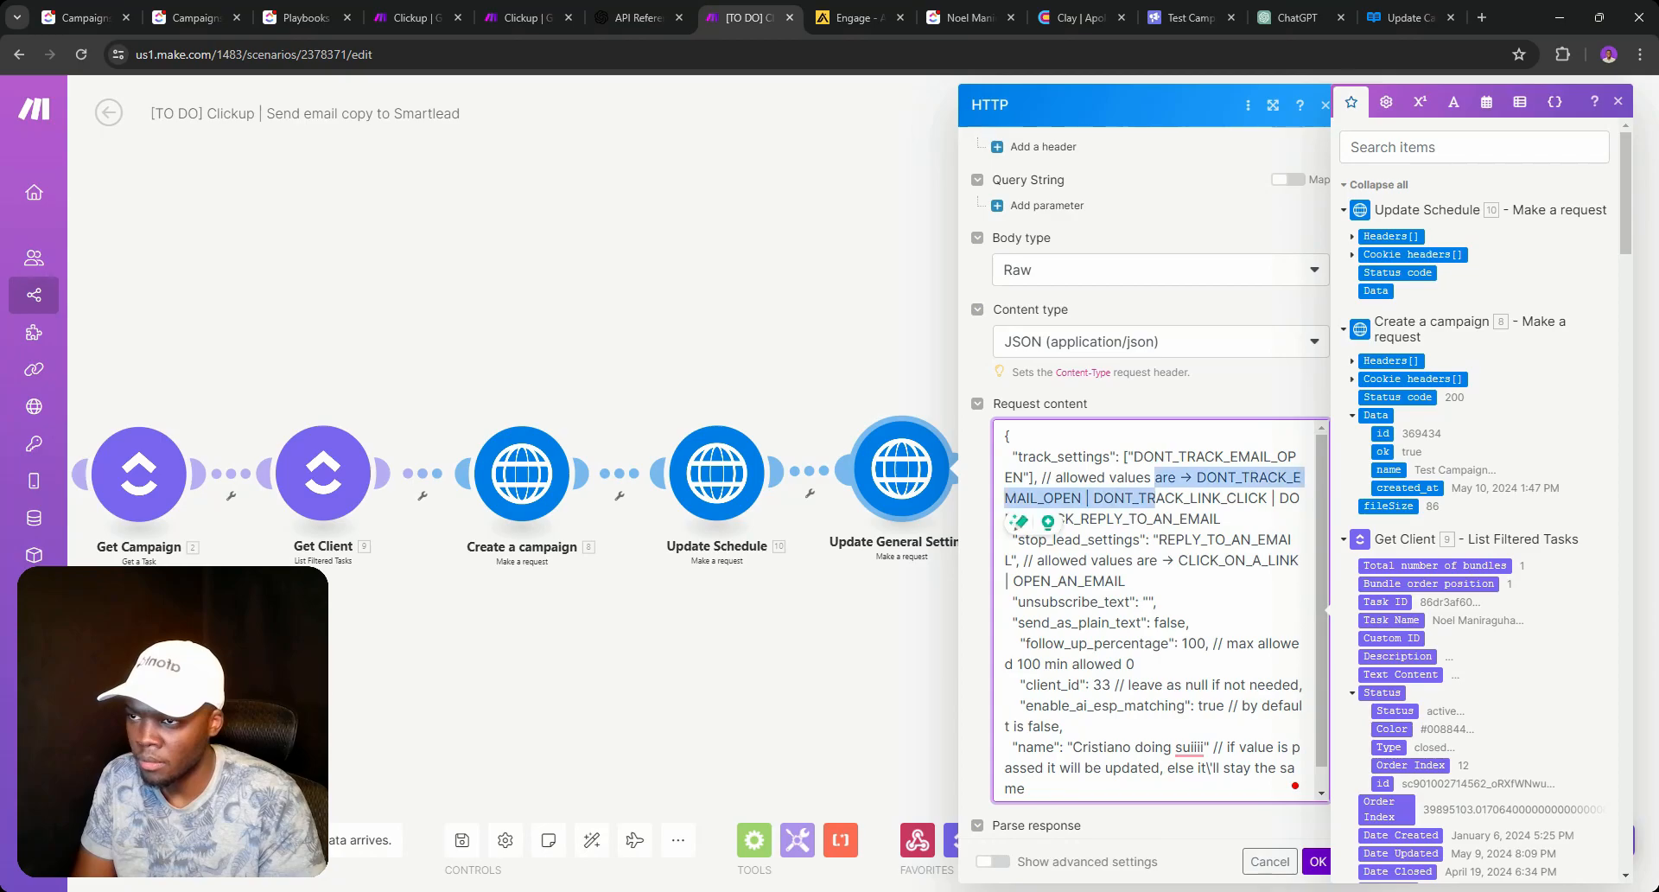
click(1196, 478)
click(1133, 456)
click(1408, 18)
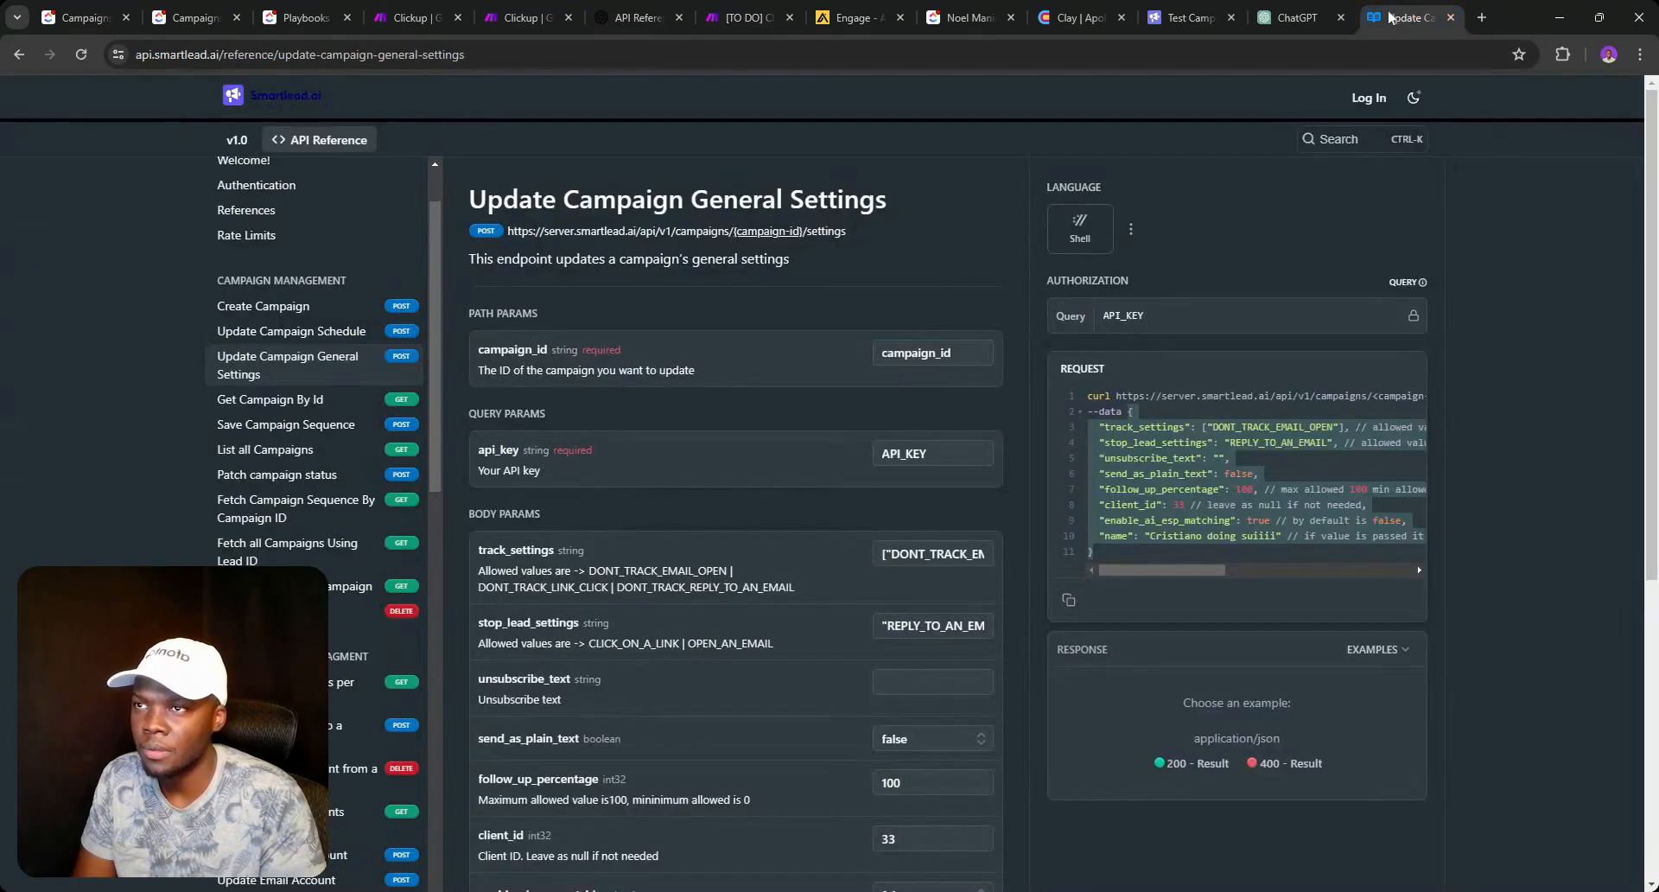
Switch to the Make scenario and review the request content of the Update Schedule module.
drag(1185, 571, 1124, 574)
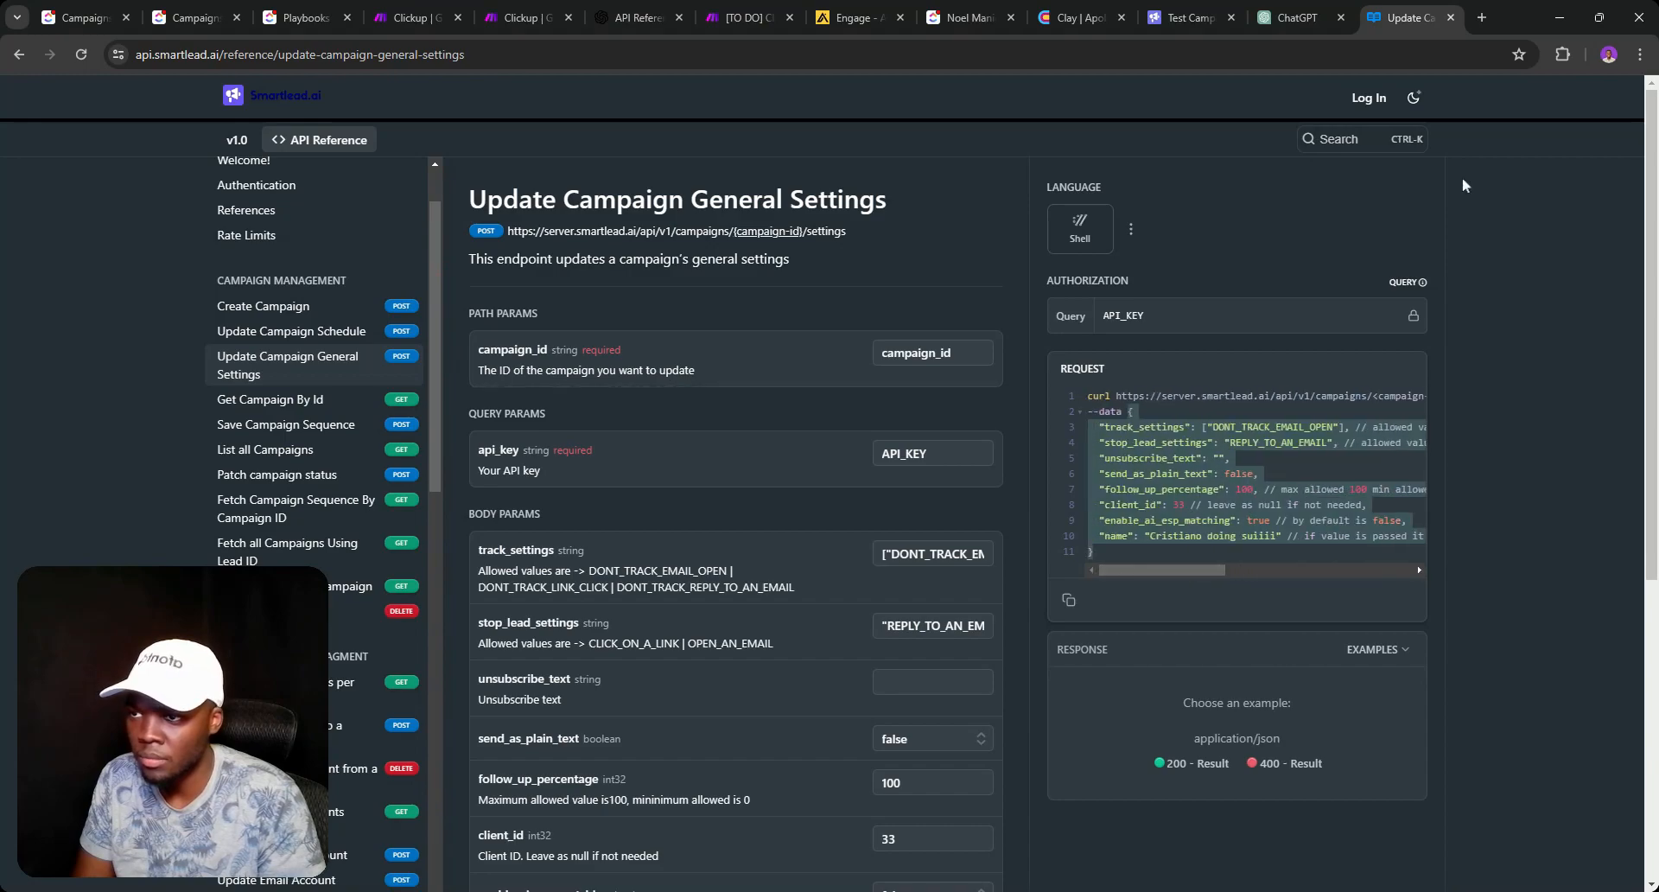
click(1180, 17)
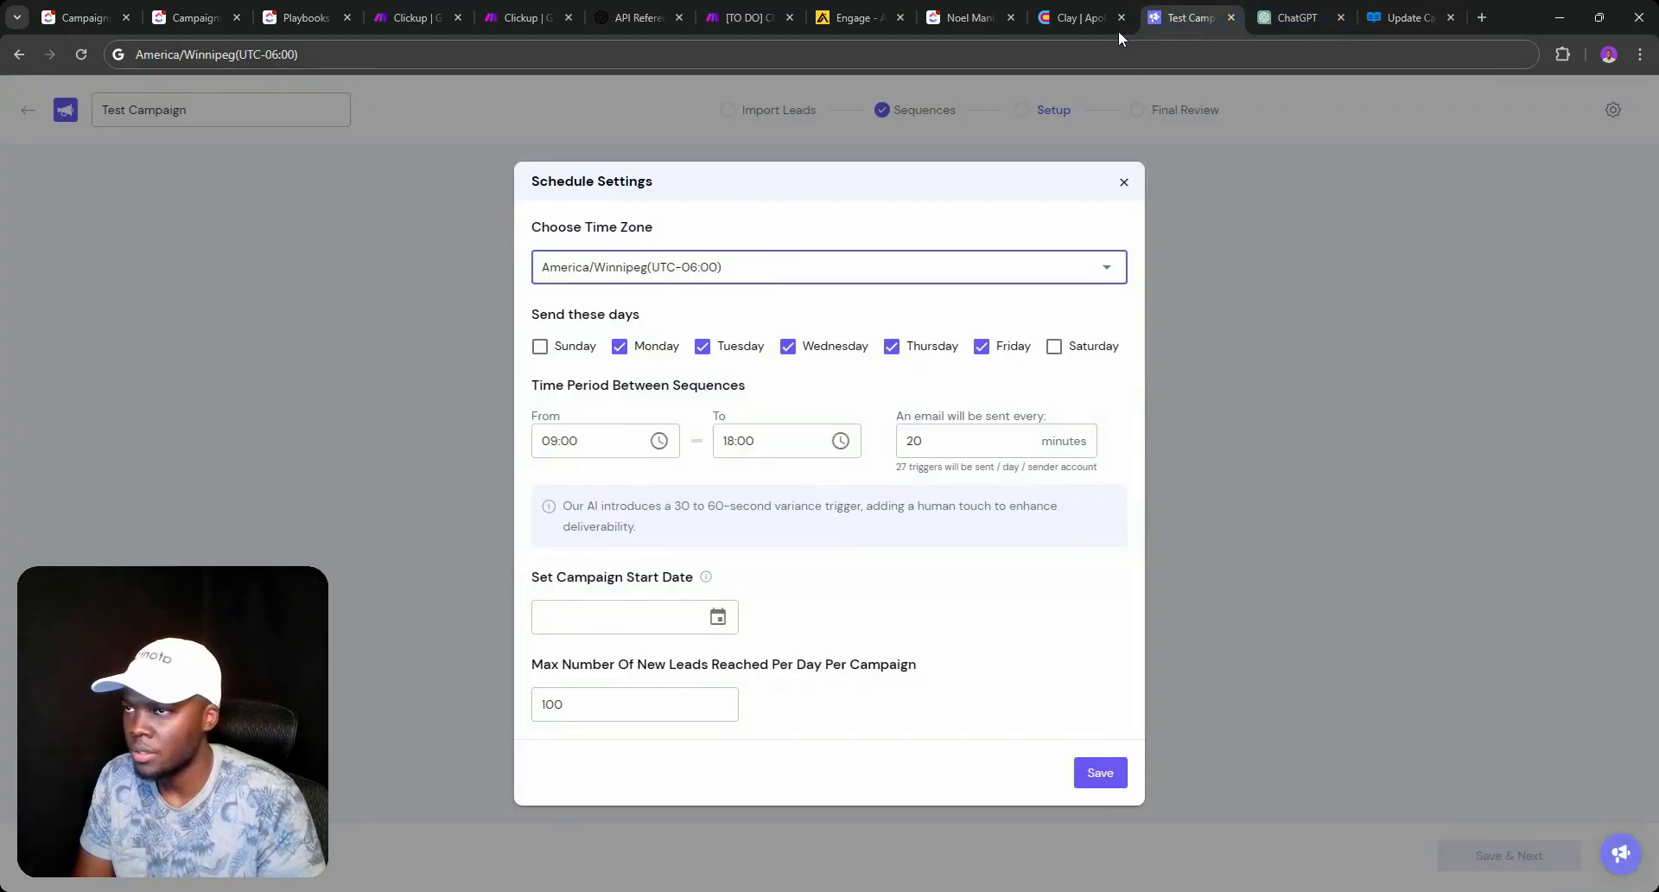
click(748, 18)
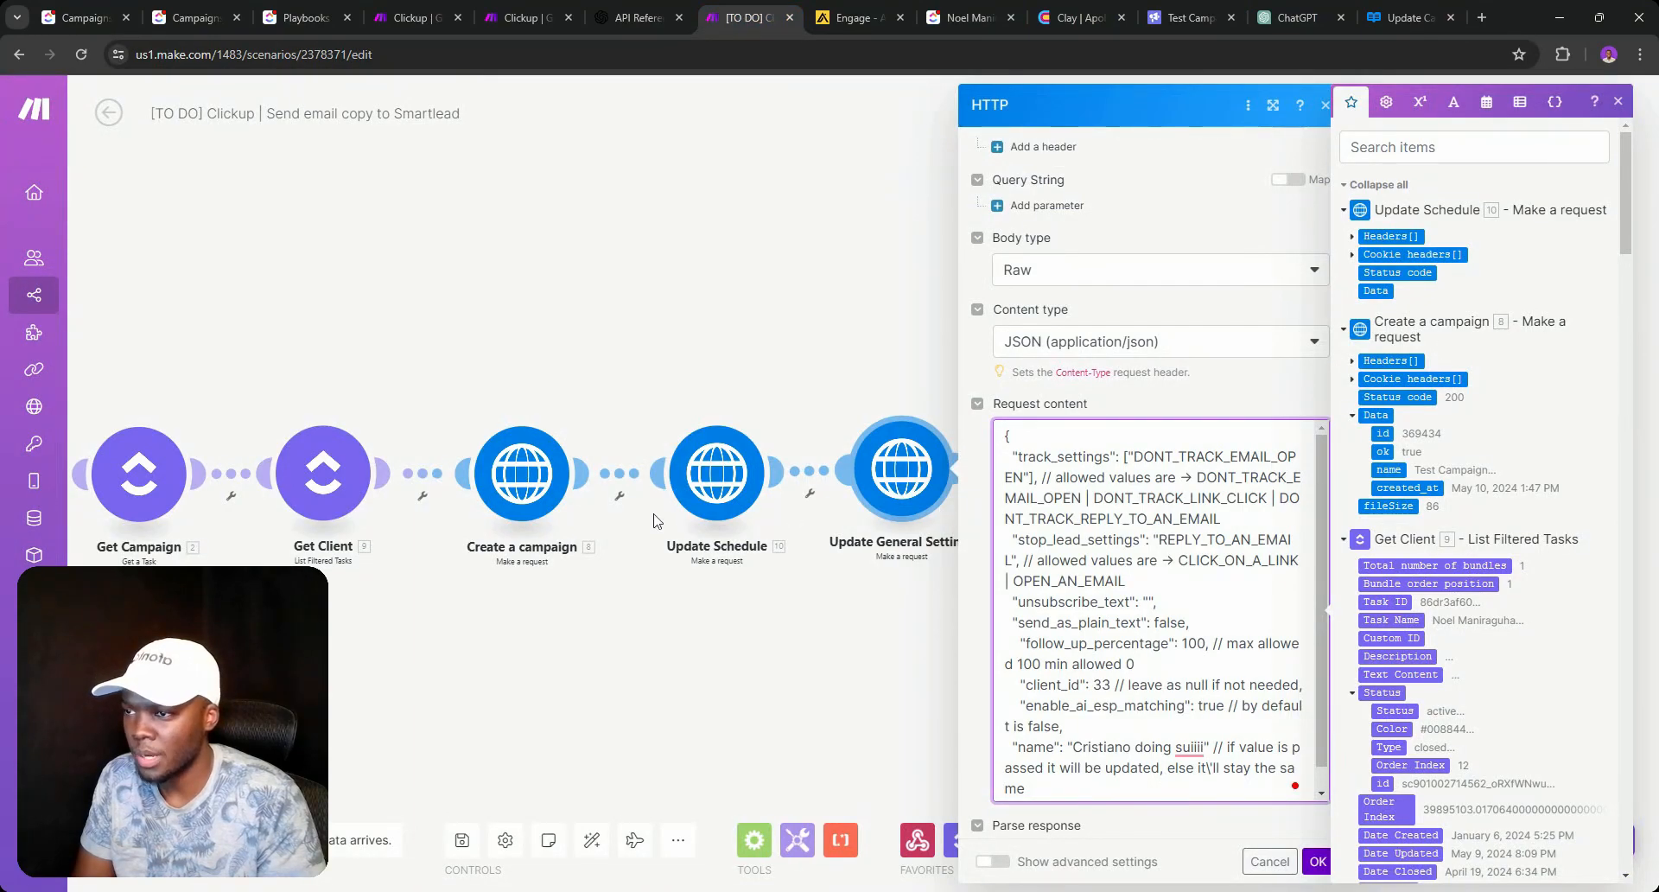
click(714, 481)
scroll(968, 432, down, 2)
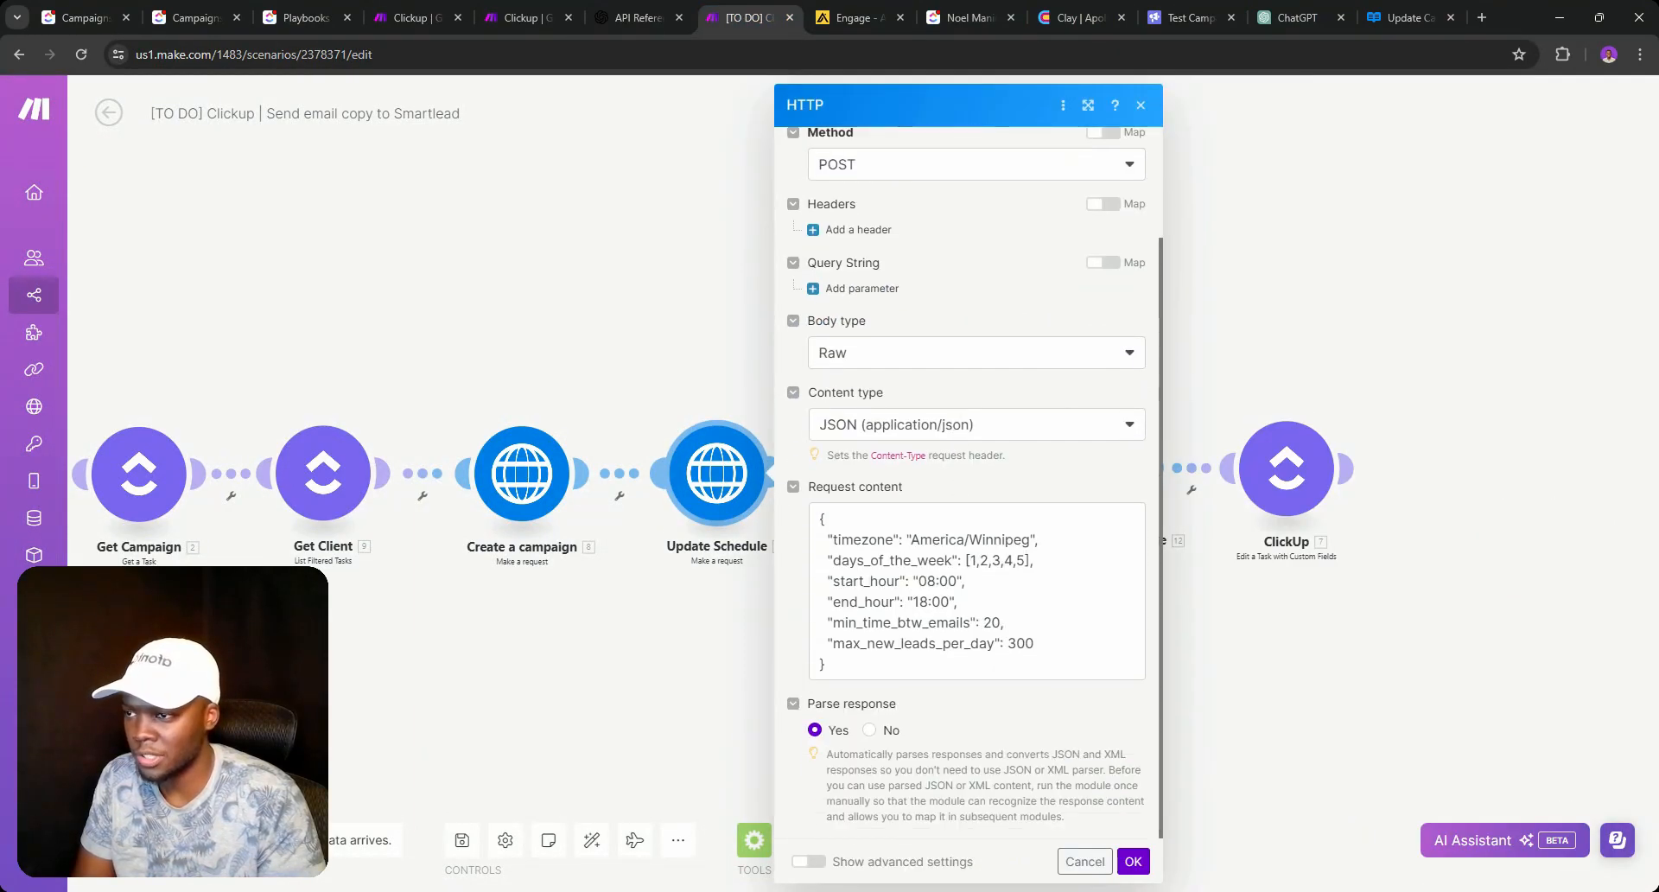
click(1241, 566)
In the Update General Settings module's request content, add "DONT_TRACK_LINK_CLICK" to the track_settings list.
click(904, 469)
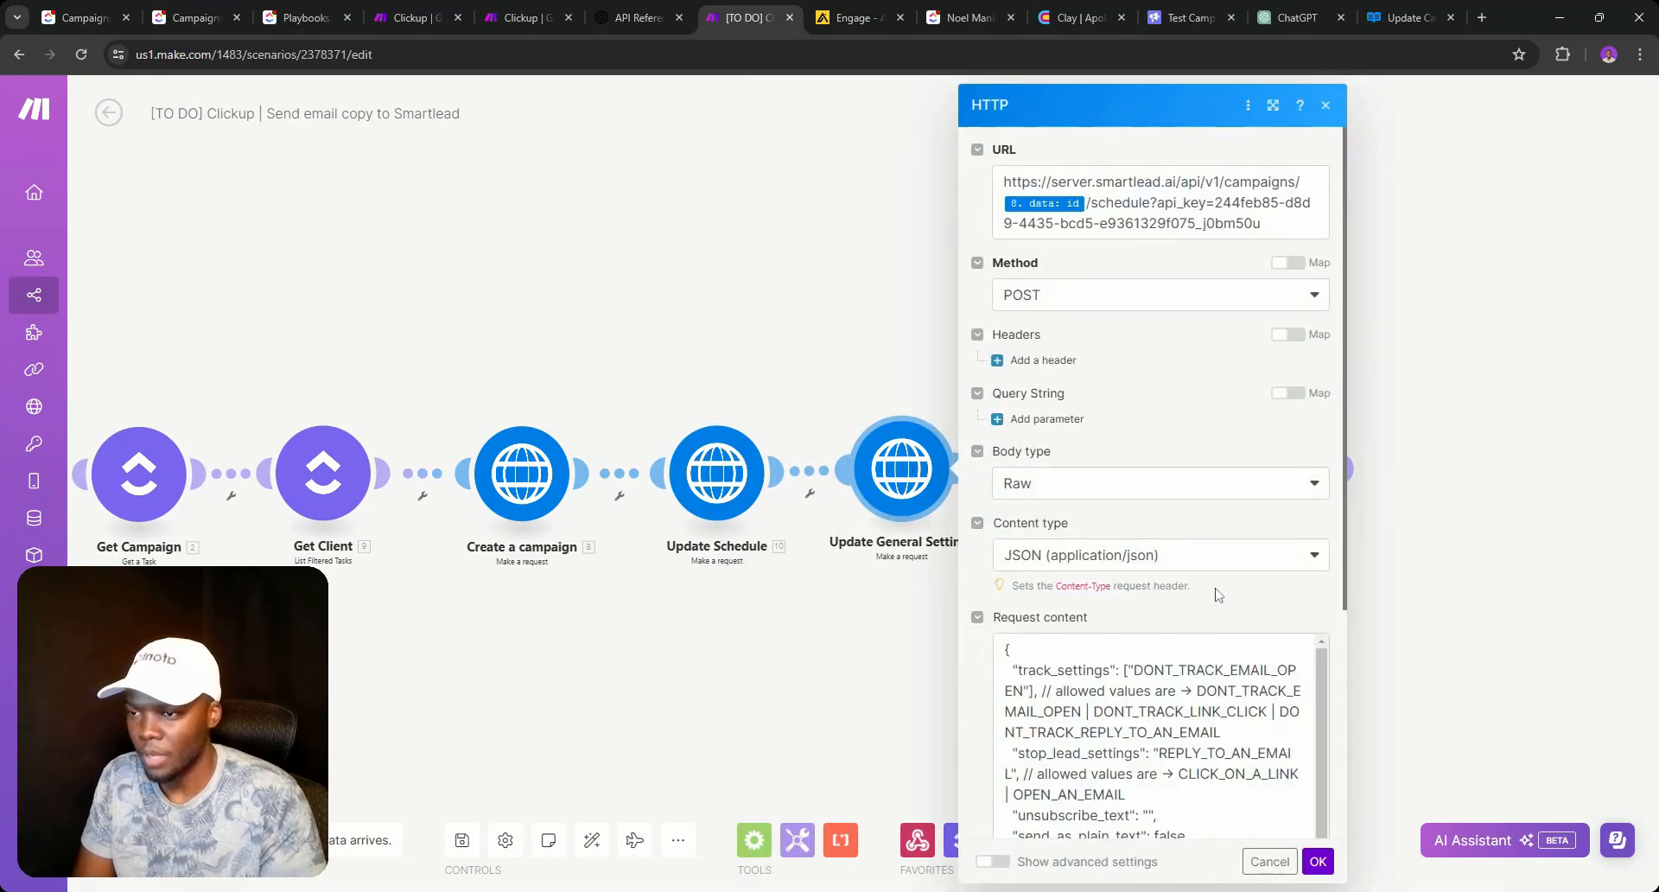
scroll(1218, 595, down, 3)
click(1132, 411)
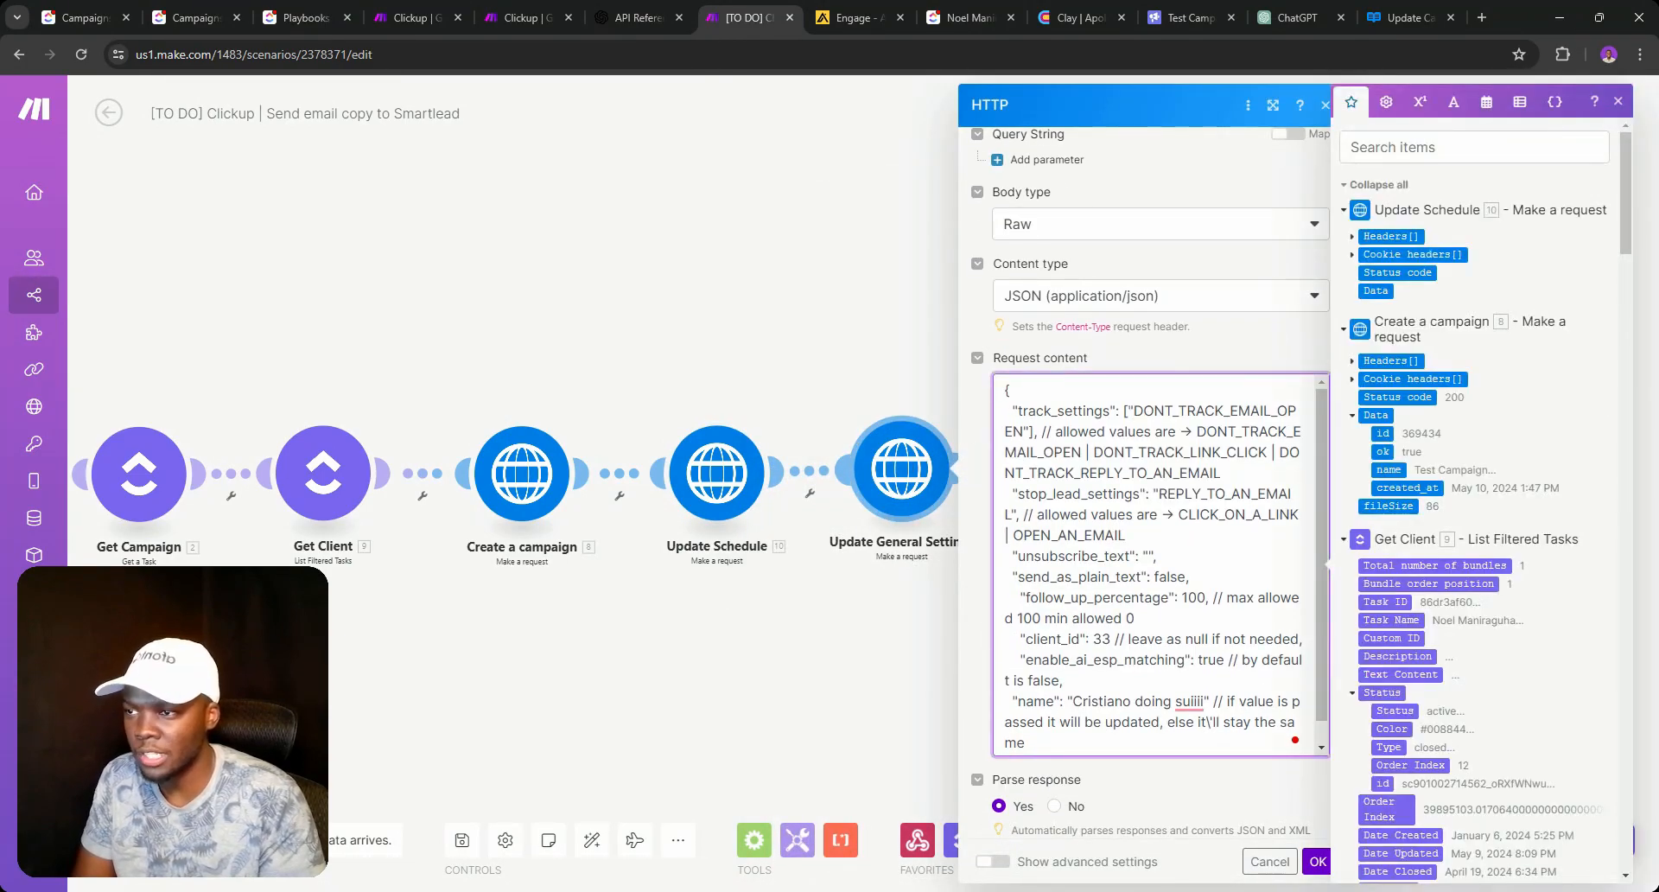
text(,)
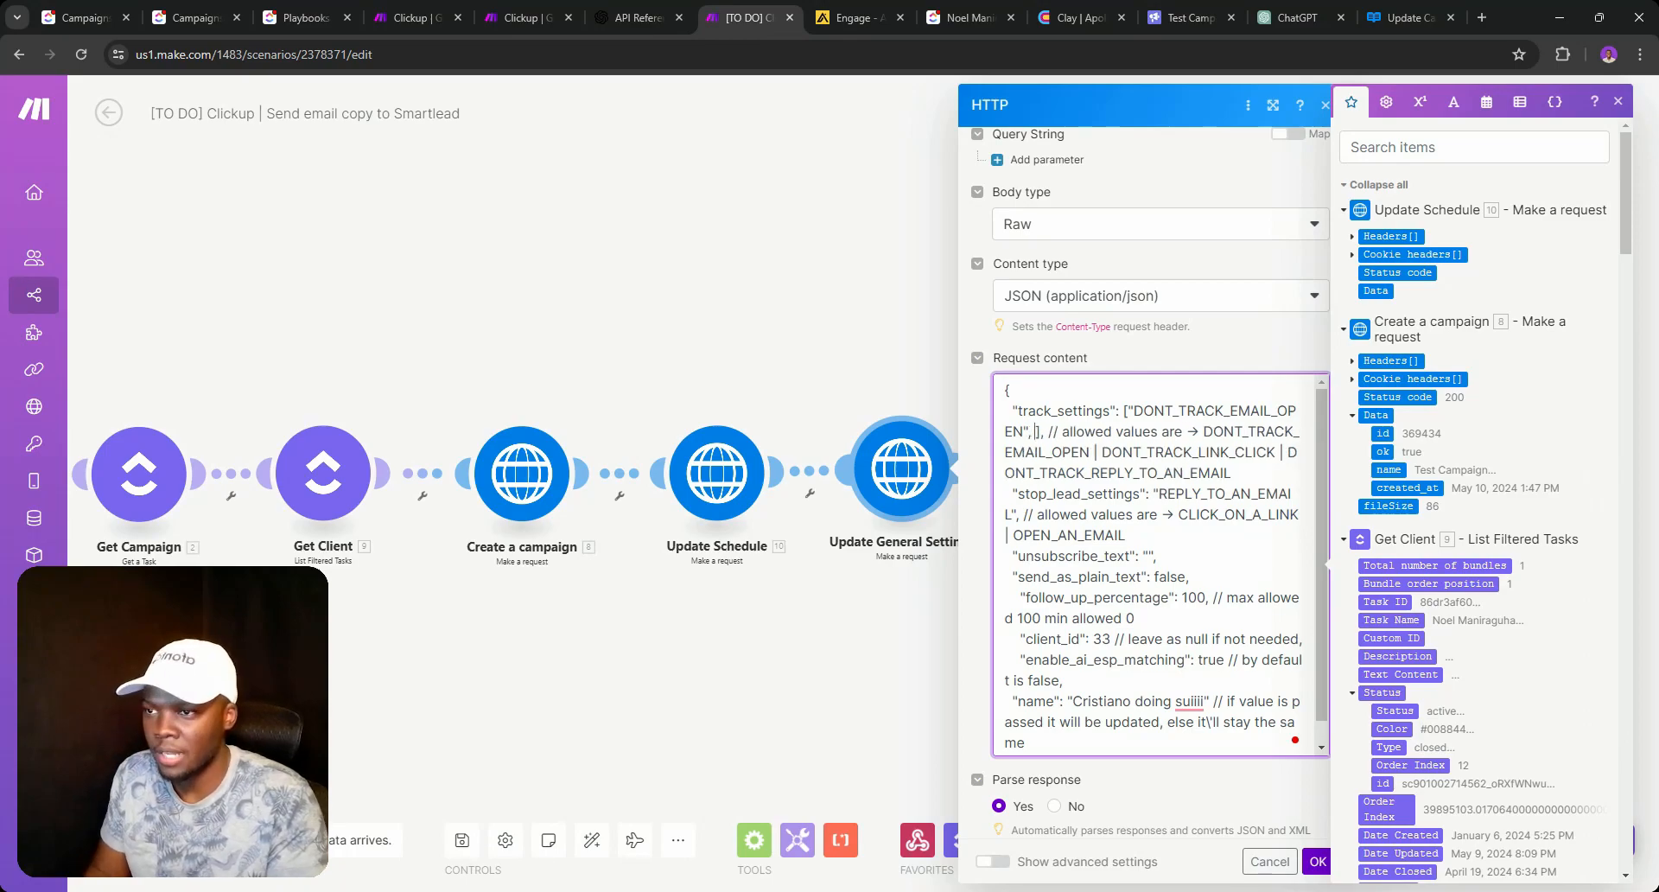
drag(1102, 452, 1275, 452)
key(ctrl+c)
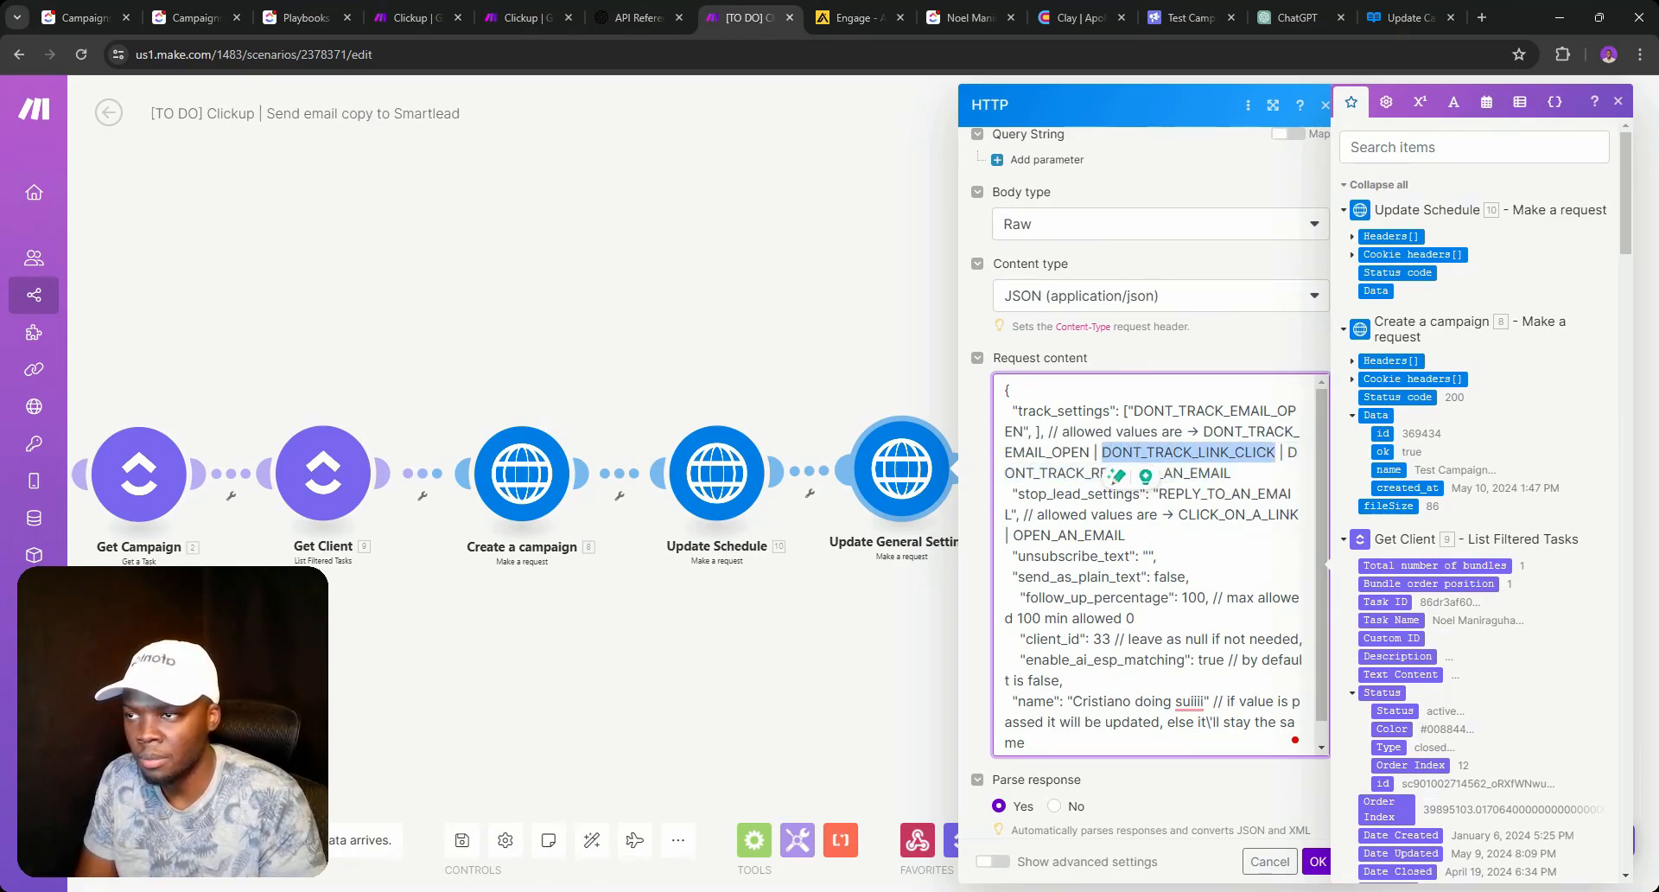
click(1036, 431)
text(")
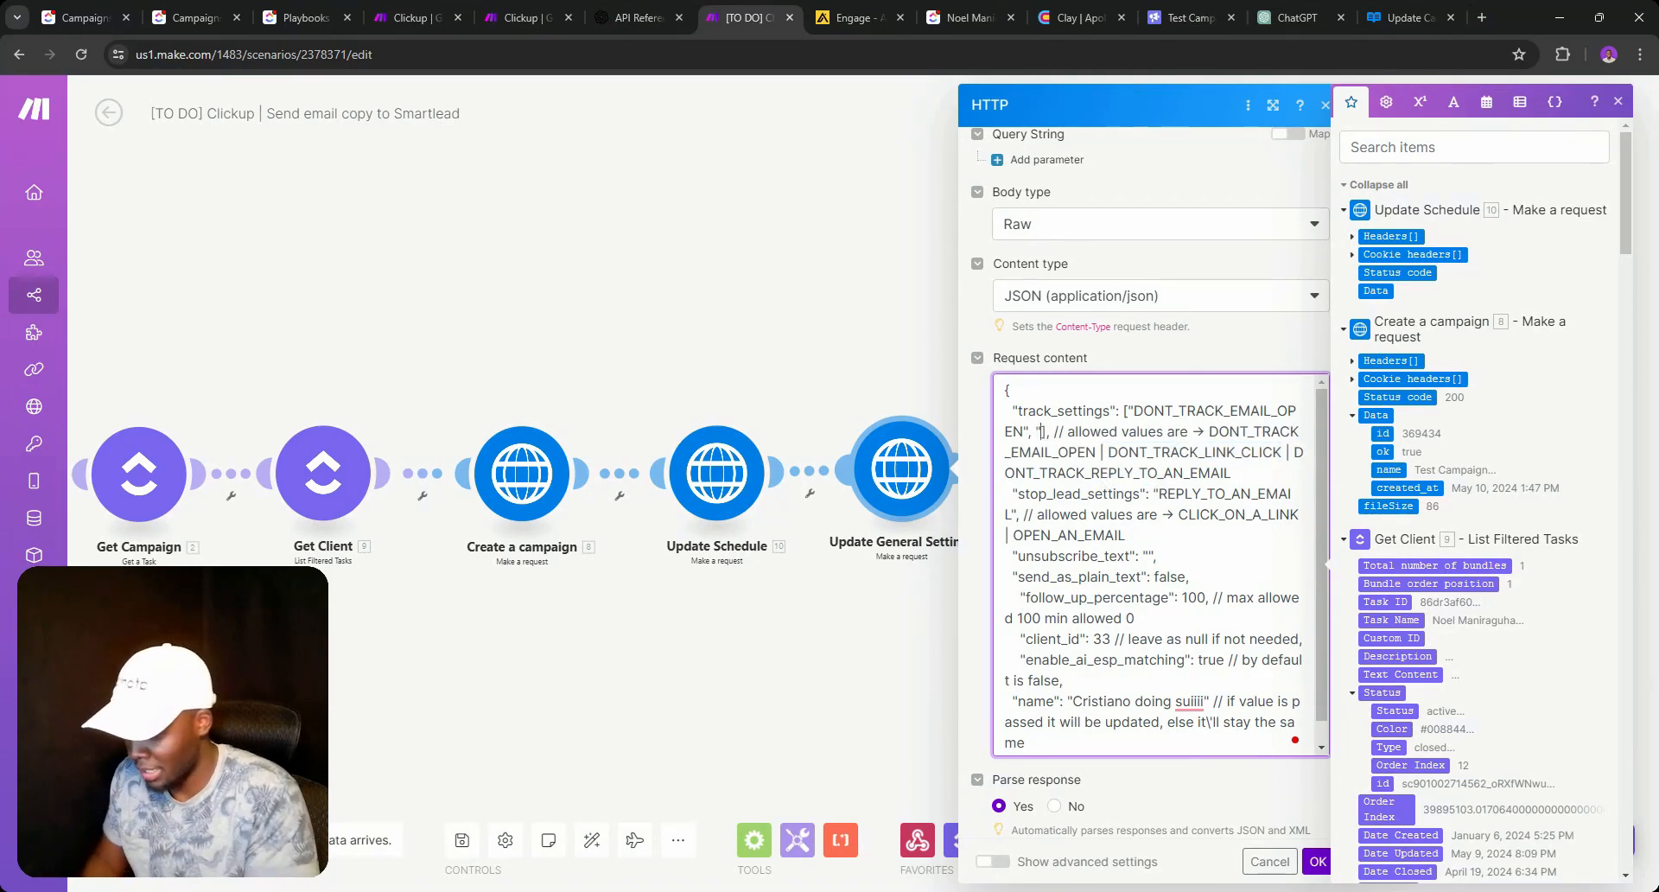
key(ctrl+v)
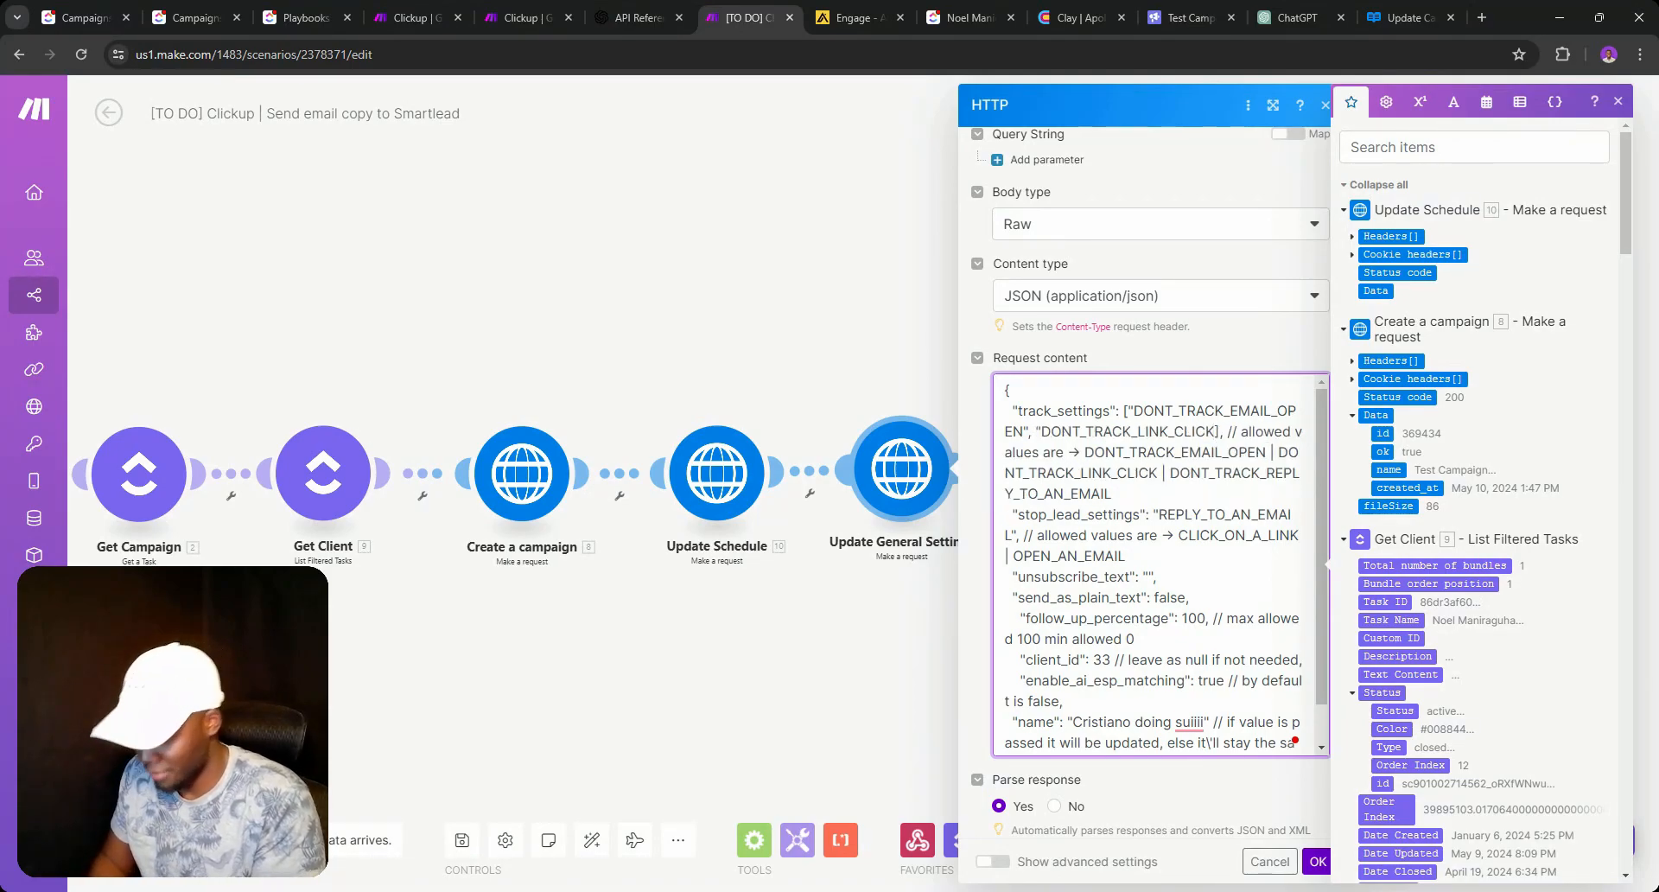
text(",)
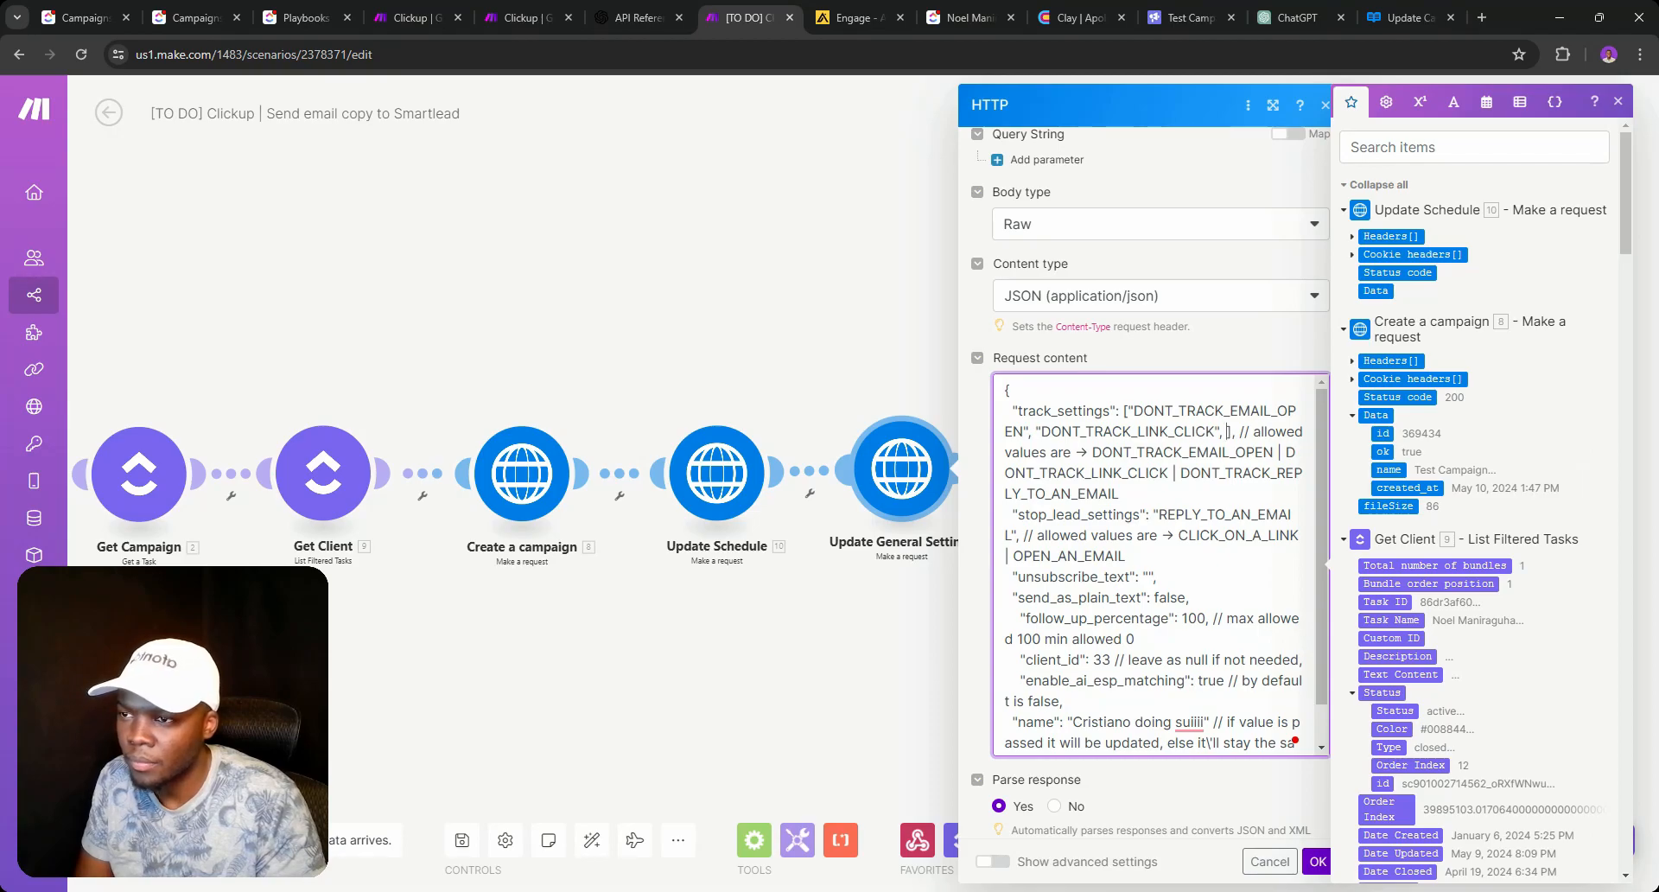
Switch to the Smartlead test campaign, close the schedule settings and review the general campaign settings.
click(1191, 17)
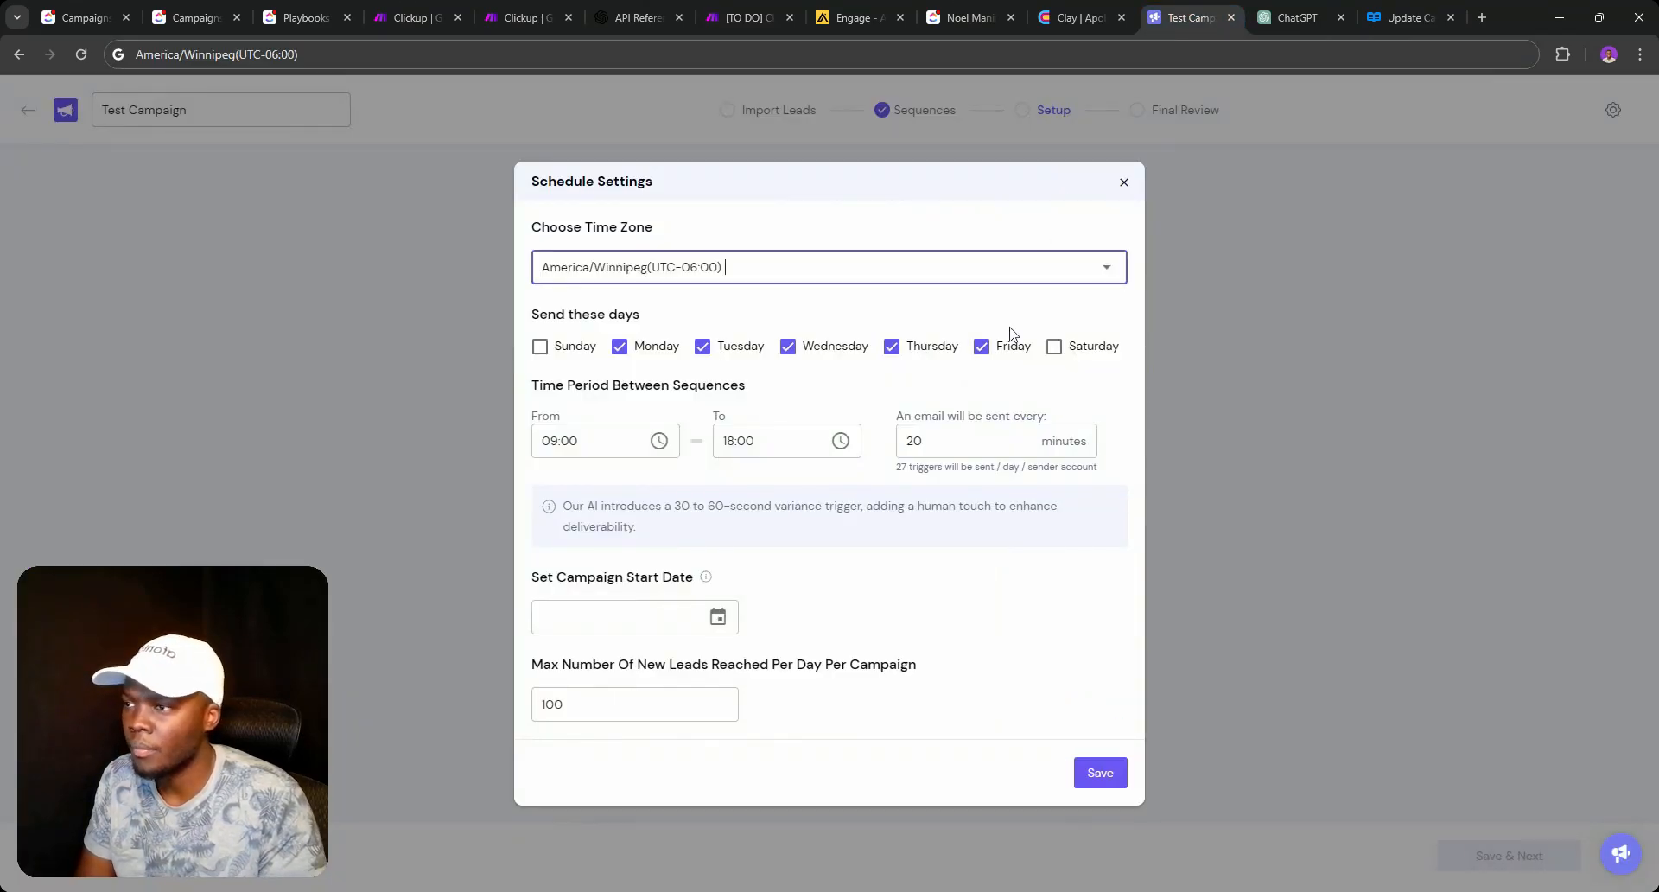
click(1123, 183)
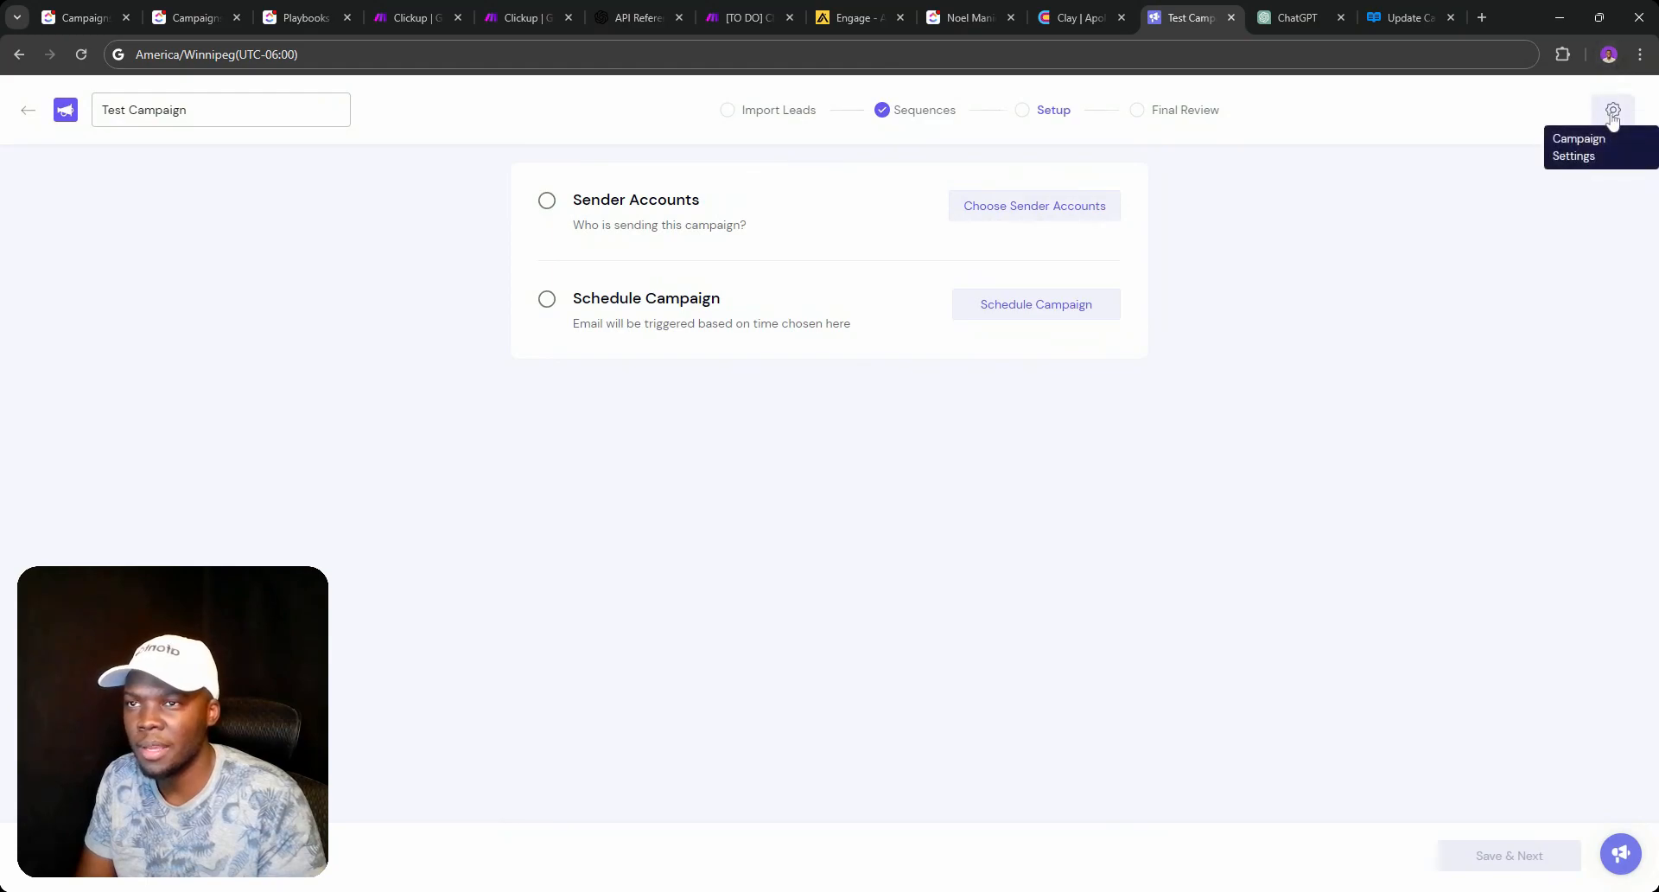
click(1613, 110)
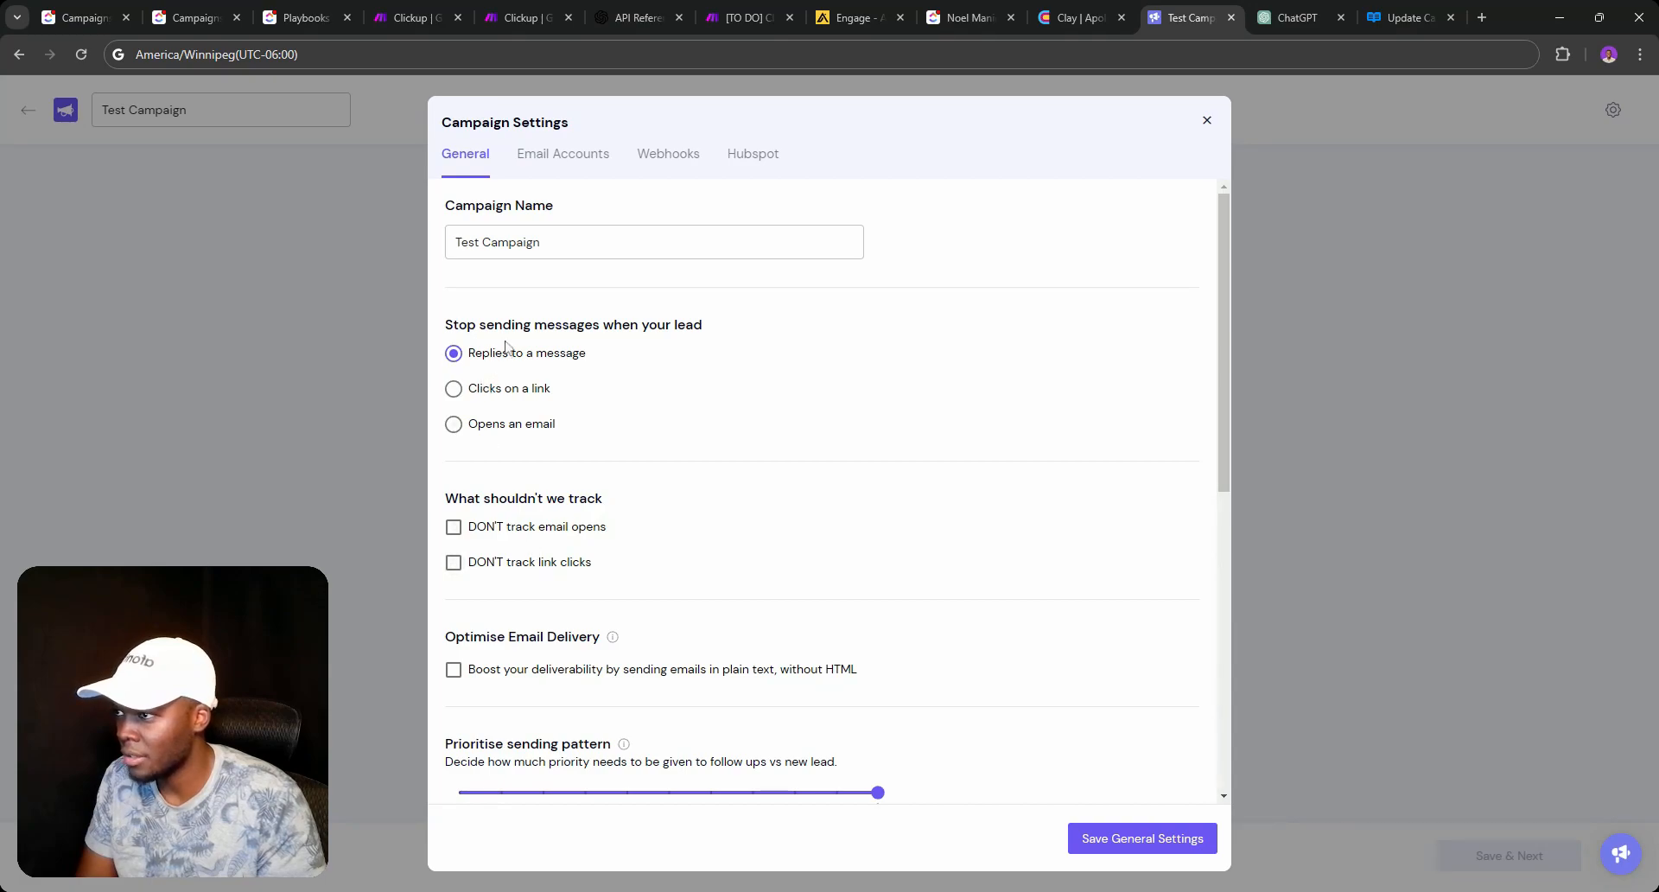
scroll(511, 365, down, 6)
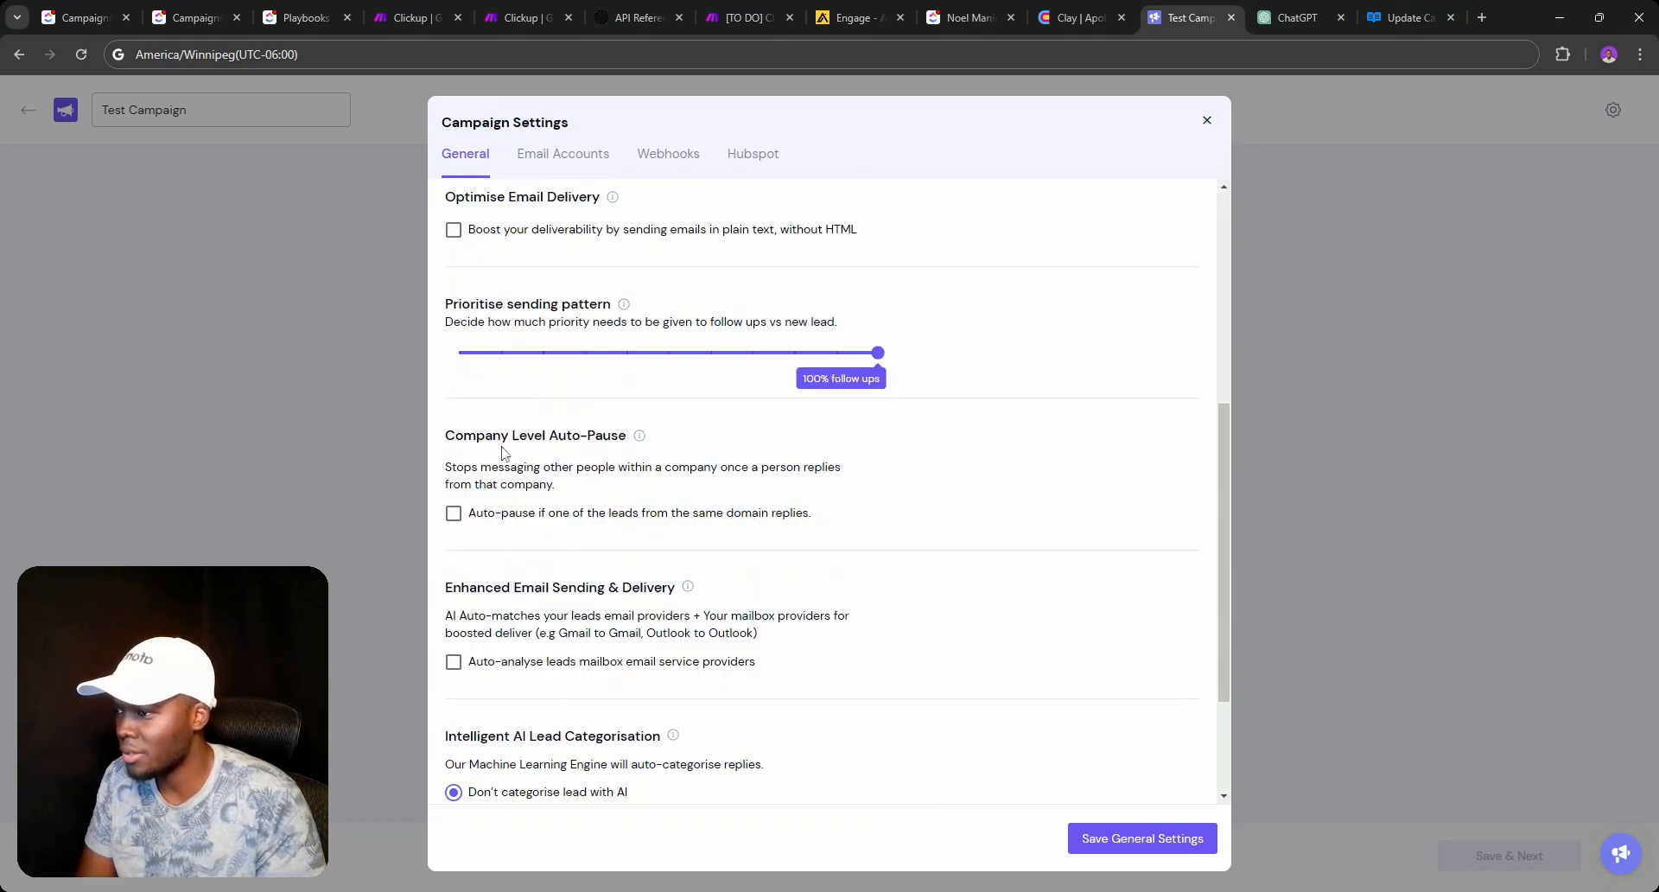
scroll(513, 534, down, 2)
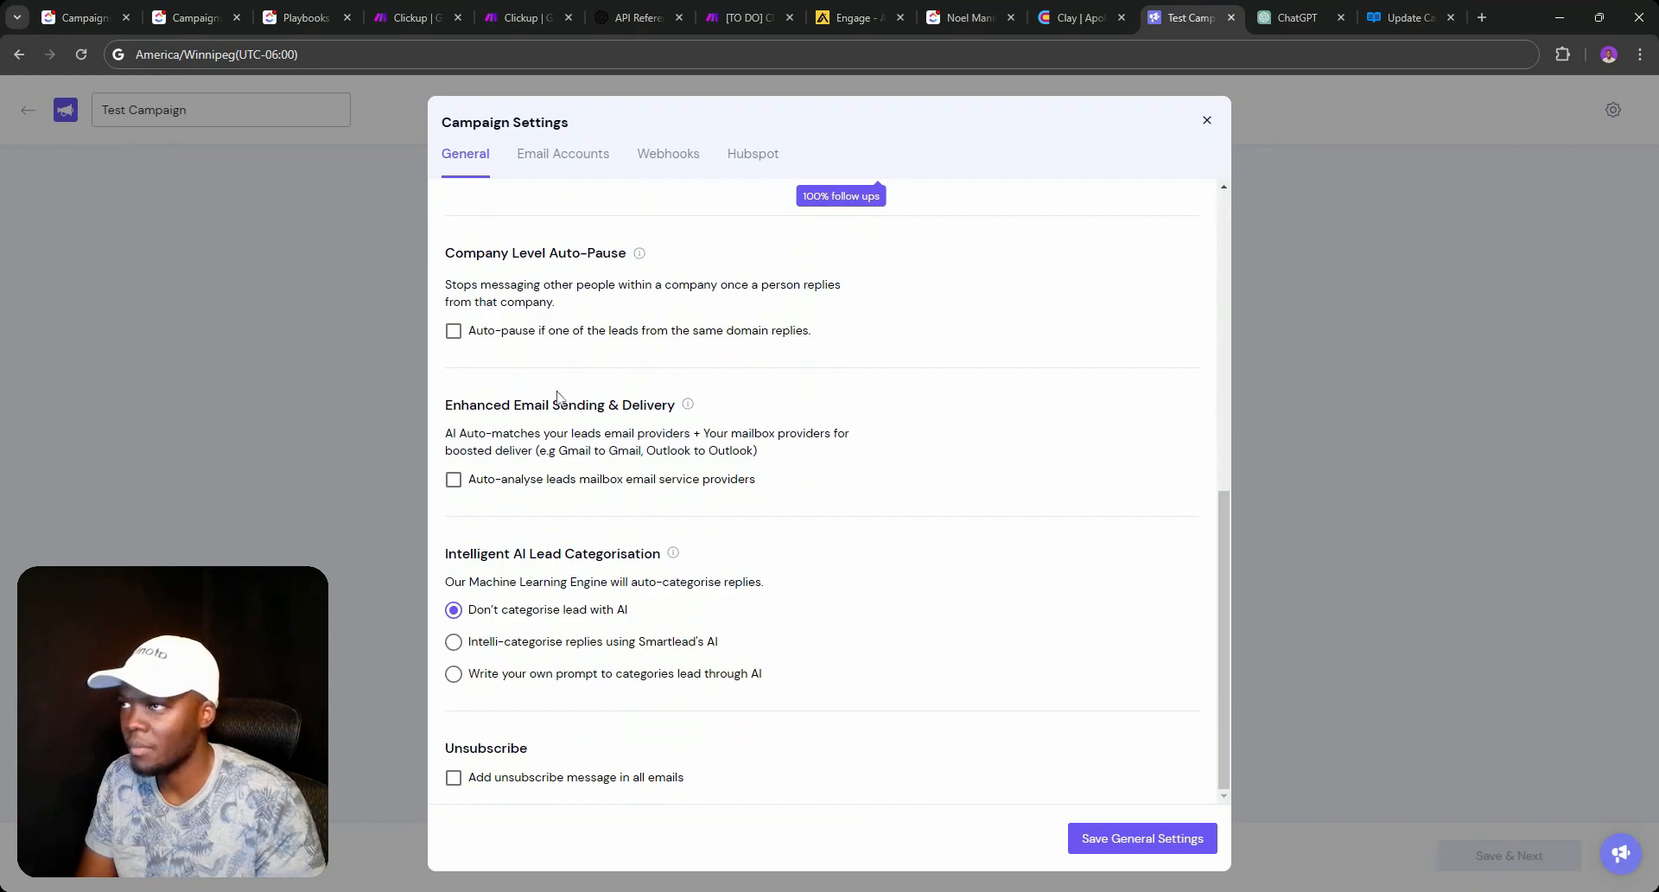
Back in the Make scenario, remove the allowed-values comments after track_settings and stop_lead_settings in the request content.
click(728, 11)
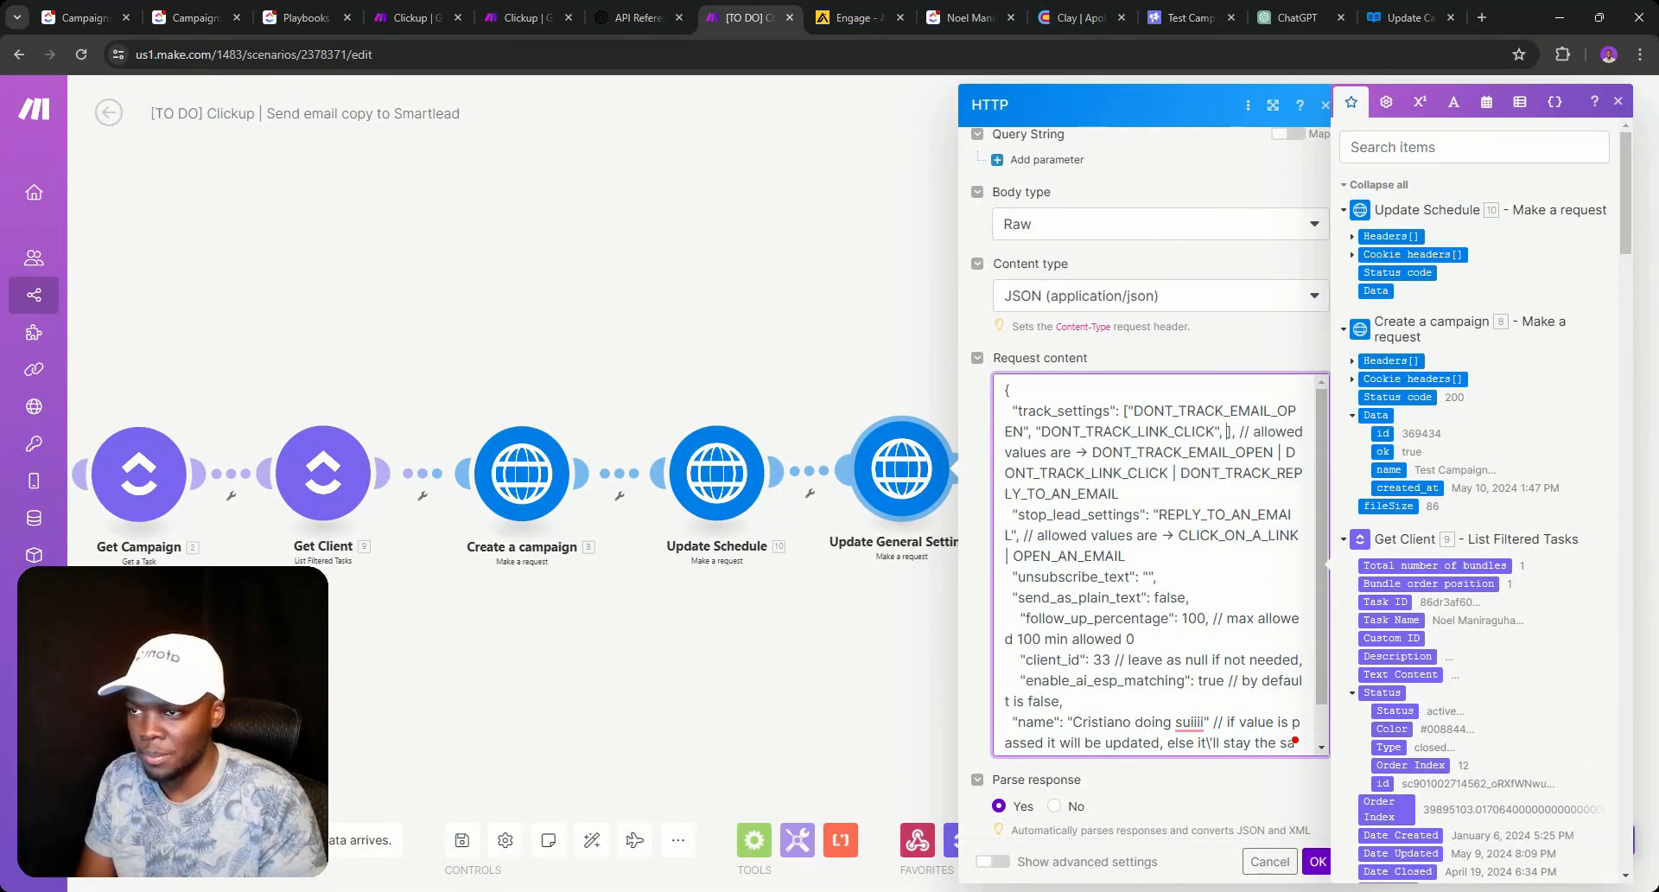
drag(1233, 431, 1119, 494)
key(BackSpace)
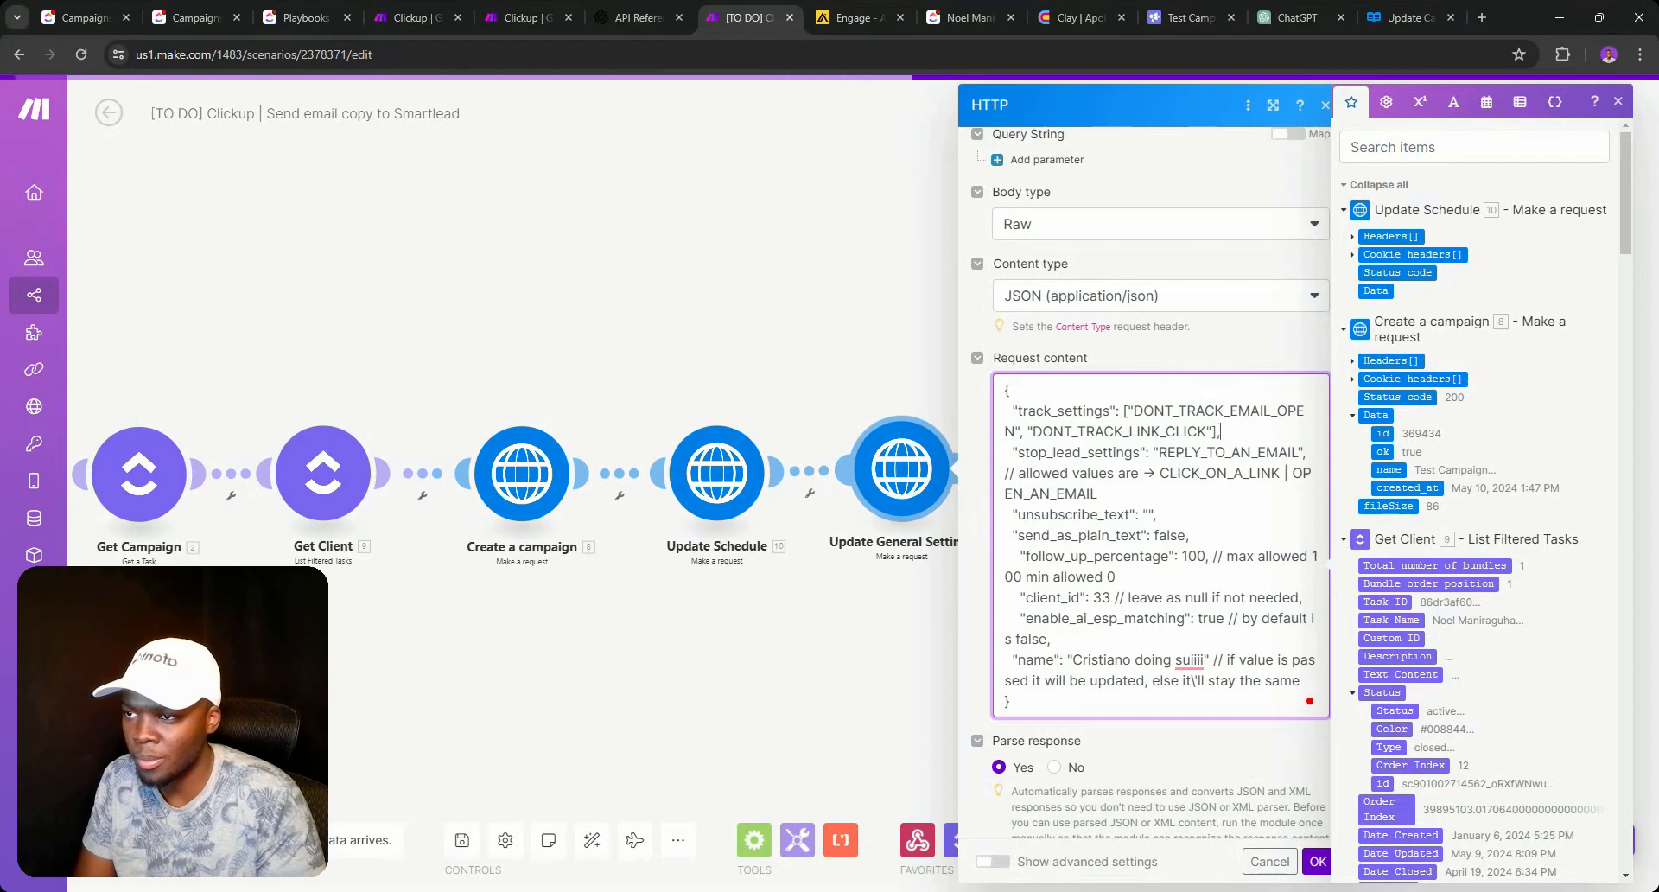
double_click(1300, 472)
drag(1303, 473, 1310, 453)
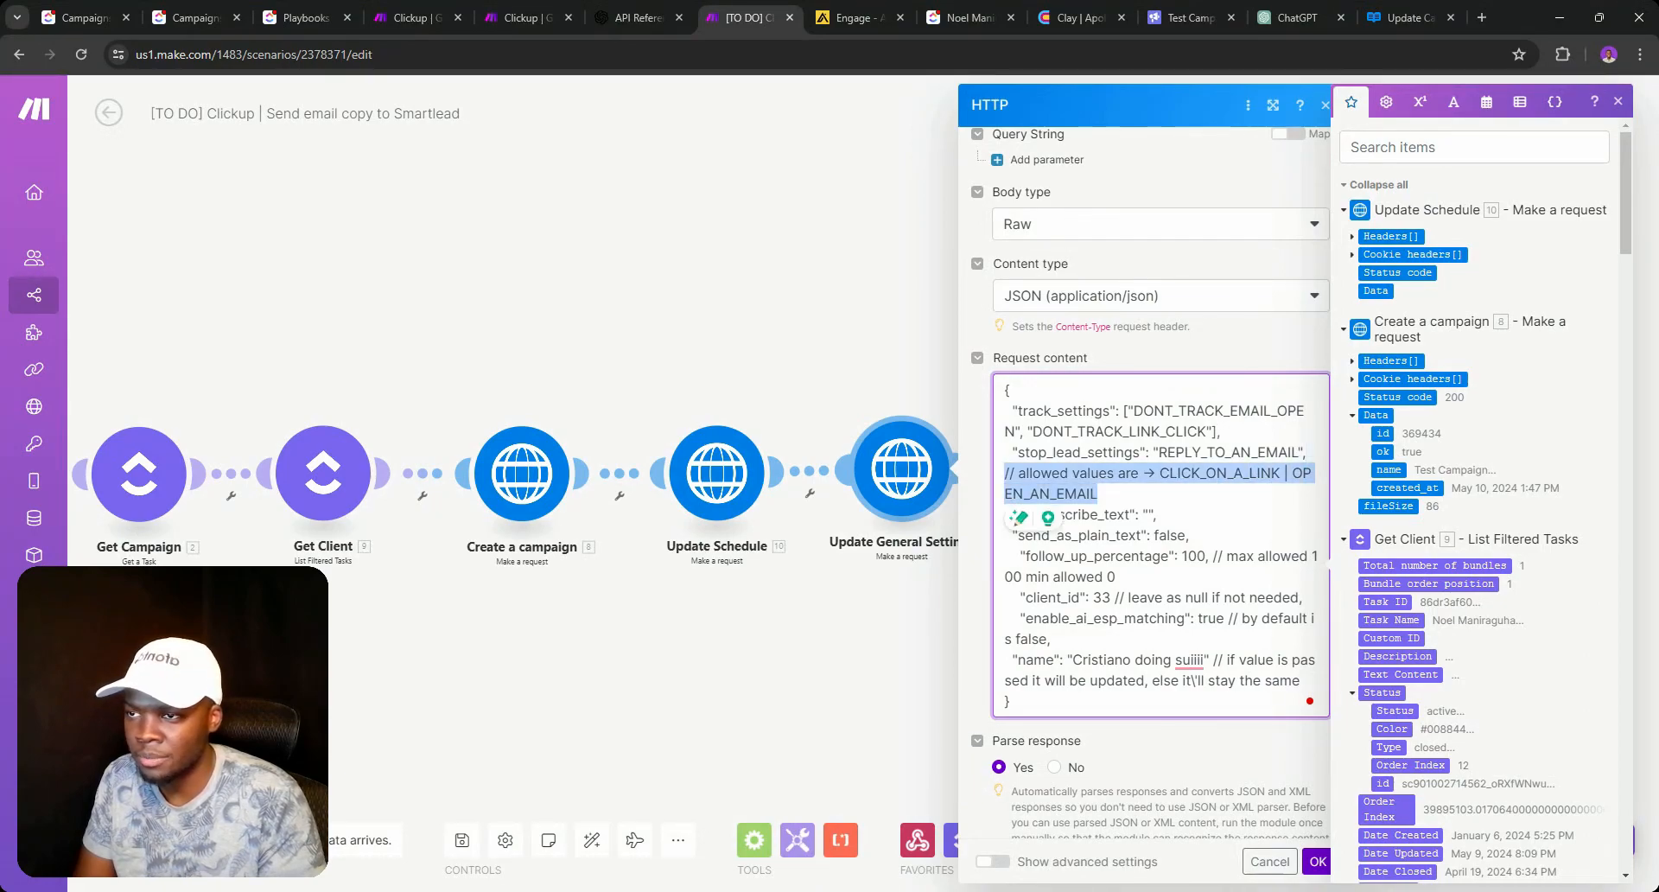
key(BackSpace)
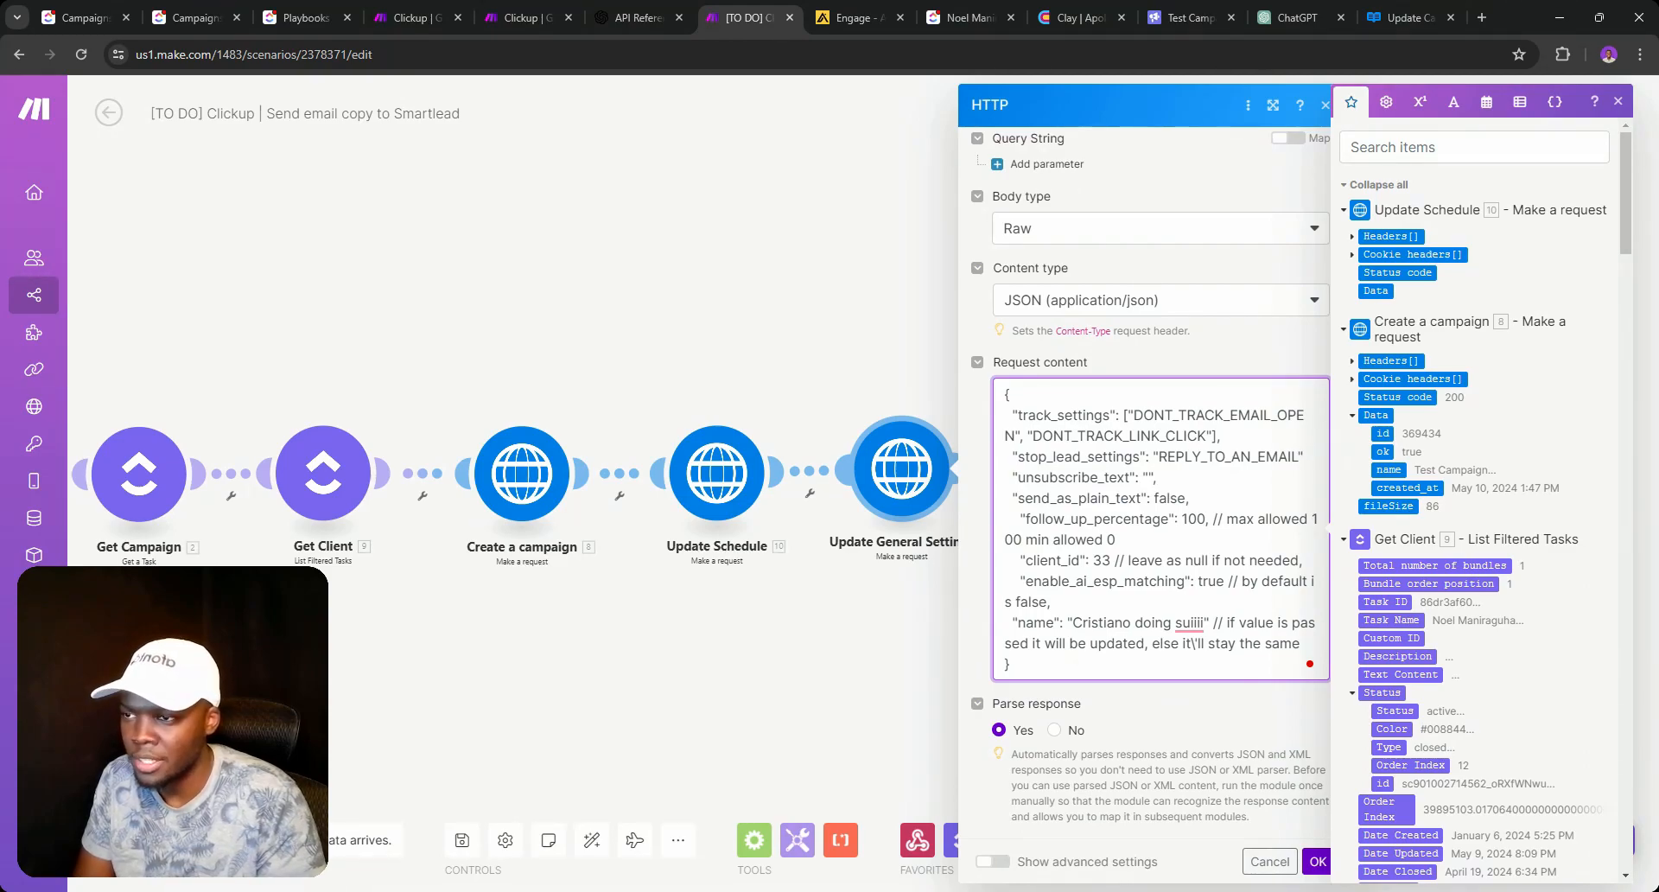
Set send_as_plain_text to true and follow_up_percentage to 10, removing the extra indentation before follow_up_percentage.
double_click(1171, 497)
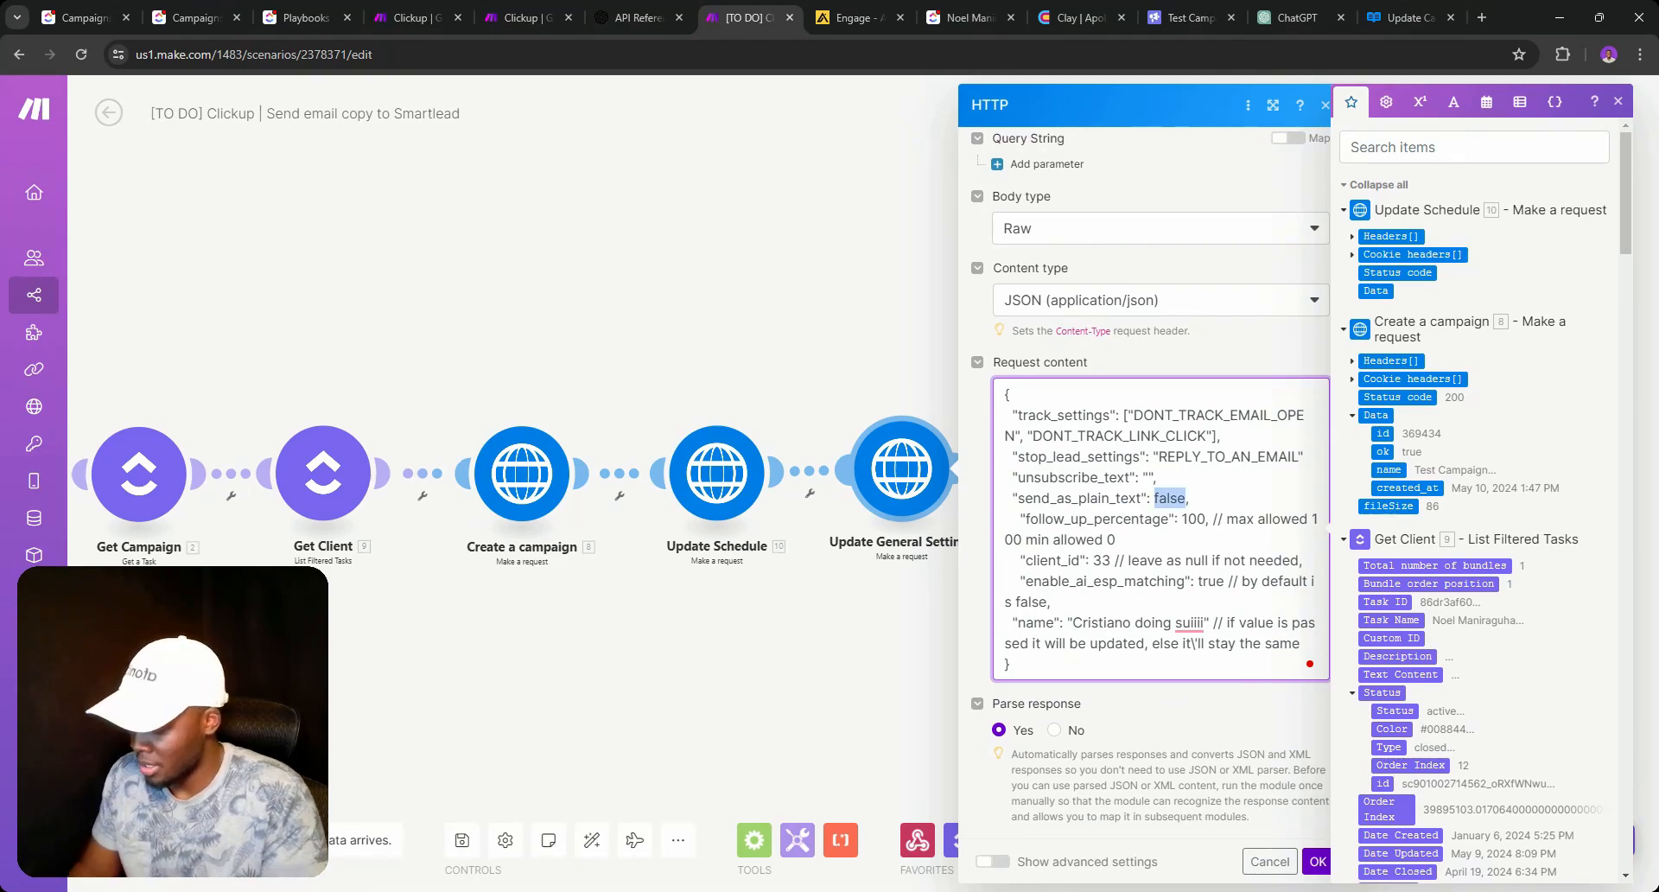
text(true)
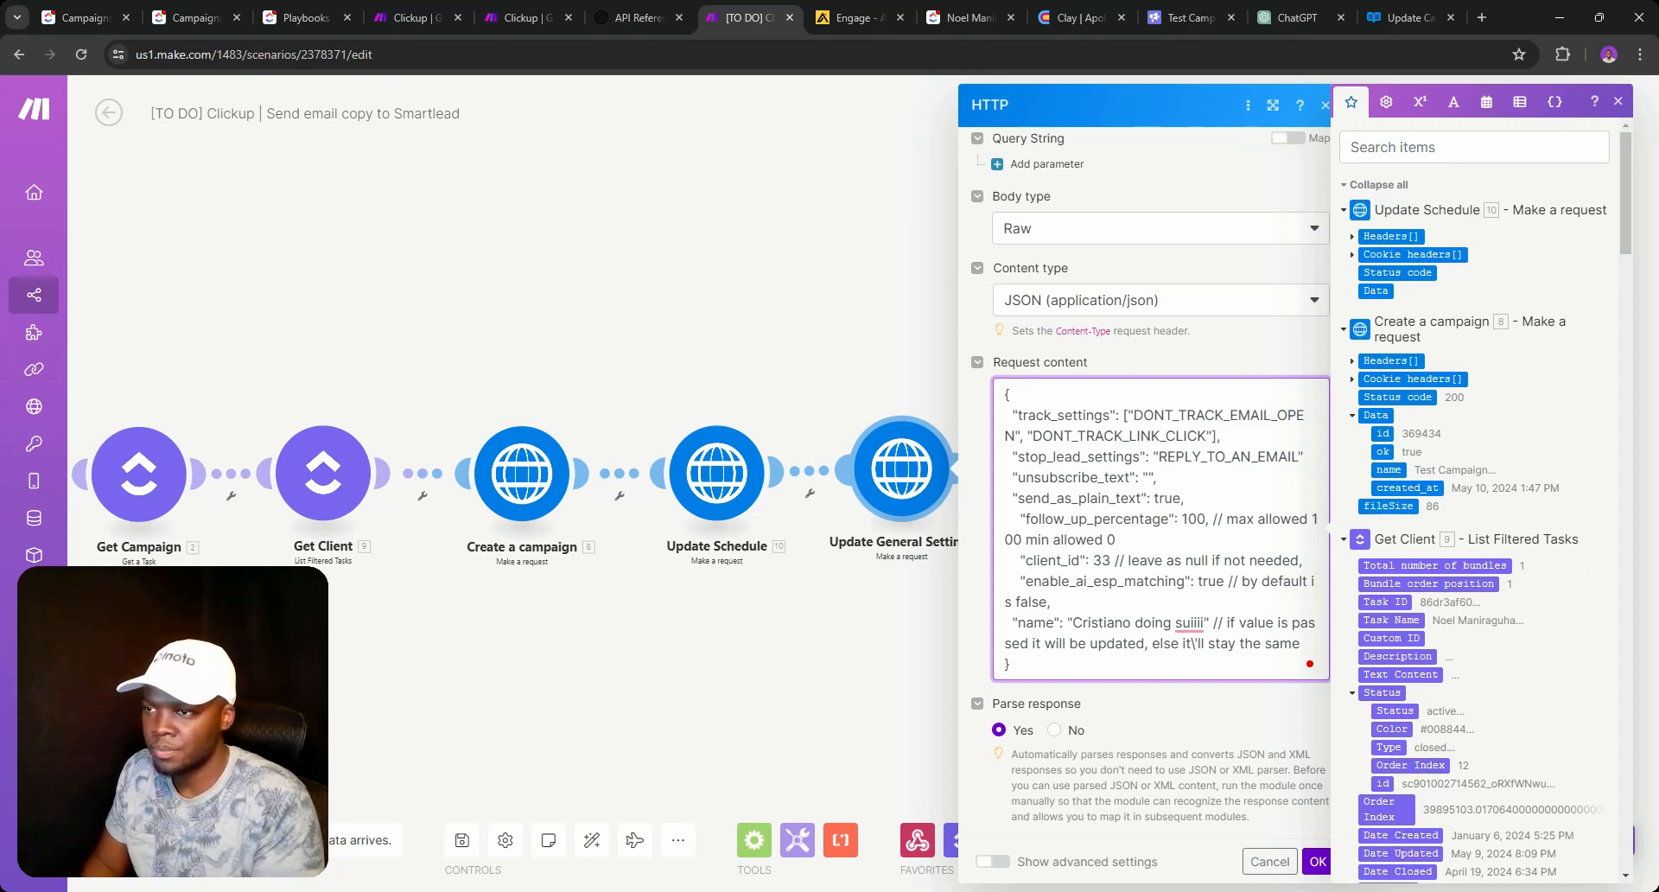
key(BackSpace)
key(BackSpace)
key(BackSpace)
key(BackSpace)
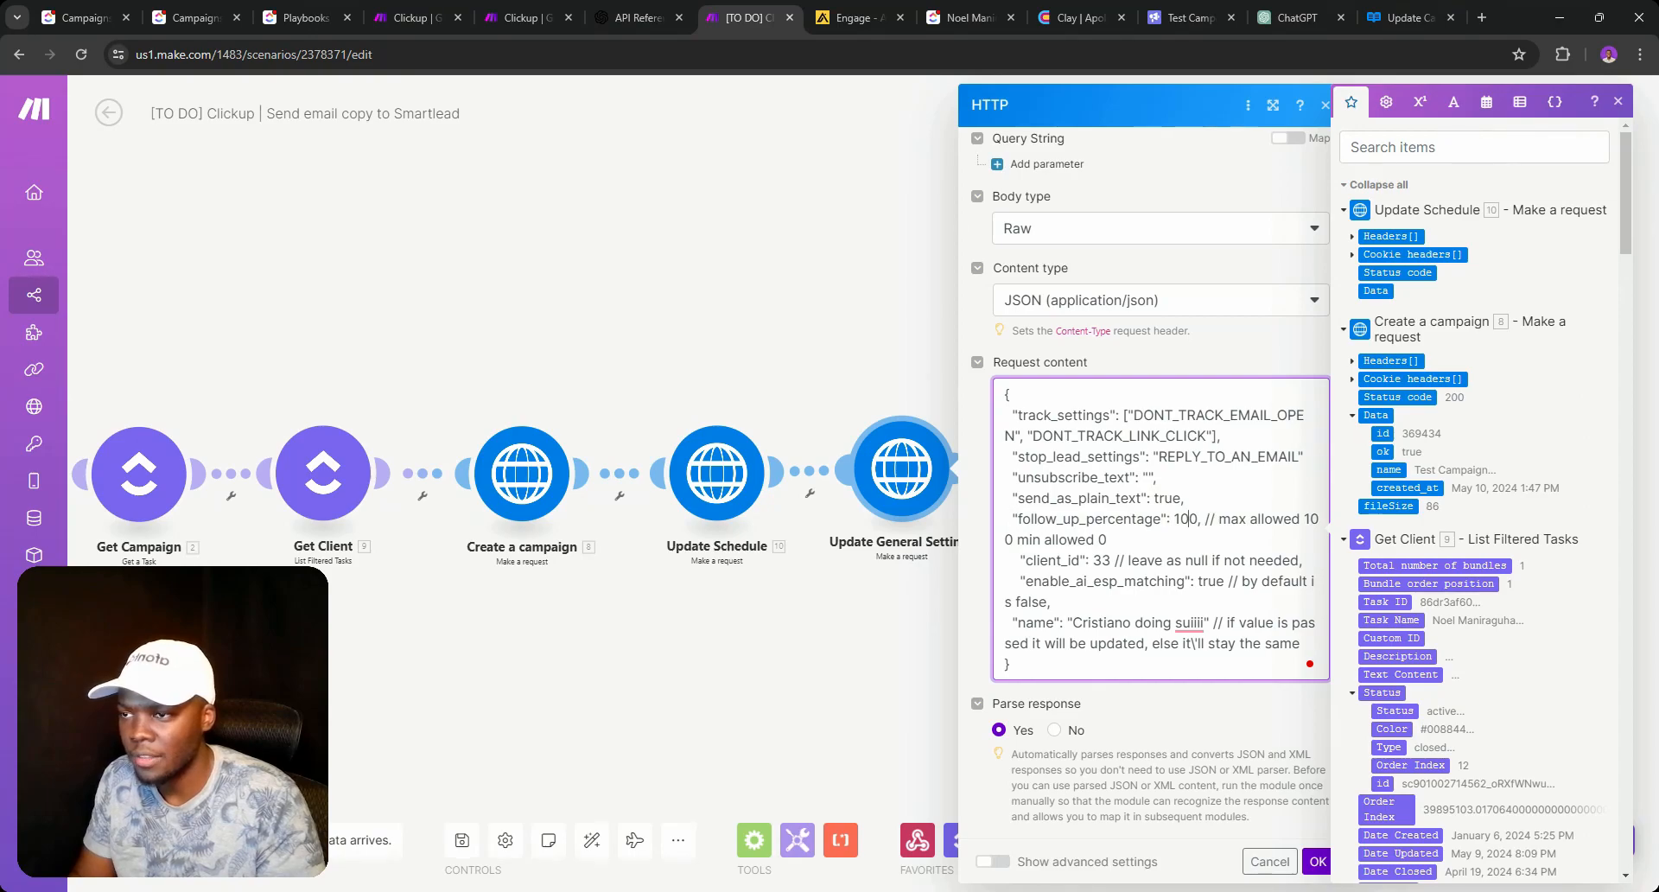
key(BackSpace)
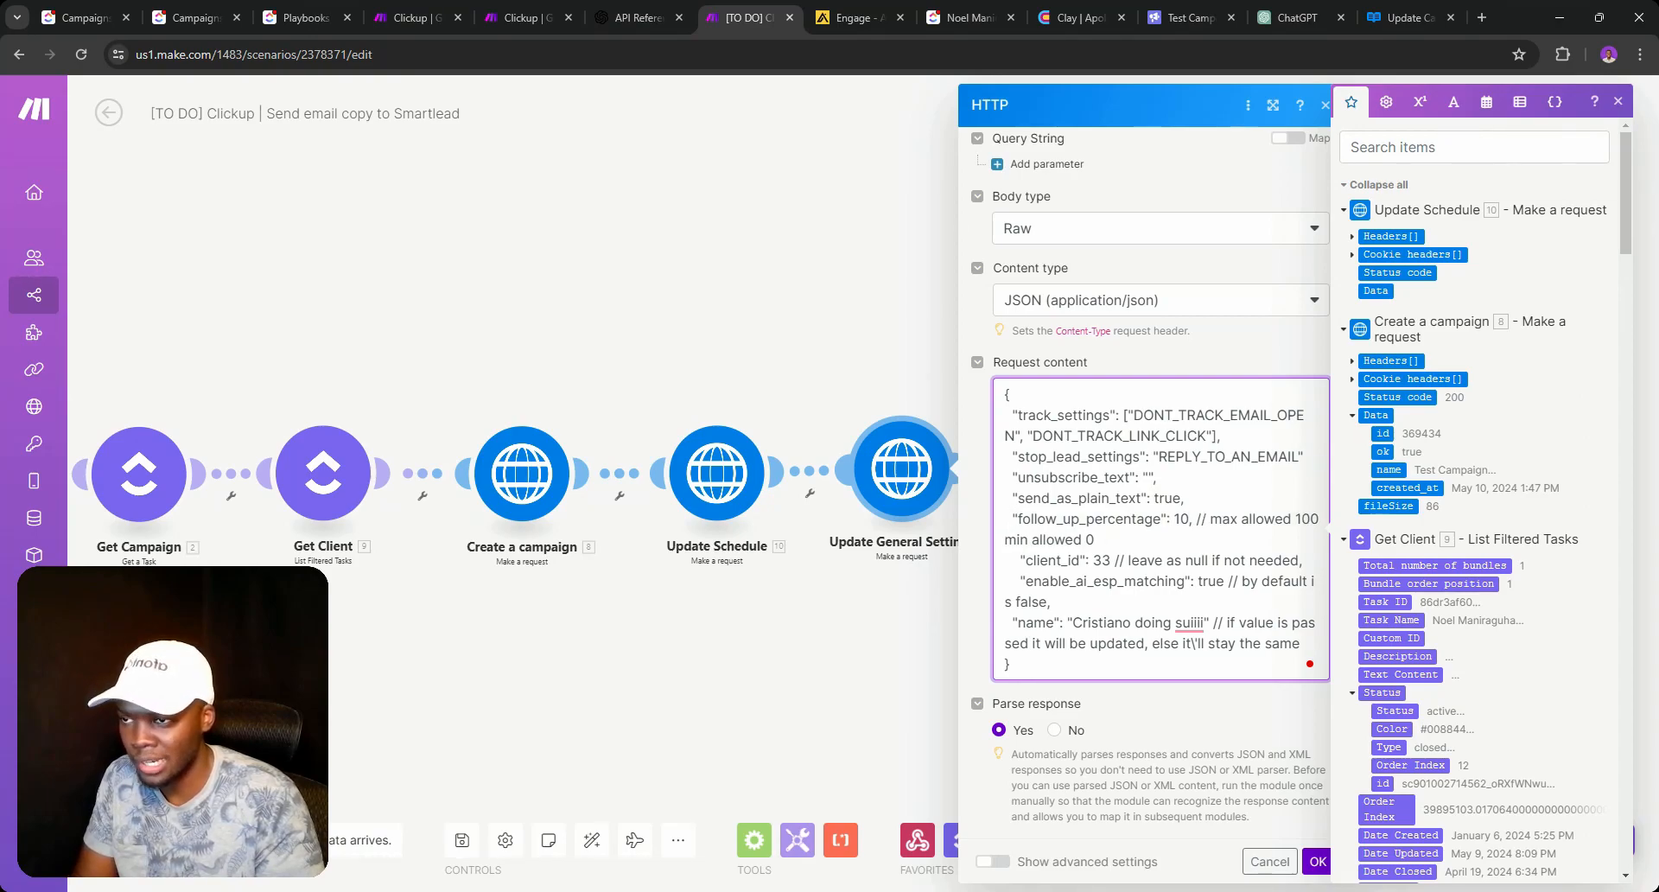
Remove the max/min comment after follow_up_percentage and align the client_id line with the other settings.
key(ctrl+shift+Right)
key(ctrl+shift+Right)
key(ctrl+shift+Right)
key(ctrl+shift+Right)
key(ctrl+shift+Right)
key(ctrl+shift+Right)
key(ctrl+shift+Right)
key(BackSpace)
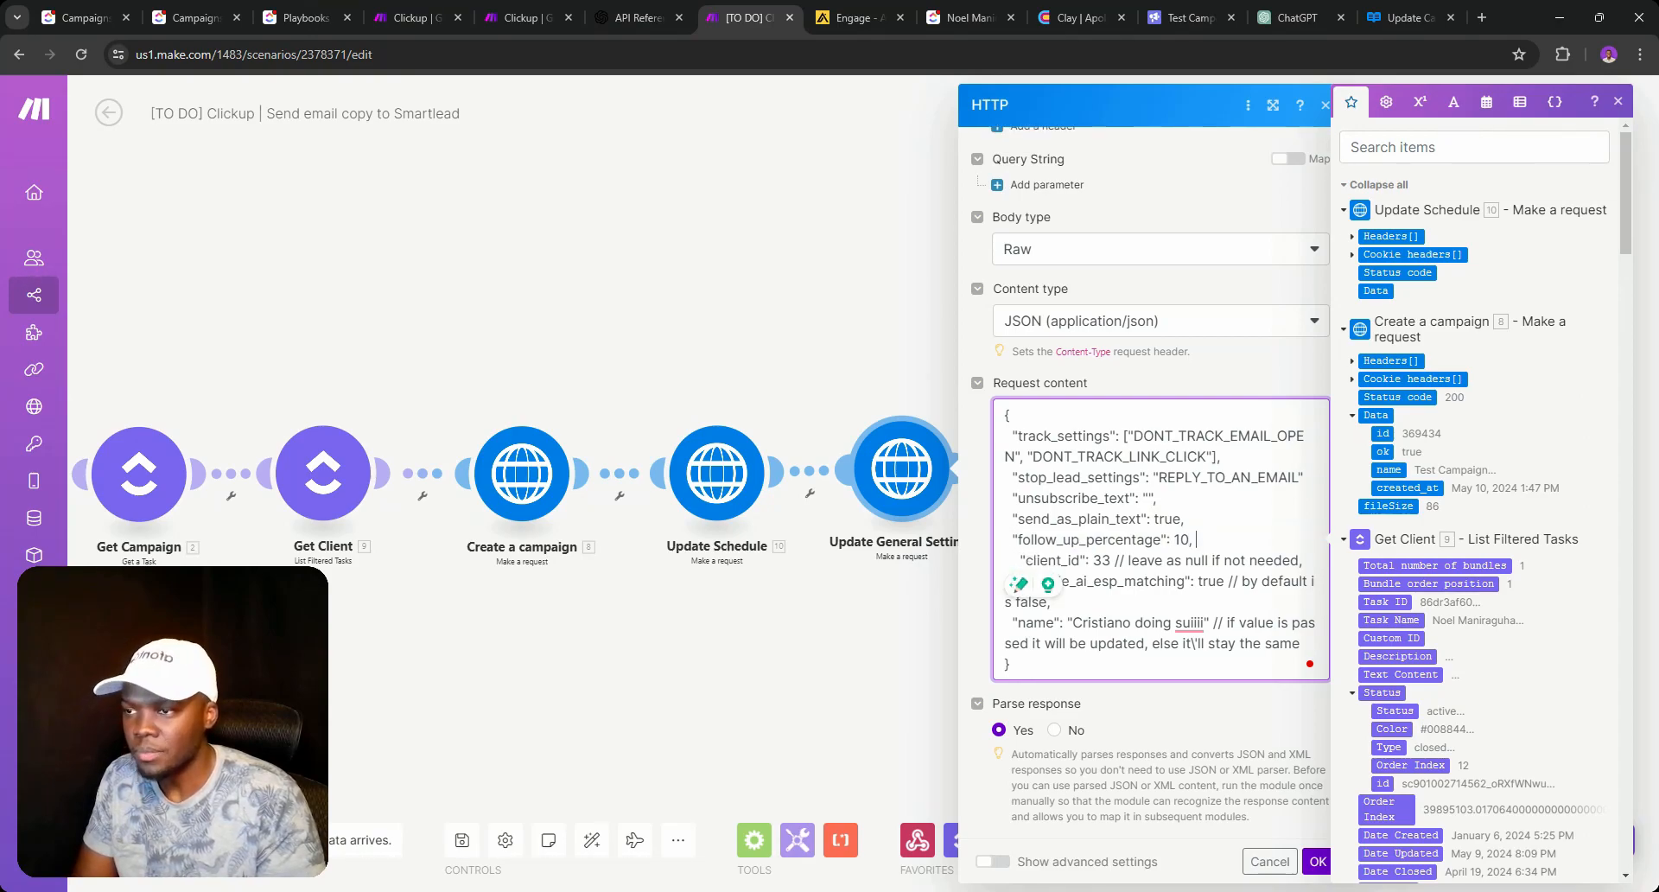
key(BackSpace)
key(BackSpace)
key(BackSpace)
key(BackSpace)
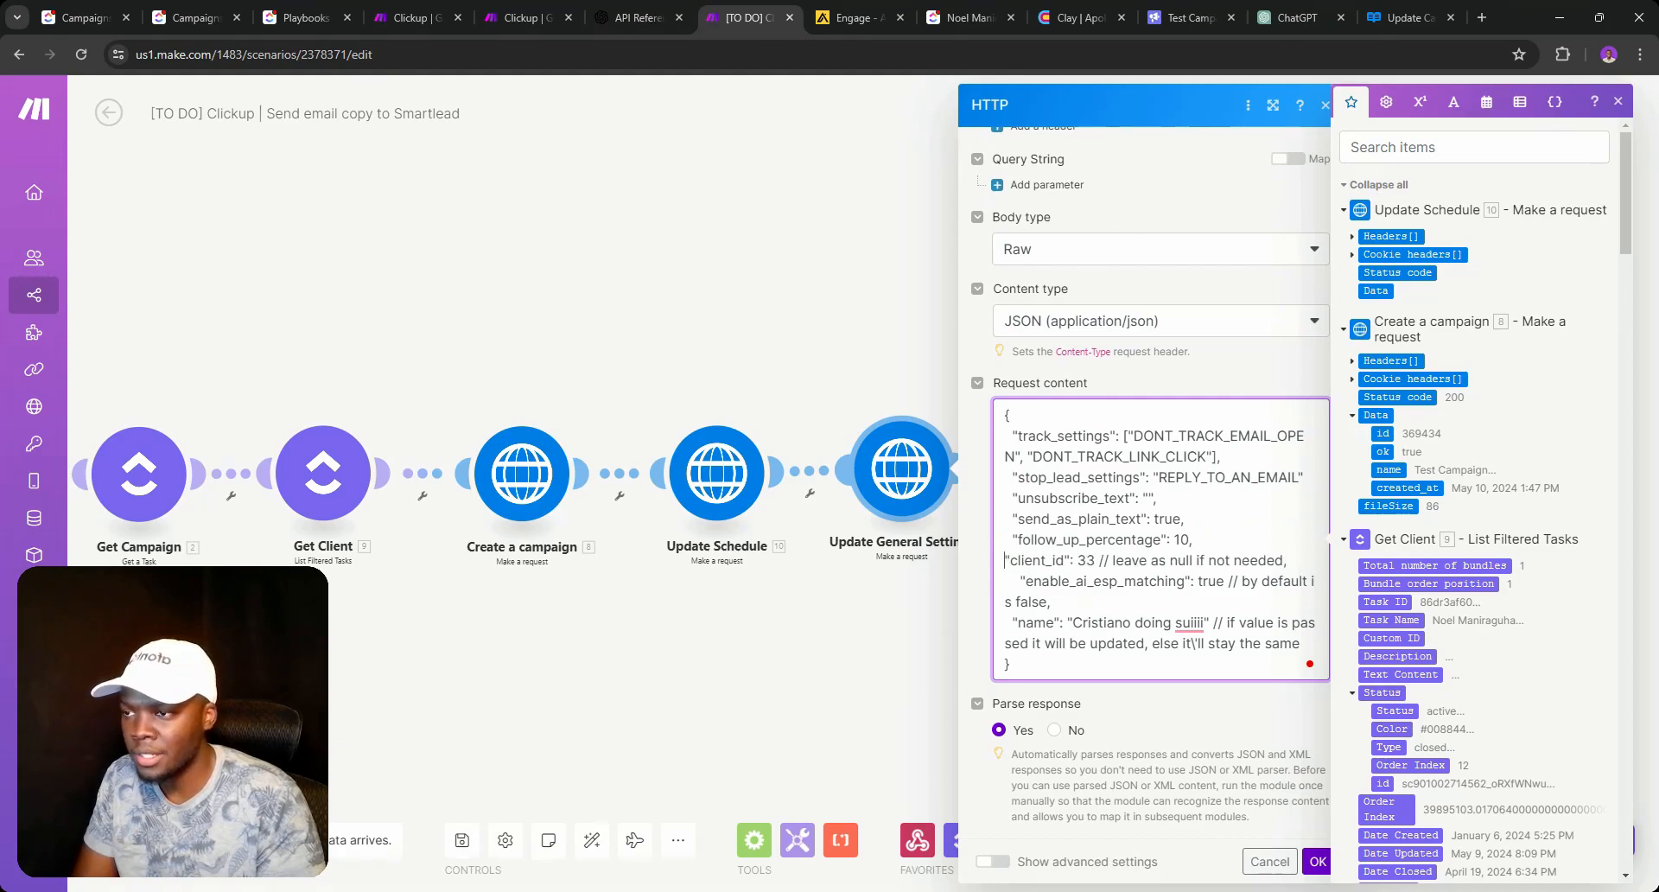
key(BackSpace)
Map client_id to the Client custom field from Get Campaign, replacing the sample value 33 and its comment.
double_click(1094, 559)
scroll(1443, 584, down, 8)
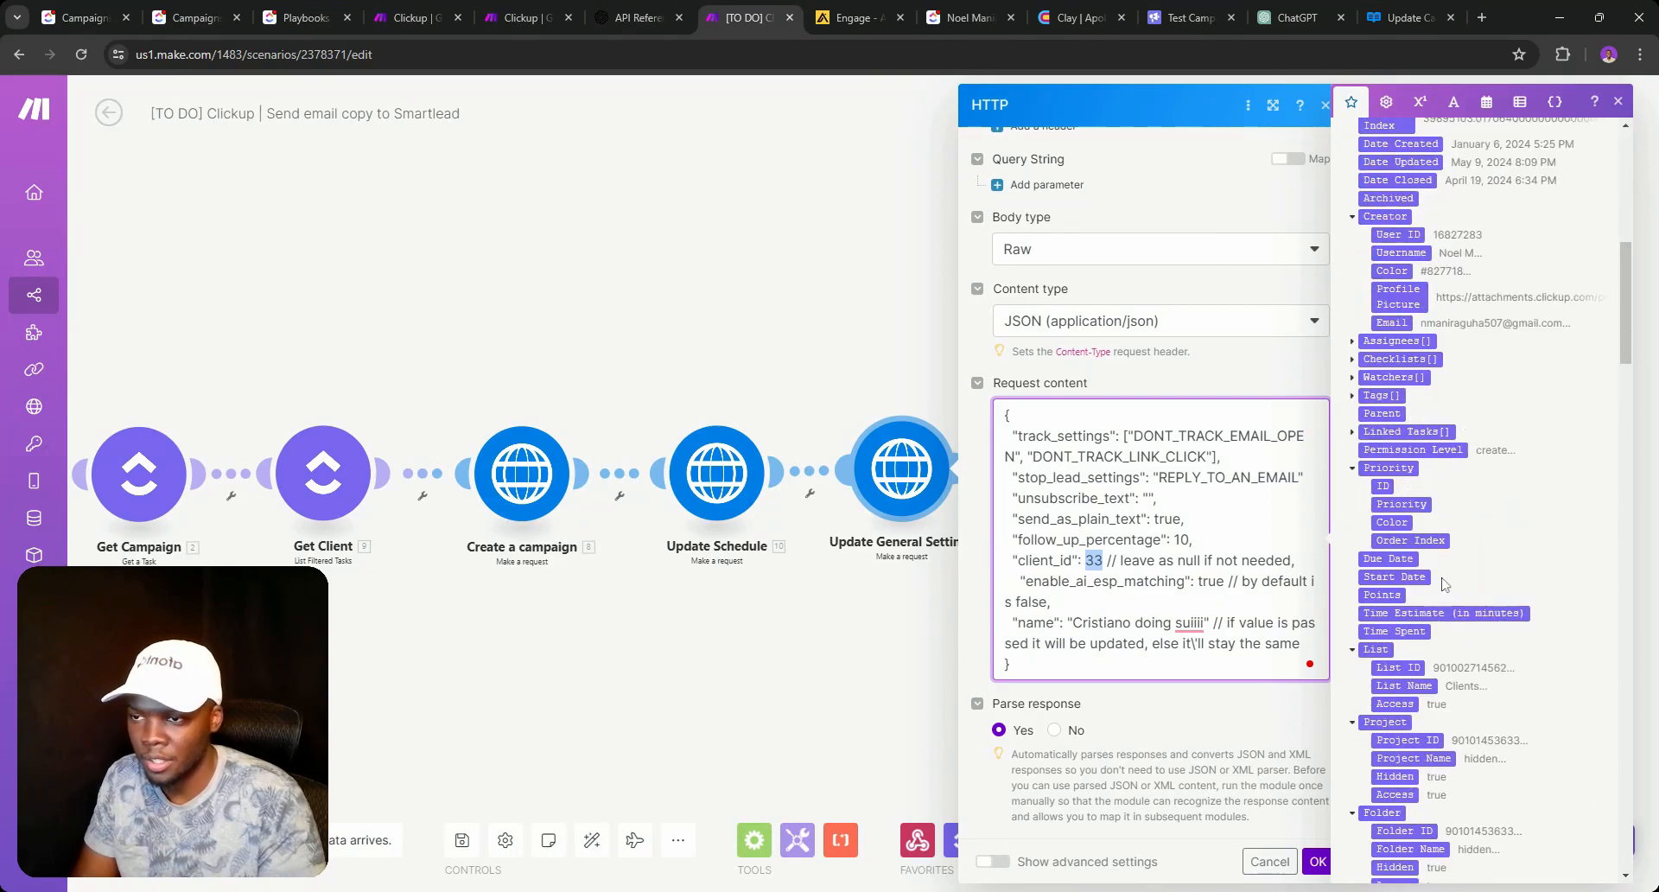
scroll(1441, 583, down, 10)
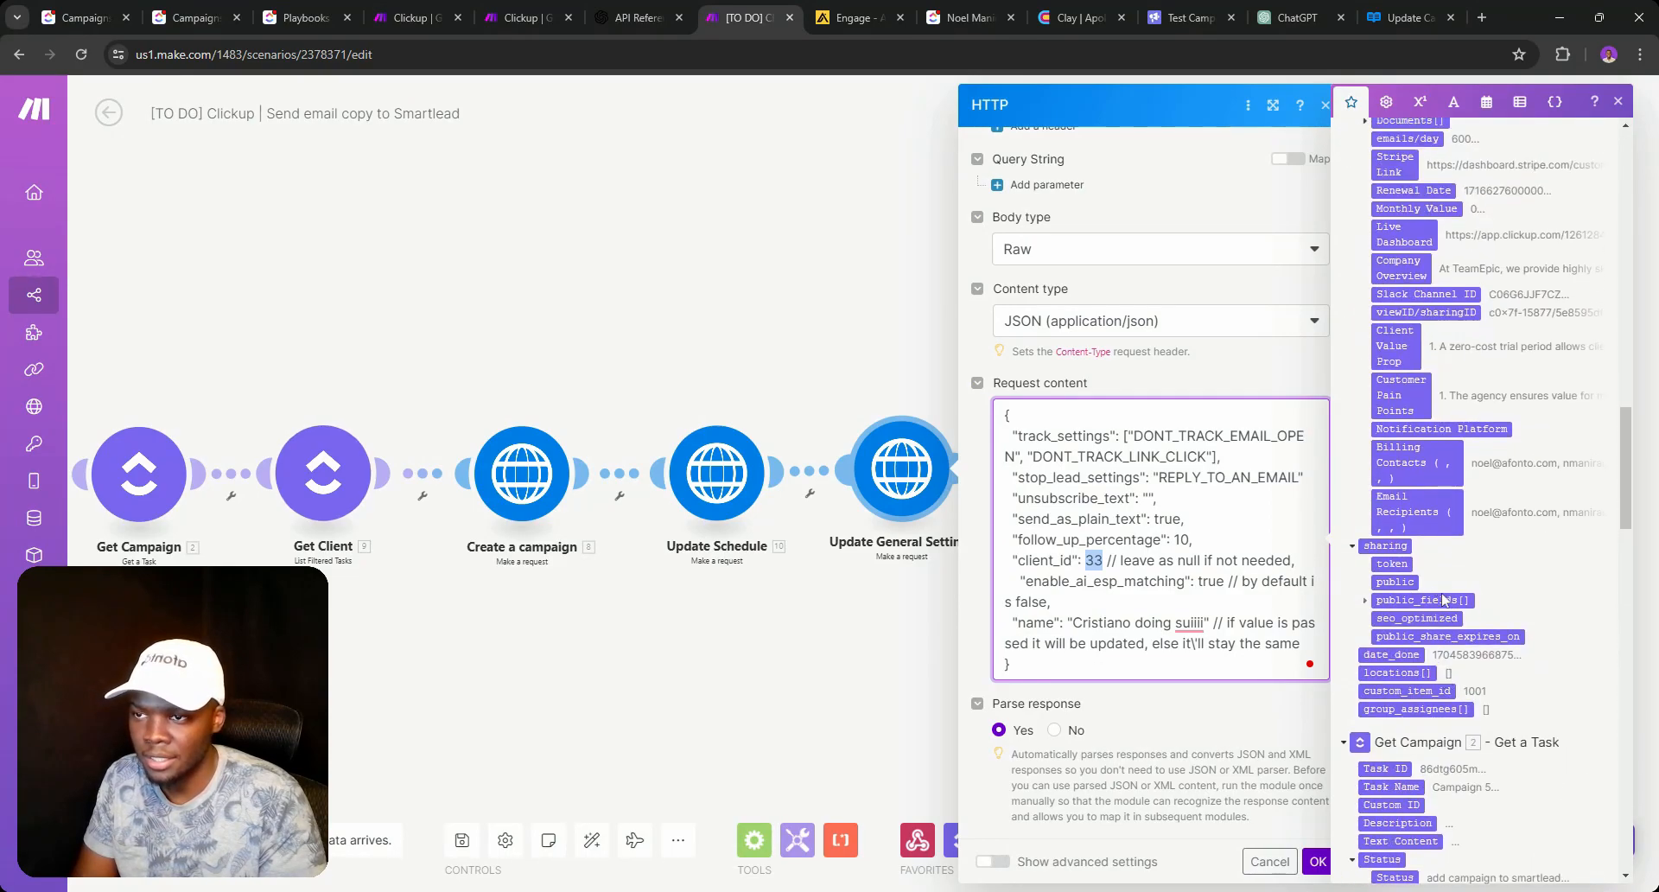
scroll(1417, 583, down, 15)
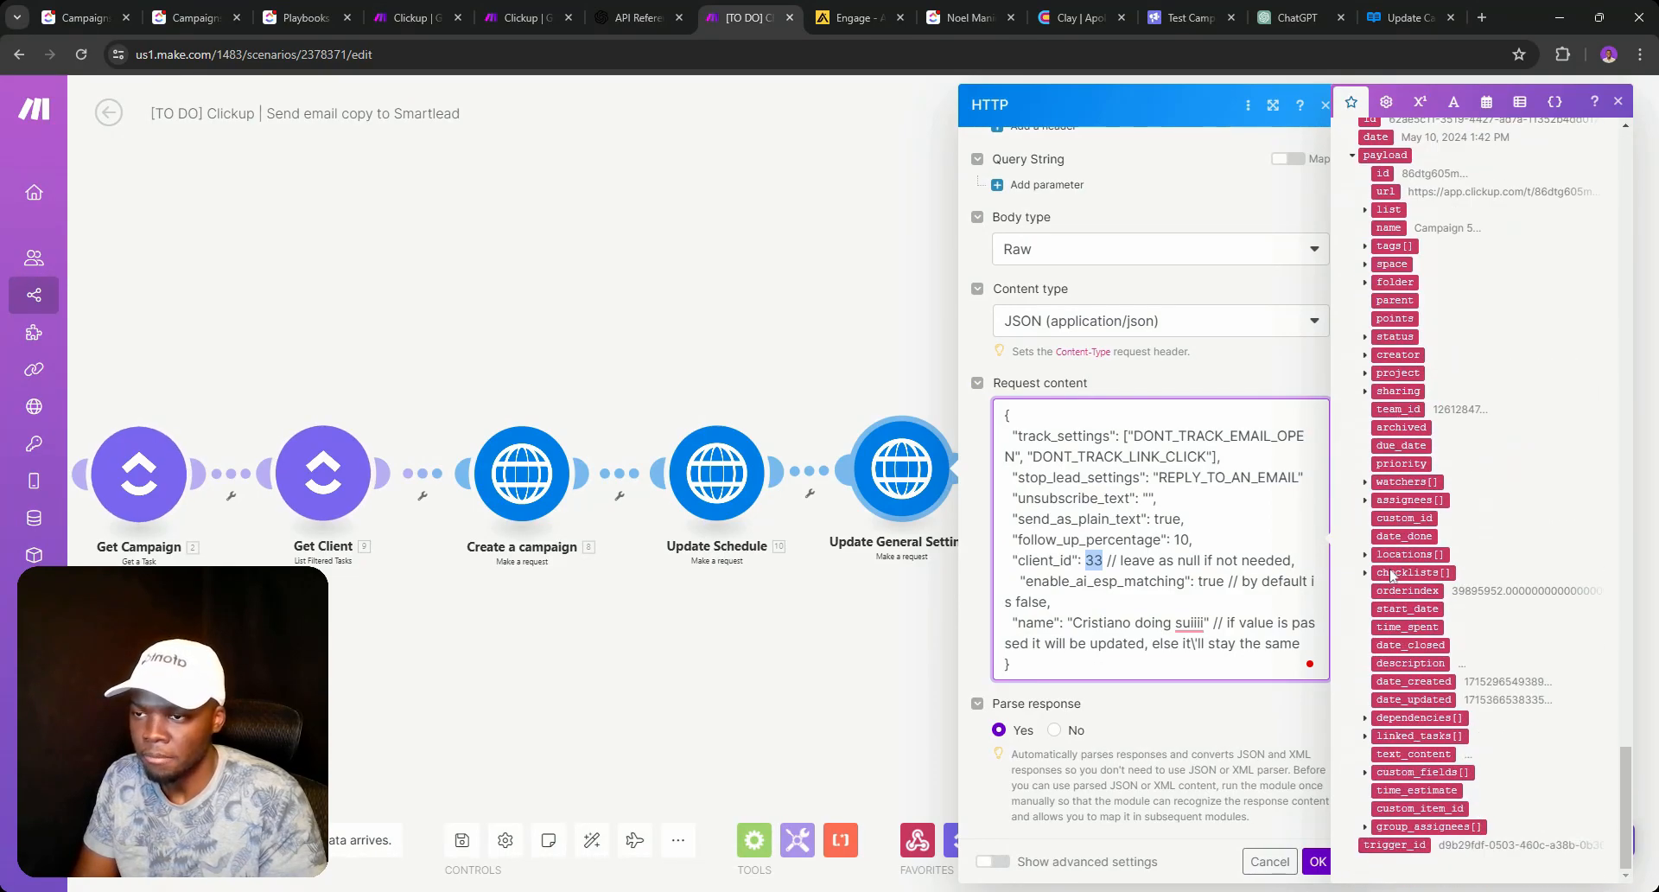
scroll(1391, 574, up, 7)
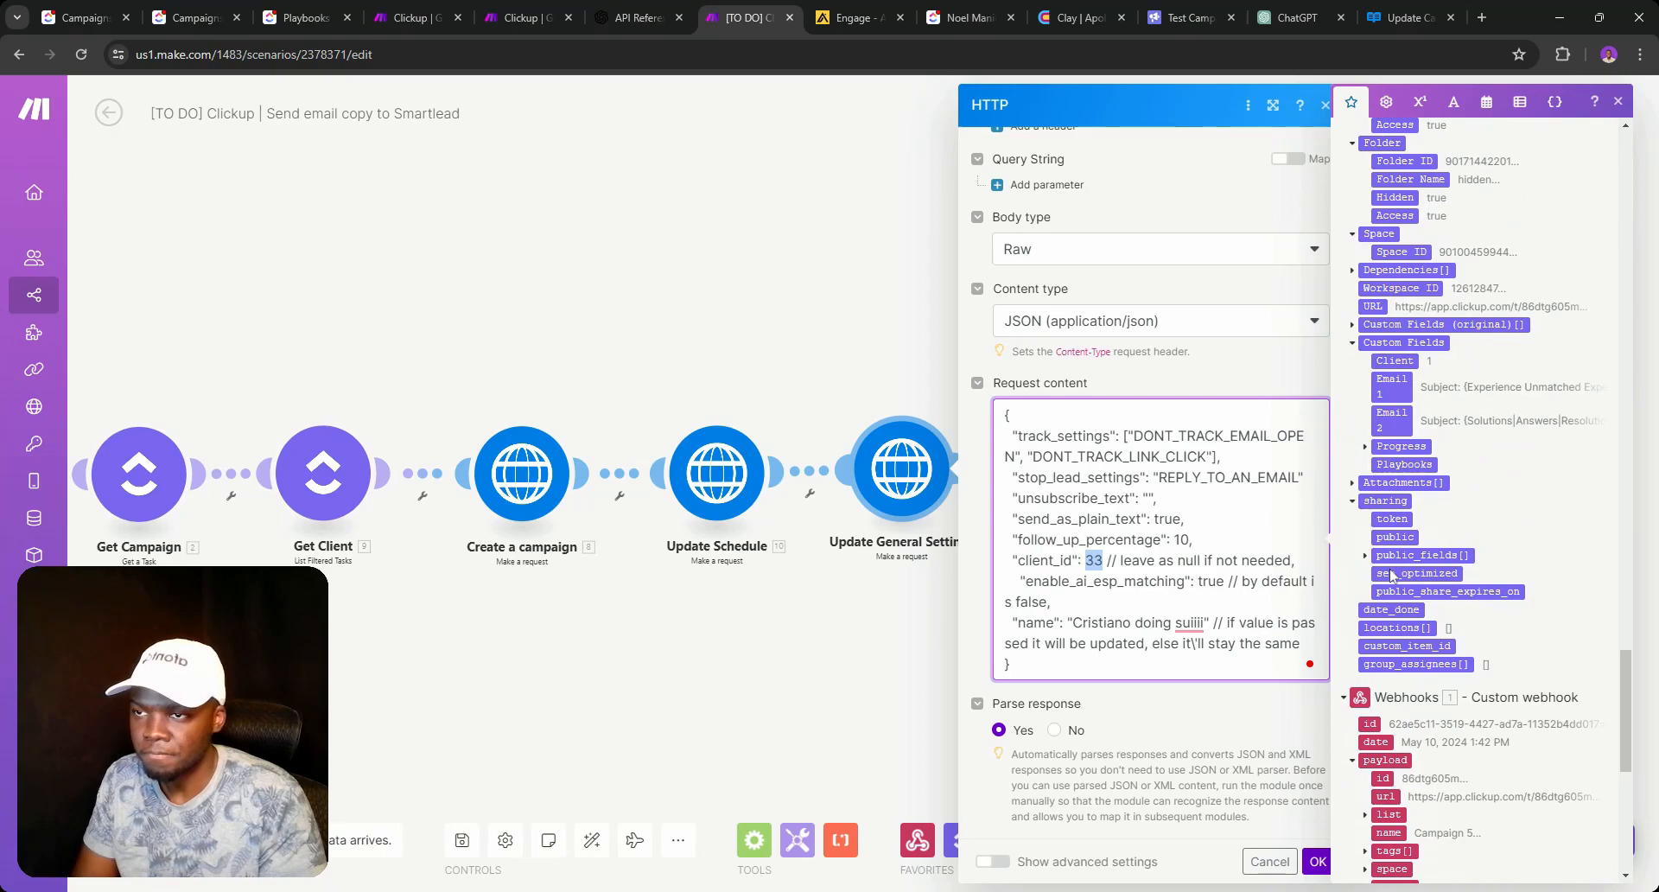
click(1396, 361)
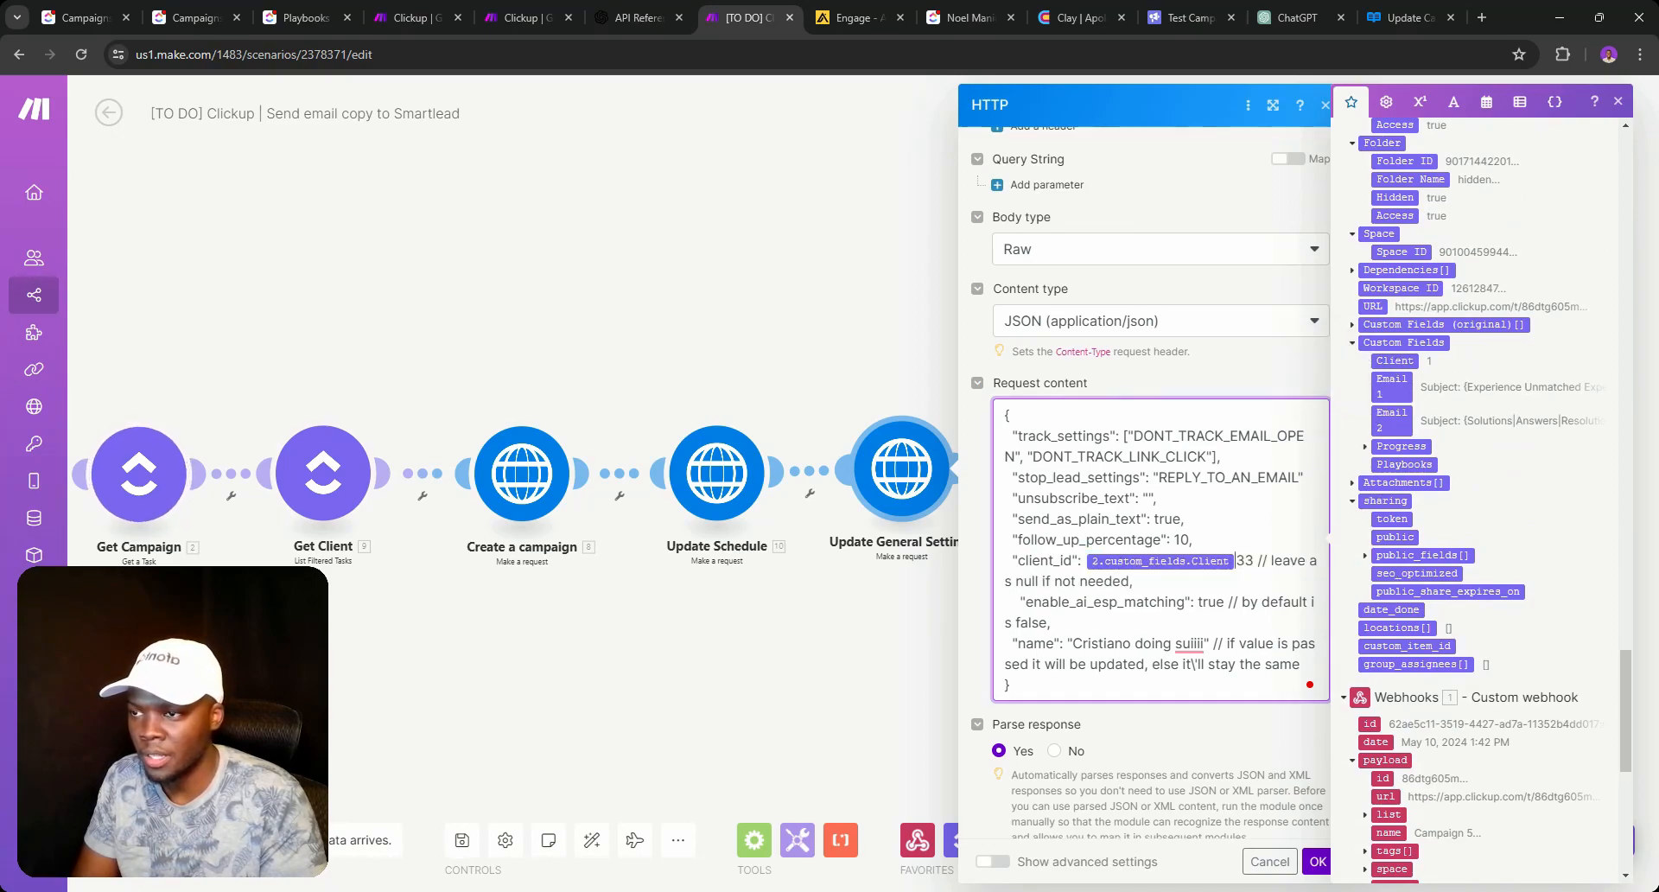
key(shift+Down)
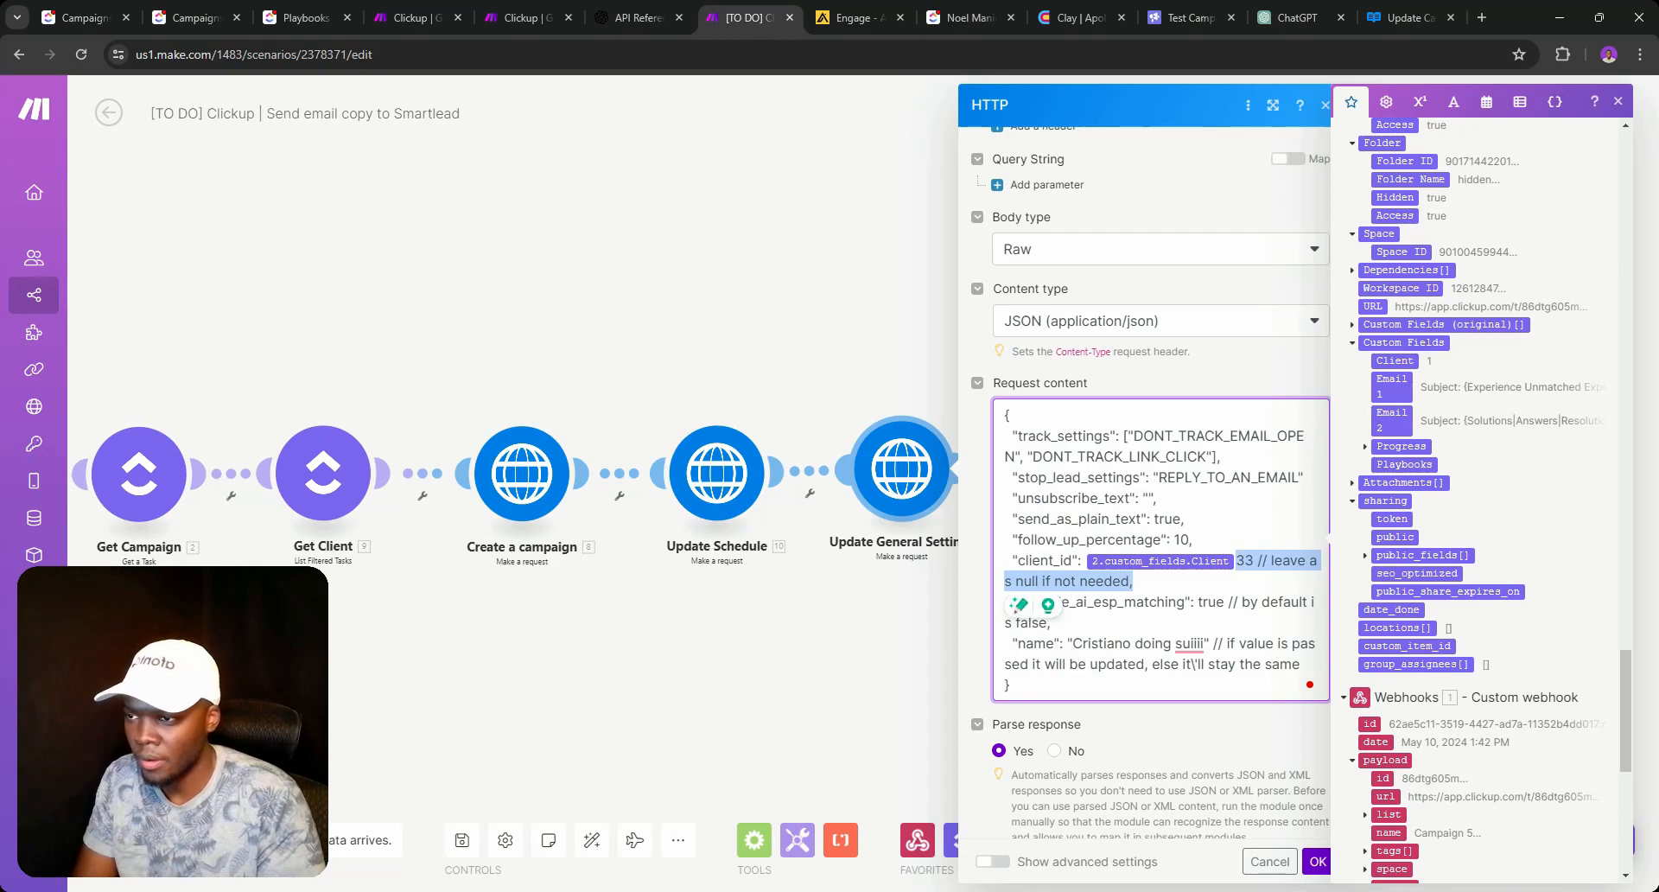
key(BackSpace)
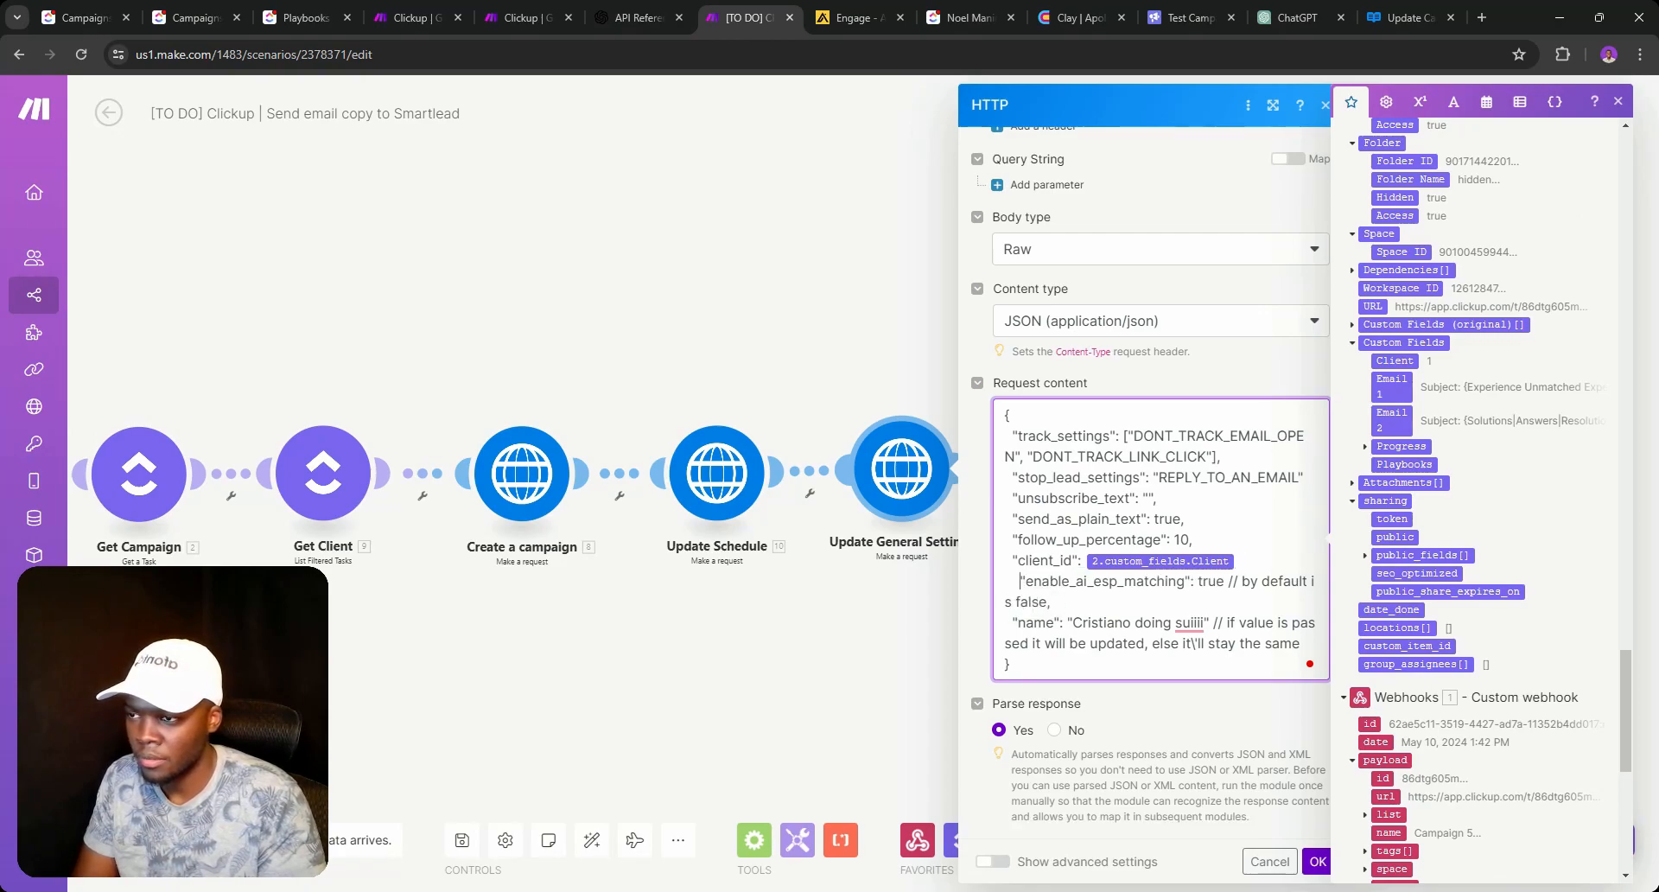
Align the enable_ai_esp_matching line with the other settings and remove the default-value comment after true.
key(BackSpace)
key(BackSpace)
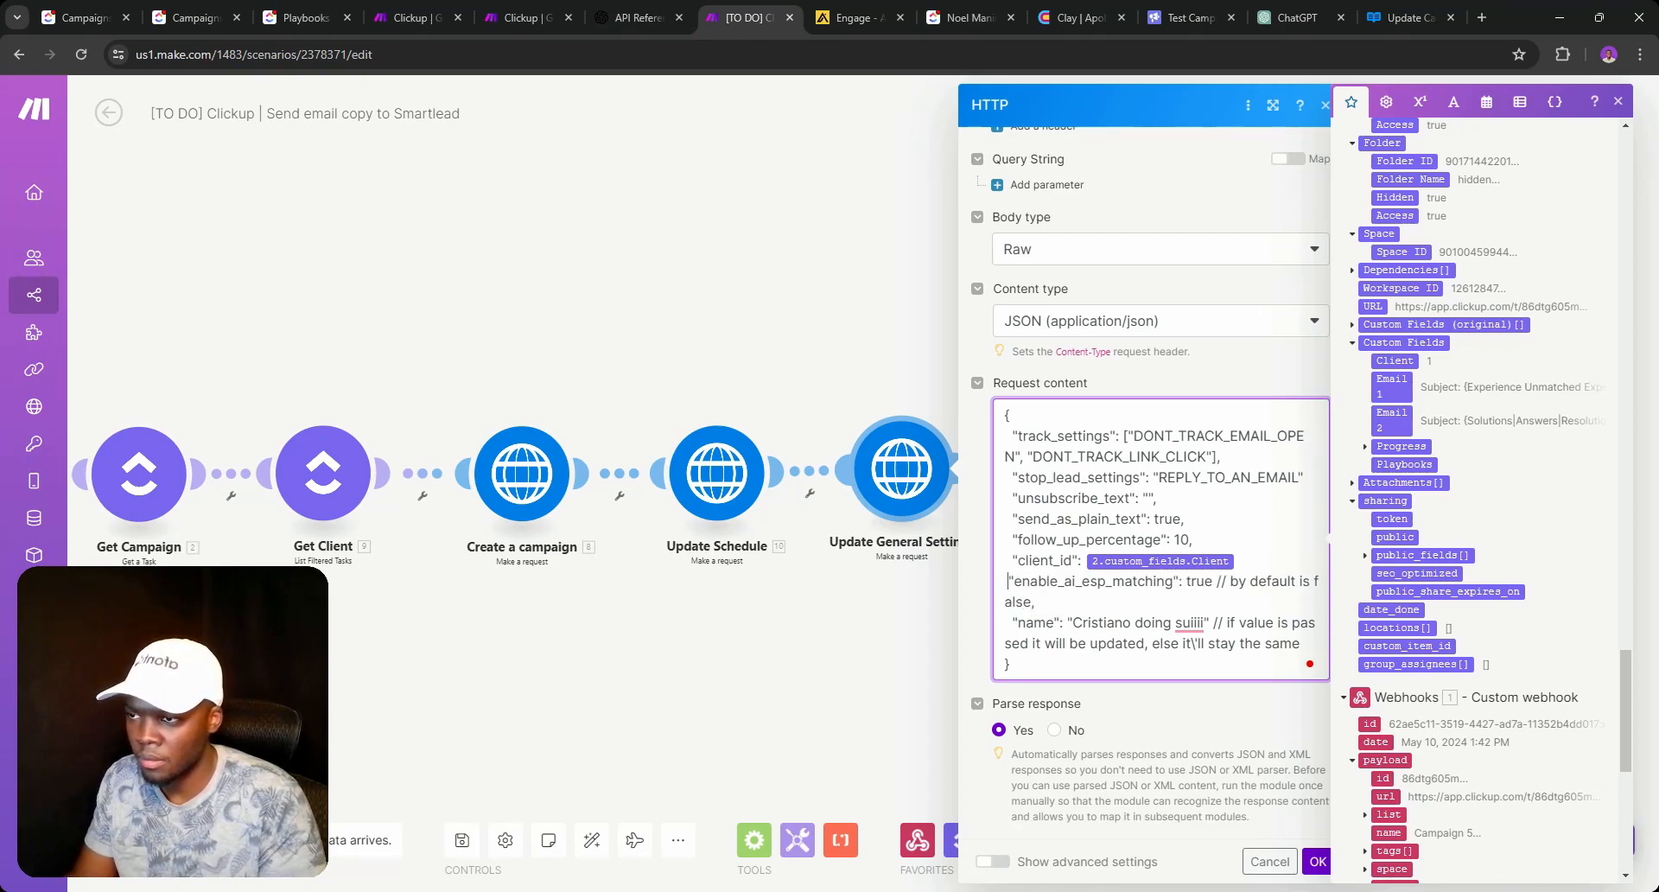
drag(1217, 581, 1040, 602)
key(BackSpace)
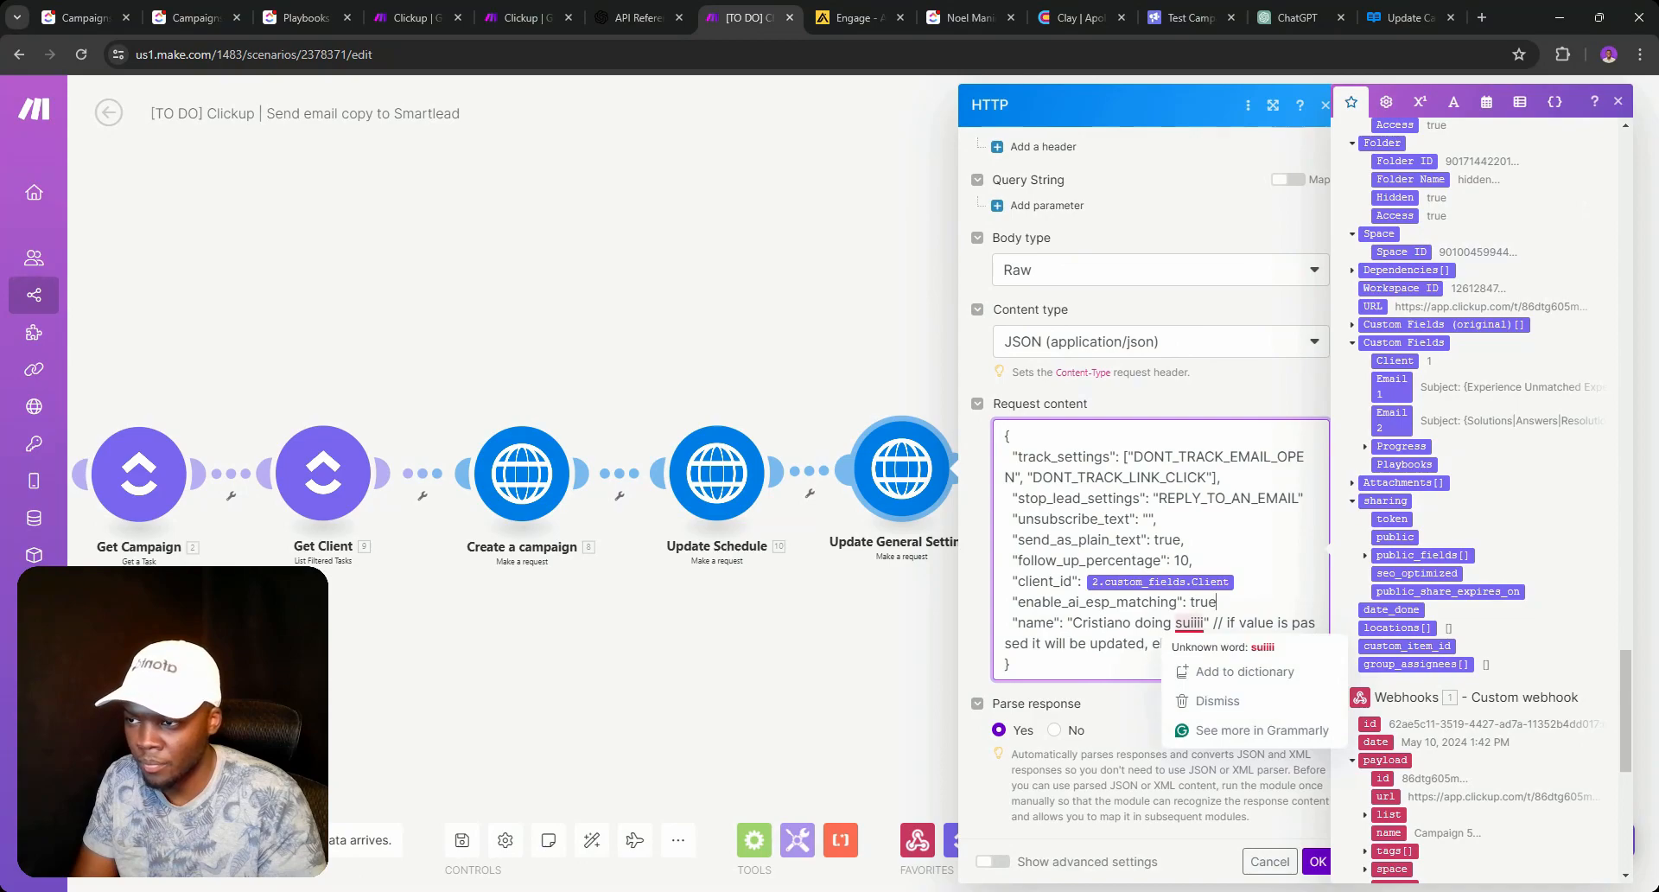
Remove the comment after the name value in the Update General Settings request content.
drag(1013, 664, 1065, 644)
click(1078, 643)
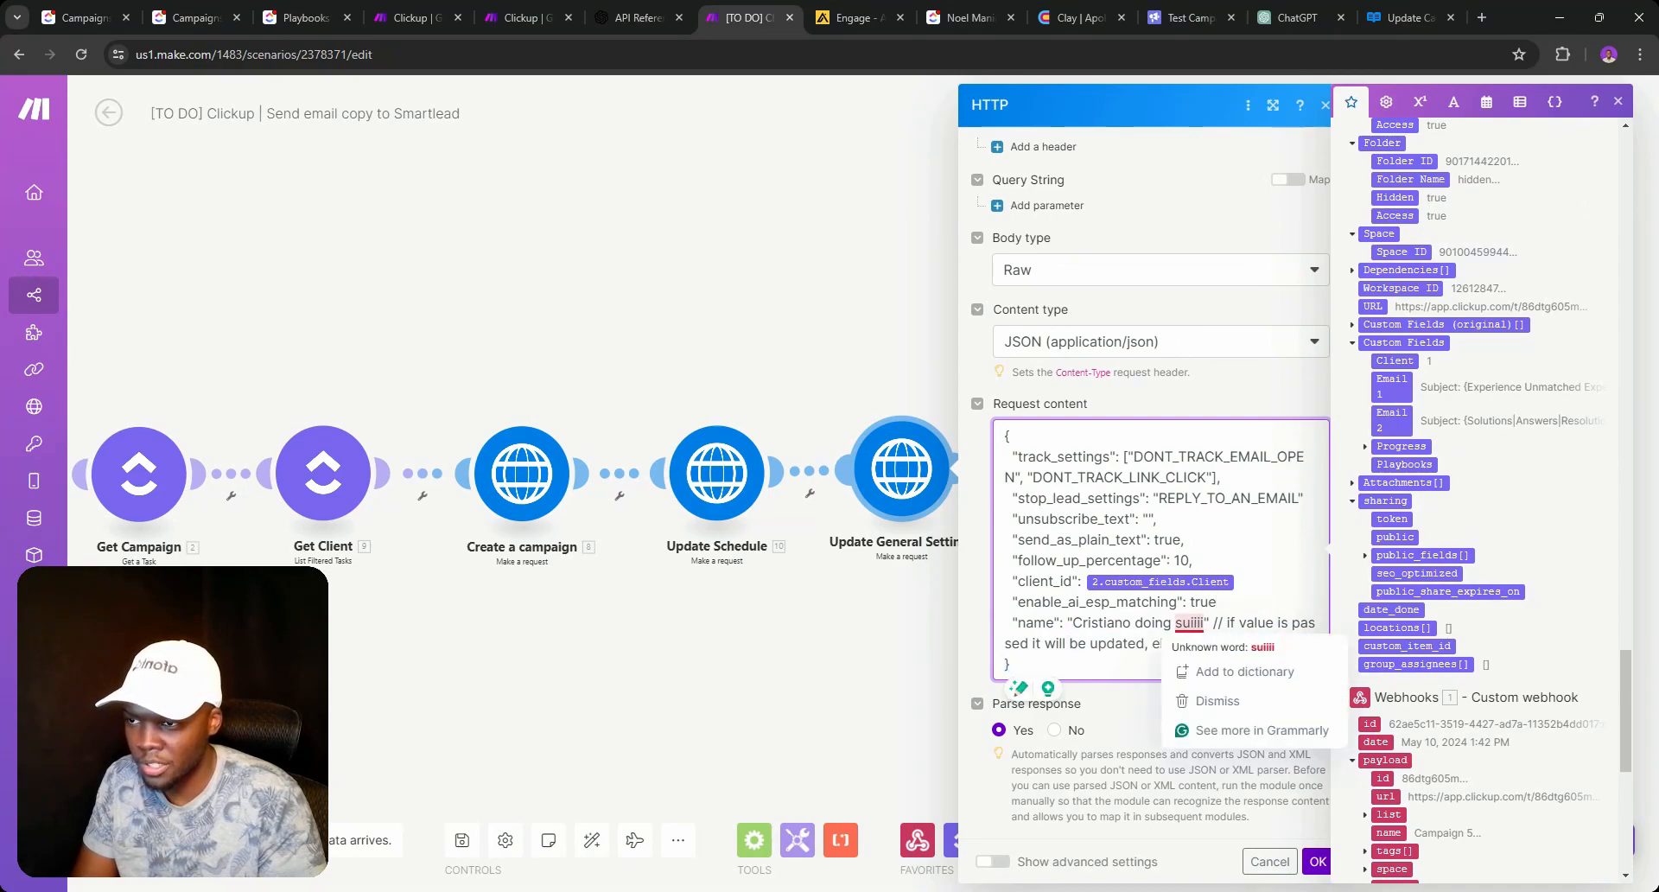
mouse_move(1188, 624)
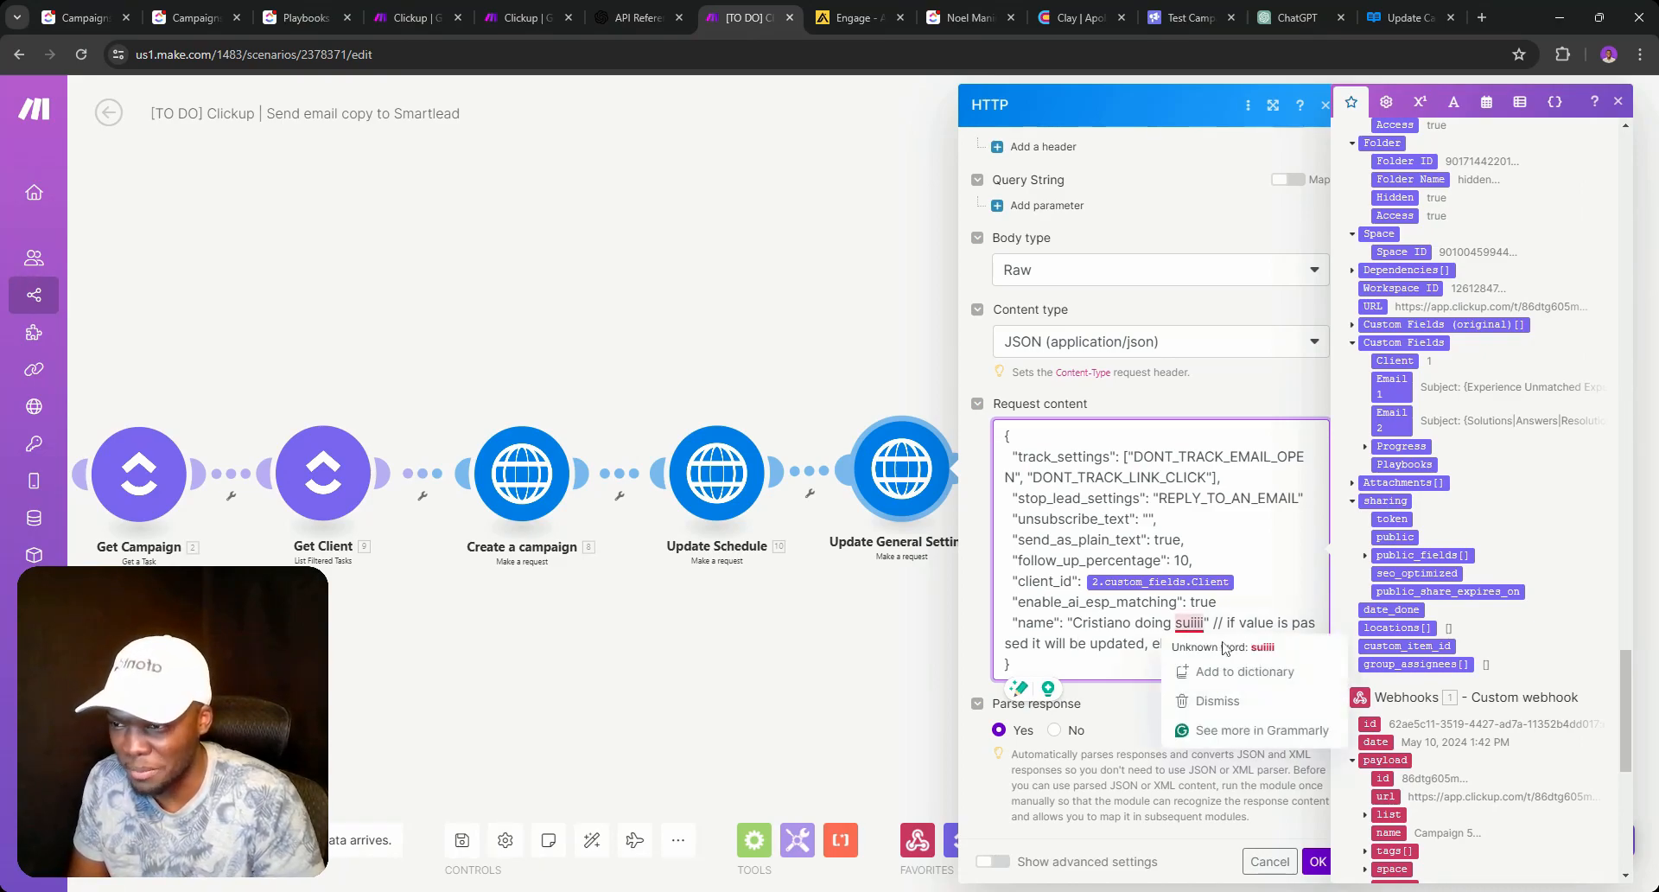
drag(1209, 623, 1301, 643)
key(BackSpace)
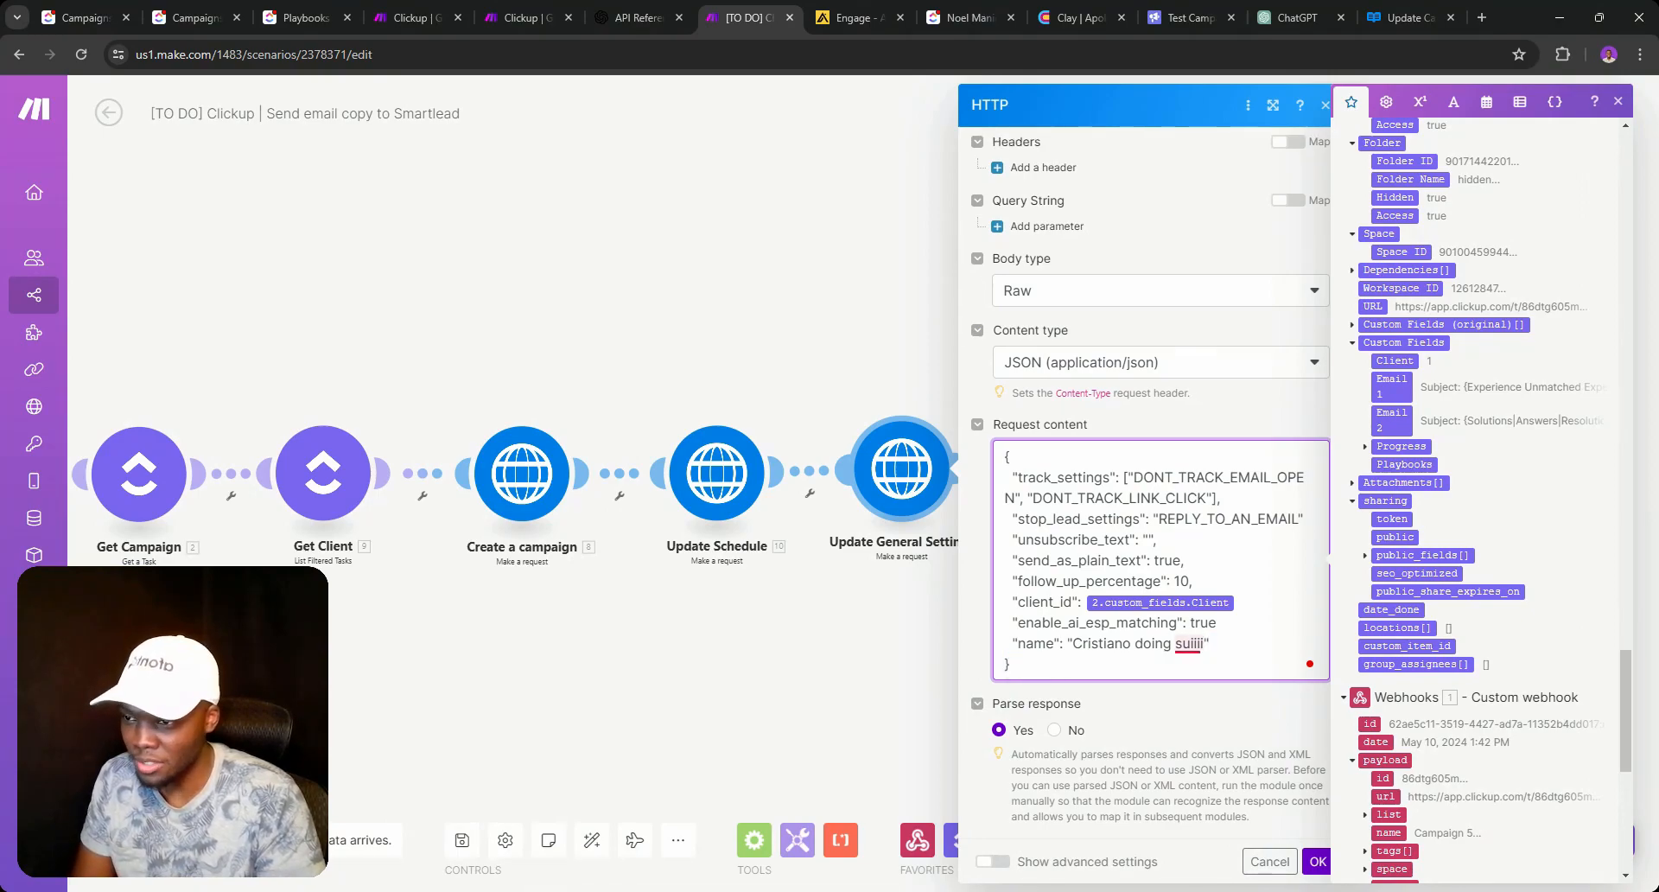
Delete the sample name text and its whole line from the request content, then confirm the module settings.
click(1202, 644)
key(BackSpace)
key(BackSpace)
key(BackSpace)
key(BackSpace)
key(BackSpace)
key(BackSpace)
key(BackSpace)
key(BackSpace)
key(BackSpace)
key(BackSpace)
key(BackSpace)
key(BackSpace)
key(BackSpace)
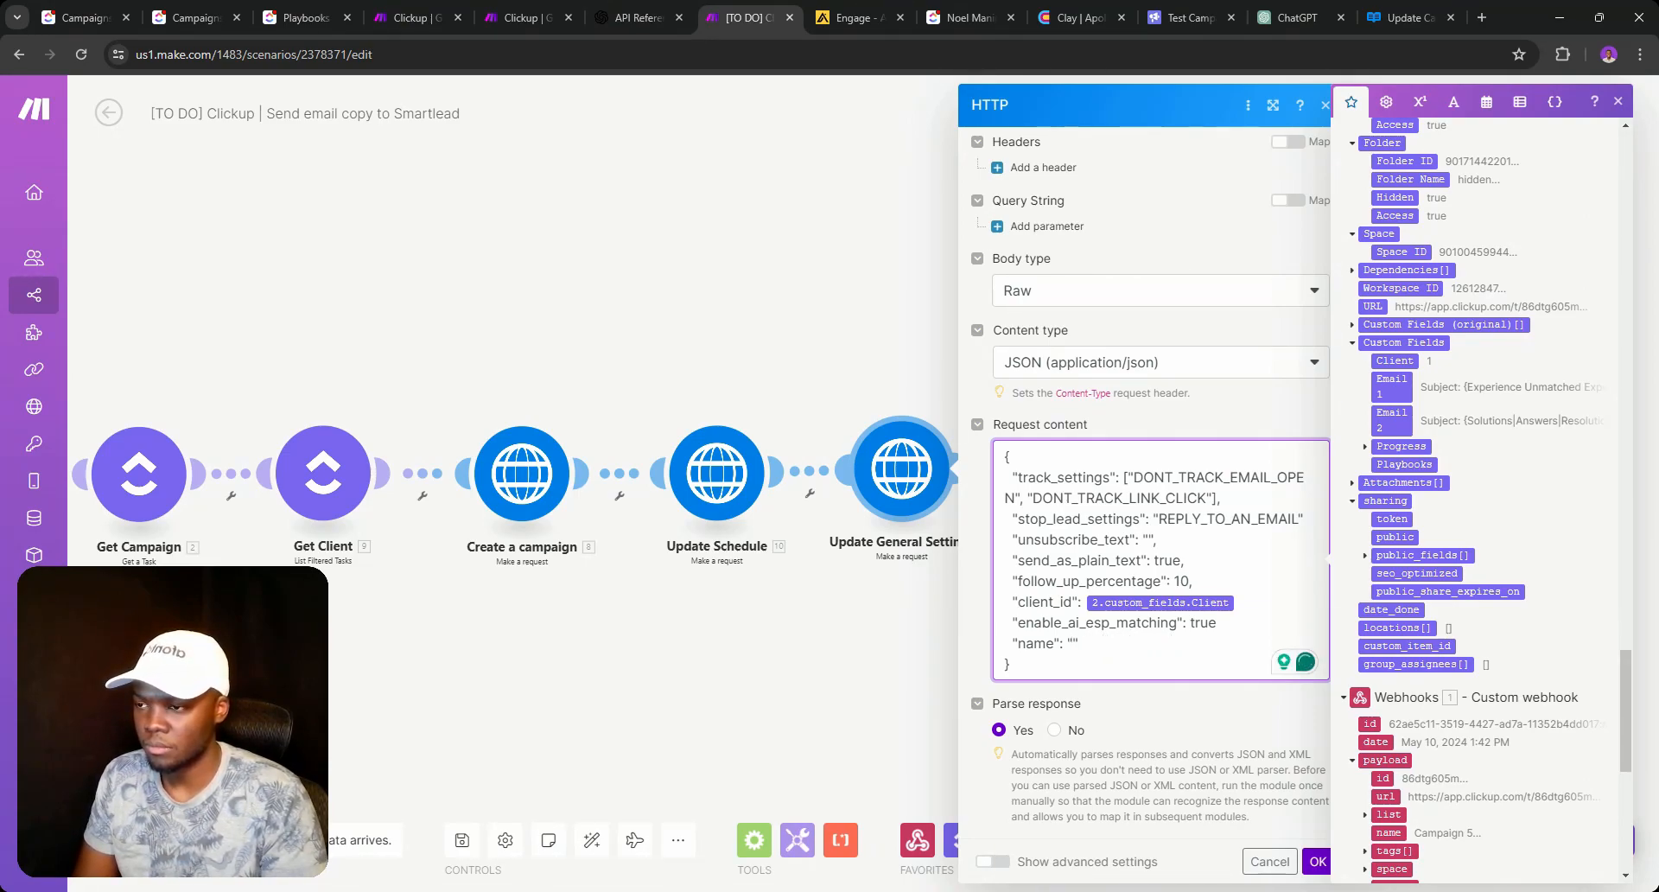
key(shift+Home)
key(Delete)
key(Delete)
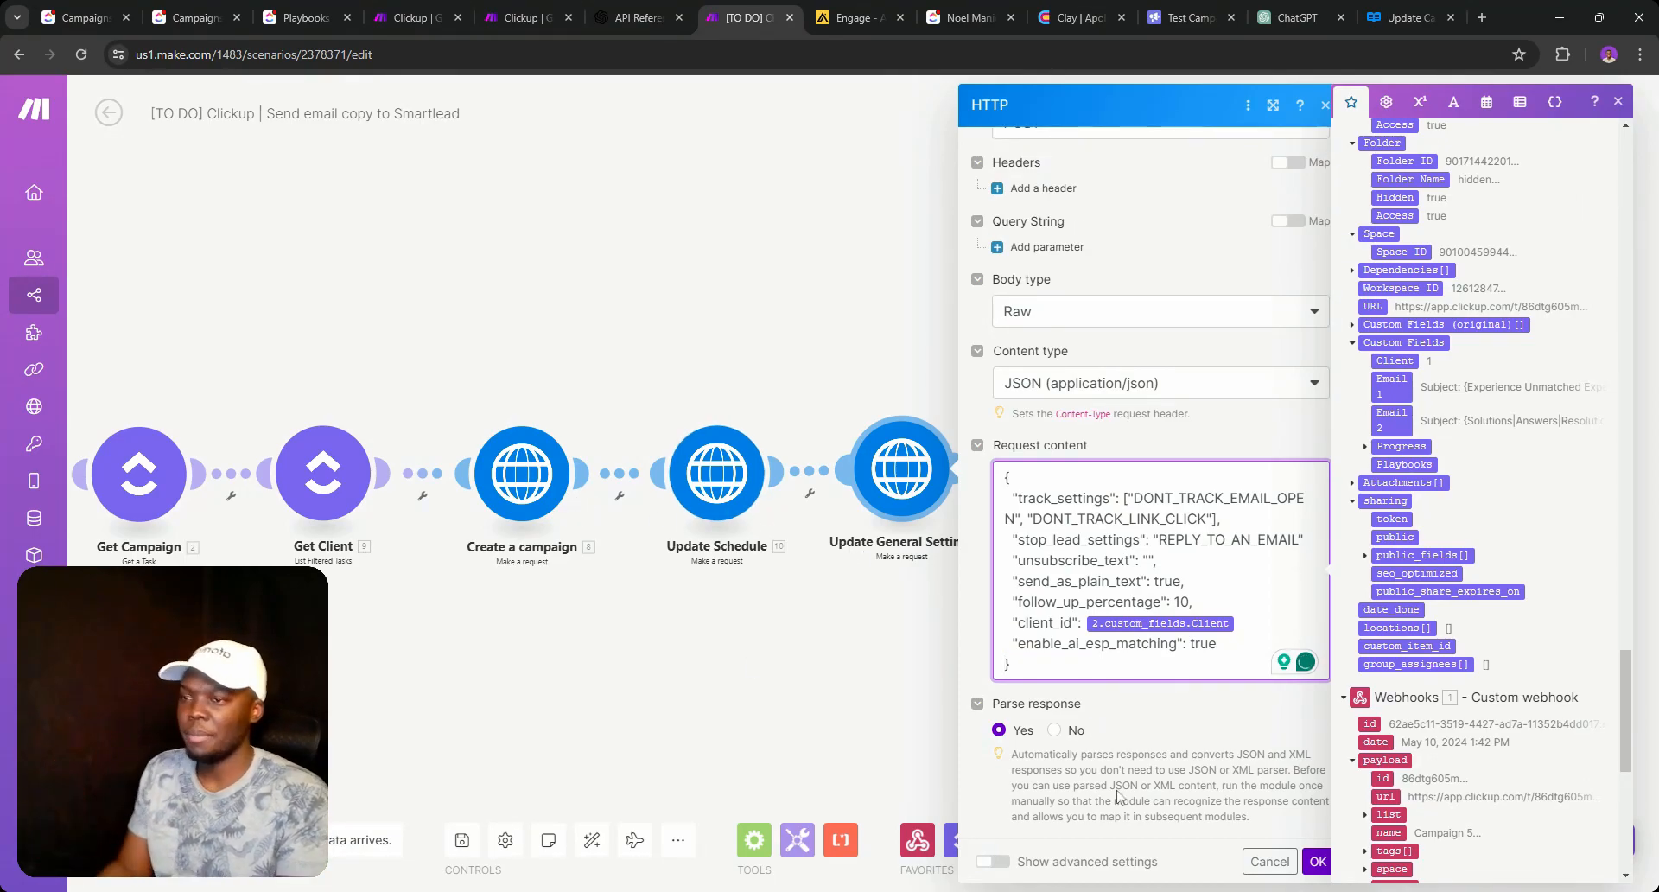
click(1311, 862)
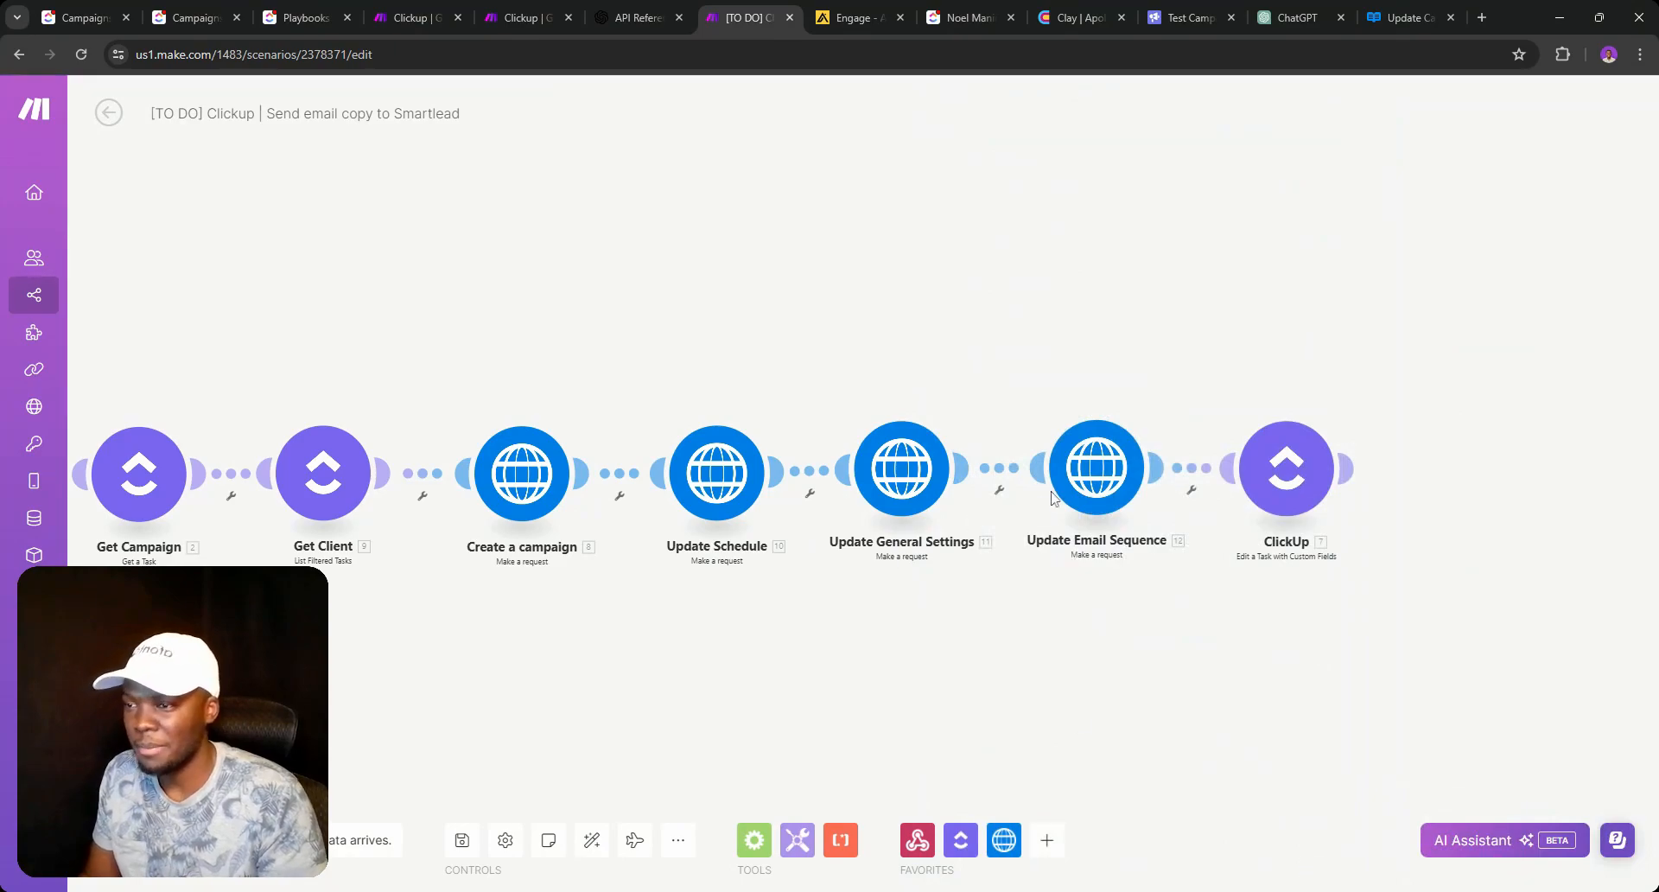
Examine the sample sequences request content in the Update Email Sequence module, from the first sequence through its variants to the follow-up.
click(1071, 488)
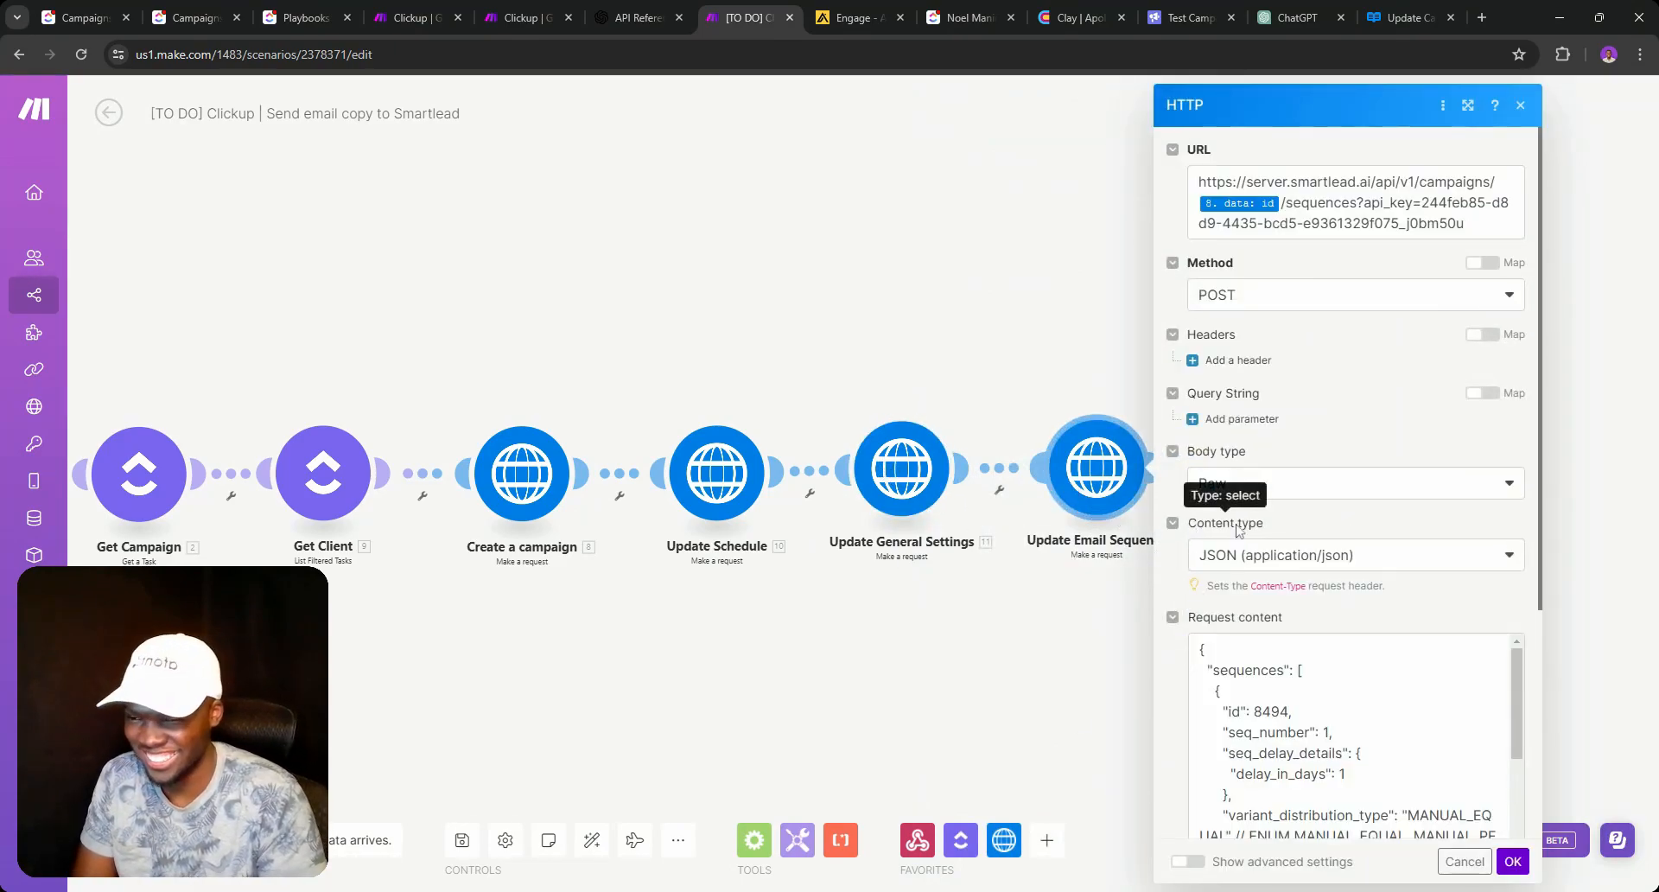
scroll(1244, 527, down, 4)
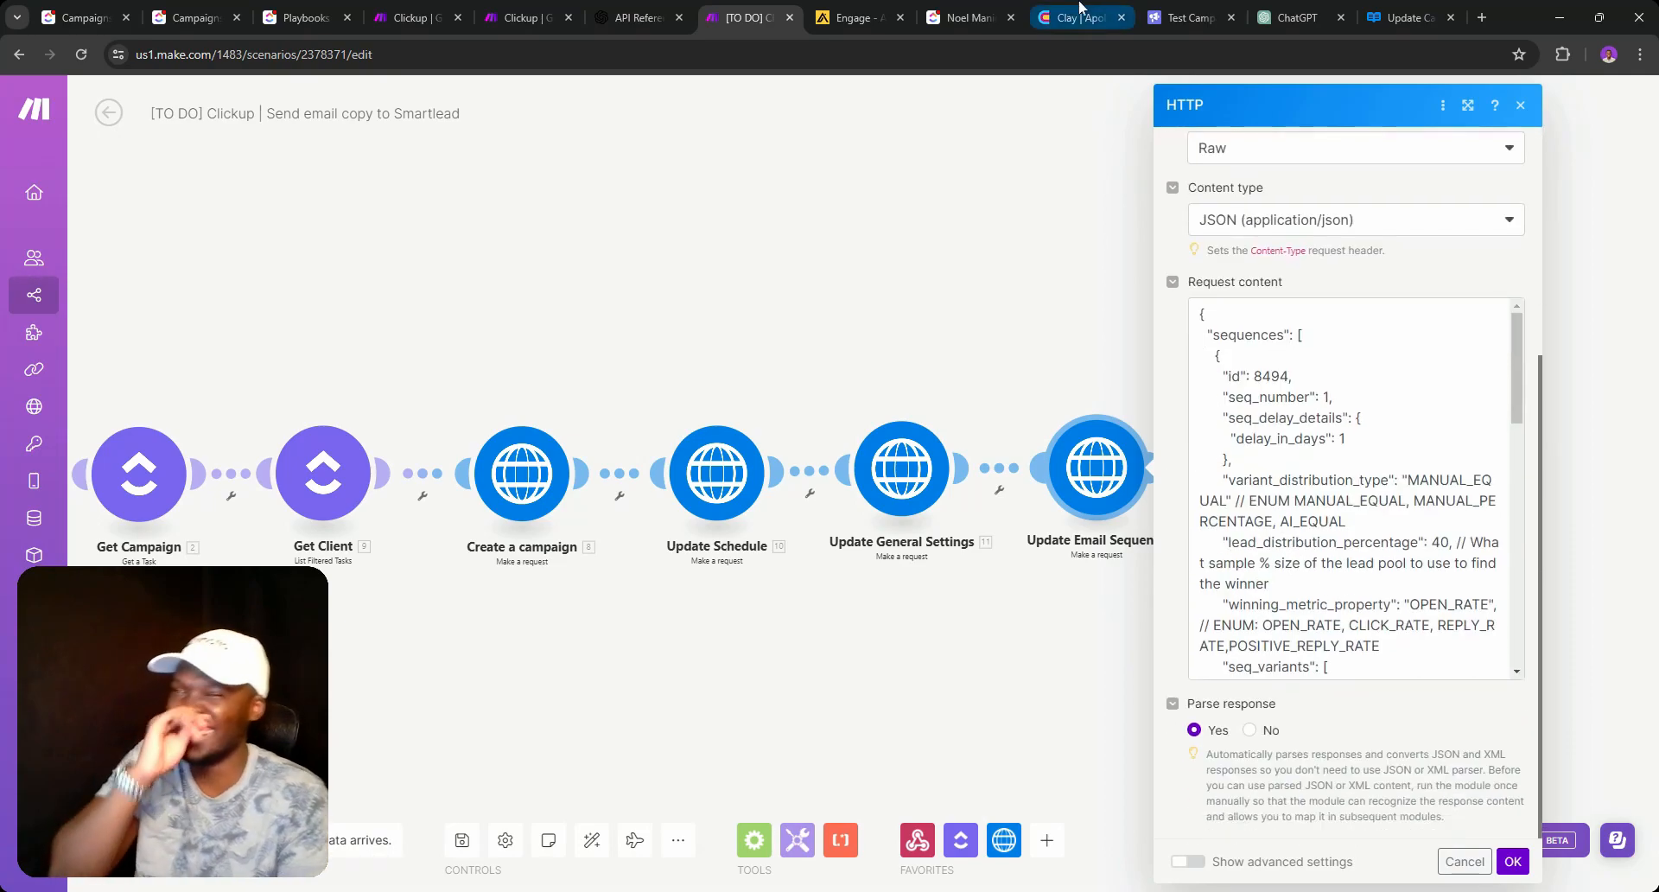
click(1384, 11)
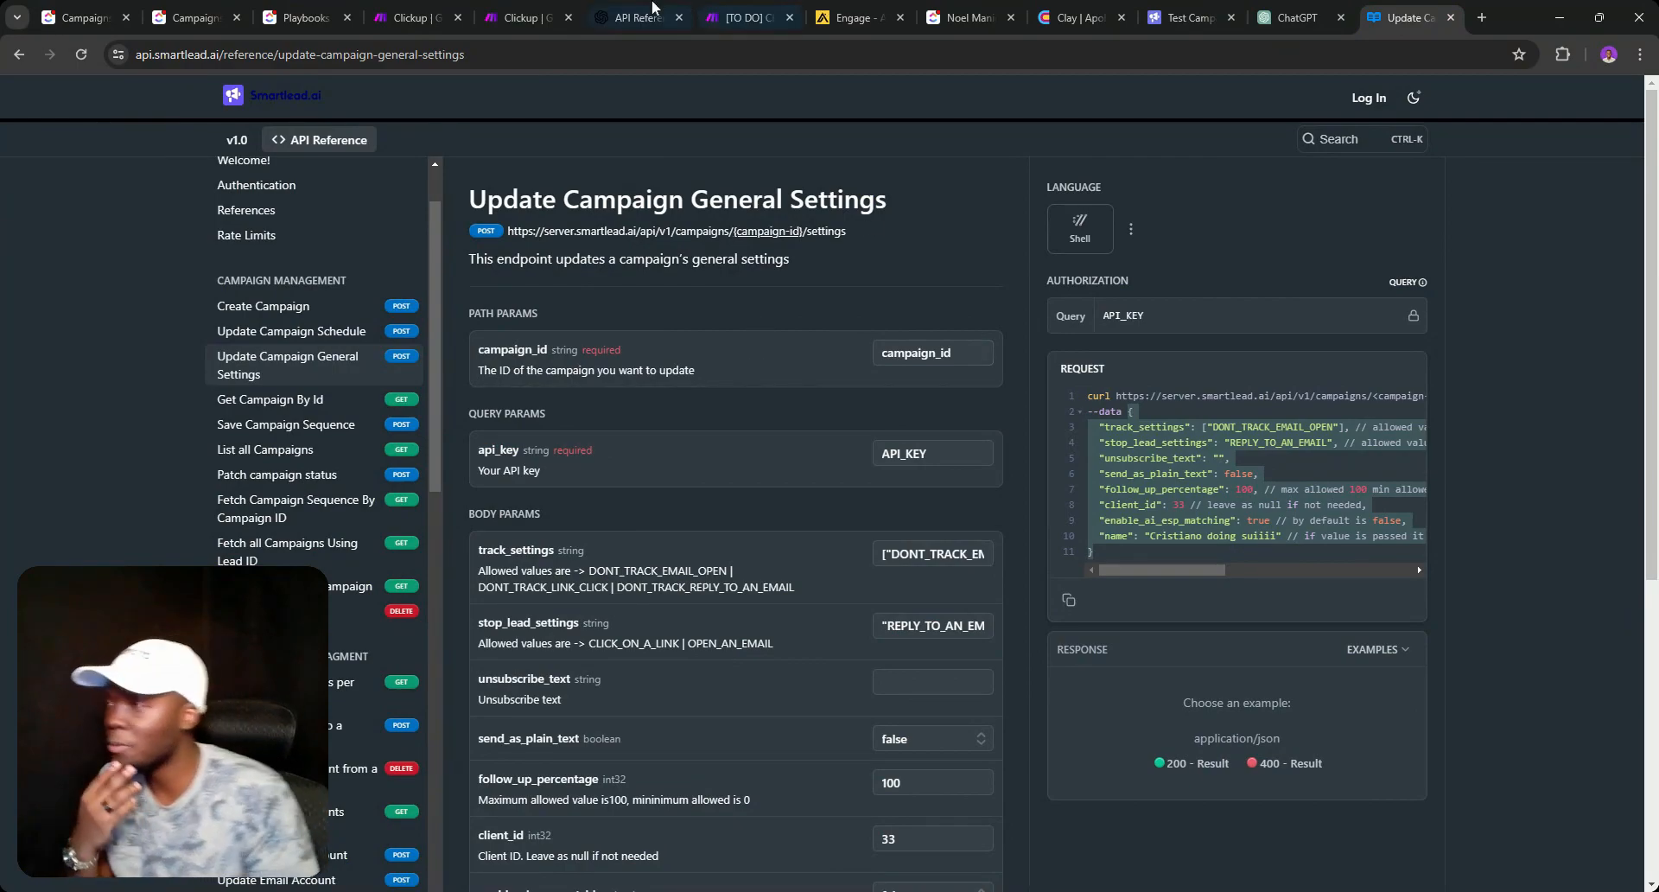
click(743, 18)
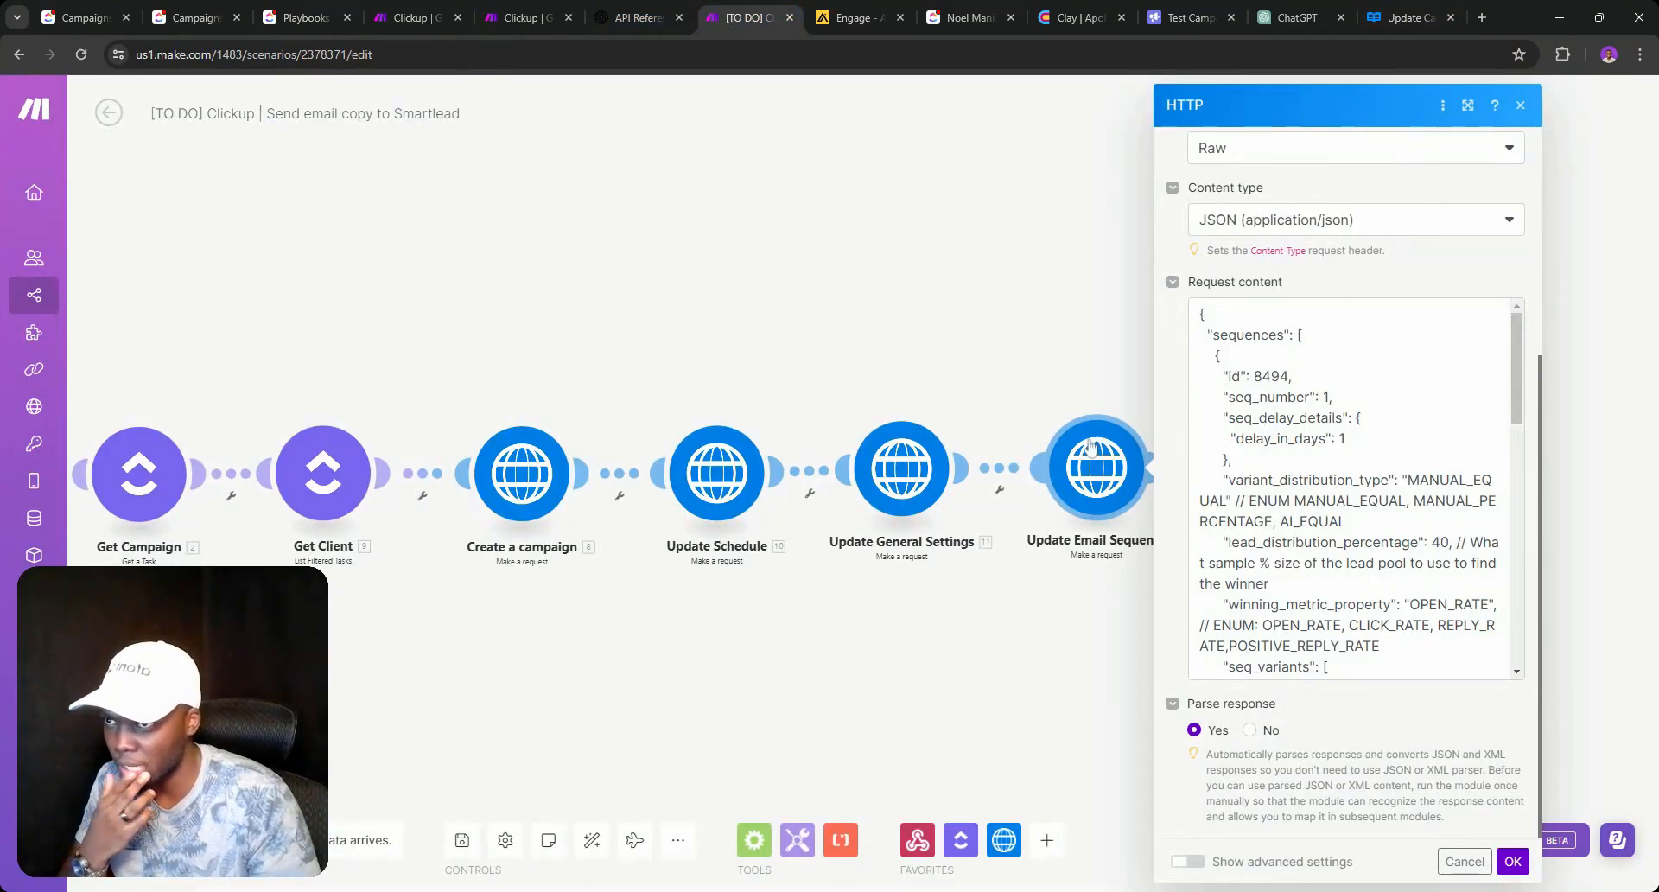
click(1080, 489)
click(1078, 503)
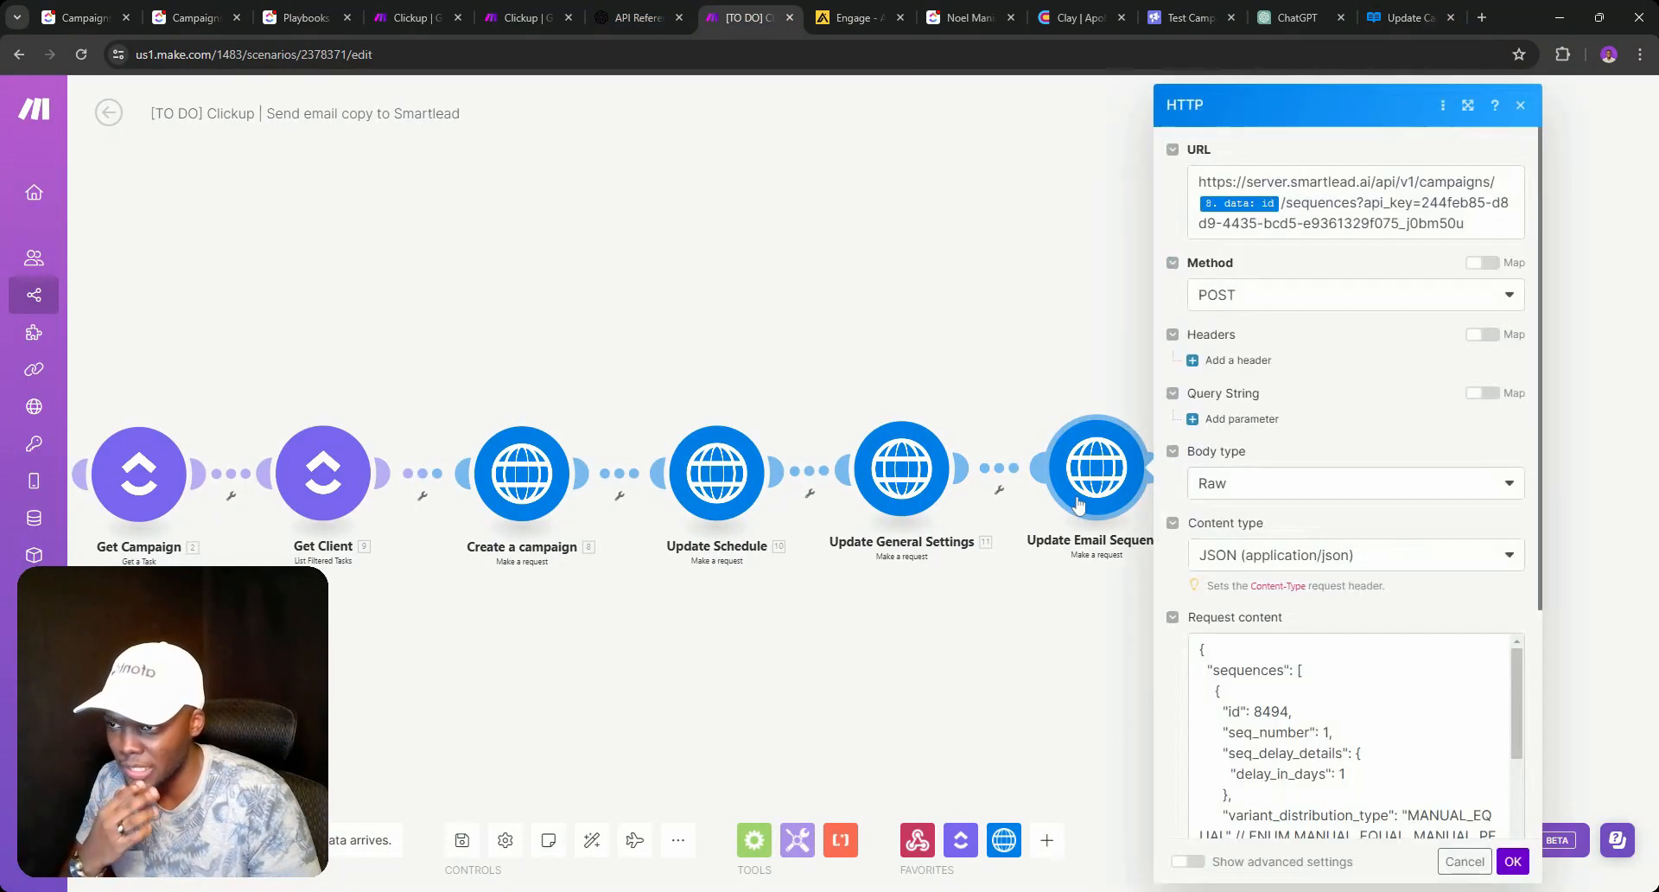
scroll(1282, 345, down, 2)
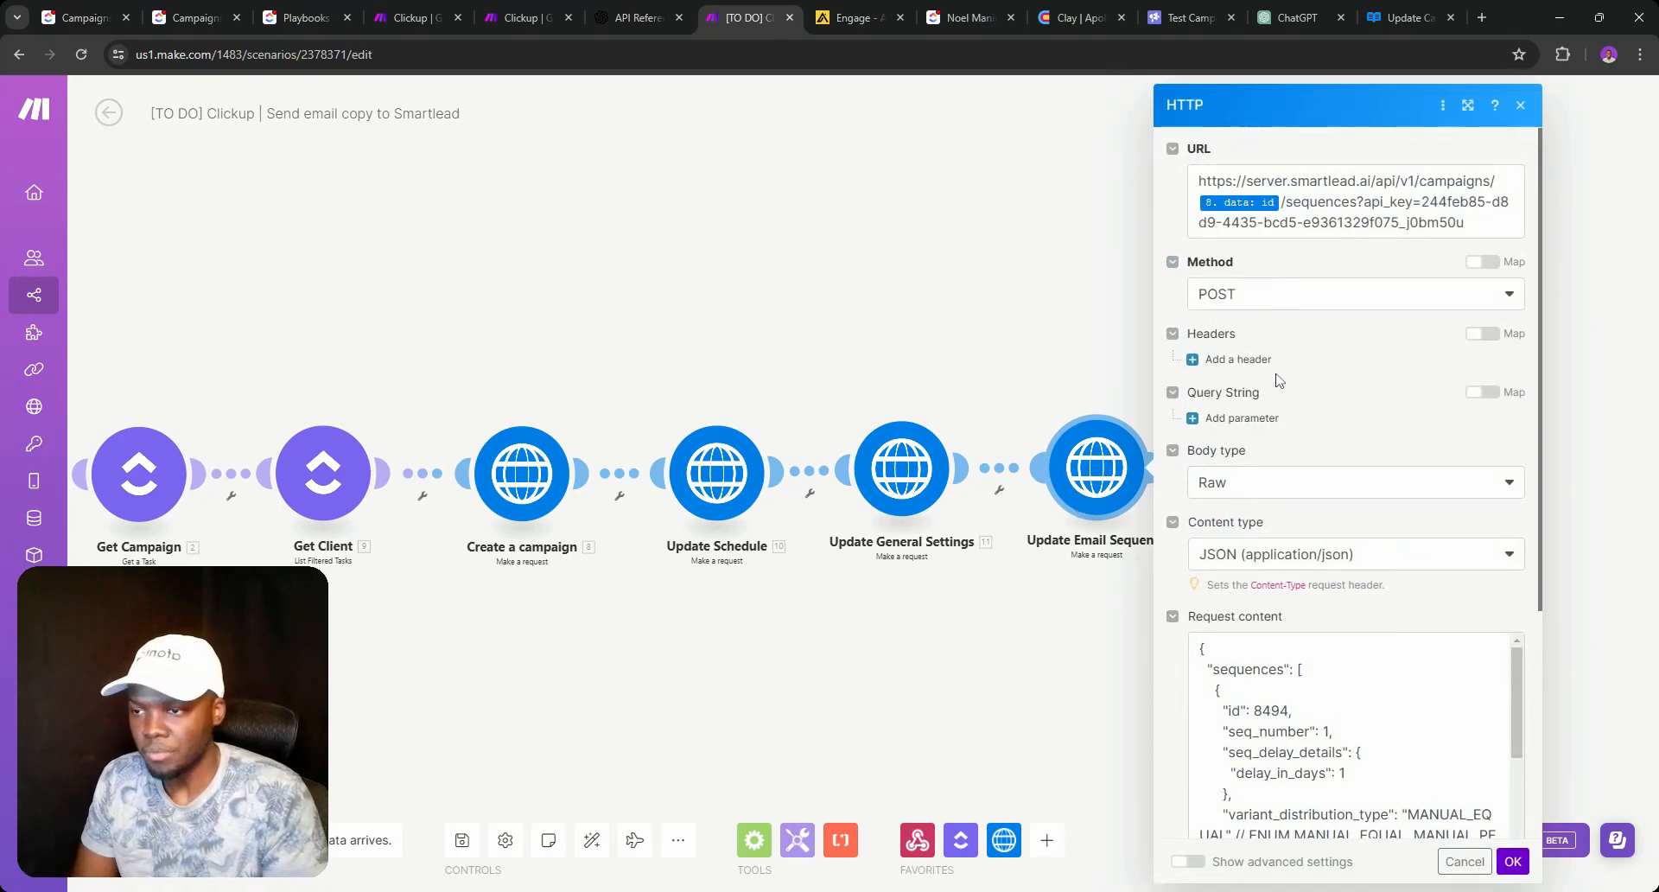
scroll(1282, 361, down, 10)
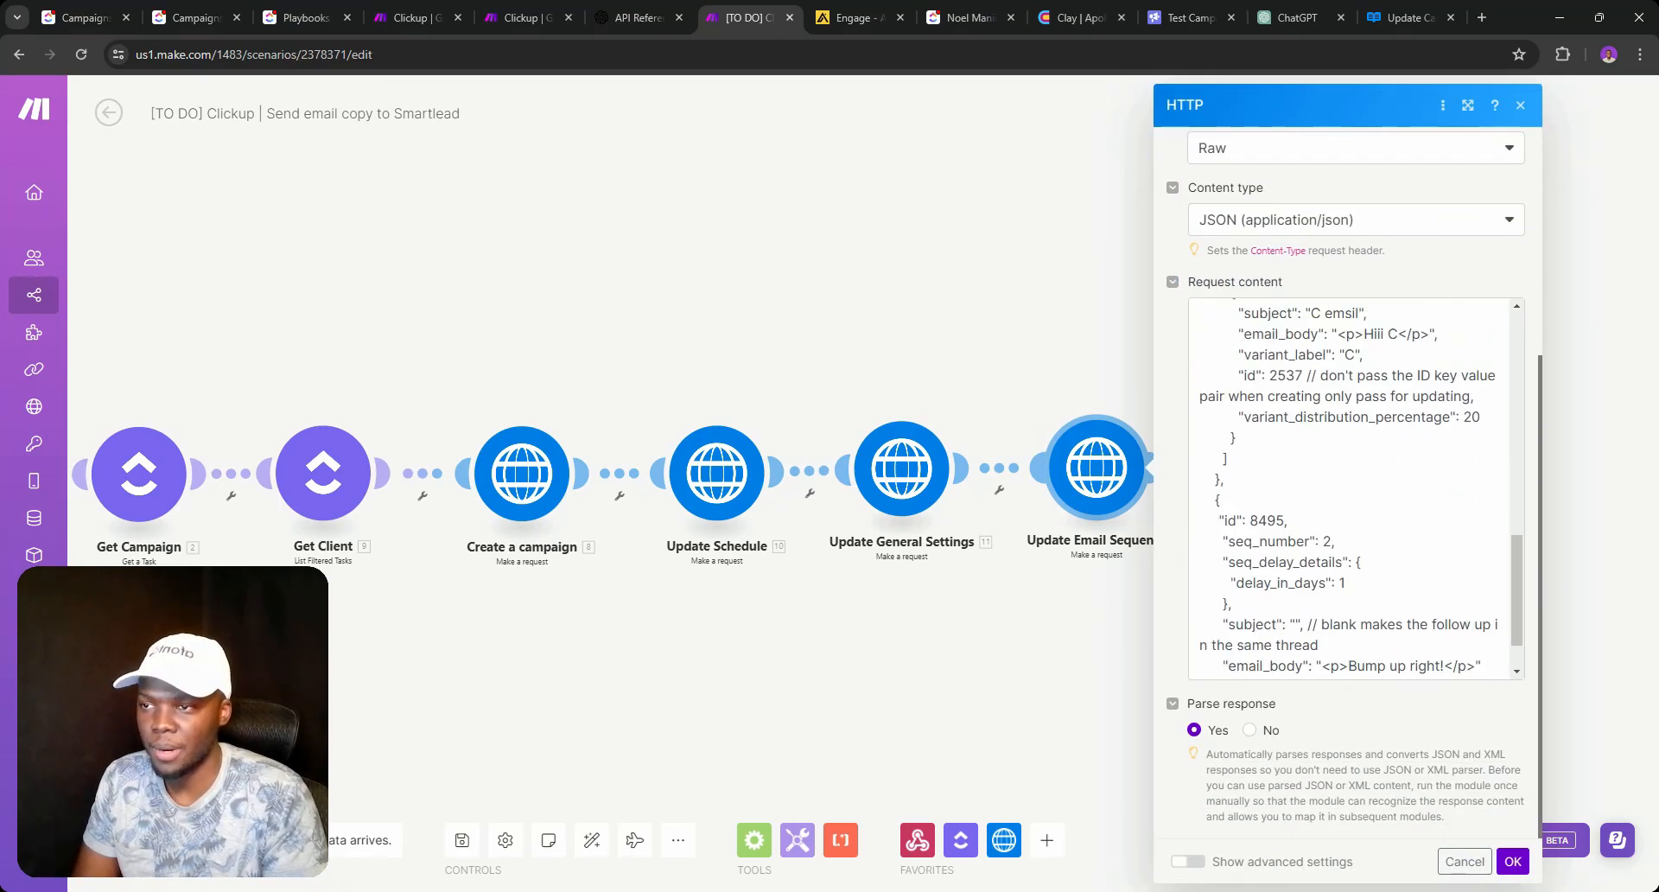
scroll(1352, 488, up, 10)
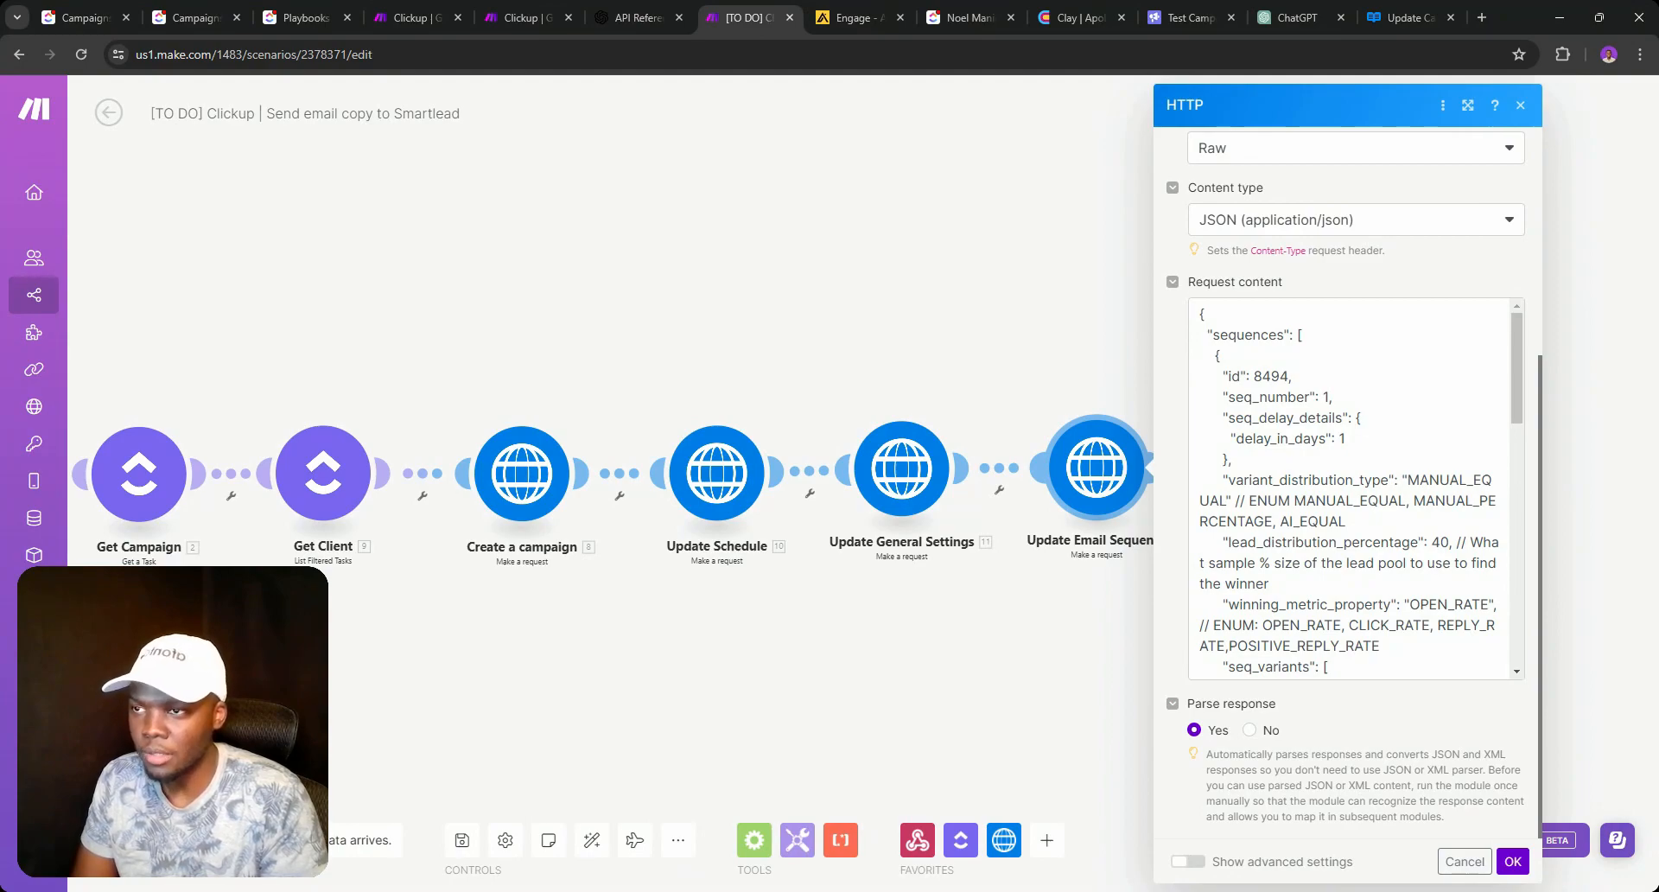
double_click(1271, 377)
click(1319, 397)
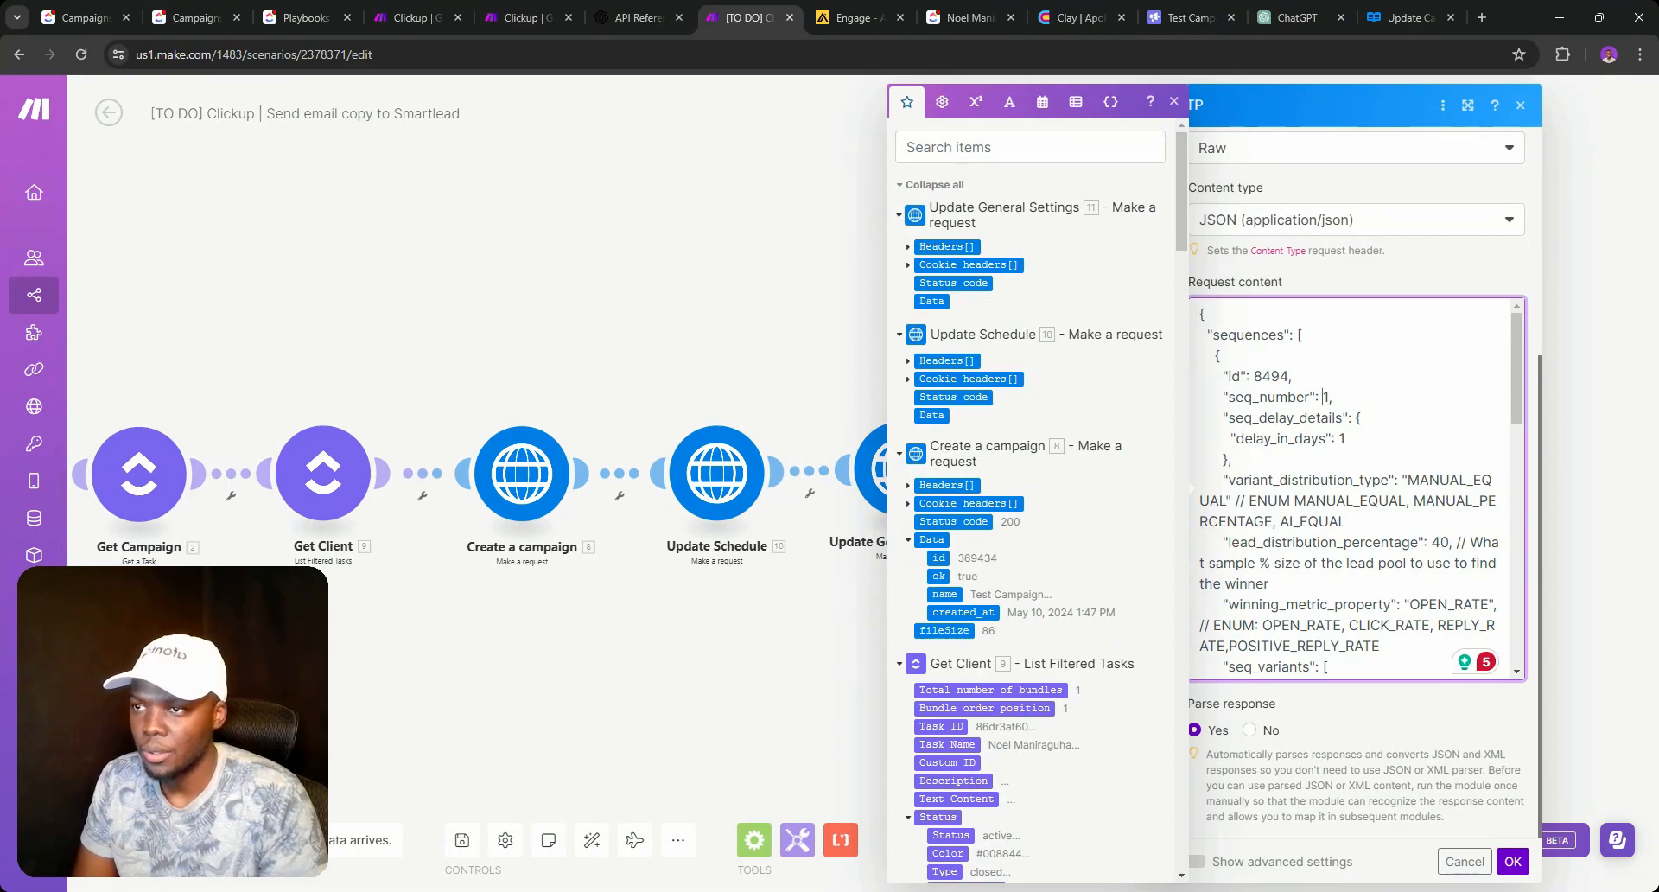
scroll(1382, 518, down, 8)
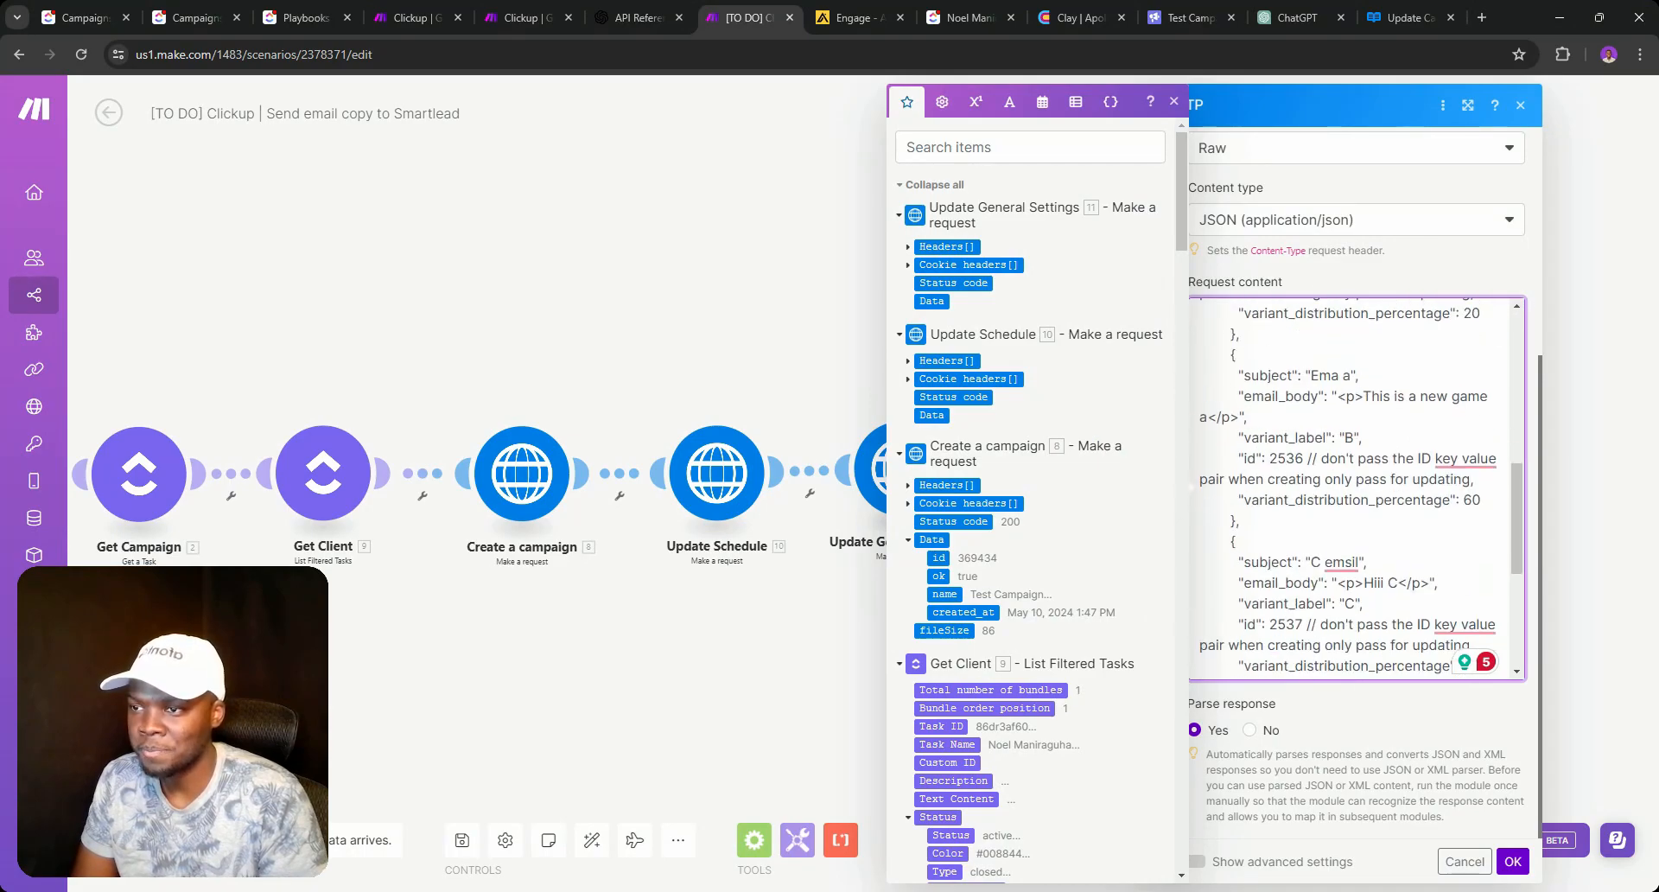
click(1511, 860)
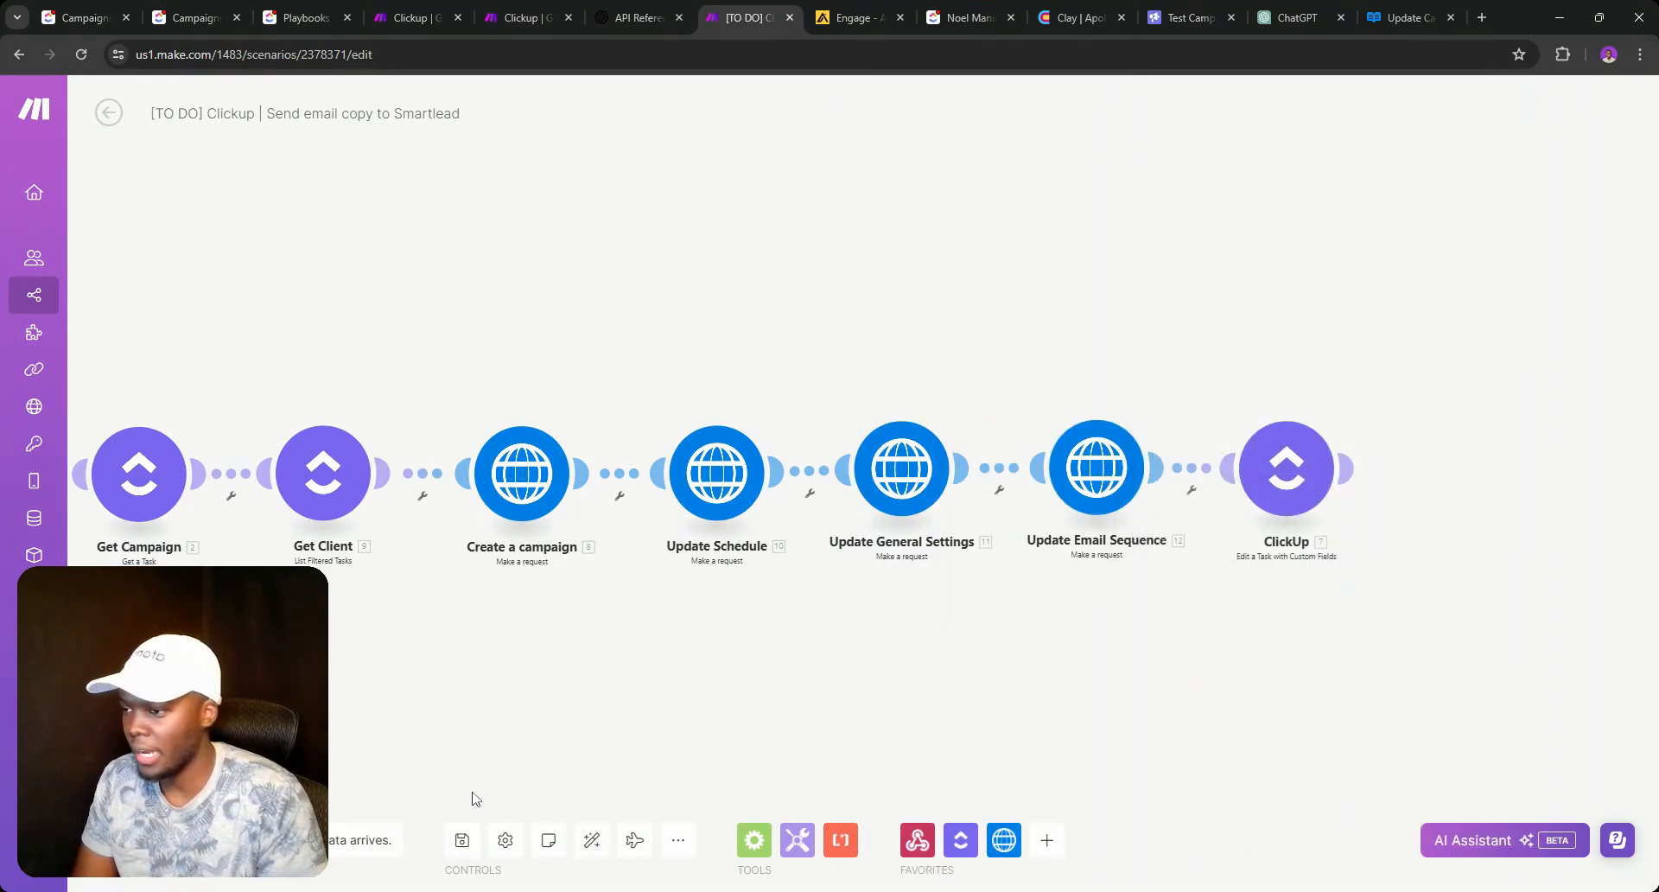
Save the scenario and duplicate its browser tab.
key(ctrl+s)
right_click(754, 12)
key(d)
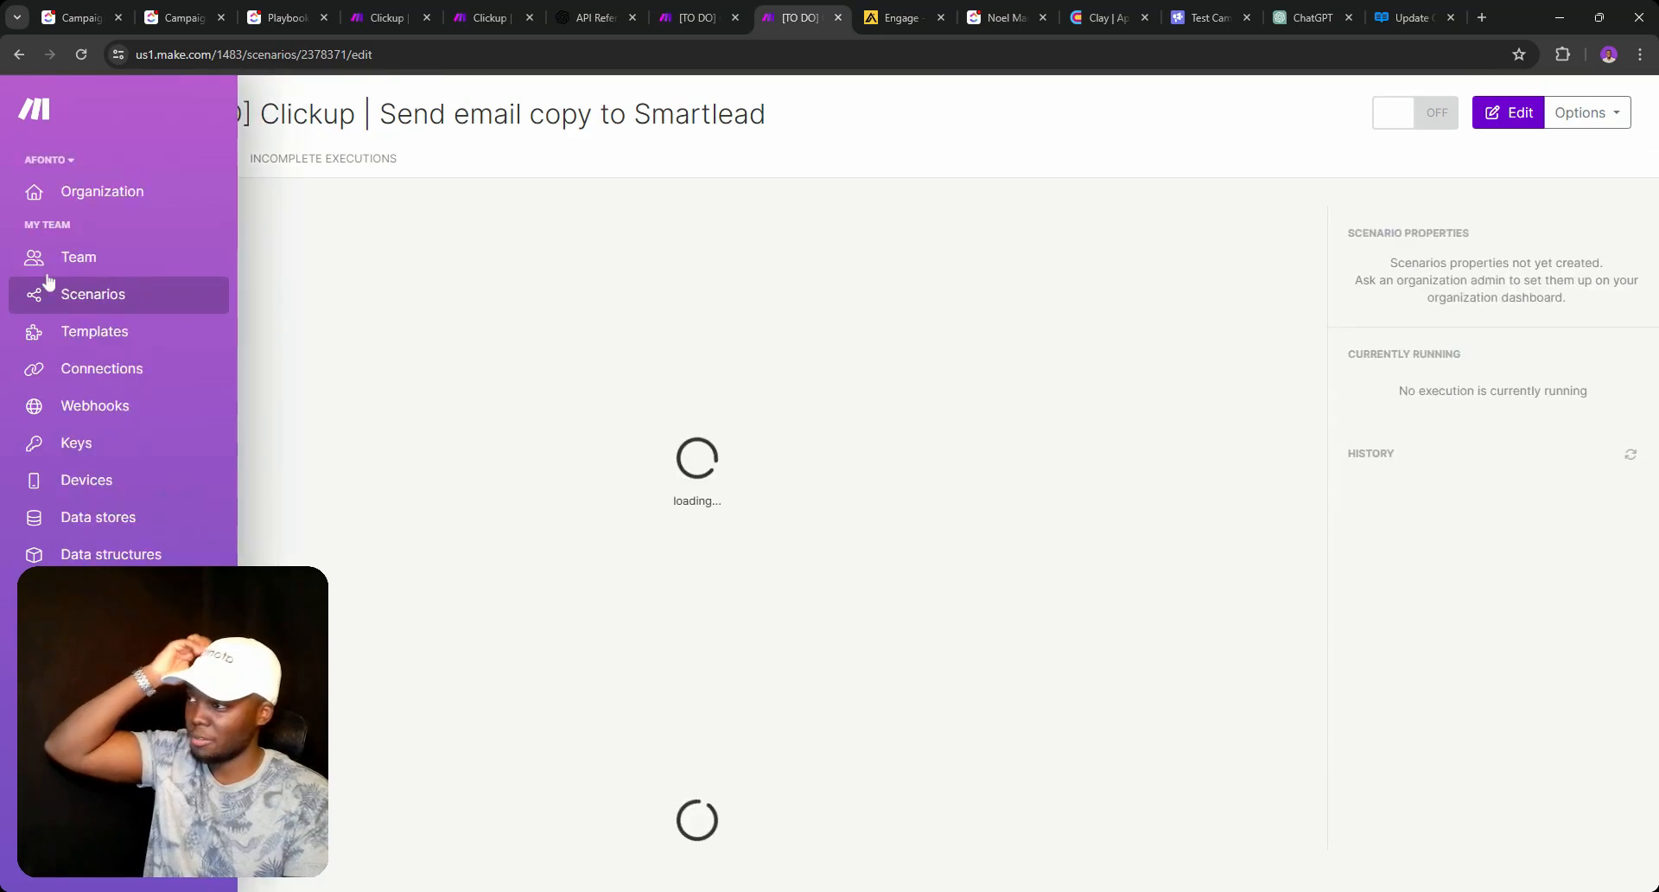
Search all scenarios for "Backup" and open "Smartlead, Clickup | Backup campaign sequences".
click(48, 292)
click(237, 106)
text(Backup)
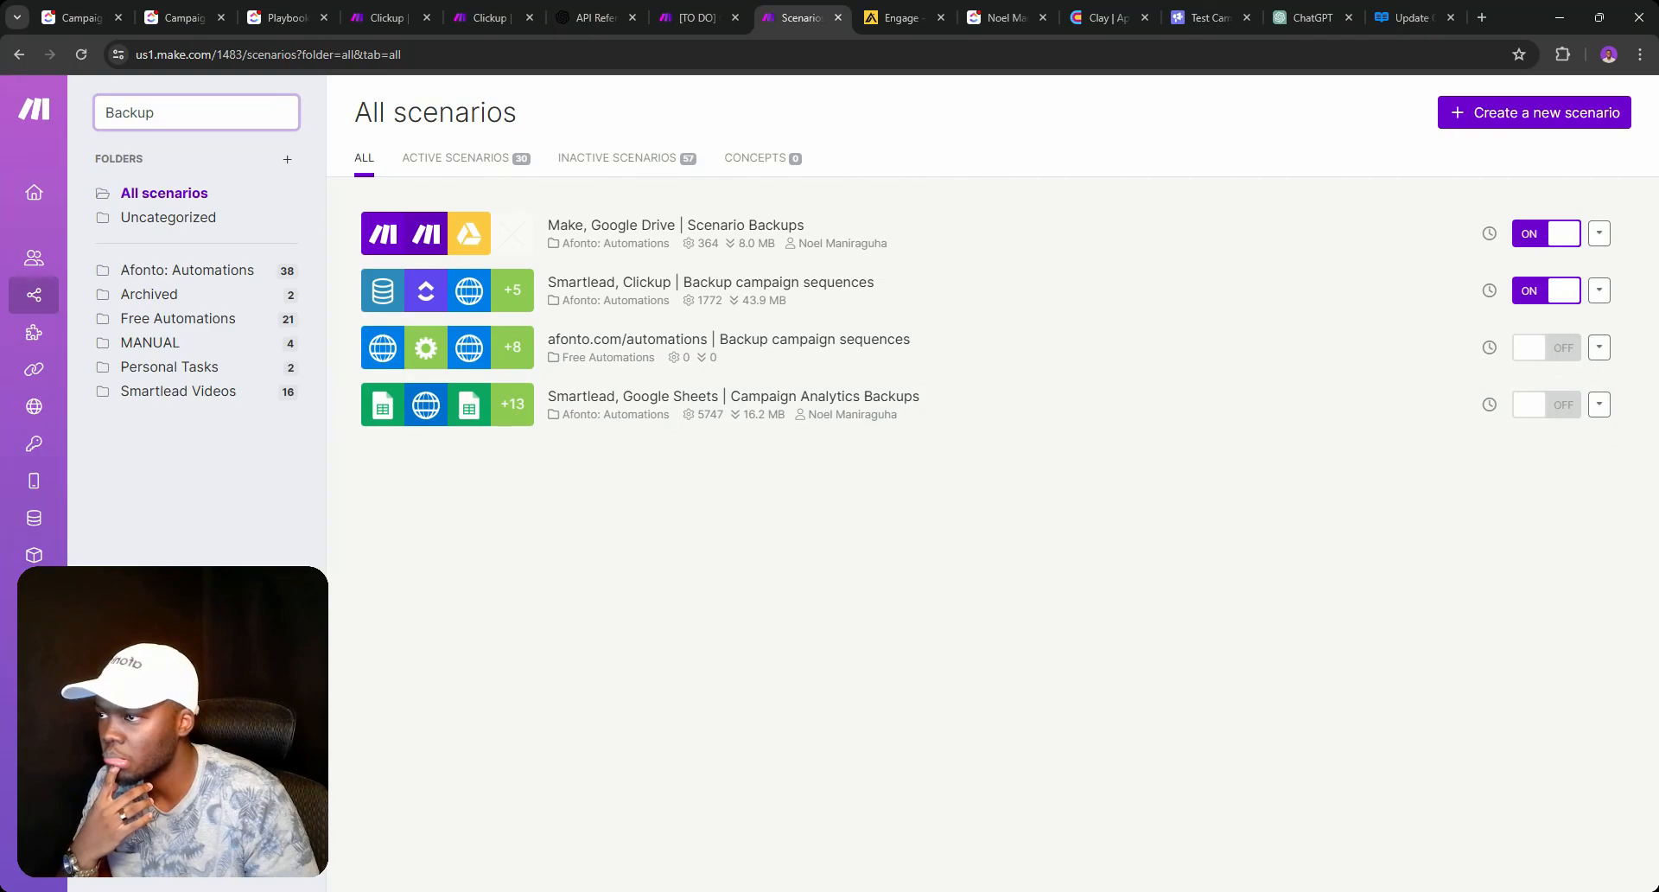
click(717, 305)
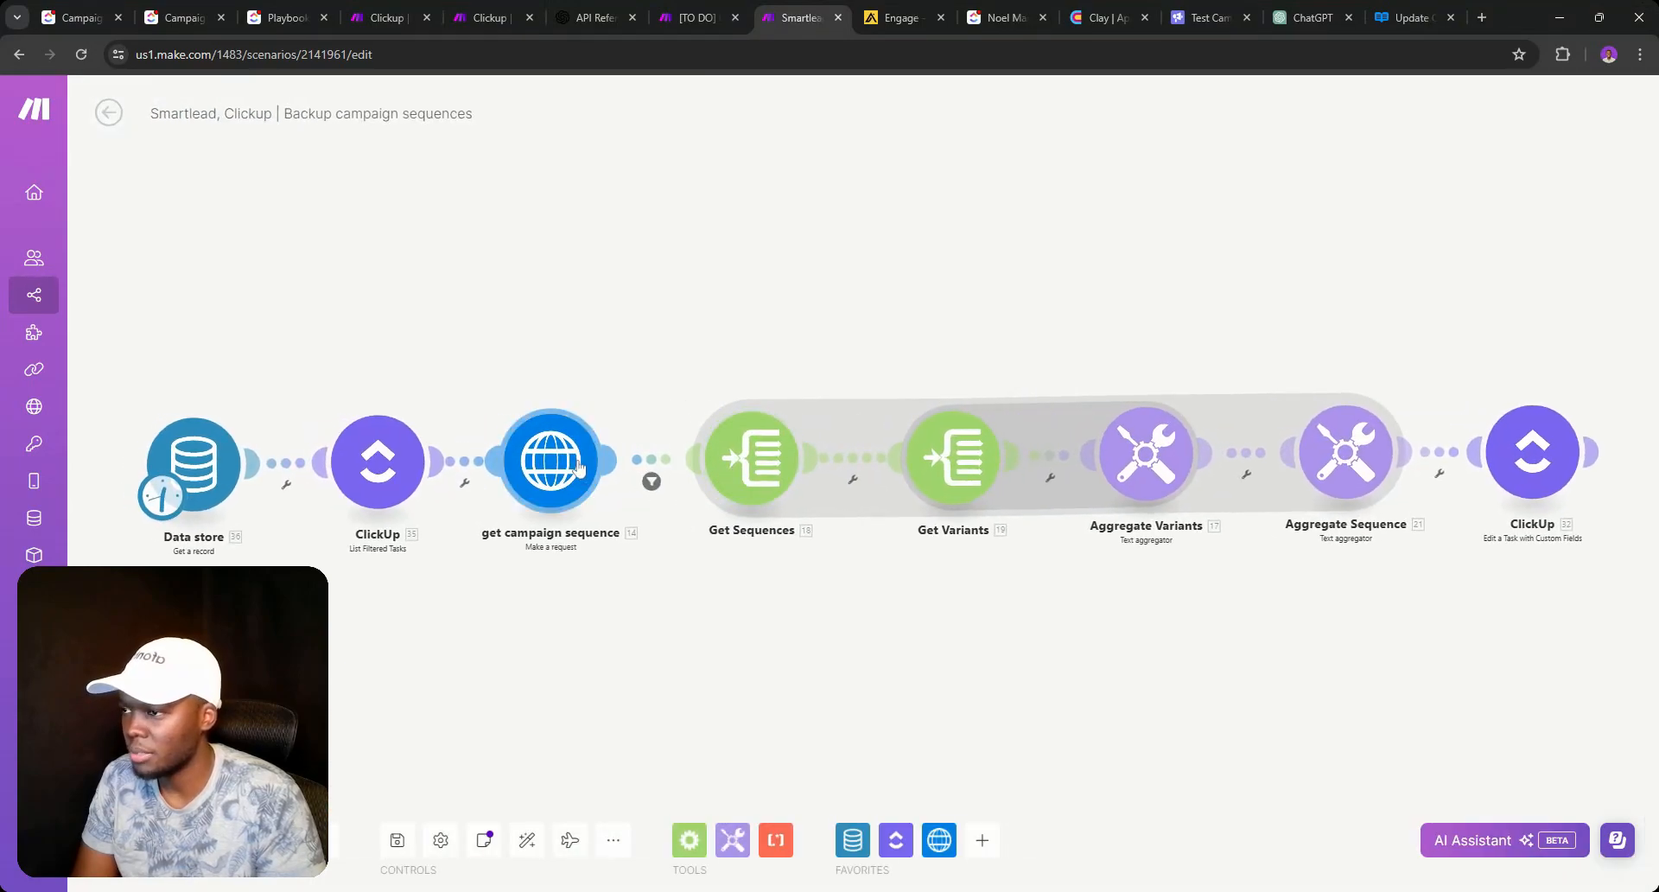
Inspect the Aggregate Variants and Aggregate Sequence modules to see how the sequence JSON is assembled.
click(1158, 467)
click(1055, 623)
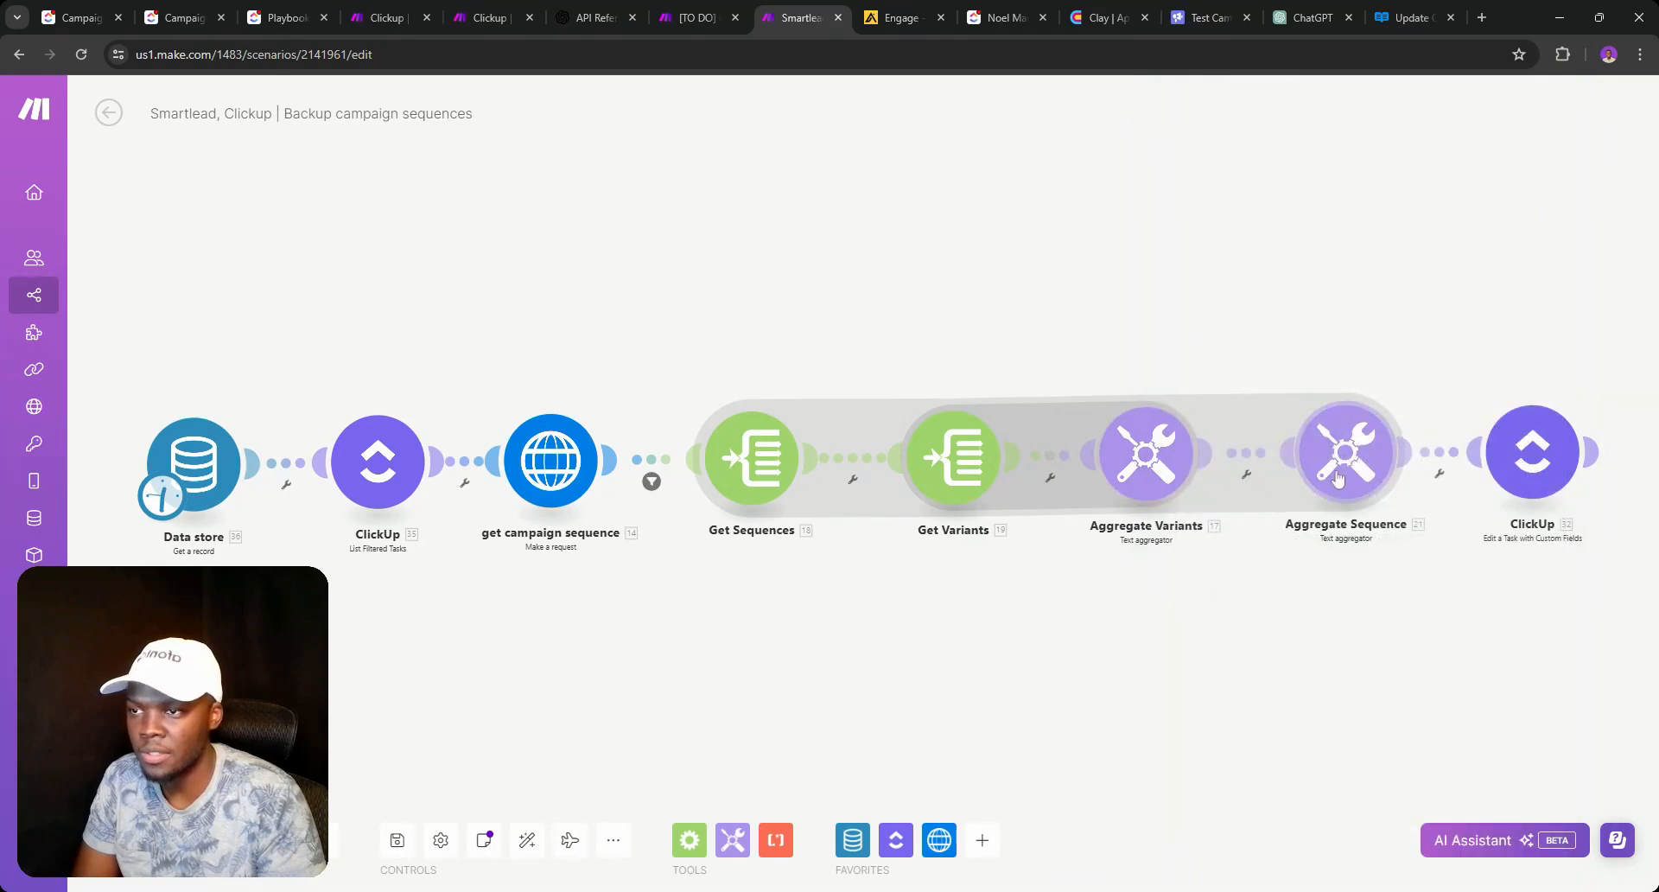
click(1339, 475)
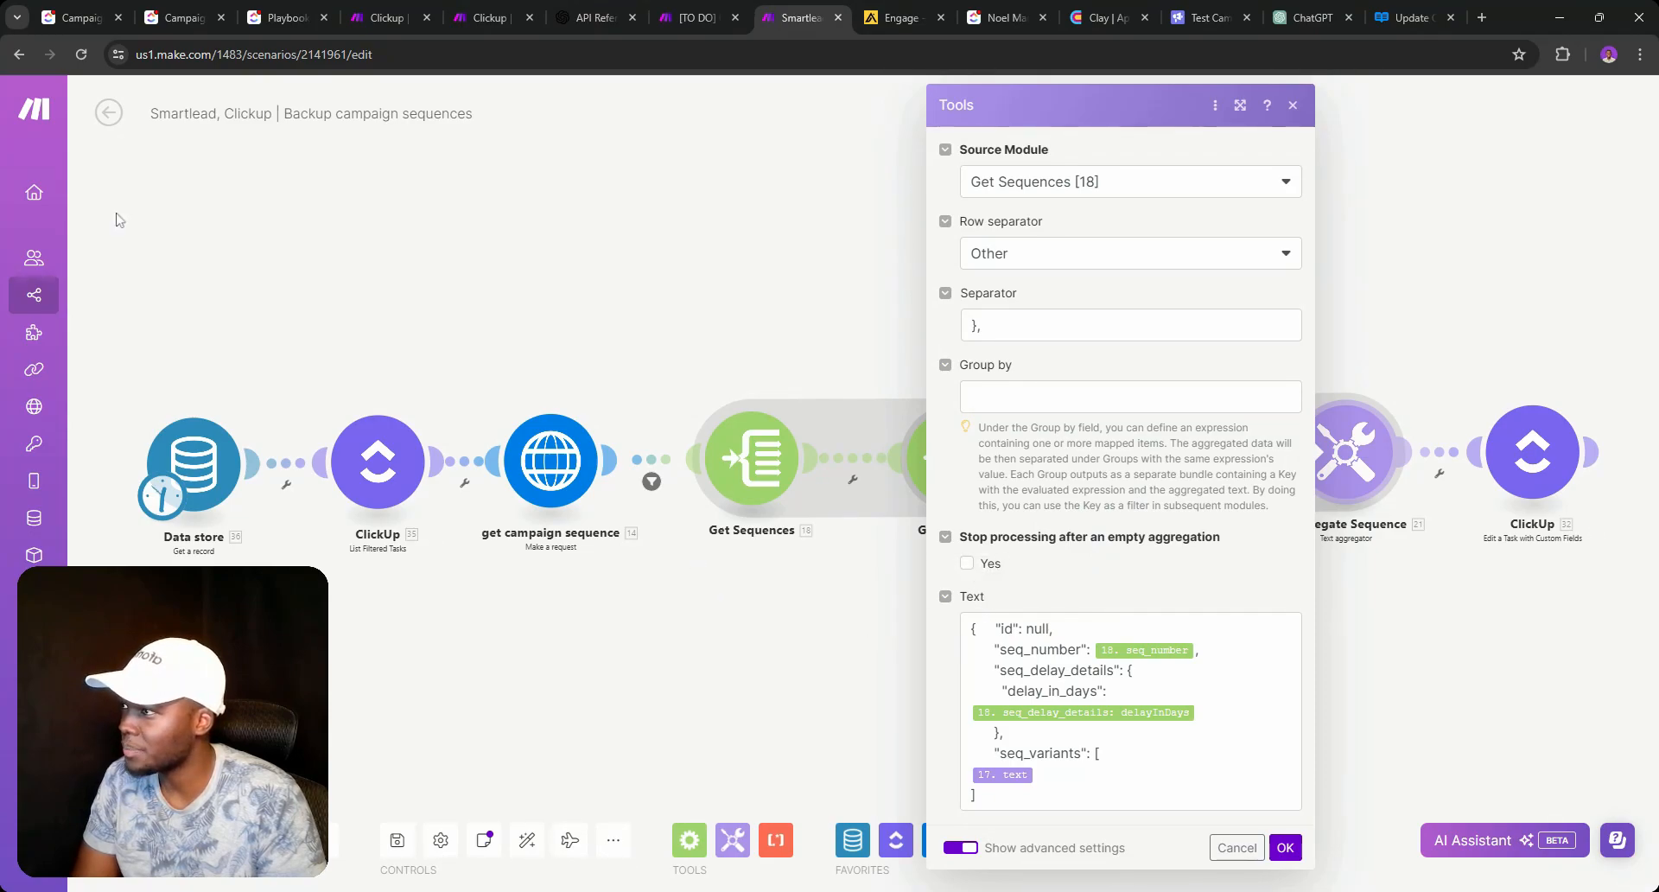
Return to the scenario list, search for "DUpl" and open the "Clickup, Smartlead | duplicate subsequence from task input" scenario.
click(108, 113)
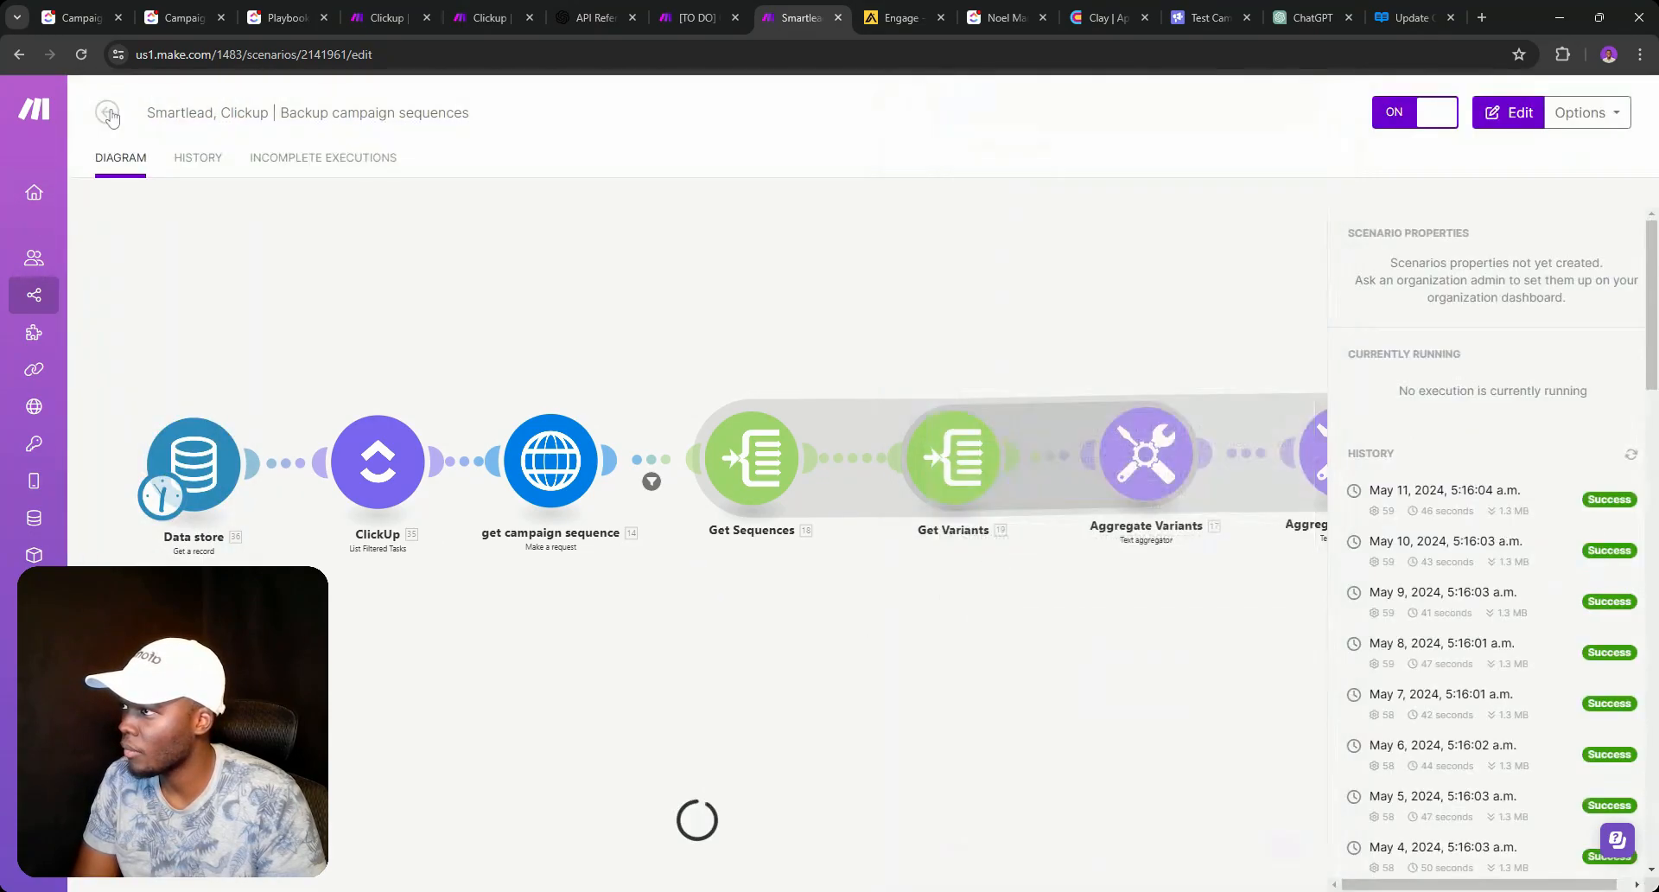
click(108, 114)
double_click(108, 114)
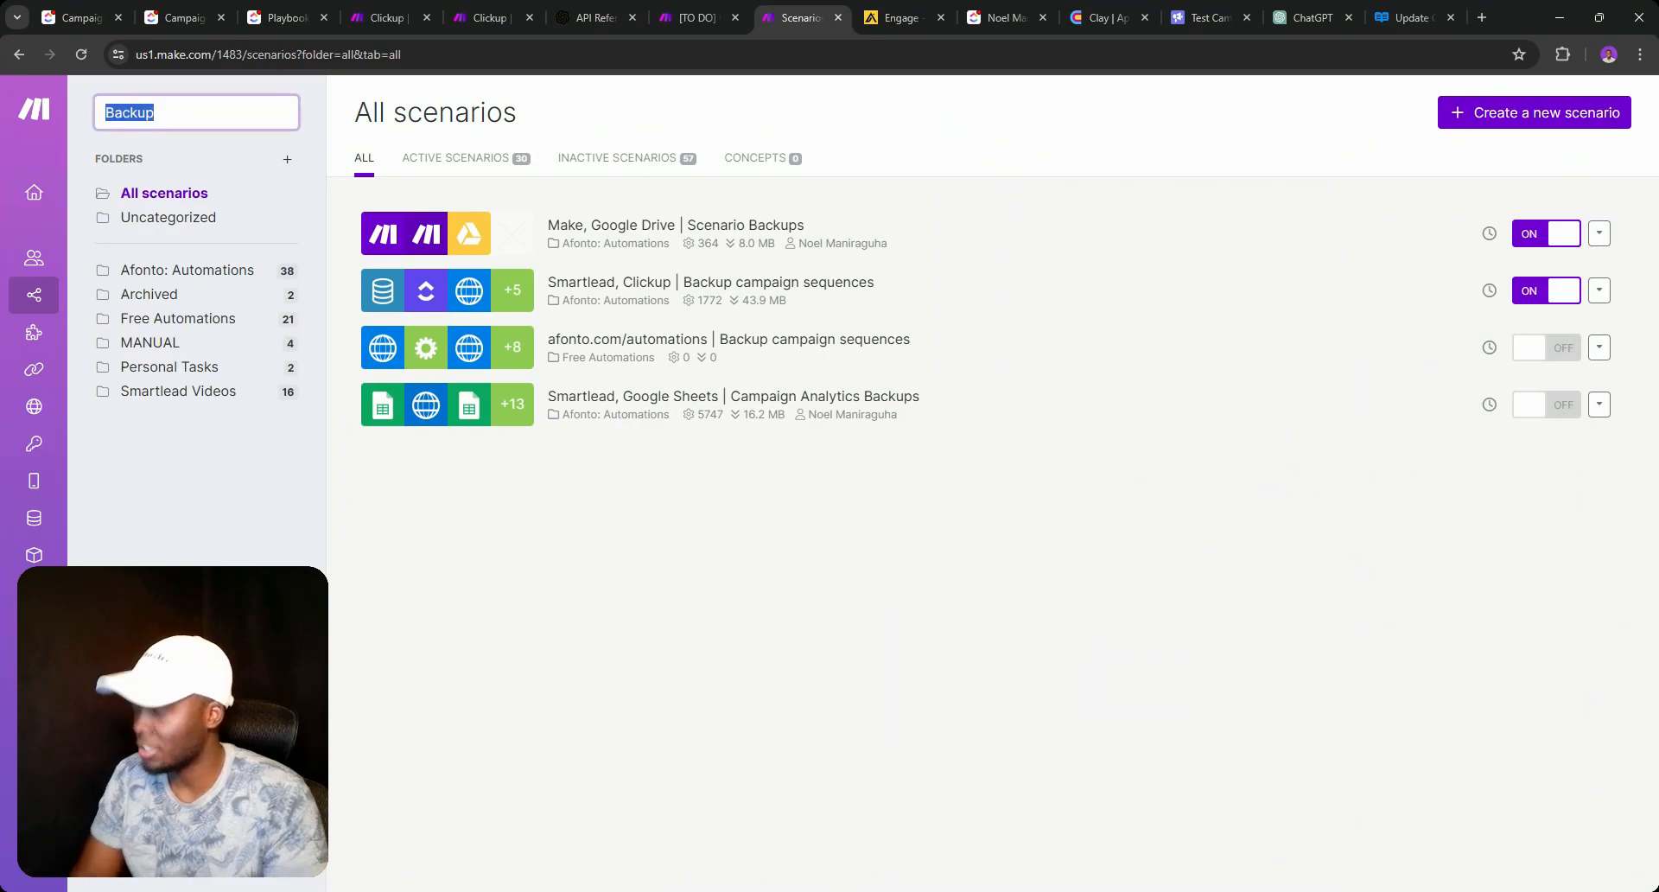
text(DUpl)
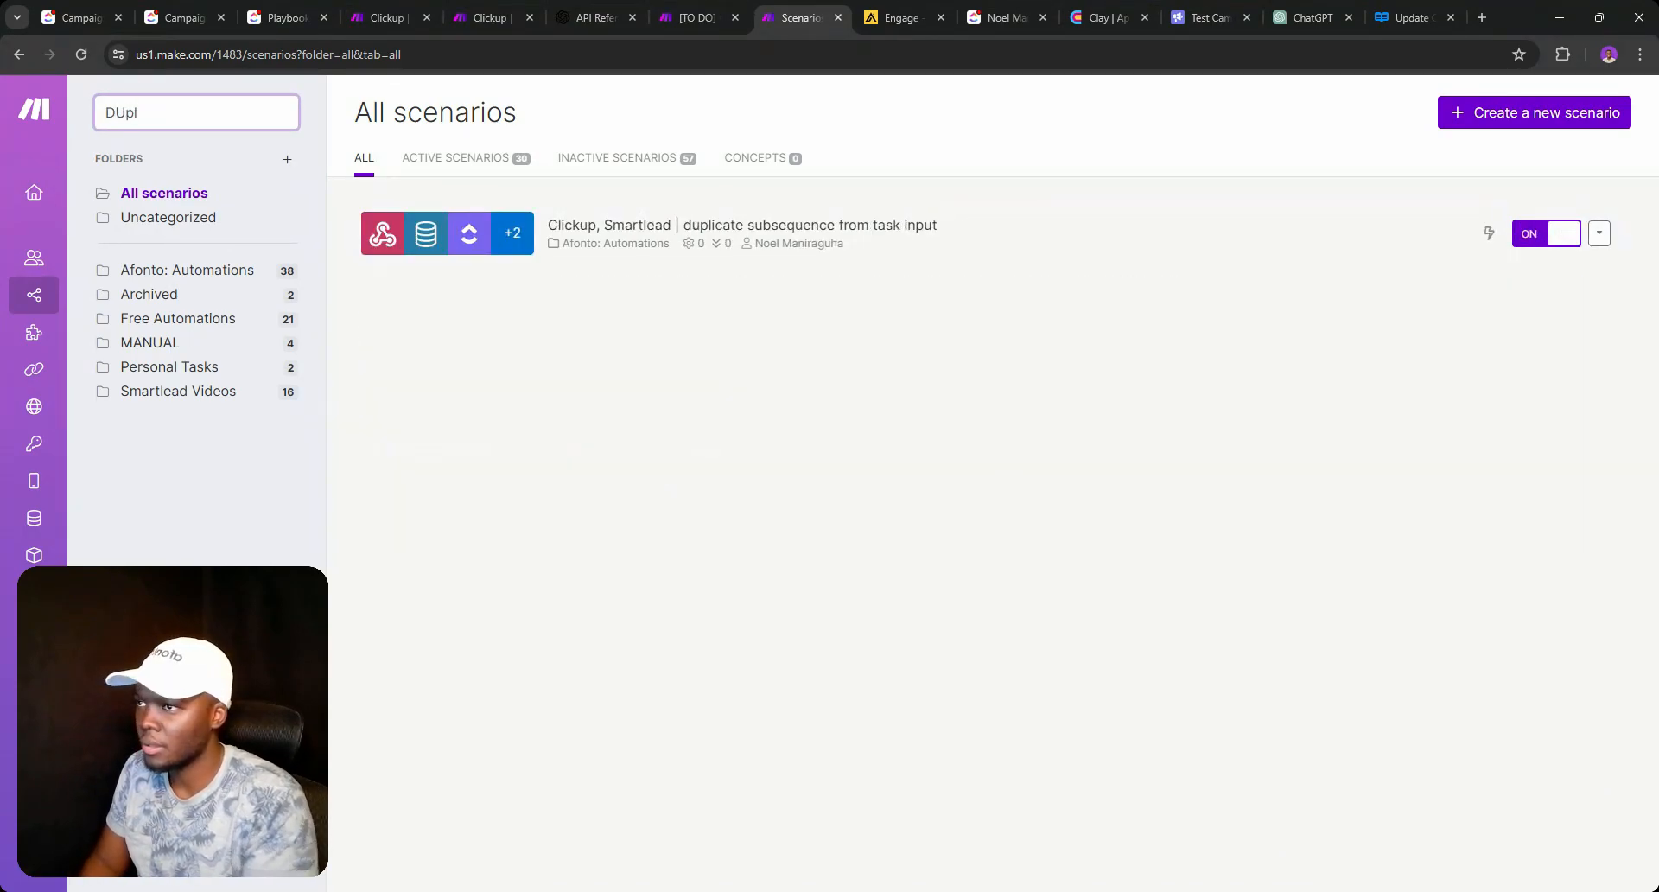
click(656, 225)
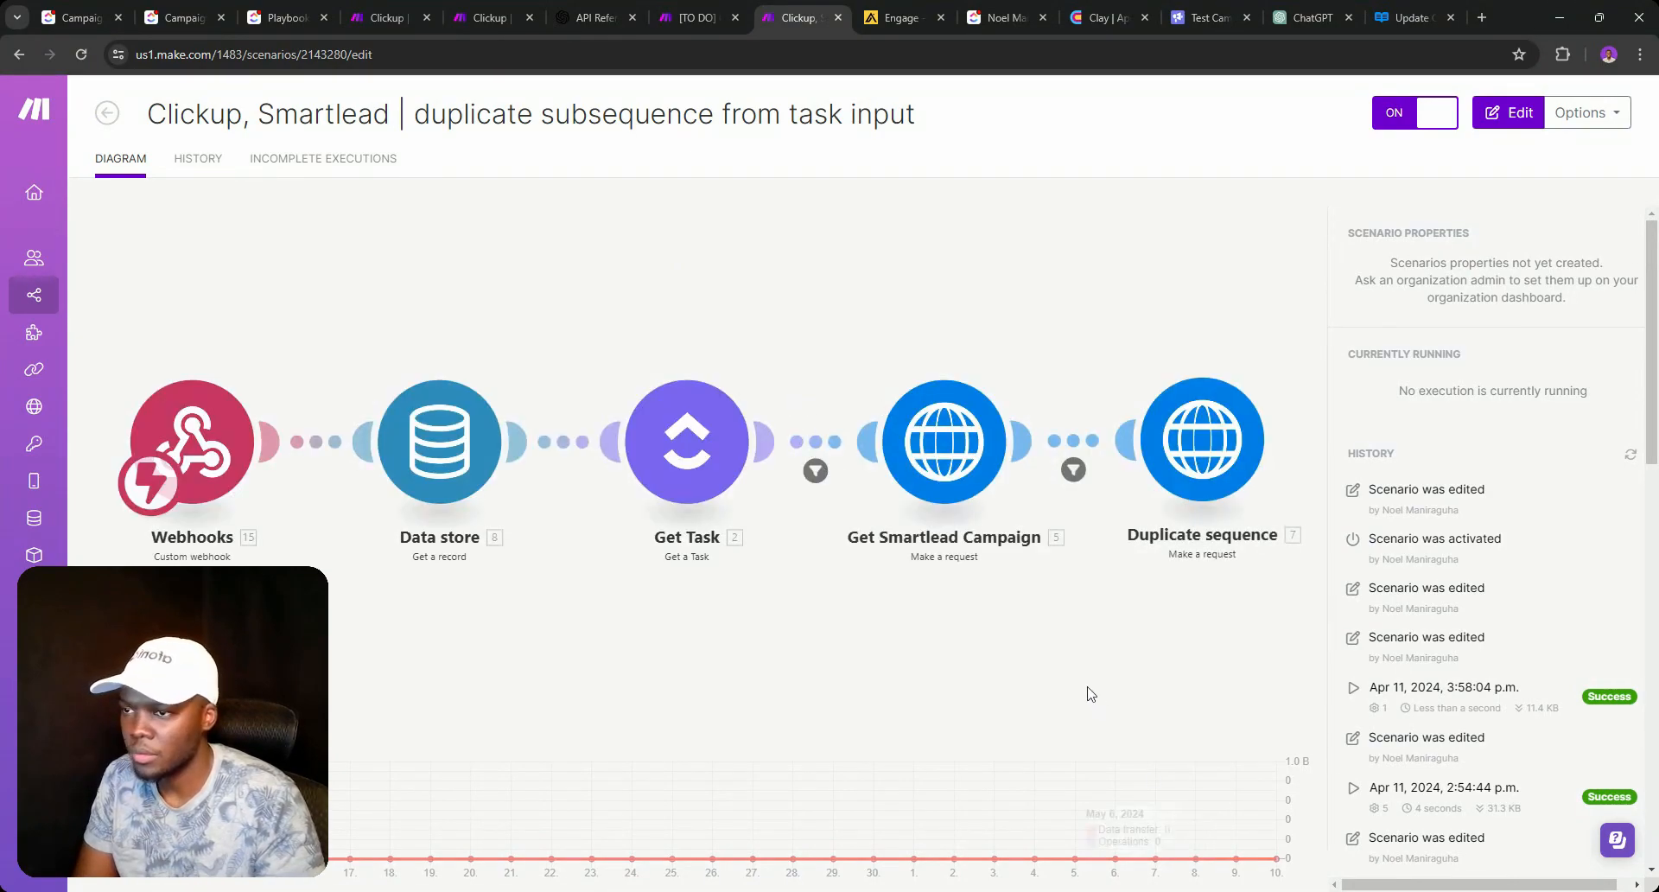
Inspect the Duplicate sequence, Get Smartlead Campaign and Get Task modules for how the sequence is passed to Smartlead.
click(1190, 477)
click(1439, 481)
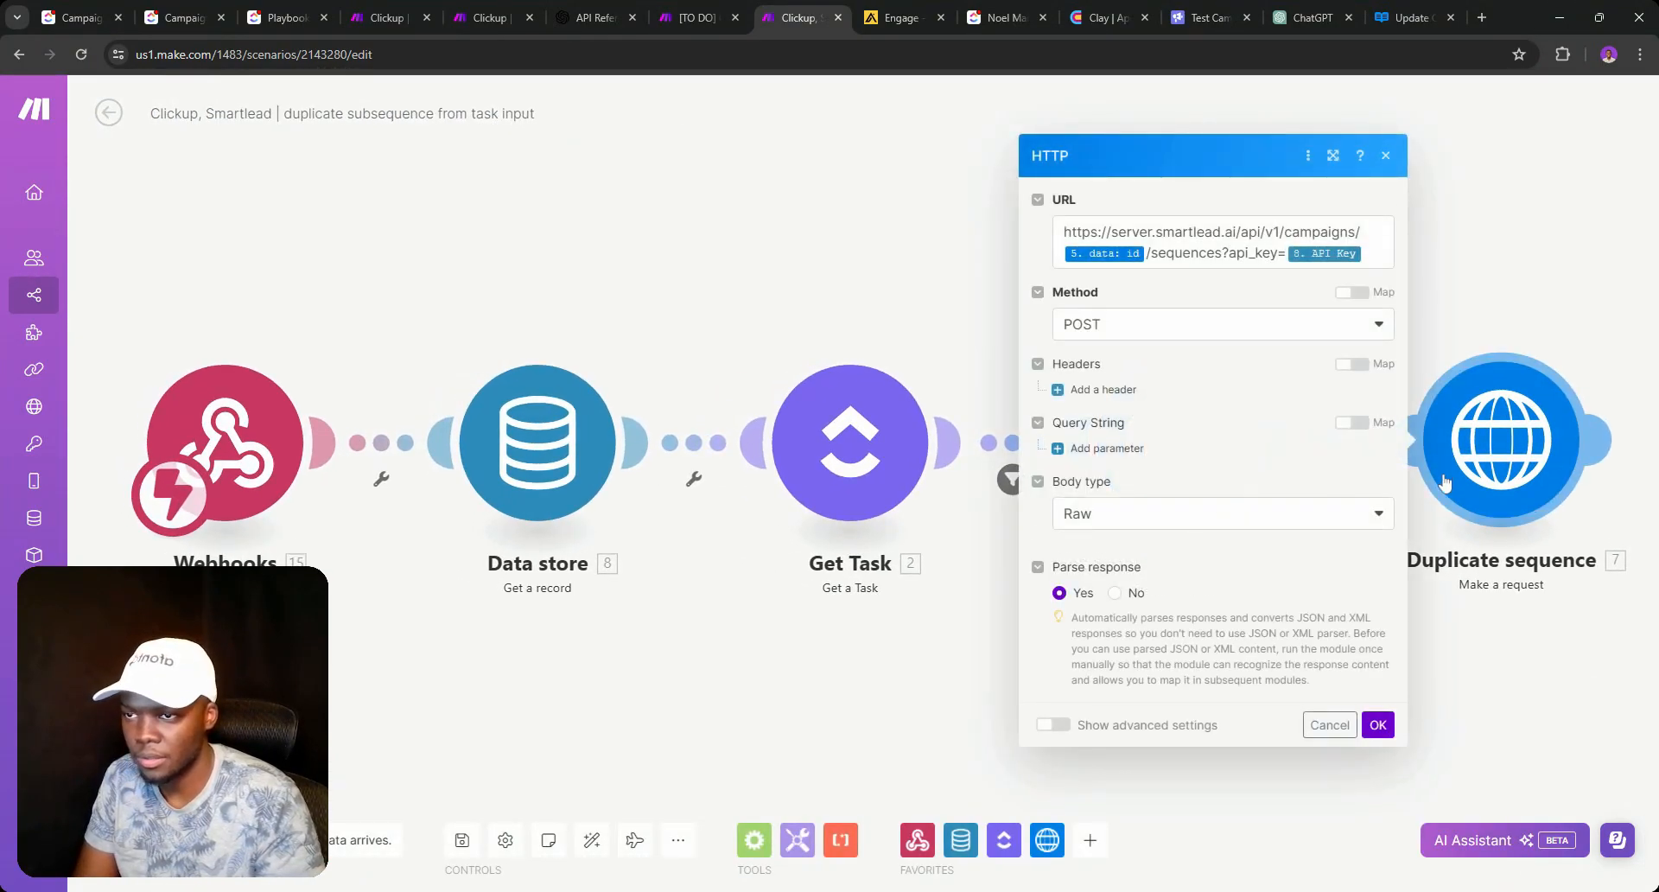
click(1516, 626)
click(1166, 479)
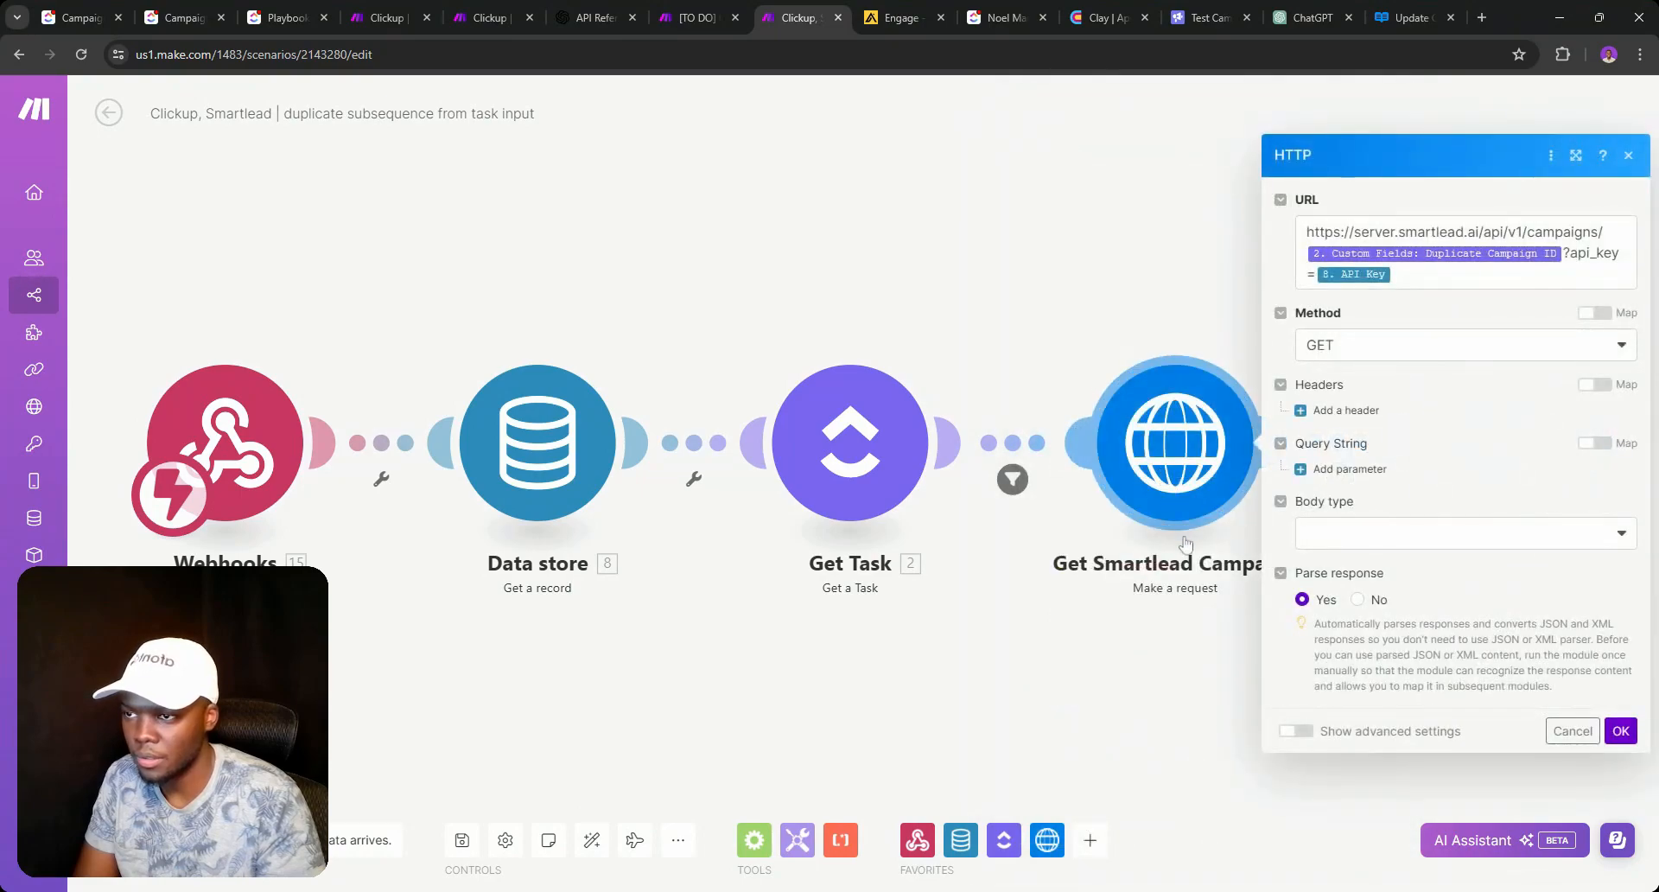
click(1170, 606)
click(851, 472)
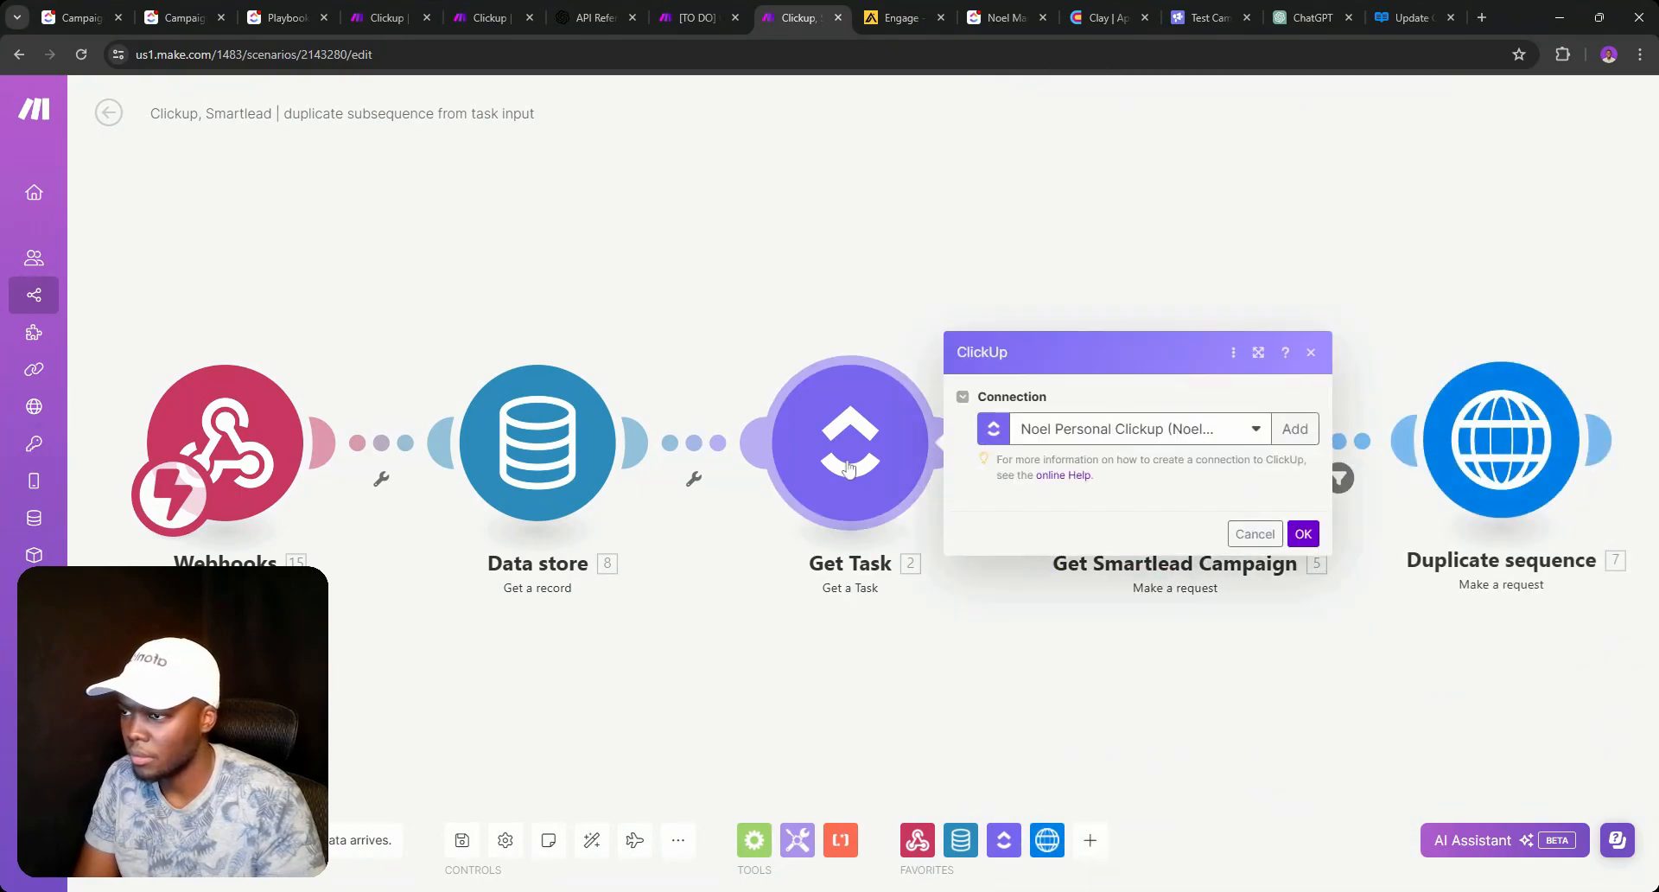
click(799, 584)
click(1176, 469)
click(1037, 654)
click(1448, 481)
click(993, 635)
click(1129, 419)
click(973, 573)
Go back to the scenario list, search for "backup" and reopen "Smartlead, Clickup | Backup campaign sequences".
click(116, 124)
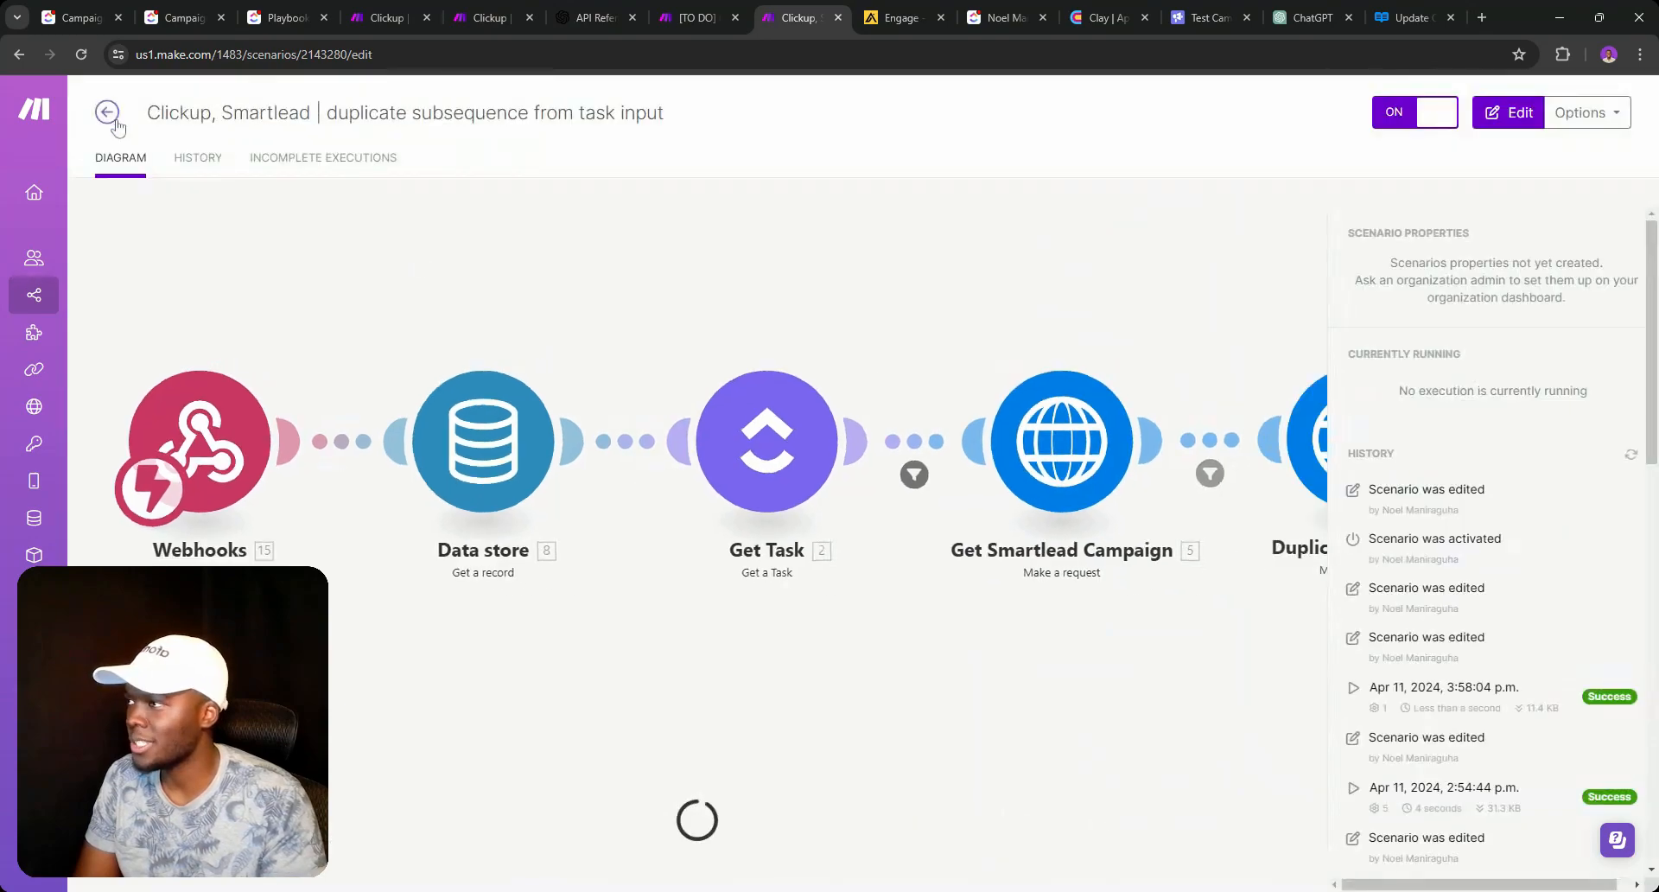
click(116, 125)
click(130, 113)
key(ctrl+a)
text(backup)
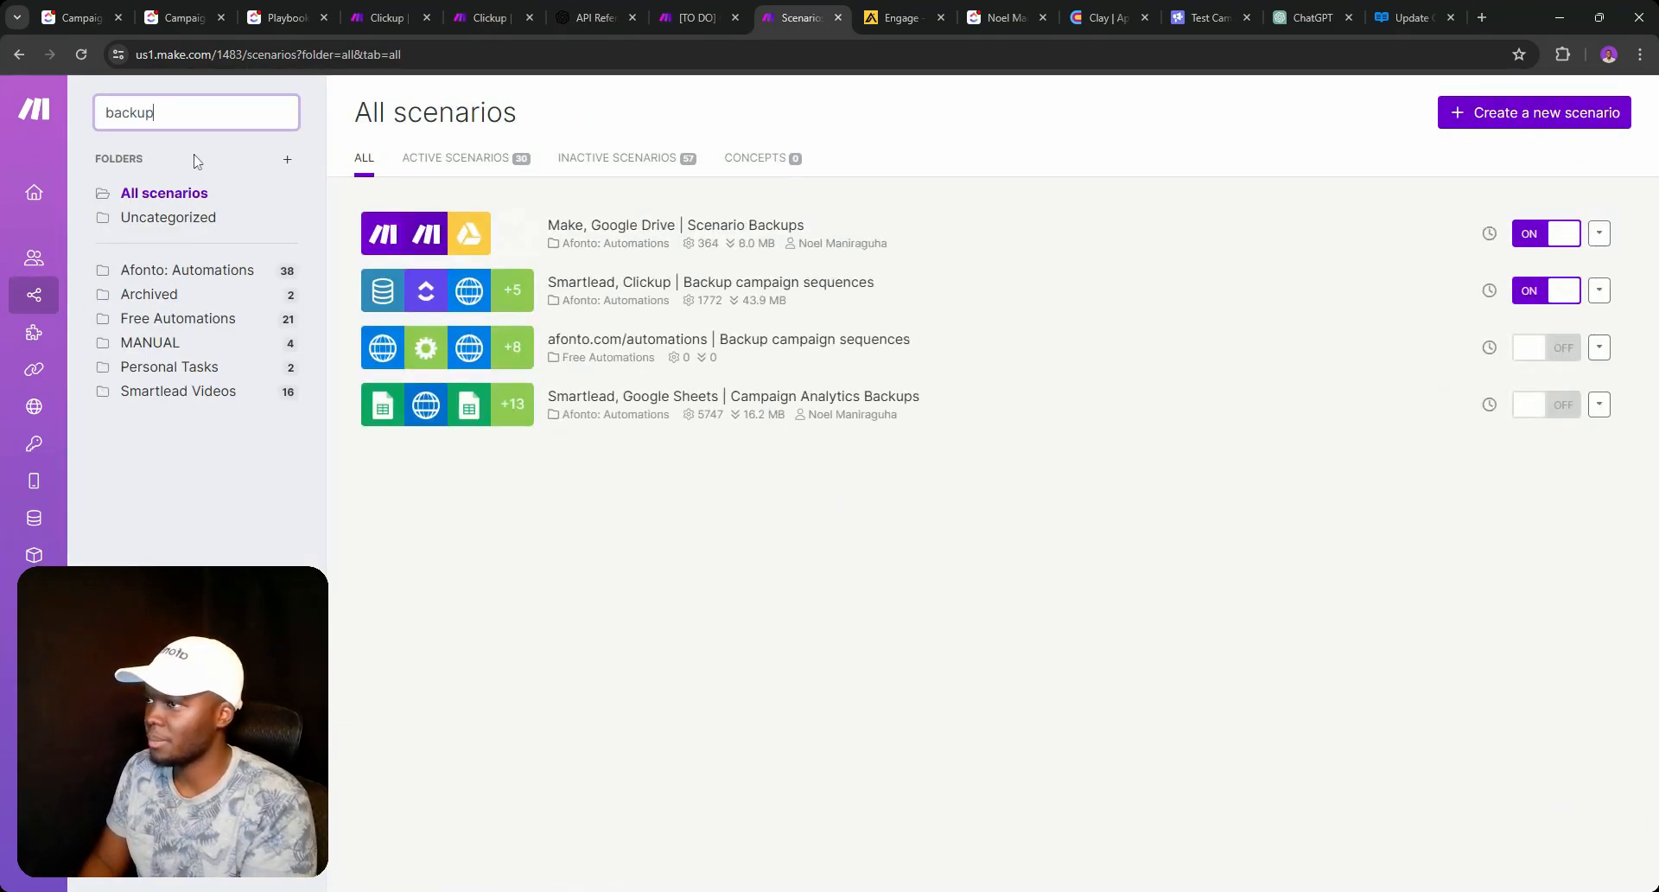
click(756, 286)
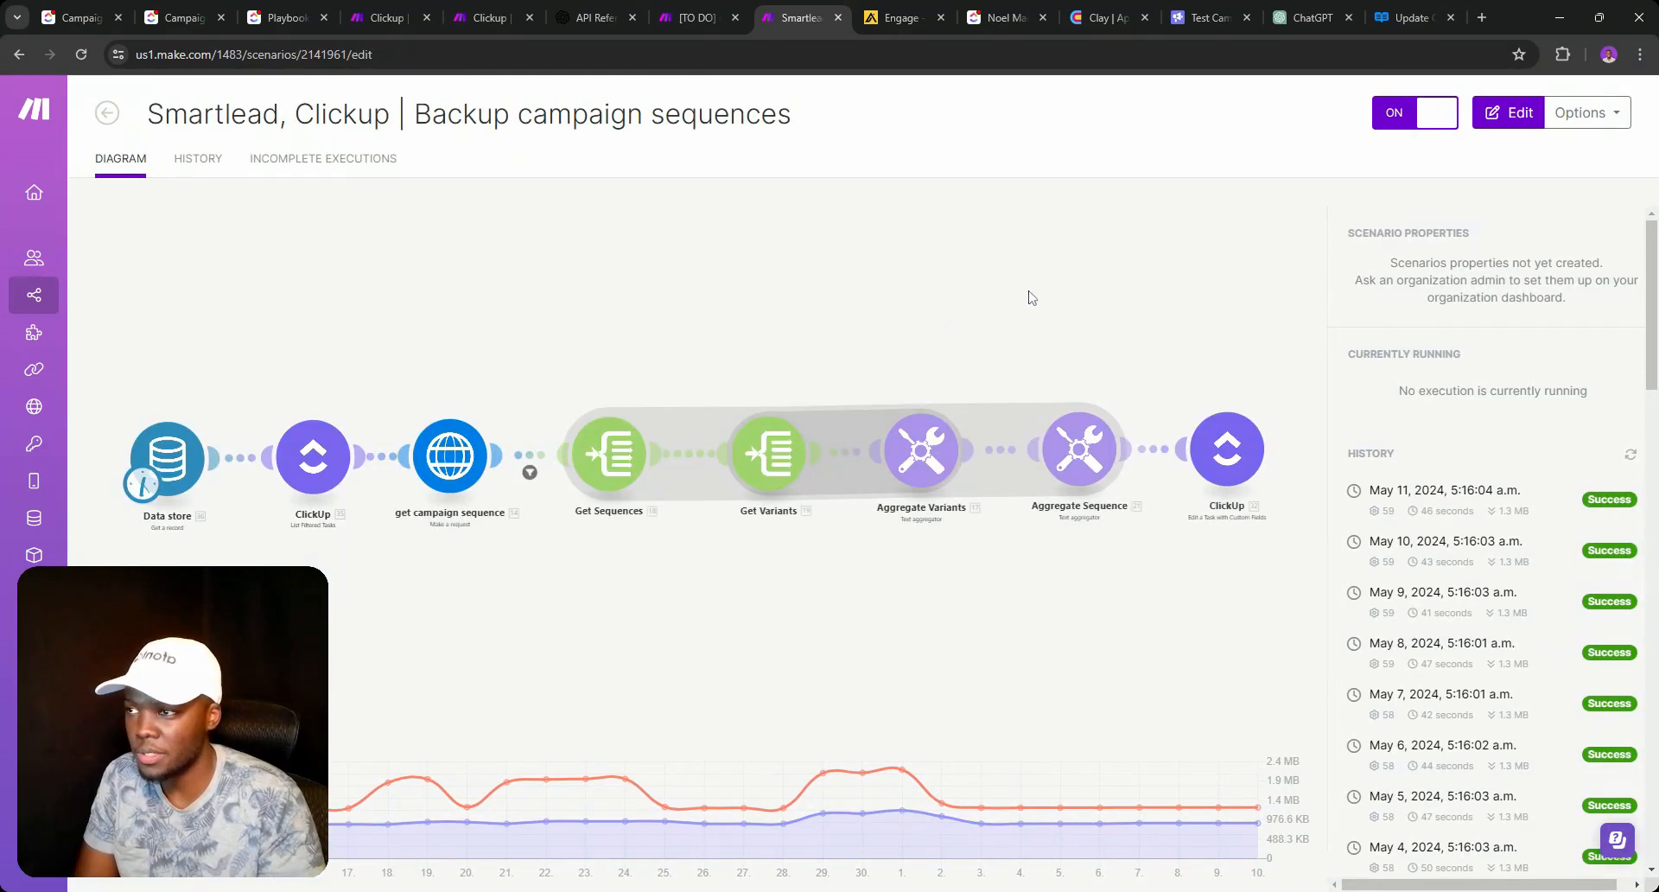
Open the final ClickUp module of the backup scenario and copy the JSON in its Sequence custom field.
click(1199, 527)
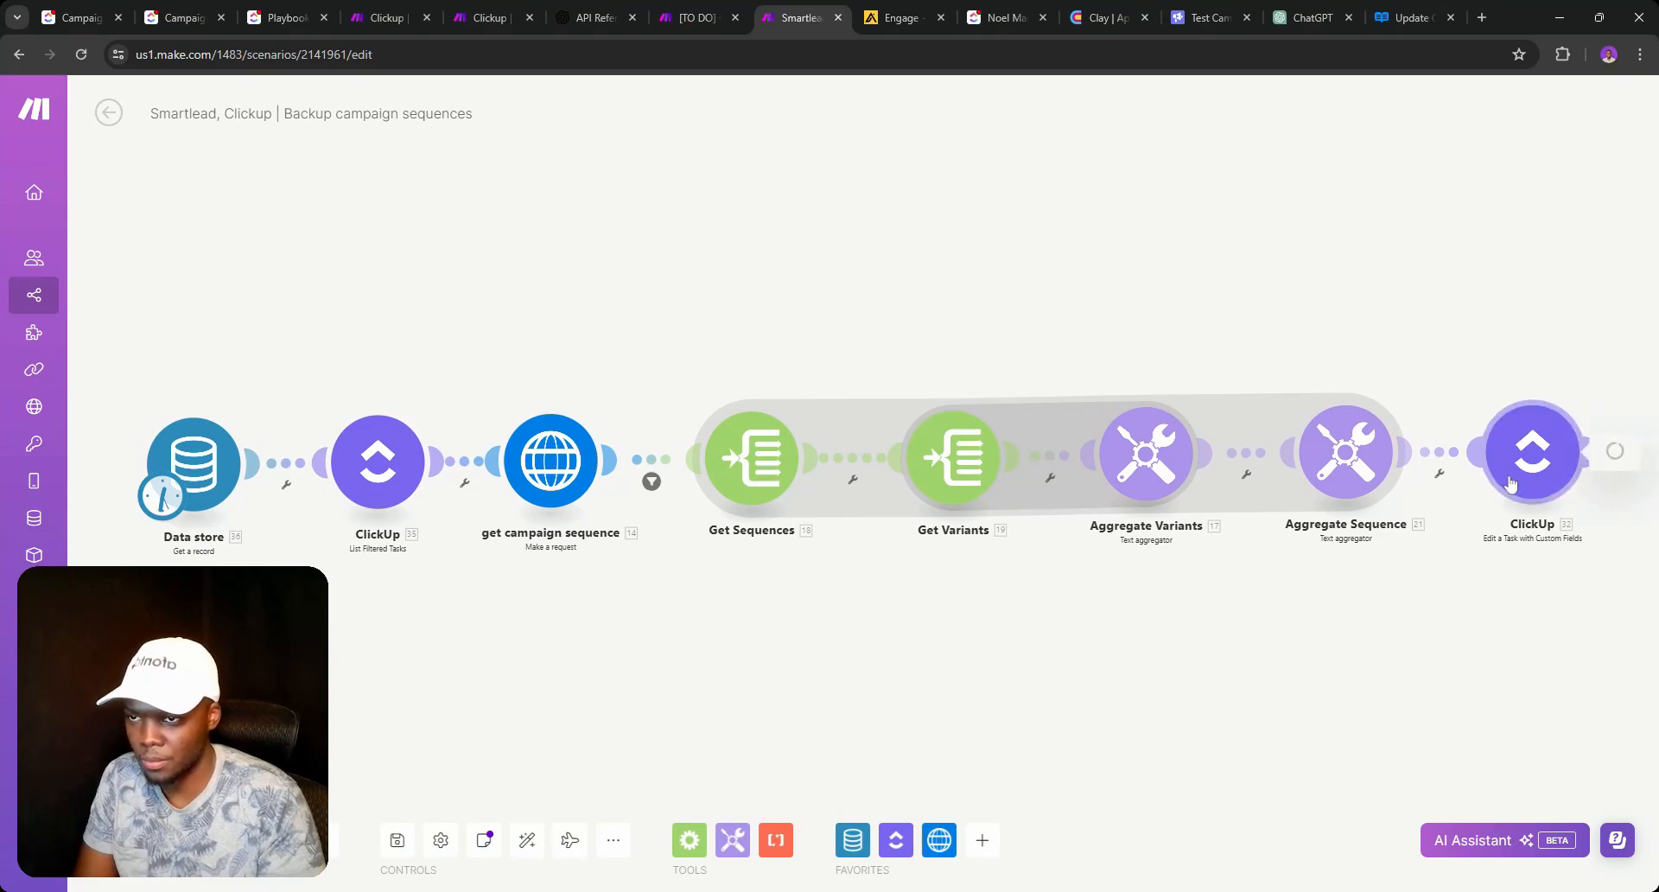
click(1538, 454)
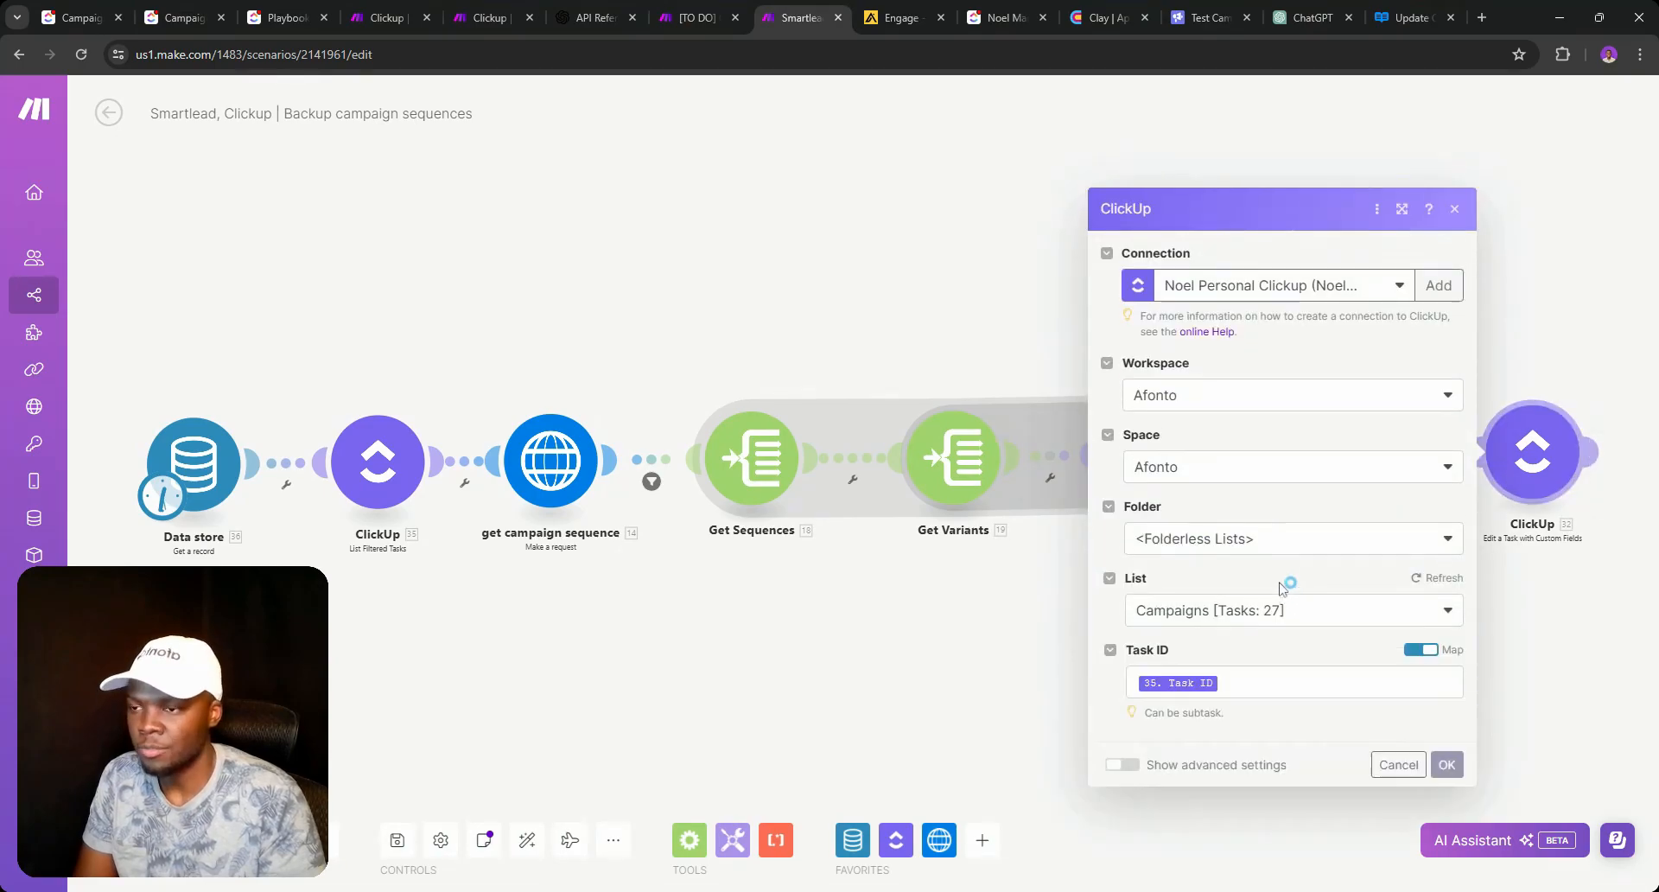
scroll(1367, 605, down, 15)
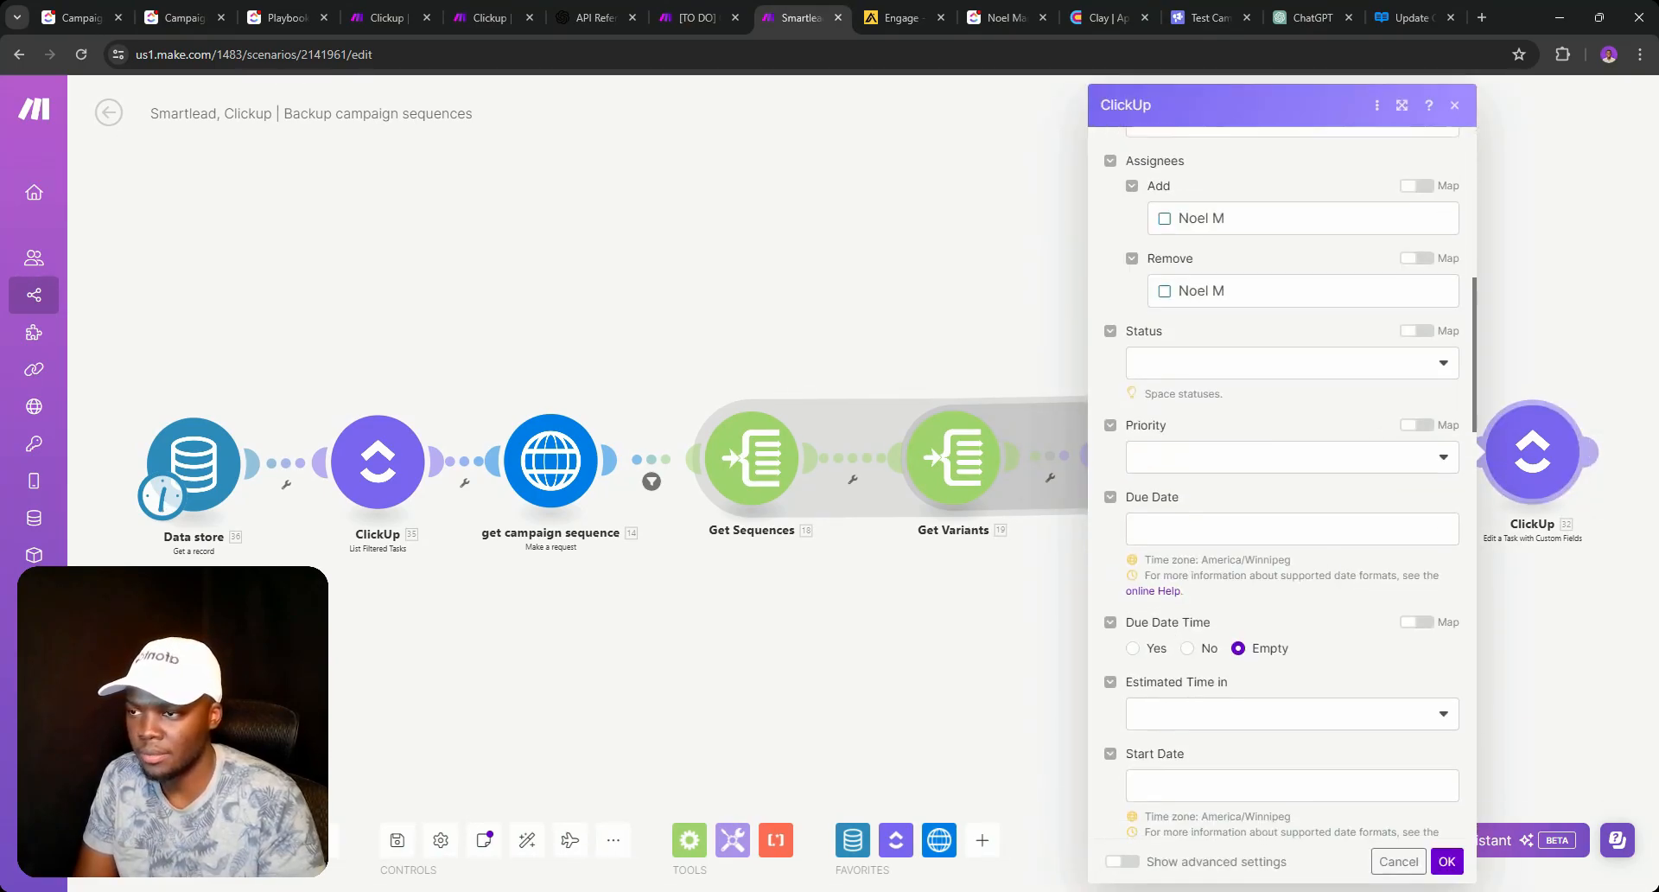
scroll(1310, 554, up, 7)
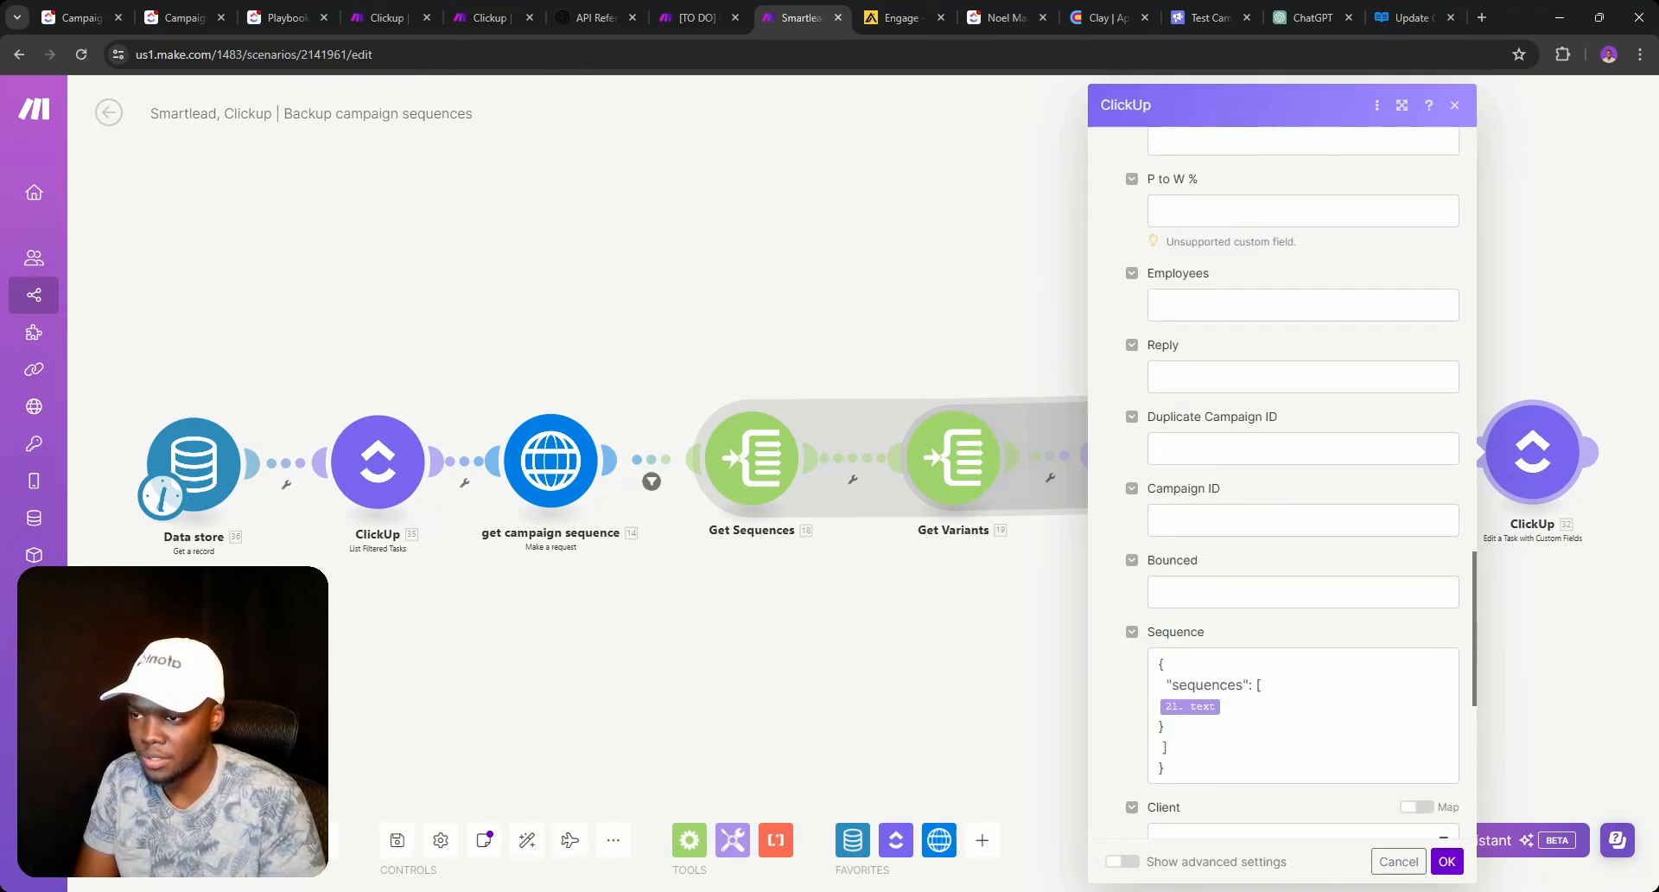
click(1263, 730)
key(ctrl+a)
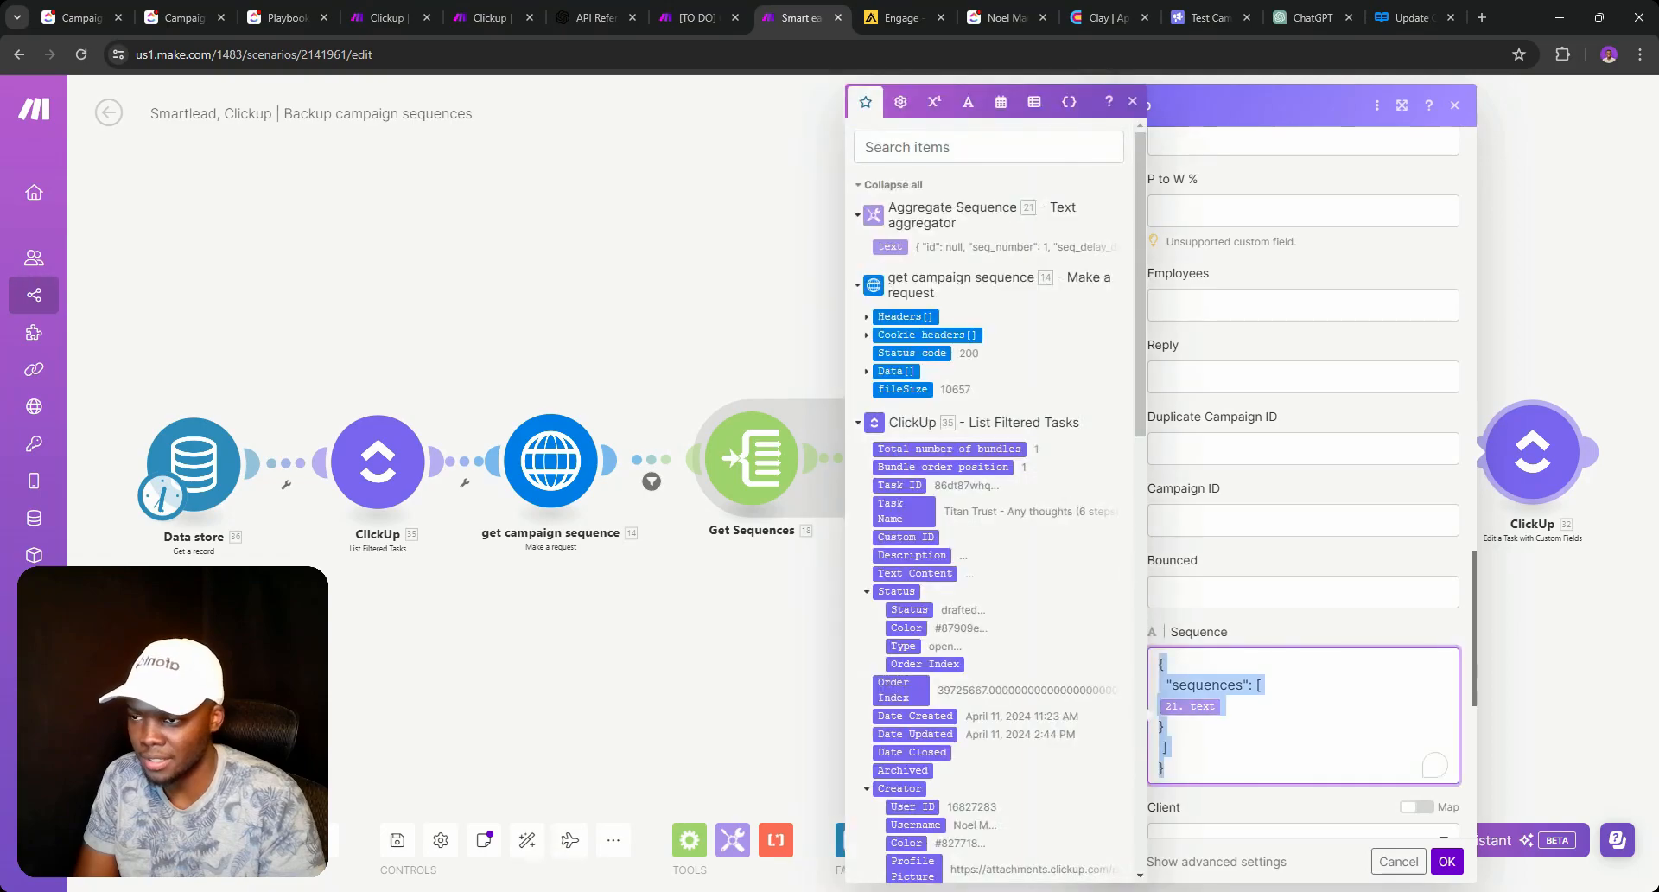
Try replacing the request content of Update Email Sequence in the [TO DO] scenario with the copied "sequences" JSON and indenting its inner closing brace.
click(1310, 15)
click(1197, 17)
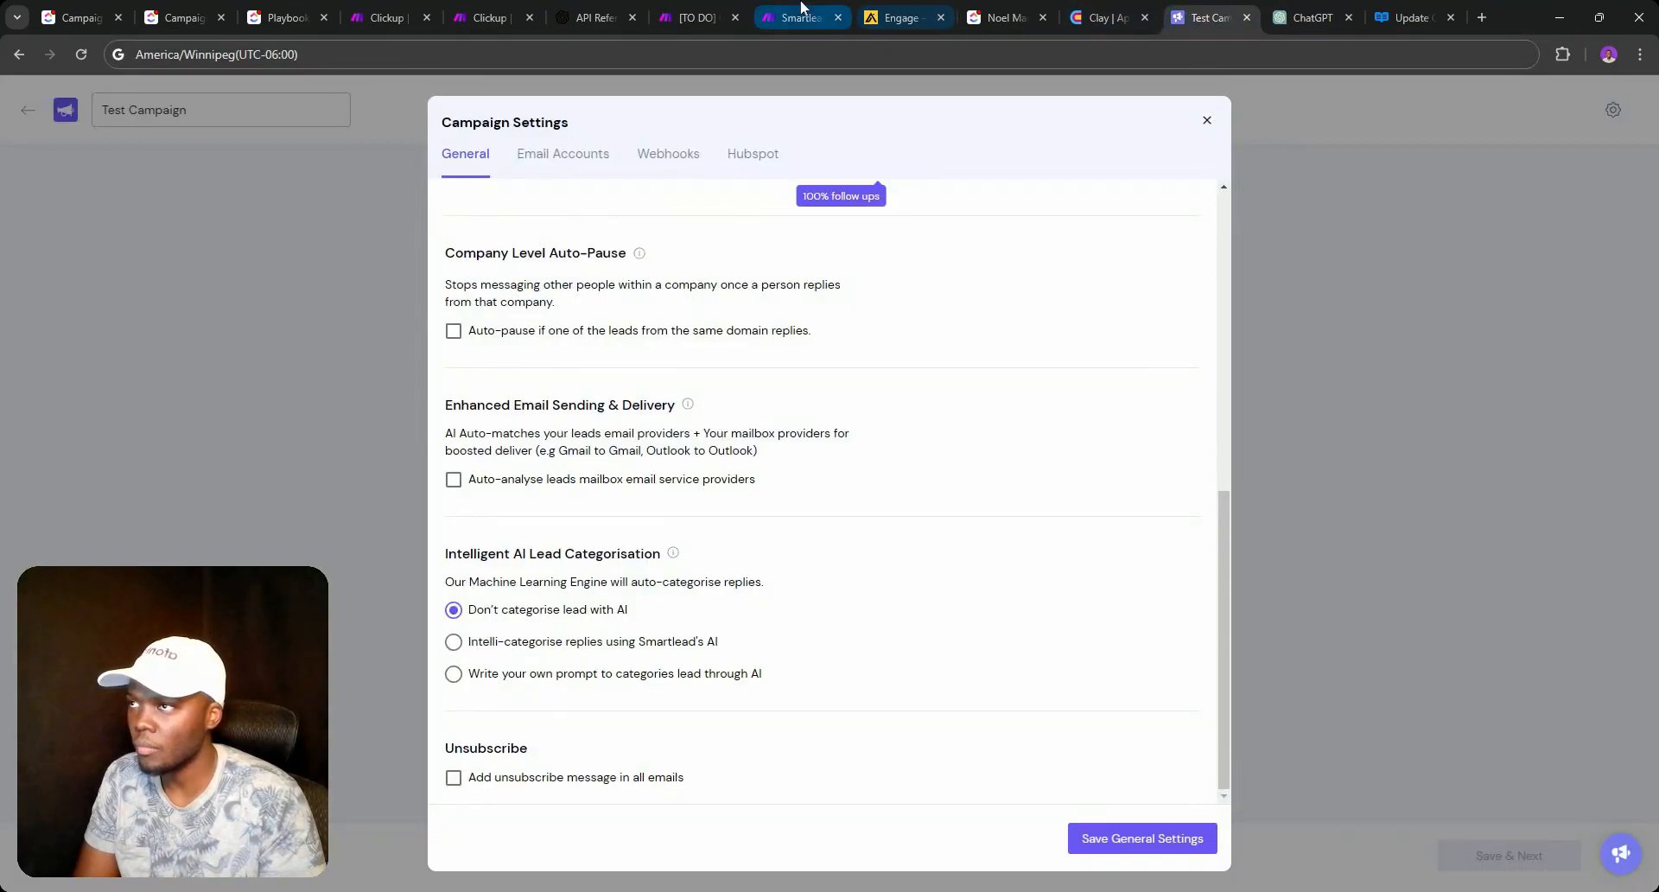
click(686, 18)
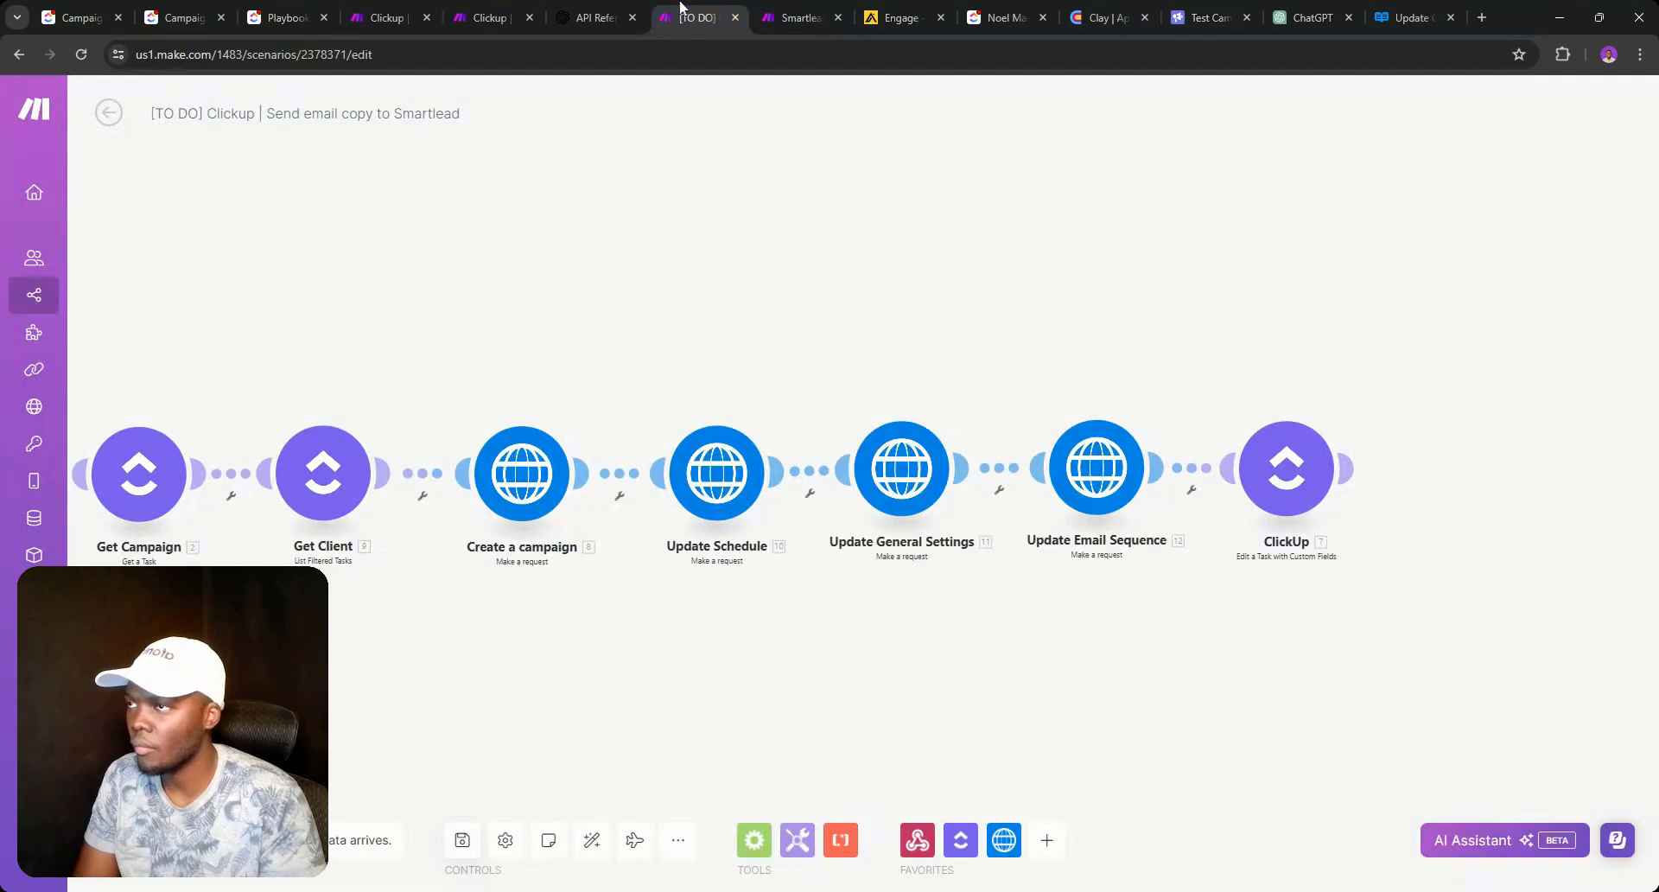
click(1093, 481)
scroll(1363, 566, down, 5)
click(1288, 359)
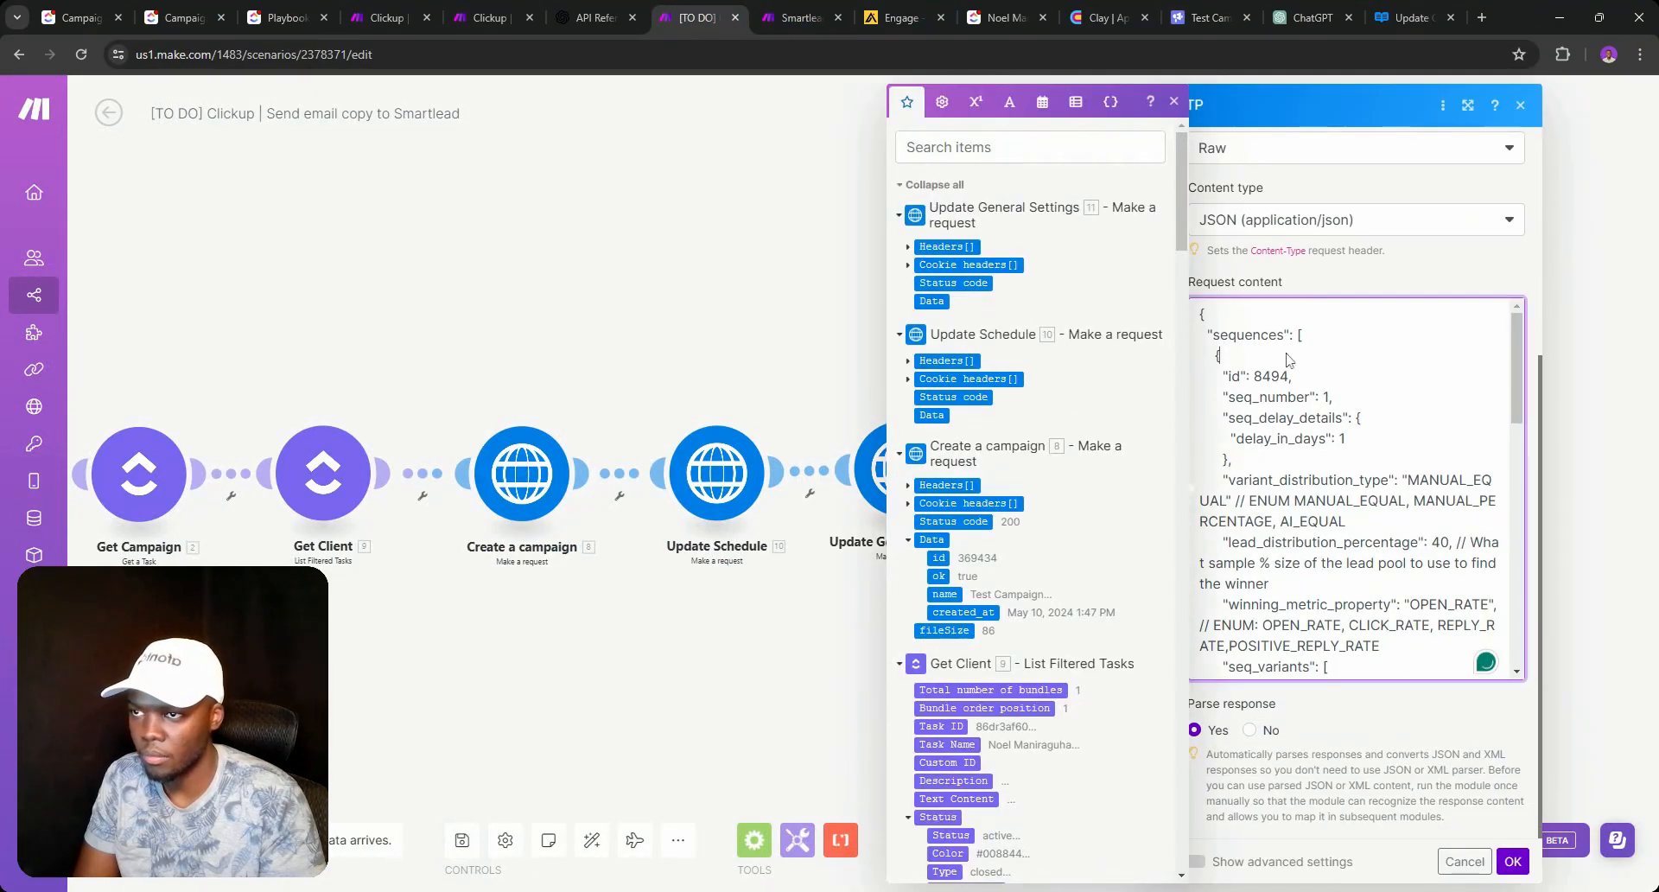
key(ctrl+a)
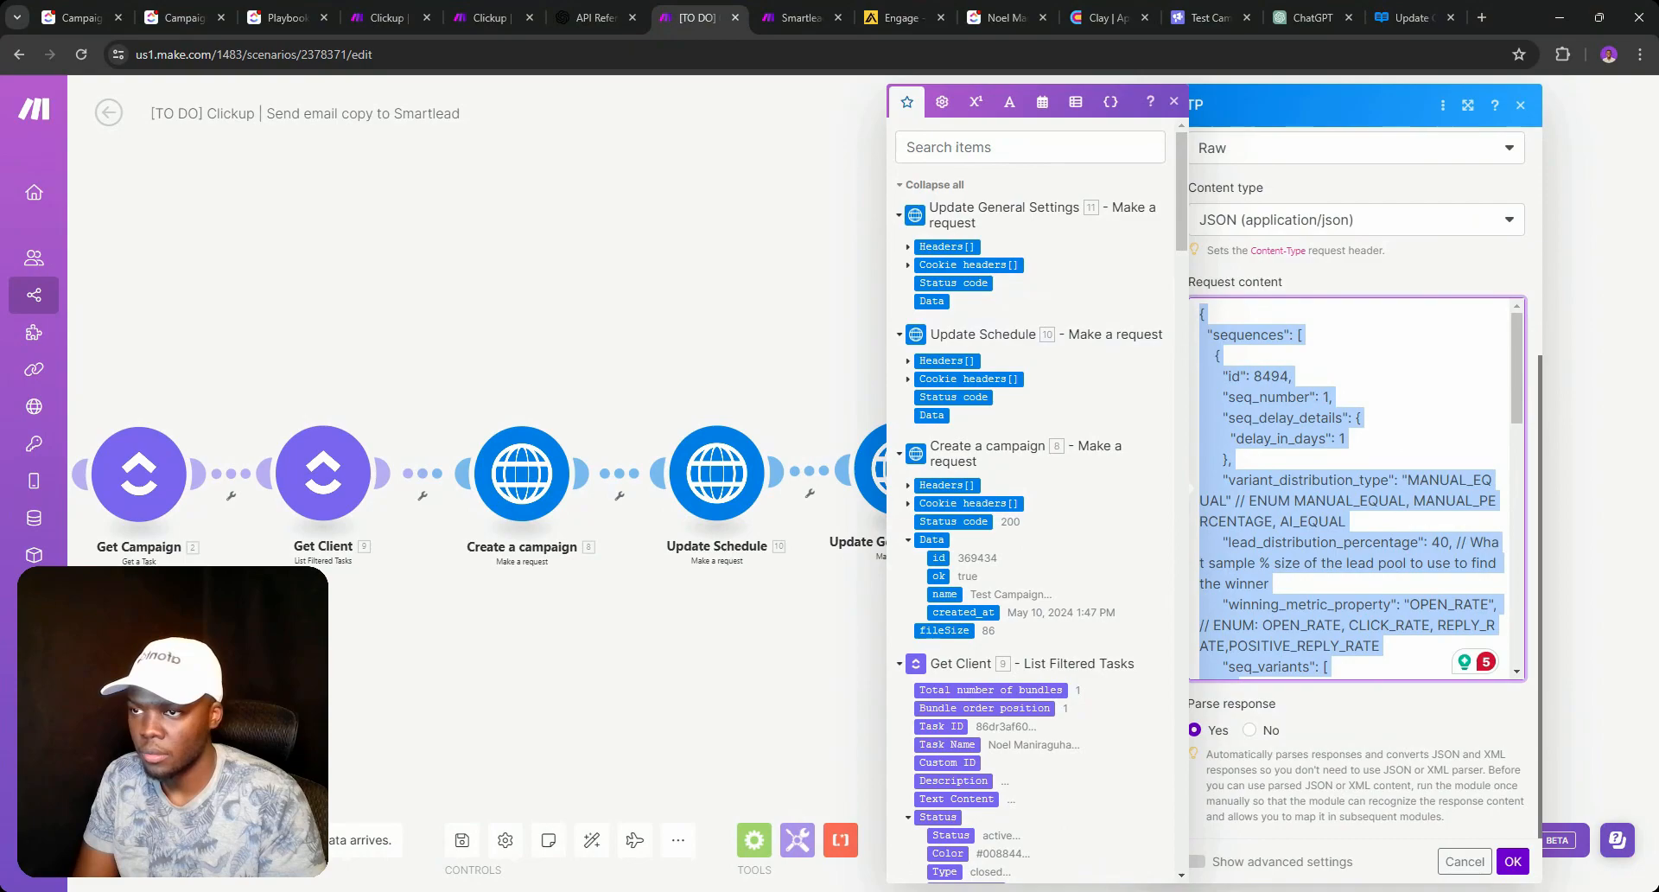
key(ctrl+v)
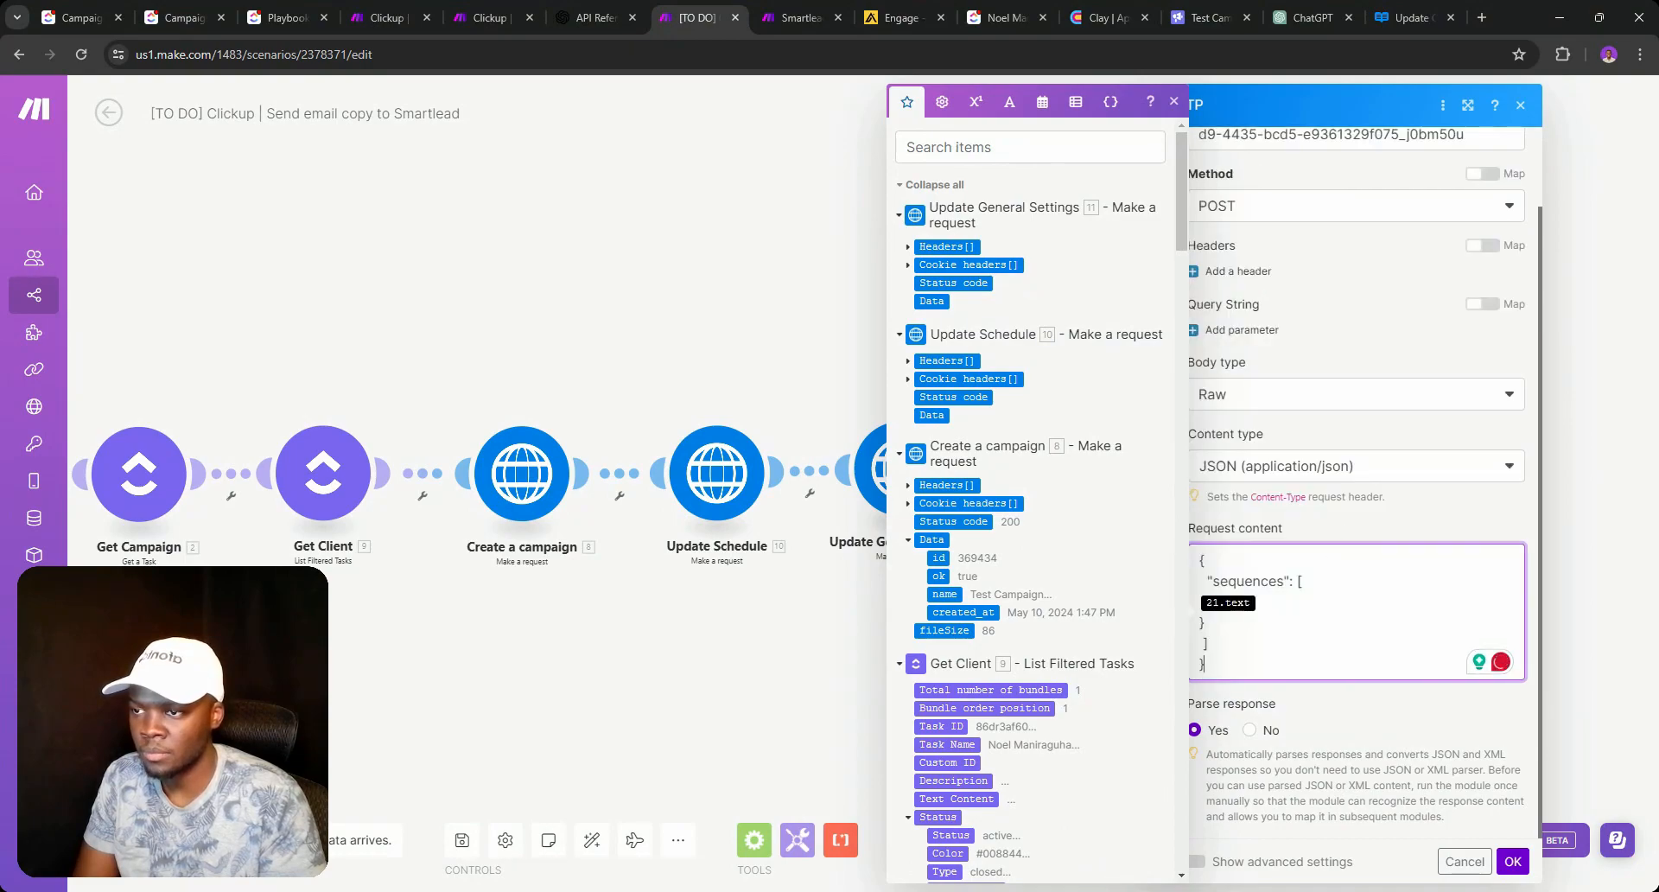
key(Up)
key(Up)
key(BackSpace)
text(})
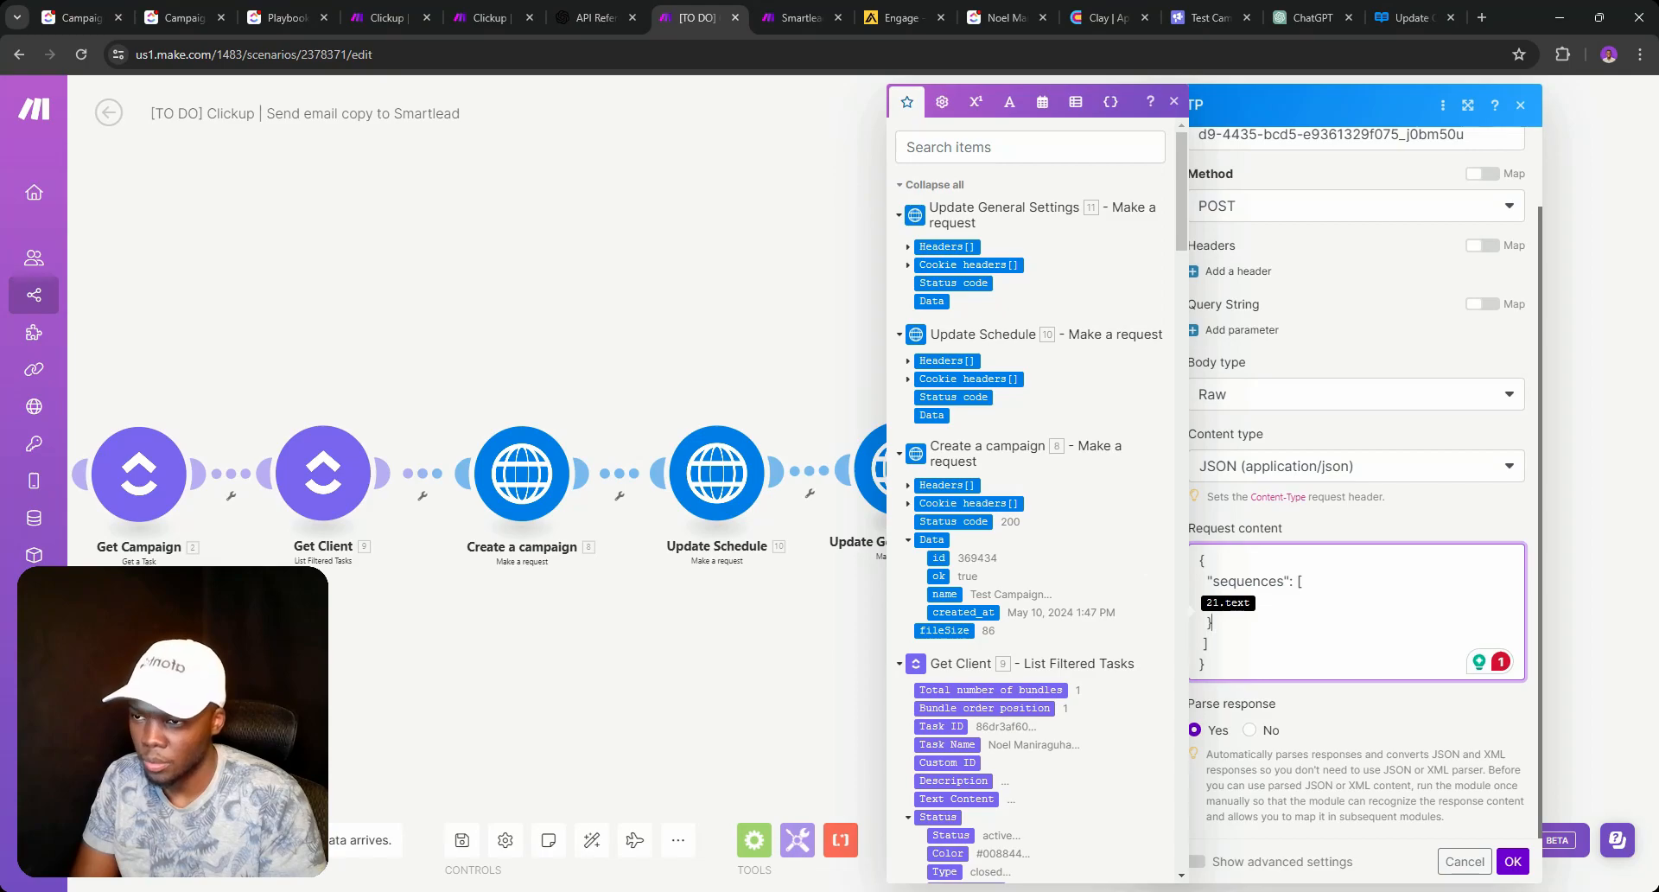
Inspect the separator and text template of the Aggregate Sequence module in the backup scenario.
click(790, 13)
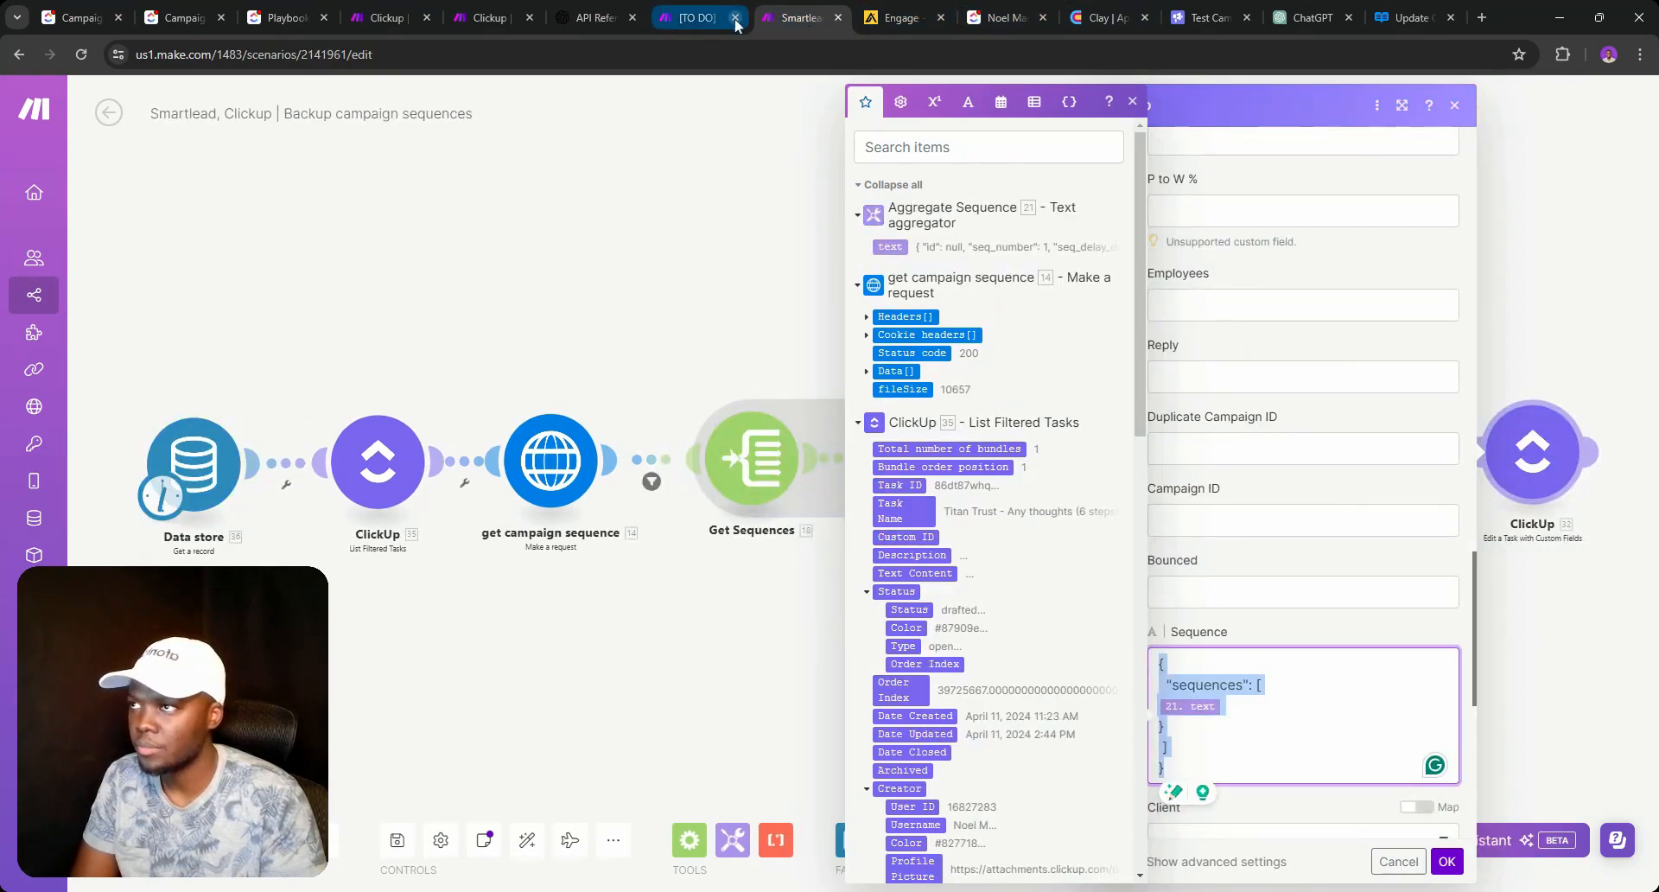
click(763, 334)
click(1310, 452)
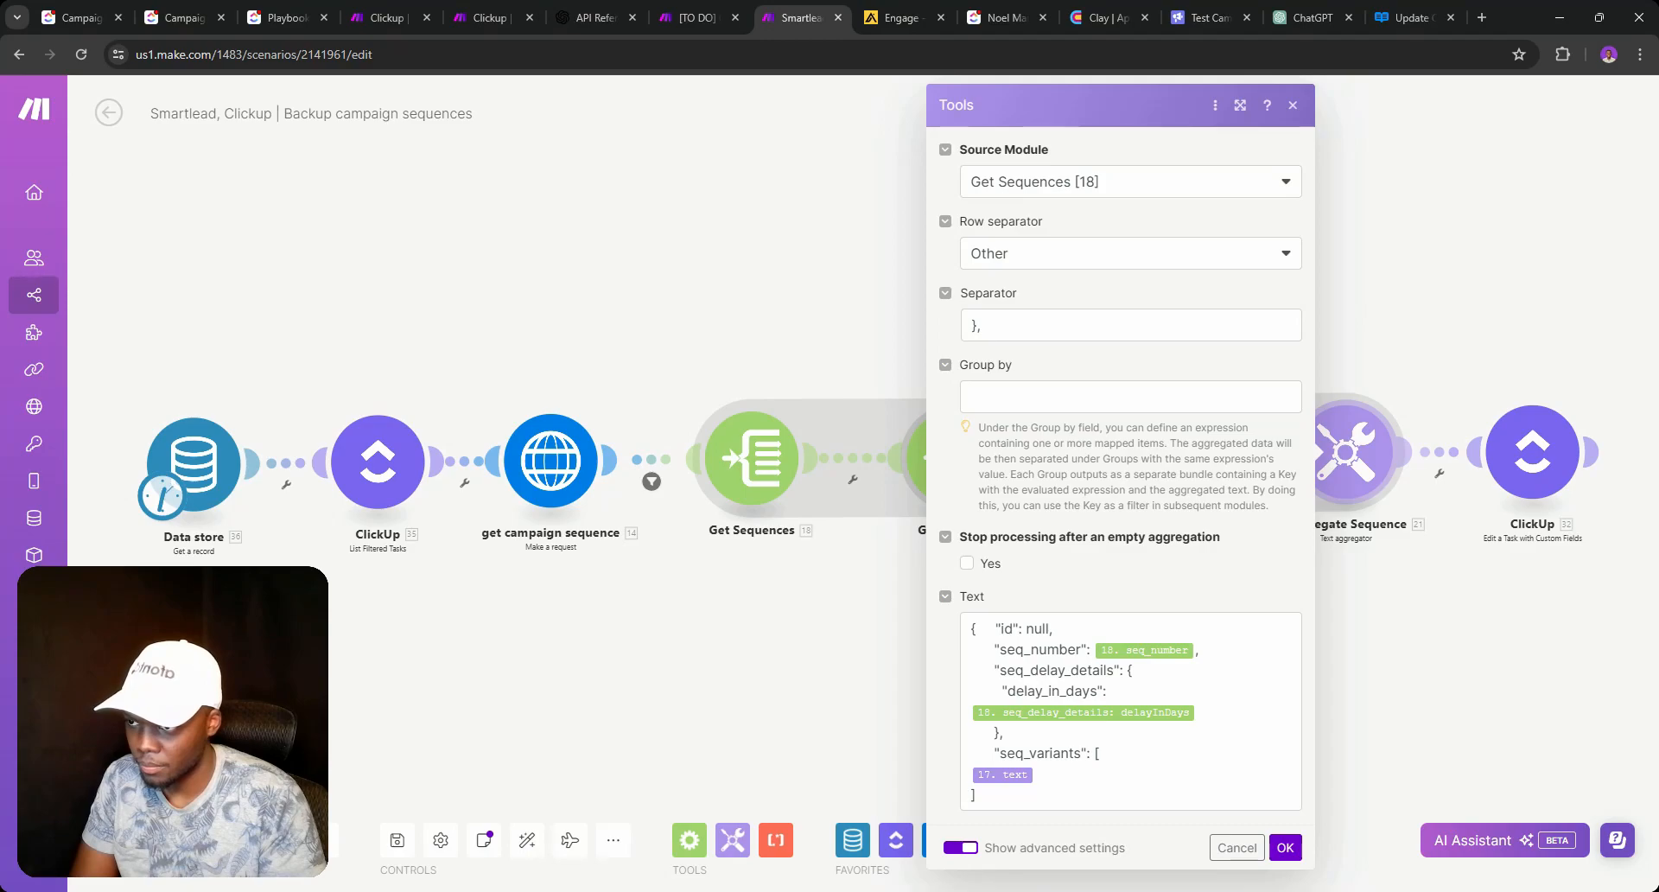
click(1205, 18)
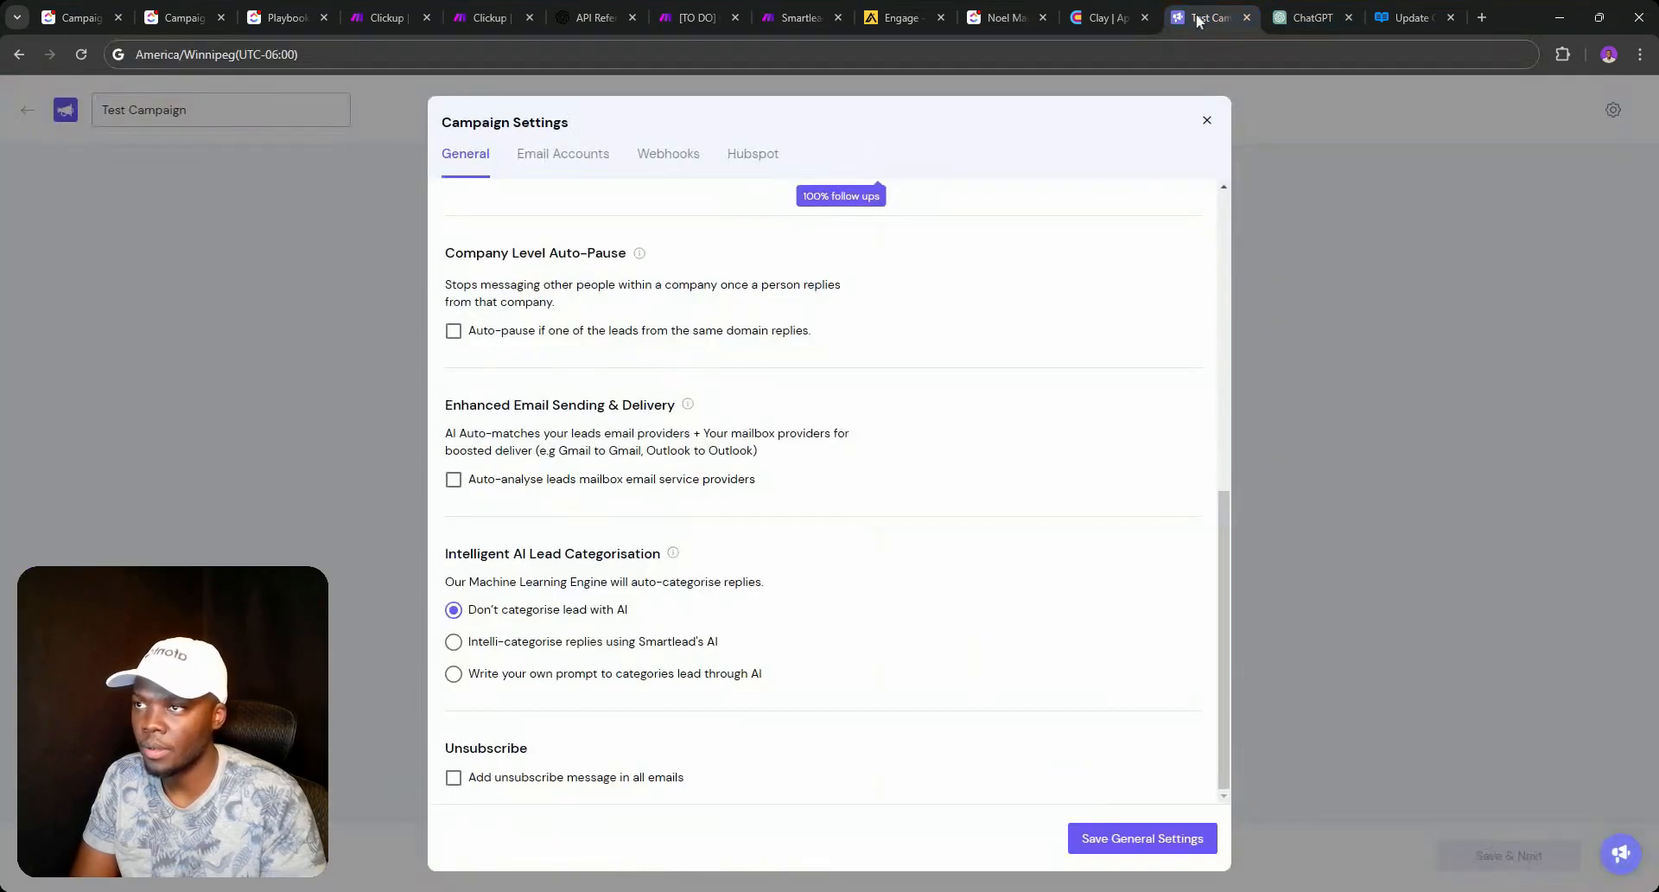
Undo the request content replacement in Update Email Sequence and discard the module's changes.
click(691, 17)
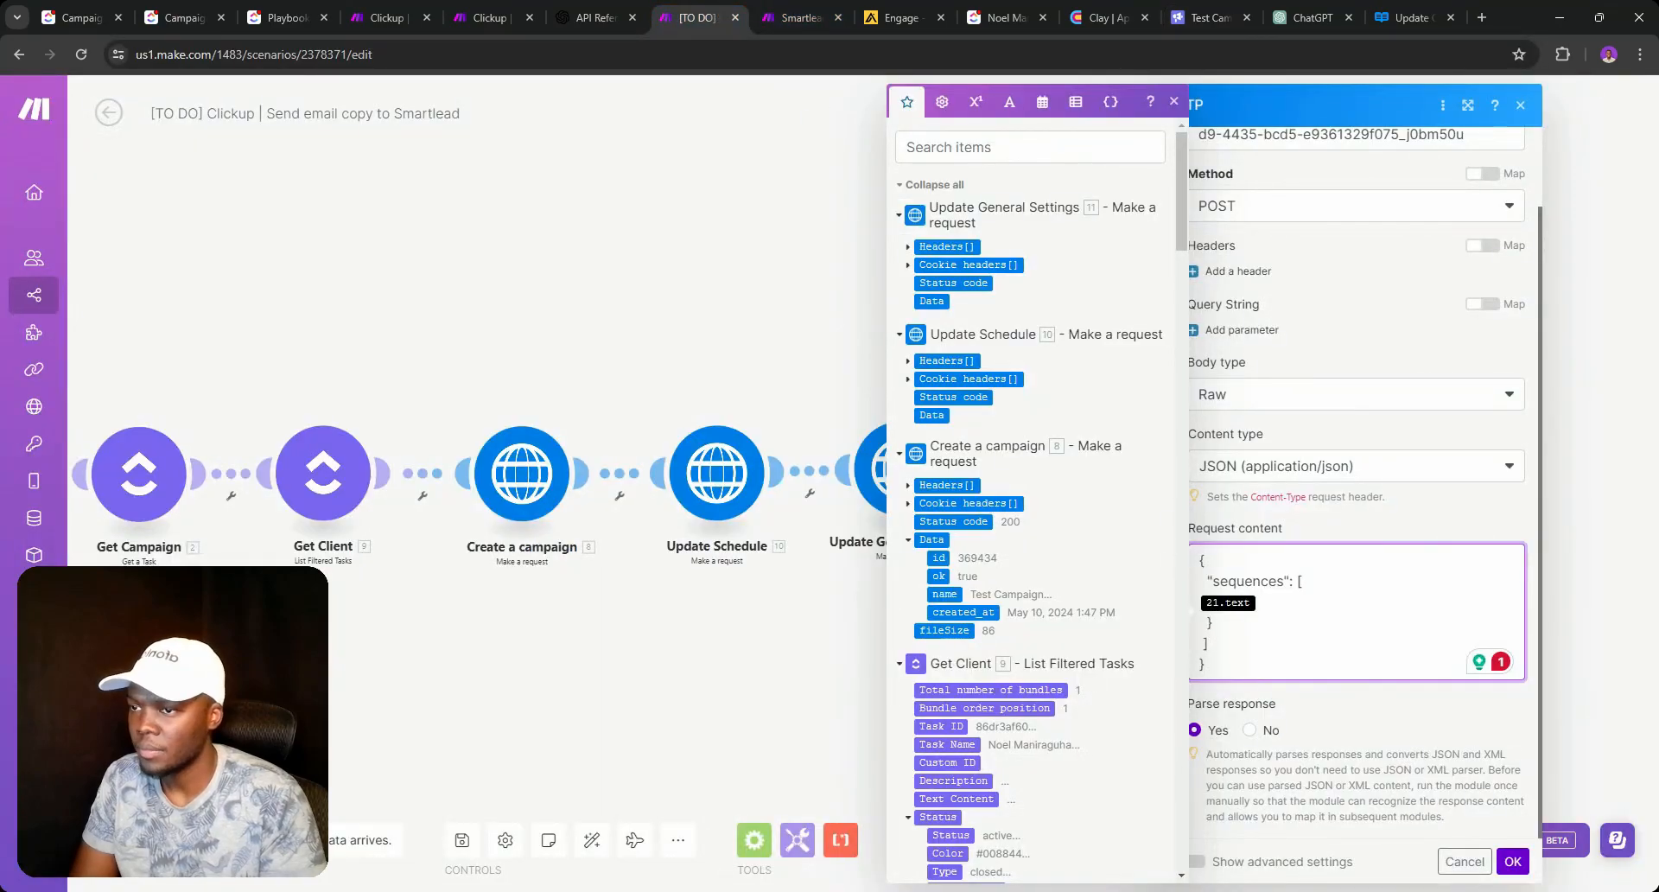
key(ctrl+v)
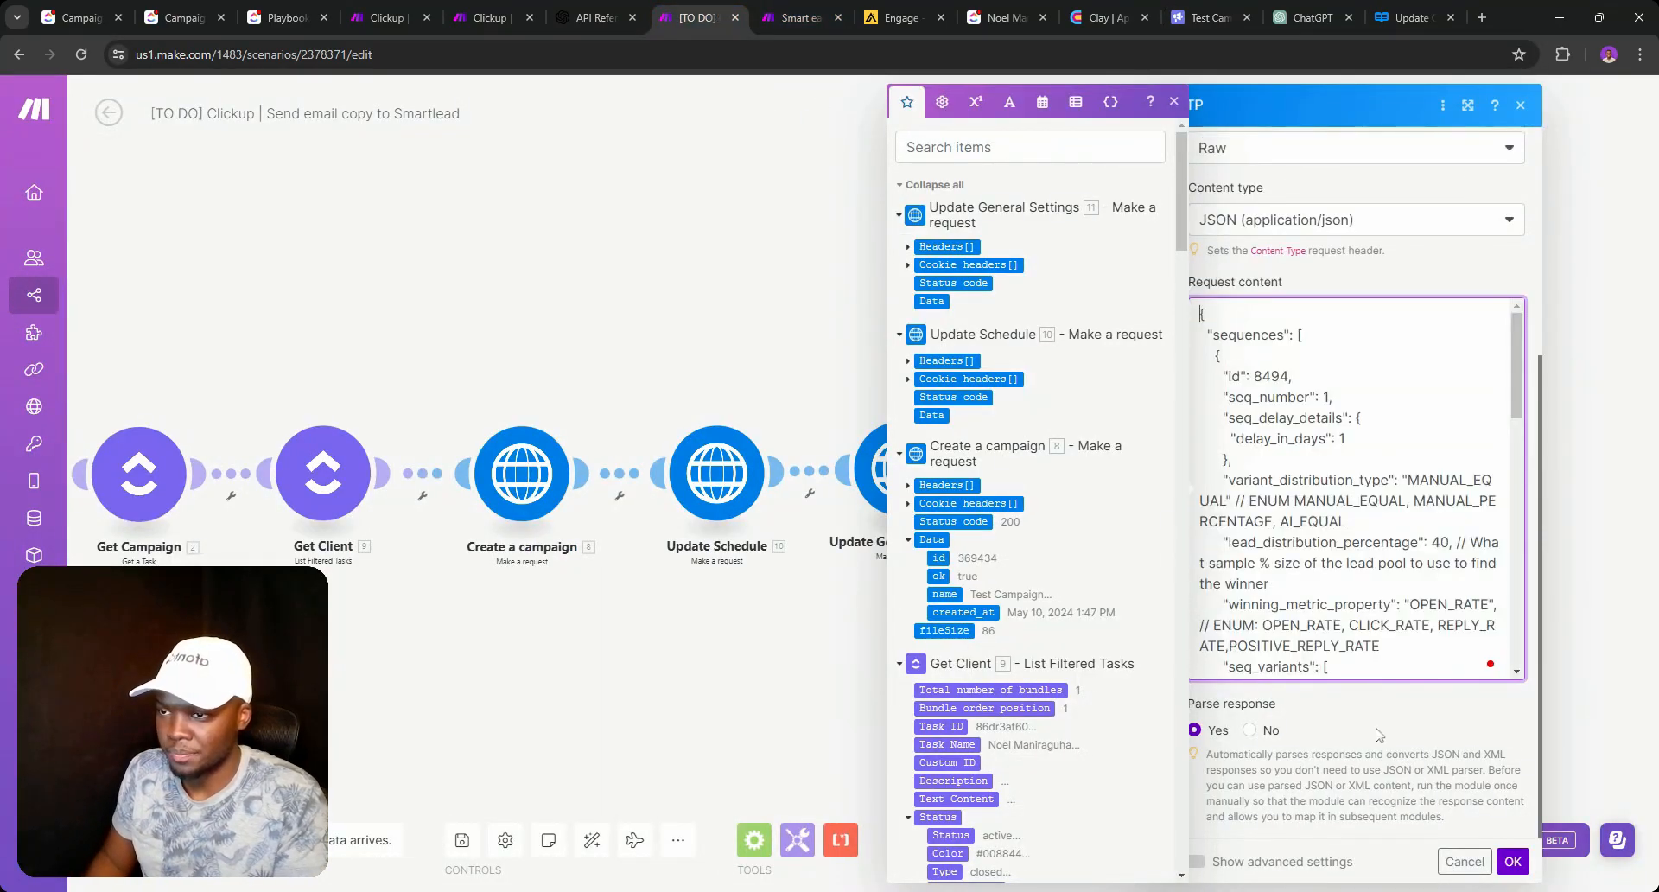
scroll(1327, 608, up, 4)
click(1461, 866)
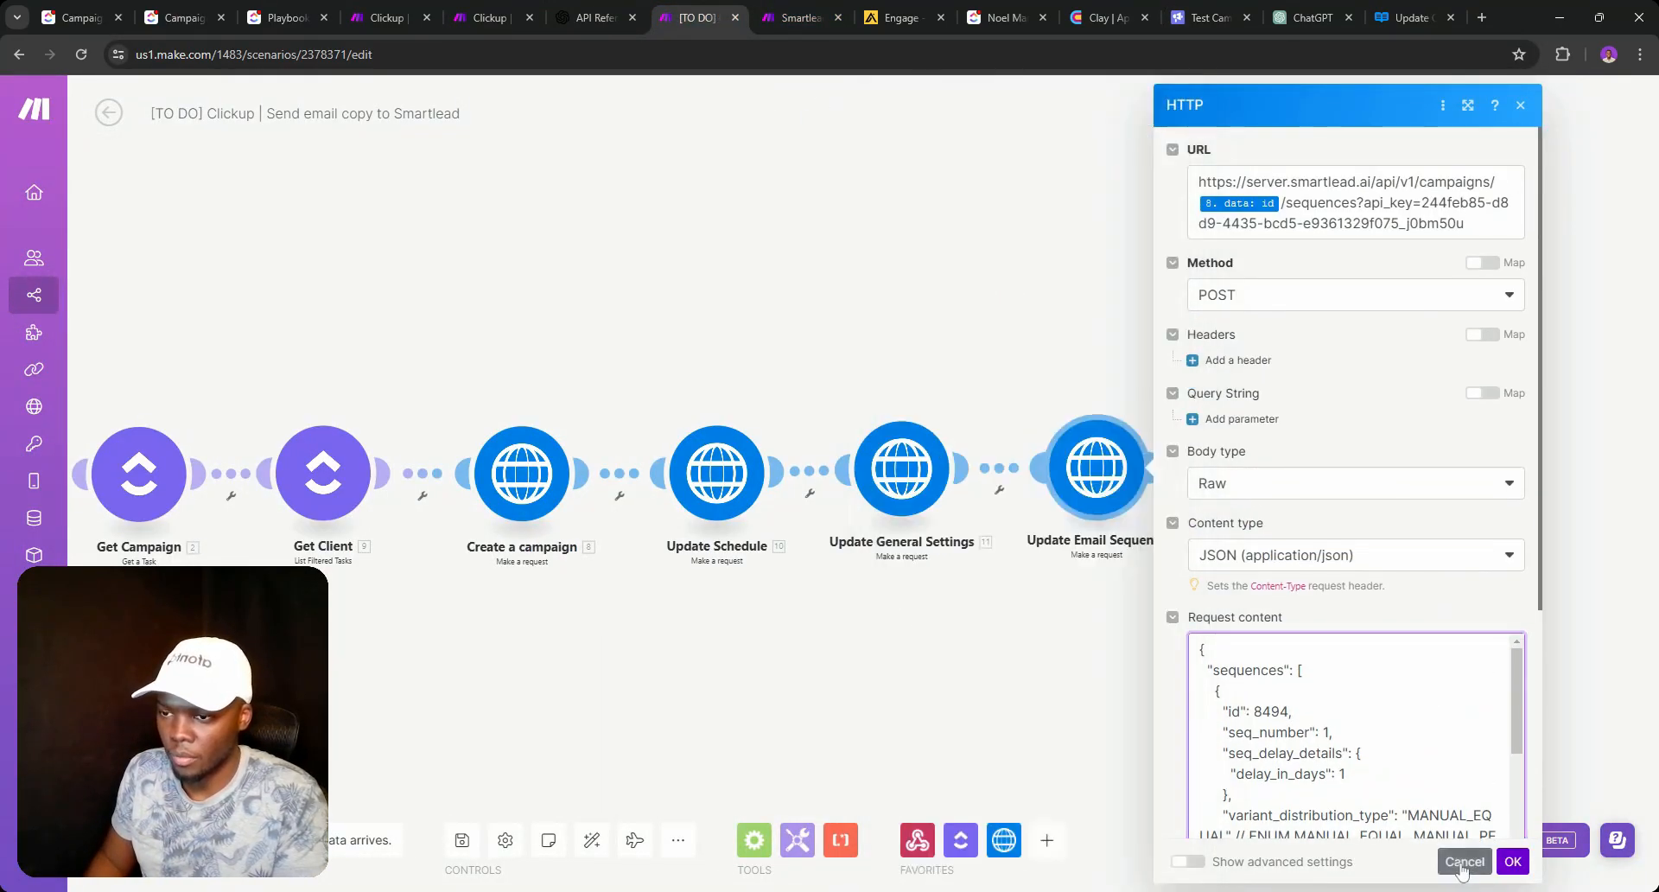
Set Update Email Sequence's request content to a test JSON with null ids, sequences 1 and 2 delayed 1 and 3 days, and confirm the module.
click(1105, 488)
scroll(1321, 537, down, 2)
scroll(1347, 484, down, 2)
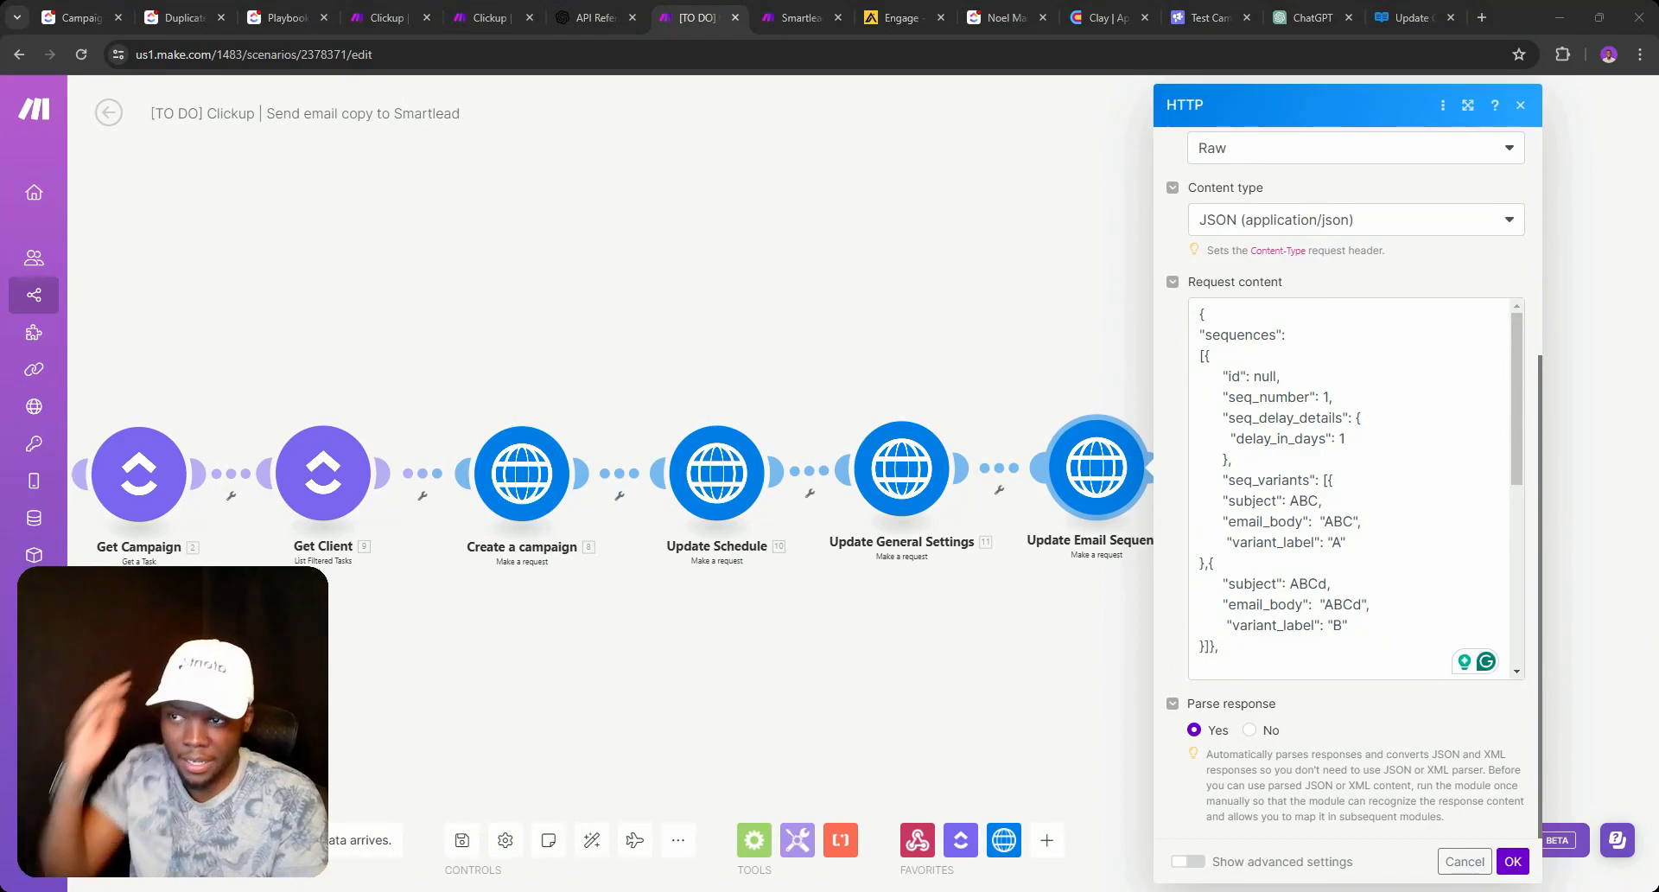
scroll(1231, 393, up, 3)
scroll(1352, 695, down, 6)
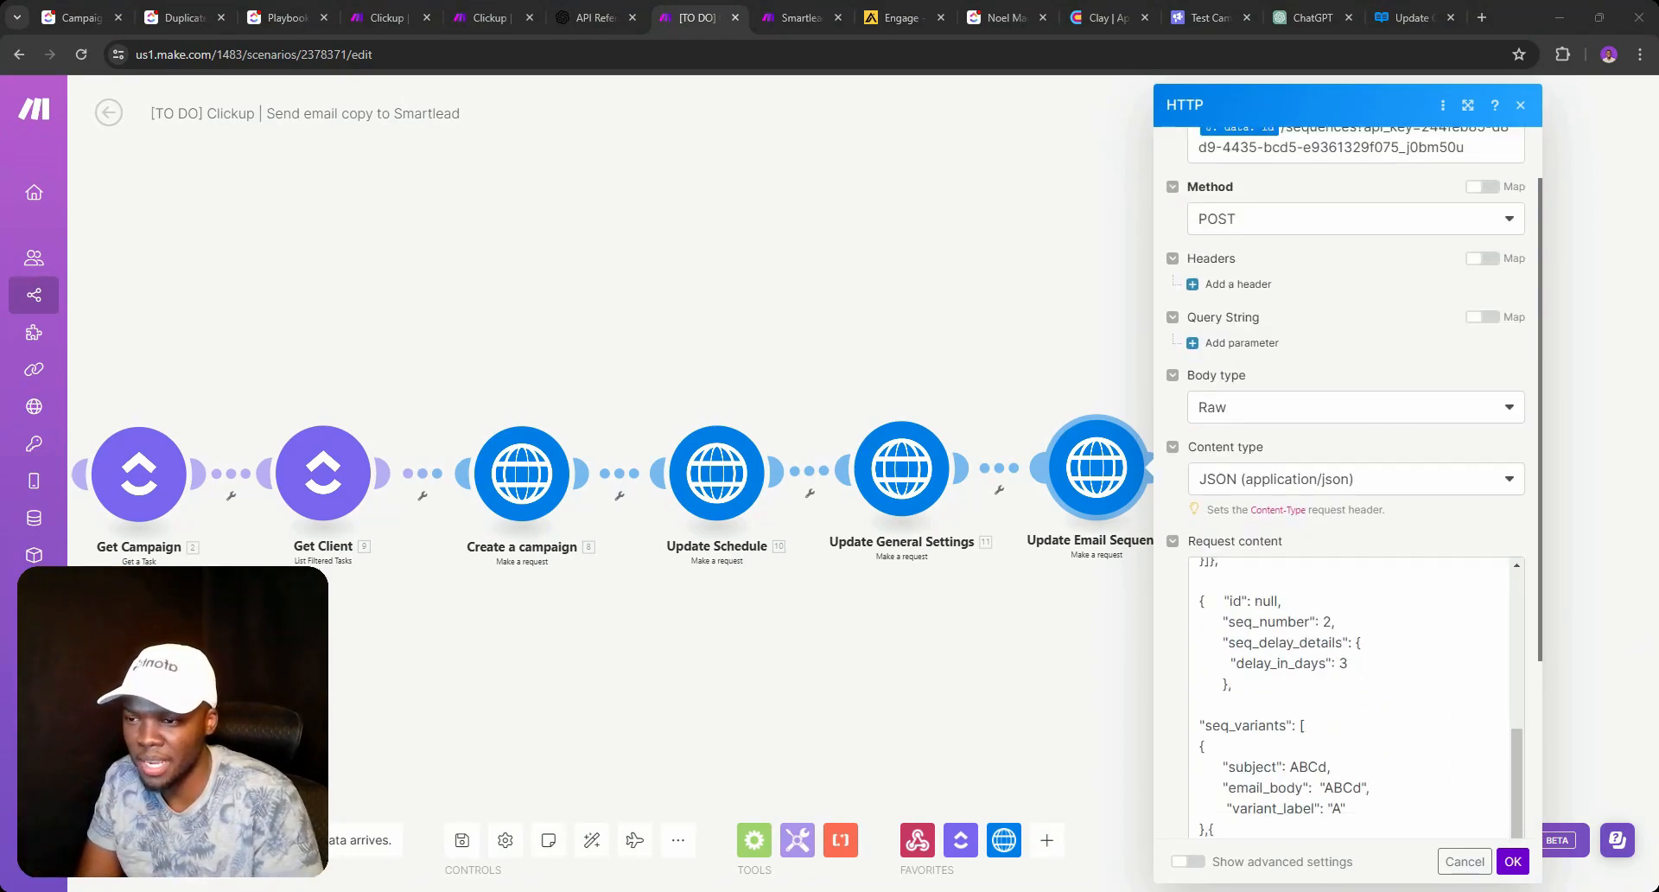
scroll(1352, 605, down, 3)
scroll(1352, 553, up, 5)
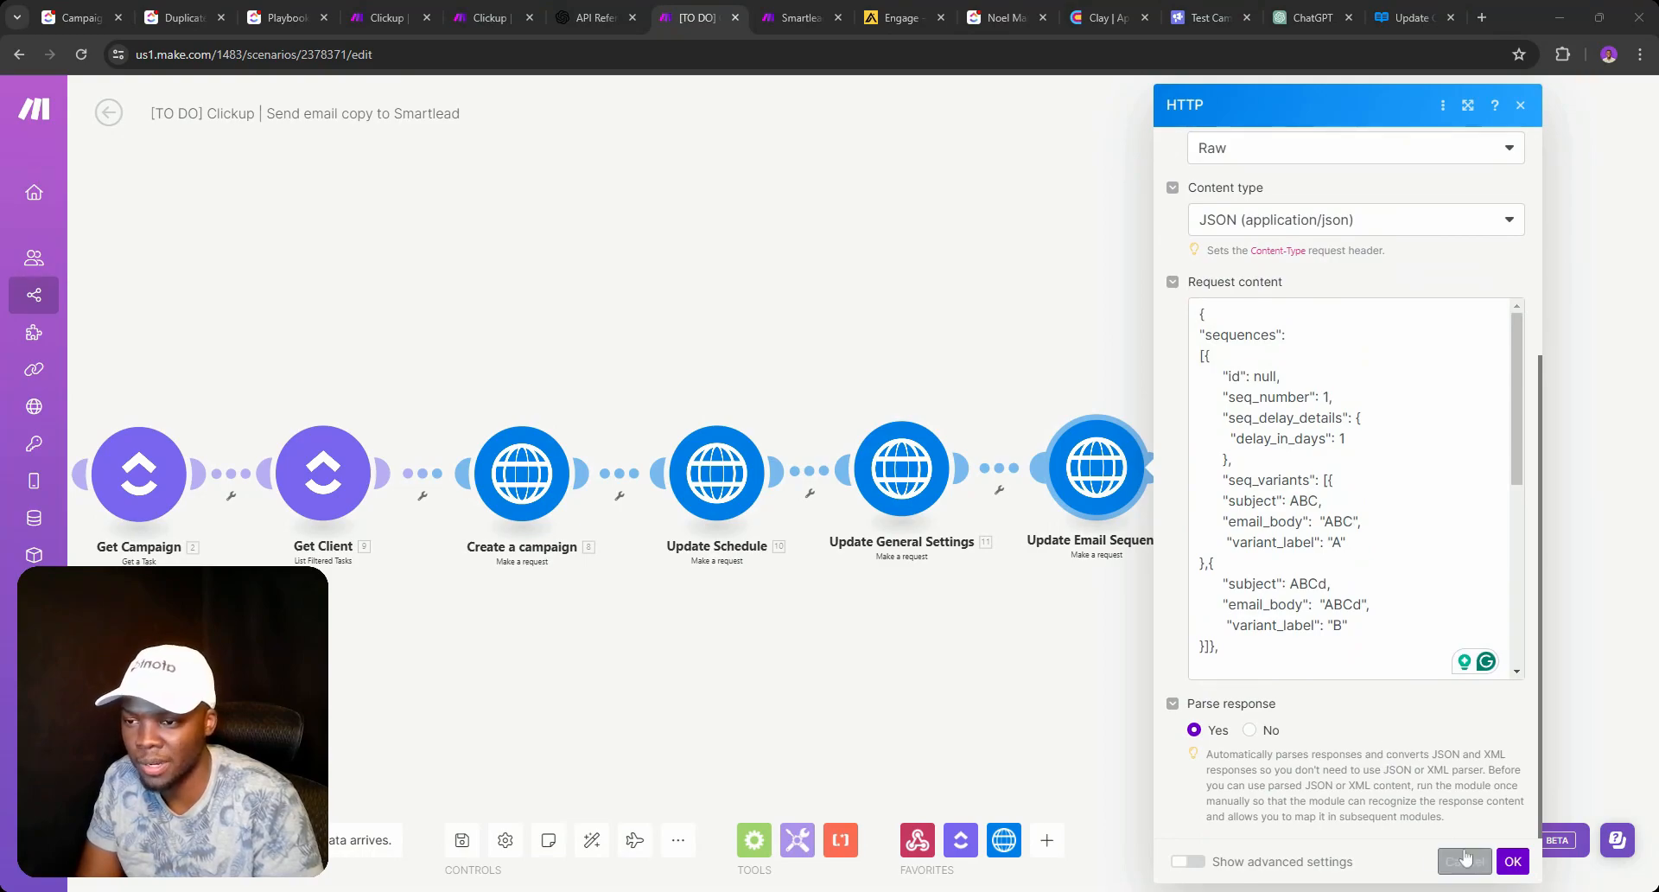
scroll(1347, 484, up, 4)
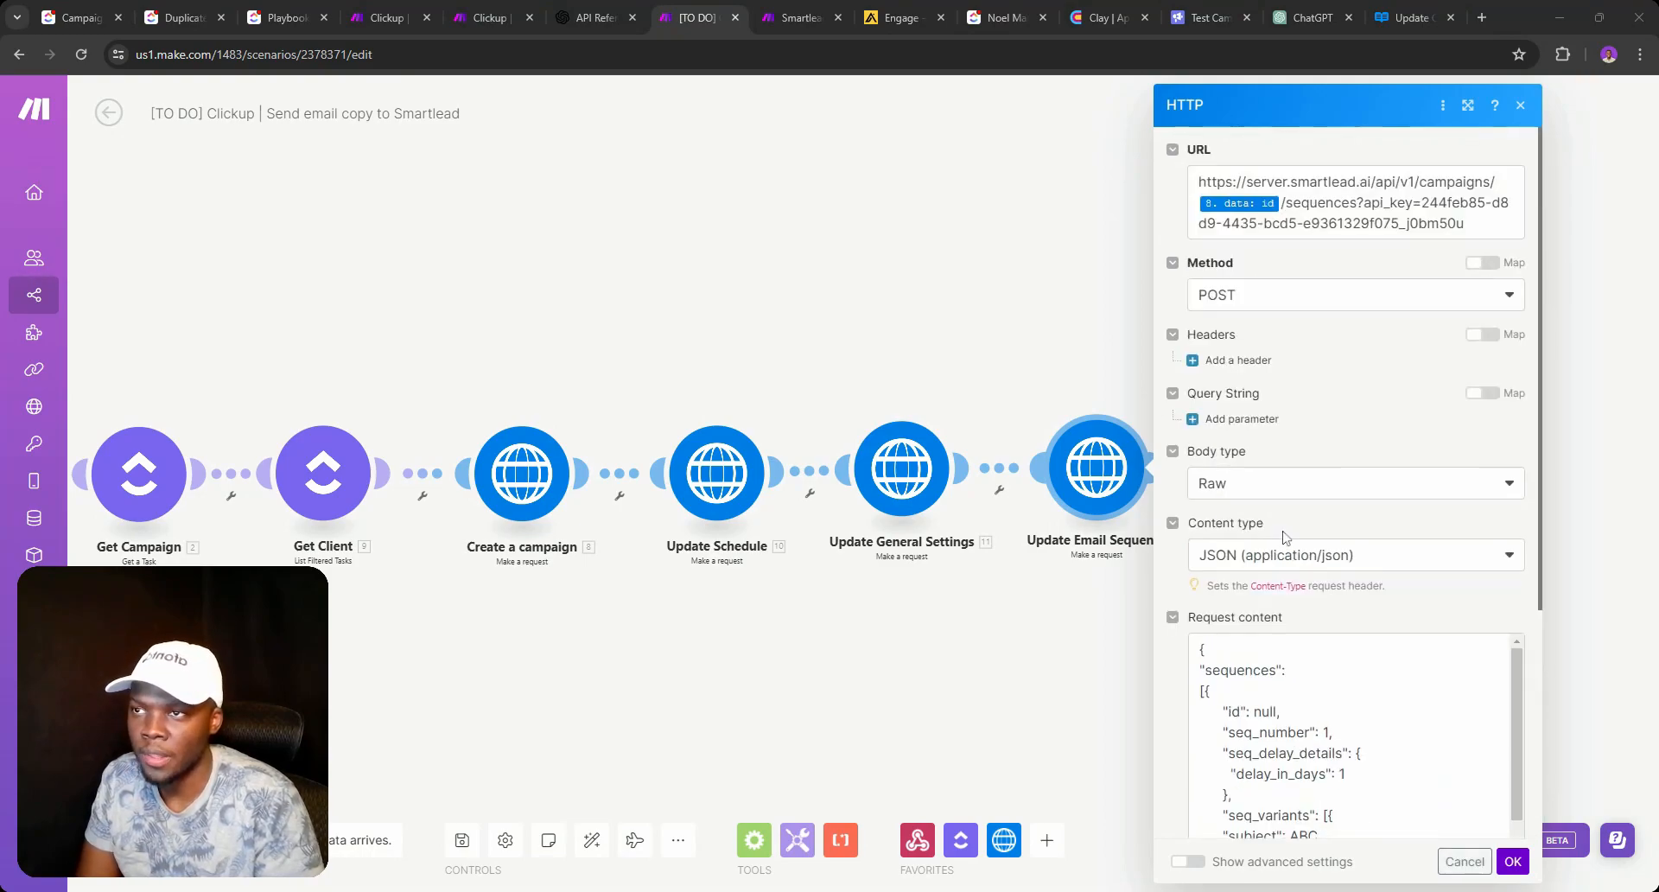
click(1510, 861)
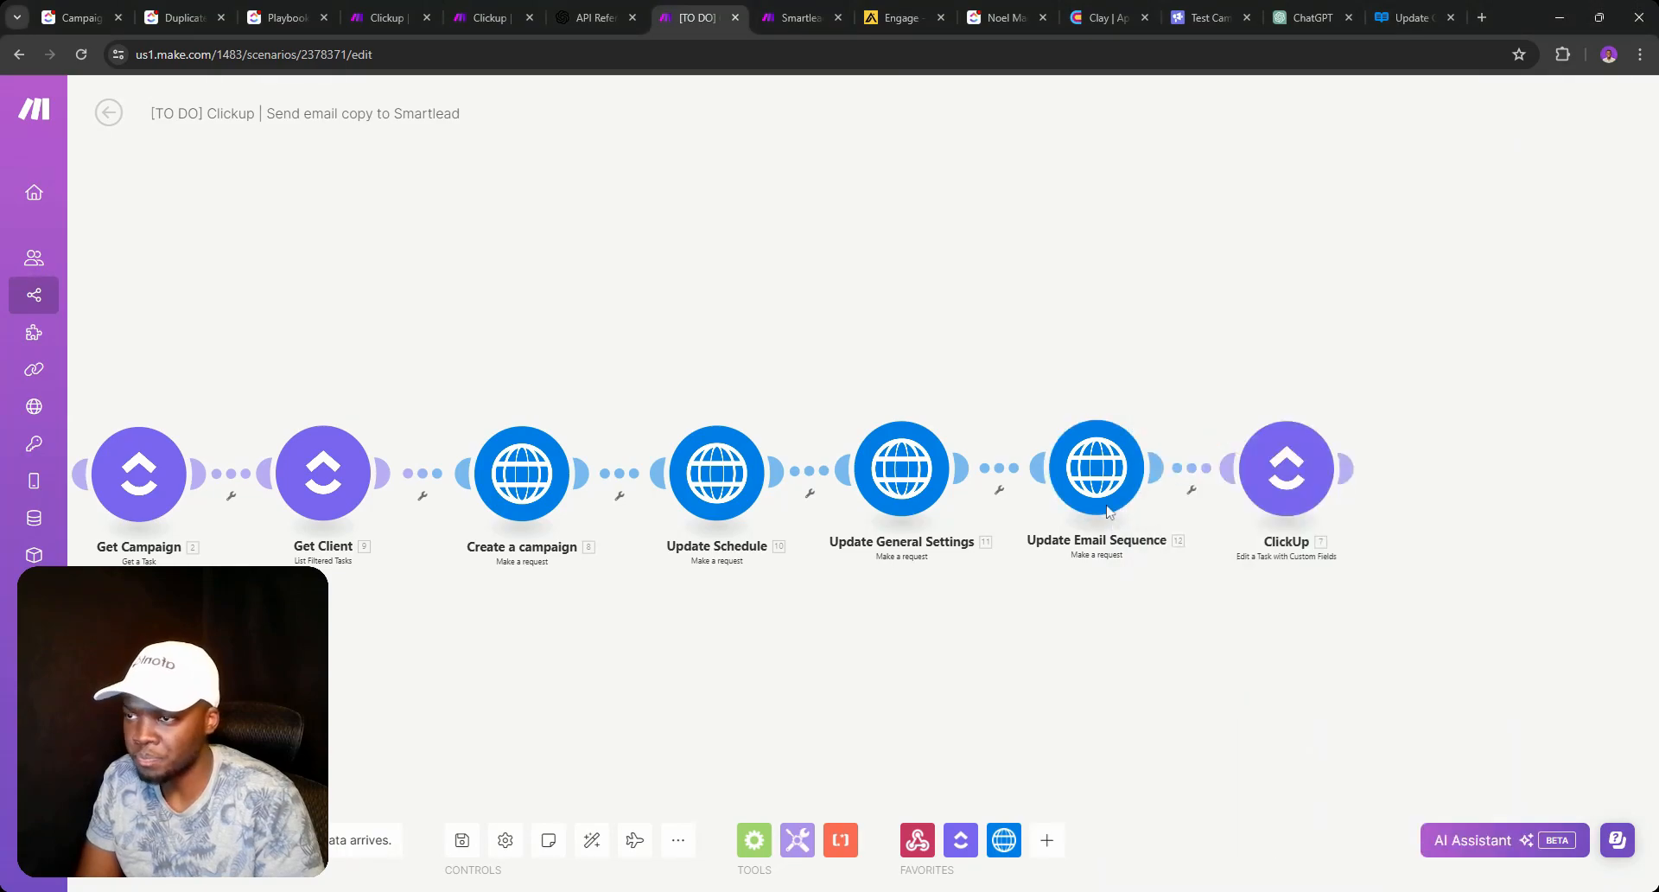
Start a run of only the Update Email Sequence module, switch to Smartlead and close the Test Campaign settings.
right_click(1094, 471)
click(1129, 510)
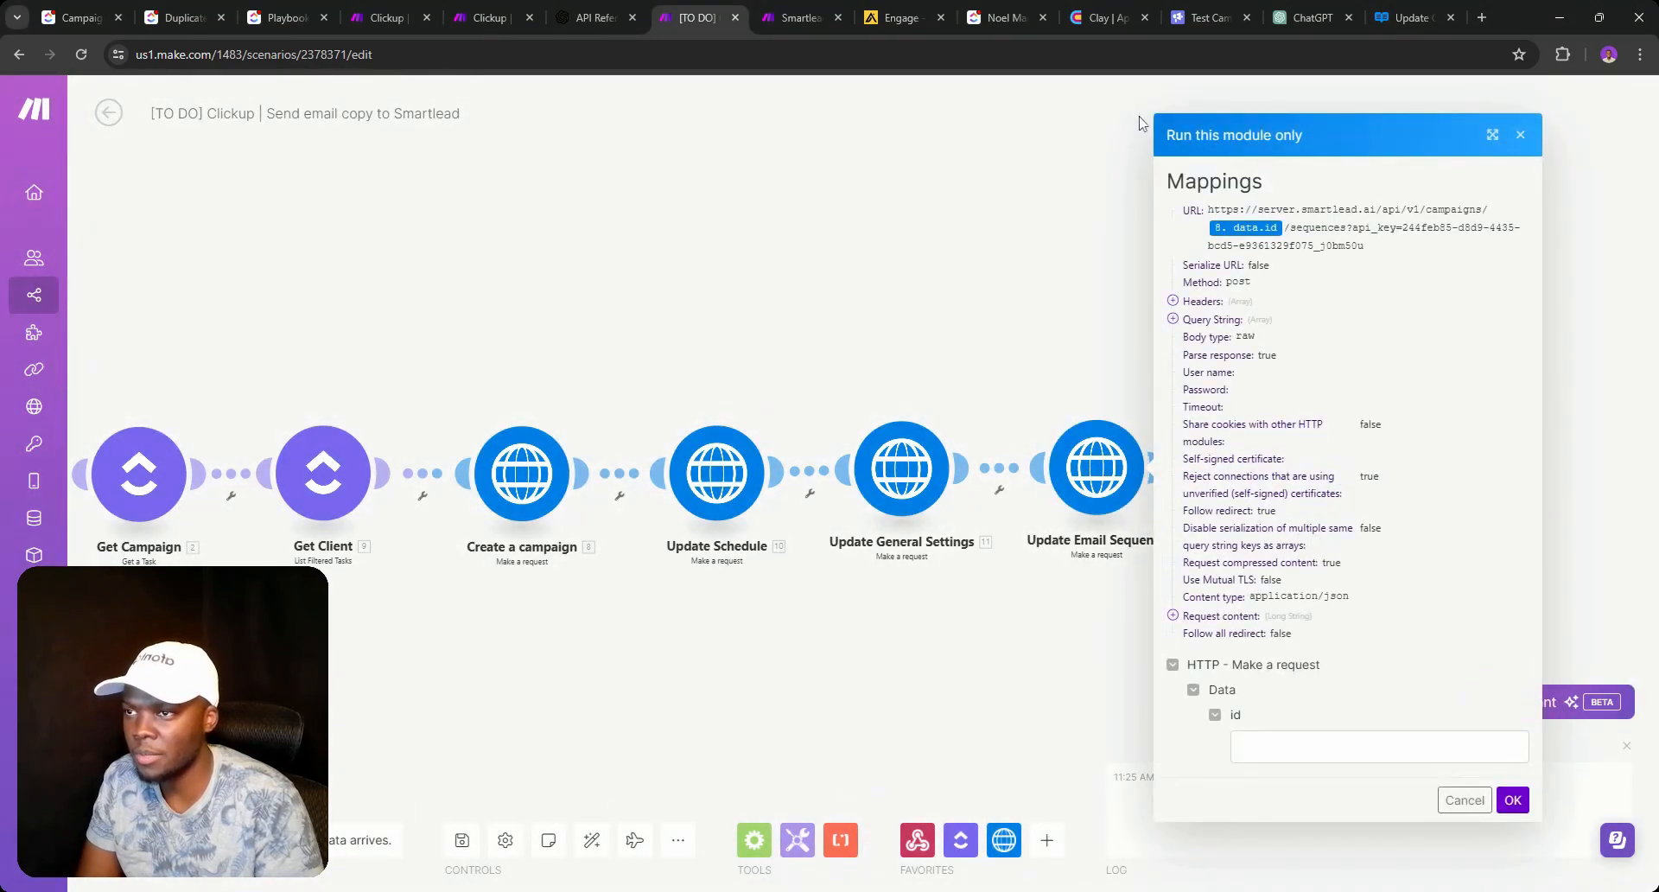
click(1191, 18)
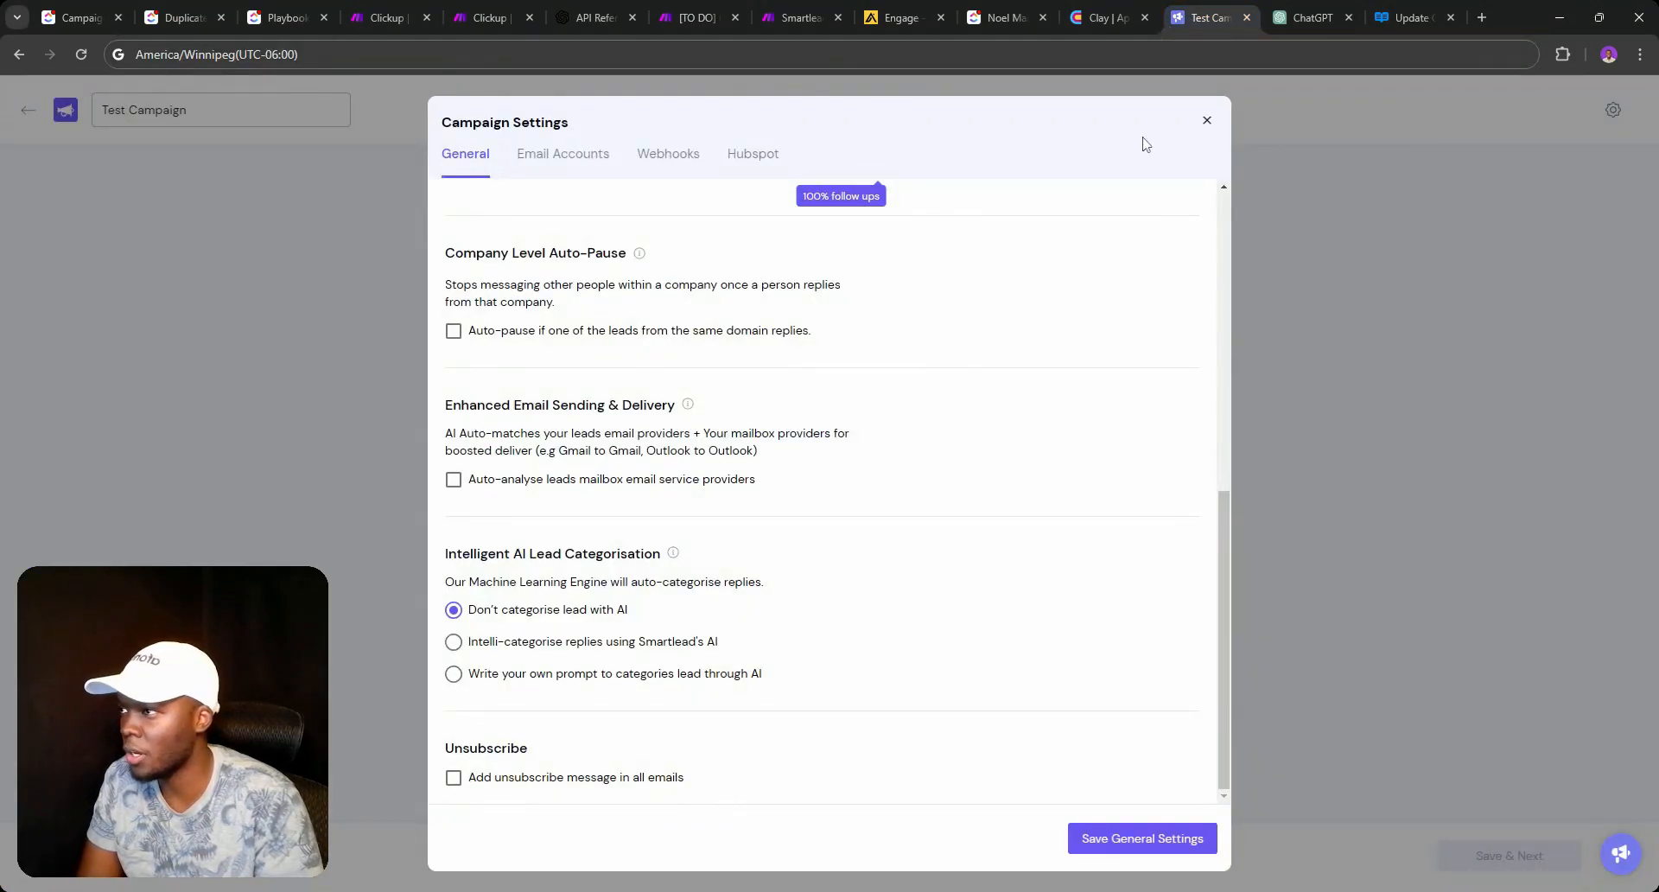
click(1206, 121)
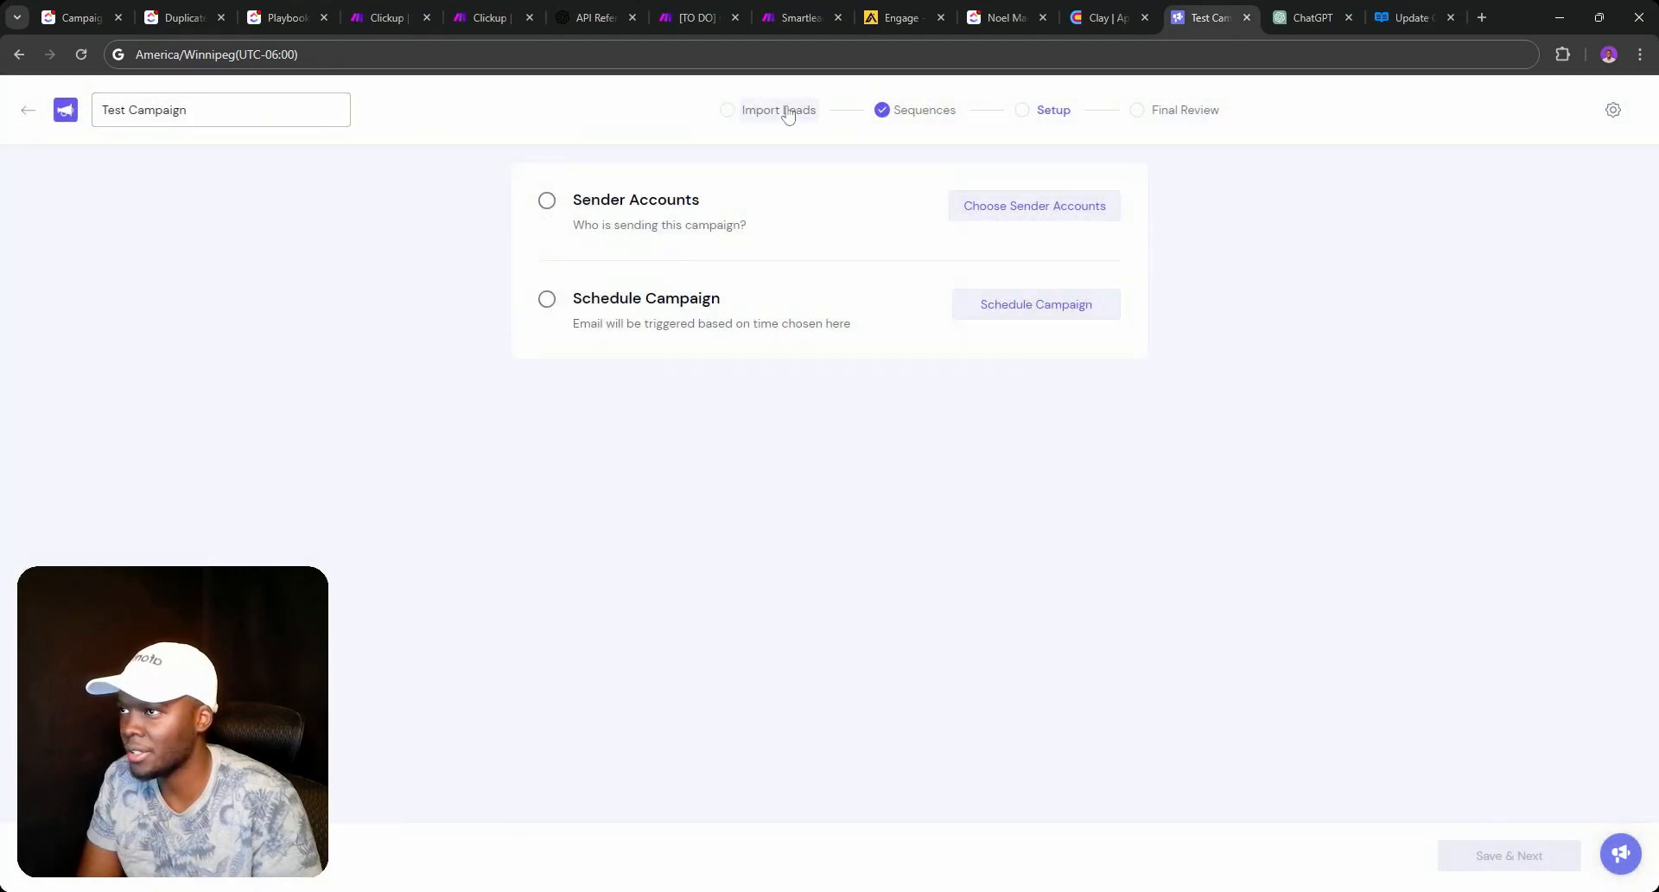
Check the Sequences stage of Test Campaign, save it without any email content and return to the campaign overview.
click(890, 115)
click(1473, 855)
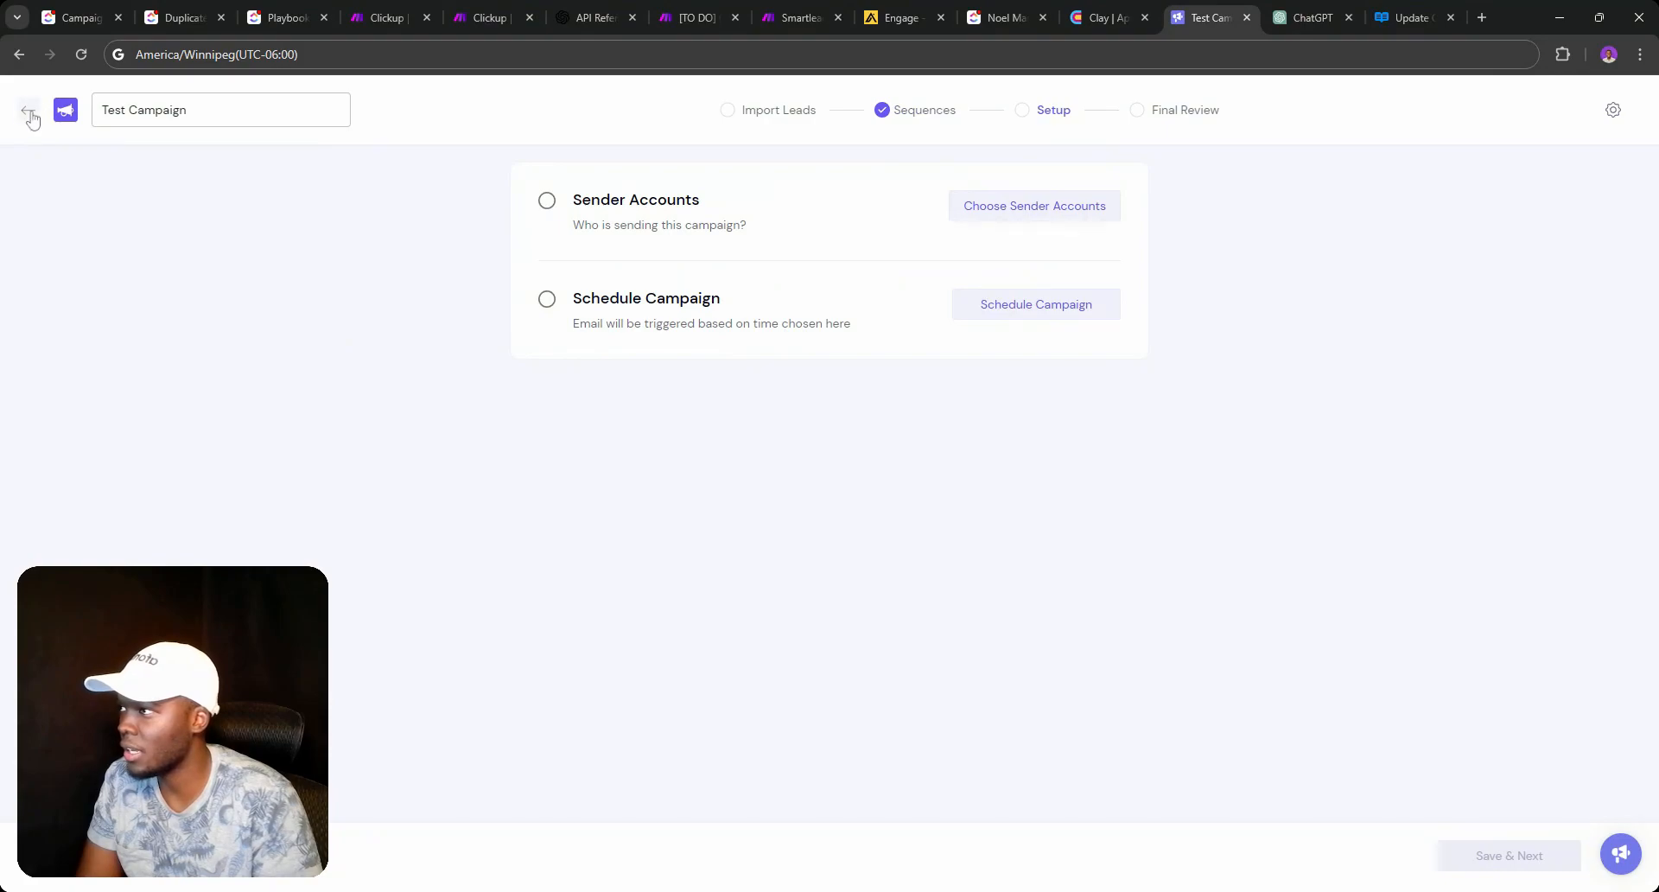
click(29, 113)
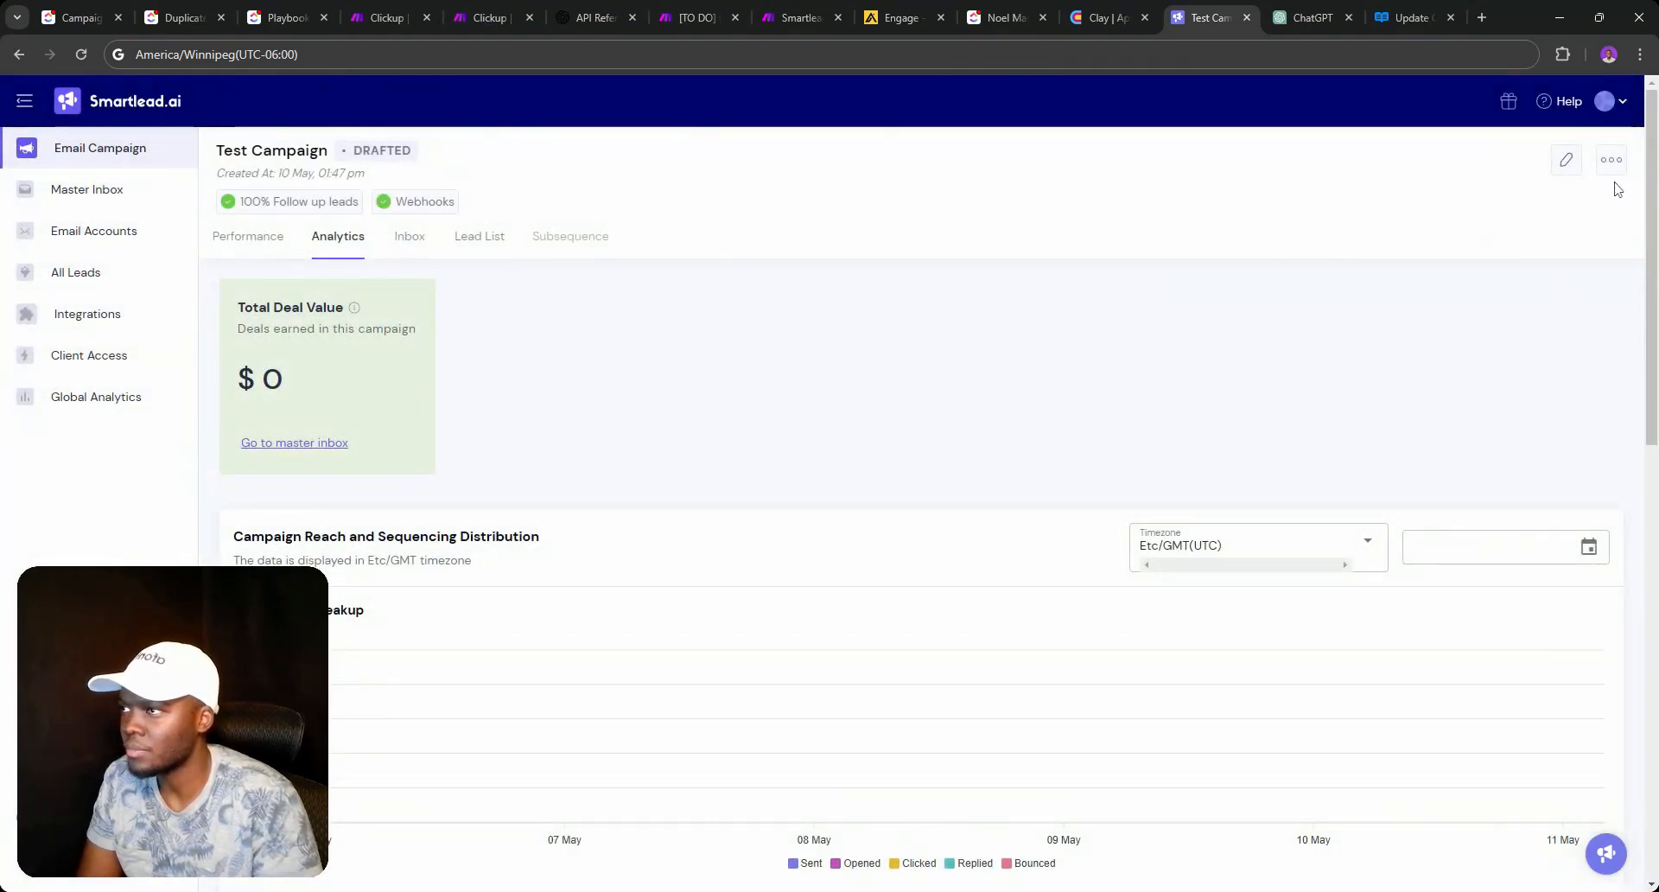
click(1565, 159)
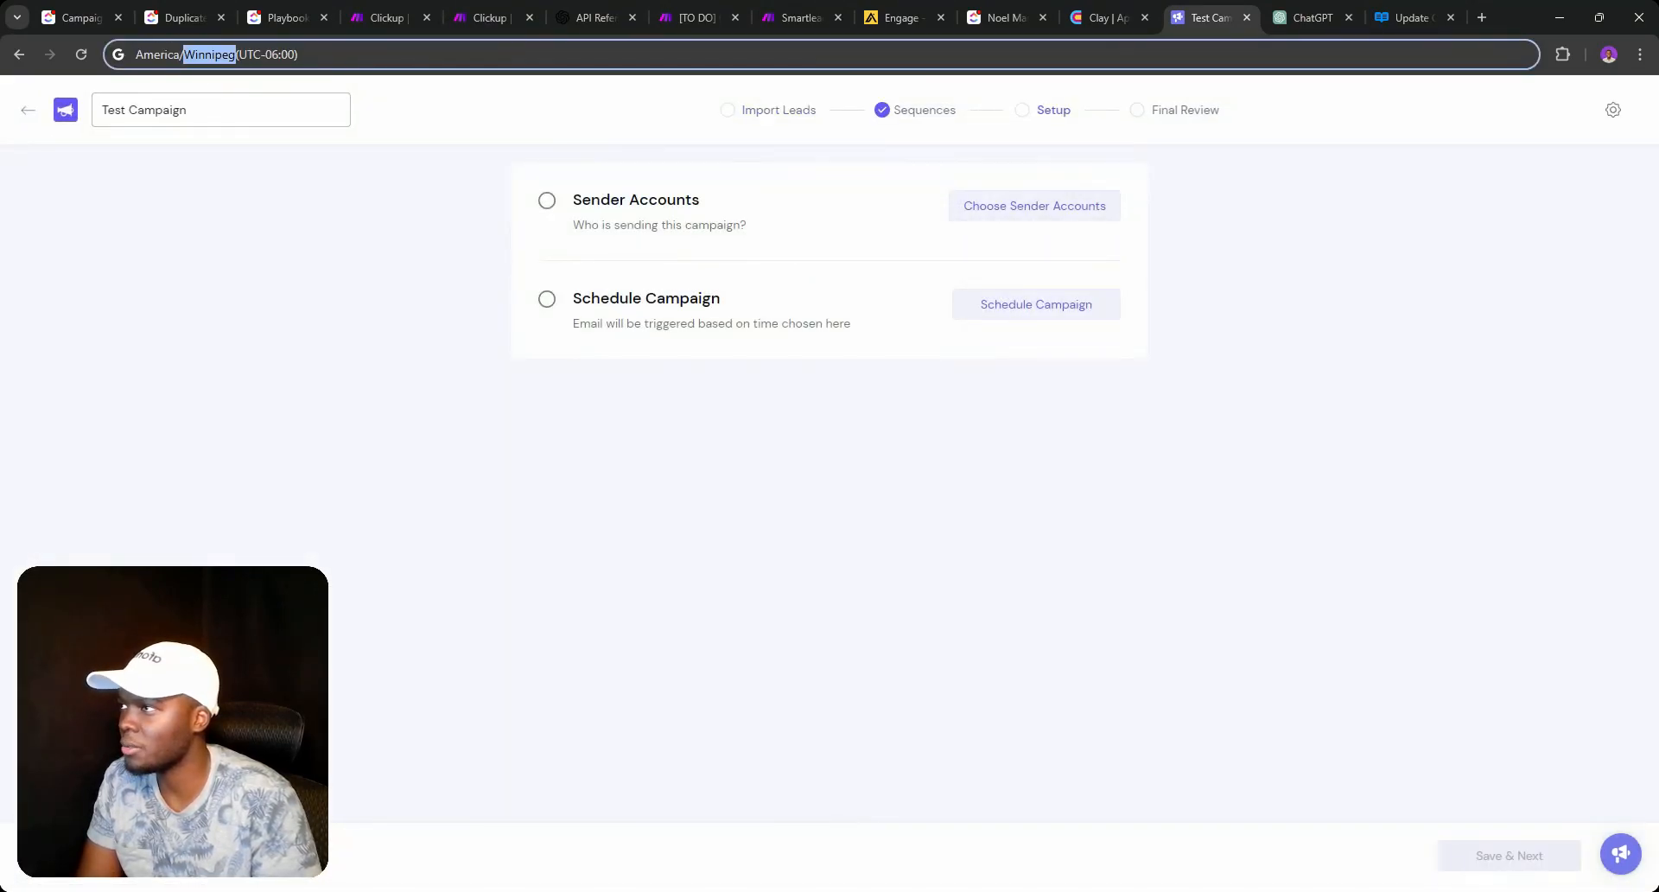
key(BackSpace)
click(386, 235)
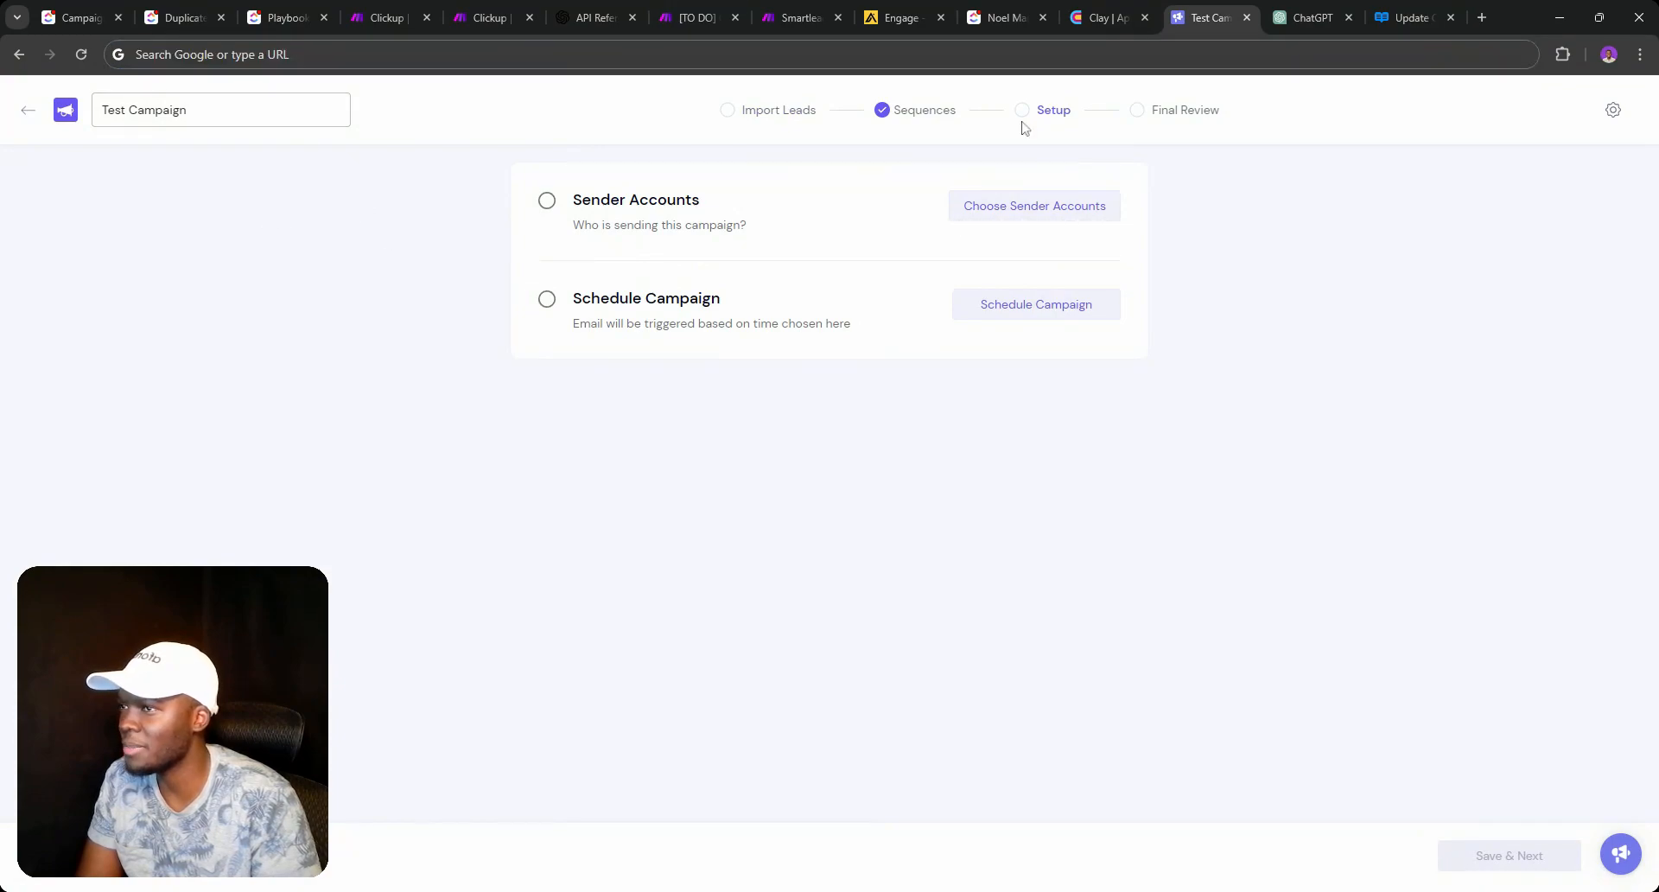
click(918, 121)
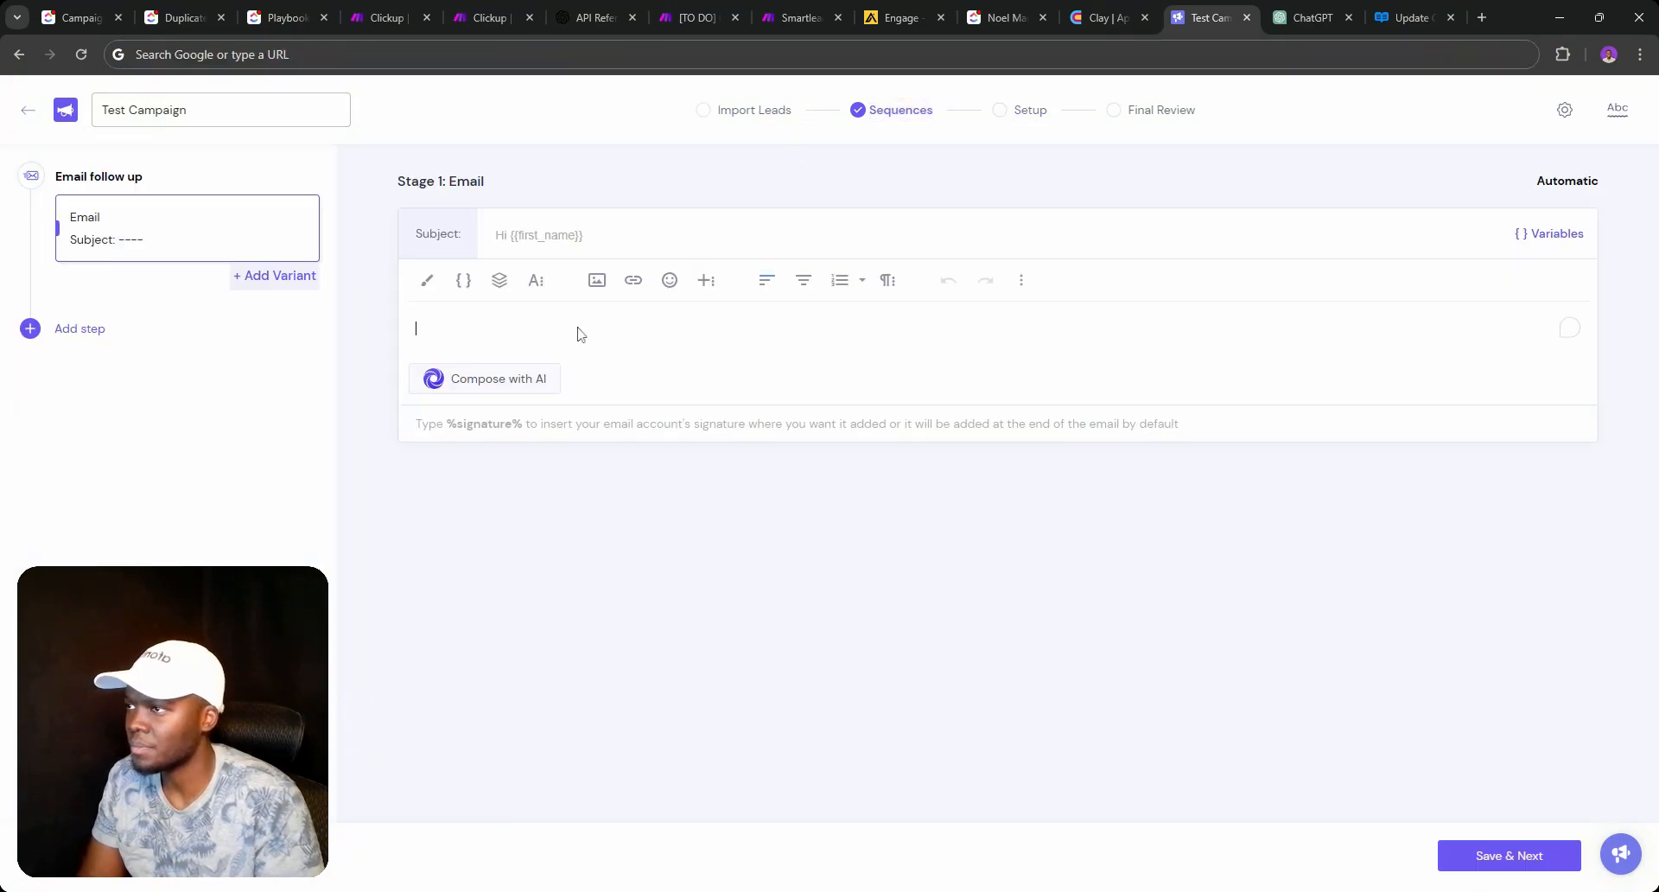
key(Return)
key(BackSpace)
click(1503, 855)
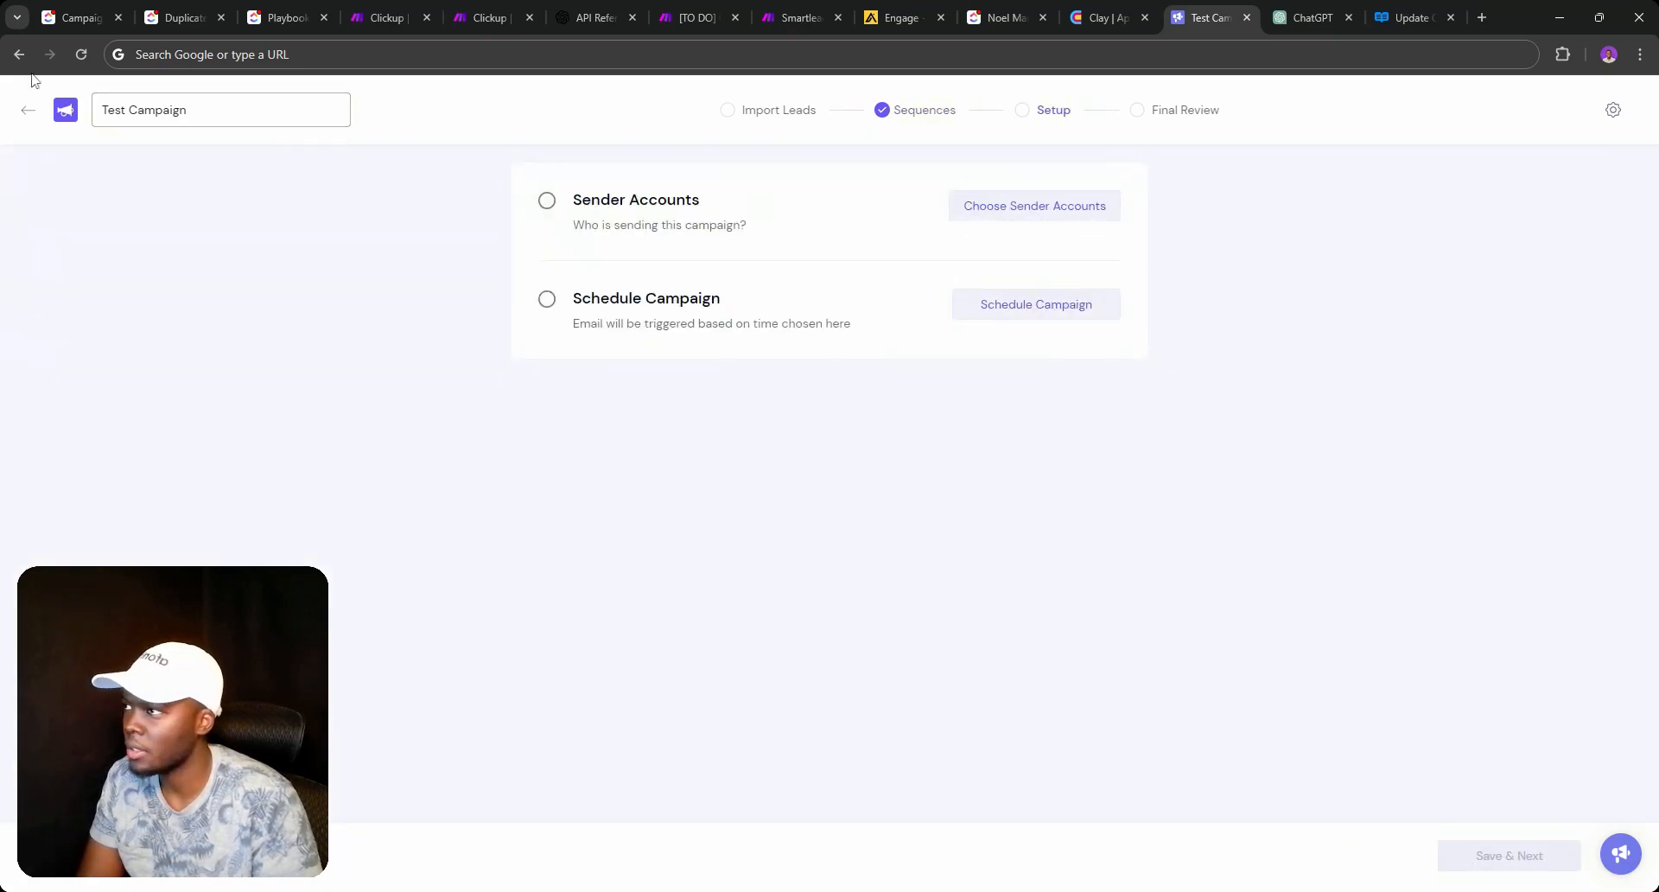
click(26, 110)
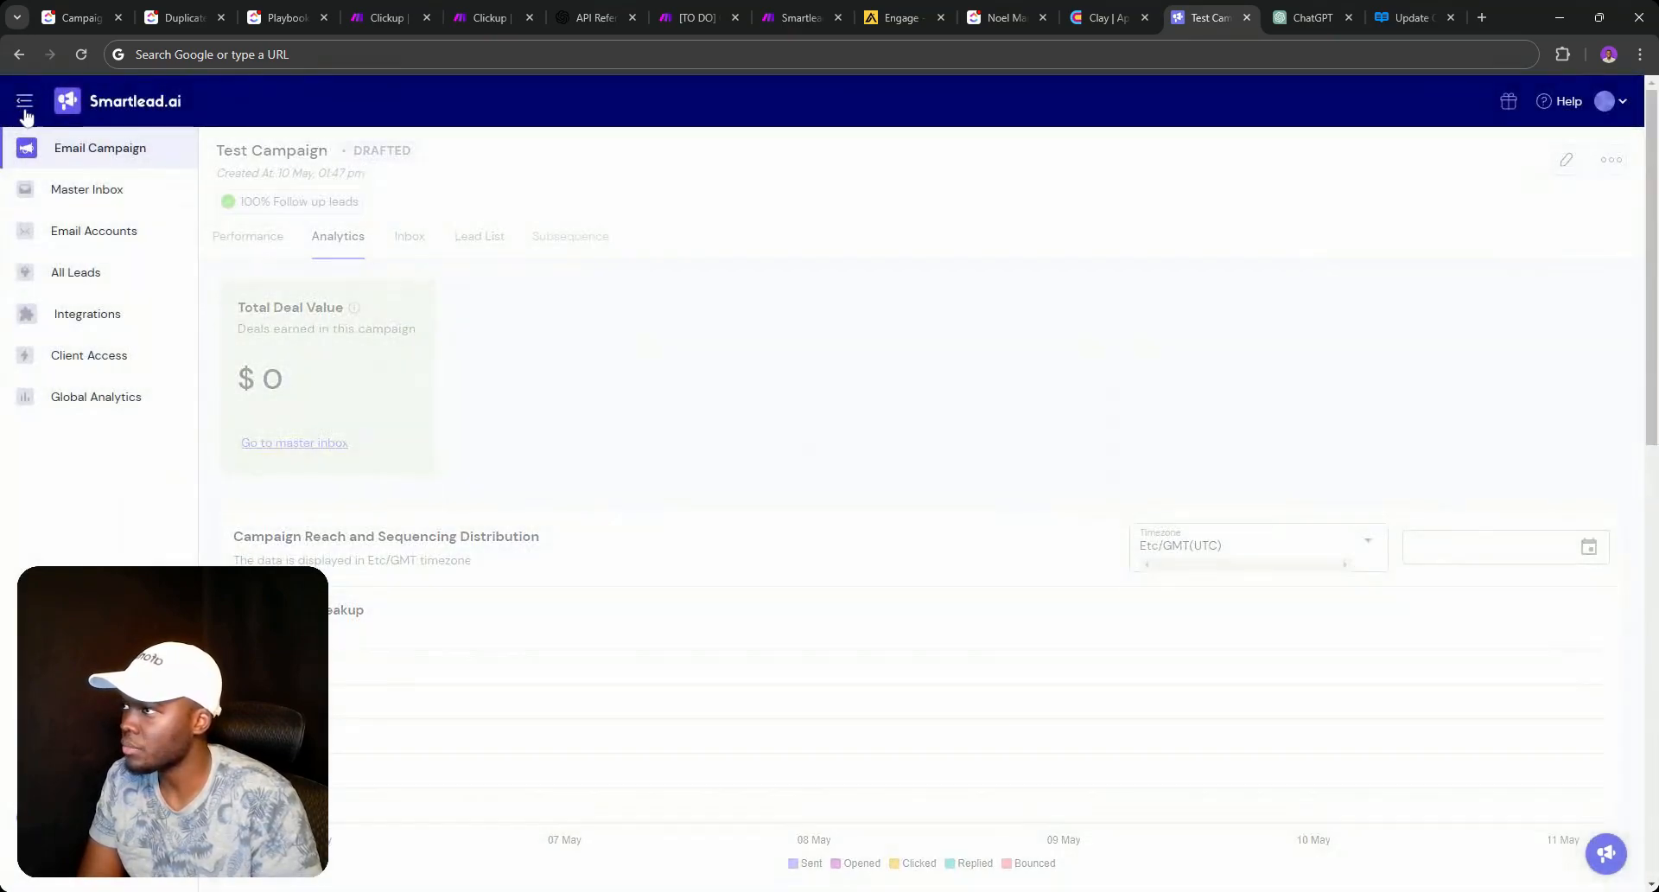
Reload the Test Campaign page, copy the campaign ID from its address and switch back to Make.
click(85, 57)
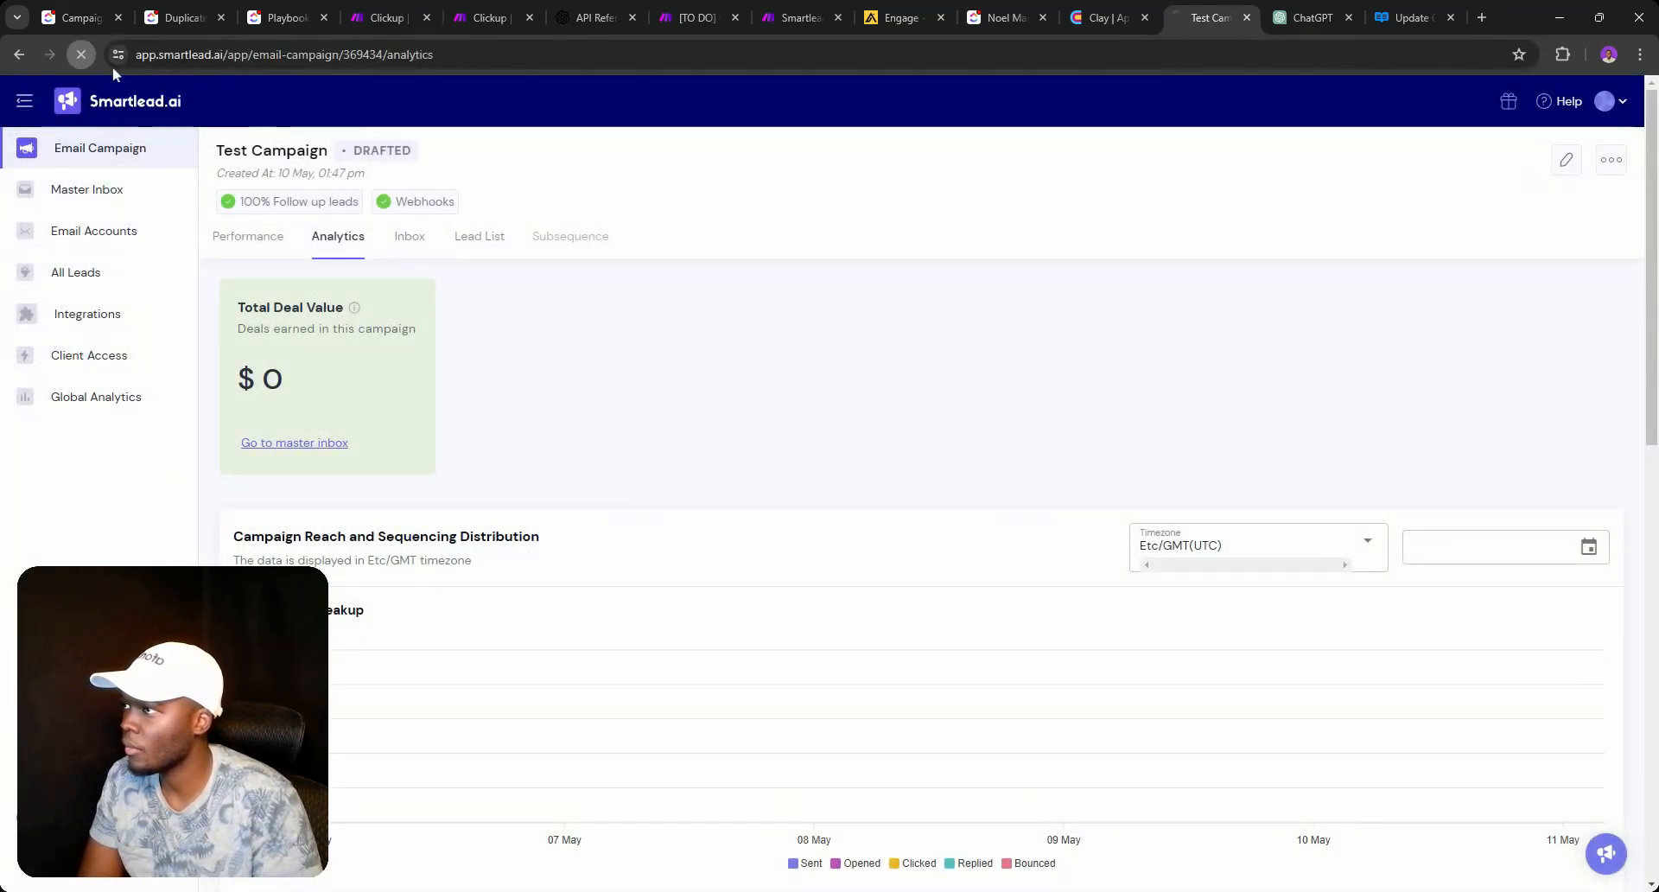
click(371, 55)
double_click(402, 54)
key(ctrl+c)
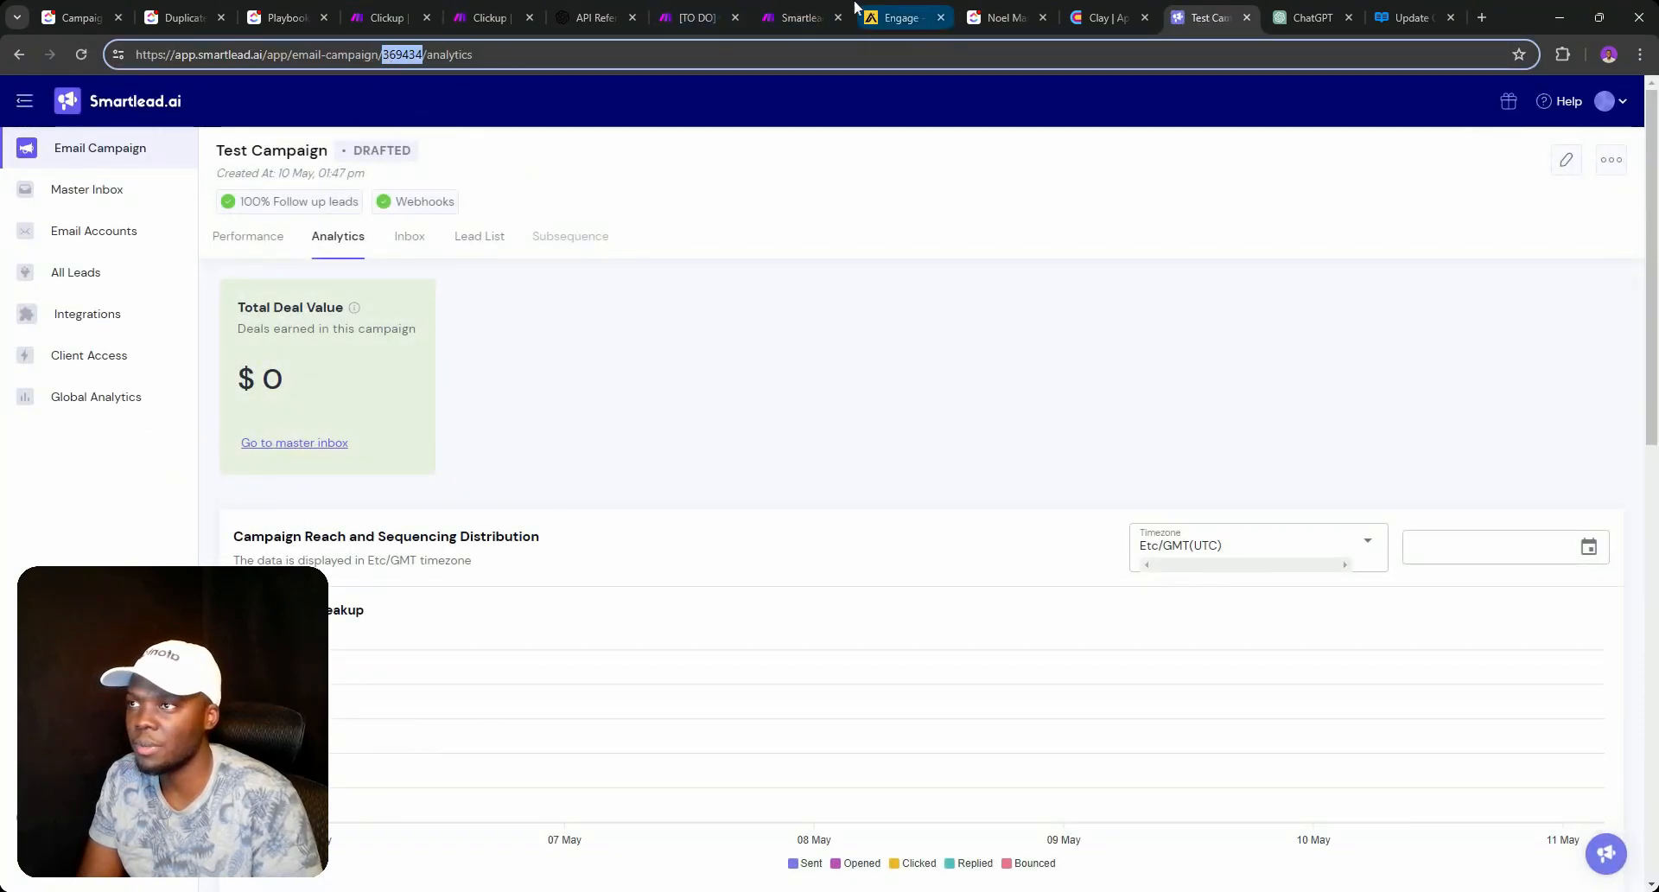
click(795, 17)
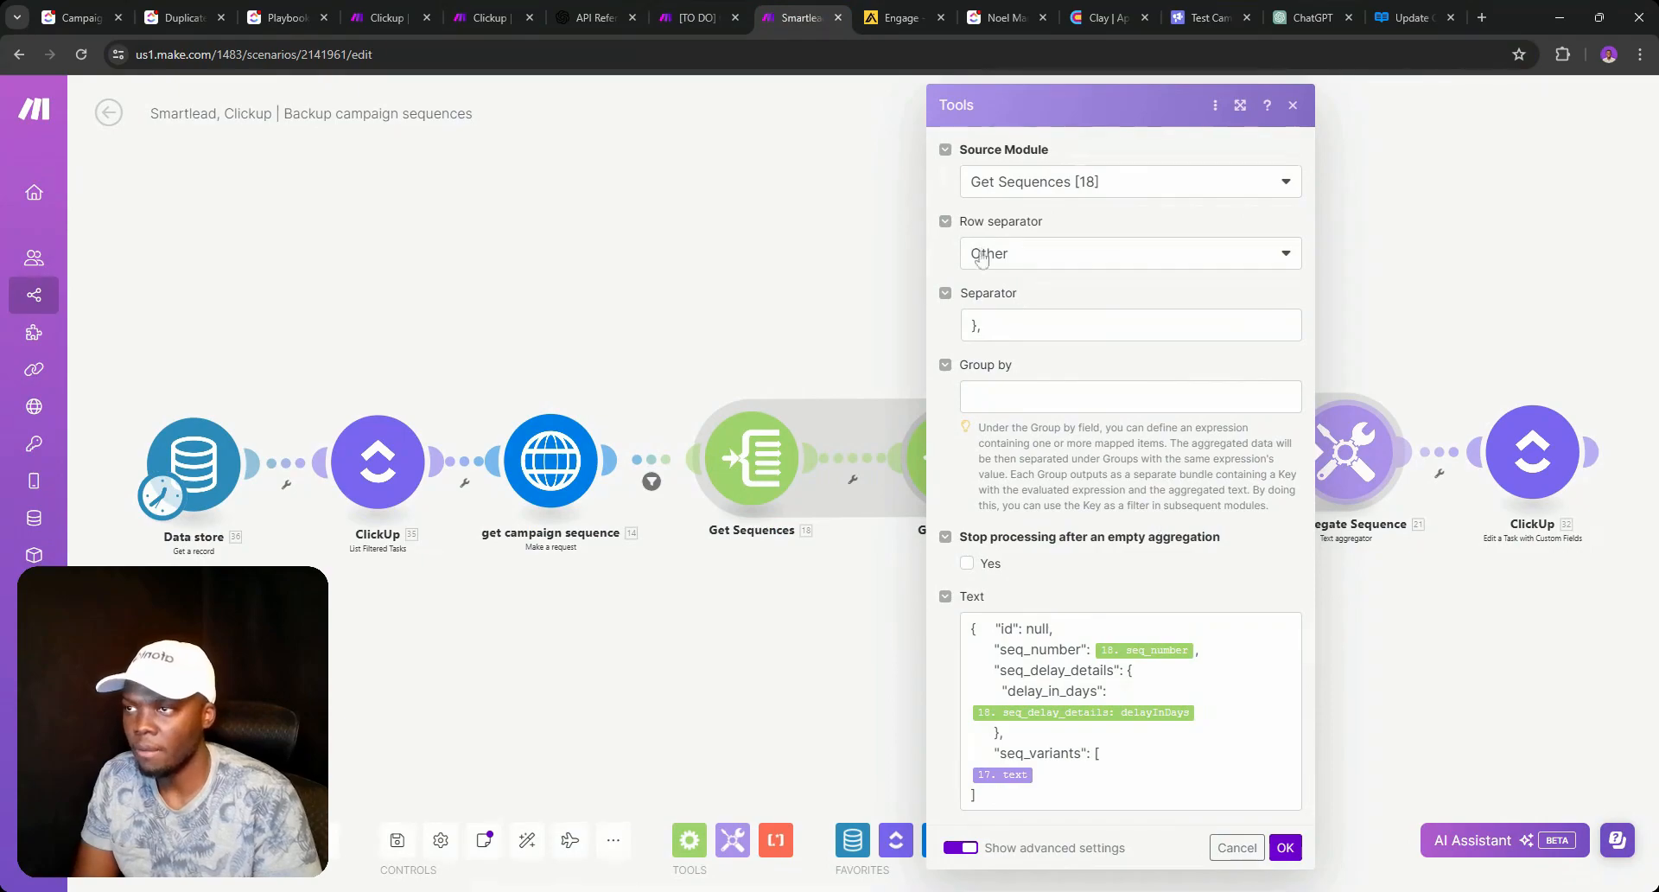
Return to the email copy scenario in Make and run only Update Email Sequence with campaign ID 369434 as the id.
click(696, 18)
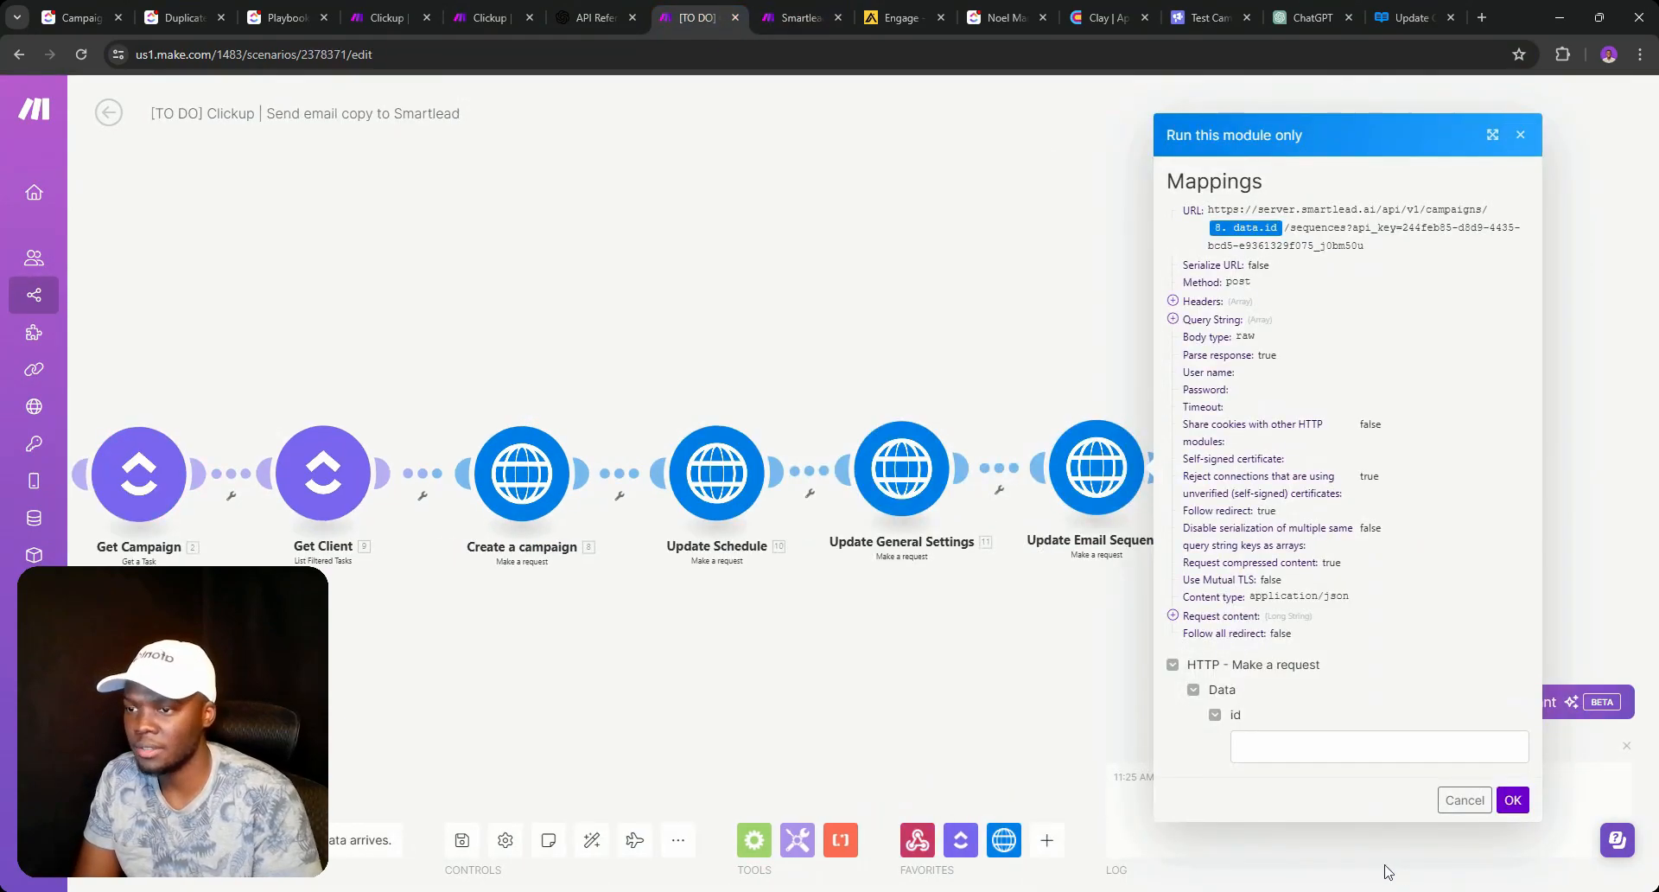
click(1373, 747)
key(ctrl+v)
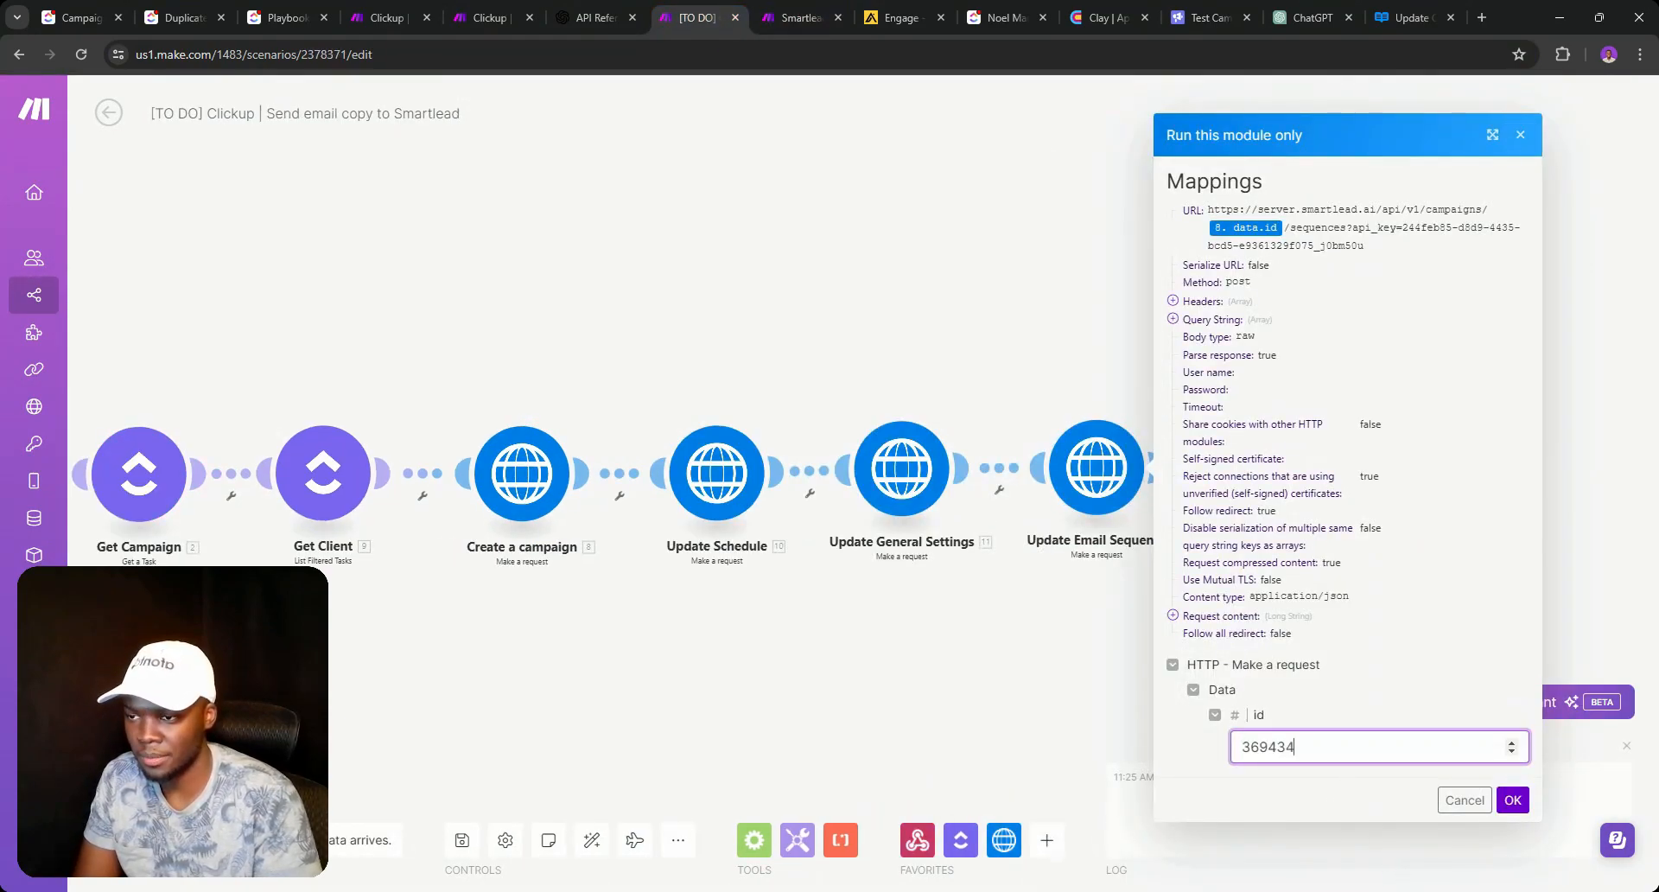
click(1511, 800)
Switch to Smartlead and open Test Campaign's Sequences stage to check its emails.
click(1181, 23)
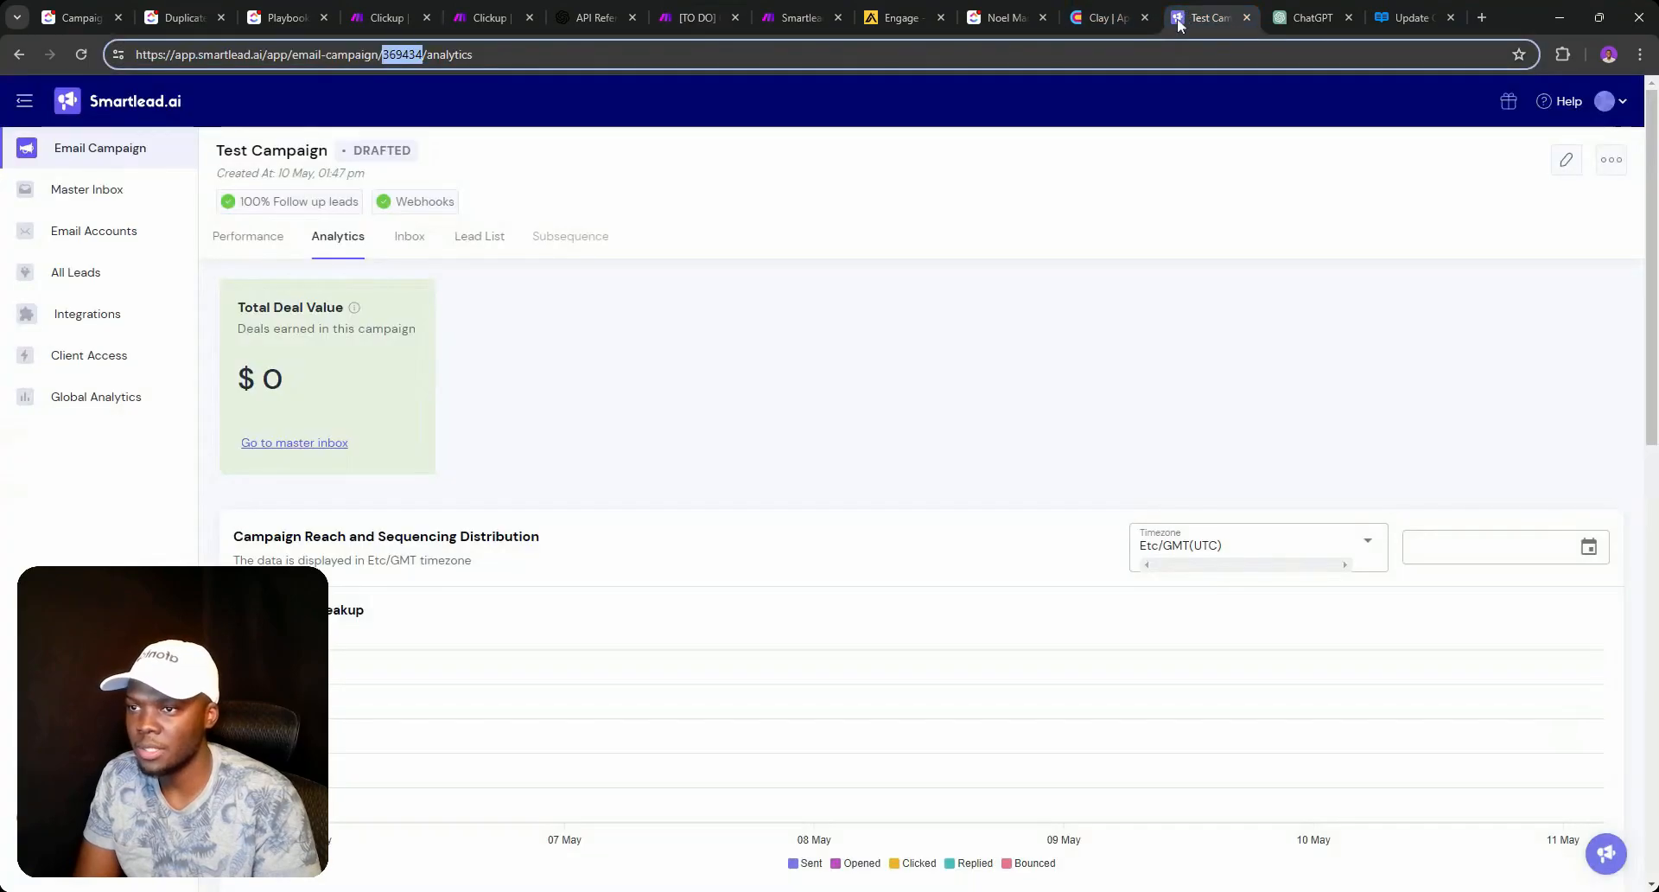
click(1565, 159)
click(923, 123)
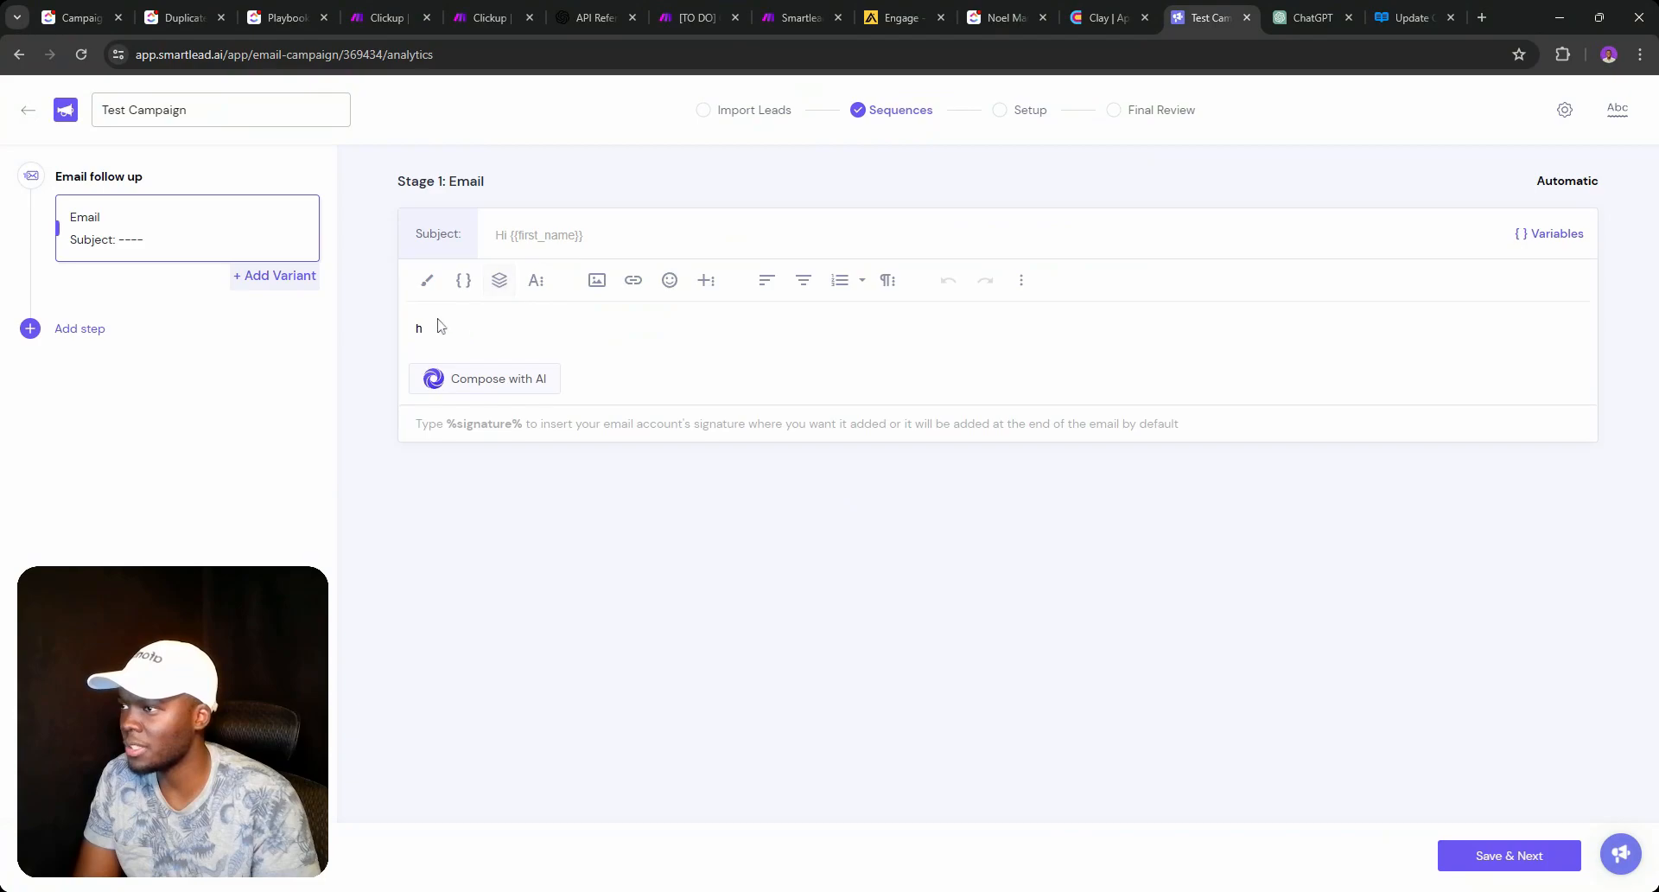
Return to the email copy scenario in Make and examine the response data of the Update Email Sequence run.
click(1101, 18)
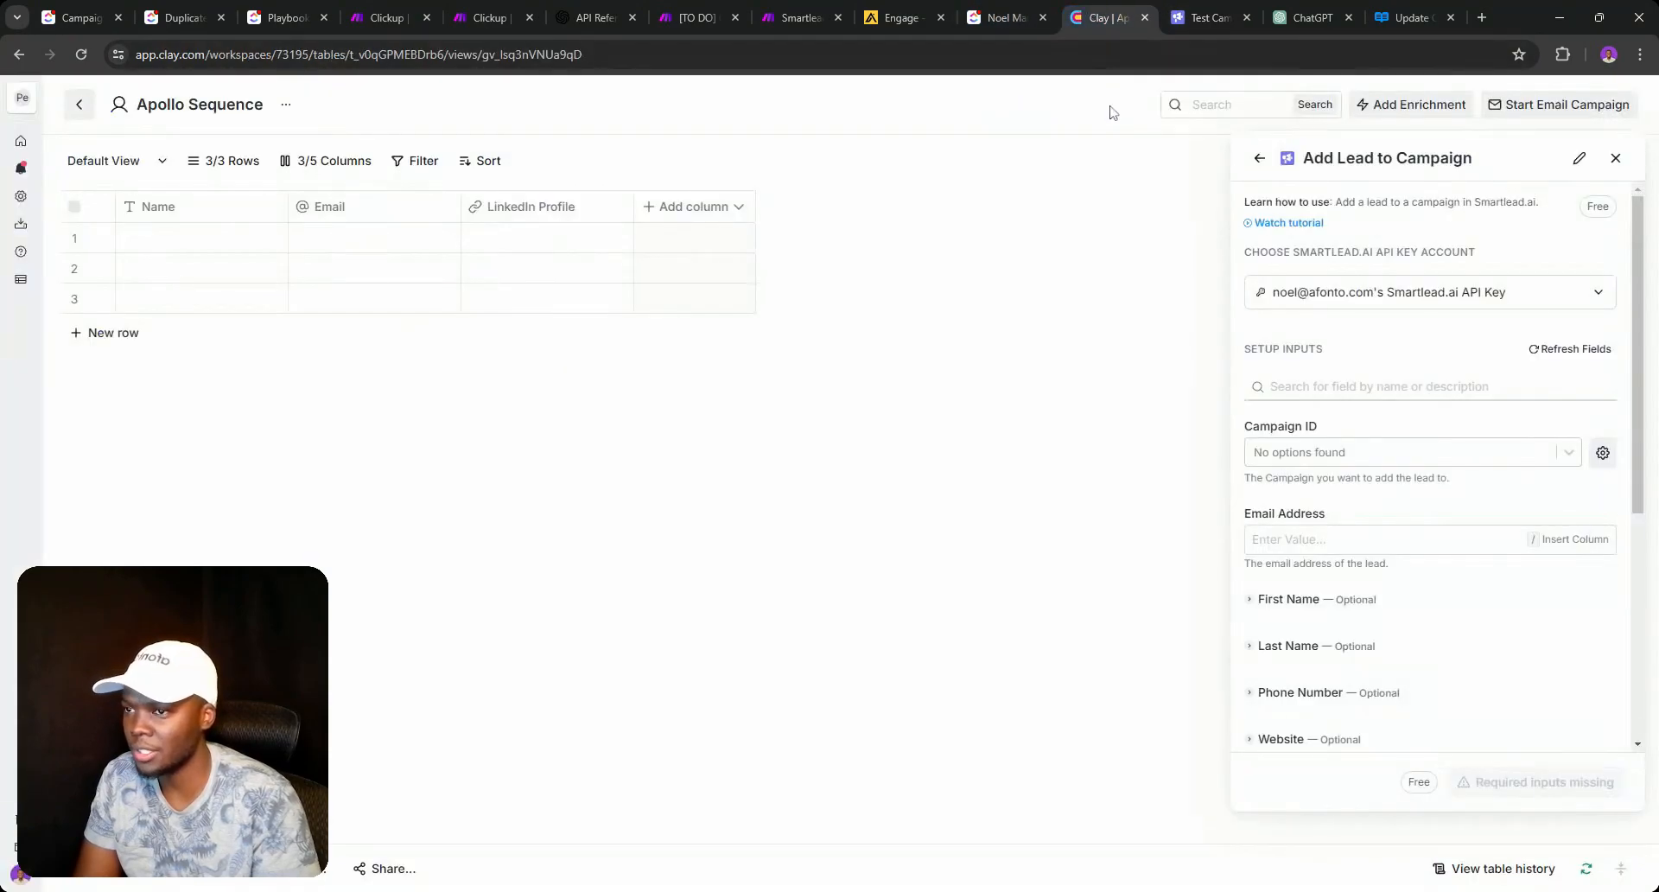
click(796, 19)
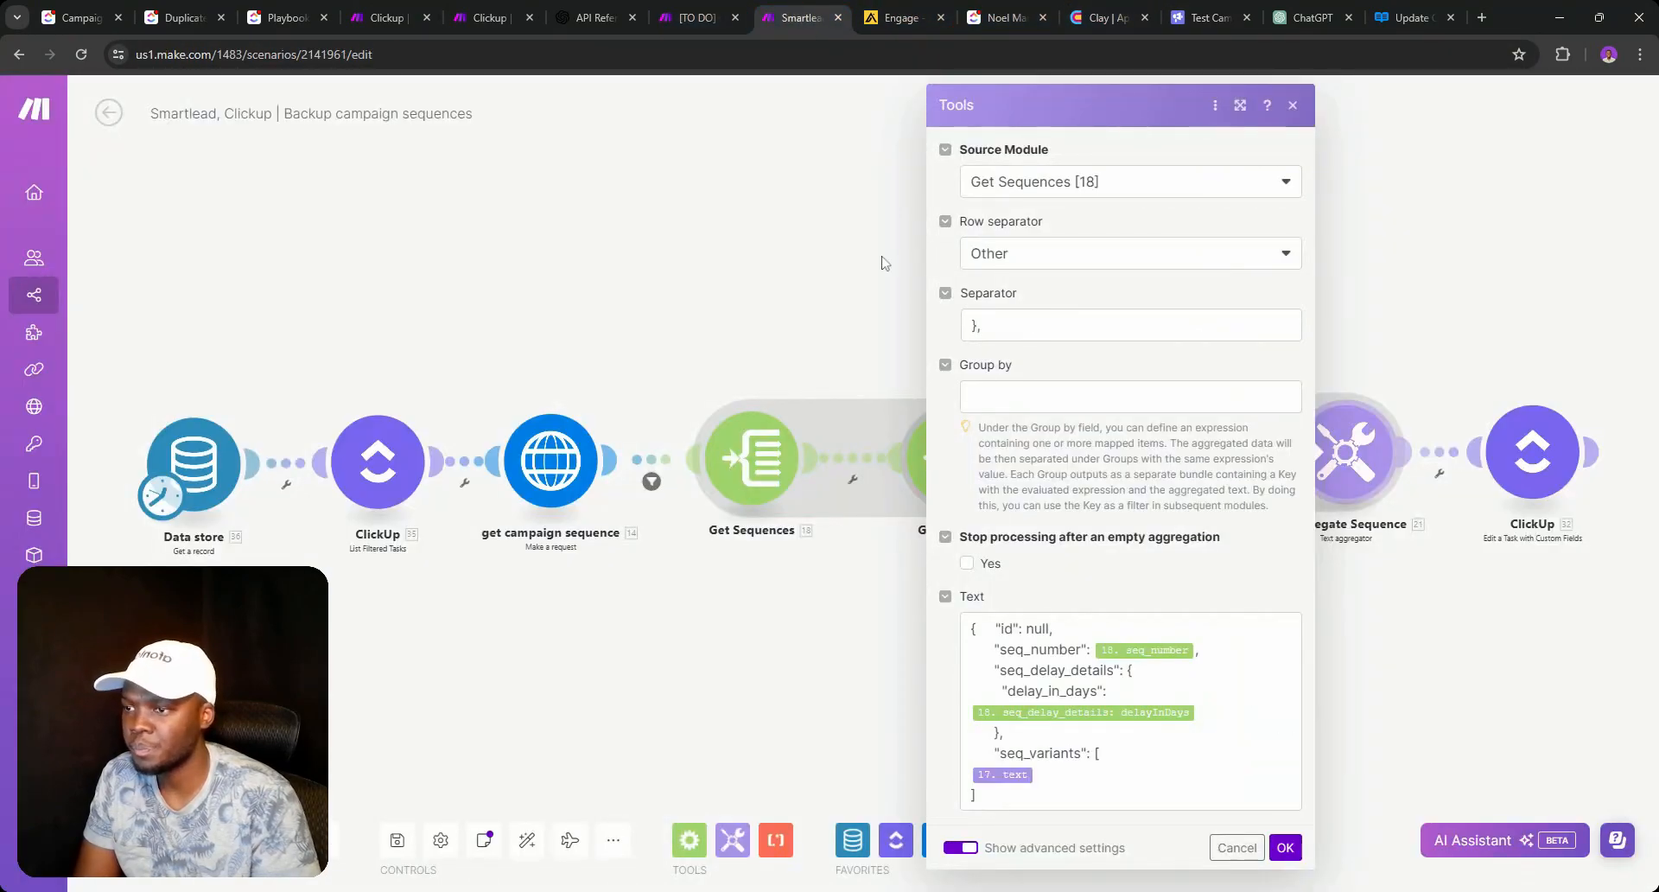
click(745, 10)
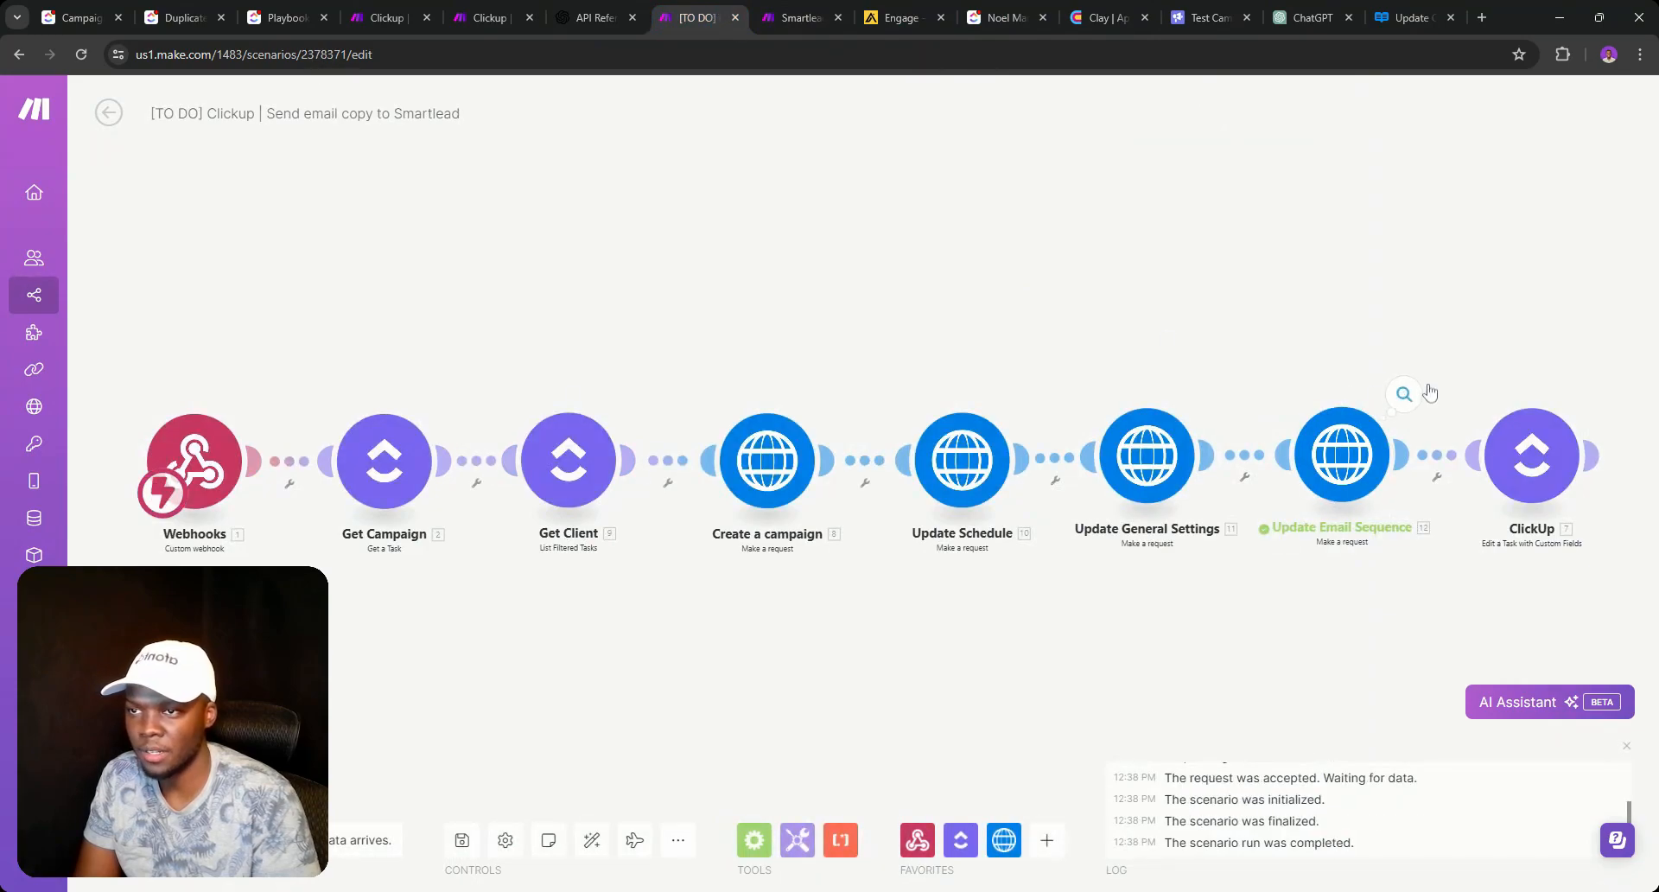
click(1405, 396)
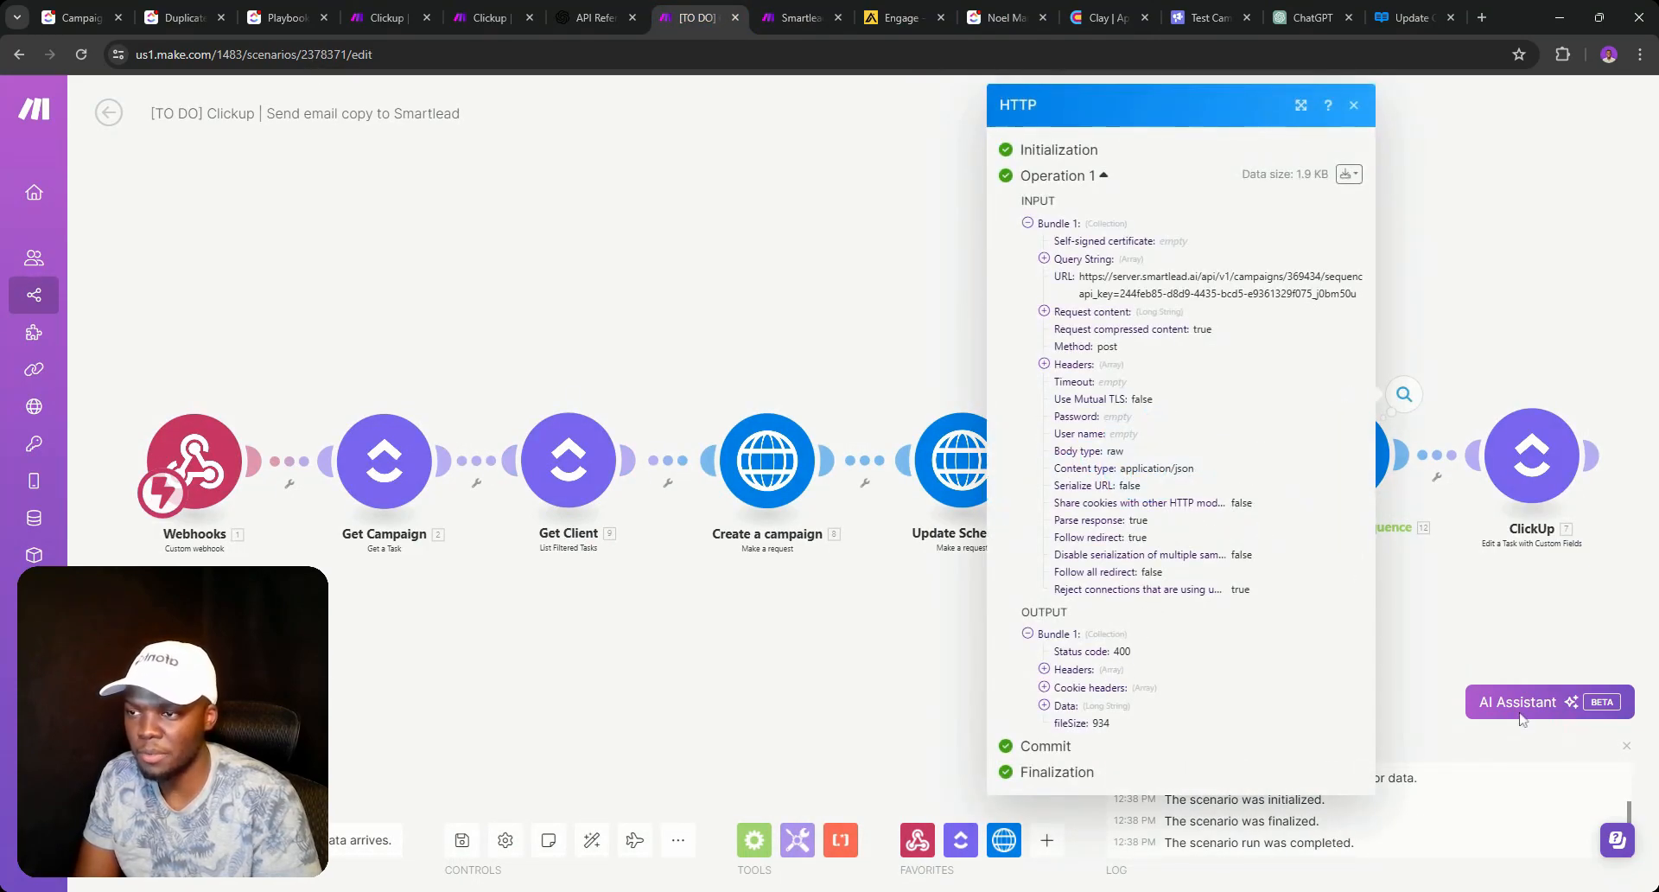
click(1404, 529)
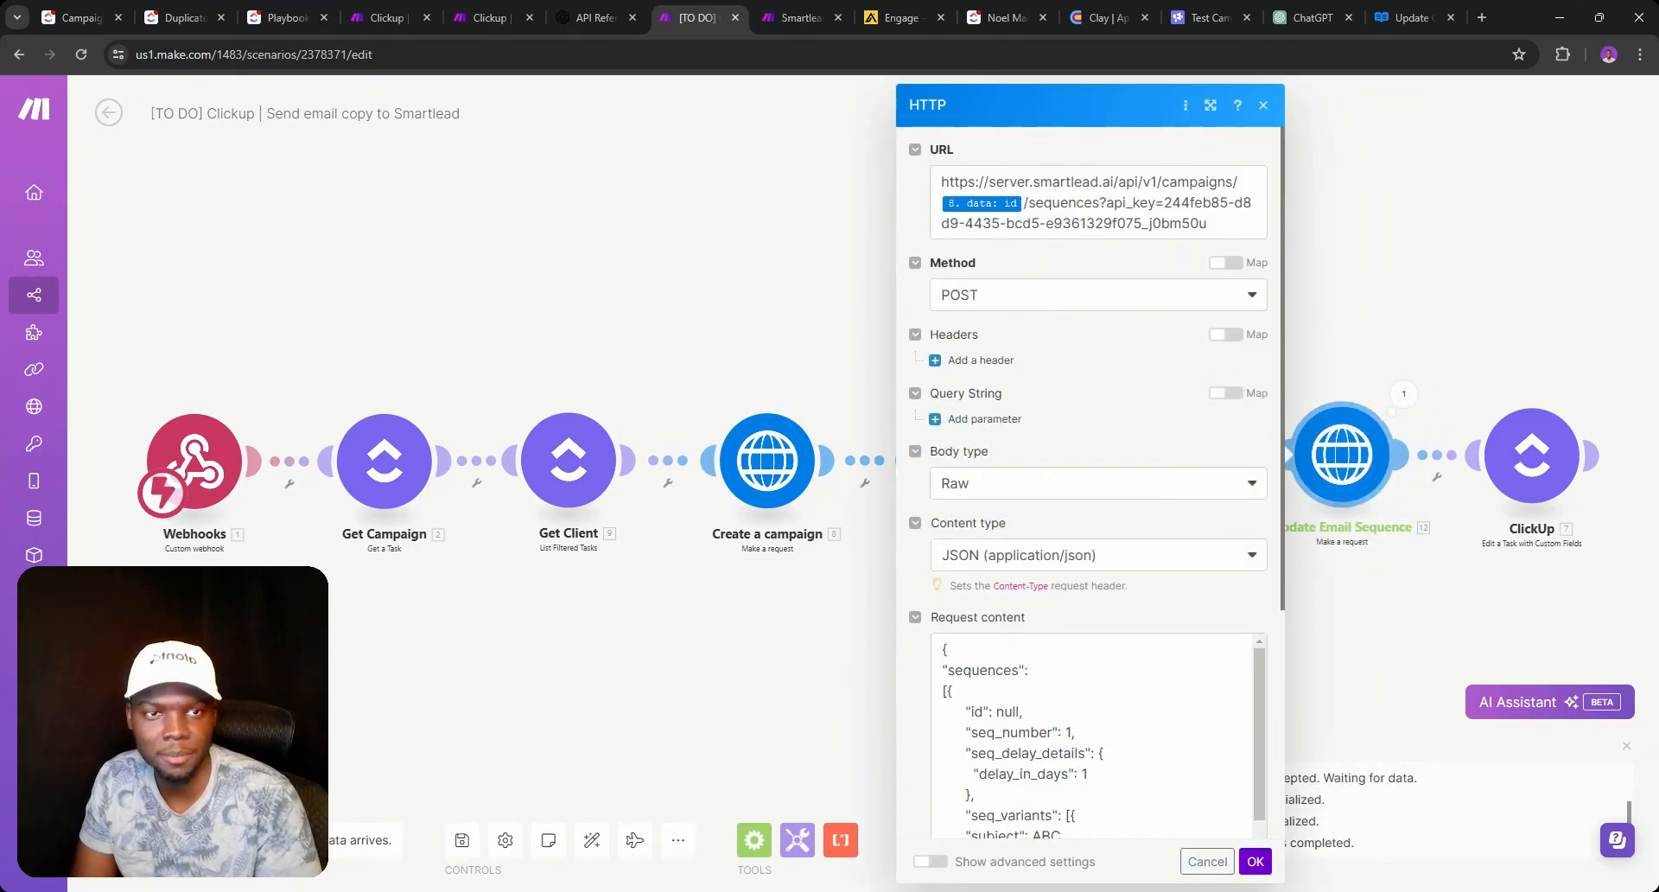
click(1388, 397)
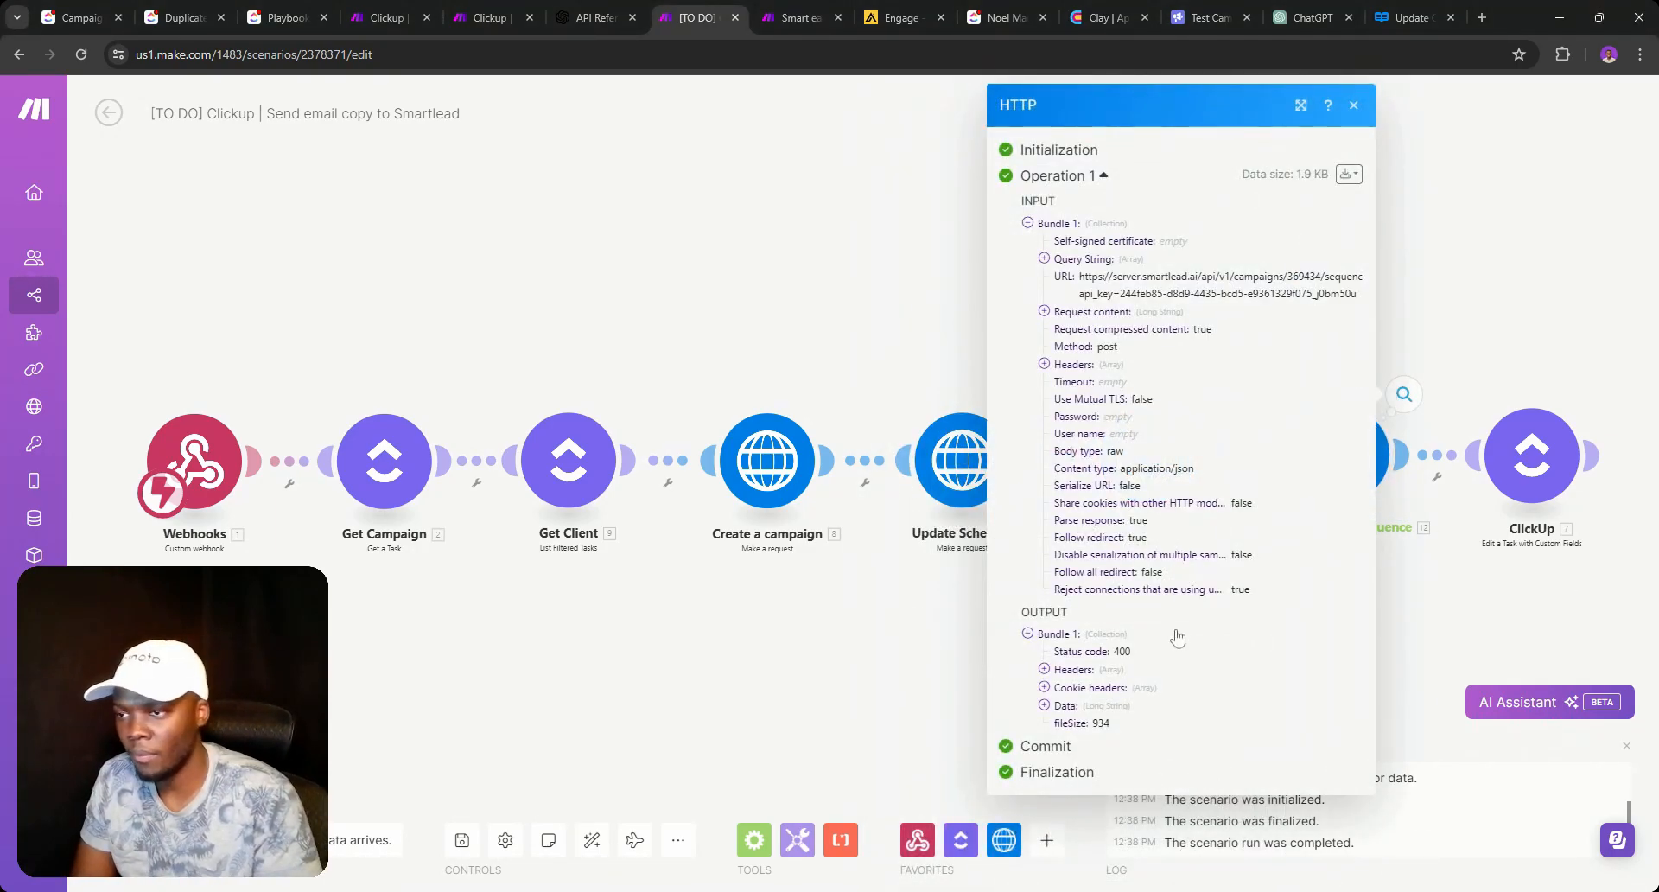
click(1060, 708)
scroll(1140, 652, down, 2)
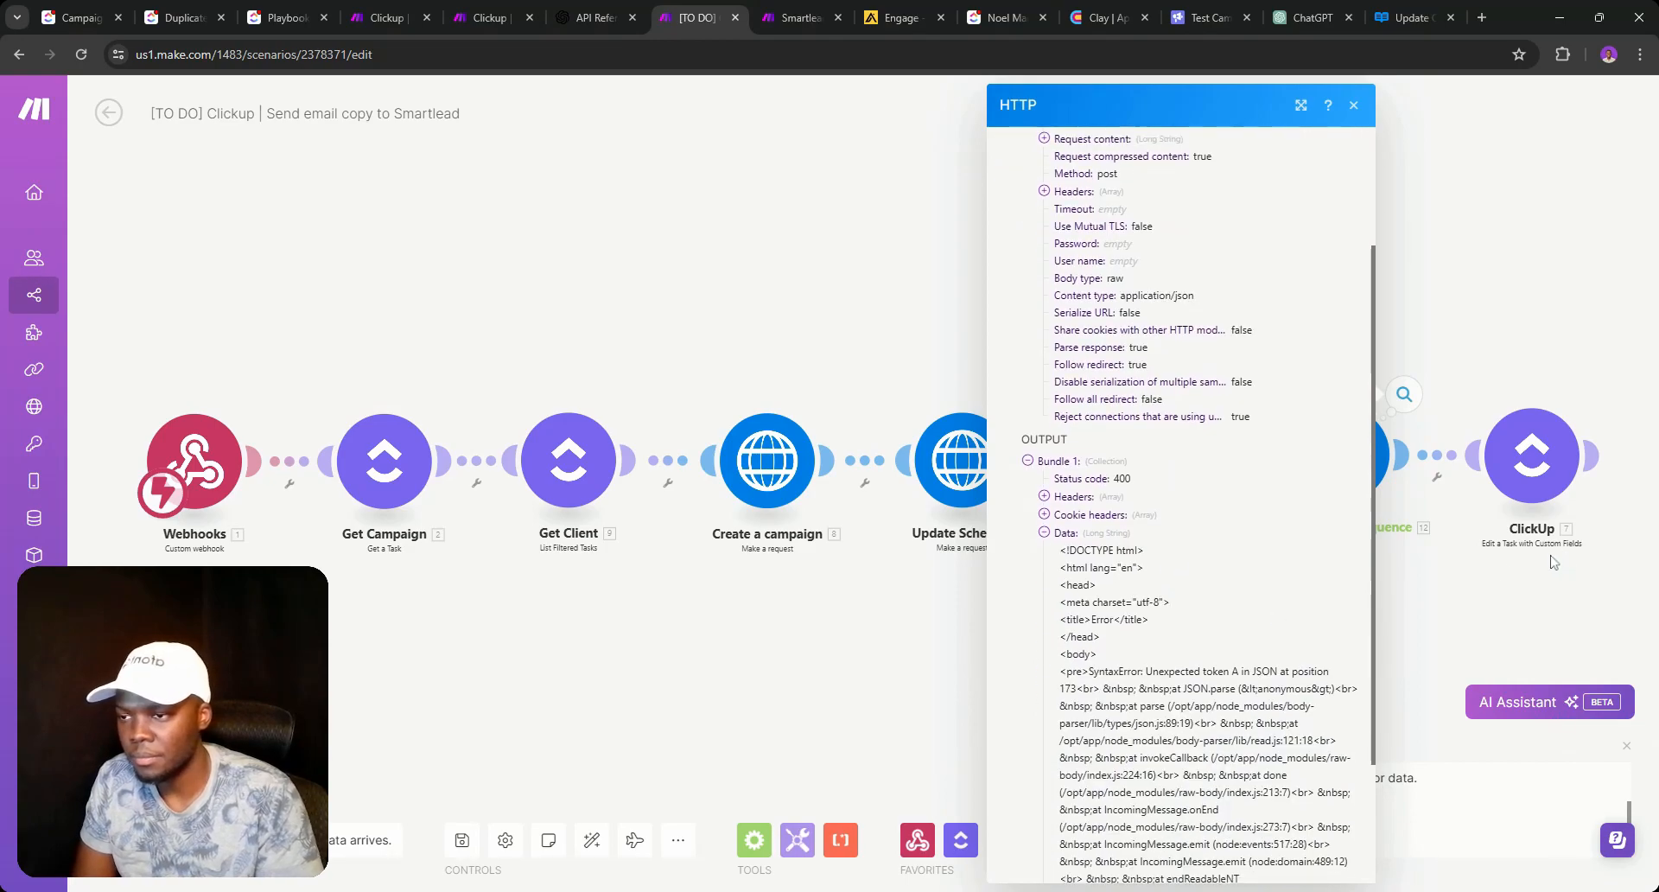
Reopen the Update Email Sequence module and copy its entire request content JSON.
click(1502, 566)
click(1339, 471)
scroll(1101, 518, down, 3)
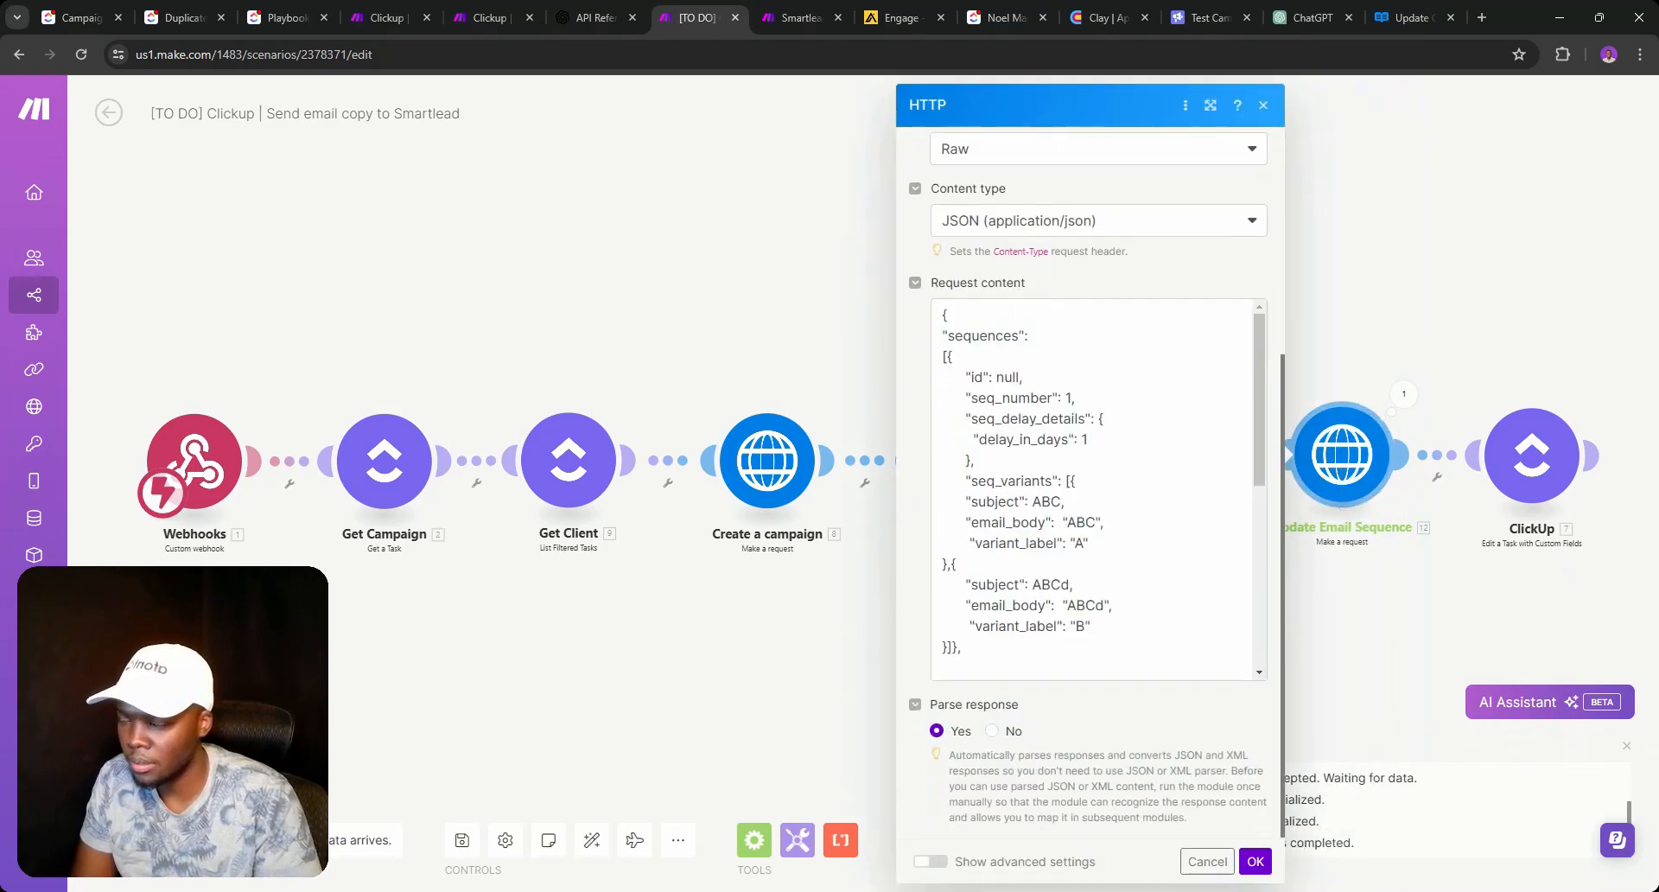
click(1077, 399)
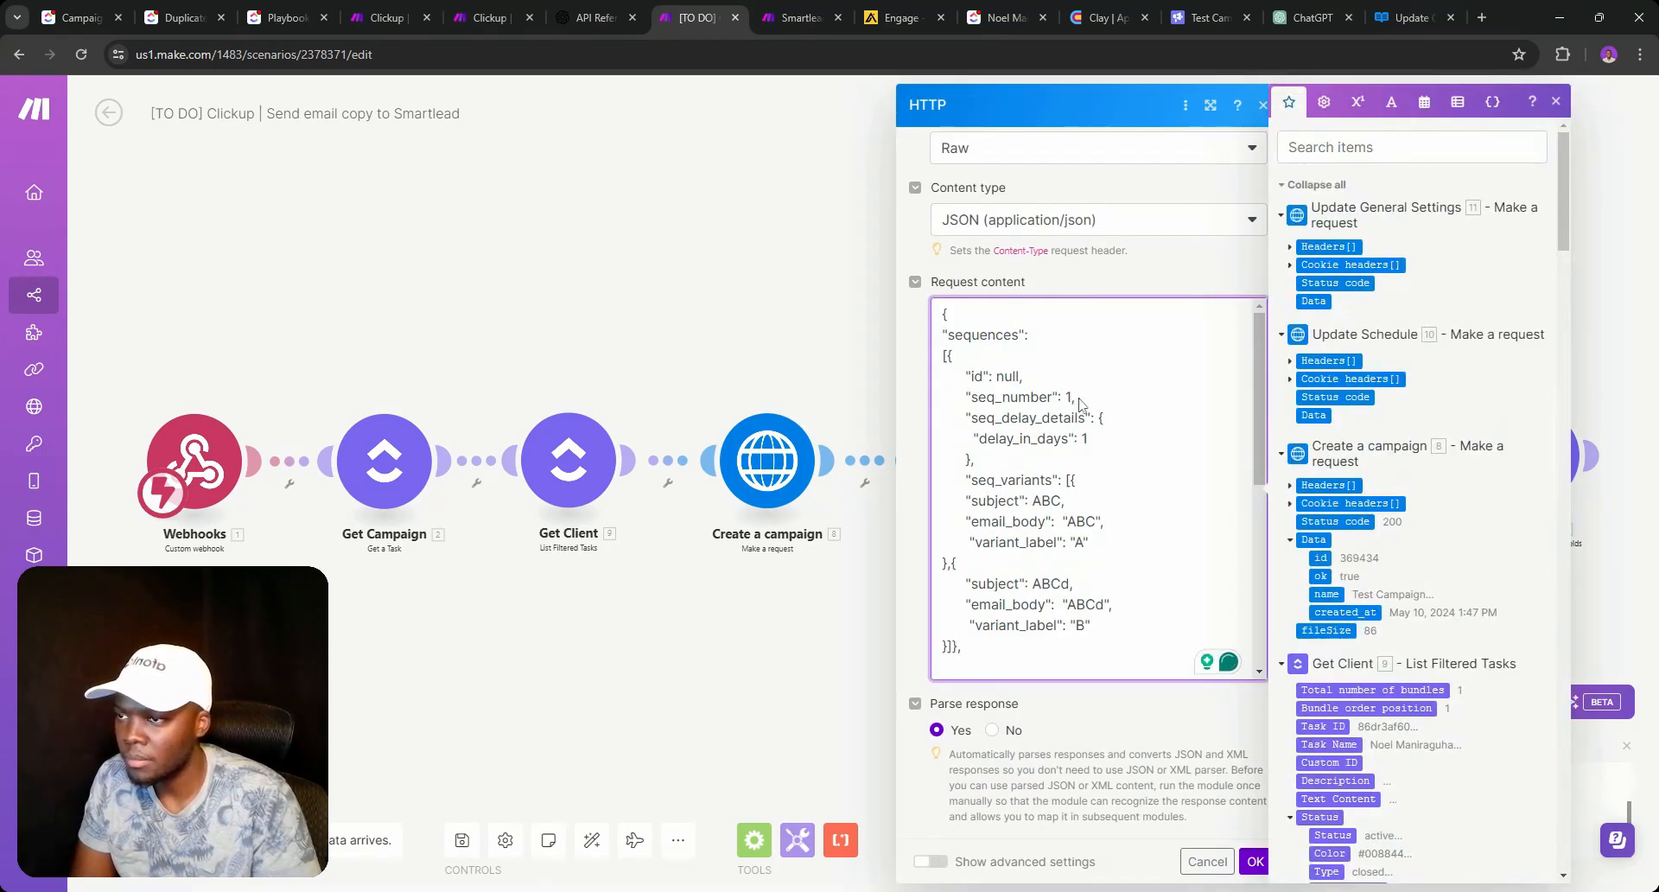
key(ctrl+a)
scroll(1097, 488, down, 5)
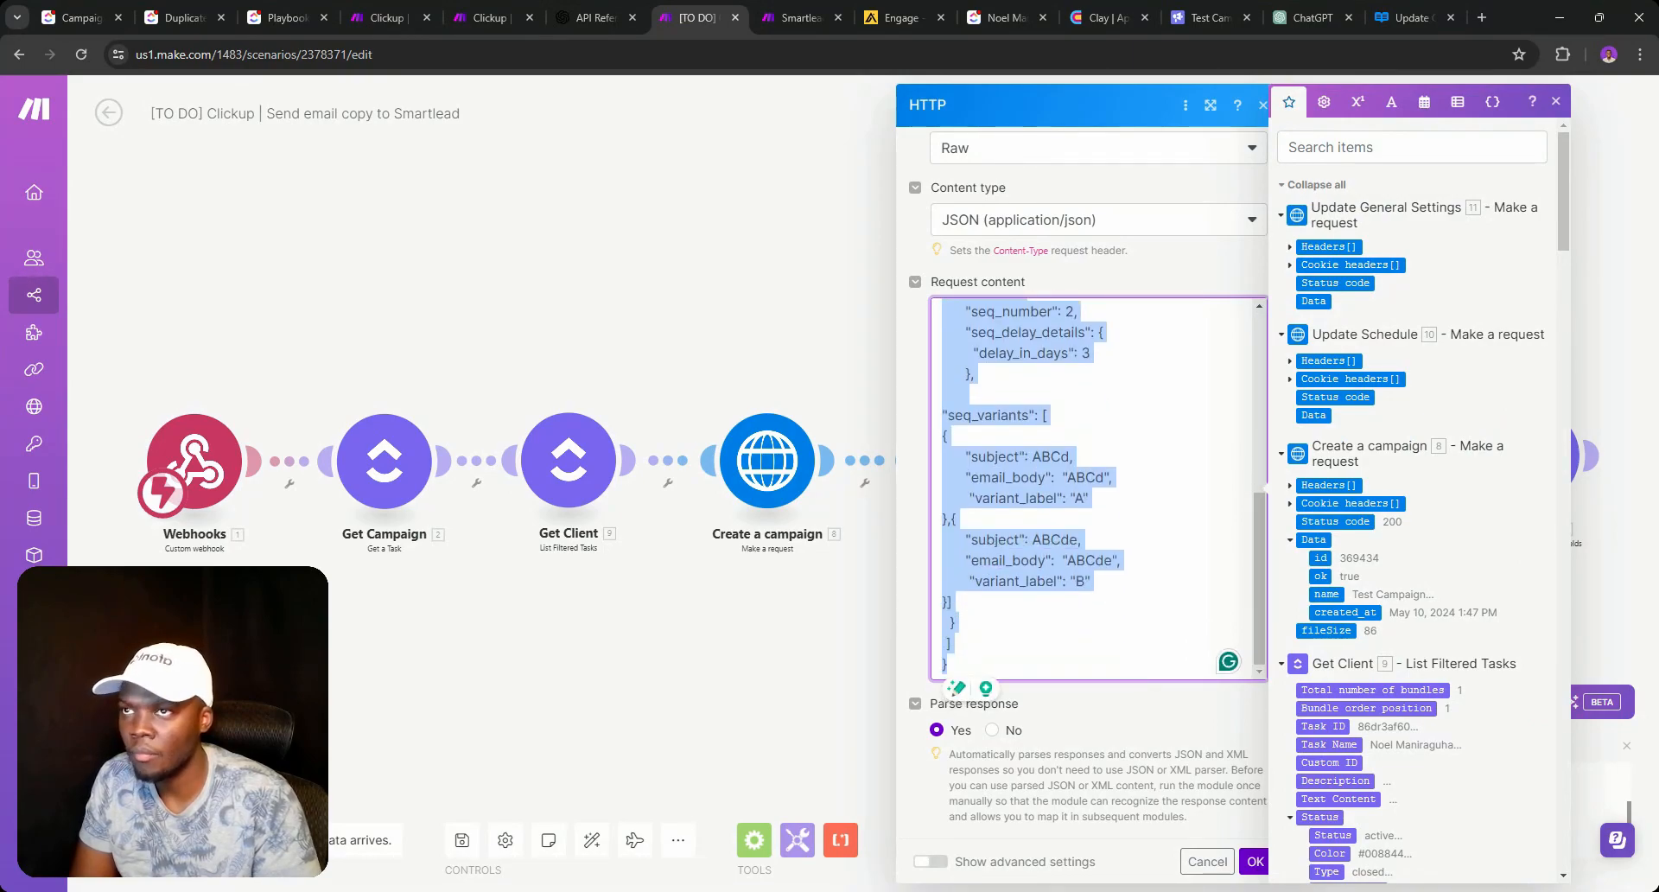
Switch to ChatGPT and ask in a new chat "What is wrong with this code", followed by the copied JSON.
click(1481, 16)
click(1215, 11)
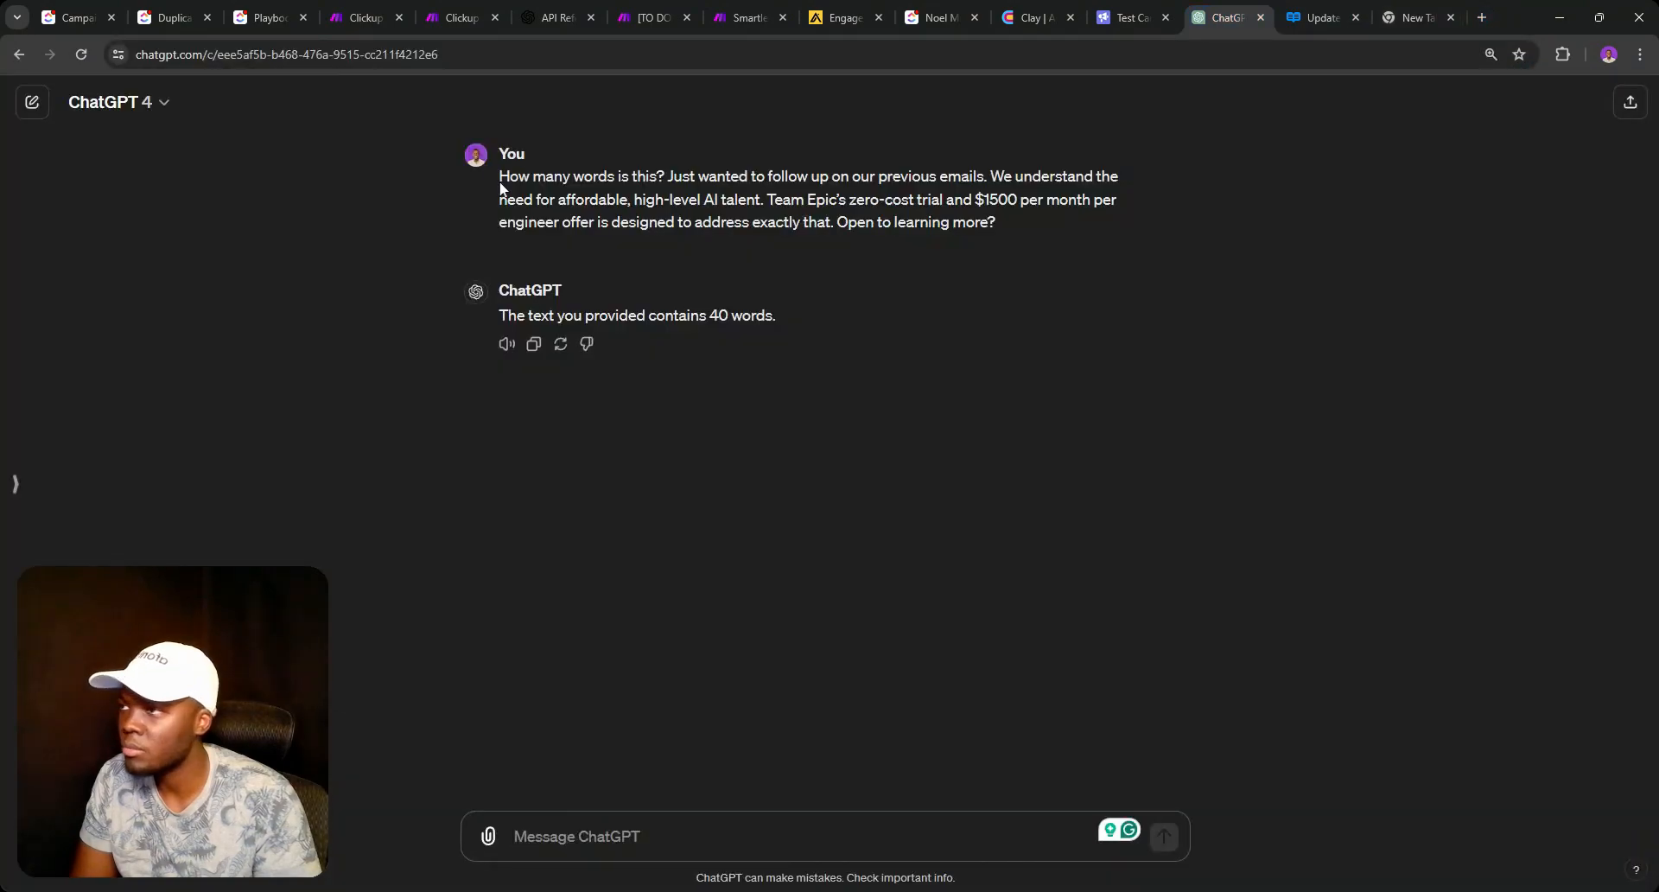
click(33, 103)
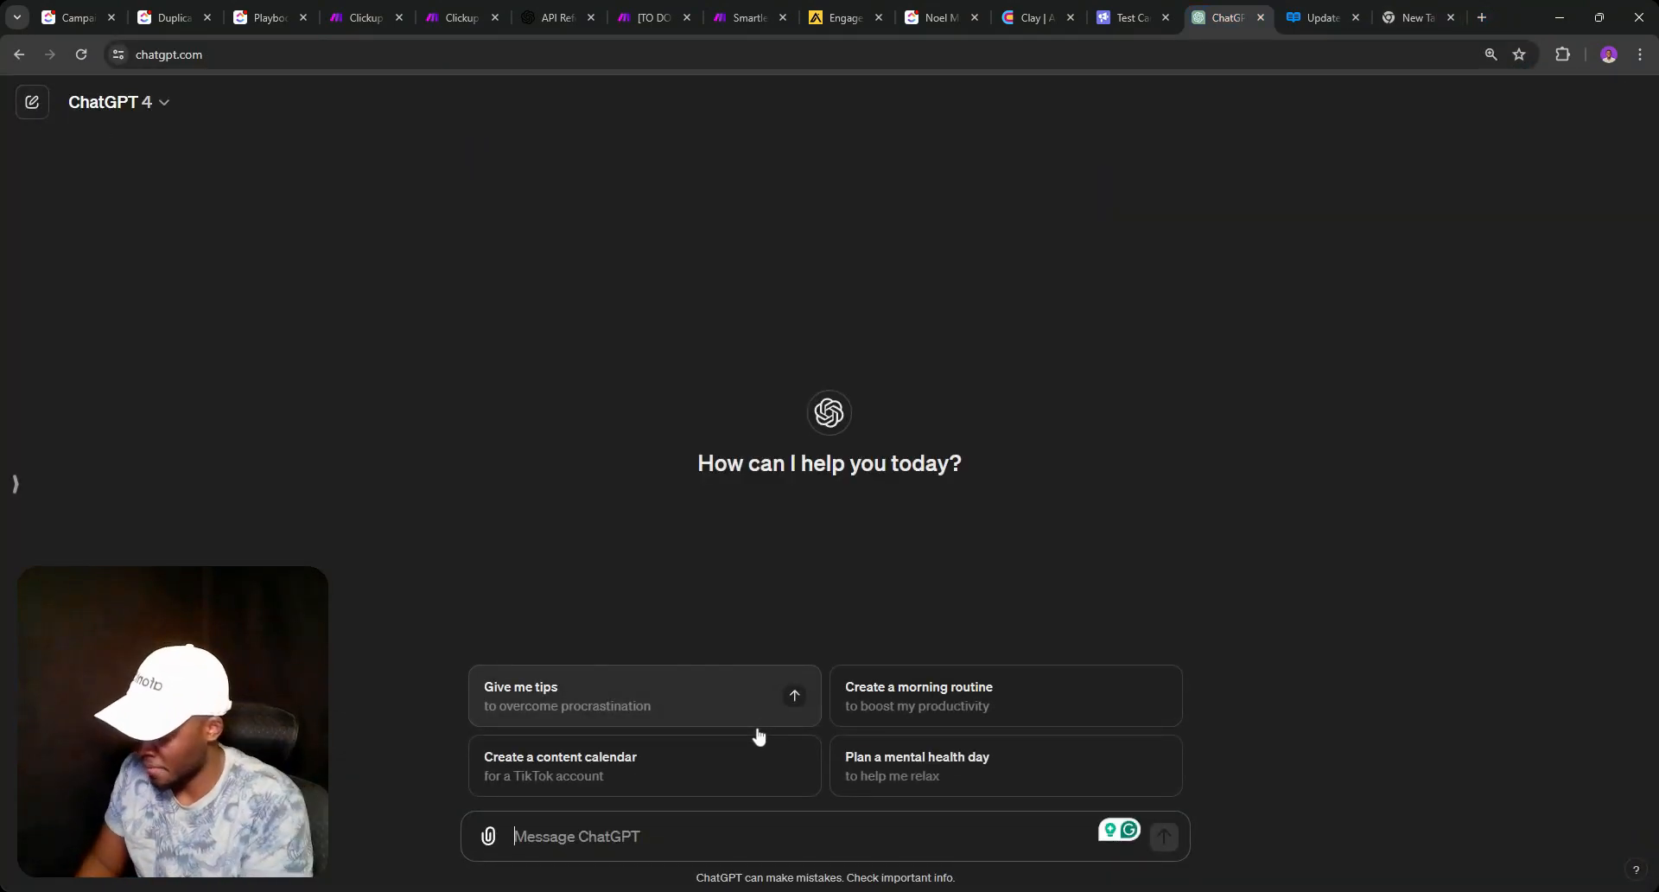
text(What)
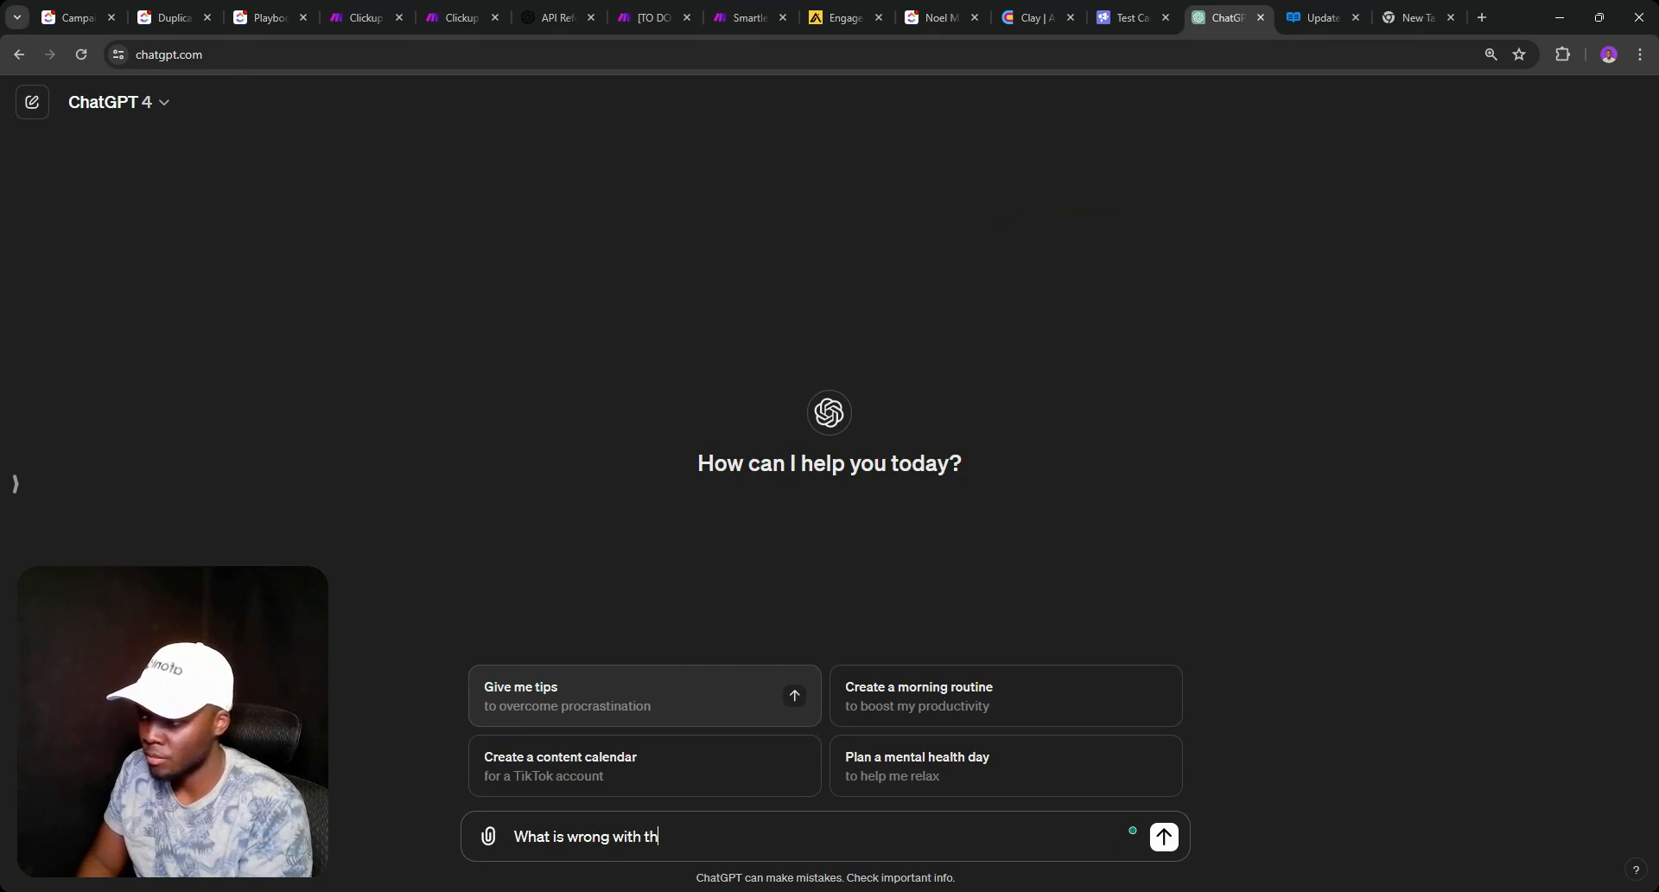
text(is wrong with this code)
key(shift+Return)
key(ctrl+v)
key(Return)
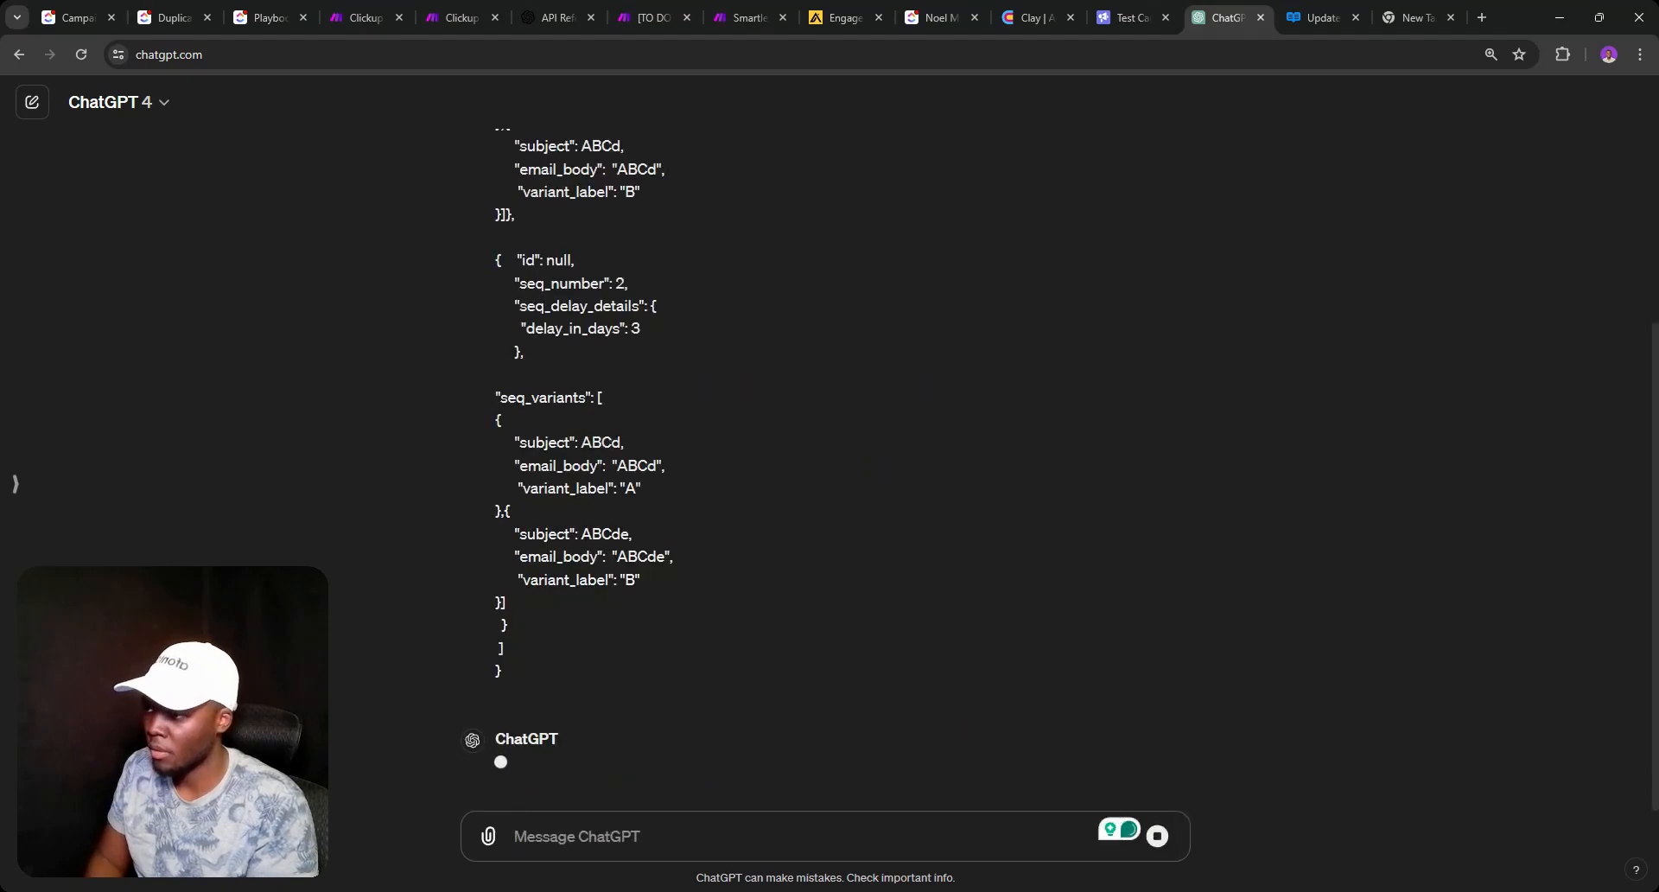
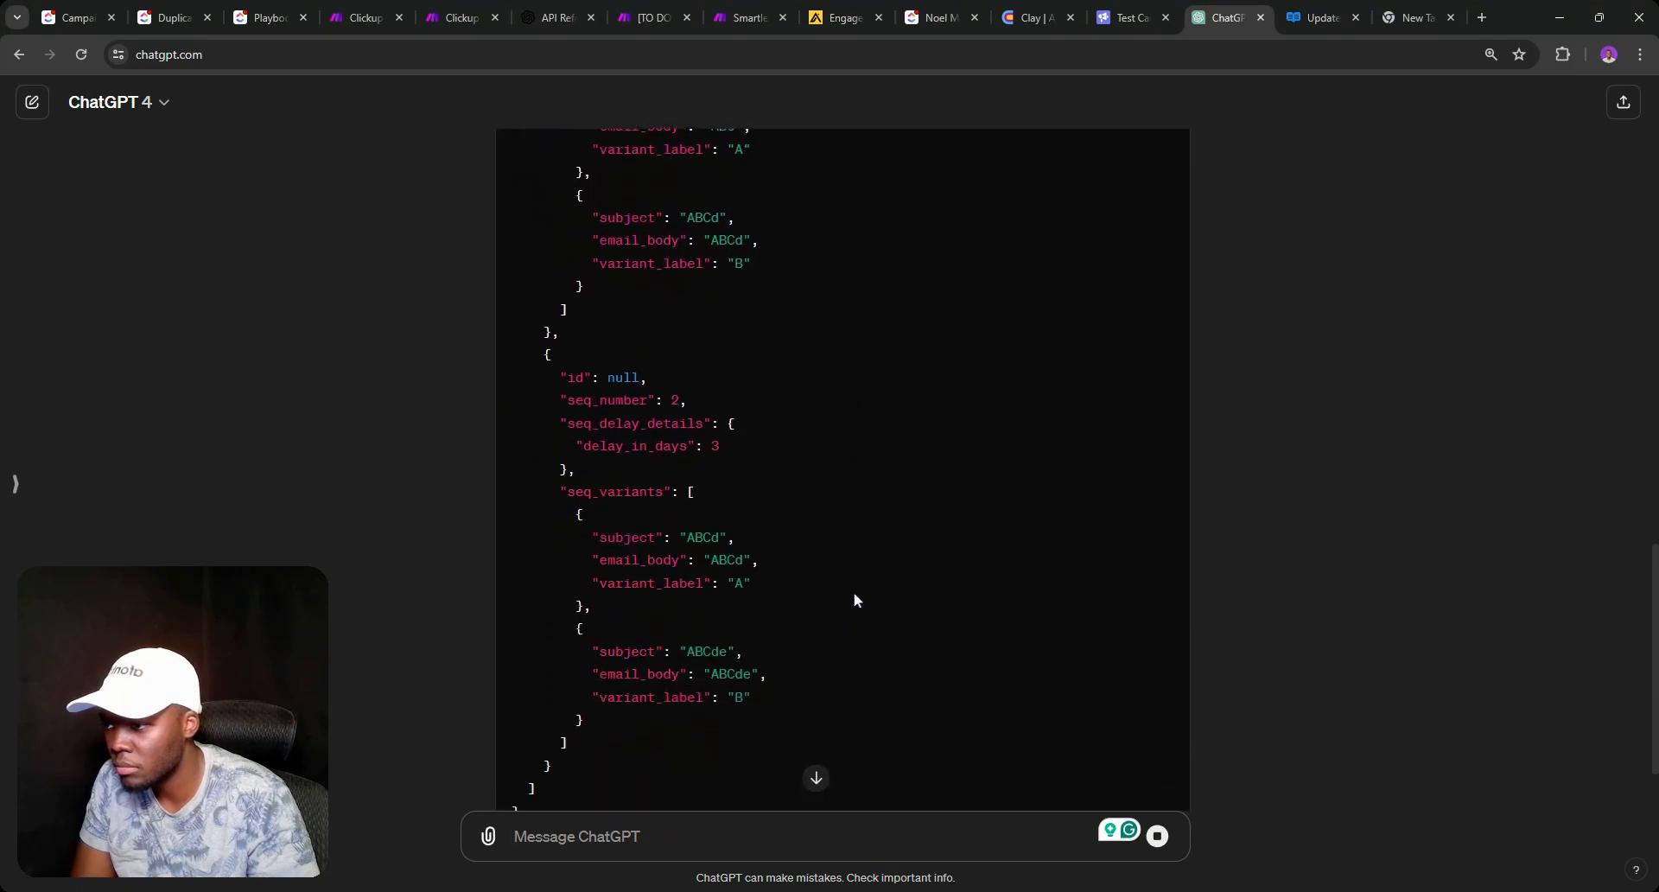
Copy the corrected JSON from ChatGPT's answer and return to the open Update Email Sequence module in Make.
scroll(933, 557, up, 8)
click(1132, 528)
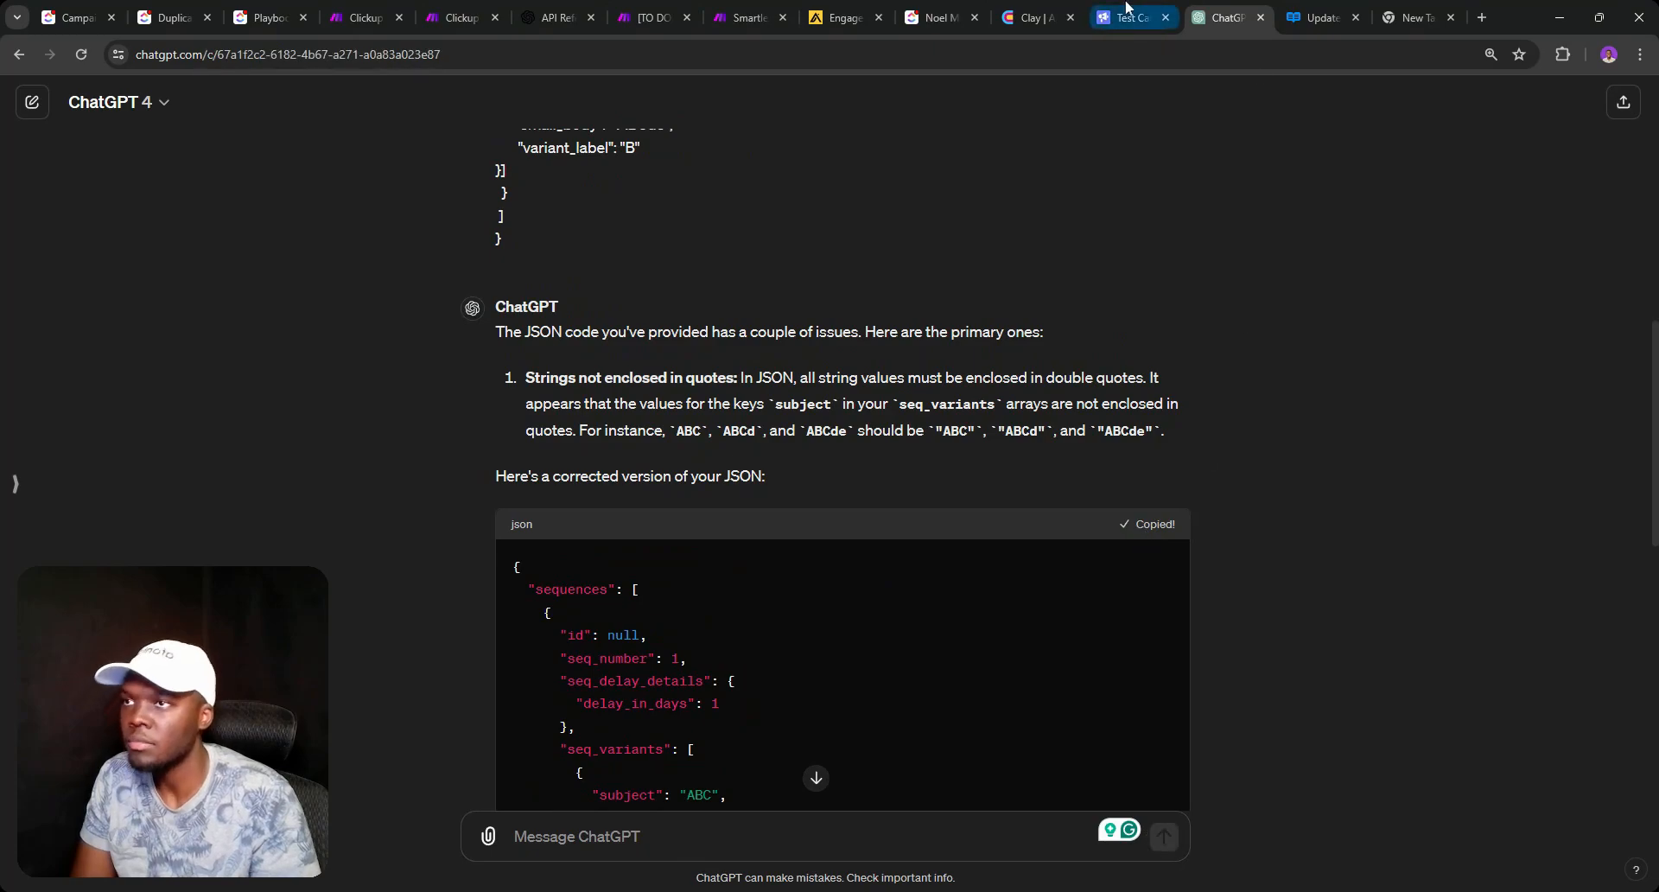
click(1123, 17)
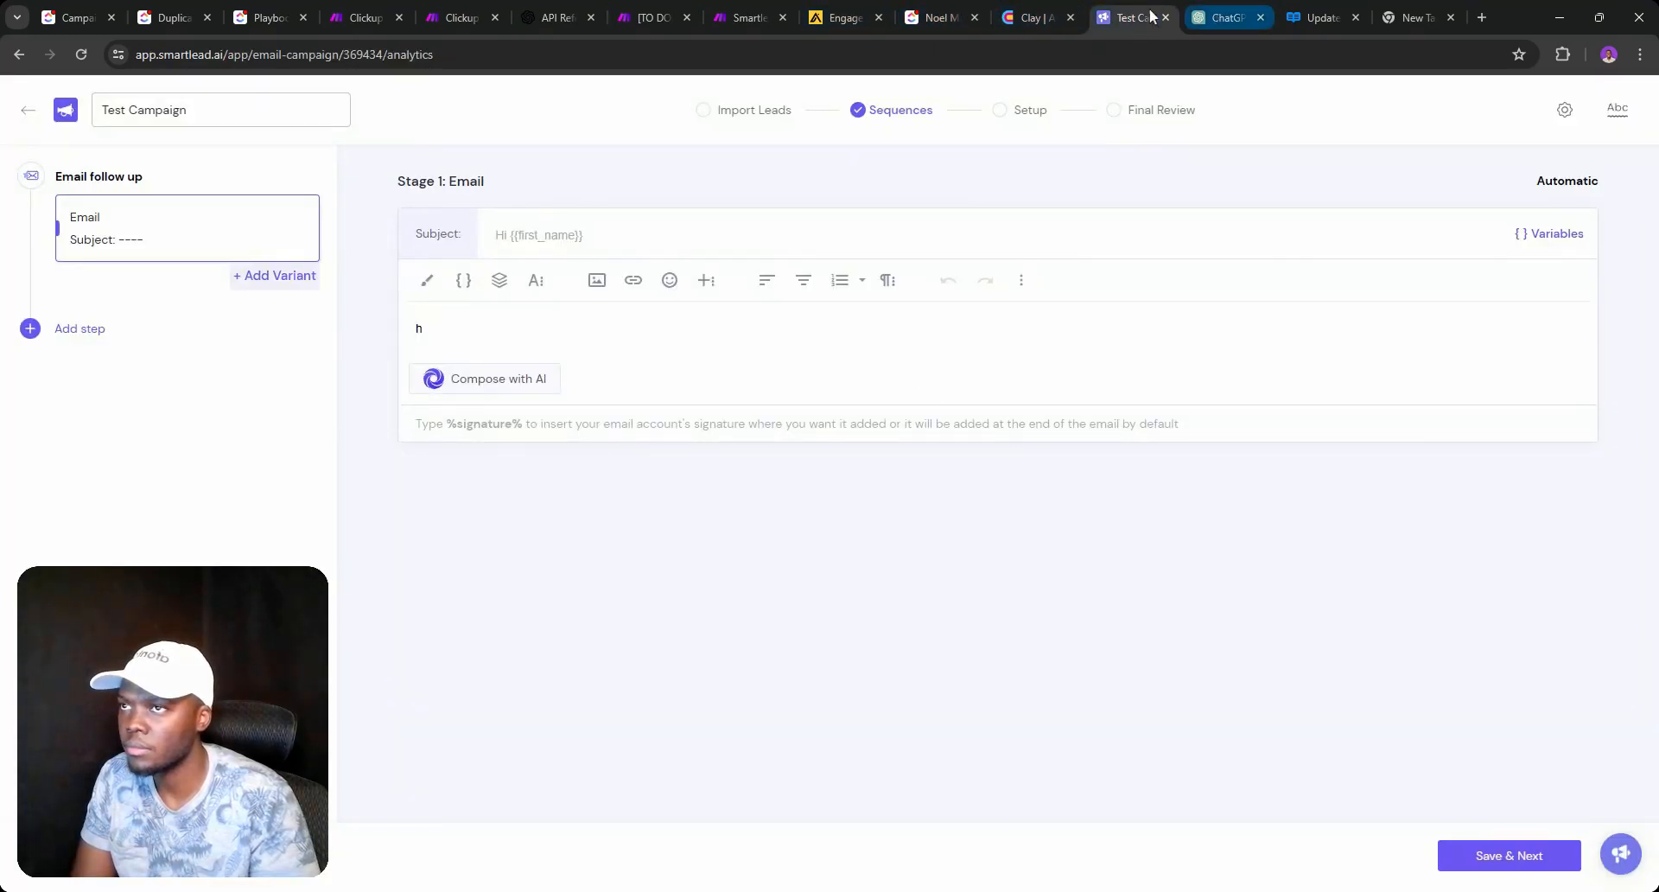
click(730, 18)
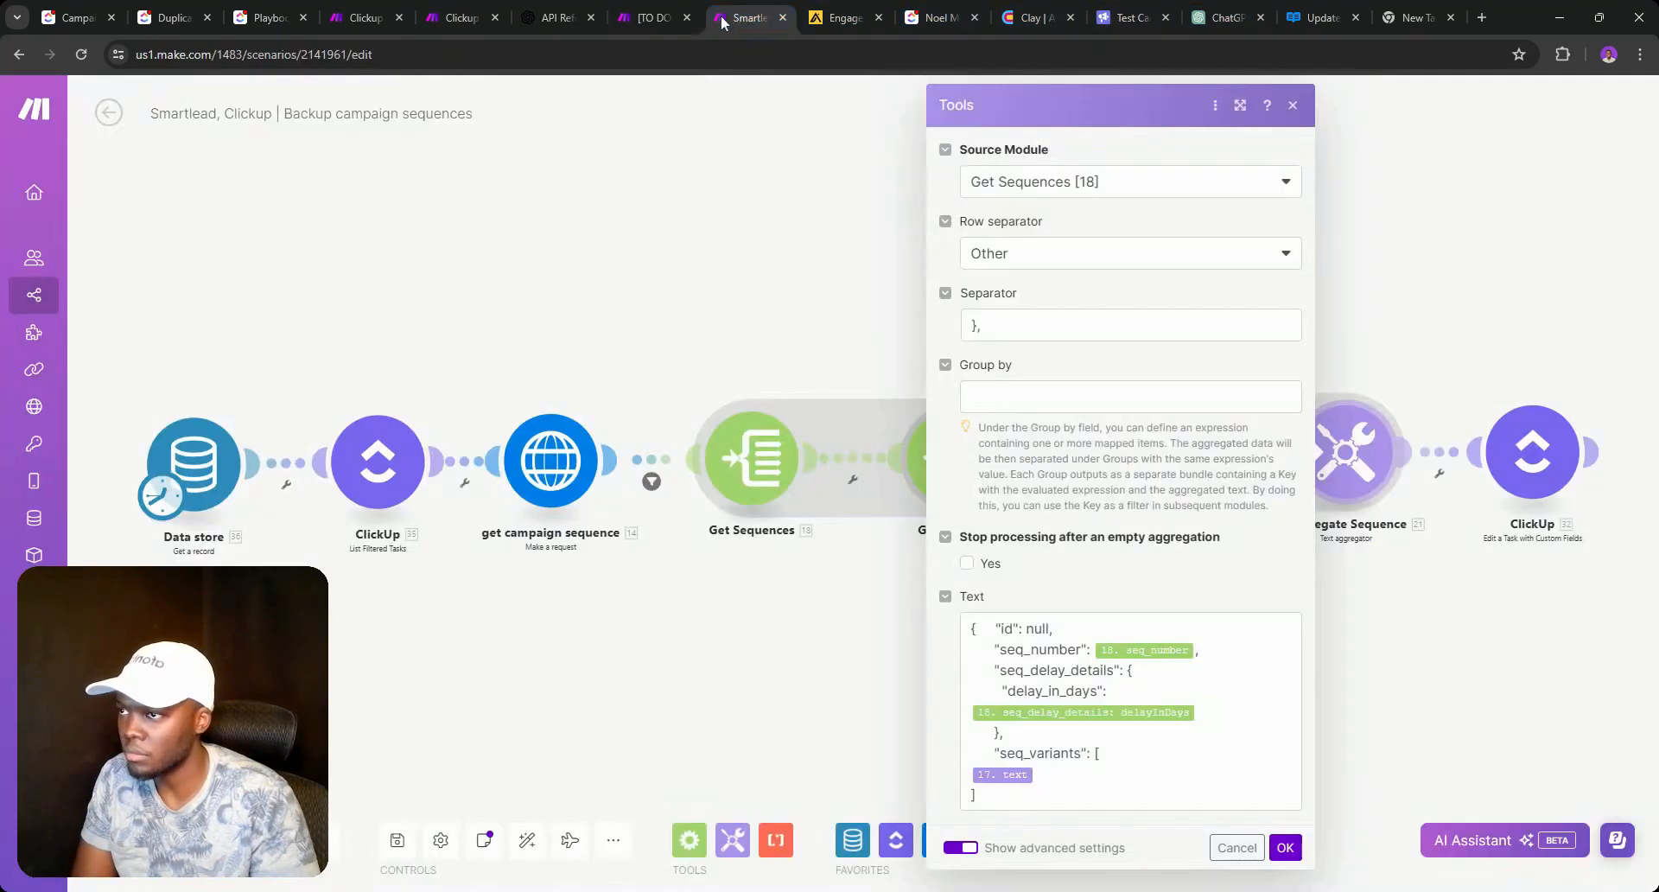
click(654, 18)
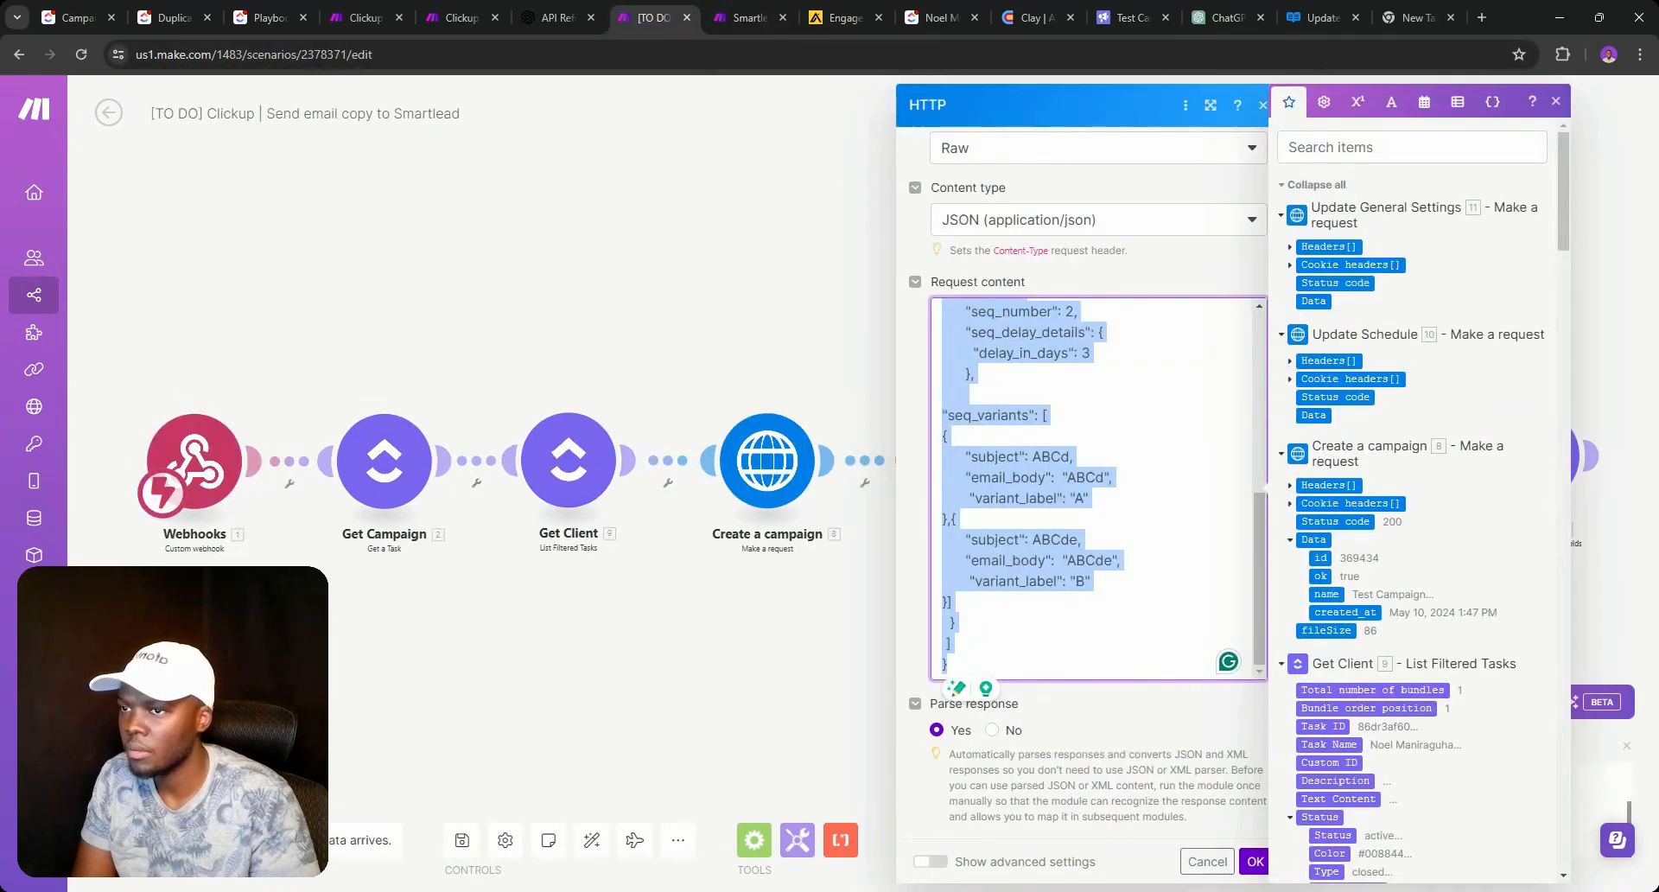
Compare the request content with ChatGPT's version, replace it with the corrected JSON that quotes the subject values, and confirm the module.
scroll(1097, 484, up, 10)
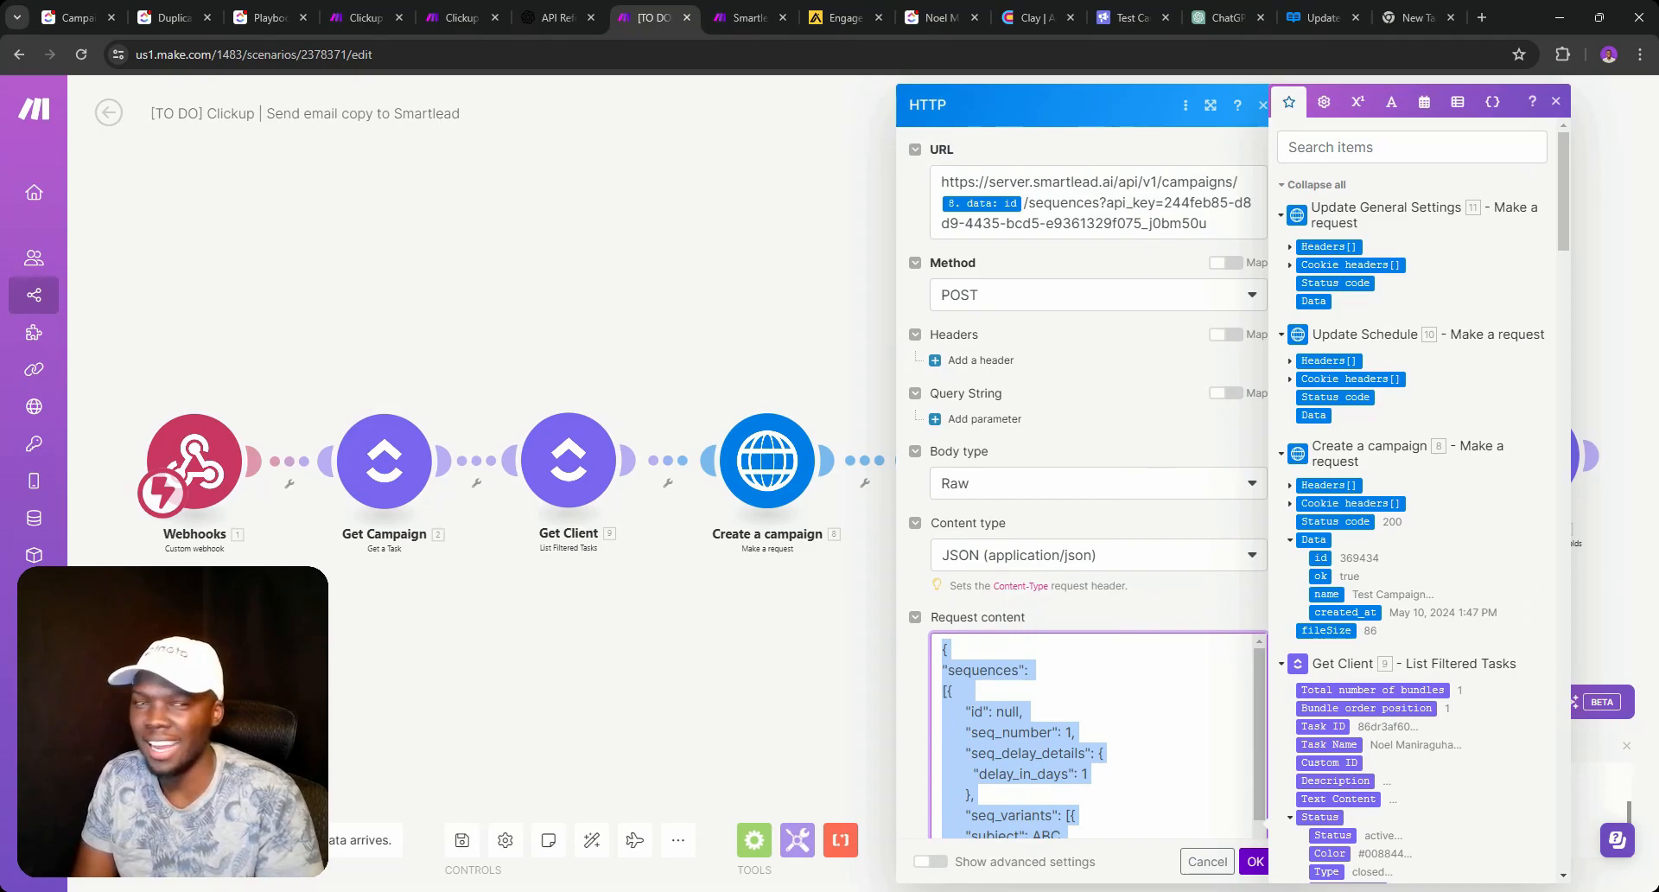
scroll(1109, 619, down, 3)
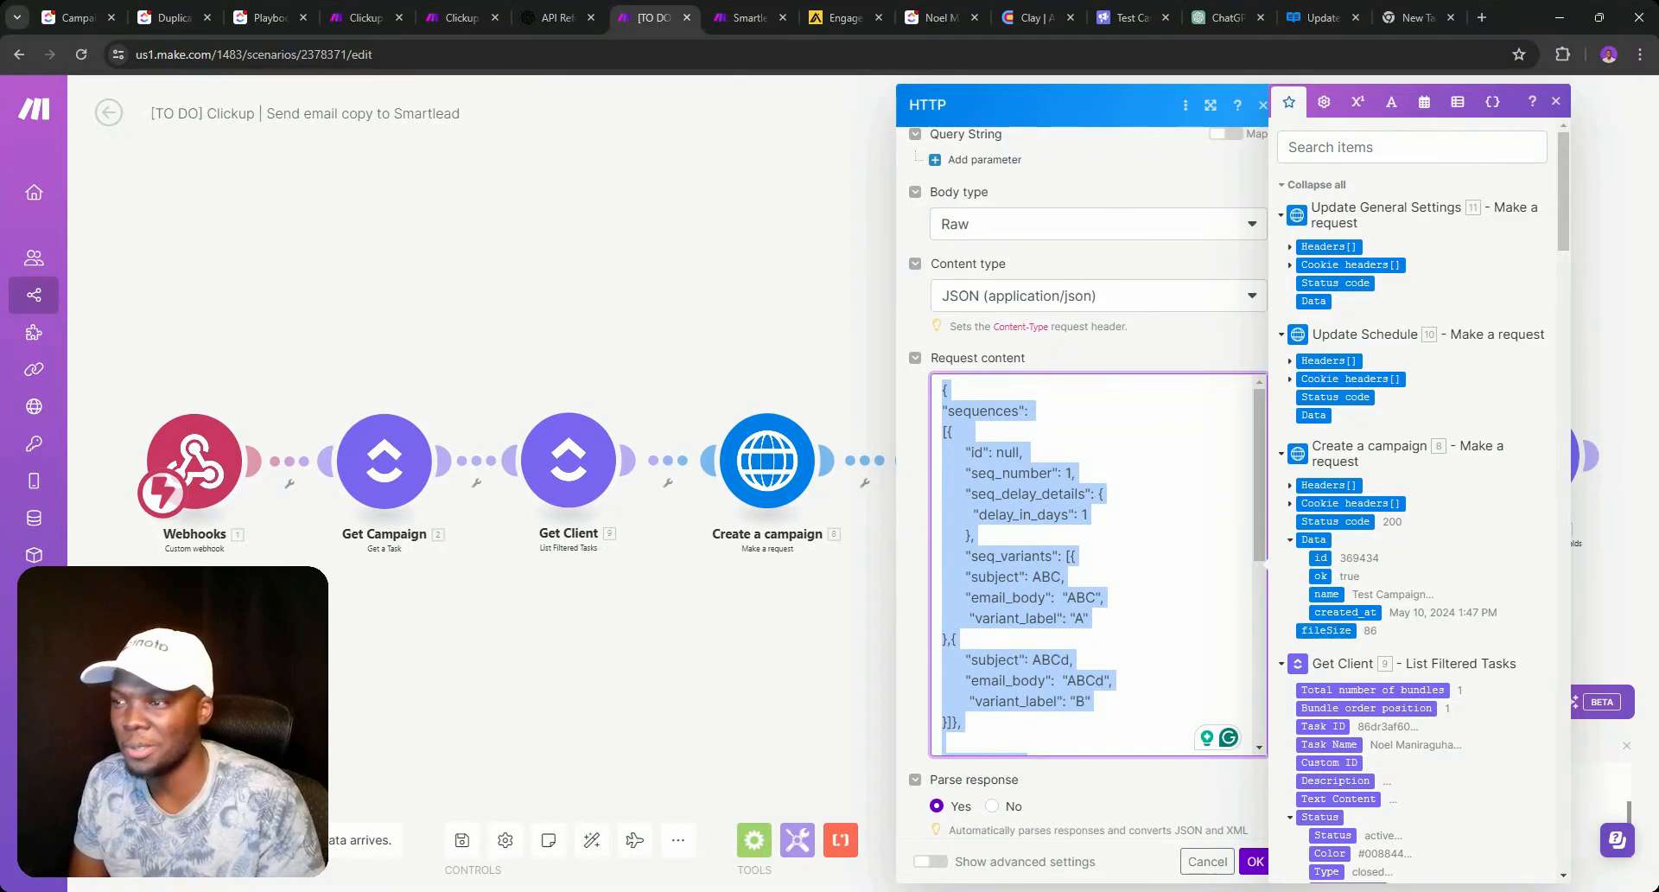
click(1225, 17)
scroll(771, 331, down, 5)
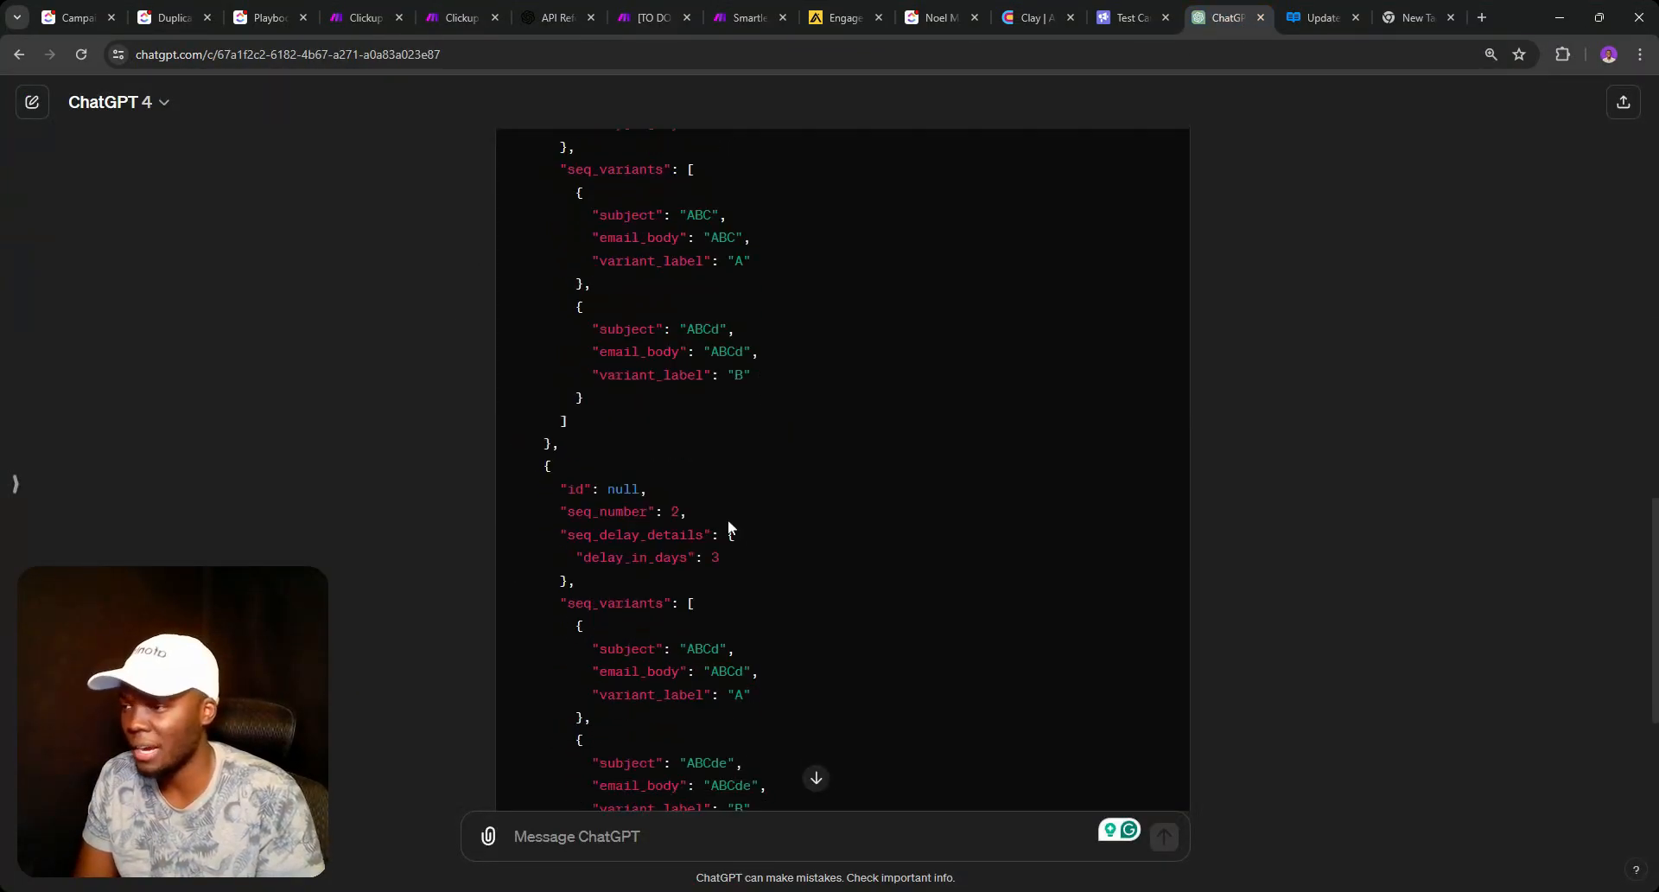
click(615, 19)
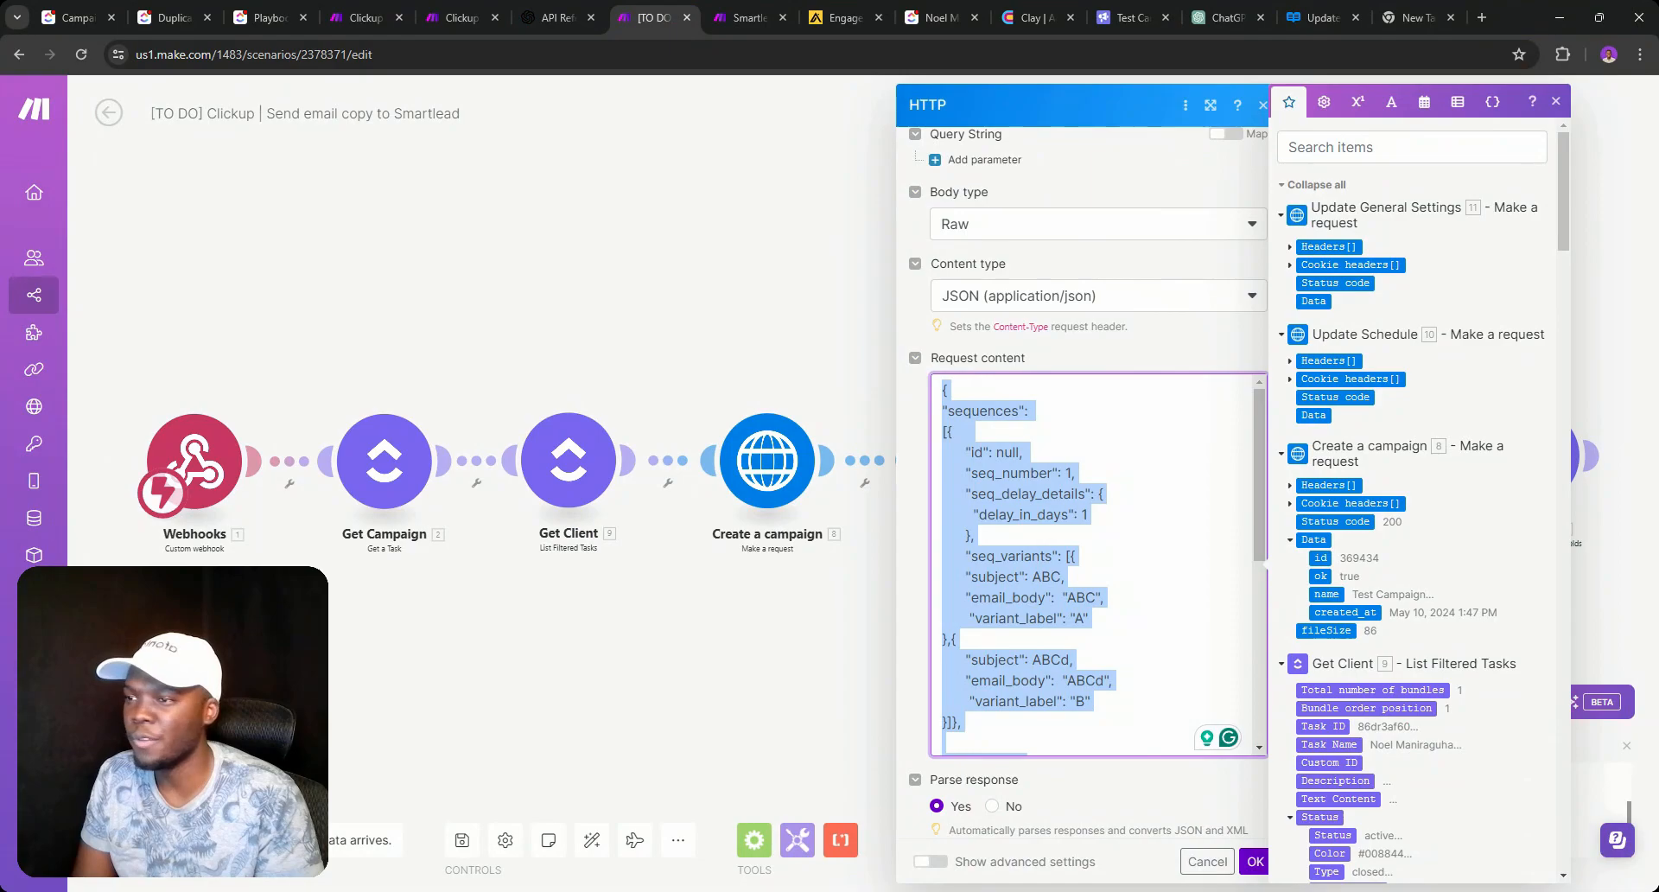
key(ctrl+v)
scroll(1091, 562, up, 8)
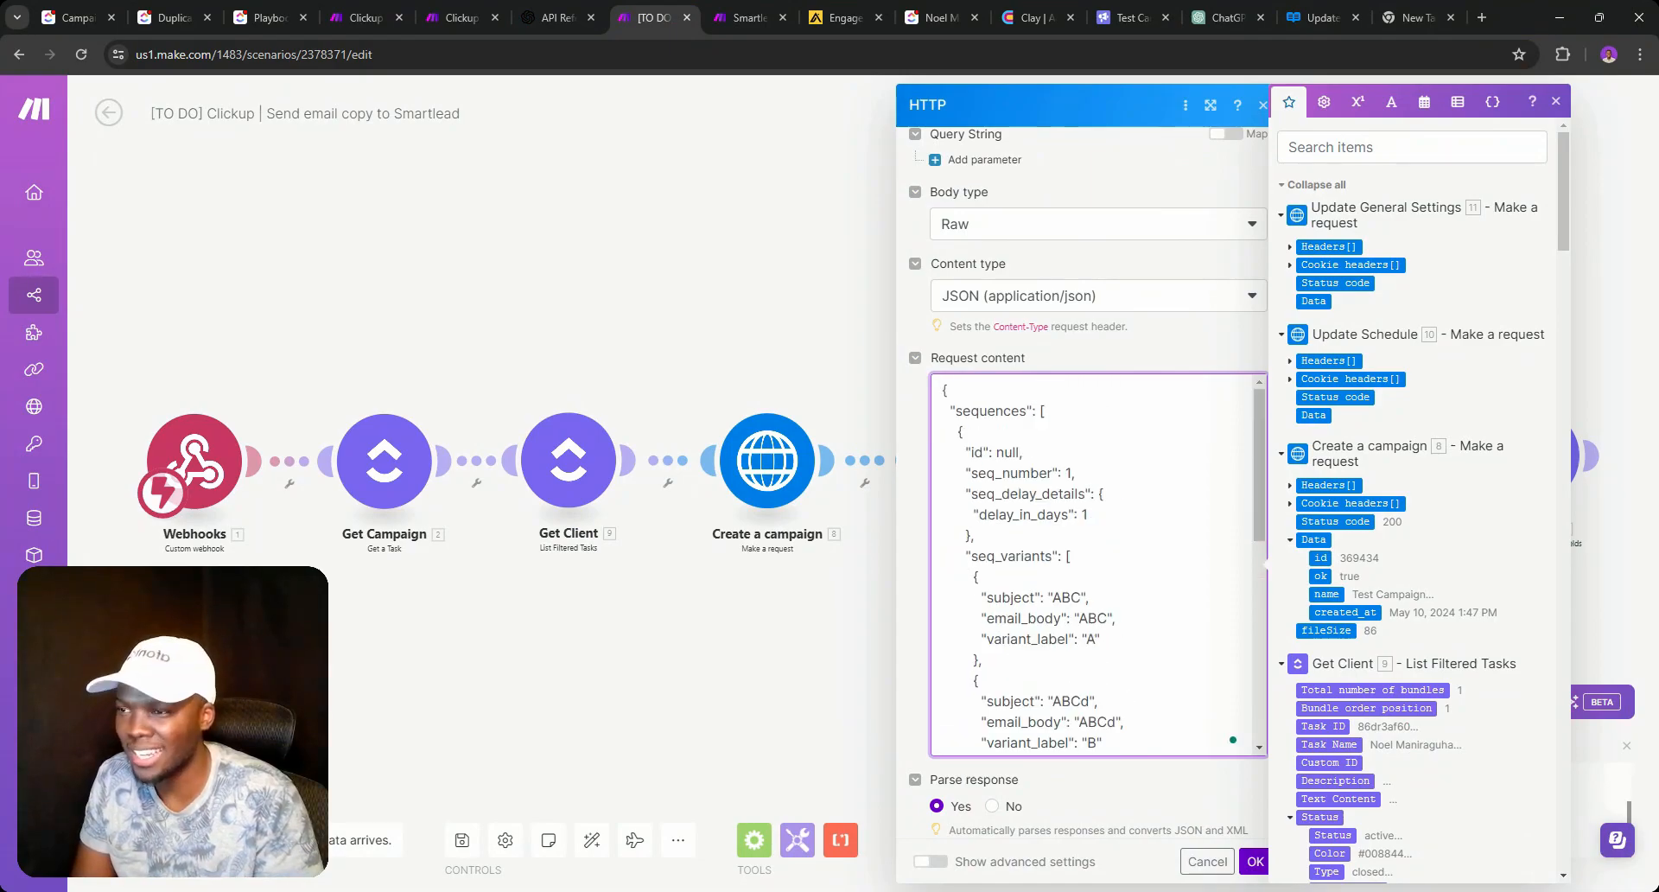
click(1254, 860)
Run only Update Email Sequence again, taking the id 369434 from Test Campaign's address in Smartlead.
right_click(1364, 458)
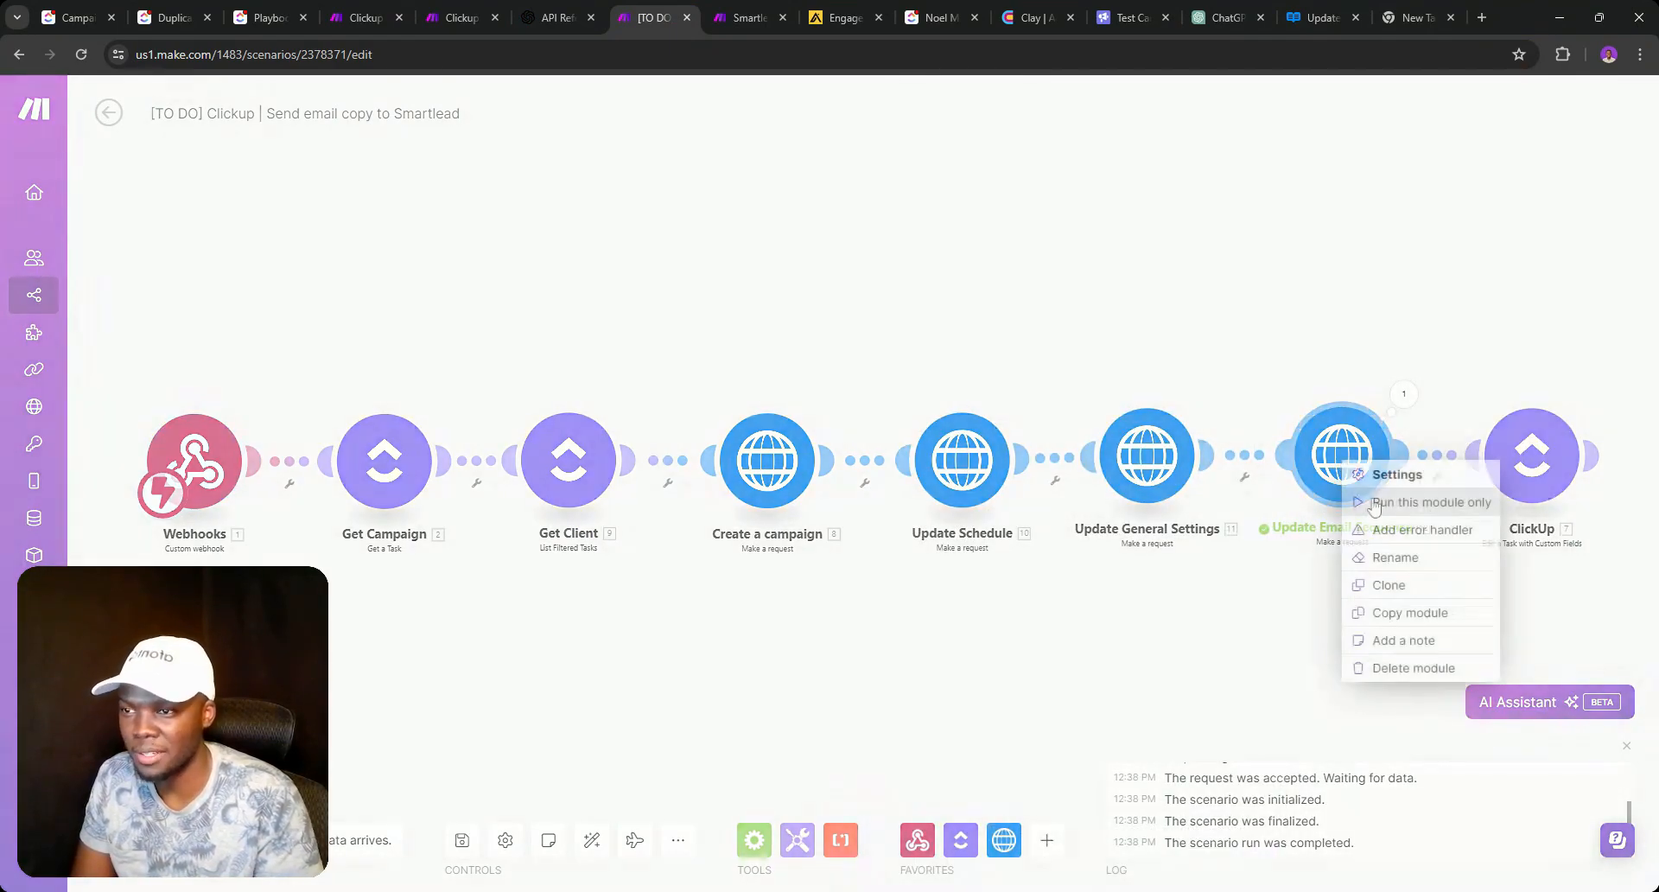
click(1391, 501)
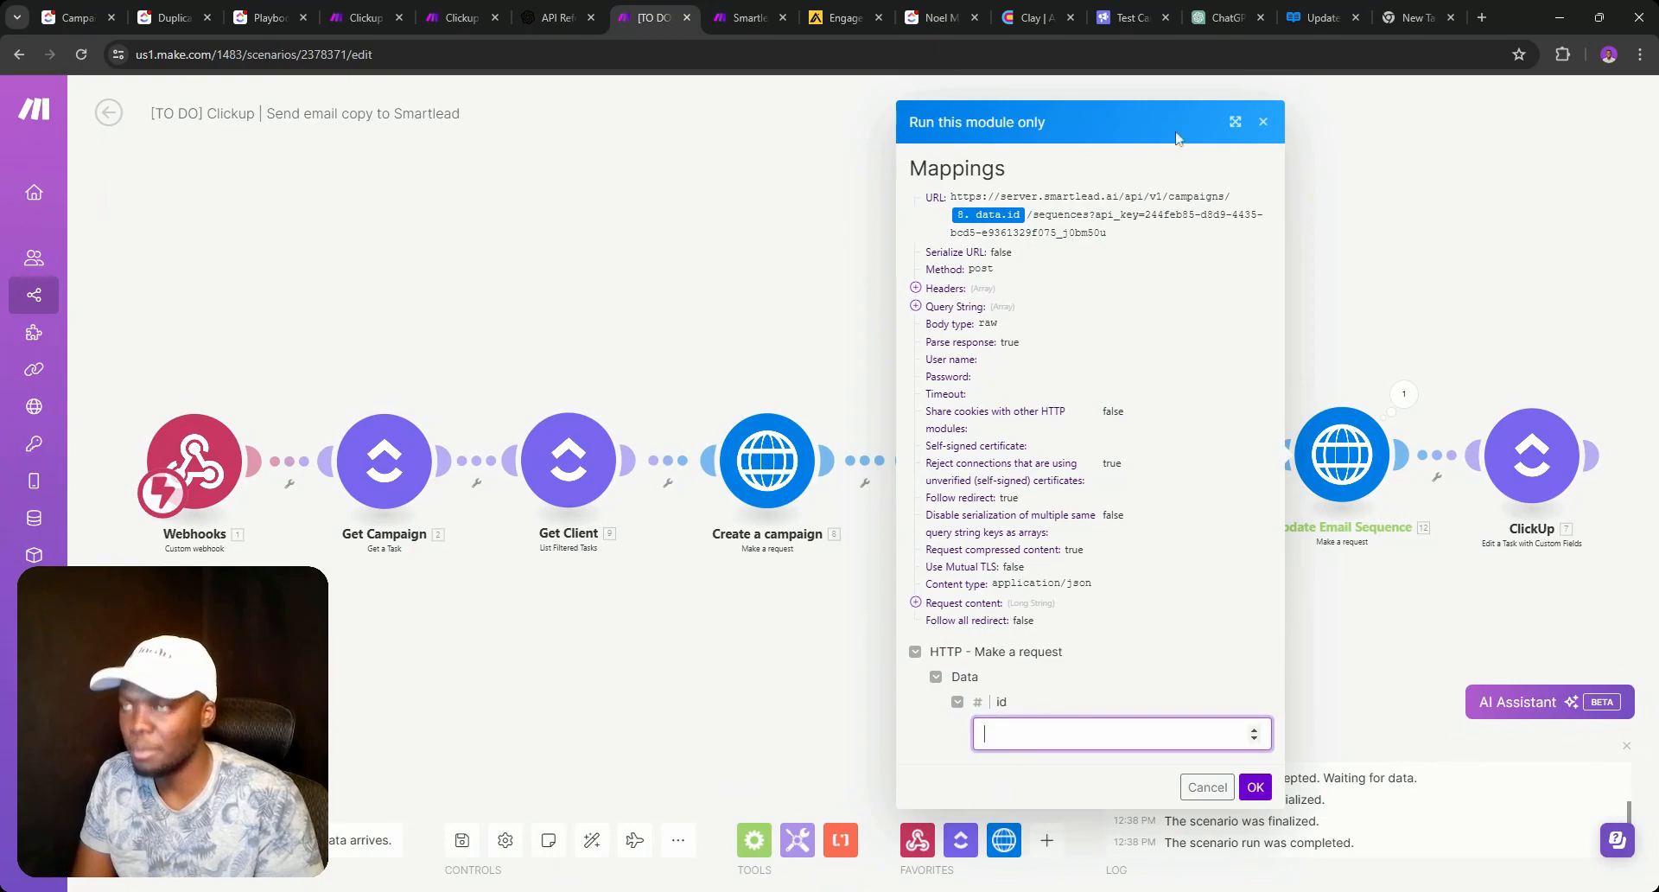
click(1125, 17)
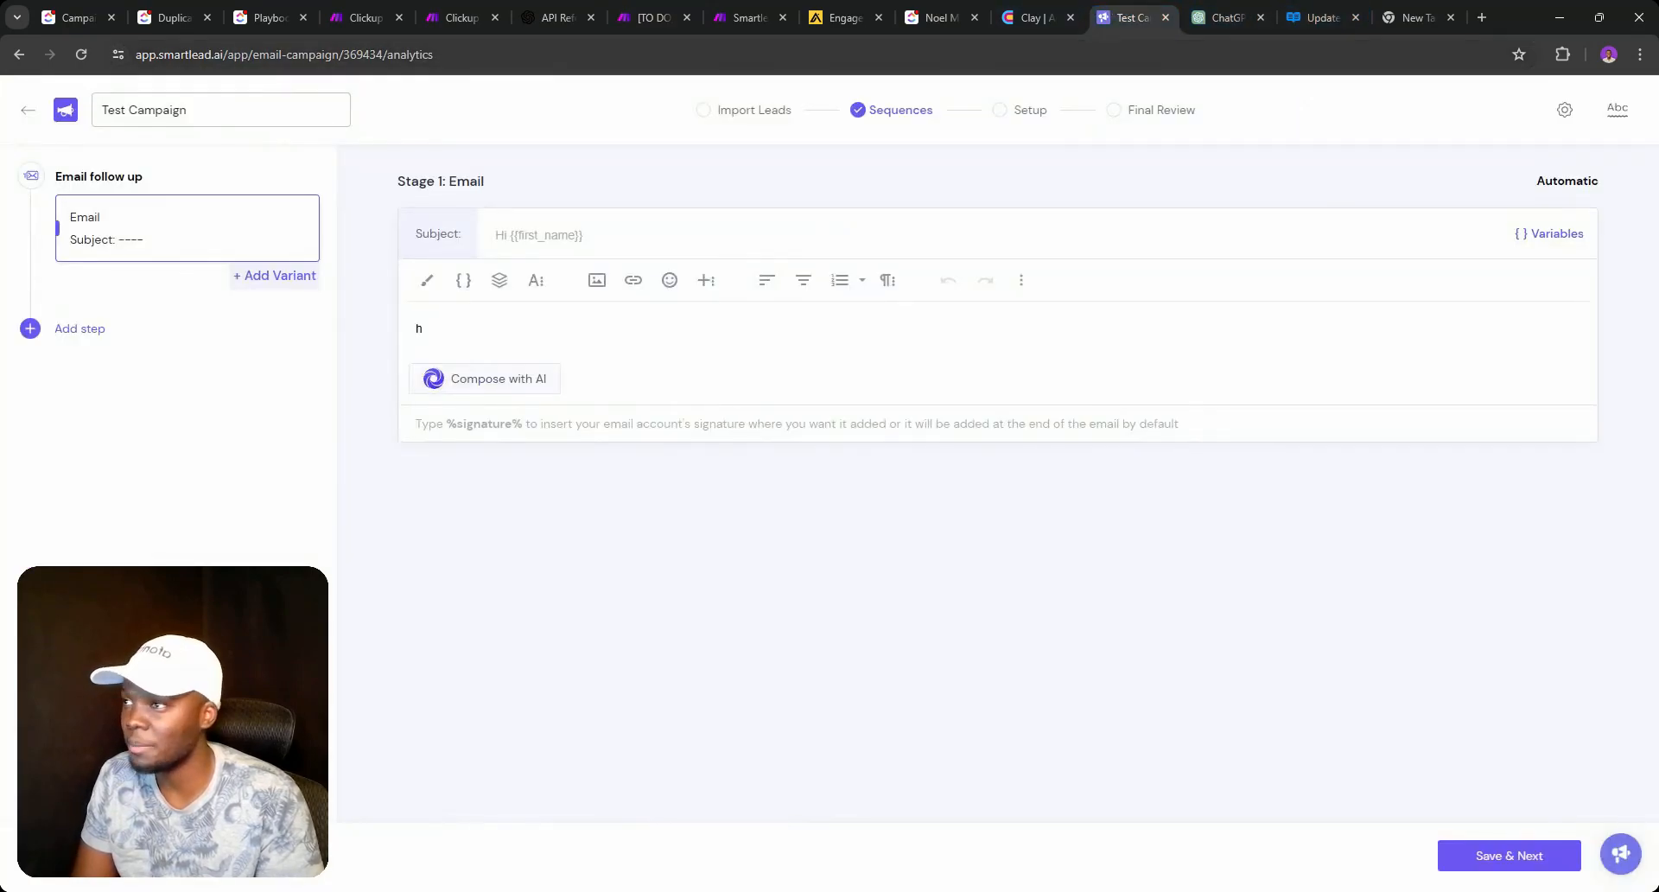
double_click(400, 55)
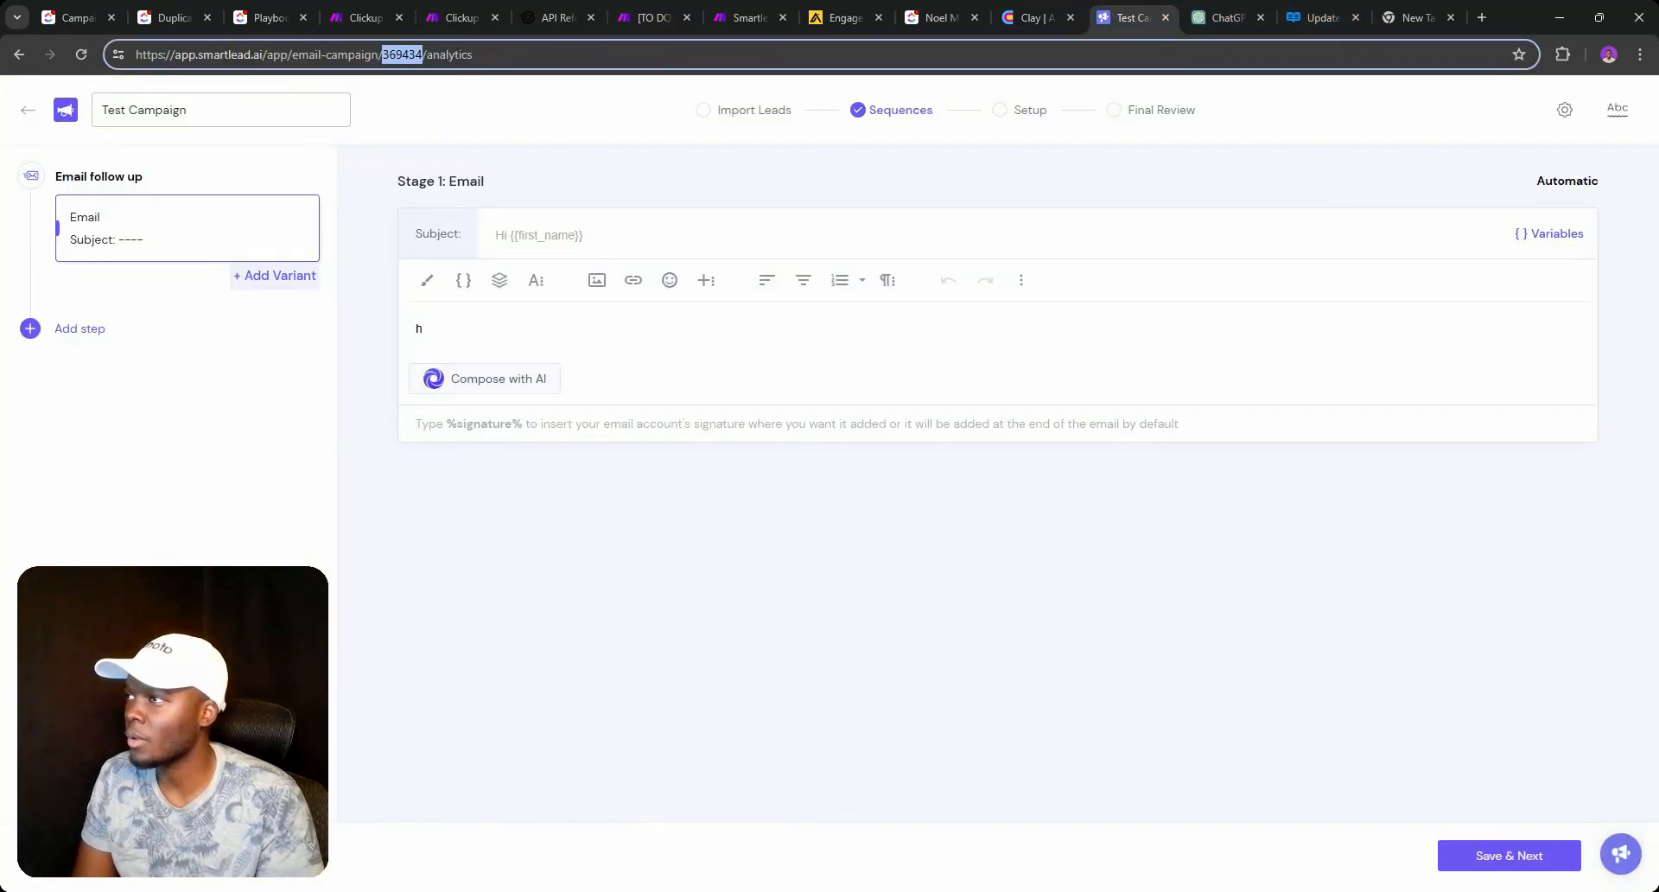
click(651, 18)
click(1253, 787)
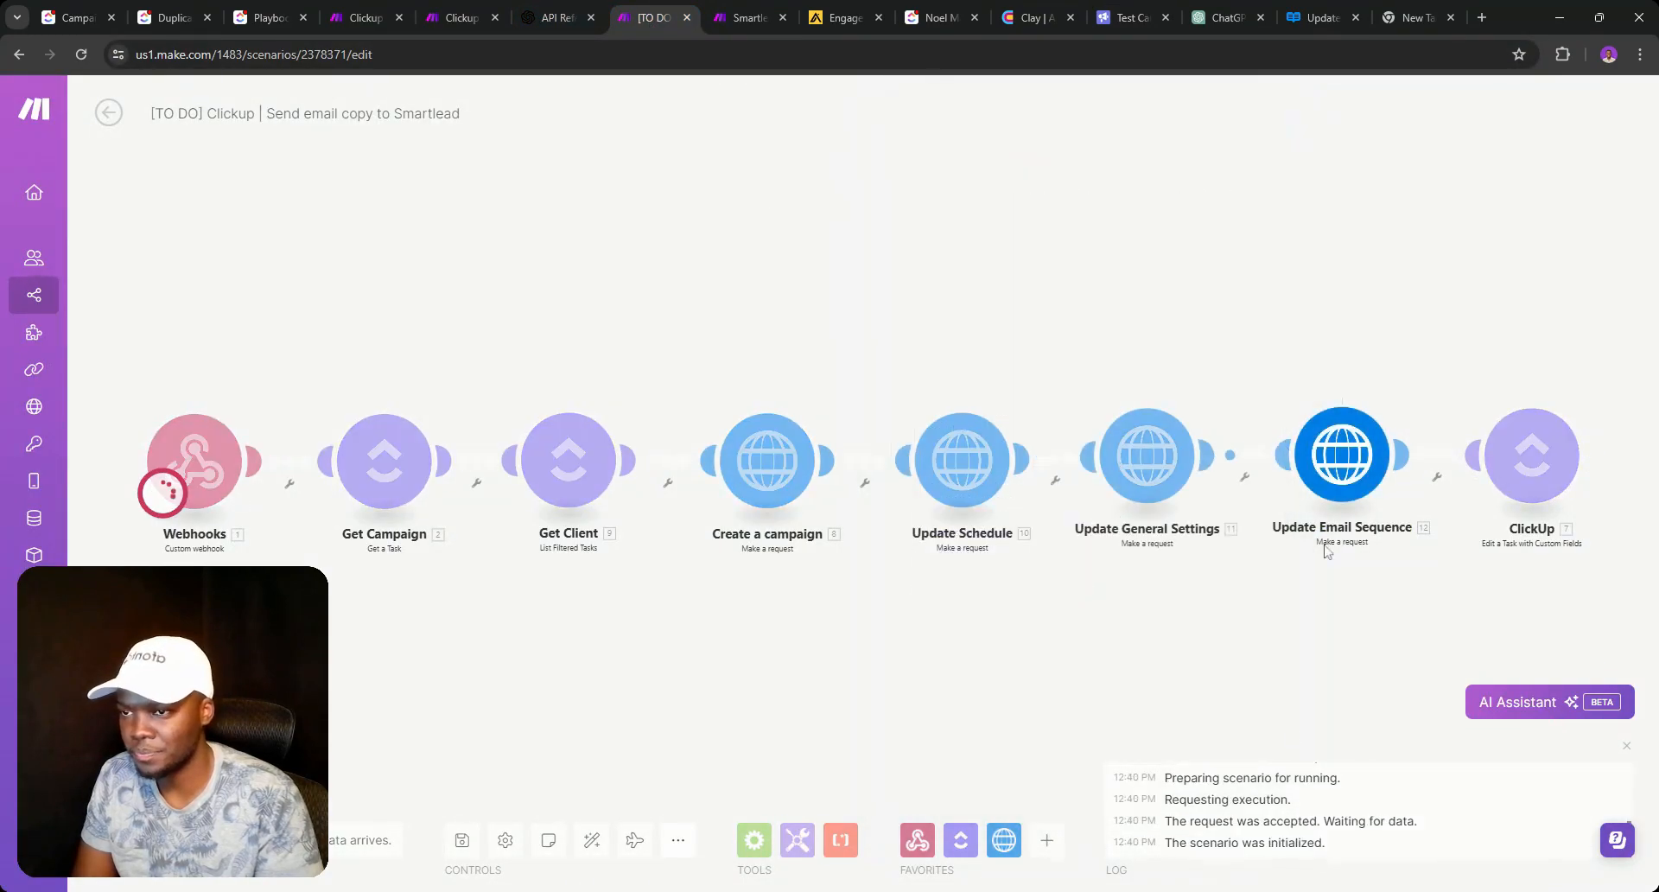
drag(1296, 622, 859, 664)
click(966, 436)
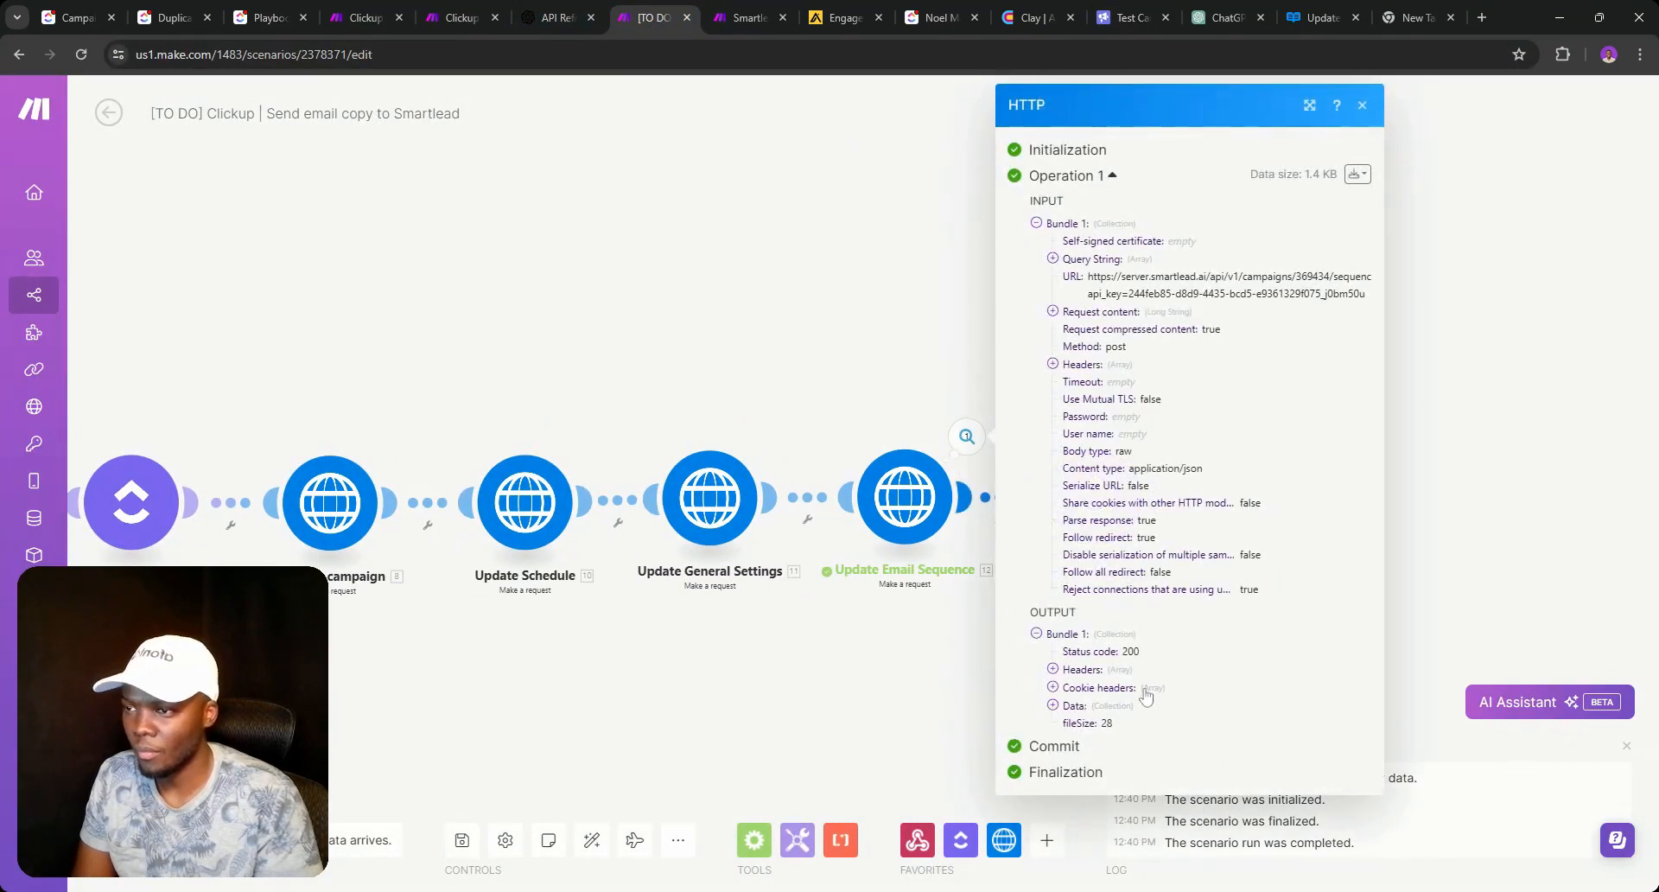
triple_click(1070, 706)
click(1131, 17)
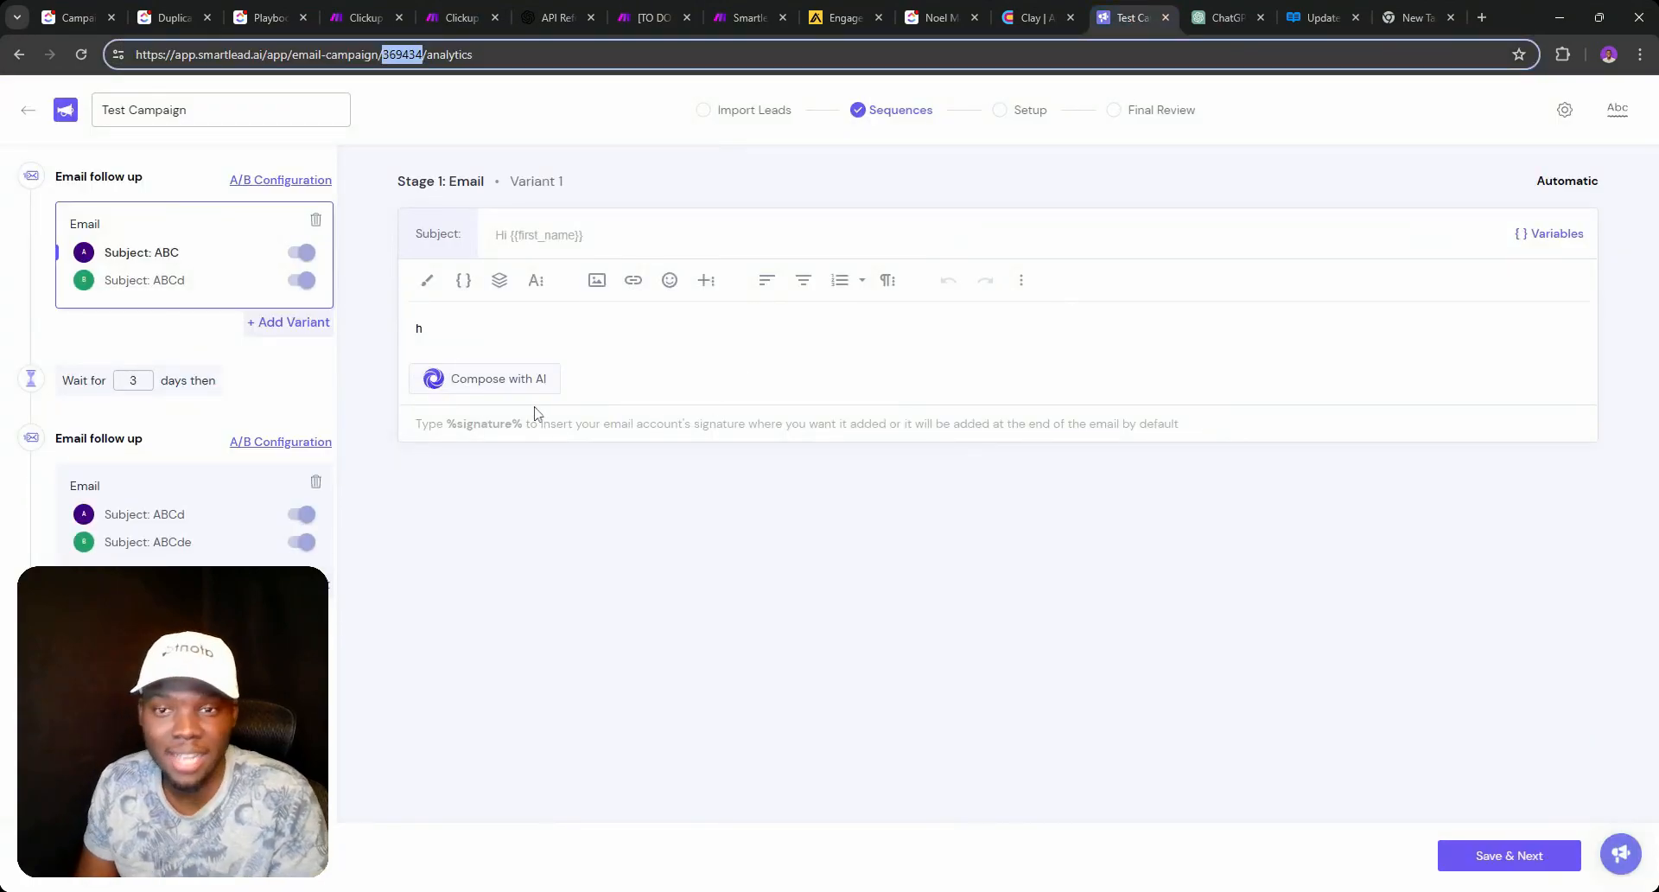
click(278, 277)
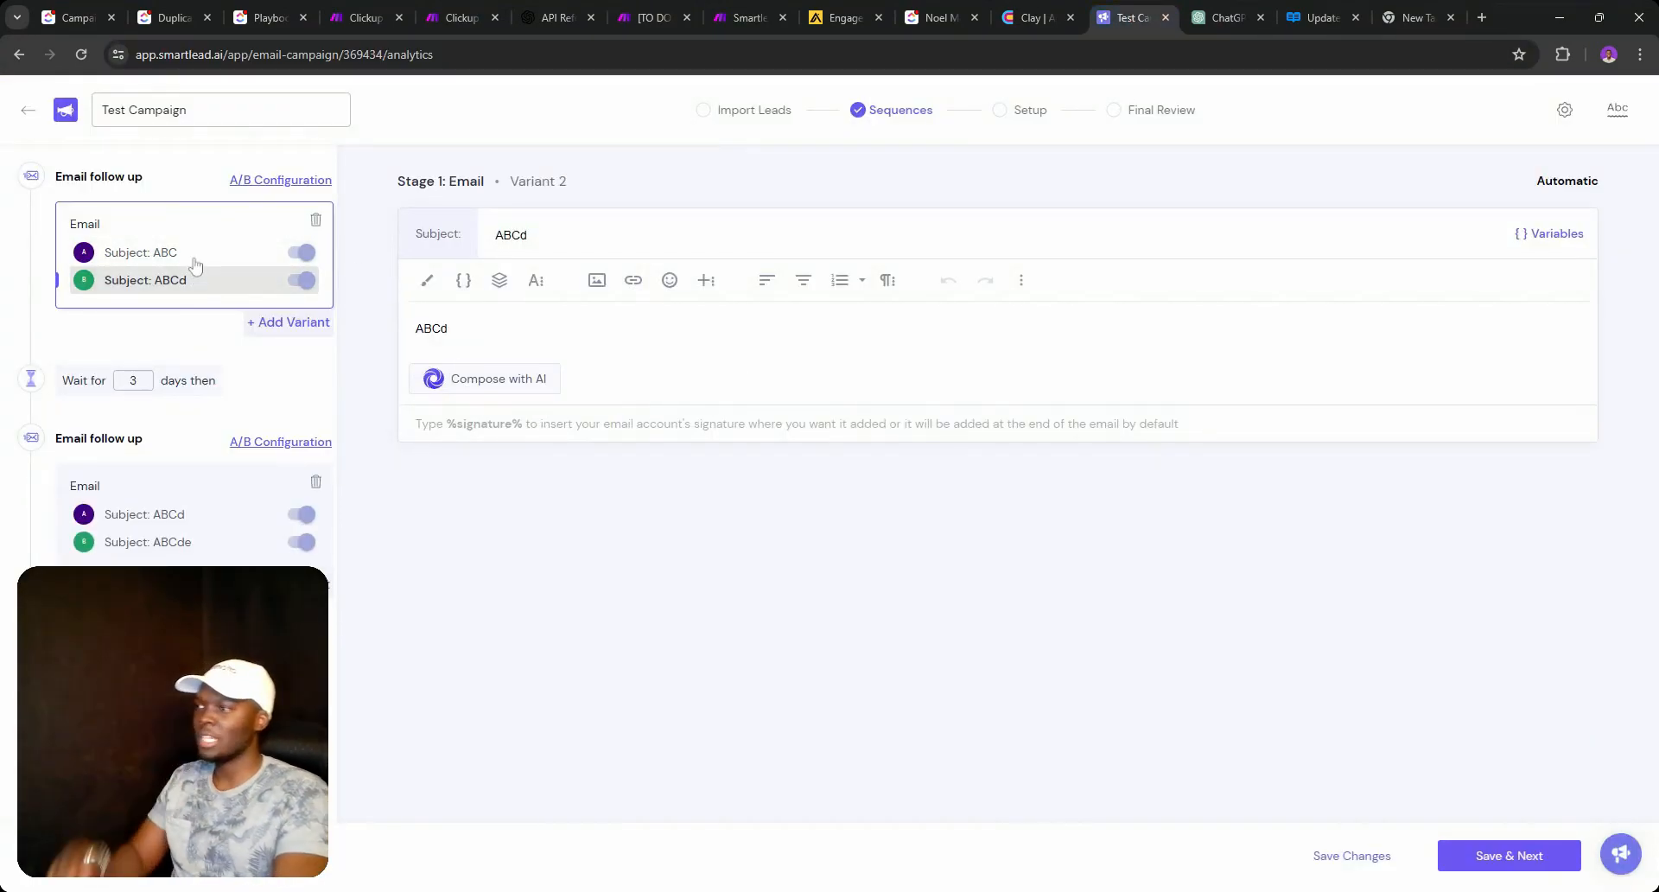
click(188, 251)
click(174, 280)
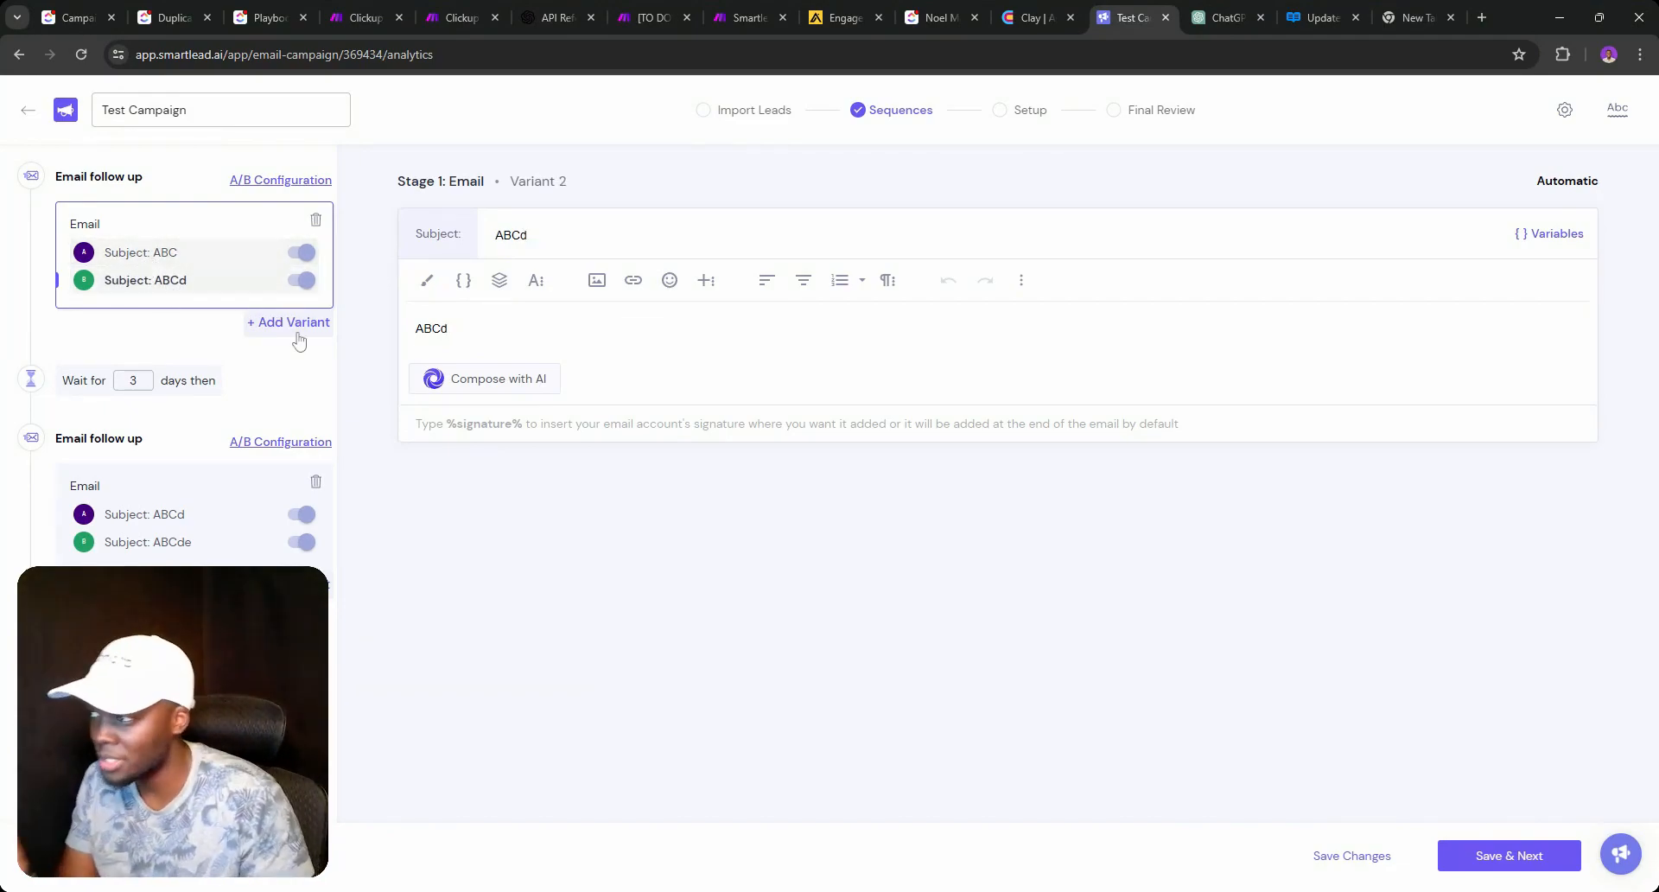
click(161, 514)
click(161, 540)
click(160, 519)
click(207, 252)
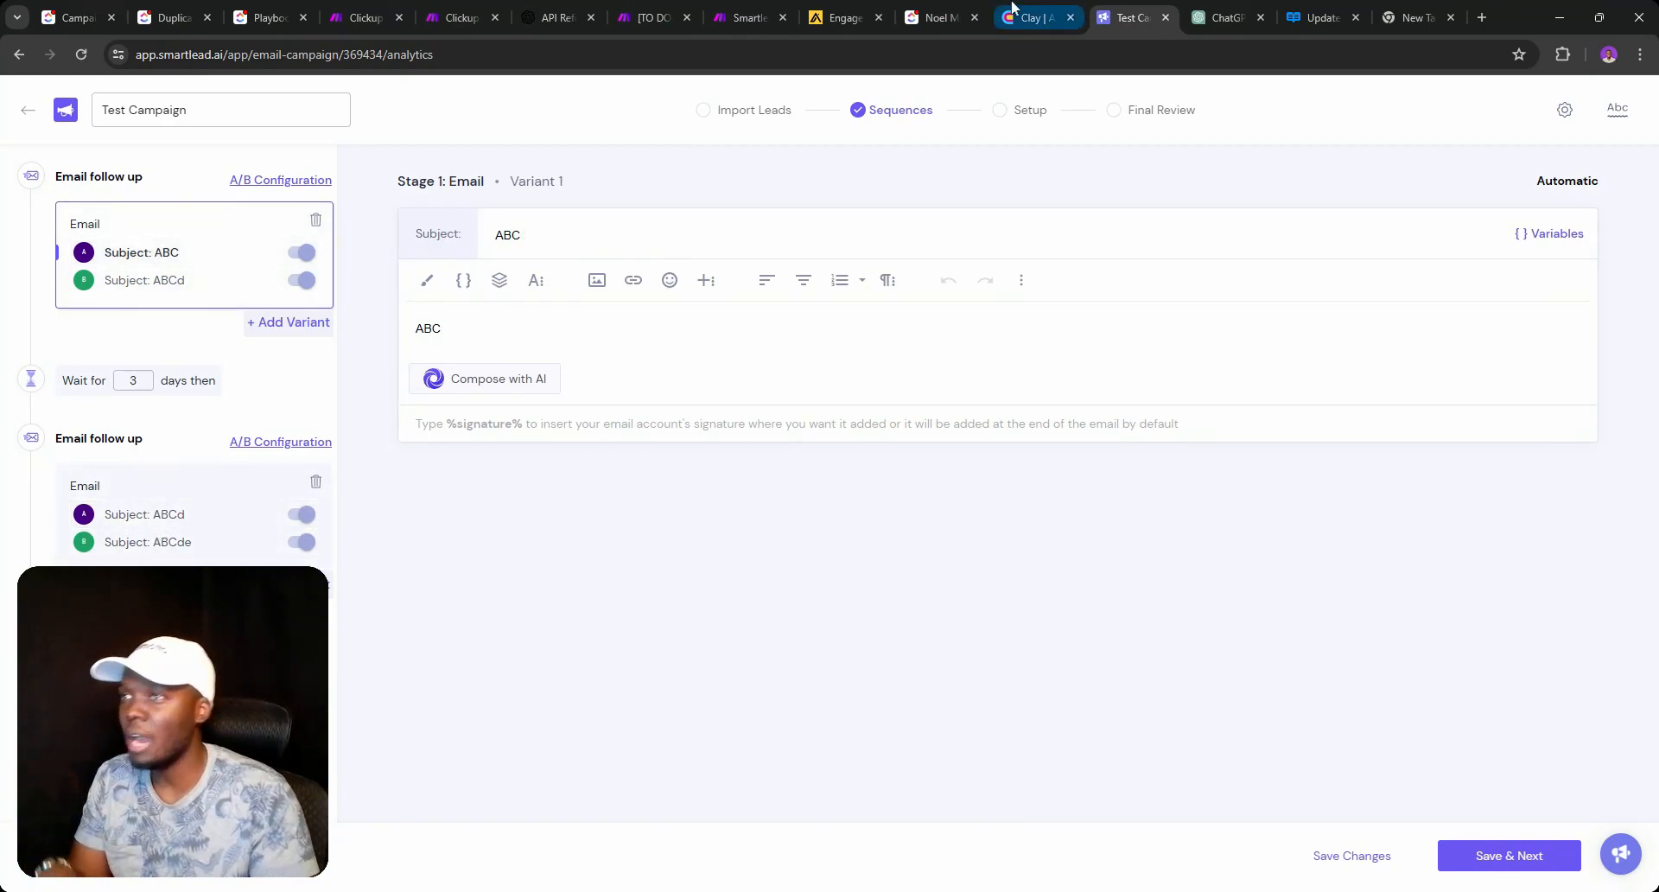
Return to the Make scenario and clear the sample subject of sequence 1's variant A in Update Email Sequence's request content.
click(657, 18)
click(735, 13)
click(654, 14)
click(752, 367)
click(904, 496)
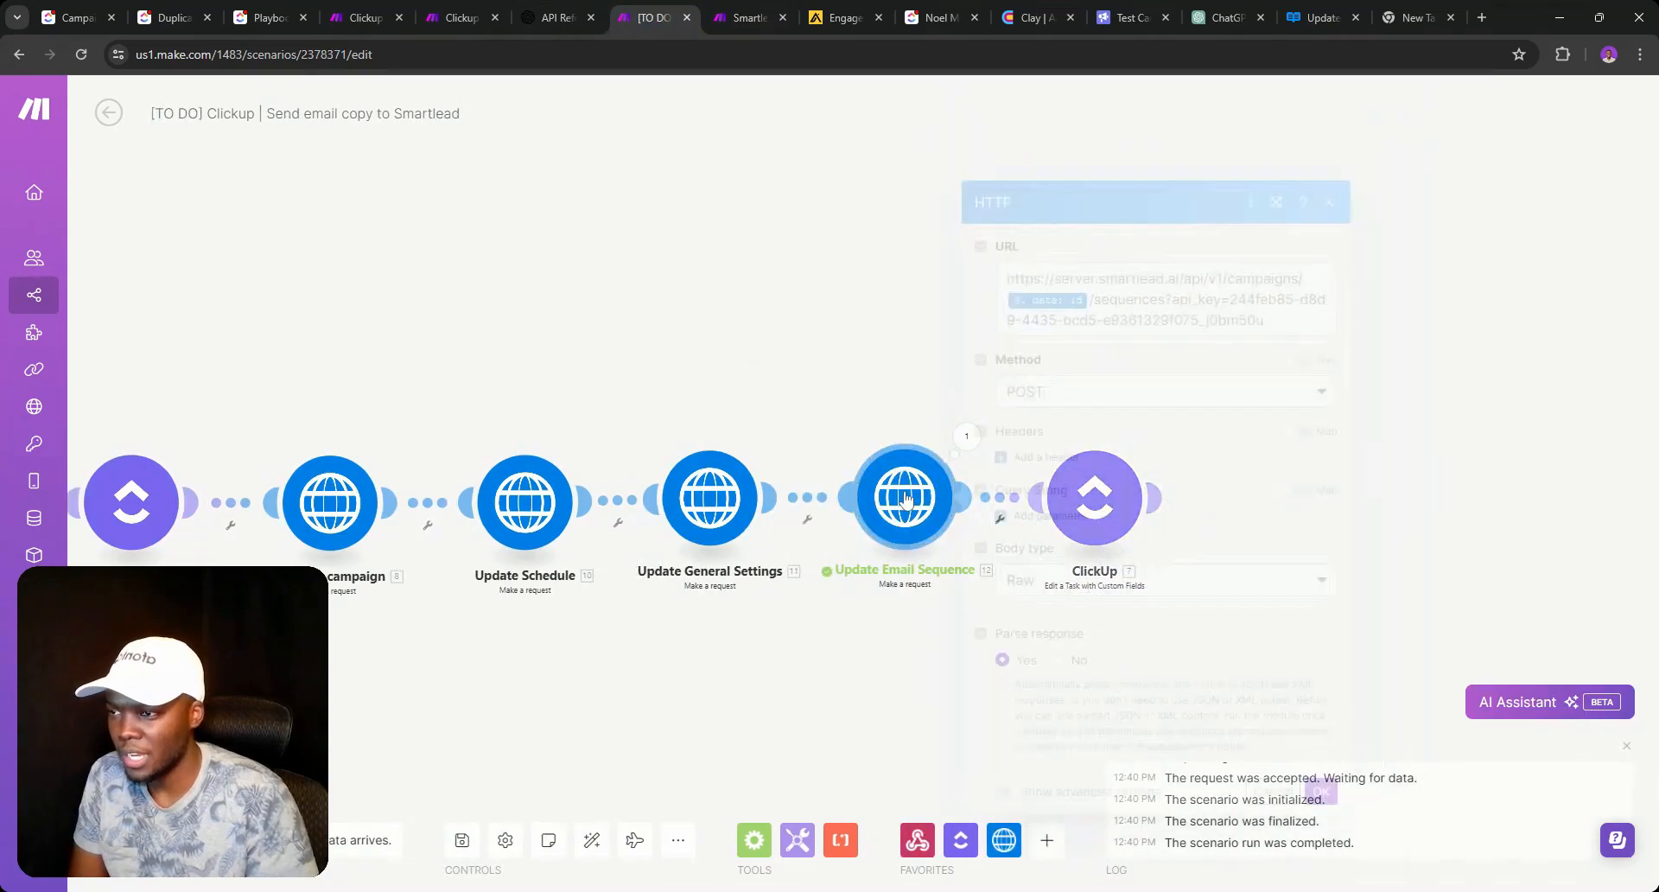
scroll(1092, 470, down, 4)
scroll(1157, 488, down, 2)
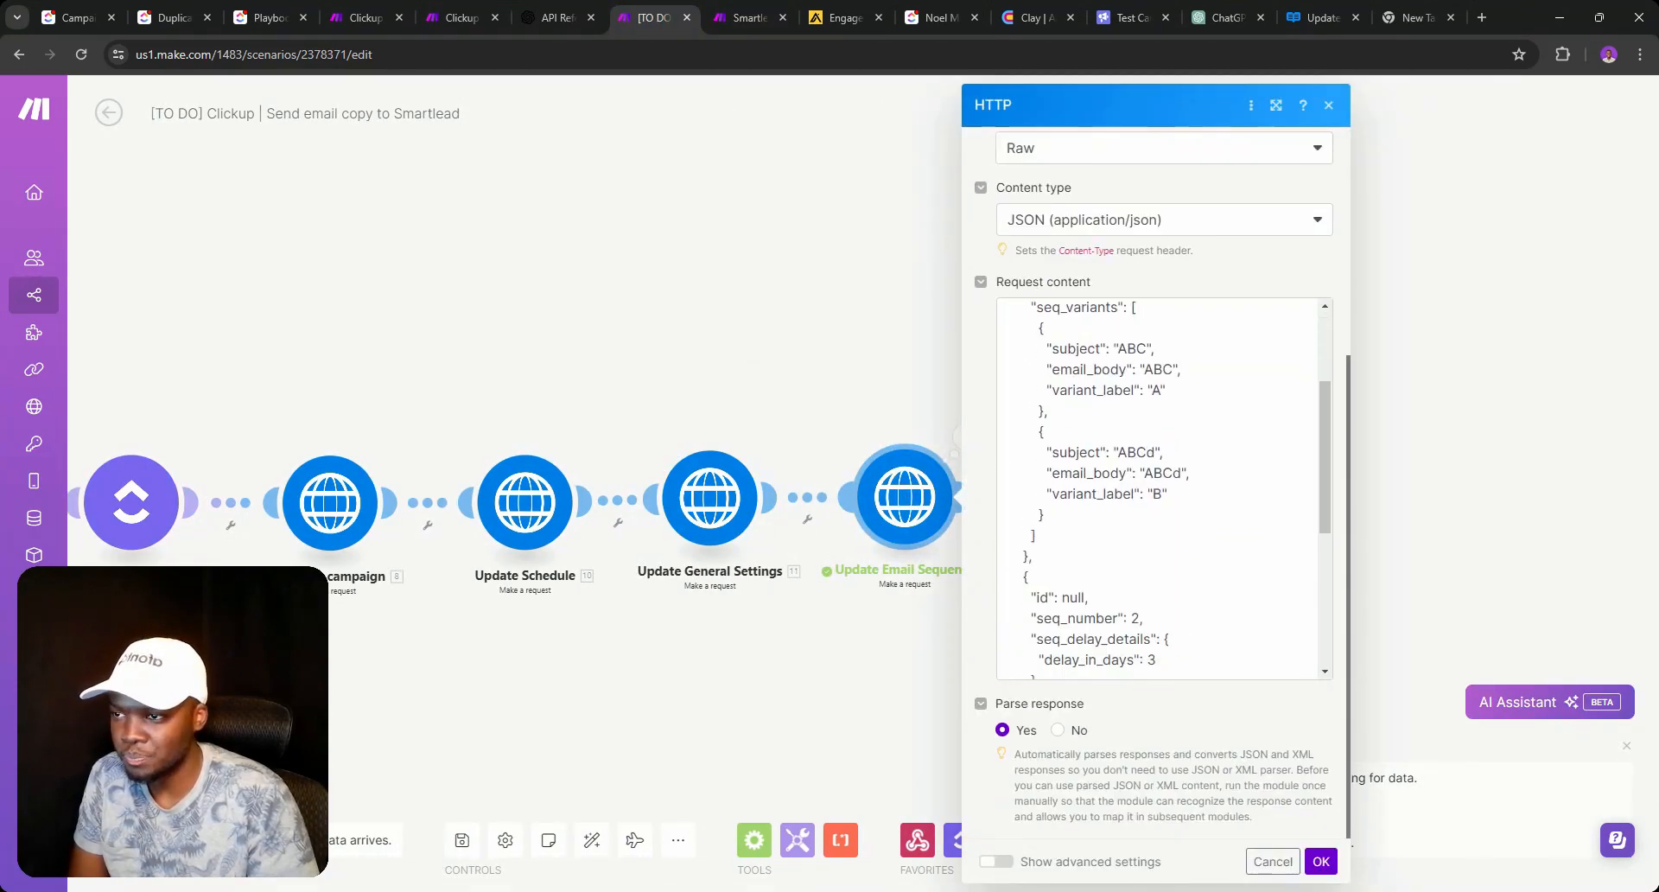
double_click(1132, 349)
key(BackSpace)
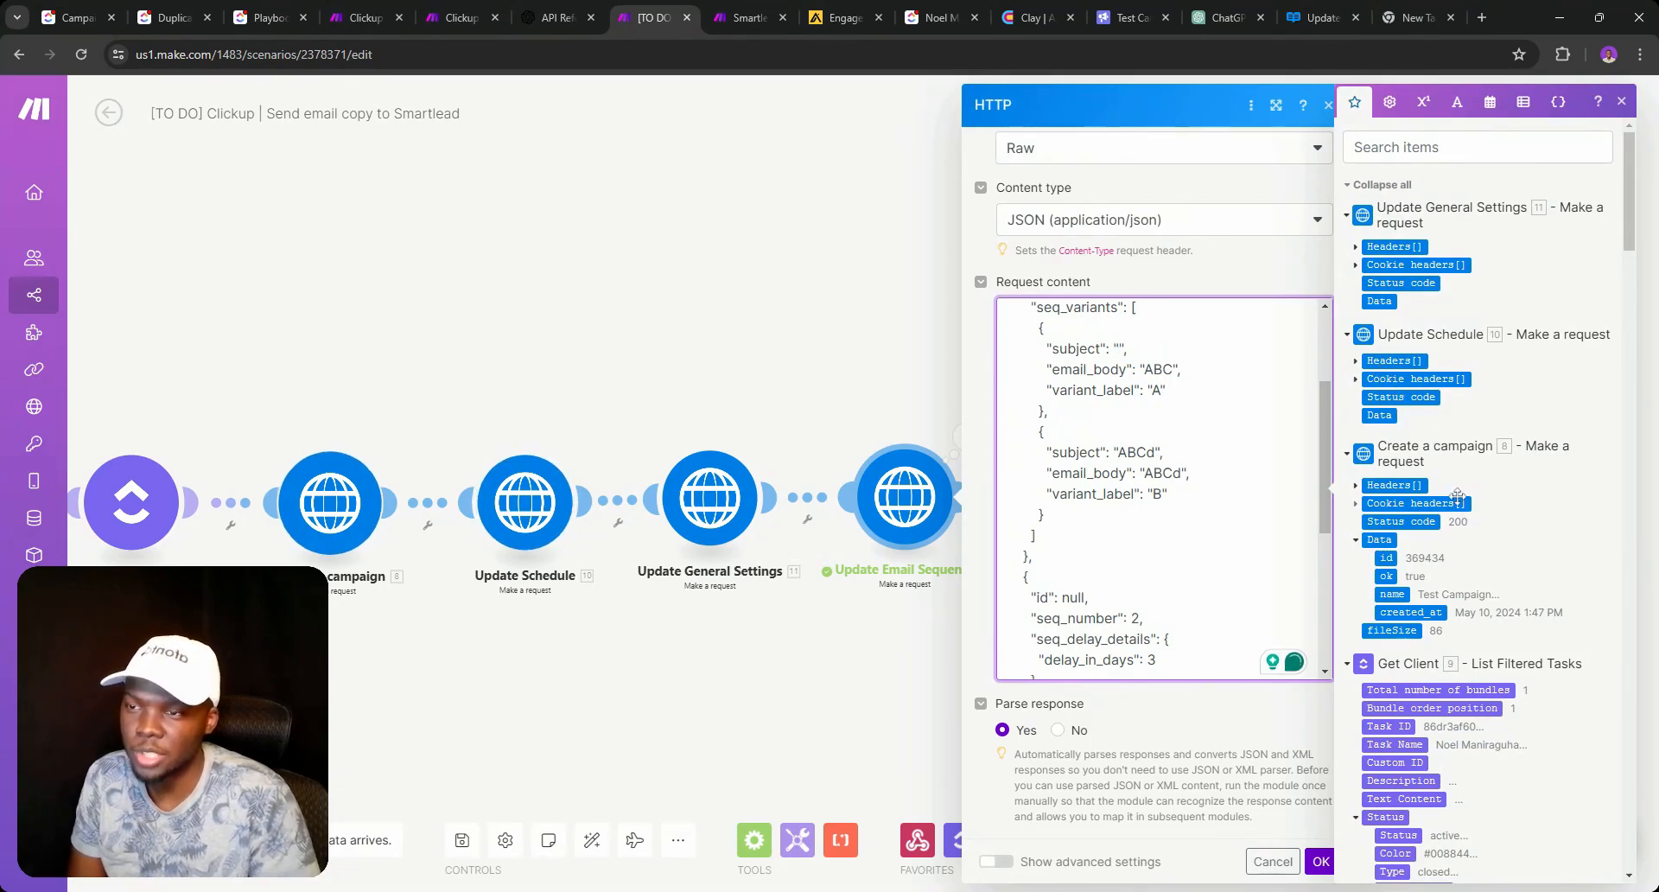
Look through the mappable ClickUp and webhook data for a subject line field, and confirm the module.
scroll(1465, 518, down, 6)
scroll(1458, 515, up, 6)
scroll(1458, 515, down, 15)
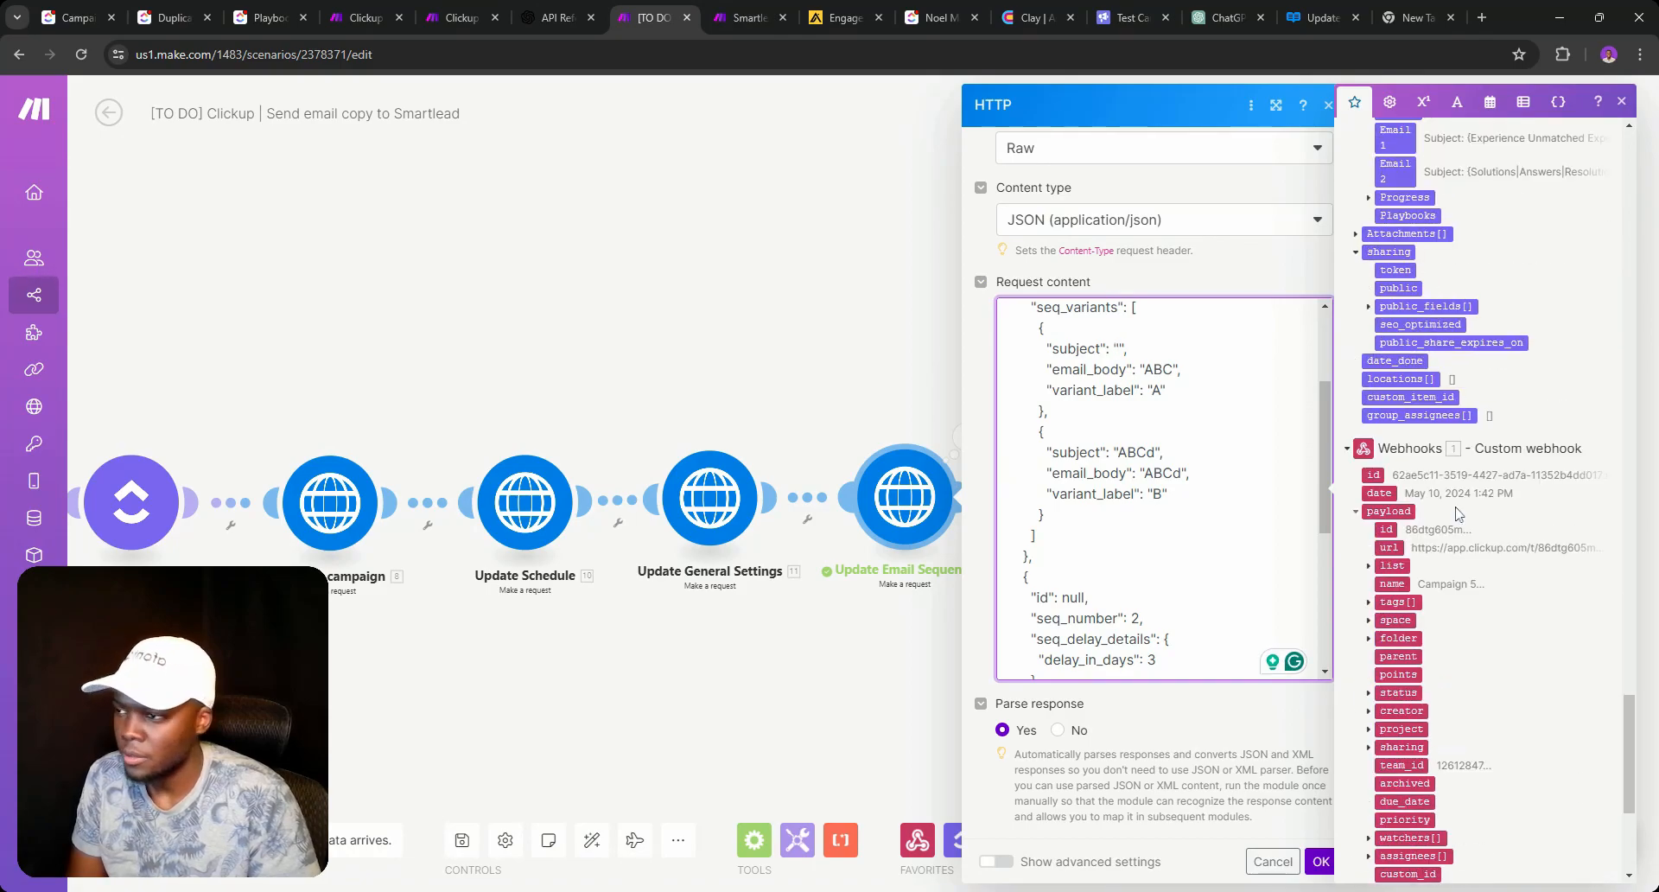
scroll(1458, 515, up, 10)
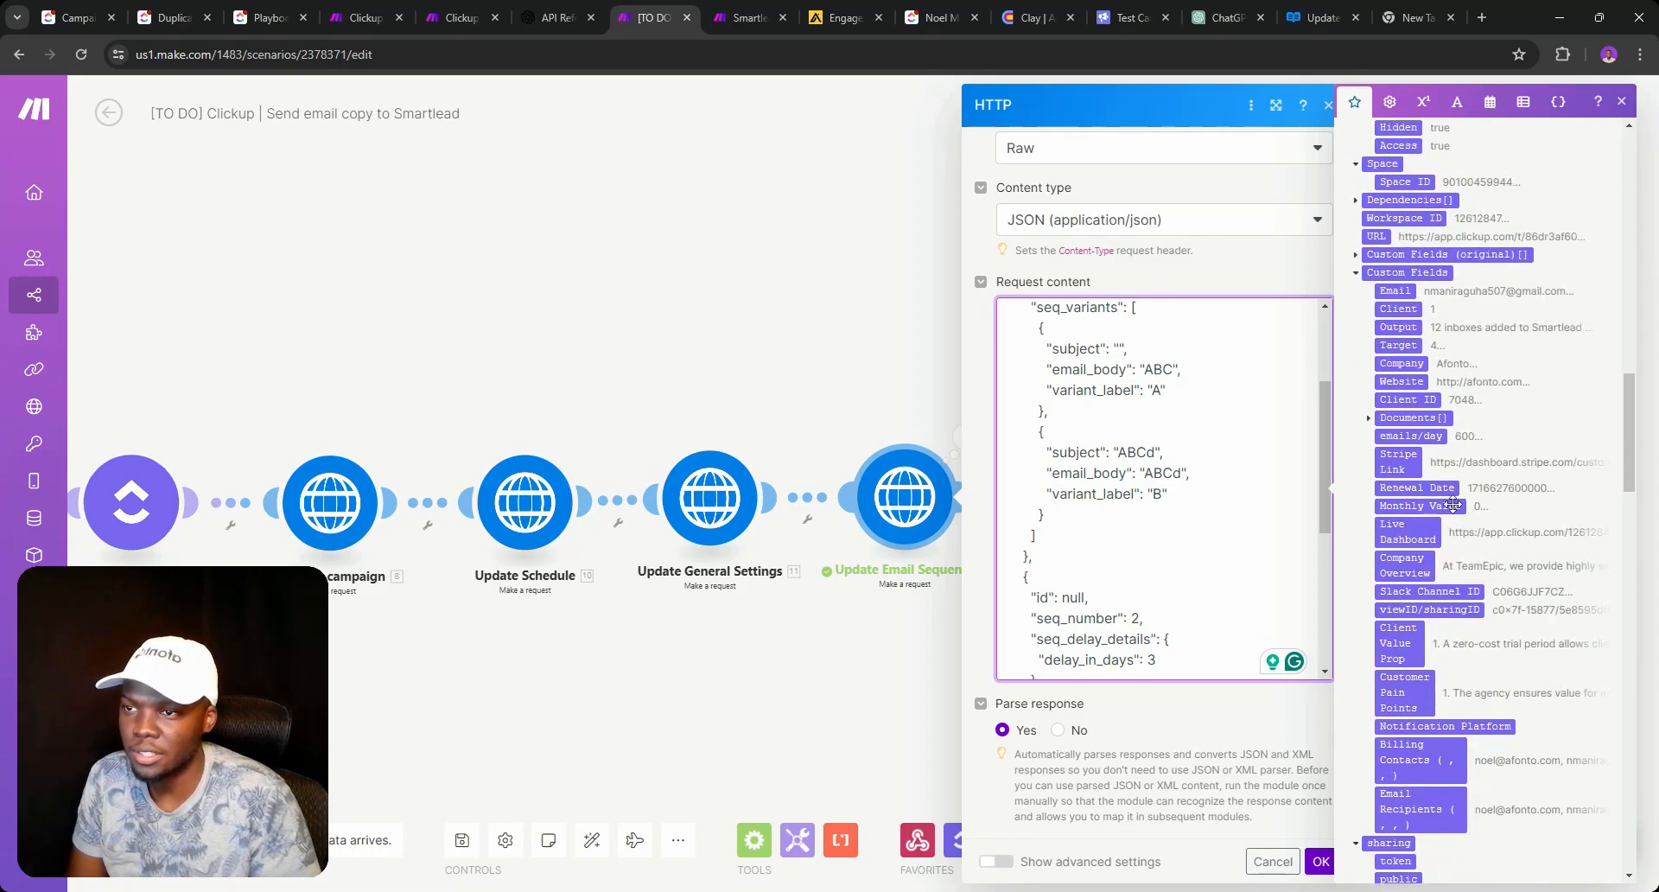
scroll(1453, 504, up, 8)
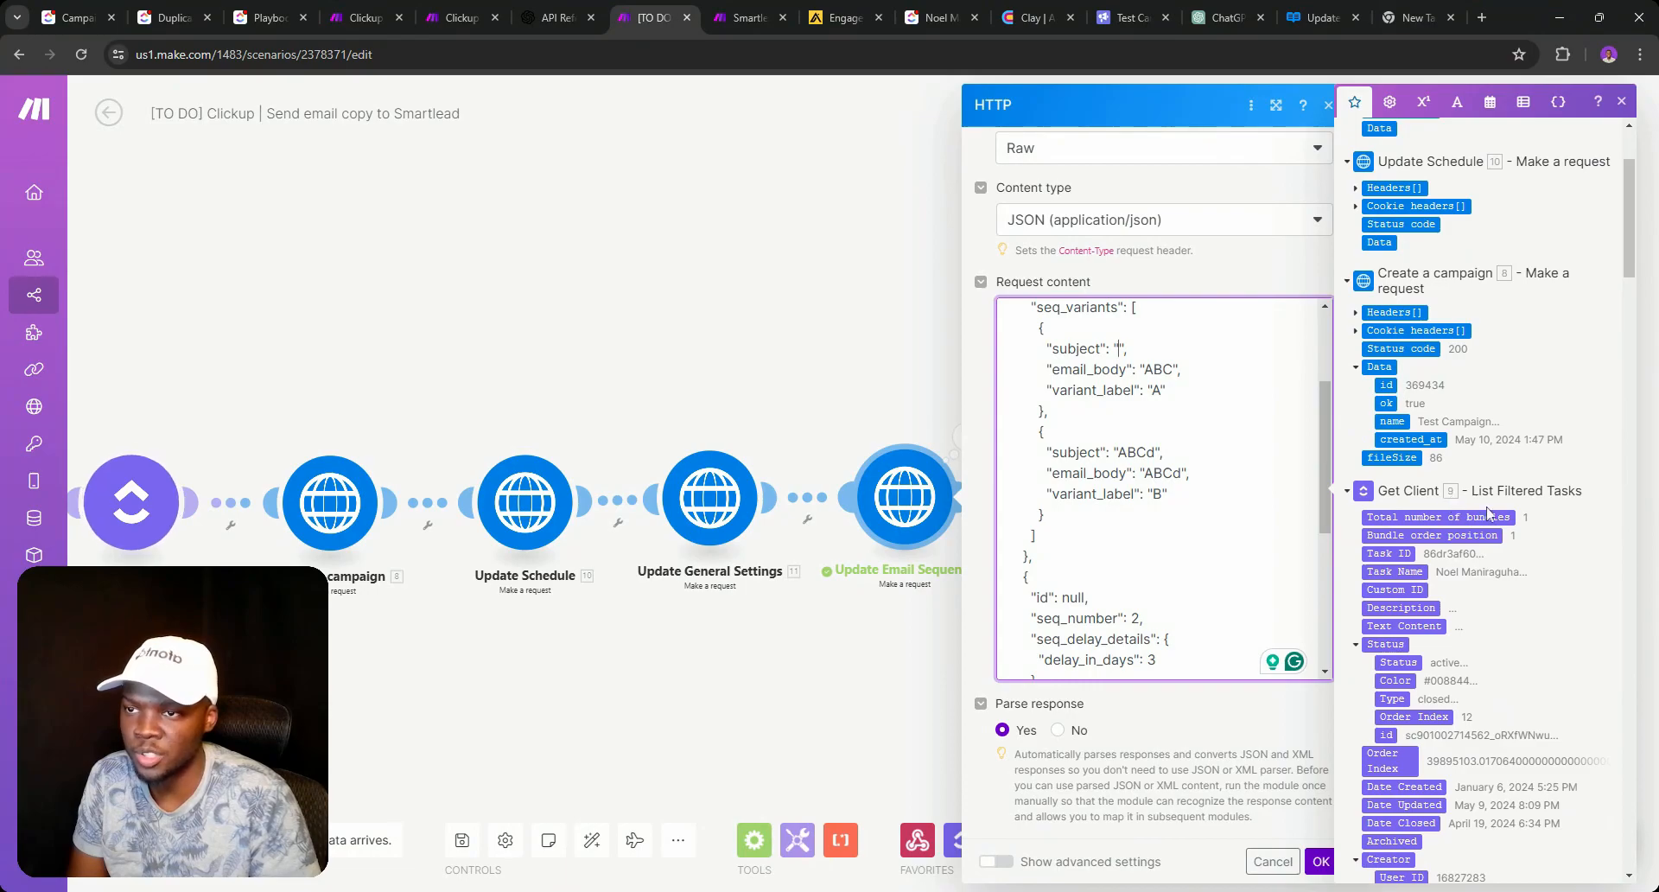
scroll(1469, 518, down, 3)
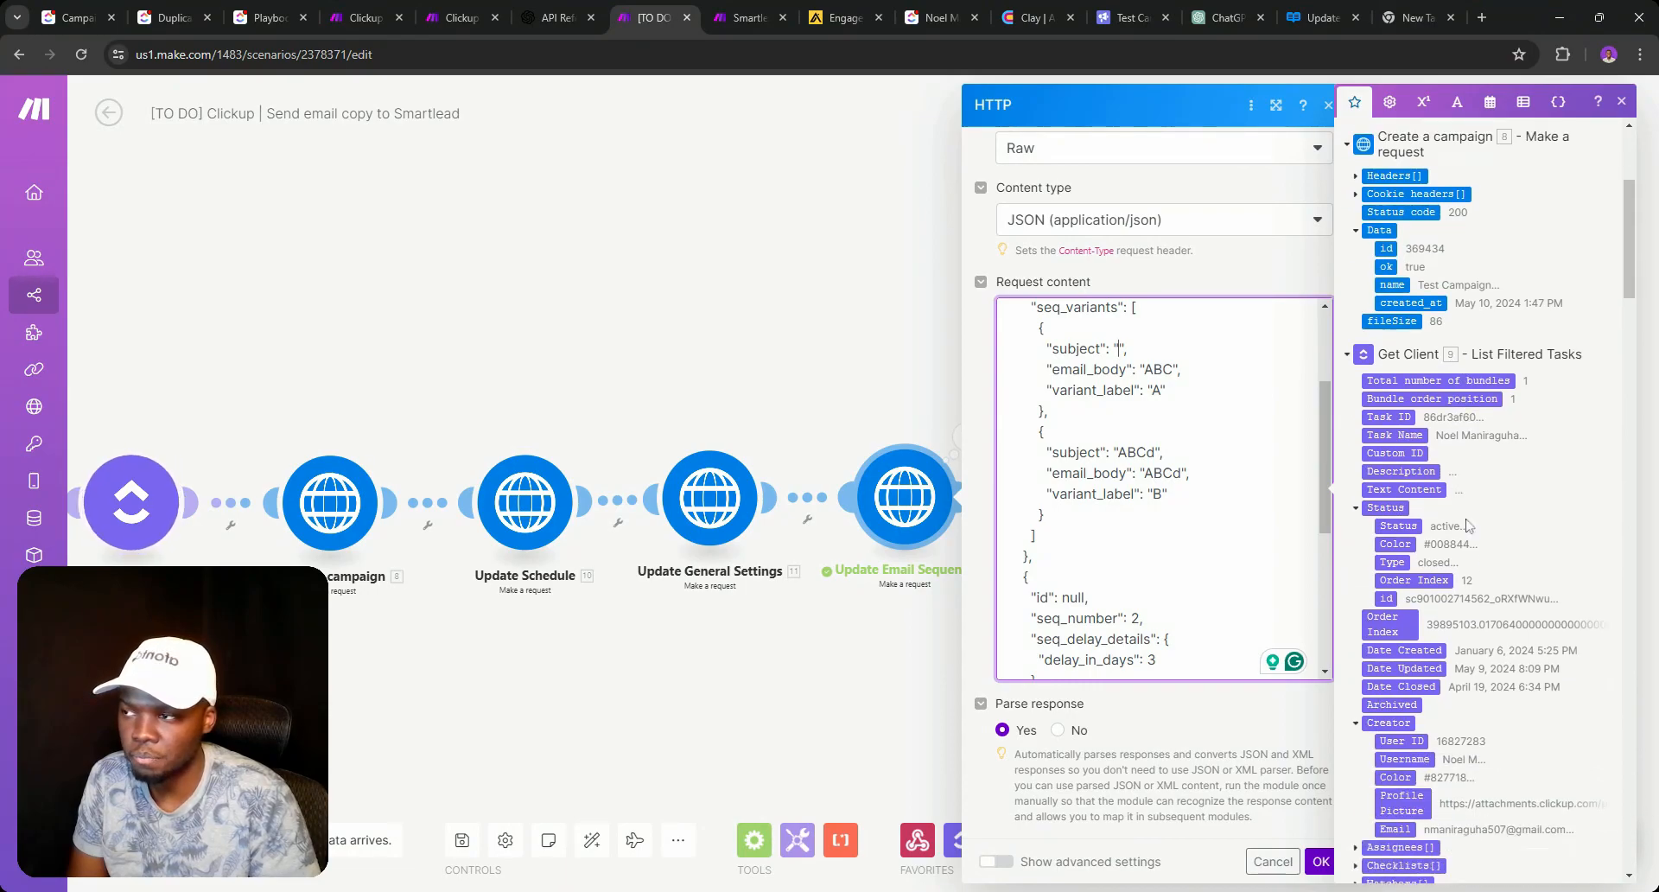
scroll(1460, 519, down, 15)
scroll(1421, 482, up, 6)
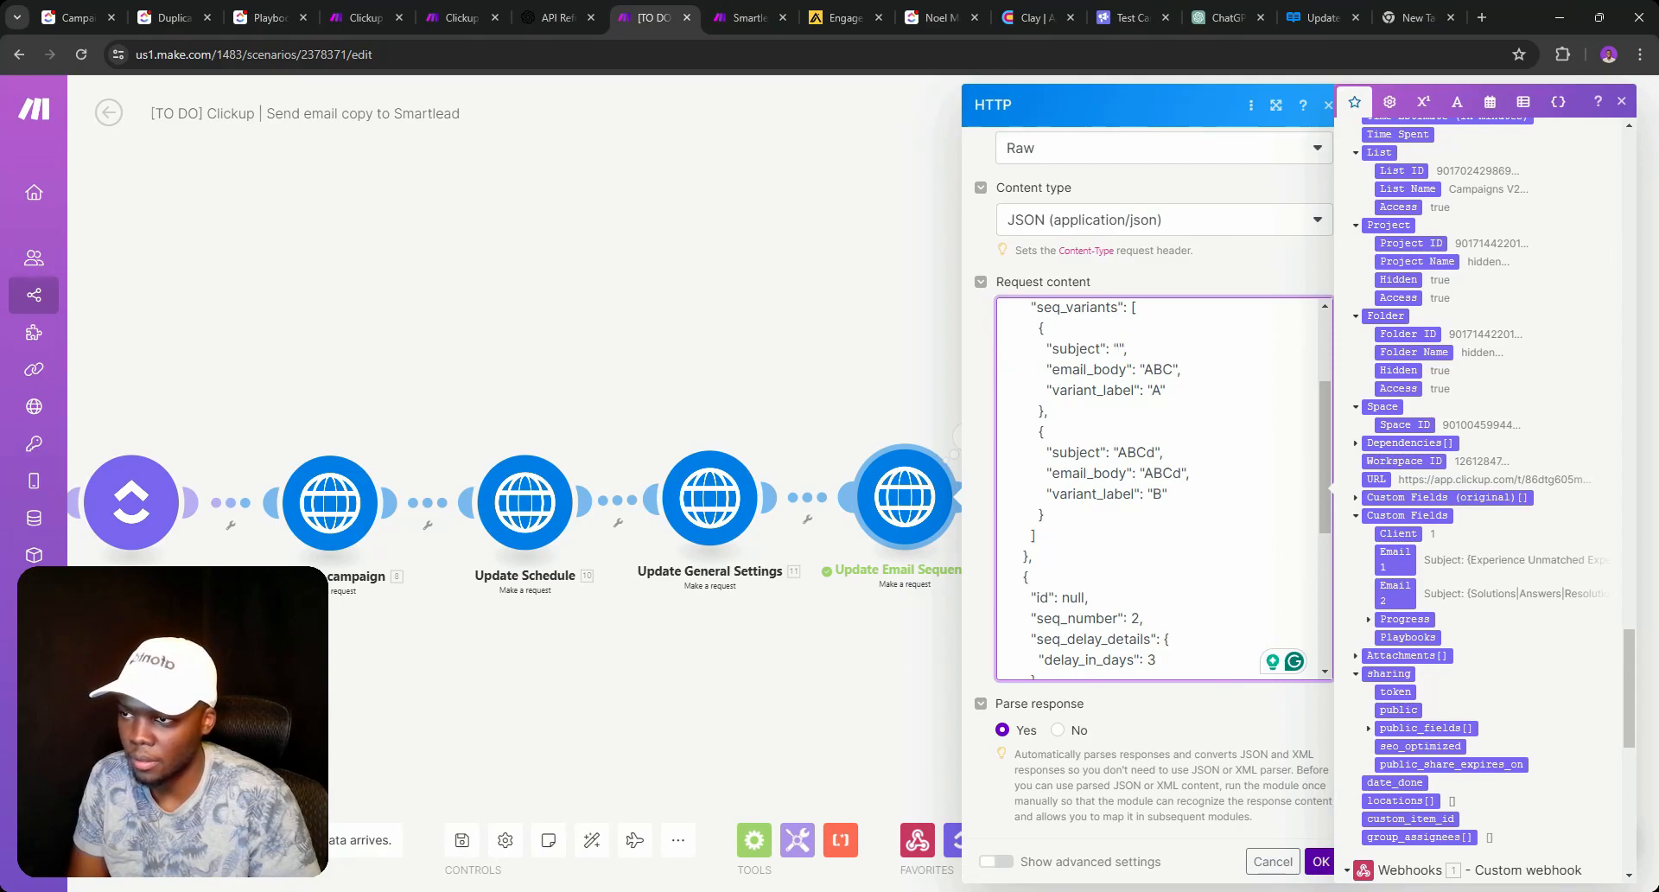
click(1320, 861)
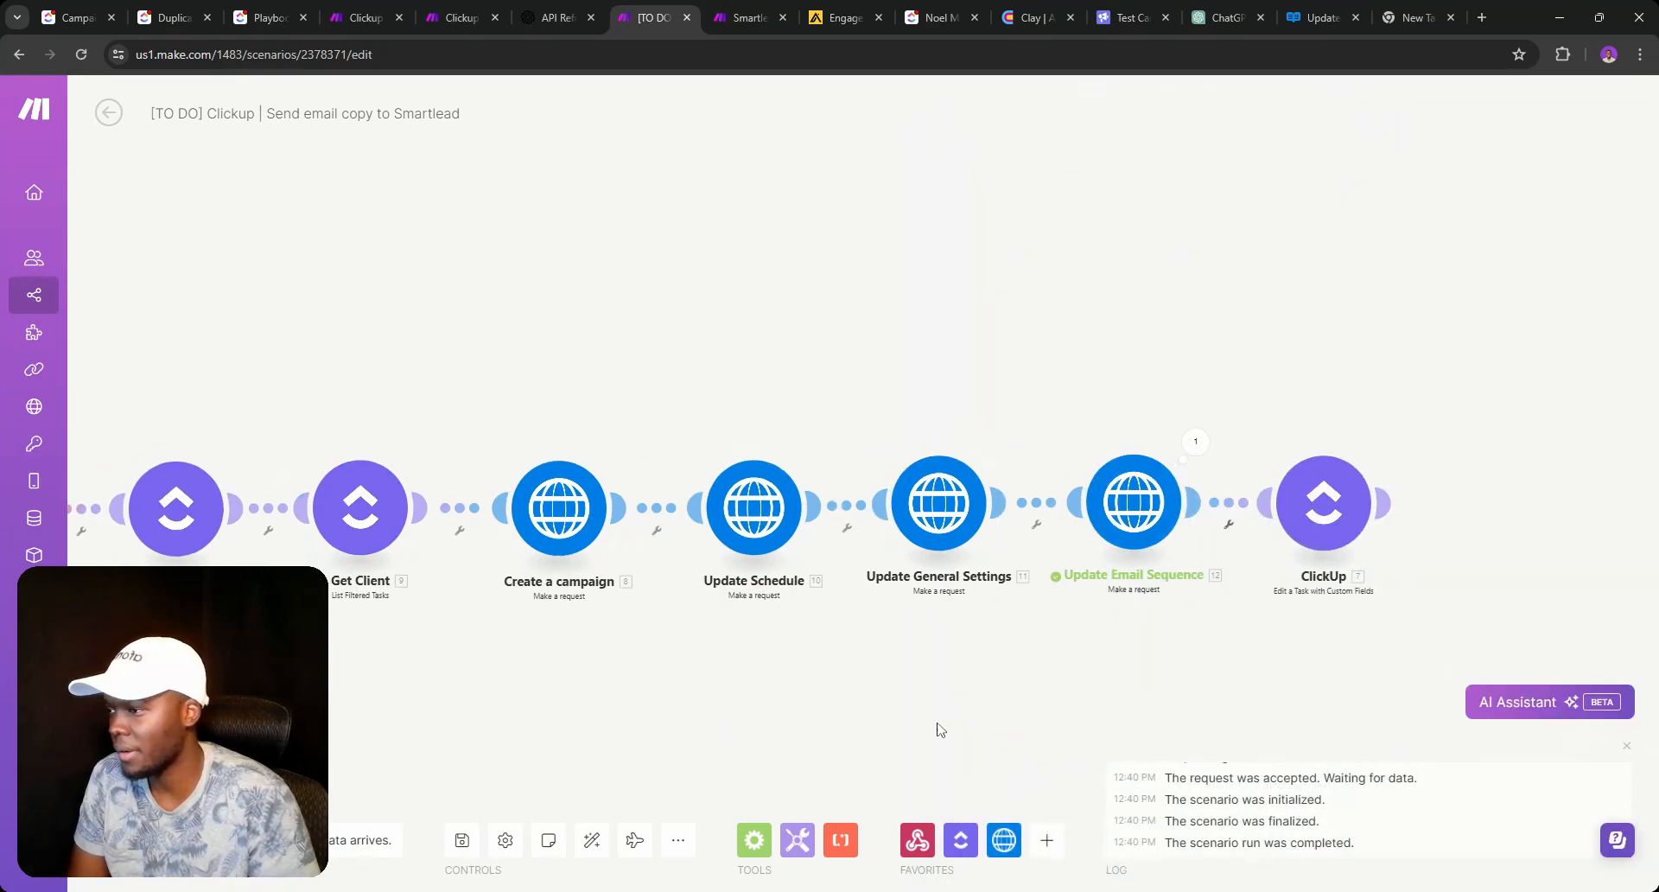
Unlink Get Client from Create a campaign and run the scenario once with the existing webhook data.
drag(575, 656, 755, 657)
right_click(802, 489)
click(855, 536)
click(156, 840)
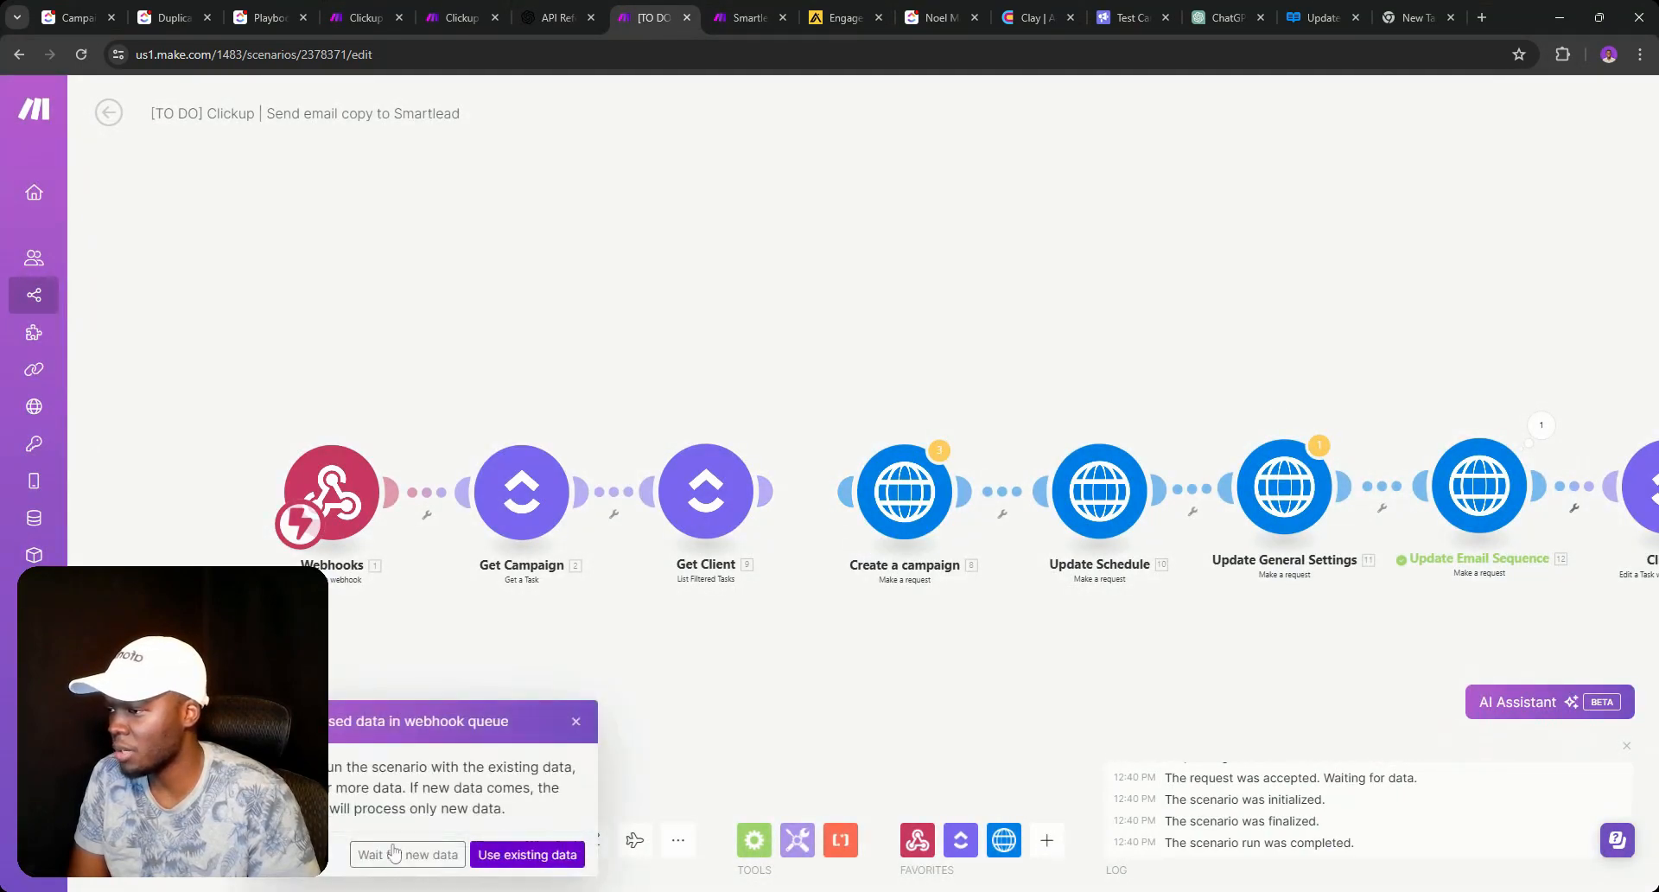
click(523, 855)
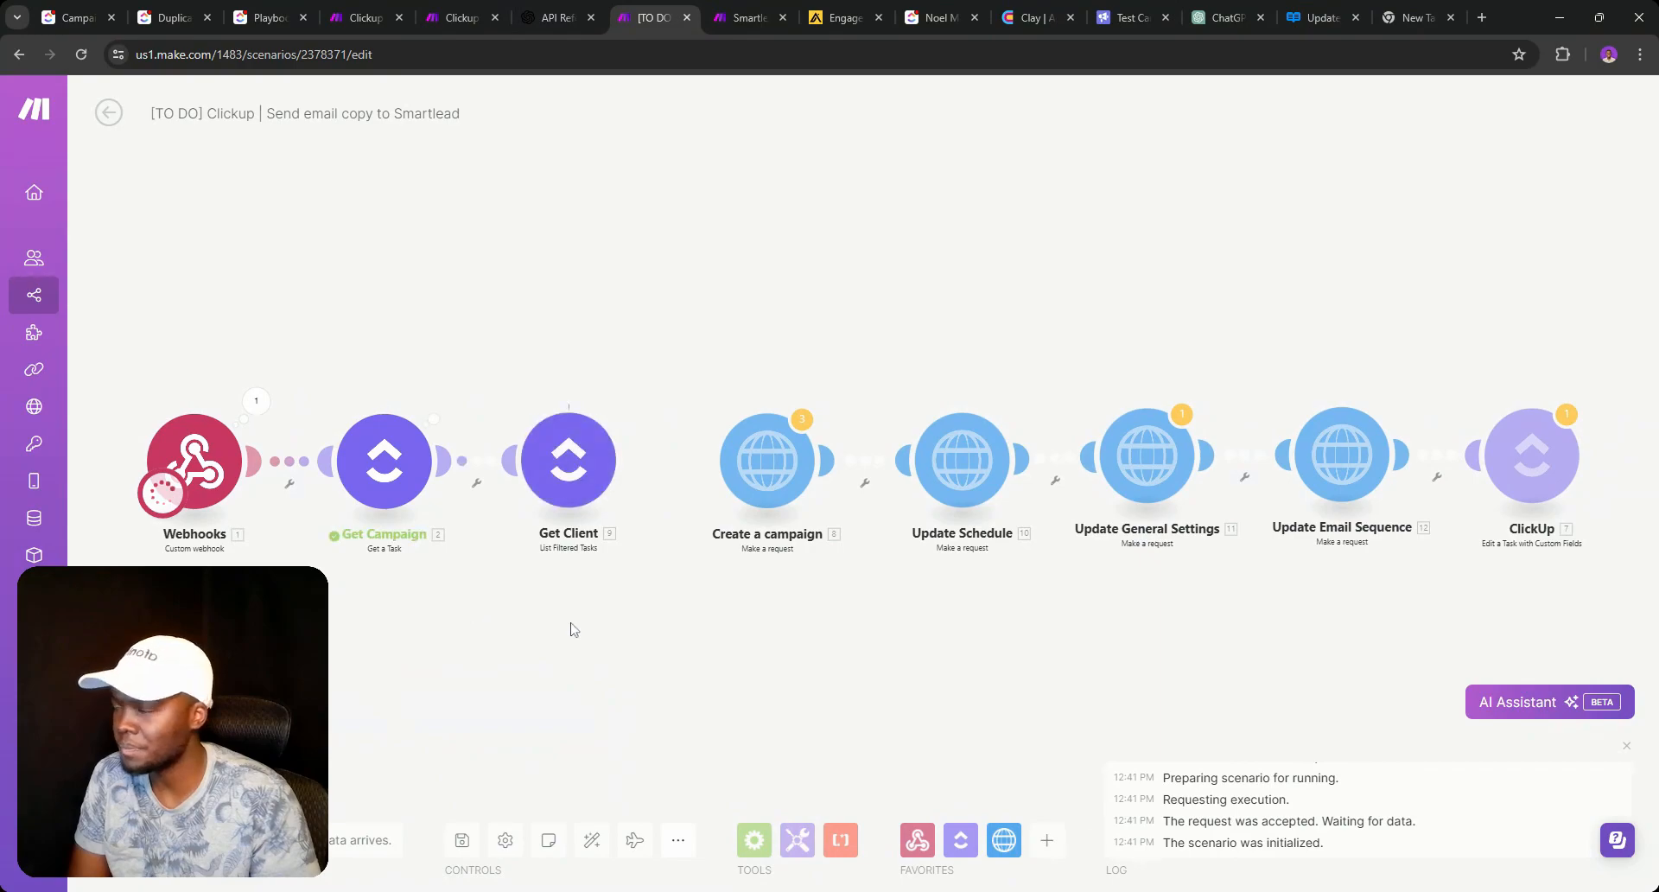
In Update Email Sequence, map sequence 1 variant A's subject to Get Campaign's Subject Line and its email body to Email 1.
click(1342, 456)
scroll(1089, 484, down, 5)
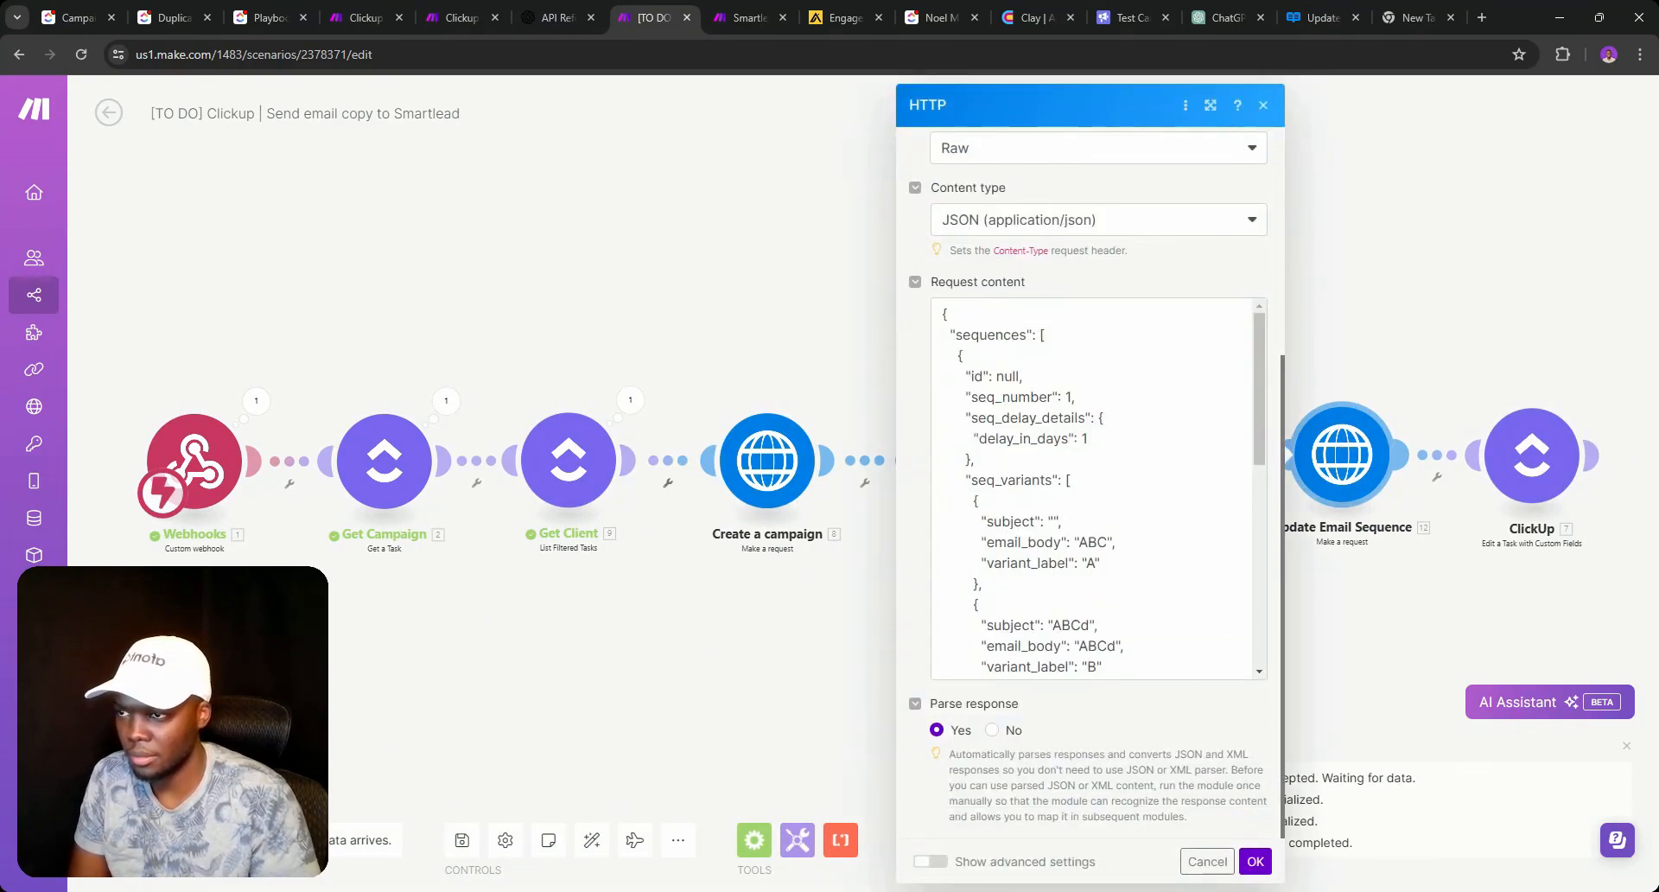
click(1052, 521)
scroll(1345, 503, down, 10)
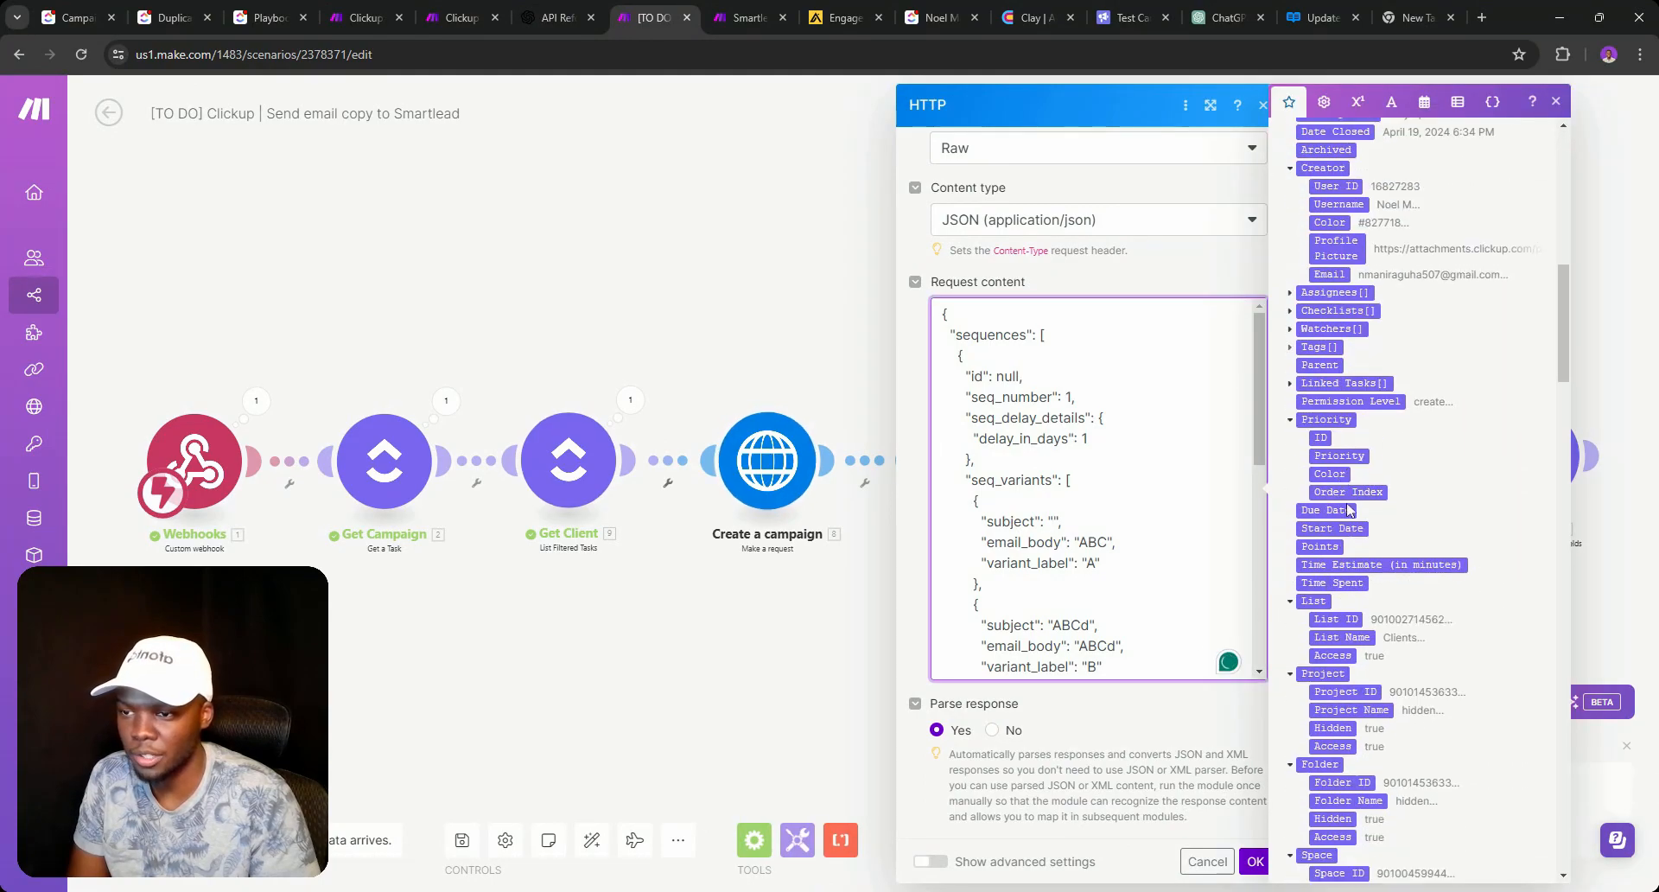
scroll(1345, 503, down, 7)
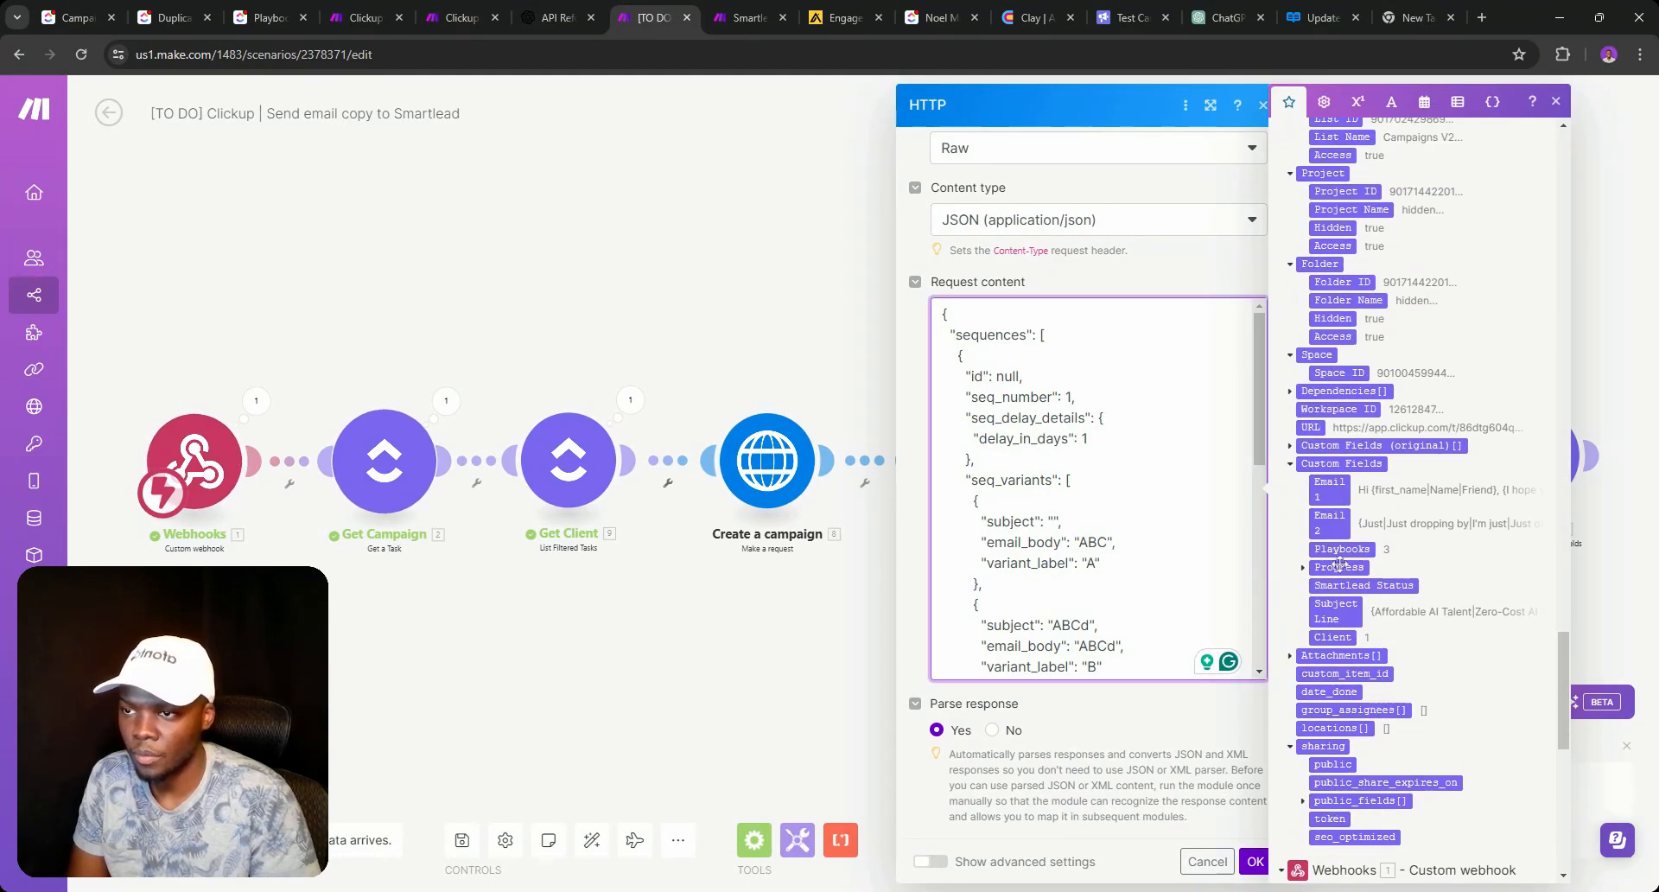
click(1329, 609)
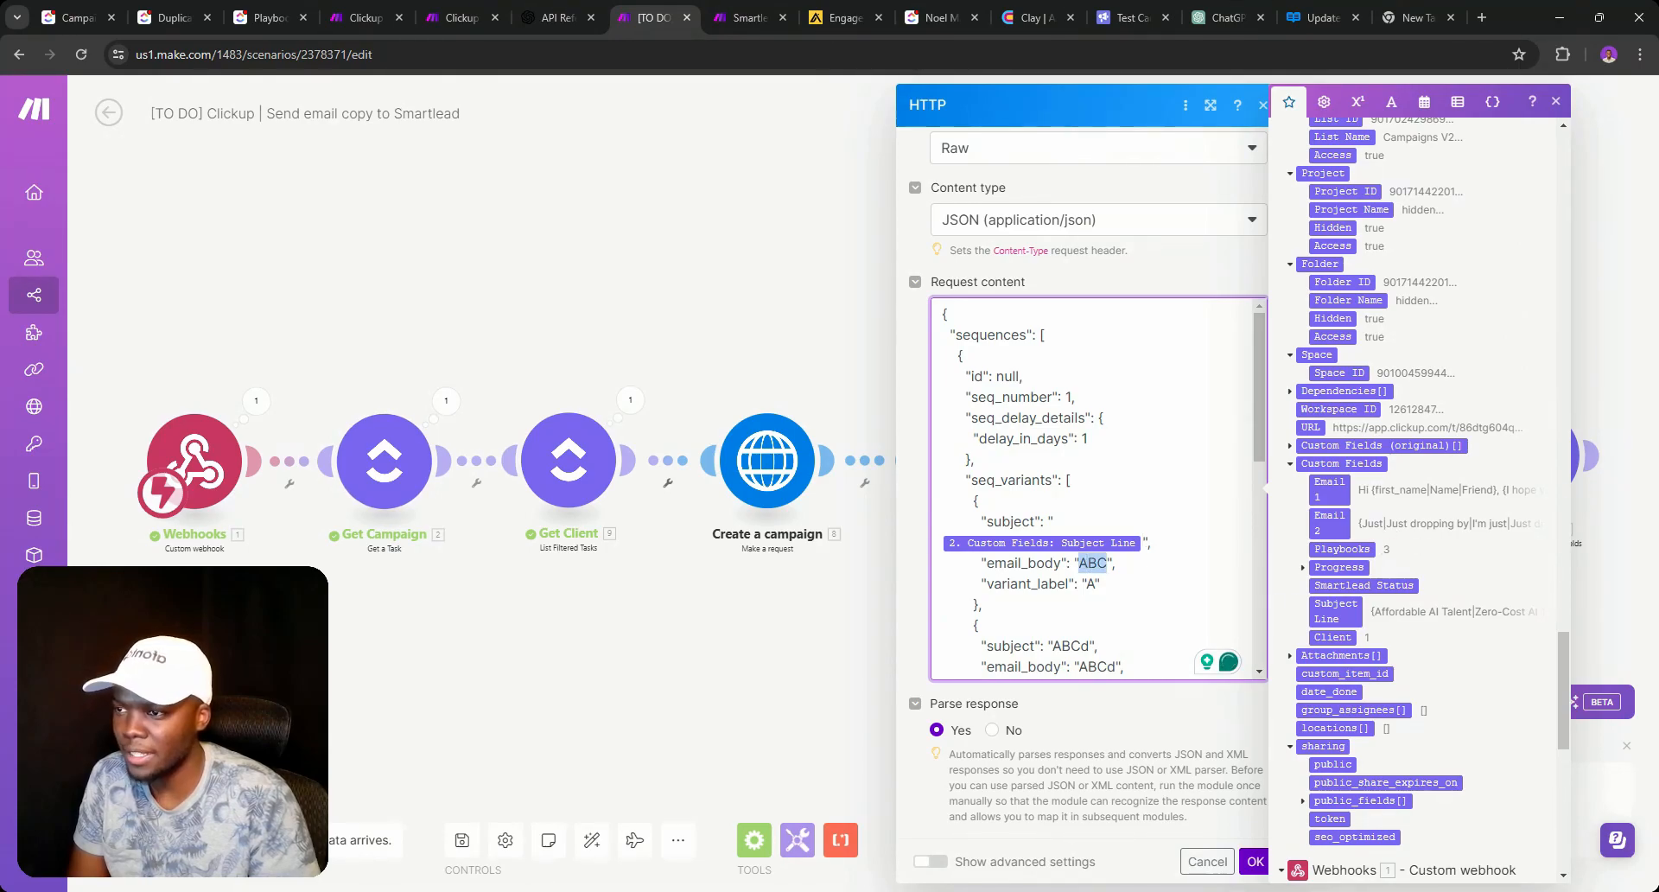
scroll(1093, 488, down, 1)
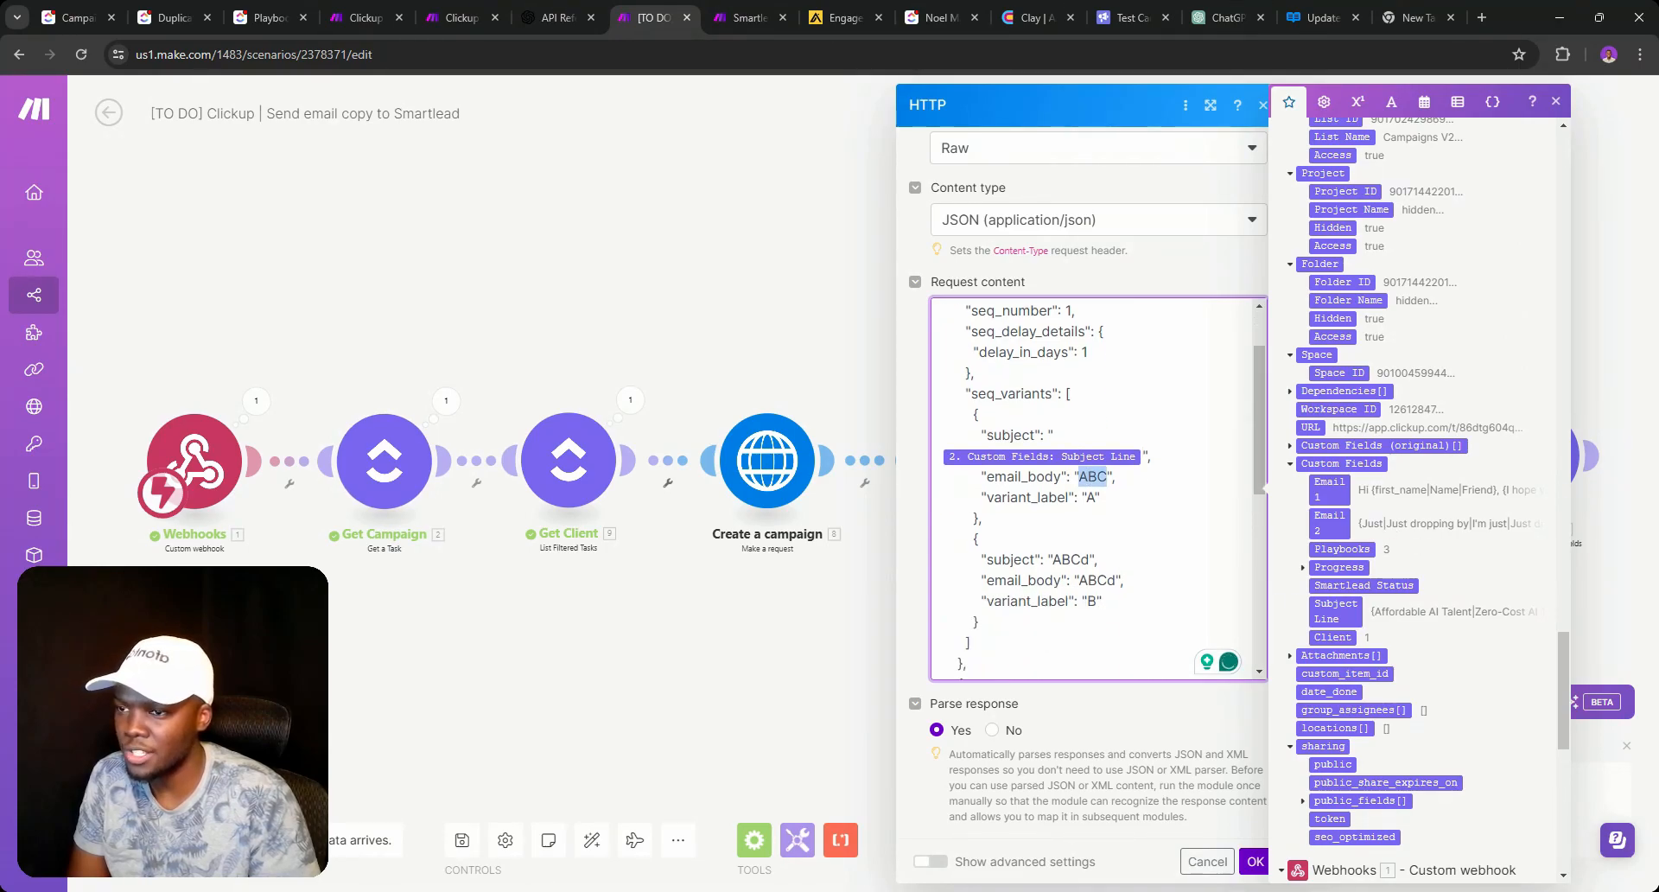
click(1330, 491)
Replace sequence 1 variant B's sample subject with the Subject Line custom field and its email body with Email 1.
scroll(1080, 484, down, 1)
double_click(1070, 407)
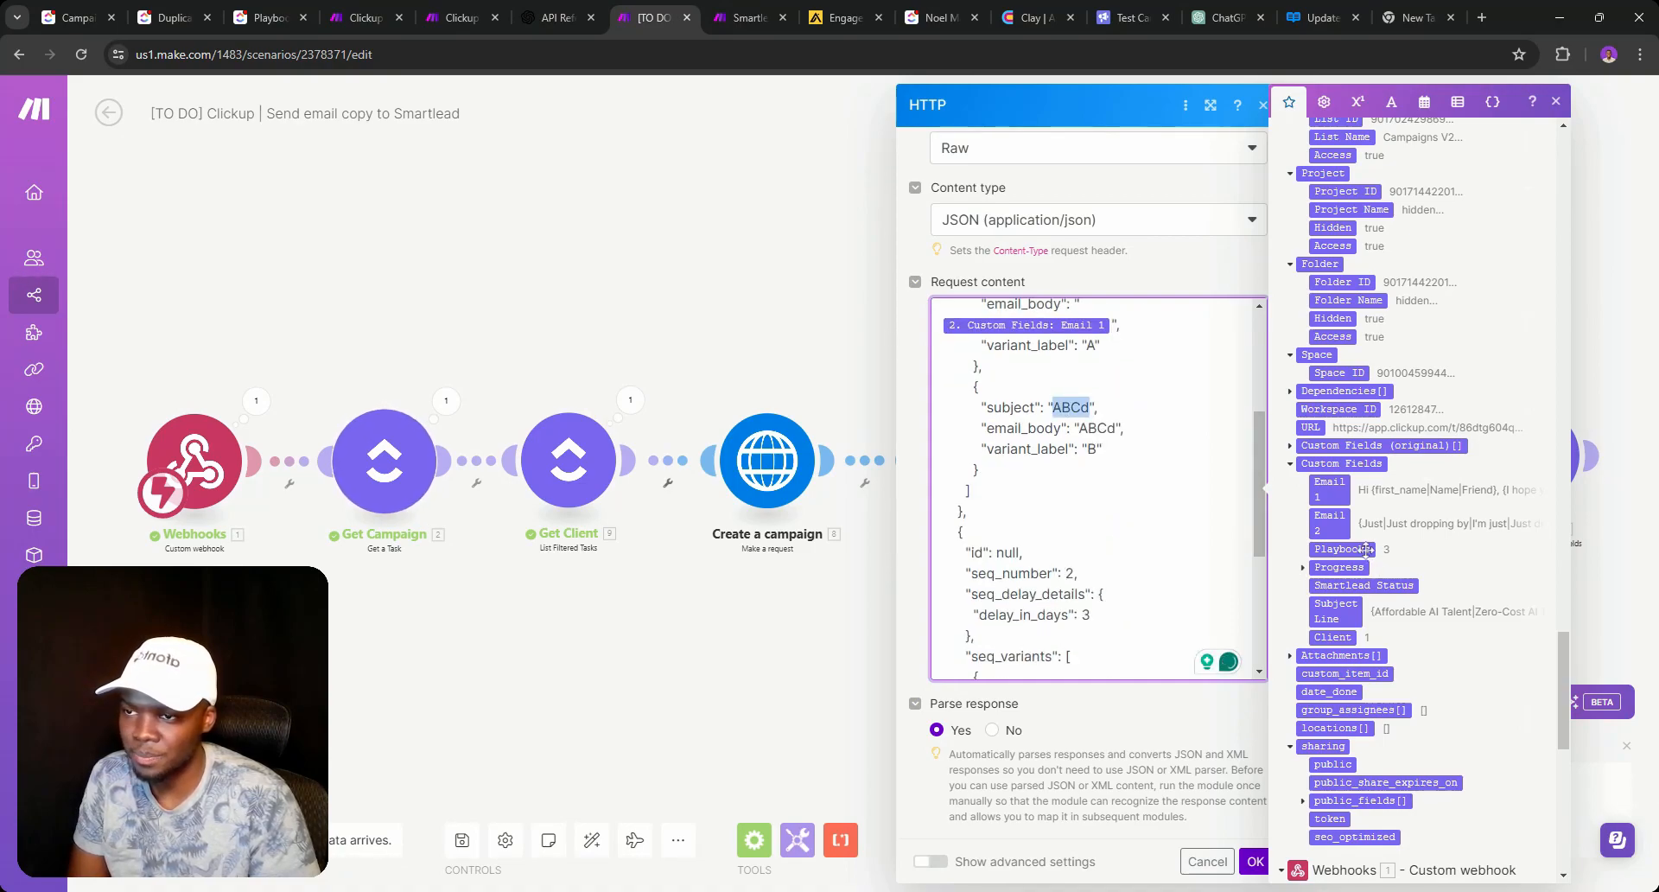
scroll(1358, 535, down, 1)
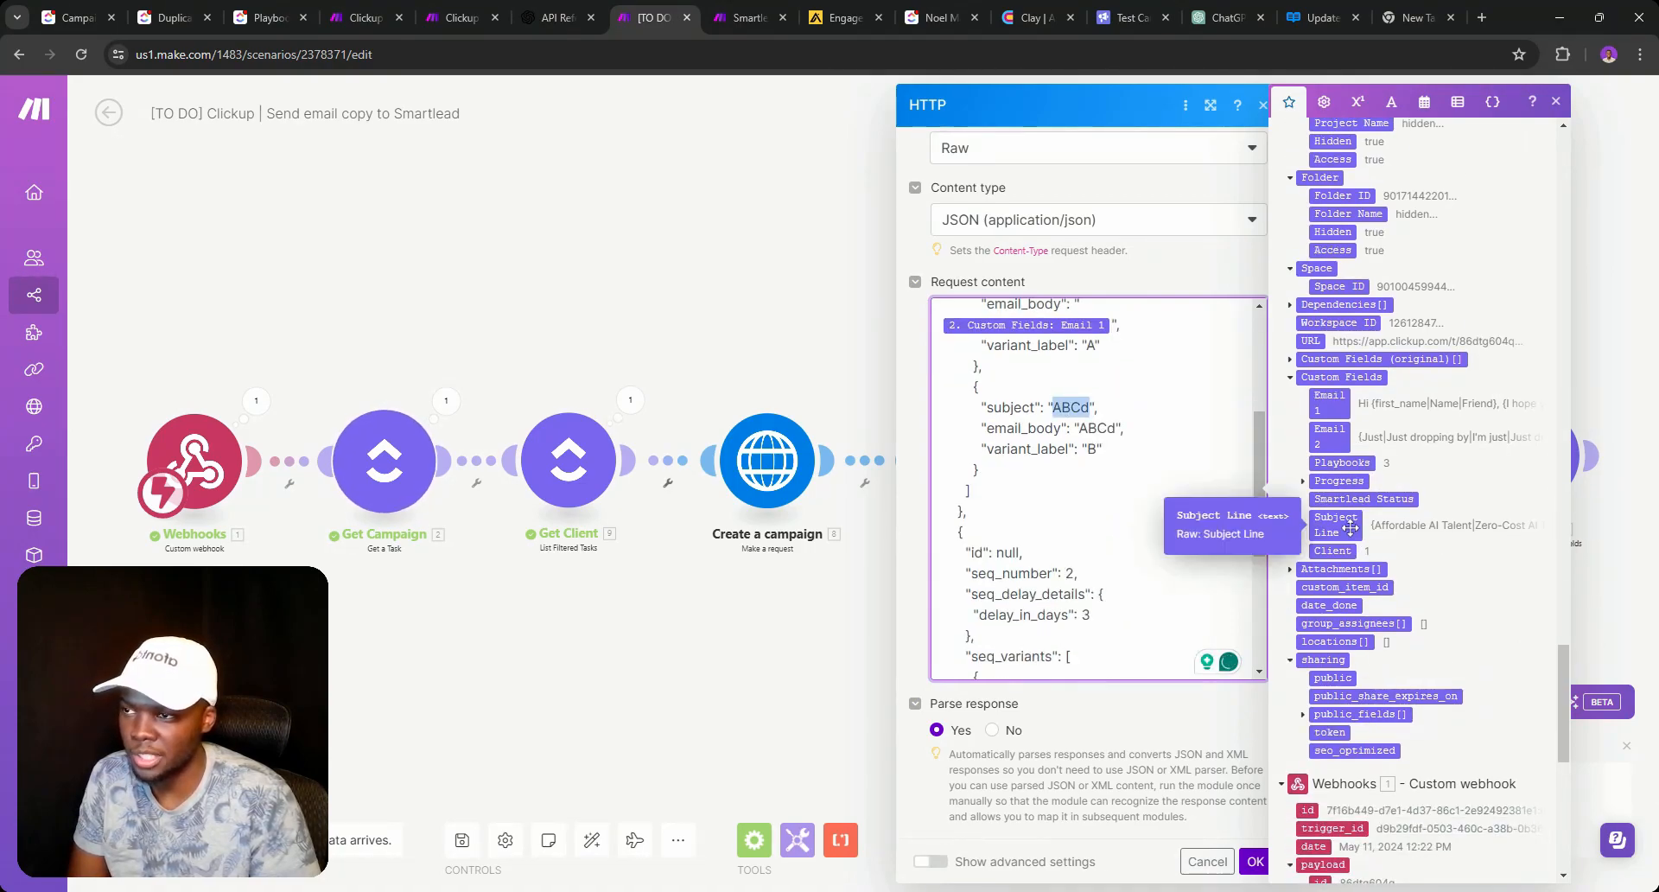
click(1350, 528)
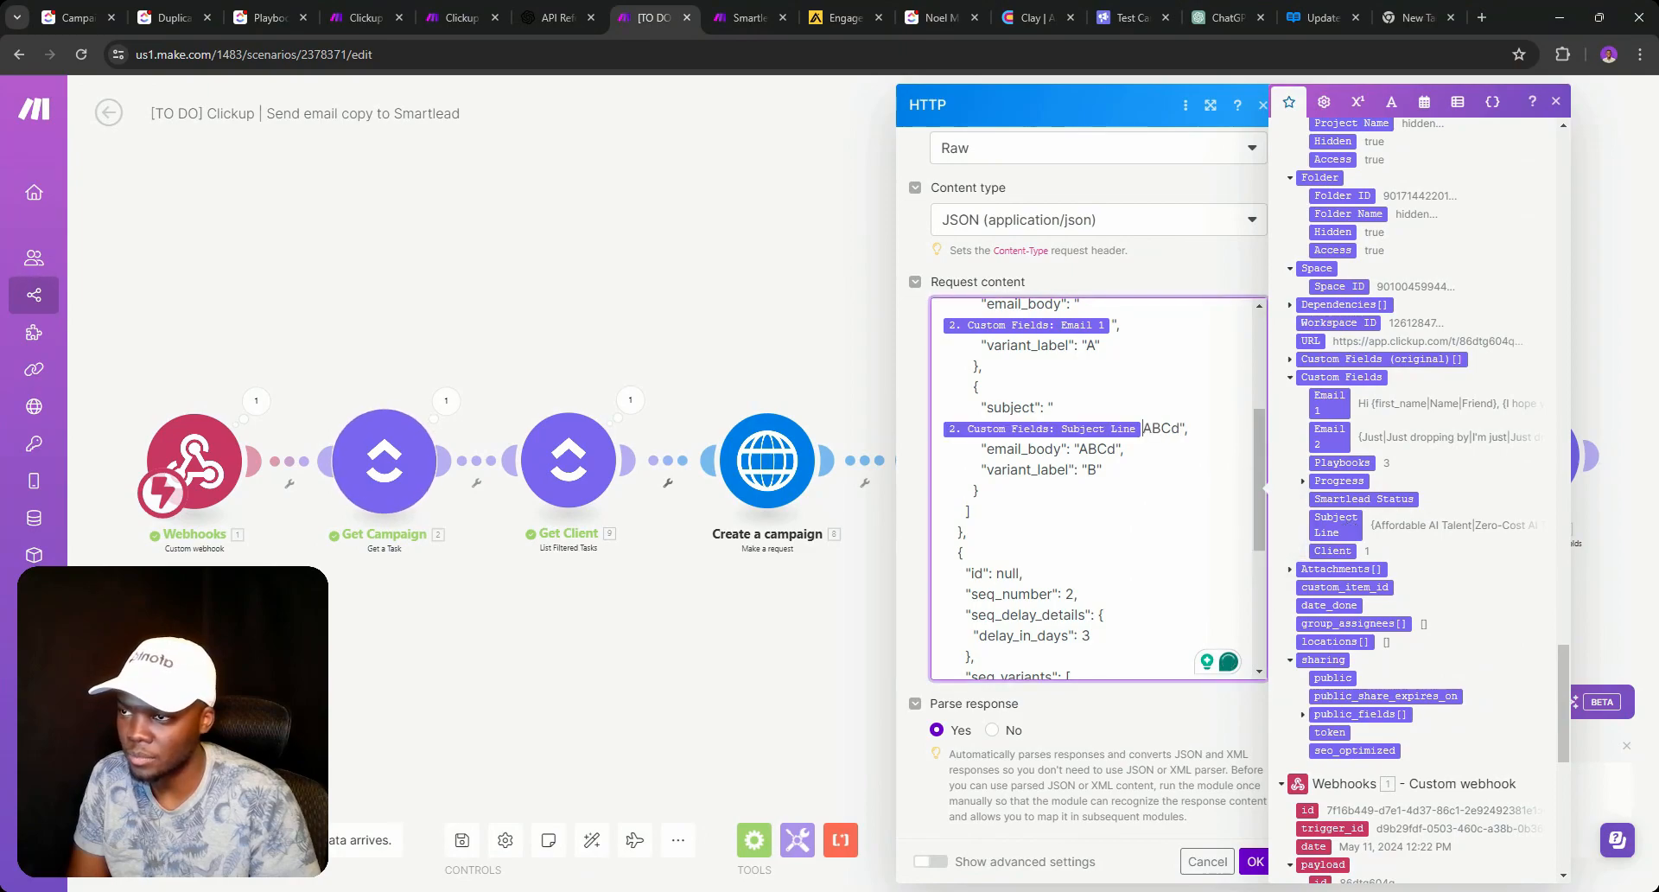
key(shift+End)
click(1171, 428)
double_click(1095, 448)
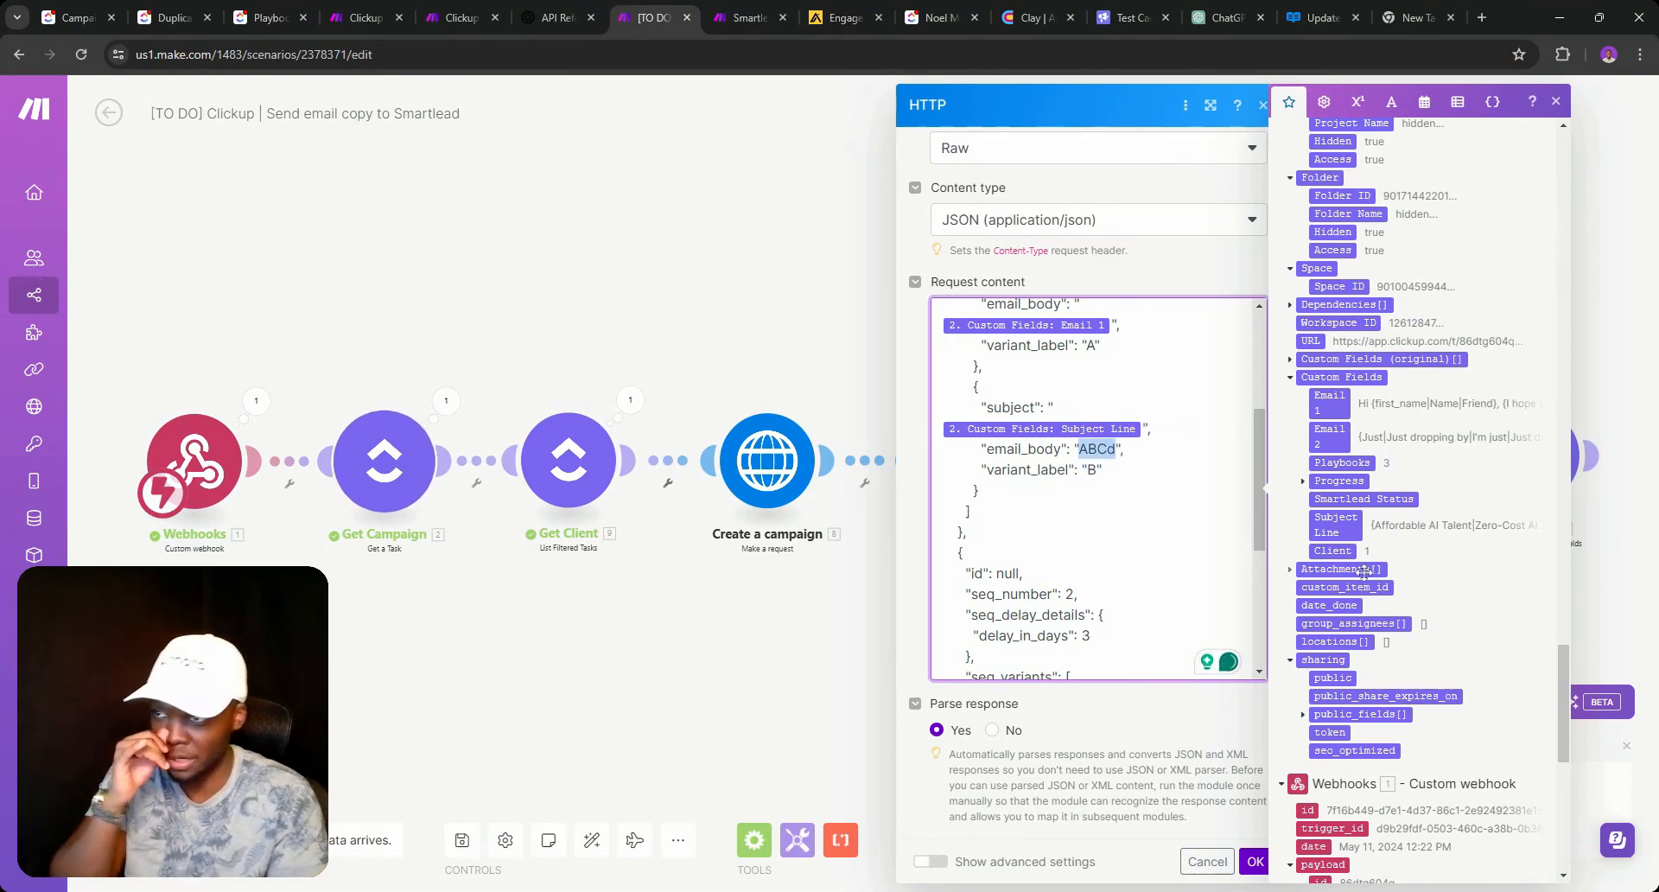
key(BackSpace)
click(1329, 410)
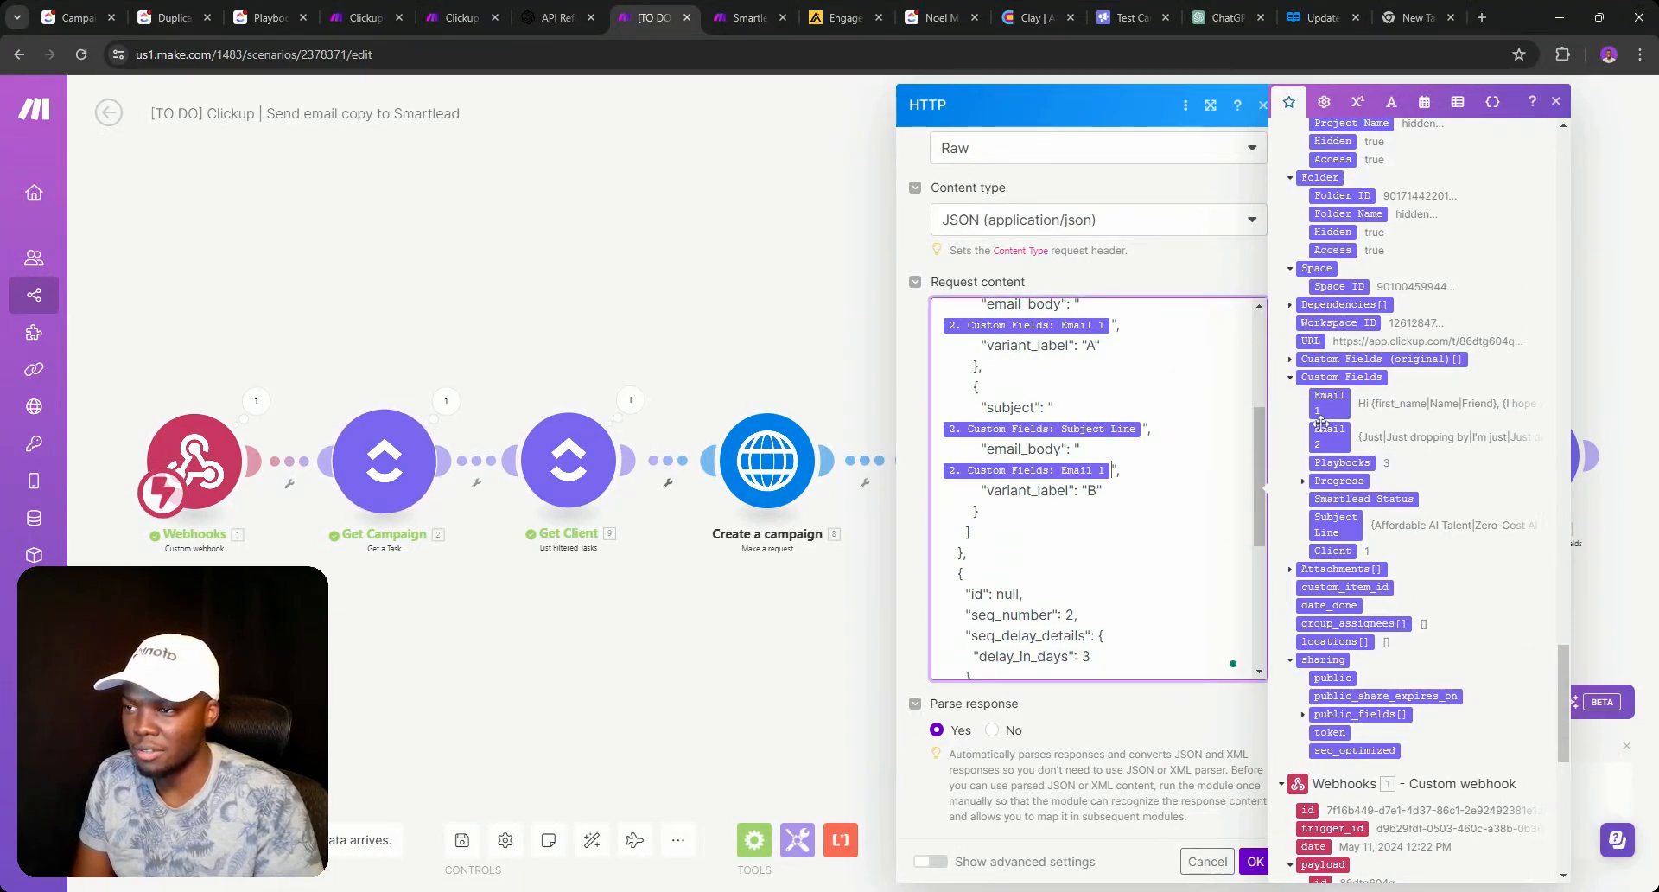
Replace sequence 2 variant A's sample subject with the Subject Line custom field and its email body with Email 2.
scroll(1092, 488, down, 2)
scroll(1093, 488, down, 3)
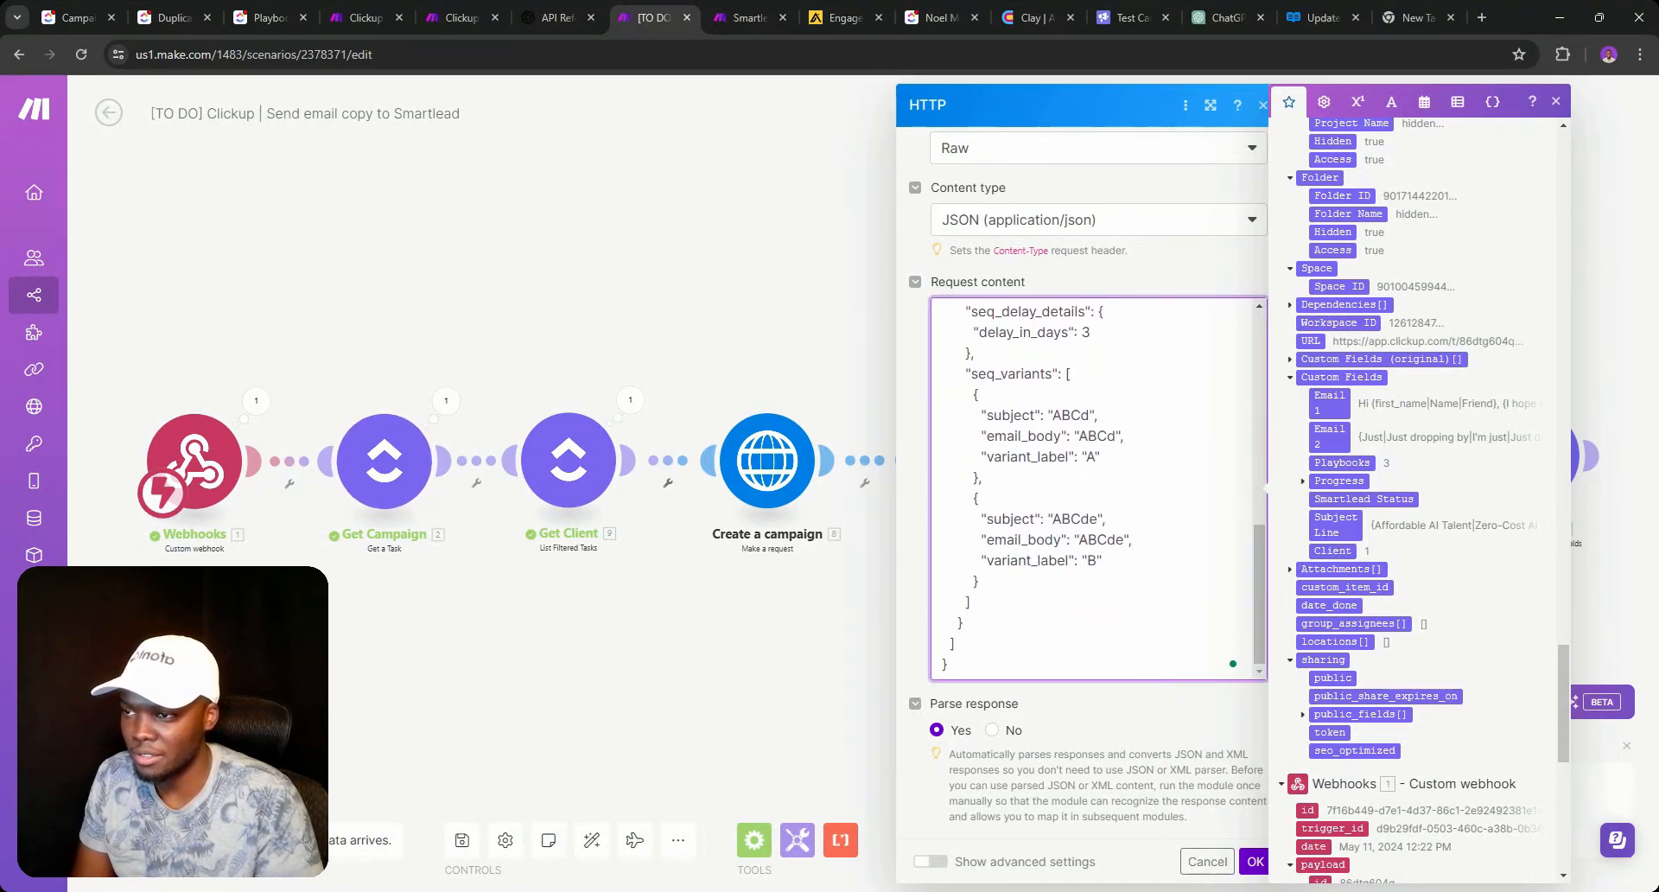
scroll(1093, 488, up, 3)
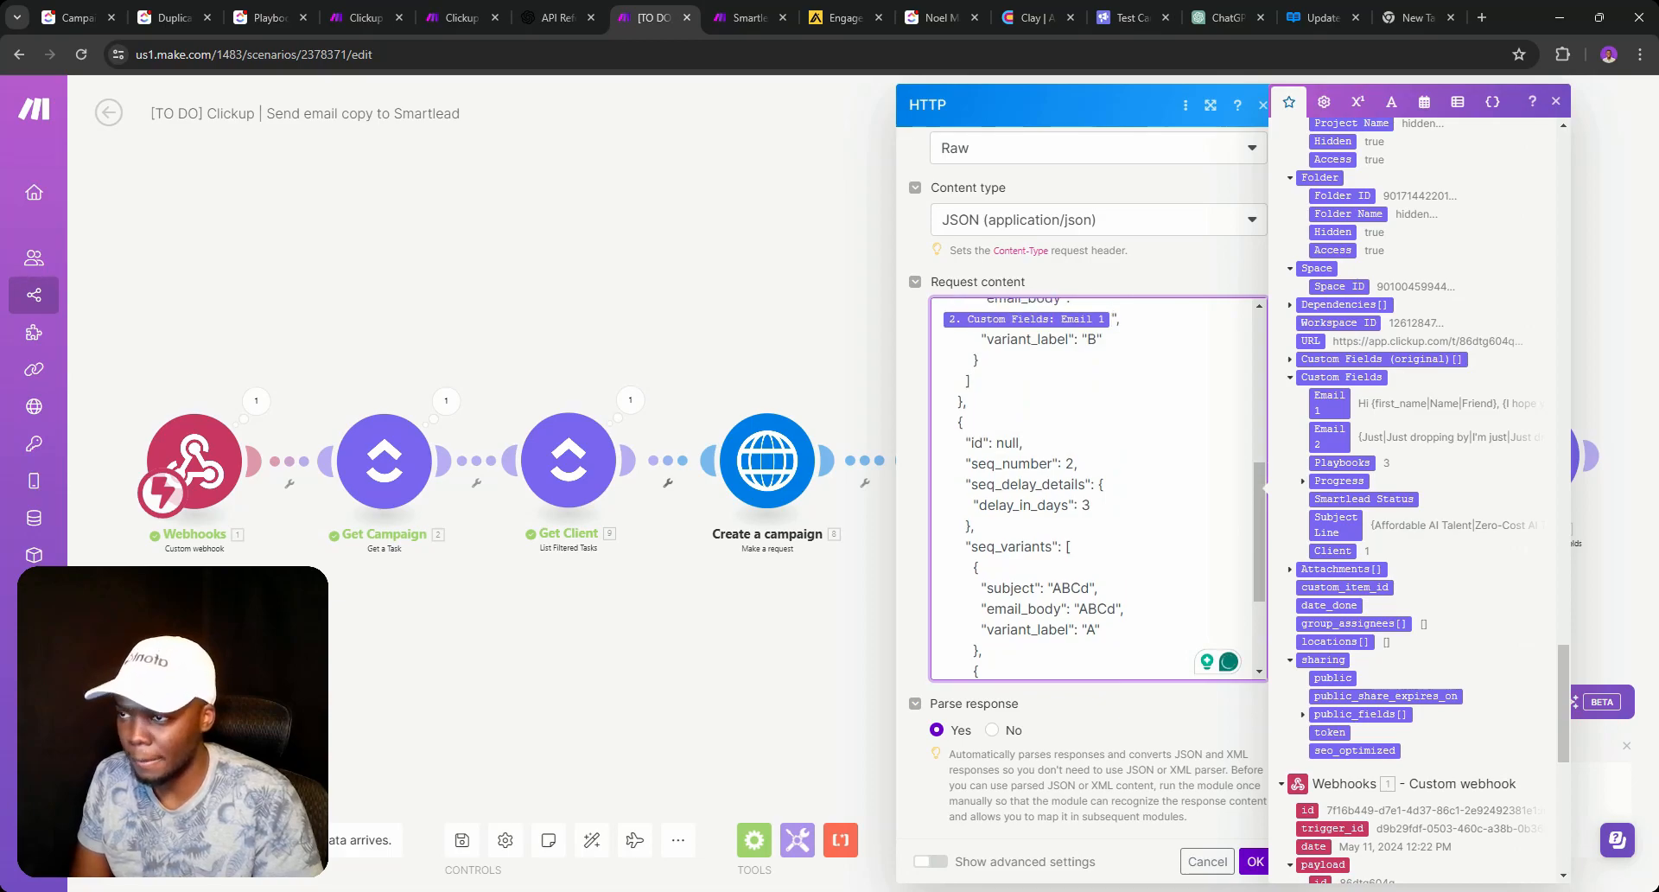
scroll(1093, 488, down, 2)
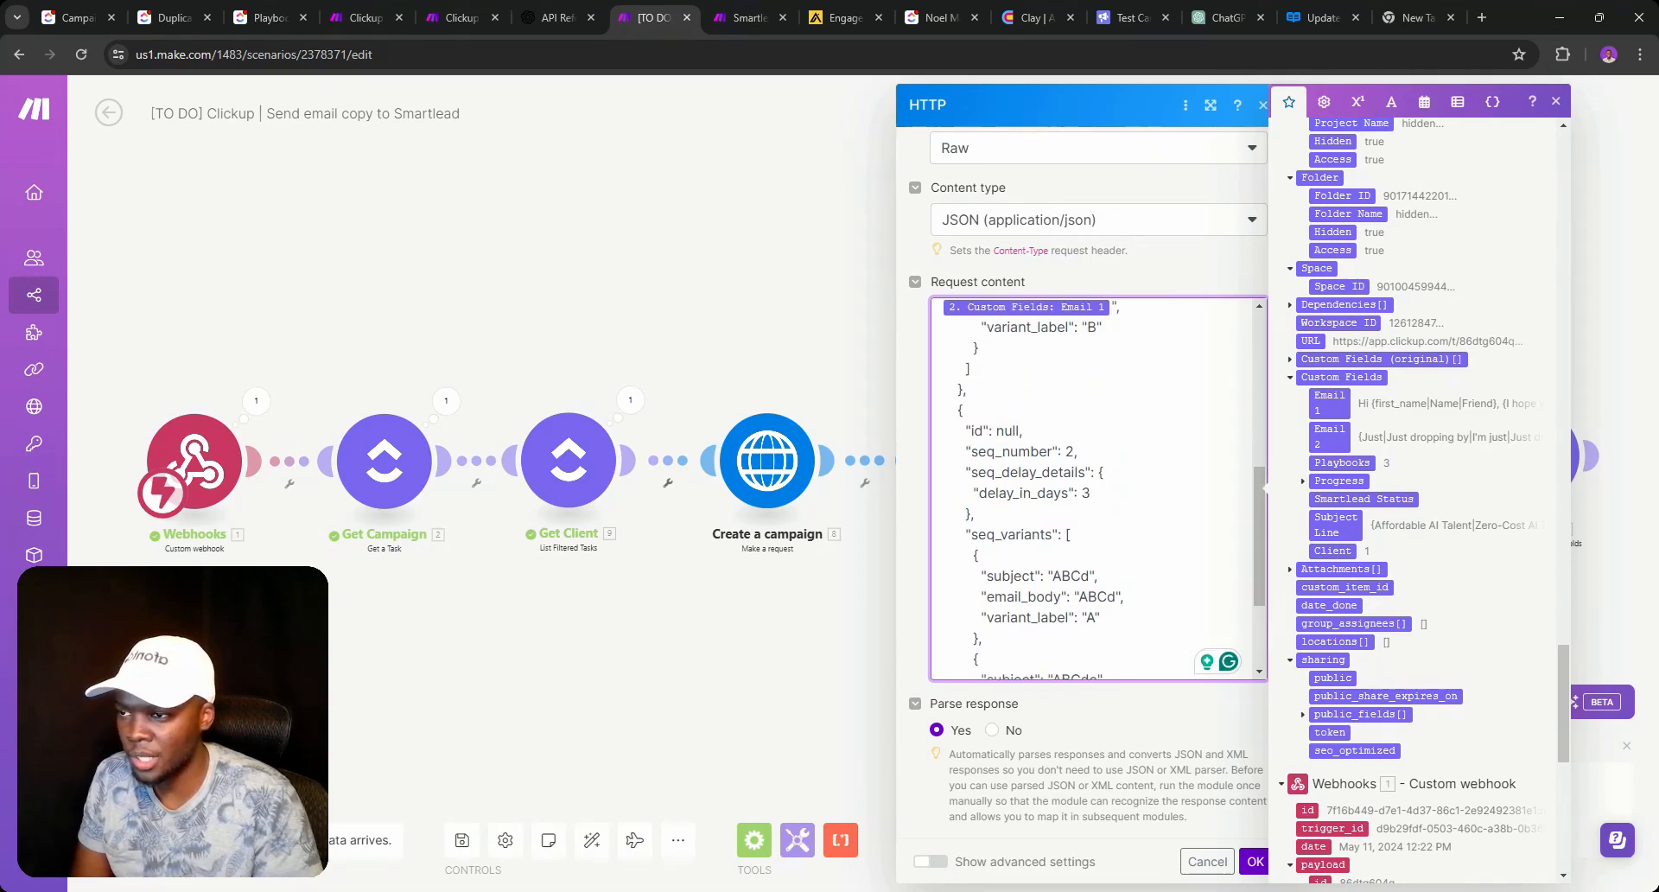
double_click(1056, 501)
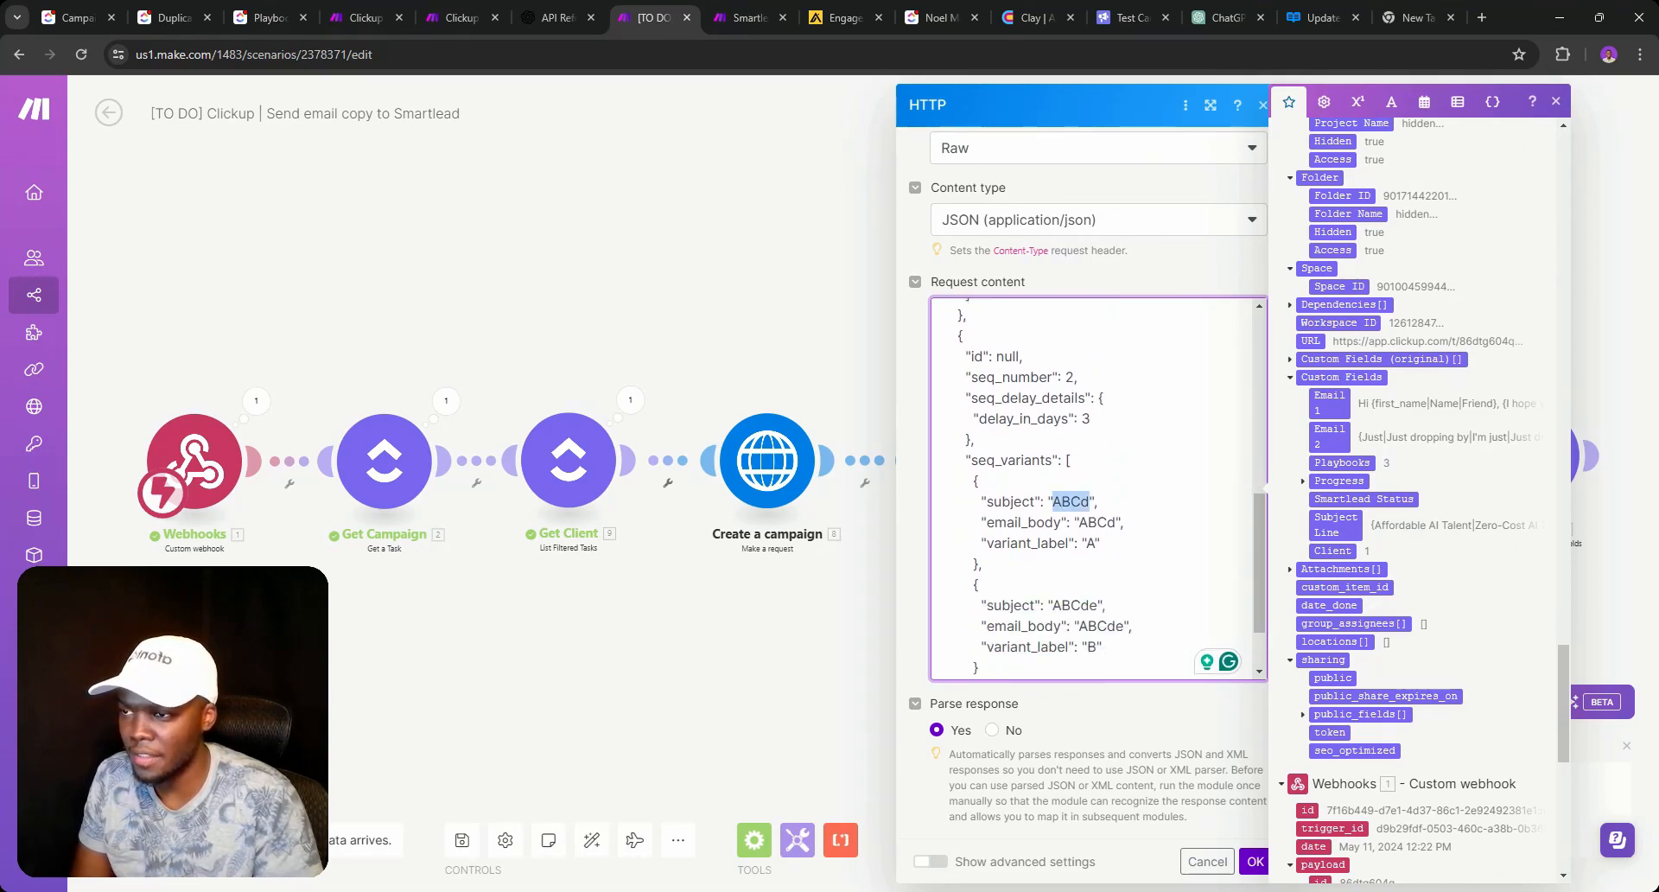
key(BackSpace)
click(1335, 523)
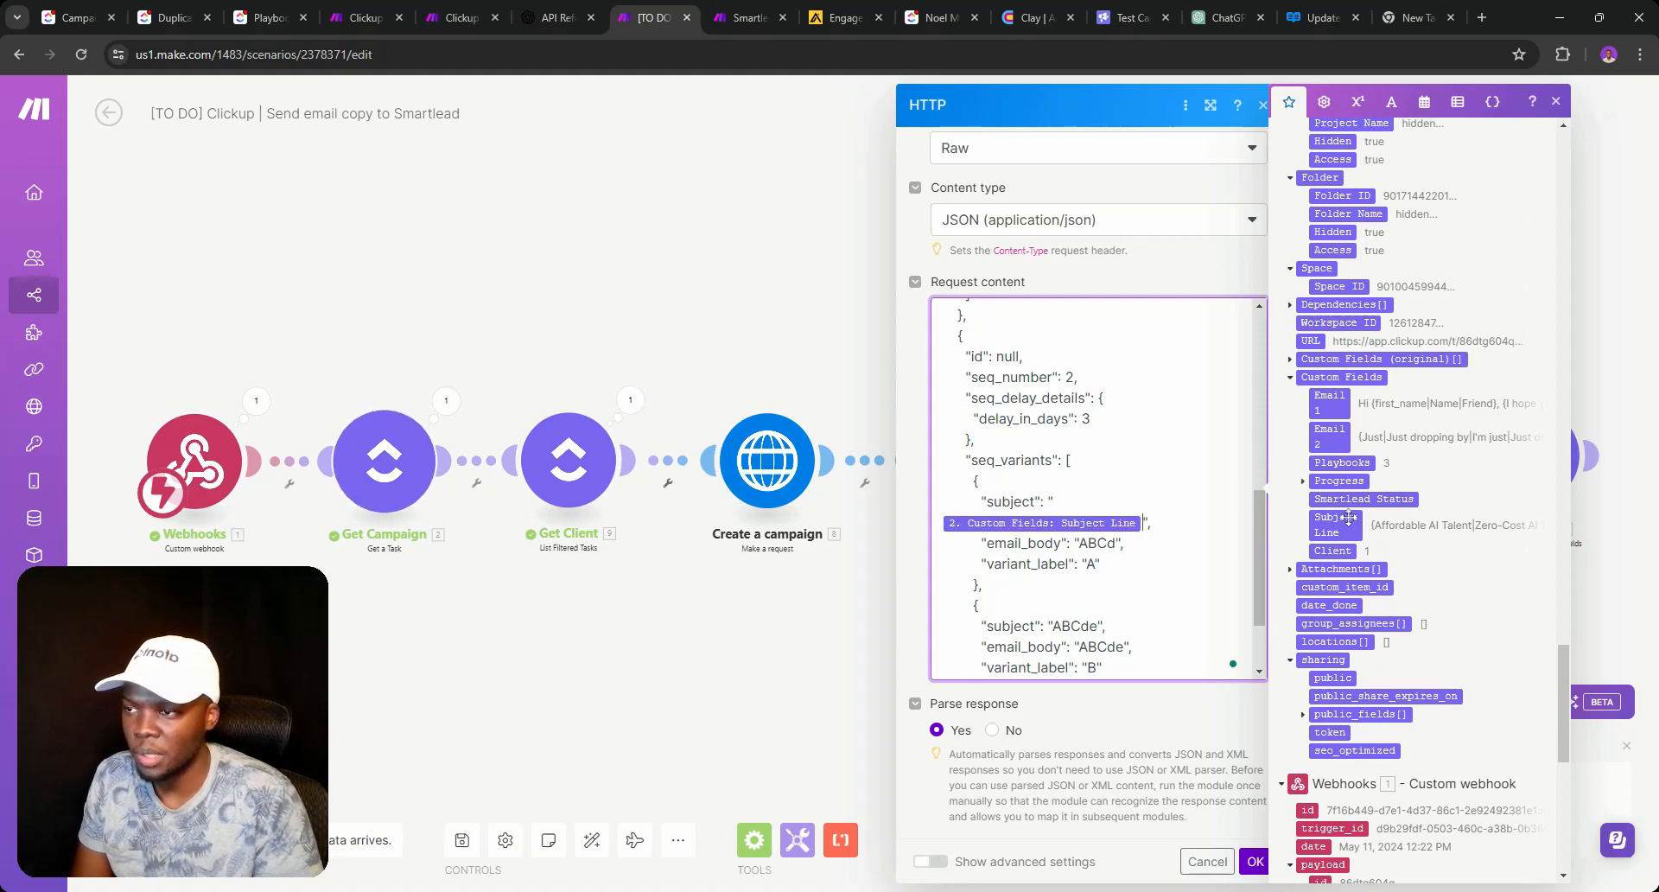
double_click(1097, 543)
key(BackSpace)
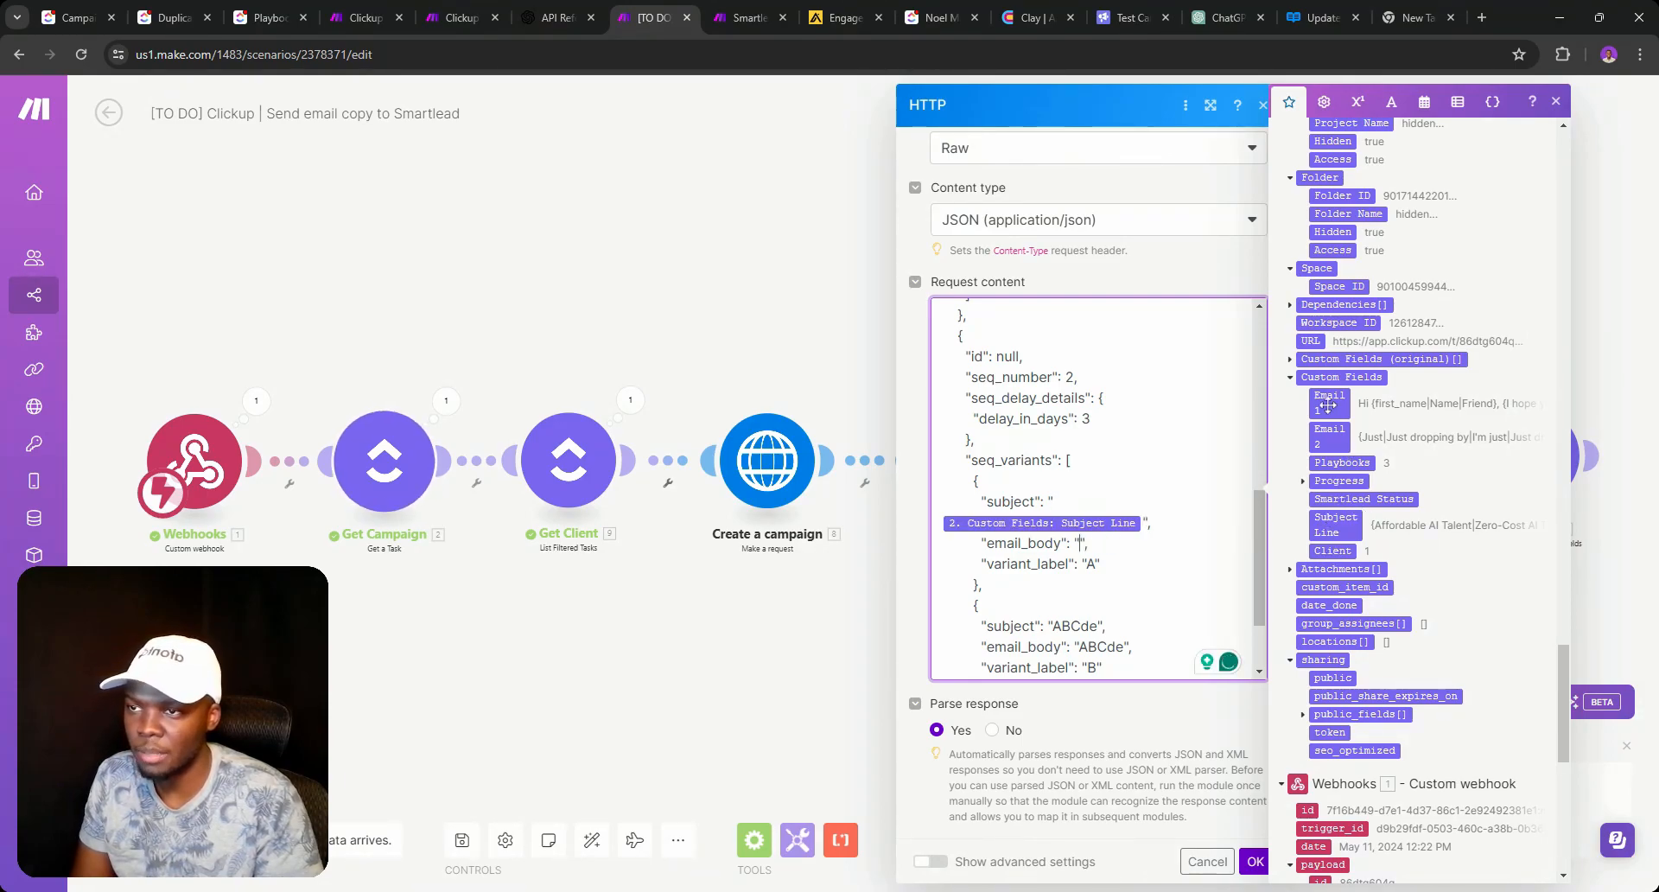
click(1330, 434)
Map sequence 2 variant B's subject to Subject Line and its email body to Email 2, removing the leftover sample text ABCde.
scroll(1097, 483, down, 1)
double_click(1073, 519)
key(BackSpace)
click(1336, 524)
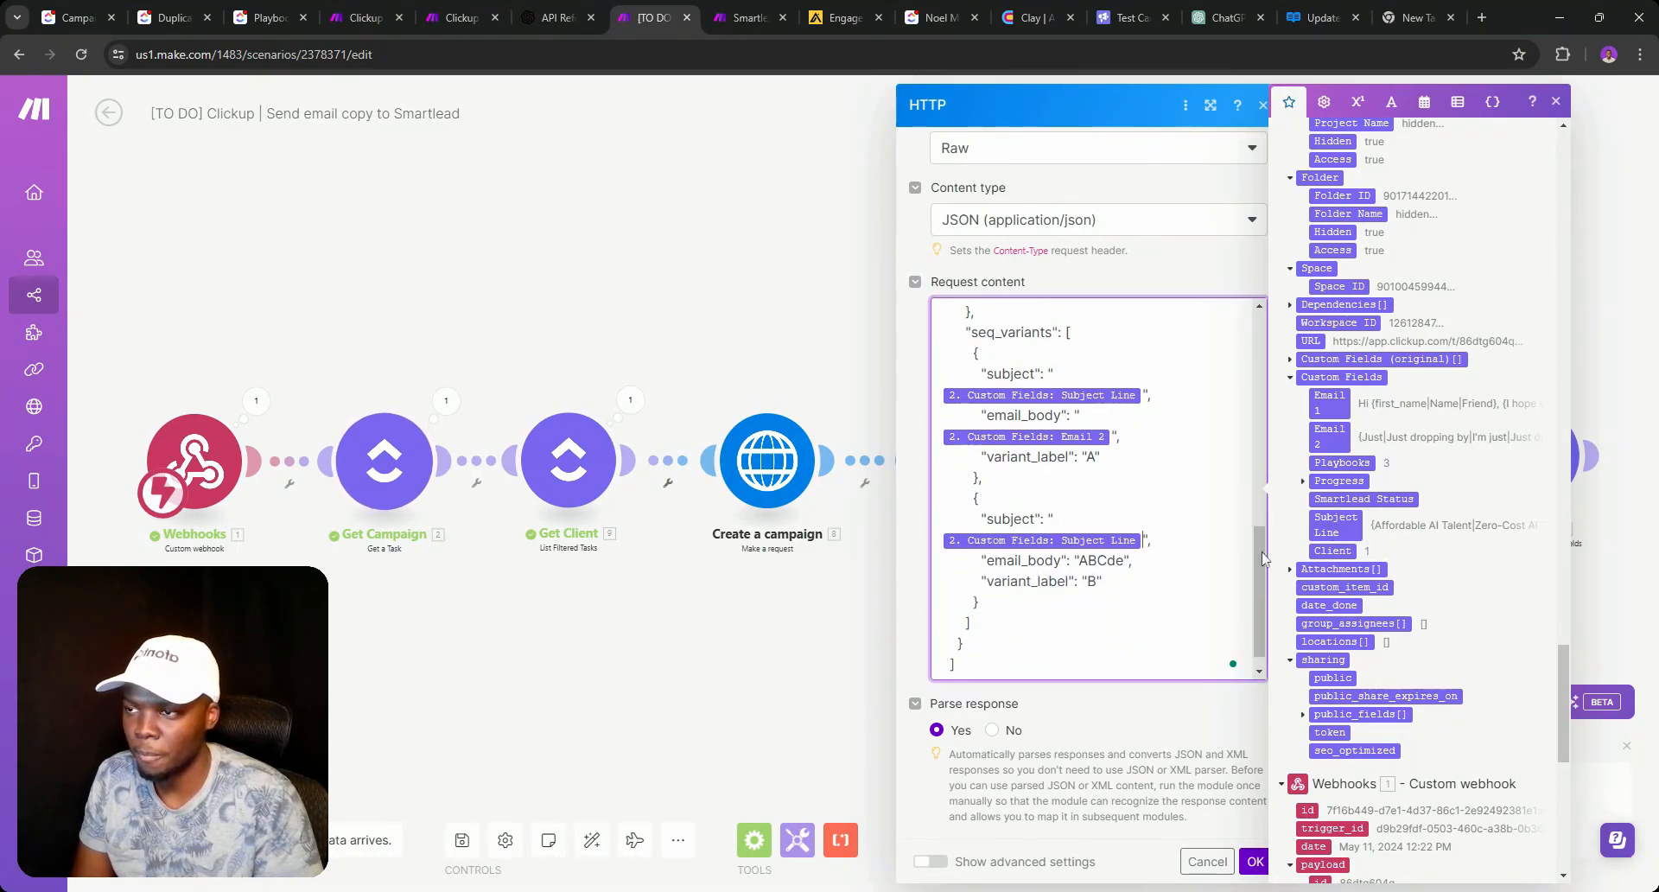
double_click(1099, 560)
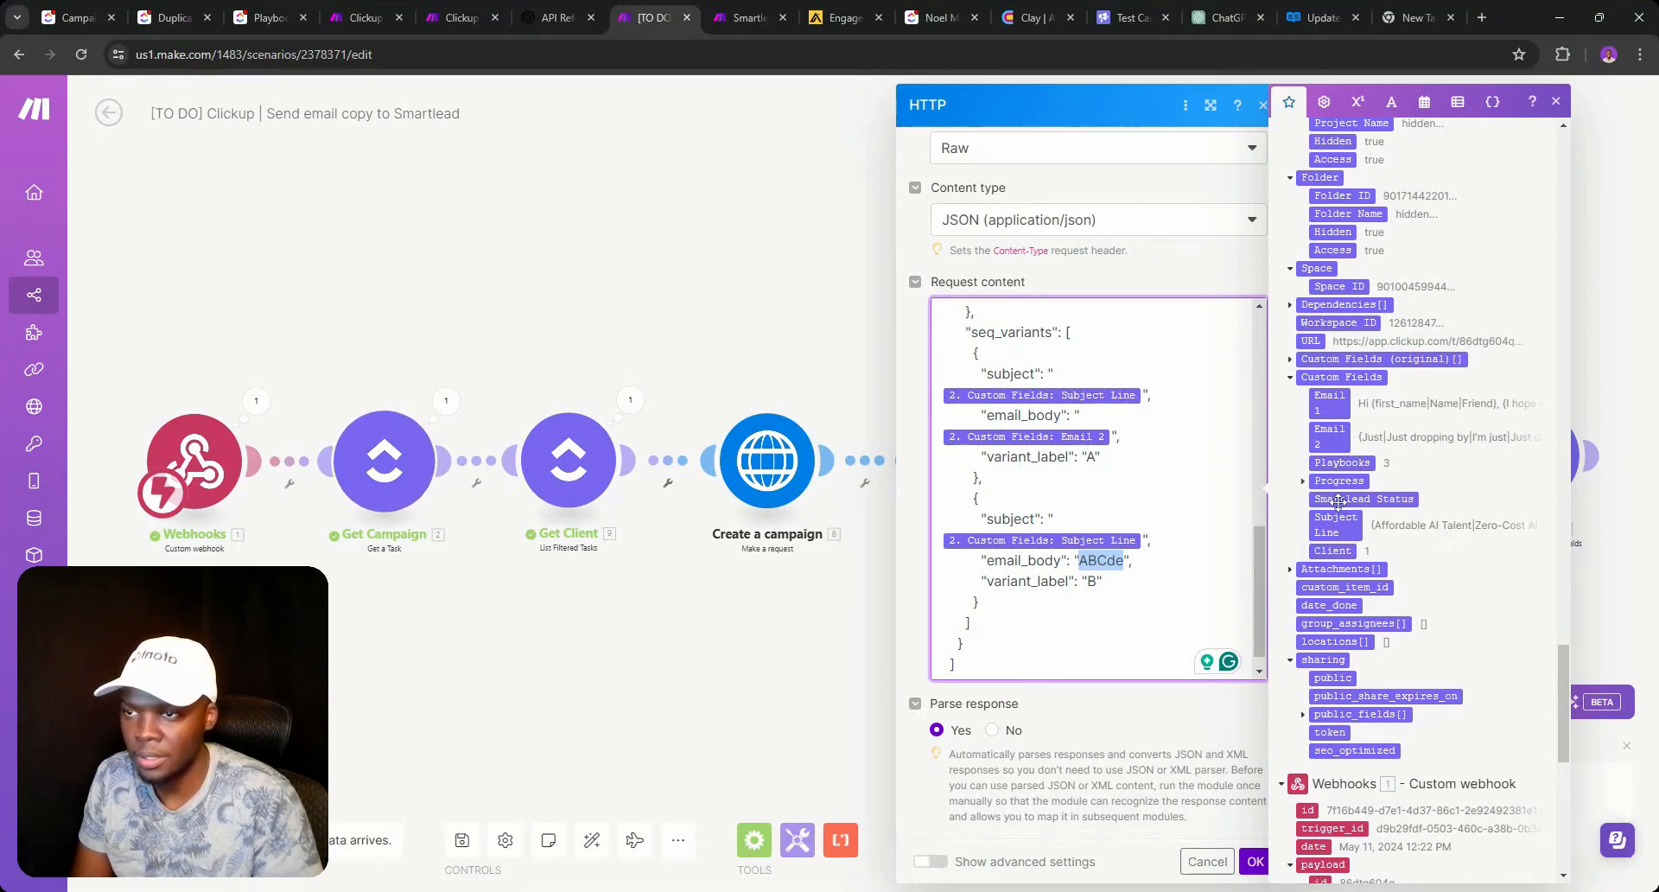
click(1337, 437)
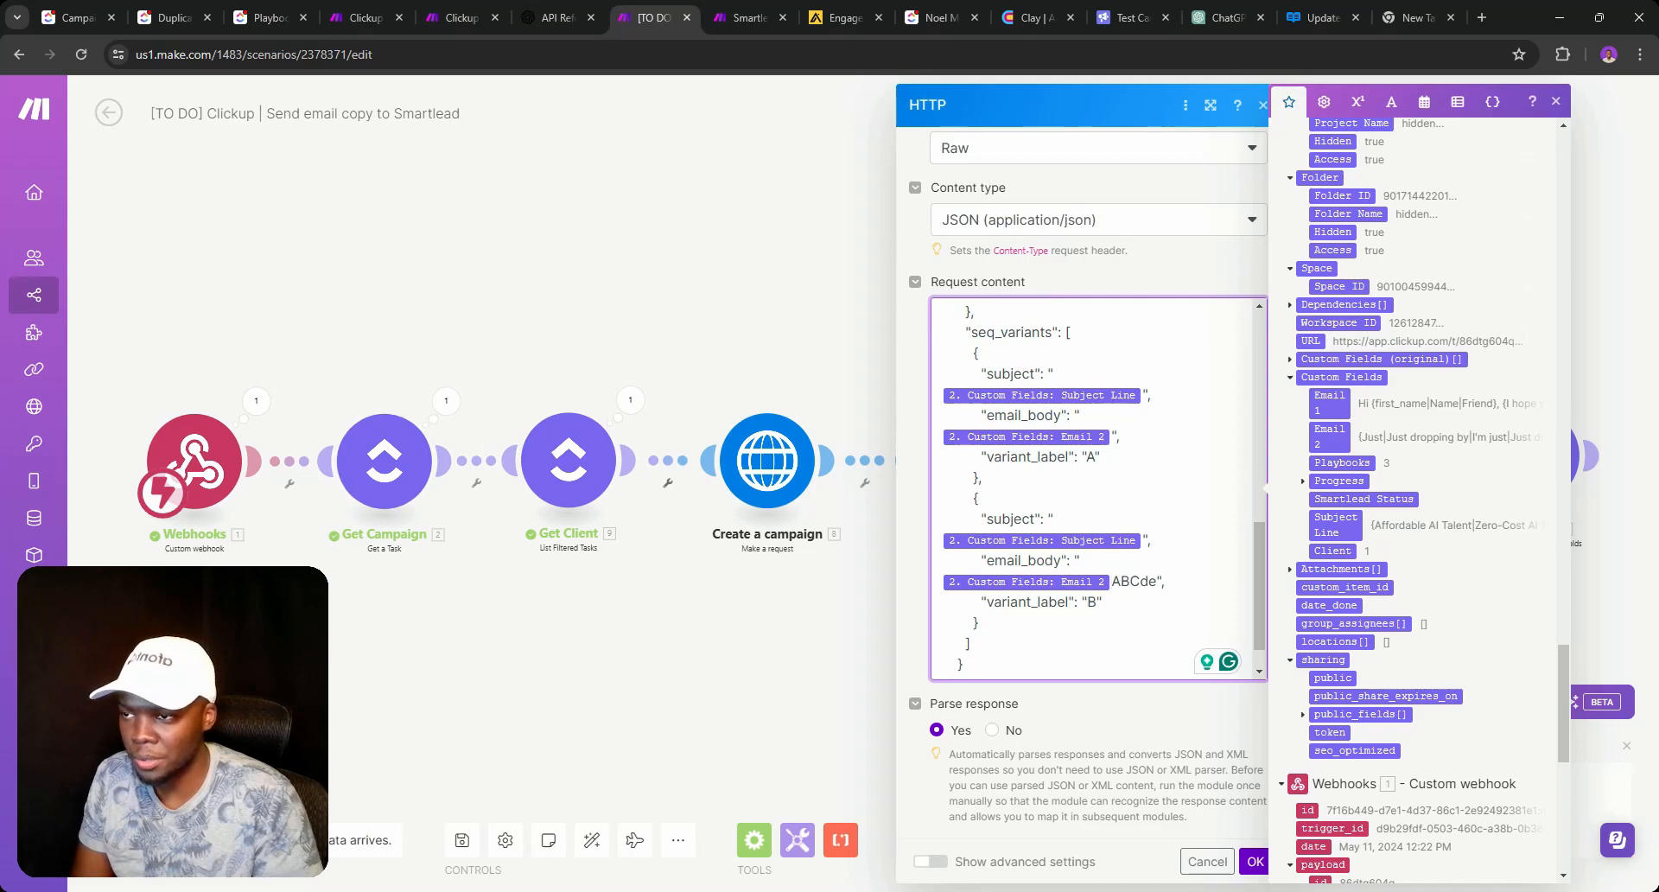
double_click(1142, 581)
click(1147, 582)
key(BackSpace)
key(BackSpace)
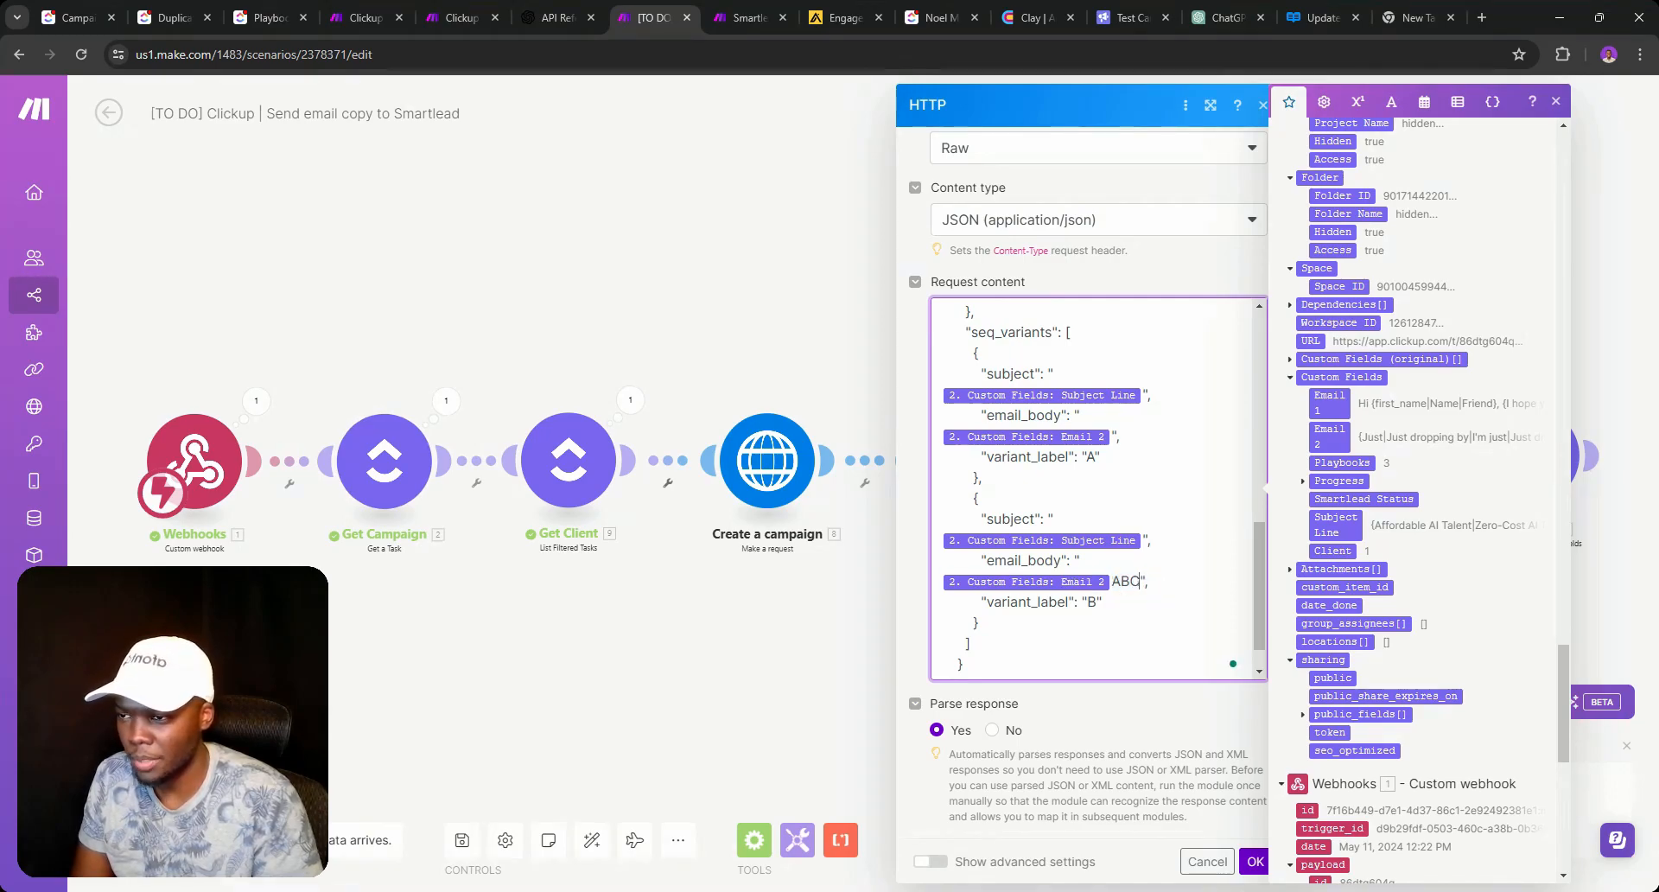
click(1150, 540)
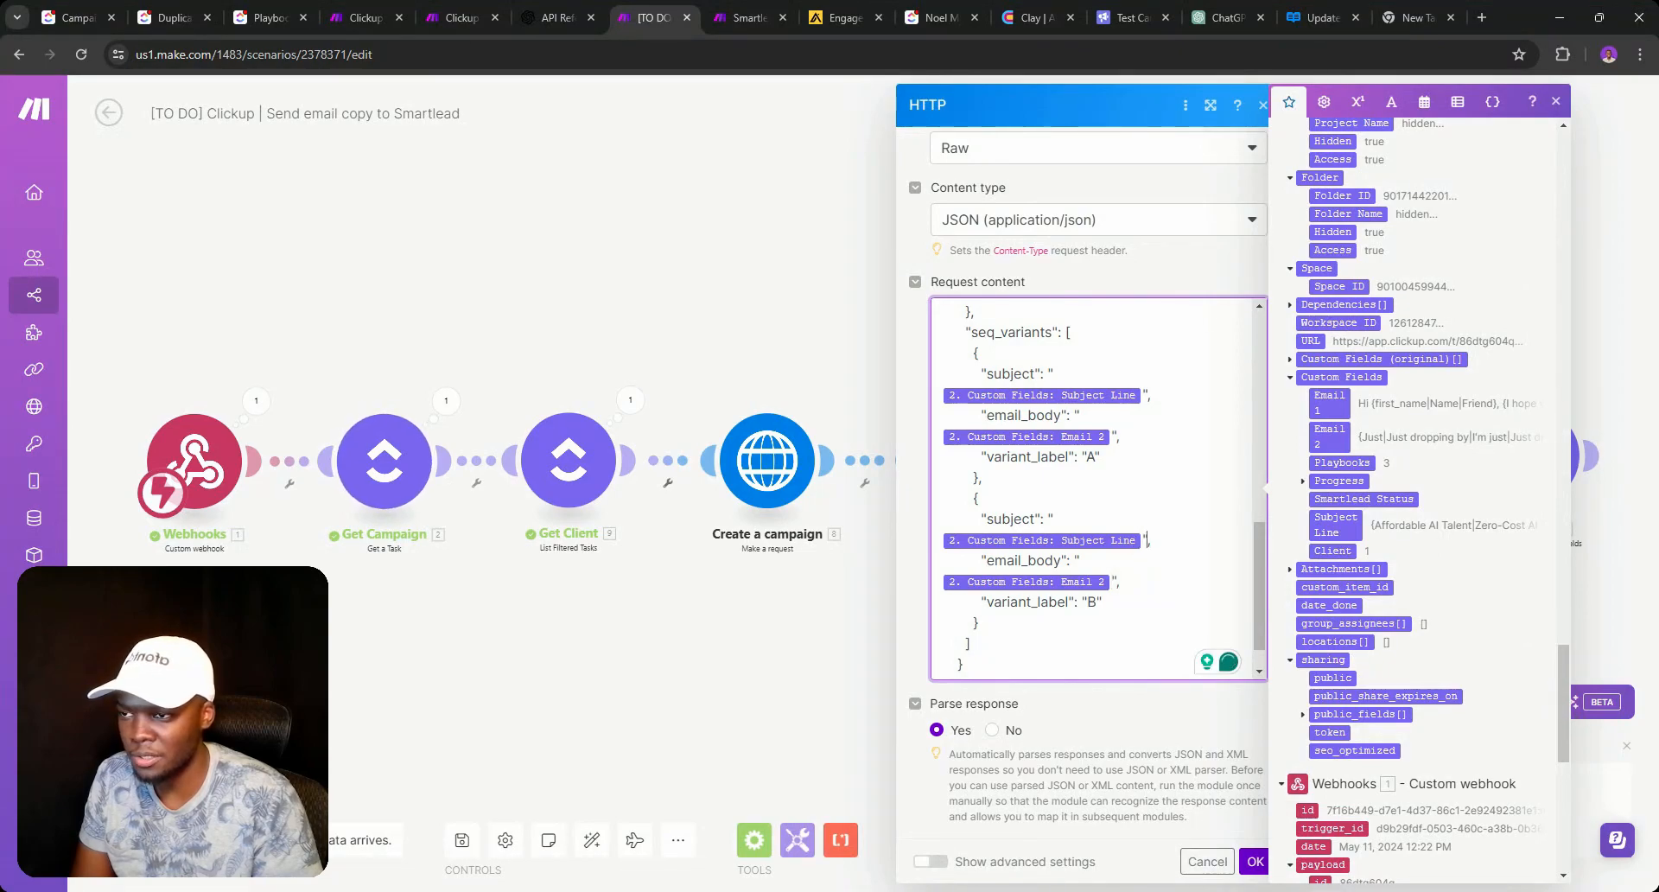
In Update Email Sequence, set sequence 2 variant B's subject to null, remove variant A's mapped Subject Line, and save the module.
key(BackSpace)
key(BackSpace)
key(BackSpace)
text(null,)
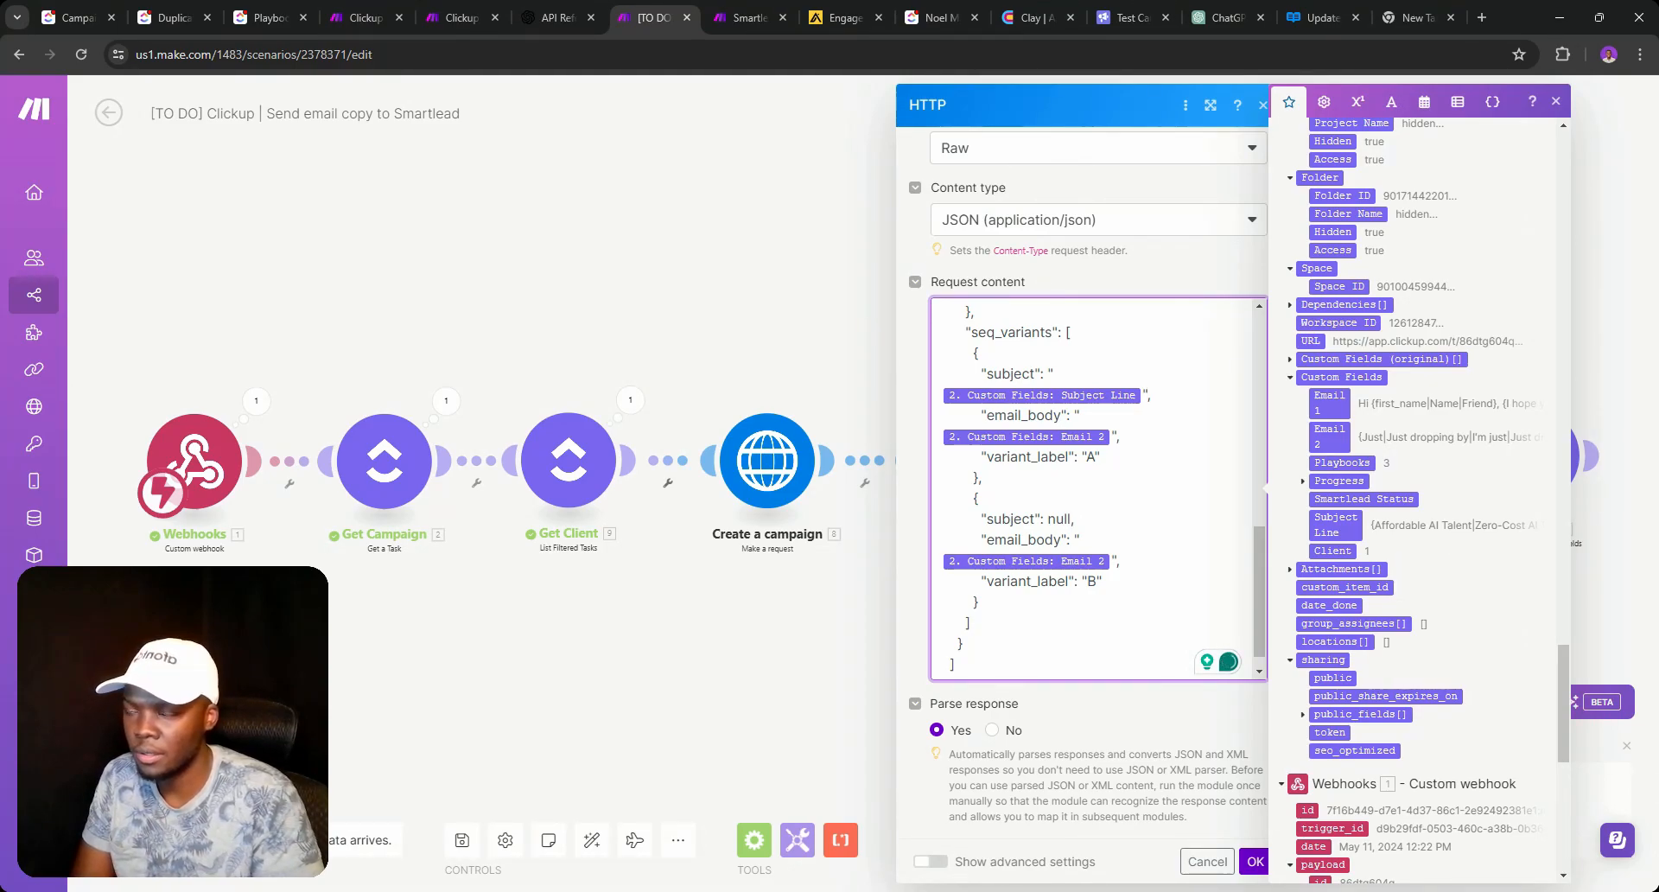
key(BackSpace)
key(BackSpace)
key(BackSpace)
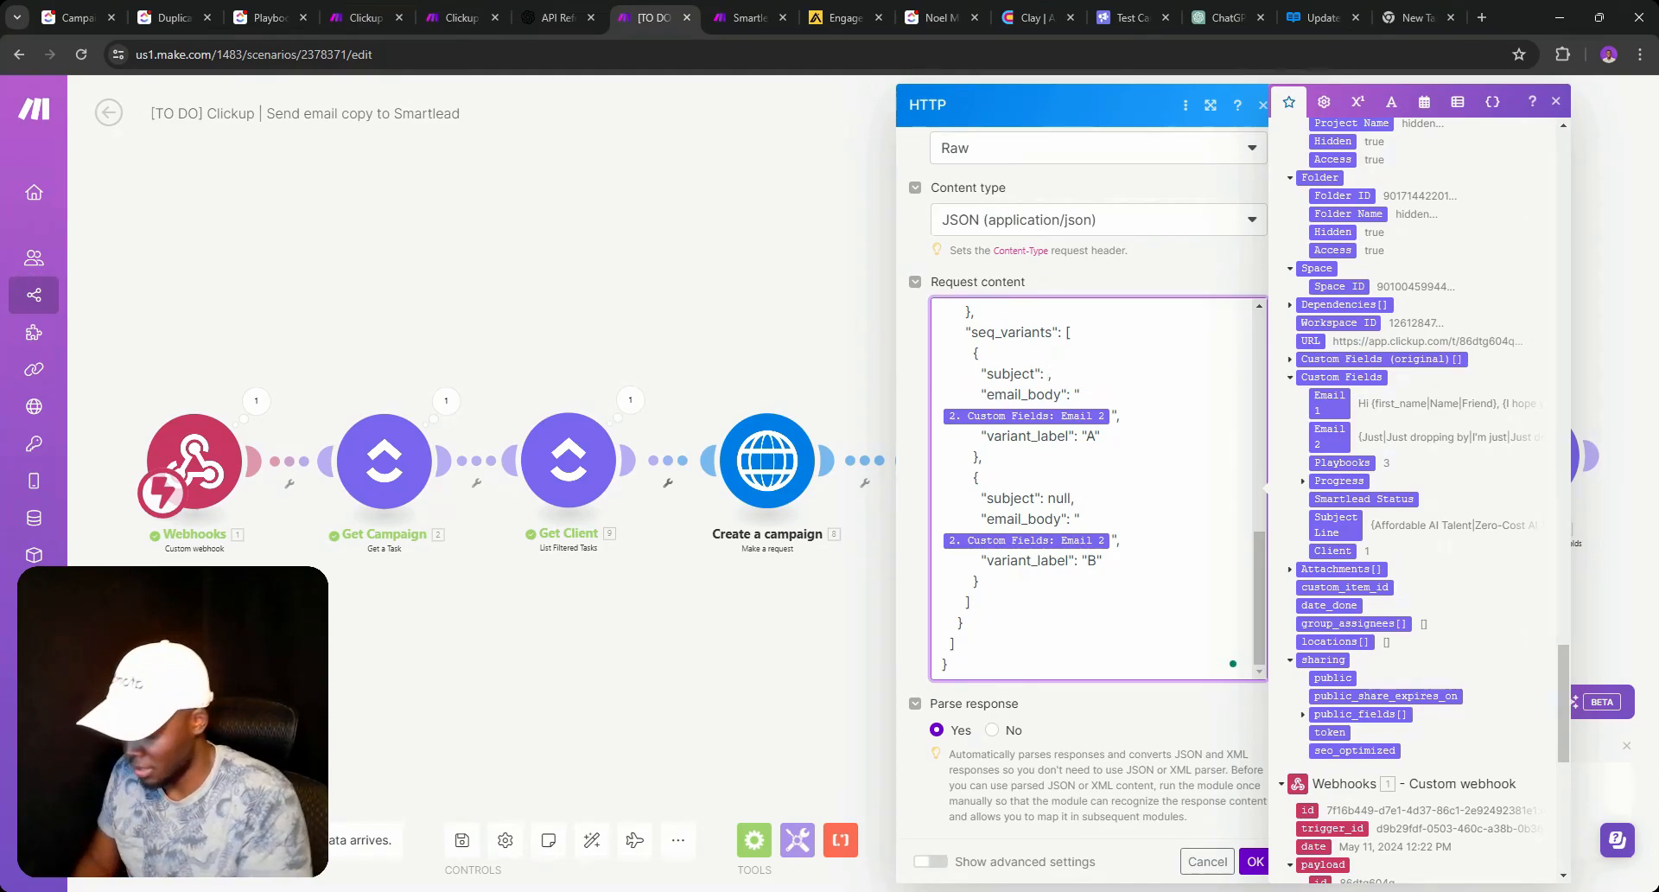
click(1254, 861)
Save the scenario and start a single run that waits for webhook data.
click(463, 839)
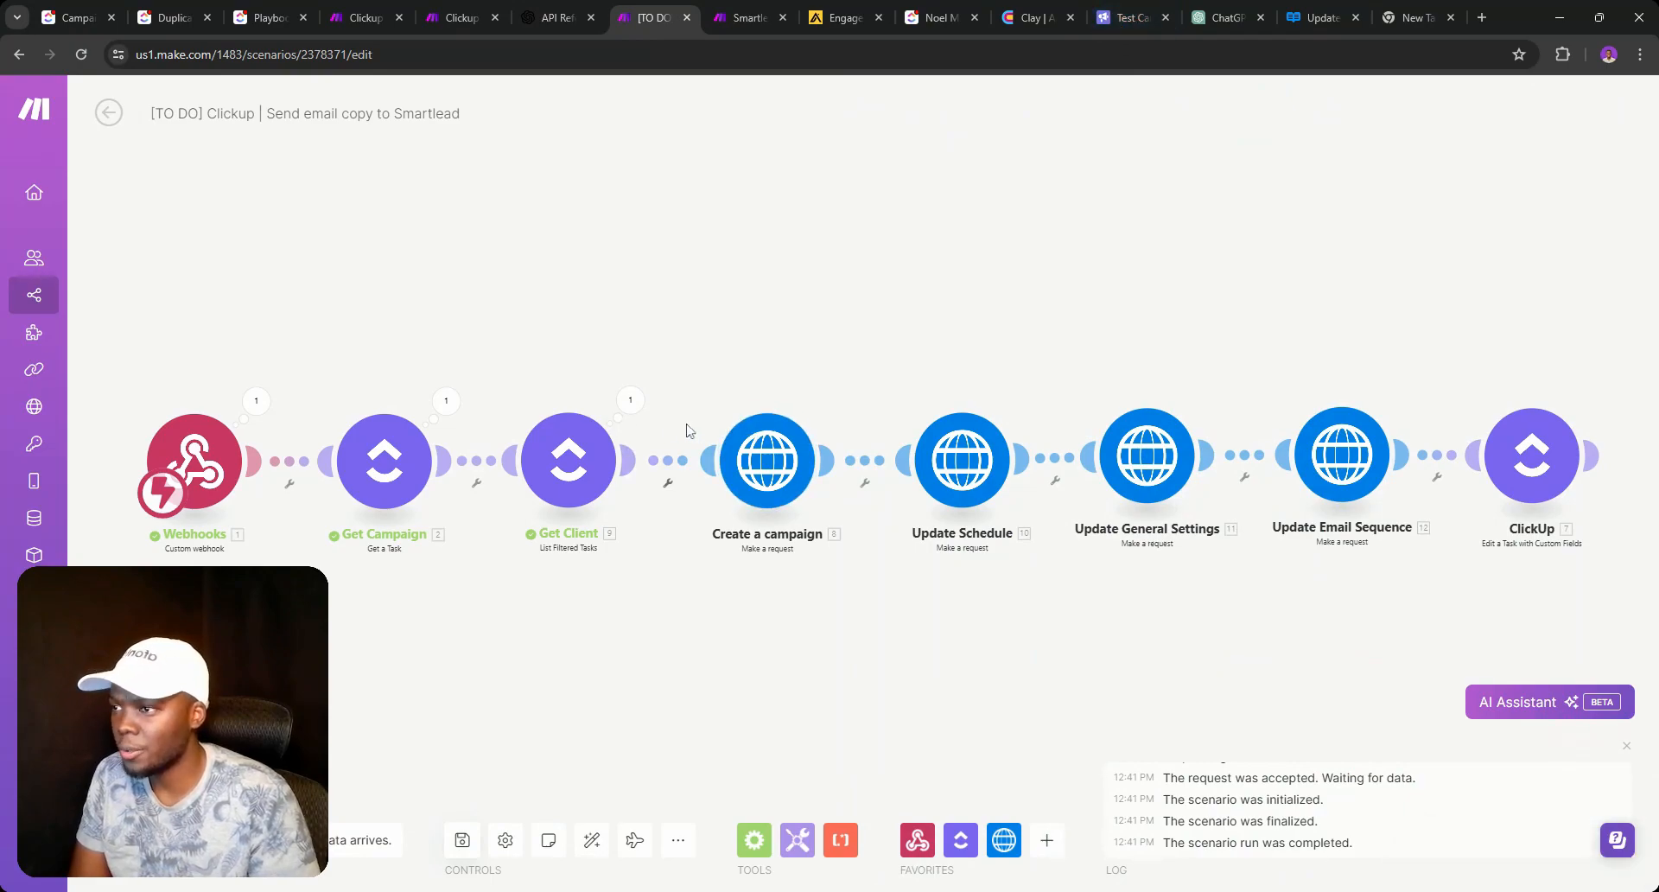
click(1300, 428)
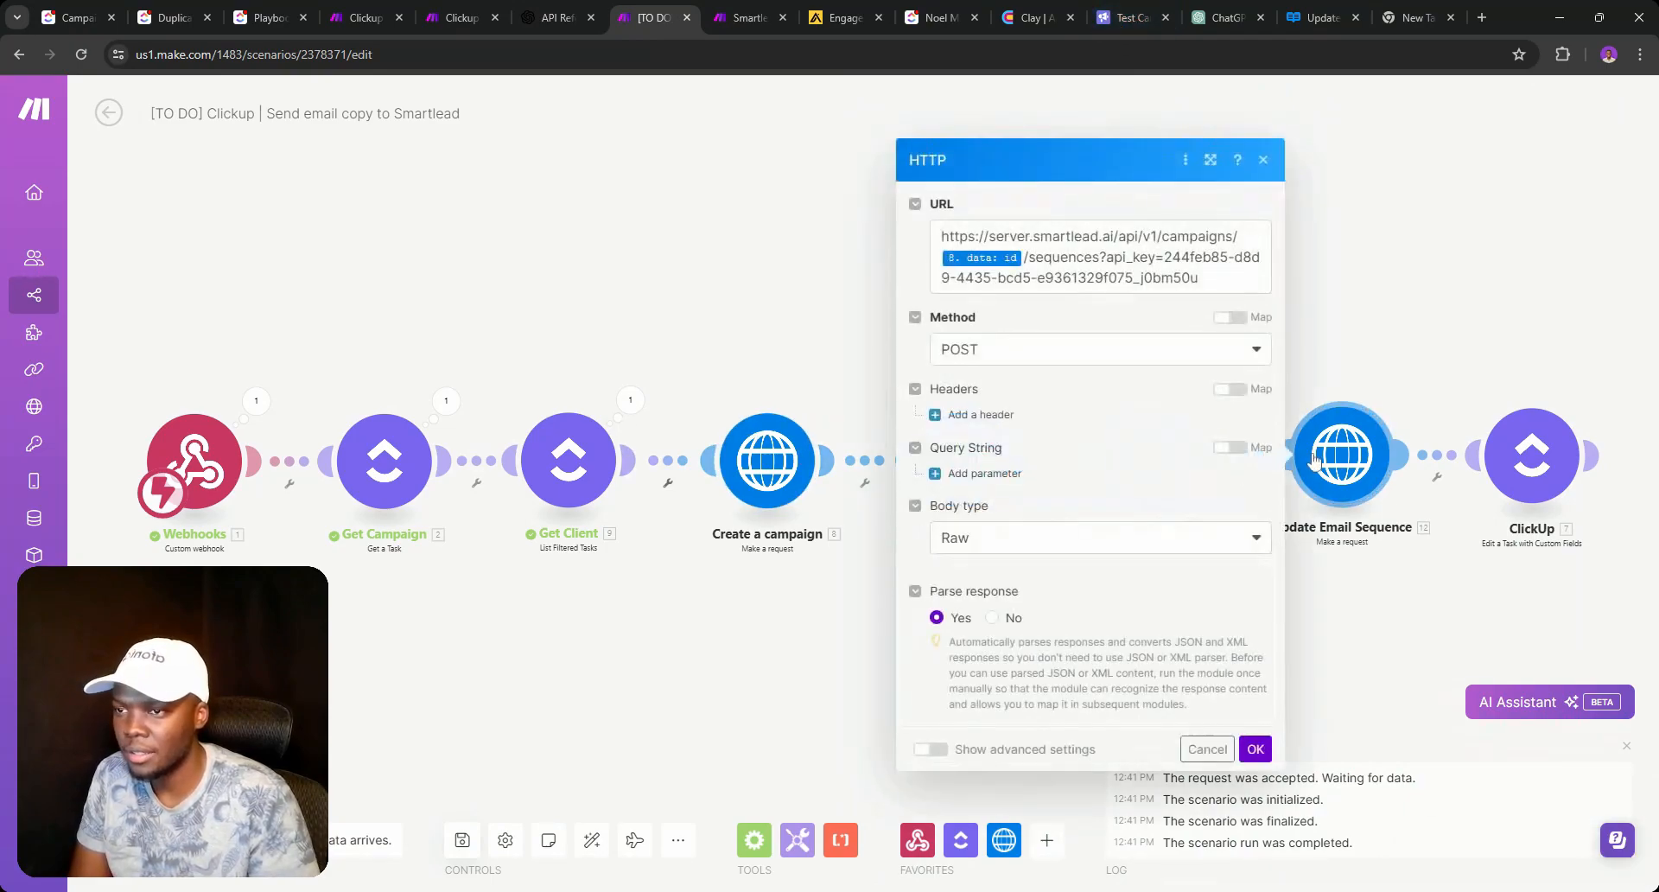
click(1404, 643)
click(462, 839)
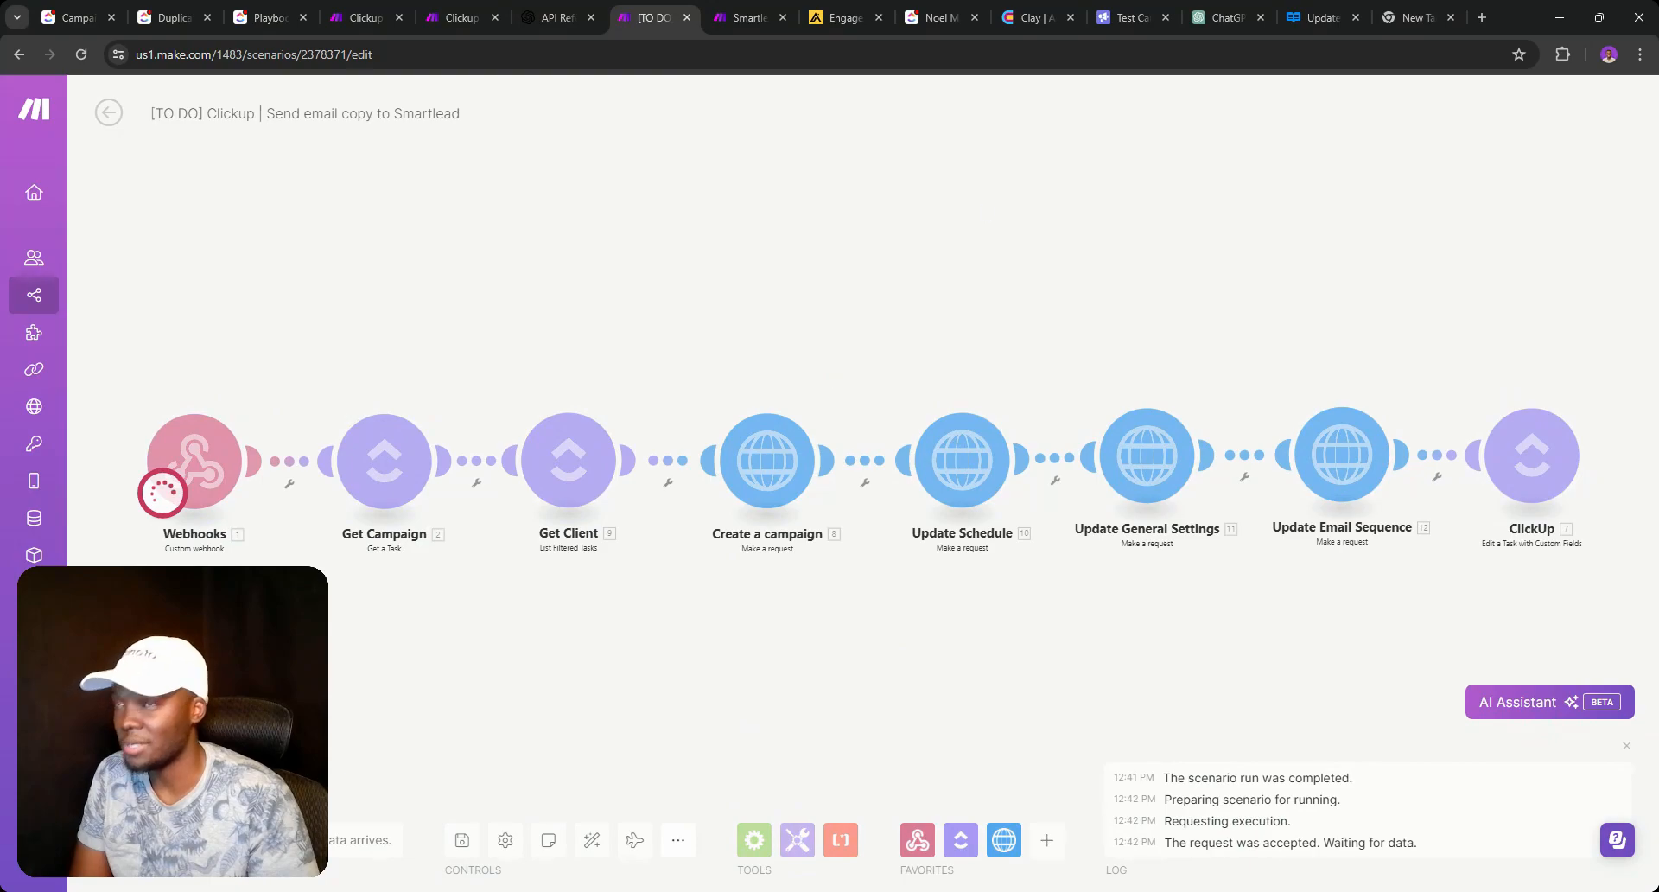
Switch to Smartlead and return from Test Campaign to the list of all campaigns.
click(1123, 17)
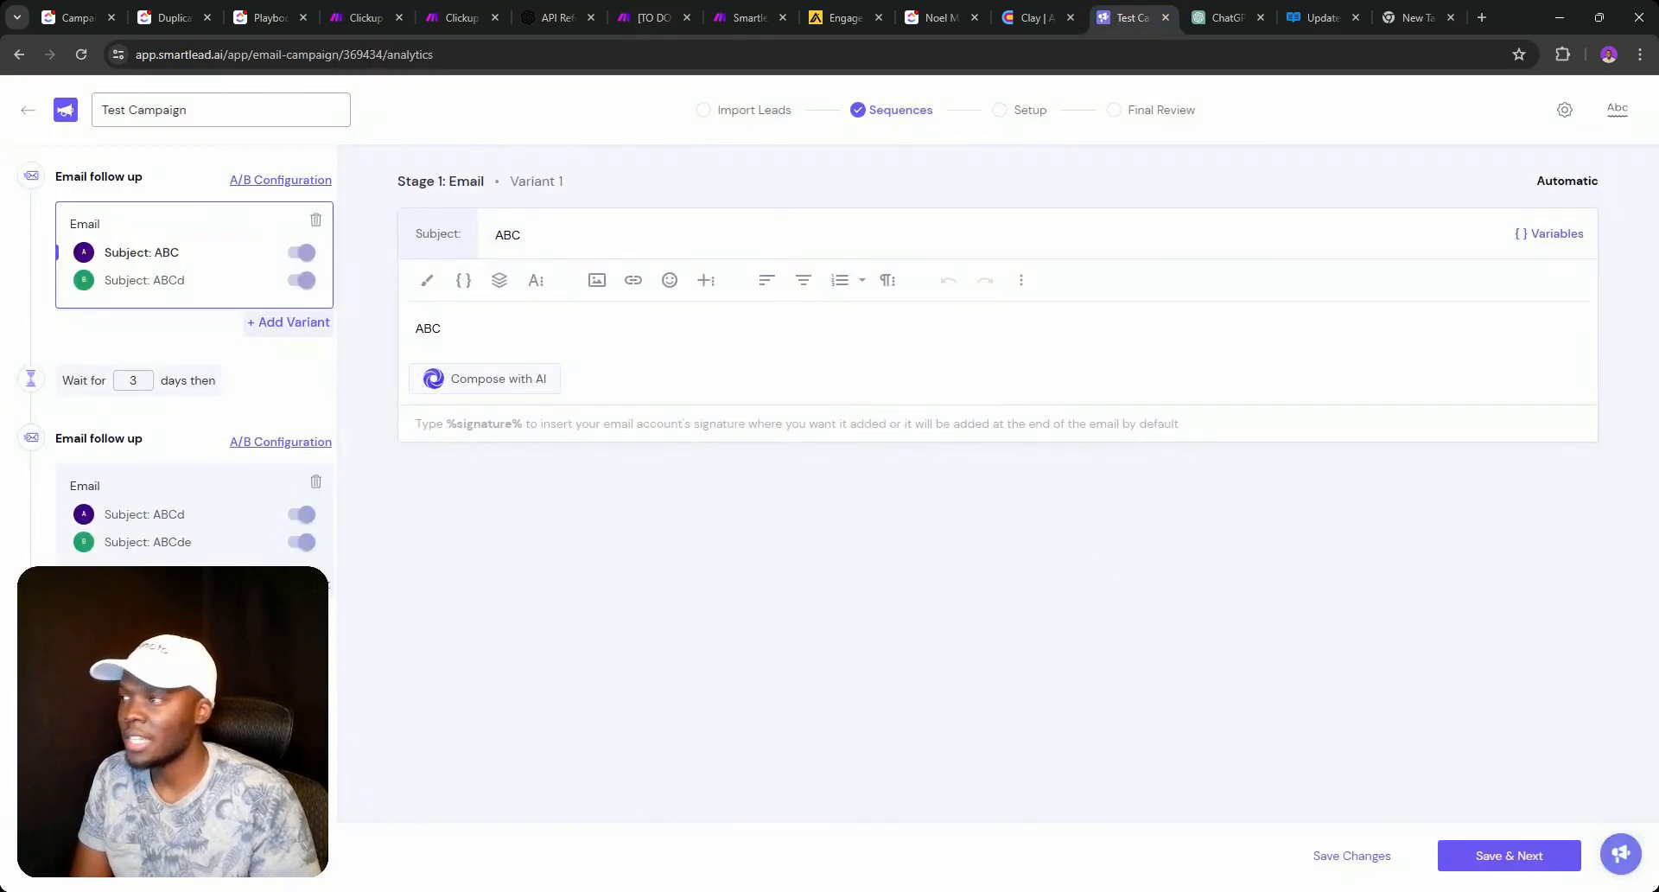
click(31, 111)
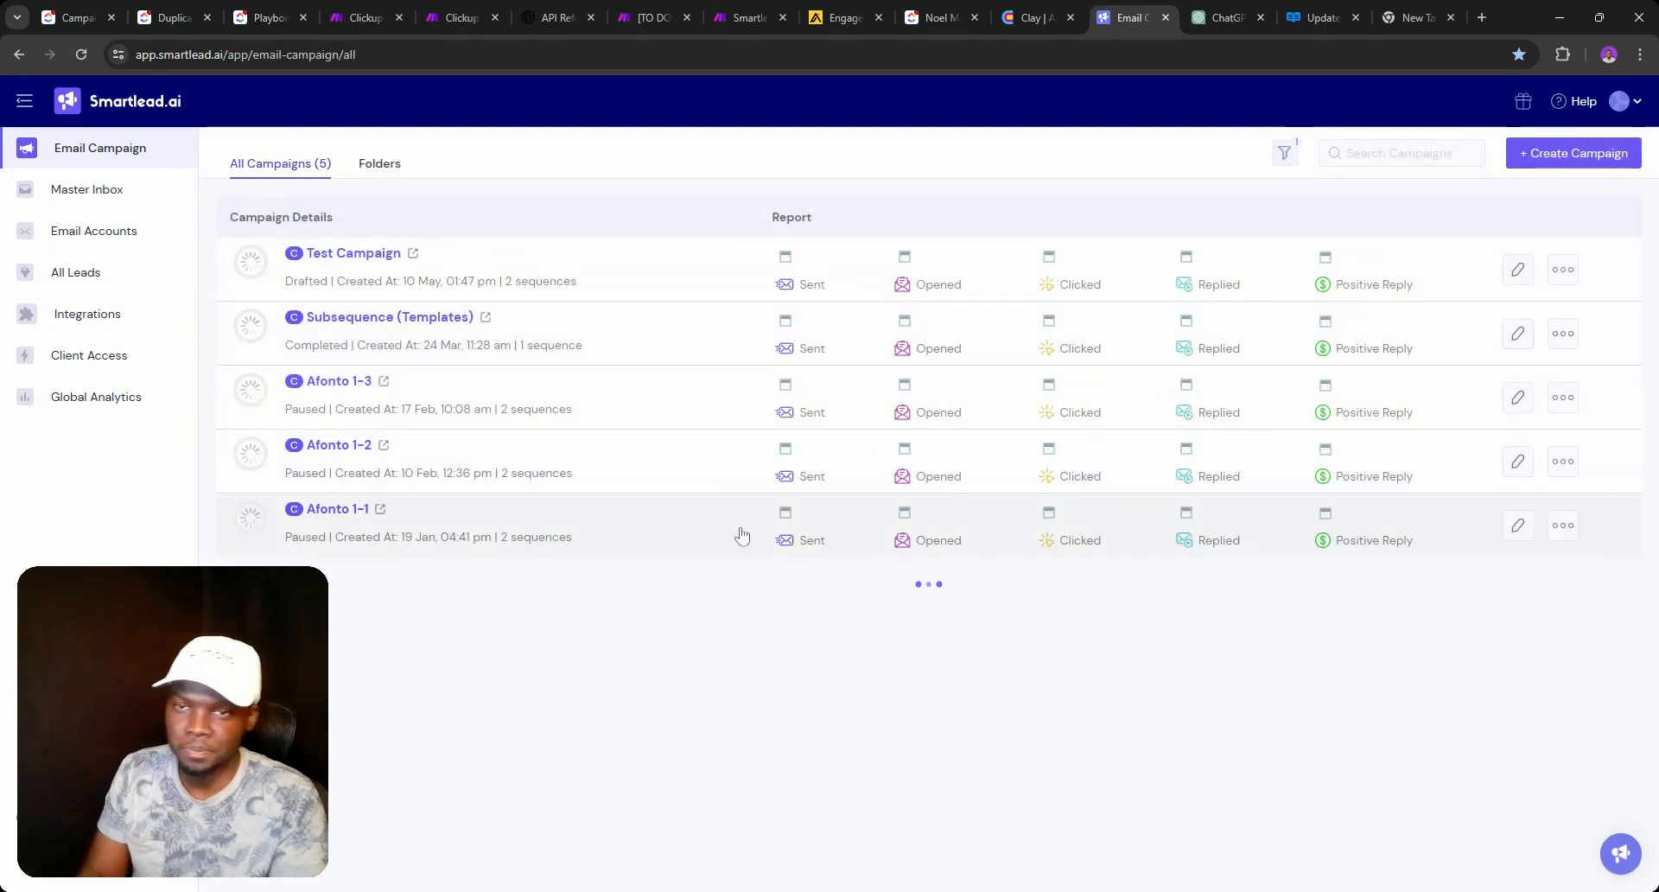
In ClickUp's Campaigns V2 list, set Campaign 3's status to Create Copy Spintax and review its Email 1 and Email 2 copy.
click(158, 23)
click(82, 17)
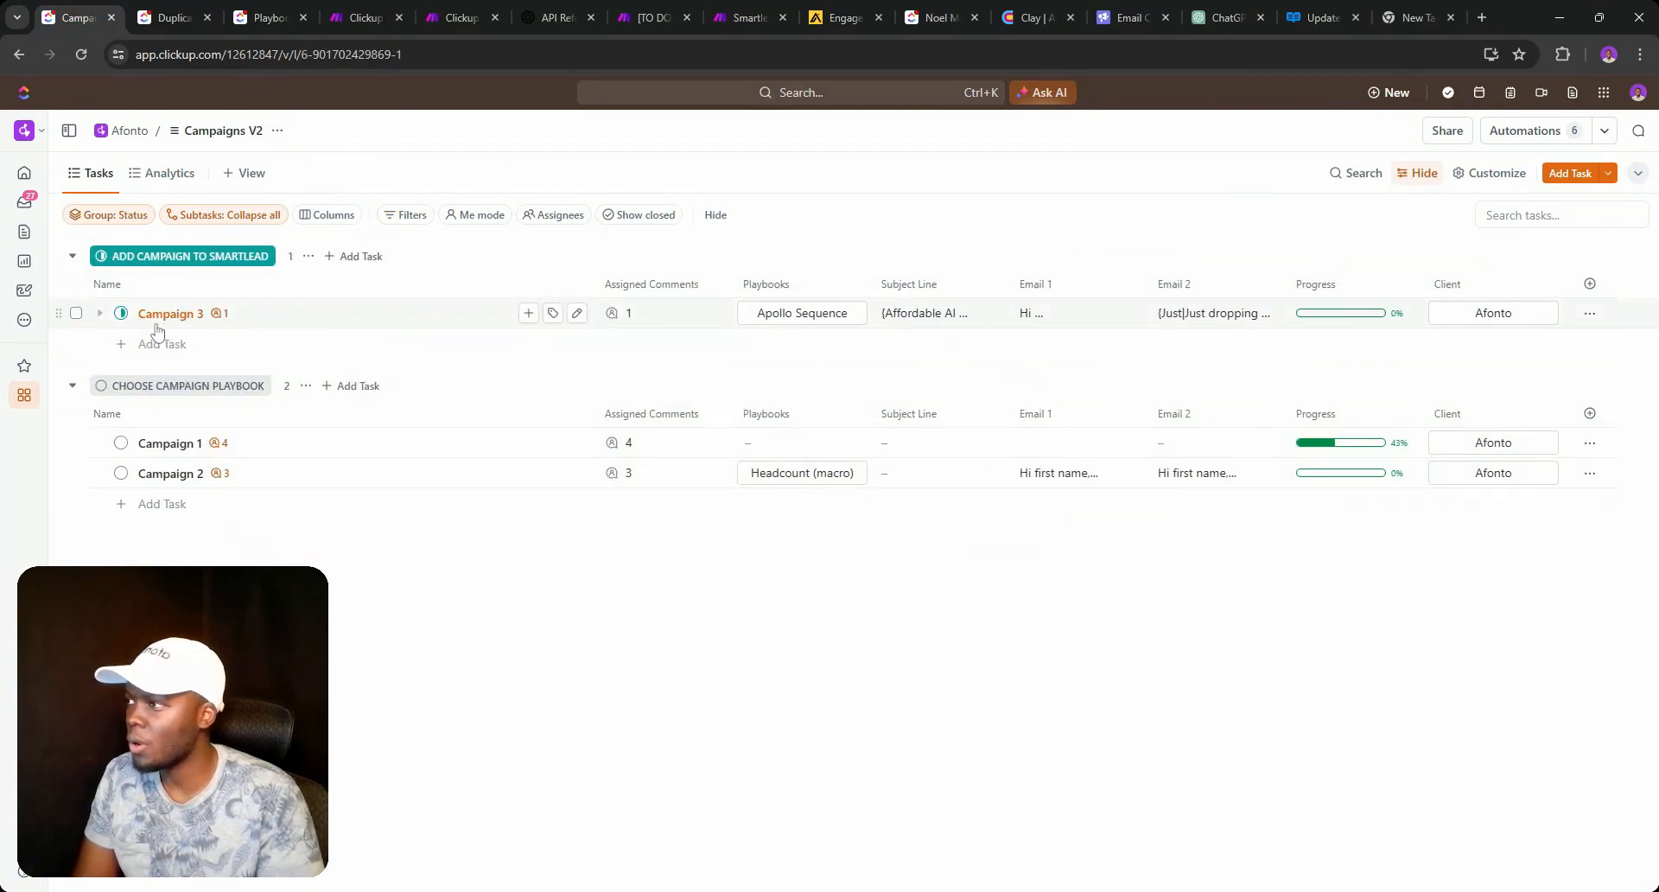
click(121, 313)
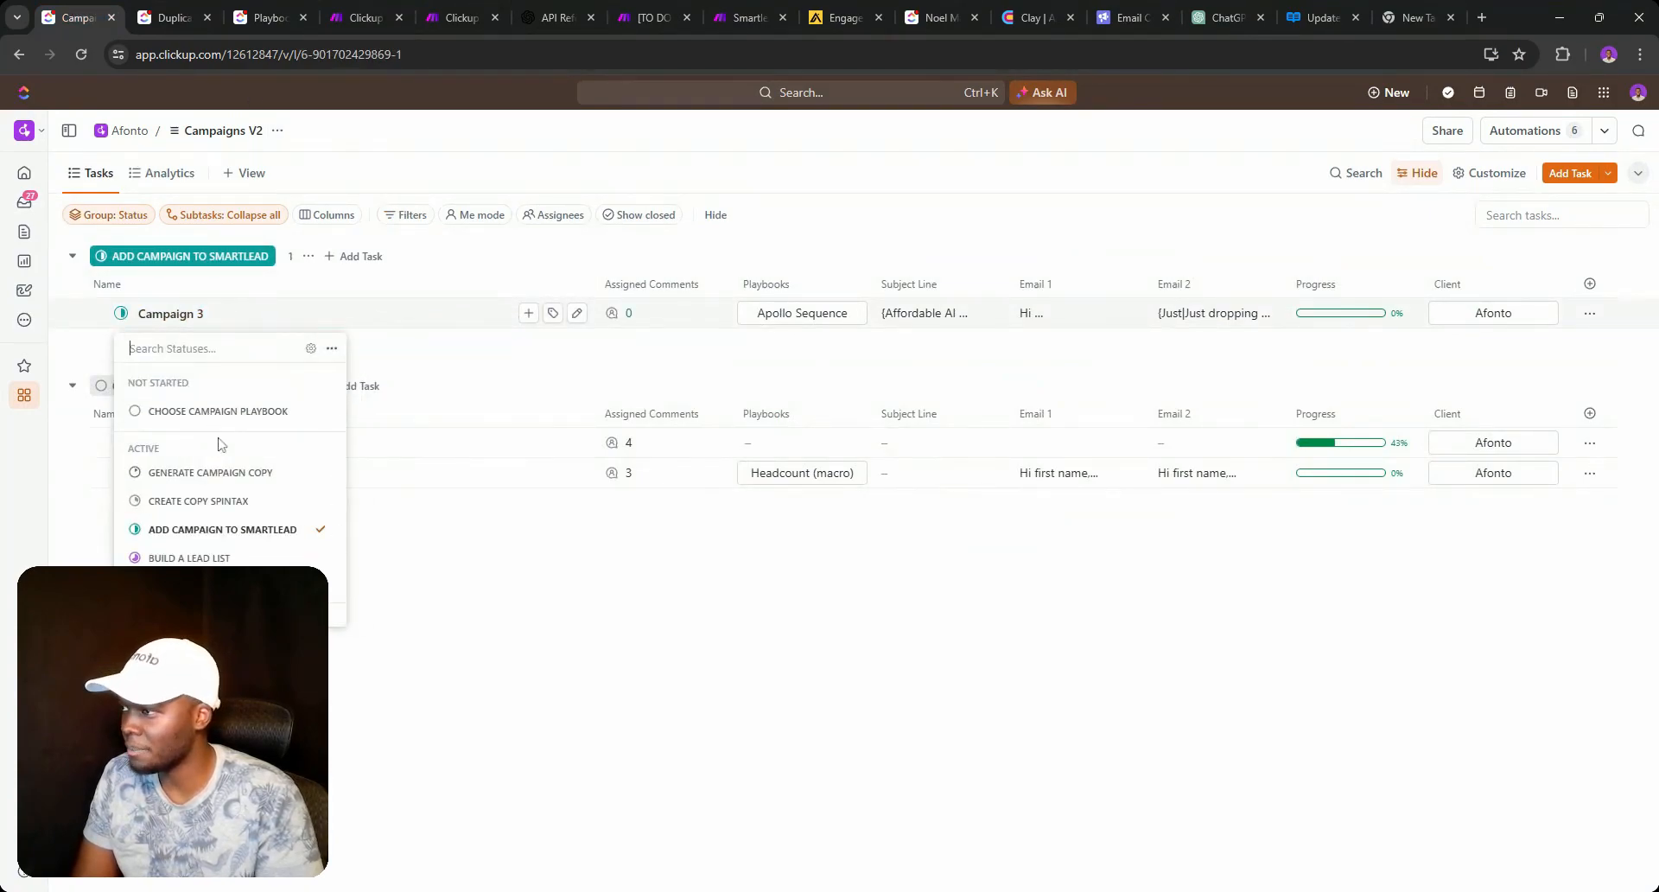
click(192, 501)
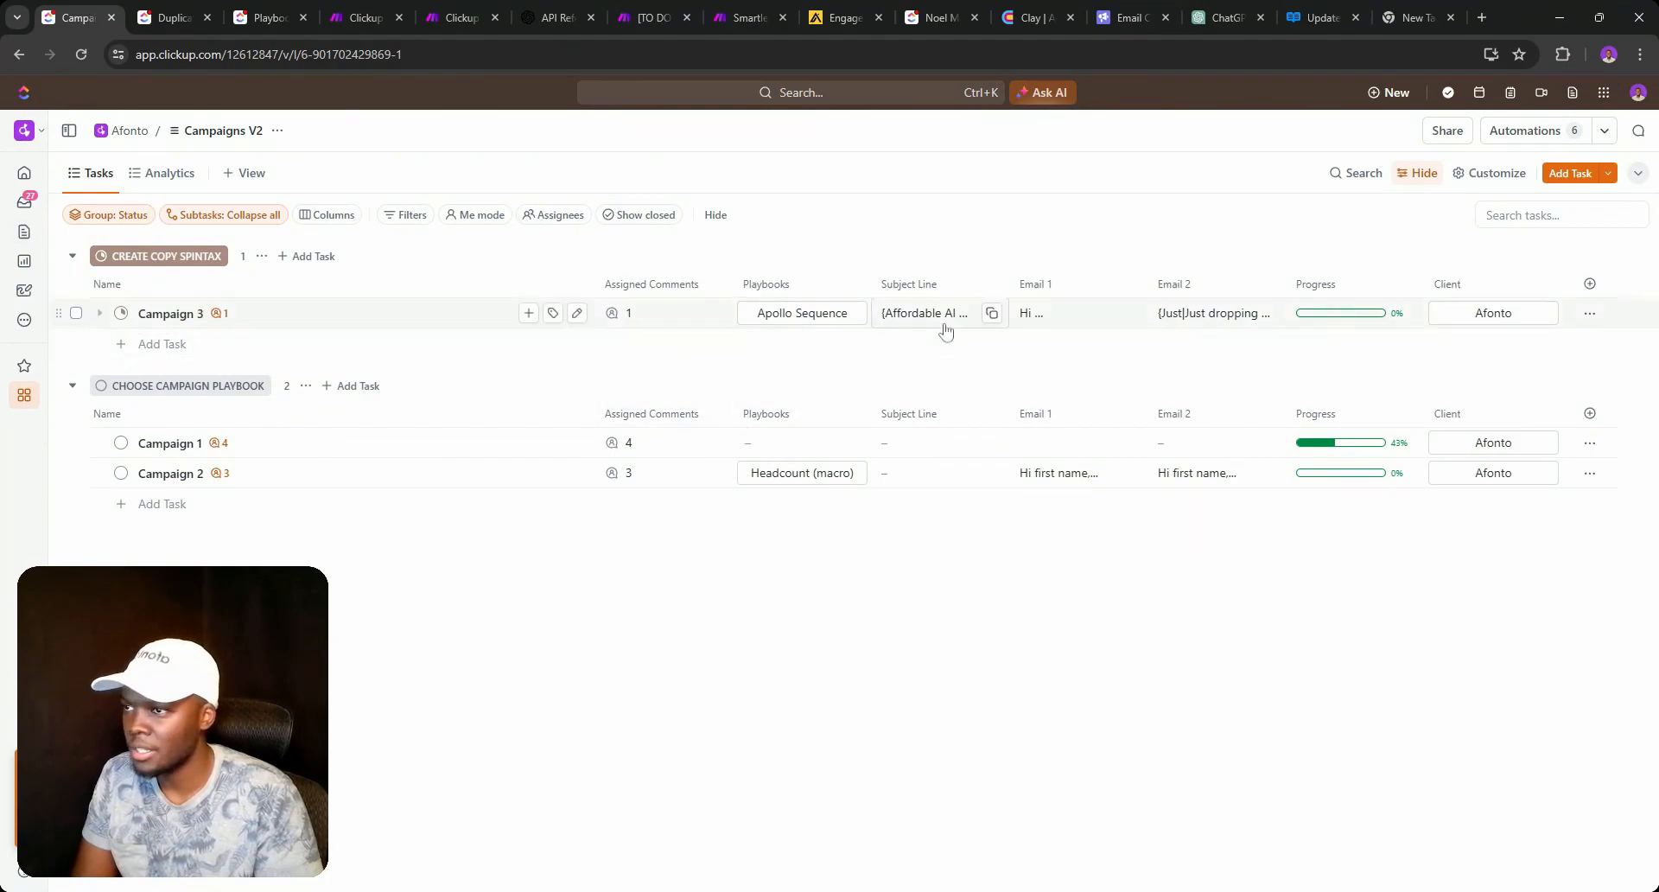
click(1109, 318)
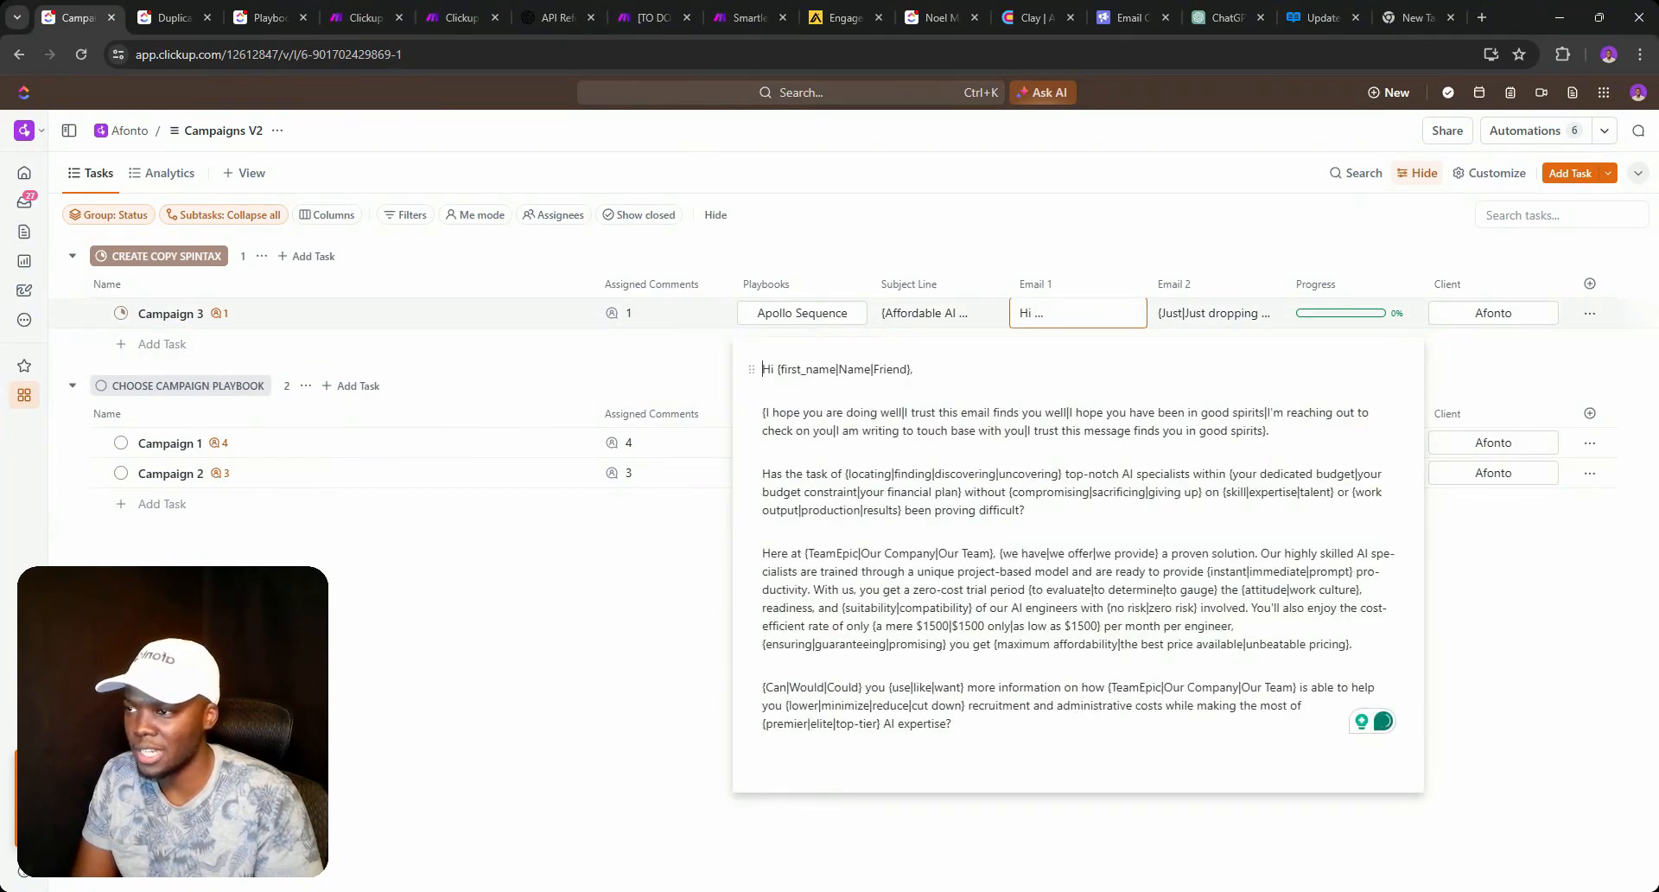
click(1182, 323)
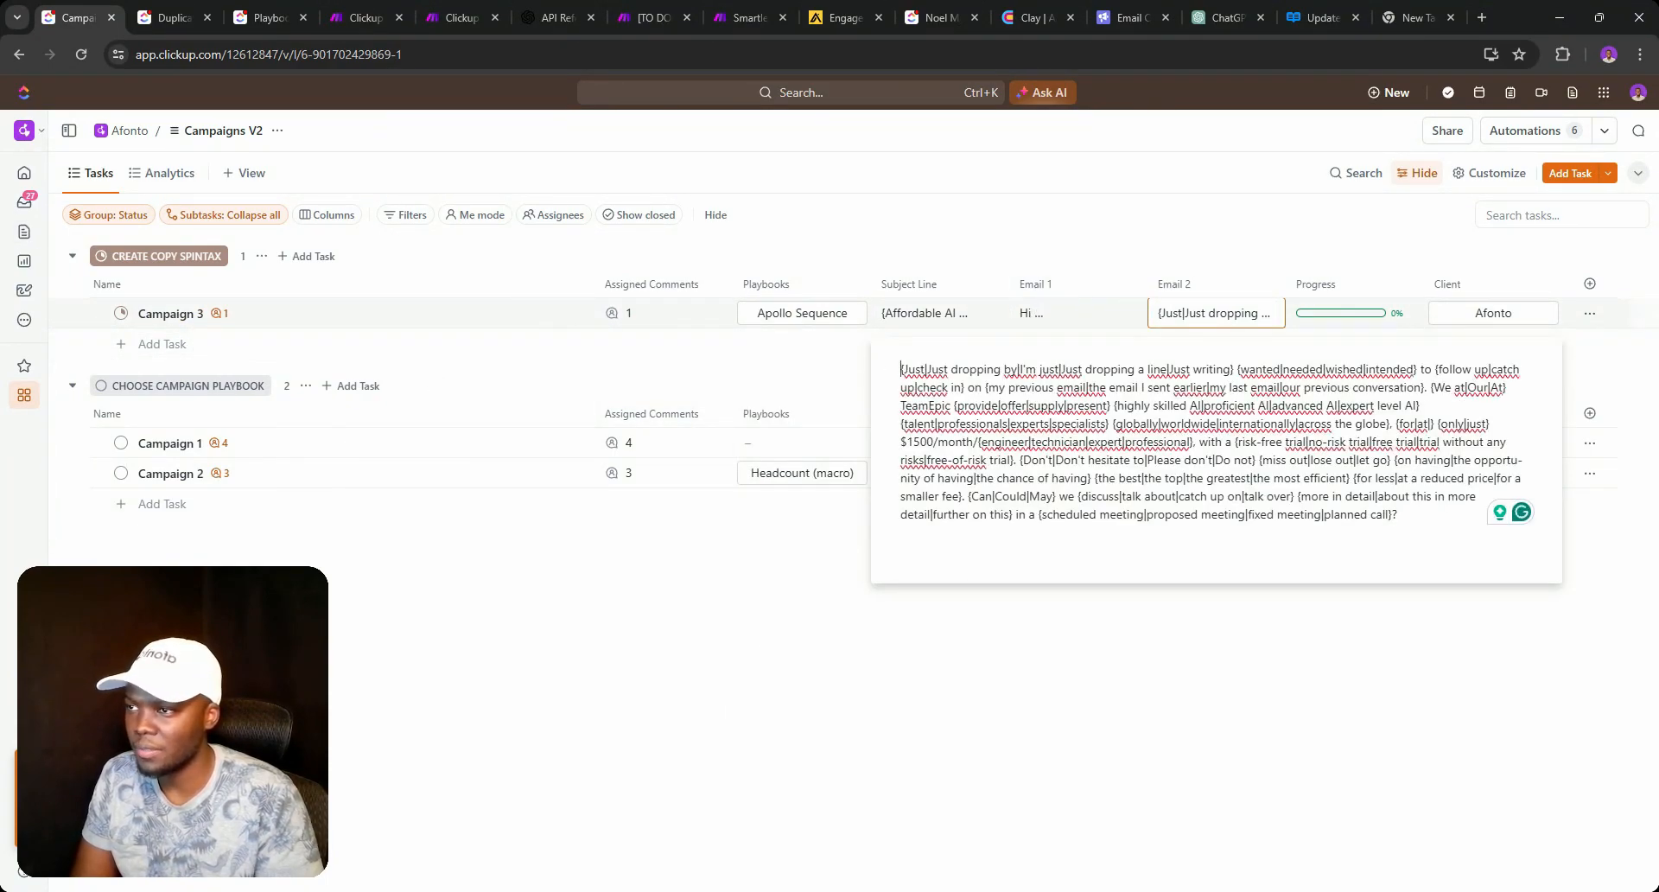
Rename the Campaign 3 task as The AUTOMATED campaign.
click(573, 315)
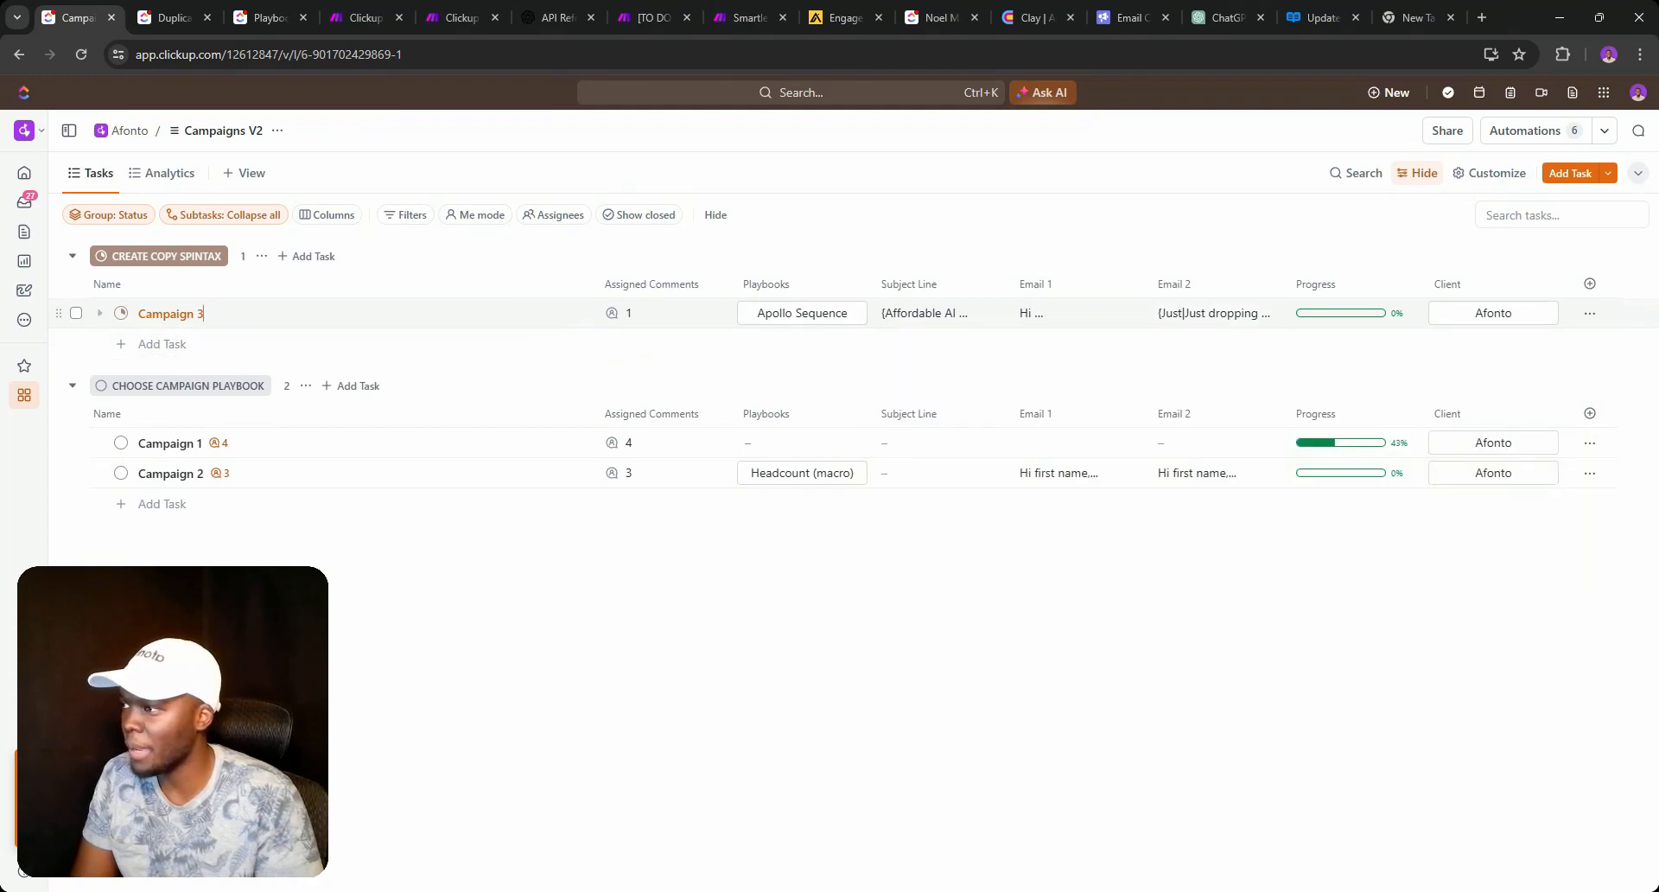
key(ctrl+shift+Left)
key(ctrl+shift+Left)
text(The AUTOMATED c)
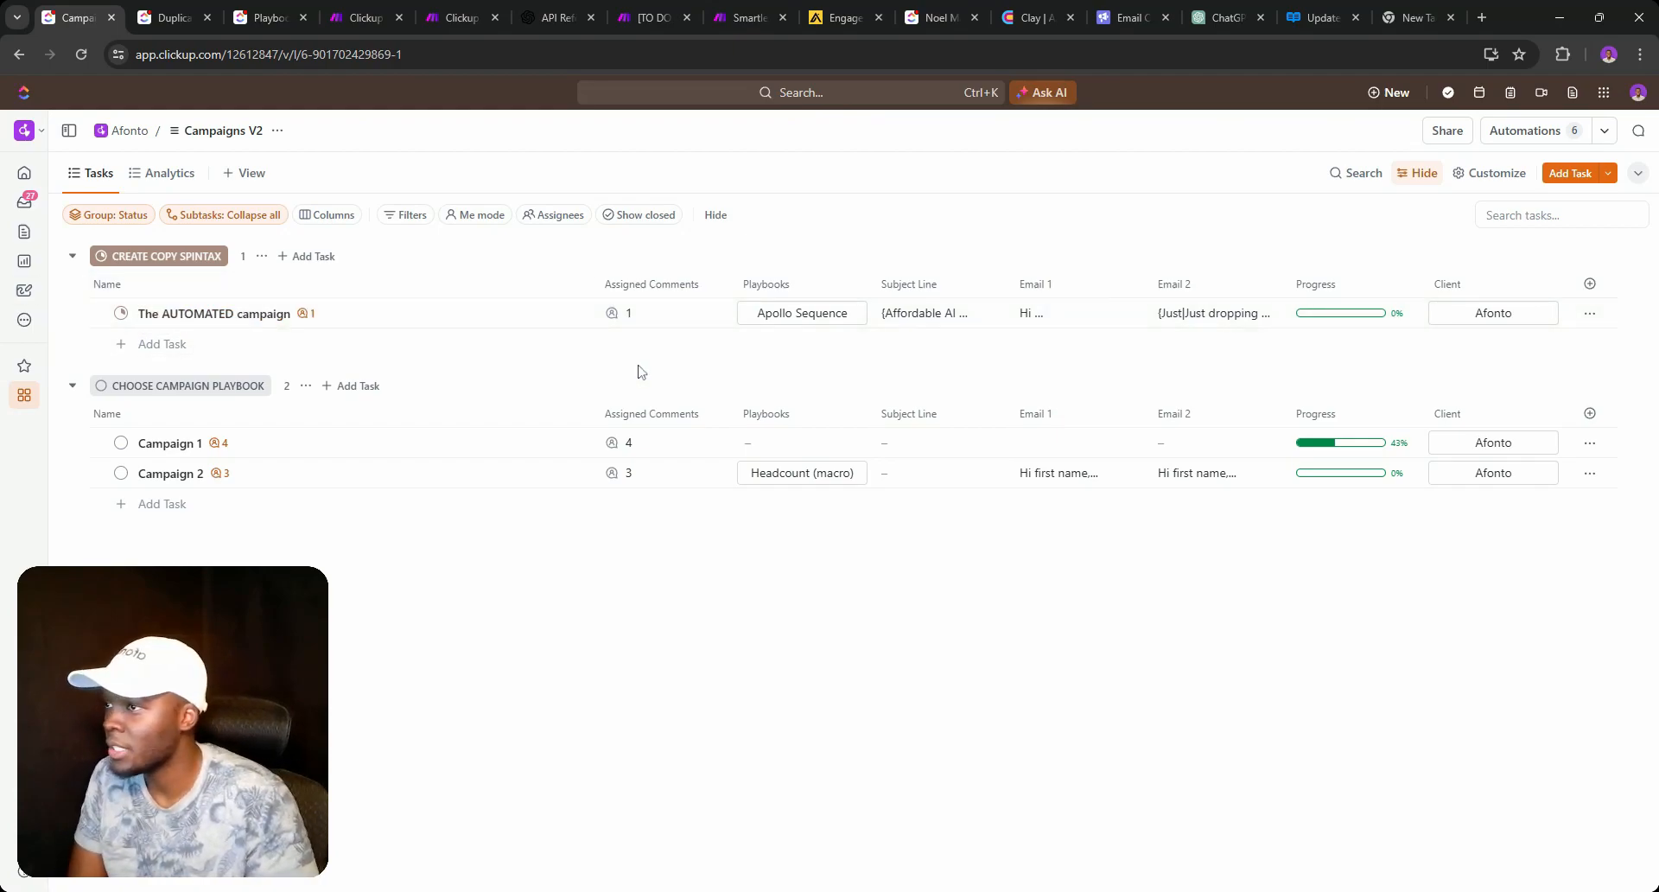
Set the renamed campaign's status to Add Campaign to Smartlead to trigger the webhook.
click(661, 317)
click(628, 367)
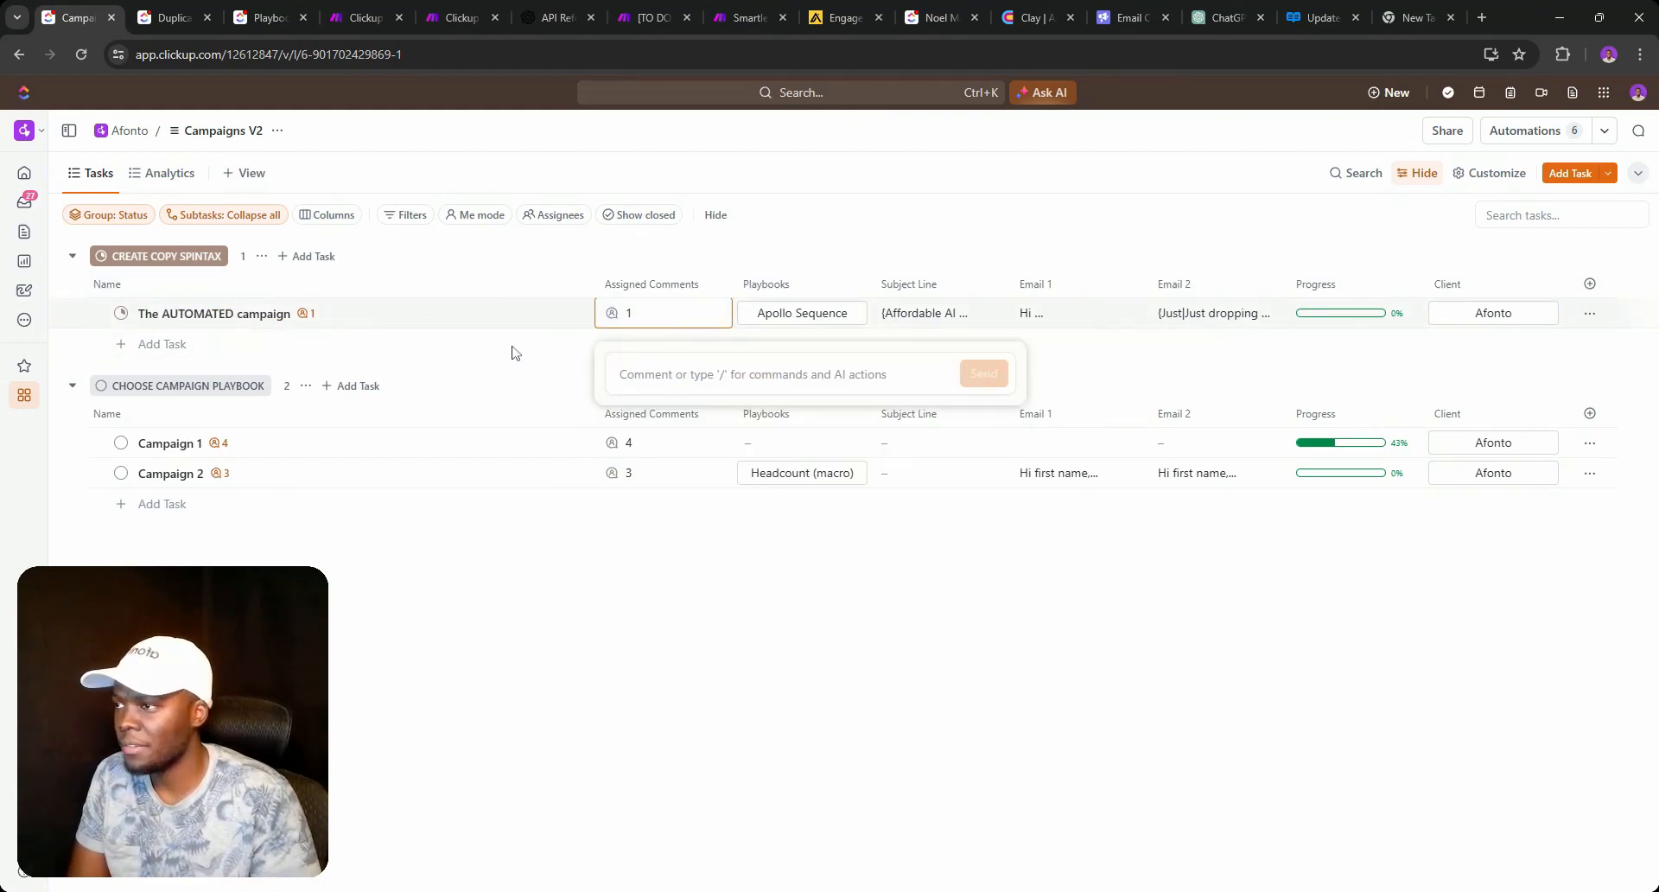
click(122, 314)
click(182, 532)
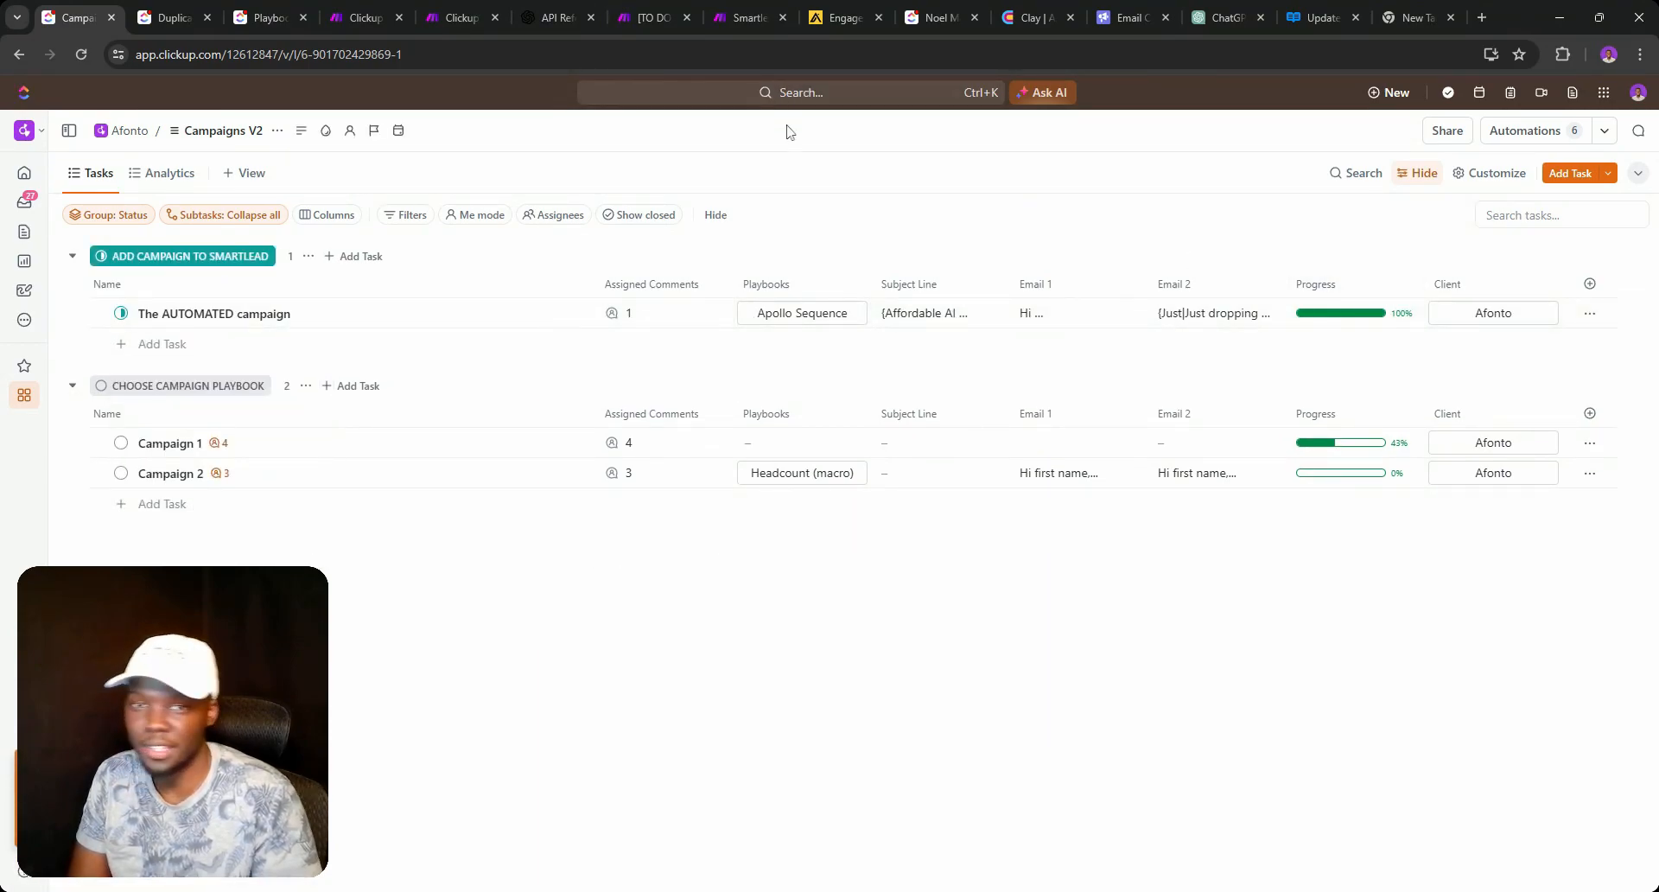
Switch to the Make scenario that sends email copy to Smartlead and inspect the Create a campaign and Update Schedule run results.
click(449, 17)
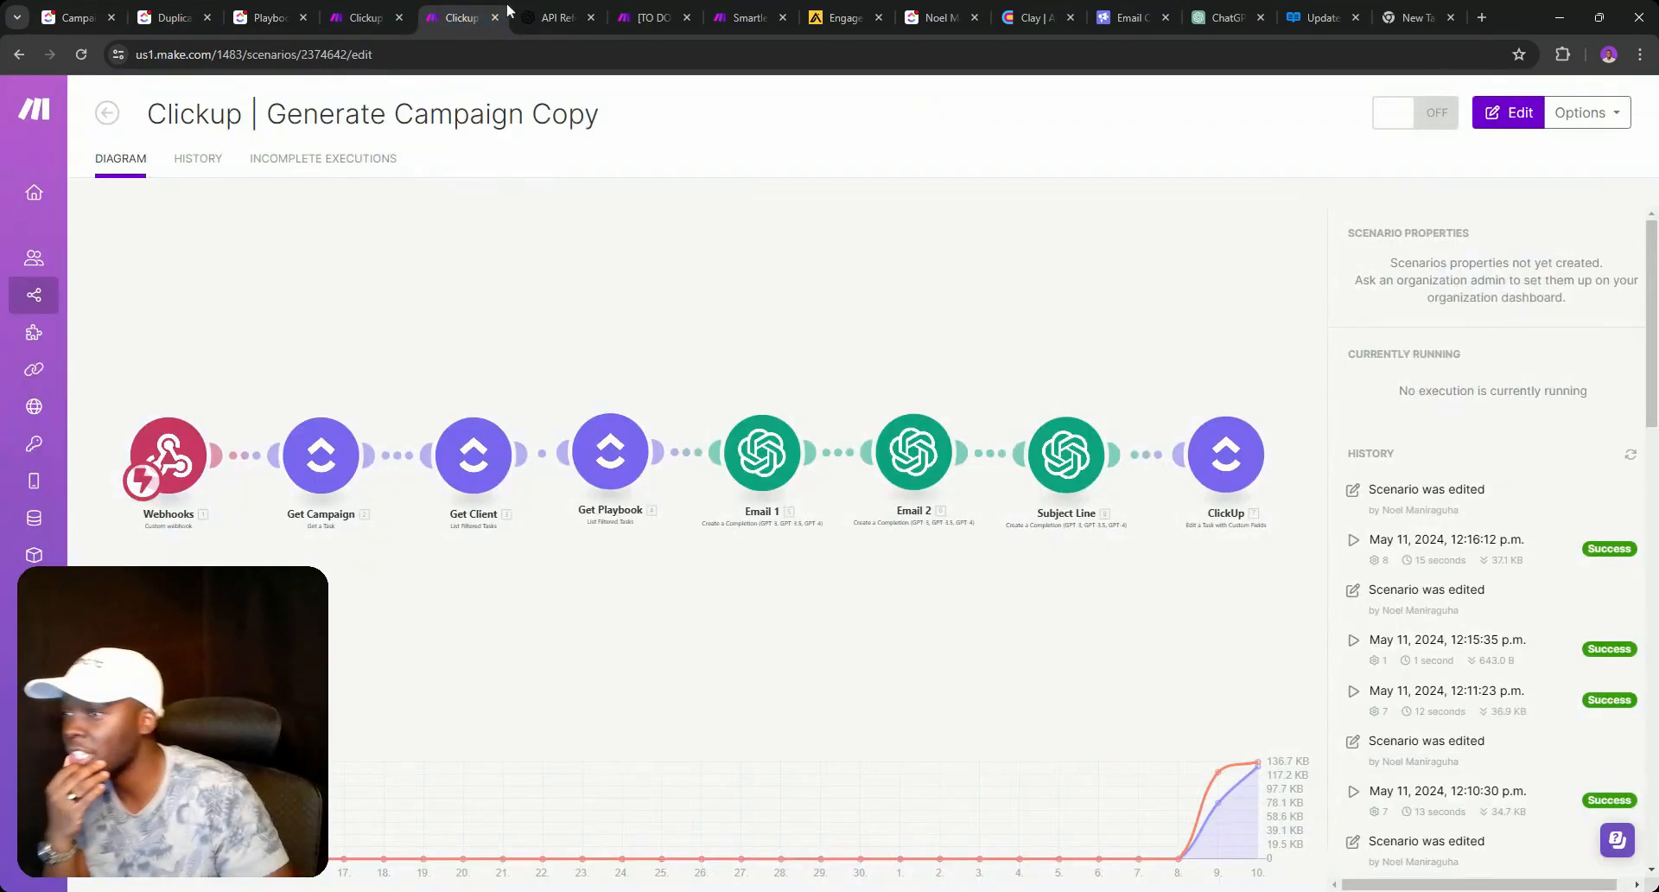
click(611, 19)
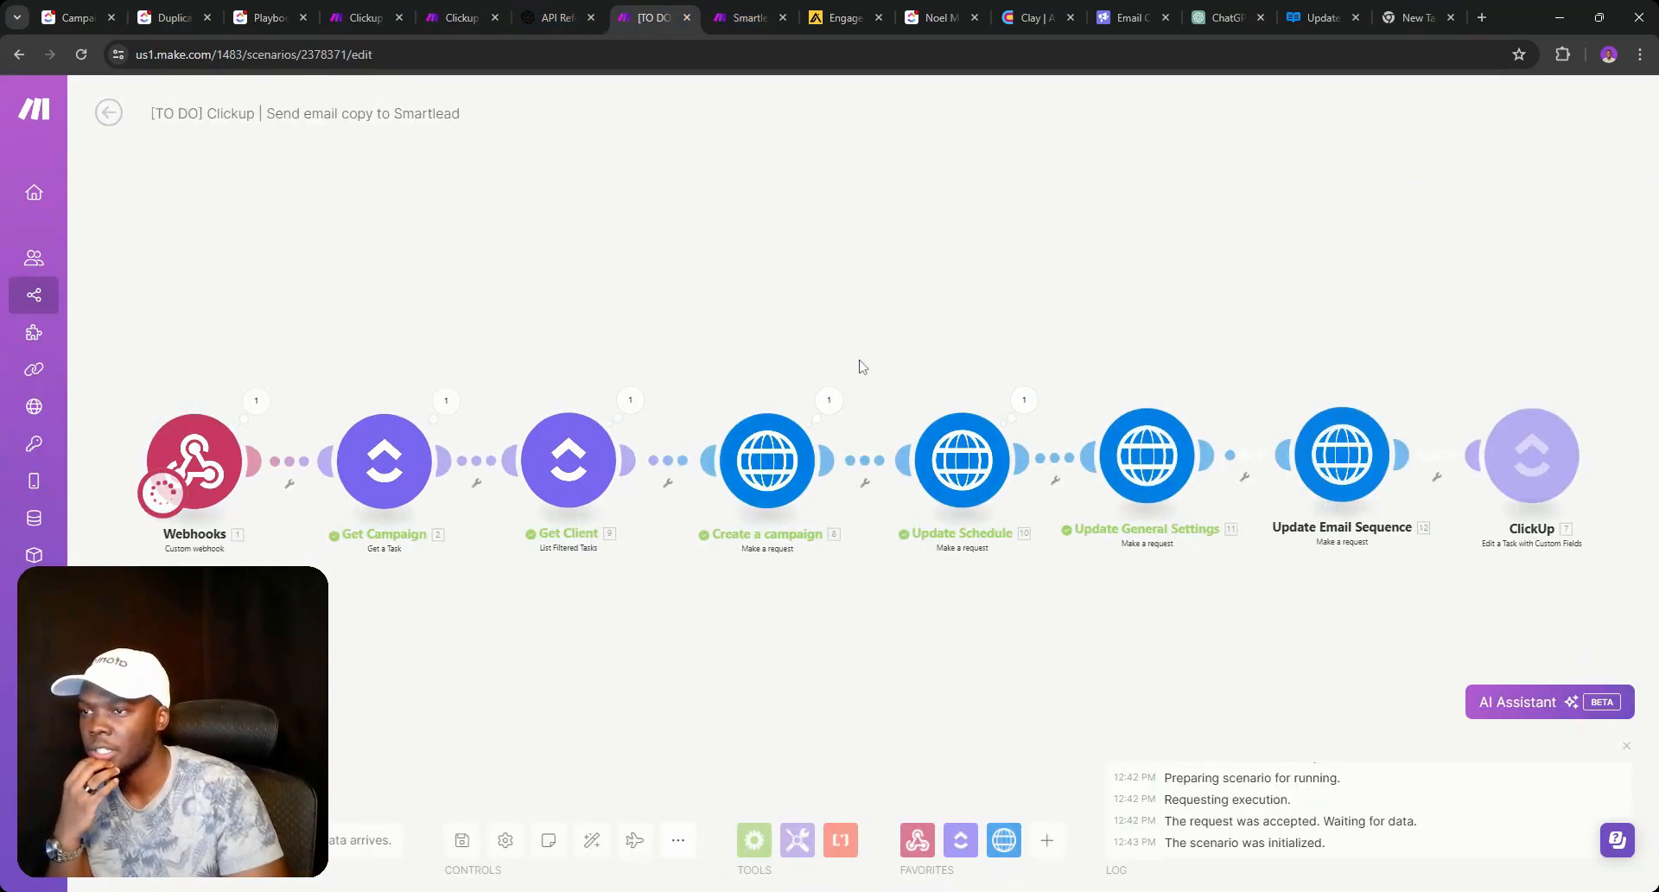
click(826, 401)
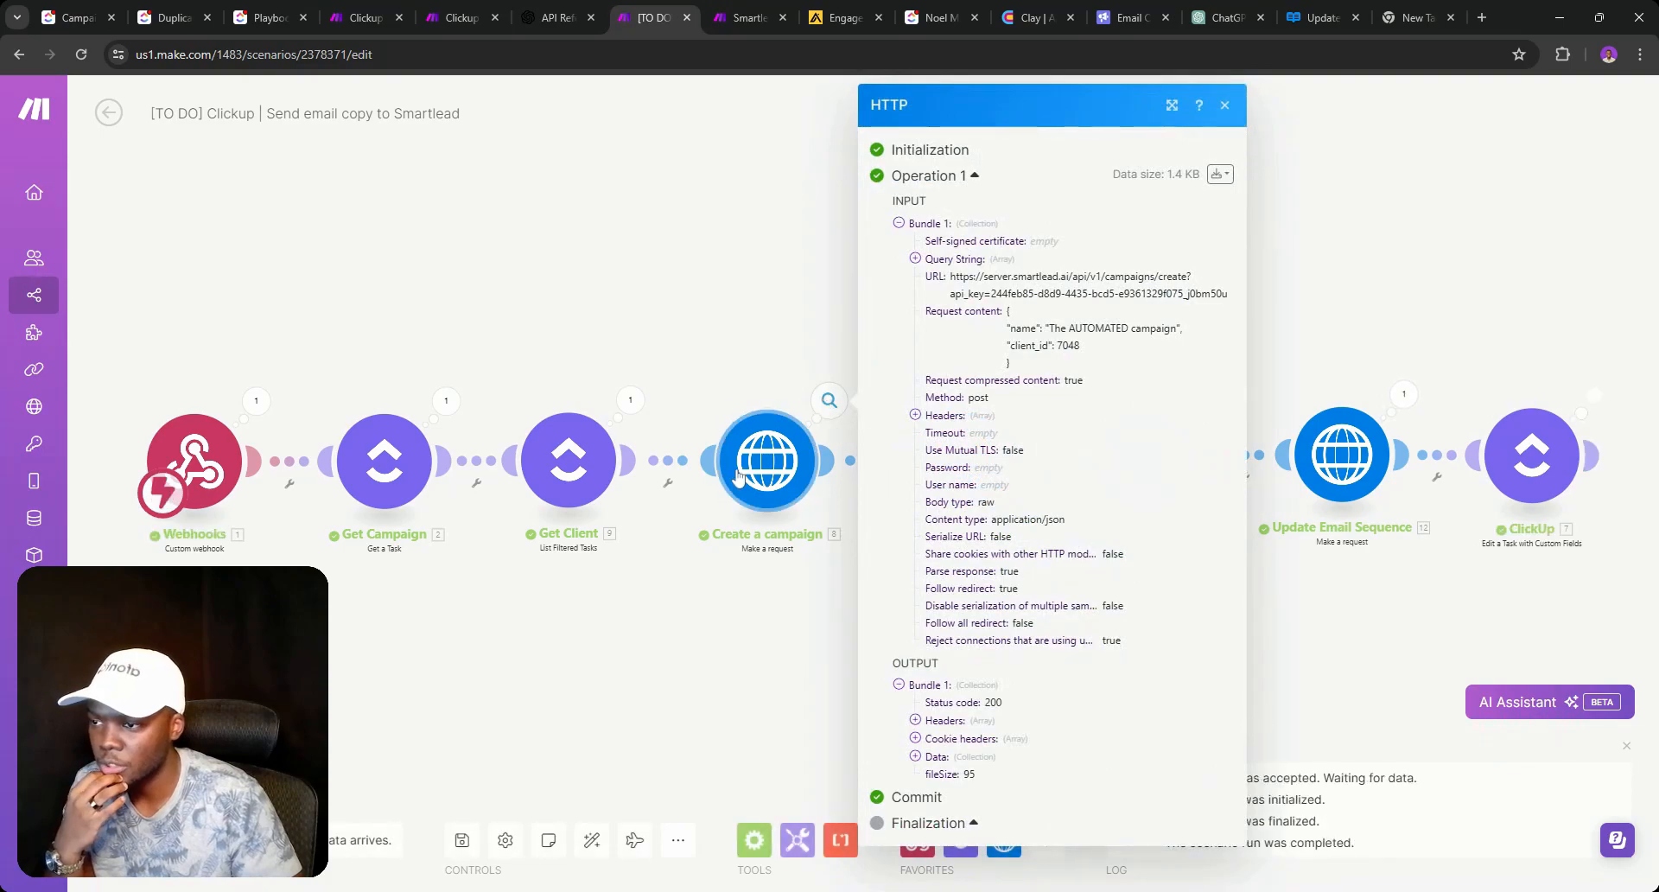
click(737, 378)
click(1020, 400)
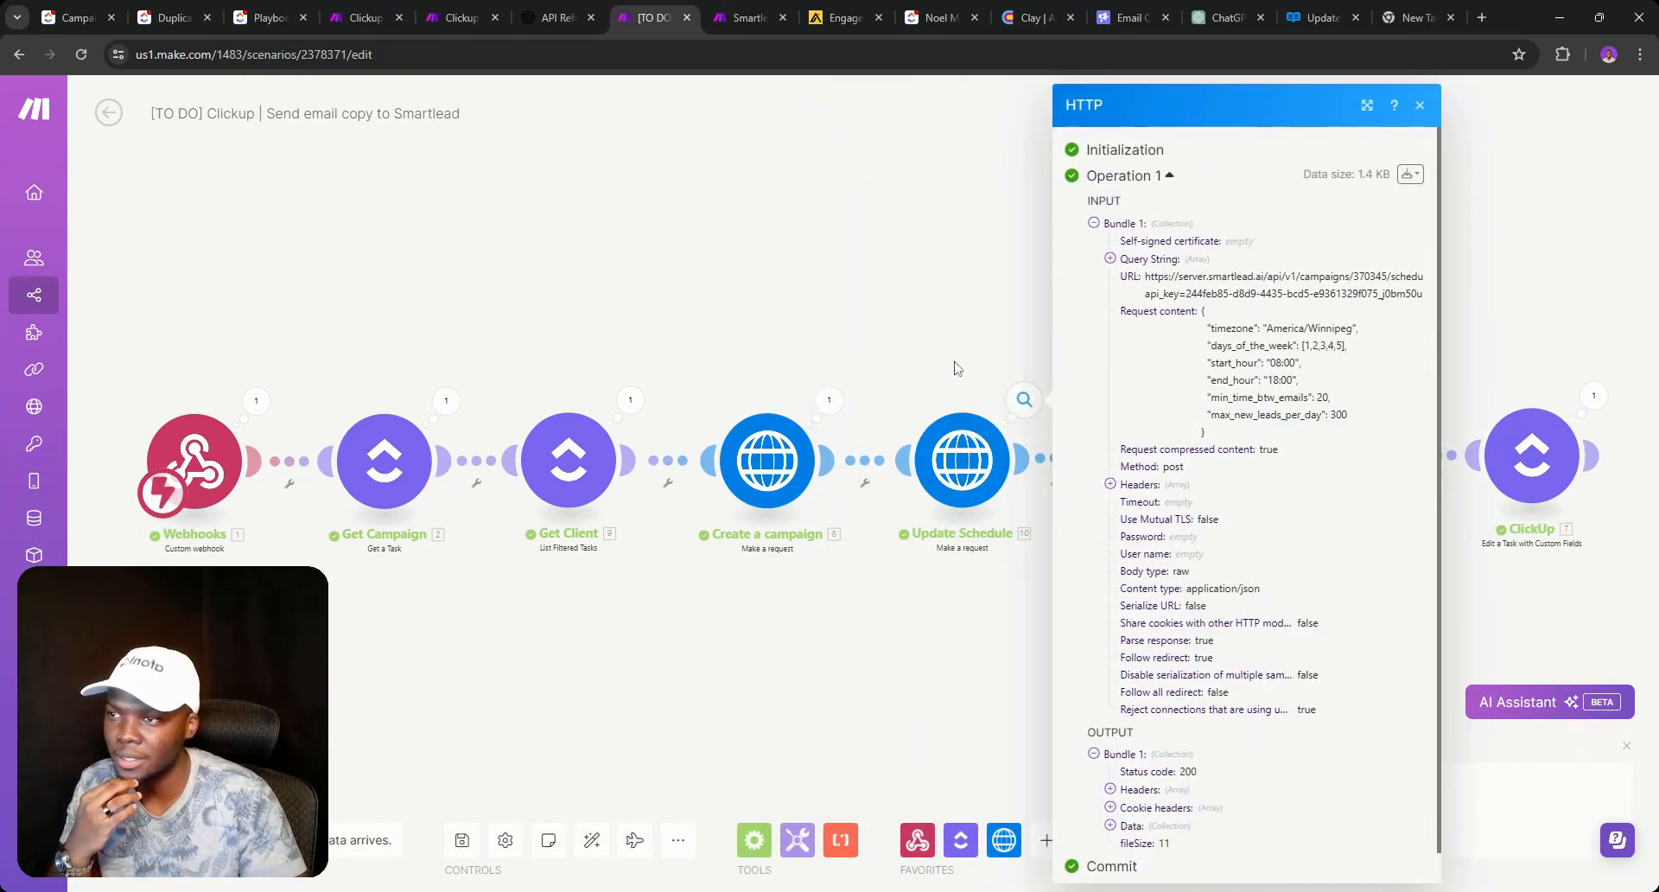
click(927, 319)
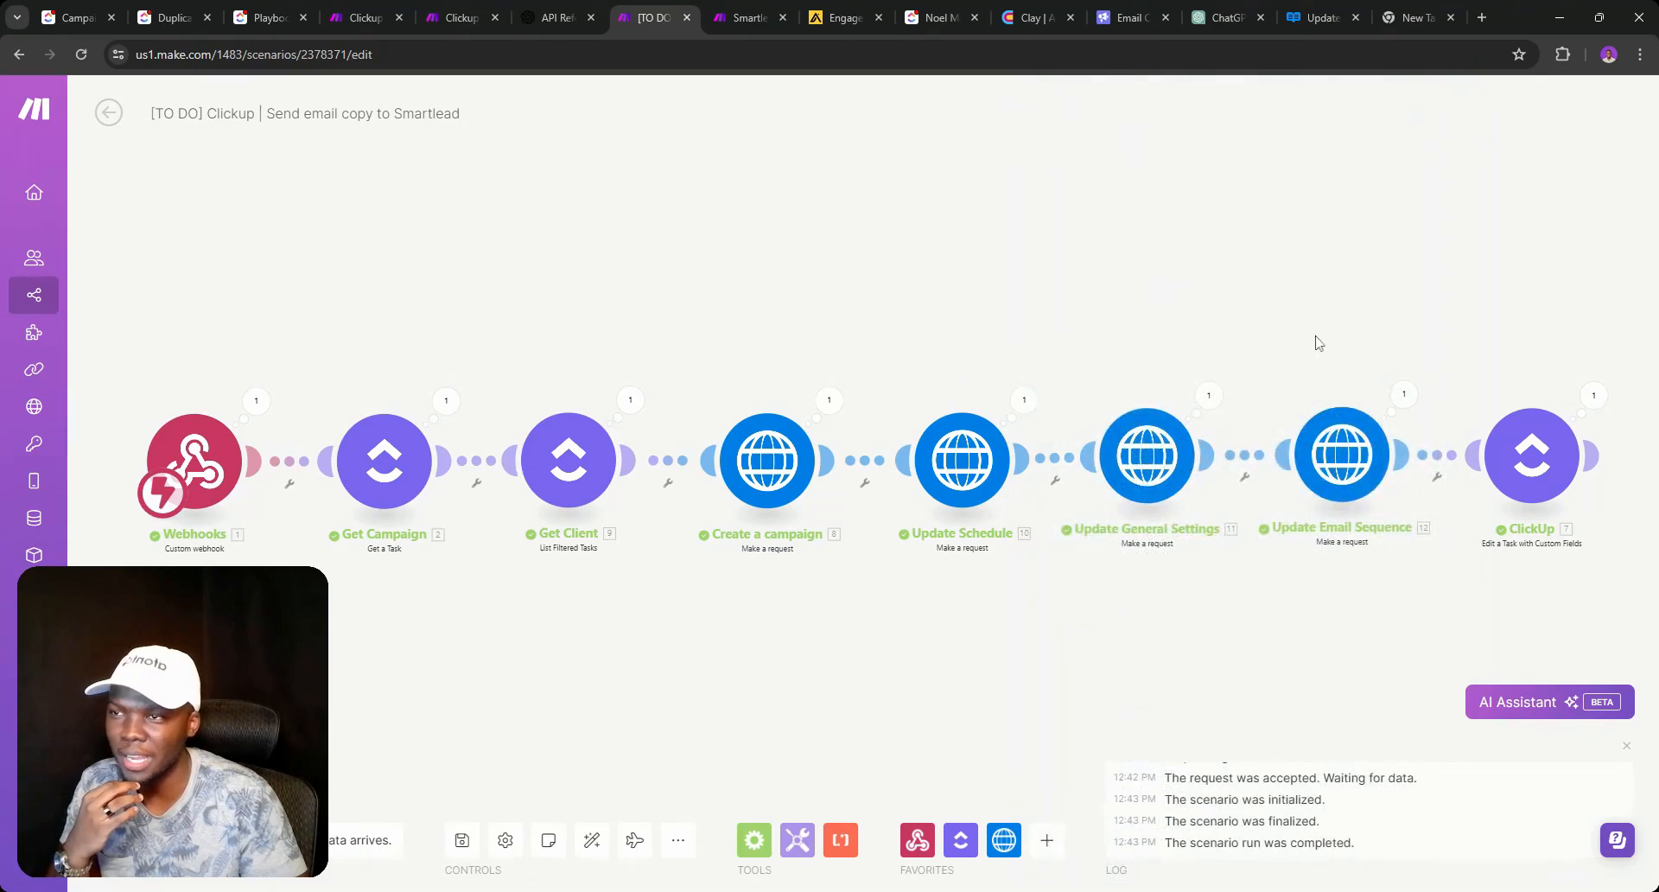
In Smartlead, refresh the campaign list and open The AUTOMATED campaign to check its email sequences.
click(1127, 17)
click(83, 53)
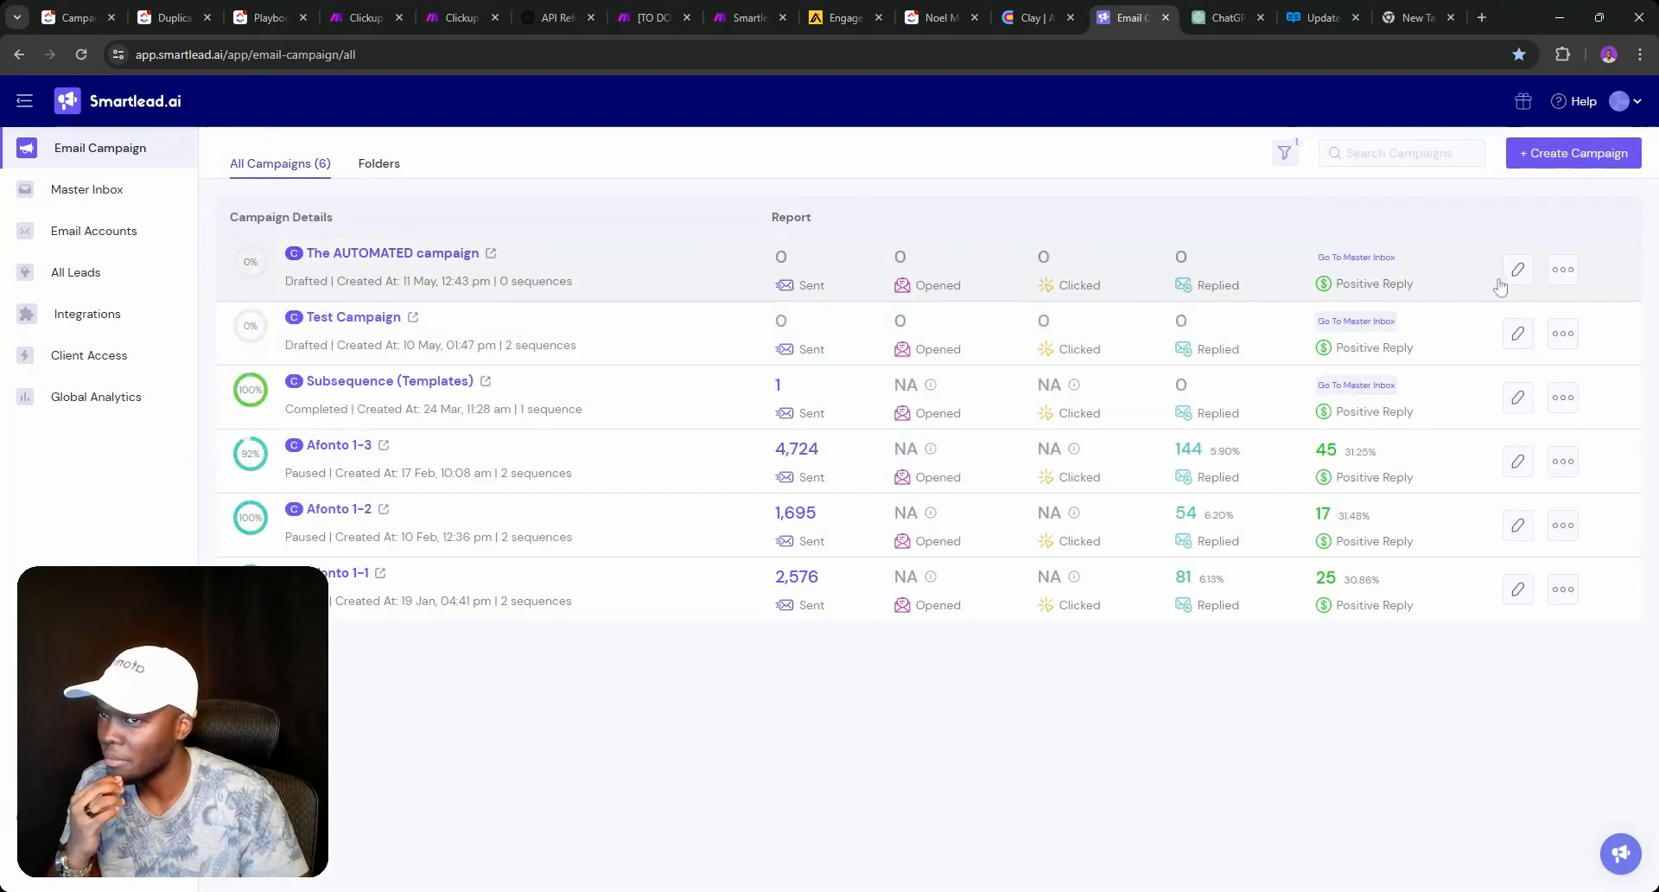
click(1517, 269)
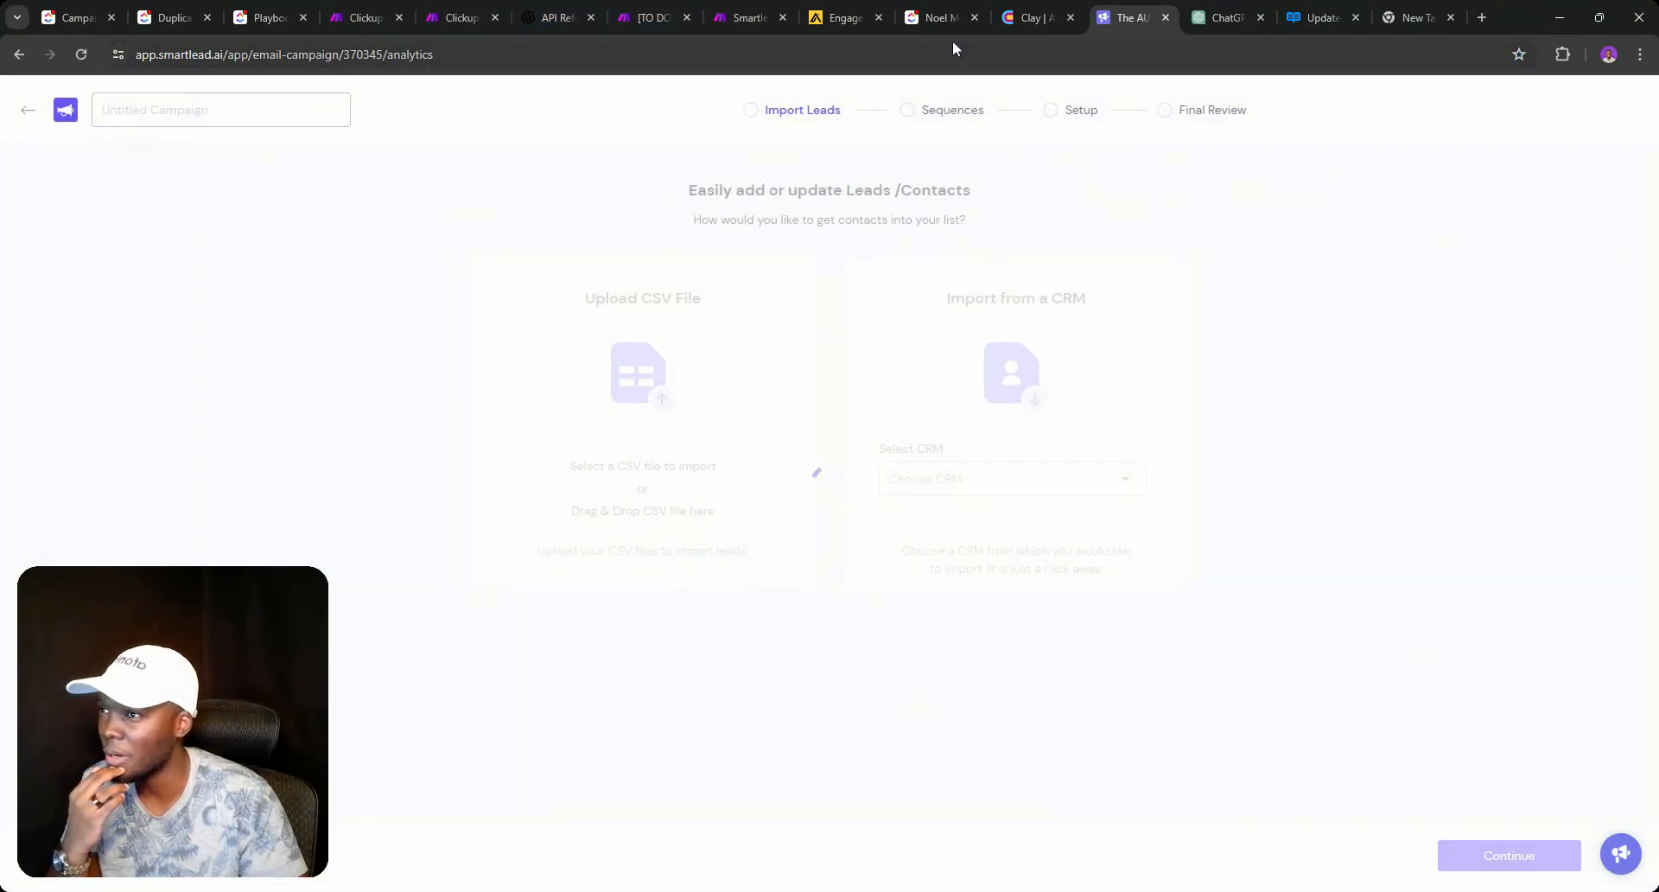
click(893, 111)
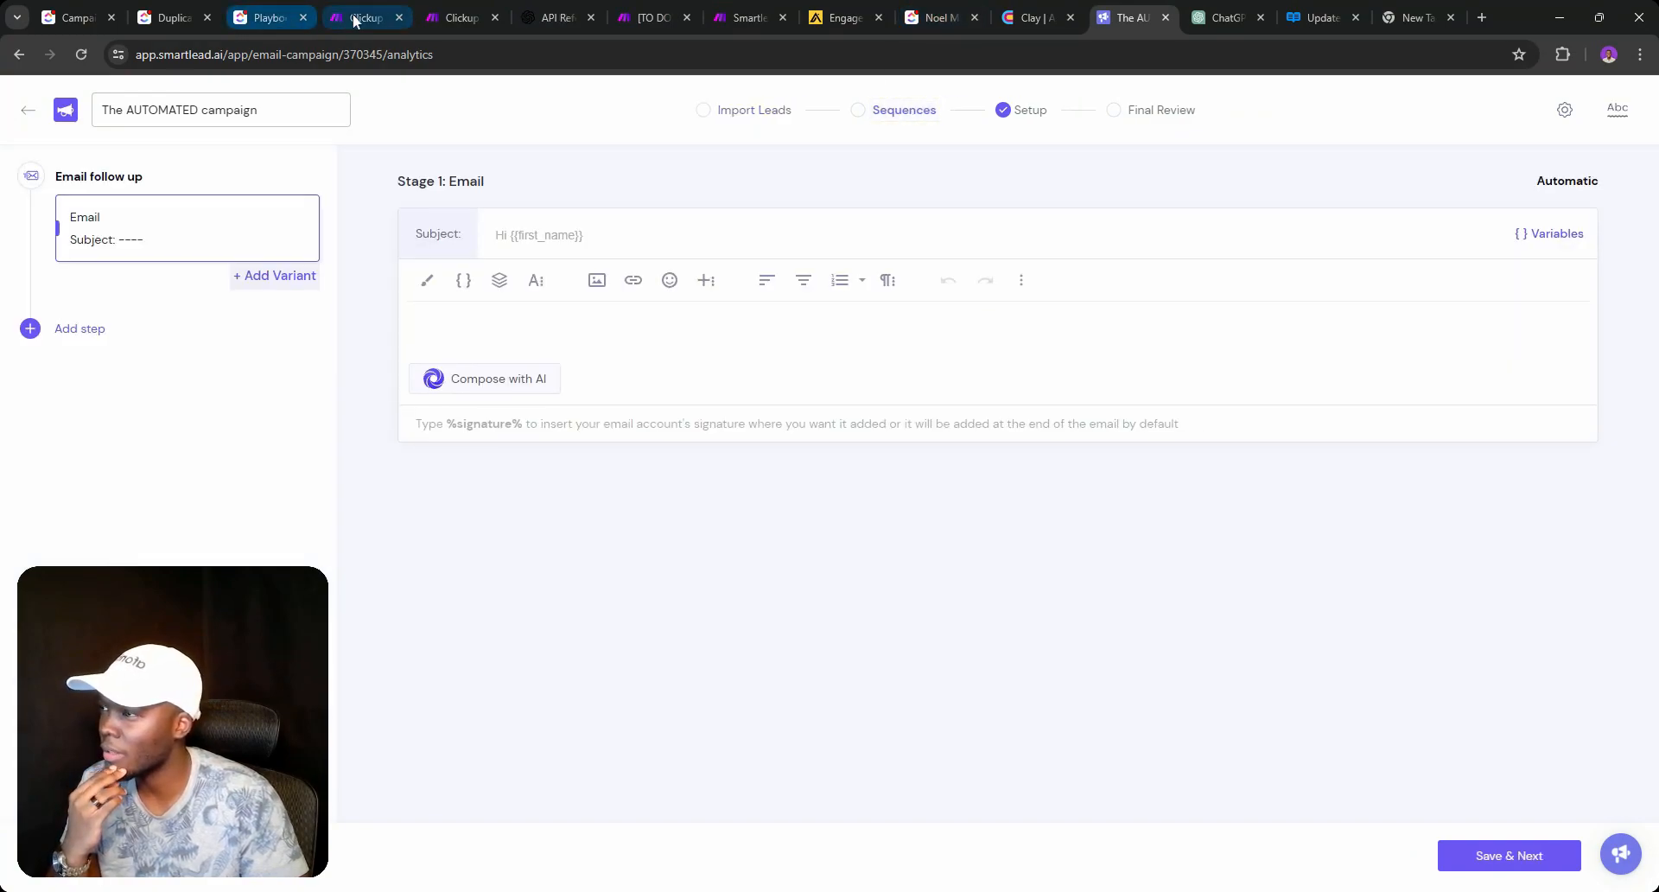
Back in Make, inspect the Update General Settings run's request content and expand its output data.
click(458, 17)
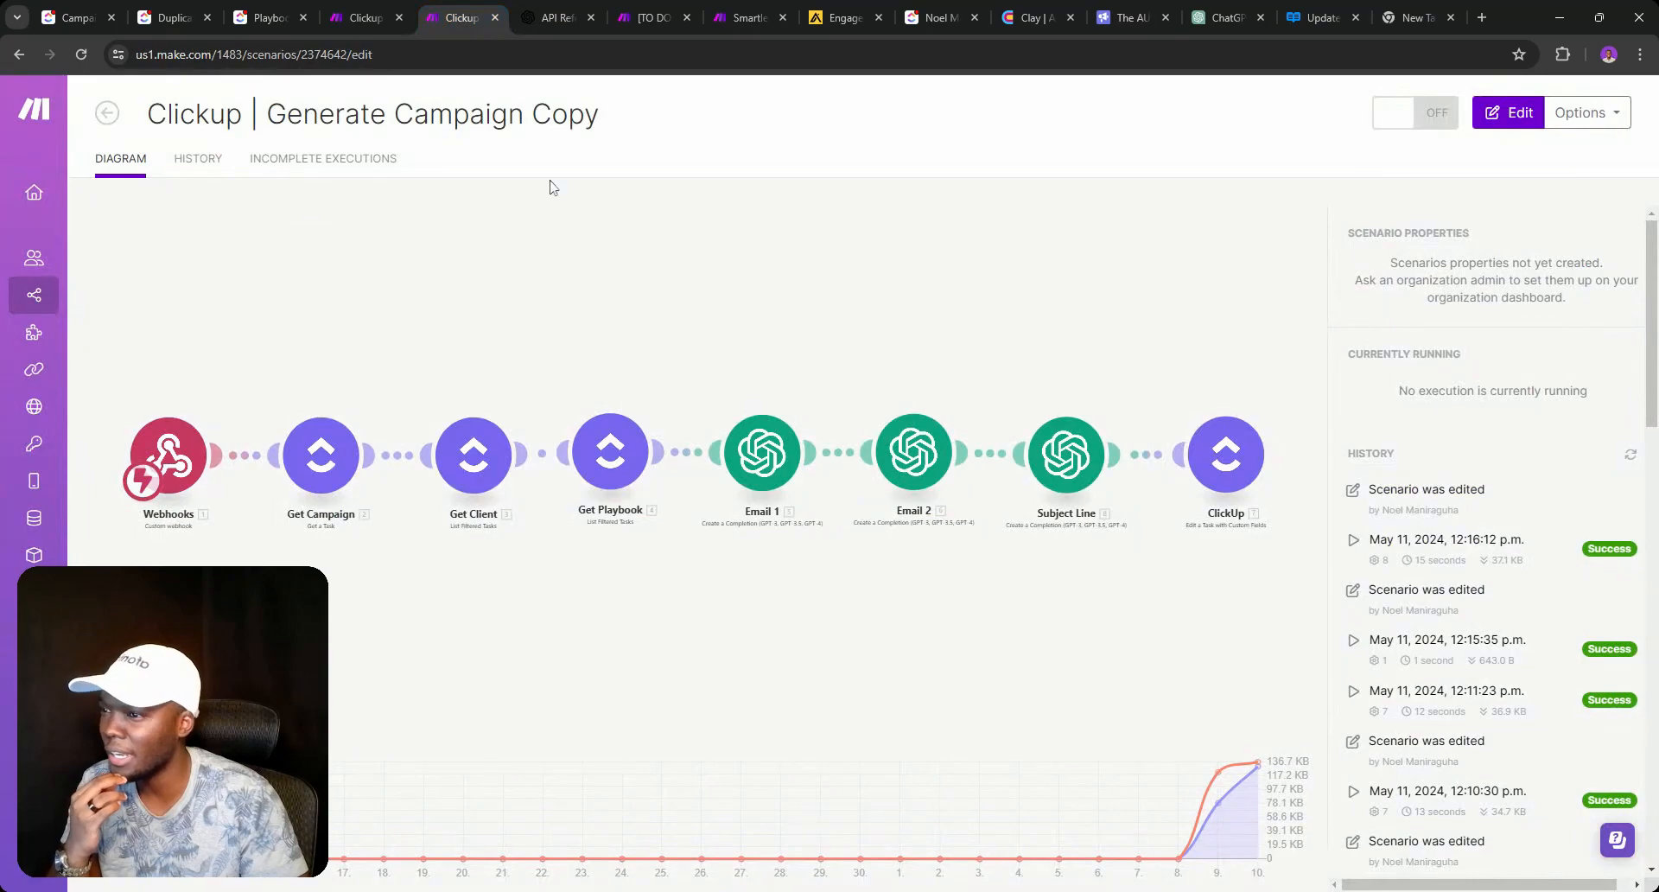
click(646, 17)
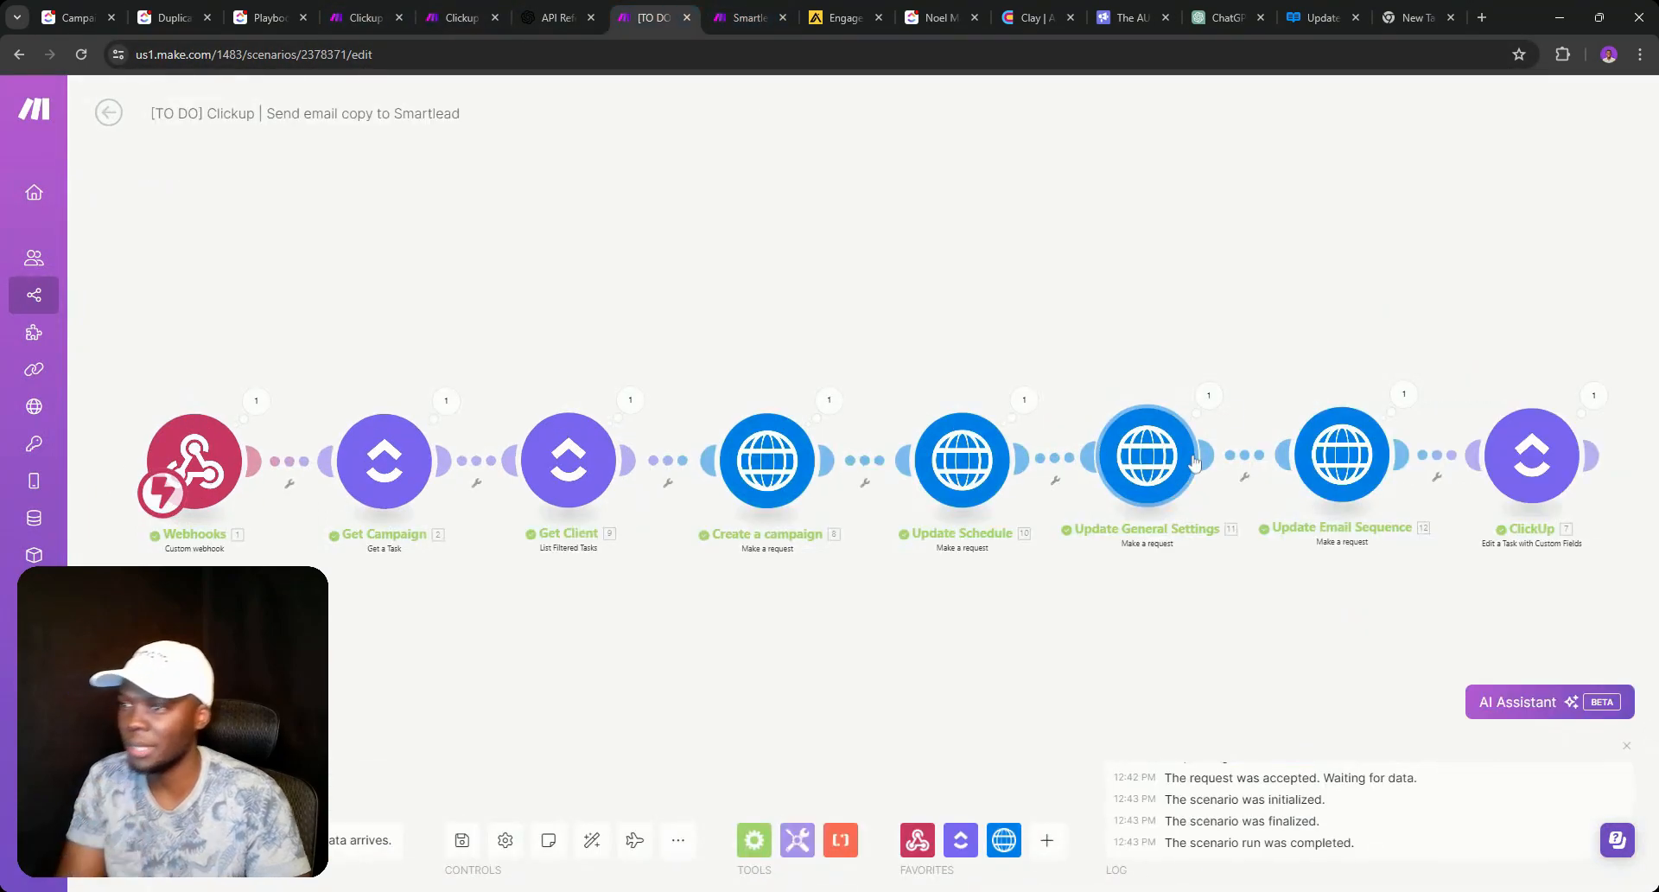
click(1209, 396)
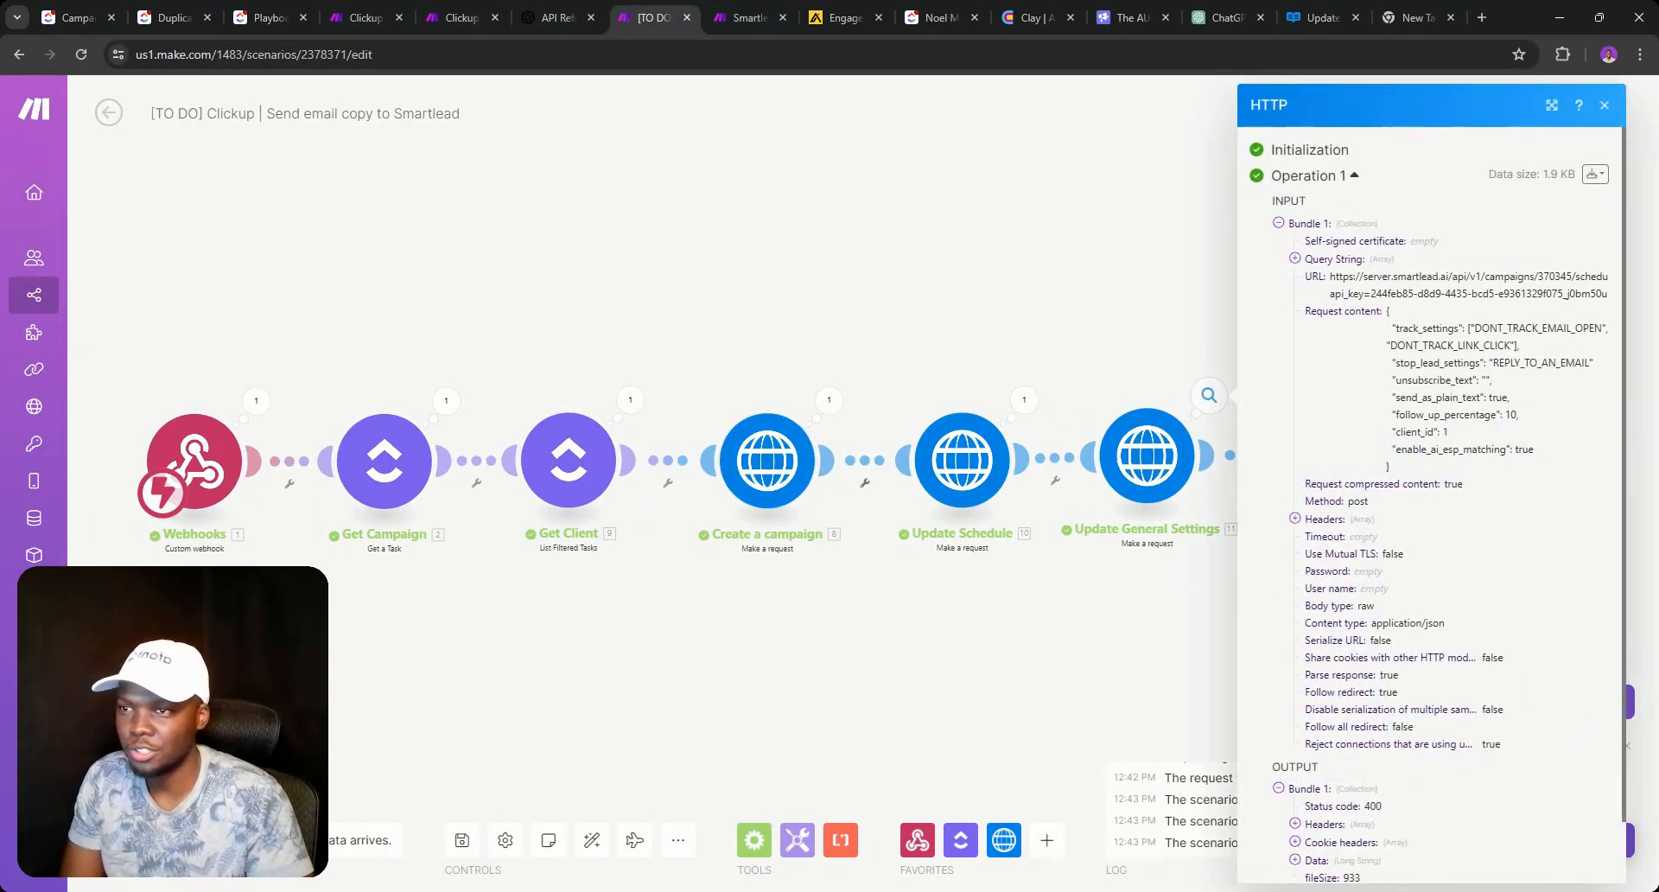
scroll(1328, 774, down, 1)
click(1295, 793)
scroll(1298, 795, down, 5)
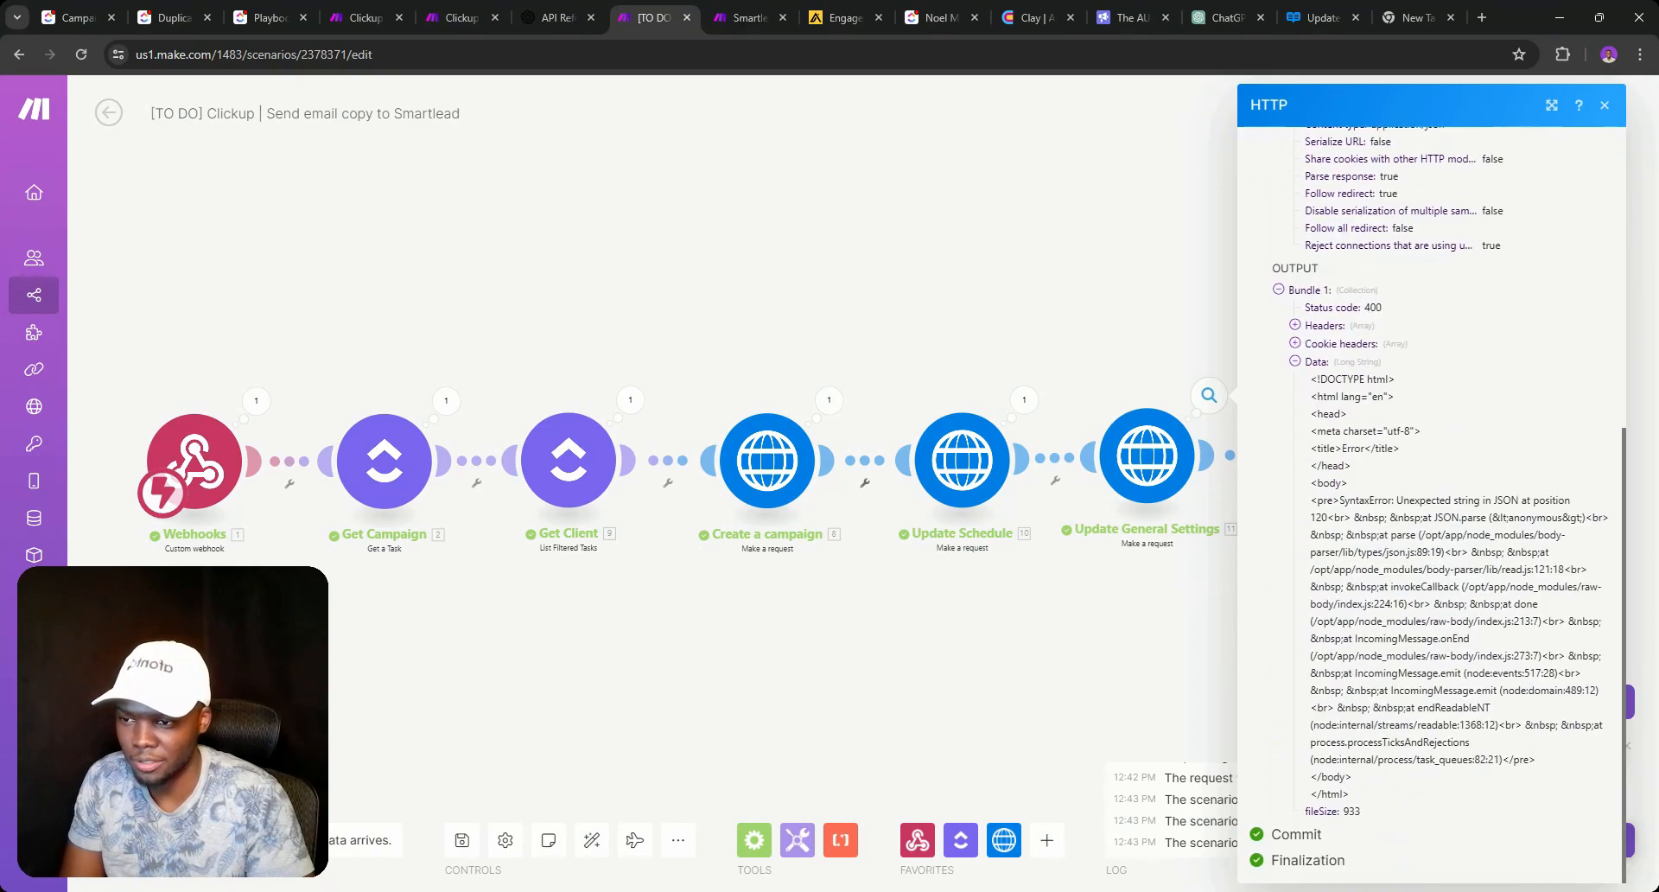
click(1096, 615)
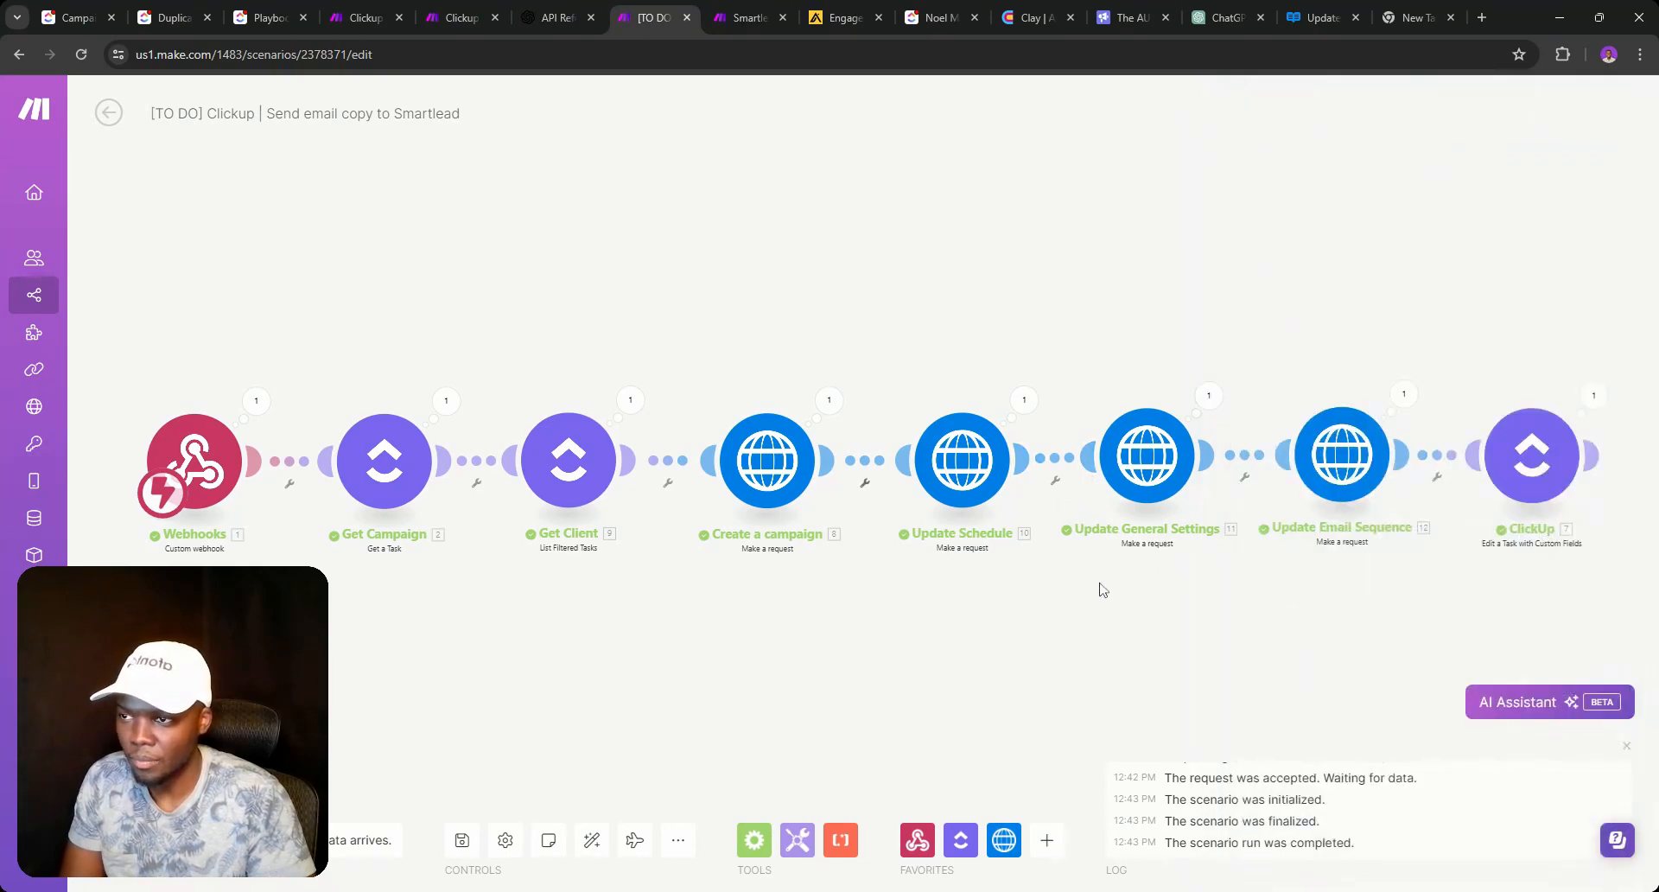
In Update General Settings, remove the quotation marks around DONT_TRACK_EMAIL_OPEN and DONT_TRACK_LINK_CLICK in track_settings, and save the module.
click(1128, 475)
scroll(1315, 615, down, 2)
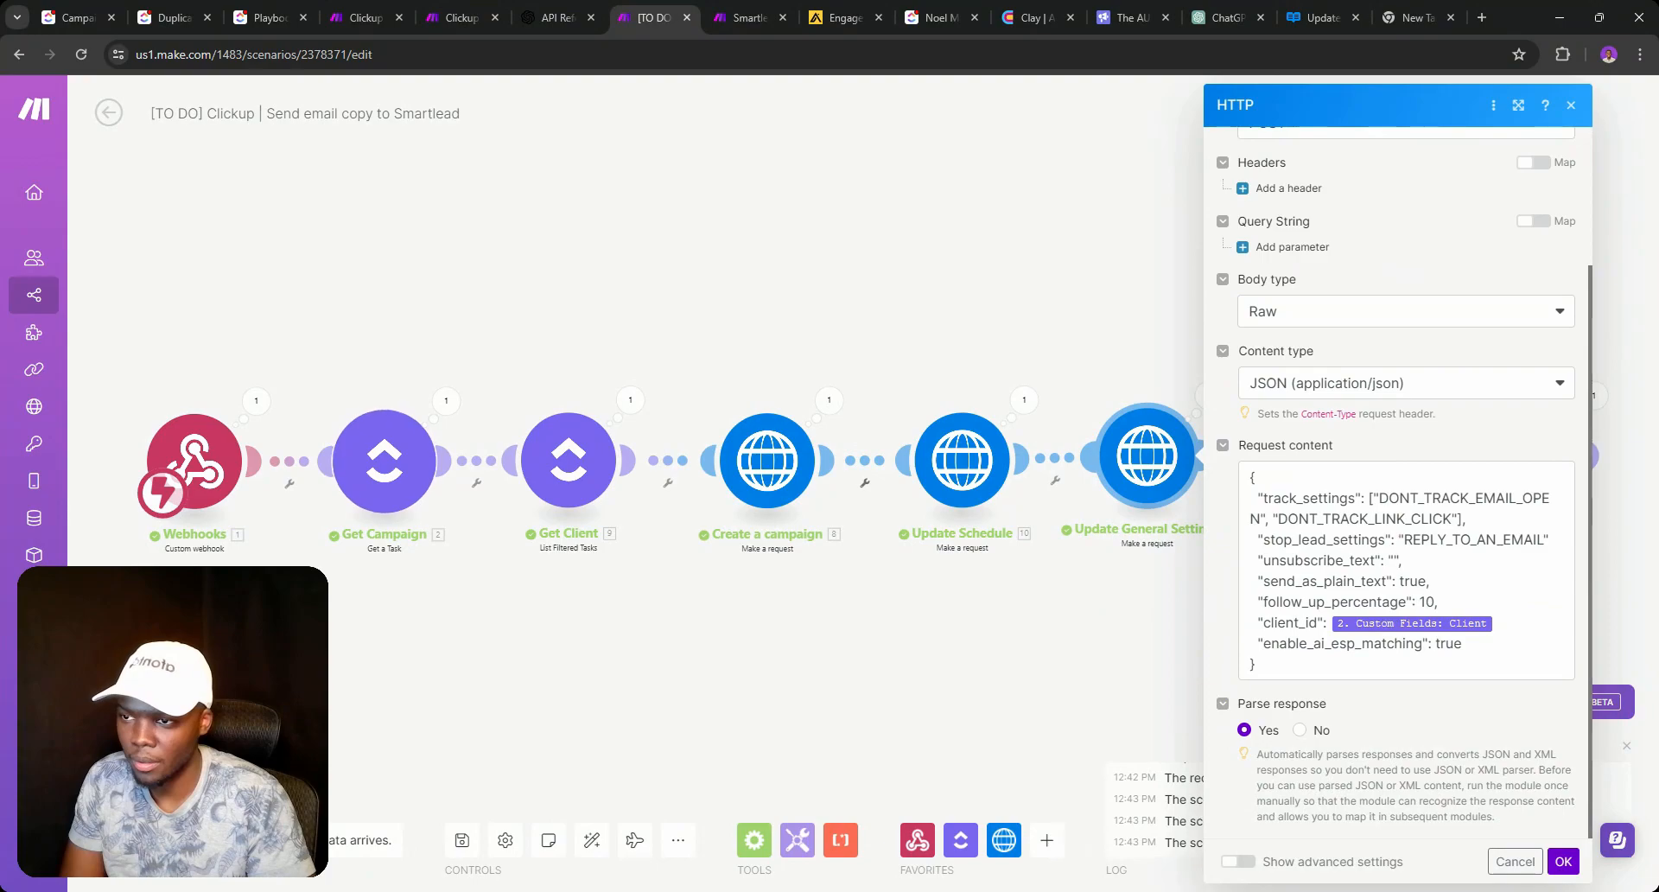
click(1119, 570)
click(1163, 458)
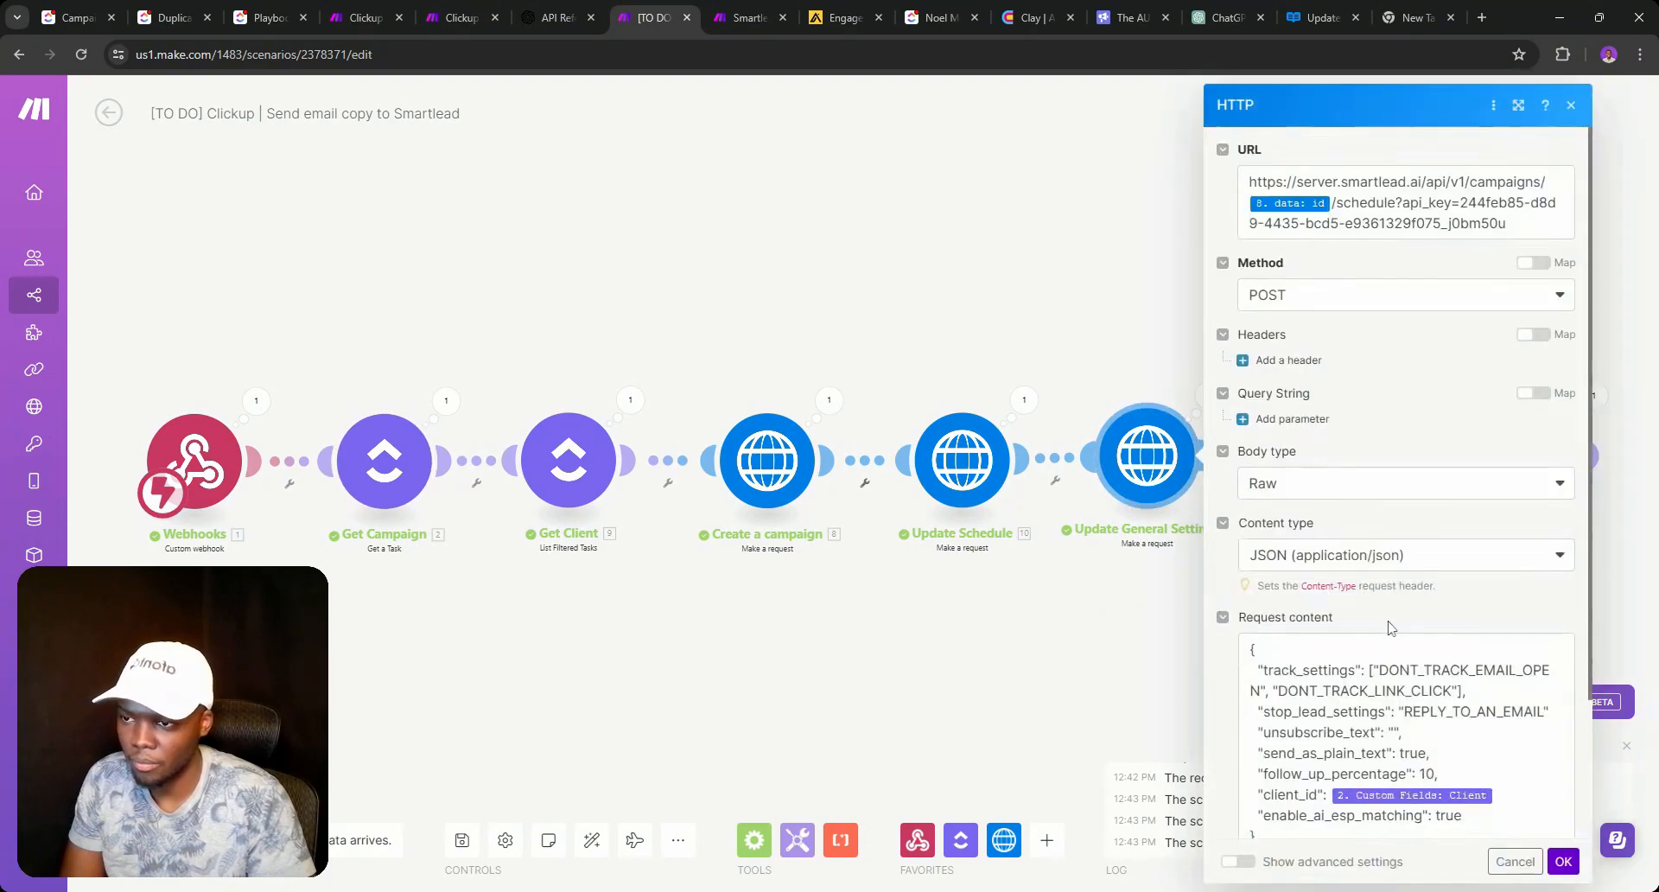
scroll(1396, 484, down, 2)
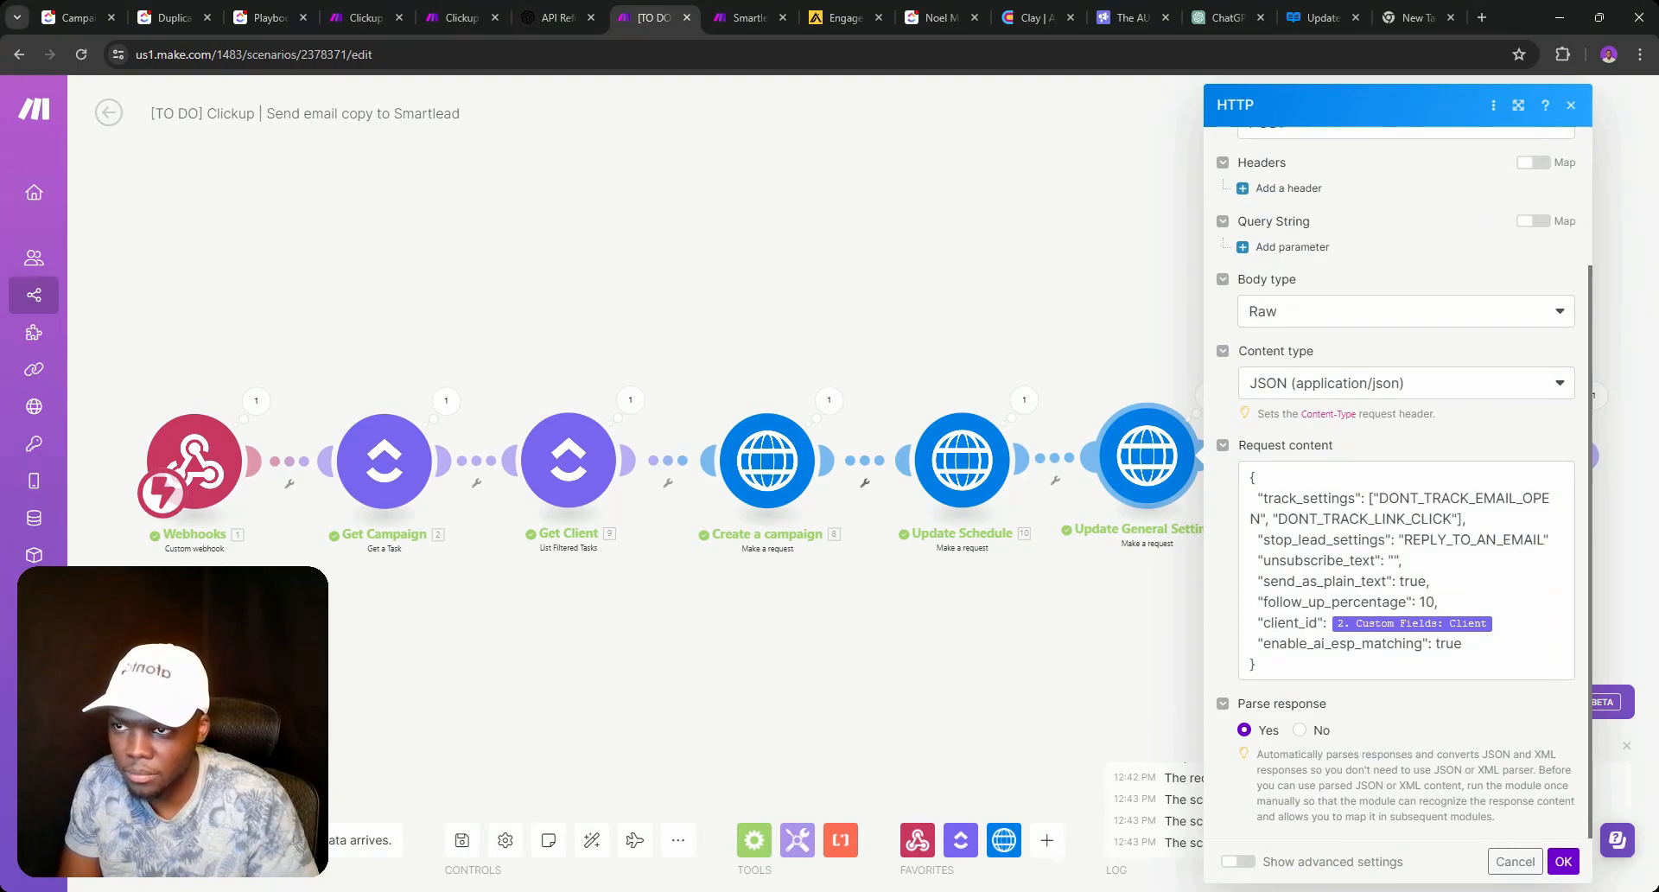
click(1379, 498)
key(BackSpace)
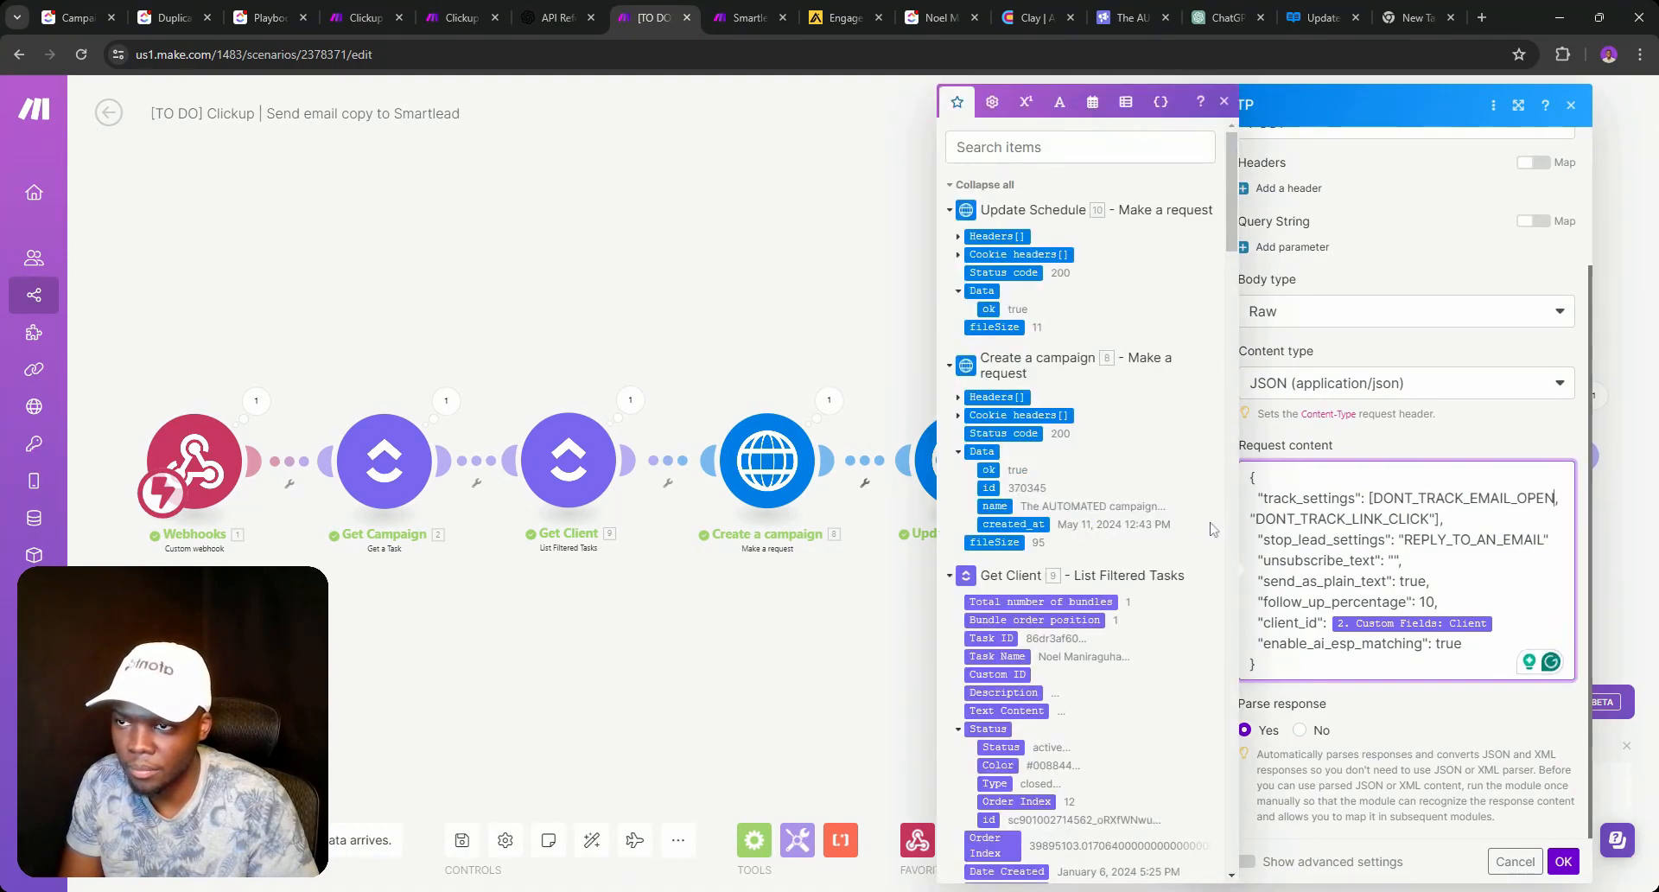
key(BackSpace)
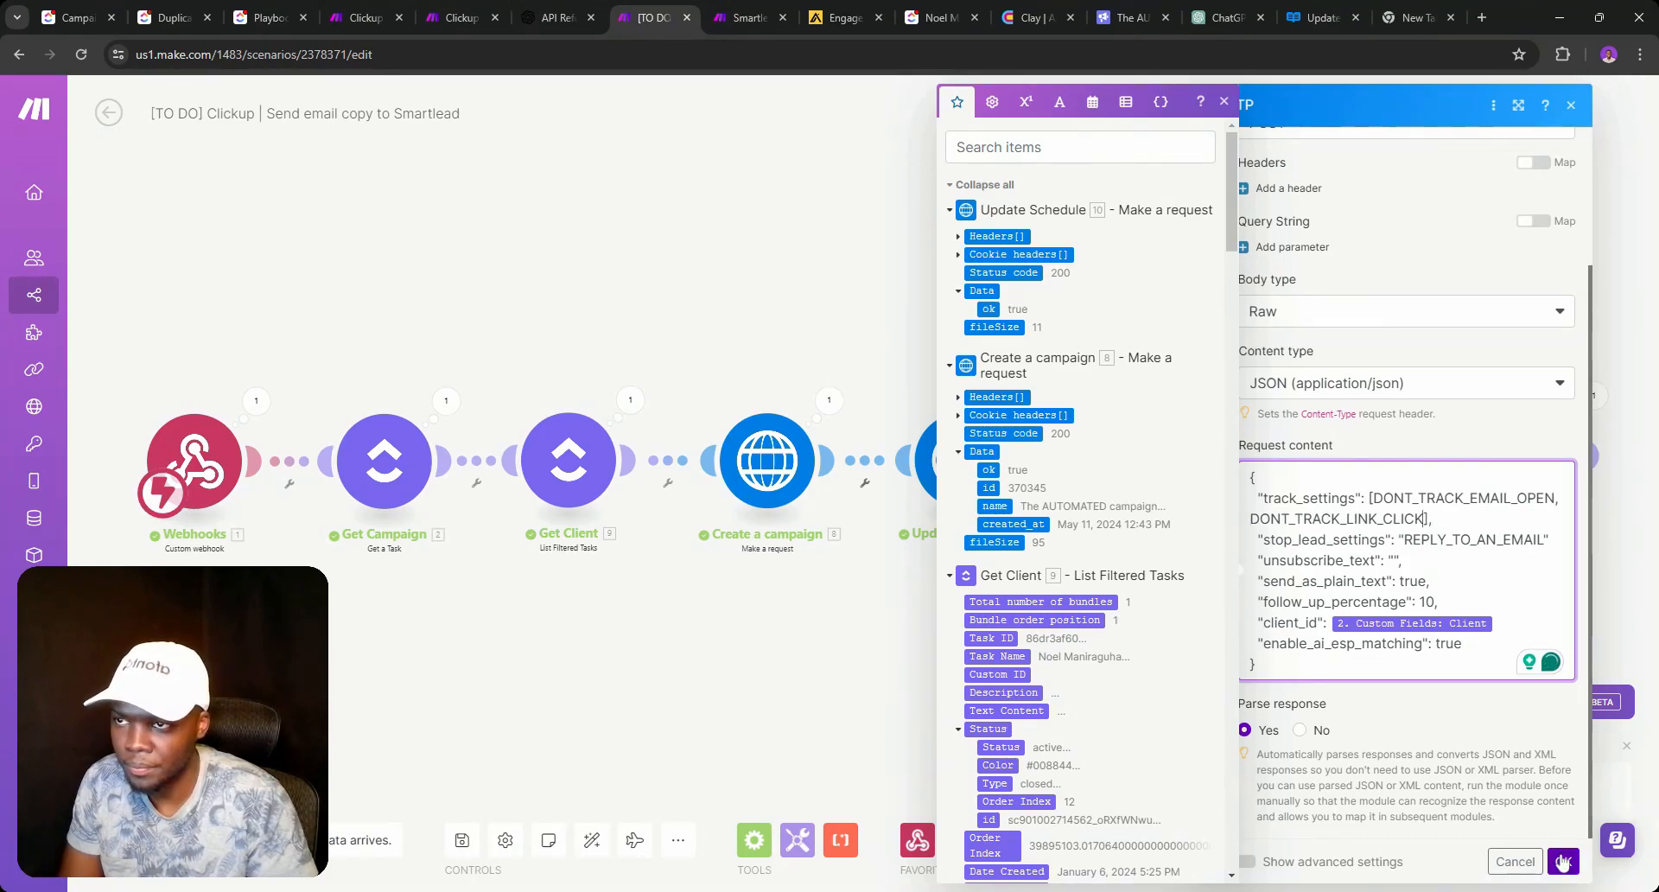
click(1563, 861)
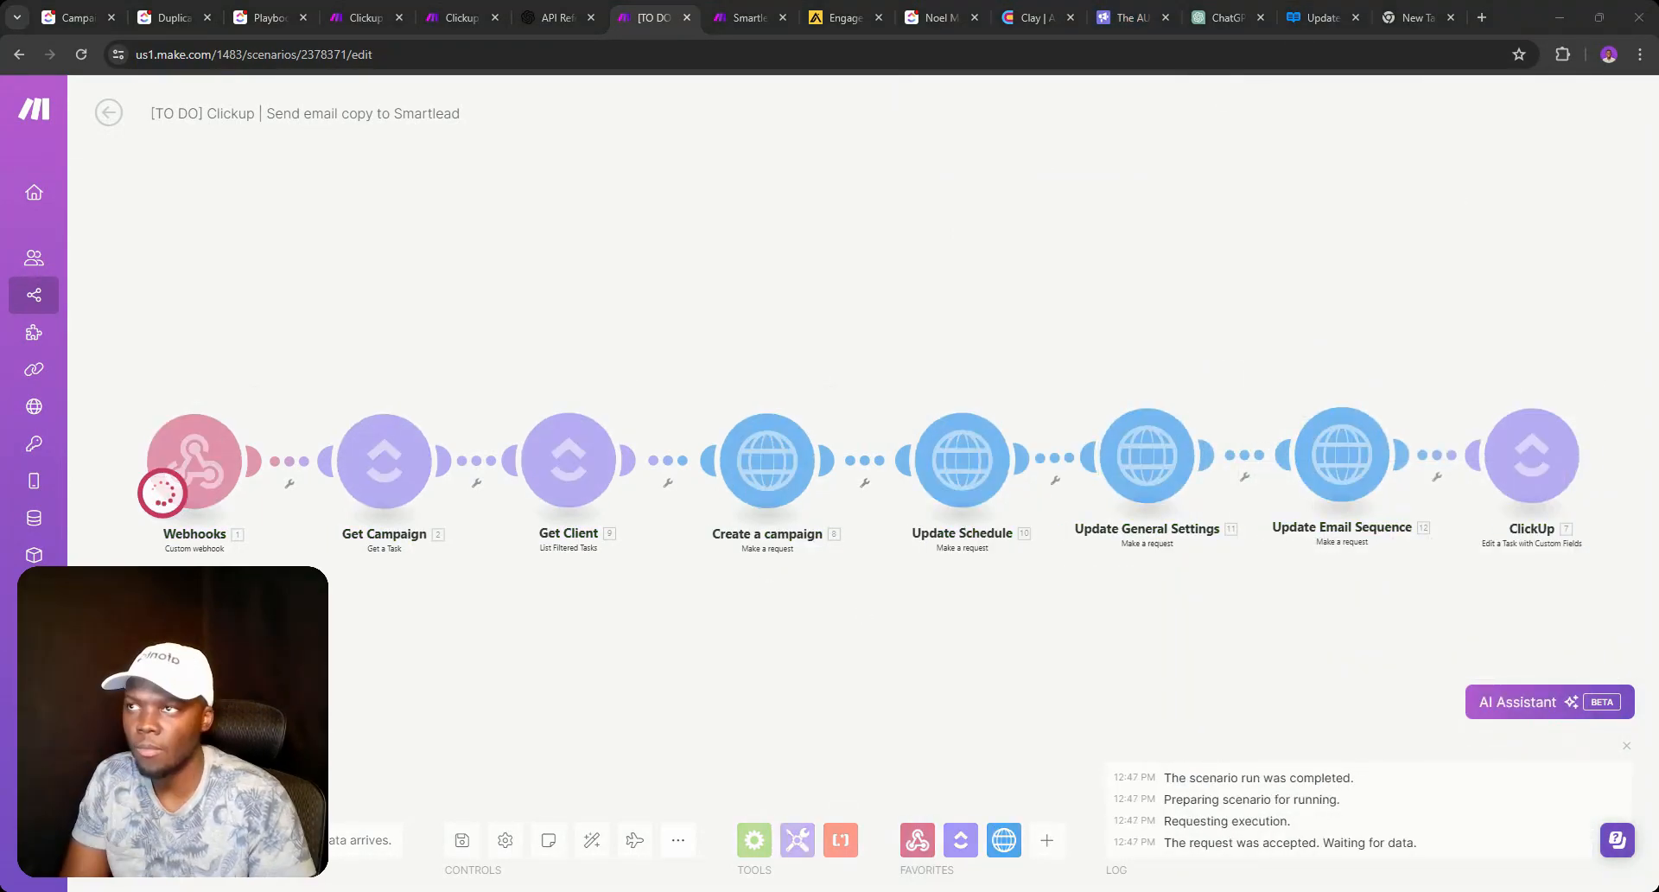
Switch to Smartlead, return to the campaign list and delete The AUTOMATED campaign.
click(1114, 21)
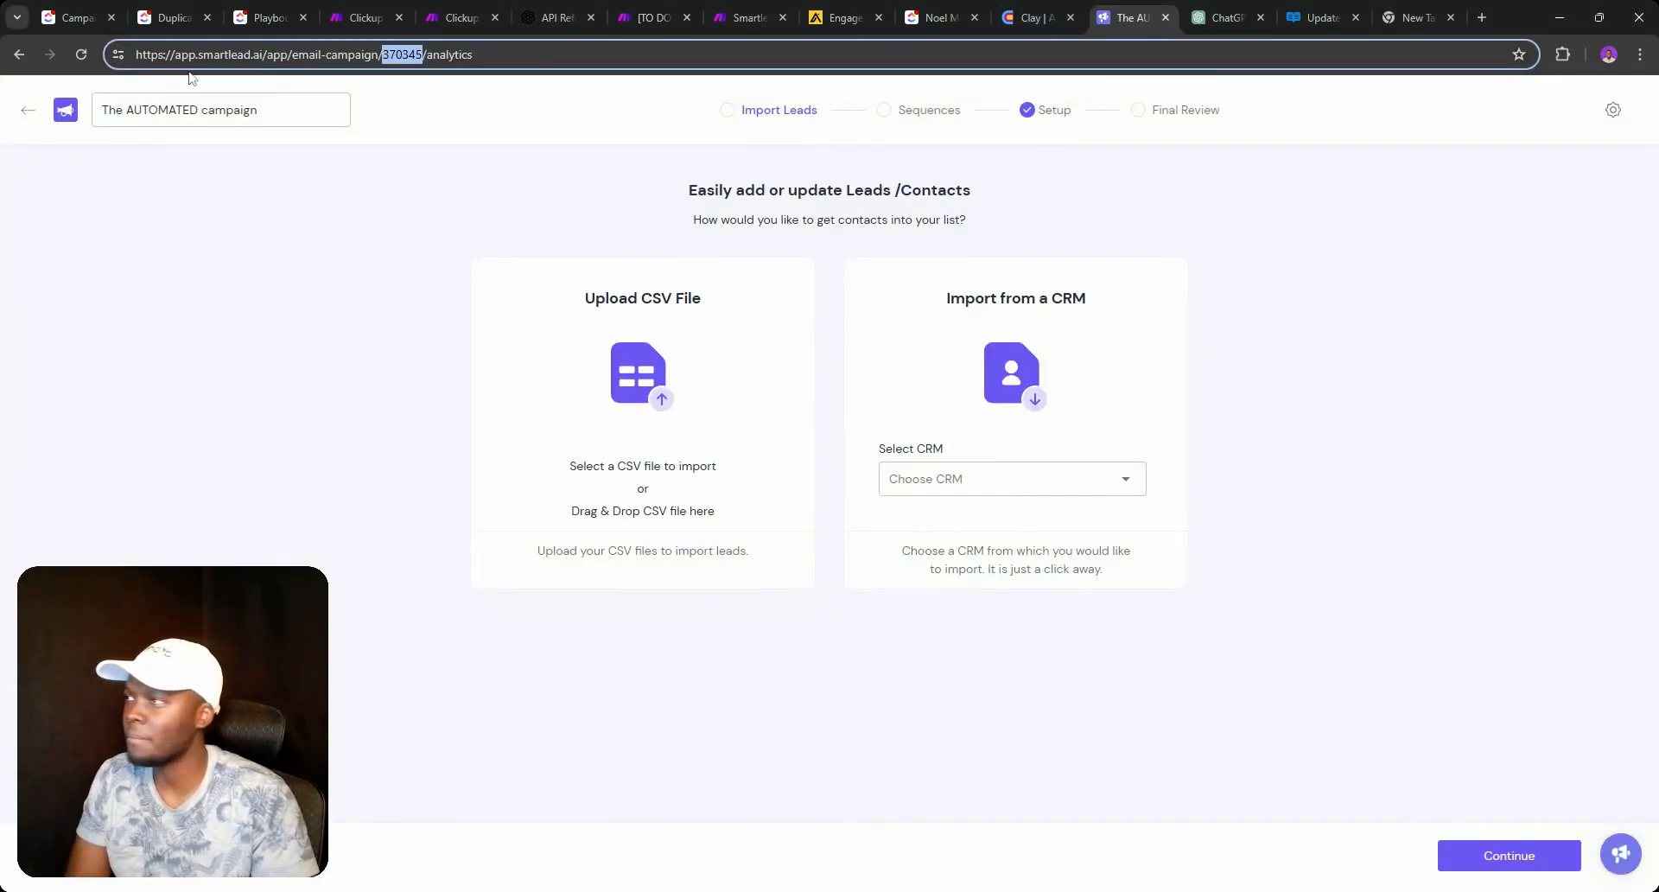
click(28, 110)
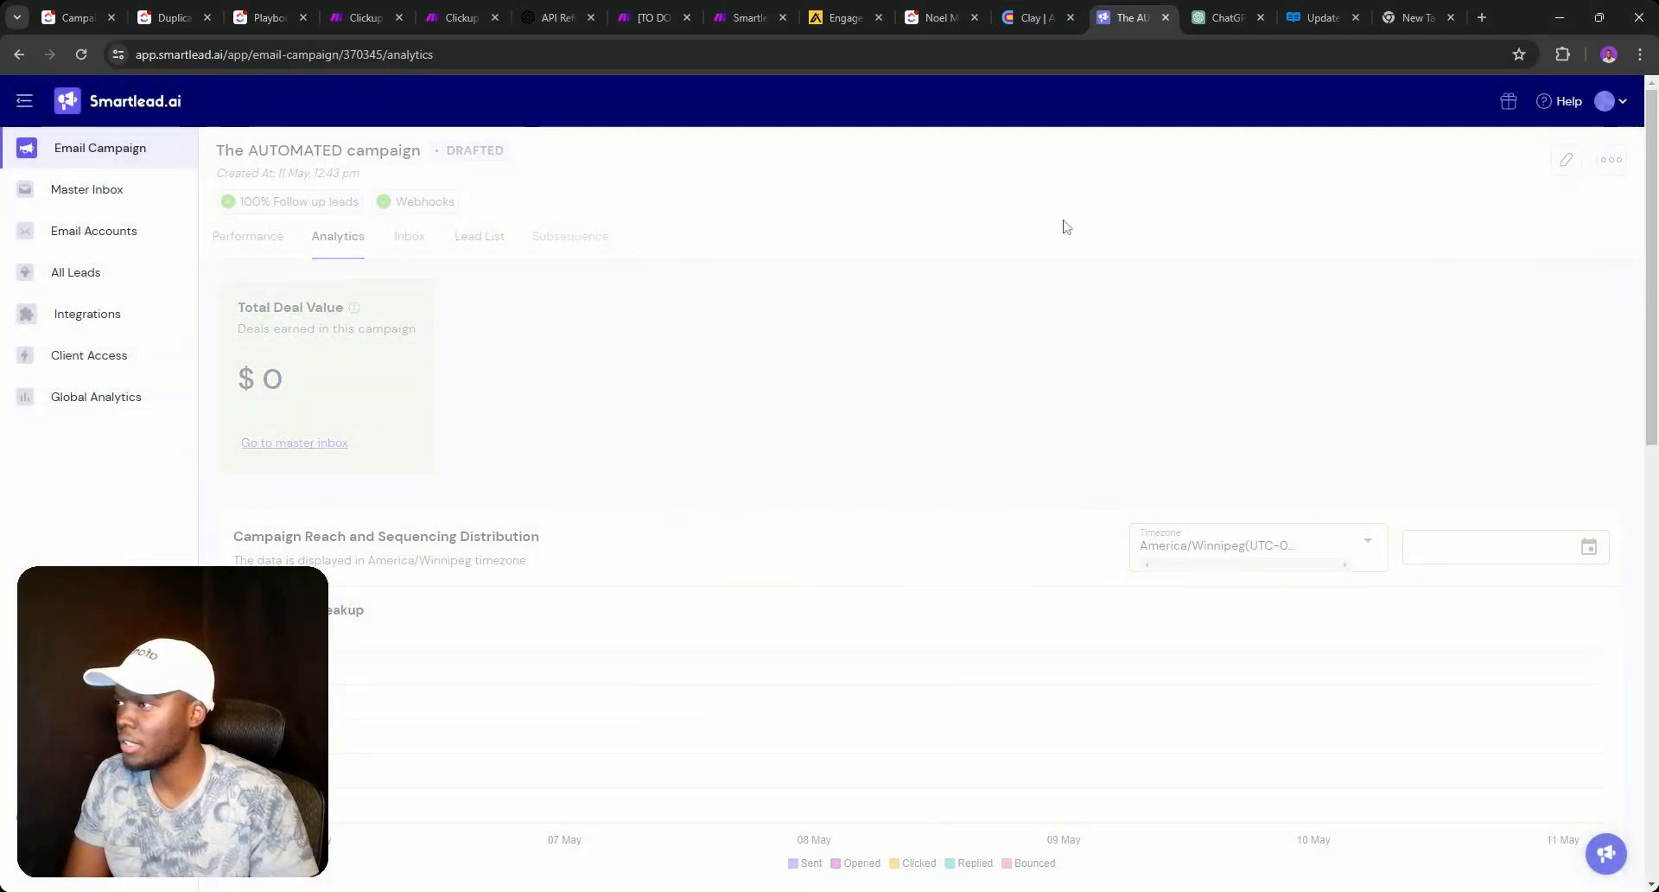
click(133, 151)
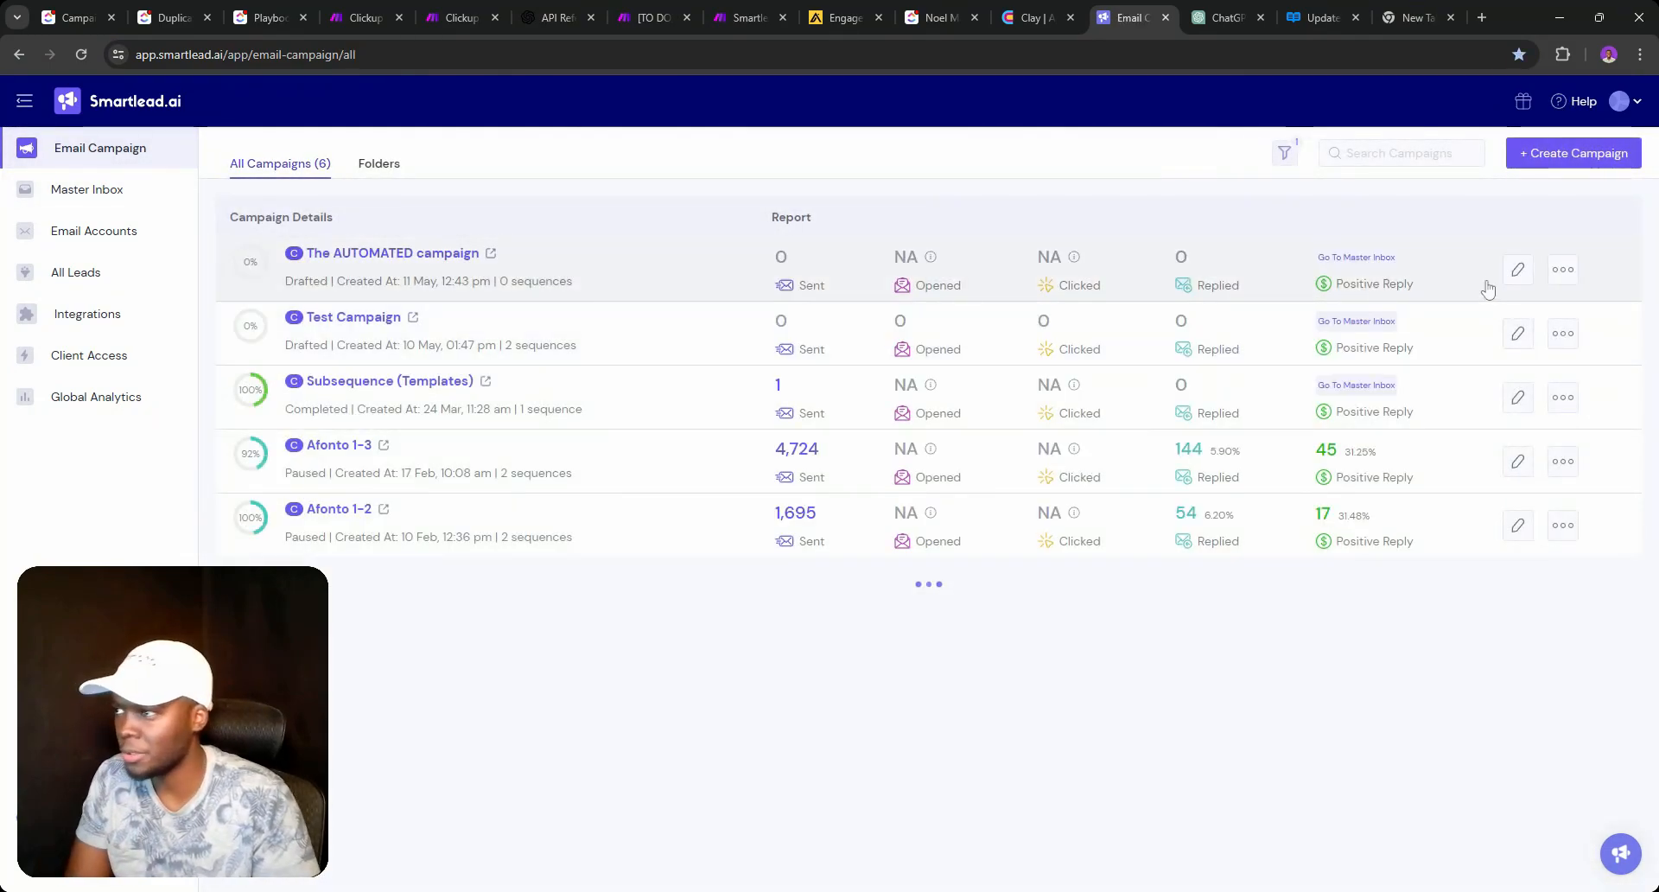
click(1562, 272)
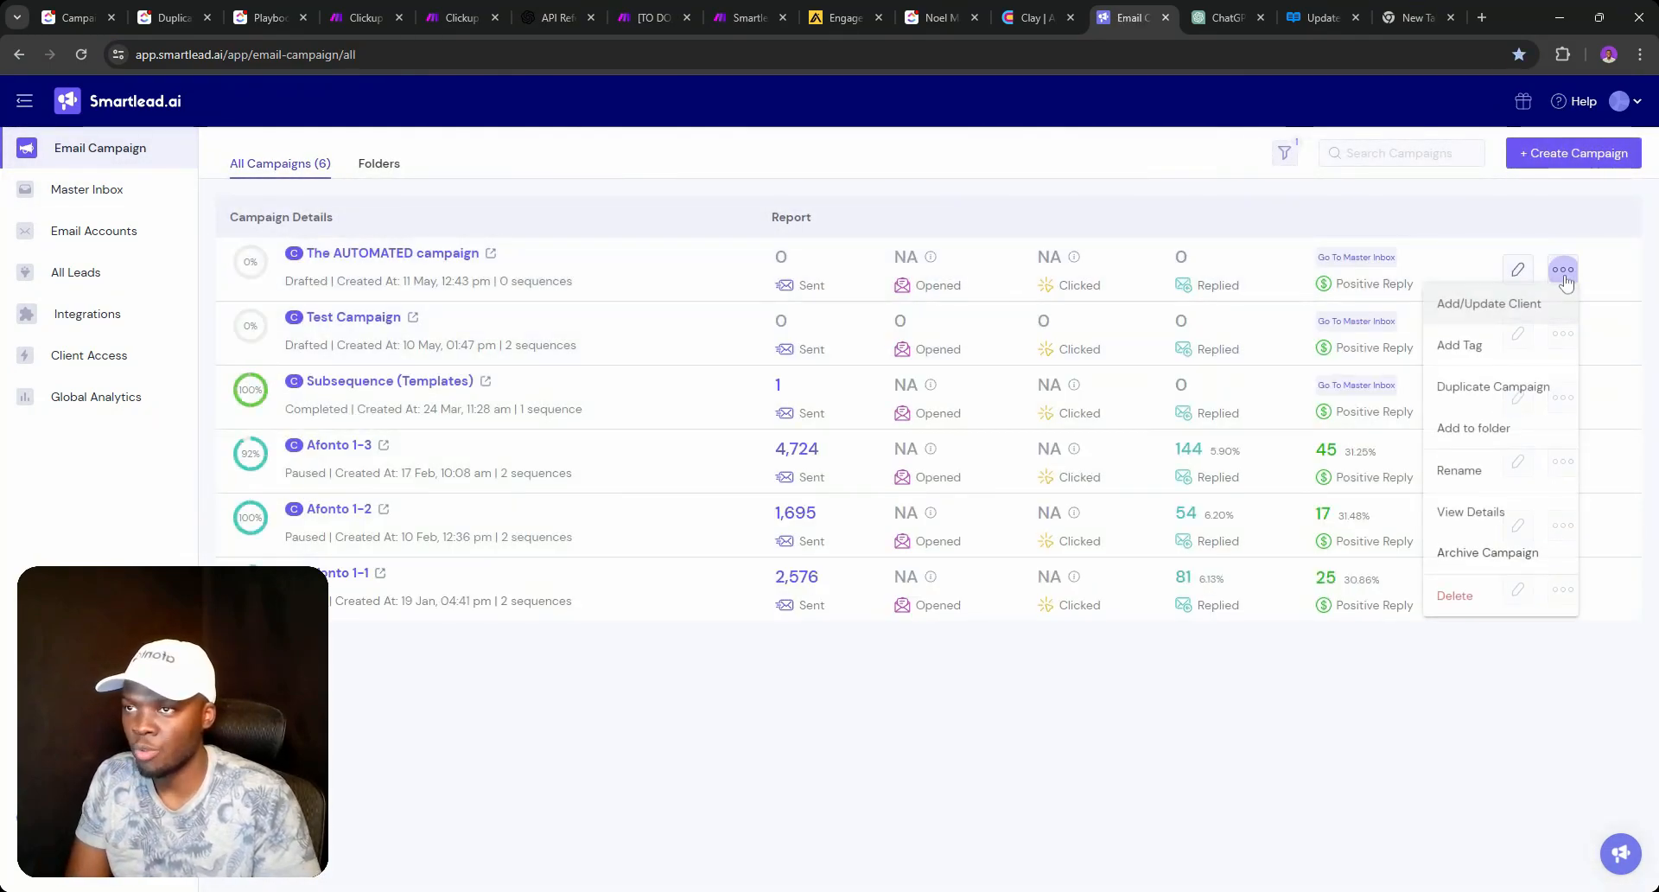
click(1453, 599)
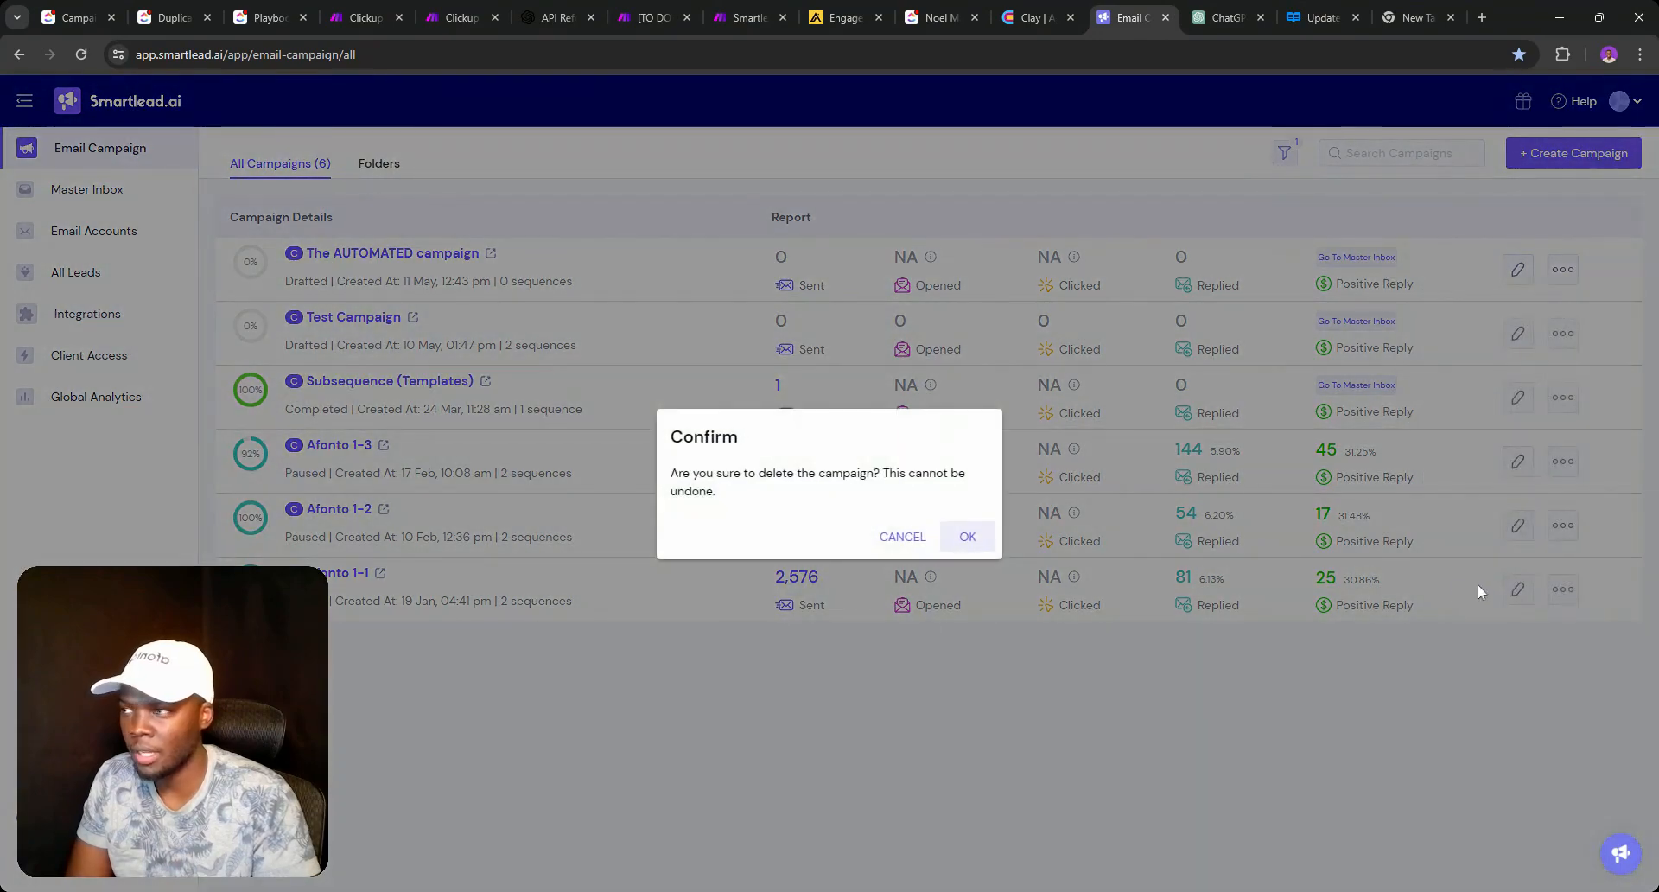
click(969, 537)
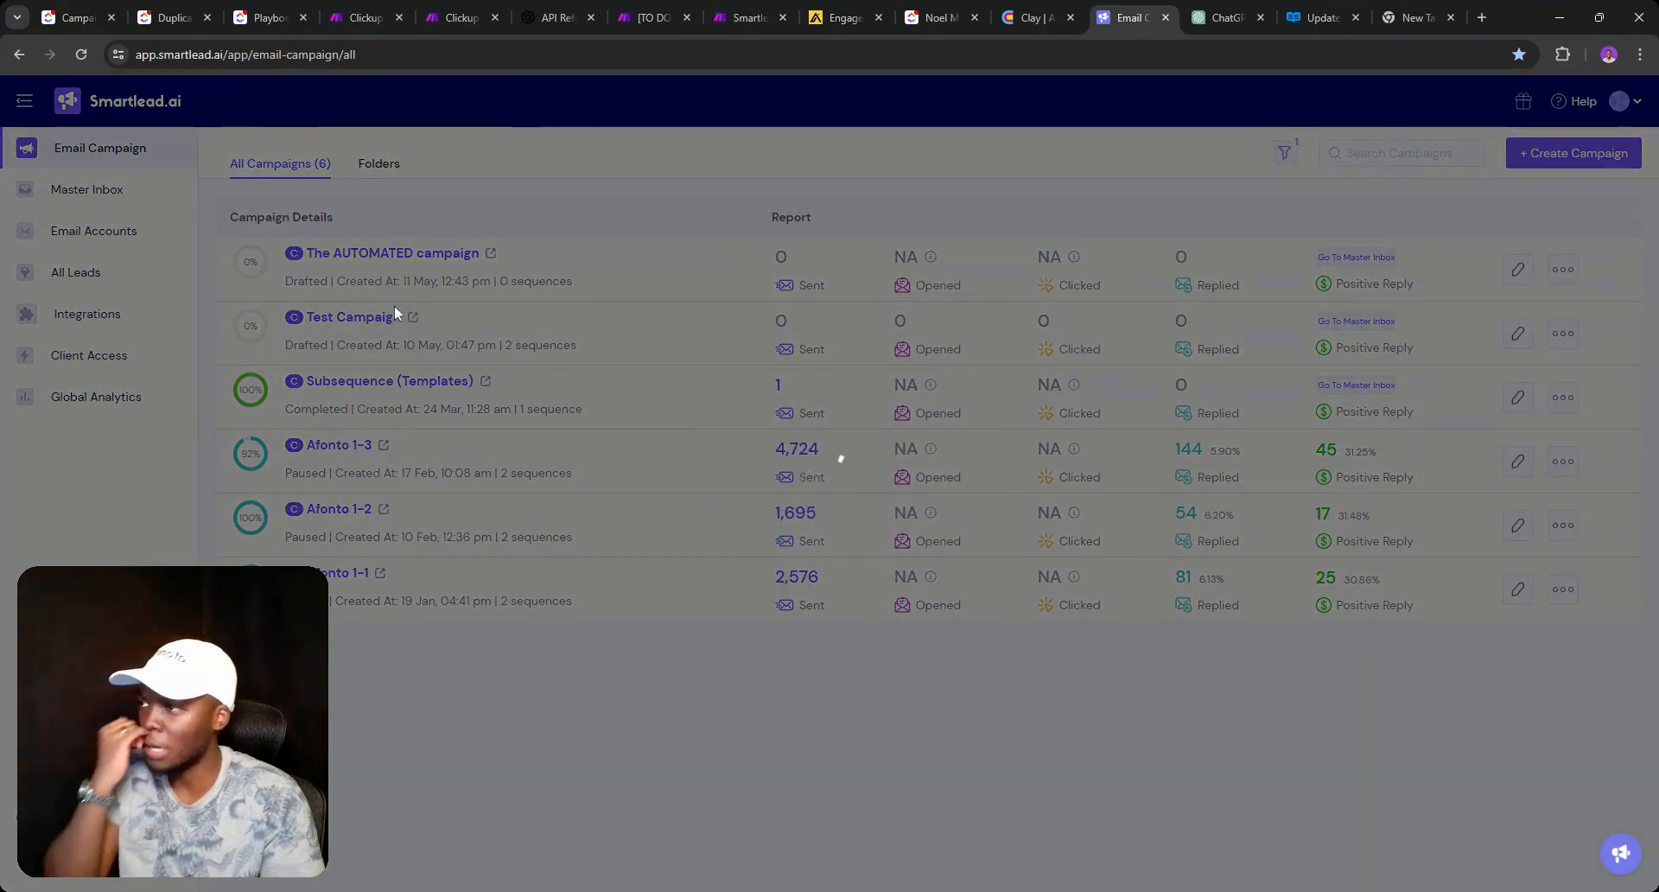
In ClickUp, rename the test task The AUTOMATED campaign V2 and move it through CREATE COPY SPINTAX to ADD CAMPAIGN TO SMARTLEAD.
click(93, 7)
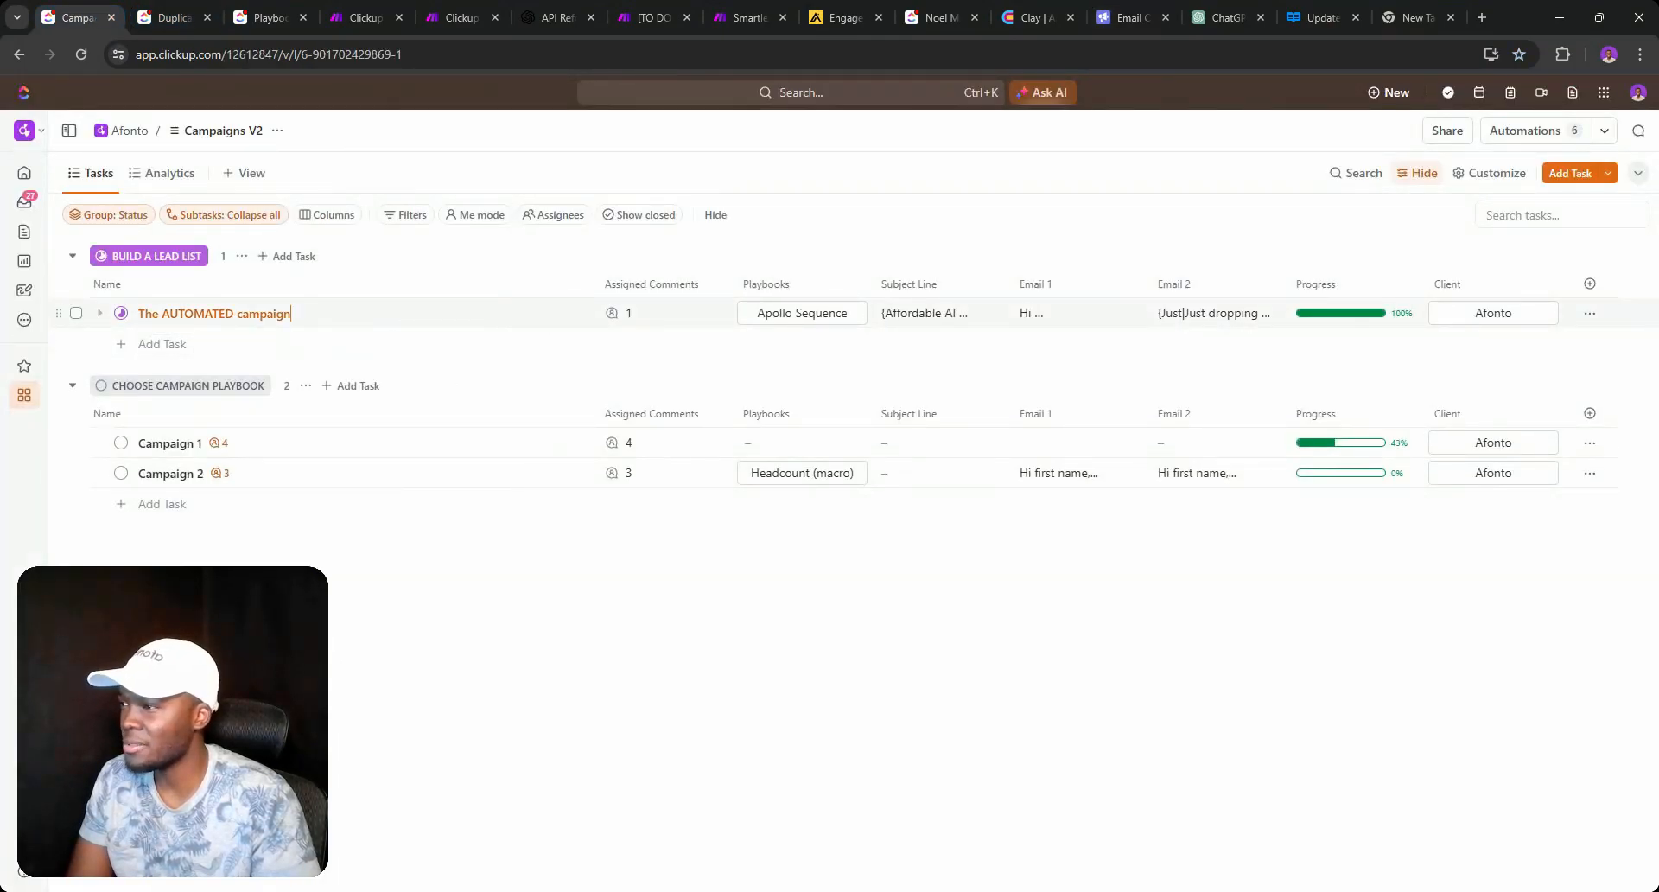
key(Return)
click(119, 313)
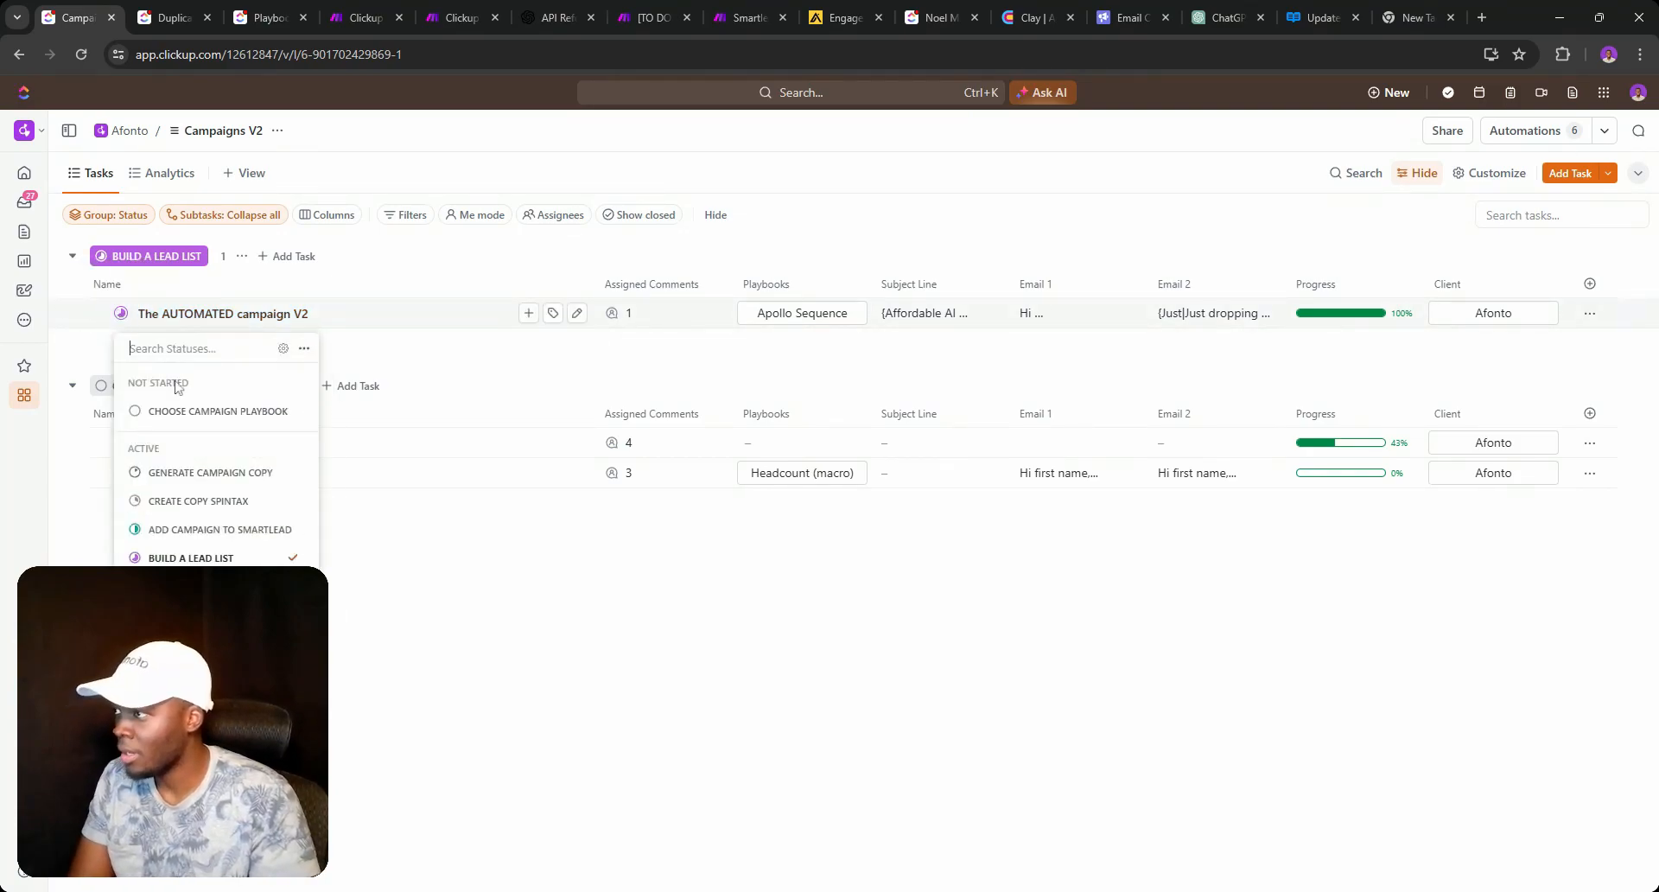
click(203, 503)
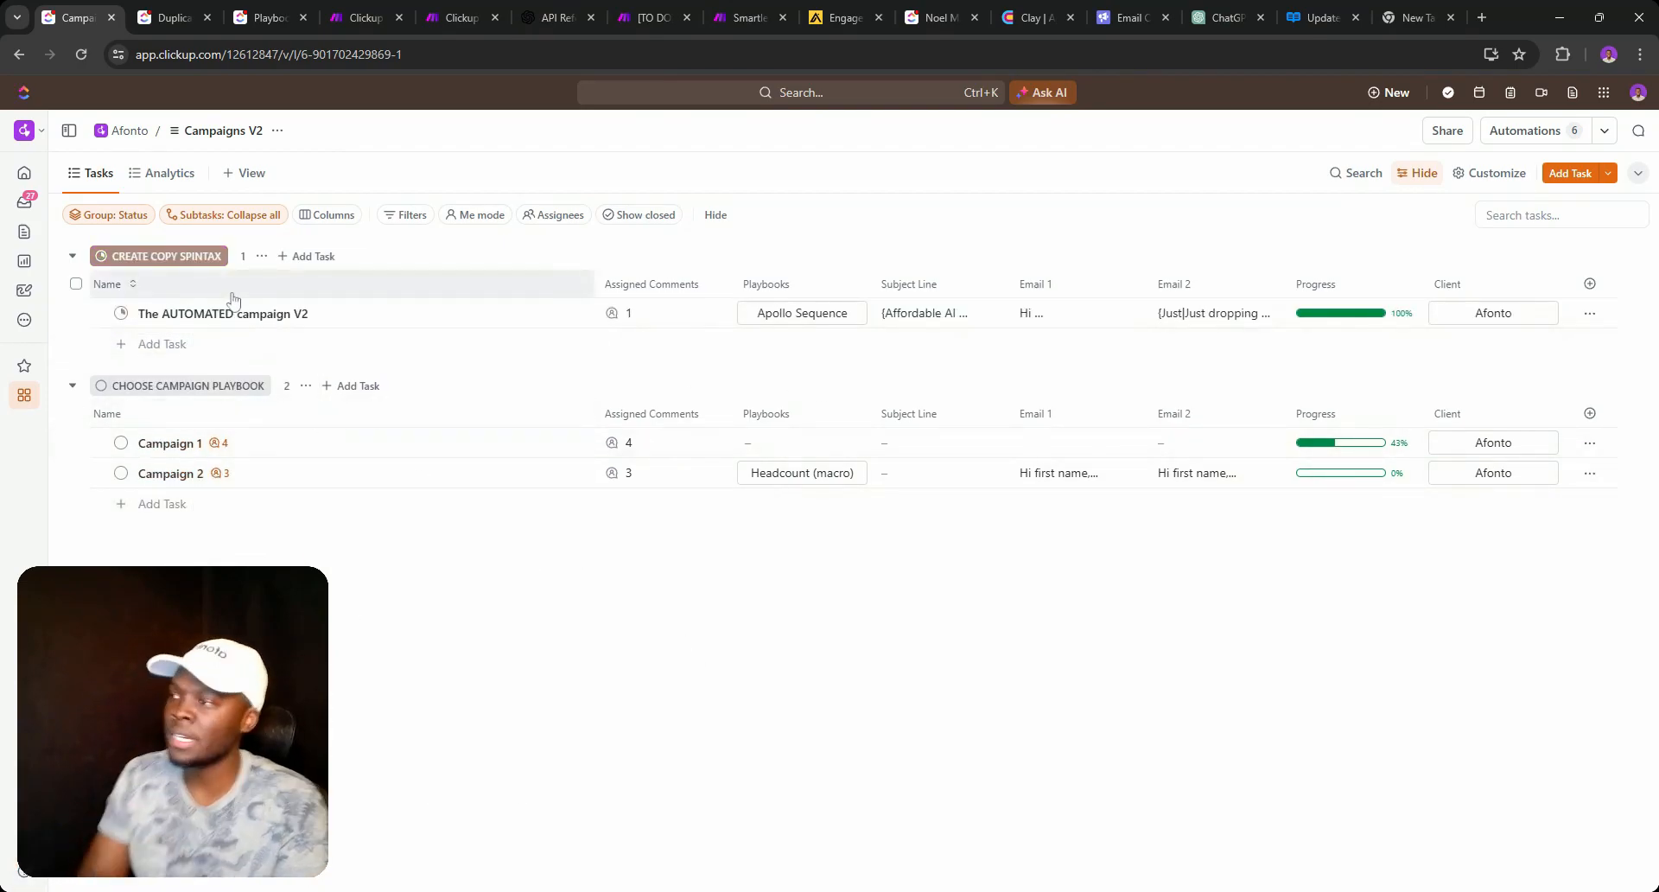
click(121, 313)
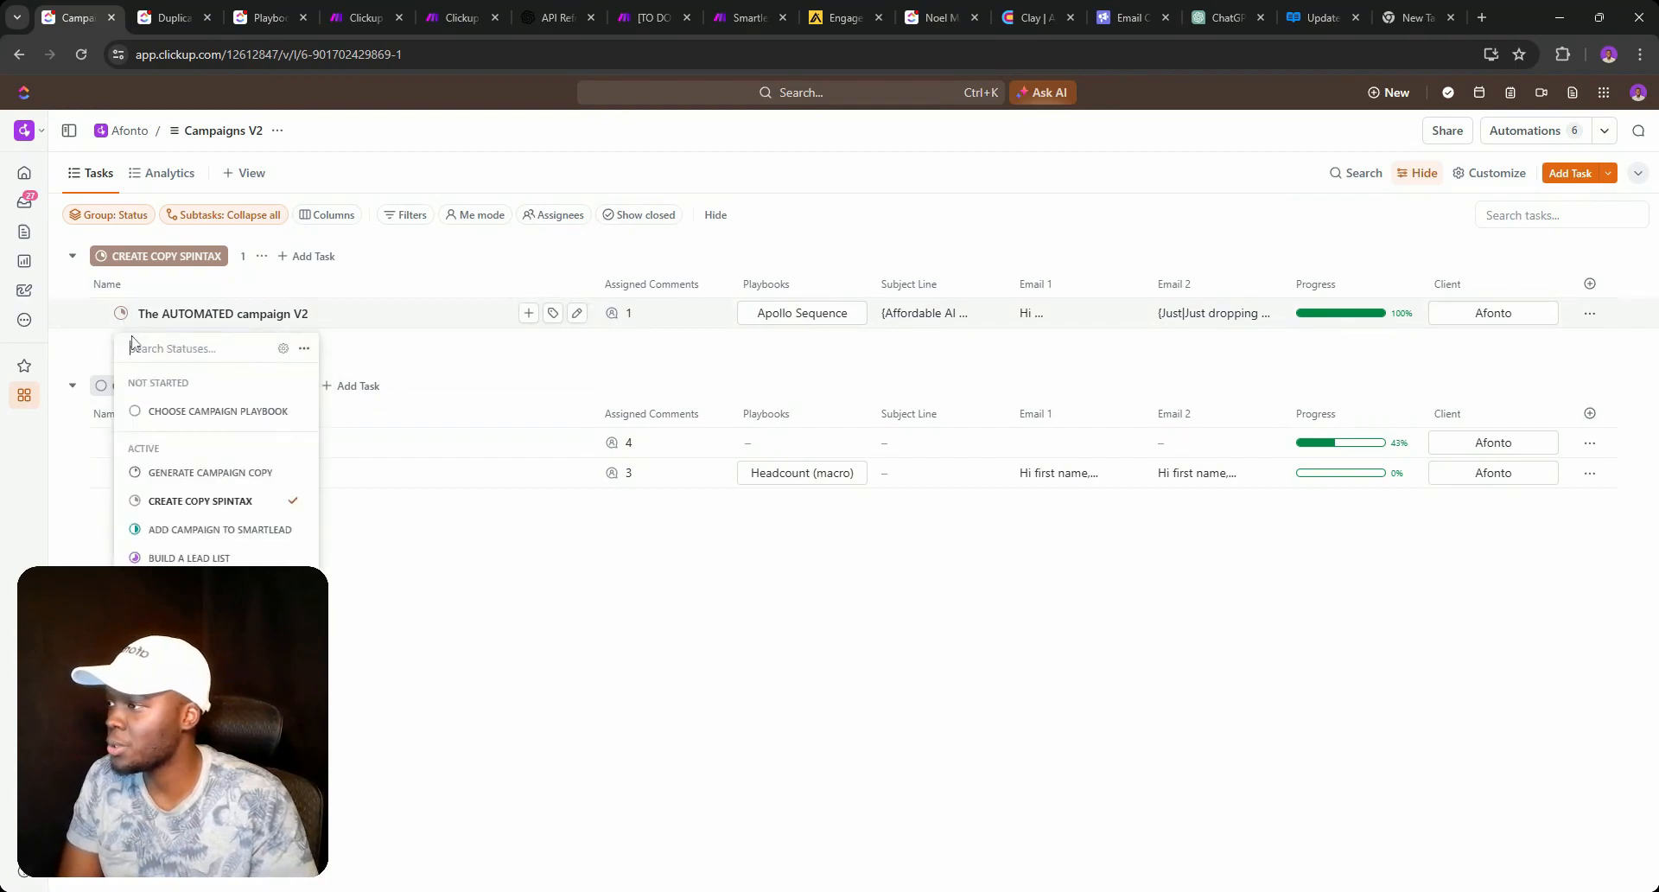
click(226, 529)
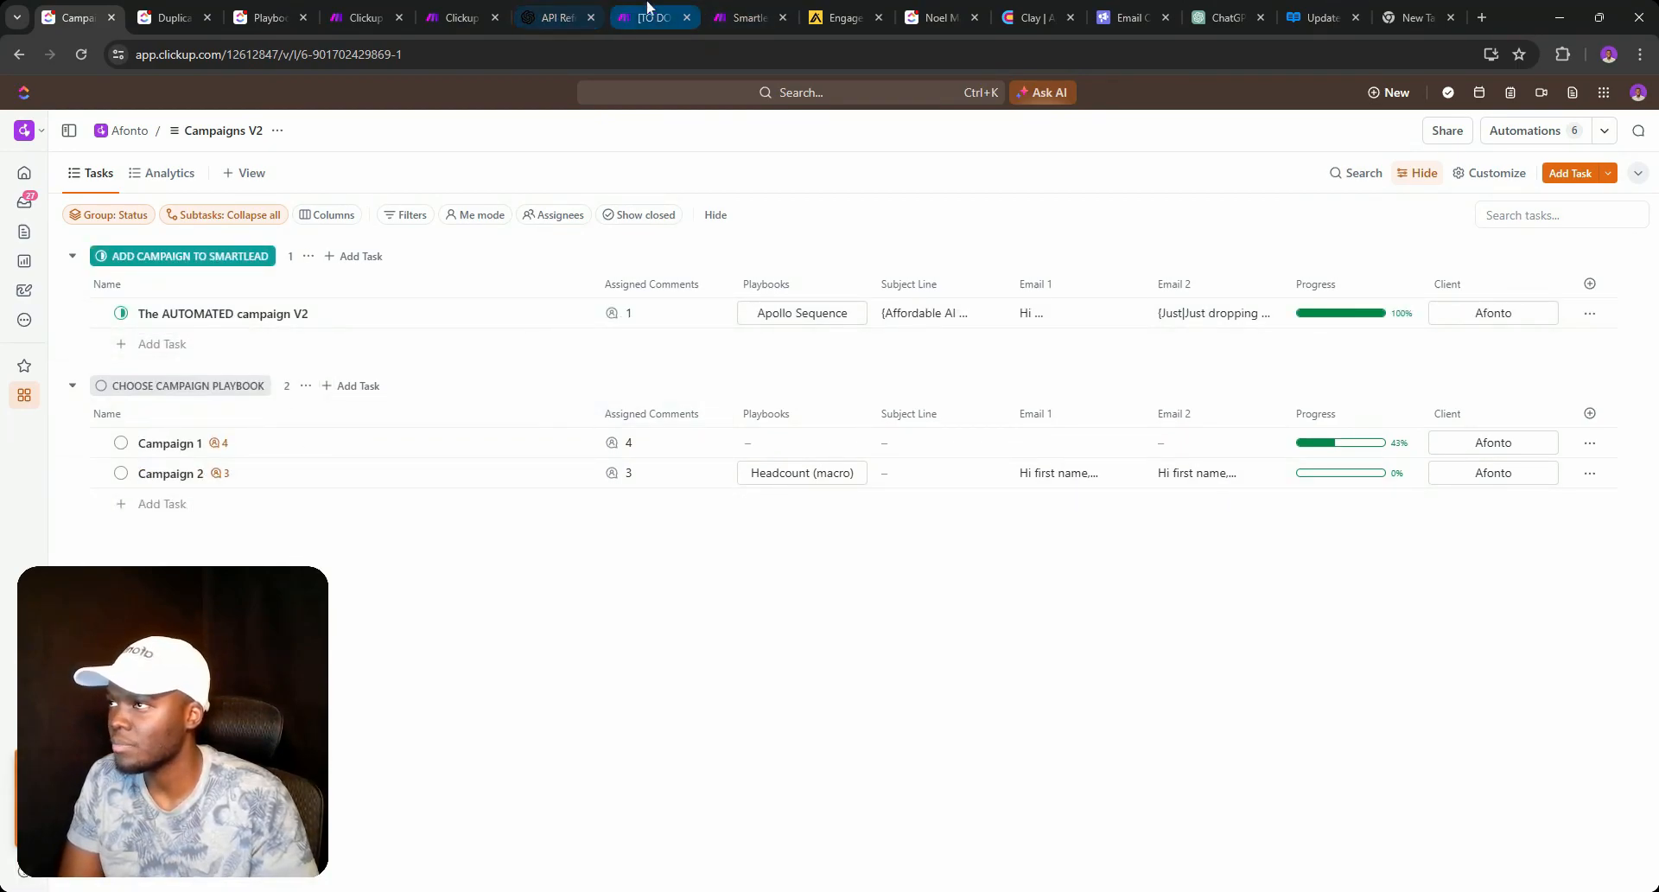
Switch to the Make scenario and inspect the Create a campaign and Update Schedule run results.
click(649, 14)
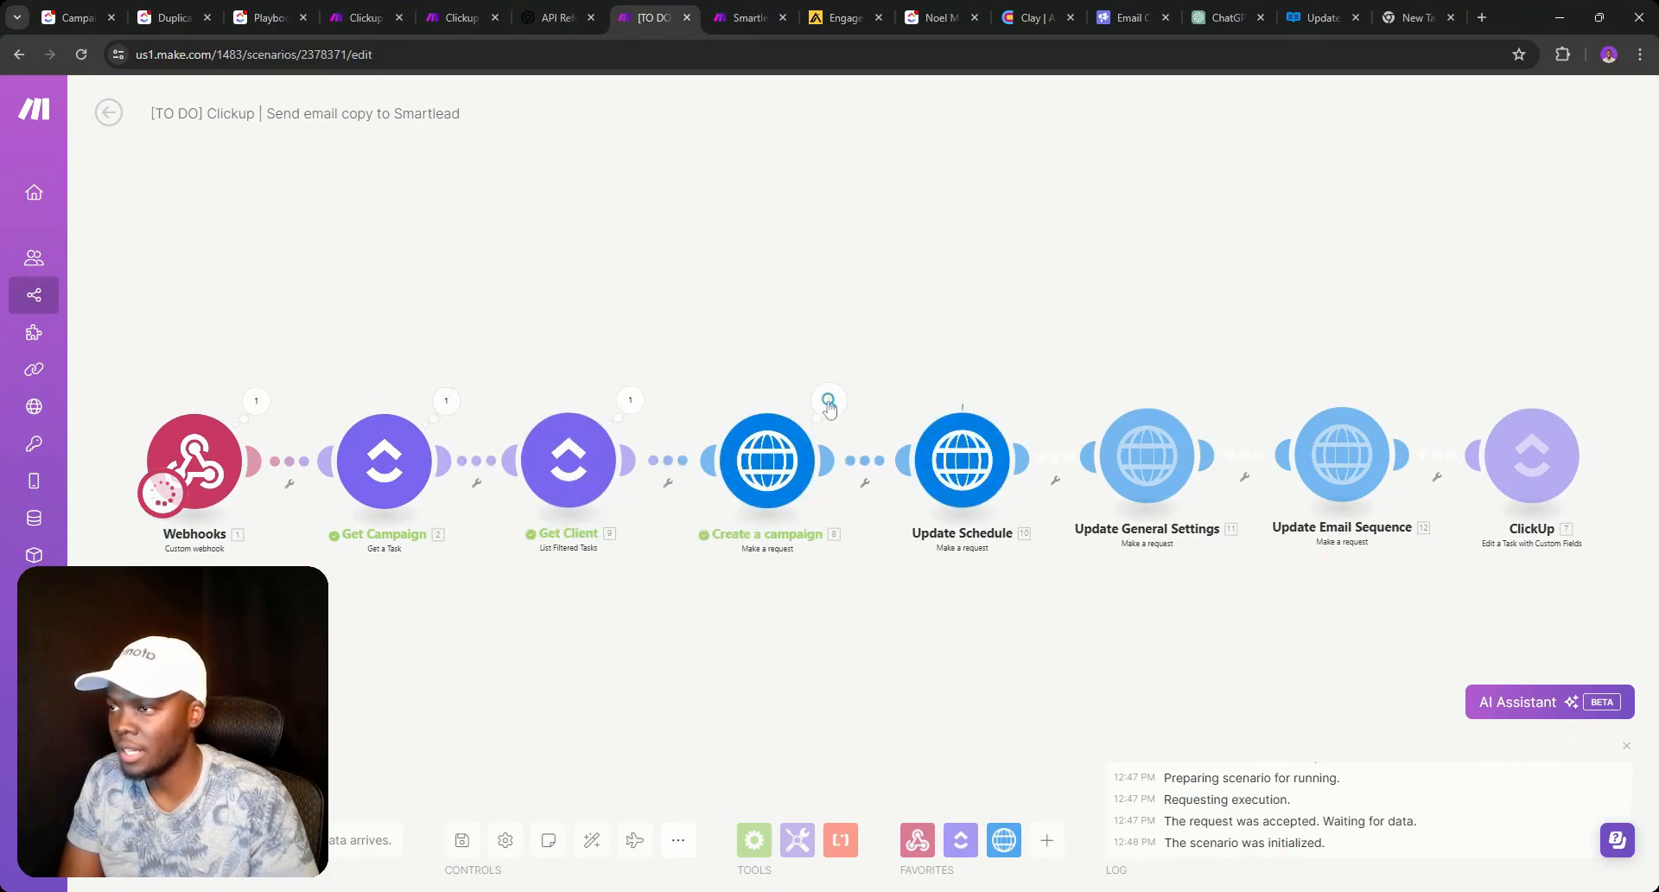
click(828, 401)
click(722, 557)
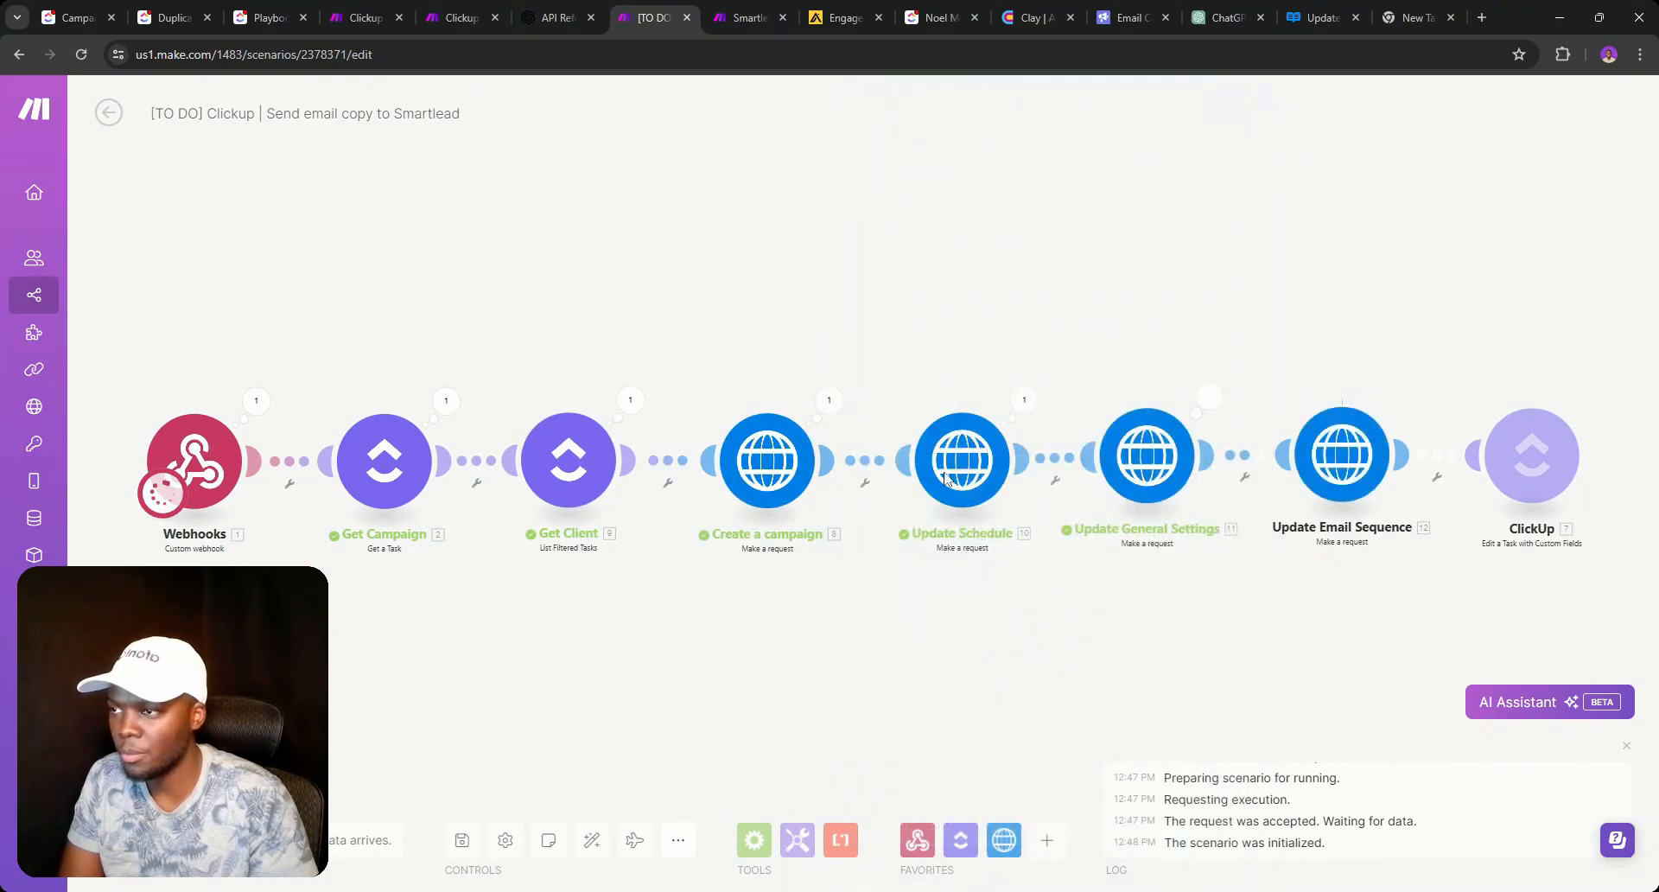
click(1024, 399)
click(918, 585)
Inspect the Update General Settings run's request content and expand its output data.
click(1209, 395)
click(1113, 596)
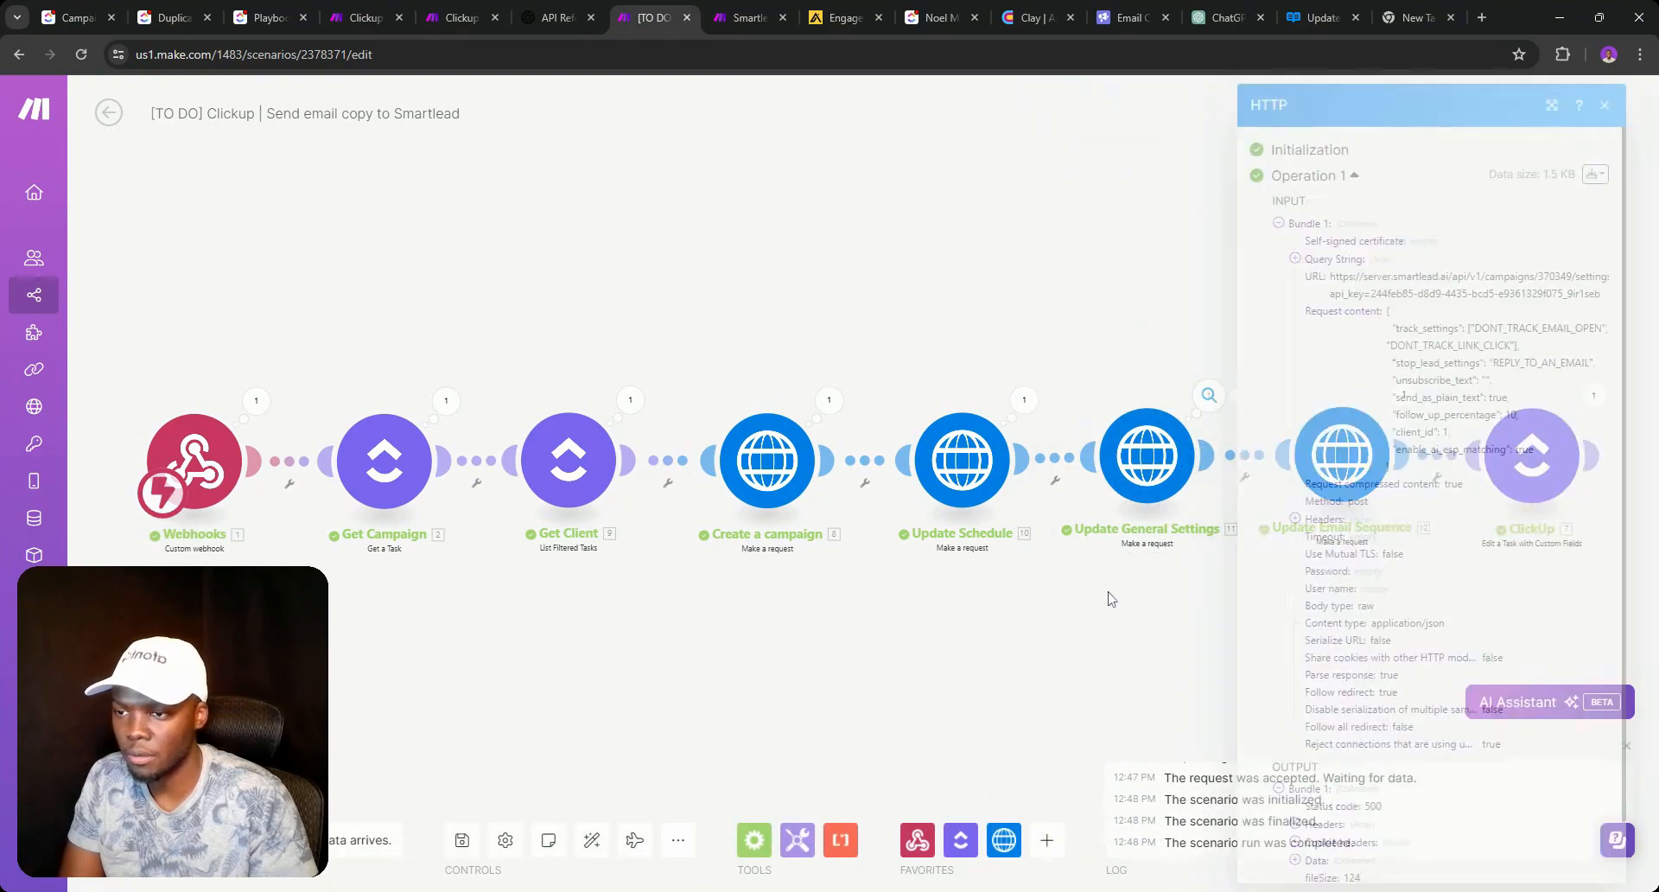
click(1208, 395)
scroll(1317, 799, down, 1)
click(1315, 793)
scroll(1348, 788, down, 1)
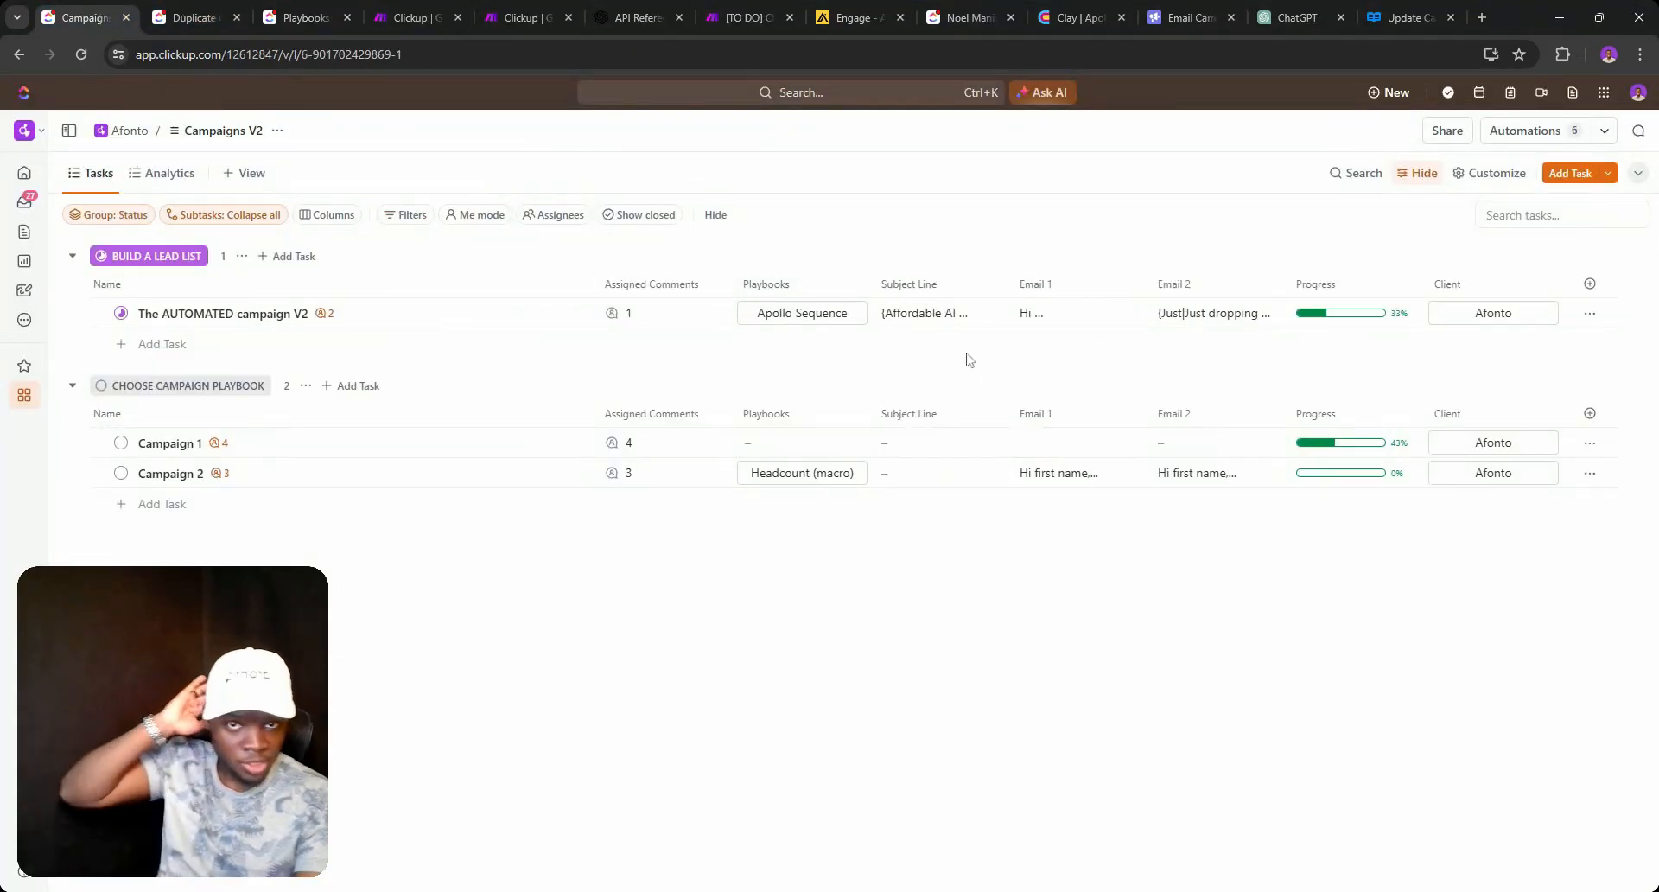
In the Make scenario, review the Update Email Sequence request and the settings of the router branch's Post a task comment module.
click(726, 15)
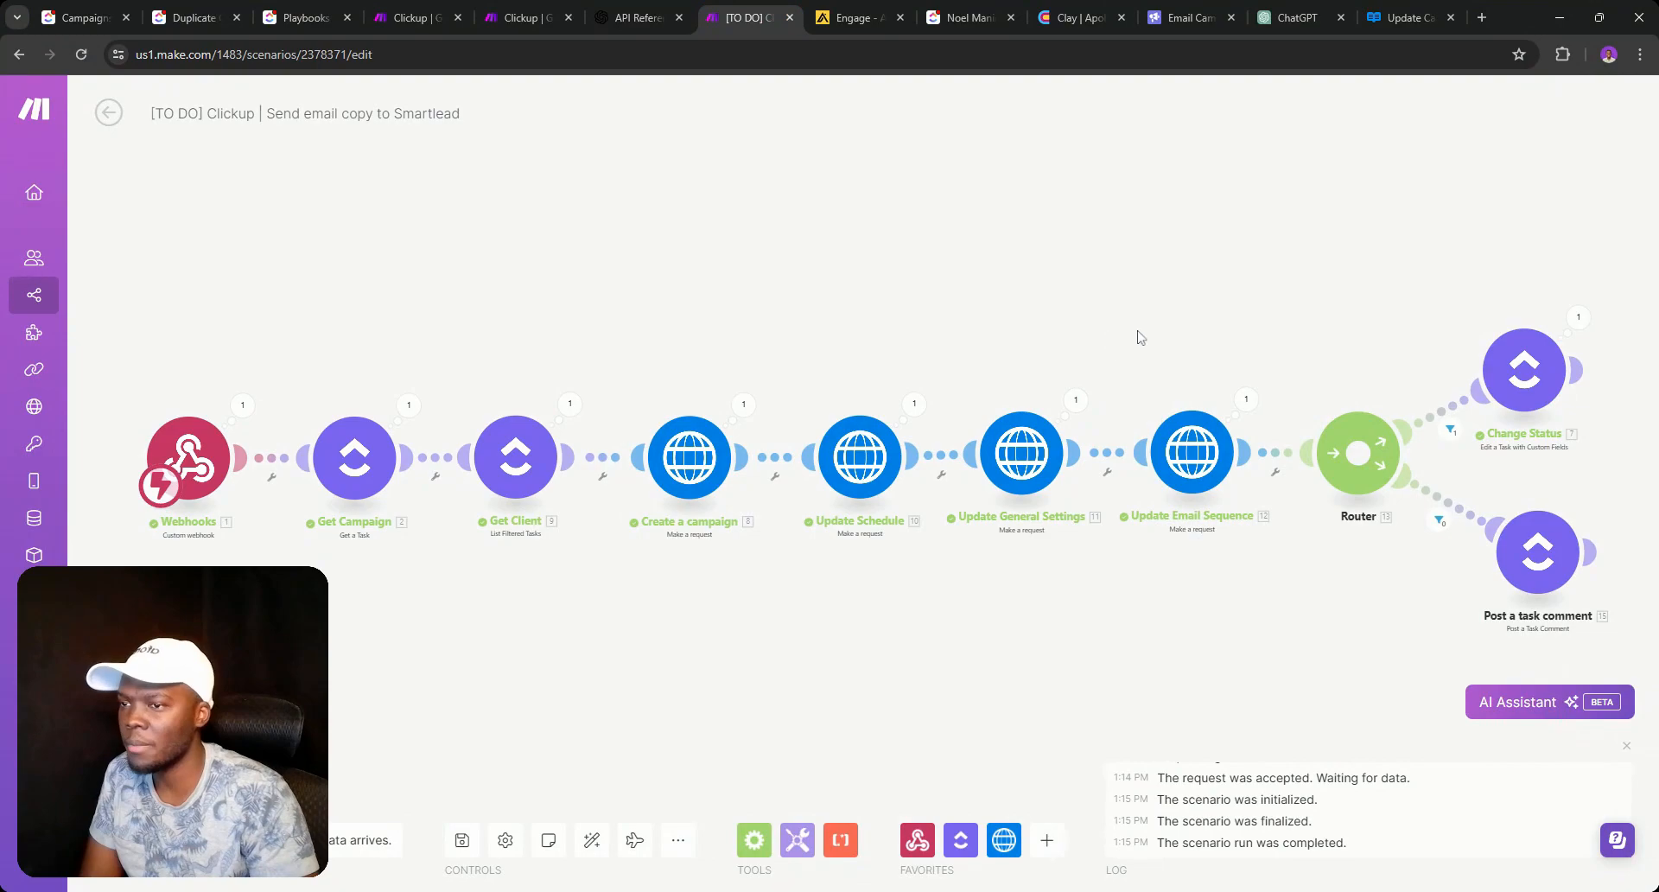
click(1173, 455)
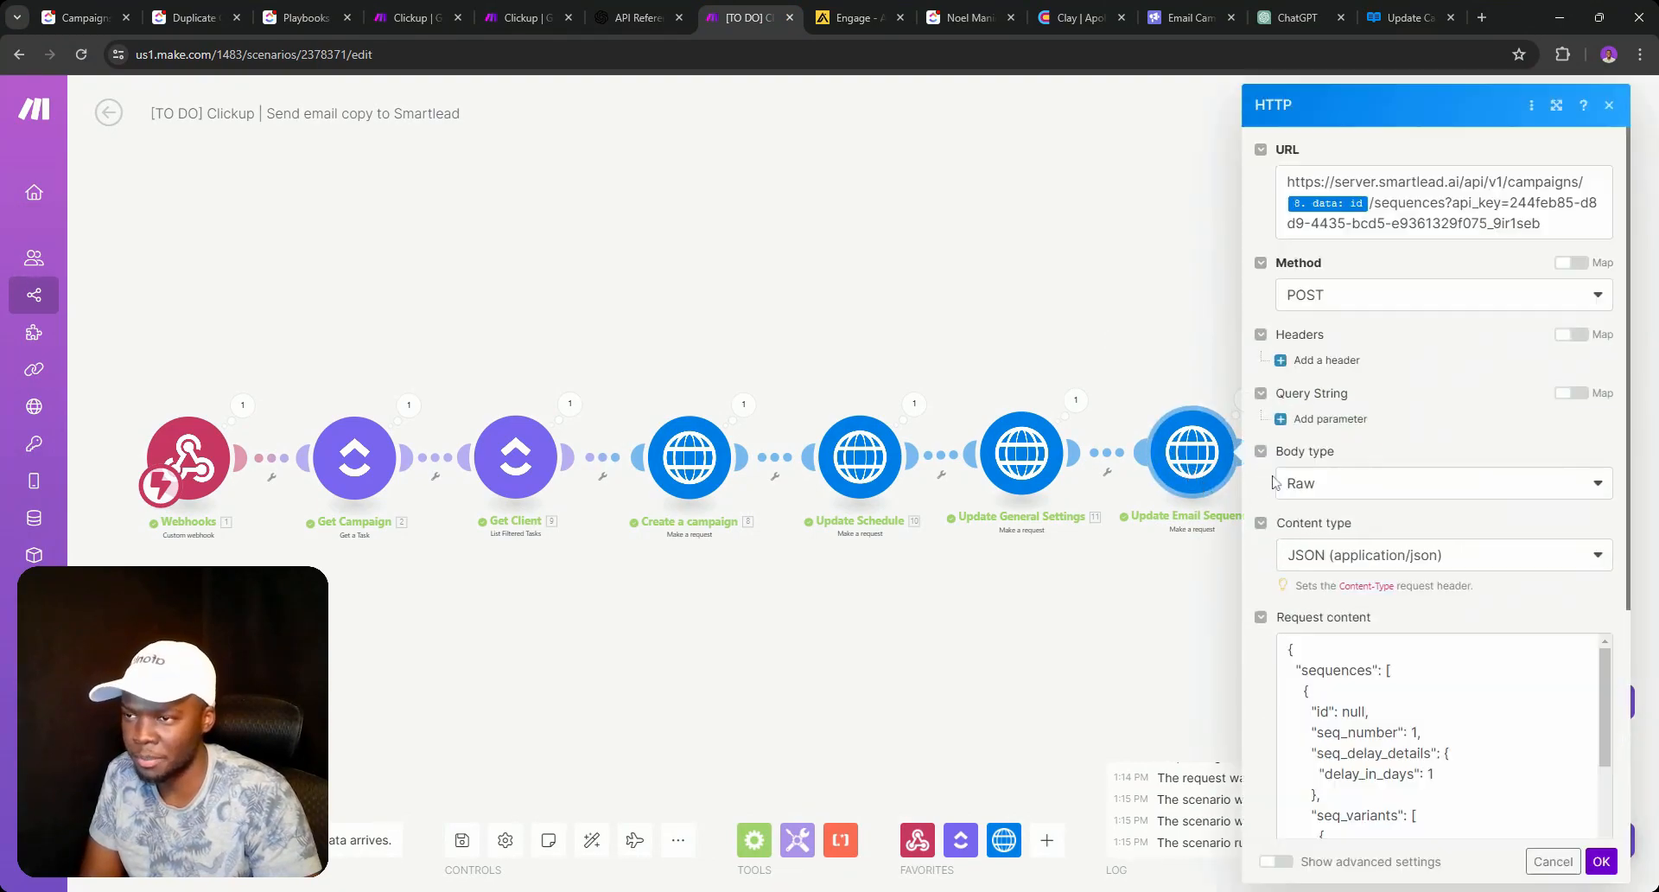
click(1188, 350)
drag(1356, 594, 1028, 534)
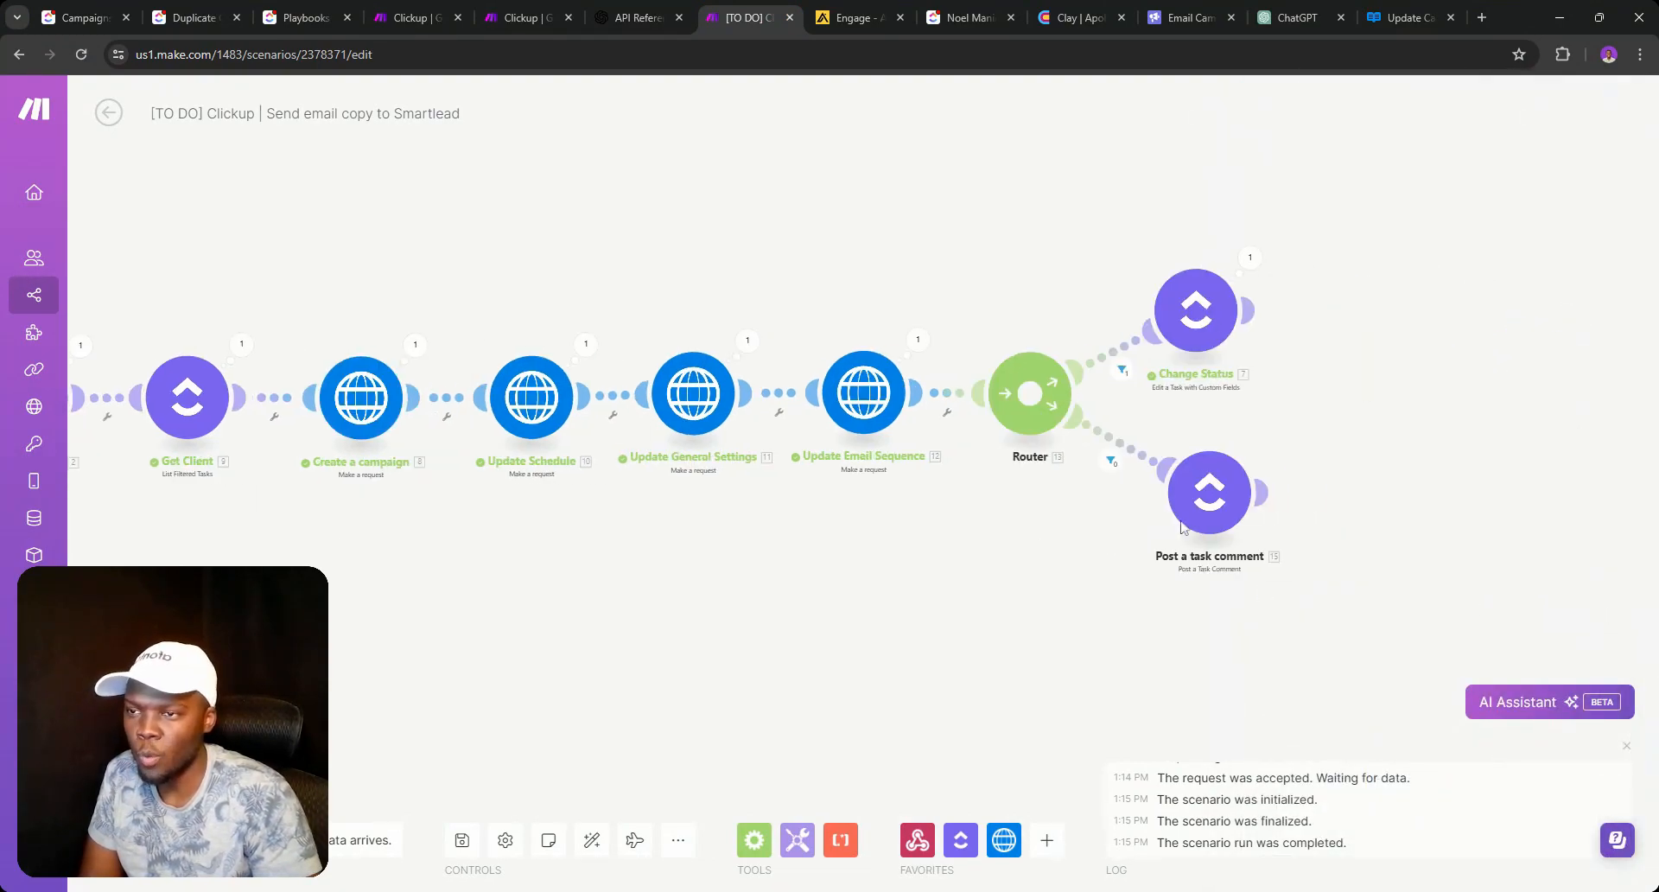
click(1208, 511)
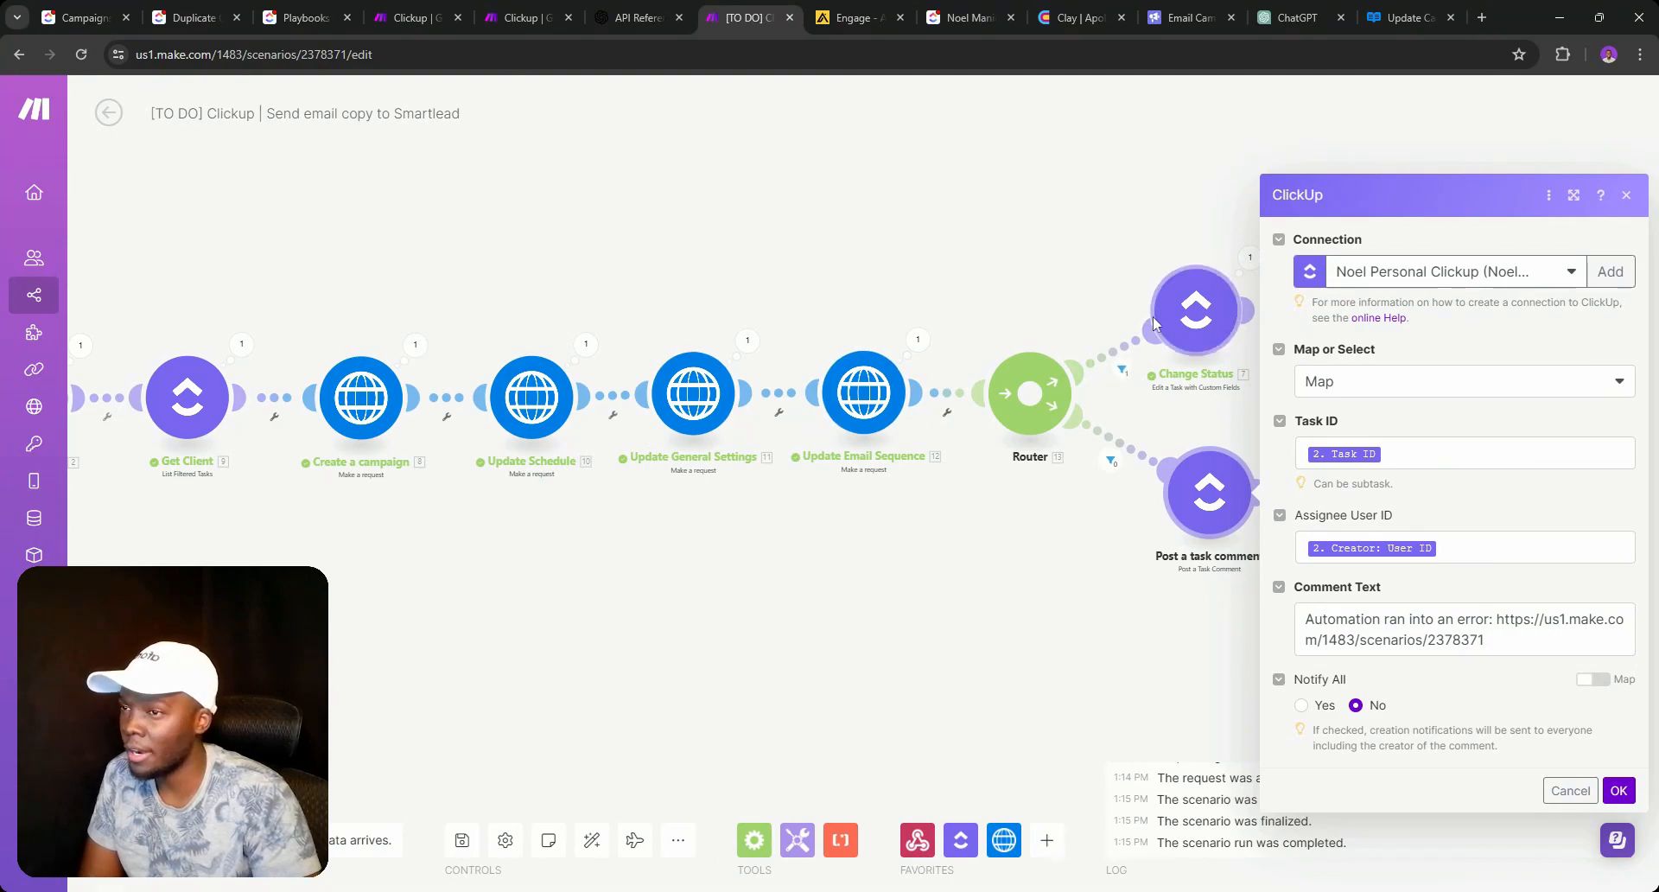
Switch to ClickUp and read the assigned error comments on The AUTOMATED campaign V2, previewing the linked scenario.
click(112, 26)
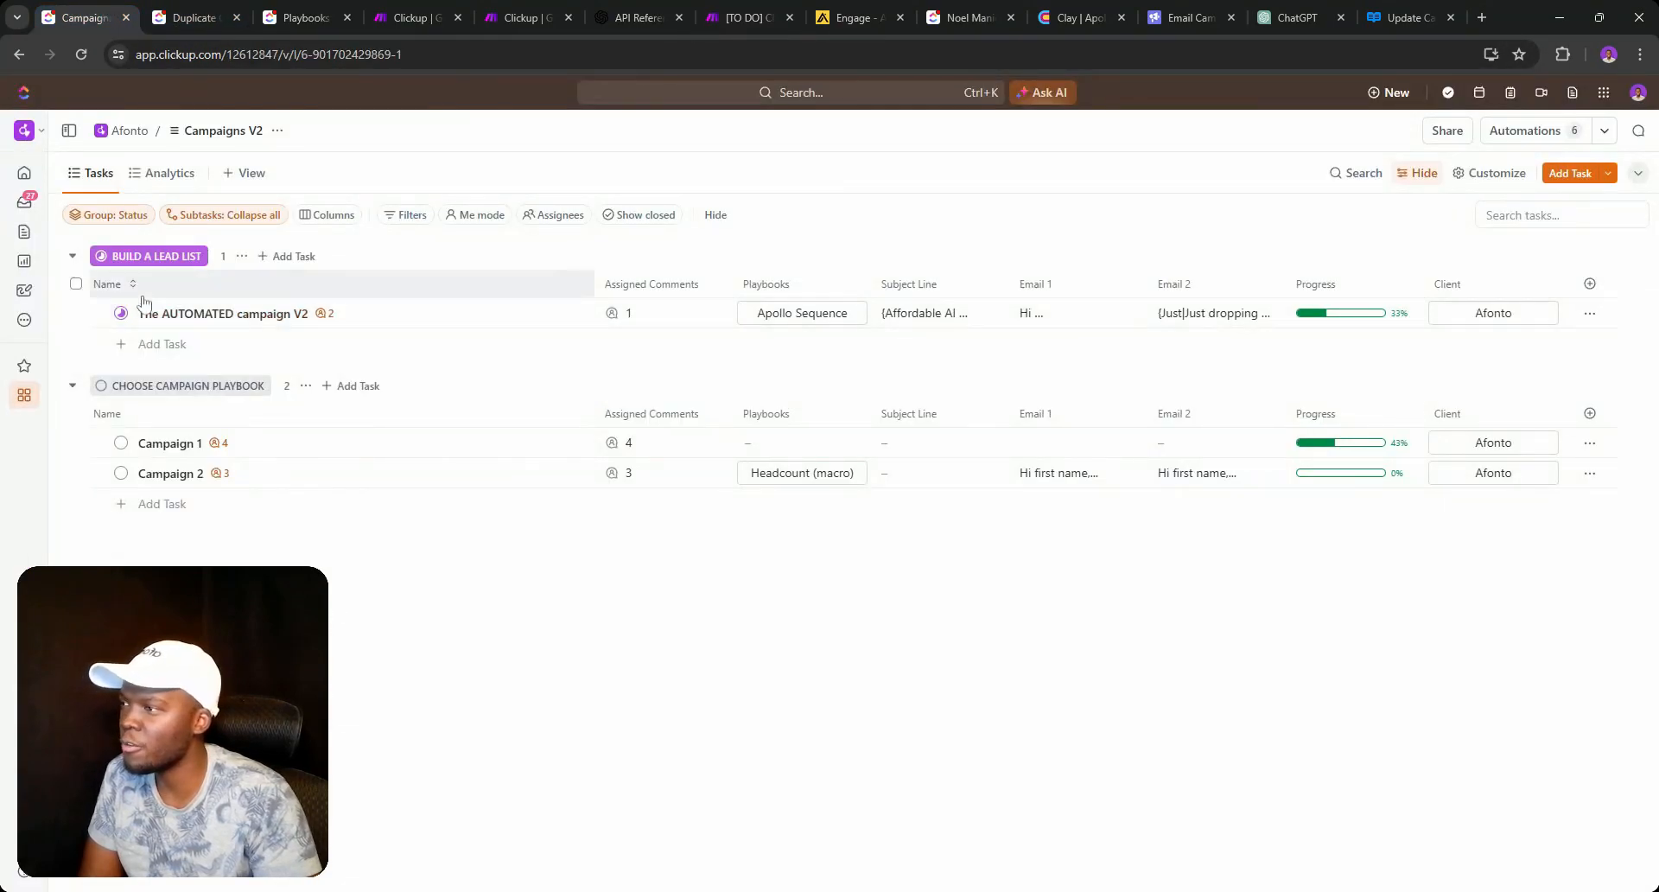
click(122, 314)
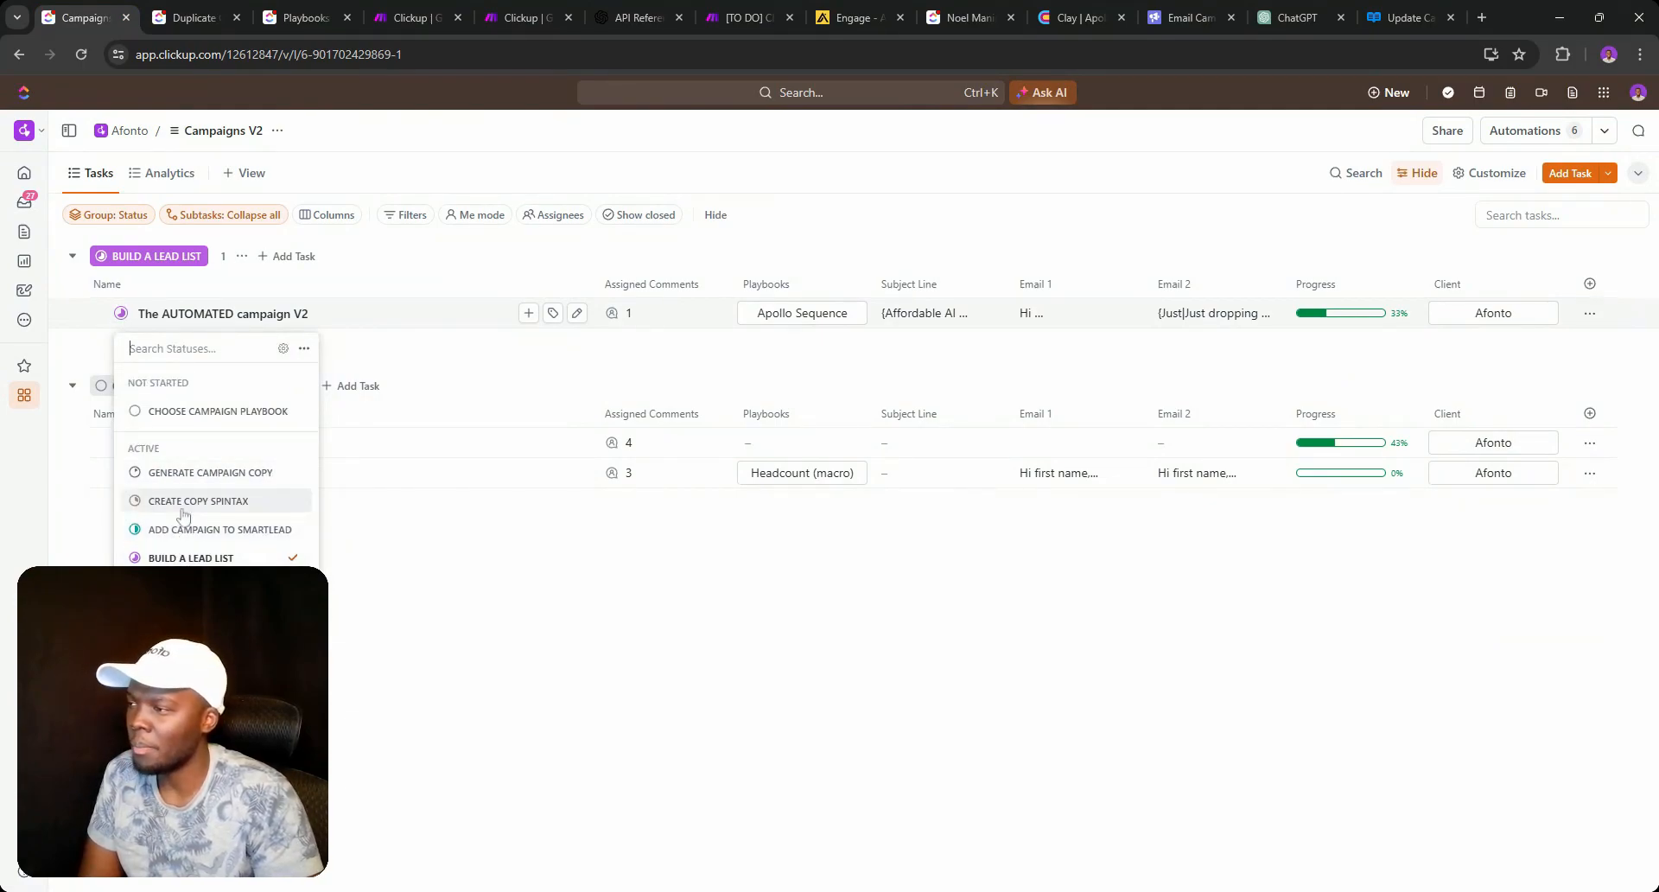
click(618, 320)
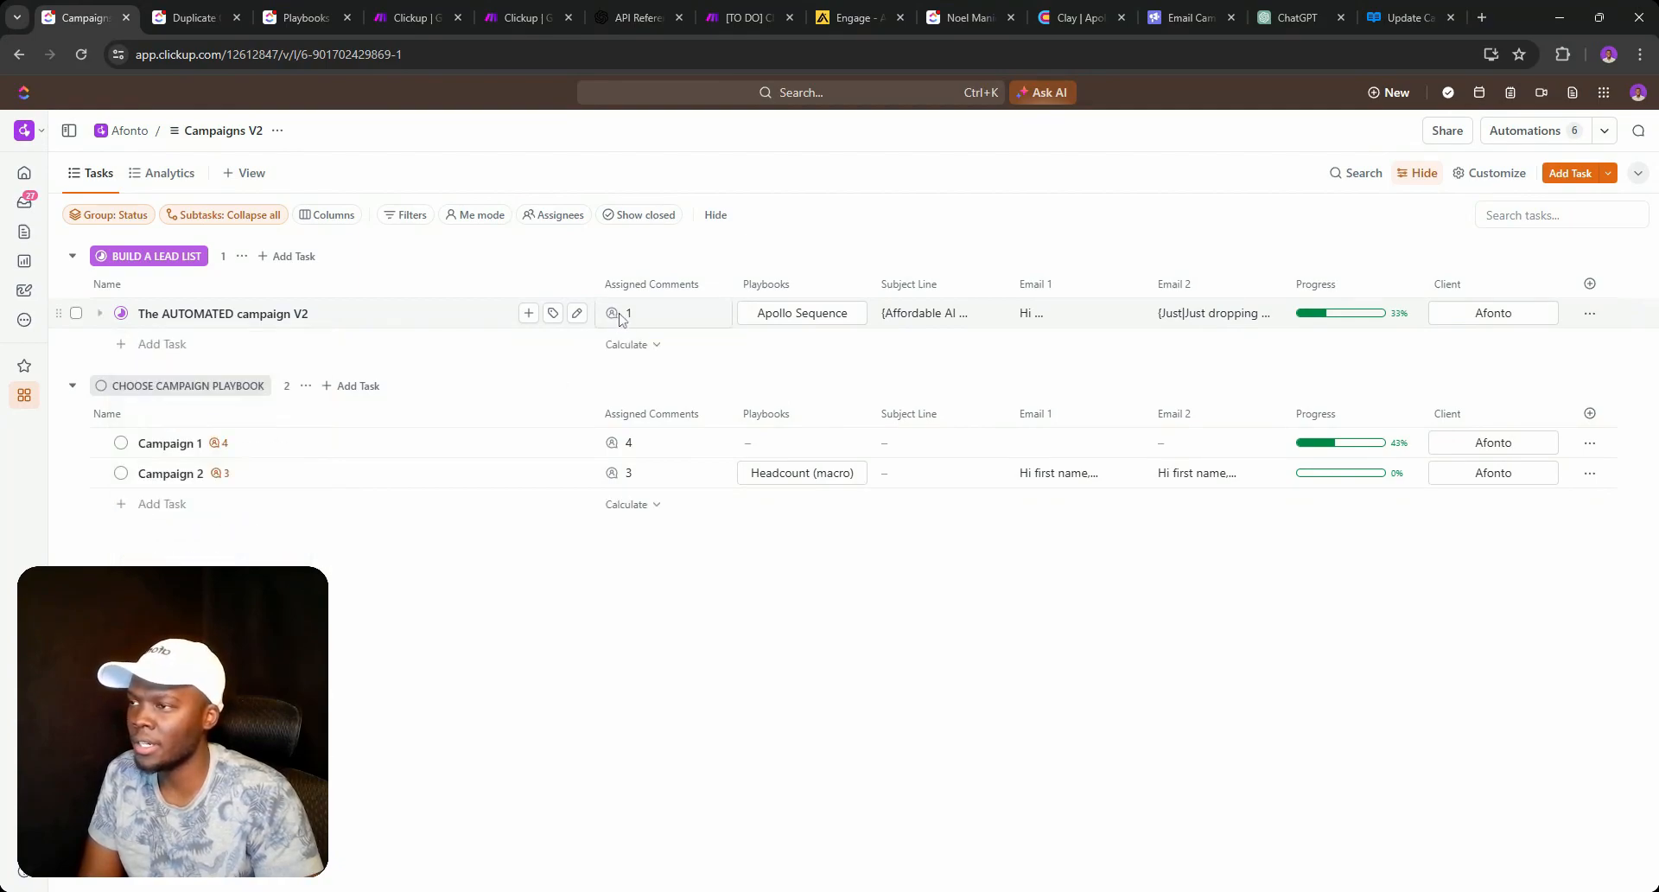
click(618, 319)
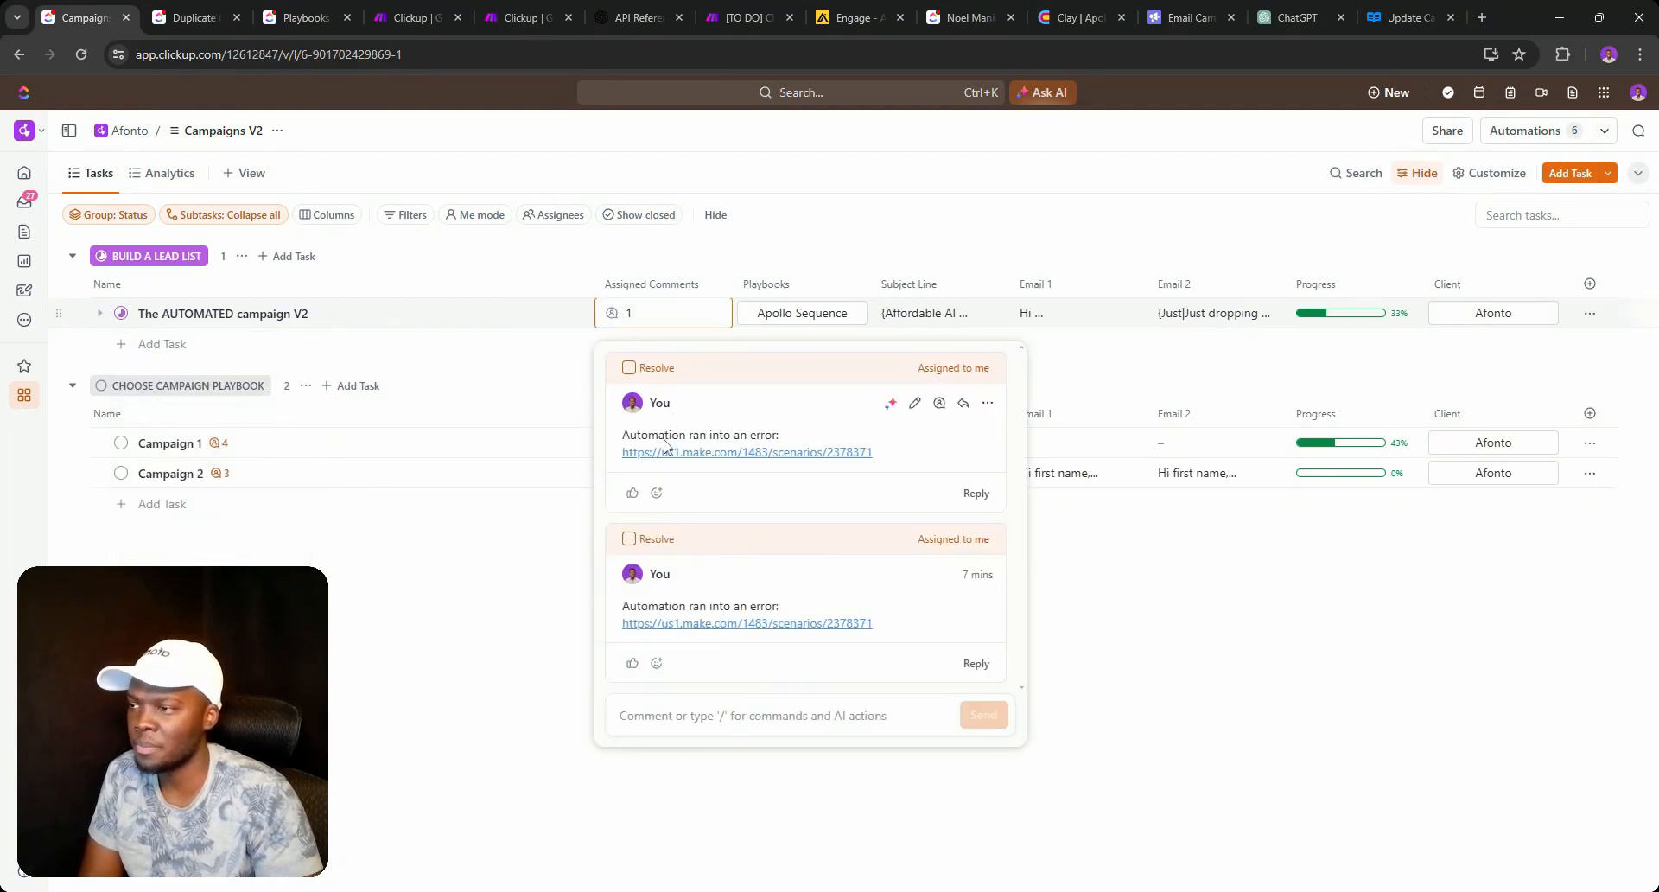
mouse_move(718, 466)
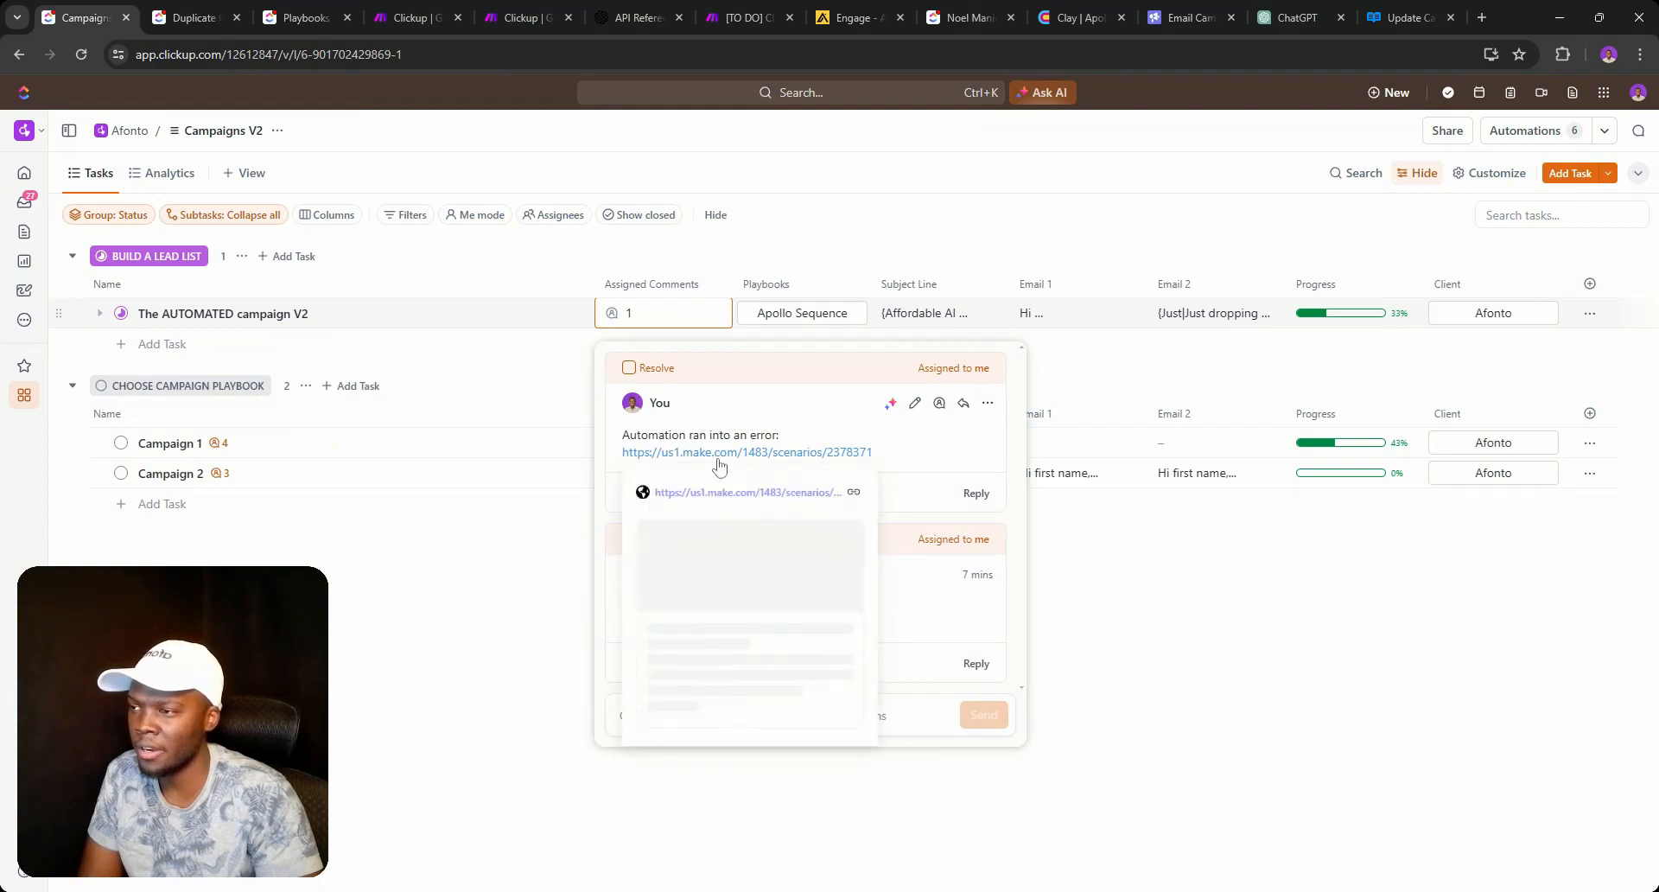
Set The AUTOMATED campaign V2 task's status to CREATE COPY SPINTAX and rename it The easiest campaign EVER.
click(121, 314)
click(122, 314)
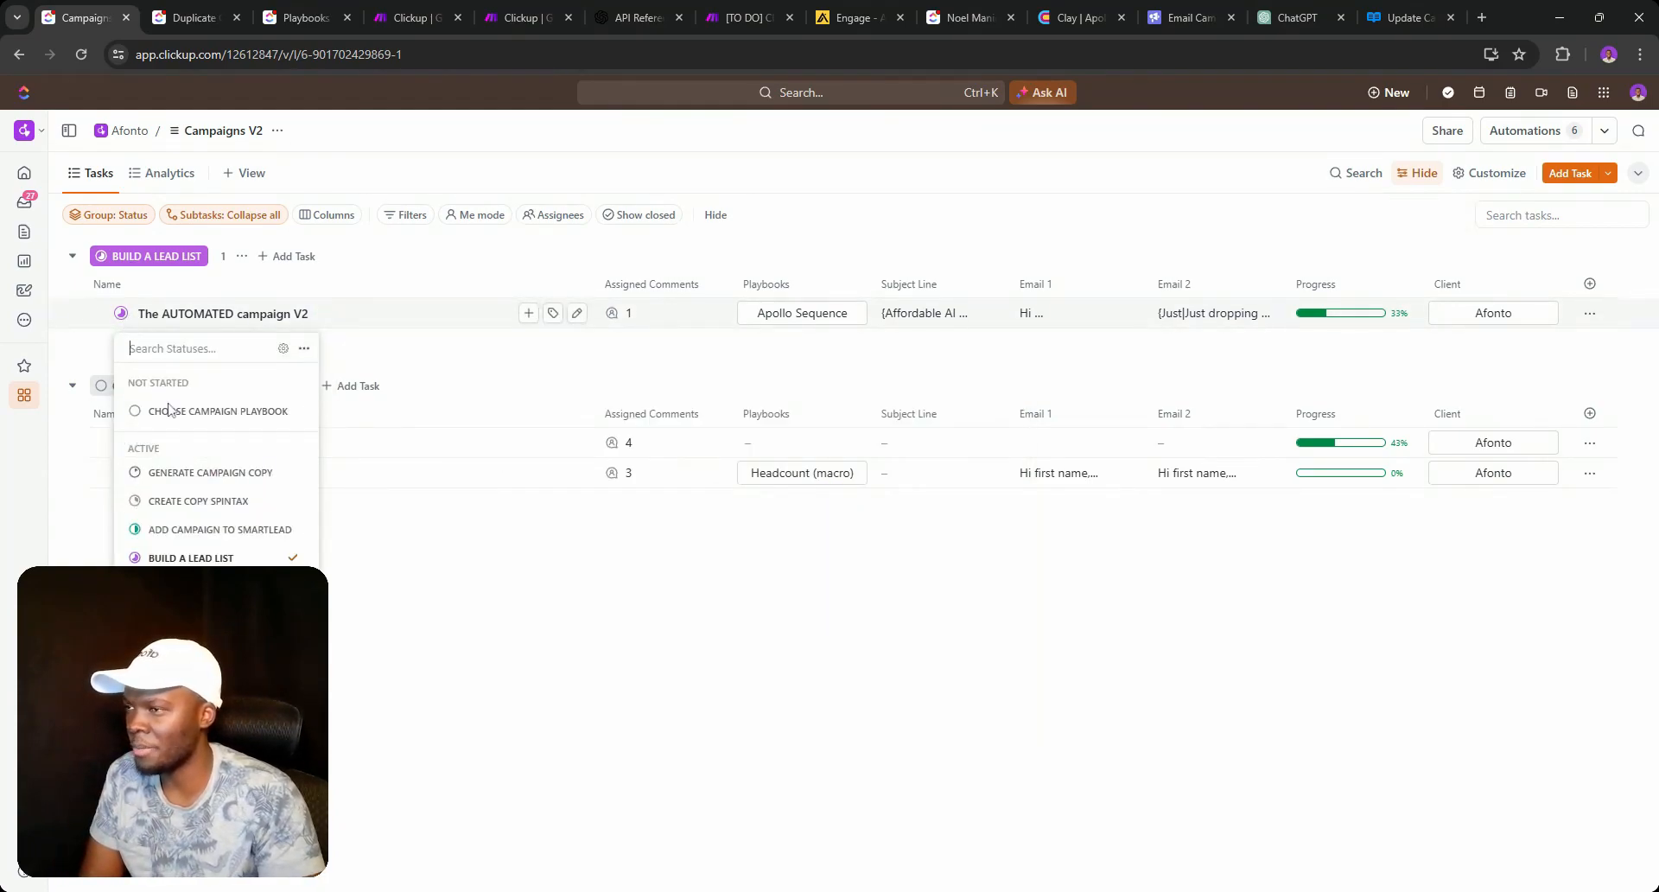
click(201, 510)
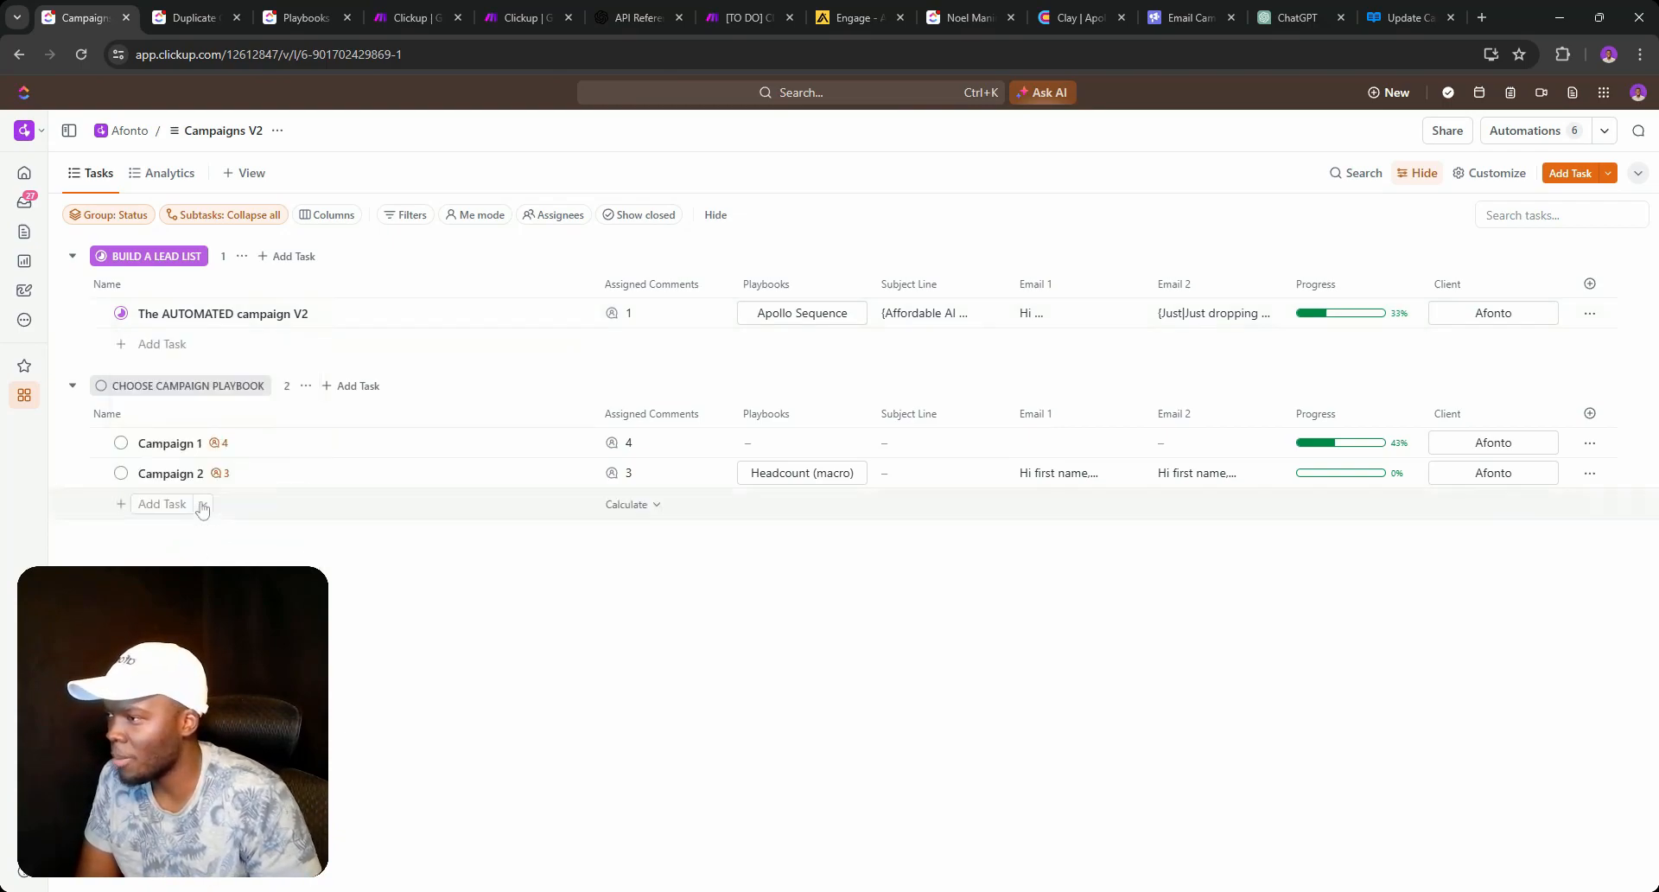
click(574, 312)
key(ctrl+a)
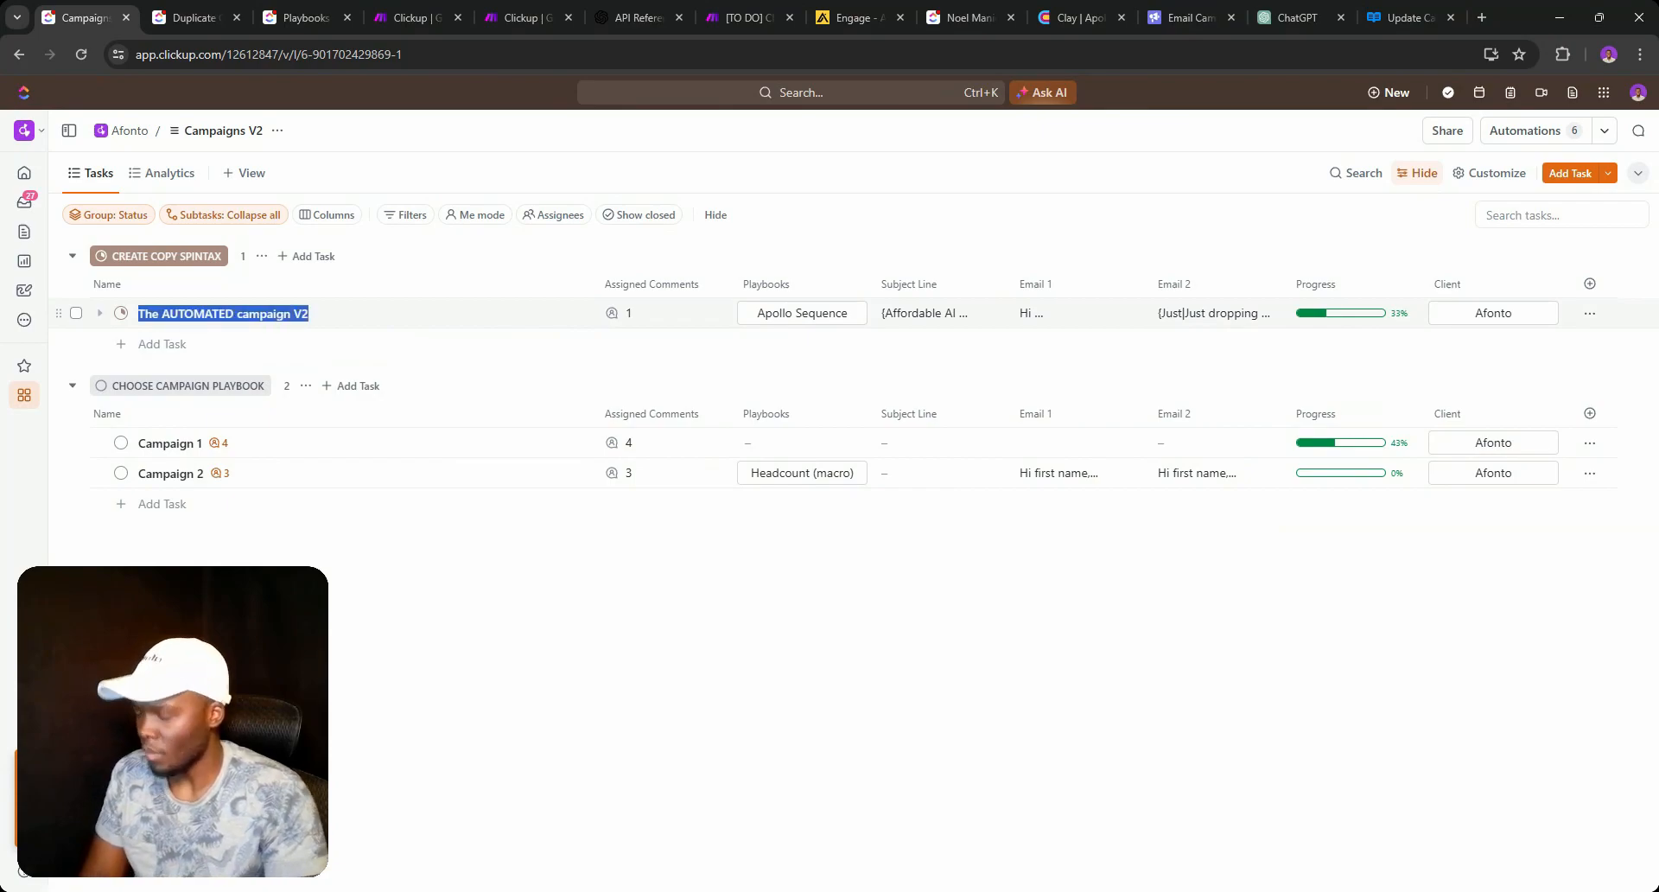
text(The)
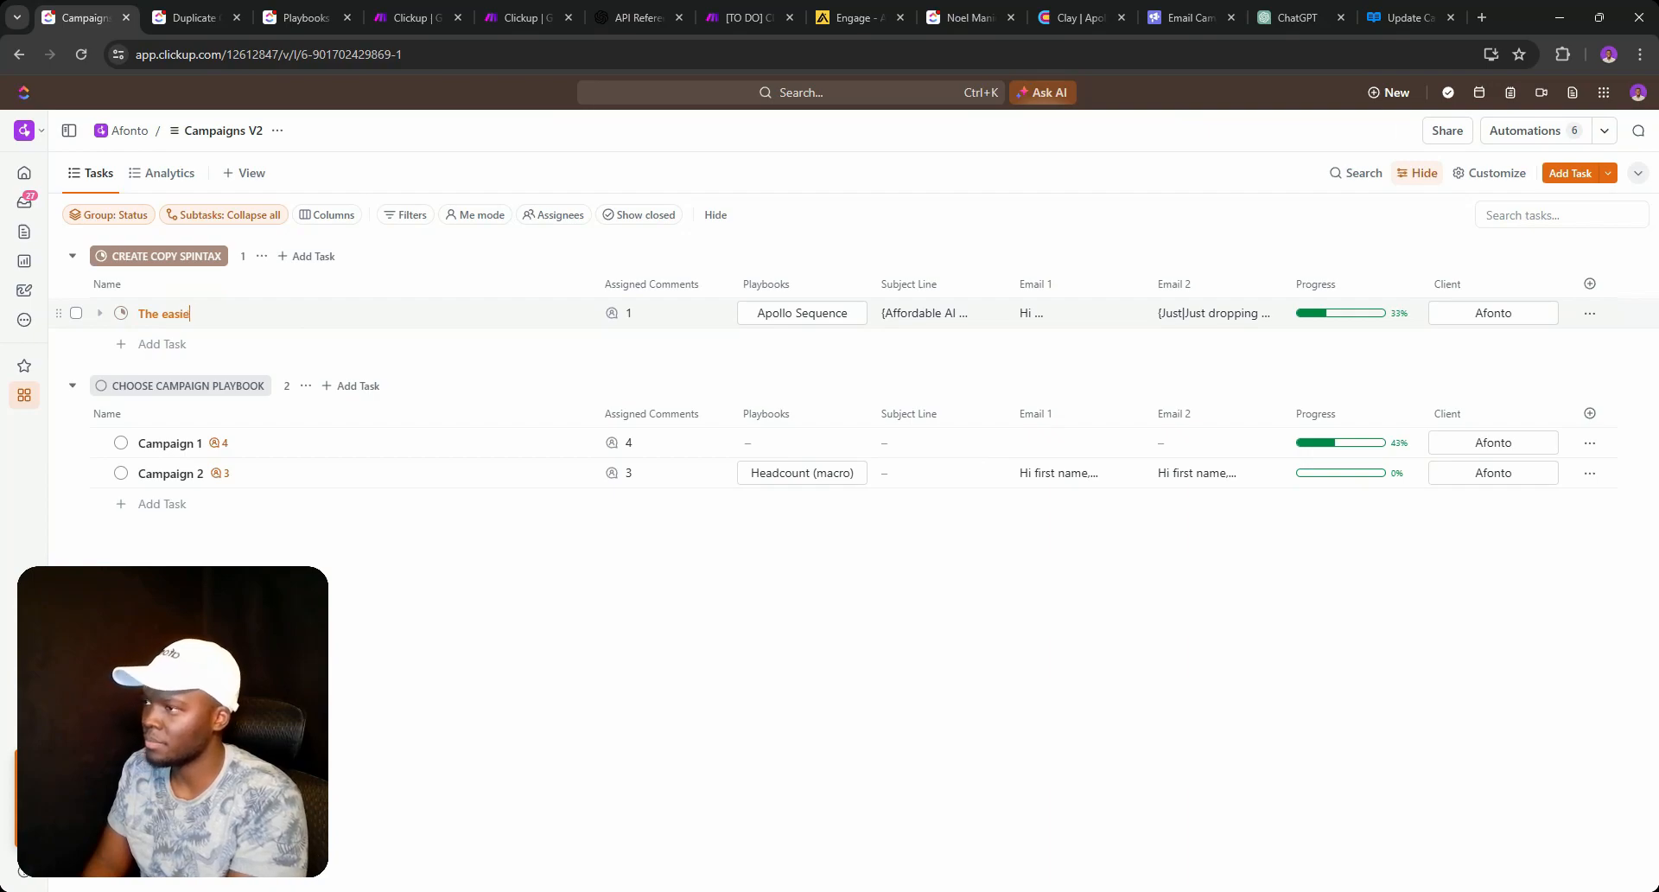
text(easiest campaign EVER)
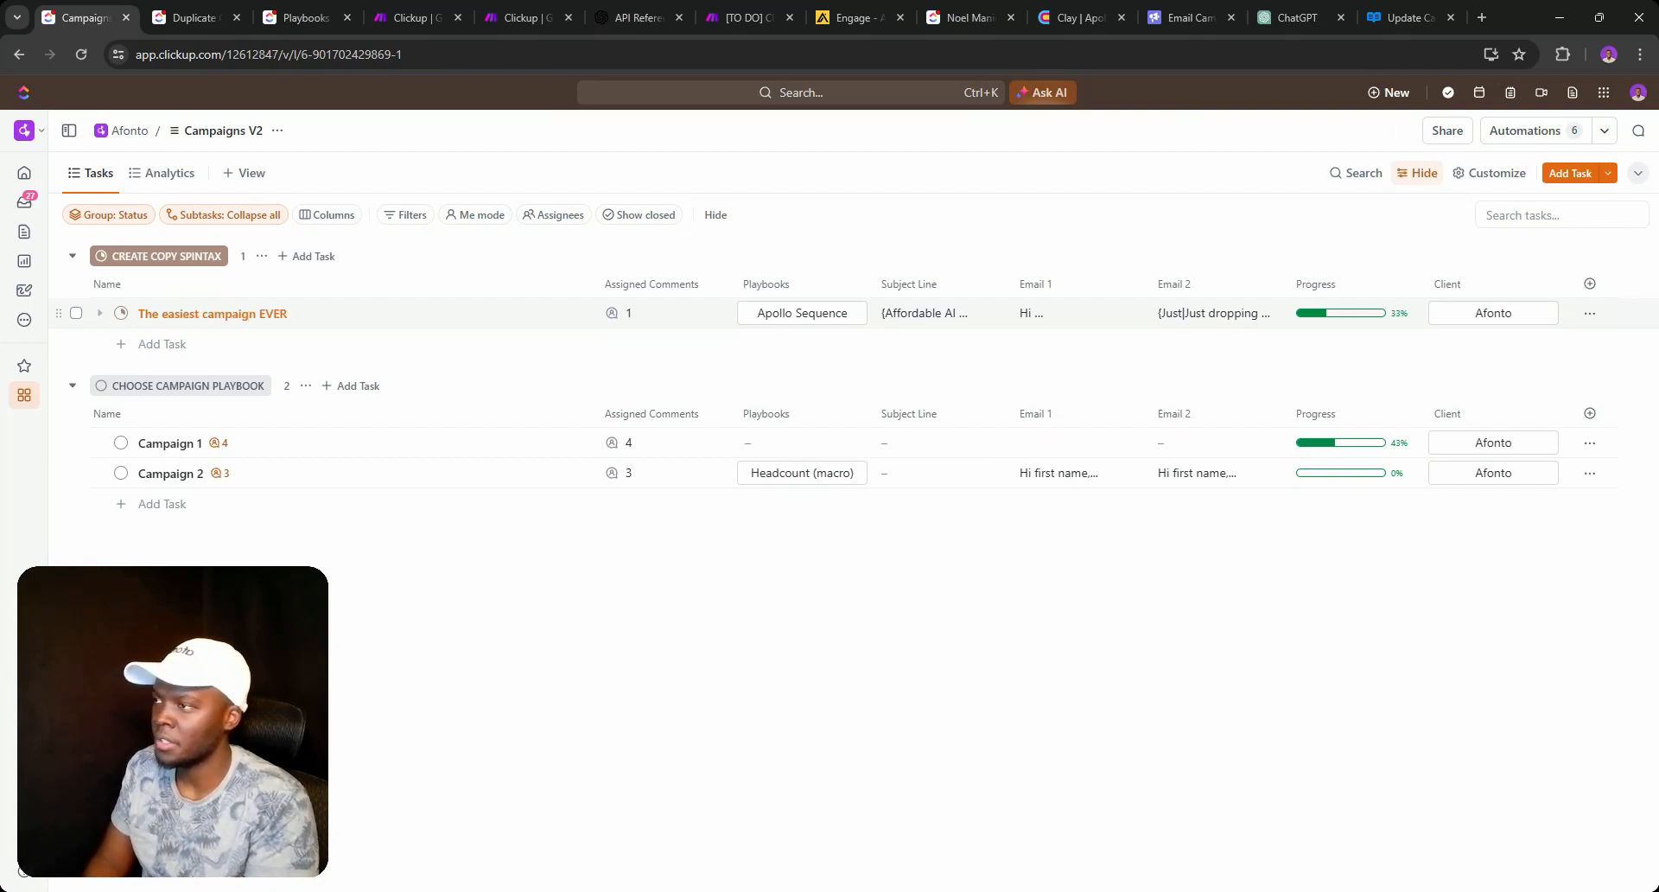
Switch to Smartlead, refresh the campaign list and check the campaign filter's settings.
click(1192, 17)
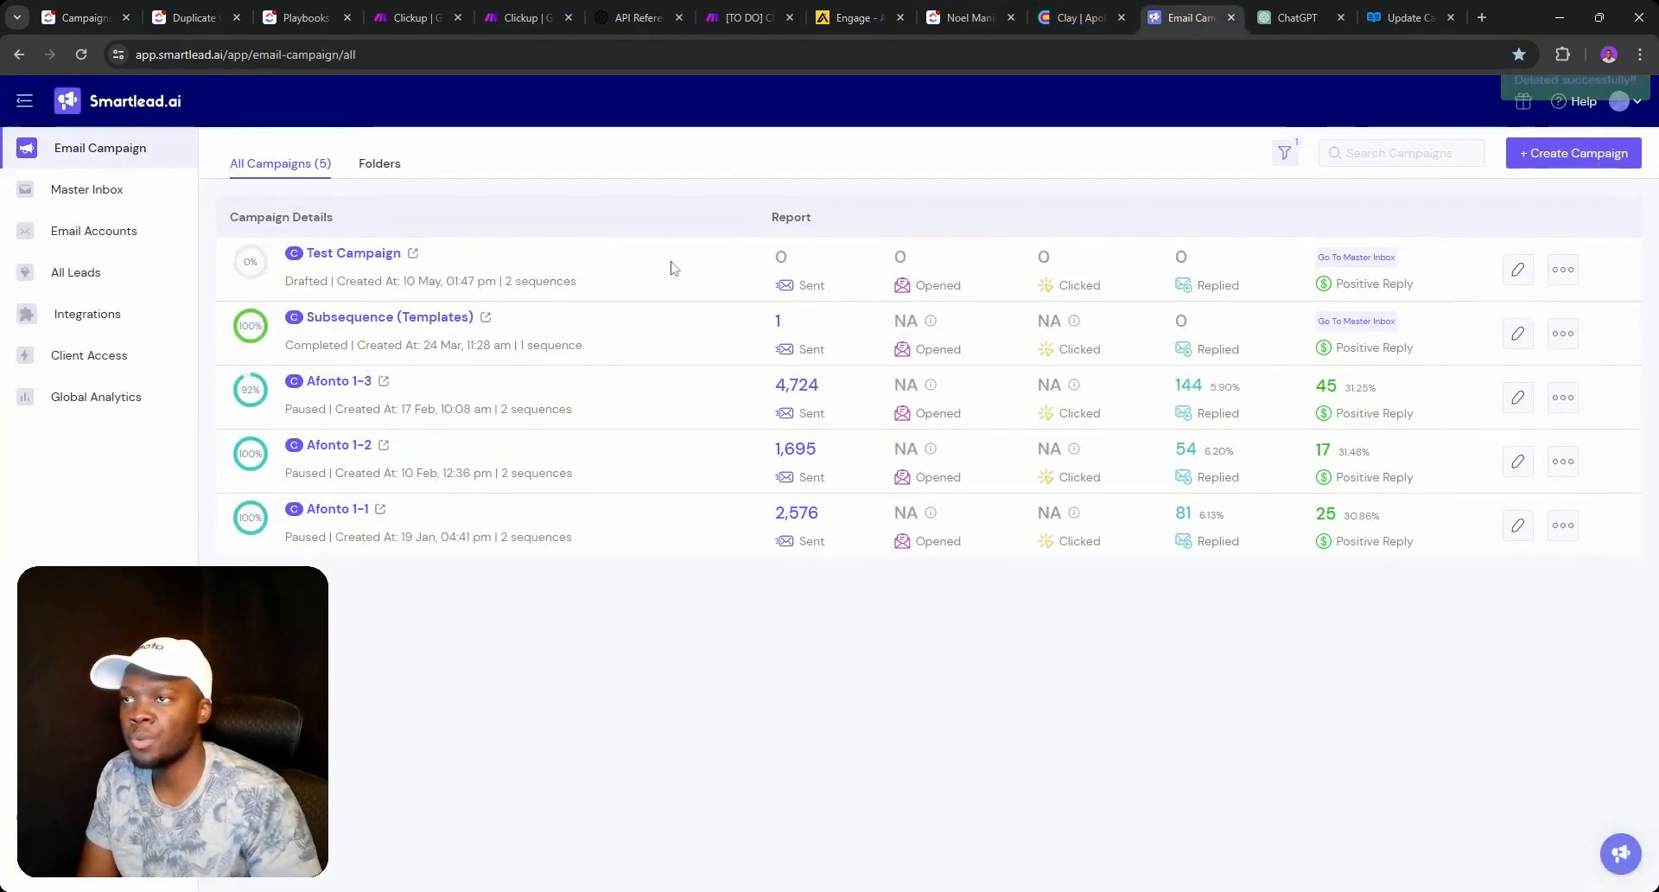
click(81, 55)
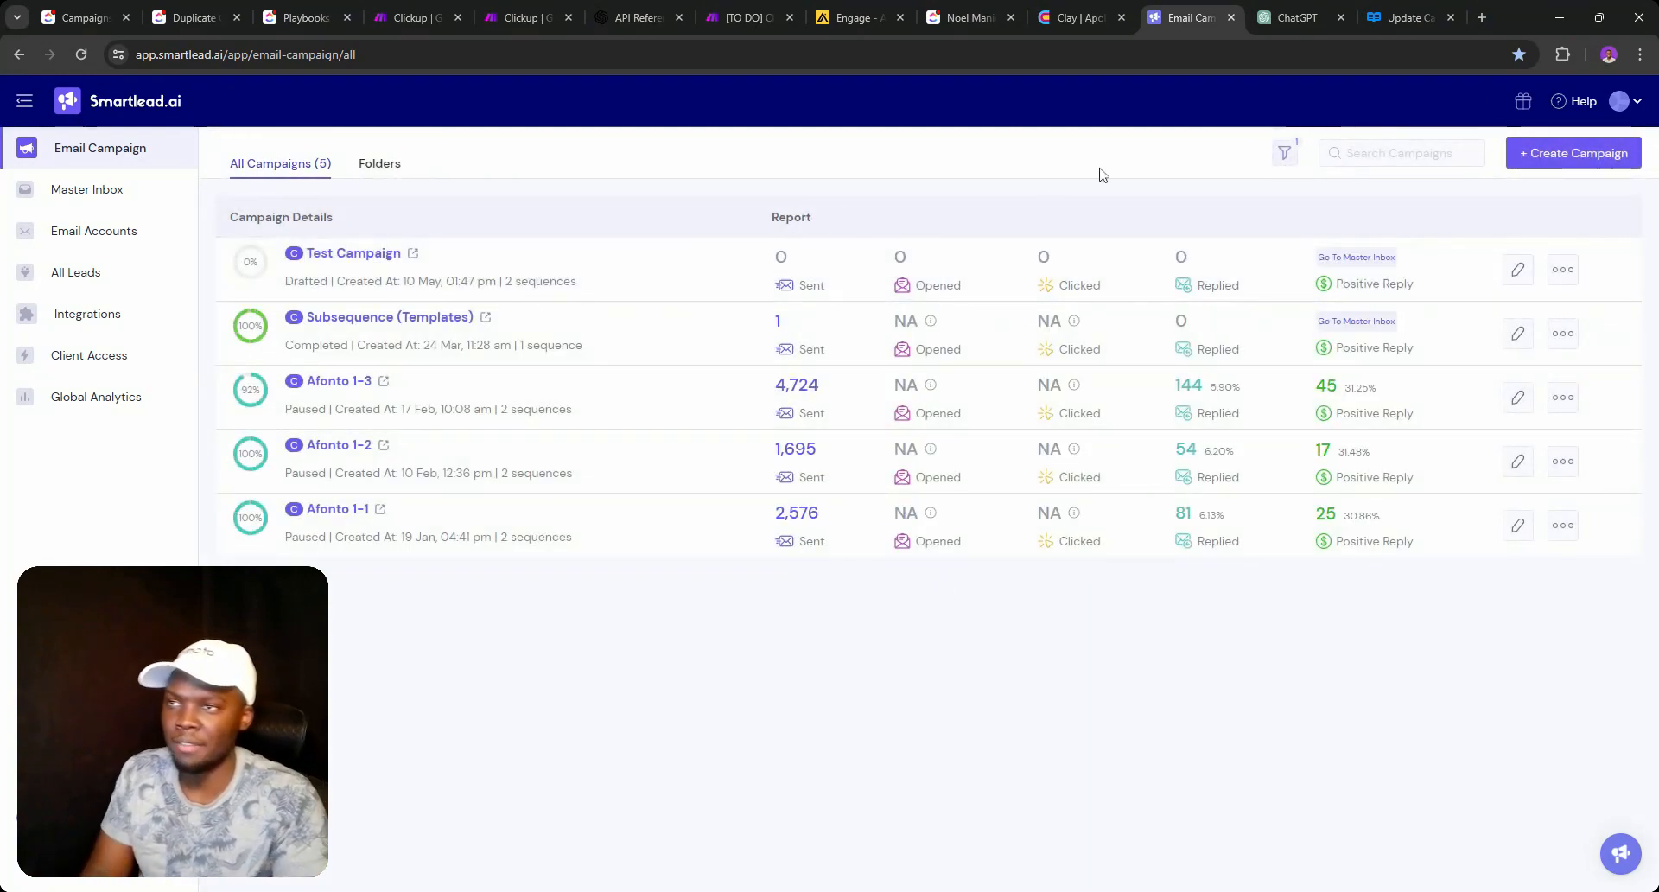
click(1293, 157)
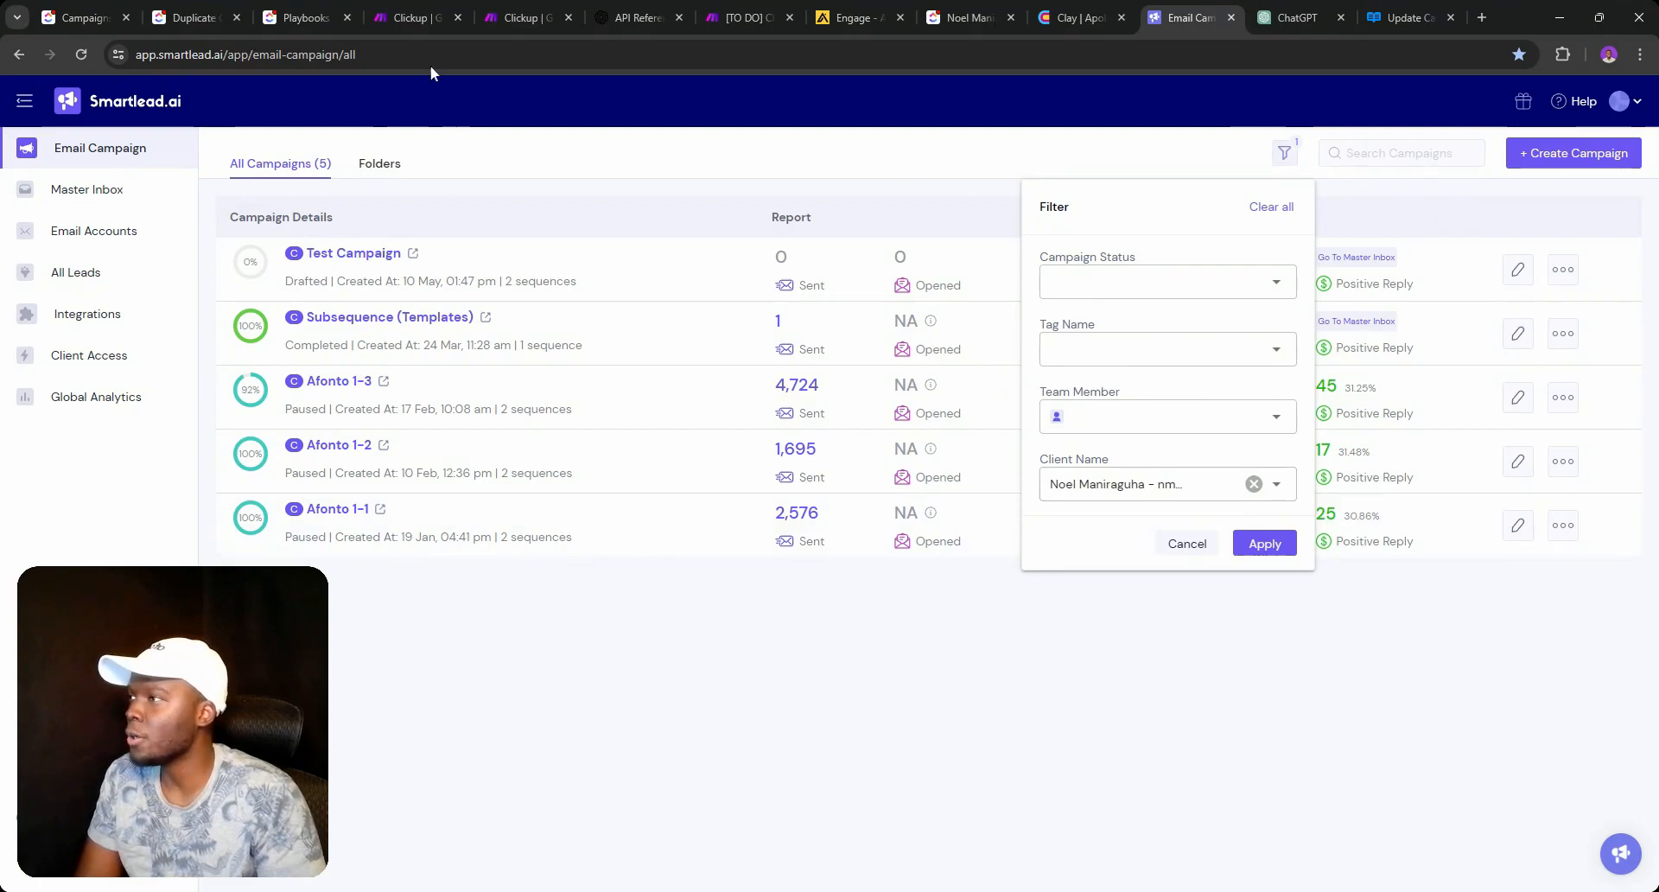
Back in ClickUp, review the Subject Line and Email 1 spintax copy of The easiest campaign EVER.
click(84, 17)
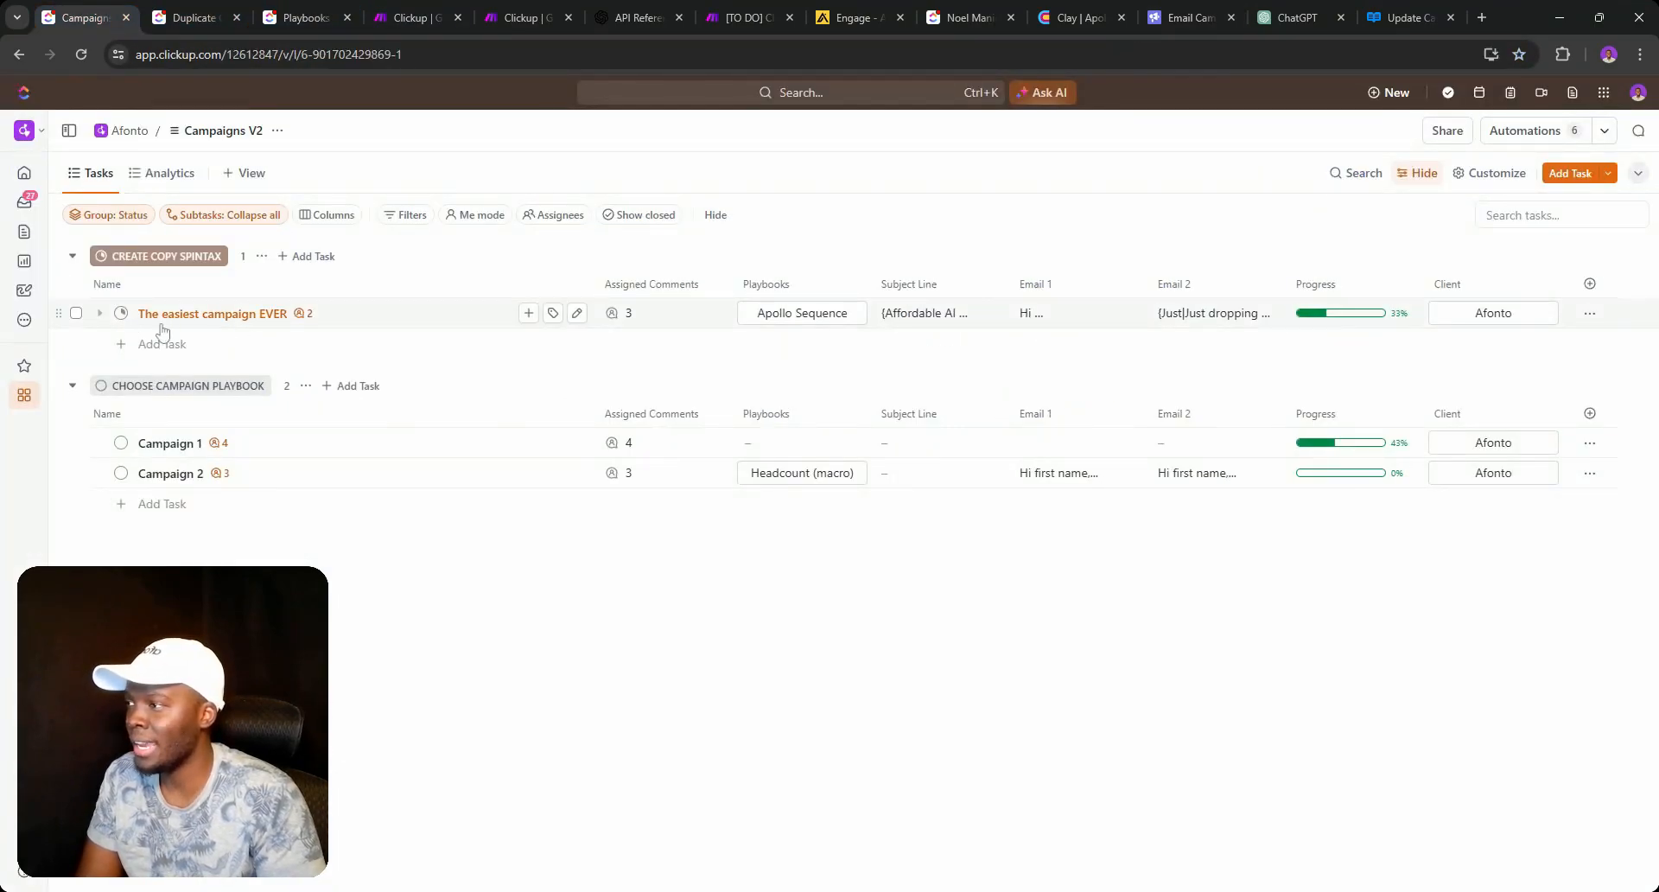
click(916, 315)
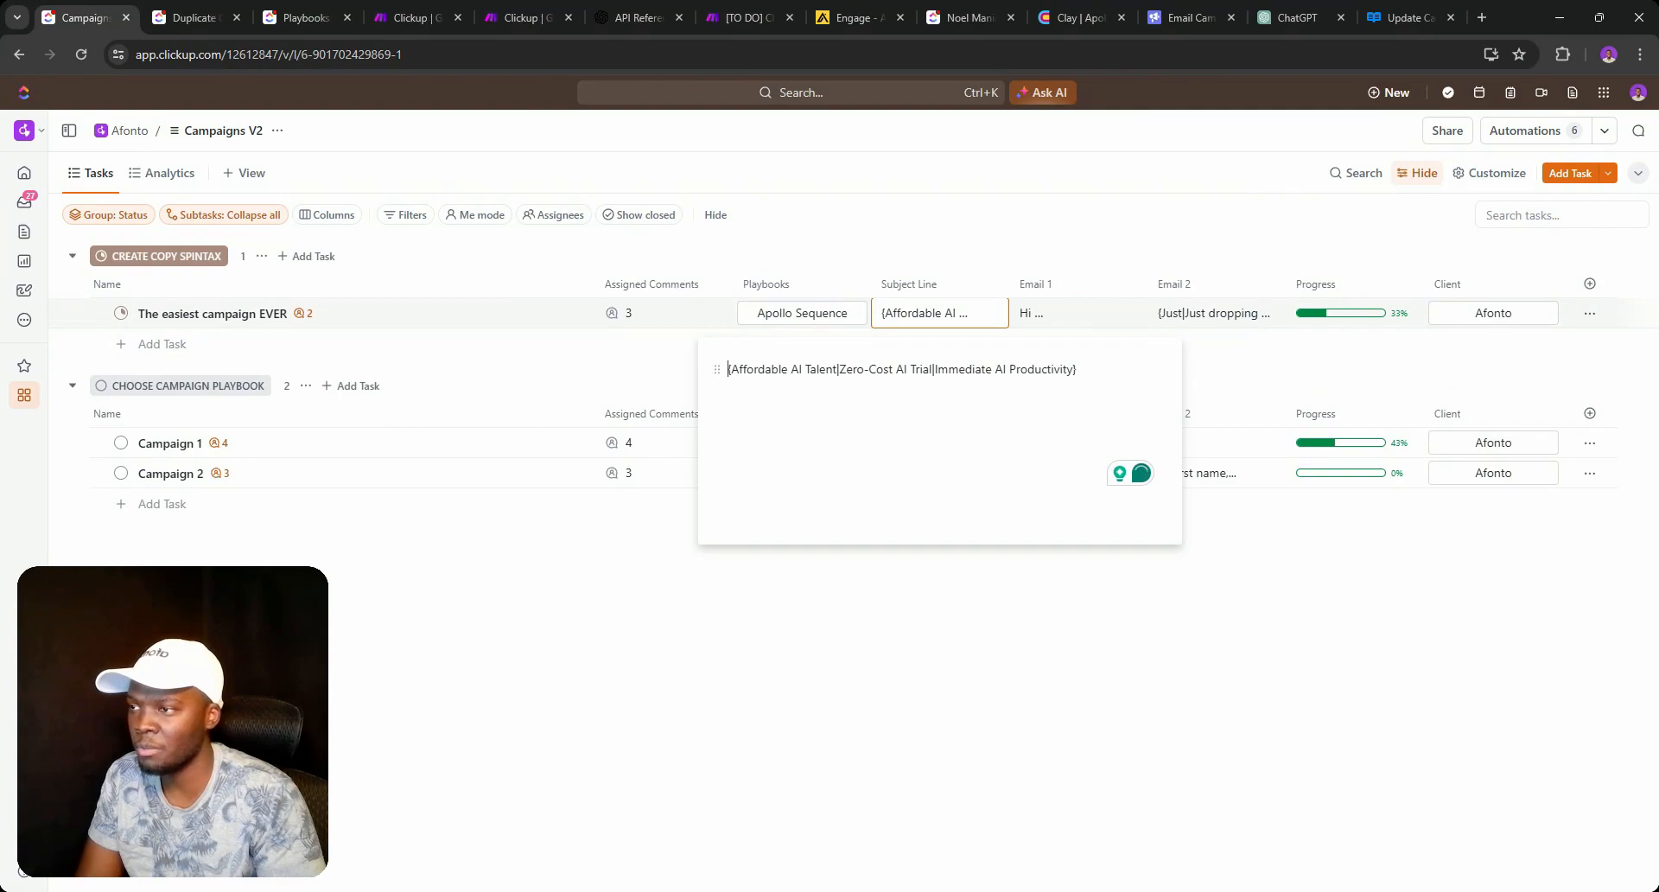
click(1047, 320)
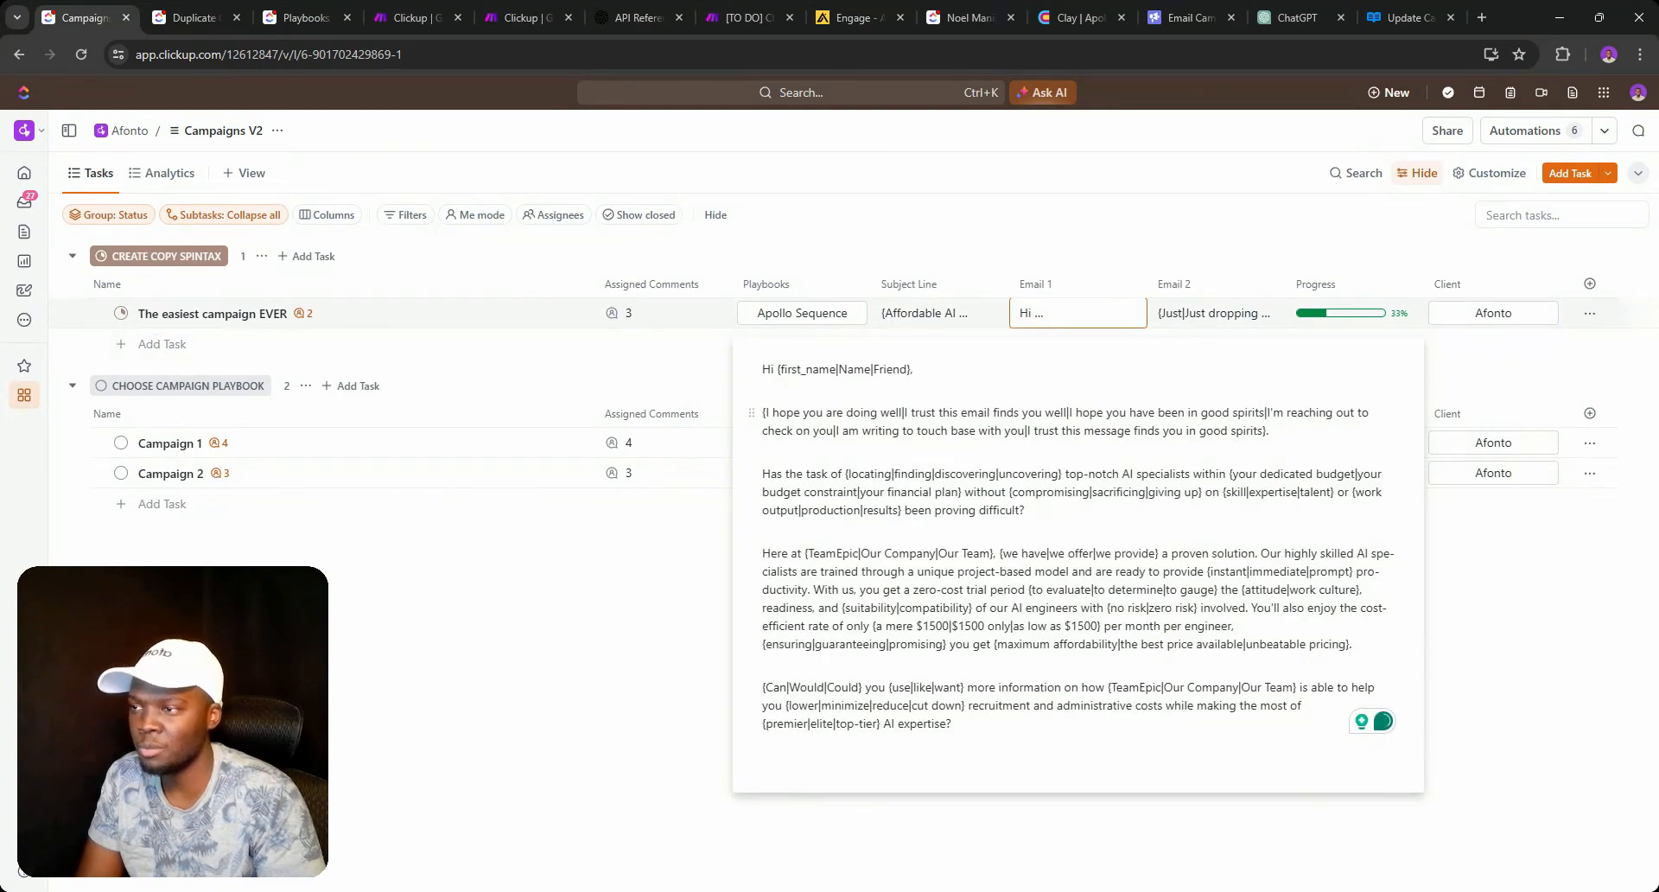
Review the Email 2 spintax, then check the Update Email Sequence module's request content in the Make Smartlead scenario and save the scenario.
click(1222, 321)
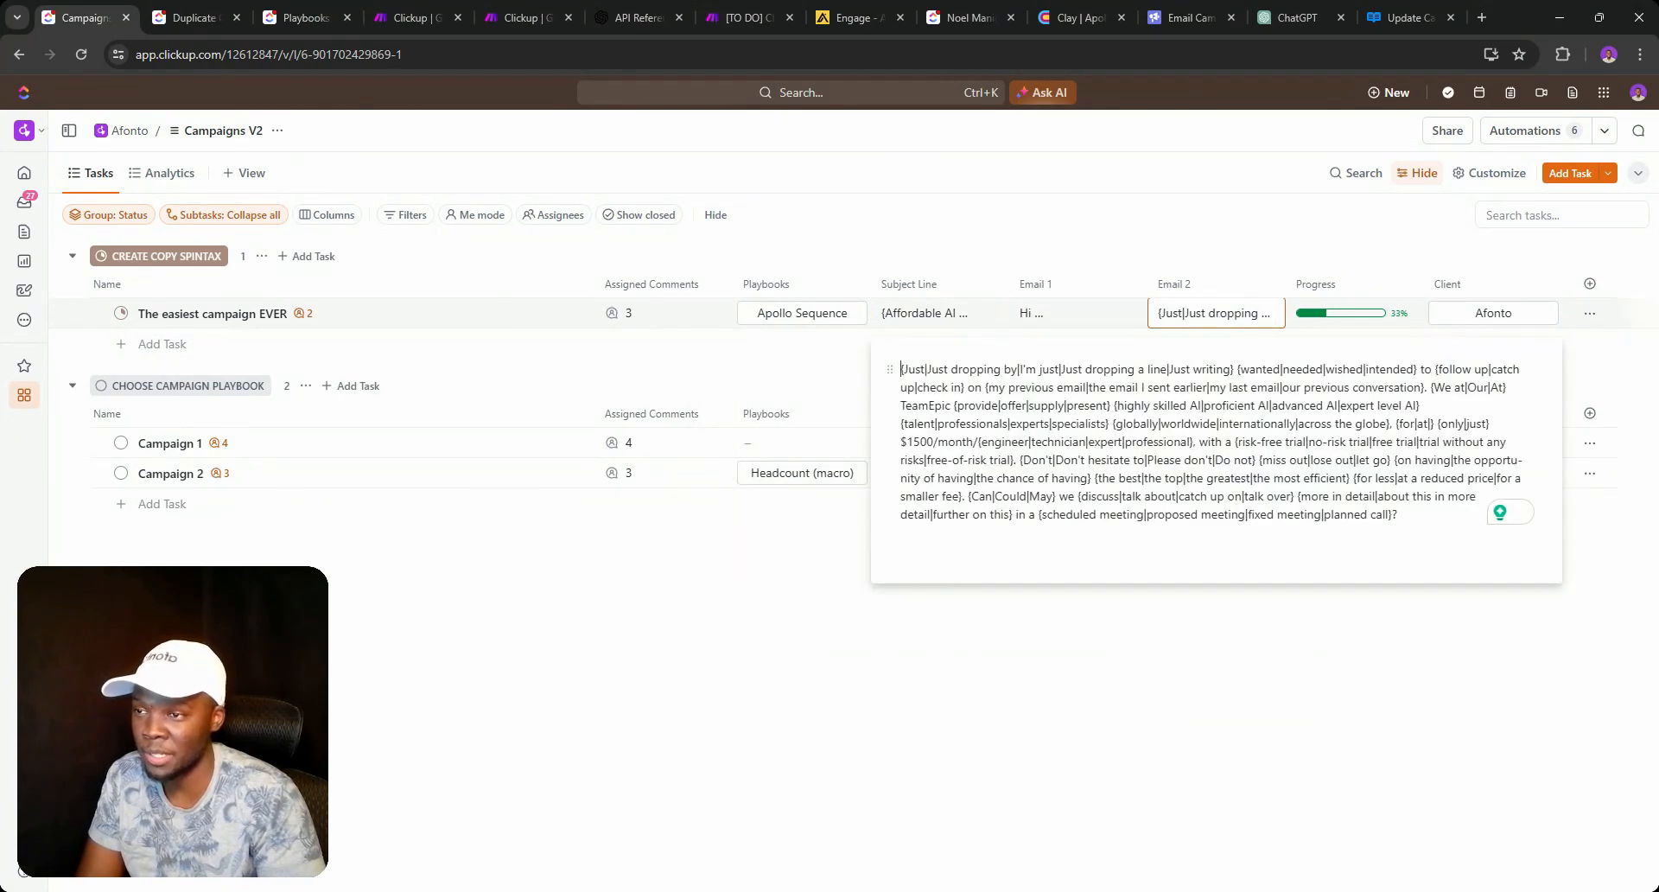
click(522, 17)
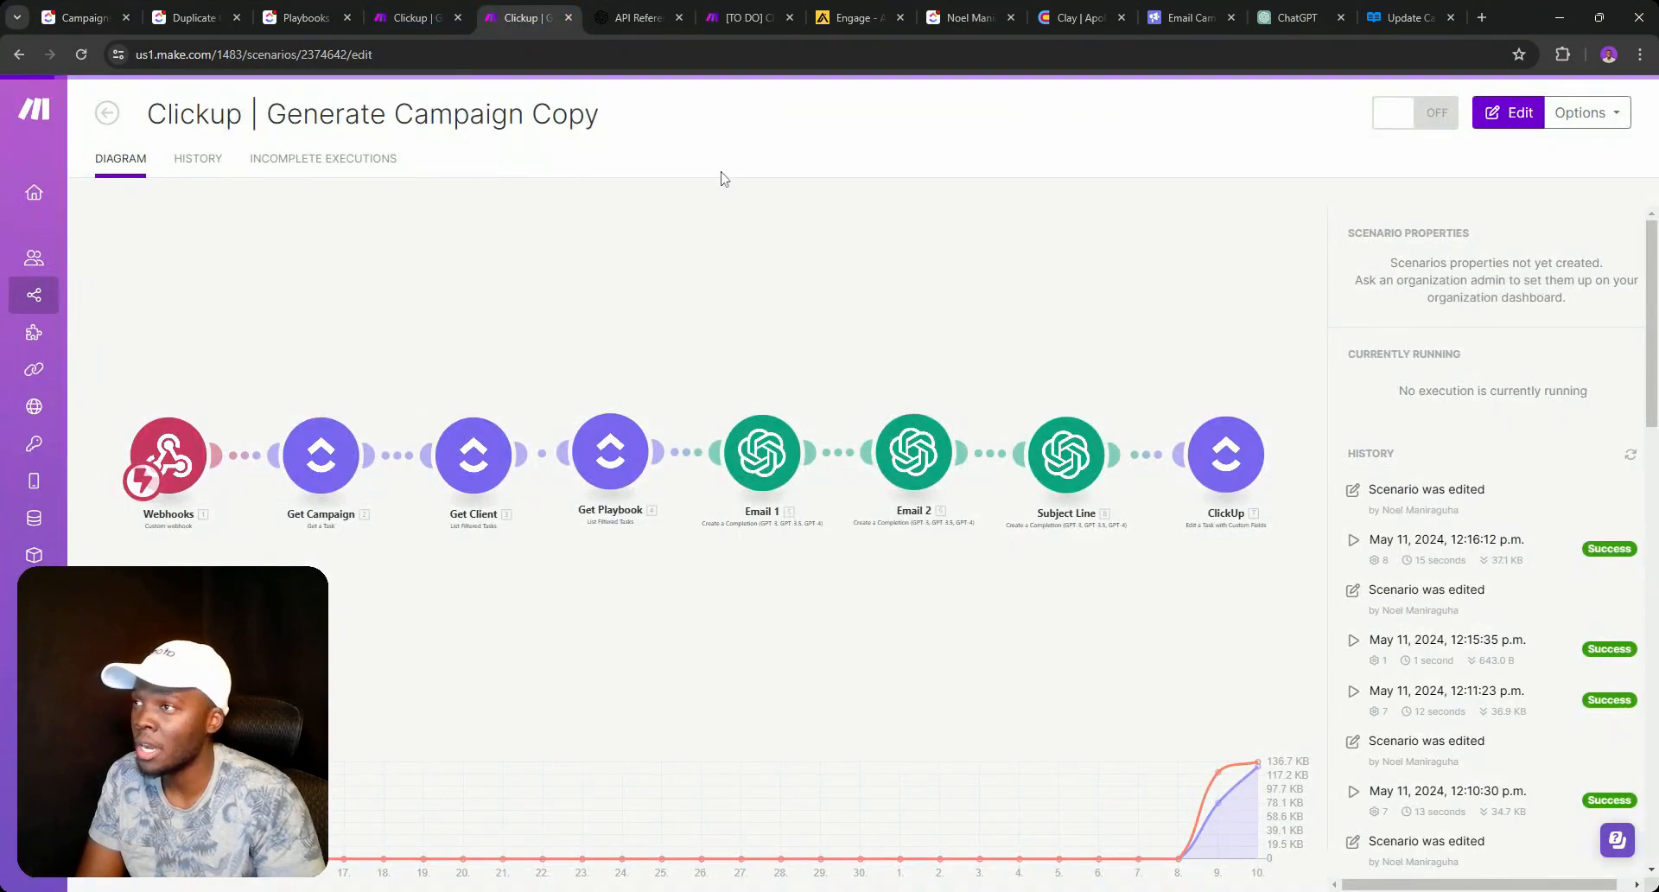
click(745, 17)
click(883, 195)
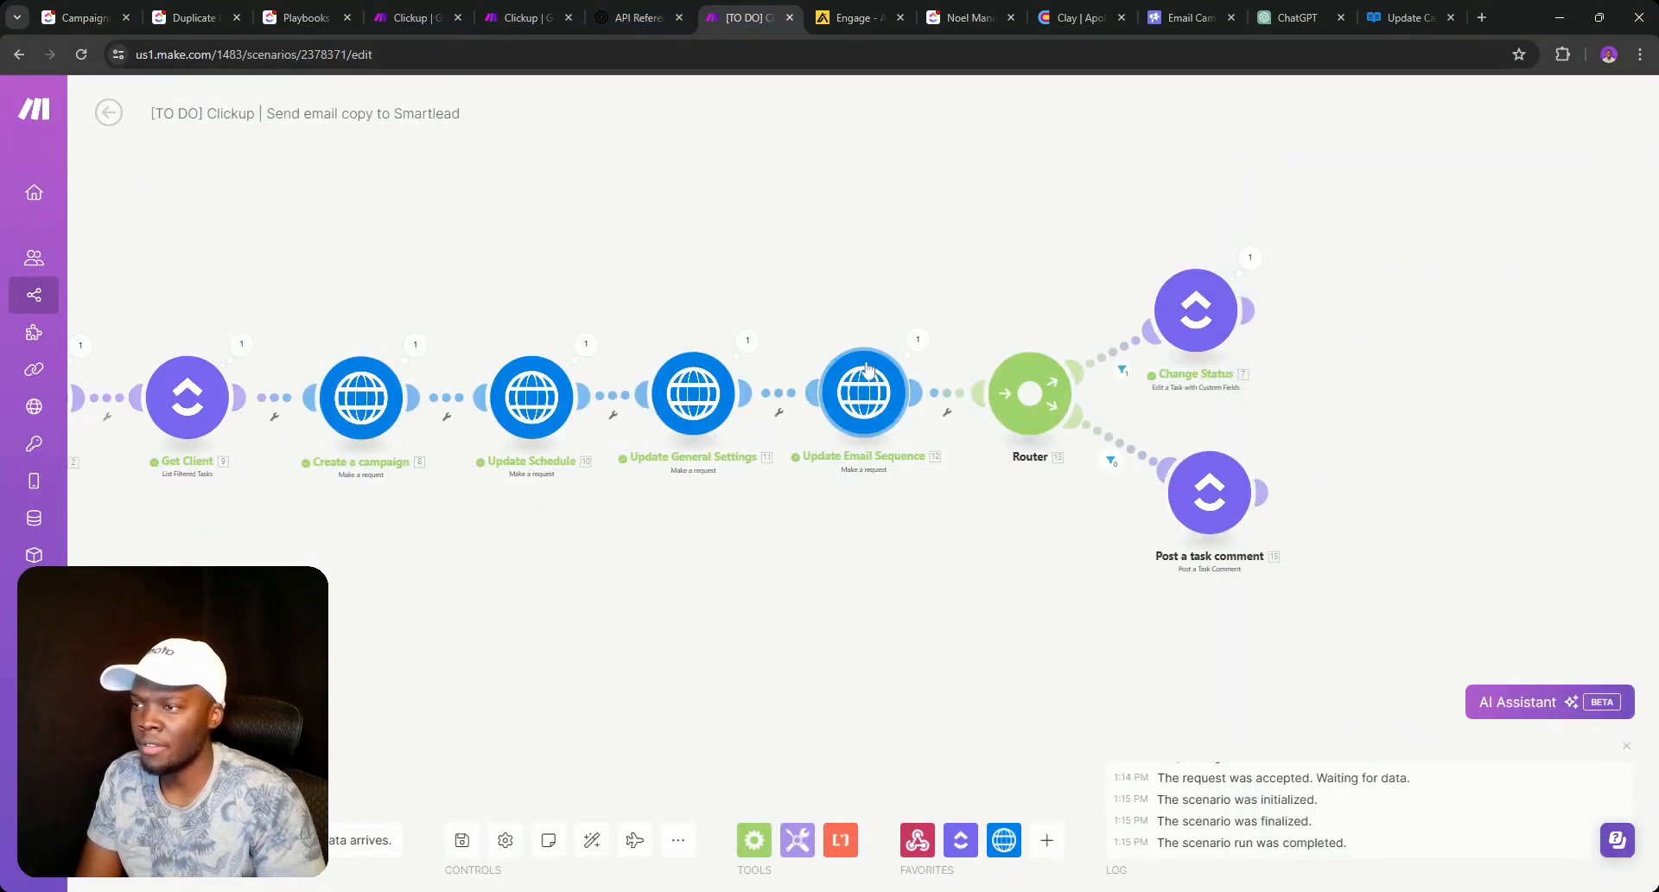
click(864, 393)
scroll(1084, 562, down, 4)
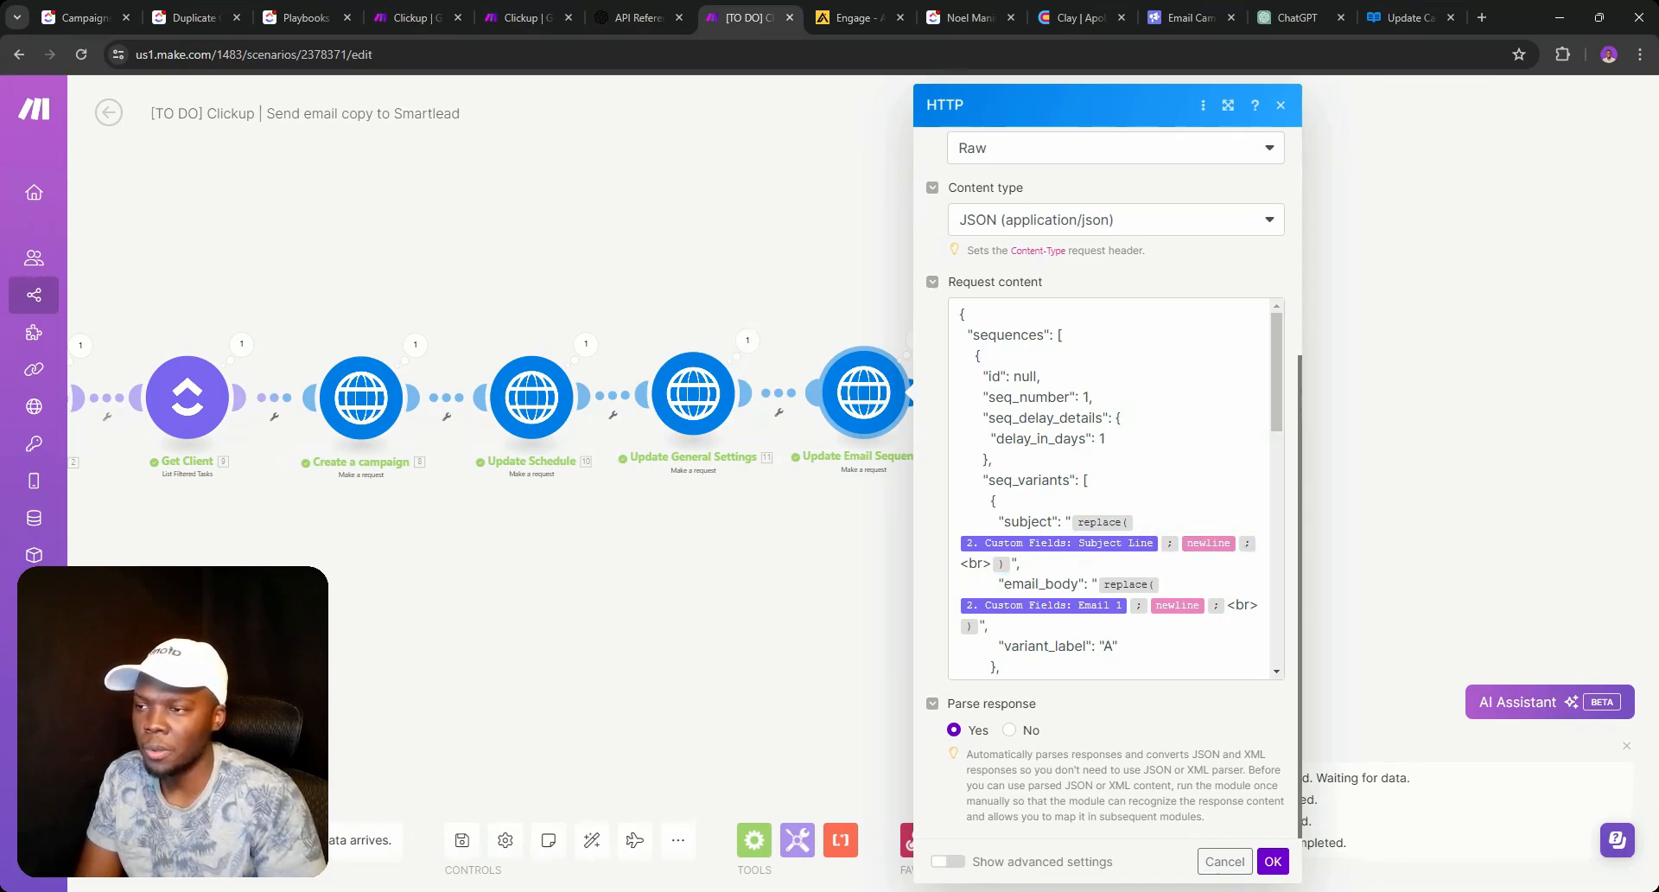
scroll(1036, 544, down, 3)
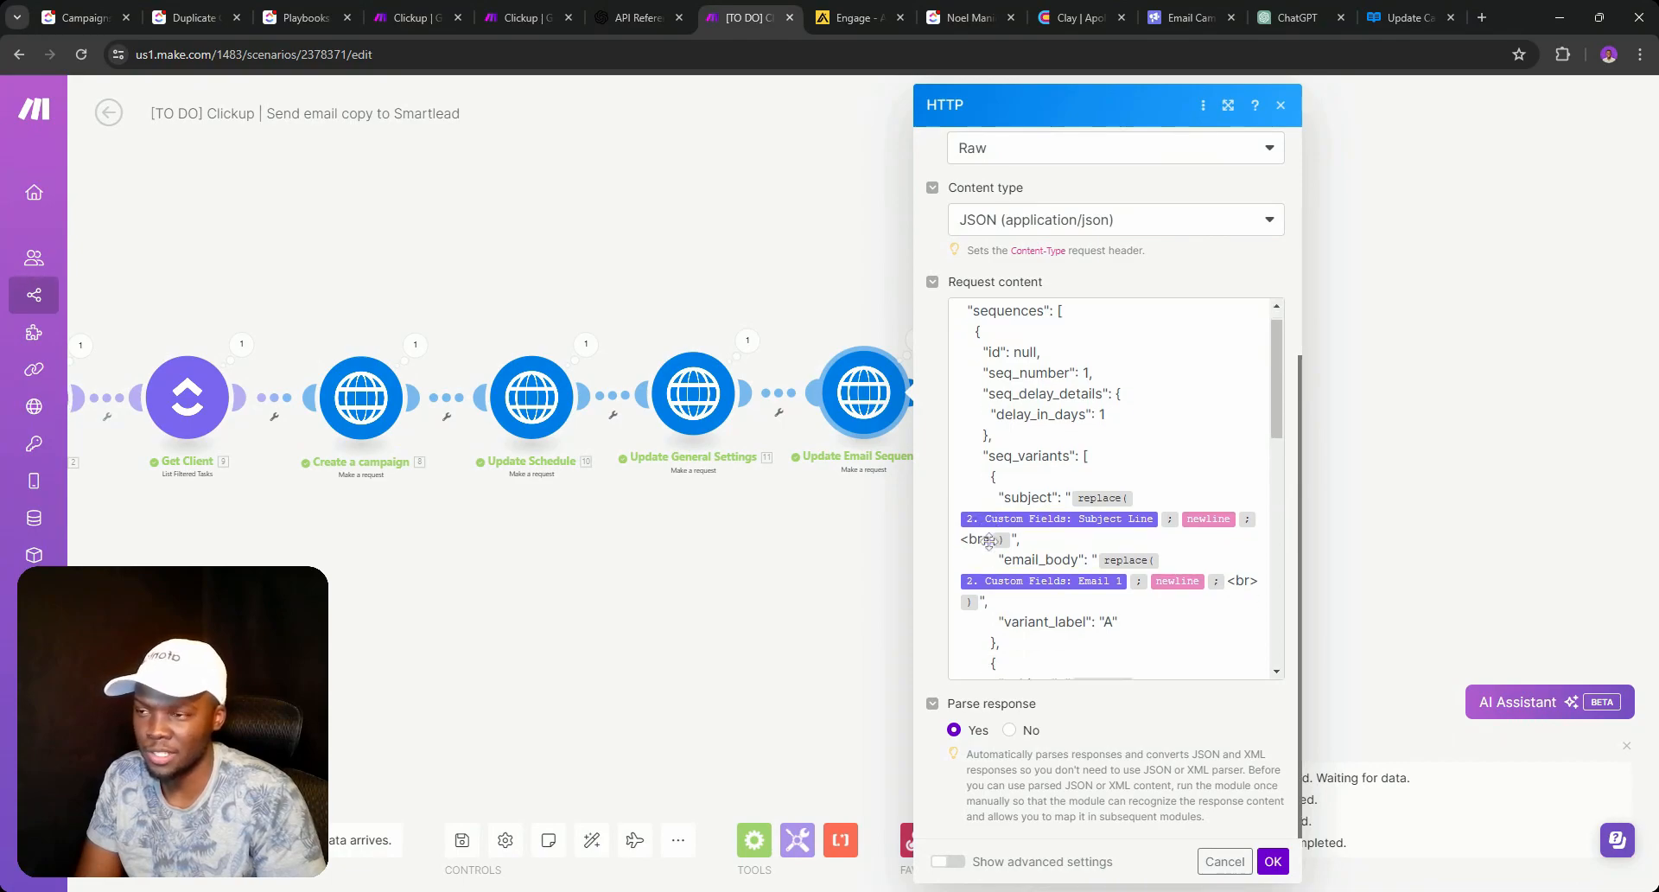
click(1272, 860)
click(459, 841)
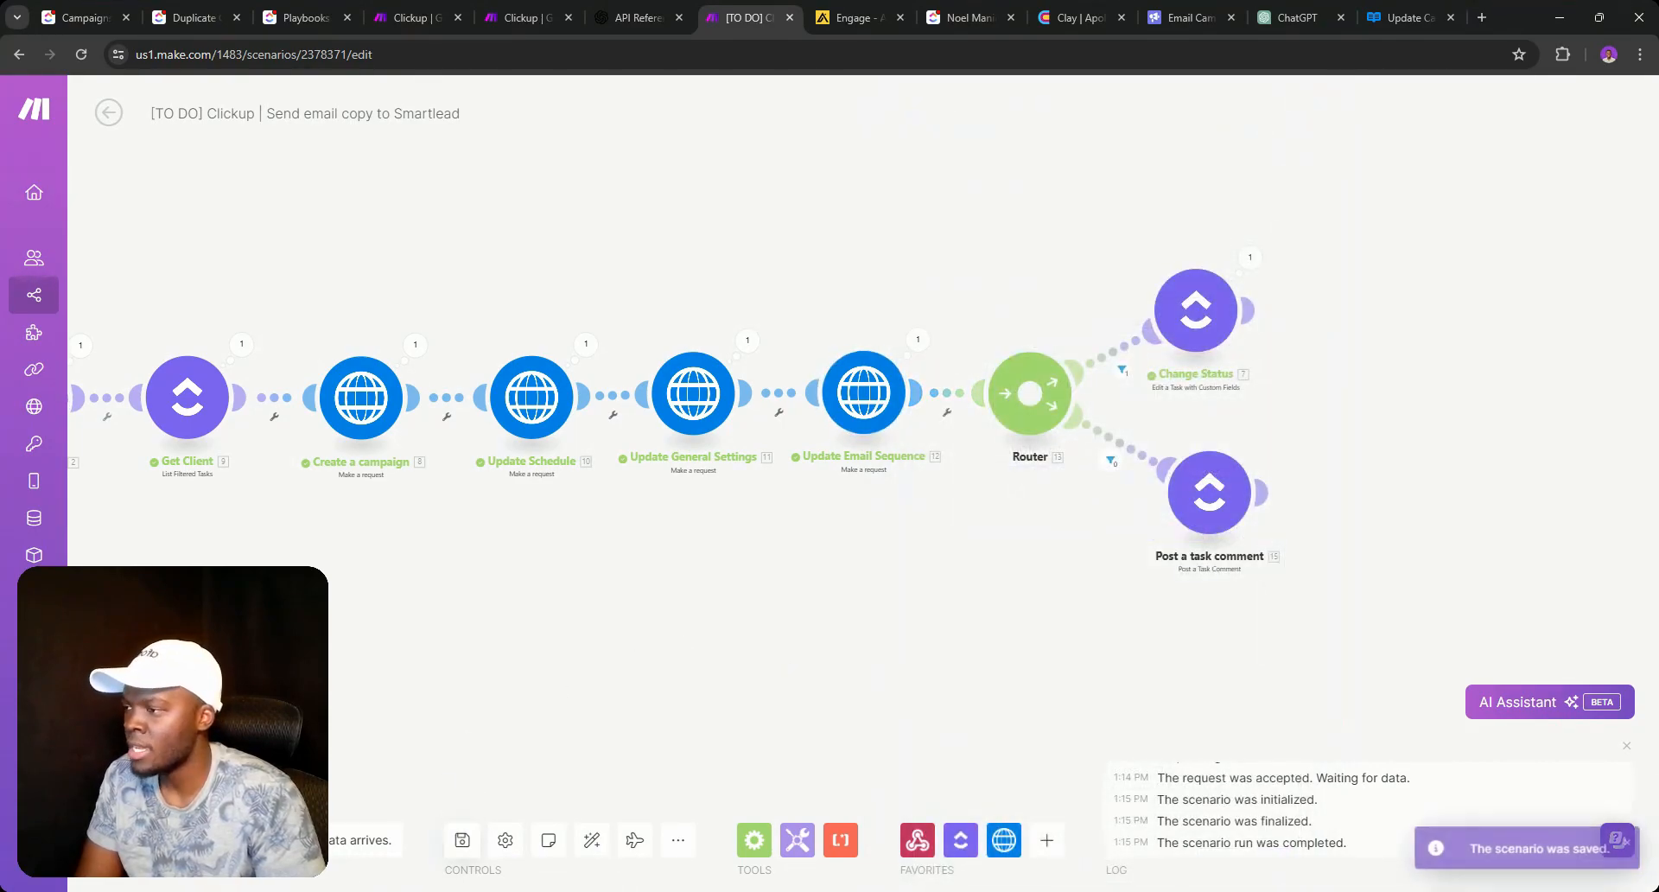
Run the scenario once and, in ClickUp, set The easiest campaign EVER task's status to ADD CAMPAIGN TO SMARTLEAD.
click(145, 839)
click(84, 17)
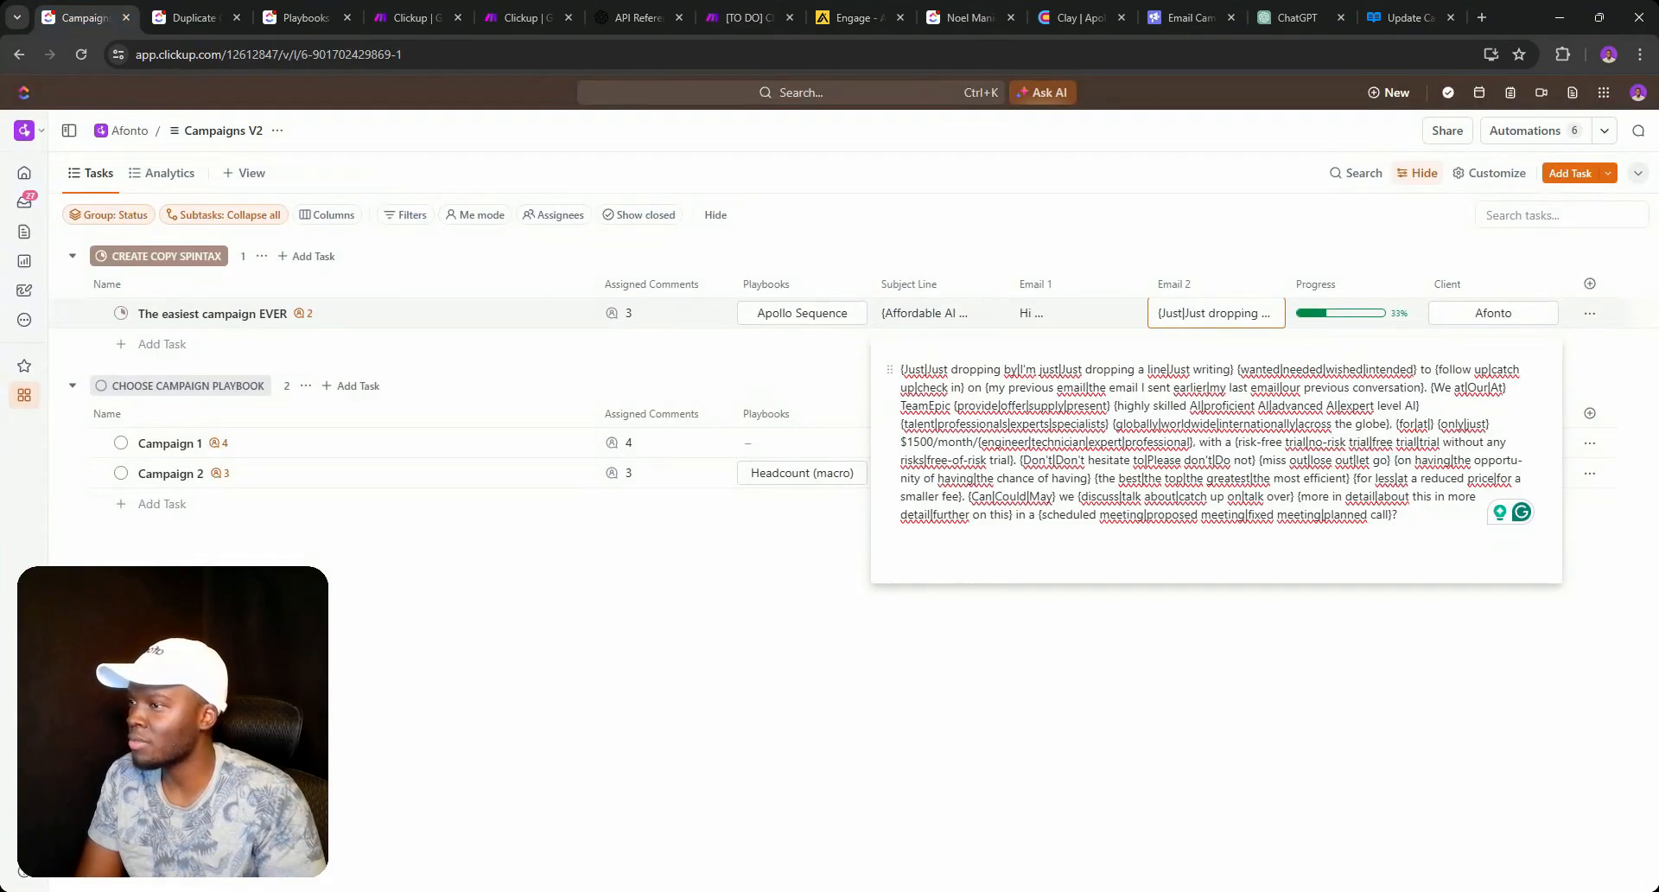
click(752, 383)
click(121, 313)
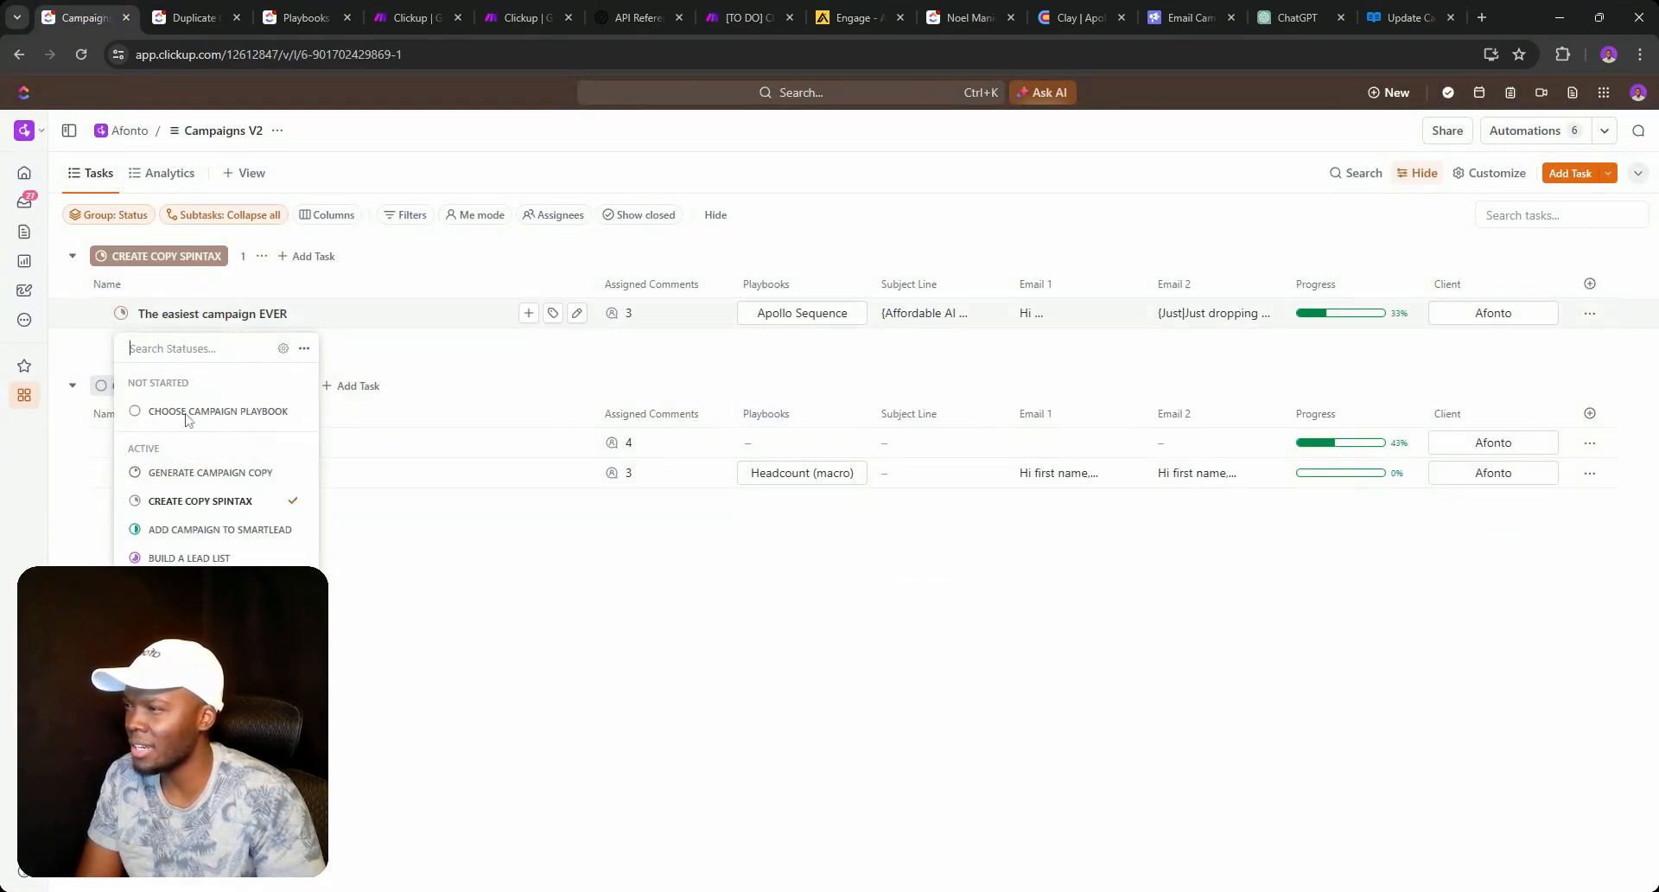
click(235, 530)
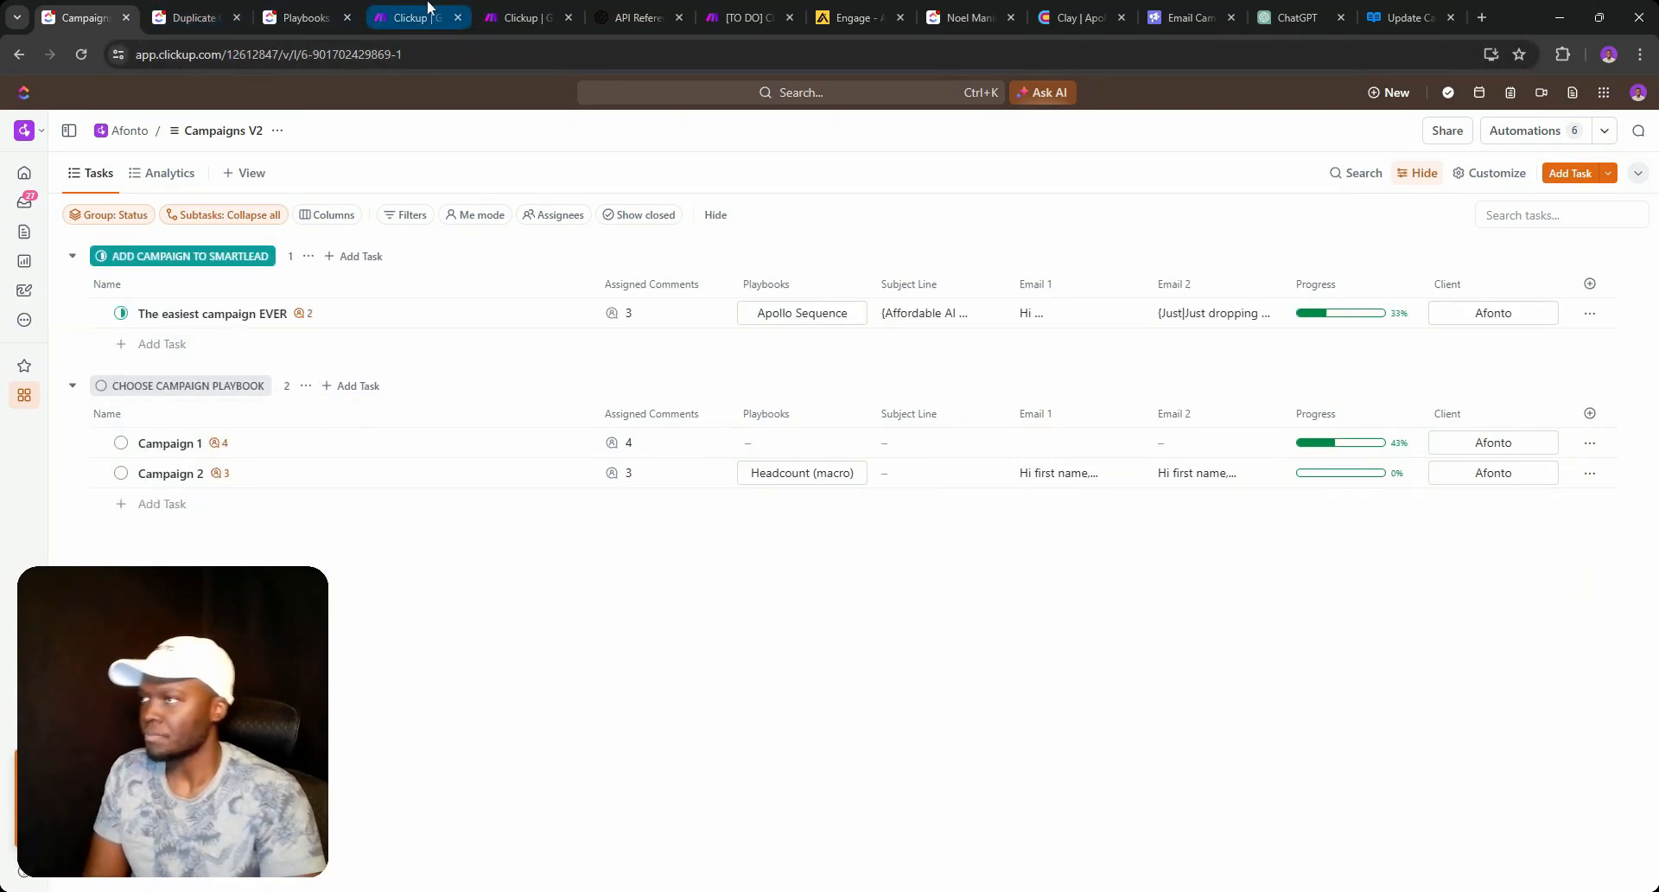
Check the scenario run in Make, then examine The easiest campaign EVER task's status and assigned comments in ClickUp.
click(745, 17)
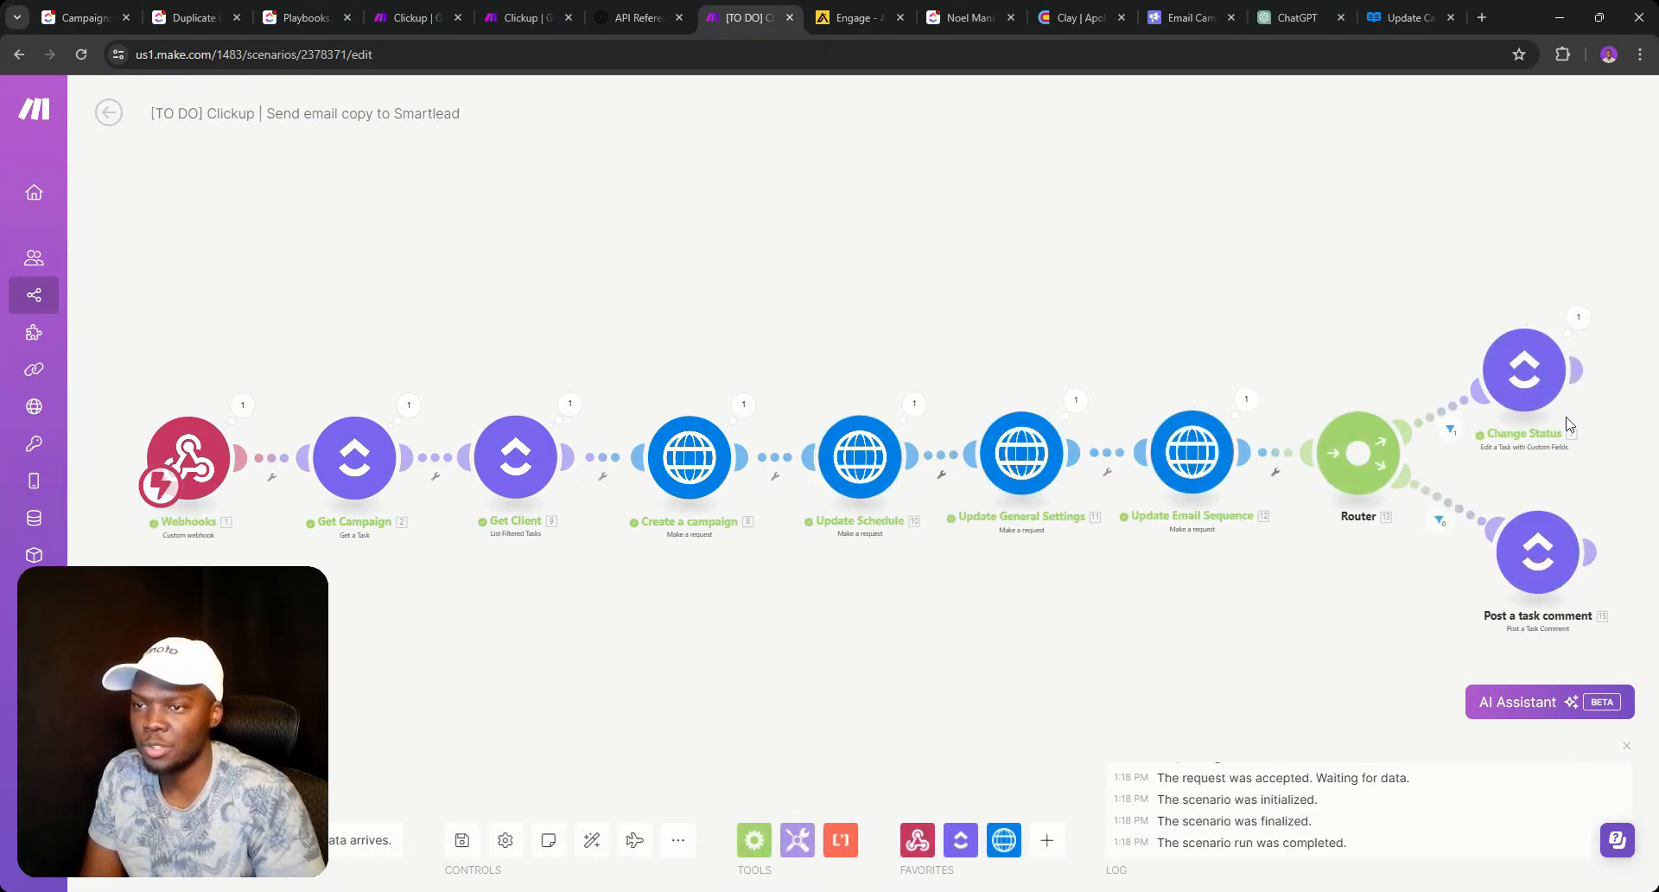
click(85, 17)
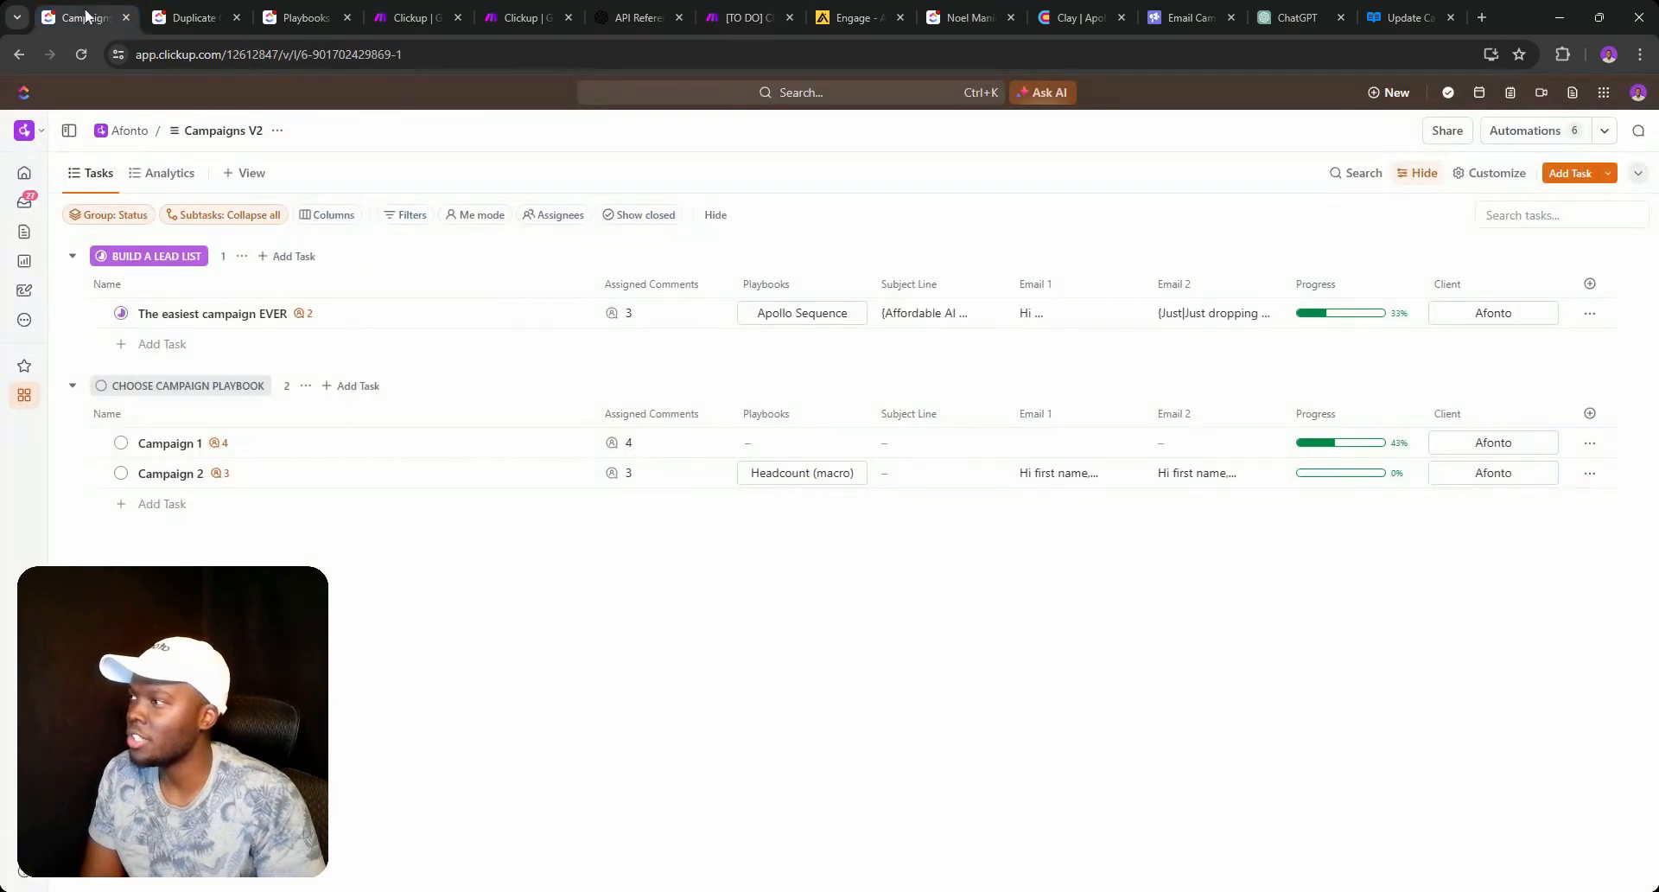
click(121, 313)
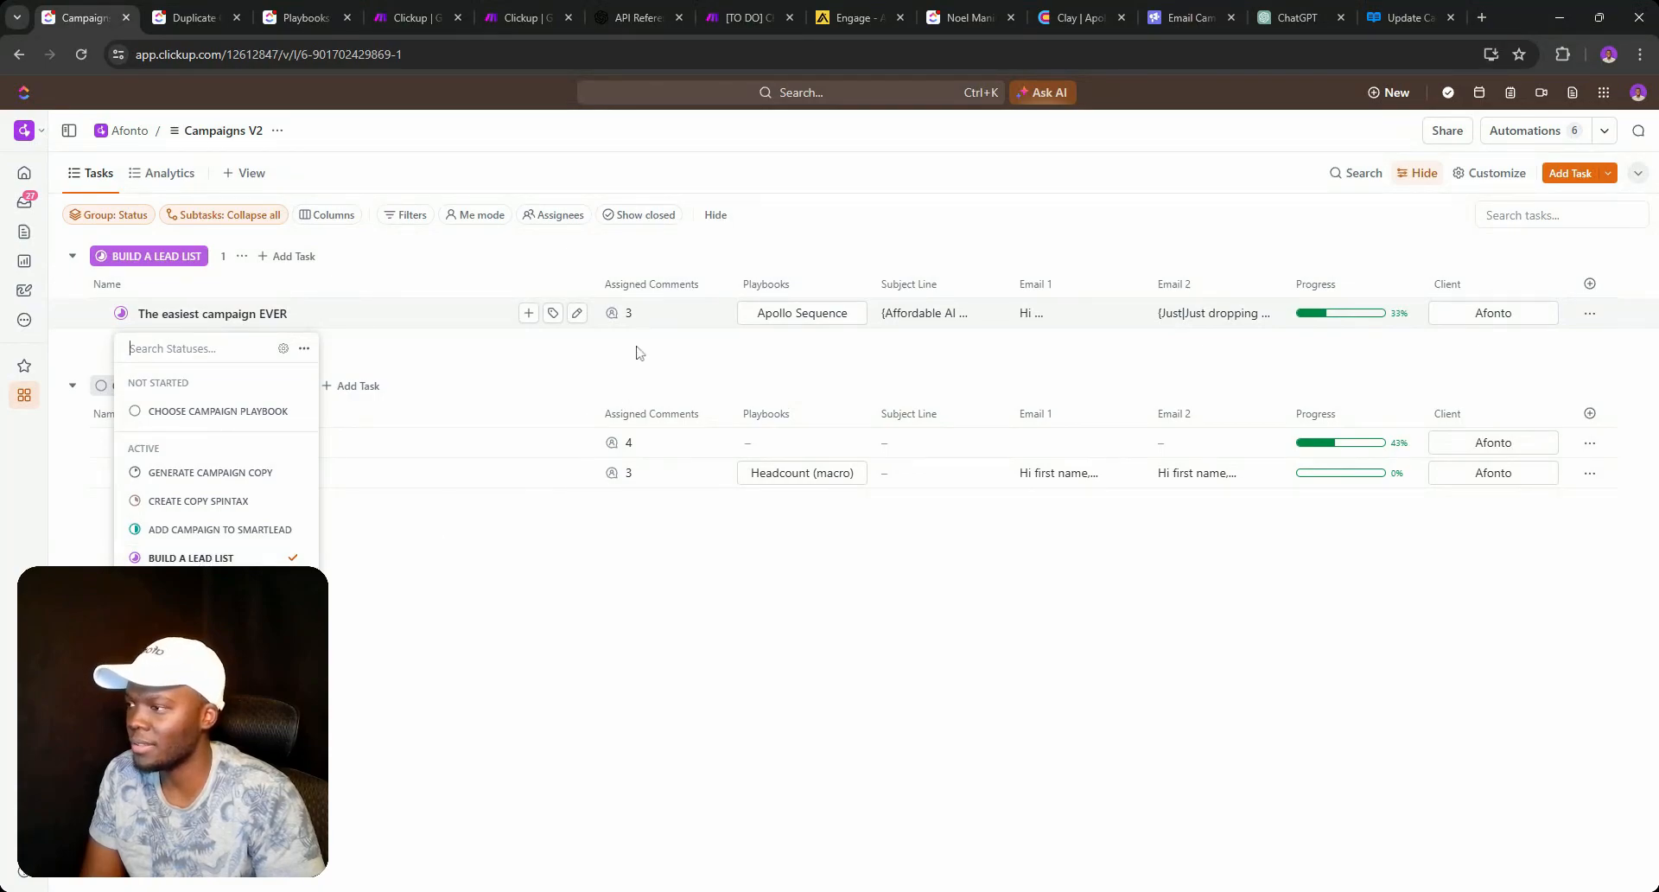
click(635, 315)
click(632, 314)
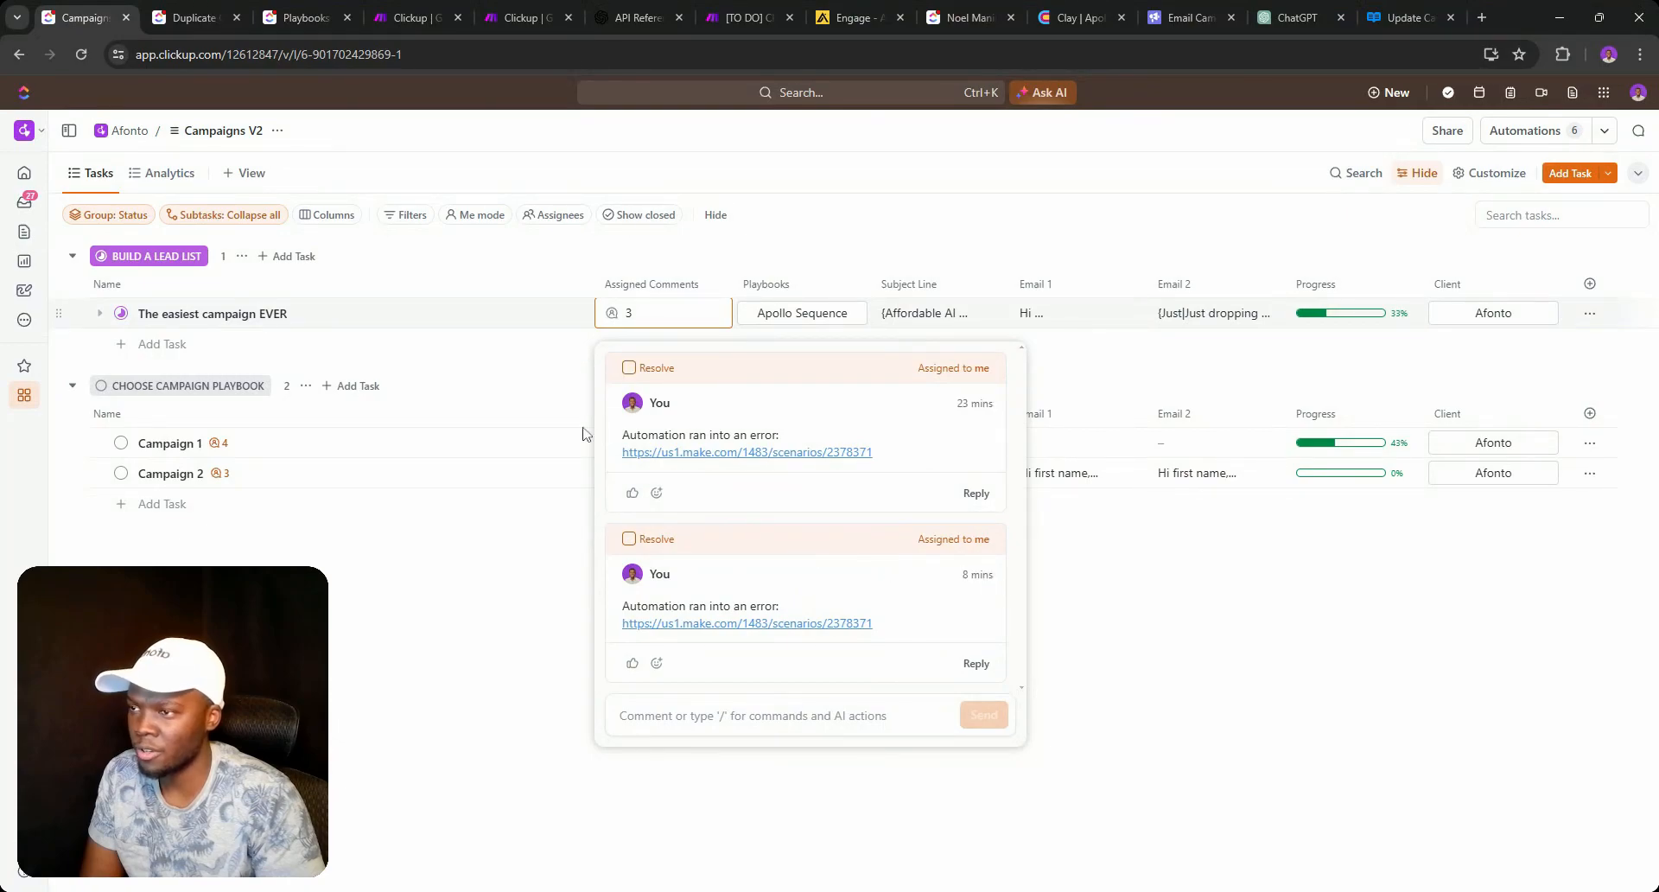
click(491, 348)
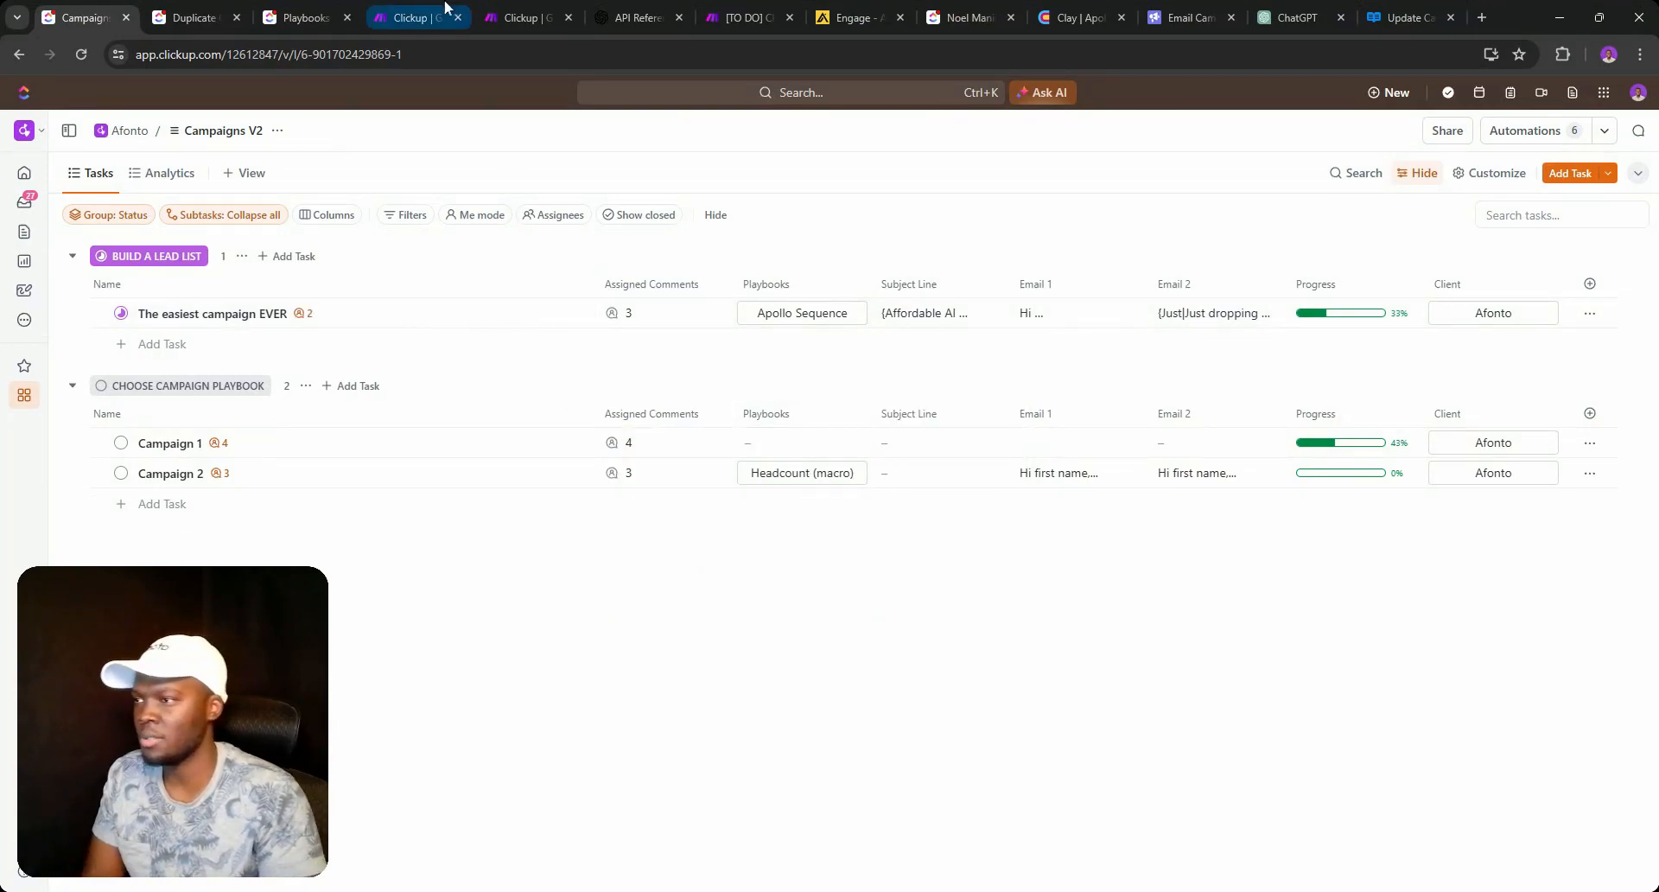
Switch to Smartlead, refresh the campaign list and open The easiest campaign EVER for editing.
click(1190, 17)
click(888, 173)
click(81, 55)
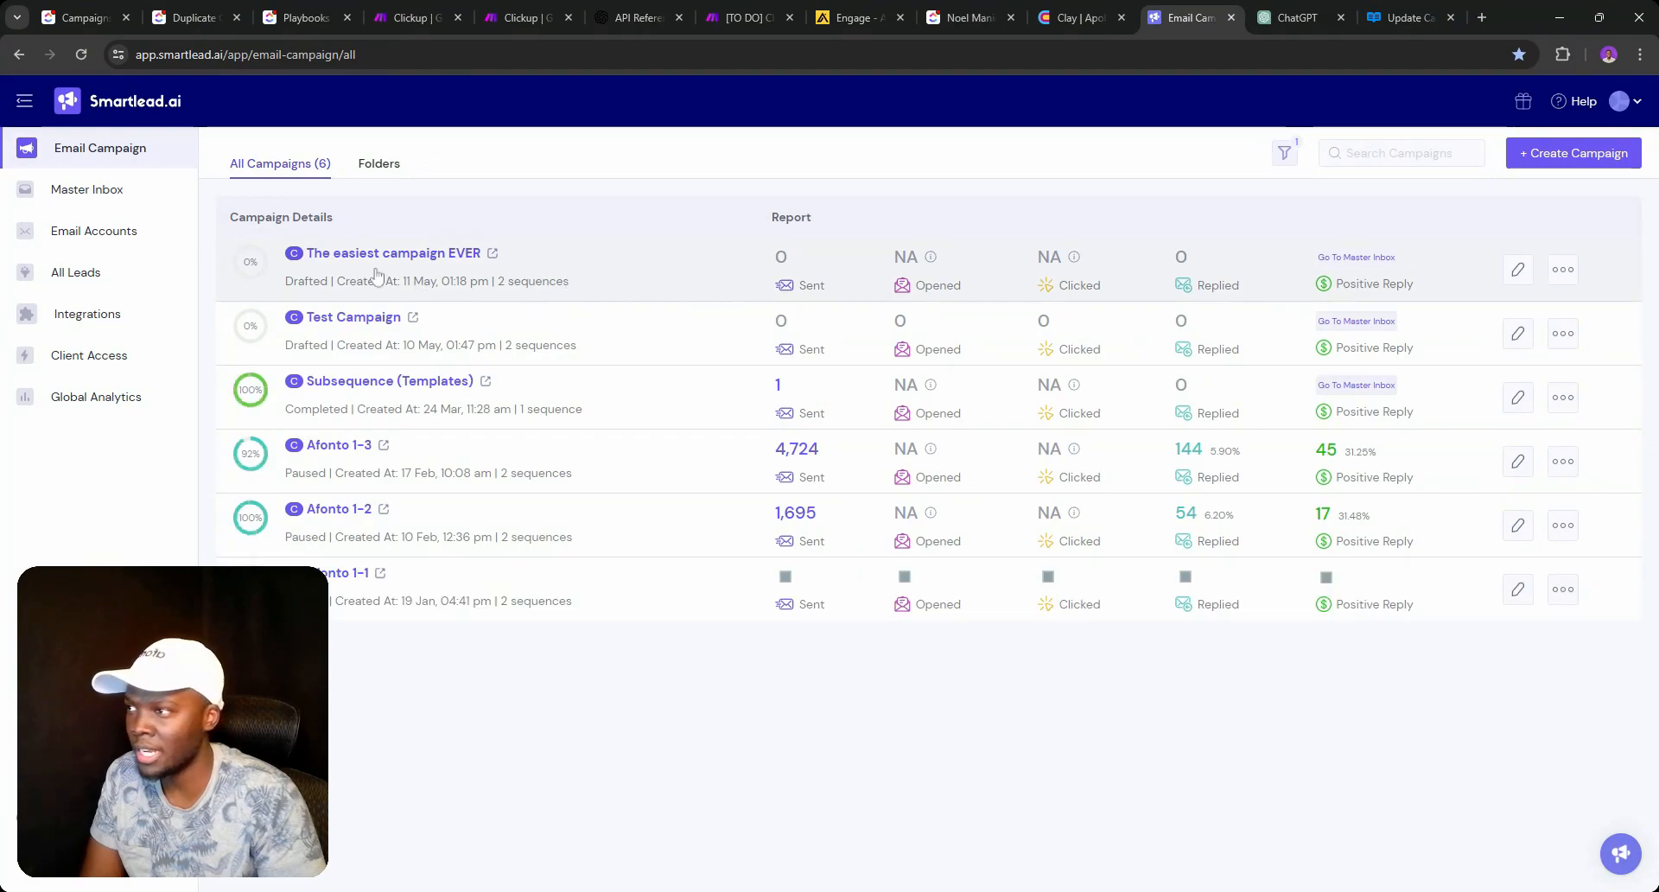
click(1519, 271)
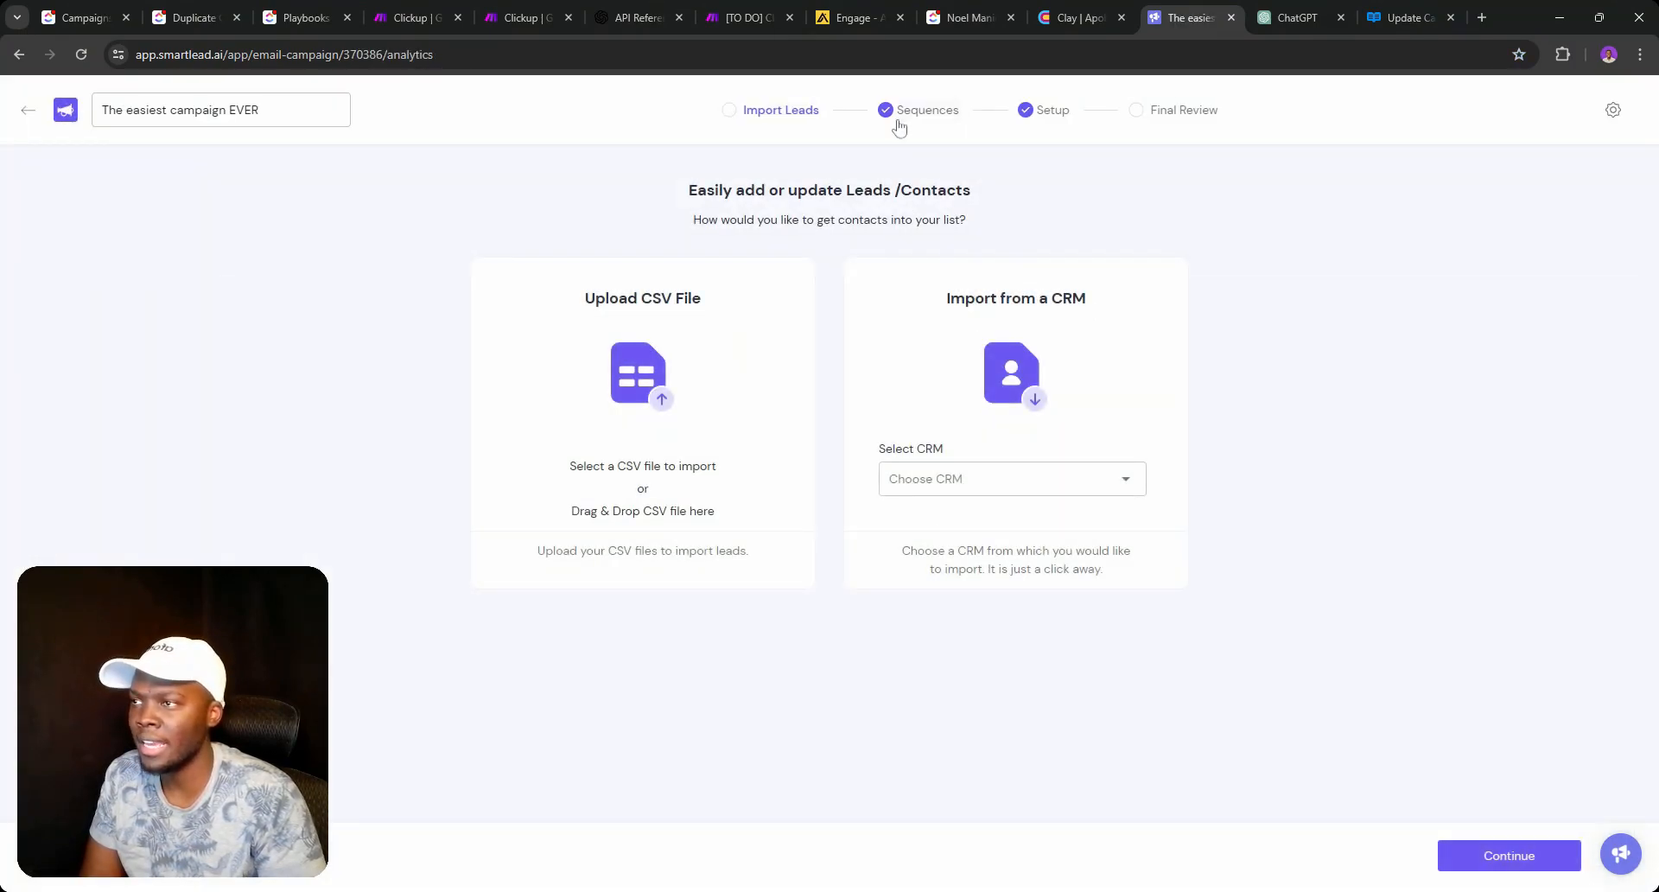
Review the subject and body of both variants in the campaign's Stage 1 and Stage 2 emails.
click(899, 112)
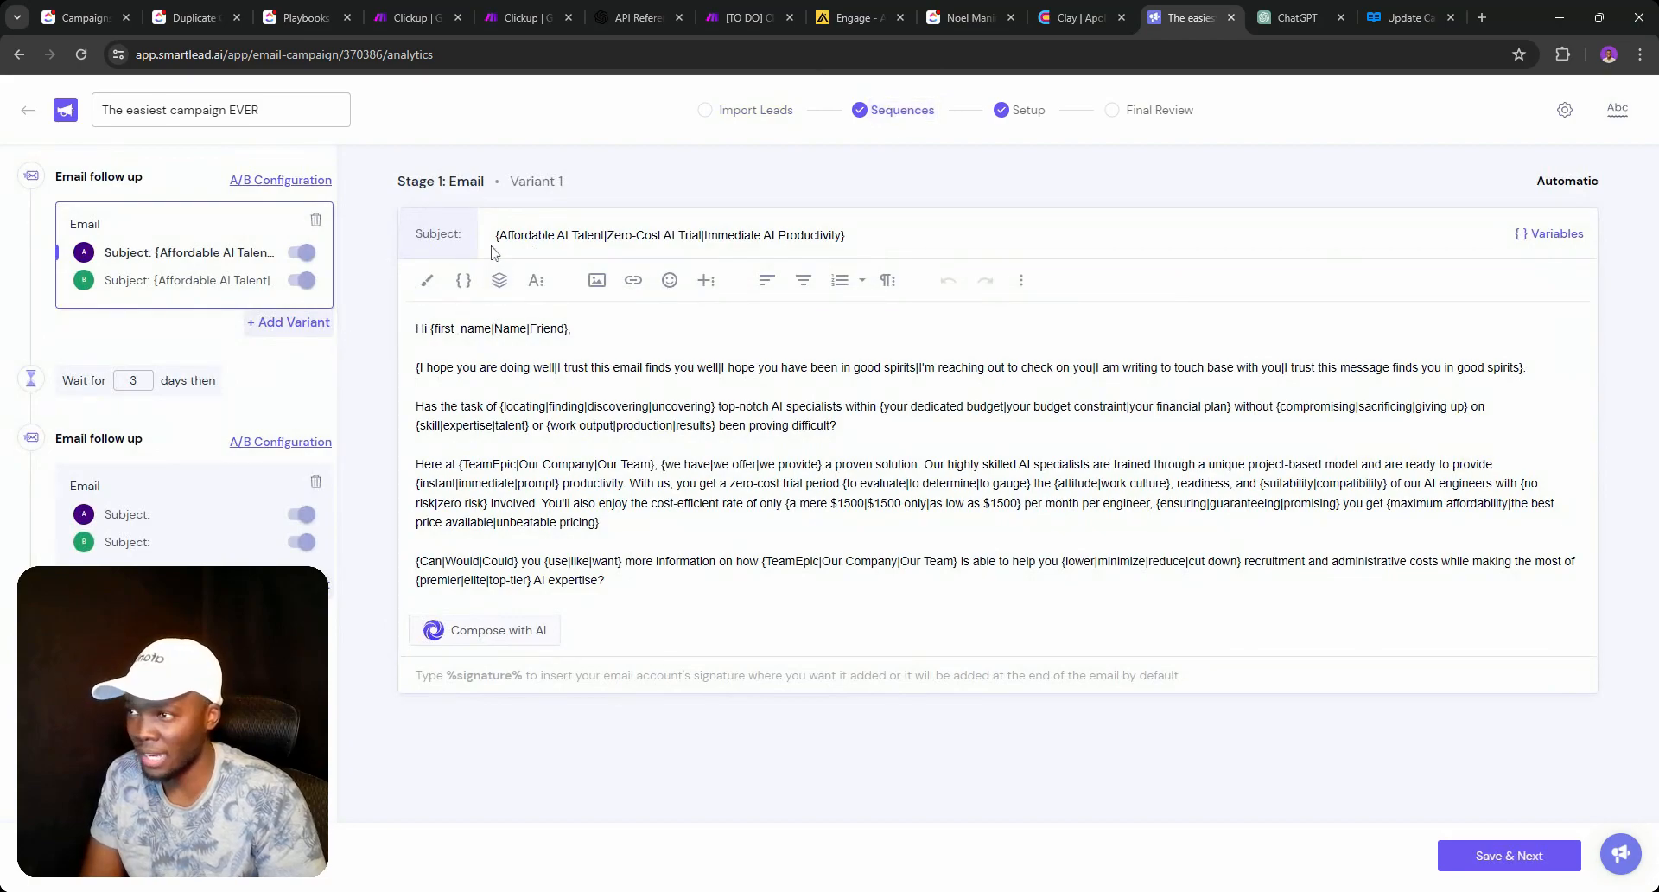
click(211, 279)
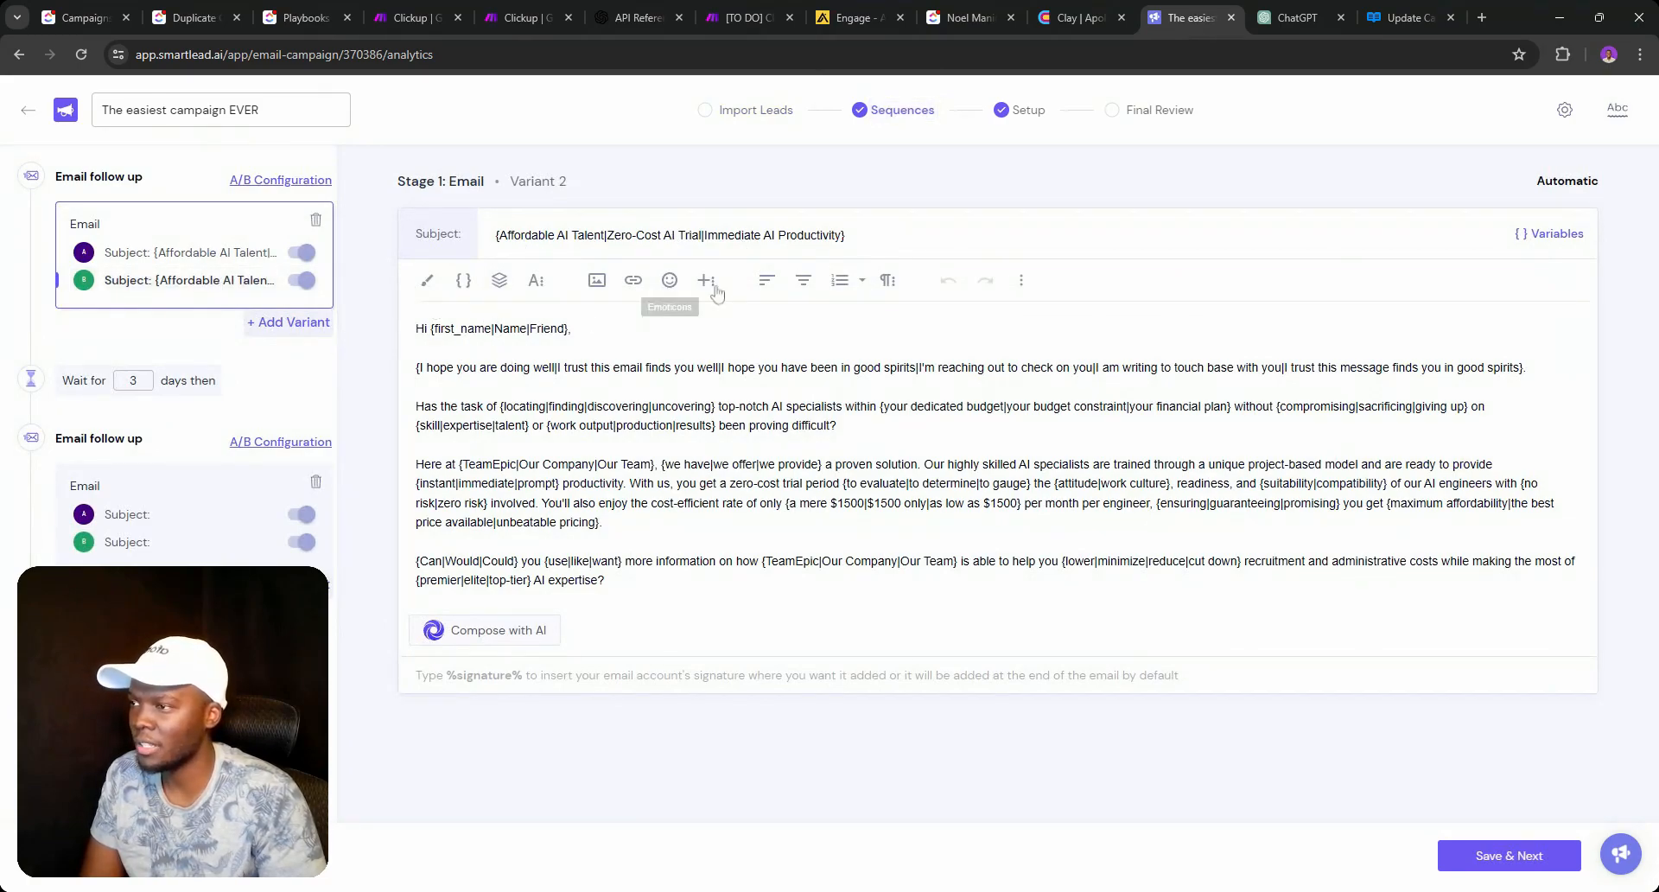
click(221, 255)
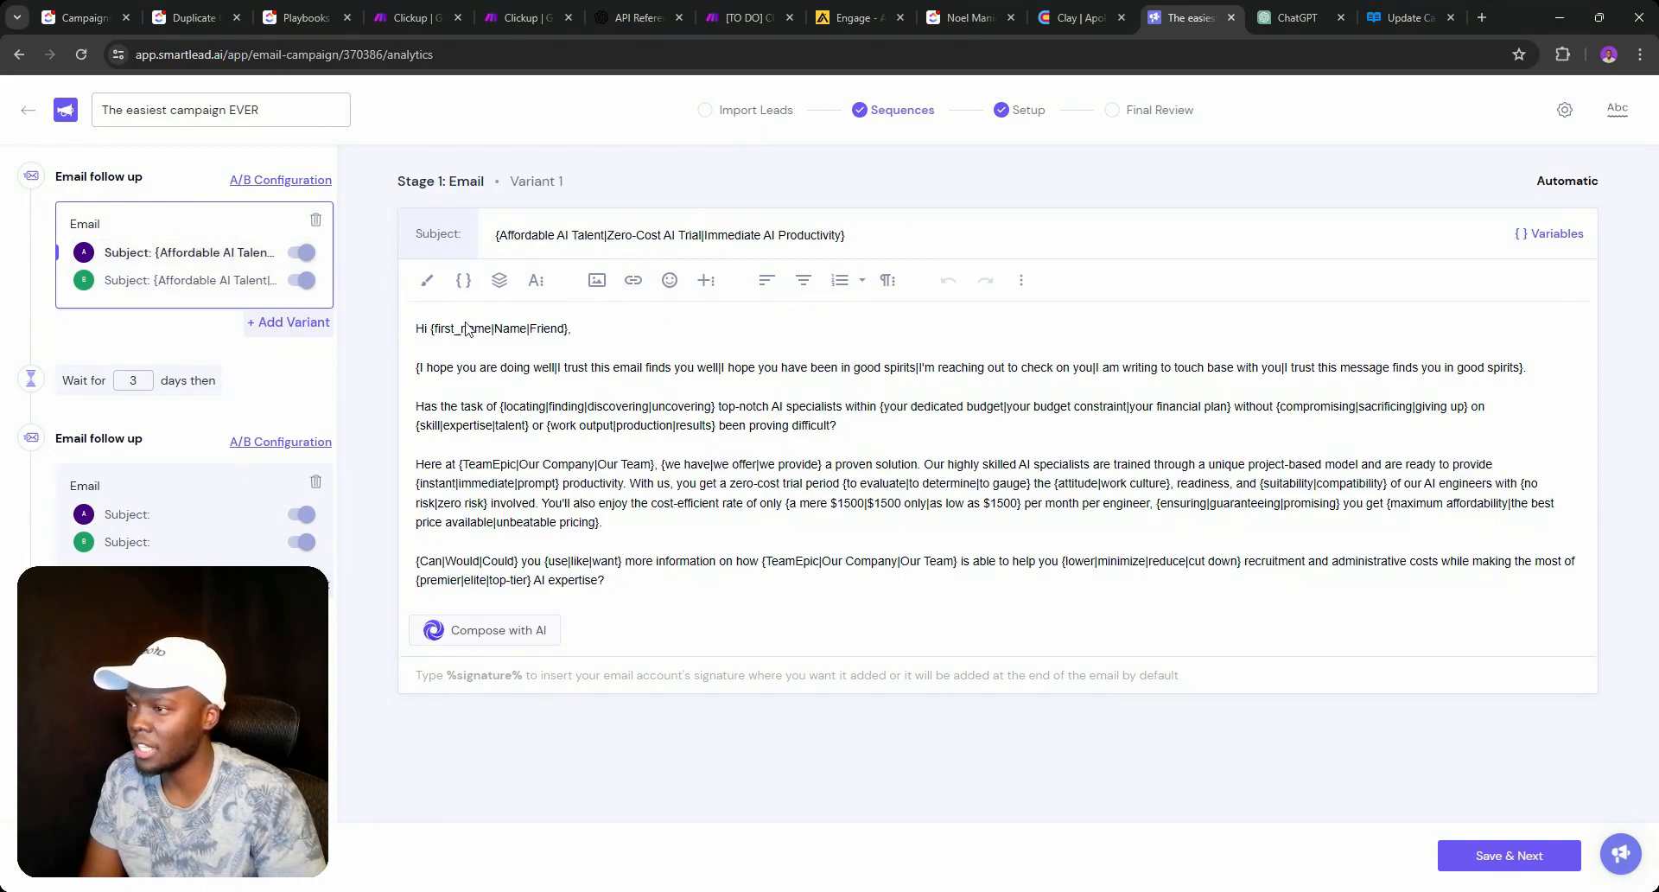
click(201, 529)
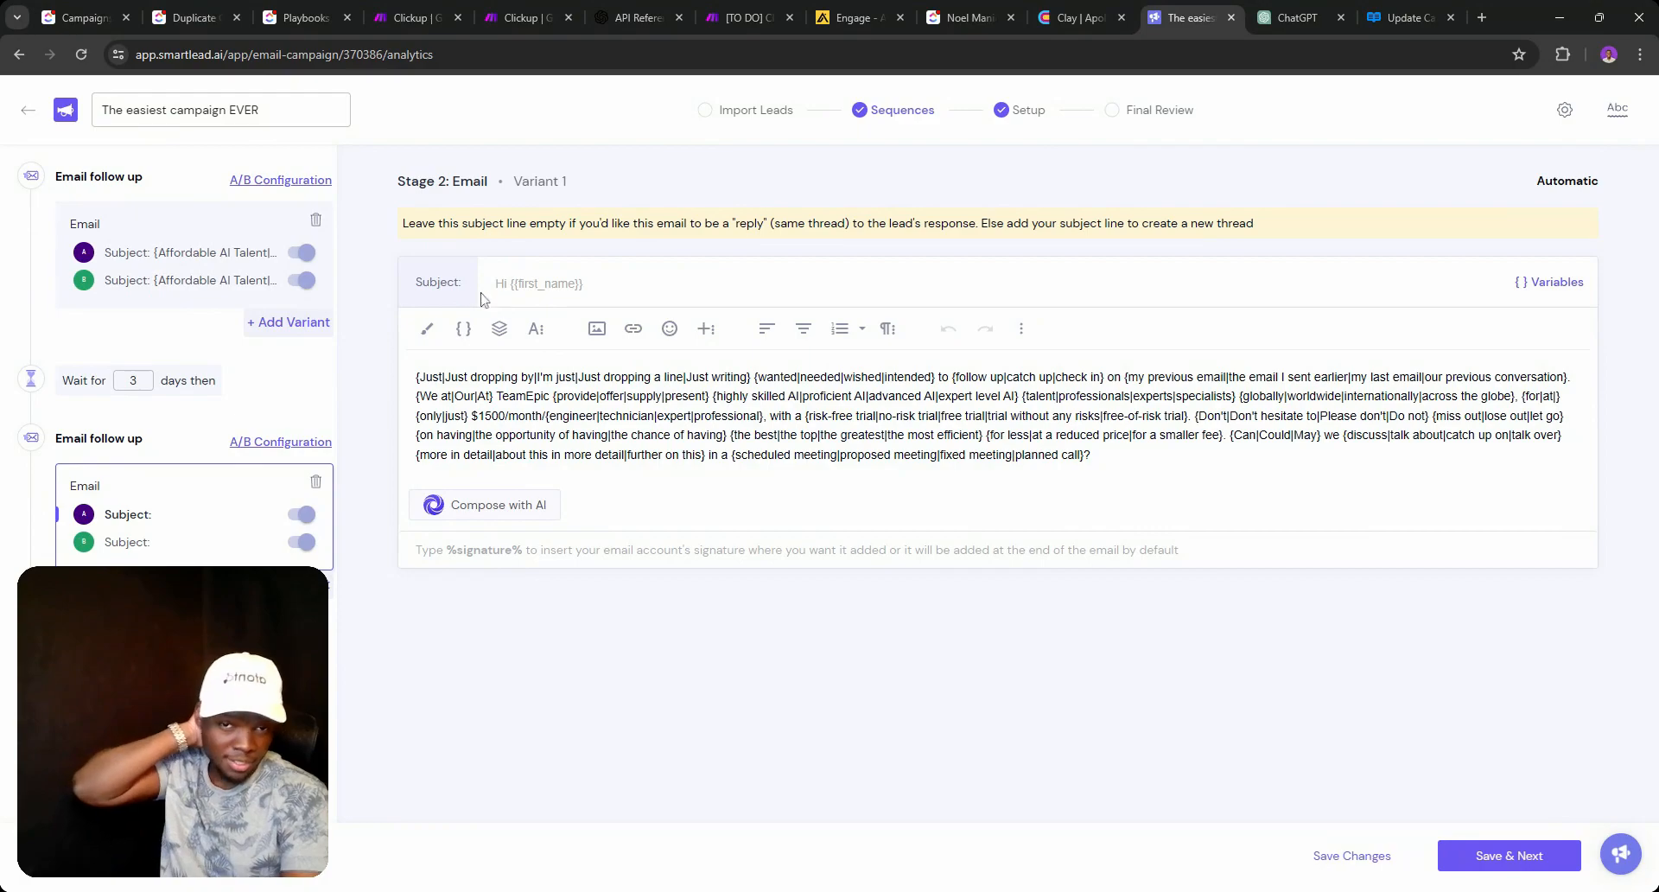
click(190, 546)
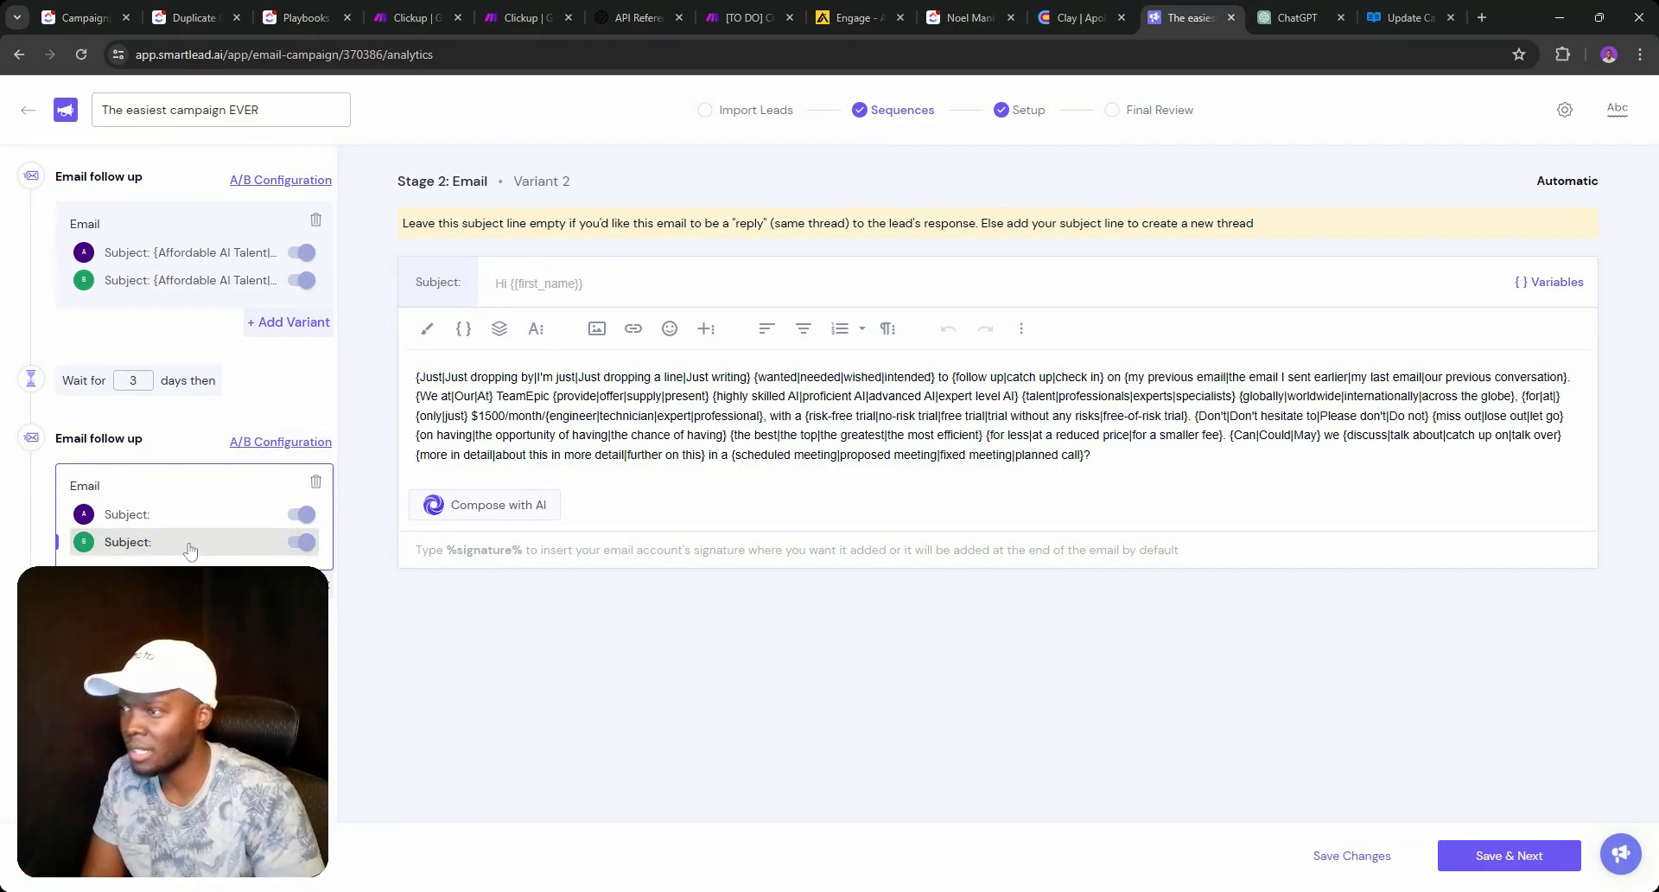
click(185, 523)
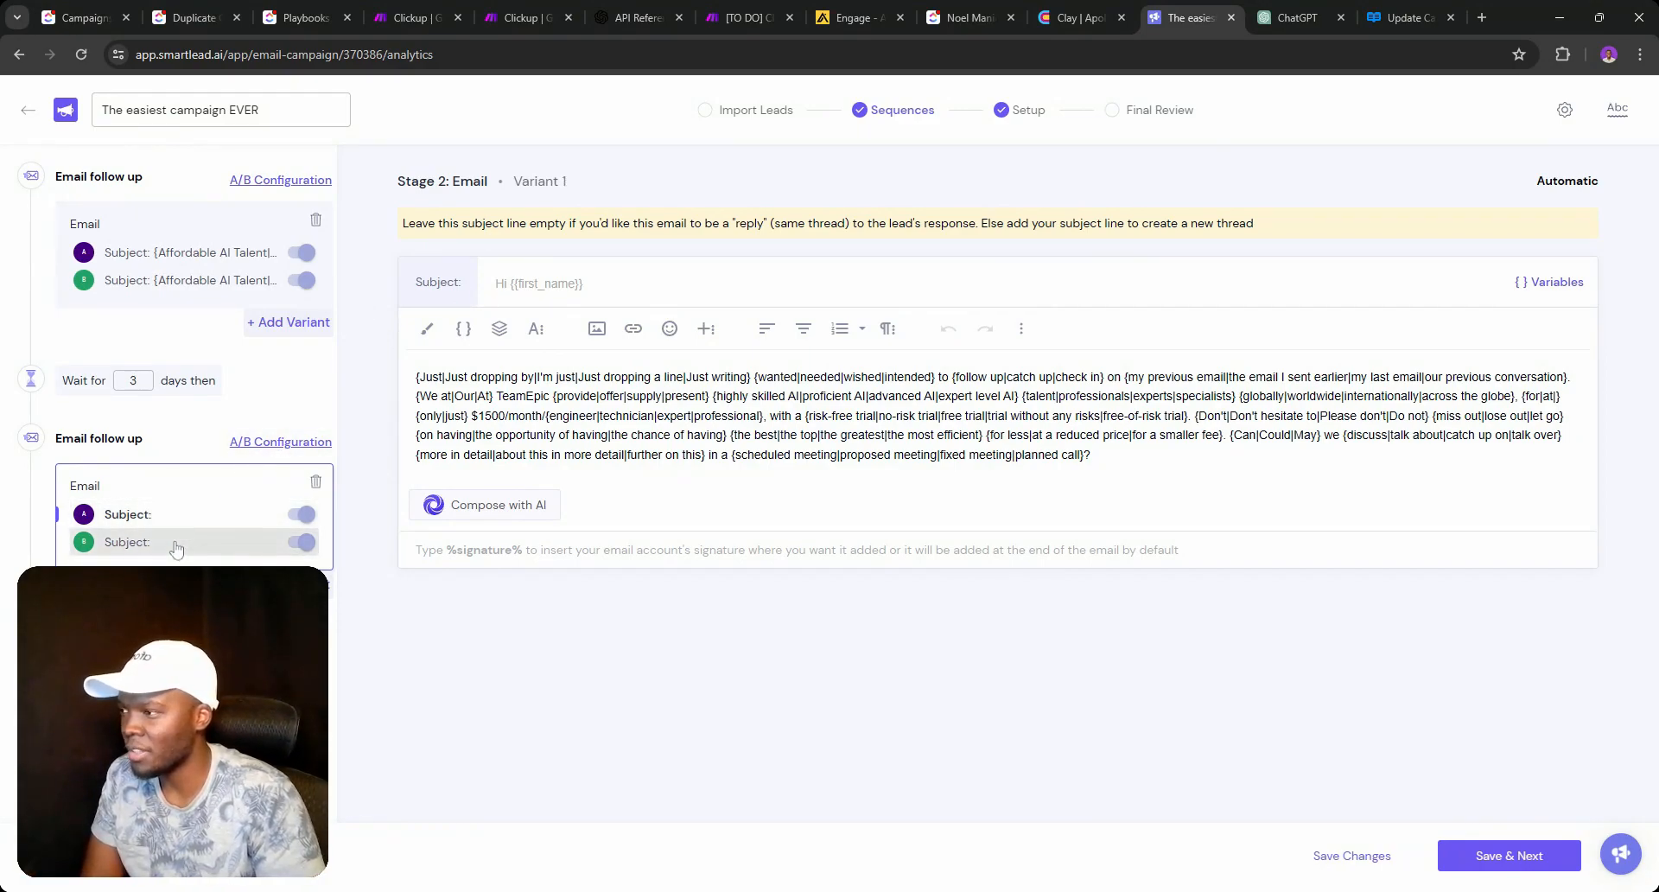
Review the campaign's schedule settings and its general settings down to the AI lead categorisation and unsubscribe options.
click(1021, 112)
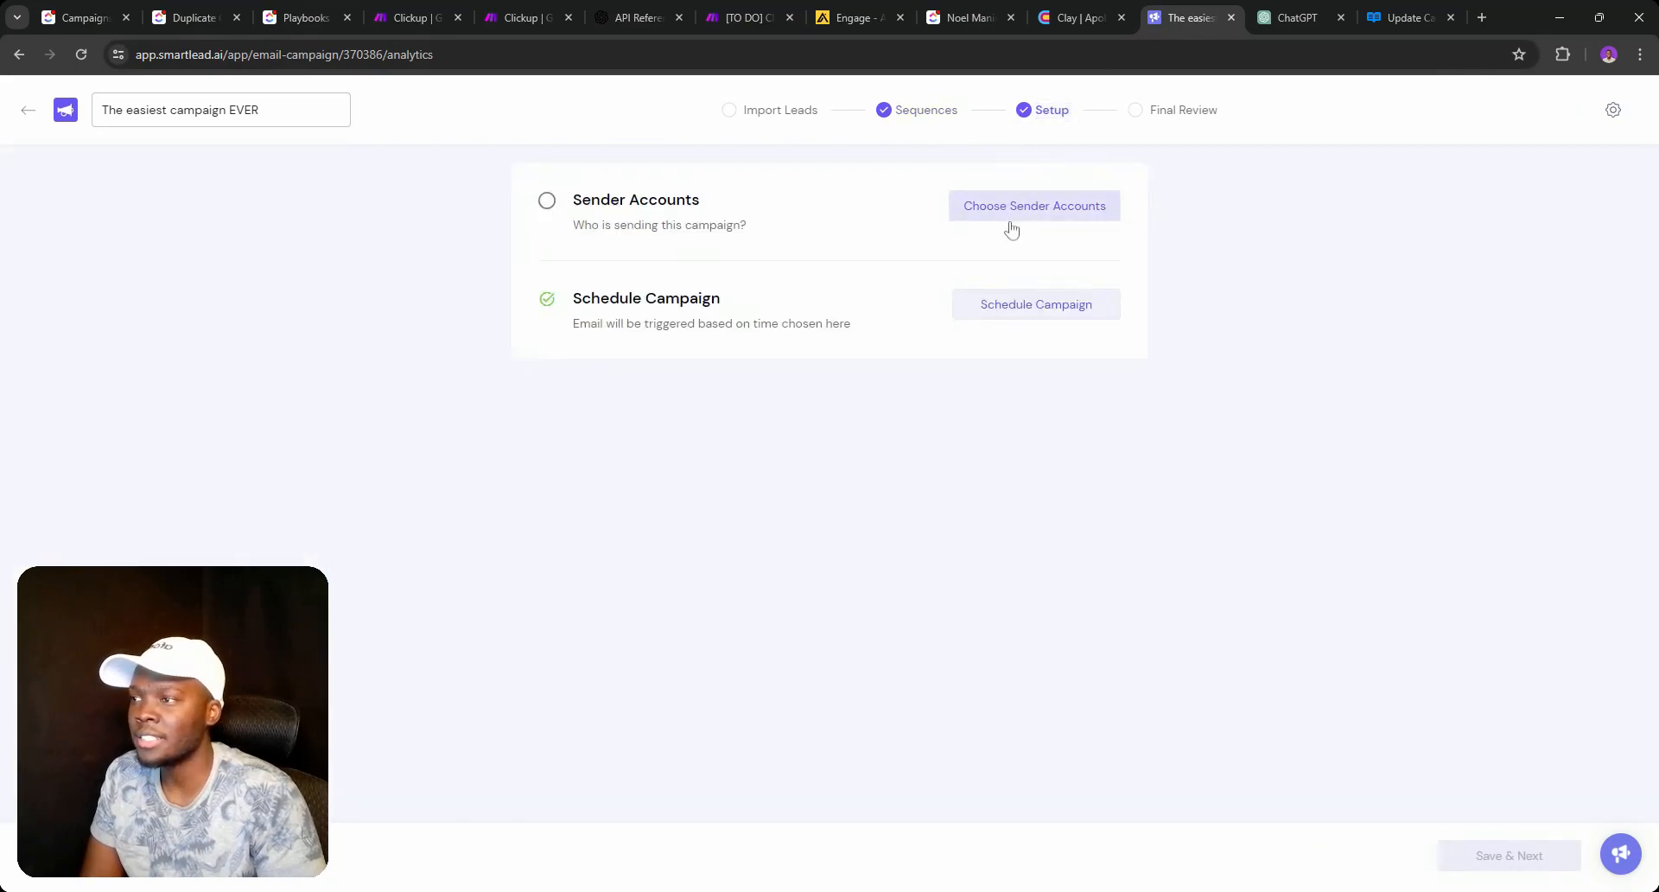
click(1003, 316)
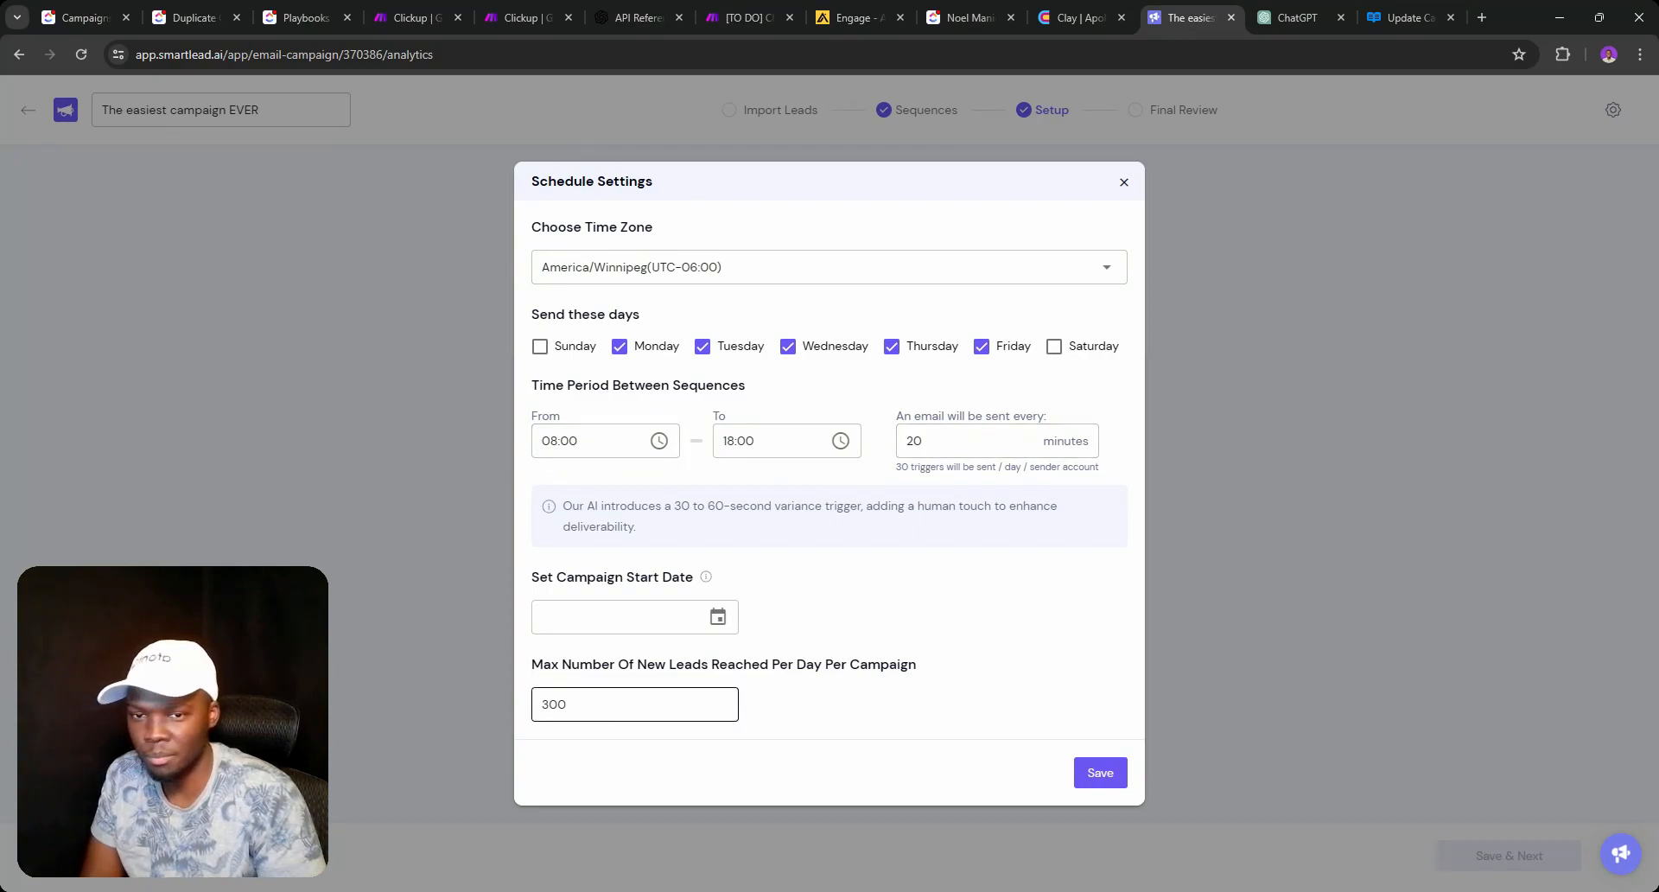
click(1123, 182)
click(1610, 109)
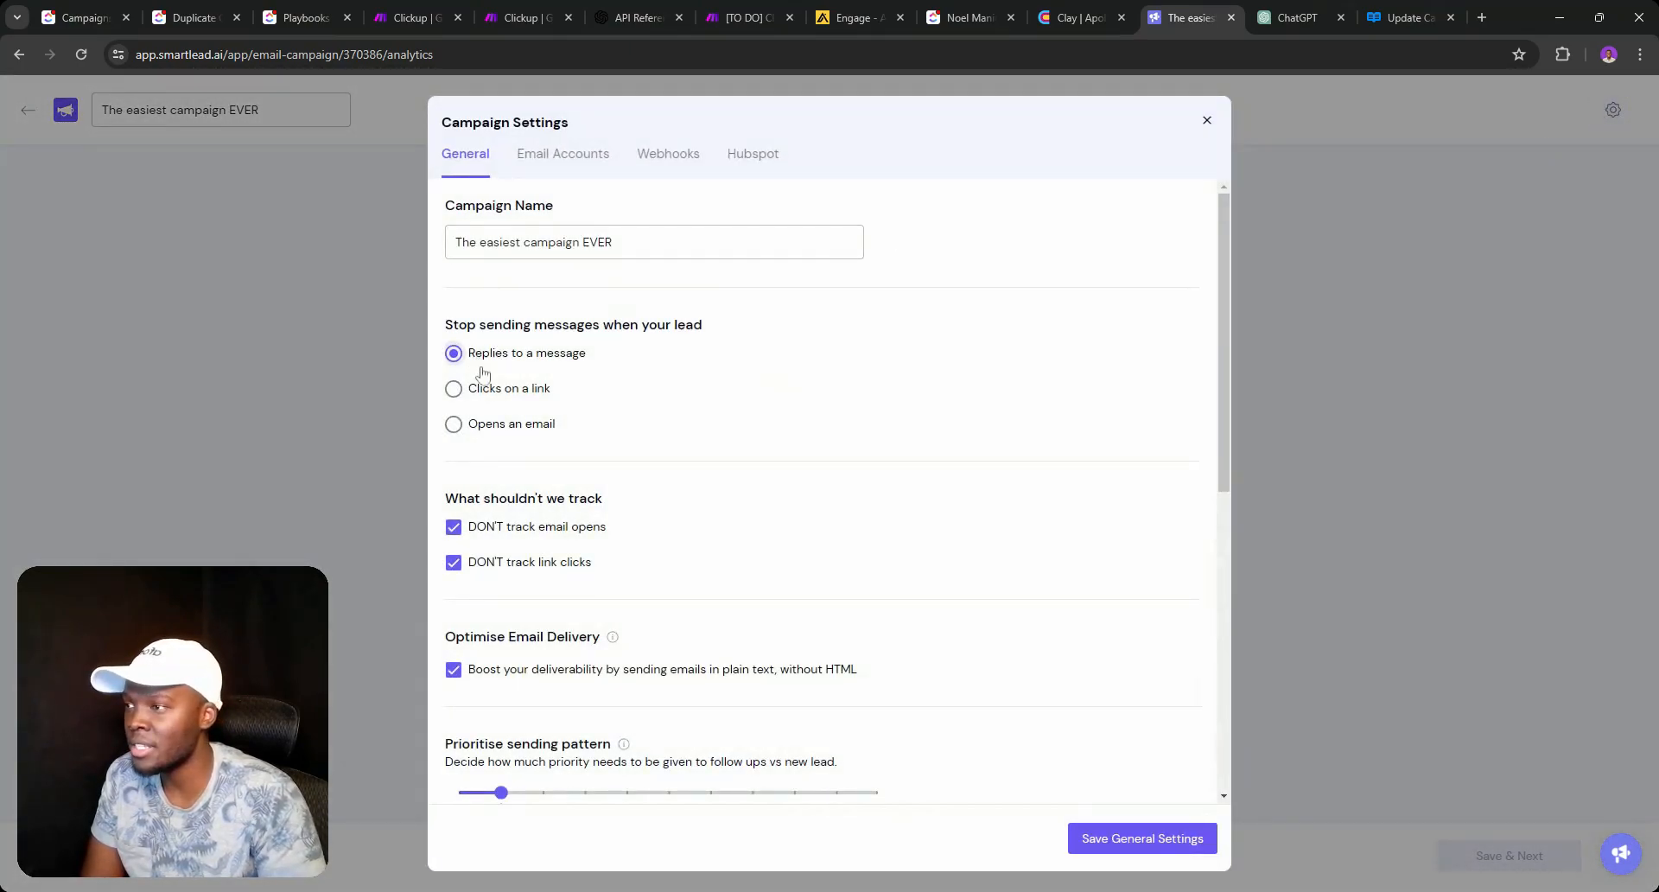
scroll(596, 543, down, 5)
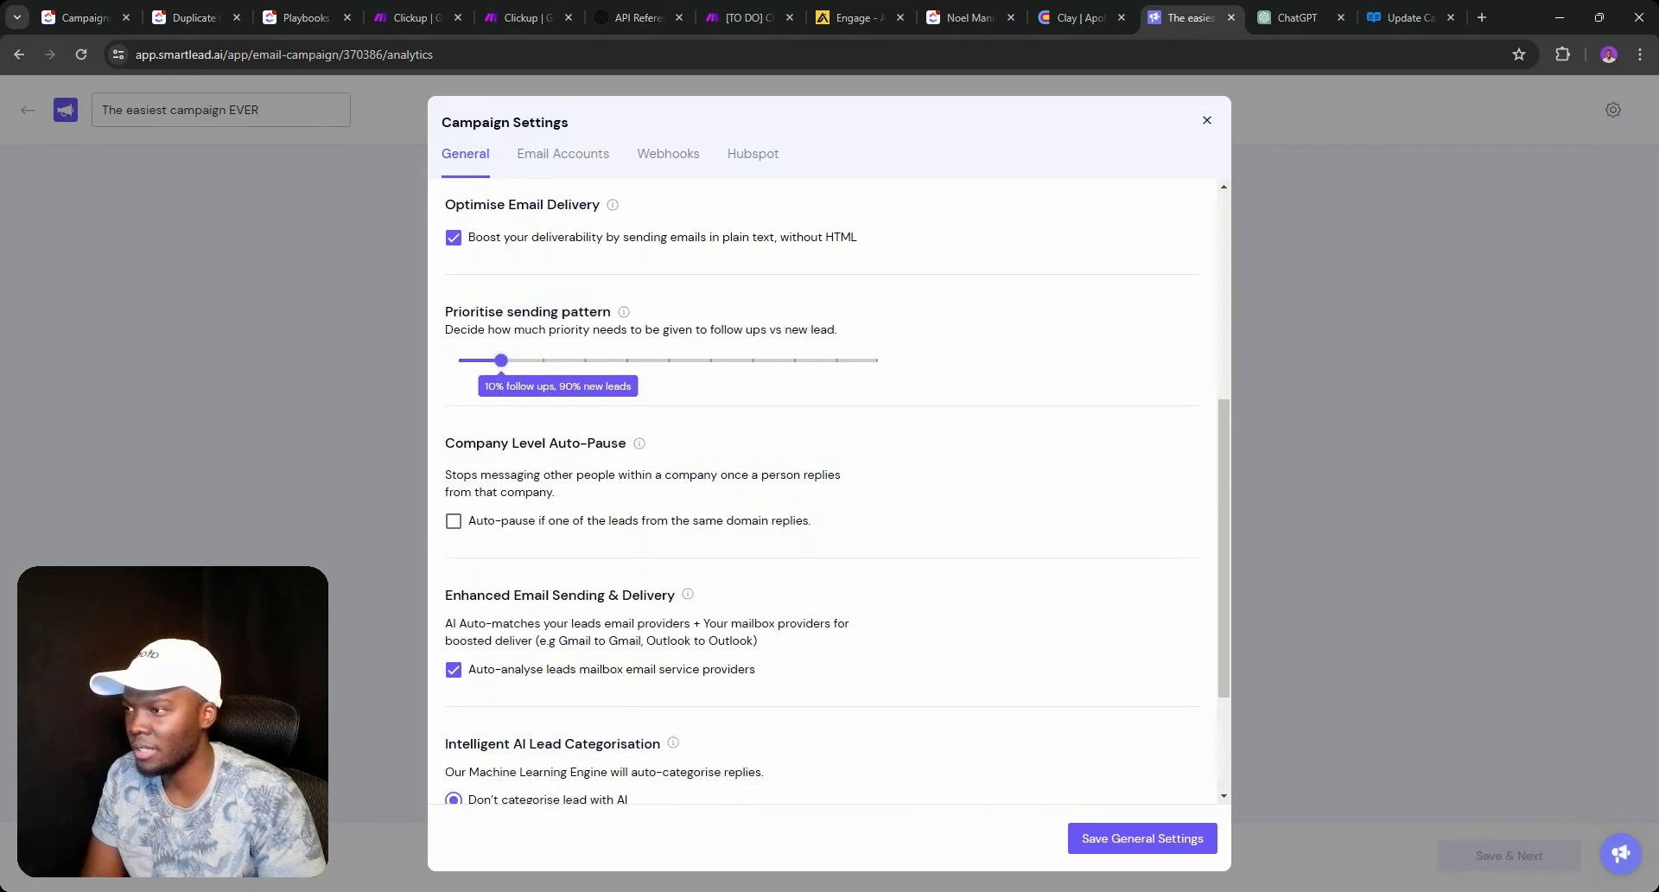
scroll(542, 355, down, 2)
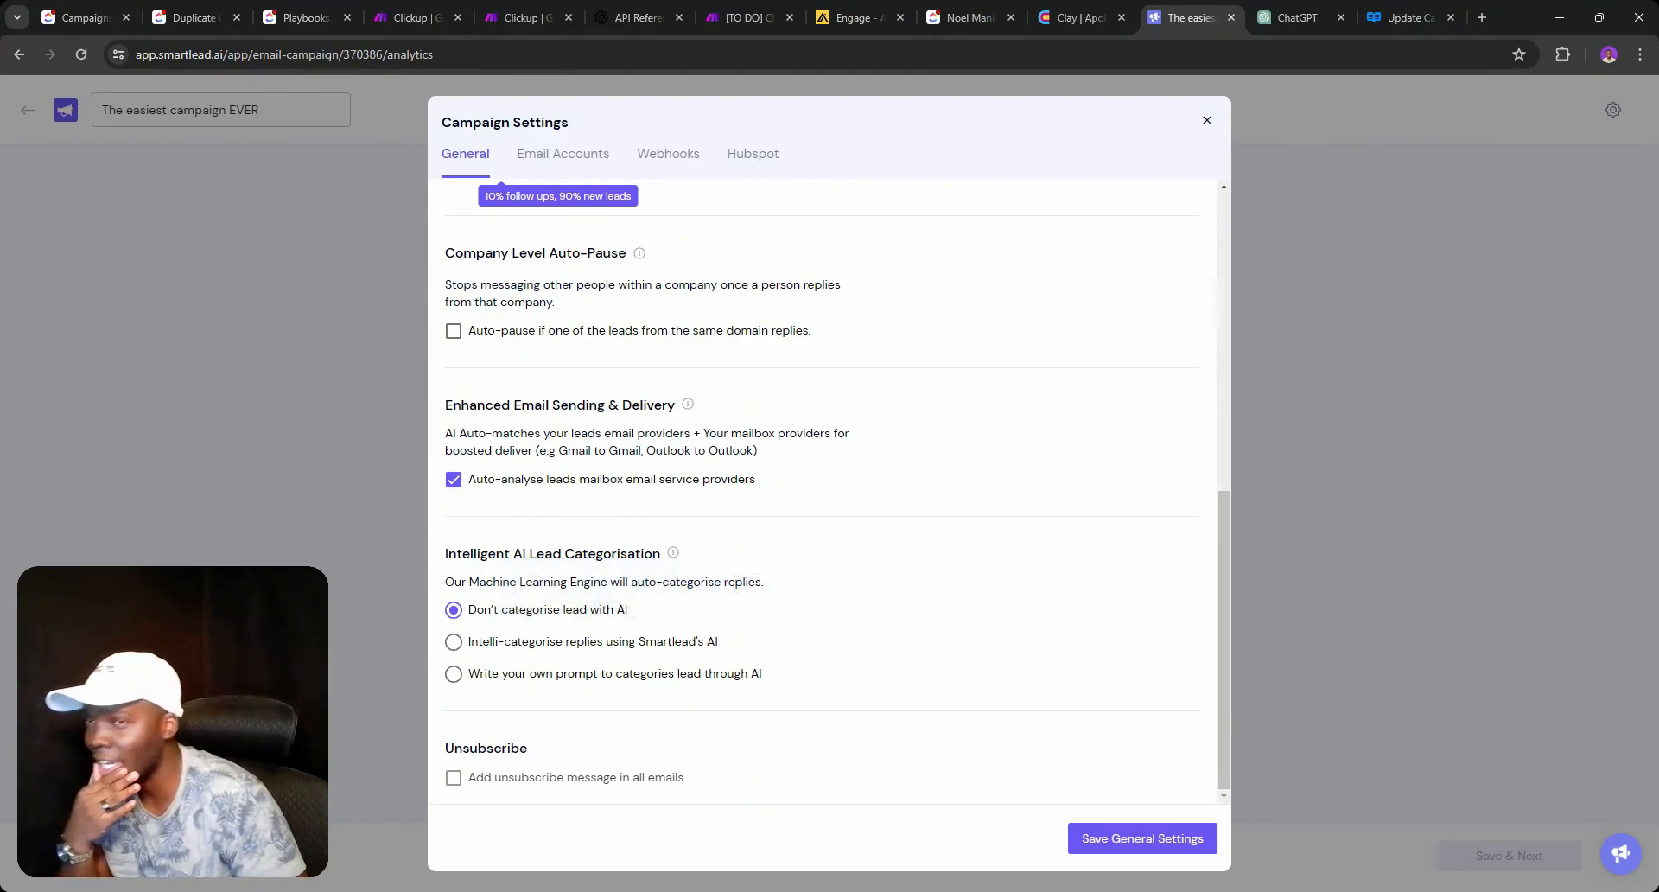
Switch to the Smartlead API reference and look through the Get Campaign By Id and Save Campaign Sequence endpoints.
click(1408, 18)
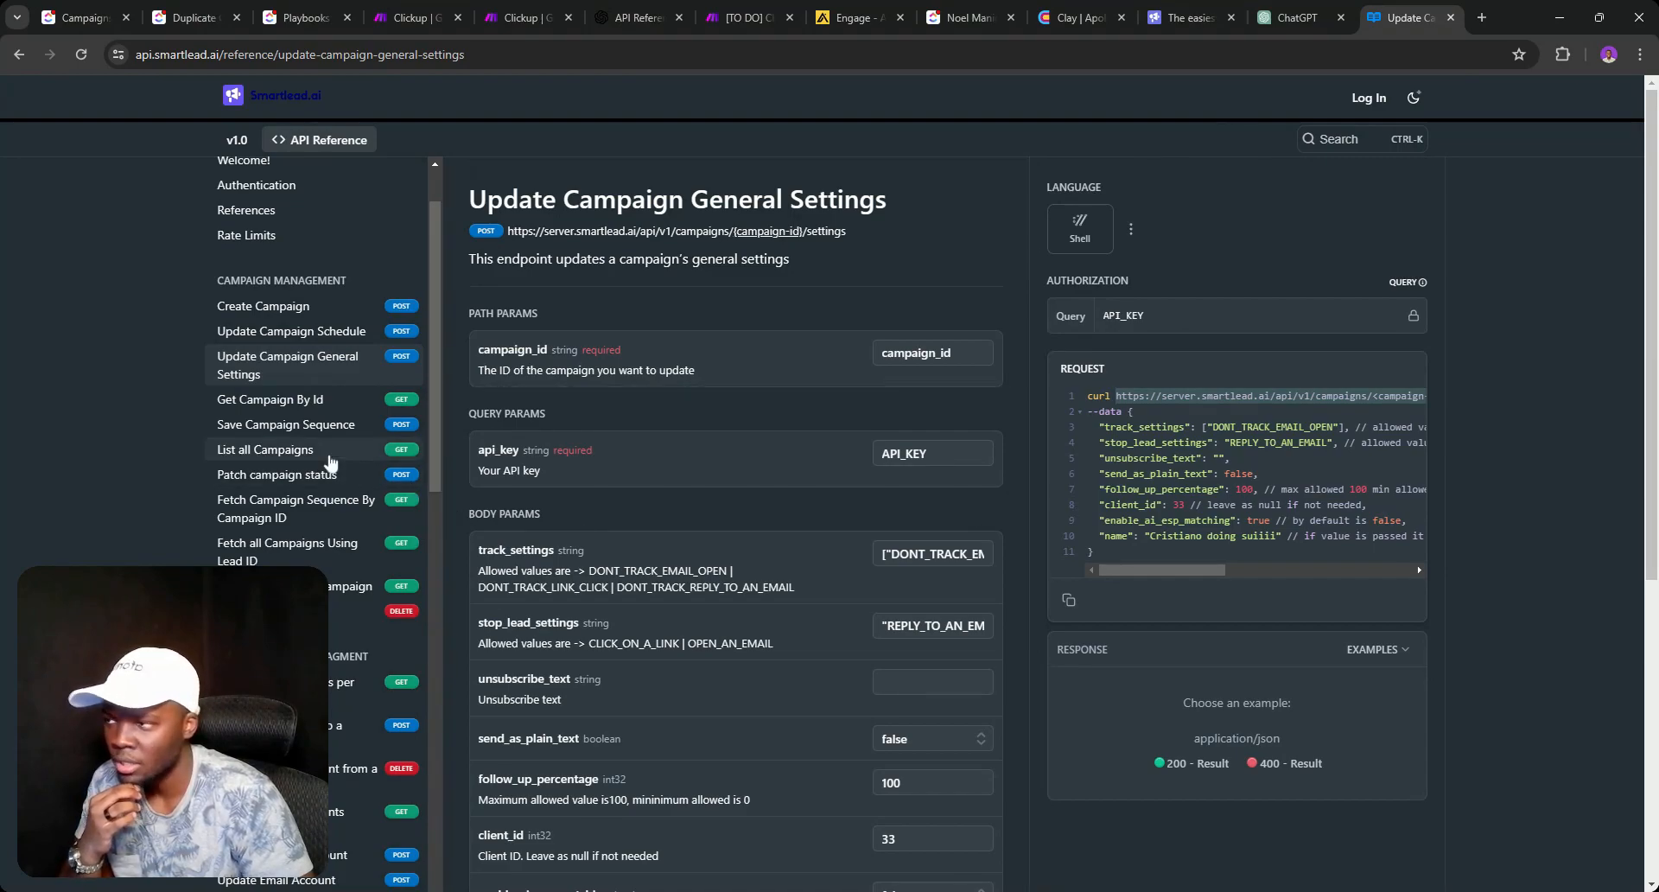
click(276, 400)
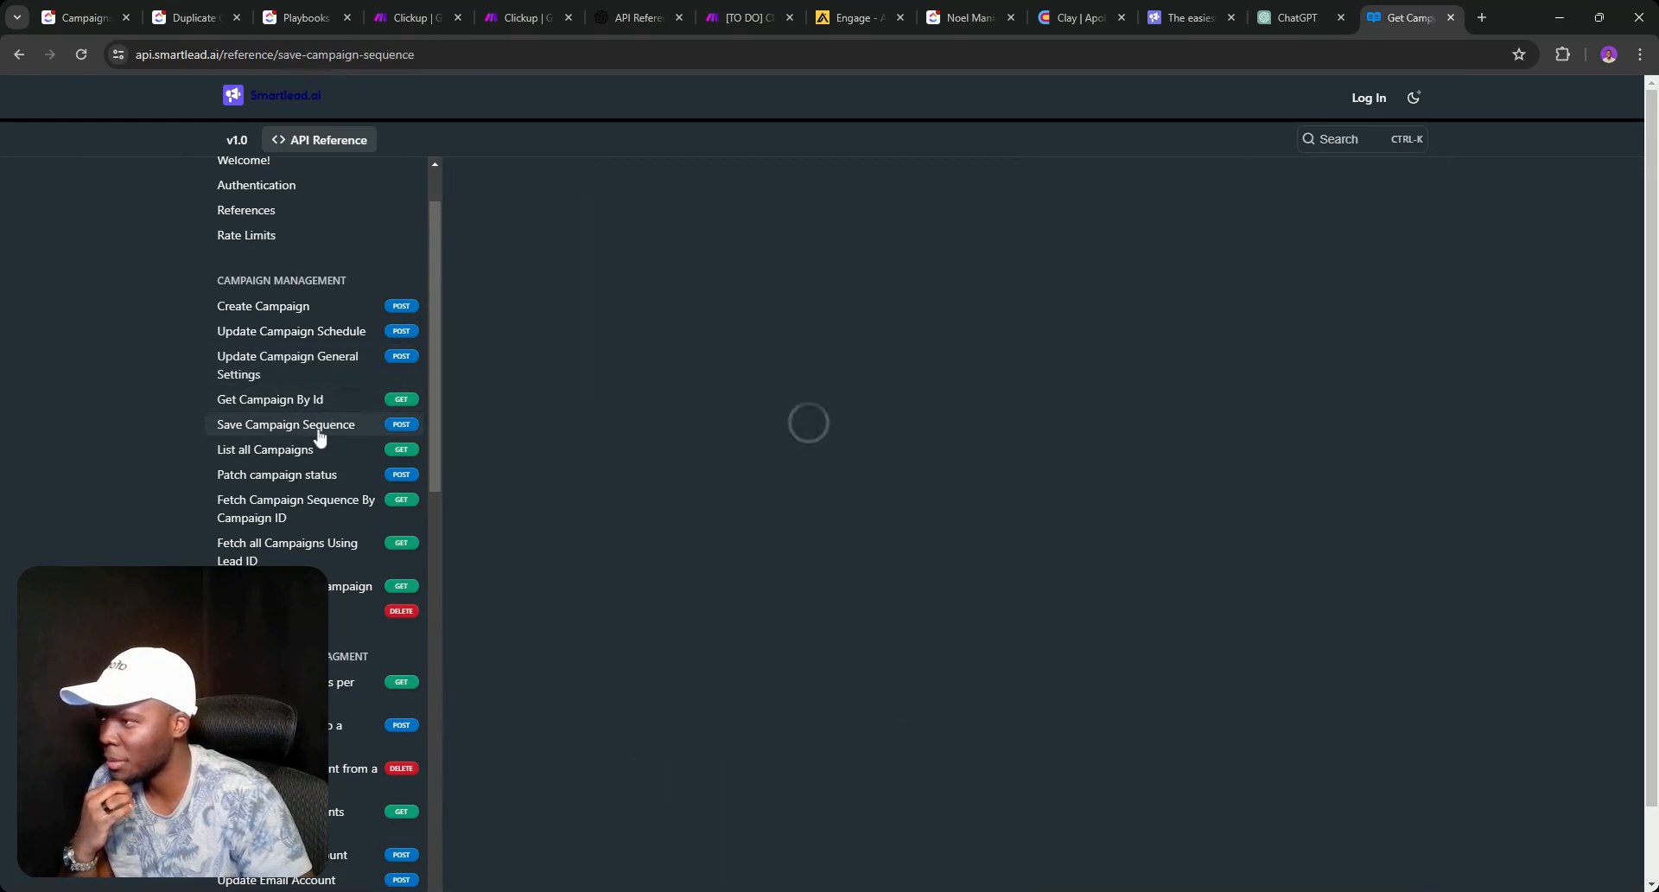
click(319, 425)
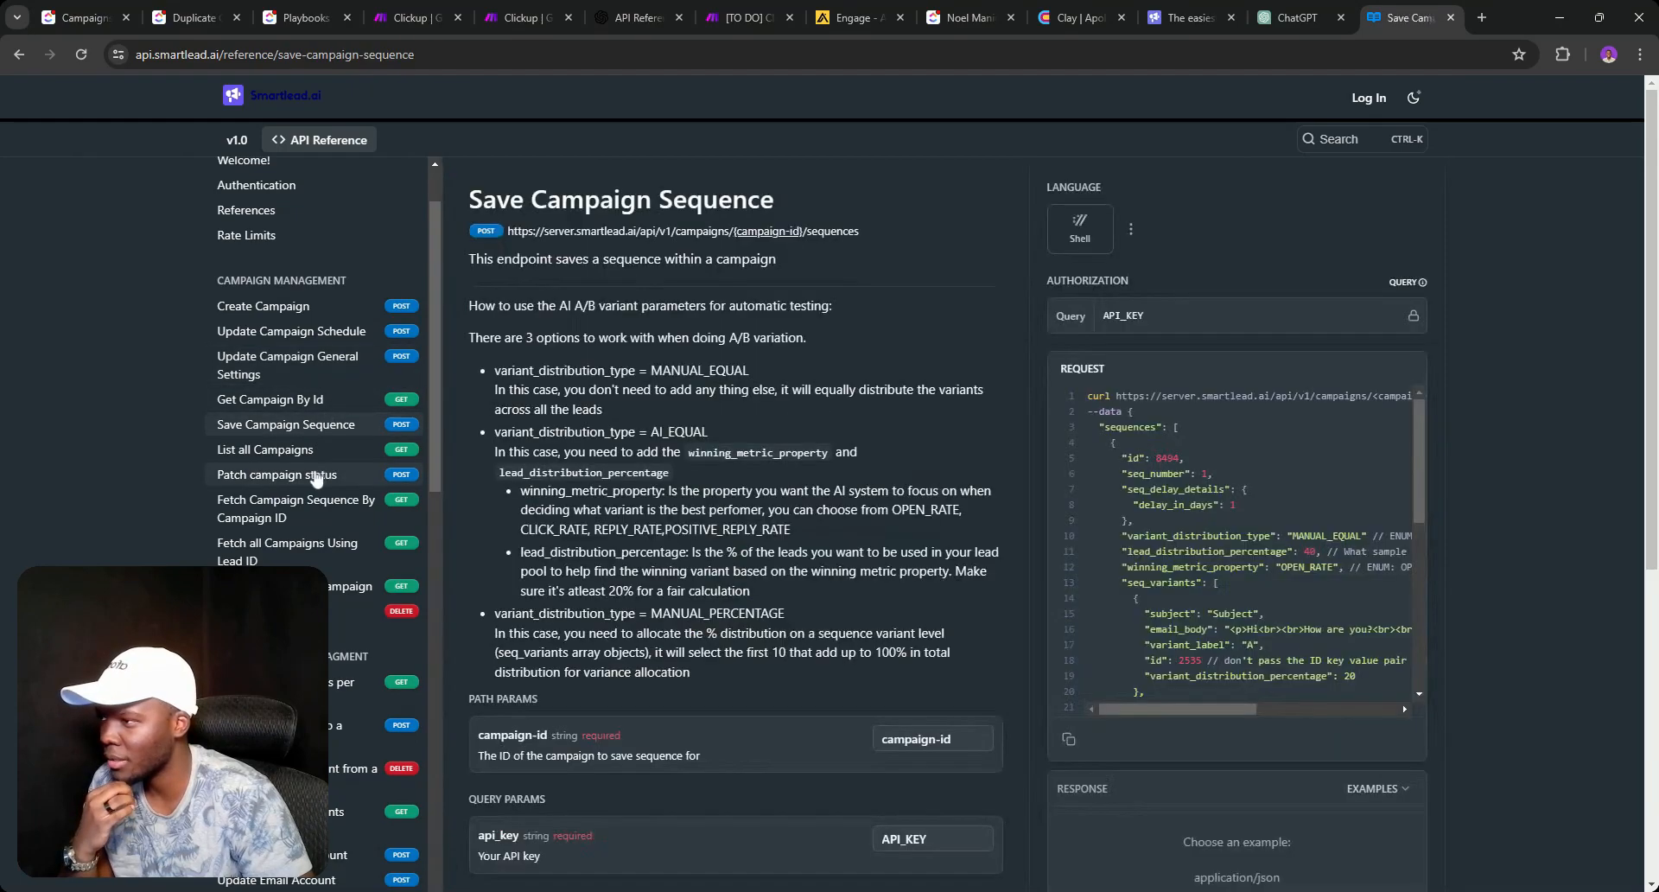
Open Smartlead's API Documentation help page in a new tab, search it for "catego" and scan the endpoint list.
click(1481, 17)
text(api)
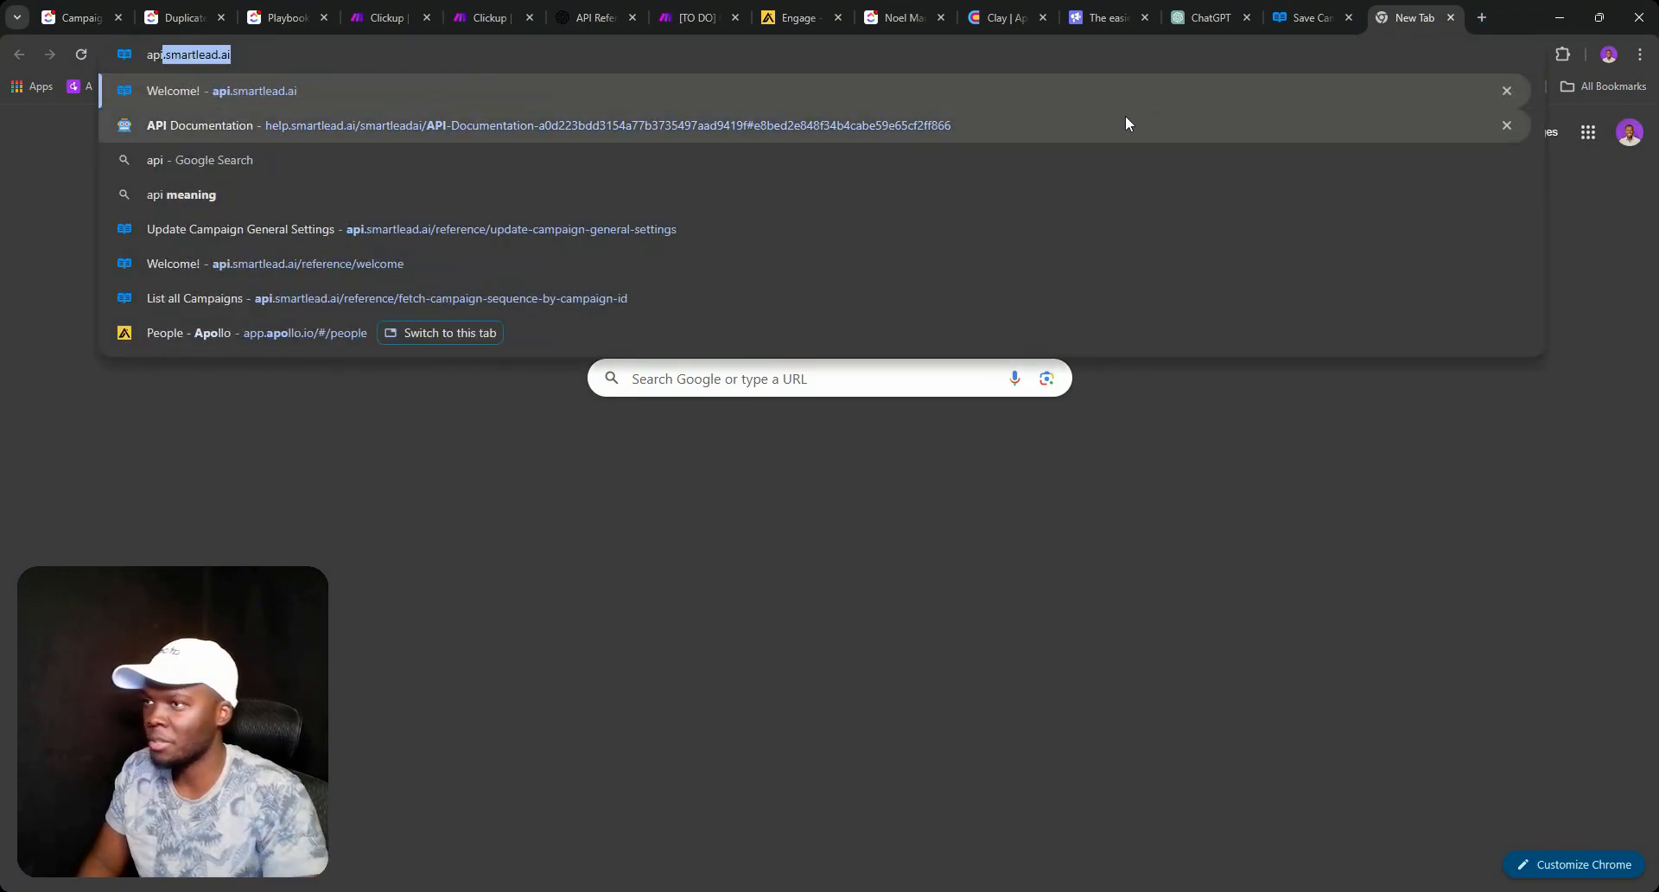
click(1125, 123)
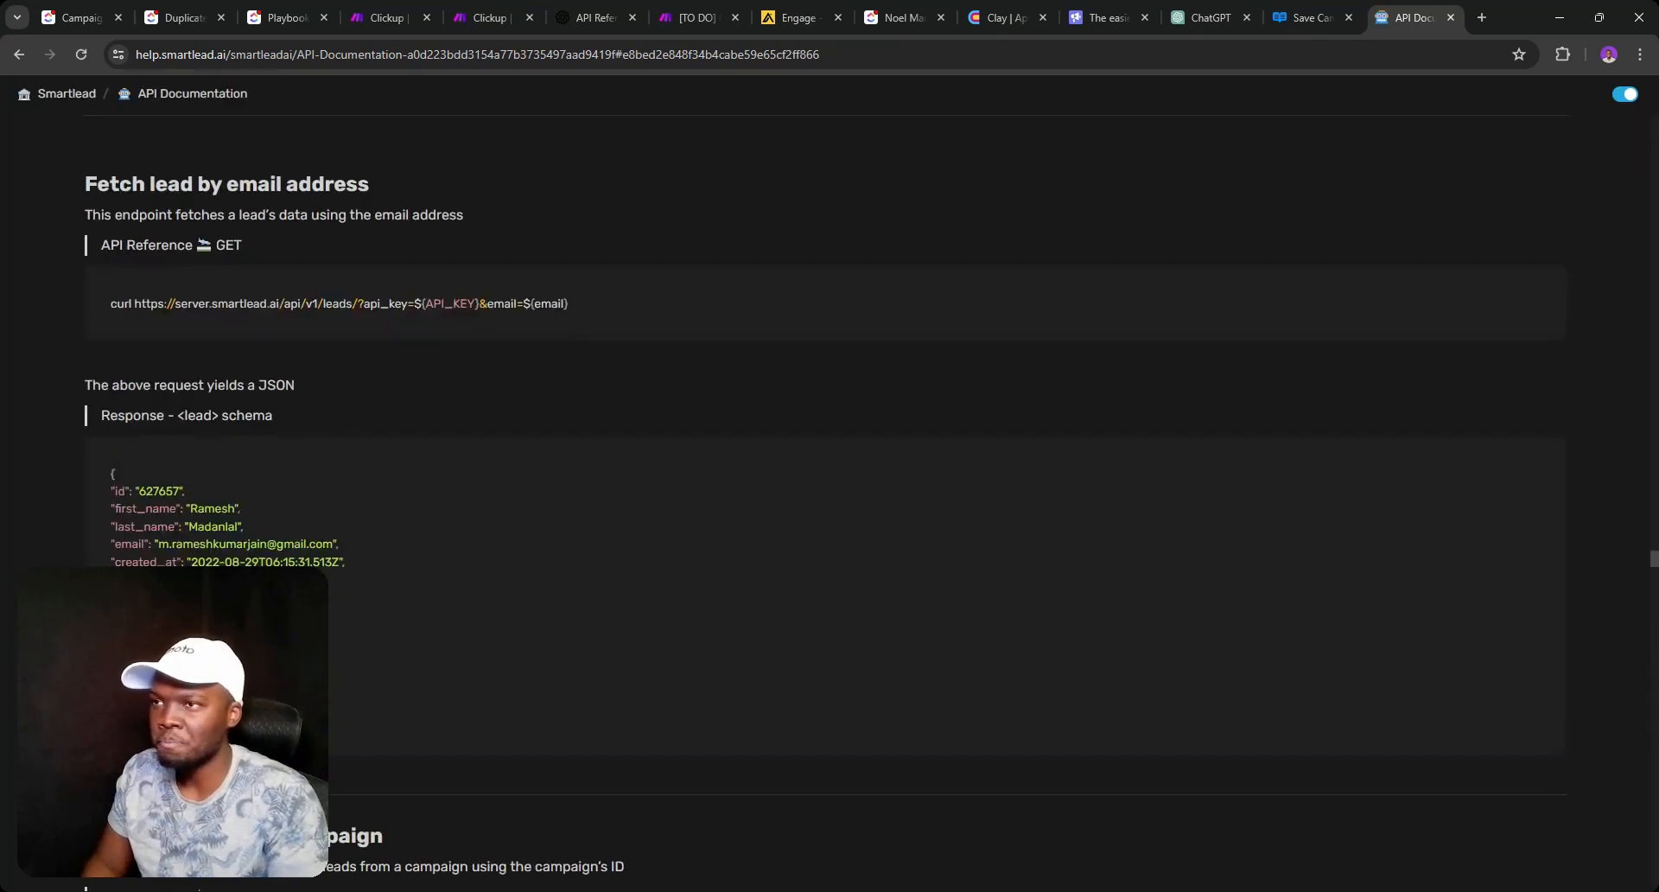
key(ctrl+f)
text($)
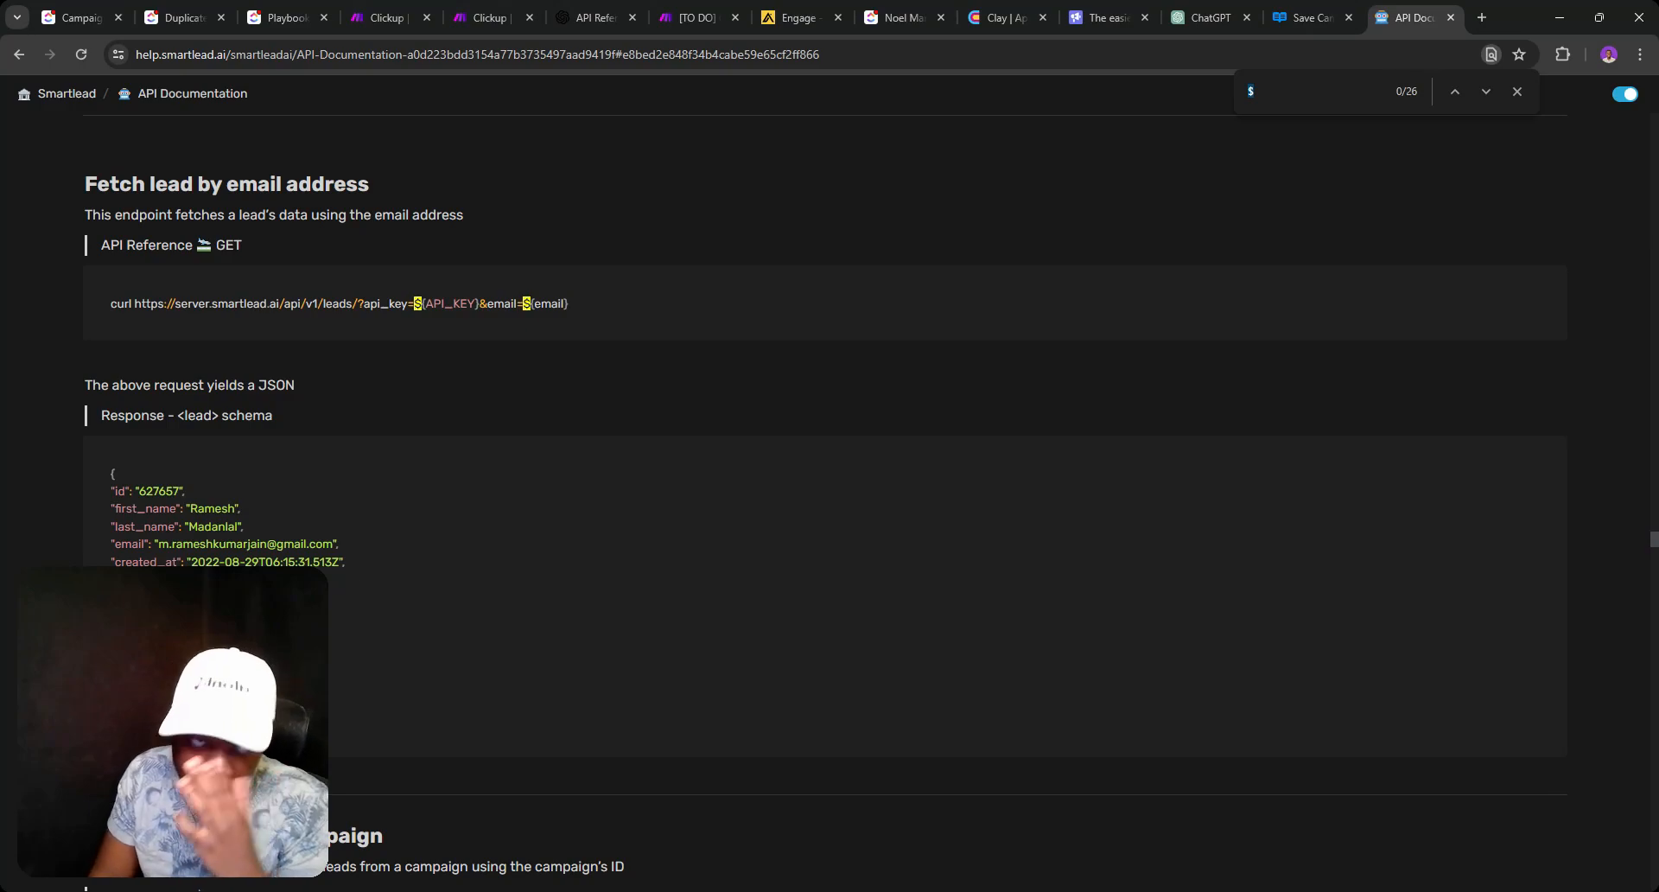
text(catr)
key(BackSpace)
text(ego)
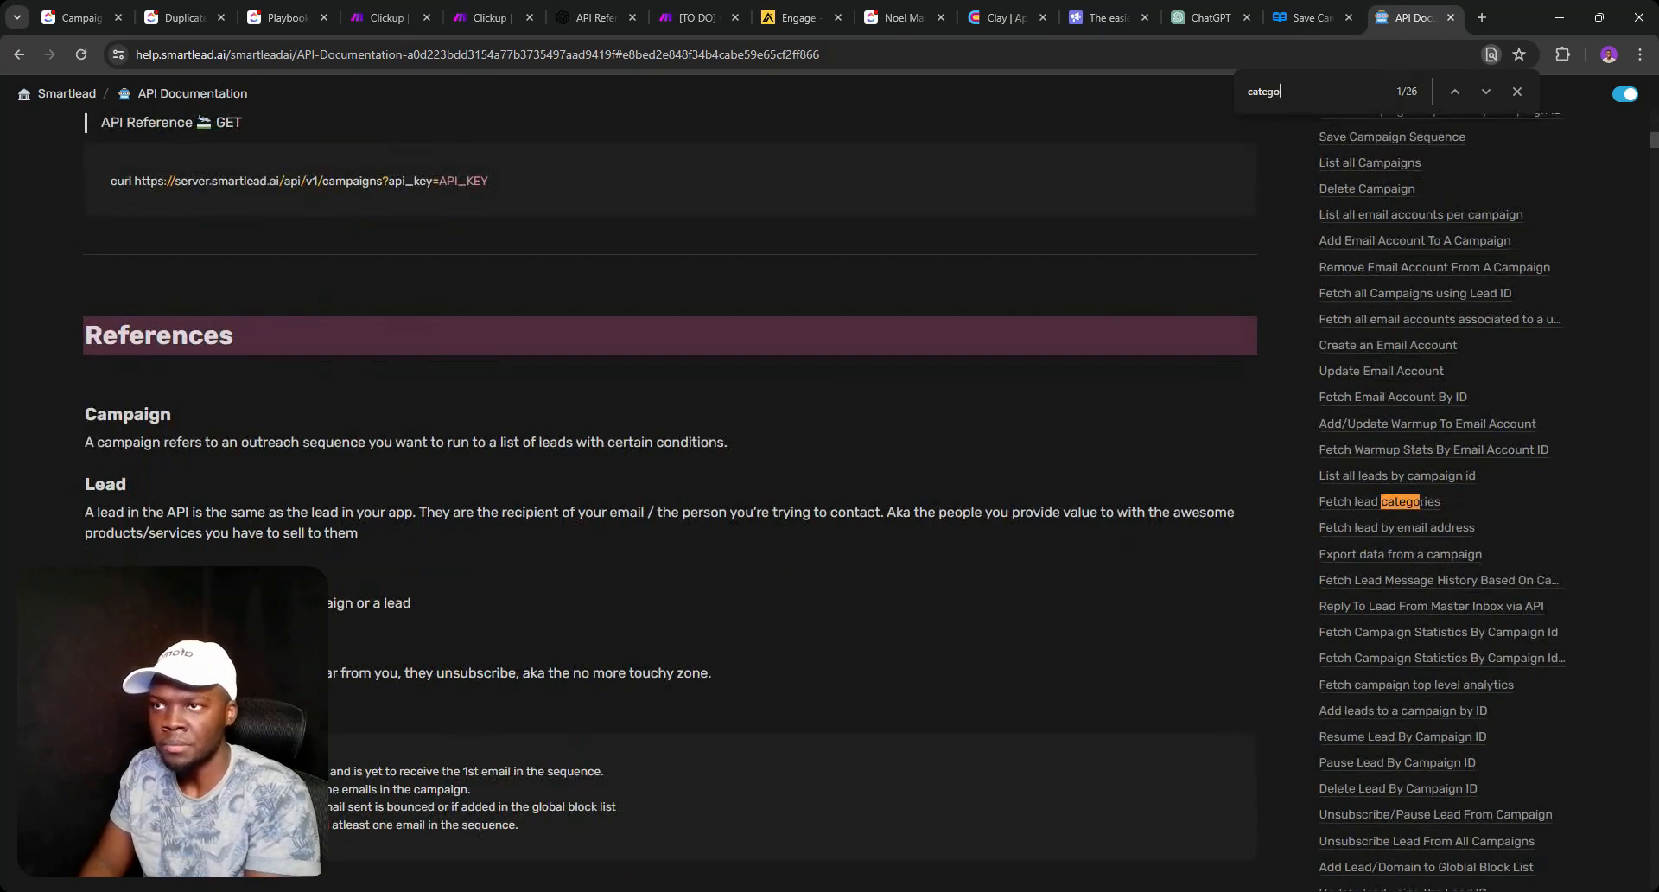
scroll(1417, 380, up, 6)
scroll(1408, 363, down, 10)
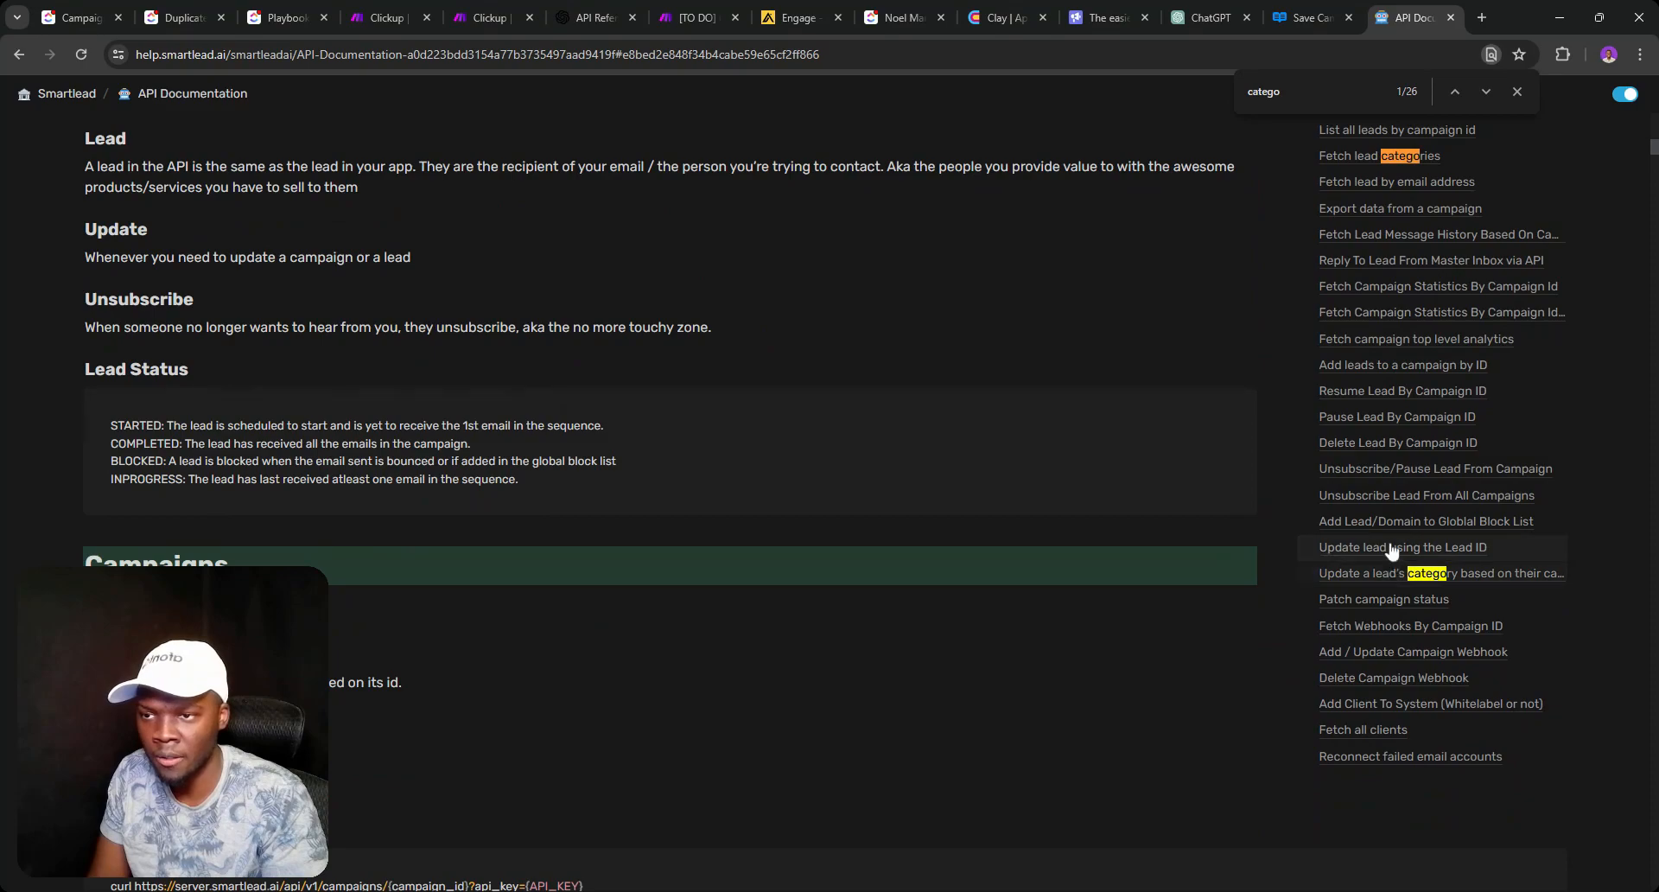
Step through every "catego" match in Smartlead's API Documentation to check for an AI lead categorisation setting.
scroll(1389, 549, up, 5)
scroll(1391, 550, up, 1)
scroll(1391, 549, up, 3)
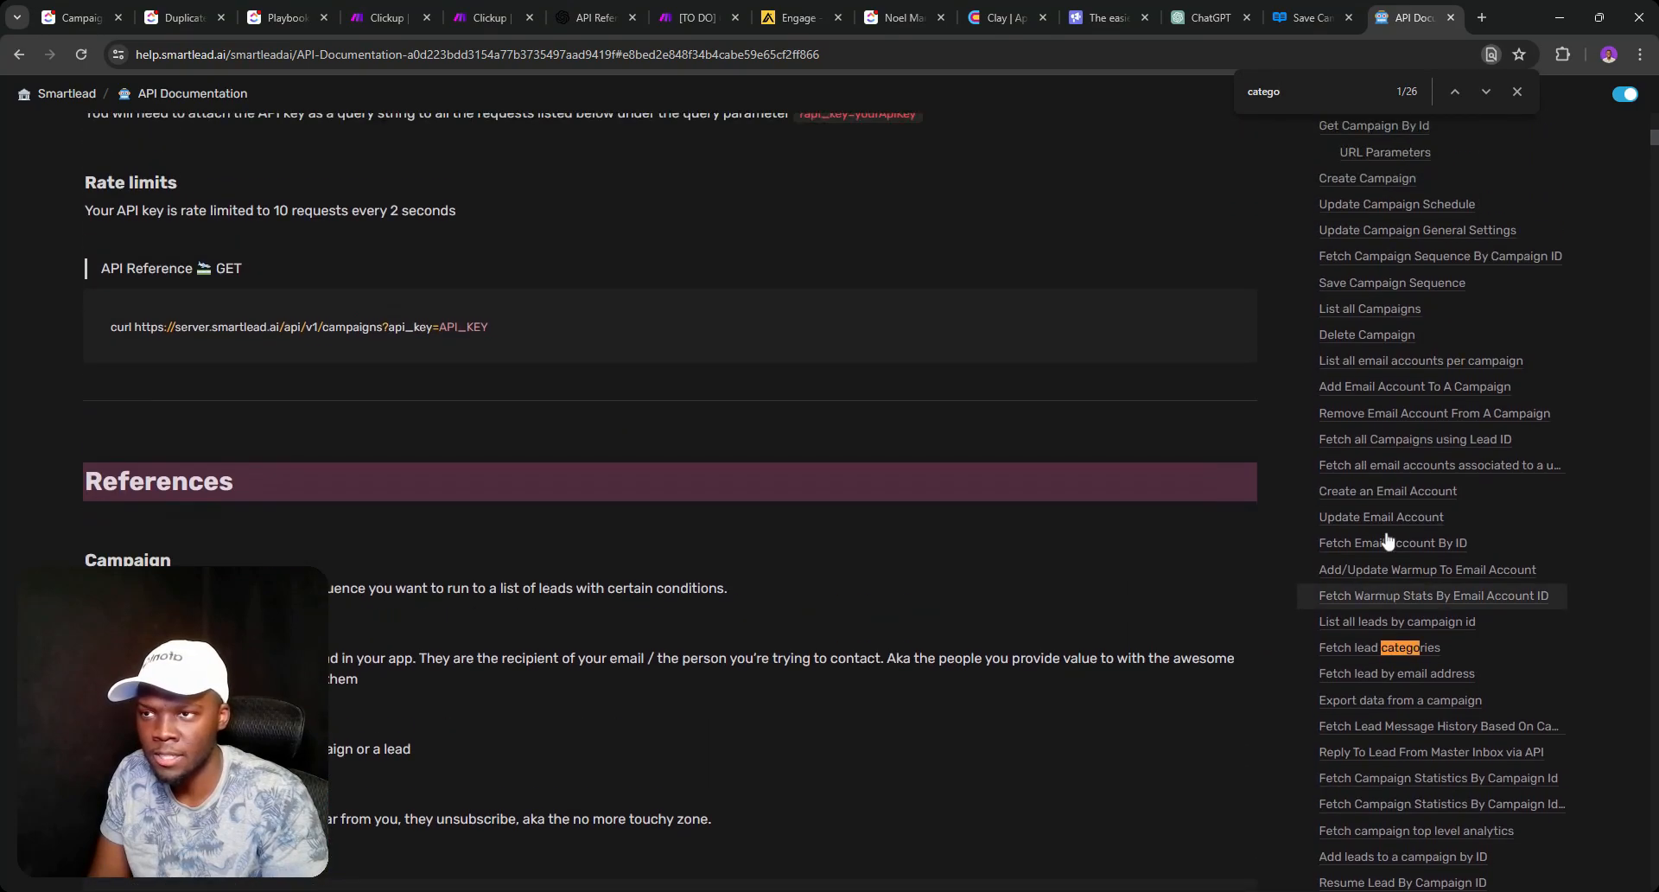
click(1485, 91)
click(1485, 91)
click(1485, 91)
click(1485, 91)
click(1485, 91)
click(1485, 91)
click(1485, 91)
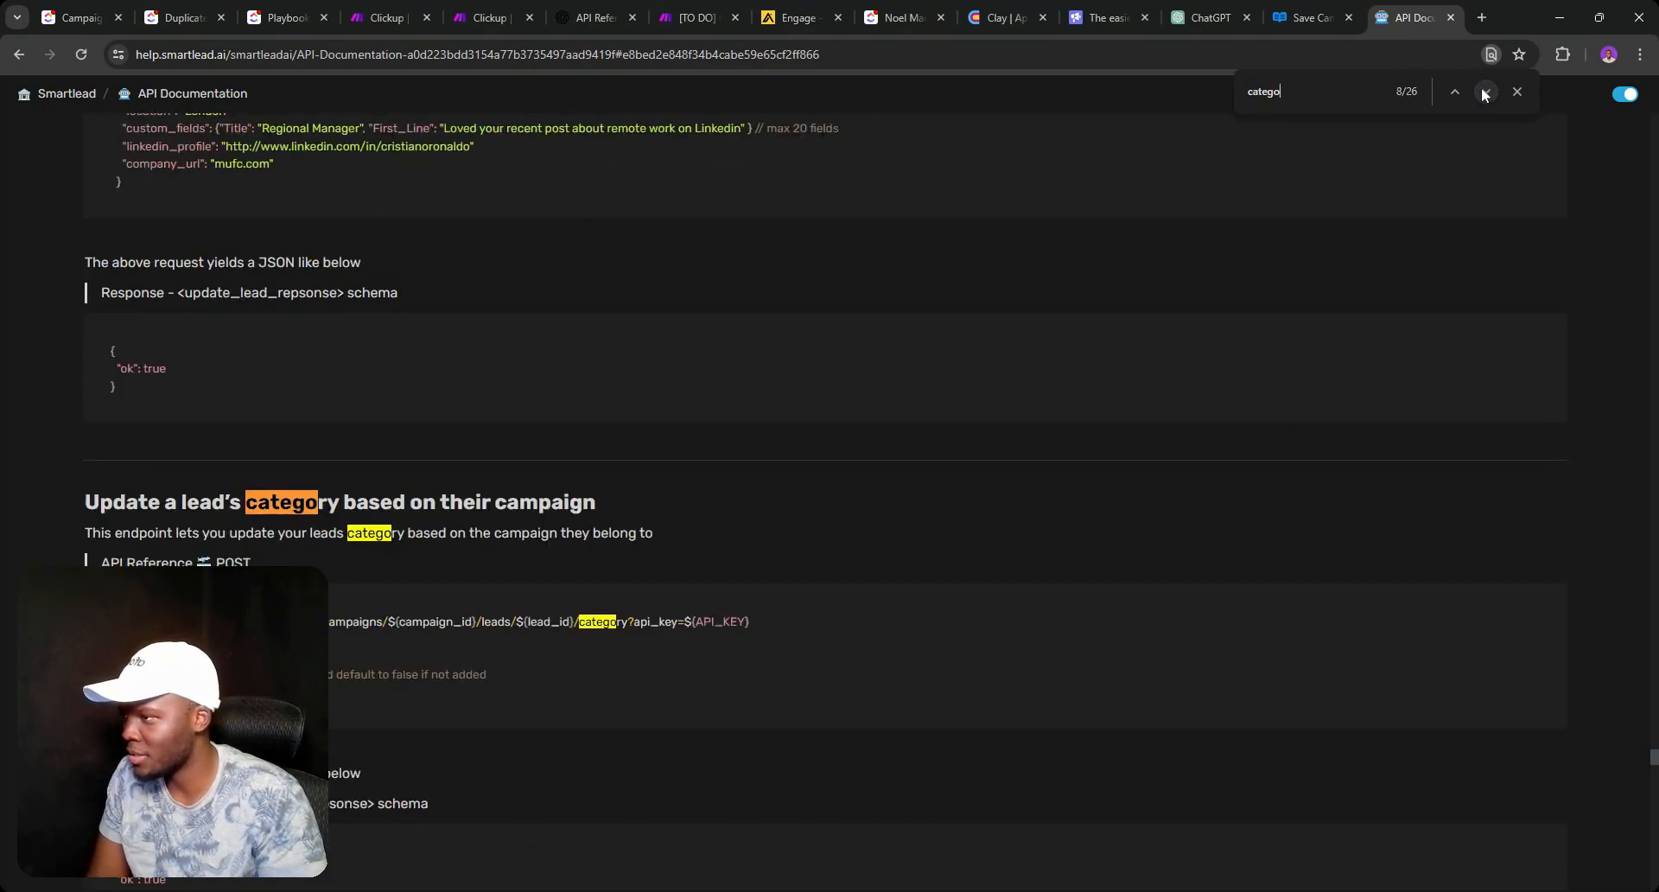
click(1485, 91)
click(1485, 90)
click(1485, 91)
click(1485, 91)
click(1486, 90)
click(1485, 90)
click(1485, 91)
click(1485, 91)
click(1485, 91)
click(1485, 91)
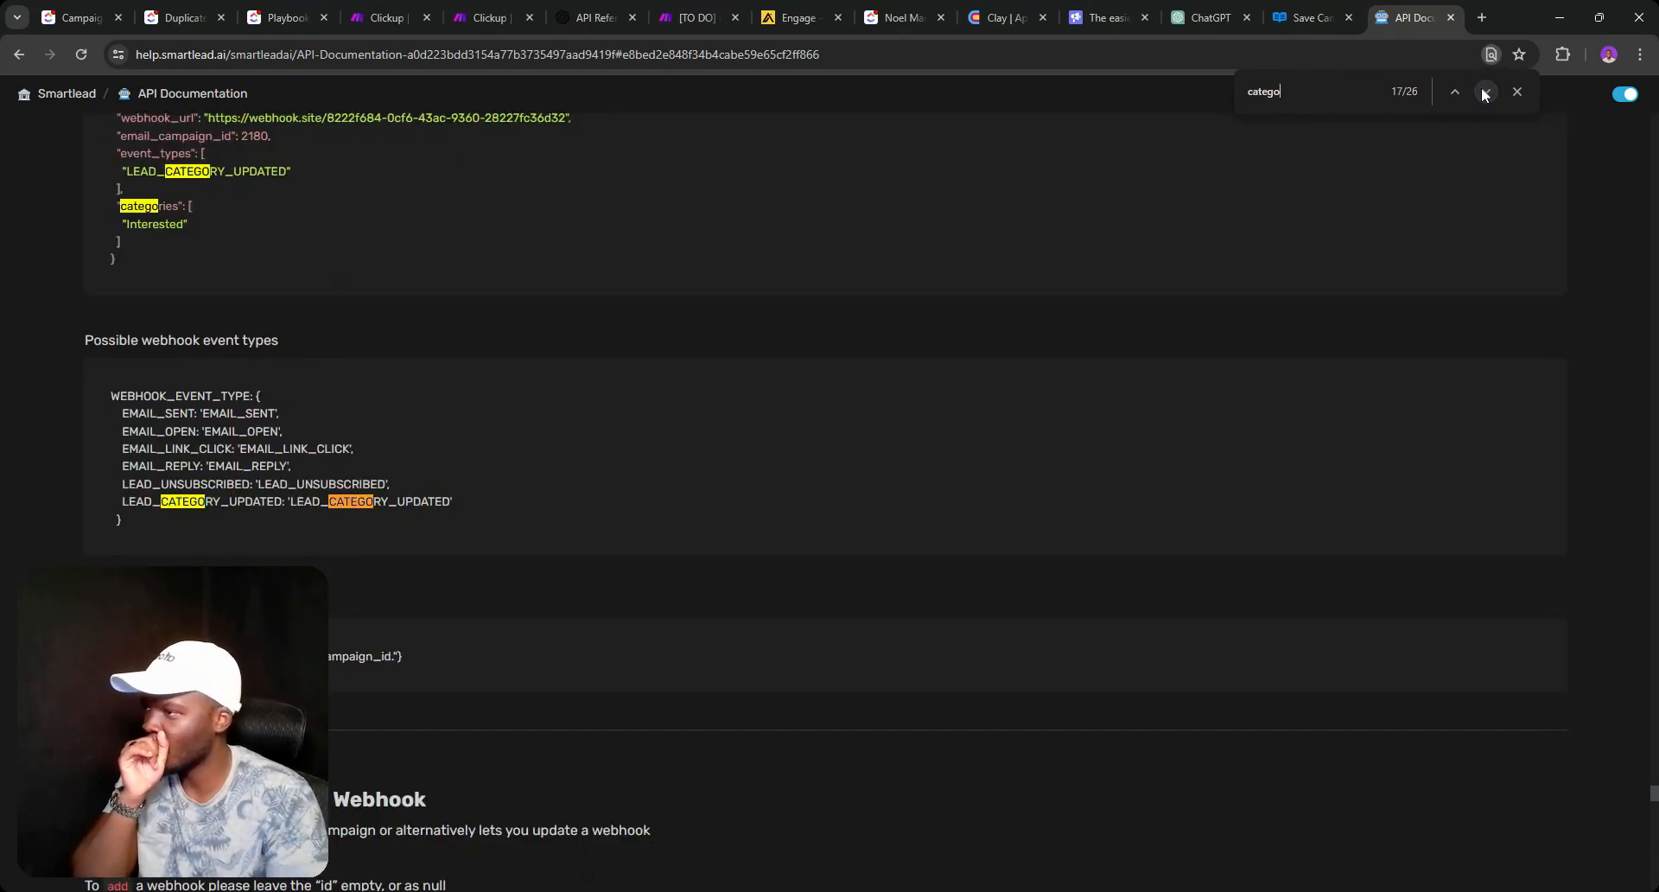
click(1485, 91)
click(1485, 91)
click(1485, 91)
click(1485, 91)
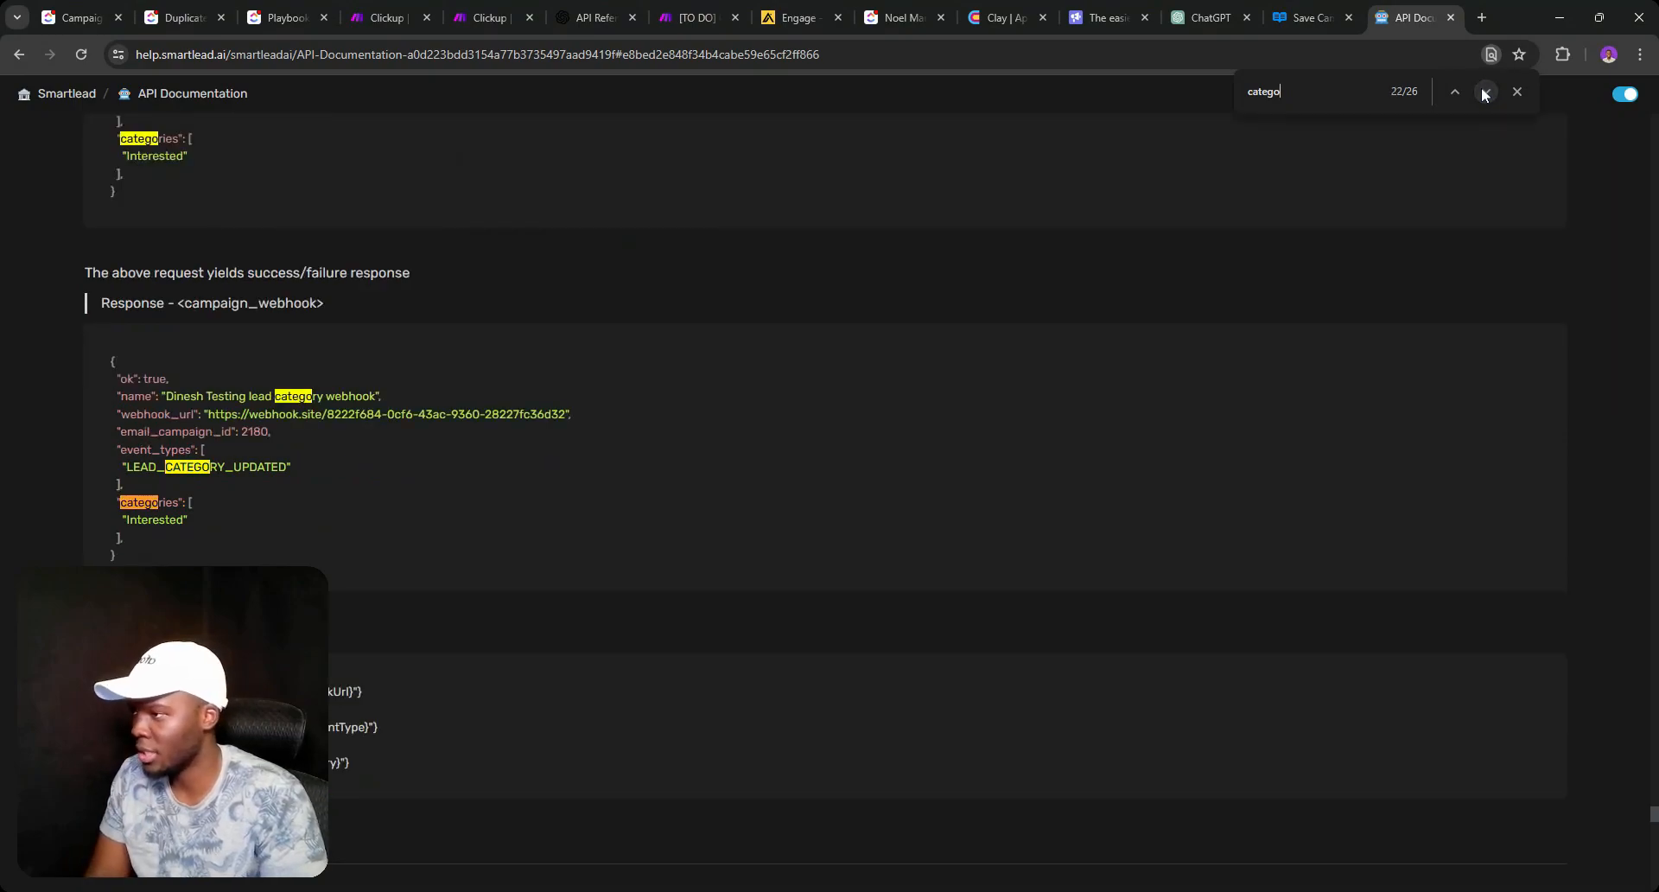
click(1485, 91)
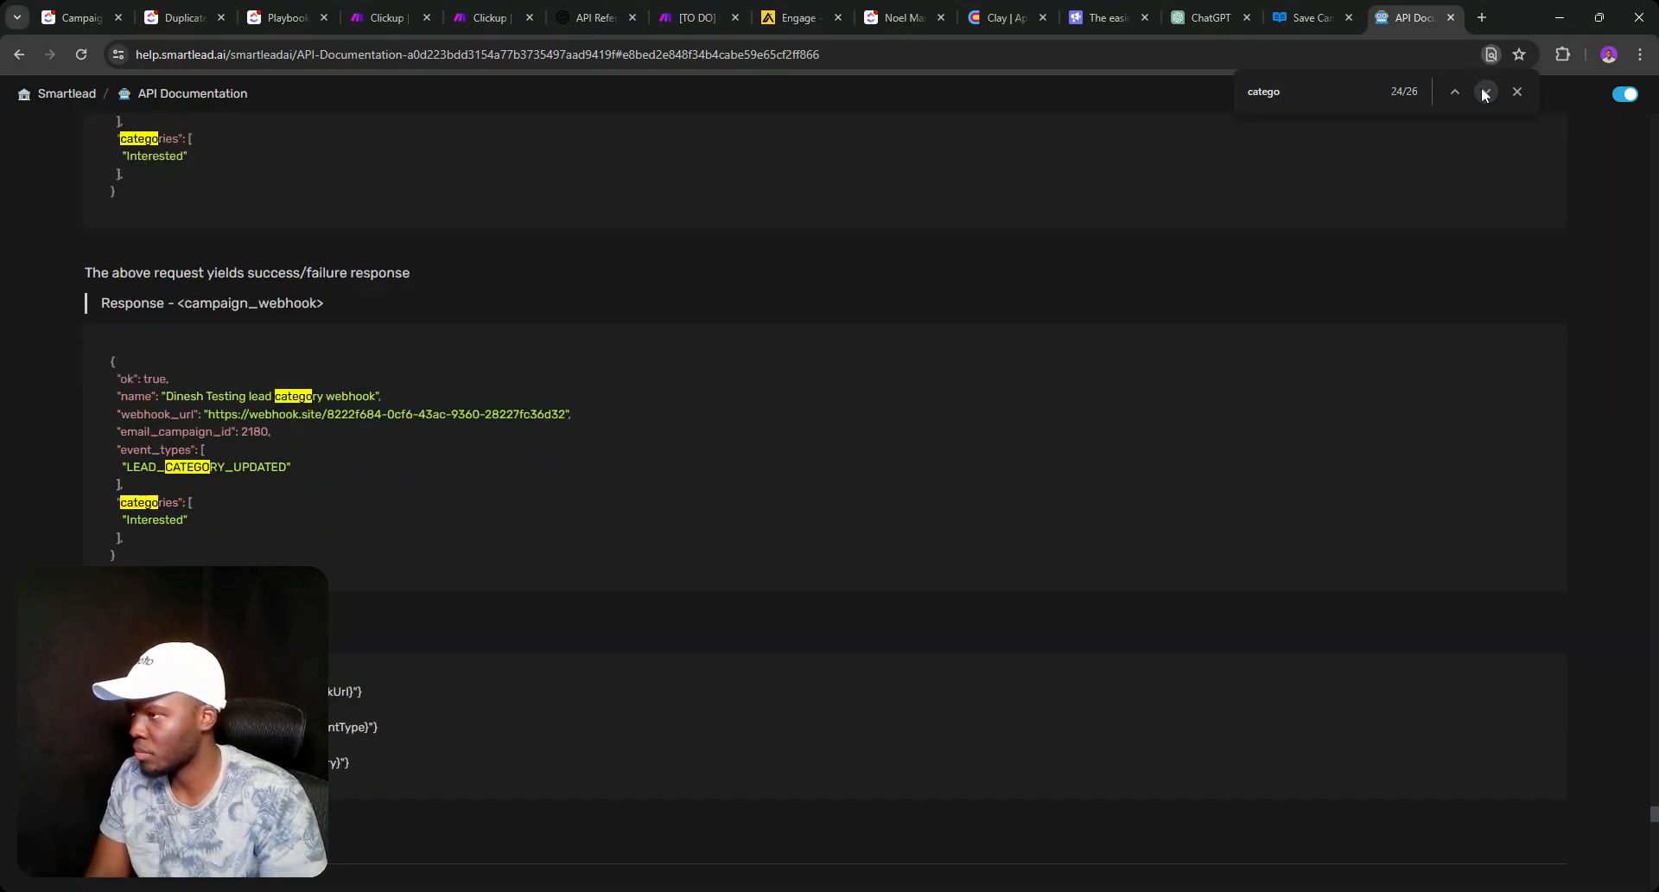
click(1485, 91)
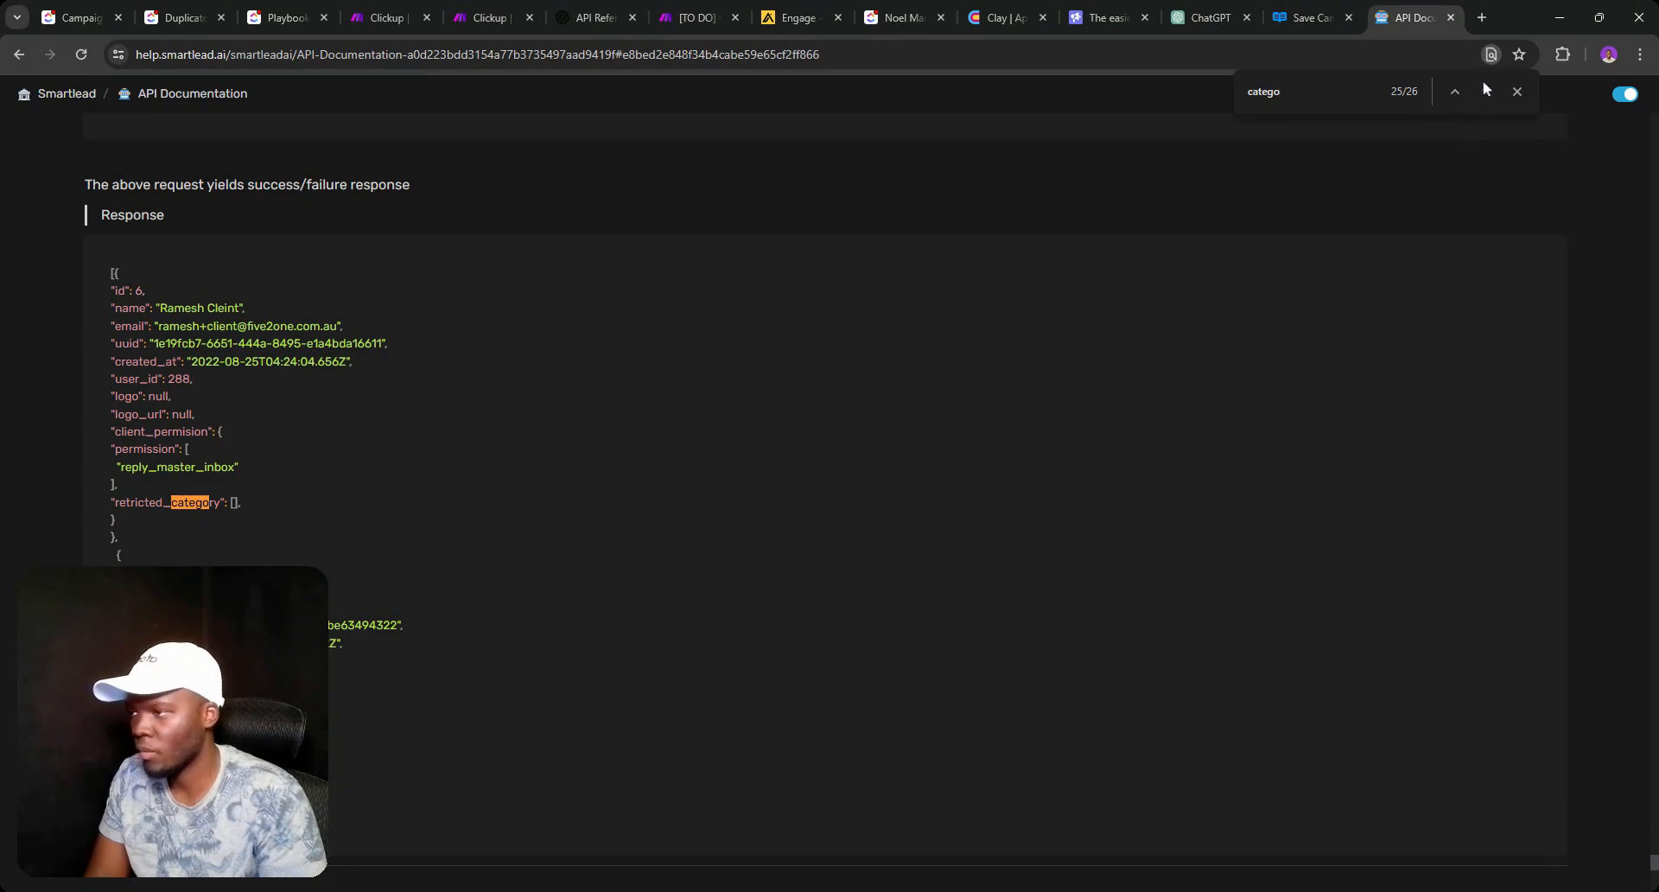
click(1485, 91)
scroll(825, 502, up, 3)
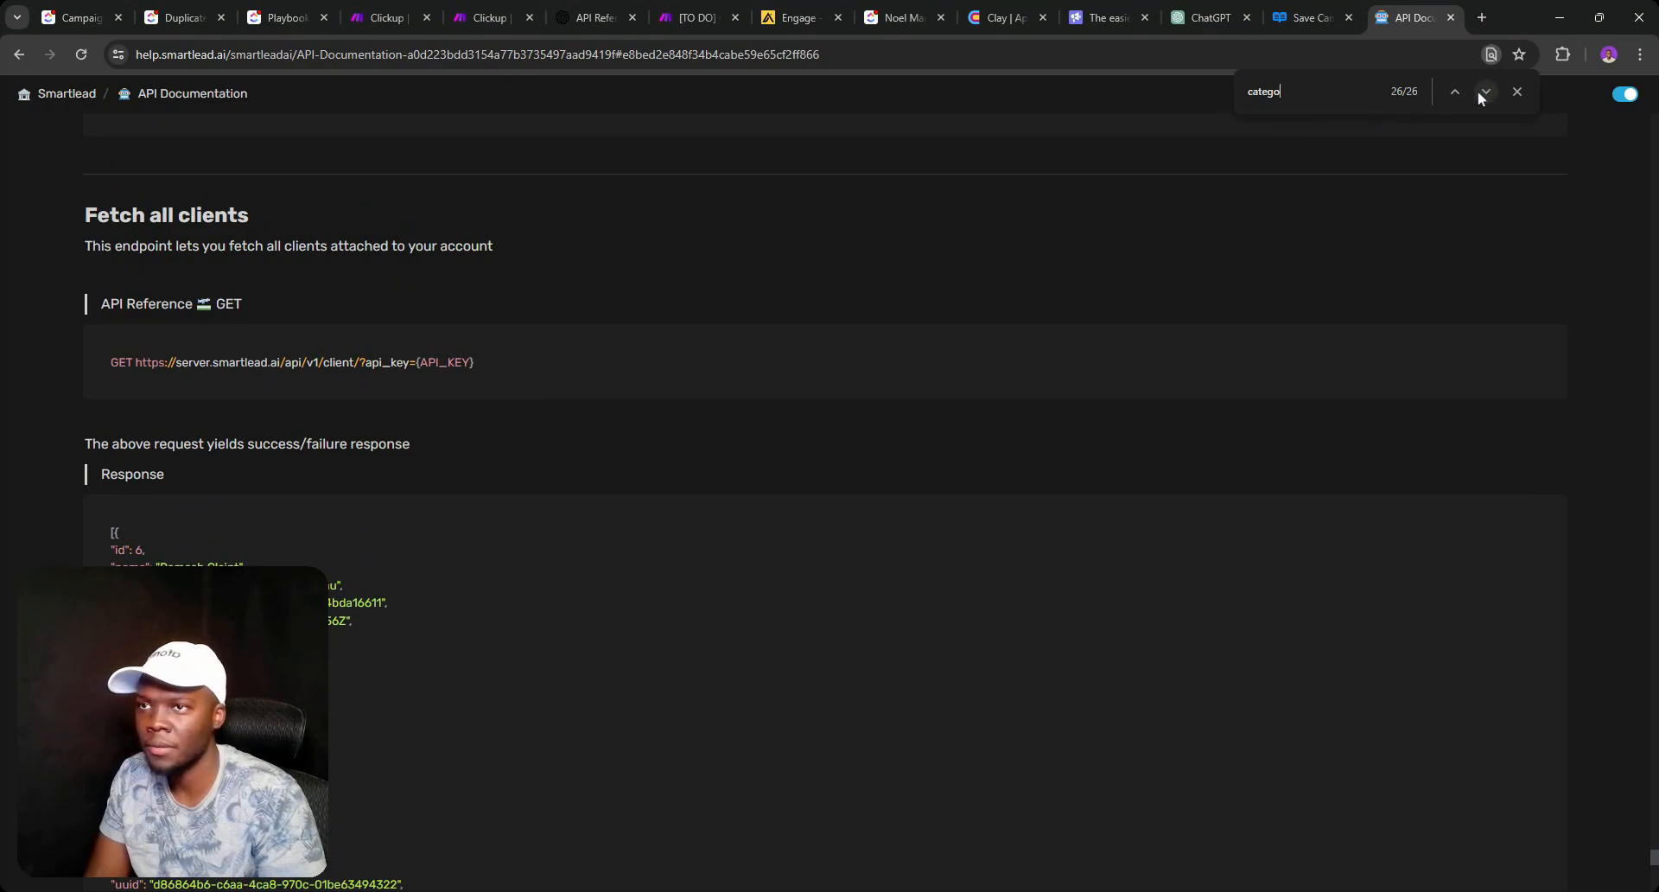
Switch to the Smartlead campaign's settings, inspect the reply categories offered by Smartlead's AI categorisation, and close the settings without saving.
click(680, 10)
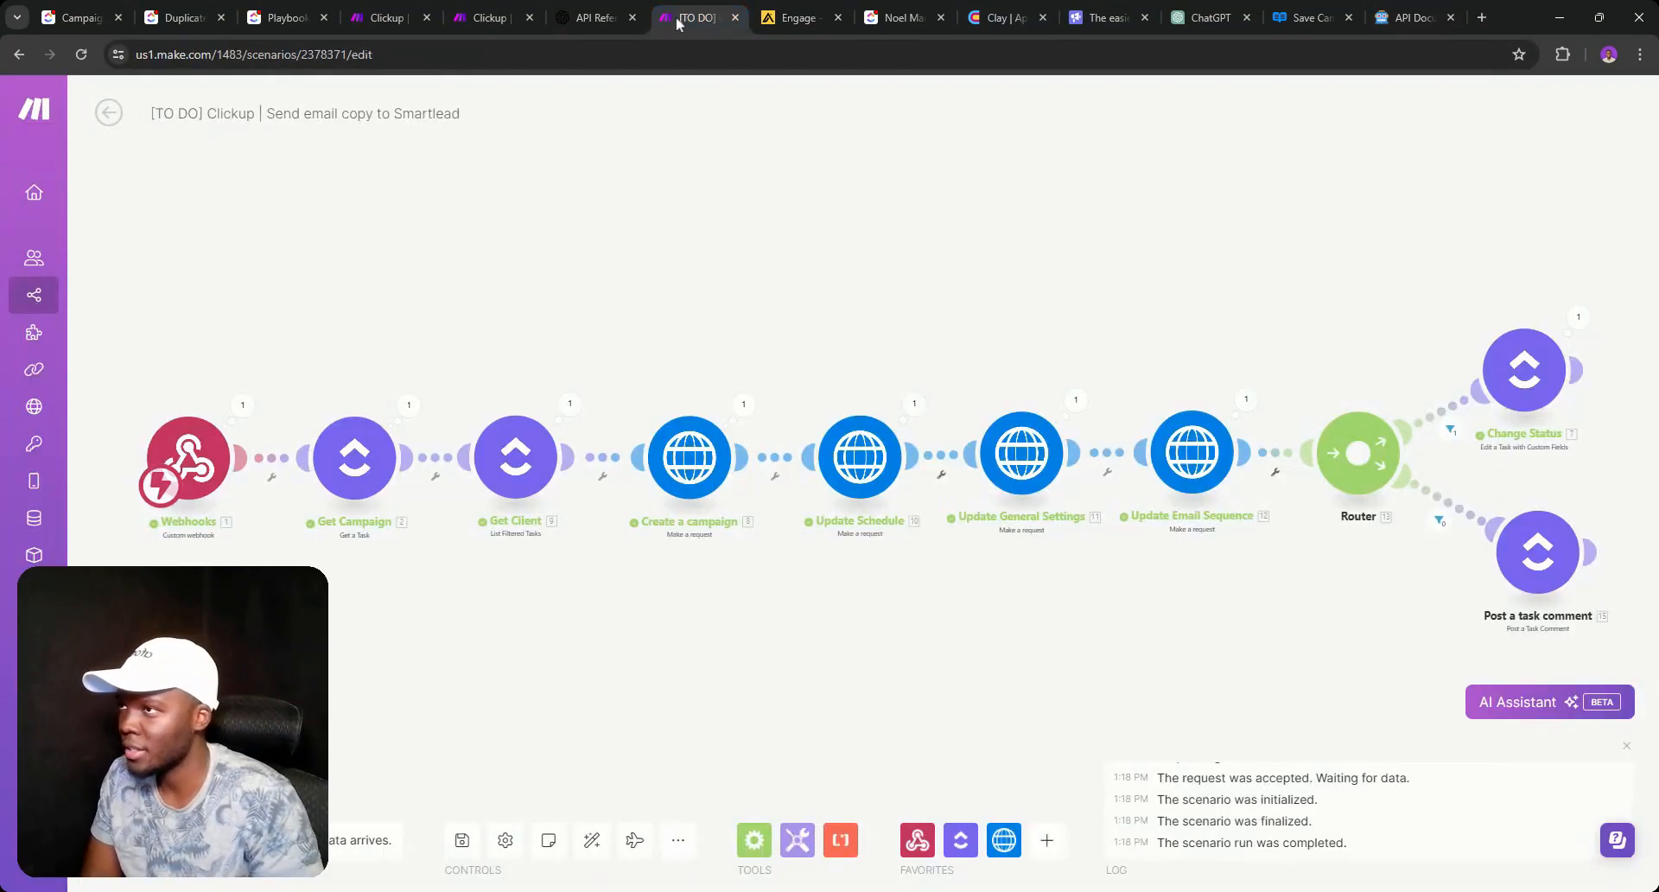
click(1119, 16)
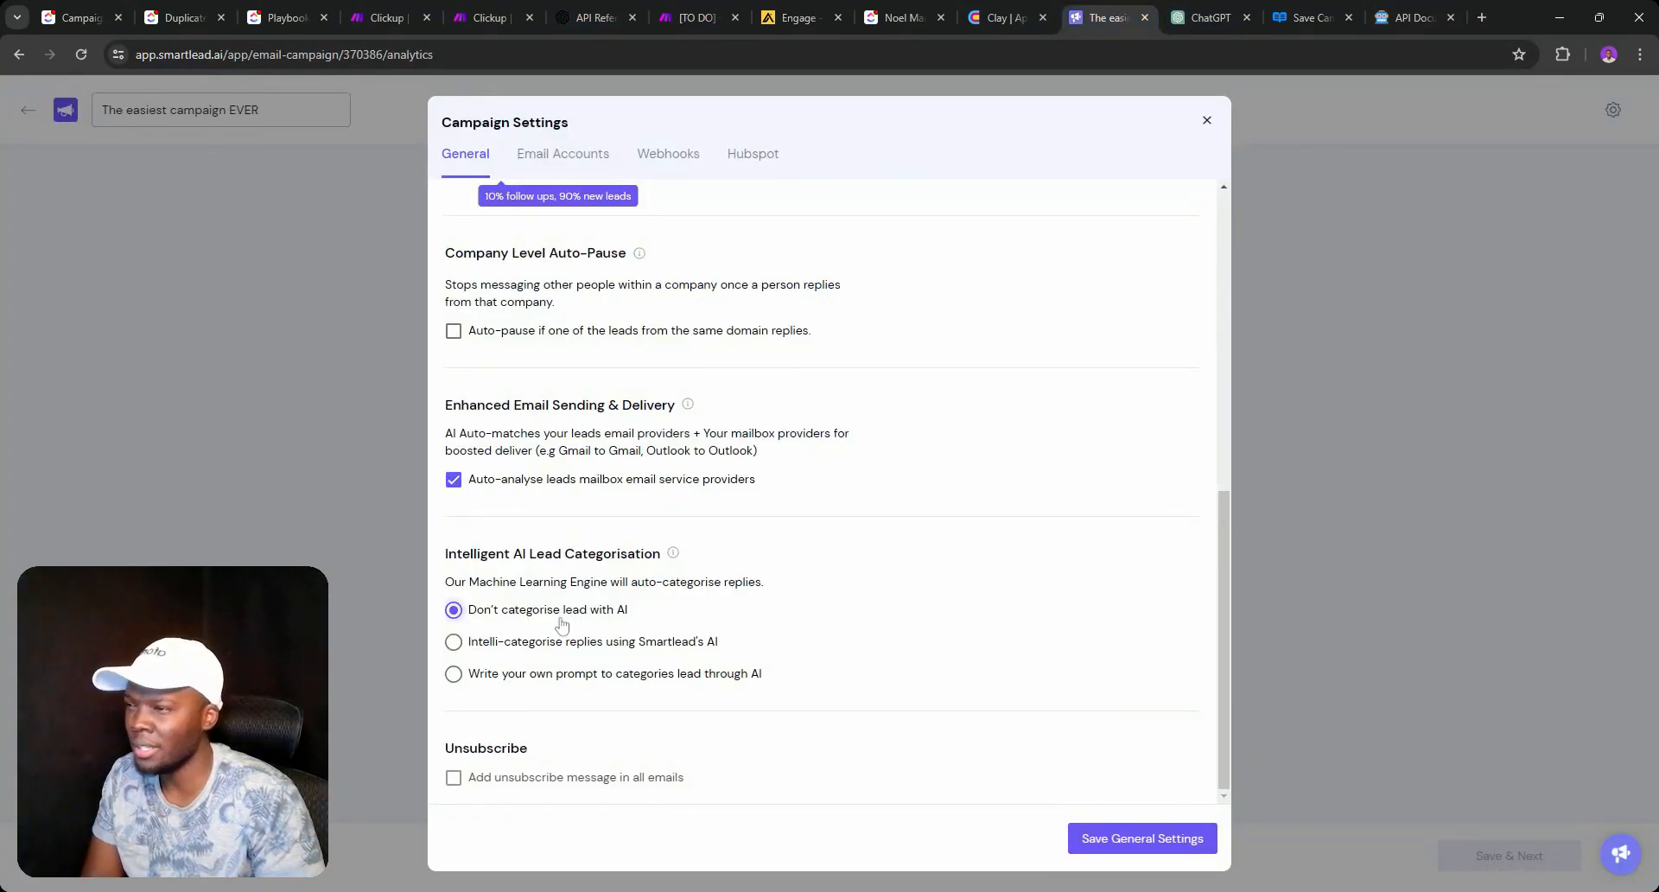
click(455, 641)
click(715, 688)
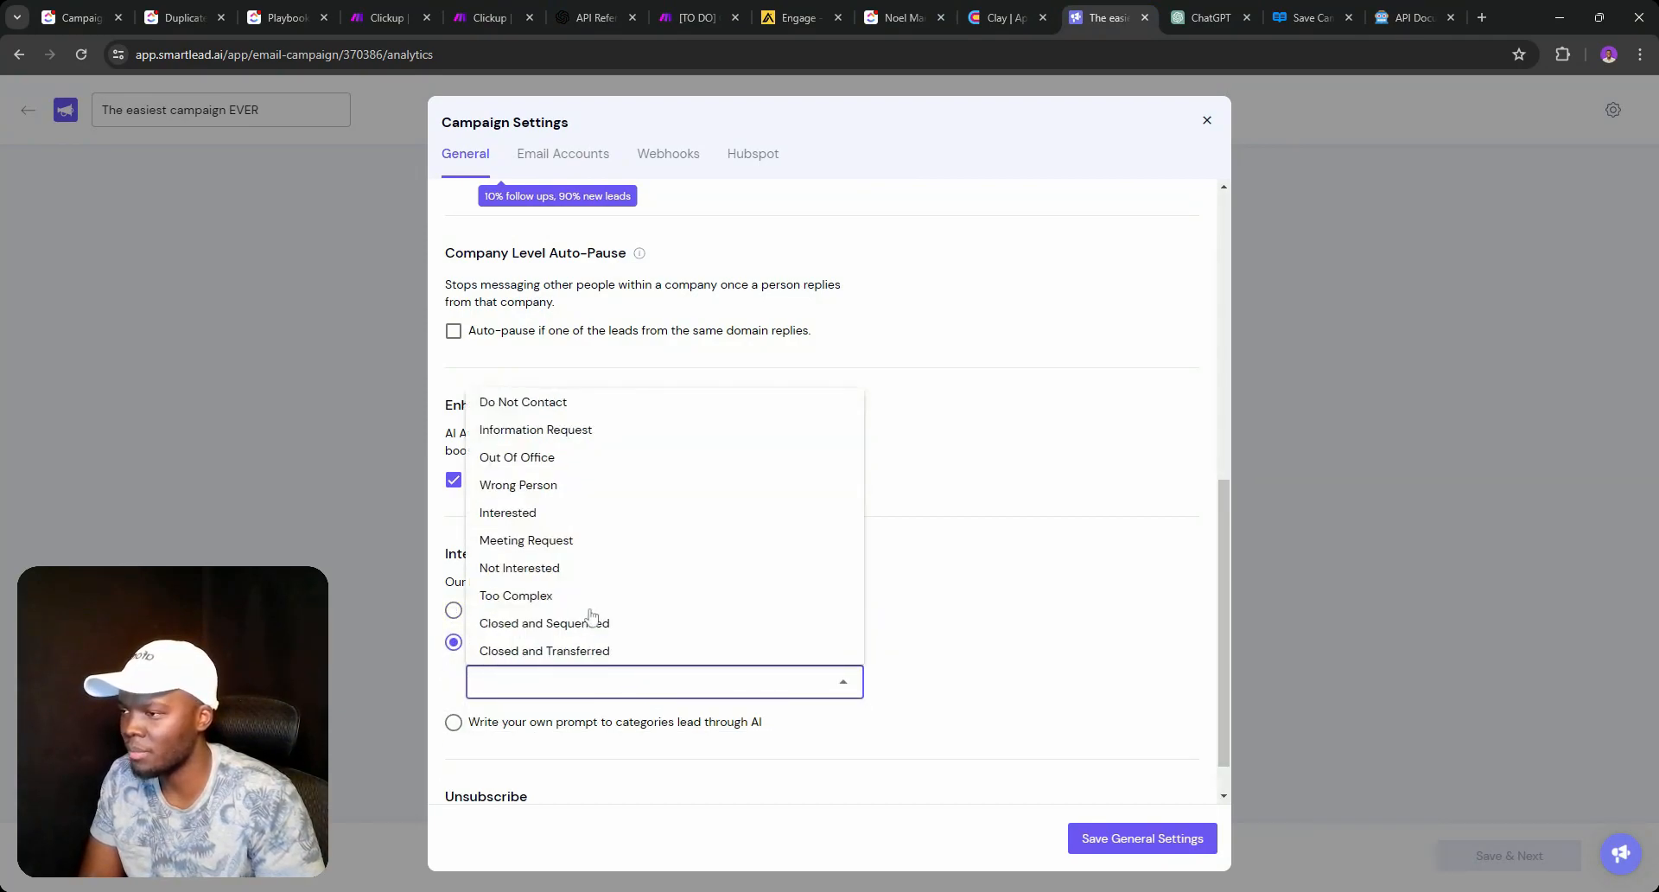
click(968, 573)
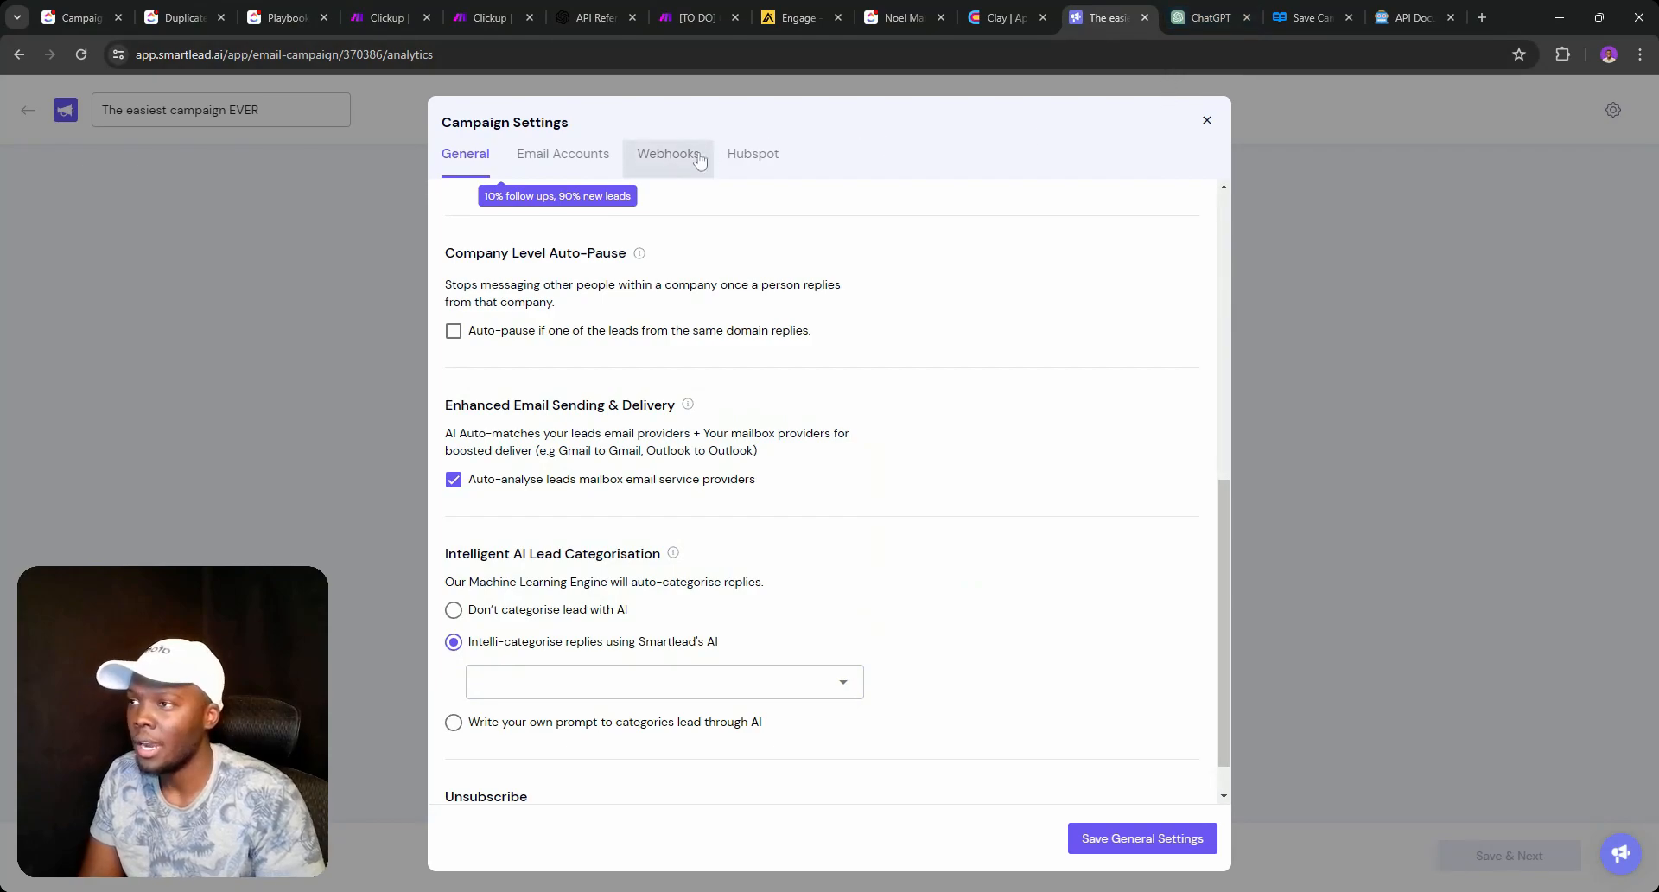
click(750, 156)
click(1207, 120)
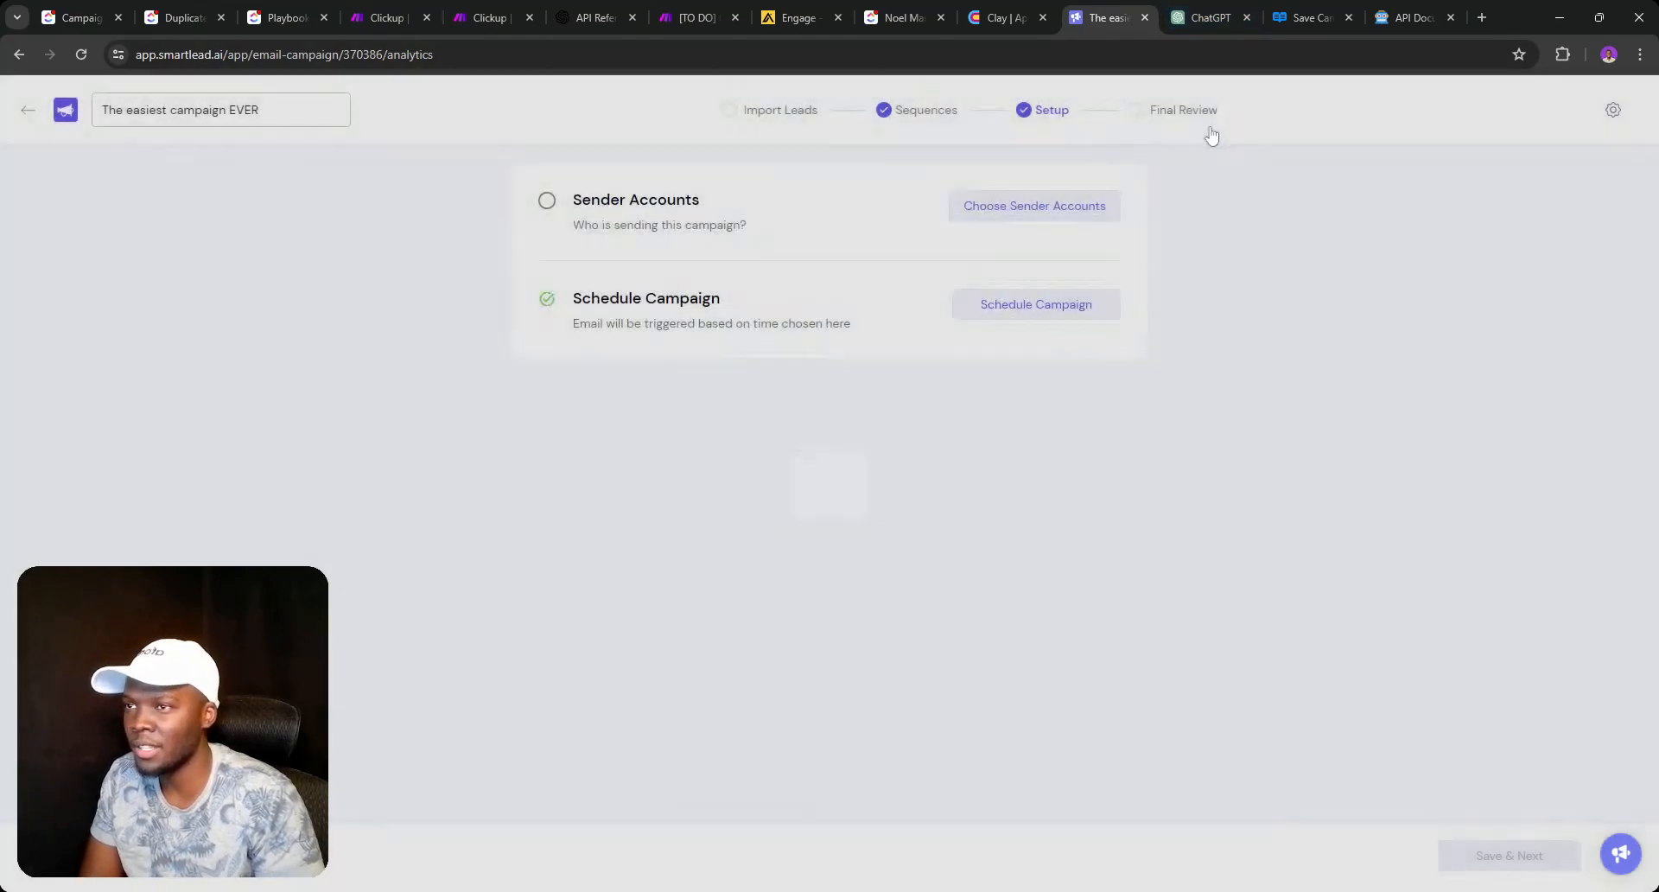
Switch to Campaigns V2 in ClickUp, view Campaign 1's assigned comments, and check the Apollo link in the lead list comment.
click(68, 19)
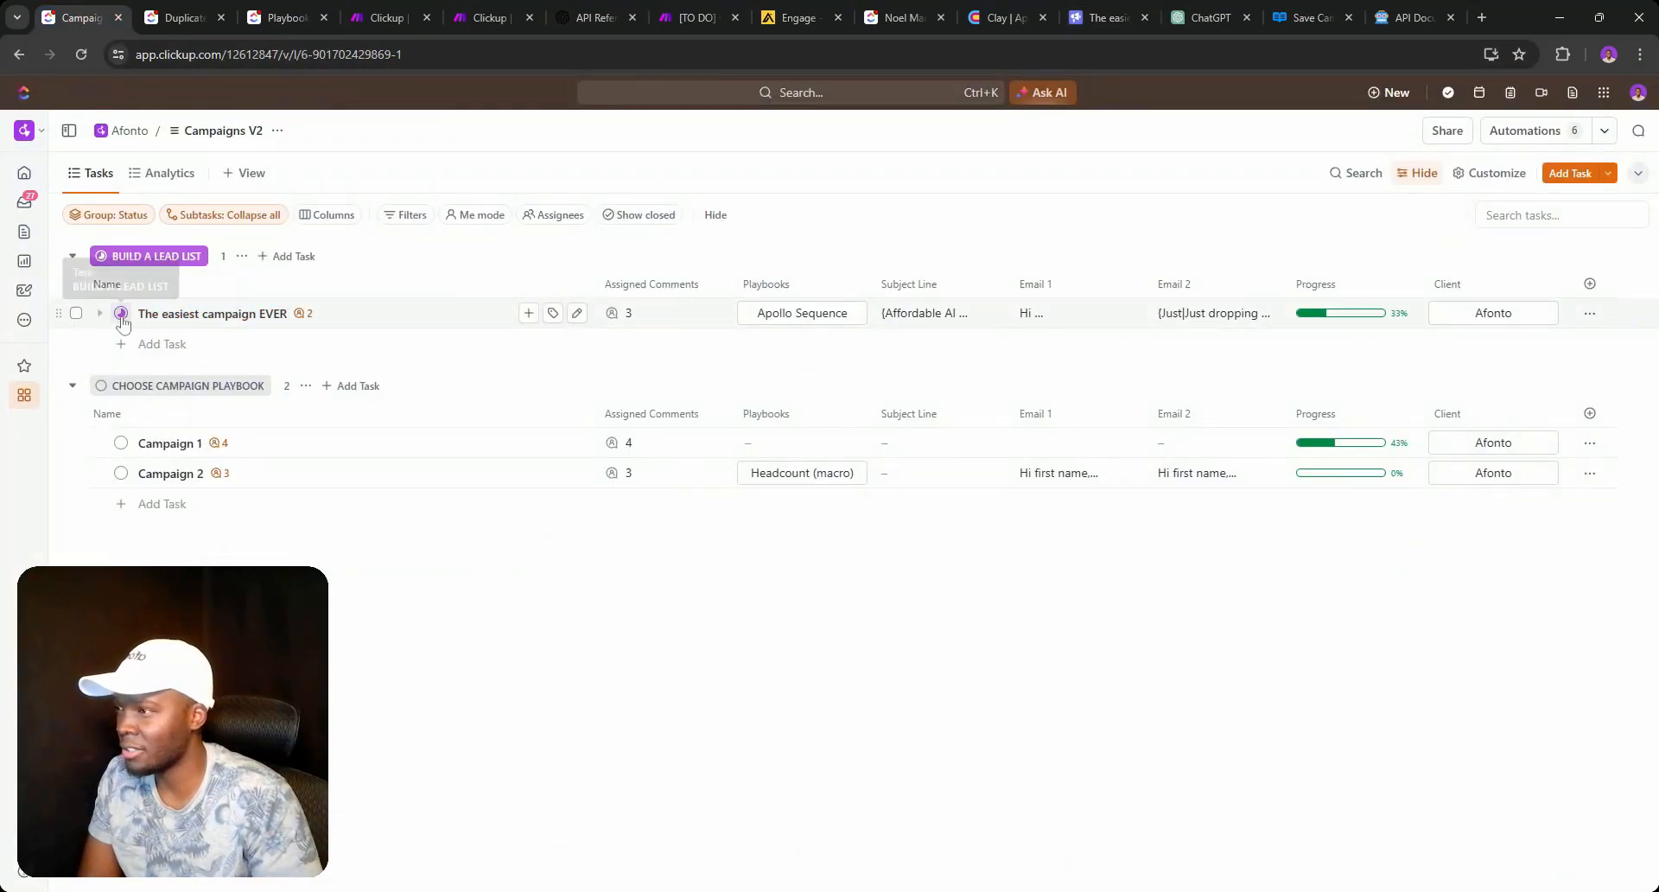
click(611, 456)
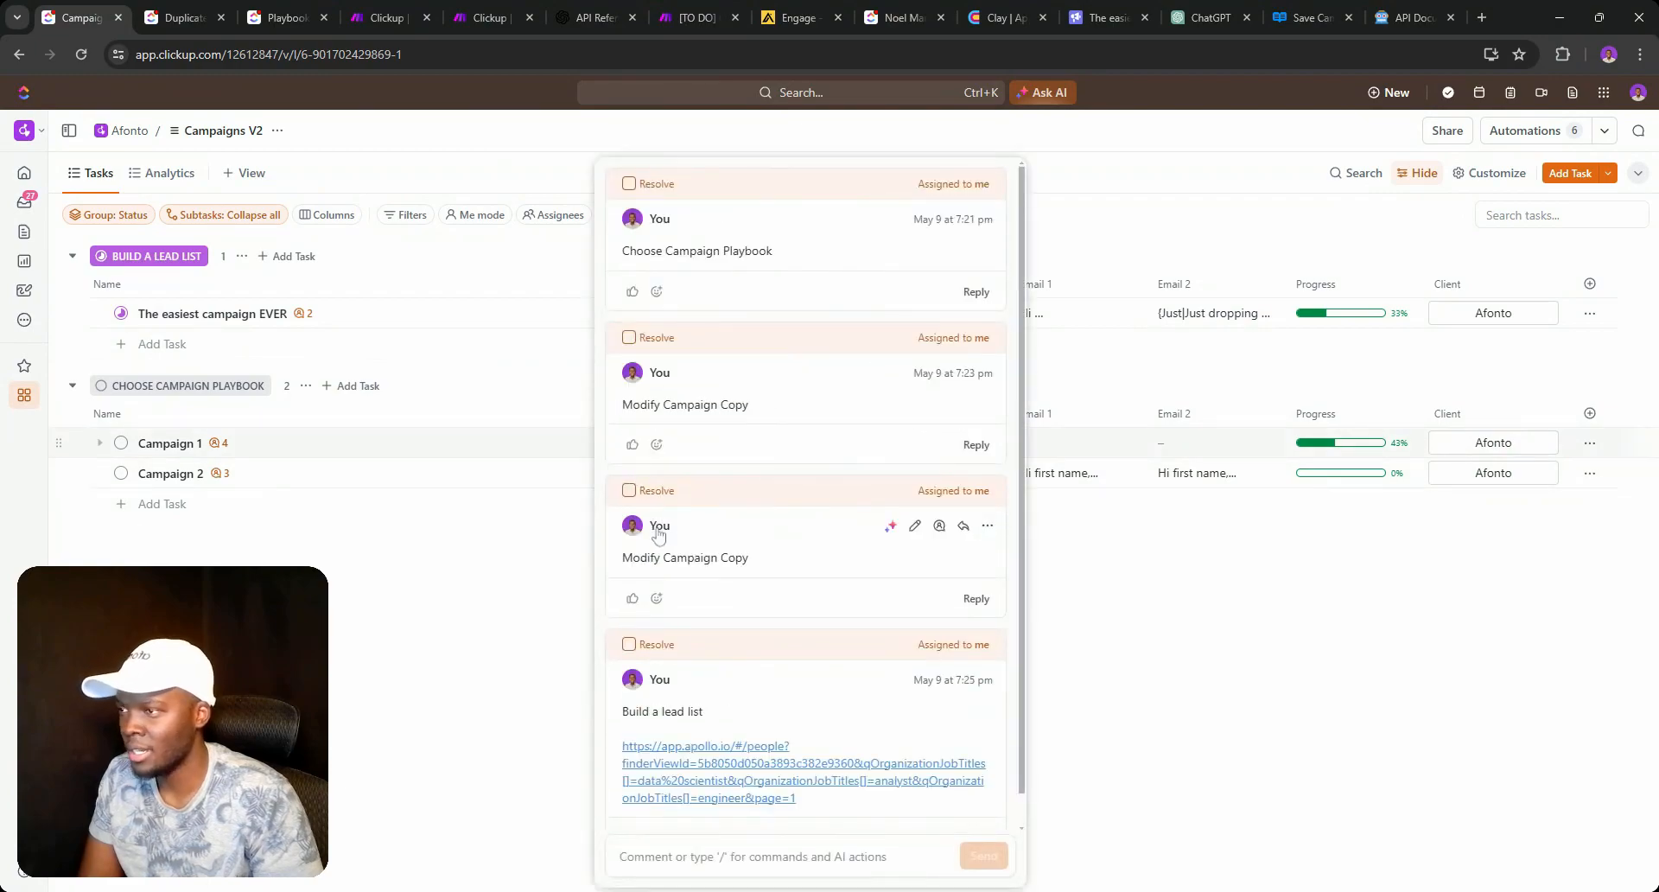
click(717, 775)
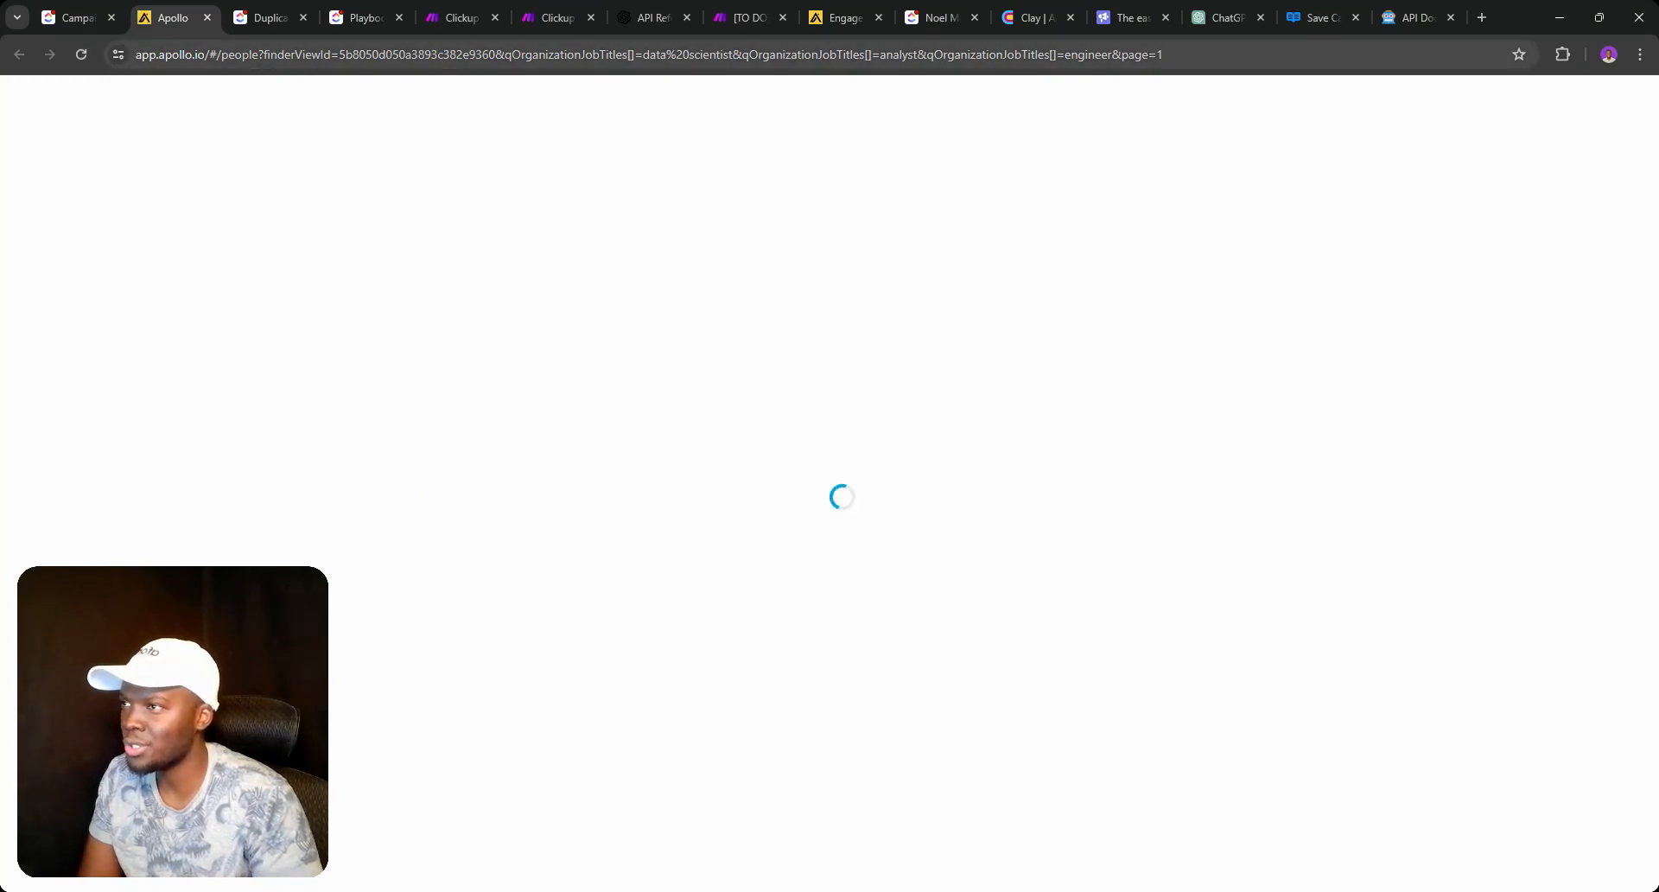
click(74, 12)
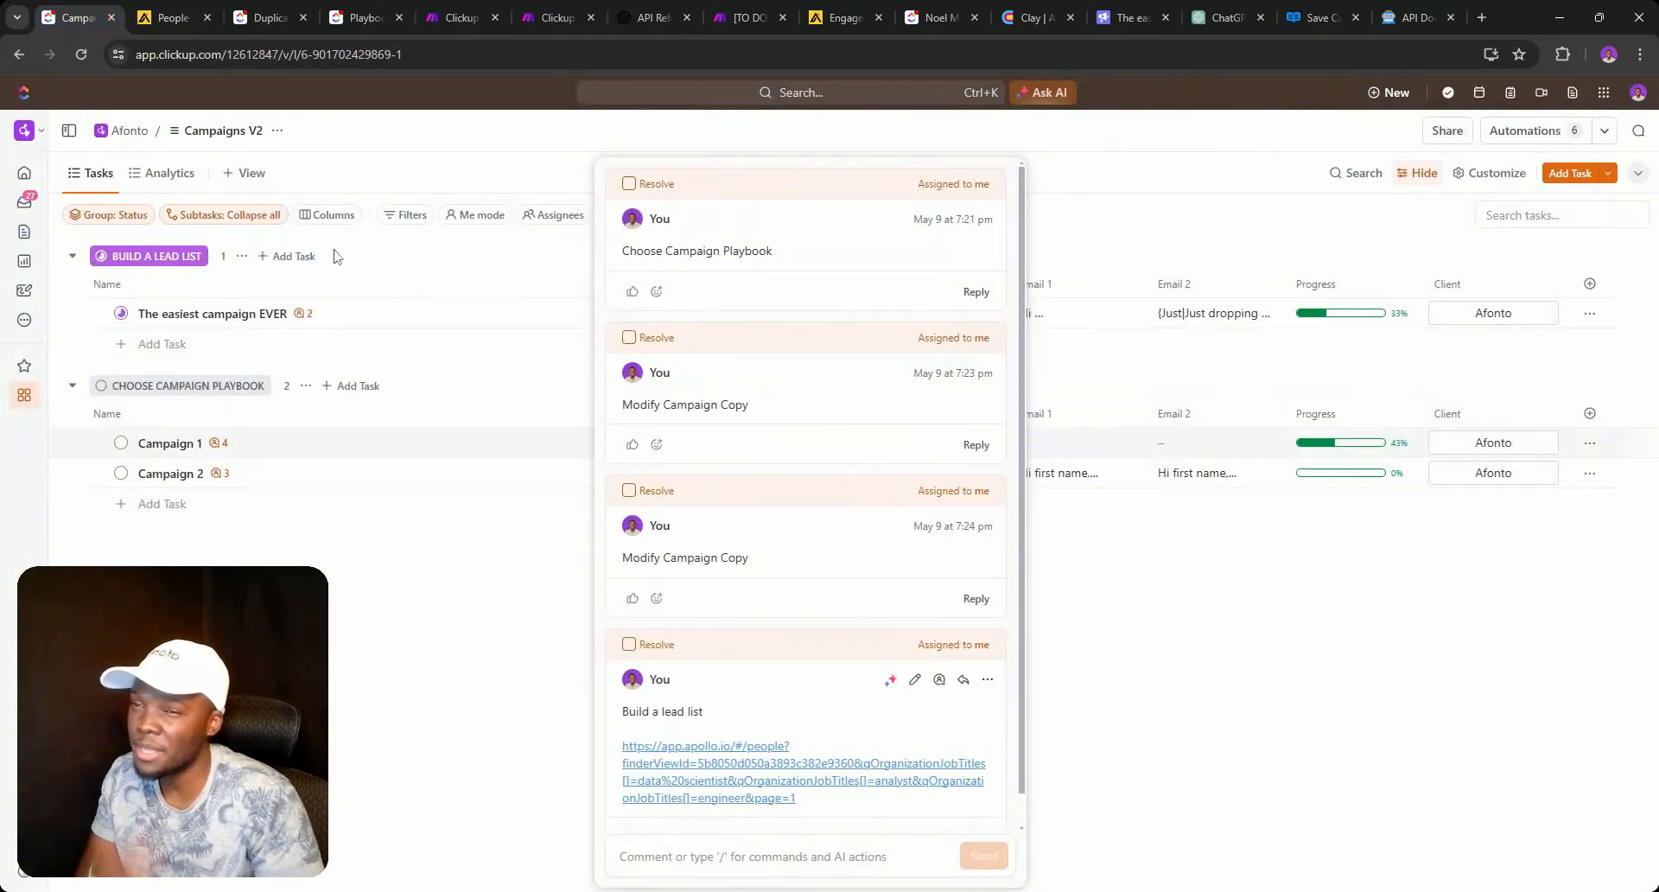
Read the Headcount movement (micro) description in Playbooks, and view the status options of The easiest campaign EVER in Campaigns V2.
click(356, 17)
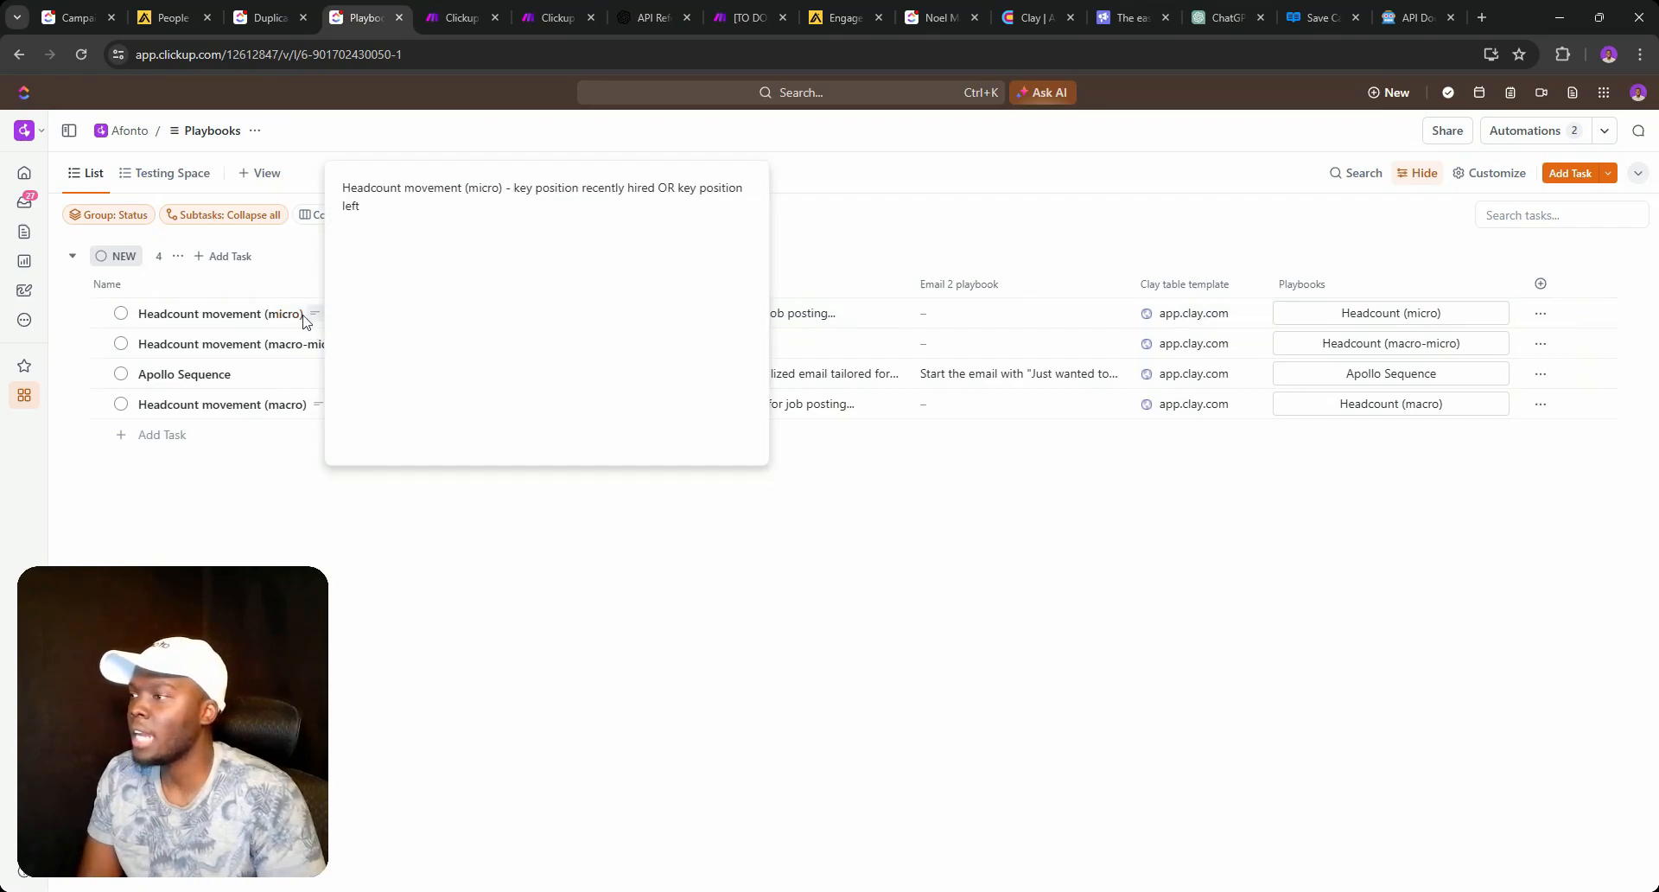
mouse_move(322, 323)
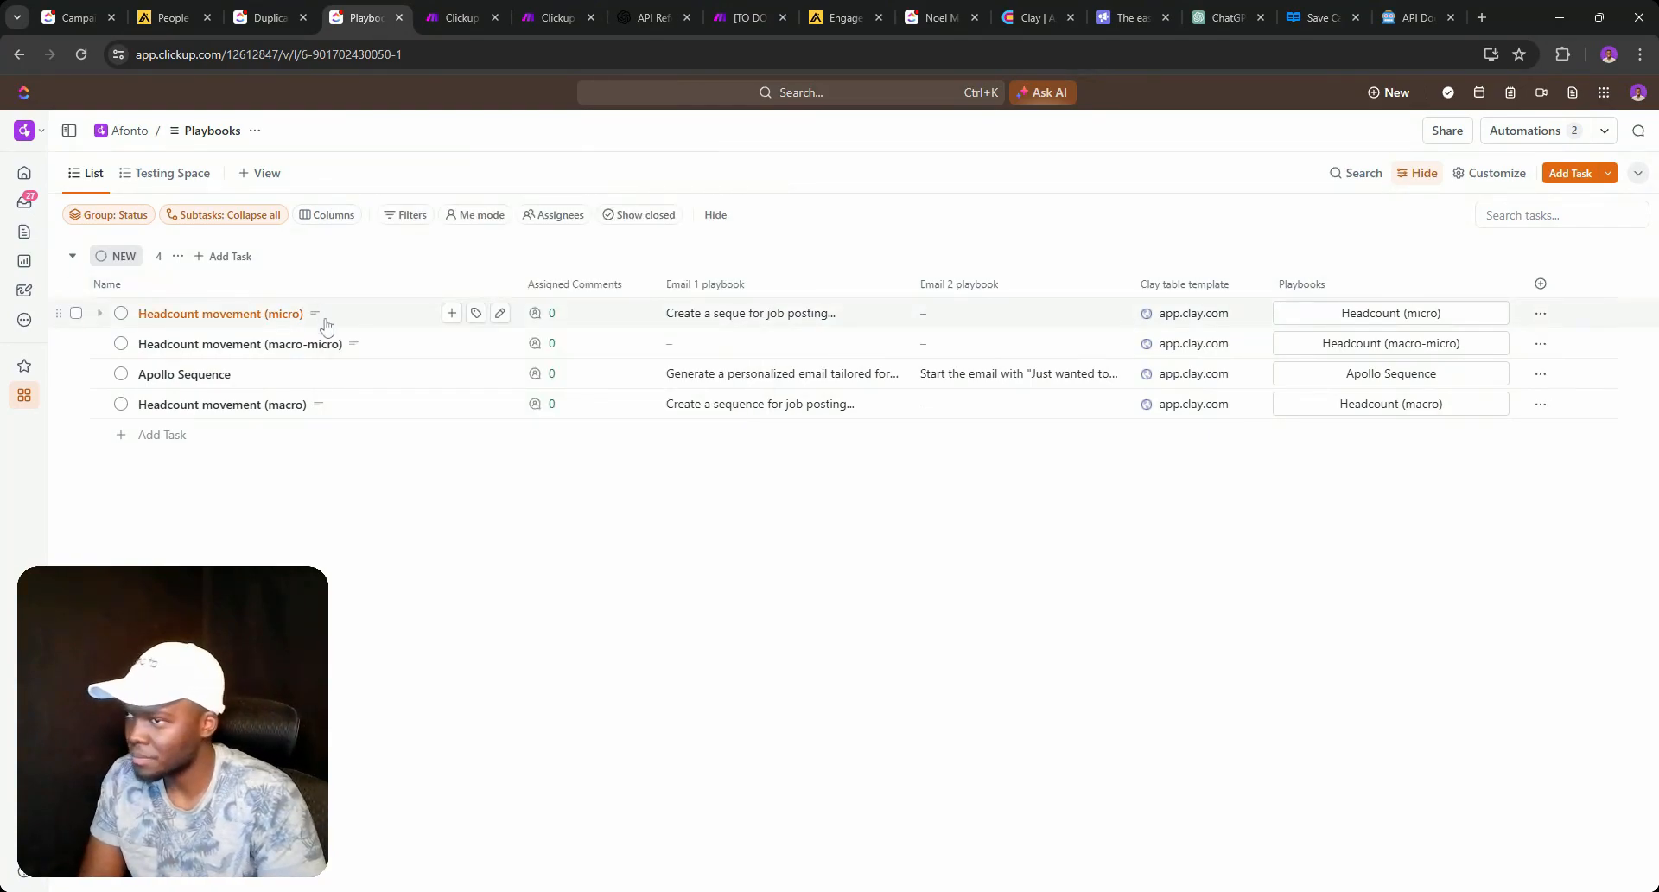
click(99, 8)
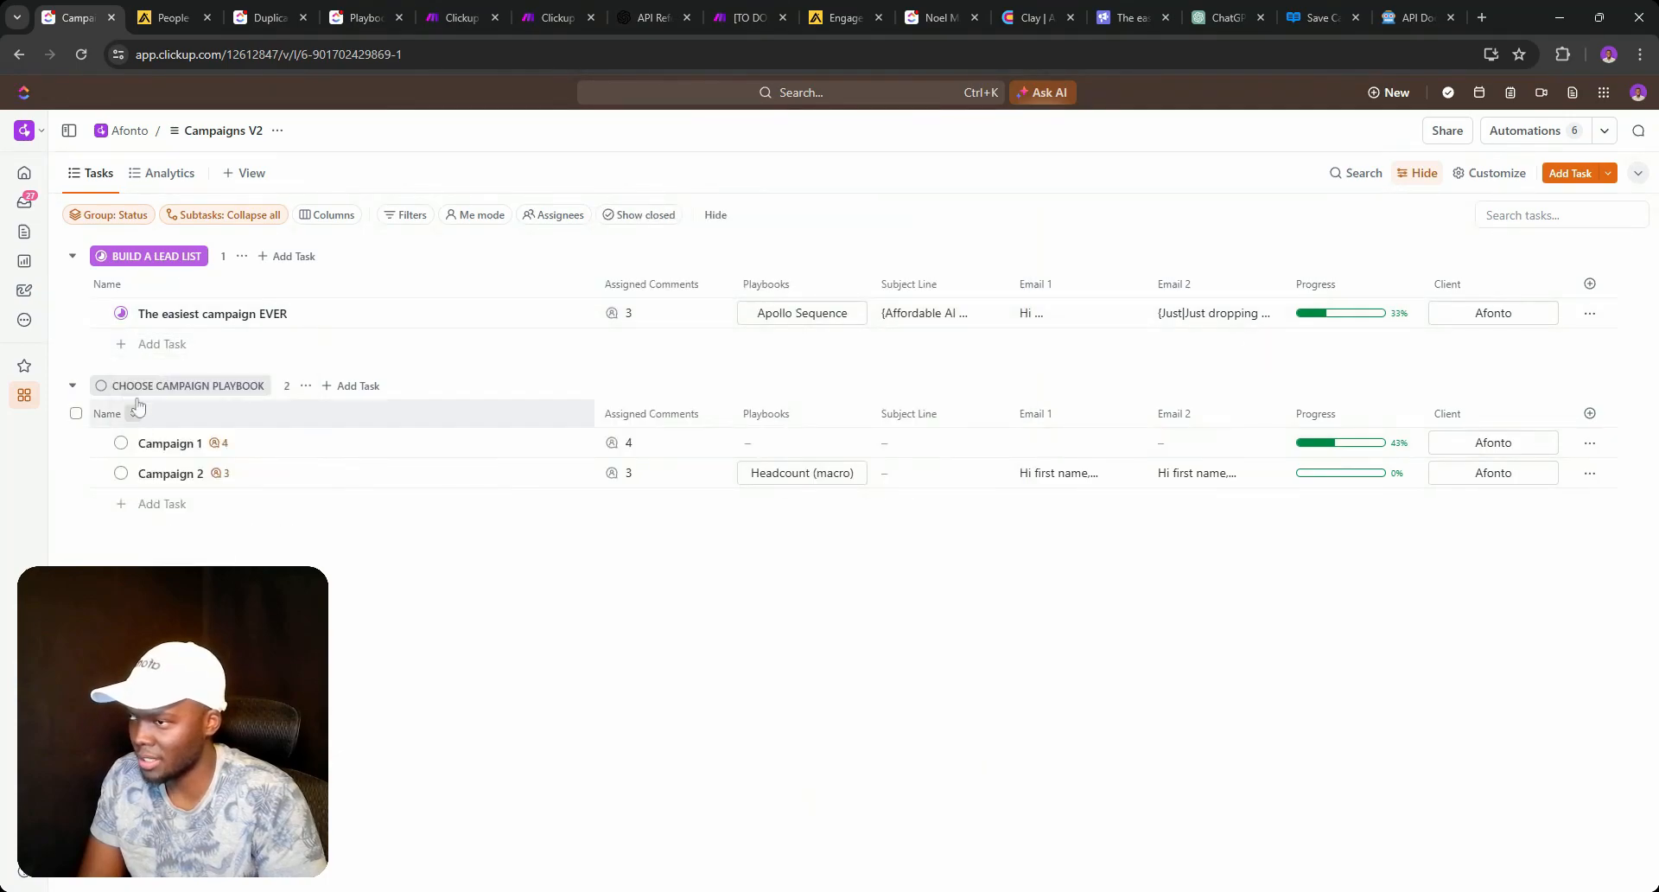
click(121, 312)
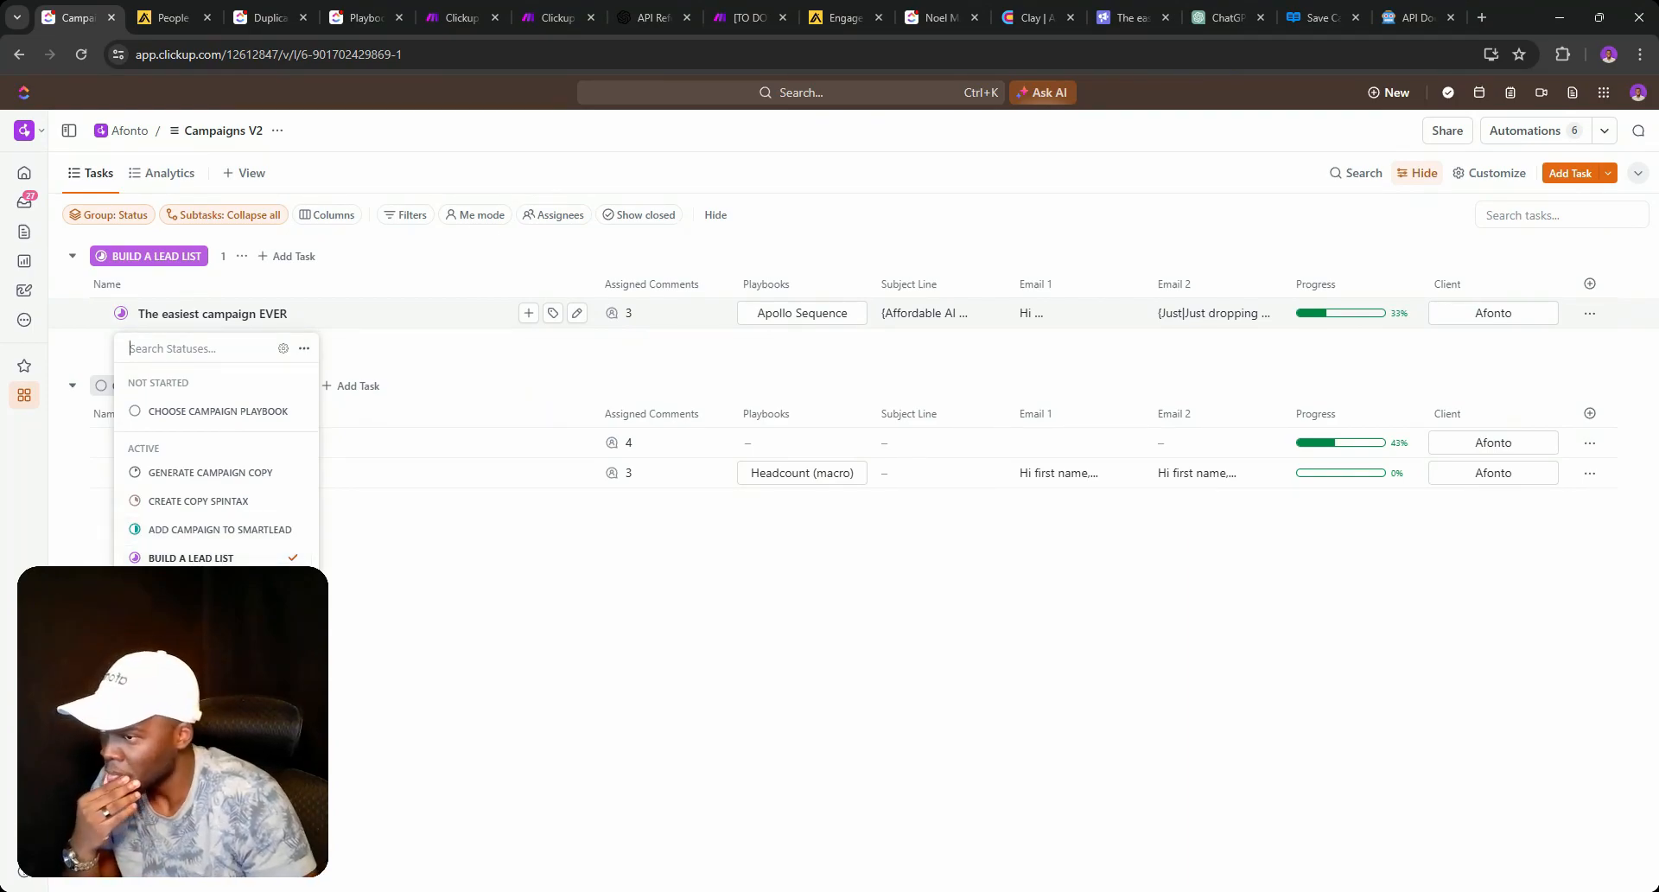
Look over the Duplicate Campaigns and Playbooks lists, and open the Clay table template of the Apollo Sequence playbook.
click(268, 12)
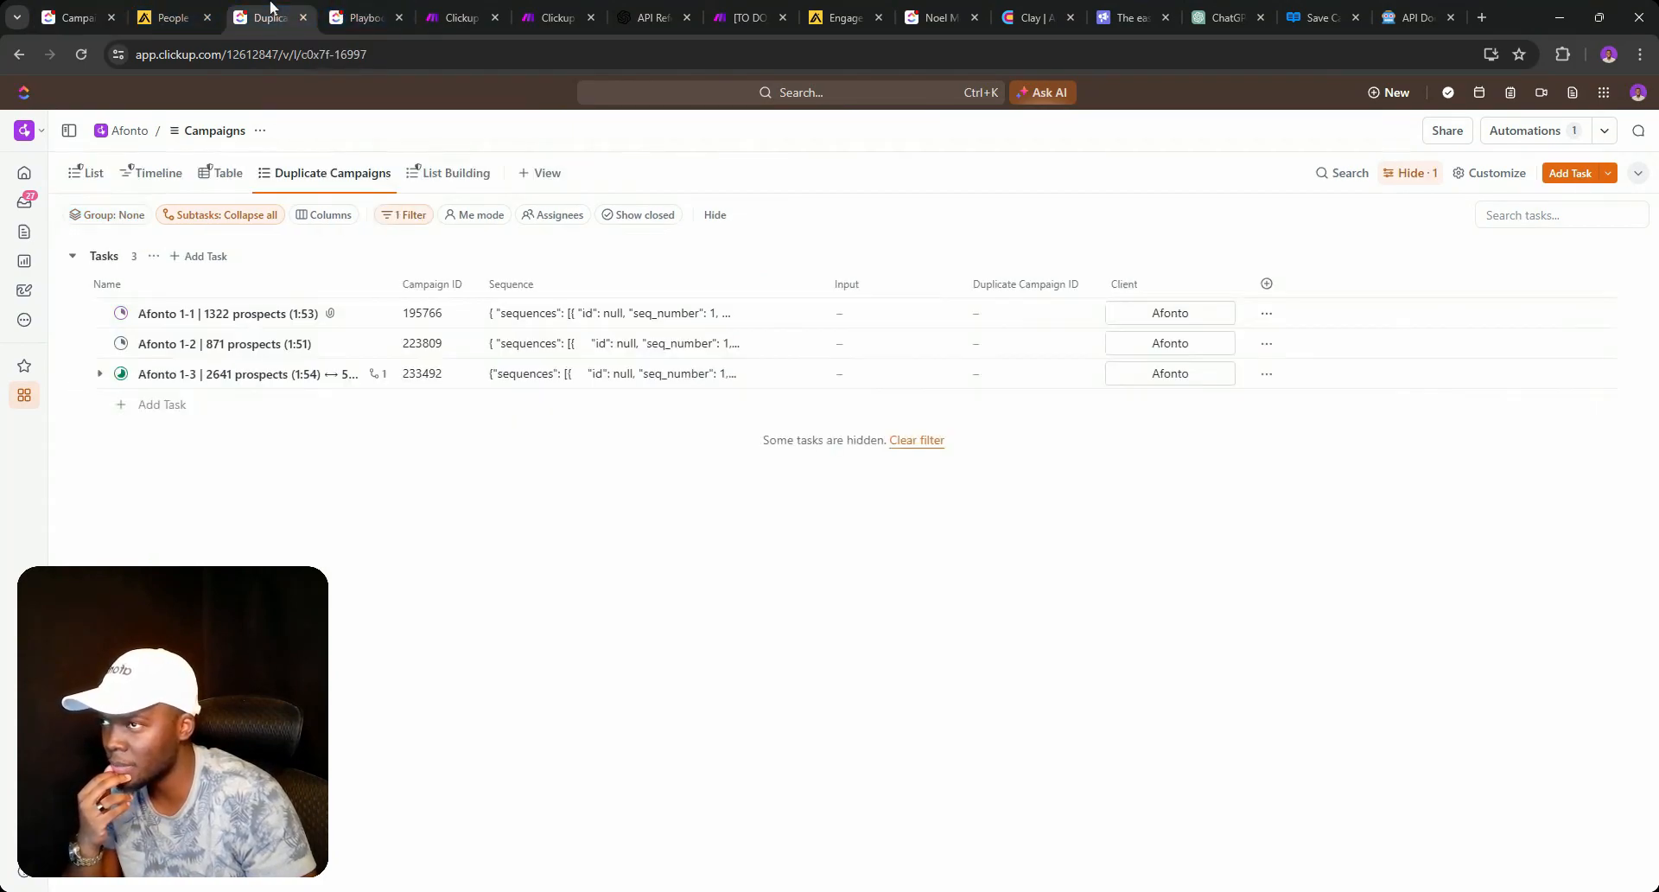
click(361, 17)
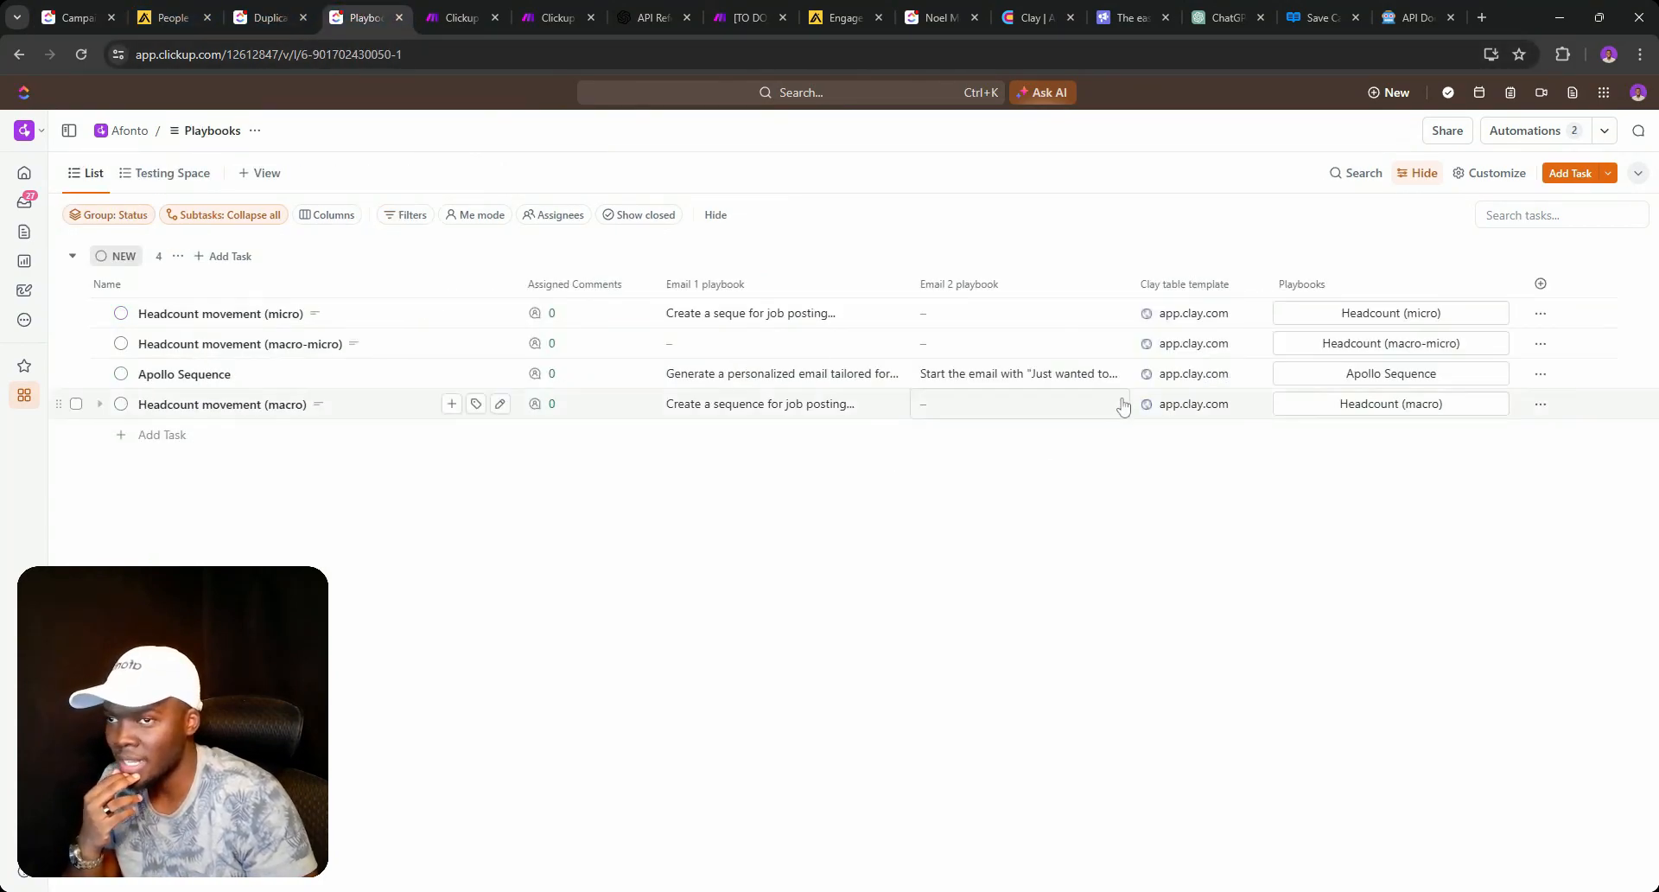
click(1169, 383)
Return to Campaigns V2 and read the full Email 1 spintax copy of The easiest campaign EVER.
click(78, 15)
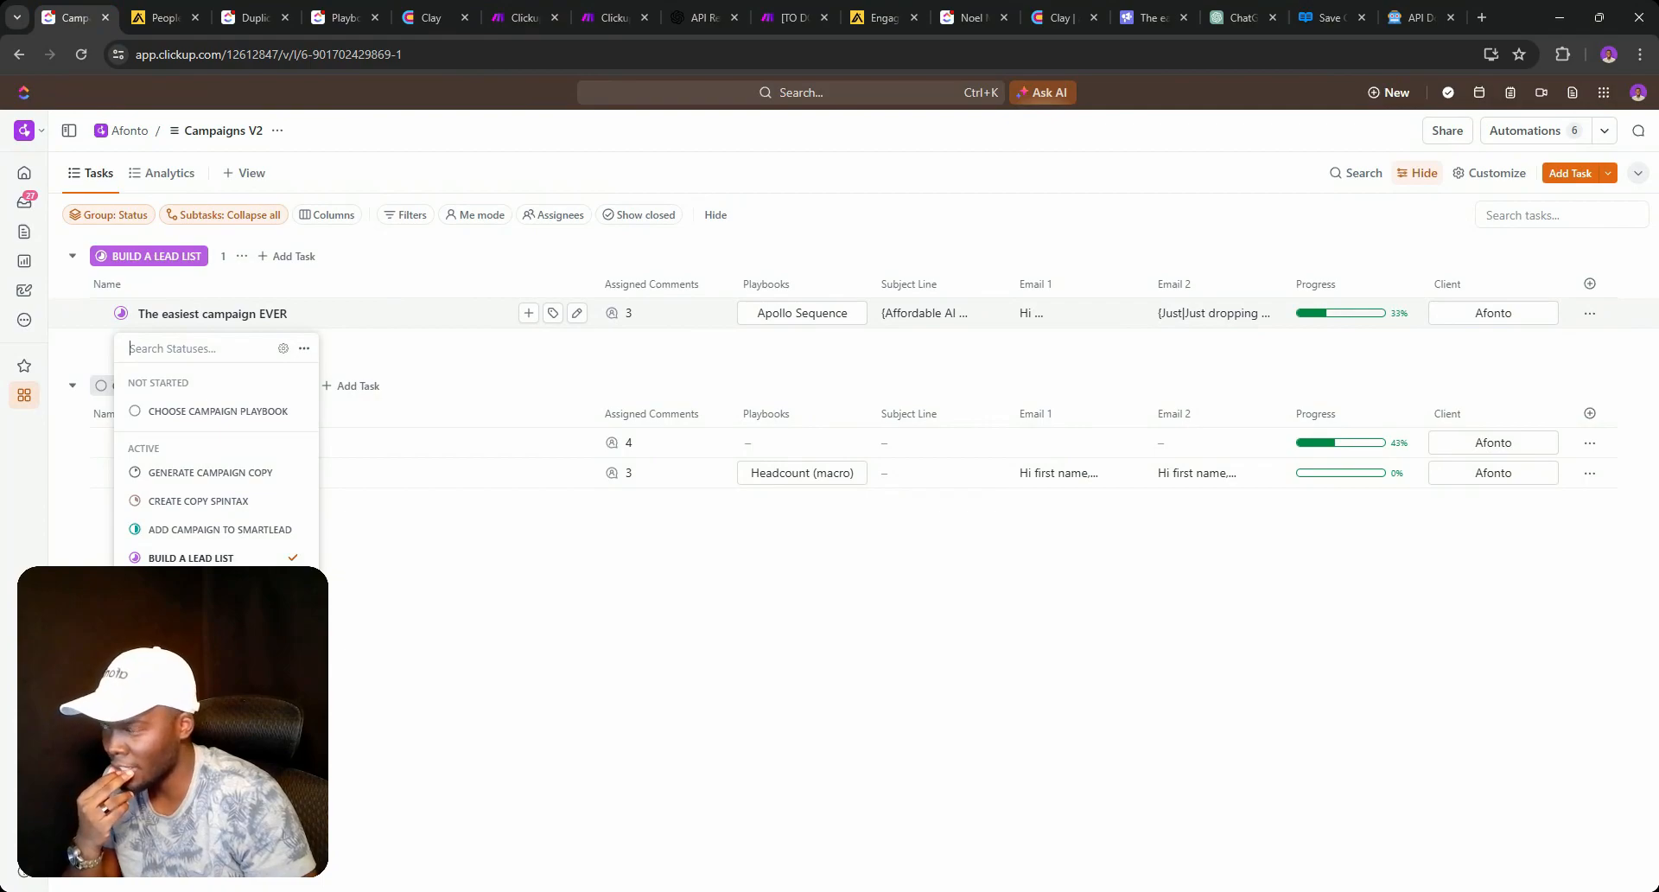
click(912, 316)
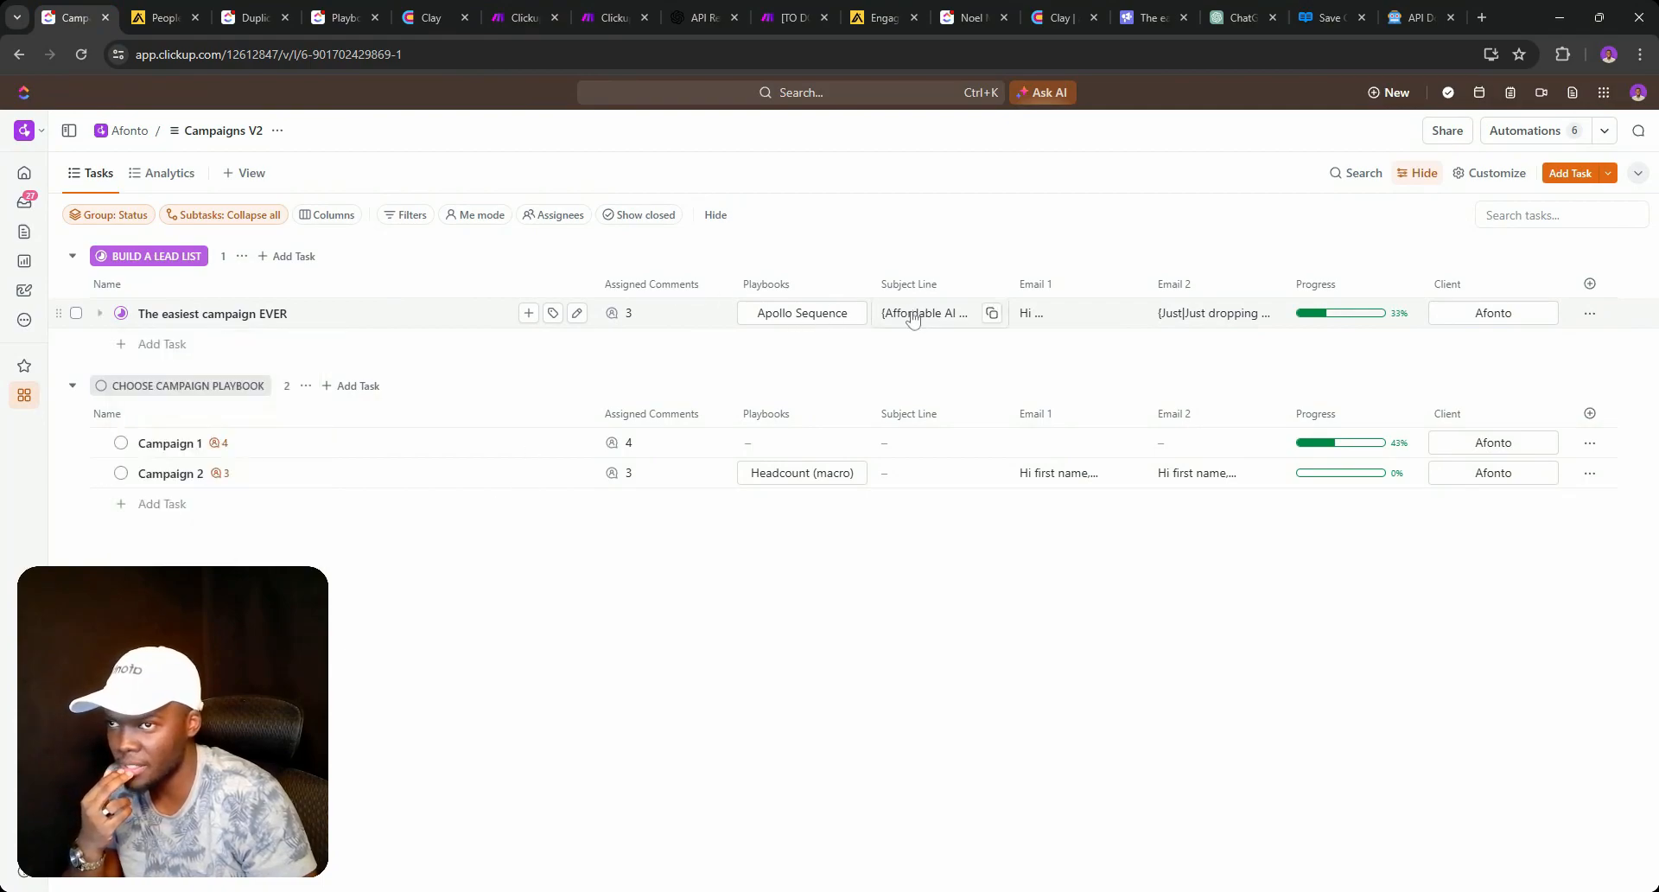
click(1086, 318)
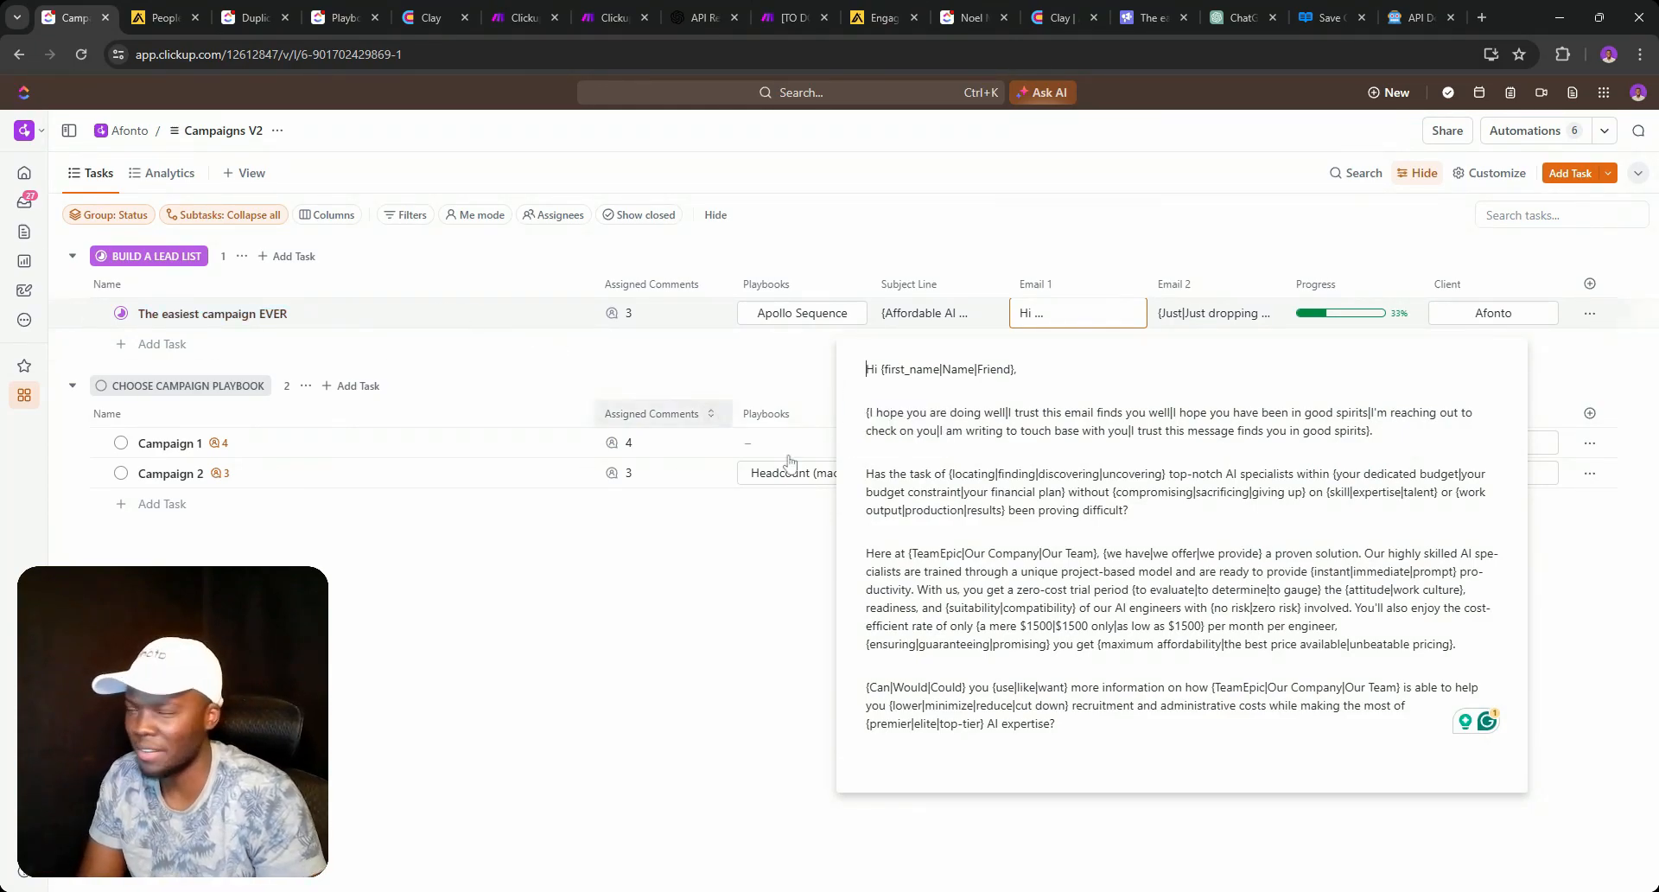
In Make's Generate Campaign Copy (spintax) scenario, append a new paragraph "If a work" to the Email 1 prompt and close the module.
click(523, 17)
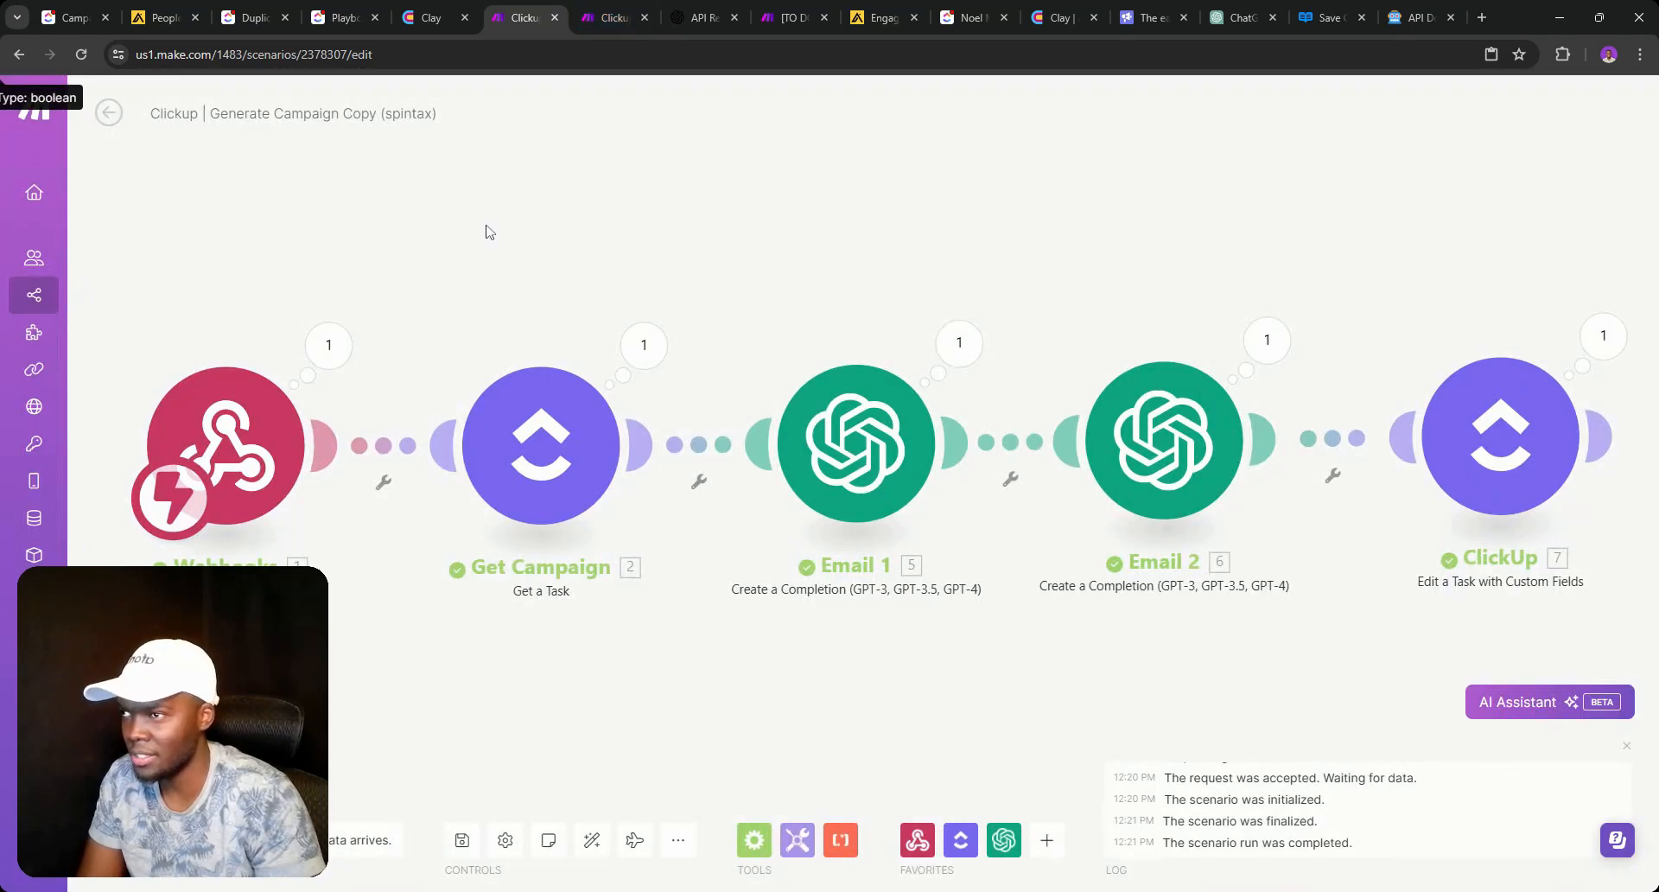
click(857, 442)
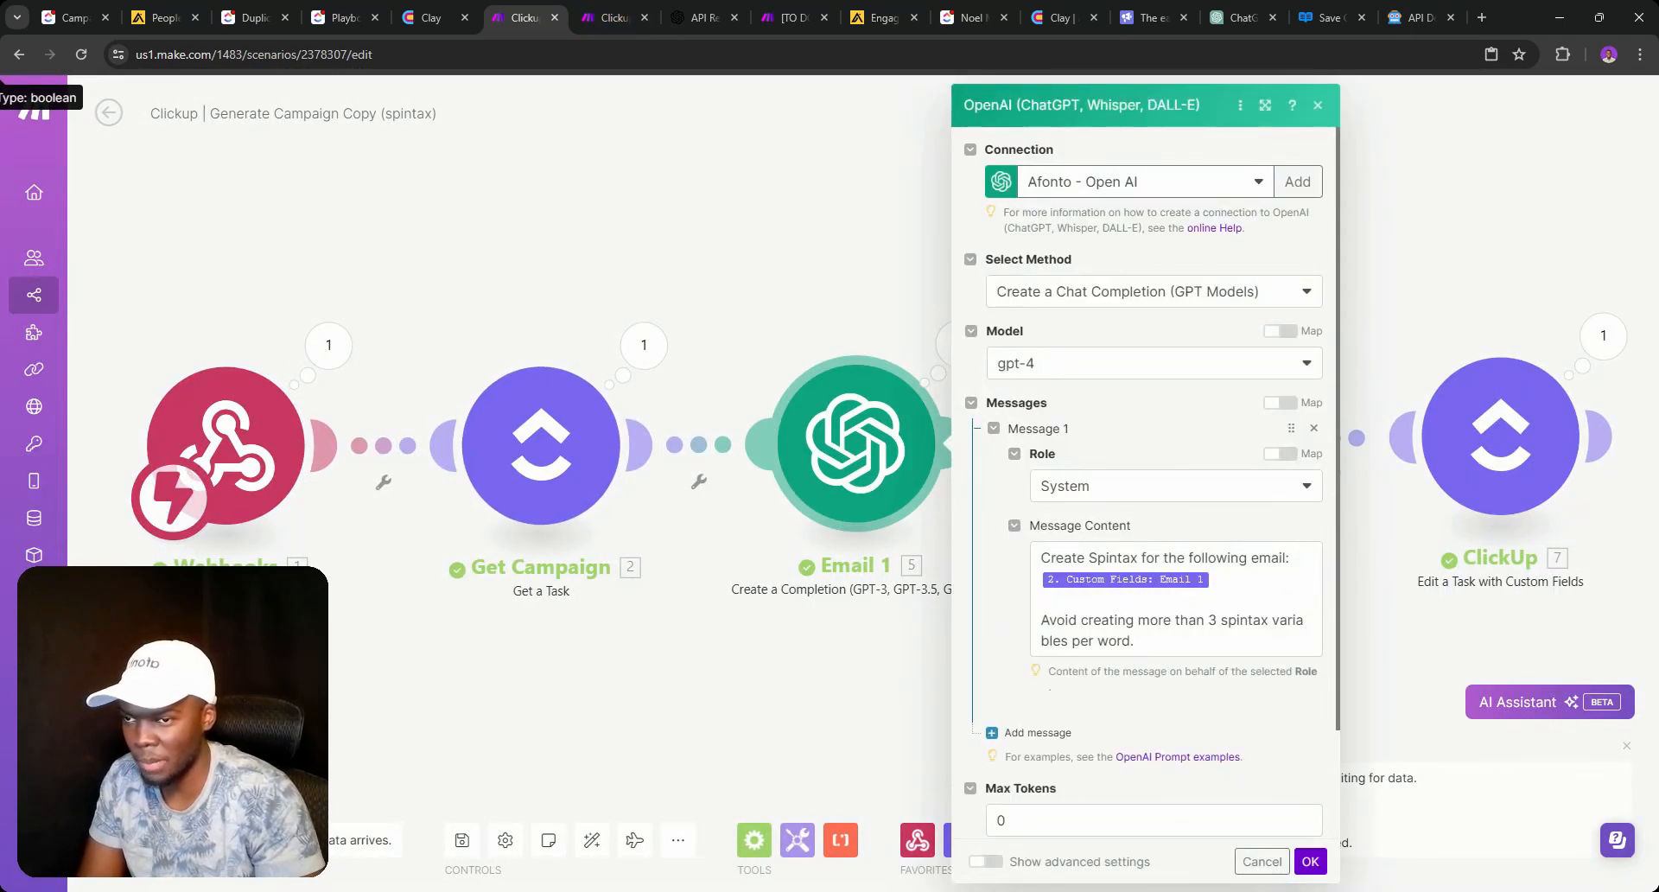
click(1137, 640)
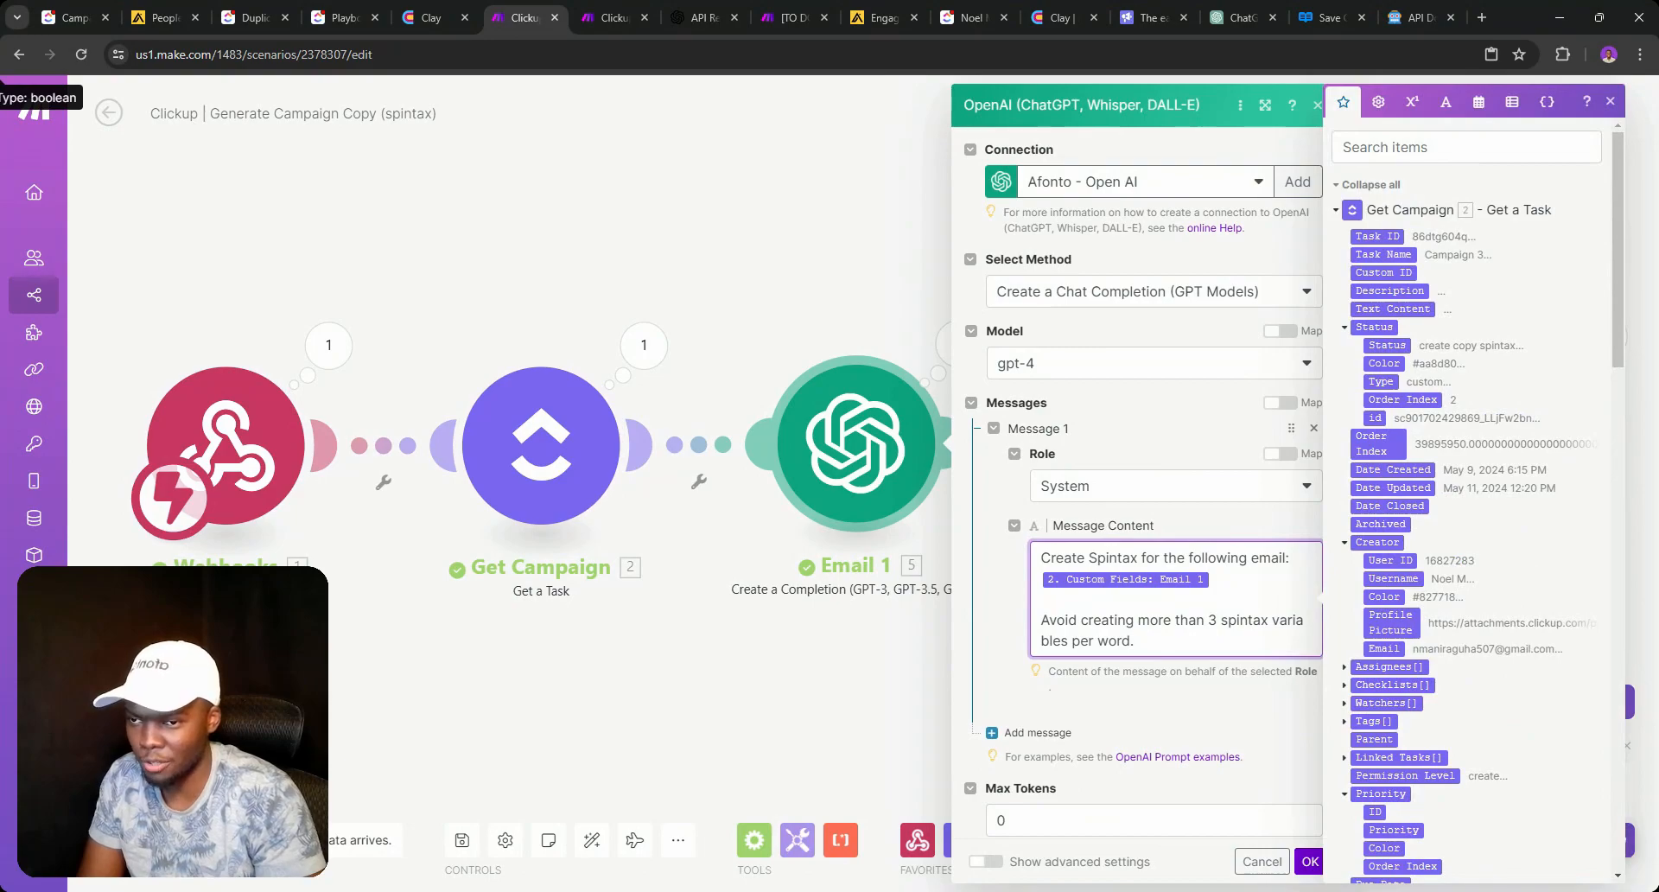
key(Return)
key(Return)
text(If a work)
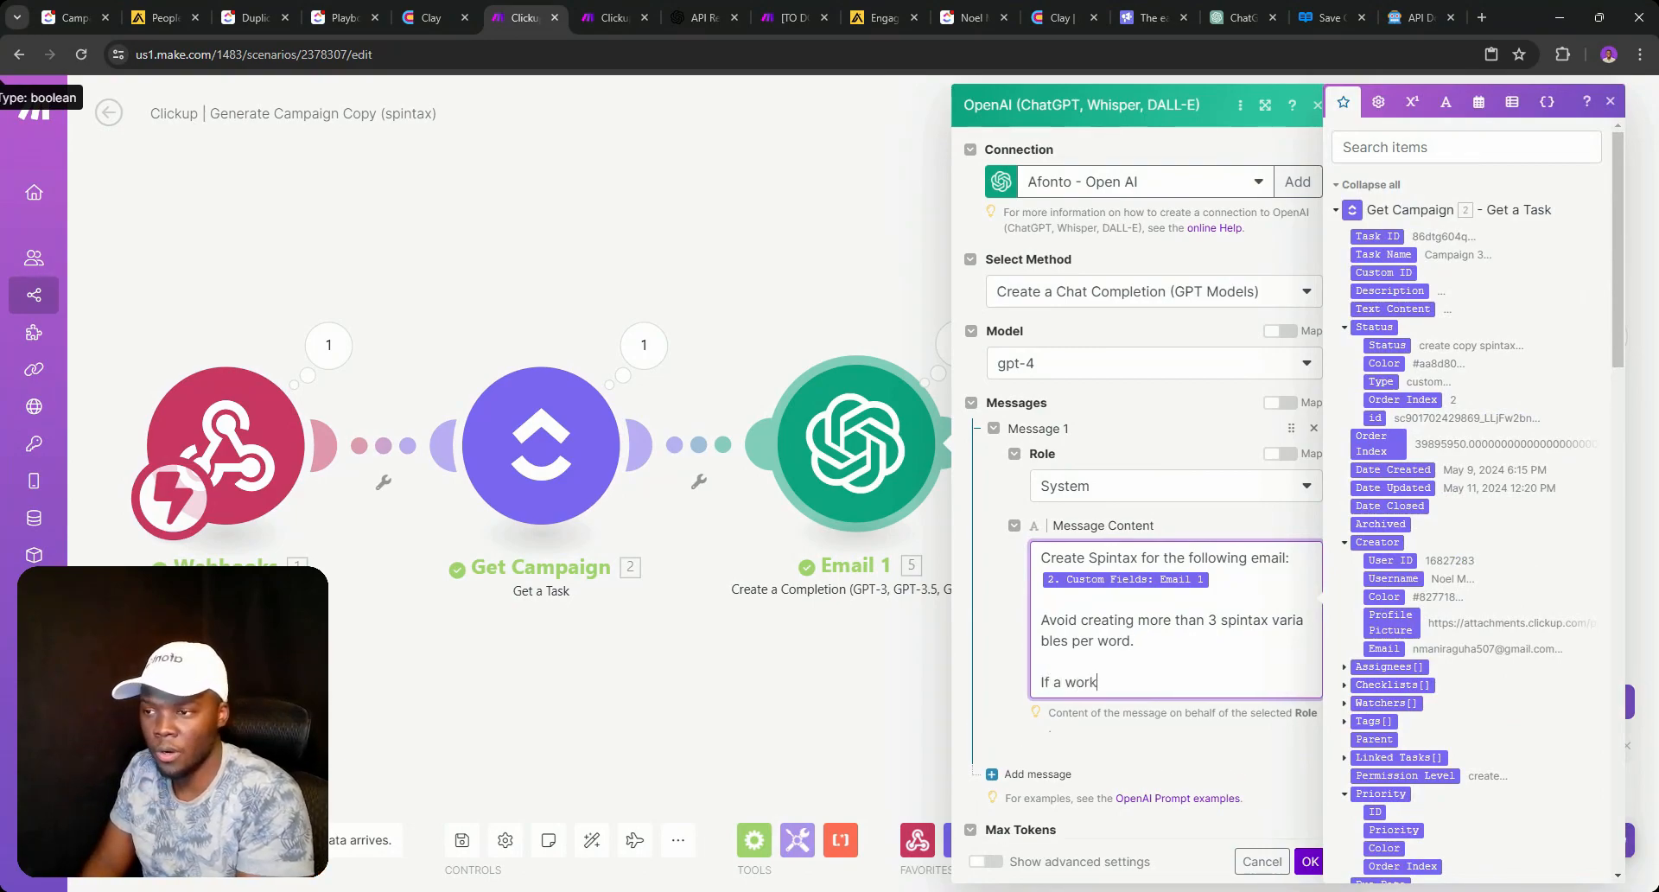
click(826, 186)
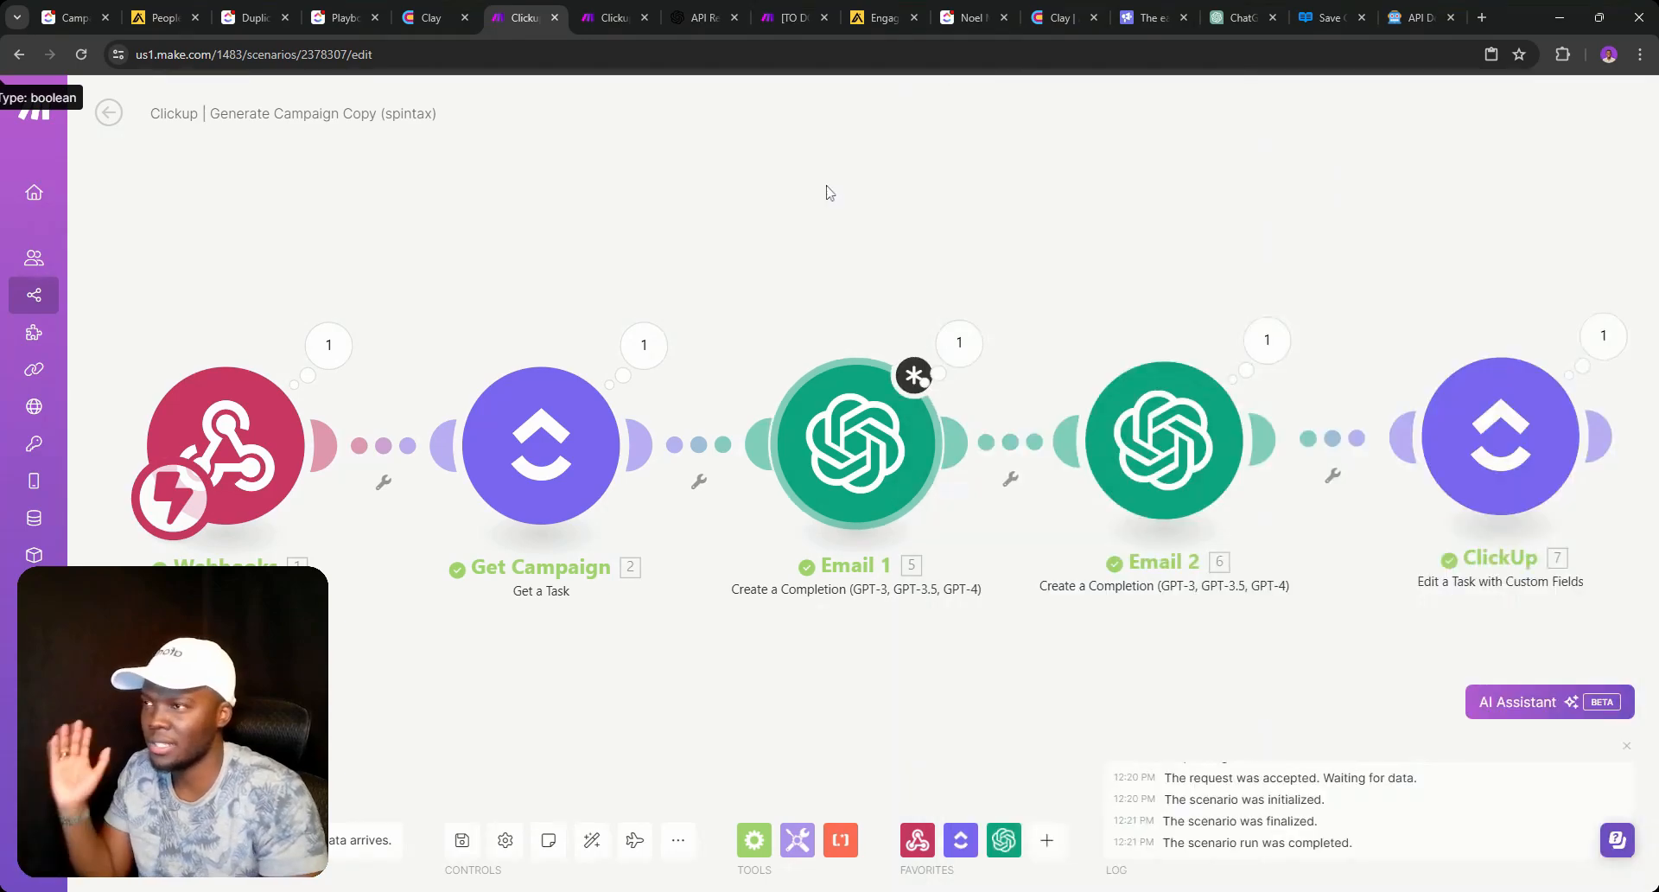
Review the Apollo people search and outbound AI sequence, and view the available column types in Clay's Apollo Sequence table.
click(76, 21)
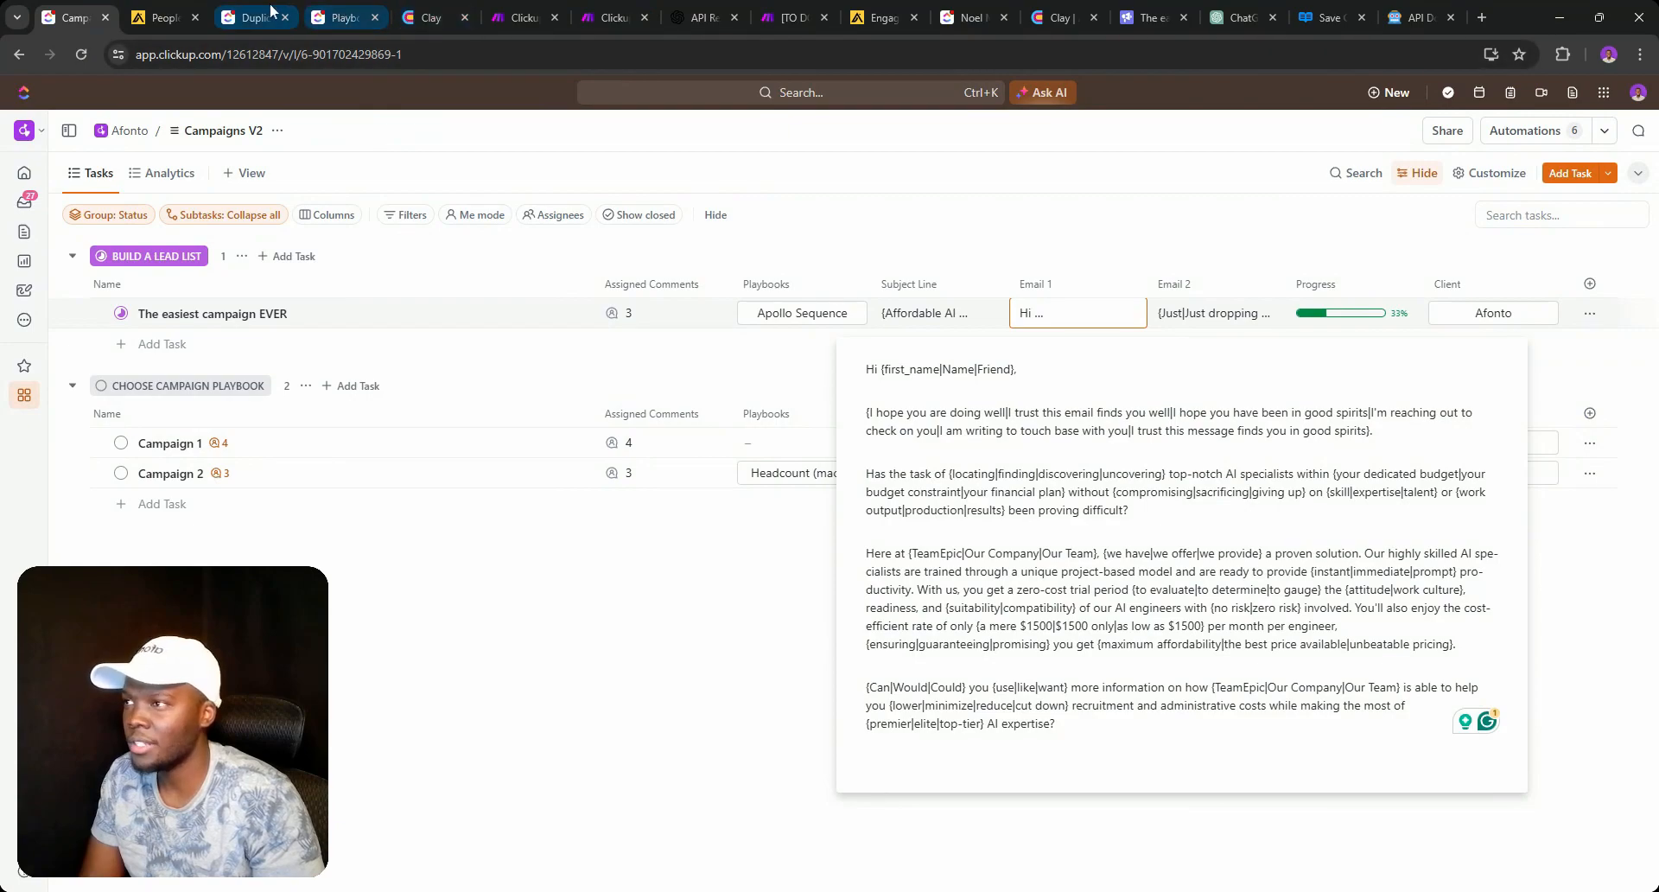
click(160, 17)
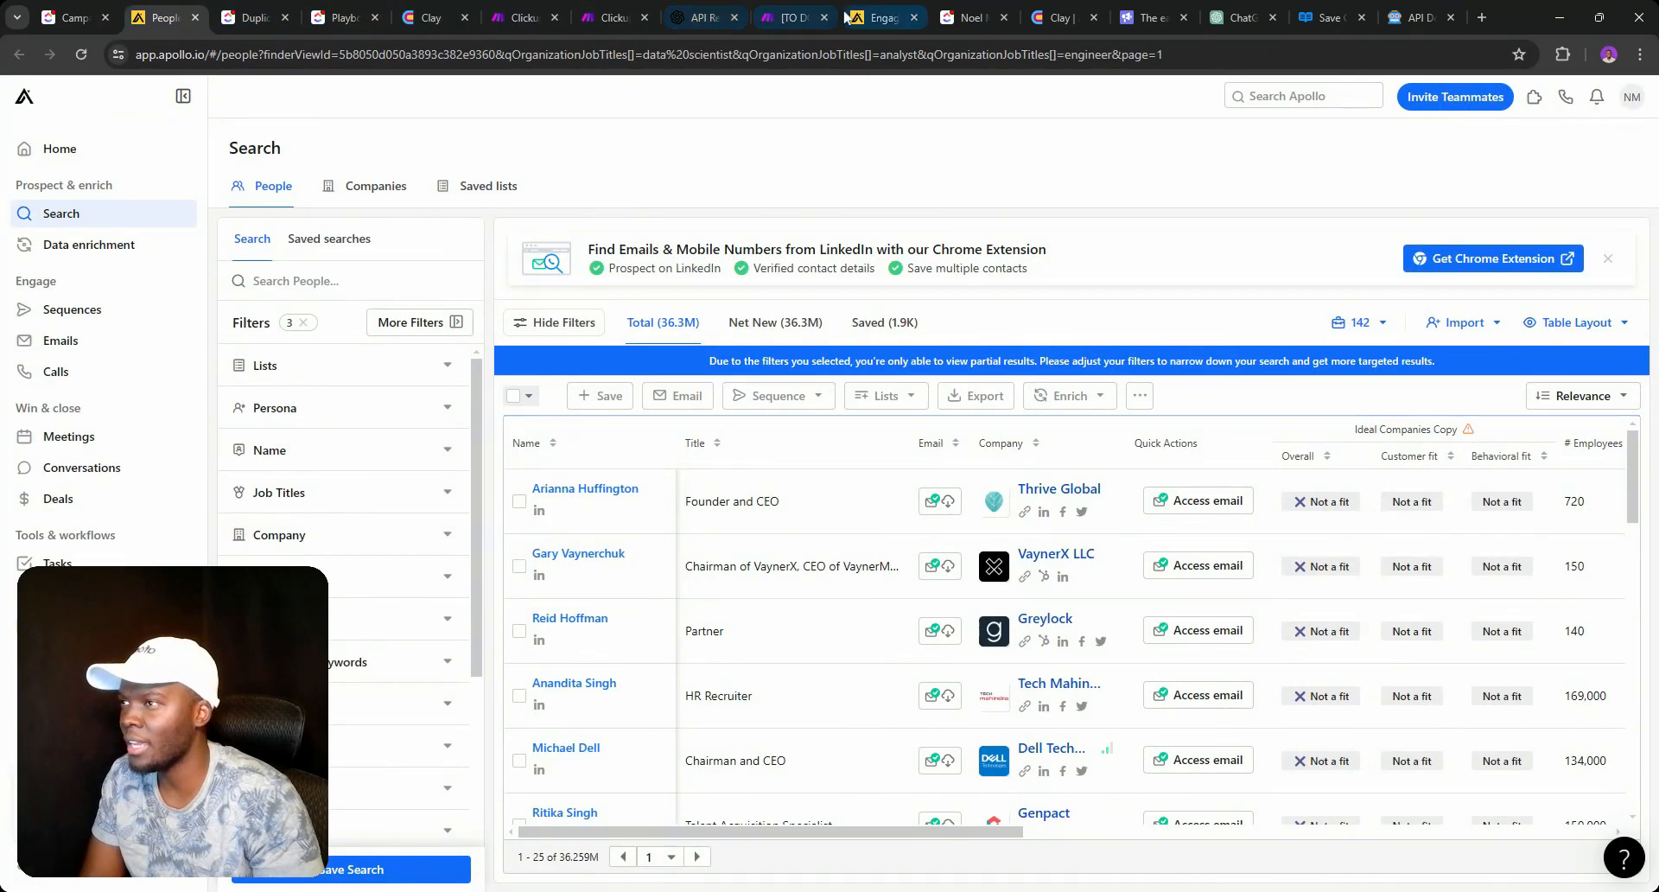
click(881, 18)
click(911, 225)
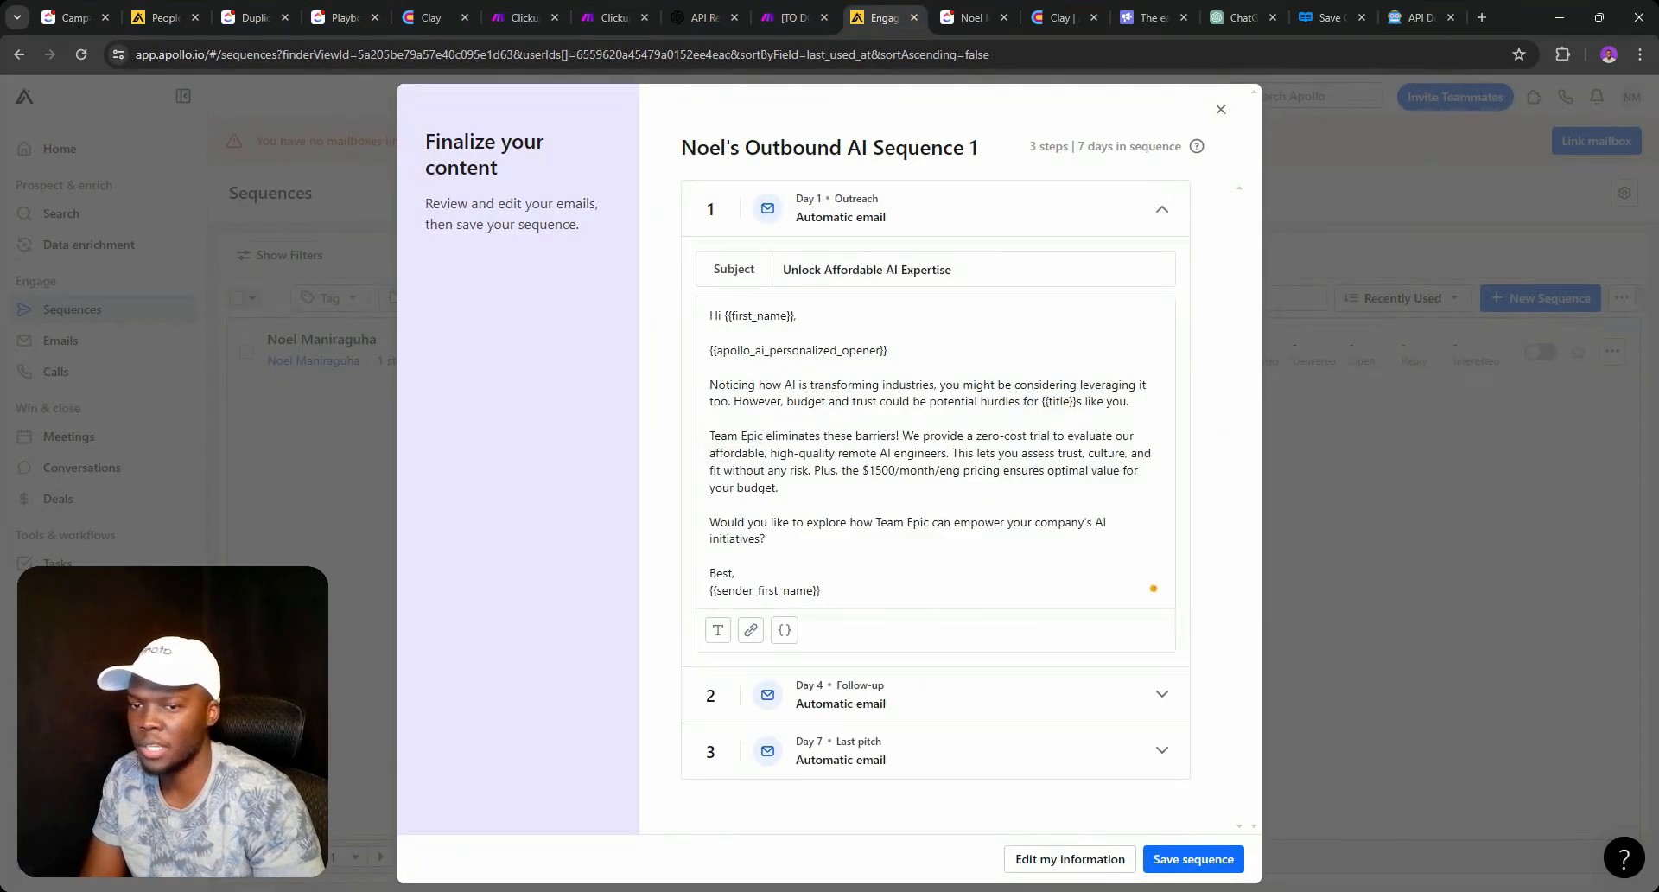
click(451, 26)
click(689, 208)
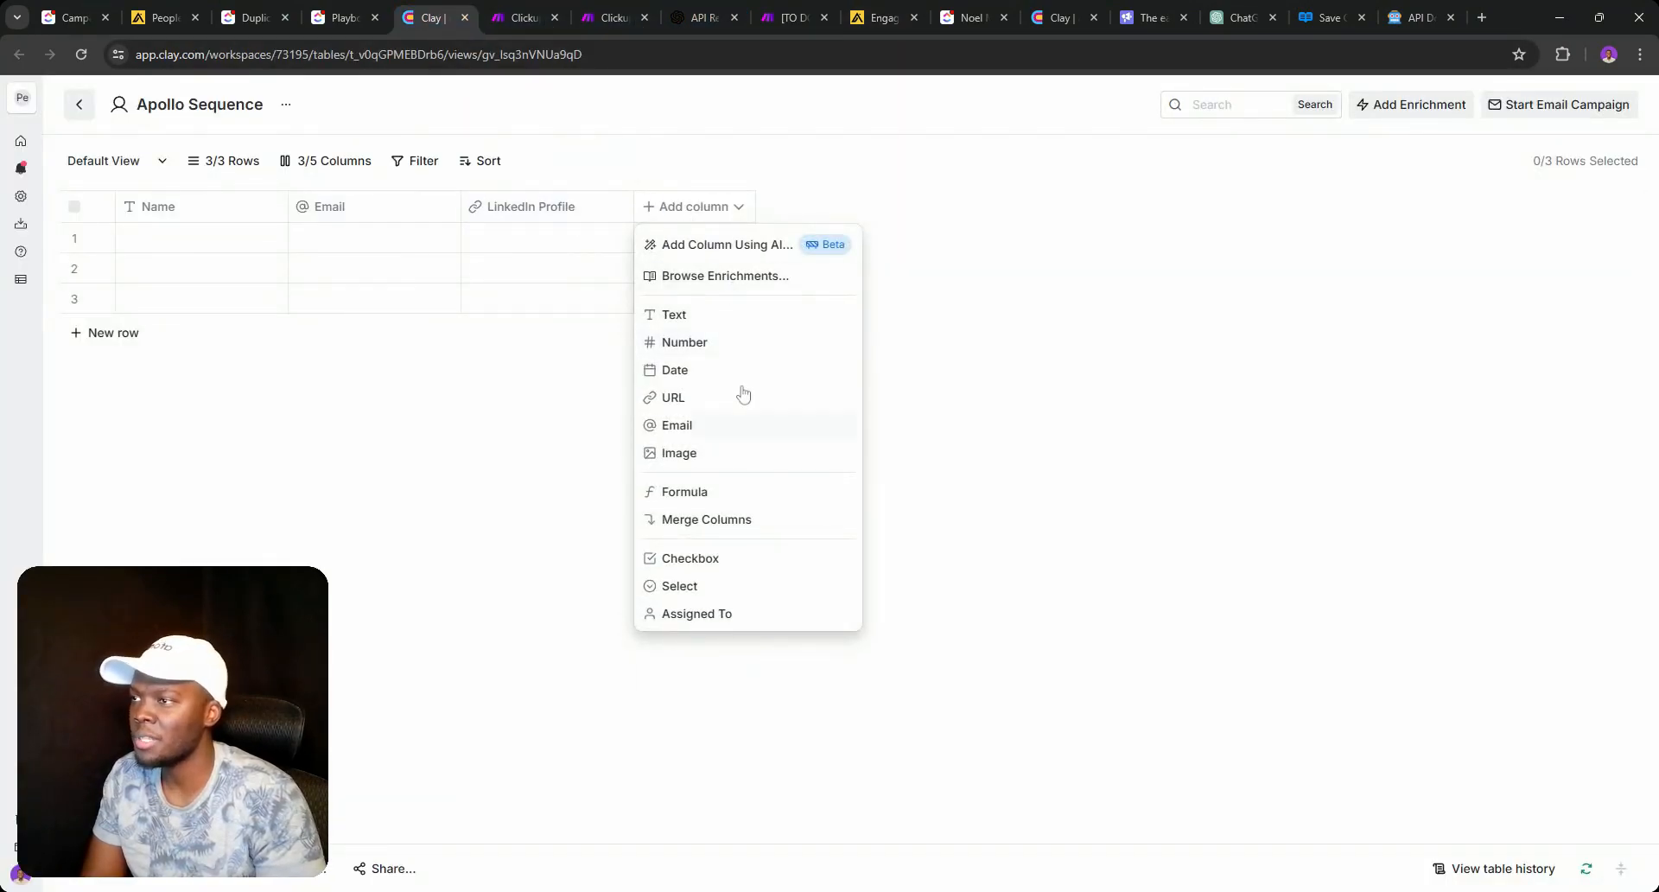
Switch back to ClickUp's Campaigns V2 and review the workflow stages available for The easiest campaign EVER.
click(73, 17)
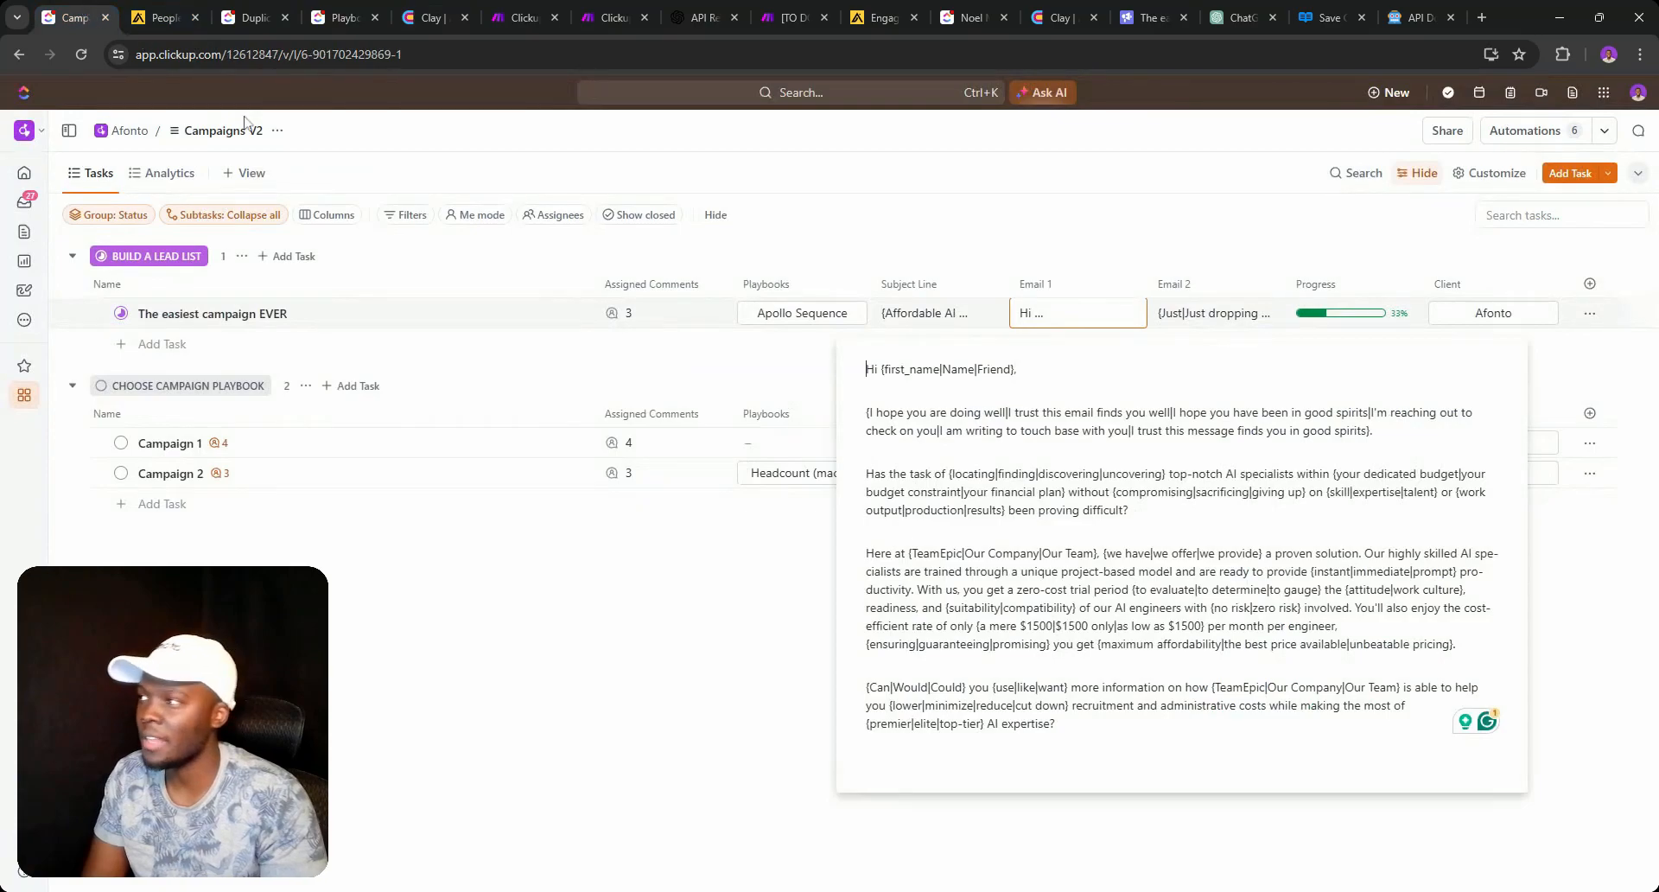
click(121, 313)
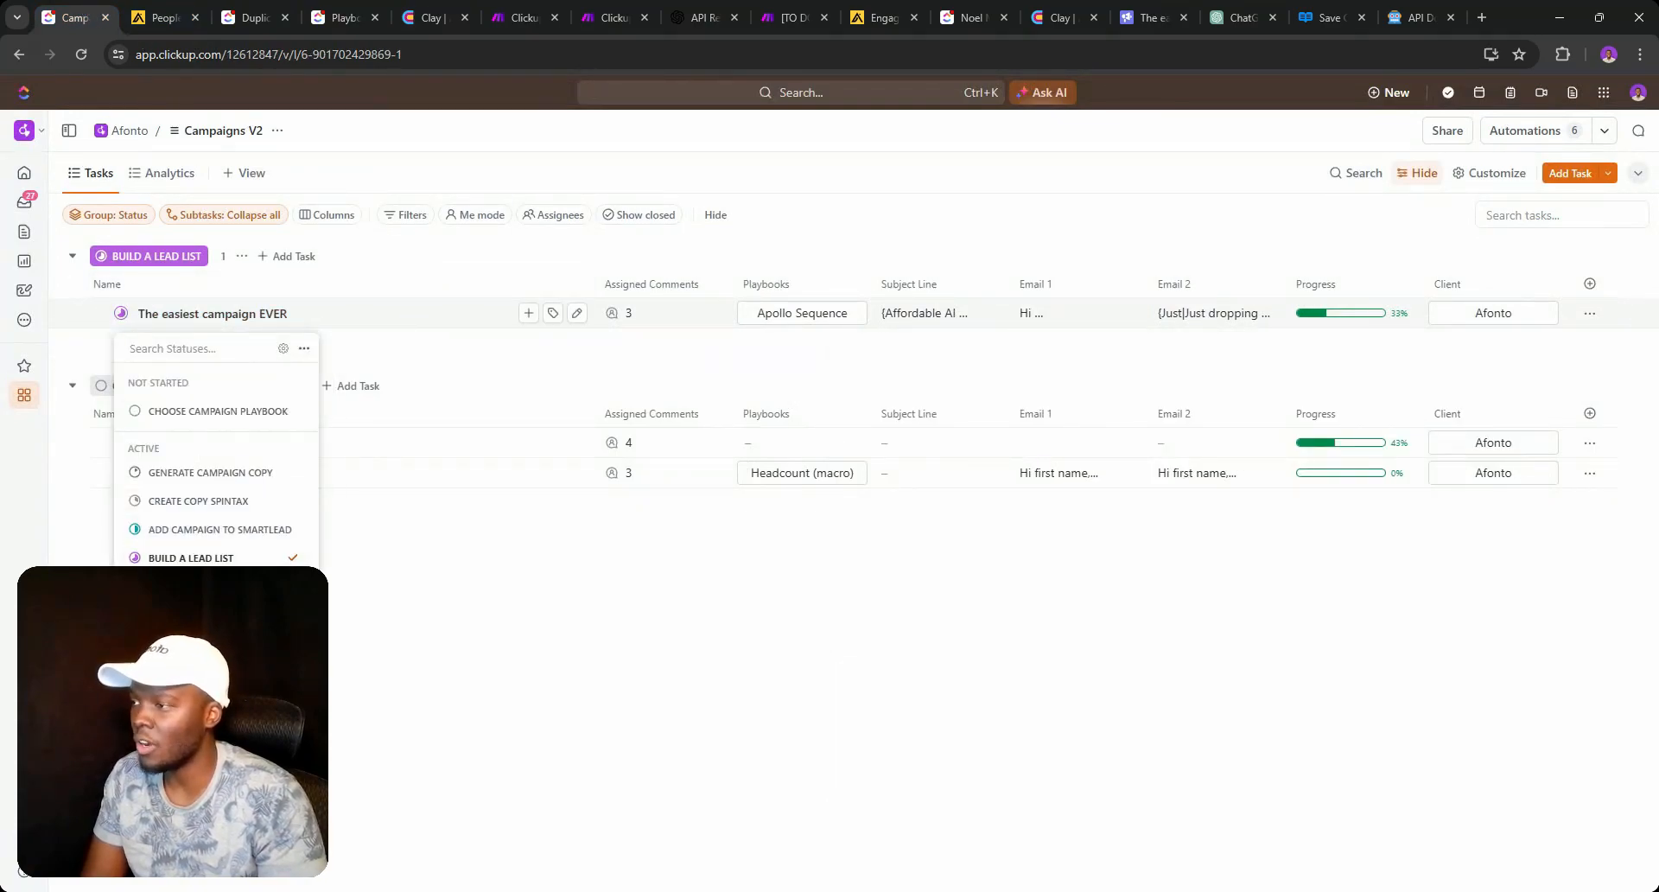